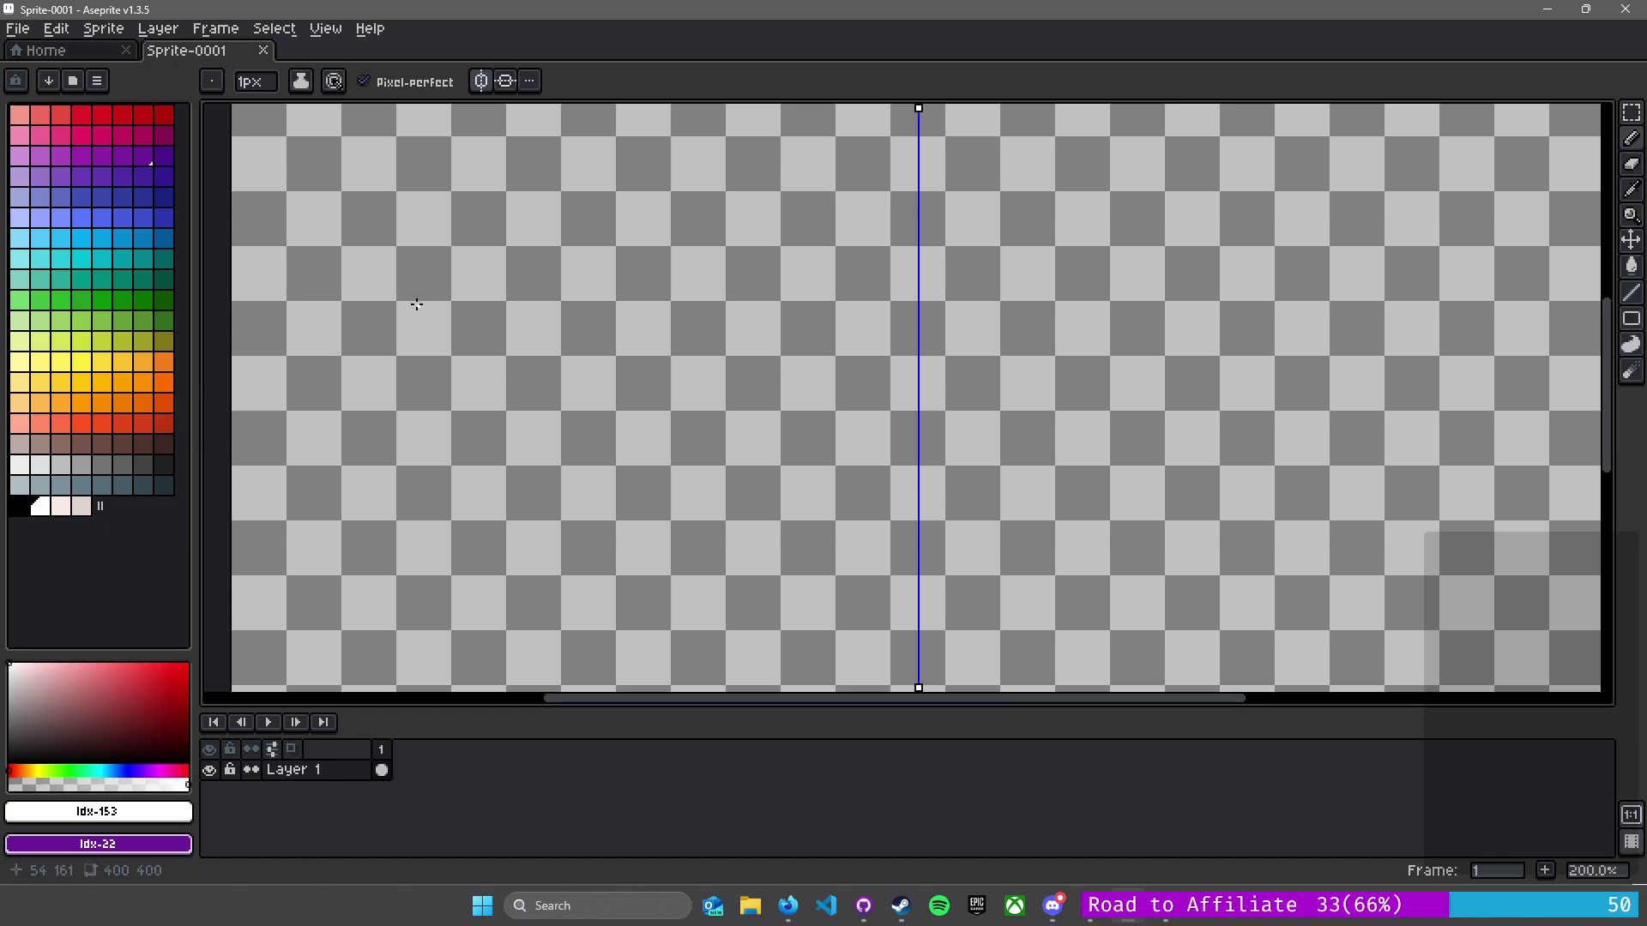
- Draw a small shield-shaped head outline with a pointed chin on the vertical symmetry axis, using the teal colour Idx-61
scroll(416, 305, "down", 1)
left_click_drag(695, 231, 718, 328)
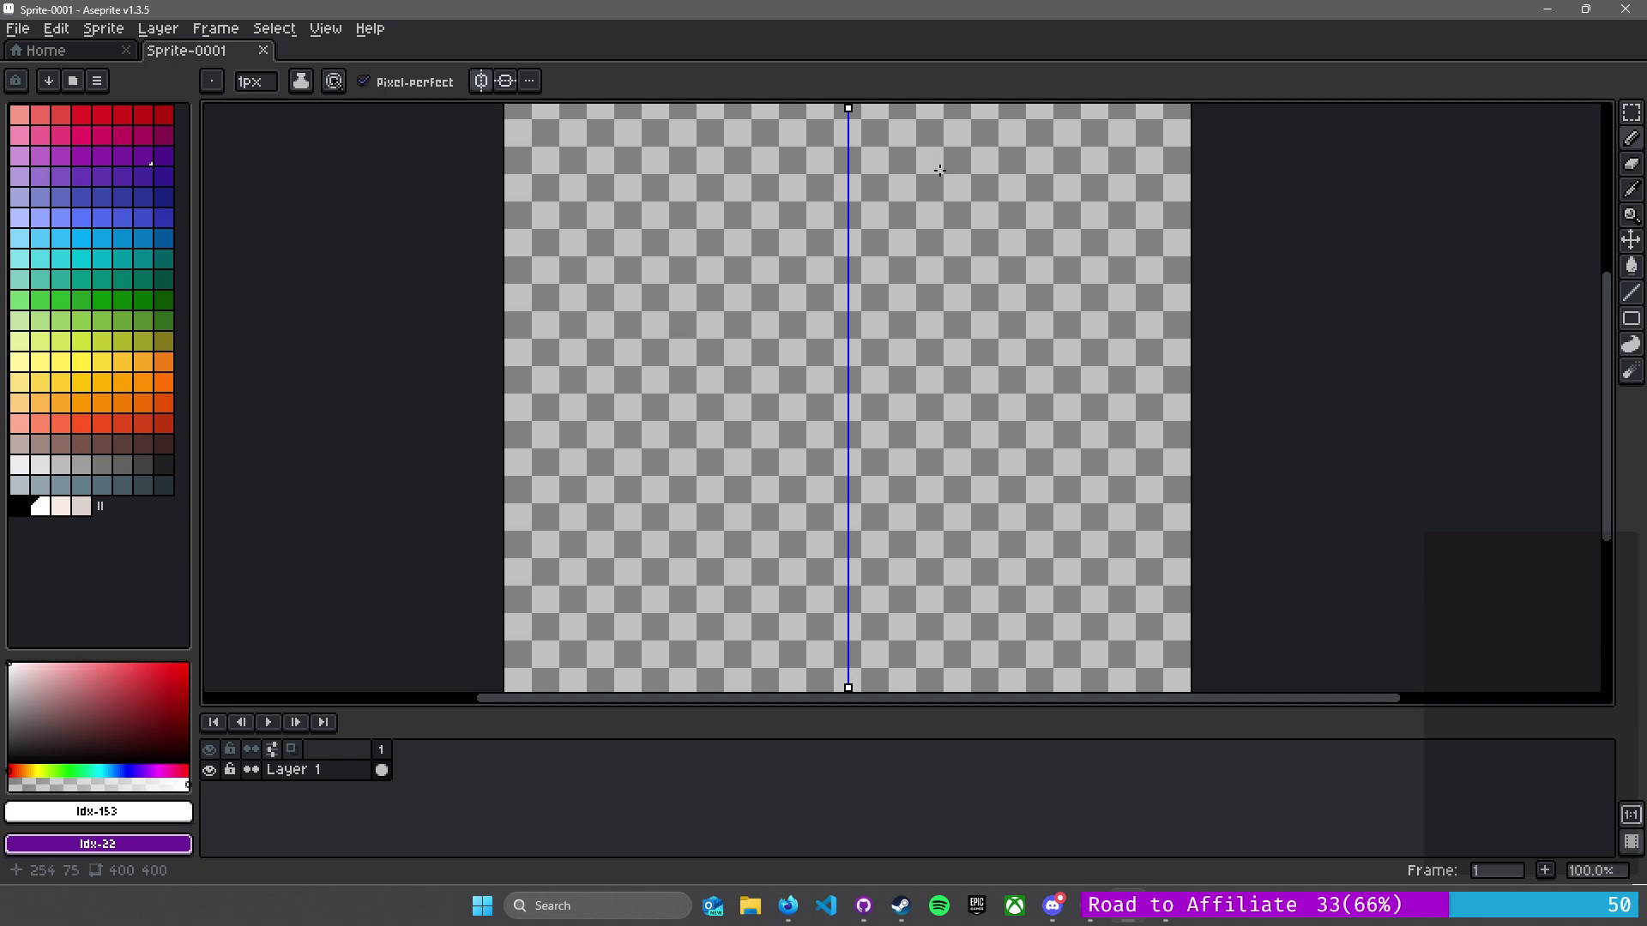
scroll(838, 287, "up", 2)
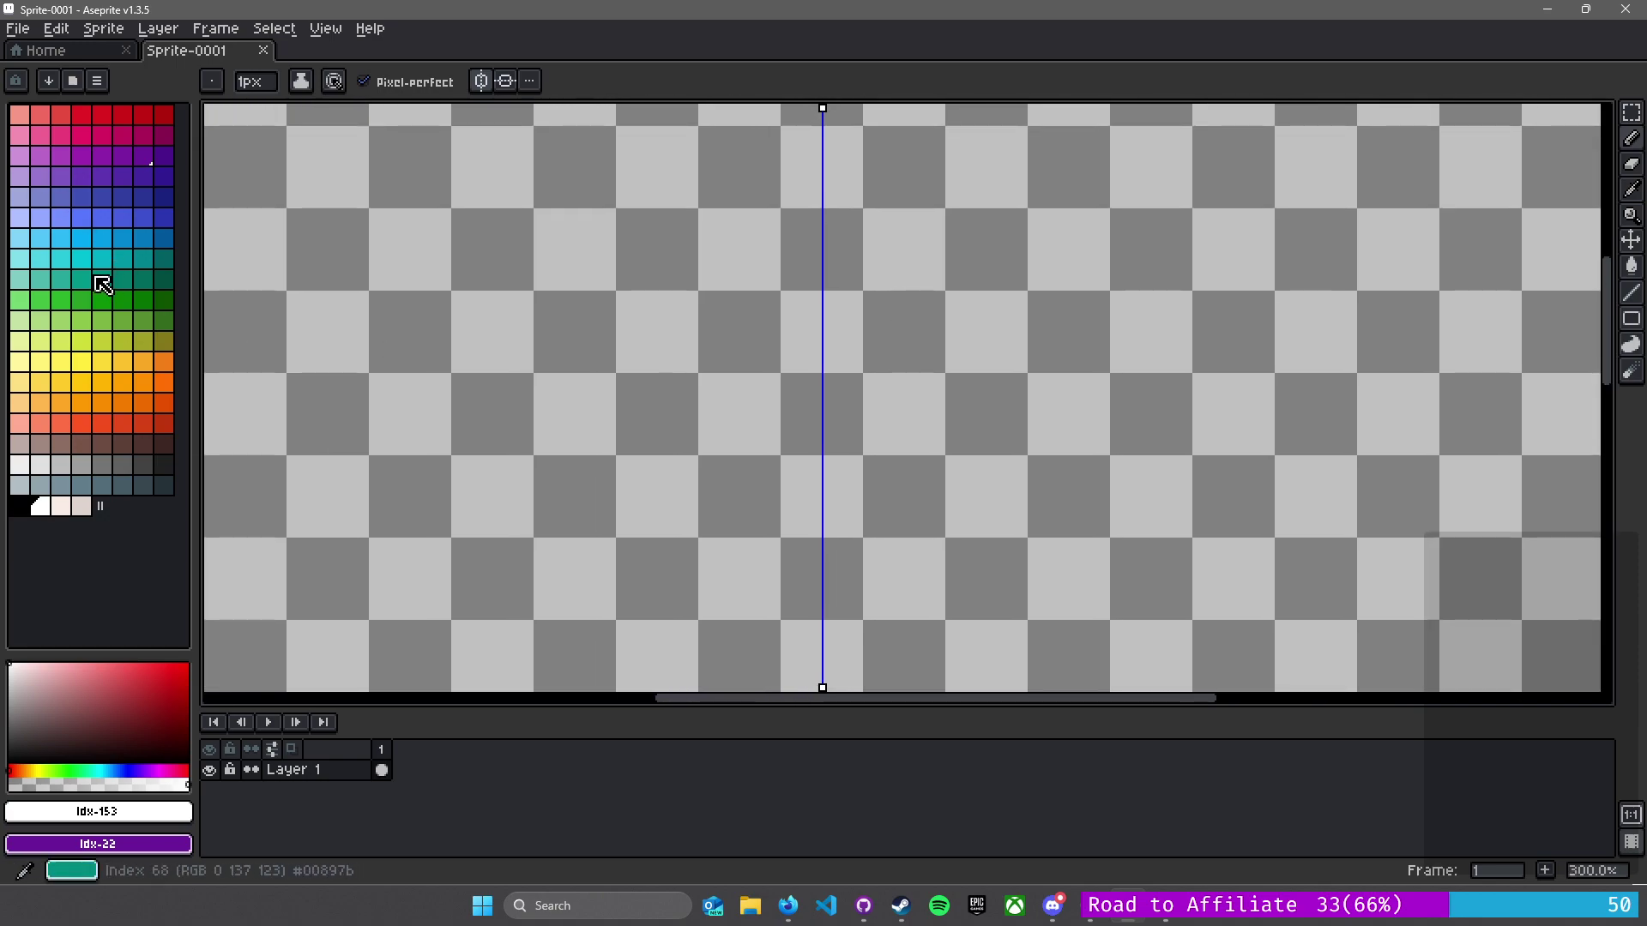
left_click(81, 340)
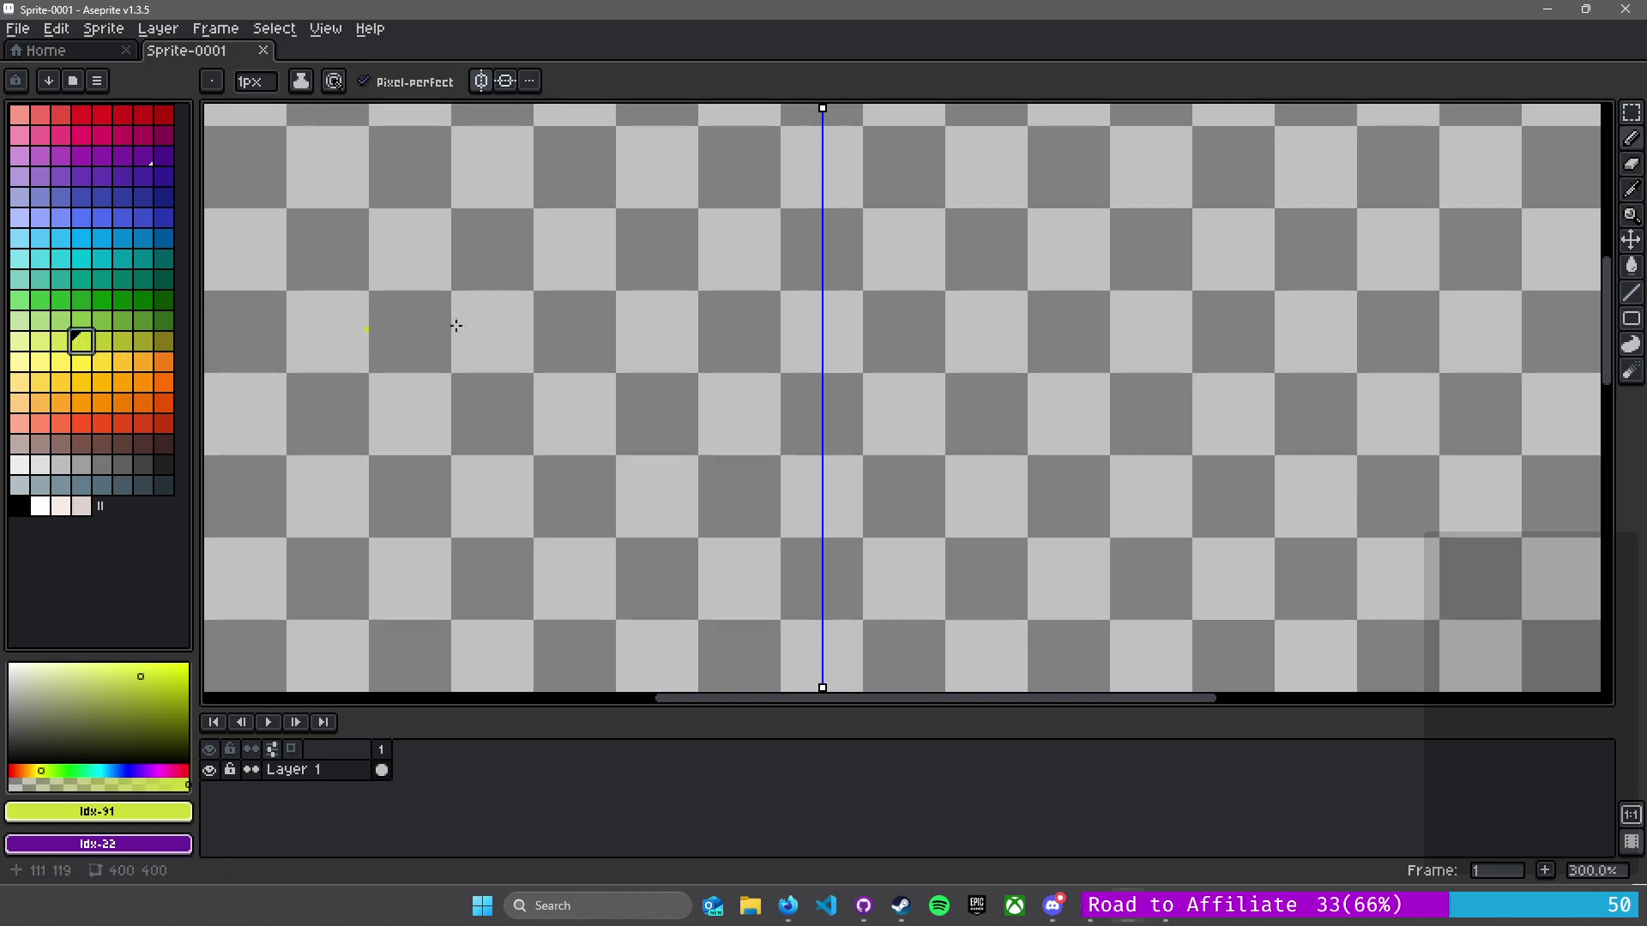
scroll(838, 205, "up", 1)
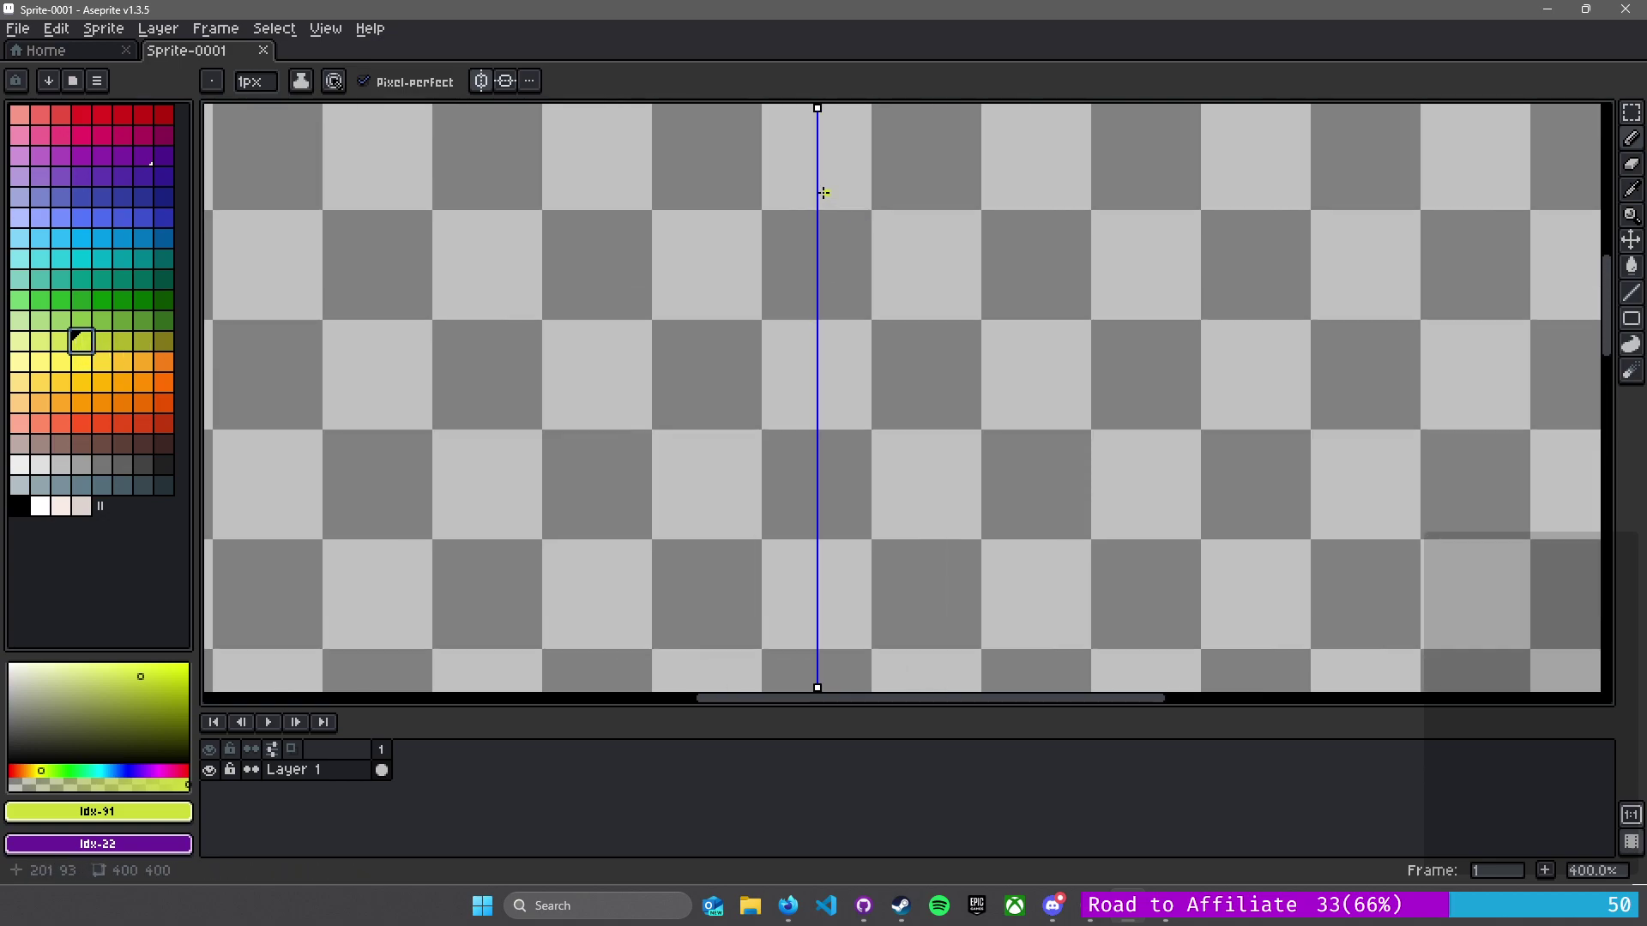
left_click(123, 423)
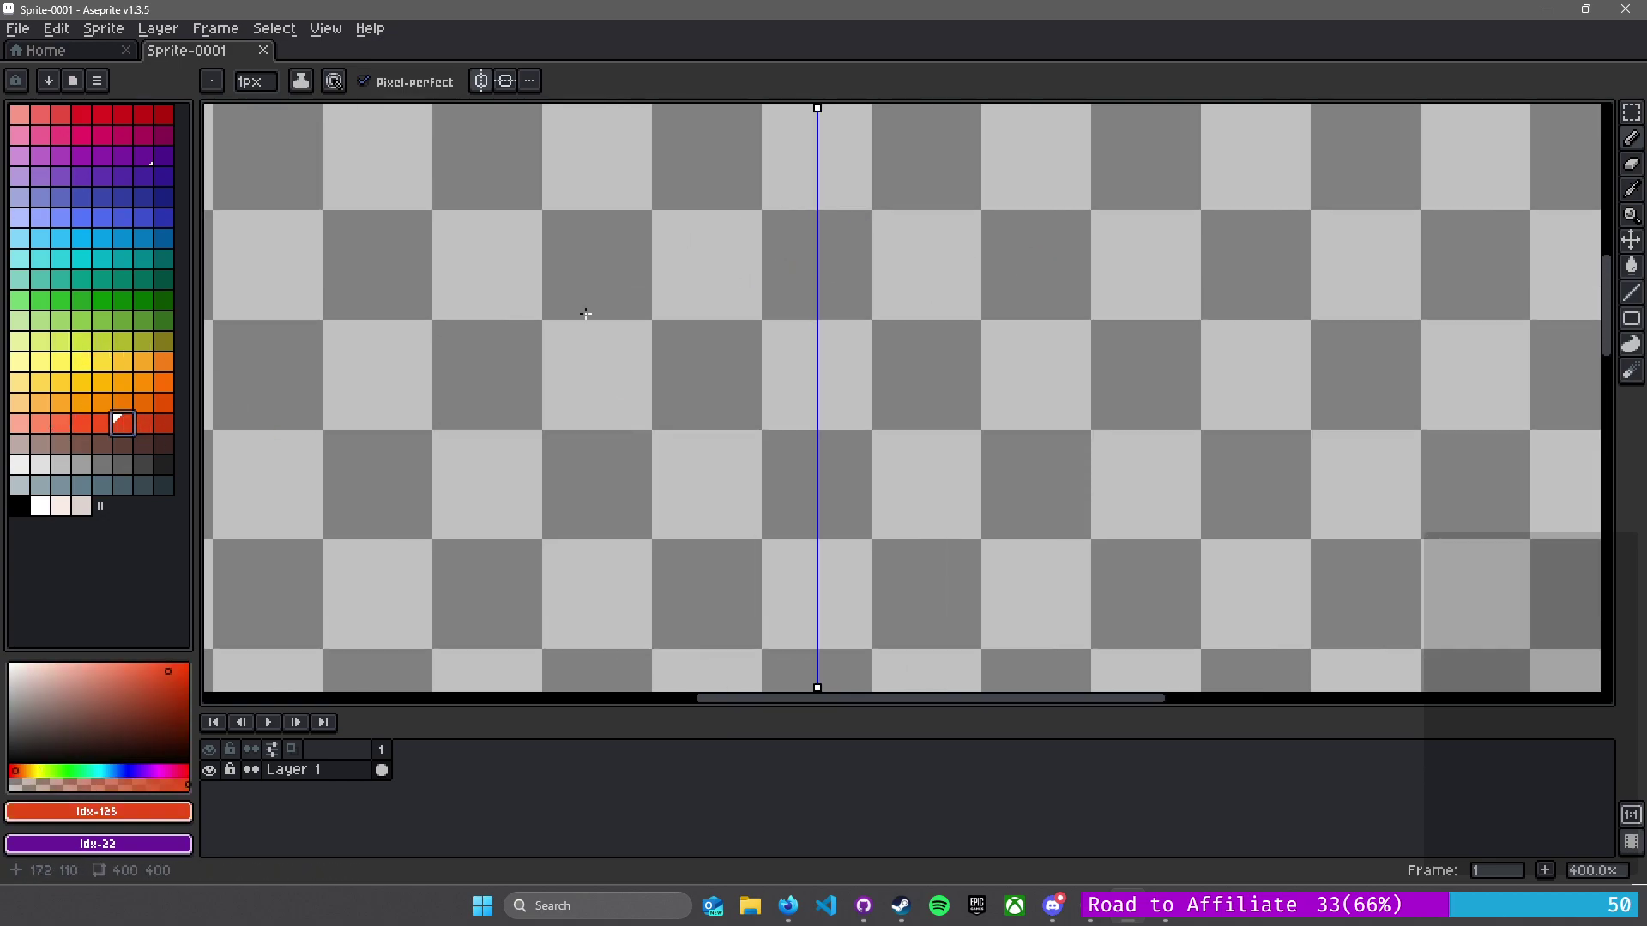
left_click(123, 258)
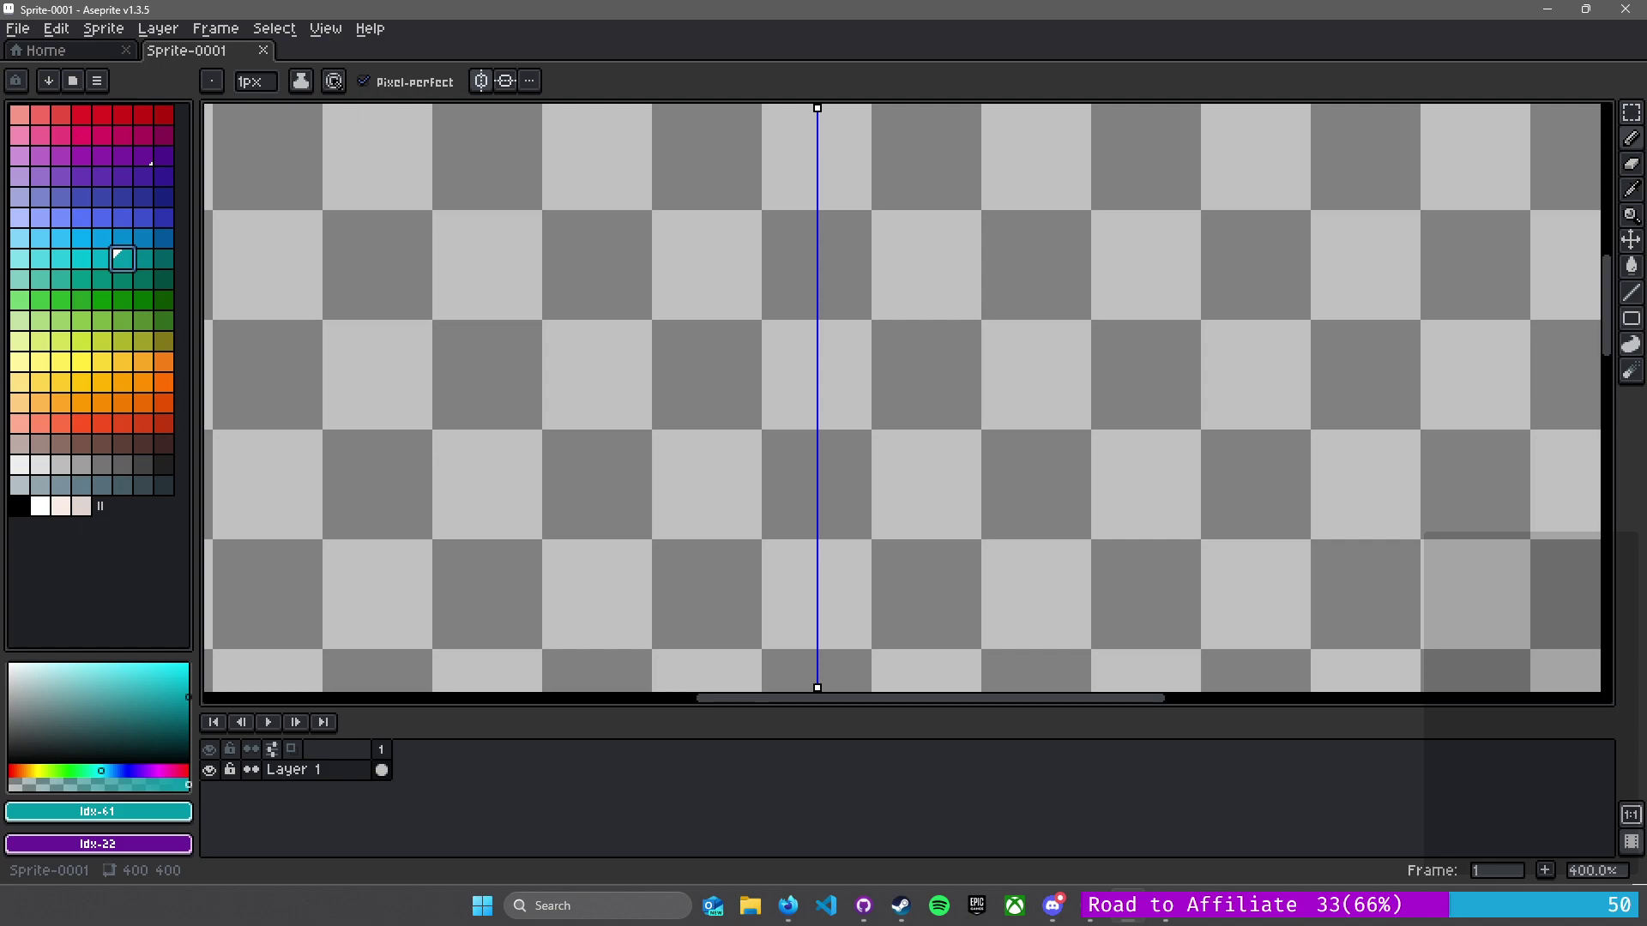
key("alt+Tab")
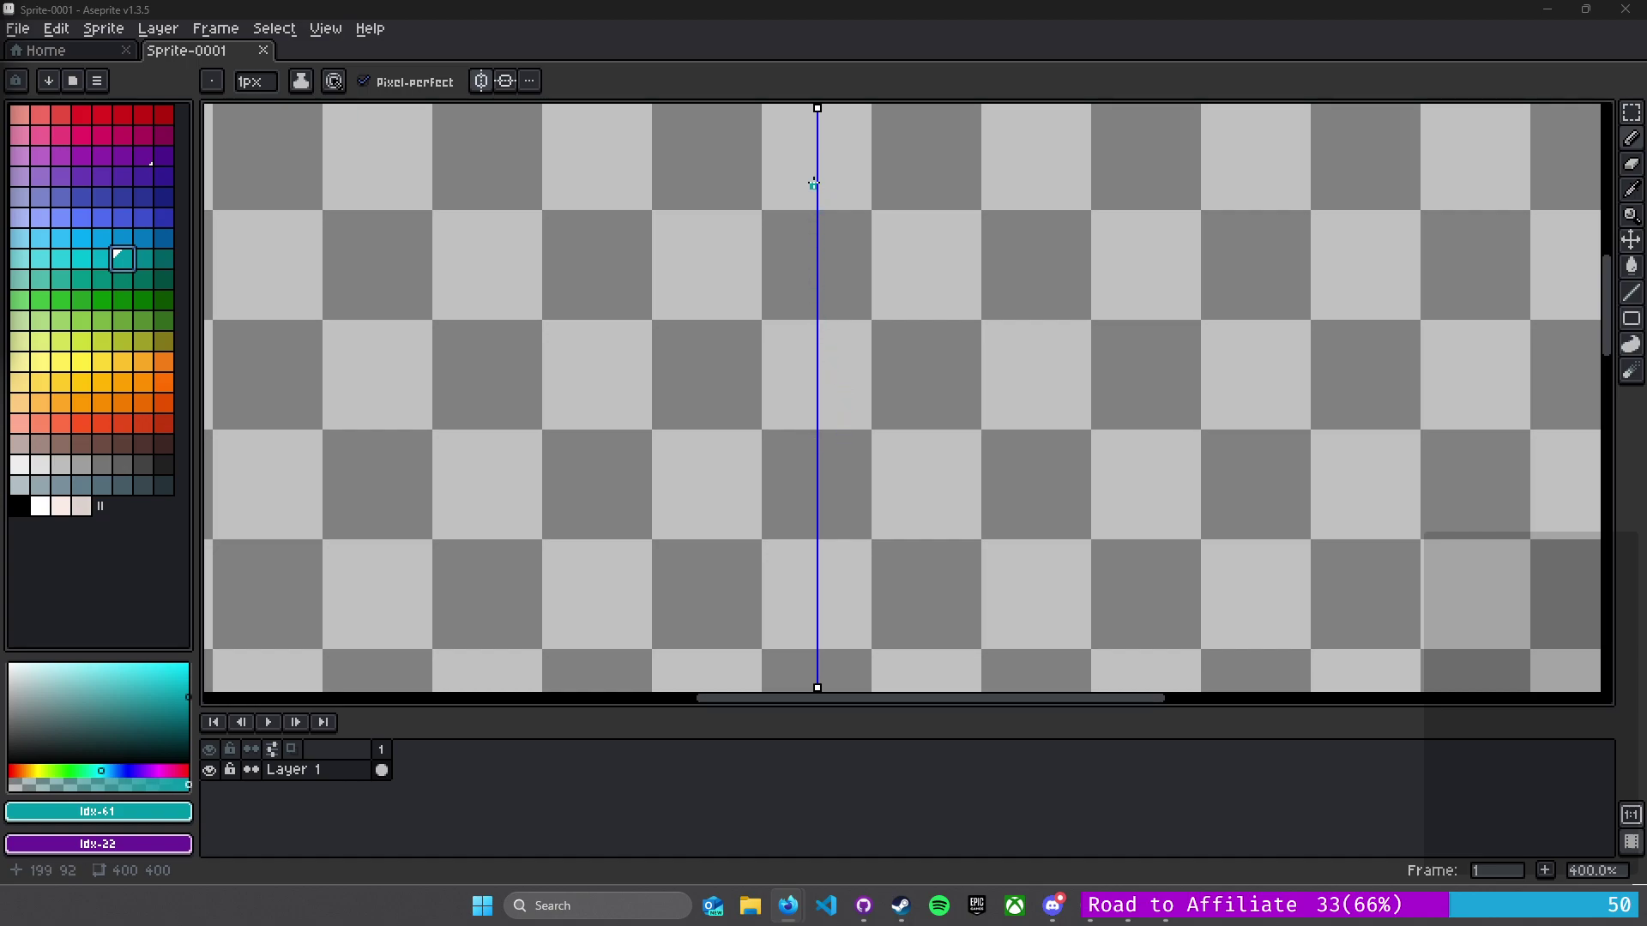
mouse_move(819, 185)
left_mouse_down()
mouse_move(869, 187)
mouse_move(901, 269)
mouse_move(893, 357)
mouse_move(819, 454)
left_mouse_up()
scroll(879, 235, "down", 2)
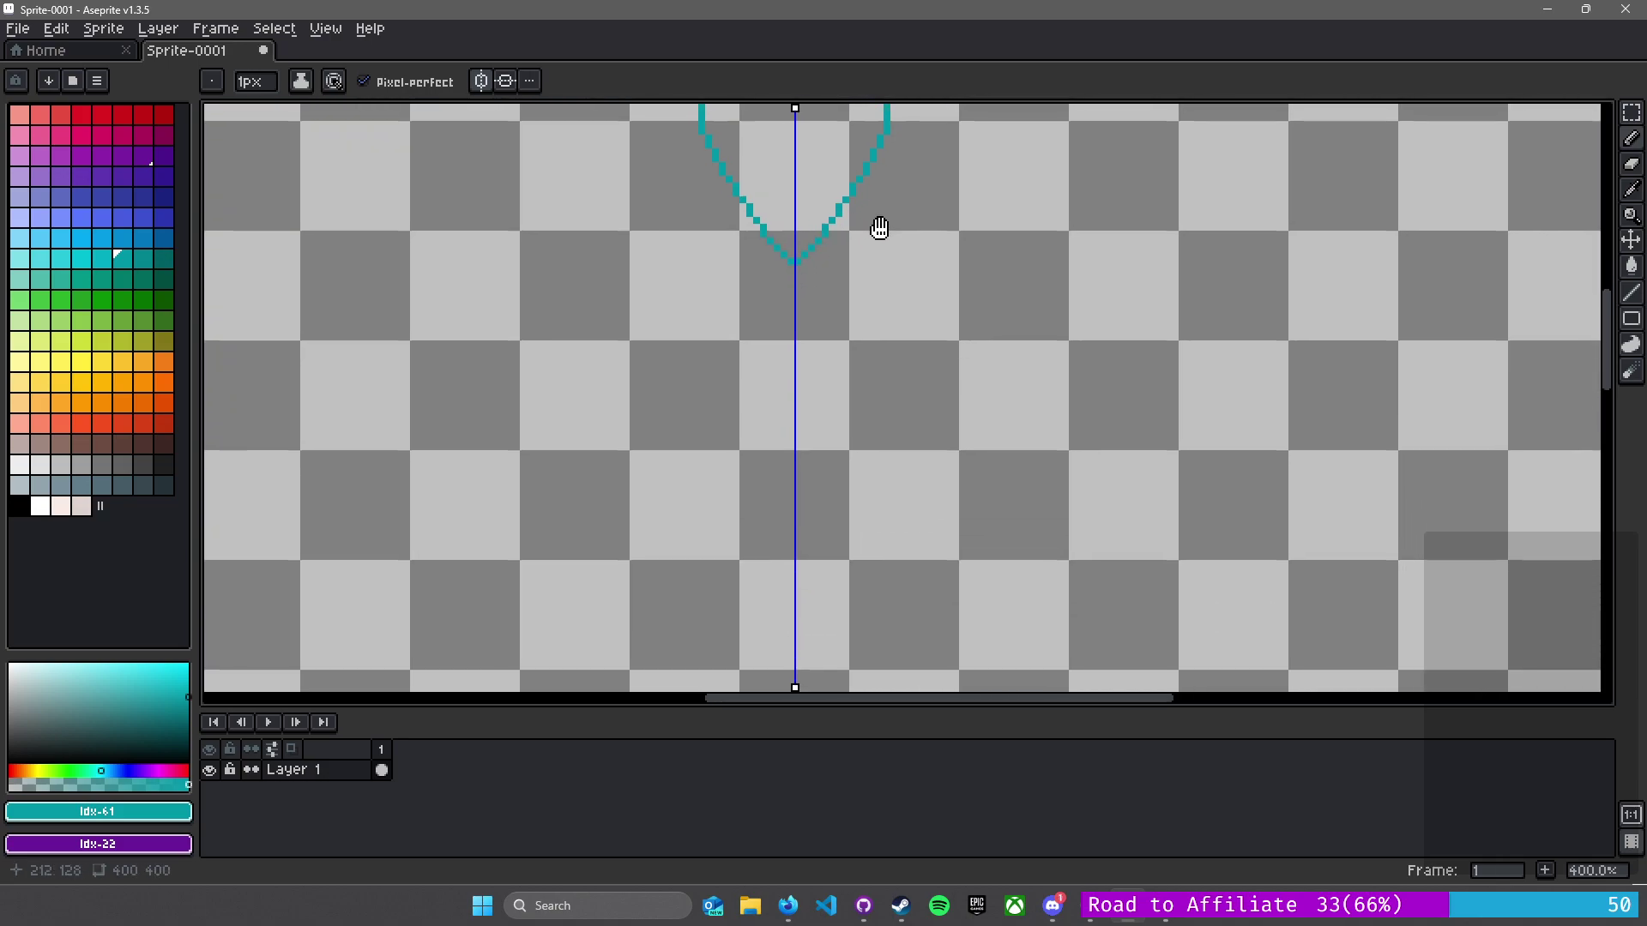
left_click_drag(892, 223, 862, 396)
scroll(779, 273, "up", 1)
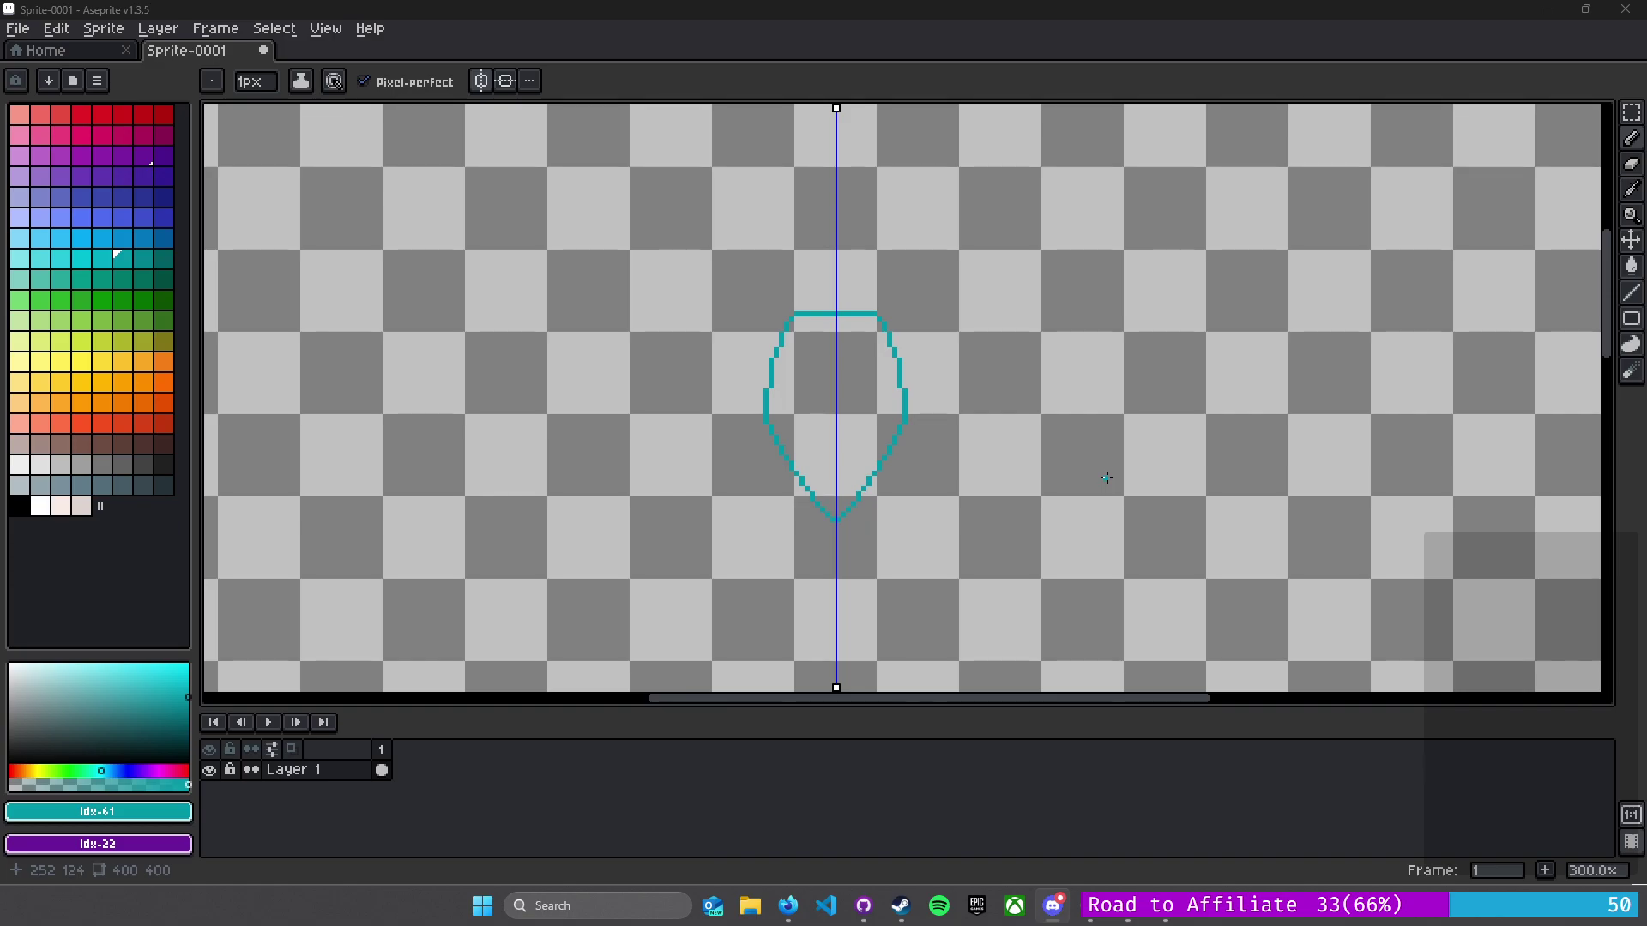
- Draw a mirrored rounded body outline about 106 px tall below the head, narrowing to a point on the symmetry axis
scroll(1094, 477, "down", 4)
scroll(1096, 491, "up", 2)
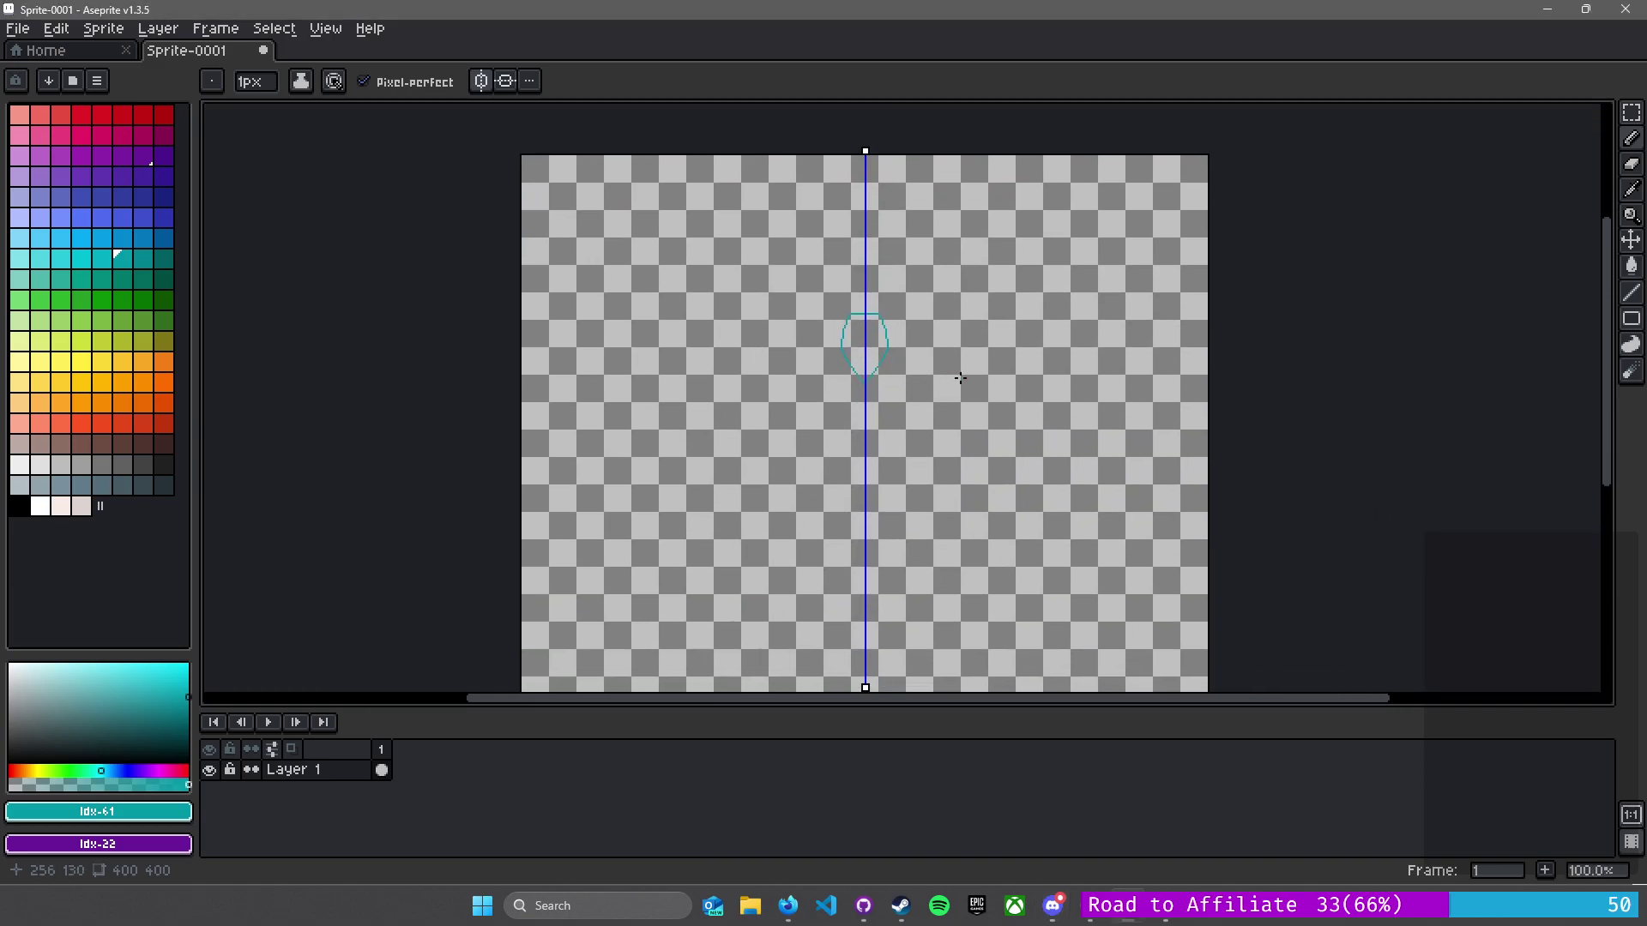
scroll(959, 378, "up", 1)
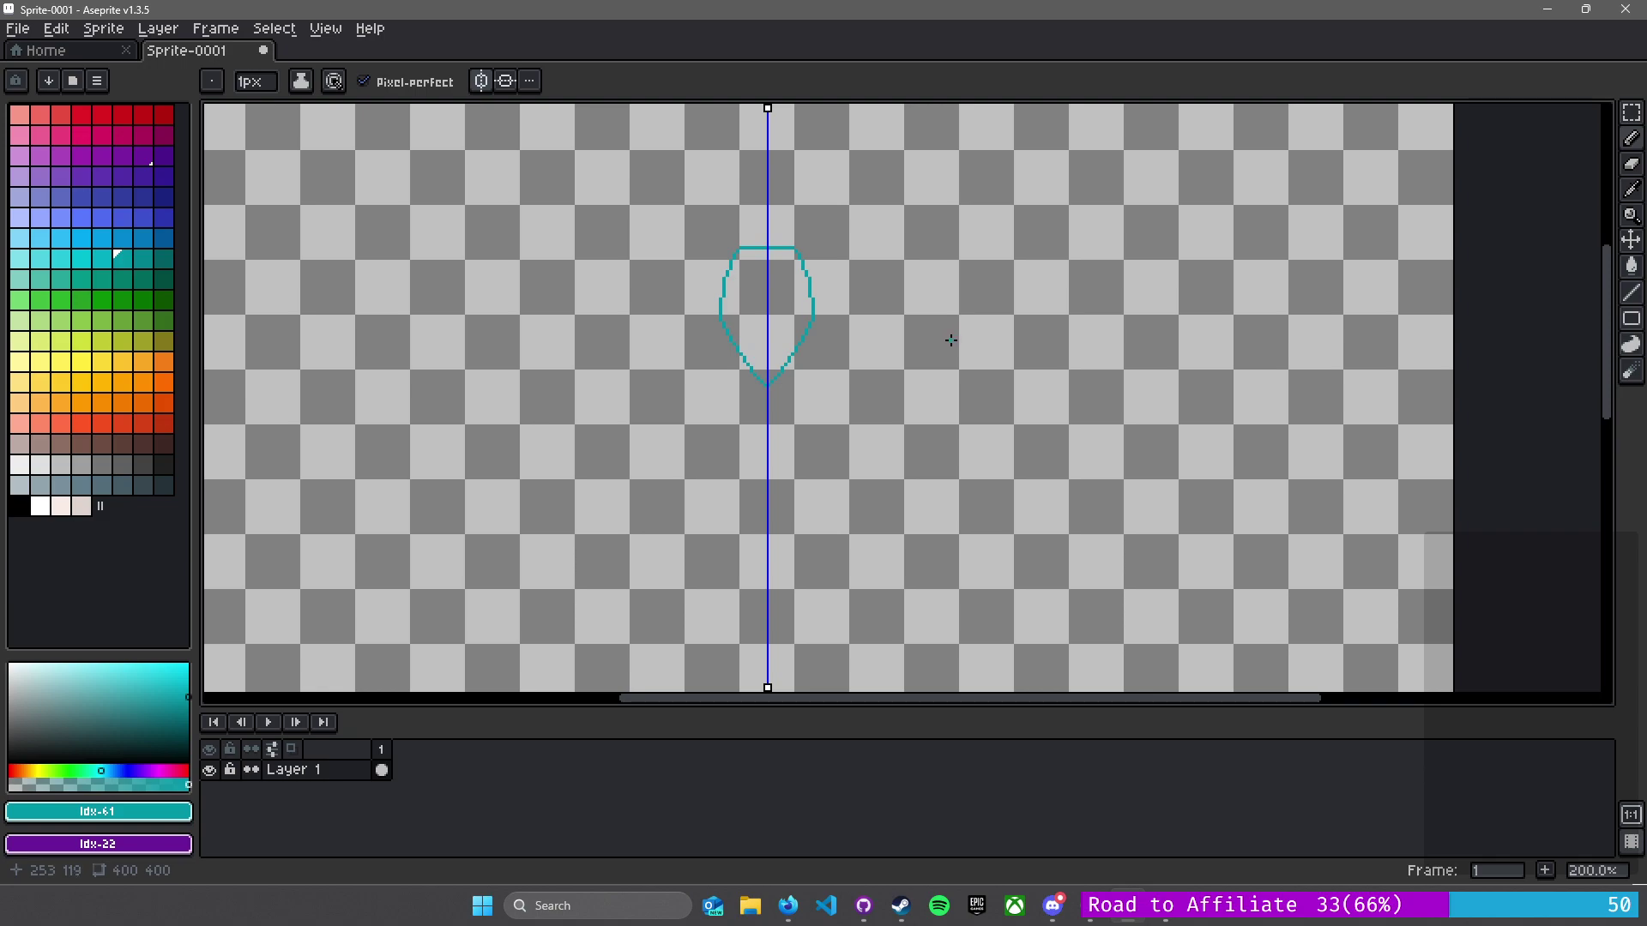
scroll(926, 260, "down", 3)
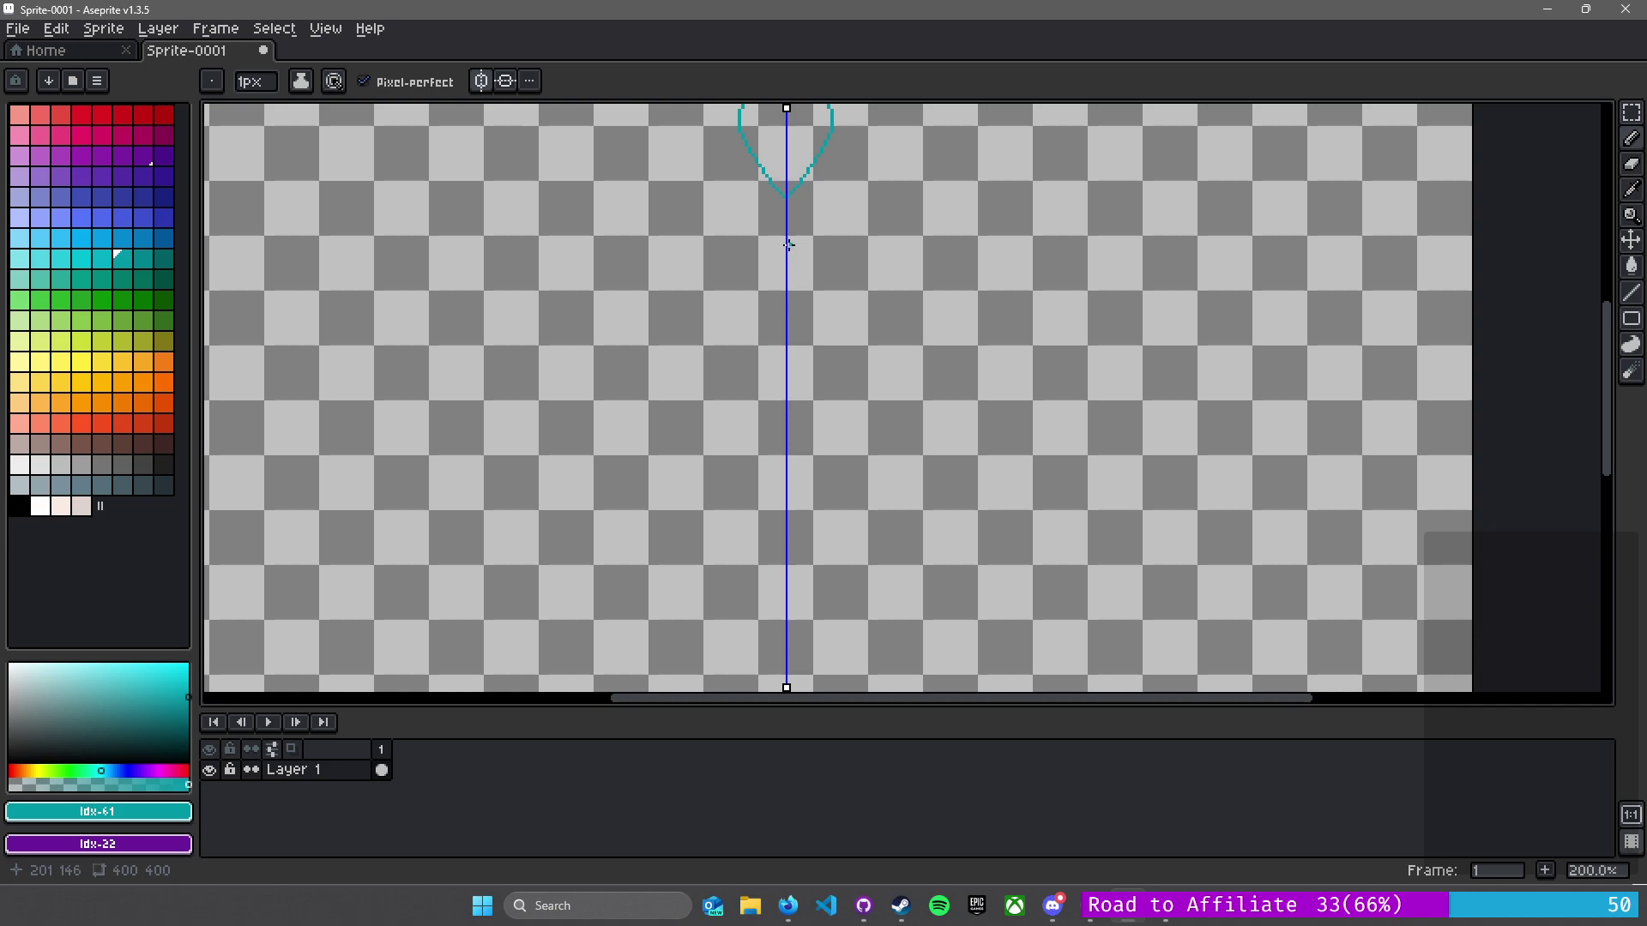
mouse_move(786, 232)
left_mouse_down()
mouse_move(824, 219)
mouse_move(896, 264)
left_mouse_up()
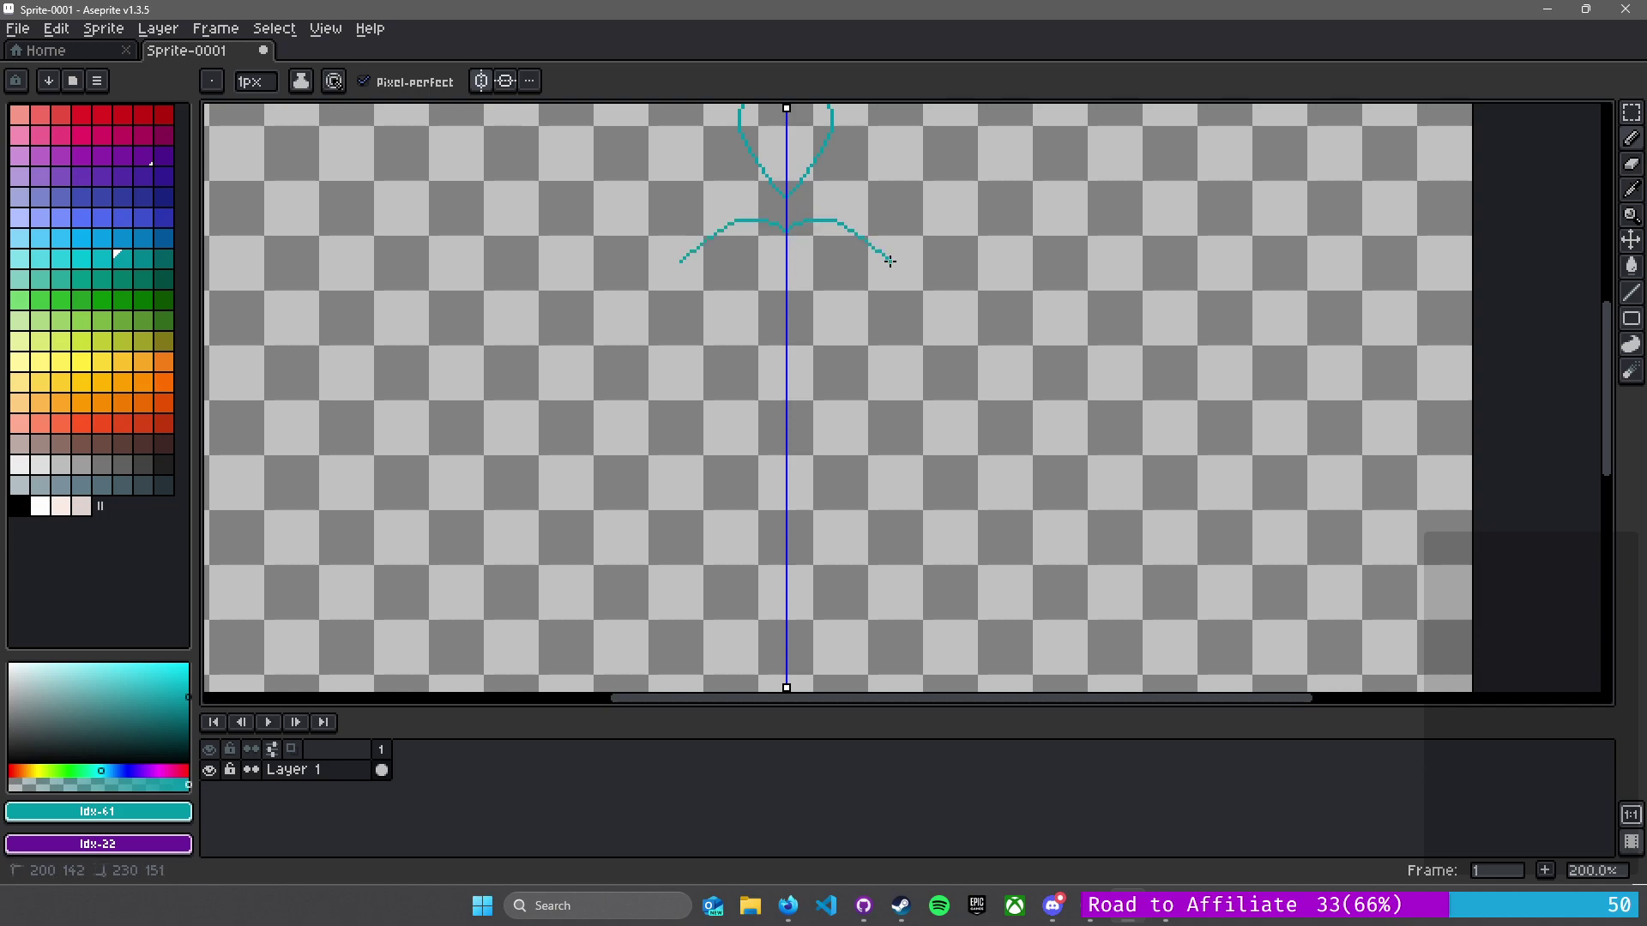
key("ctrl+z")
mouse_move(787, 220)
left_mouse_down()
mouse_move(917, 296)
mouse_move(933, 467)
mouse_move(878, 530)
mouse_move(786, 587)
left_mouse_up()
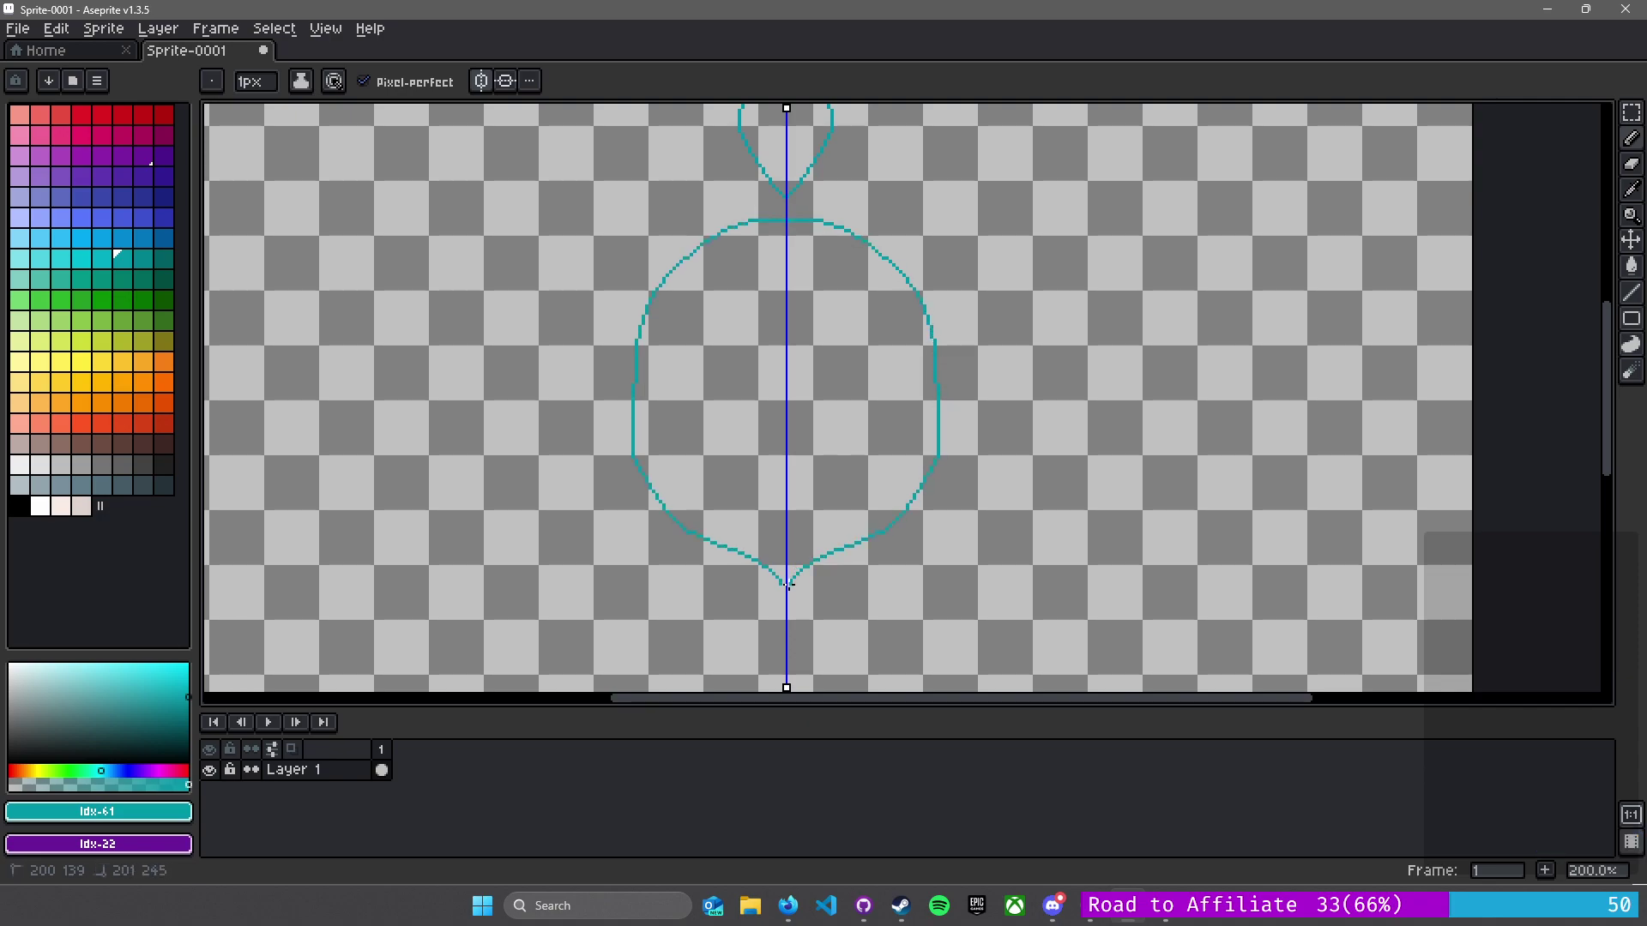
- Draw two mirrored pairs of spikes along the upper shoulders of the body outline, replacing the first blunt attempt
mouse_move(818, 220)
left_mouse_down()
mouse_move(912, 181)
mouse_move(921, 224)
mouse_move(896, 277)
left_mouse_up()
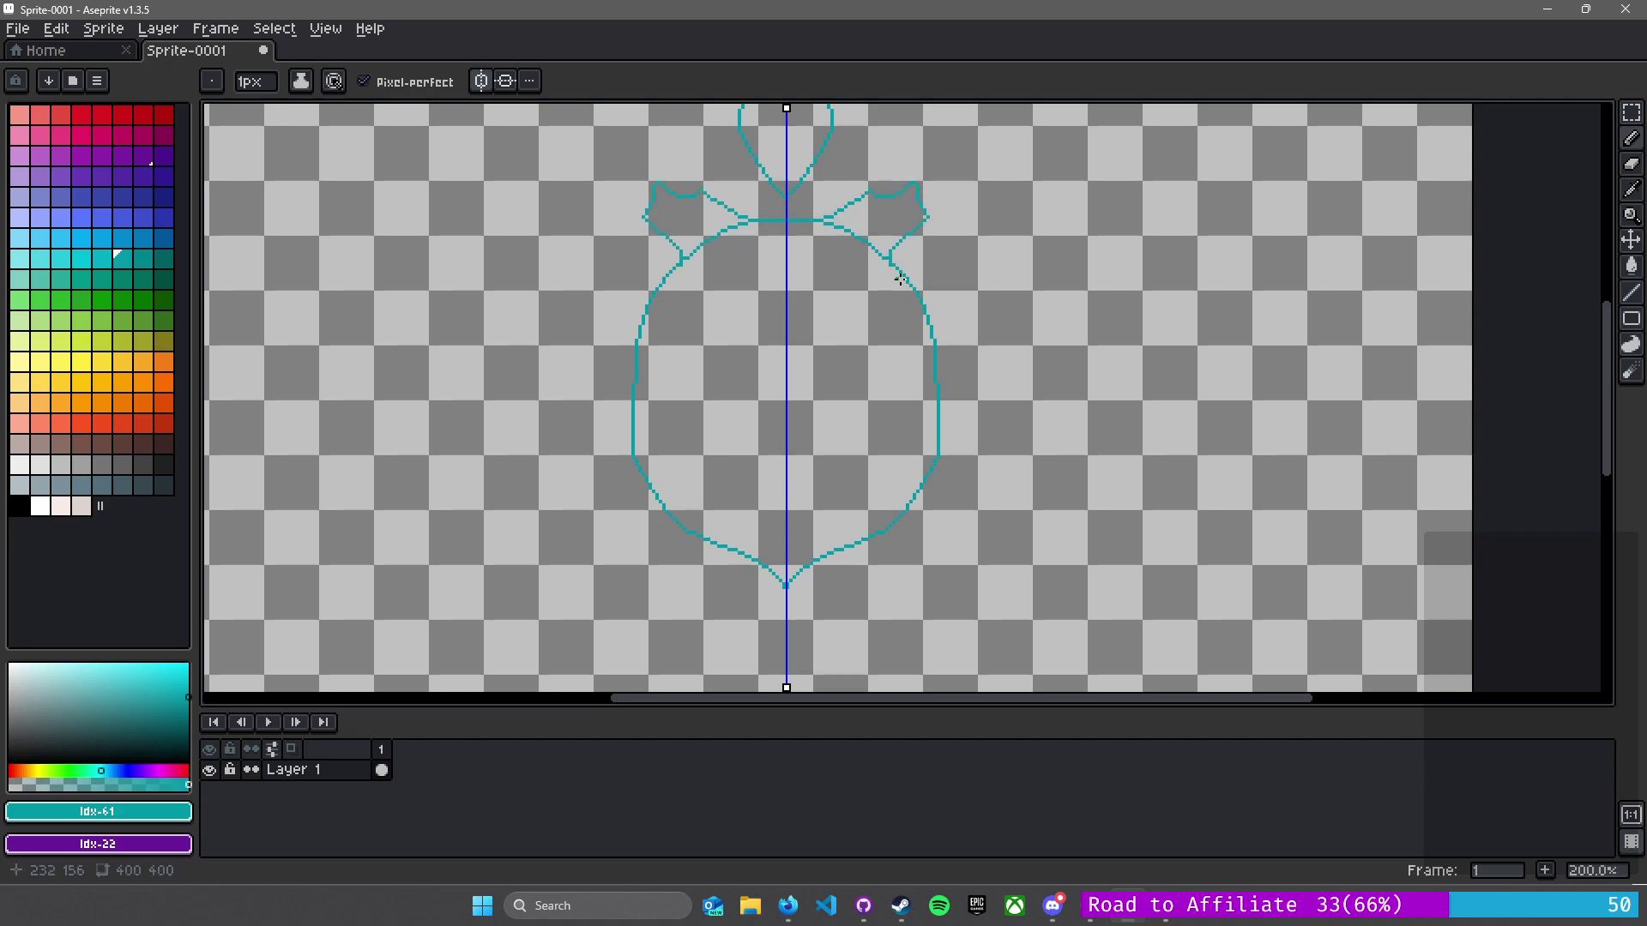
key("ctrl+z")
mouse_move(830, 224)
left_mouse_down()
mouse_move(903, 177)
mouse_move(908, 281)
mouse_move(972, 240)
mouse_move(935, 348)
left_mouse_up()
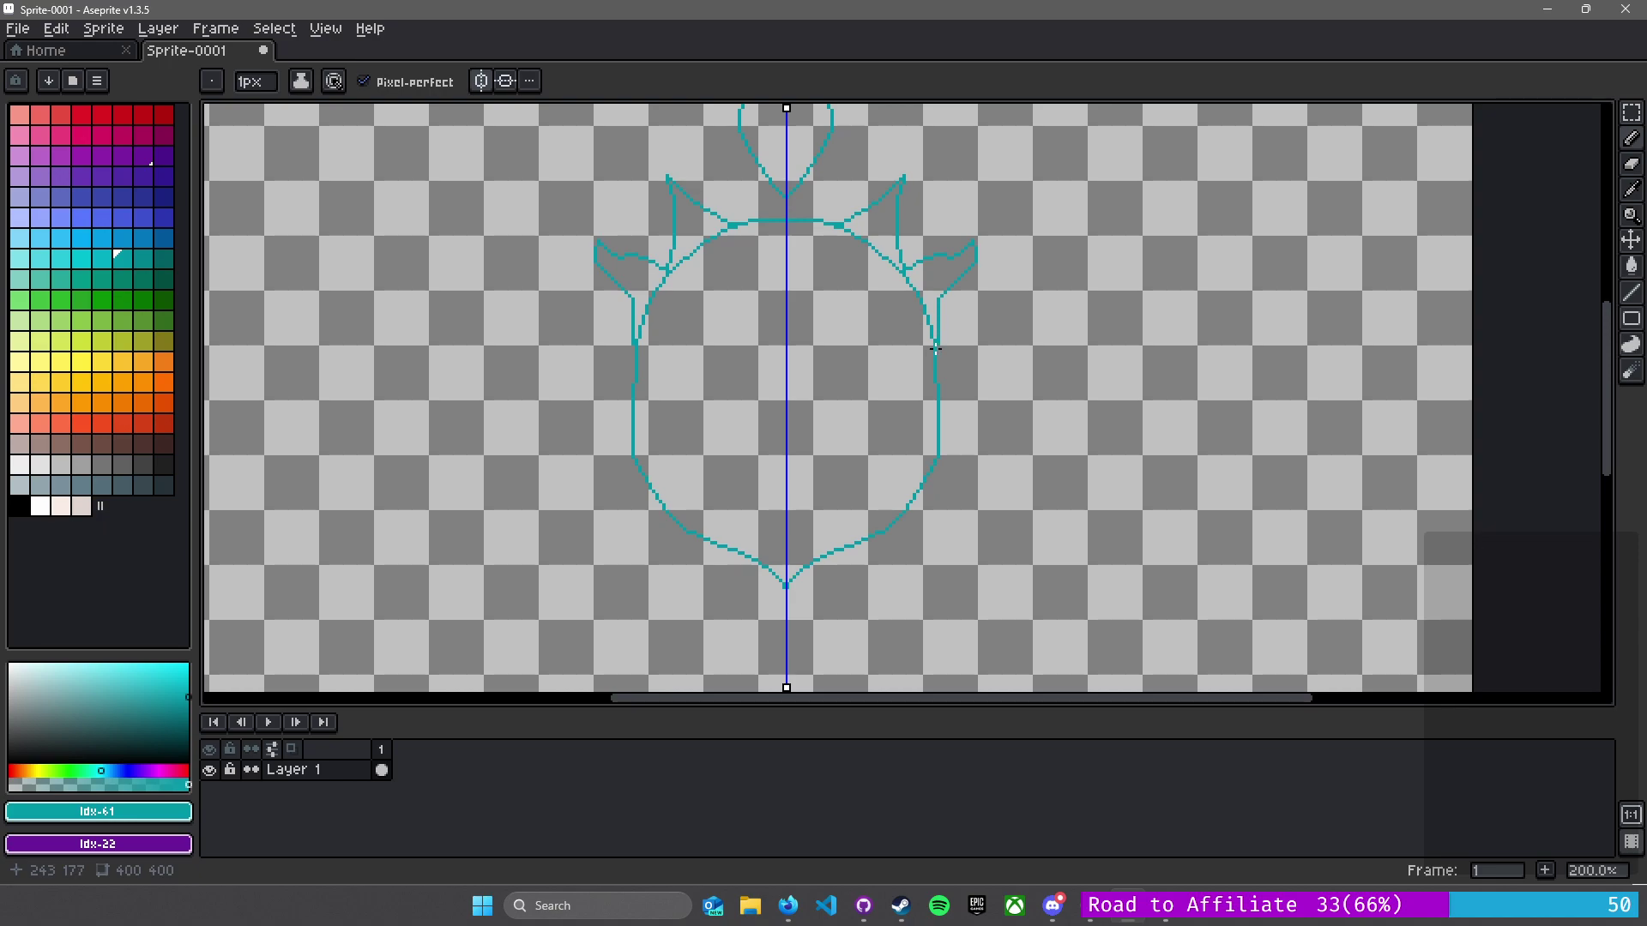
- Draw a mirrored round lobe attached to each side of the body just below the lower spikes
scroll(935, 347, "up", 2)
scroll(933, 347, "down", 1)
scroll(943, 351, "up", 1)
scroll(952, 351, "down", 1)
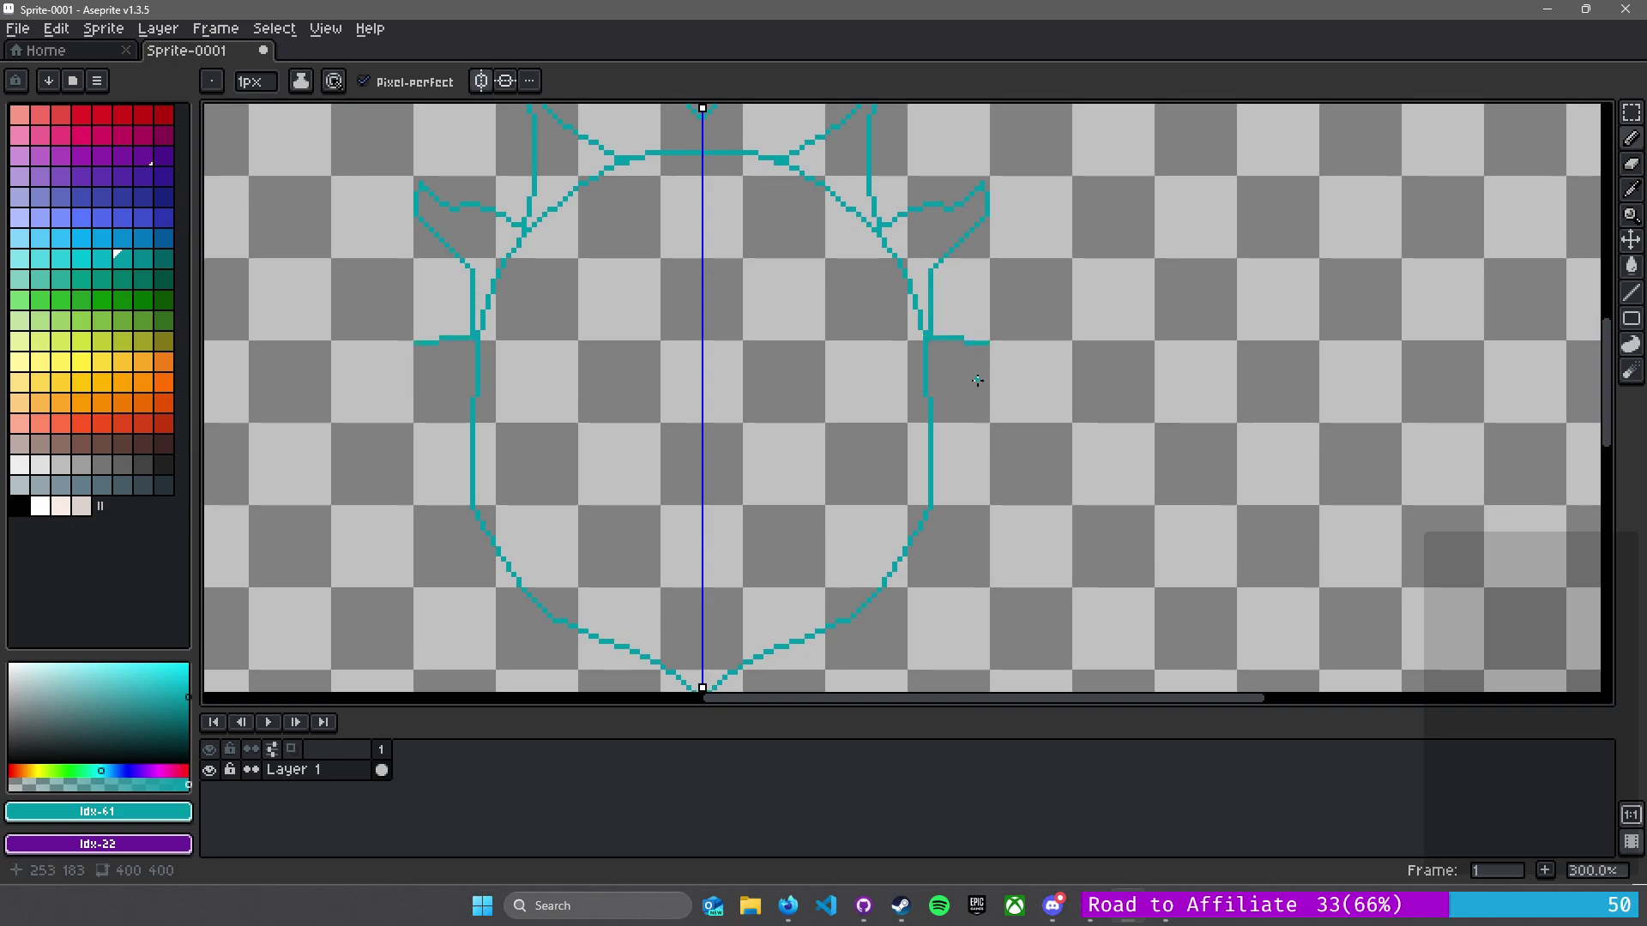
key("ctrl+z")
left_click_drag(1001, 335, 928, 335)
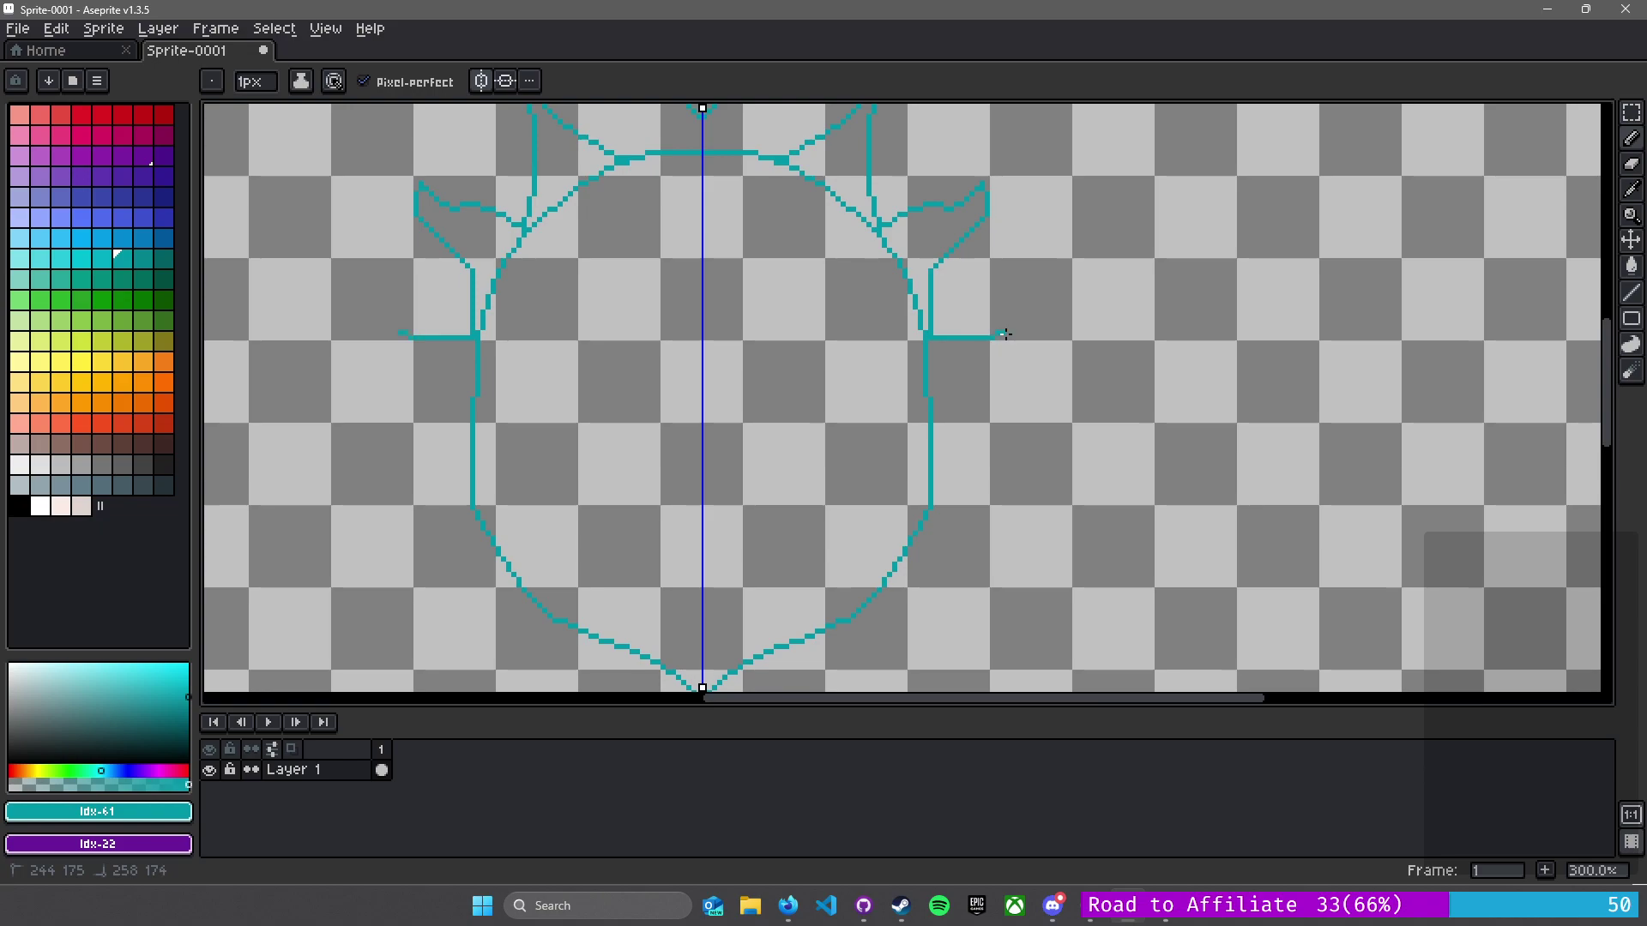
key("ctrl+z")
mouse_move(926, 336)
left_mouse_down()
mouse_move(978, 337)
mouse_move(931, 337)
mouse_move(973, 315)
mouse_move(1044, 345)
left_mouse_up()
key("ctrl+z")
mouse_move(929, 397)
left_mouse_down()
mouse_move(1010, 410)
mouse_move(1035, 394)
mouse_move(1043, 346)
mouse_move(938, 474)
mouse_move(923, 326)
mouse_move(973, 368)
mouse_move(994, 413)
mouse_move(873, 362)
left_mouse_up()
- Draw a thin curved finger outline rising outward from the upper outer corner of the round side lobe
scroll(1056, 370, "up", 2)
scroll(1055, 369, "down", 3)
scroll(931, 382, "up", 2)
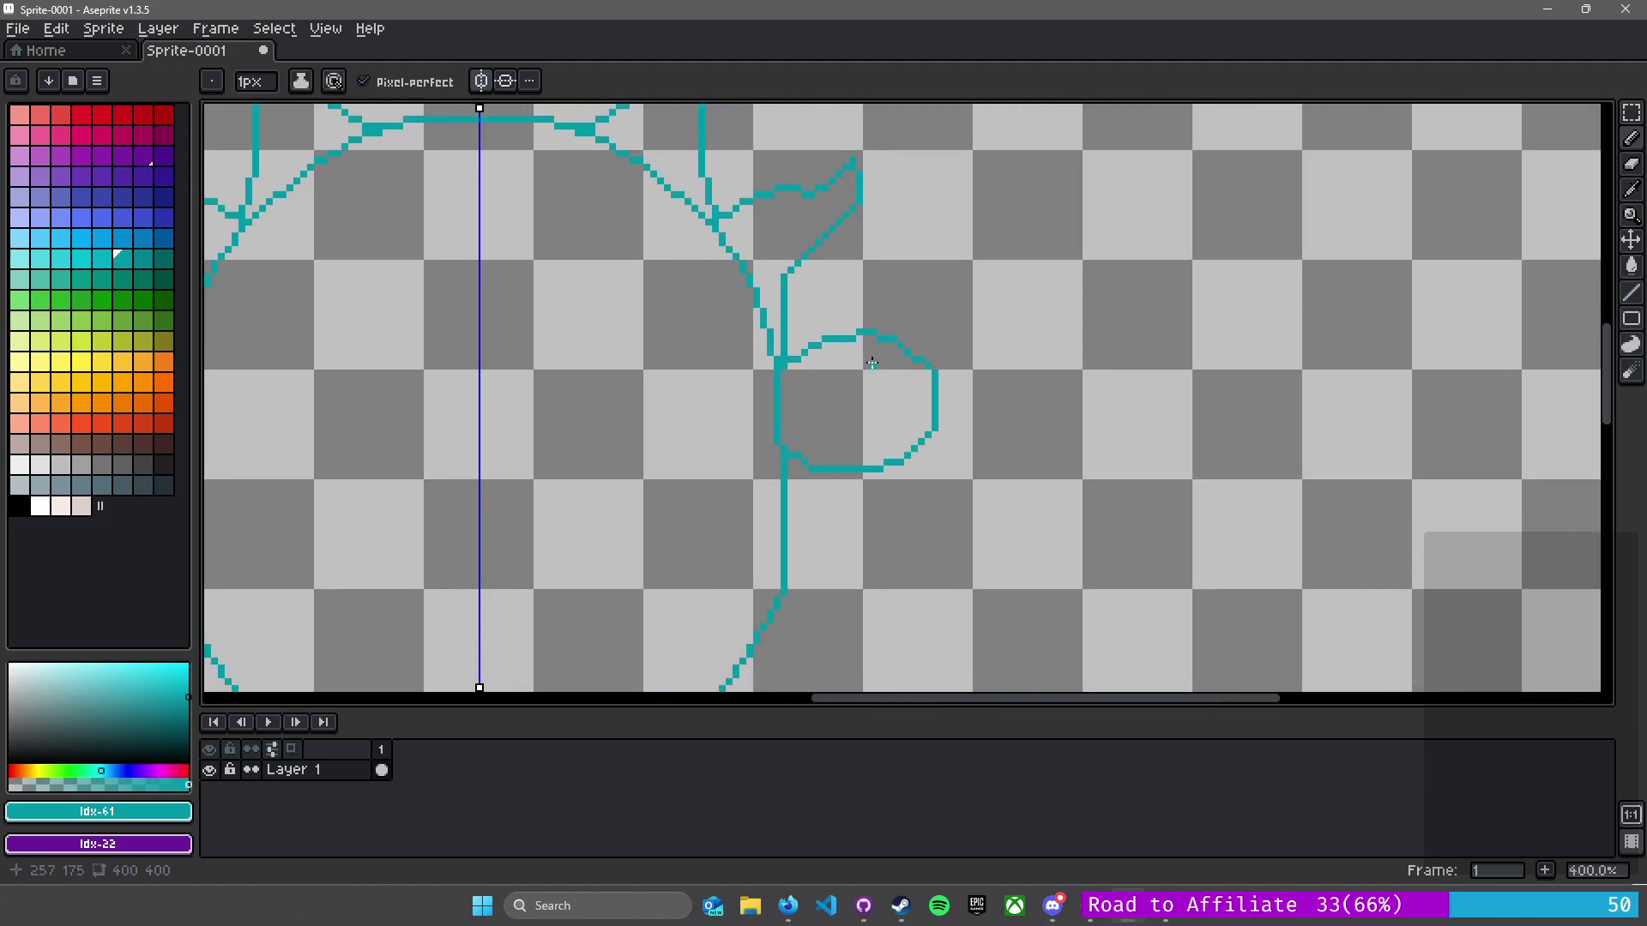
scroll(871, 362, "up", 1)
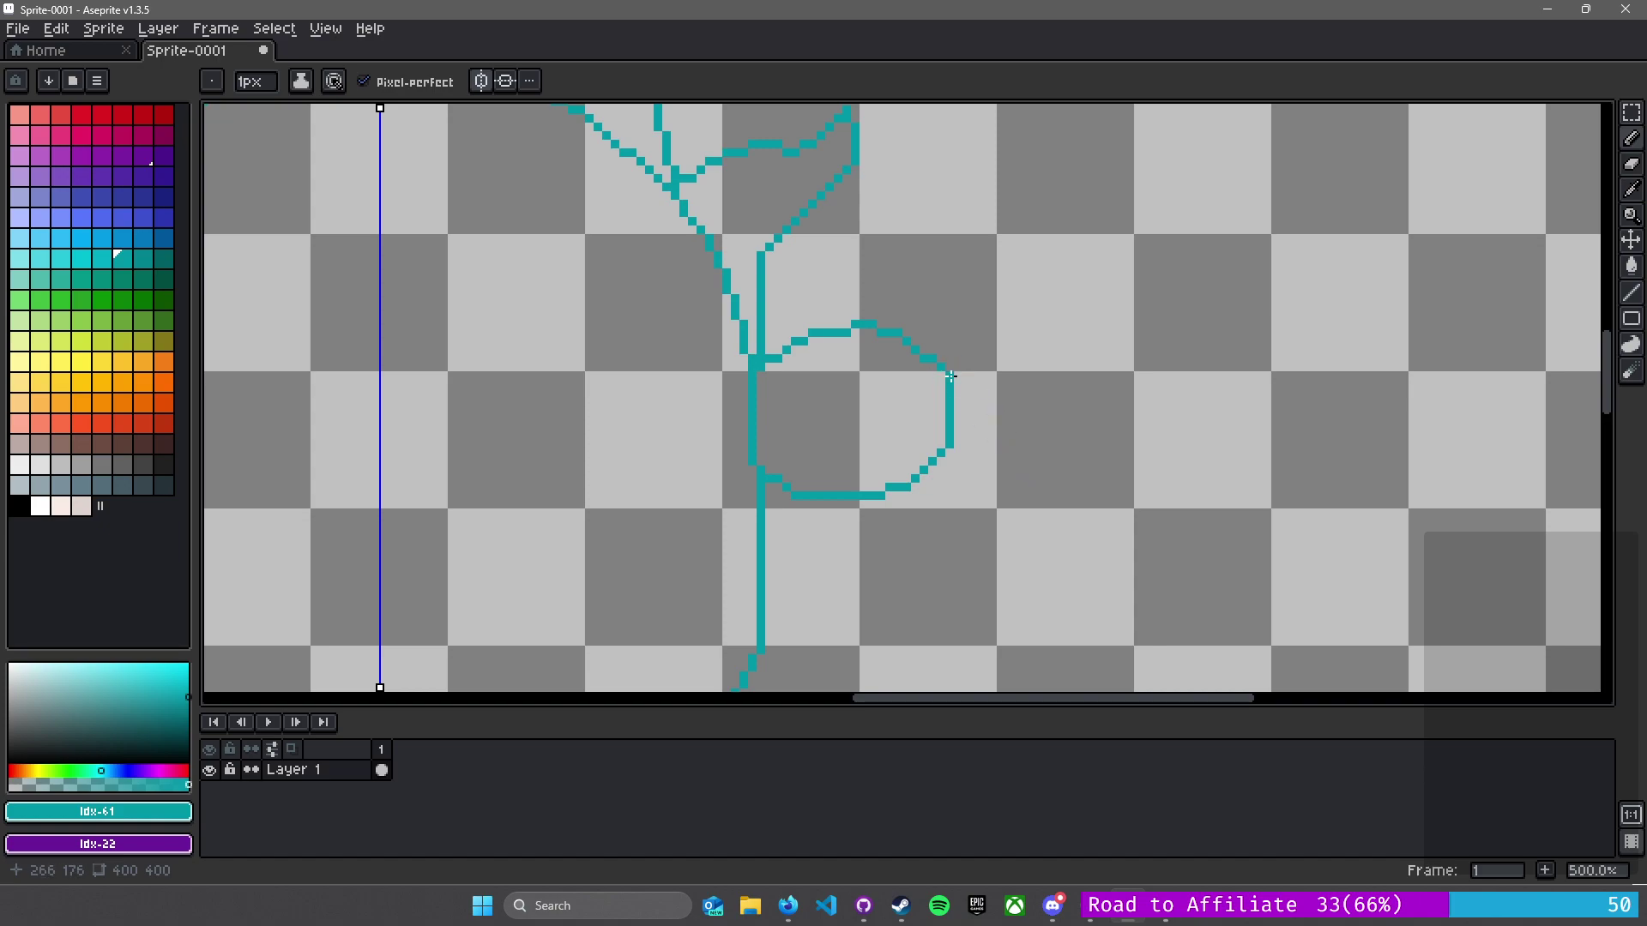
mouse_move(950, 374)
left_mouse_down()
mouse_move(1011, 290)
mouse_move(1045, 280)
mouse_move(1051, 305)
mouse_move(972, 393)
mouse_move(1079, 386)
left_mouse_up()
key("ctrl+z")
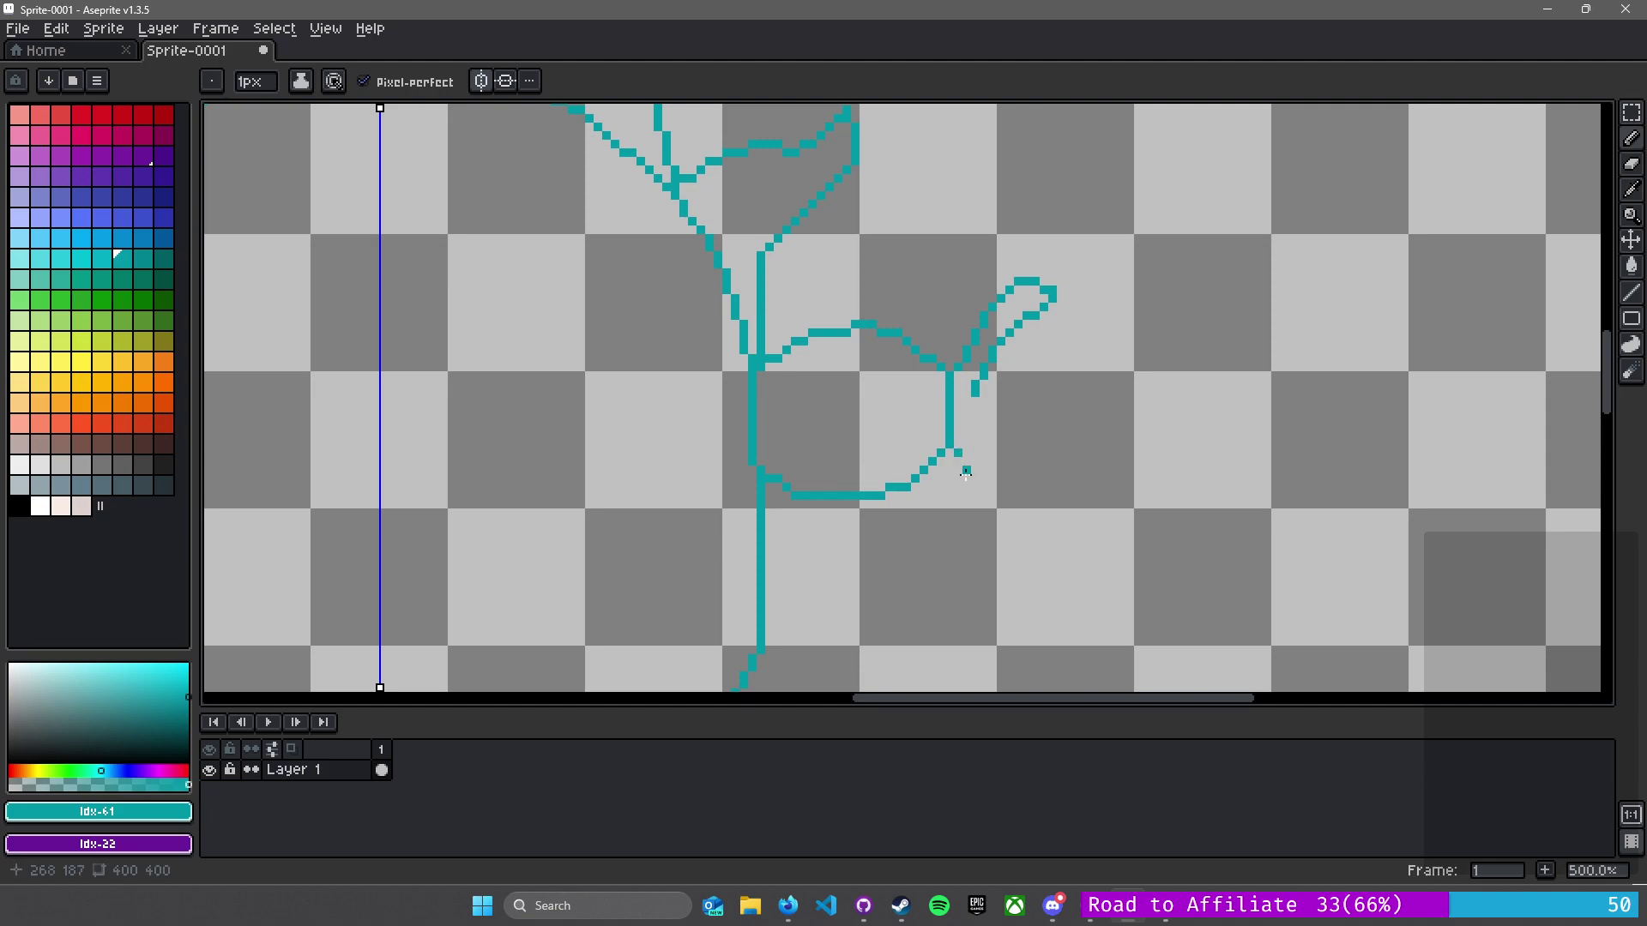
left_click_drag(966, 464, 874, 379)
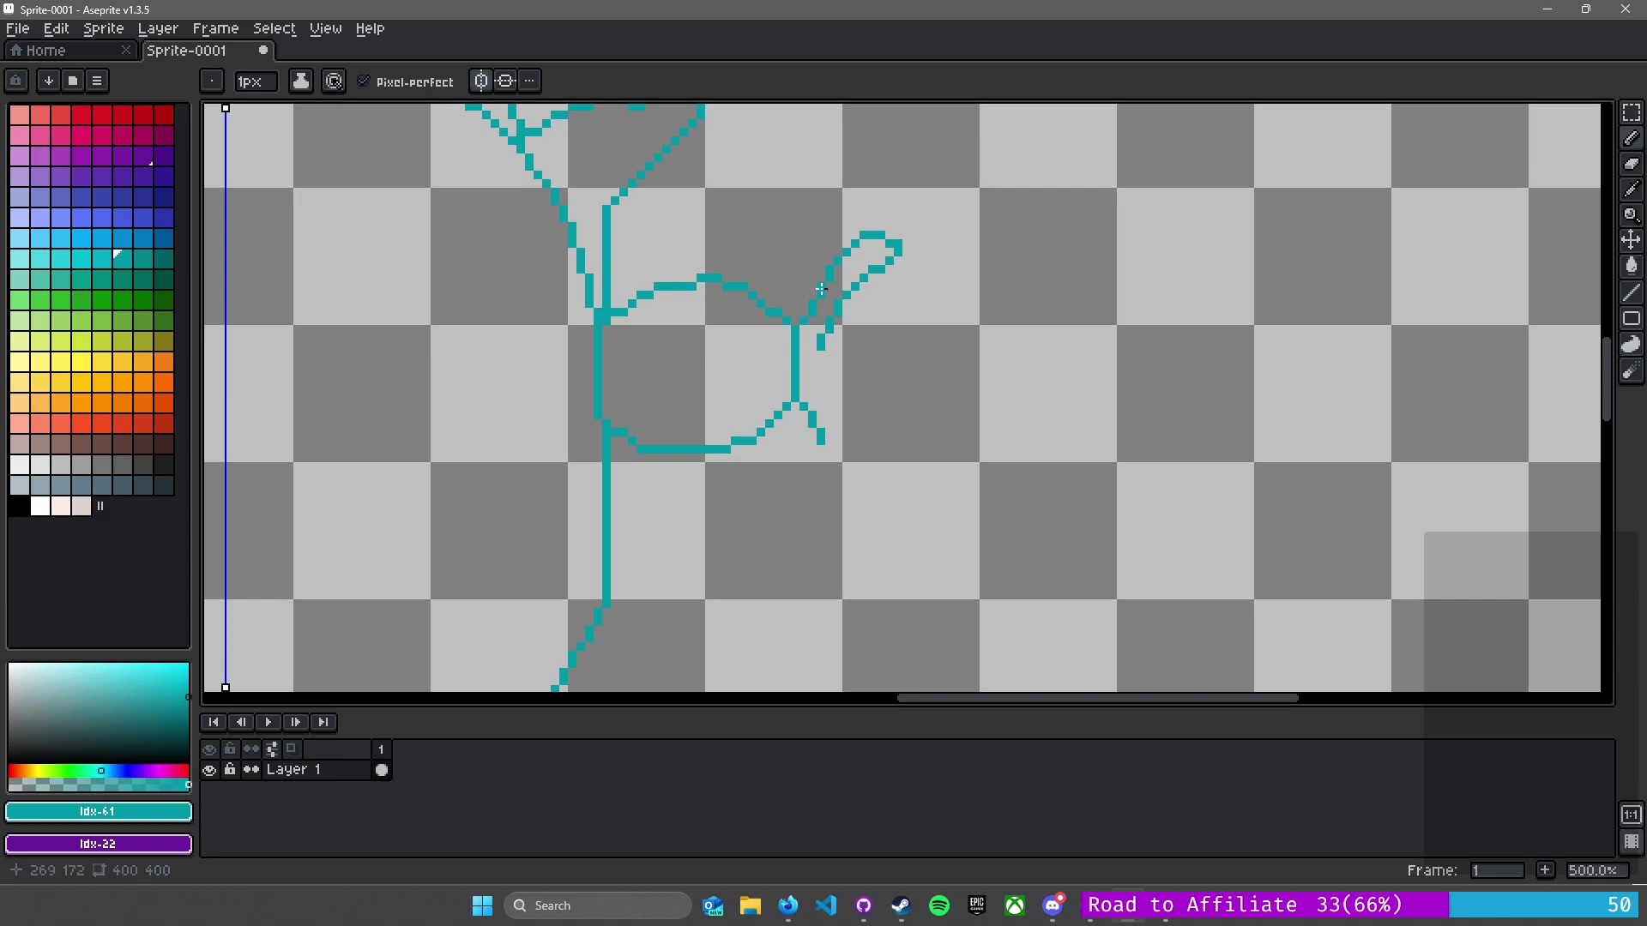
scroll(836, 282, "up", 1)
scroll(839, 280, "up", 1)
left_click_drag(811, 546, 857, 600)
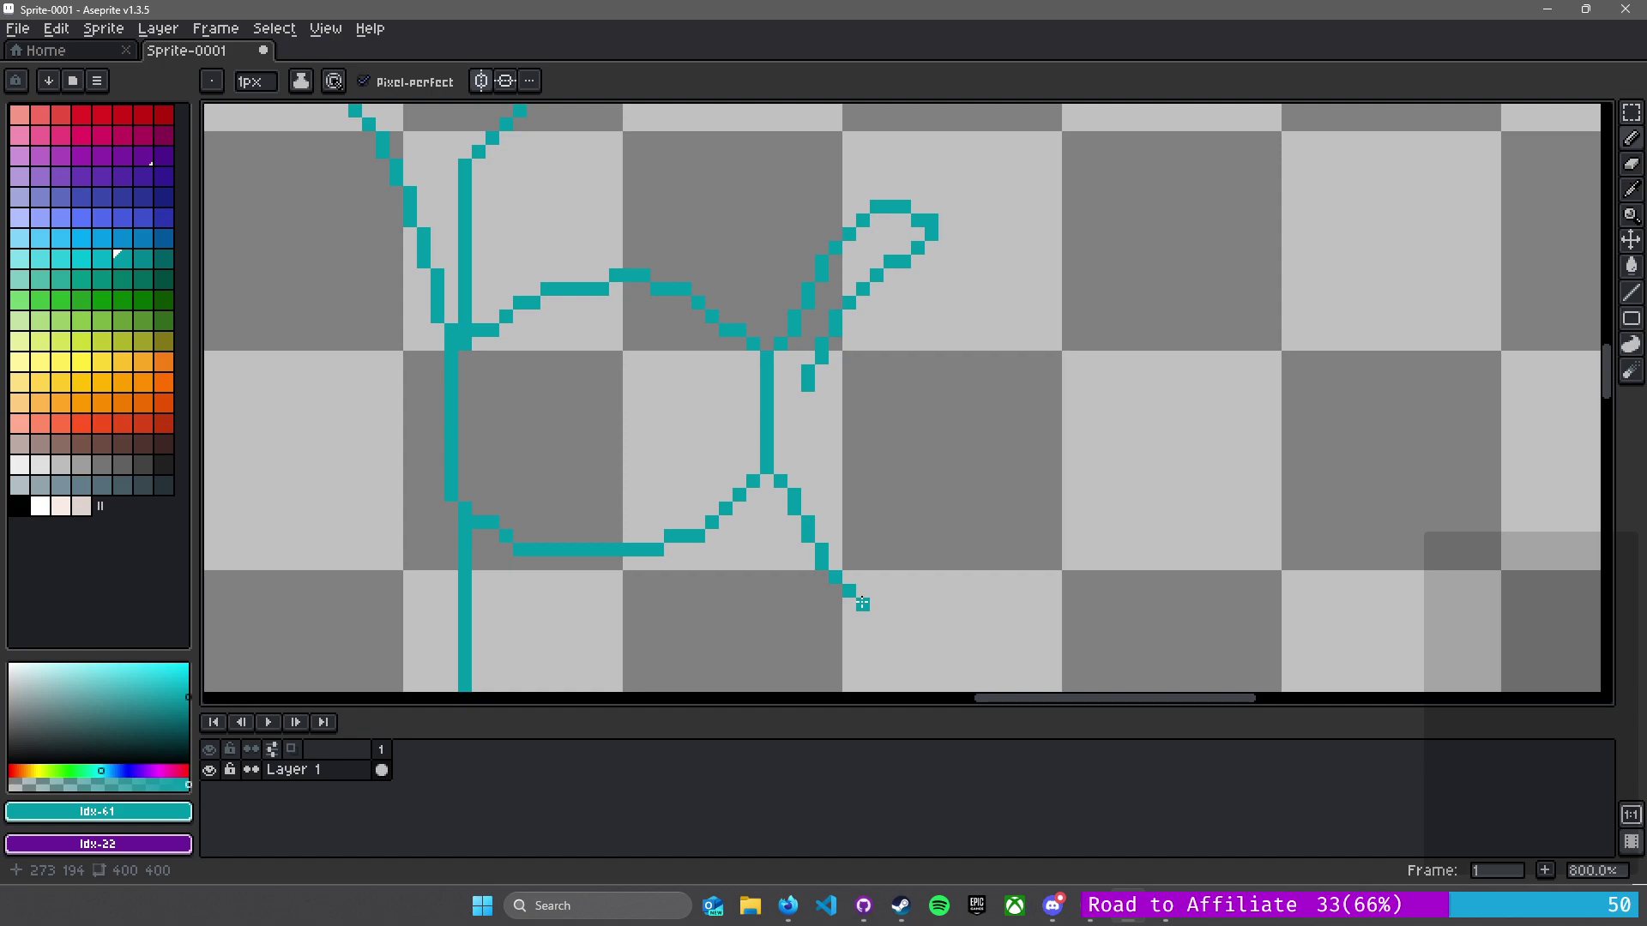
key("ctrl+z")
key("ctrl+z")
key("ctrl+z")
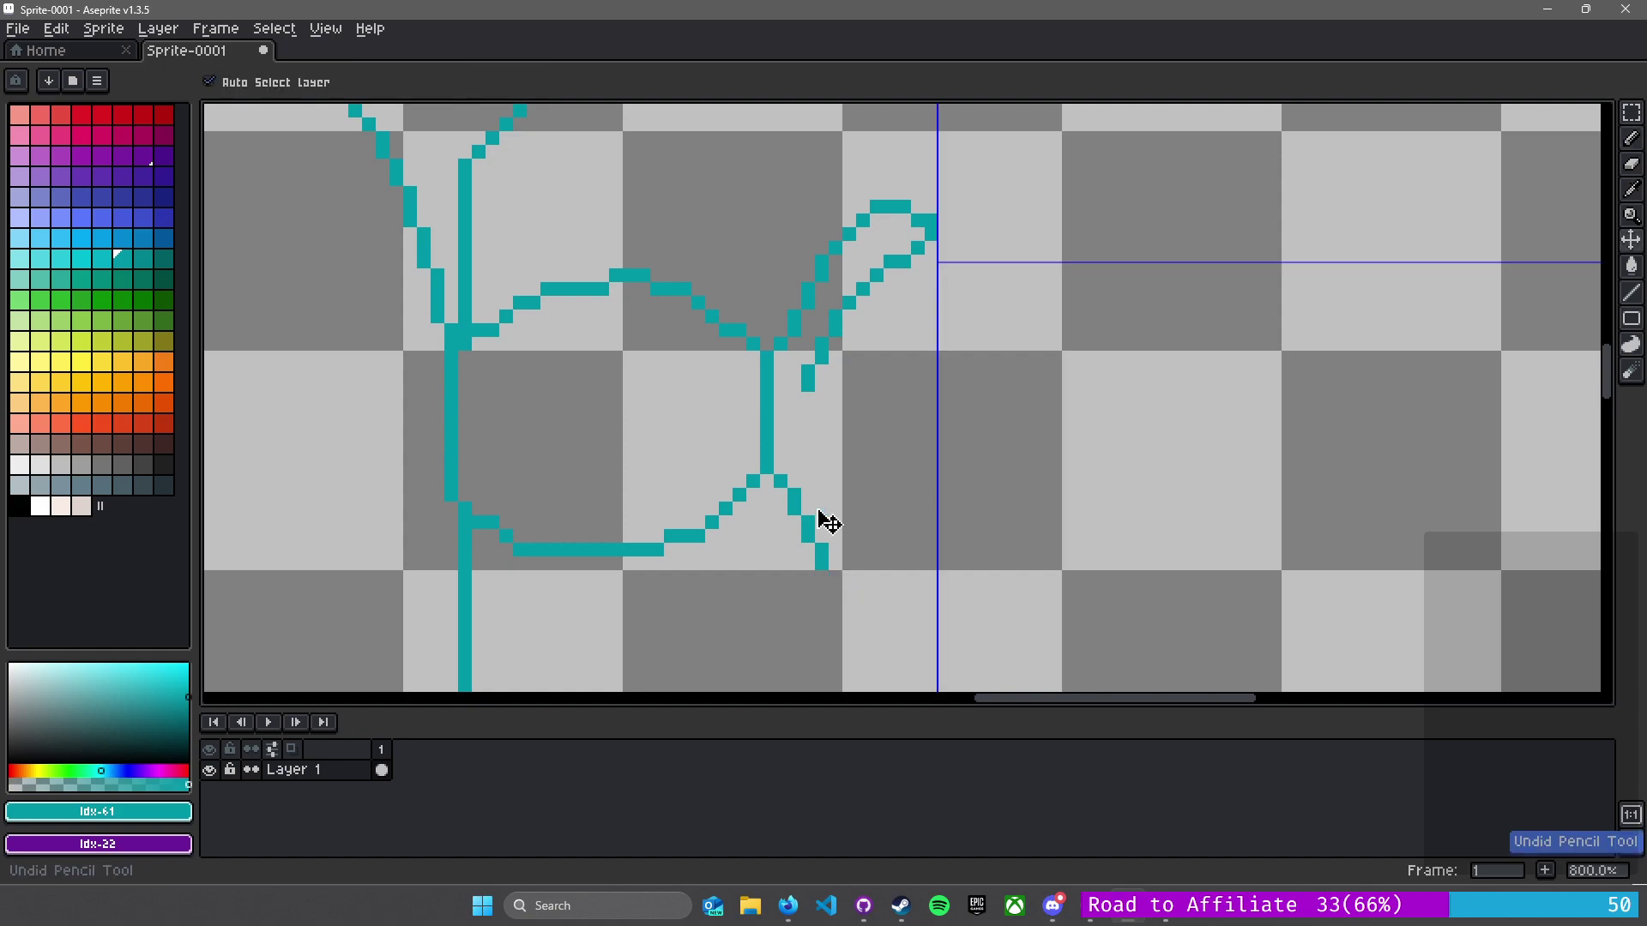
key("ctrl+z")
key("ctrl+z")
key("ctrl+z")
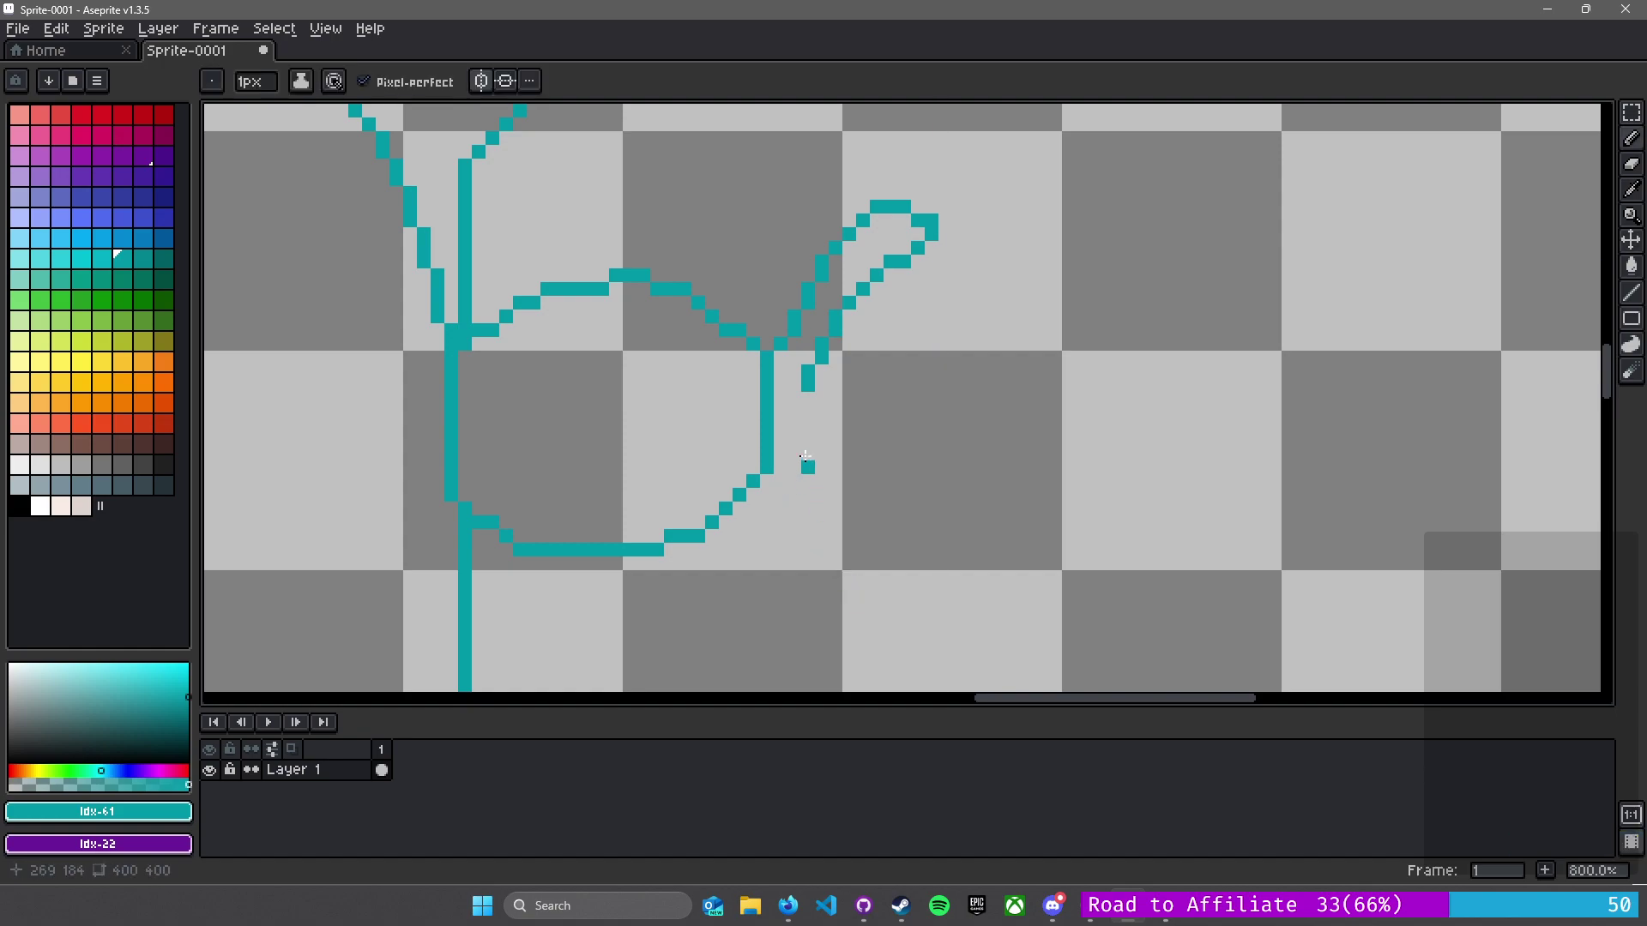
- Select the finger outline beside the round lobe with a rectangular marquee of about 13 by 15 px
scroll(807, 410, "down", 5)
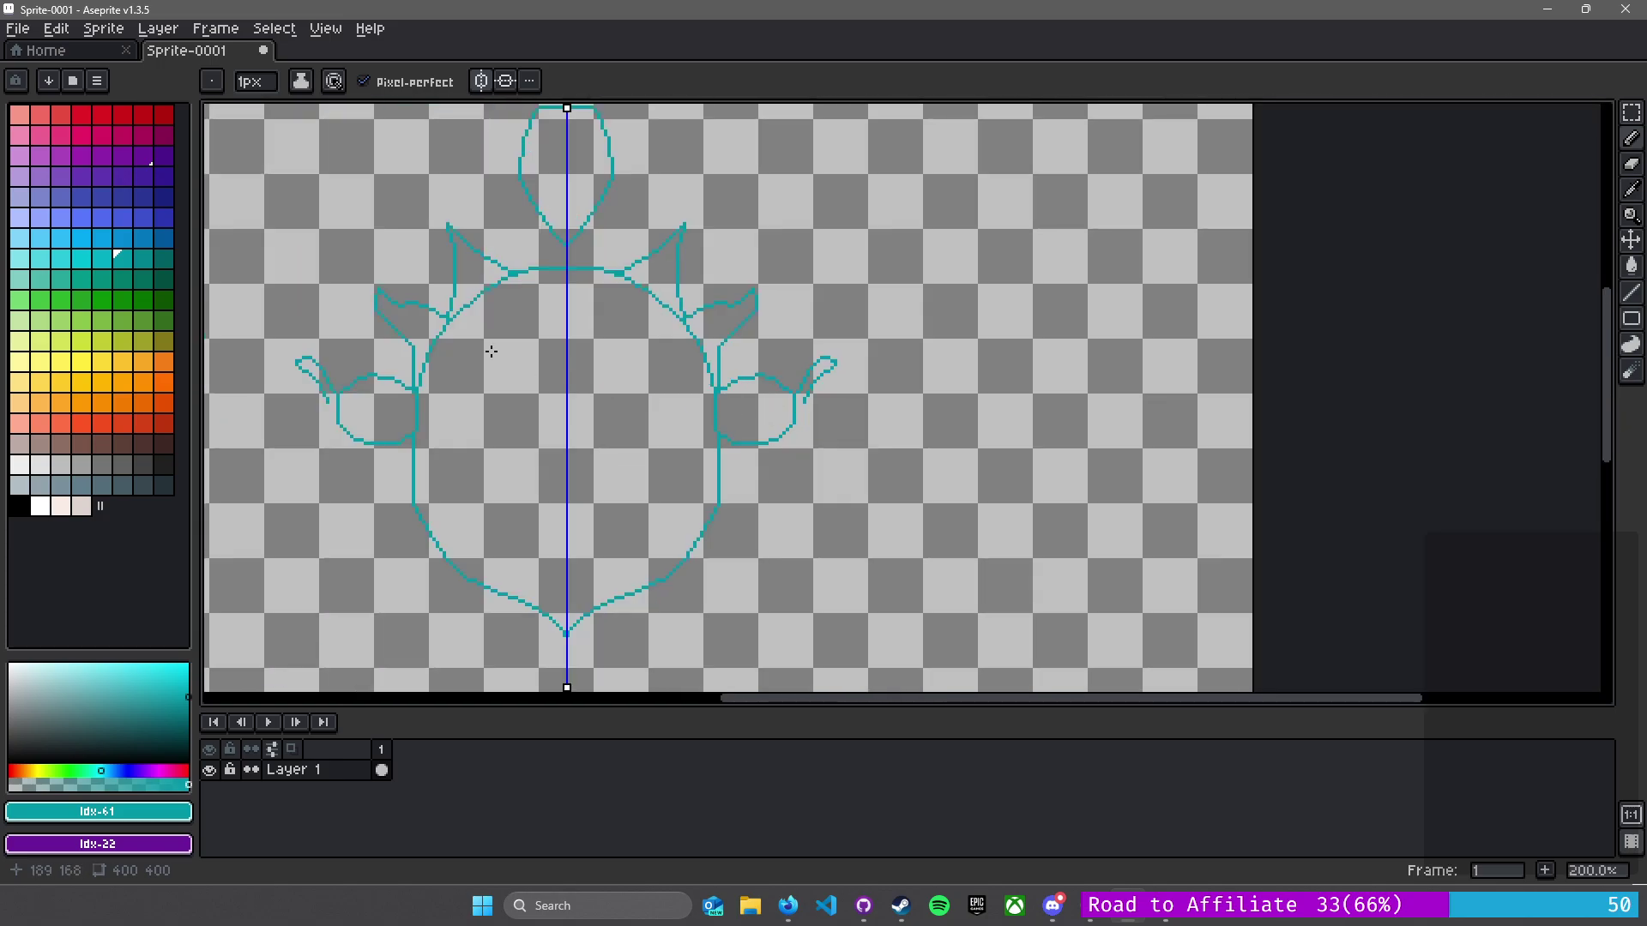
scroll(737, 357, "up", 4)
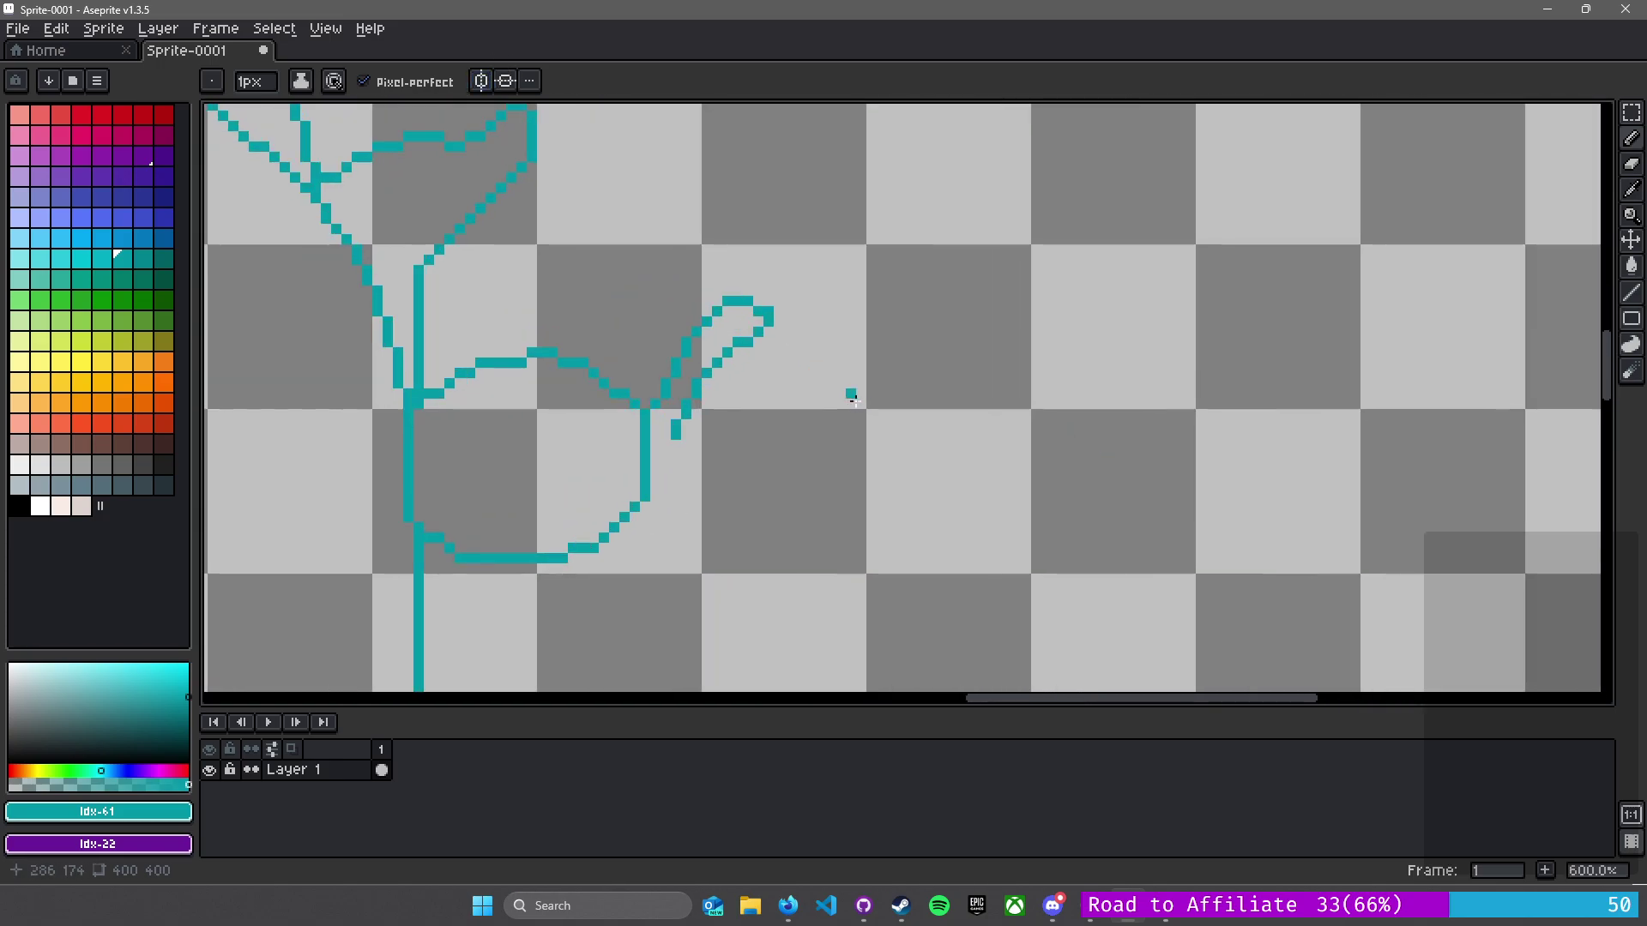
key("m")
left_click_drag(646, 443, 788, 281)
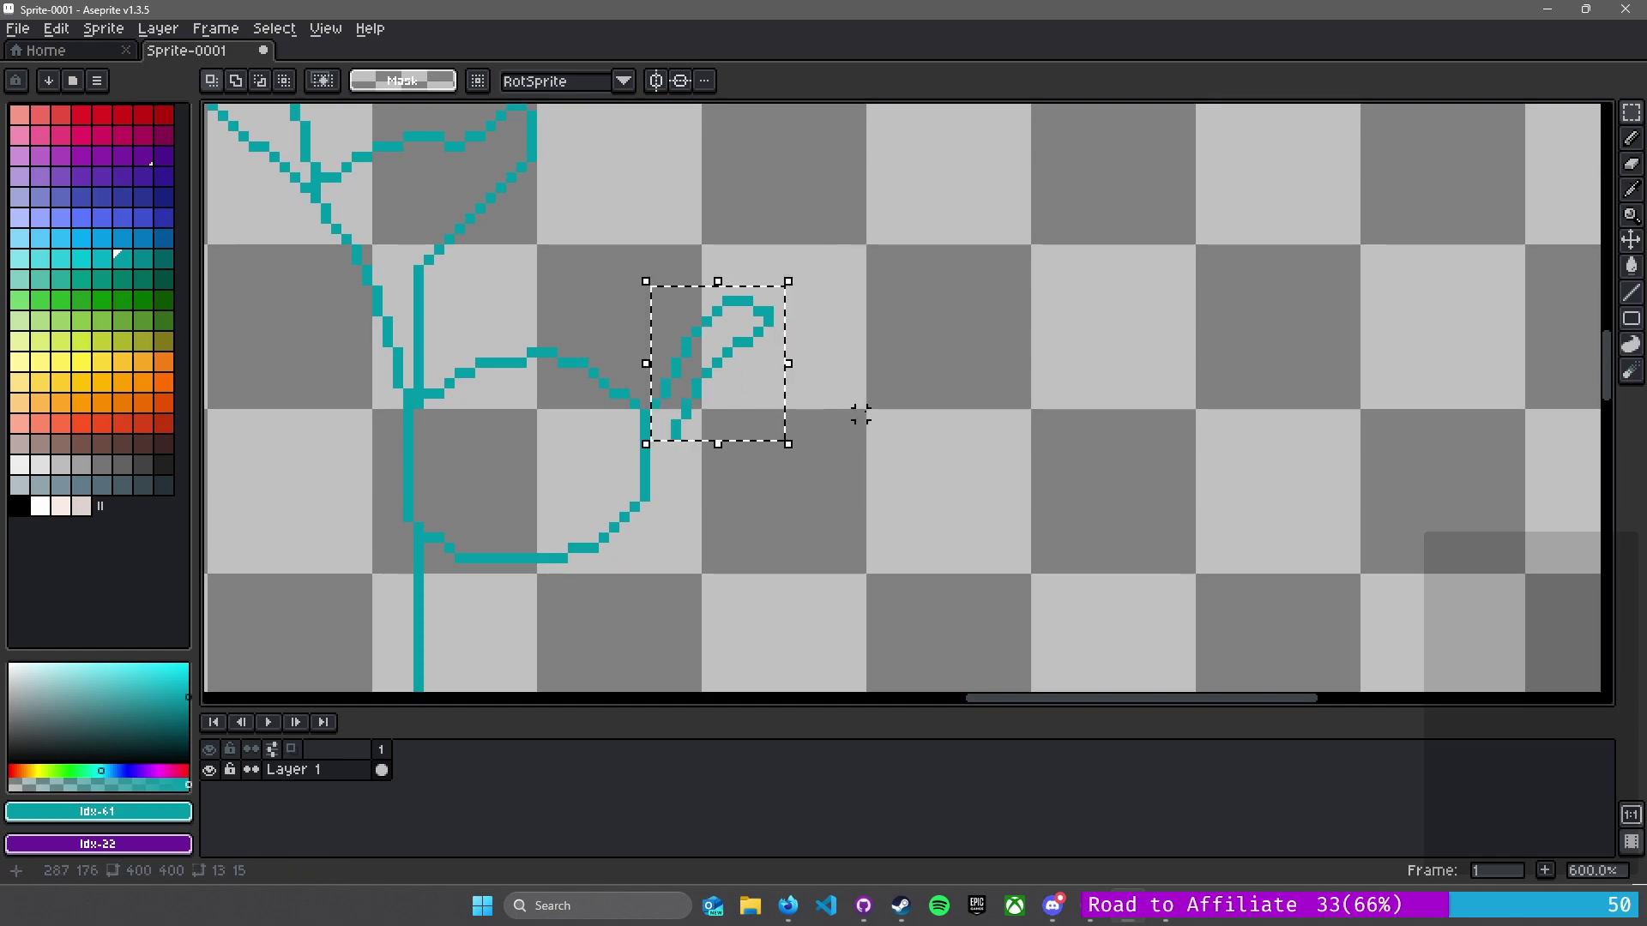
key("ctrl+t")
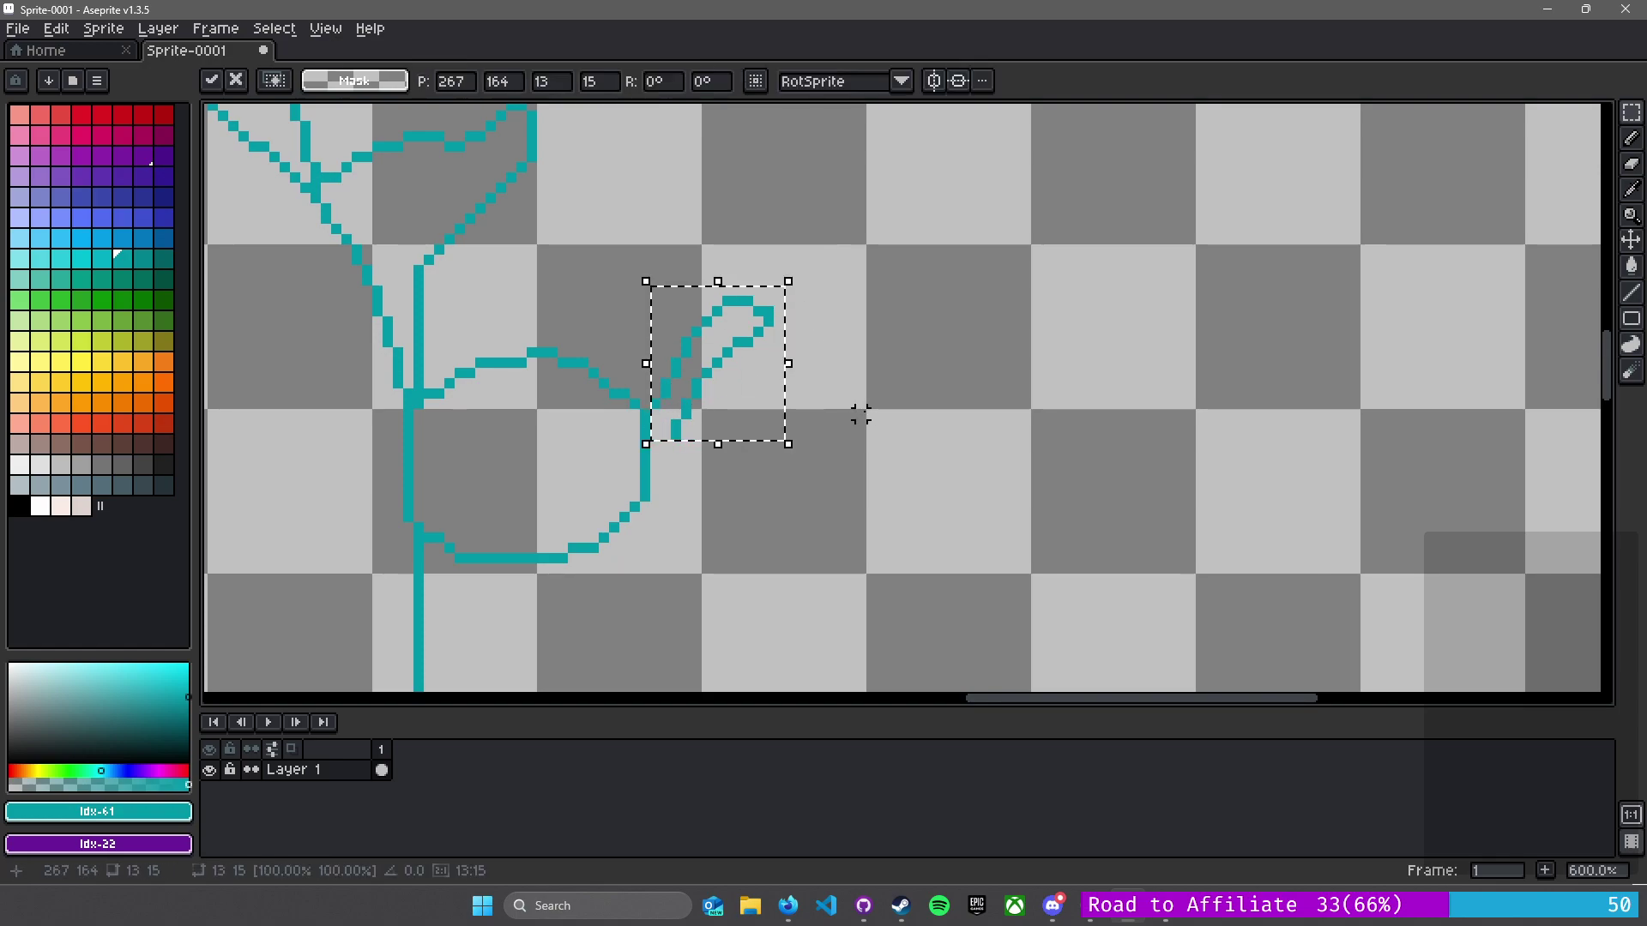
key("shift+b")
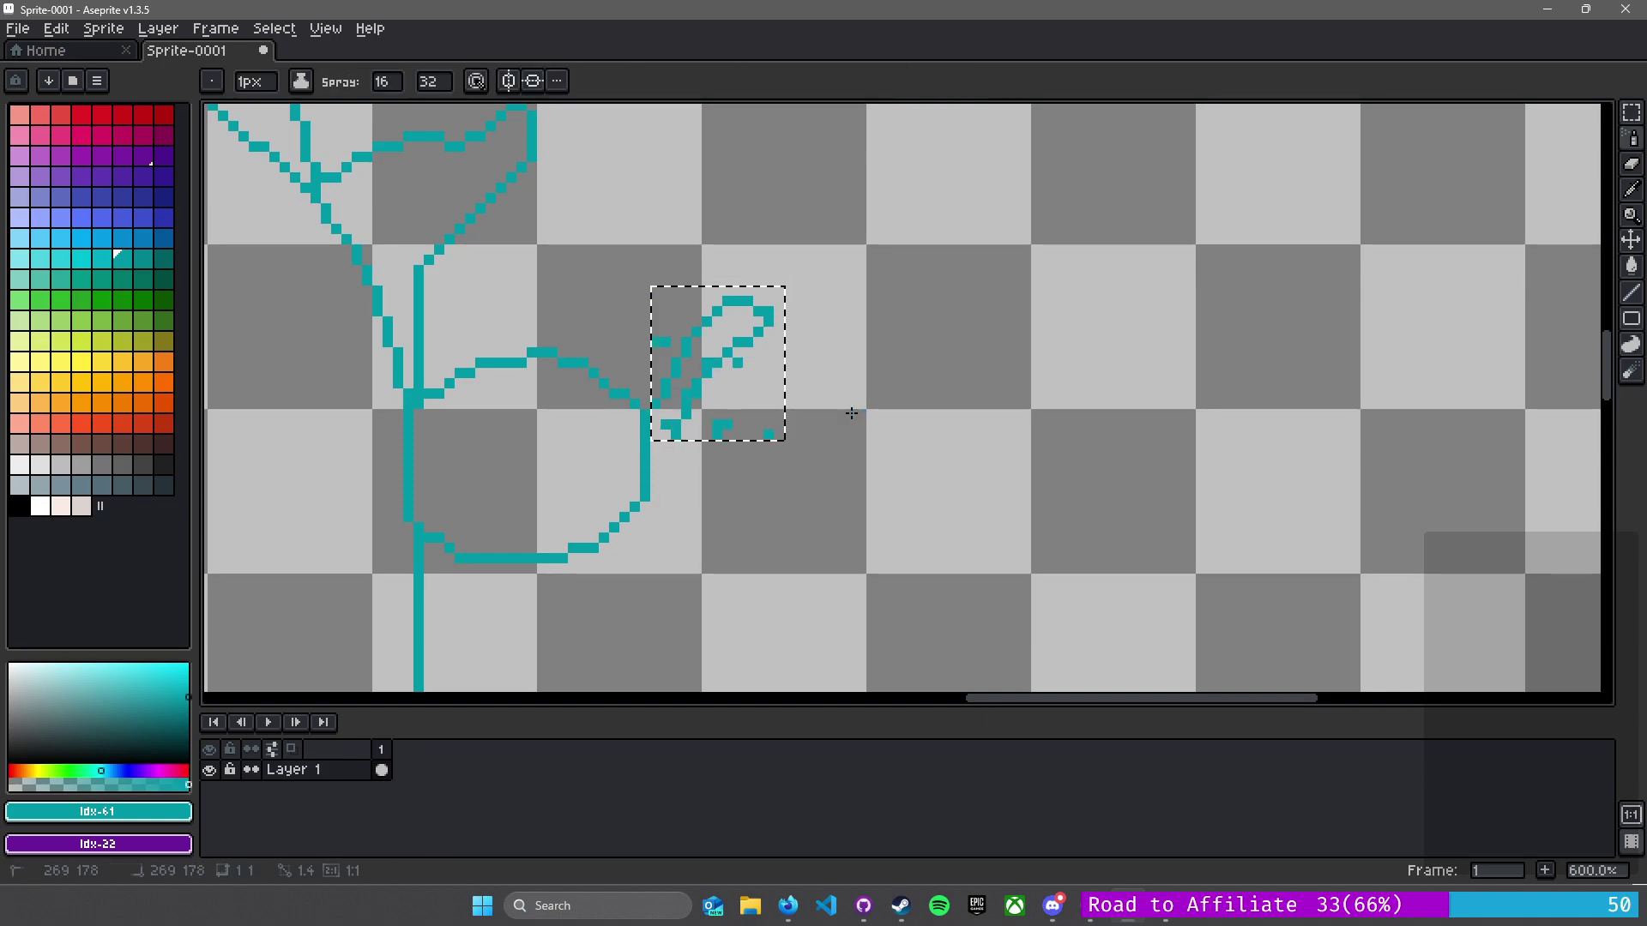
key("shift+v")
left_click_drag(733, 410, 701, 577)
key("ctrl+z")
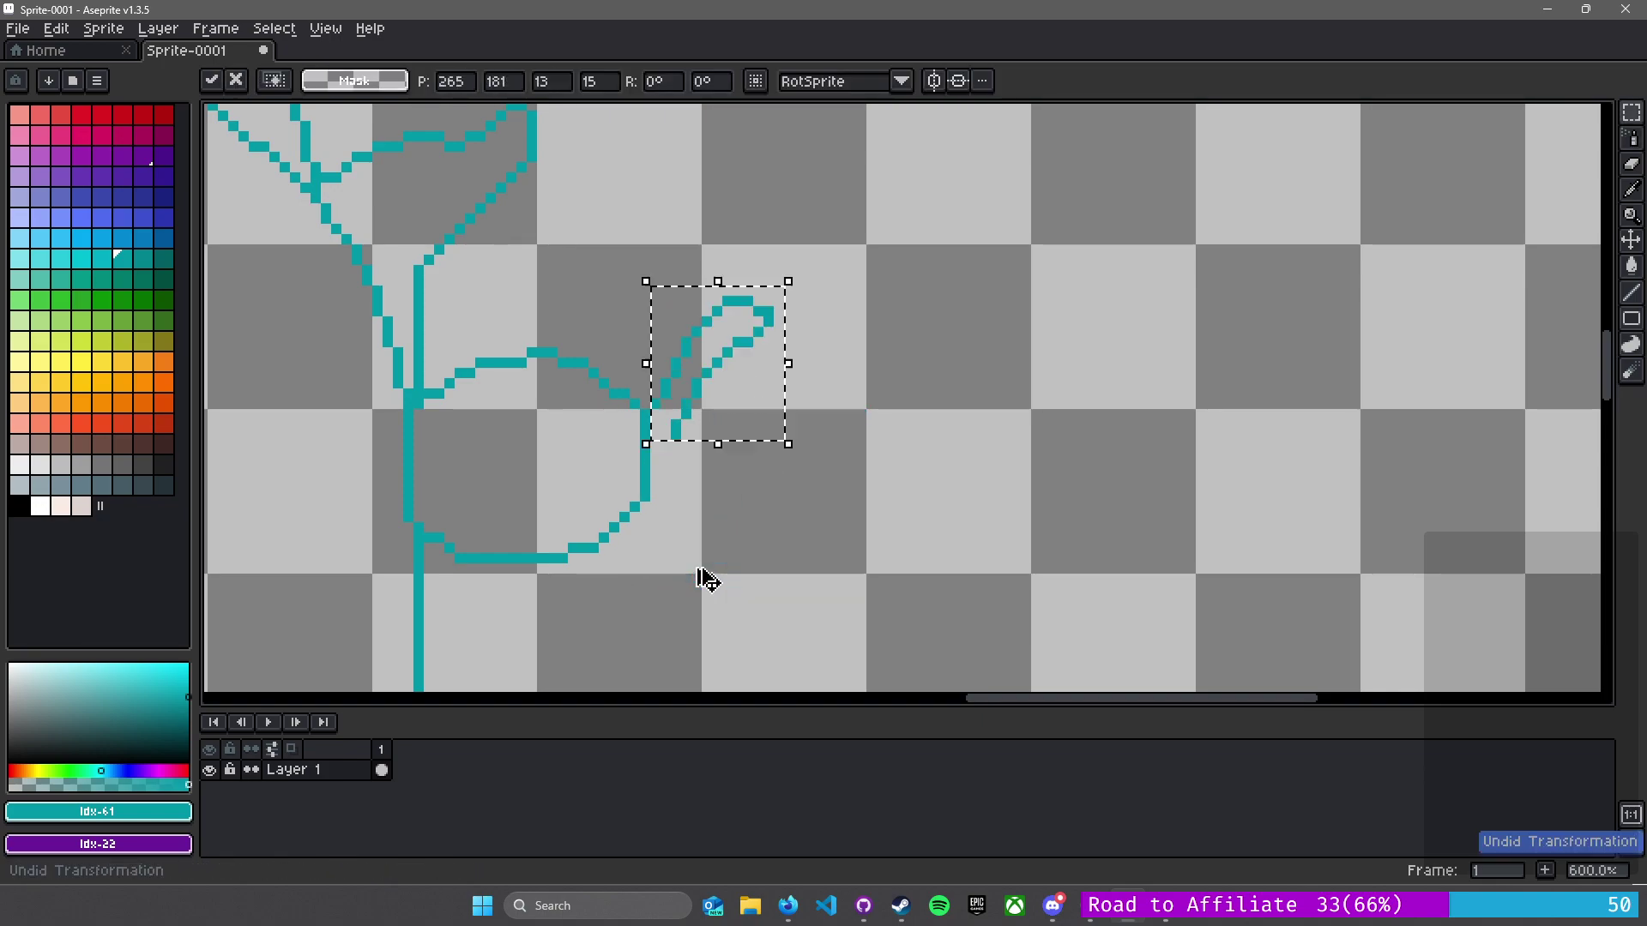
- Place a vertically flipped copy of the selected finger at 267, 182, directly below the original, and clear the selection
key("ctrl+t")
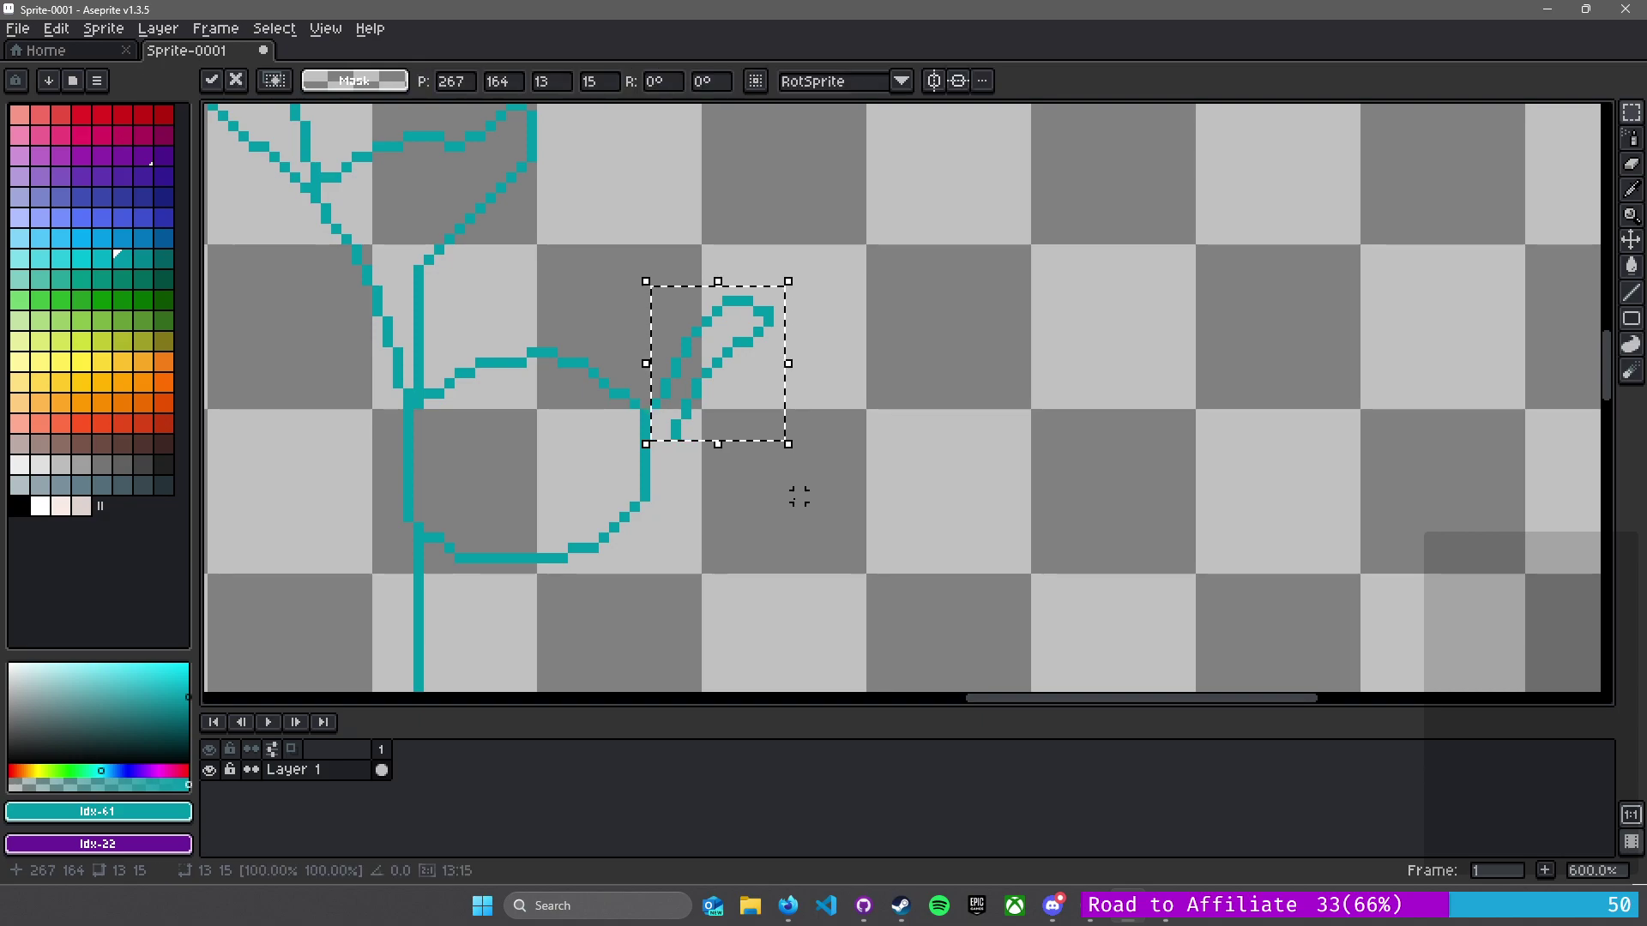
key("shift+v")
left_click_drag(727, 396, 731, 591)
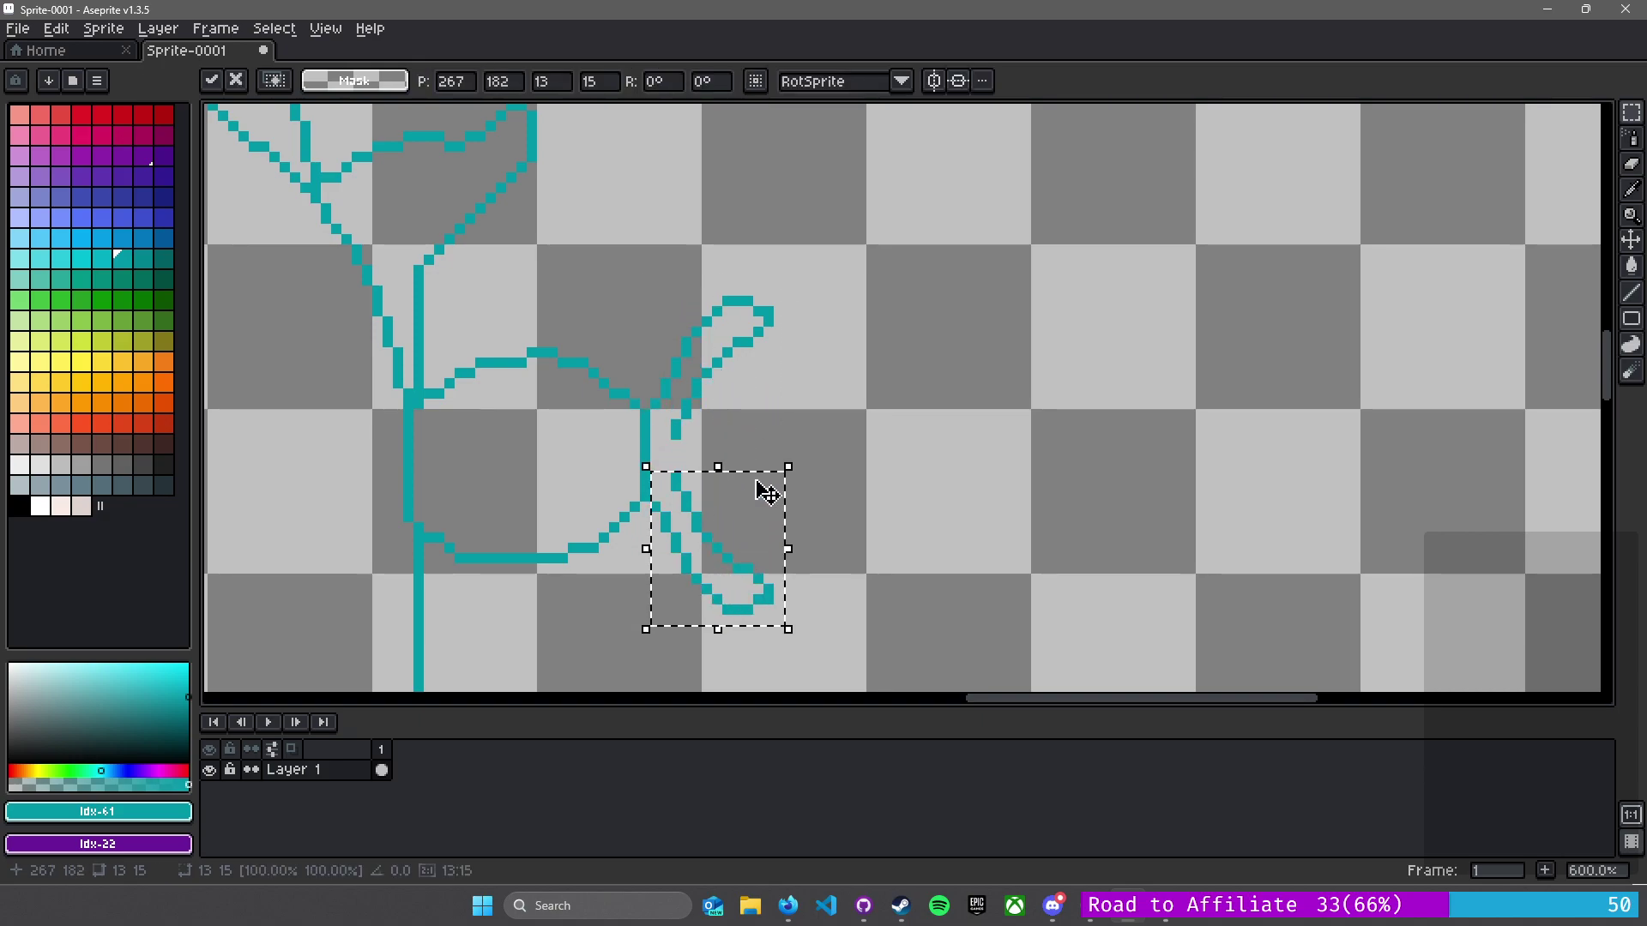
left_click(696, 455)
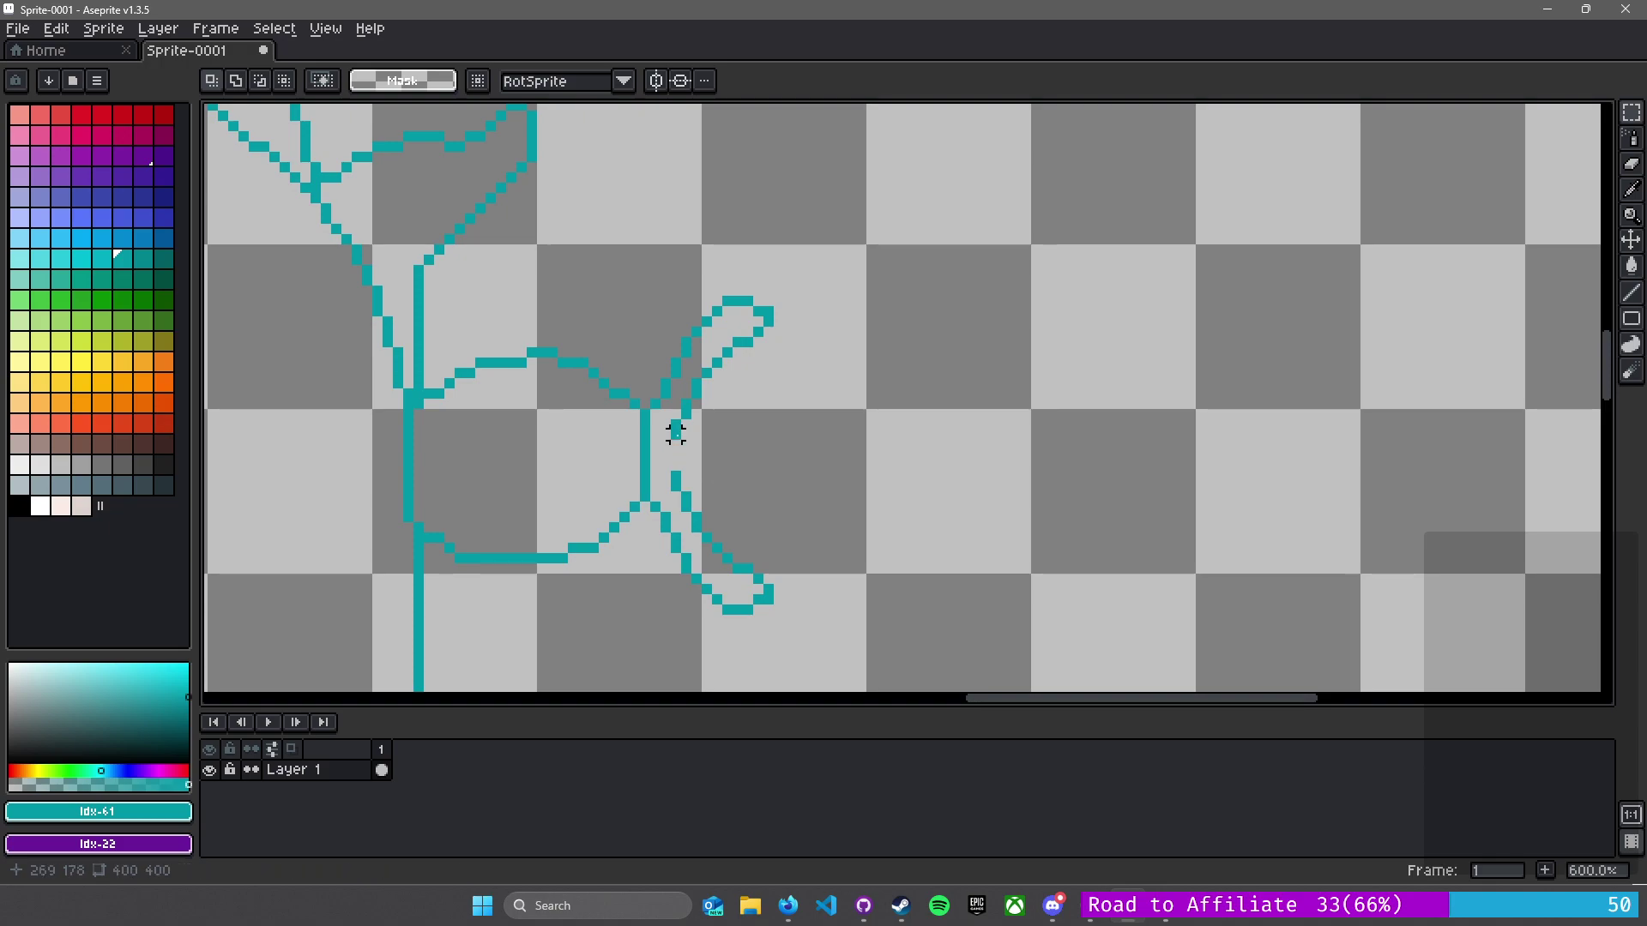
key("b")
left_click_drag(675, 434, 747, 416)
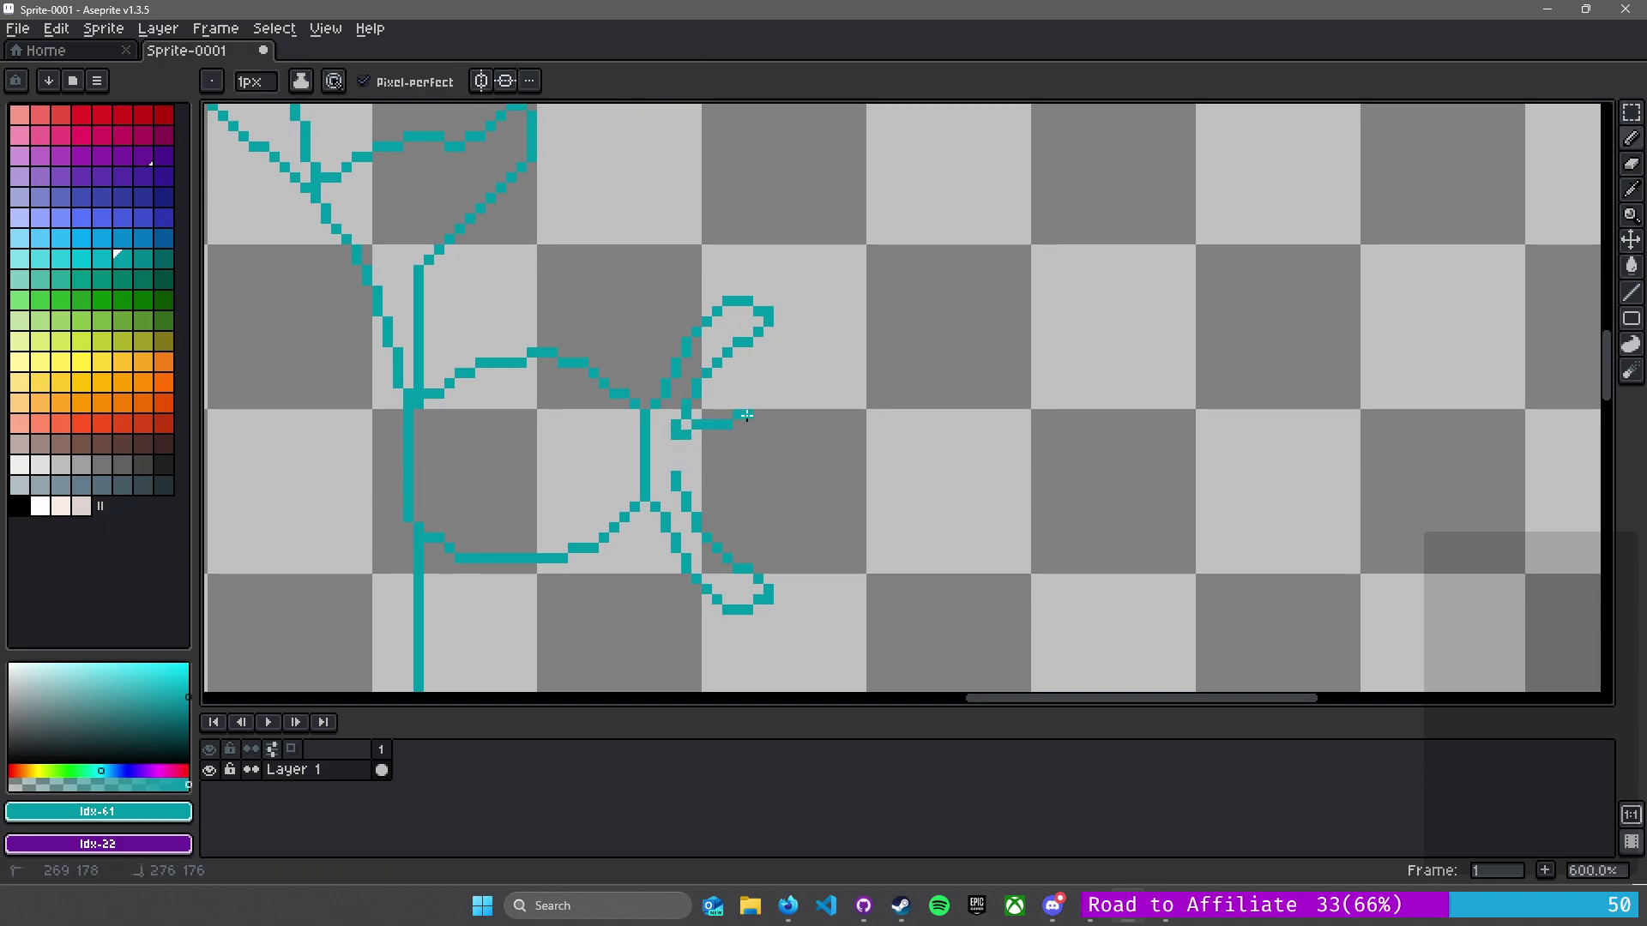
key("ctrl+z")
key("ctrl+z")
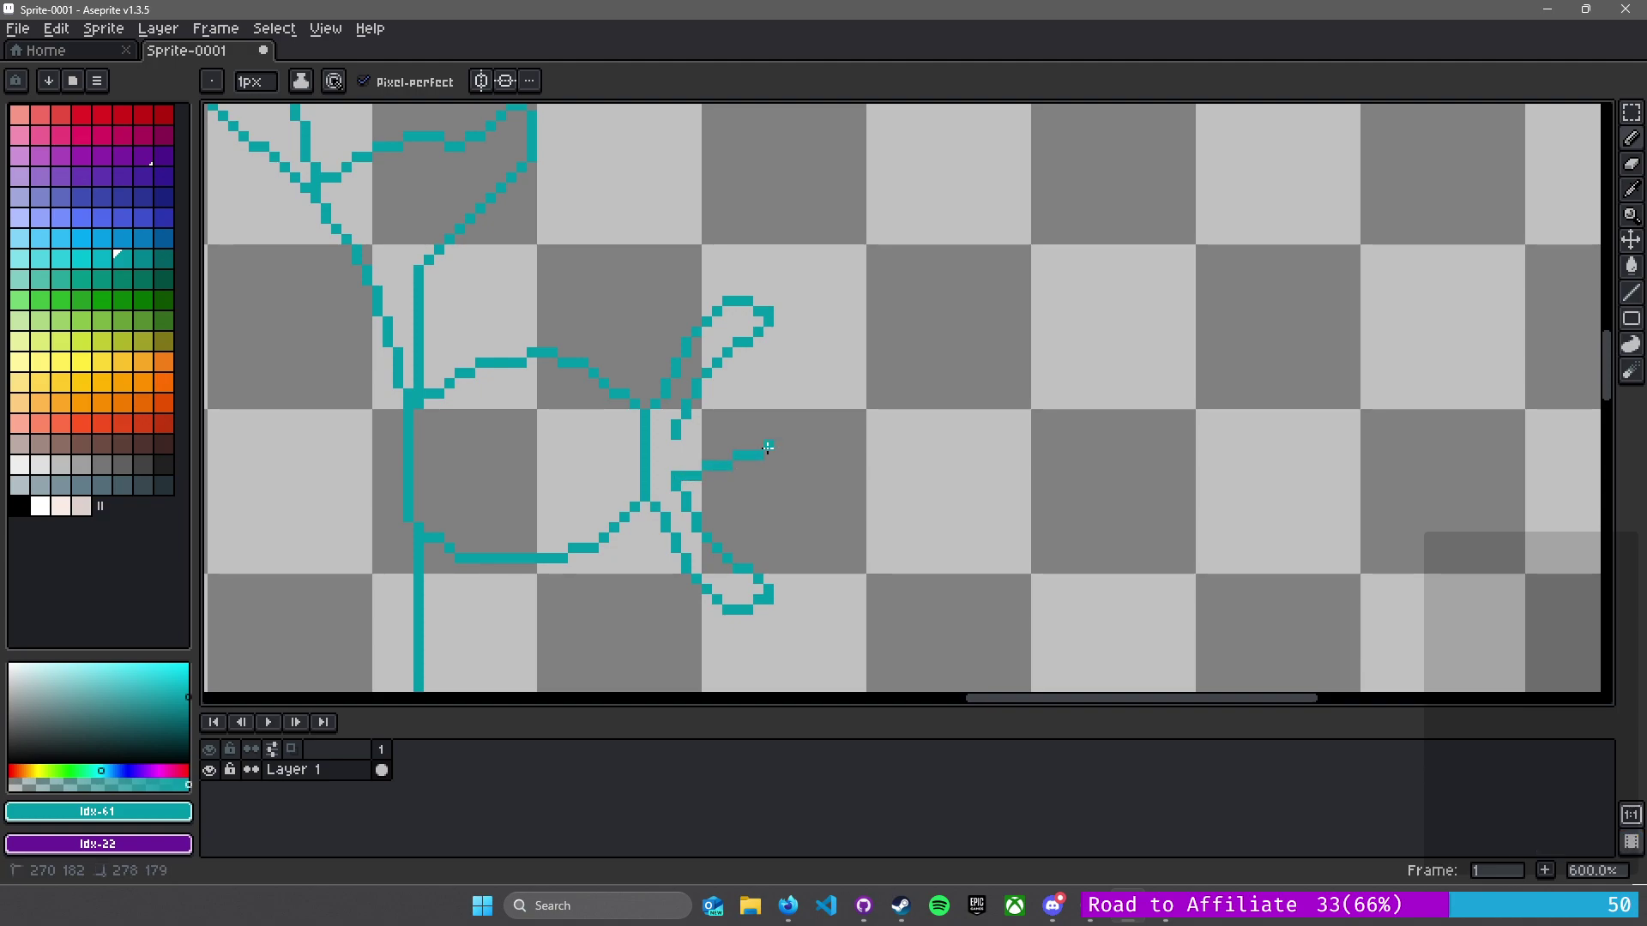
mouse_move(675, 481)
left_mouse_down()
mouse_move(757, 455)
mouse_move(694, 434)
left_mouse_up()
key("ctrl+z")
key("ctrl+z")
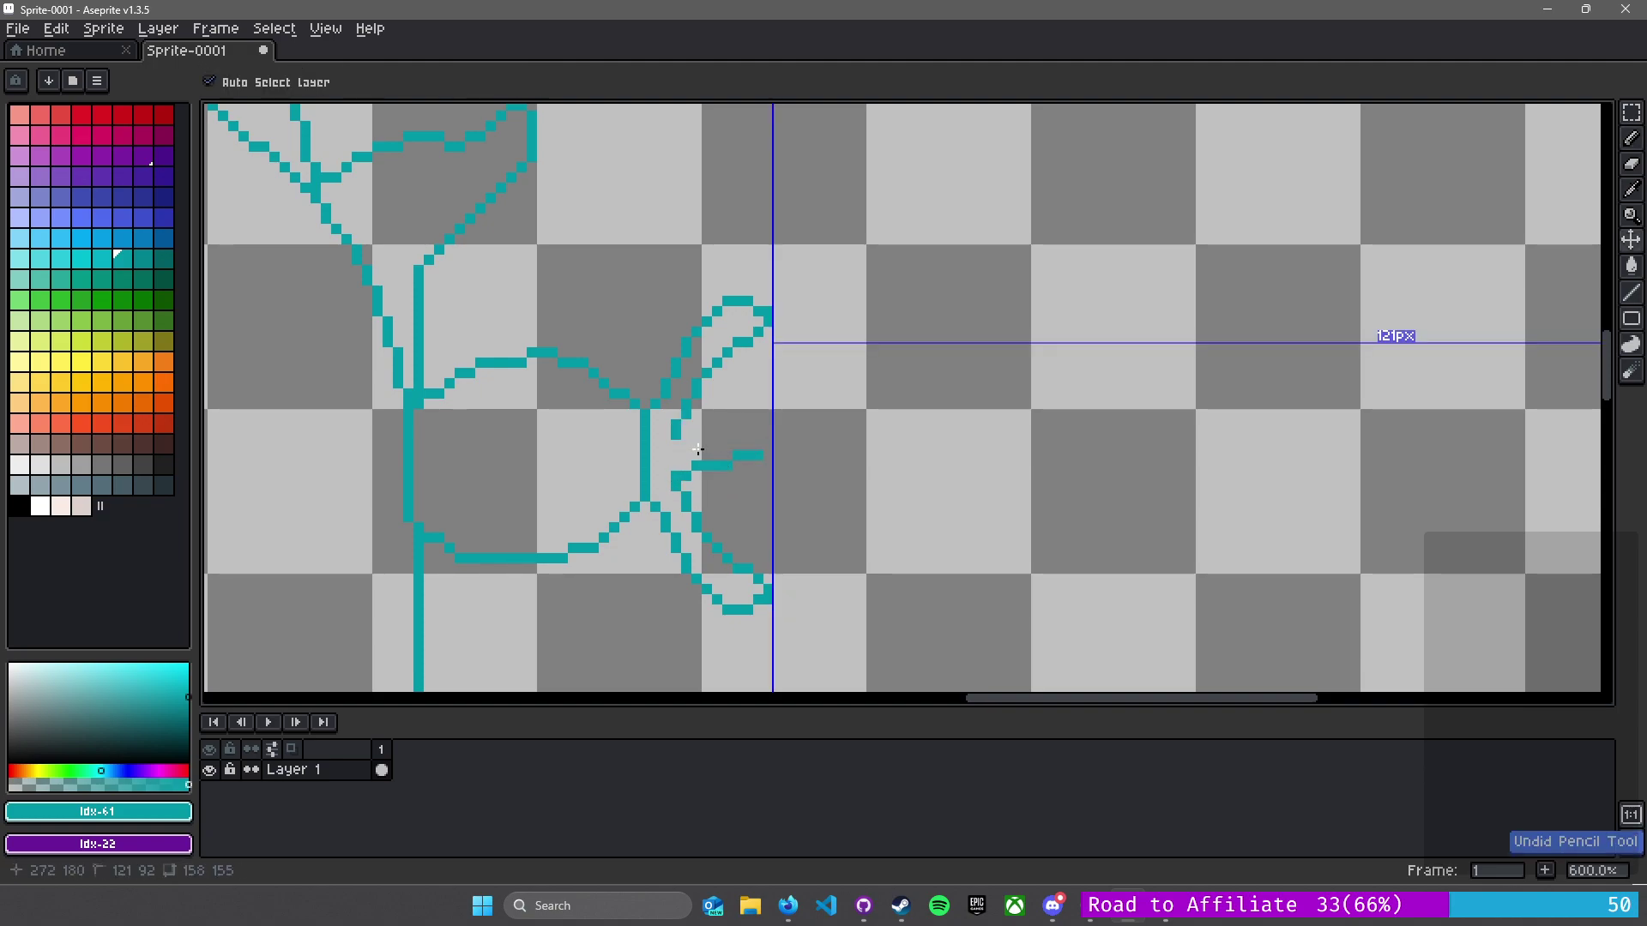
left_click(676, 487)
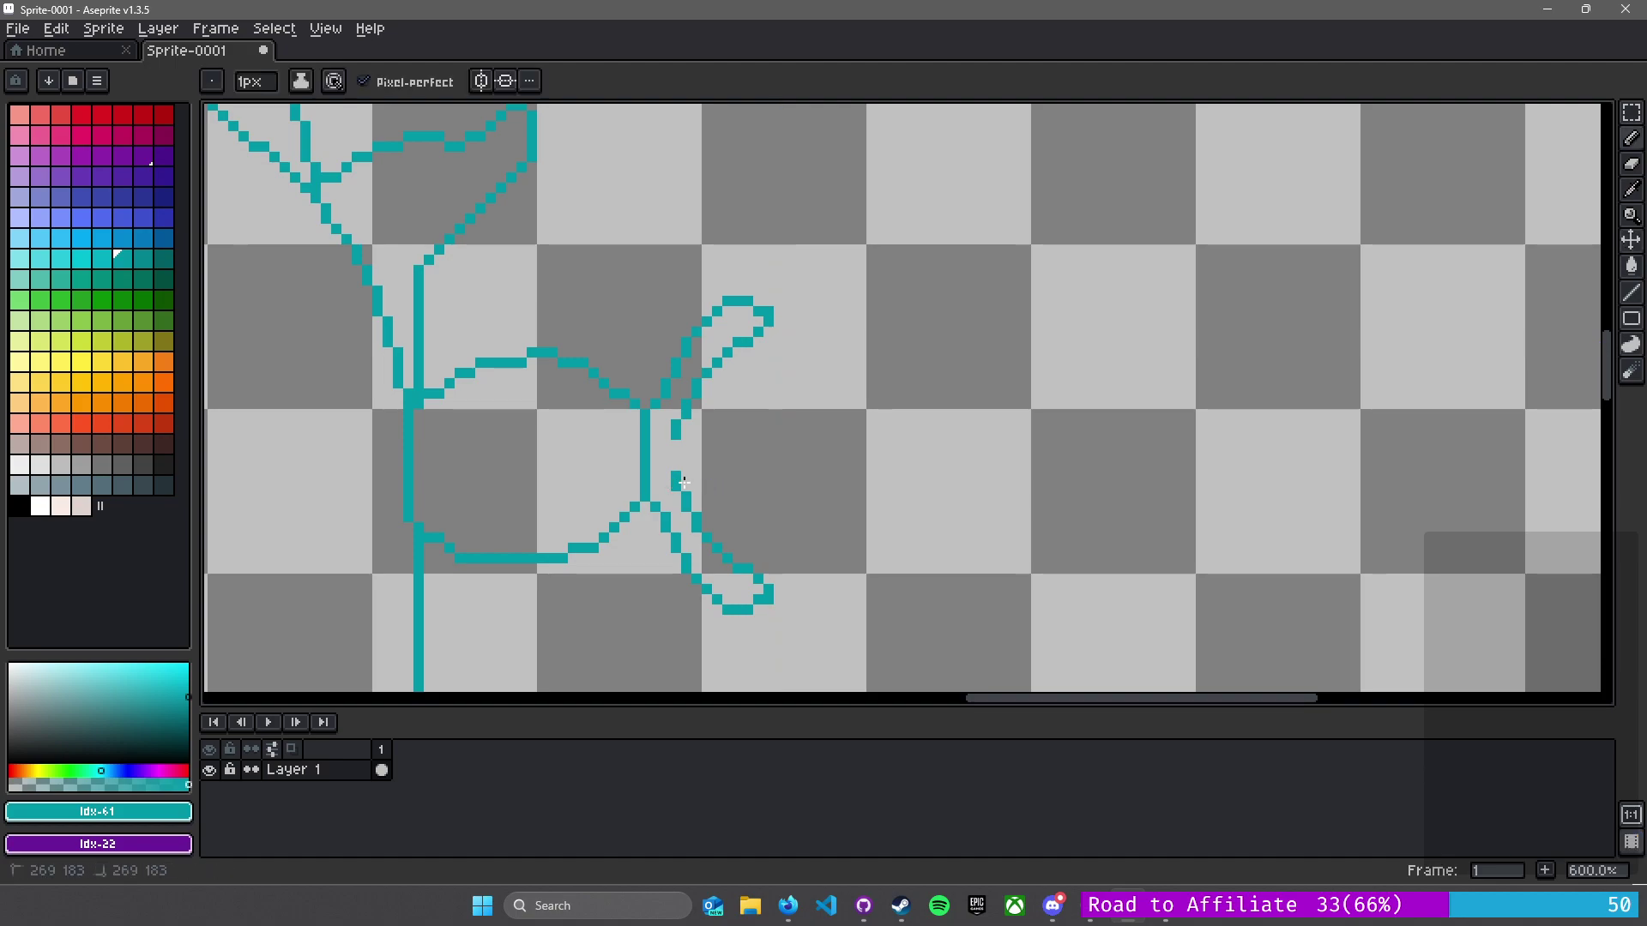
key("ctrl+z")
- Erase the inner end pixel of both the upper and lower finger outlines beside the round lobe
left_click(663, 460)
key("e")
left_click(676, 434)
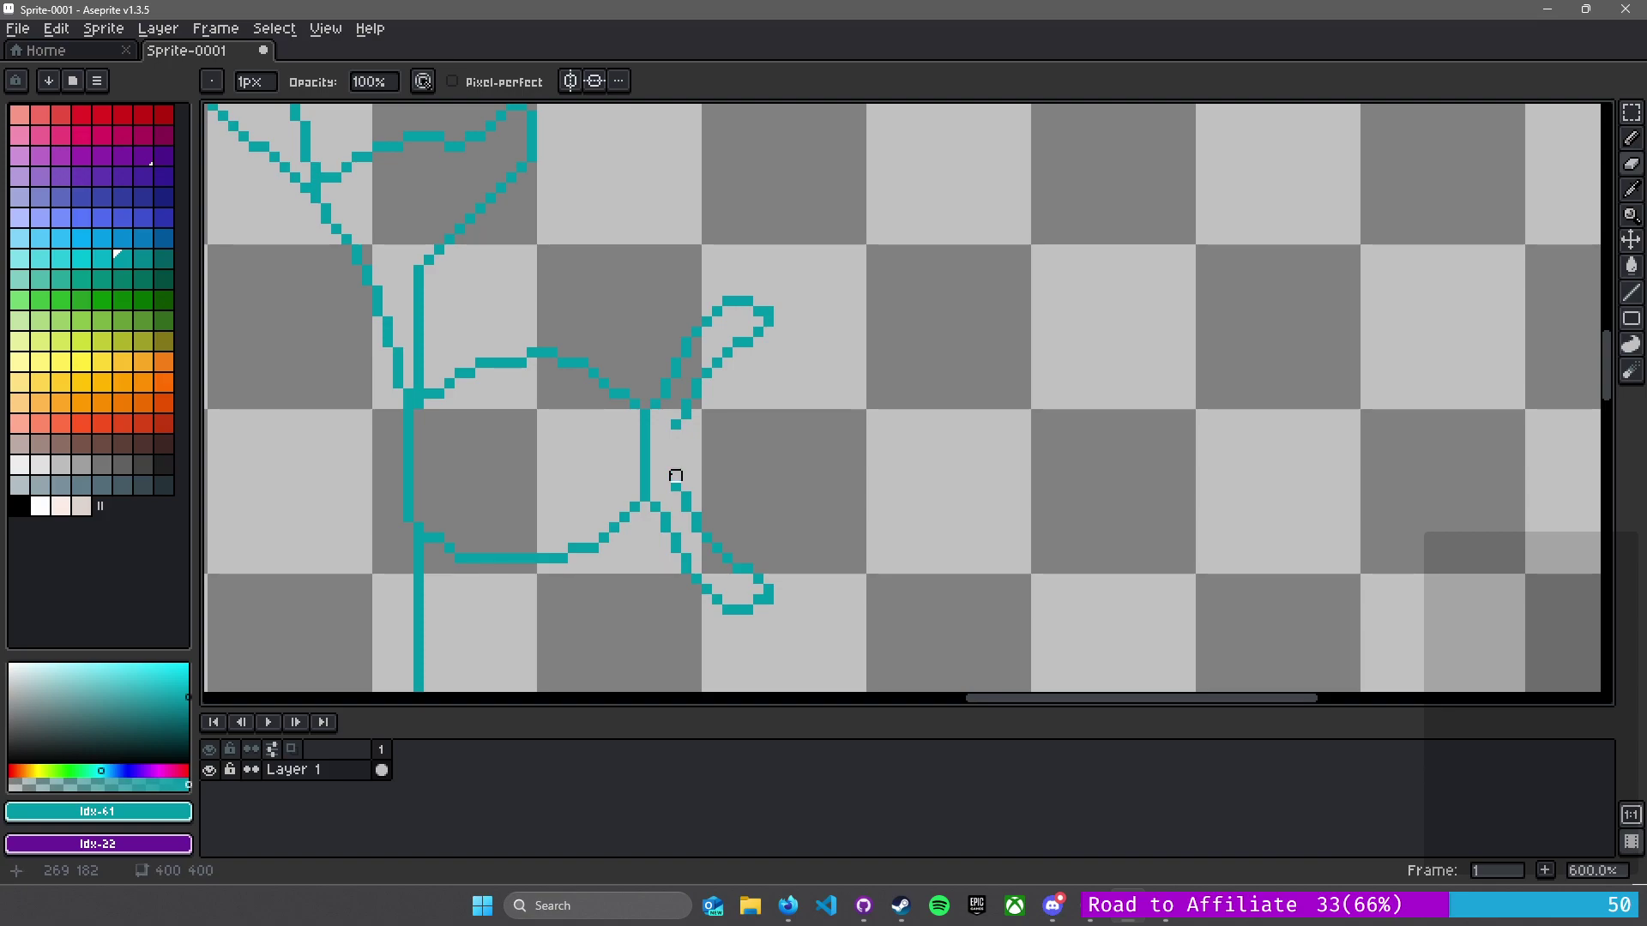
scroll(676, 476, "up", 4)
key("l")
left_click_drag(681, 496, 823, 453)
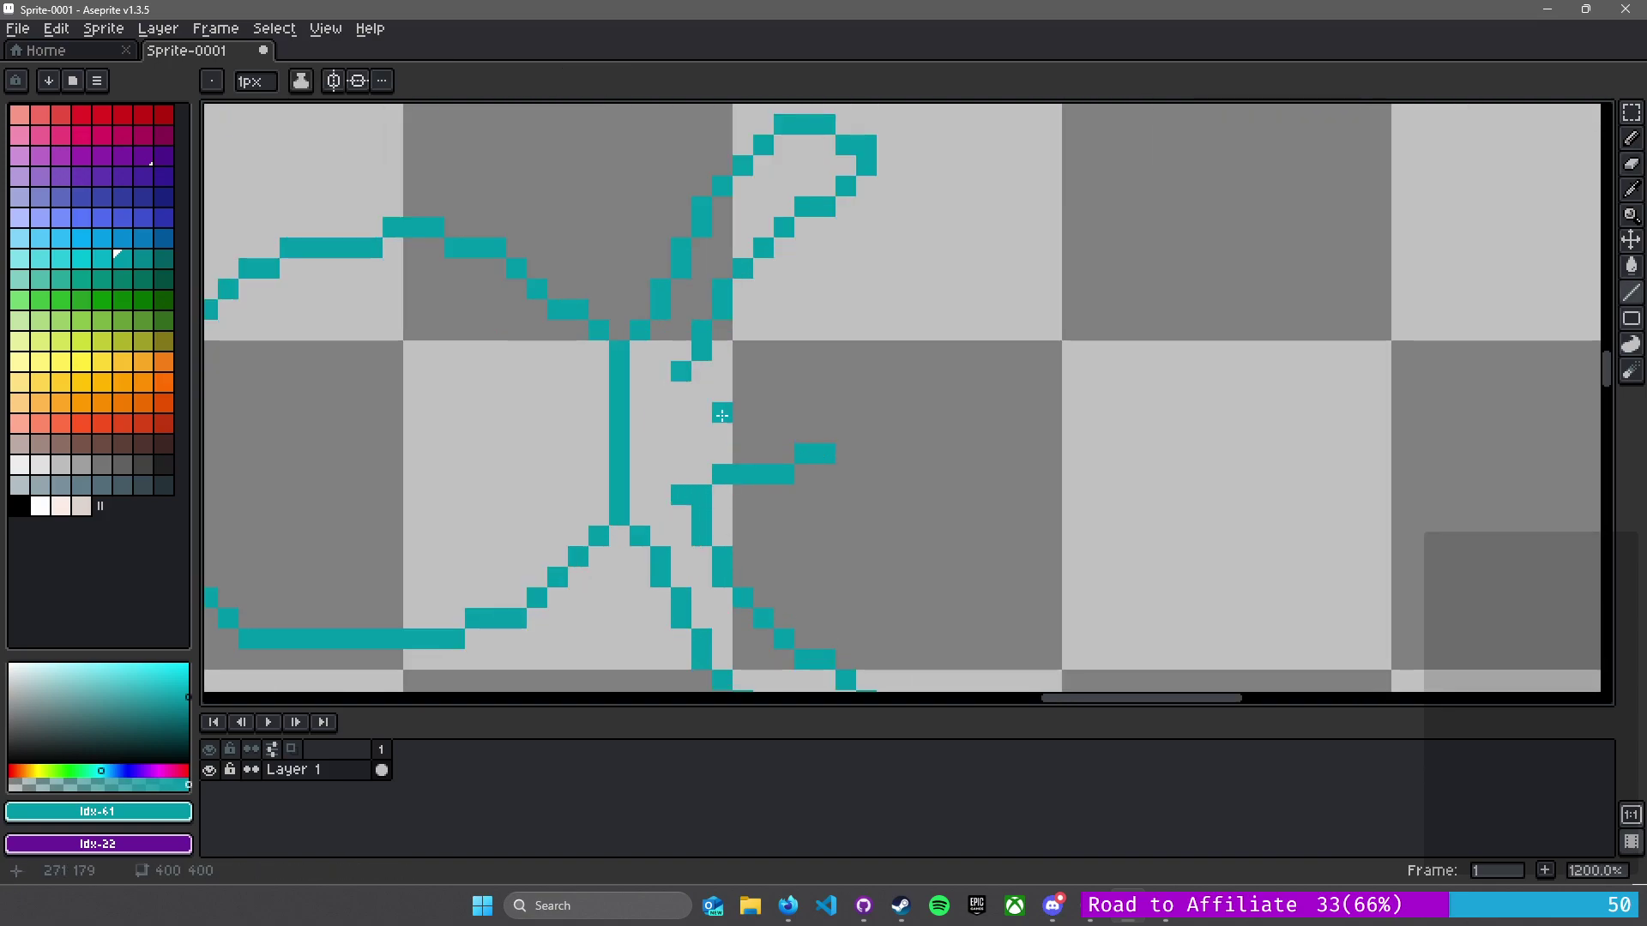
left_click_drag(681, 372, 820, 428)
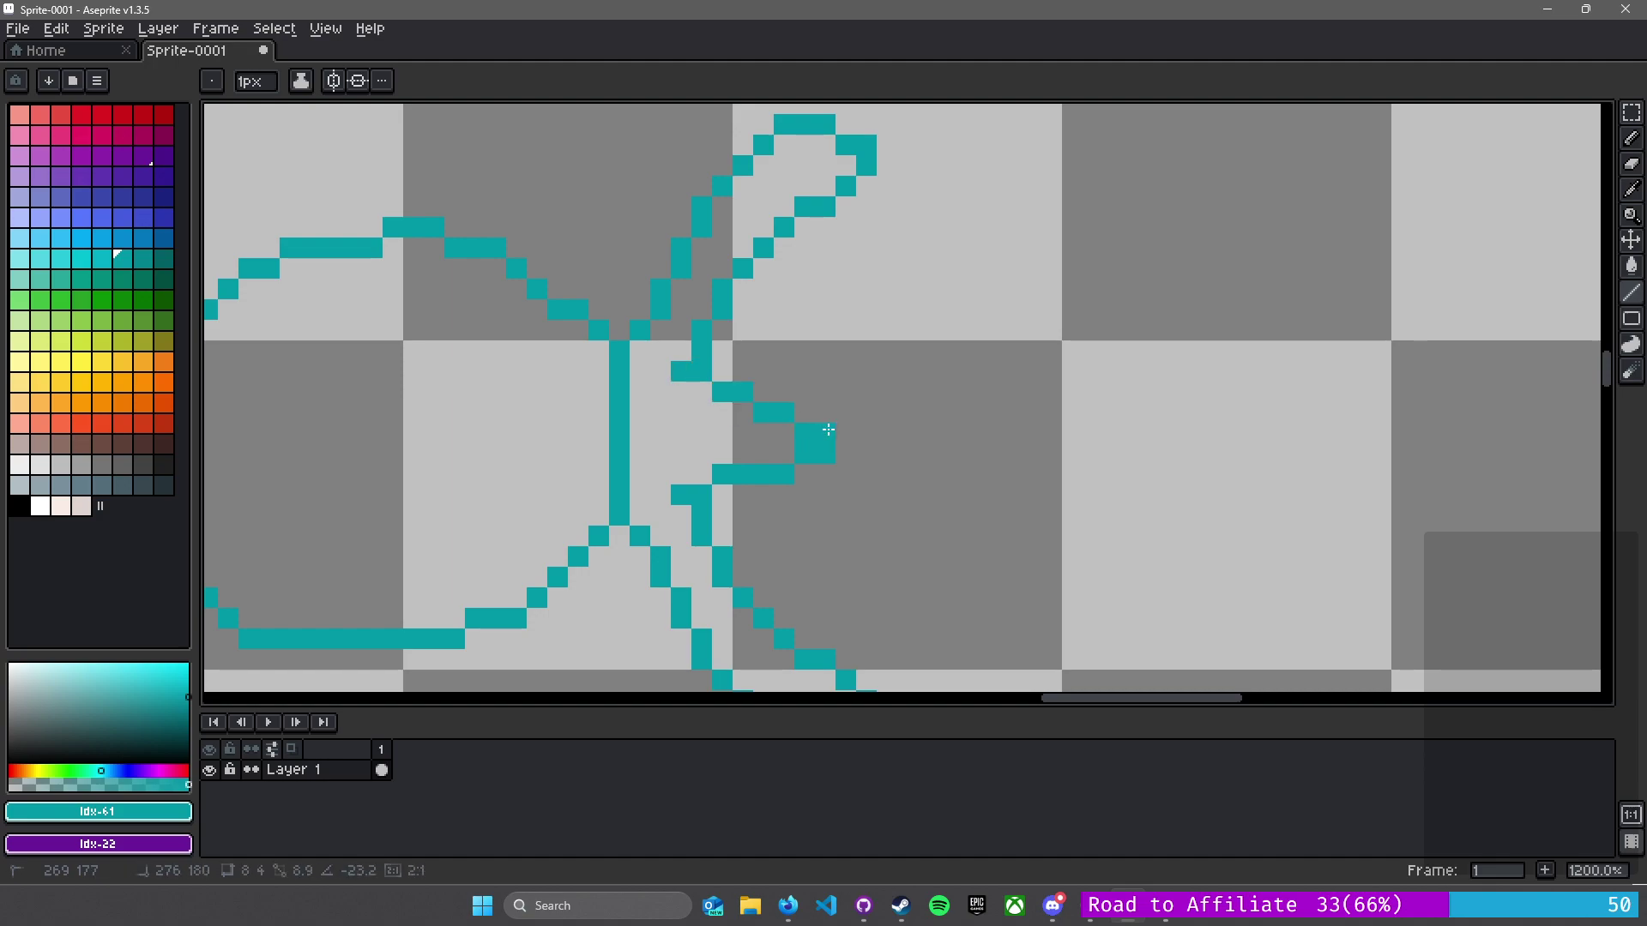
key("ctrl+z")
key("ctrl+z")
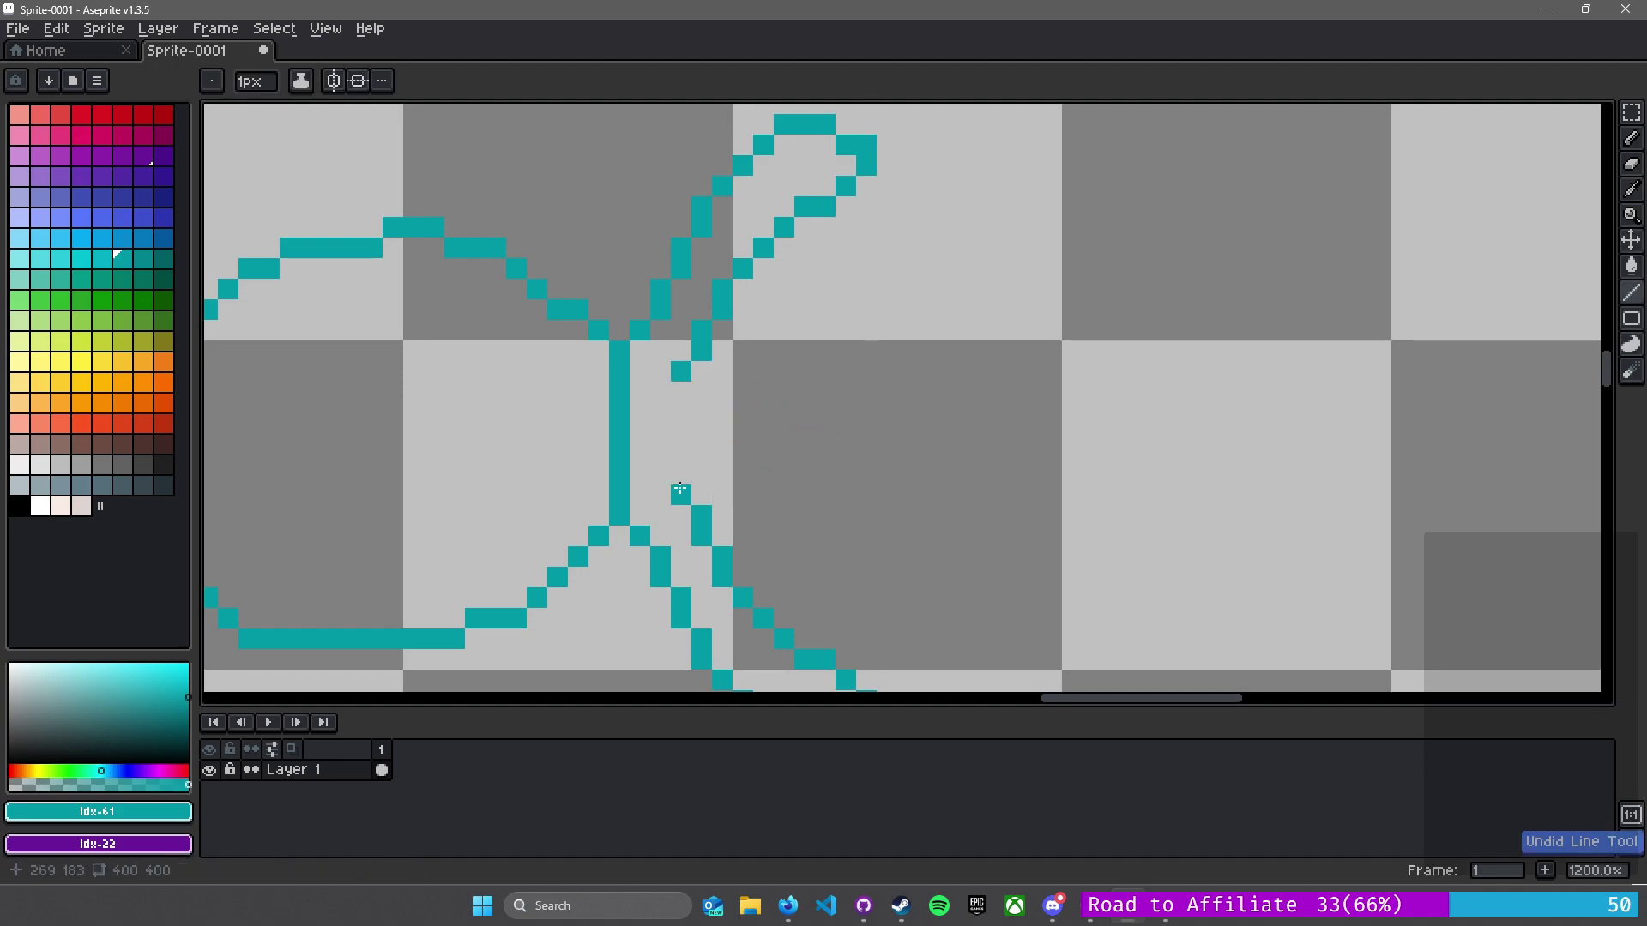
left_click_drag(678, 486, 784, 426)
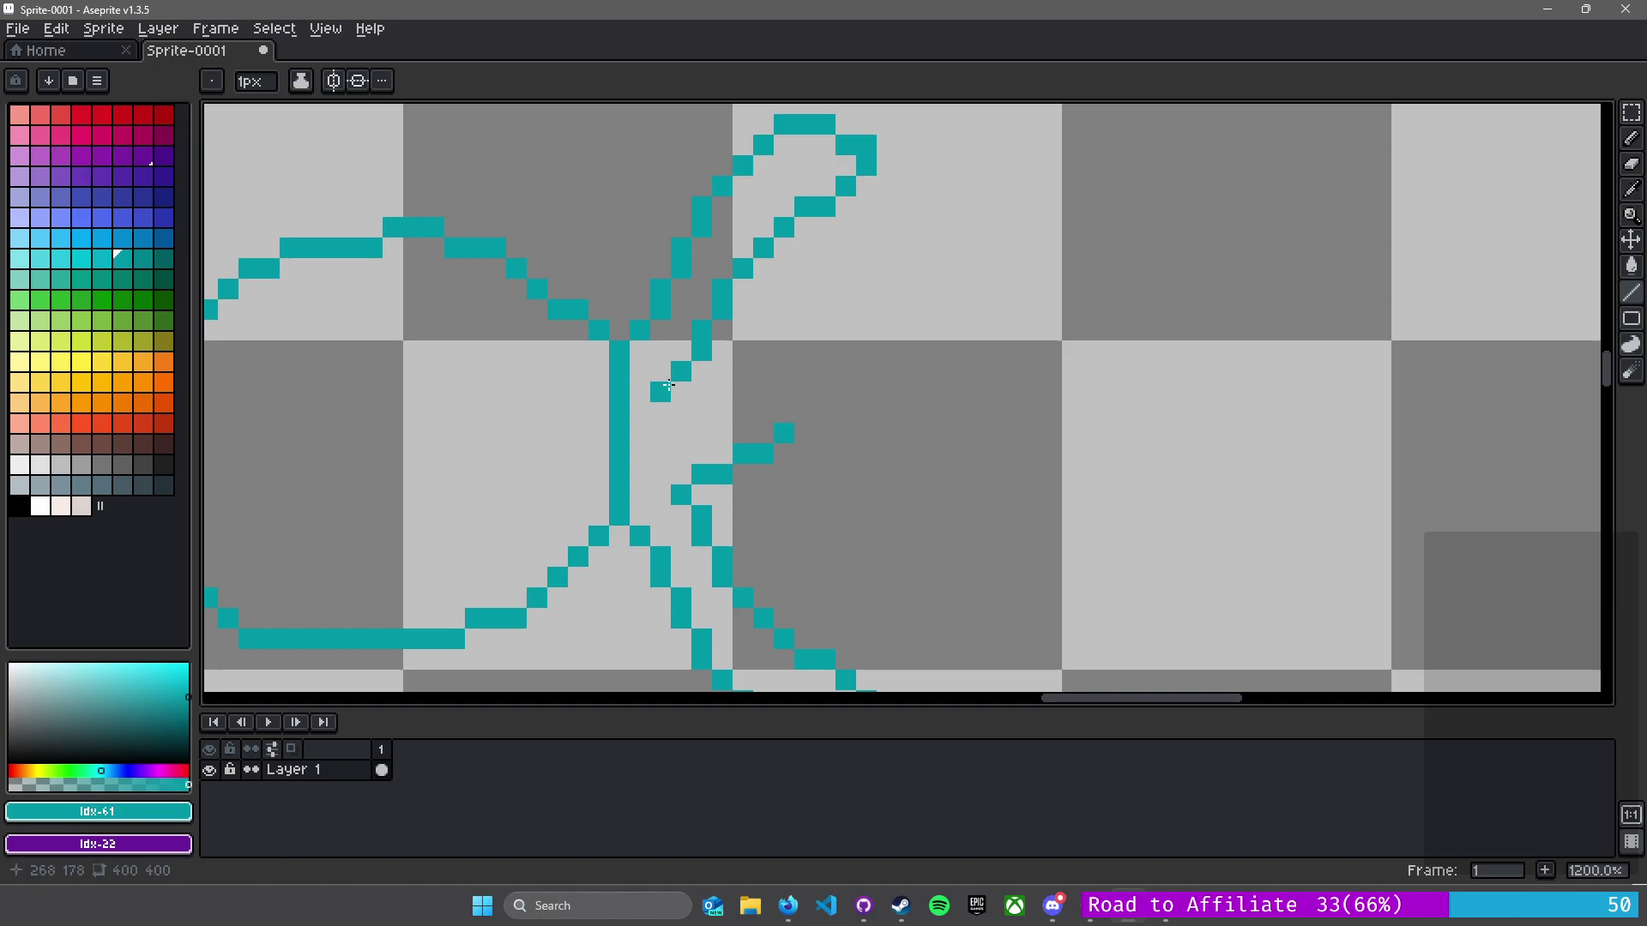
left_click_drag(702, 391, 735, 404)
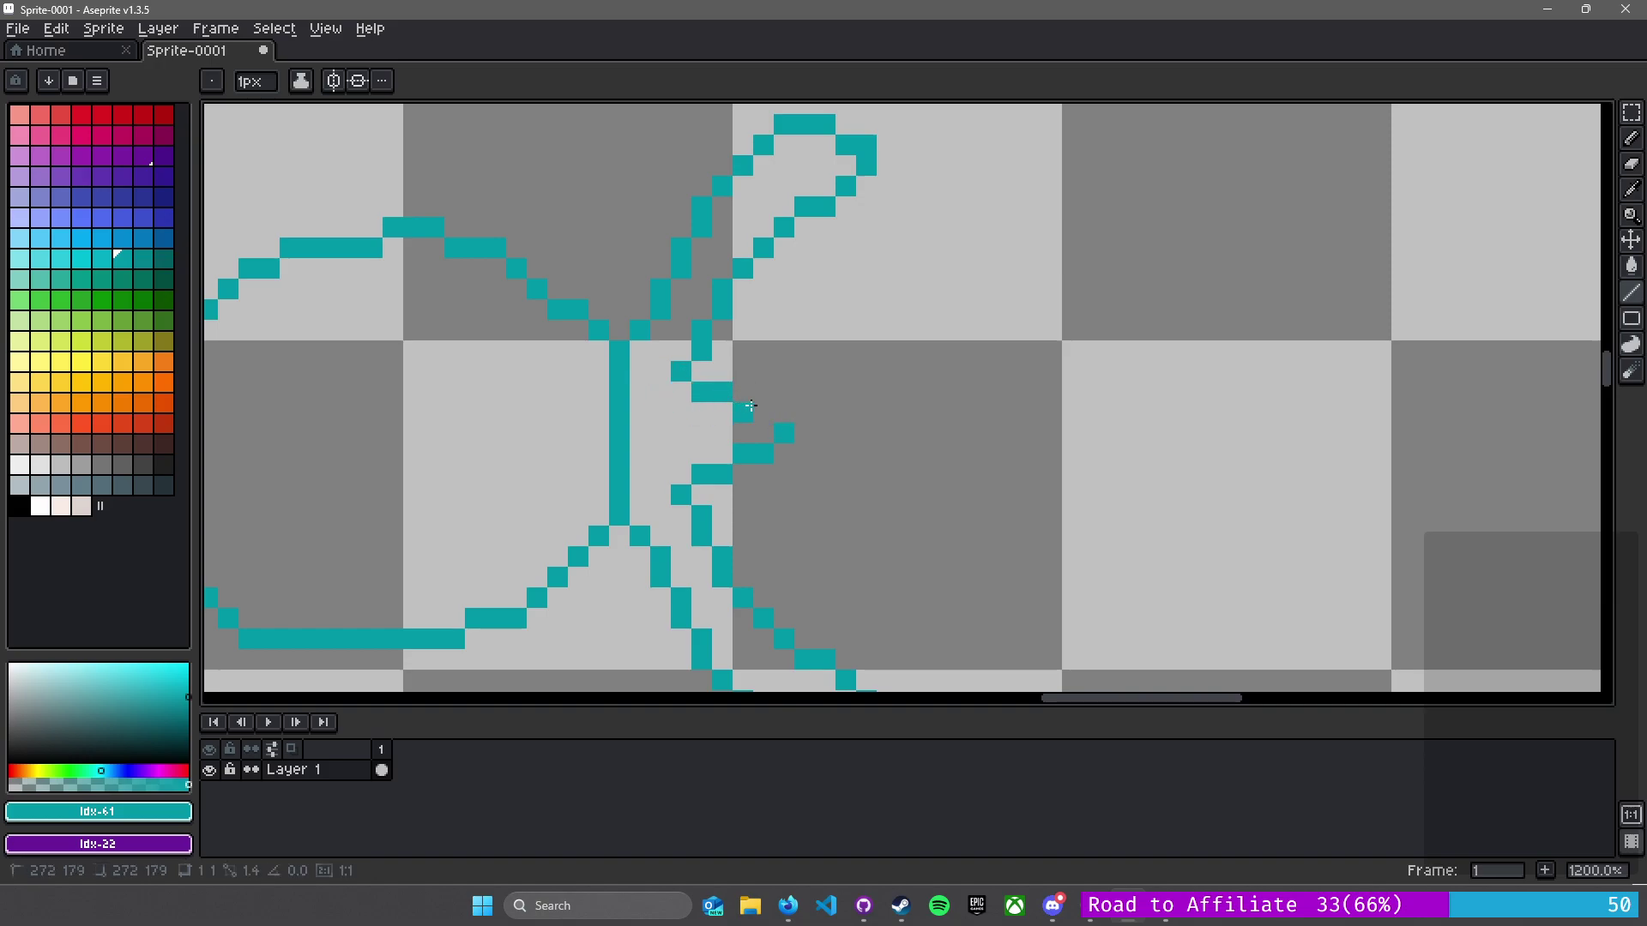
scroll(886, 511, "down", 7)
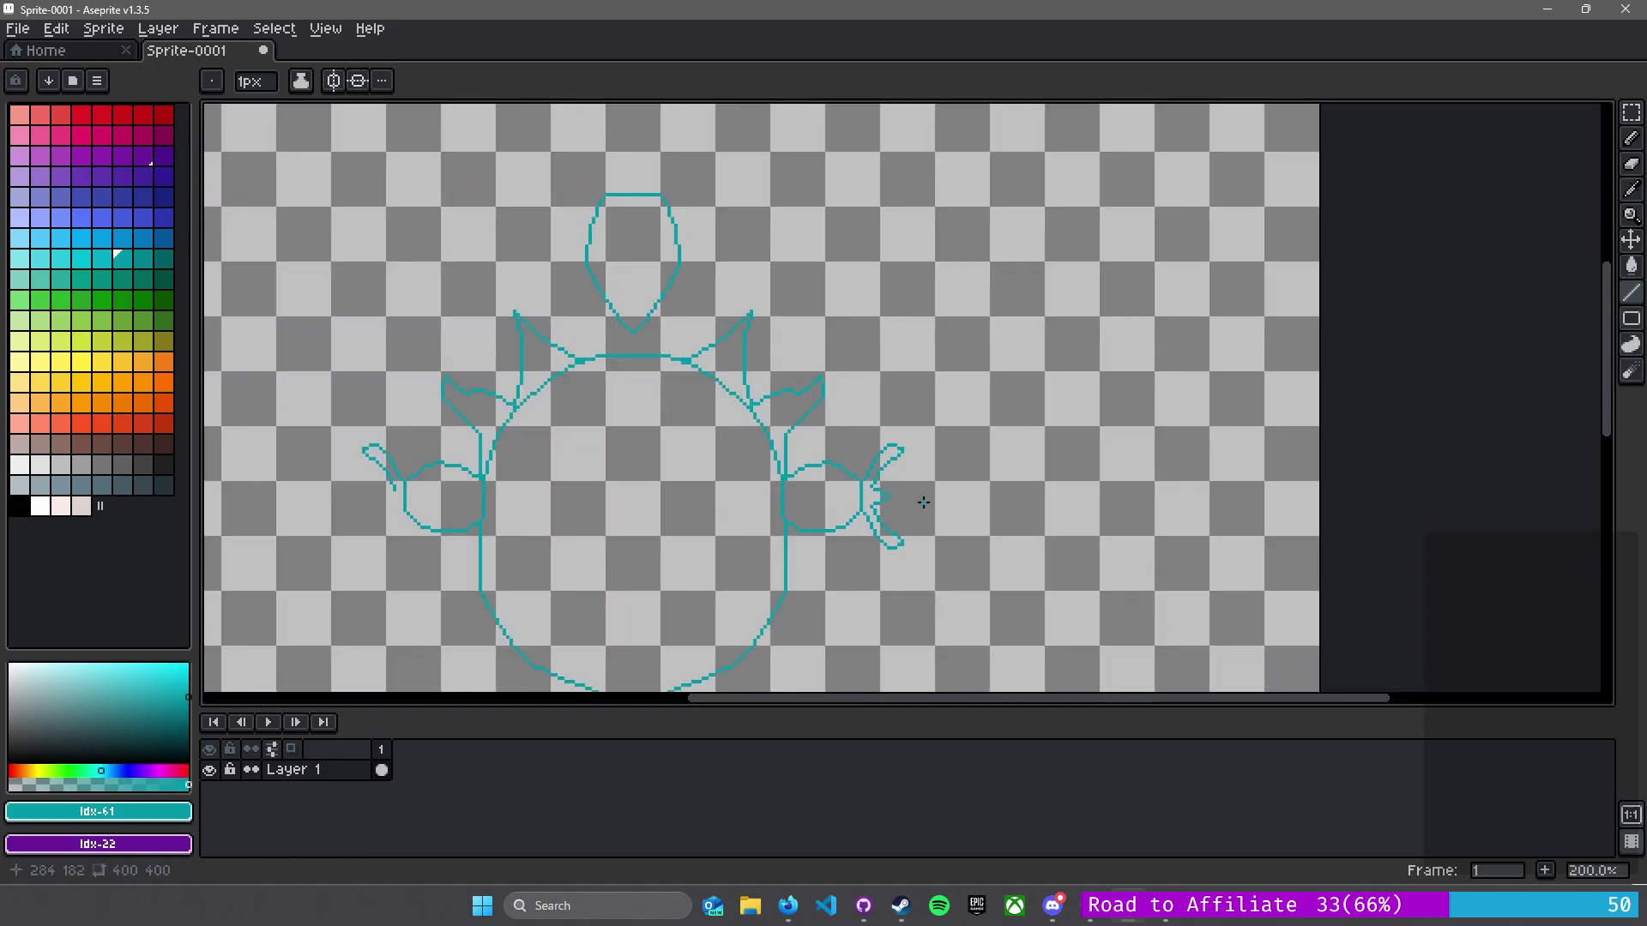
scroll(845, 516, "up", 5)
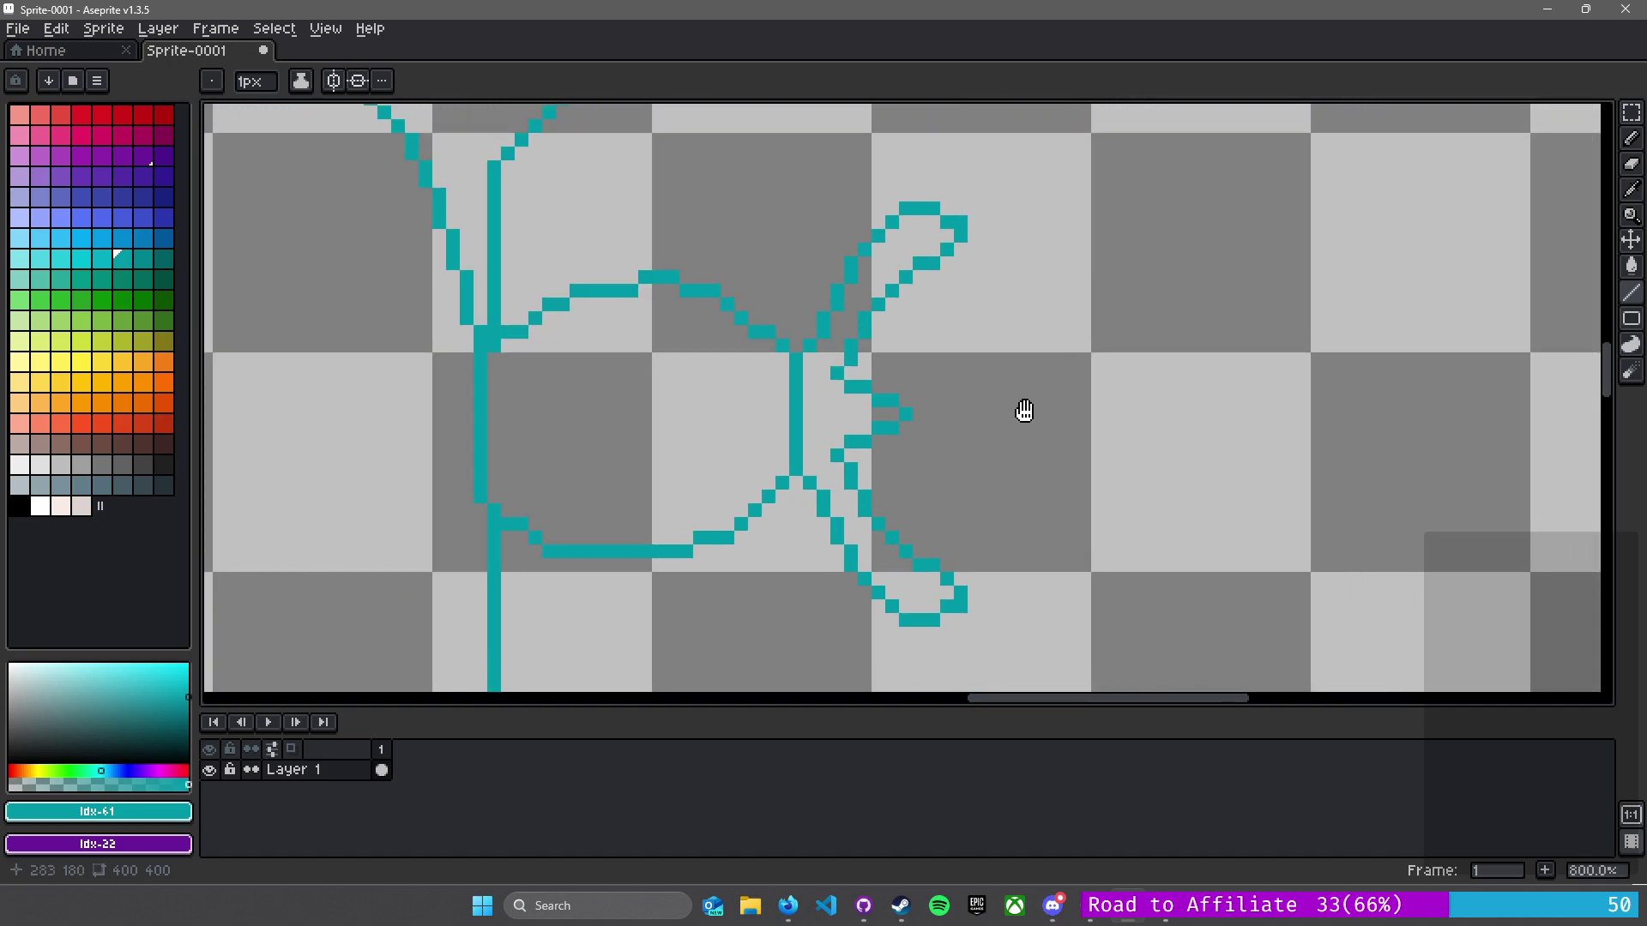
scroll(875, 446, "up", 3)
scroll(875, 446, "down", 1)
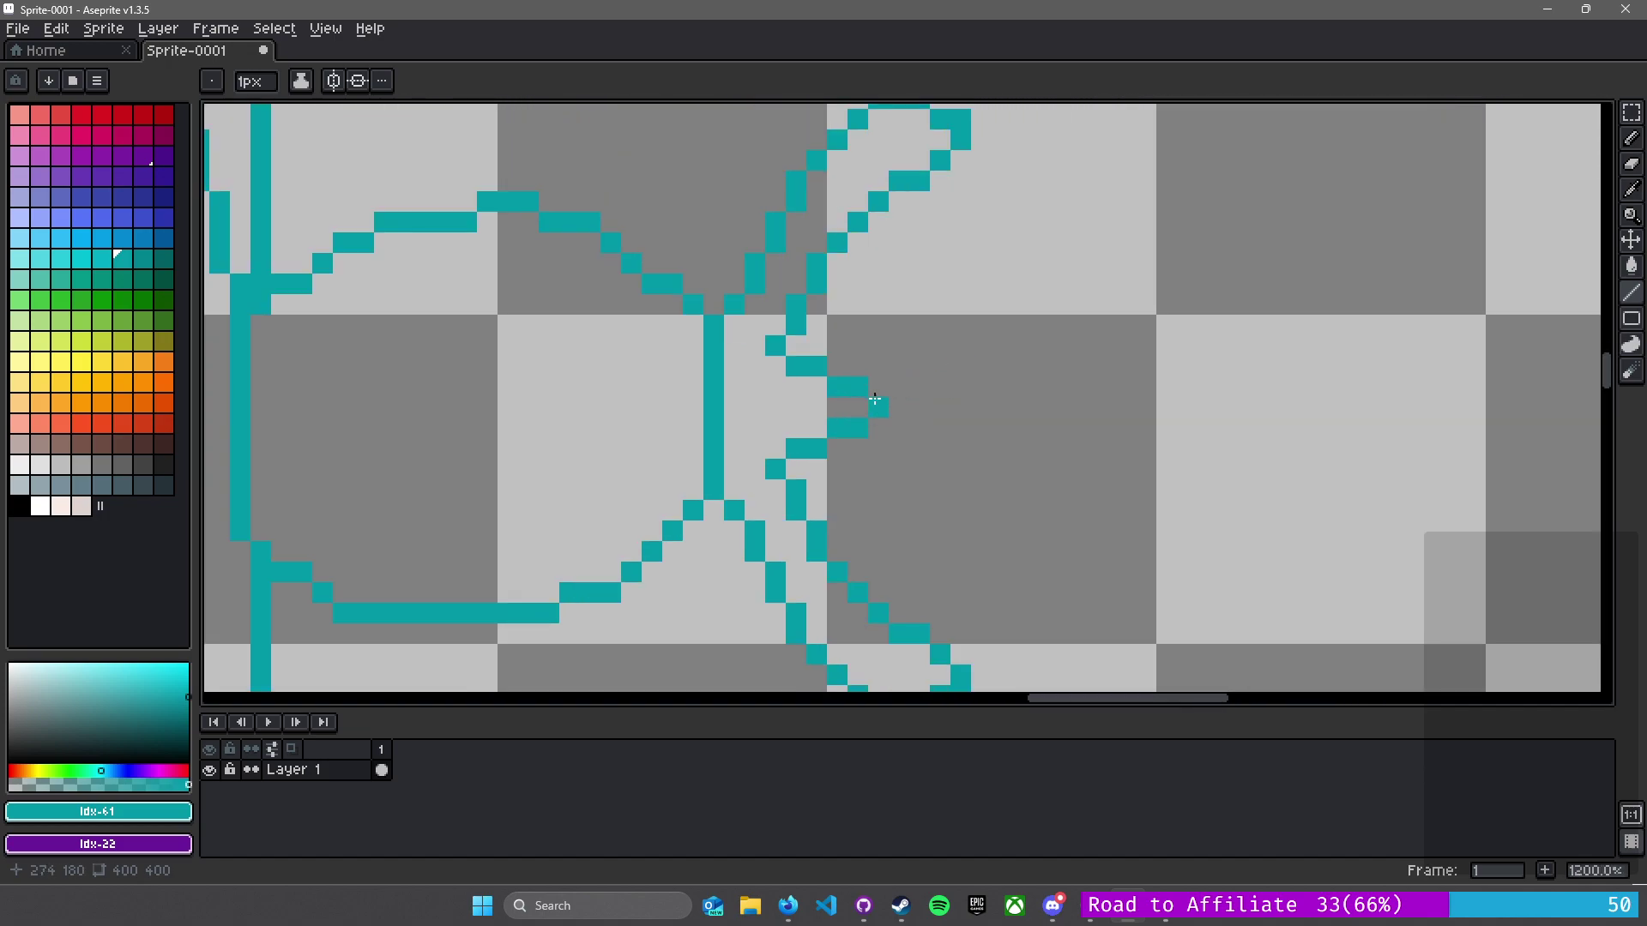
key("ctrl+z")
key("ctrl+z")
key("ctrl+z")
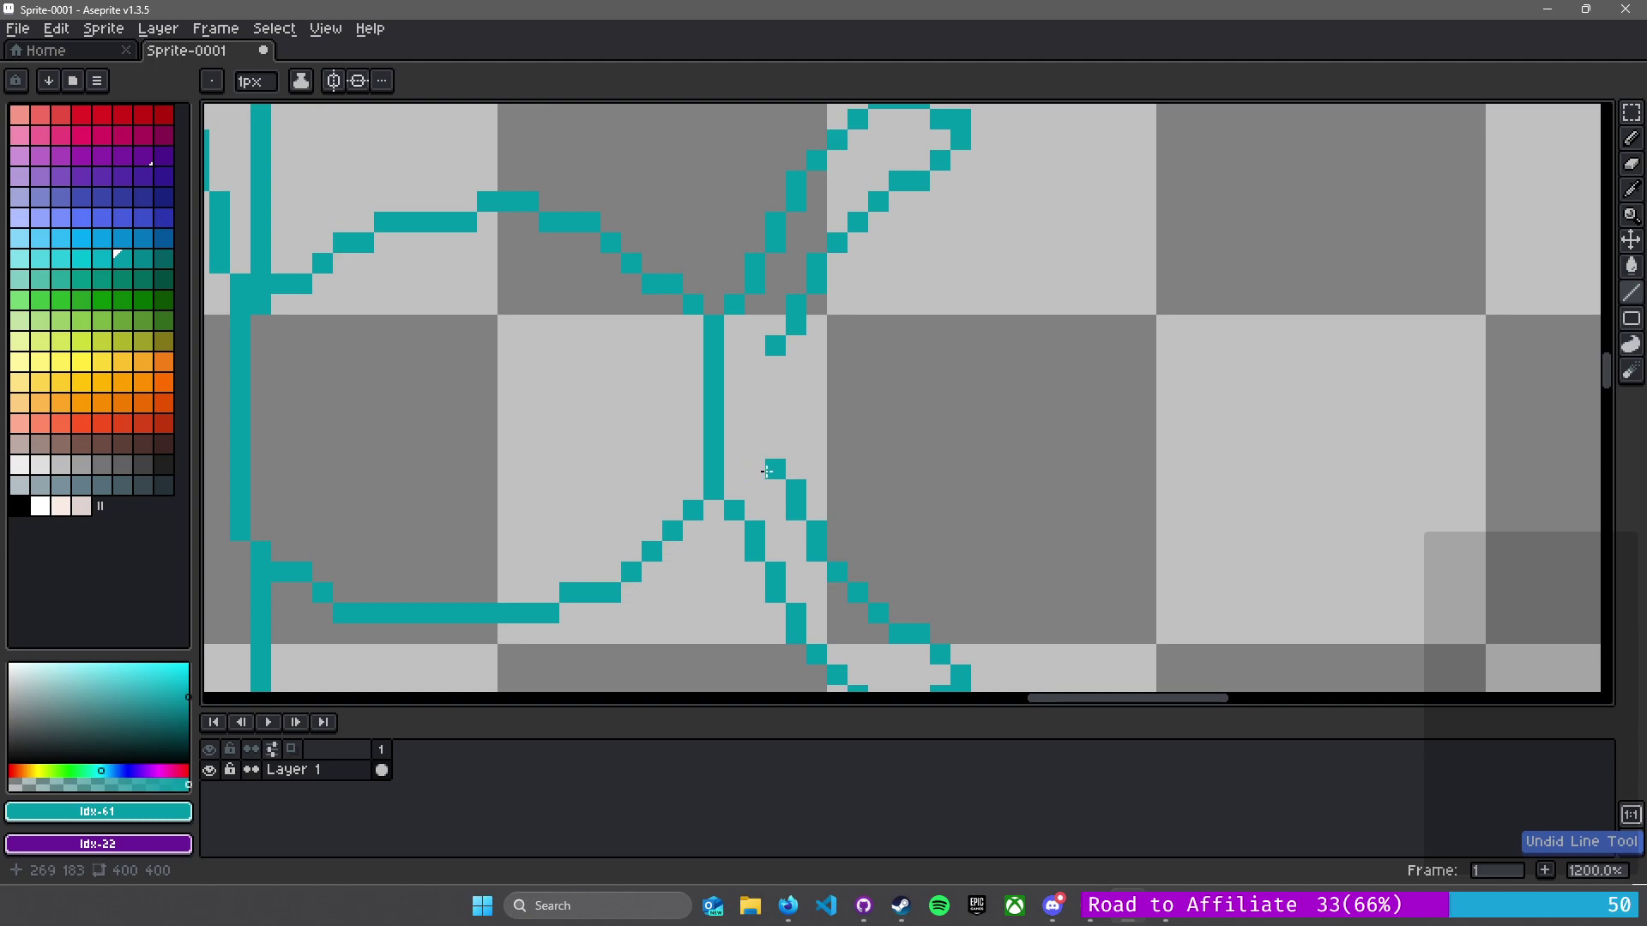
- Draw the lower edge of a middle finger, running outward from the inner end of the lower finger
mouse_move(773, 469)
left_mouse_down()
mouse_move(838, 448)
mouse_move(854, 460)
mouse_move(780, 443)
mouse_move(874, 471)
mouse_move(864, 481)
mouse_move(820, 453)
mouse_move(864, 491)
mouse_move(883, 486)
mouse_move(888, 526)
mouse_move(919, 498)
mouse_move(878, 486)
mouse_move(983, 419)
left_mouse_up()
left_click(749, 416)
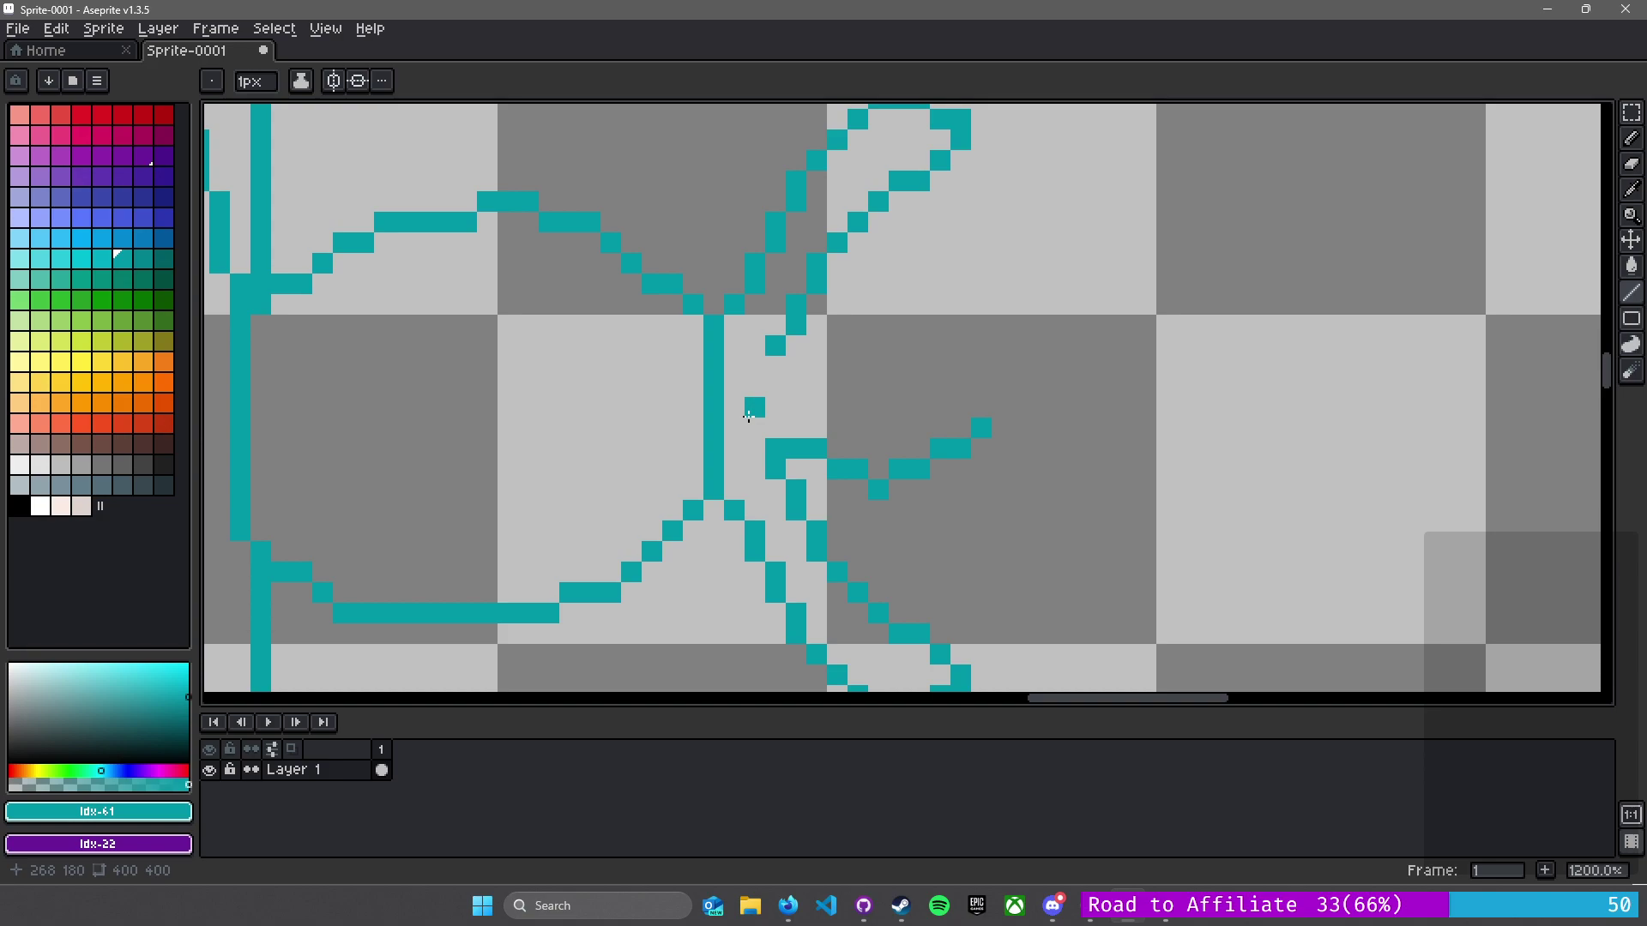
key("ctrl+z")
- Select the middle finger's lower edge with a 12 by 5 px marquee and place a vertically flipped copy above it as the upper edge
key("m")
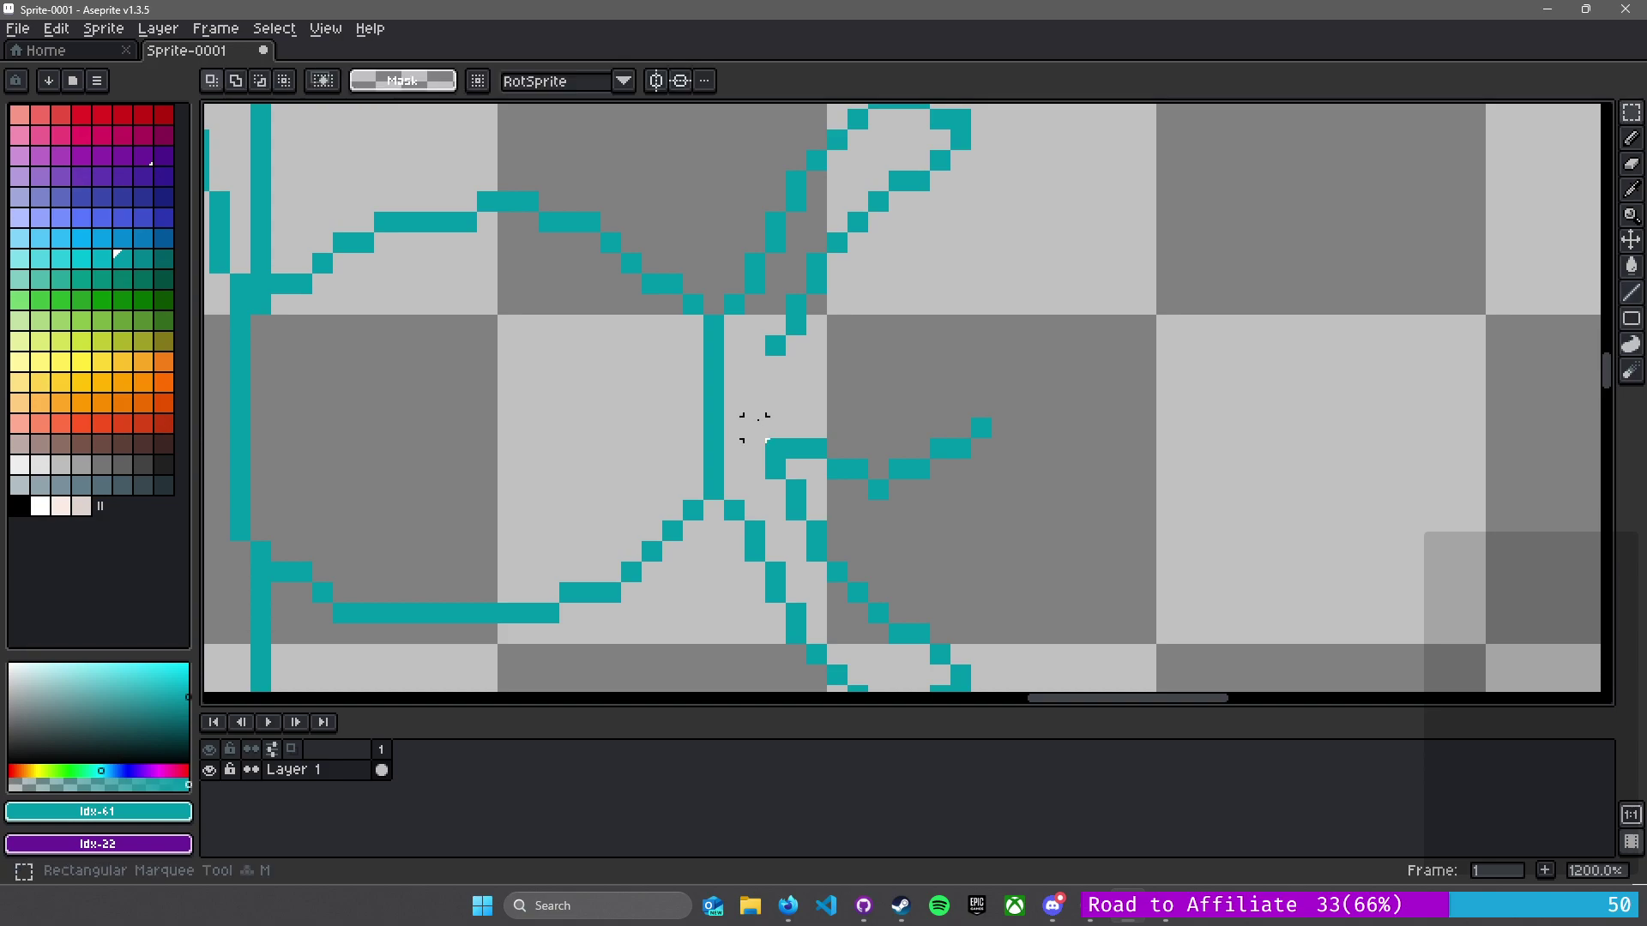
left_click_drag(754, 407, 995, 504)
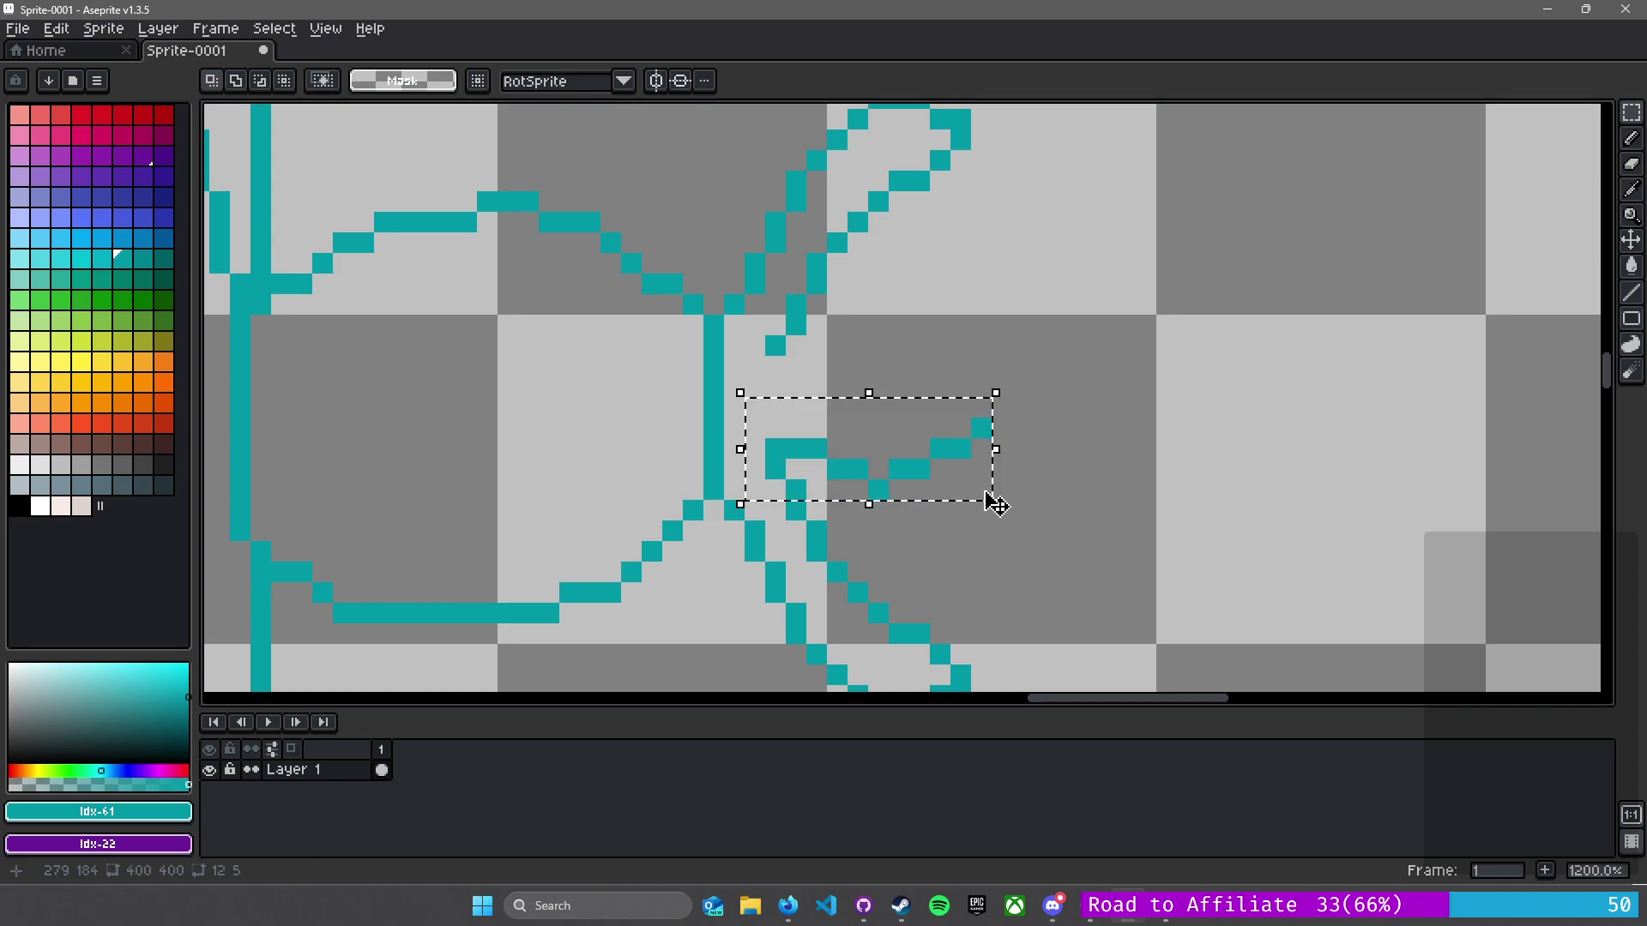
left_click(994, 504)
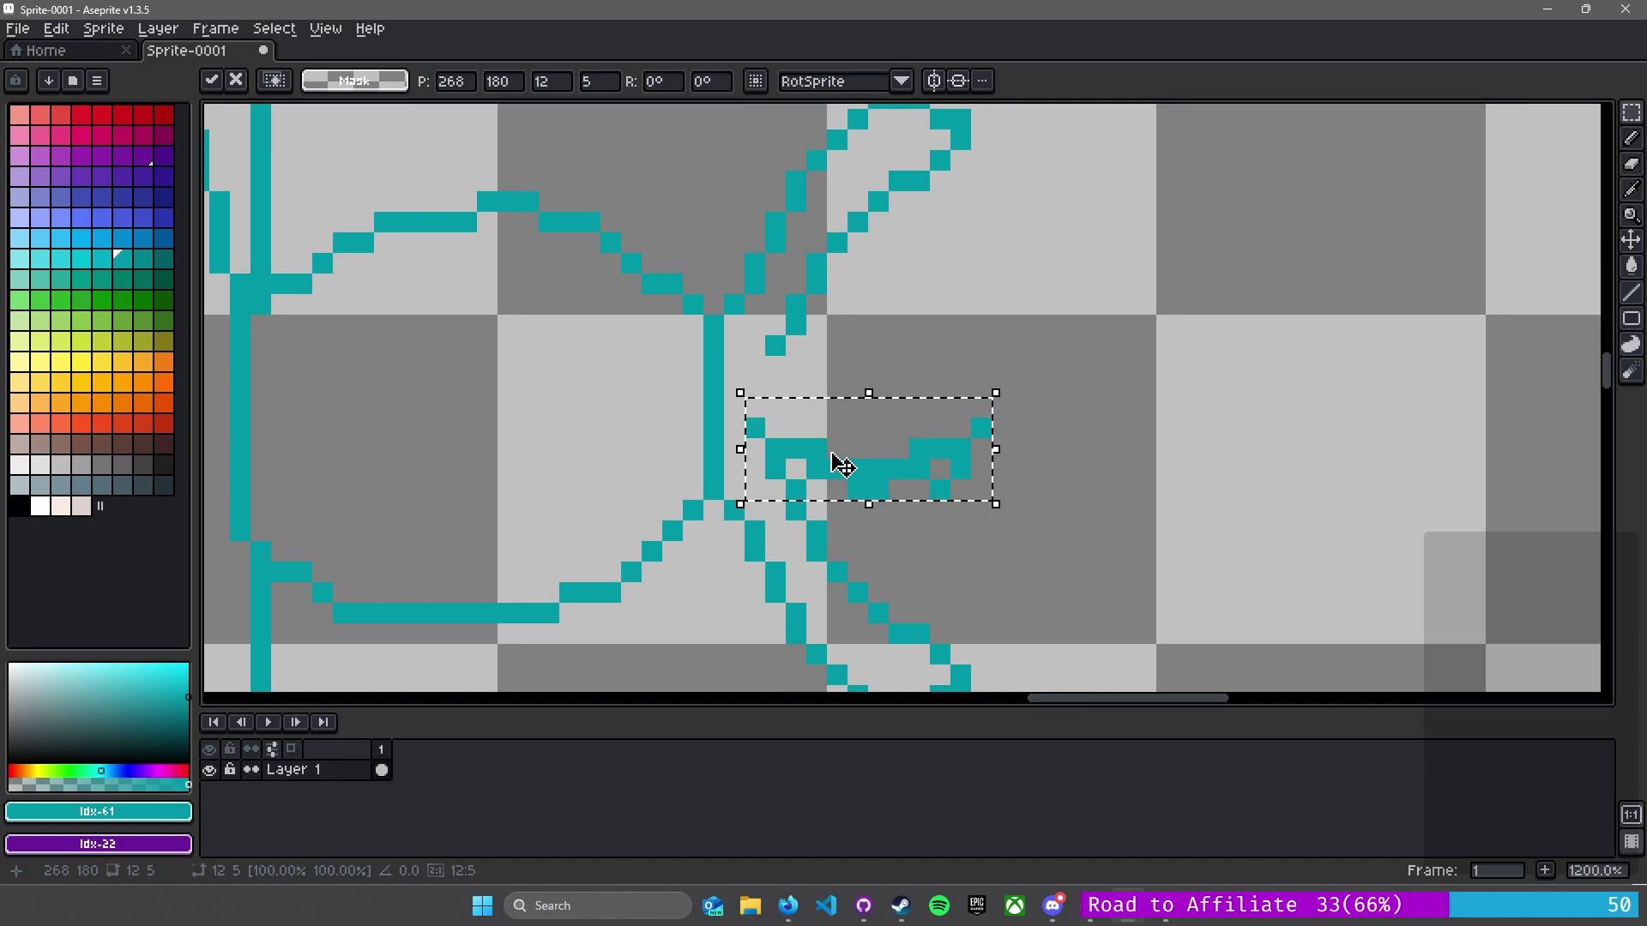
left_click_drag(856, 481, 881, 403)
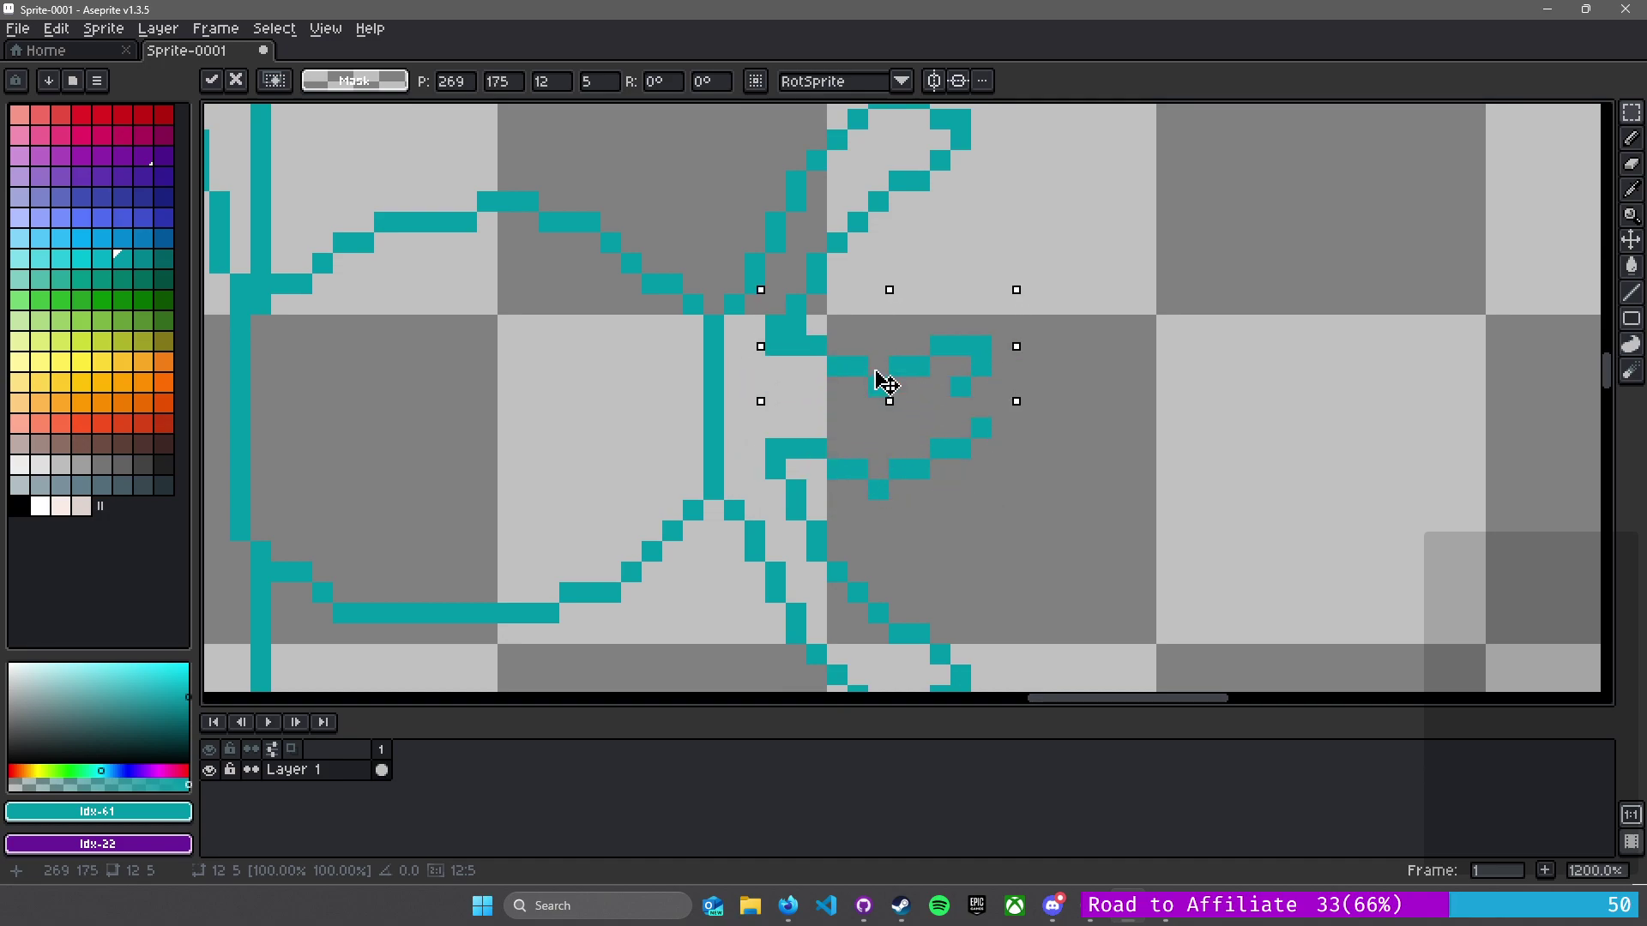
key("shift+h")
key("shift+v")
mouse_move(880, 355)
left_mouse_down()
mouse_move(882, 402)
mouse_move(863, 393)
mouse_move(865, 361)
left_mouse_up()
key("ctrl+d")
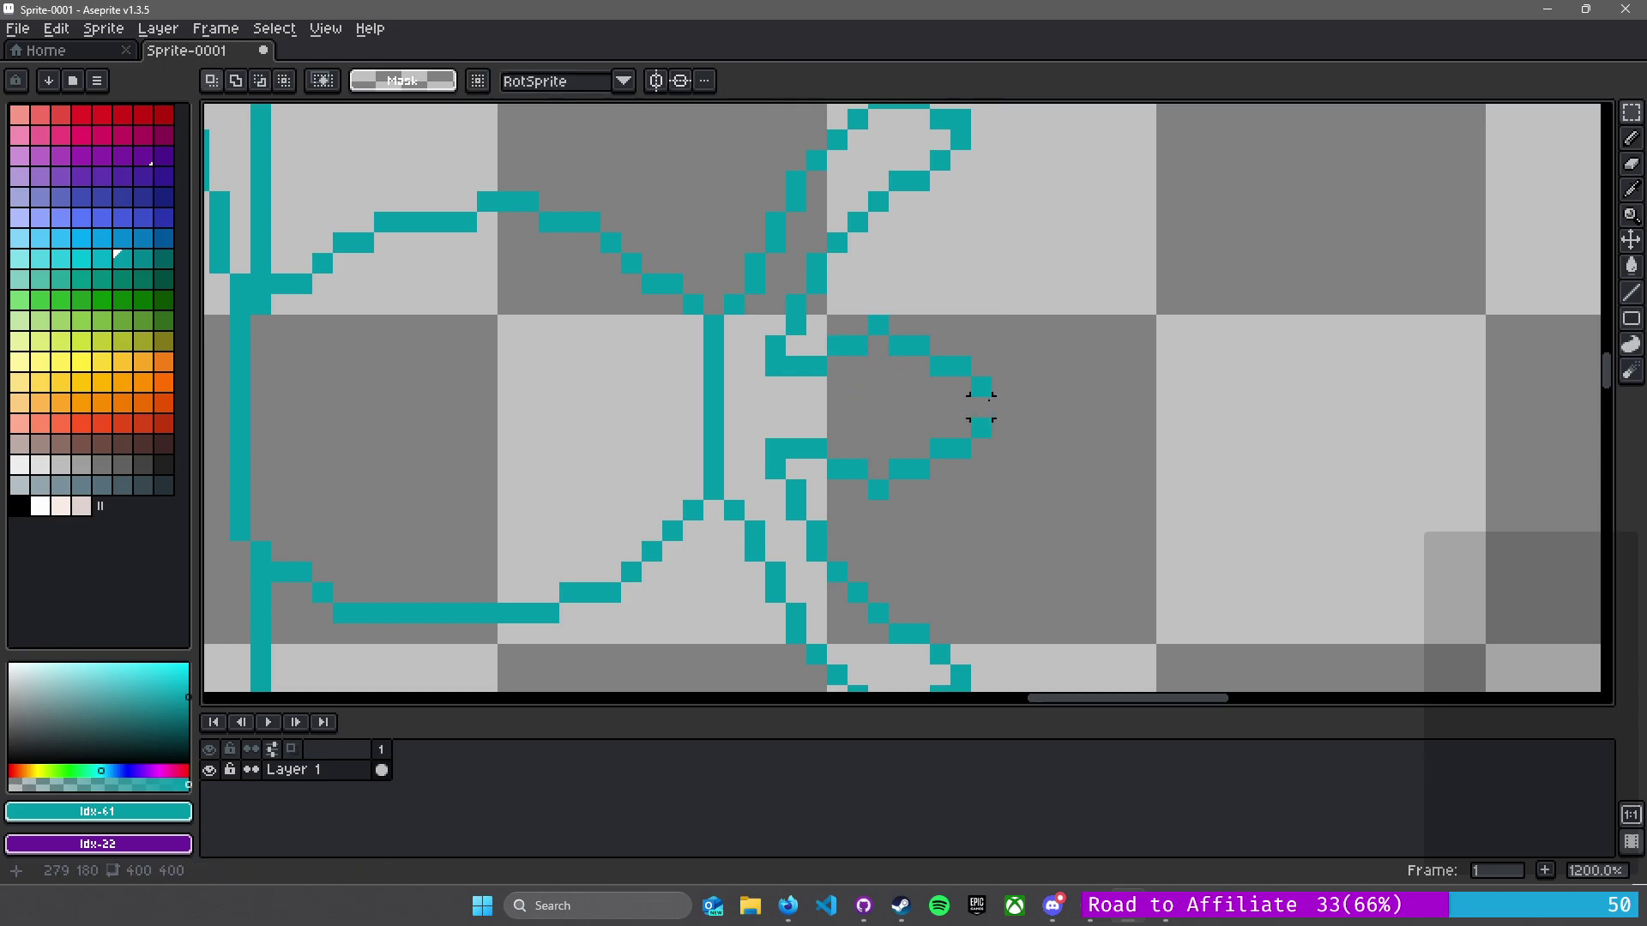
- Close the middle finger's tip and smooth the bends in its upper and lower edges by replacing single pixels
key("b")
scroll(1034, 492, "down", 4)
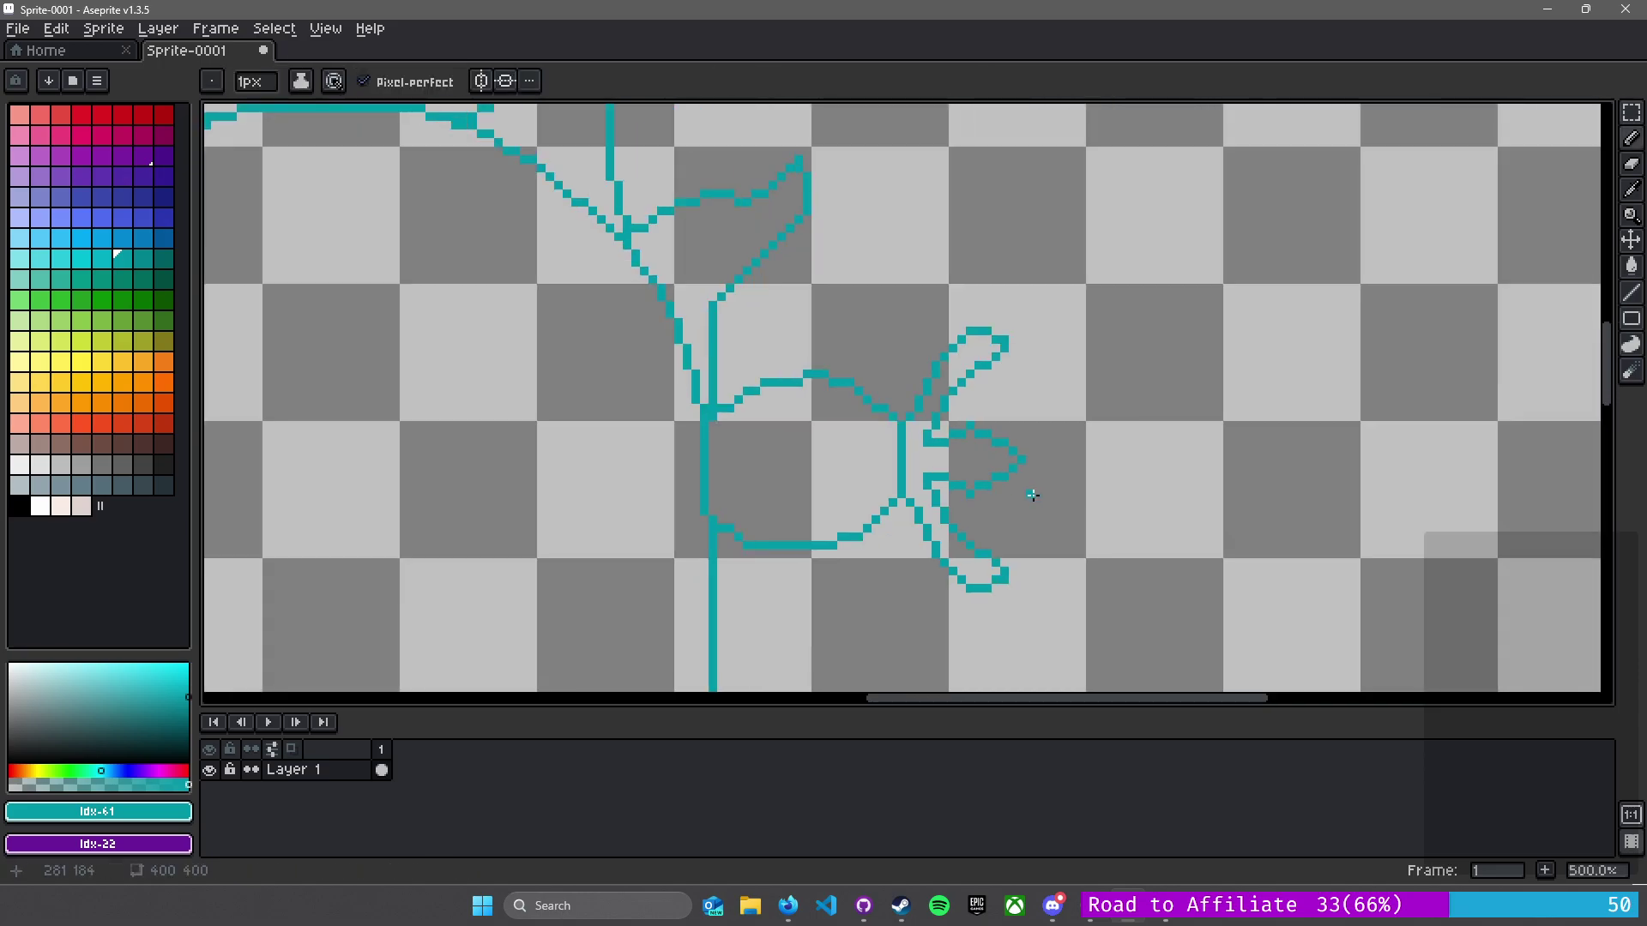
scroll(967, 442, "up", 6)
key("e")
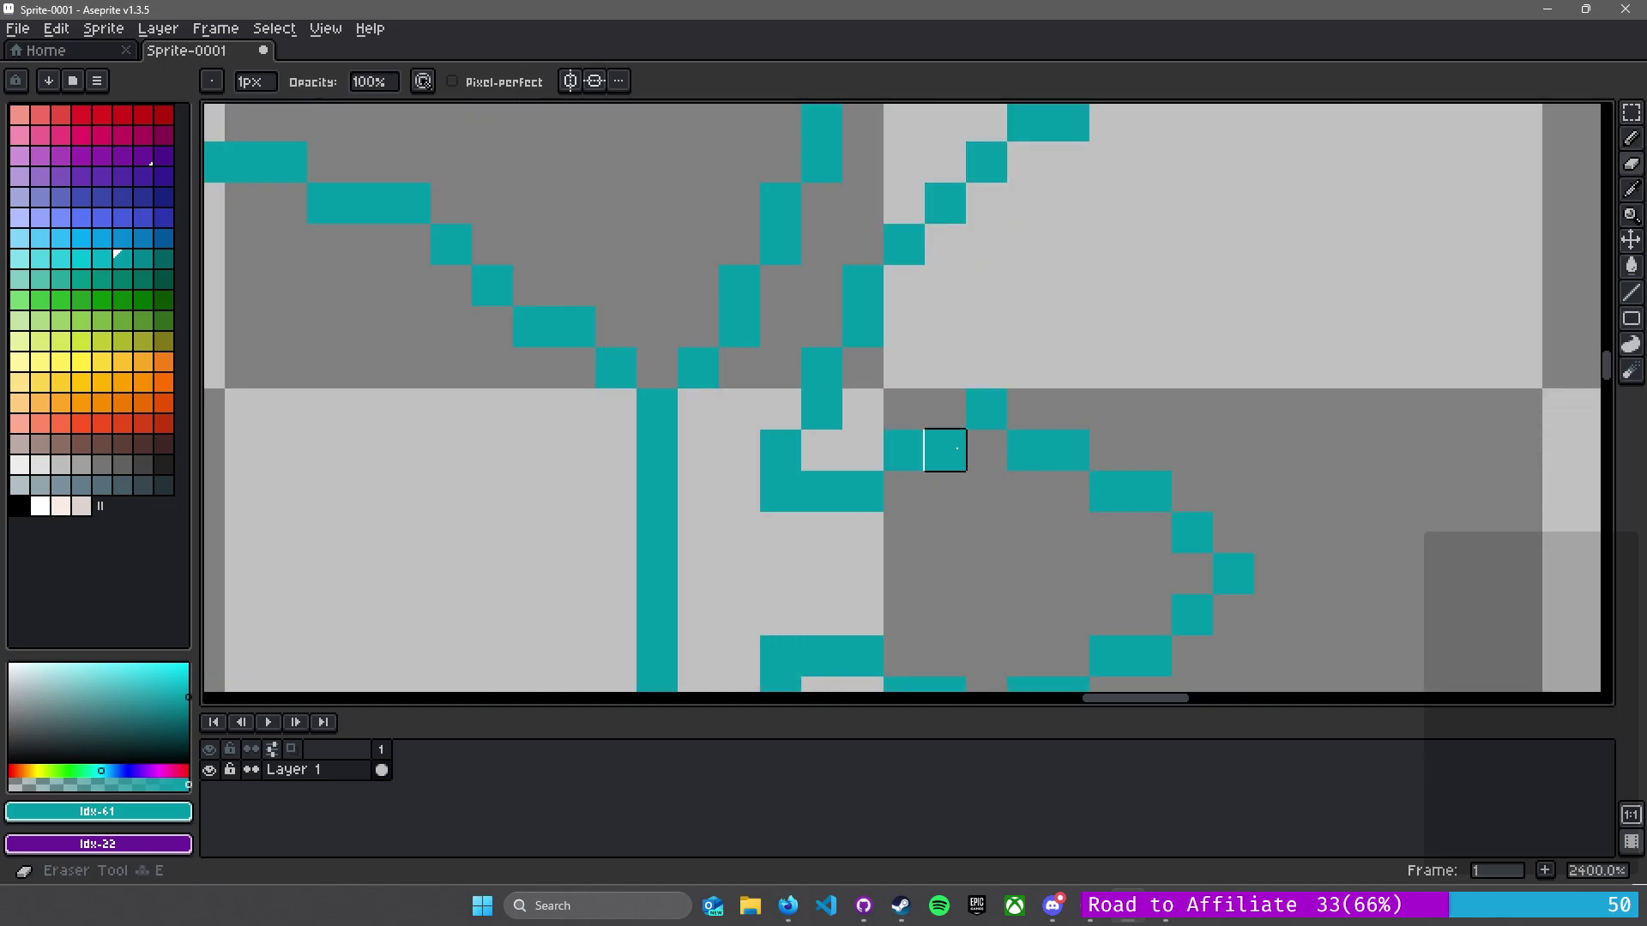
scroll(979, 519, "down", 3)
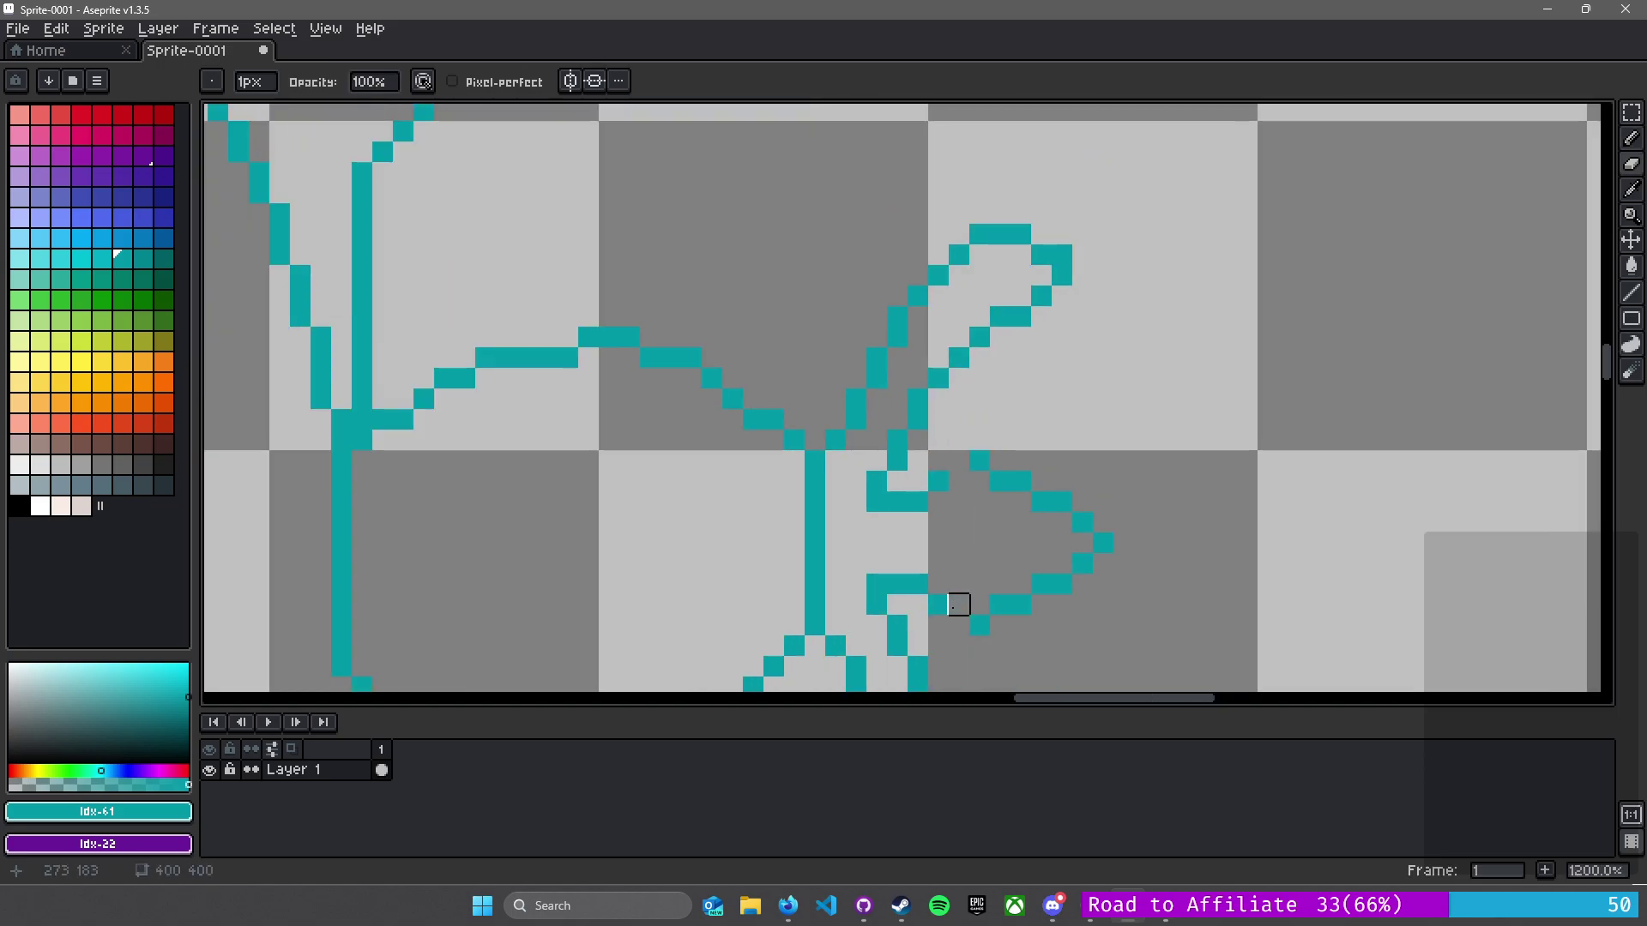
key("b")
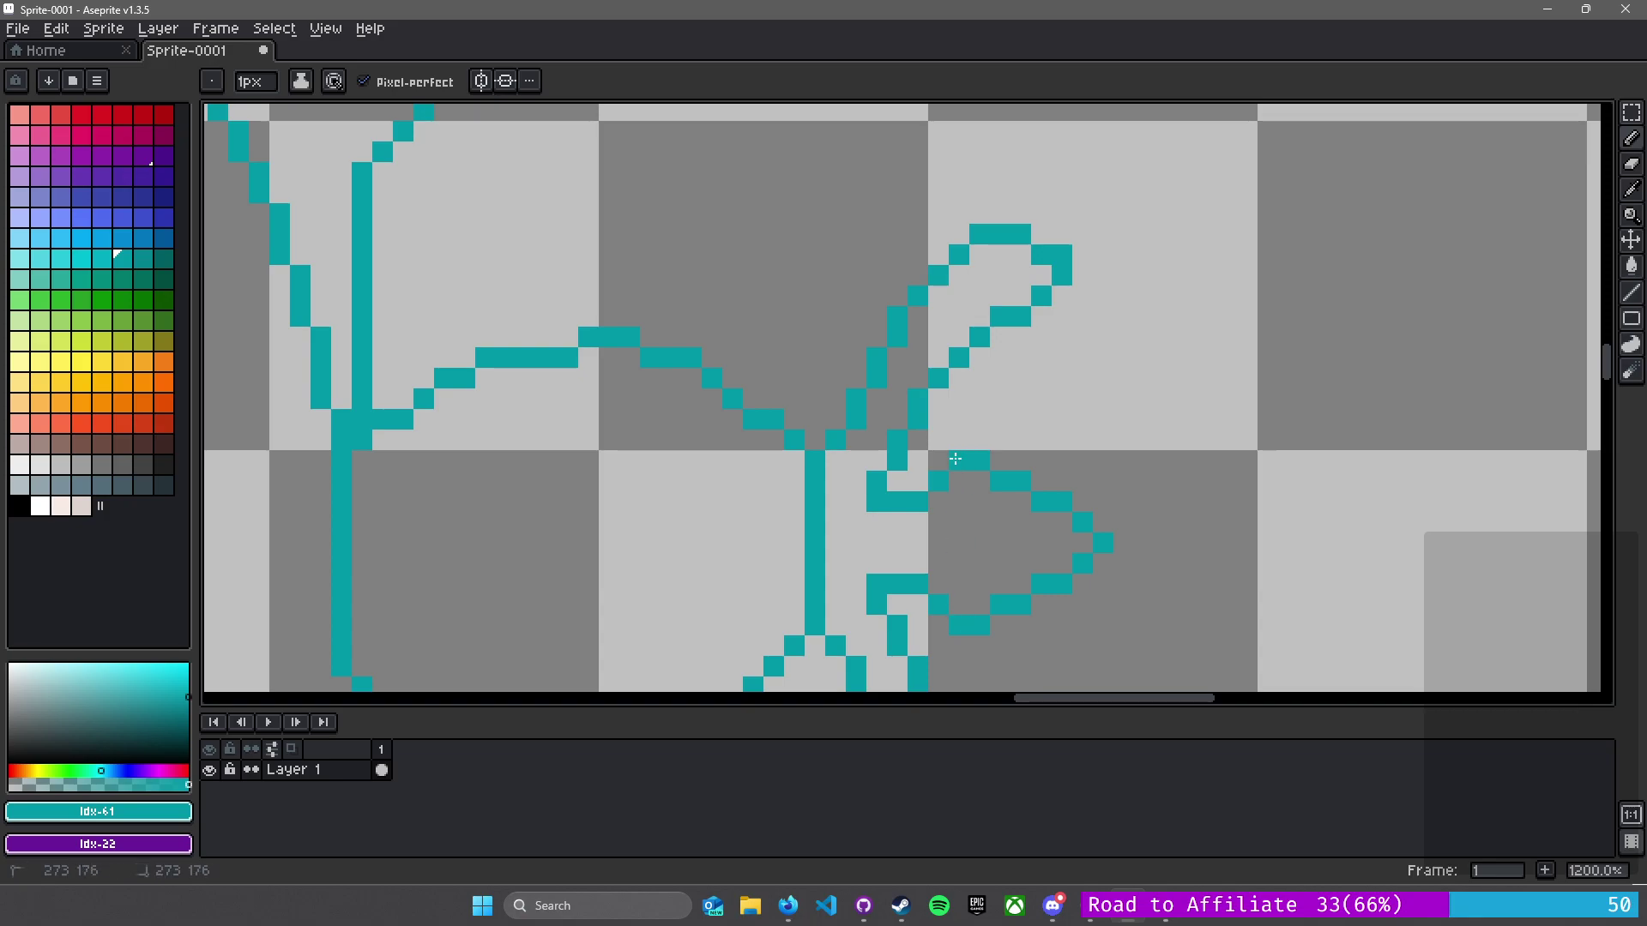
- Select all three finger outlines beside the round lobe with a rectangular marquee of about 17 by 36 px
scroll(1146, 577, "down", 3)
scroll(1146, 577, "down", 5)
scroll(899, 456, "up", 3)
scroll(886, 327, "up", 2)
key("m")
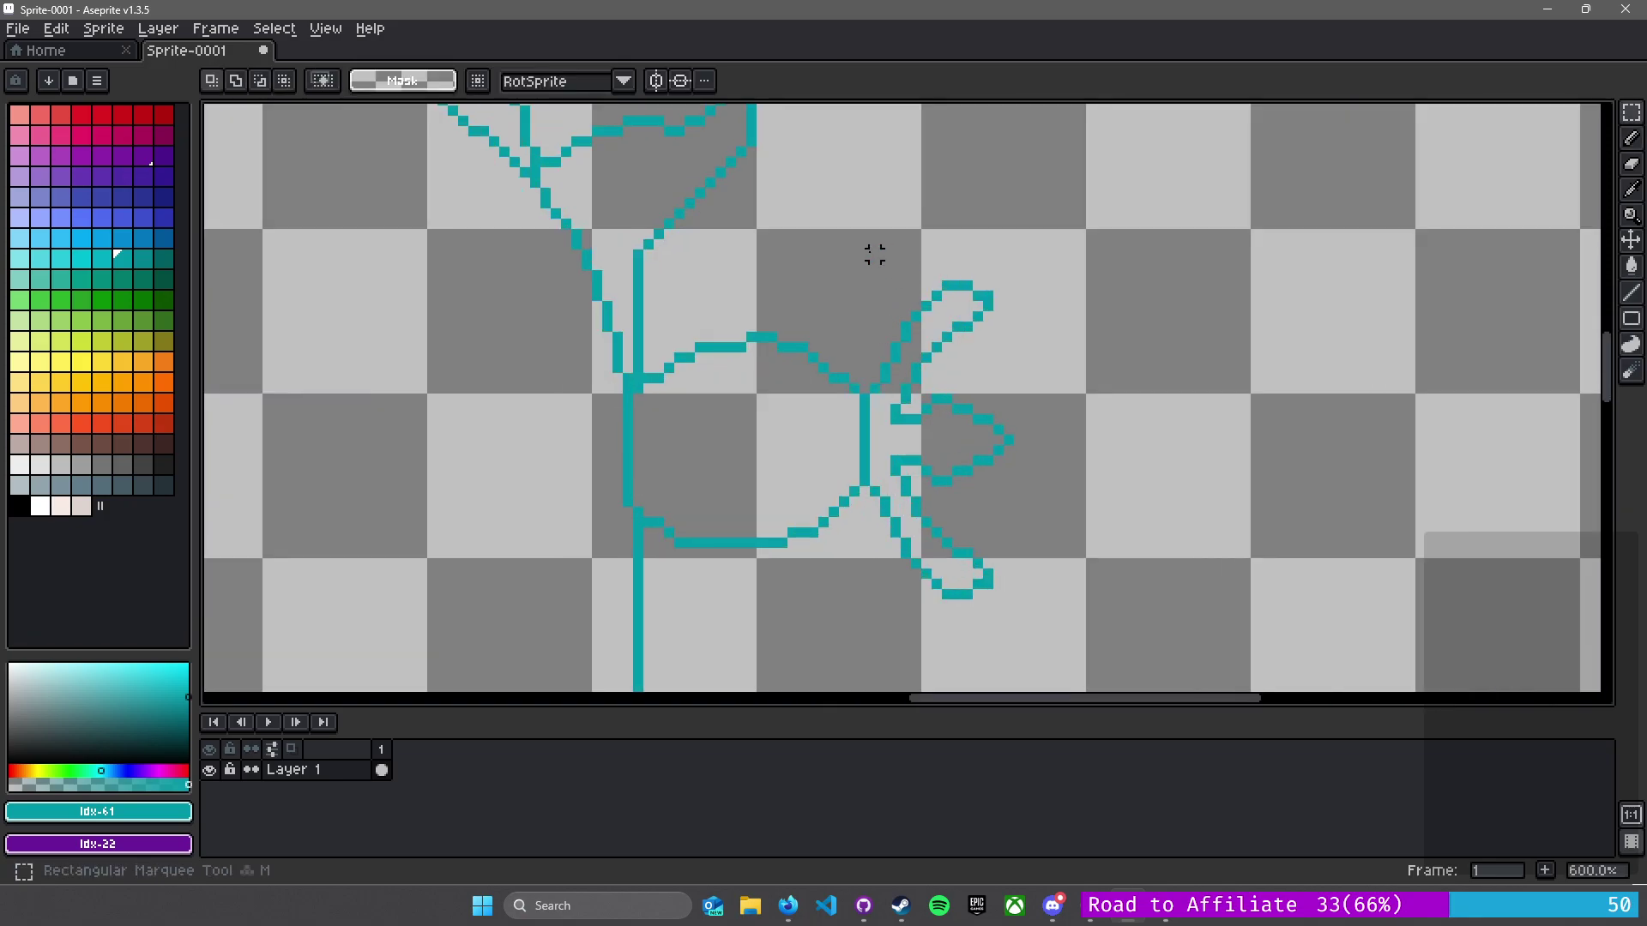
left_click_drag(861, 244, 1031, 607)
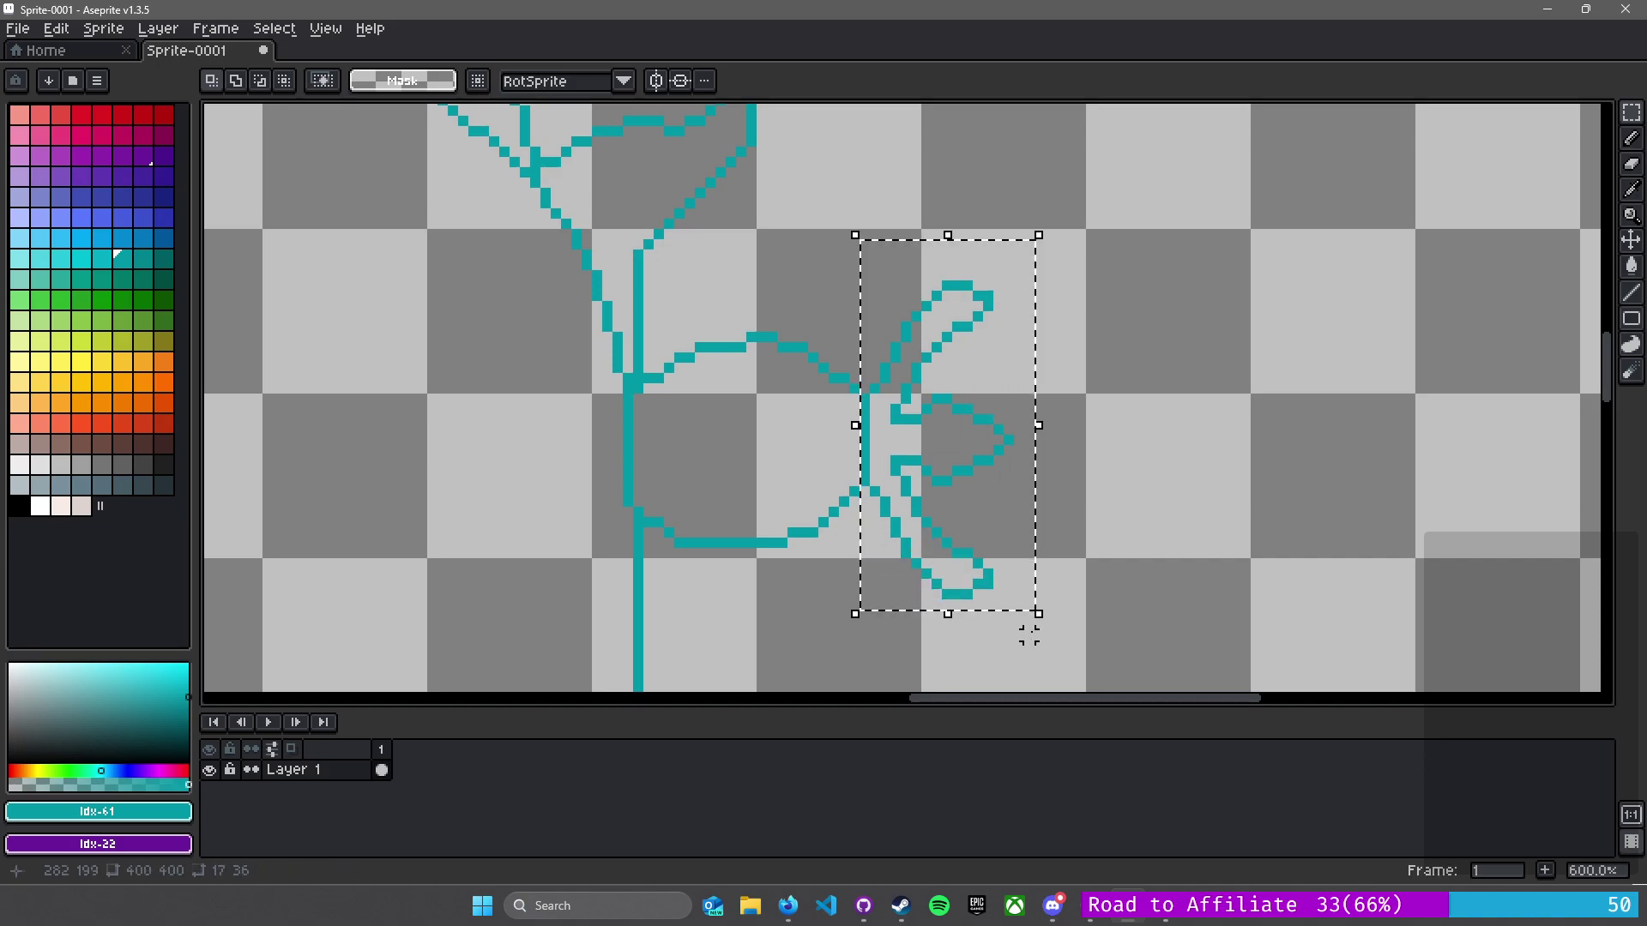
- Place a horizontally flipped copy of the three fingers at 117, 161, against the outer edge of the opposite round lobe
left_click_drag(556, 542, 1389, 450)
scroll(1027, 489, "left", 4)
key("ctrl+v")
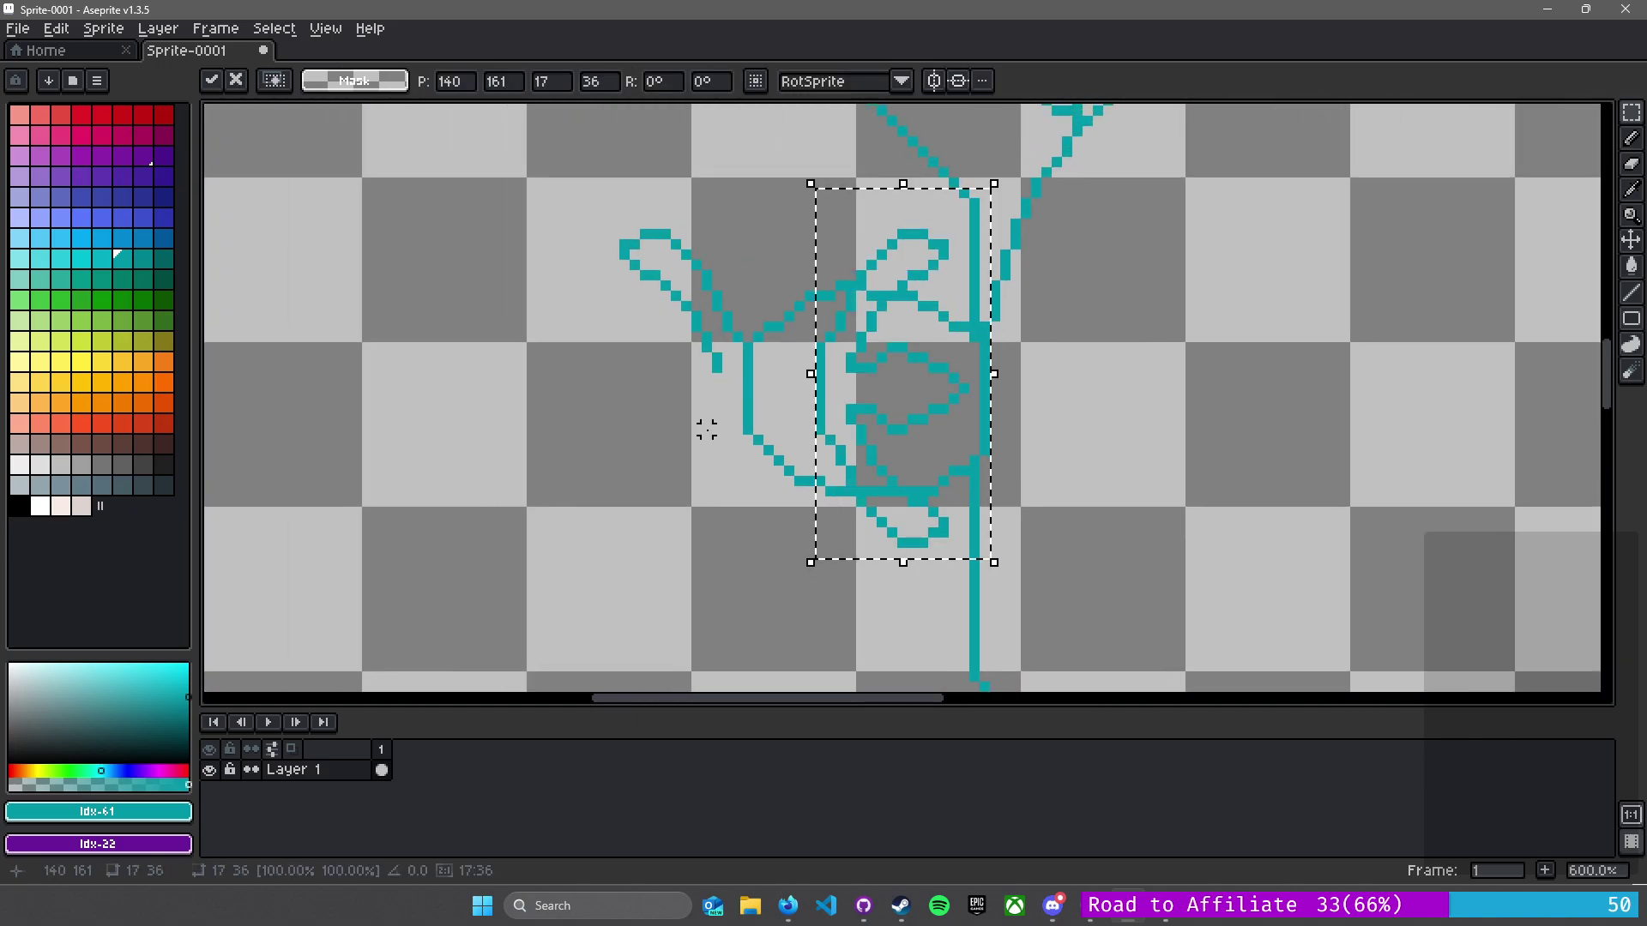
left_click_drag(919, 434, 676, 432)
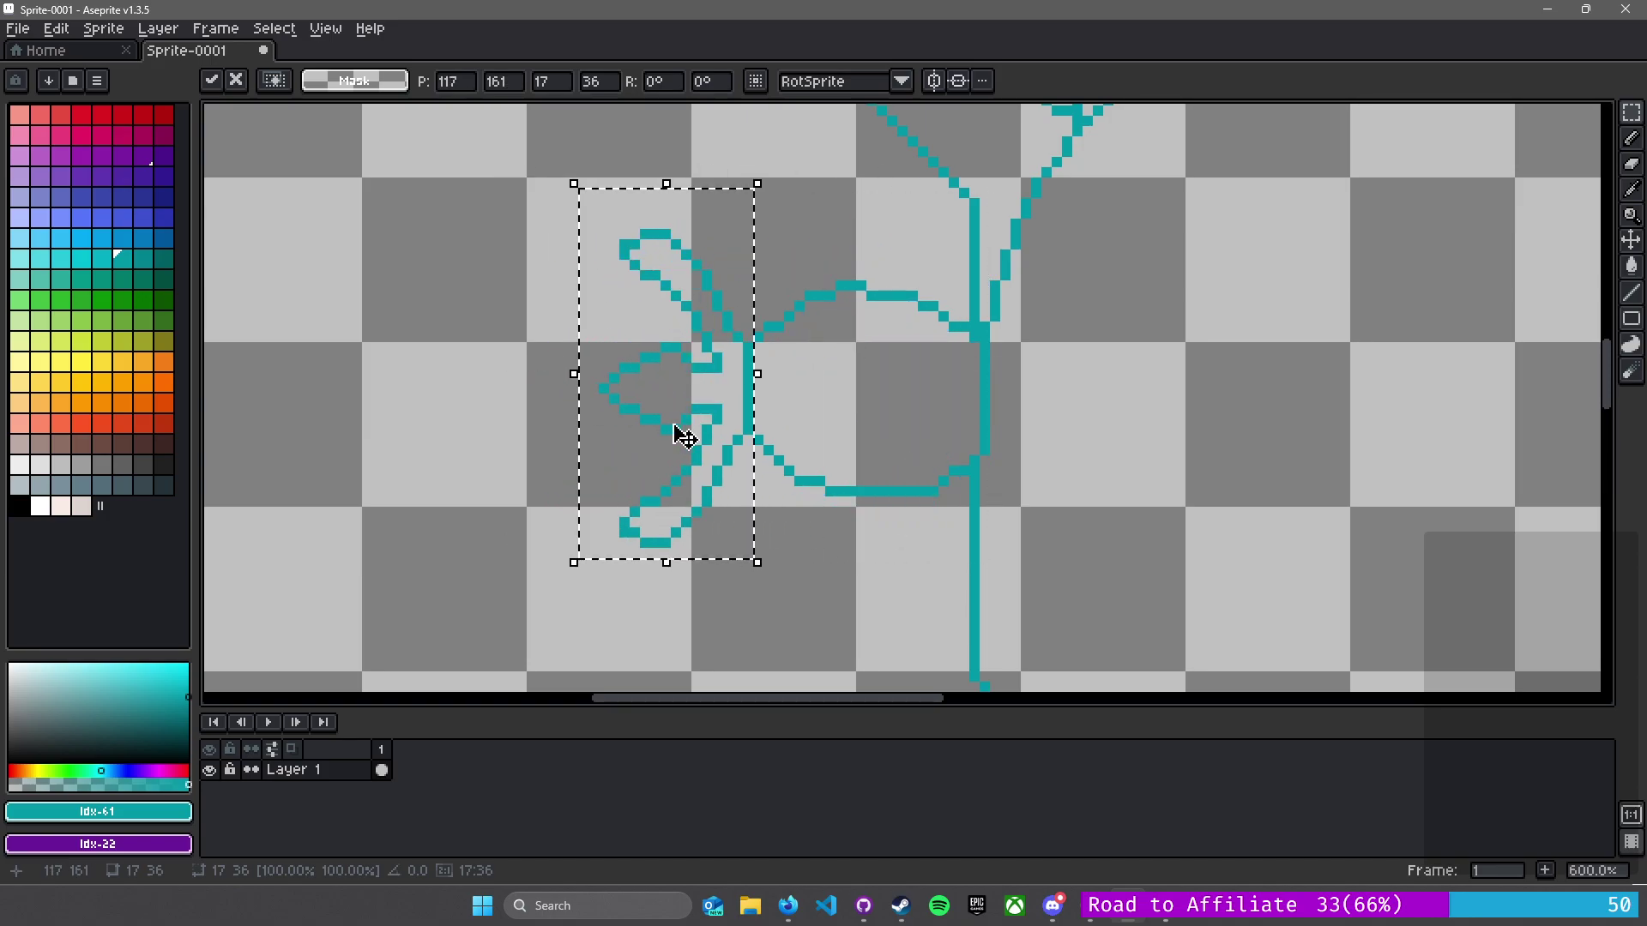
scroll(932, 480, "down", 7)
scroll(867, 484, "up", 2)
scroll(912, 463, "up", 1)
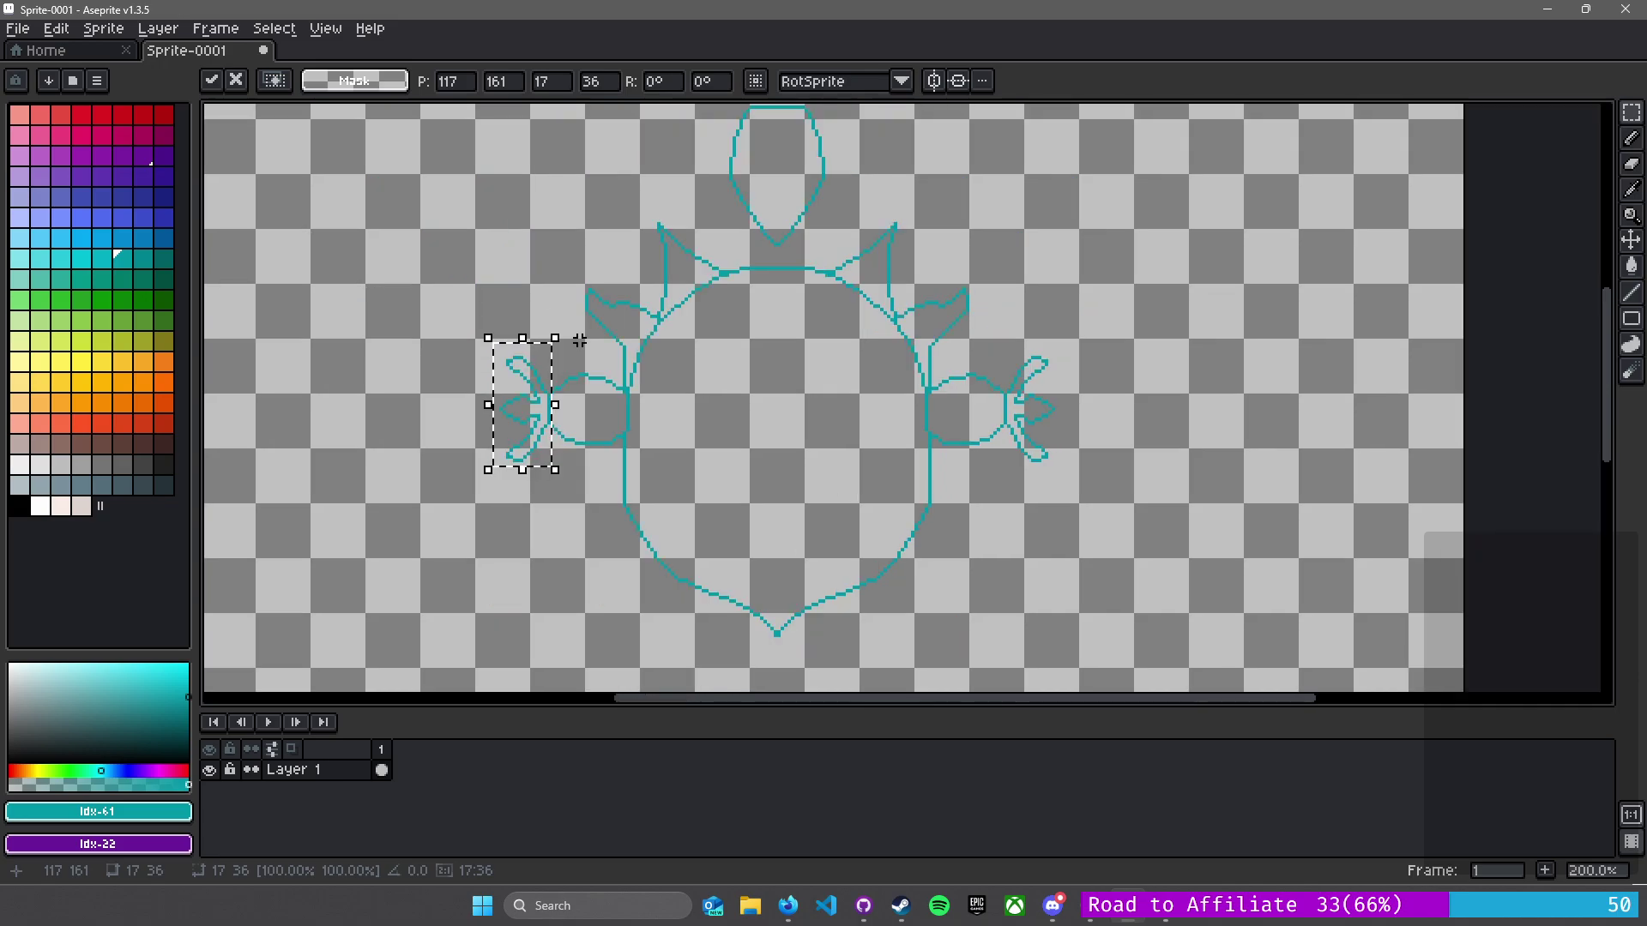
- Turn on mirrored drawing about the vertical centre axis and clear the finger selection
left_click(934, 80)
left_click(883, 382)
scroll(830, 347, "down", 3)
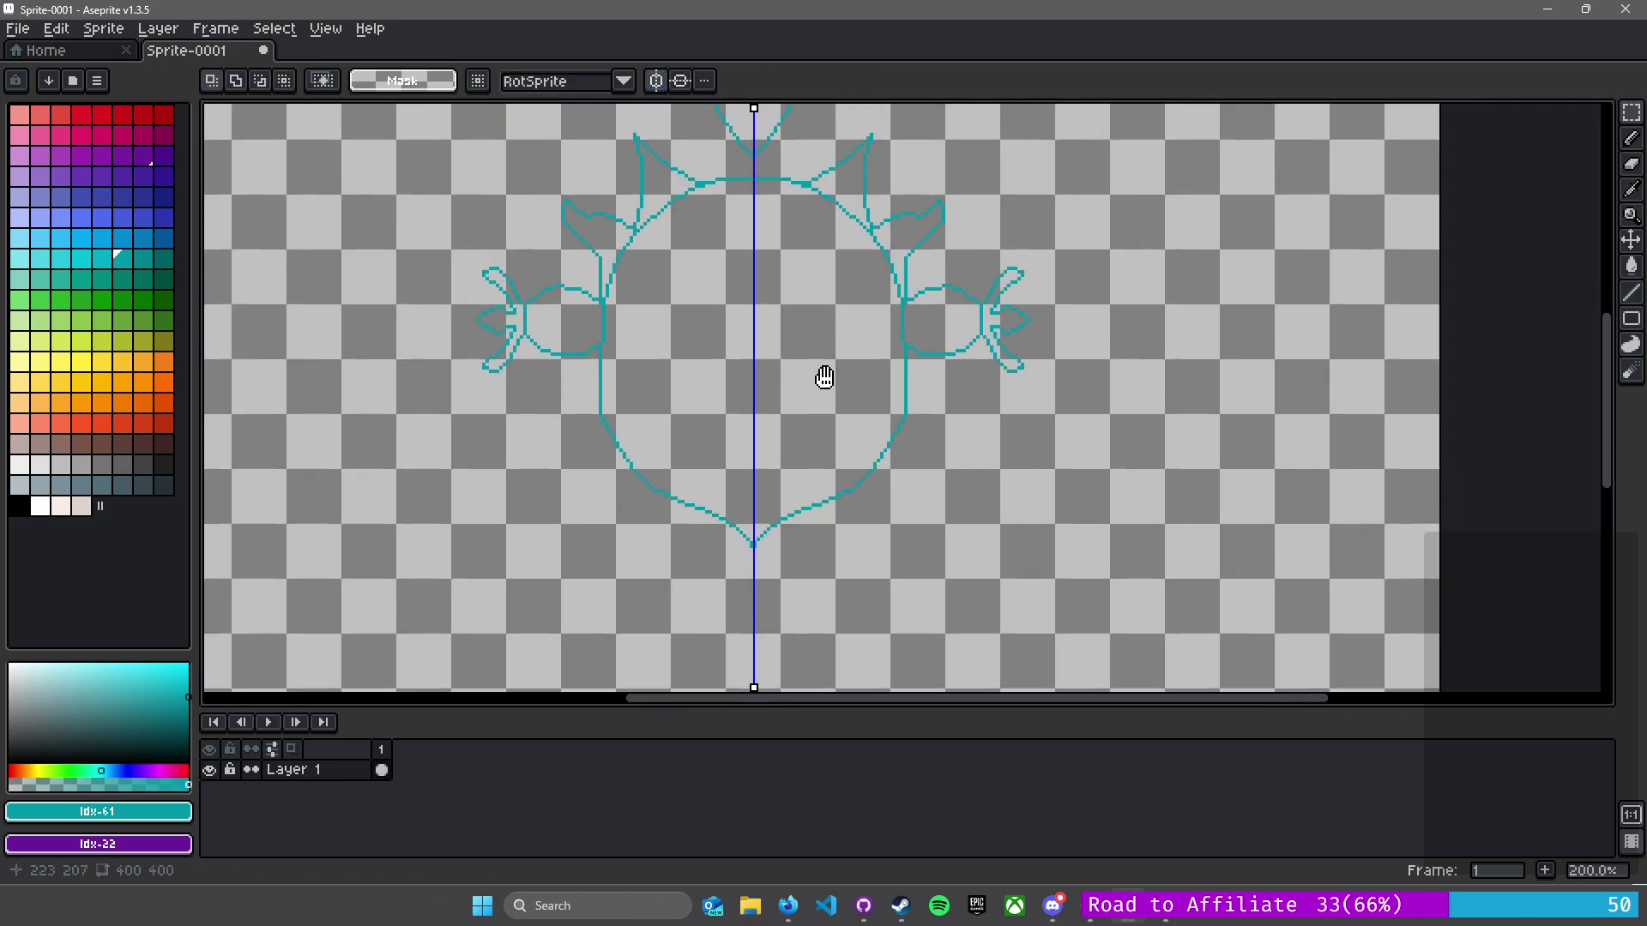
scroll(816, 416, "up", 1)
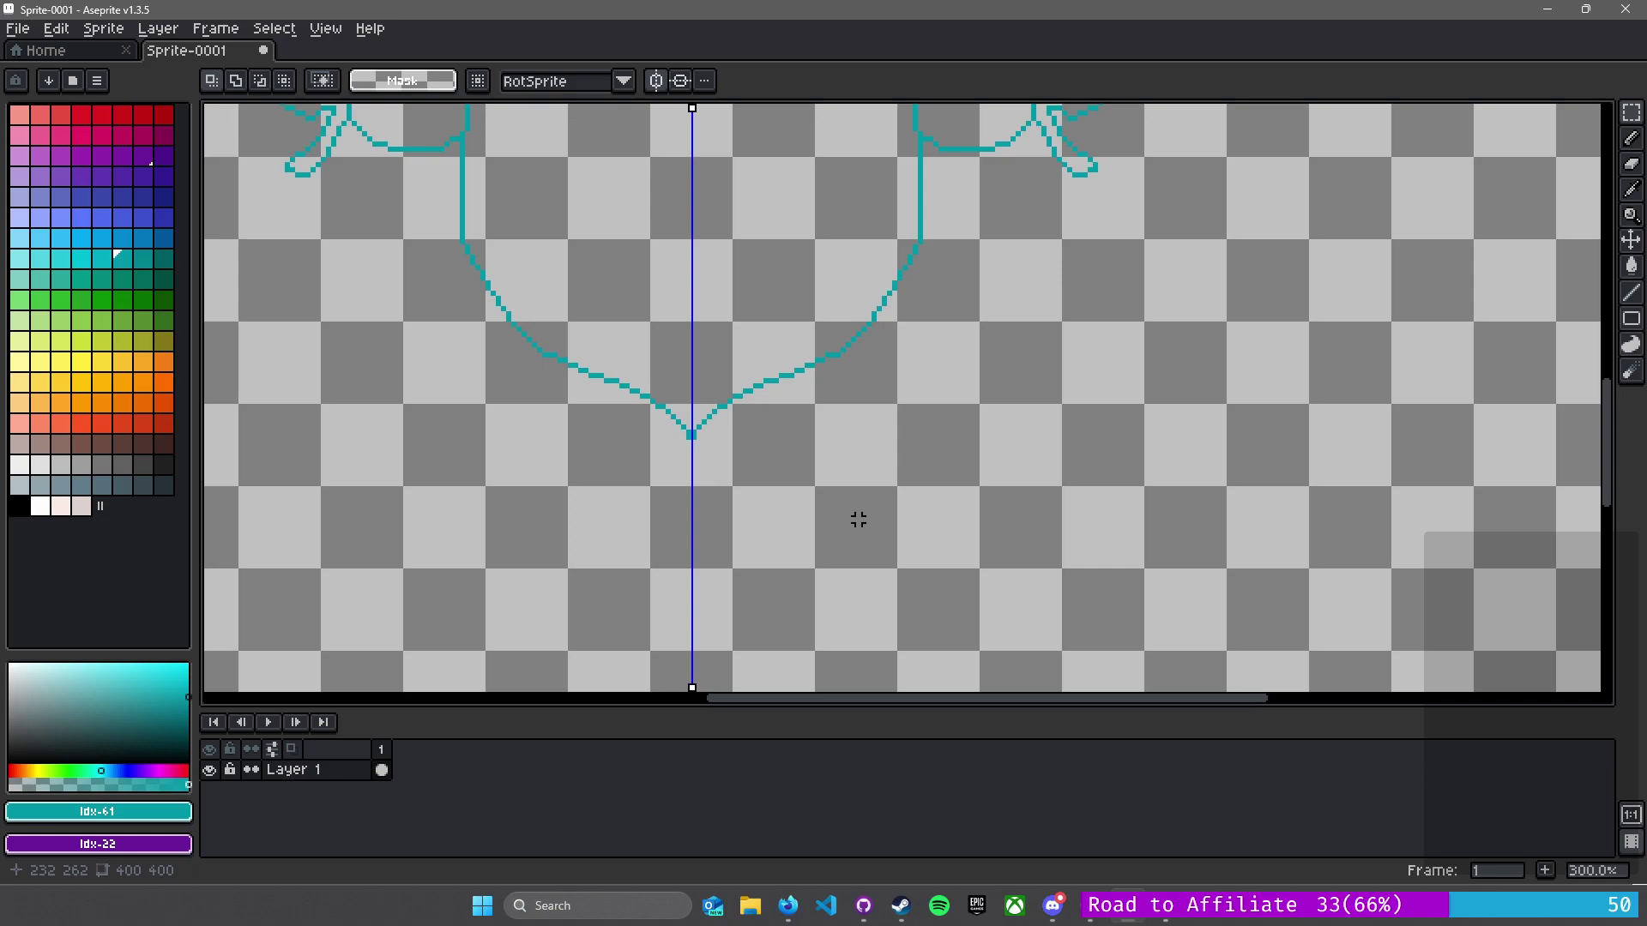
scroll(849, 366, "up", 2)
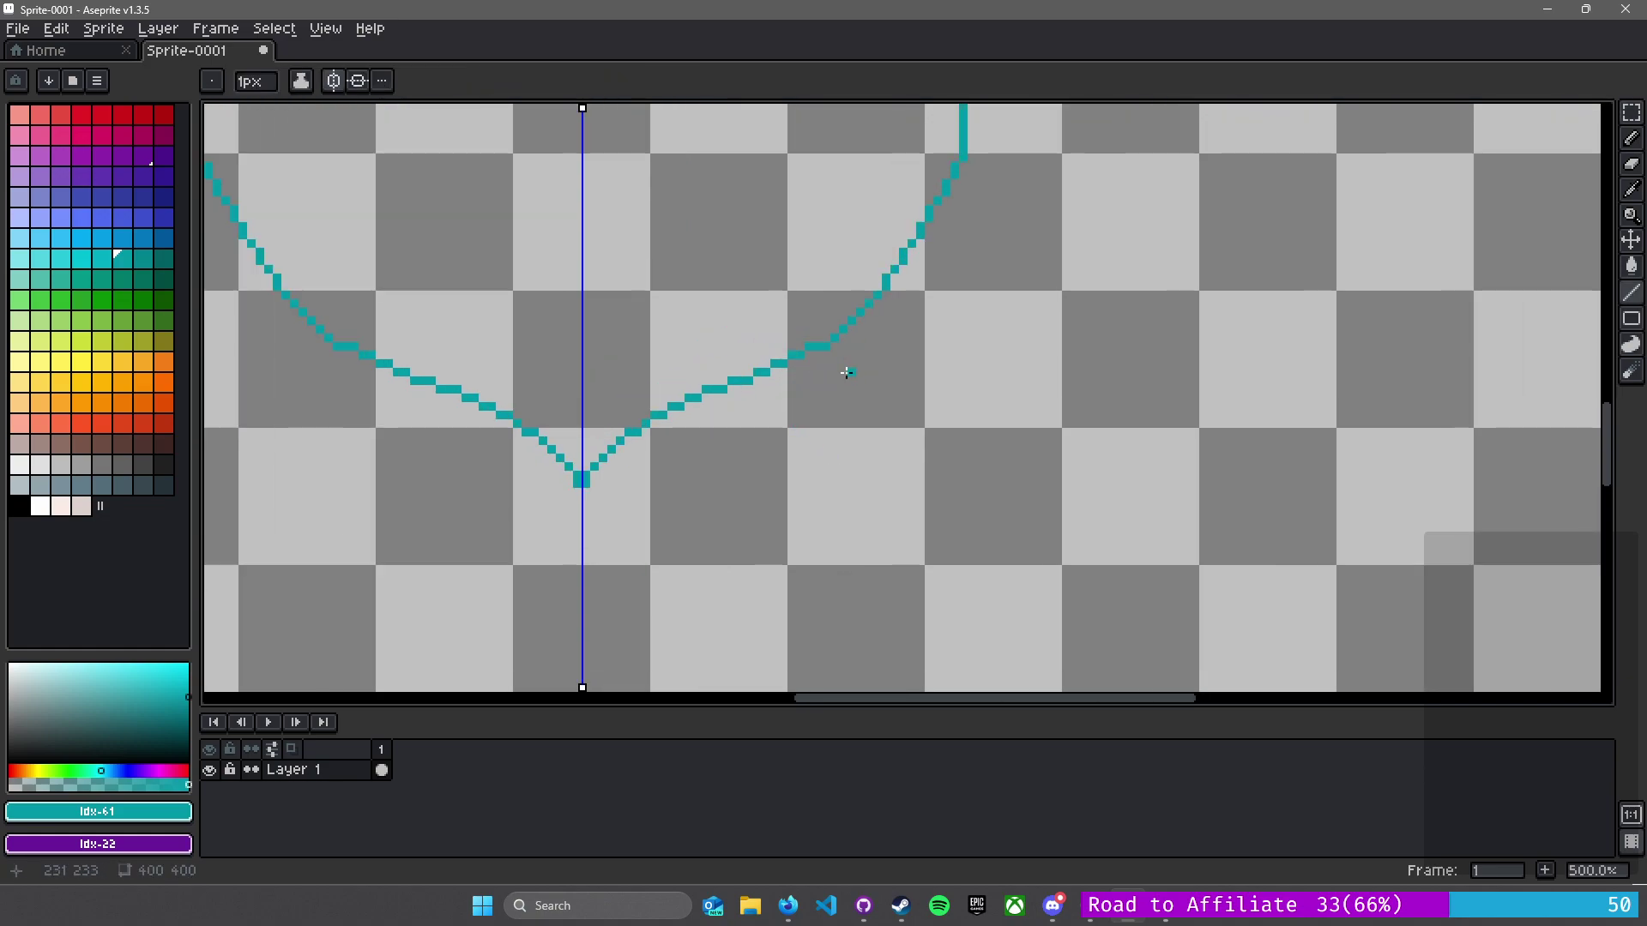
left_click_drag(857, 302, 857, 277)
scroll(856, 473, "down", 2)
left_click_drag(851, 470, 824, 357)
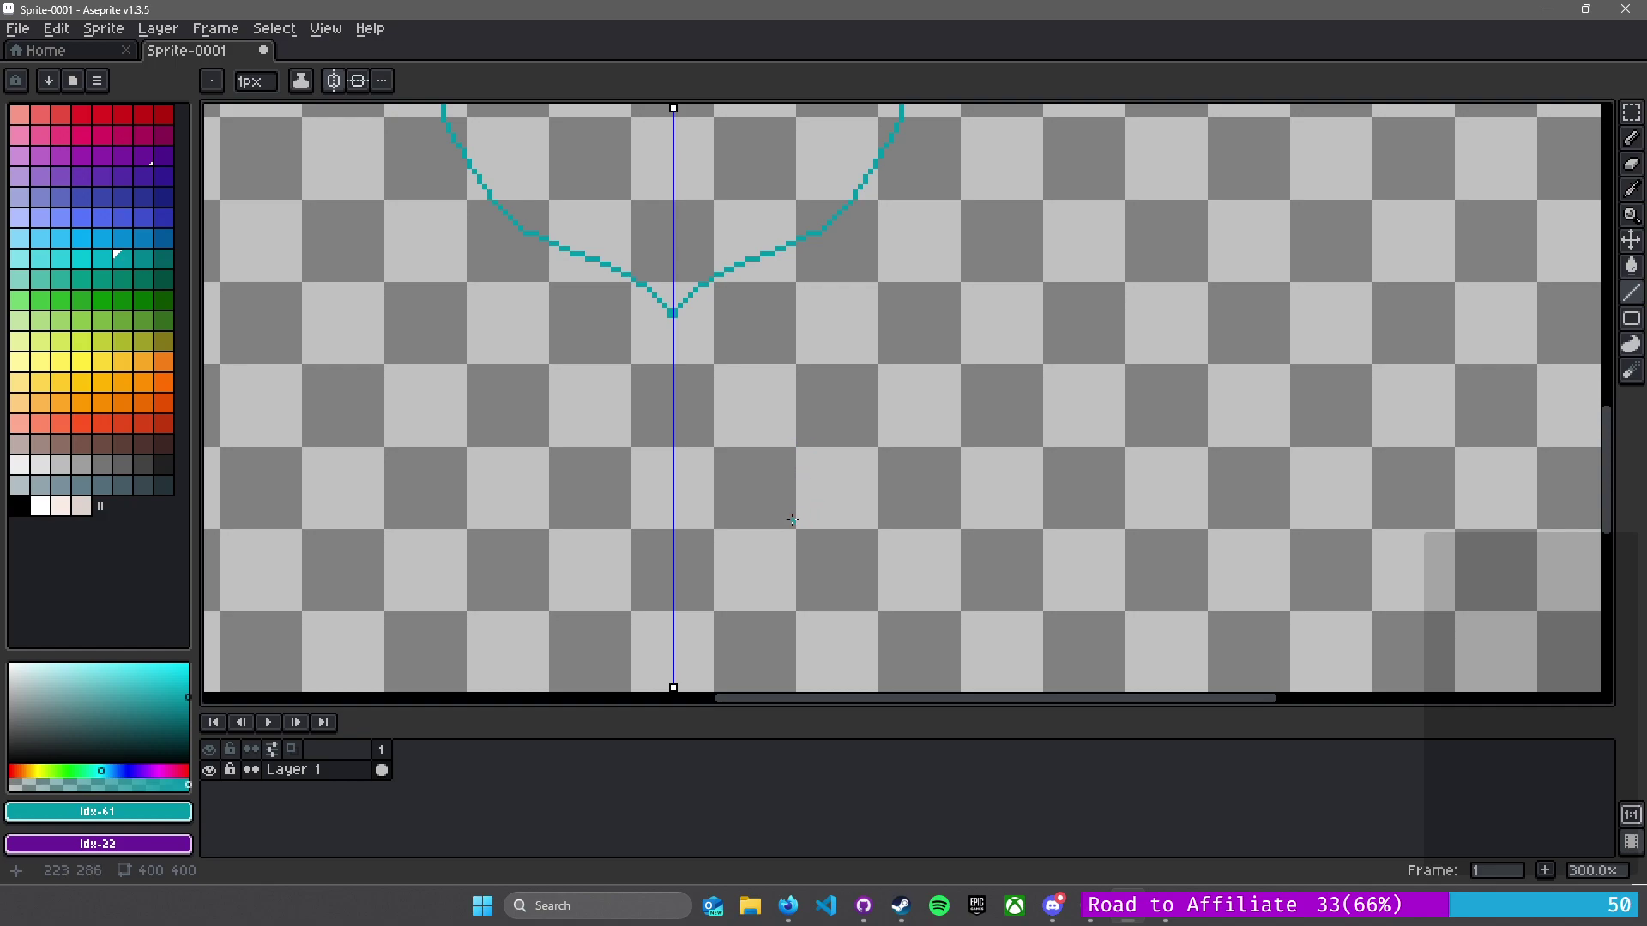
left_click_drag(790, 541, 758, 453)
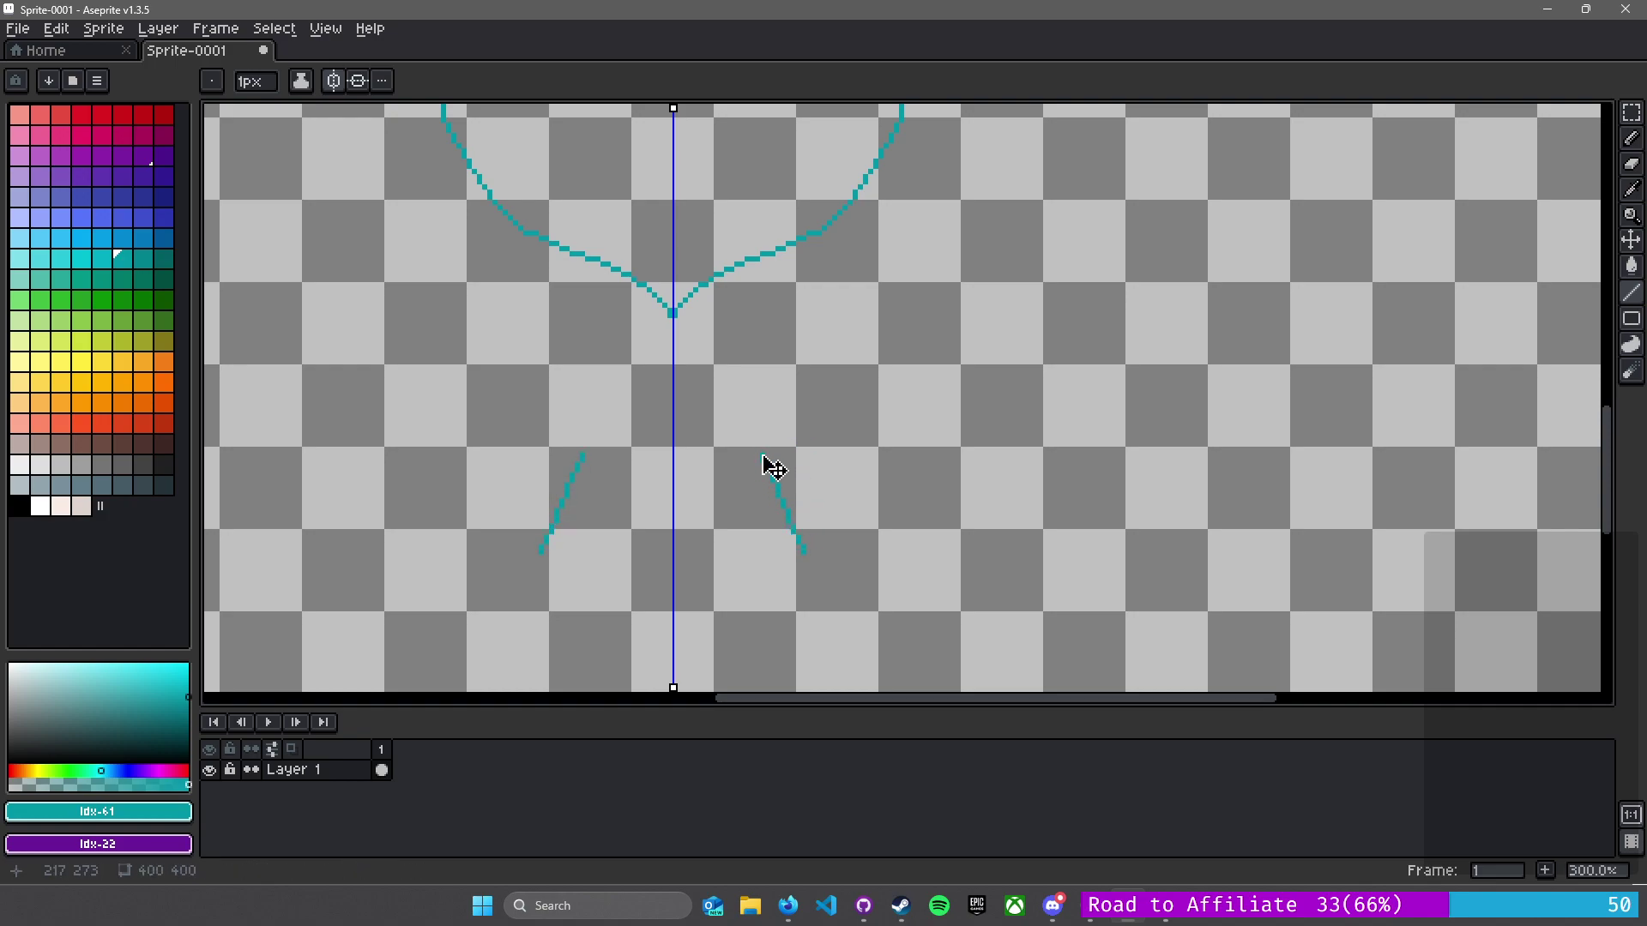
key("ctrl+z")
- Pencil the mirrored lower-leg outlines beneath the body, with curved sides rising to a pointed spike at each upper corner
key("b")
scroll(766, 460, "up", 2)
mouse_move(801, 542)
left_mouse_down()
mouse_move(737, 436)
mouse_move(748, 302)
mouse_move(769, 315)
mouse_move(793, 396)
left_mouse_up()
mouse_move(851, 552)
left_mouse_down()
mouse_move(910, 474)
mouse_move(904, 388)
left_mouse_up()
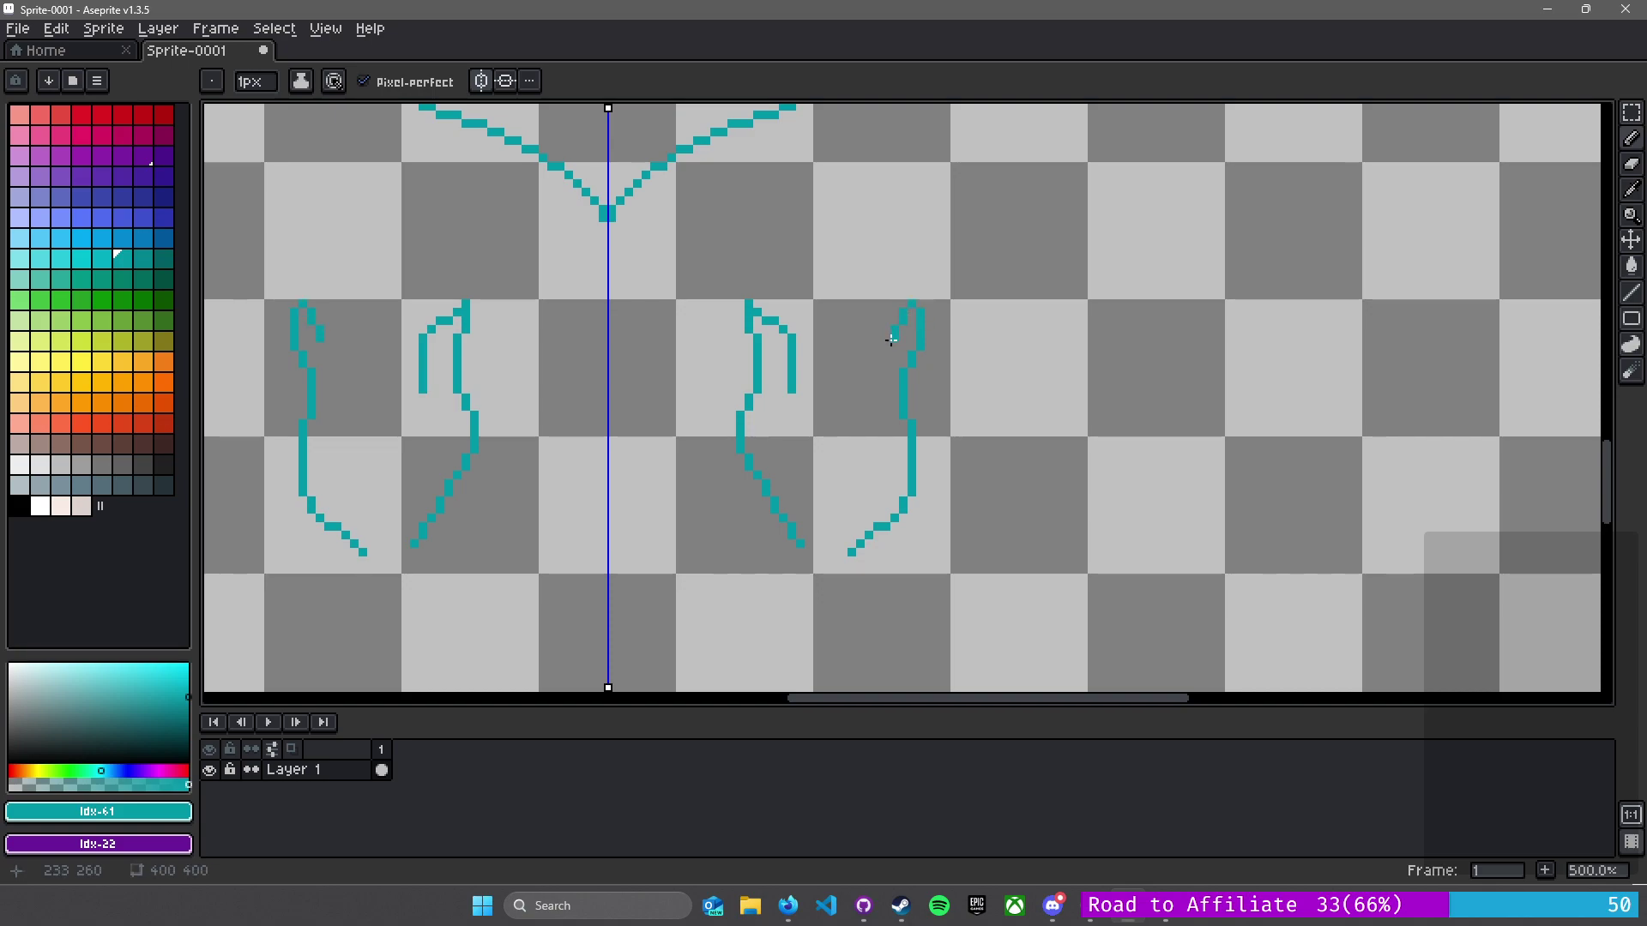
- Add a middle spike to the top of each lower leg, joining it to the inner spike with a straight line from 225, 256 to 221, 263
mouse_move(831, 321)
left_mouse_down()
mouse_move(821, 307)
mouse_move(792, 392)
left_mouse_up()
scroll(792, 392, "up", 5)
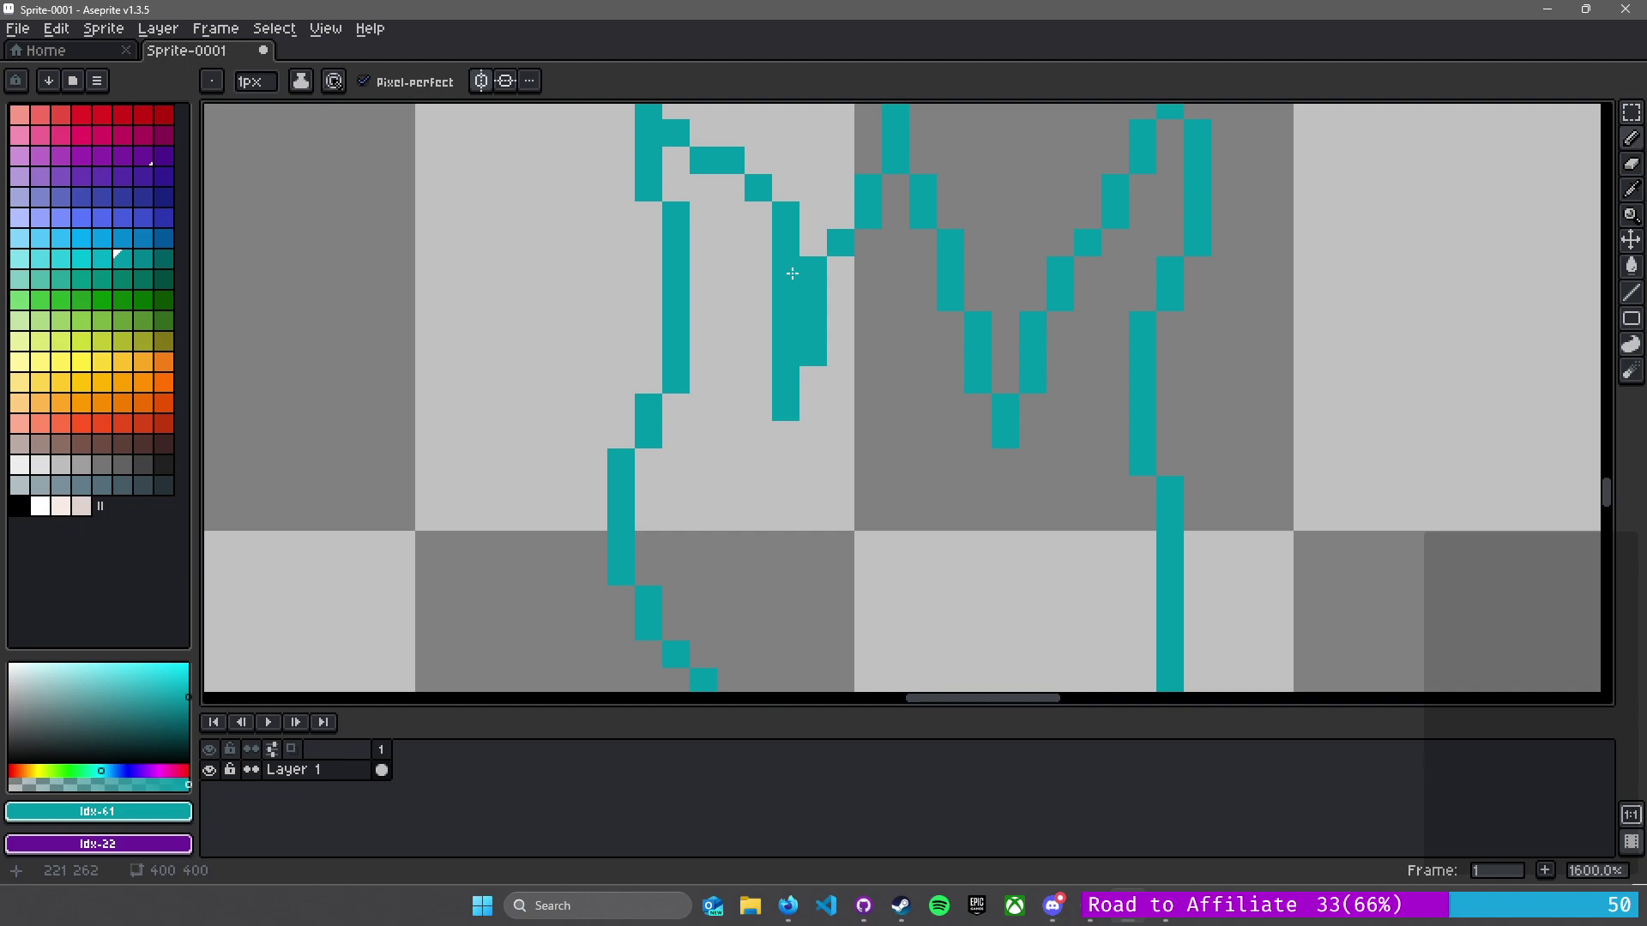
key("ctrl+z")
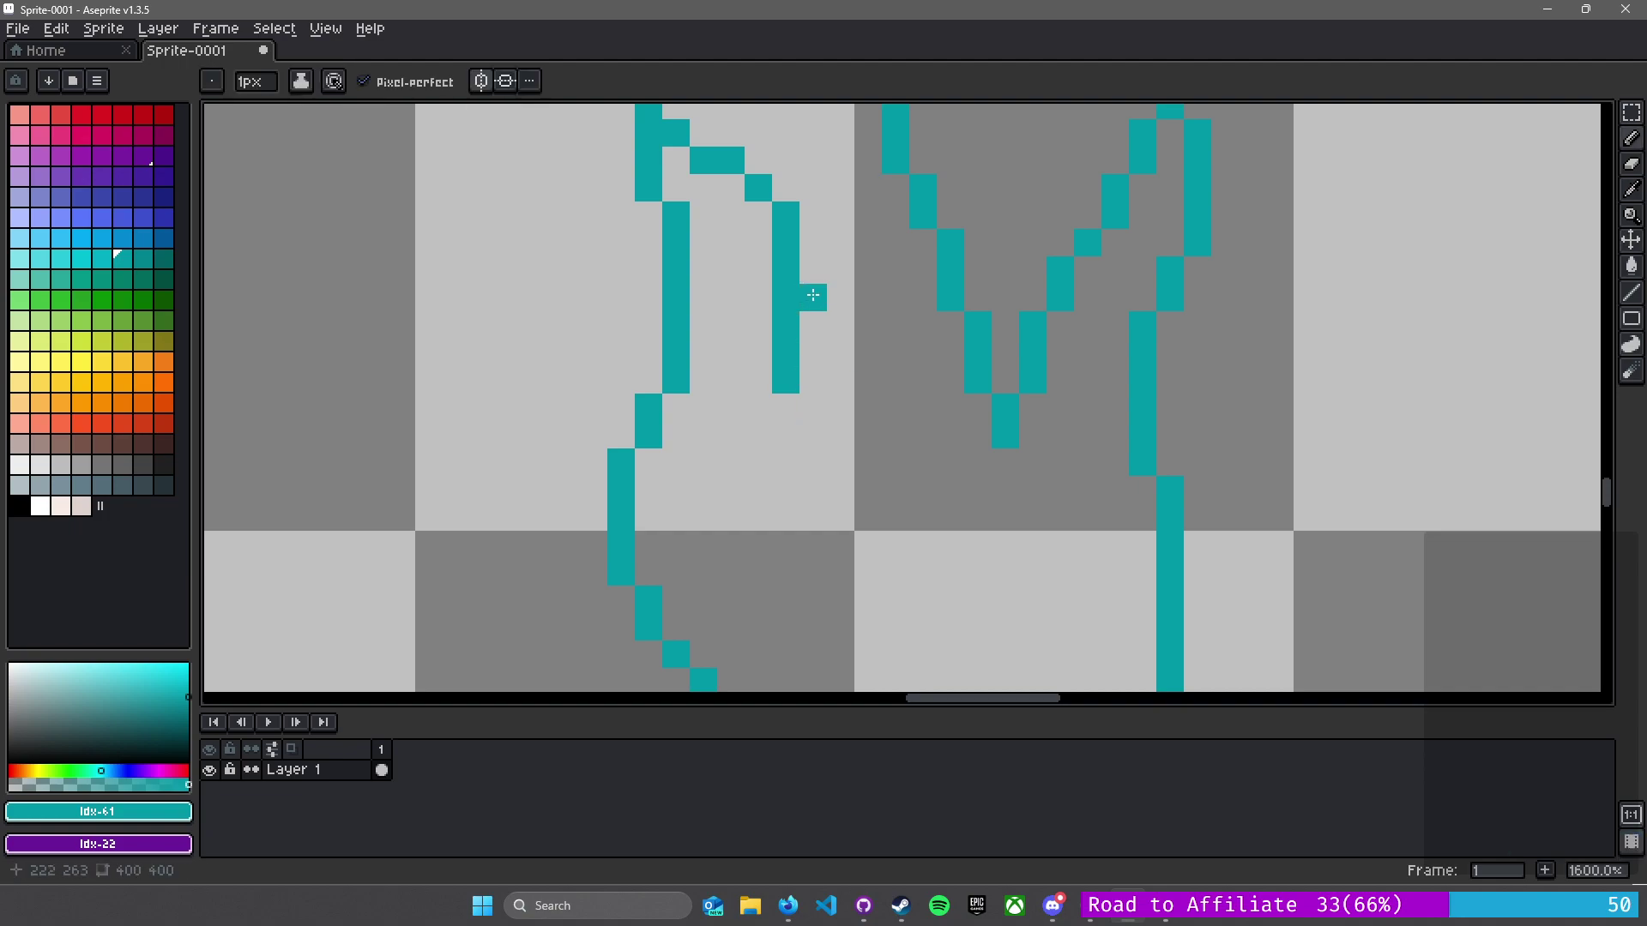
scroll(849, 286, "down", 2)
scroll(850, 286, "up", 2)
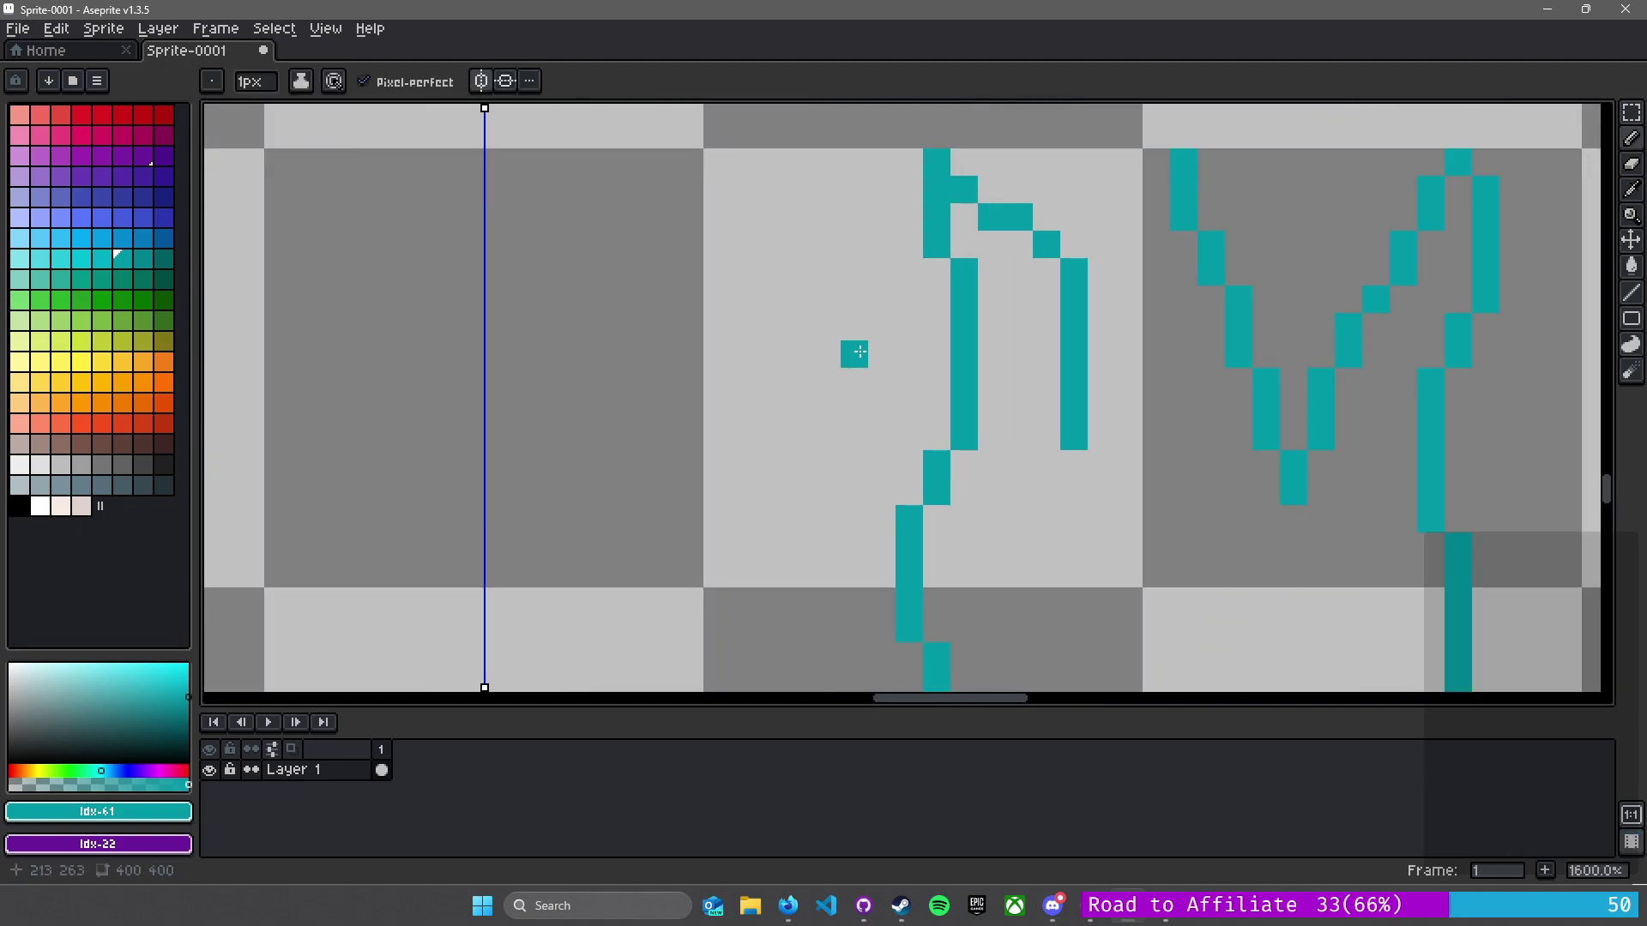
left_click_drag(1095, 271, 776, 357)
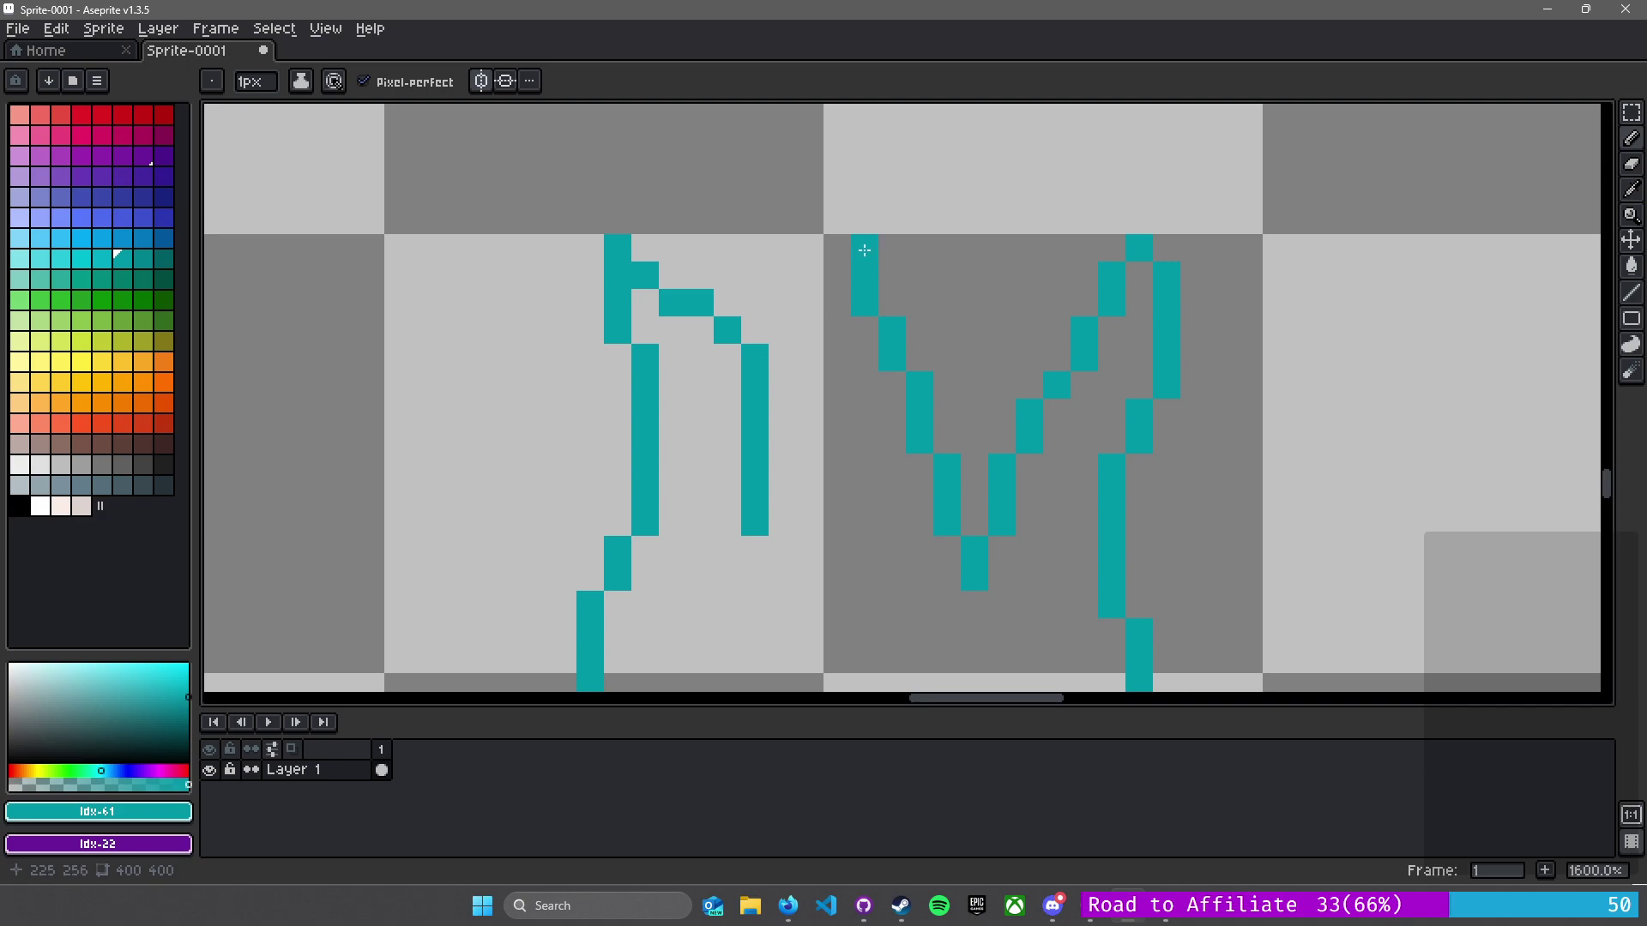
key("l")
left_click_drag(864, 249, 751, 432)
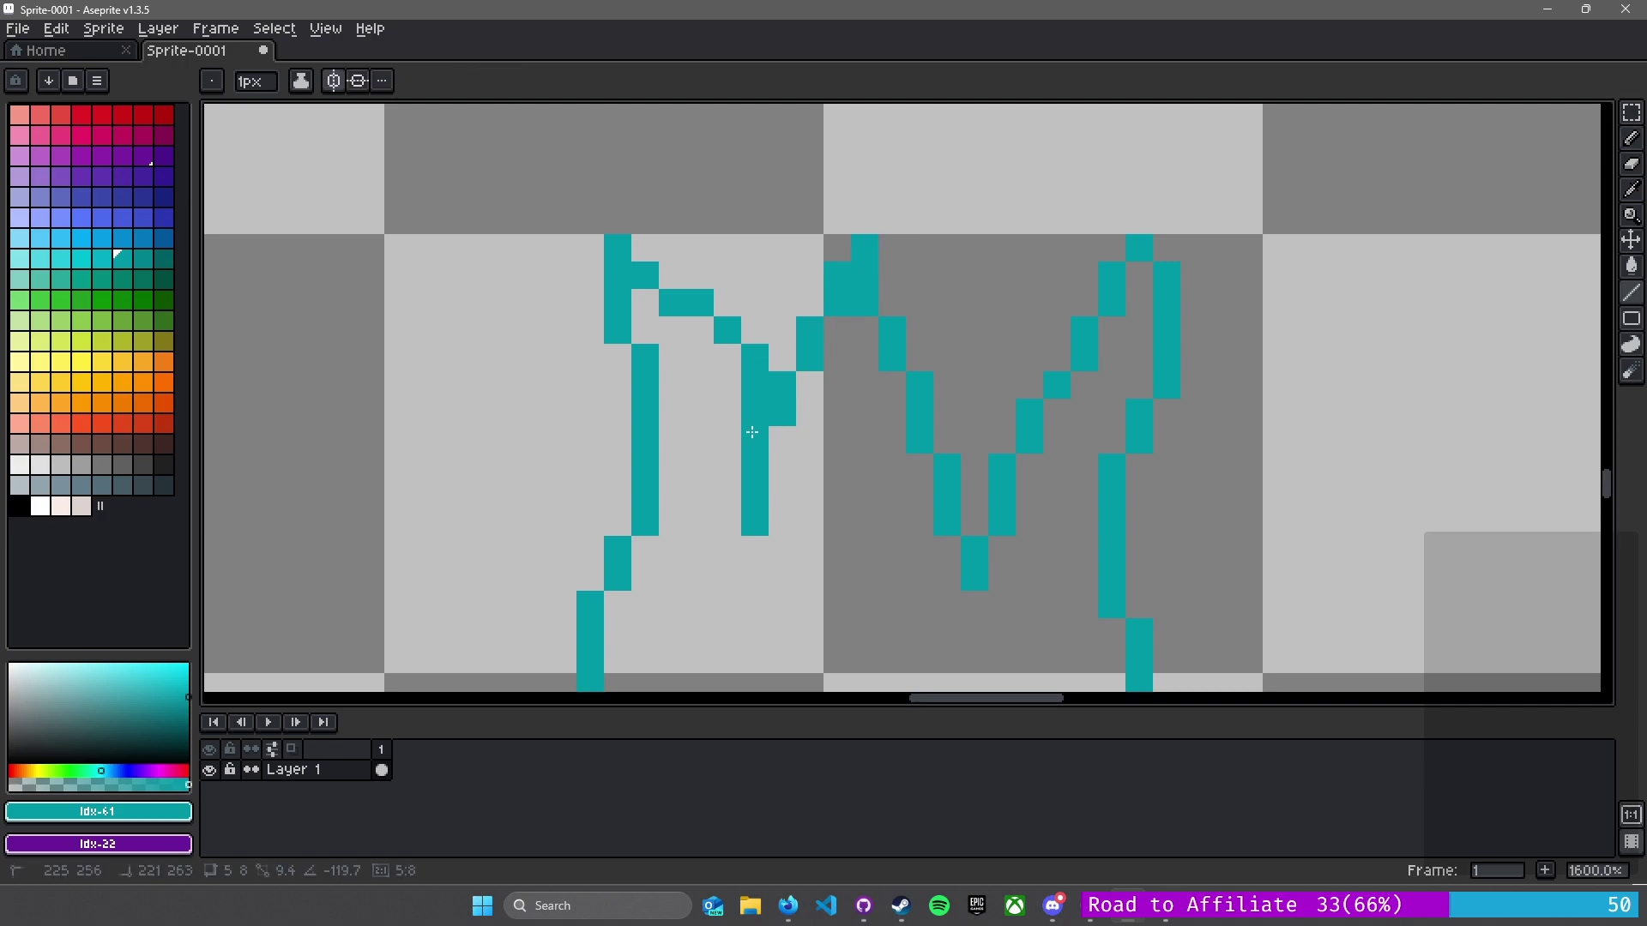
scroll(835, 493, "down", 1)
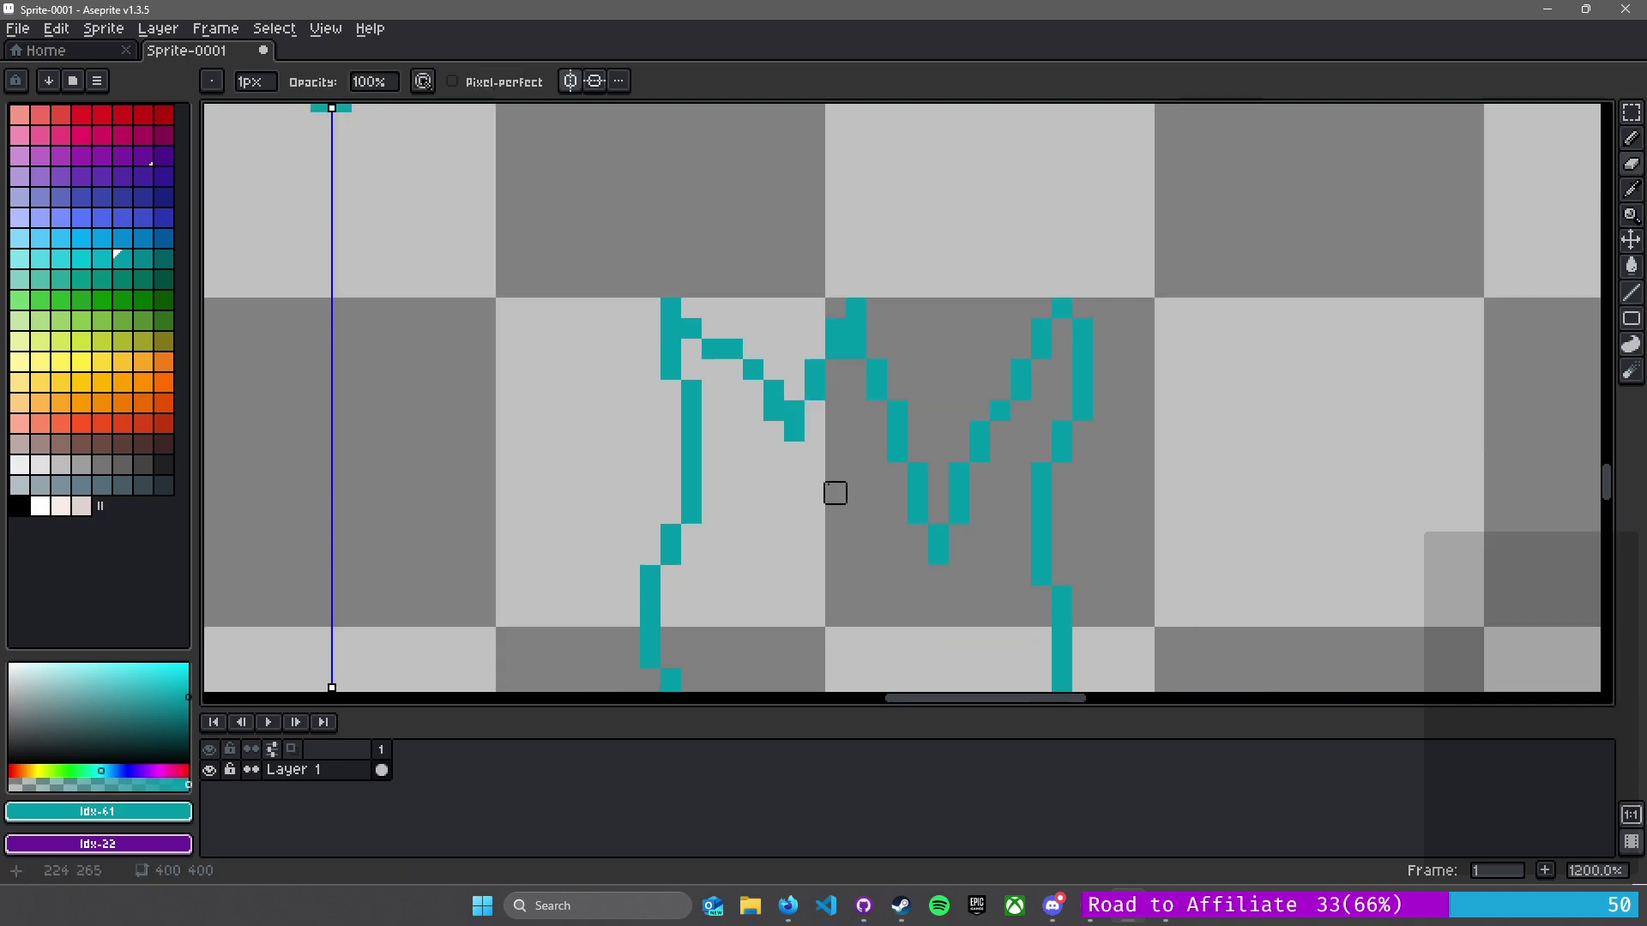
- Draw the inner and outer edges of each upper leg as straight lines between the body's lower edge and the lower-leg spikes
scroll(824, 491, "down", 2)
scroll(821, 488, "down", 2)
scroll(779, 464, "up", 1)
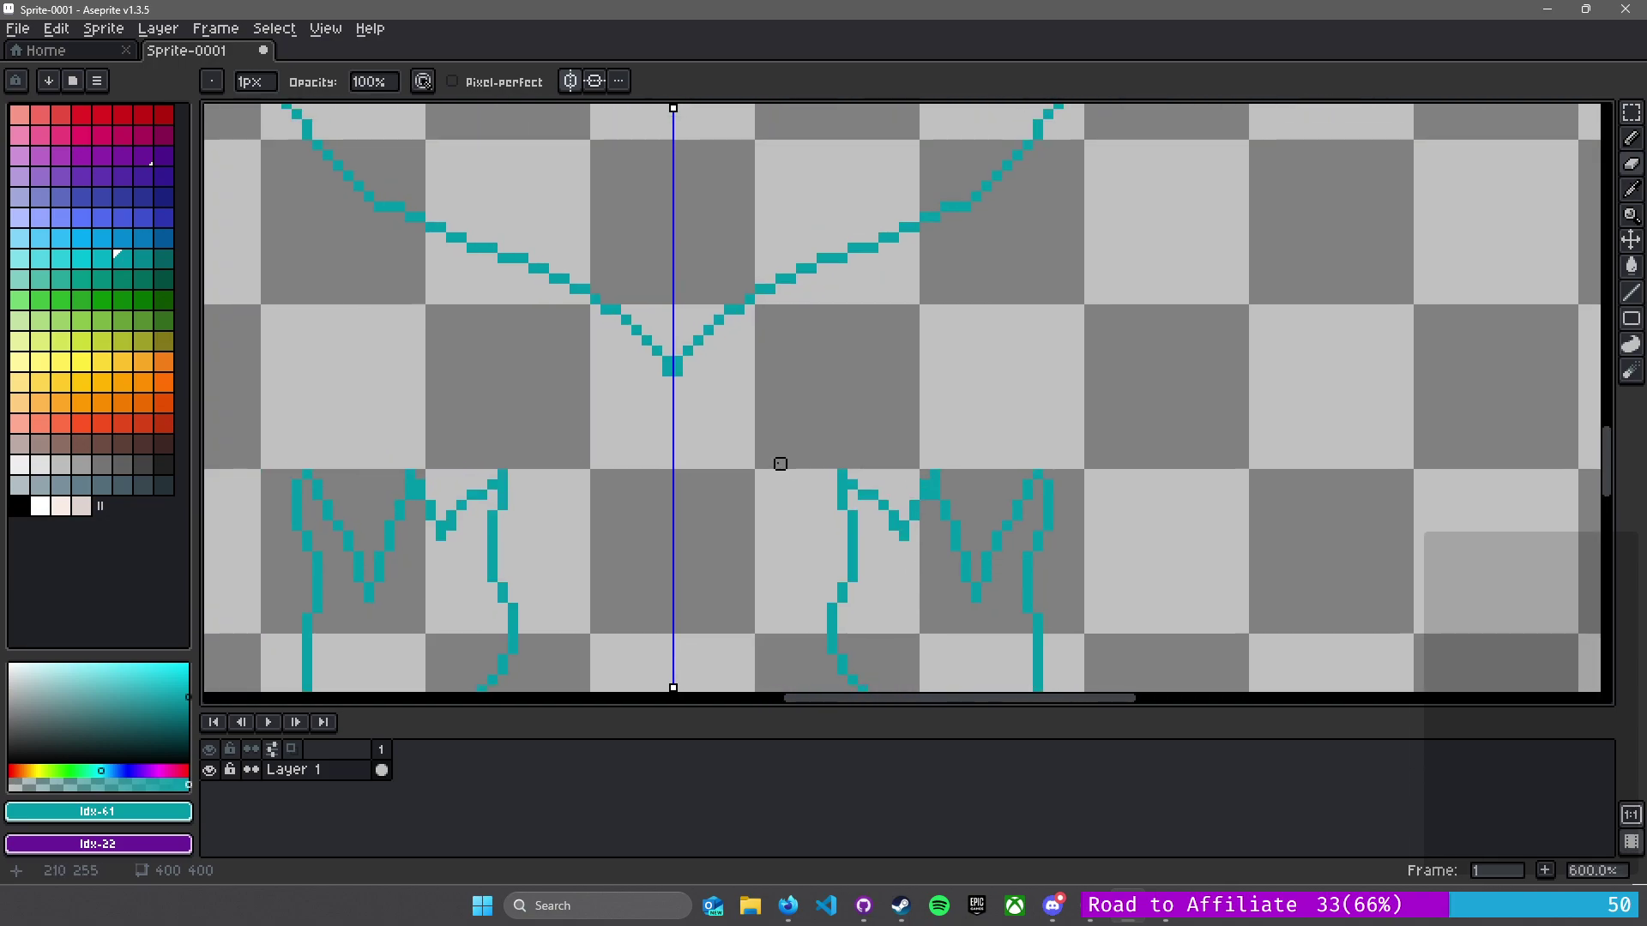
left_click_drag(779, 464, 736, 456)
key("l")
left_click_drag(787, 260, 862, 495)
left_click_drag(921, 201, 893, 169)
- Close the open lower end of each lower leg with a small point
scroll(935, 508, "down", 2)
scroll(933, 508, "down", 1)
scroll(877, 402, "up", 3)
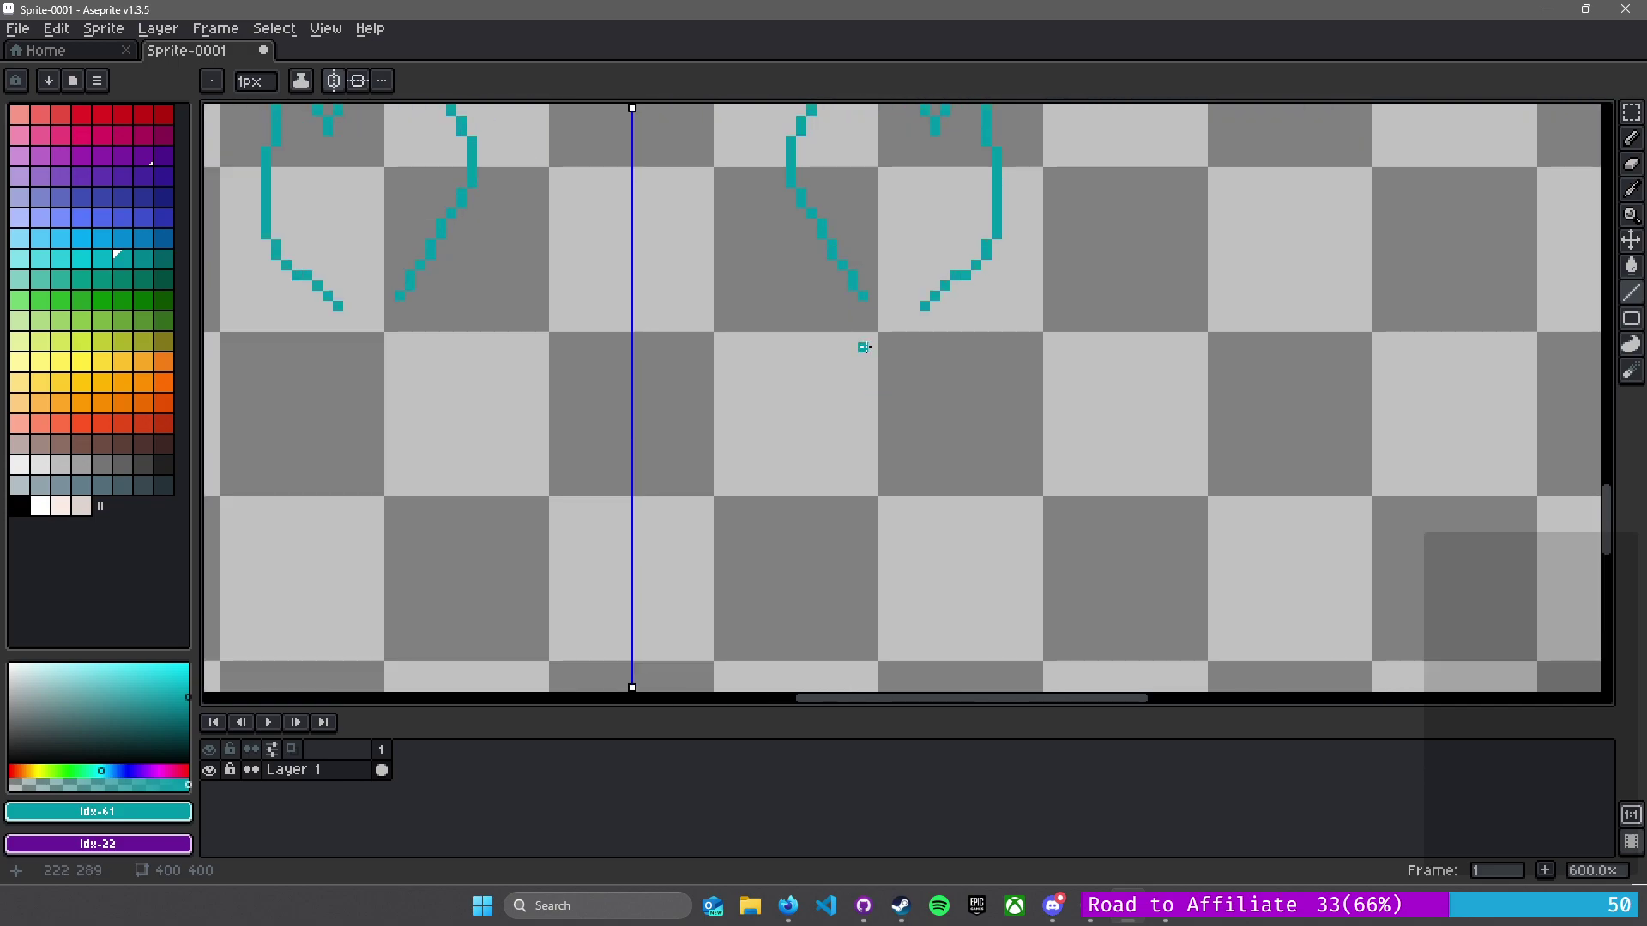
key("b")
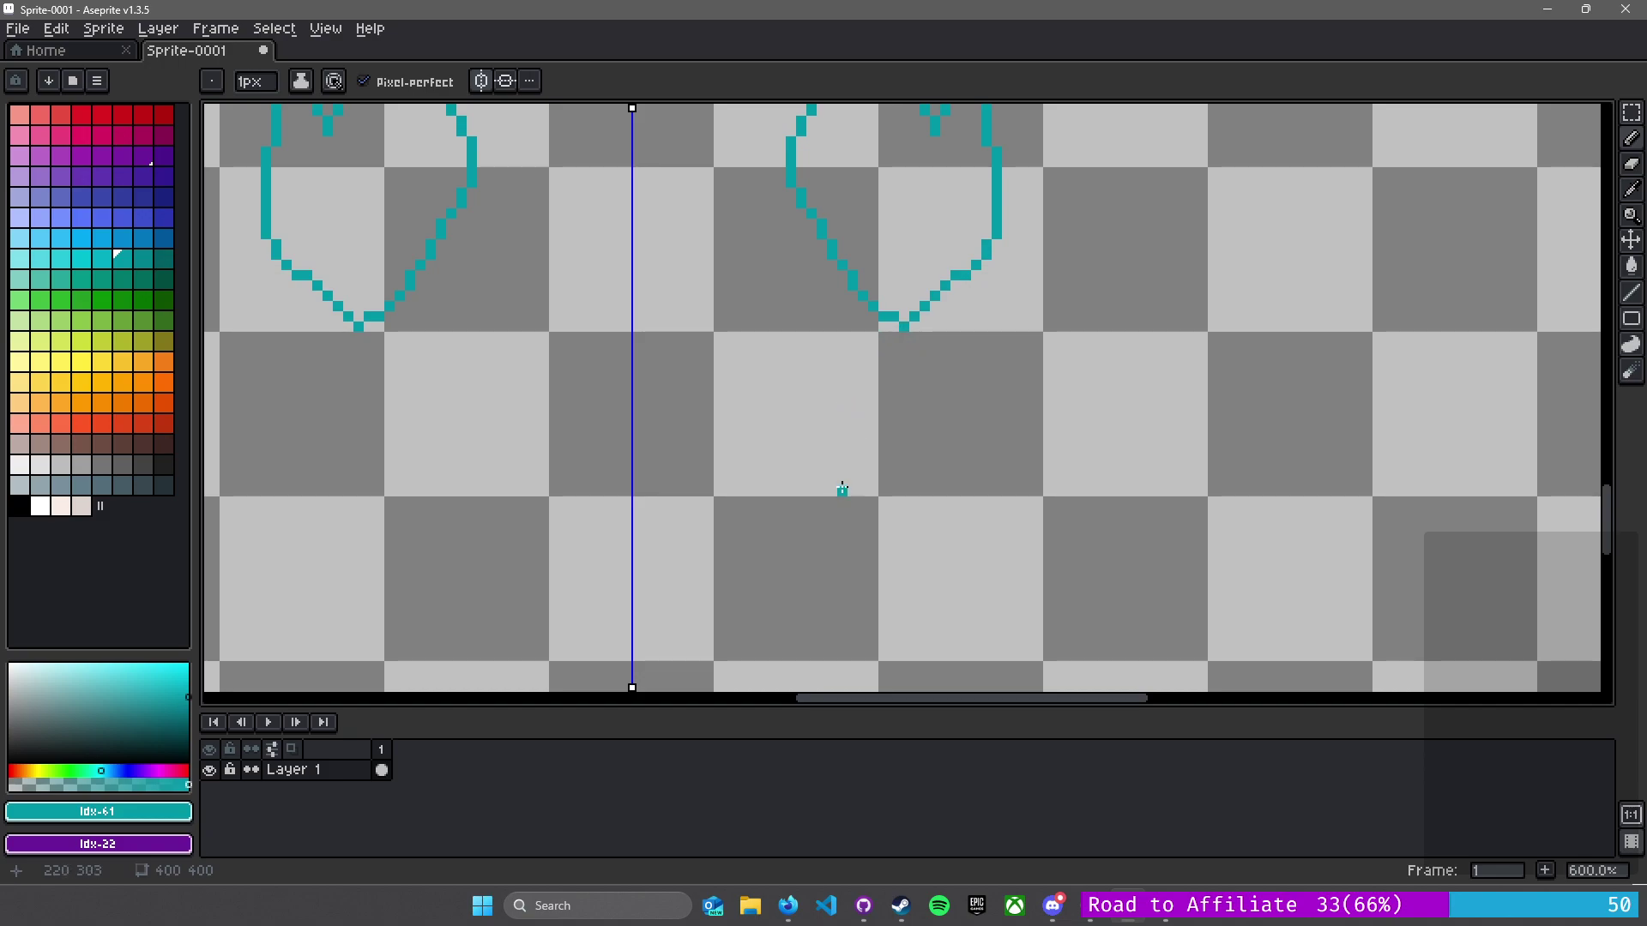
- Pencil a mirrored foot outline under each lower leg, with a flat base and three upturned points
left_click_drag(830, 459, 928, 453)
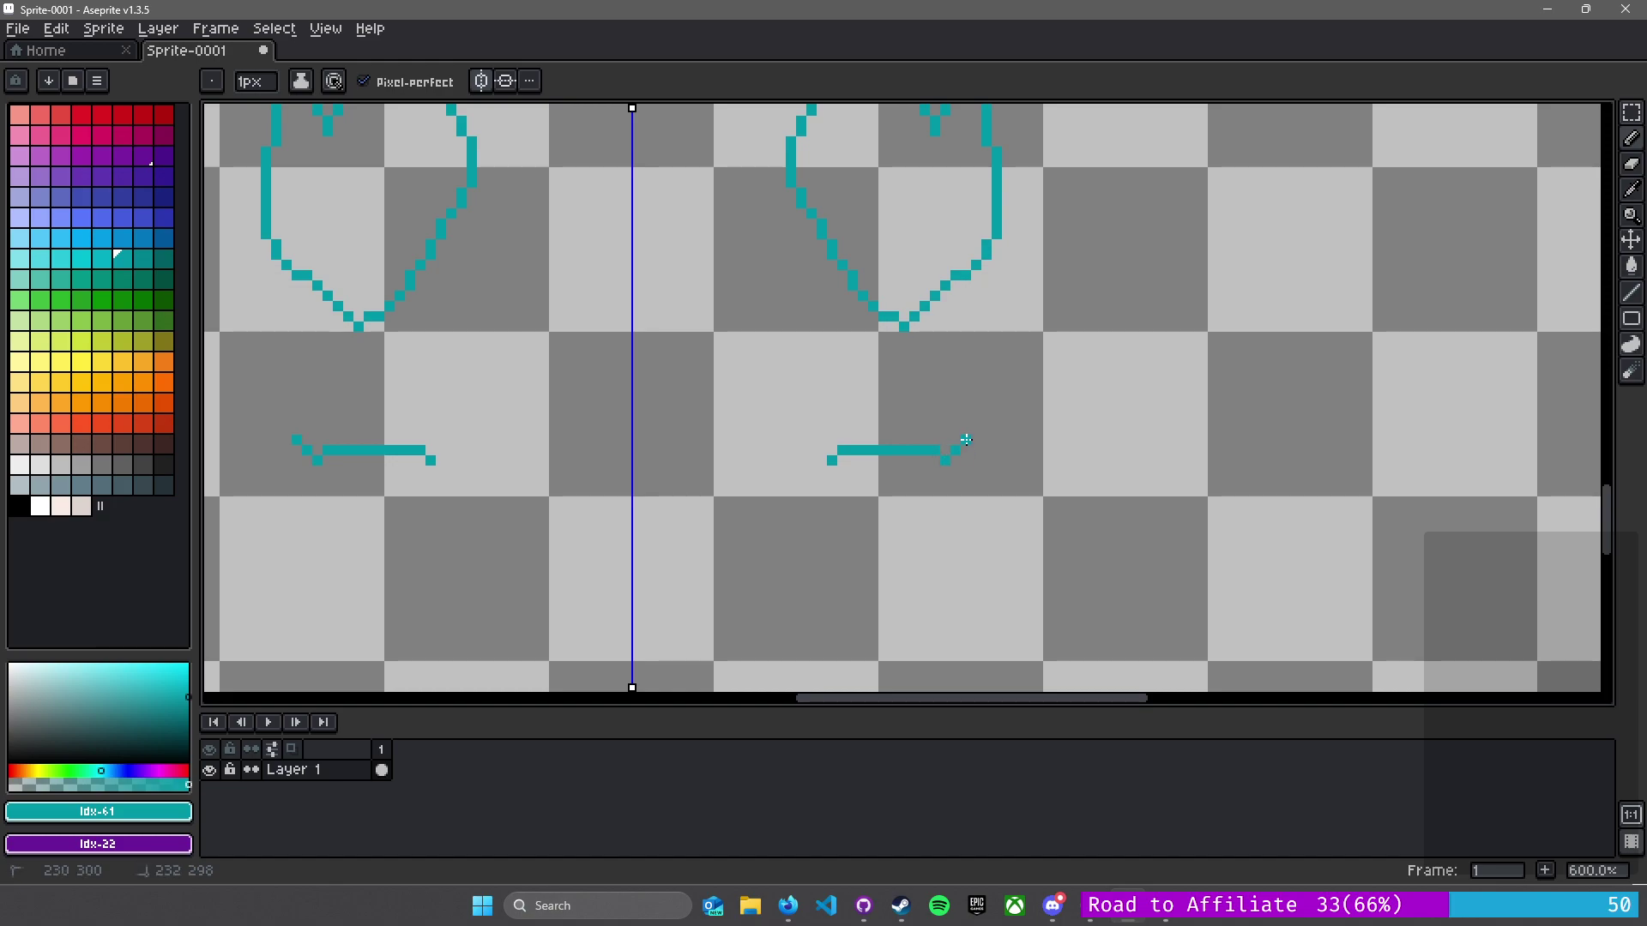
mouse_move(966, 438)
left_mouse_down()
mouse_move(825, 459)
mouse_move(810, 439)
mouse_move(969, 415)
mouse_move(965, 432)
mouse_move(975, 370)
mouse_move(933, 399)
left_mouse_up()
mouse_move(806, 438)
left_mouse_down()
mouse_move(796, 359)
mouse_move(835, 398)
mouse_move(861, 358)
mouse_move(859, 399)
mouse_move(831, 396)
mouse_move(832, 374)
mouse_move(850, 410)
mouse_move(846, 346)
mouse_move(929, 400)
left_mouse_up()
scroll(933, 335, "down", 4)
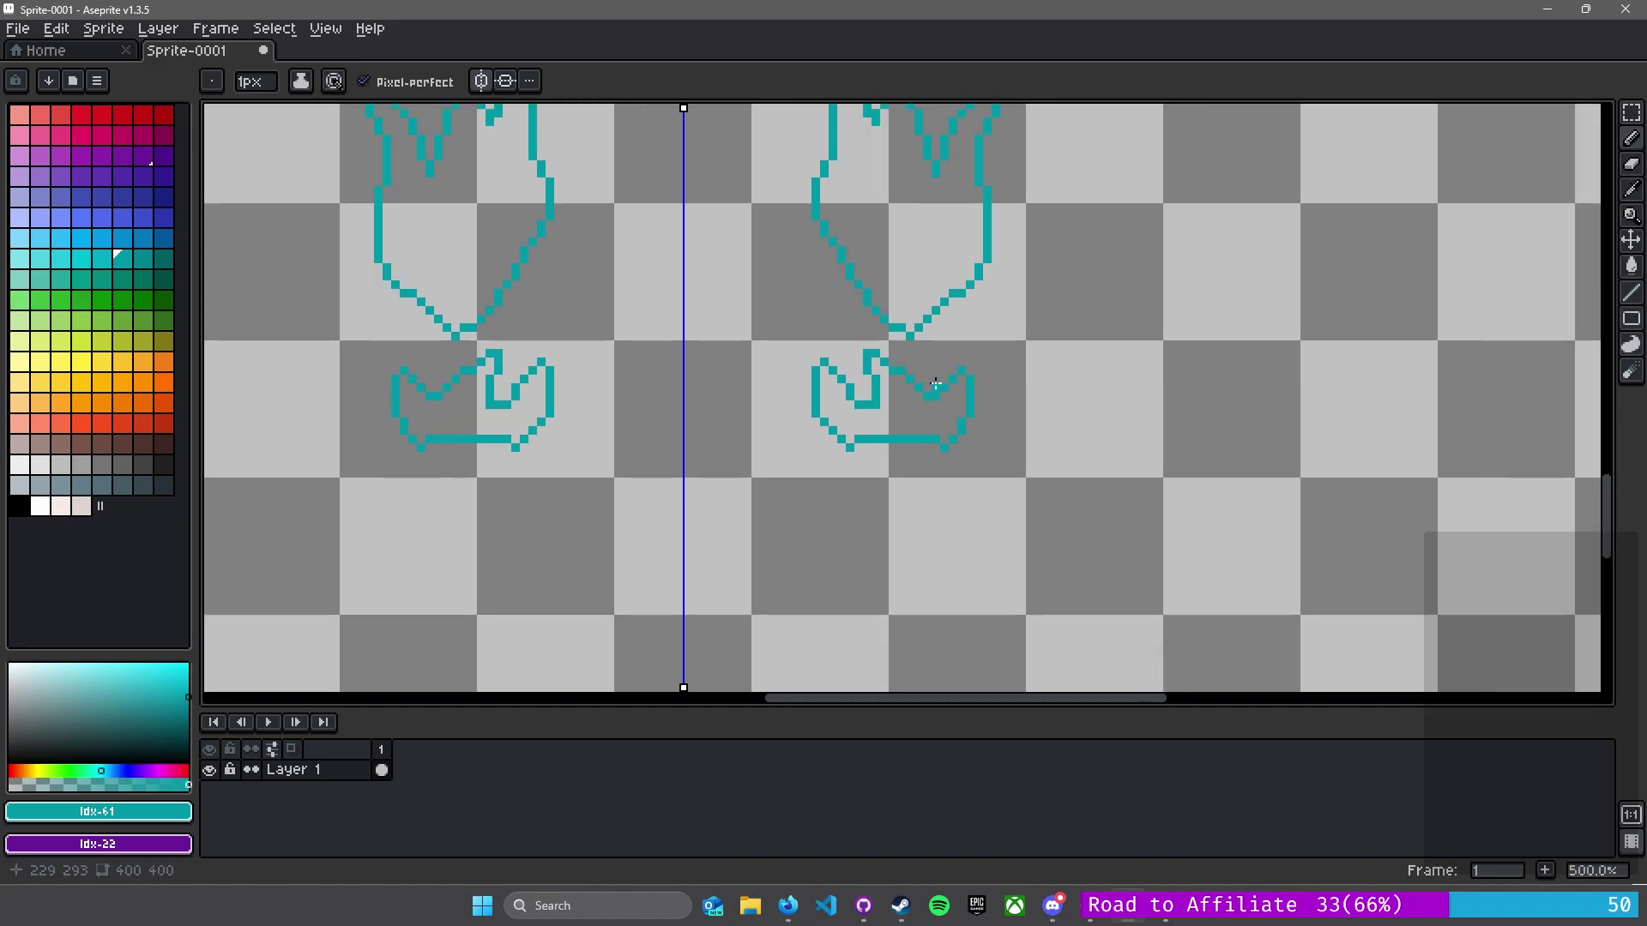
scroll(920, 337, "up", 4)
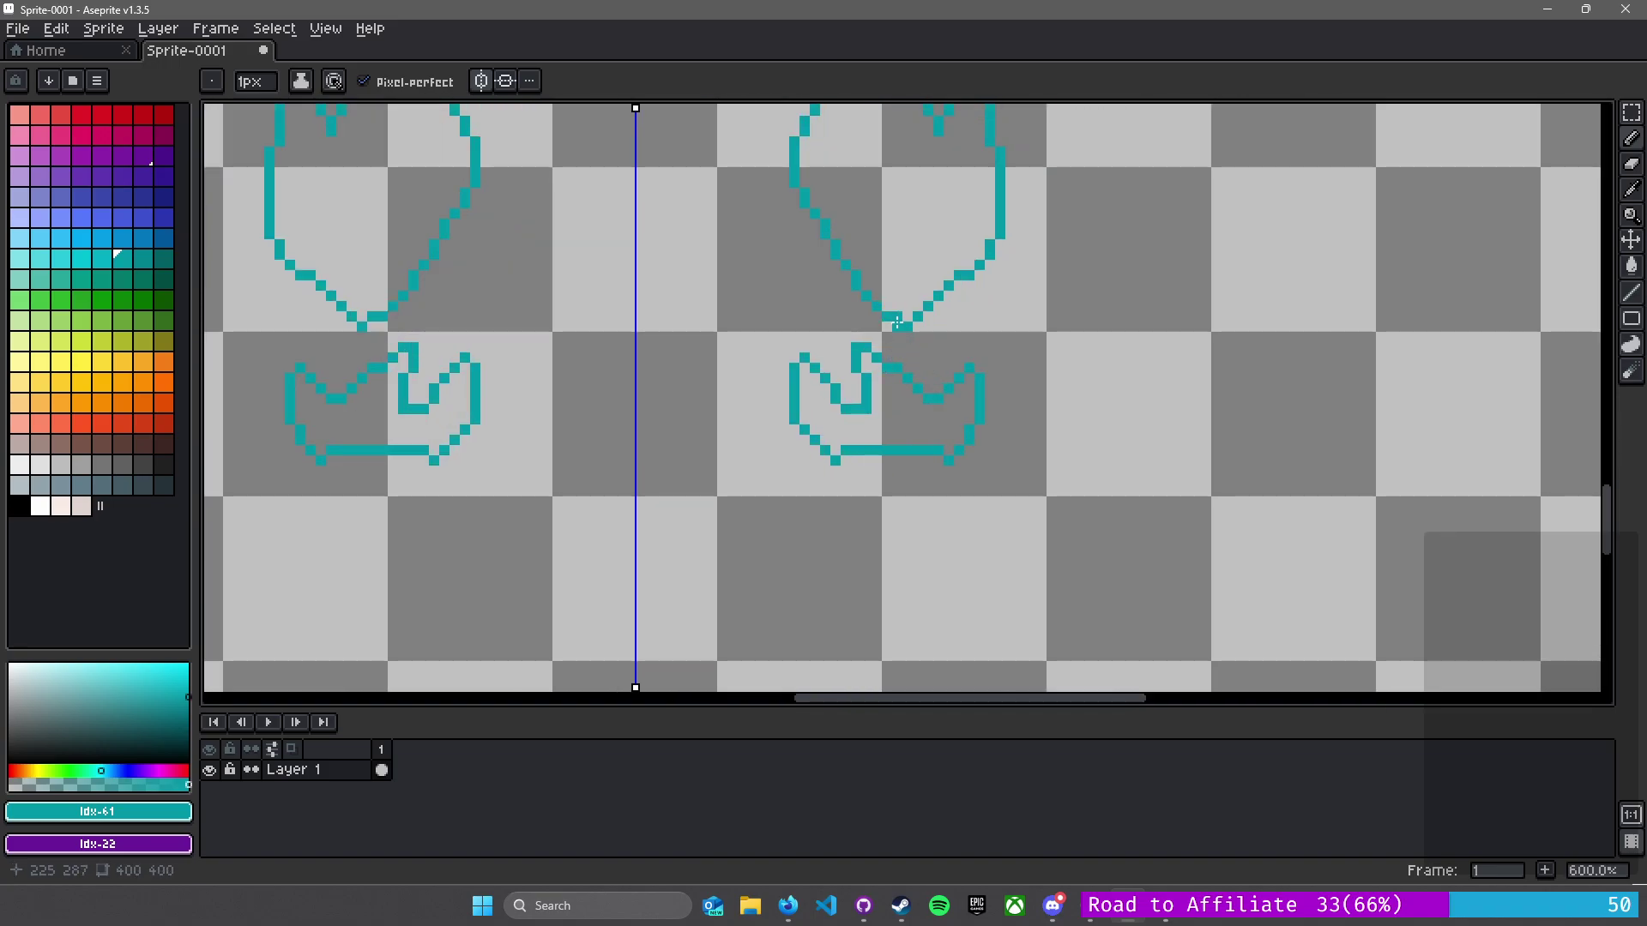
- Switch the drawing colour to green Idx-68 and connect each lower leg to its foot with two short ankle lines
scroll(888, 326, "up", 4)
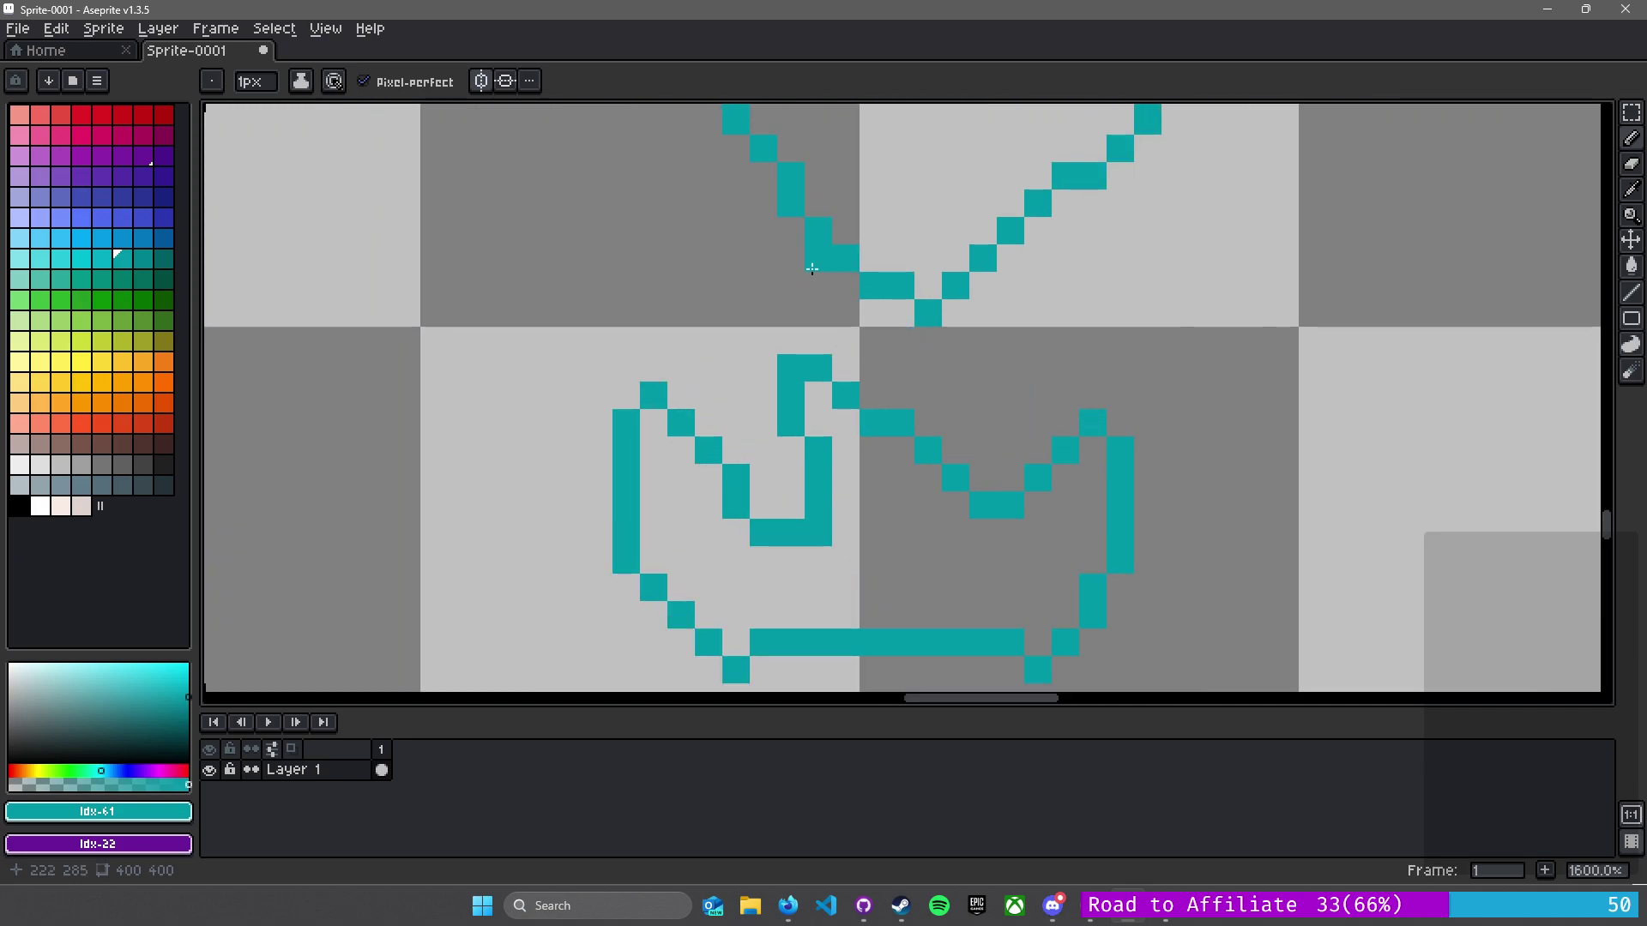
scroll(842, 288, "down", 5)
scroll(842, 288, "up", 1)
scroll(842, 288, "down", 3)
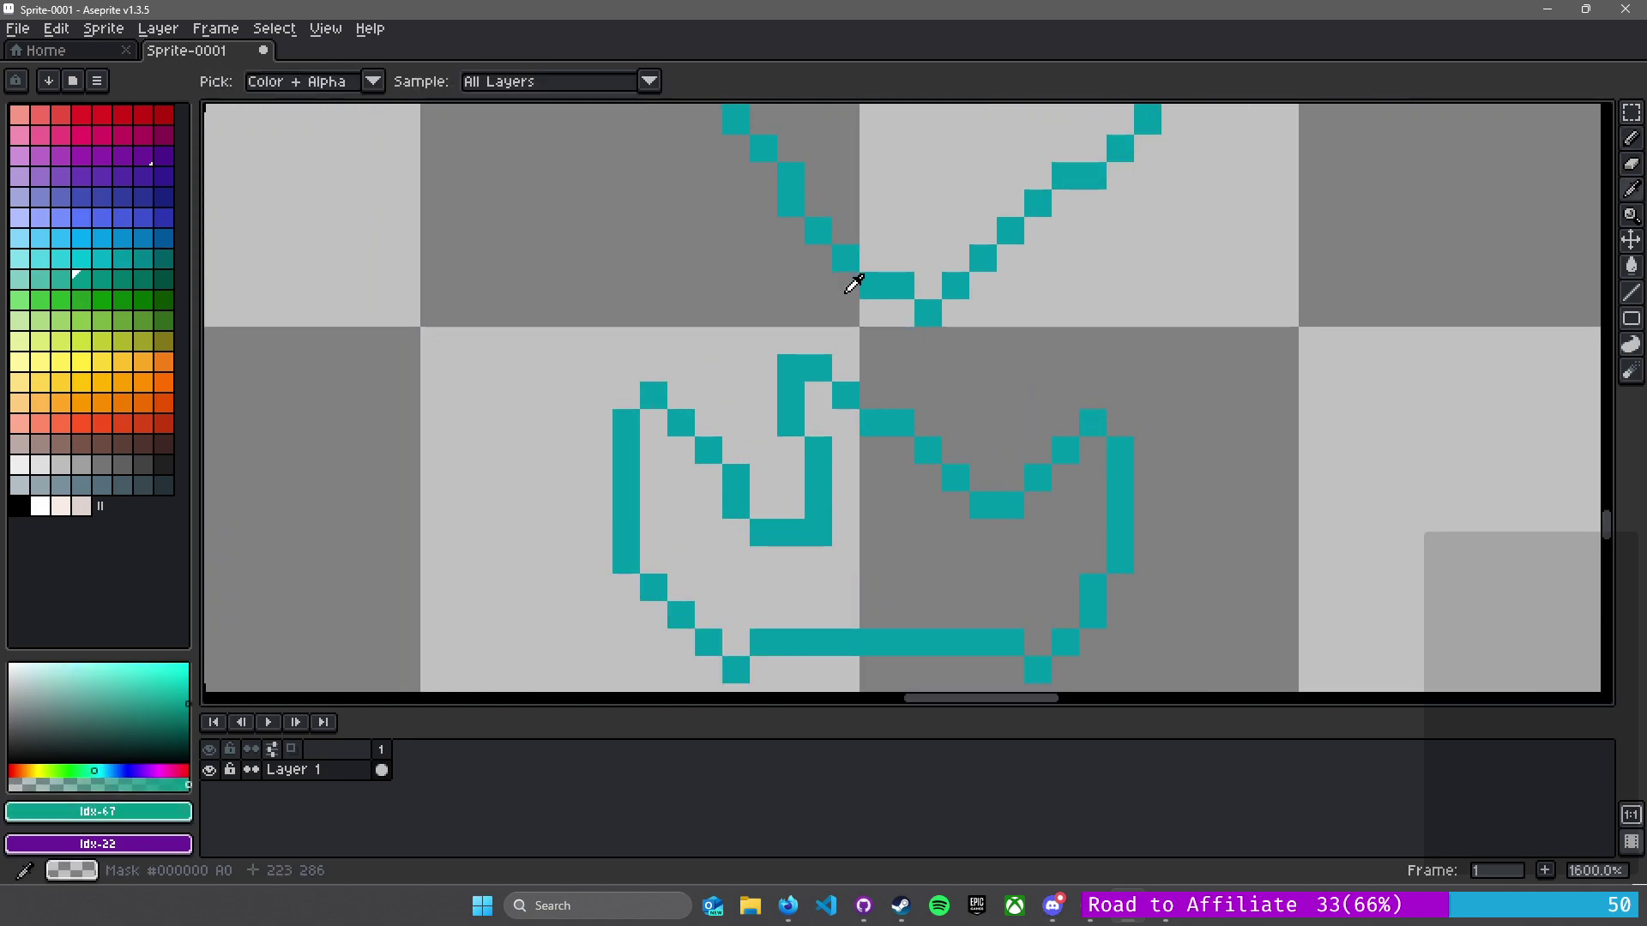
left_click_drag(838, 296, 845, 369)
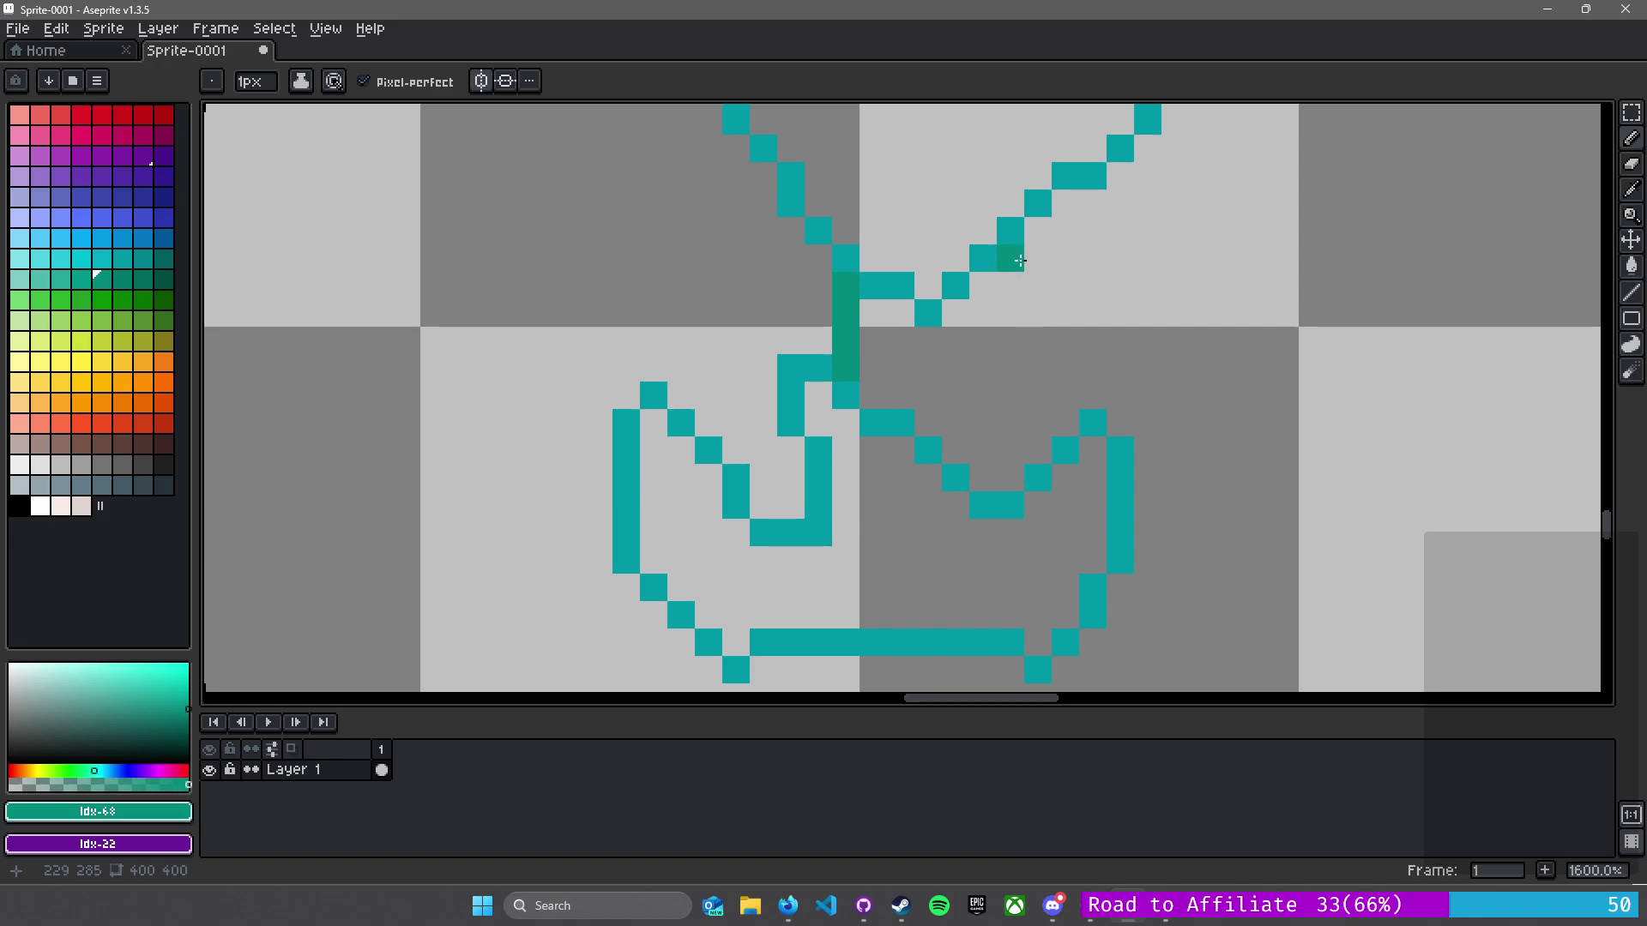
left_click_drag(1042, 236, 1066, 429)
scroll(1065, 429, "down", 8)
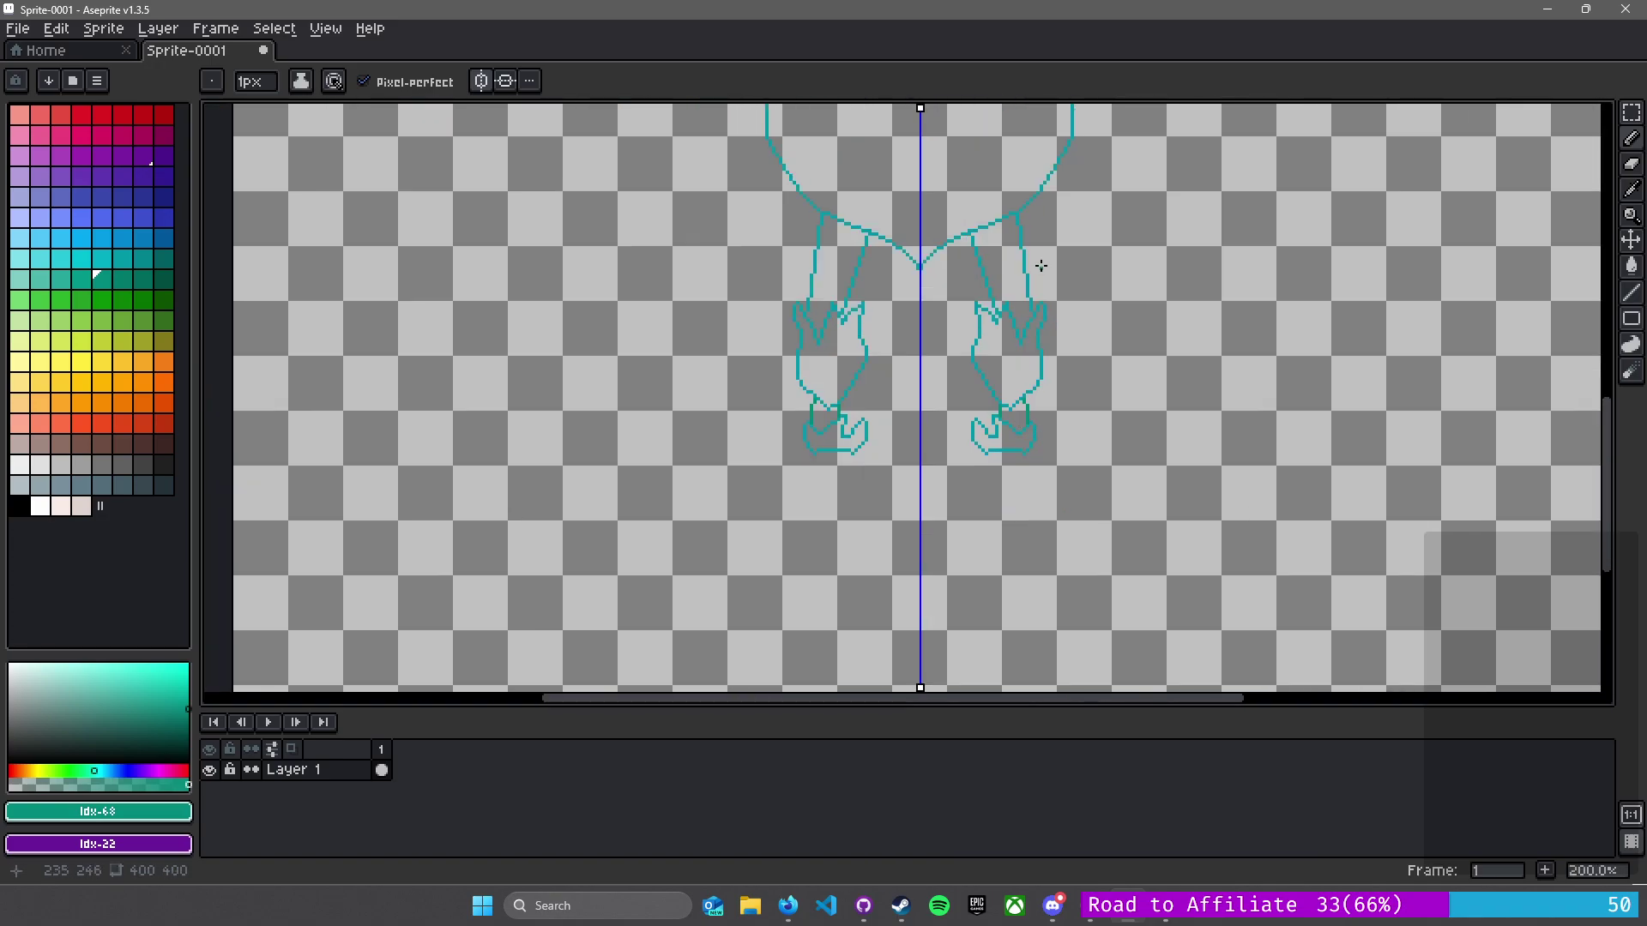
- Recolour the inner edge of each upper leg in green Idx-68, from the body down to the lower-leg spikes
scroll(844, 486, "up", 6)
scroll(849, 346, "down", 2)
mouse_move(682, 255)
left_mouse_down()
mouse_move(732, 382)
mouse_move(745, 474)
left_mouse_up()
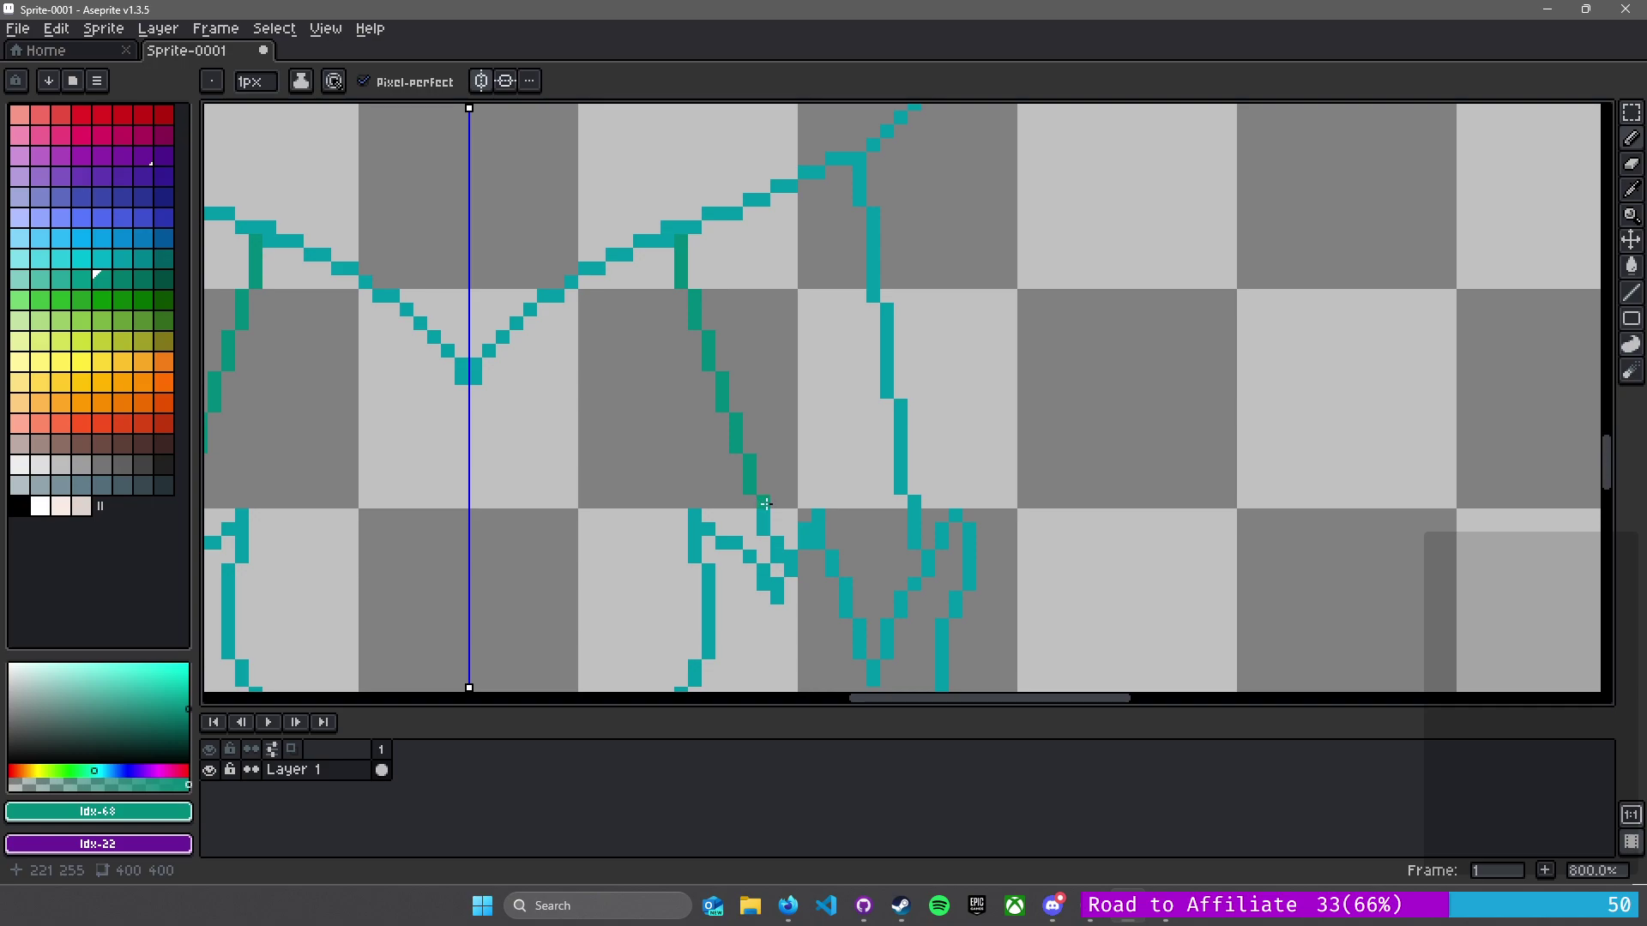
left_click_drag(763, 501, 765, 522)
- Recolour the outer edge of each upper leg in green Idx-68
left_click_drag(870, 211, 876, 287)
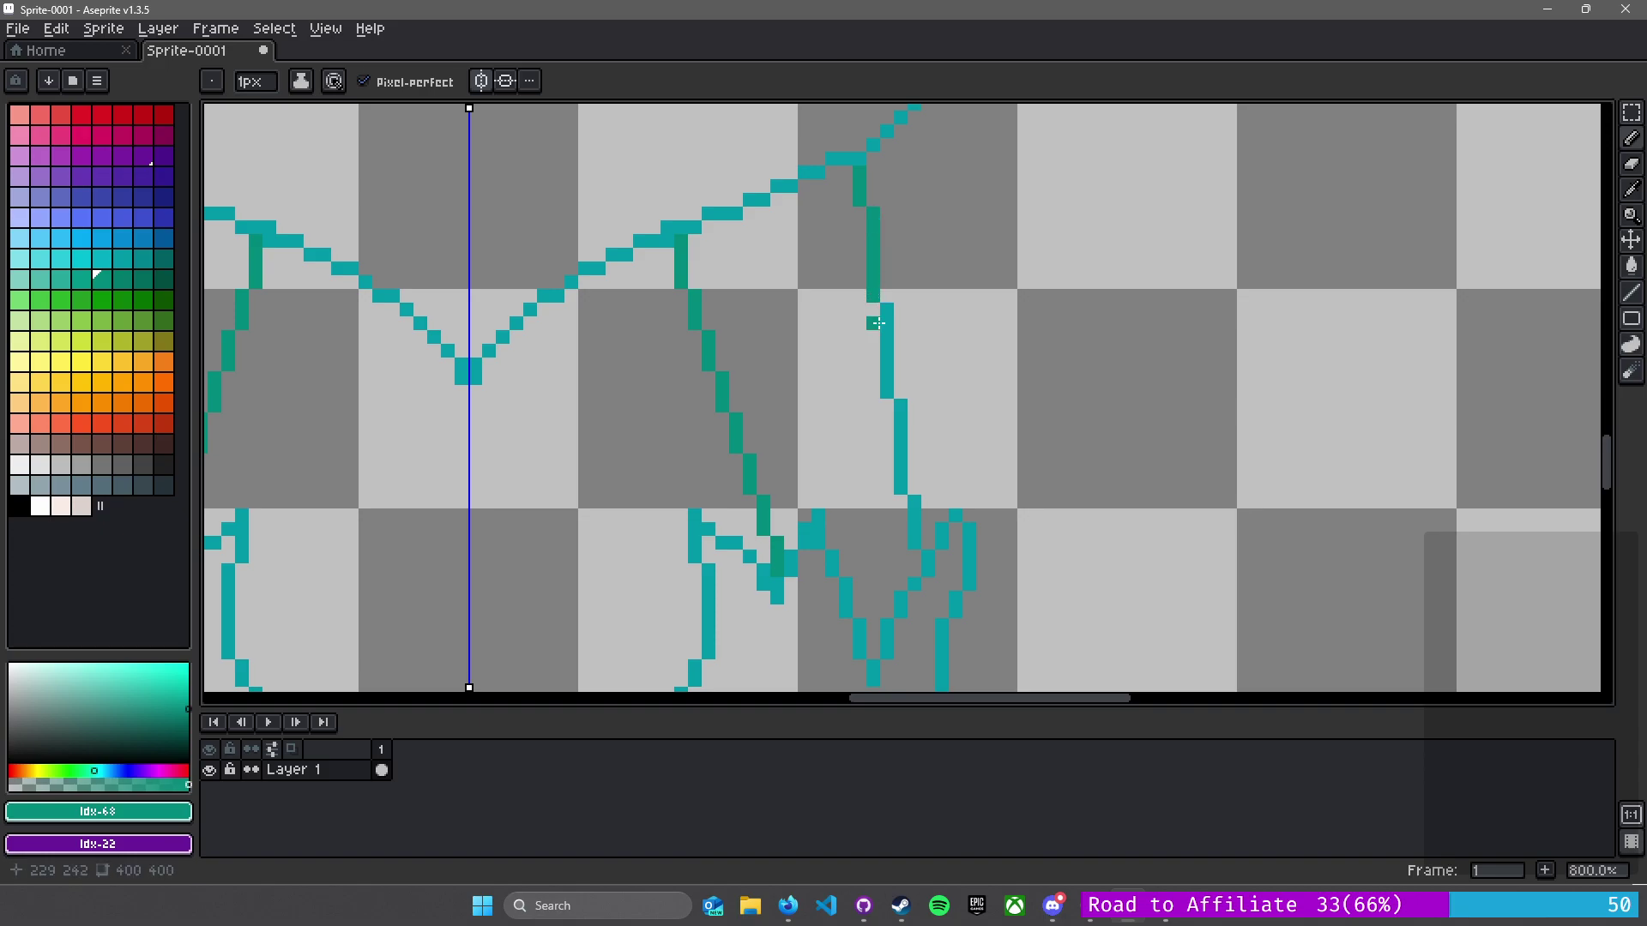
key("g")
left_click_drag(887, 387, 887, 313)
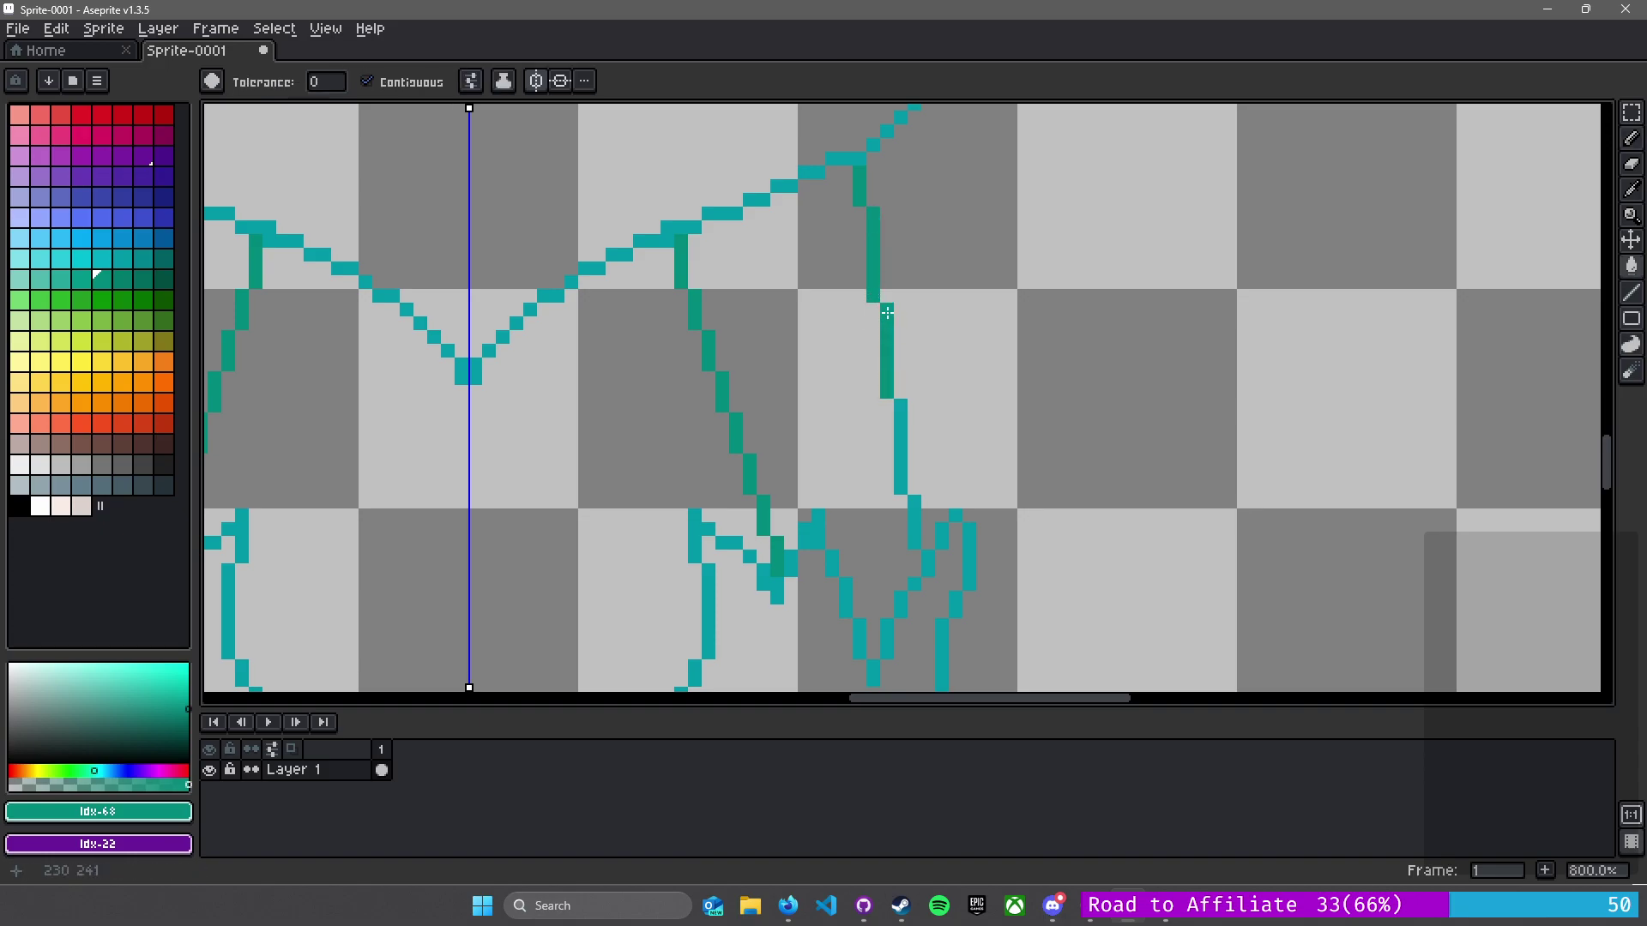
left_click(898, 447)
scroll(914, 553, "down", 5)
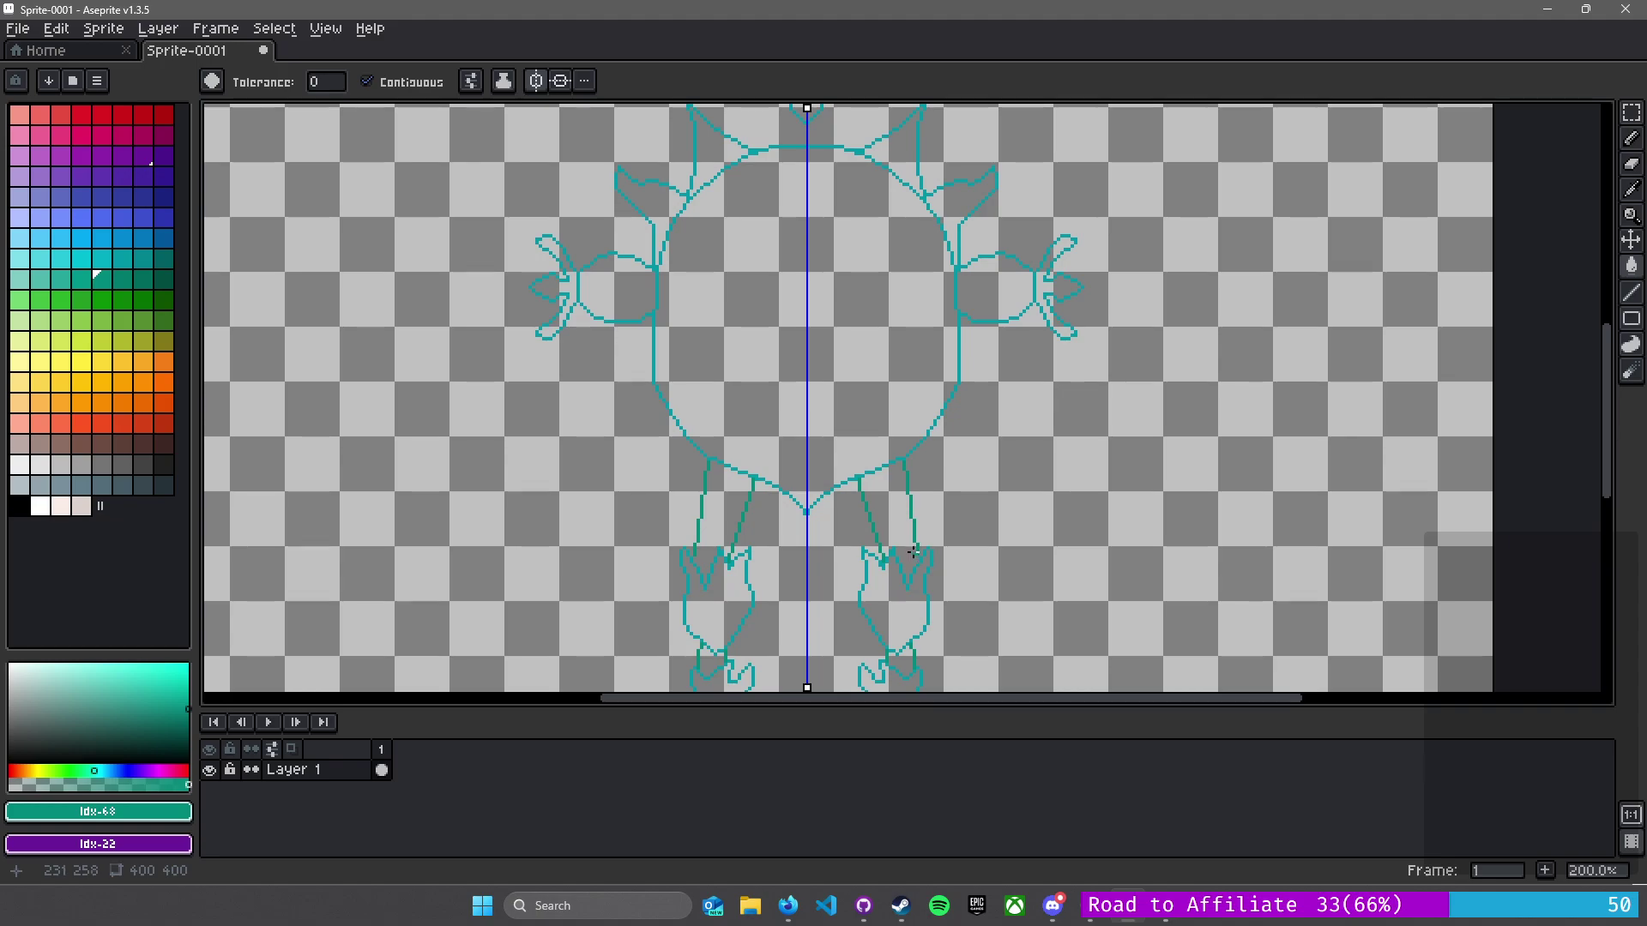
- Recolour the upper arc of each round side lobe in green Idx-68, from the body to the finger base
scroll(918, 378, "up", 4)
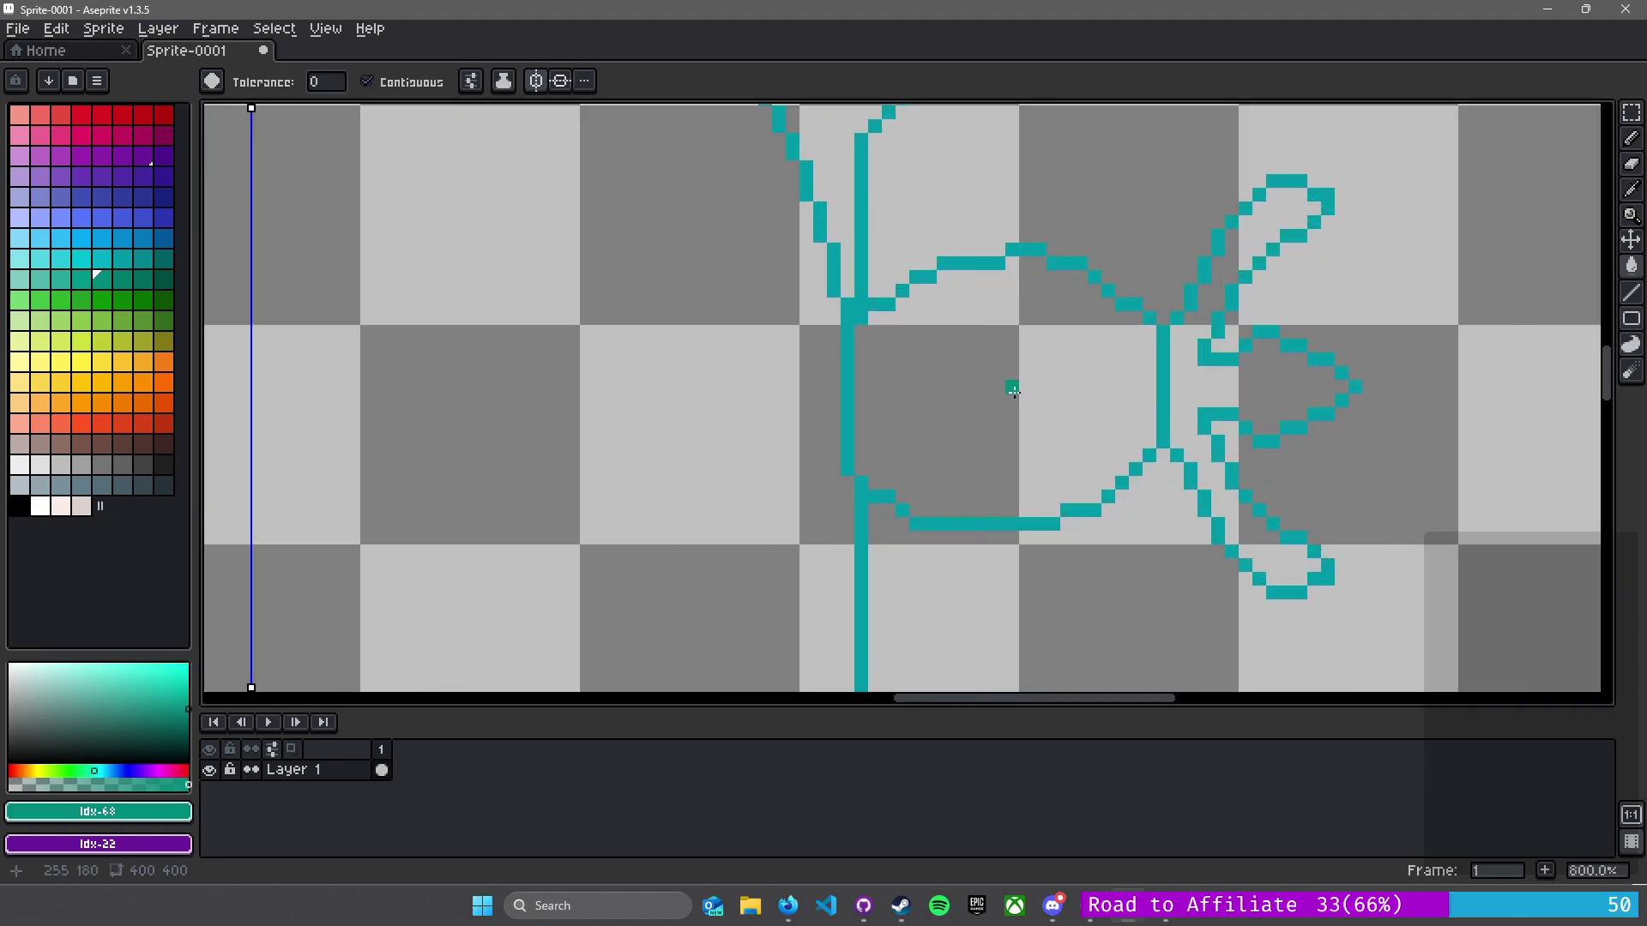
key("b")
left_click_drag(864, 311, 893, 298)
key("e")
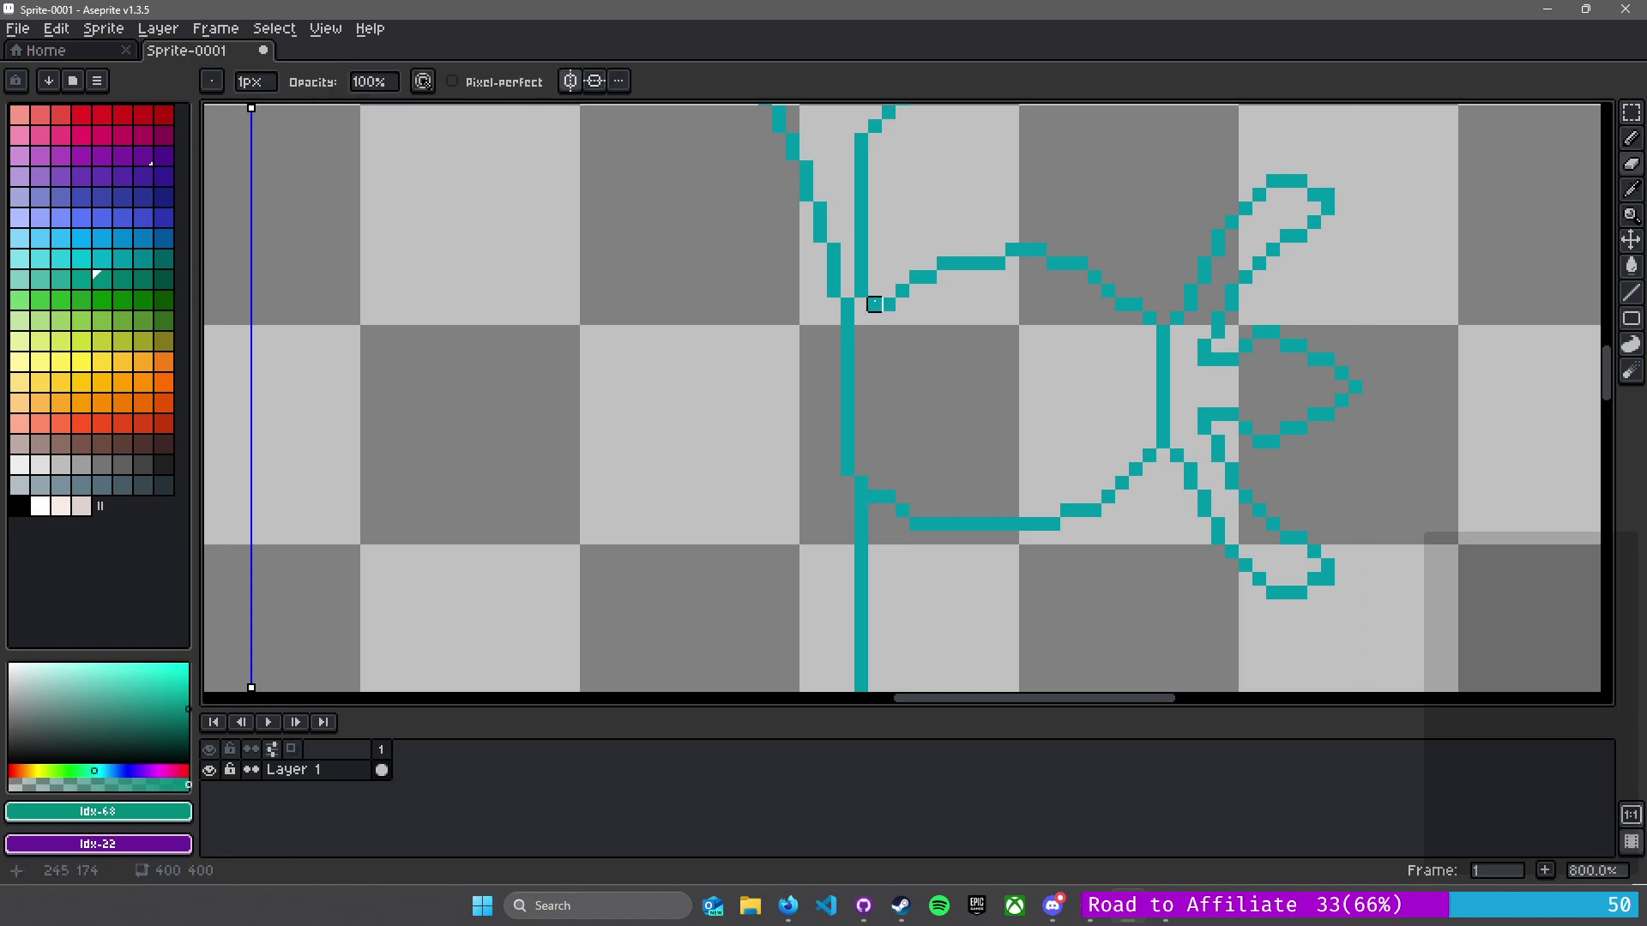
key("b")
left_click_drag(879, 301, 978, 263)
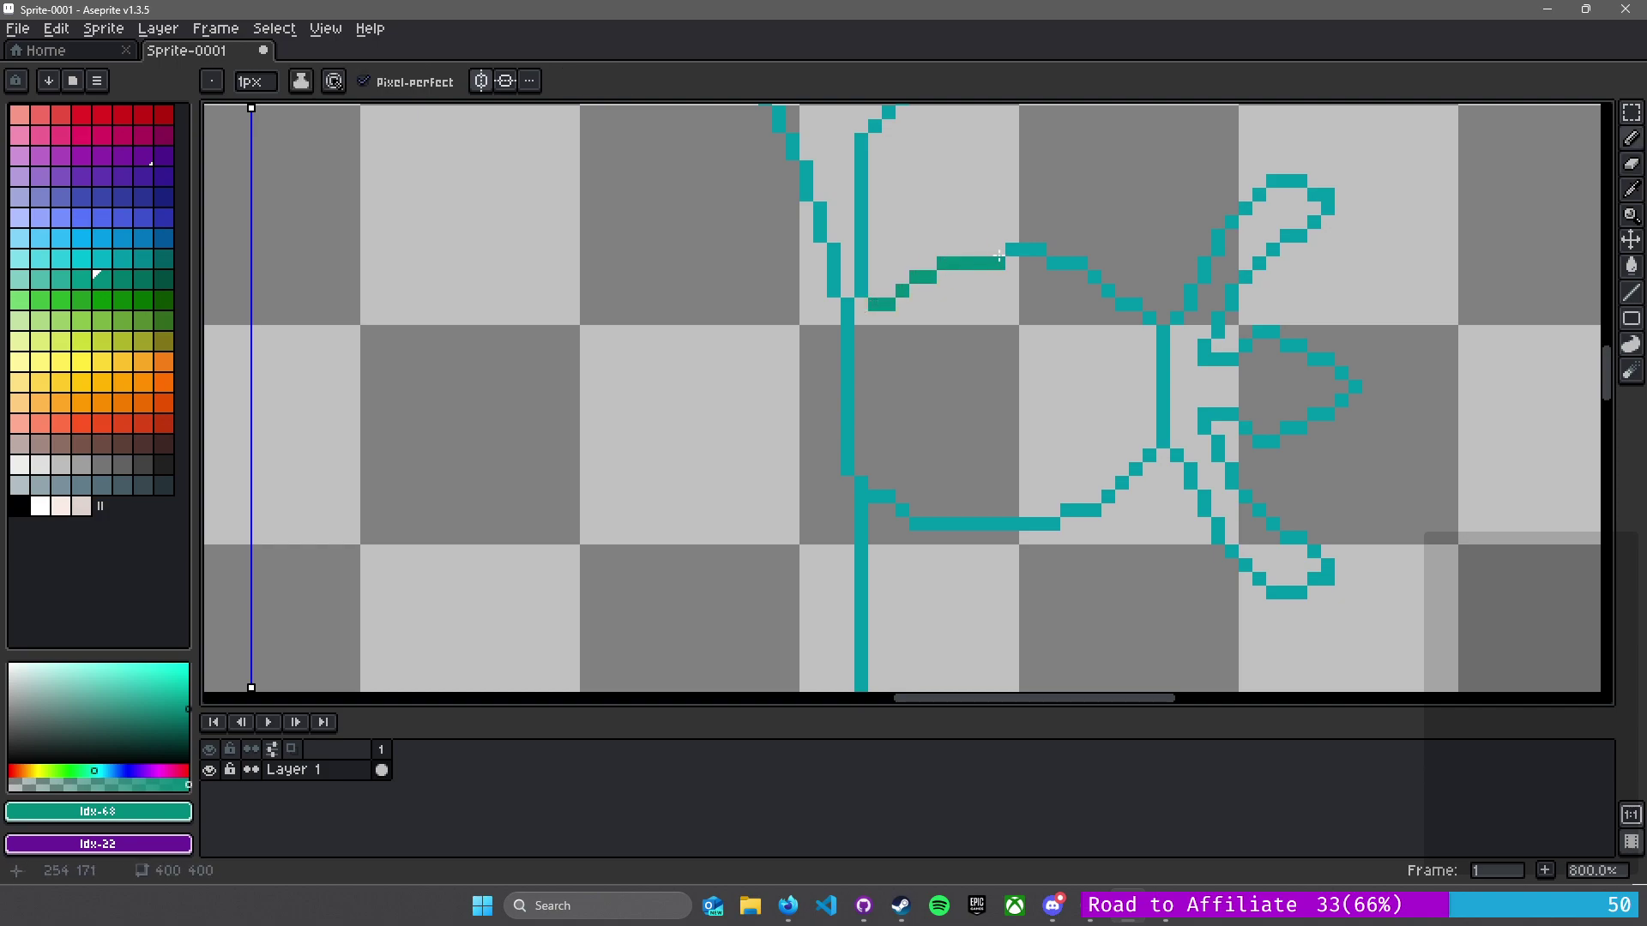
key("g")
left_click(1032, 251)
left_click(1117, 300)
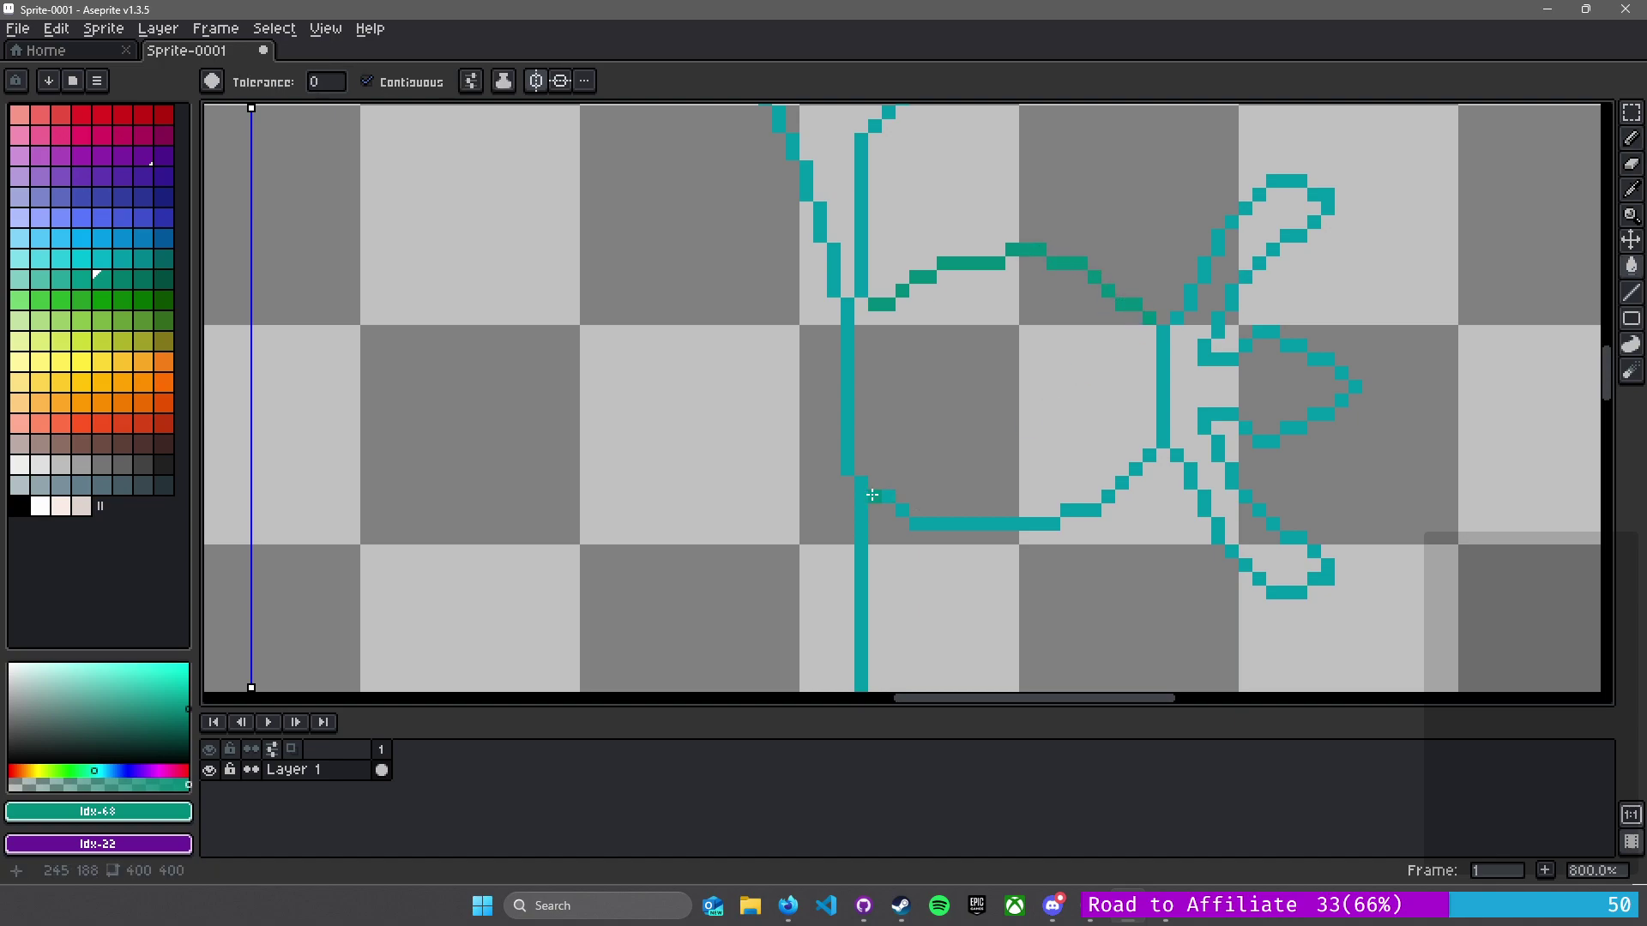
- Recolour the lower arc of each round side lobe in green Idx-68, leaving the body outline teal
key("ctrl+z")
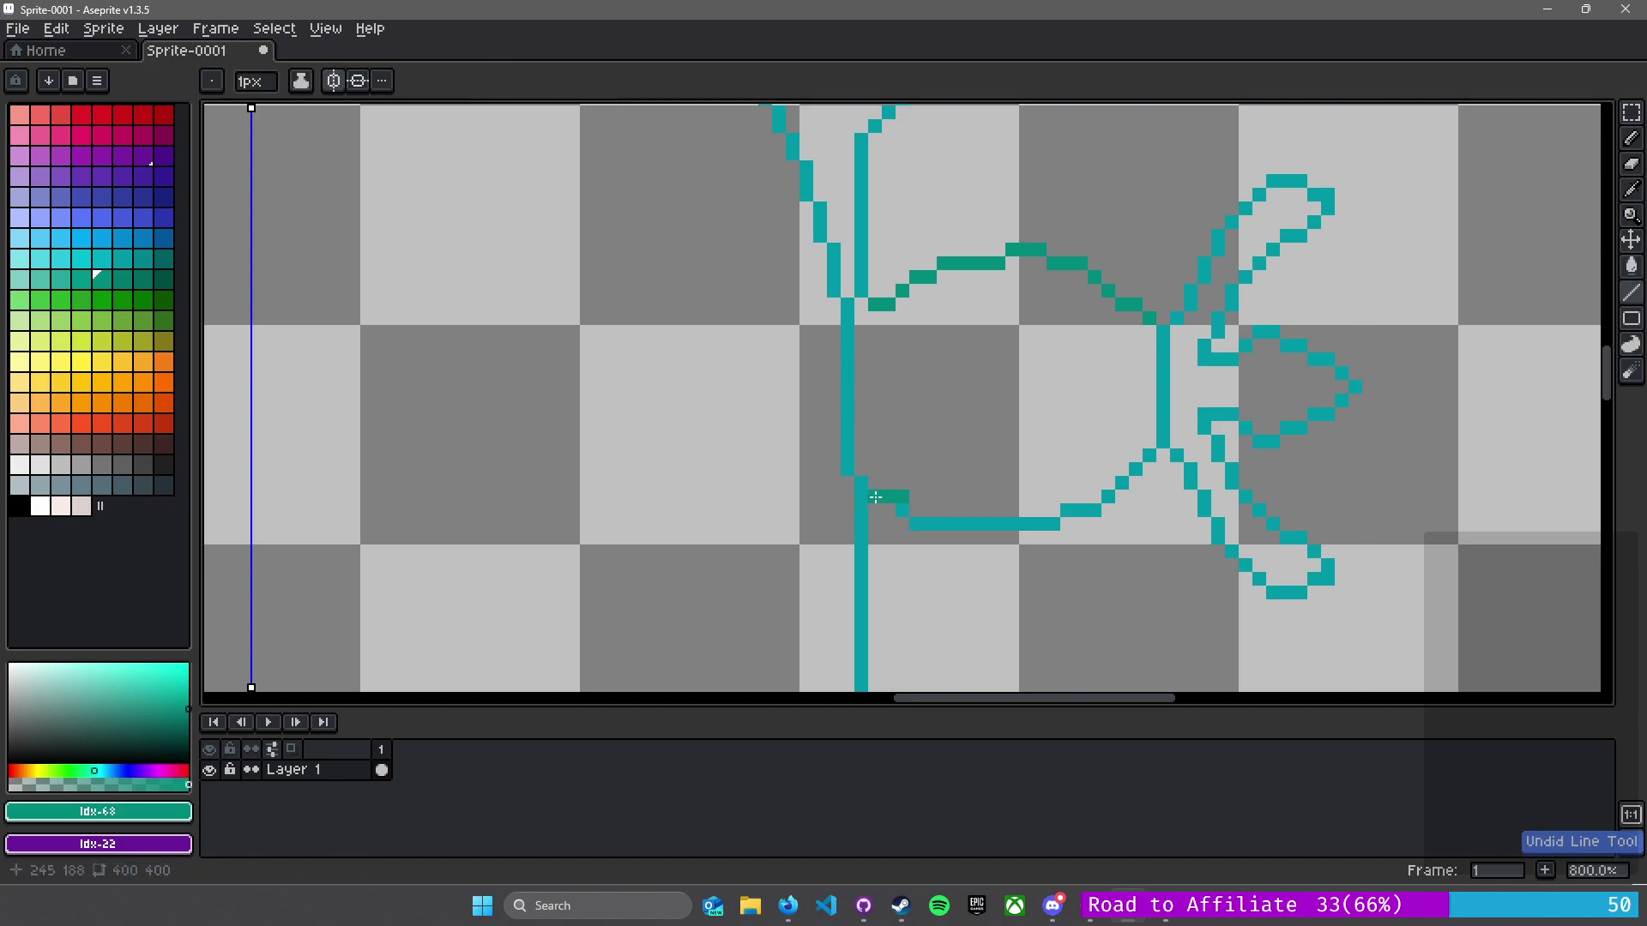
left_click_drag(874, 496, 899, 507)
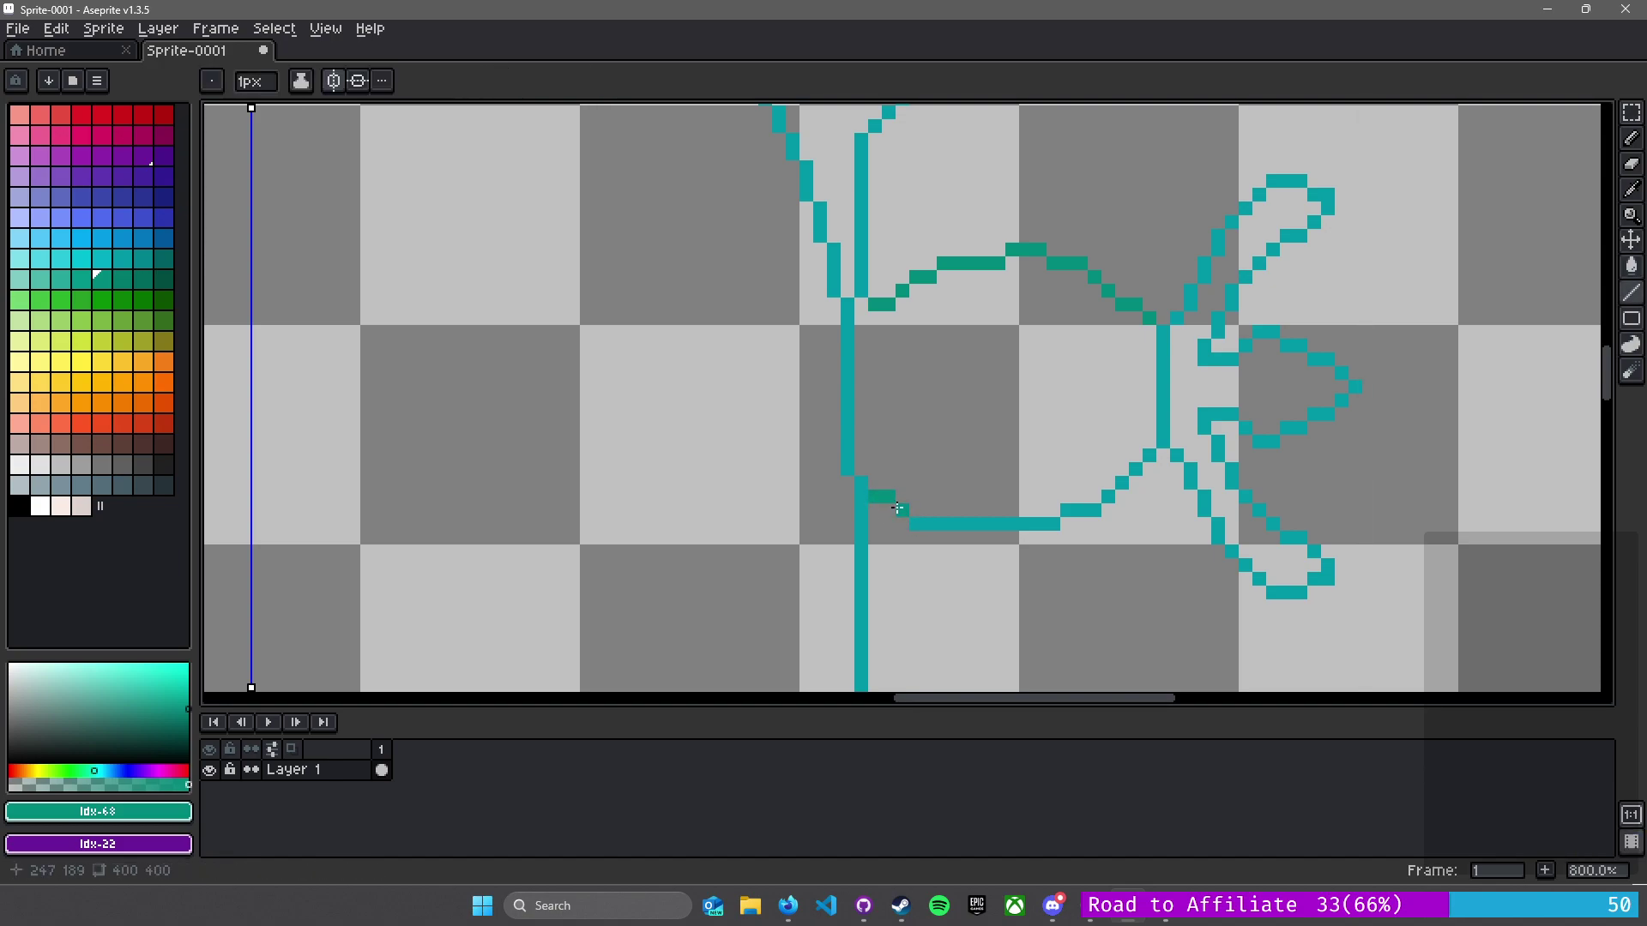
key("g")
left_click(912, 525)
left_click(1078, 511)
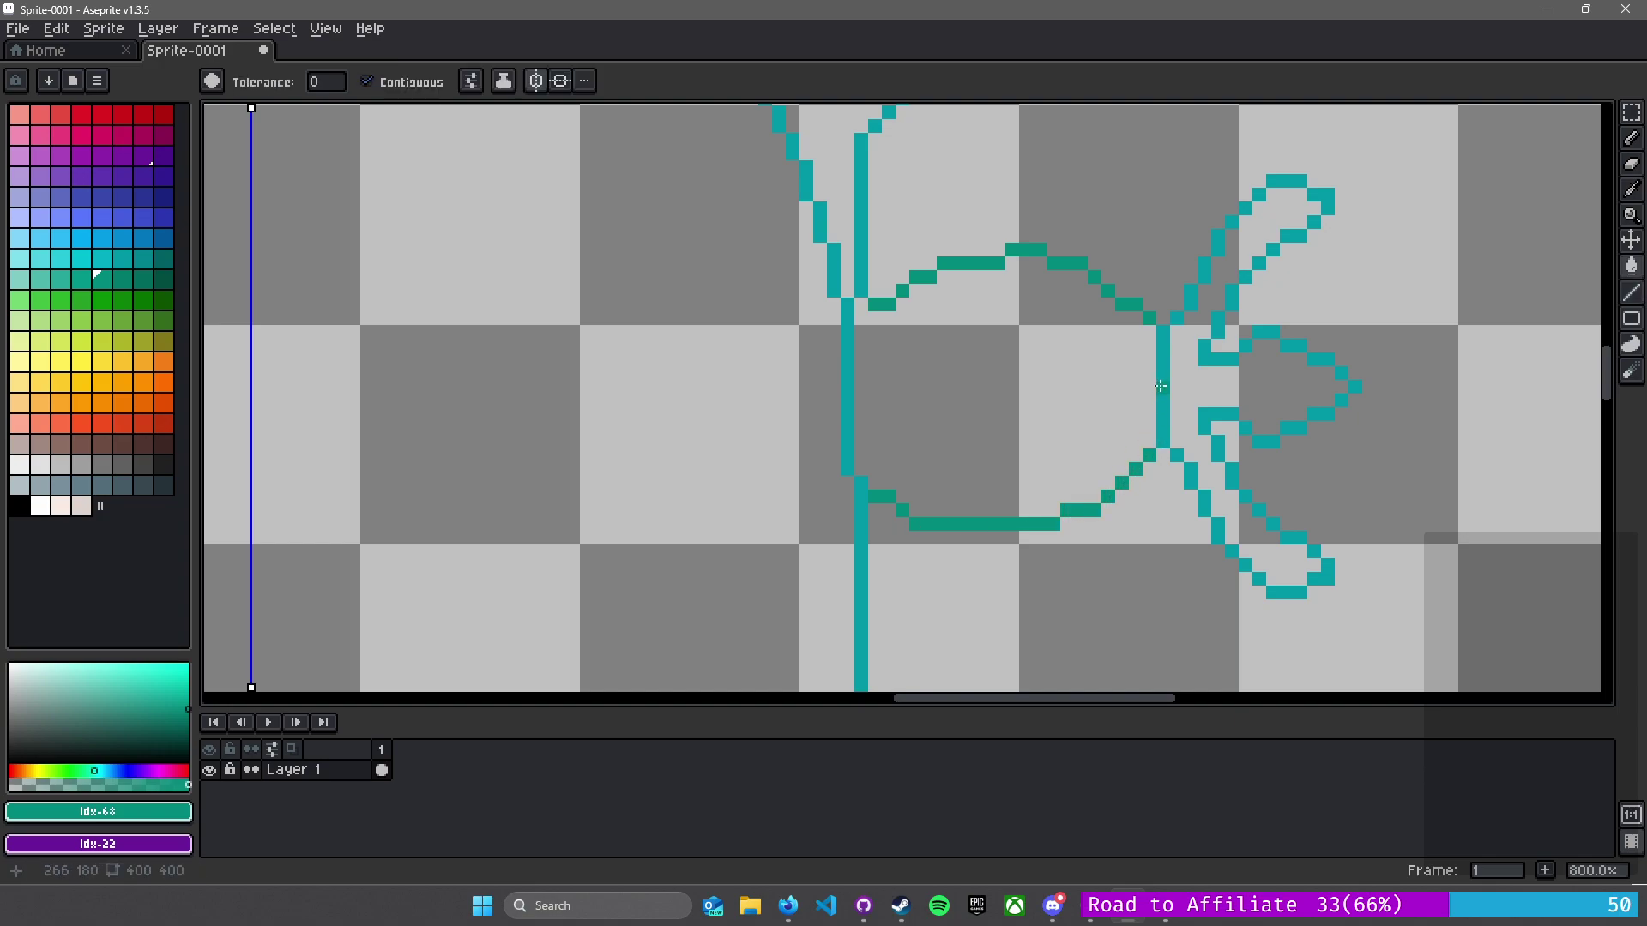
- Recolour the vertical outer edge of each round side lobe, beside the fingers, in green Idx-68
key("l")
left_click(1162, 318)
left_click(1160, 331)
key("ctrl+z")
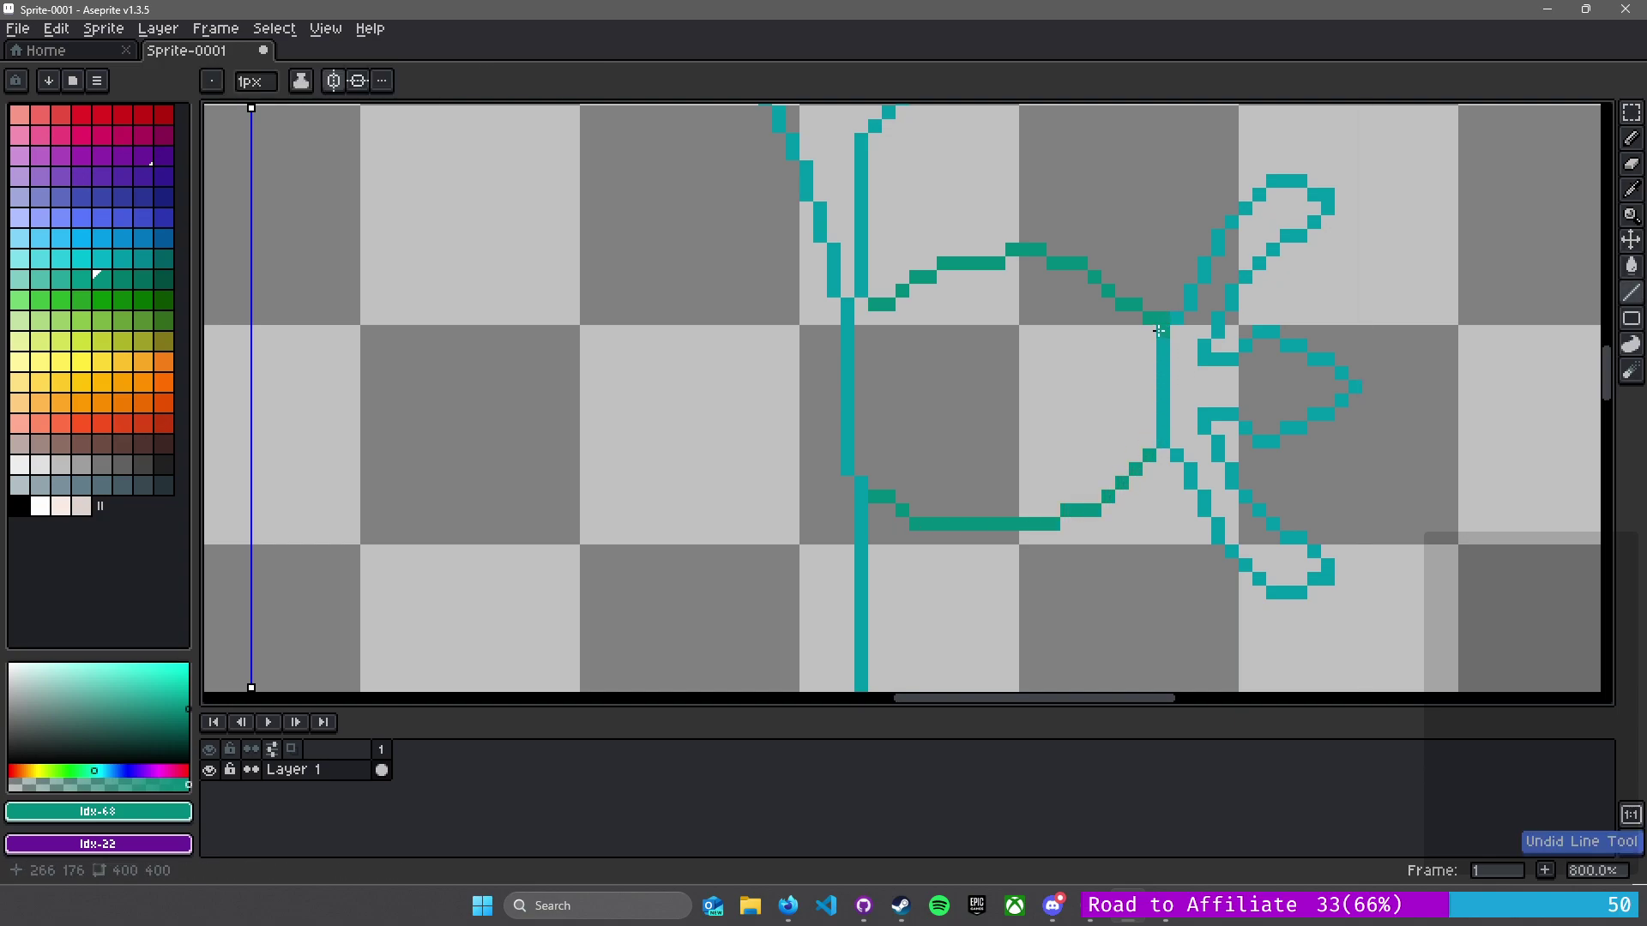
left_click_drag(1160, 333, 1162, 441)
- Erase the inner body arc running from each lower side spike down to the round lobe
scroll(999, 459, "down", 3)
left_click_drag(685, 413, 1073, 408)
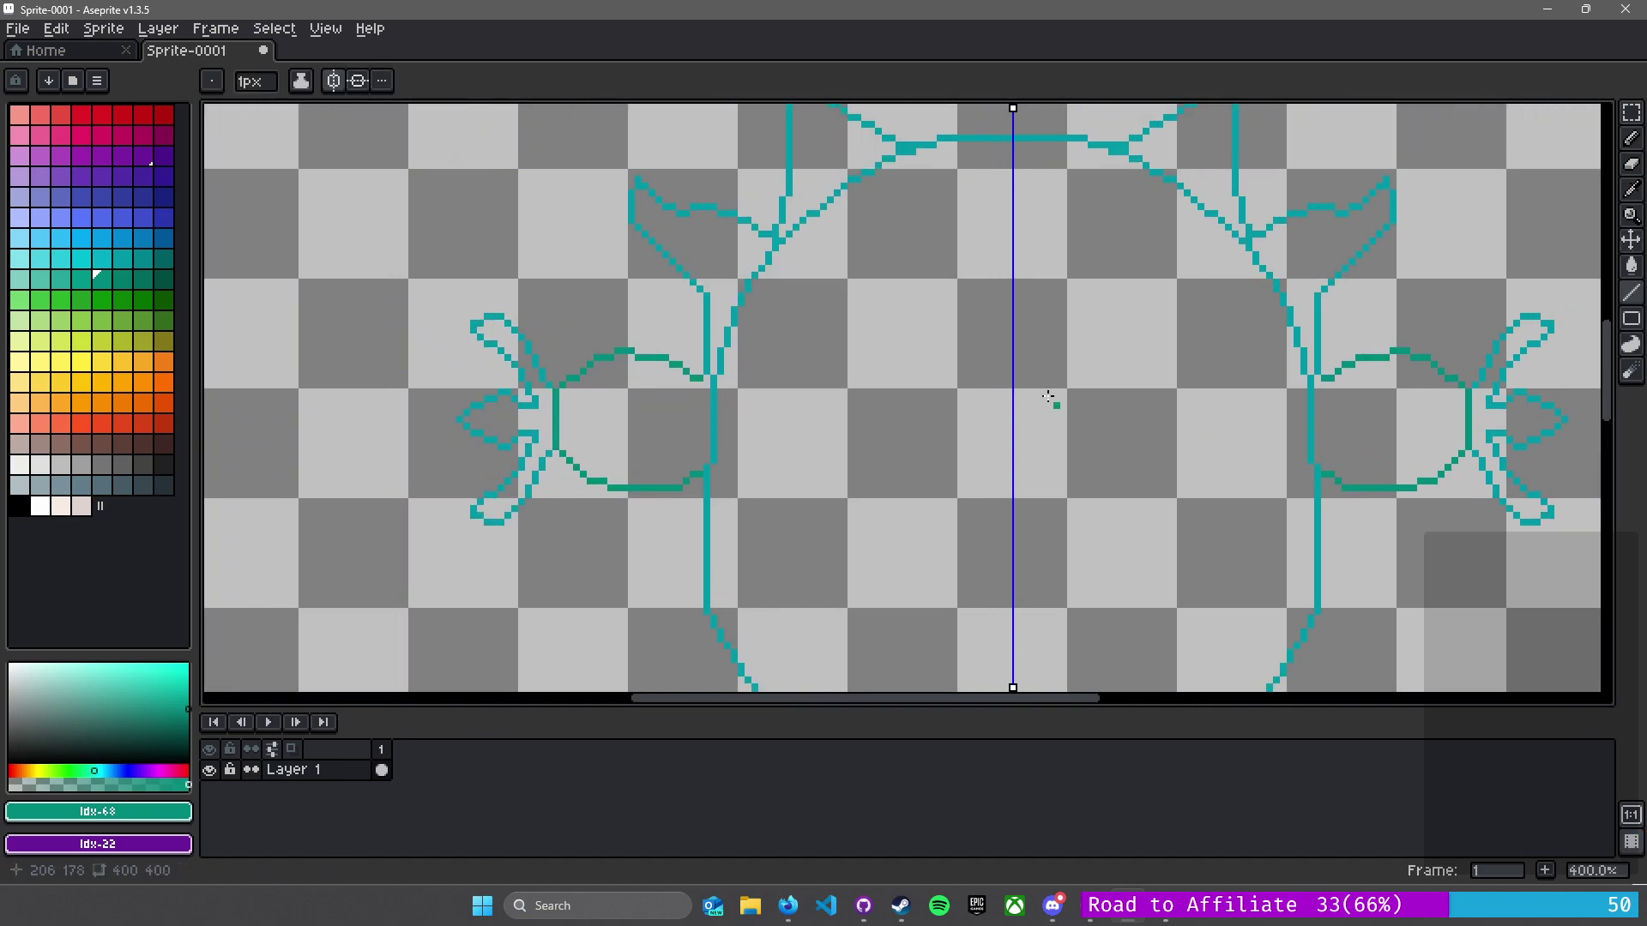
left_click_drag(992, 369, 902, 355)
scroll(901, 355, "down", 2)
scroll(740, 306, "up", 4)
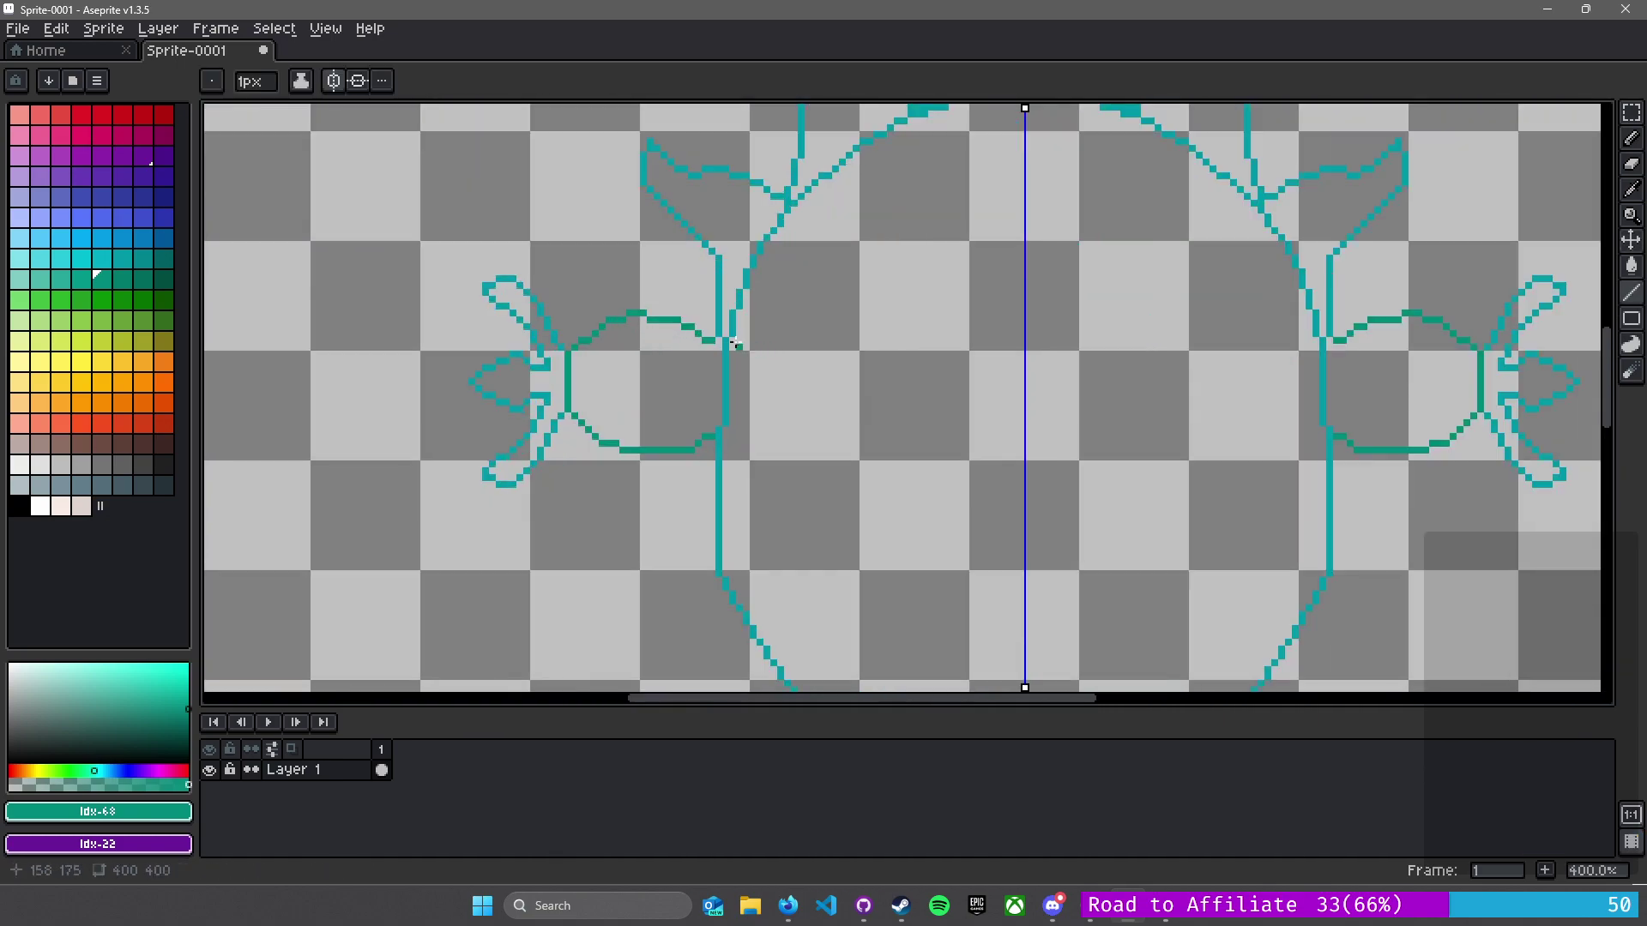
key("e")
mouse_move(739, 306)
left_mouse_down()
mouse_move(774, 217)
mouse_move(815, 176)
mouse_move(743, 299)
left_mouse_up()
left_click(743, 289)
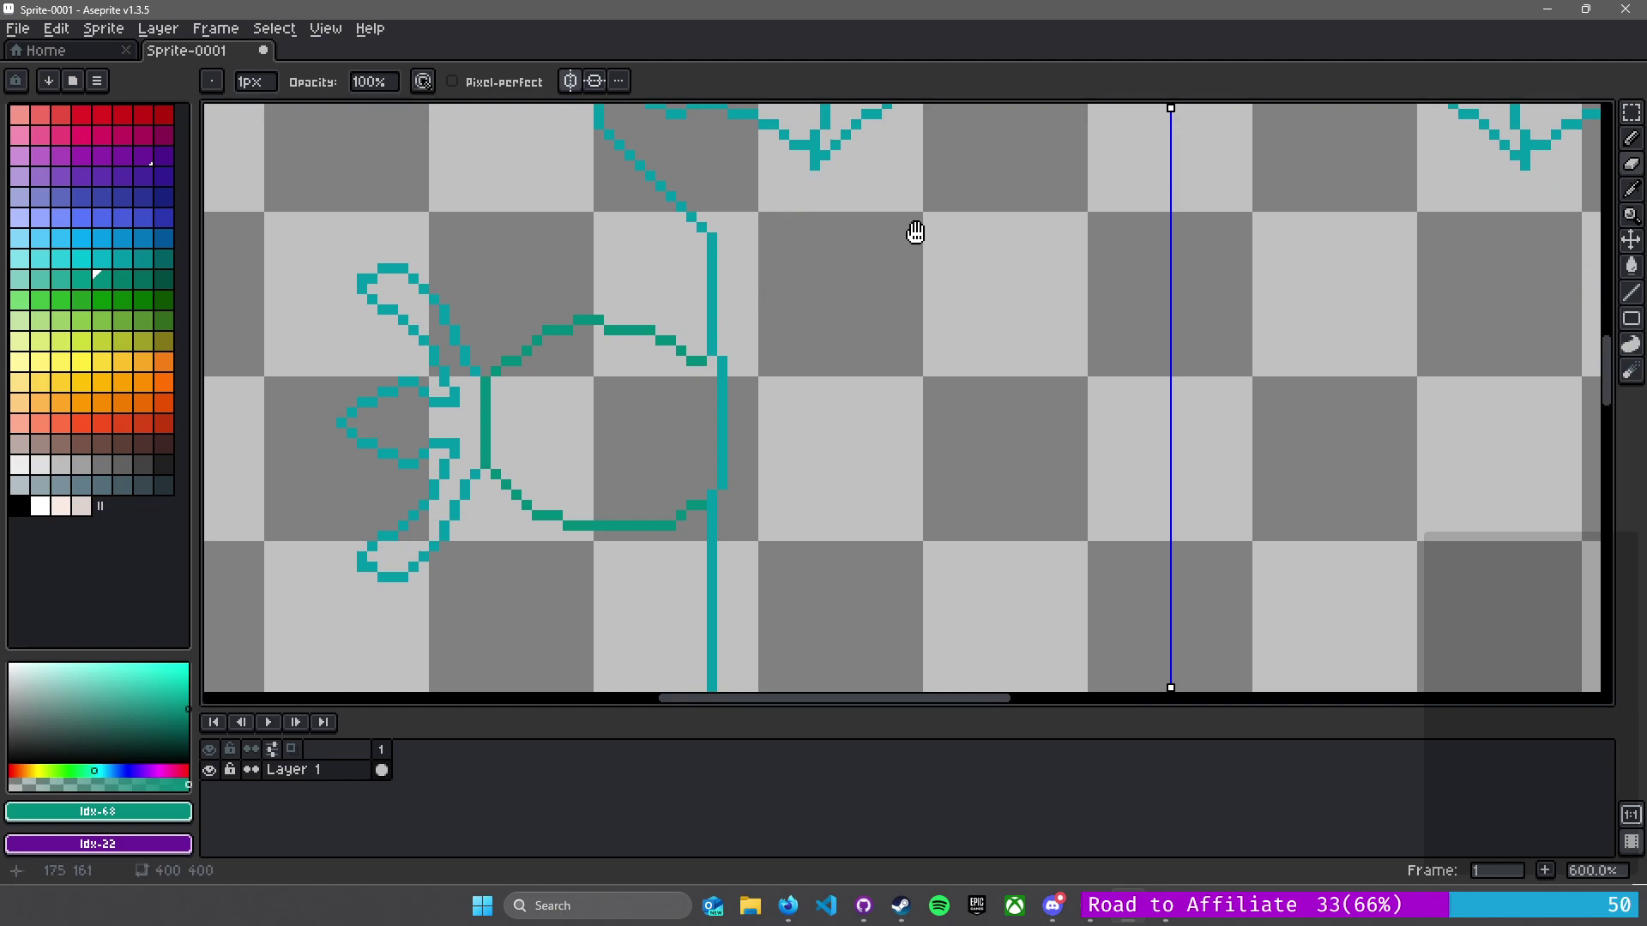
- Erase the inner arc between the lower and upper side spikes and trim the leftover pixels at the spike junctions
scroll(915, 224, "up", 6)
left_click(805, 346)
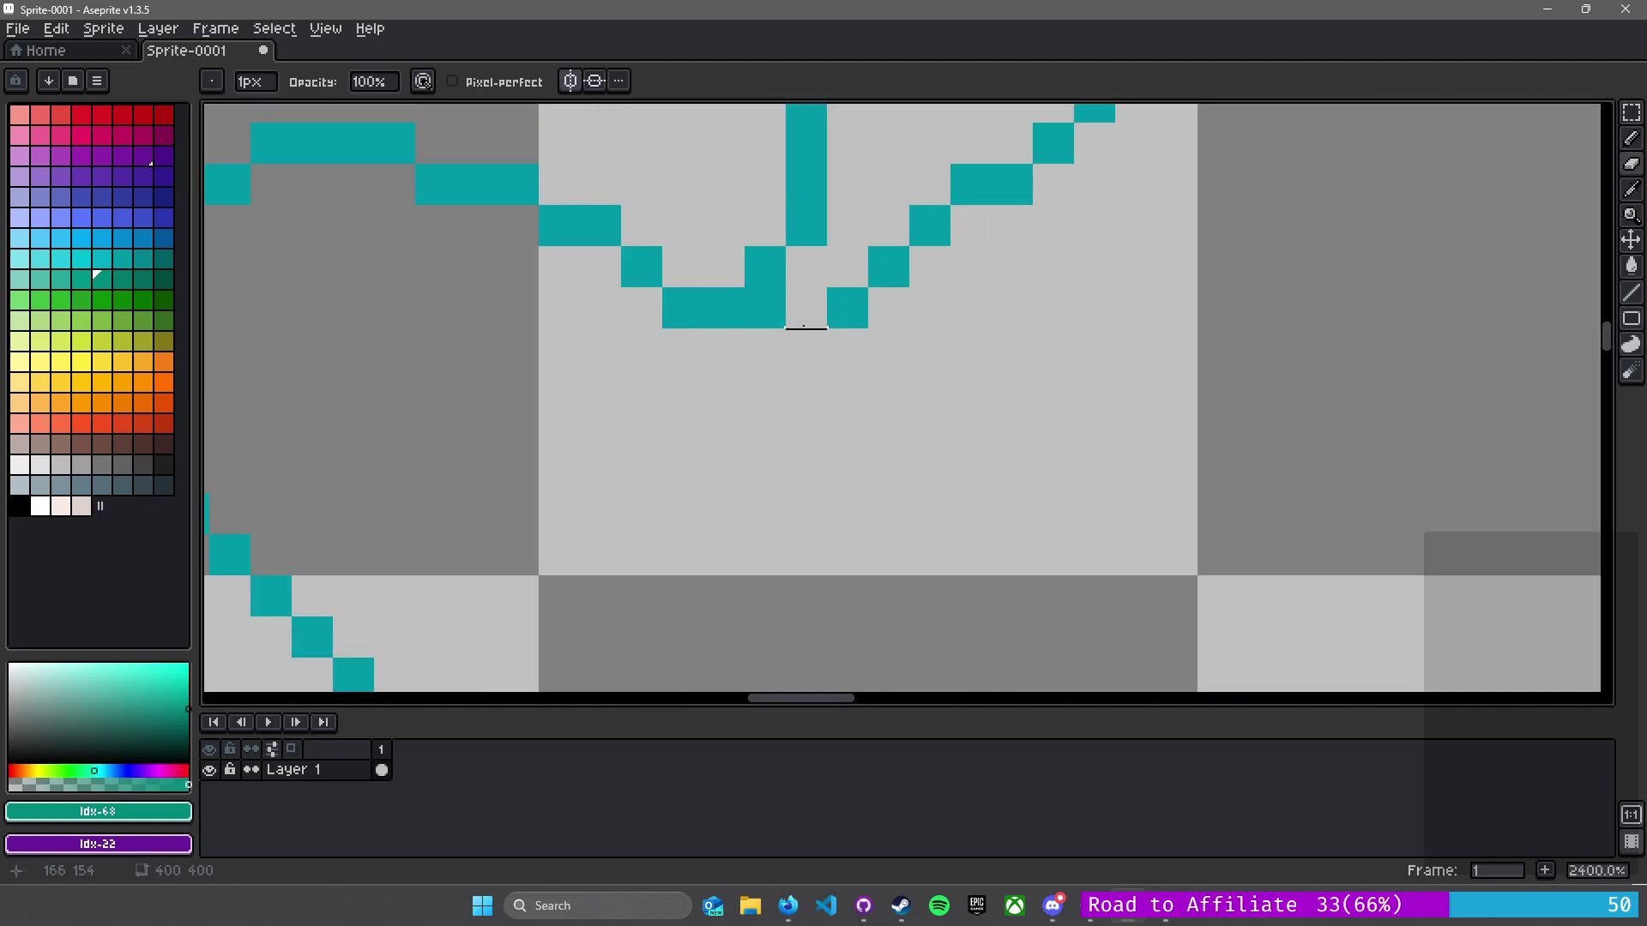
left_click(765, 310)
scroll(881, 336, "down", 3)
mouse_move(910, 296)
left_mouse_down()
mouse_move(682, 507)
mouse_move(873, 356)
mouse_move(941, 352)
left_mouse_up()
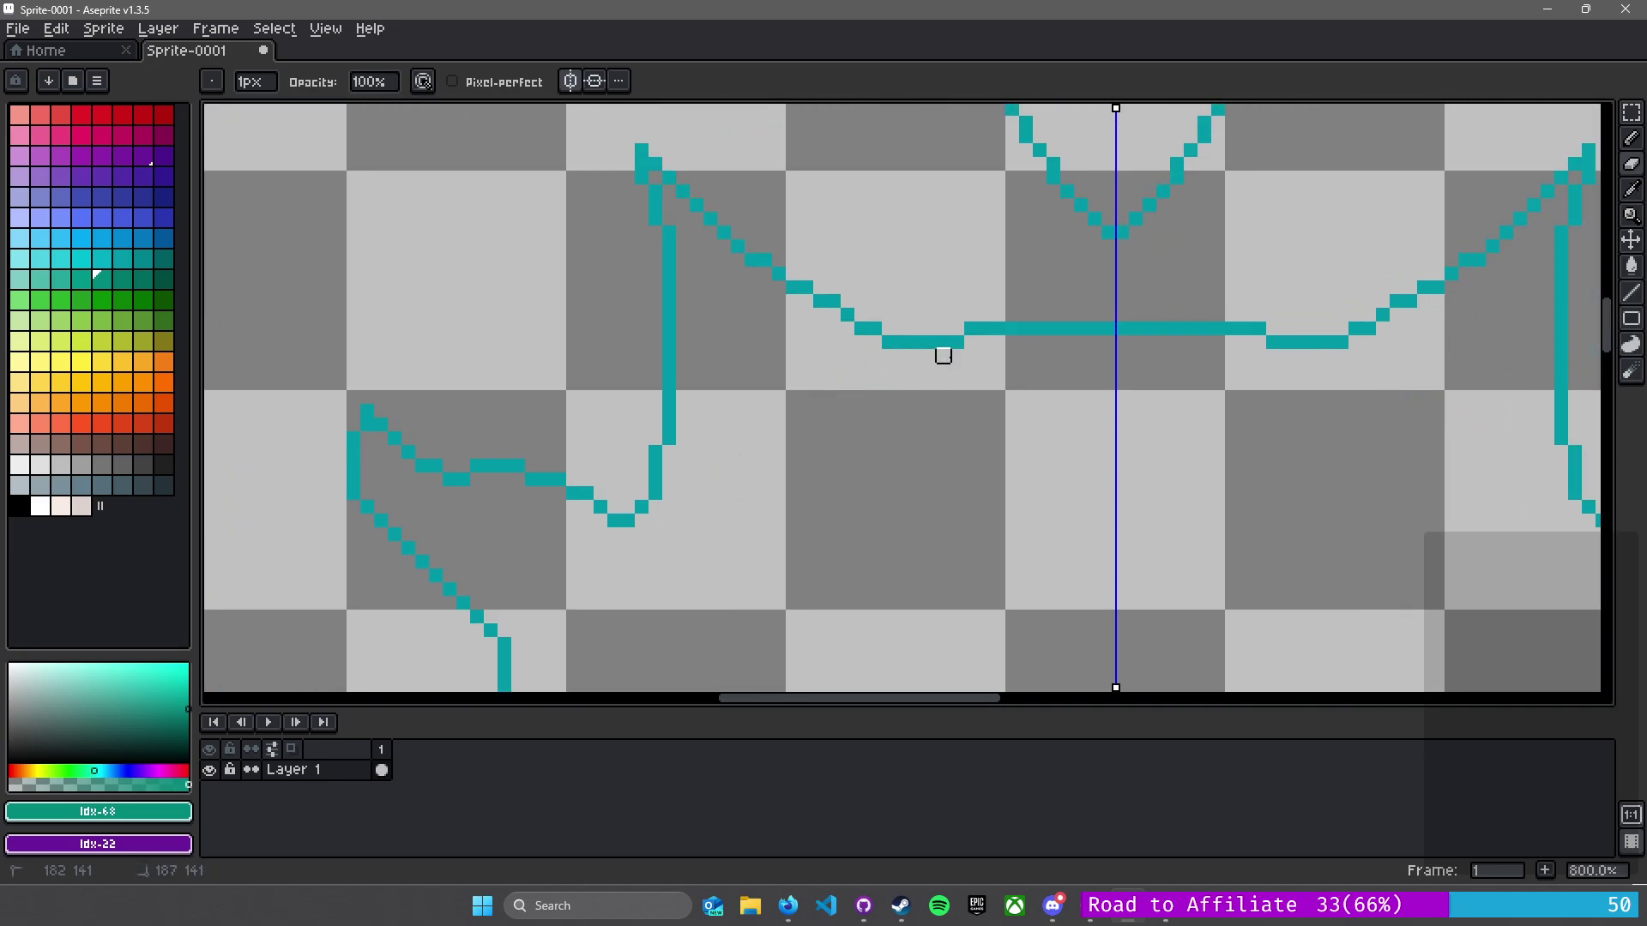
scroll(1058, 459, "down", 5)
scroll(777, 448, "up", 5)
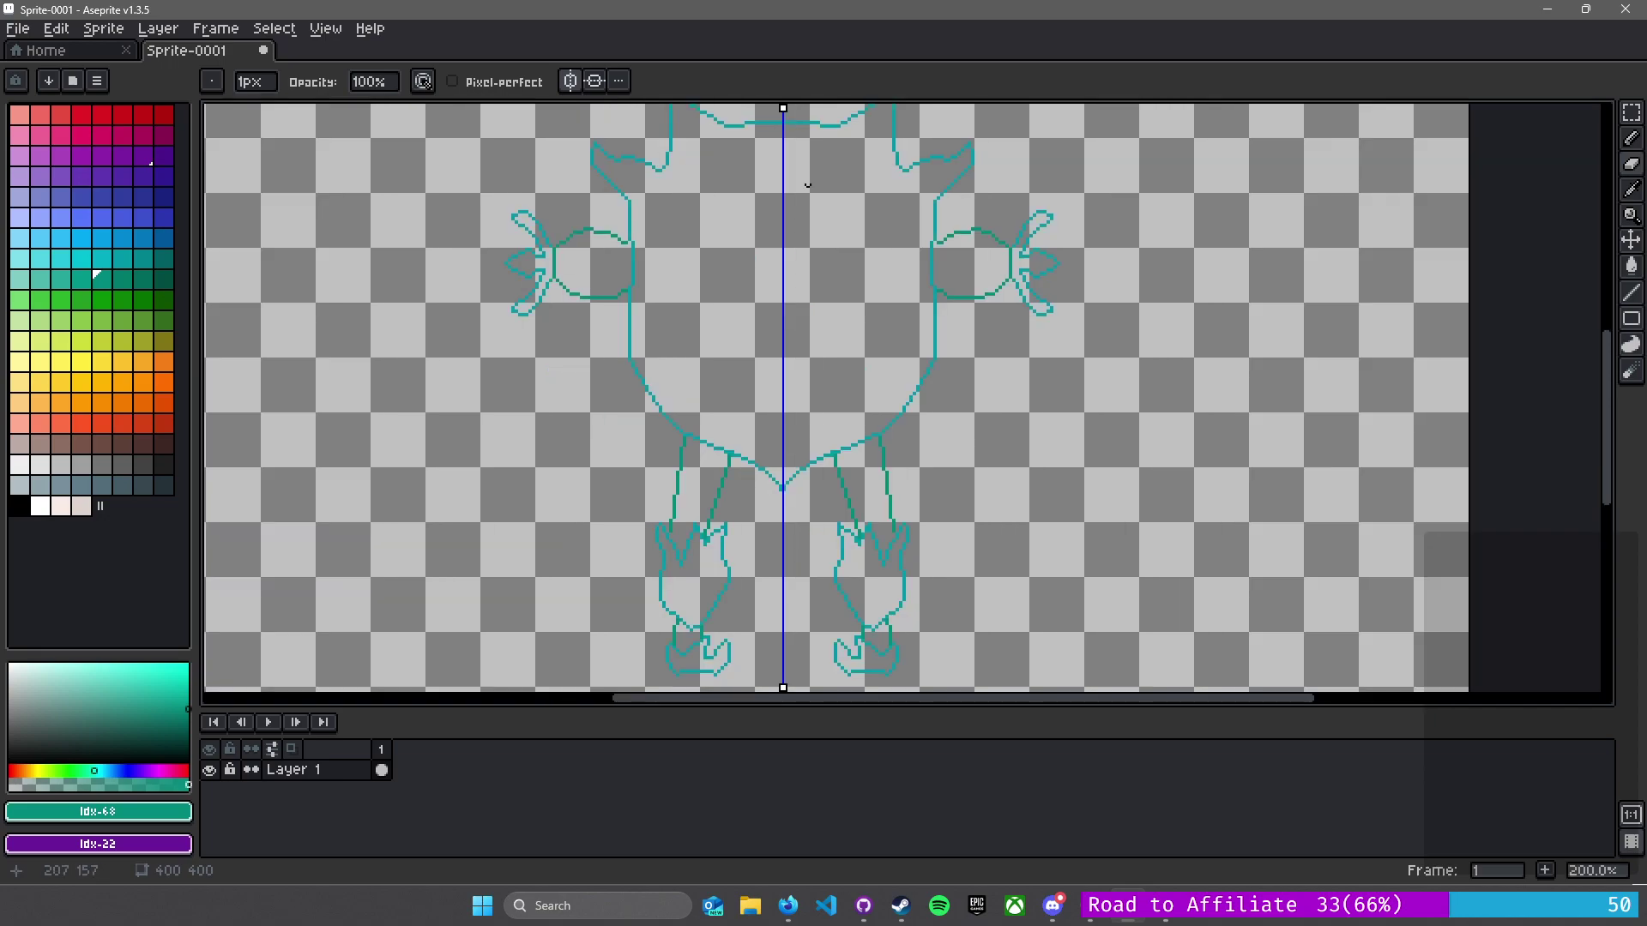
- Draw mirrored green #00897b collar edges sloping from the lower sides of the head outline down to the teal neckline
scroll(871, 442, "up", 3)
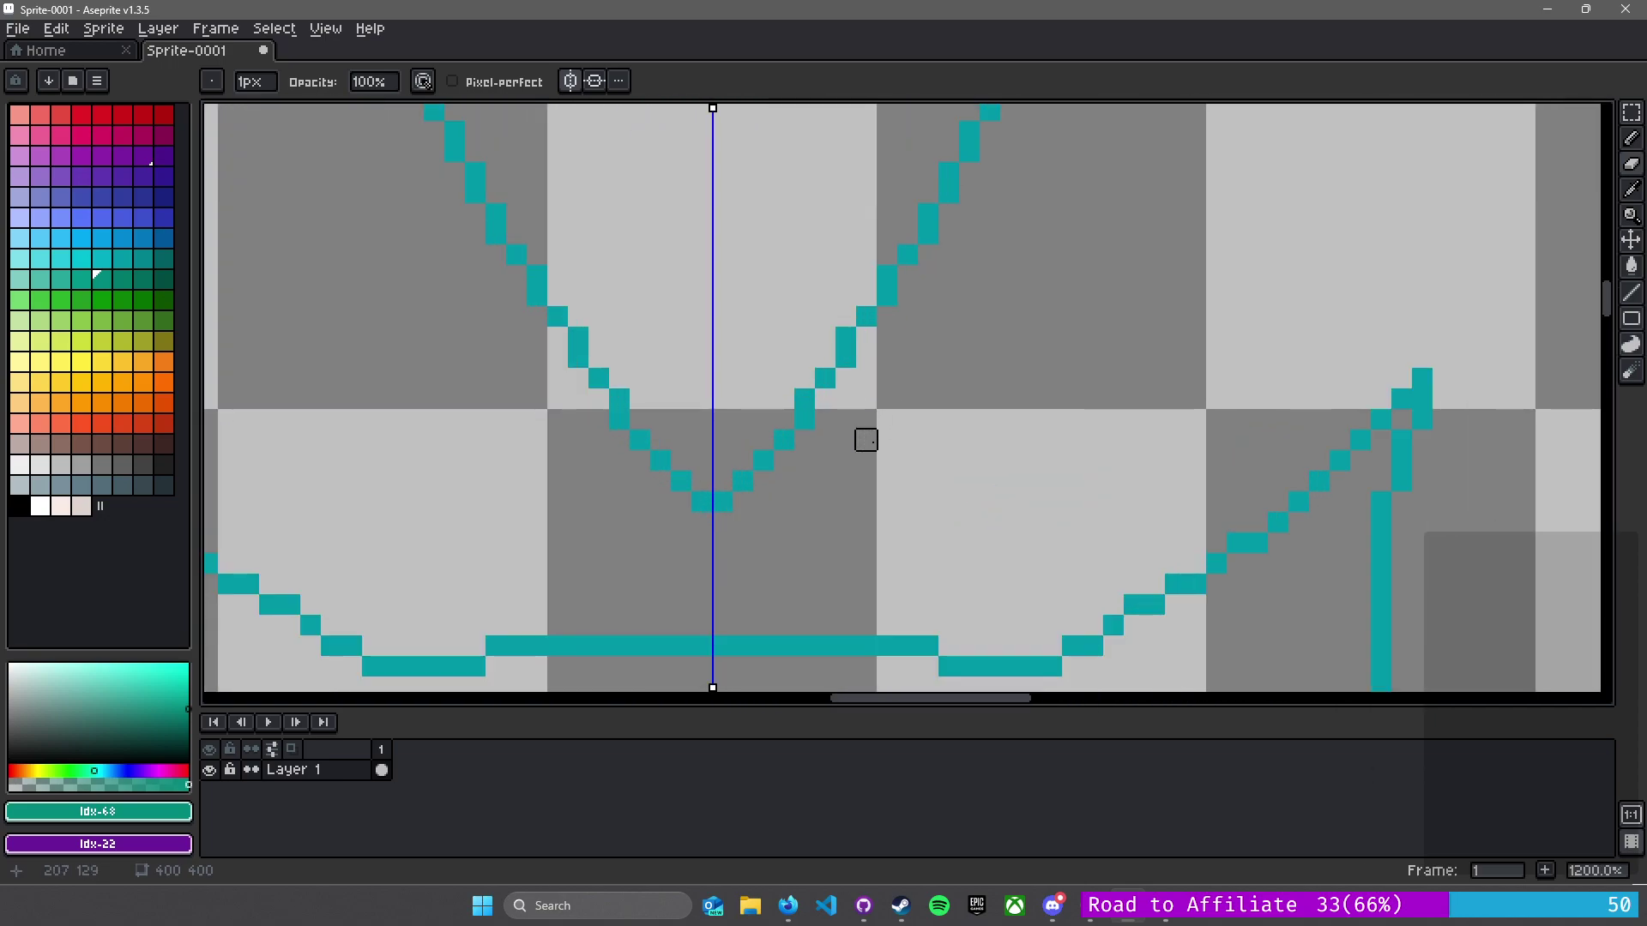
scroll(936, 477, "down", 3)
left_click_drag(1034, 487, 720, 291)
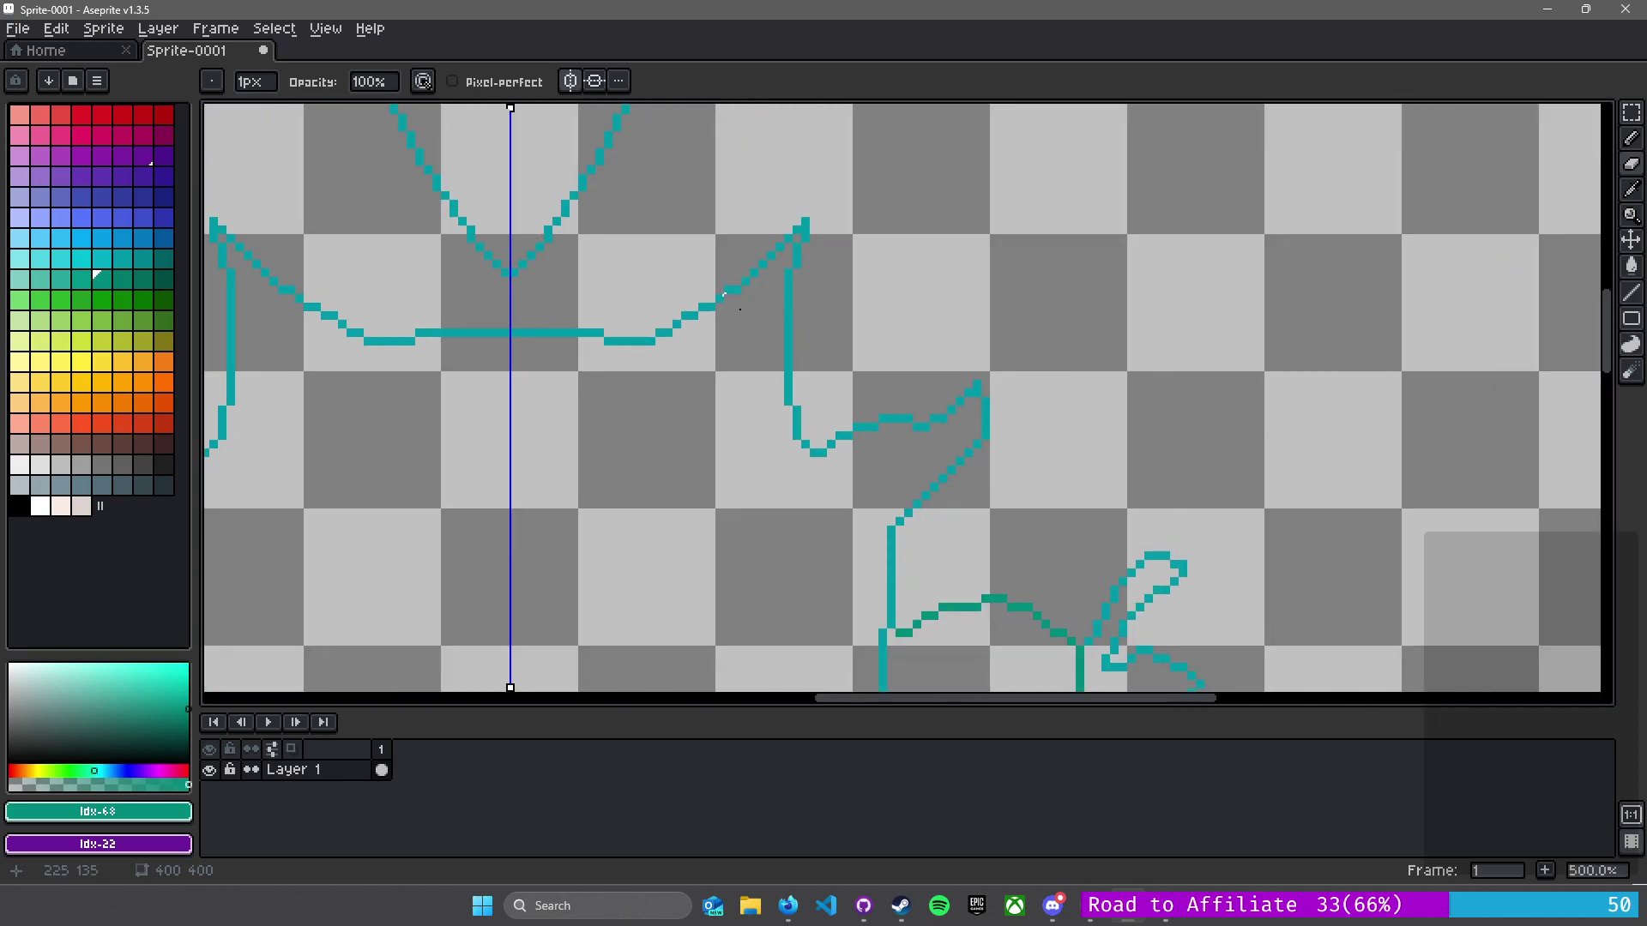
left_click(951, 606, "alt")
left_click_drag(544, 250, 772, 551)
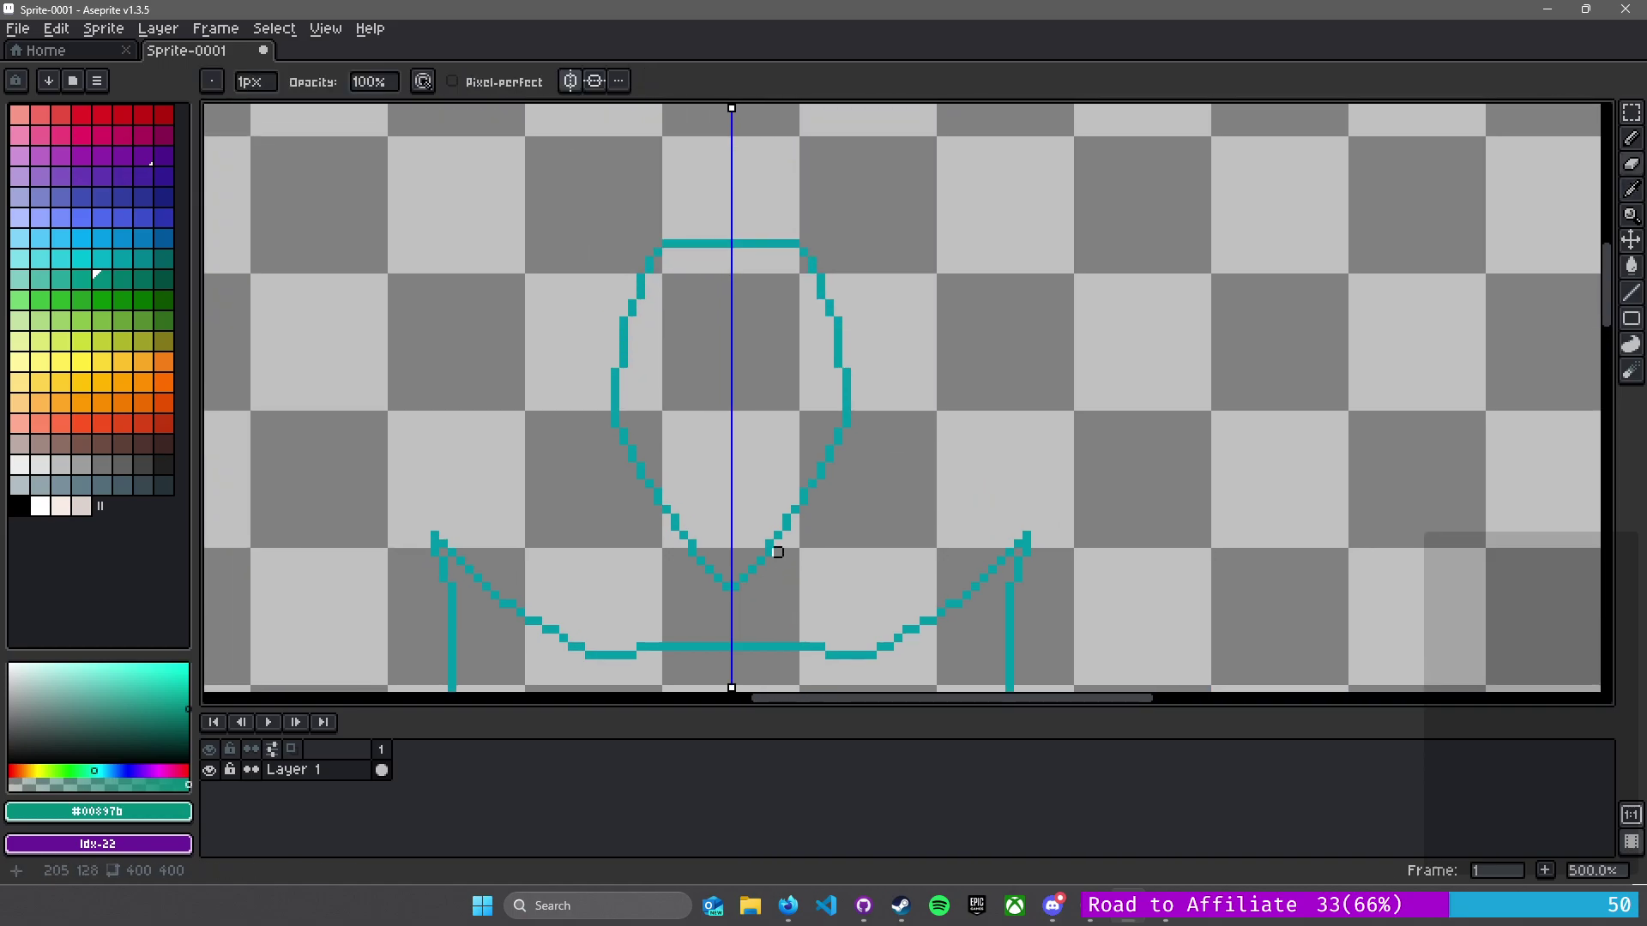
key("l")
scroll(797, 524, "up", 4)
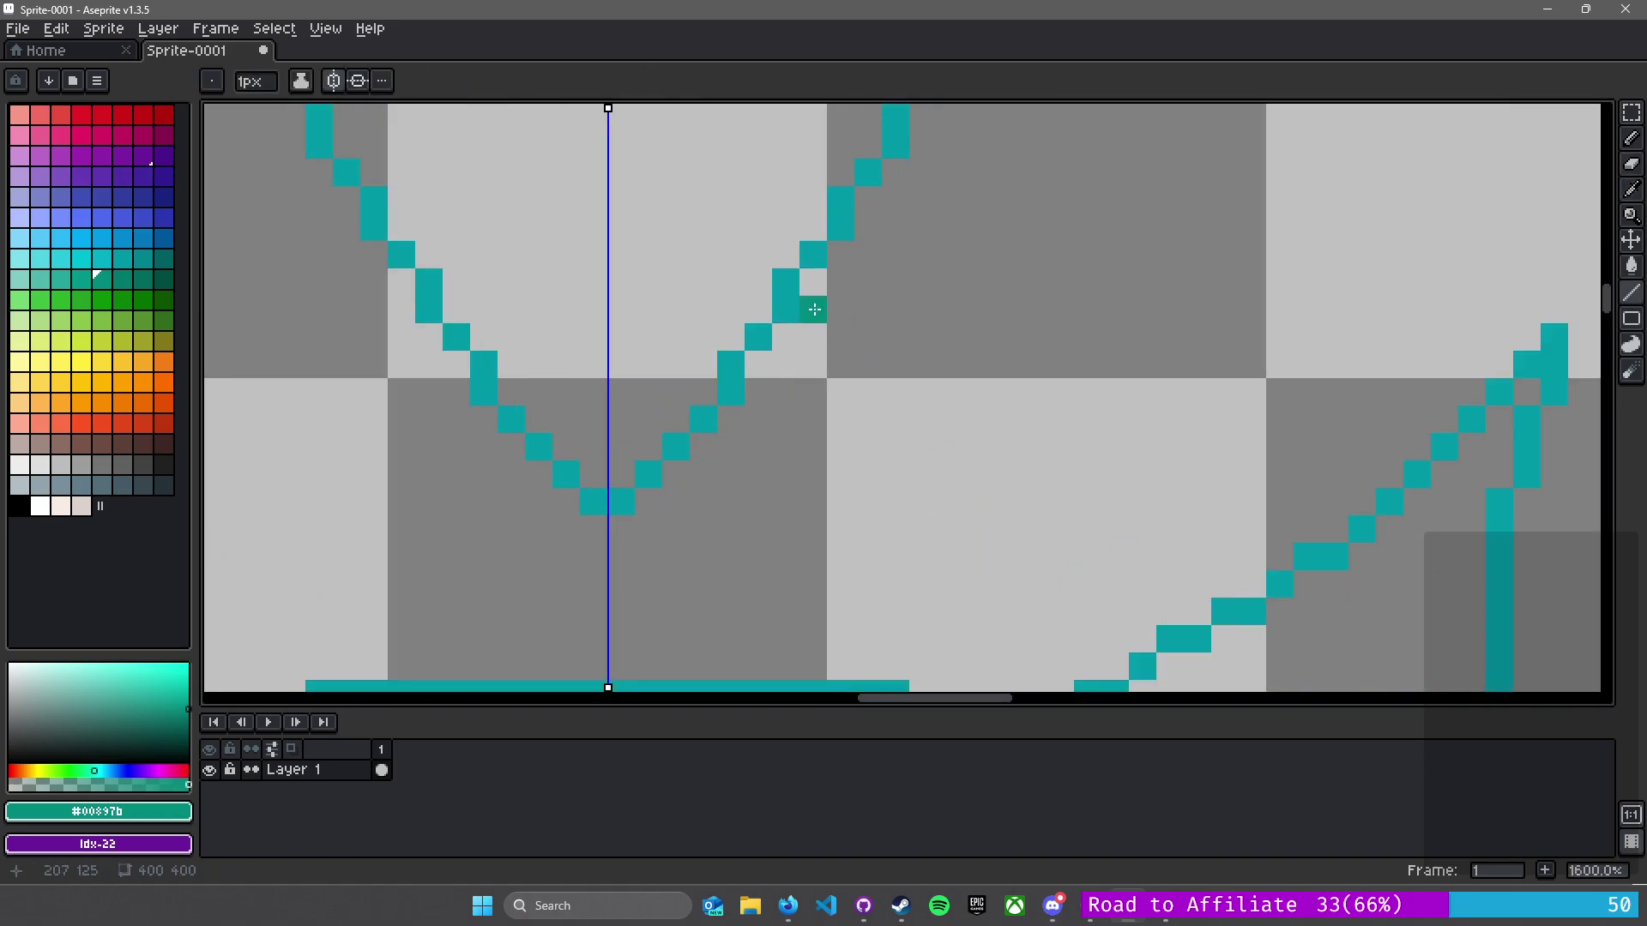
left_click_drag(855, 227, 1038, 570)
scroll(974, 533, "down", 4)
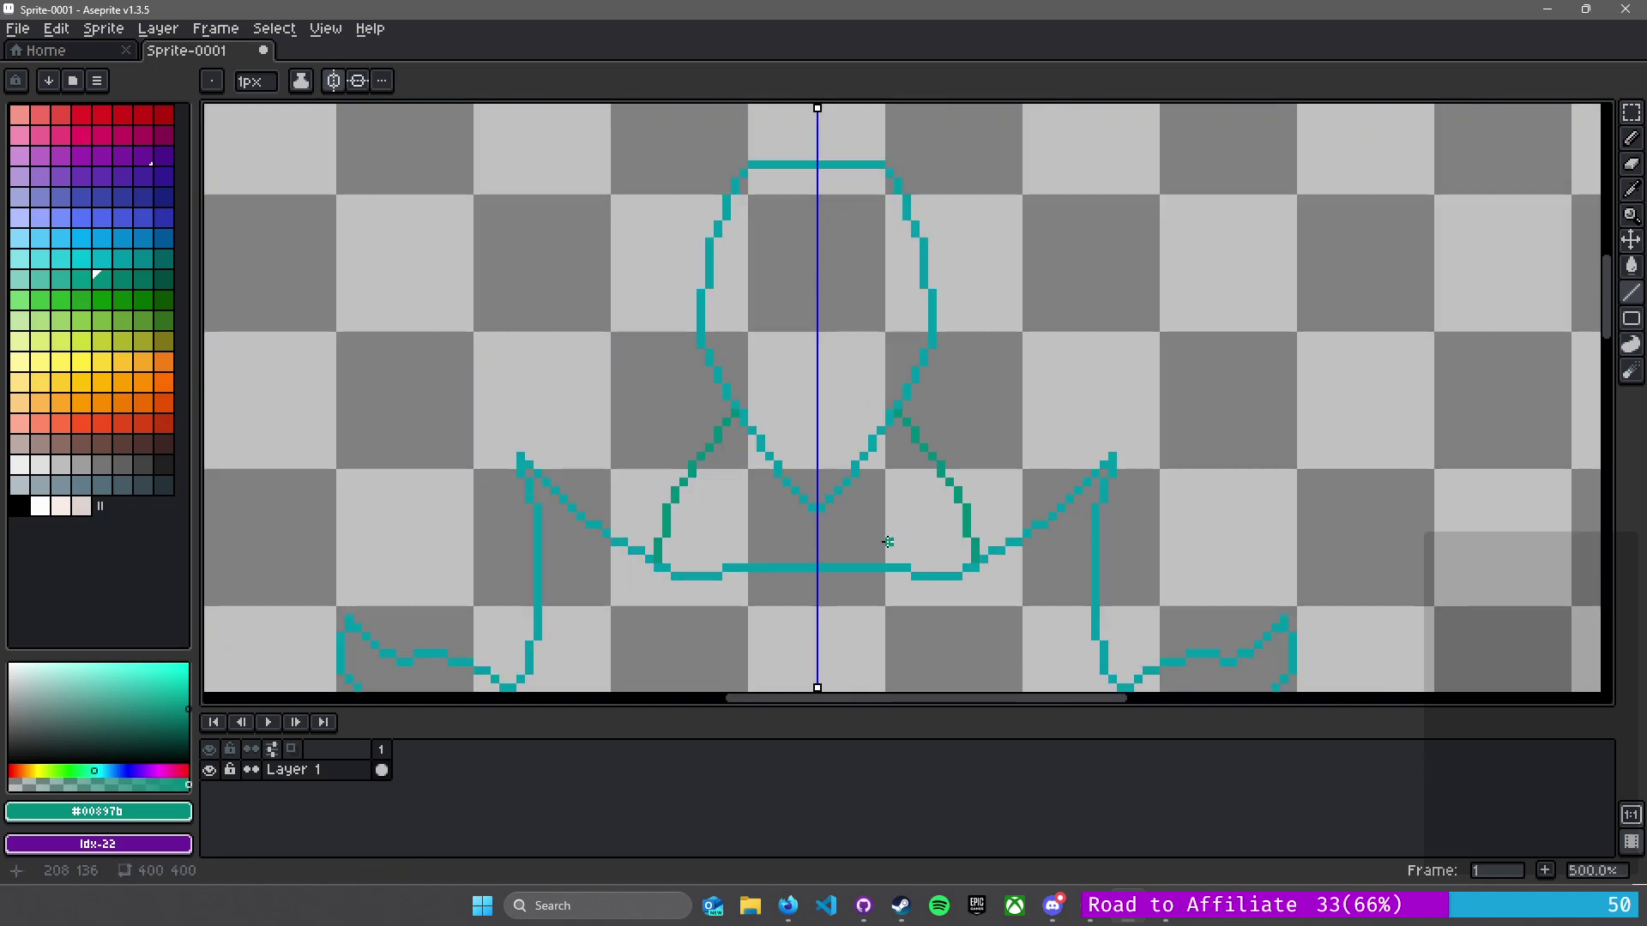
- Reshape the outer upper corner of each foot into a raised point using teal #0097a7
scroll(910, 413, "down", 3)
scroll(881, 495, "up", 1)
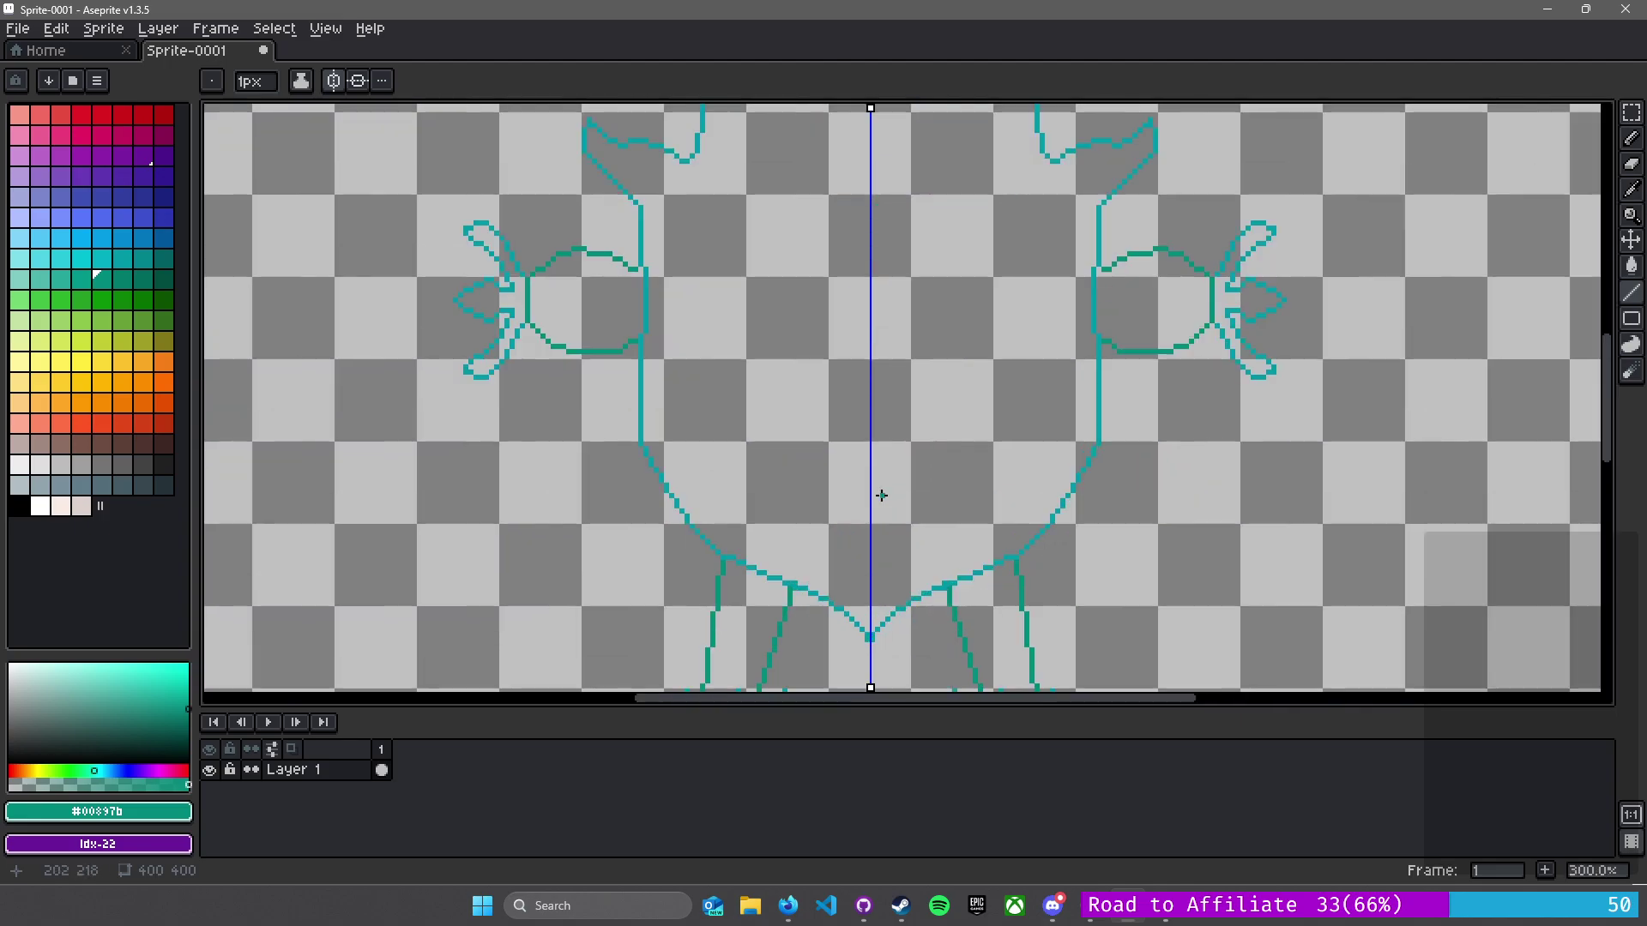
left_click_drag(900, 522, 899, 350)
left_click_drag(941, 210, 929, 102)
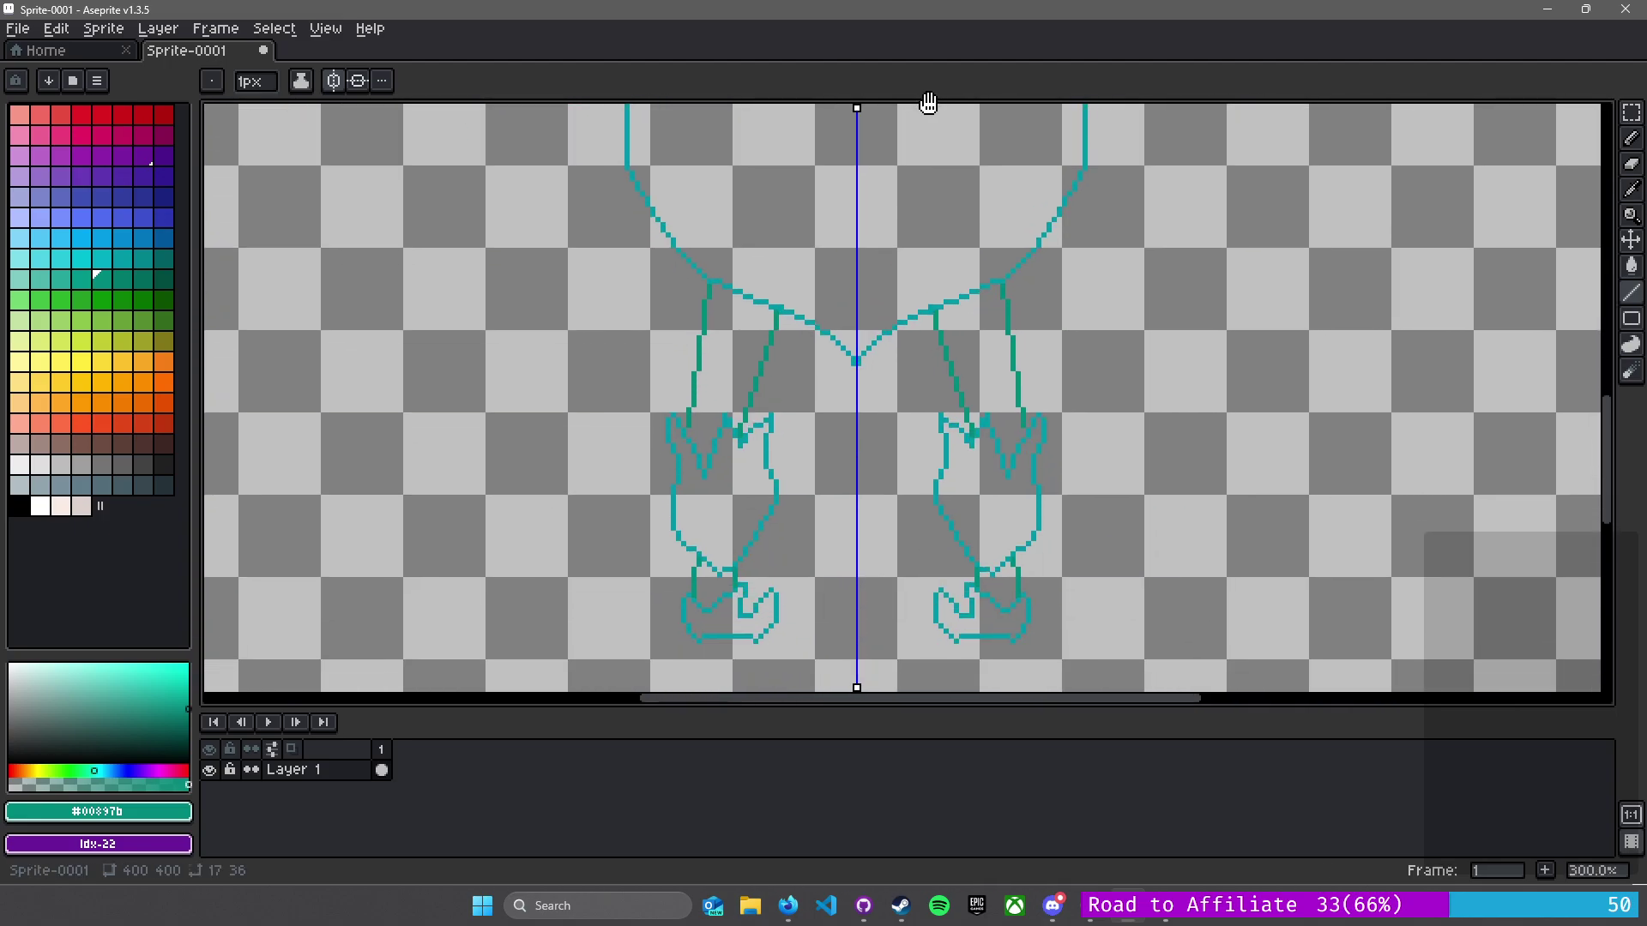
scroll(941, 474, "up", 4)
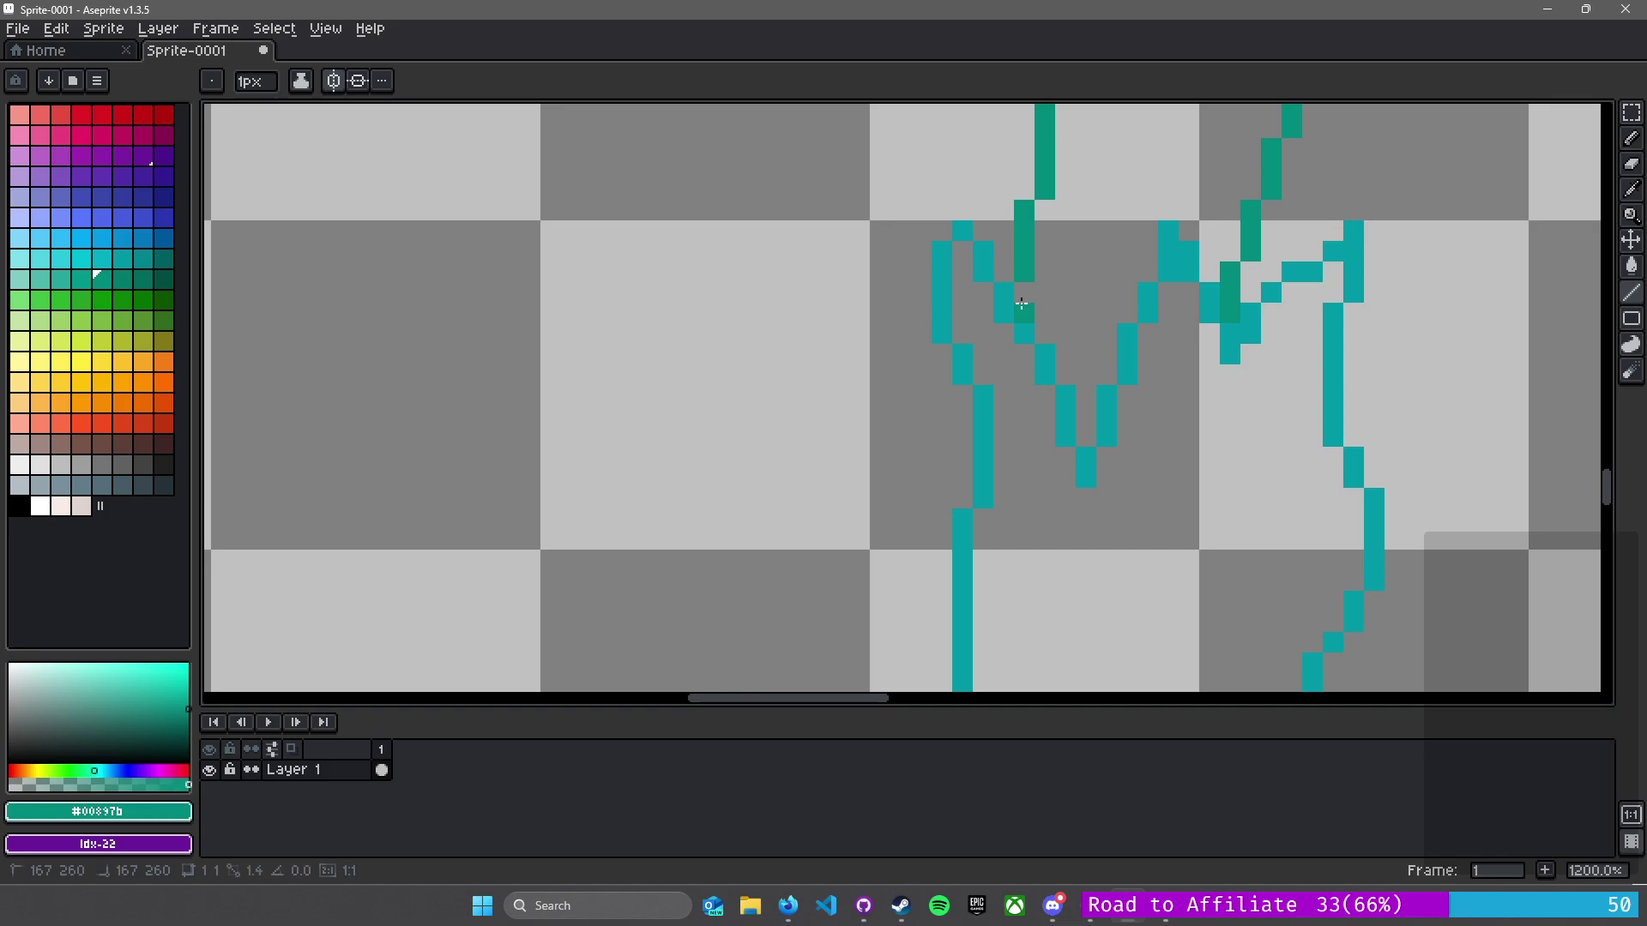
scroll(1150, 392, "down", 4)
left_click_drag(889, 232, 870, 265)
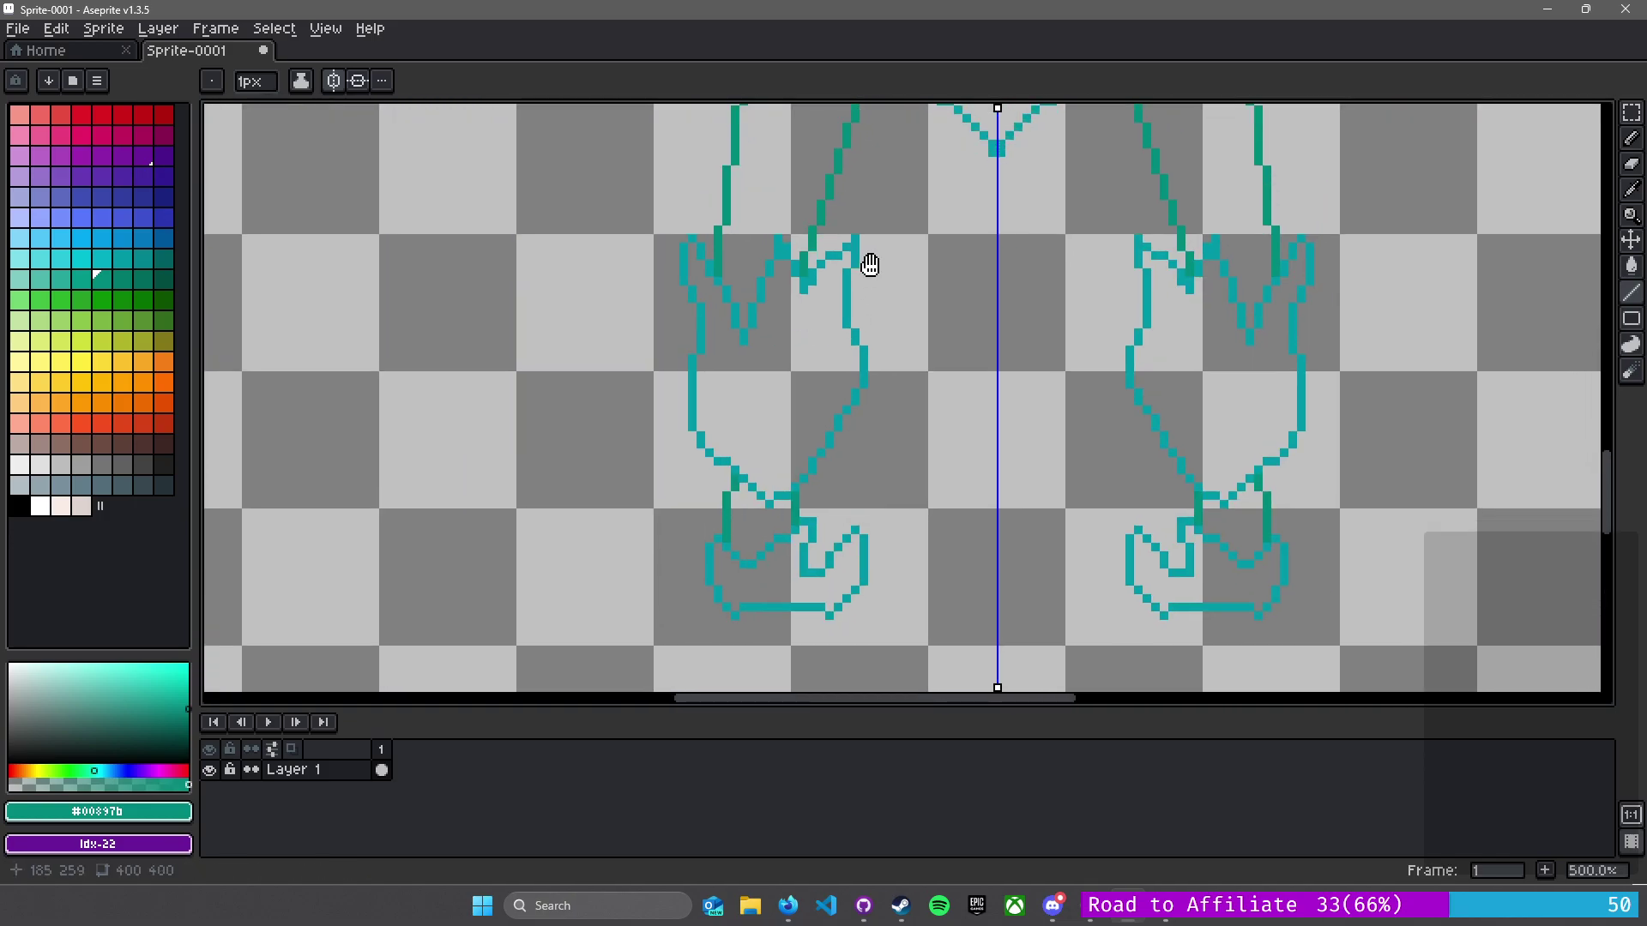
left_click_drag(649, 610, 693, 465)
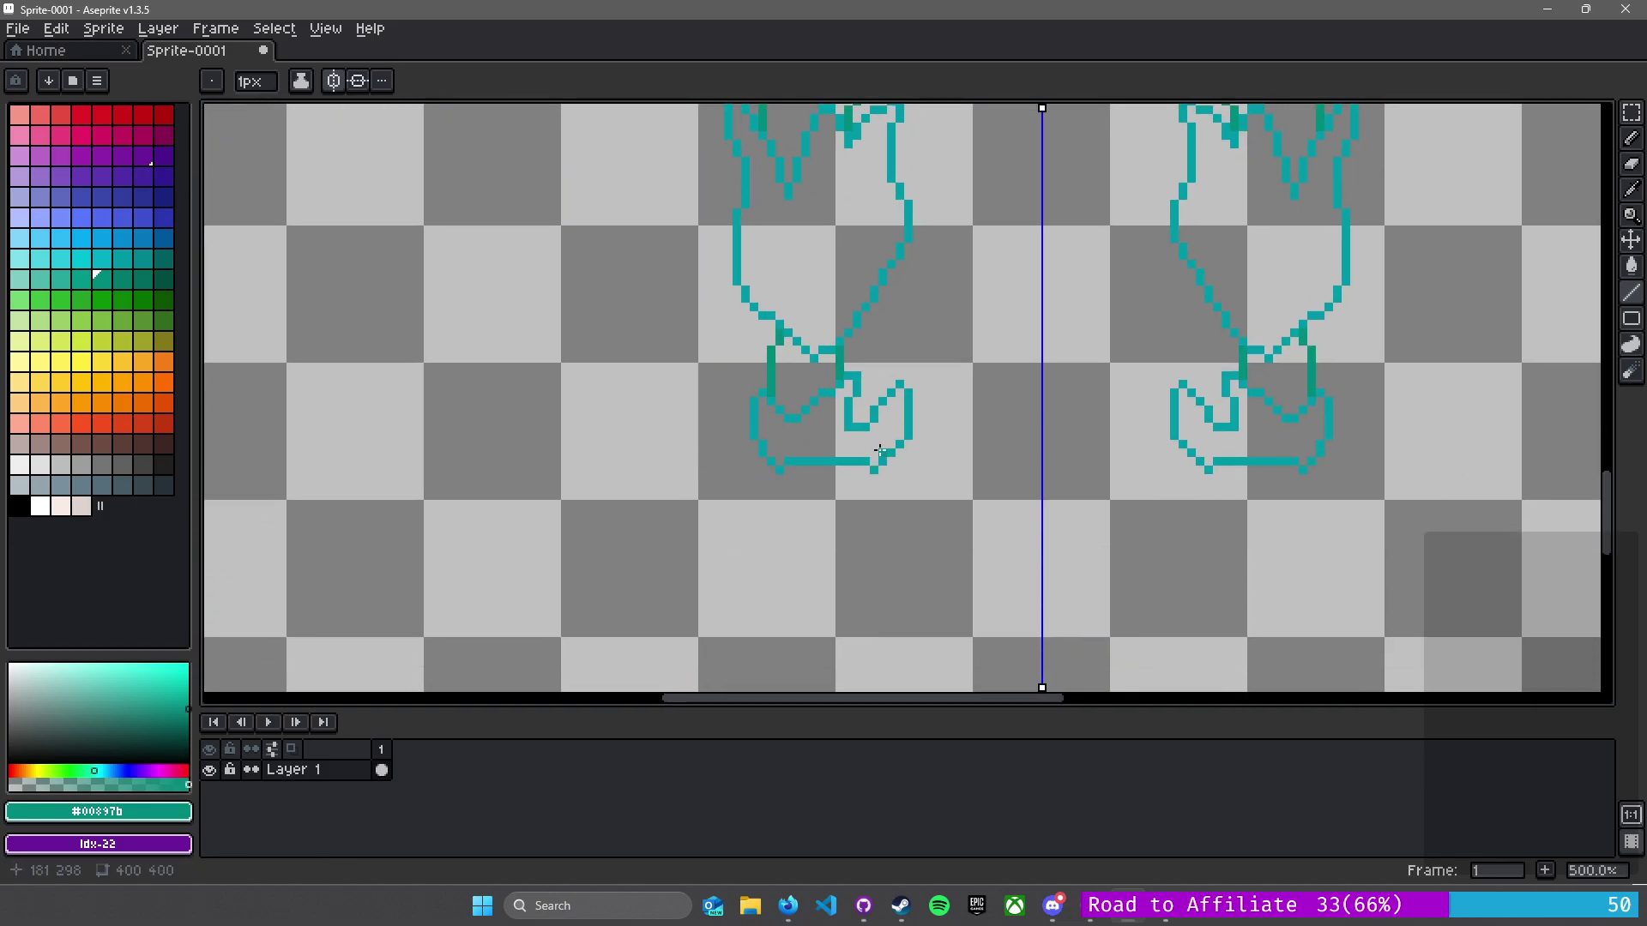
scroll(875, 455, "up", 6)
scroll(588, 367, "down", 3)
key("b")
mouse_move(786, 428)
left_mouse_down()
mouse_move(806, 552)
mouse_move(786, 531)
mouse_move(807, 565)
mouse_move(690, 457)
mouse_move(676, 382)
mouse_move(699, 258)
mouse_move(683, 248)
mouse_move(723, 277)
mouse_move(746, 366)
mouse_move(817, 429)
left_mouse_up()
left_click(827, 571, "alt")
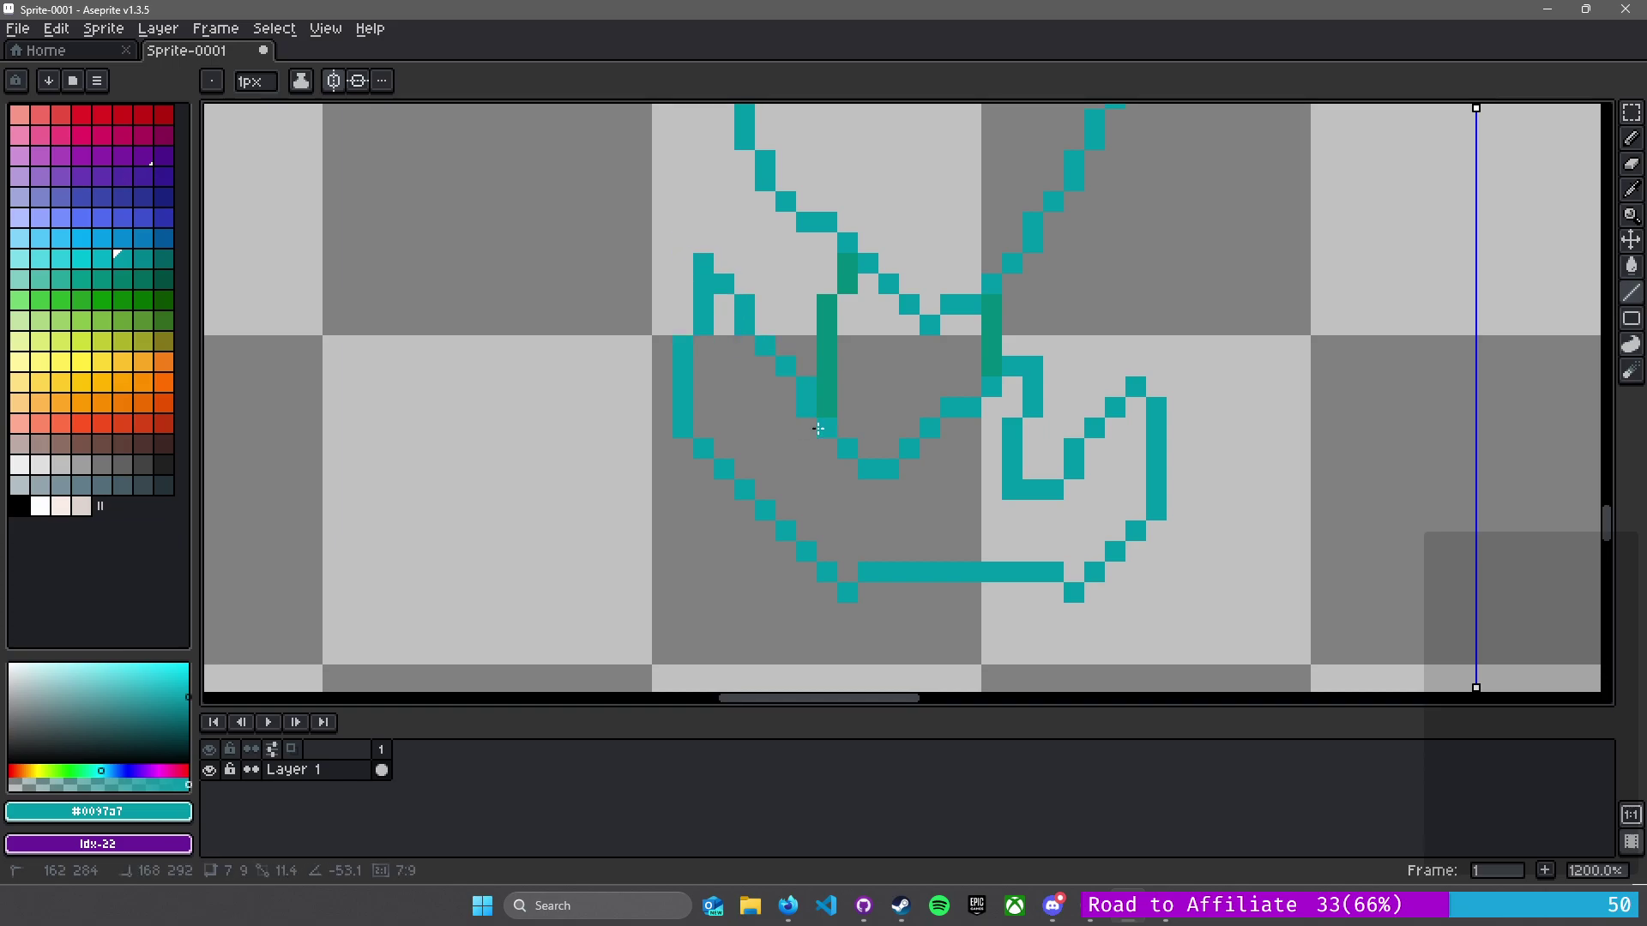
- Draw a rectangular green #00897b hat band across the top of the head outline, closed by two horizontal lines
scroll(818, 428, "down", 4)
left_click_drag(1095, 390, 747, 587)
scroll(906, 452, "down", 2)
scroll(735, 444, "down", 2)
scroll(739, 438, "up", 2)
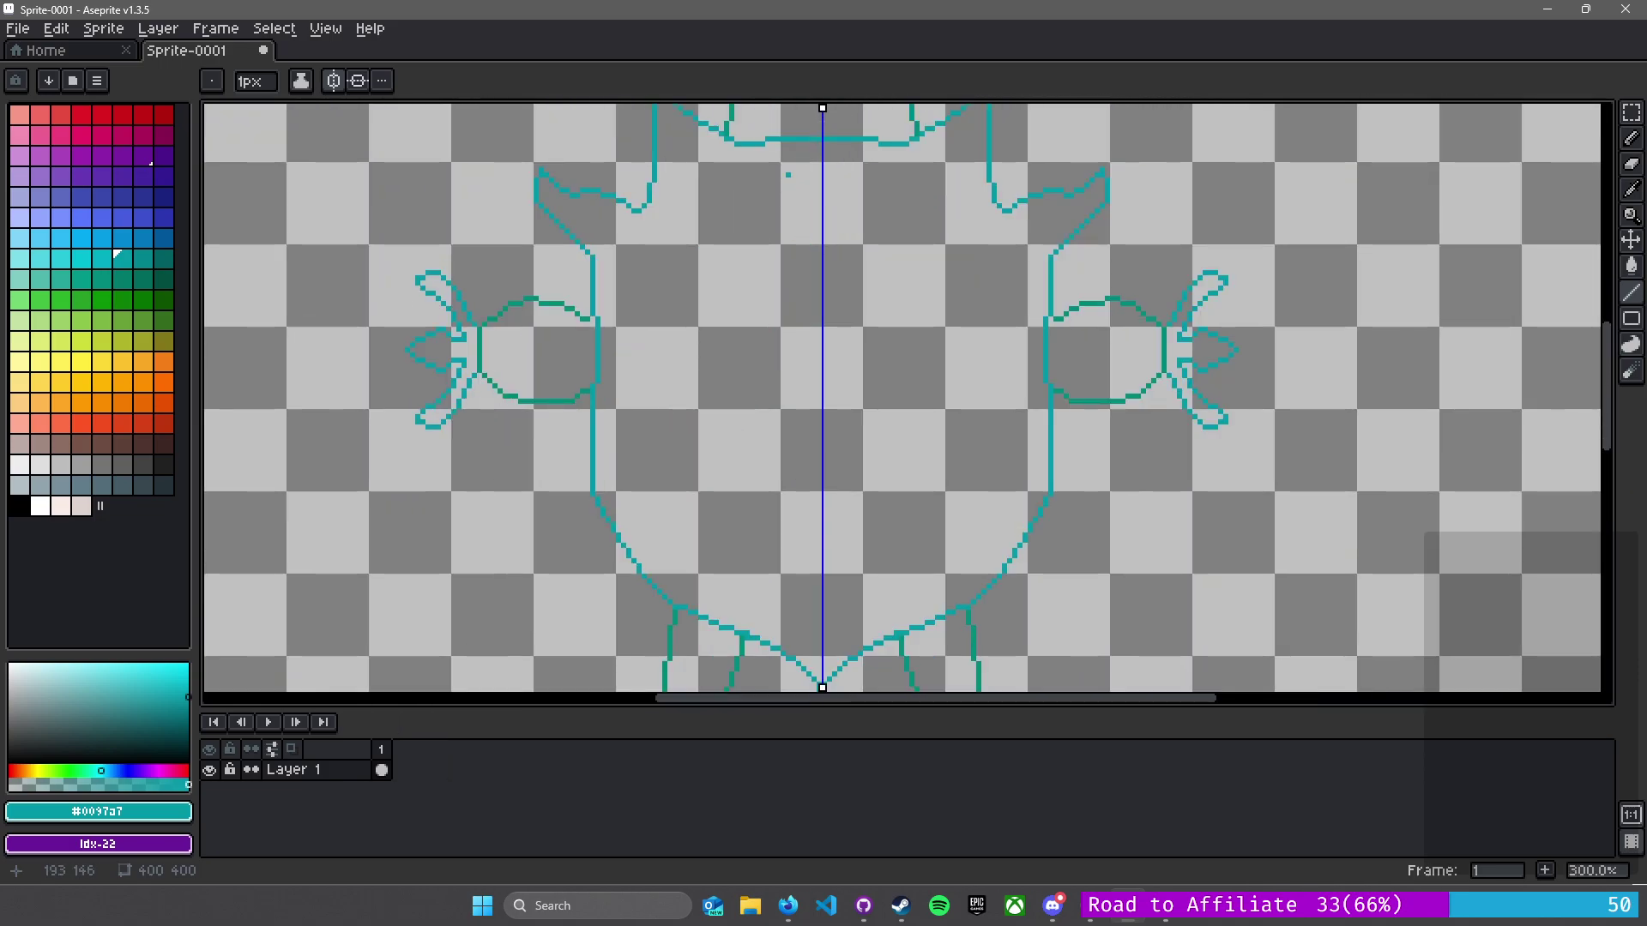
scroll(677, 348, "up", 3)
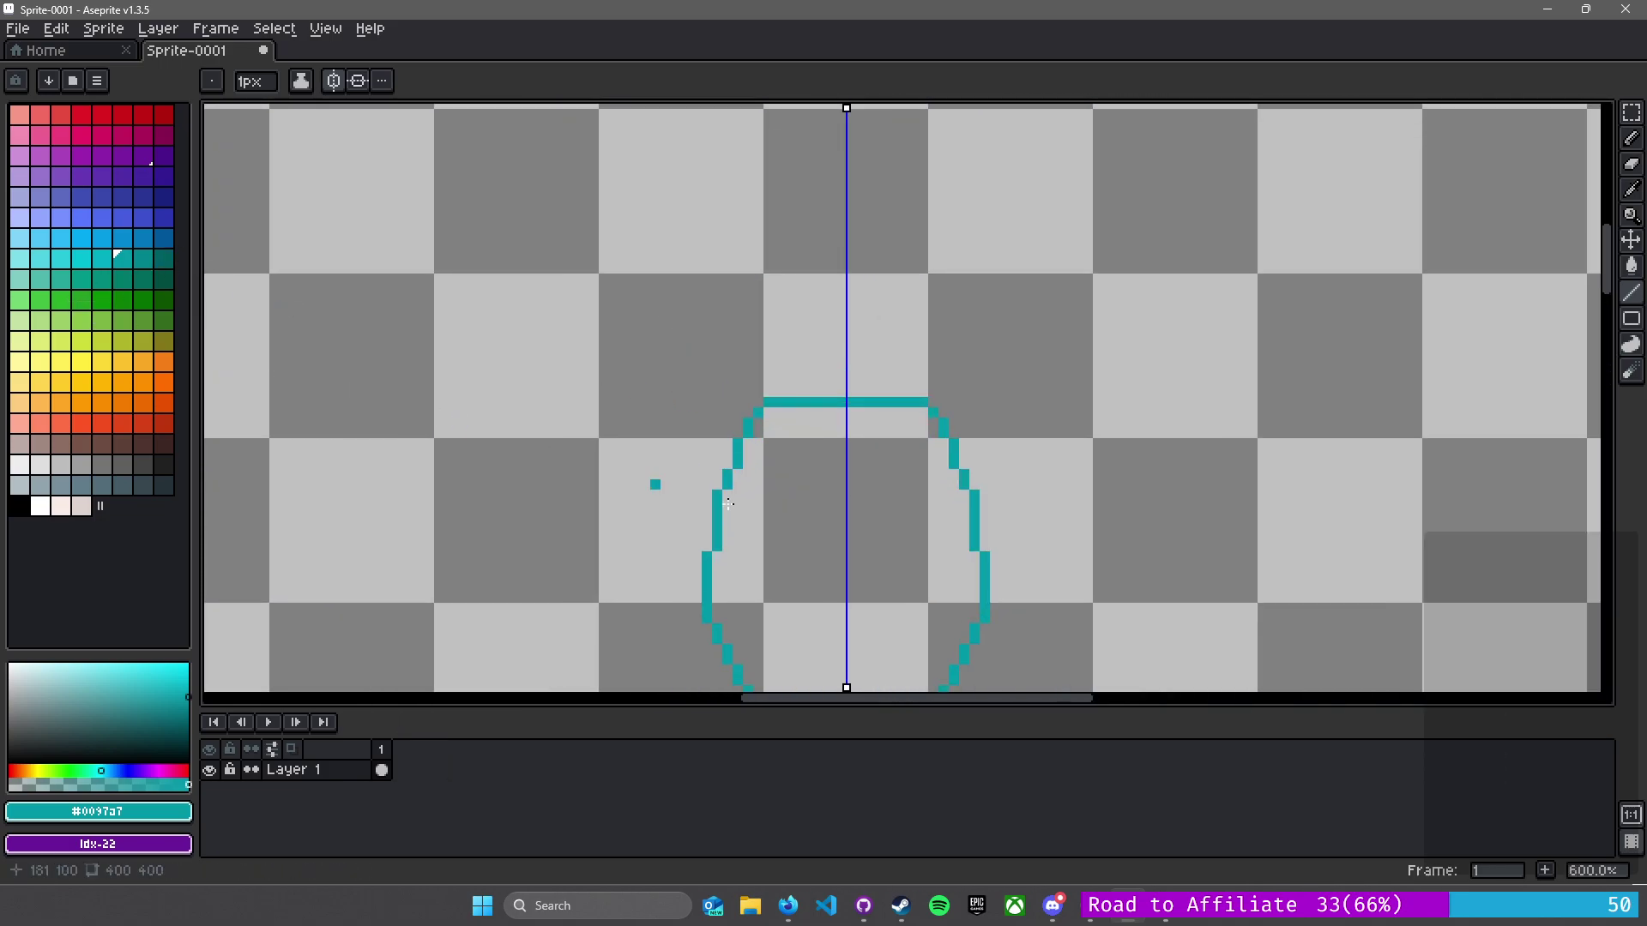
left_click_drag(643, 478, 563, 52)
left_click(618, 376, "alt")
left_click_drag(691, 200, 657, 543)
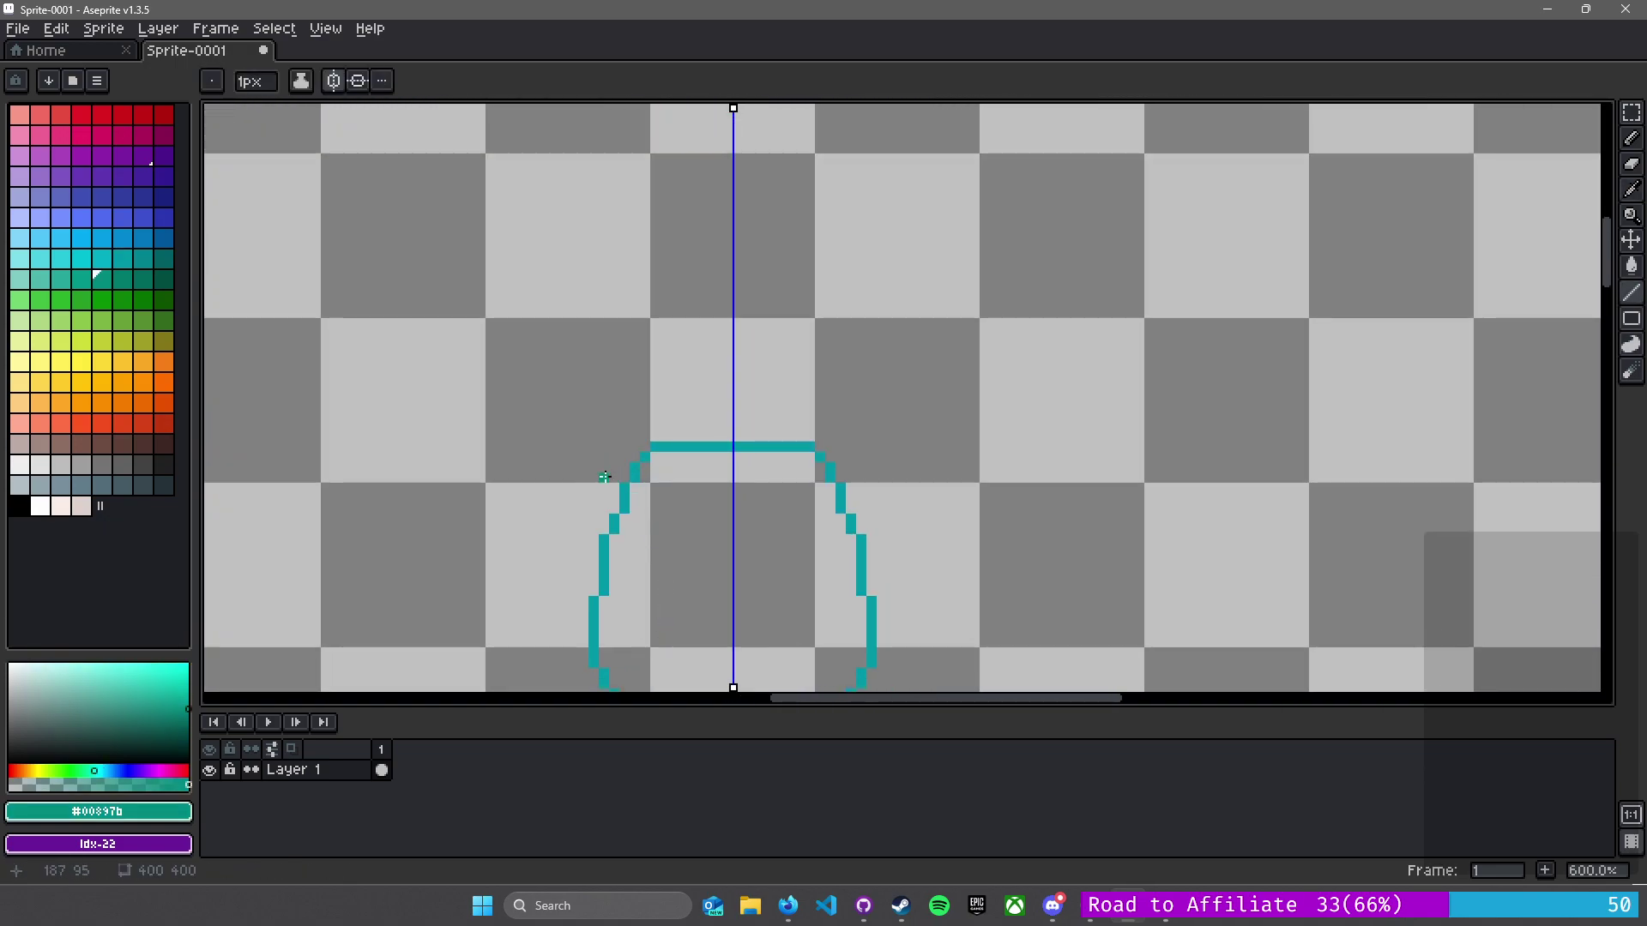
left_click_drag(619, 477, 727, 478)
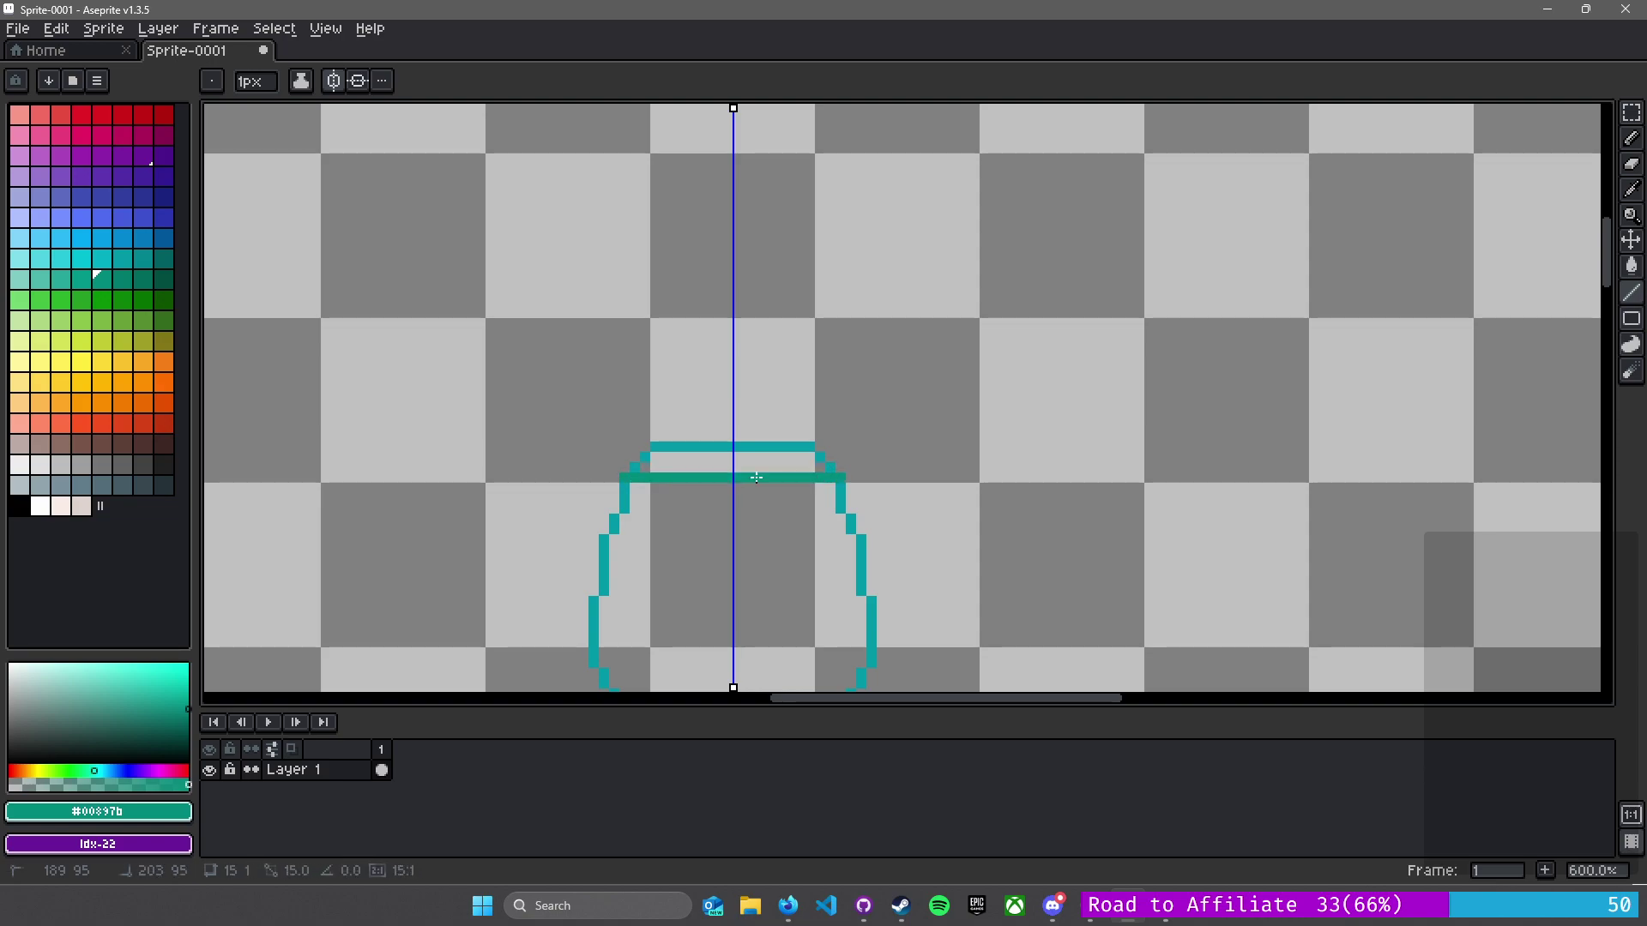
mouse_move(615, 478)
left_mouse_down()
mouse_move(625, 419)
mouse_move(728, 415)
left_mouse_up()
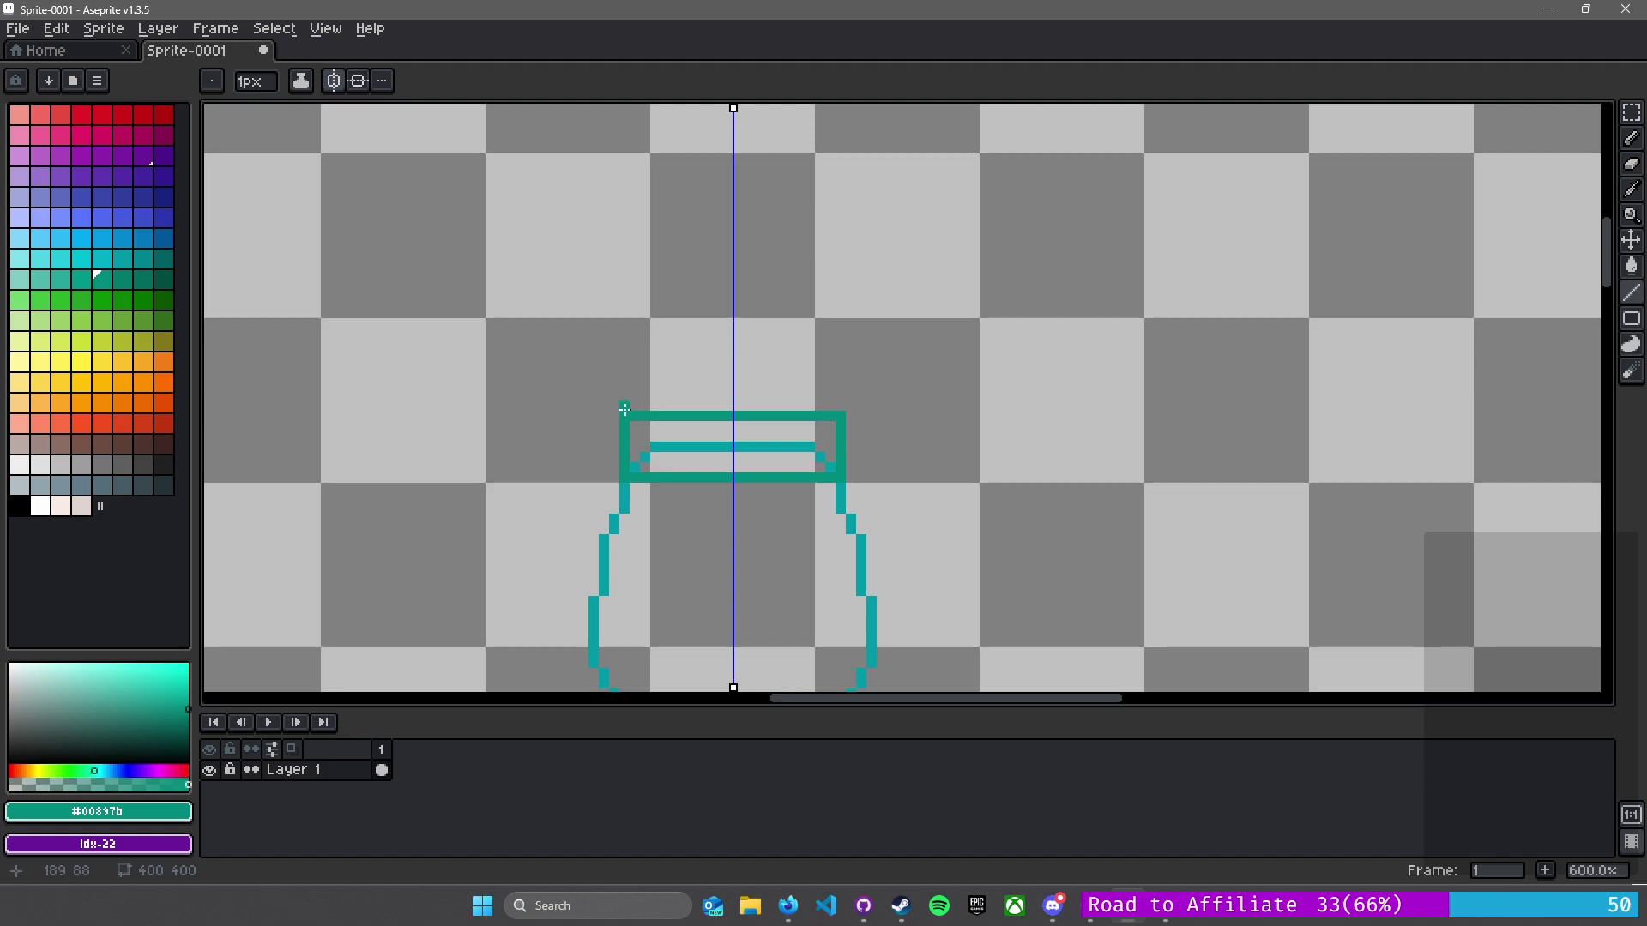
- Draw a tall hat crown outline with a rounded top above the band and trim its upper corner pixels
mouse_move(625, 415)
left_mouse_down()
mouse_move(604, 135)
mouse_move(647, 412)
mouse_move(632, 373)
mouse_move(681, 311)
mouse_move(724, 336)
mouse_move(649, 348)
mouse_move(738, 316)
mouse_move(736, 337)
left_mouse_up()
scroll(604, 169, "down", 1)
key("ctrl+z")
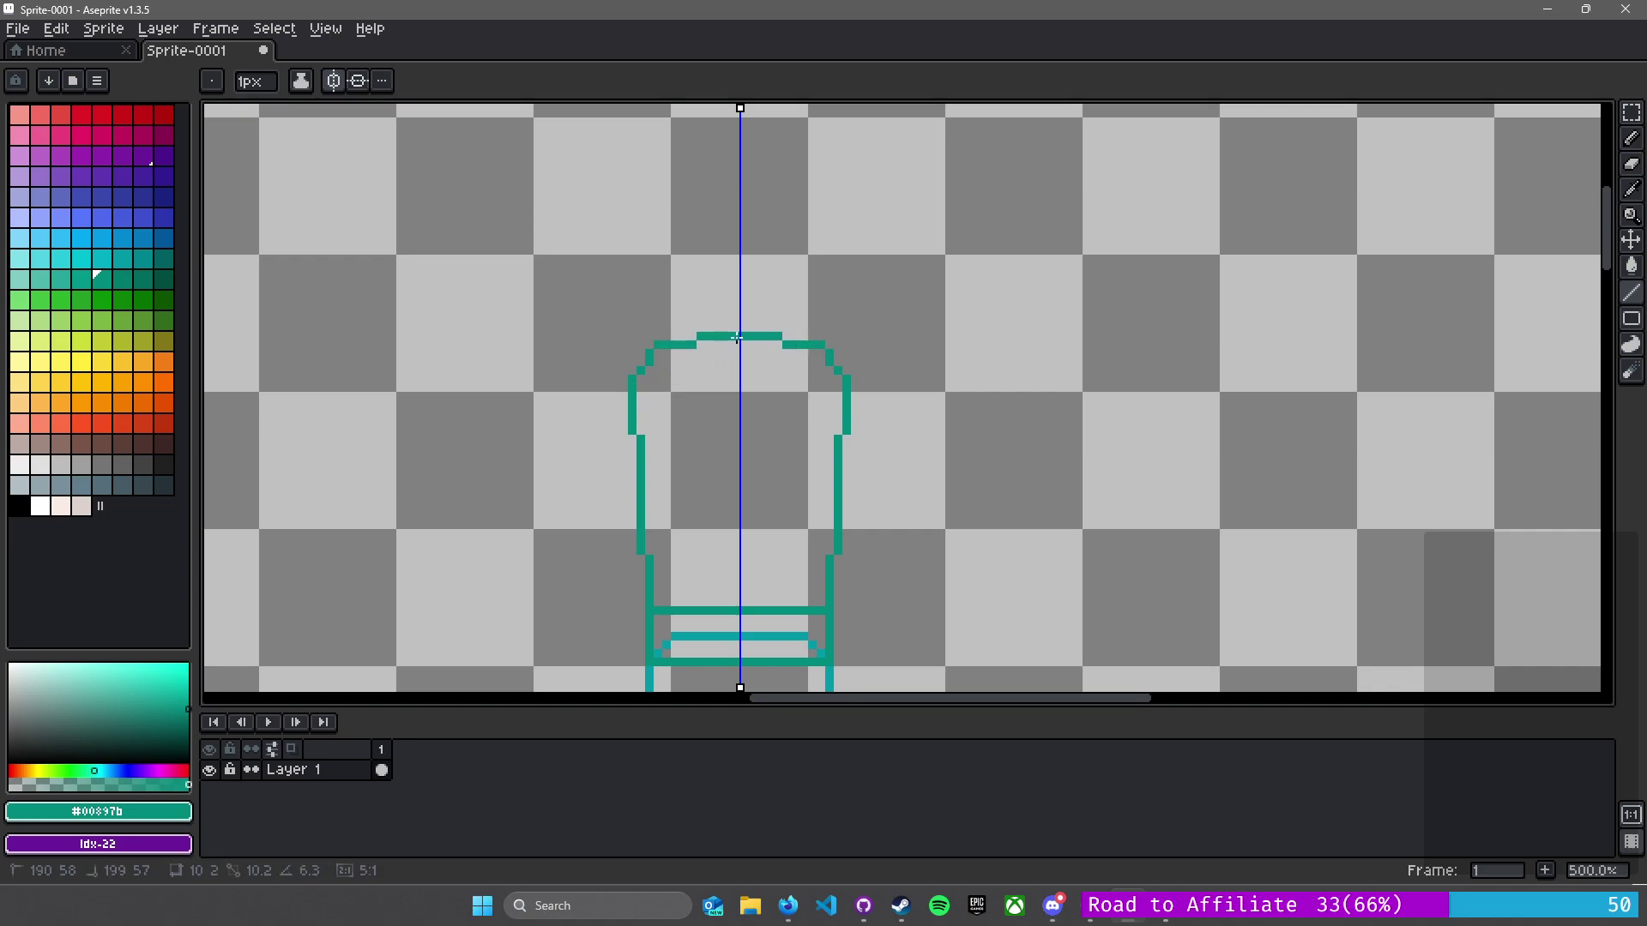
left_click_drag(754, 440, 712, 346)
scroll(607, 276, "up", 2)
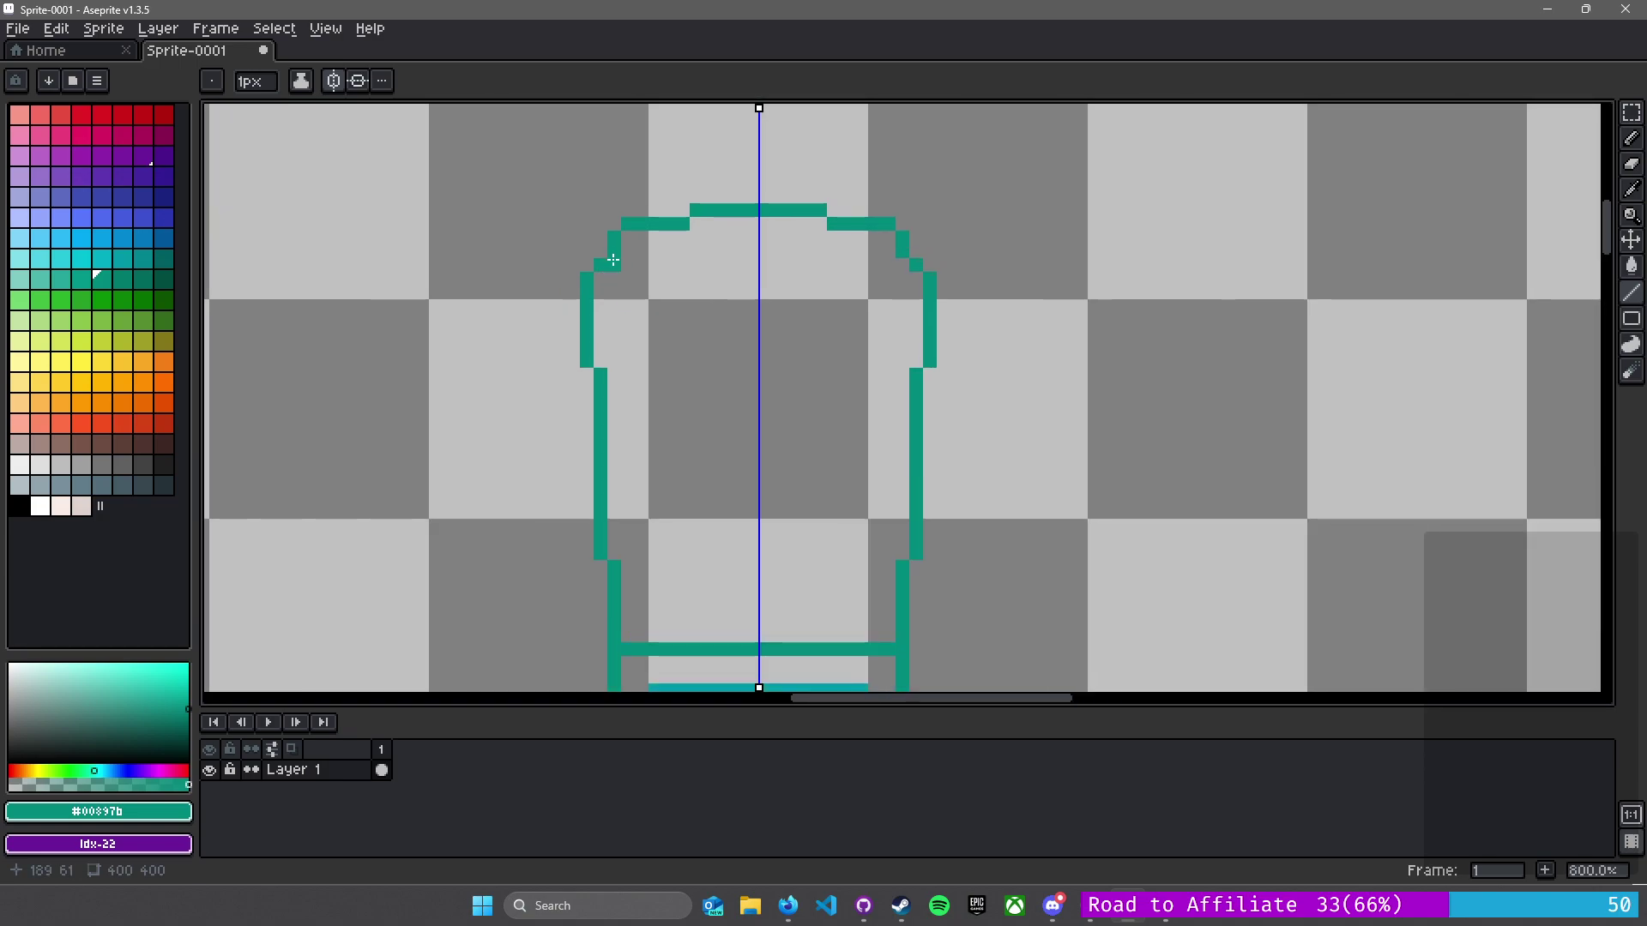
key("e")
left_click_drag(615, 238, 587, 282)
key("l")
scroll(683, 421, "down", 2)
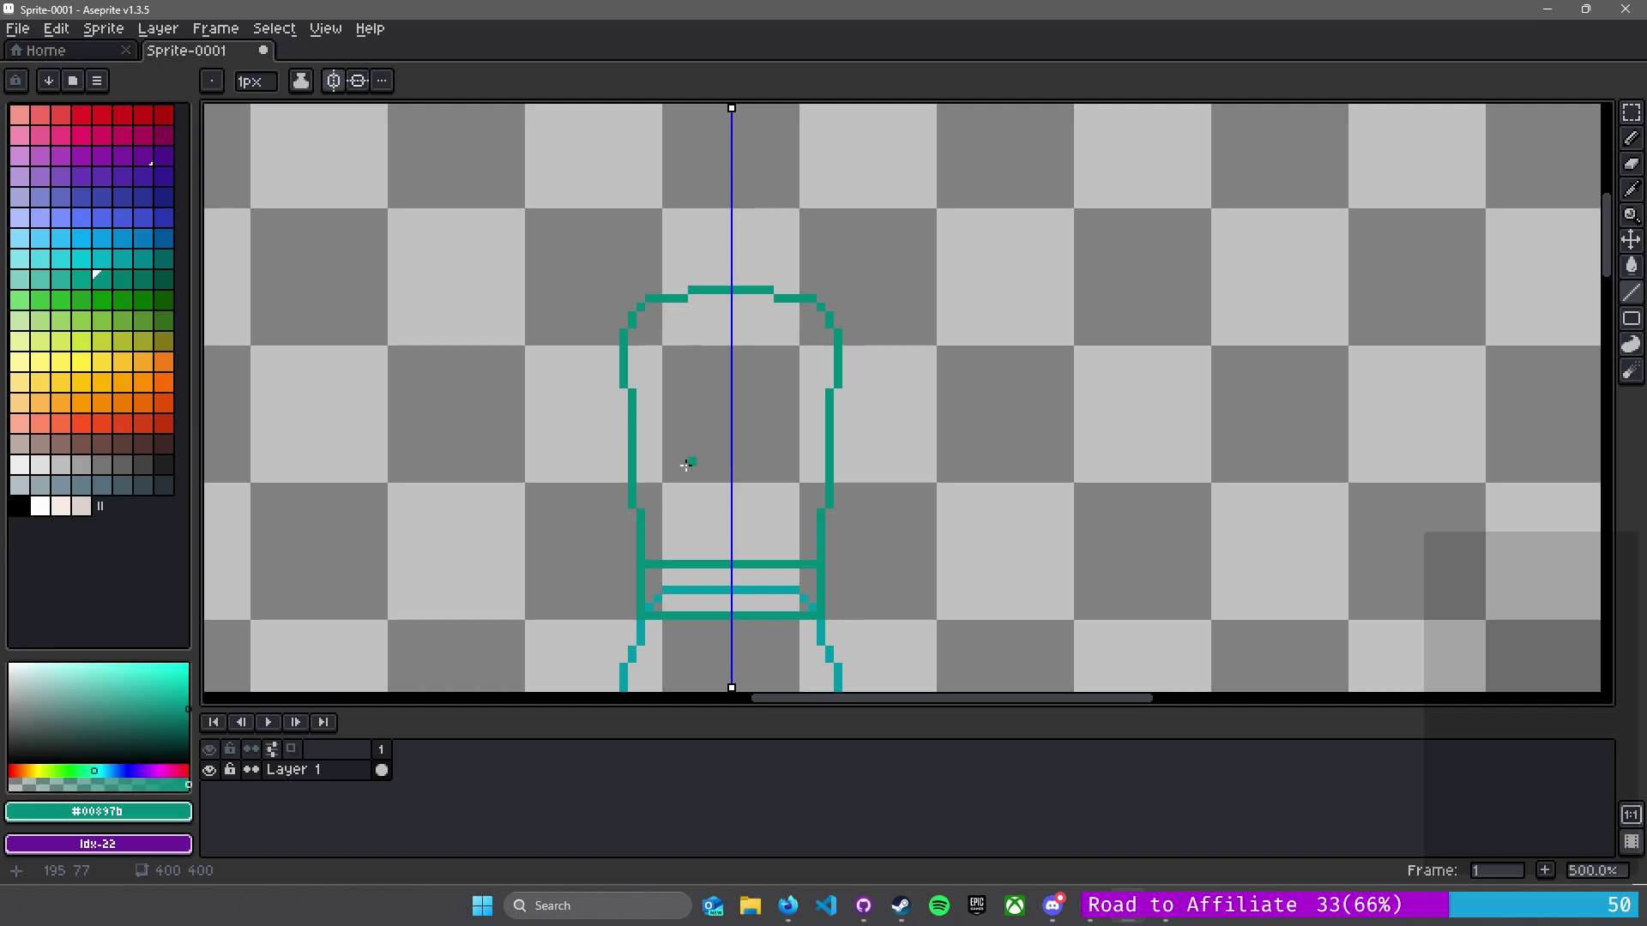
- Draw mirrored vertical pleat lines inside the hat crown, rising from just above the band and following the outer edge
left_click_drag(659, 548, 652, 485)
left_click_drag(649, 477, 640, 350)
left_click_drag(676, 547, 659, 323)
left_click_drag(692, 546, 675, 312)
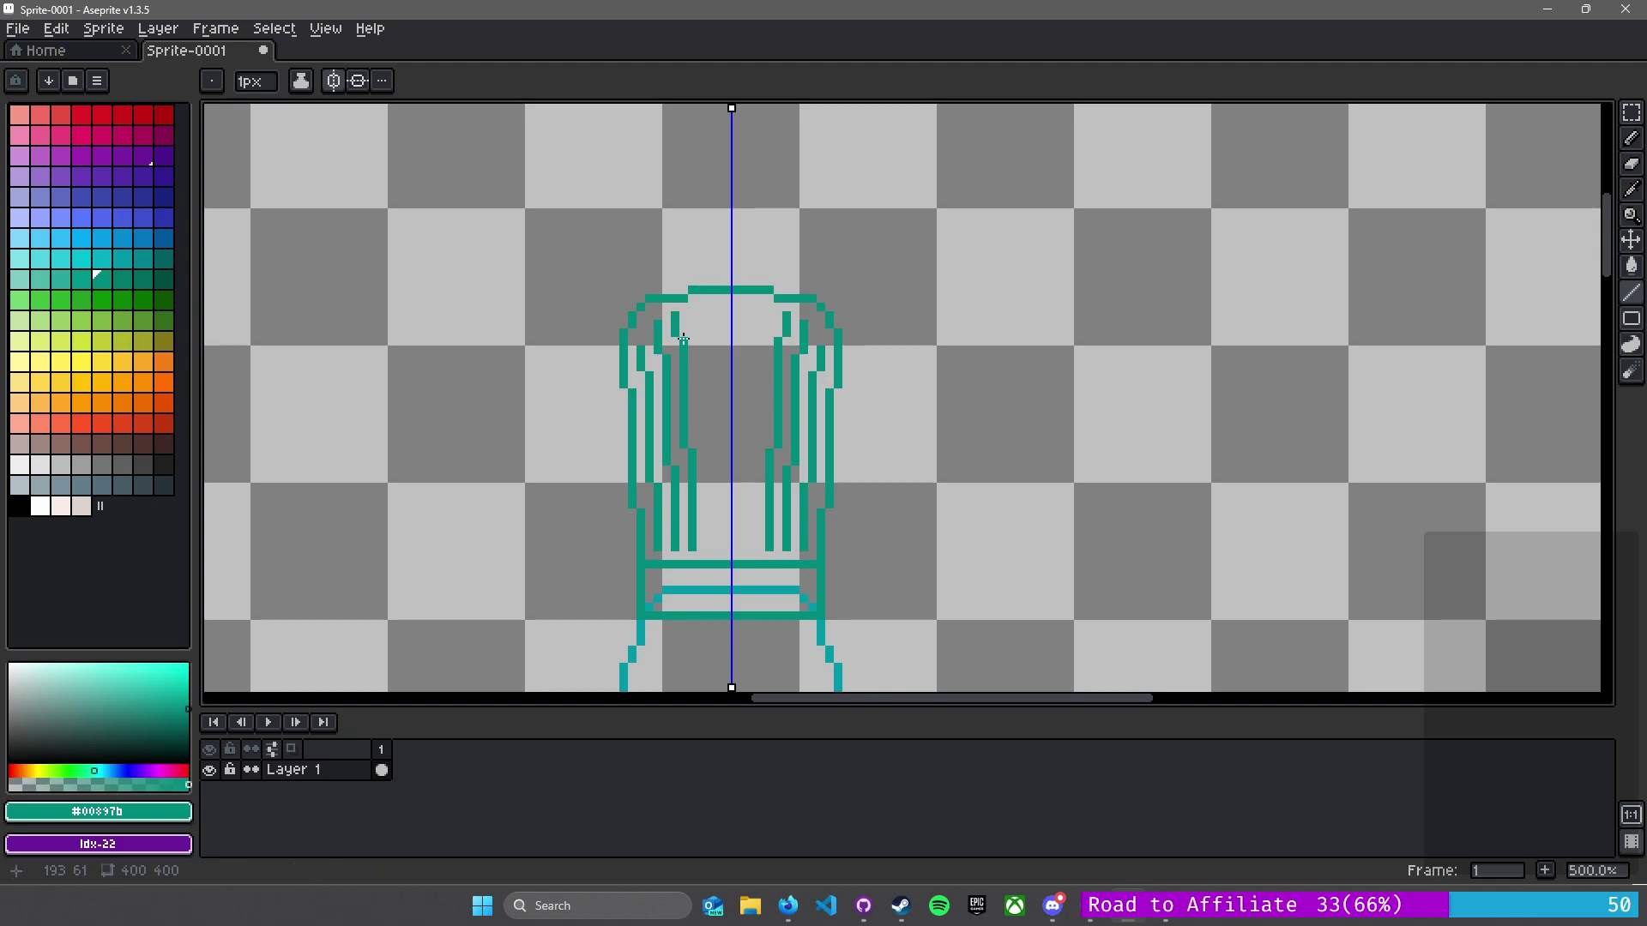
left_click_drag(710, 546, 700, 394)
key("ctrl+z")
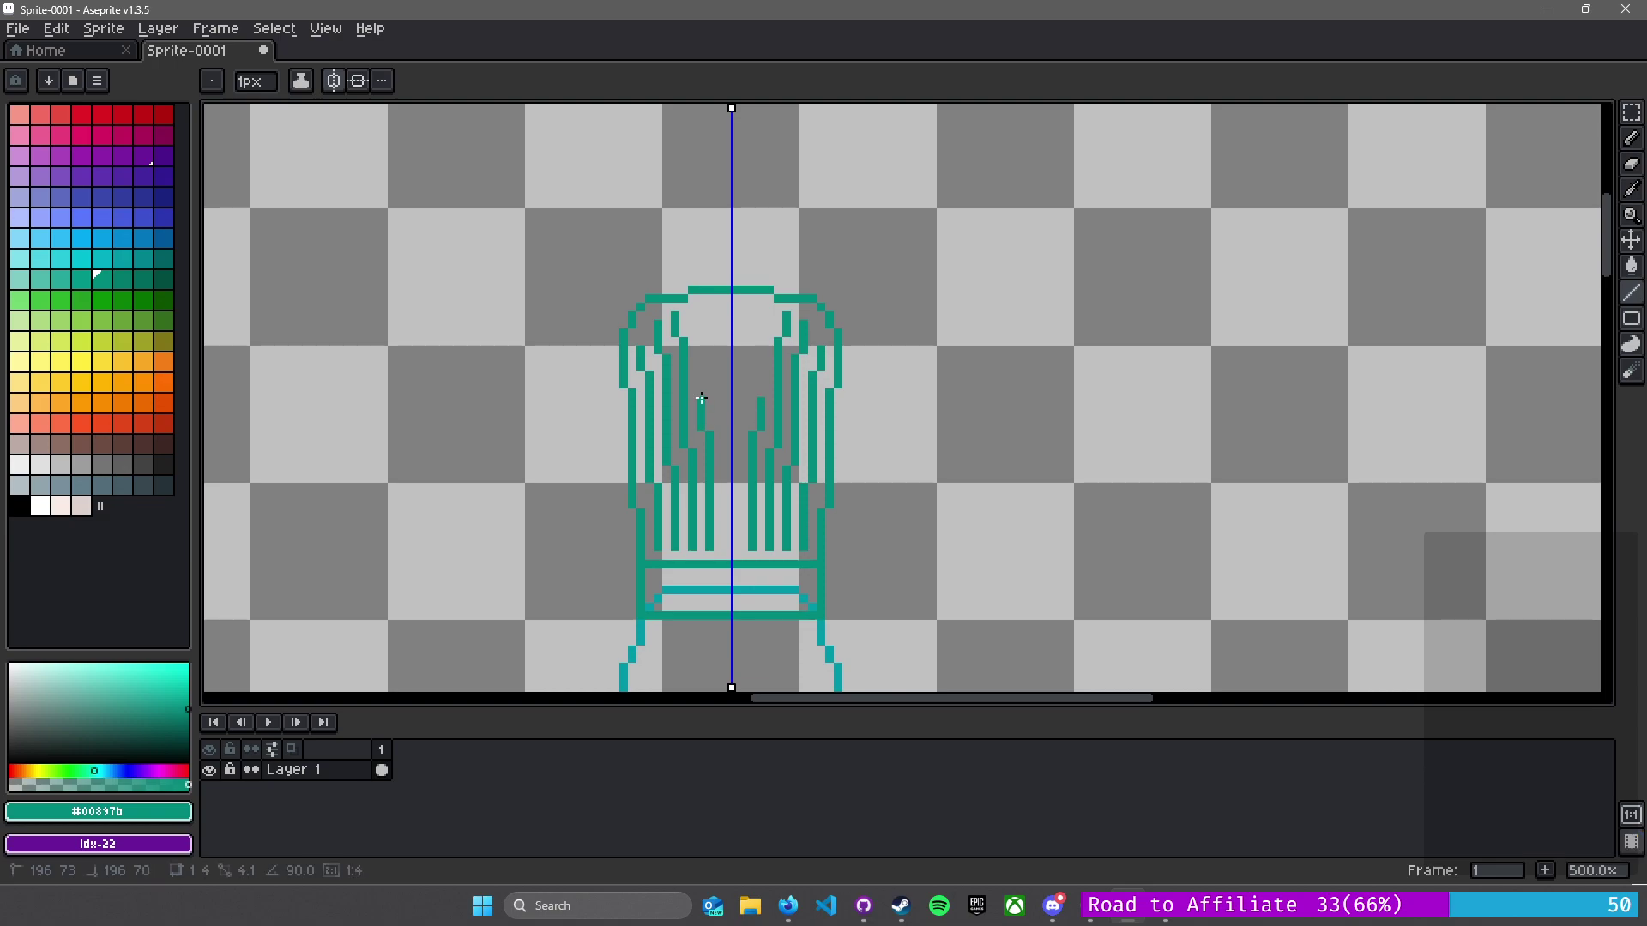
- Move the lower kink of each inner hat pleat down one pixel by adding and erasing single pixels
scroll(689, 471, "up", 7)
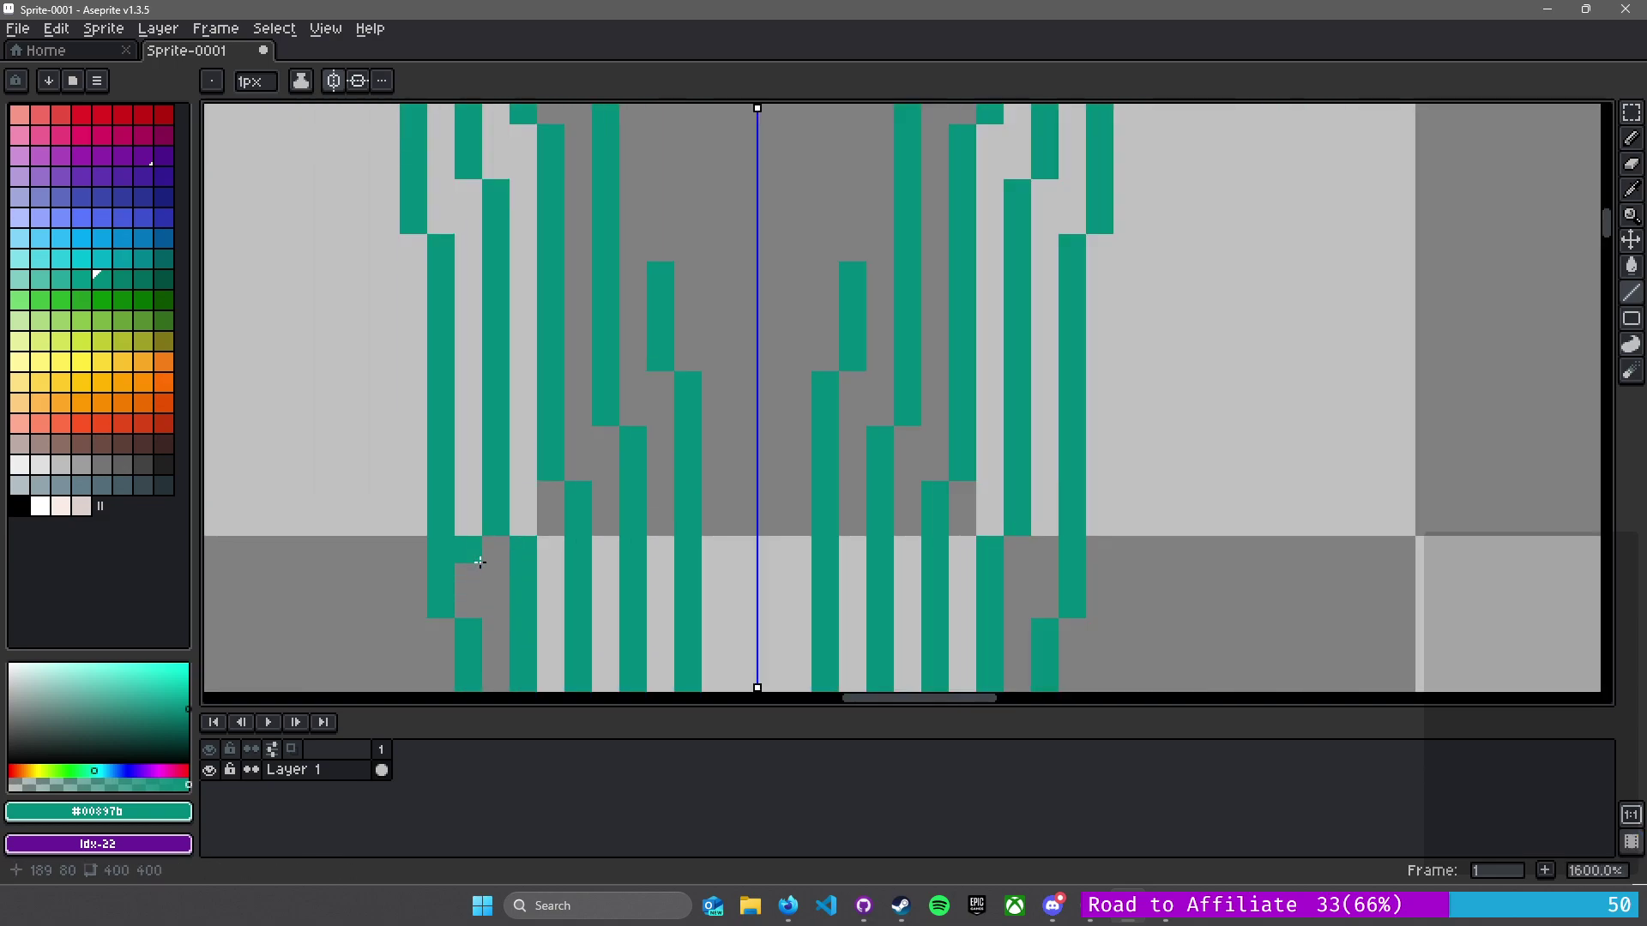
scroll(480, 577, "down", 2)
left_click(495, 548)
key("e")
left_click(523, 549)
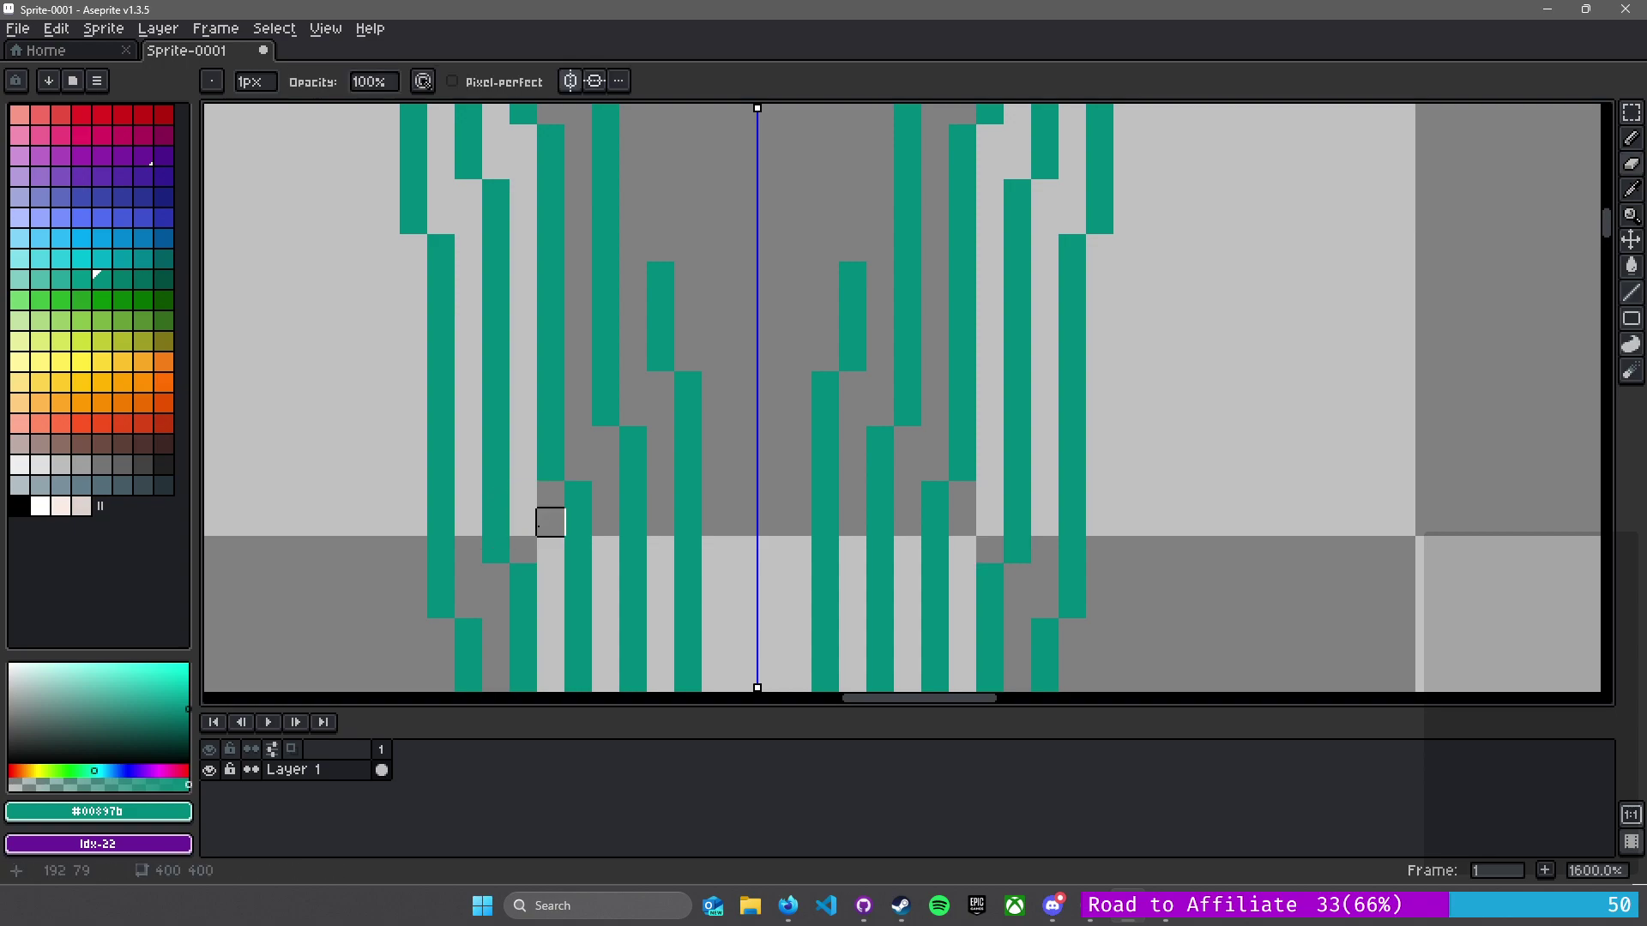
key("b")
left_click(551, 496)
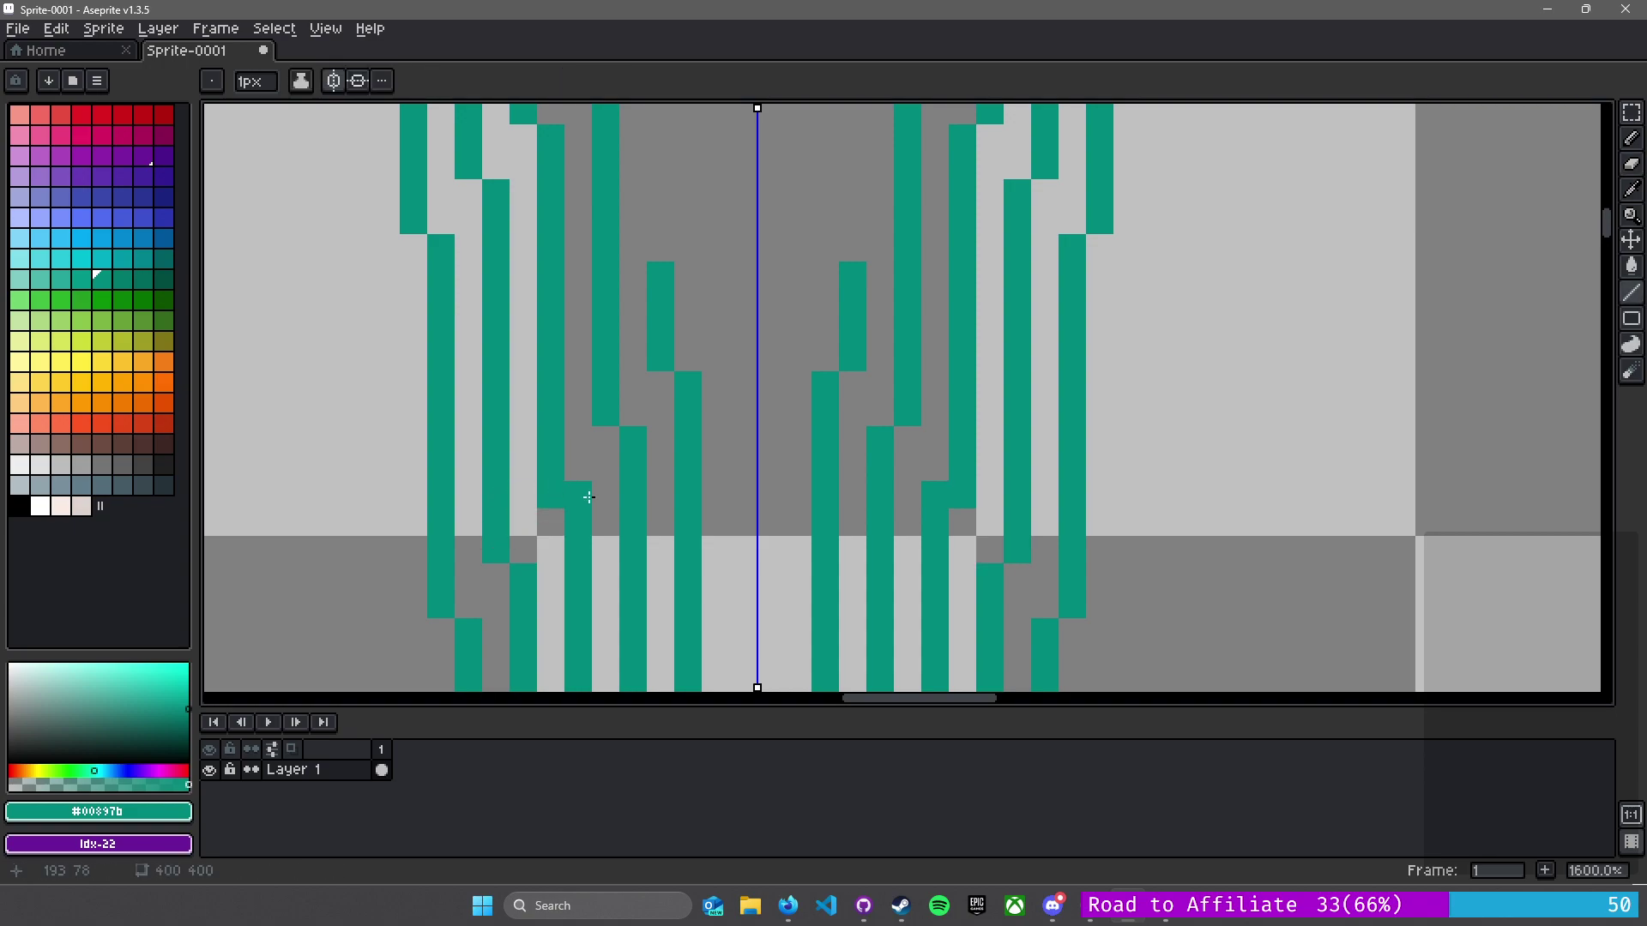
left_click(606, 440)
left_click(662, 380)
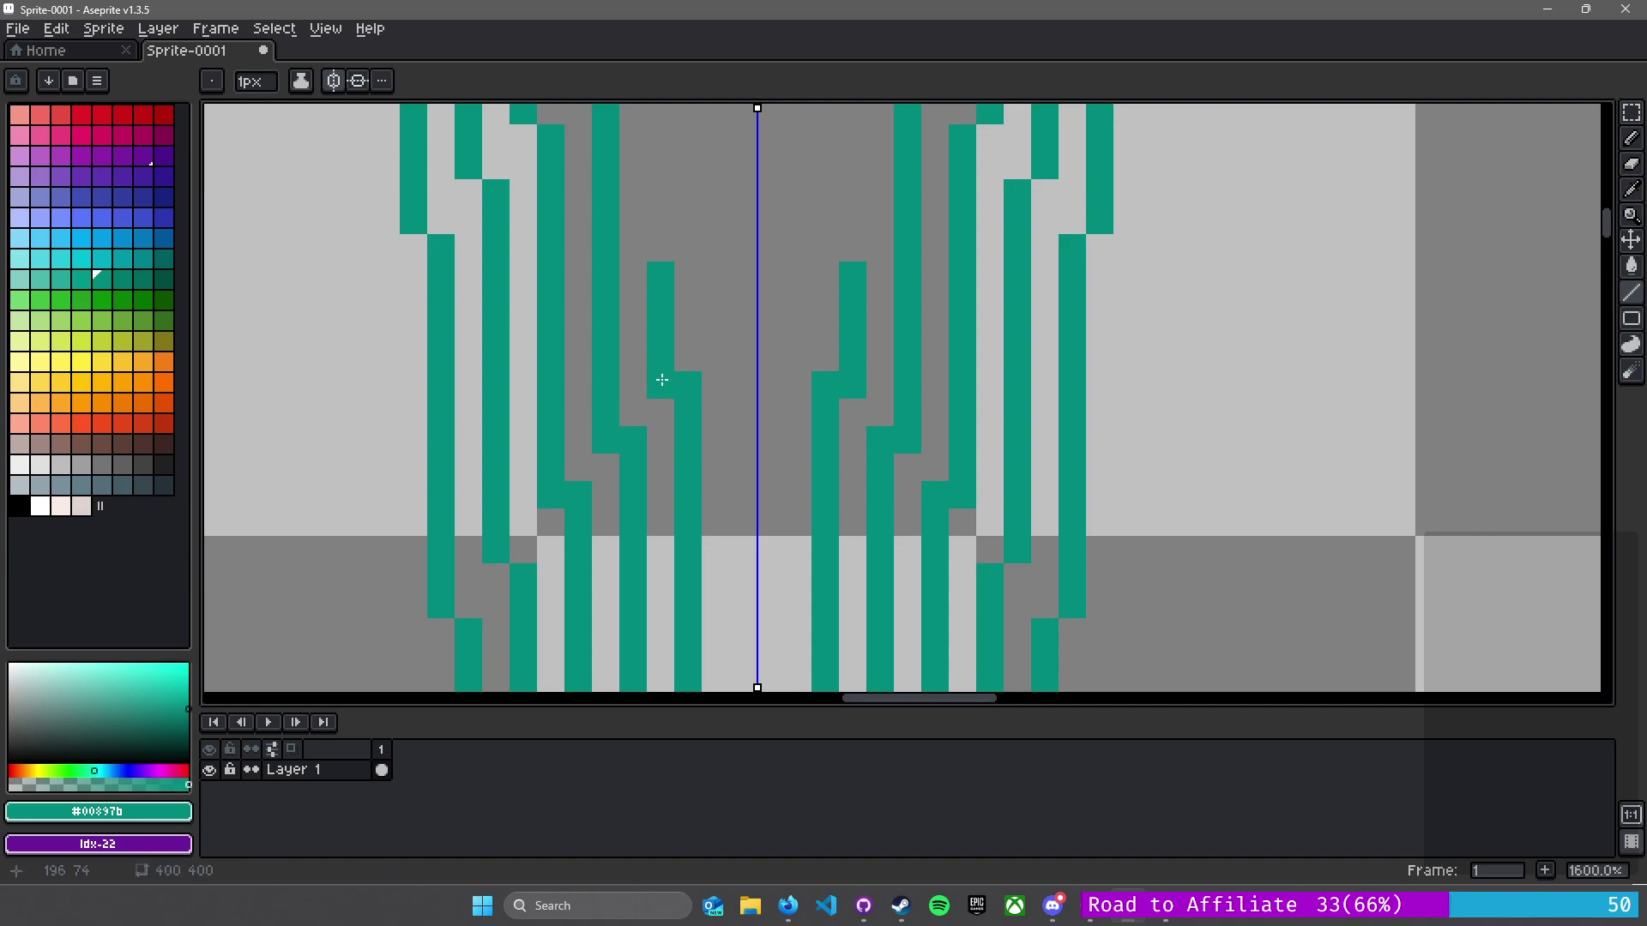
key("l")
key("e")
left_click(577, 495)
left_click(633, 440)
left_click(688, 384)
- Add a pair of centre pleat lines to the hat and extend the neighbouring pleats up towards the crown's top
left_click_drag(550, 577, 633, 415)
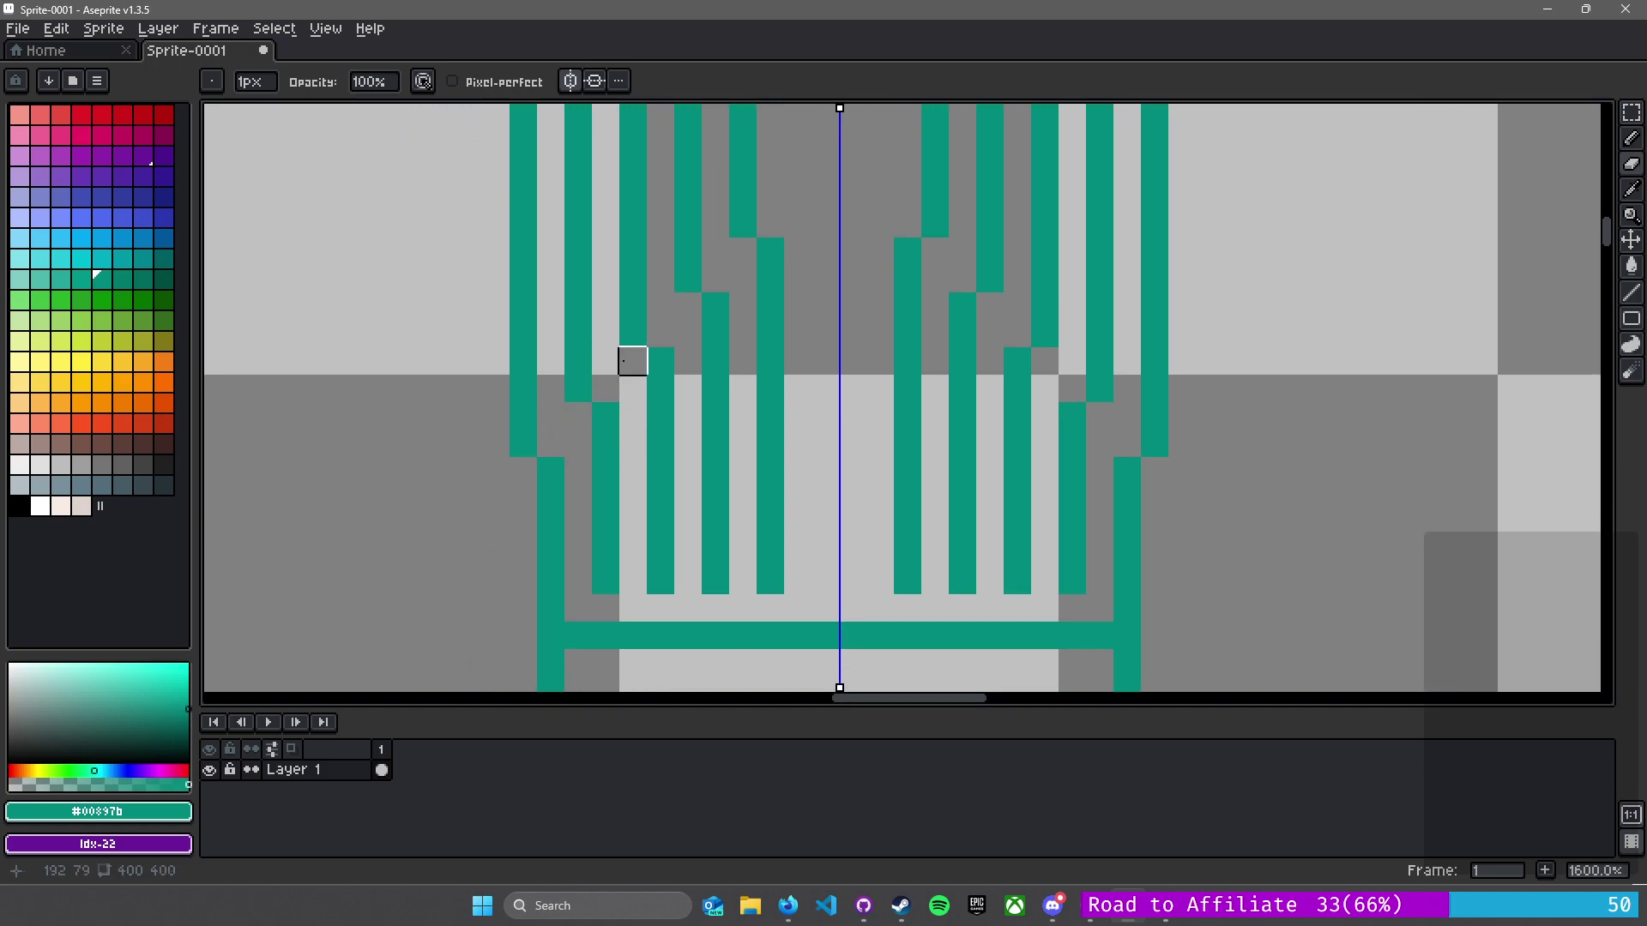
scroll(518, 547, "down", 2)
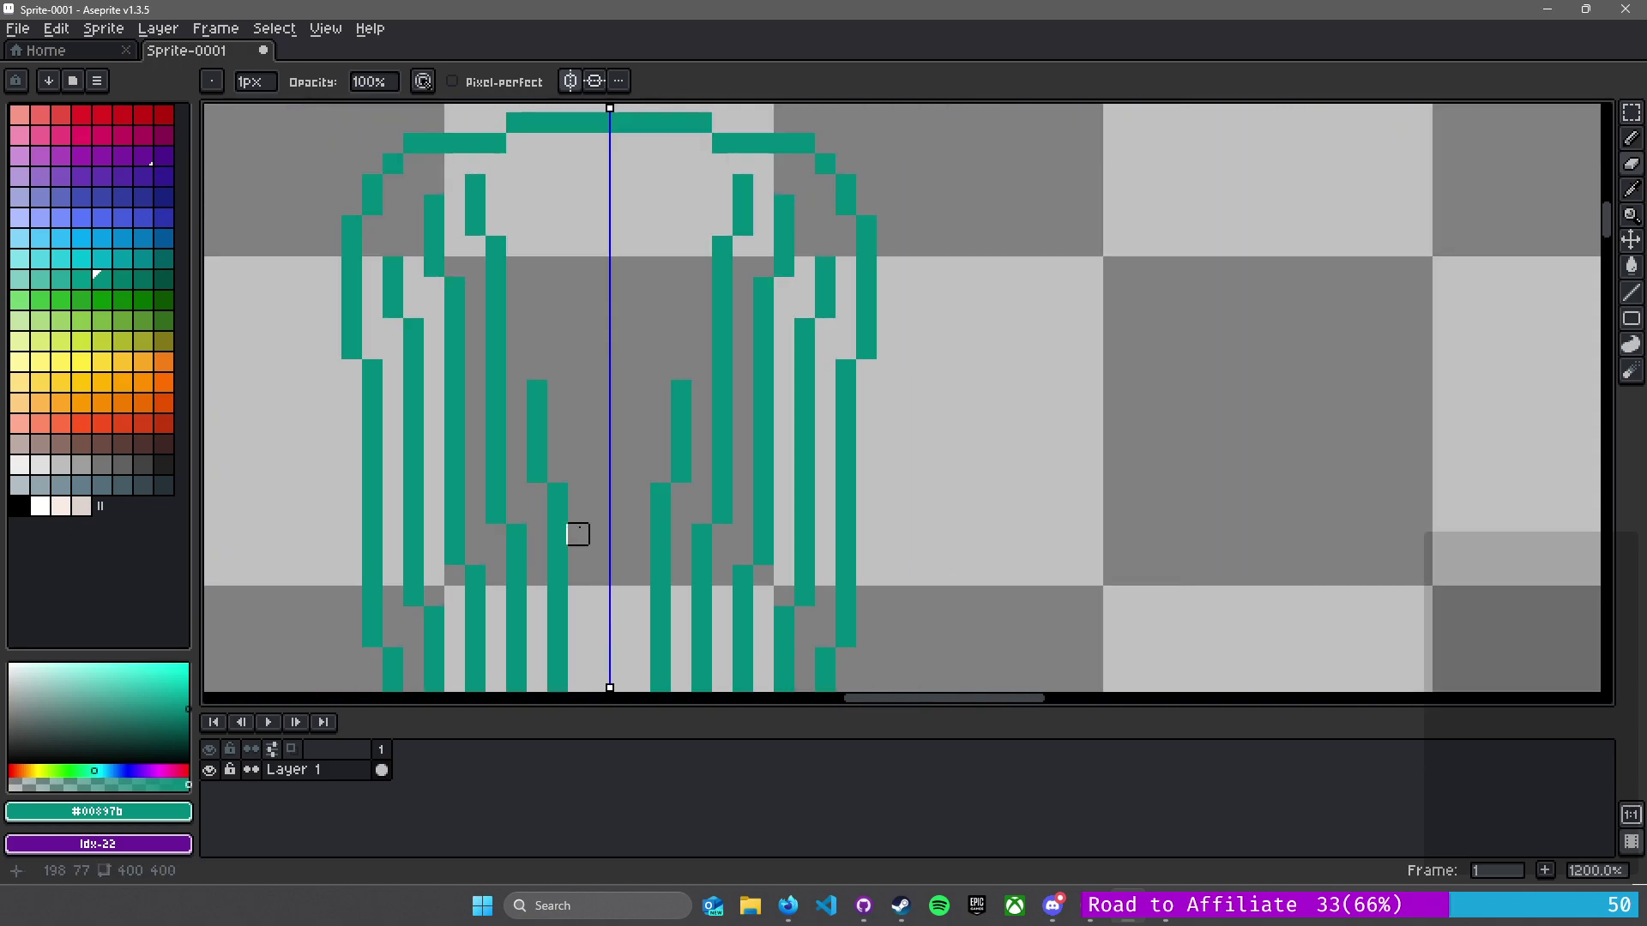
key("l")
scroll(592, 553, "down", 2)
left_click_drag(592, 633, 574, 253)
scroll(575, 257, "up", 6)
left_click_drag(524, 600, 523, 437)
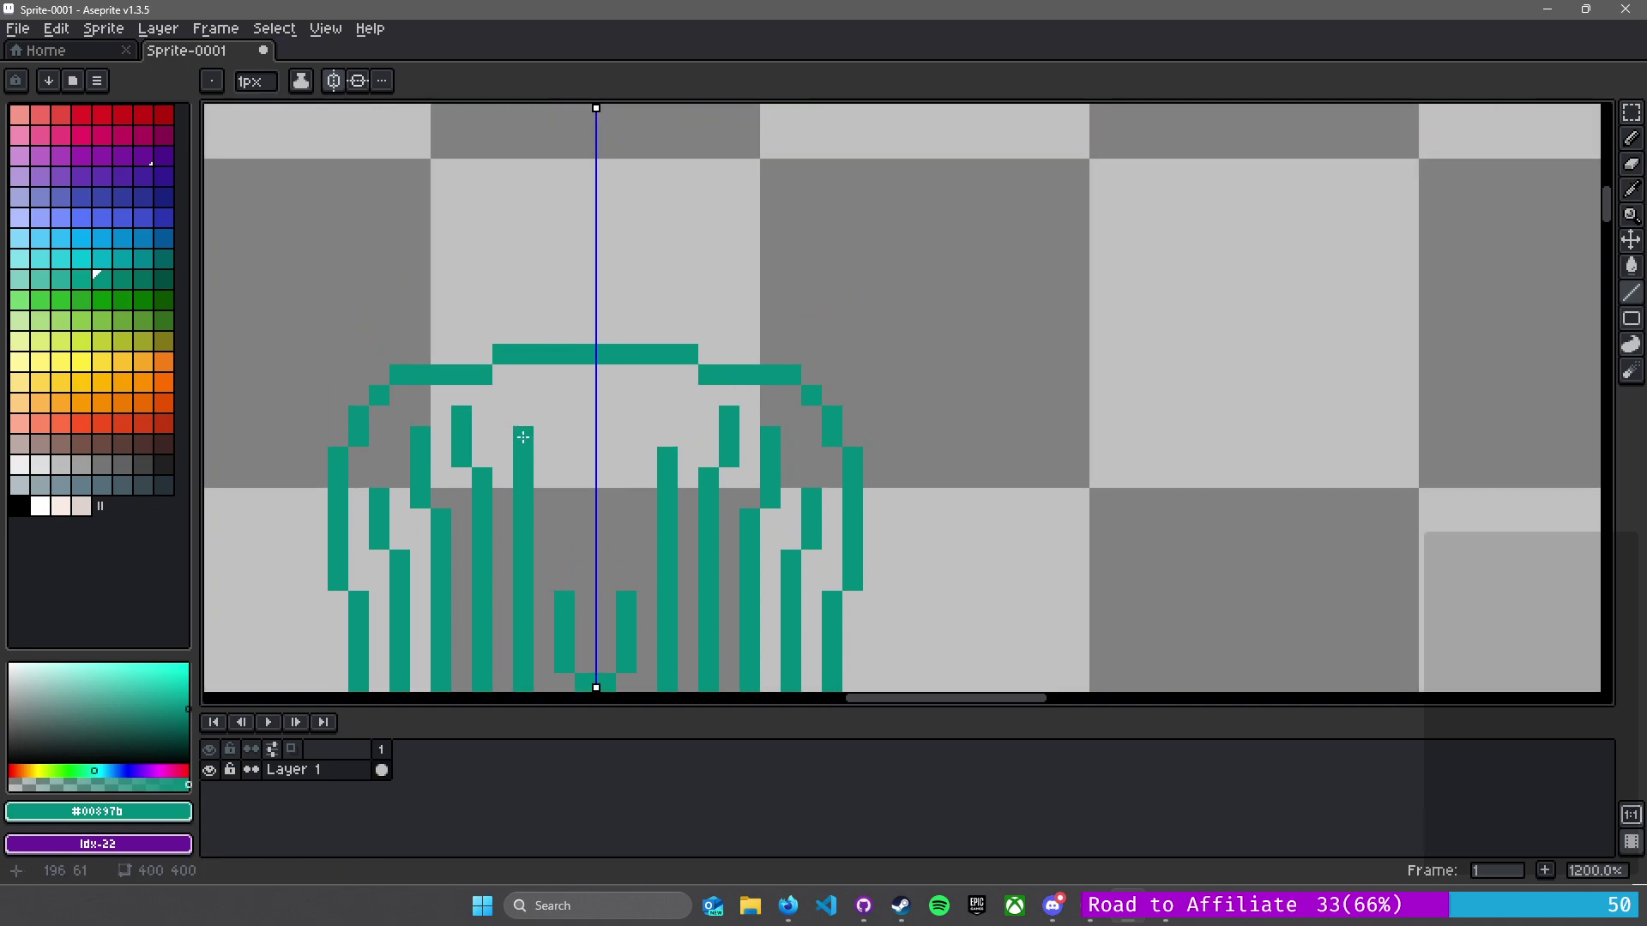
- Bend the tops of the fourth pleats outward and lengthen the centre pleats upward with matching outward-bent tips
scroll(326, 569, "up", 3)
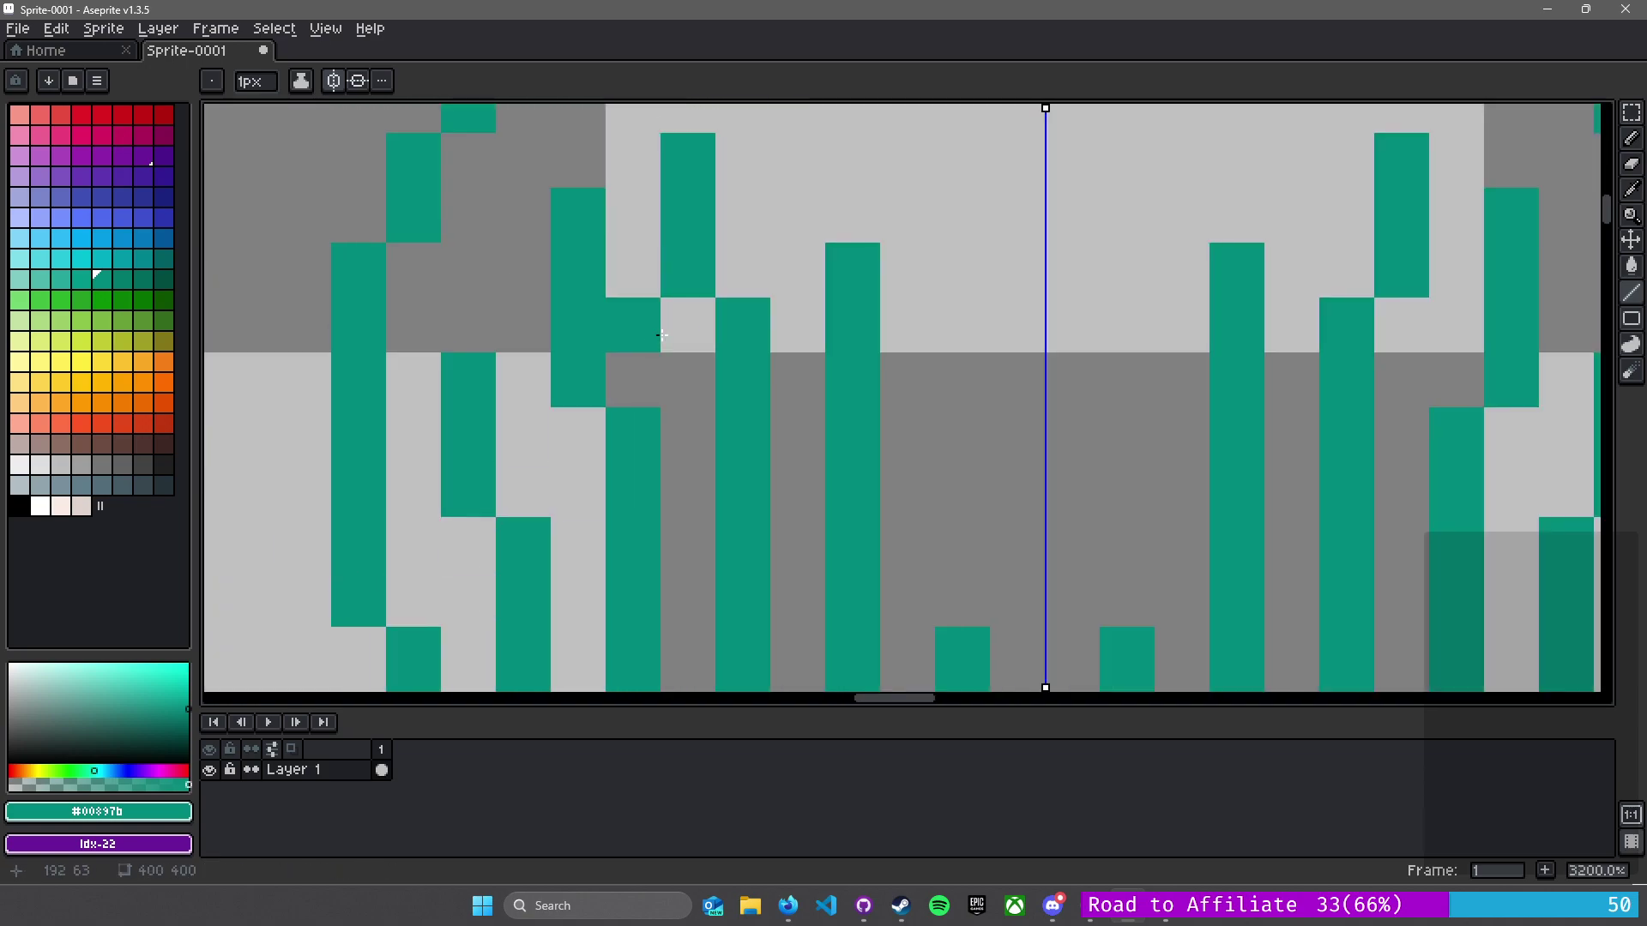
mouse_move(794, 269)
left_mouse_down()
mouse_move(697, 522)
mouse_move(754, 427)
left_mouse_up()
left_click(715, 425)
key("ctrl+z")
left_click(742, 476)
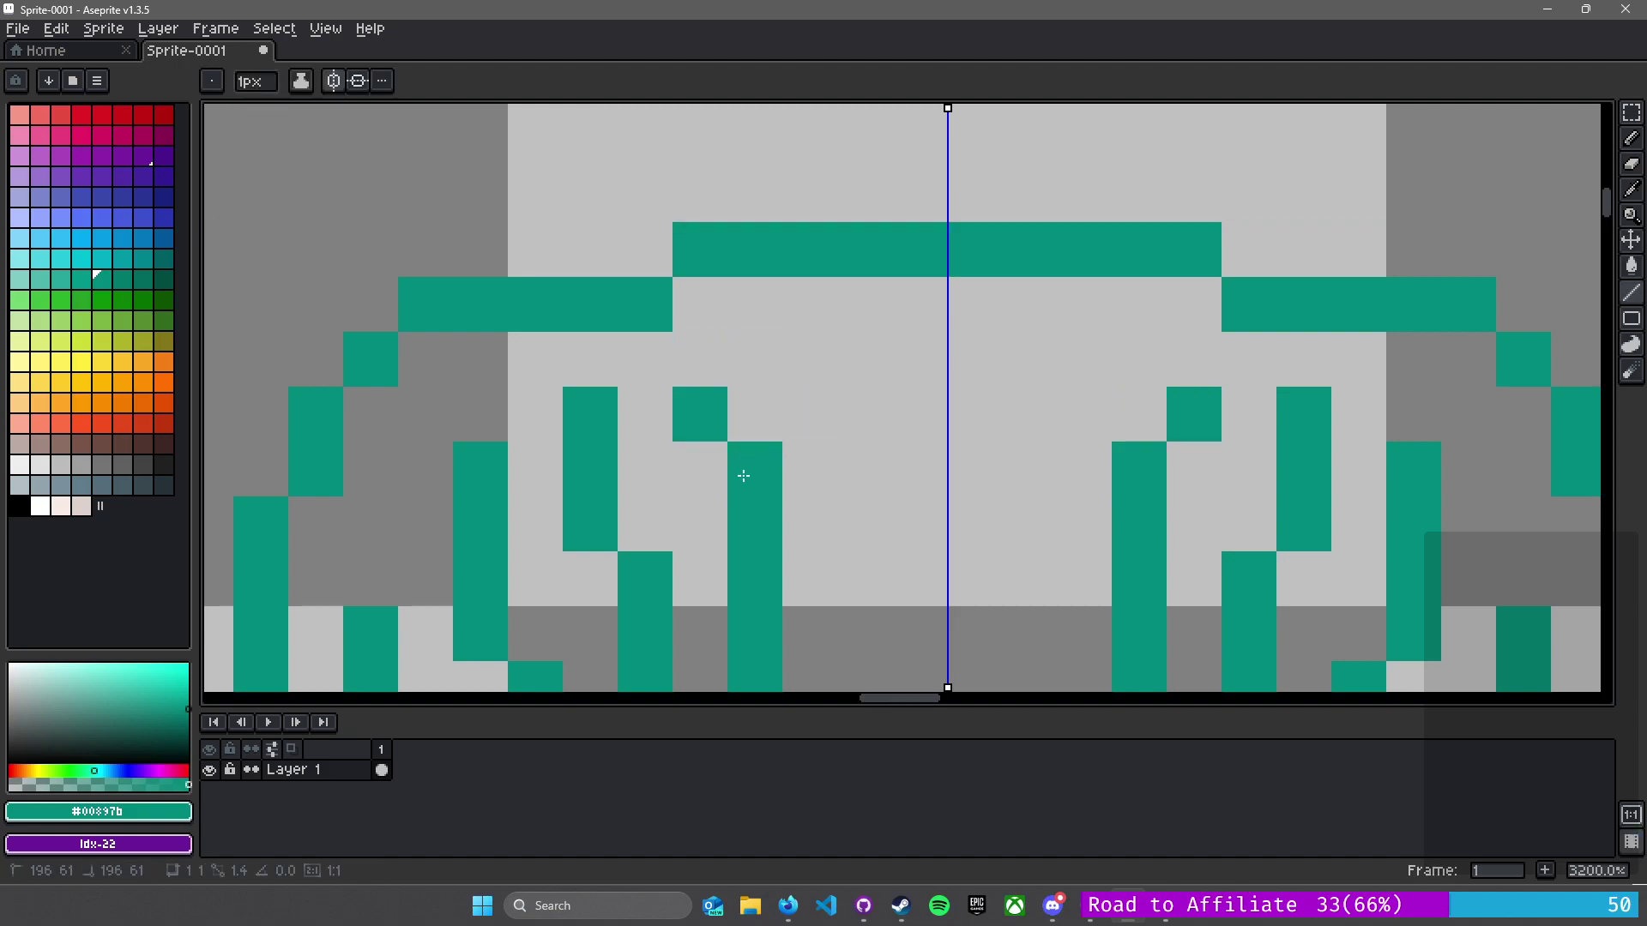
scroll(761, 509, "down", 3)
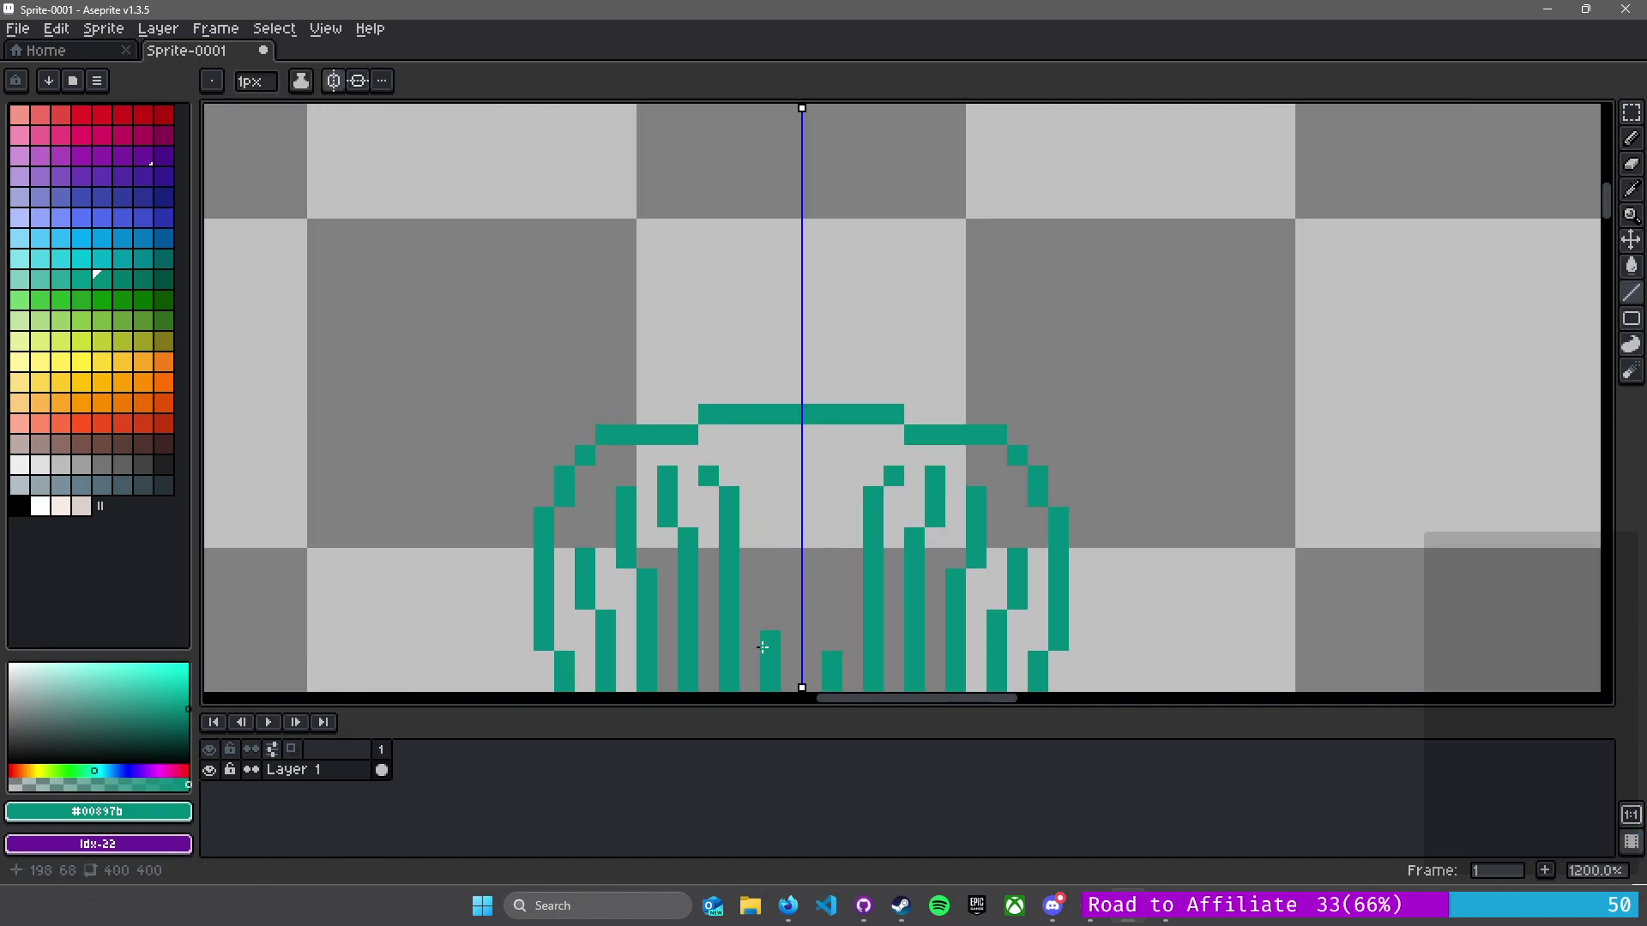
left_click_drag(762, 646, 765, 472)
left_click(753, 440)
left_click(770, 455)
- Turn off mirrored drawing about the vertical symmetry axis
scroll(812, 576, "down", 6)
left_click_drag(830, 570, 904, 265)
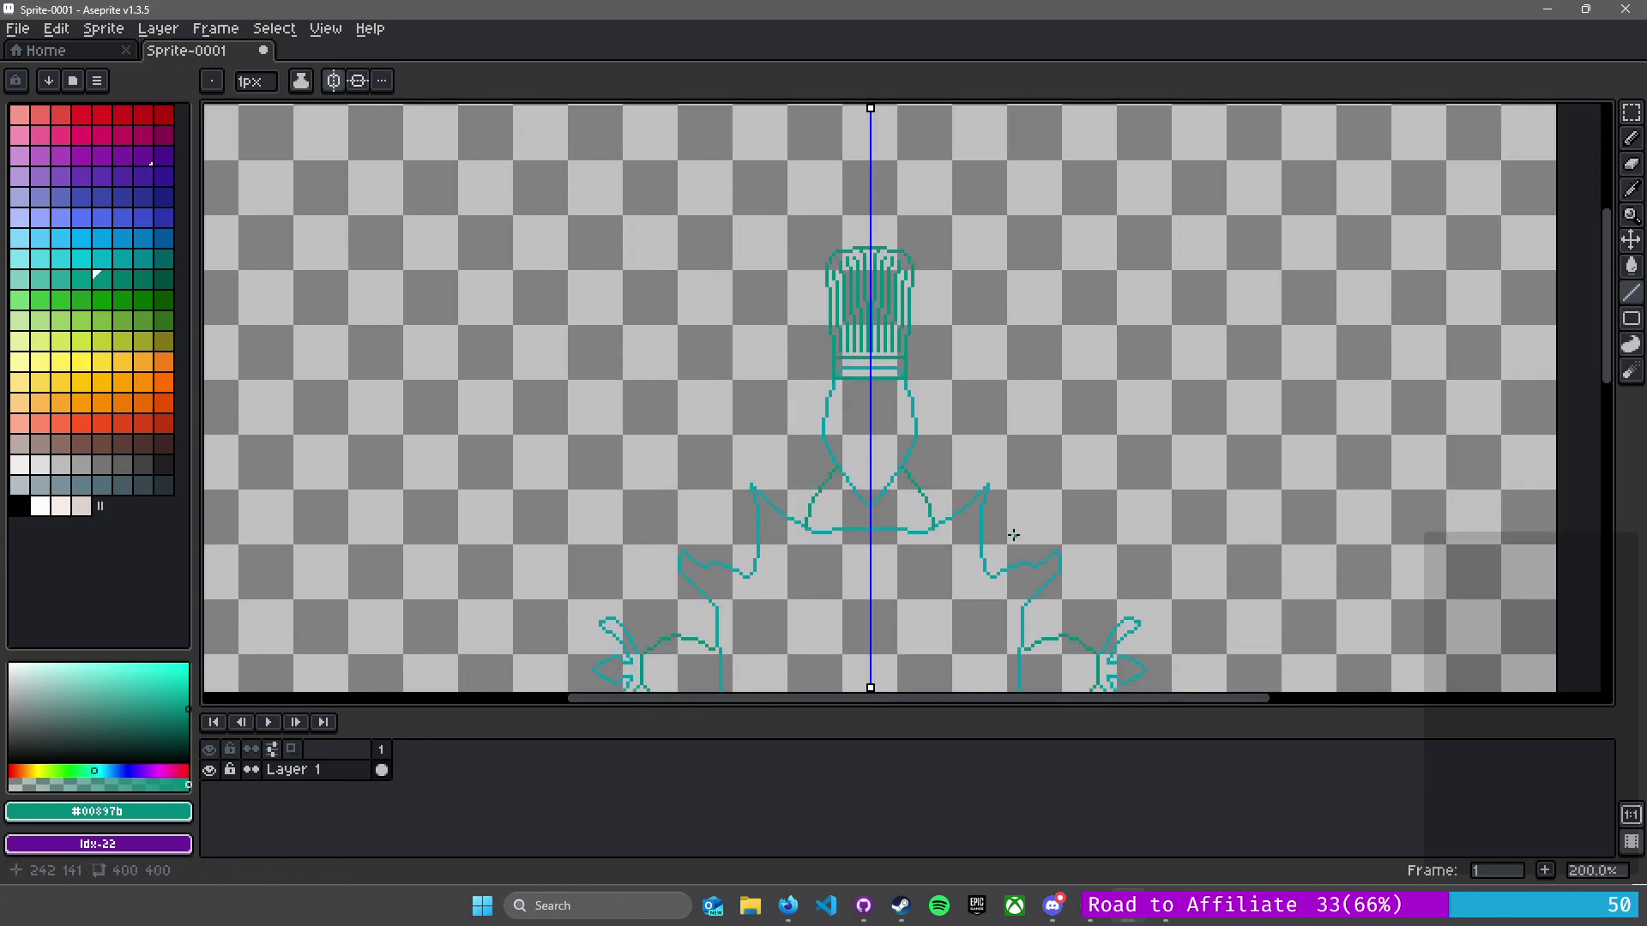
scroll(1013, 533, "down", 1)
left_click_drag(870, 438, 868, 463)
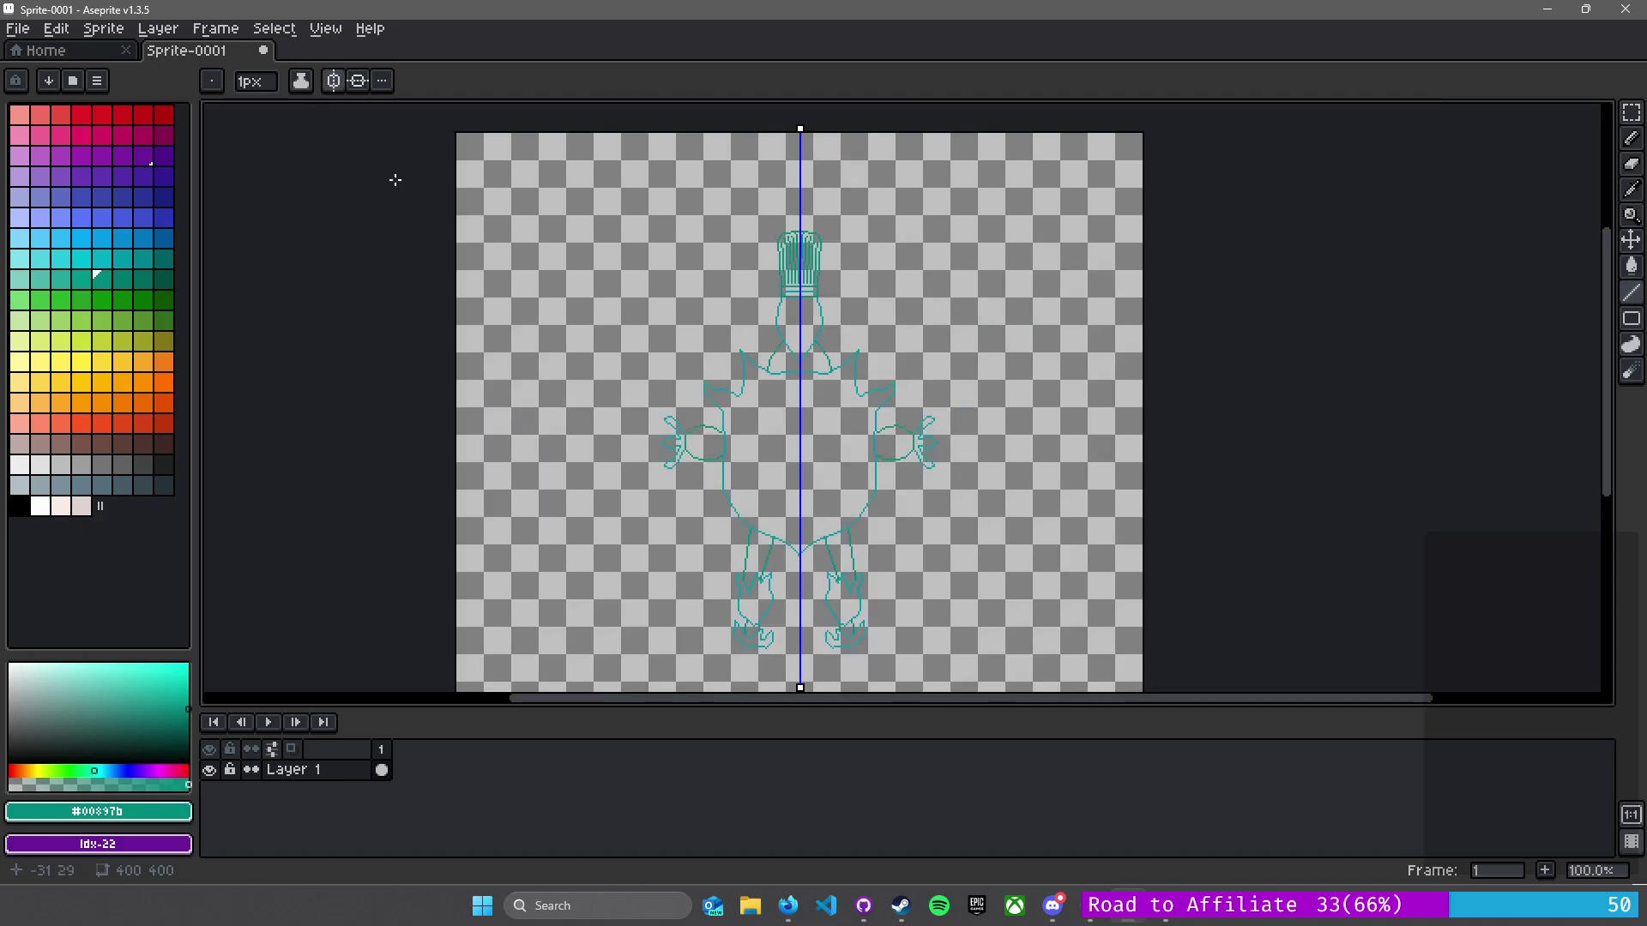
left_click(334, 81)
scroll(743, 472, "up", 1)
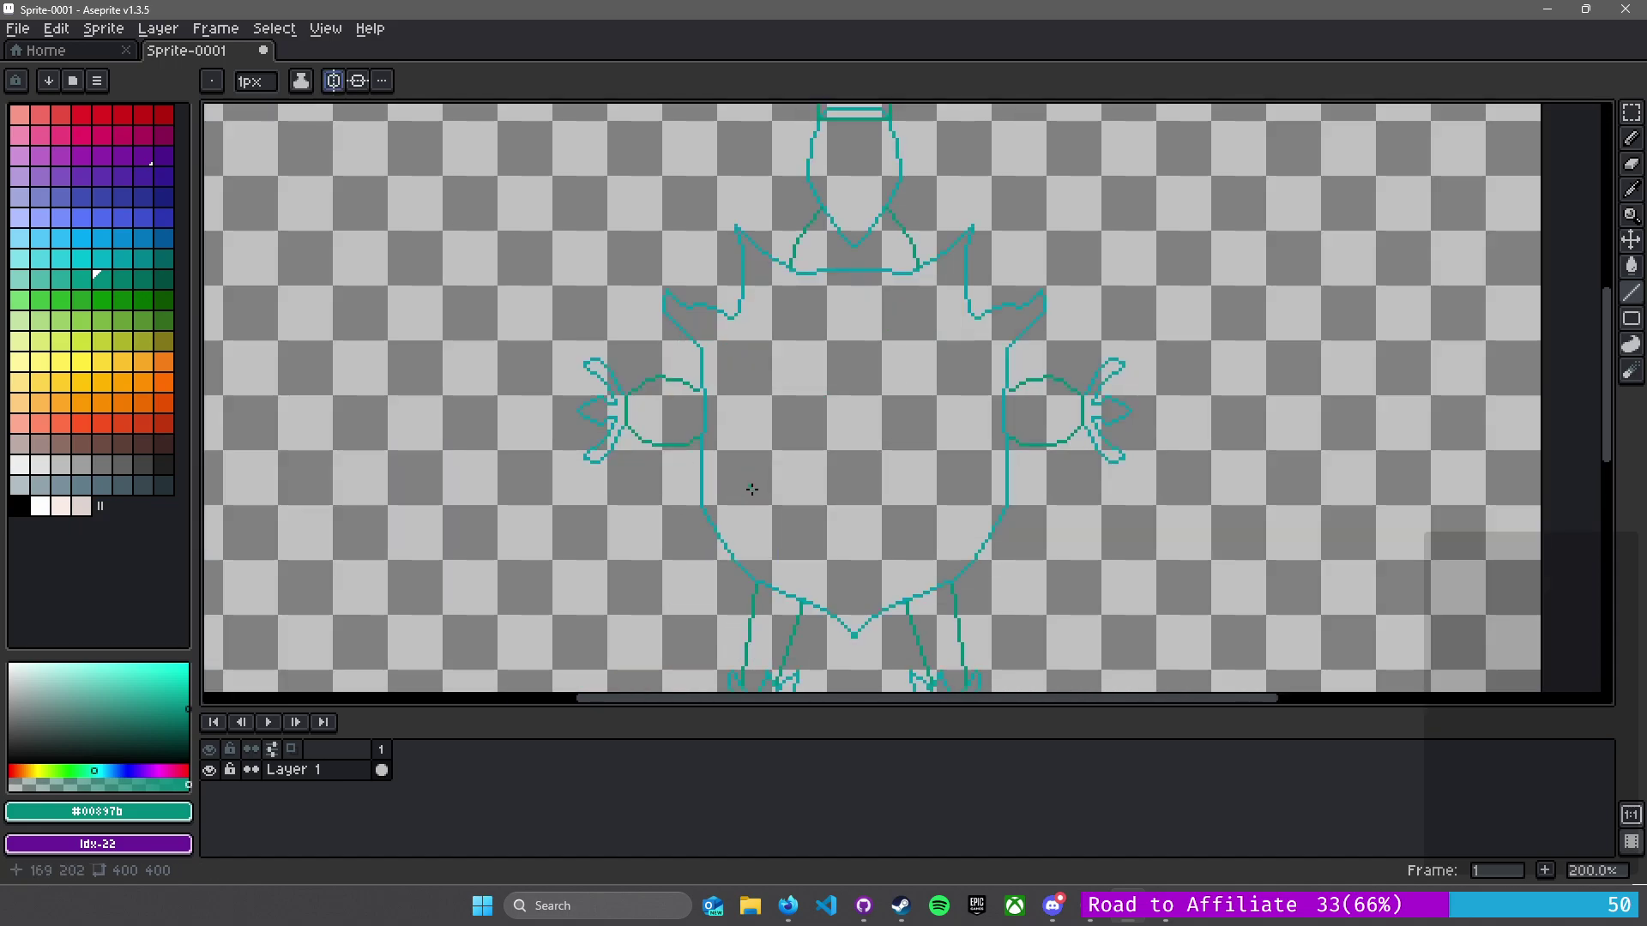
mouse_move(861, 508)
left_mouse_down()
mouse_move(772, 338)
mouse_move(784, 556)
left_mouse_up()
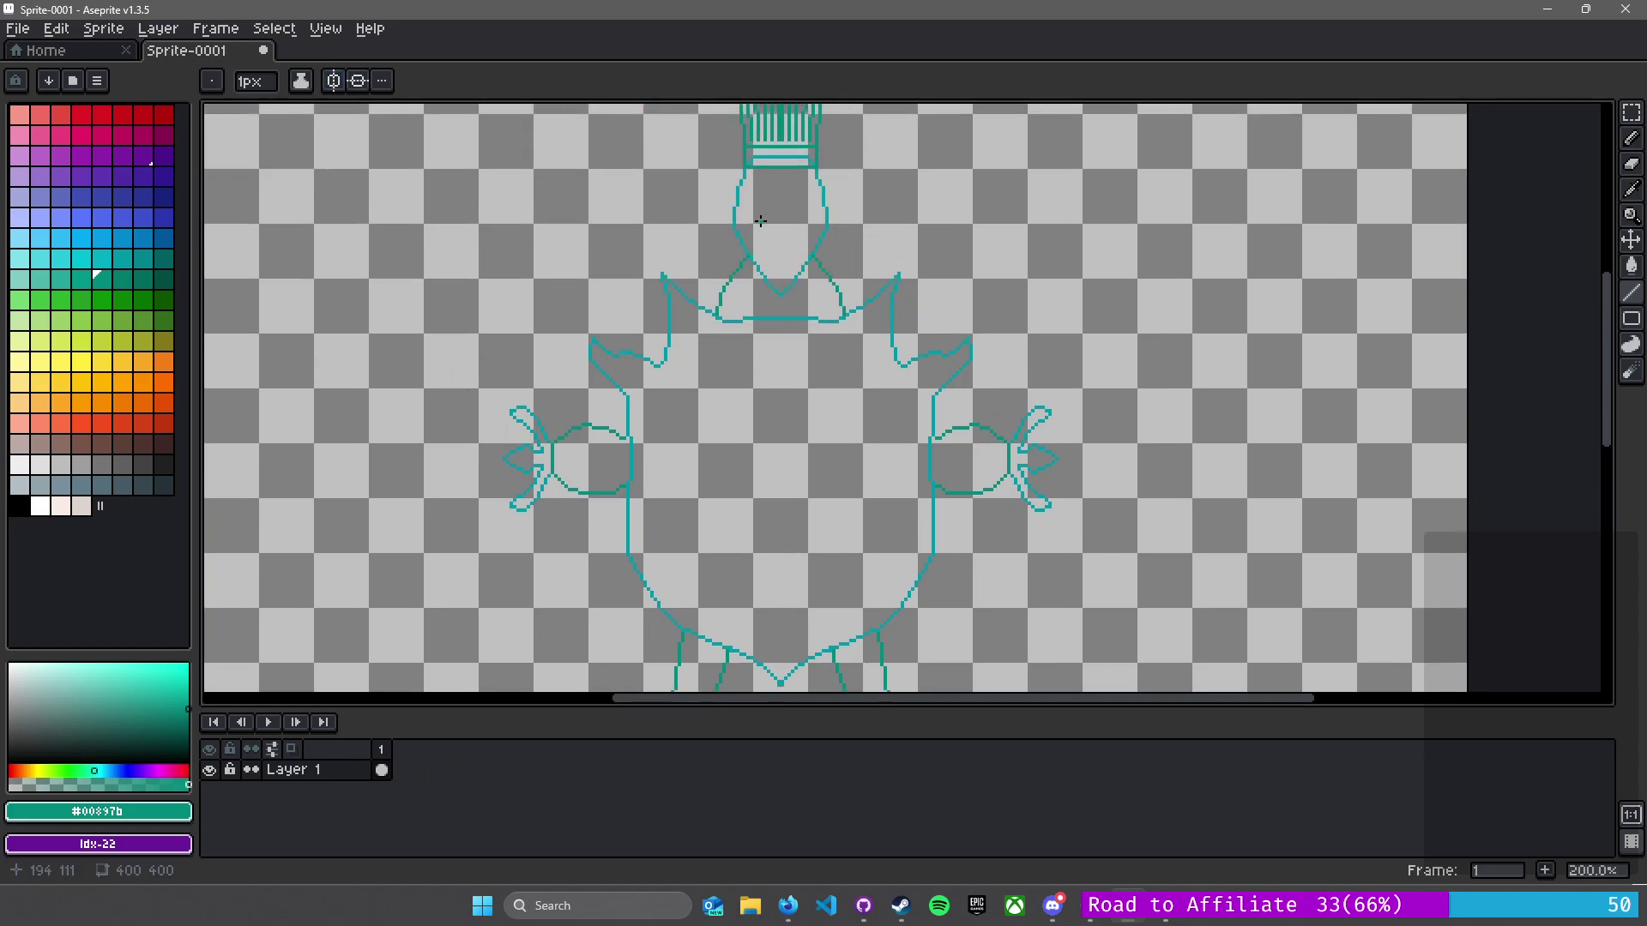
- Draw a mirrored pair of slanted triangular eyes below the hat band in the face outline's teal #0097a7, with vertical-axis symmetry on
left_click_drag(760, 222, 755, 327)
scroll(755, 393, "up", 4)
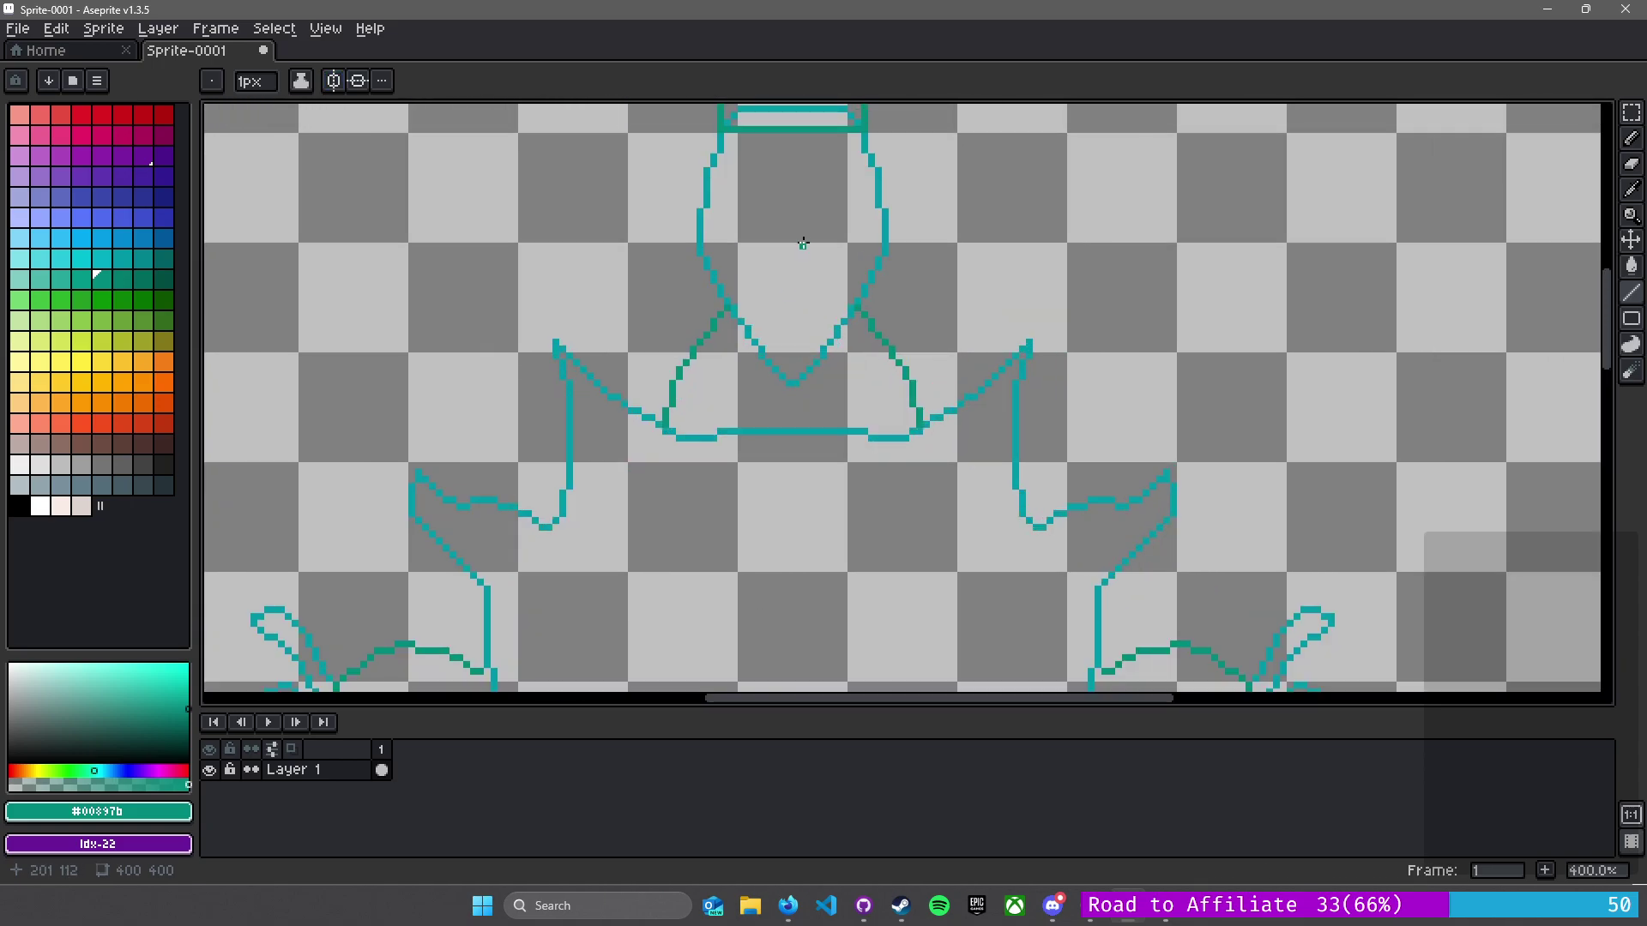
left_click(878, 305, "alt")
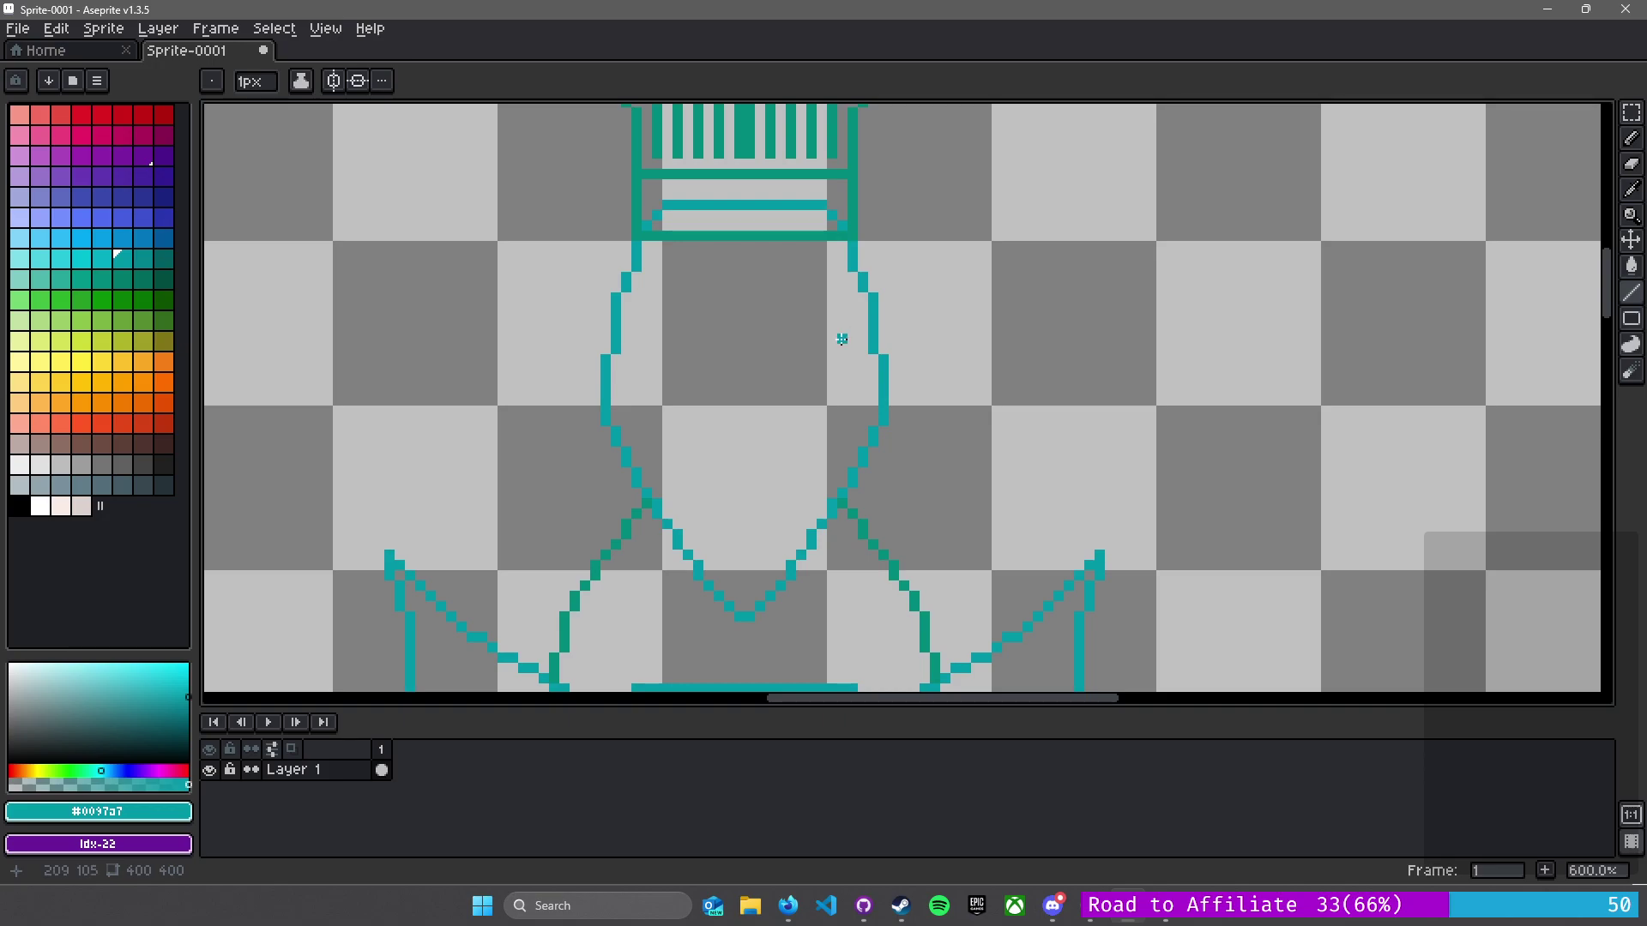
scroll(769, 361, "down", 2)
scroll(746, 294, "up", 5)
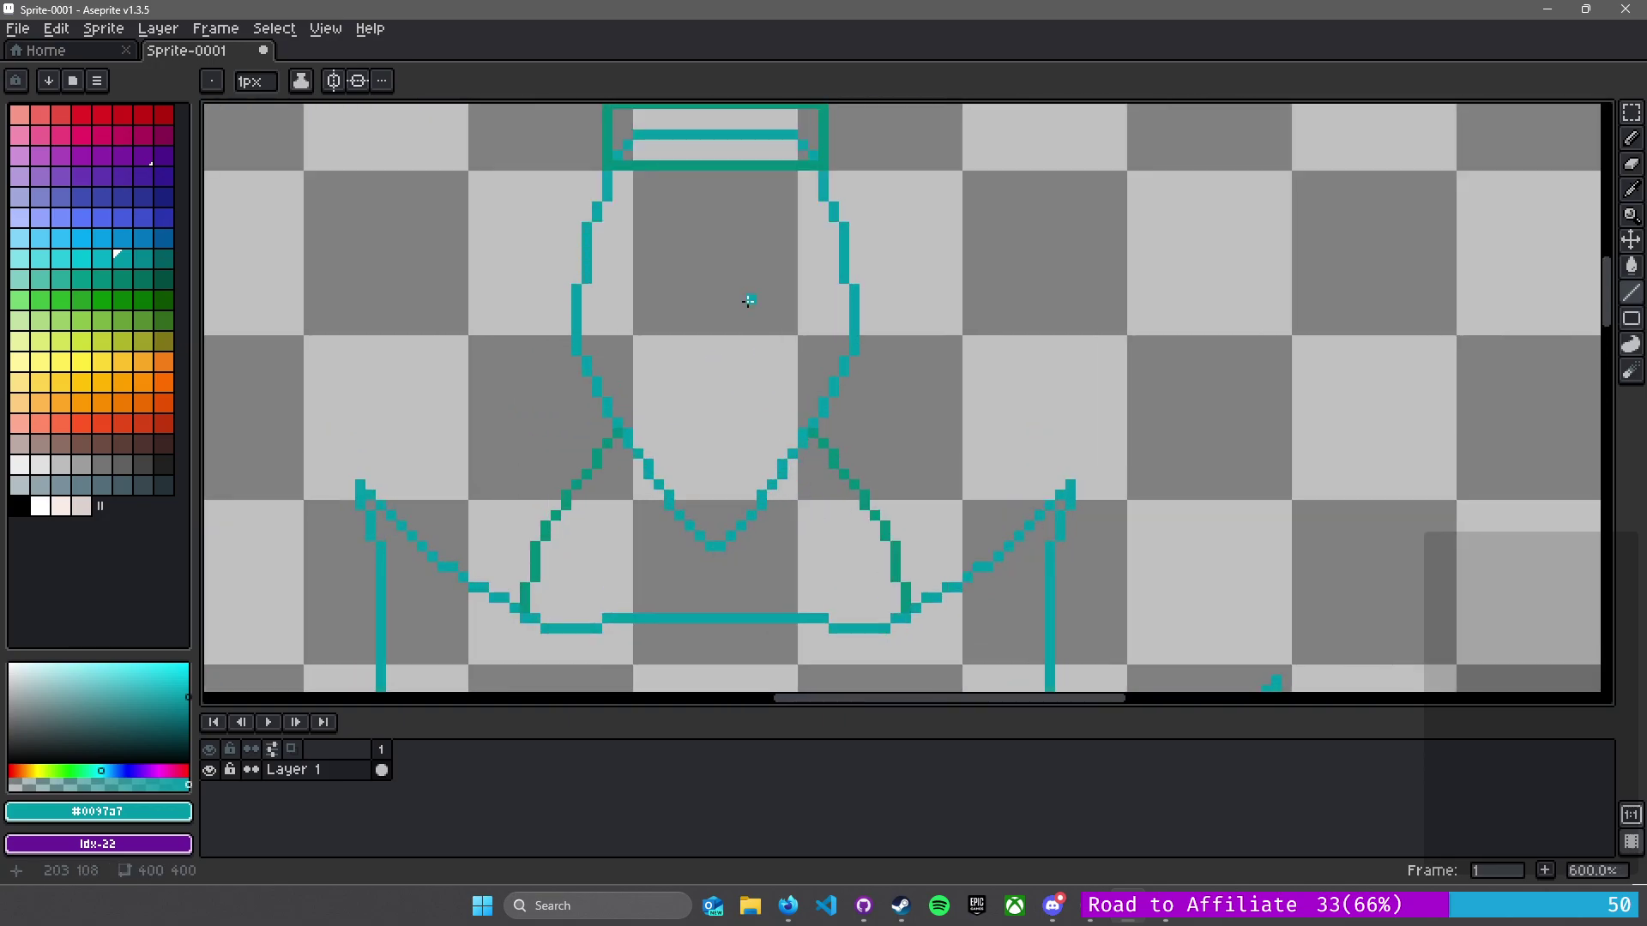
scroll(735, 302, "down", 2)
left_click(334, 81)
mouse_move(706, 253)
left_mouse_down()
mouse_move(715, 340)
mouse_move(827, 240)
mouse_move(832, 324)
mouse_move(769, 318)
left_mouse_up()
scroll(740, 316, "up", 1)
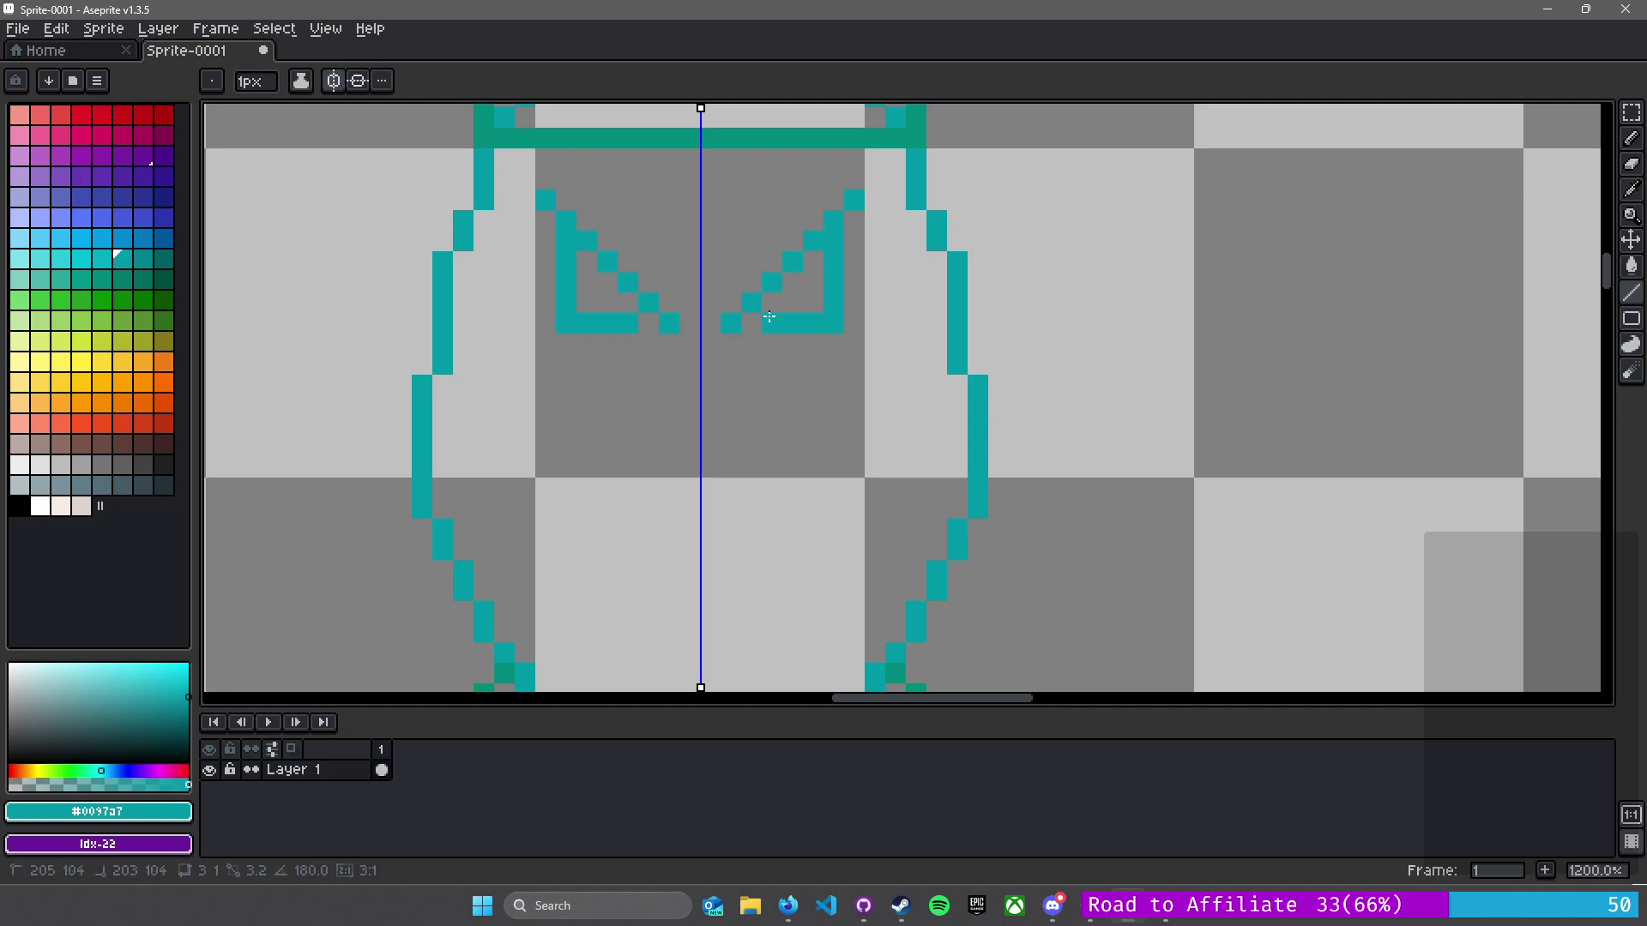
- Erase the centre, third and outermost pleat pairs from the hat with the mirrored eraser
scroll(813, 423, "down", 2)
left_click_drag(794, 229, 792, 534)
scroll(792, 533, "up", 1)
left_click_drag(785, 387, 791, 527)
key("e")
left_click(715, 234)
left_click_drag(715, 248, 729, 330)
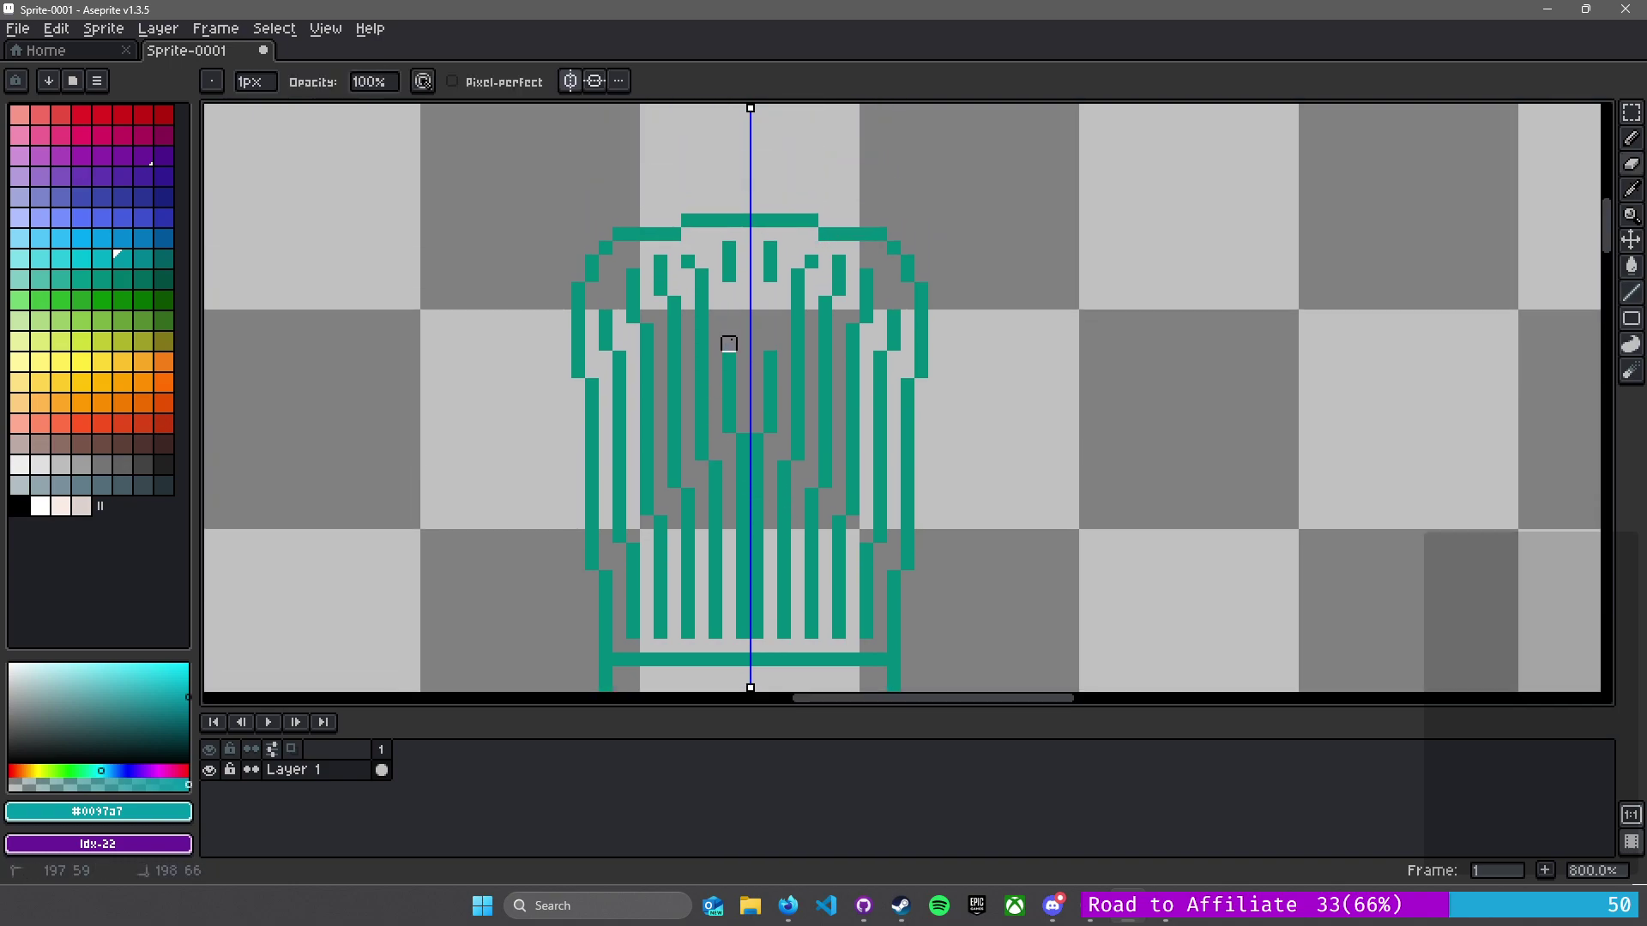
mouse_move(735, 269)
left_mouse_down()
mouse_move(743, 632)
mouse_move(674, 632)
mouse_move(688, 632)
mouse_move(674, 303)
left_mouse_up()
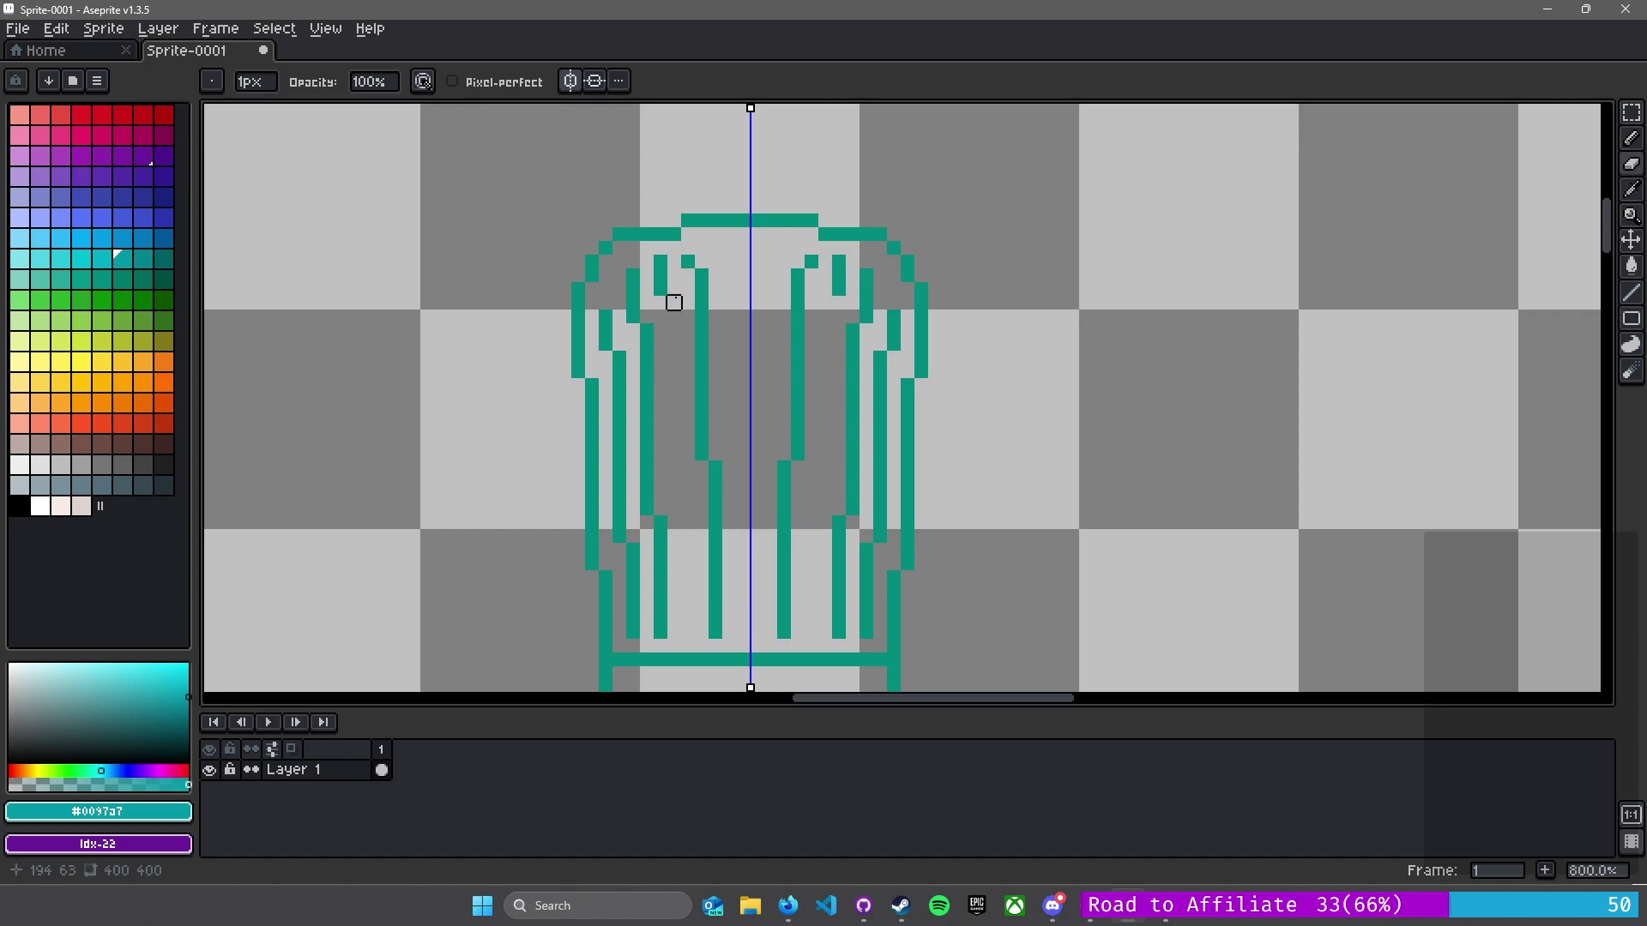
left_click_drag(619, 352, 633, 632)
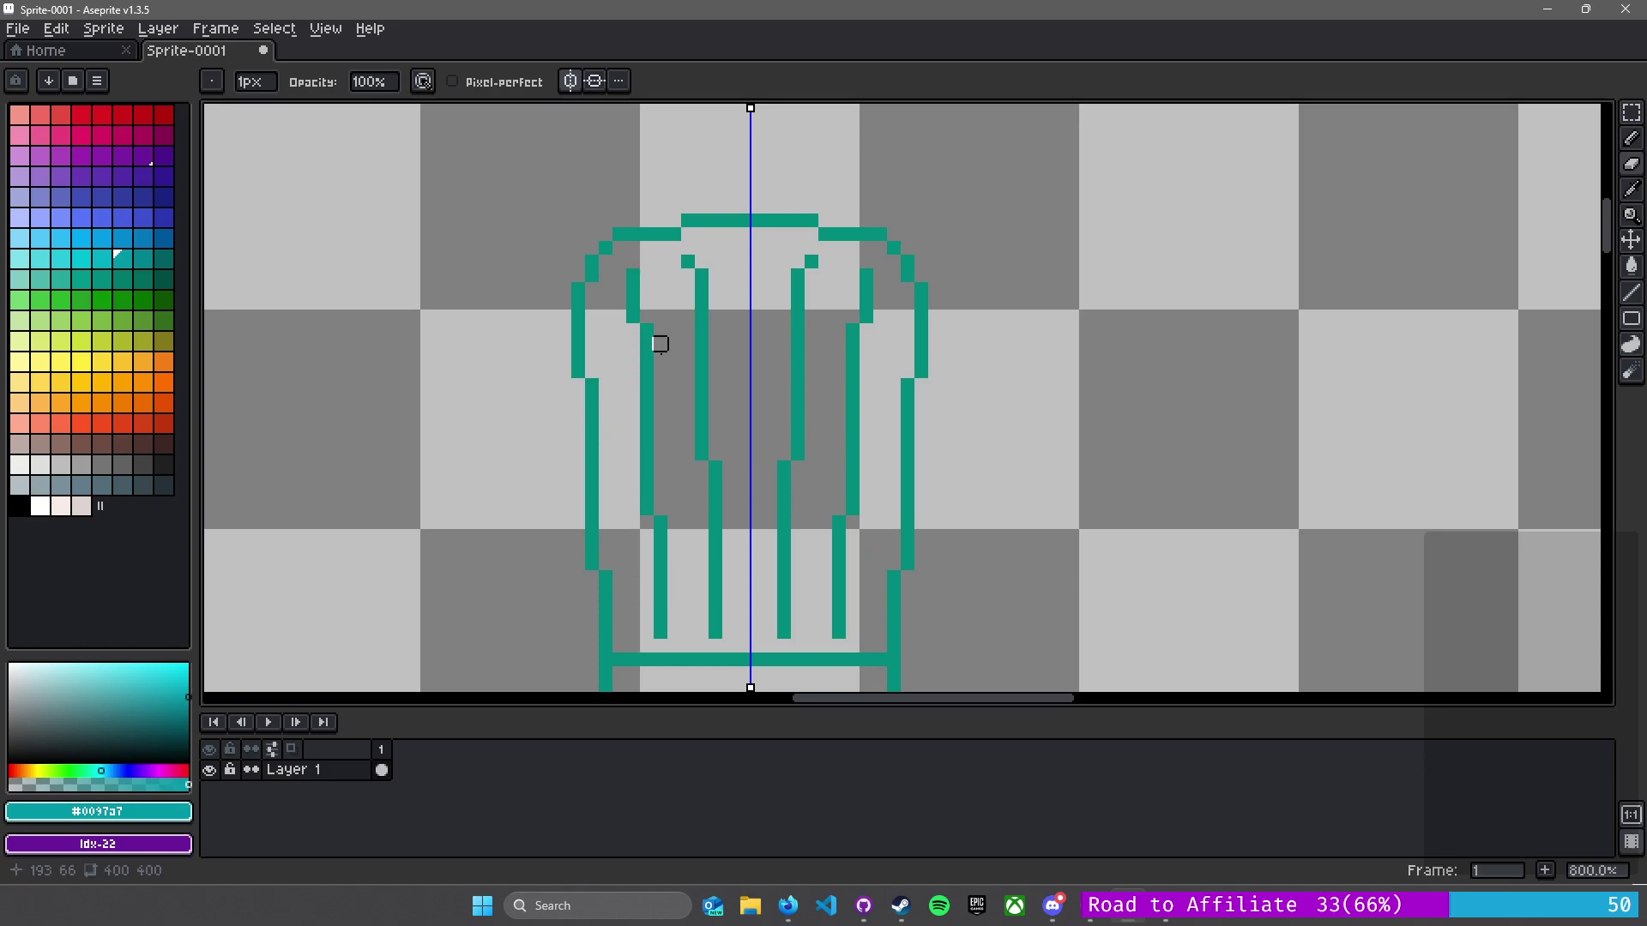
- Draw a small ring-shaped nose below the eyes and a wide, V-shaped grinning mouth beneath it, mirrored across the face
scroll(660, 344, "down", 4)
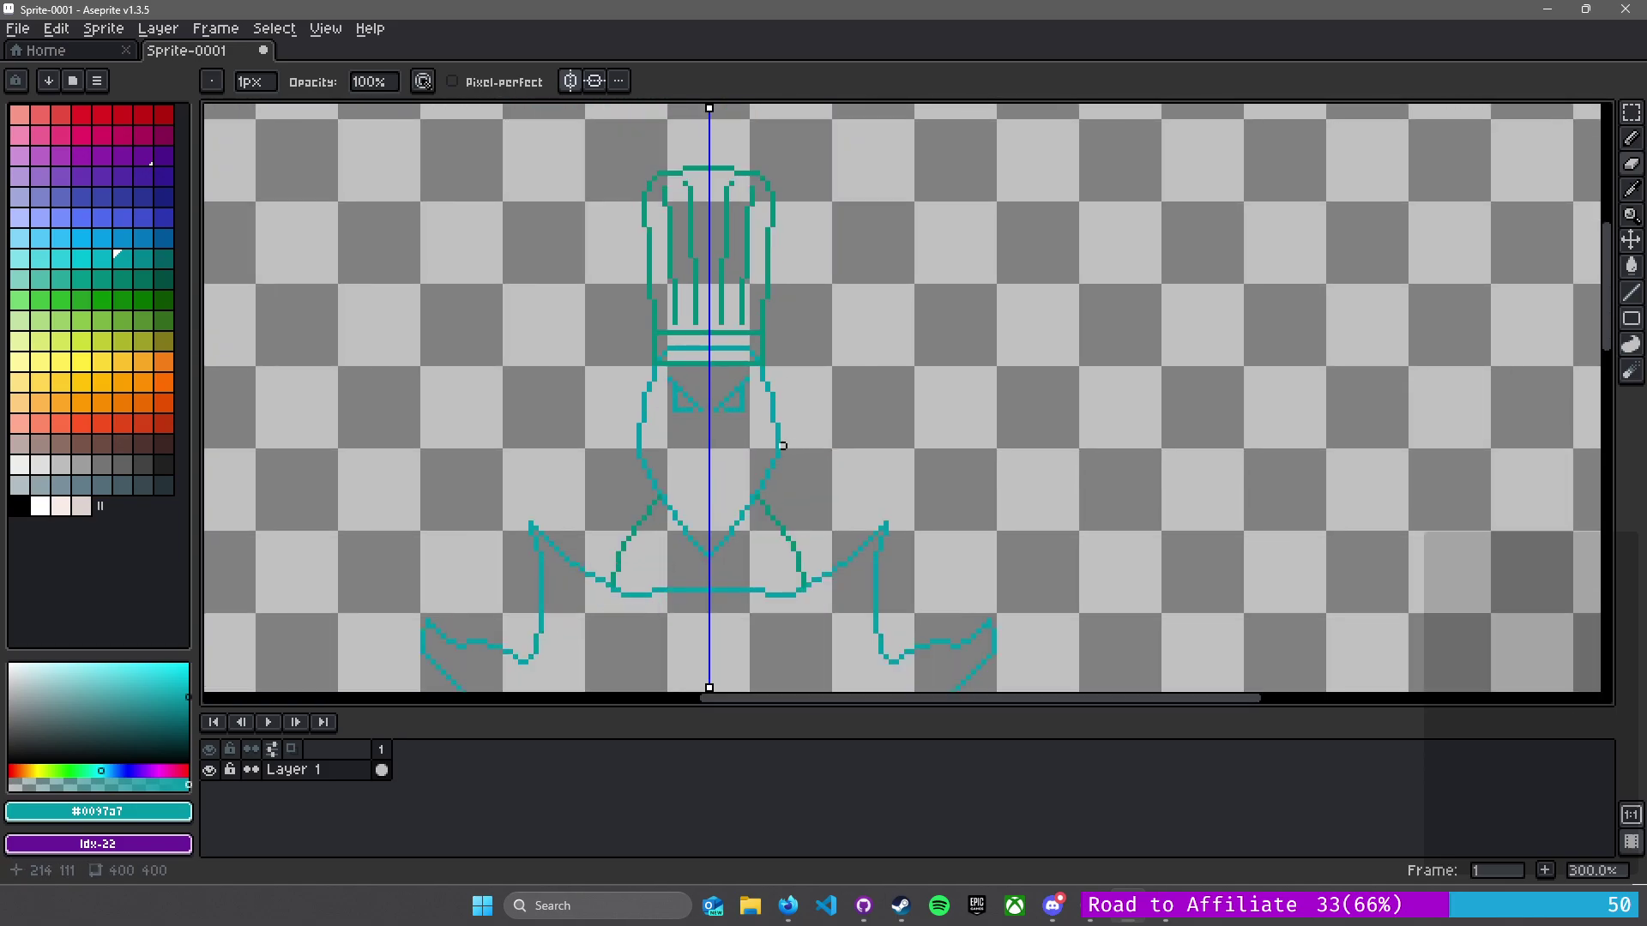
scroll(782, 446, "up", 6)
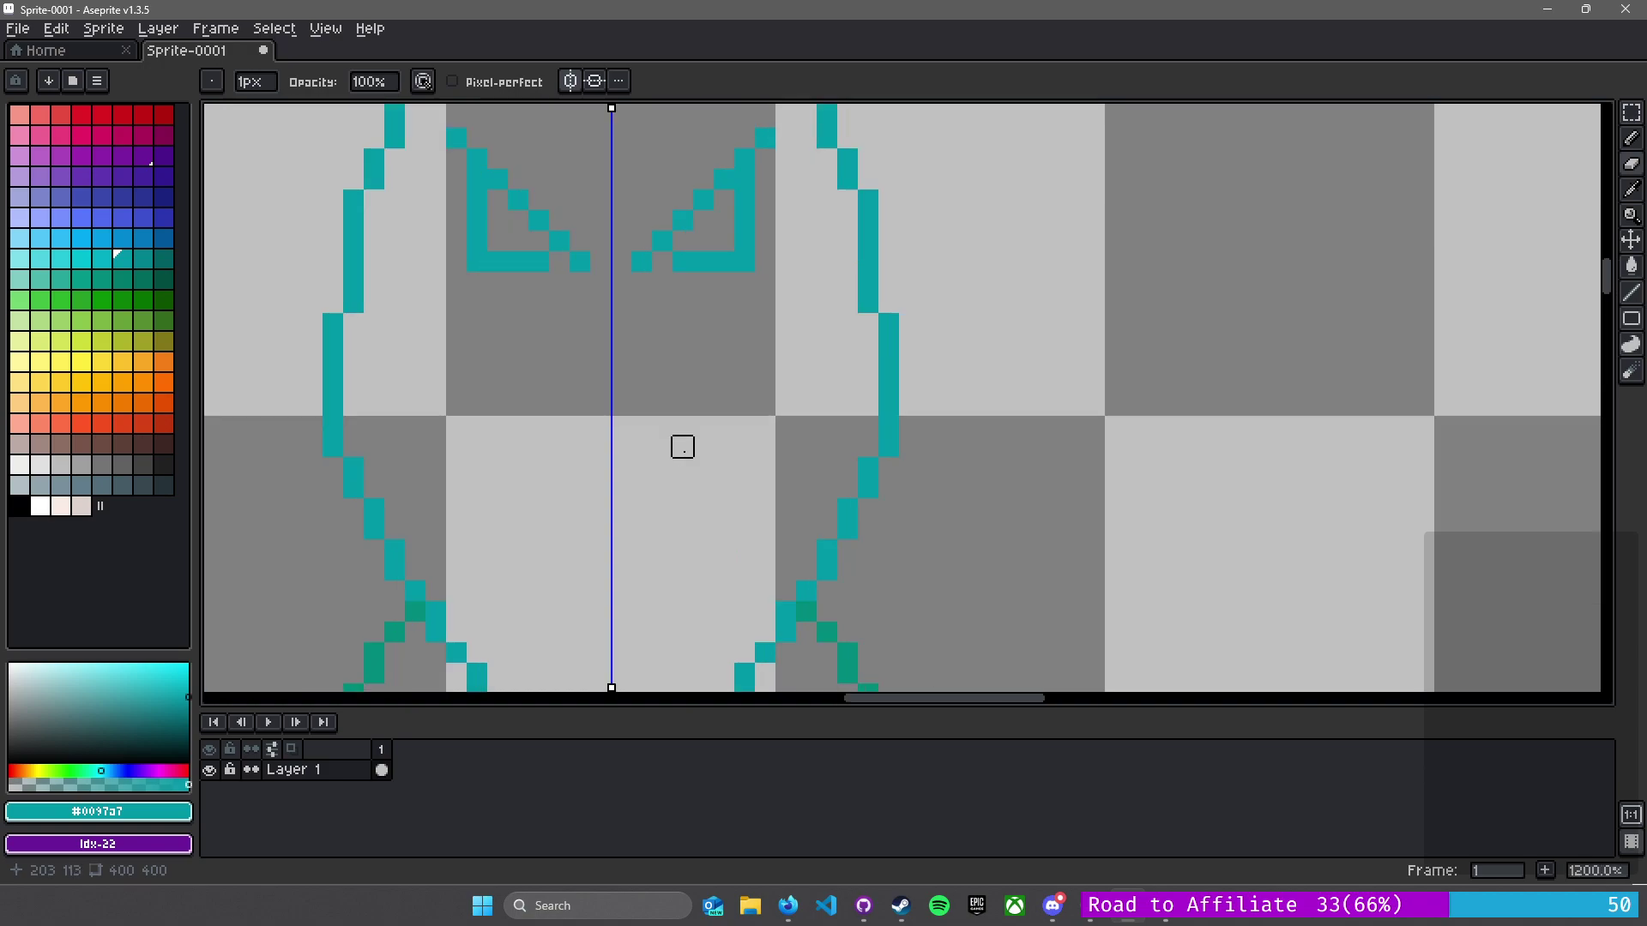
key("b")
left_click(619, 400)
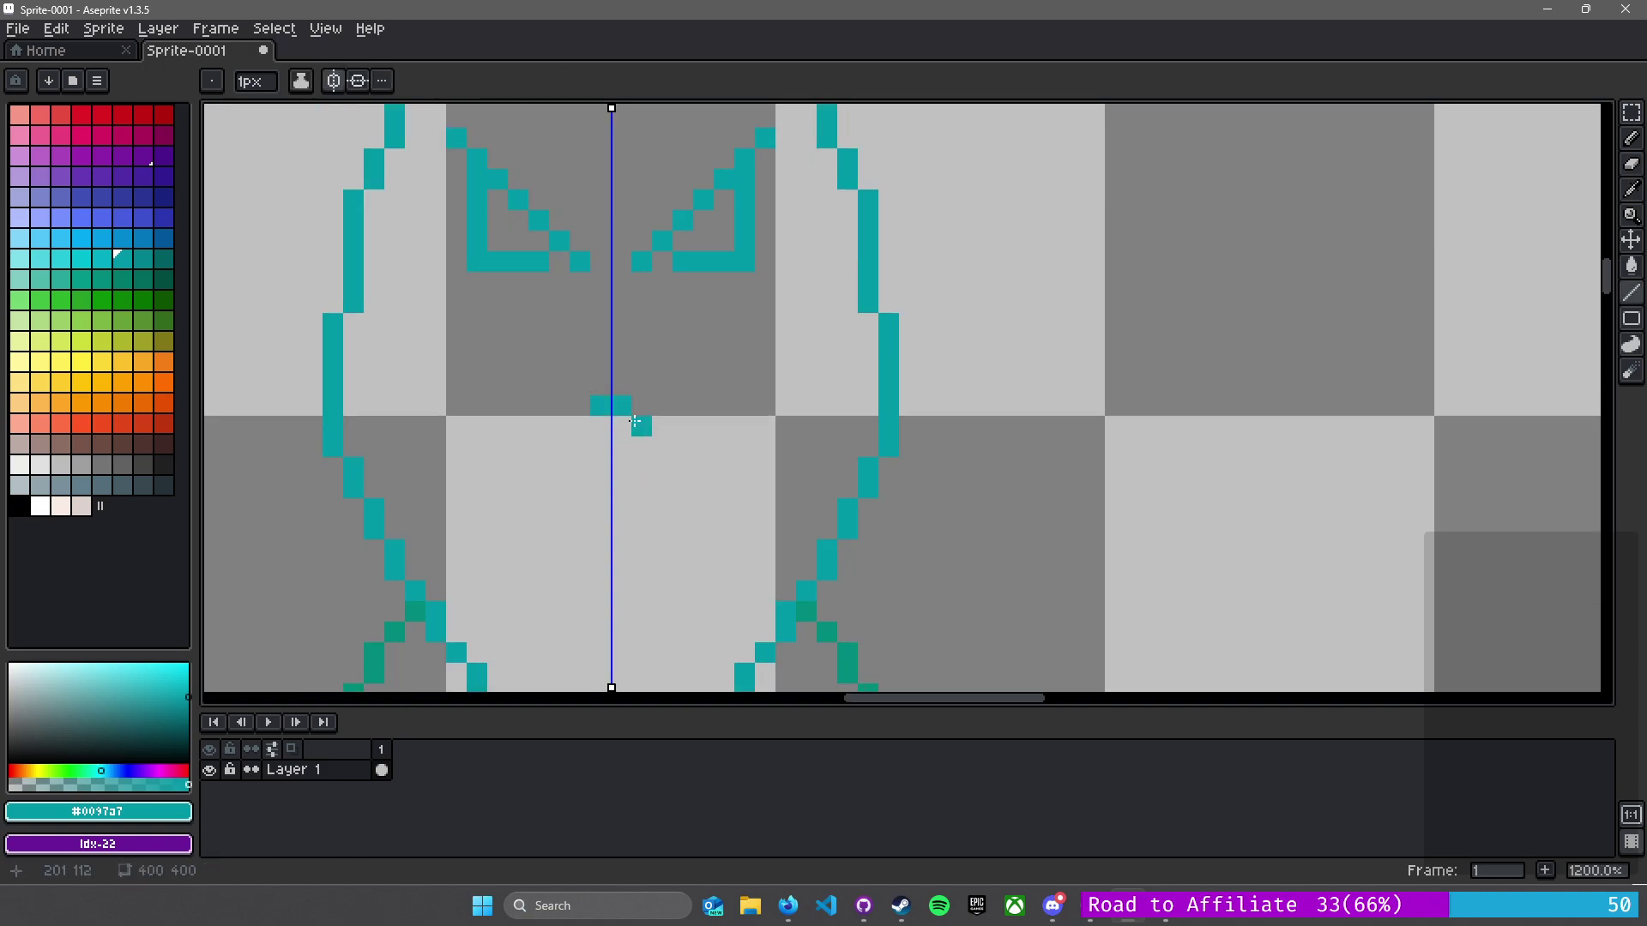
left_click_drag(639, 427, 625, 469)
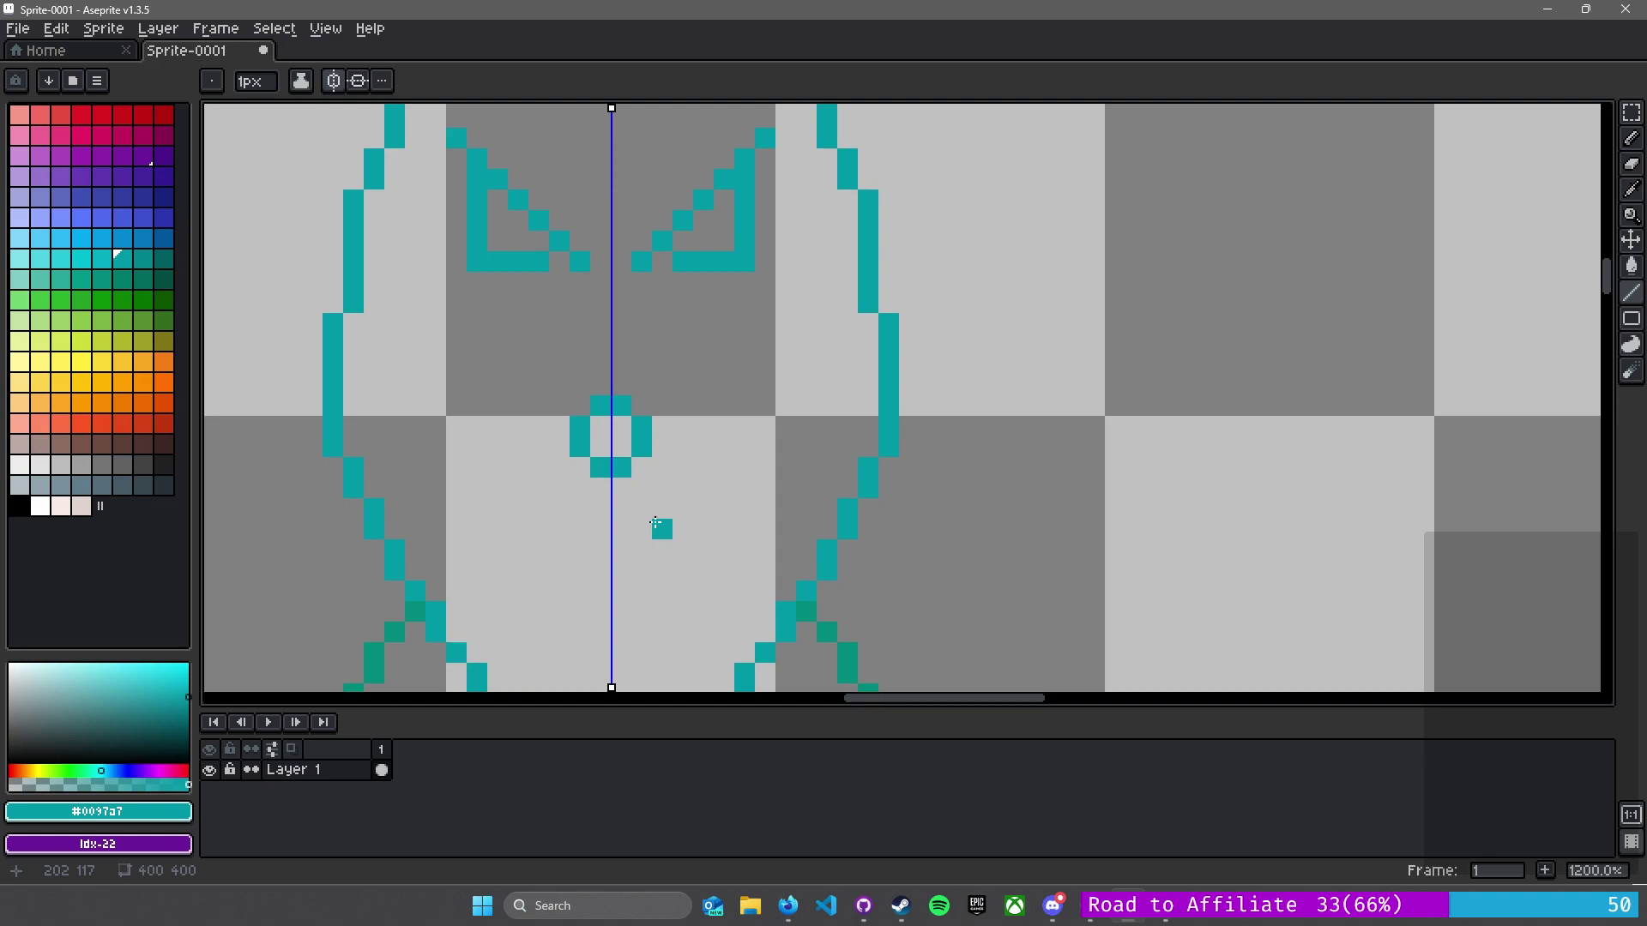
left_click_drag(655, 522, 690, 378)
mouse_move(644, 467)
left_mouse_down()
mouse_move(770, 367)
mouse_move(674, 563)
mouse_move(729, 526)
mouse_move(649, 607)
left_mouse_up()
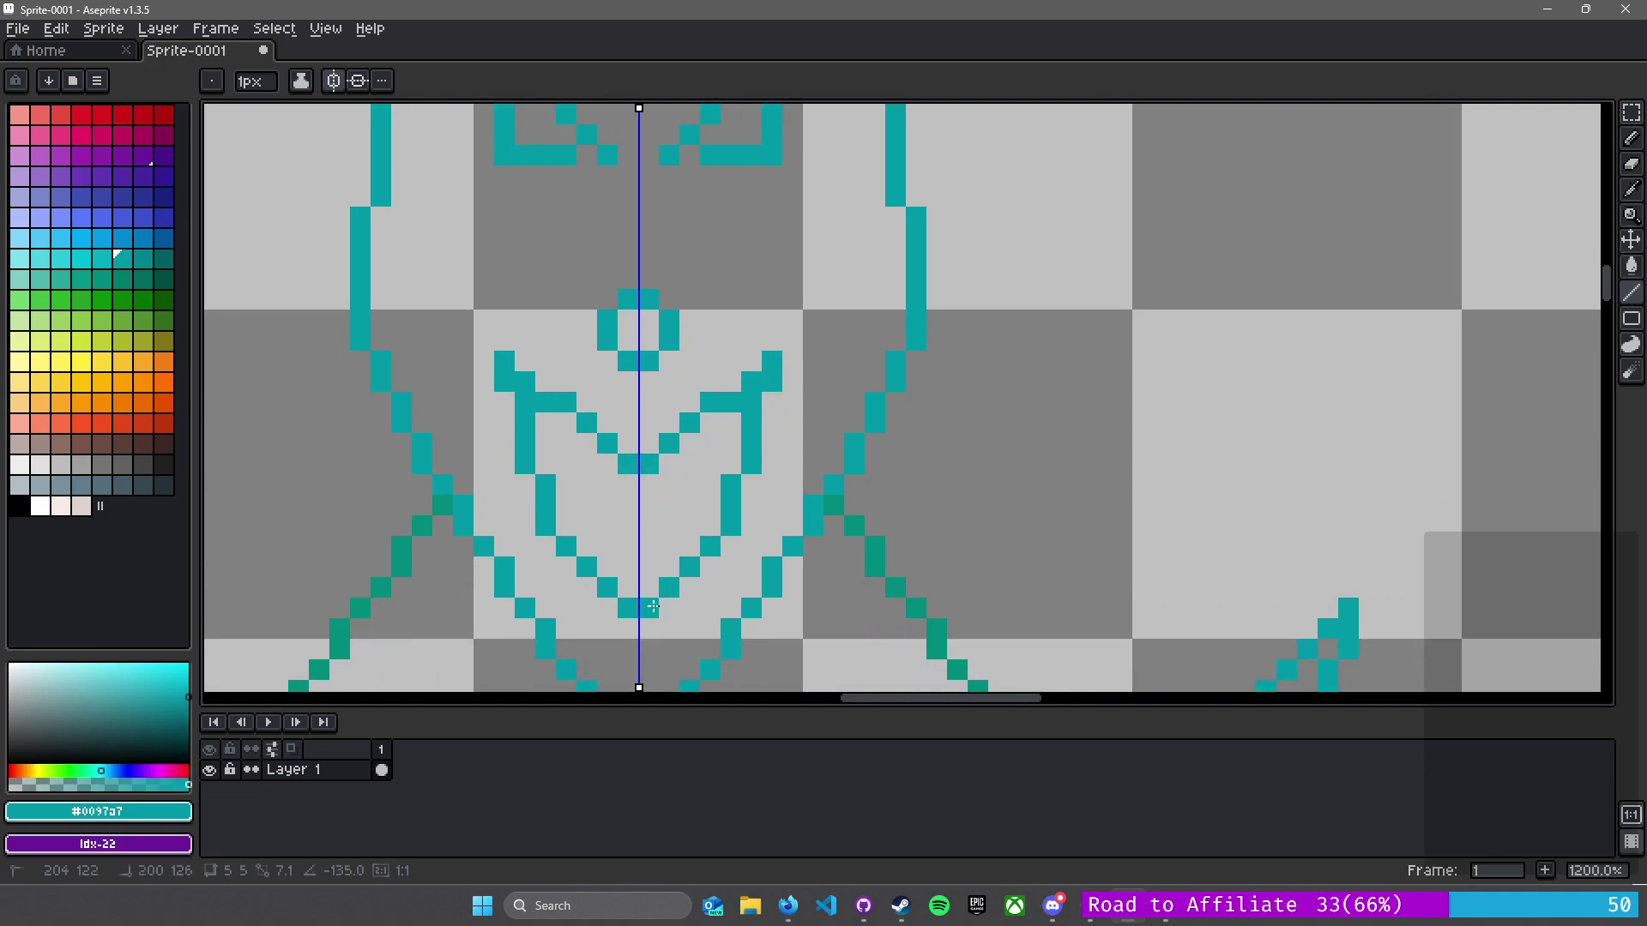
- Turn off mirrored drawing and erase the ring nose down to its two bottom pixels
left_click_drag(657, 321, 664, 385)
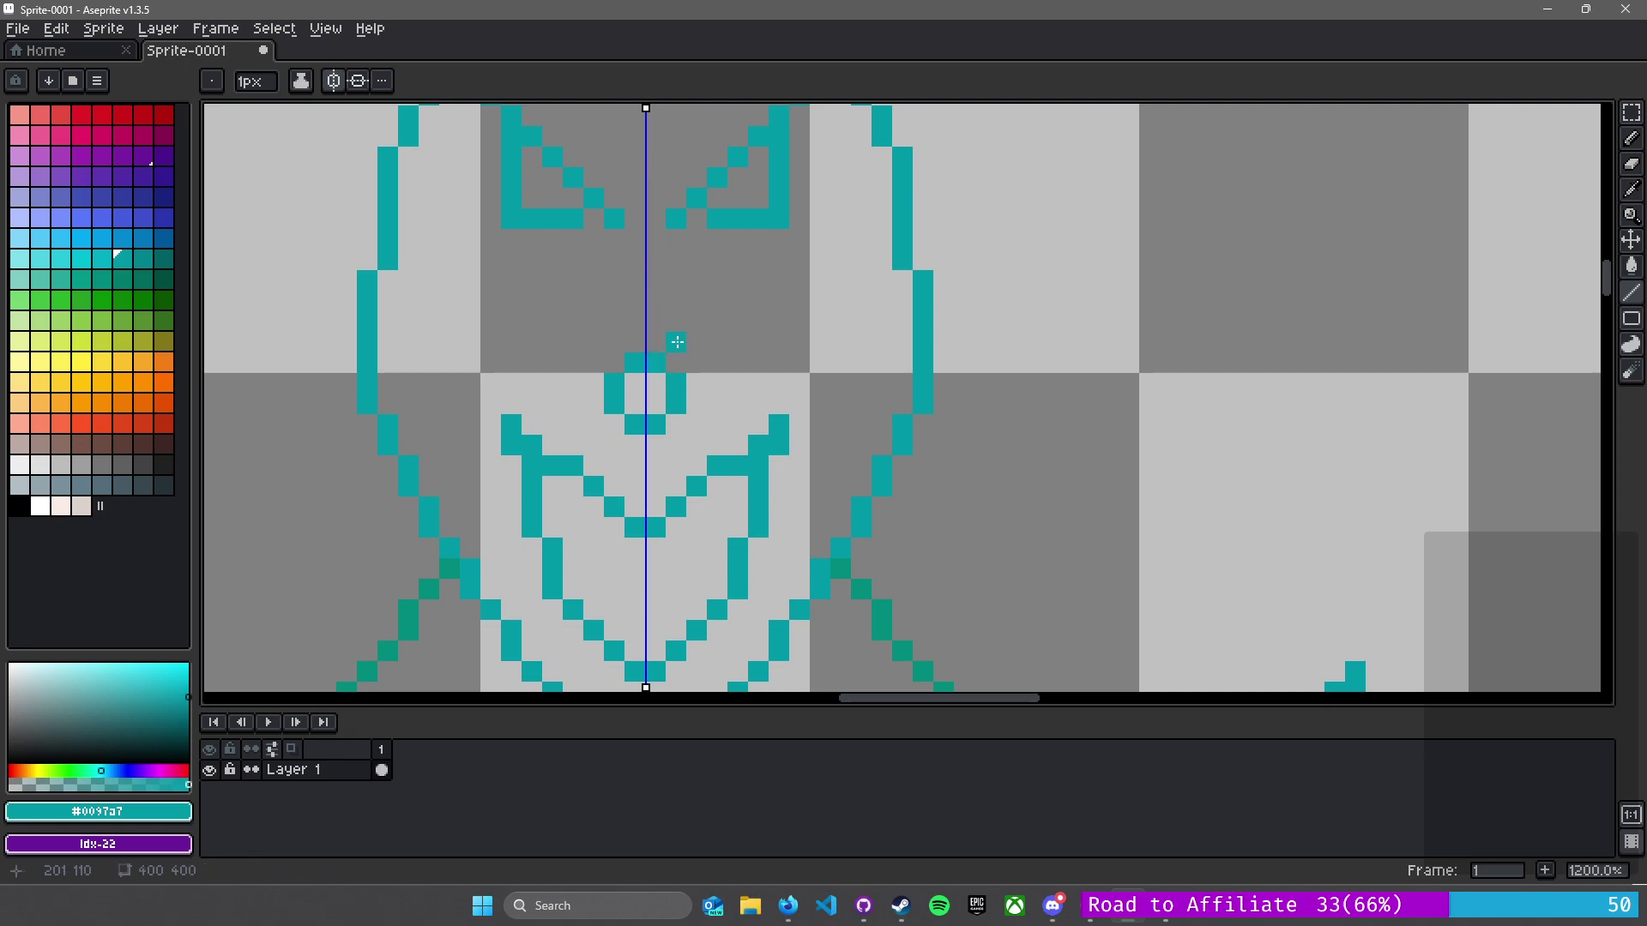
left_click_drag(655, 360, 704, 303)
left_click(332, 84)
scroll(586, 343, "up", 2)
key("e")
left_click_drag(686, 394, 581, 354)
mouse_move(537, 426)
left_mouse_down()
mouse_move(661, 344)
mouse_move(661, 426)
mouse_move(708, 267)
mouse_move(457, 220)
left_mouse_up()
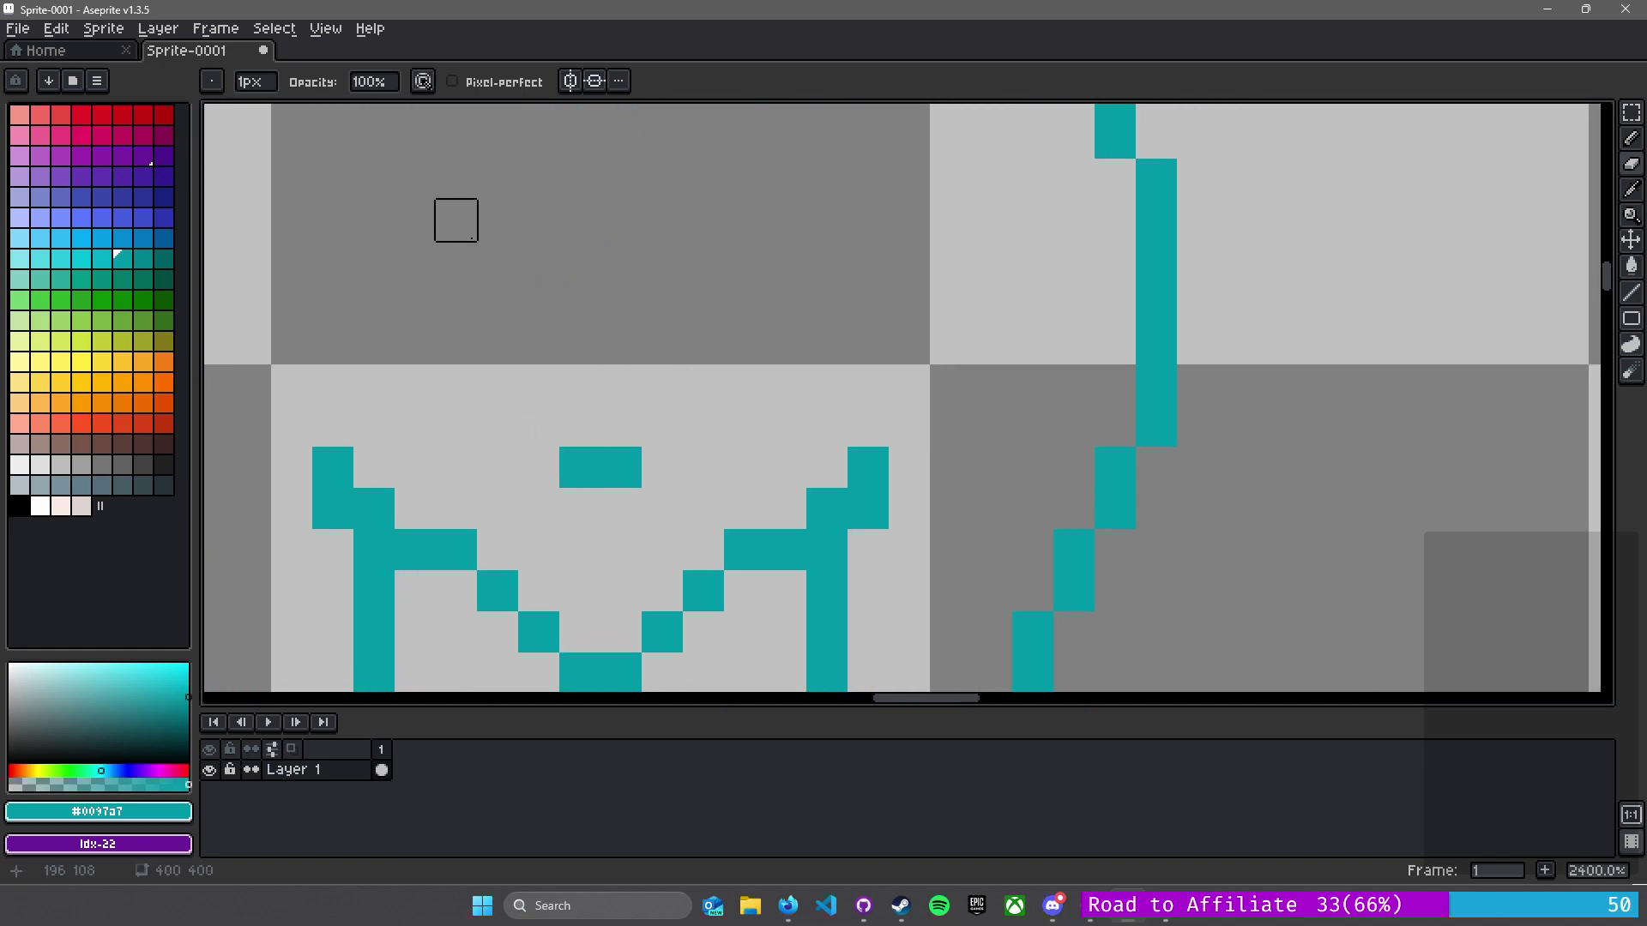
- Draw the lower left side of the nose as a stepped curve rising from its two bottom pixels
key("l")
mouse_move(538, 426)
left_mouse_down()
mouse_move(507, 356)
mouse_move(457, 340)
mouse_move(455, 245)
mouse_move(493, 163)
left_mouse_up()
key("v")
key("ctrl+z")
scroll(497, 249, "down", 1)
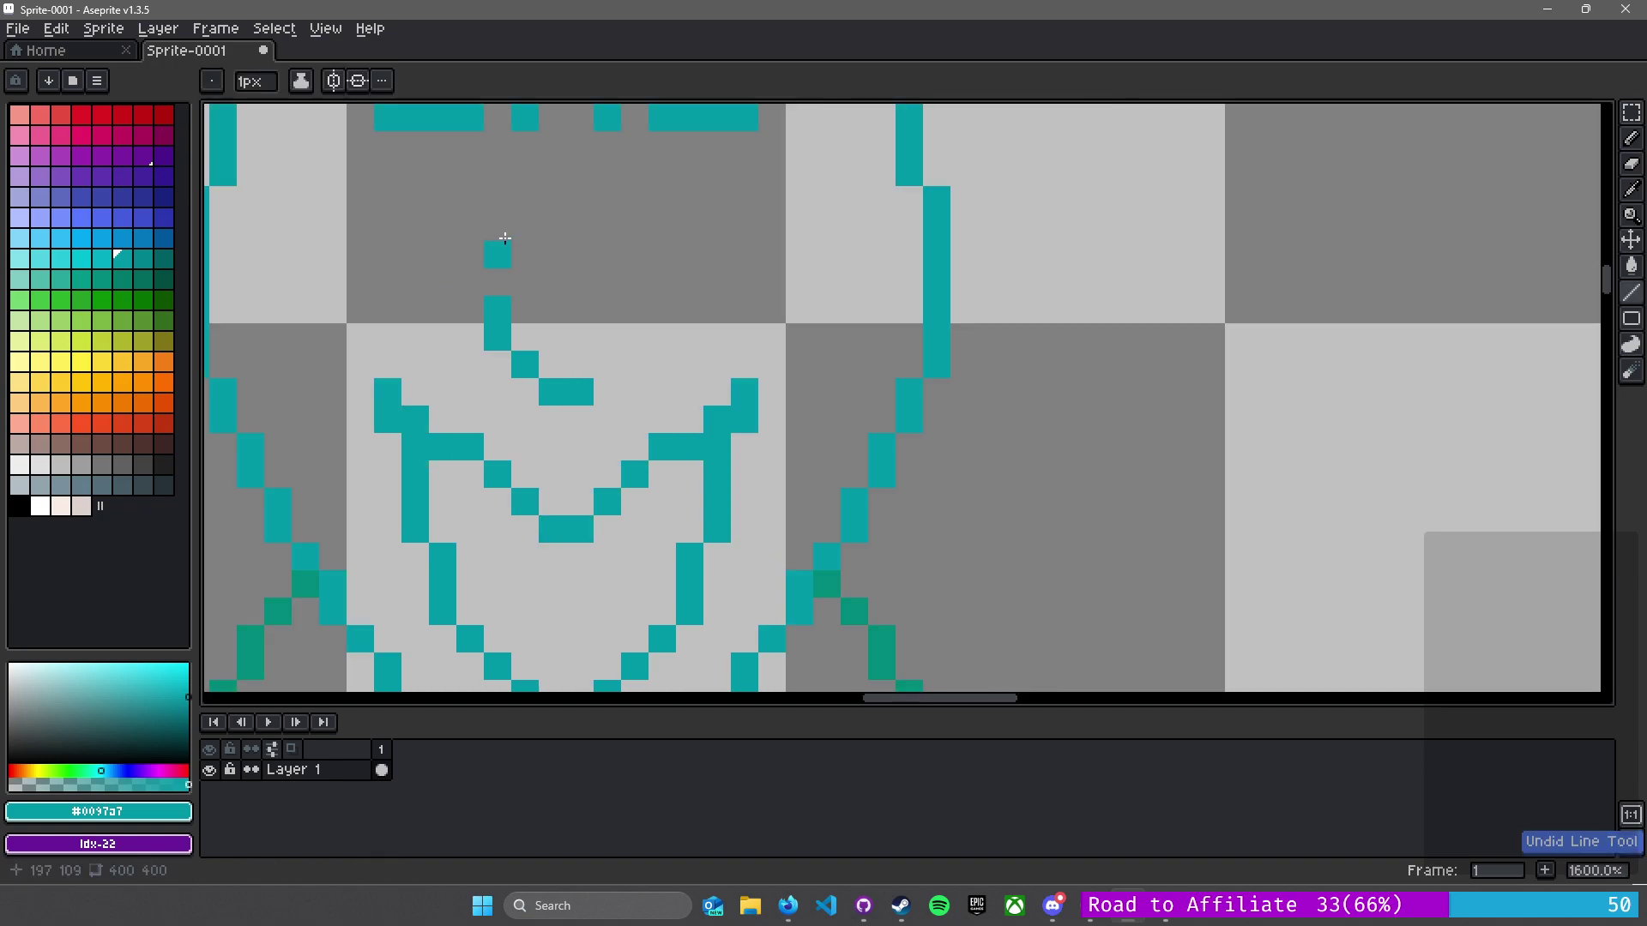
left_click_drag(498, 249, 573, 348)
scroll(571, 396, "up", 1)
left_click(572, 375)
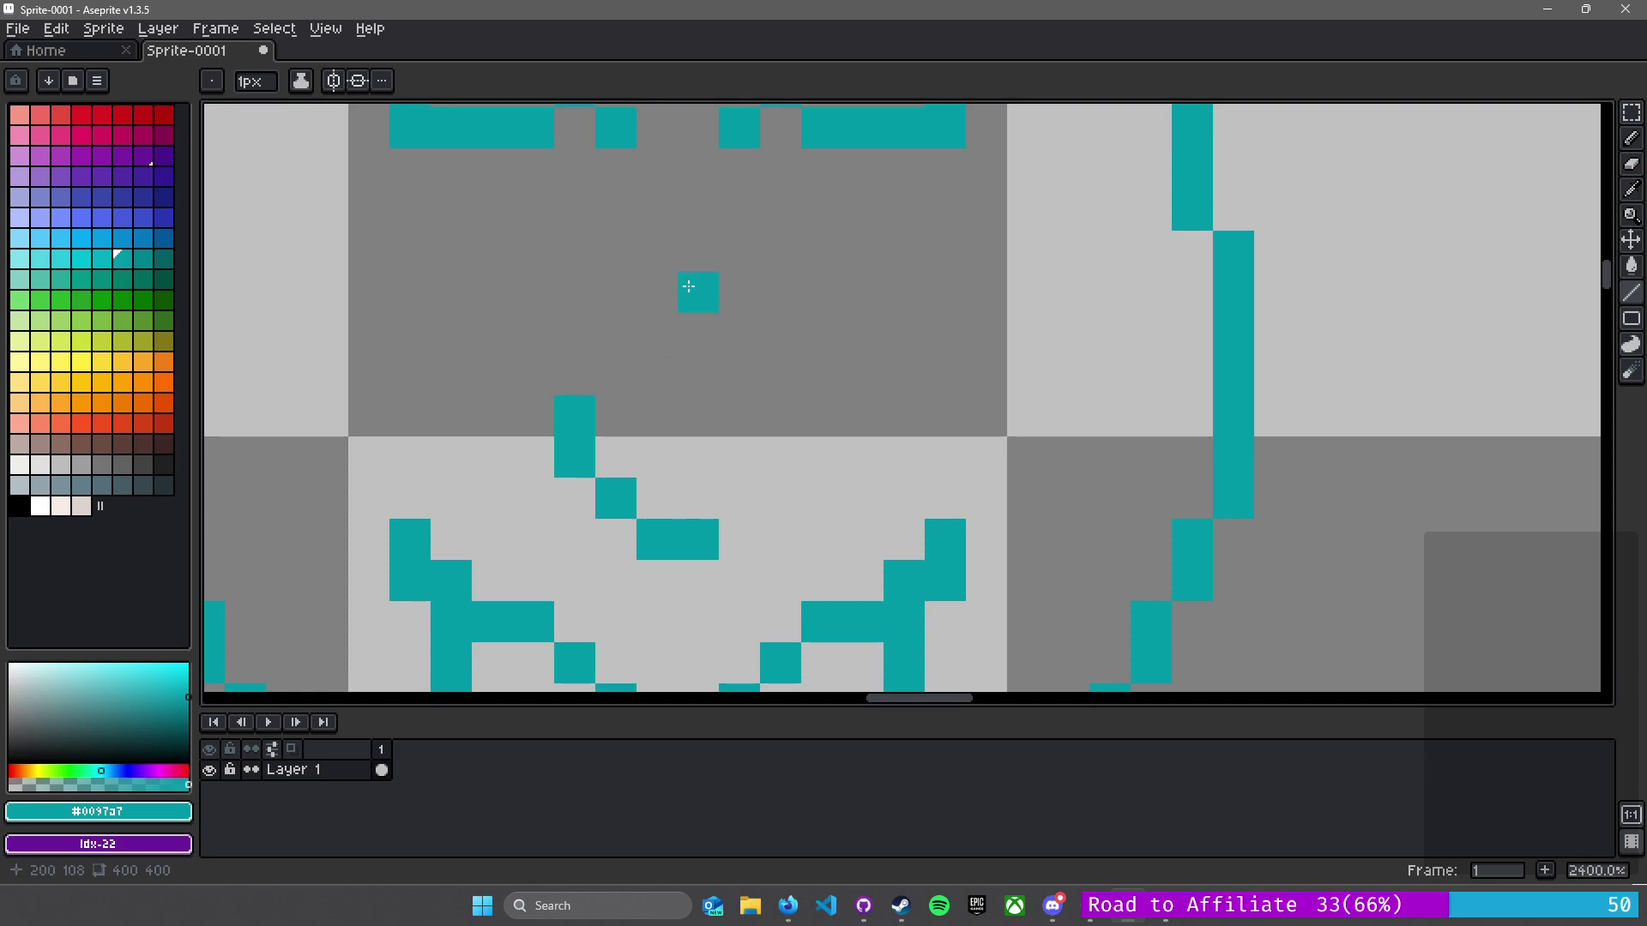
- Extend the nose's left side up to a pointed tip and close the shape with a straight right side
mouse_move(689, 251)
left_mouse_down()
mouse_move(690, 292)
mouse_move(668, 300)
left_mouse_up()
key("ctrl+z")
key("ctrl+z")
left_click_drag(665, 300, 625, 364)
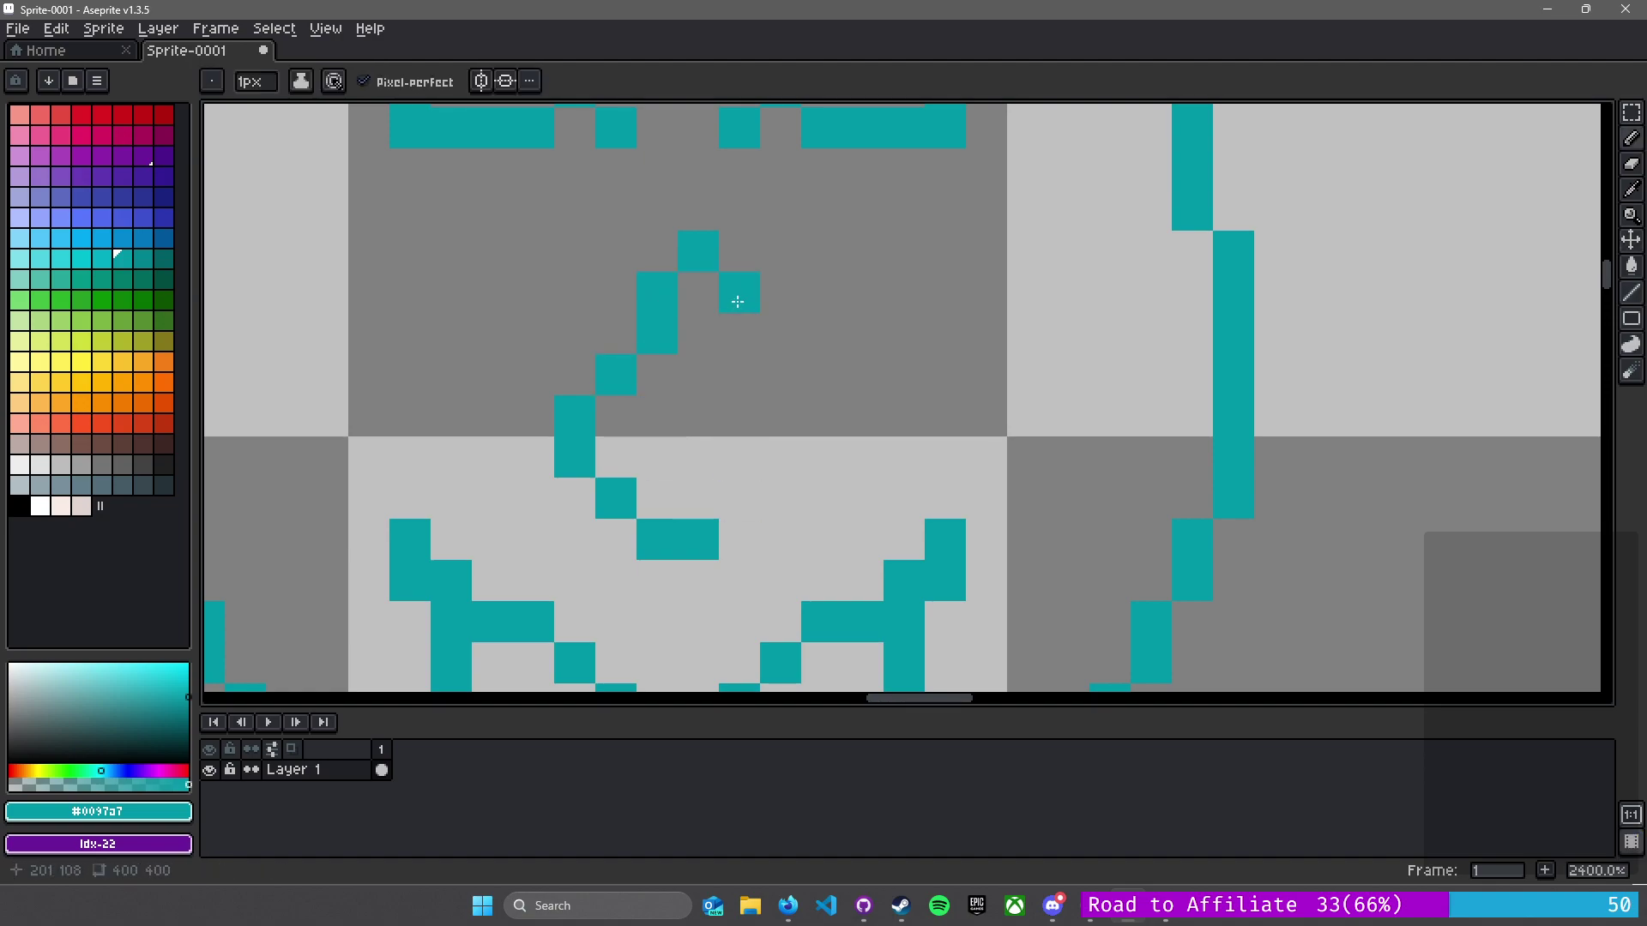
mouse_move(748, 315)
left_mouse_down()
mouse_move(748, 449)
mouse_move(731, 484)
mouse_move(774, 485)
left_mouse_up()
key("ctrl+z")
scroll(776, 480, "down", 6)
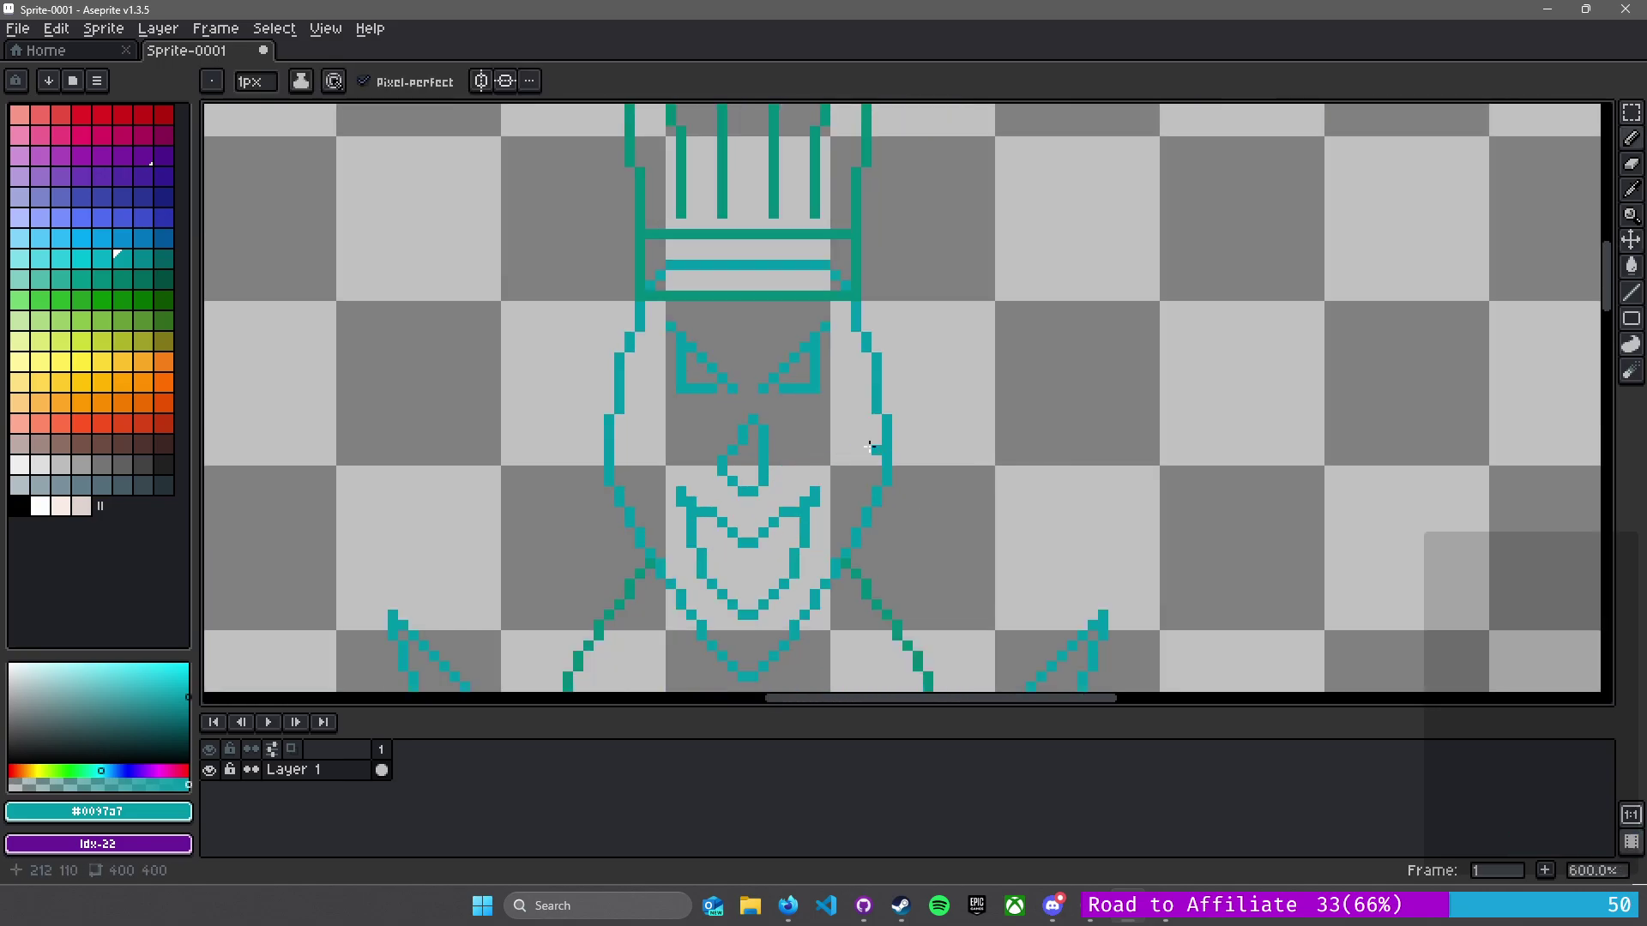
- Bulge the middle of the nose's straight right side outward by one pixel and erase the pixels behind it
scroll(823, 447, "up", 4)
left_click(811, 447)
scroll(691, 429, "up", 3)
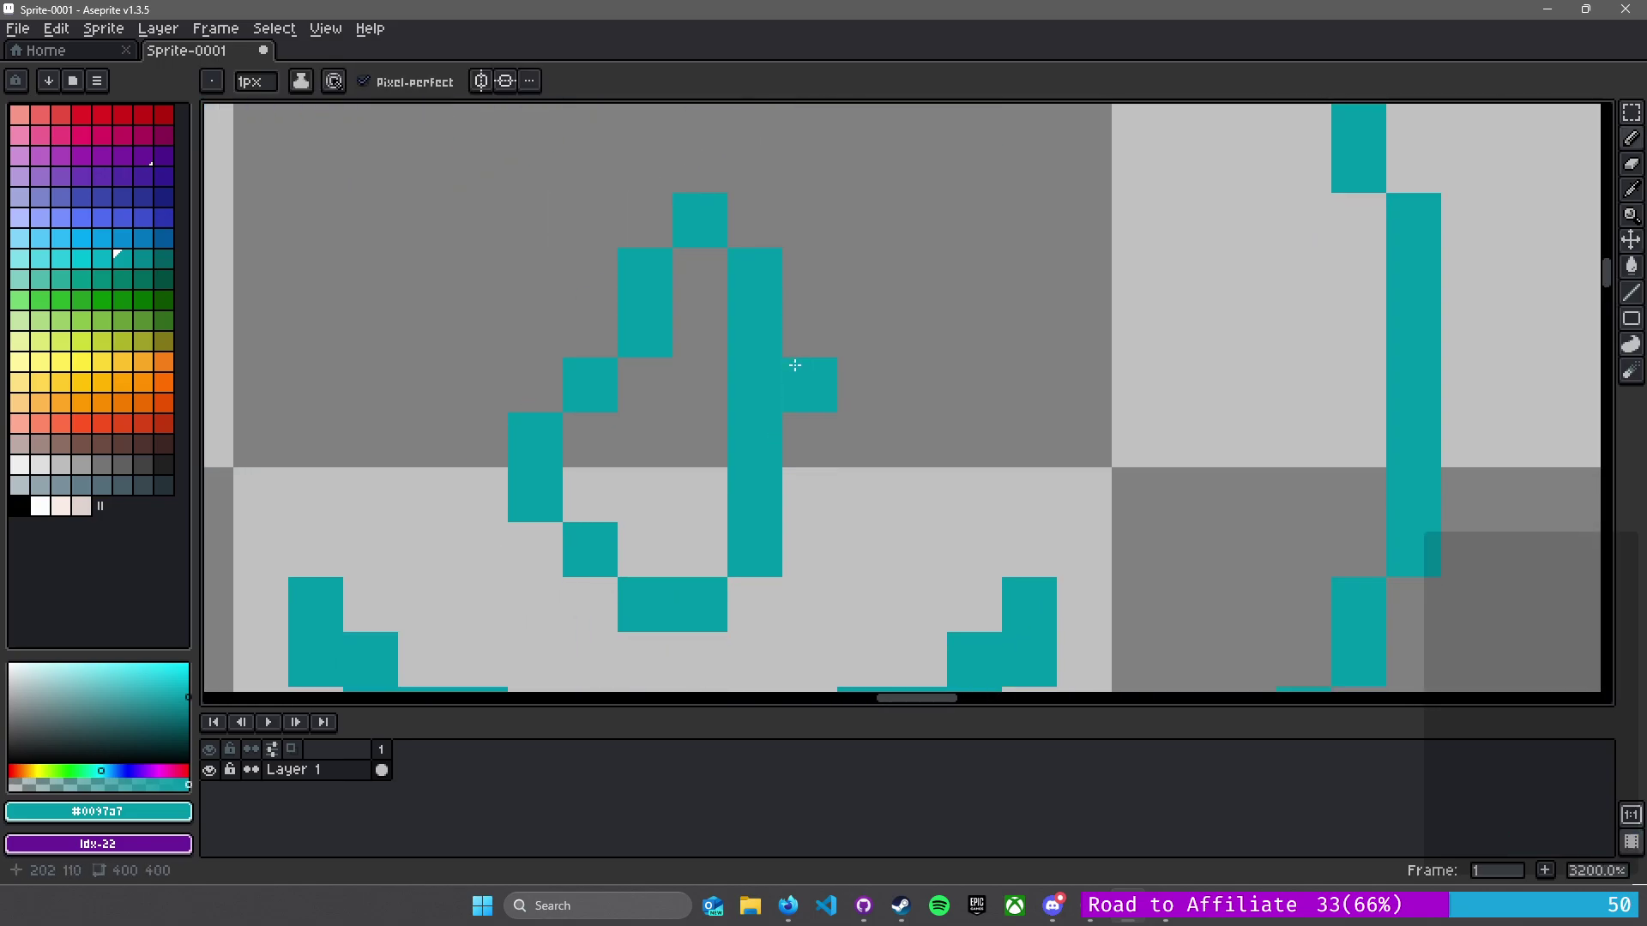
key("e")
mouse_move(739, 386)
left_mouse_down()
mouse_move(752, 437)
mouse_move(813, 430)
left_mouse_up()
key("l")
scroll(813, 430, "down", 6)
scroll(857, 411, "up", 2)
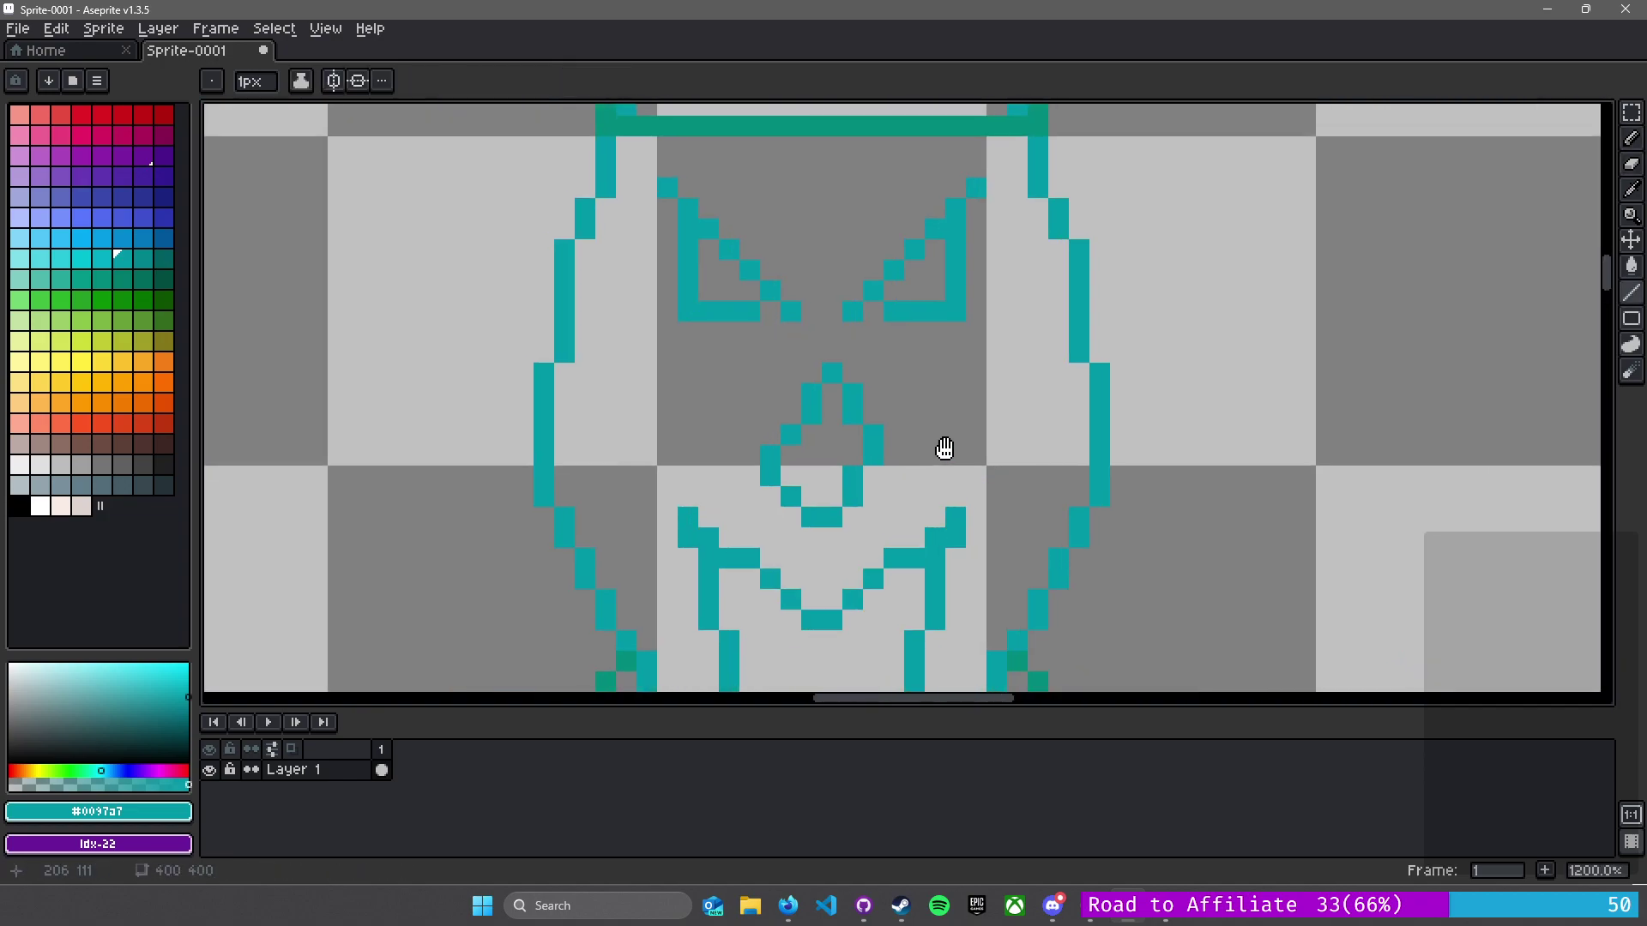
scroll(837, 390, "down", 1)
scroll(838, 396, "up", 3)
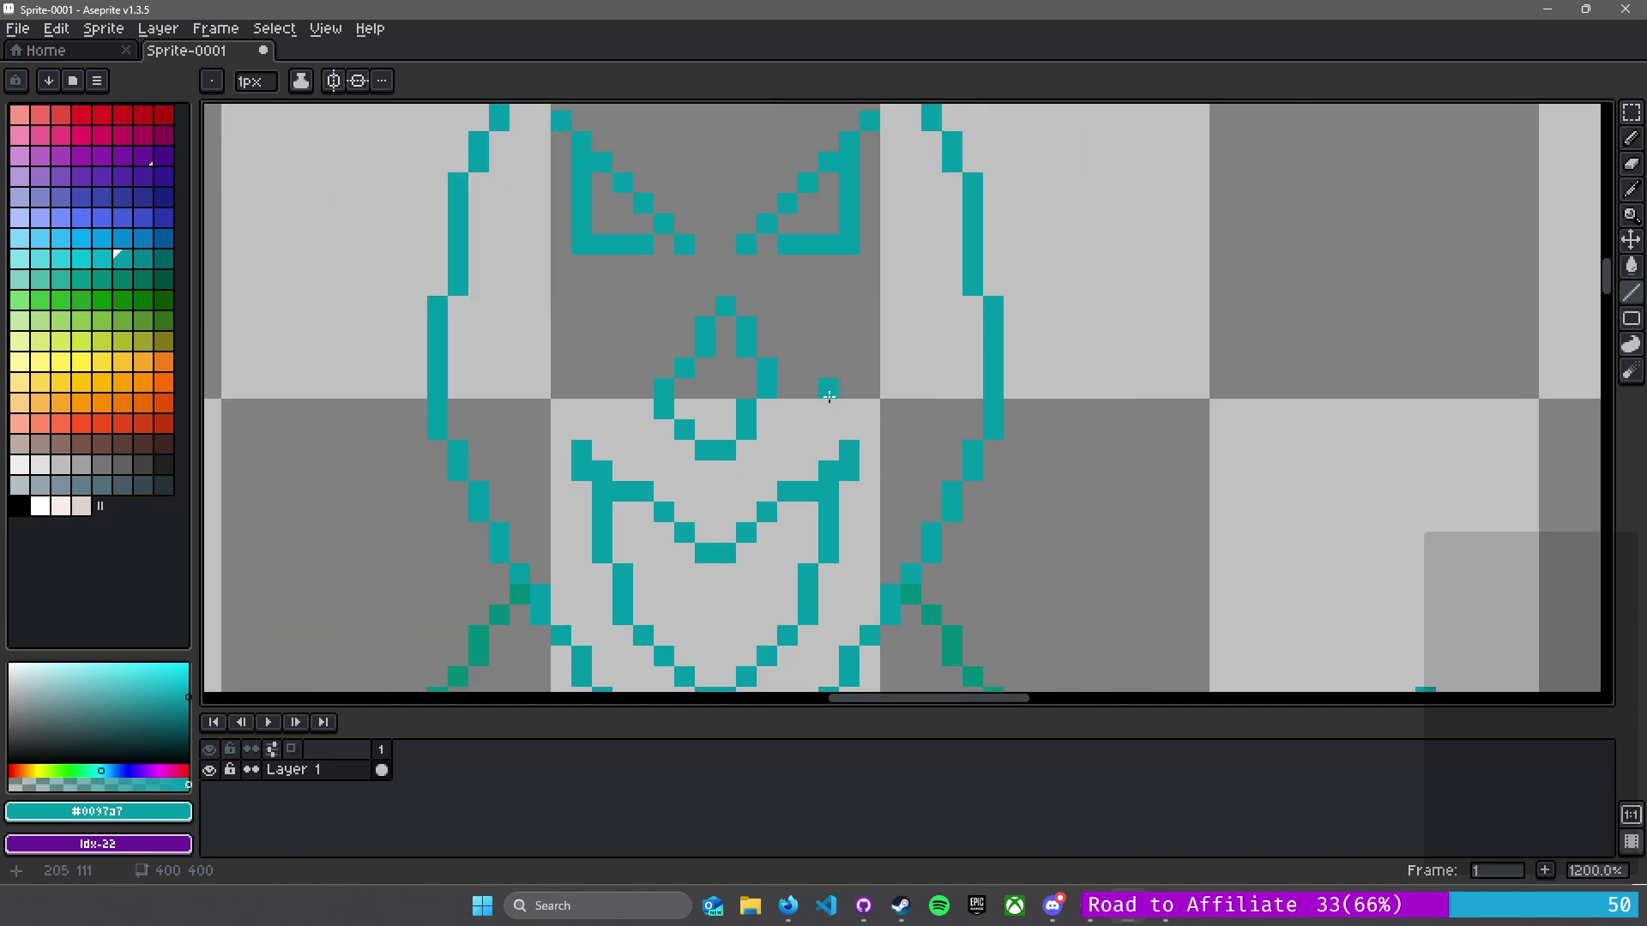
- Erase the nose outline except for its two-pixel bottom row
key("e")
left_click_drag(691, 502, 689, 294)
mouse_move(725, 420)
left_mouse_down()
mouse_move(688, 297)
mouse_move(606, 298)
mouse_move(564, 503)
mouse_move(522, 421)
left_mouse_up()
- Draw stepped diagonals of two pixels rising outward from both ends of the nose's bottom row
key("b")
left_click(687, 502)
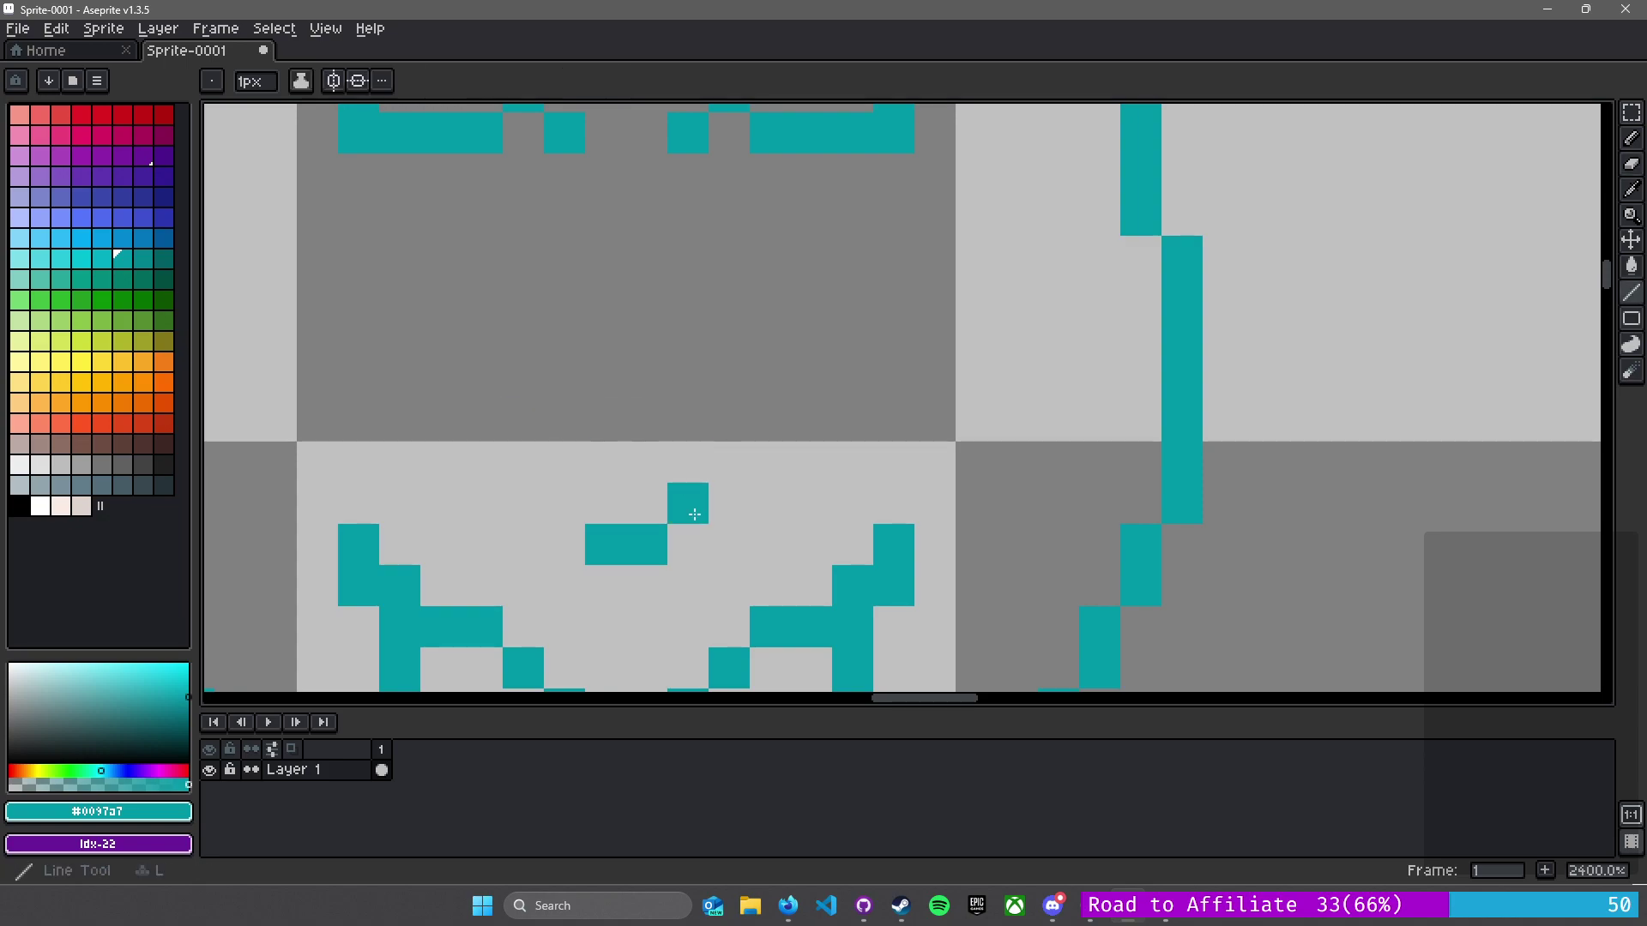
left_click(729, 461)
left_click(523, 502)
left_click(555, 504)
left_click(524, 465)
- Add a vertical side two pixels high above each end of the nose's V-shaped base
left_click_drag(487, 418, 486, 342)
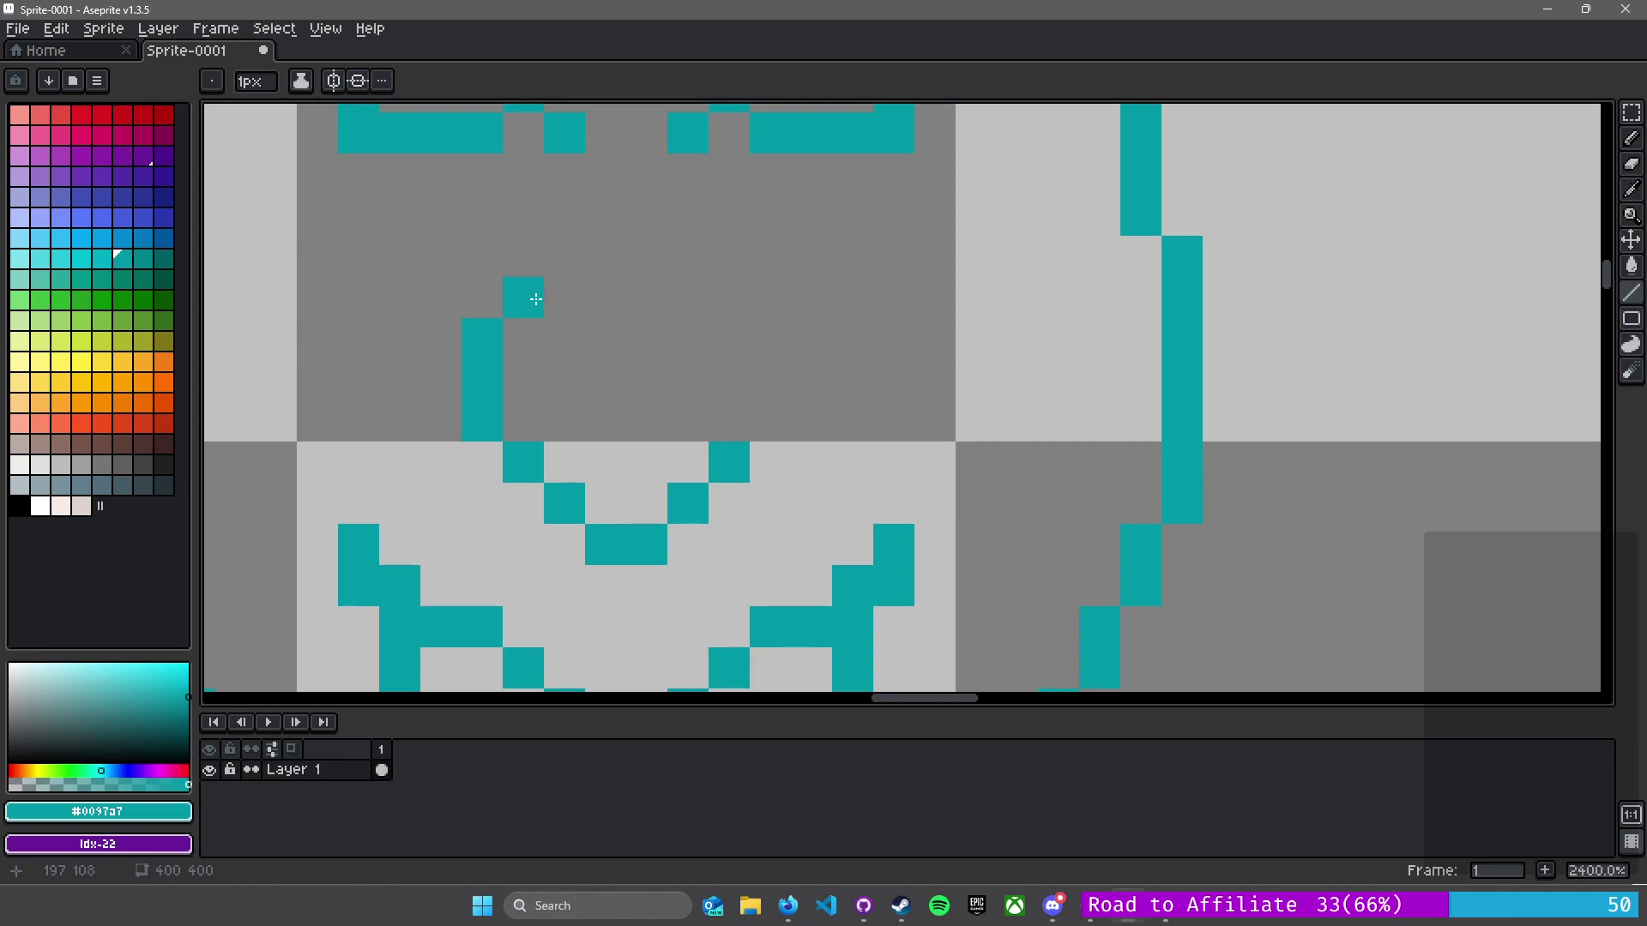
key("ctrl+z")
key("b")
left_click(482, 420)
left_click(484, 382)
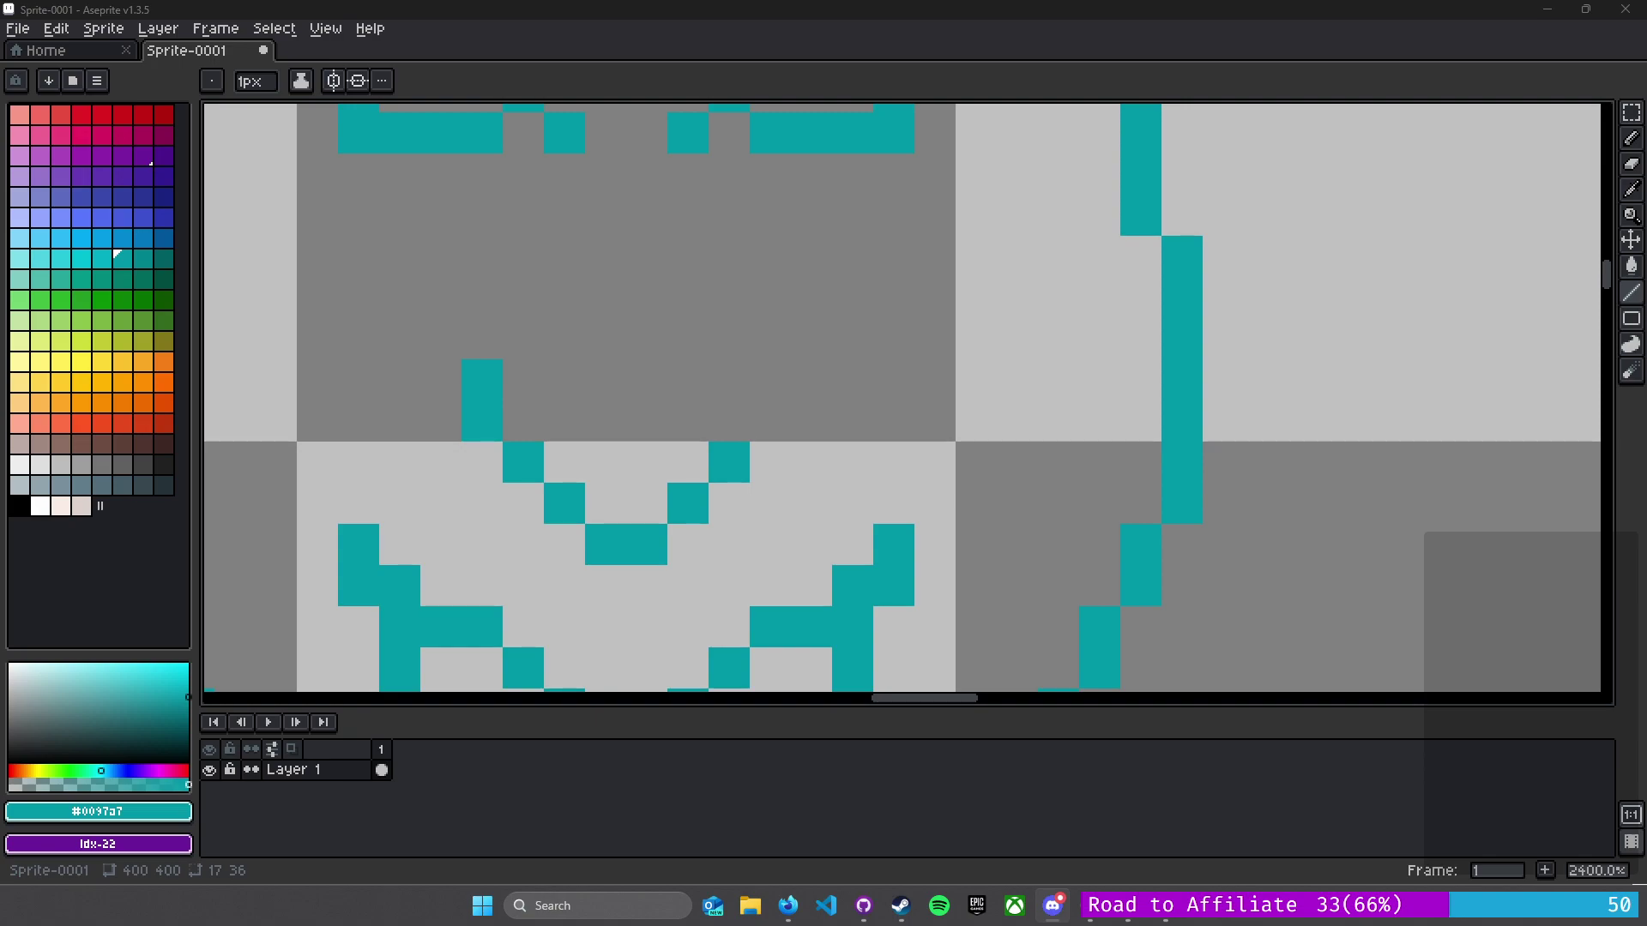
left_click_drag(771, 416, 770, 381)
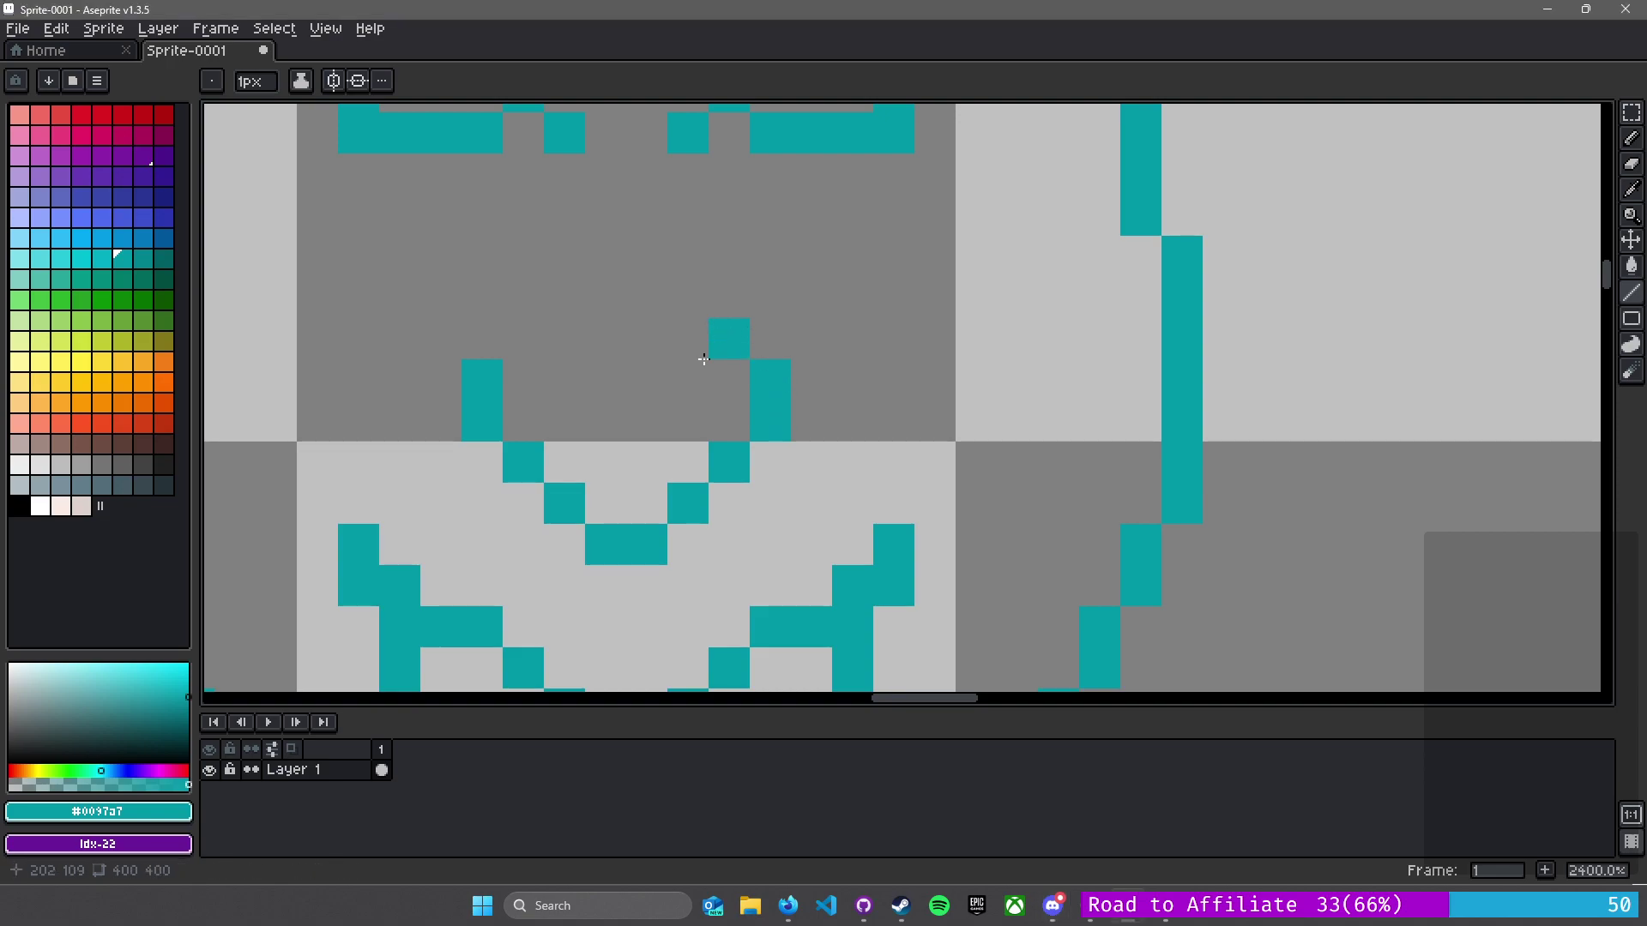
- Draw a short inner ridge line inside the nose, stepping up toward the face's centre
left_click_drag(688, 422, 689, 365)
left_click(646, 339)
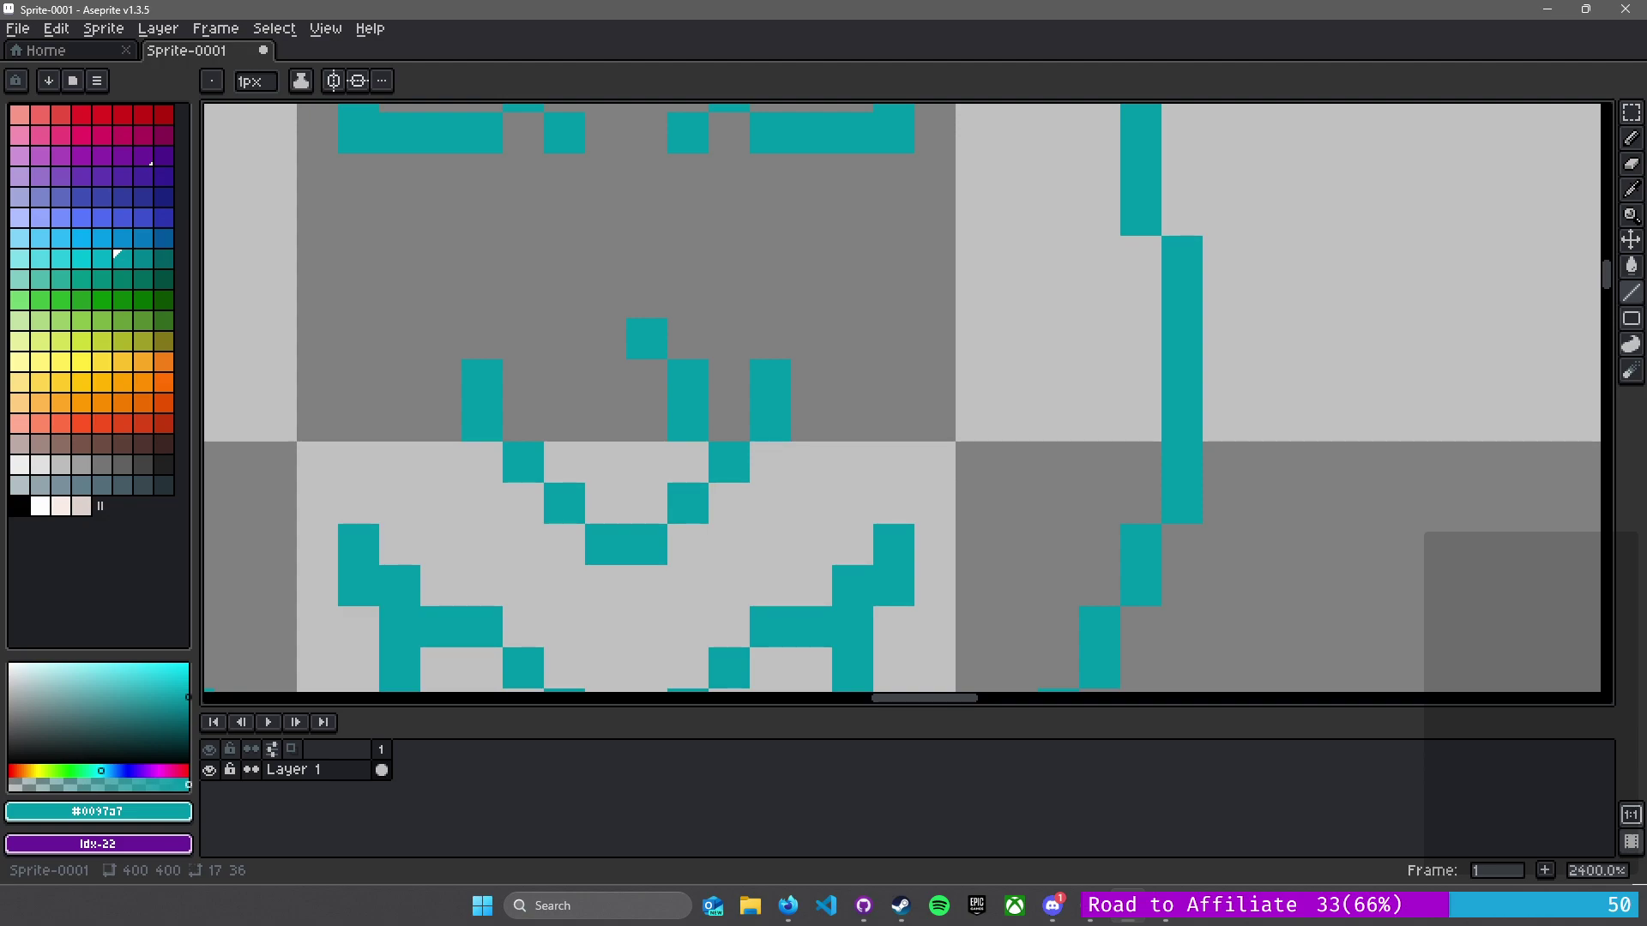
scroll(626, 394, "down", 3)
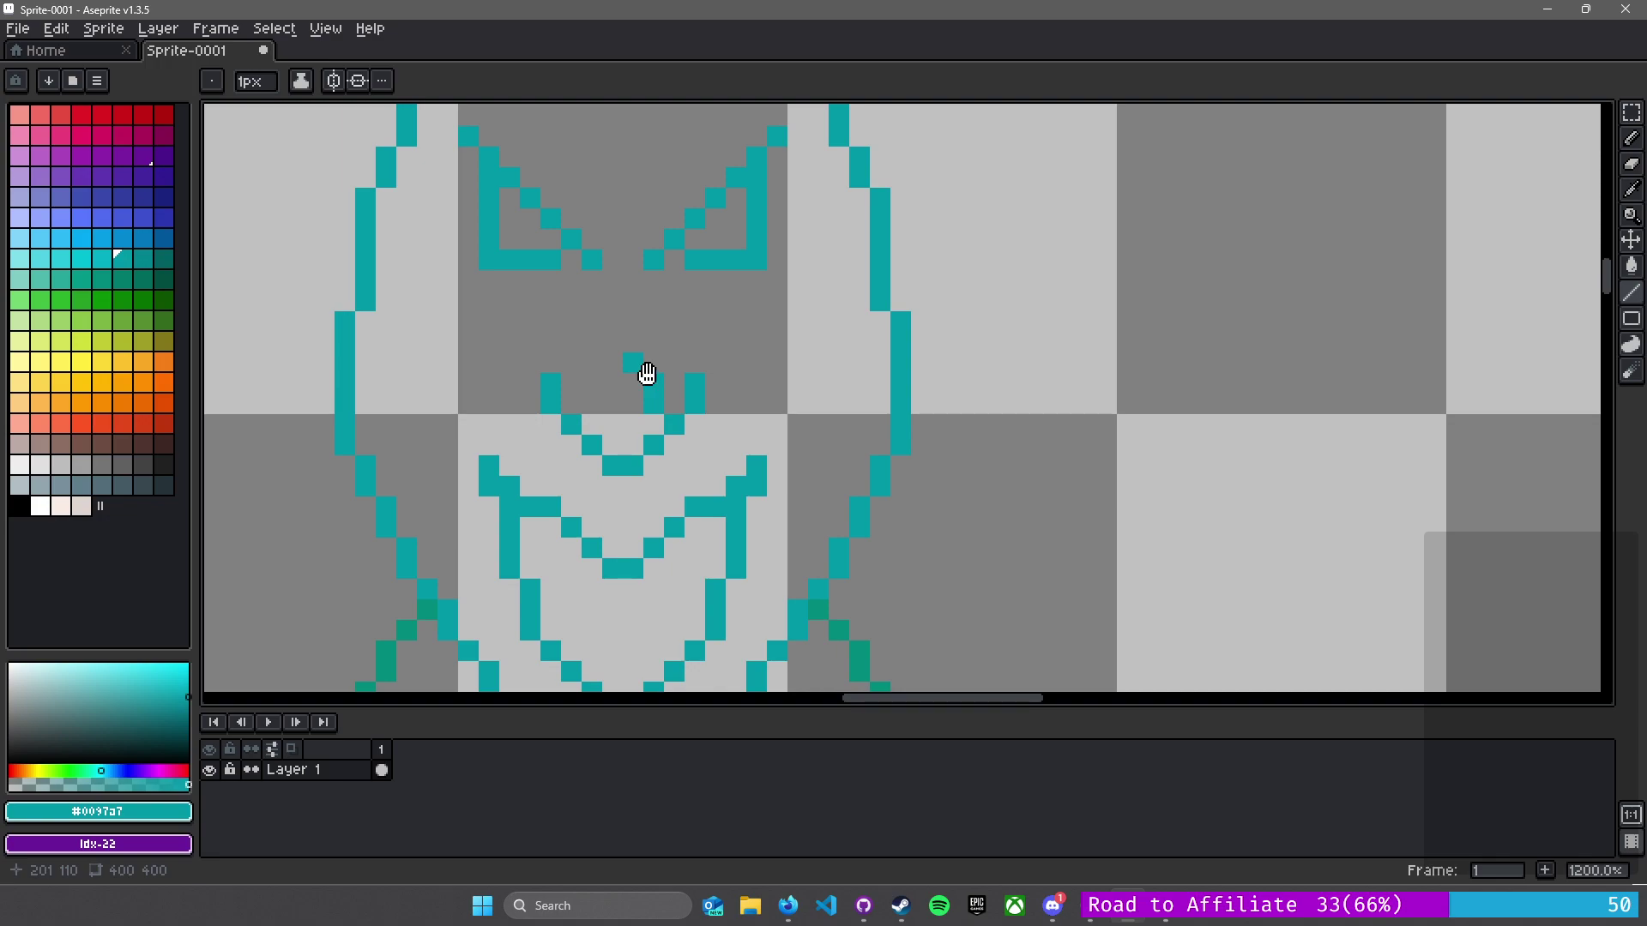
left_click_drag(649, 374, 680, 409)
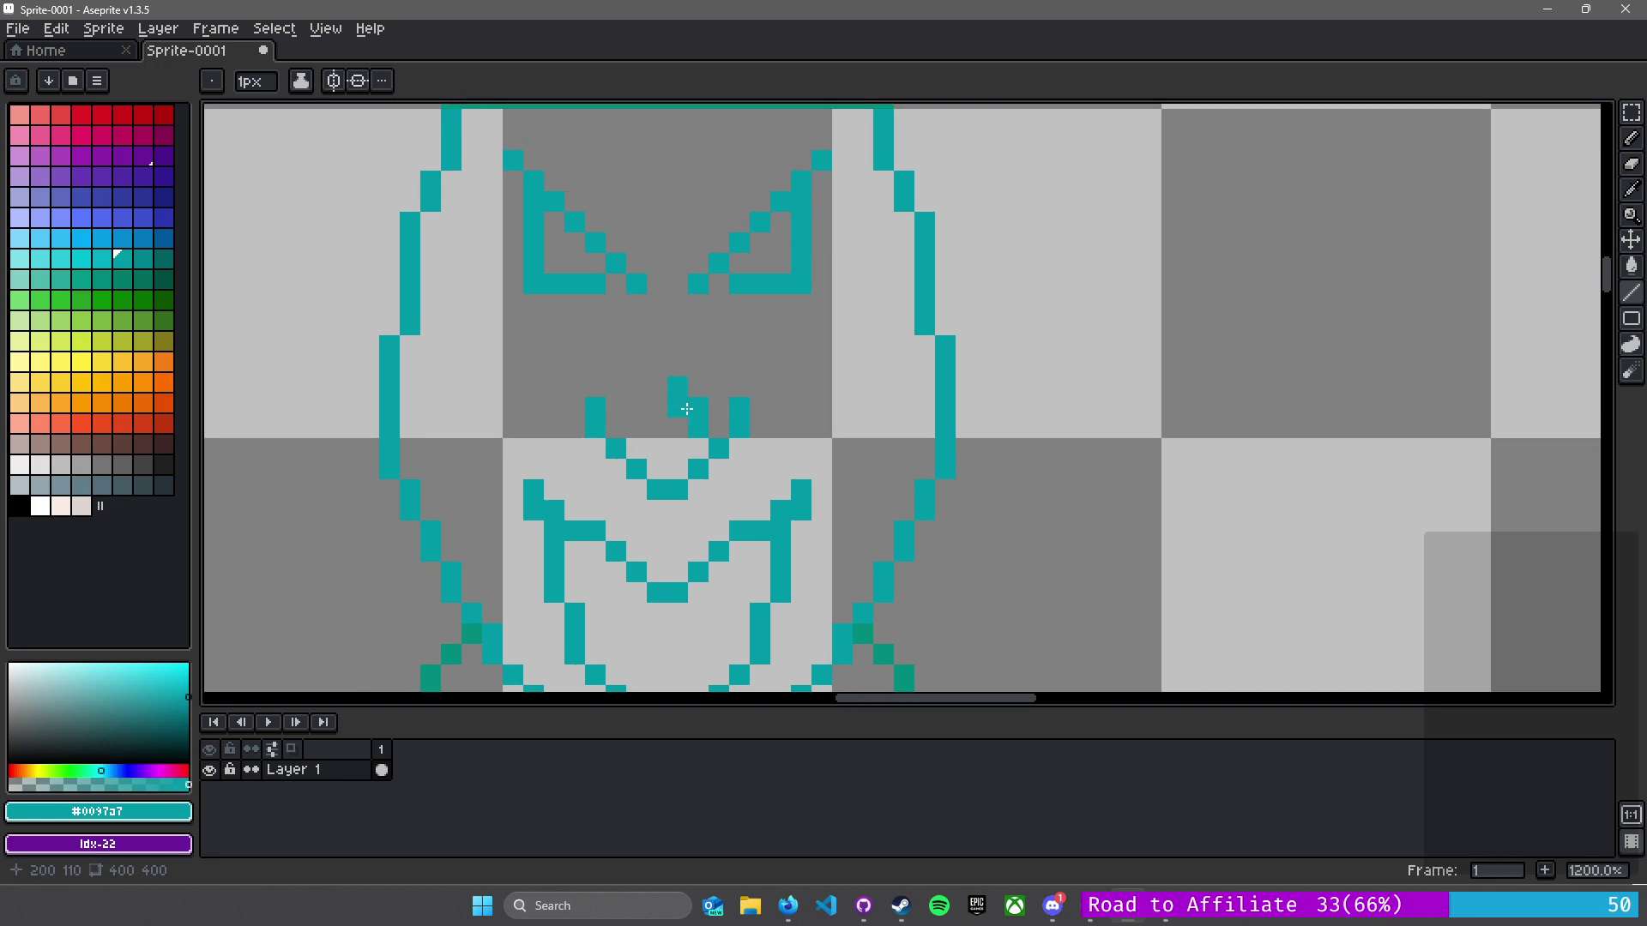
- Erase the unfinished nose, keeping one pixel of its ridge
scroll(641, 444, "up", 1)
key("e")
mouse_move(578, 390)
left_mouse_down()
mouse_move(633, 479)
mouse_move(687, 506)
mouse_move(743, 411)
mouse_move(715, 395)
mouse_move(687, 423)
left_mouse_up()
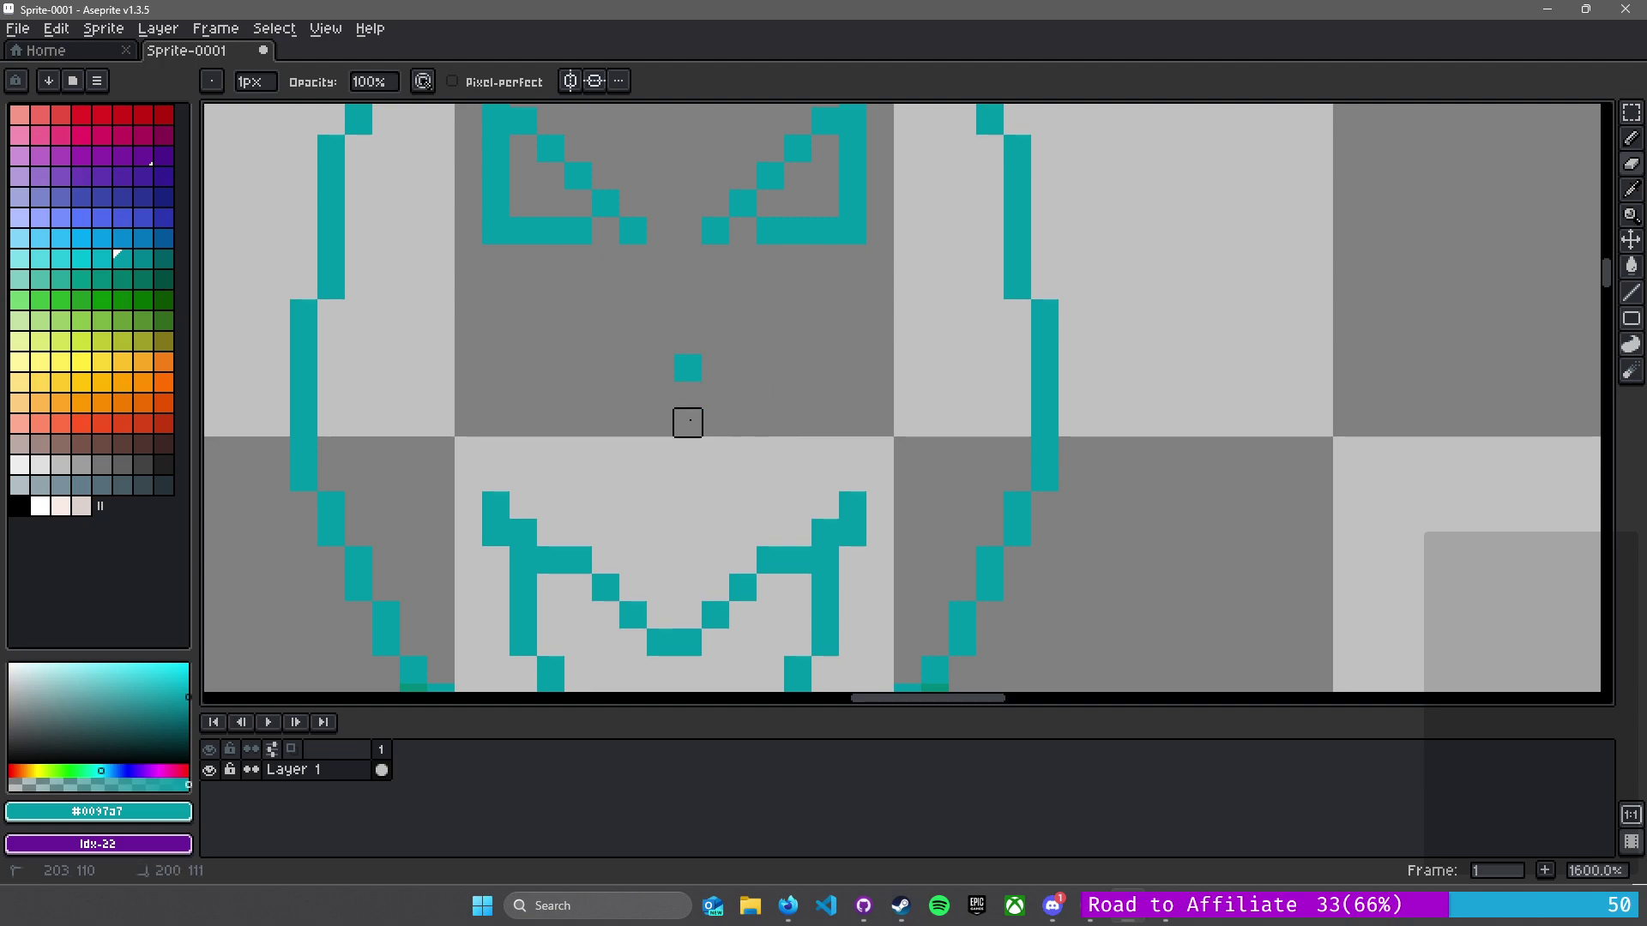
- Draw a new nose outline from a single-pixel tip down a stepped right side and around a narrow base
key("b")
left_click(660, 313)
left_click(687, 340)
left_click(711, 384)
left_click_drag(716, 391, 715, 450)
left_click(691, 485)
left_click(715, 478)
left_click(633, 478)
left_click(622, 457)
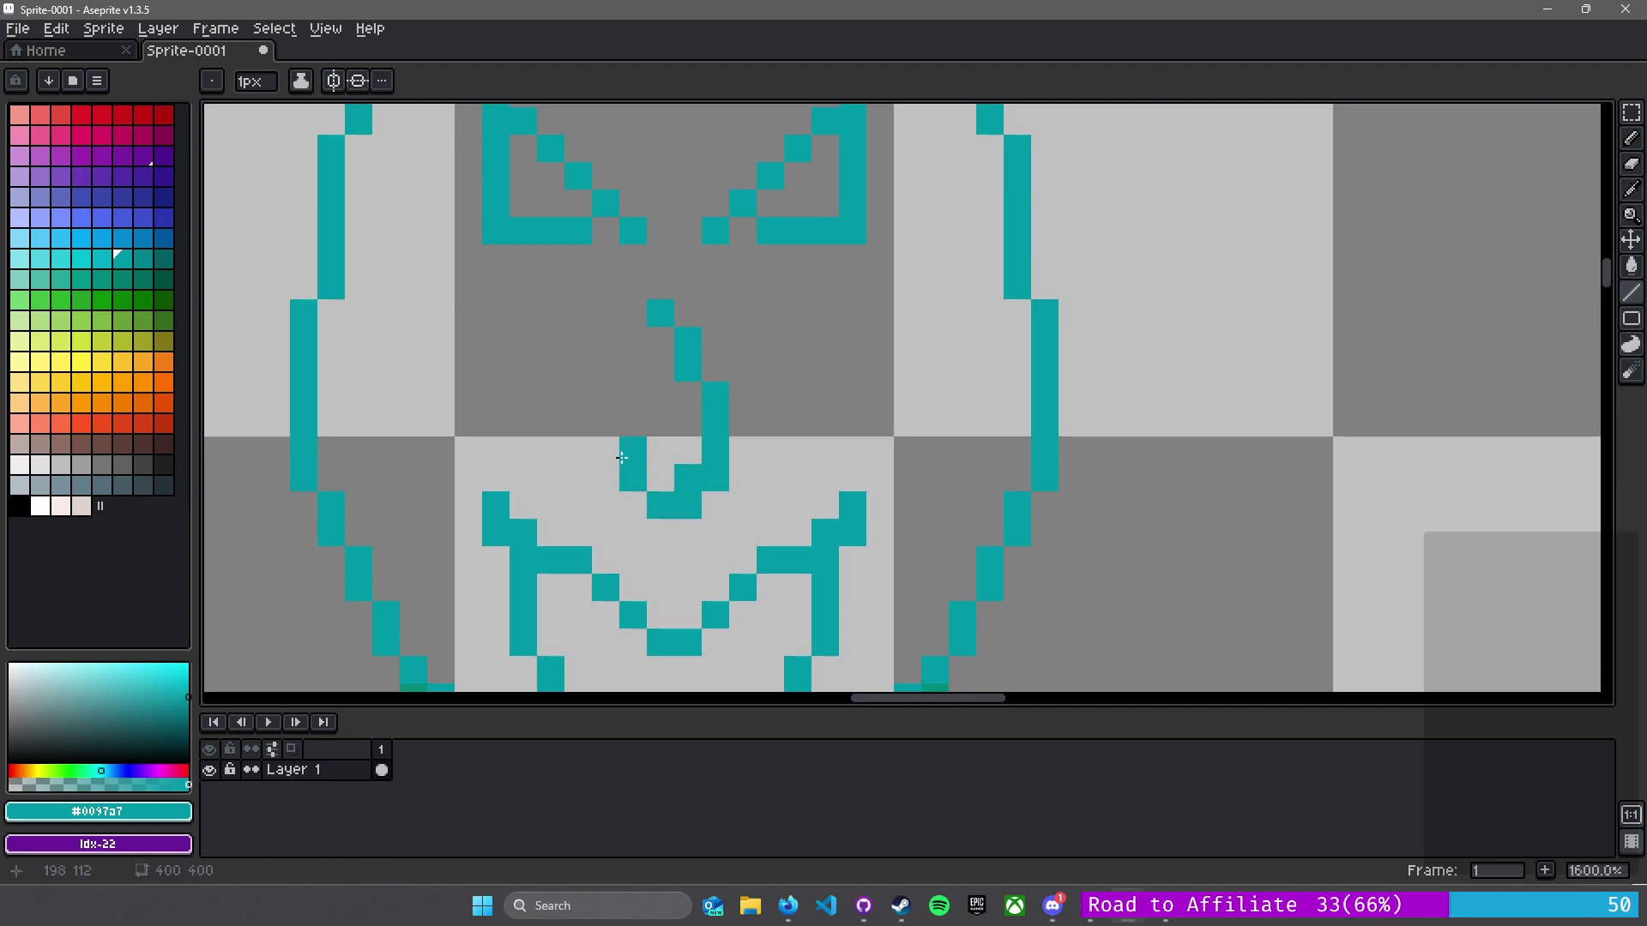
- Fill the nose's interior and widen its left side into a solid teardrop, removing the stray pixel beside it
mouse_move(628, 422)
left_mouse_down()
mouse_move(625, 348)
mouse_move(660, 478)
left_mouse_up()
left_click(660, 367)
left_click_drag(688, 395, 688, 450)
left_click(633, 560)
key("ctrl+z")
left_click(641, 500)
left_click(607, 450)
left_click(730, 371)
left_click(741, 438)
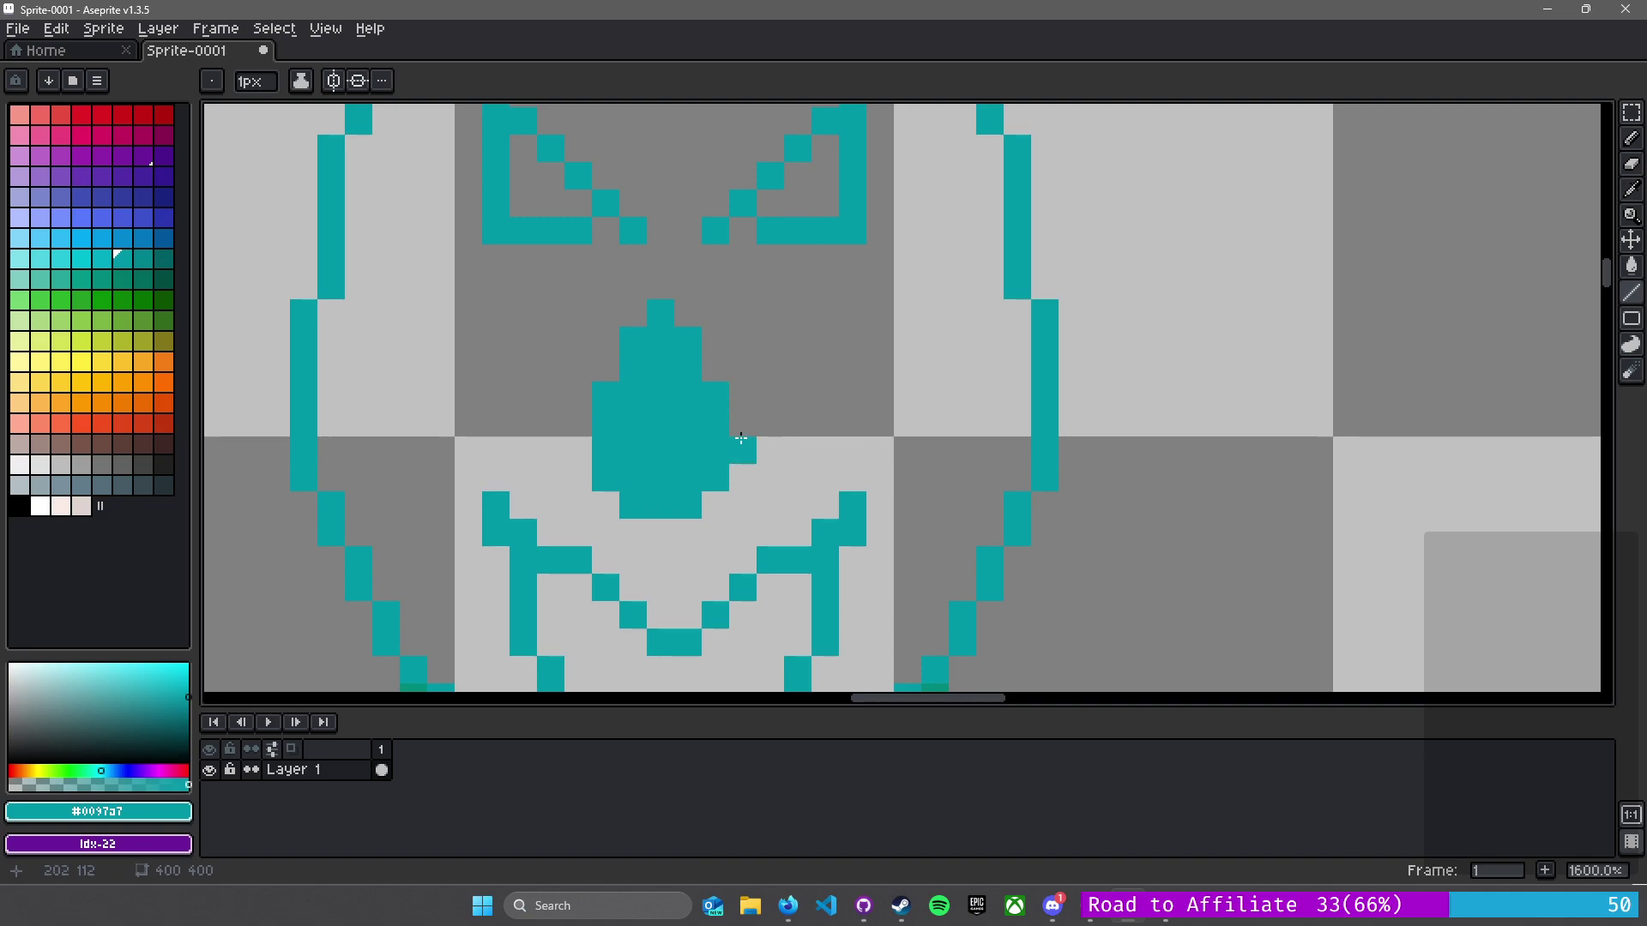
key("e")
left_click(741, 439)
- Carve the solid nose into a flame shape by erasing its upper right edge and centre, and raise the right side by one pixel
left_click_drag(712, 338, 687, 364)
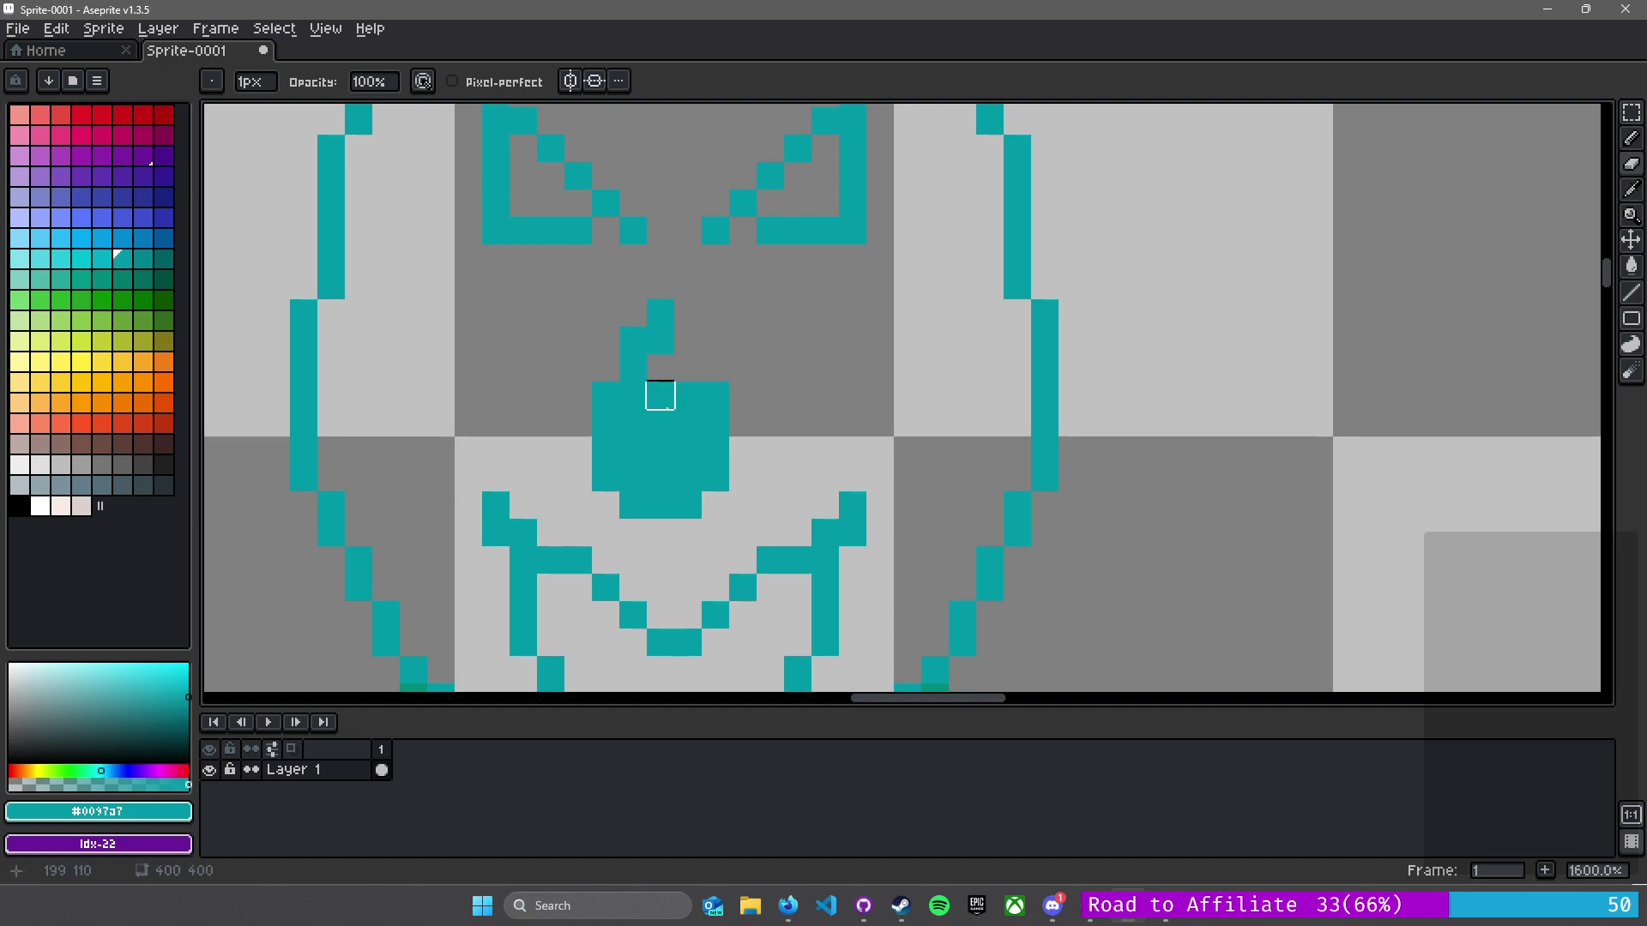
left_click_drag(660, 450, 688, 450)
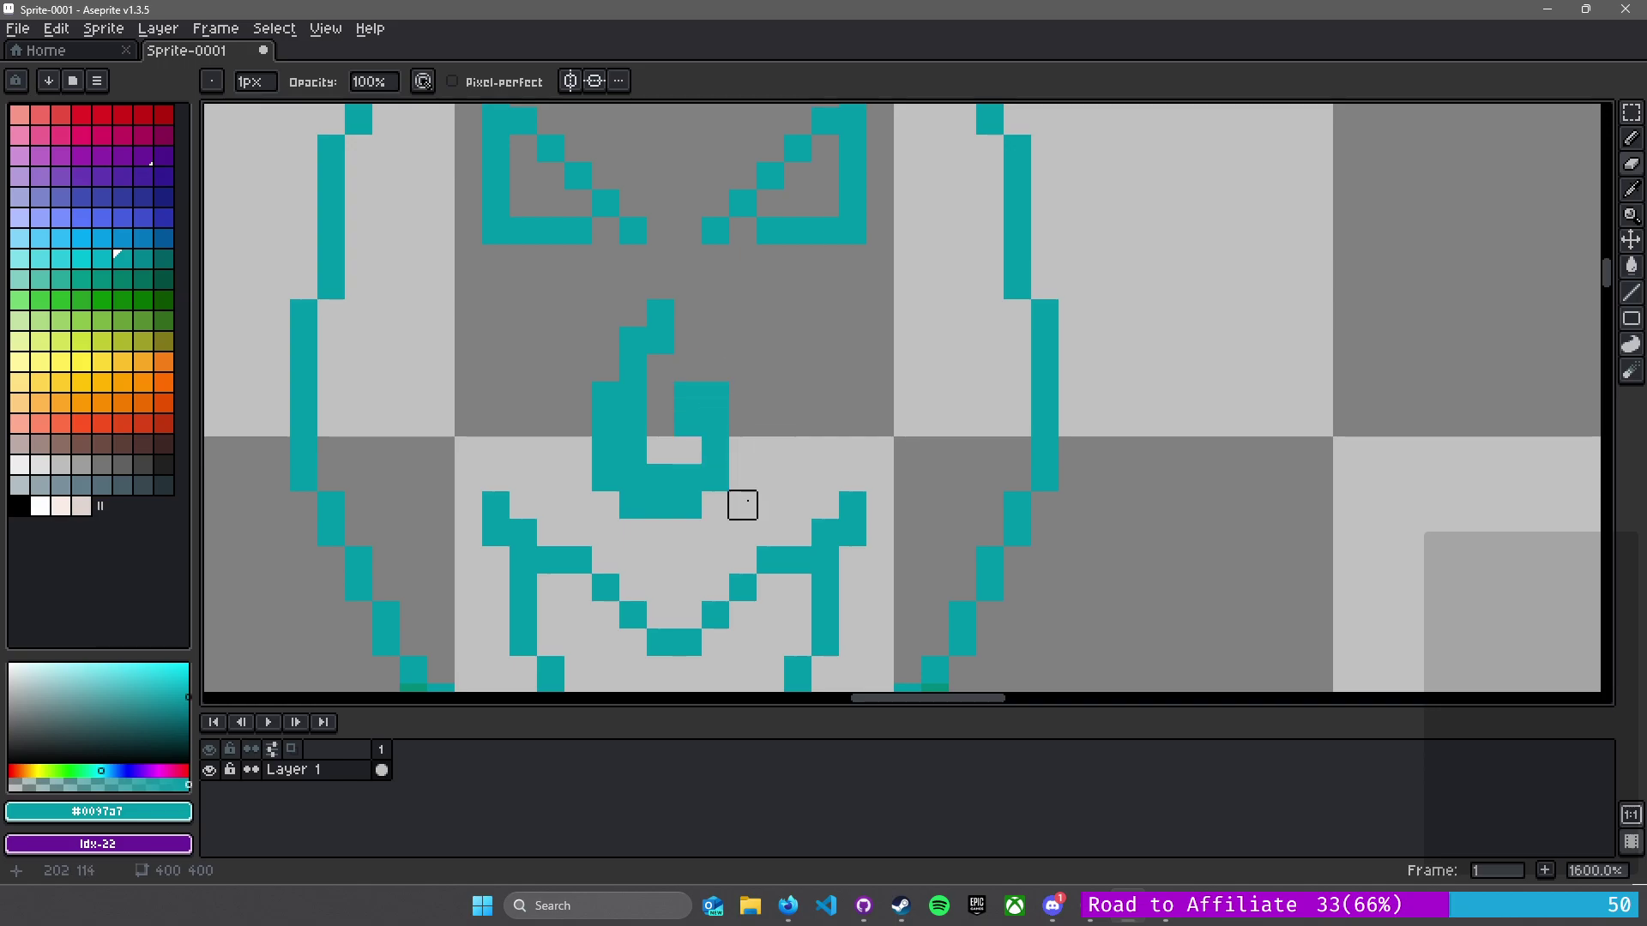
scroll(777, 557, "down", 4)
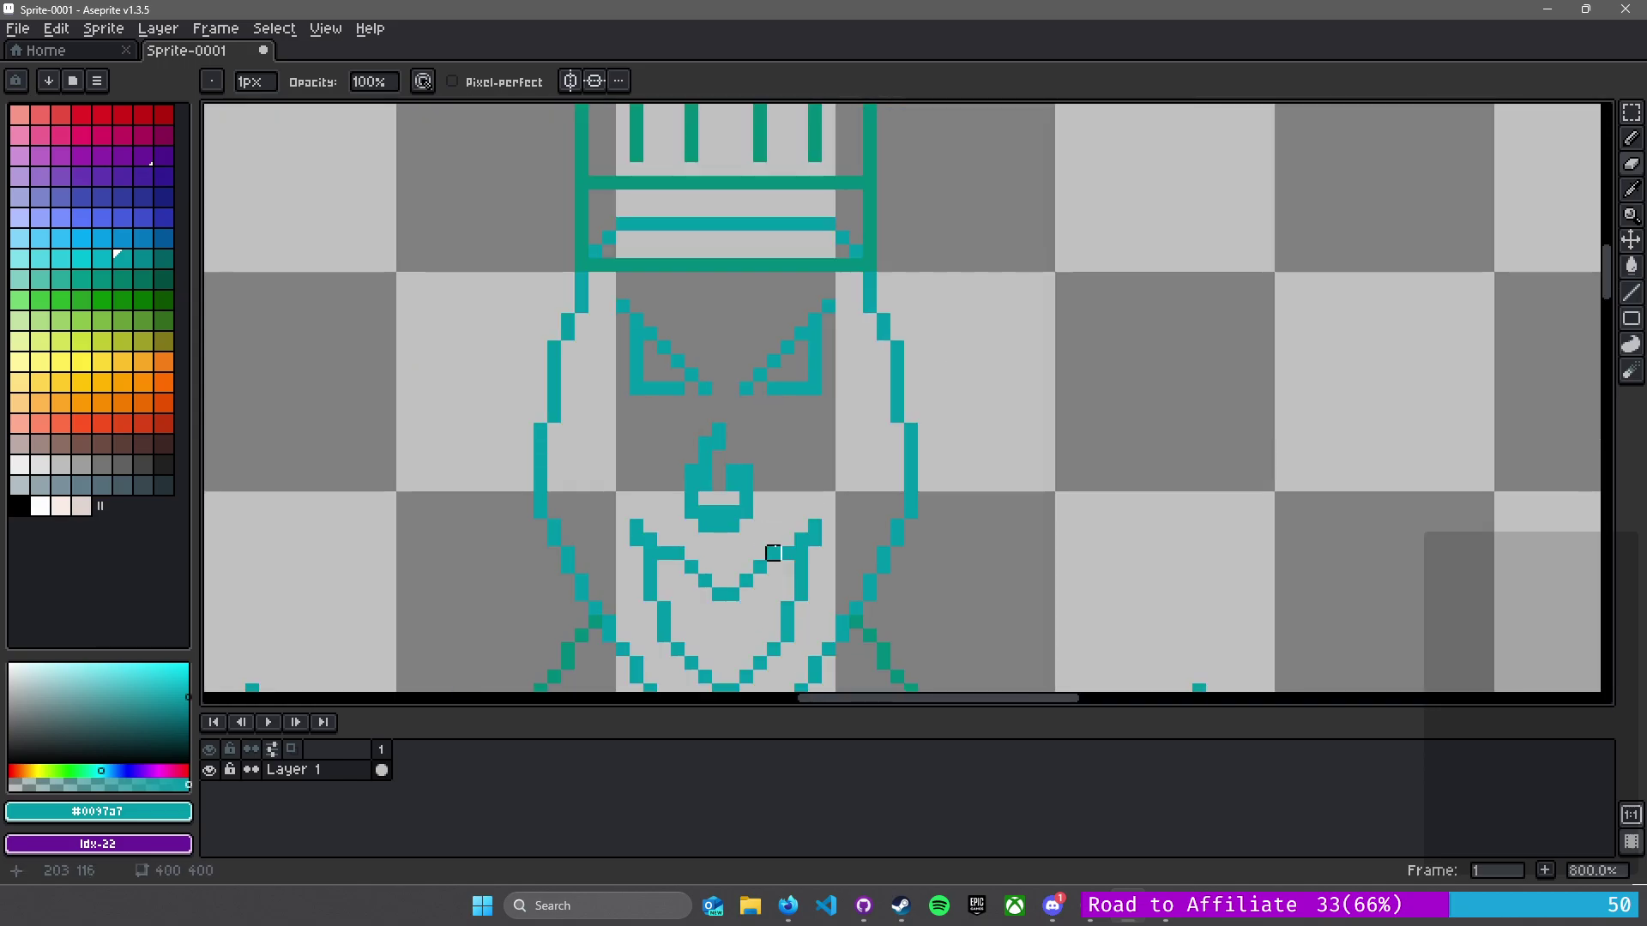
scroll(766, 559, "up", 5)
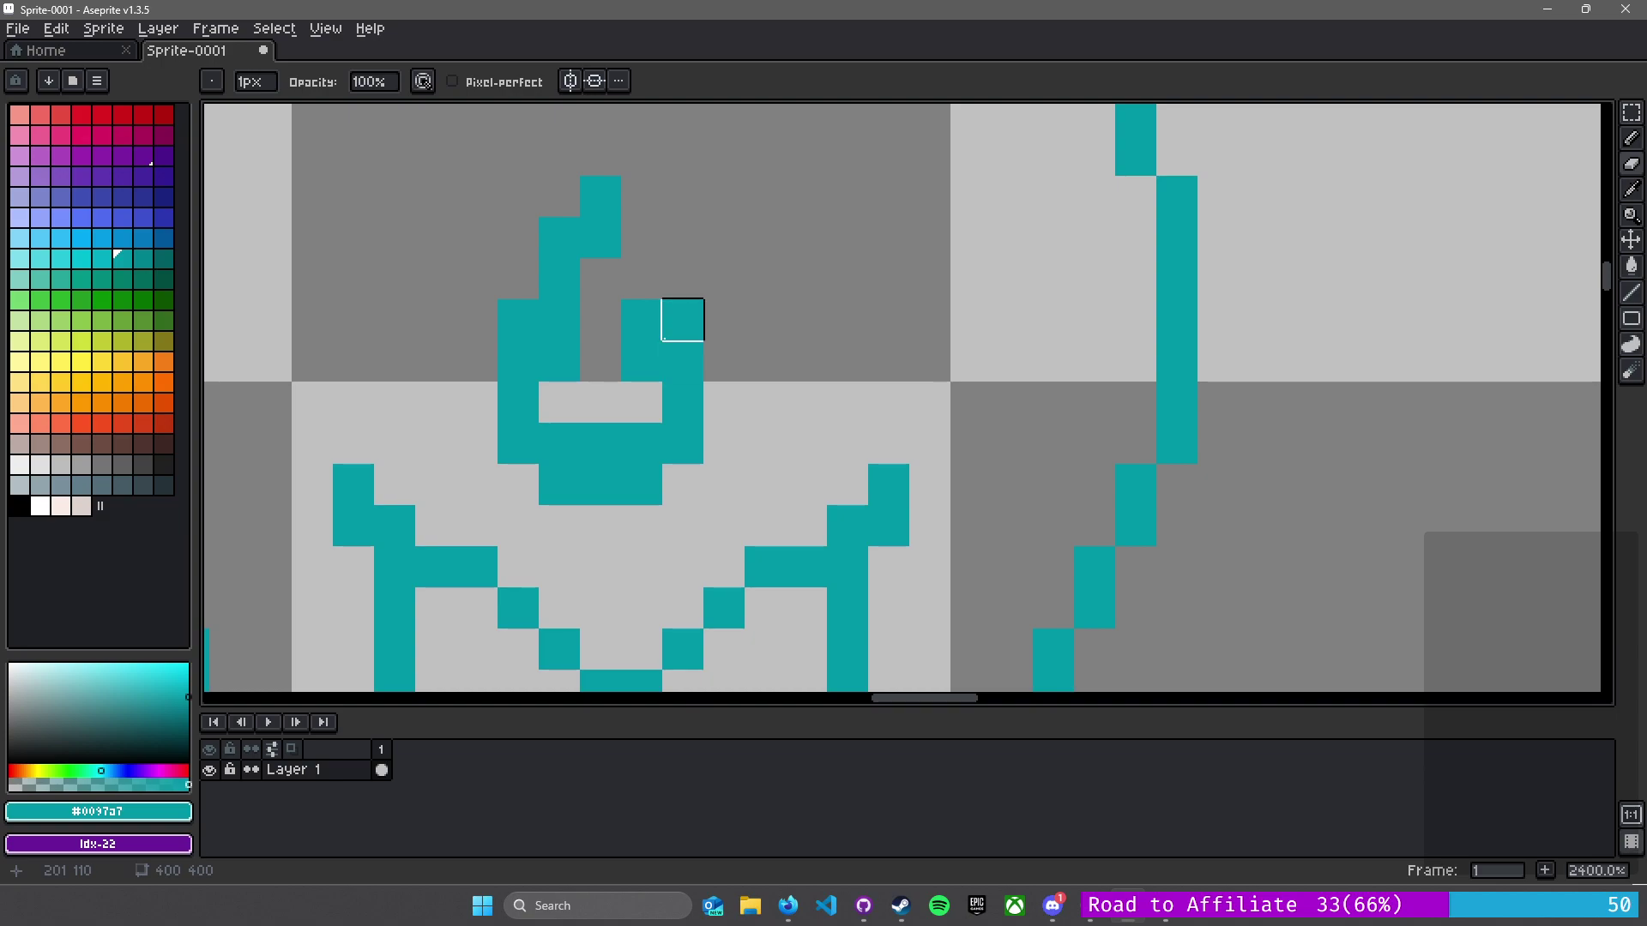
left_click(683, 280)
scroll(611, 450, "down", 4)
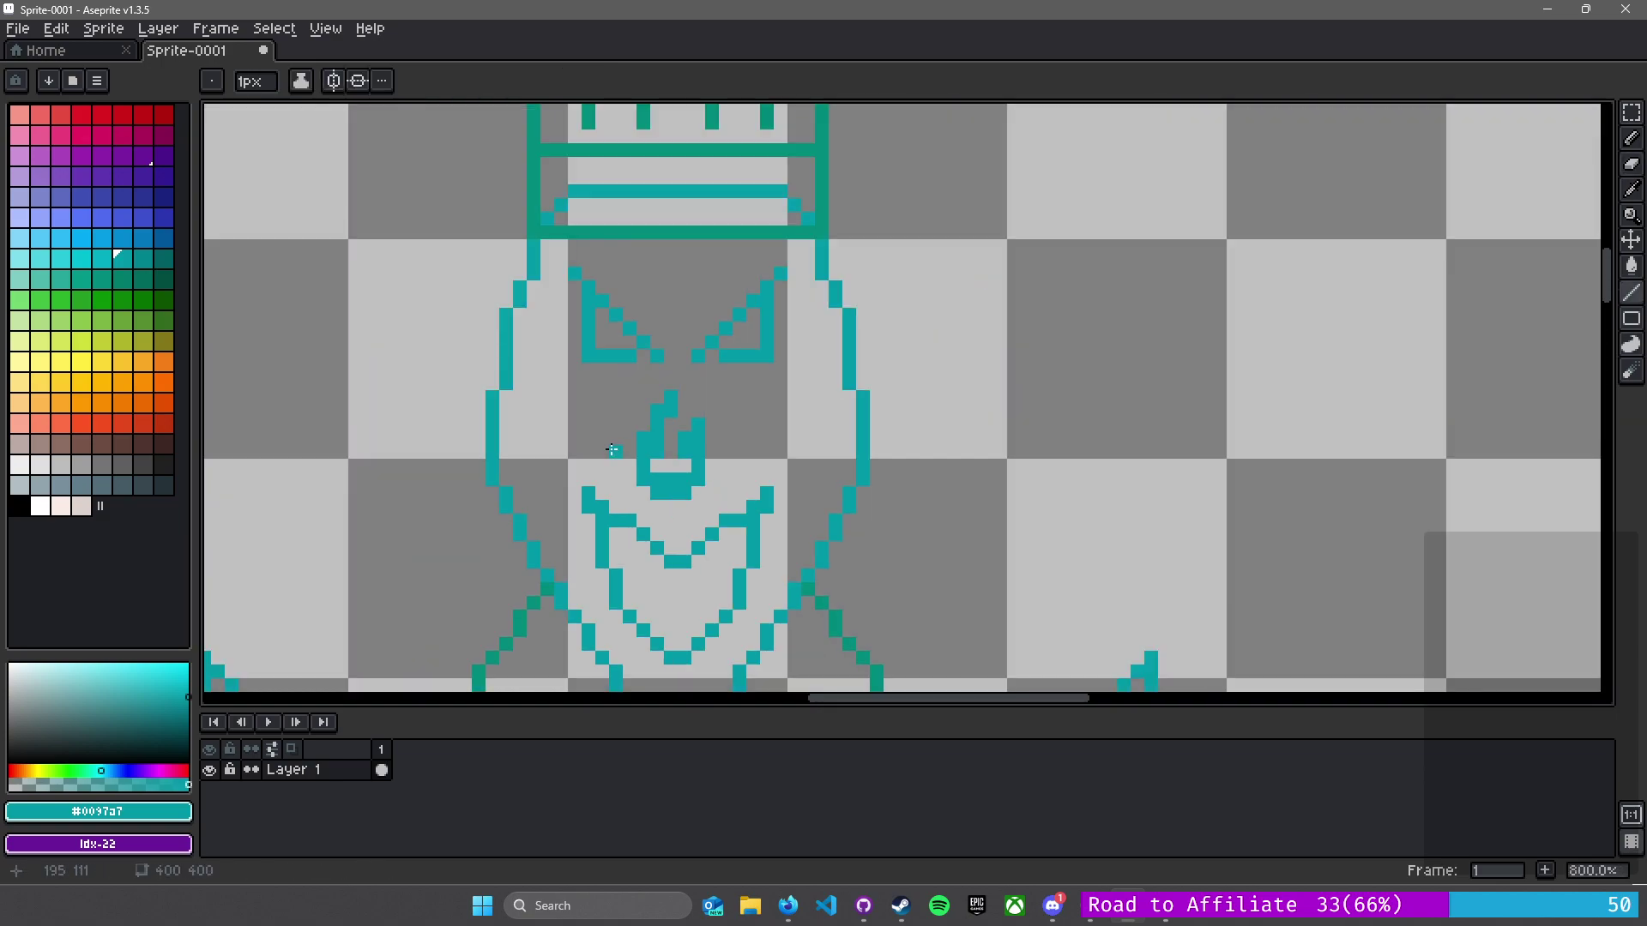
- Add a three-pixel-tall vertical prong along the outside of the nose's upper left edge
scroll(611, 449, "up", 2)
left_click_drag(650, 432, 645, 373)
key("ctrl+z")
left_click_drag(651, 455, 647, 391)
scroll(855, 555, "down", 2)
left_click_drag(882, 530, 768, 338)
left_click_drag(723, 394, 825, 557)
scroll(755, 566, "up", 2)
scroll(730, 515, "up", 1)
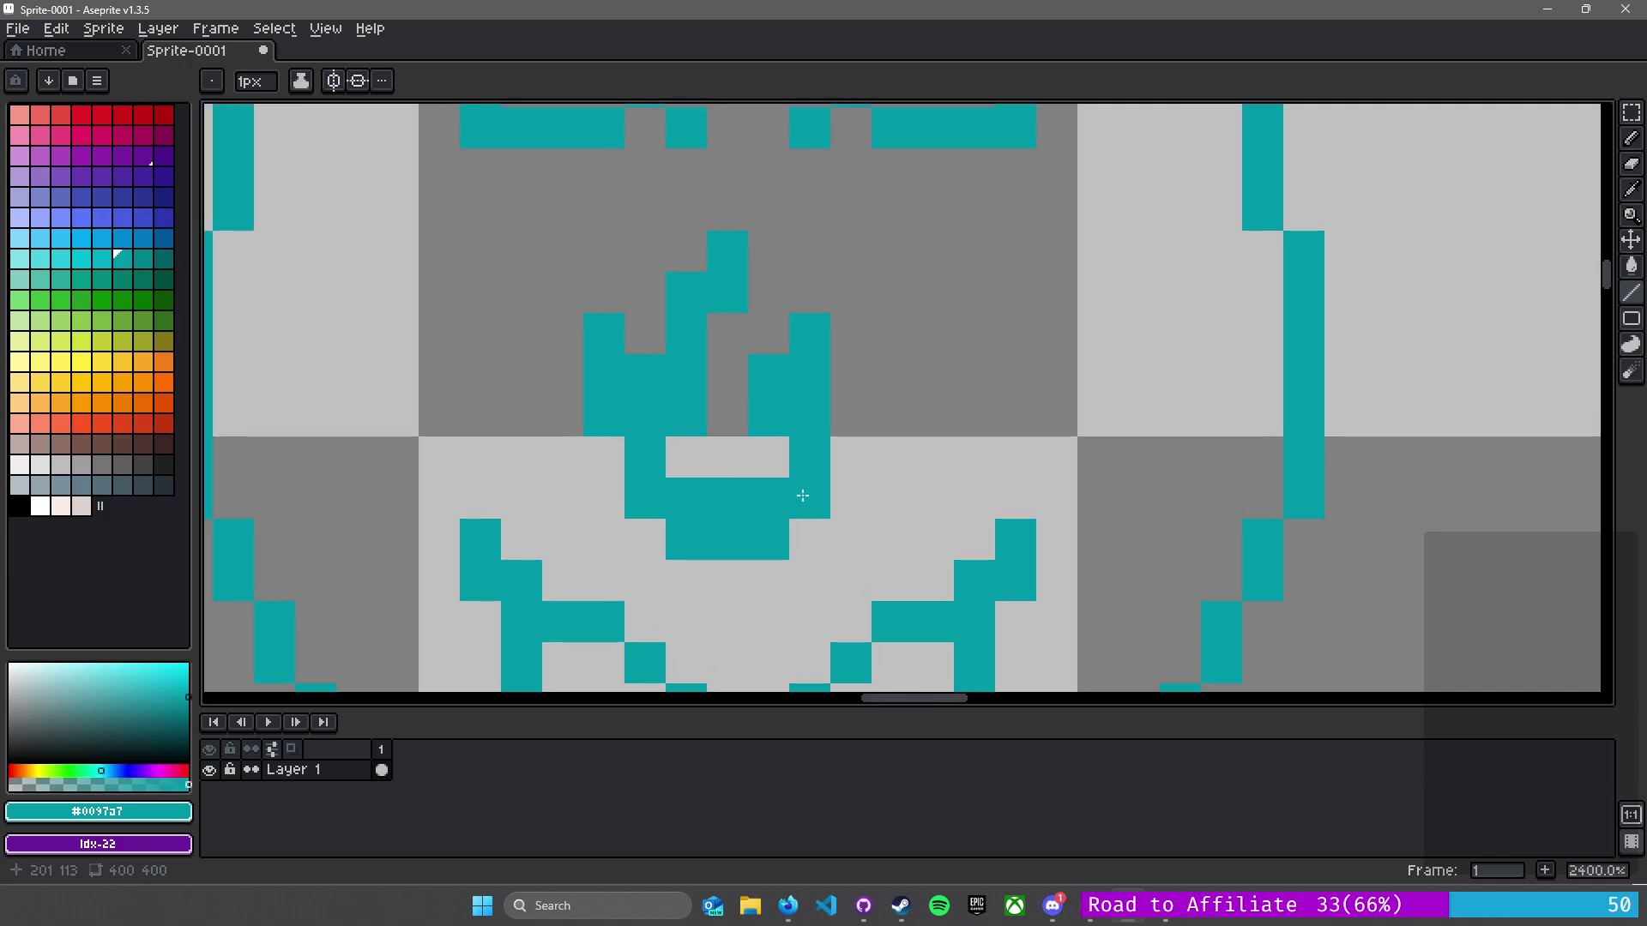
- Fill the whole nose shape with red palette colour Idx-3
left_click(82, 114)
key("g")
left_click(728, 259)
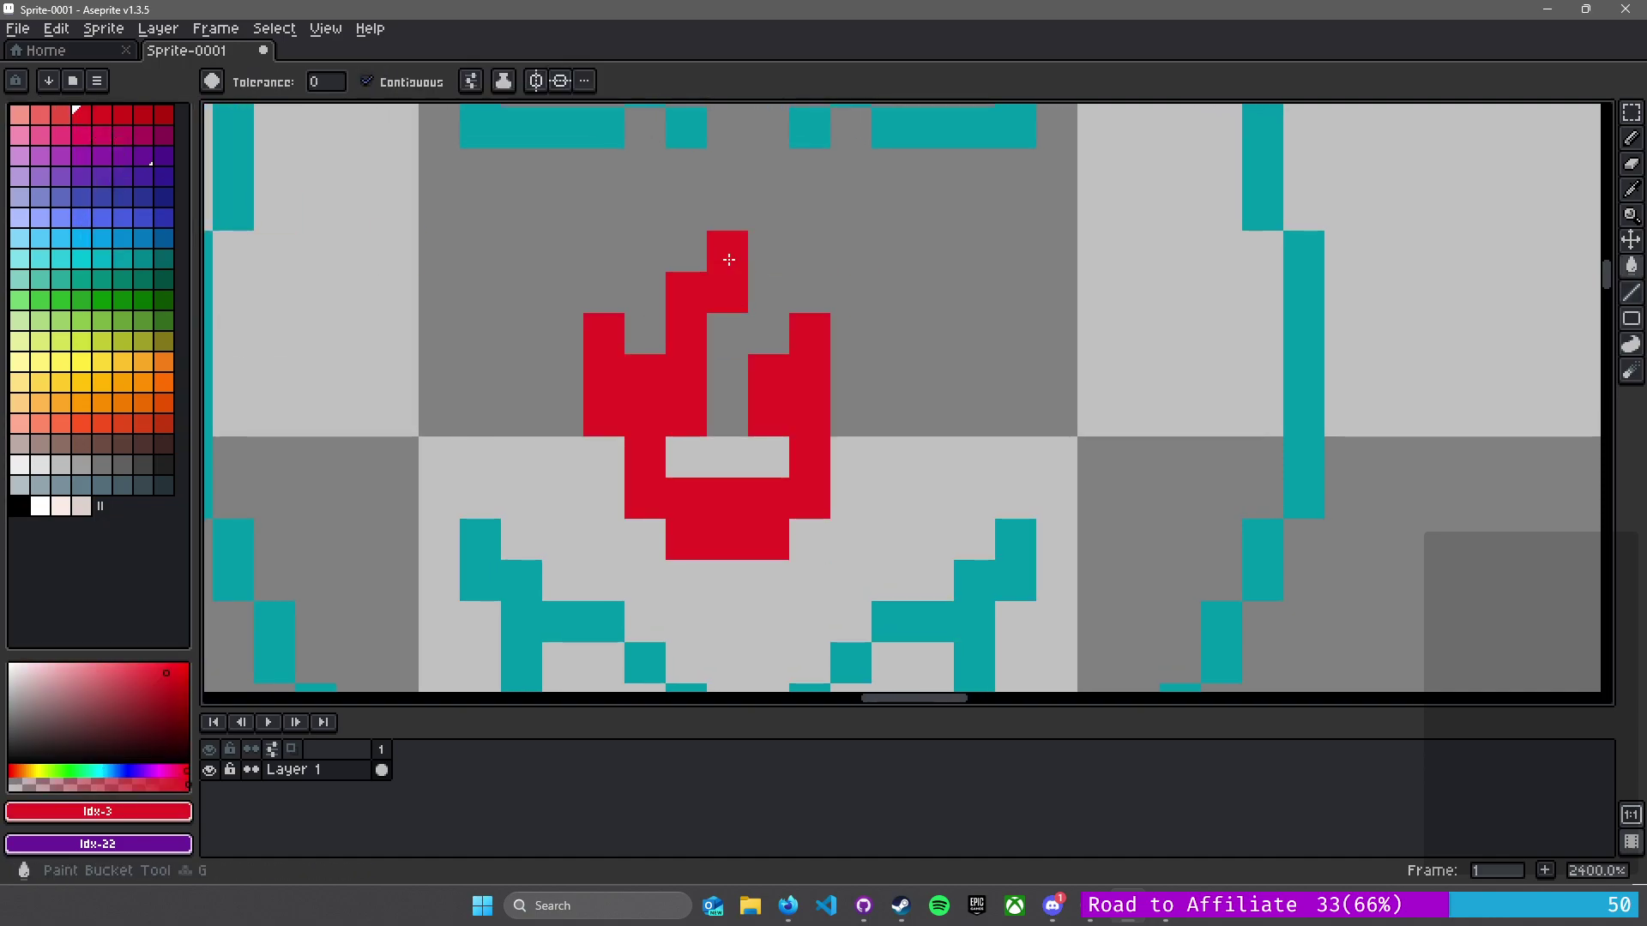
- Shade the nose's outer left prong, inner left column and upper right side with lighter red Idx-2
left_click(40, 114)
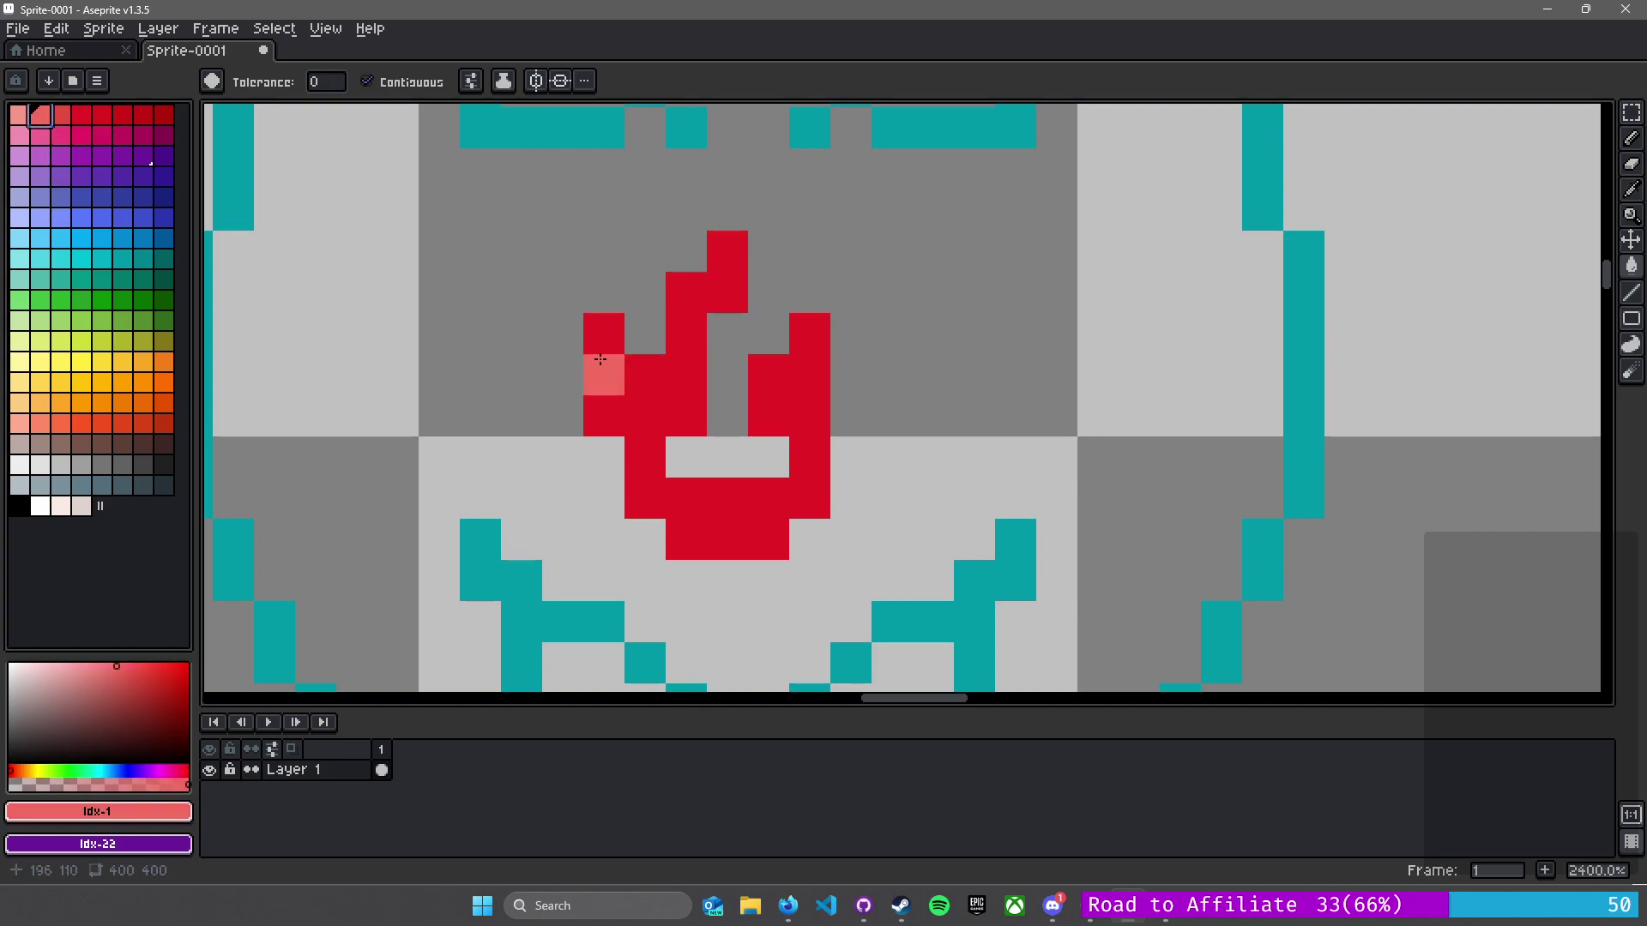
left_click(635, 374, "alt")
scroll(636, 375, "up", 1)
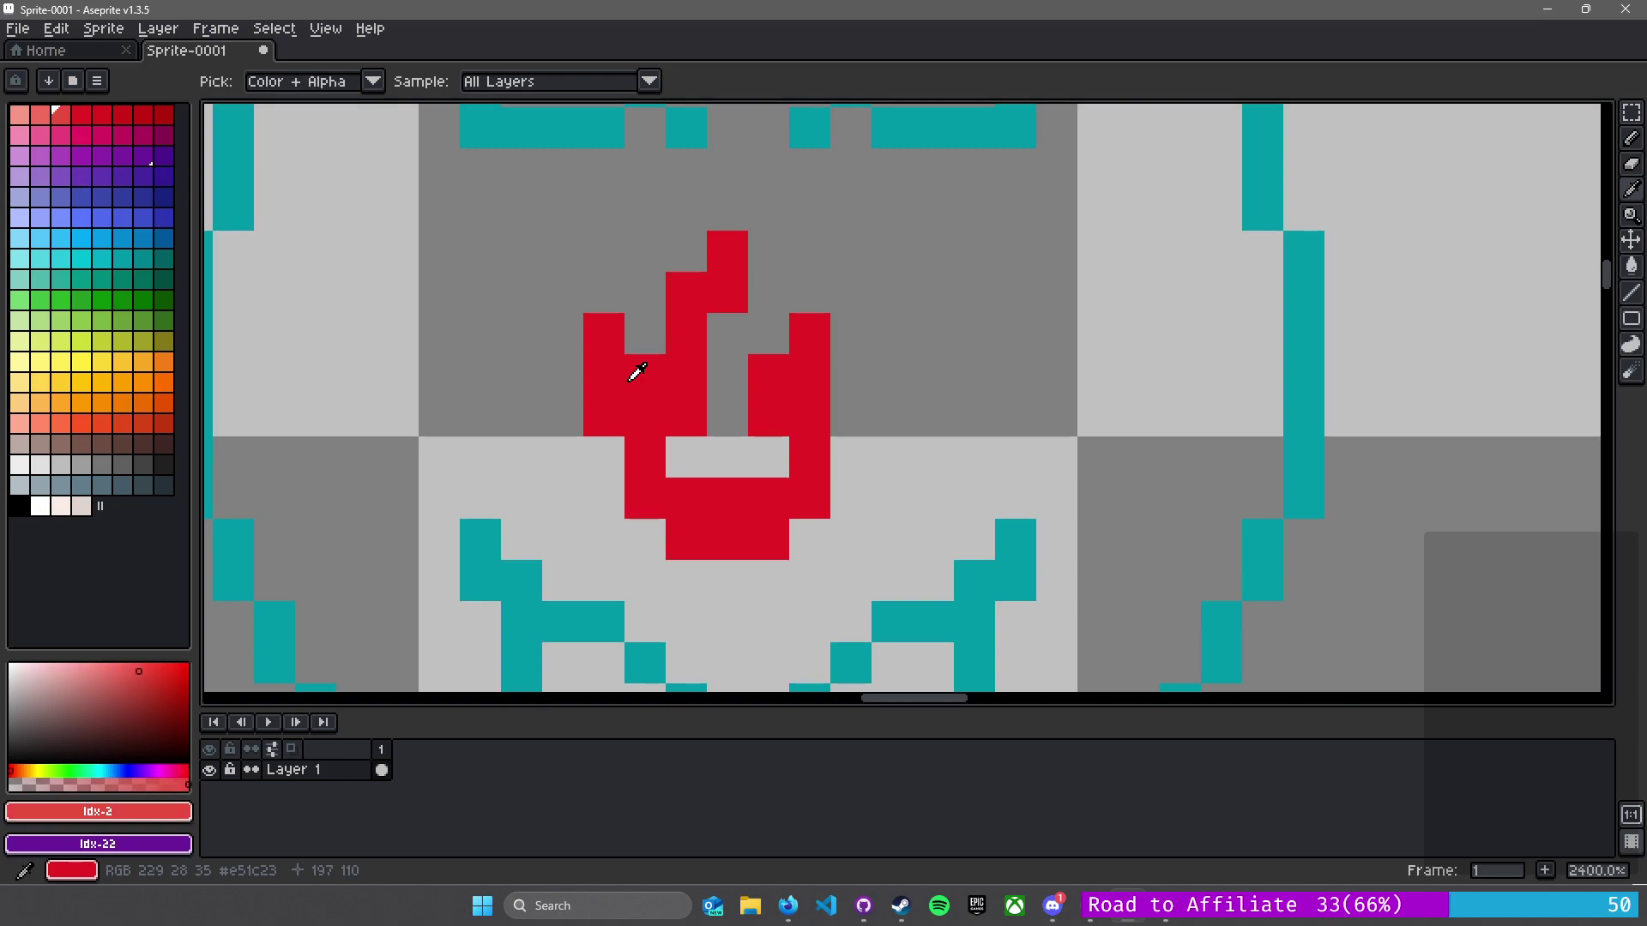
left_click(604, 332)
key("ctrl+z")
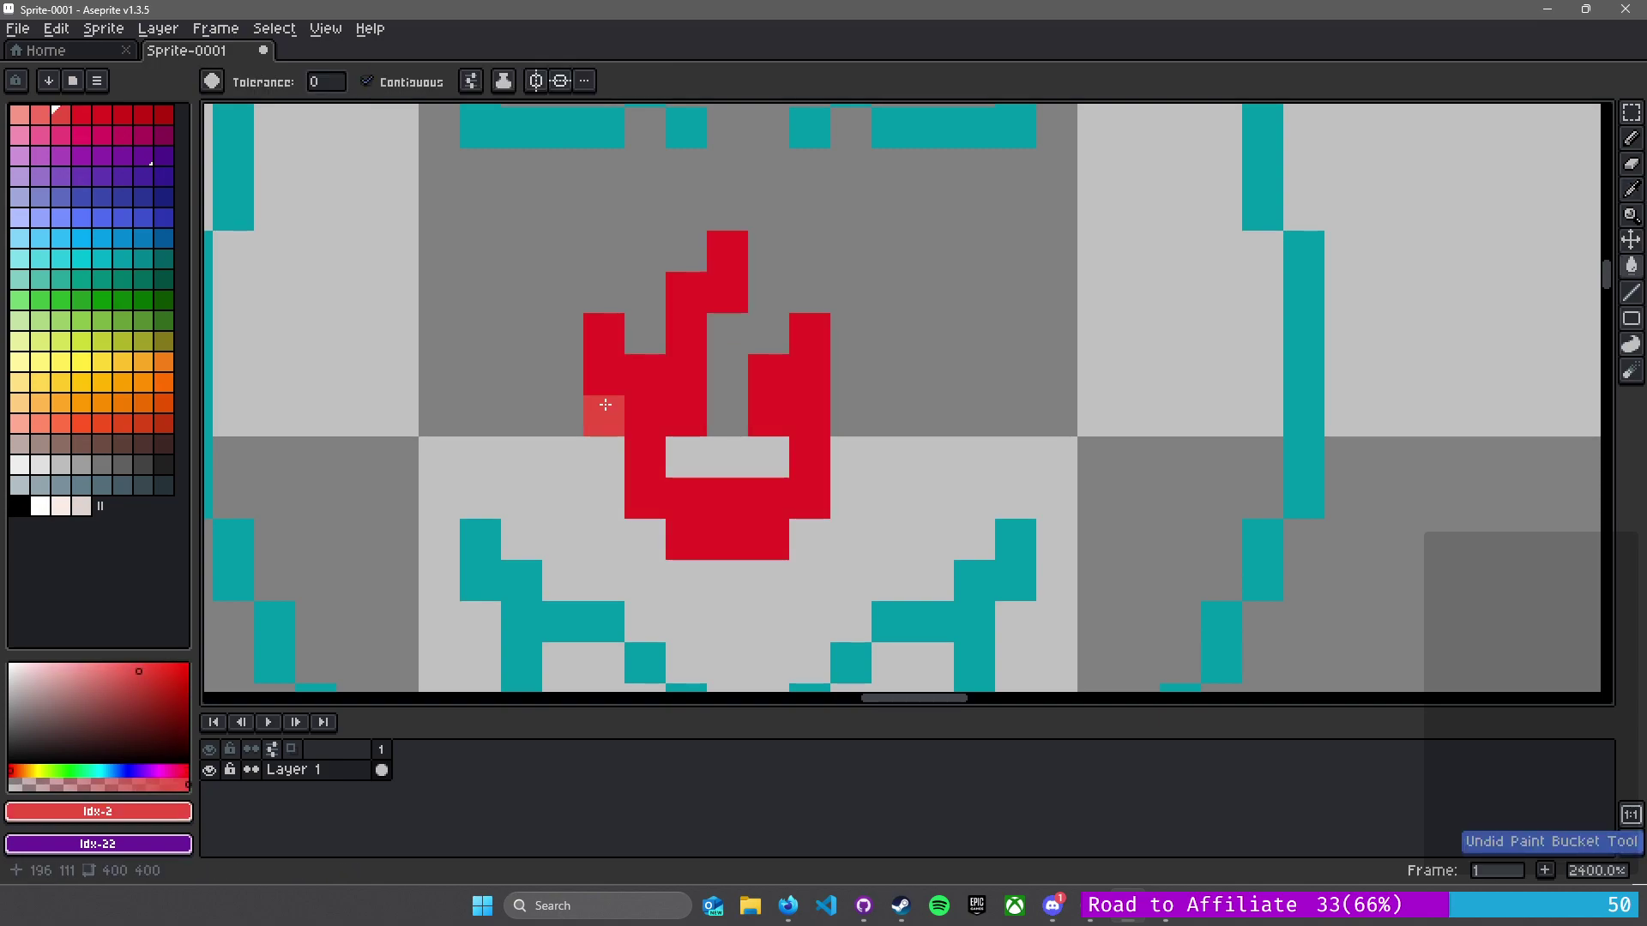
key("l")
mouse_move(602, 332)
left_mouse_down()
mouse_move(602, 418)
mouse_move(685, 373)
left_mouse_up()
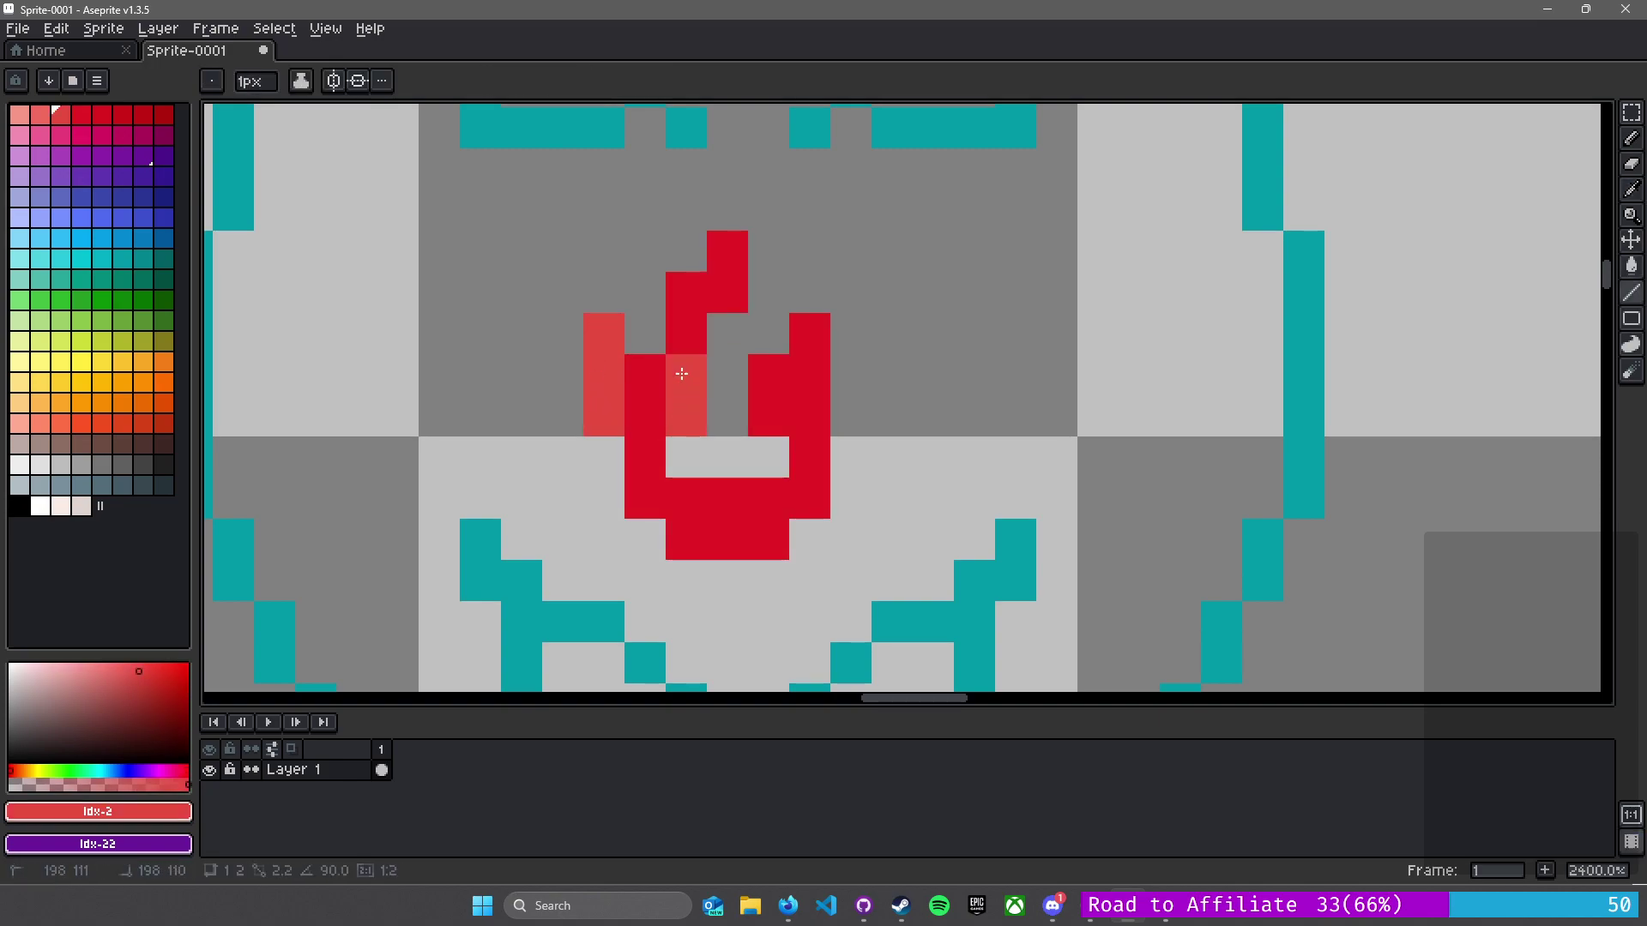
left_click_drag(810, 330, 801, 368)
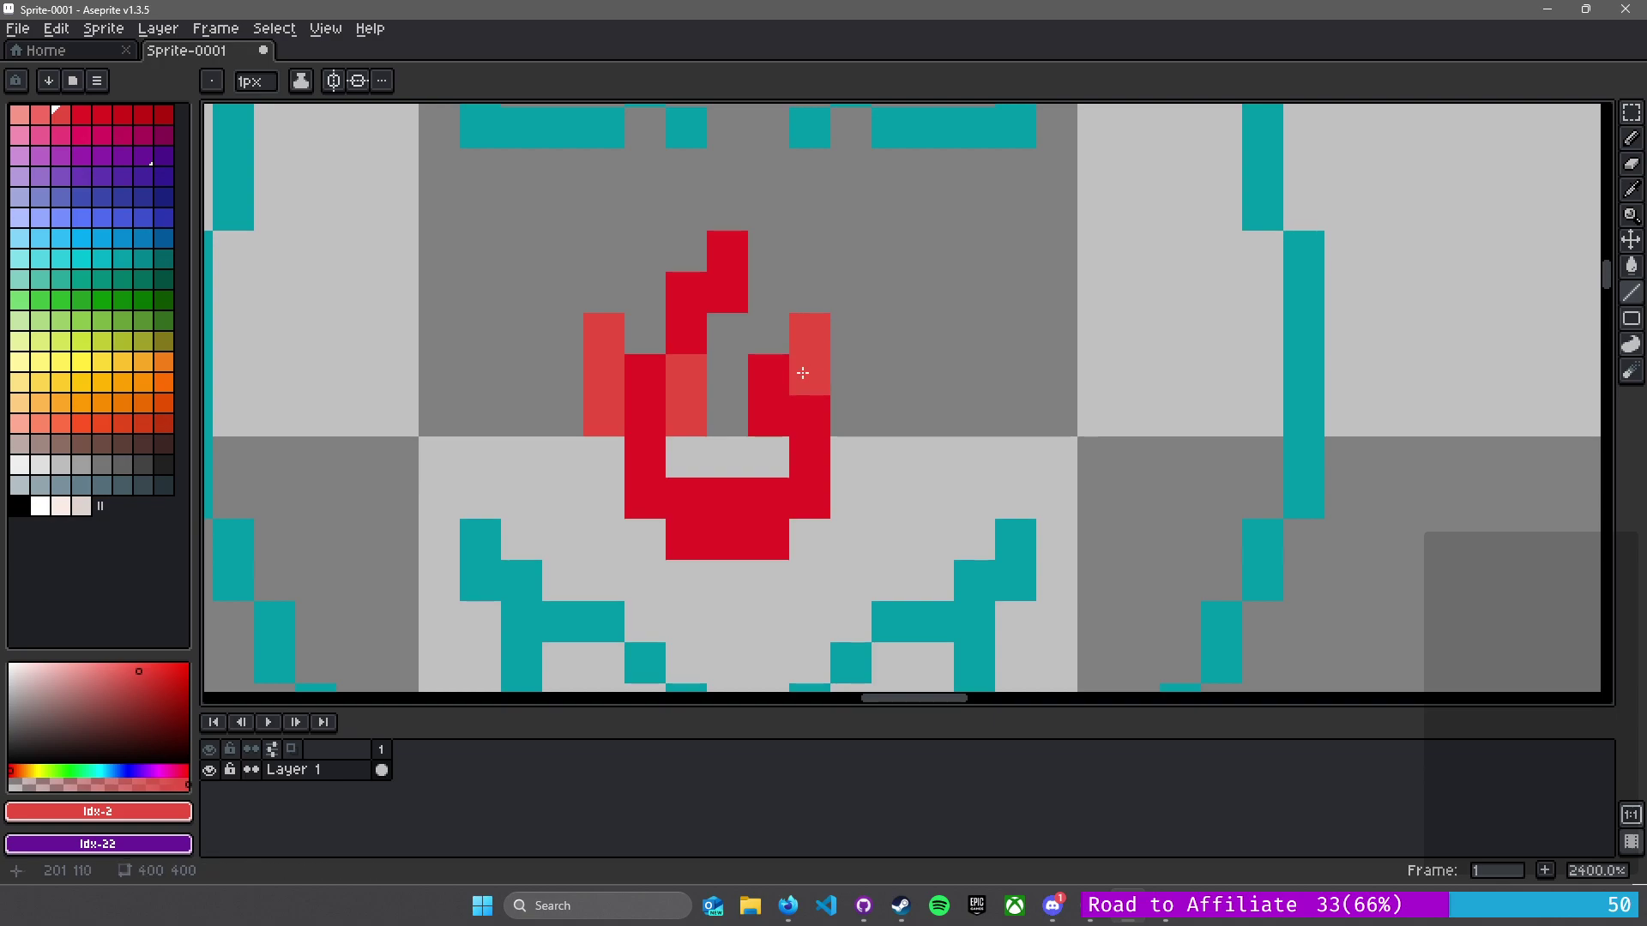
left_click(768, 380)
left_click(768, 416)
- Repaint the nose's ridge, side walls and base with the slightly darker red Idx-4
key("i")
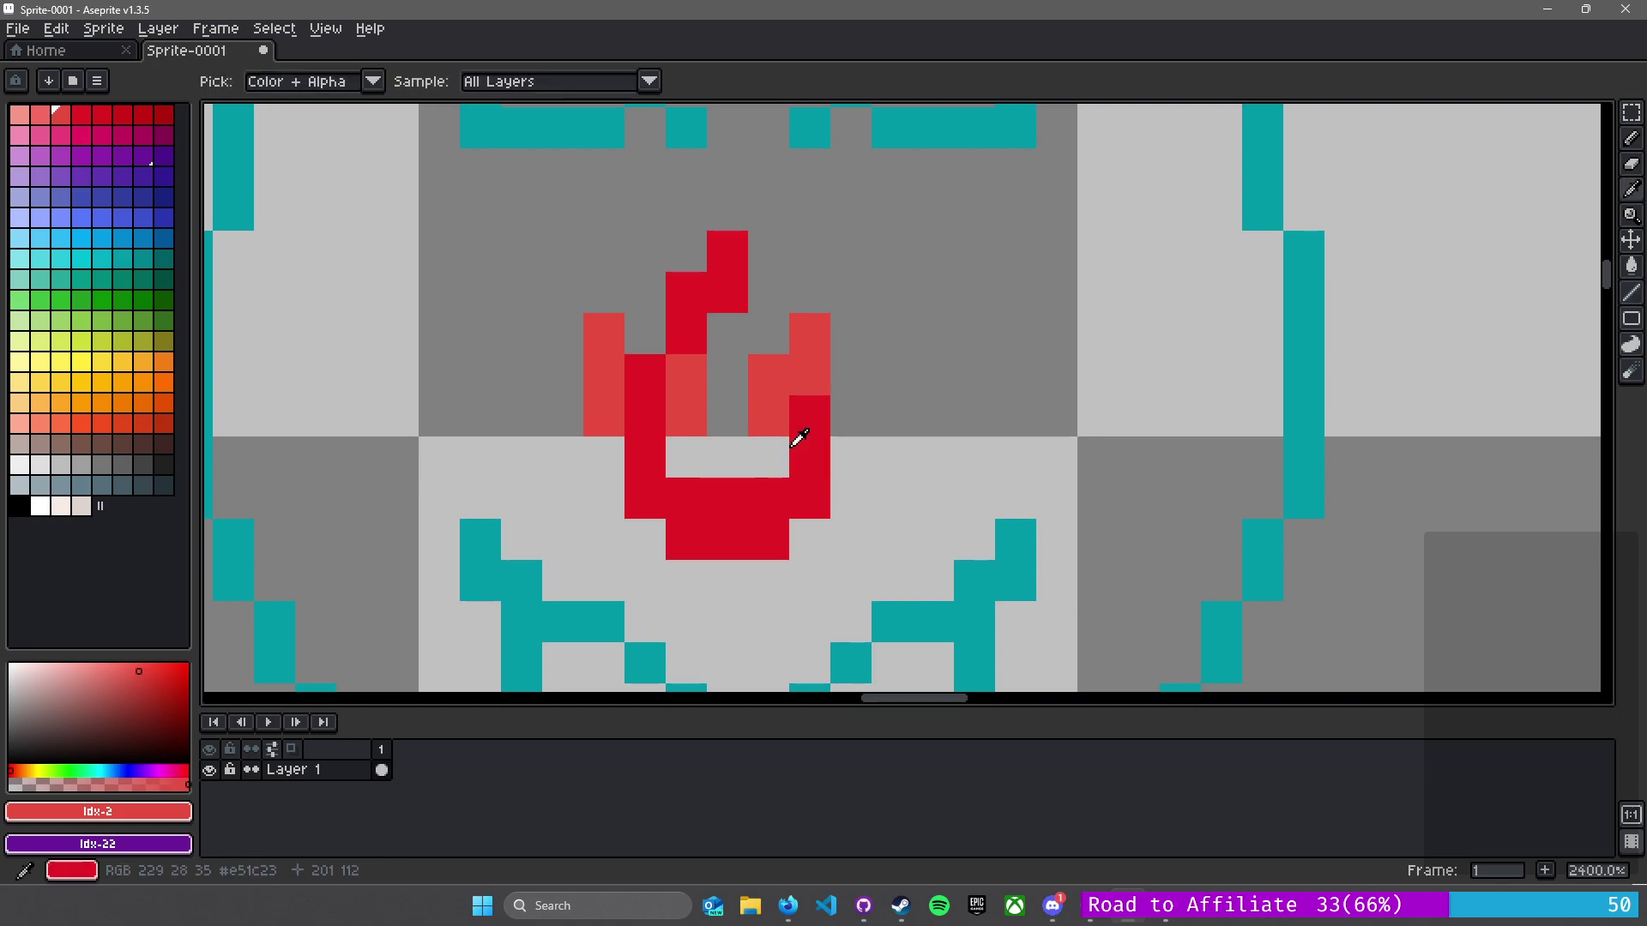
left_click(811, 442)
key("b")
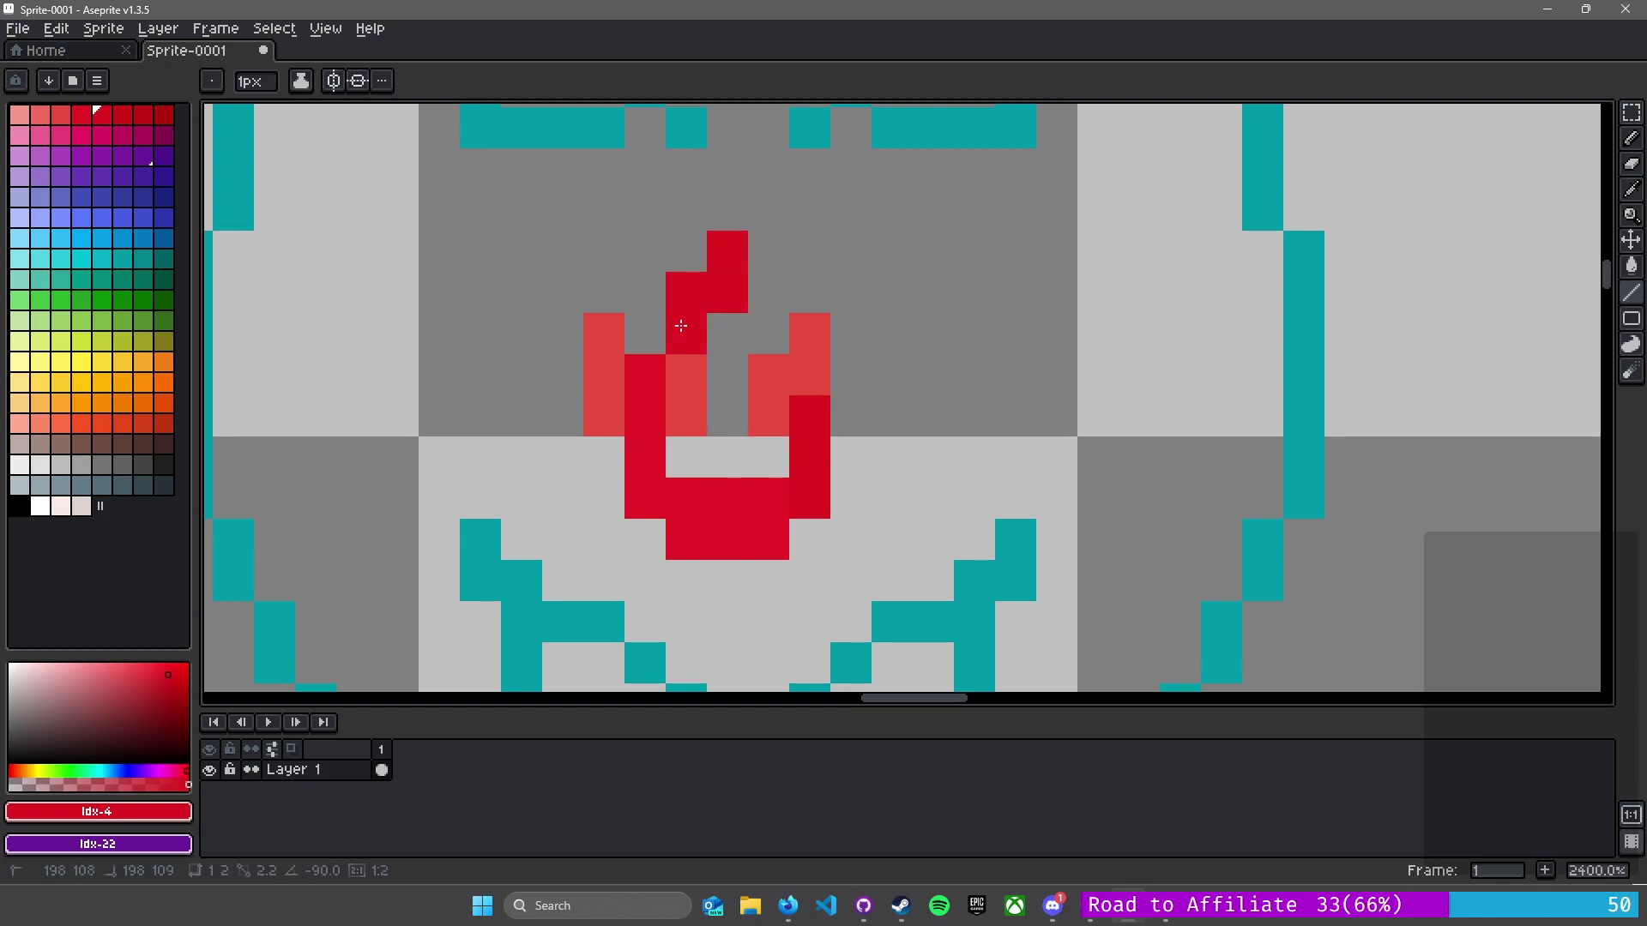
left_click(647, 396)
left_click_drag(810, 416, 803, 502)
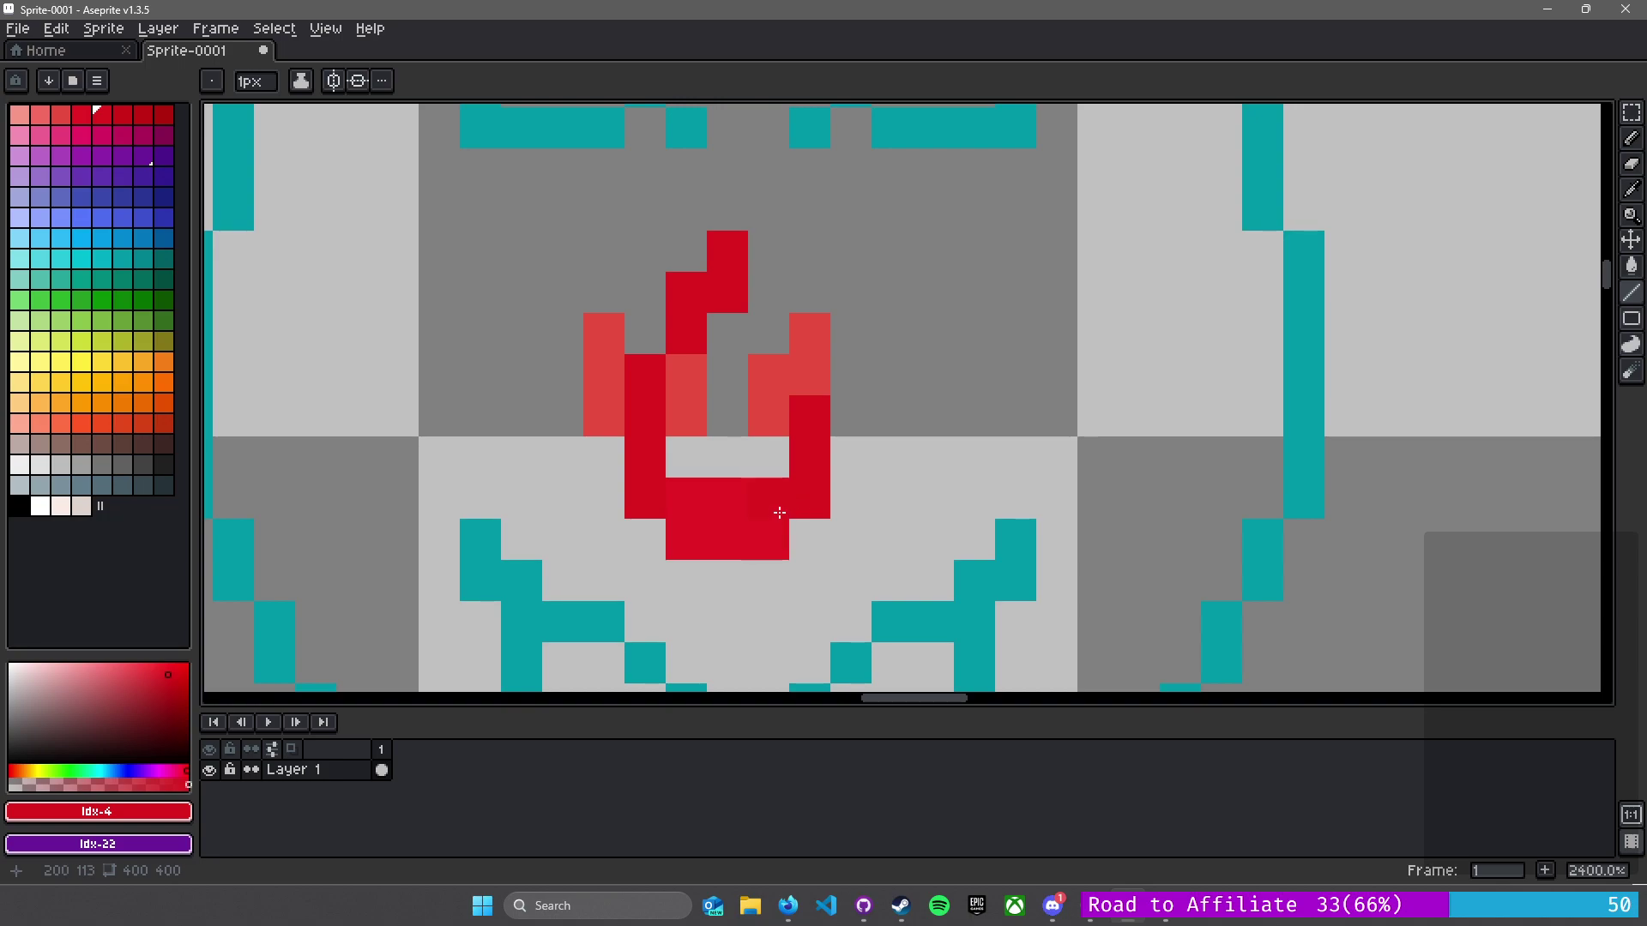
left_click(680, 544)
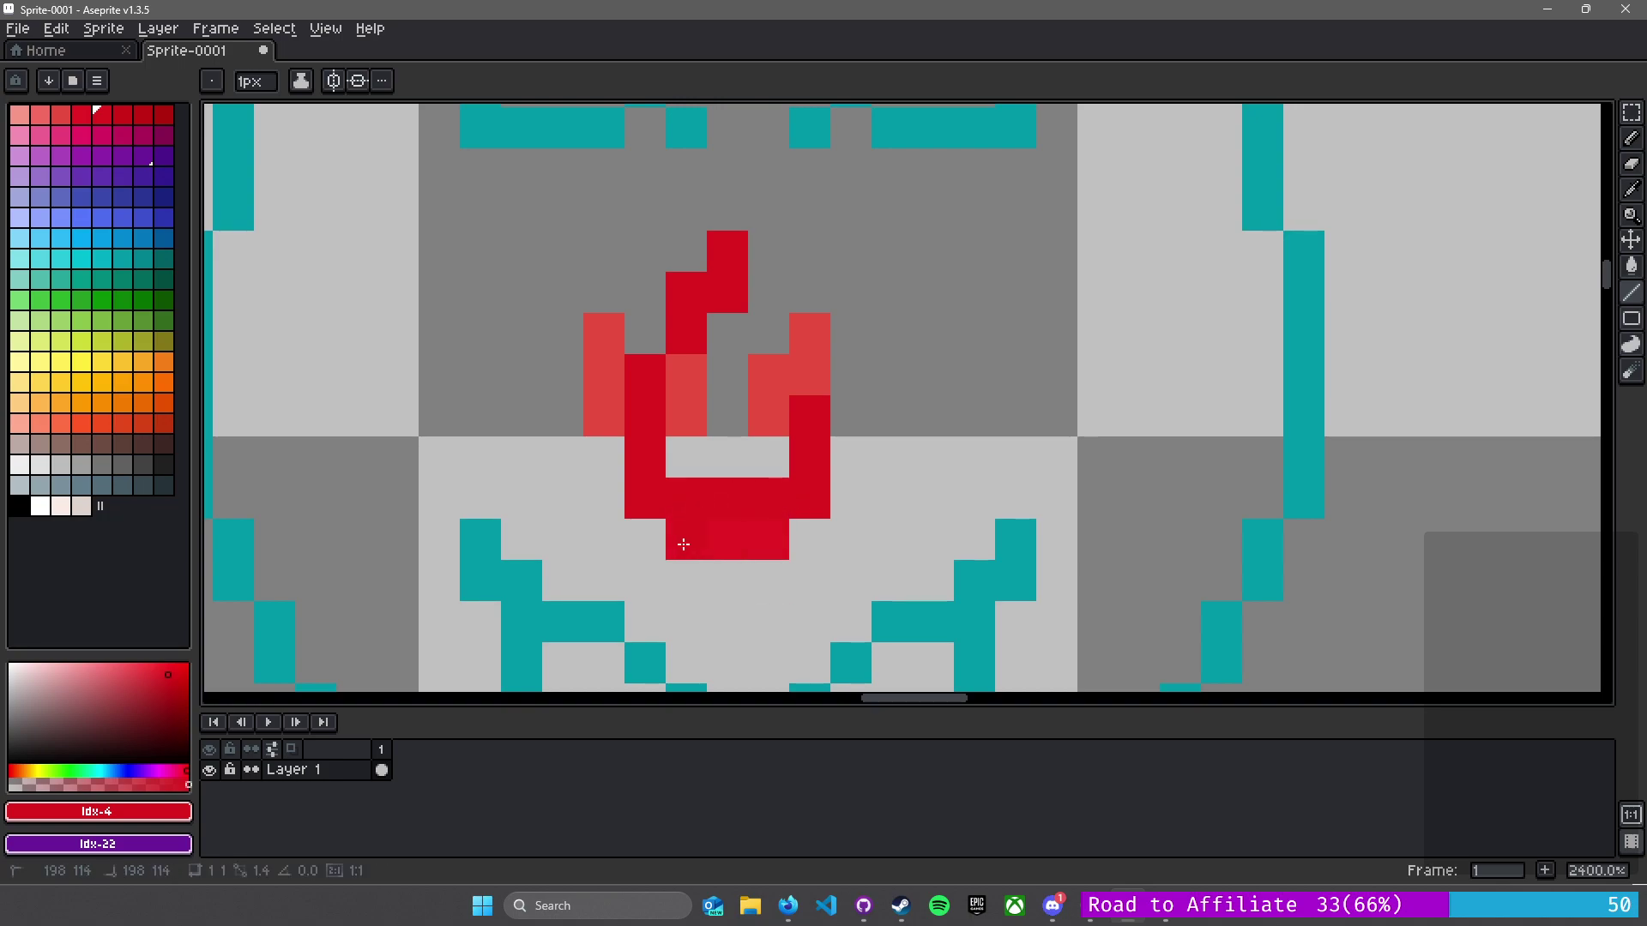
- Fill the face and the hollow inside the nose with red Idx-3
key("i")
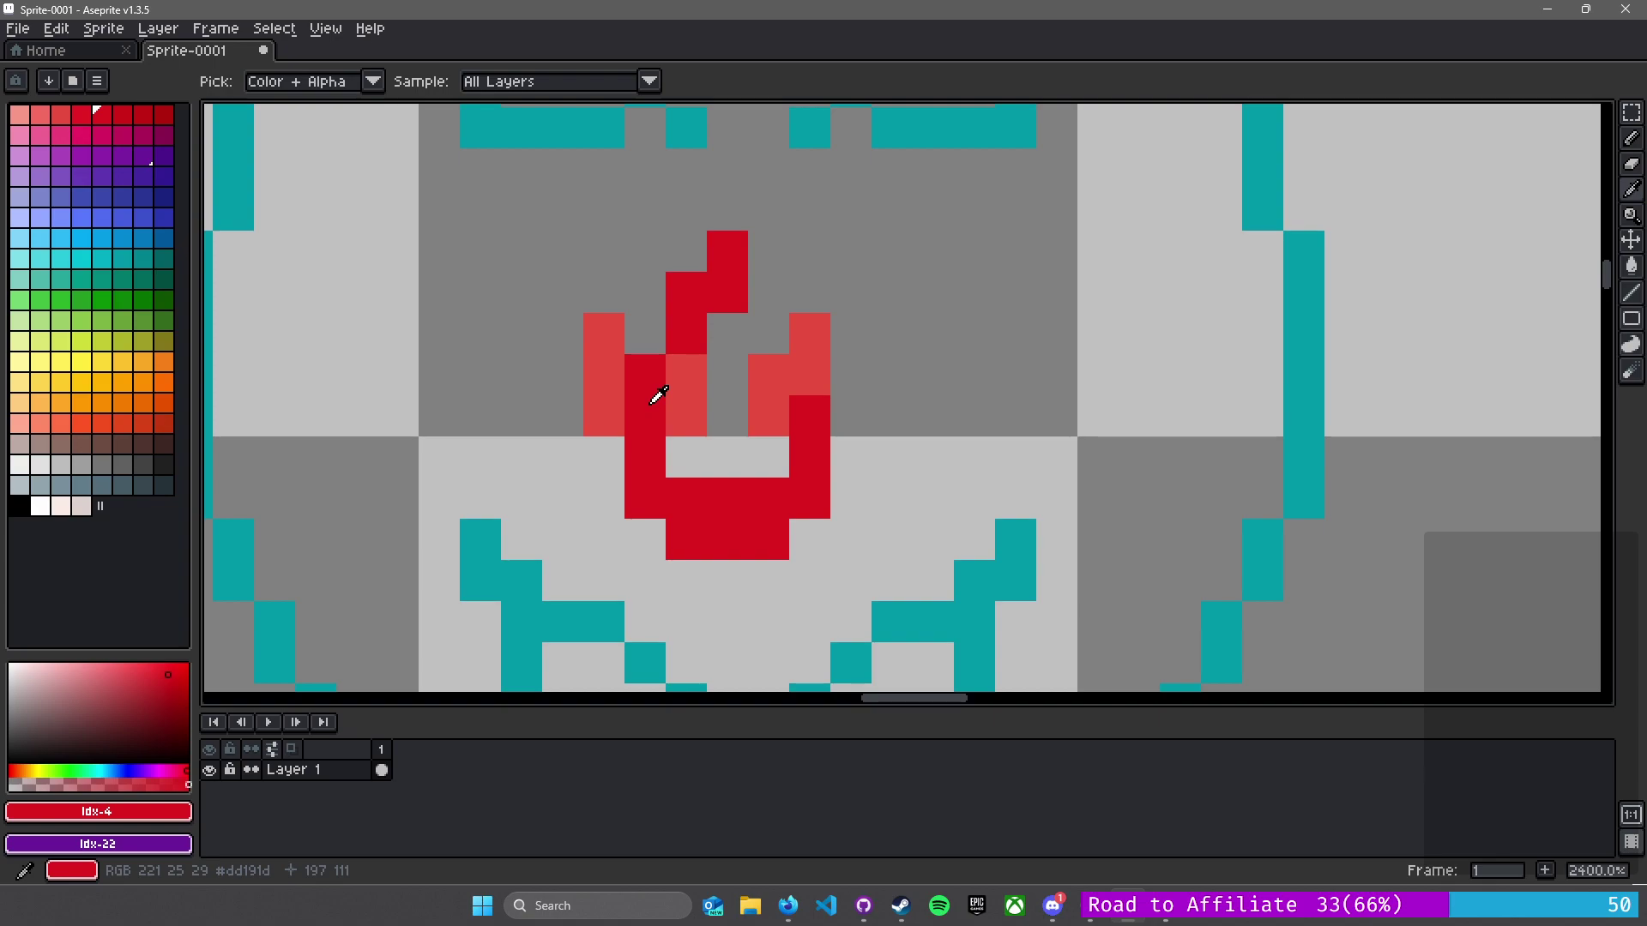
left_click(658, 395)
key("b")
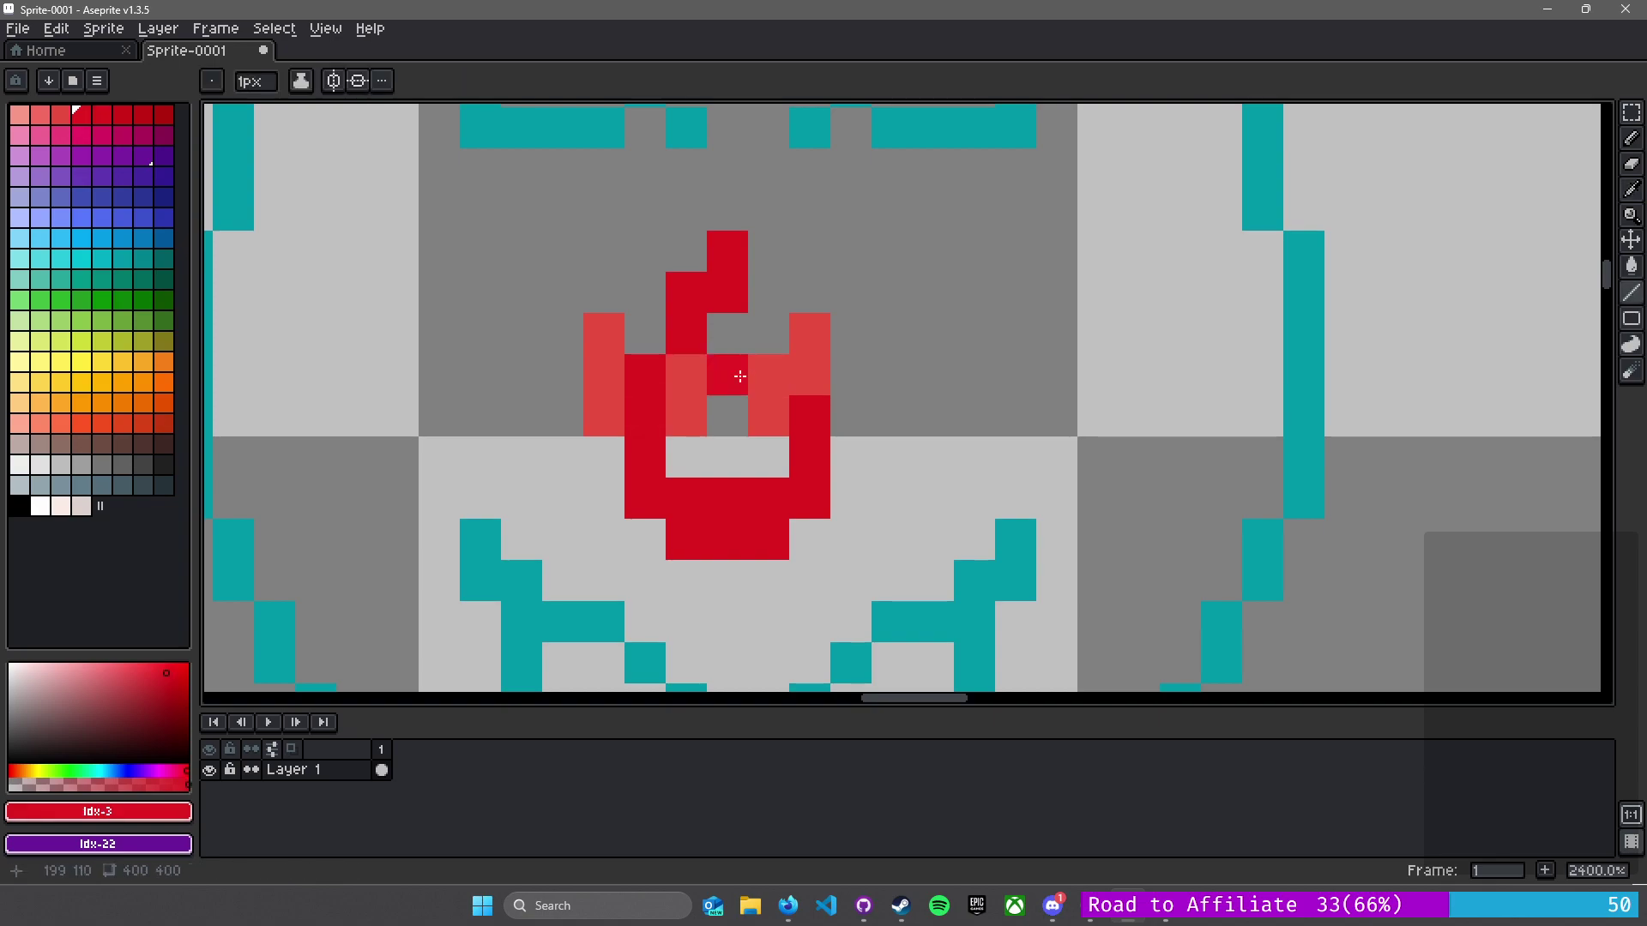
key("ctrl+z")
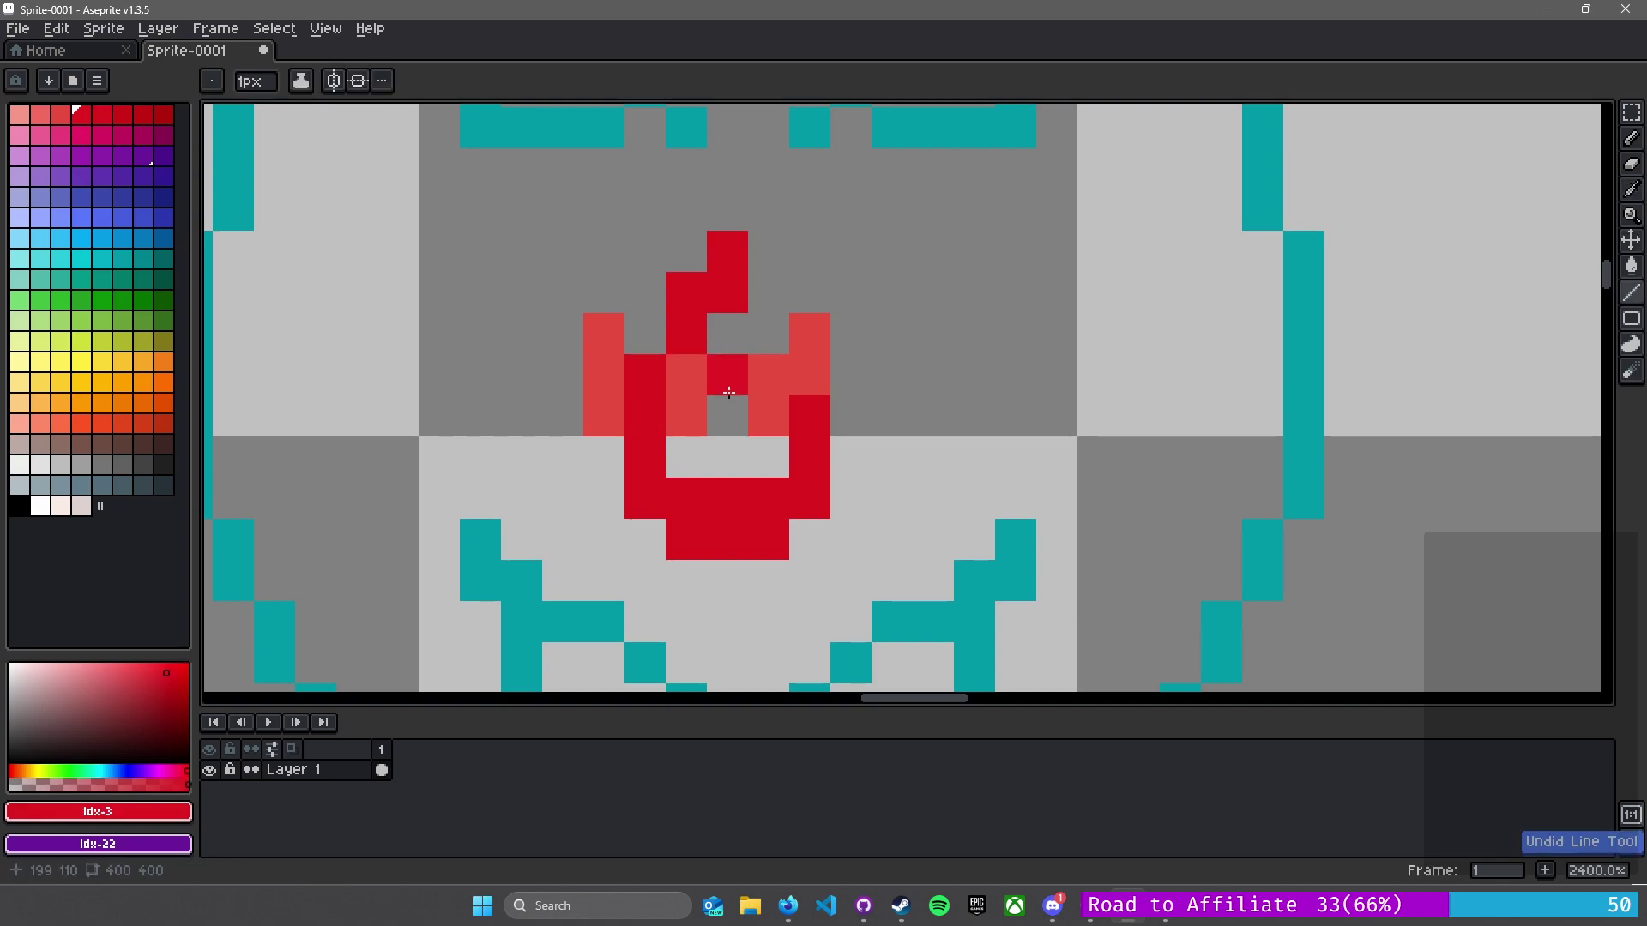
key("g")
left_click(729, 422)
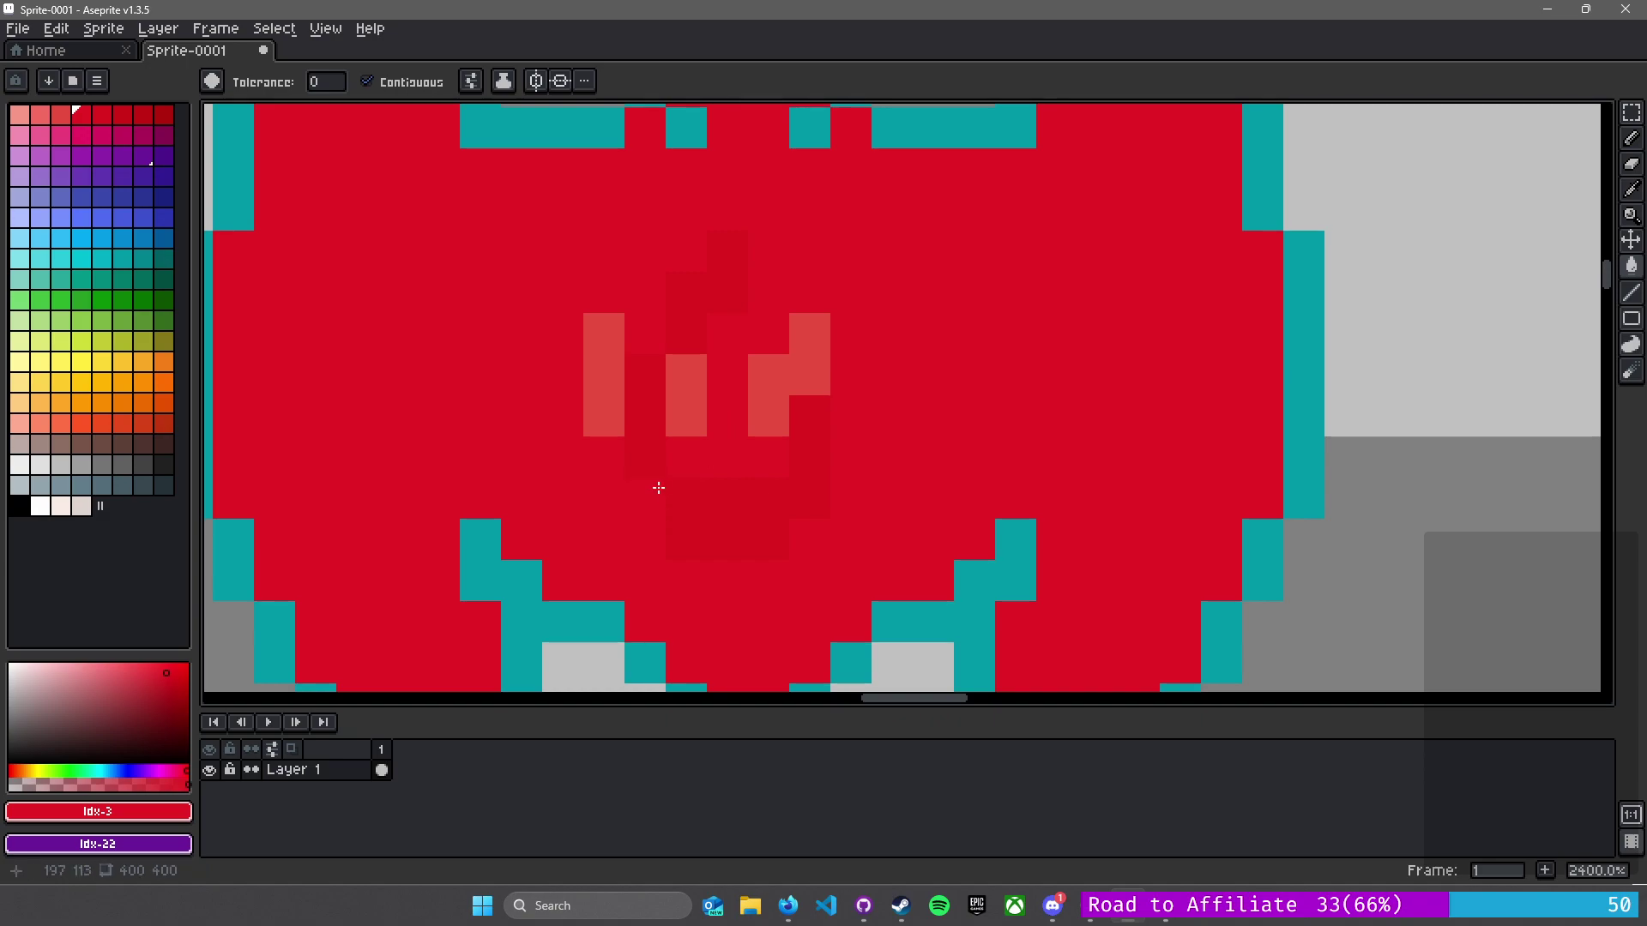
- Recolour the nose's ridge, side walls and base with dark red Idx-5
key("i")
key("g")
left_click(645, 454)
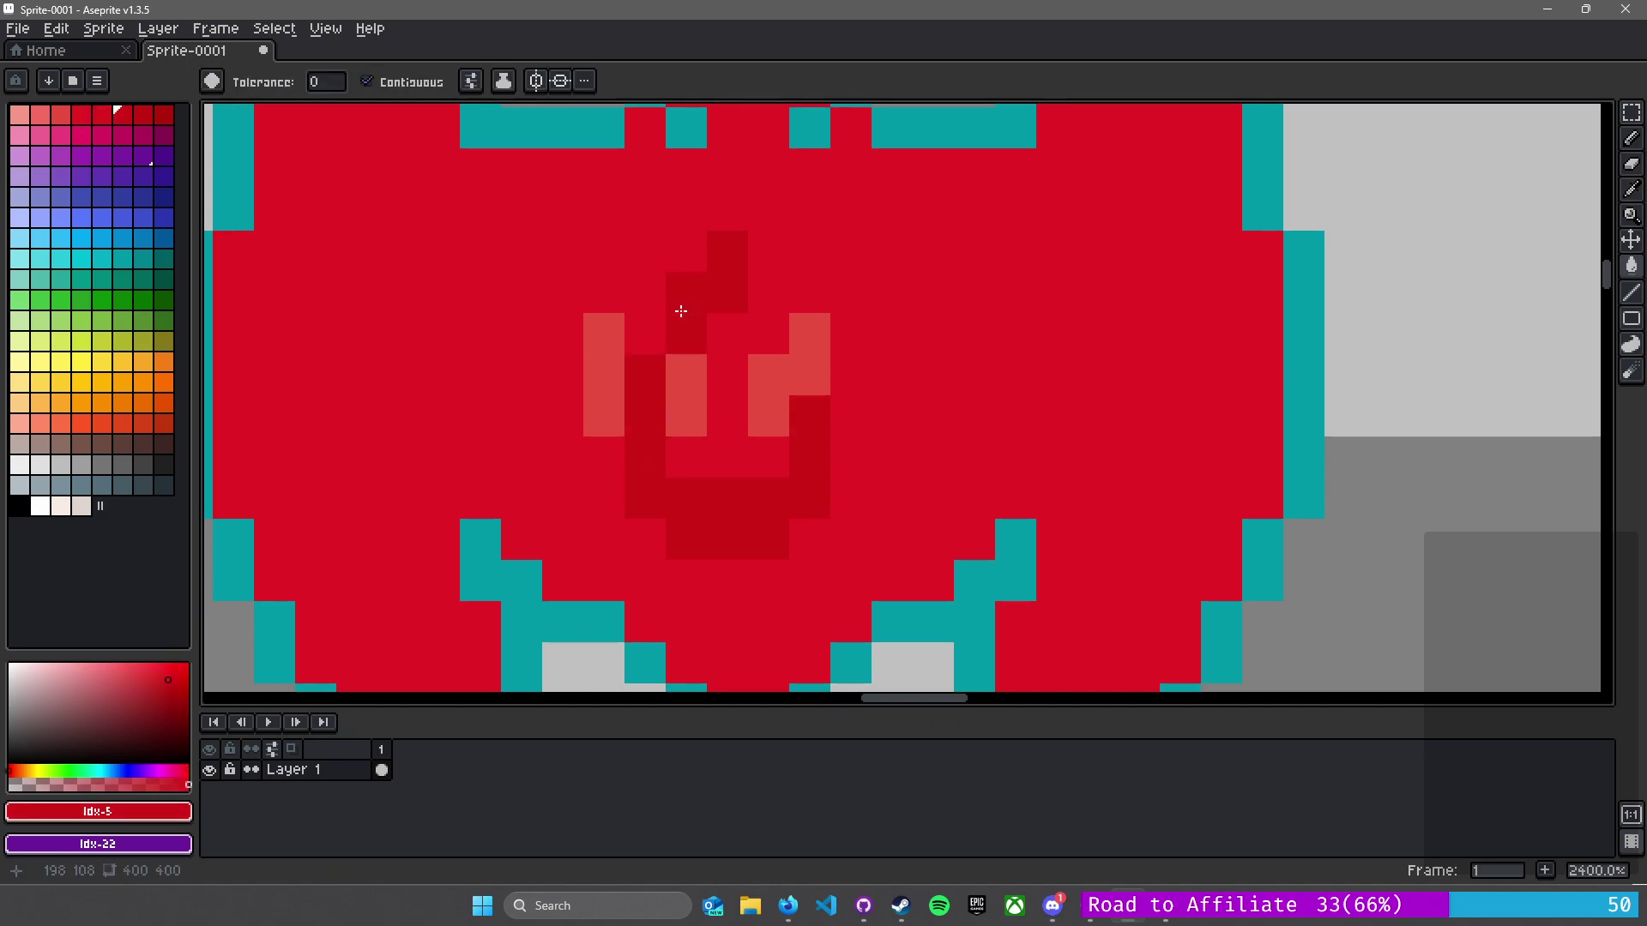
- Brighten the nose's three highlight areas with light red Idx-1
scroll(719, 426, "up", 4)
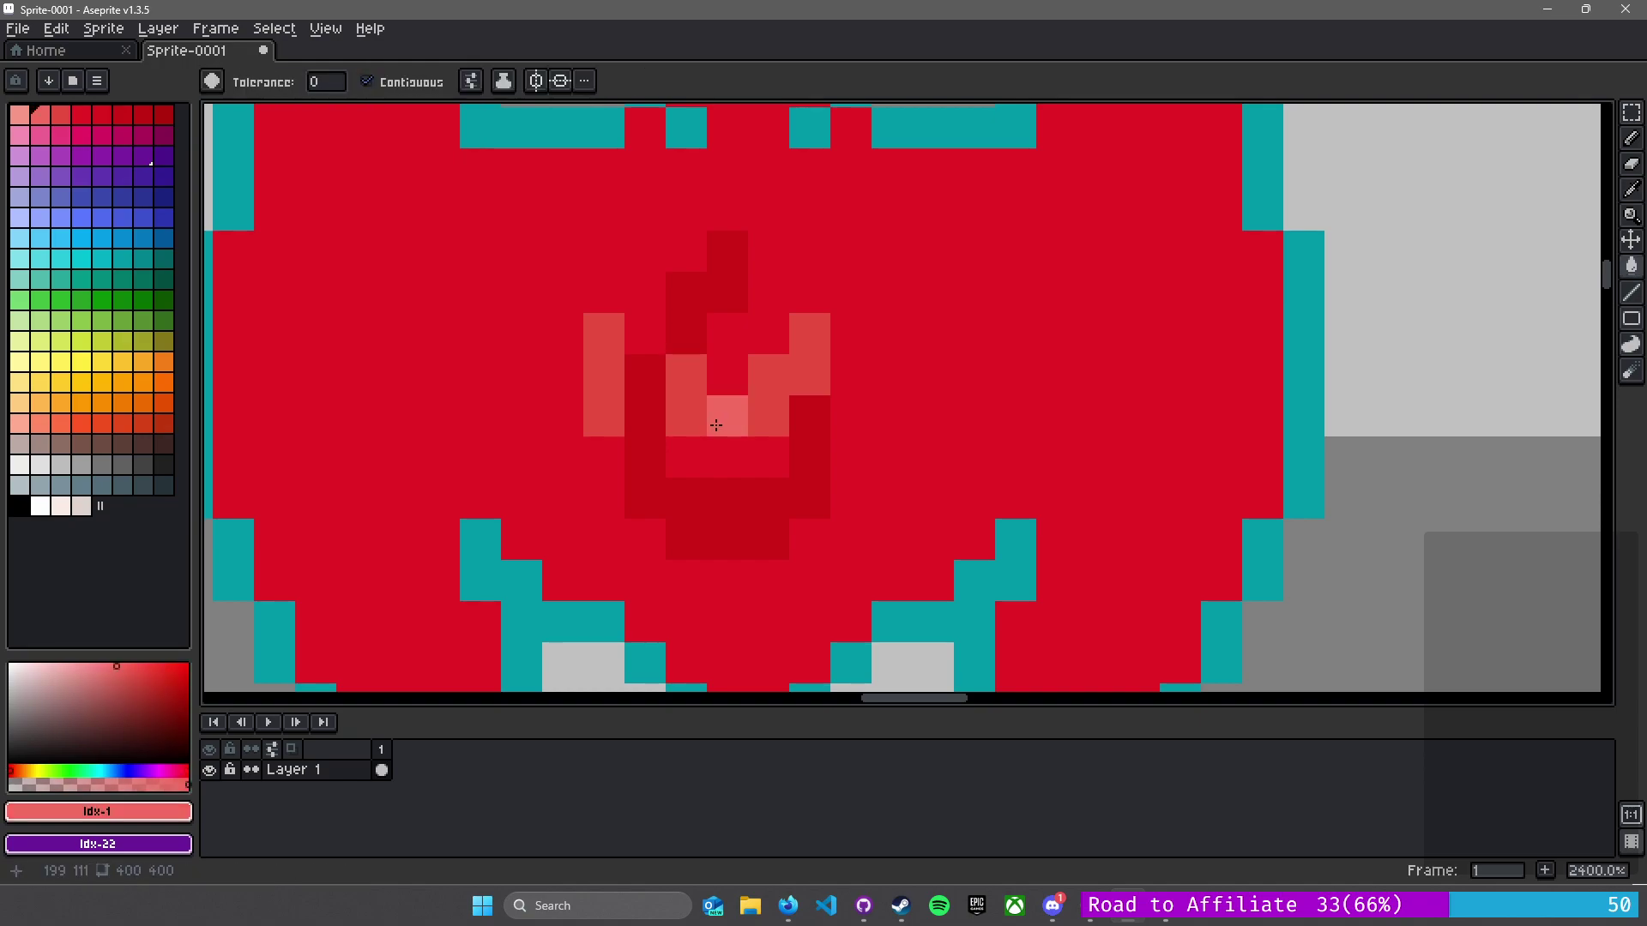
left_click(681, 421)
left_click(769, 397)
left_click(606, 385)
scroll(673, 443, "down", 4)
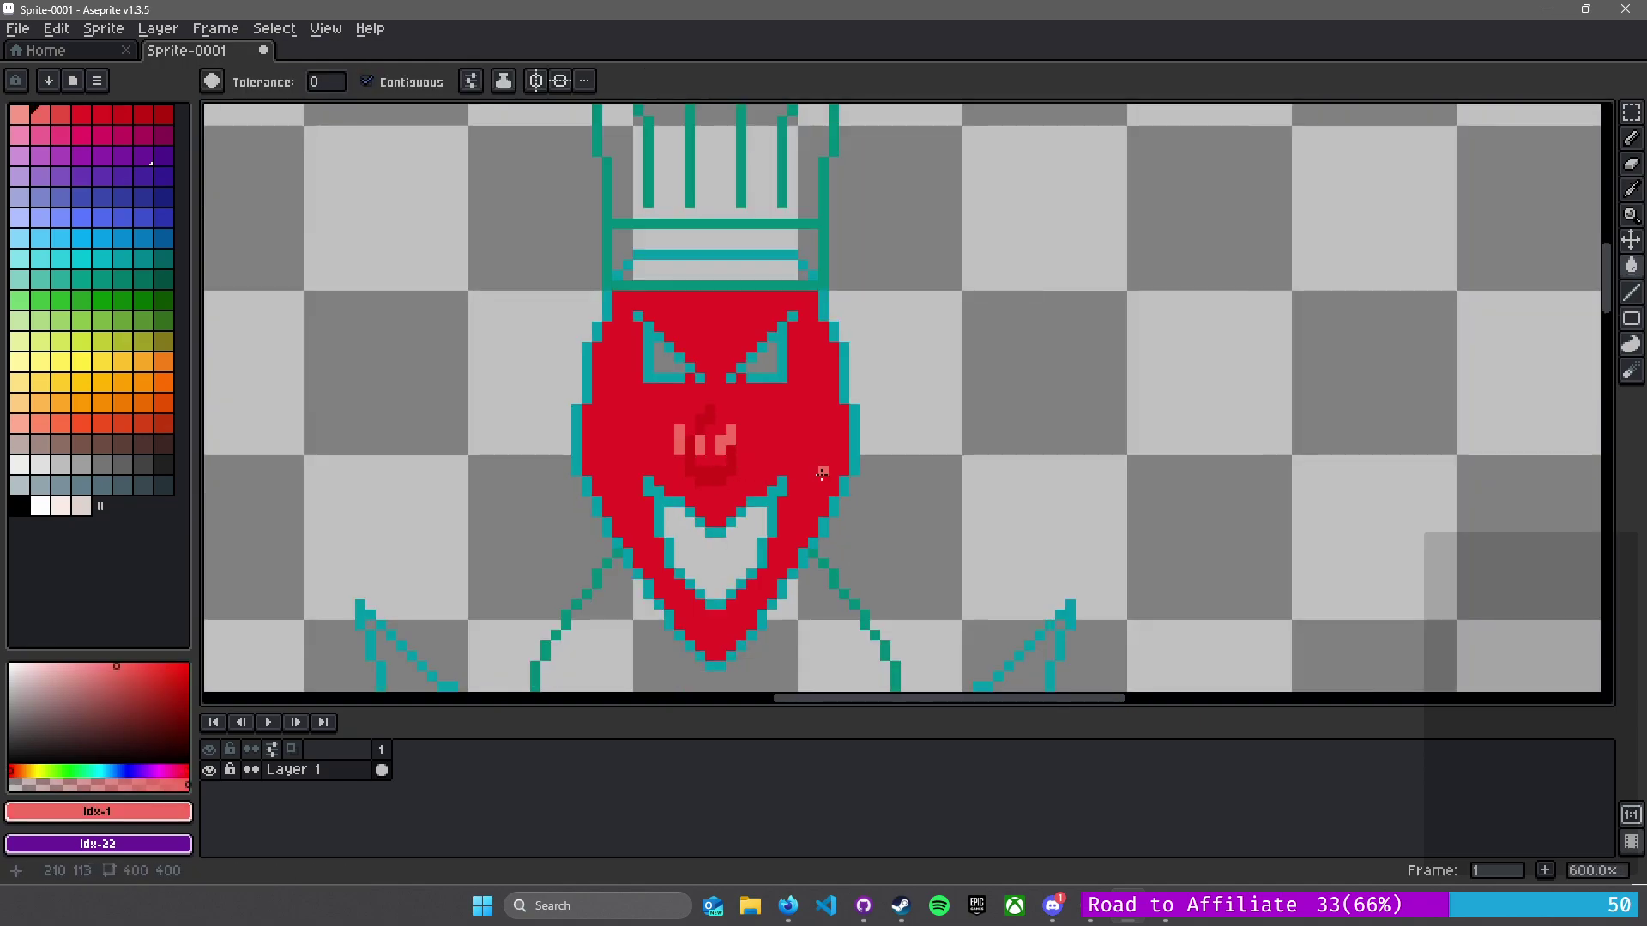
- Turn on Advanced Mode and dismiss its warning
left_click_drag(767, 378, 797, 275)
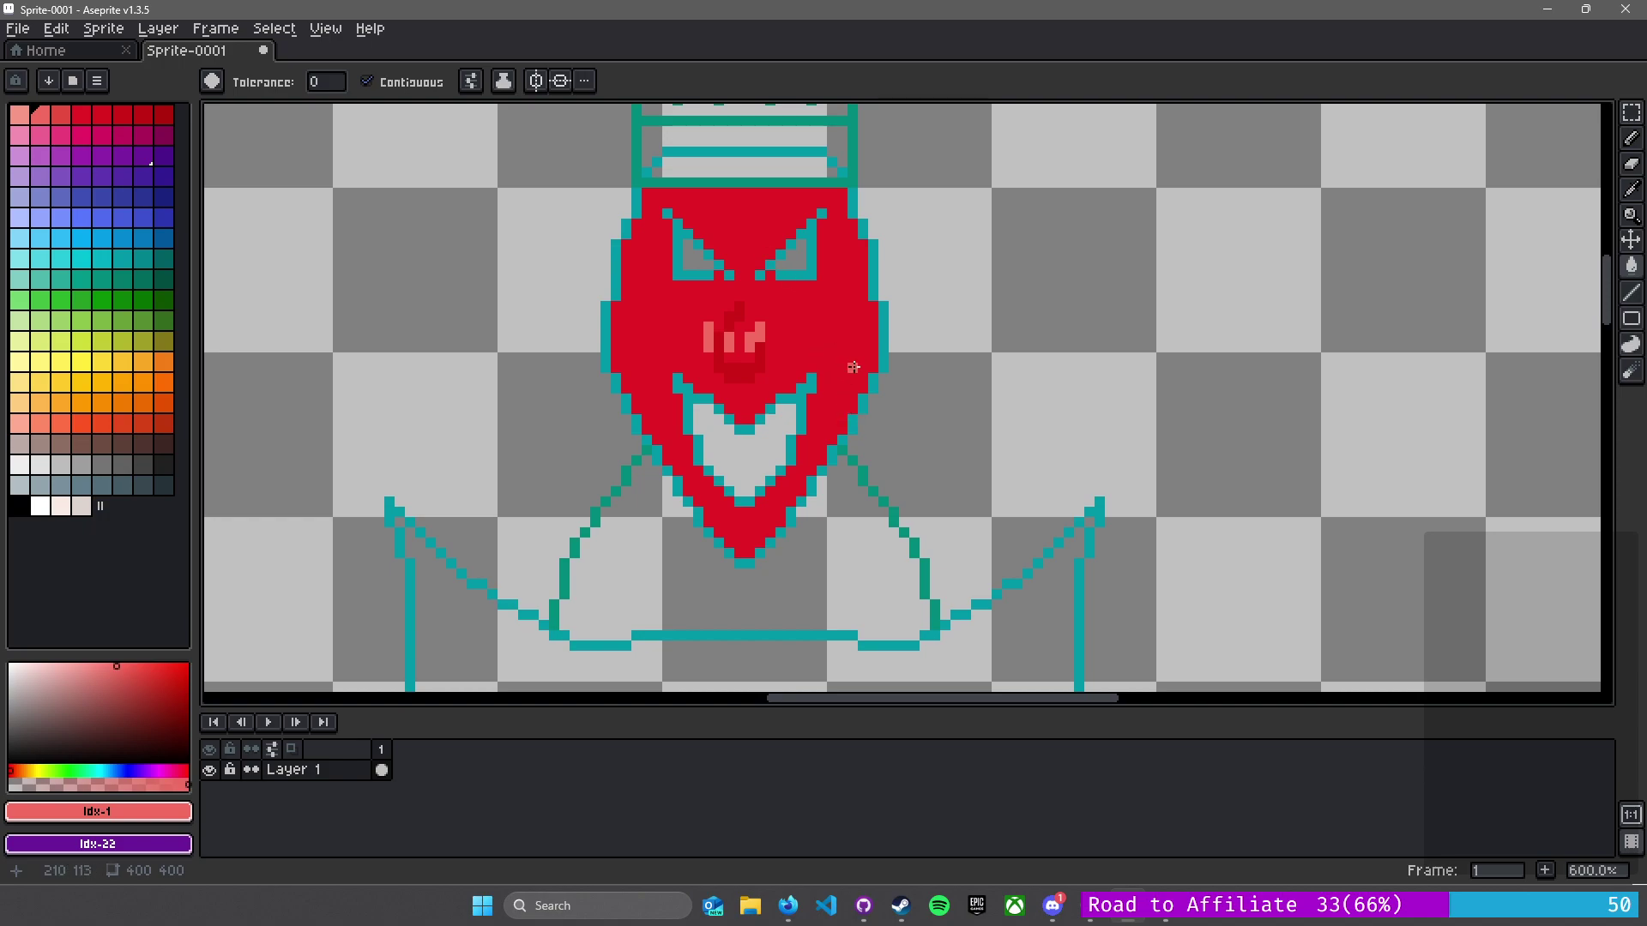
left_click(325, 28)
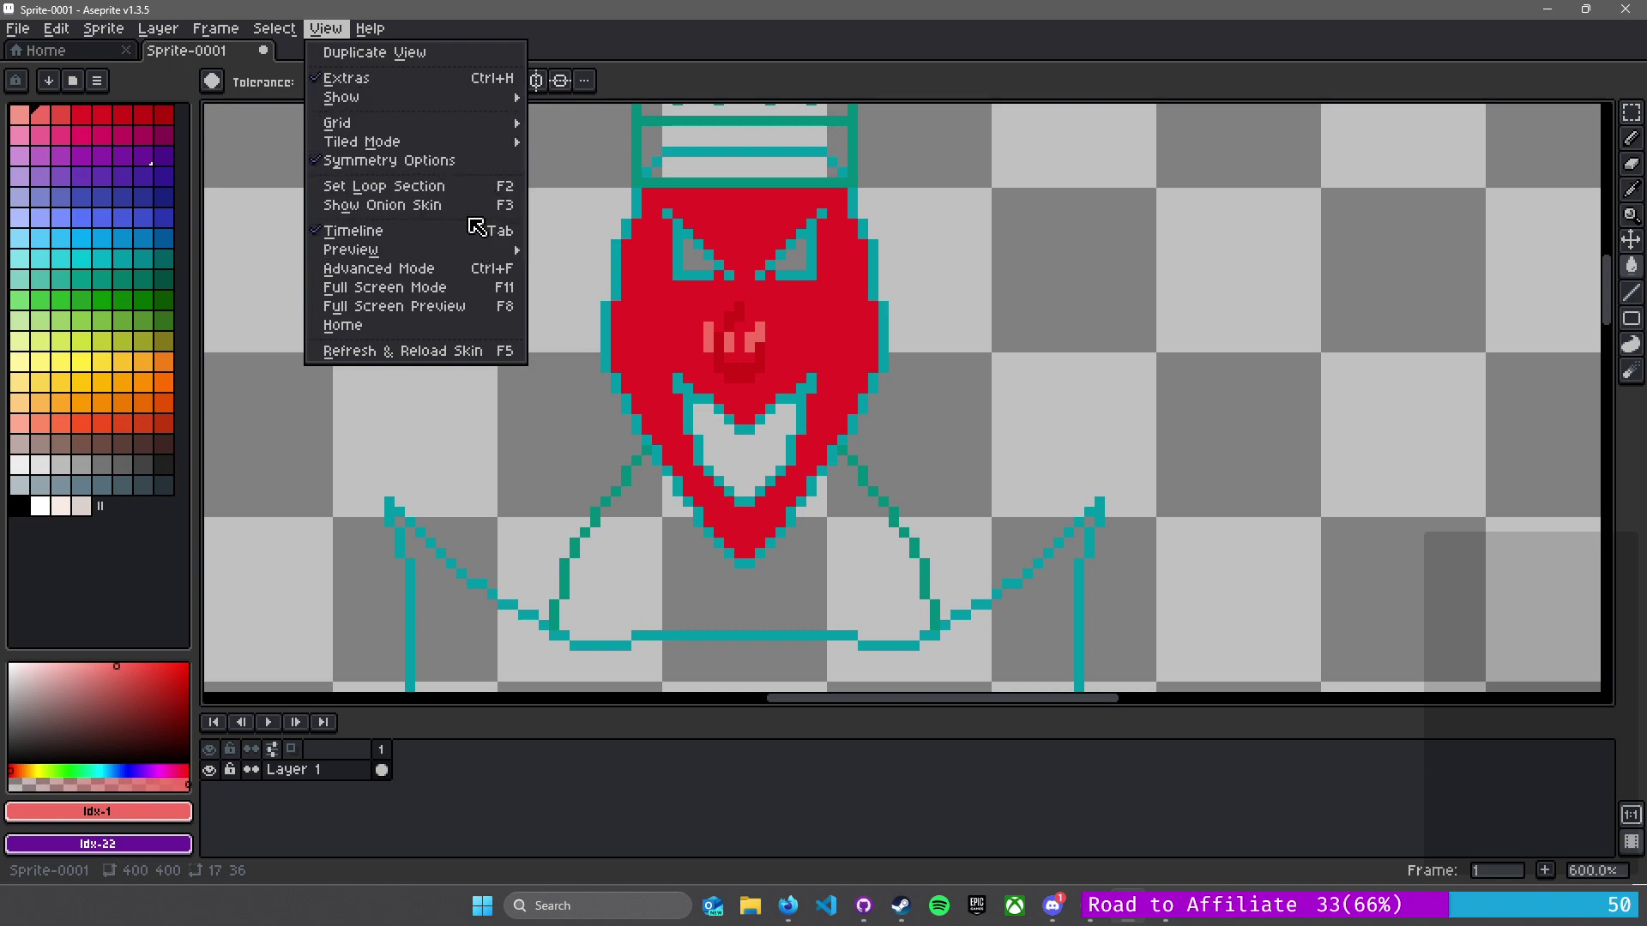
mouse_move(471, 100)
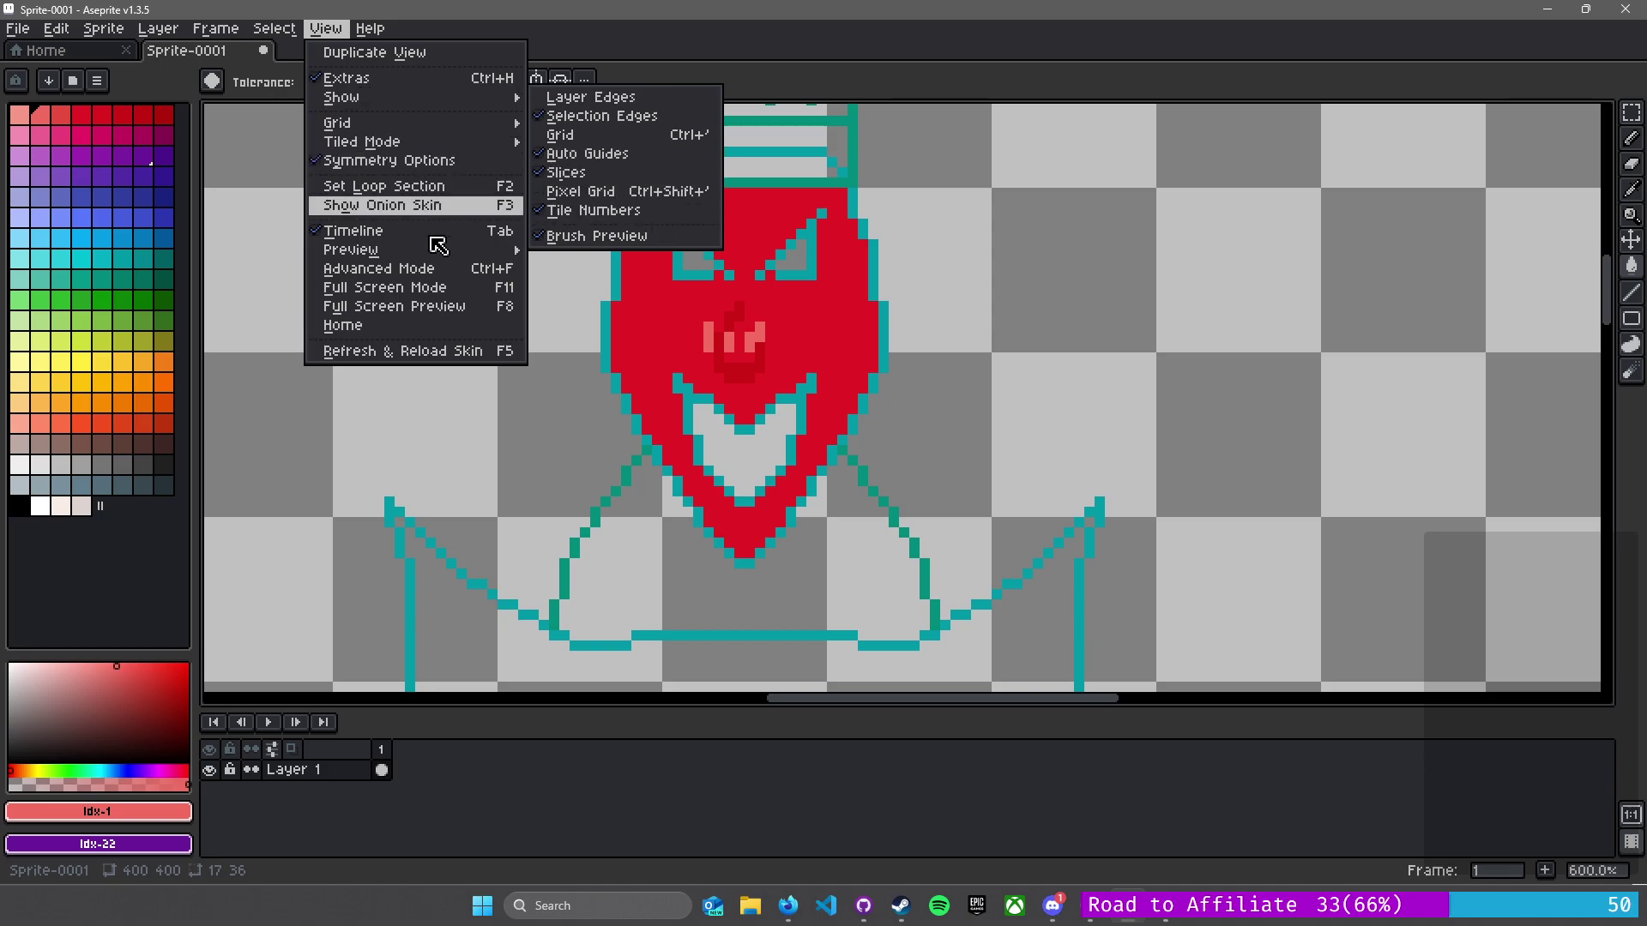
left_click(410, 267)
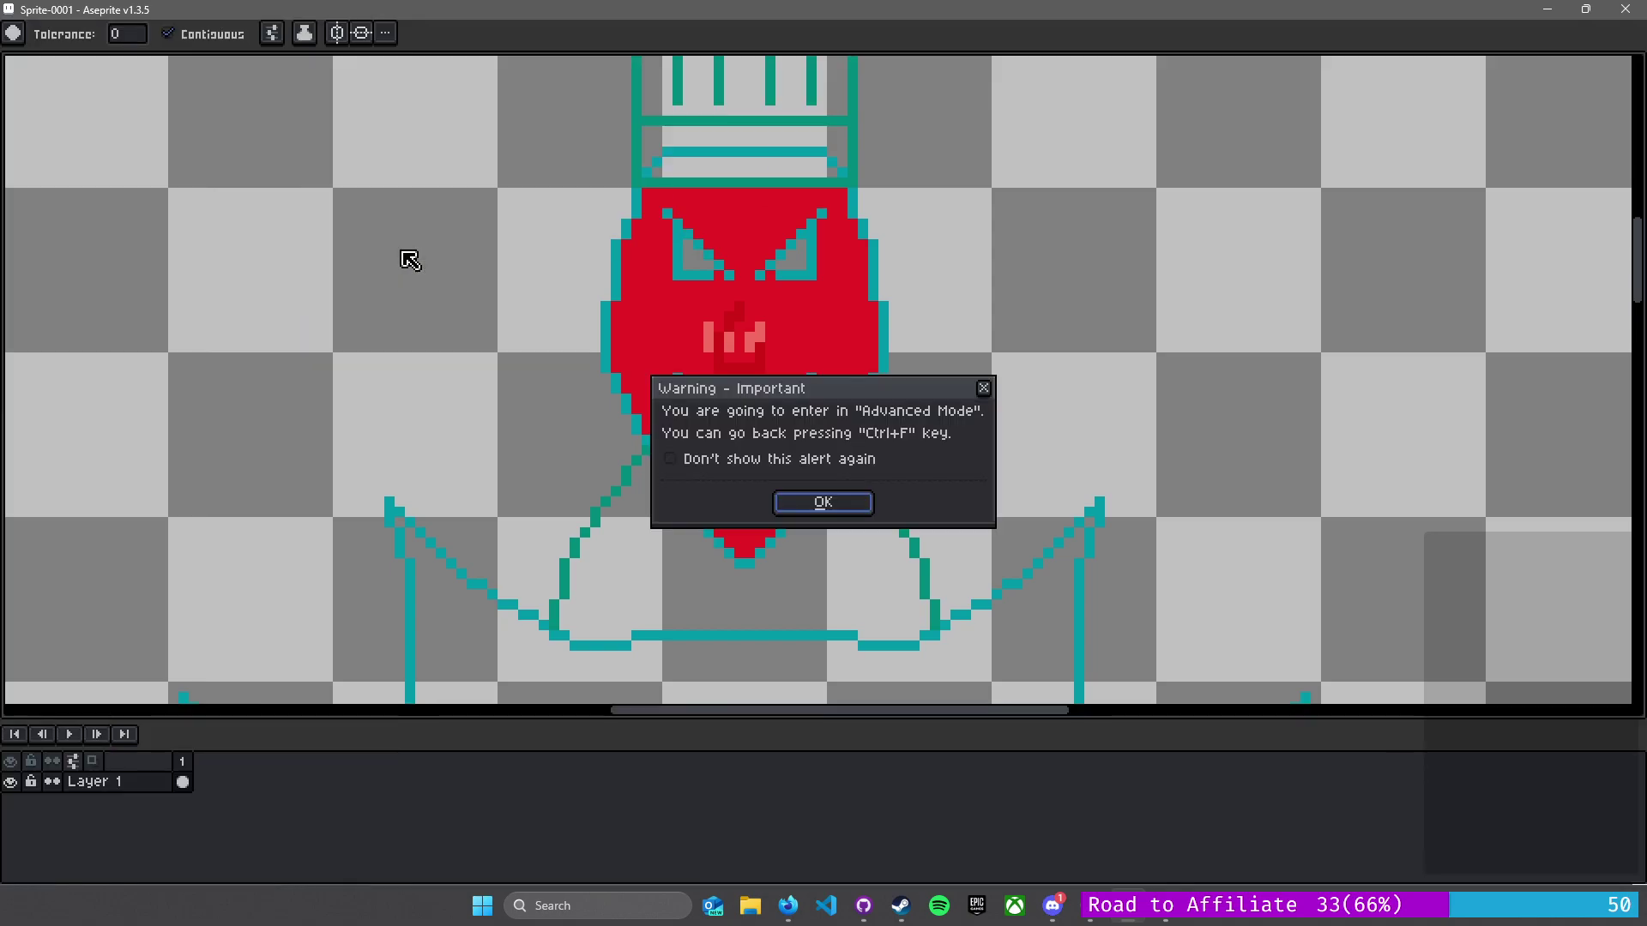
left_click(984, 387)
key("v")
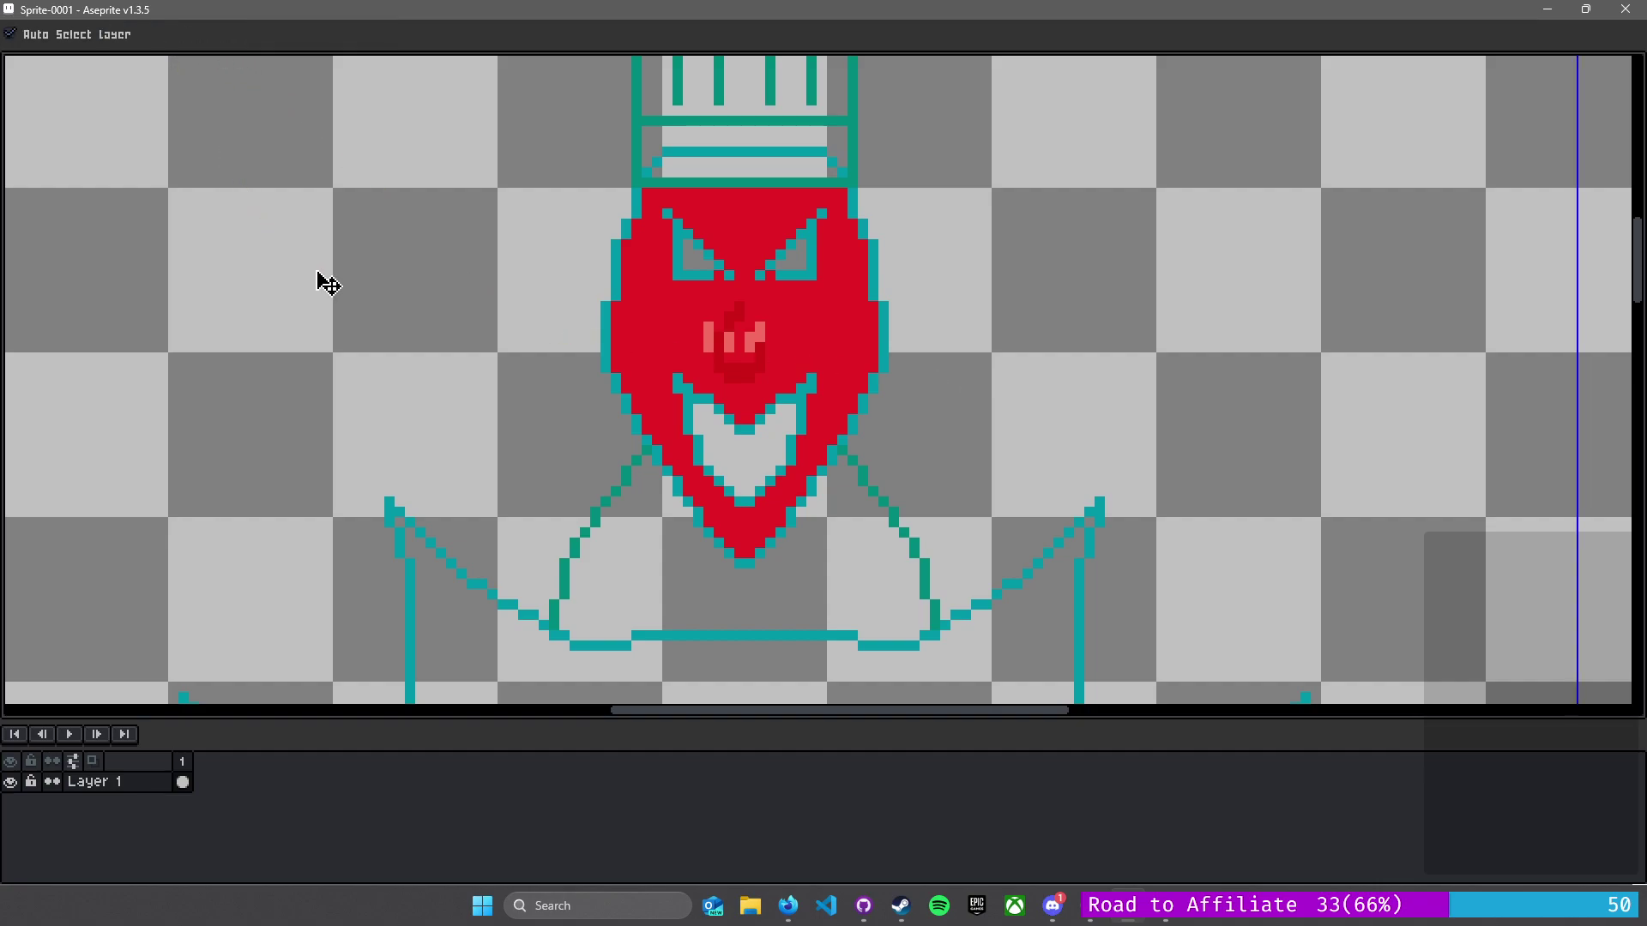
key("ctrl+z")
key("ctrl+y")
key("g")
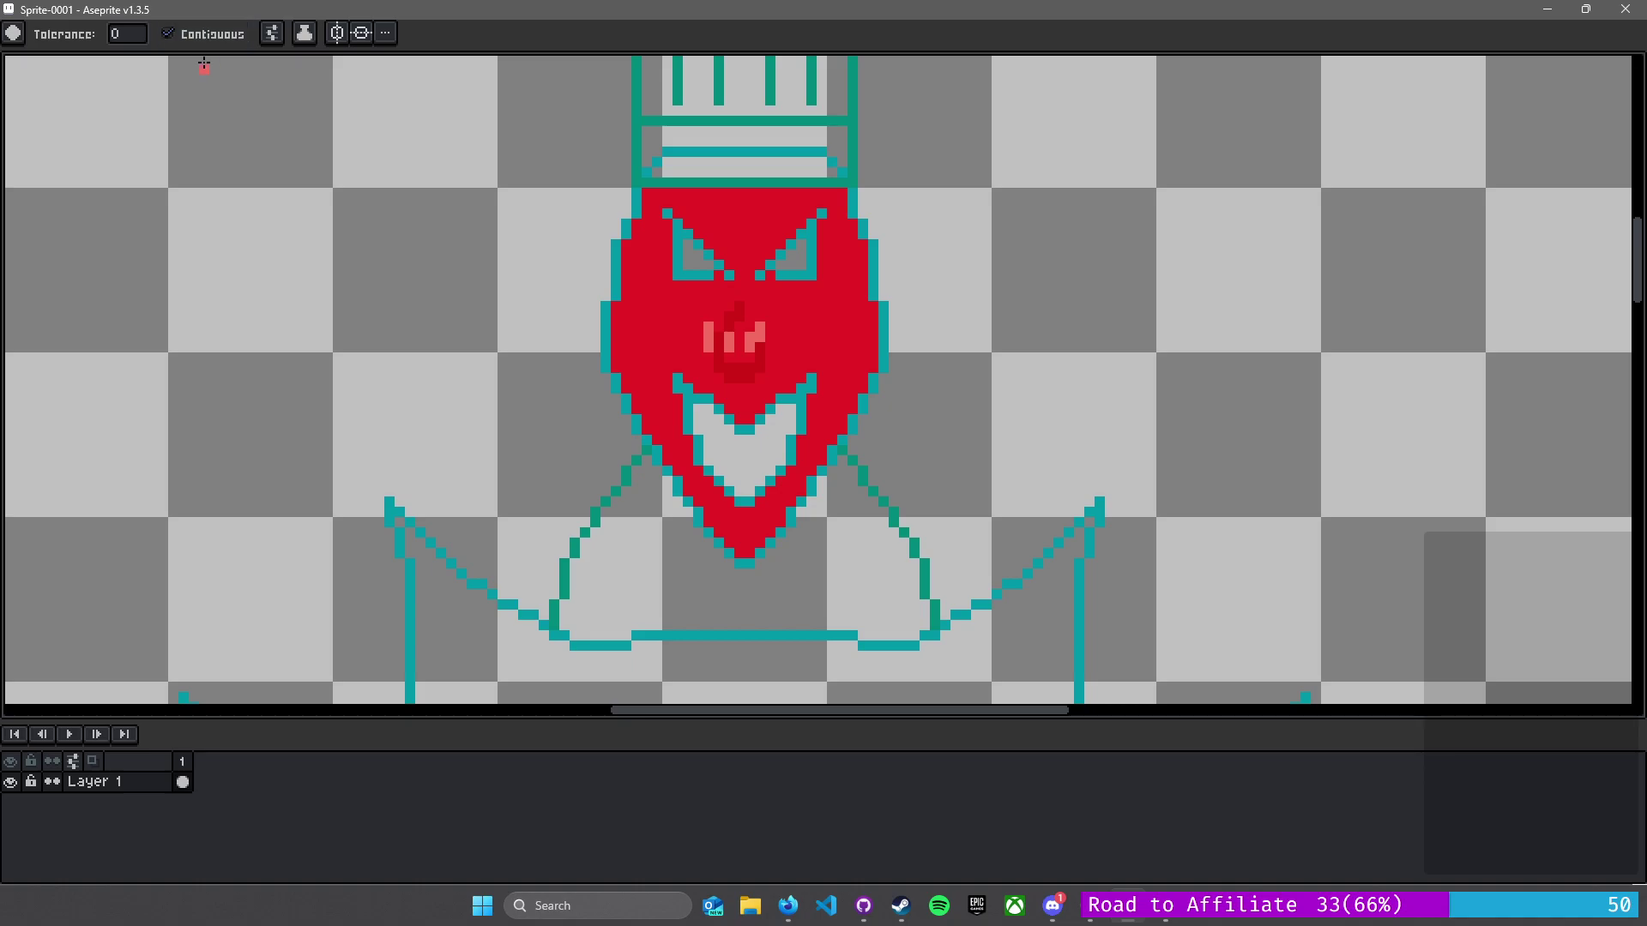
left_click(254, 175)
key("ctrl+z")
scroll(272, 194, "down", 2)
left_click_drag(289, 212, 490, 332)
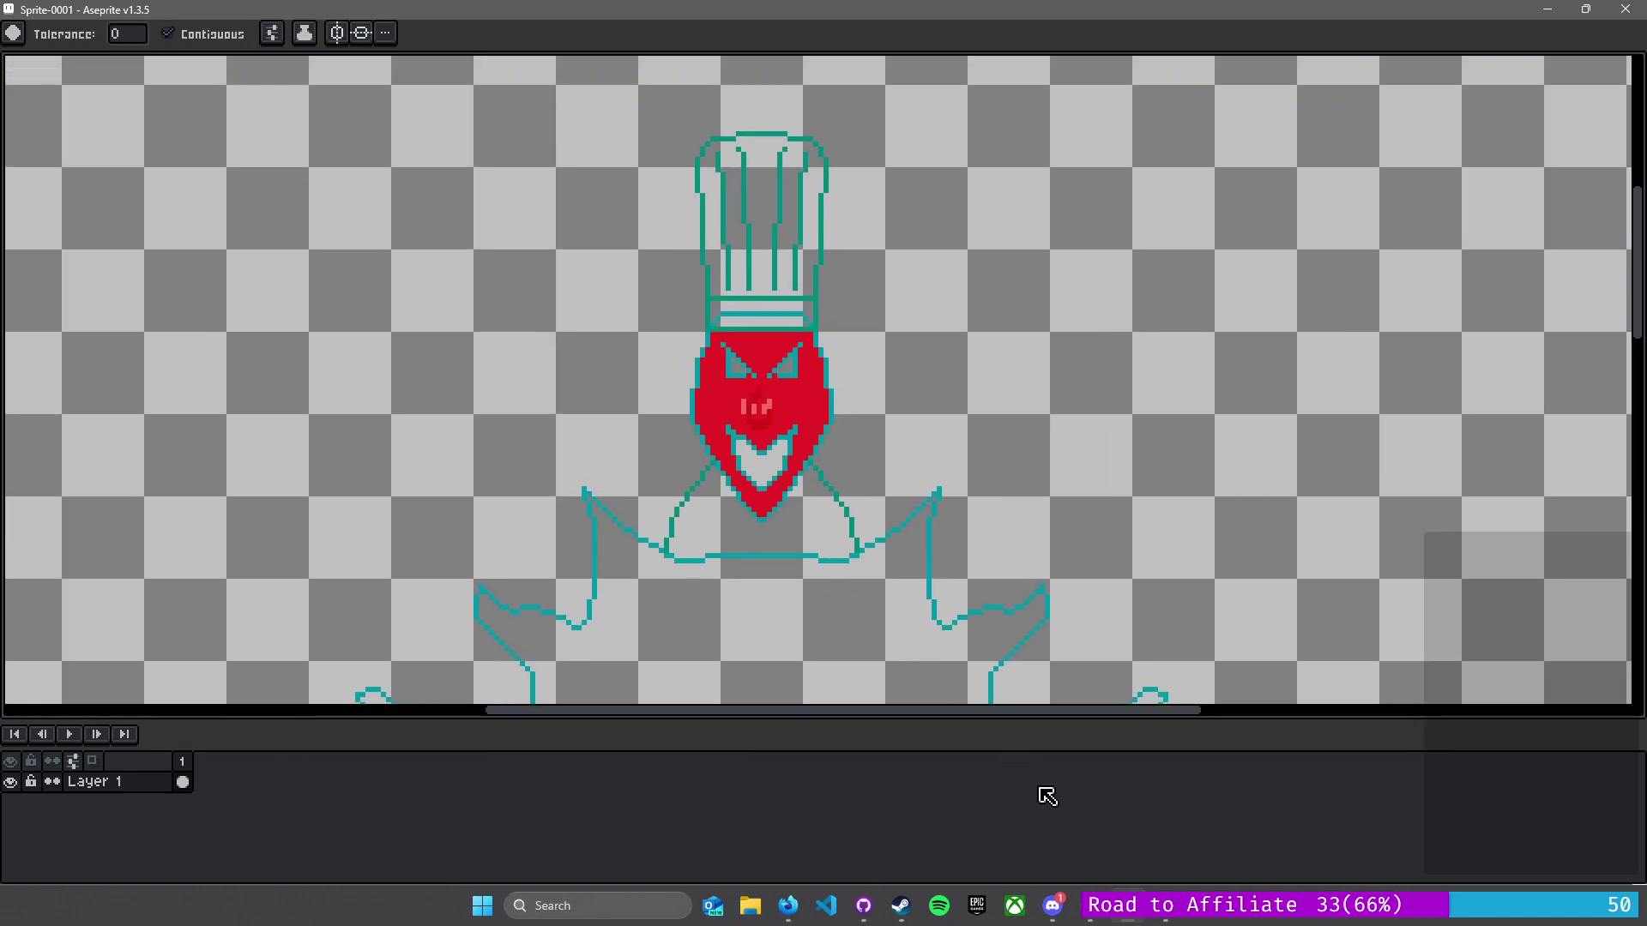
left_click(559, 425)
key("ctrl+z")
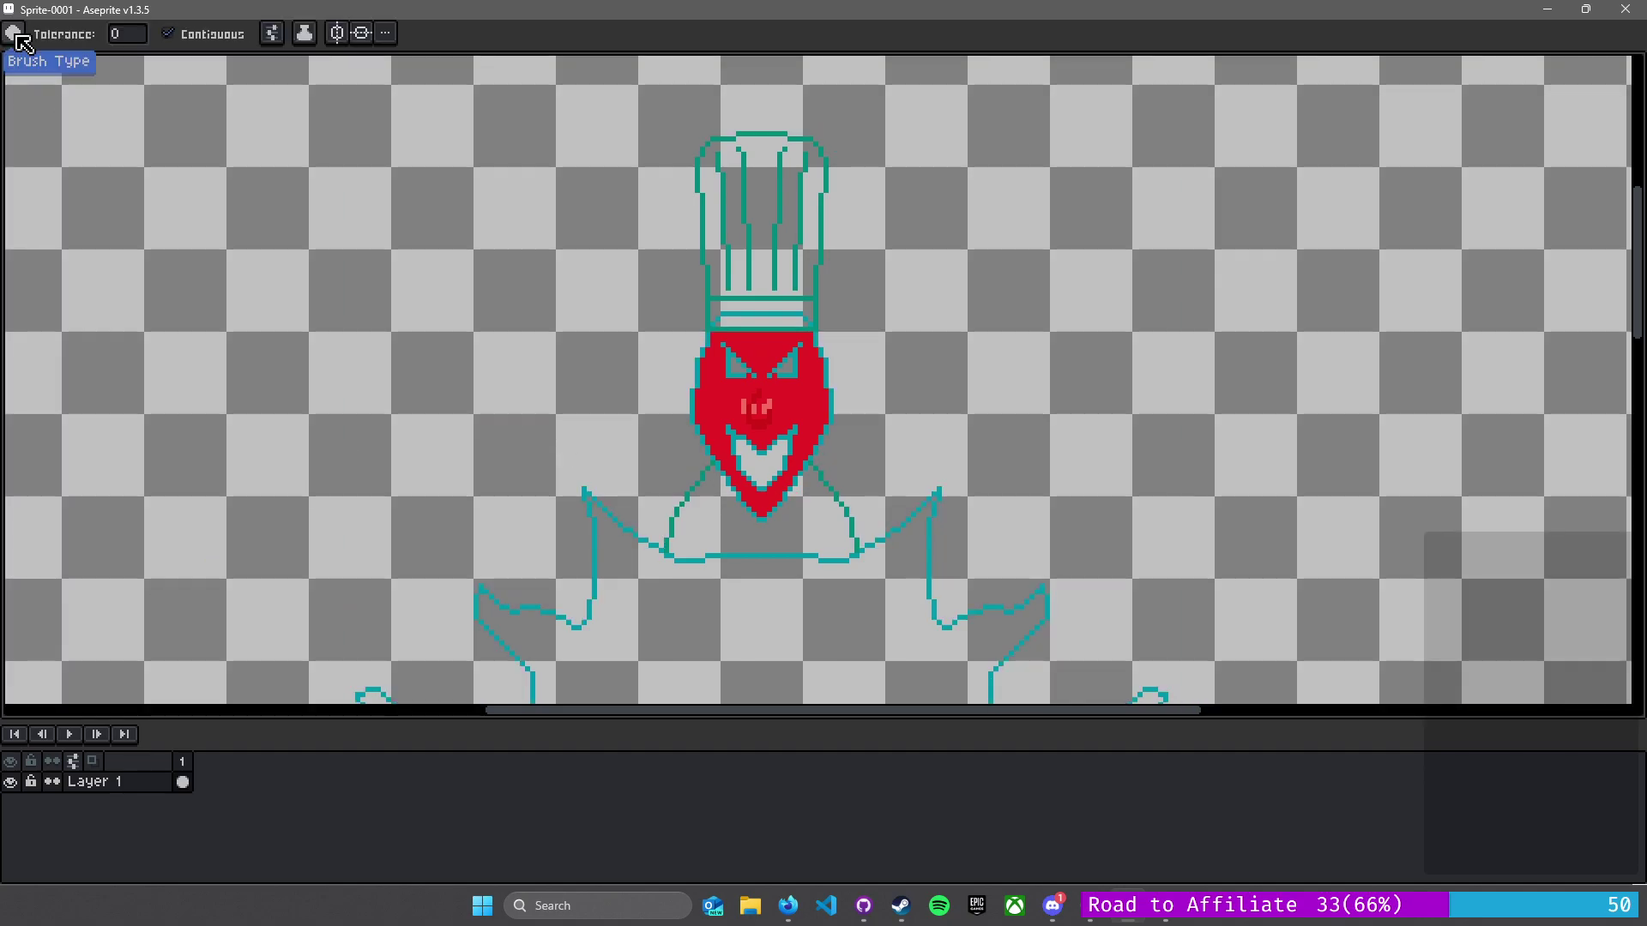
left_click(15, 34)
left_click(15, 12)
left_click(15, 12)
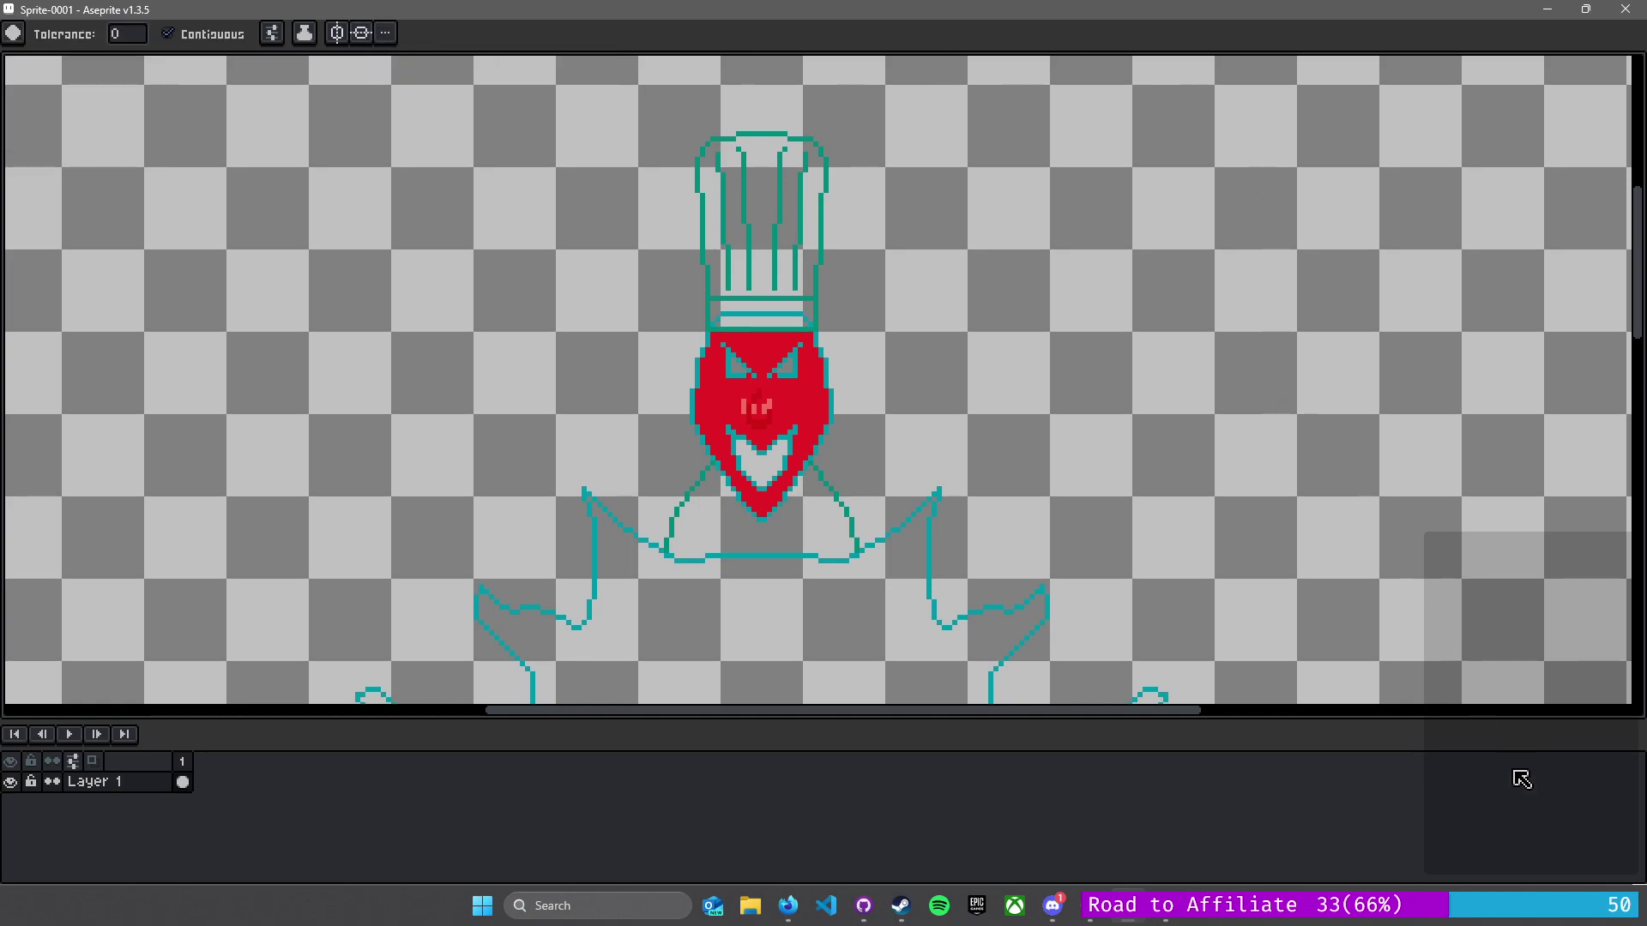
right_click(1521, 778)
left_click(1246, 791)
left_click(787, 905)
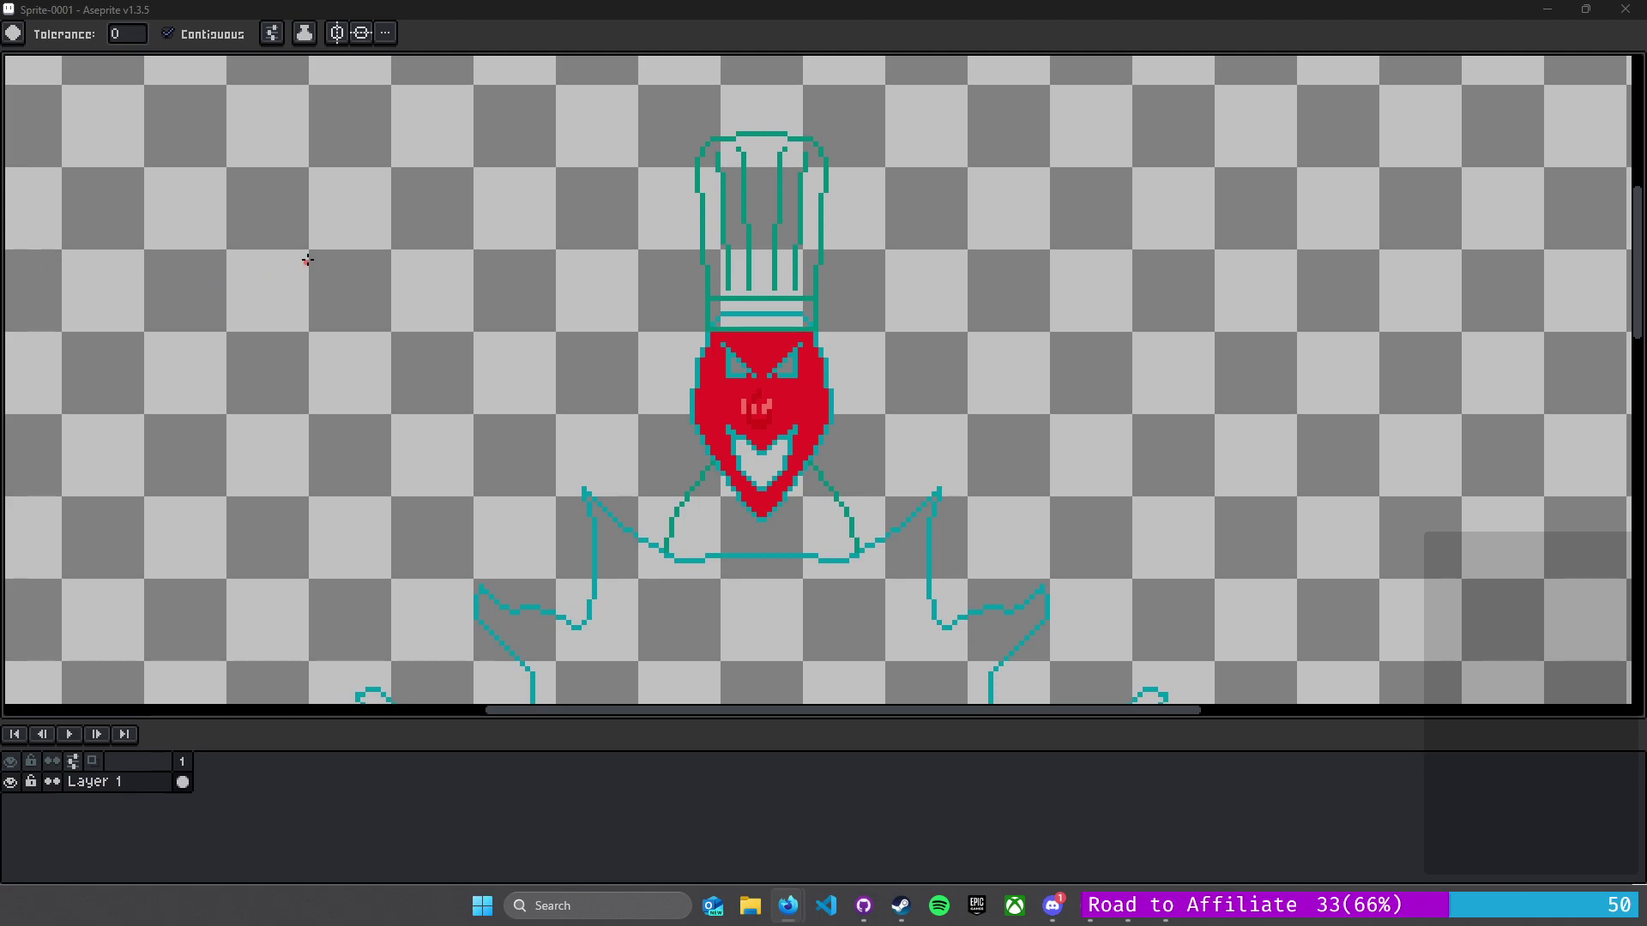
left_click(682, 14)
- Leave Advanced Mode to restore the full interface
key("ctrl+f")
key("ctrl+f")
key("g")
- Open the Preview window, place it over the canvas's upper right area, and zoom it out to frame the whole creature
left_click(326, 29)
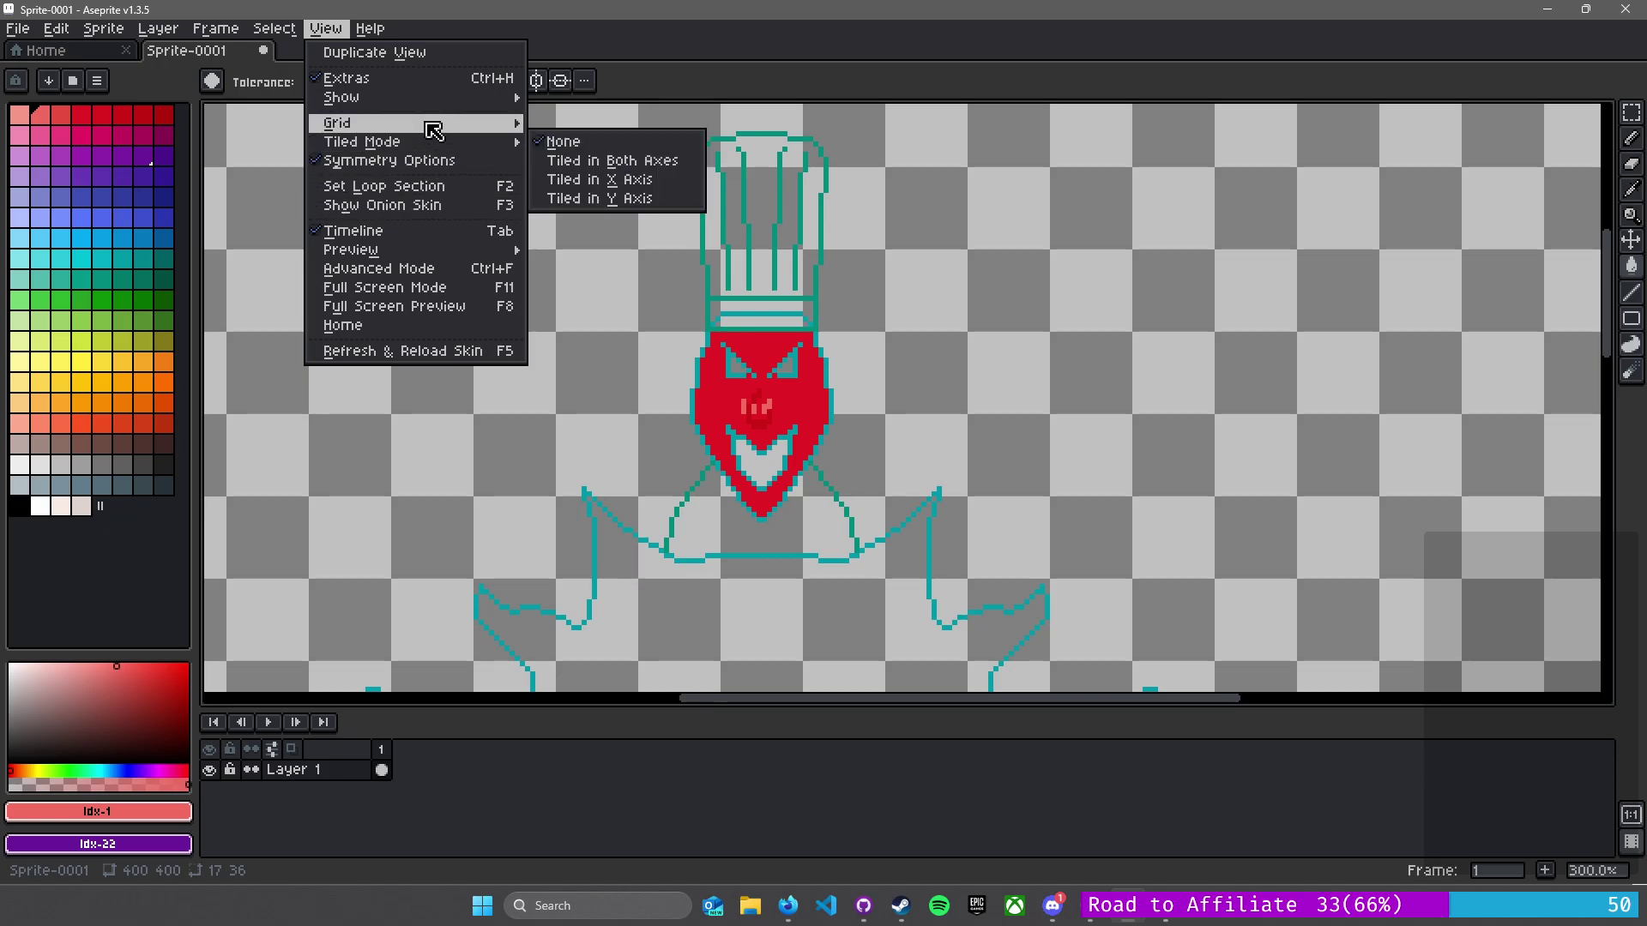
mouse_move(449, 250)
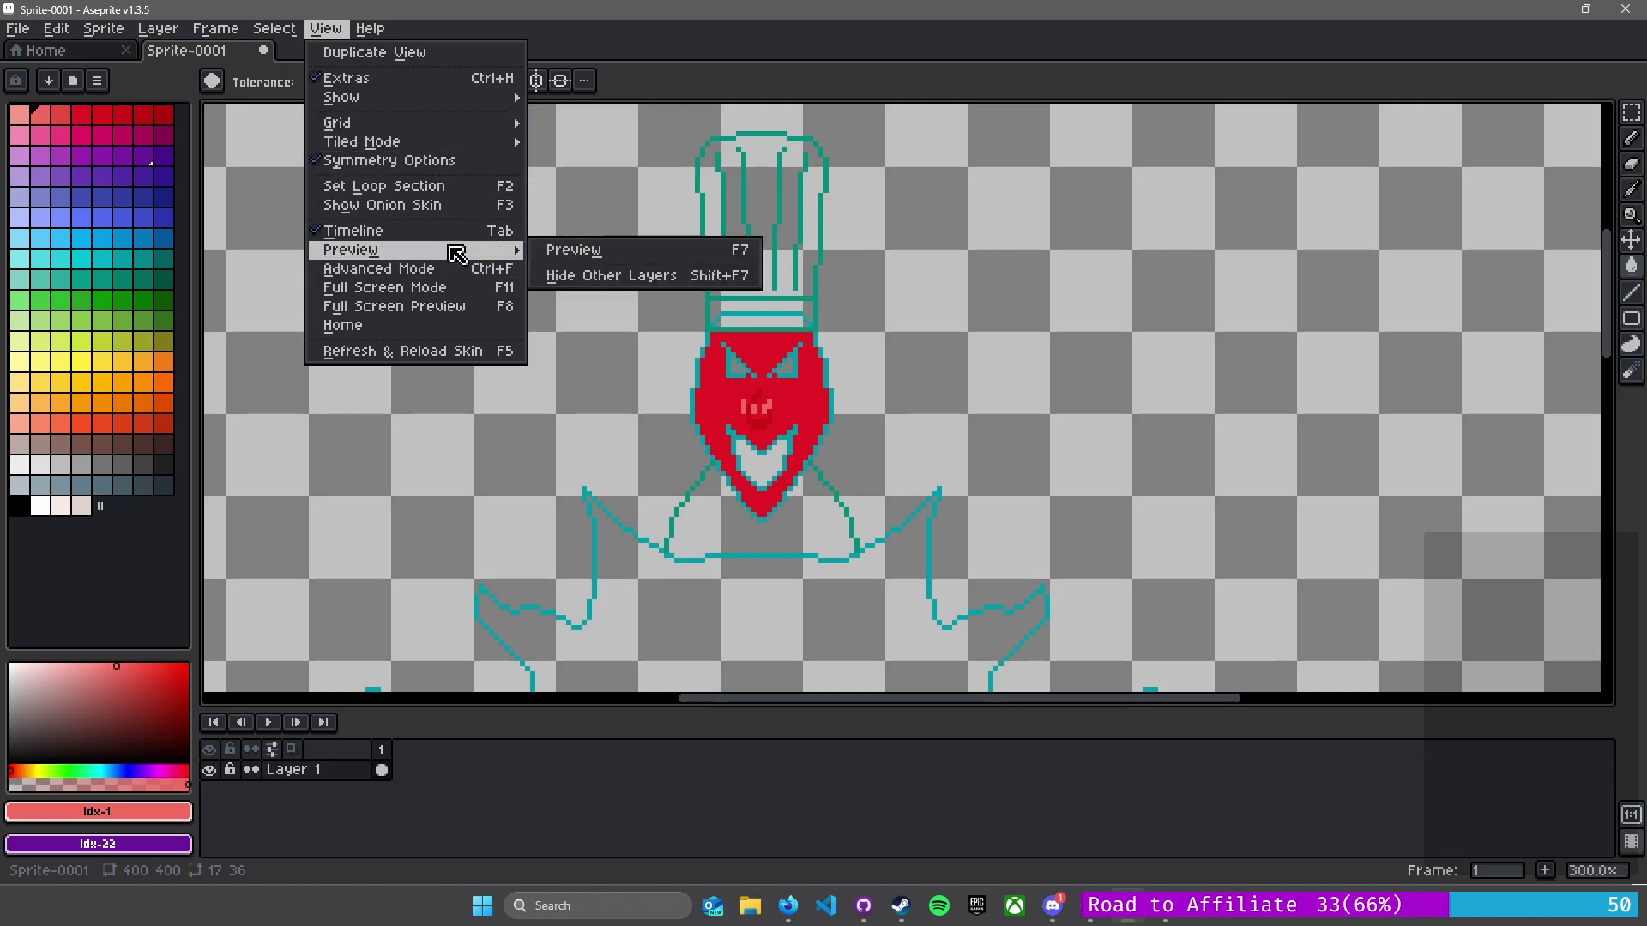
left_click(566, 249)
left_click_drag(1363, 55, 1386, 147)
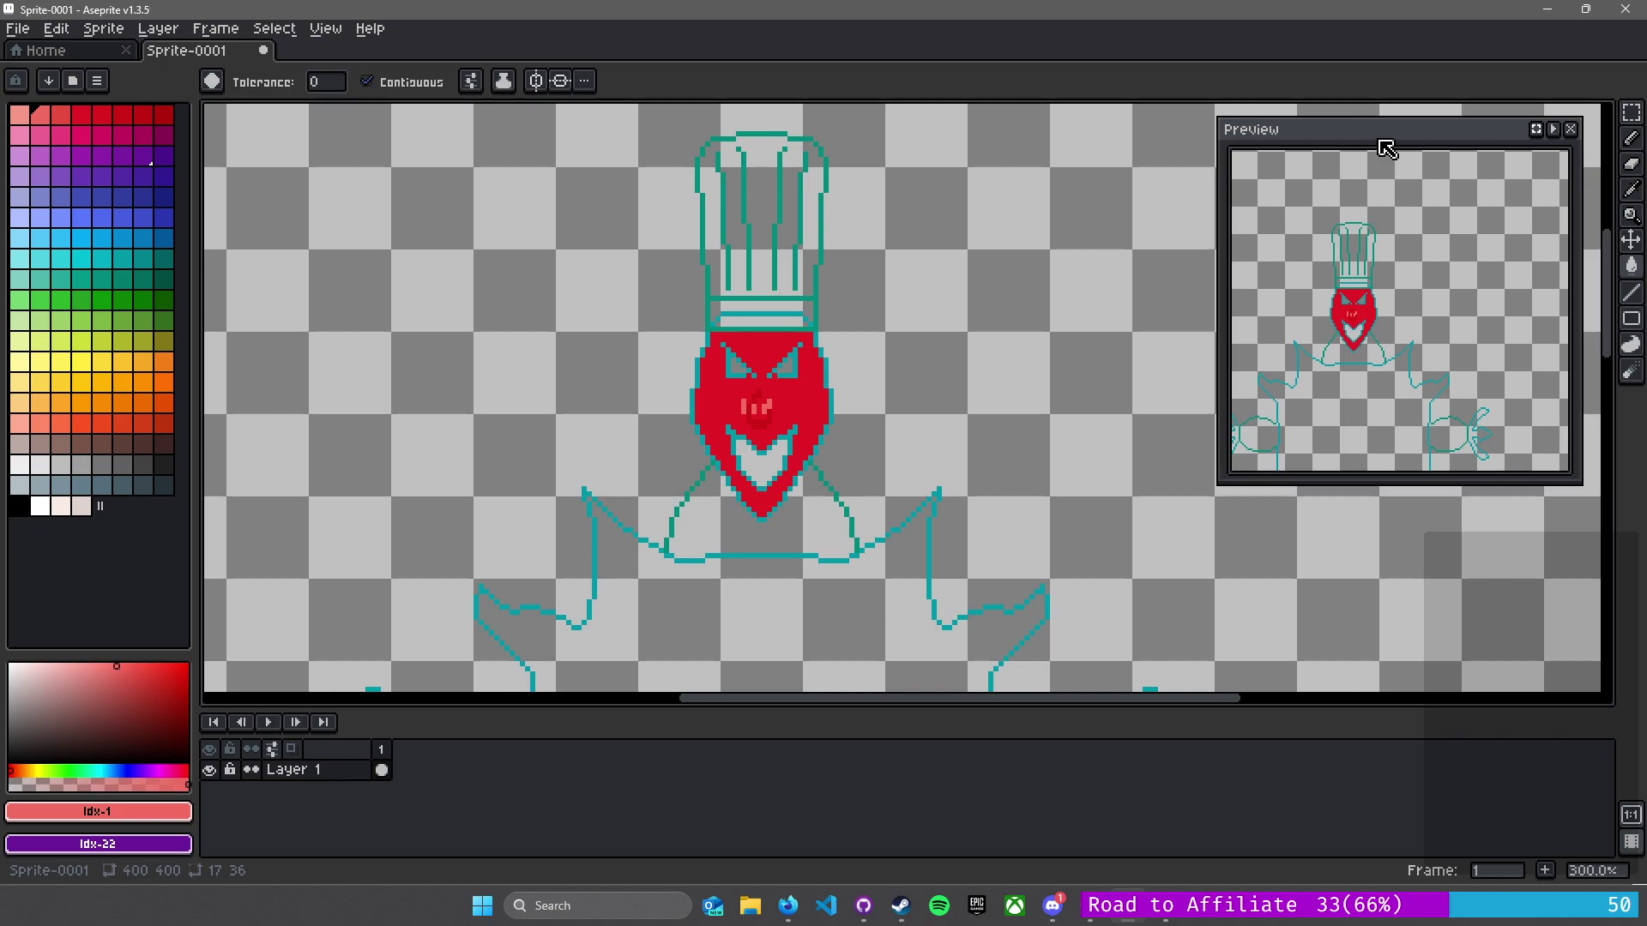
scroll(1329, 232, "down", 1)
left_click_drag(1319, 264, 1324, 293)
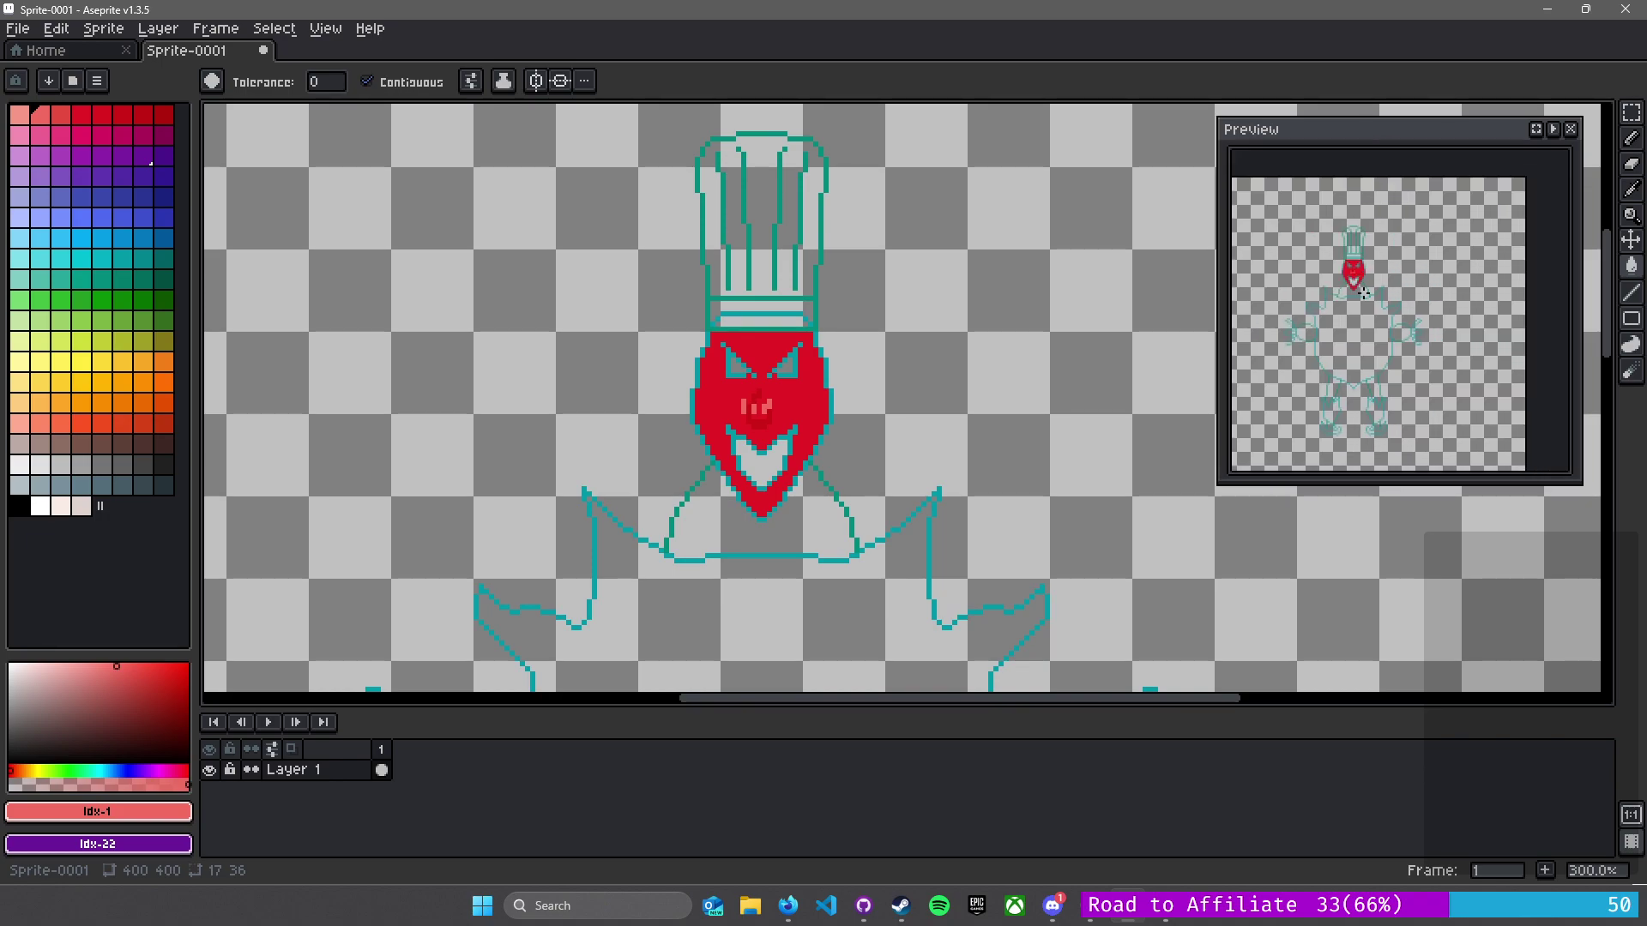
- Sample the face's red #e51c23 as the foreground colour
left_click_drag(600, 398, 526, 280)
left_click(634, 294, "alt")
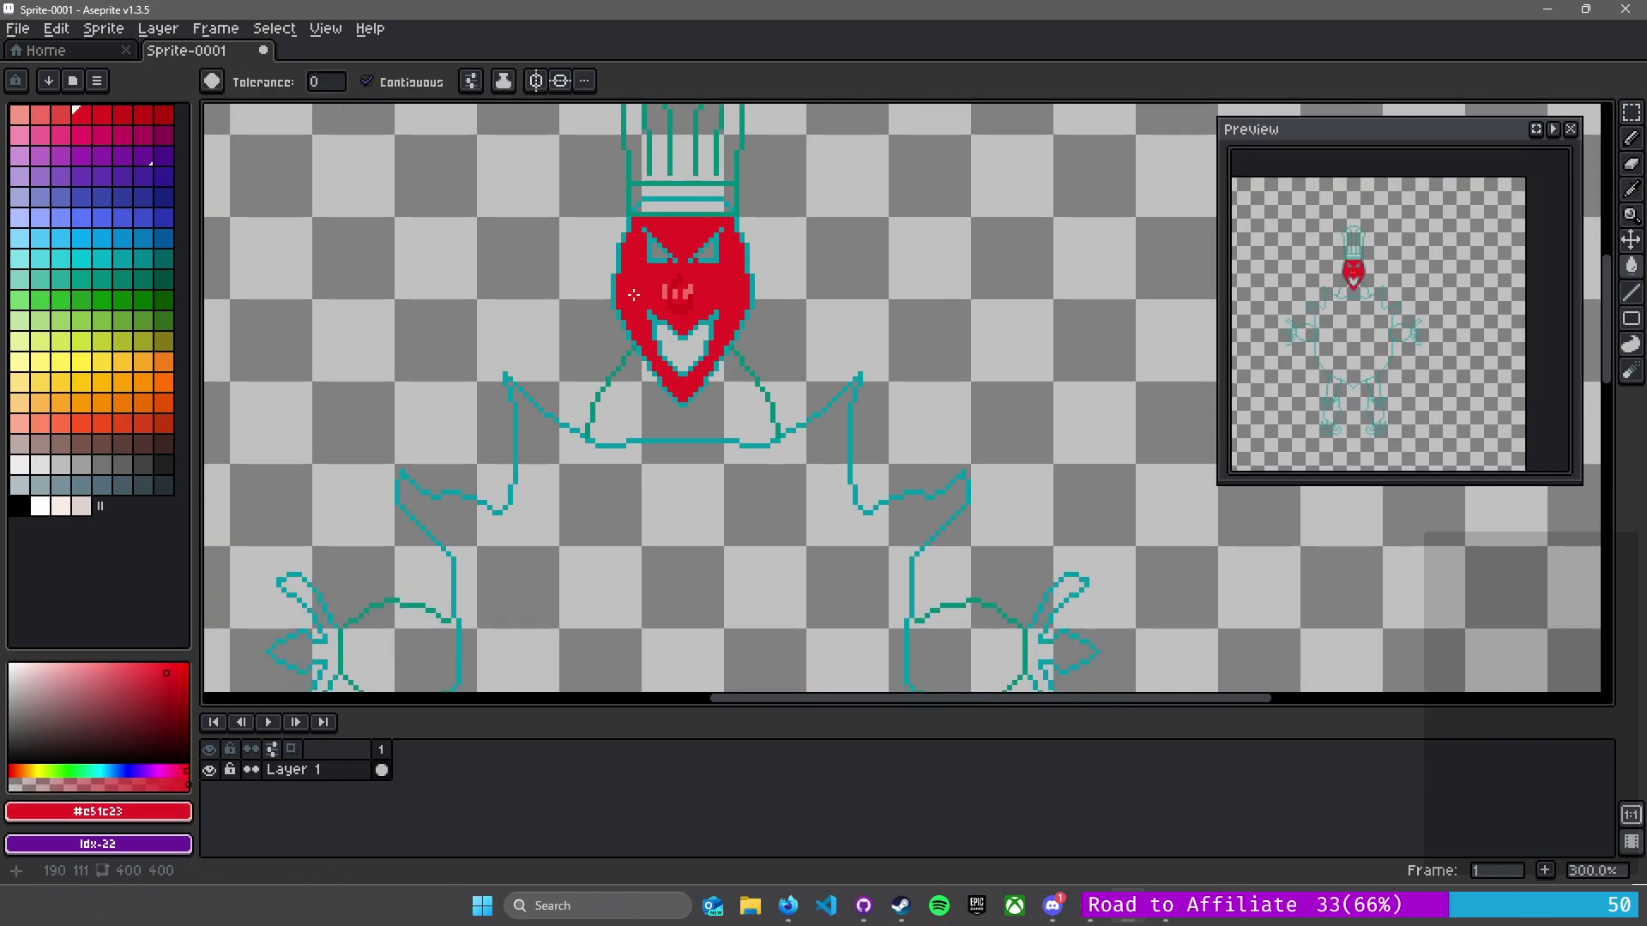
left_click(672, 471)
left_click_drag(678, 528, 551, 121)
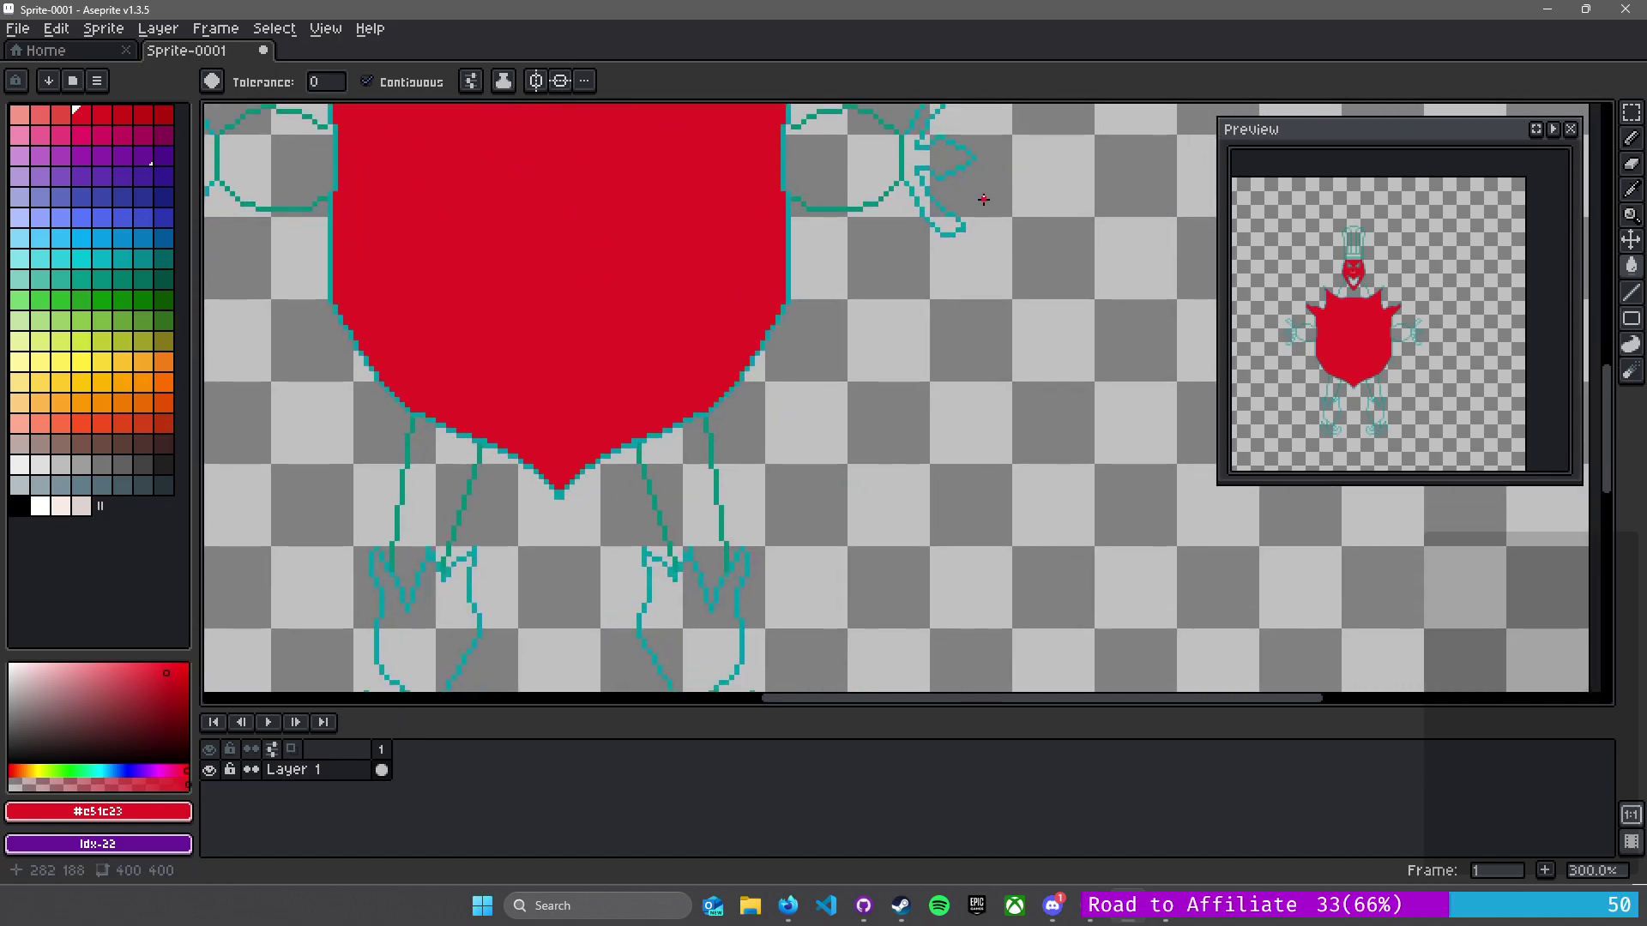
left_click(945, 155)
left_click_drag(533, 474, 620, 387)
left_click(762, 539)
left_click_drag(699, 541, 750, 544)
left_click(830, 480)
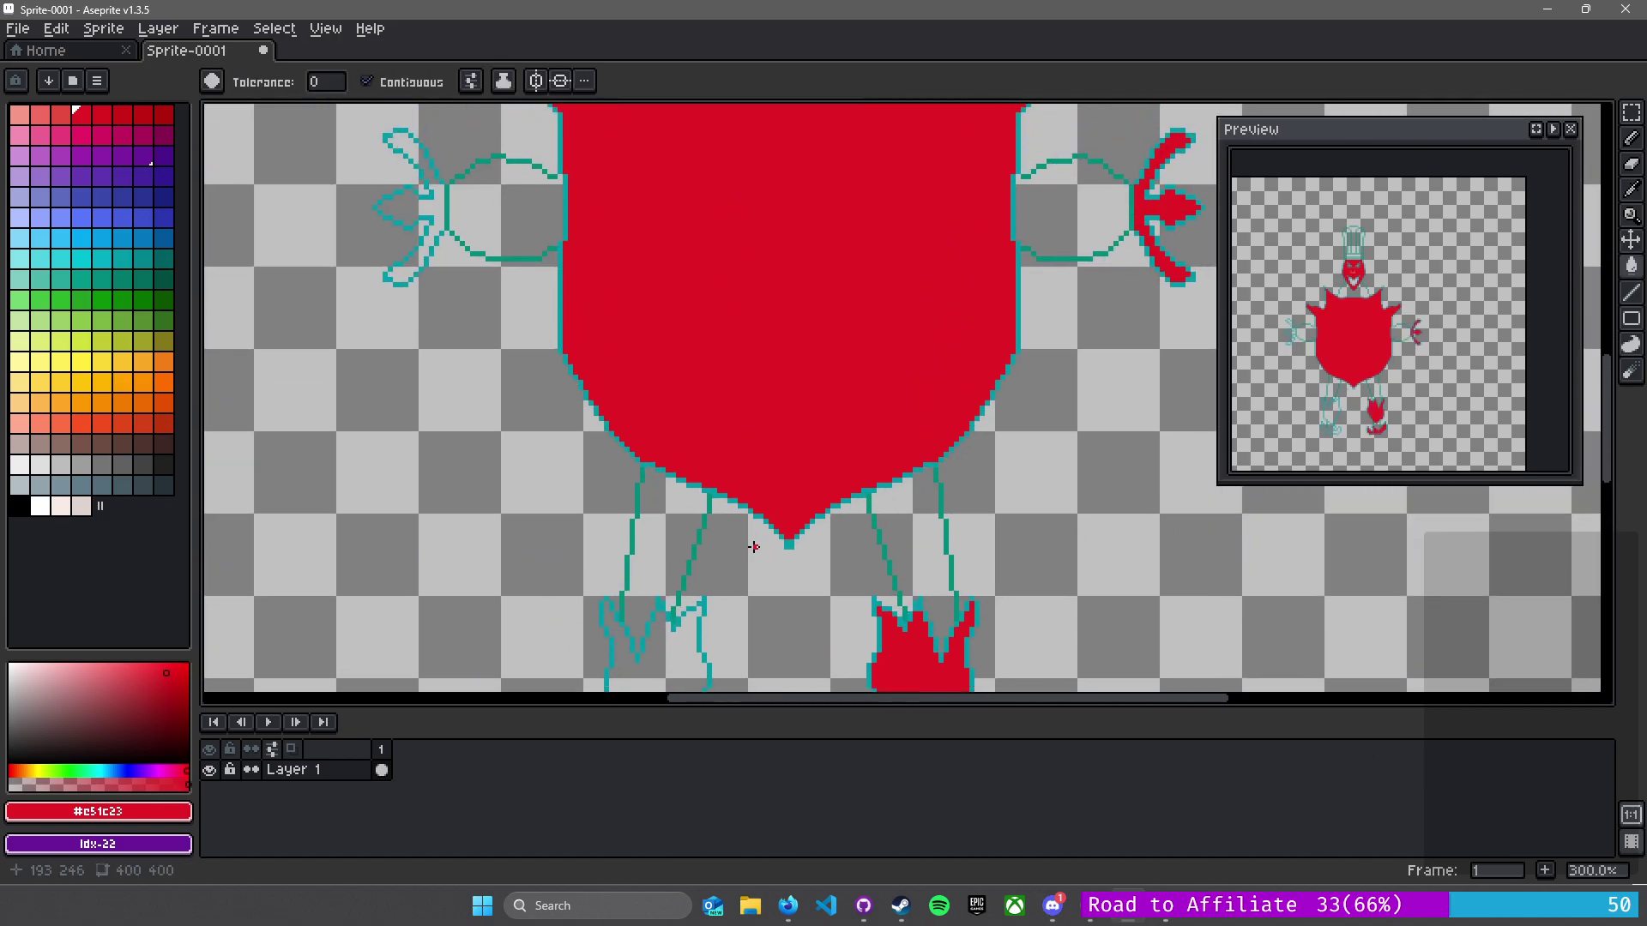
left_click_drag(746, 404, 674, 529)
key("ctrl+z")
left_click_drag(627, 193, 588, 416)
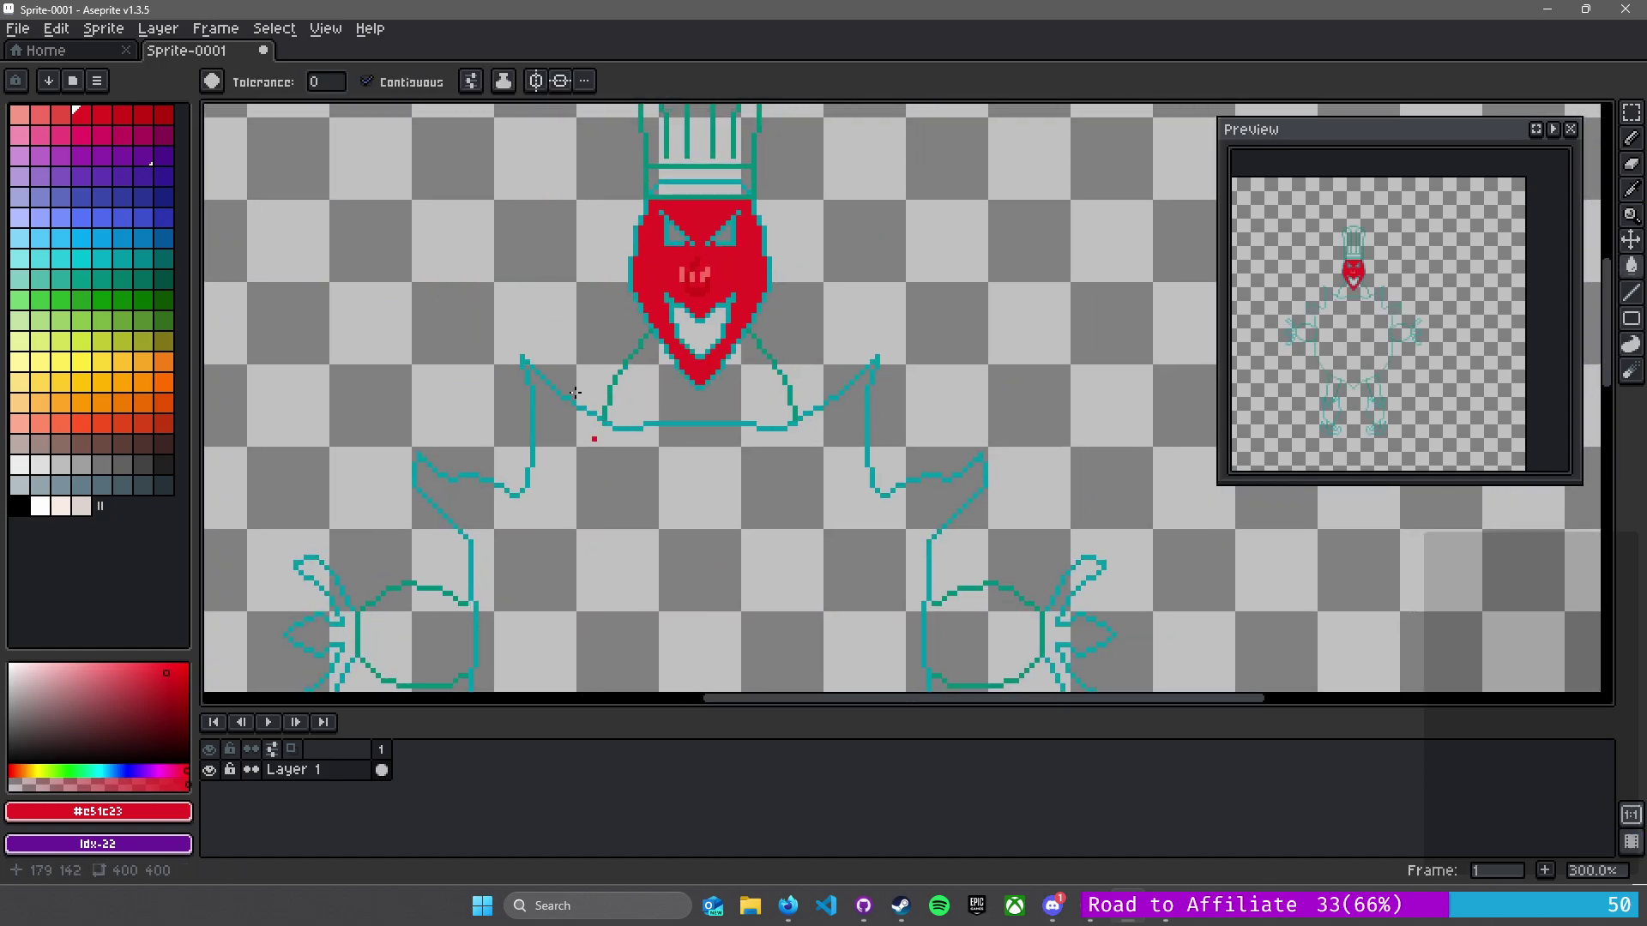
- Enable left-right mirror symmetry and fill the body, both hands, the flame-shaped lower legs and the feet with red #e51c23
left_click(536, 81)
left_click(819, 542)
left_click_drag(816, 549, 748, 257)
left_click(1004, 330)
left_click_drag(746, 491, 658, 245)
left_click(686, 532)
left_click(678, 671)
left_click_drag(522, 512, 694, 360)
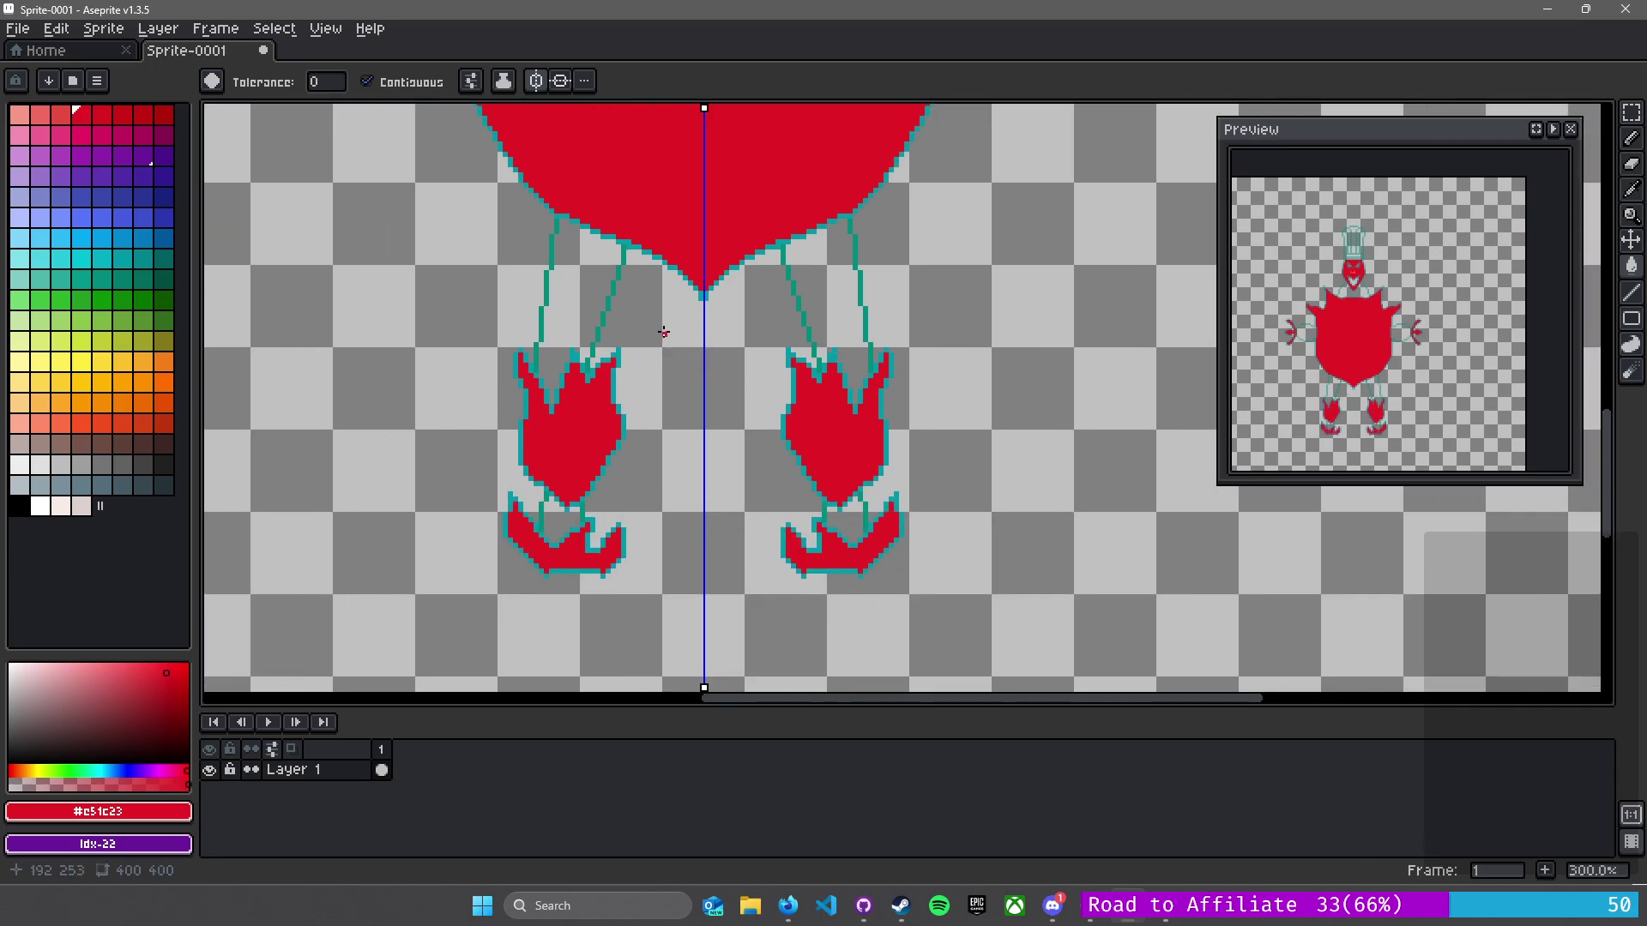
- Erase the teal line and its stepped ends between the hat band's two green lines
left_click_drag(687, 215, 606, 658)
scroll(632, 584, "up", 1)
left_click_drag(732, 180, 759, 611)
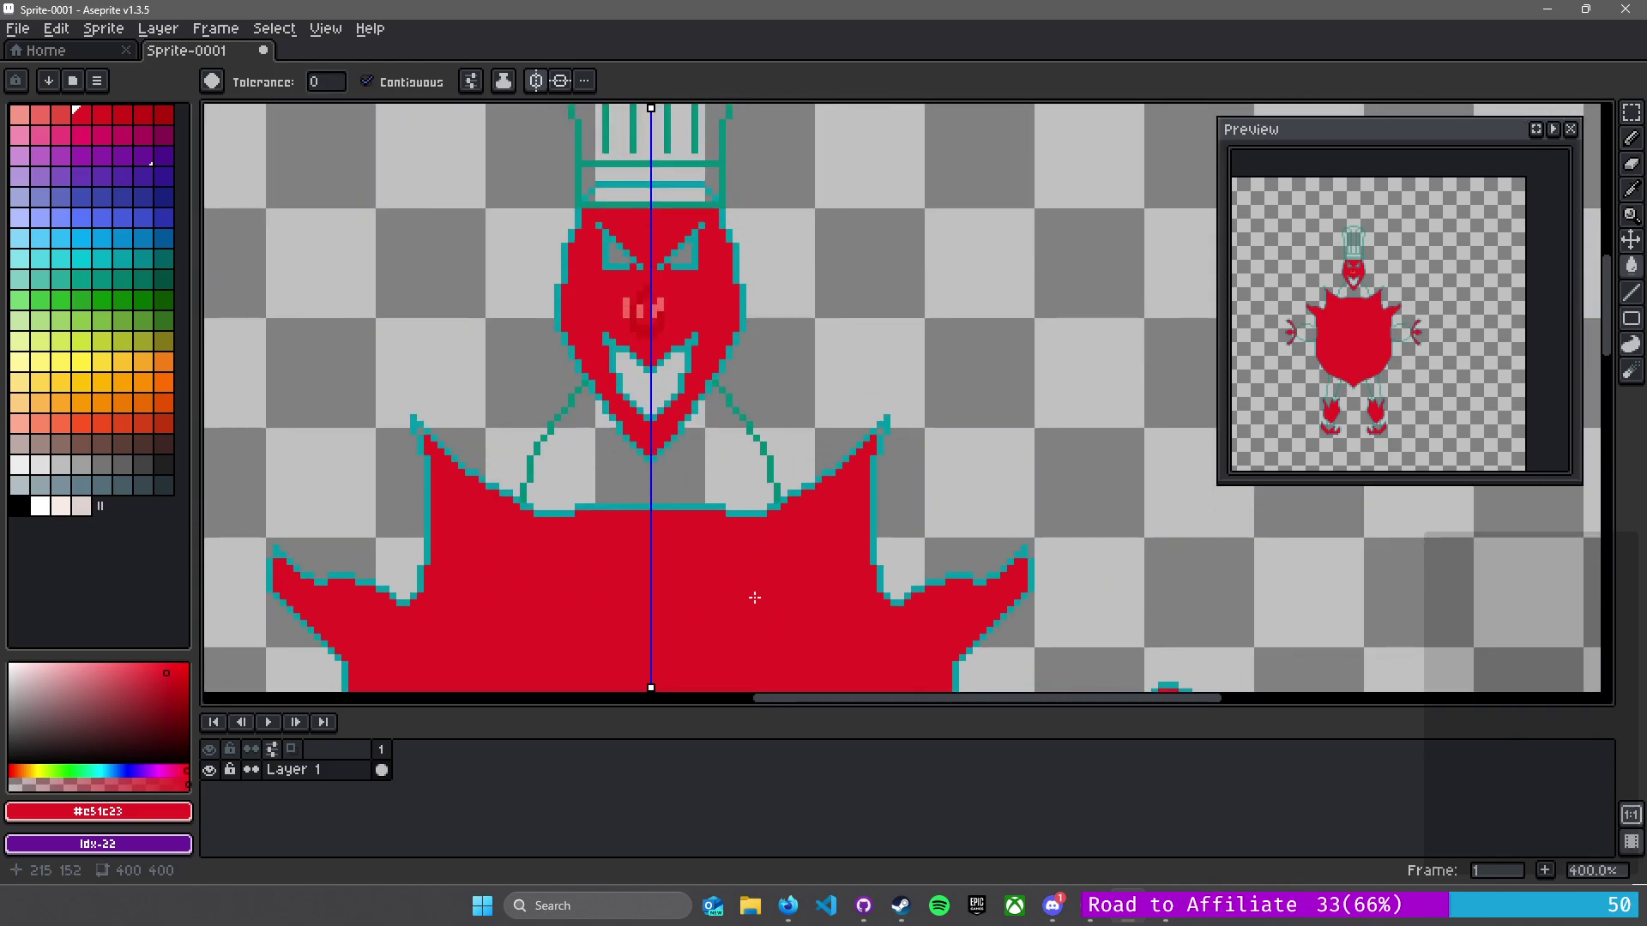
scroll(755, 598, "up", 1)
left_click_drag(644, 350, 719, 644)
scroll(719, 644, "up", 1)
scroll(661, 421, "up", 2)
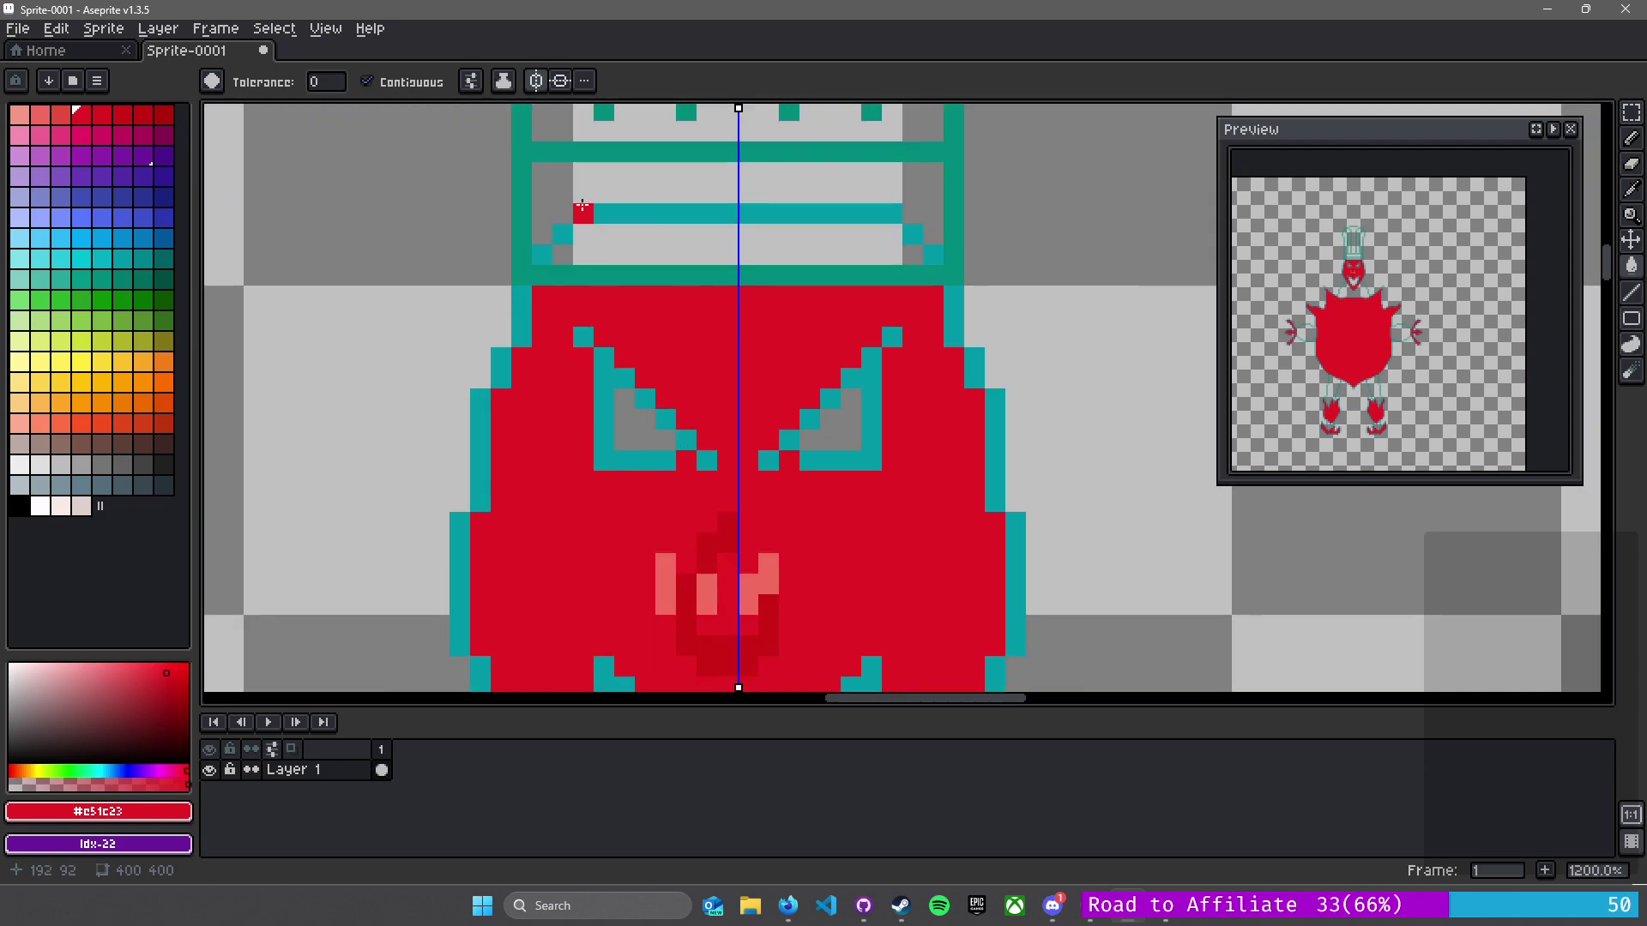
left_click_drag(580, 214, 586, 379)
left_click(551, 418, "alt")
left_click(591, 432, "alt")
left_click(607, 398)
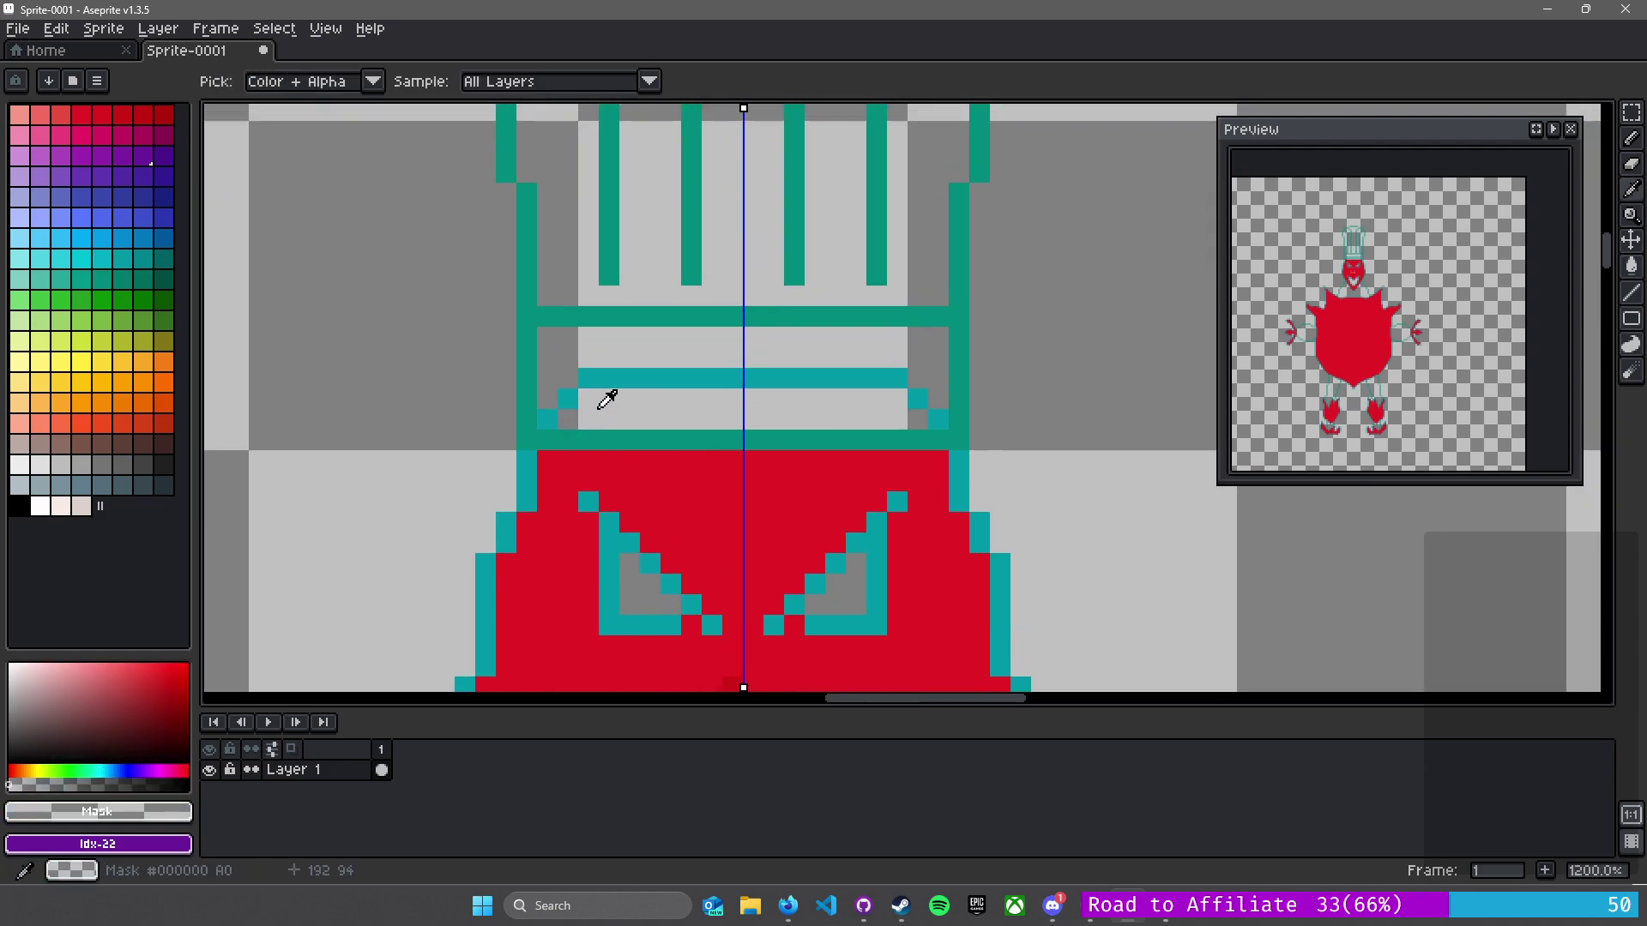
key("e")
mouse_move(546, 419)
left_mouse_down()
mouse_move(588, 377)
mouse_move(735, 375)
left_mouse_up()
- Resample the face's red and repaint the teal outline around the whole face with a 1 px pencil
left_click_drag(668, 477, 730, 229)
left_click(730, 228, "alt")
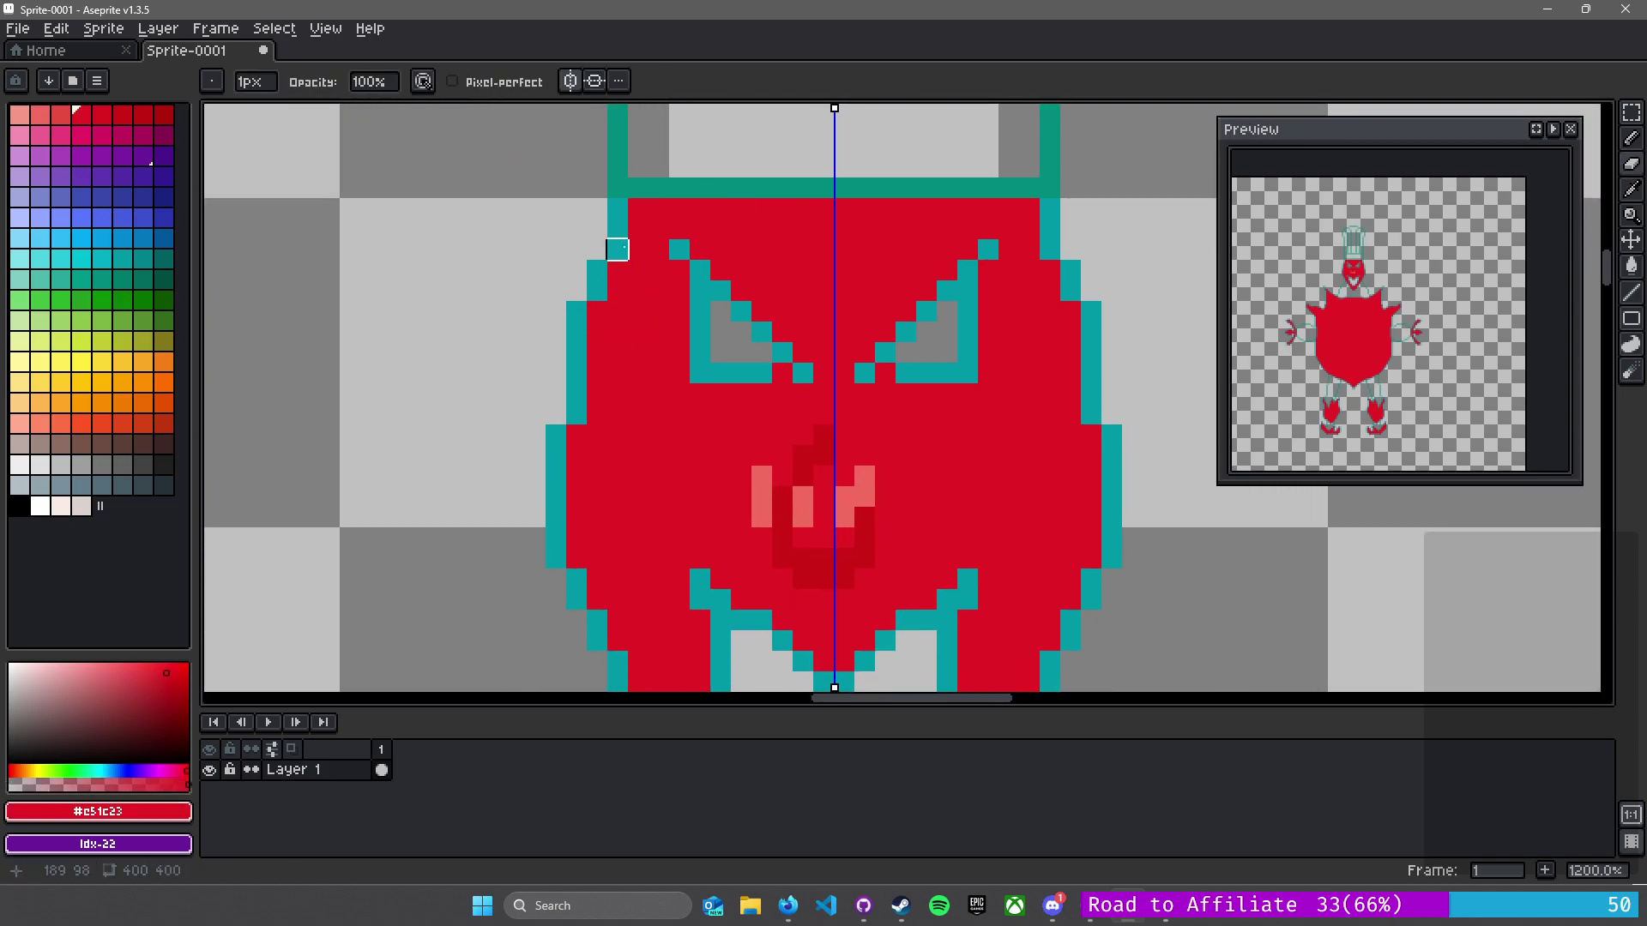
key("b")
mouse_move(618, 208)
left_mouse_down()
mouse_move(576, 314)
mouse_move(553, 559)
left_mouse_up()
left_click_drag(670, 526, 626, 171)
mouse_move(532, 248)
left_mouse_down()
mouse_move(534, 228)
mouse_move(696, 515)
mouse_move(757, 576)
left_mouse_up()
scroll(664, 338, "down", 2)
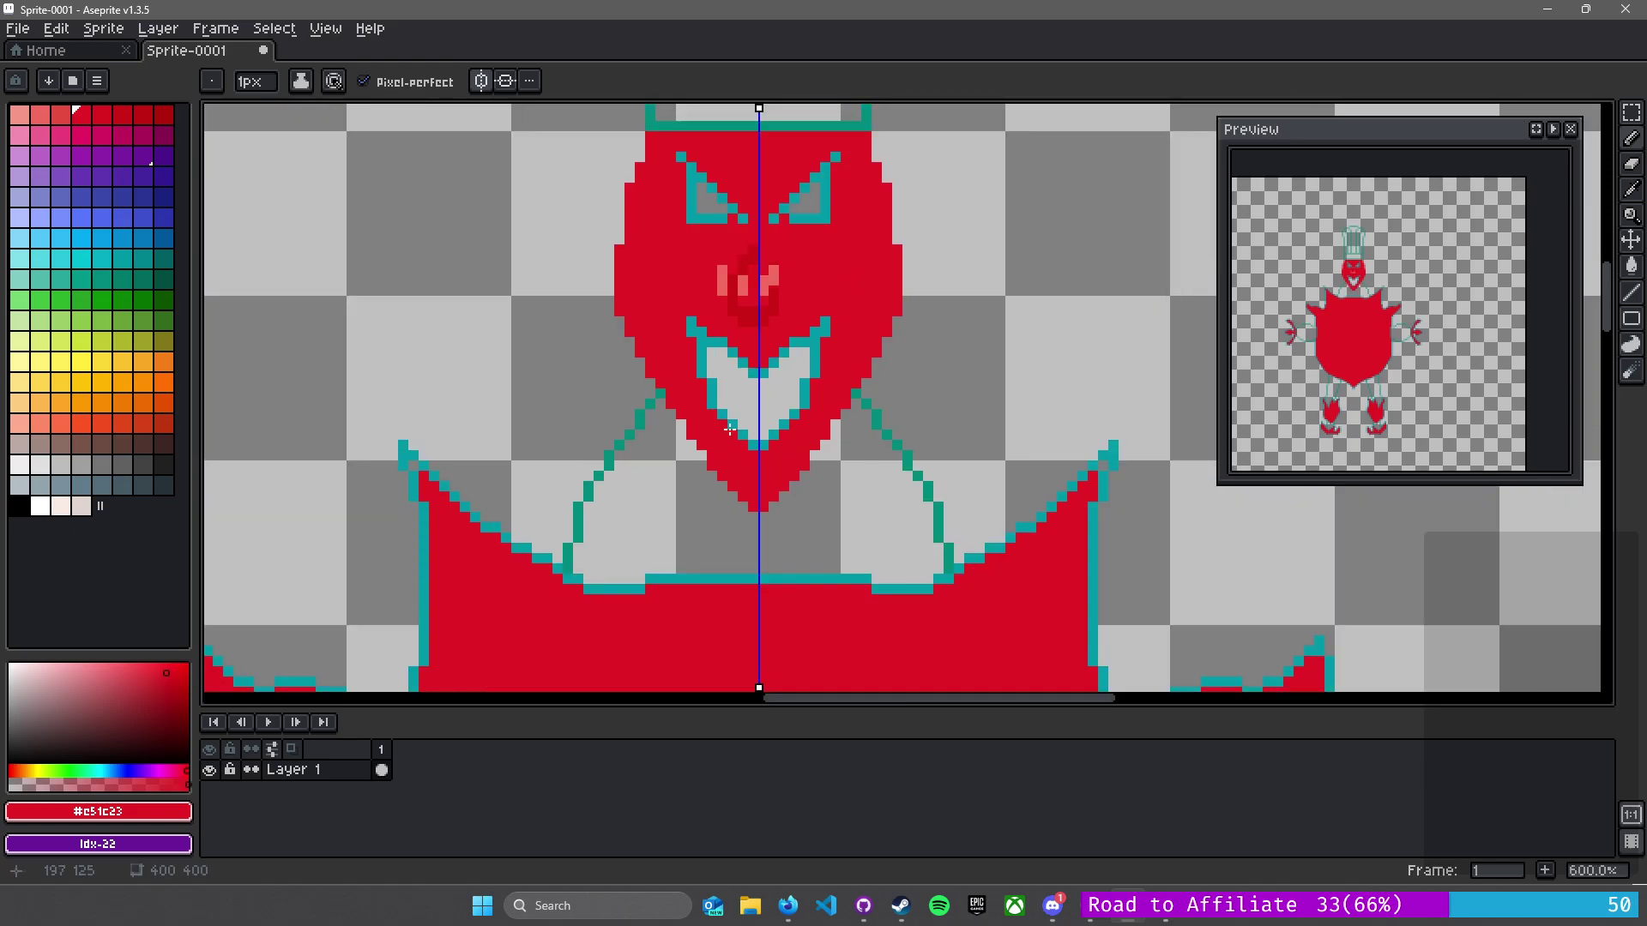
scroll(664, 338, "up", 2)
left_click(798, 337)
- Repaint the body's top outline red with straight lines, from the upper shoulder spikes' tips across to the symmetry axis
left_click_drag(971, 388, 637, 257)
left_click_drag(962, 473, 840, 326)
scroll(838, 330, "down", 1)
scroll(975, 228, "up", 1)
key("ctrl+z")
left_click(979, 242)
left_click(958, 262)
key("l")
mouse_move(955, 261)
left_mouse_down()
mouse_move(661, 490)
mouse_move(742, 424)
left_mouse_up()
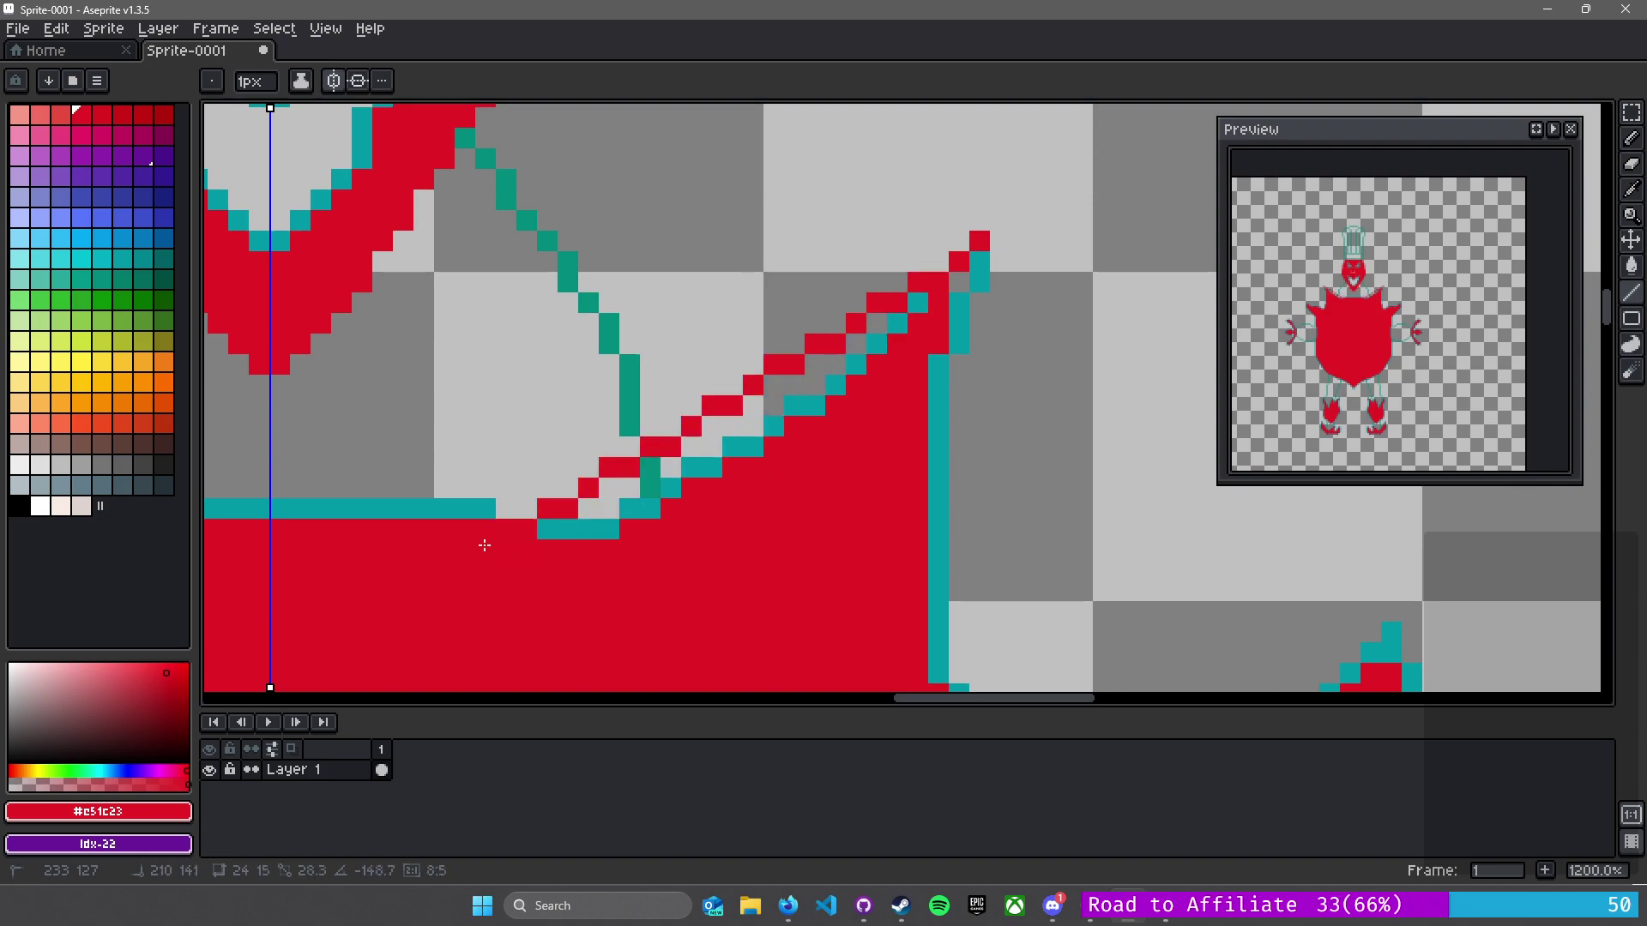
left_click(790, 410, "shift")
mouse_move(767, 433)
left_mouse_down()
mouse_move(609, 529)
mouse_move(212, 509)
left_mouse_up()
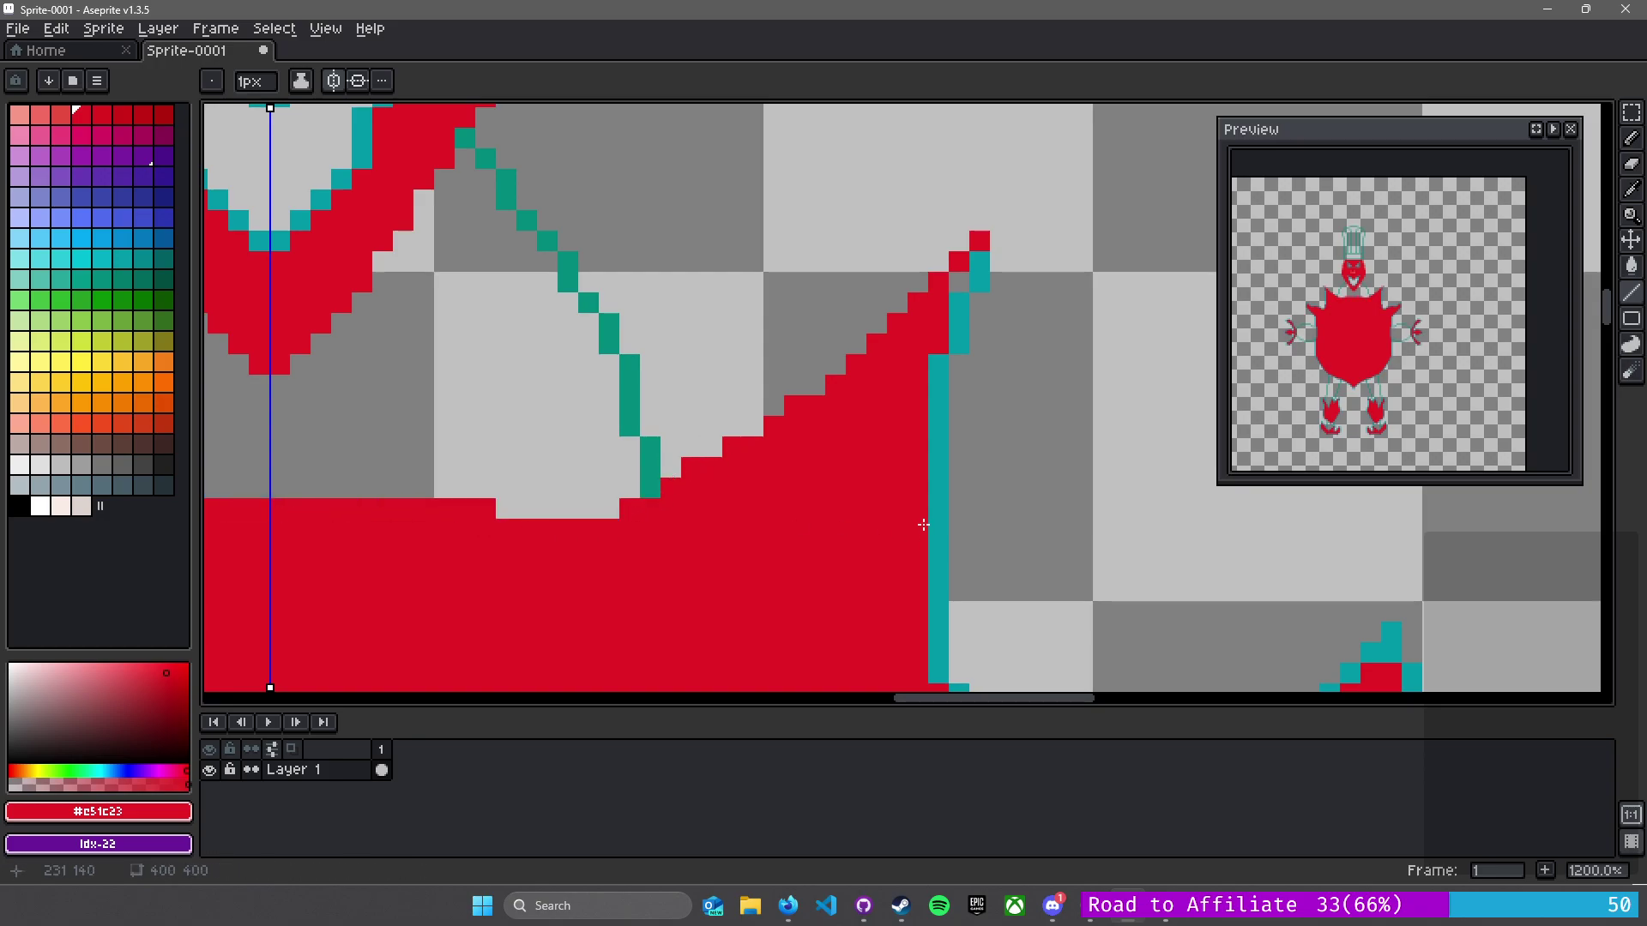
- Repaint the upper shoulder spikes' outer sides and the notches below them red
scroll(958, 343, "down", 4)
left_click_drag(923, 378, 836, 360)
scroll(908, 400, "up", 2)
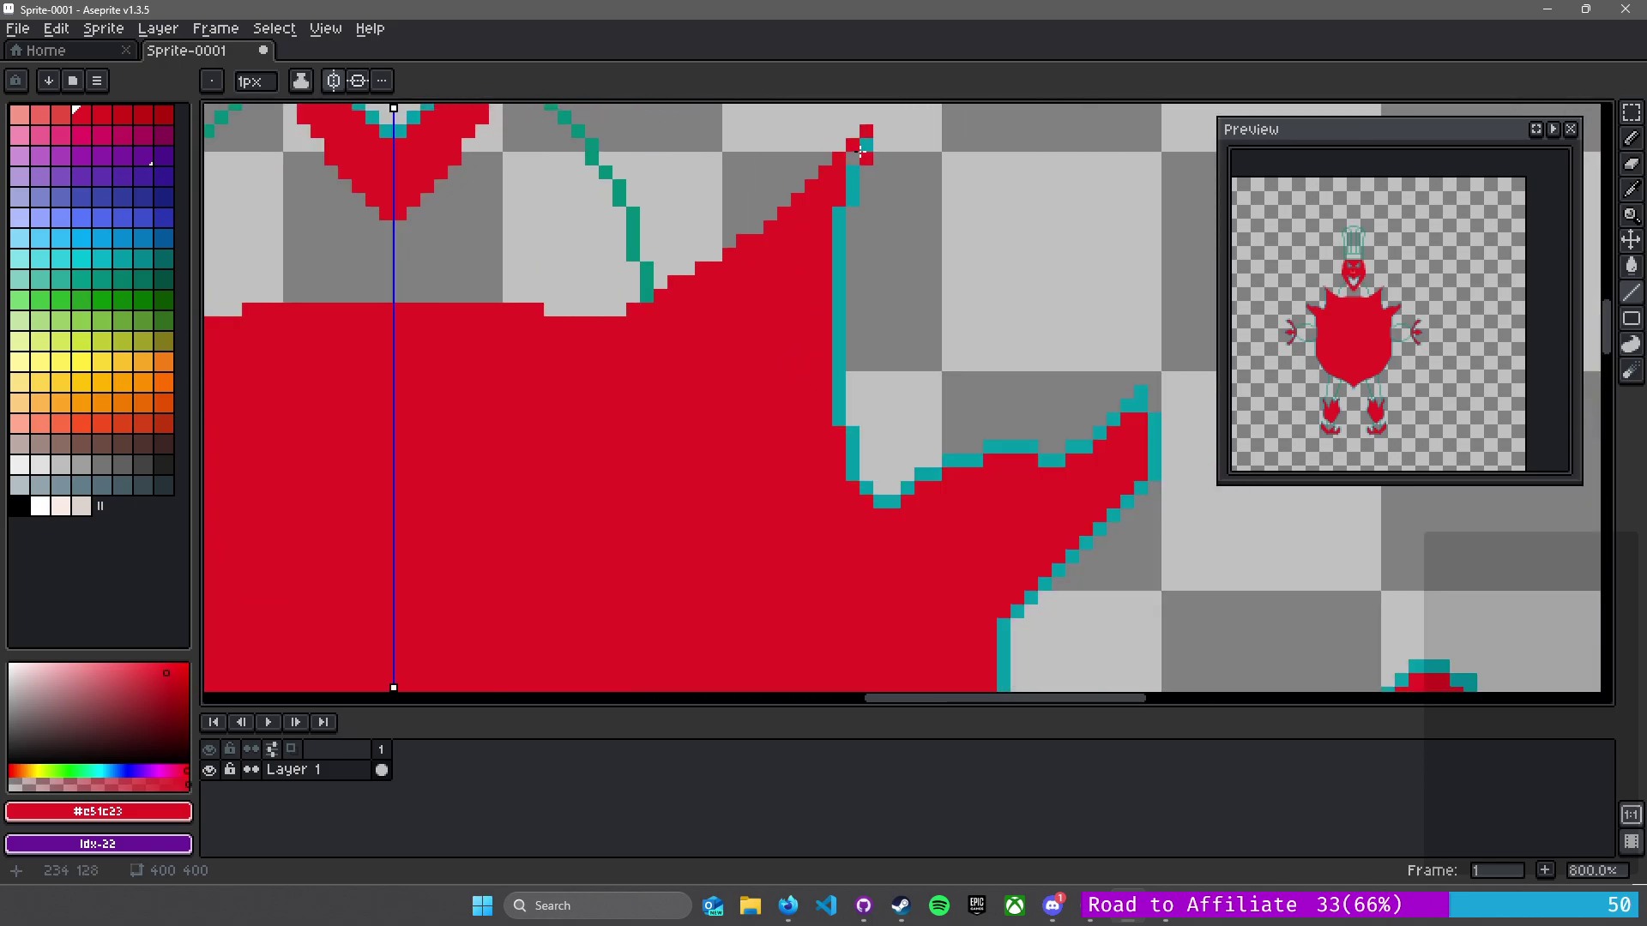
mouse_move(849, 158)
left_mouse_down()
mouse_move(834, 434)
mouse_move(853, 435)
mouse_move(881, 506)
mouse_move(954, 464)
left_mouse_up()
scroll(1019, 467, "up", 2)
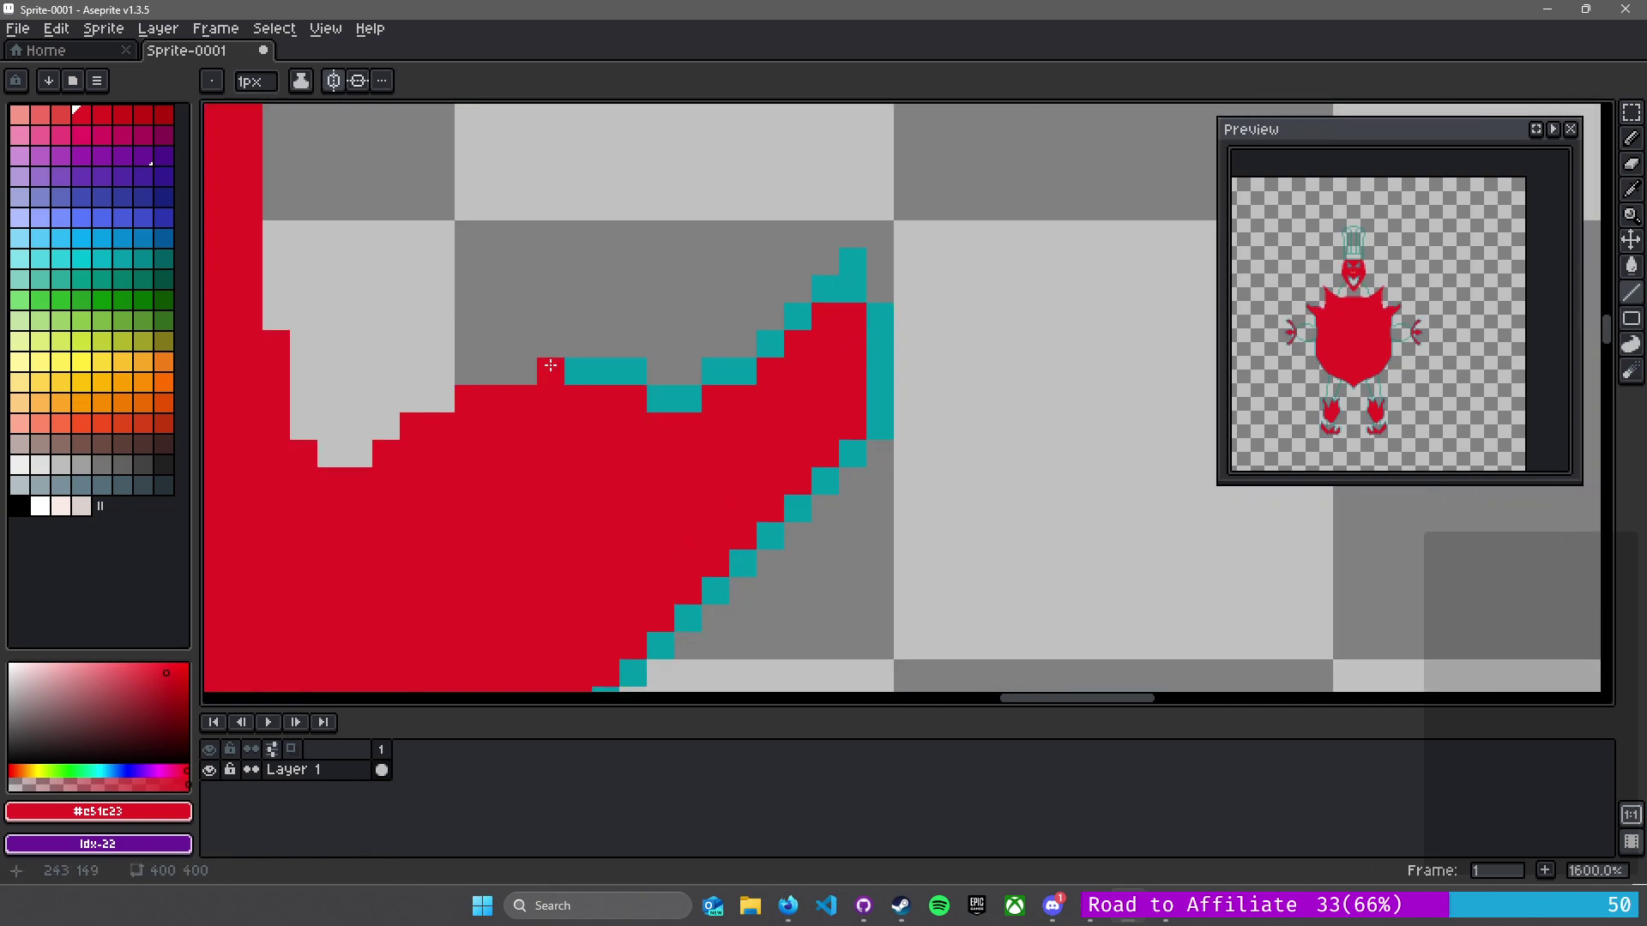
- Fill the teal outline along the outer spikes' upper edges, tips and vertical ends with red #e51c23
key("g")
left_click(604, 371)
left_click(674, 397)
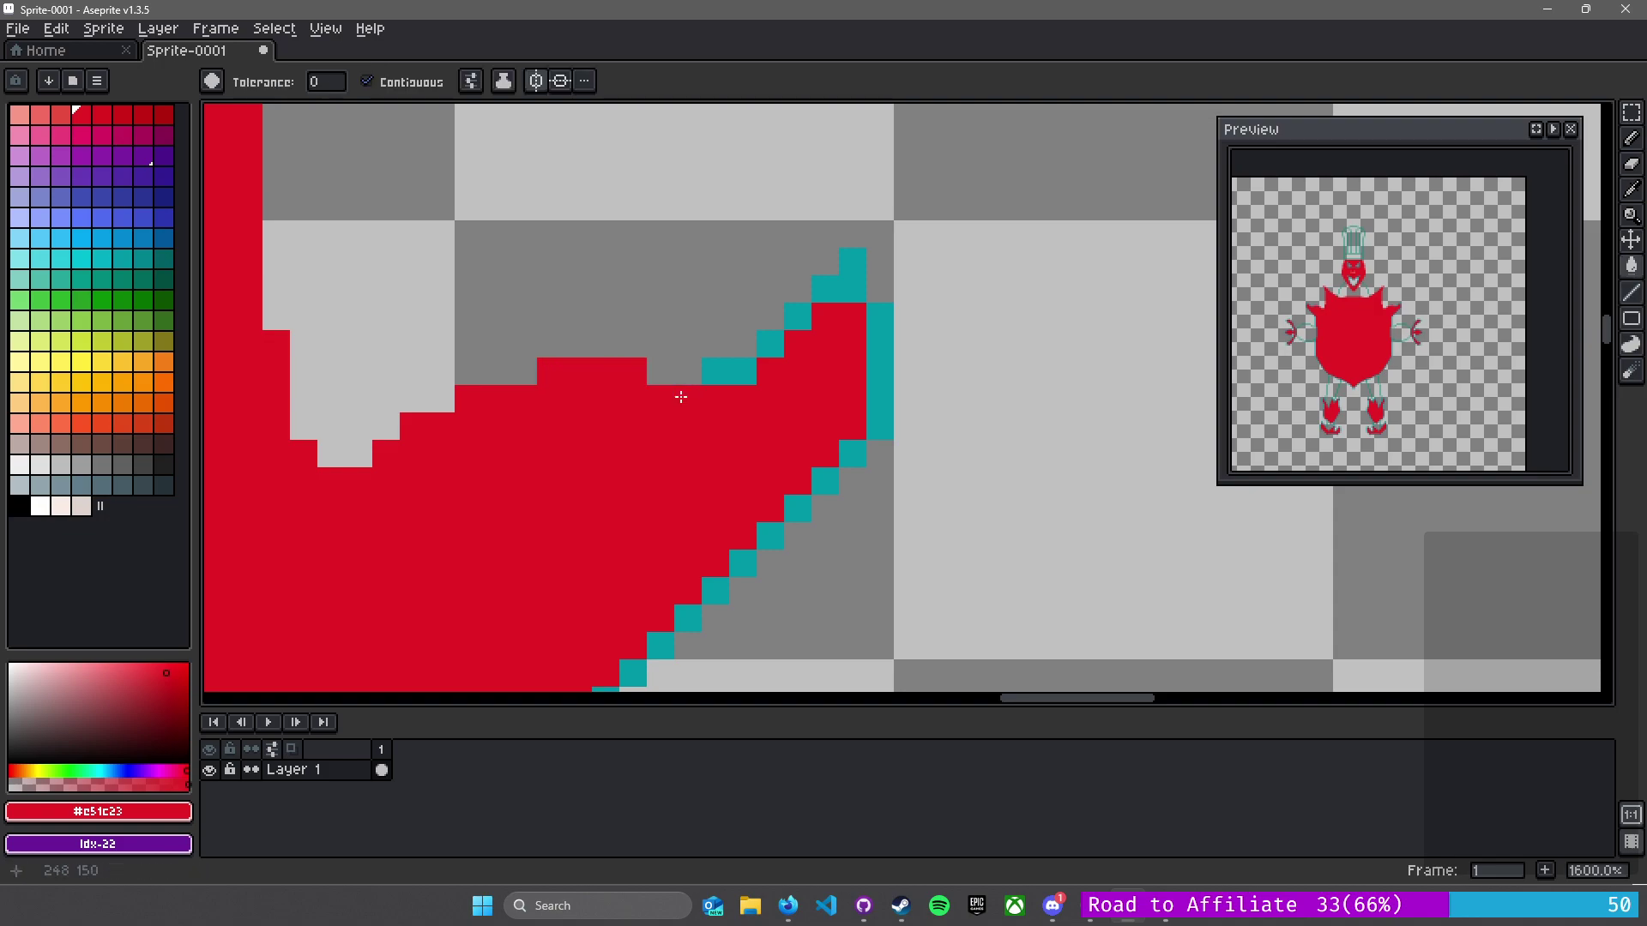
left_click(729, 371)
left_click(771, 343)
left_click(797, 315)
left_click(836, 283)
left_click(876, 360)
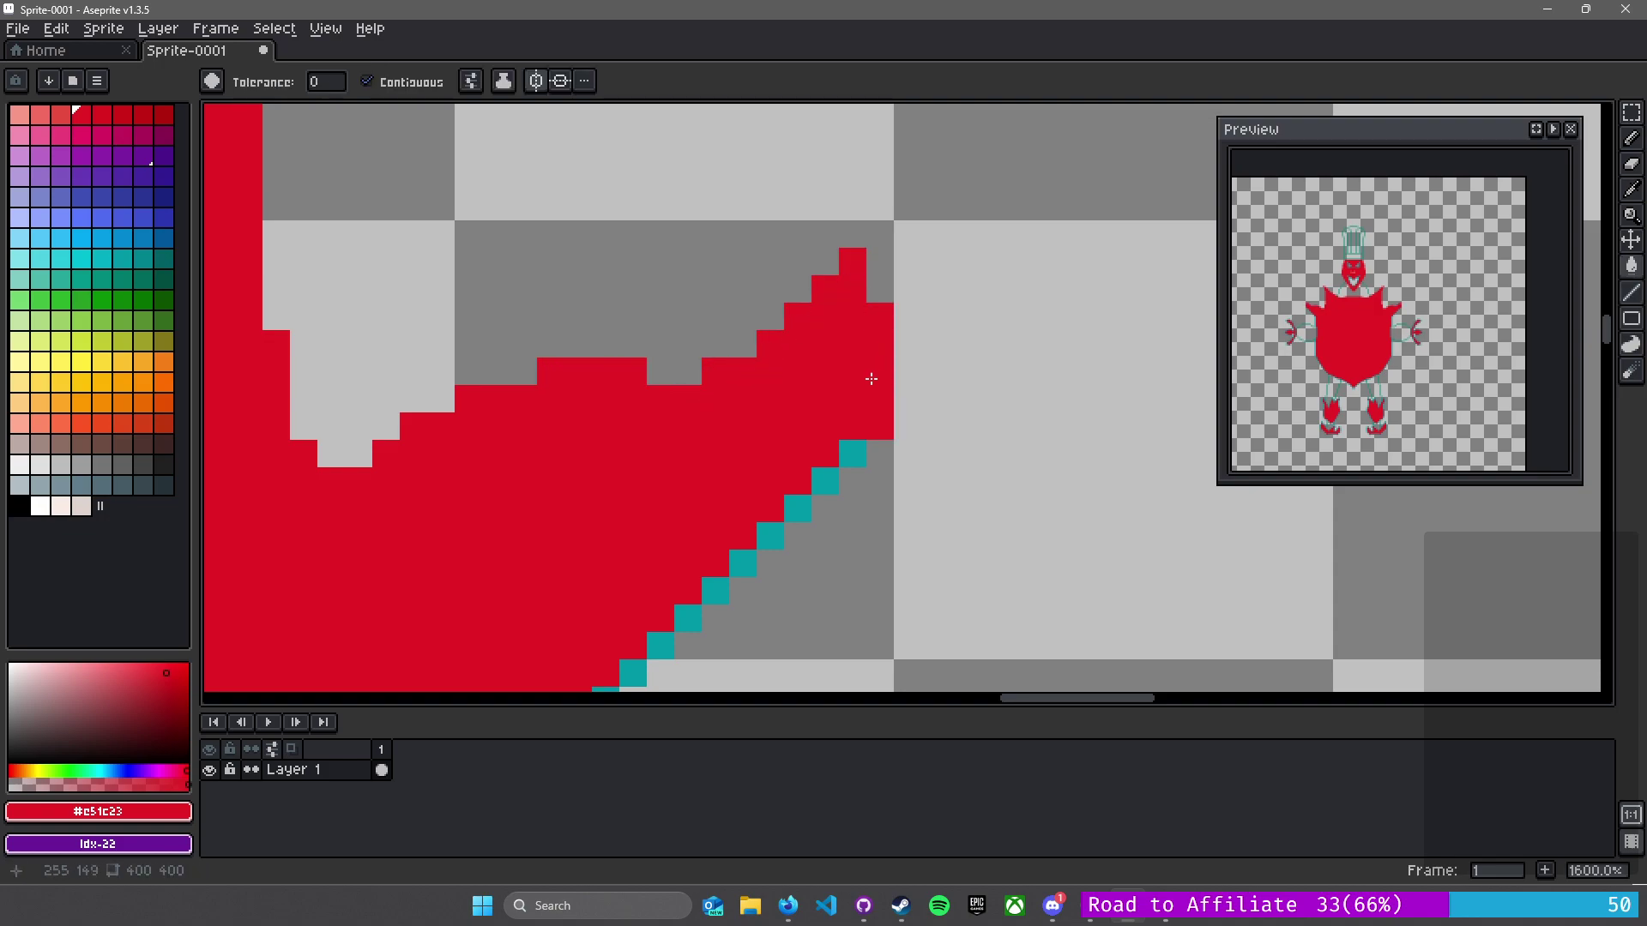
- Fill the outer spikes' stepped undersides and the adjoining upper flank outline with red #e51c23
left_click(852, 452)
left_click(814, 484)
left_click_drag(573, 477, 873, 348)
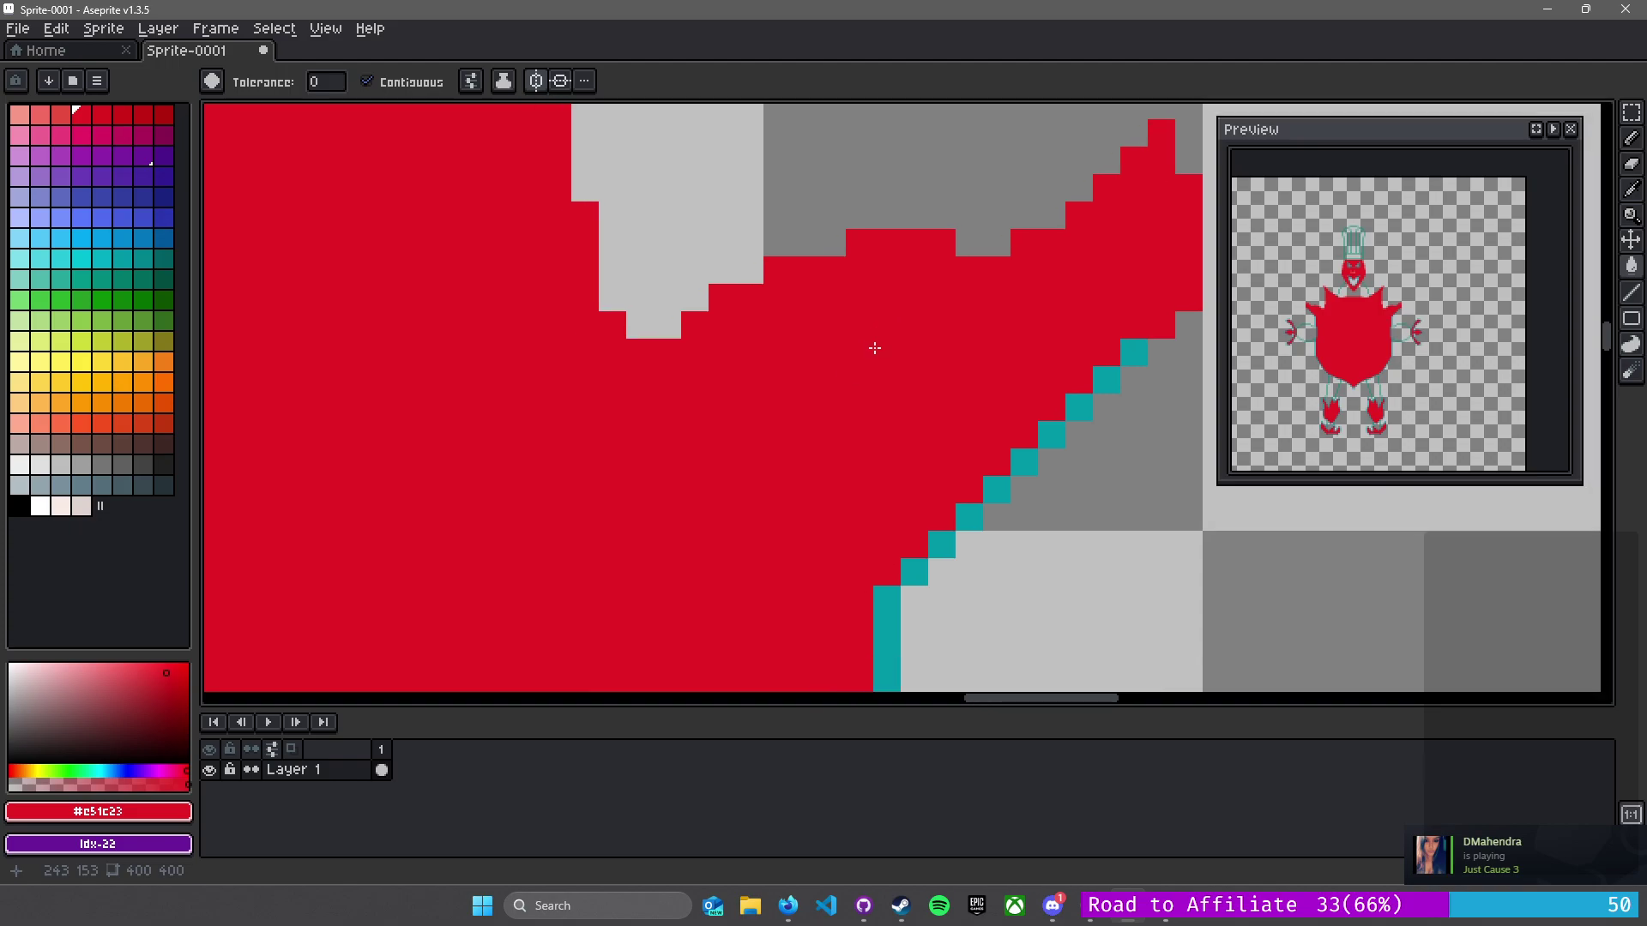
left_click(1130, 353)
left_click(1104, 381)
left_click(1054, 429)
left_click(1077, 408)
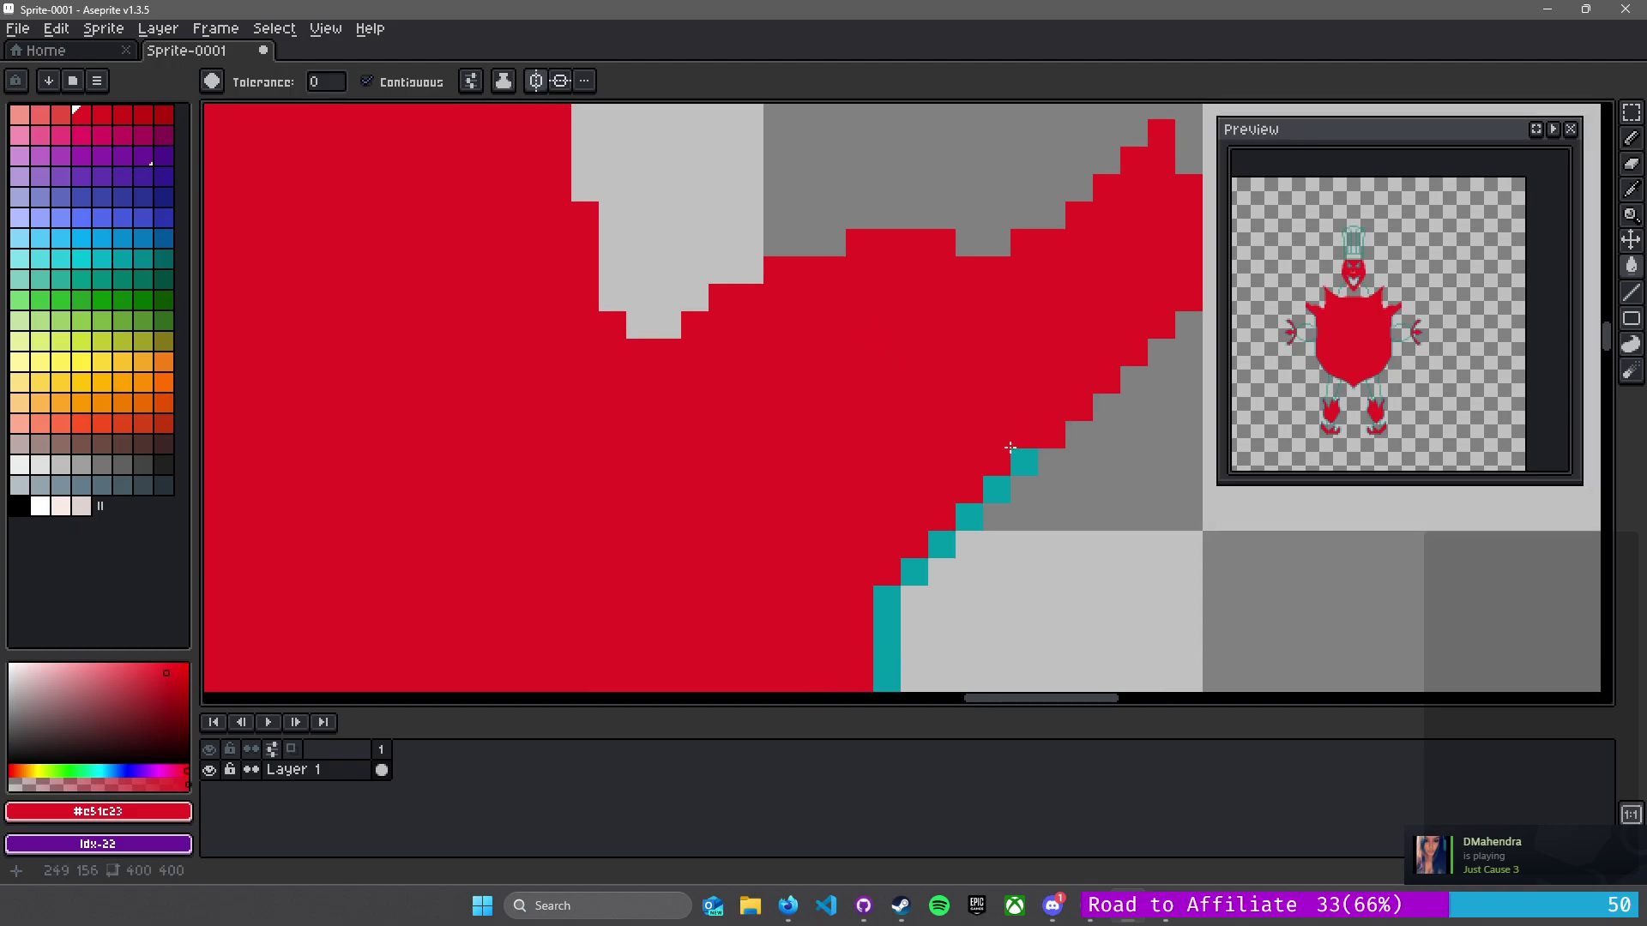
left_click(915, 572)
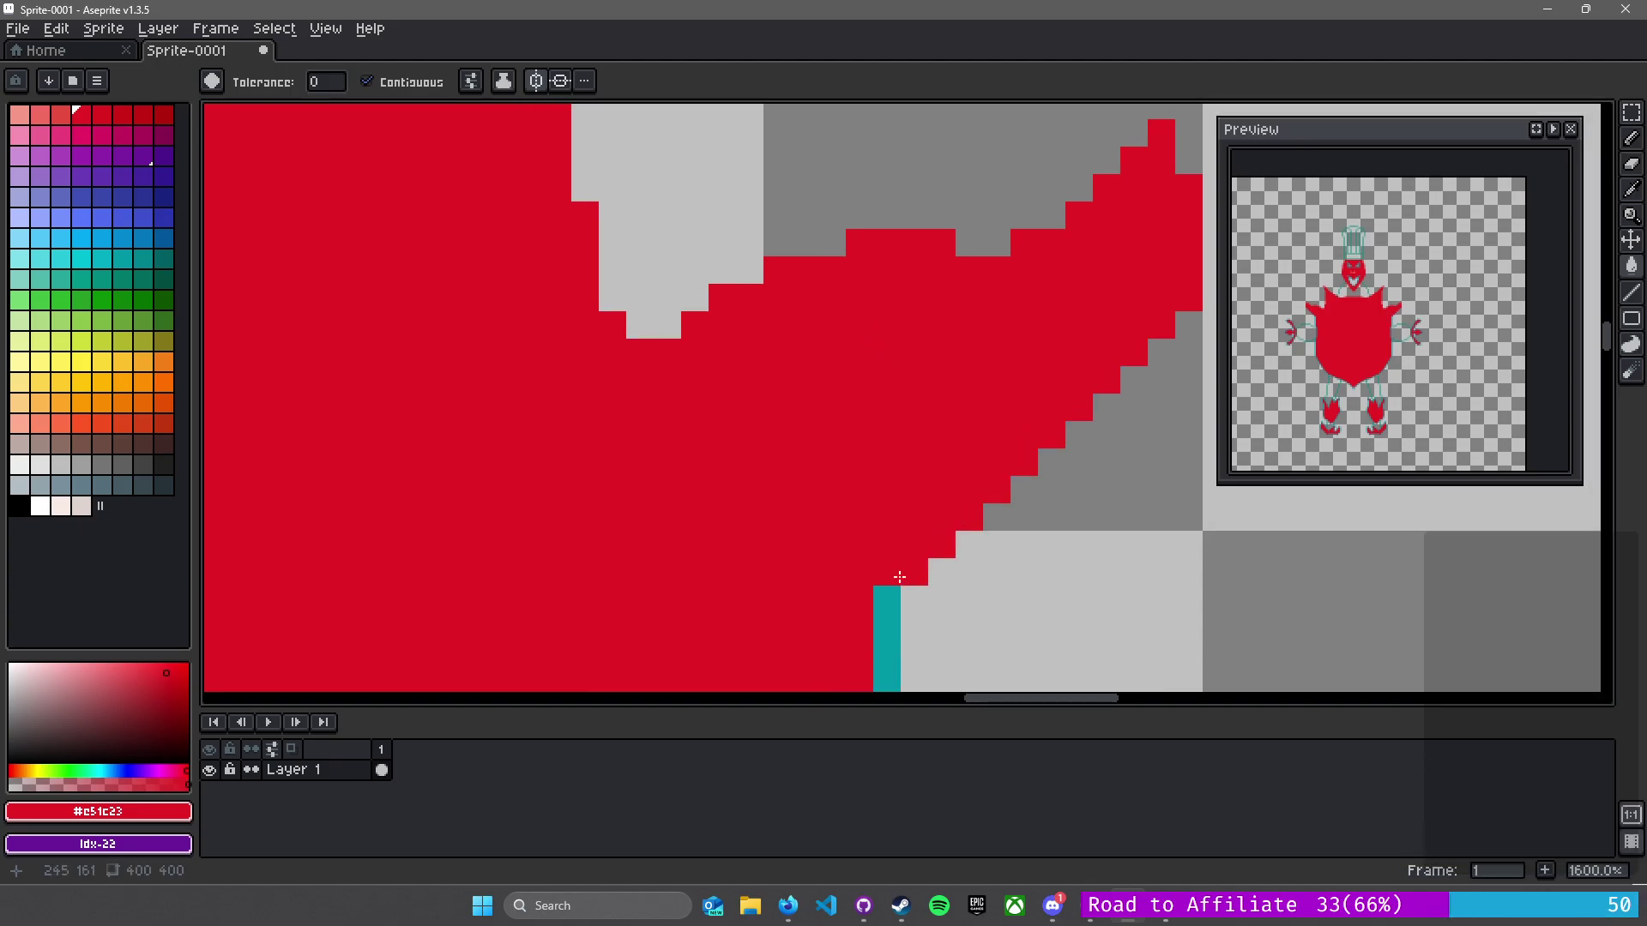
left_click(887, 600)
scroll(853, 555, "down", 8)
scroll(698, 266, "up", 3)
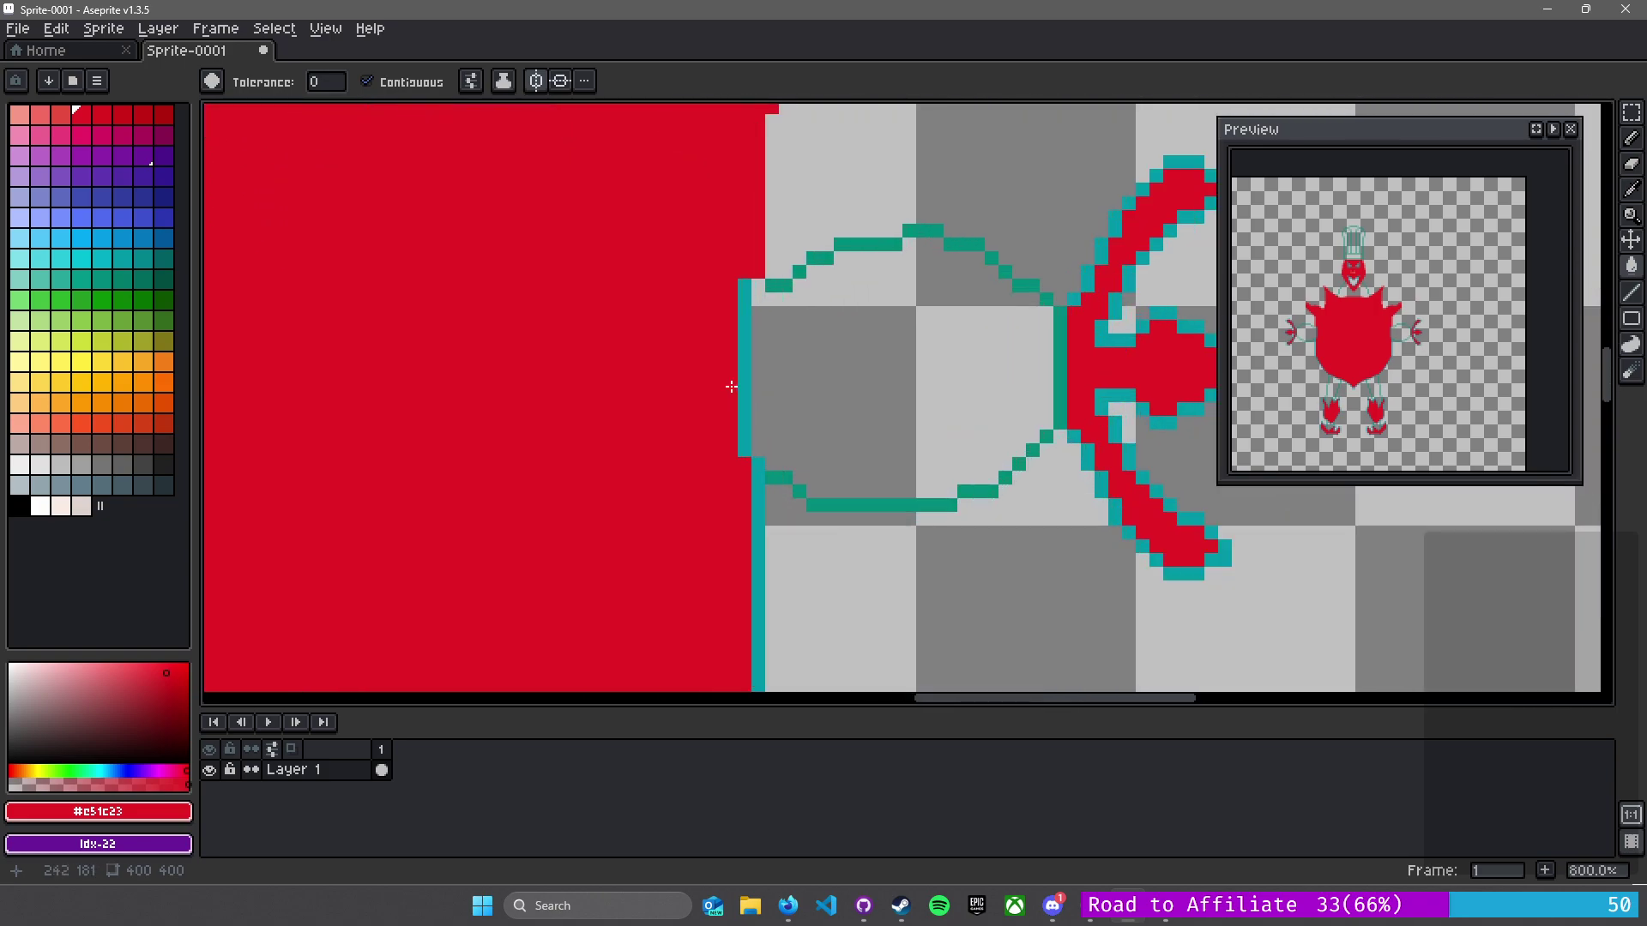
- Fill the teal outline down the body's flanks and along the start of the lower curve with red
scroll(918, 518, "down", 1)
left_click_drag(832, 541, 836, 106)
scroll(764, 354, "up", 2)
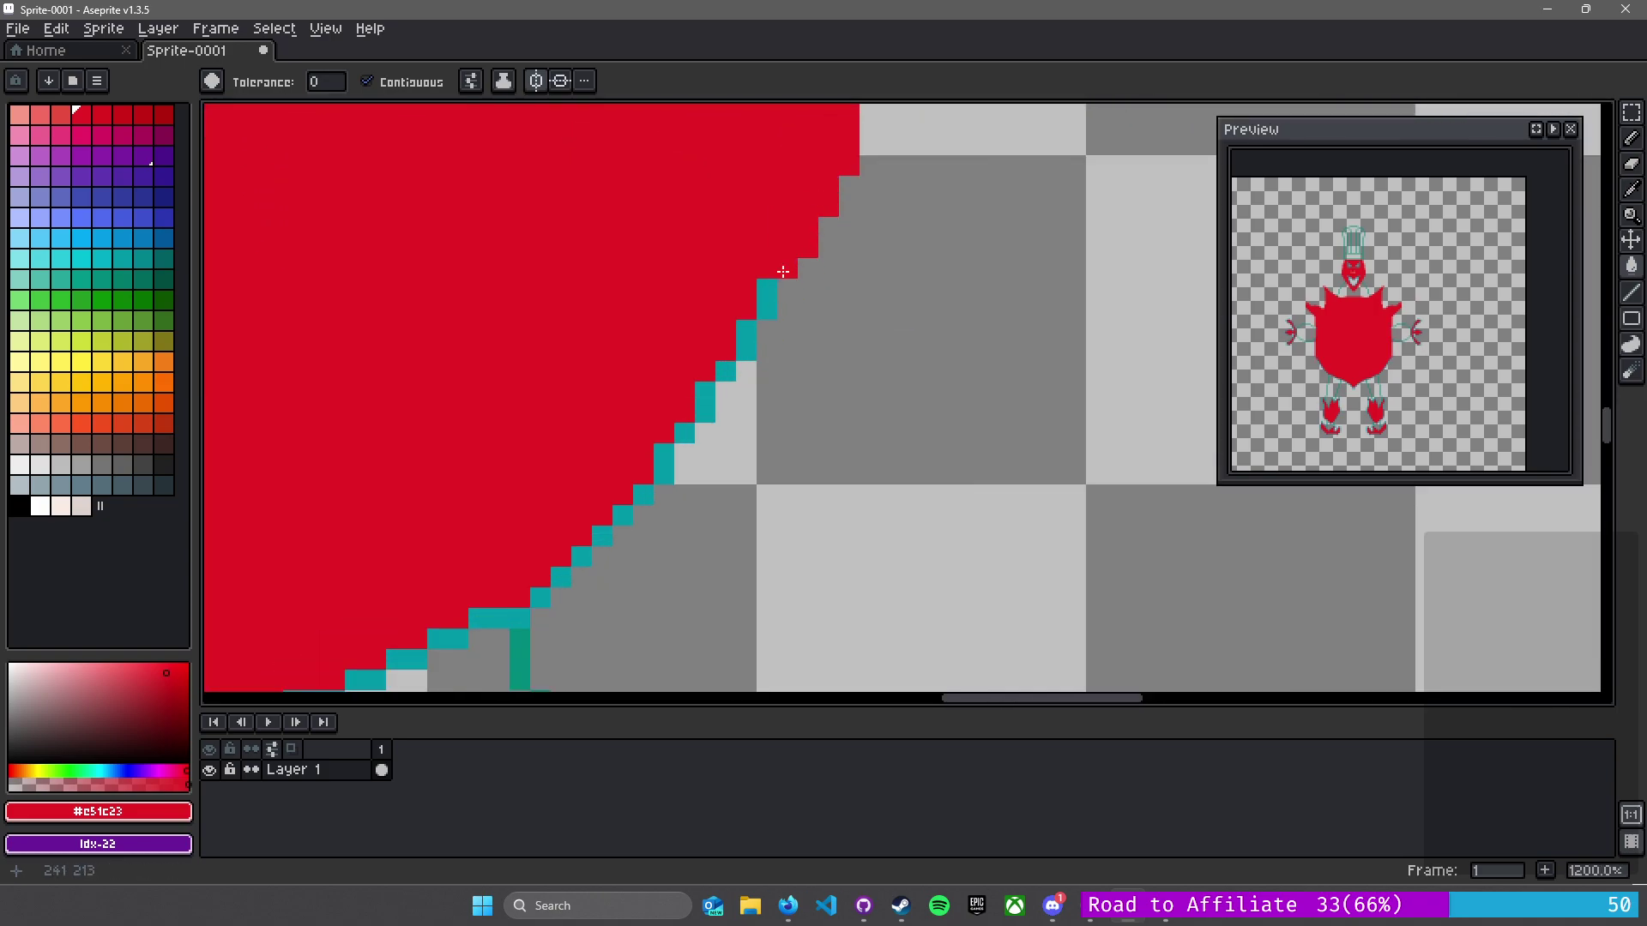
left_click(746, 337)
left_click(726, 371)
left_click(705, 401)
left_click(685, 432)
- Erase the lowest outline pixels of the body's bottom point and paint the remaining tip red #e51c23
left_click_drag(542, 472, 941, 122)
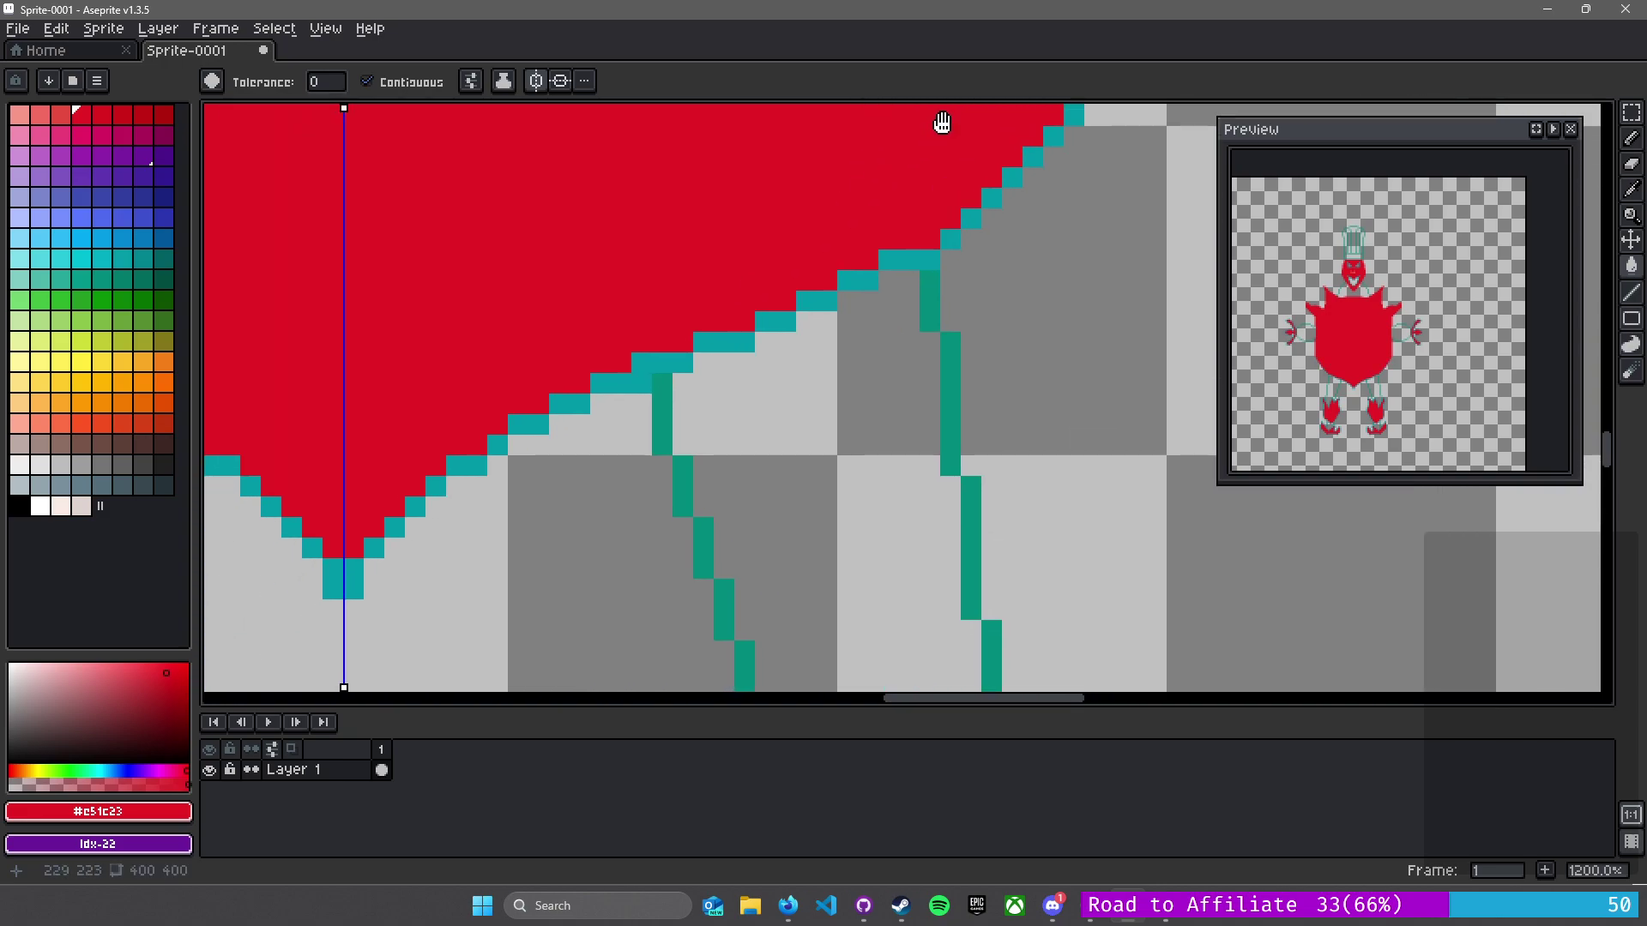
key("e")
left_click(353, 589)
left_click(351, 565, "alt")
left_click(356, 533, "alt")
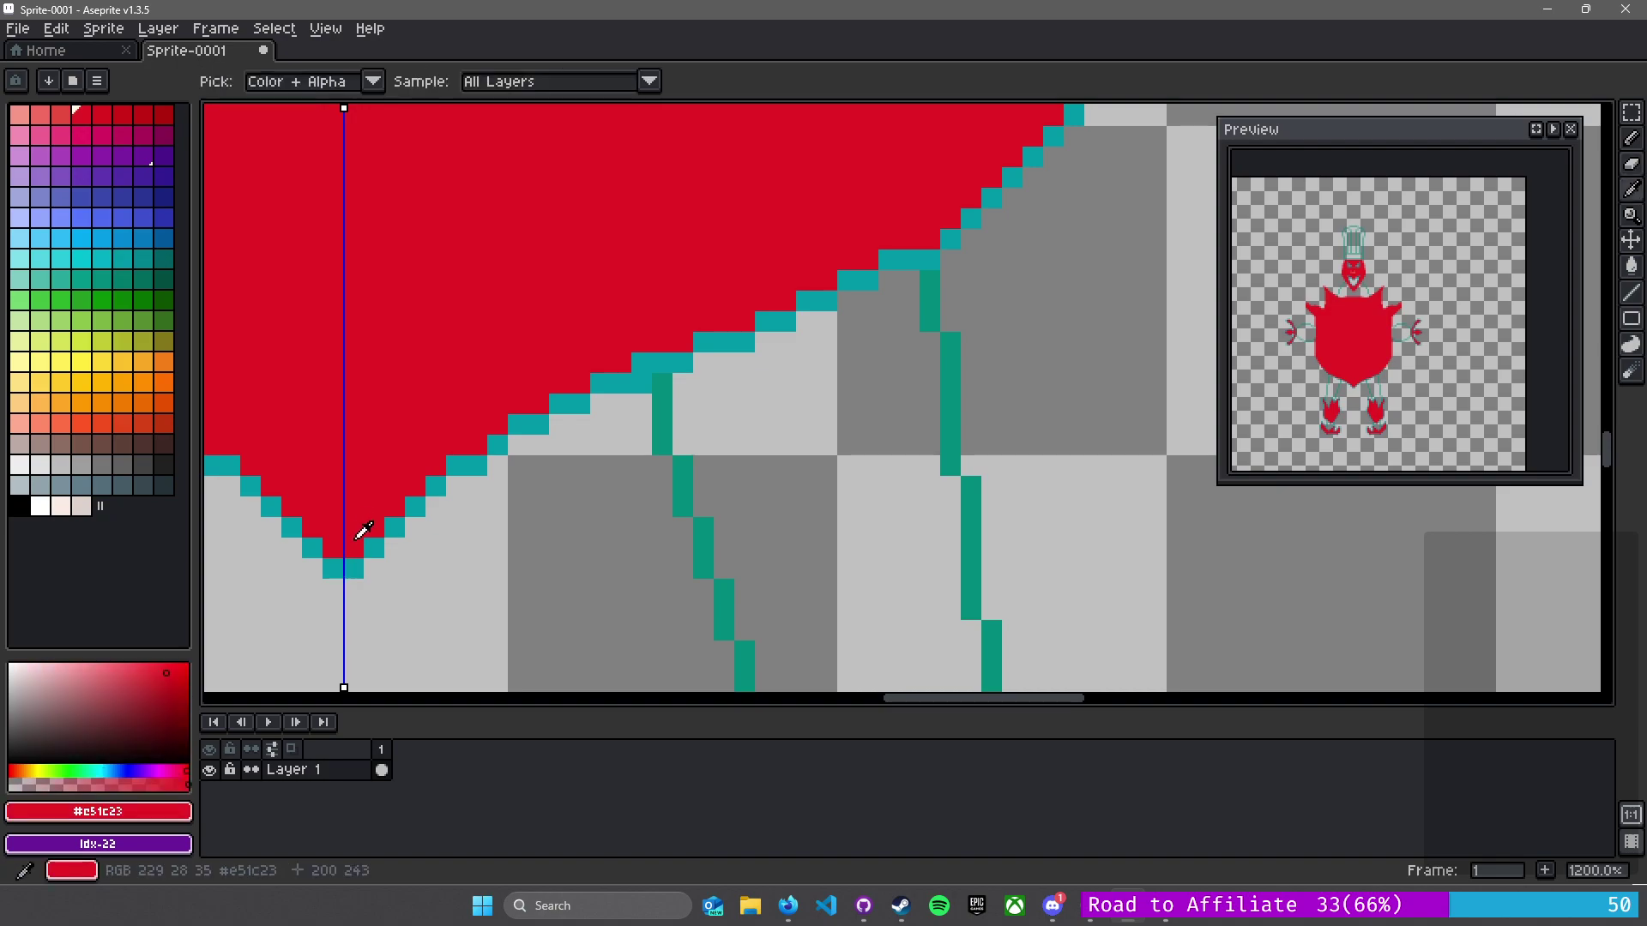
key("b")
left_click_drag(353, 568, 333, 568)
- Fill the stepped teal outline beside the body's bottom point with red
key("g")
left_click(378, 542)
left_click(415, 502)
left_click(433, 485)
left_click(466, 466)
left_click(494, 445)
left_click(518, 424)
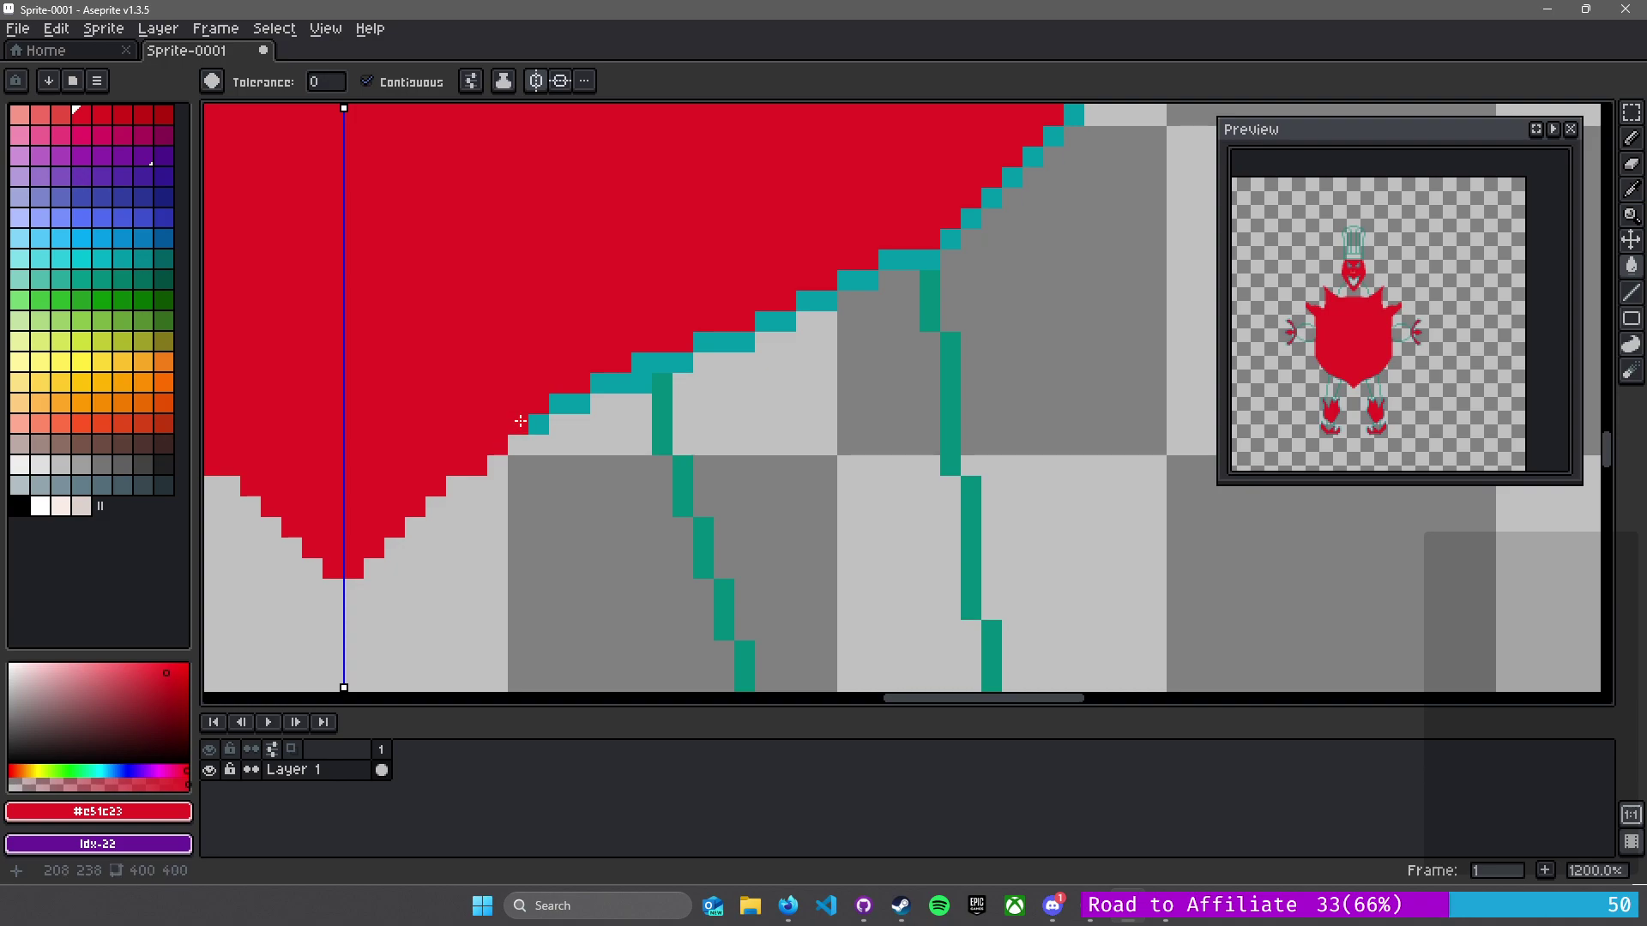
- Fill the rest of the body's underside outline, past the tops of the legs, with red
left_click(639, 382)
left_click(721, 341)
left_click(784, 321)
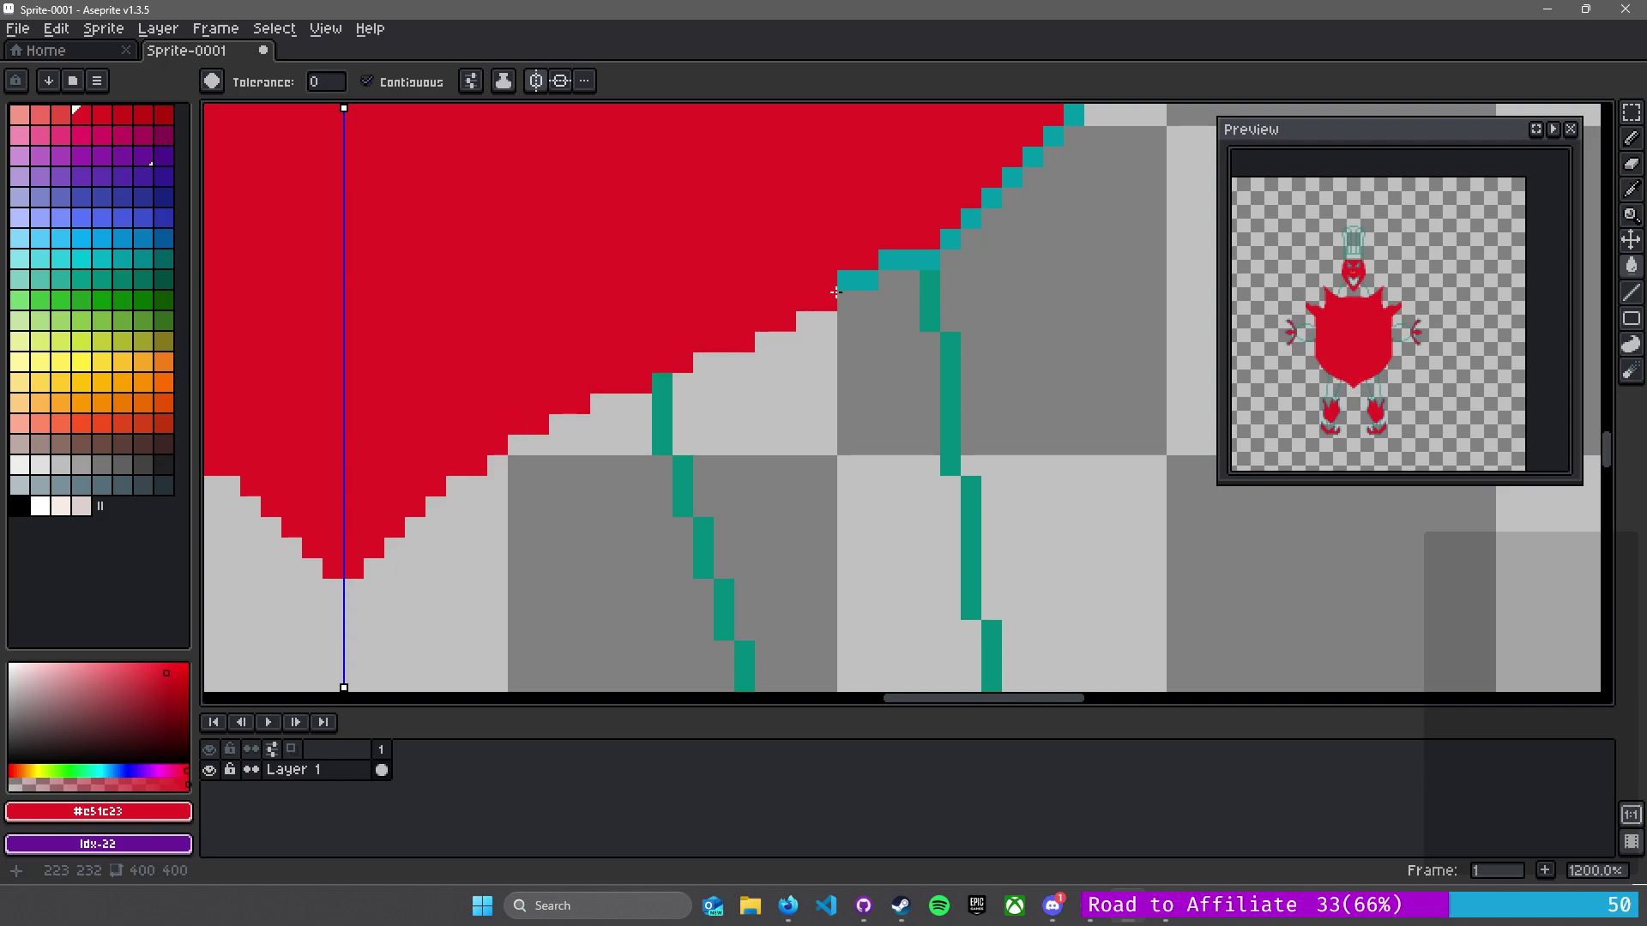
left_click(866, 280)
left_click(907, 257)
left_click_drag(962, 172, 544, 448)
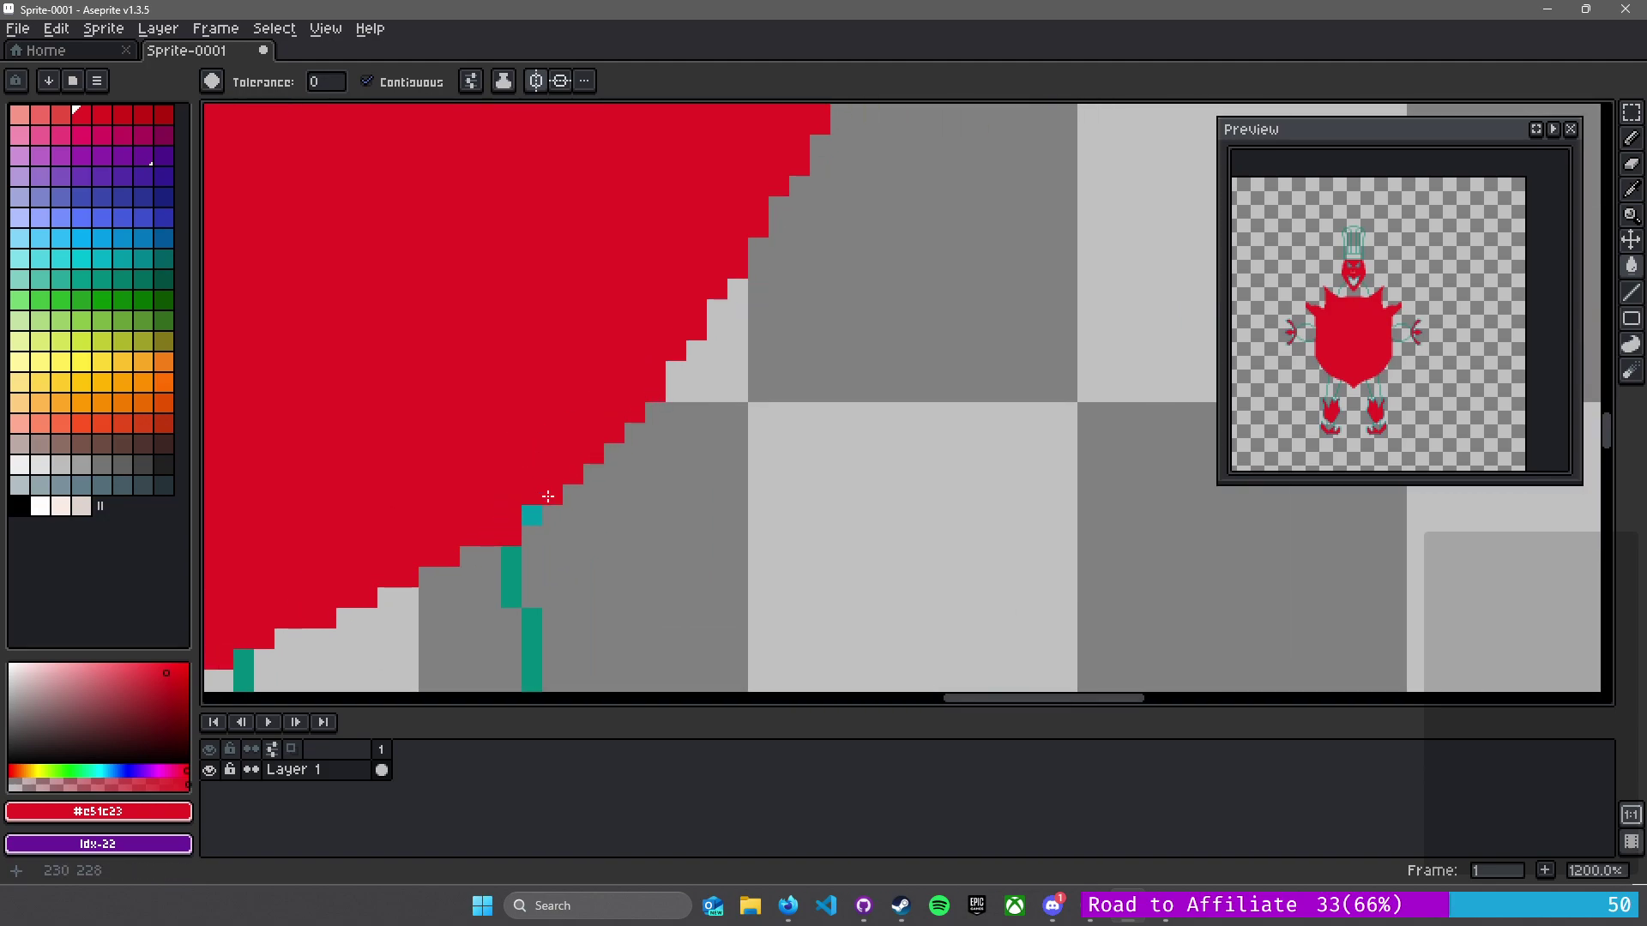
- Sample the transparent Mask colour and cut away the body's bottom point with mirrored lines to round the underside
left_click_drag(359, 505, 697, 331)
key("i")
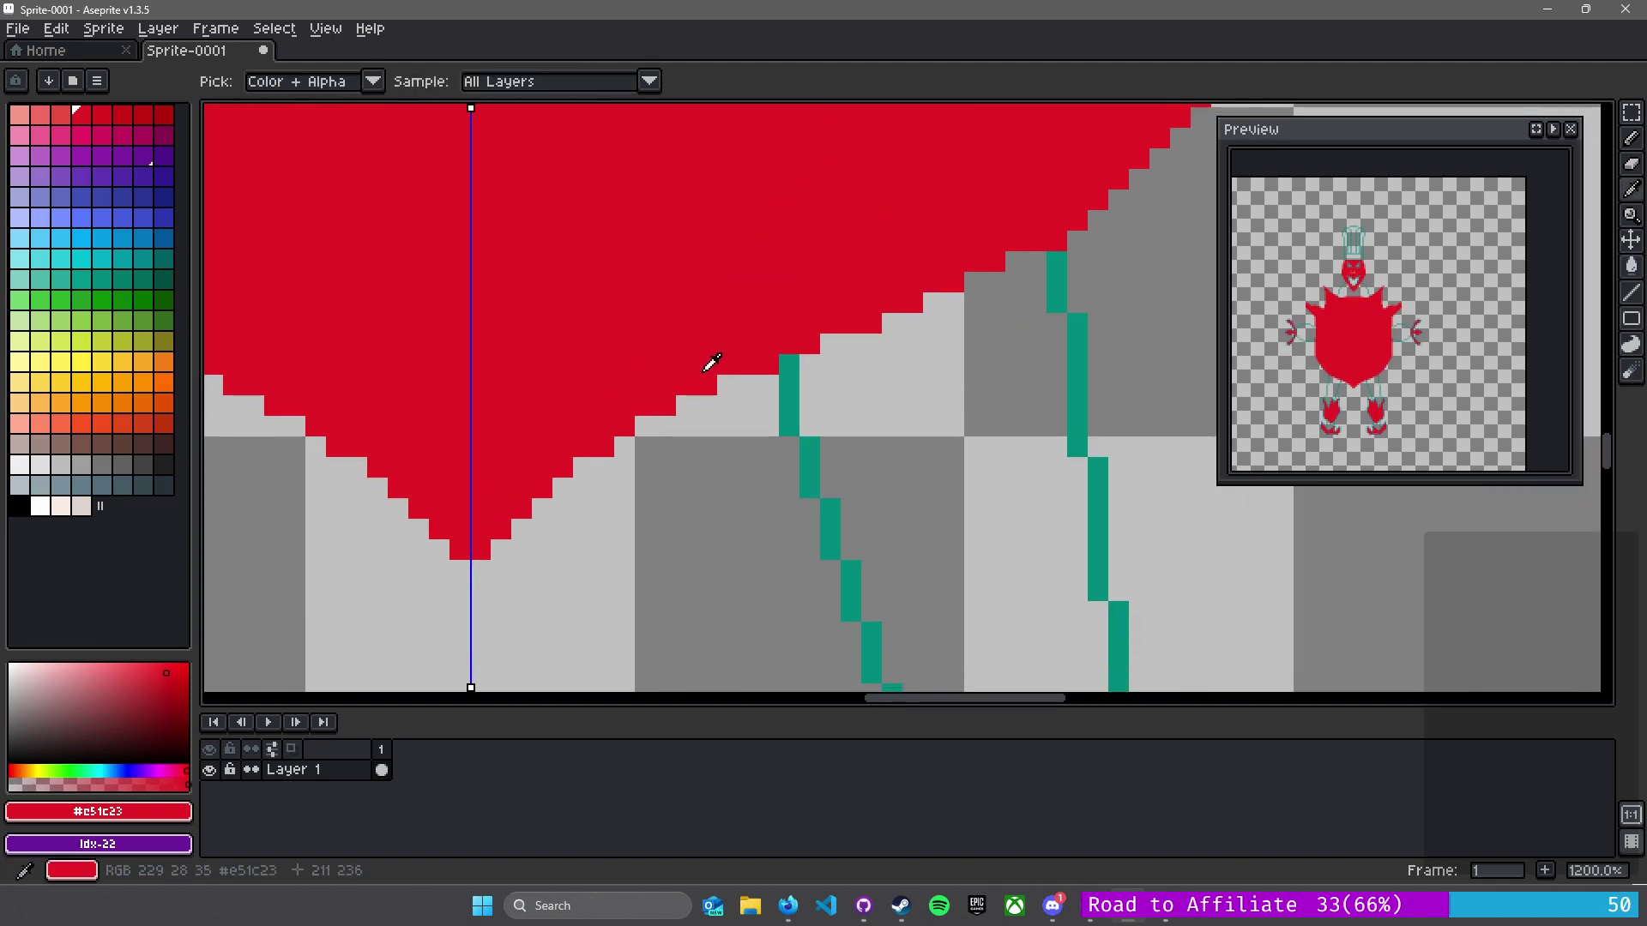
left_click(743, 393, "alt")
key("b")
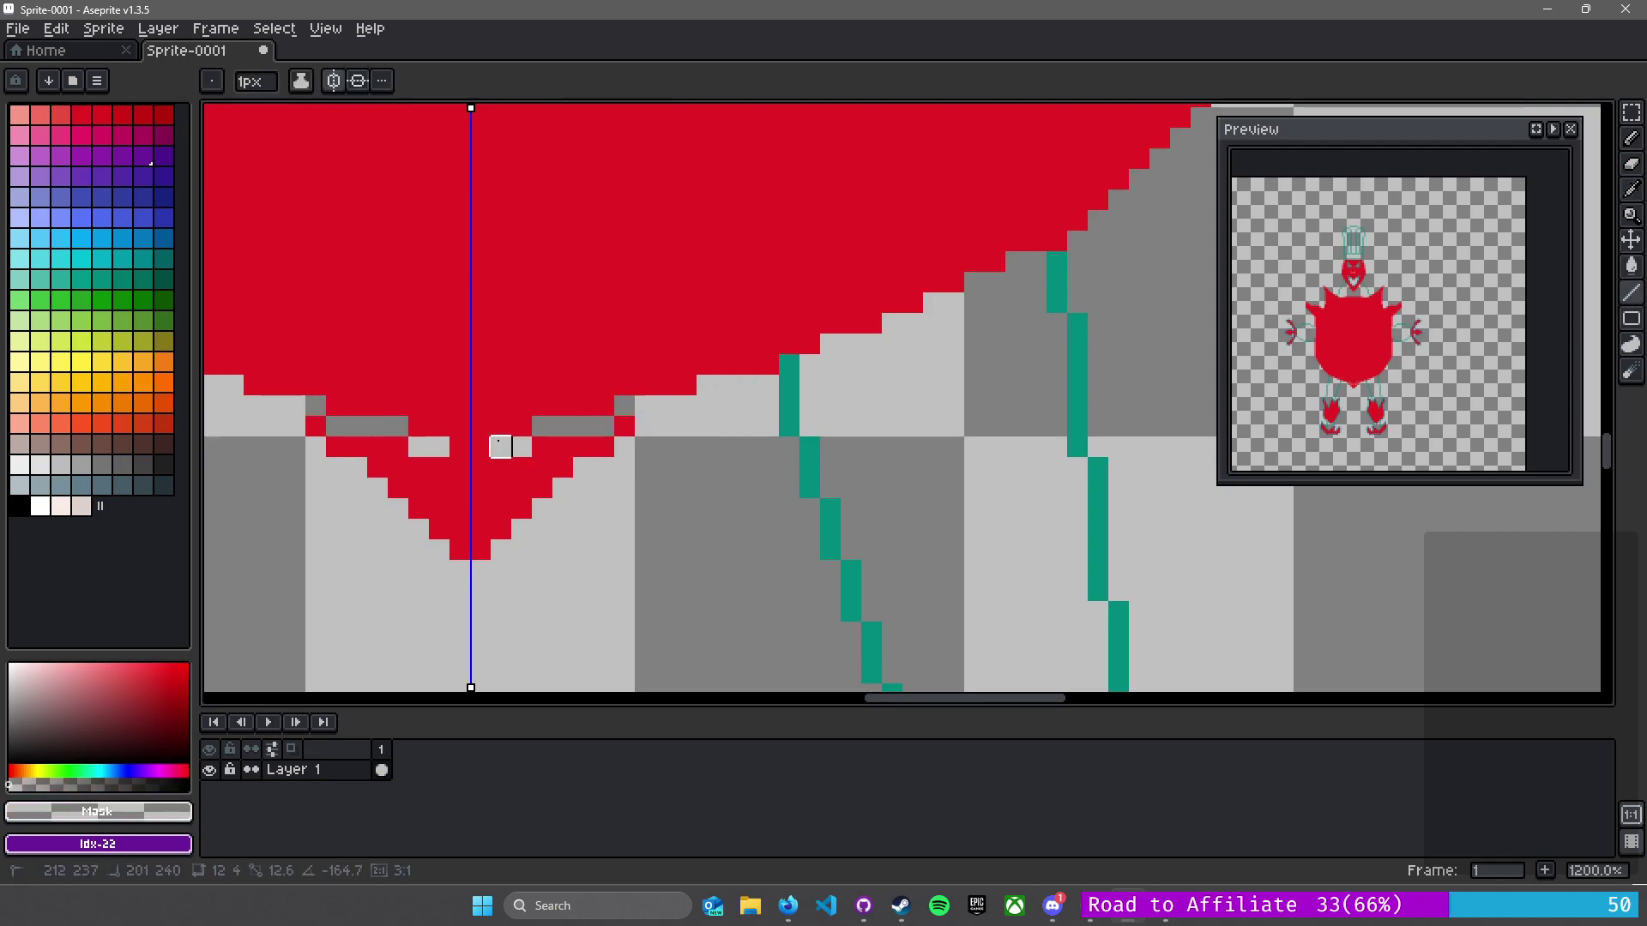
left_click(460, 426, "shift")
mouse_move(460, 426)
left_mouse_down()
mouse_move(474, 441)
mouse_move(683, 408)
left_mouse_up()
mouse_move(542, 446)
left_mouse_down()
mouse_move(624, 426)
mouse_move(542, 447)
mouse_move(624, 447)
mouse_move(501, 509)
mouse_move(480, 550)
mouse_move(563, 446)
mouse_move(460, 467)
mouse_move(521, 488)
mouse_move(459, 529)
mouse_move(501, 487)
left_mouse_up()
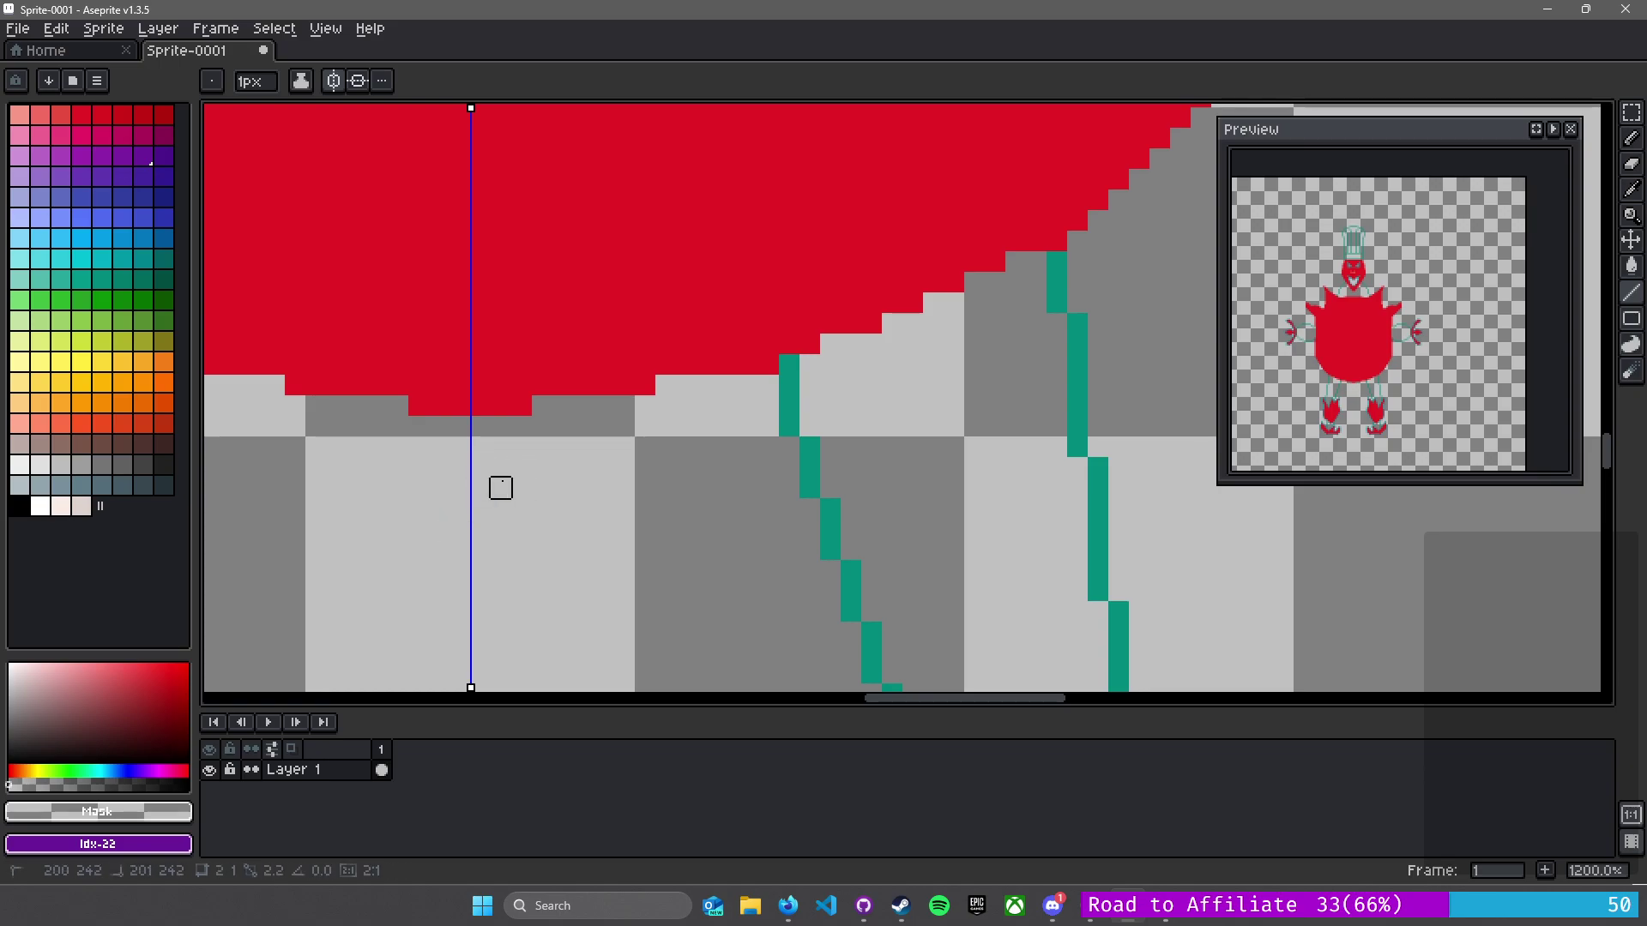
- Sample the red #e51c23 and recolour the stepped outline along the body-facing edge of the left hand's lower finger
scroll(629, 492, "down", 6)
scroll(548, 272, "up", 1)
left_click_drag(548, 272, 650, 387)
scroll(649, 387, "down", 1)
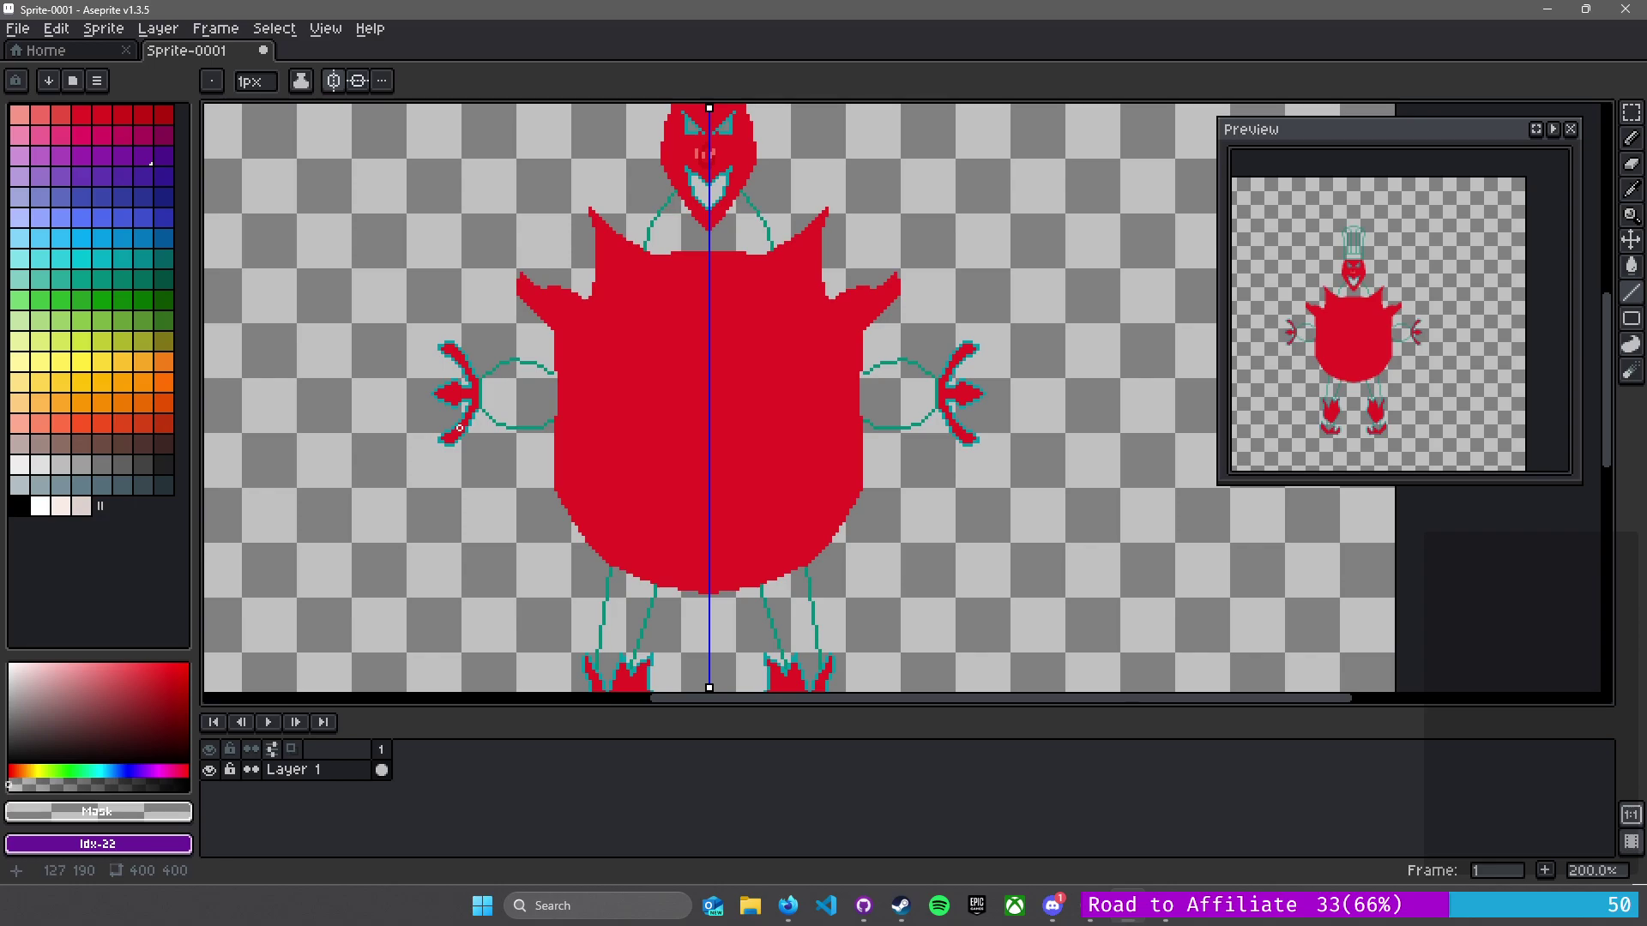
scroll(460, 427, "up", 6)
left_click(689, 308, "alt")
left_click(688, 369)
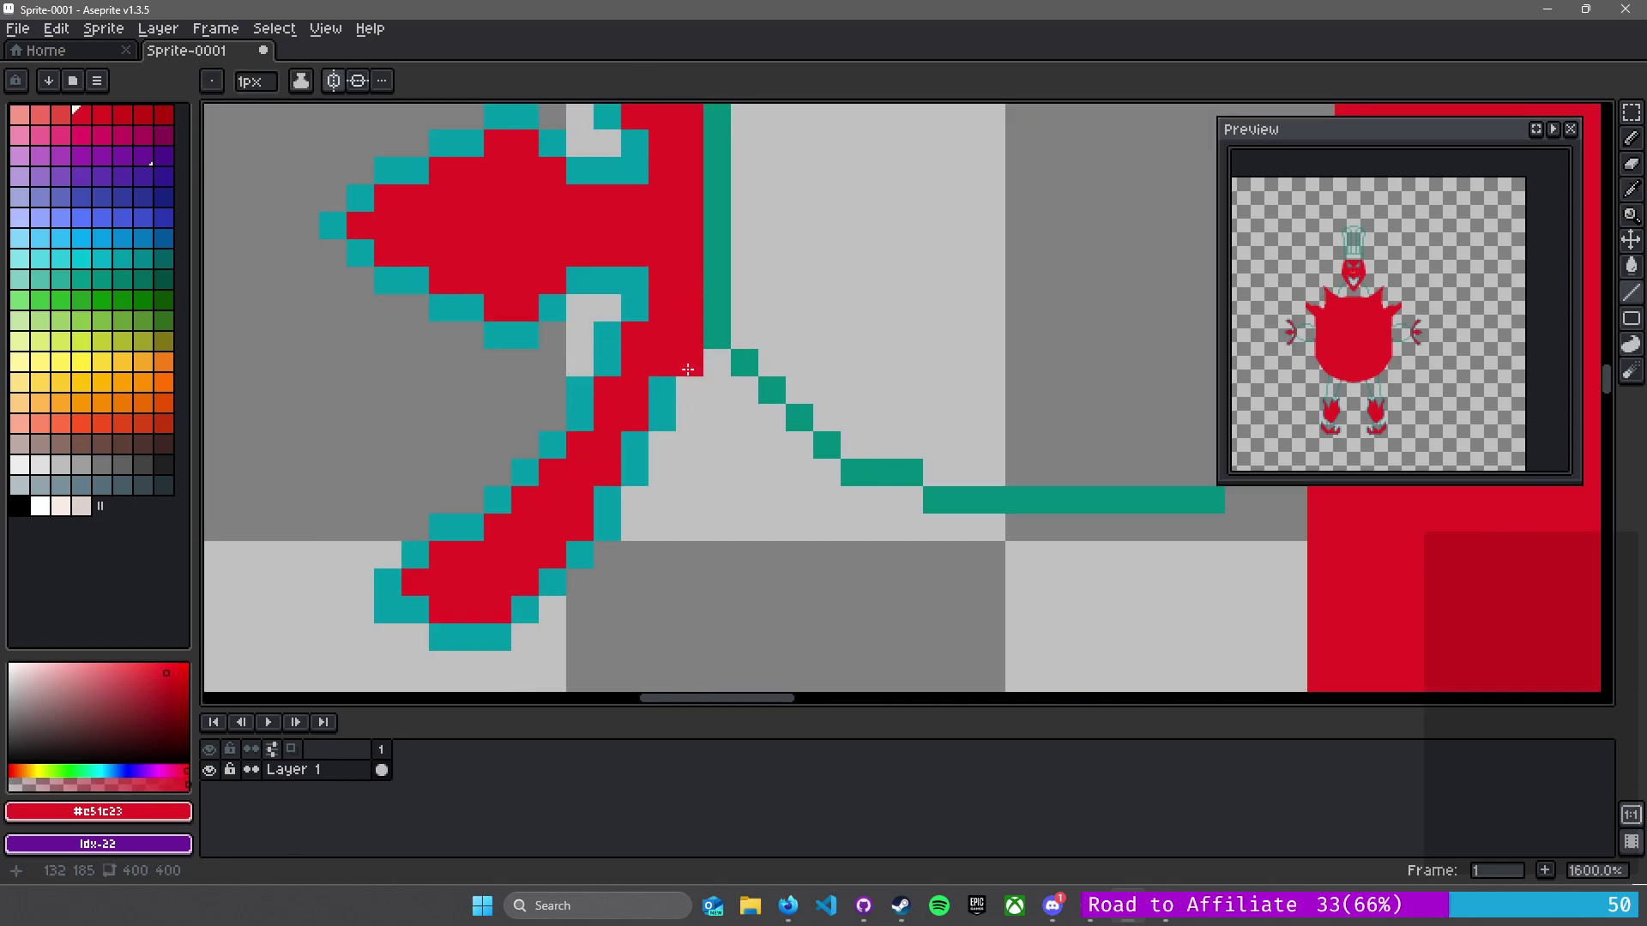
left_click(651, 387)
left_click(635, 471)
left_click(609, 500)
key("g")
left_click(634, 444)
left_click(607, 500)
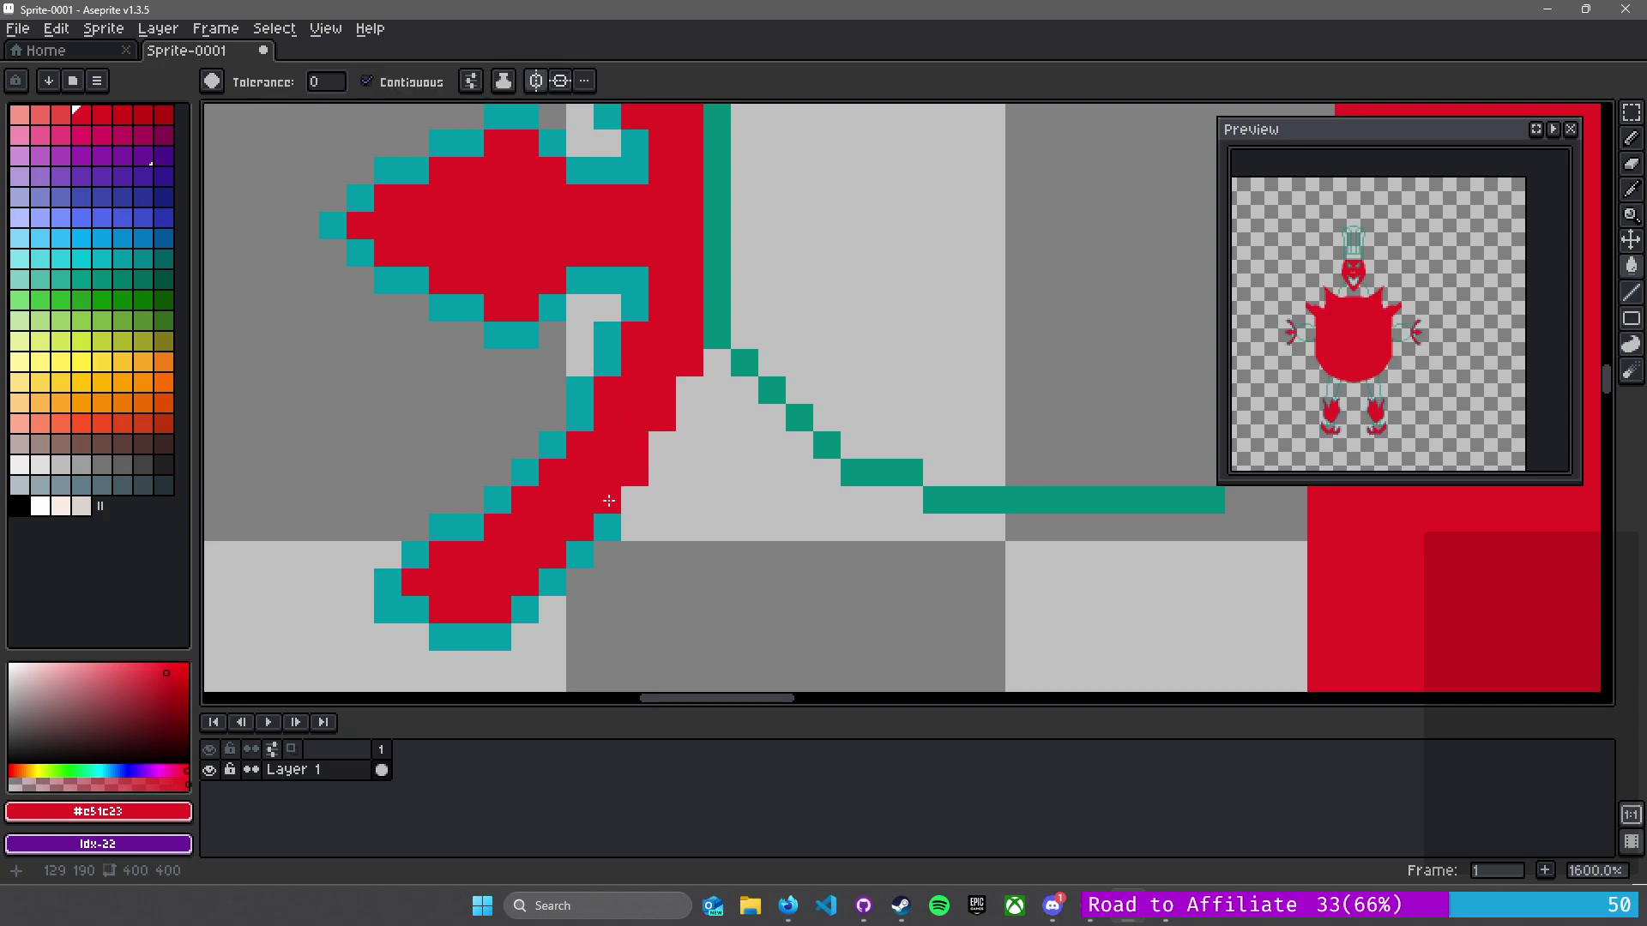
- Fill the remaining outline pixels along the lower finger's underside with red, down to its rounded end
left_click(608, 527)
left_click(579, 554)
left_click(551, 582)
left_click(525, 609)
left_click(469, 636)
left_click(441, 637)
left_click(497, 636)
- Recolour the outline at the lower finger's tip red and erase the tip's upper corner pixel
left_click(401, 609)
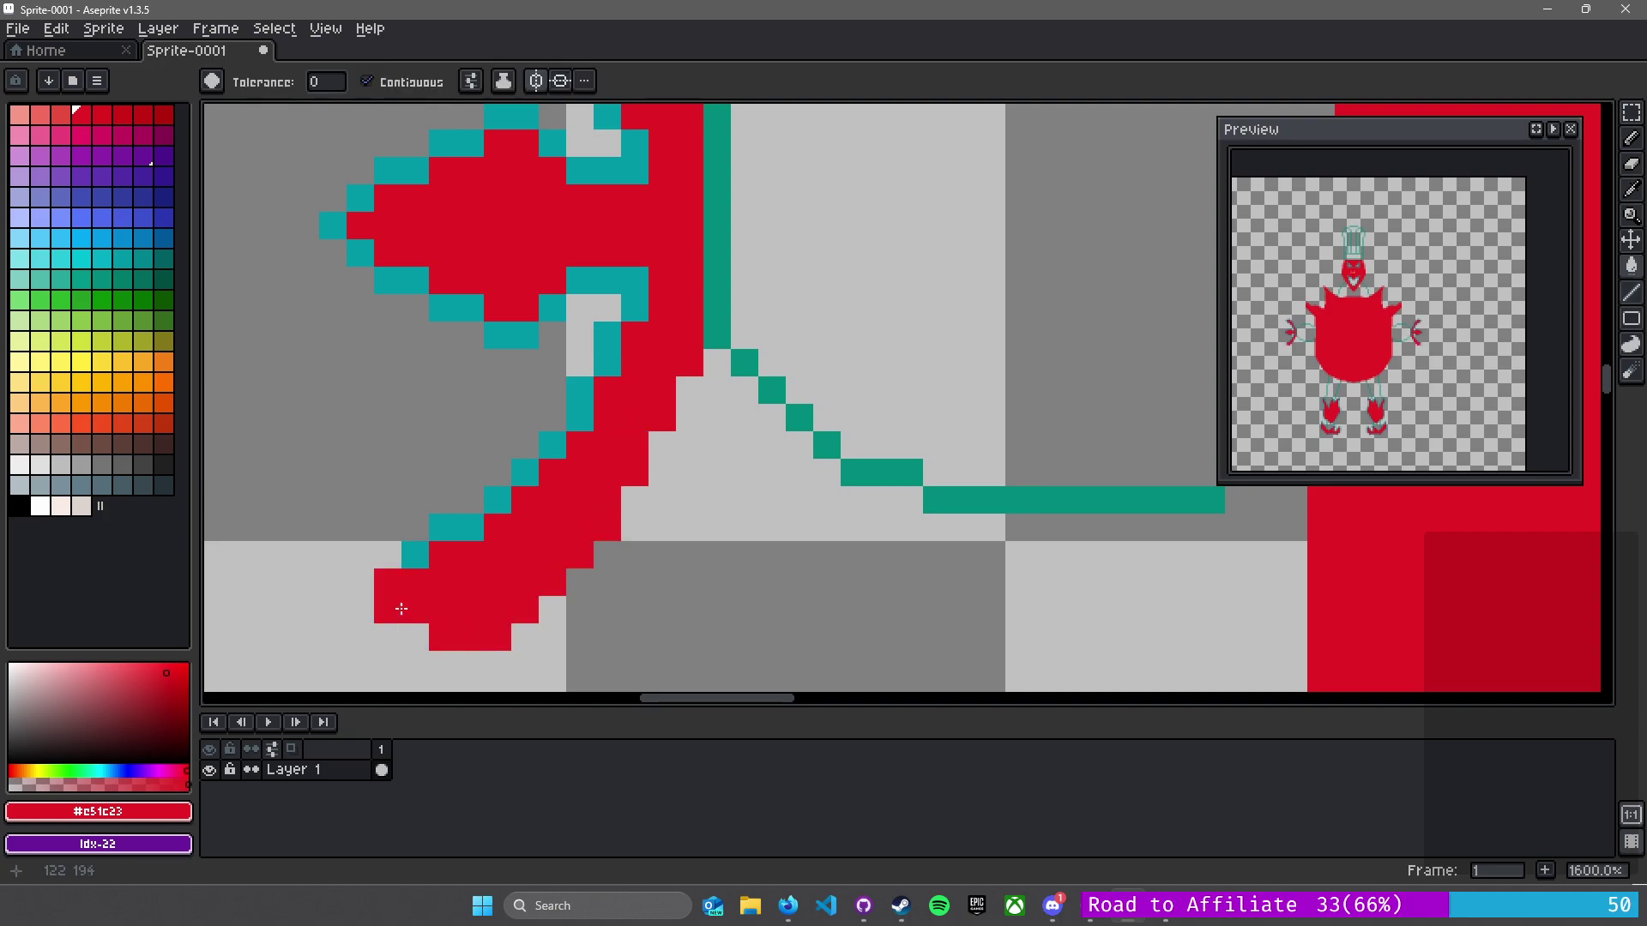
key("ctrl+z")
key("e")
left_click(387, 581)
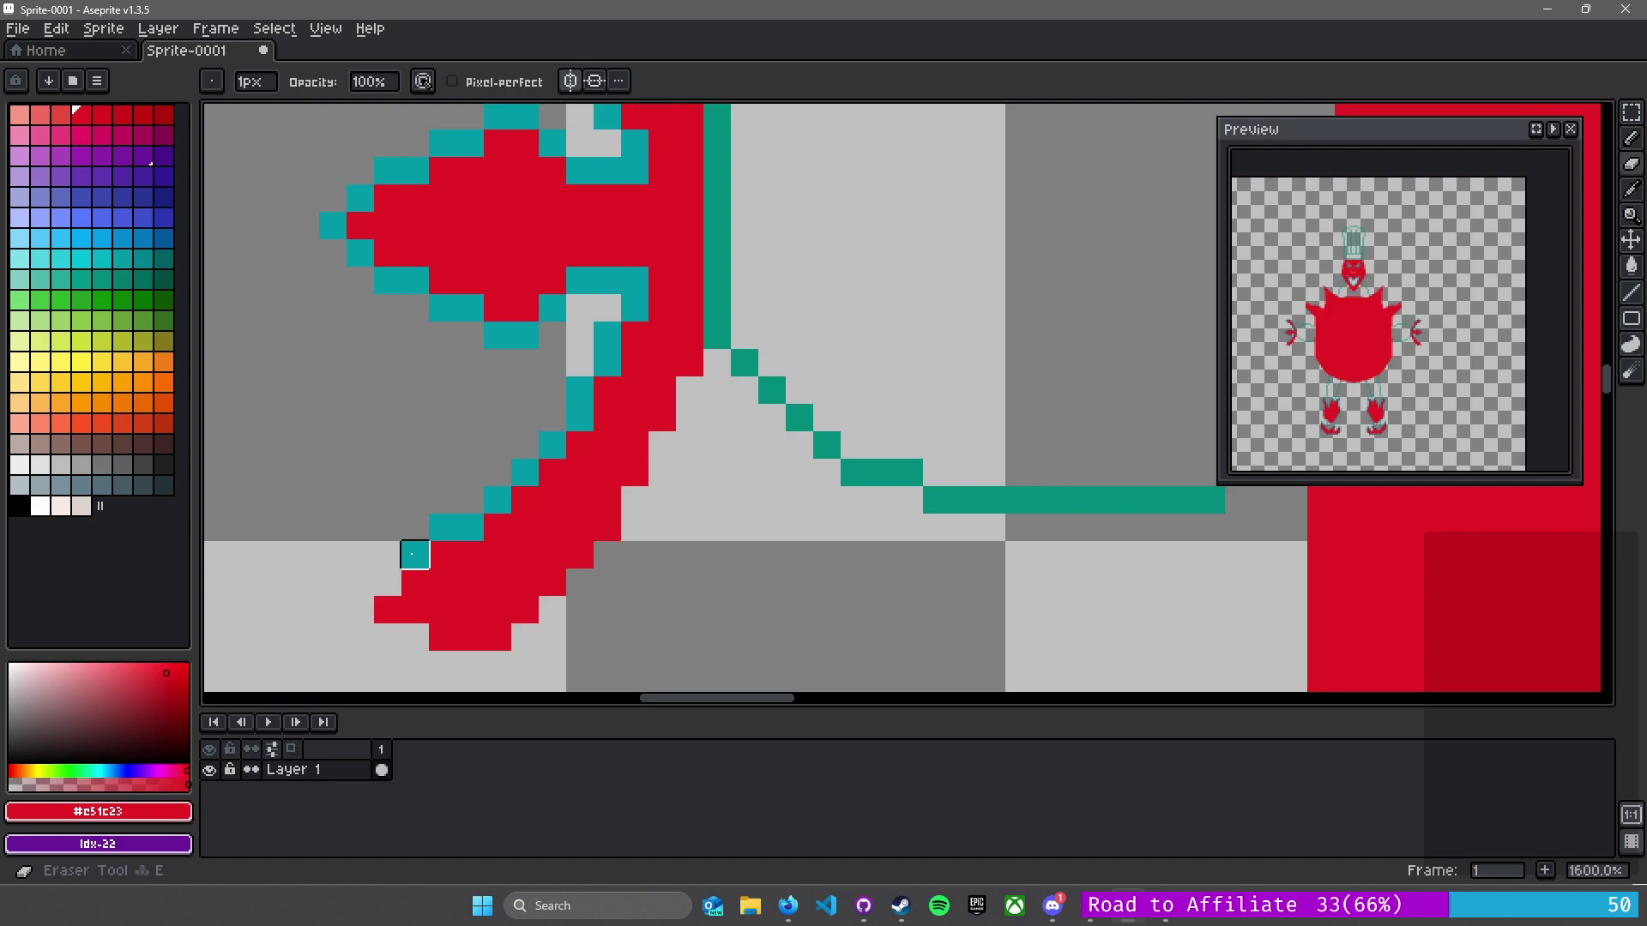
- Fill the stepped outline along the lower finger's outer edge with red, up to the notch below the middle finger
key("g")
left_click(415, 554)
left_click(445, 526)
left_click(500, 501)
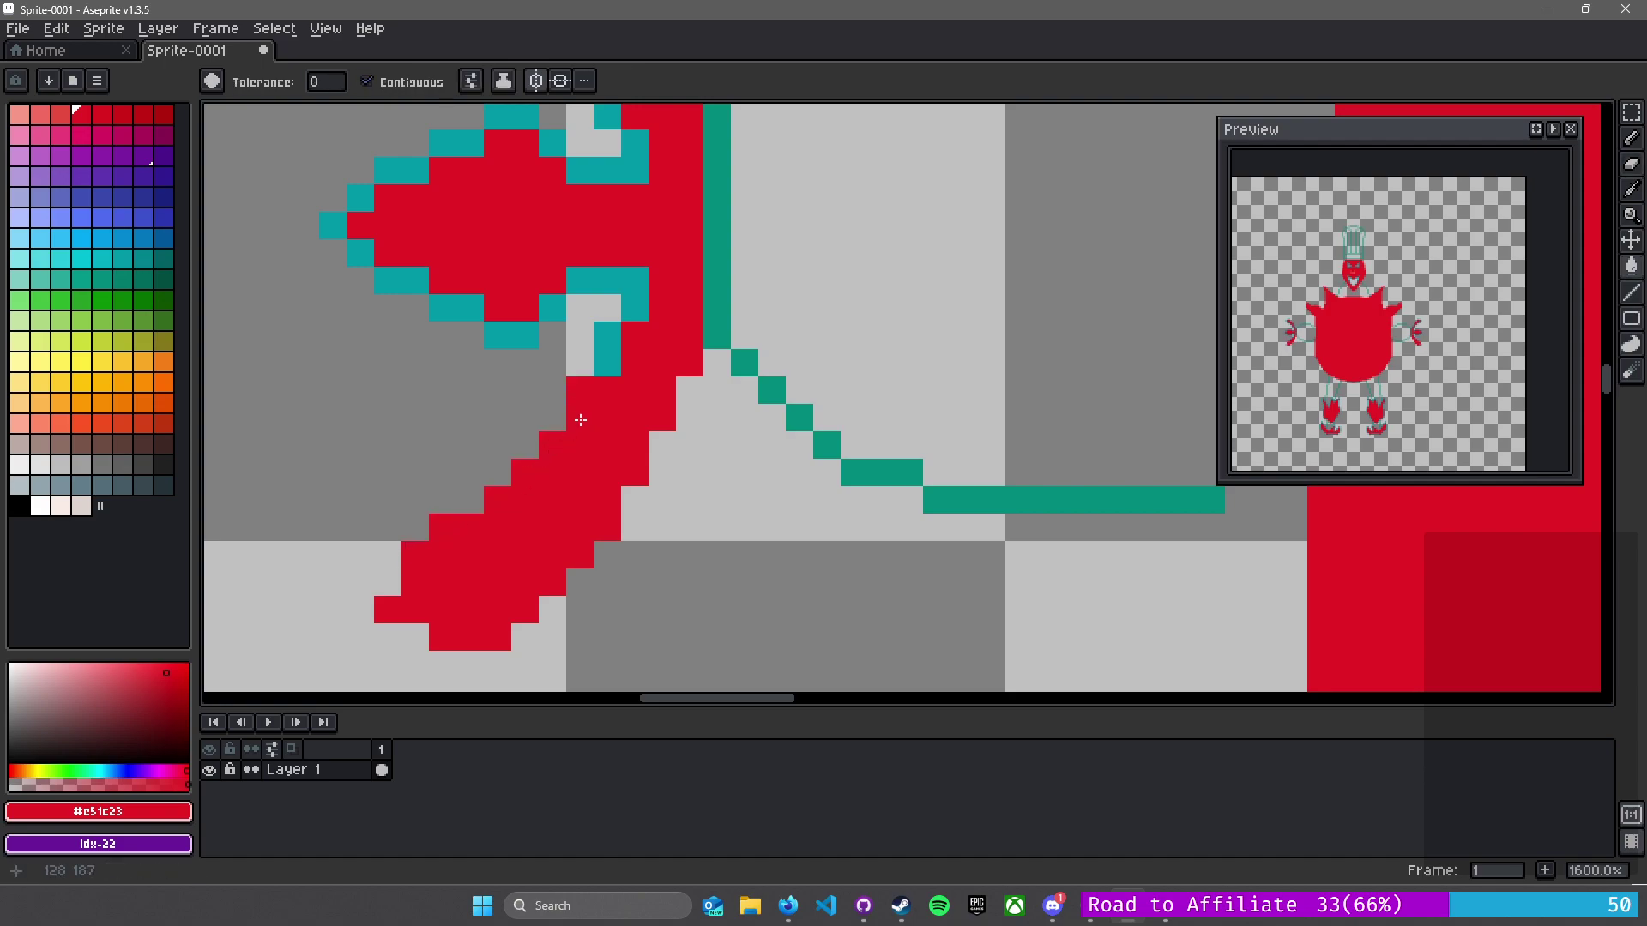
- Fill the middle finger's outline and the outline along the upper finger's underside with red
left_click_drag(628, 266, 746, 376)
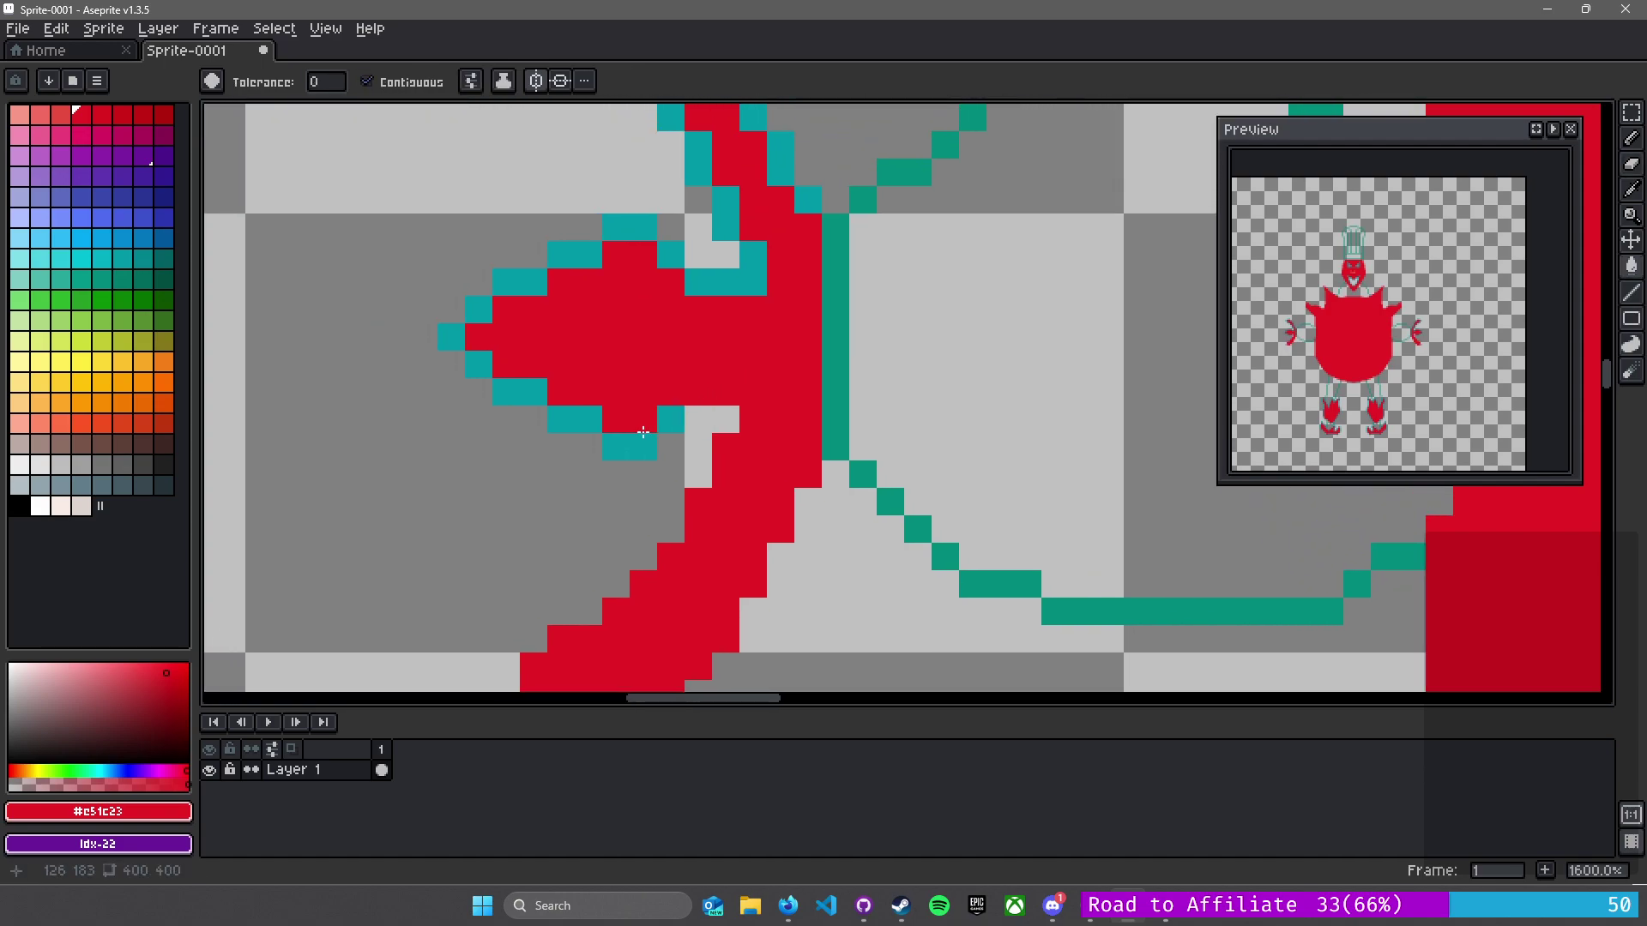
left_click(633, 443)
left_click(666, 422)
left_click(574, 414)
left_click(520, 392)
mouse_move(482, 377)
left_mouse_down()
mouse_move(450, 335)
mouse_move(521, 287)
mouse_move(635, 238)
mouse_move(691, 271)
mouse_move(668, 256)
mouse_move(695, 269)
mouse_move(754, 196)
mouse_move(732, 461)
mouse_move(680, 453)
mouse_move(617, 365)
mouse_move(480, 245)
left_mouse_up()
- Erase single pixels along the outer edges of the upper and lower fingers to thin their tips
scroll(560, 331, "down", 6)
scroll(560, 331, "up", 5)
scroll(556, 326, "up", 1)
key("b")
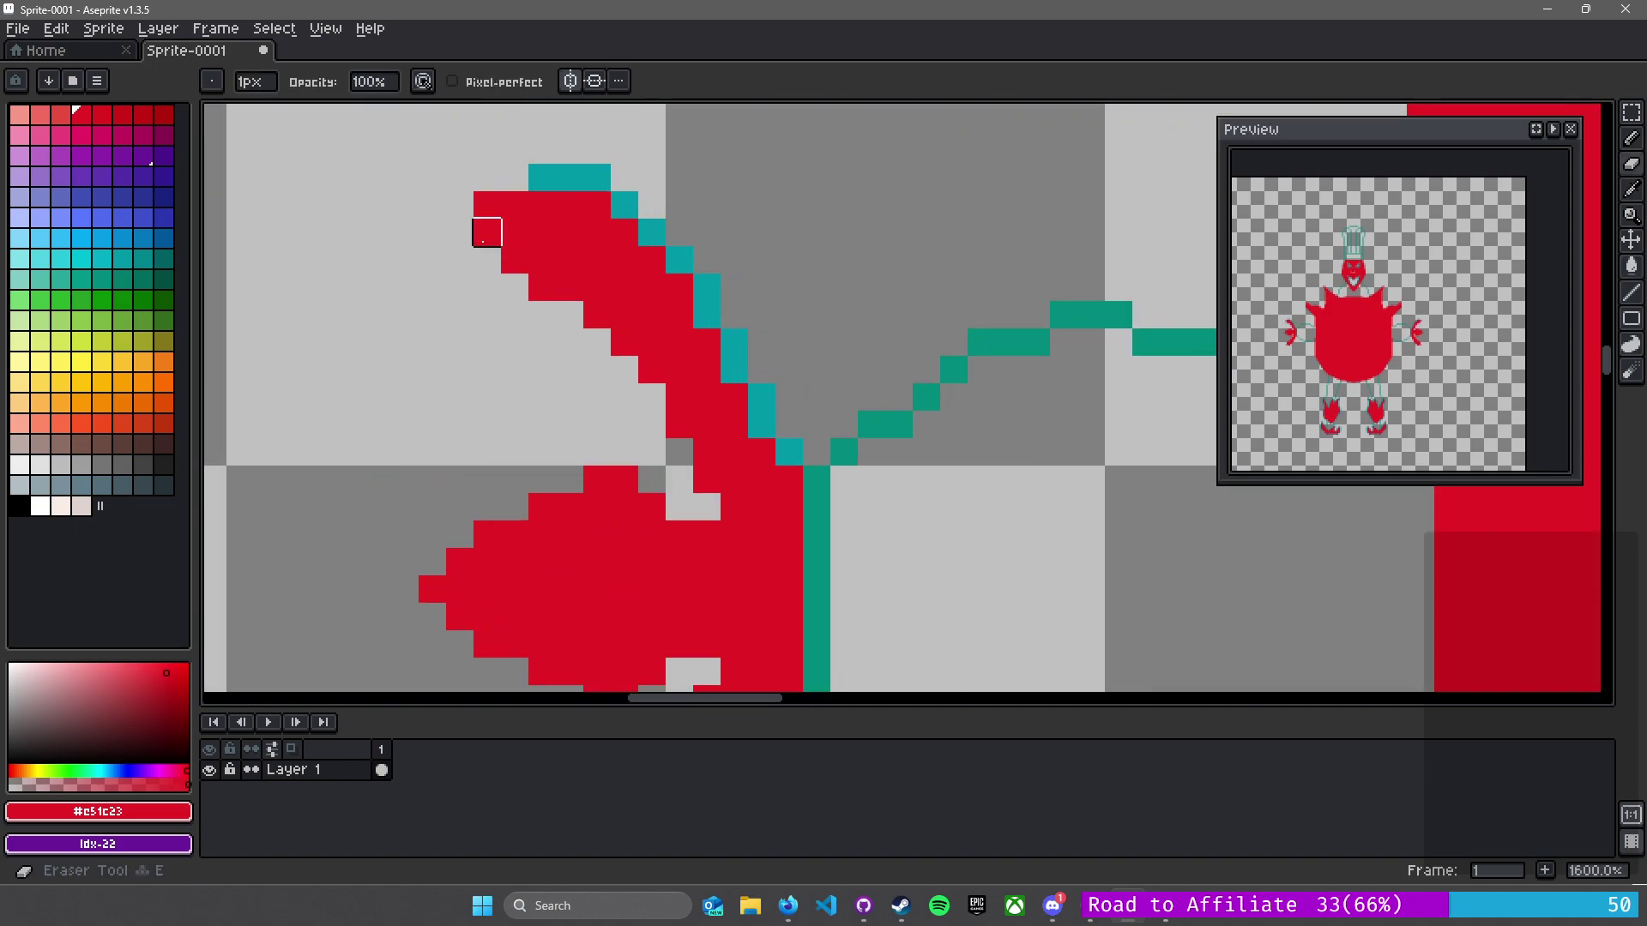
left_click_drag(515, 507, 576, 164)
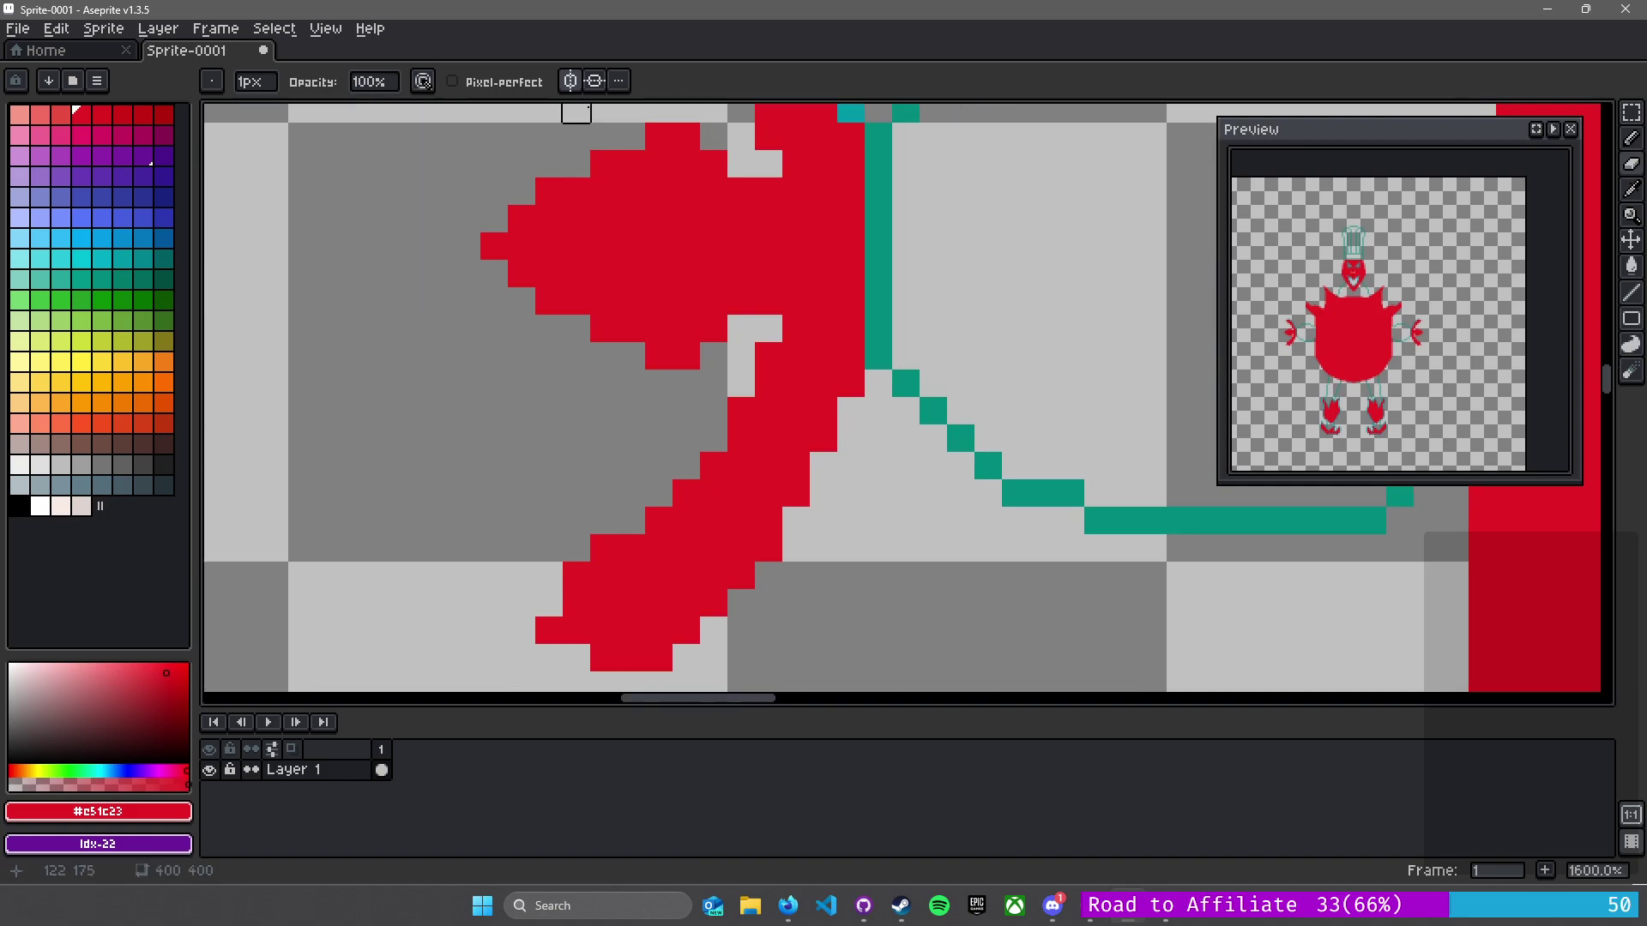
right_click(576, 575)
right_click(604, 548)
left_click_drag(658, 328, 608, 557)
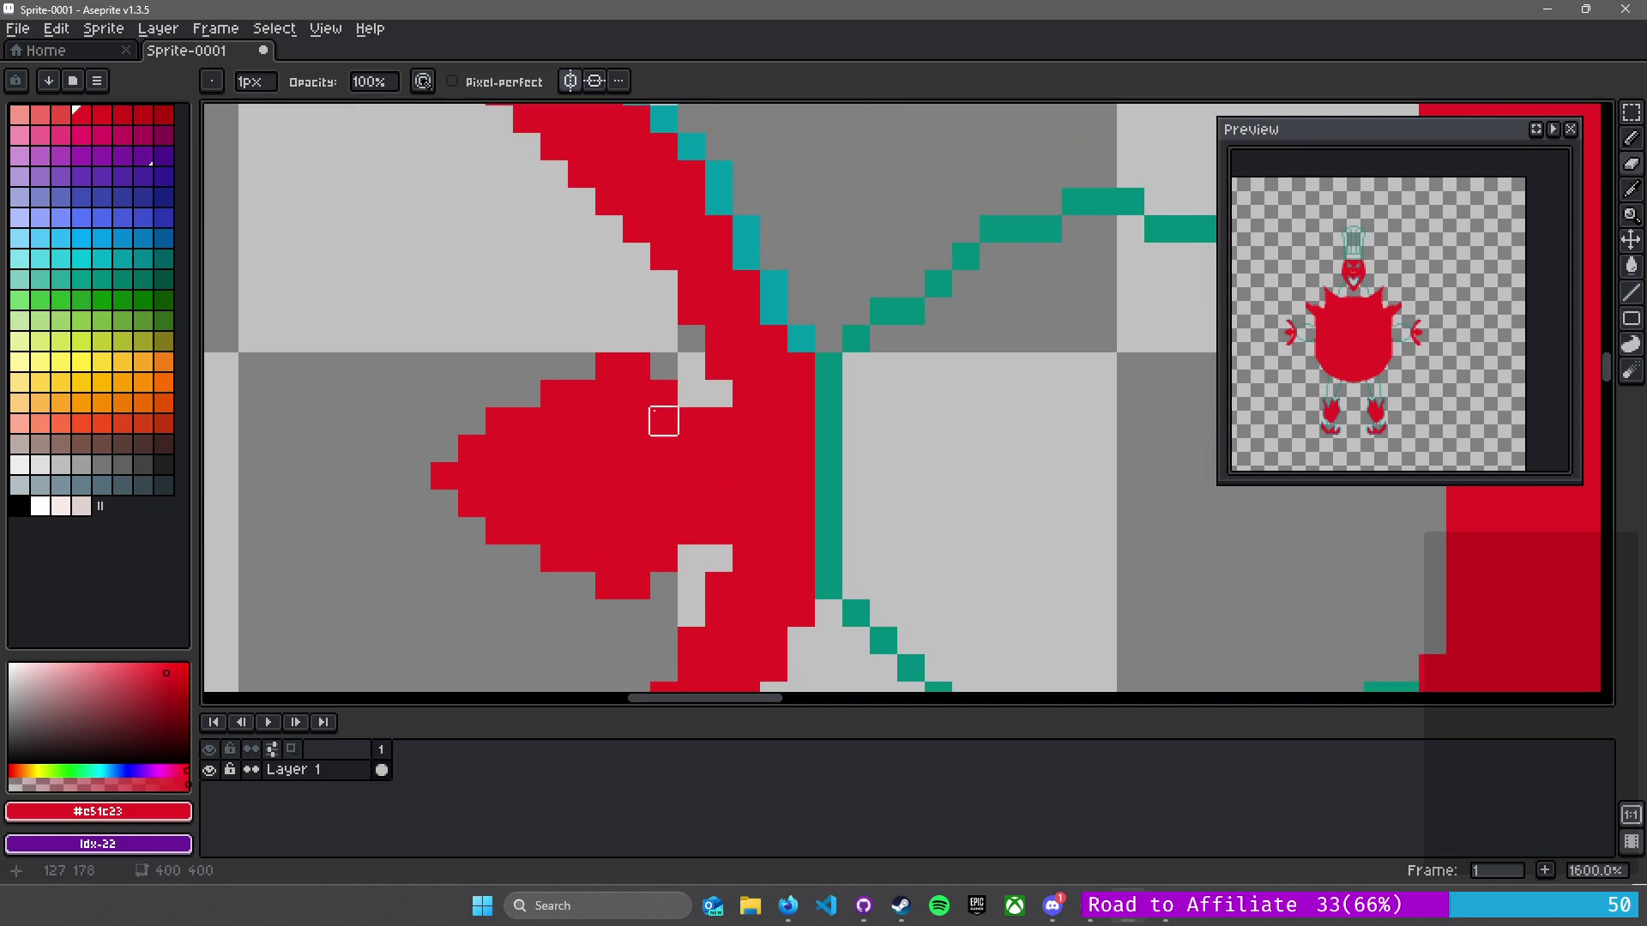
left_click_drag(496, 255, 610, 409)
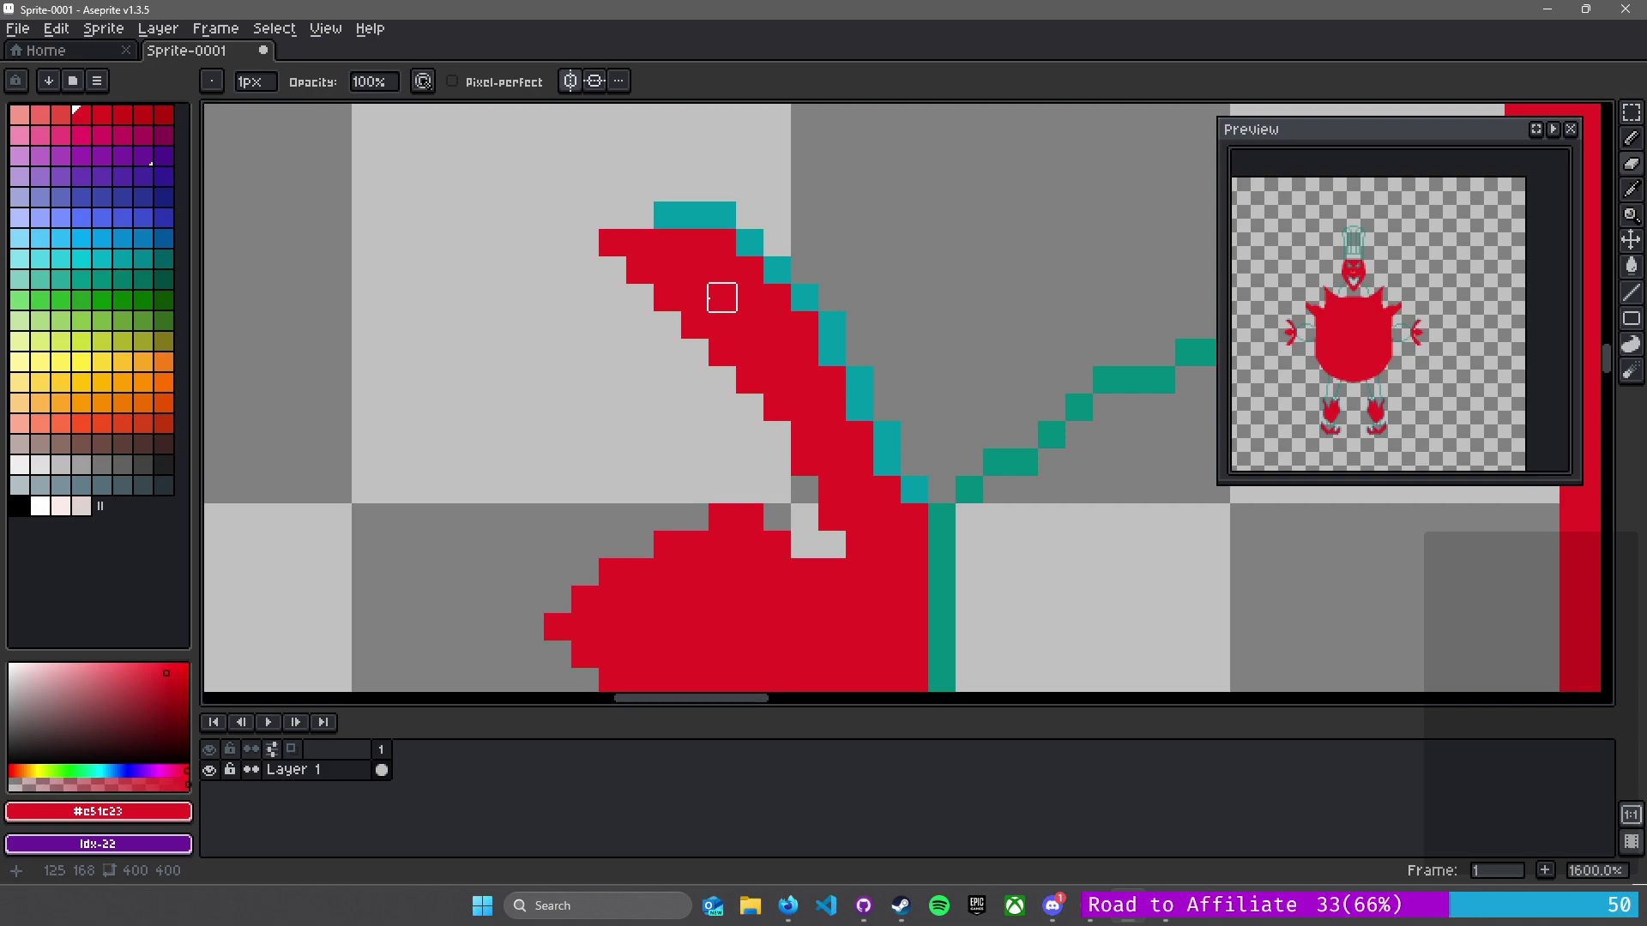
- Fill the teal outline along the upper finger's top edge with red, from its tip down to the wrist
key("g")
left_click(695, 215)
left_click(750, 242)
left_click(777, 269)
left_click(825, 340)
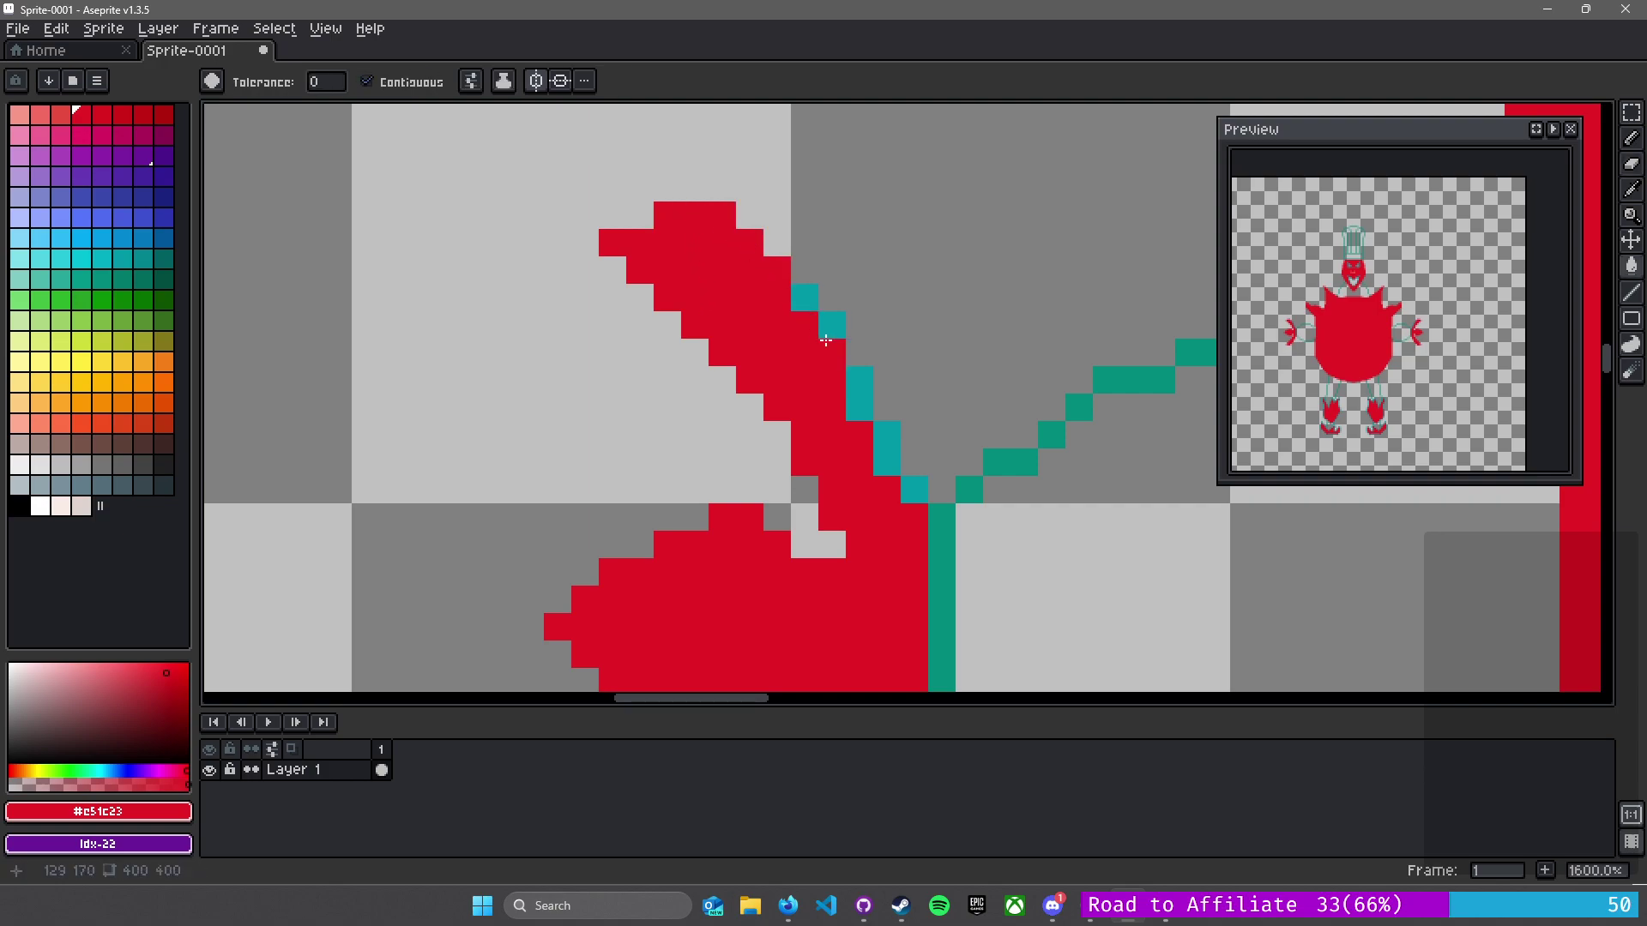
left_click(830, 326)
left_click(804, 297)
left_click(859, 386)
left_click(887, 446)
left_click(911, 490)
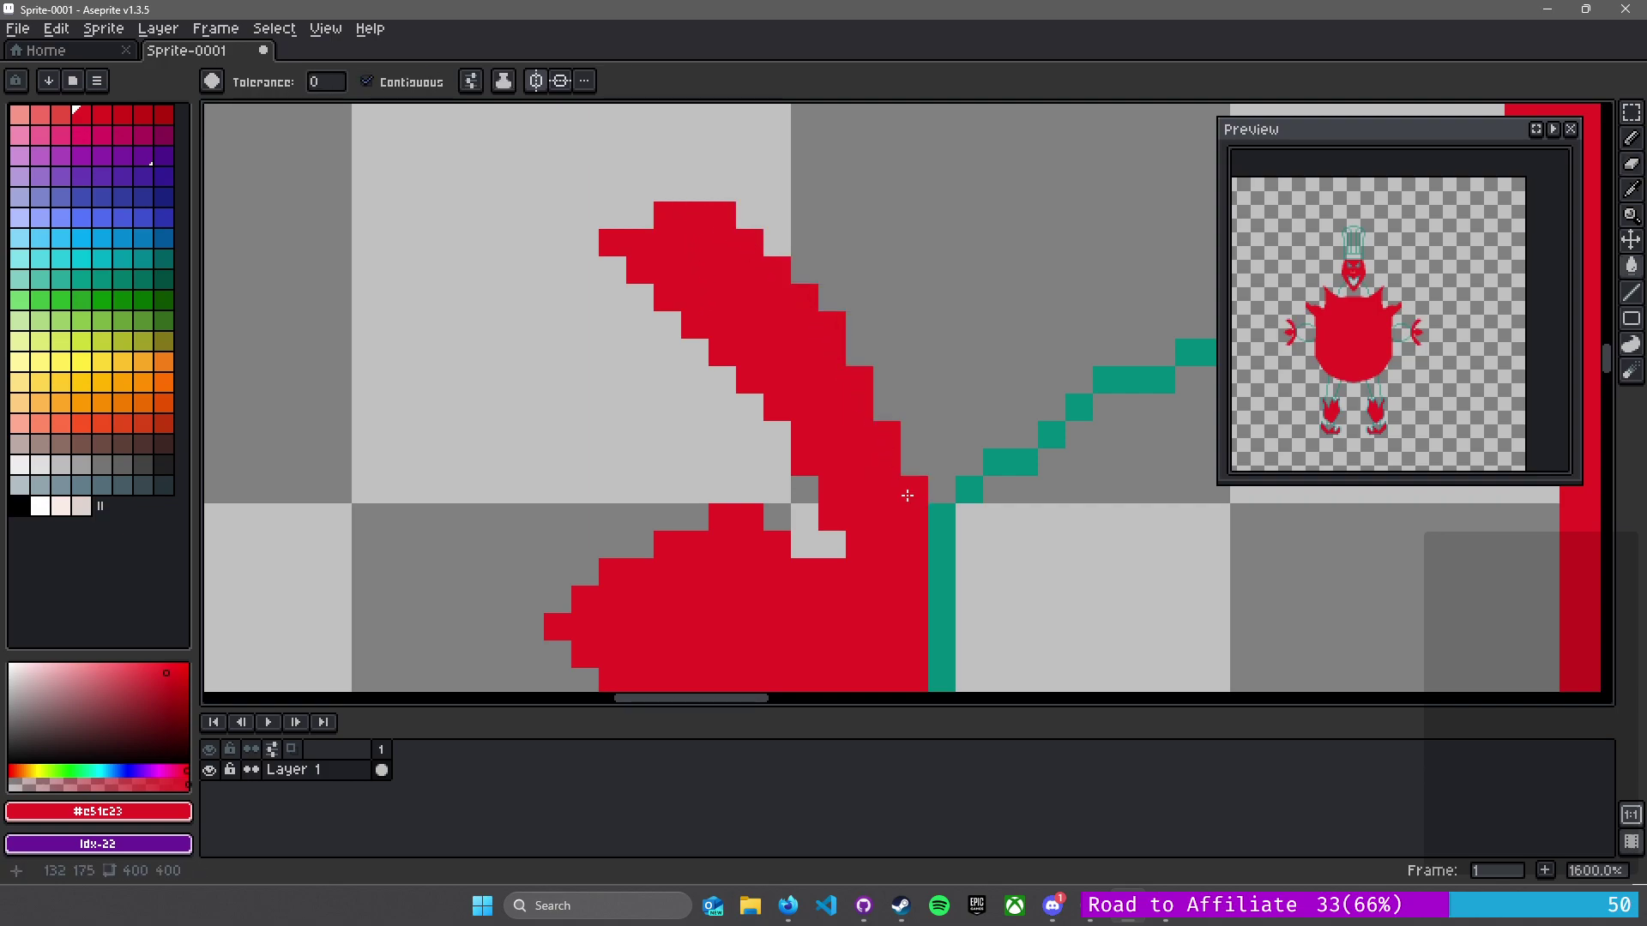
- Inspect both hands and the body for leftover outline pixels
scroll(909, 495, "down", 3)
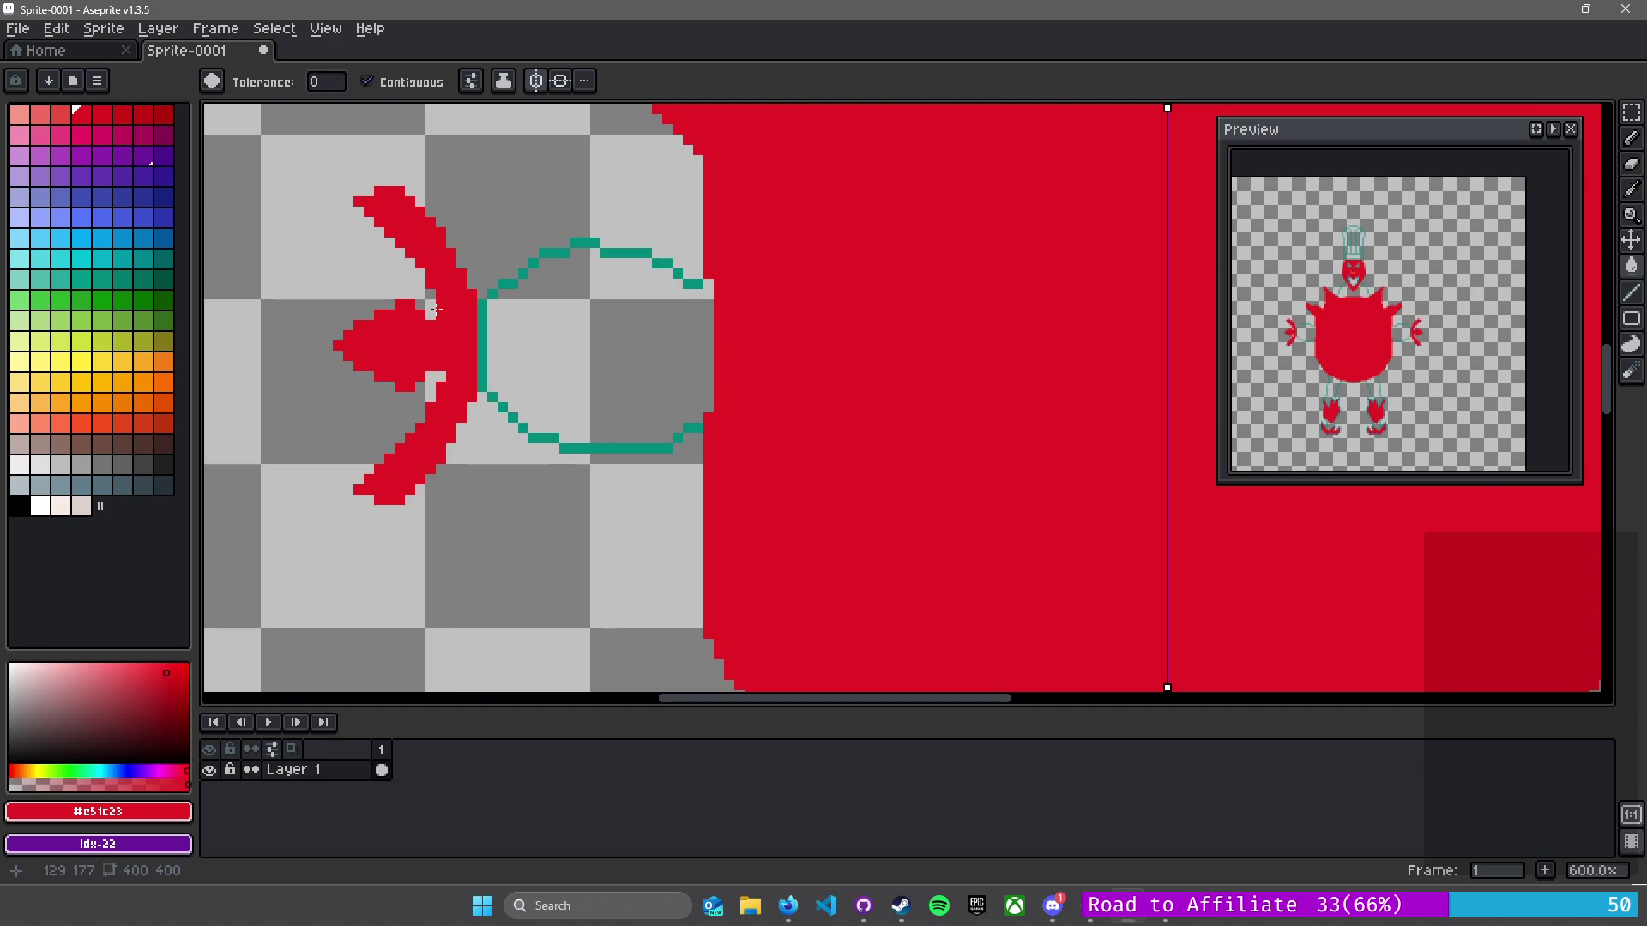
scroll(468, 403, "up", 4)
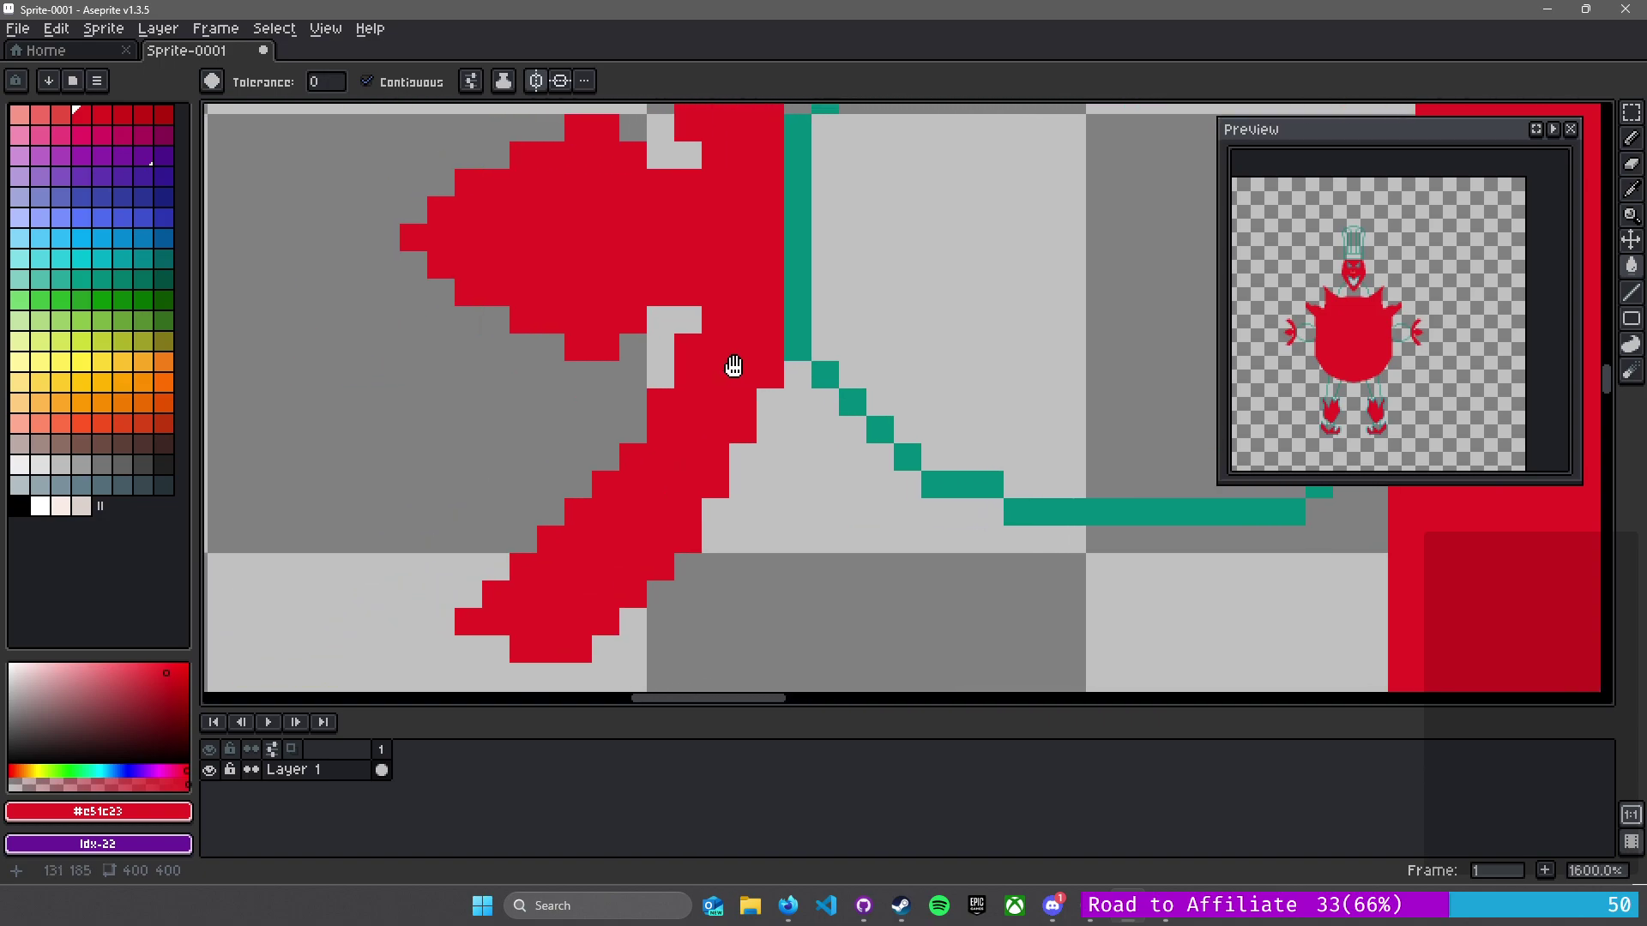
scroll(740, 397, "down", 4)
left_click_drag(902, 402, 671, 391)
left_click_drag(980, 355, 503, 401)
scroll(784, 391, "down", 4)
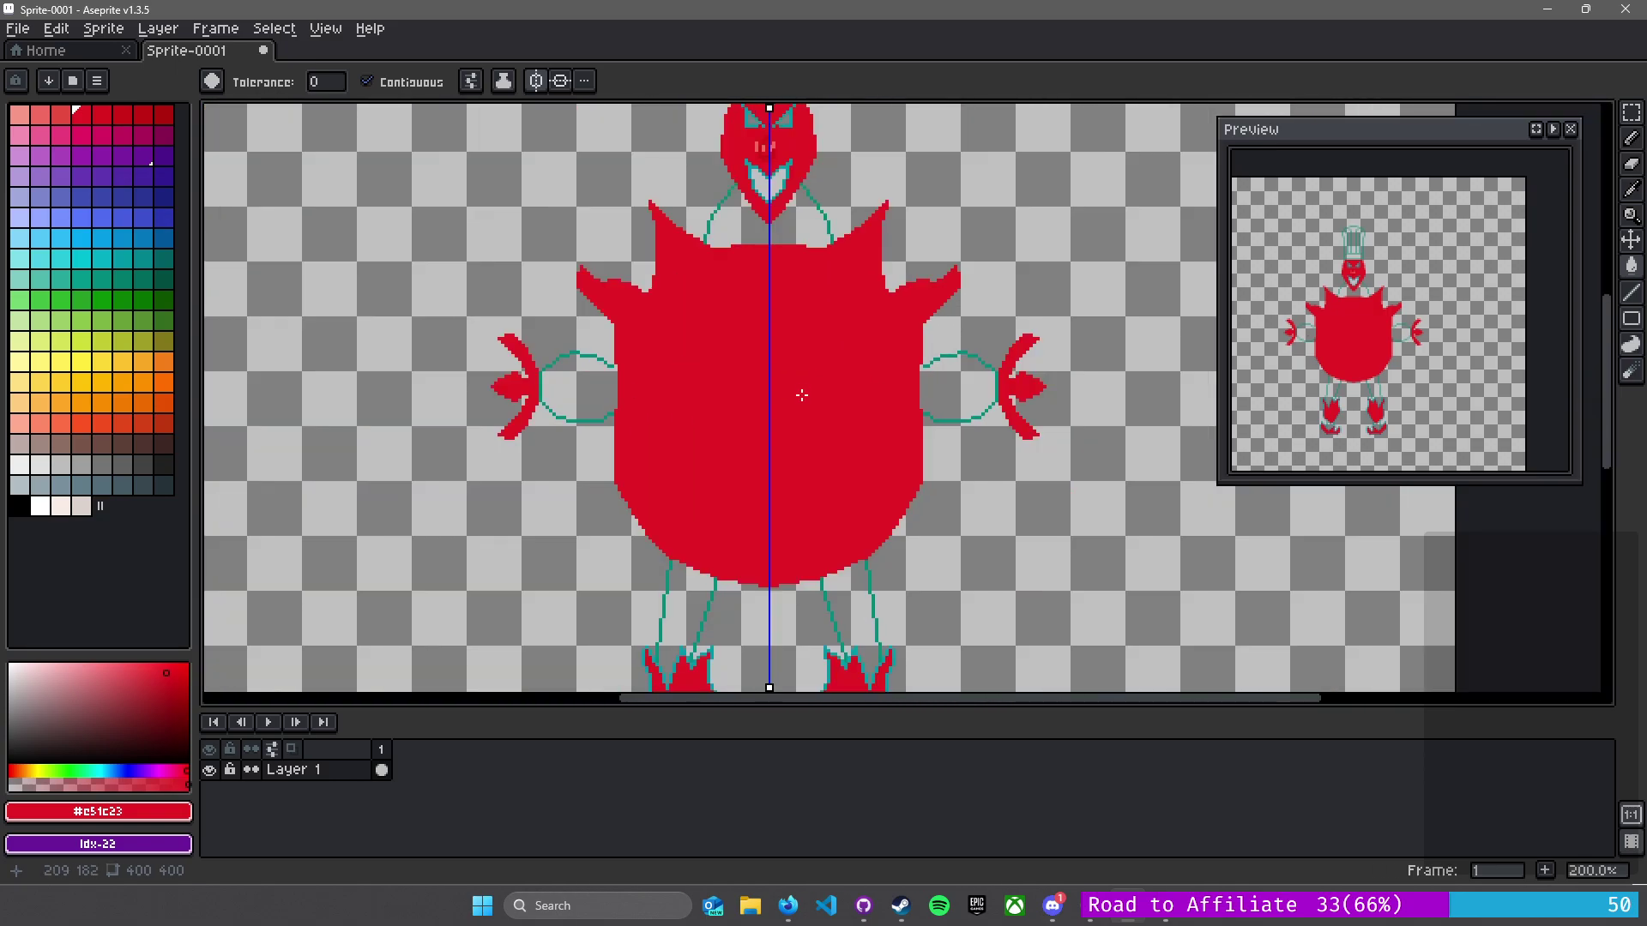
scroll(929, 416, "up", 1)
scroll(689, 487, "down", 1)
- Fill the inner side outline of the right foot's flame-shaped upper part with red, starting at its inner spike
left_click_drag(679, 487, 745, 262)
scroll(796, 485, "up", 7)
scroll(976, 421, "down", 1)
left_click_drag(977, 421, 937, 430)
scroll(883, 339, "up", 1)
left_click(912, 271)
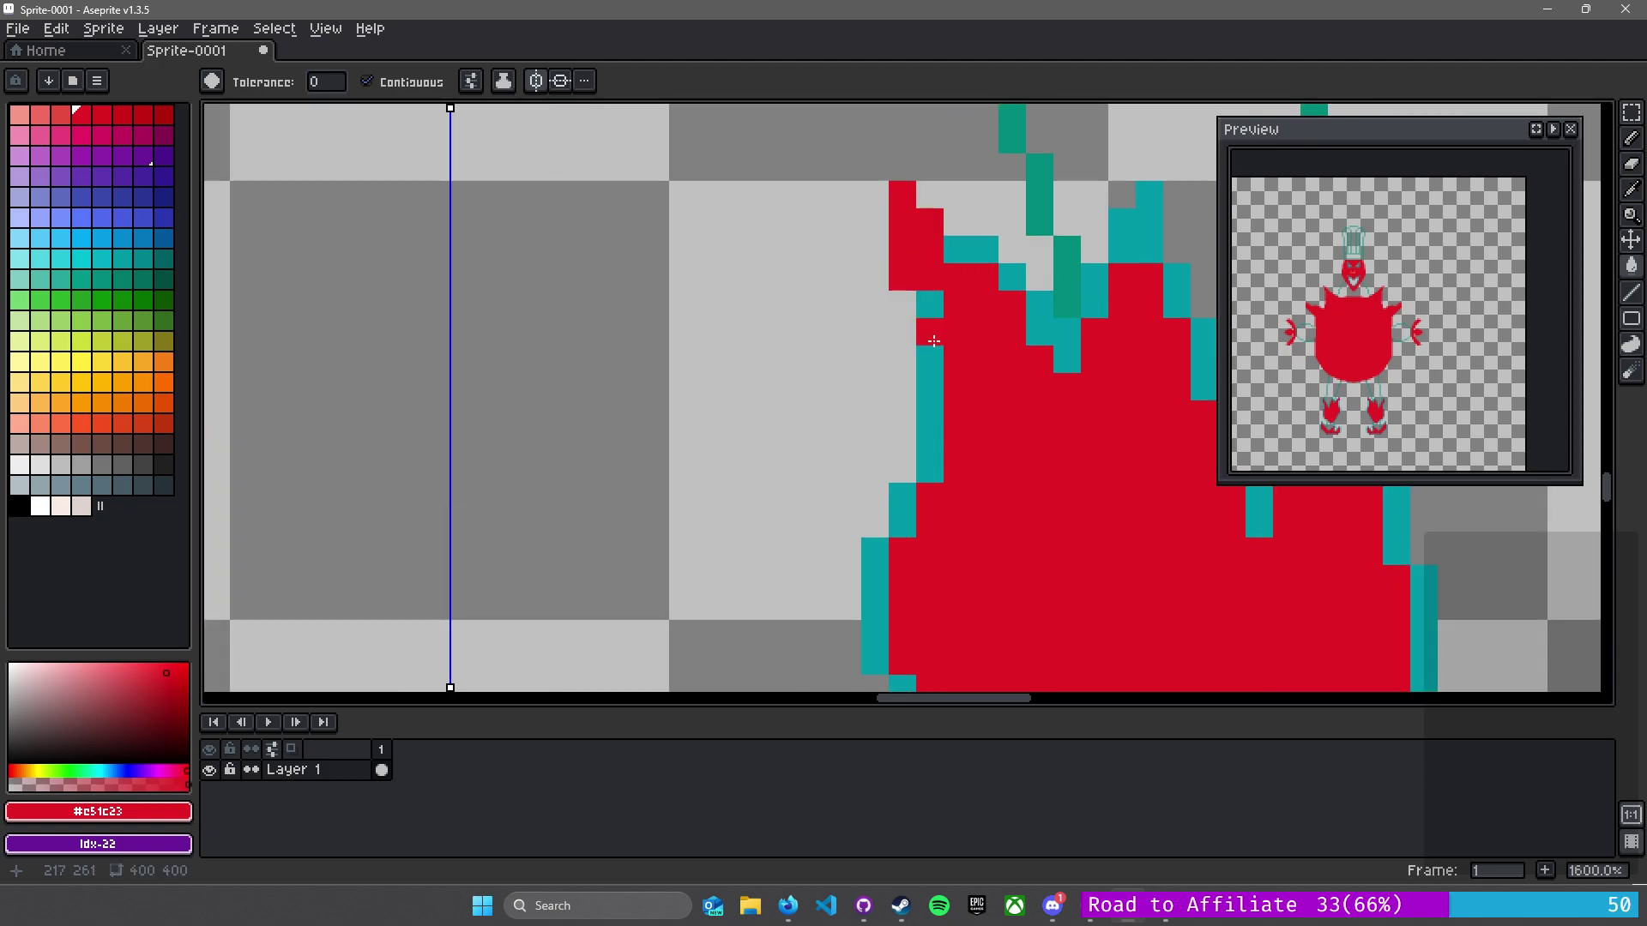
left_click(932, 343)
left_click(903, 523)
left_click(869, 581)
- Fill the next outline segments down the flame shape's inner edge with red, below its widest point
left_click_drag(960, 639, 761, 377)
left_click(714, 418)
left_click(731, 480)
left_click(758, 521)
left_click_drag(893, 555, 868, 345)
left_click(767, 361)
left_click(760, 382)
- Fill the stepped outline around the flame shape's bottom point with red
left_click(789, 406)
left_click(815, 451)
left_click(841, 484)
left_click(870, 519)
left_click(910, 546)
left_click(945, 568)
left_click(980, 546)
left_click(1007, 519)
- Fill the outline rising from the bottom point up the flame shape's lower outer edge with red
left_click_drag(1014, 343, 566, 468)
left_click(599, 604)
left_click(584, 615)
left_click(611, 588)
left_click(654, 560)
left_click(693, 532)
left_click(720, 498)
left_click(745, 343)
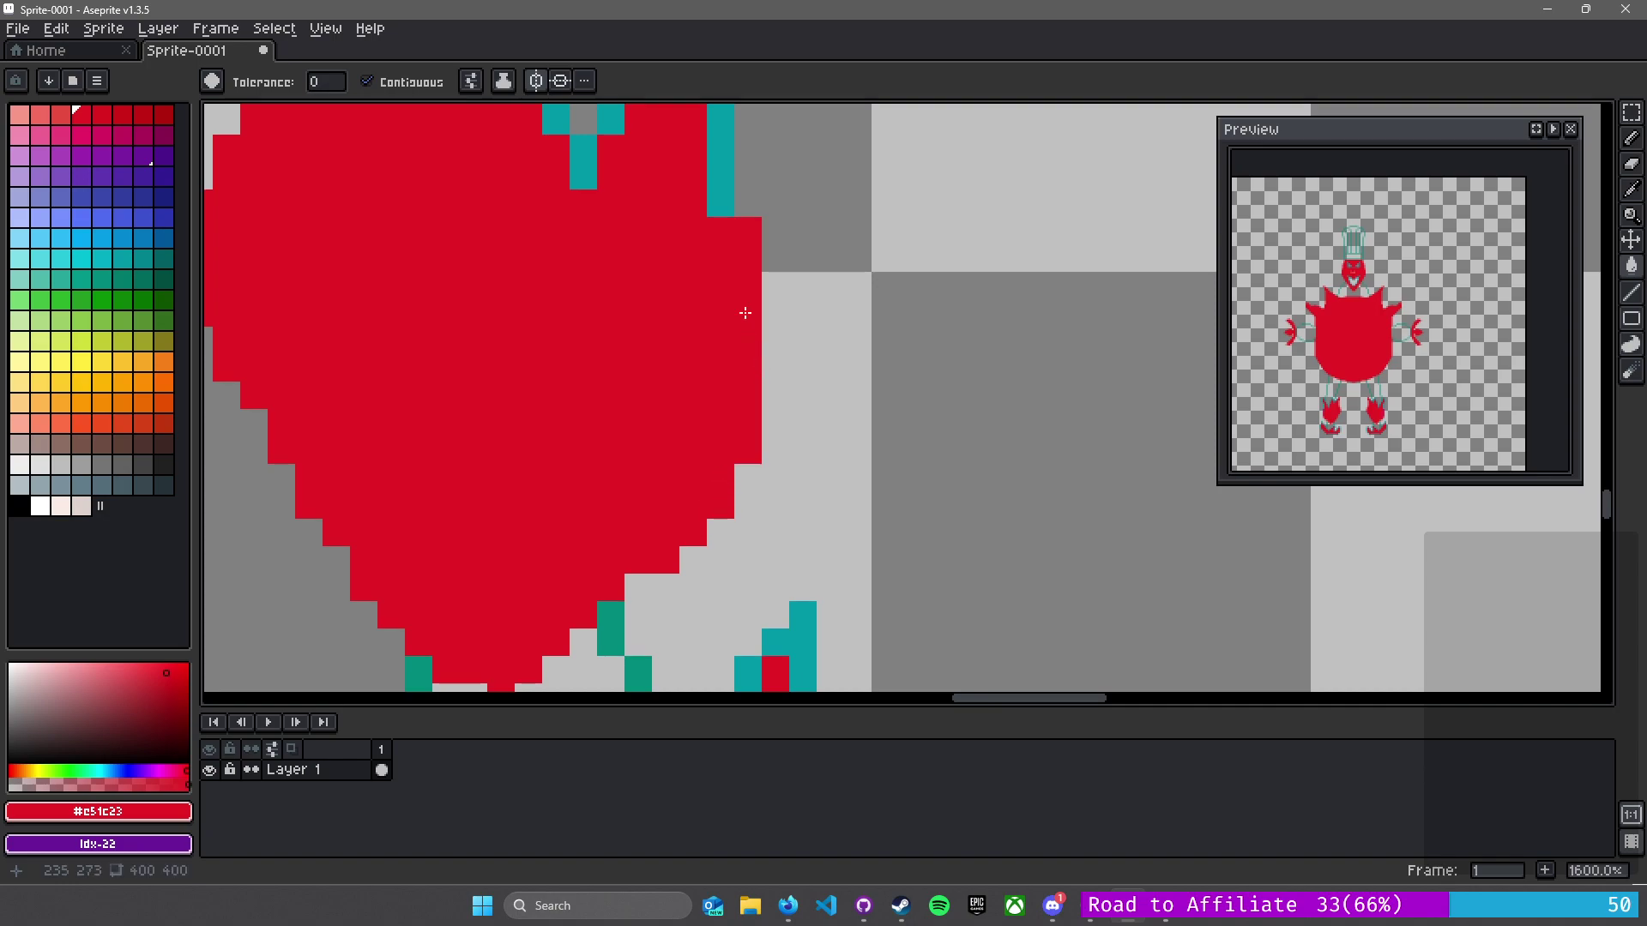
- Fill the upper outer side and the tip of the flame shape's outer spike with red
left_click_drag(724, 209, 728, 625)
left_click(726, 564)
left_click(752, 444)
left_click(776, 345)
left_click(751, 262)
left_click(724, 291)
- Fill the outline along the inner slope of the flame shape's outer spike with red
left_click(723, 317)
left_click(696, 347)
left_click(697, 373)
left_click(669, 400)
left_click(642, 454)
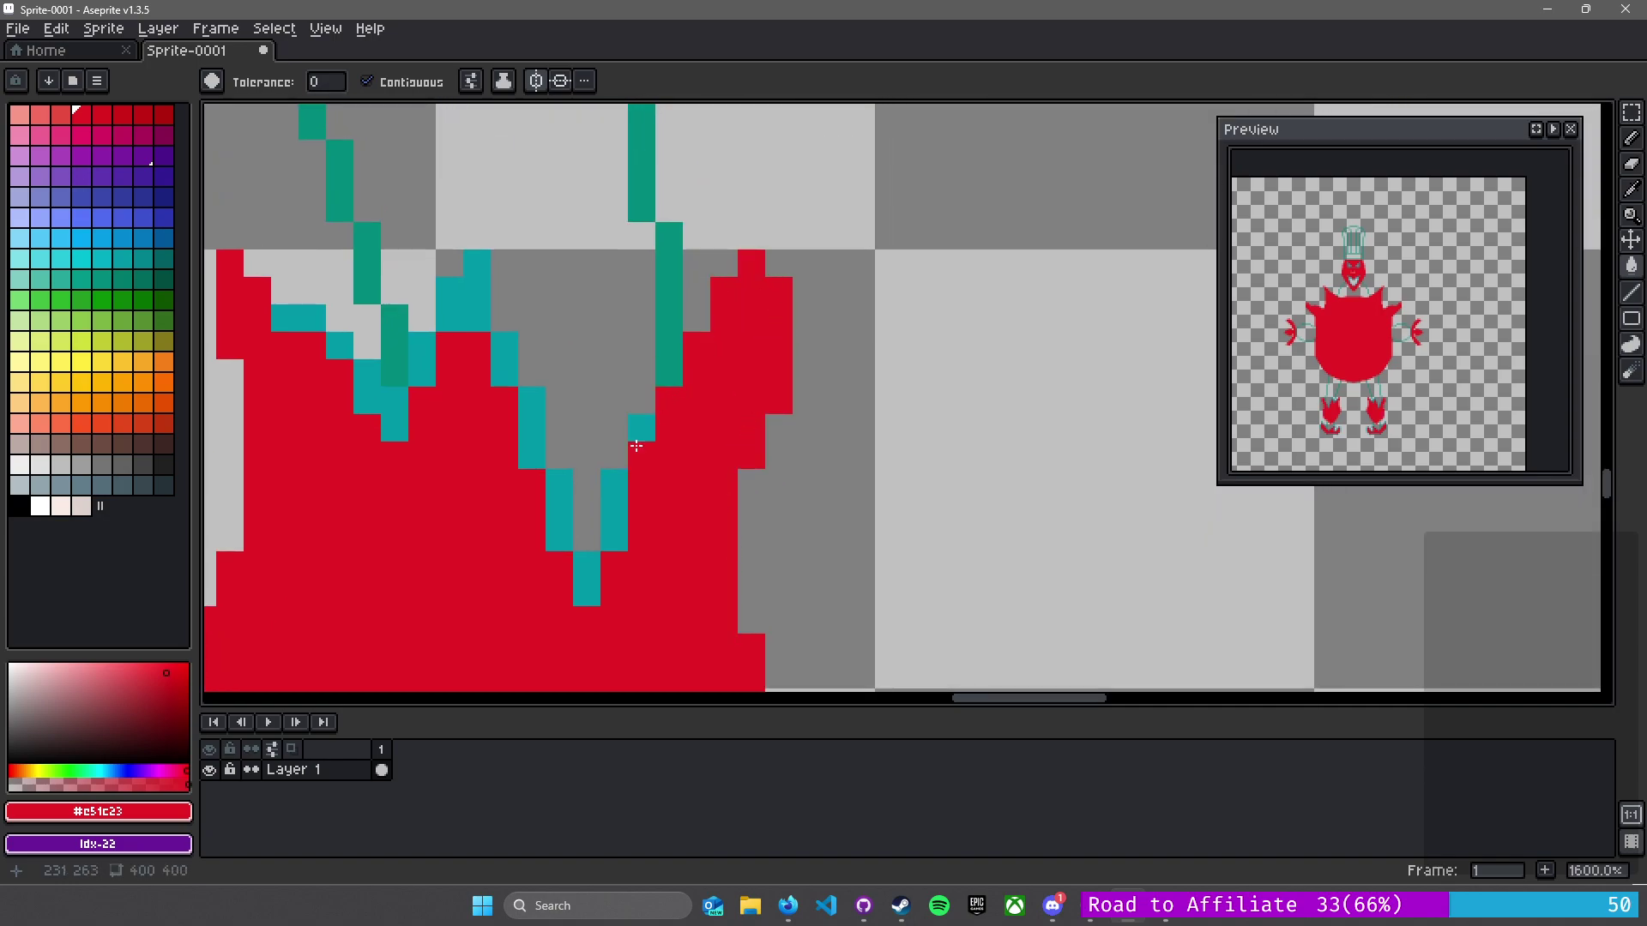
left_click(639, 433)
left_click(614, 510)
- Fill the outline from the deep notch over the middle spike to the inner spike of the flame shape with red
left_click(589, 575)
left_click(559, 506)
left_click(532, 429)
left_click(513, 383)
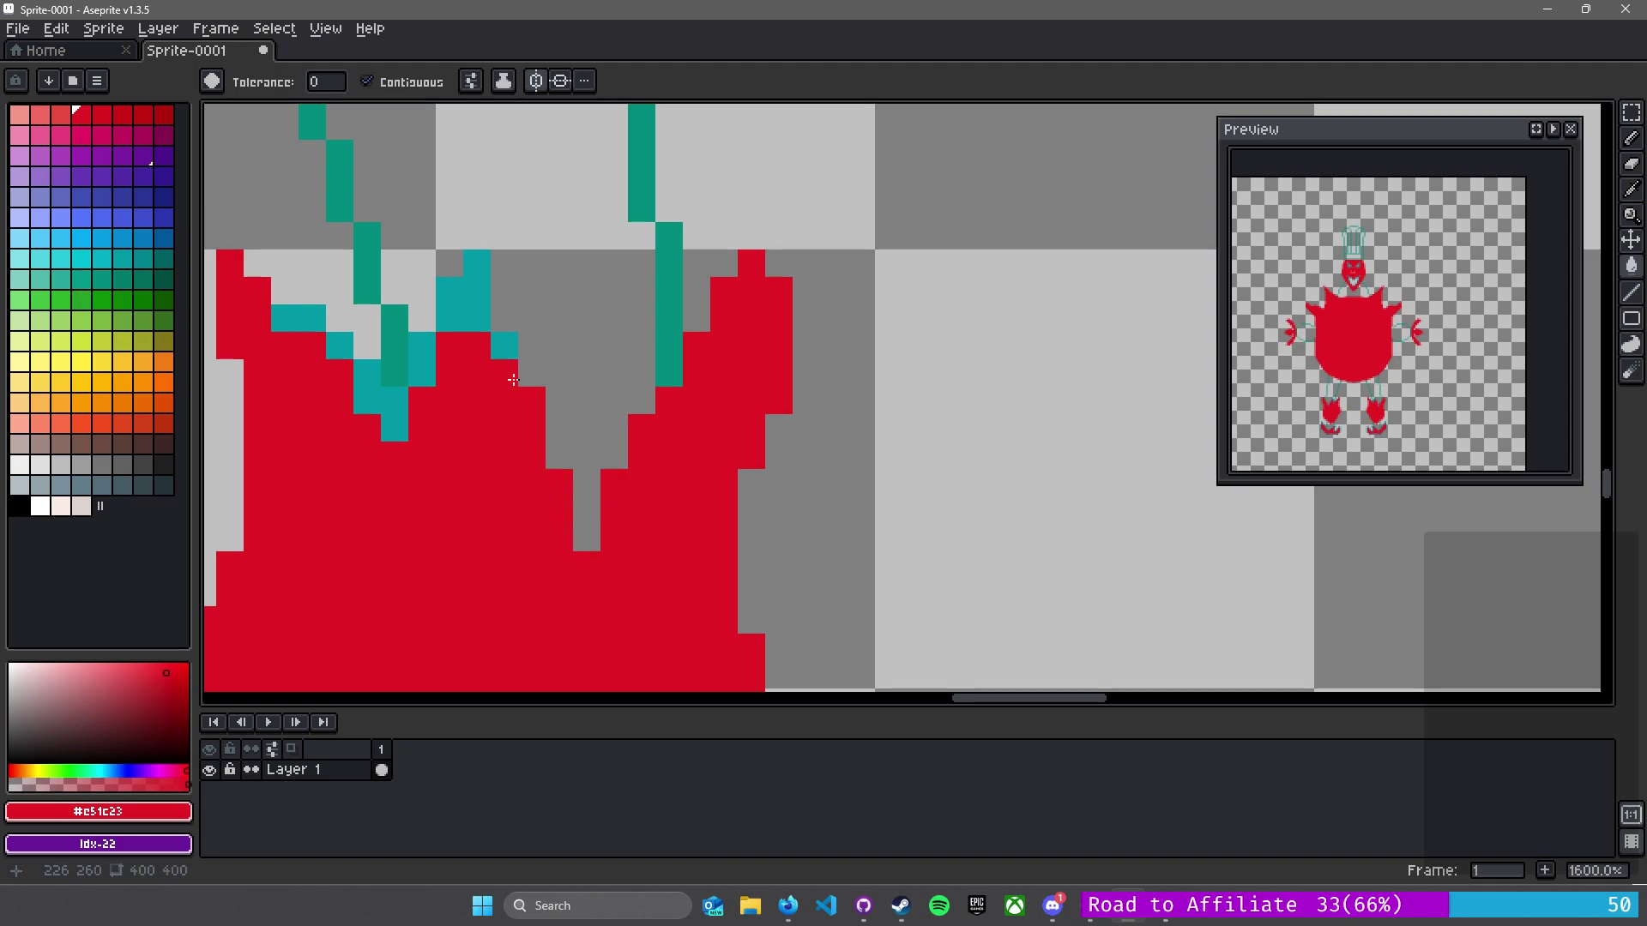
left_click(504, 346)
left_click(477, 300)
left_click(422, 360)
left_click(367, 394)
left_click(337, 345)
left_click(302, 324)
scroll(347, 438, "down", 5)
left_click_drag(397, 455, 733, 295)
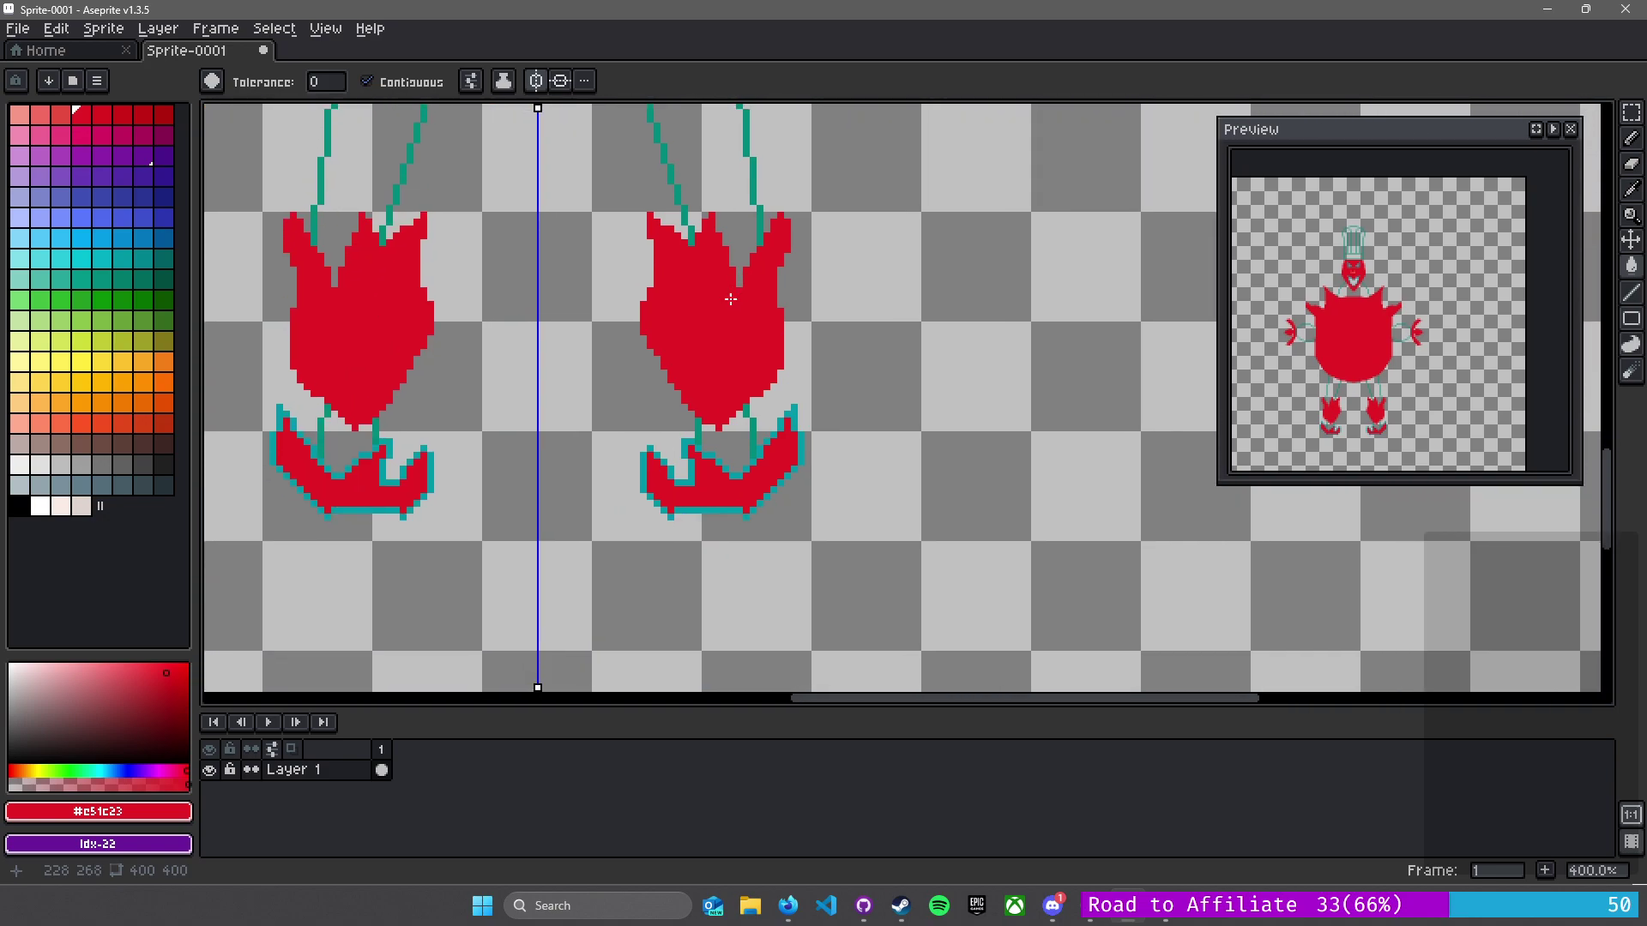
- Fill the tip and inner slope outline of the outer spike on the right foot's lower part with red
scroll(732, 295, "up", 8)
left_click(964, 220)
left_click(841, 295)
left_click(823, 347)
left_click(789, 396)
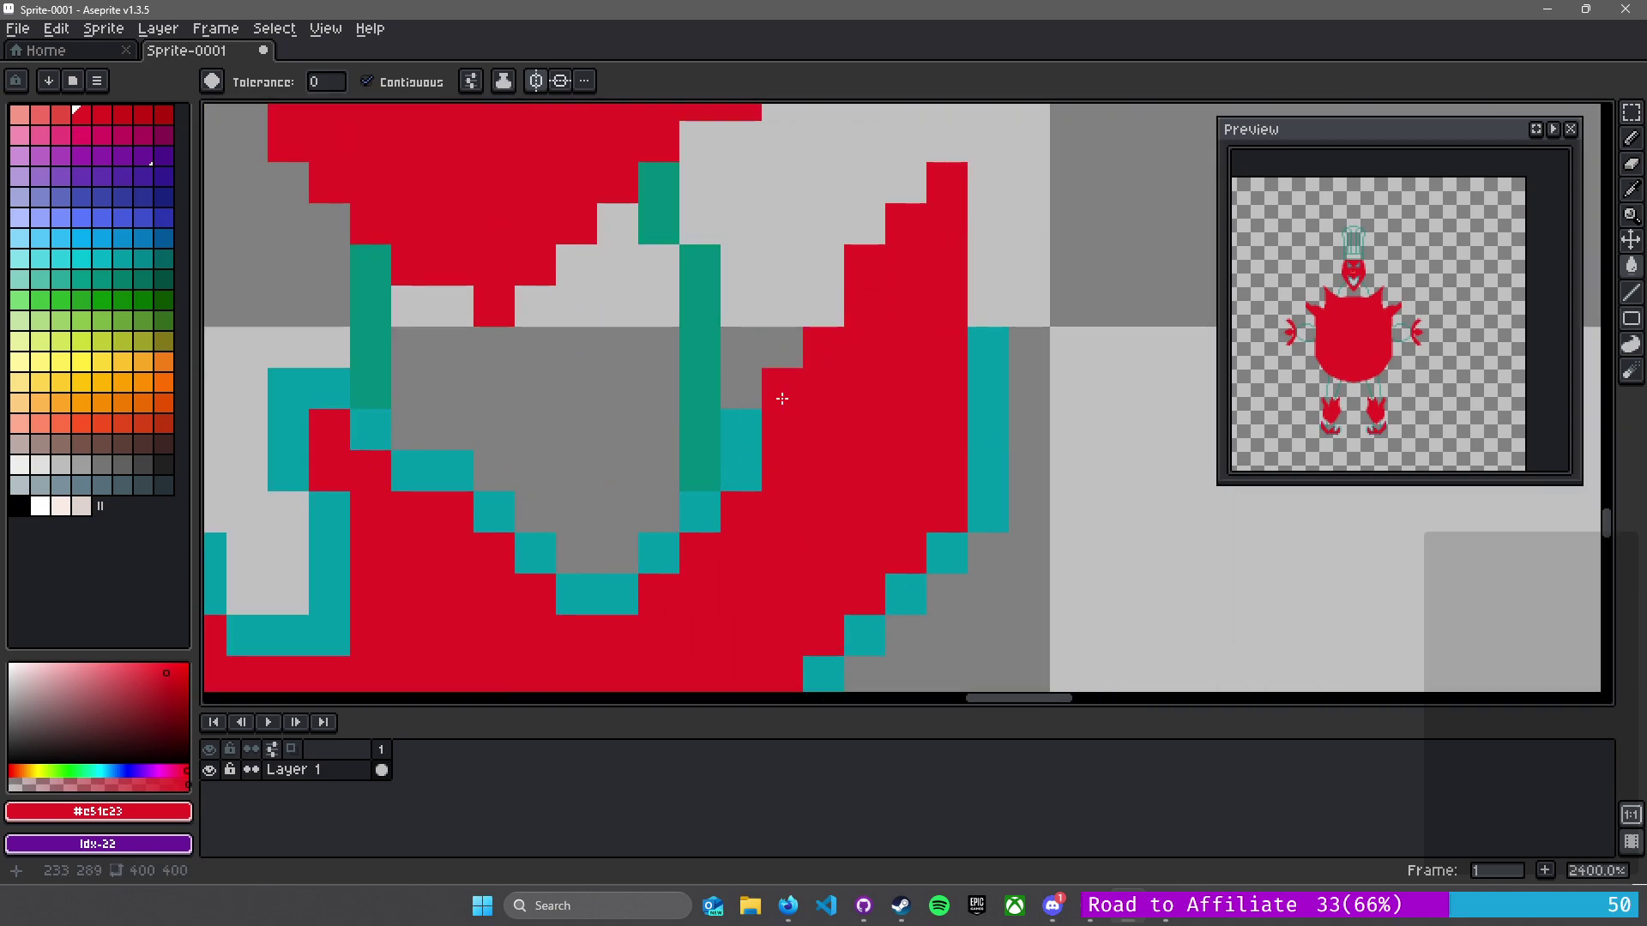
left_click(745, 431)
left_click(731, 467)
- Fill the curved outline between the lower part's outer spike and its inner prong with red
left_click(701, 515)
left_click(661, 552)
left_click(592, 592)
left_click(485, 515)
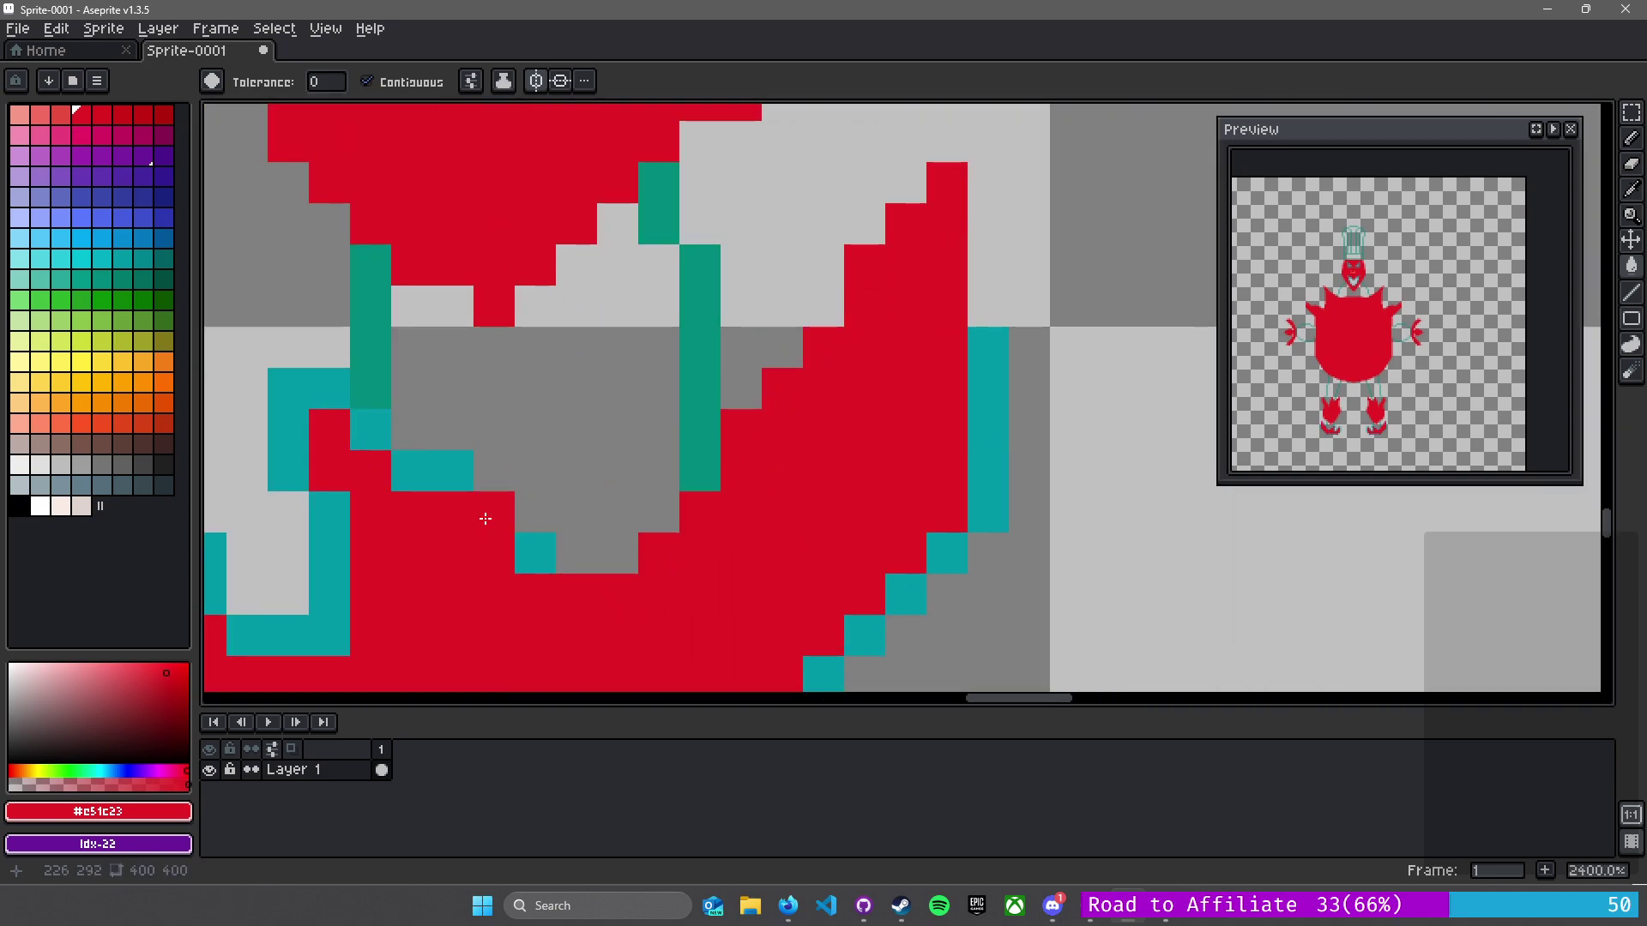
left_click(535, 554)
left_click(433, 472)
left_click(368, 429)
- Fill the inner prong's outline with red and add one red pixel above it with the Line tool
left_click(287, 387)
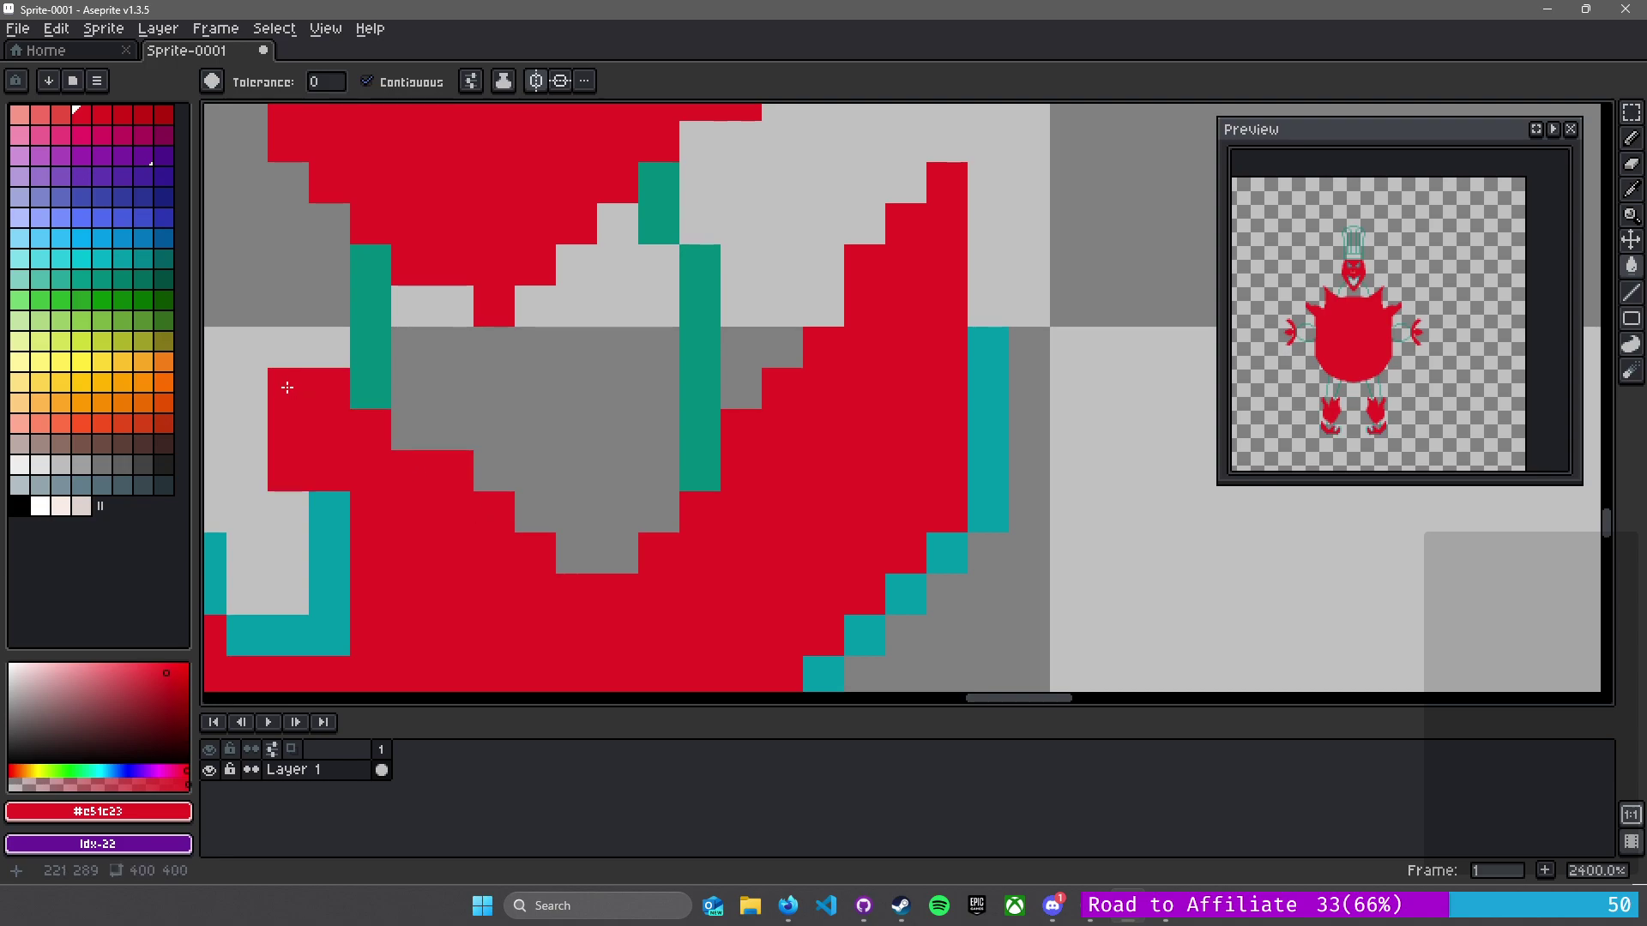
key("e")
key("l")
left_click(291, 353)
- Fill the outline of the notch beside the inner prong and the top of the innermost toe with red
left_click_drag(330, 509, 536, 293)
key("g")
left_click(544, 352)
left_click(410, 368)
left_click(371, 296)
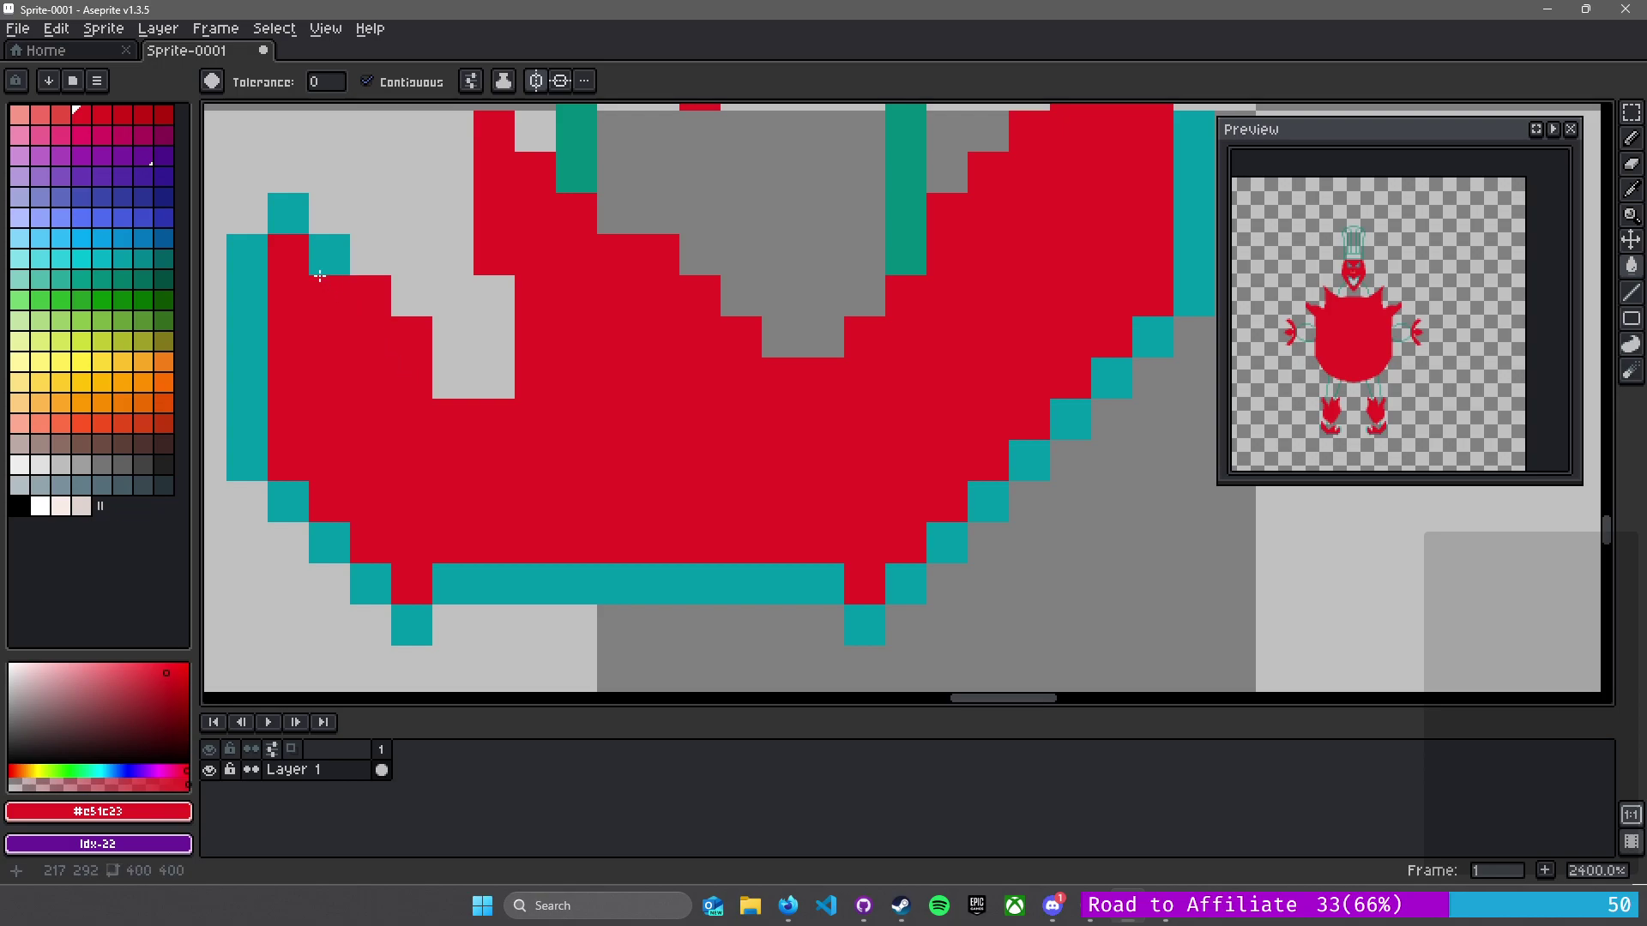
left_click(327, 258)
left_click(286, 216)
- Fill the innermost toe's side, its stepped lower corner and the foot's flat underside outline with red
left_click(253, 390)
left_click(288, 502)
left_click(334, 542)
left_click(388, 616)
key("ctrl+z")
left_click(371, 583)
left_click(412, 624)
left_click(779, 582)
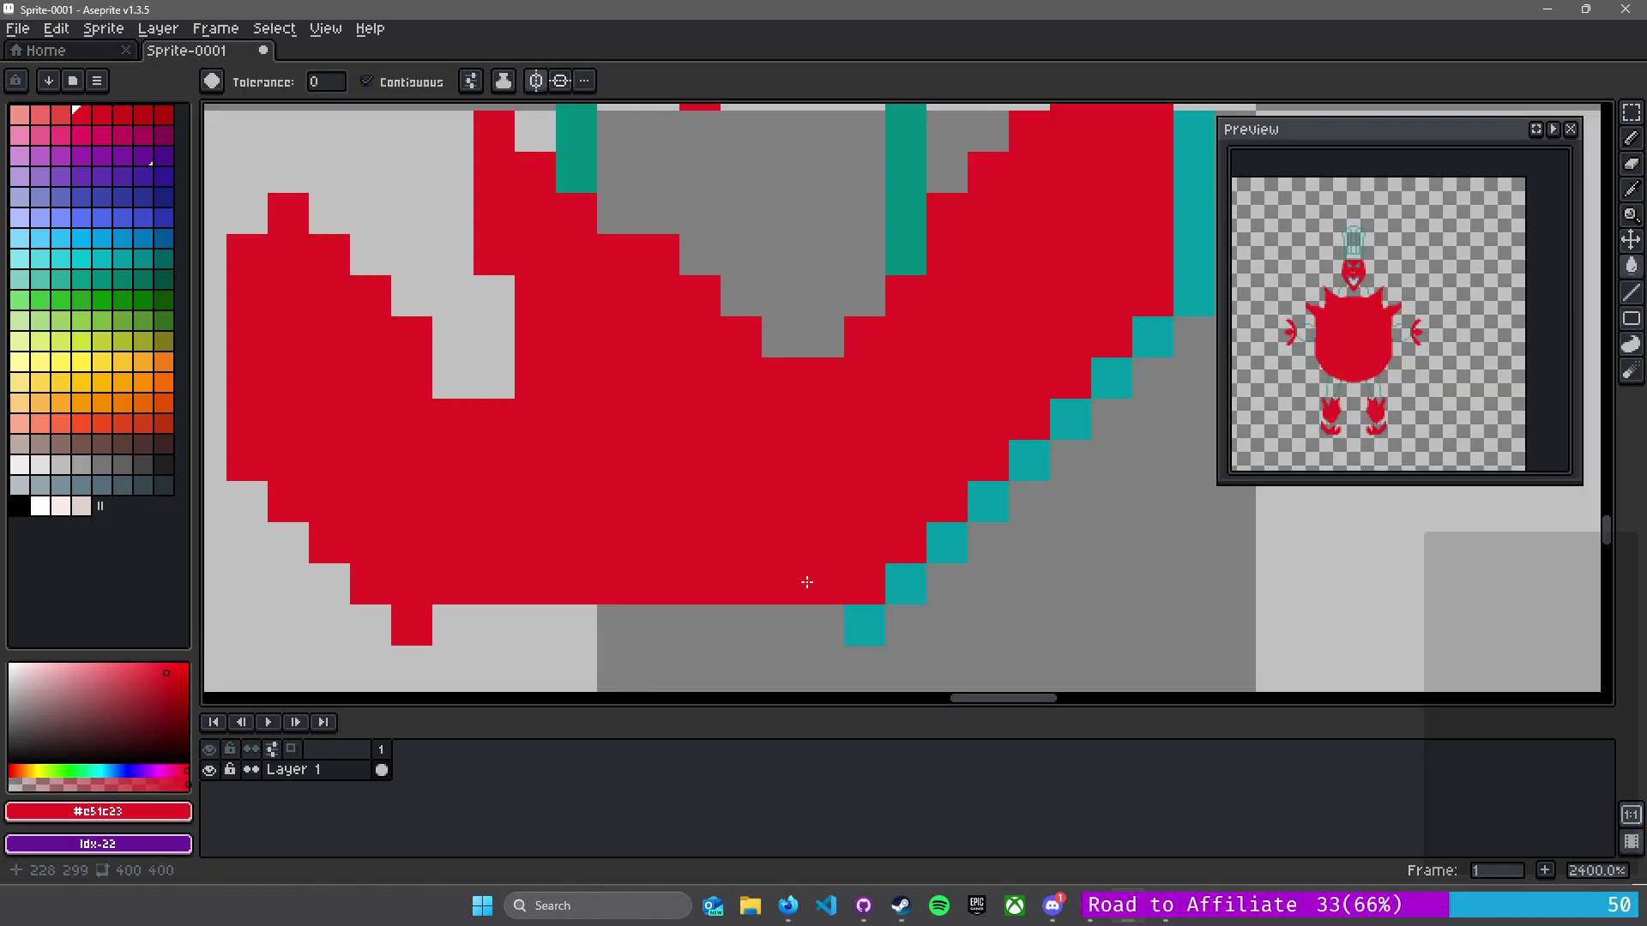
- Fill the stepped diagonal outline along the outer underside of the foot with red
left_click(865, 625)
left_click(906, 584)
left_click(947, 543)
left_click(988, 502)
left_click(1055, 415)
left_click(1029, 460)
left_click(1058, 415)
left_click(1105, 379)
left_click(1136, 337)
- Fill the remaining light-teal vertical outline on the outer side of the foot's outermost toe with red
scroll(1048, 343, "down", 3)
left_click_drag(1015, 318, 758, 535)
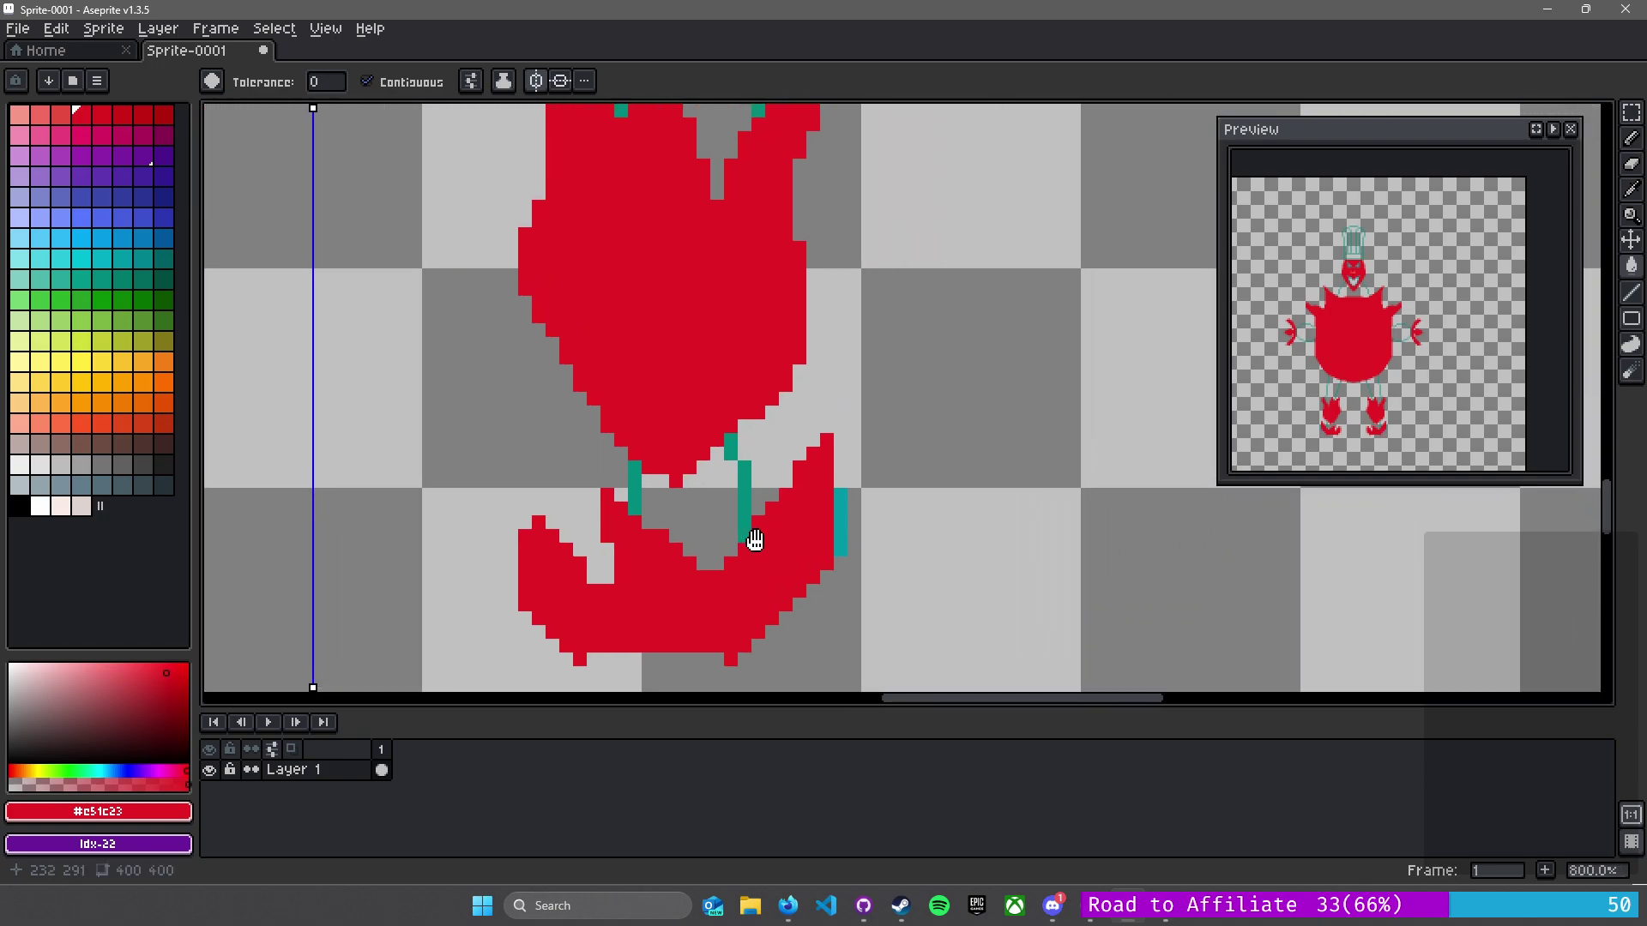
scroll(758, 535, "down", 1)
scroll(861, 491, "up", 7)
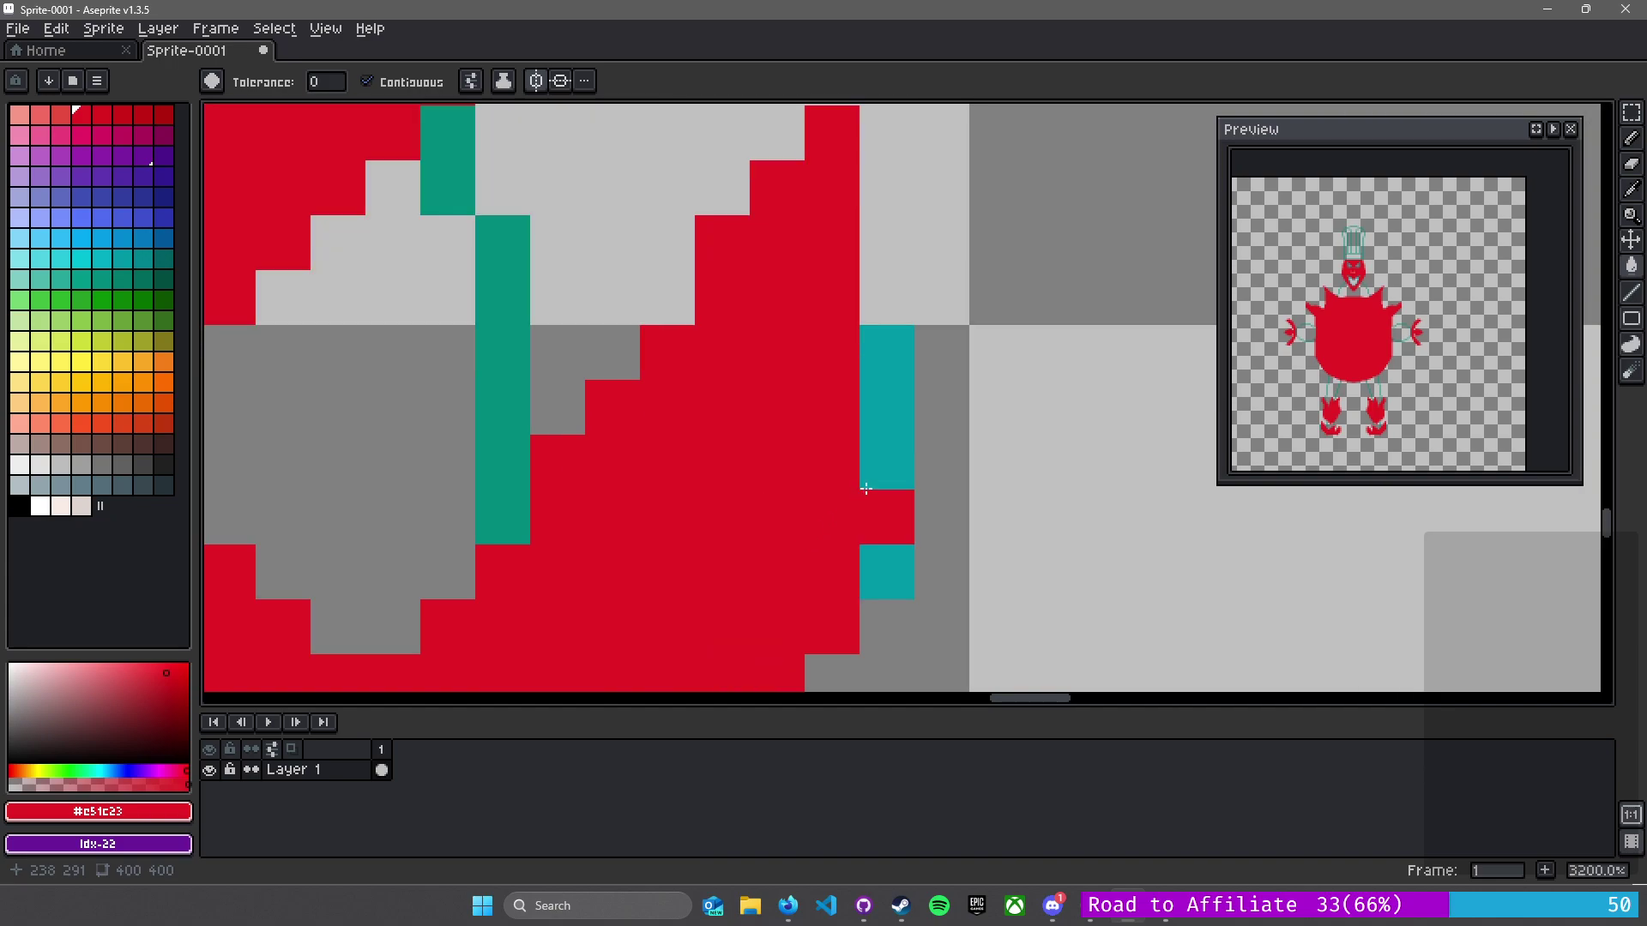
left_click(865, 484)
left_click(864, 549)
- Erase the tall outer spike of the outermost toe so the foot ends in a shorter, narrower tip
scroll(872, 486, "down", 4)
scroll(839, 499, "down", 1)
left_click_drag(828, 510, 849, 437)
scroll(848, 437, "up", 1)
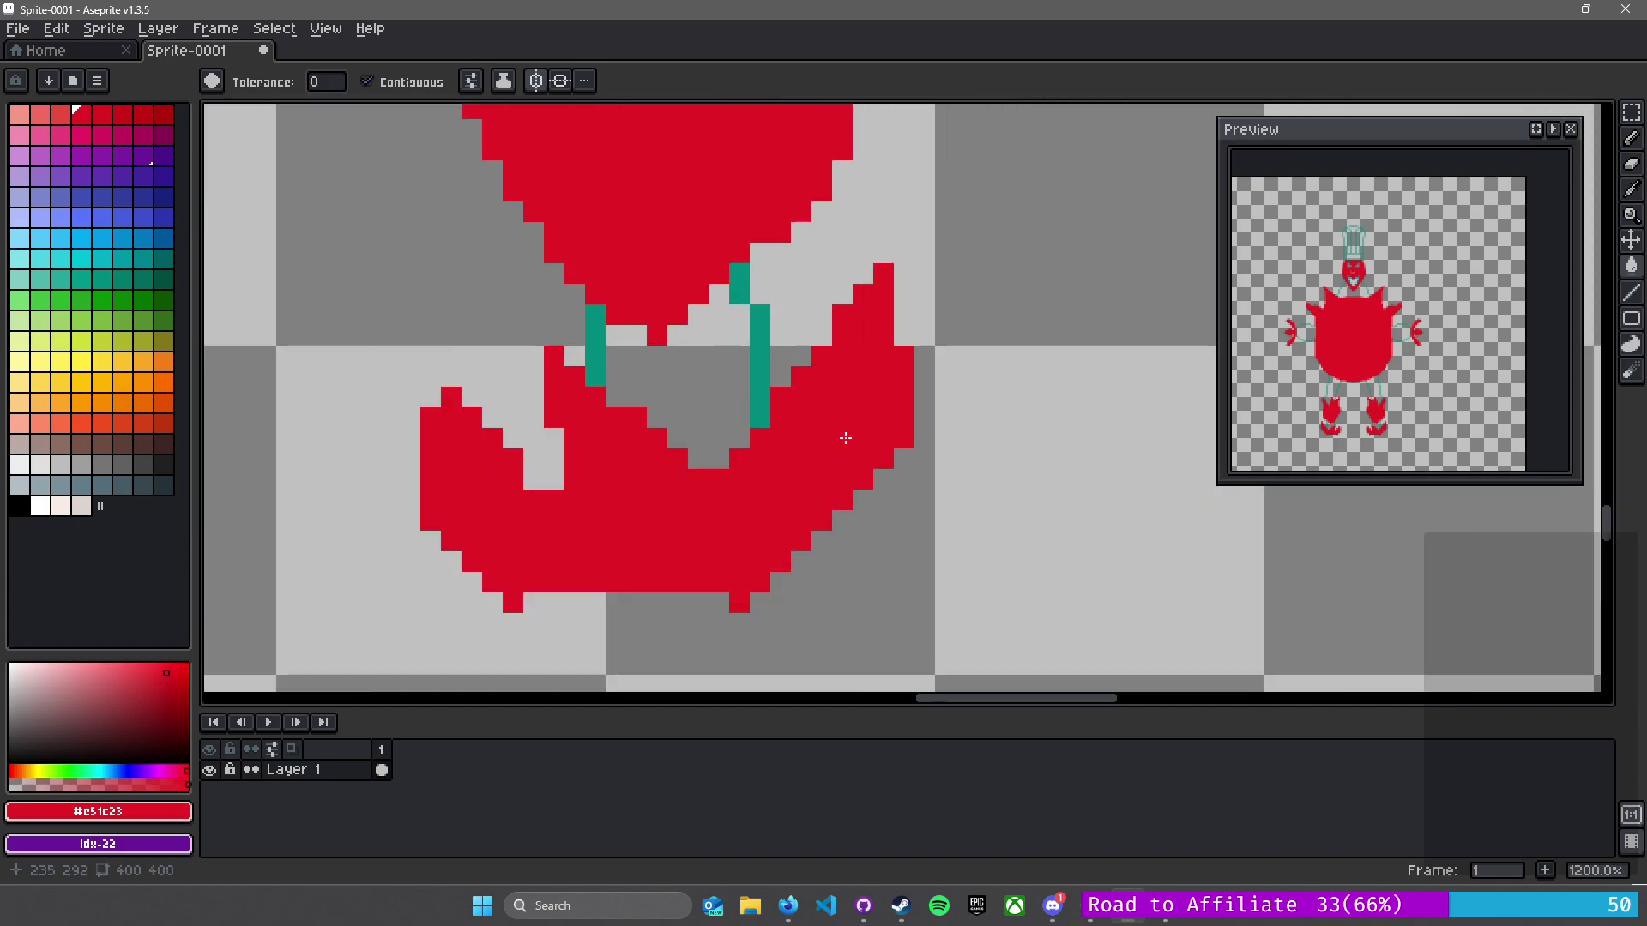
key("e")
mouse_move(842, 294)
left_mouse_down()
mouse_move(903, 486)
mouse_move(842, 314)
mouse_move(883, 518)
left_mouse_up()
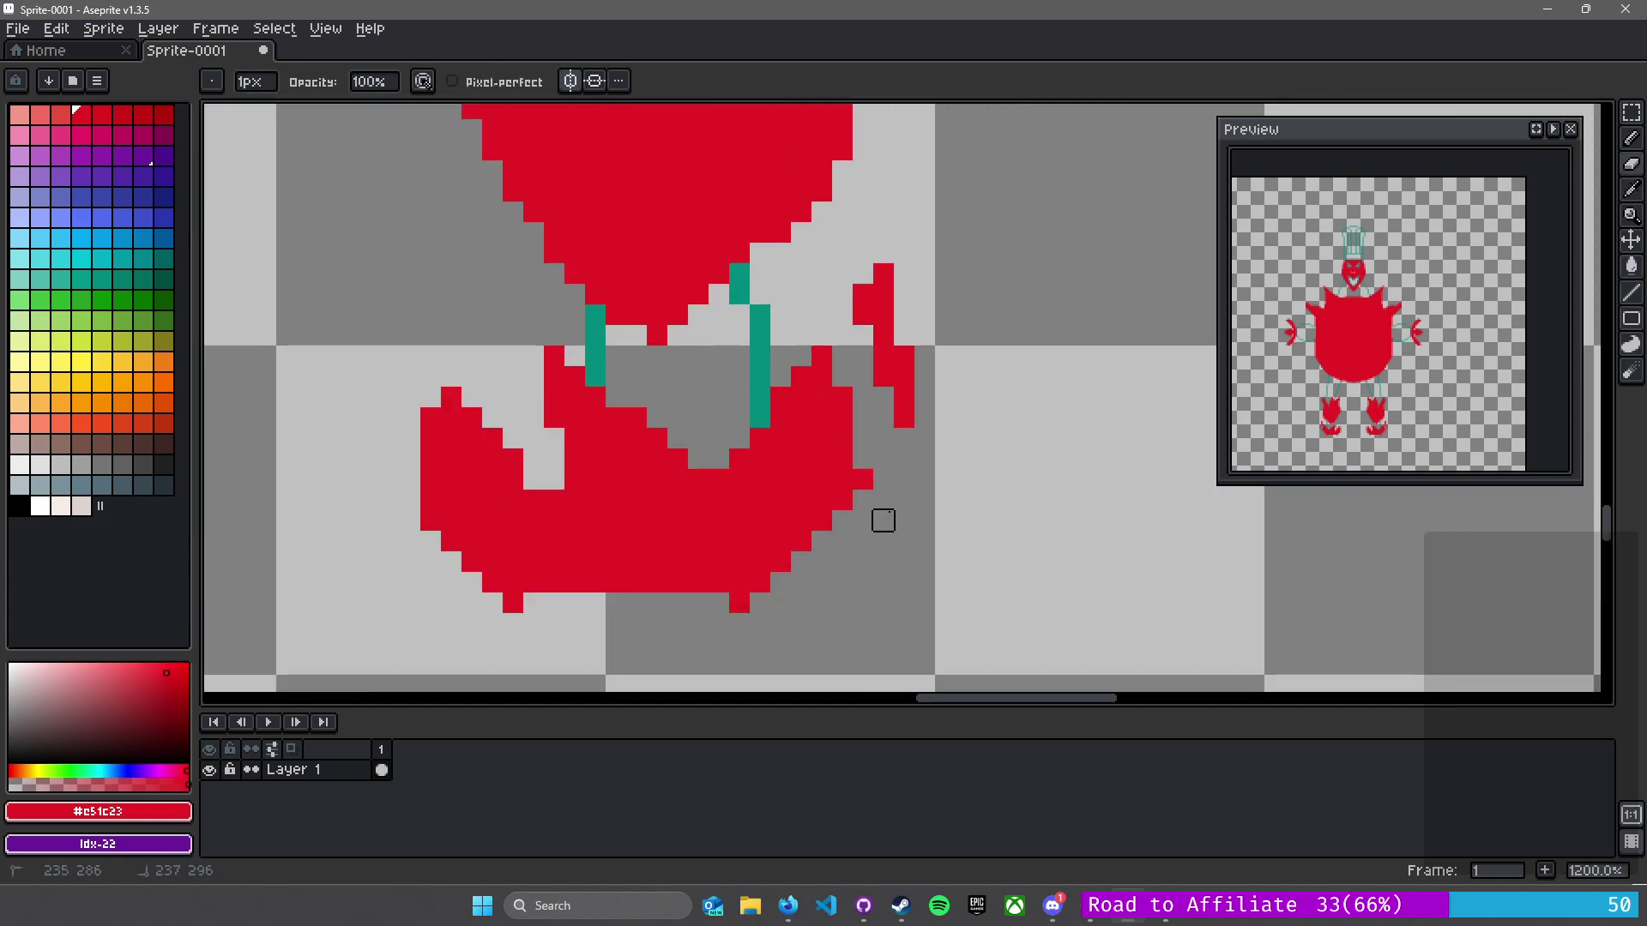
left_click_drag(863, 273, 904, 355)
mouse_move(862, 294)
left_mouse_down()
mouse_move(925, 417)
mouse_move(863, 294)
mouse_move(901, 437)
left_mouse_up()
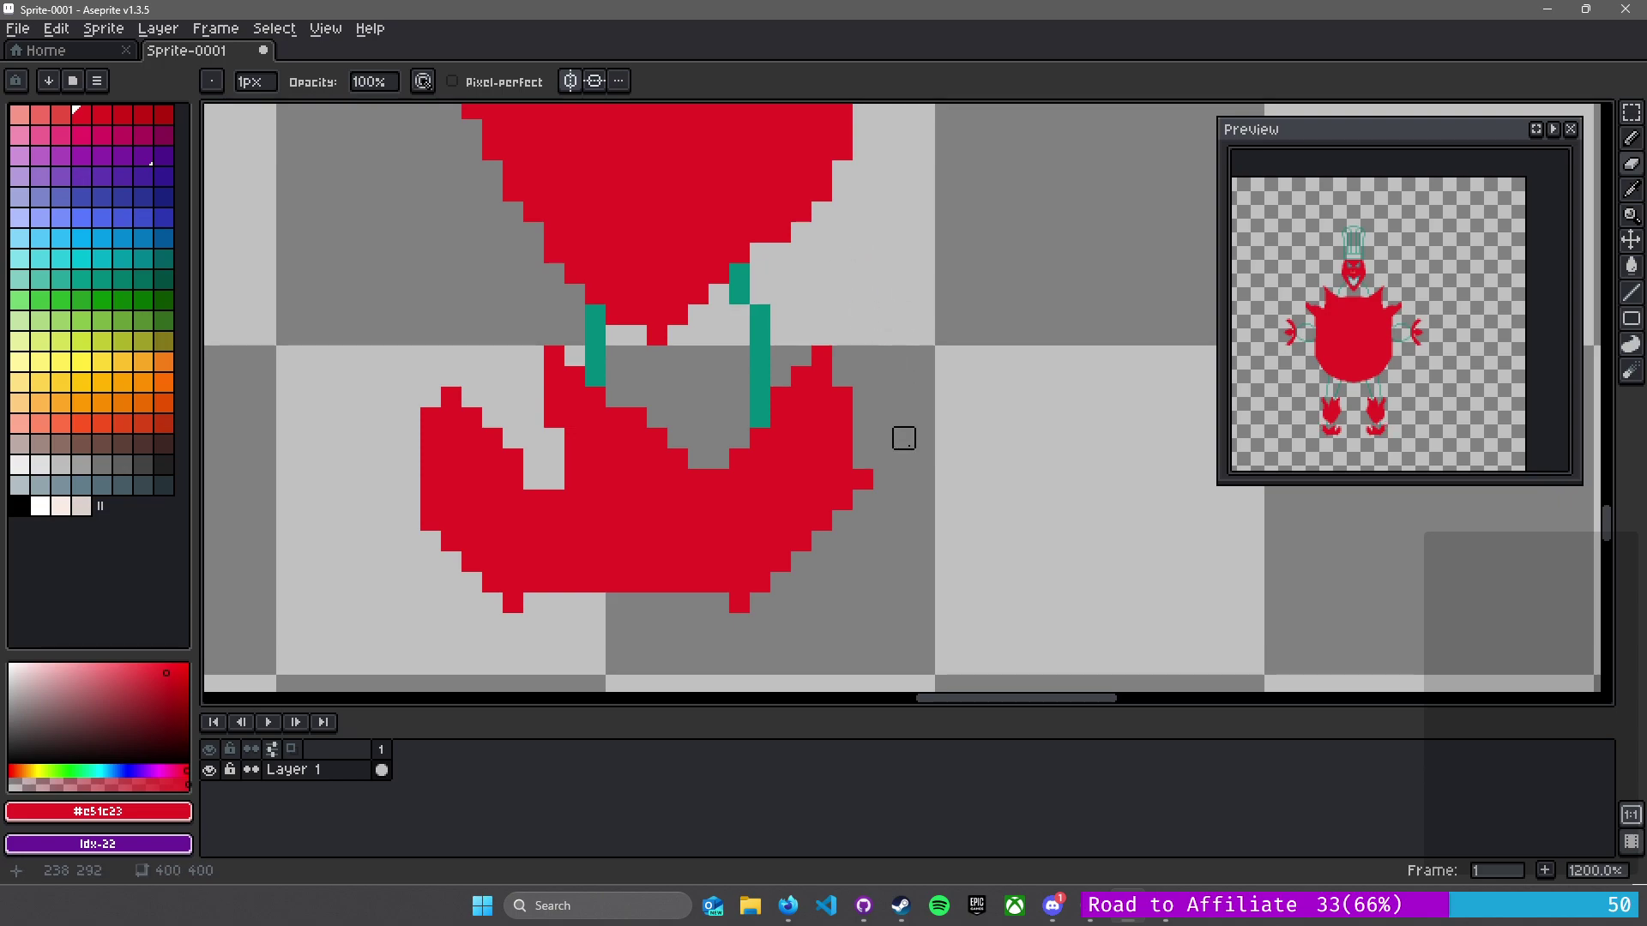
- Draw a taller outer toe tip and a wider outline around the foot's sides and underside with red lines
key("l")
mouse_move(820, 359)
left_mouse_down()
mouse_move(862, 296)
mouse_move(884, 296)
mouse_move(863, 326)
mouse_move(828, 306)
left_mouse_up()
mouse_move(825, 310)
left_mouse_down()
mouse_move(868, 466)
mouse_move(894, 471)
mouse_move(910, 520)
mouse_move(797, 651)
mouse_move(506, 656)
mouse_move(542, 657)
mouse_move(446, 601)
mouse_move(386, 446)
mouse_move(412, 523)
mouse_move(399, 506)
mouse_move(370, 376)
mouse_move(434, 399)
mouse_move(415, 433)
mouse_move(533, 603)
mouse_move(513, 623)
mouse_move(739, 624)
mouse_move(620, 609)
left_mouse_up()
- Fill the gaps between the new outline and the foot's underside and outer side with red
key("g")
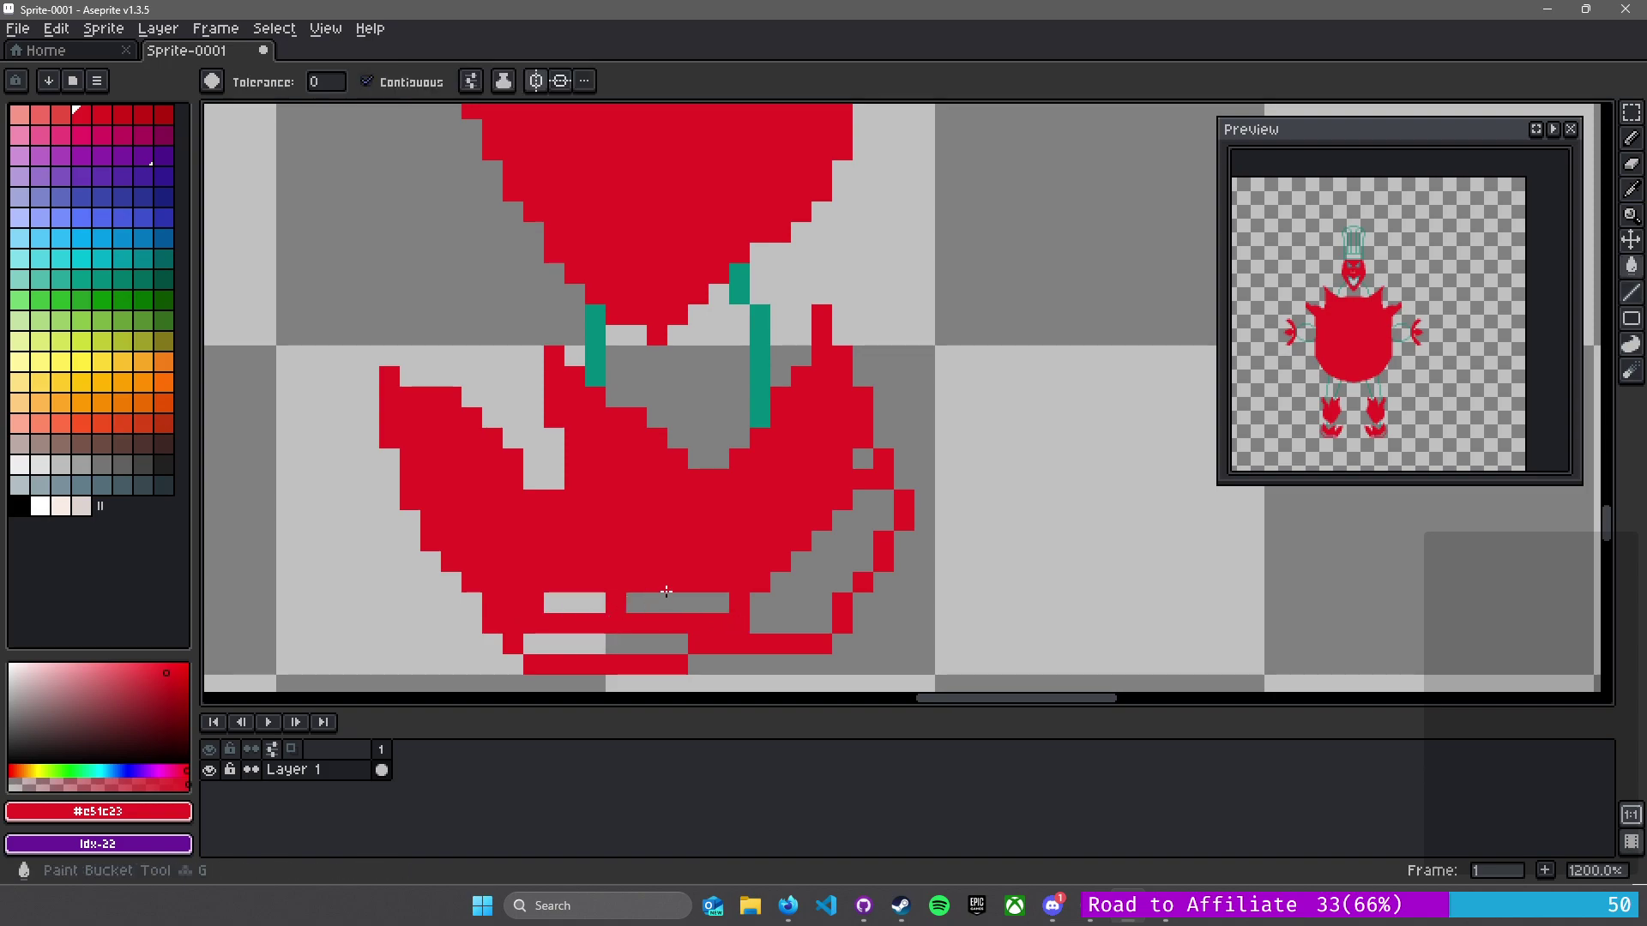
left_click(616, 603)
left_click(699, 603)
left_click(607, 639)
left_click(823, 543)
left_click(861, 459)
- Erase the lowest row of pixels under the foot to flatten its sole
scroll(863, 516, "down", 3)
scroll(864, 514, "down", 1)
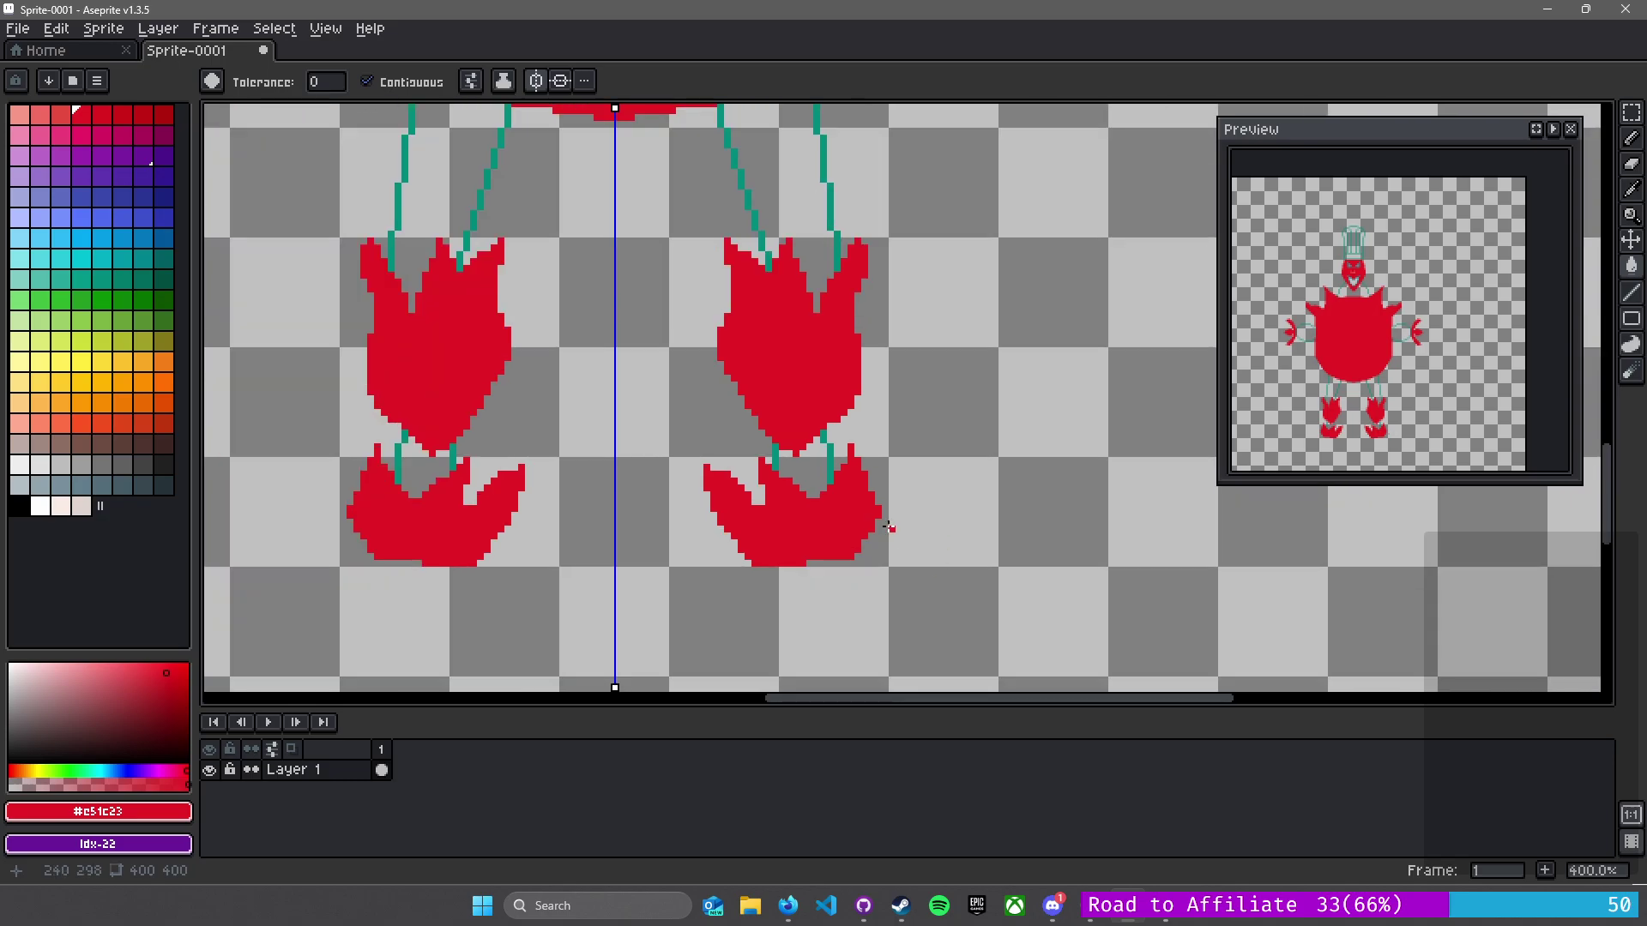
scroll(889, 527, "down", 1)
scroll(883, 533, "up", 7)
key("e")
left_click_drag(789, 542, 515, 542)
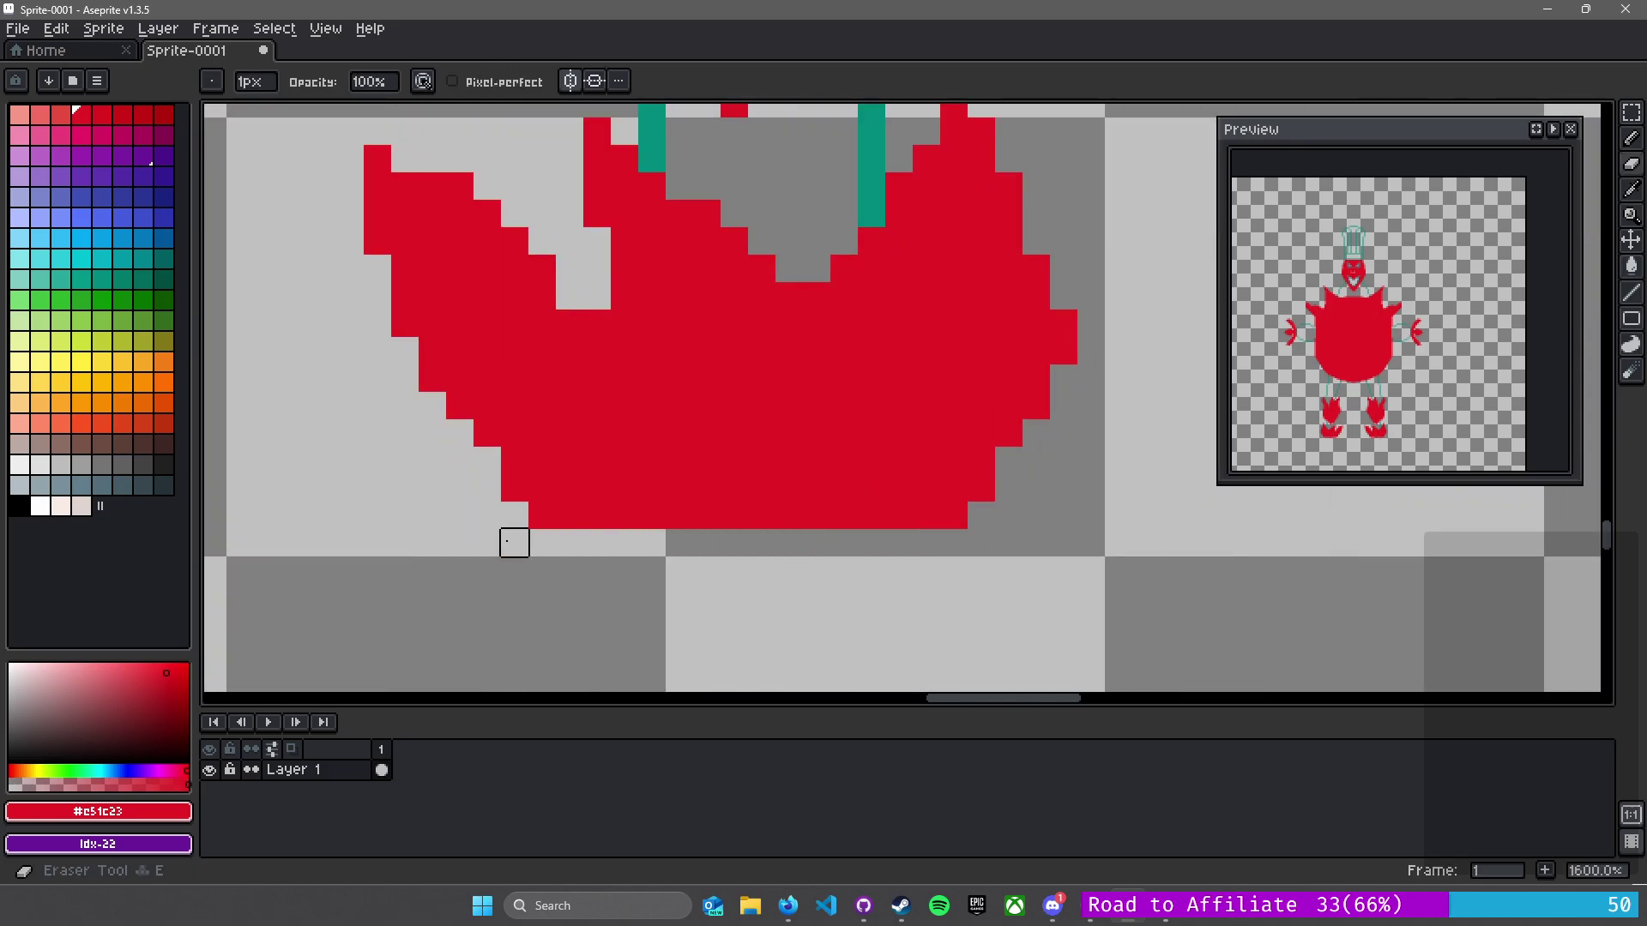
- Examine the shapes of both mirrored lower legs and feet
scroll(838, 544, "down", 4)
scroll(775, 533, "down", 3)
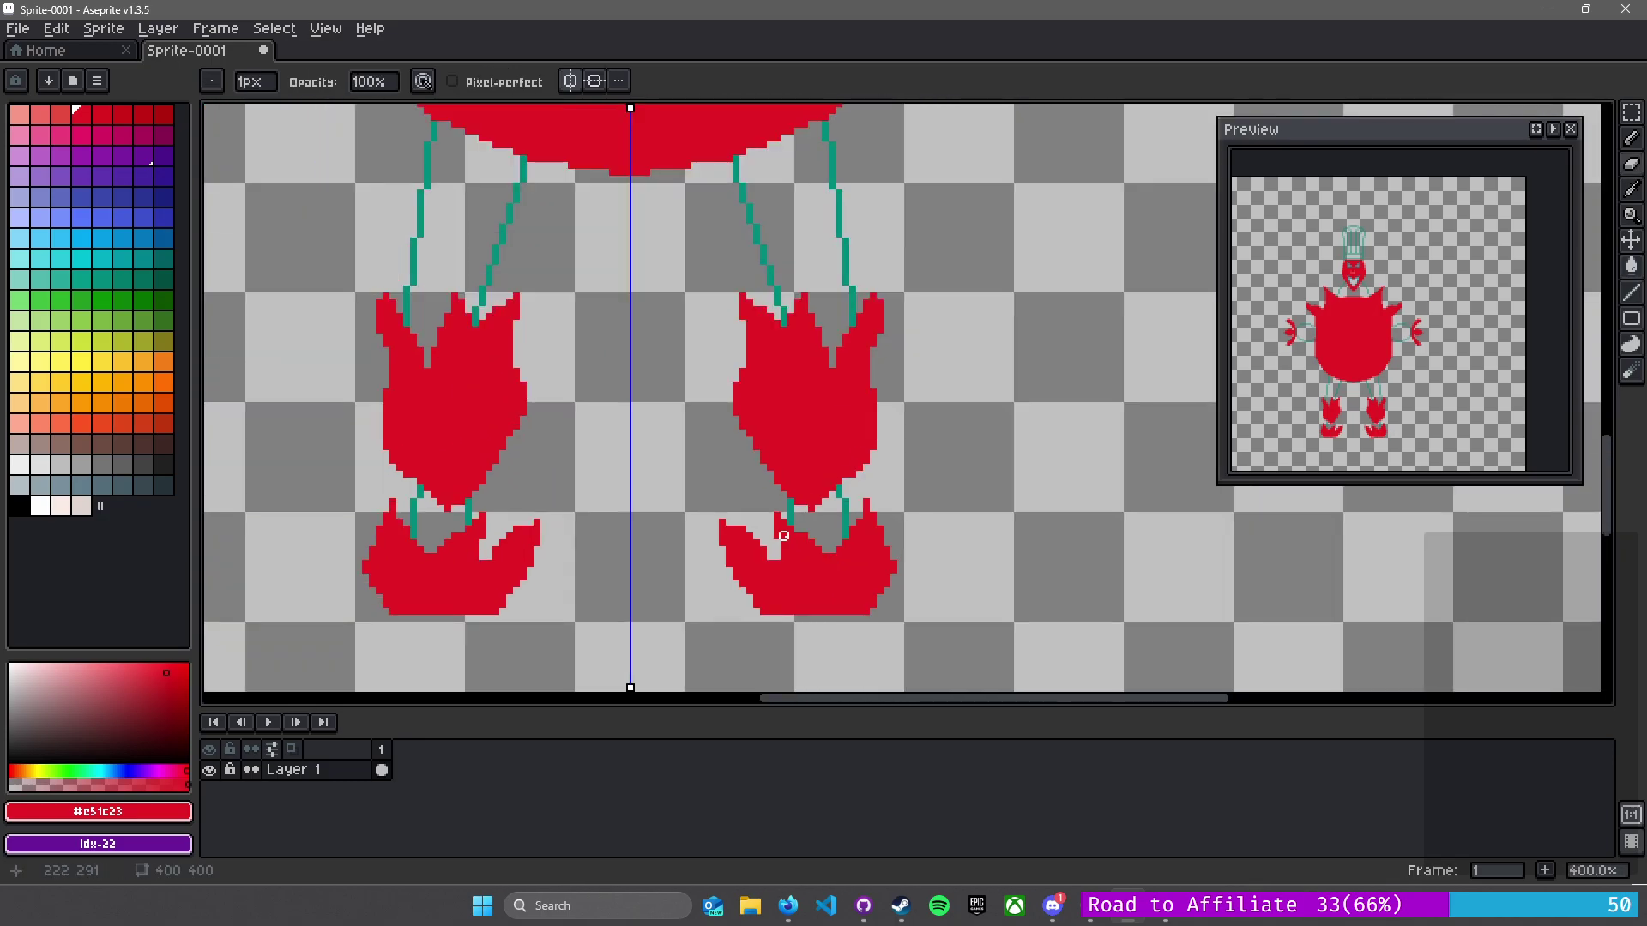
left_click_drag(893, 460, 898, 496)
scroll(898, 496, "up", 3)
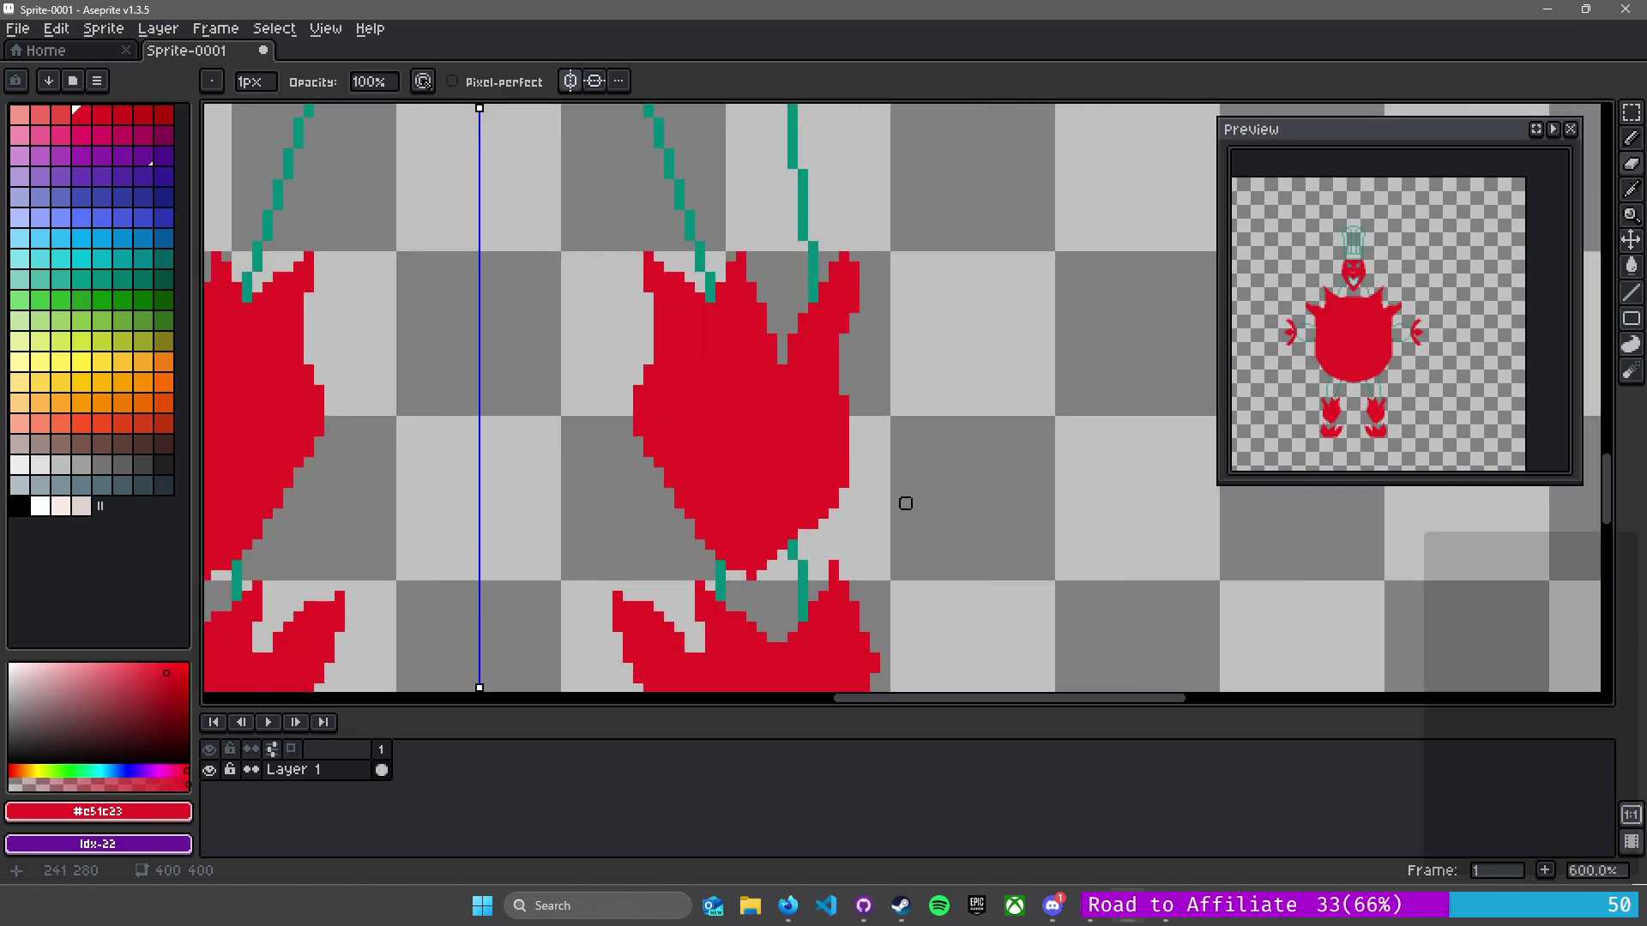
scroll(824, 555, "down", 2)
scroll(779, 608, "up", 3)
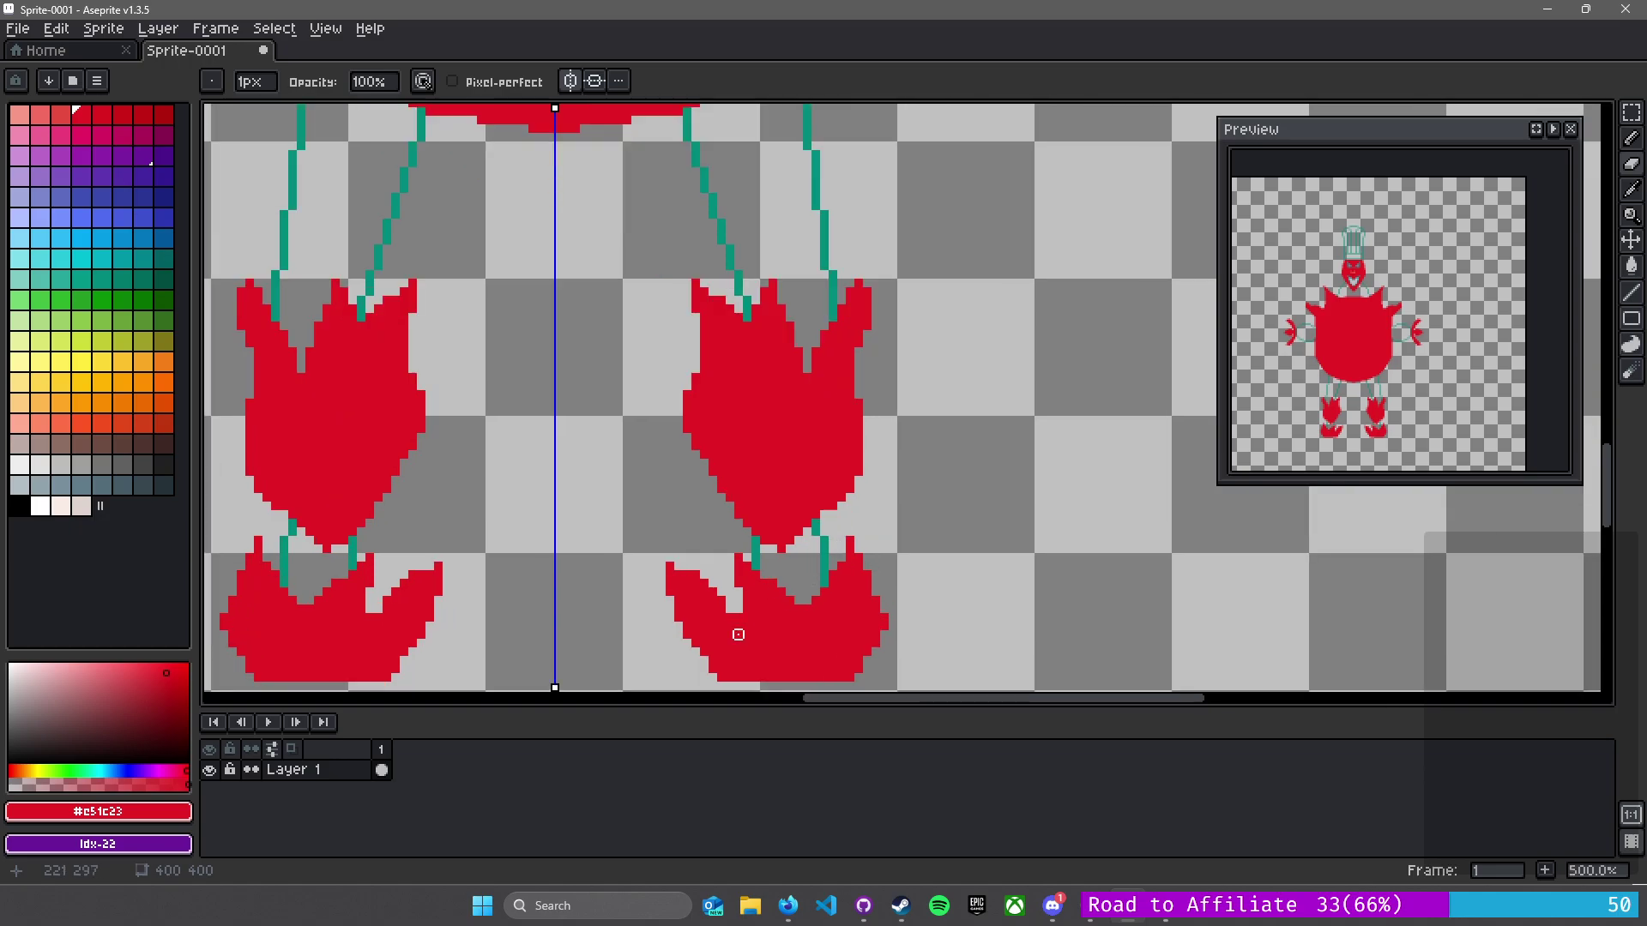
scroll(717, 540, "down", 2)
scroll(733, 551, "down", 3)
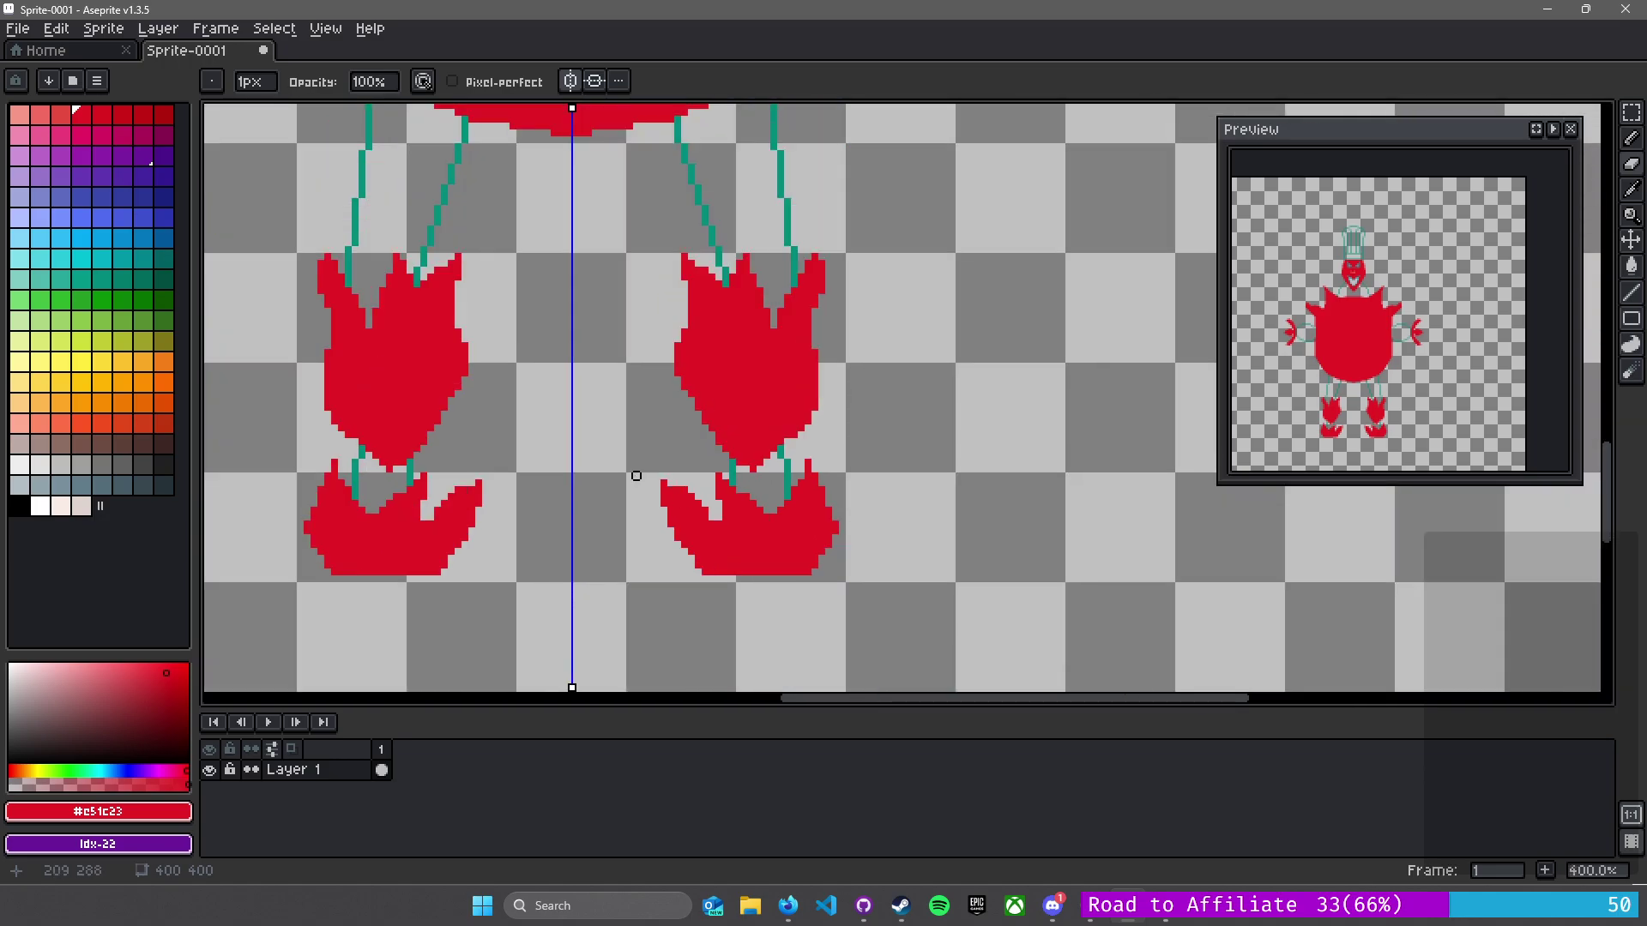
scroll(772, 546, "up", 1)
scroll(774, 545, "up", 1)
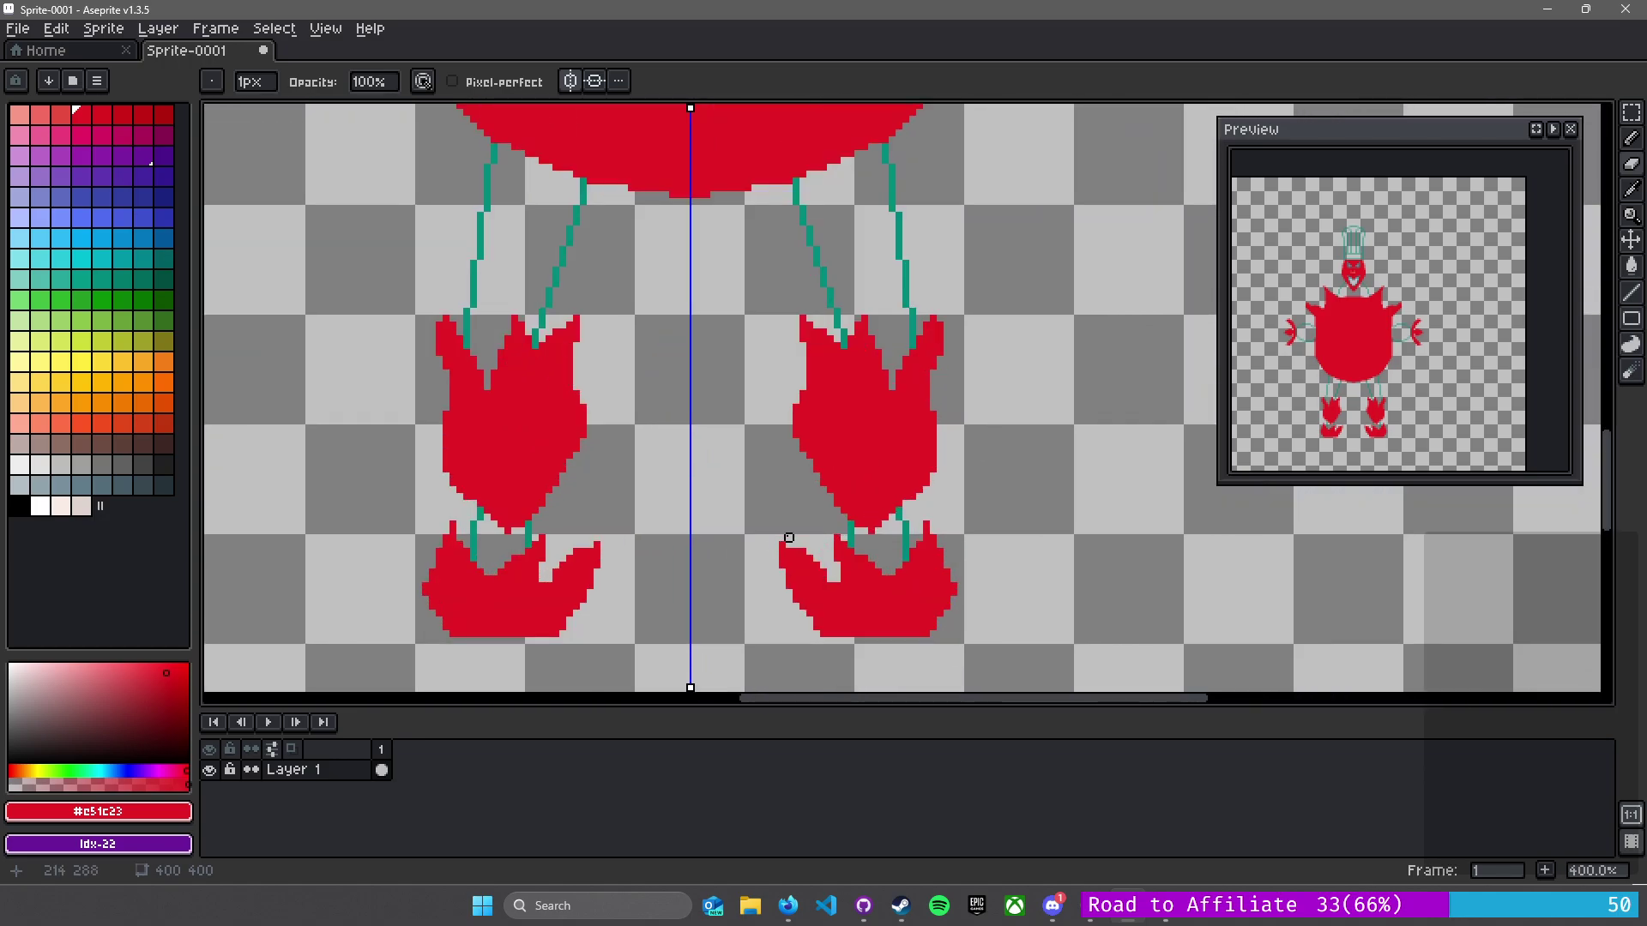
left_click(788, 905)
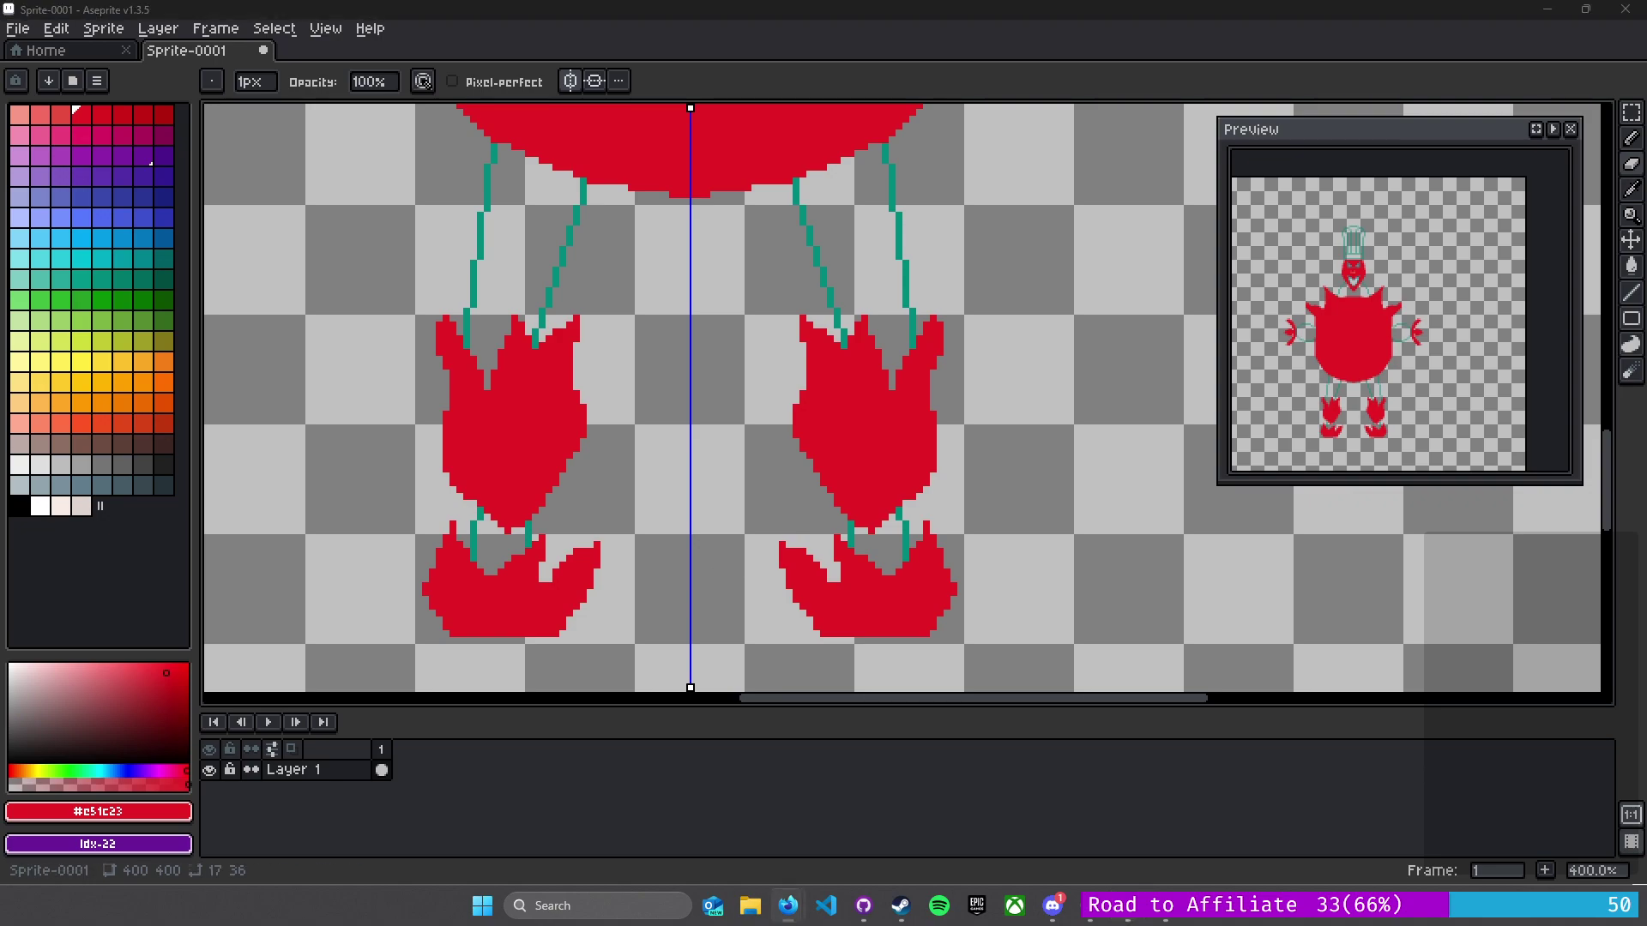
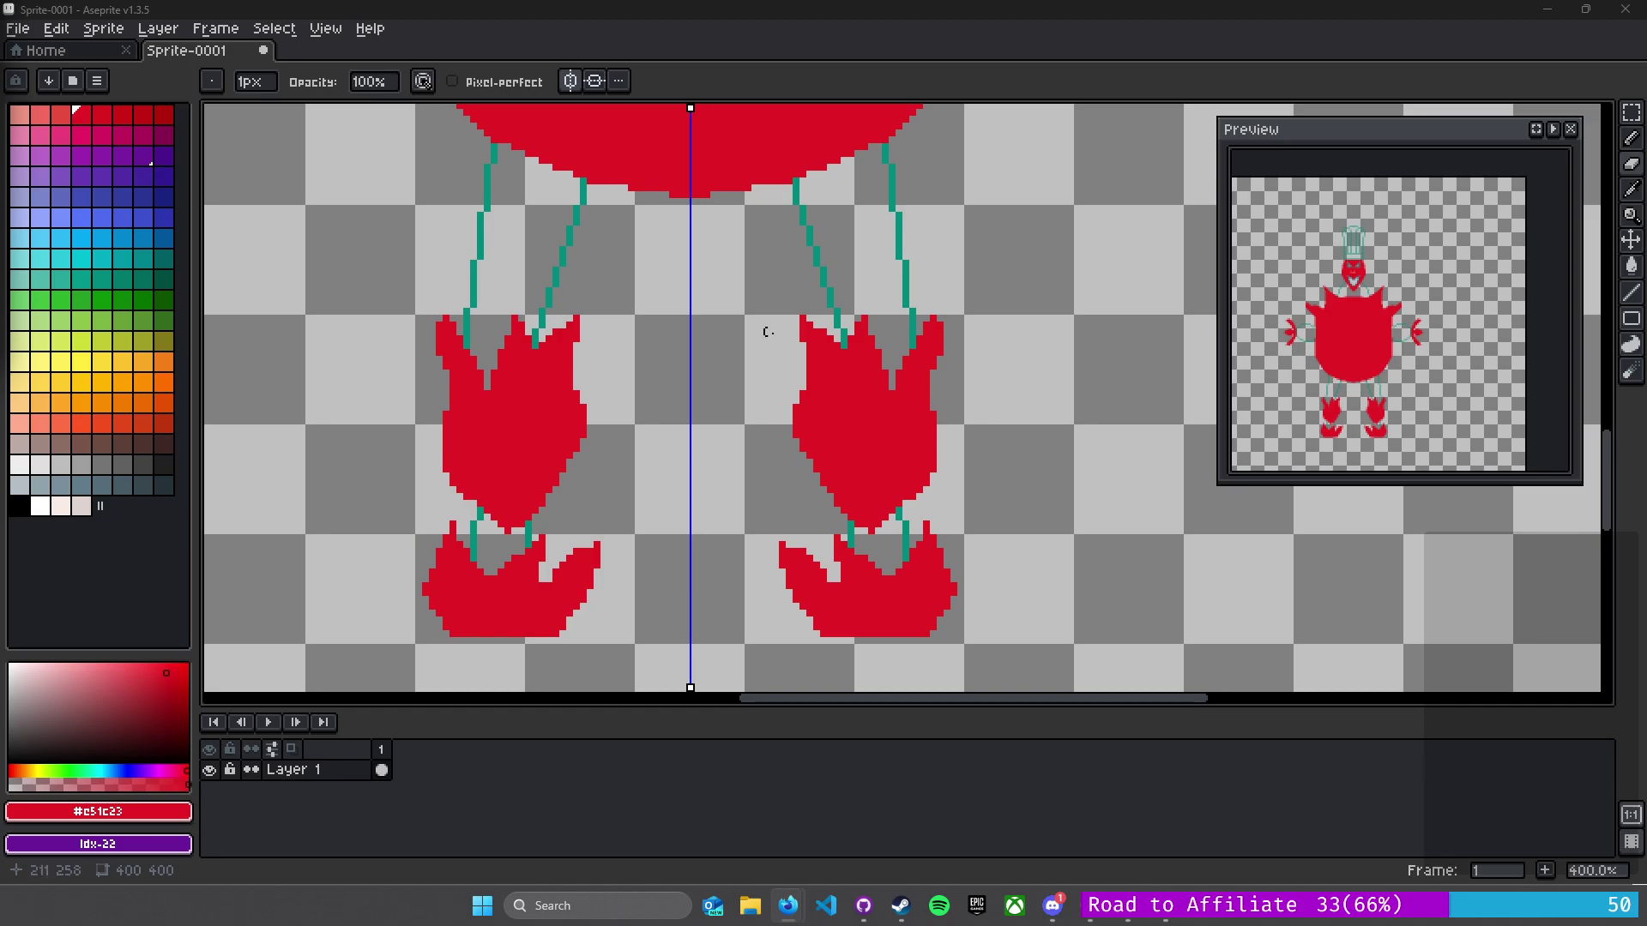
scroll(885, 524, "down", 2)
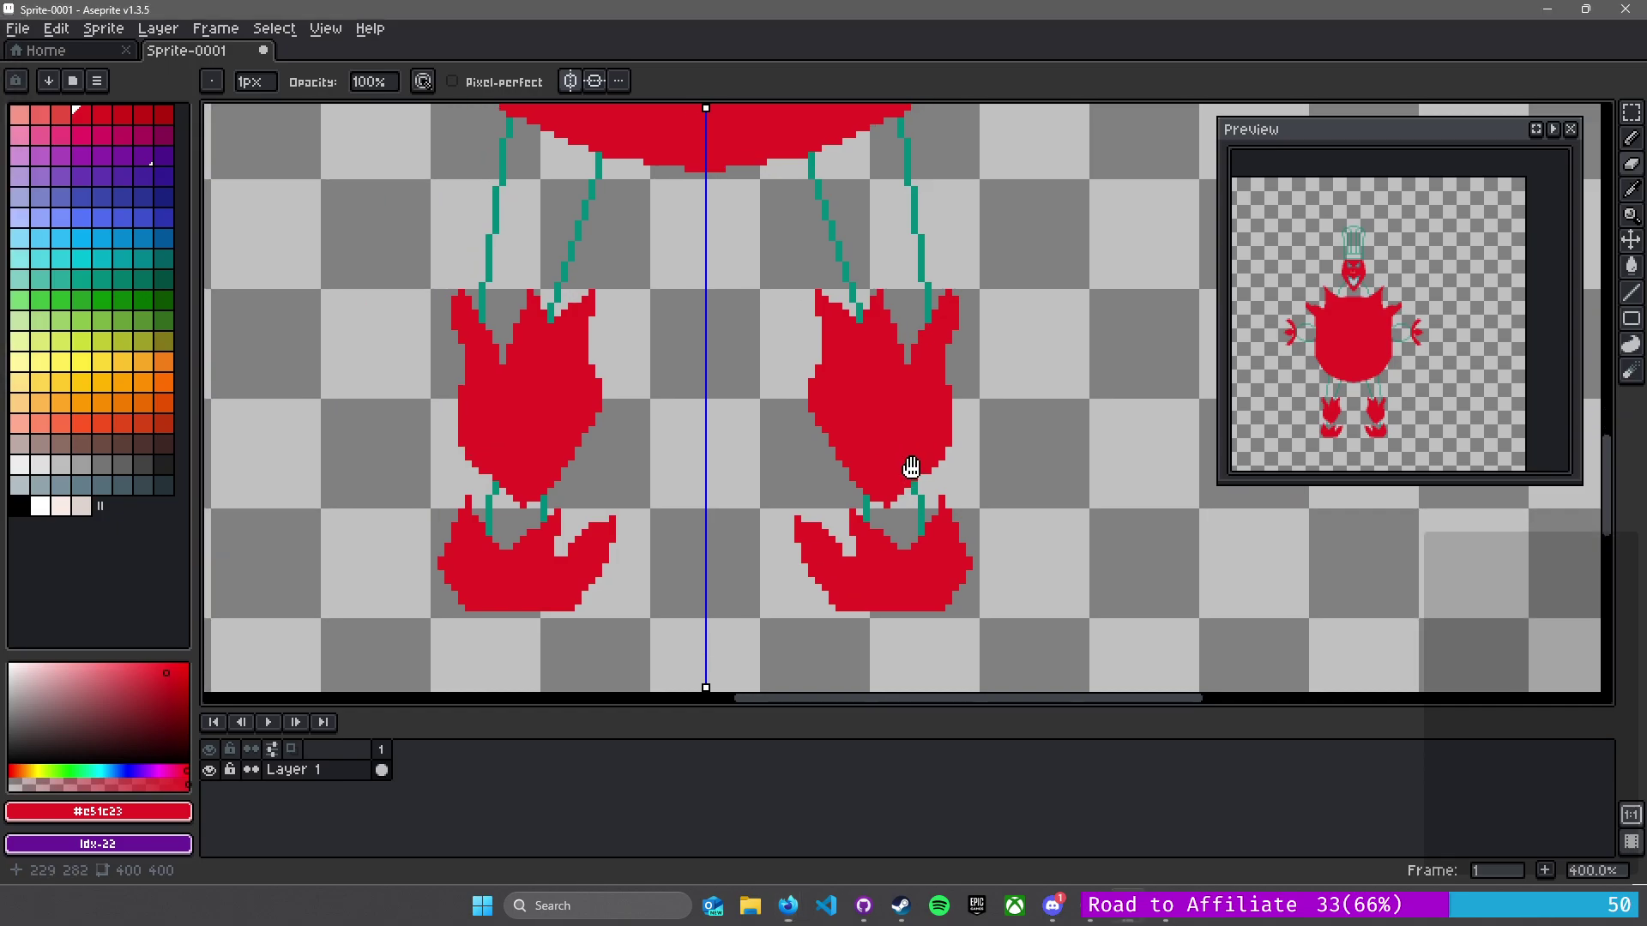
scroll(916, 452, "up", 2)
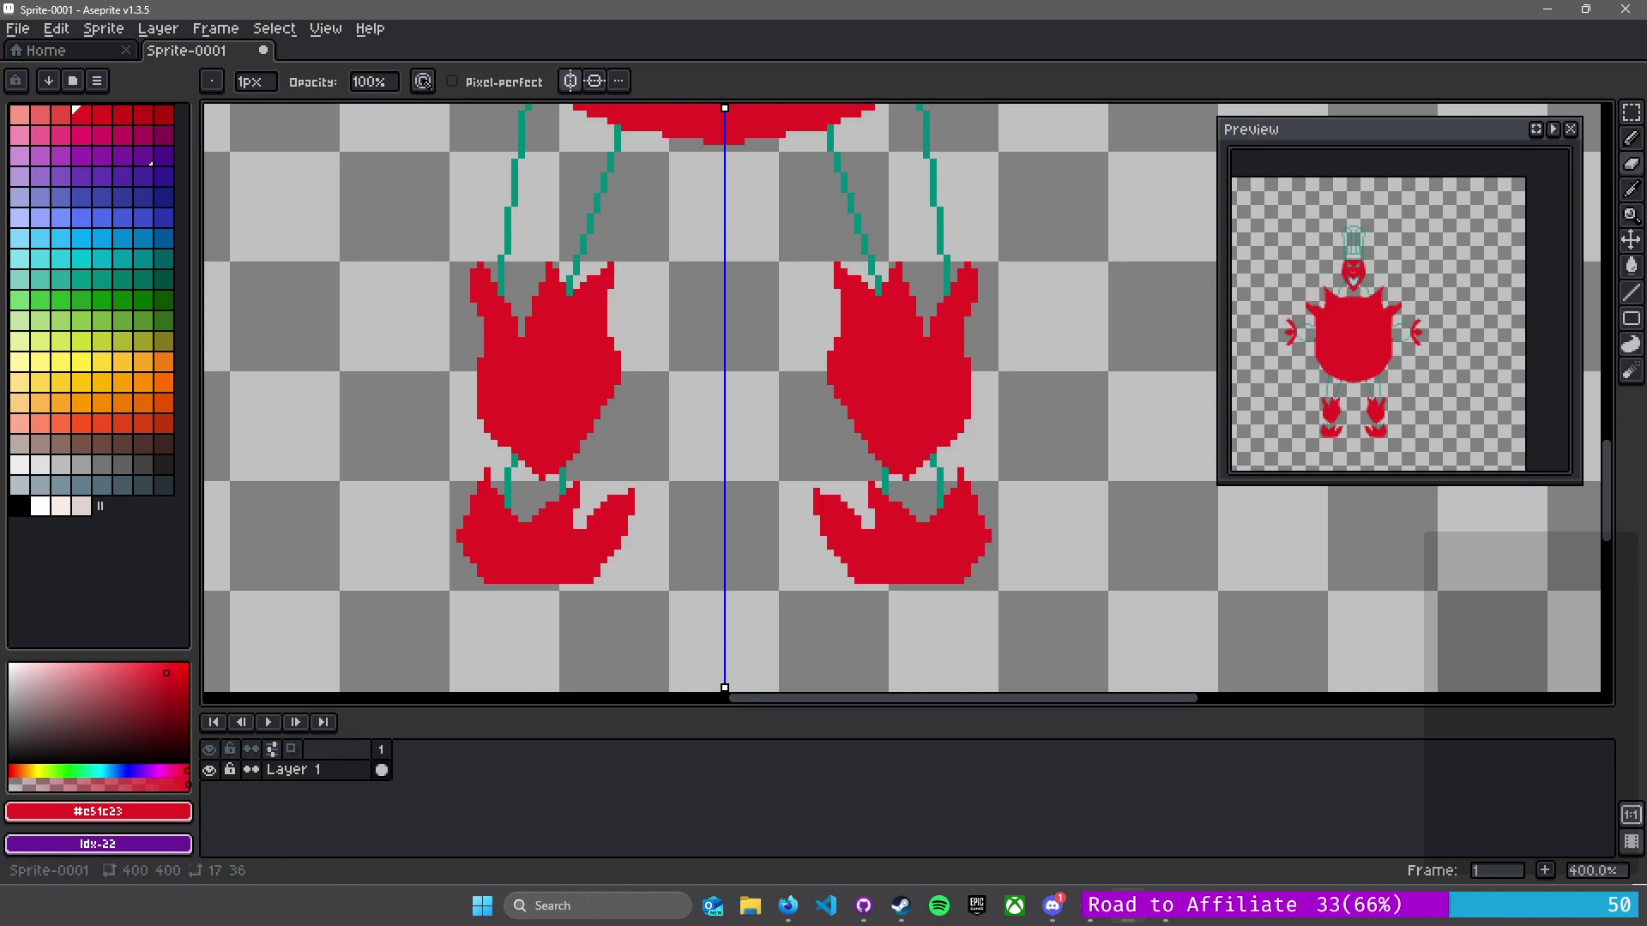
key("alt+Tab")
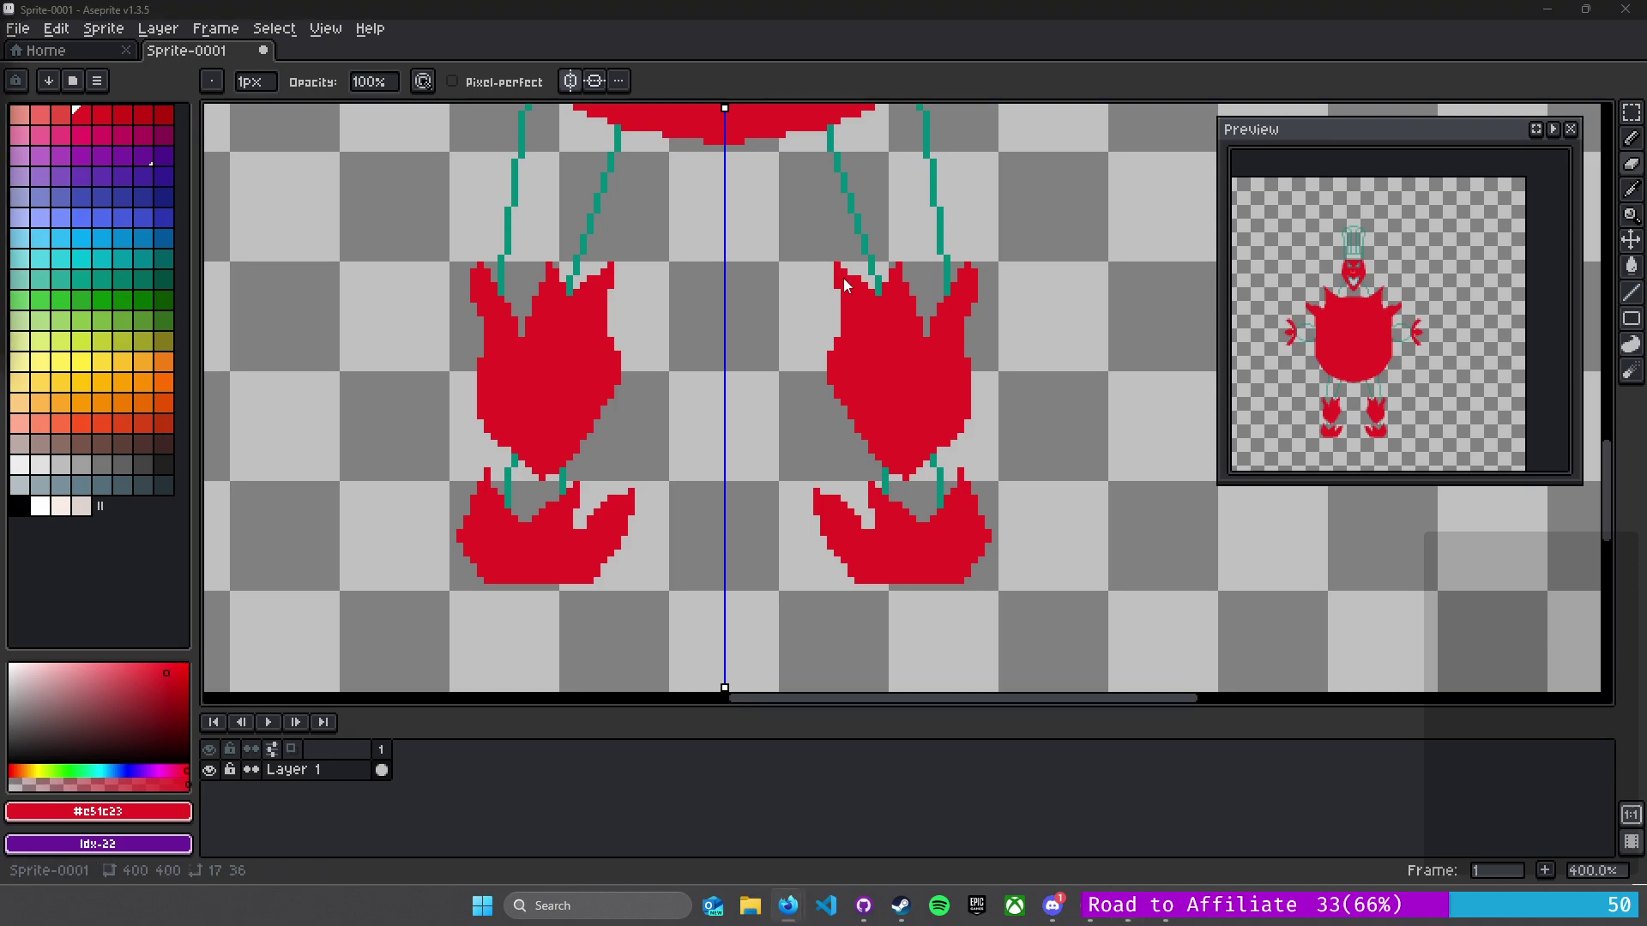
key("alt+Tab")
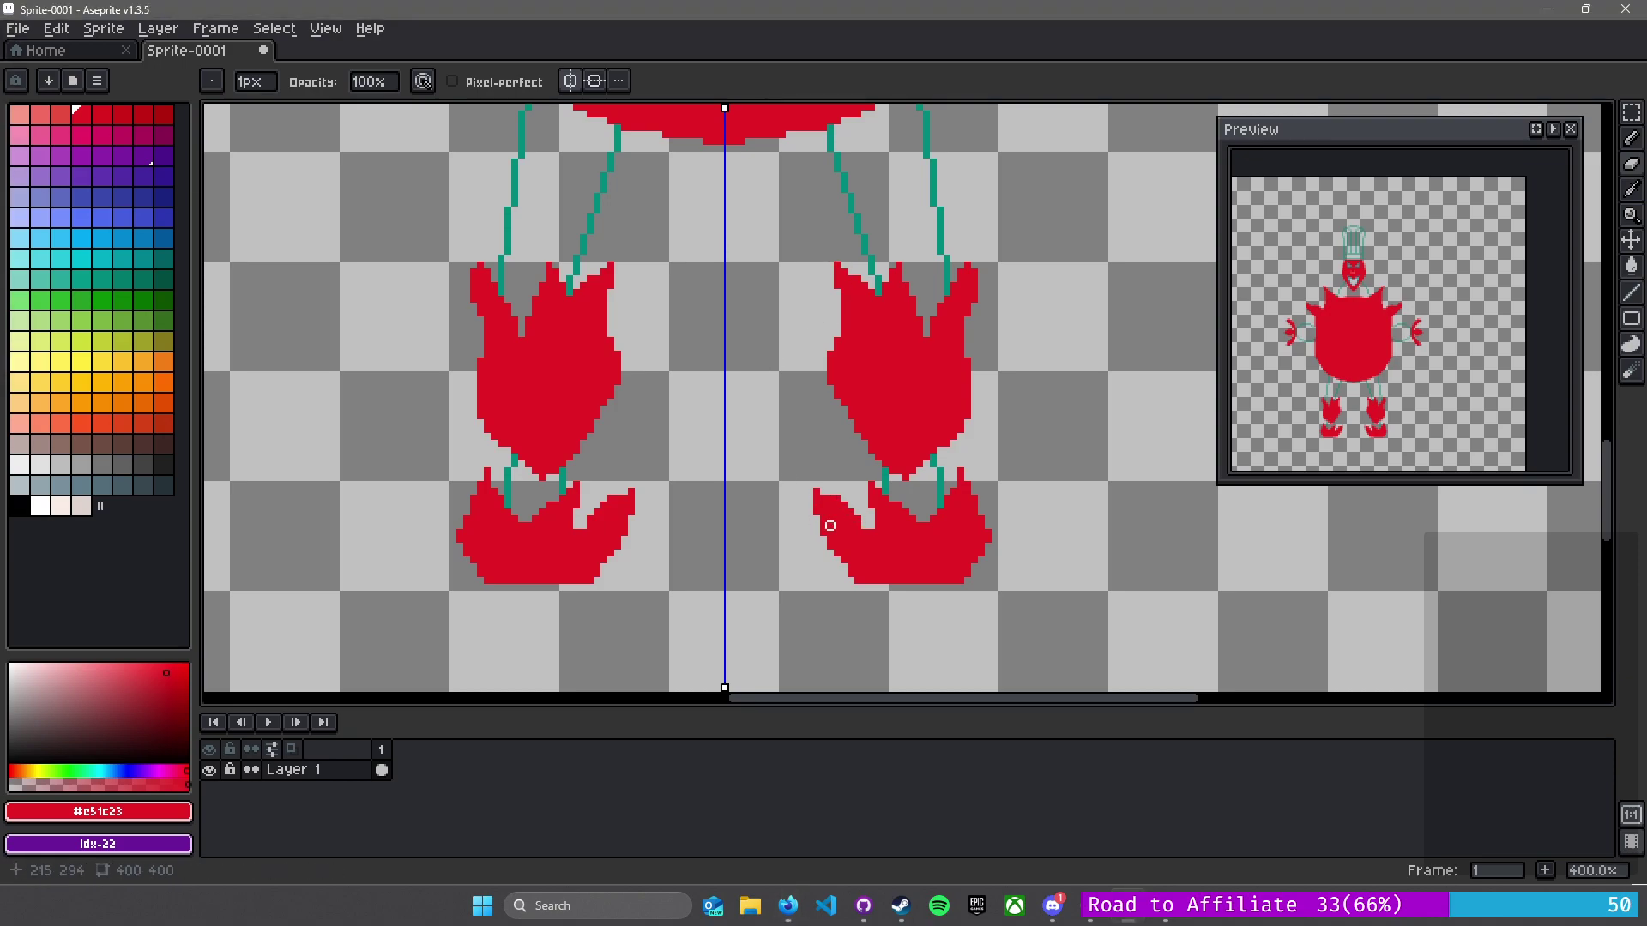
left_click_drag(830, 526, 860, 444)
scroll(692, 425, "down", 1)
scroll(739, 443, "up", 2)
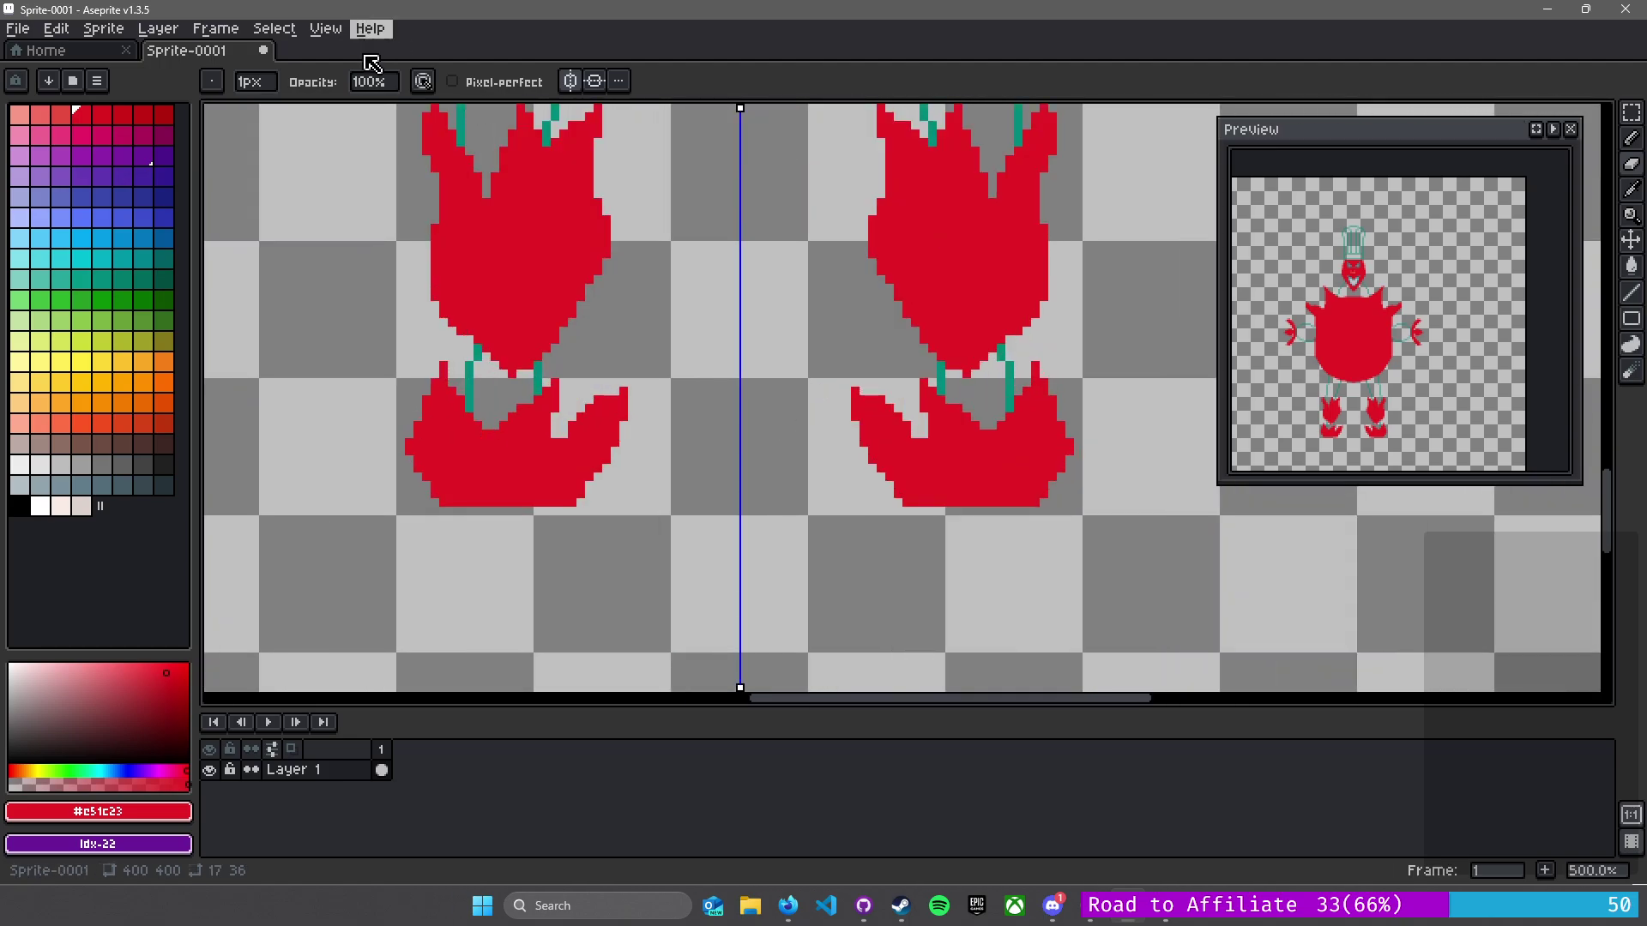
scroll(896, 433, "up", 1)
left_click_drag(764, 411, 622, 382)
mouse_move(780, 377)
left_mouse_down()
mouse_move(719, 438)
mouse_move(749, 366)
left_mouse_up()
key("ctrl+z")
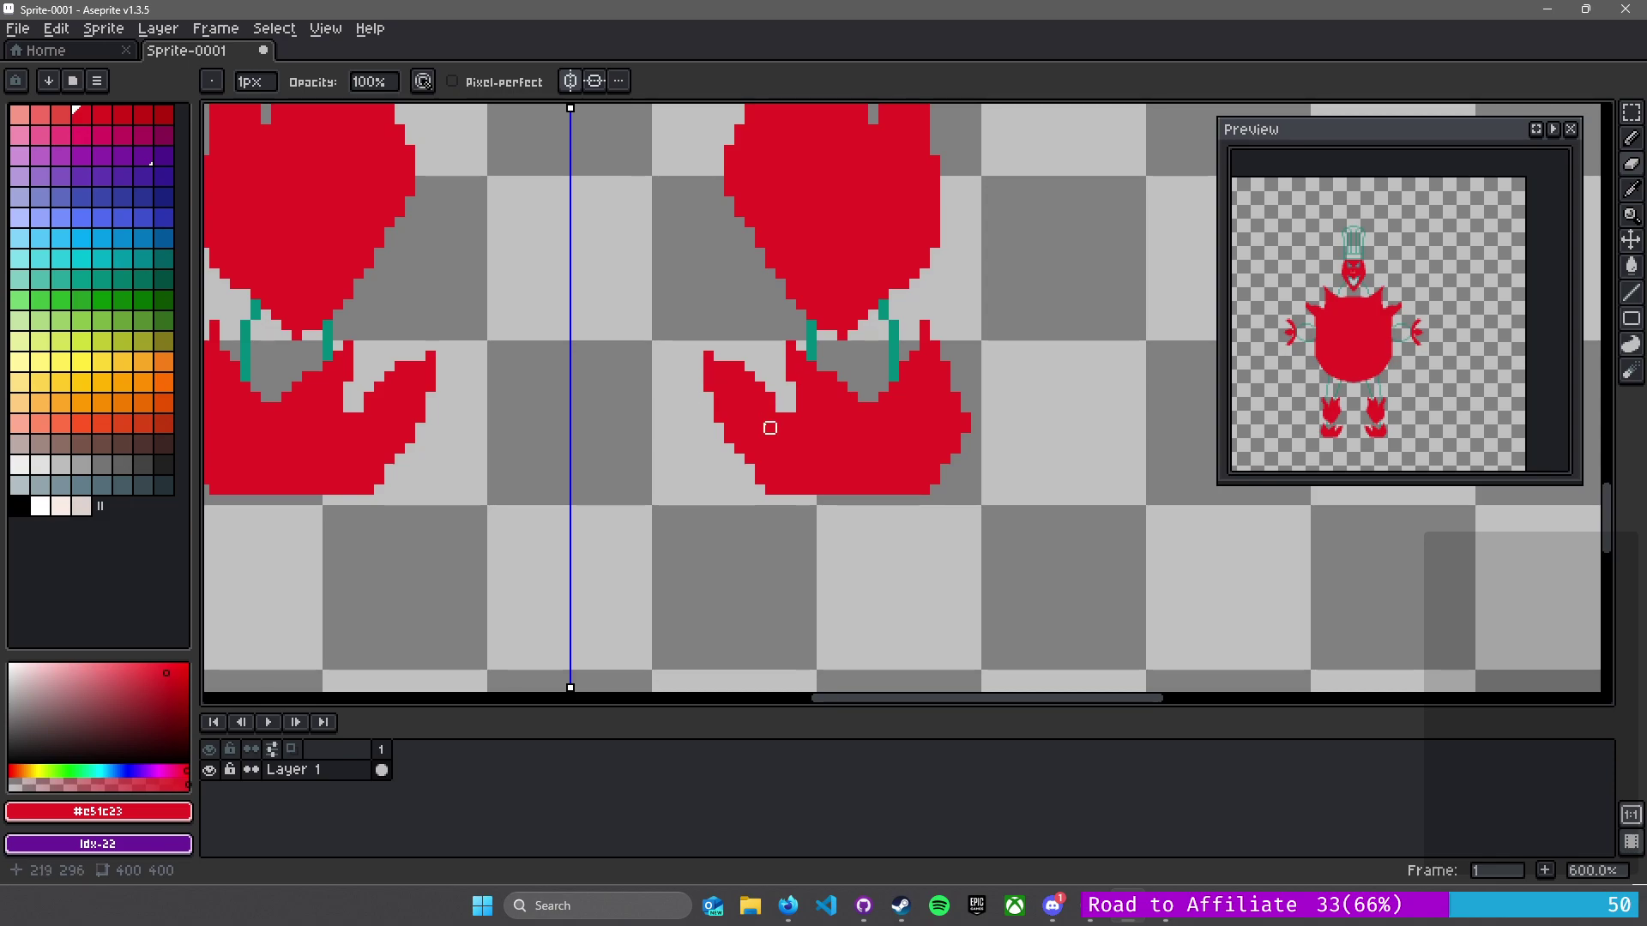
- Erase a notch that splits the foot's outer side into two toes, and trim the innermost toe's tip and side
mouse_move(944, 367)
left_mouse_down()
mouse_move(893, 427)
mouse_move(954, 387)
mouse_move(924, 397)
mouse_move(956, 366)
mouse_move(924, 325)
mouse_move(924, 397)
mouse_move(924, 335)
left_mouse_up()
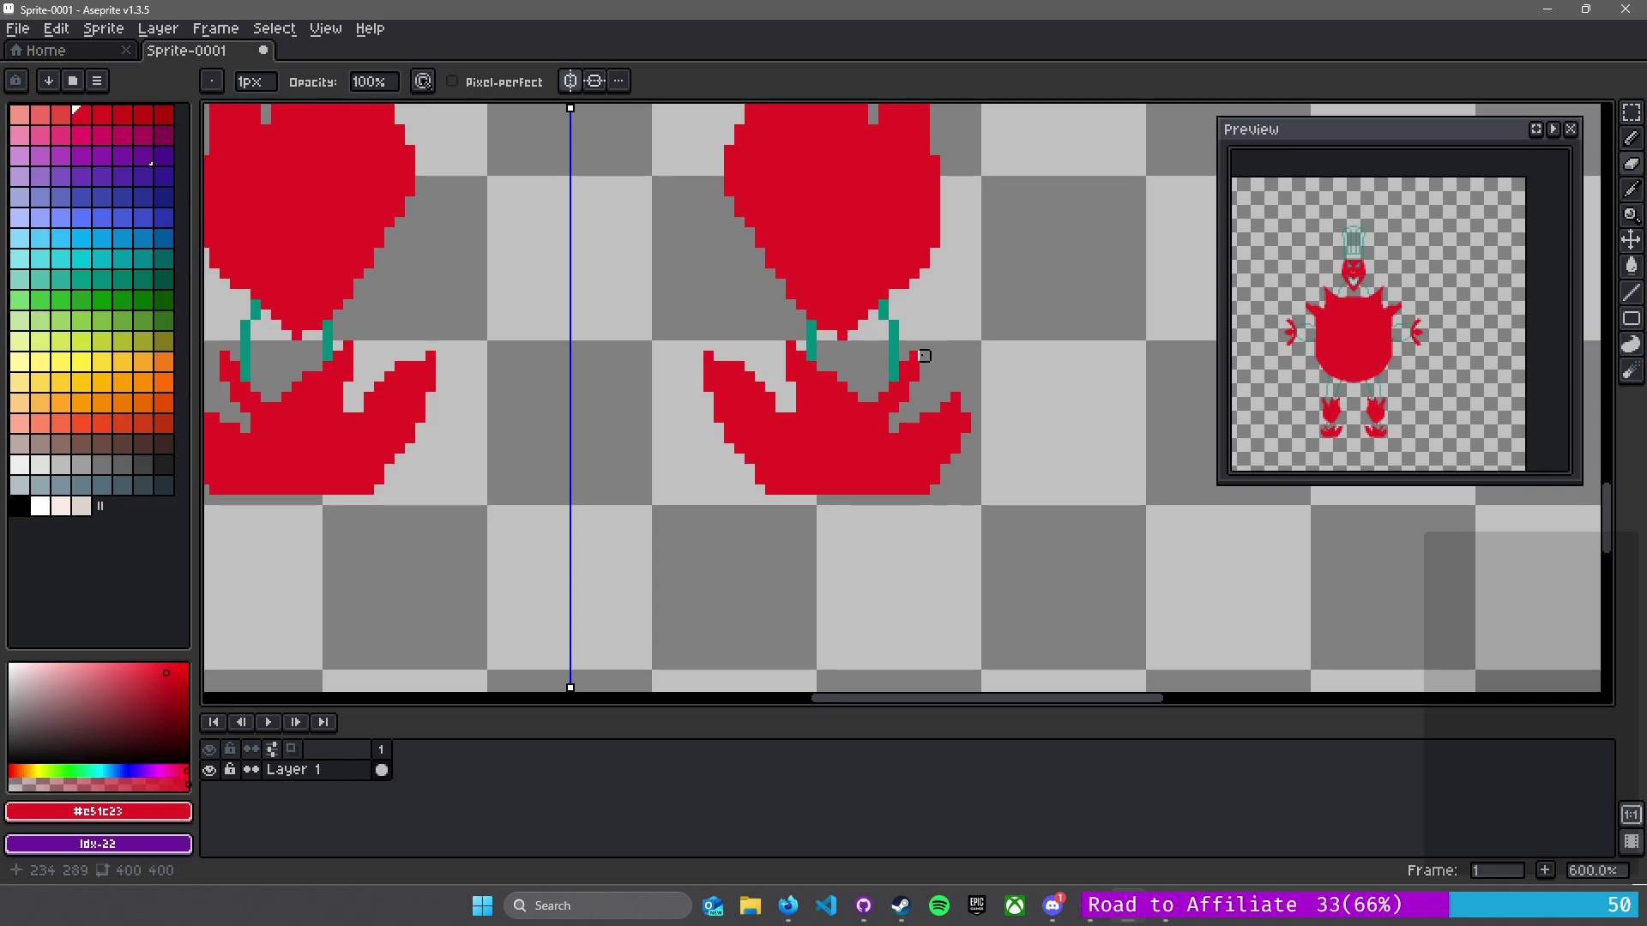
key("l")
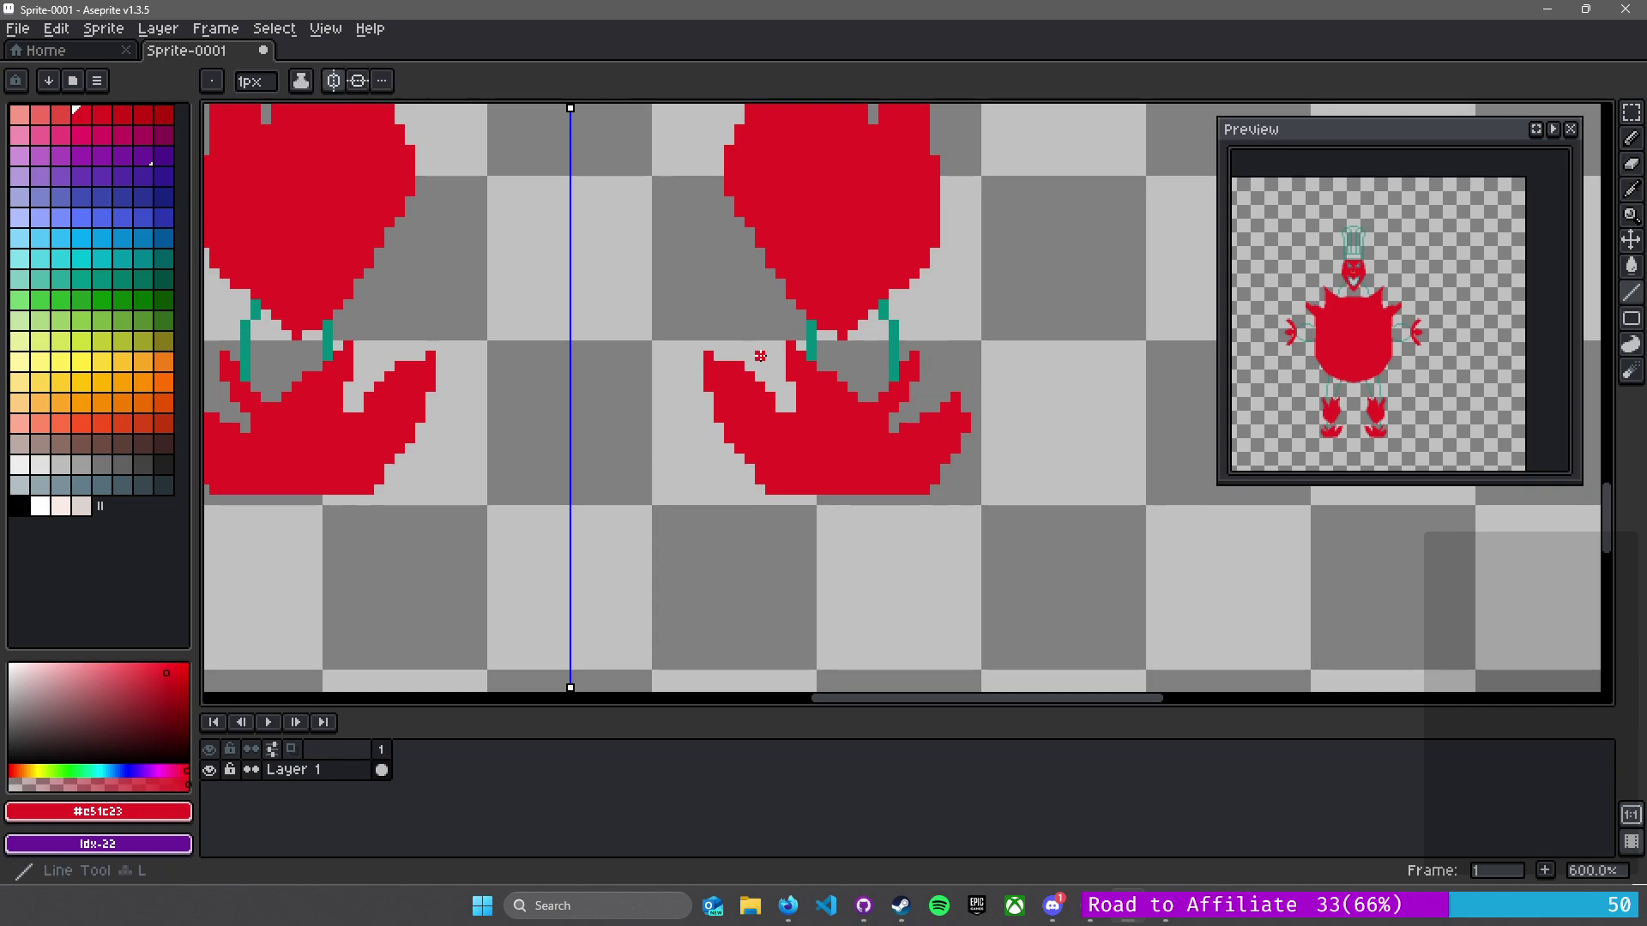
key("e")
mouse_move(735, 357)
left_mouse_down()
mouse_move(708, 418)
mouse_move(708, 366)
left_mouse_up()
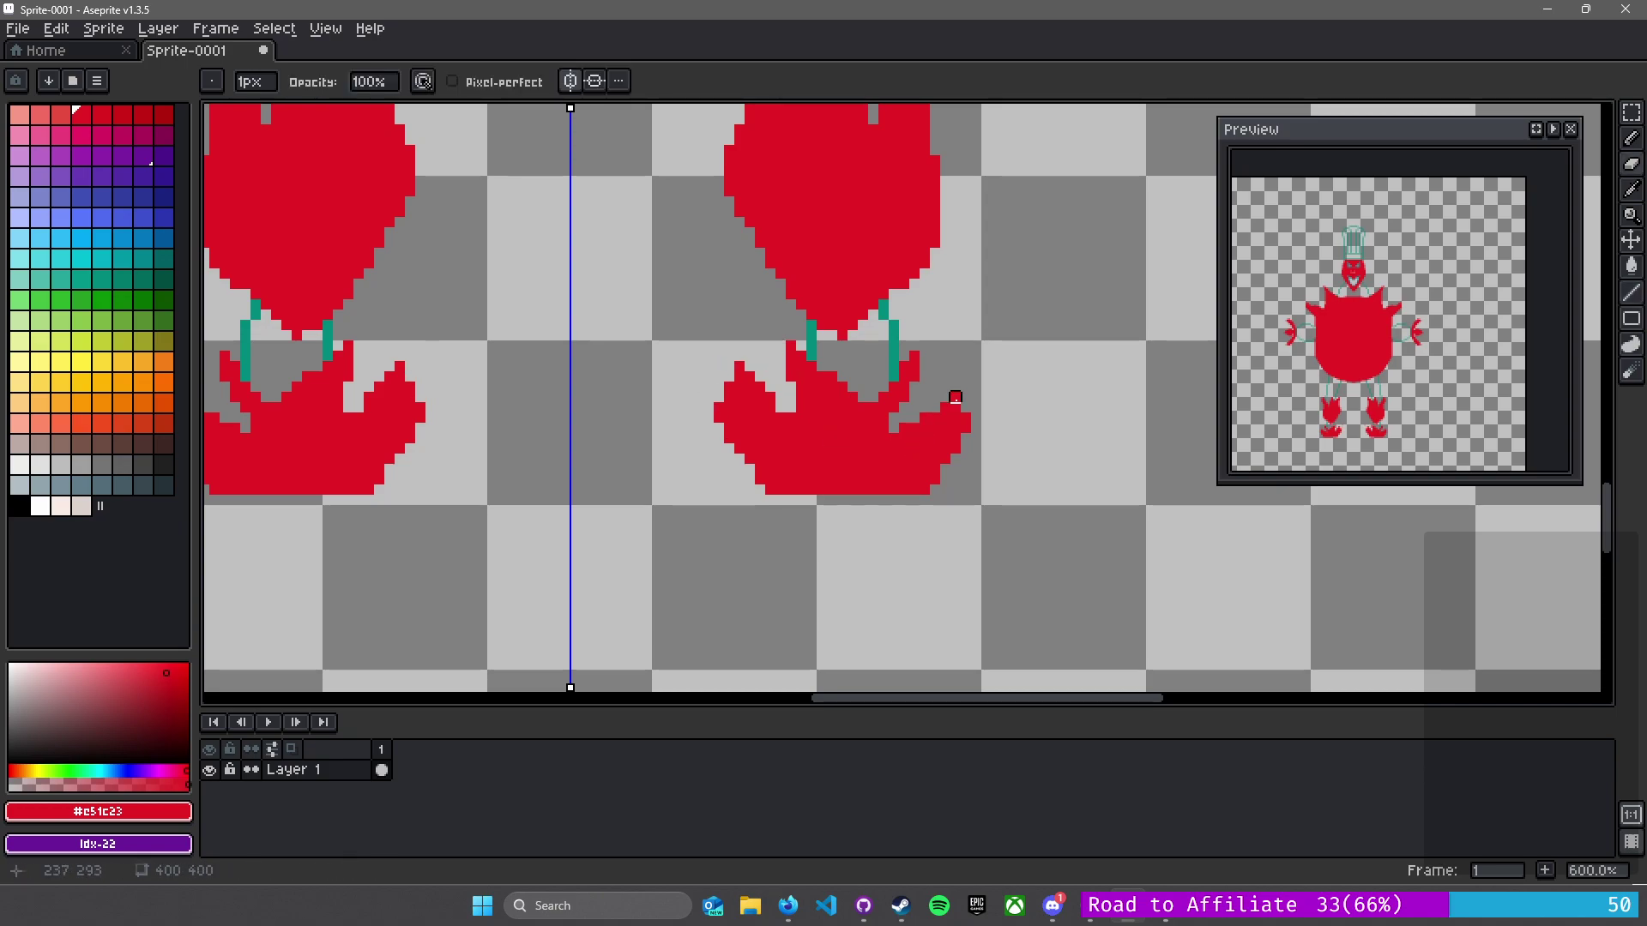
key("l")
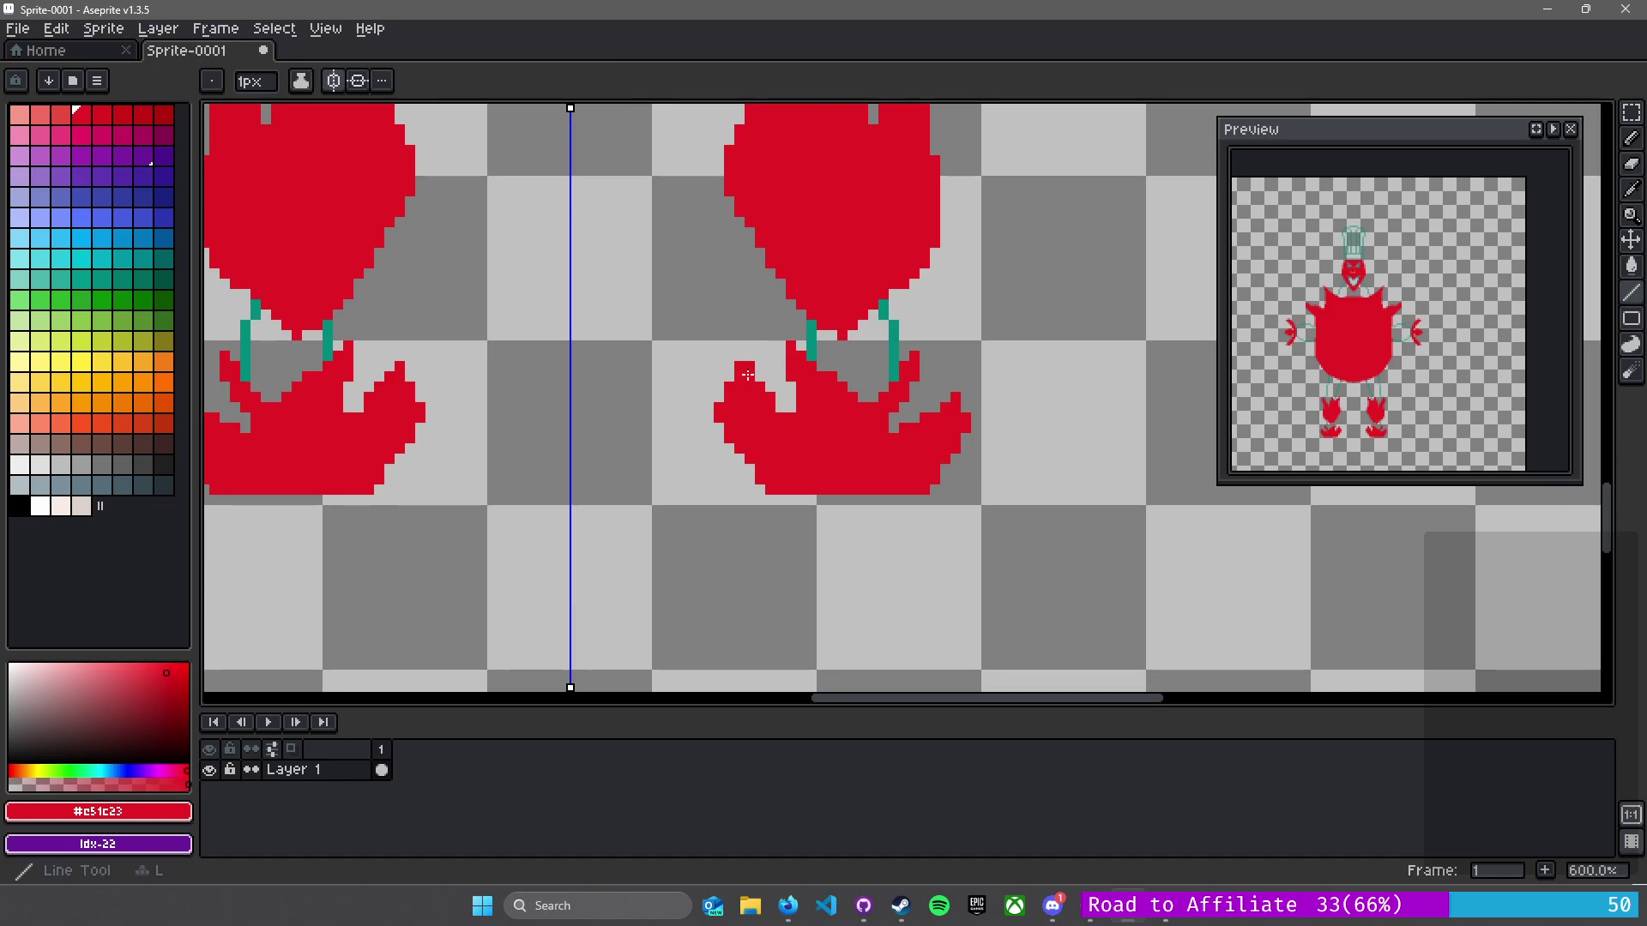
- Select both feet with the Rectangular Marquee and move them 9 pixels down, away from the lower legs
scroll(726, 405, "down", 2)
scroll(799, 445, "down", 1)
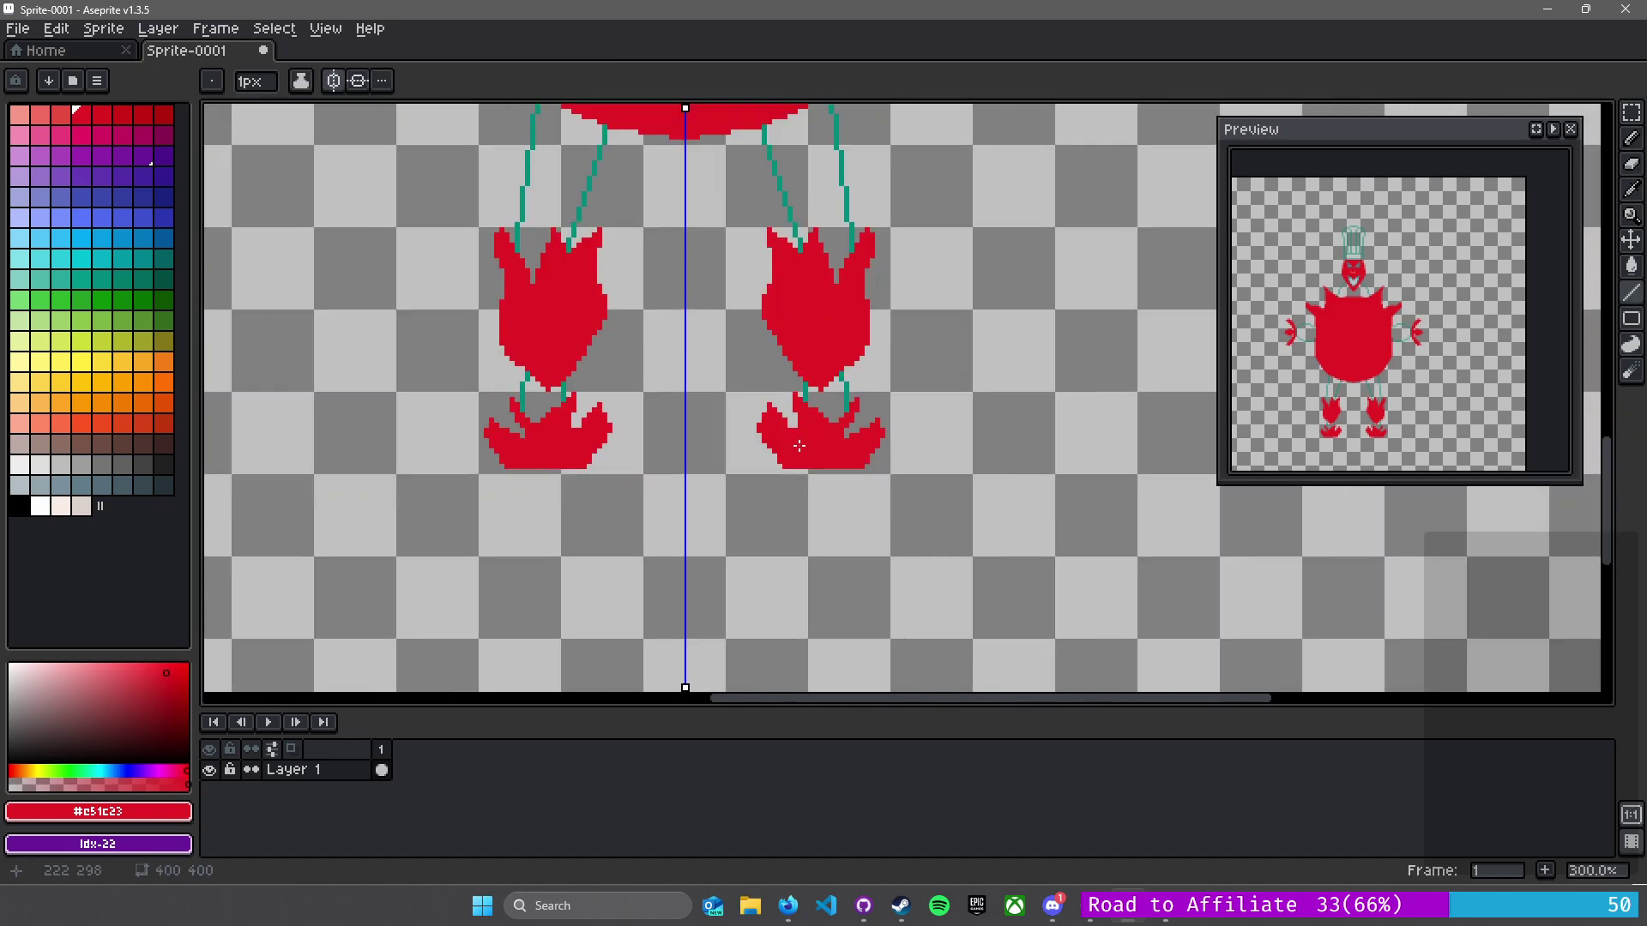
scroll(749, 429, "up", 3)
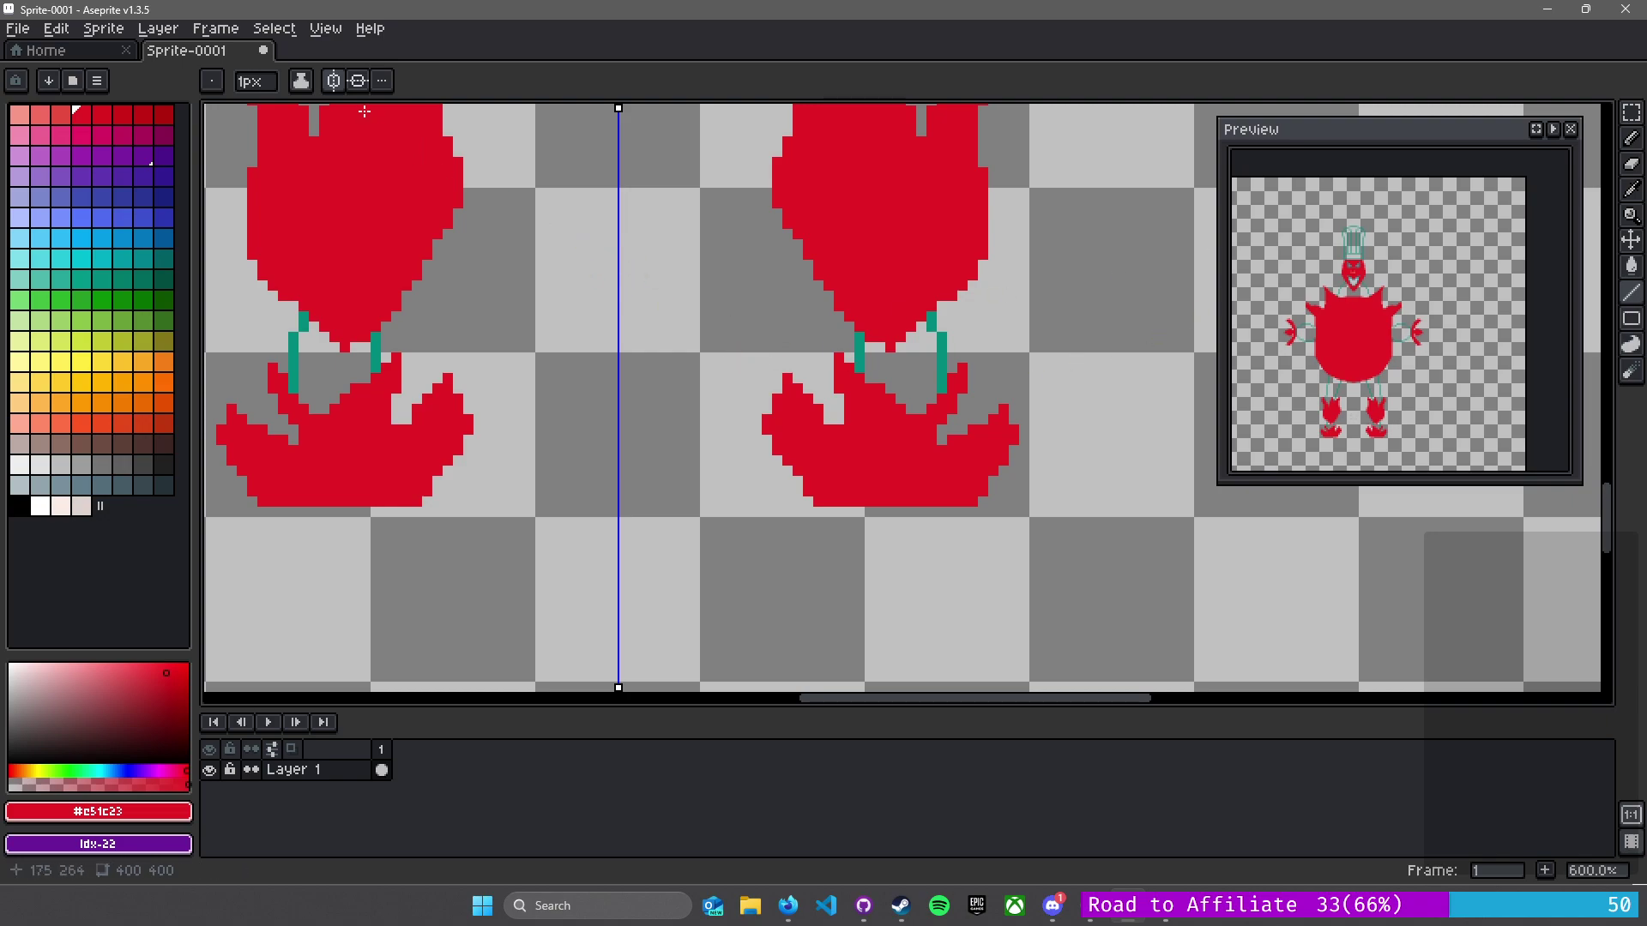
left_click_drag(590, 367, 686, 290)
scroll(674, 313, "down", 1)
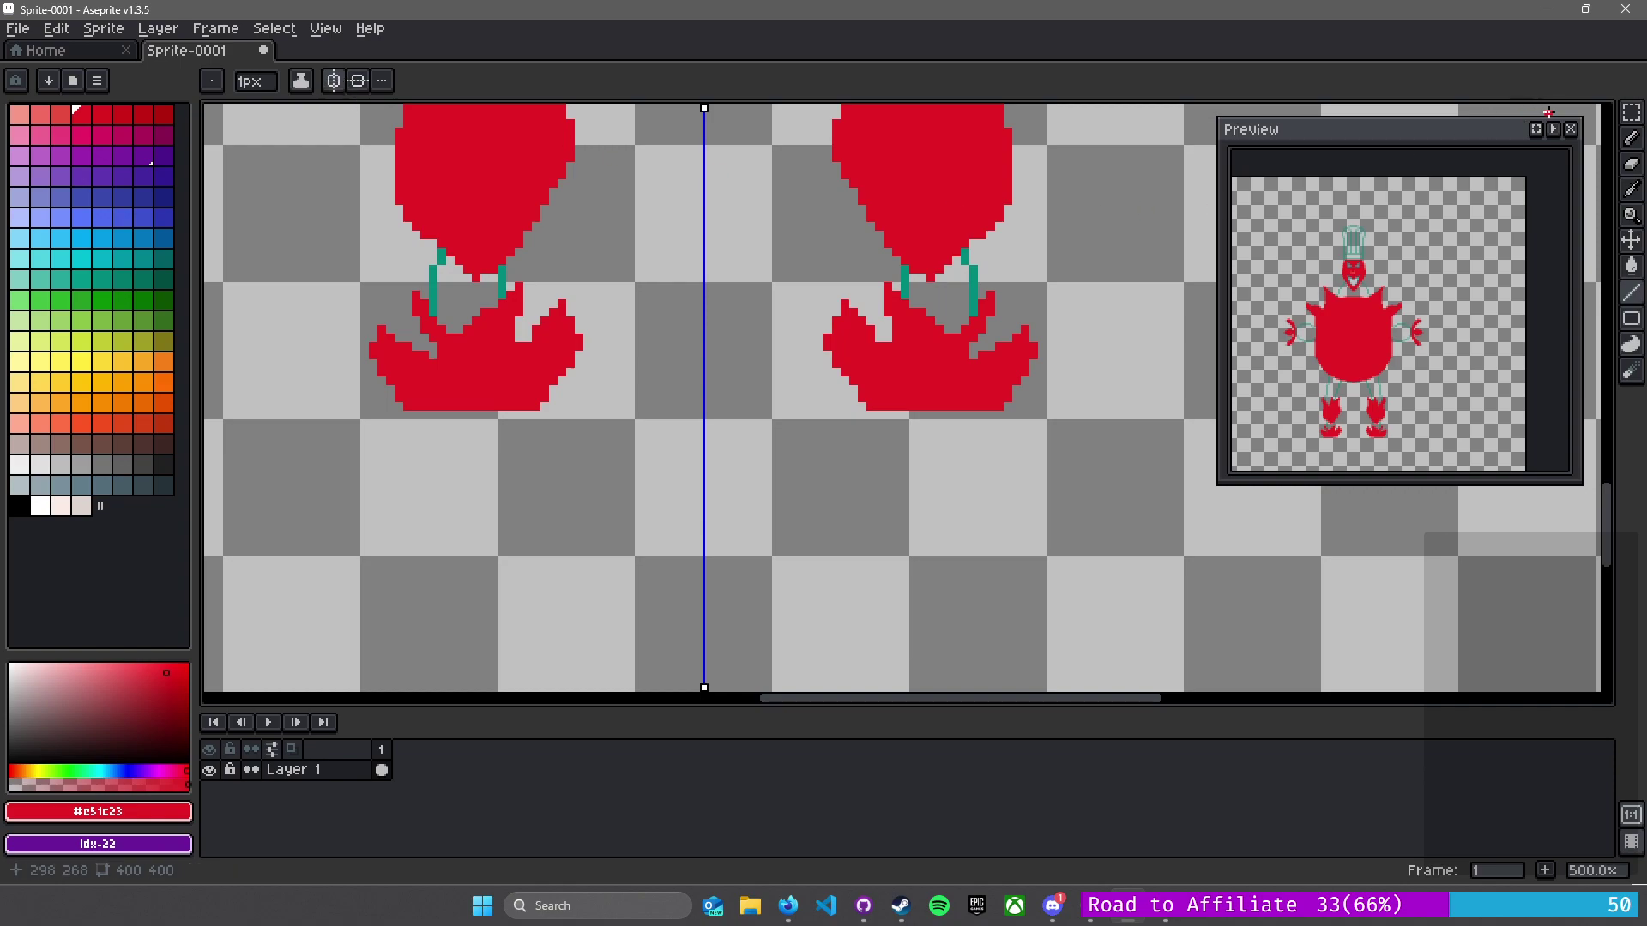
left_click(1632, 112)
left_click_drag(339, 287, 689, 423)
key("ctrl+d")
left_click_drag(407, 286, 506, 287)
key("ctrl+d")
left_click_drag(363, 287, 700, 437)
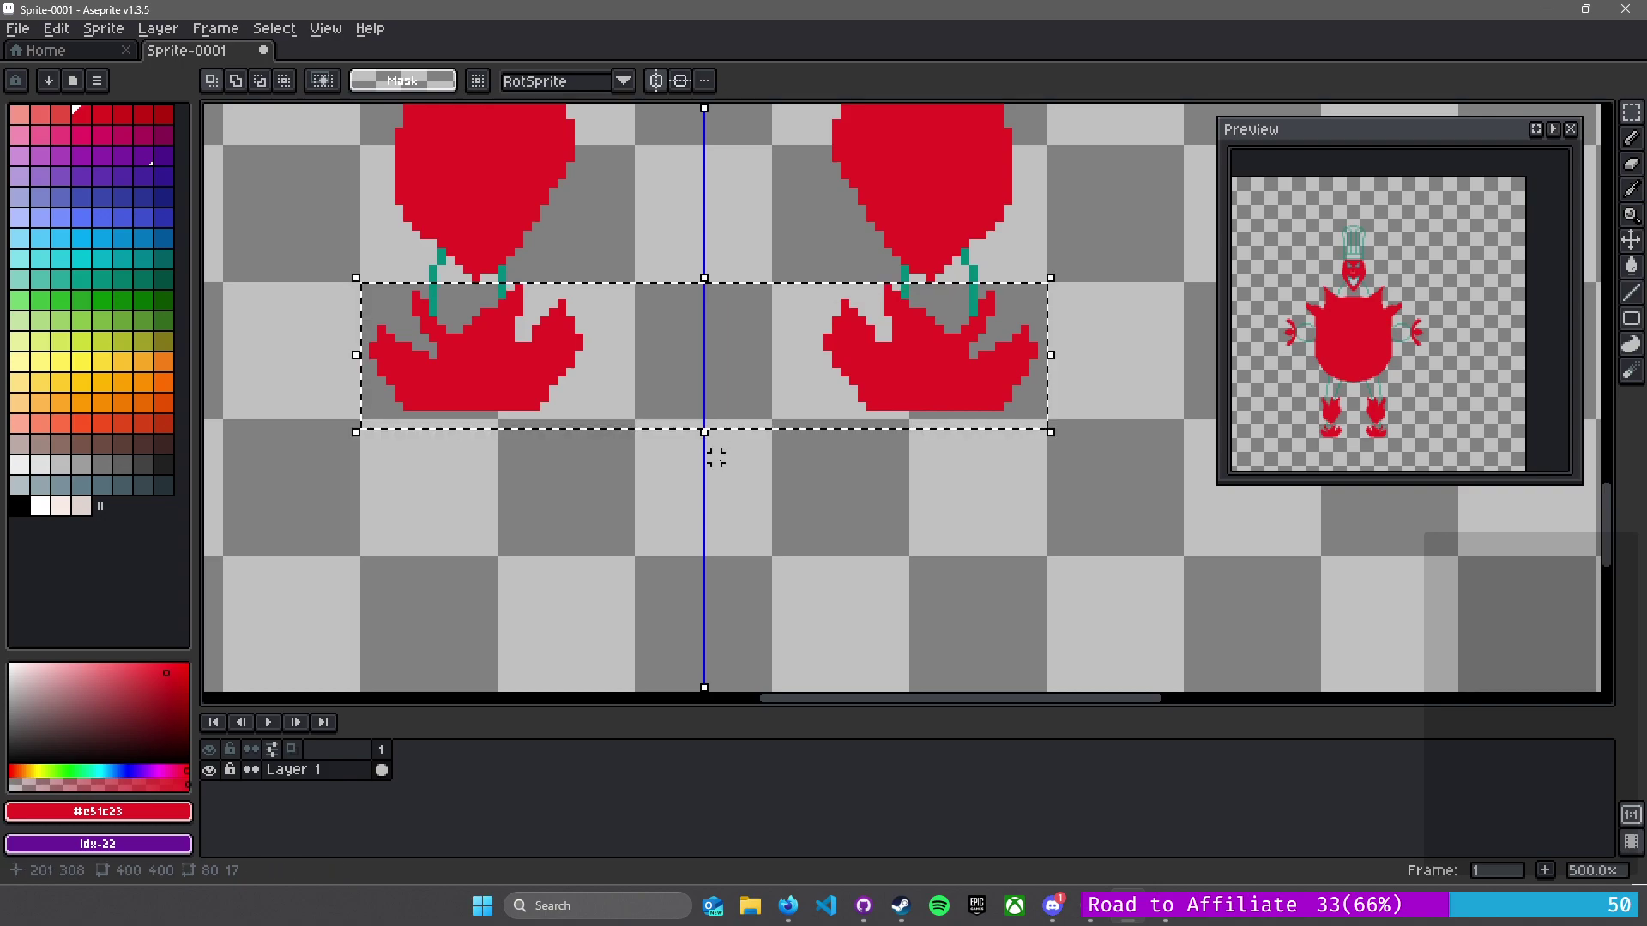
key("ctrl+t")
key("Down")
key("Down")
key("Down")
key("Down")
key("Down")
key("Down")
key("Down")
key("Down")
key("Down")
key("Down")
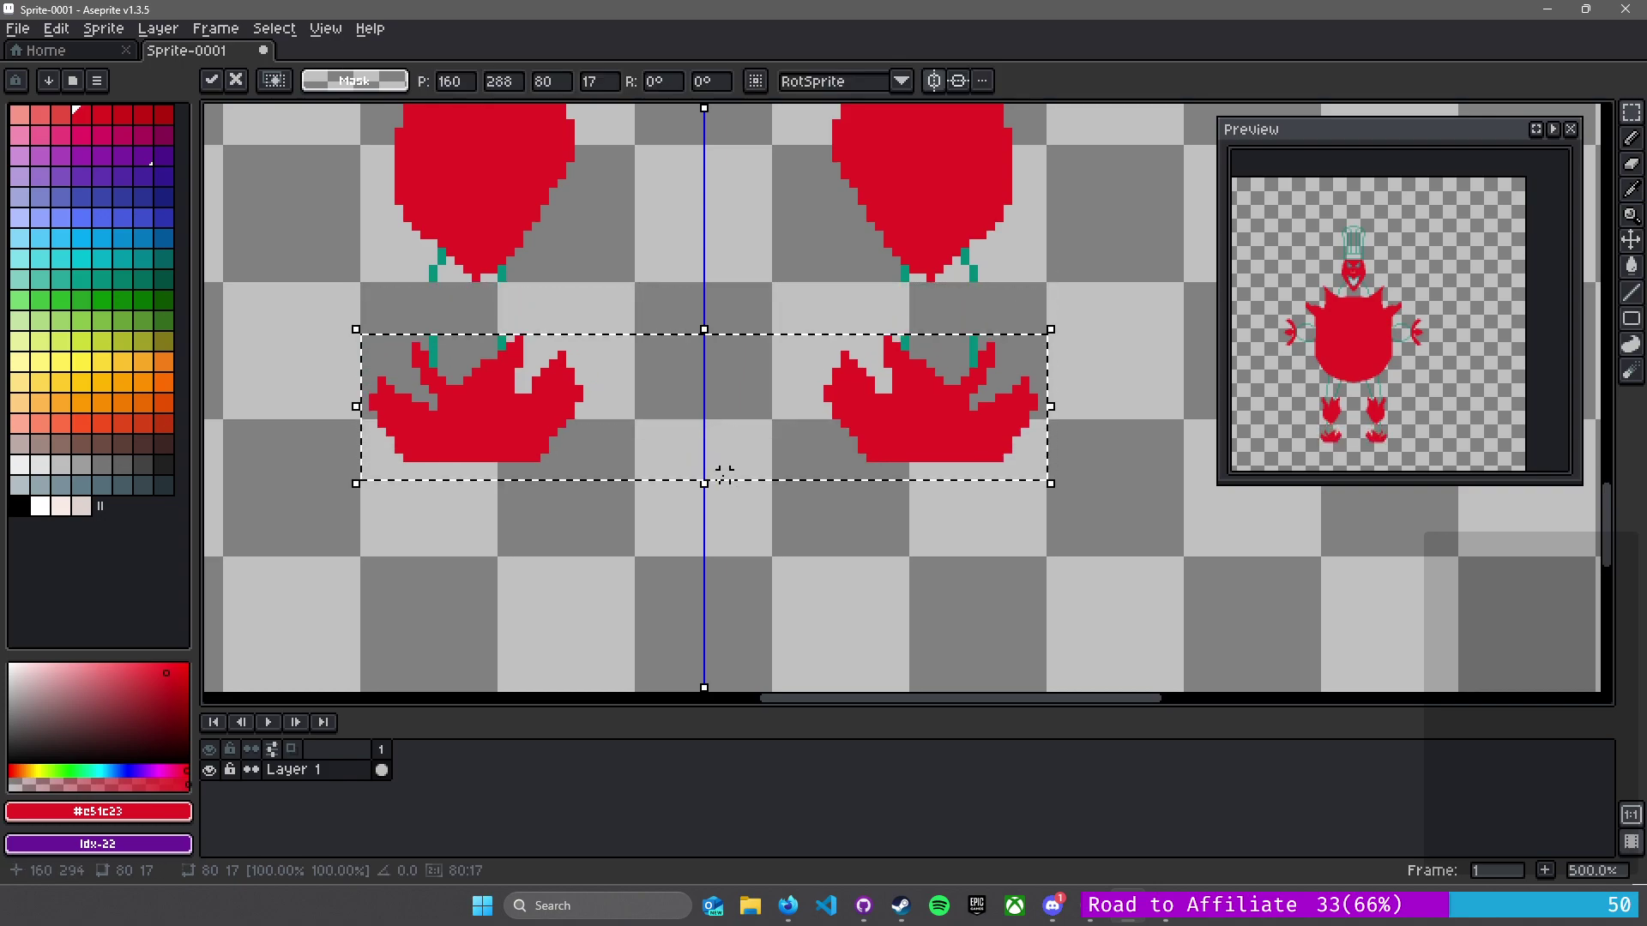
key("Up")
key("Up")
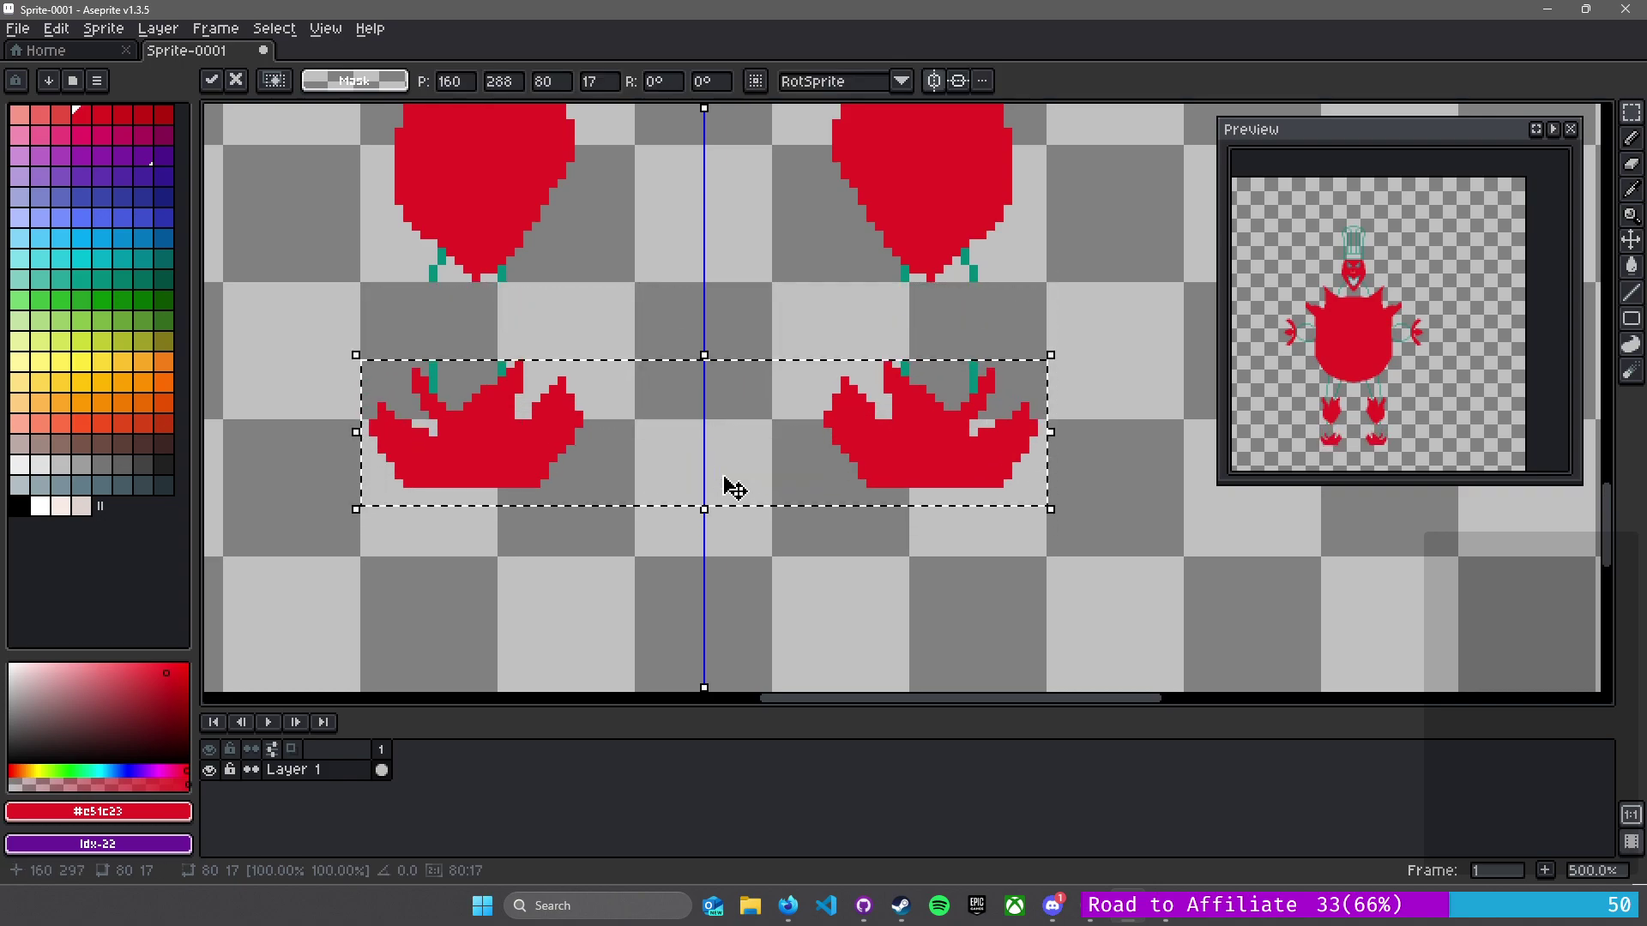
key("ctrl+d")
- Turn off the mirror symmetry, select the right-hand foot alone and move it 2 pixels outward
left_click_drag(773, 334, 1132, 558)
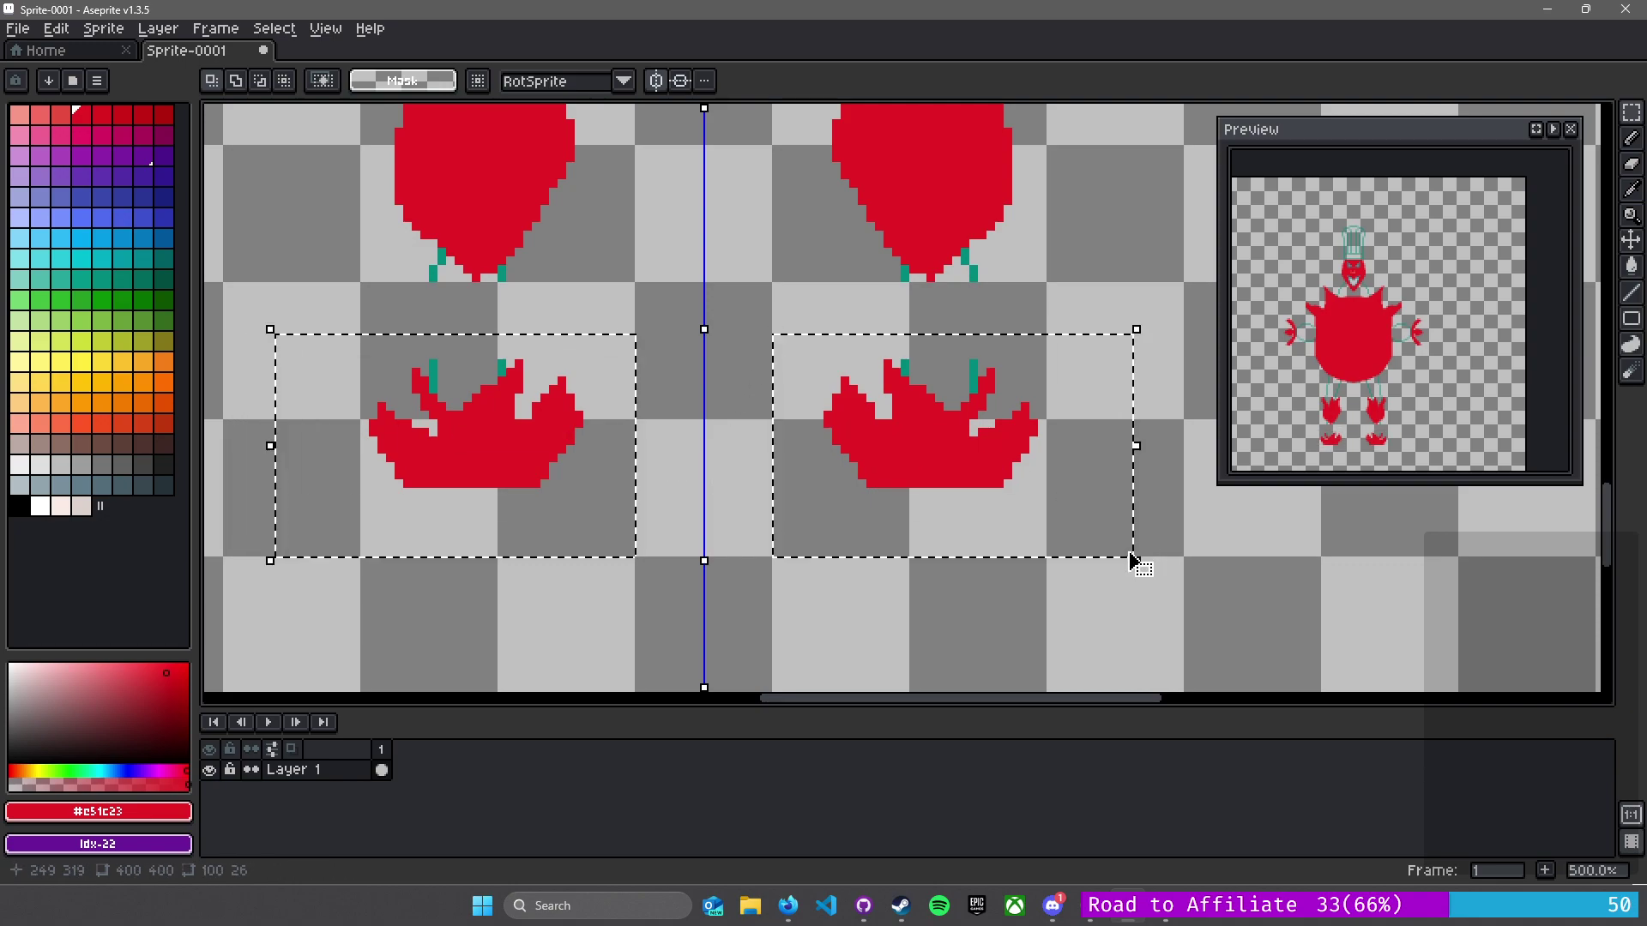
left_click(658, 80)
left_click(715, 272)
left_click_drag(783, 342, 1095, 545)
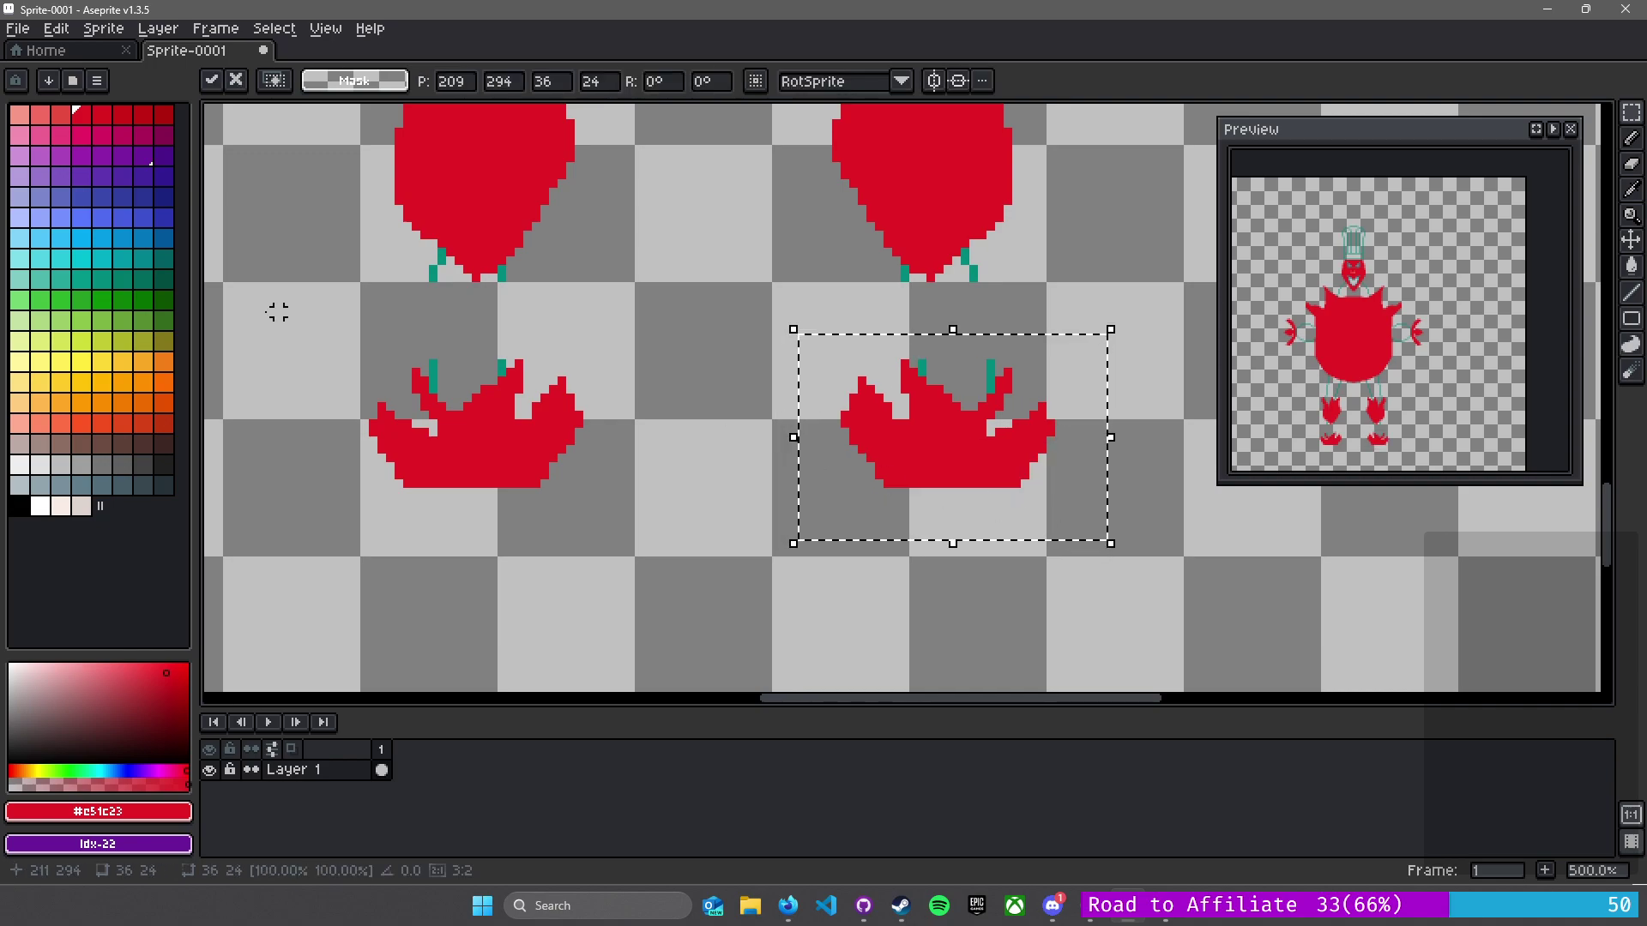
- Select the left-hand foot and move it 2 pixels outward, then deselect it
left_click_drag(338, 312, 657, 572)
key("Left")
key("Left")
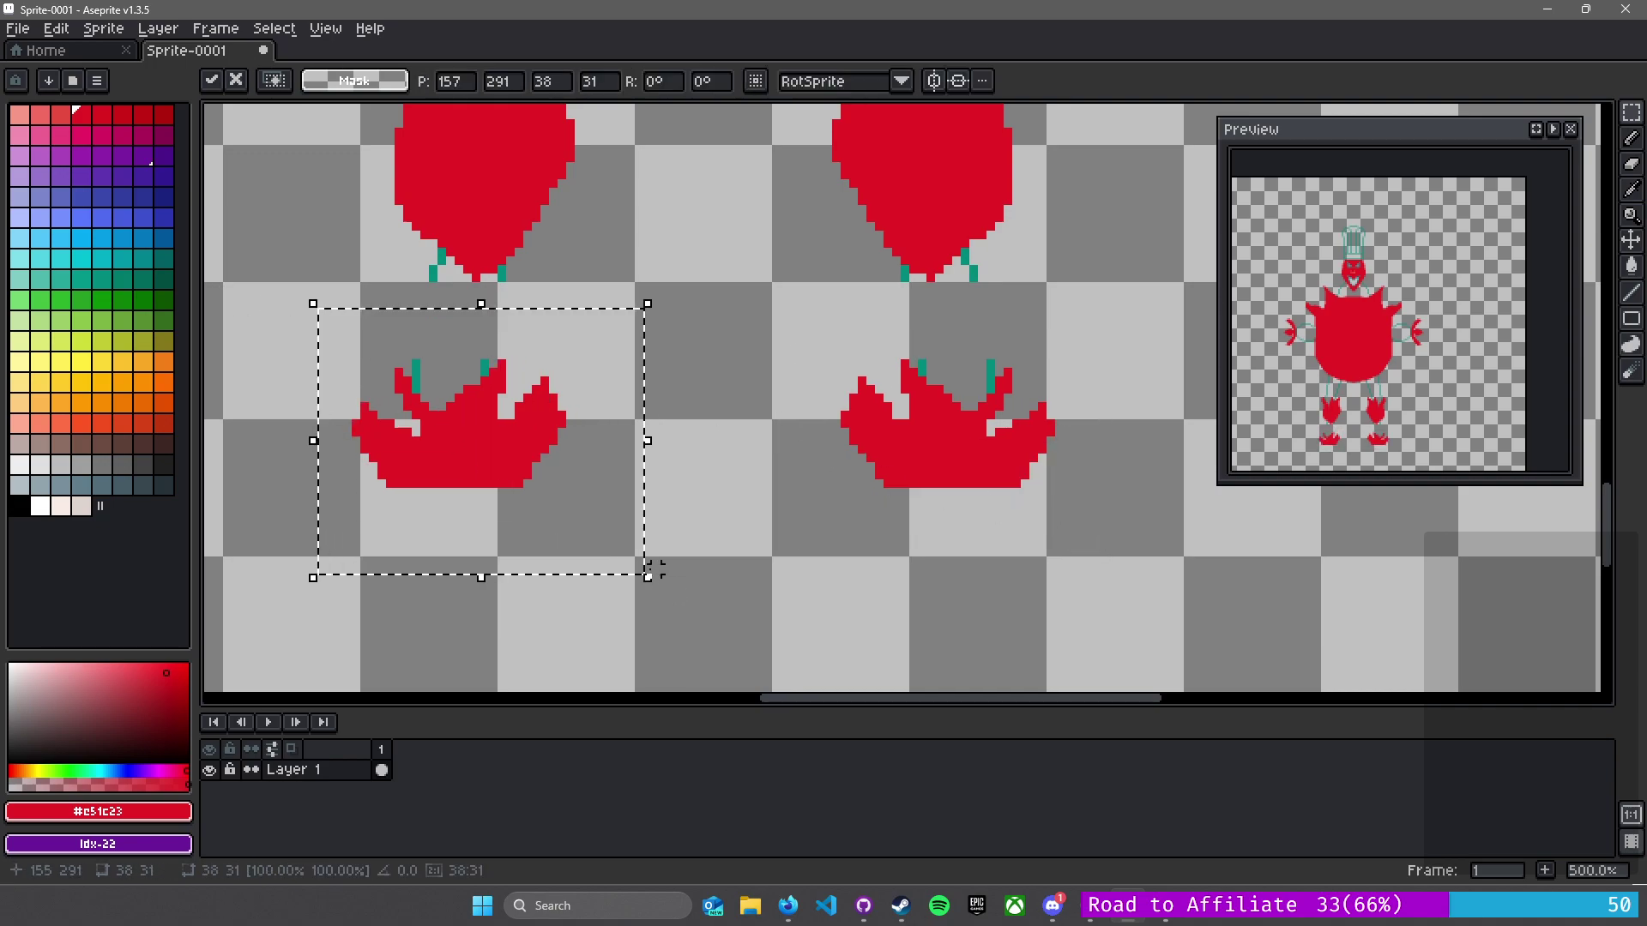
left_click(706, 371)
- Sample the teal and, with vertical-axis mirror symmetry on, draw 1 px outer and inner ankle lines joining the lower legs to the feet
left_click(502, 274, "alt")
key("l")
scroll(428, 298, "up", 2)
left_click_drag(435, 265, 403, 402)
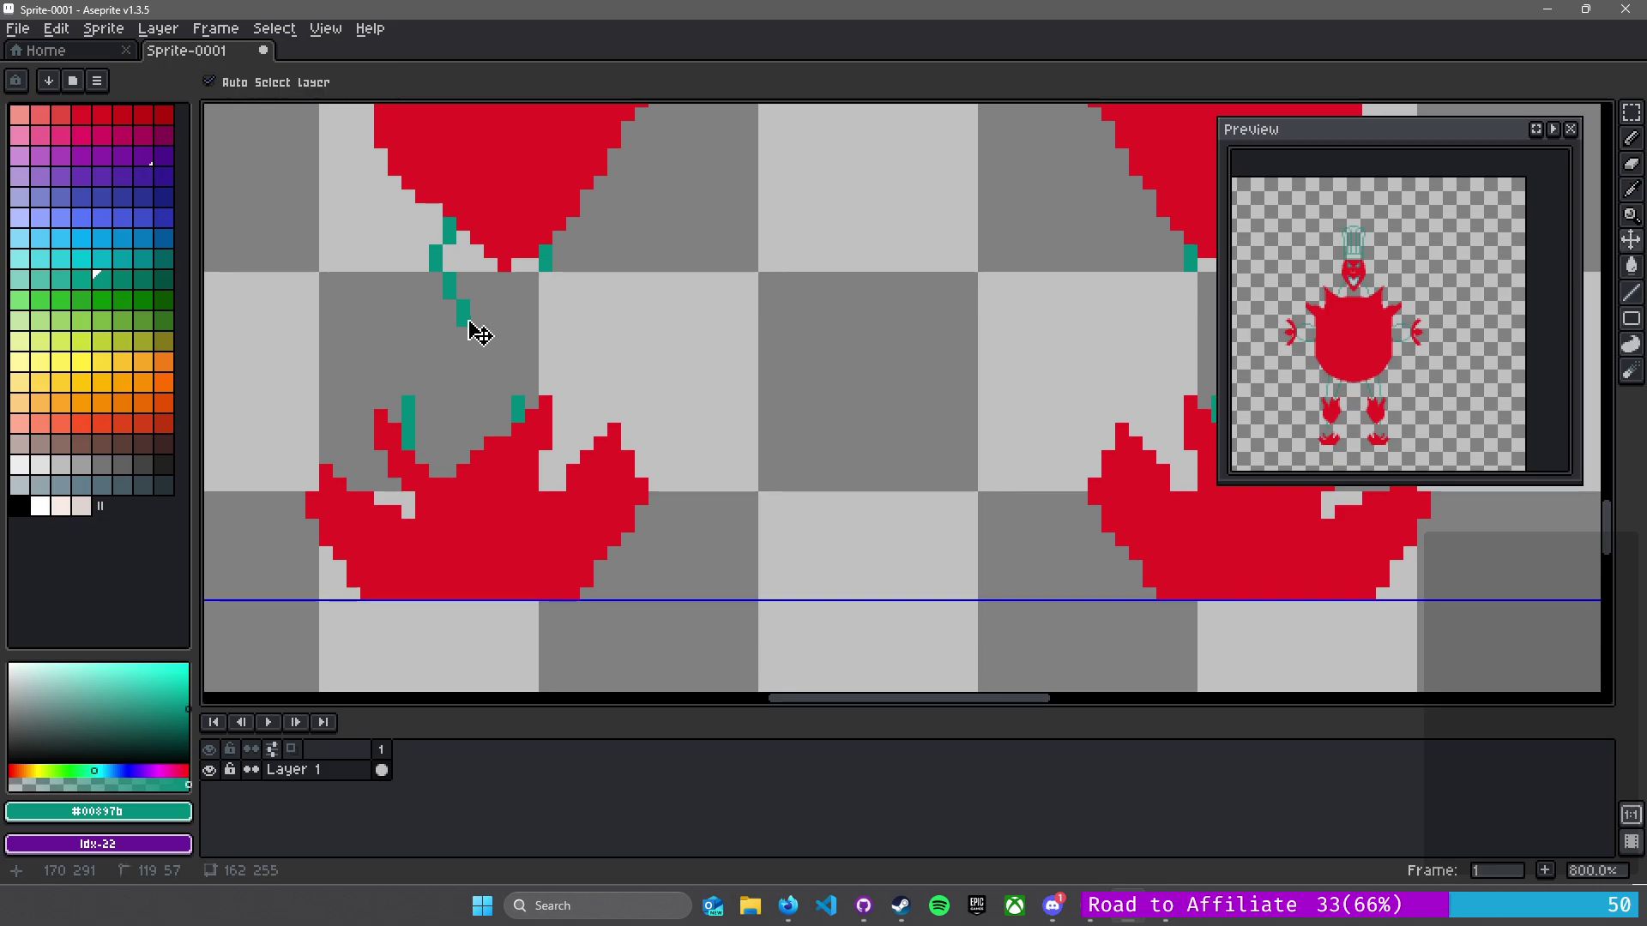
left_click(334, 81)
left_click(436, 268, "shift")
left_click(563, 269)
left_click_drag(548, 262, 518, 407)
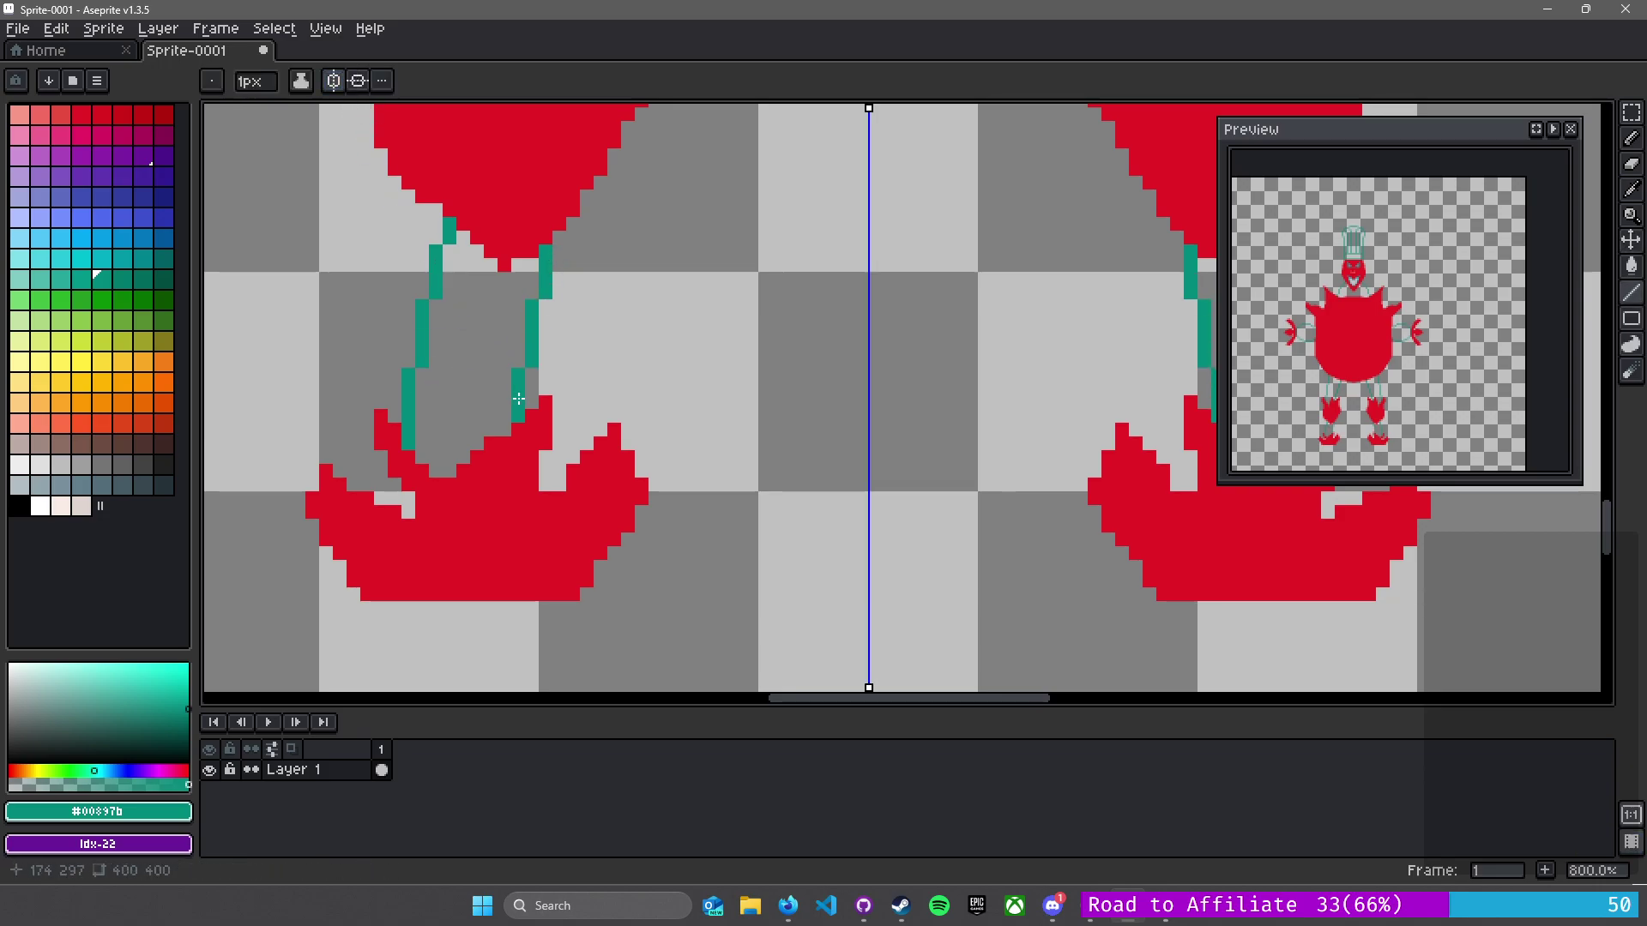
scroll(691, 363, "down", 5)
left_click_drag(741, 317, 650, 403)
scroll(645, 416, "down", 1)
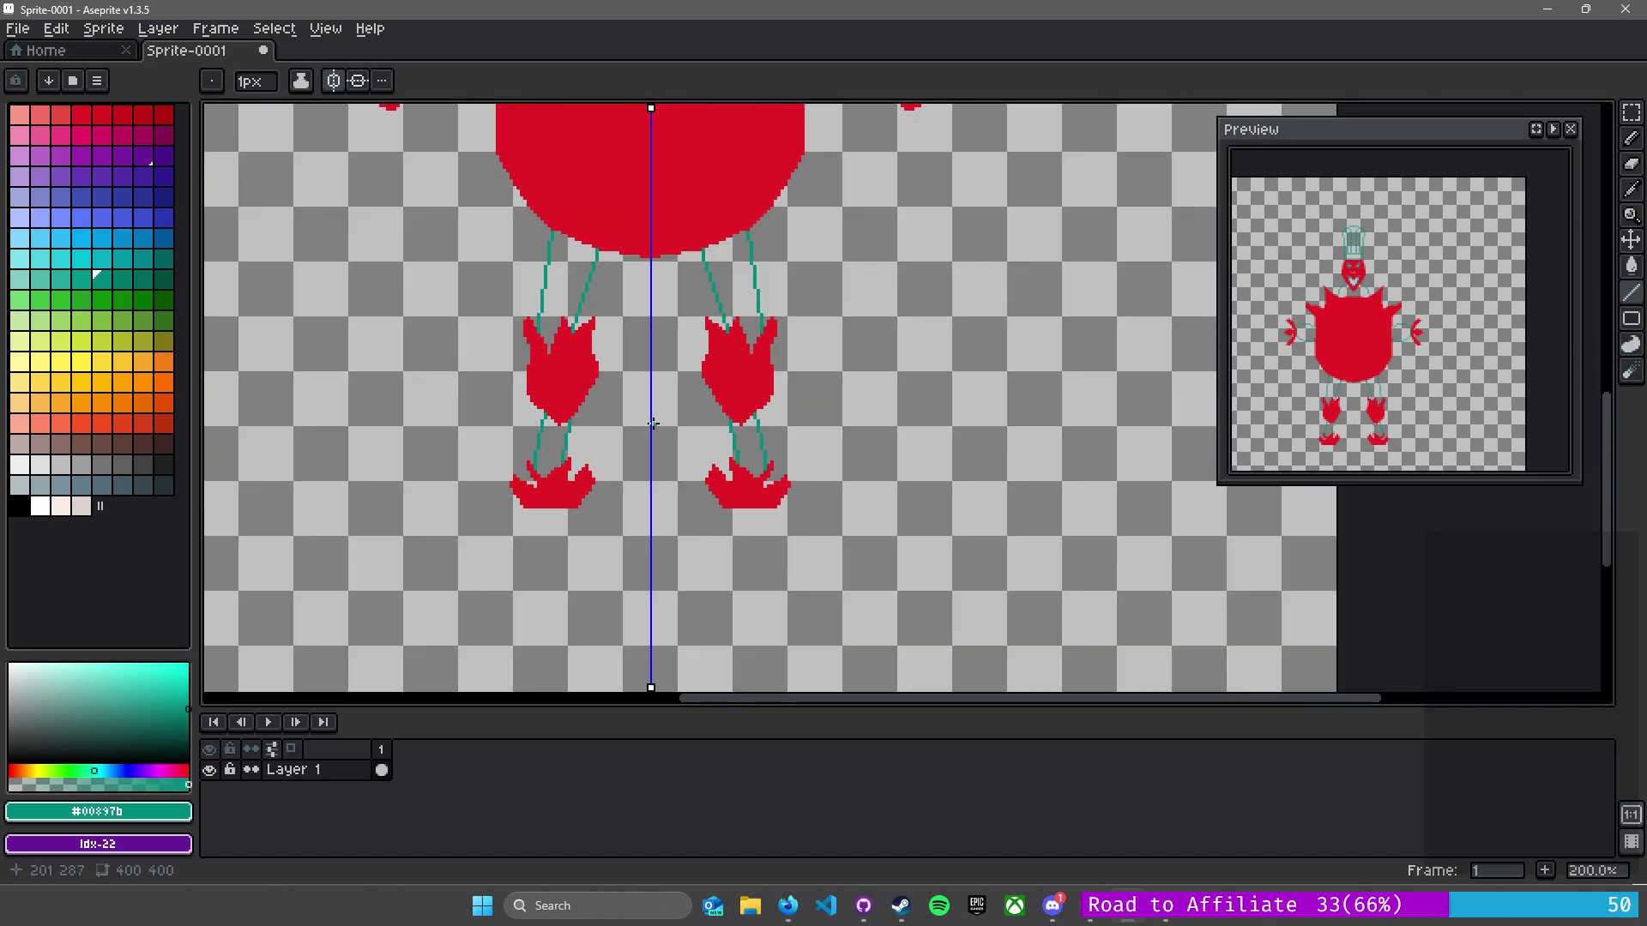
- Sample the foot's red and extend the toe beside the outer ankle line into a thin point slanting up and outward
scroll(679, 425, "up", 3)
left_click_drag(769, 492, 692, 437)
scroll(729, 447, "up", 1)
left_click(804, 519, "alt")
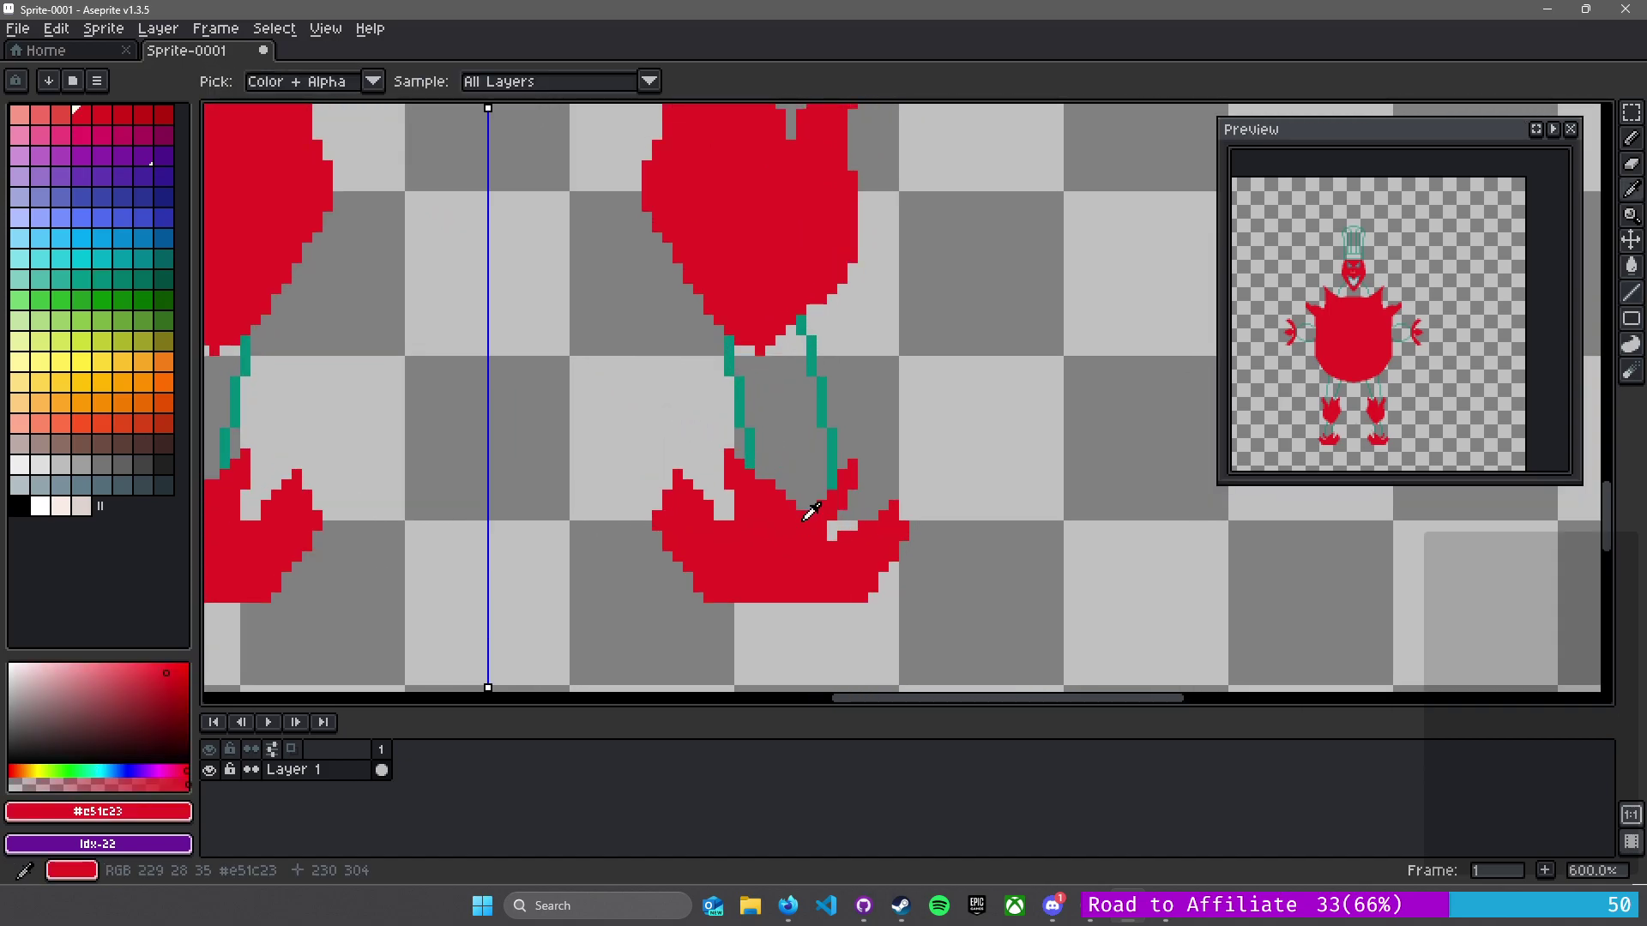
left_click_drag(786, 502, 831, 488)
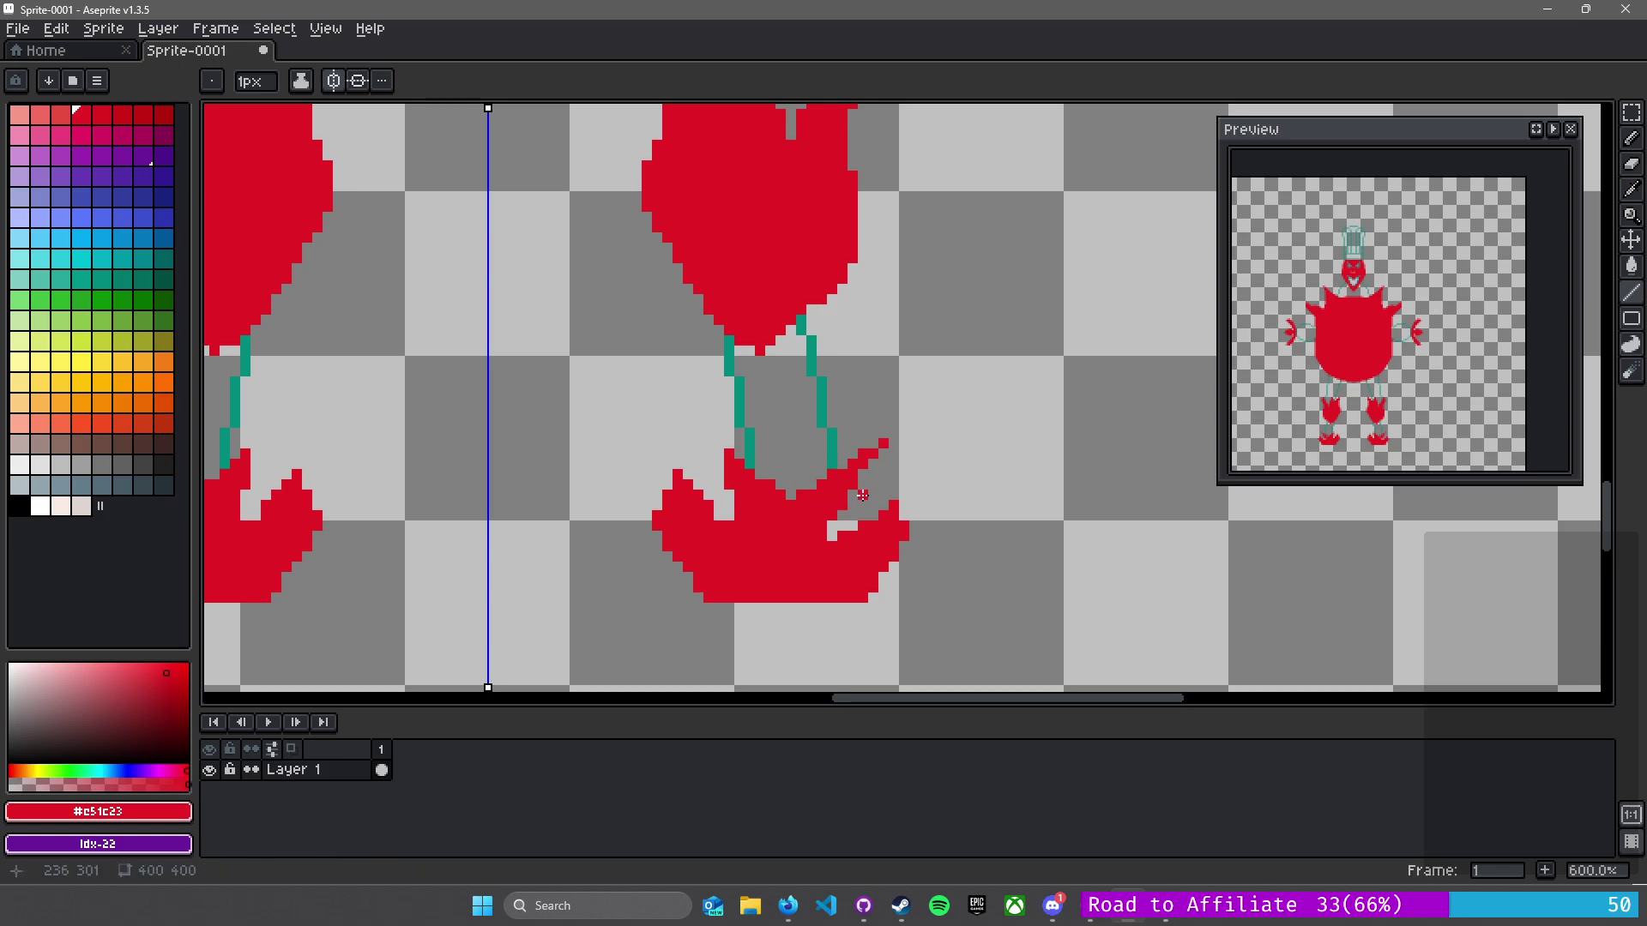
scroll(873, 472, "down", 5)
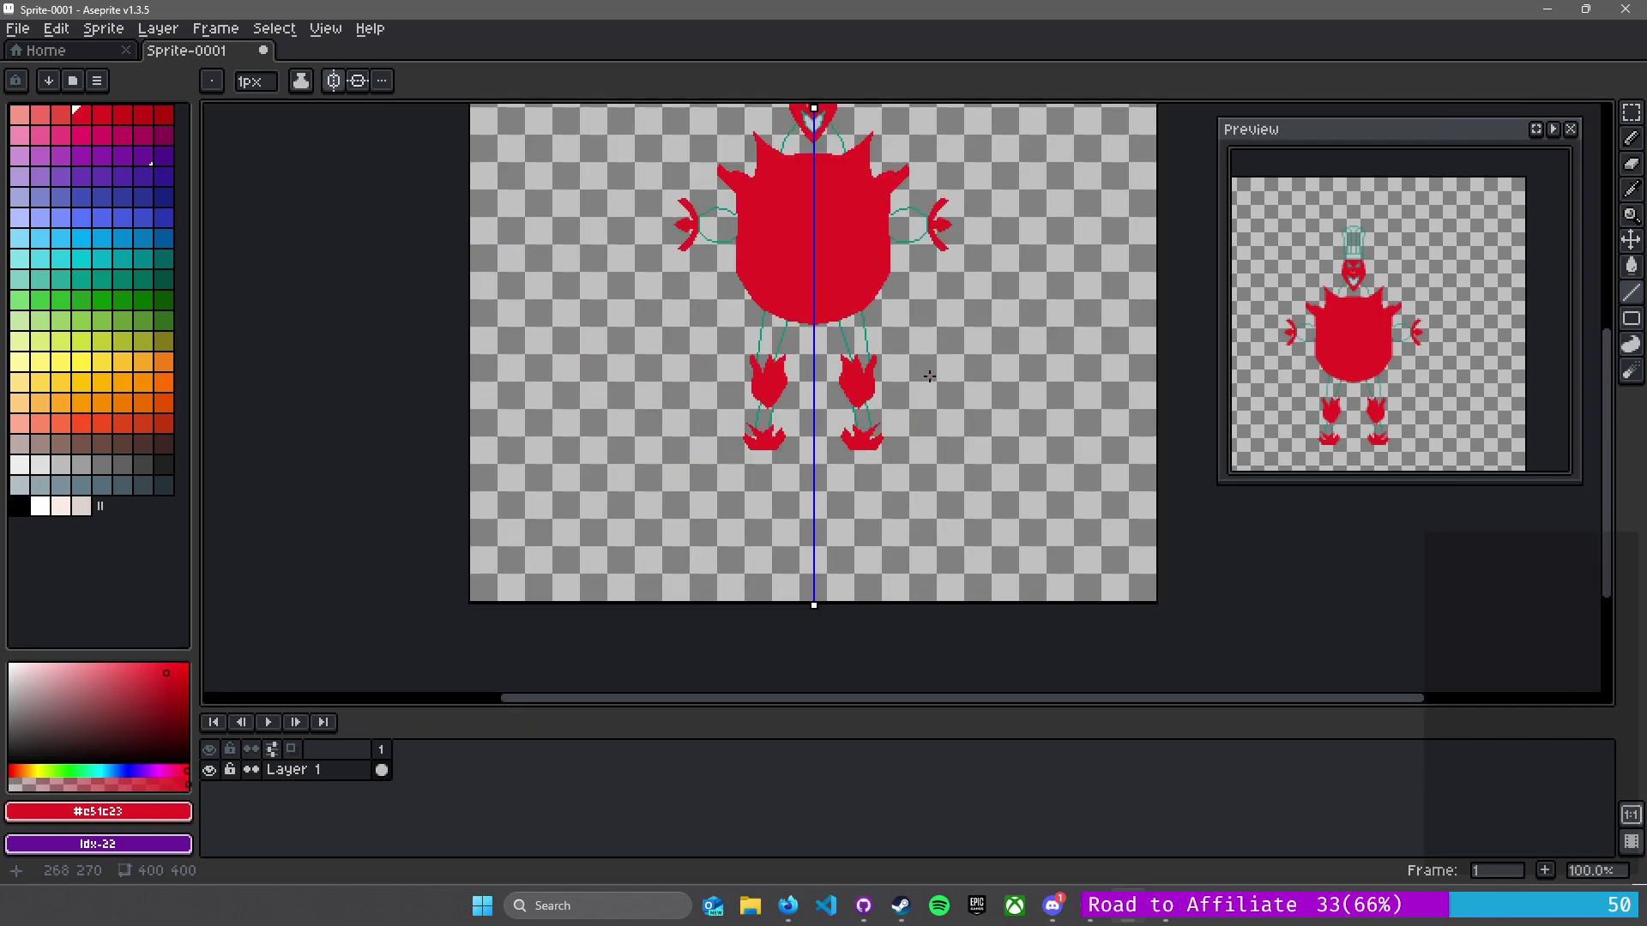
scroll(884, 294, "up", 1)
scroll(778, 416, "up", 2)
- Sample the teal, redraw the outer ankle line to start further in under the lower leg, and erase the leftover pixel
left_click_drag(570, 415, 682, 360)
scroll(470, 395, "up", 3)
left_click(534, 399, "alt")
left_click_drag(520, 364, 532, 463)
key("e")
left_click(546, 392)
scroll(812, 471, "down", 5)
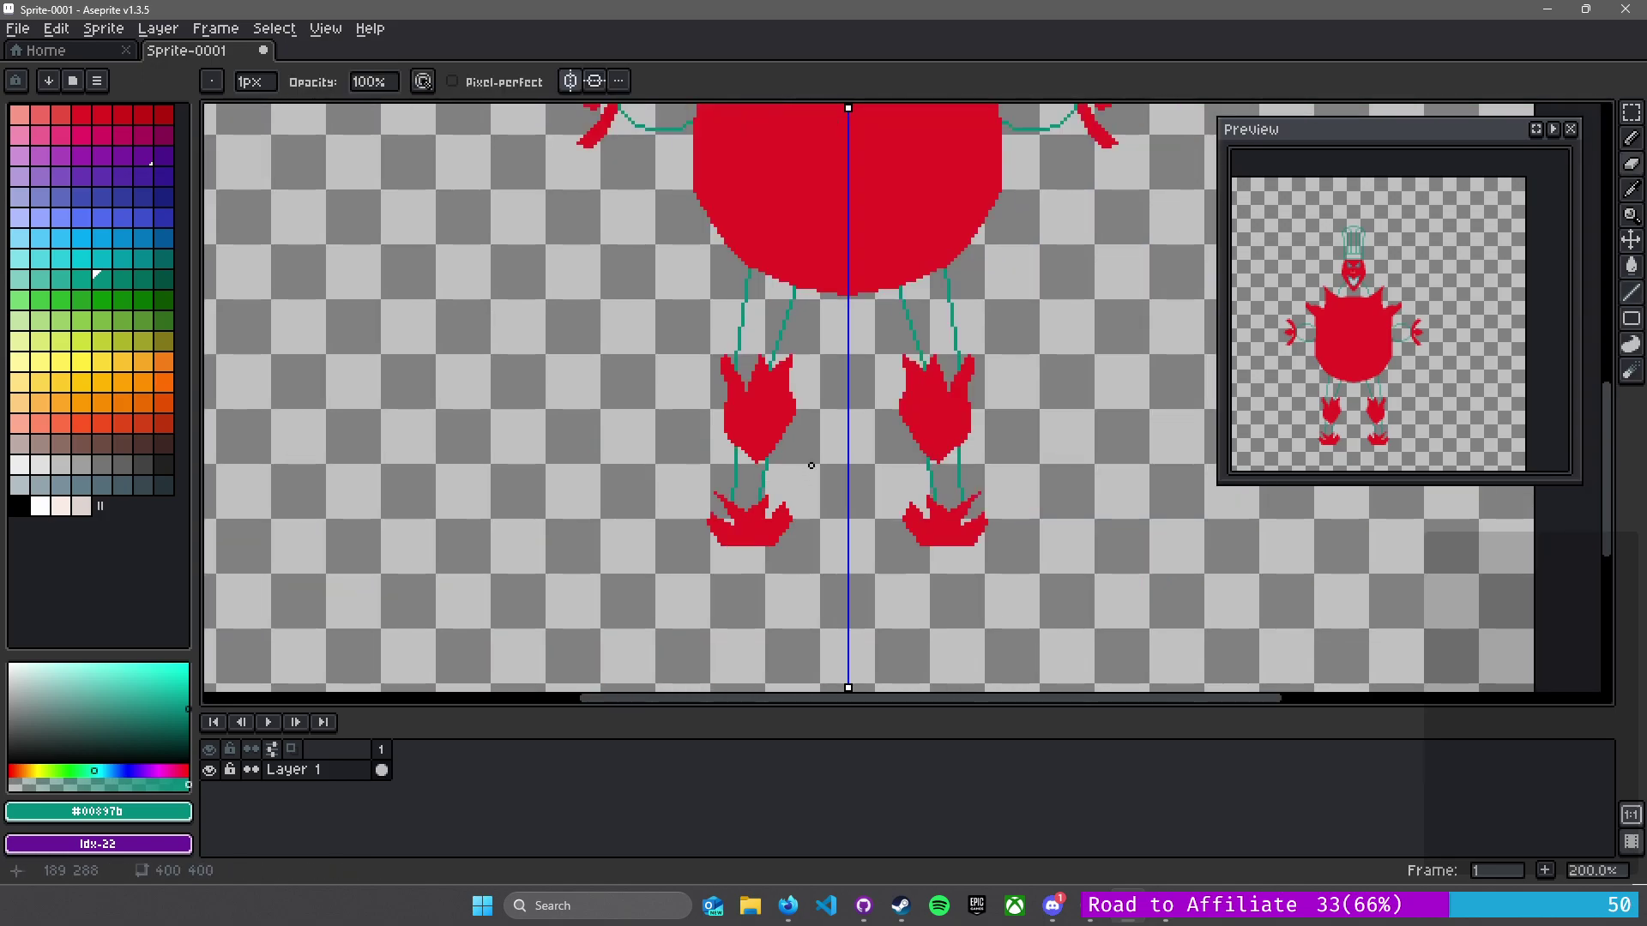
- Redraw the inner teal line of the upper leg between the body and the red lower-leg piece
scroll(794, 341, "up", 4)
scroll(793, 341, "up", 4)
mouse_move(724, 292)
left_mouse_down()
mouse_move(680, 383)
mouse_move(655, 520)
left_mouse_up()
key("l")
left_click_drag(737, 246, 727, 446)
scroll(909, 455, "down", 6)
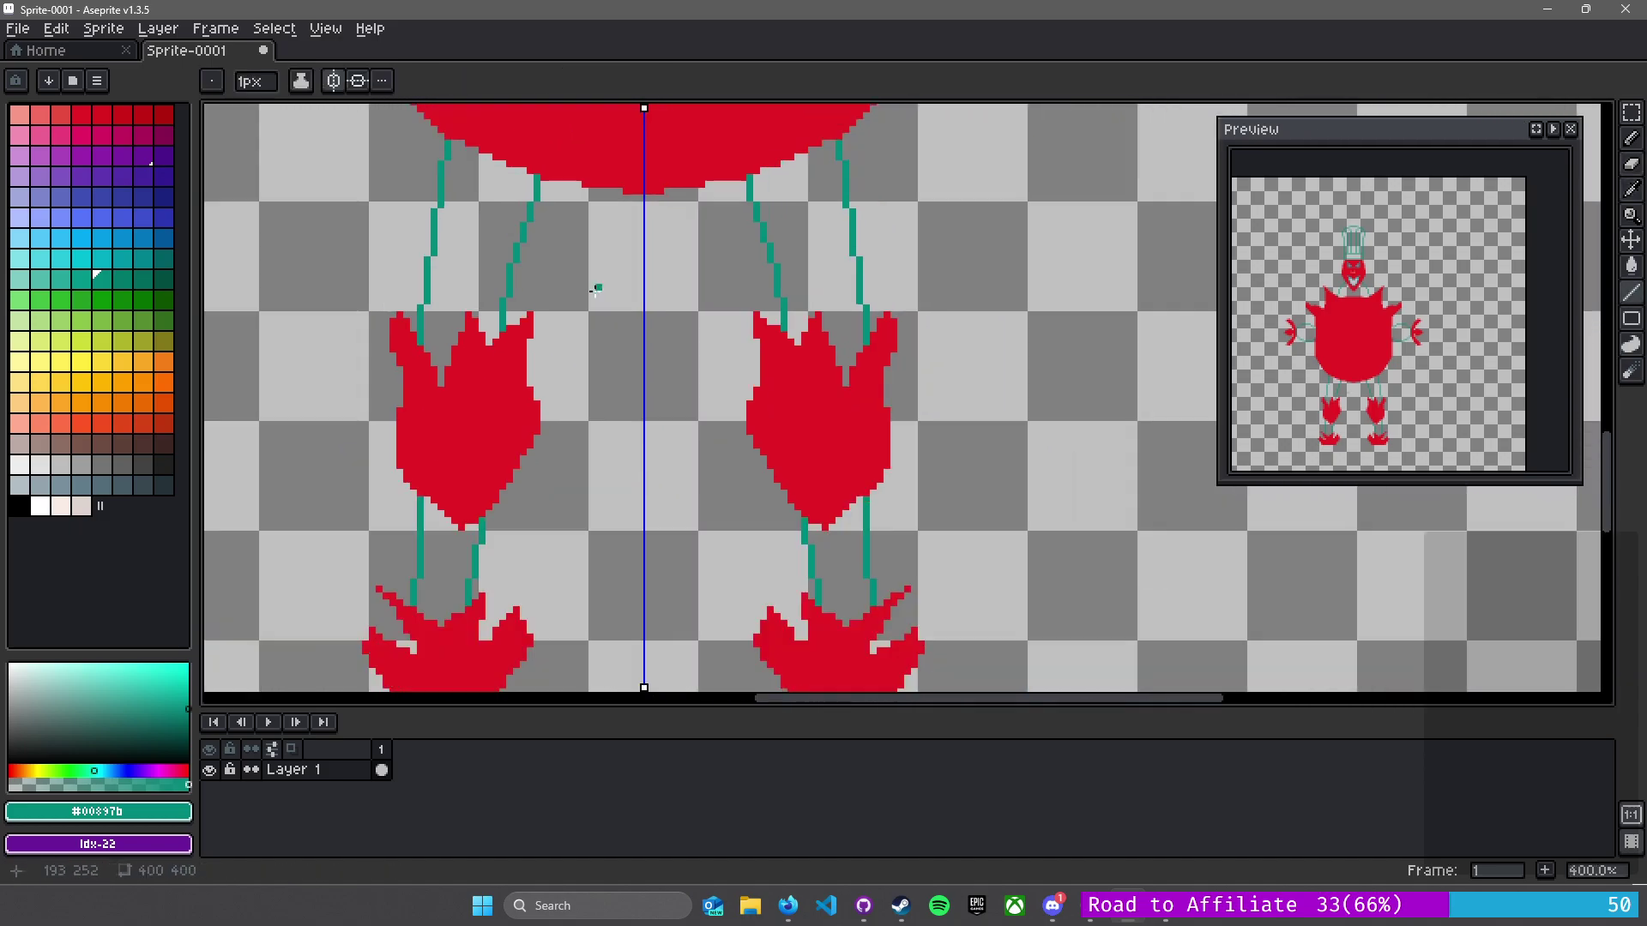
- Sample the red and widen the lower leg's bottom tip by one pixel
scroll(636, 312, "down", 1)
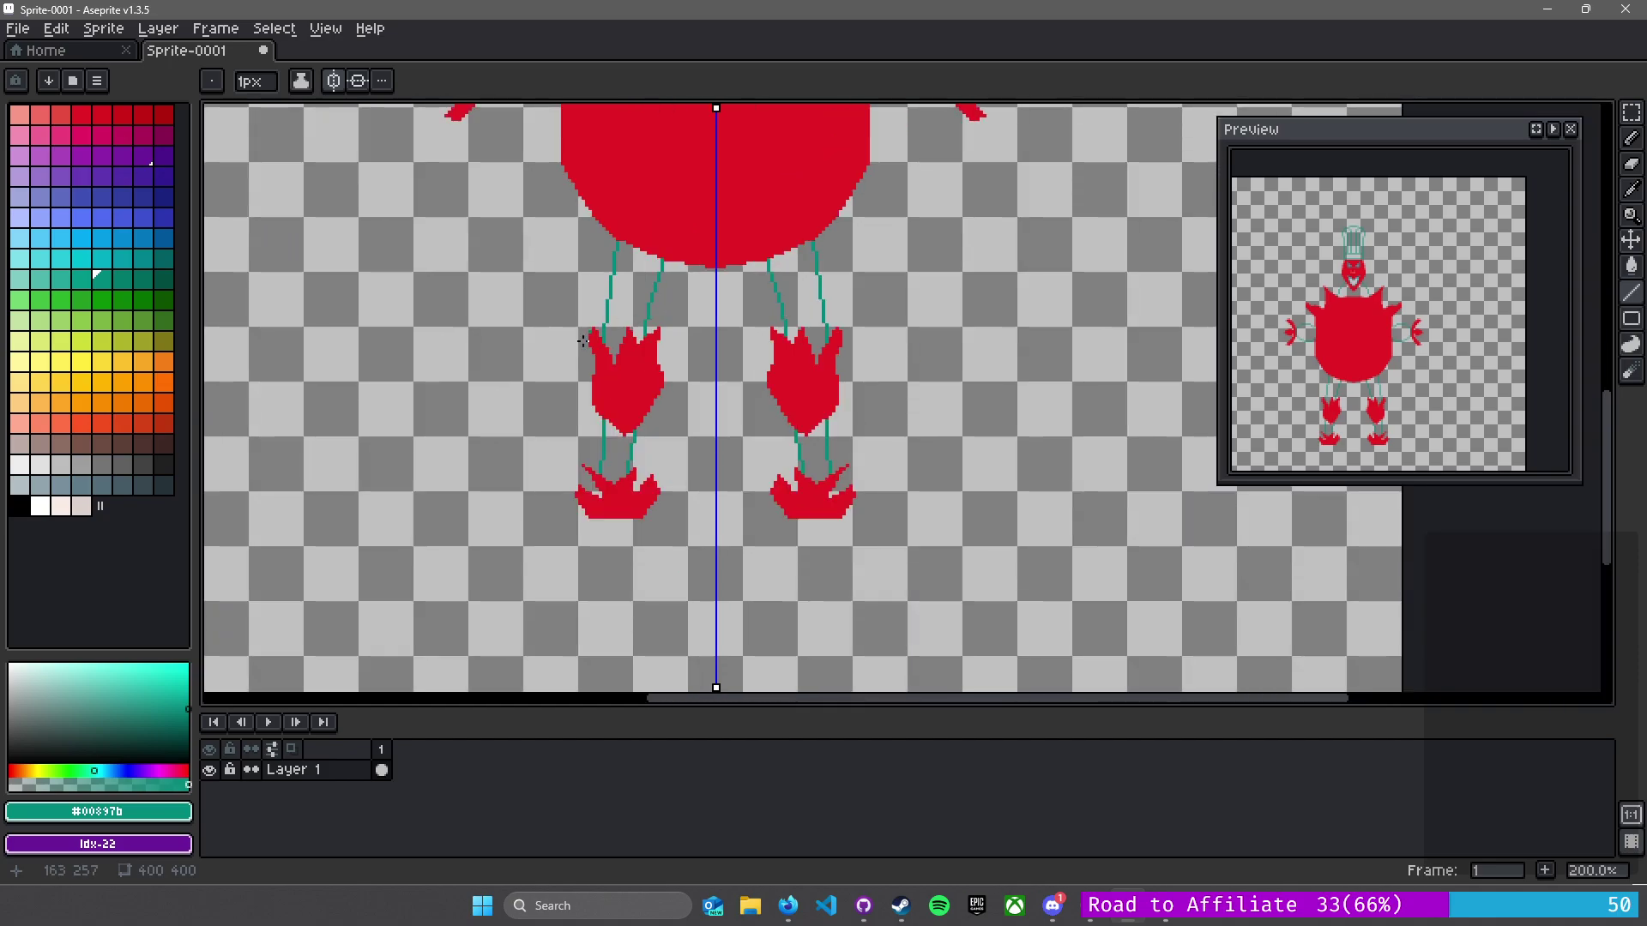
scroll(591, 329, "up", 3)
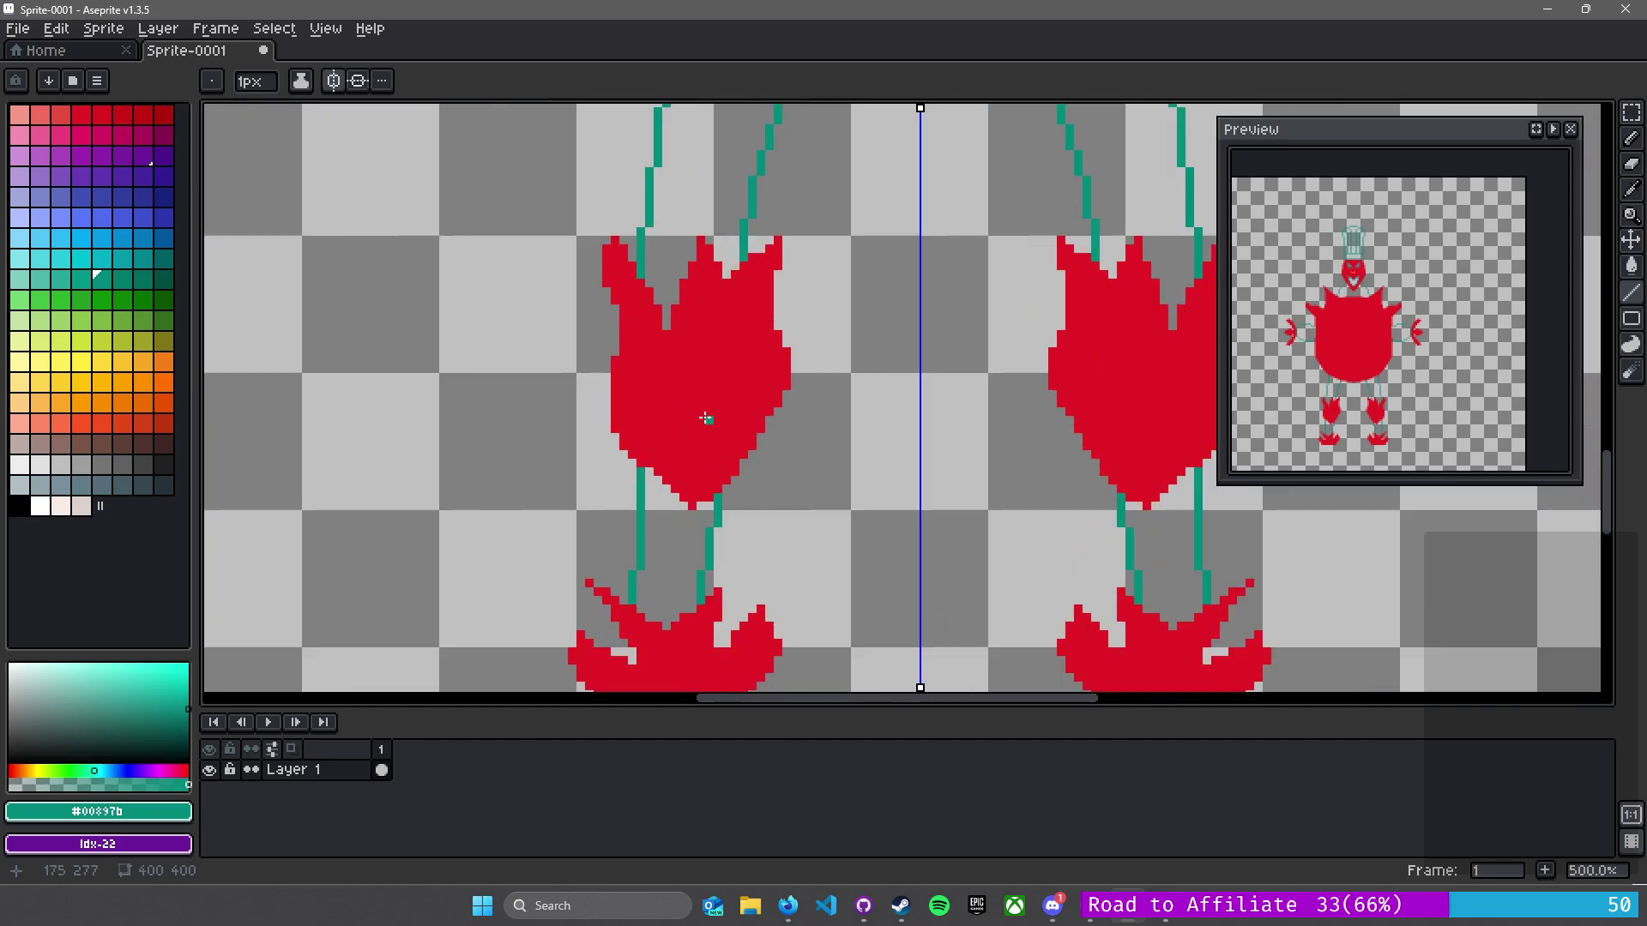
scroll(798, 421, "down", 1)
scroll(793, 415, "up", 5)
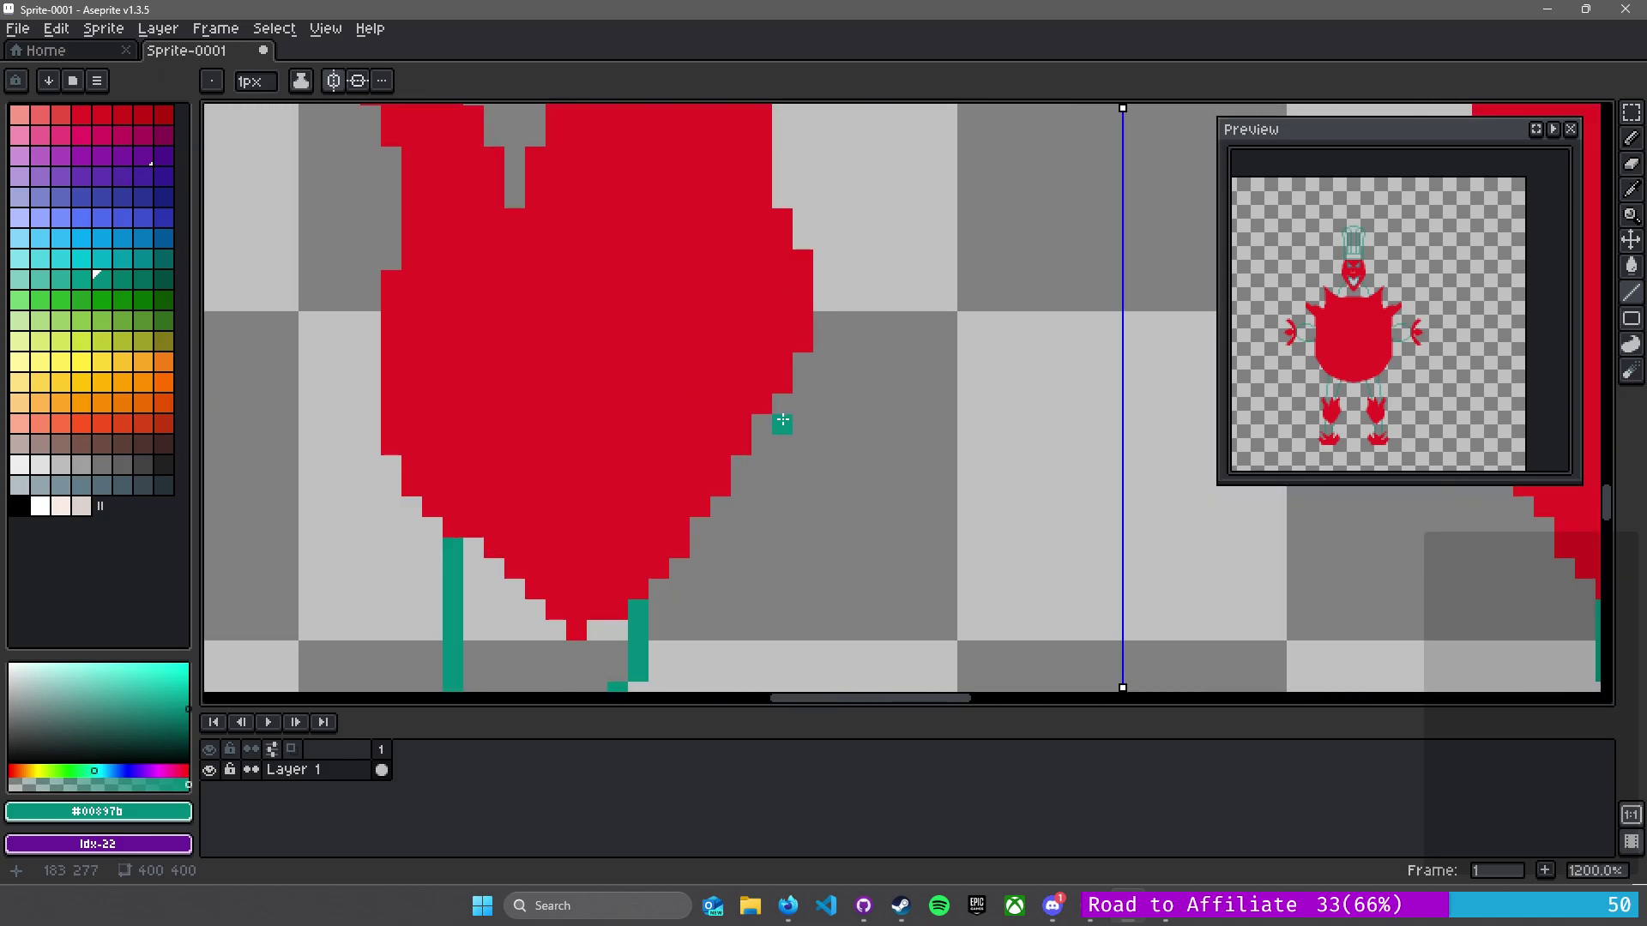
left_click(599, 613, "alt")
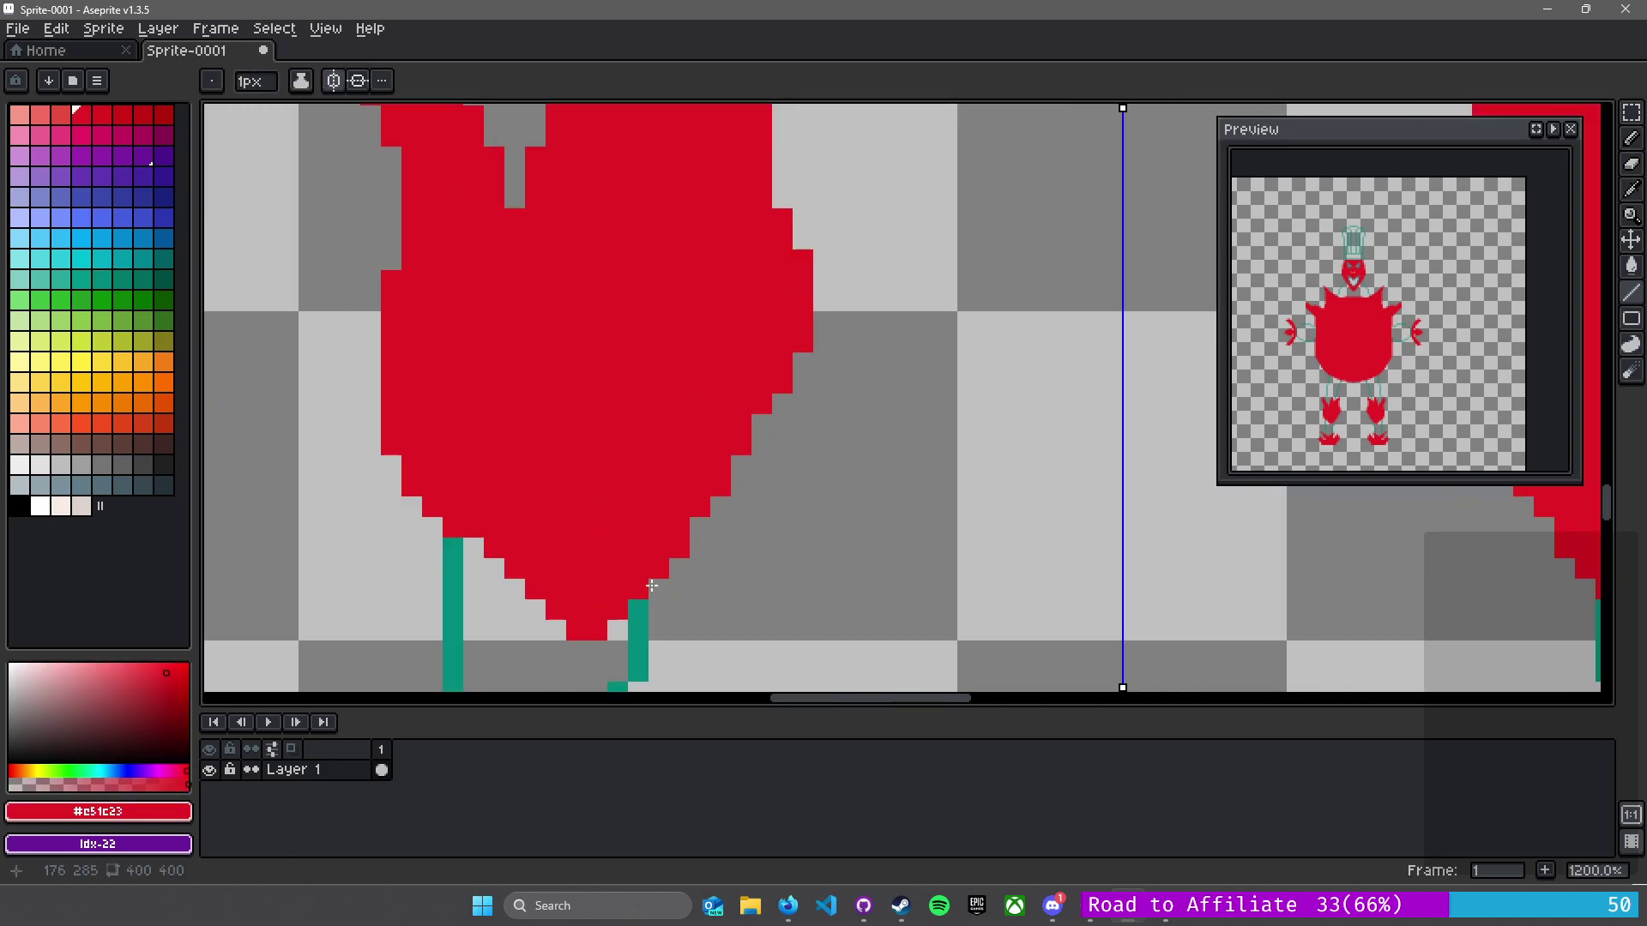
scroll(590, 628, "down", 8)
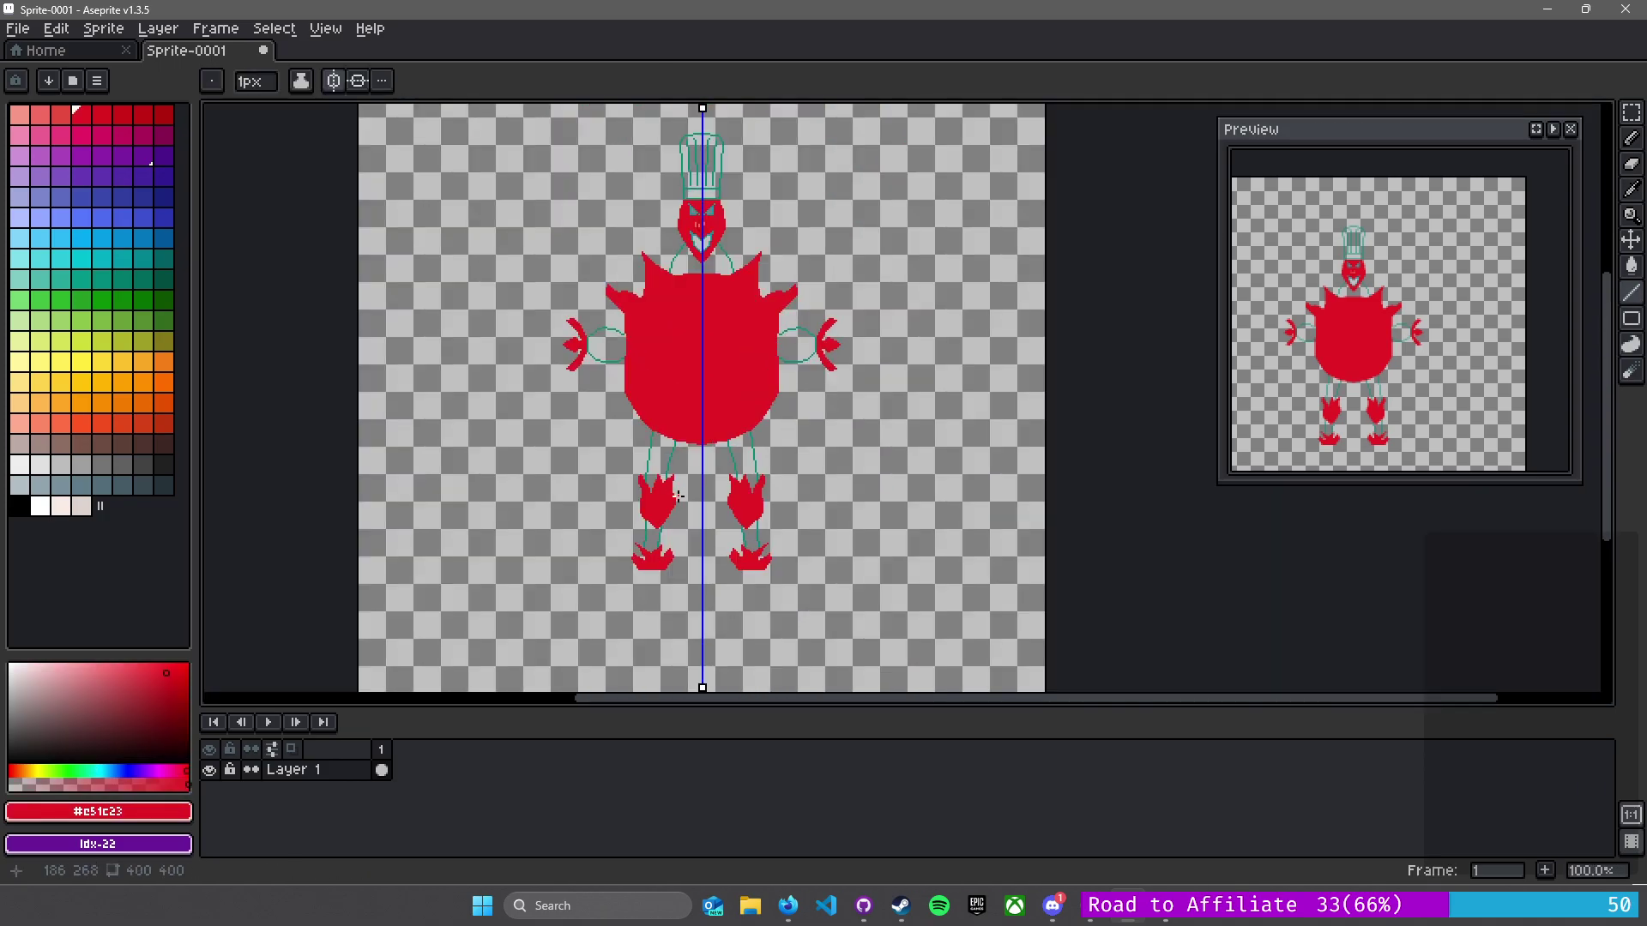
- Sample the teal outline colour and fill the upper legs and the ankles with the Paint Bucket
scroll(679, 496, "up", 1)
scroll(679, 495, "up", 1)
scroll(679, 495, "down", 1)
left_click_drag(623, 433, 518, 576)
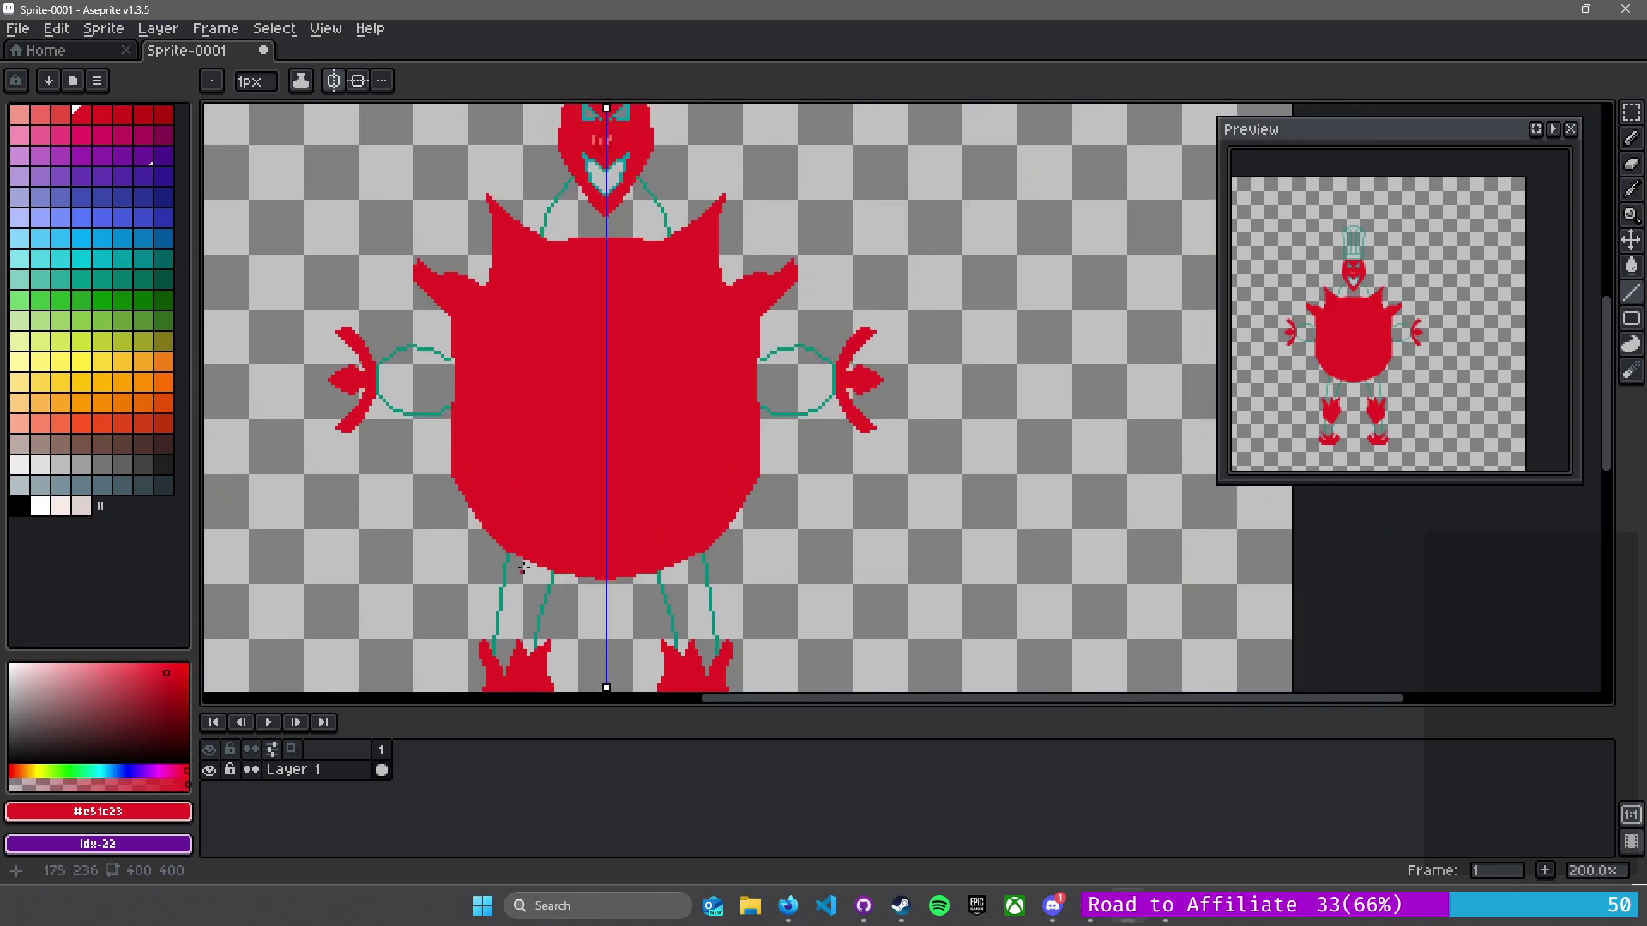
scroll(625, 452, "up", 1)
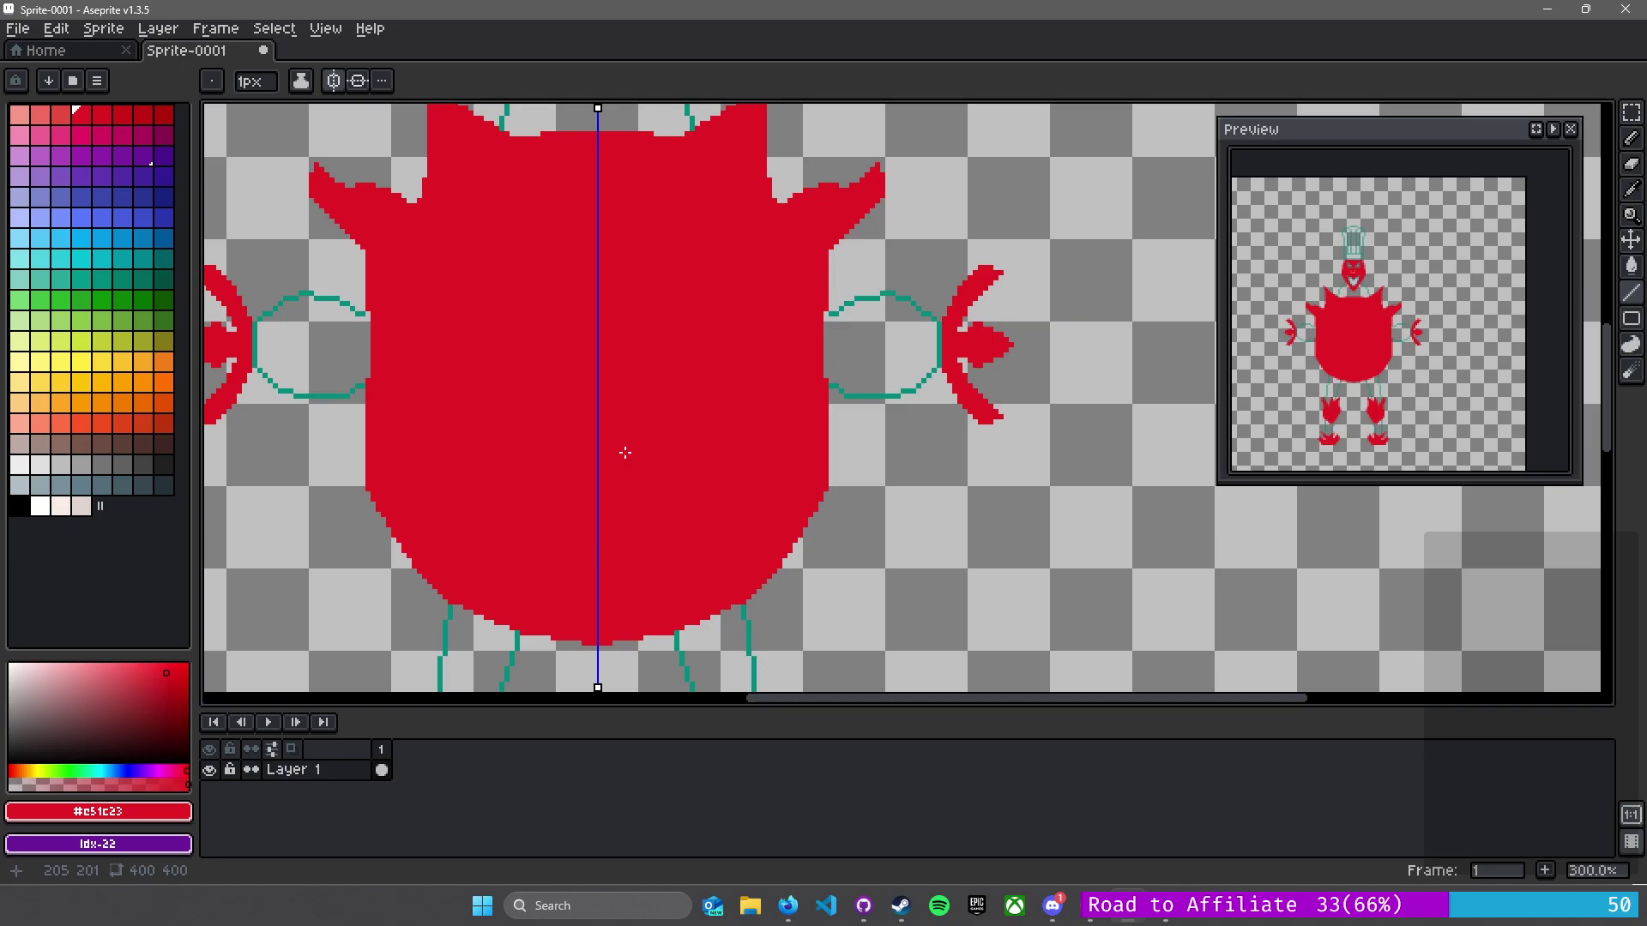
left_click_drag(632, 550, 526, 390)
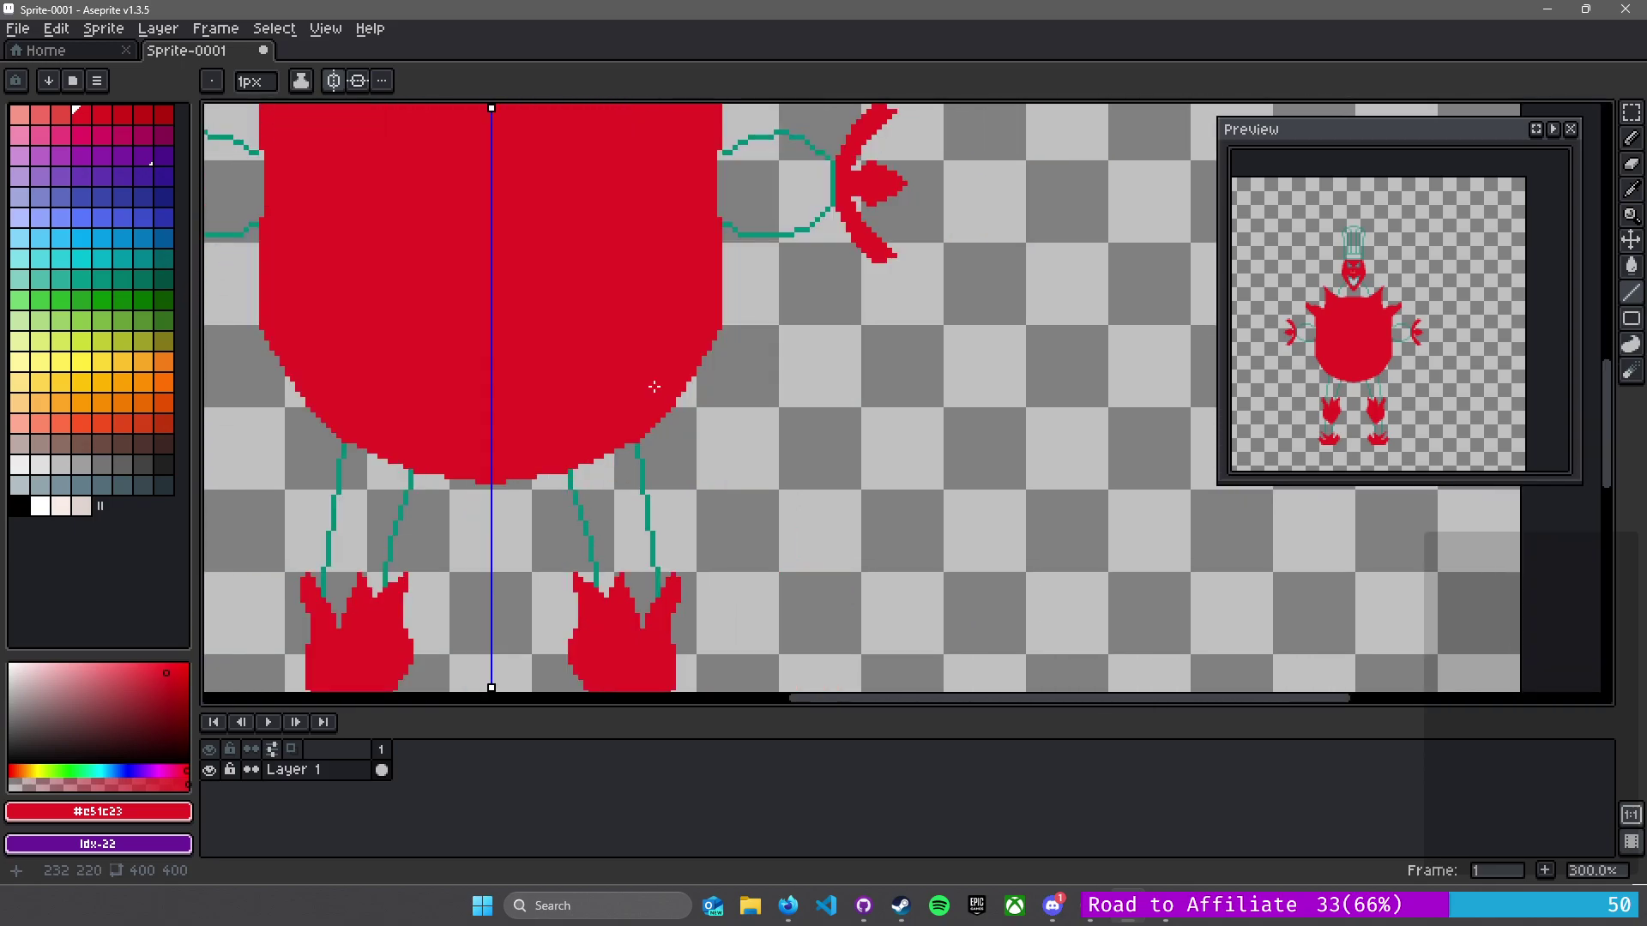
scroll(608, 597, "up", 1)
left_click_drag(608, 597, 780, 493)
scroll(780, 493, "down", 1)
key("i")
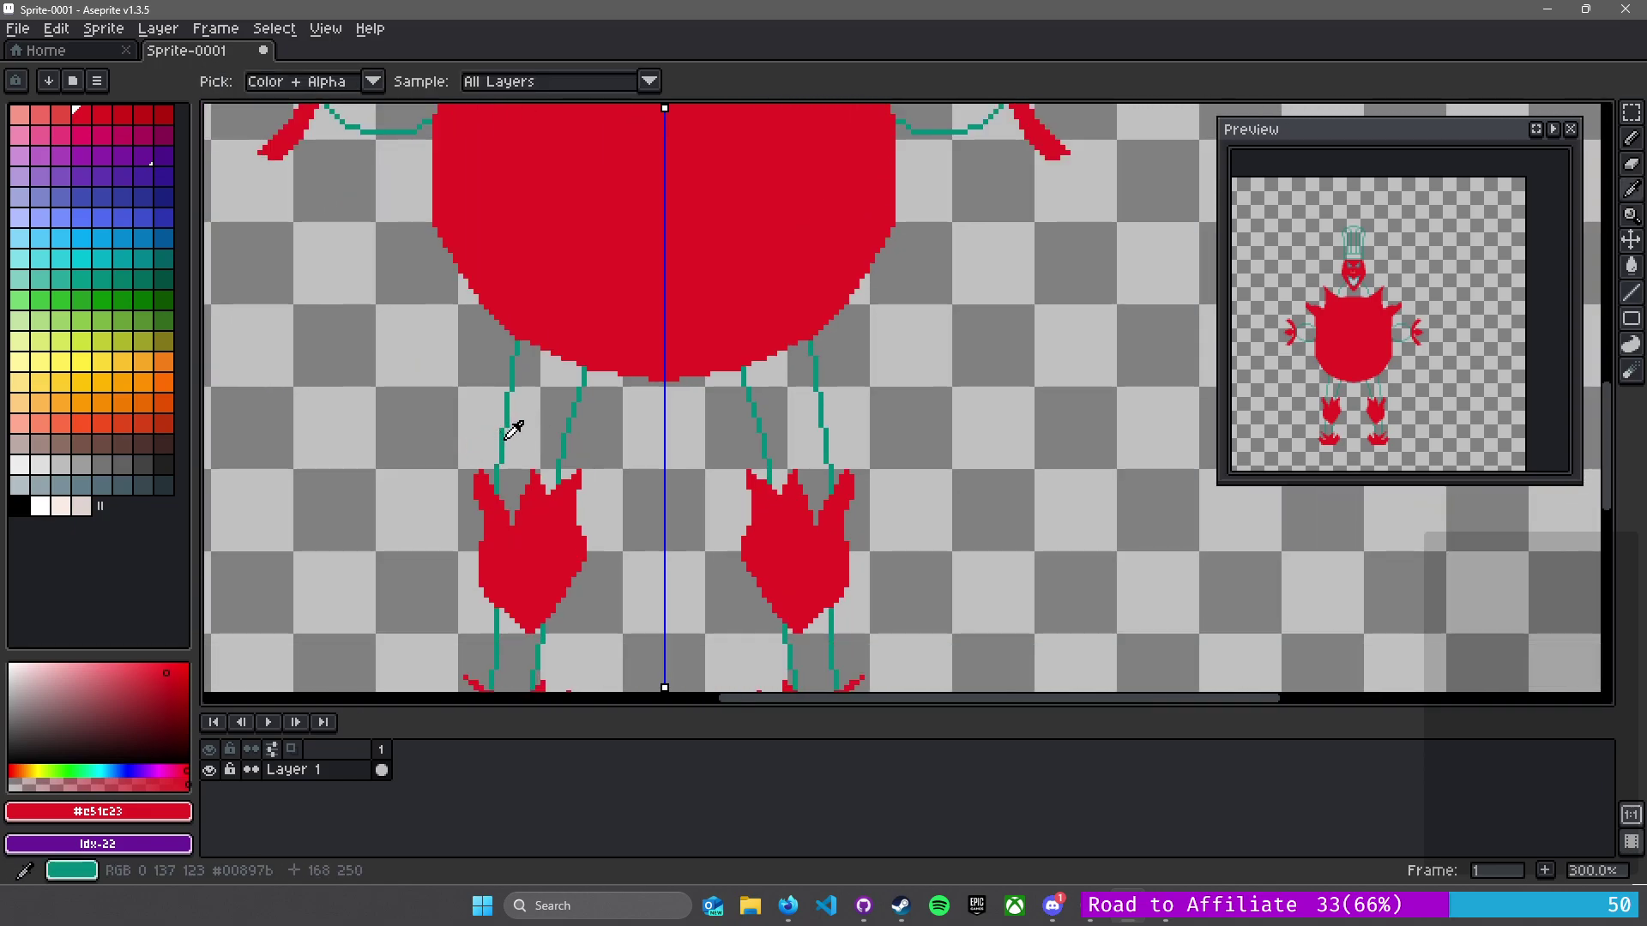
left_click(512, 431)
key("g")
left_click(520, 442)
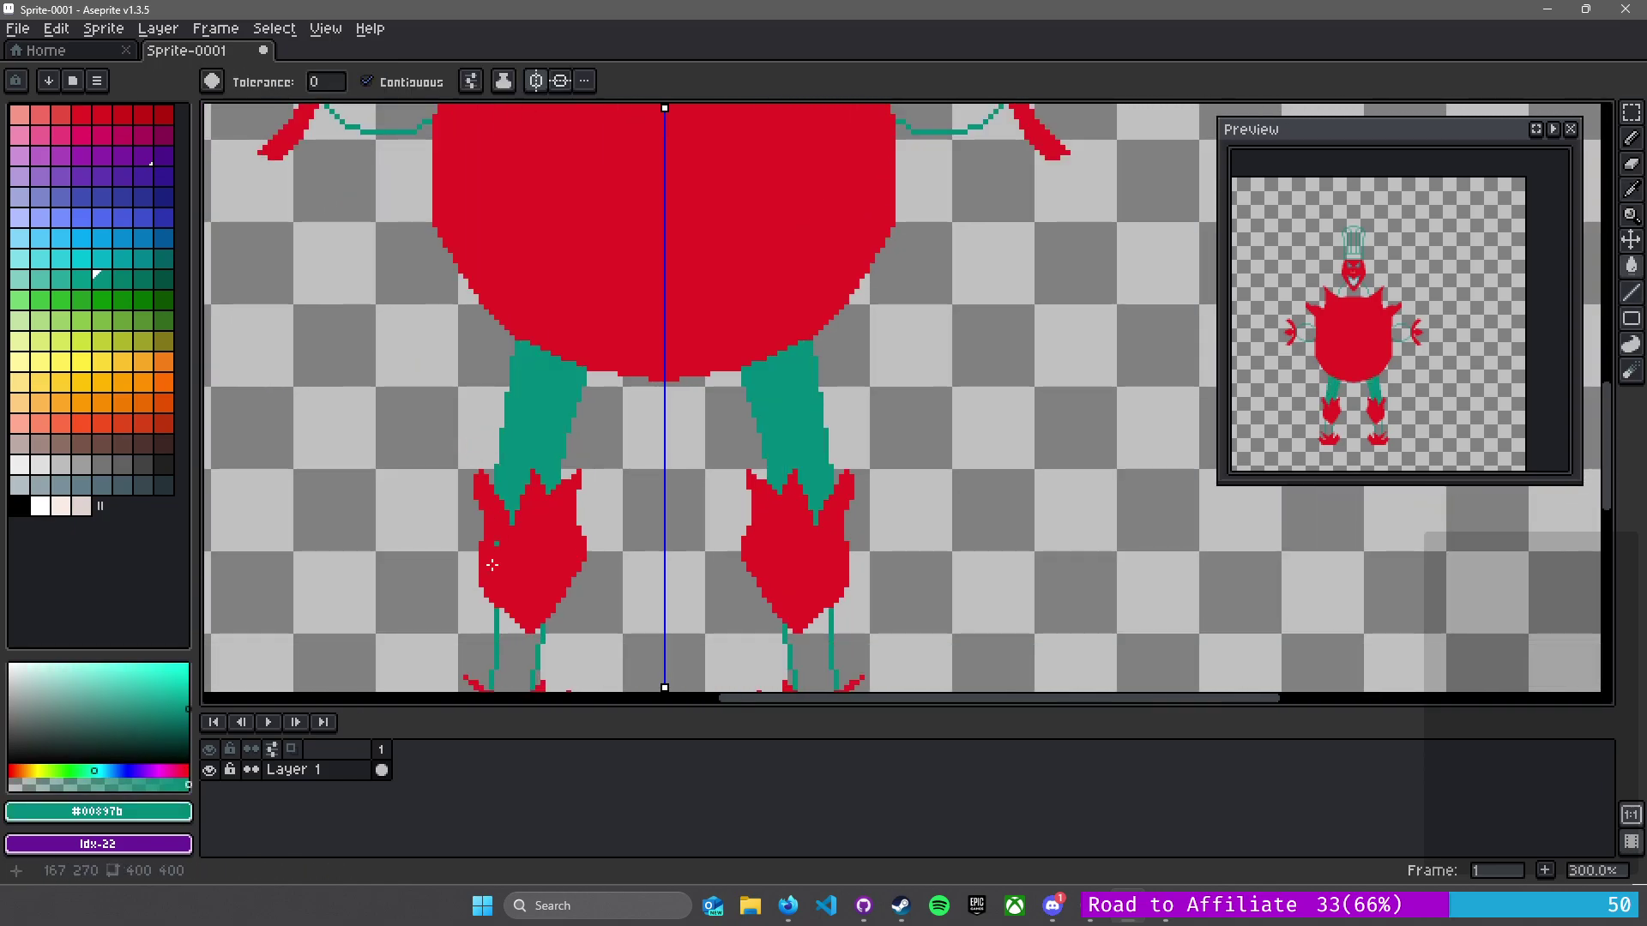
scroll(523, 447, "down", 3)
left_click(523, 447)
- Fill both round arms and the neck area under the head with the same teal
scroll(753, 155, "up", 6)
left_click(1006, 420)
scroll(739, 444, "down", 3)
scroll(743, 442, "down", 3)
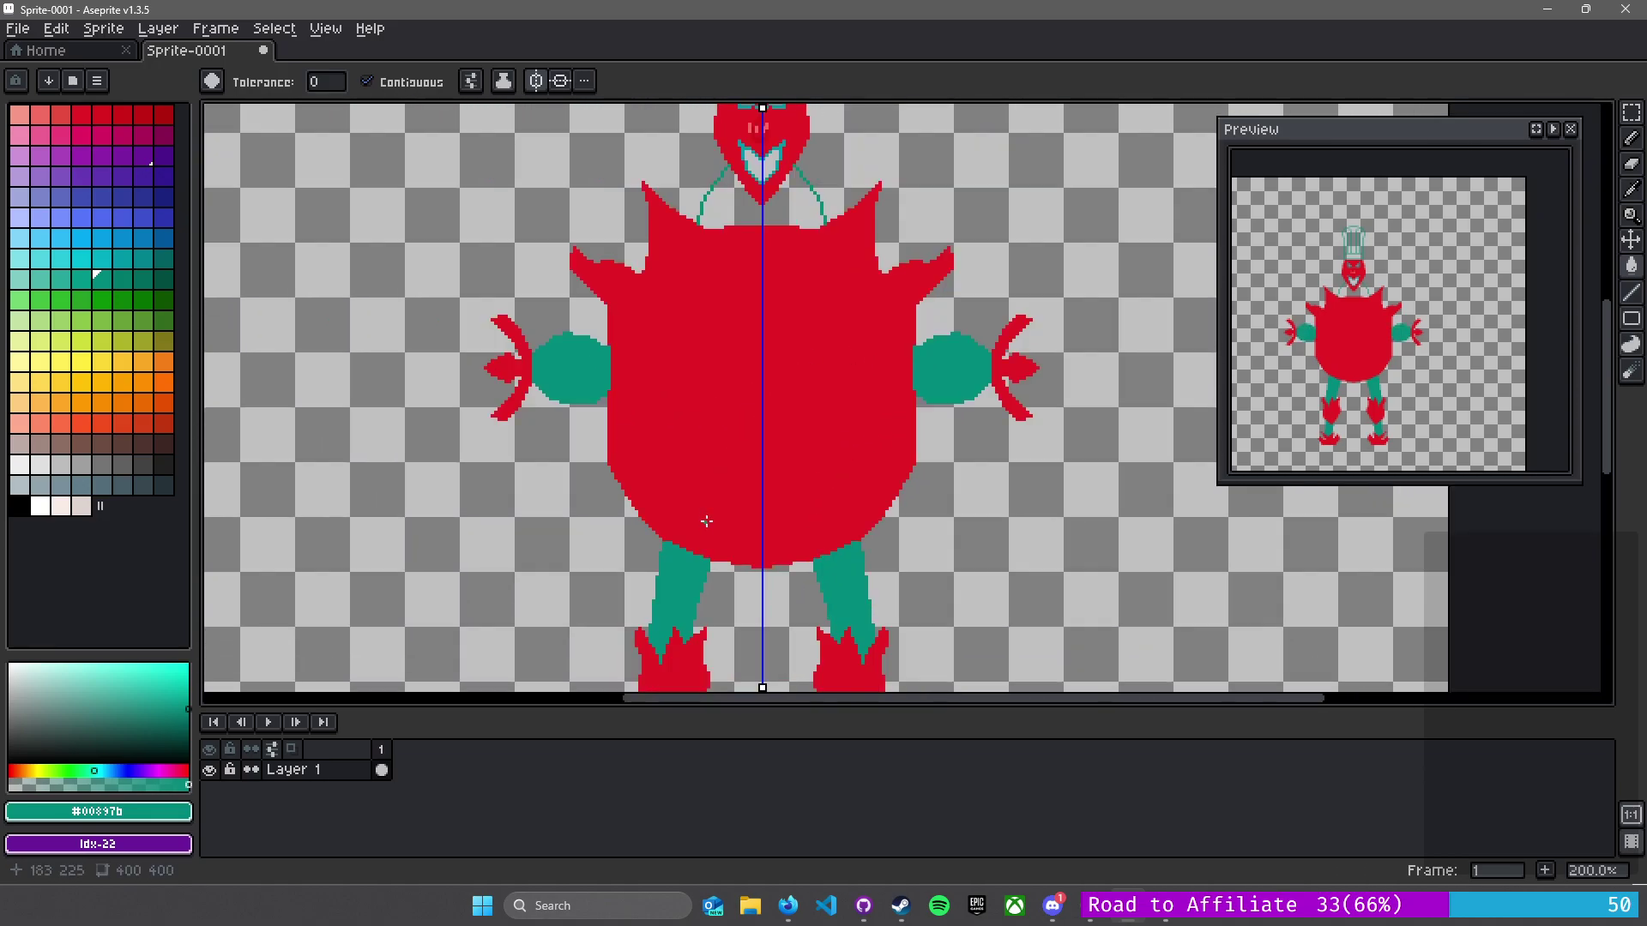
scroll(746, 346, "up", 4)
left_click(779, 447)
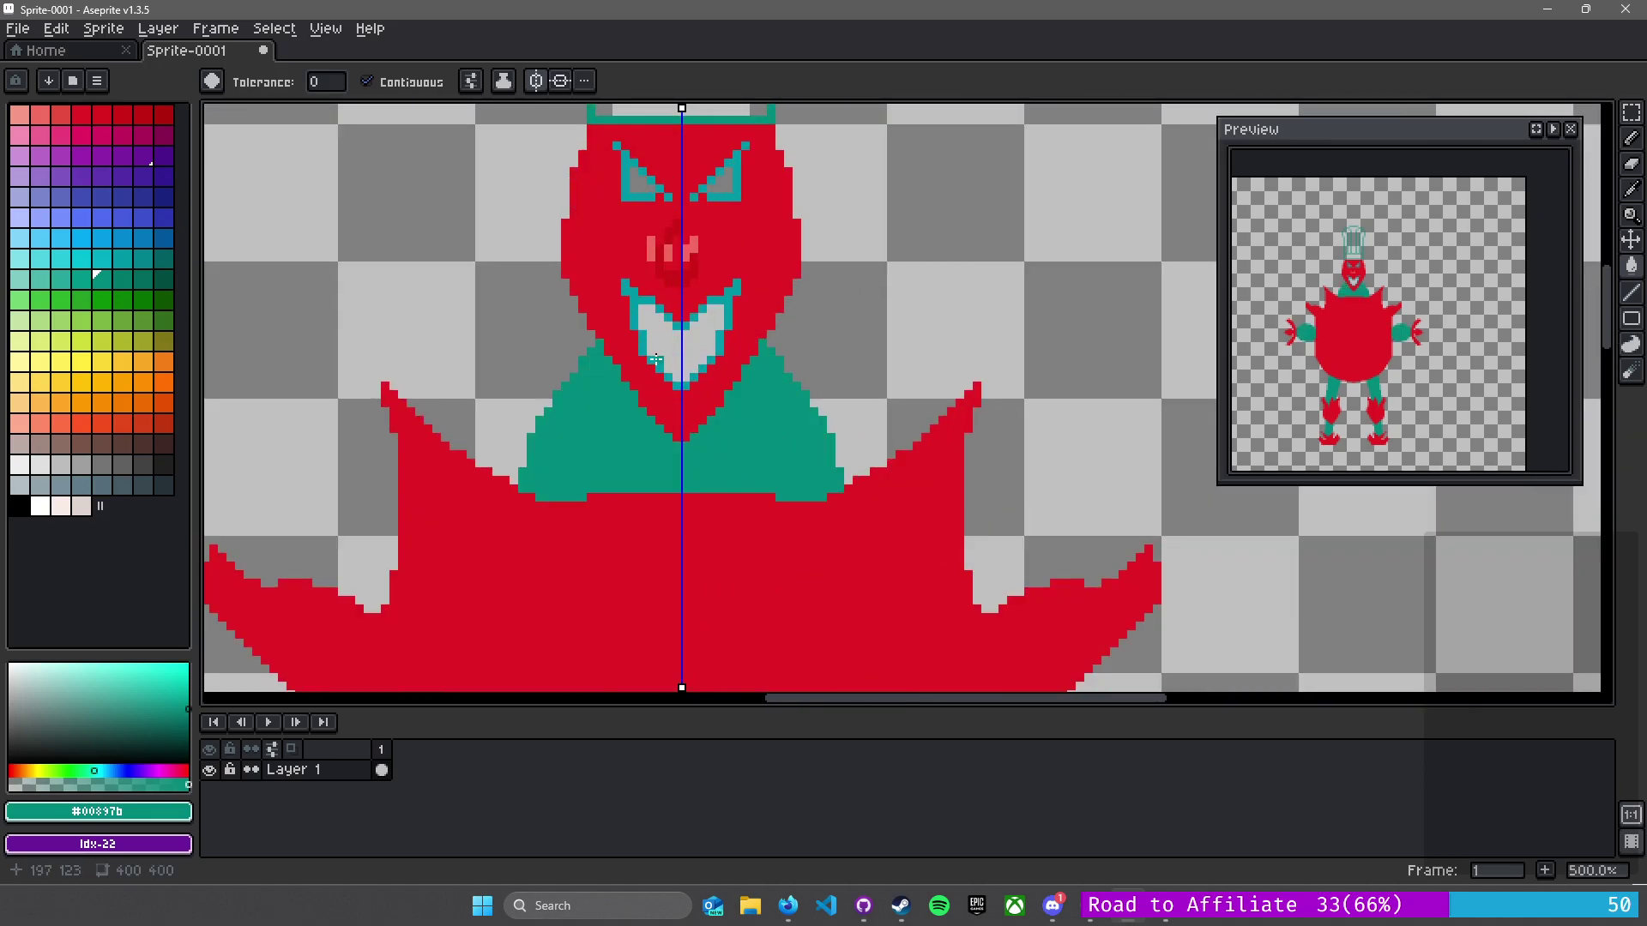
- Sample the dark red #d01716 from the nose shading and fill the inside of both eyes with it
scroll(655, 358, "up", 2)
scroll(576, 587, "up", 3)
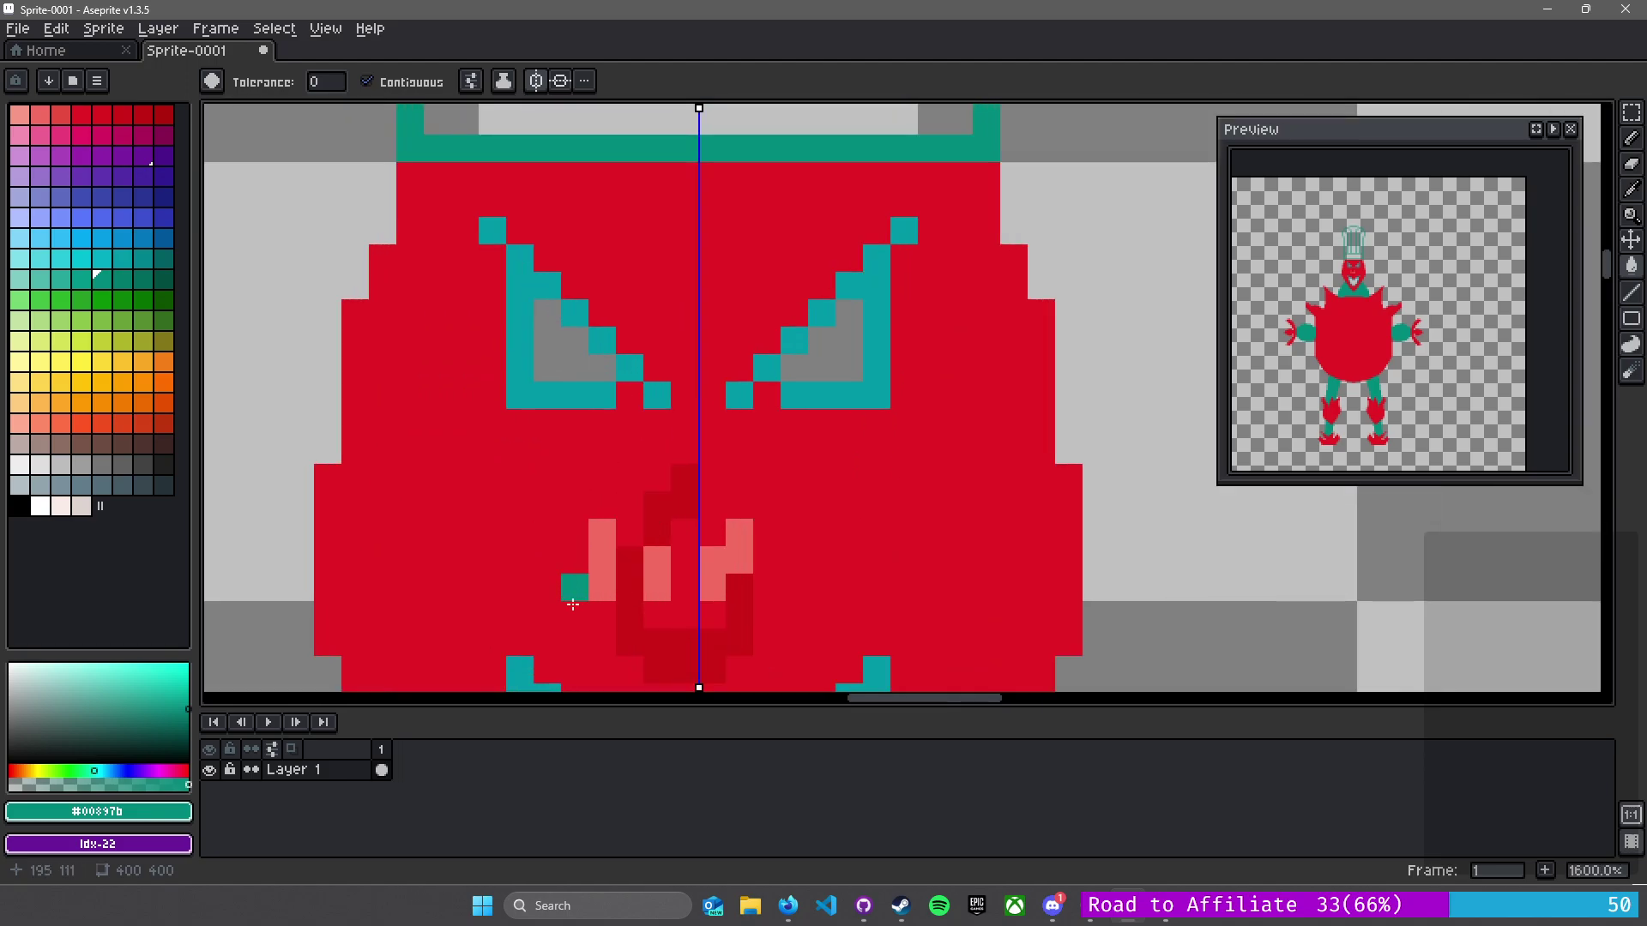
scroll(576, 587, "down", 1)
left_click(713, 397, "alt")
scroll(510, 439, "up", 1)
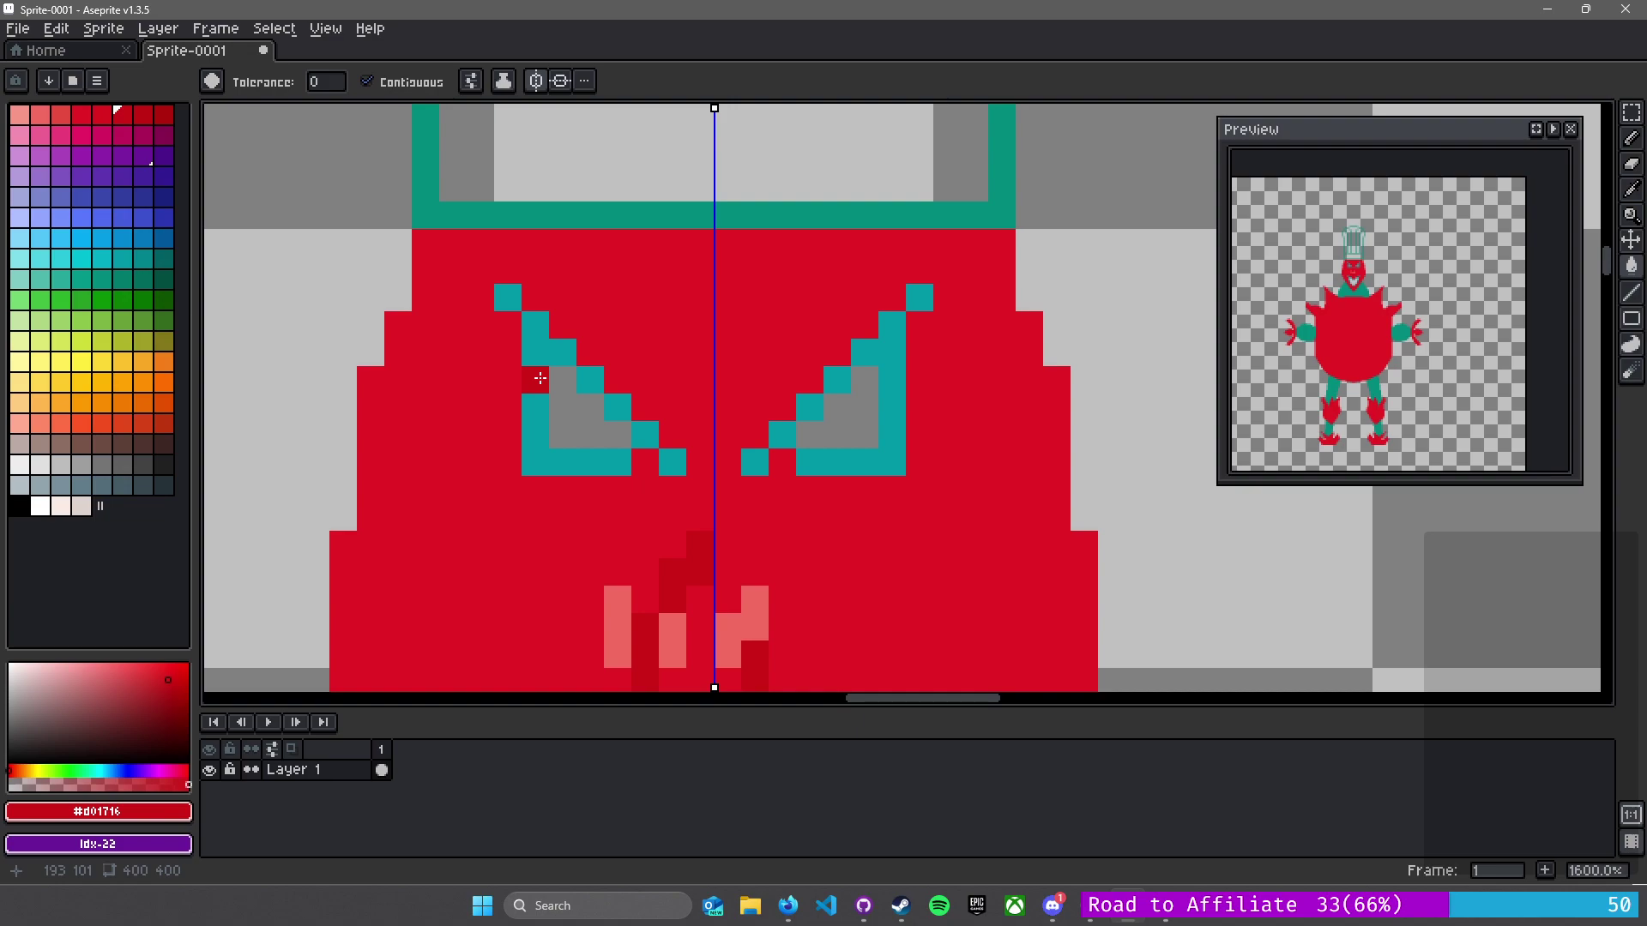
left_click(566, 403)
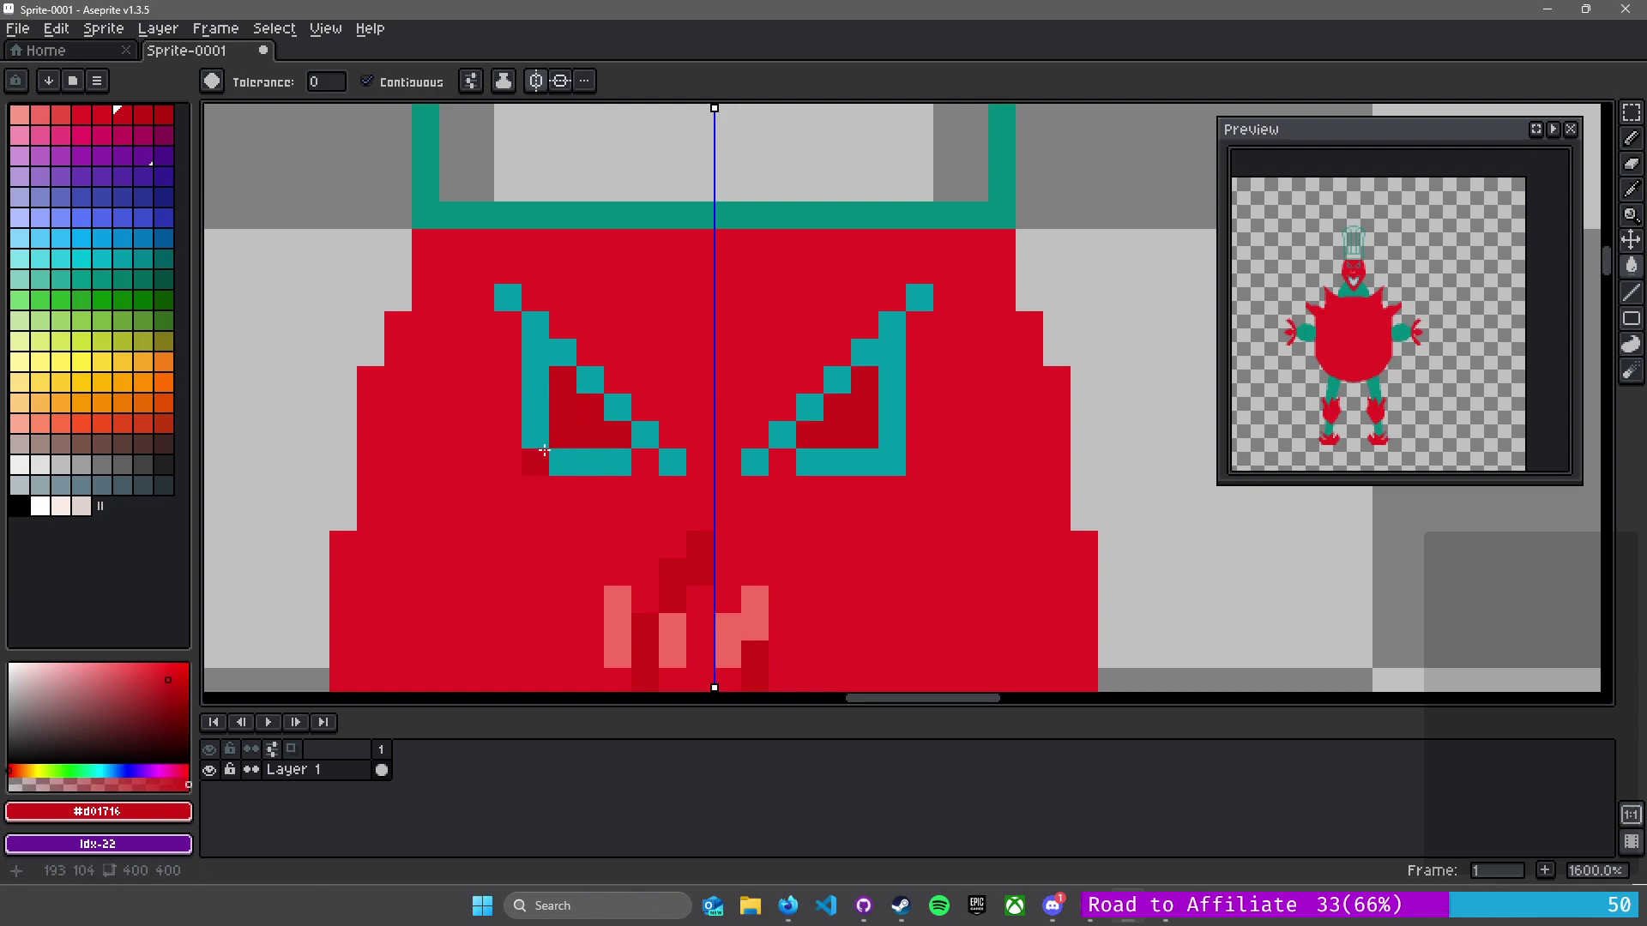
- Recolour the teal outlines of both eyes white, including every diagonal brow pixel and the corner pixels
left_click(39, 506)
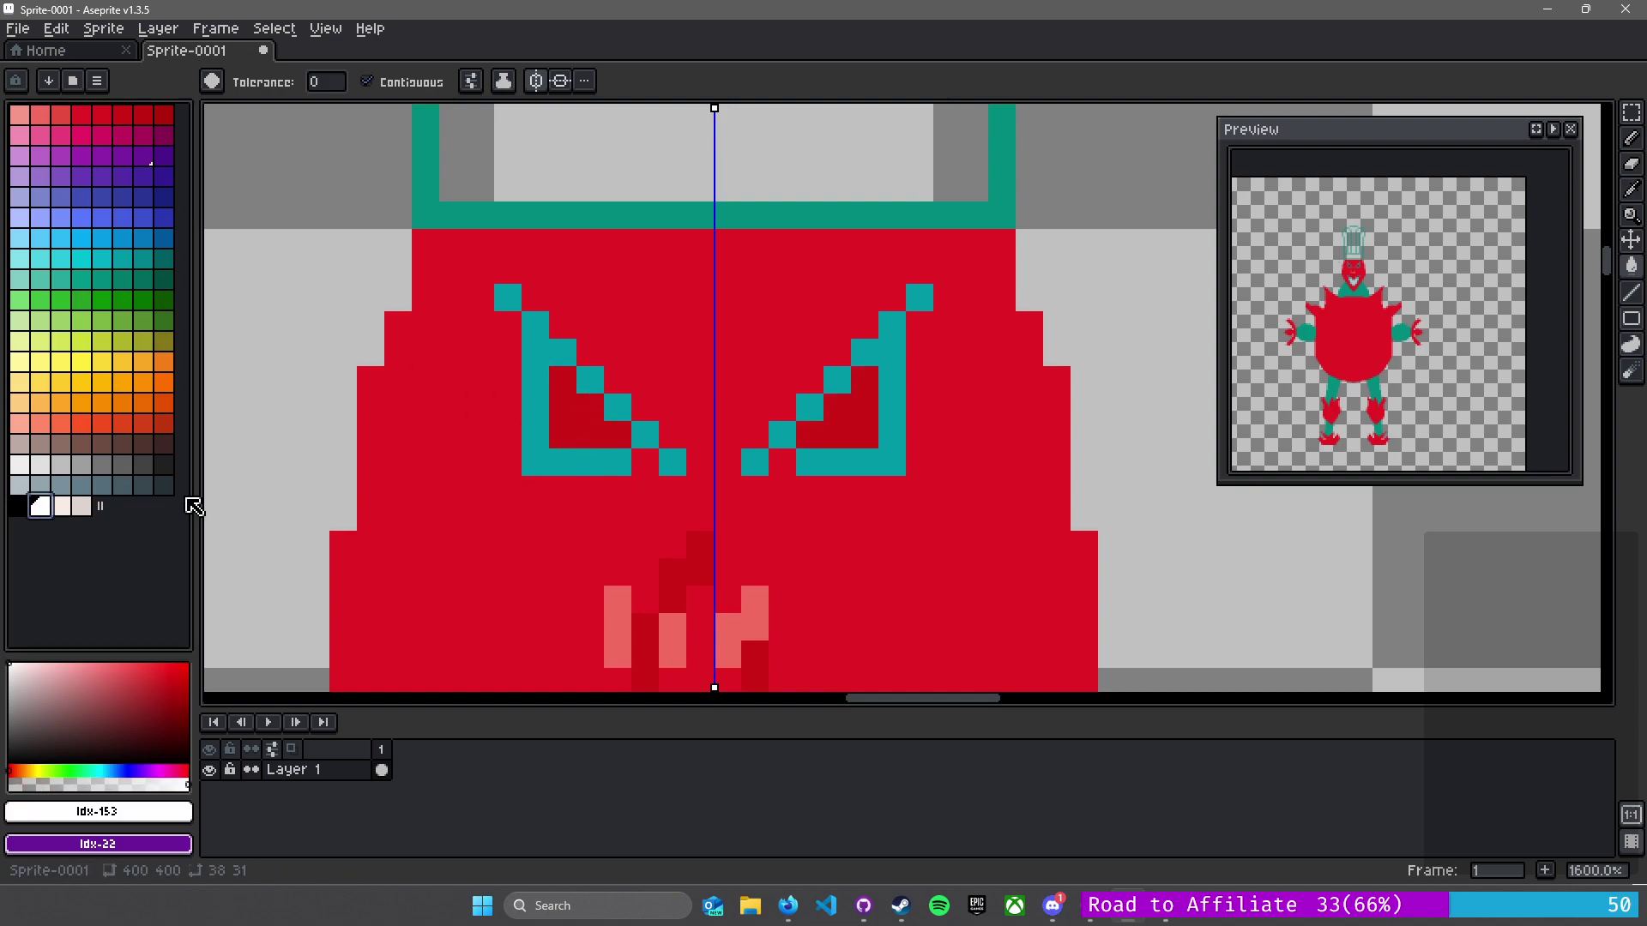
left_click(547, 429)
left_click(590, 379)
left_click(618, 407)
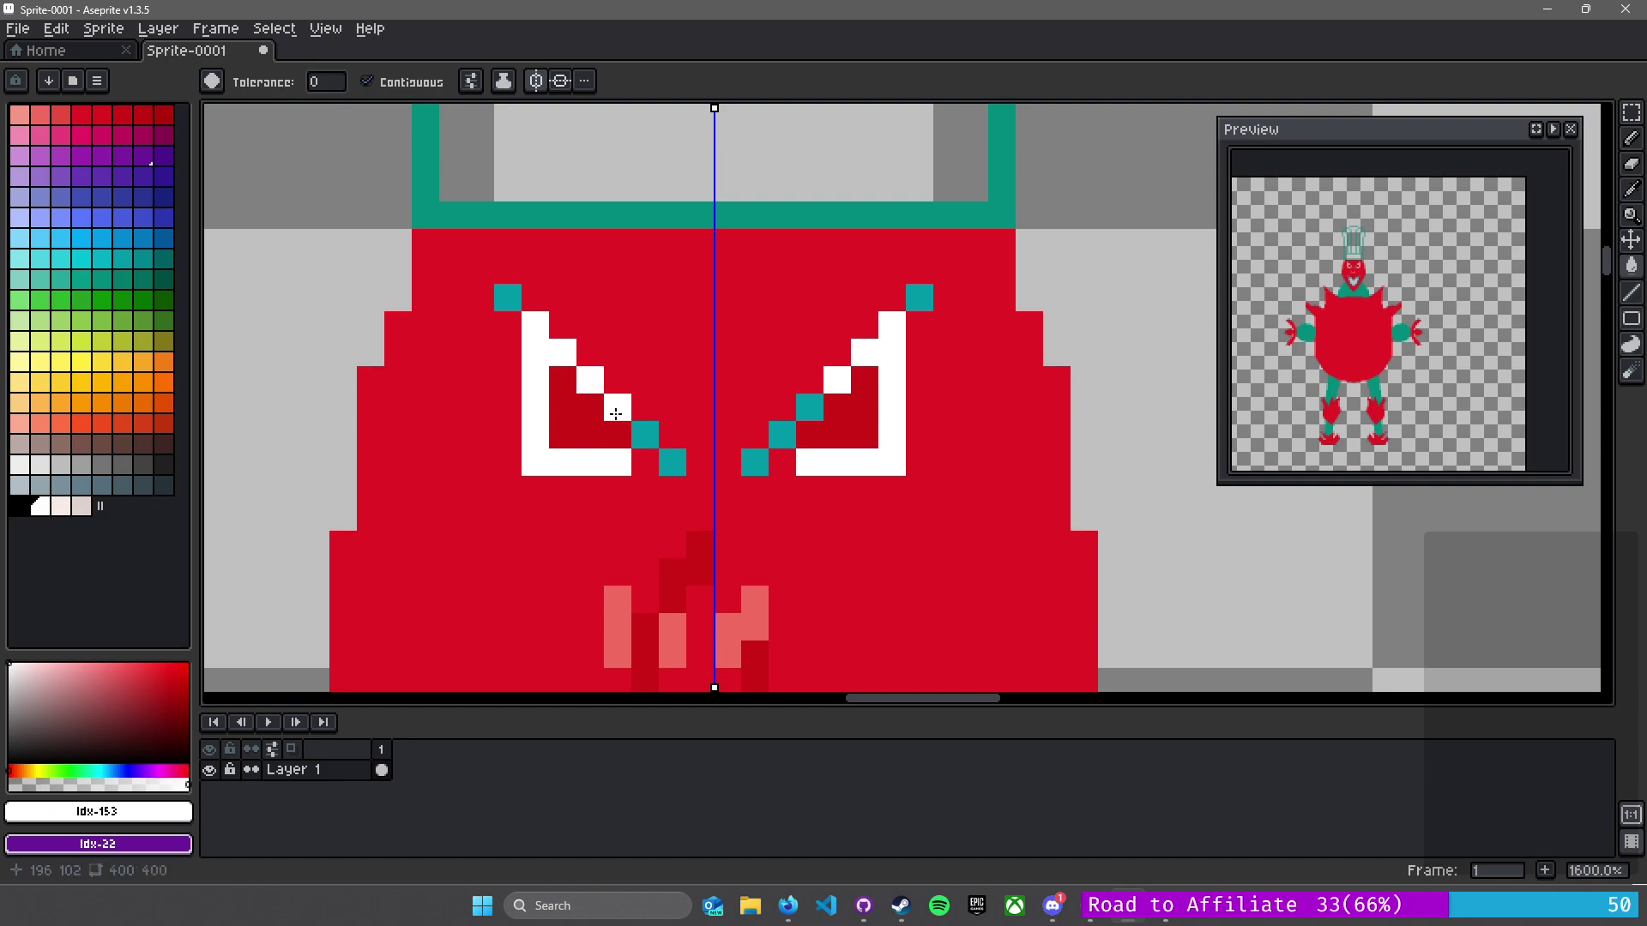
left_click(645, 435)
left_click(672, 463)
left_click(508, 306)
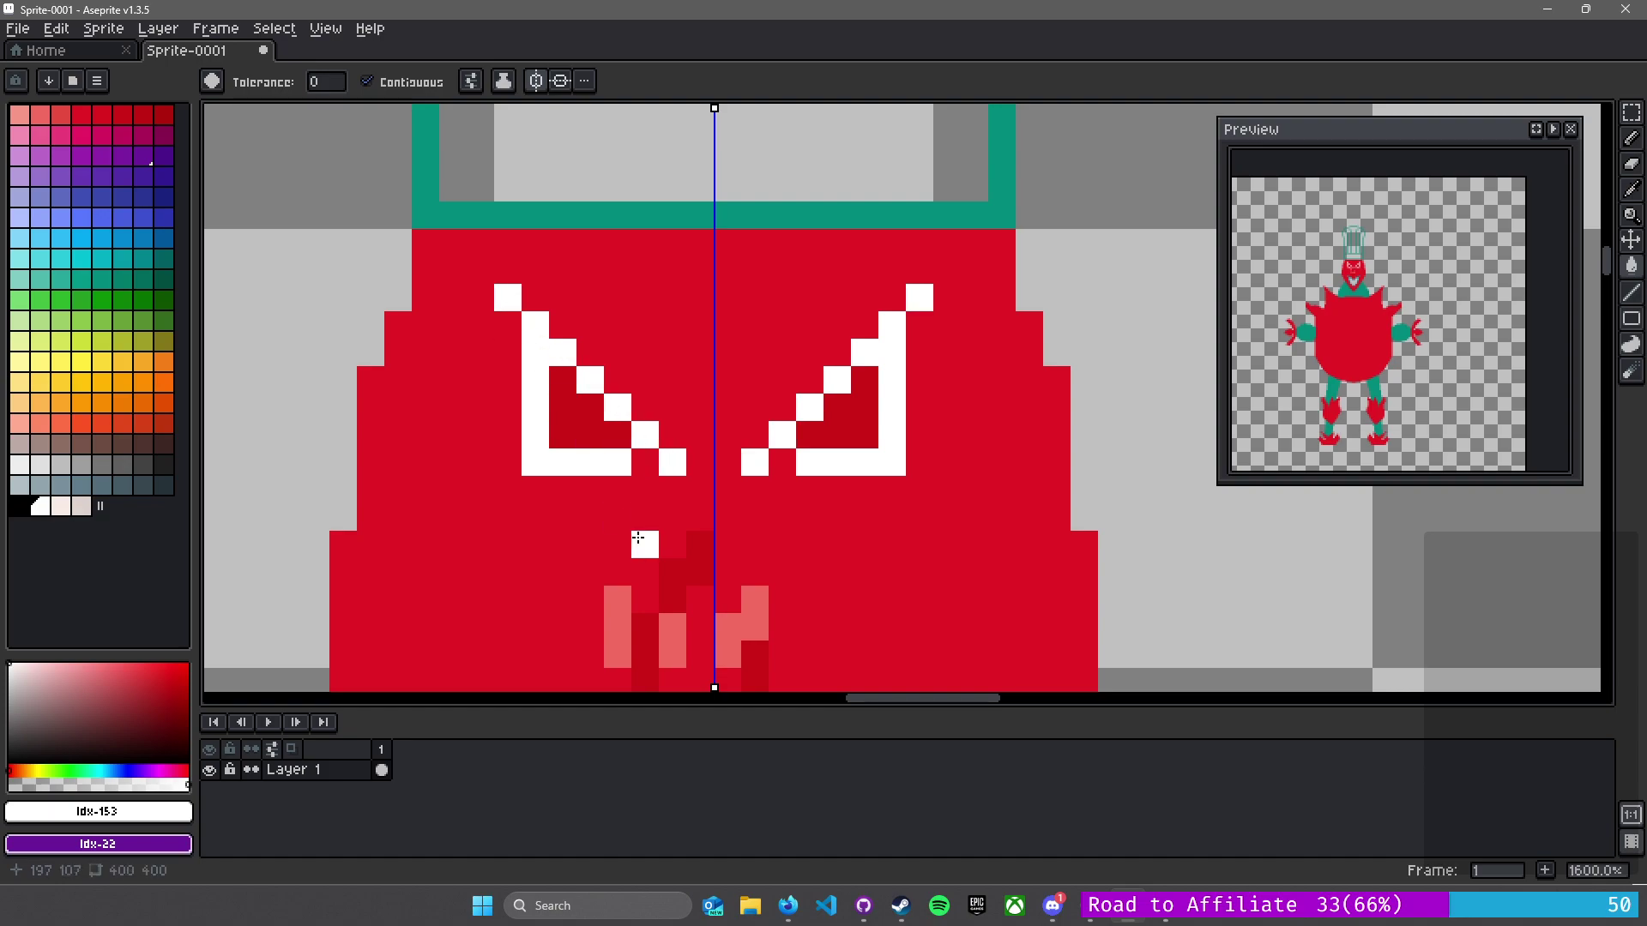
- Pencil white pixels into the lower part of both eyes, leaving only a dark red diagonal under the brow
scroll(613, 485, "up", 2)
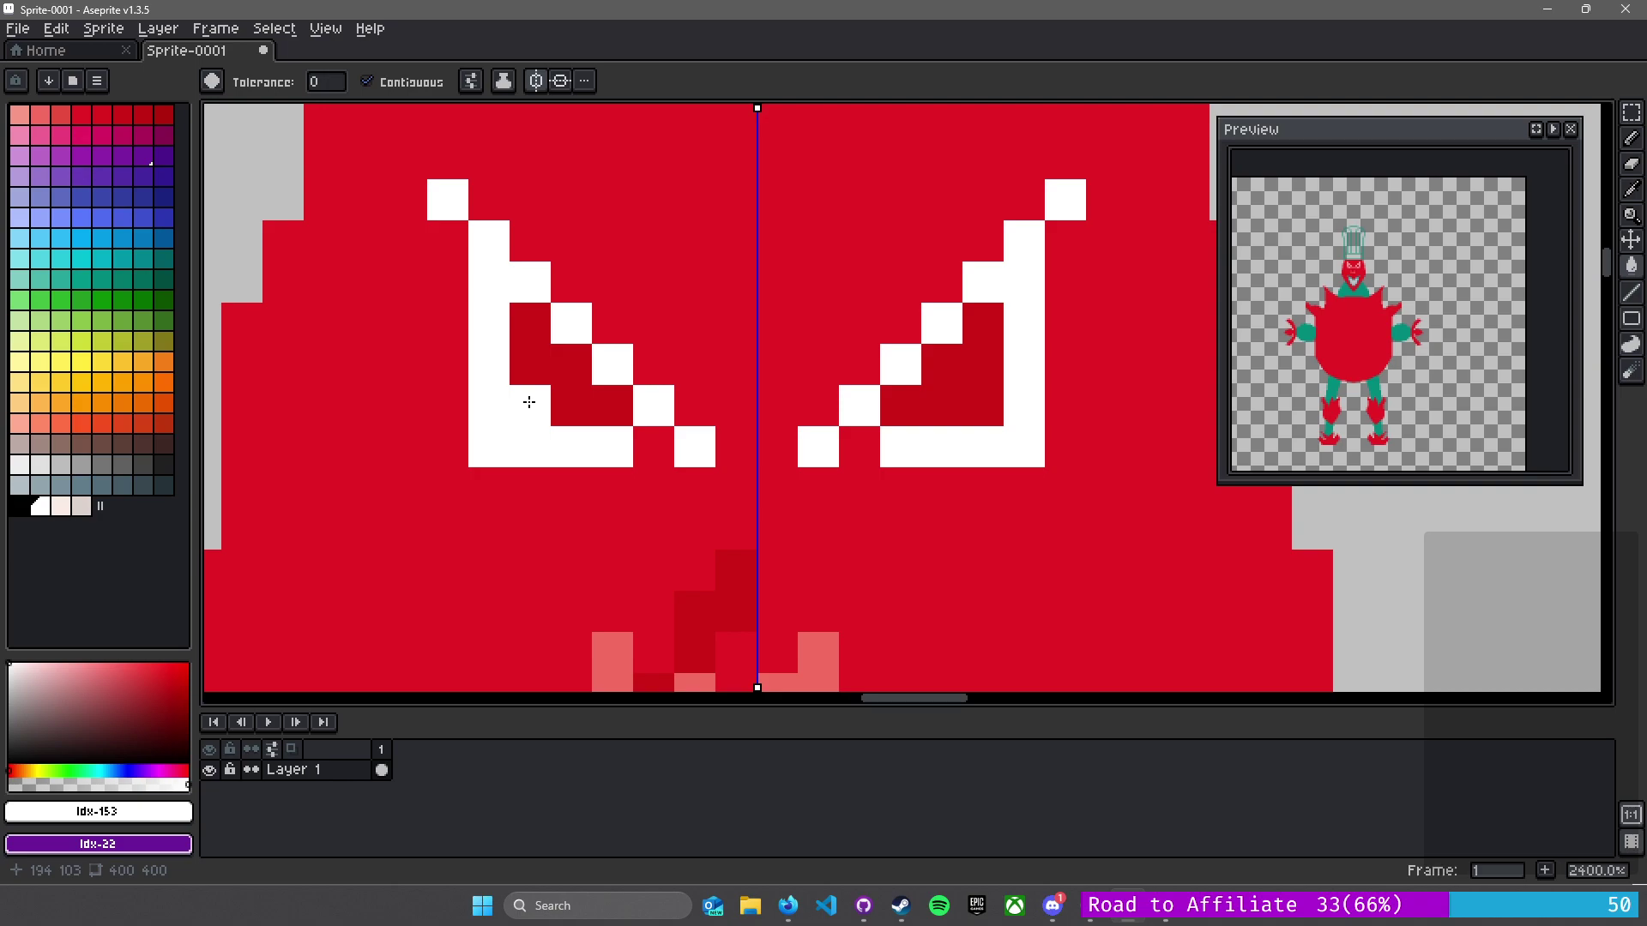
key("b")
left_click(530, 364)
left_click(566, 407)
scroll(606, 487, "down", 6)
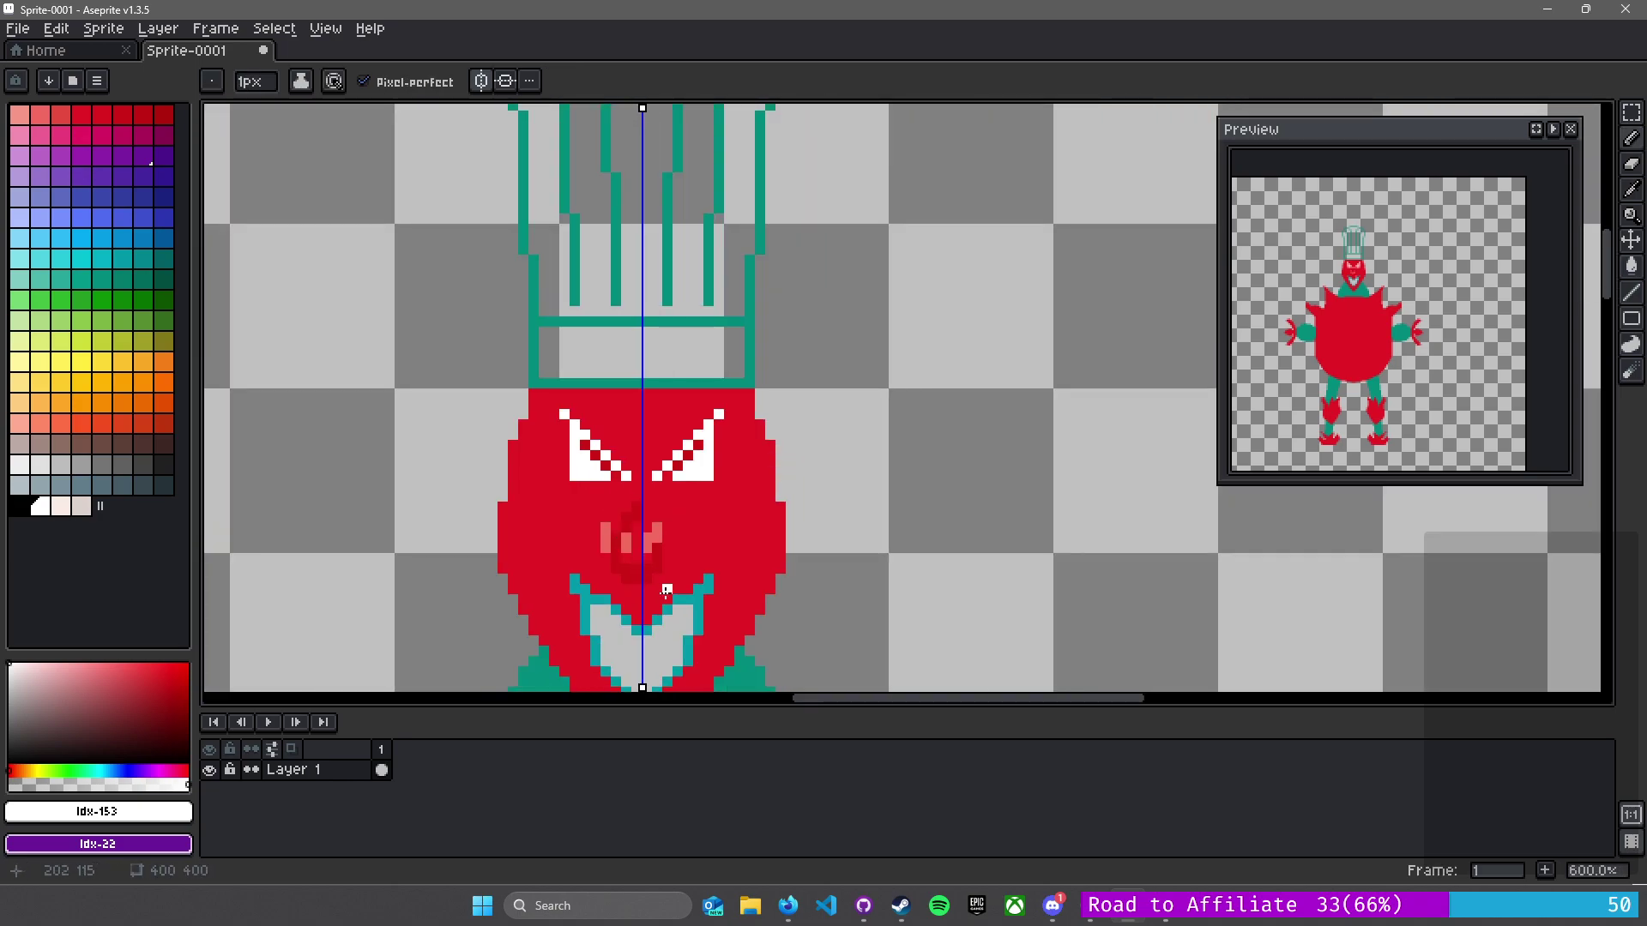
- Sample the nose highlight pink #f36c60 and shade the lower outer corners of both eyes with it
scroll(657, 549, "up", 6)
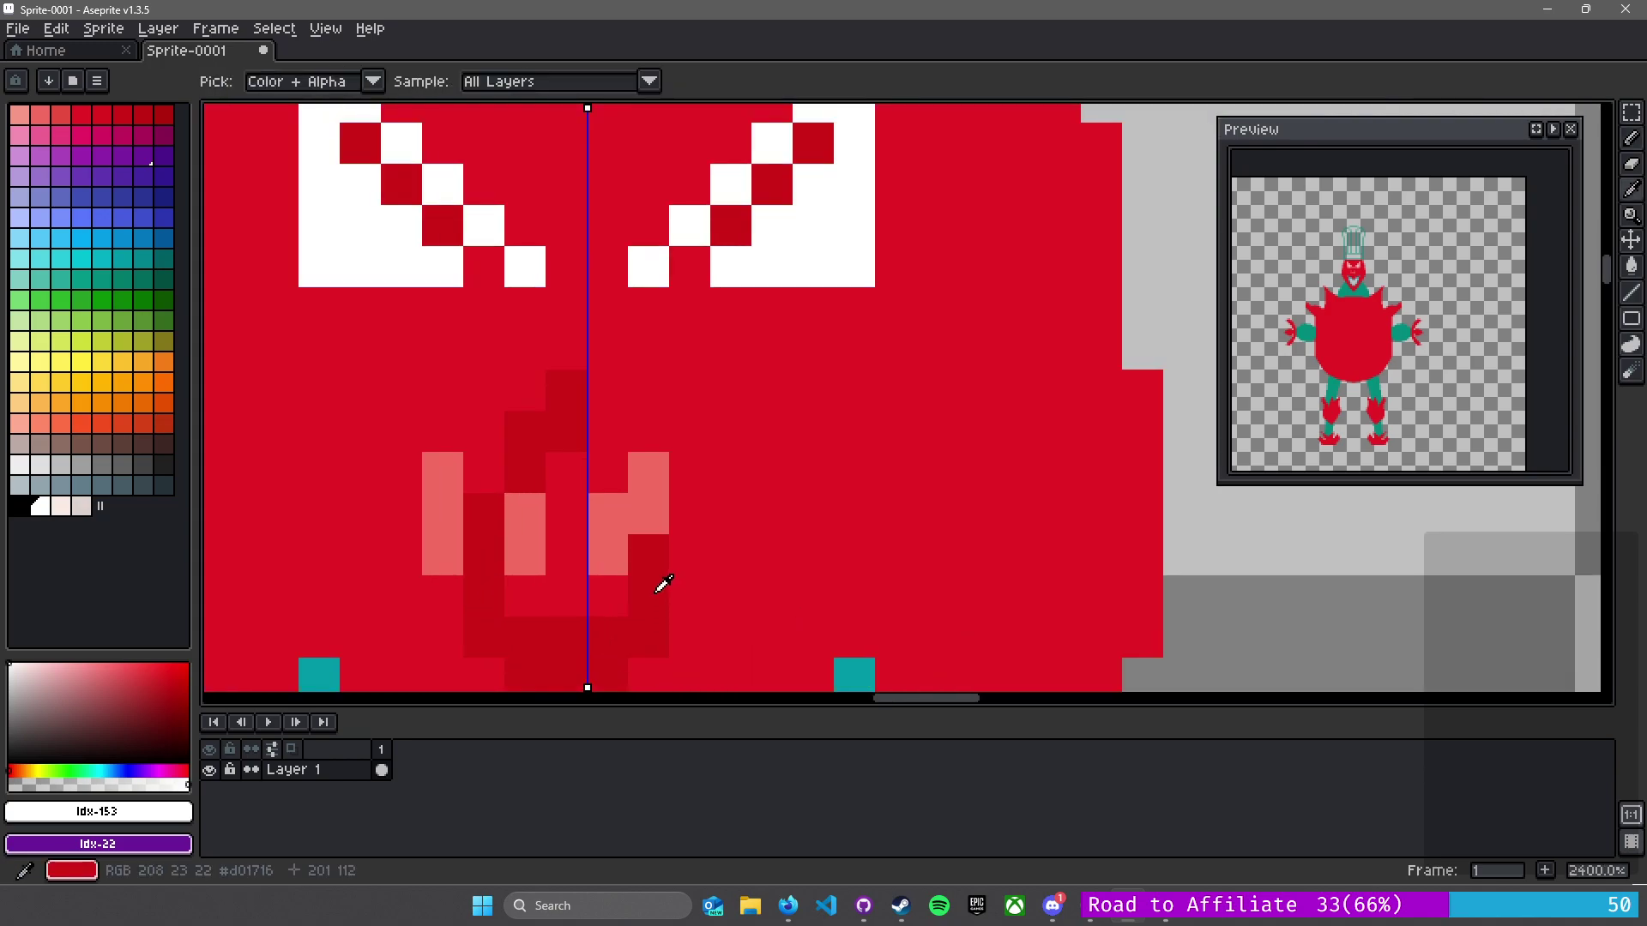
left_click(639, 485, "alt")
left_click(838, 264)
mouse_move(813, 267)
left_mouse_down()
mouse_move(854, 246)
mouse_move(855, 211)
left_mouse_up()
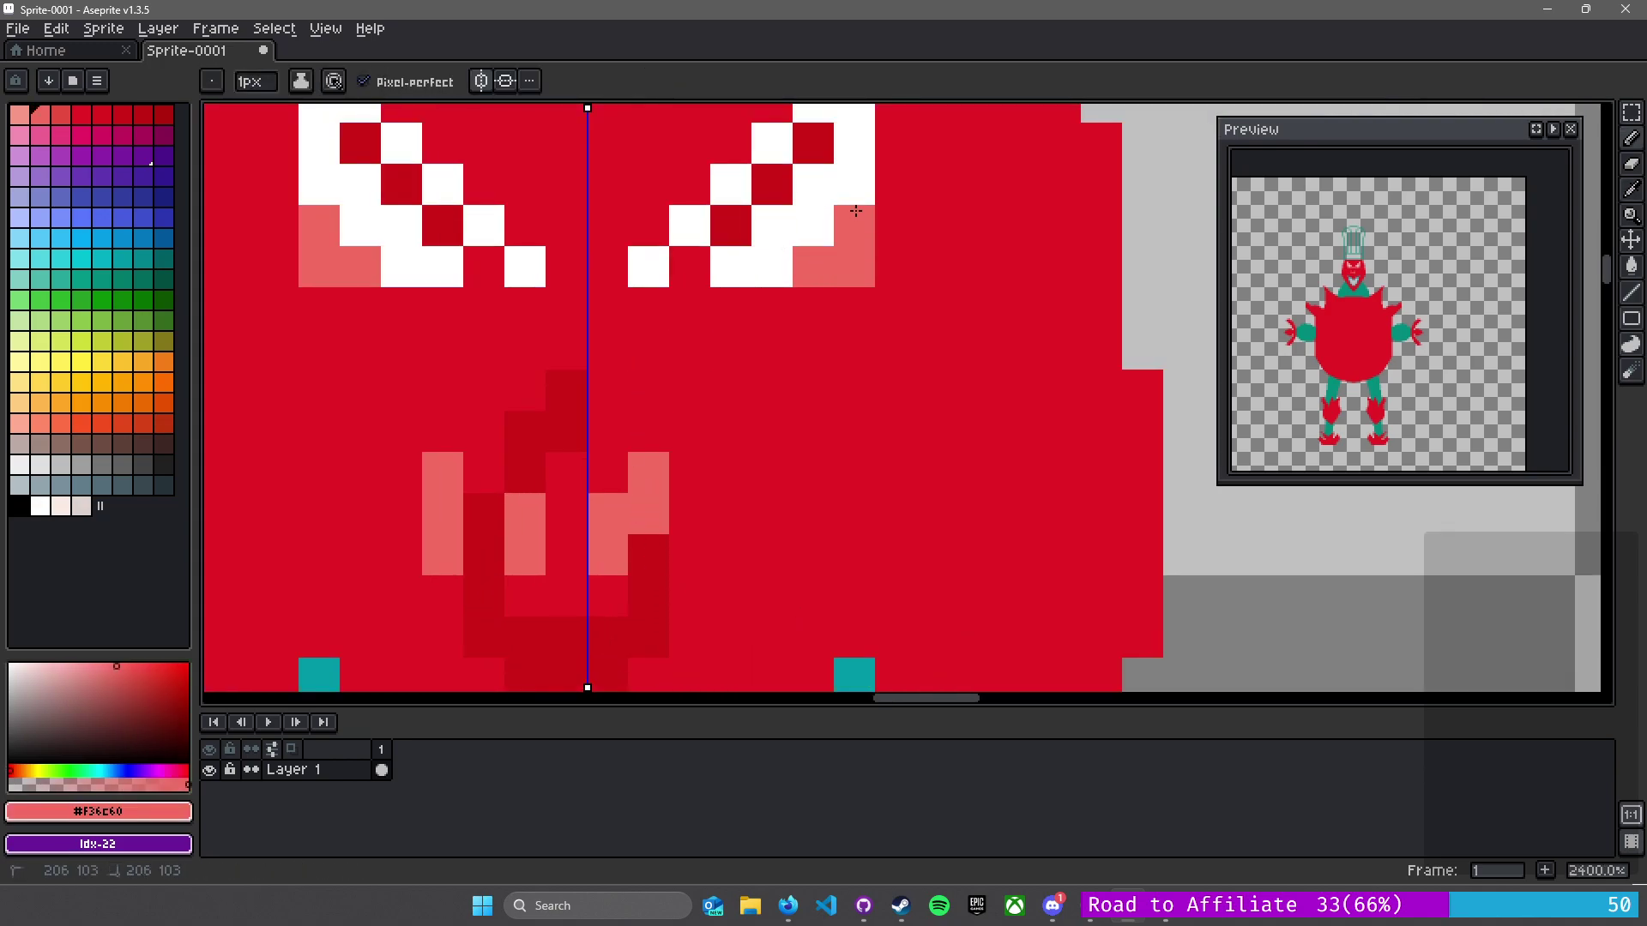
- Try short diagonal pink strokes on both cheeks beside the nose, and undo them
scroll(803, 264, "down", 3)
left_click(723, 284)
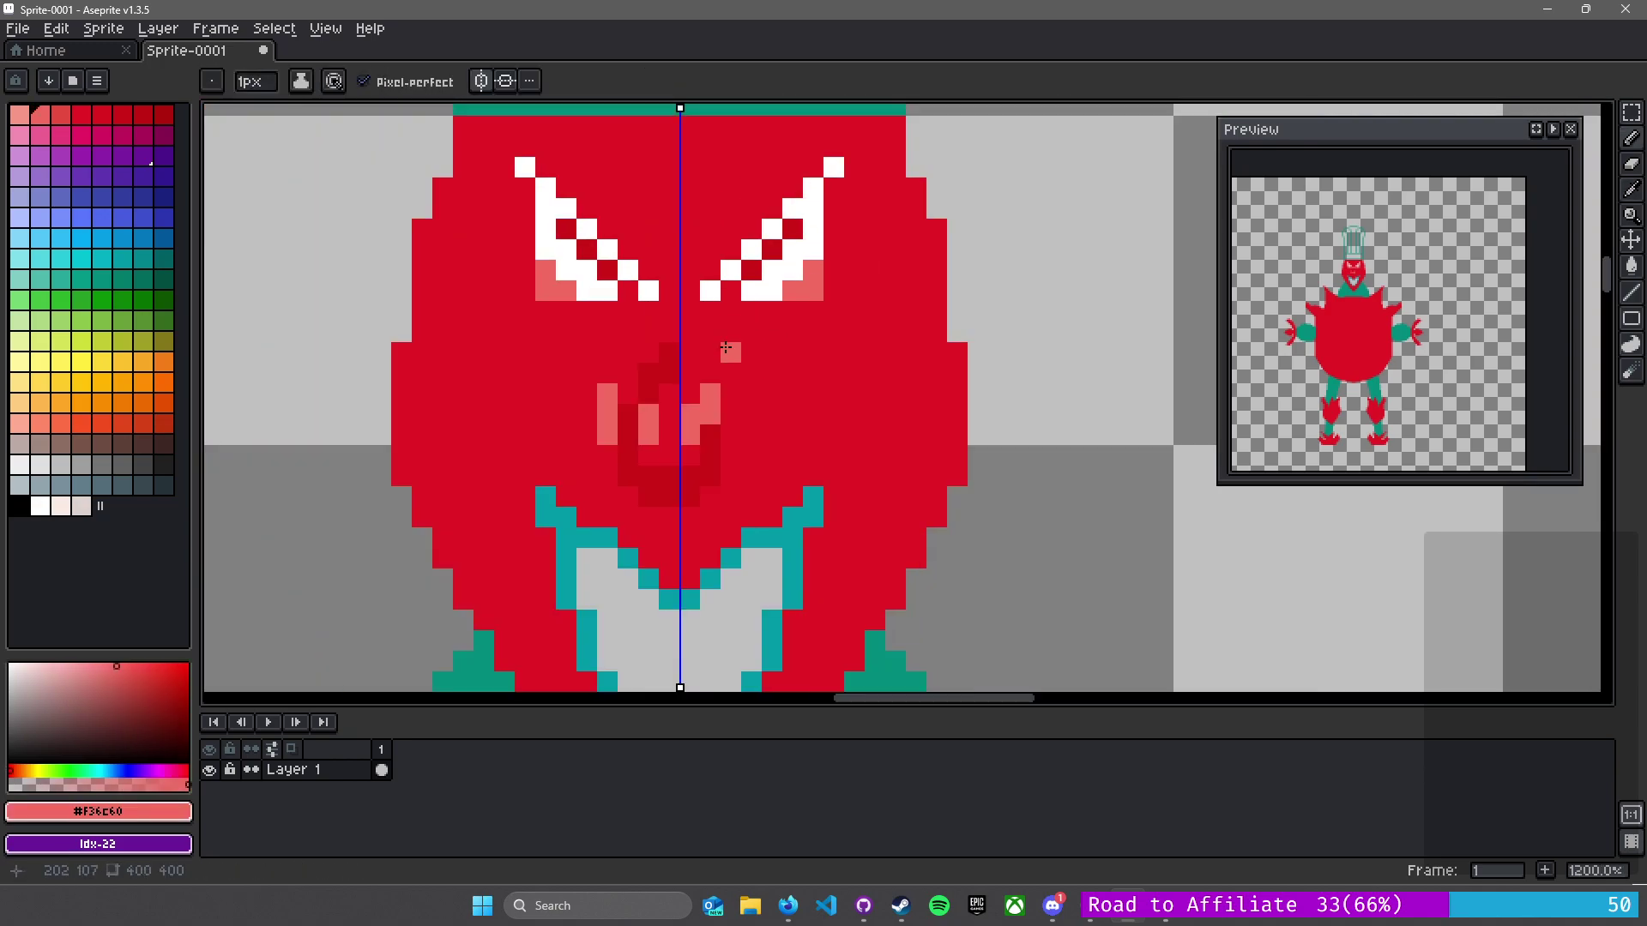
left_click_drag(708, 439, 667, 338)
left_click(657, 376)
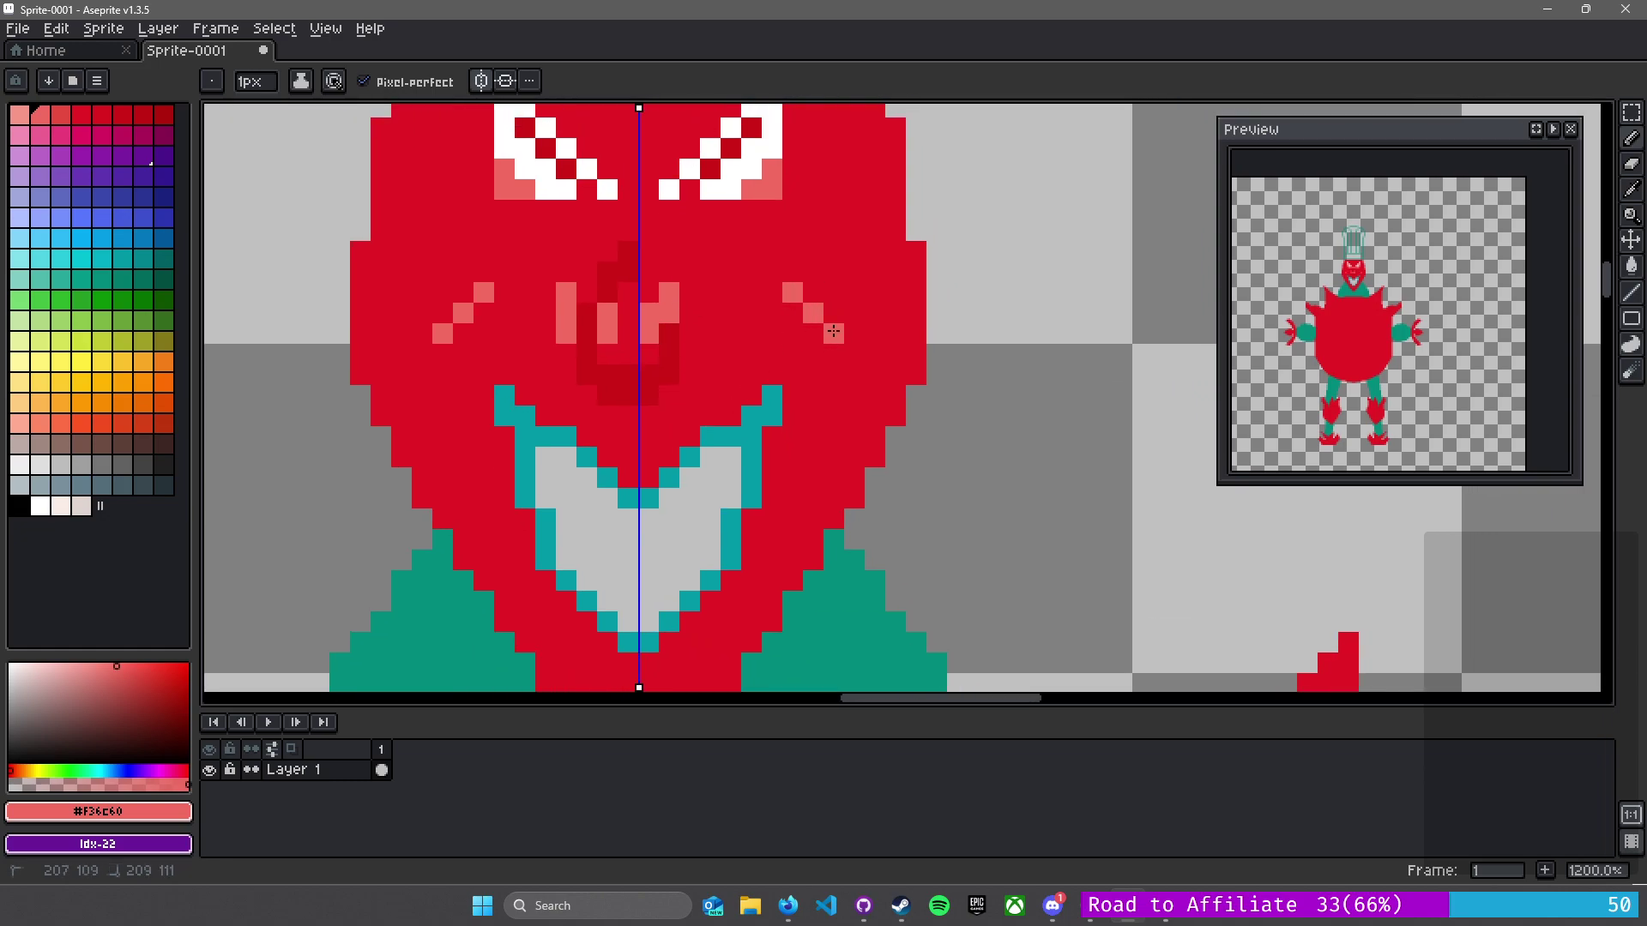
scroll(804, 360, "down", 1)
scroll(878, 455, "up", 1)
key("ctrl+z")
key("ctrl+z")
scroll(870, 454, "down", 1)
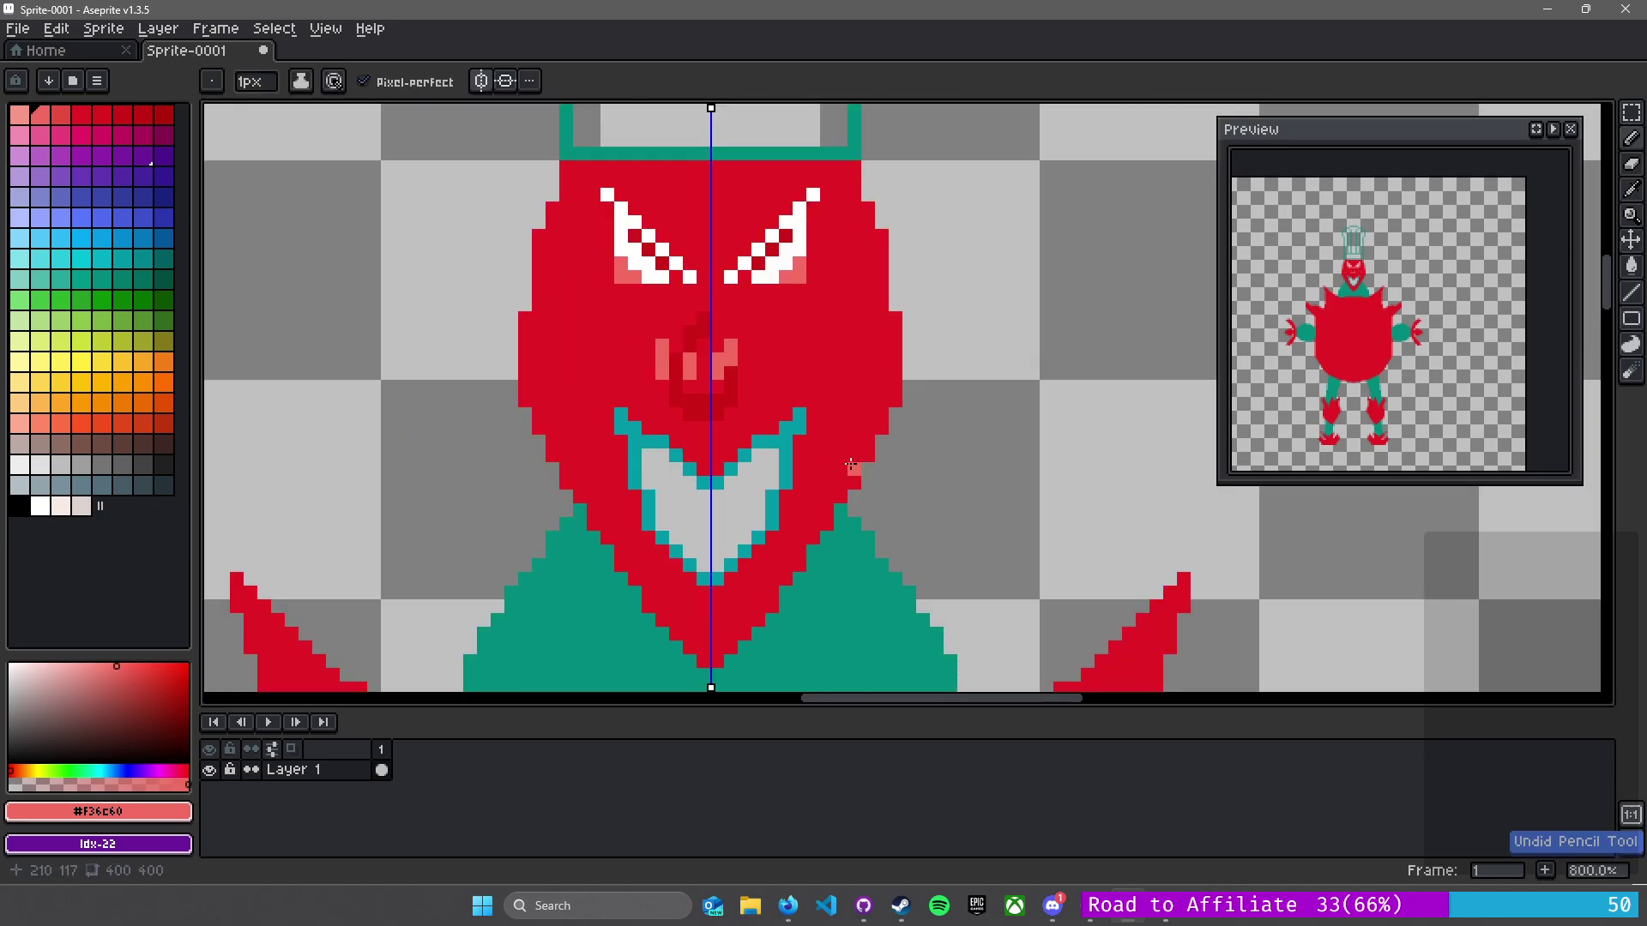
left_click_drag(808, 351, 767, 206)
left_click_drag(775, 428, 769, 394)
scroll(773, 376, "up", 1)
left_click_drag(769, 300, 1069, 584)
scroll(941, 551, "up", 2)
left_click_drag(938, 550, 773, 523)
scroll(772, 521, "down", 3)
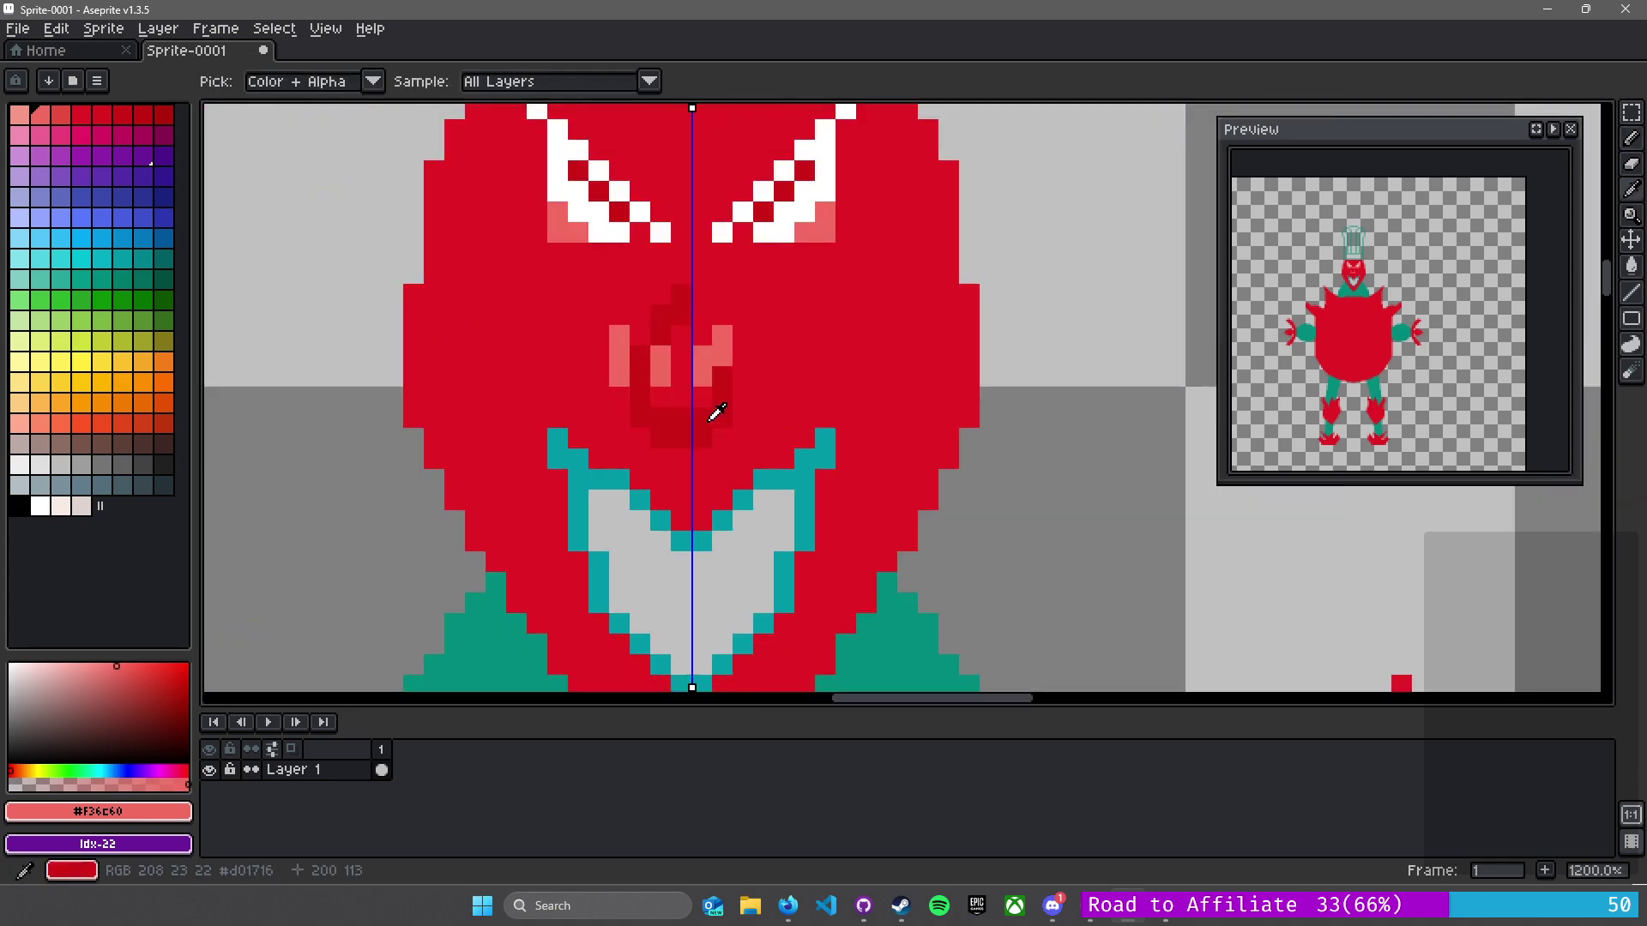
- Sample the nose's dark red #d01716 and recolour the mouth's teal upper lip line, raised corners and upper side edges
left_click(699, 544, "alt")
key("l")
mouse_move(700, 543)
left_mouse_down()
mouse_move(789, 471)
mouse_move(763, 477)
mouse_move(824, 452)
left_mouse_up()
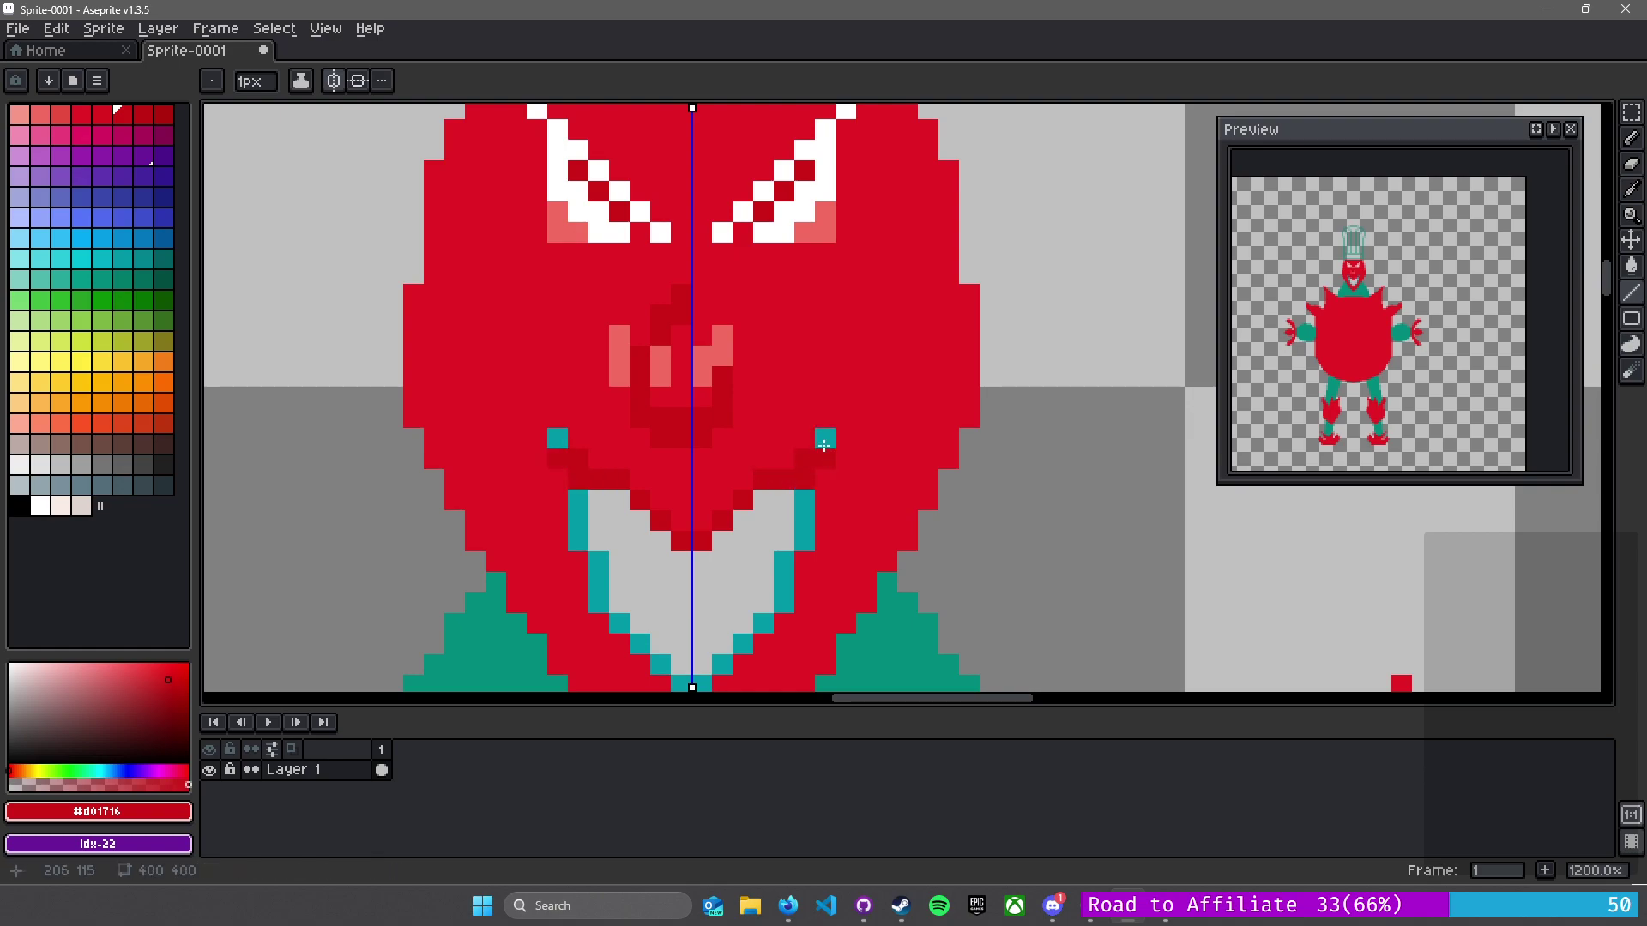
left_click(798, 541)
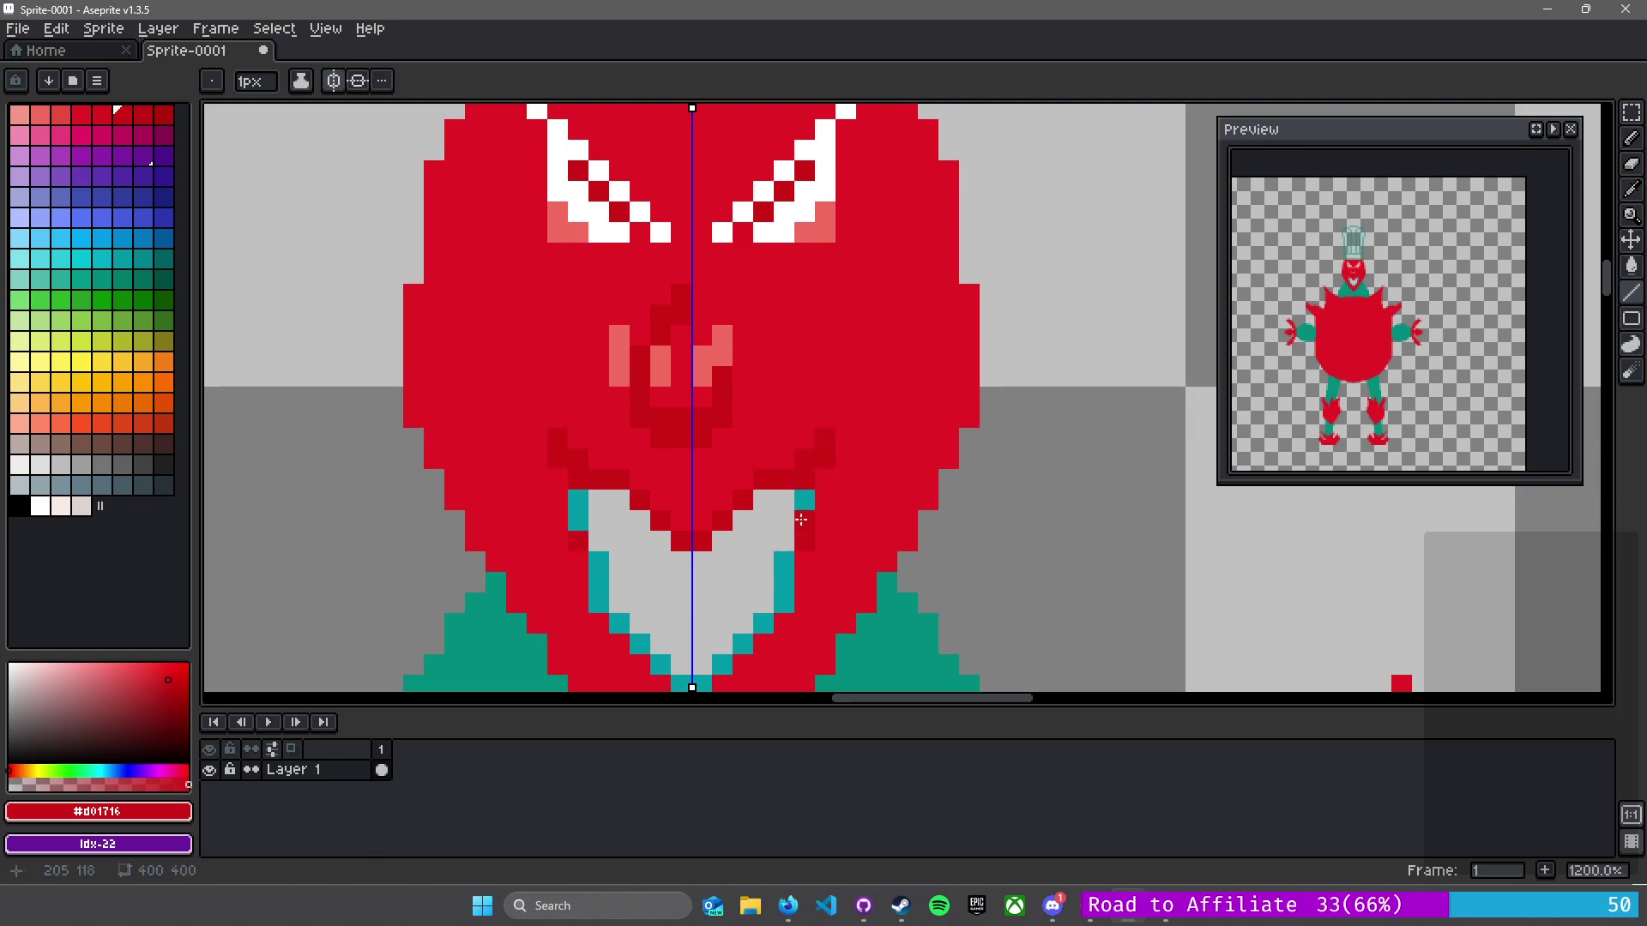
left_click(803, 504)
- Fill the remaining teal outline pixels along the mouth's lower sides and bottom tip with dark red #d01716
key("g")
left_click(782, 589)
left_click(760, 623)
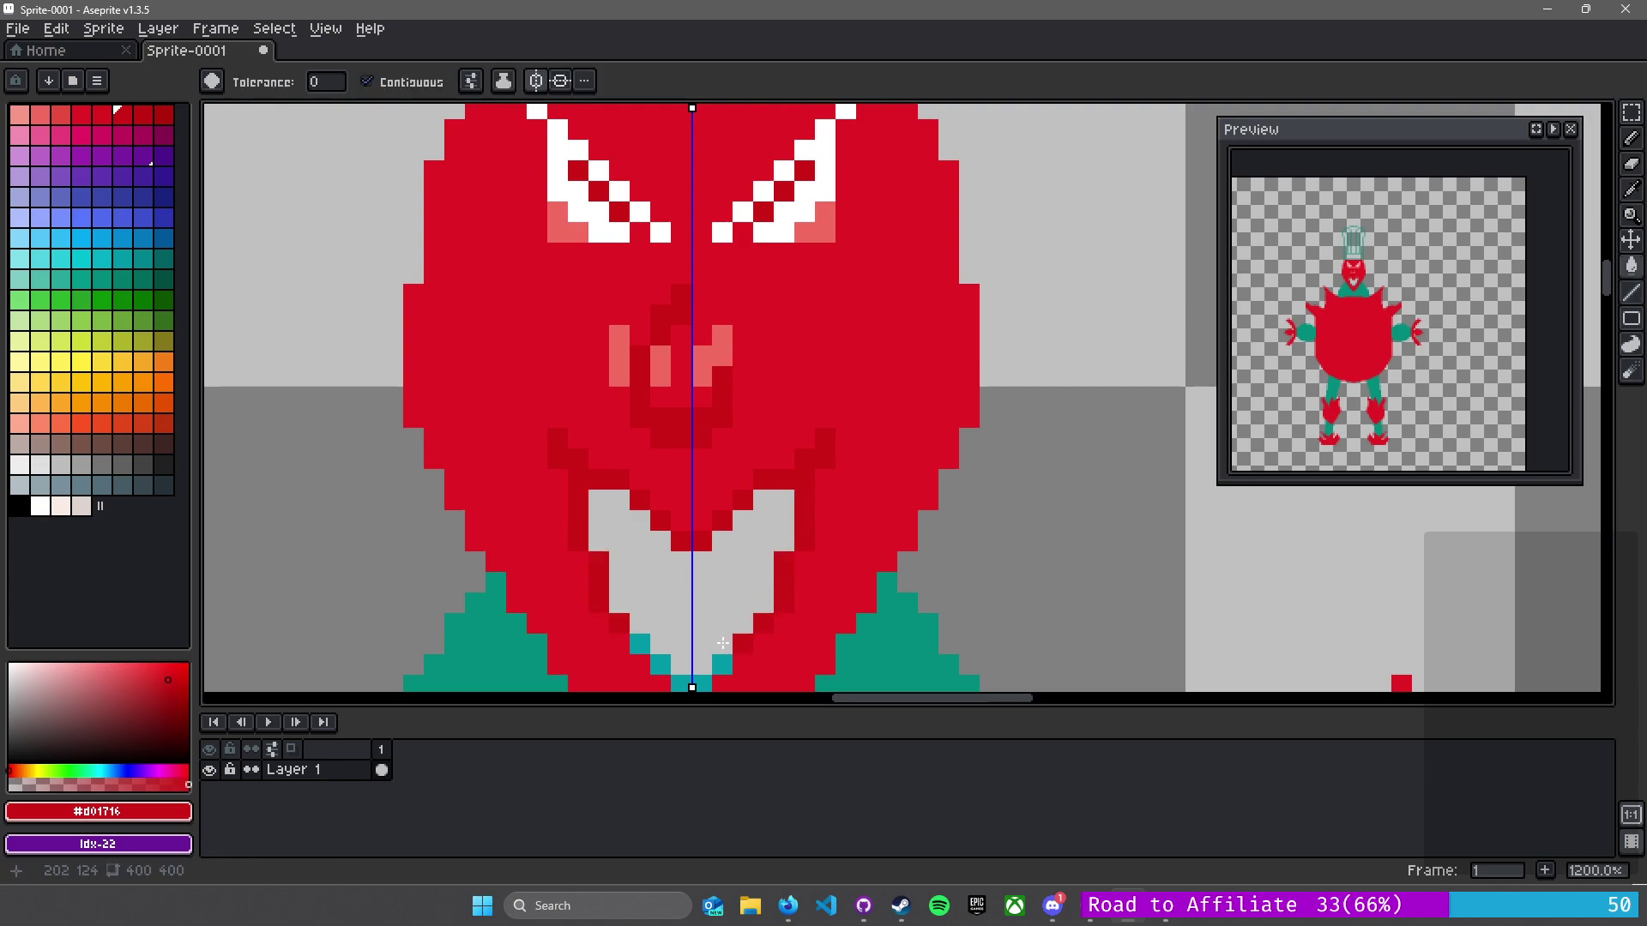
left_click_drag(695, 633, 765, 403)
left_click(811, 412)
left_click(792, 432)
left_click(771, 453)
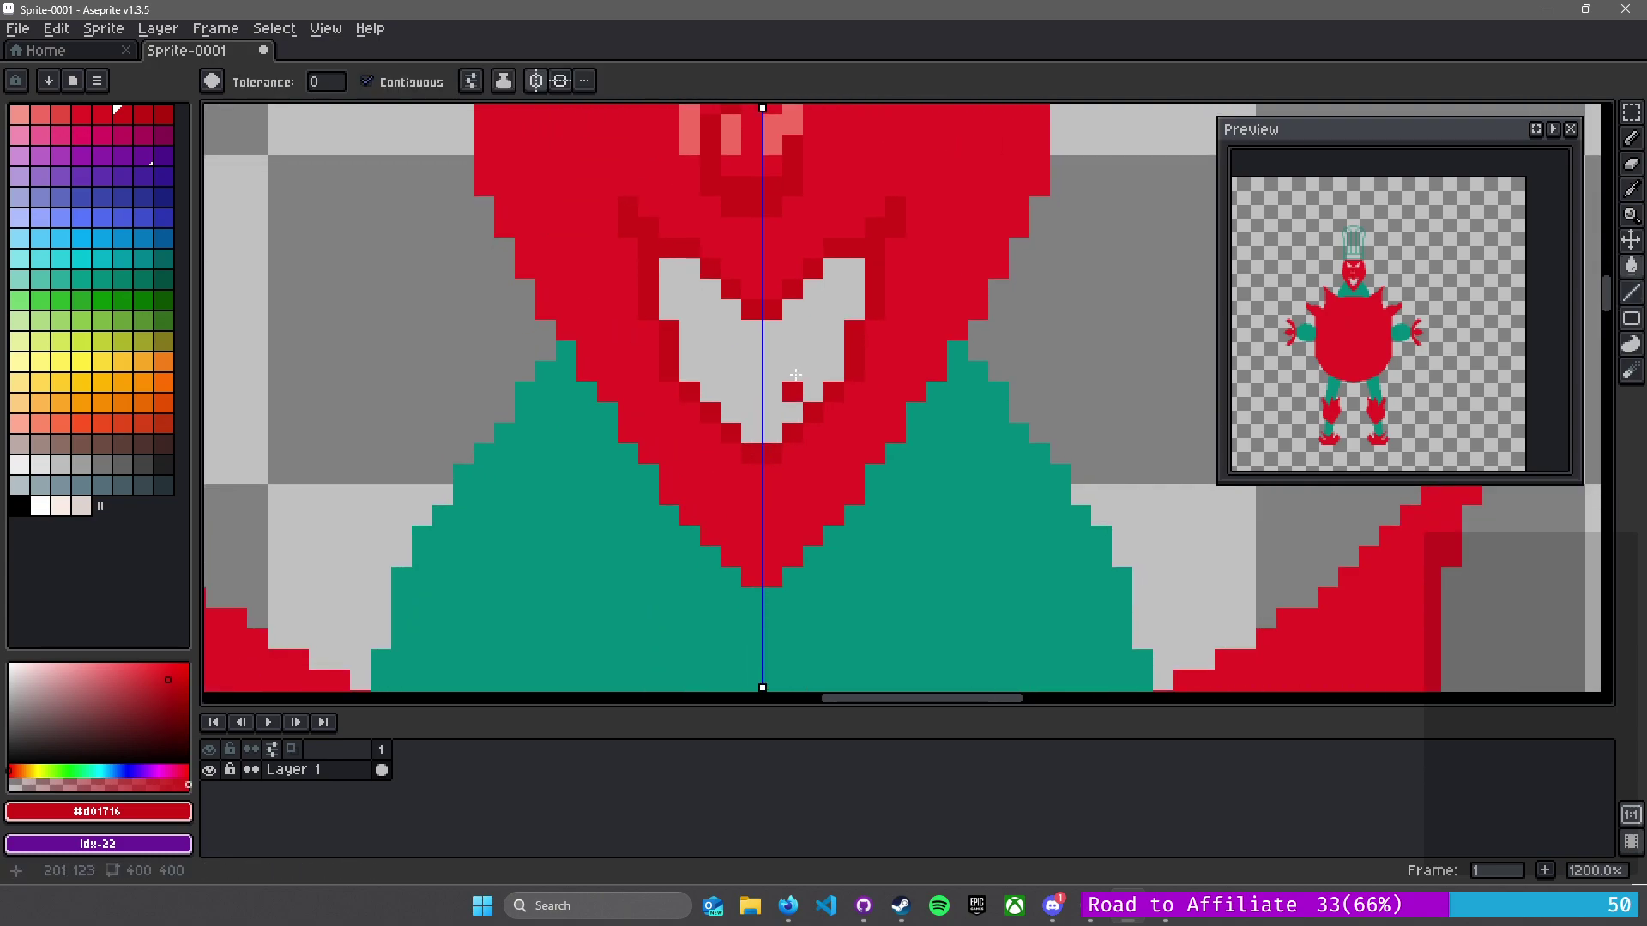
- Sample the nose highlight pink #f36c60 and fill the empty interior of the mouth with it
left_click_drag(790, 321, 750, 491)
left_click(739, 284, "alt")
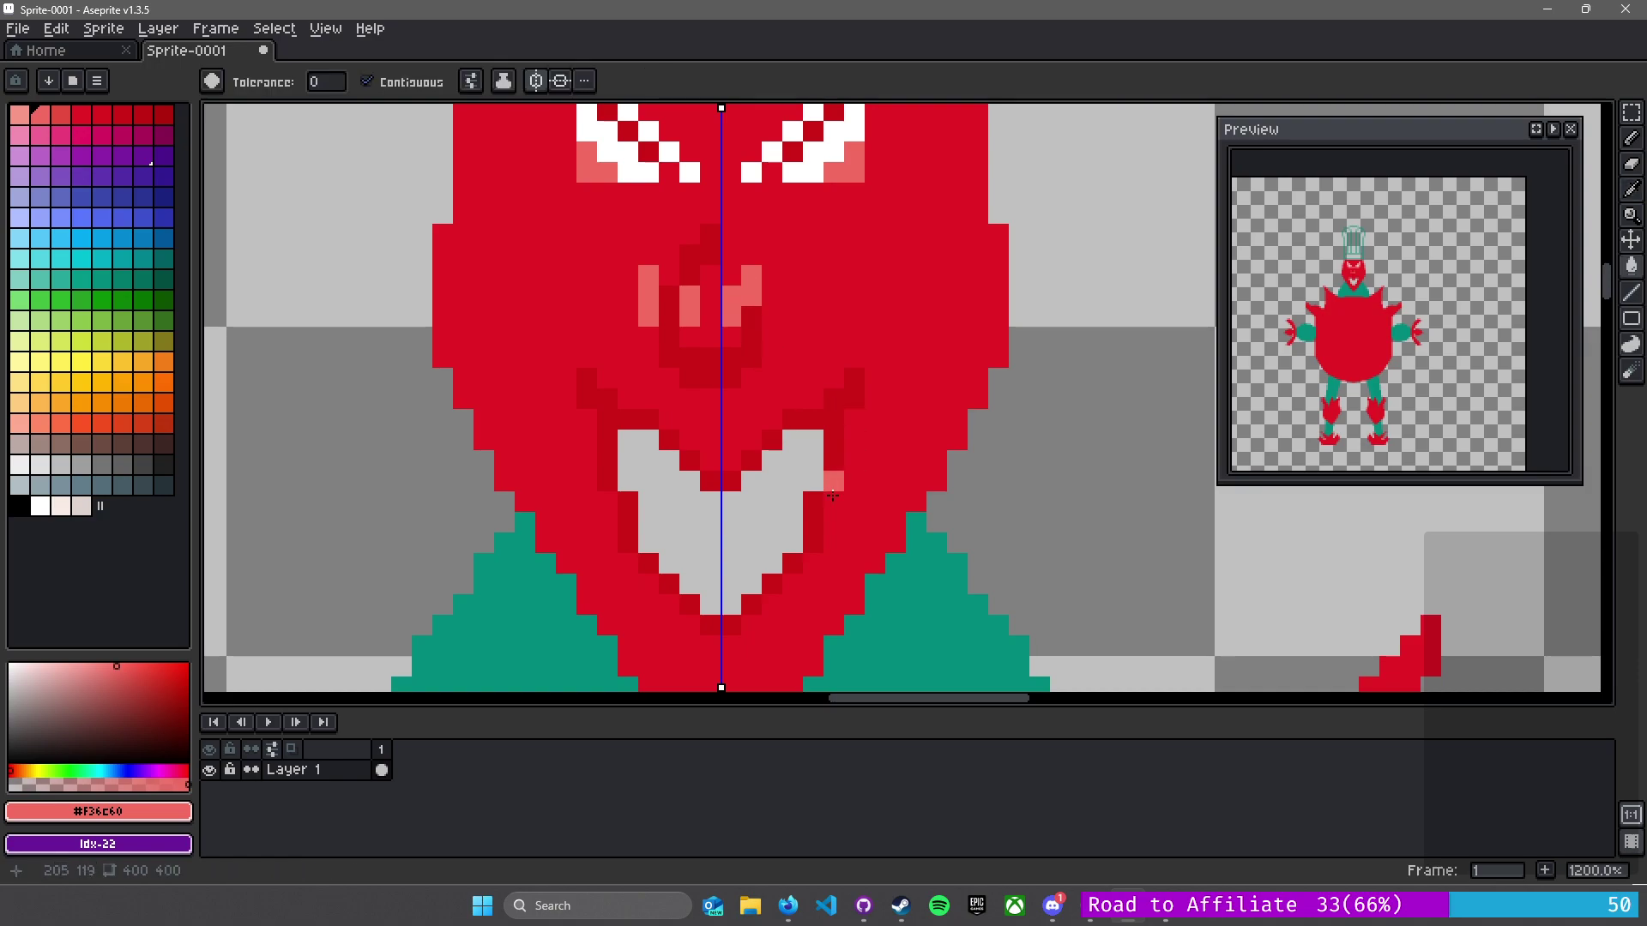
scroll(772, 523, "up", 1)
scroll(772, 525, "up", 1)
key("b")
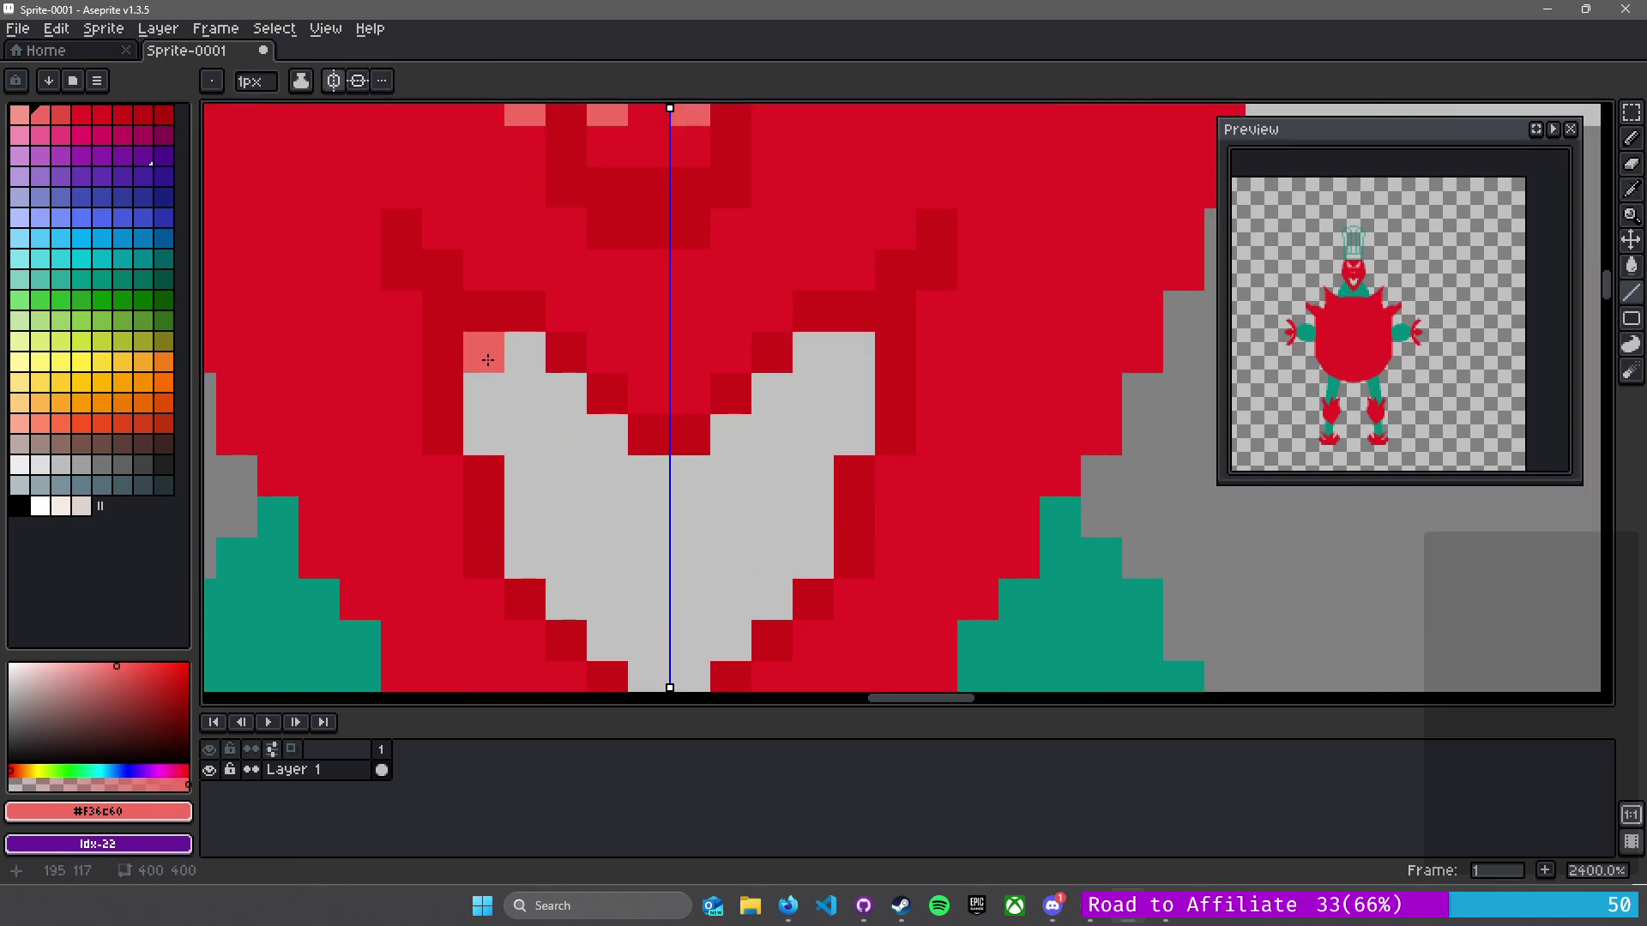
left_click_drag(478, 351, 513, 360)
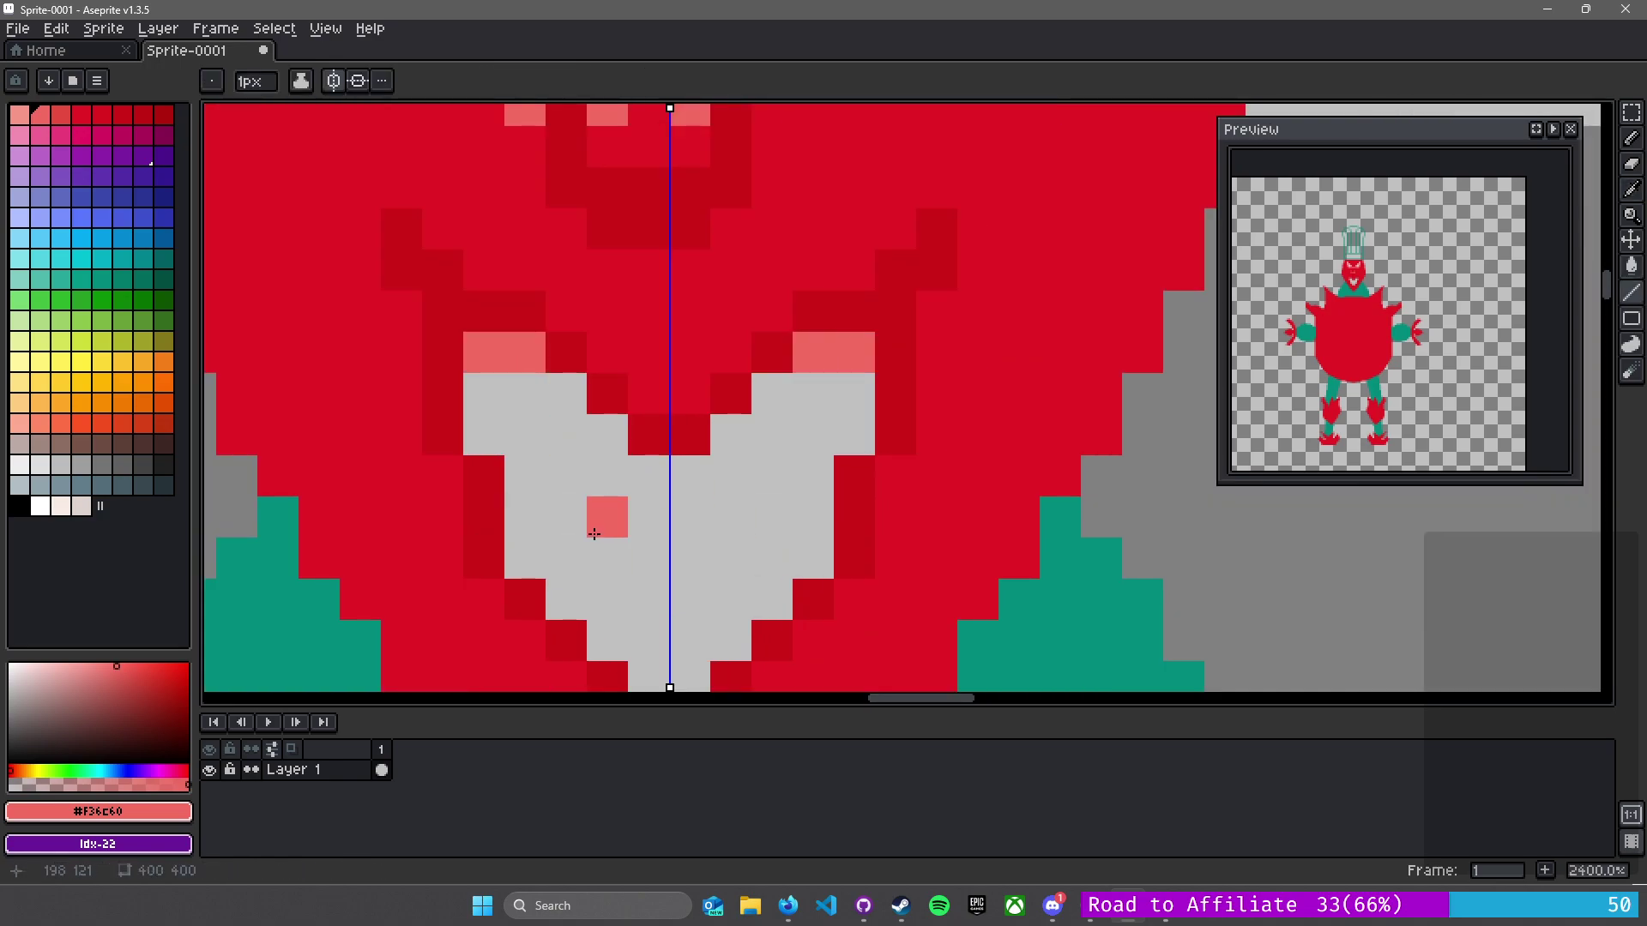
left_click(588, 527)
key("g")
left_click(525, 477)
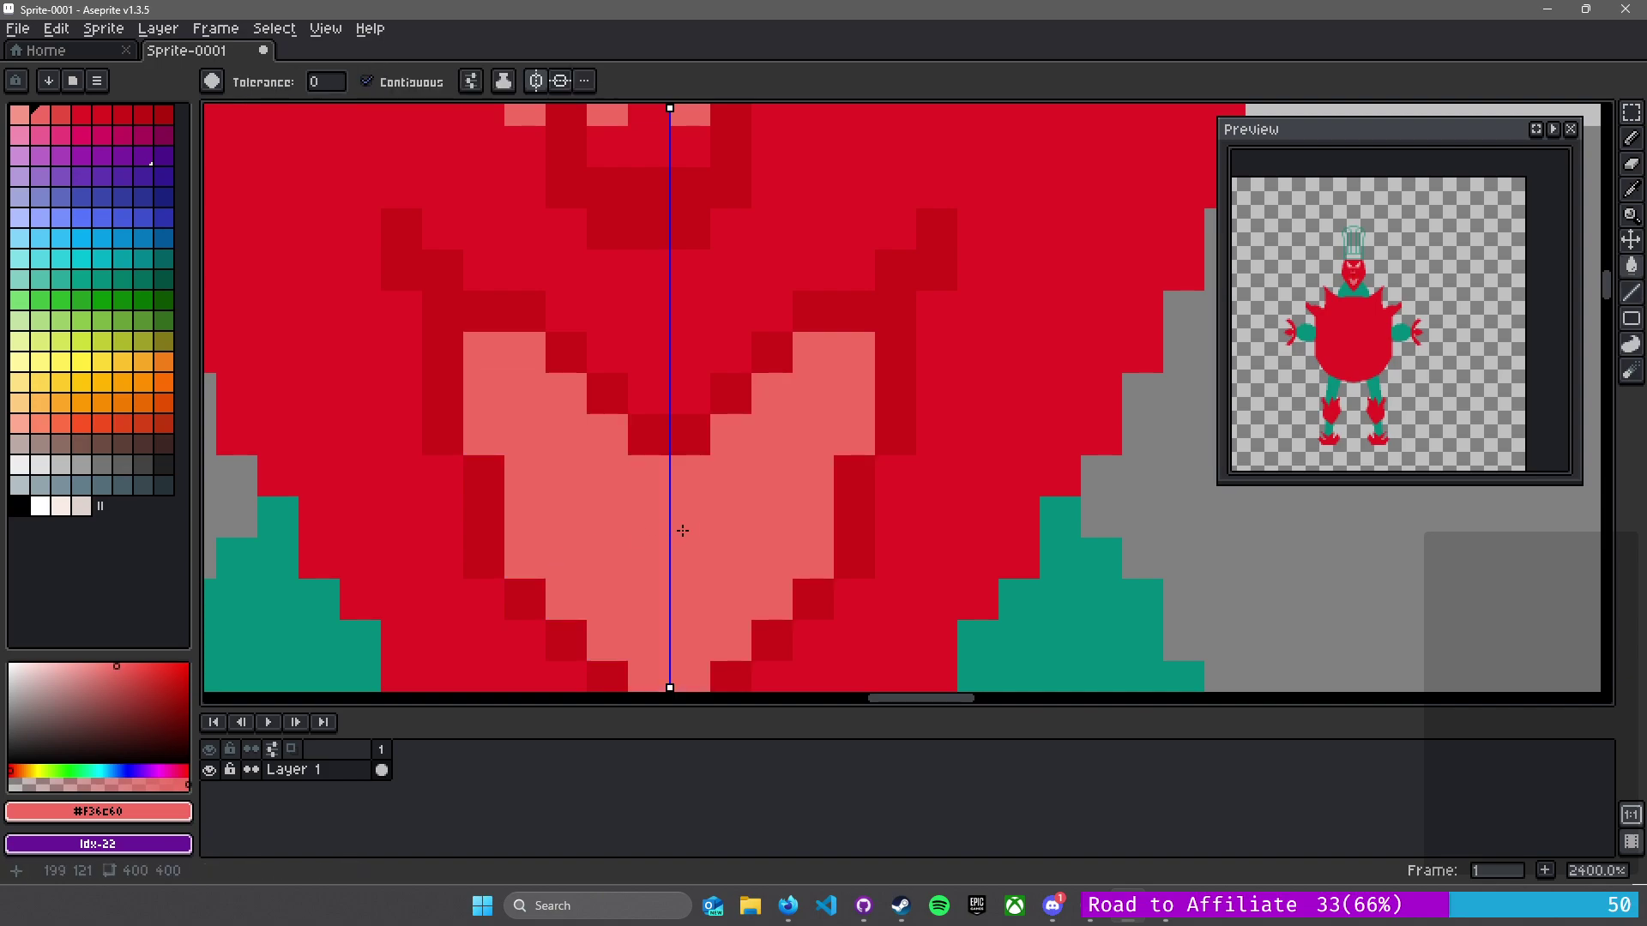
scroll(667, 365, "down", 2)
key("i")
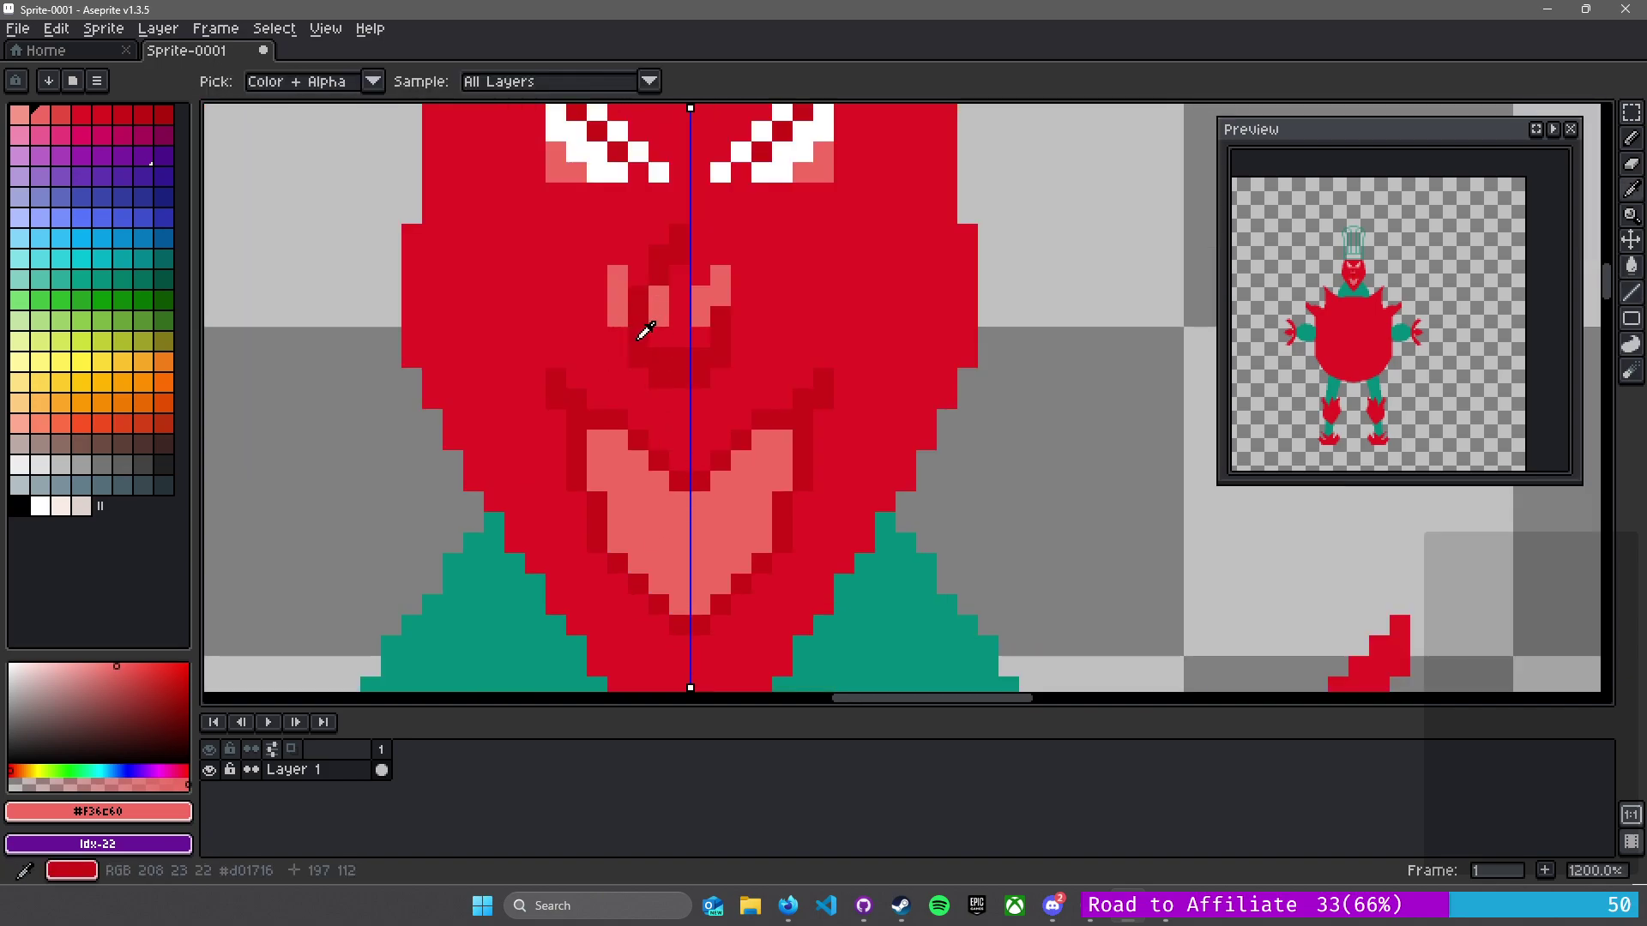
left_click(641, 334)
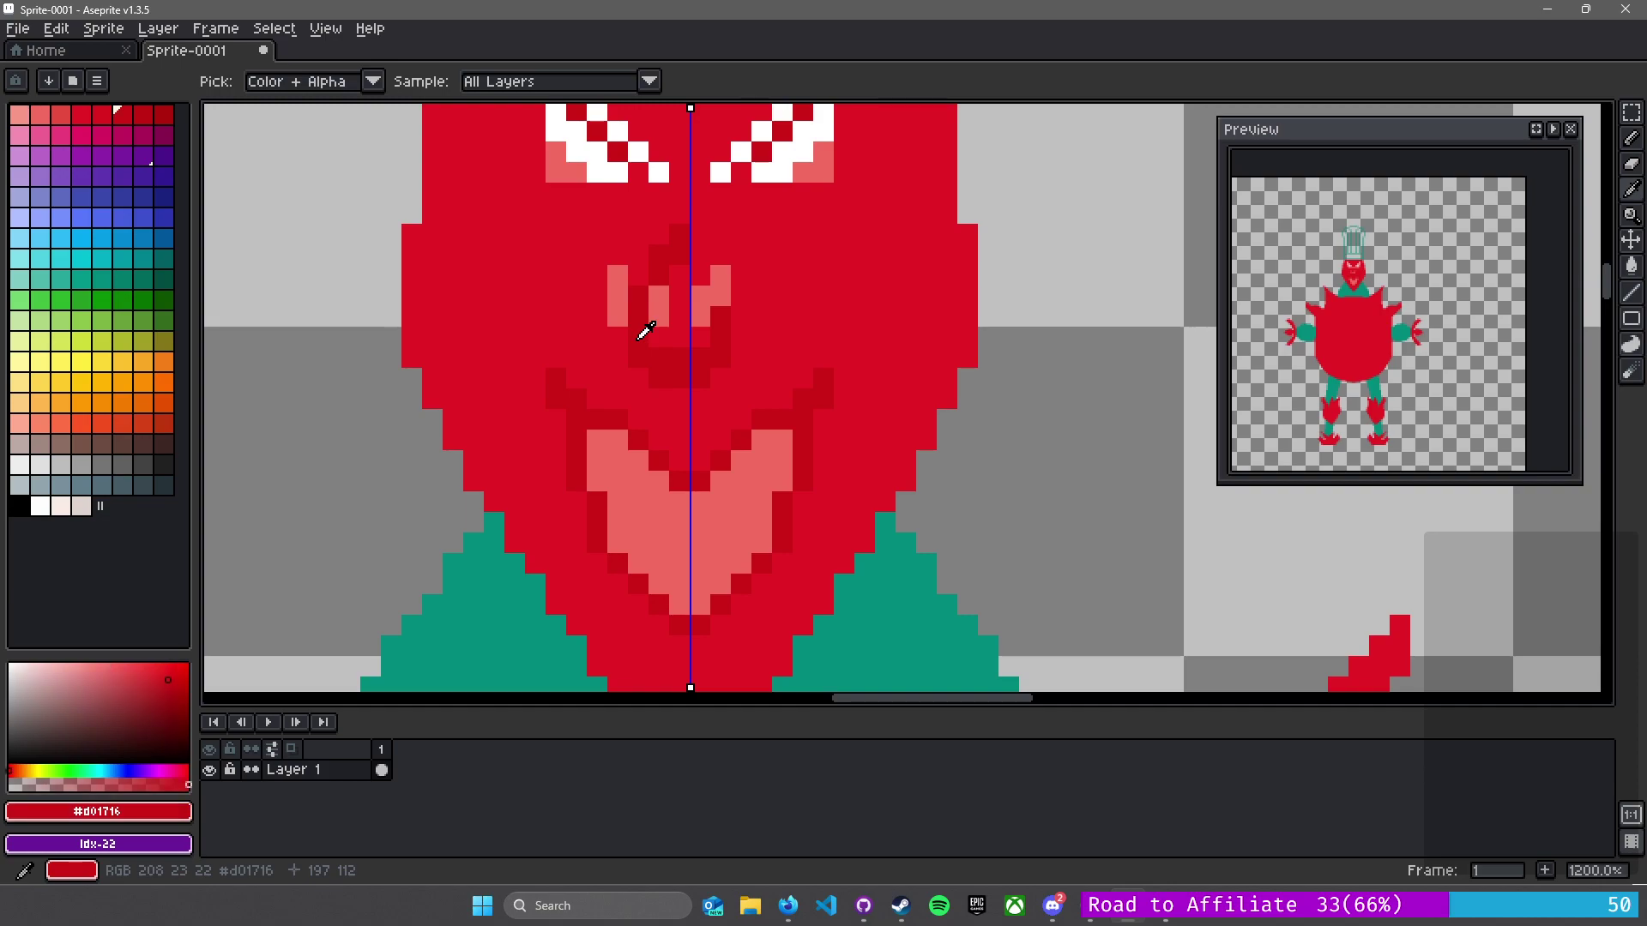
key("g")
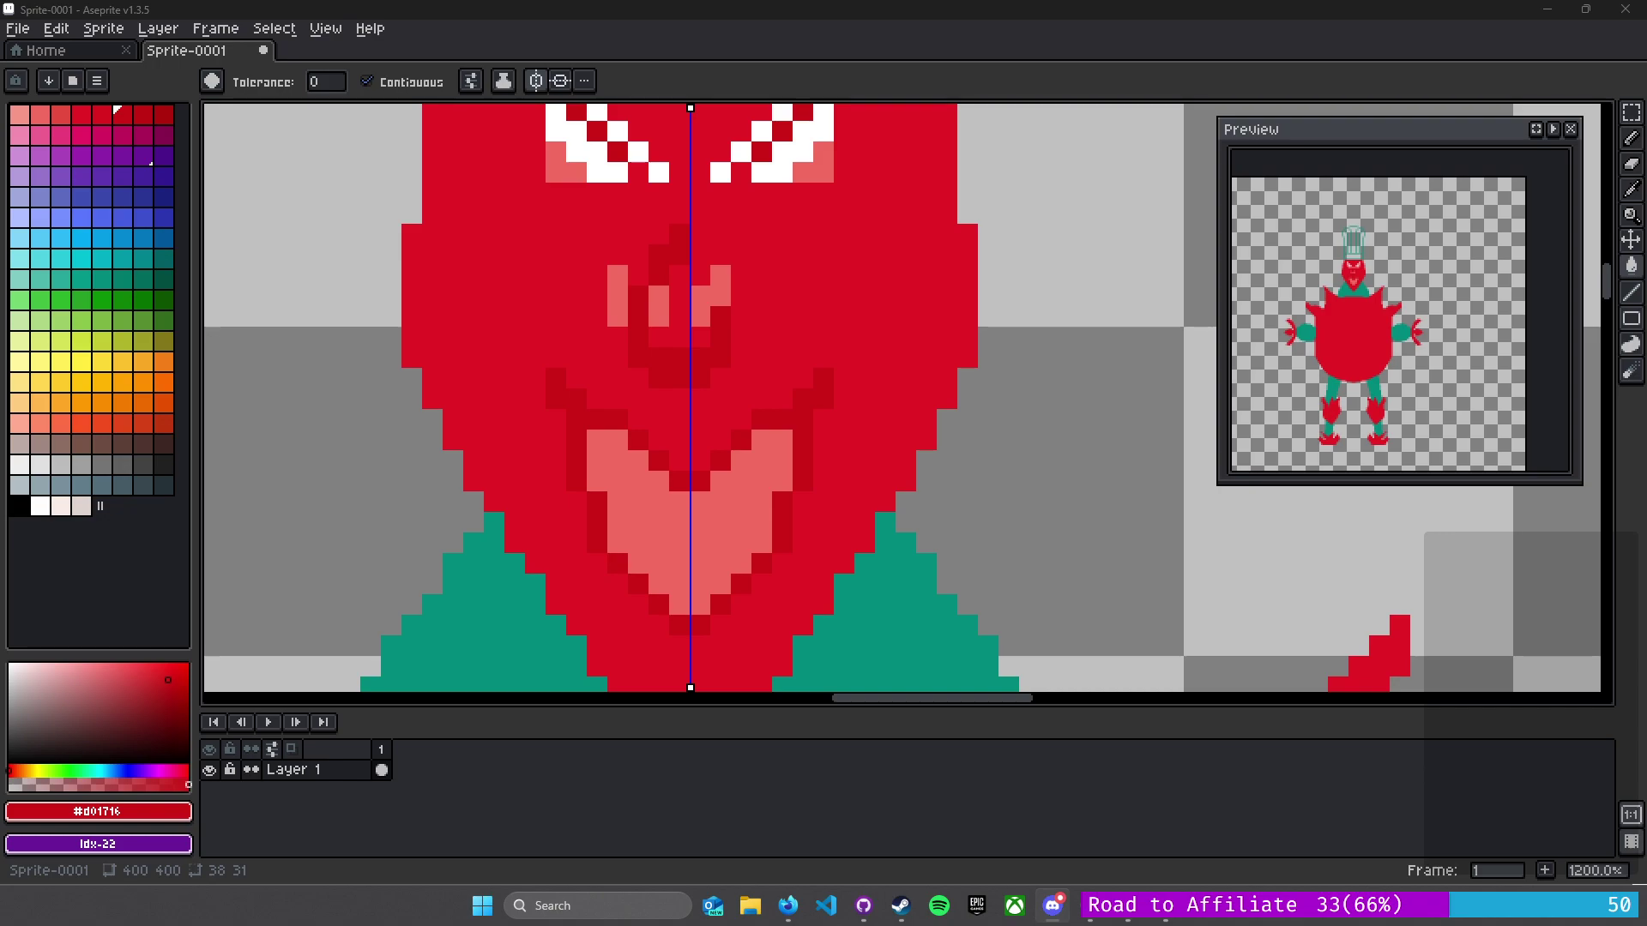
scroll(721, 543, "up", 3)
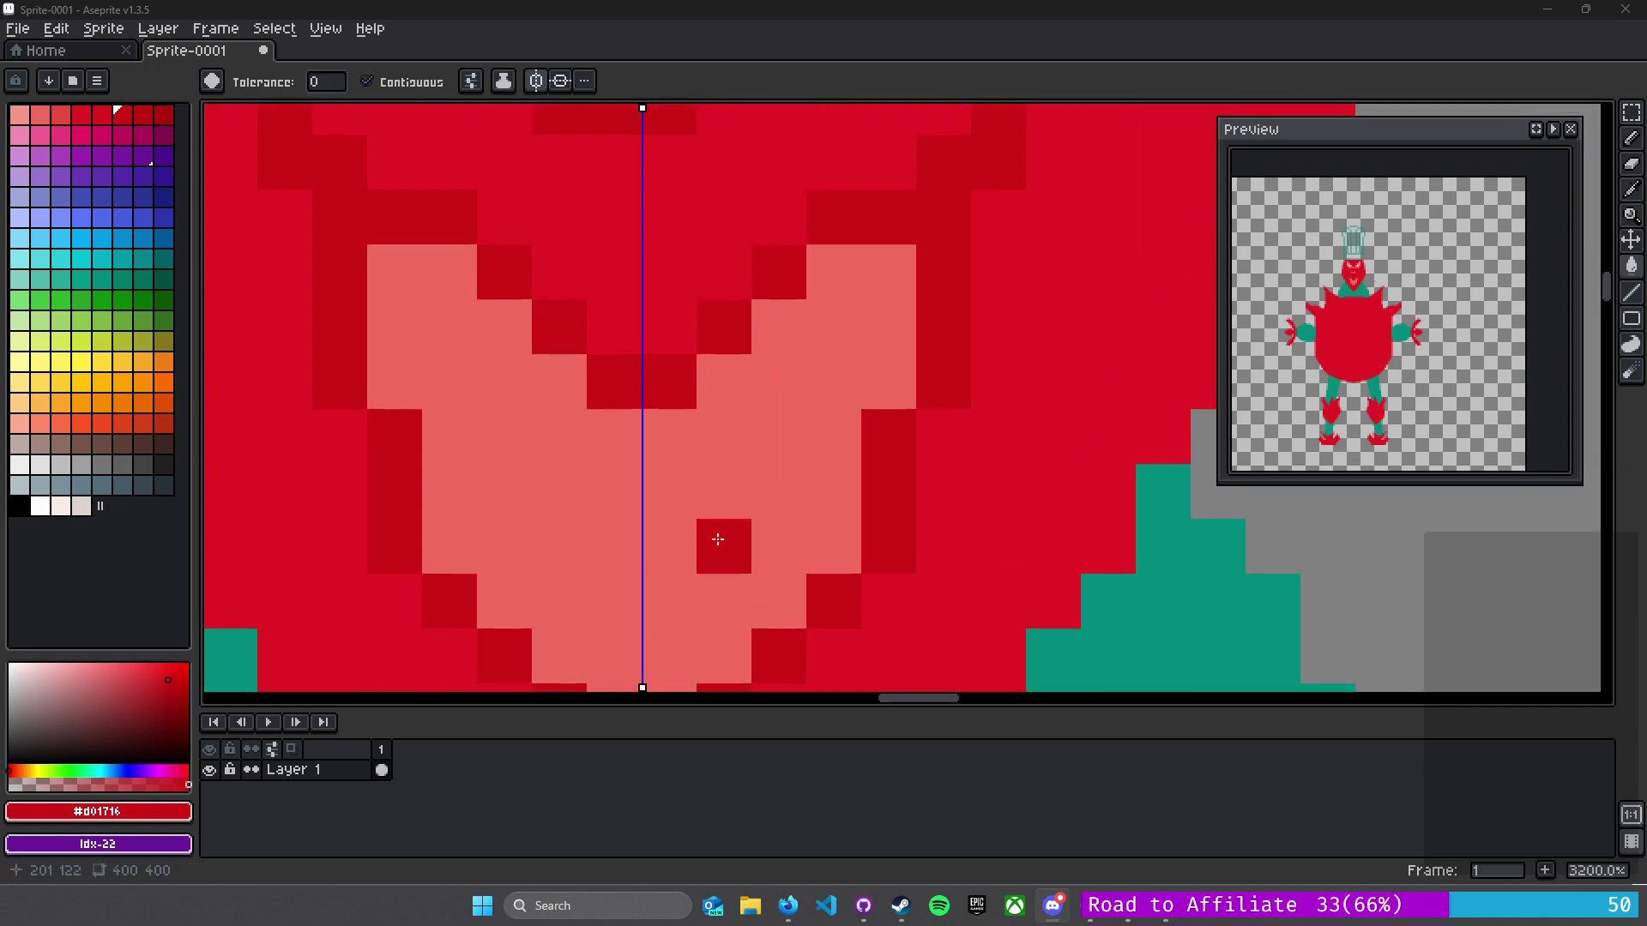
left_click(690, 457, "alt")
scroll(690, 457, "down", 1)
- Sample white #ffffff from the eye, try it as a fill for the whole mouth, and undo the fill
left_click_drag(750, 367, 860, 692)
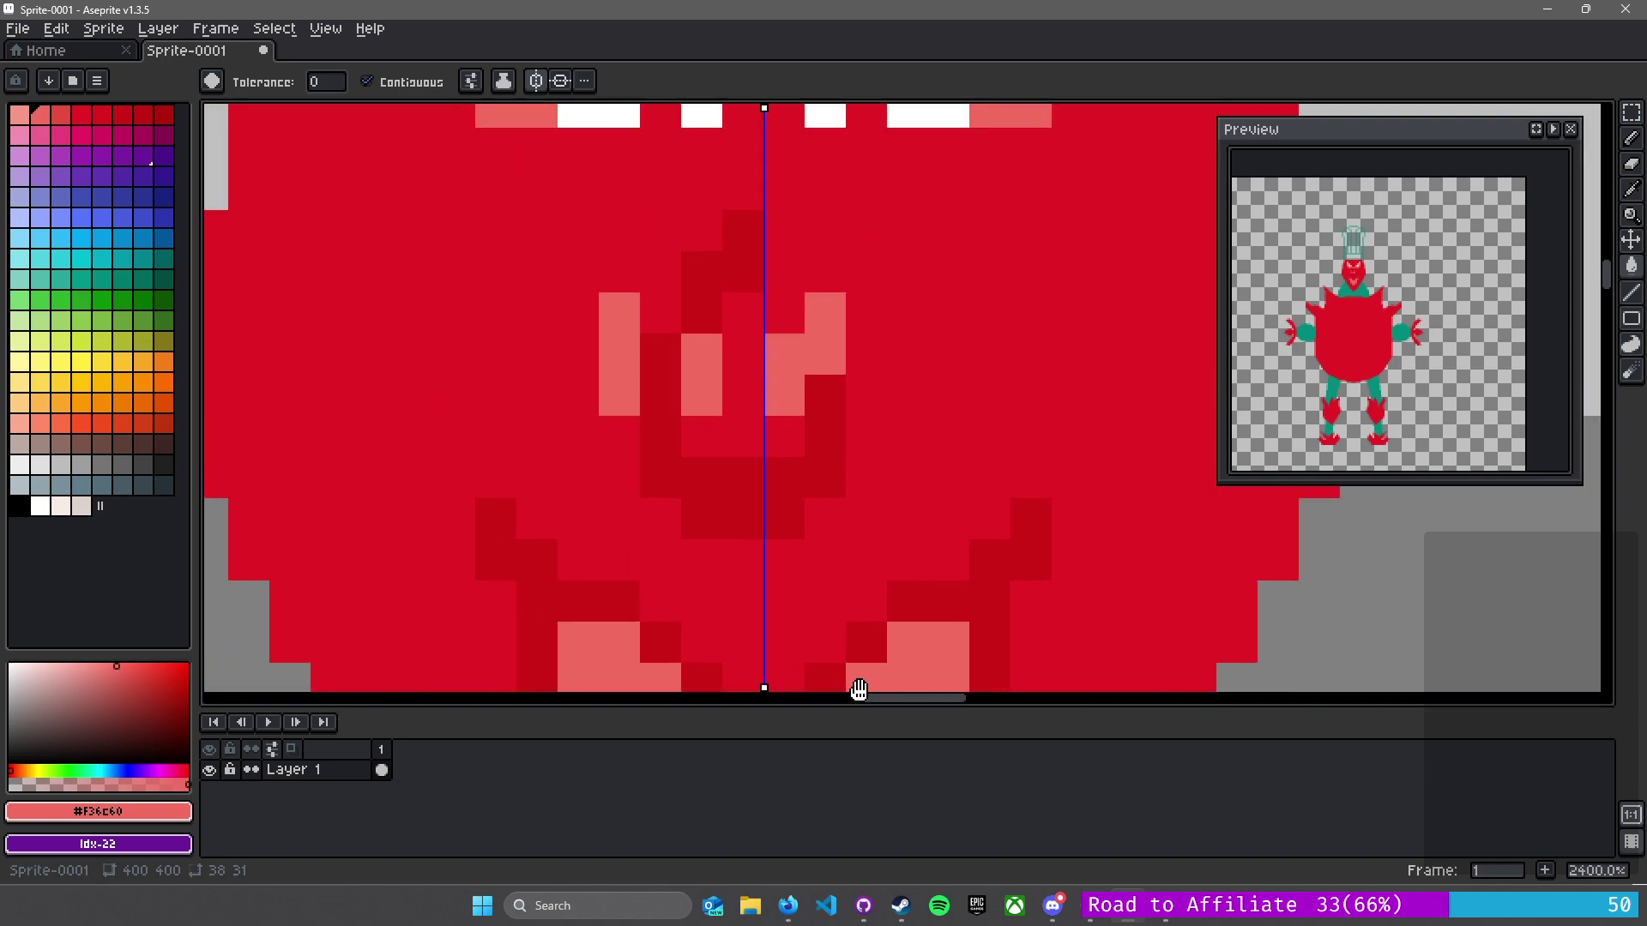
left_click_drag(914, 290, 823, 463)
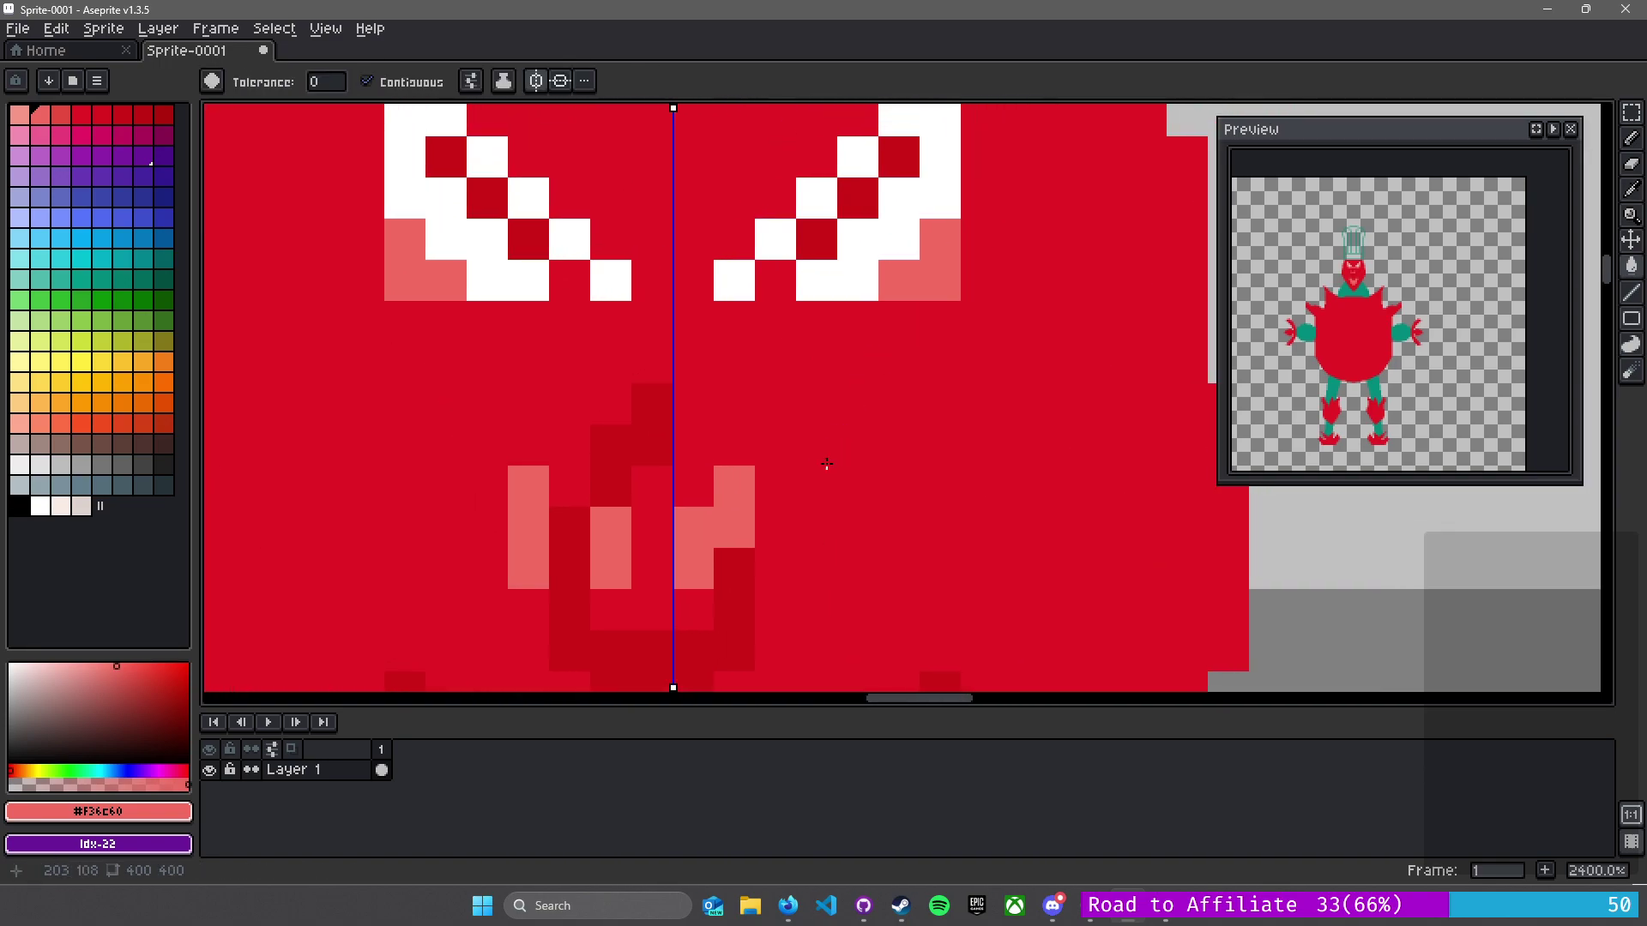
left_click(739, 272, "alt")
left_click_drag(800, 583, 819, 171)
left_click_drag(772, 544, 729, 365)
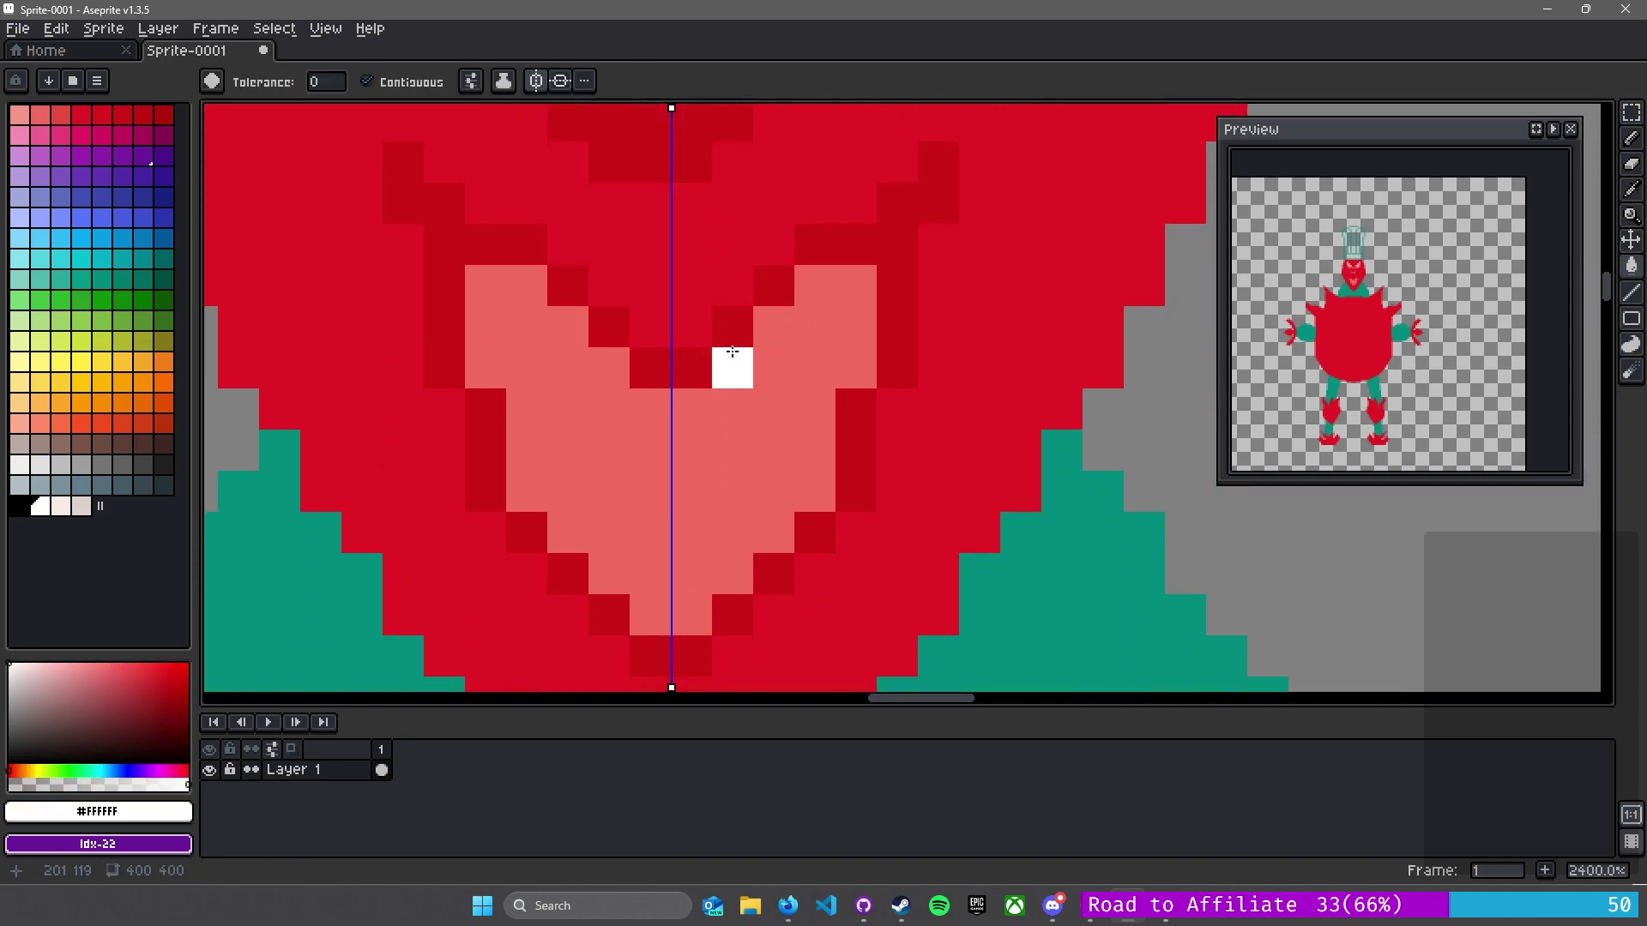
left_click(699, 424)
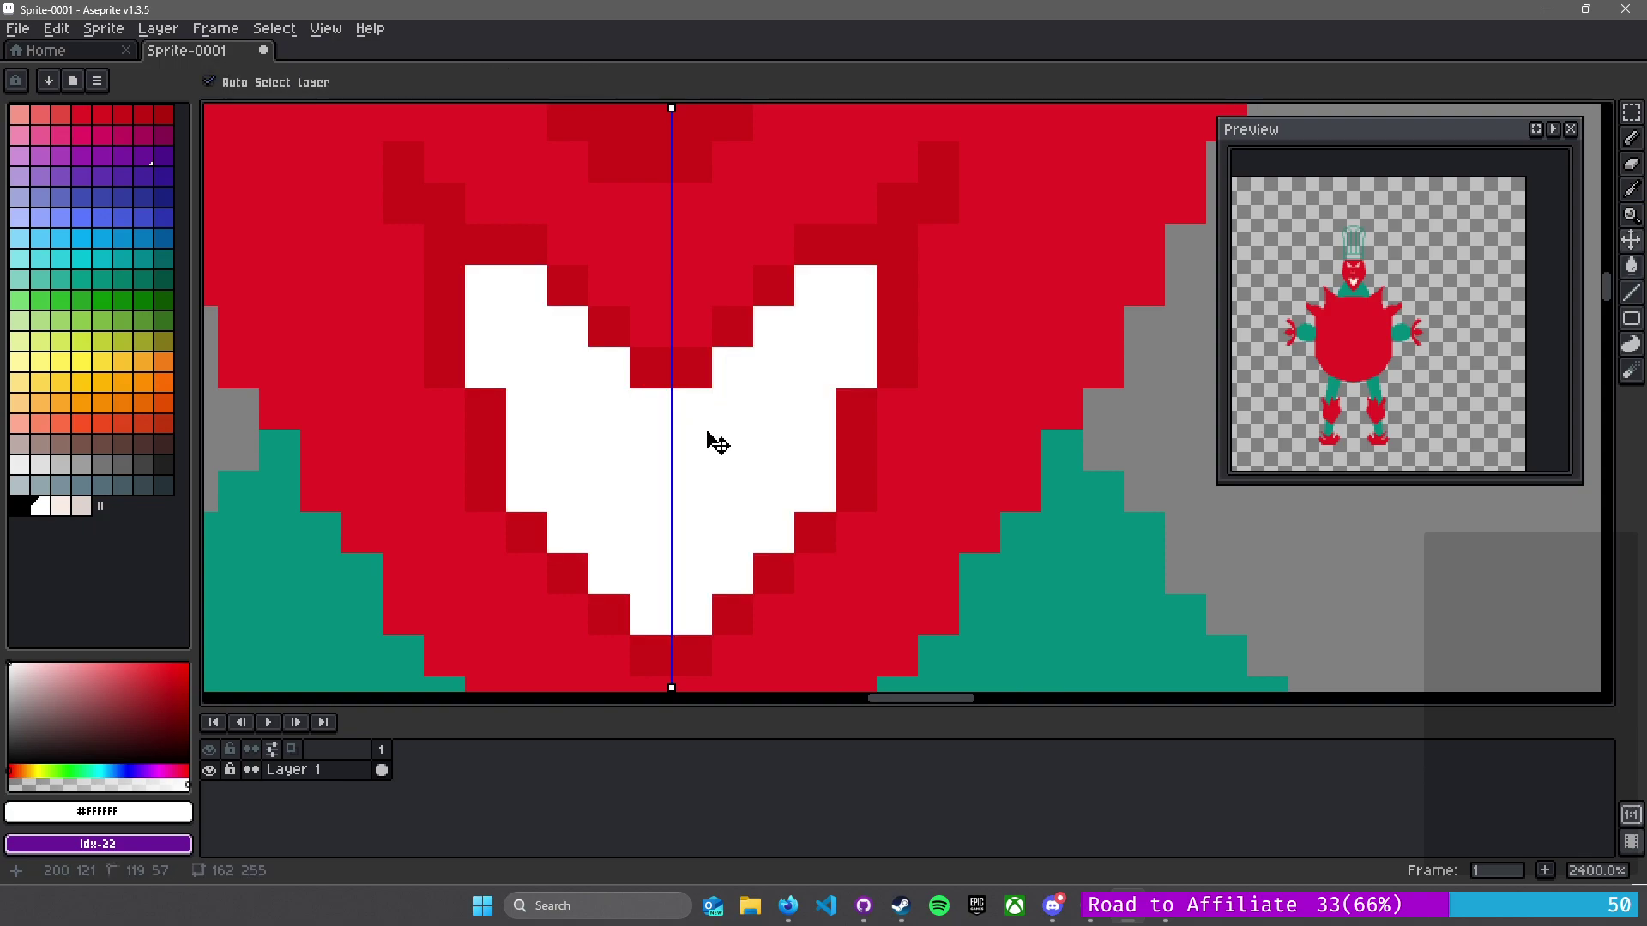
key("ctrl+z")
- Draw mirrored white teeth two pixels tall in the pink mouth: centre, inner and outer upper teeth, and two pairs along the lower edge
key("l")
left_click_drag(706, 410, 706, 442)
left_click_drag(770, 337, 772, 371)
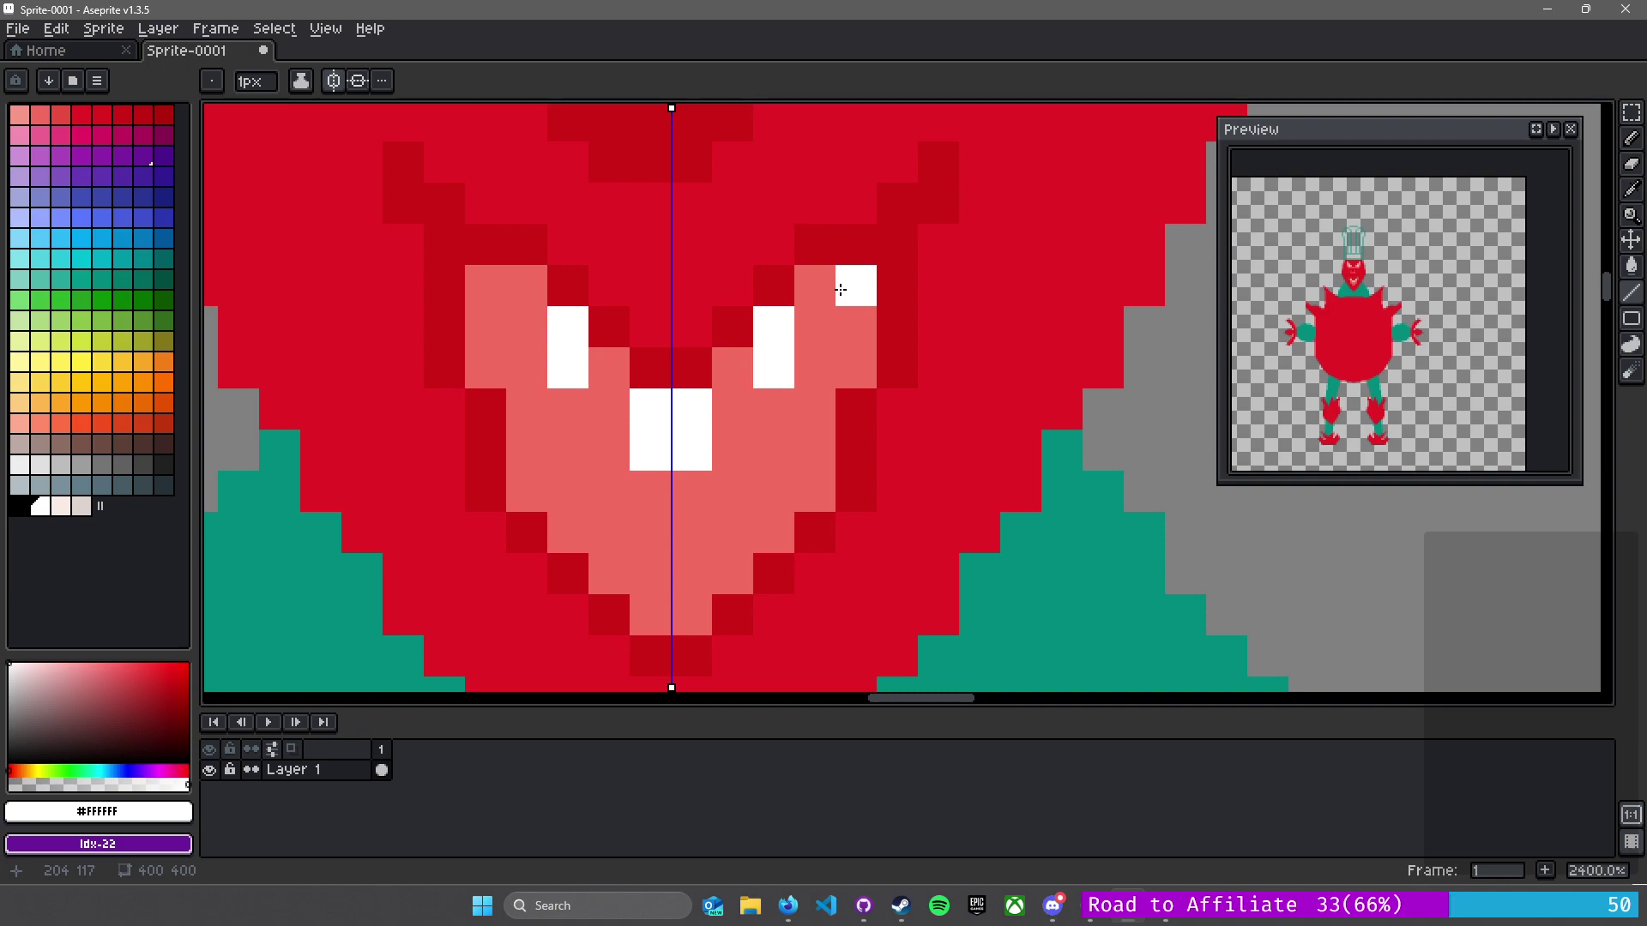
left_click_drag(852, 283, 851, 325)
left_click_drag(738, 544, 728, 569)
left_click_drag(813, 493, 816, 438)
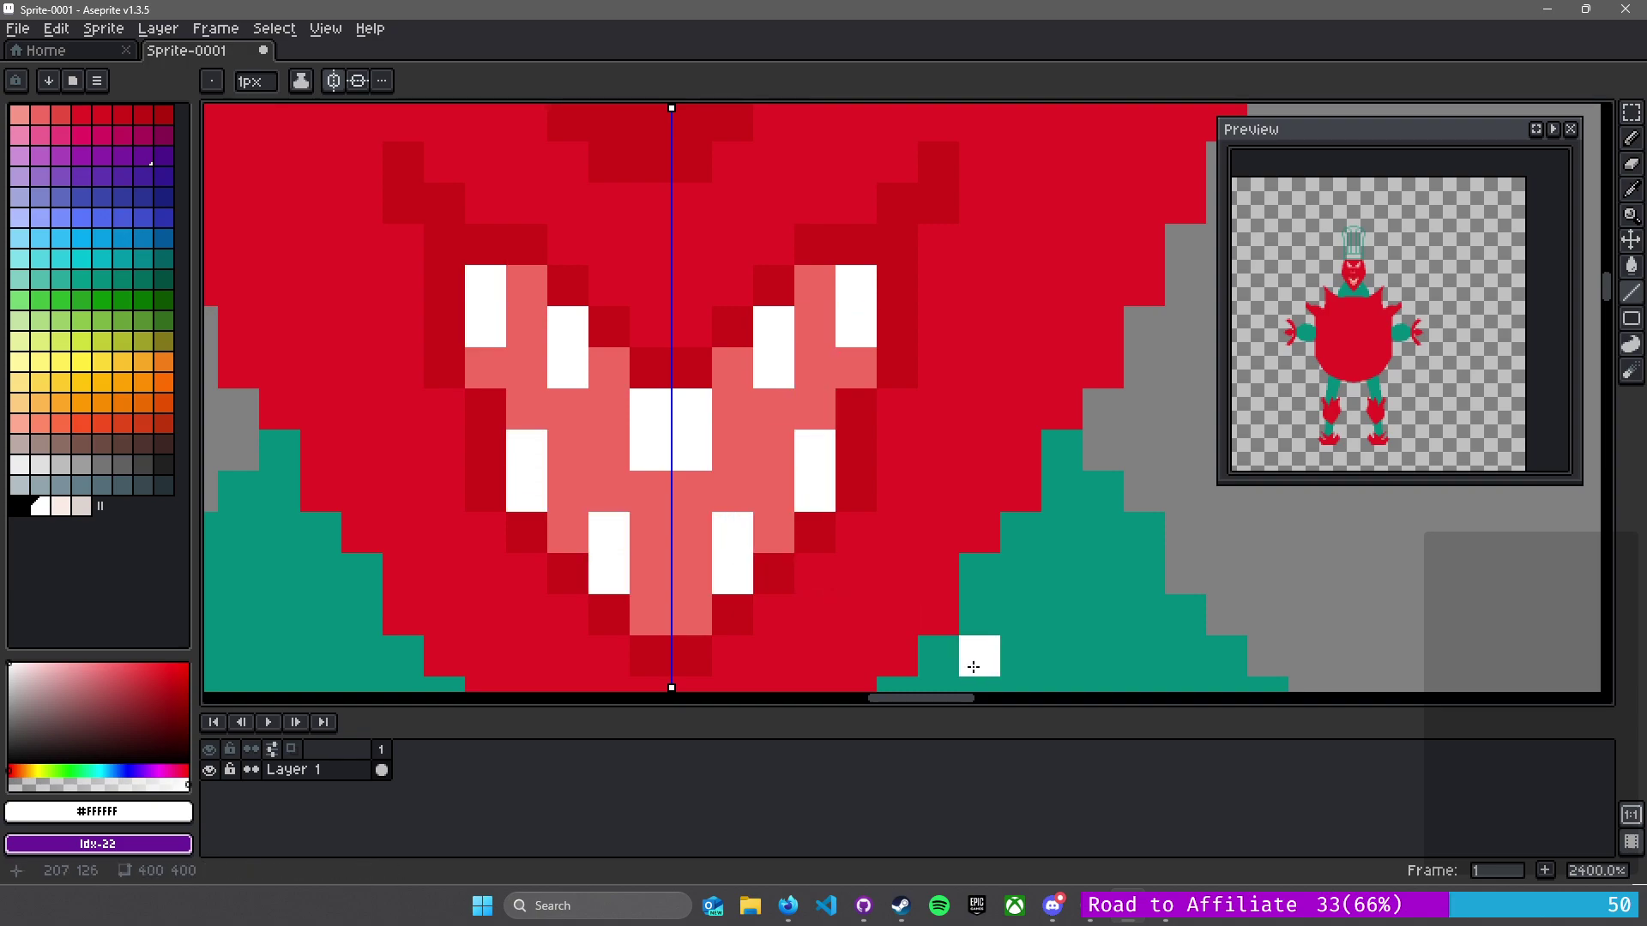
- Fill the crown and the band of the chef hat with white
scroll(866, 607, "down", 4)
scroll(866, 608, "down", 1)
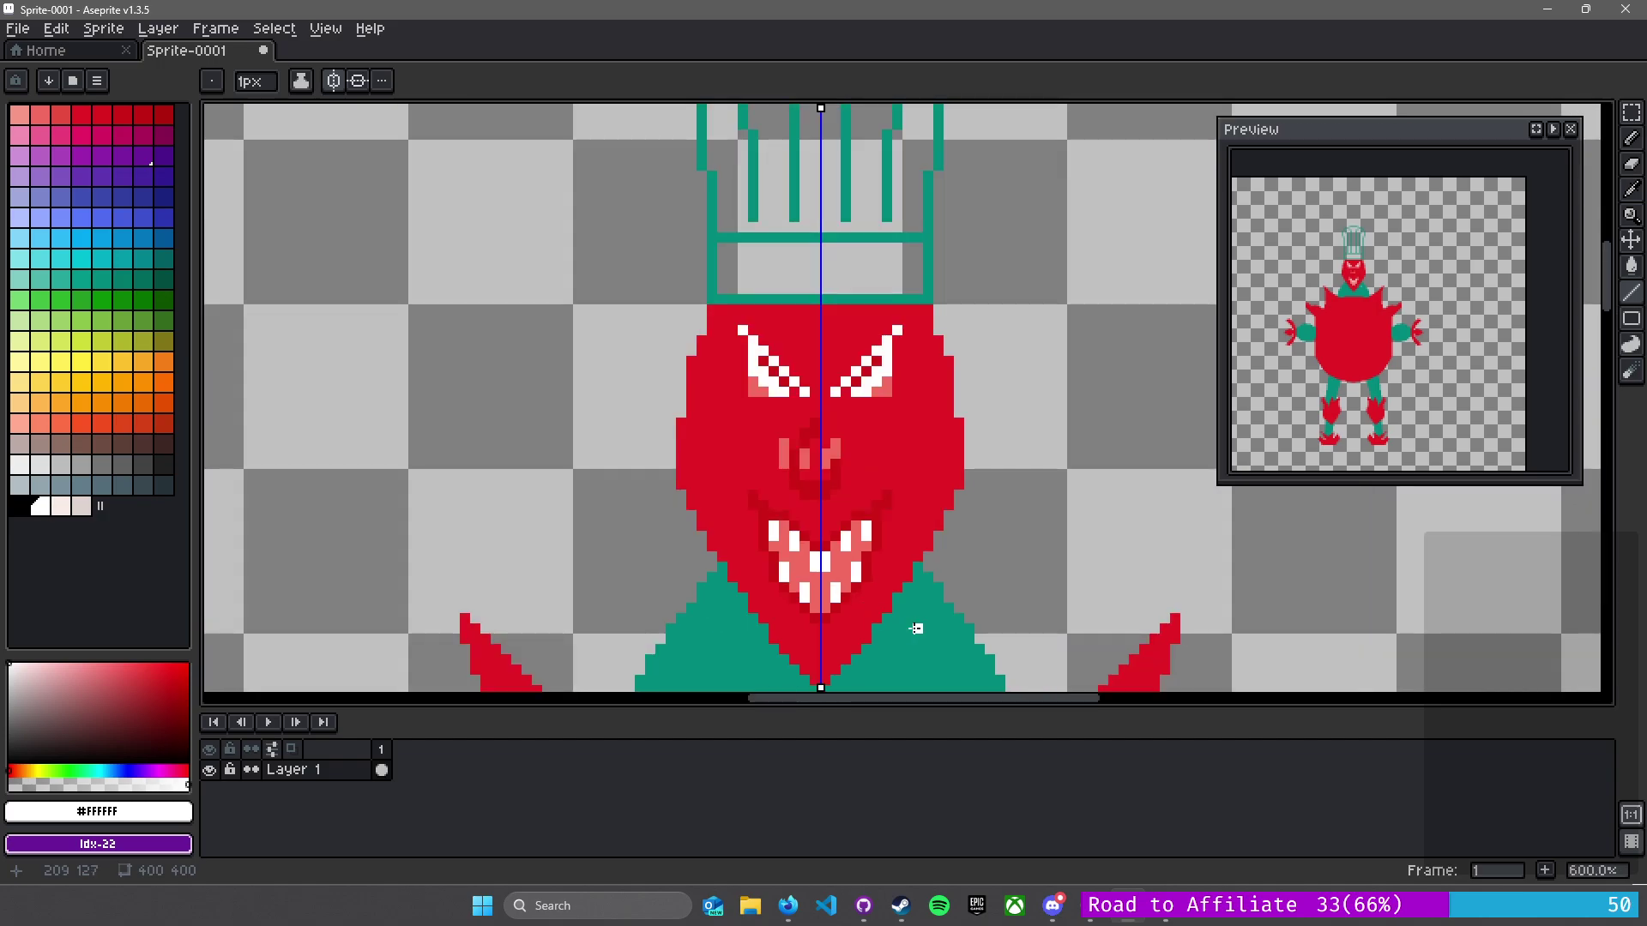
scroll(896, 628, "down", 1)
left_click_drag(851, 285, 783, 564)
scroll(787, 564, "up", 2)
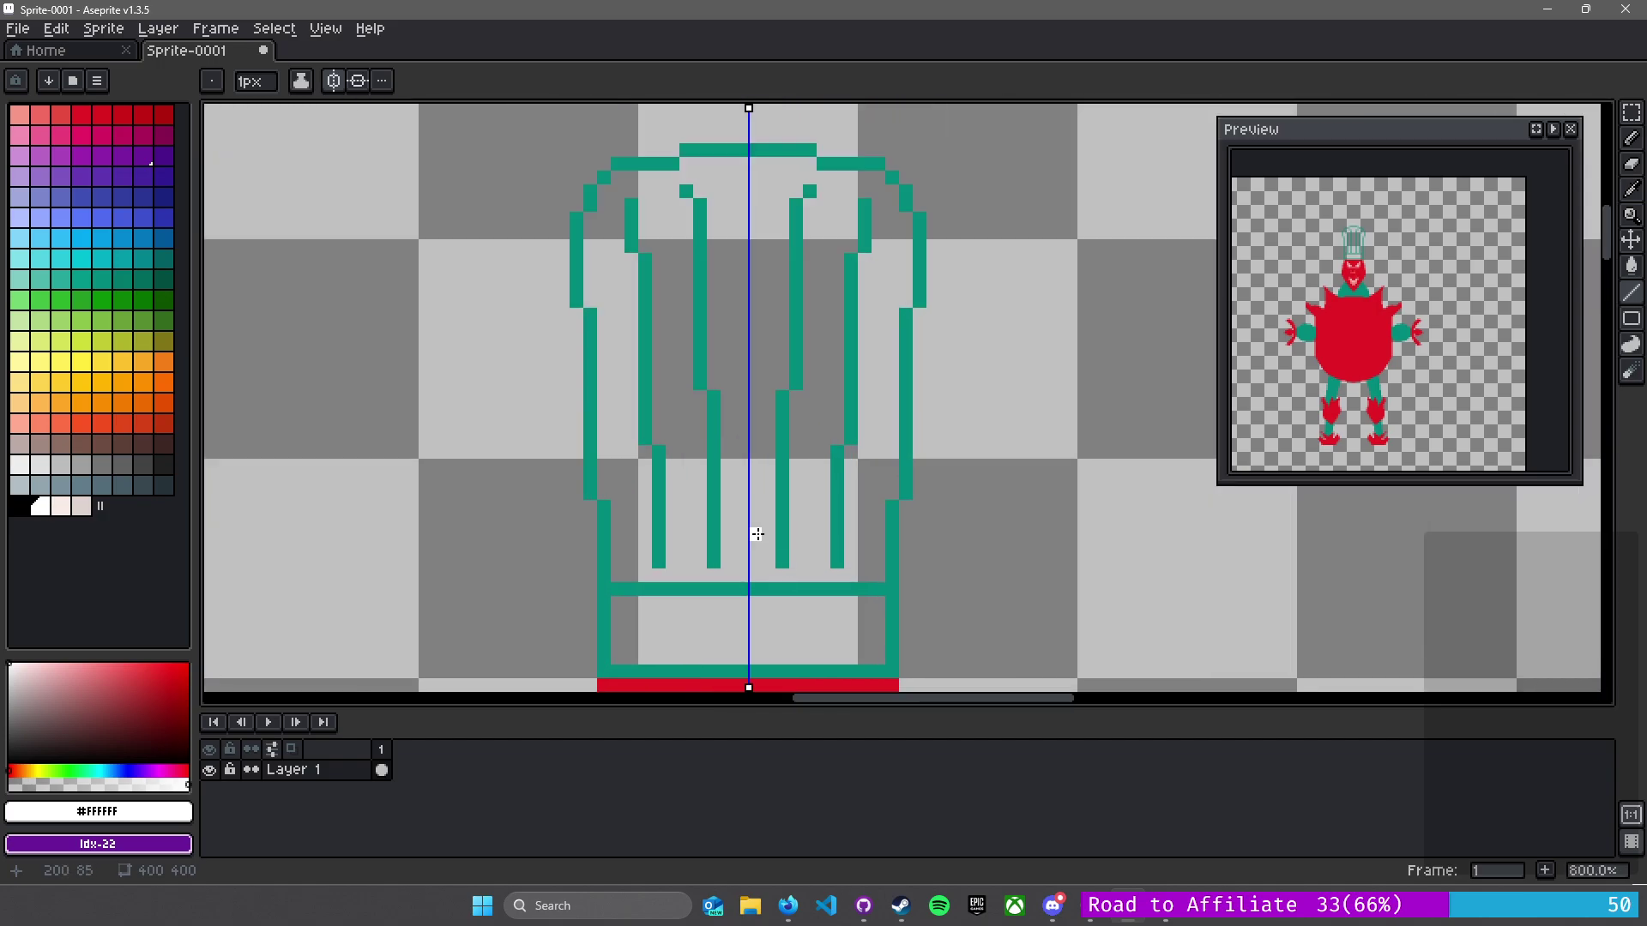
key("g")
left_click(757, 533)
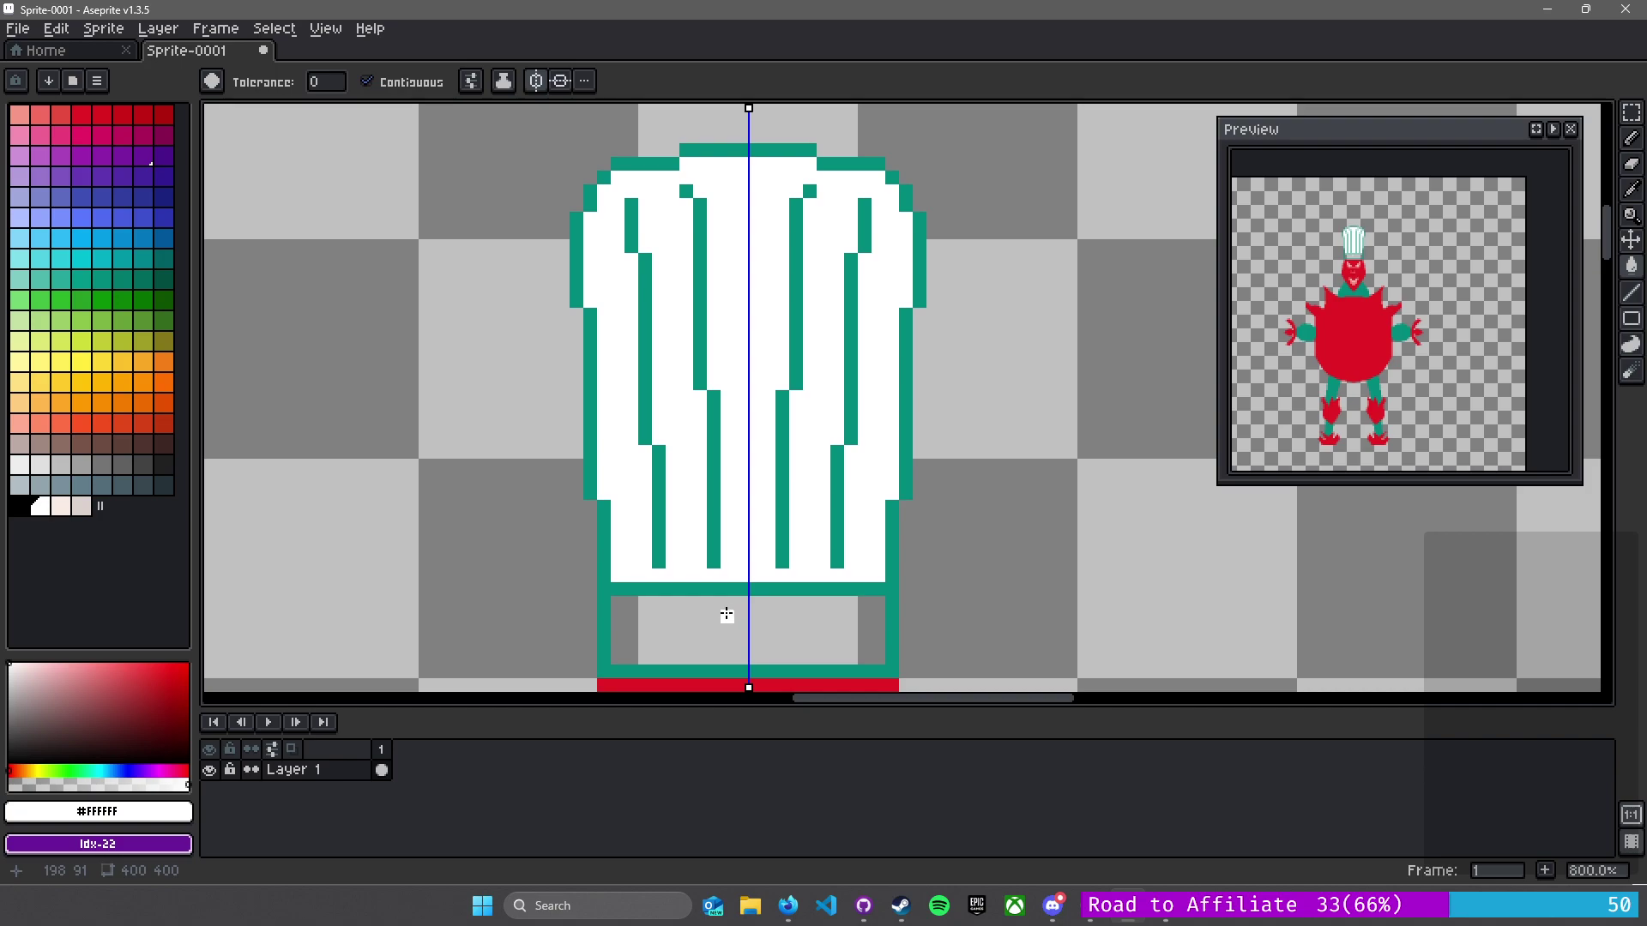
left_click(729, 612)
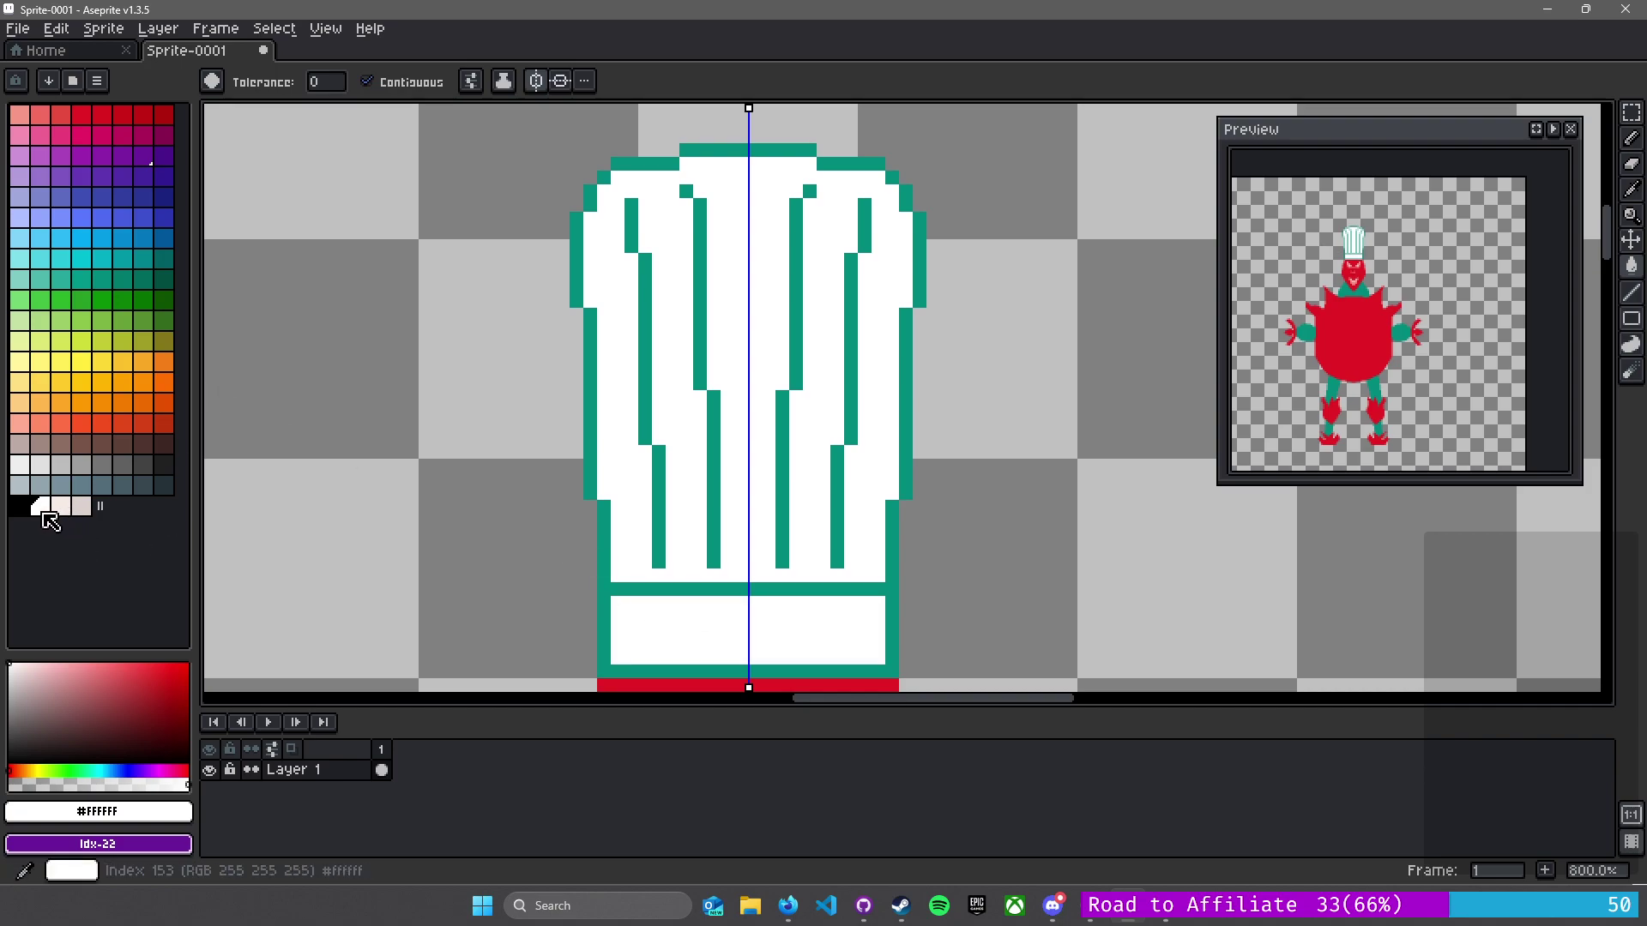
- Draw over the teal side and bottom outlines of the hat band in white
key("b")
left_click_drag(604, 610, 604, 662)
scroll(691, 635, "down", 2)
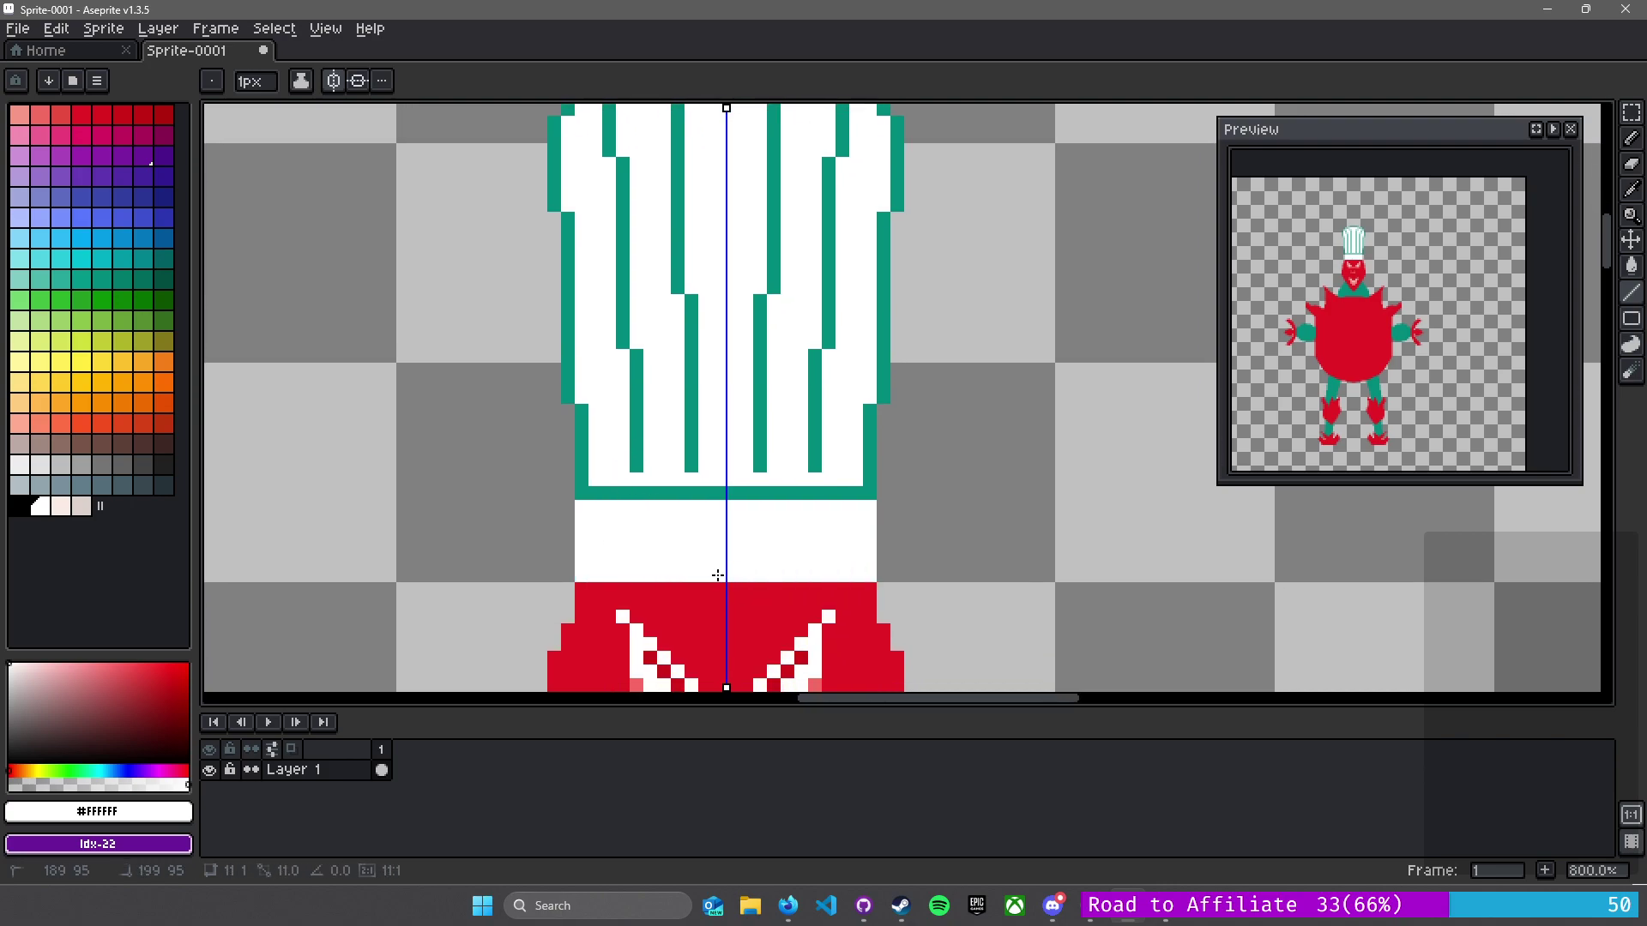
- Choose slate grey Idx-149 and redraw the teal line between the hat's crown and band in it
scroll(658, 492, "up", 3)
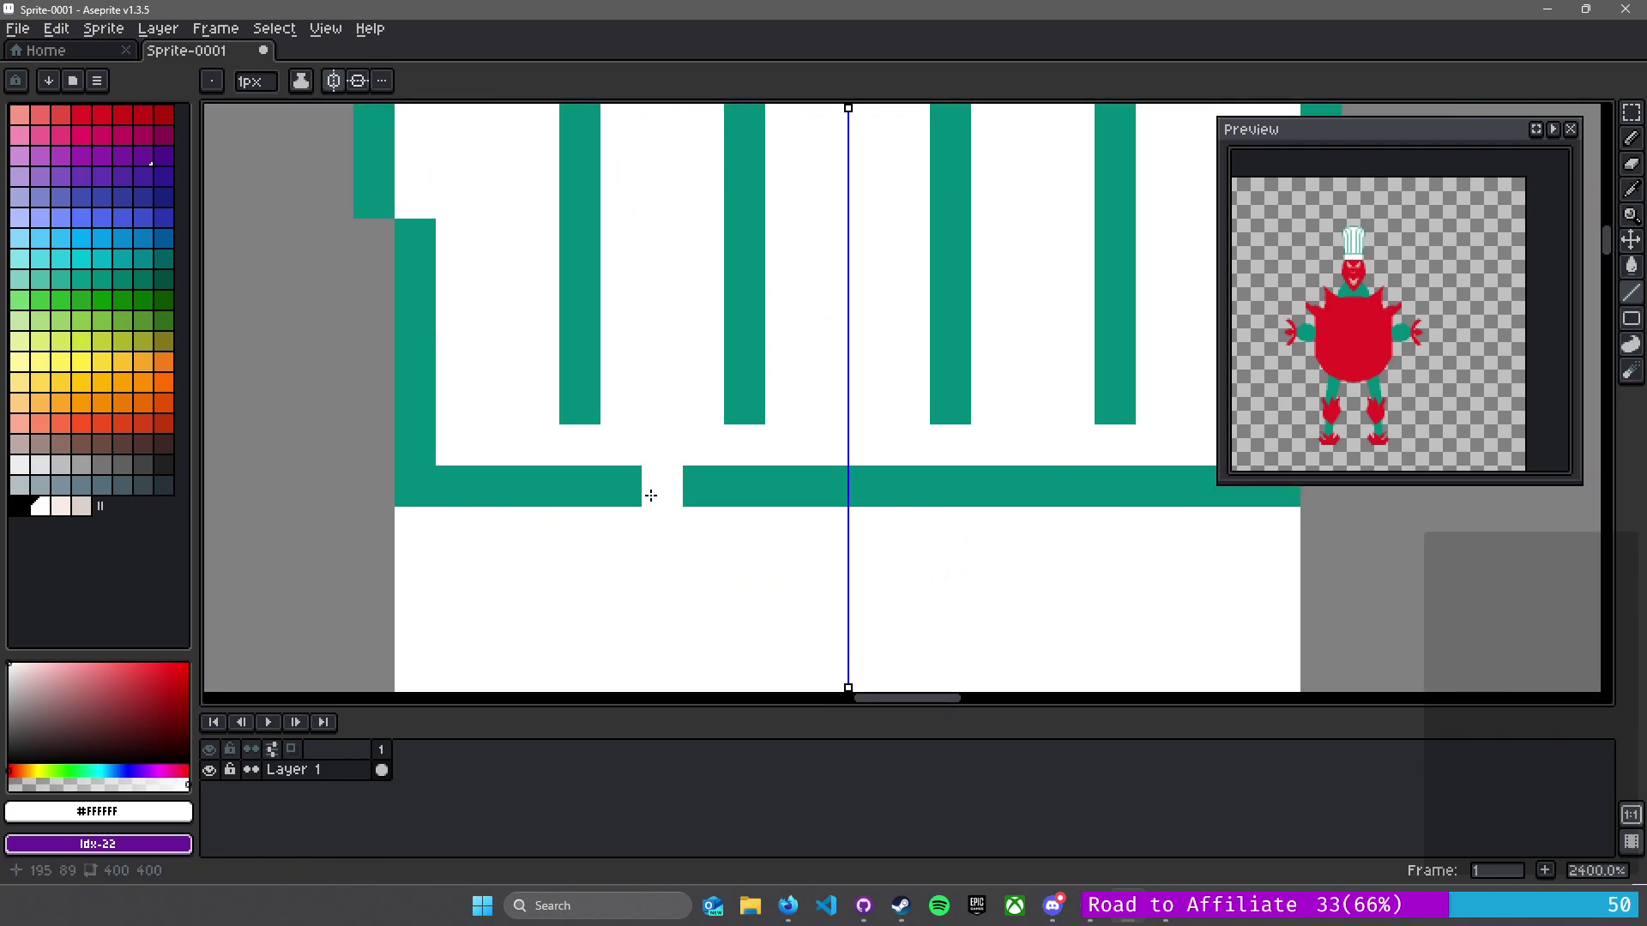
left_click(122, 486)
left_click_drag(410, 490, 845, 488)
- Recolour the hat's outer pair of teal pleat lines slate grey, from the lower ends up to their tops
scroll(610, 504, "down", 3)
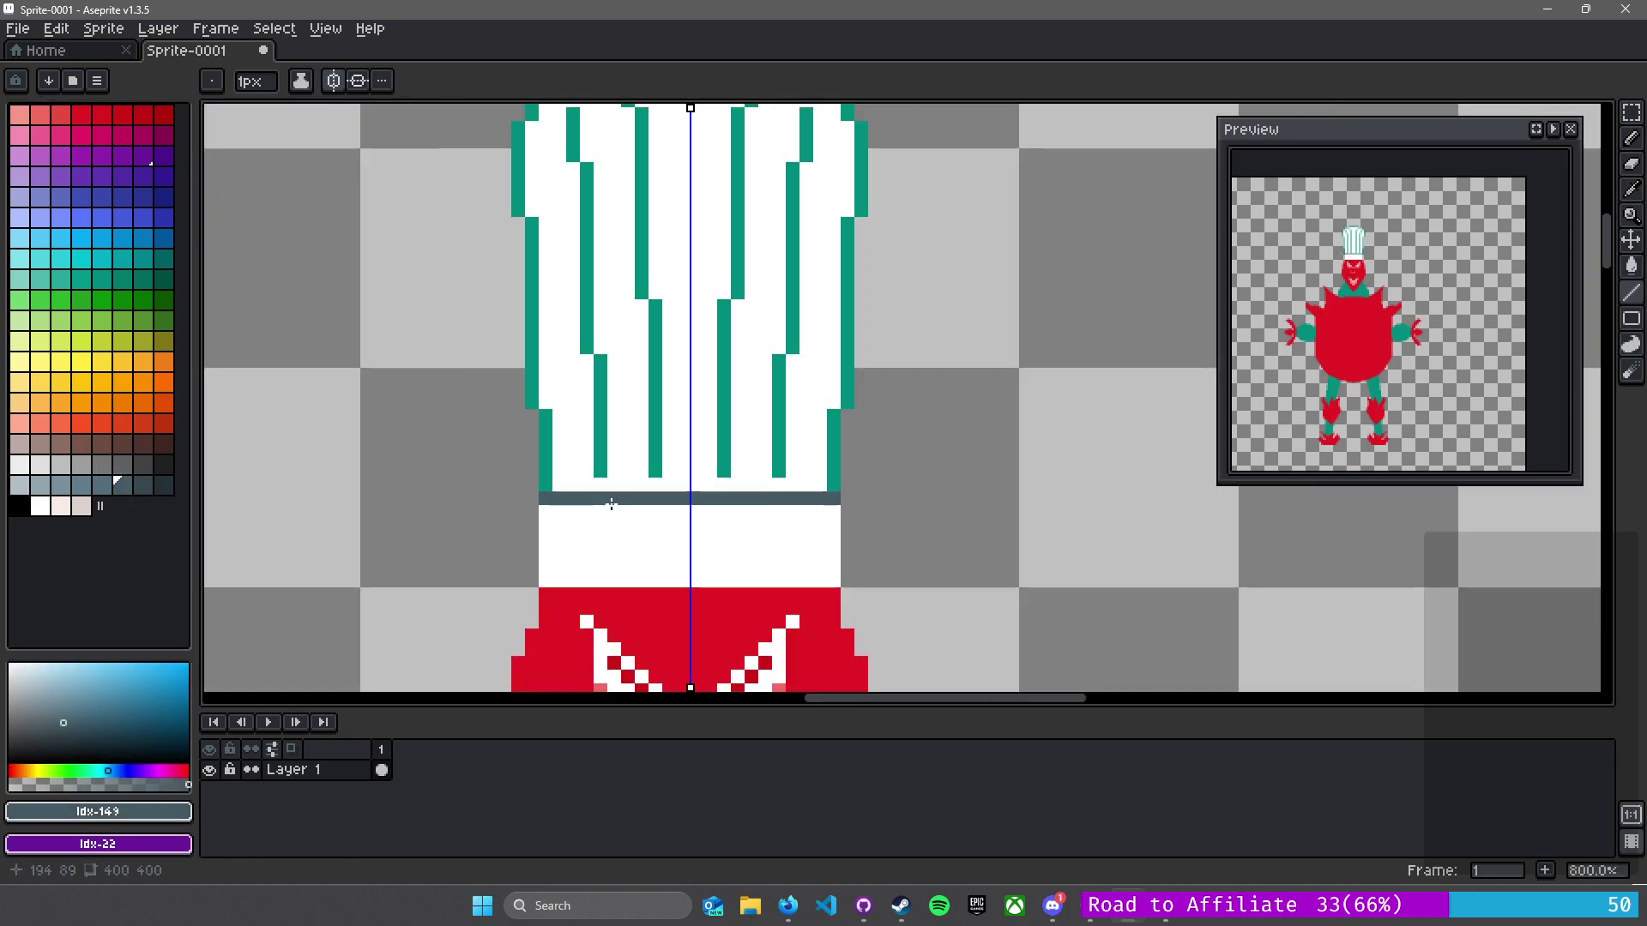
scroll(593, 464, "up", 2)
key("alt")
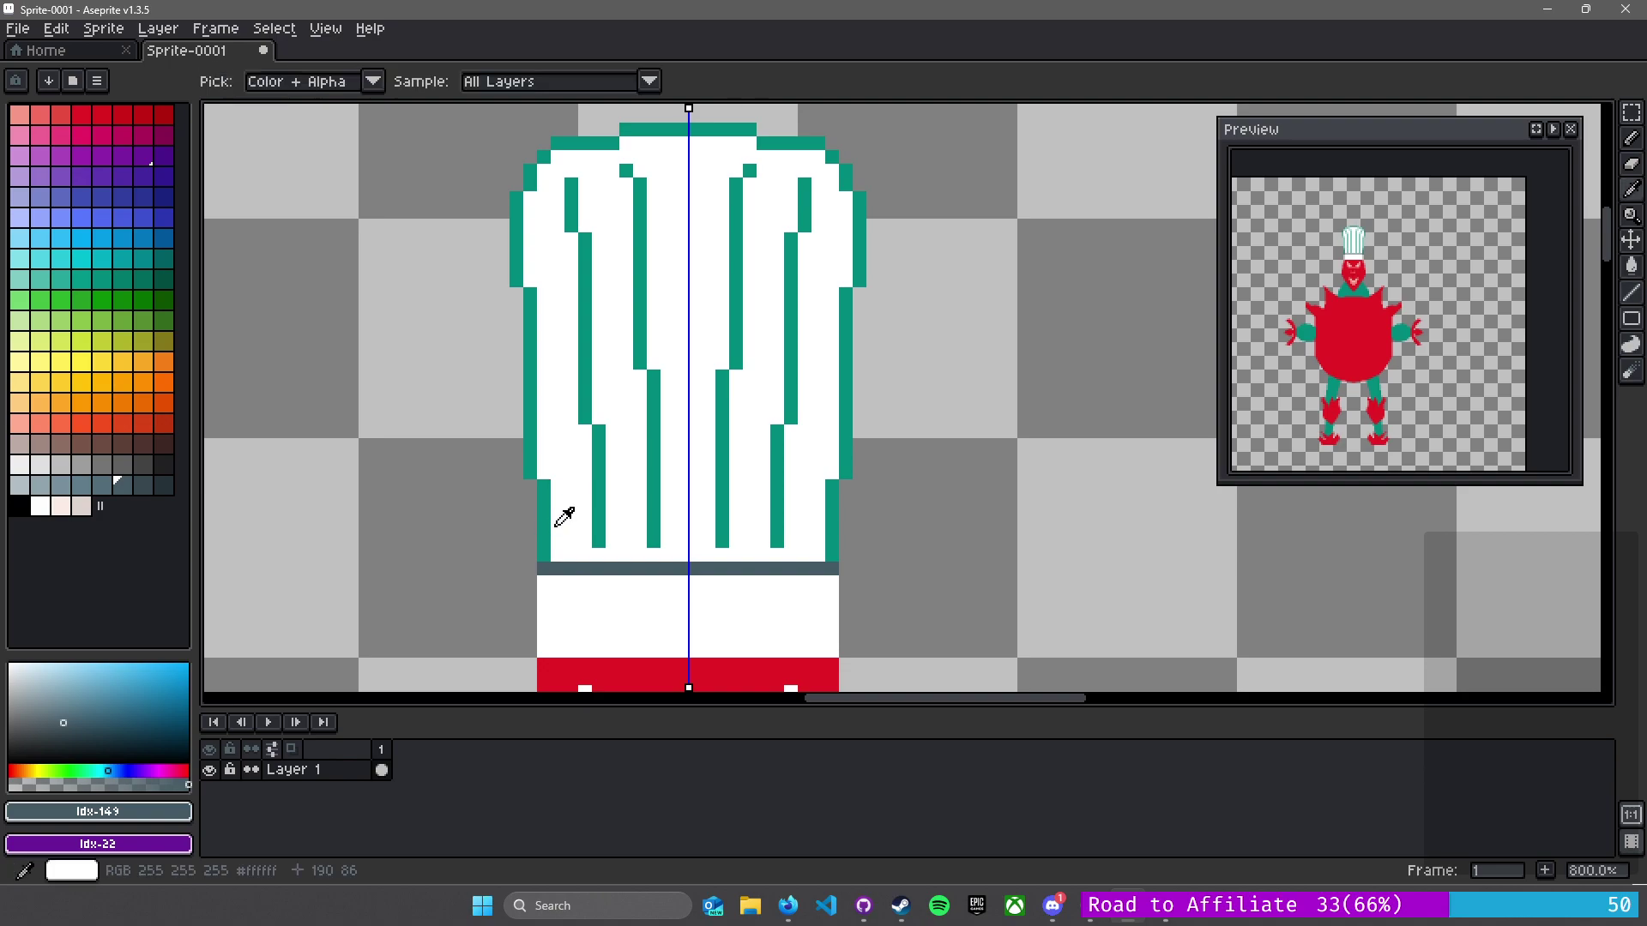
mouse_move(600, 536)
left_mouse_down()
mouse_move(612, 442)
mouse_move(579, 230)
left_mouse_up()
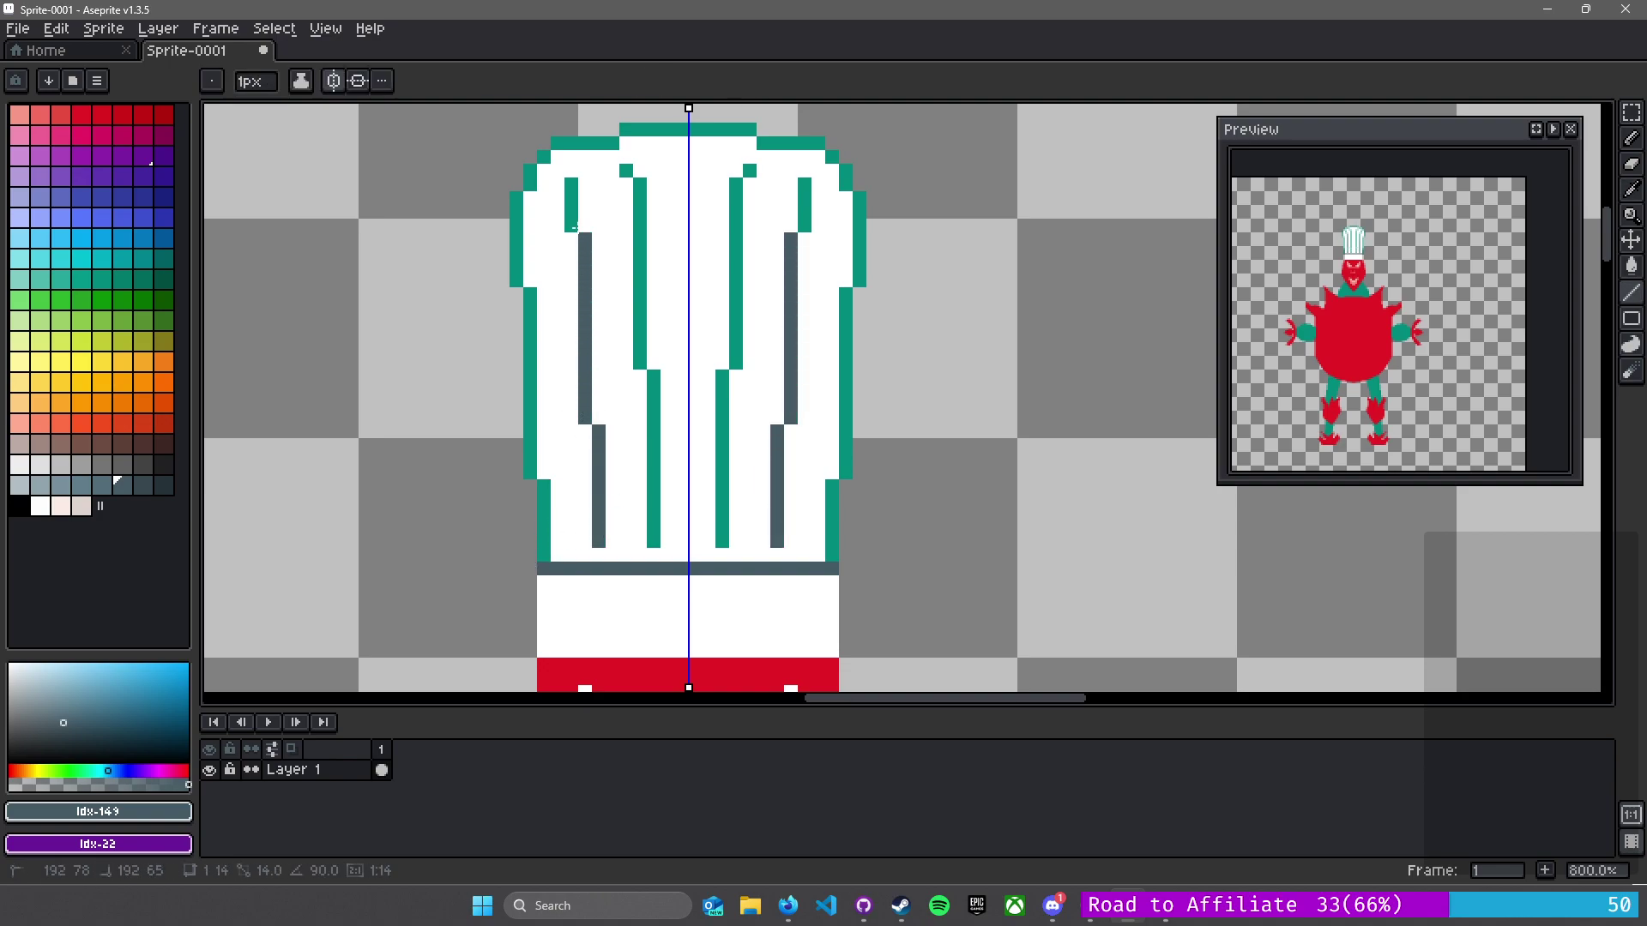
left_click(571, 182, "shift")
- Recolour the hat's inner pair of teal pleat lines slate grey, including the single pixels at their tops
left_click(626, 171)
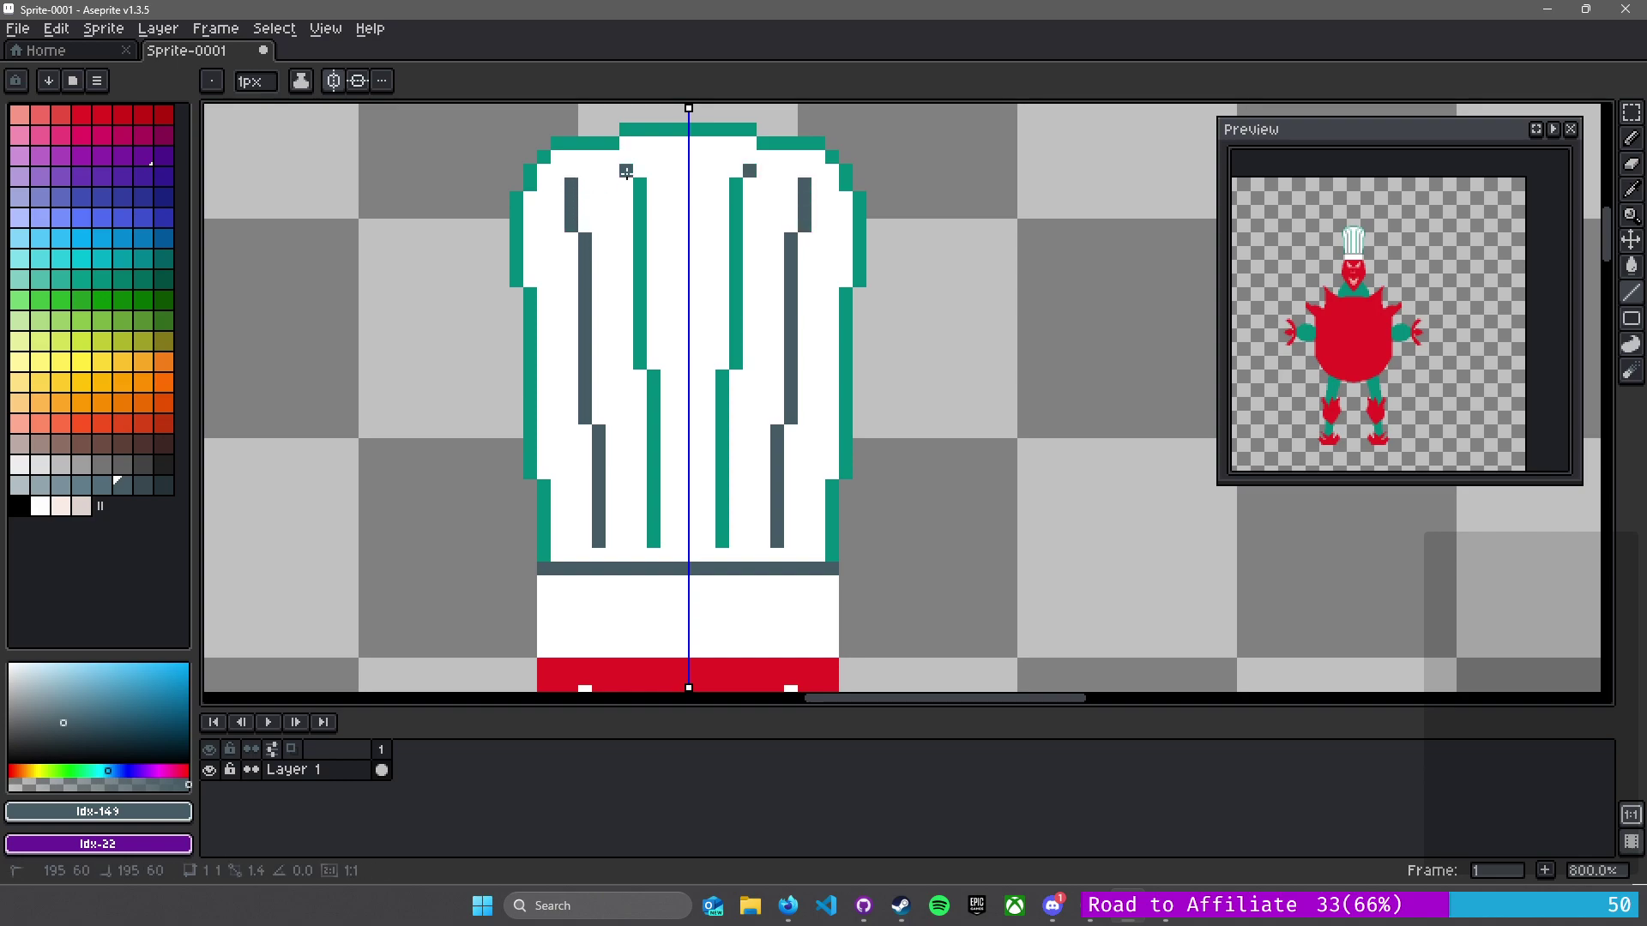
left_click(640, 184)
left_click(639, 364, "shift")
left_click(653, 377)
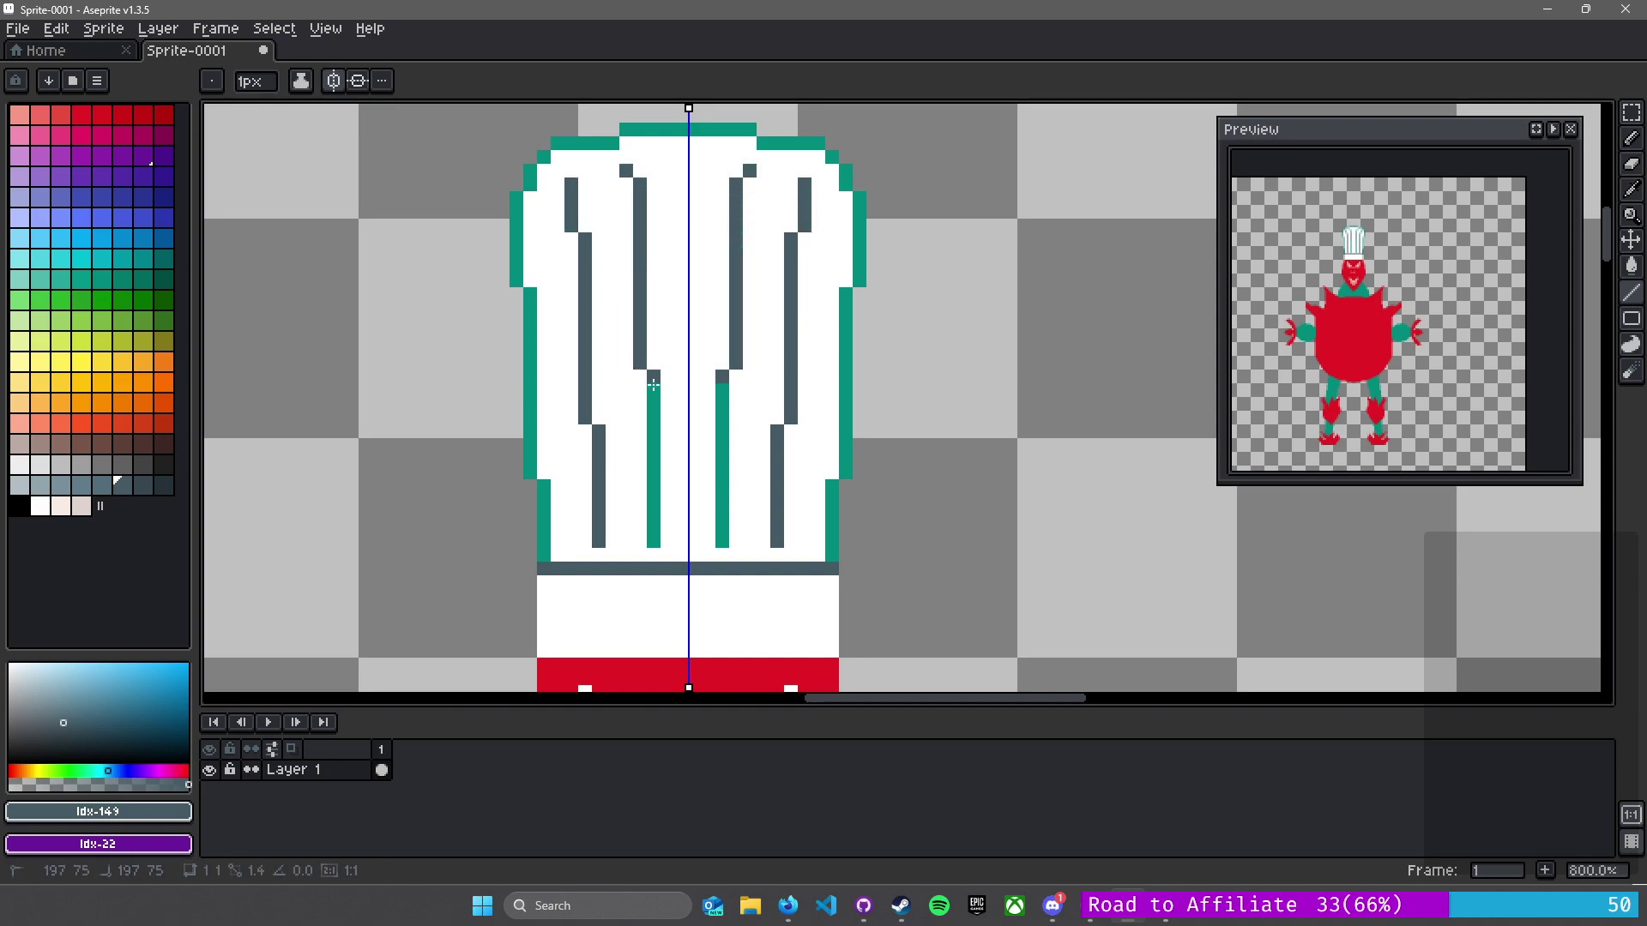
left_click(650, 534, "shift")
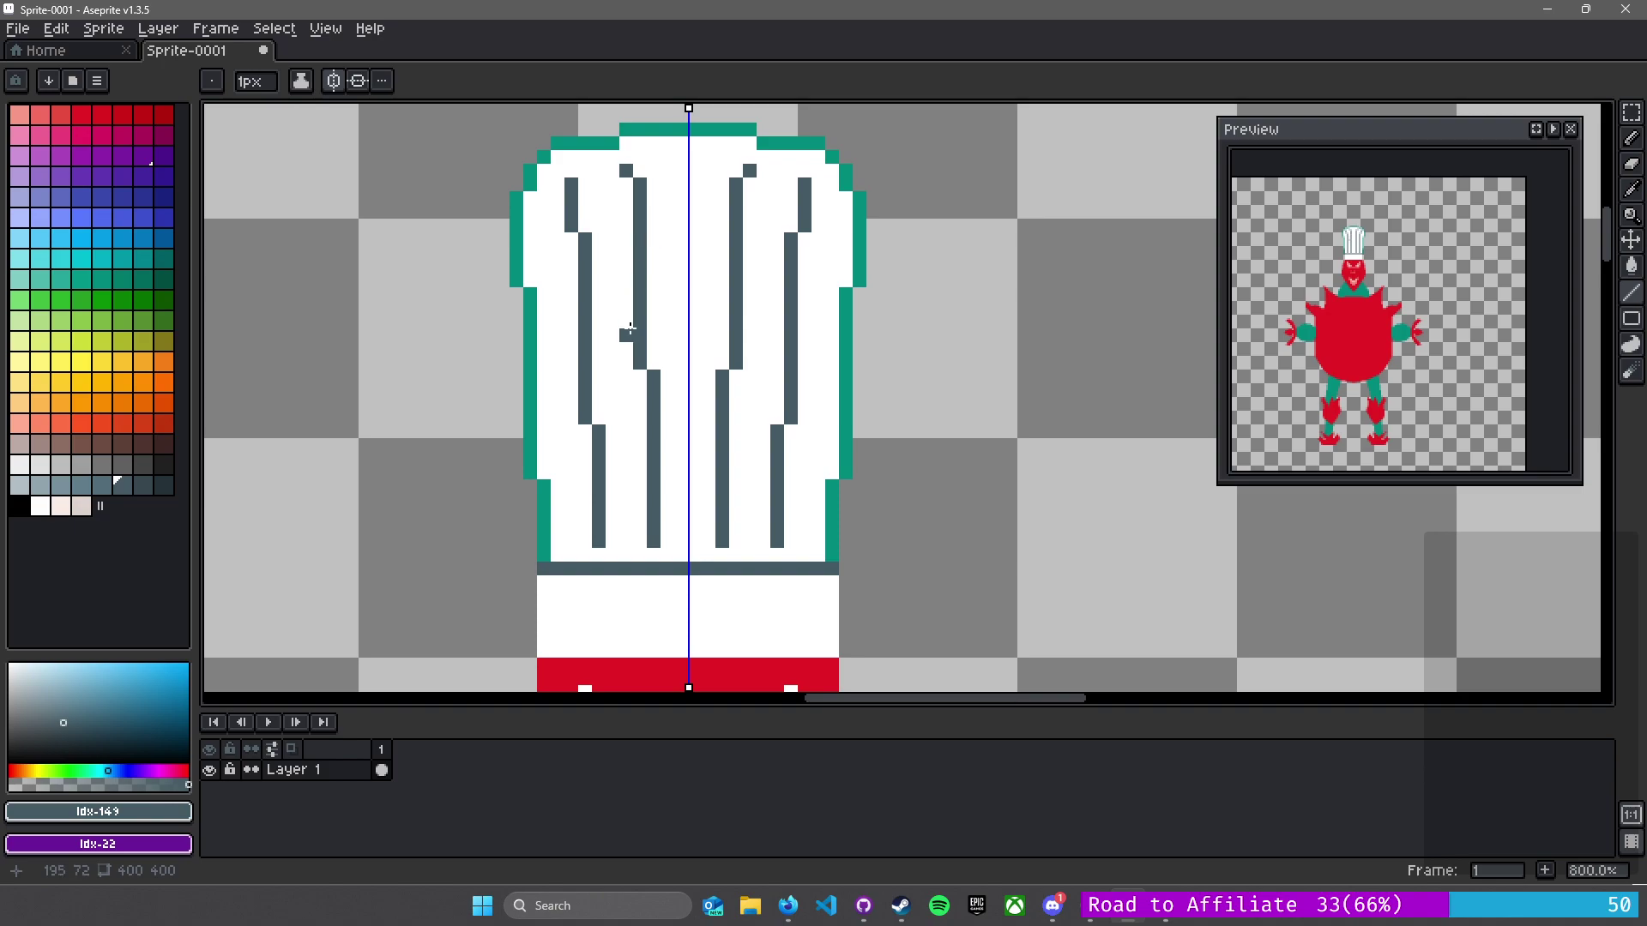
- Recolour the chef hat's teal outline white, using the white sampled from the hat
left_click(831, 579, "alt")
mouse_move(831, 558)
left_mouse_down()
mouse_move(846, 167)
mouse_move(883, 312)
mouse_move(789, 263)
mouse_move(737, 262)
left_mouse_up()
left_click(844, 469)
scroll(830, 421, "down", 2)
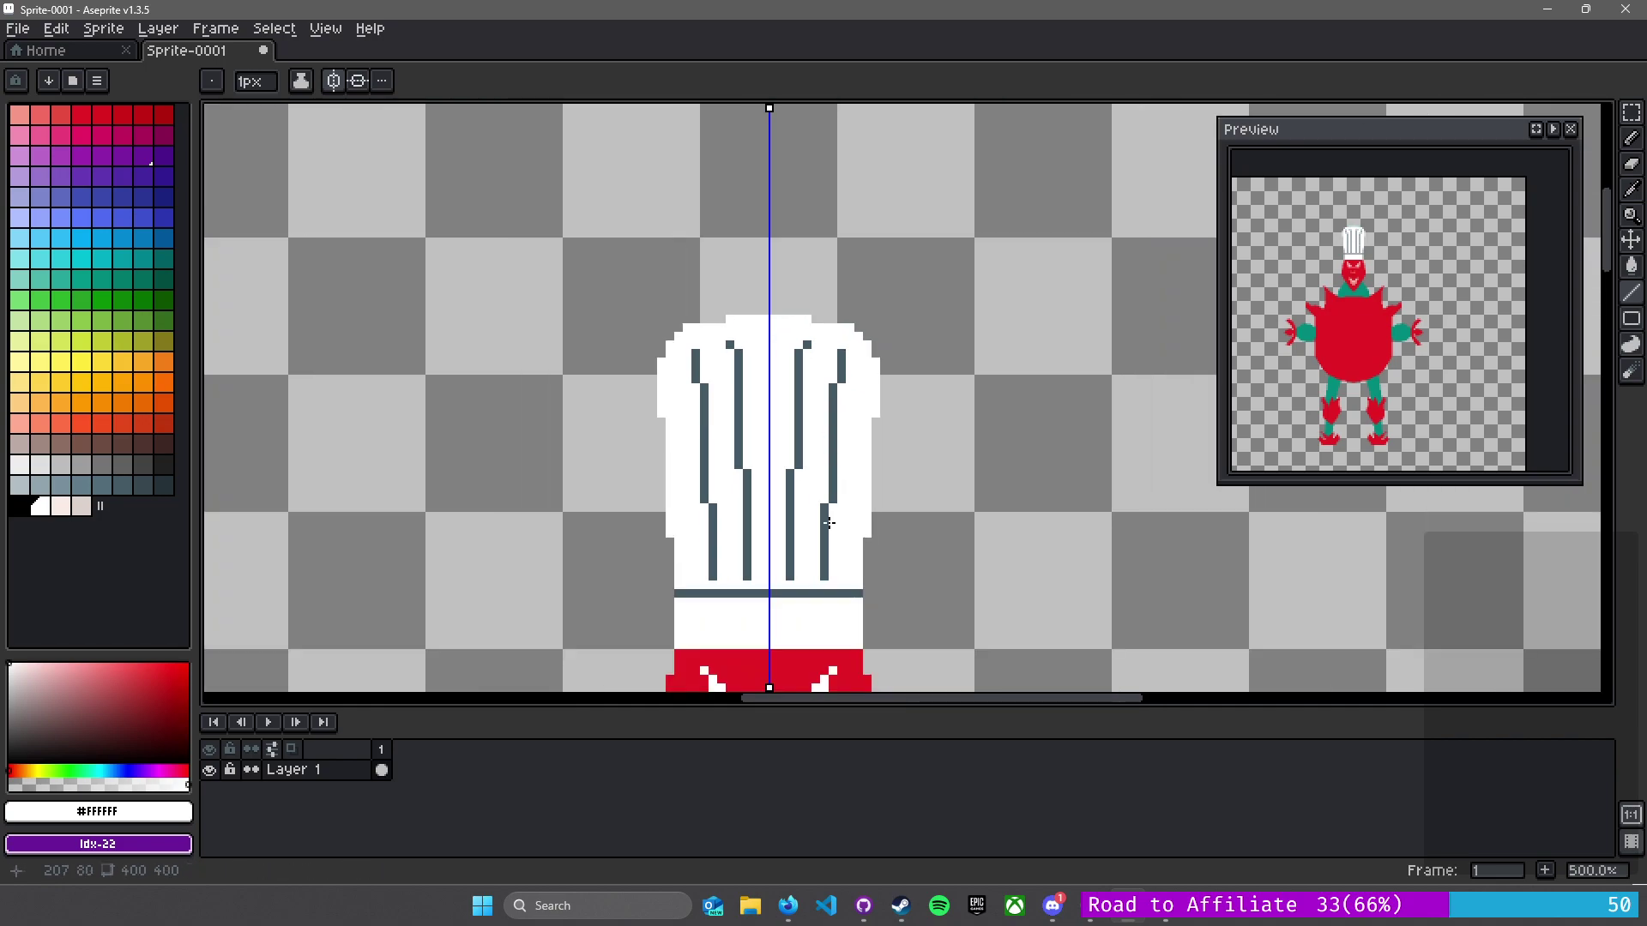
- Draw a jagged red edge where the torso meets the teal arms, using red #e51c23 sampled from the body
left_click_drag(818, 494, 763, 330)
scroll(934, 604, "down", 4)
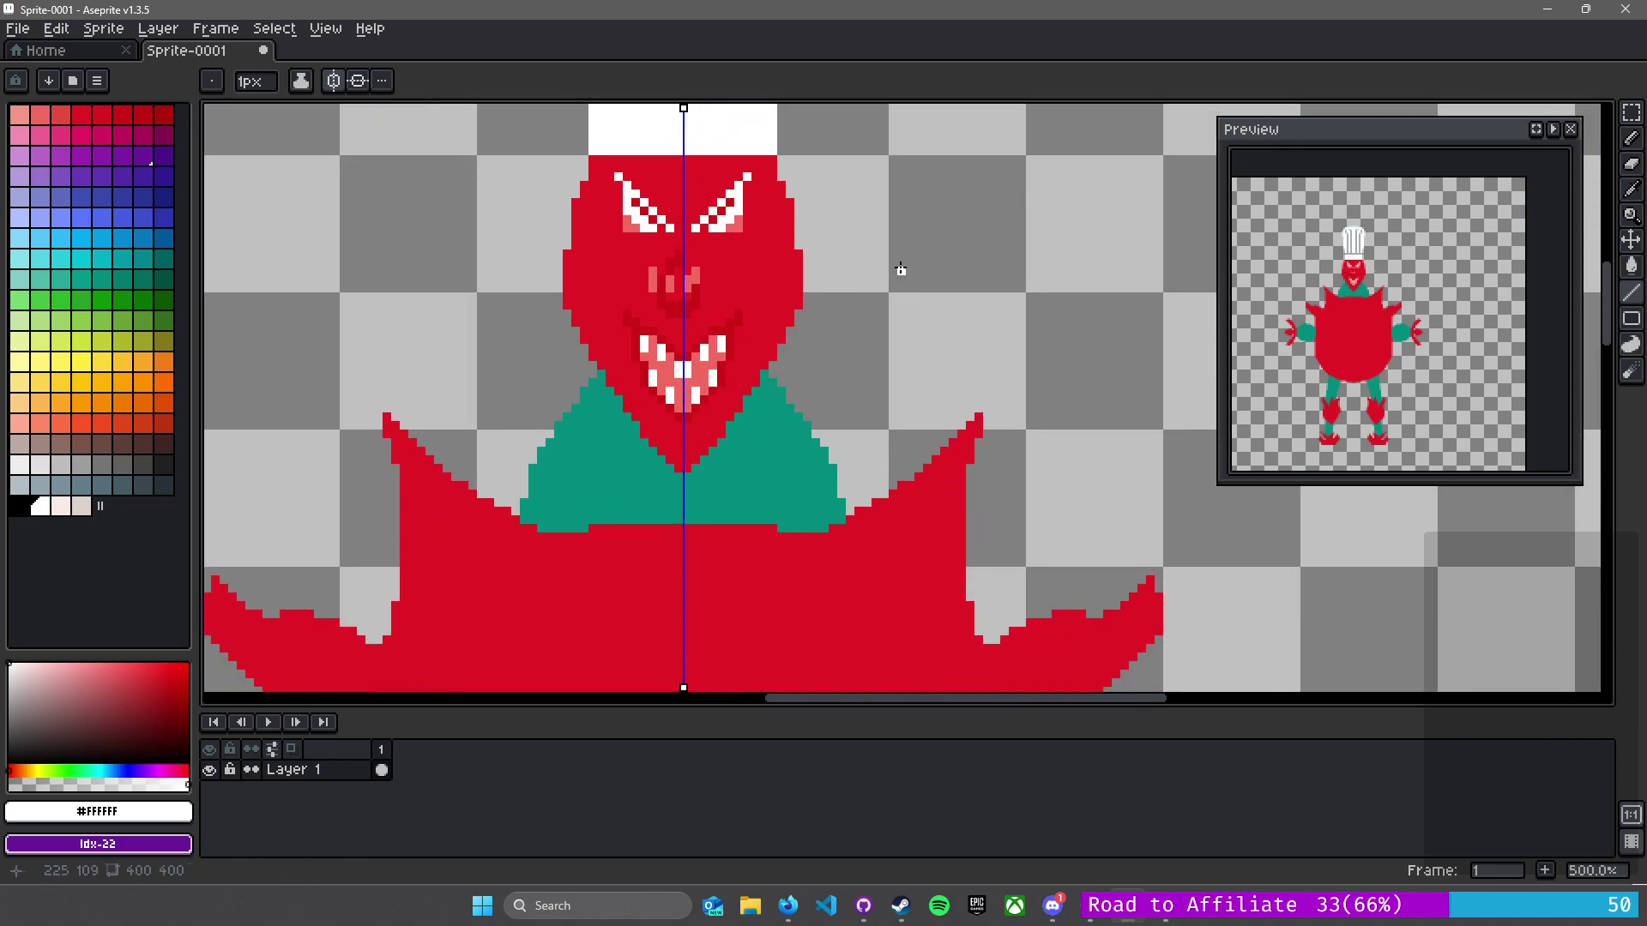
scroll(847, 482, "up", 6)
scroll(857, 514, "down", 4)
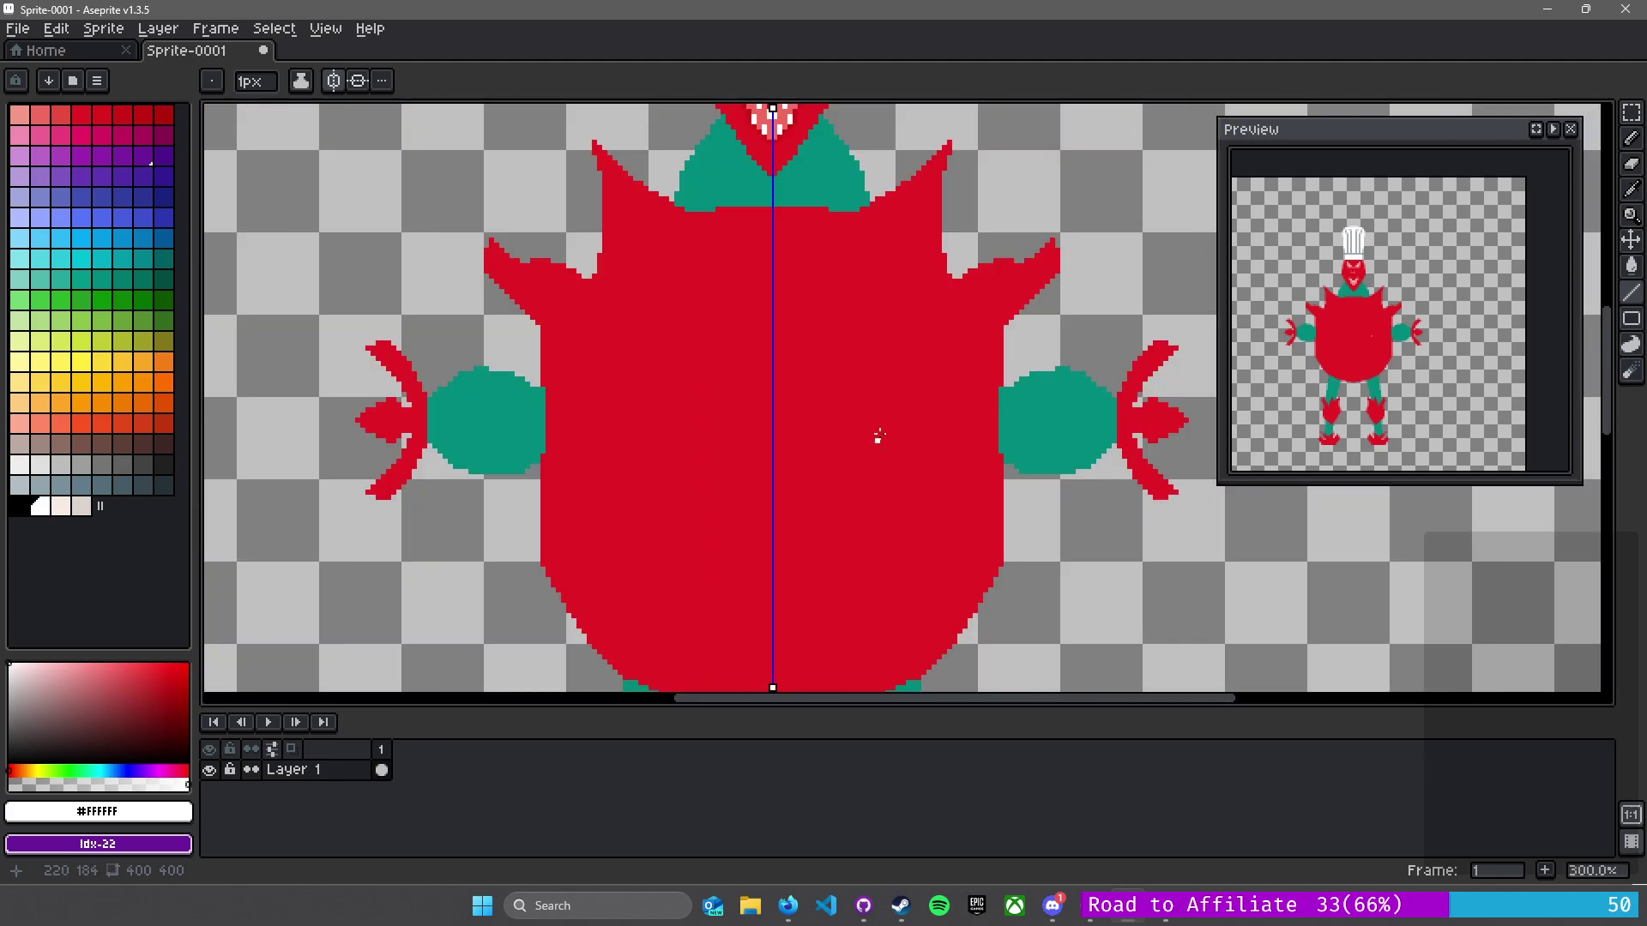
scroll(923, 540, "up", 1)
scroll(729, 369, "up", 2)
left_click_drag(933, 498, 717, 228)
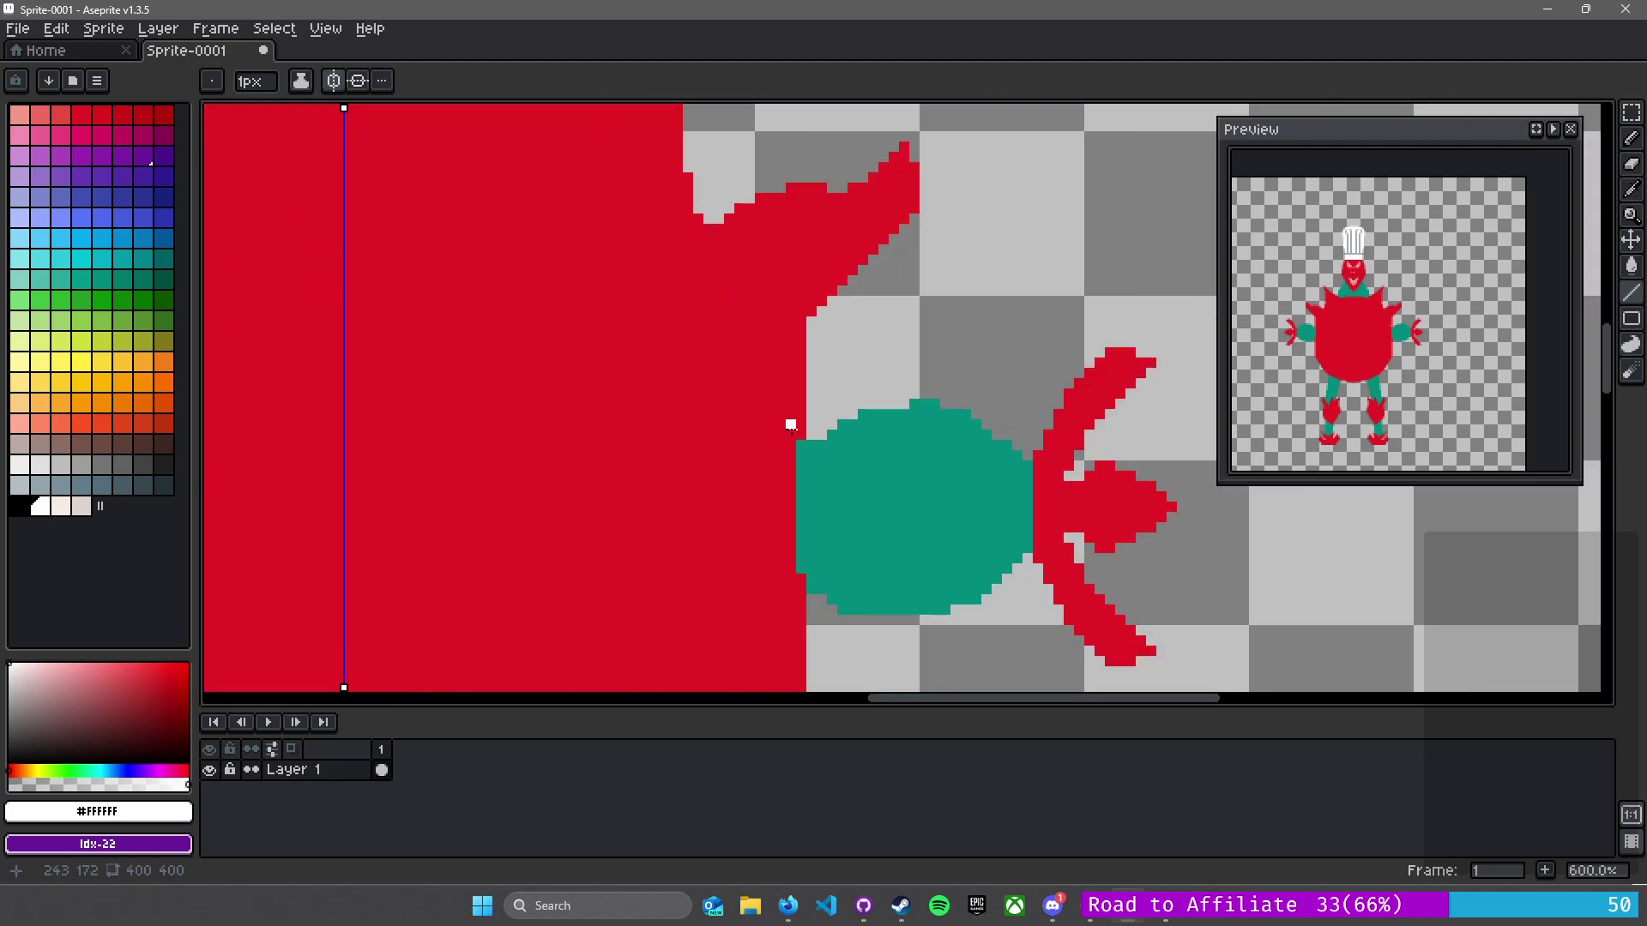
scroll(790, 426, "up", 1)
key("alt")
left_click(797, 399, "alt")
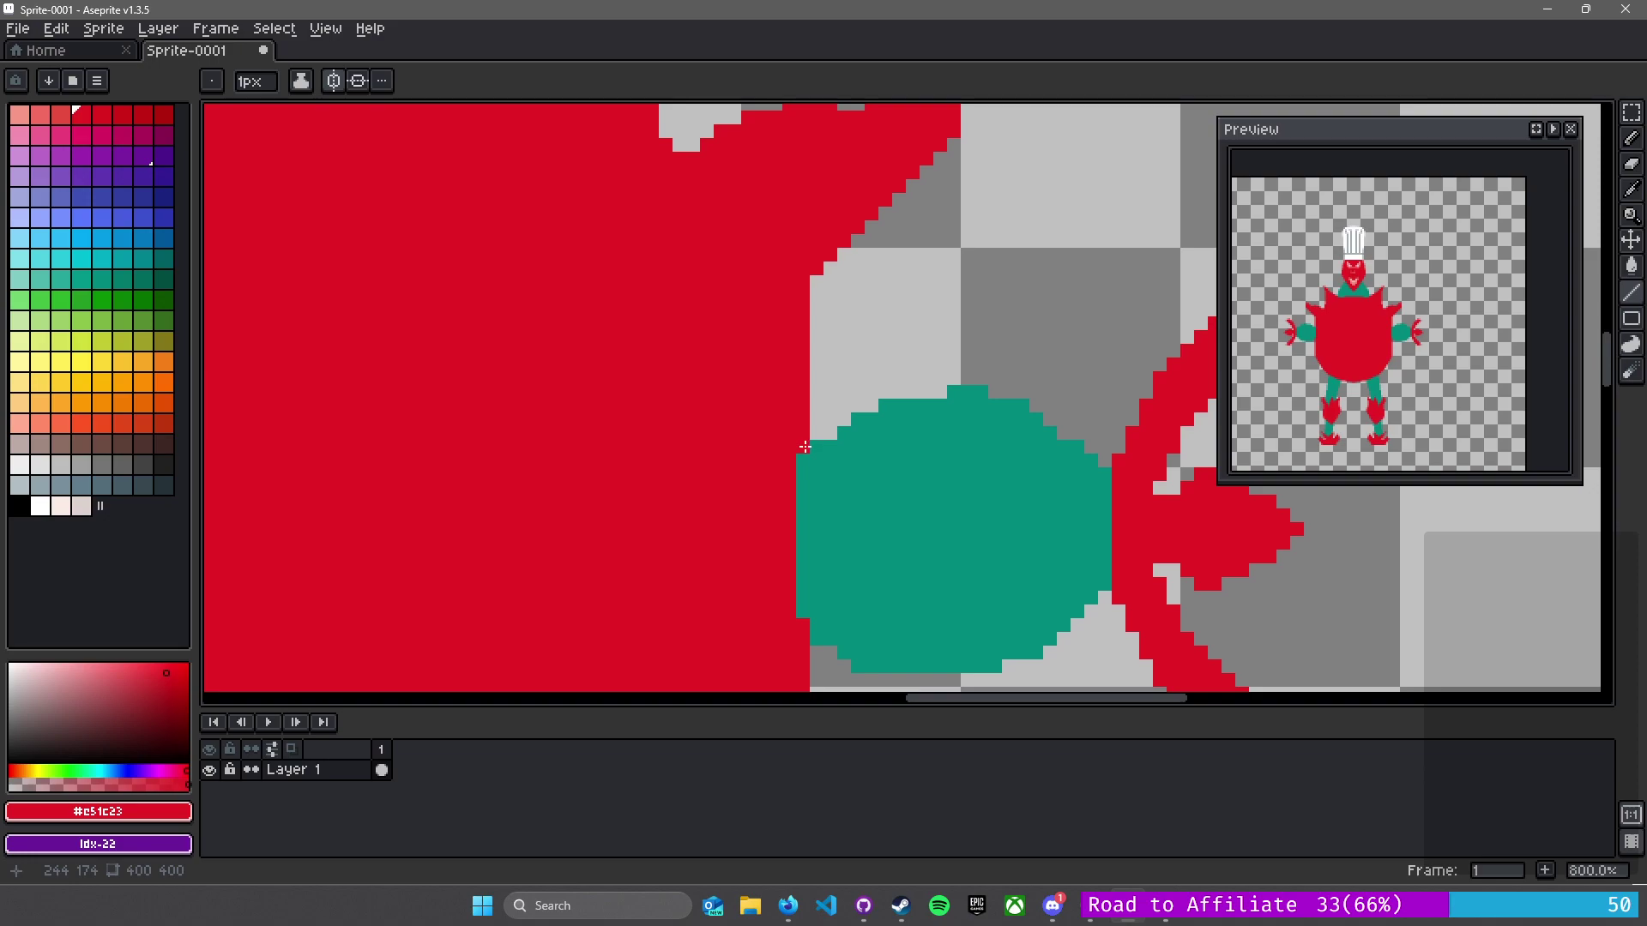
left_click_drag(804, 446, 844, 487)
mouse_move(844, 487)
left_mouse_down()
mouse_move(791, 502)
mouse_move(847, 548)
mouse_move(810, 582)
mouse_move(790, 575)
mouse_move(844, 601)
left_mouse_up()
mouse_move(843, 601)
left_mouse_down()
mouse_move(812, 622)
mouse_move(806, 655)
left_mouse_up()
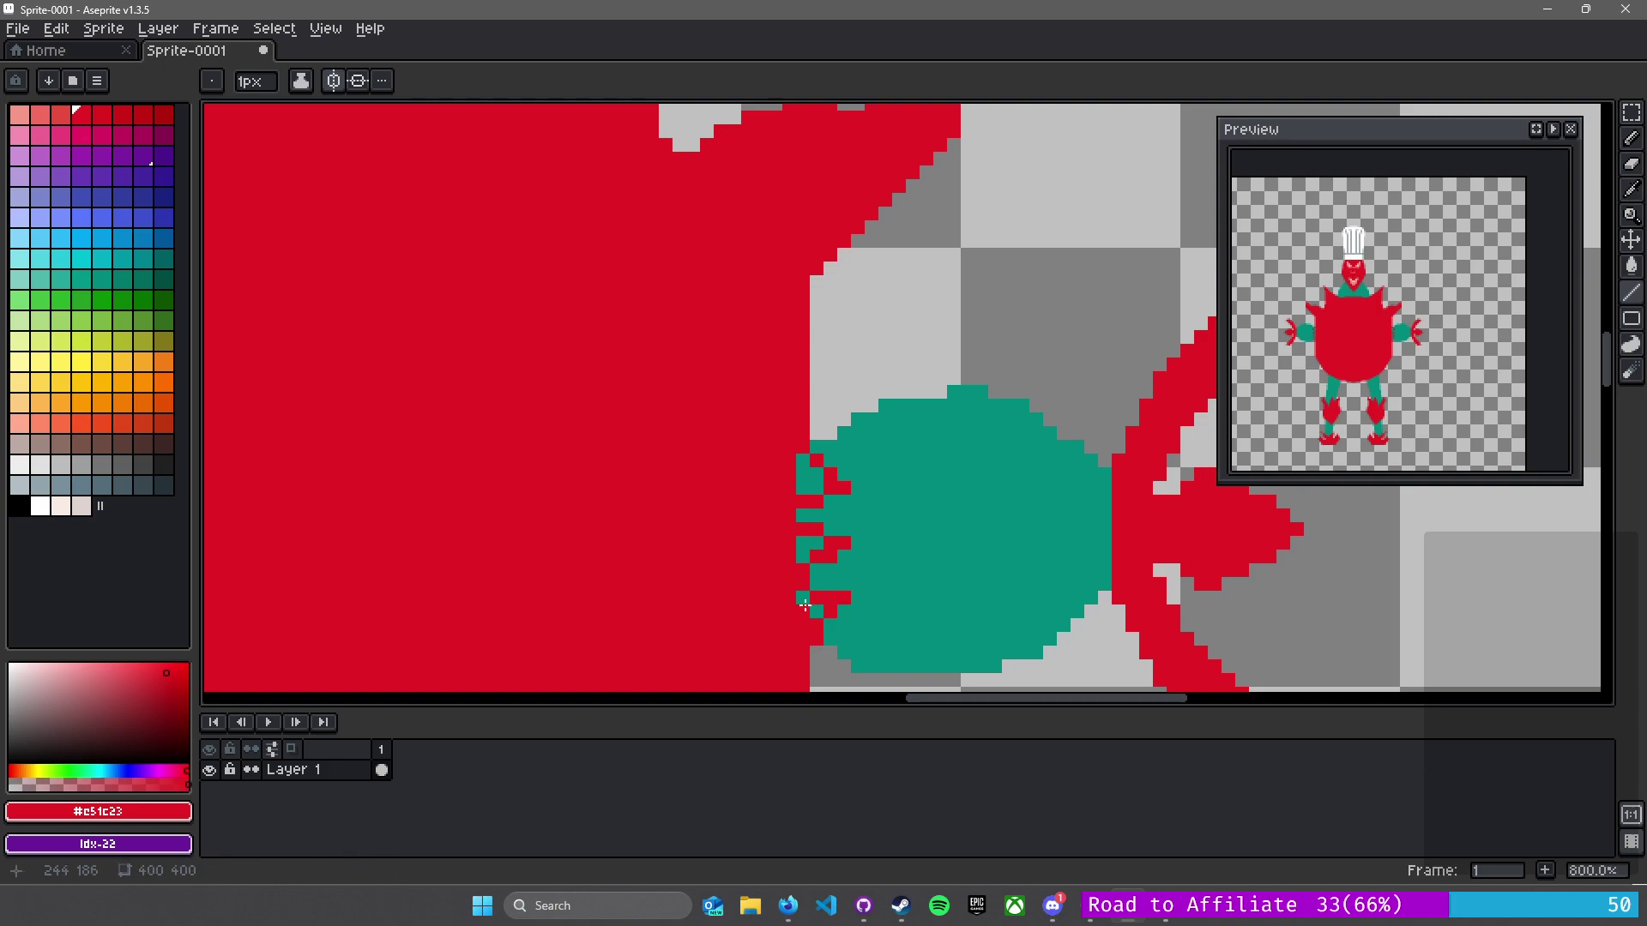
left_click(811, 542)
left_click(803, 492)
left_click(807, 468)
- Draw jagged red points over the tops of the teal legs below the torso and fill them with red
scroll(725, 501, "down", 4)
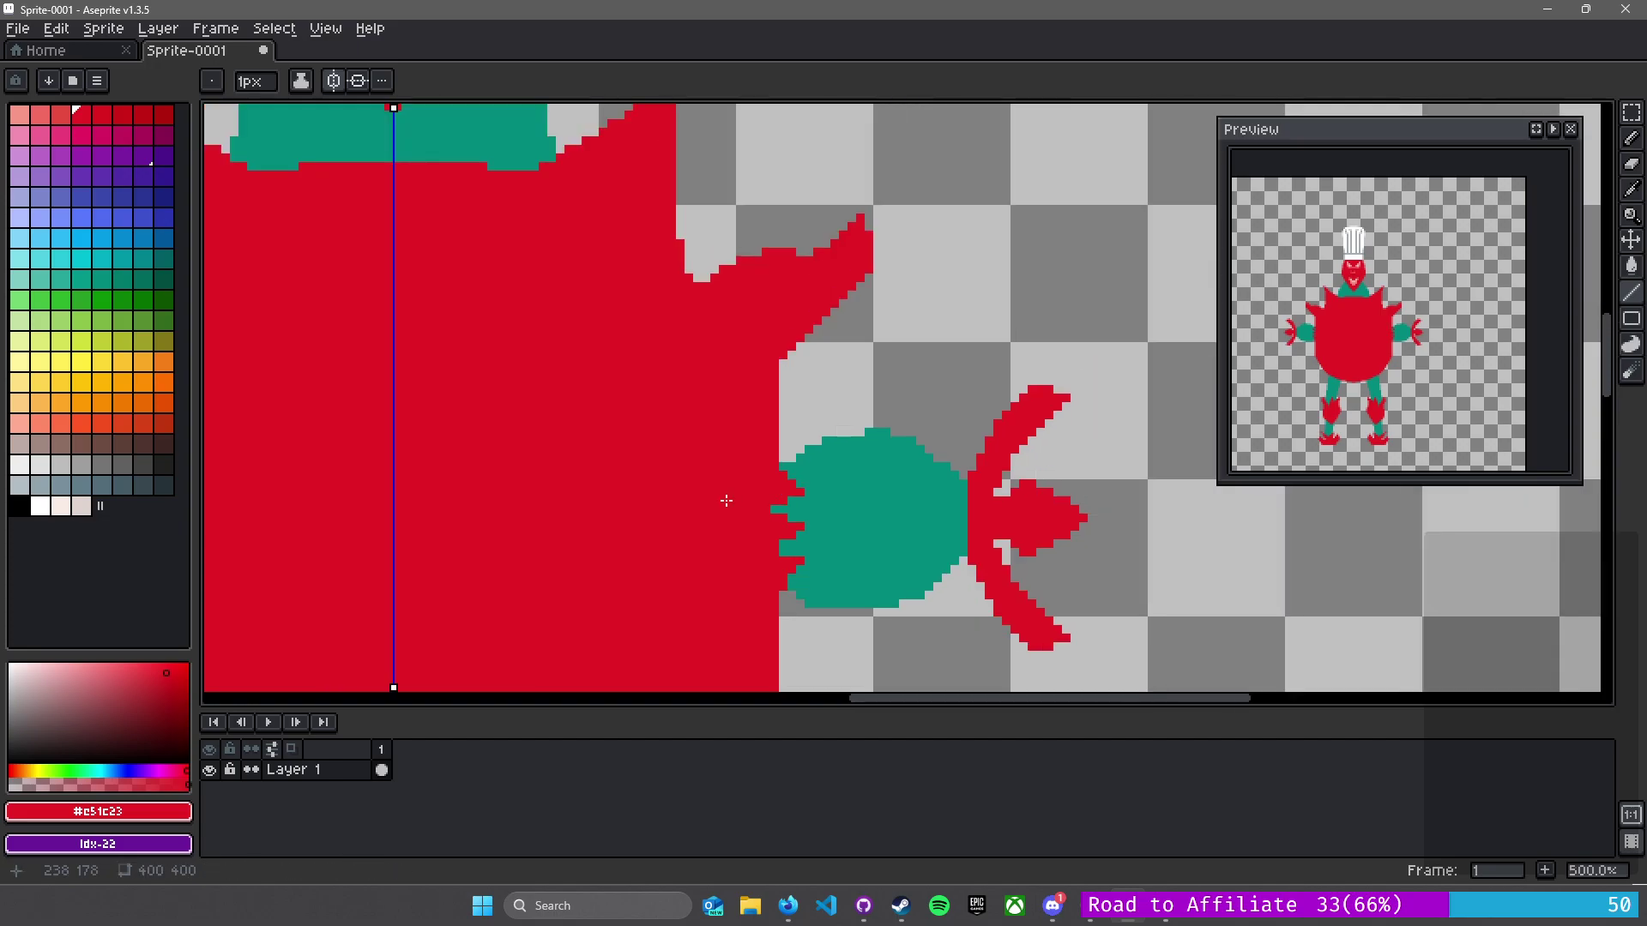
left_click_drag(599, 478, 820, 138)
scroll(626, 437, "up", 6)
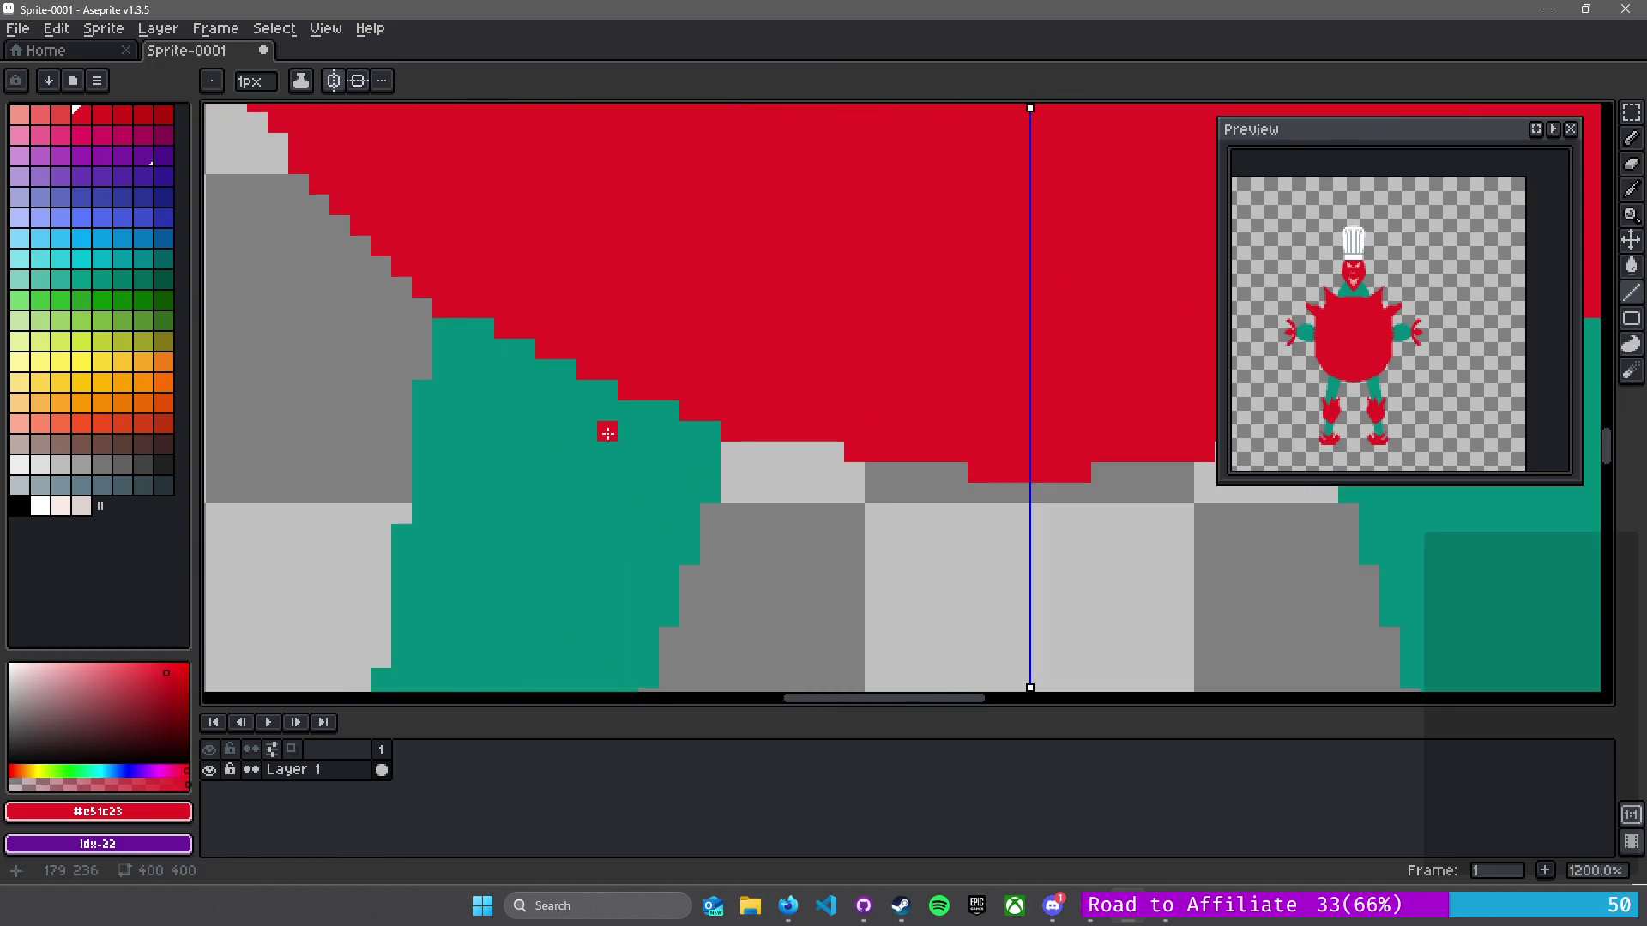
mouse_move(443, 299)
left_mouse_down()
mouse_move(473, 396)
mouse_move(556, 340)
mouse_move(519, 433)
mouse_move(622, 391)
mouse_move(655, 486)
mouse_move(772, 397)
mouse_move(712, 408)
left_mouse_up()
key("g")
left_click(668, 430)
left_click(566, 390)
left_click(544, 409)
left_click(498, 345)
- Replace the V-shaped top of the red shoes with a jagged red edge across the teal ankles, filling the gaps
scroll(791, 399, "down", 3)
left_click_drag(878, 396, 576, 182)
left_click_drag(715, 437, 708, 220)
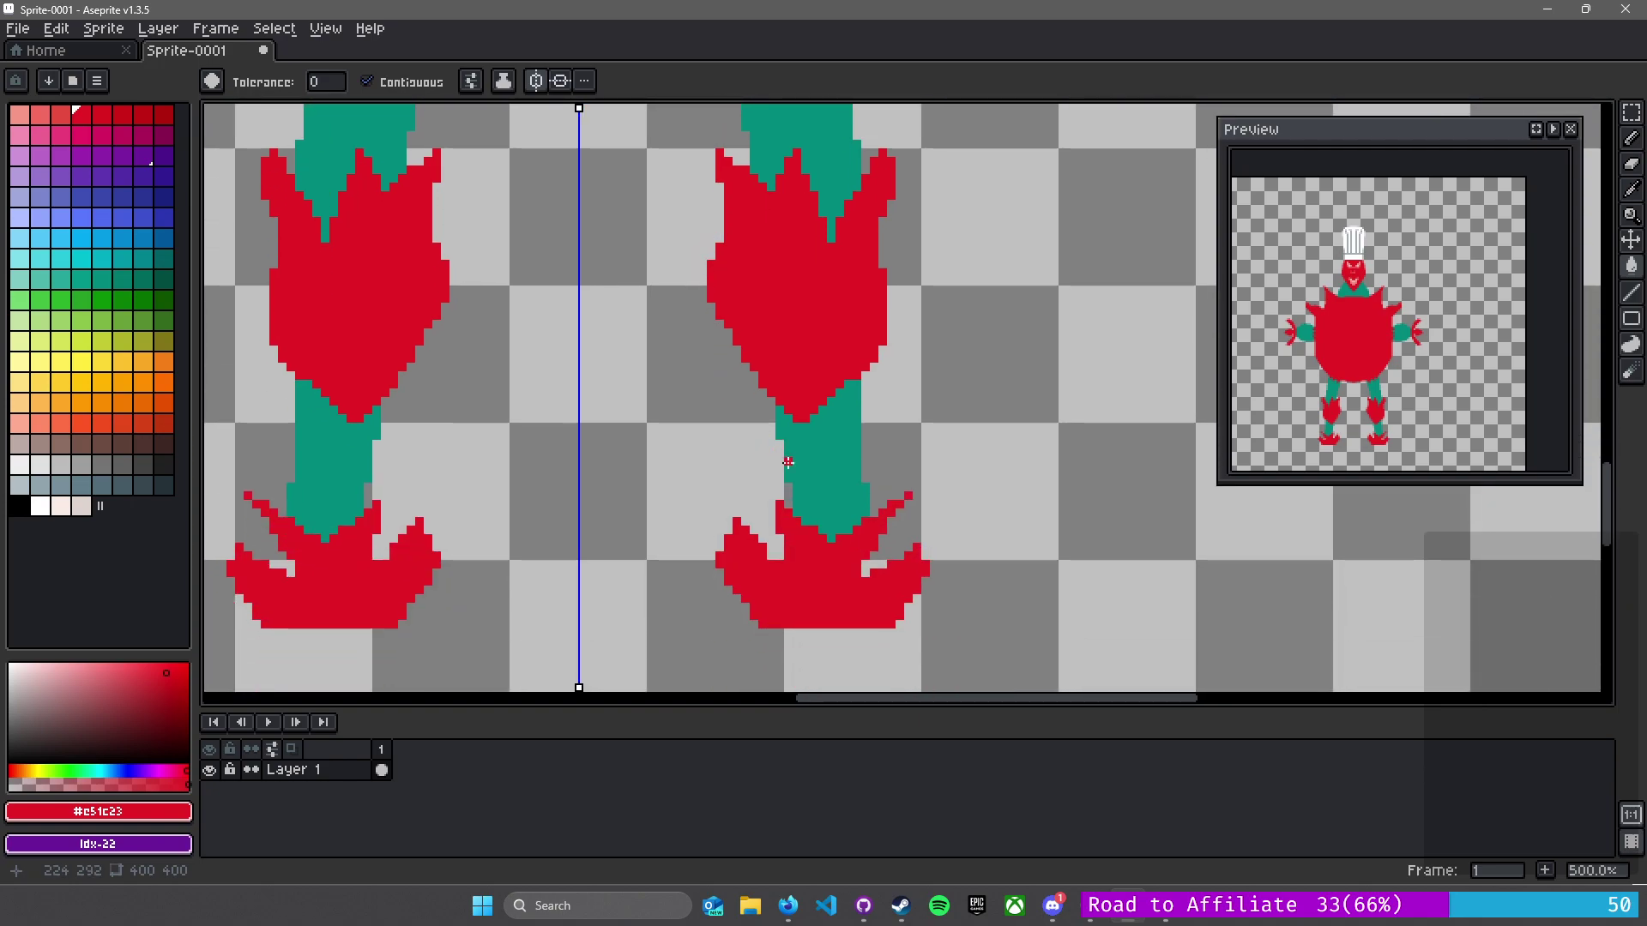
scroll(296, 524, "up", 2)
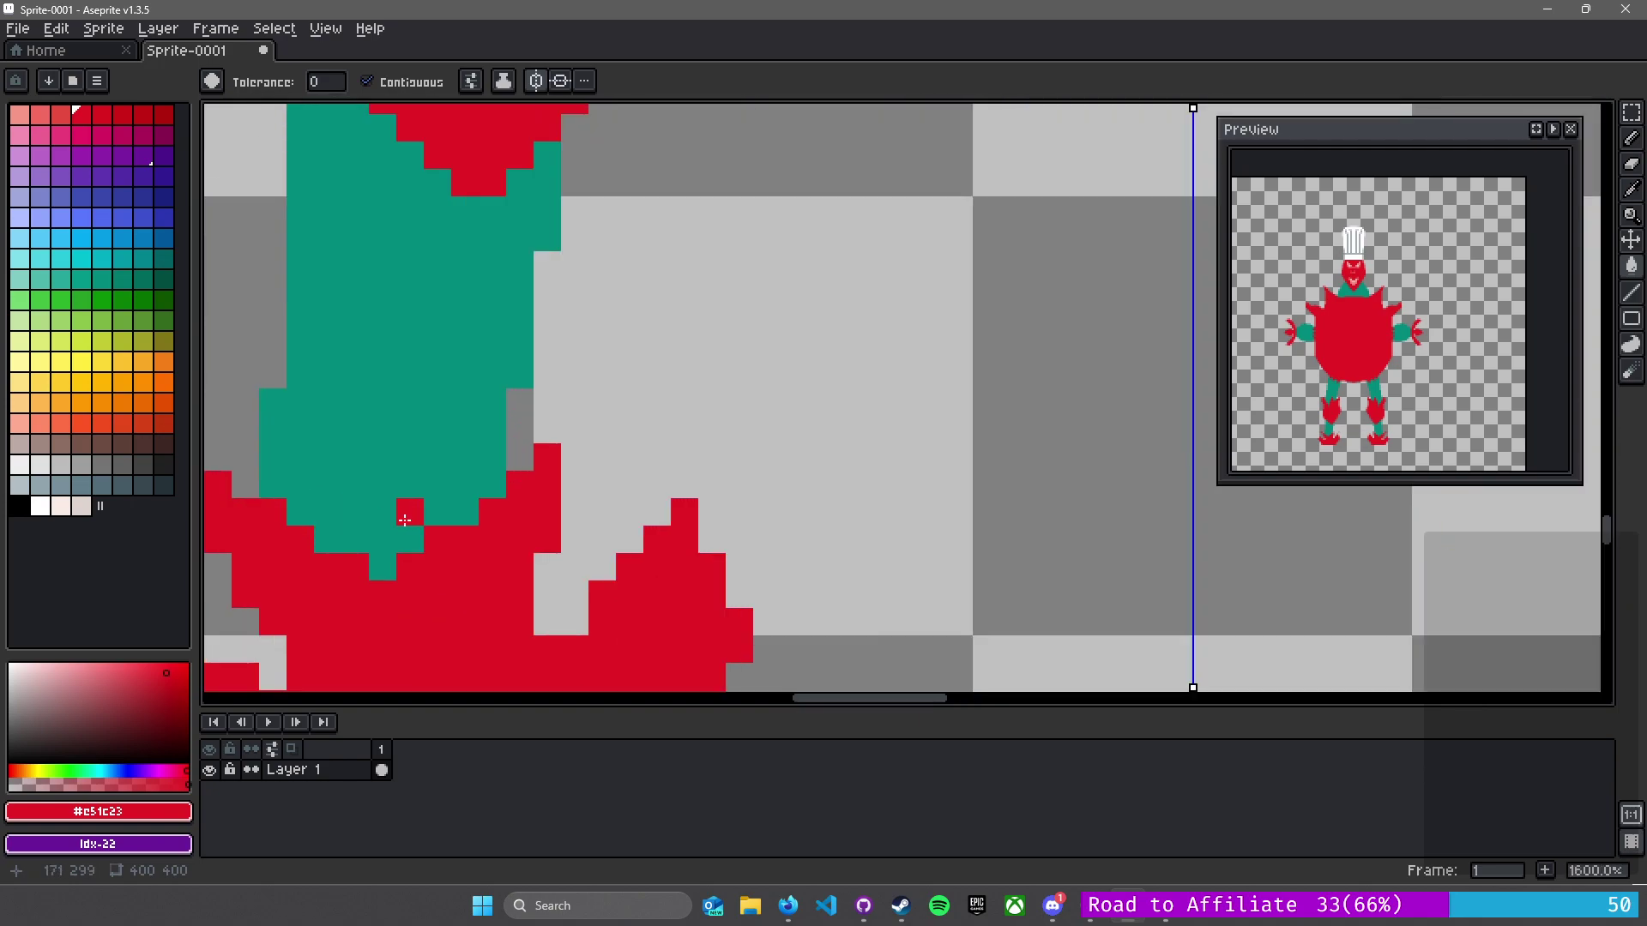
scroll(445, 489, "up", 3)
key("l")
scroll(465, 496, "up", 1)
scroll(466, 496, "up", 1)
left_click_drag(420, 511, 823, 511)
left_click(731, 514)
key("g")
left_click(677, 515)
left_click(784, 515)
left_click(454, 515)
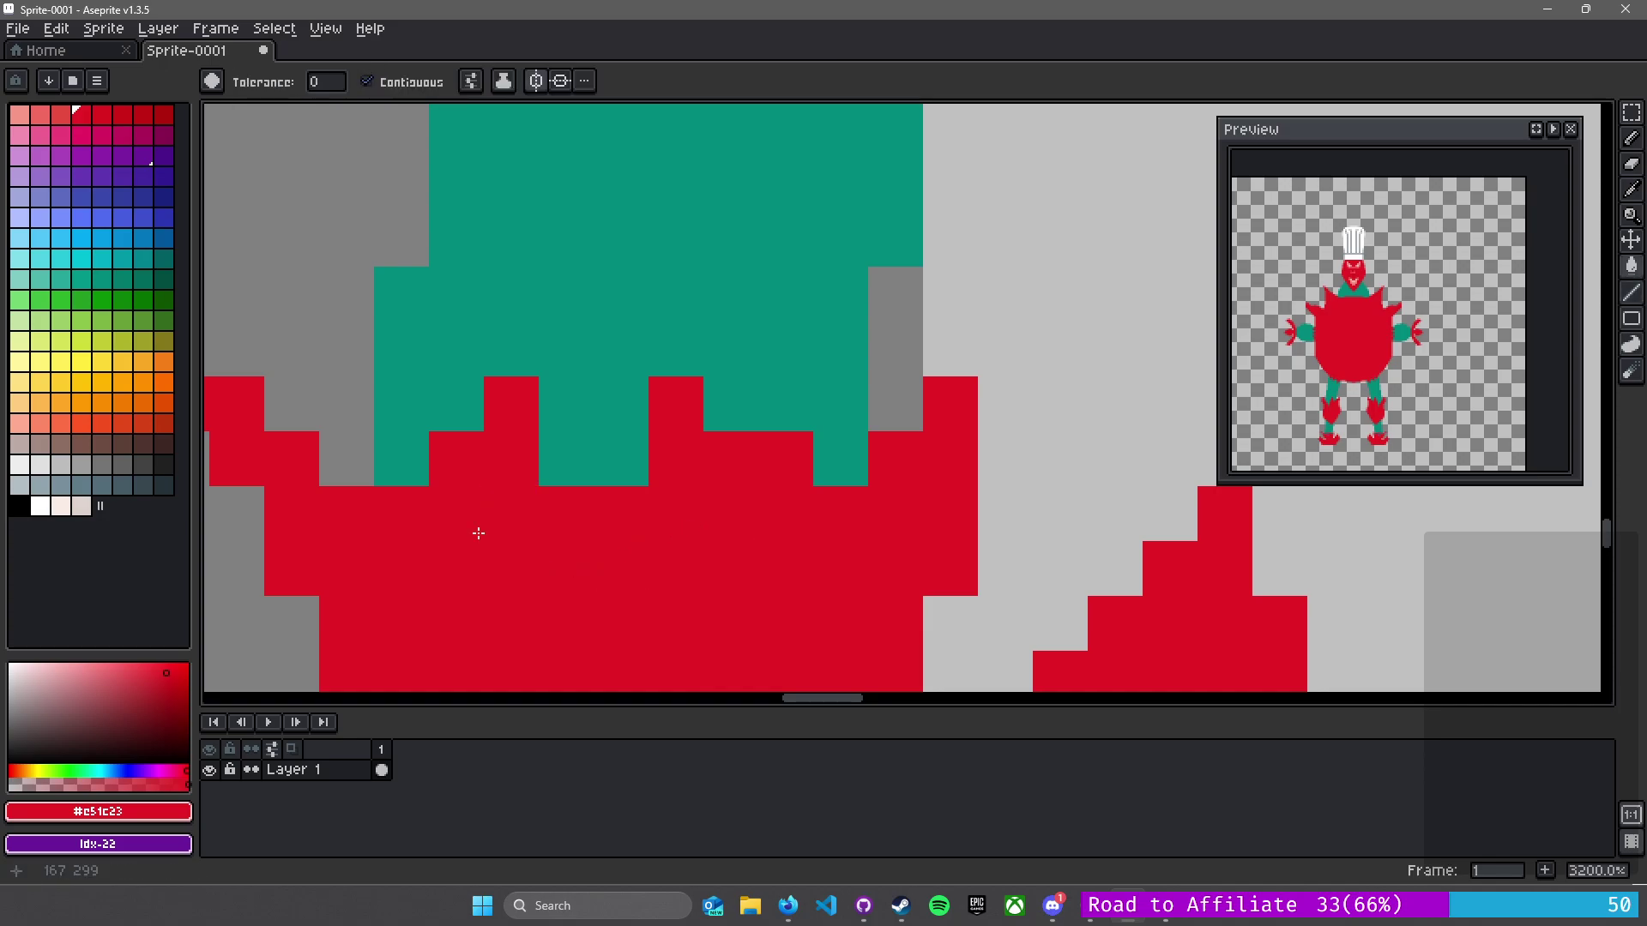
left_click(511, 566)
- Reshape and thicken the spike on the outer side of the shoes with red pixels
scroll(771, 563, "down", 6)
scroll(819, 528, "down", 2)
scroll(909, 489, "up", 9)
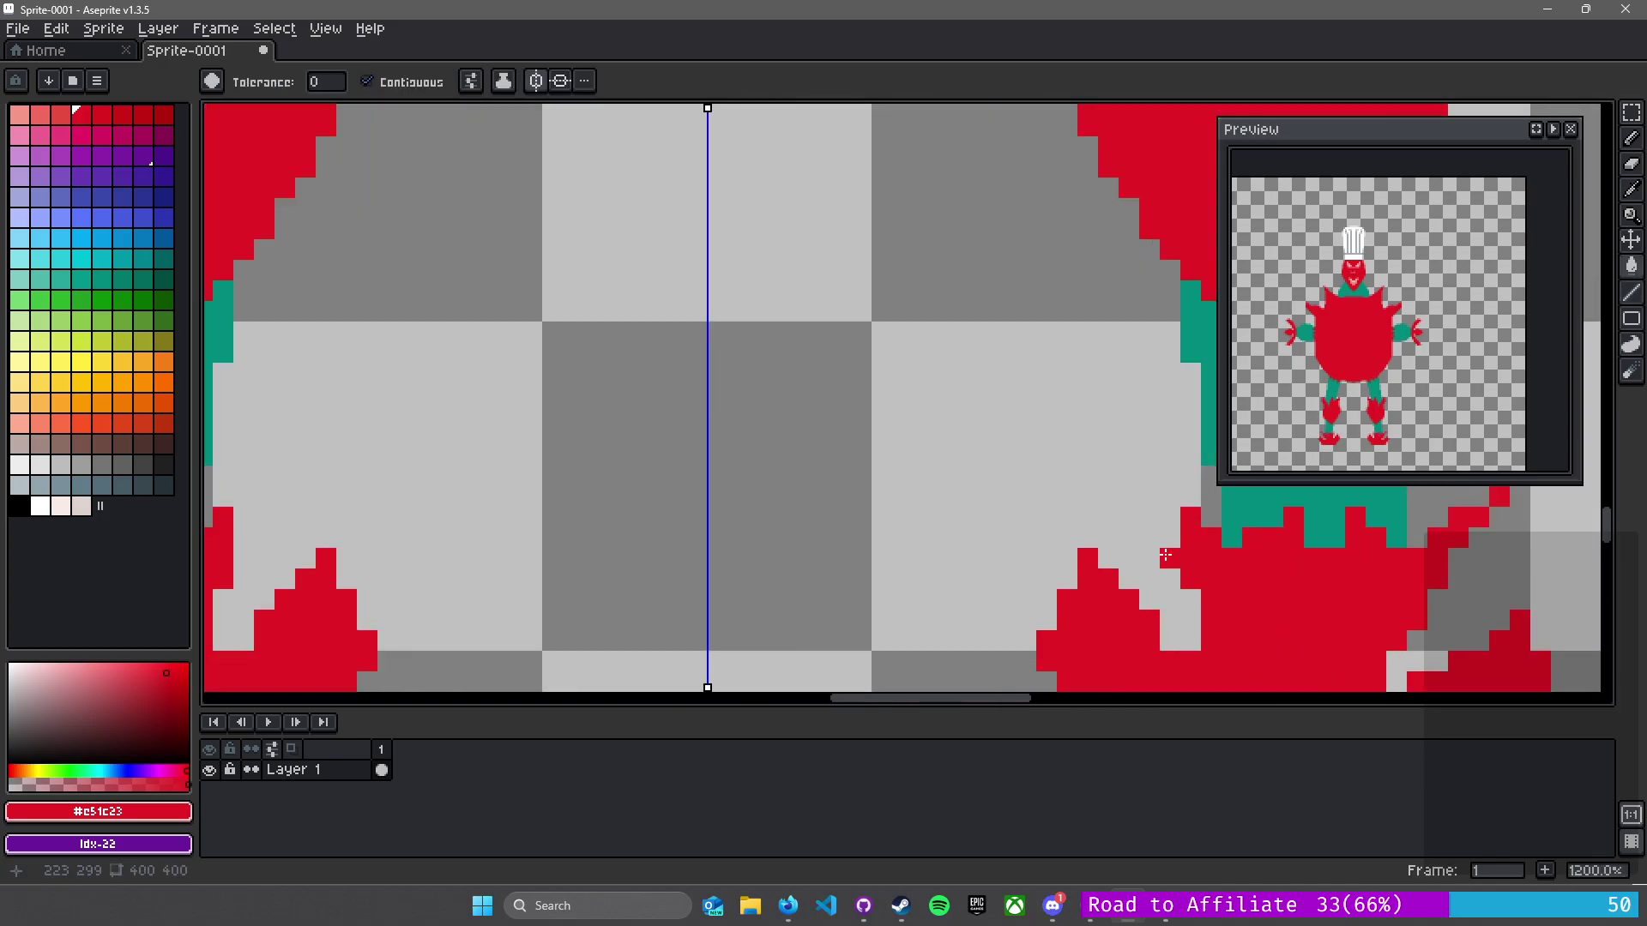
key("b")
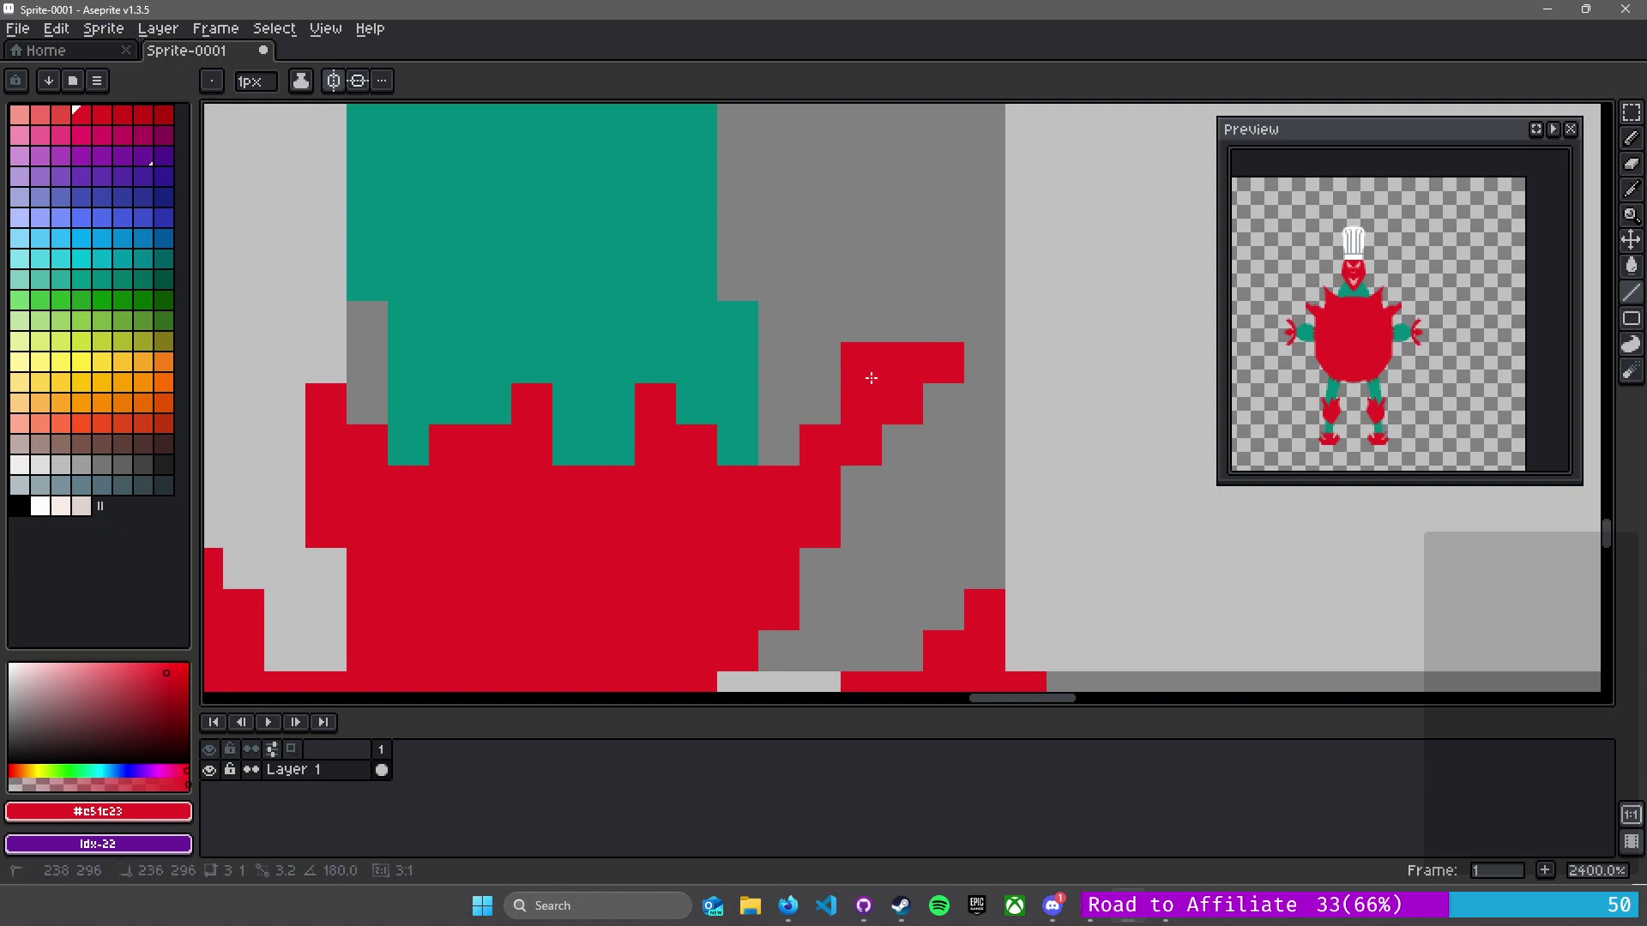
left_click(903, 365)
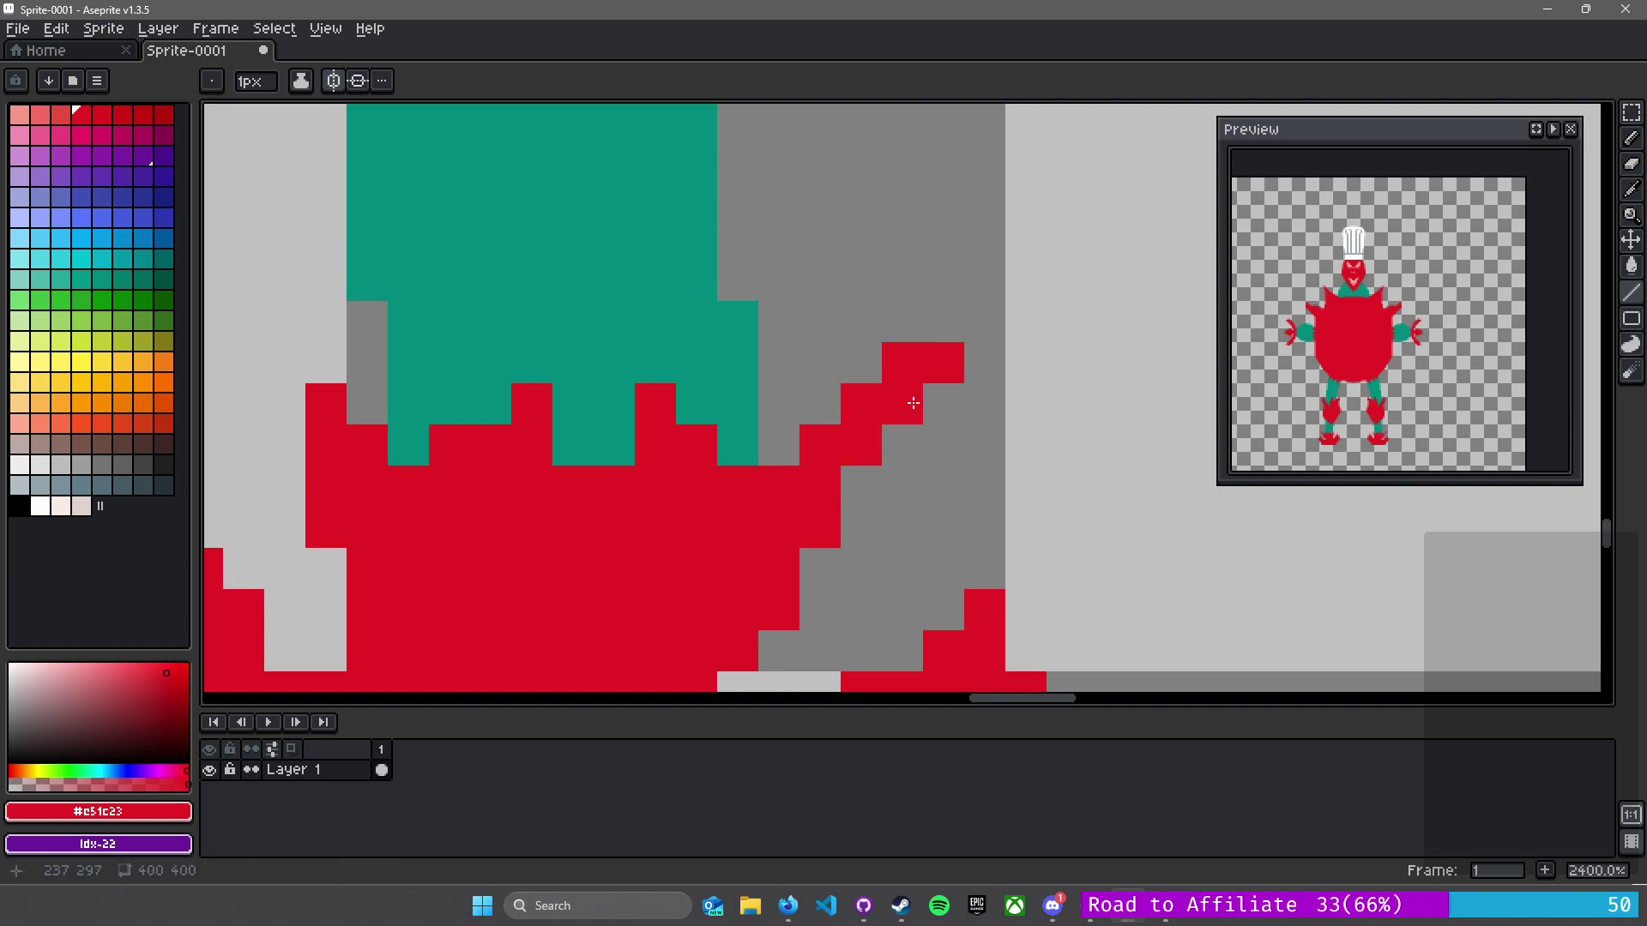
left_click(811, 549)
scroll(811, 551, "down", 5)
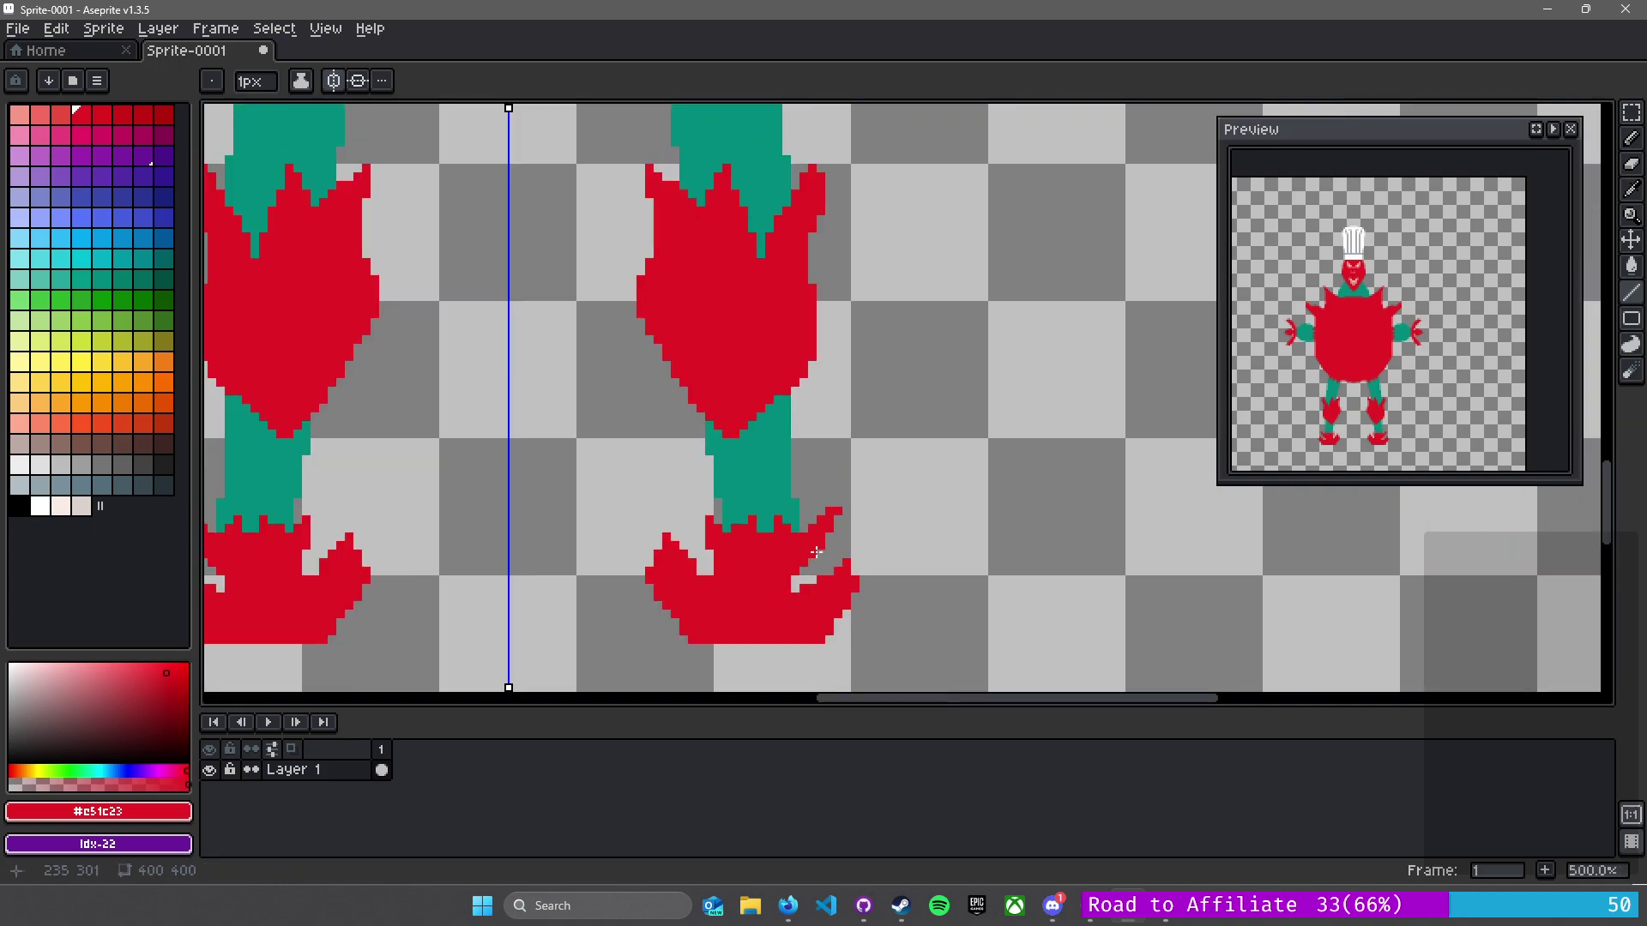
scroll(810, 575, "up", 5)
left_click(806, 505)
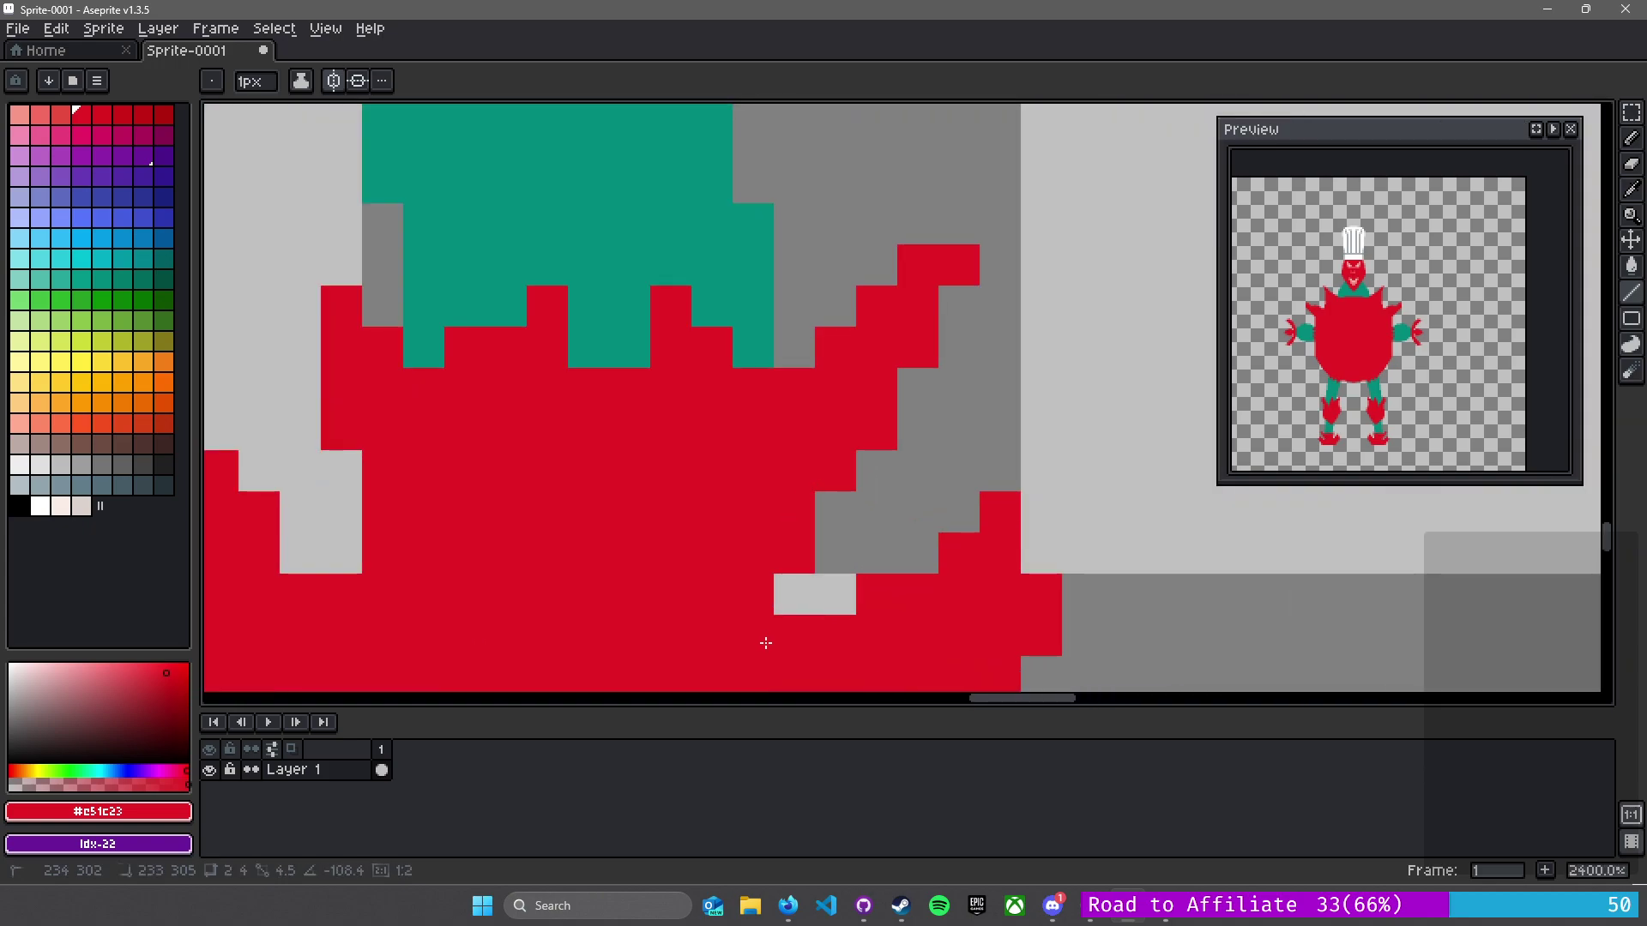
left_click(790, 602)
- Extend the short spike on the inner side of the shoes diagonally up and away from the ankle in red
scroll(769, 633, "down", 3)
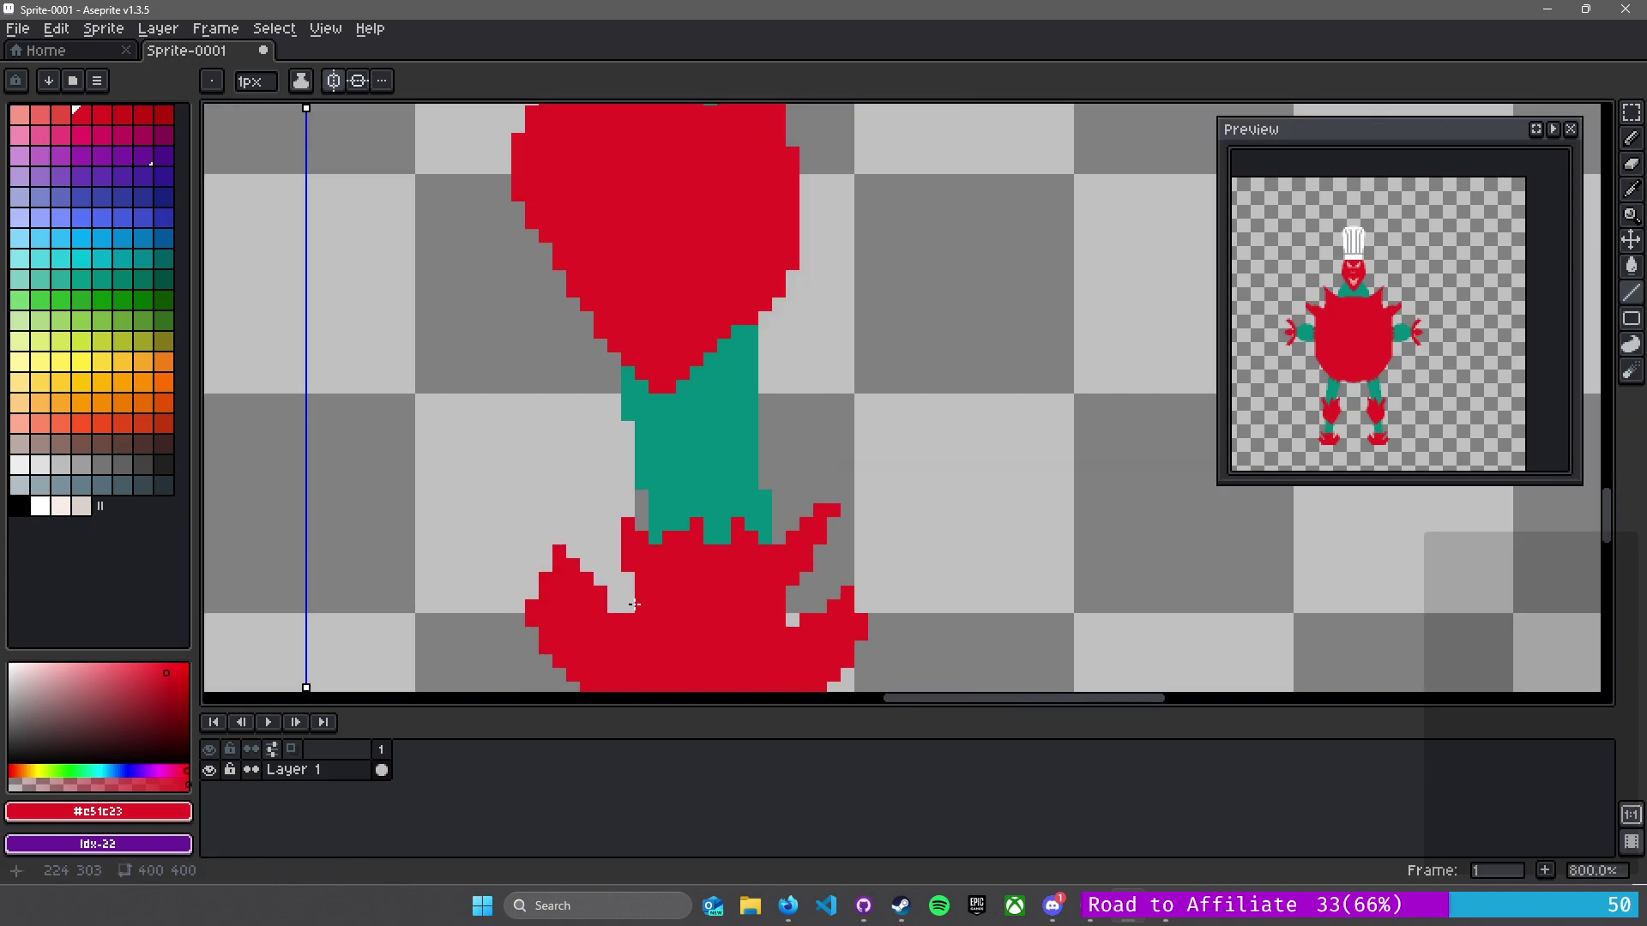
scroll(633, 598, "down", 1)
scroll(616, 553, "up", 6)
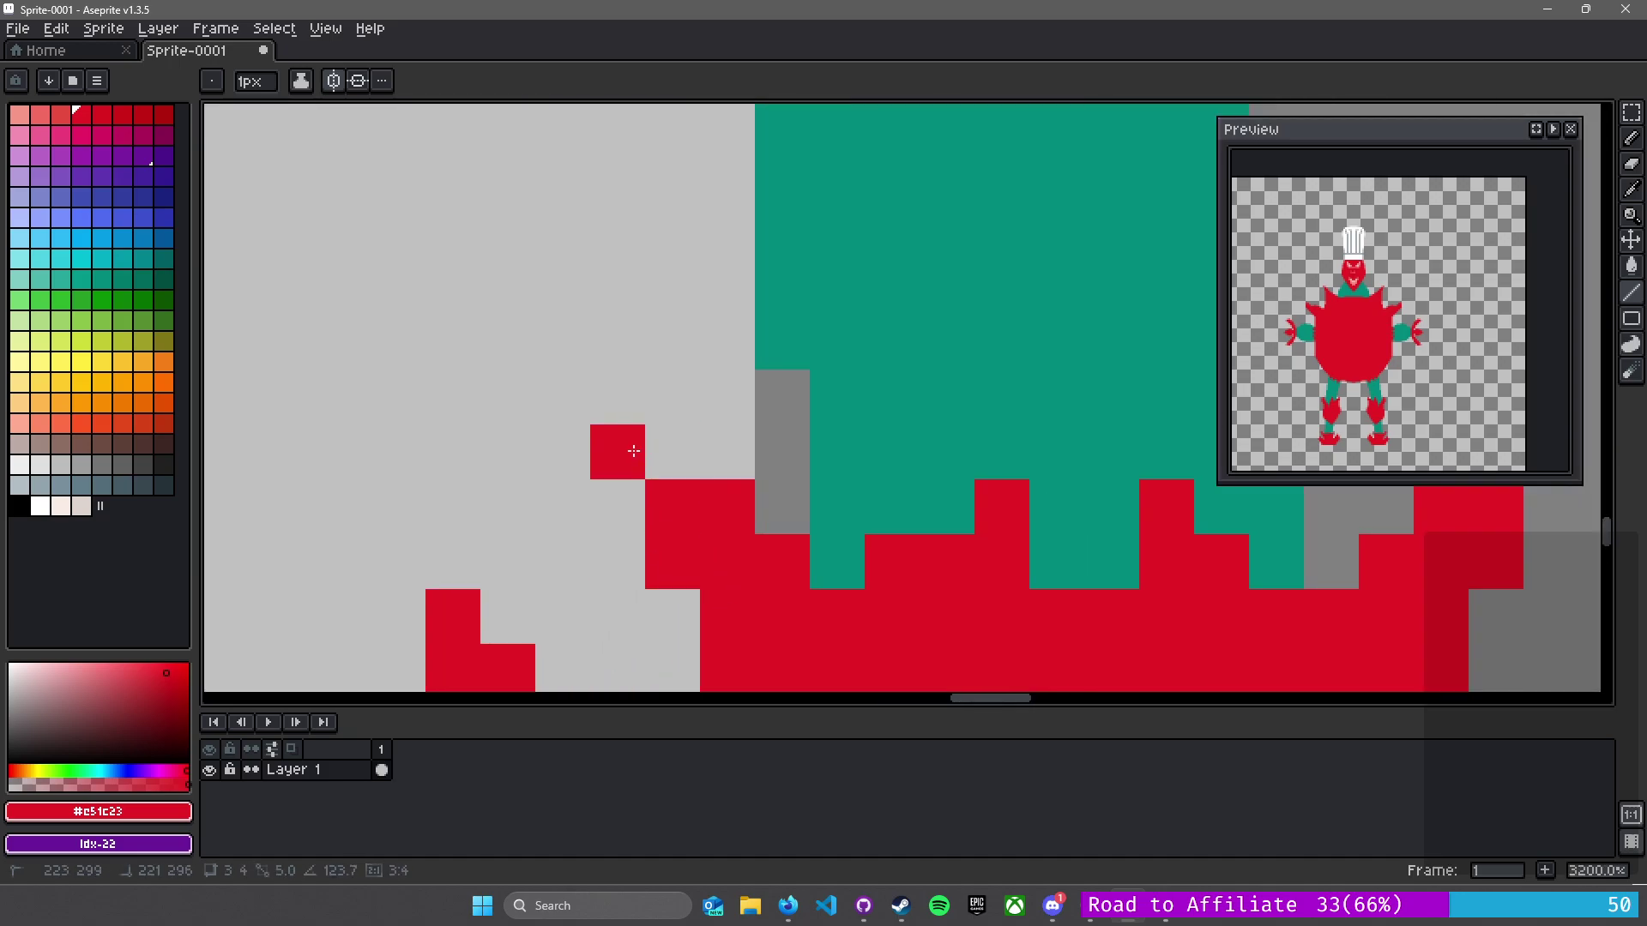
scroll(691, 478, "down", 4)
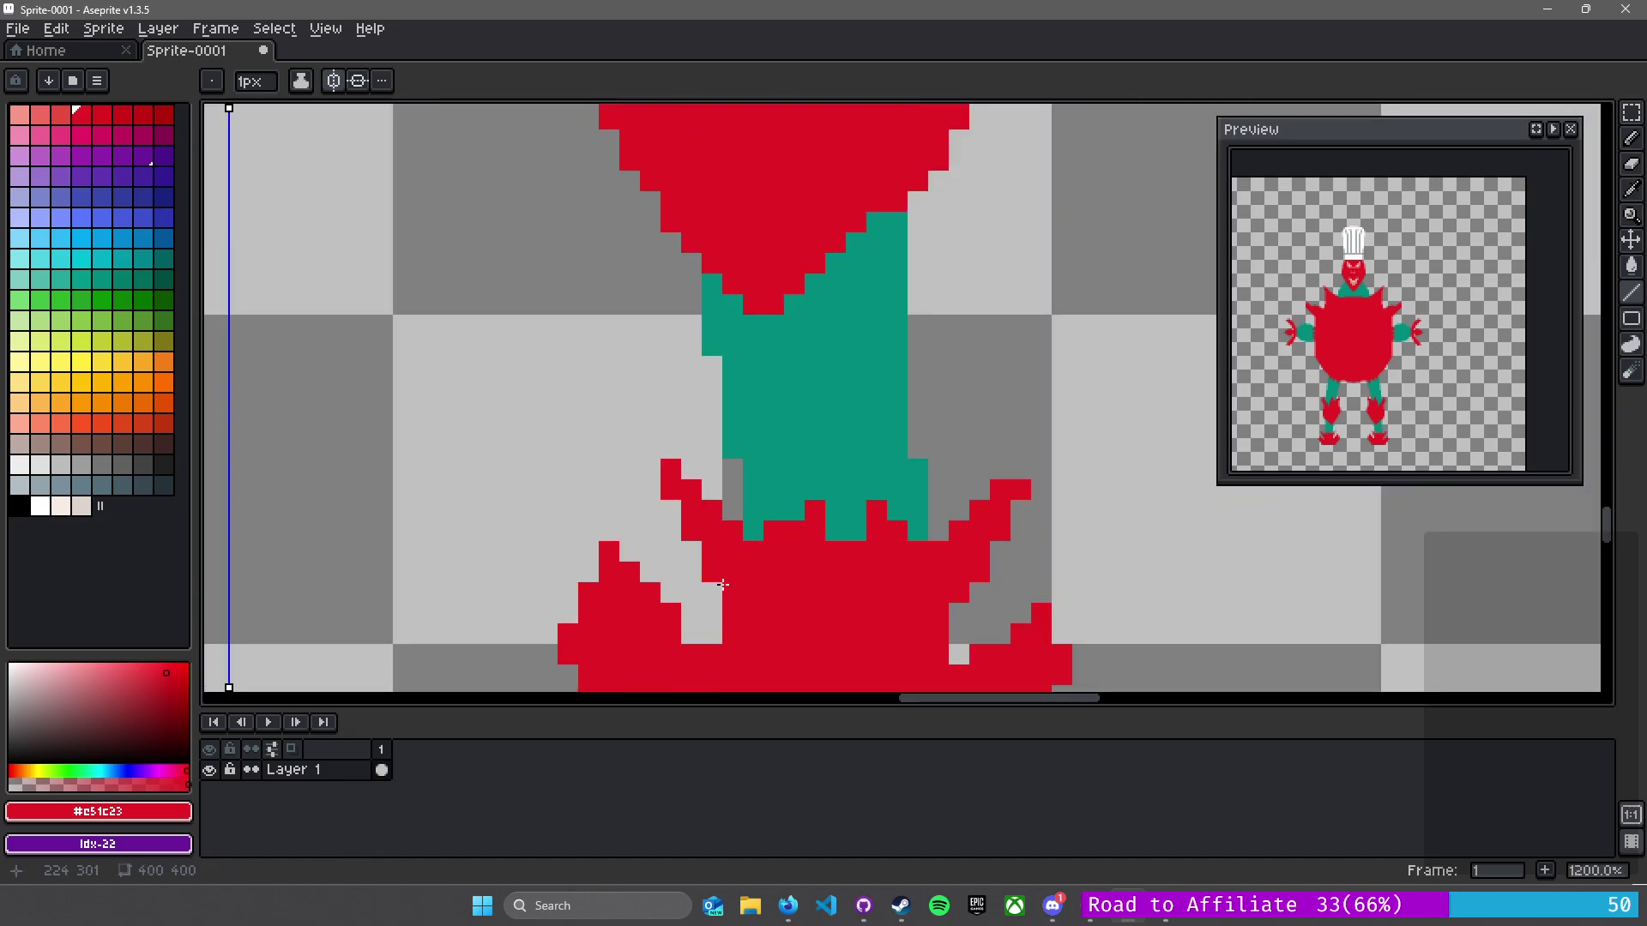
scroll(677, 476, "down", 4)
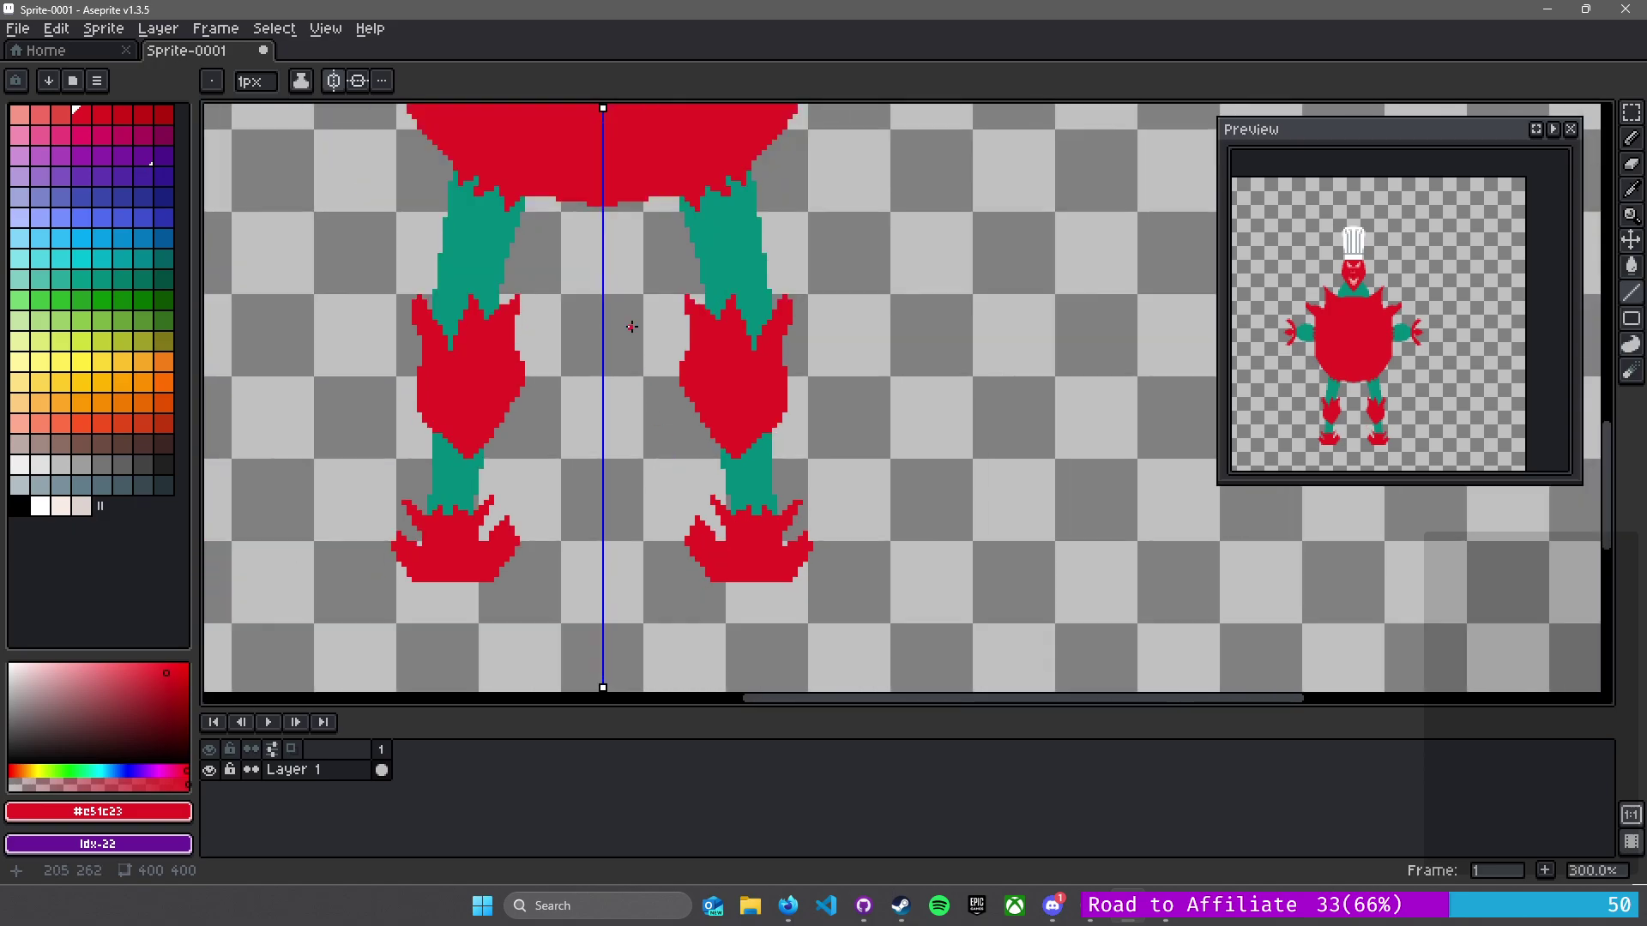
- Erase the protruding red pixels along the inner edge of the shoes
scroll(631, 327, "up", 8)
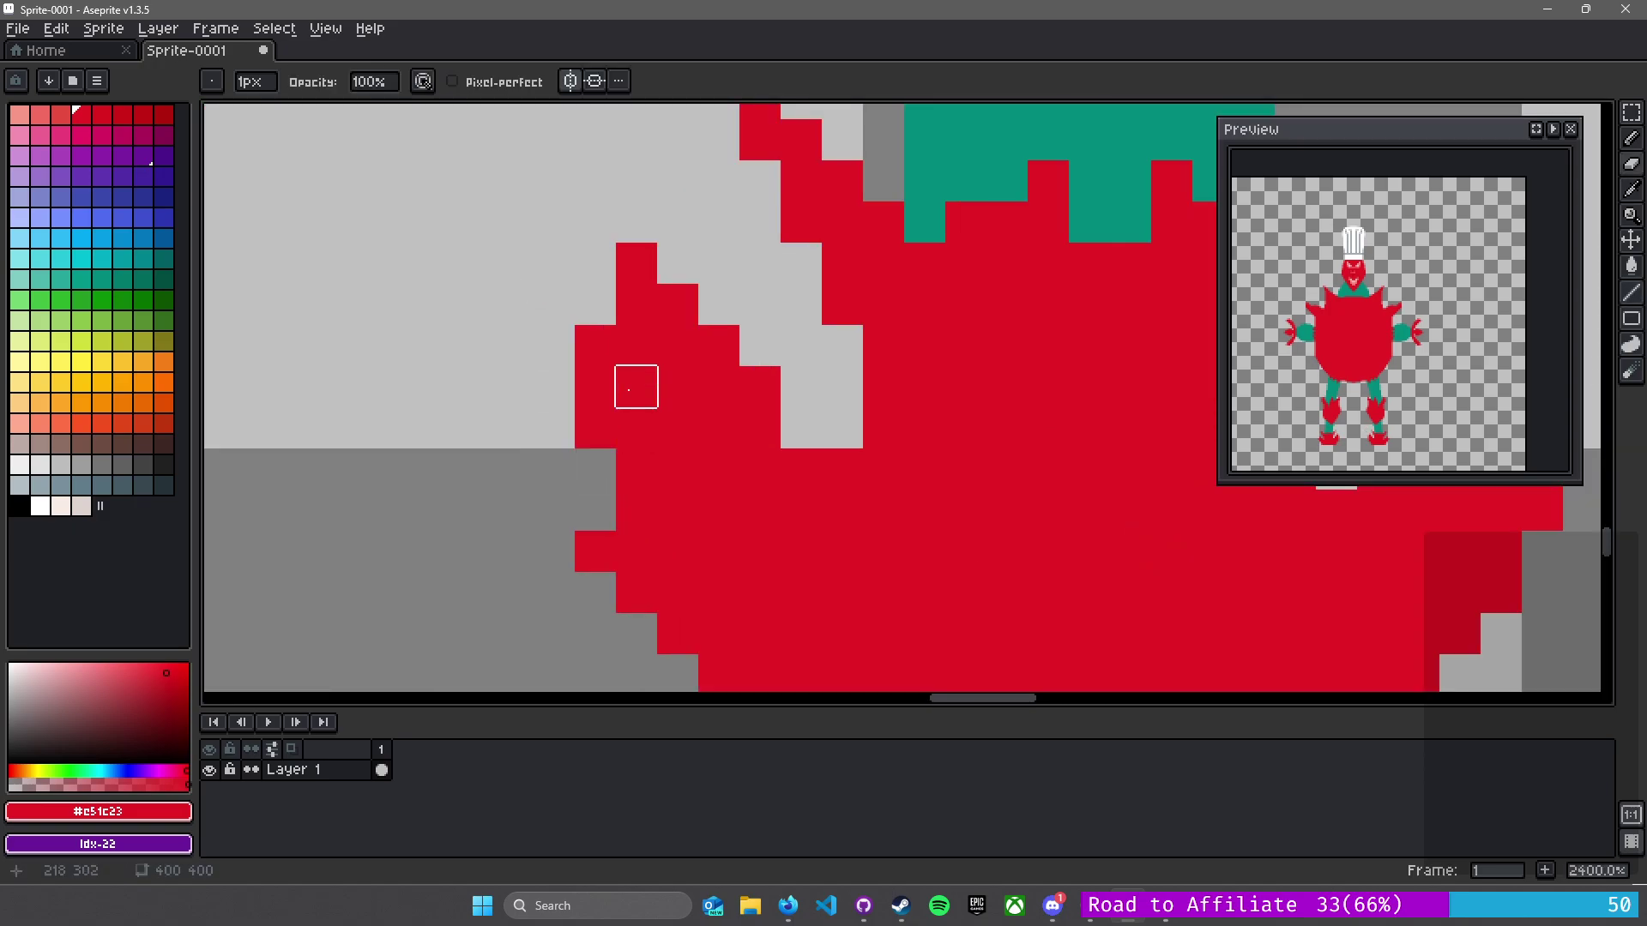
scroll(549, 468, "down", 4)
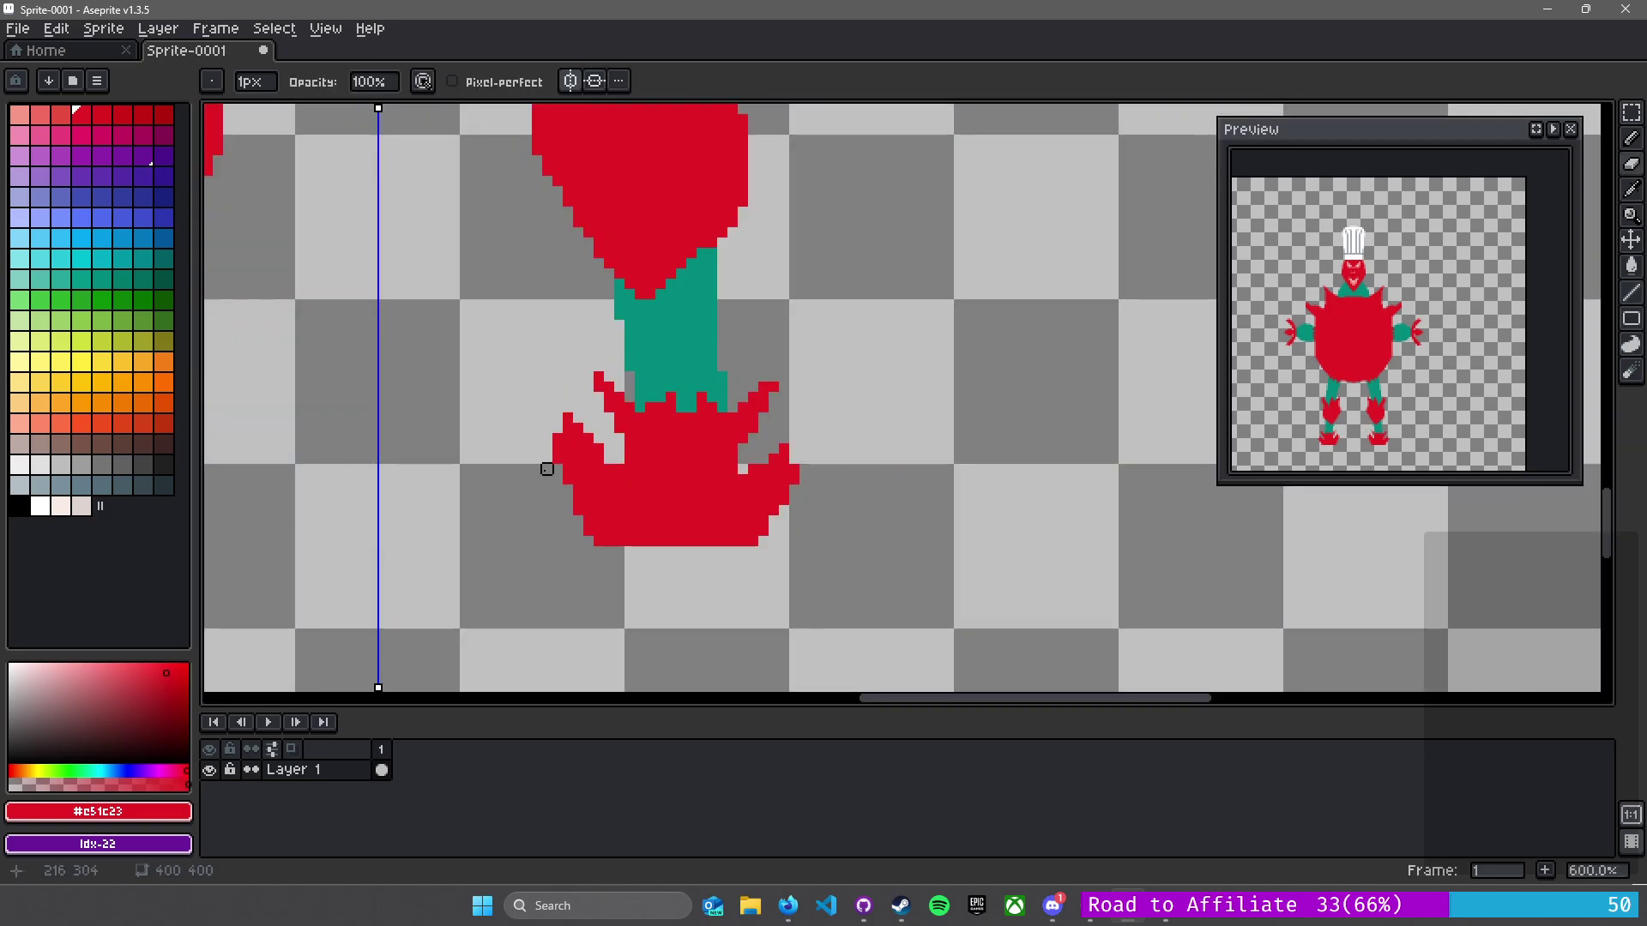
scroll(547, 469, "down", 5)
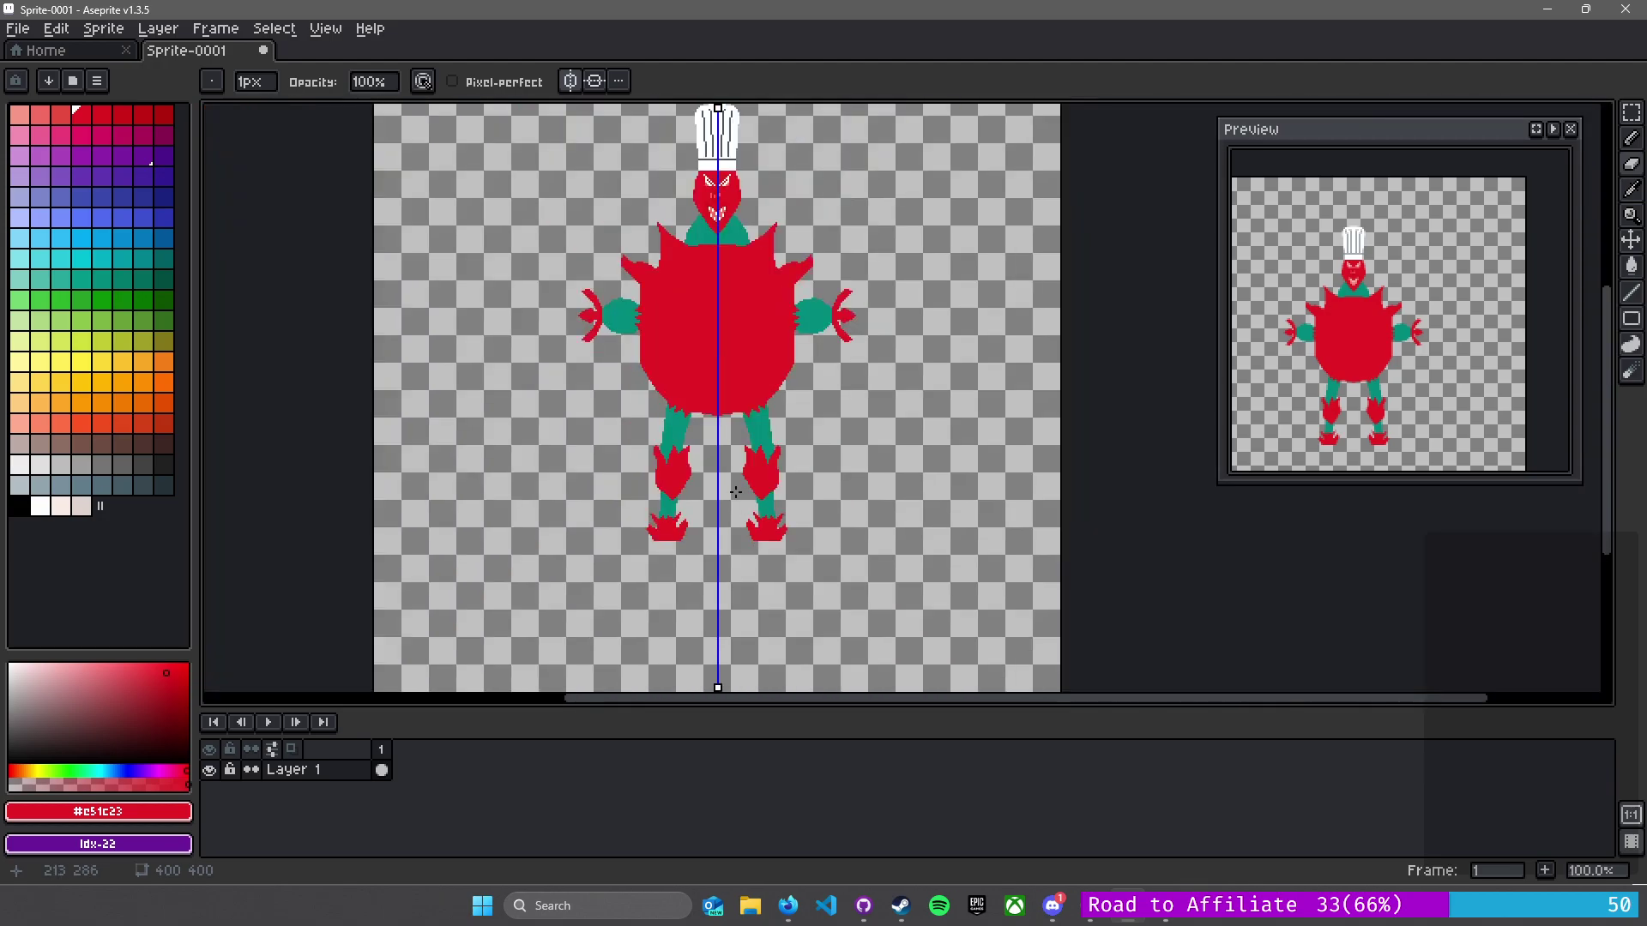
- Draw a dark orange-red (Idx-127) pixel line just inside the knee guard's spiked upper edge
left_click_drag(685, 396, 688, 412)
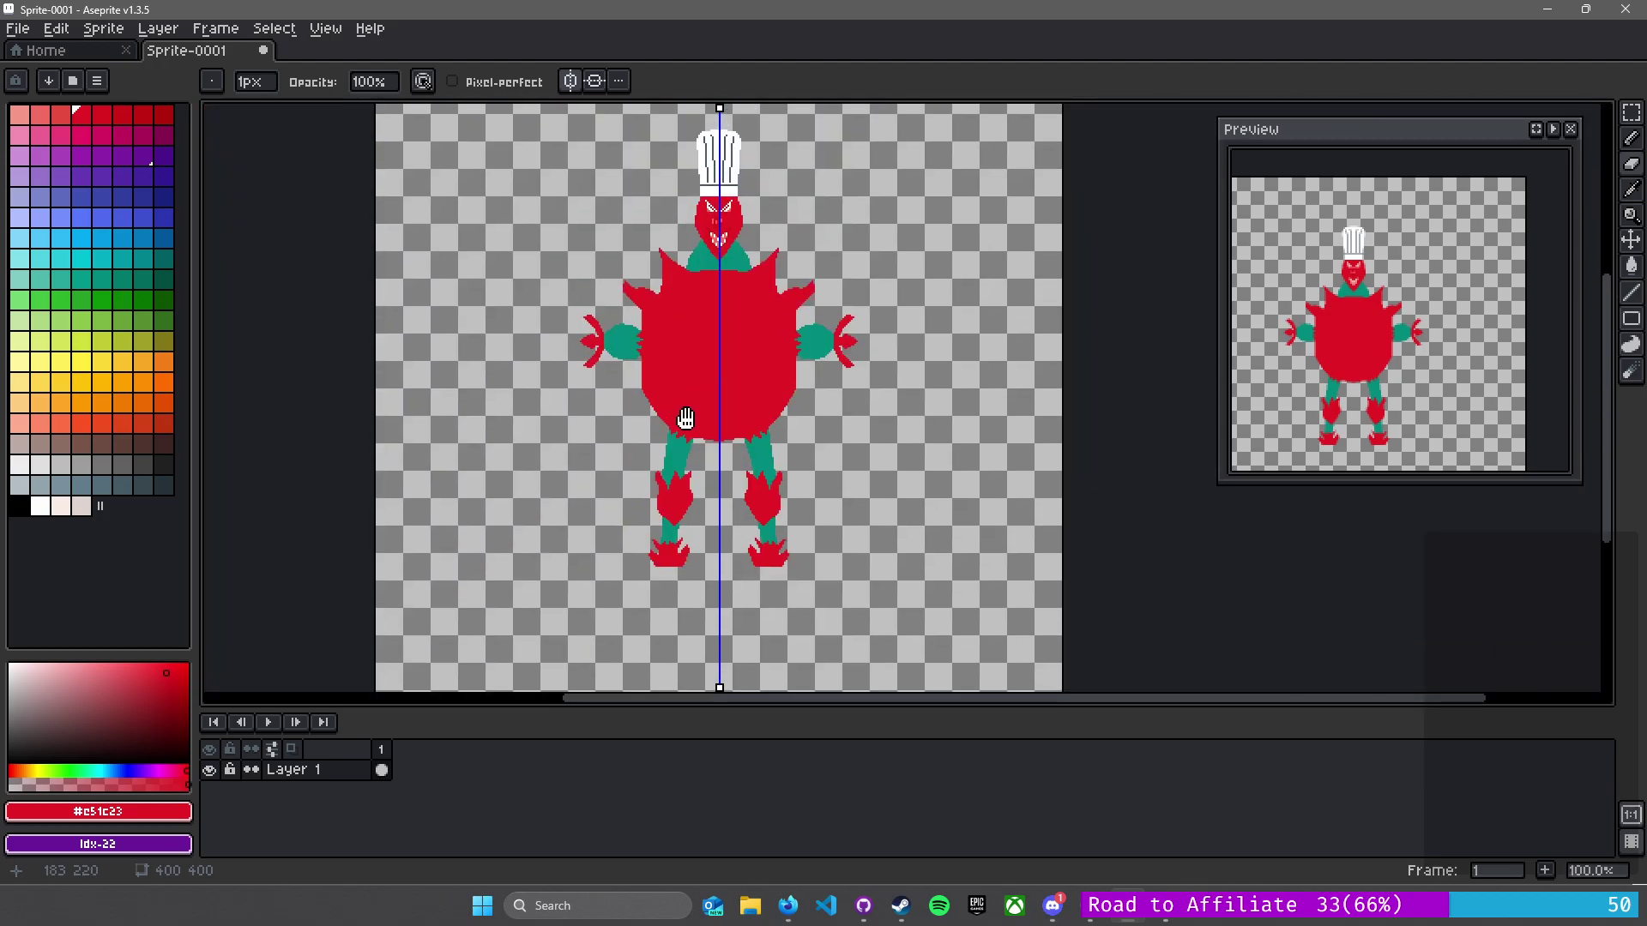
scroll(688, 412, "up", 8)
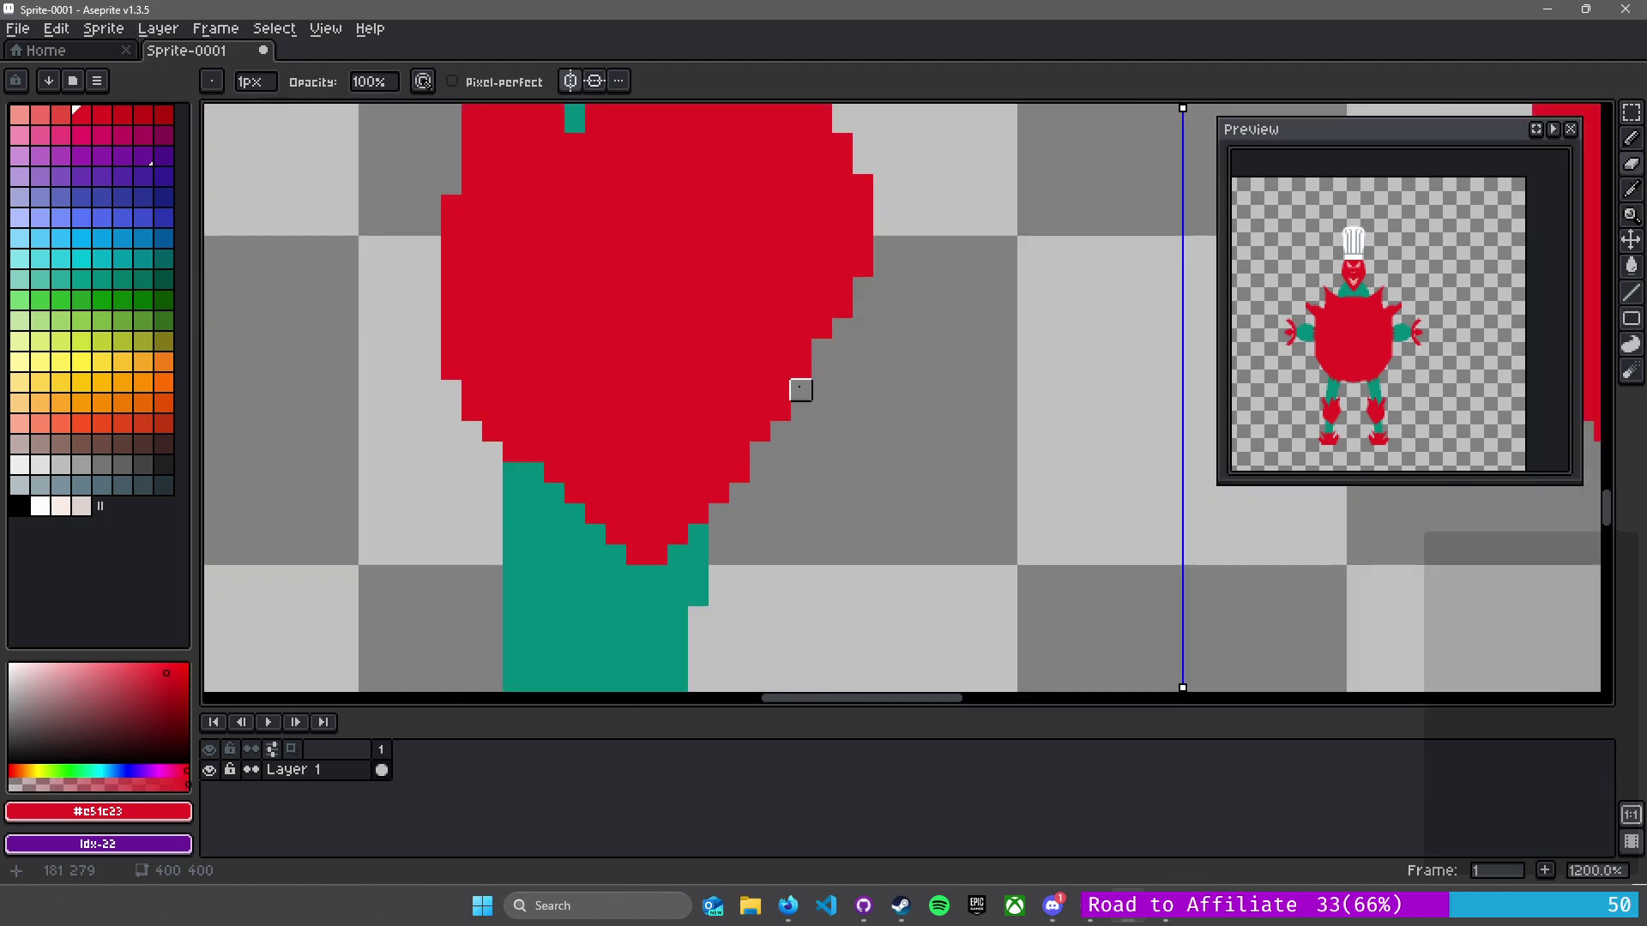
left_click_drag(571, 273, 720, 415)
key("alt")
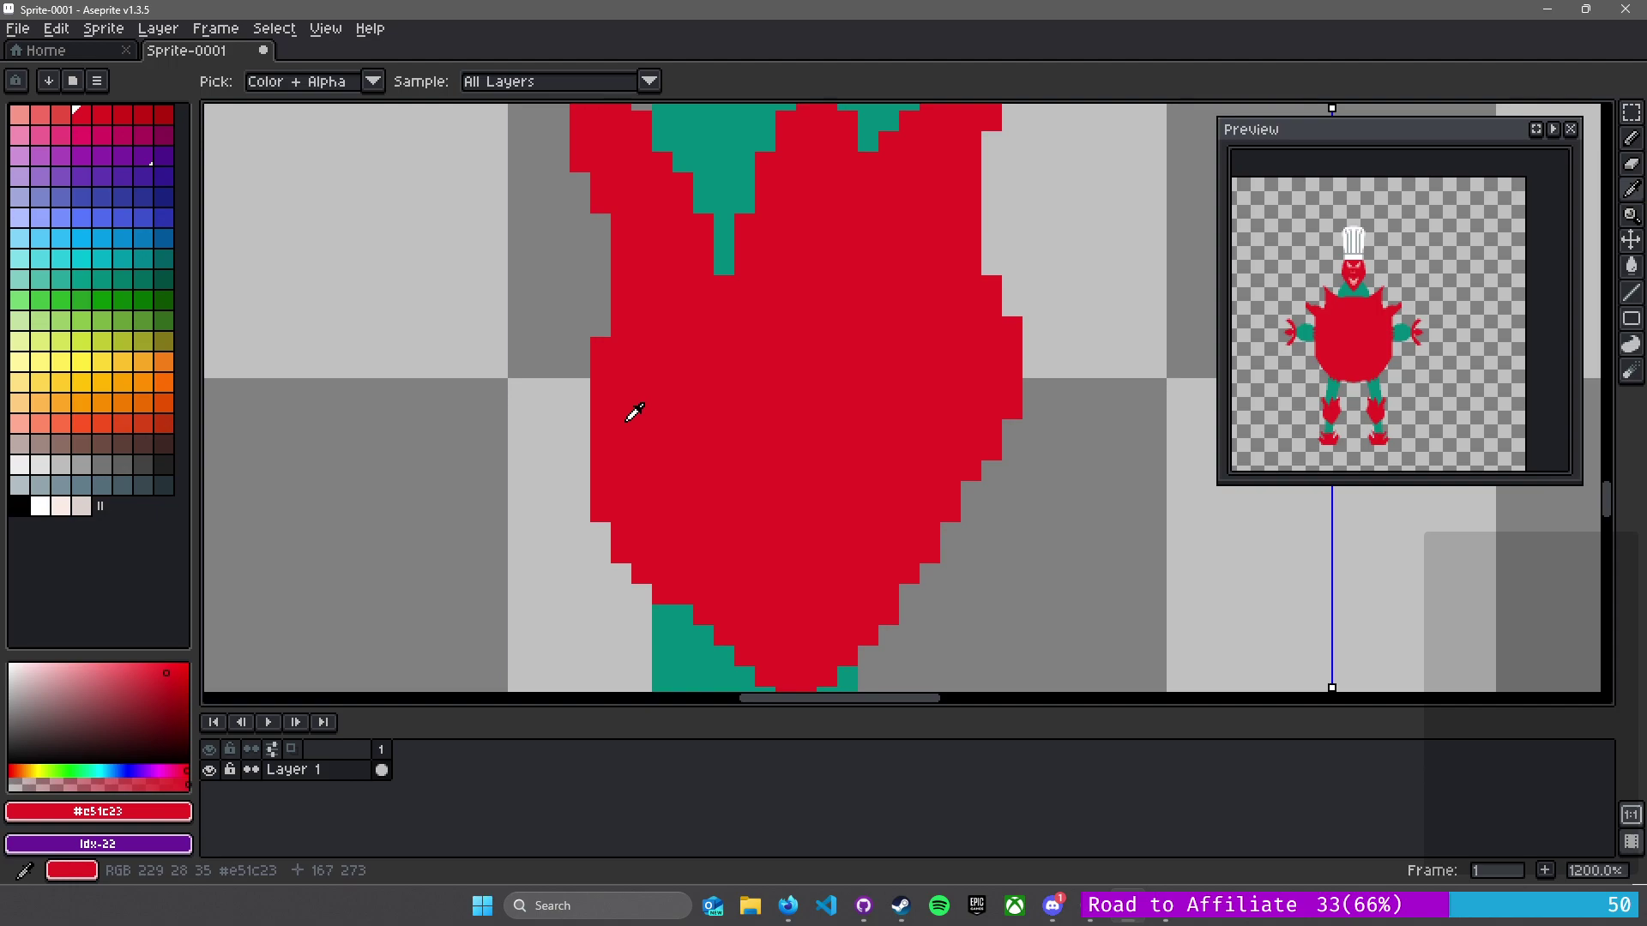
left_click(123, 423)
mouse_move(805, 343)
left_mouse_down()
mouse_move(713, 366)
mouse_move(643, 438)
left_mouse_up()
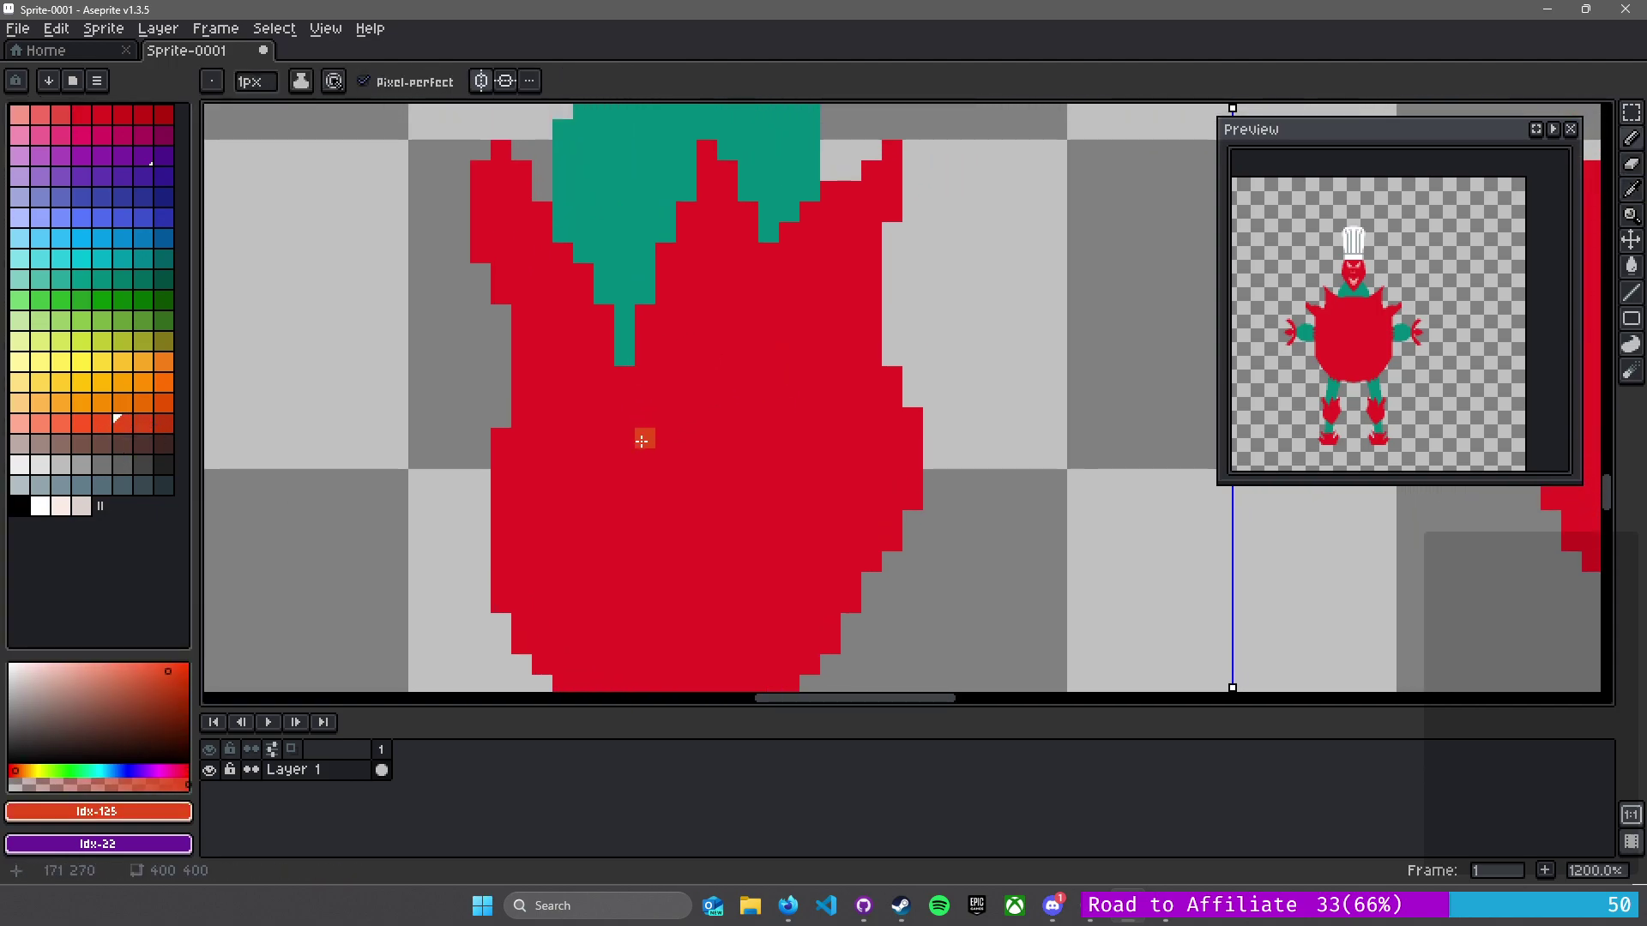
left_click(163, 424)
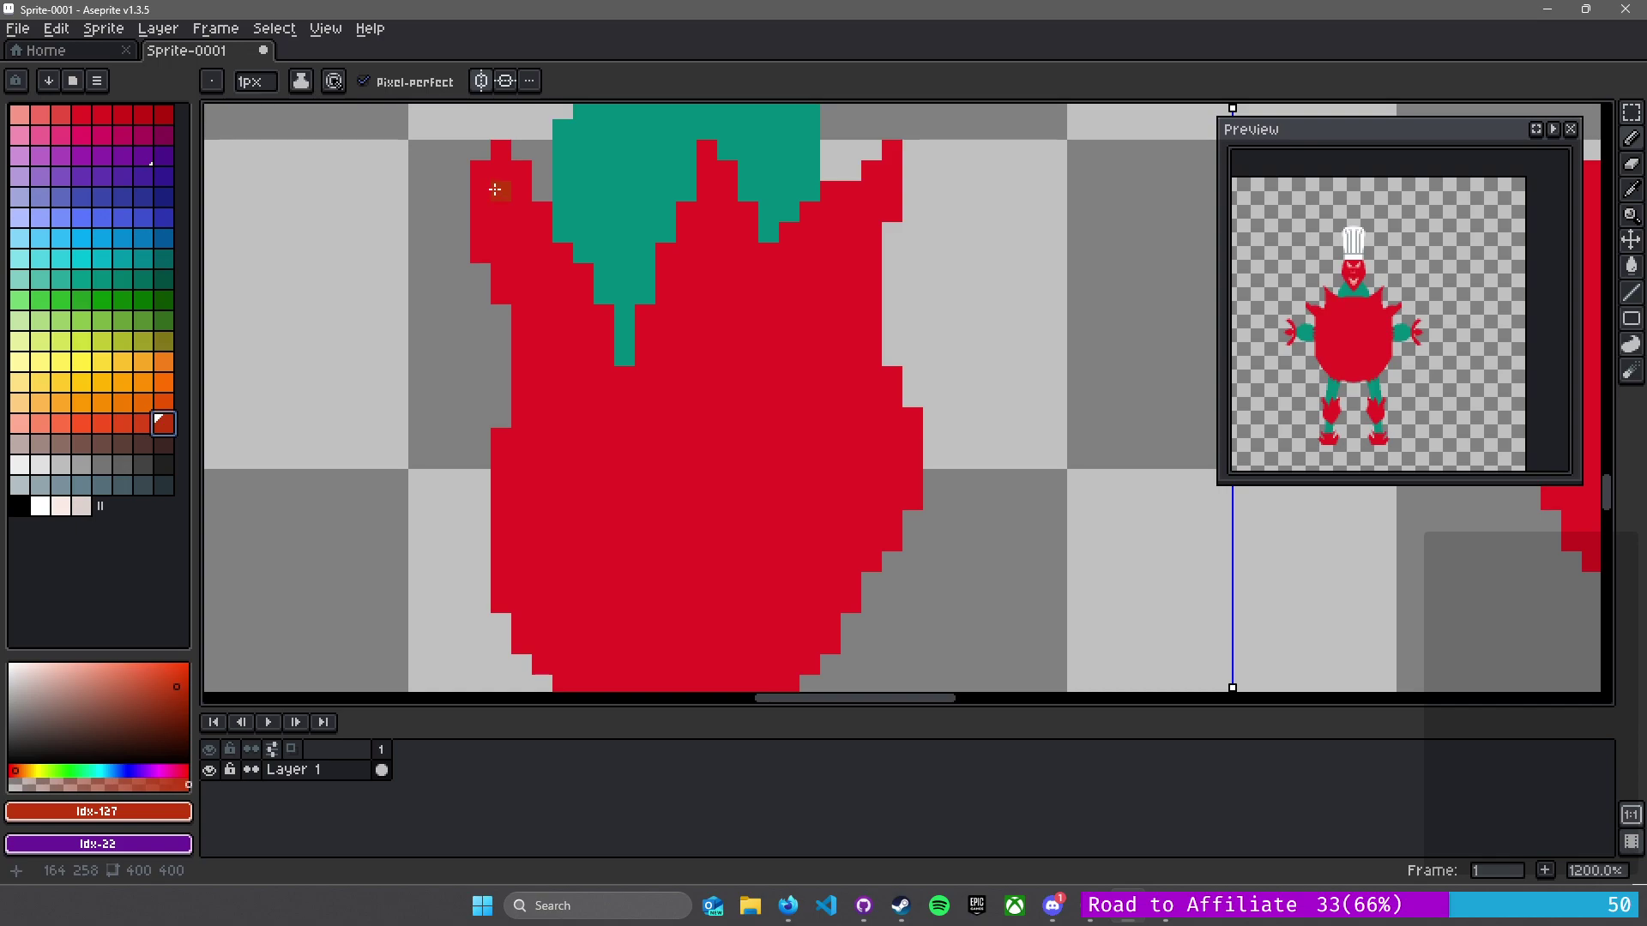
left_click_drag(495, 190, 497, 232)
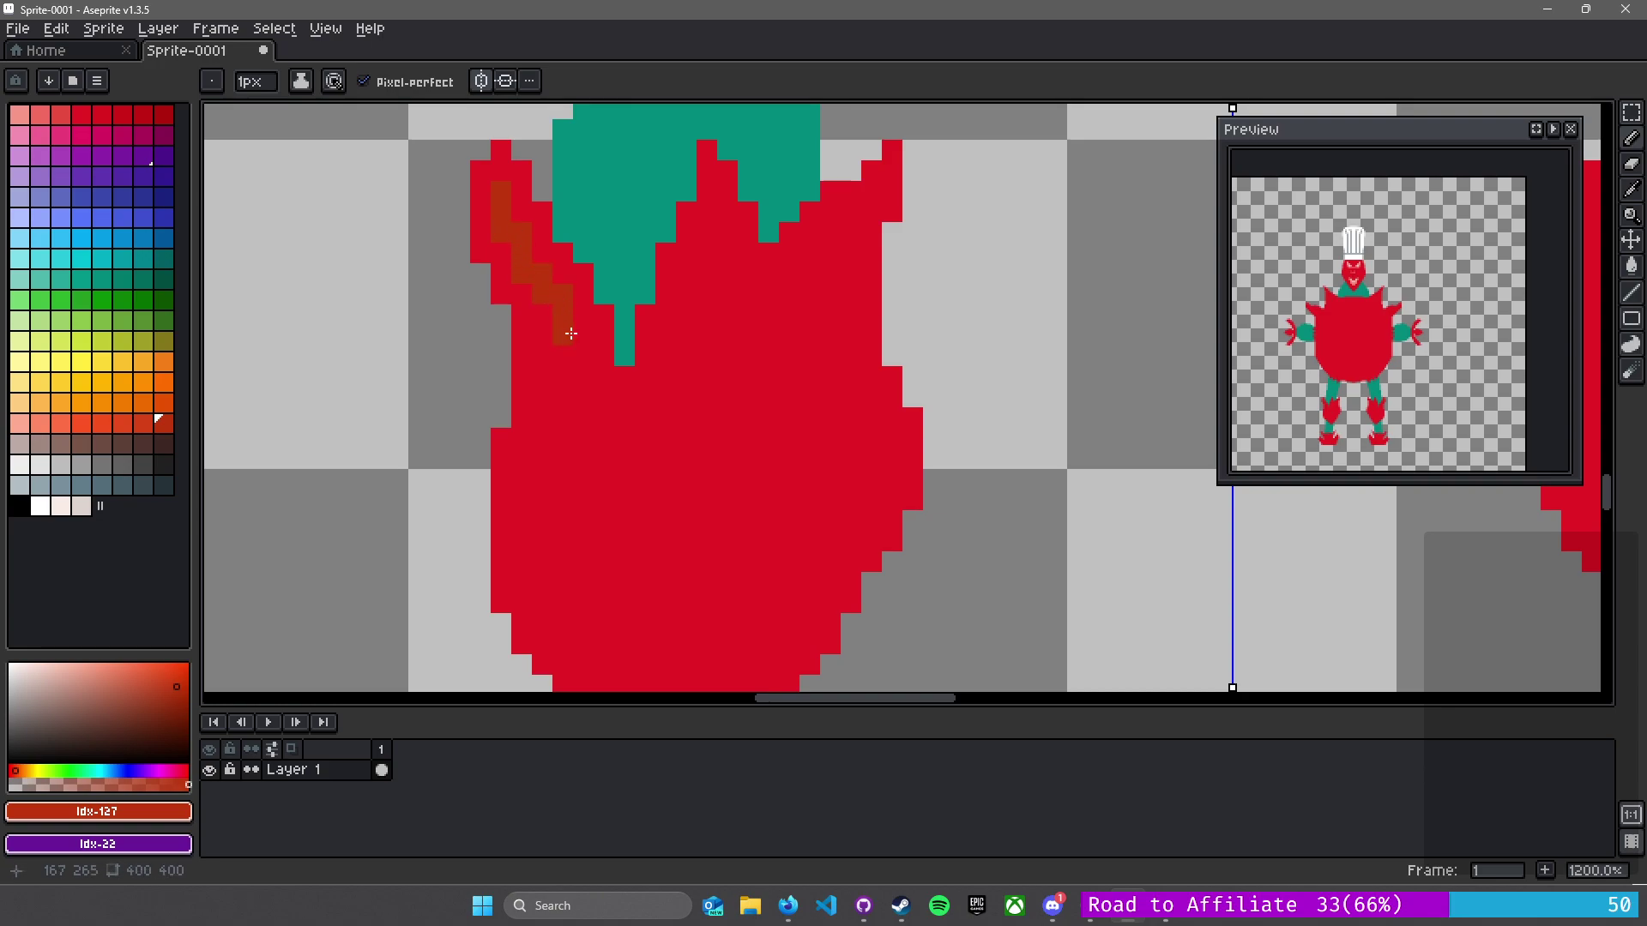
left_click(584, 386, "shift")
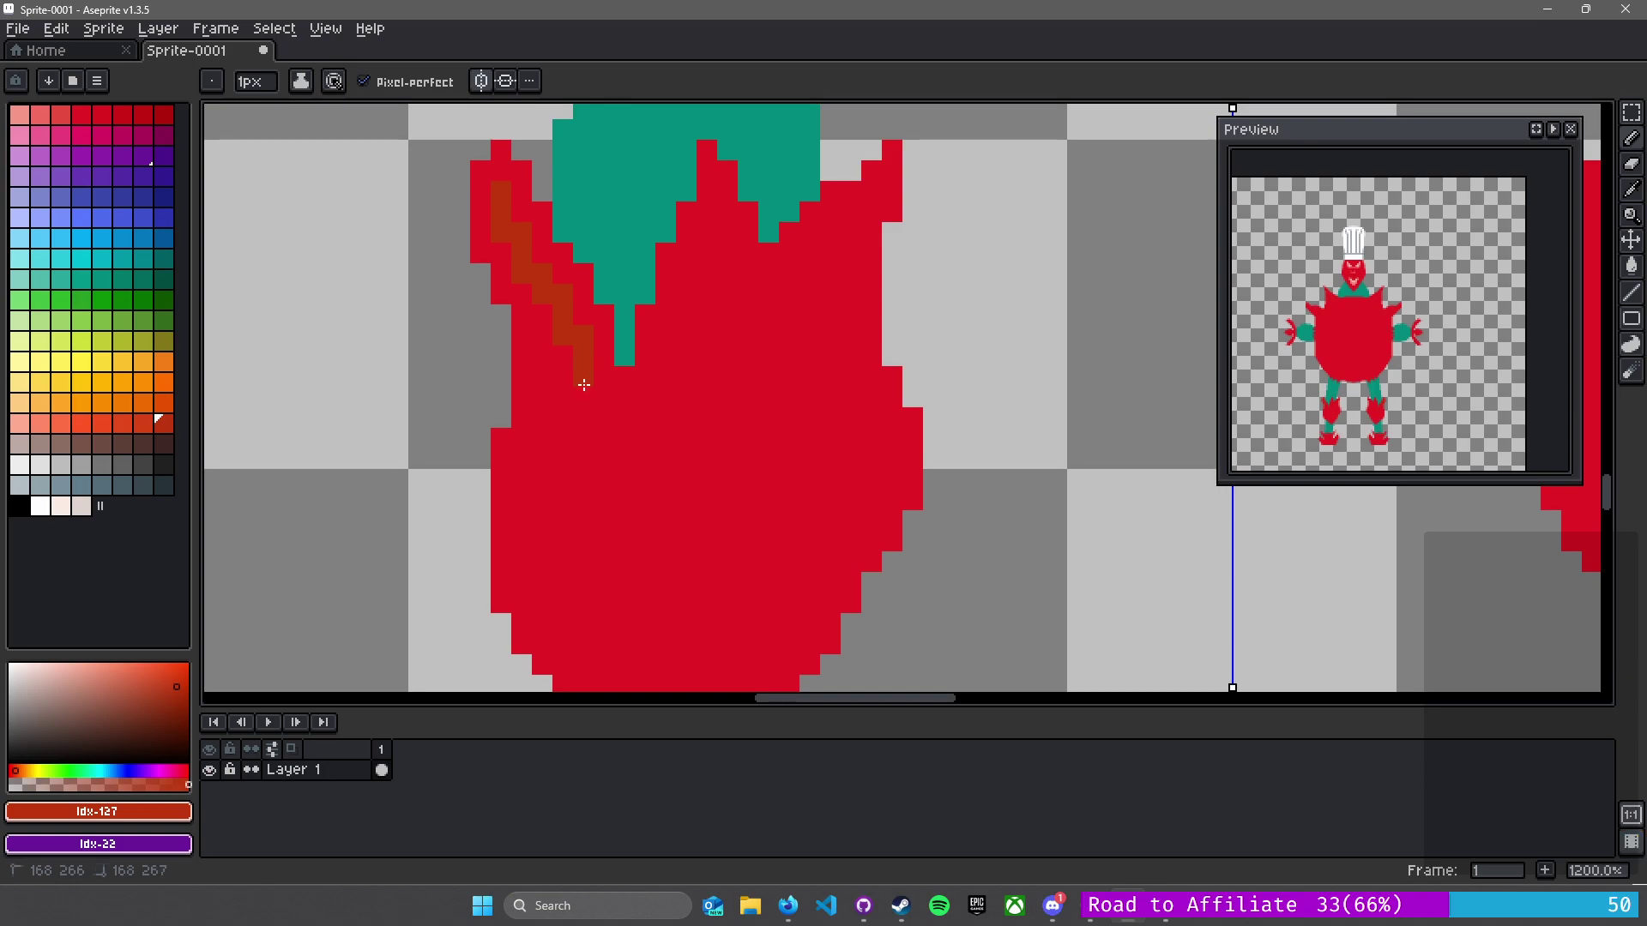
mouse_move(589, 399)
left_mouse_down()
mouse_move(640, 415)
mouse_move(637, 397)
left_mouse_up()
key("ctrl+z")
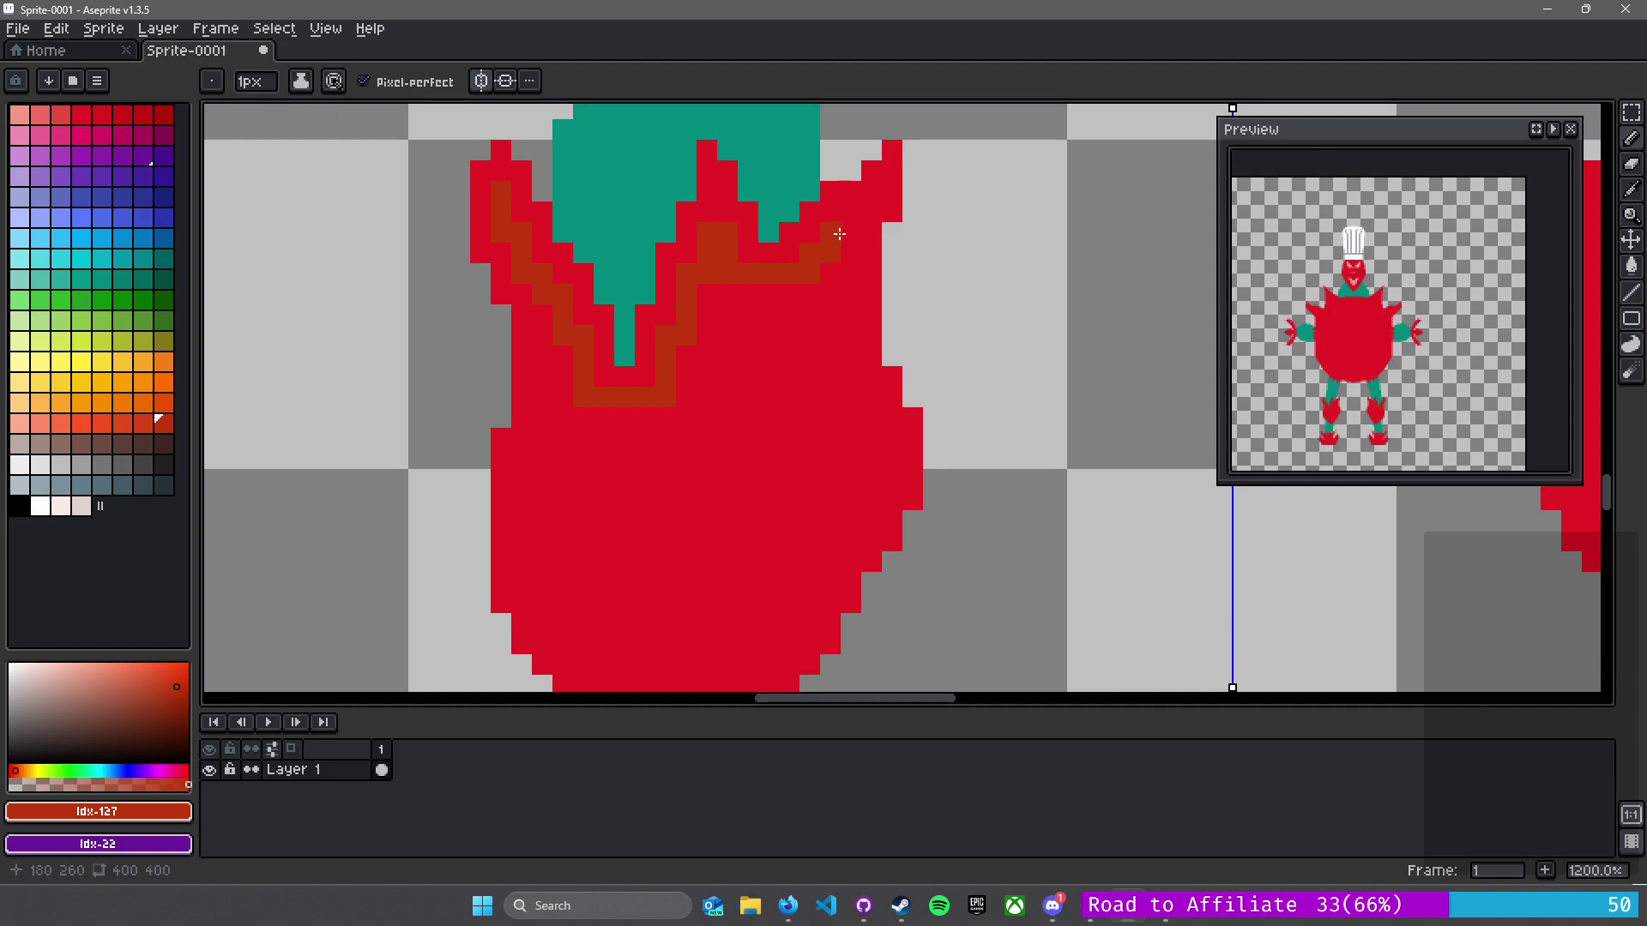
- Extend the dark orange-red (Idx-127) pixel line down just inside the knee guard's inner edge and along its lower taper
left_click_drag(854, 268, 845, 314)
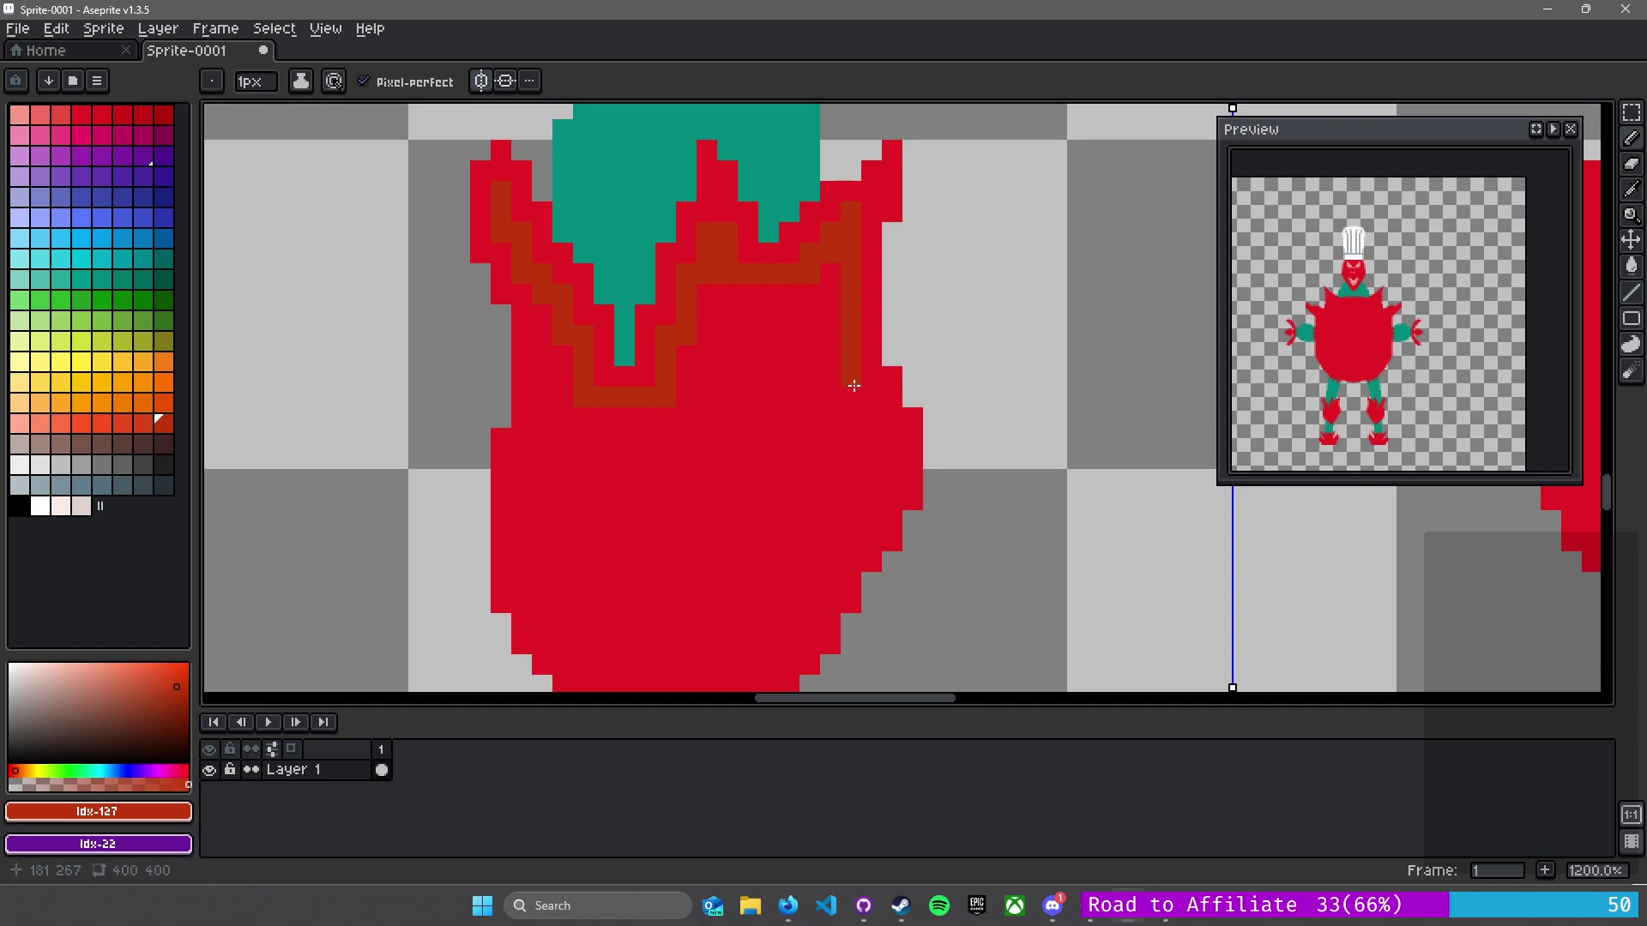
left_click_drag(864, 388, 875, 489)
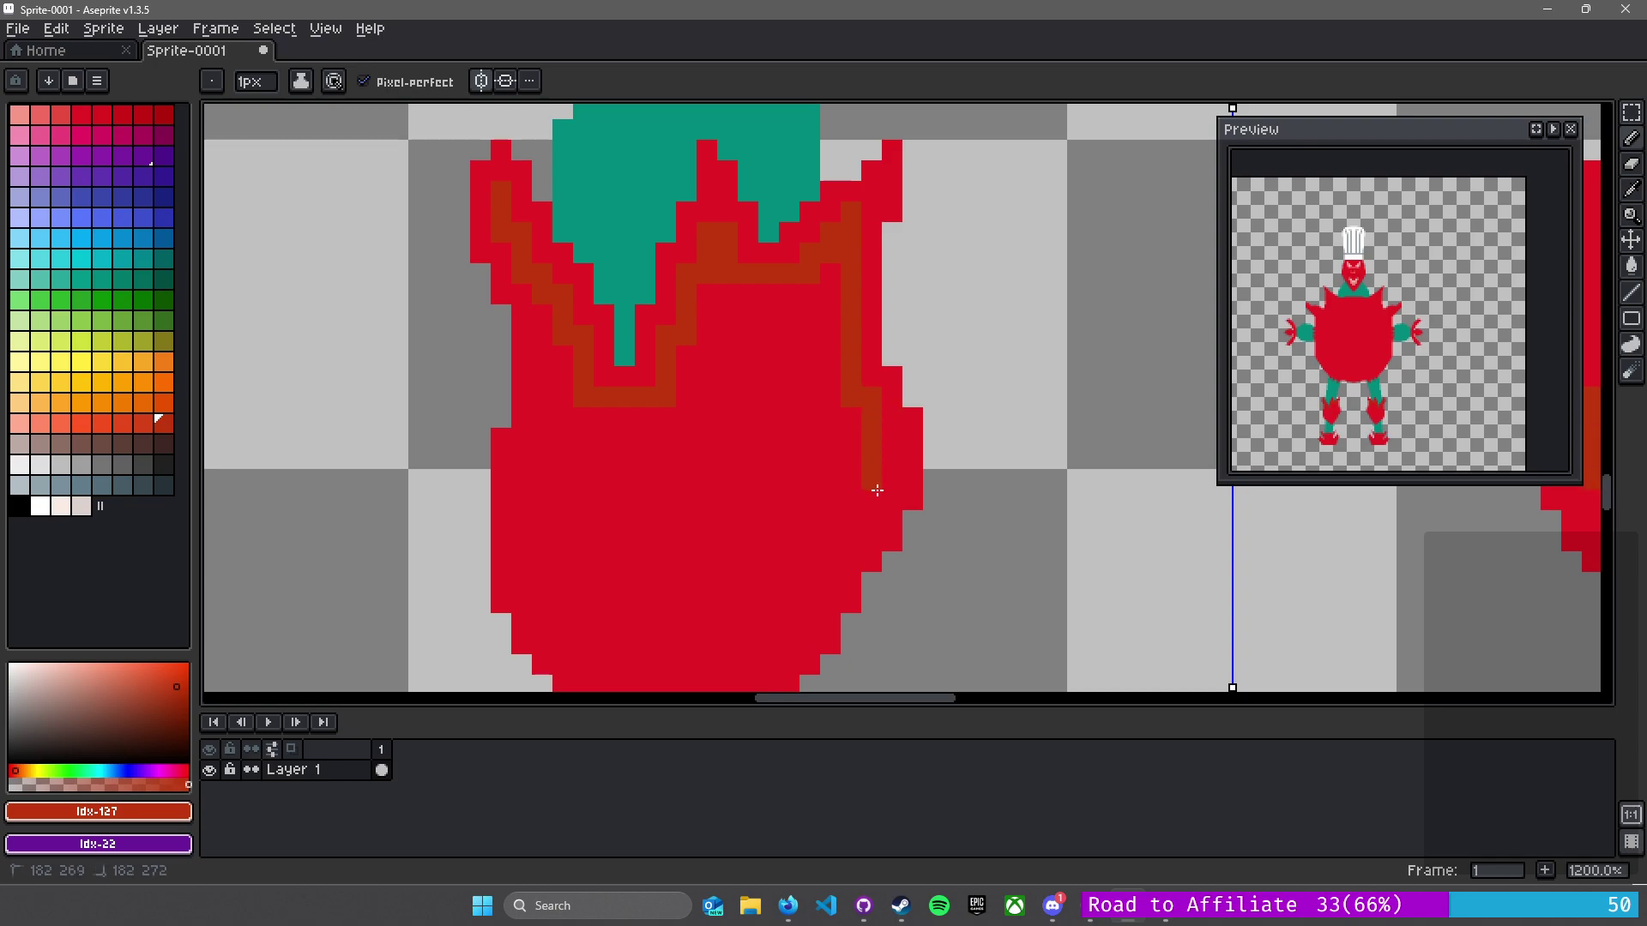
key("ctrl+z")
mouse_move(872, 402)
left_mouse_down()
mouse_move(891, 442)
mouse_move(866, 521)
left_mouse_up()
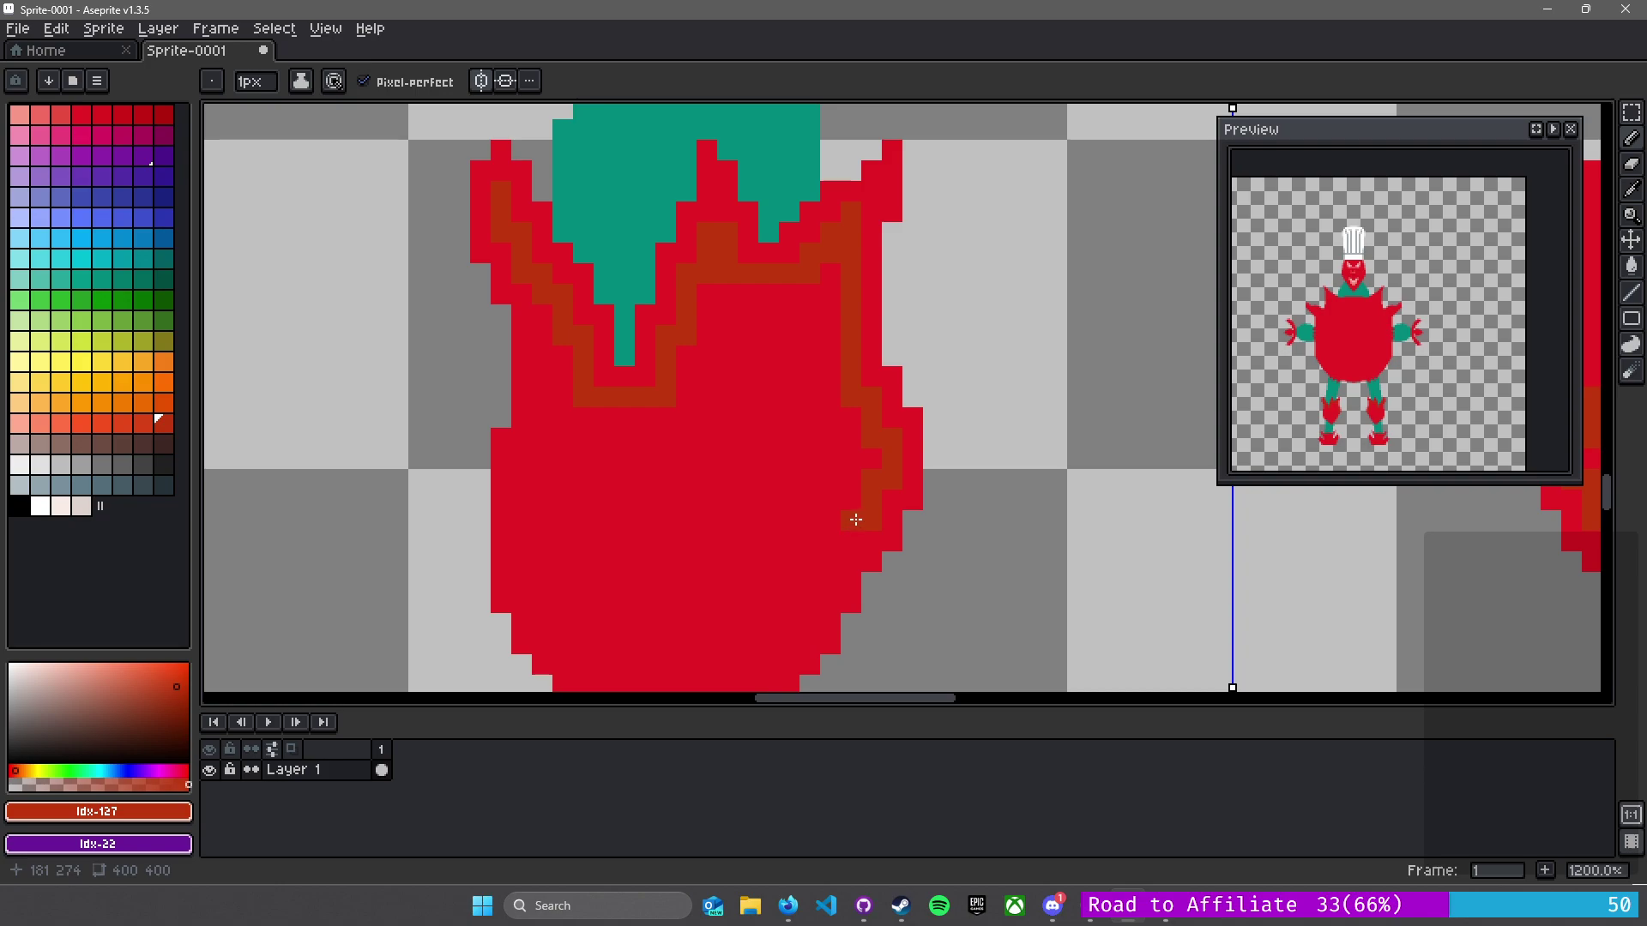
left_click_drag(683, 518, 735, 281)
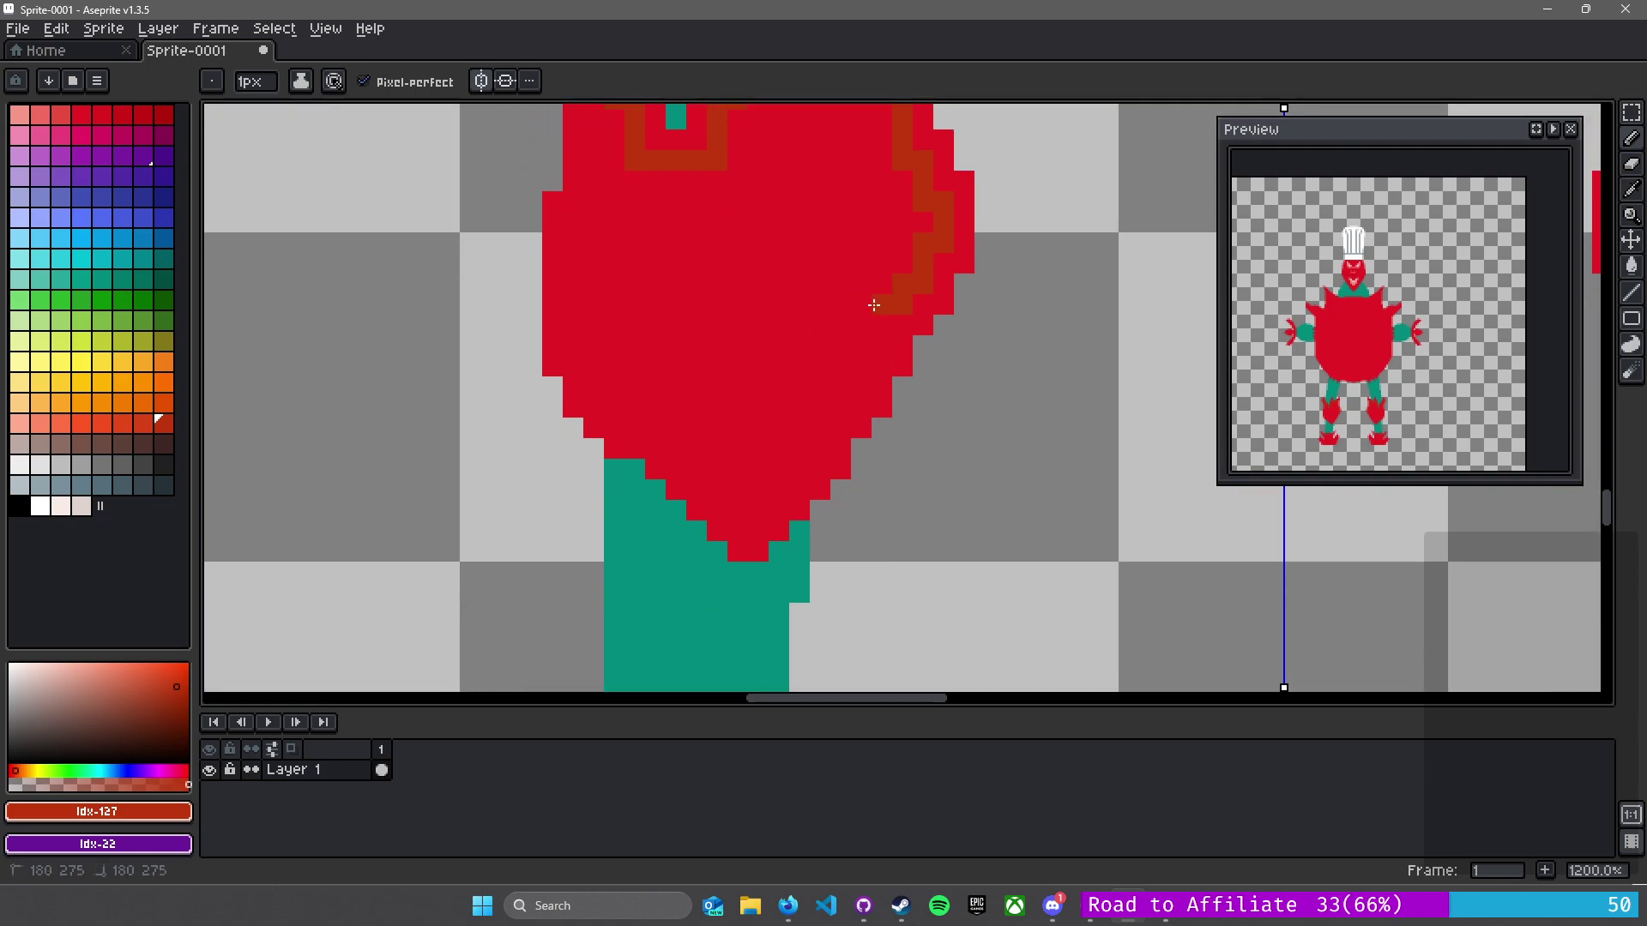
left_click_drag(877, 307, 871, 354)
key("ctrl+z")
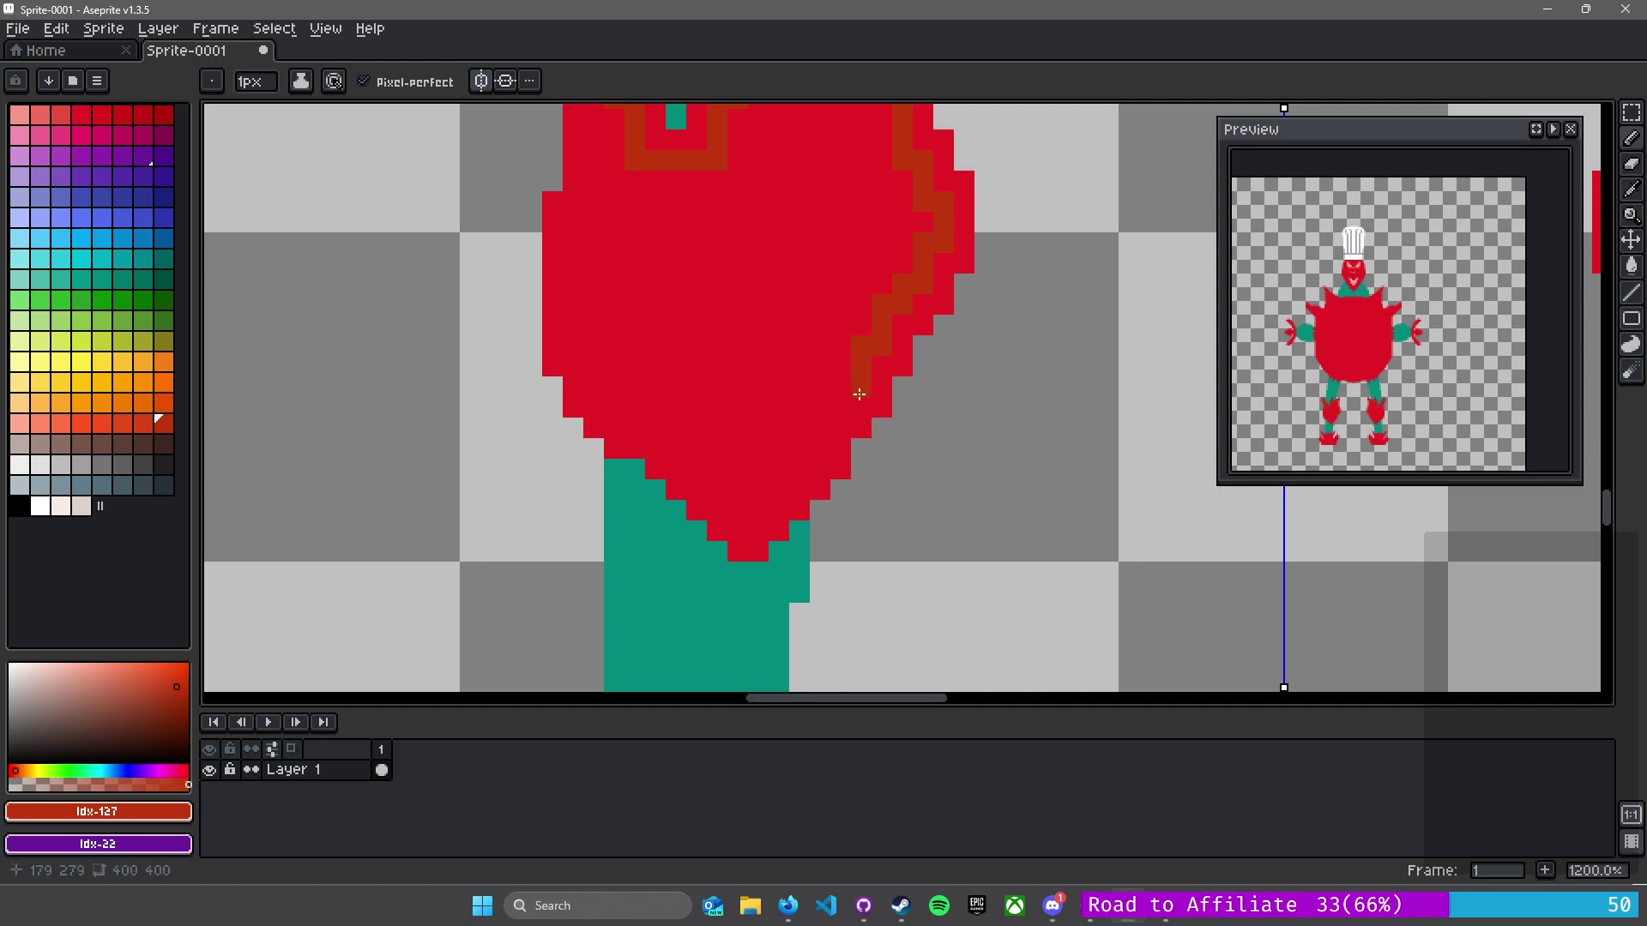
left_click_drag(828, 415, 823, 441)
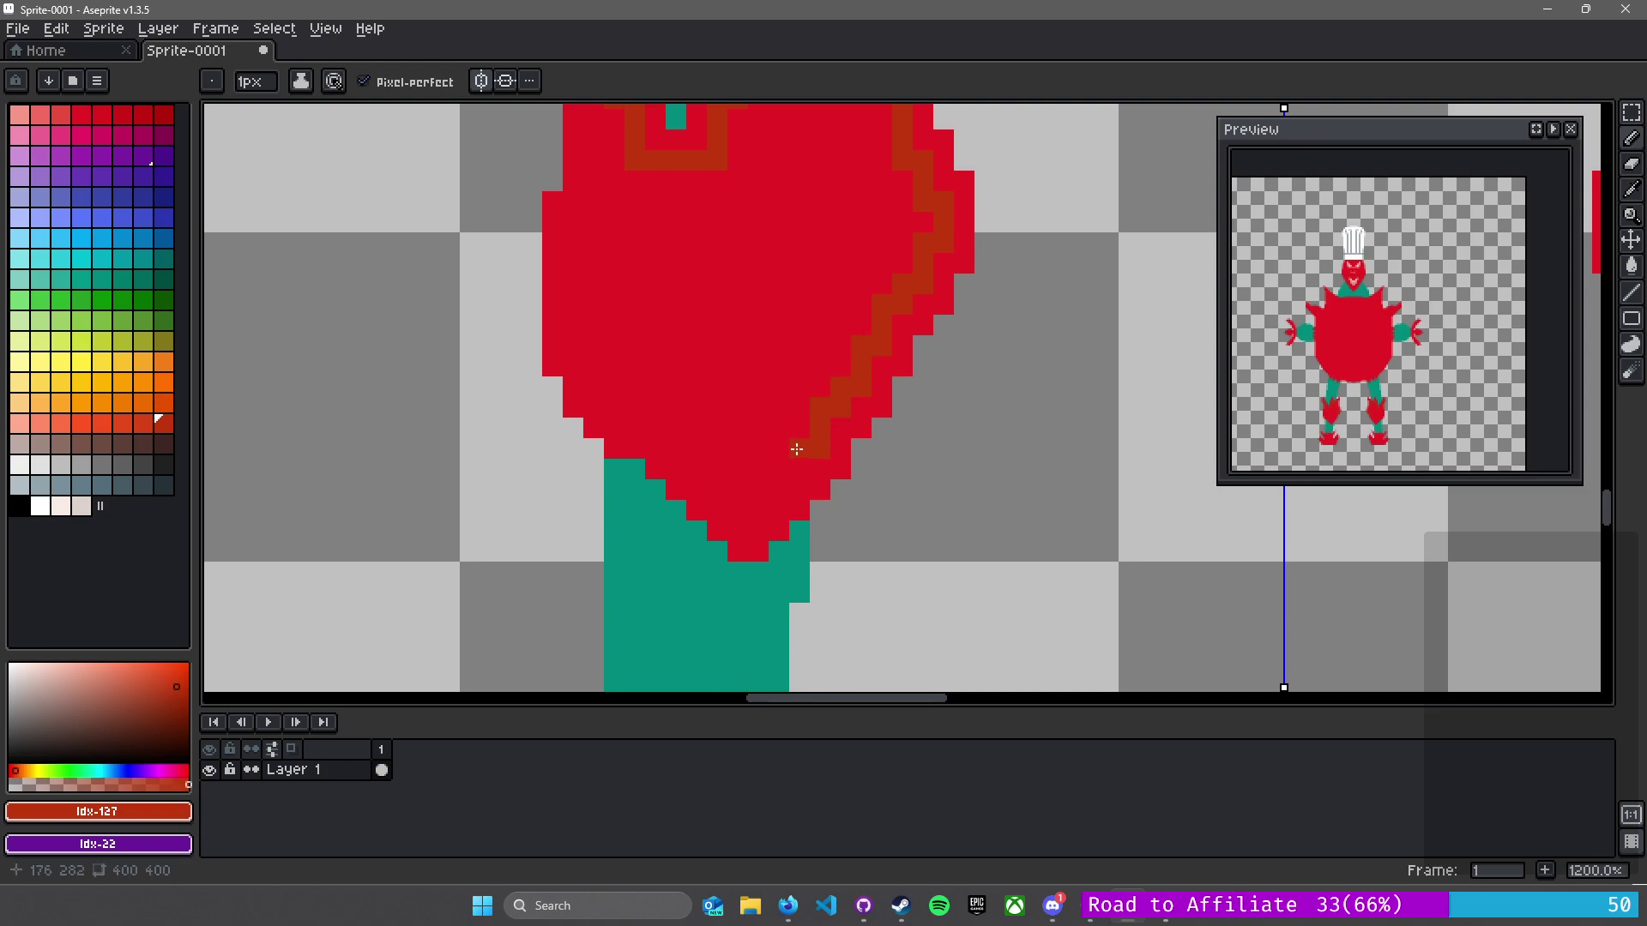
- Carry the dark orange-red line around the knee guard's pointed lower tip, one pixel inside the red border
scroll(796, 446, "up", 3)
left_click(798, 482)
left_click(757, 482)
left_click(741, 555)
mouse_move(739, 556)
left_mouse_down()
mouse_move(741, 523)
mouse_move(705, 562)
left_mouse_up()
key("ctrl+z")
left_click(741, 523)
left_click(680, 569)
left_click(635, 527)
left_click(665, 532)
- Continue the dark orange-red line up the knee guard's outer edge until it closes the inner outline
left_click(616, 489)
left_click(586, 465)
left_click(582, 447)
left_click(548, 437)
left_click(548, 408)
left_click(507, 404)
mouse_move(489, 383)
left_mouse_down()
mouse_move(654, 431)
mouse_move(624, 462)
left_mouse_up()
left_click(641, 436)
left_click(588, 434)
left_click(559, 434)
left_click(549, 397)
left_click(514, 396)
left_click(500, 360)
left_click(489, 320)
left_click(507, 312)
scroll(572, 501, "down", 1)
mouse_move(533, 216)
left_mouse_down()
mouse_move(571, 500)
mouse_move(540, 533)
mouse_move(538, 396)
mouse_move(560, 390)
mouse_move(563, 204)
left_mouse_up()
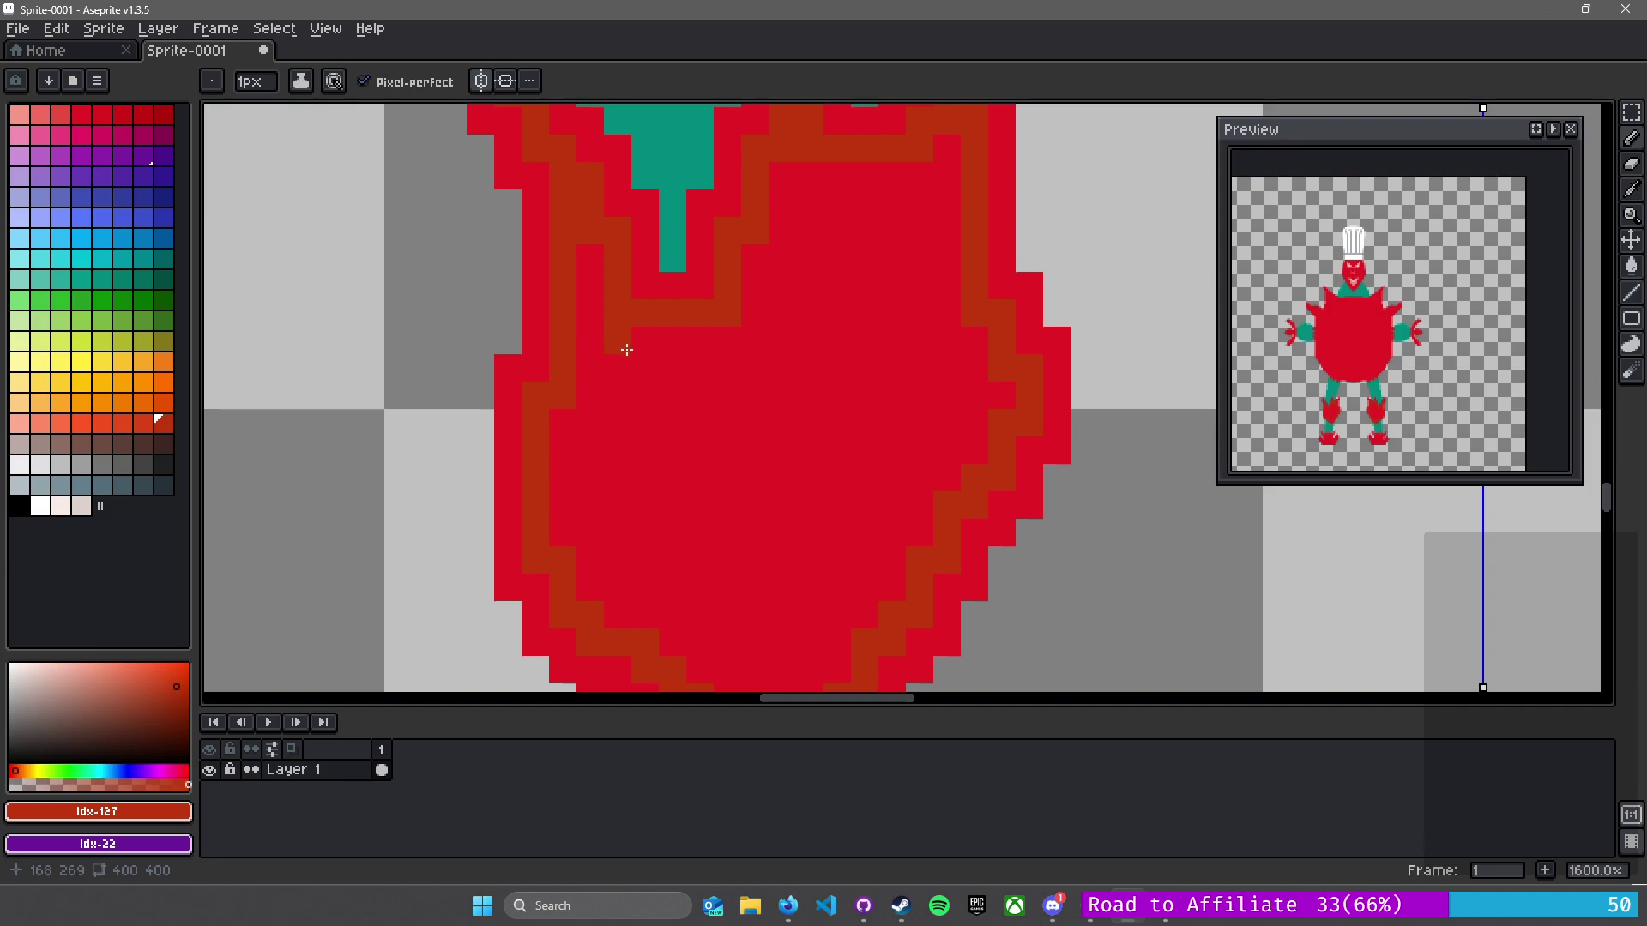
- Fill the knee guard's interior with the outline's dark orange-red (#bf360c), keeping the red border
left_click(668, 404, "alt")
key("g")
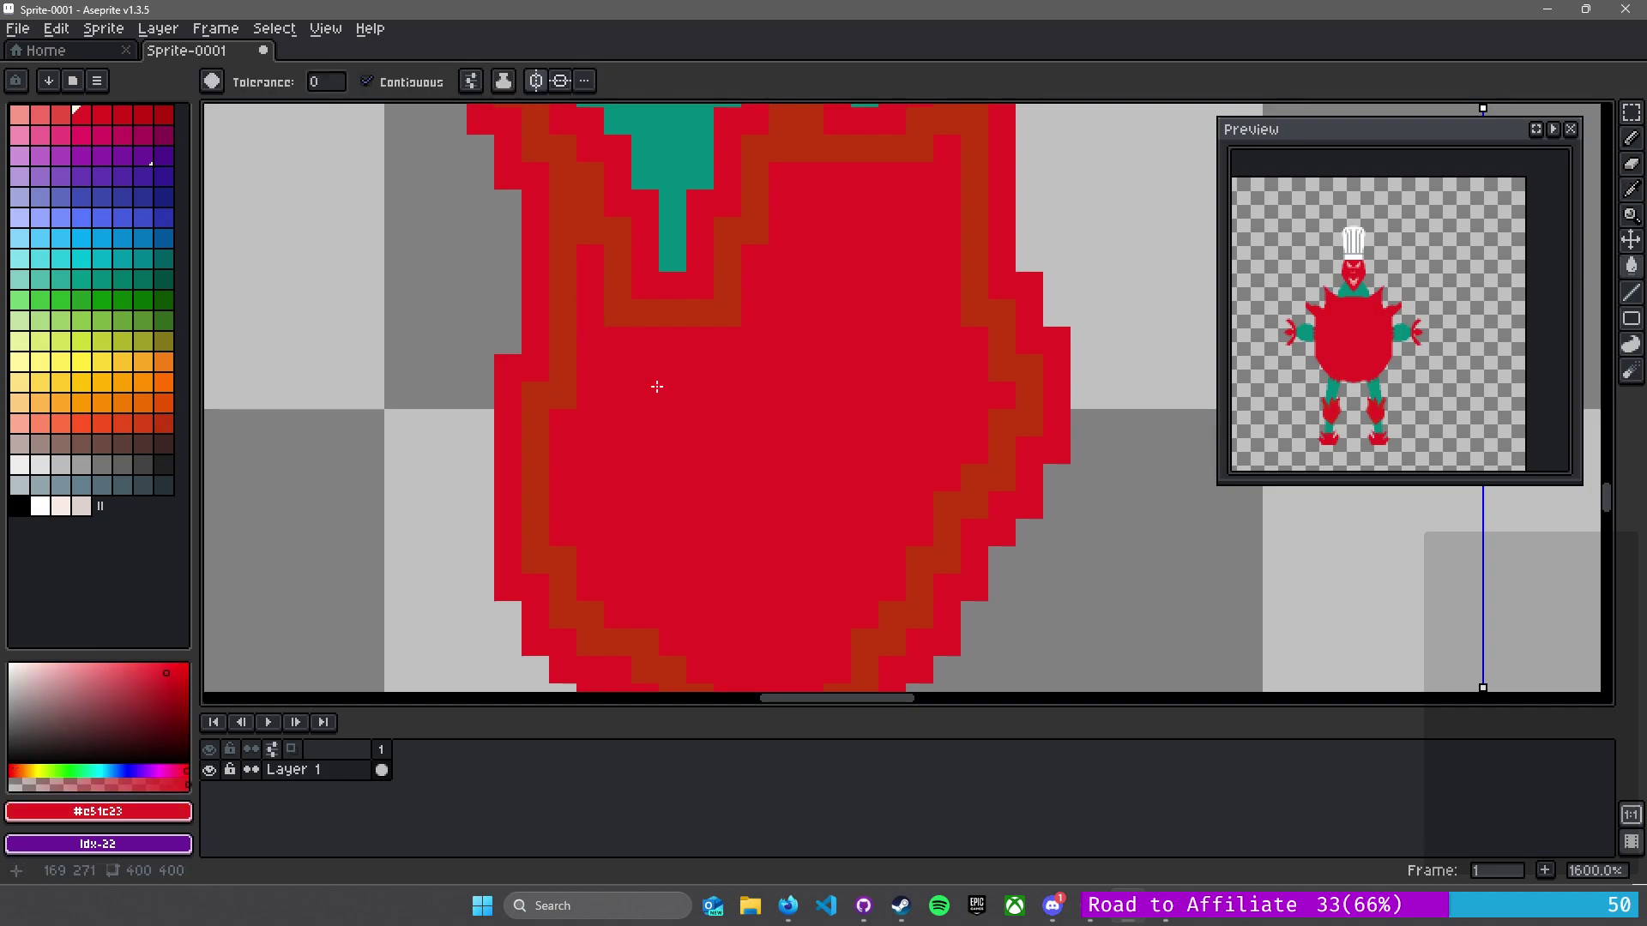
left_click(654, 316, "alt")
left_click(697, 422)
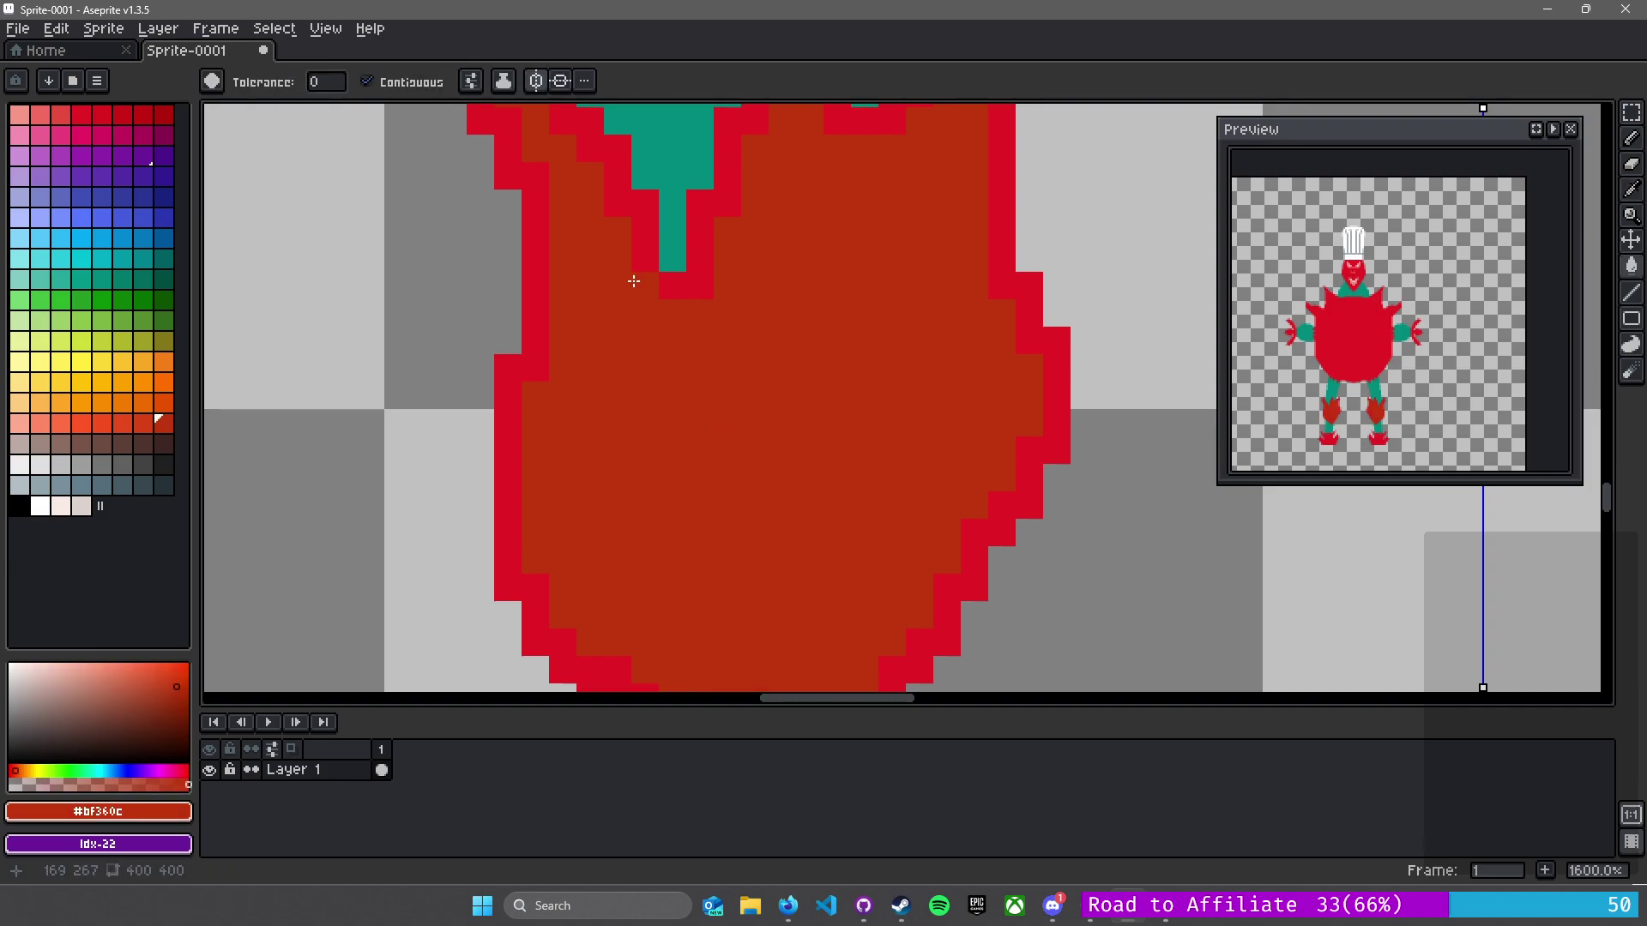
- Sample the border red (#e51c23) and place checkerboard dither pixels along the knee guard's upper outer edge
left_click(636, 278, "alt")
key("b")
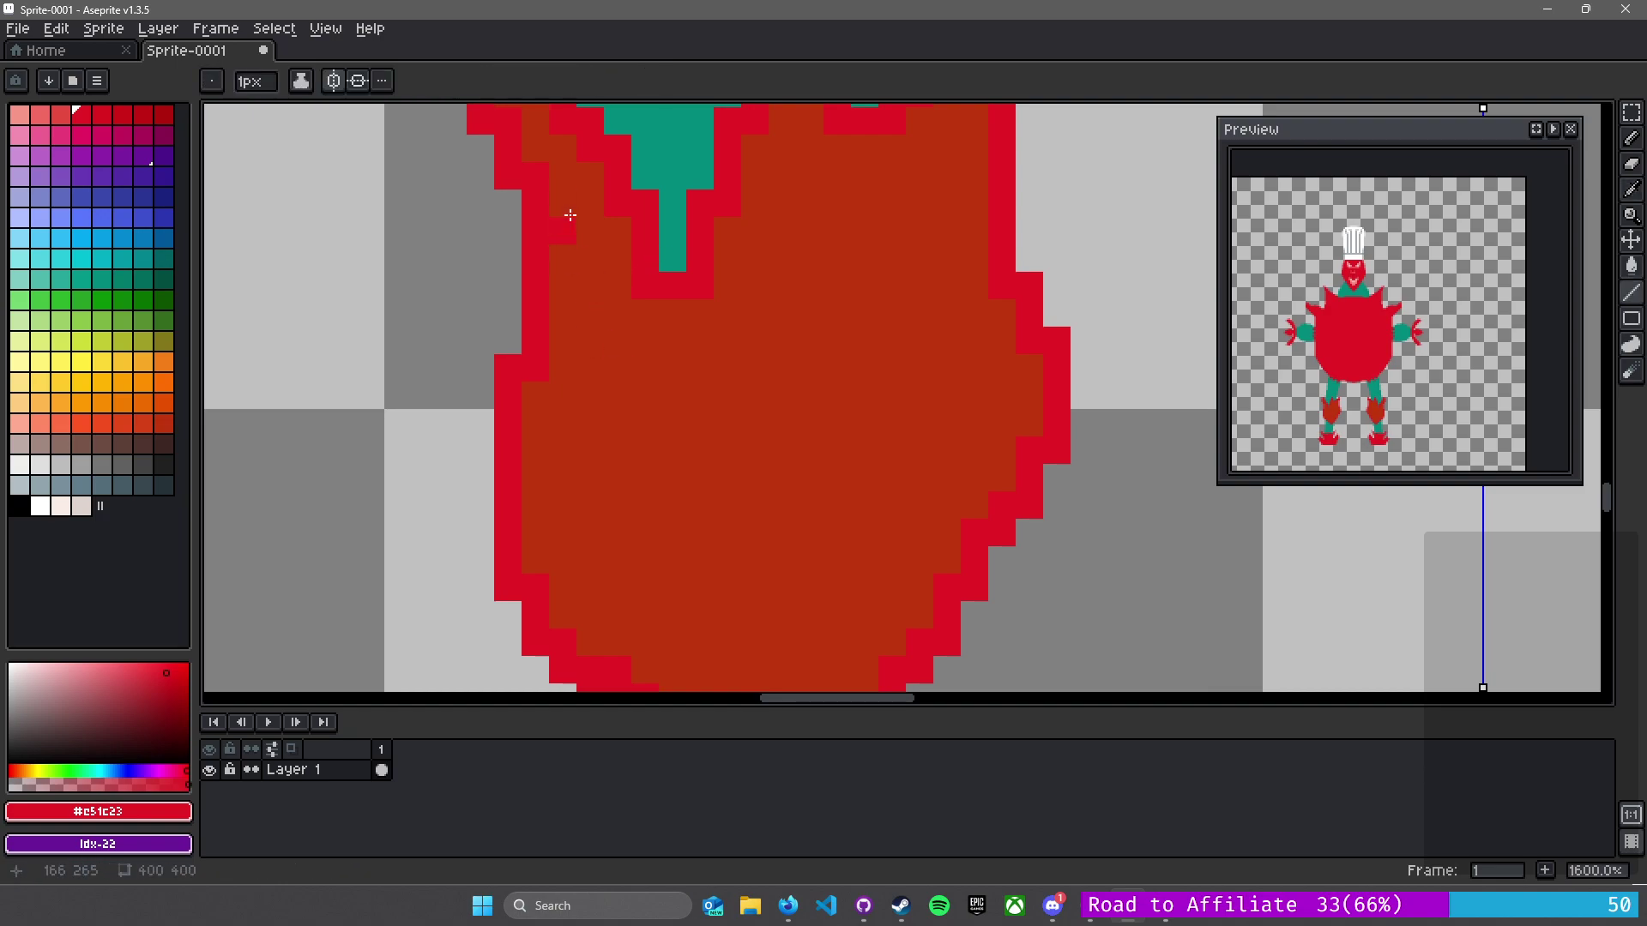
left_click(562, 257)
left_click(562, 312)
left_click(586, 236)
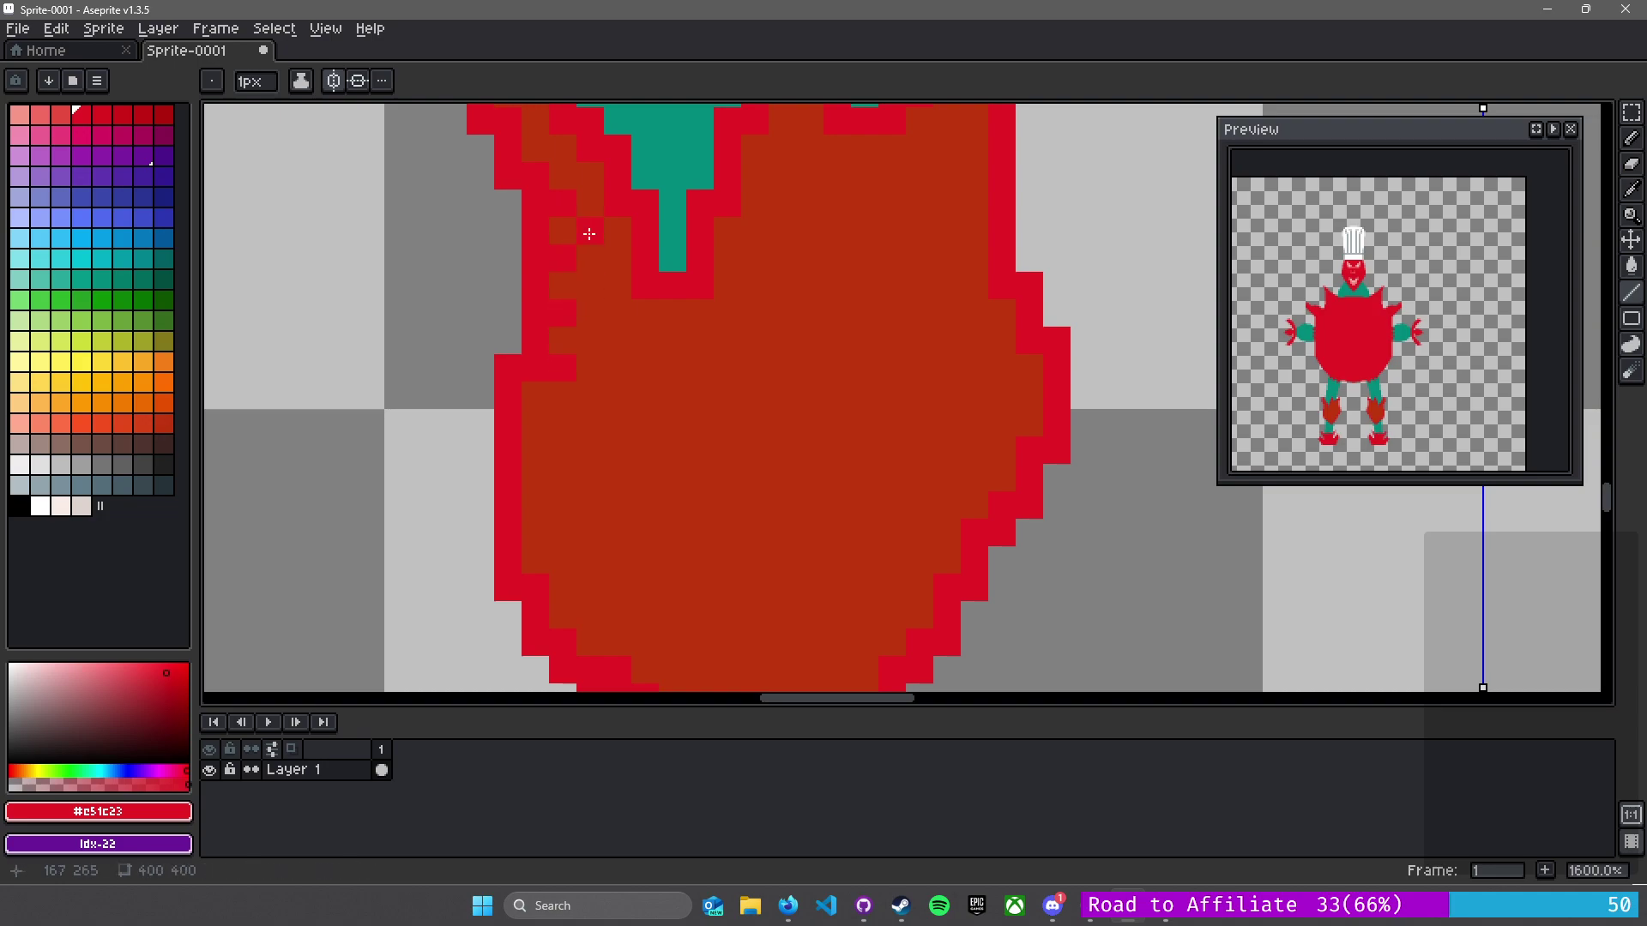
left_click(589, 286)
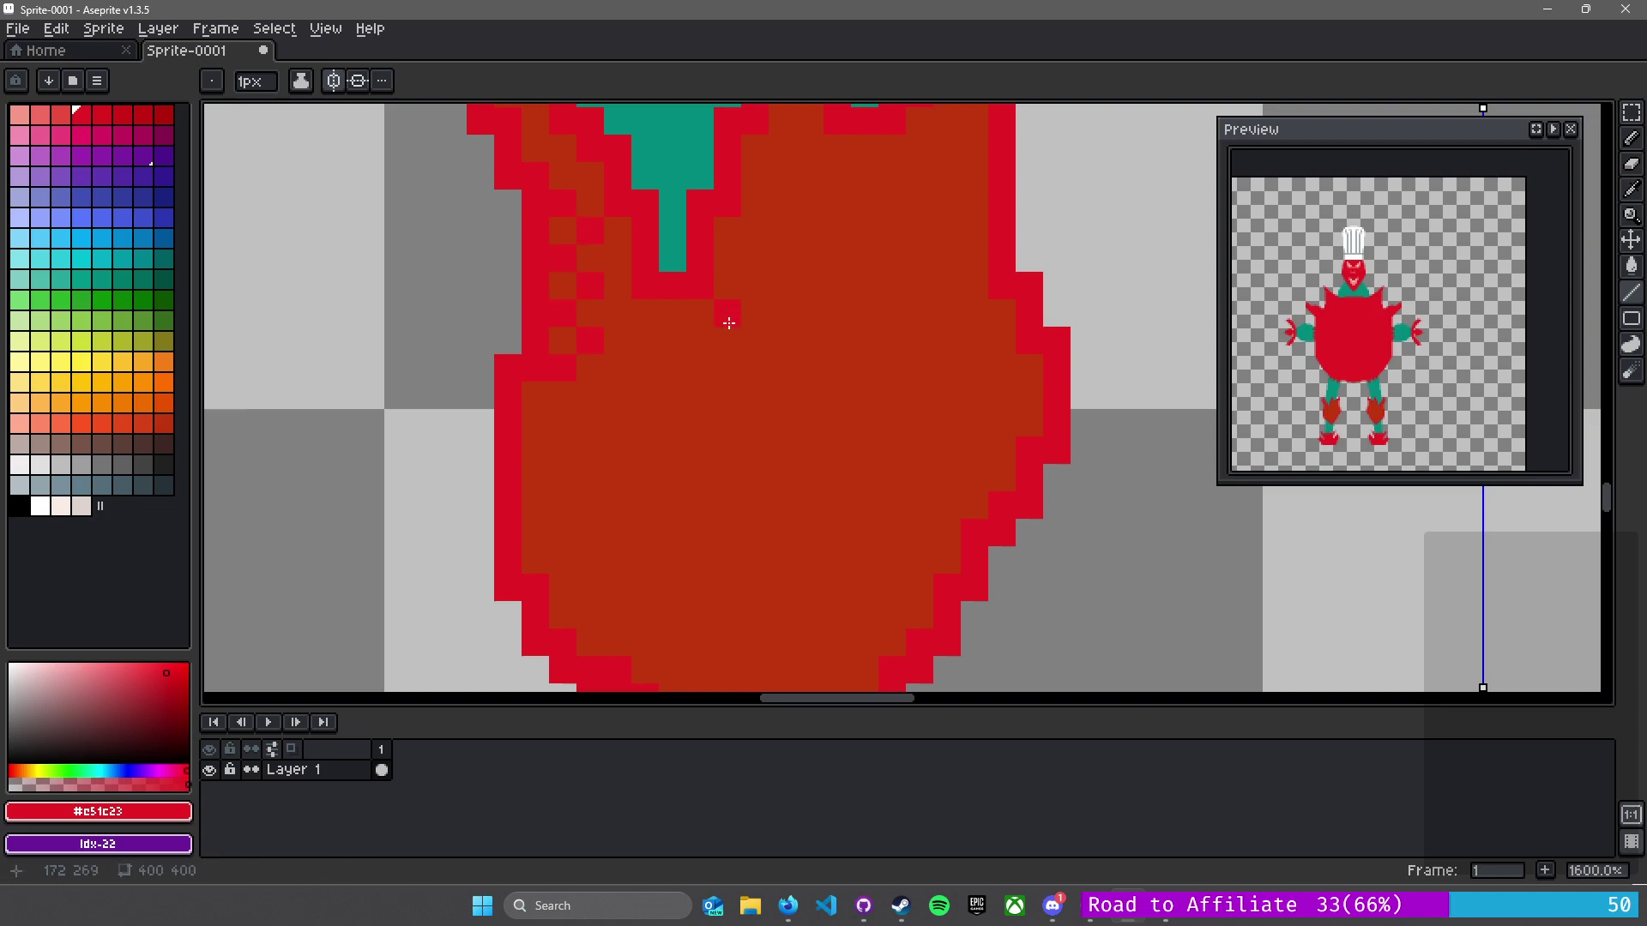
- Continue the red checkerboard dither around the deep V-notch and up toward the knee guard's middle spike
left_click(617, 314)
left_click(644, 339)
left_click(701, 340)
left_click(728, 313)
left_click(756, 284)
left_click(734, 257)
left_click(756, 176)
left_click(782, 147)
- Dither red pixels beneath the knee guard's middle spike and across to its inner spike
left_click_drag(798, 211, 585, 428)
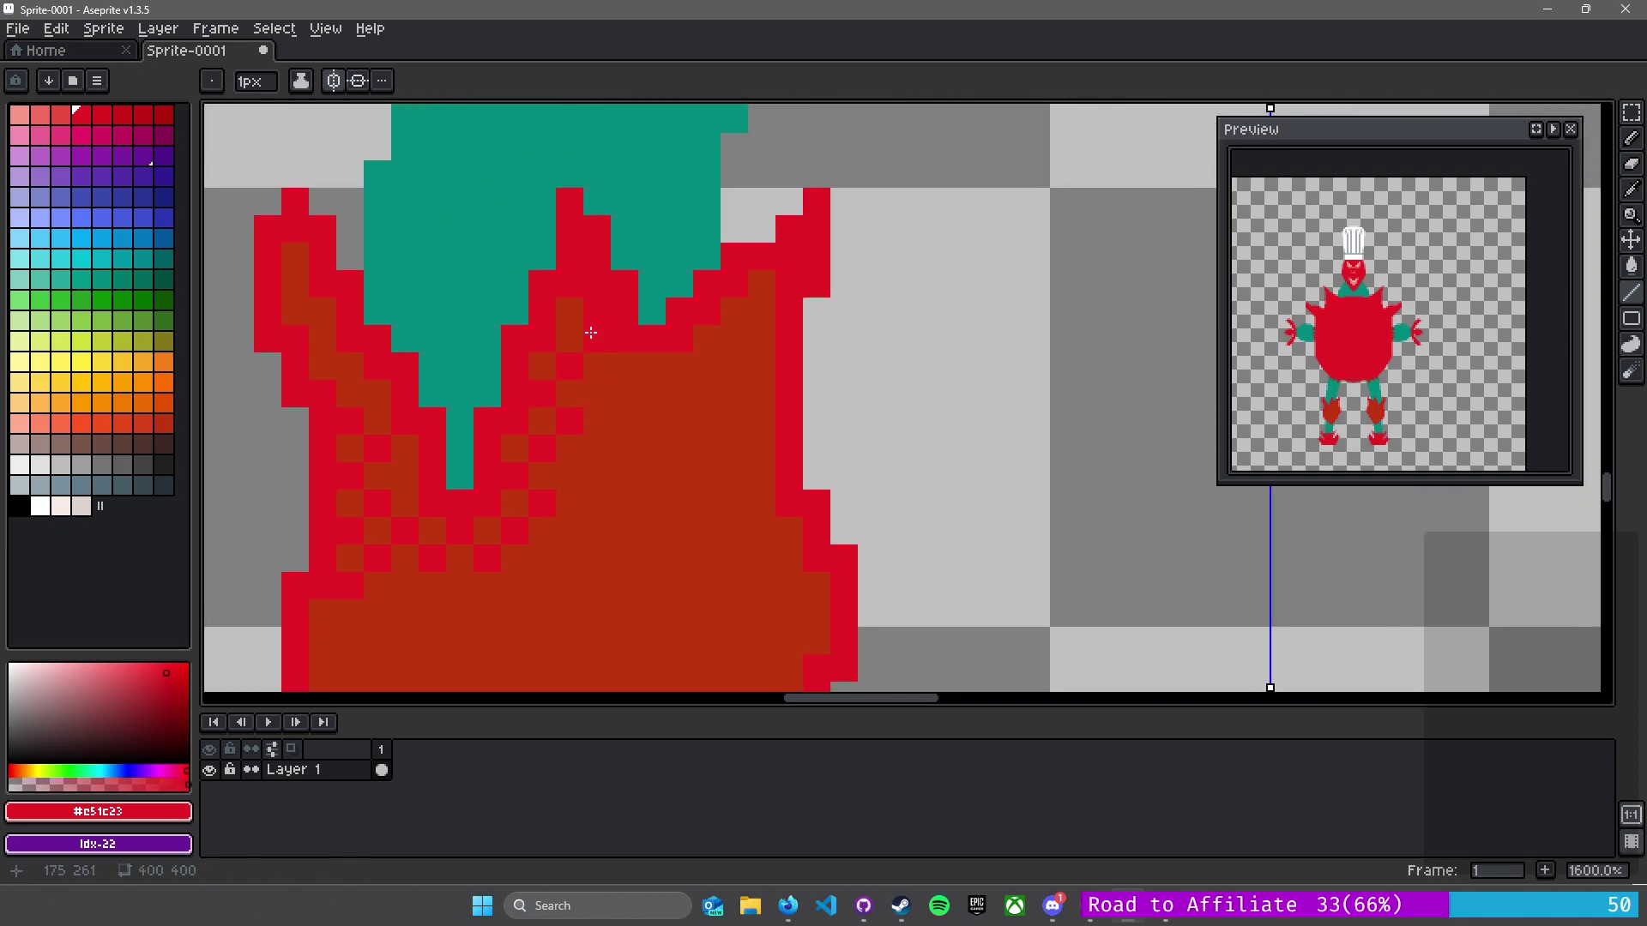
key("ctrl+z")
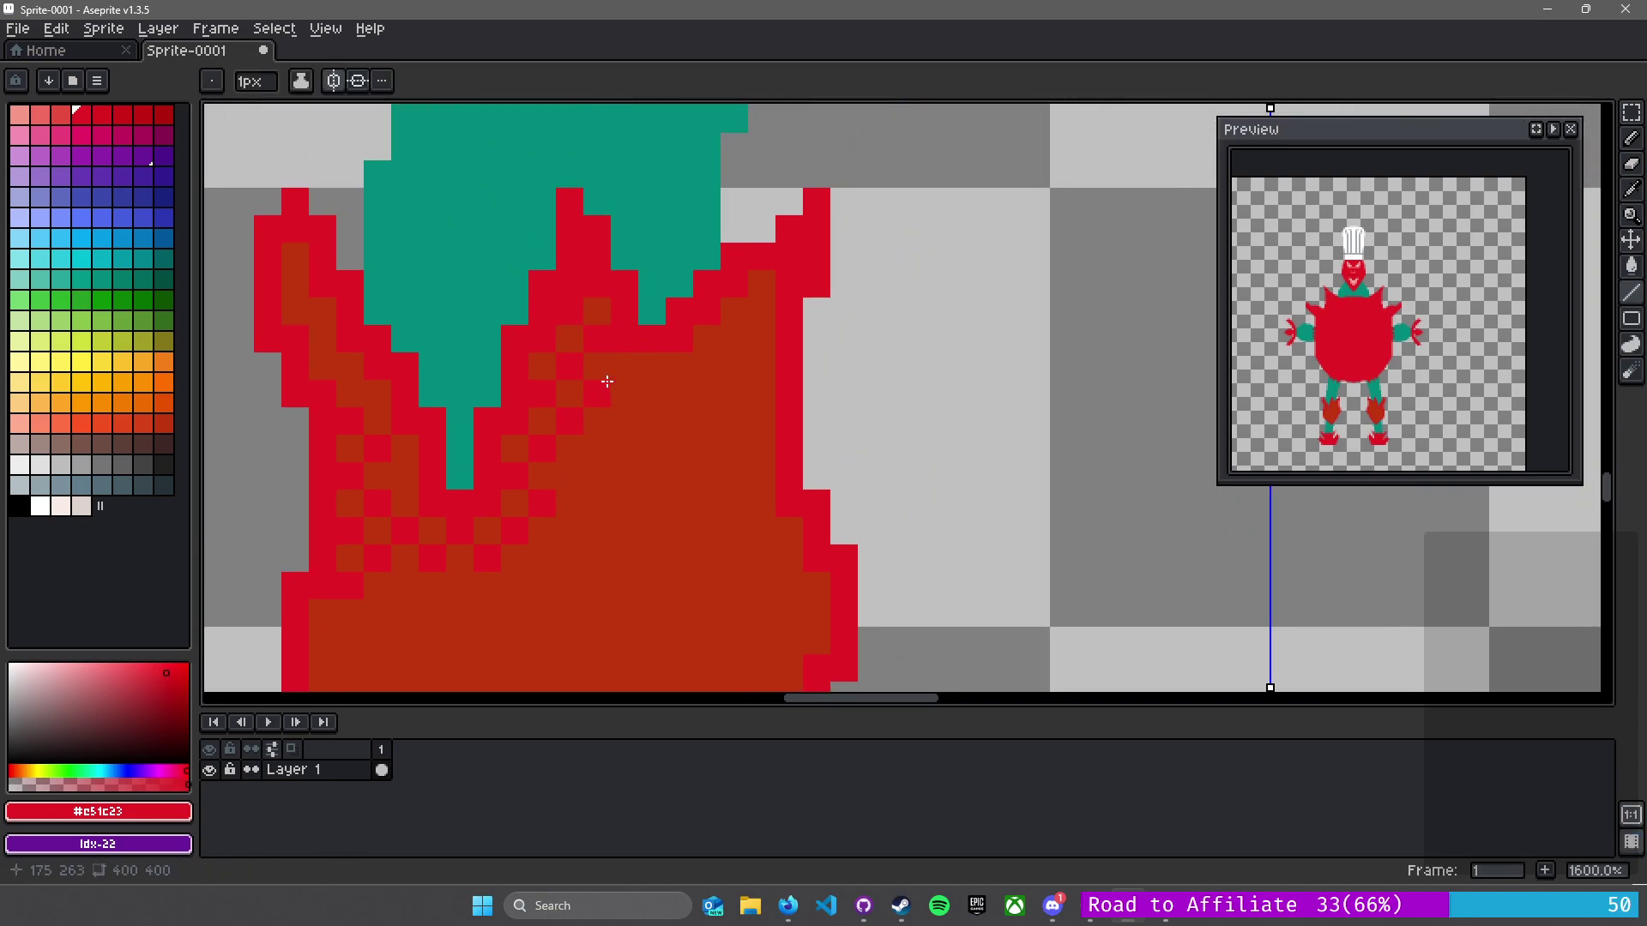
left_click(679, 378)
left_click(709, 390)
left_click(735, 360)
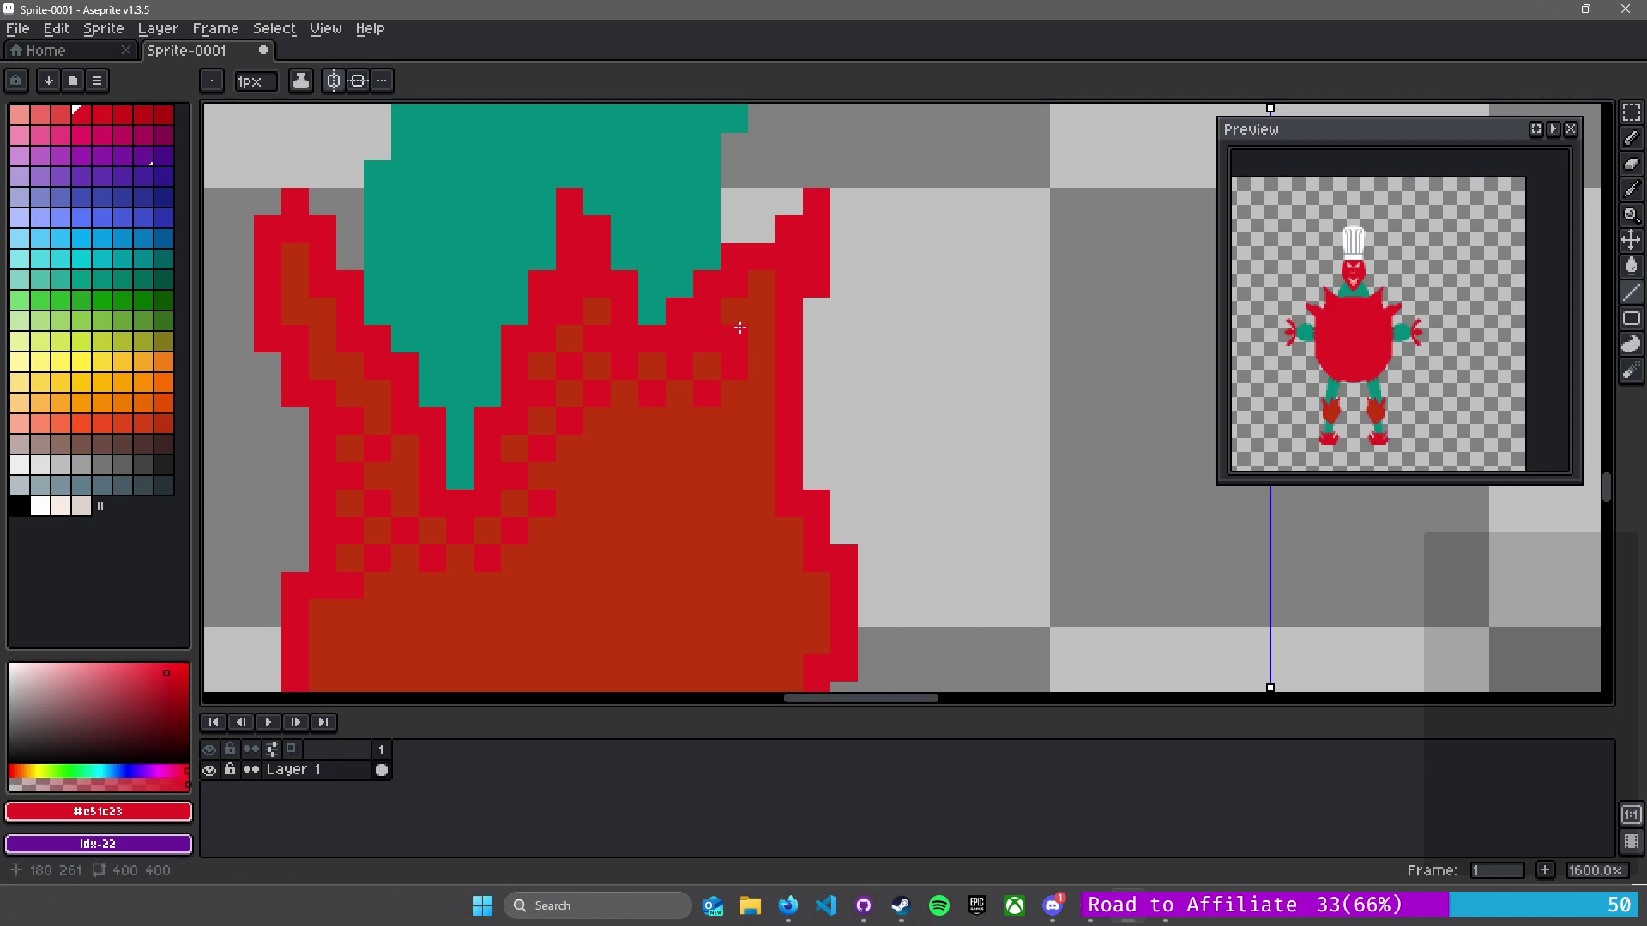
left_click(762, 343)
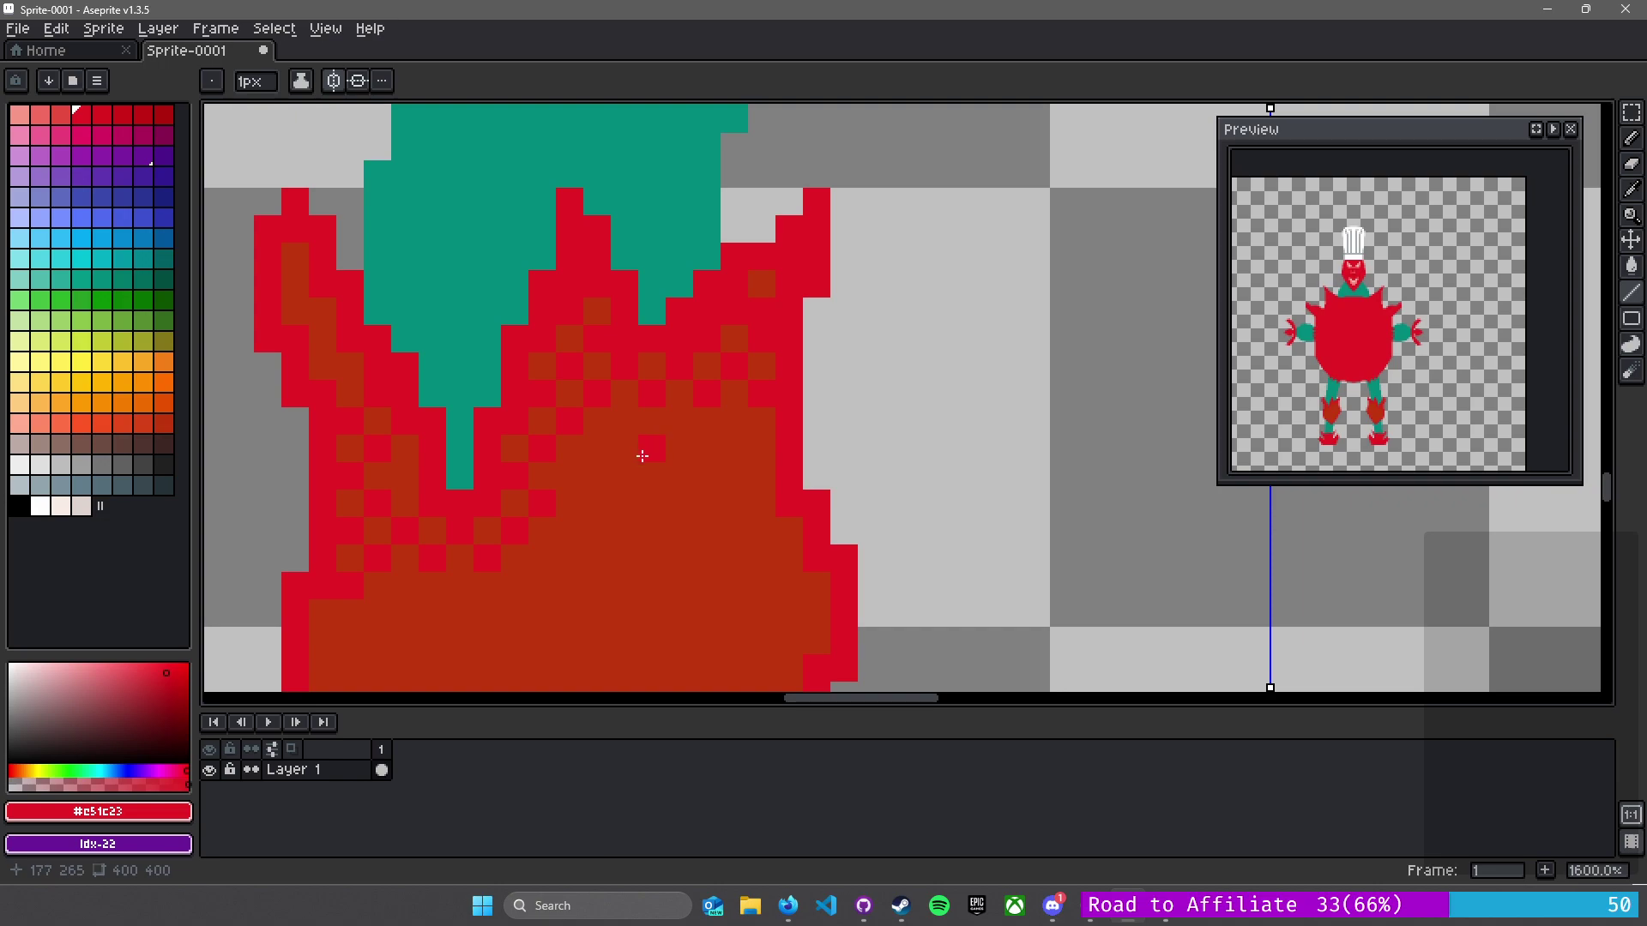
- Dither red pixels down the knee guard's inner edge and around its side bulge
scroll(634, 437, "down", 3)
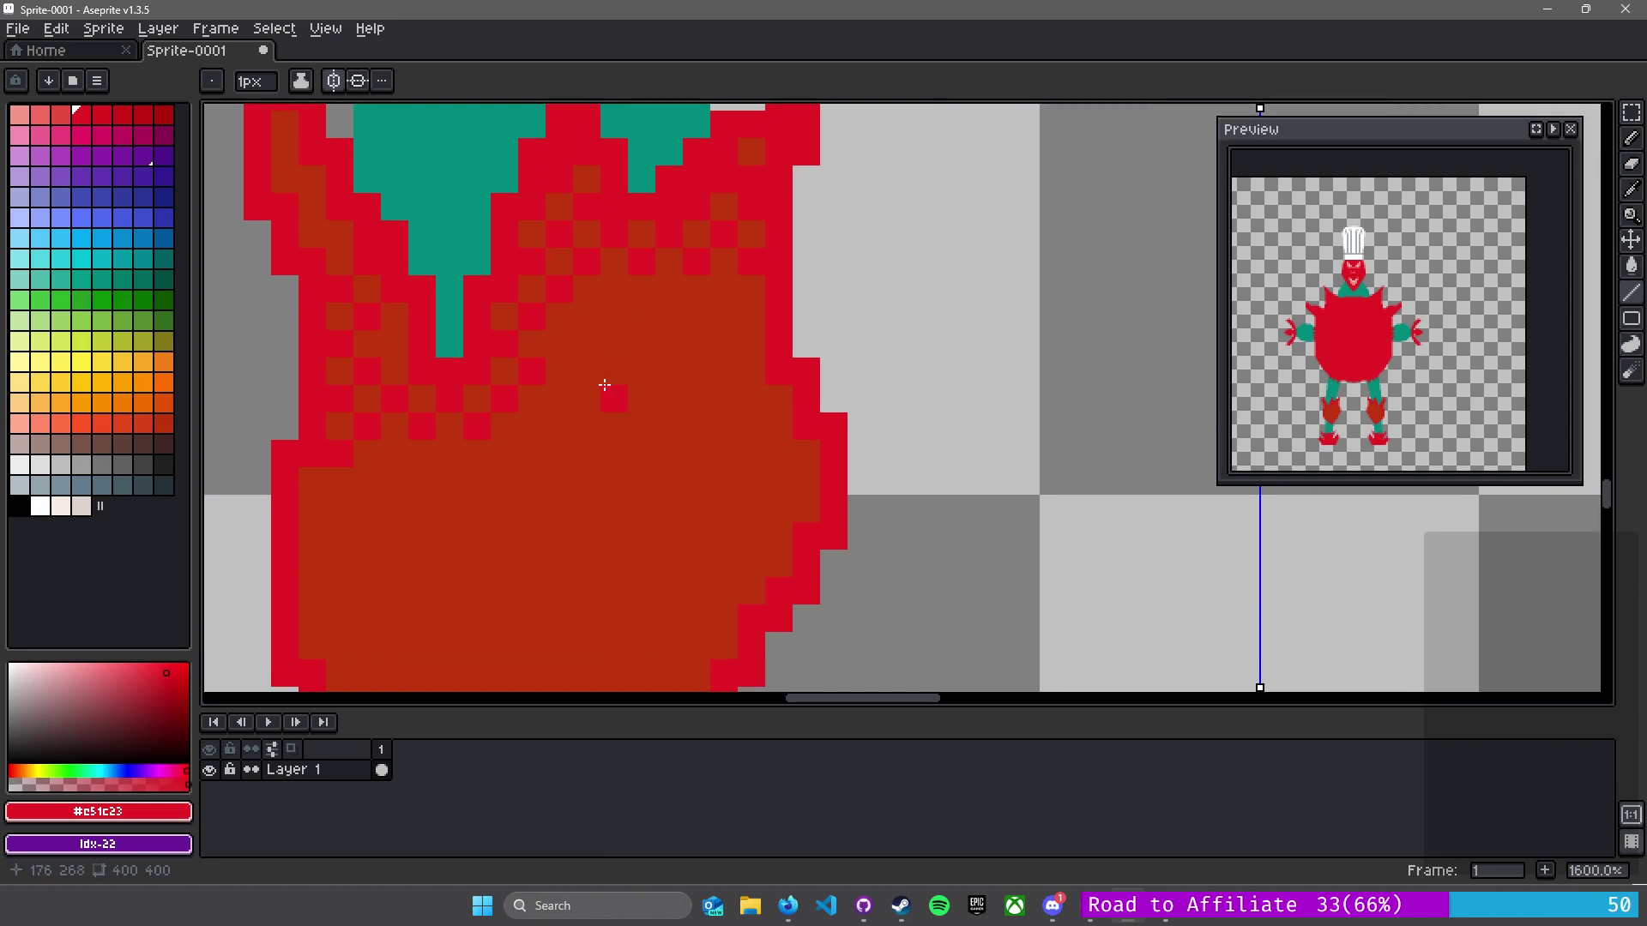
left_click(724, 343)
left_click(779, 399)
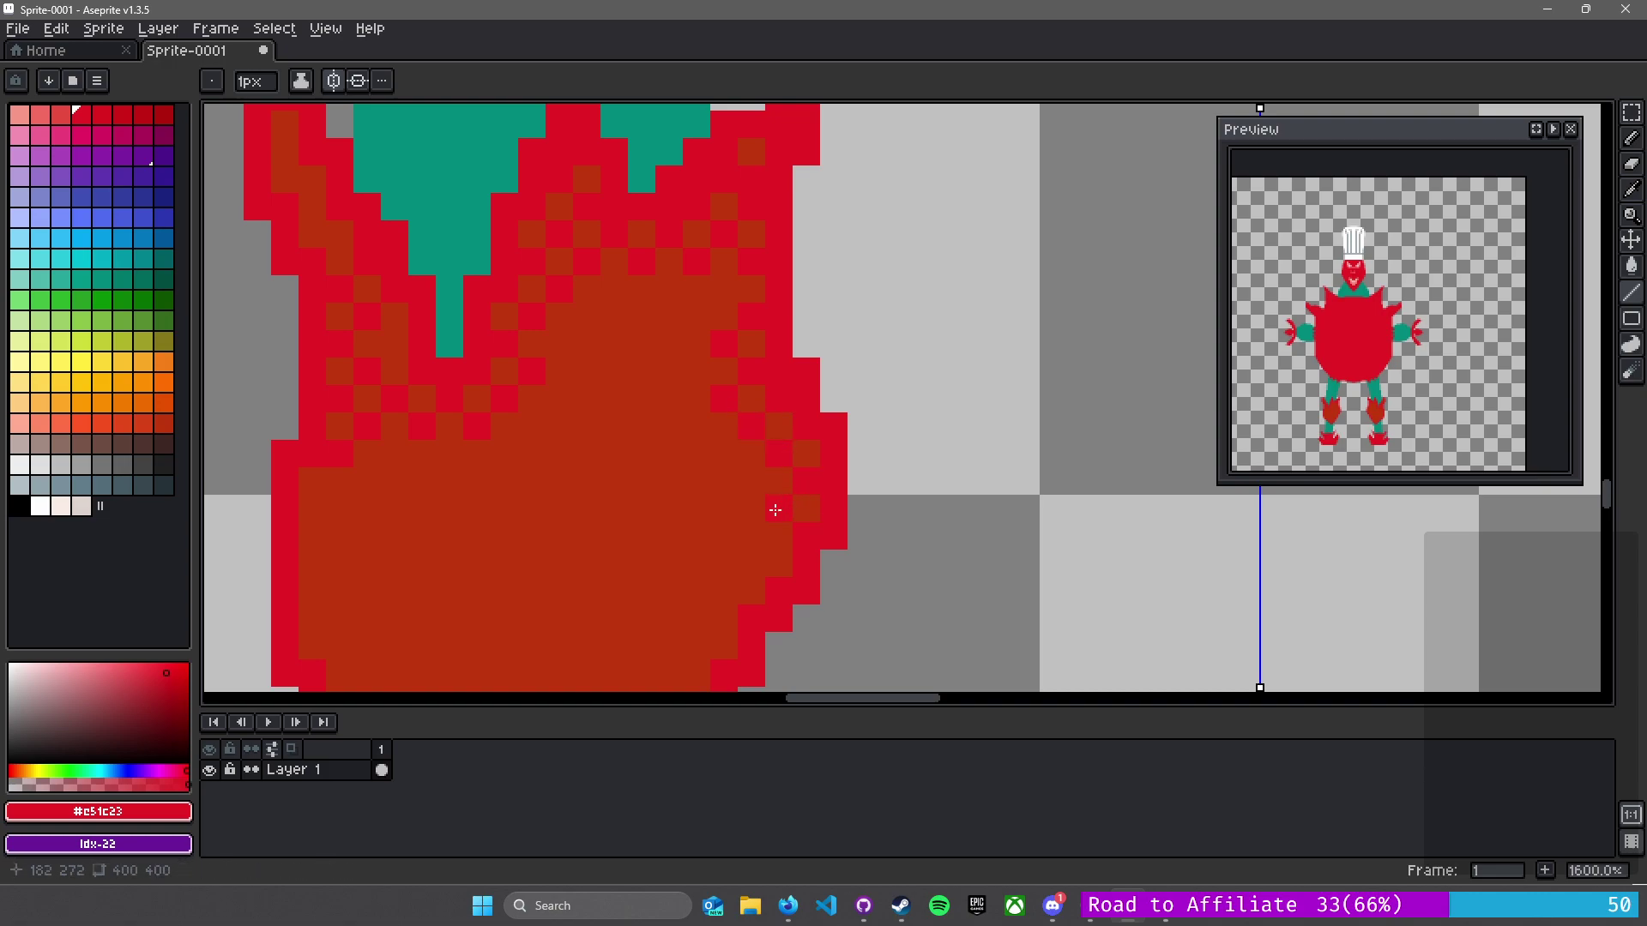
left_click(726, 590)
key("v")
key("ctrl+z")
left_click(724, 570)
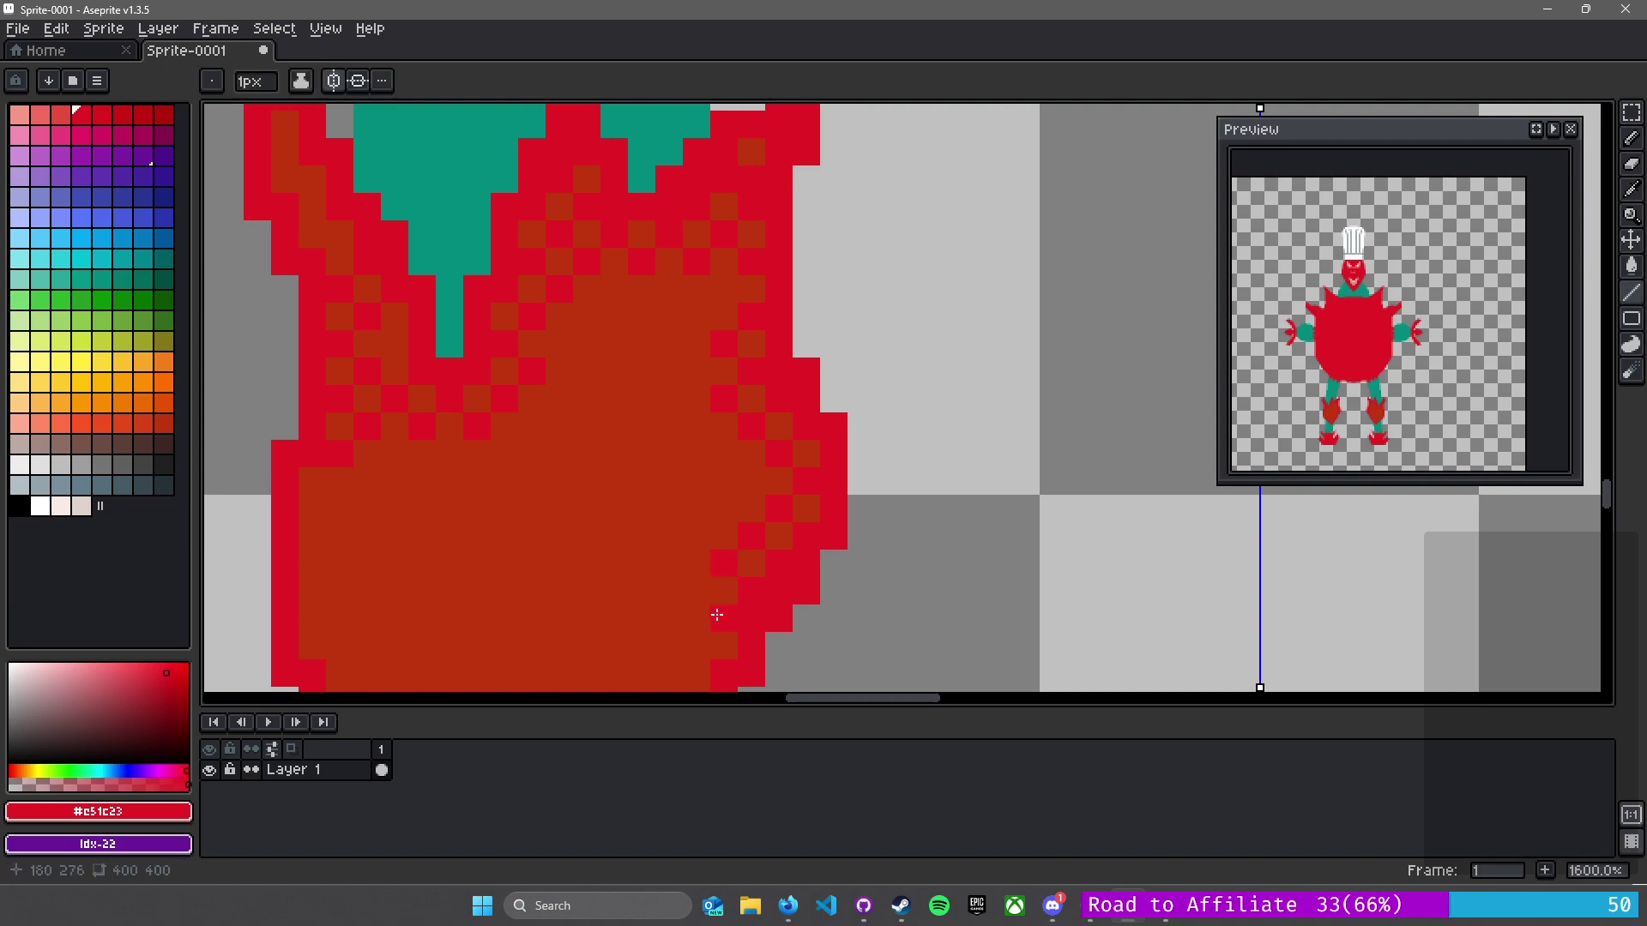
left_click(614, 645)
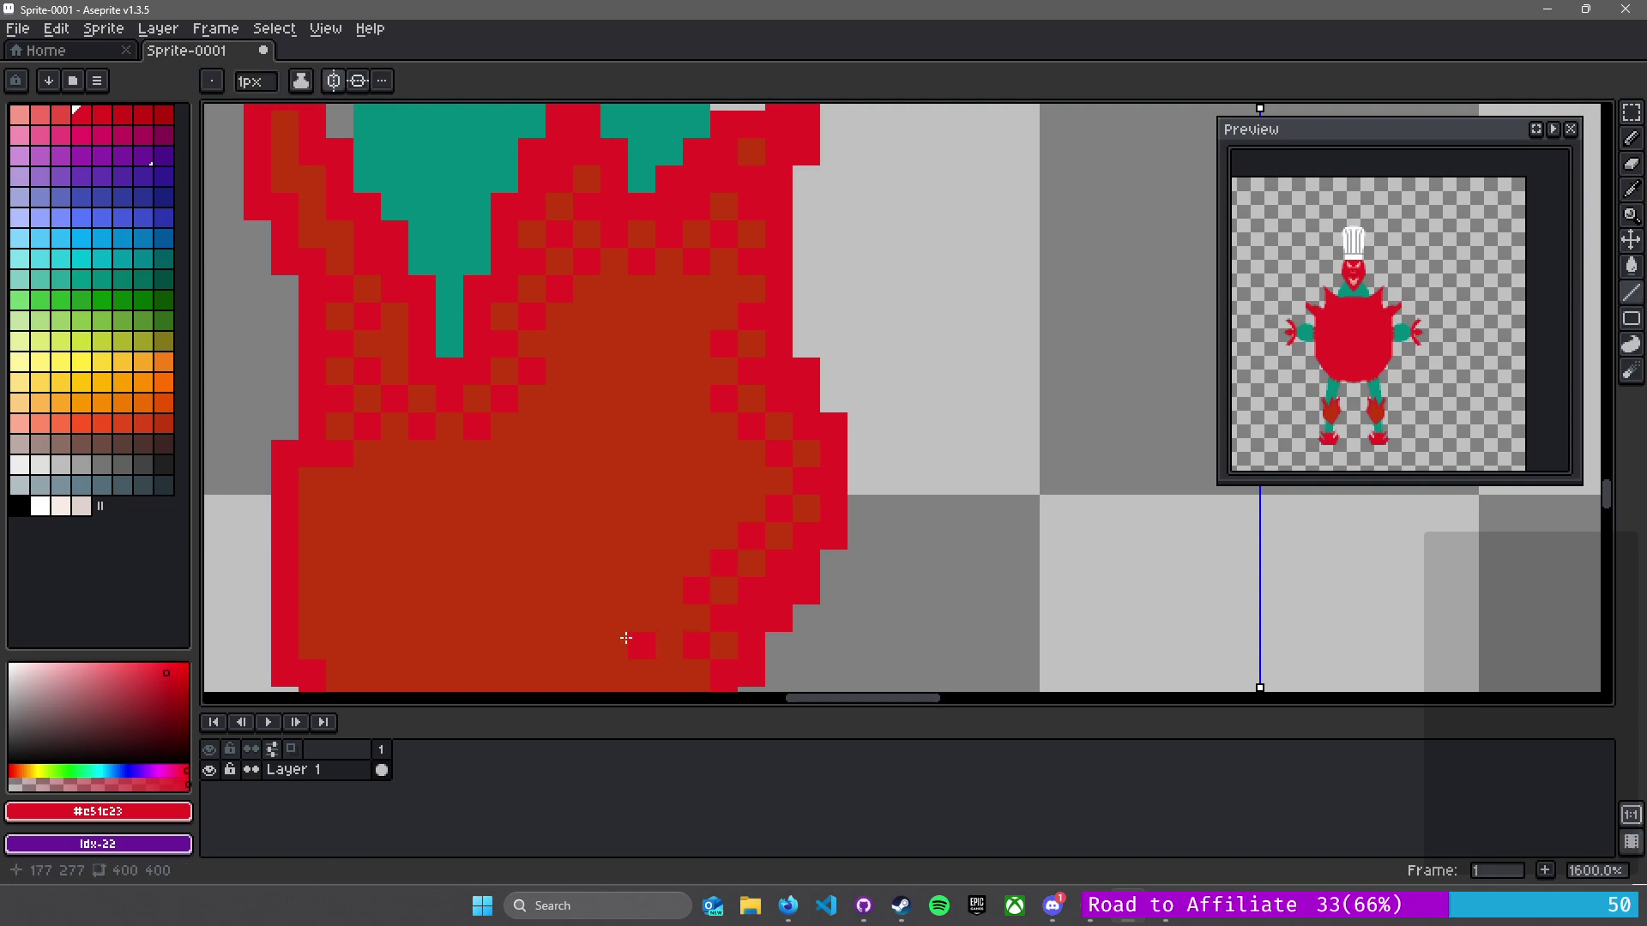
- Continue the red checkerboard dither down the knee guard's lower inner edge to the bottom tip
left_click_drag(614, 645, 724, 254)
left_click(777, 292)
left_click(805, 318)
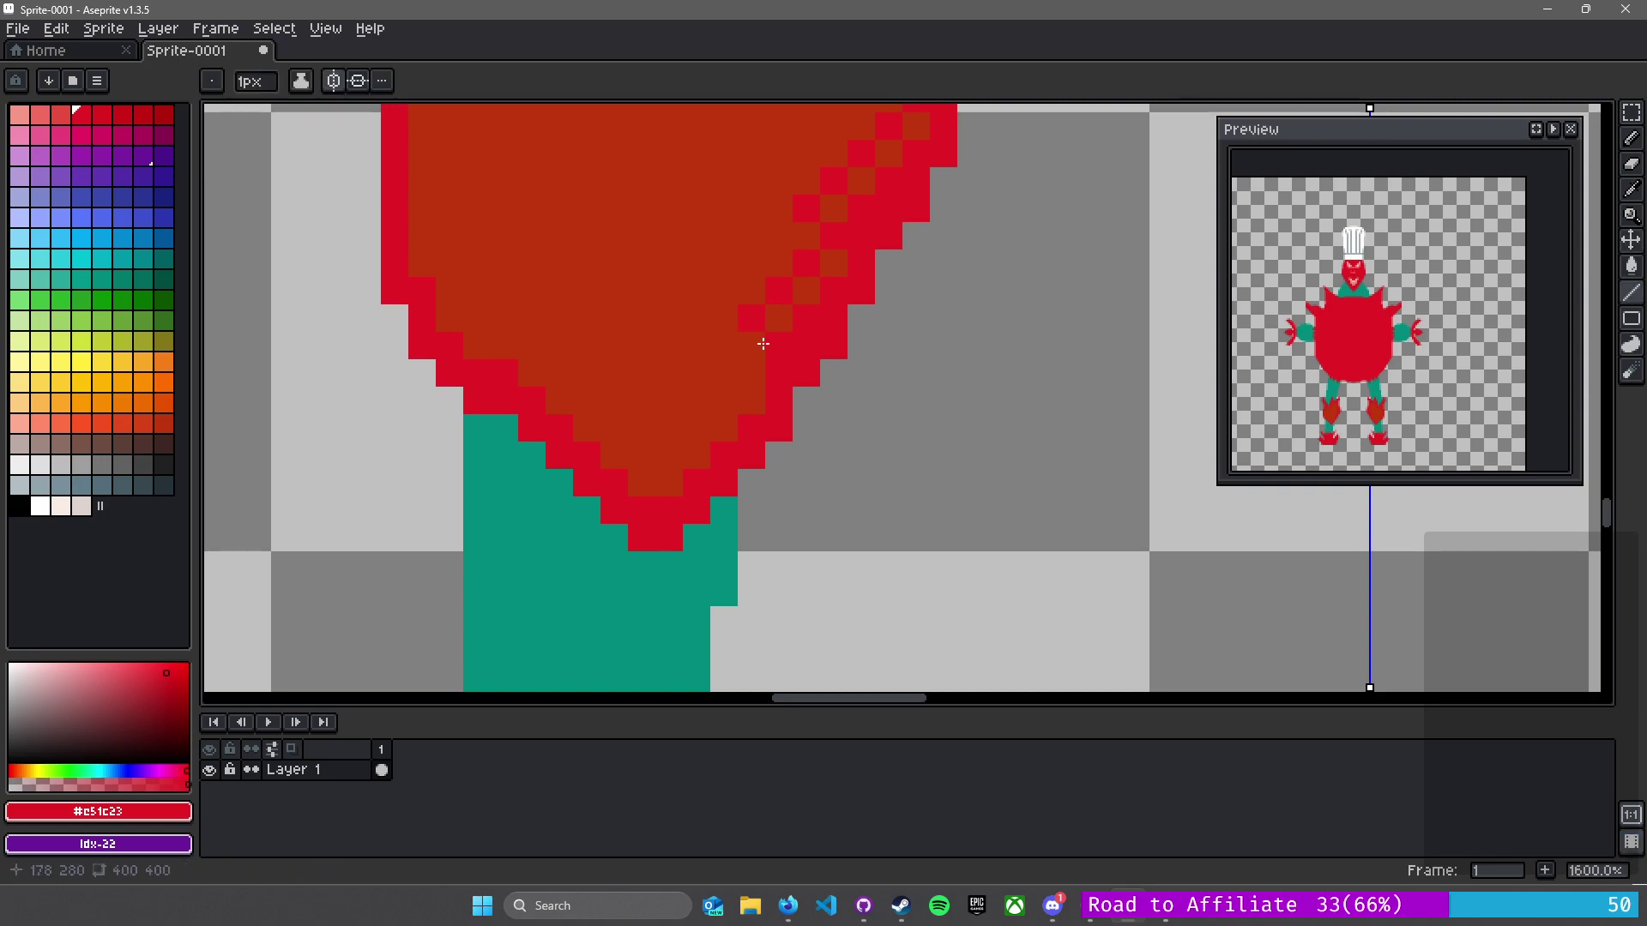
left_click(750, 373)
left_click(723, 400)
left_click(695, 429)
left_click(614, 454)
left_click(598, 411)
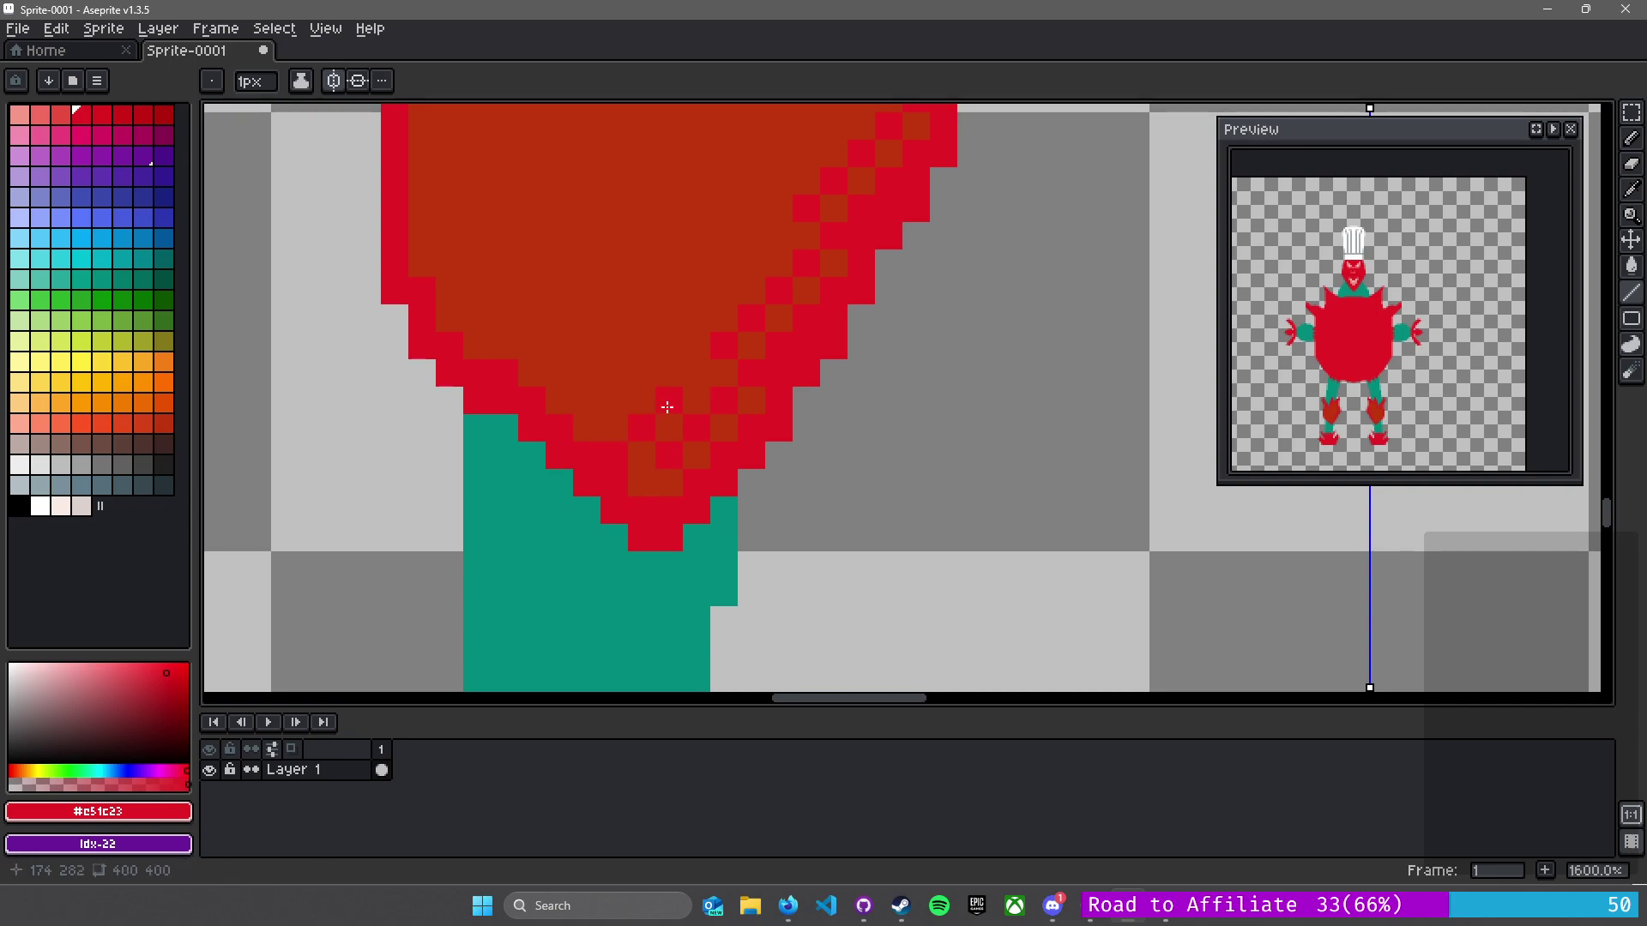
- Dither red pixels from the bottom tip up the knee guard's lower outer edge
left_click(583, 377)
left_click(557, 394)
left_click(500, 341)
left_click_drag(474, 309, 431, 246)
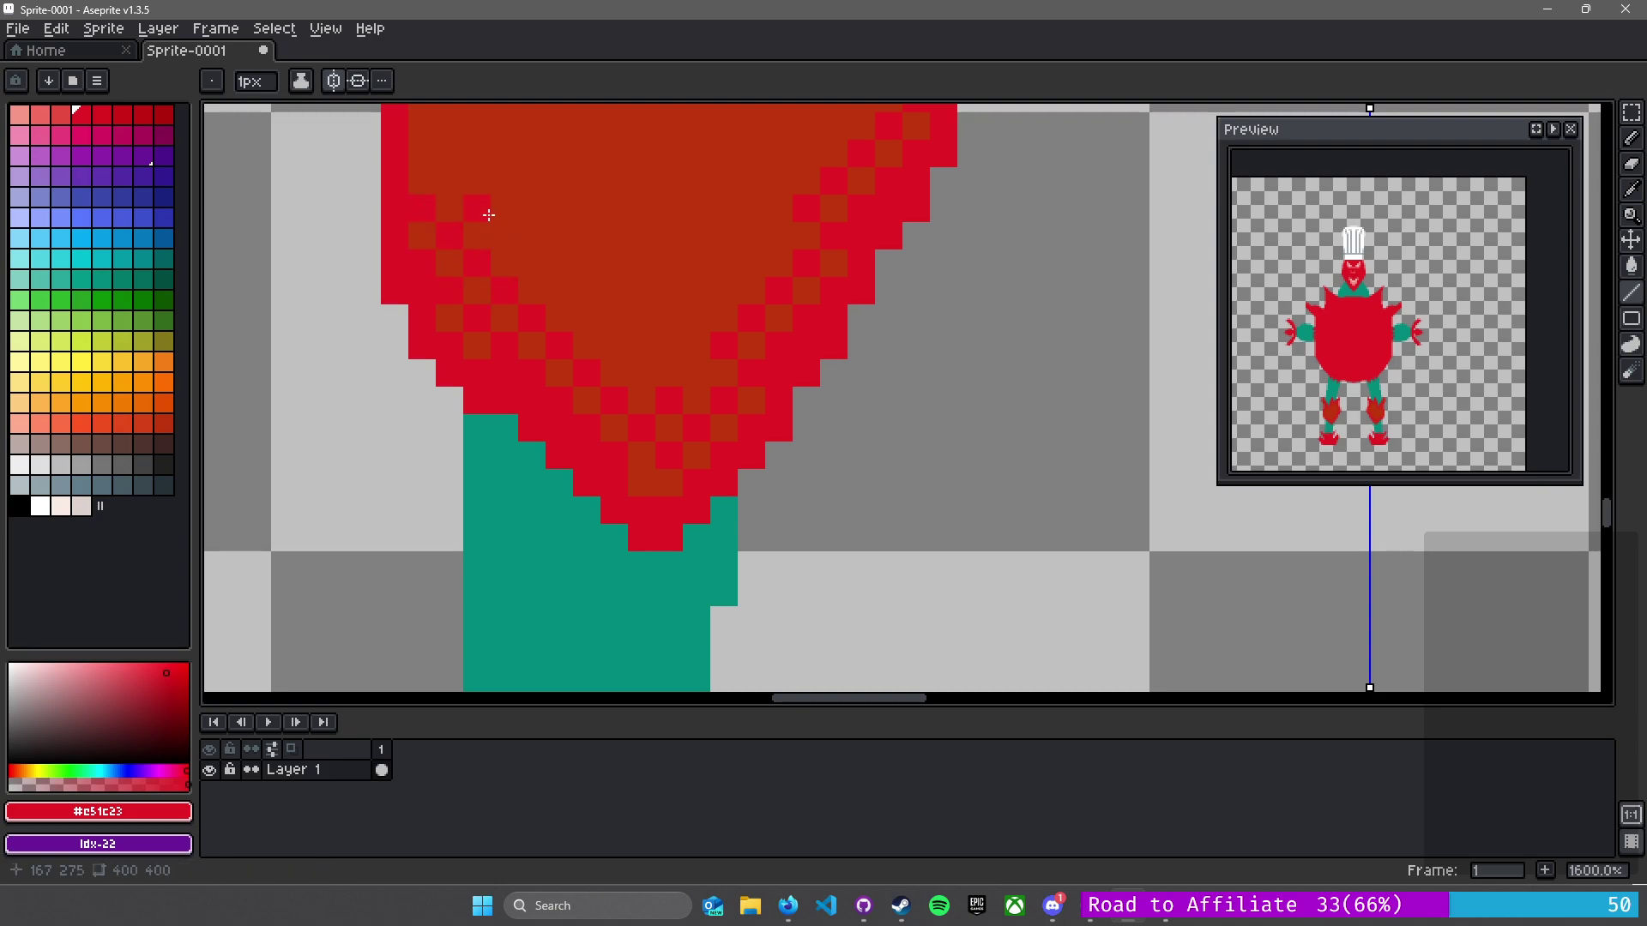
left_click_drag(596, 409, 701, 584)
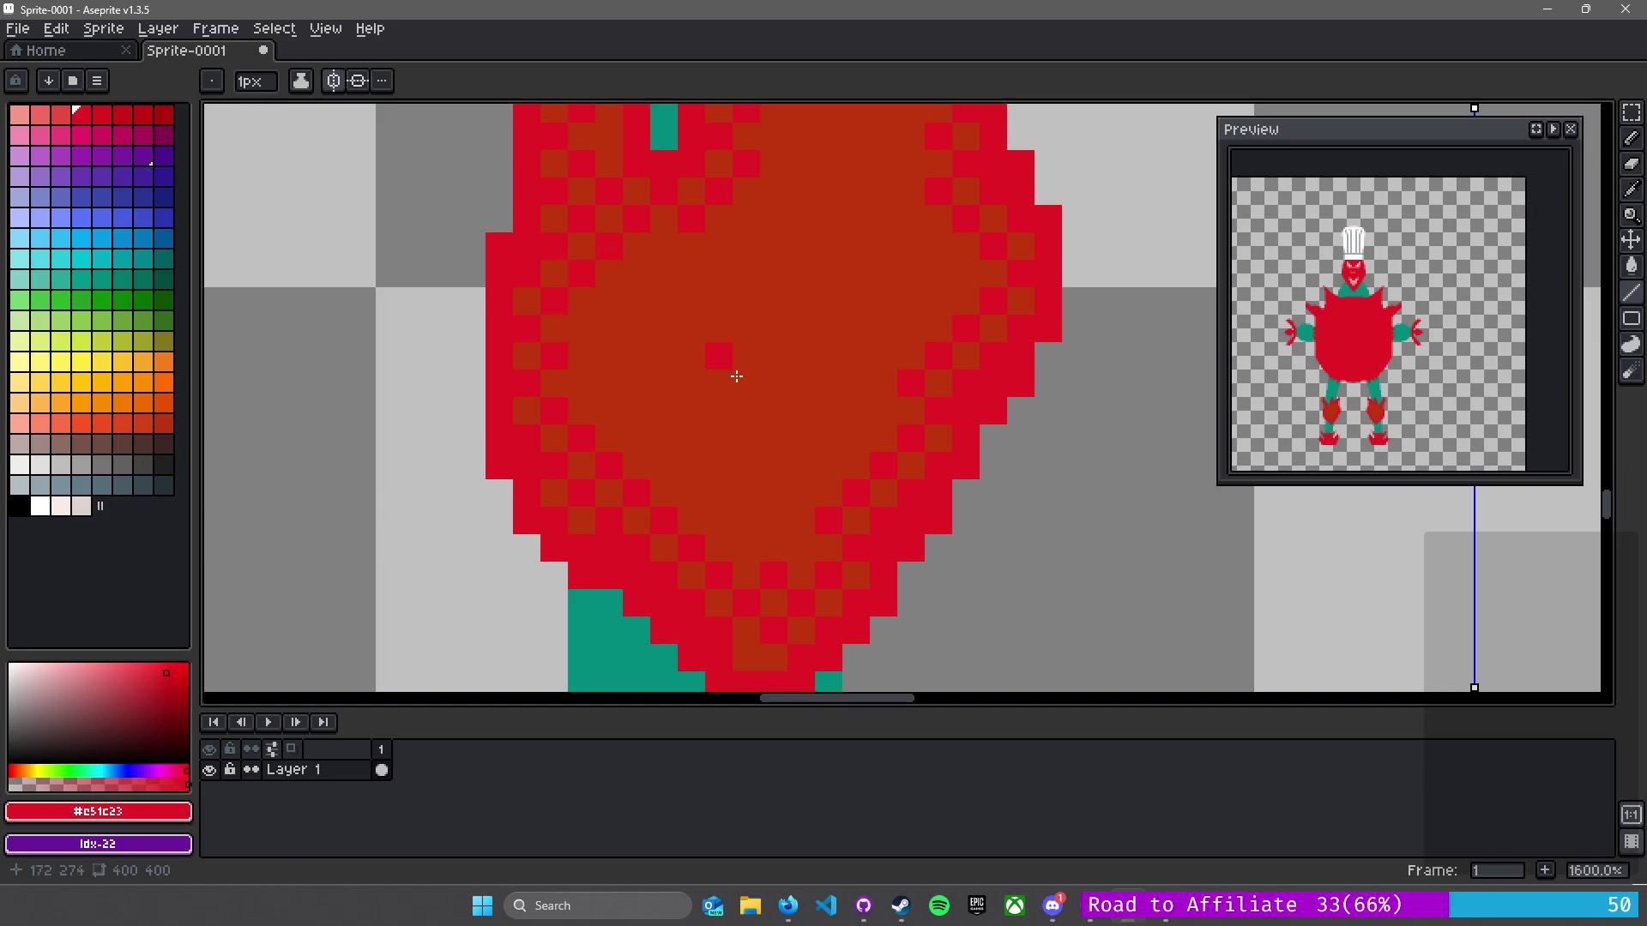
scroll(754, 383, "down", 2)
left_click_drag(802, 391, 595, 409)
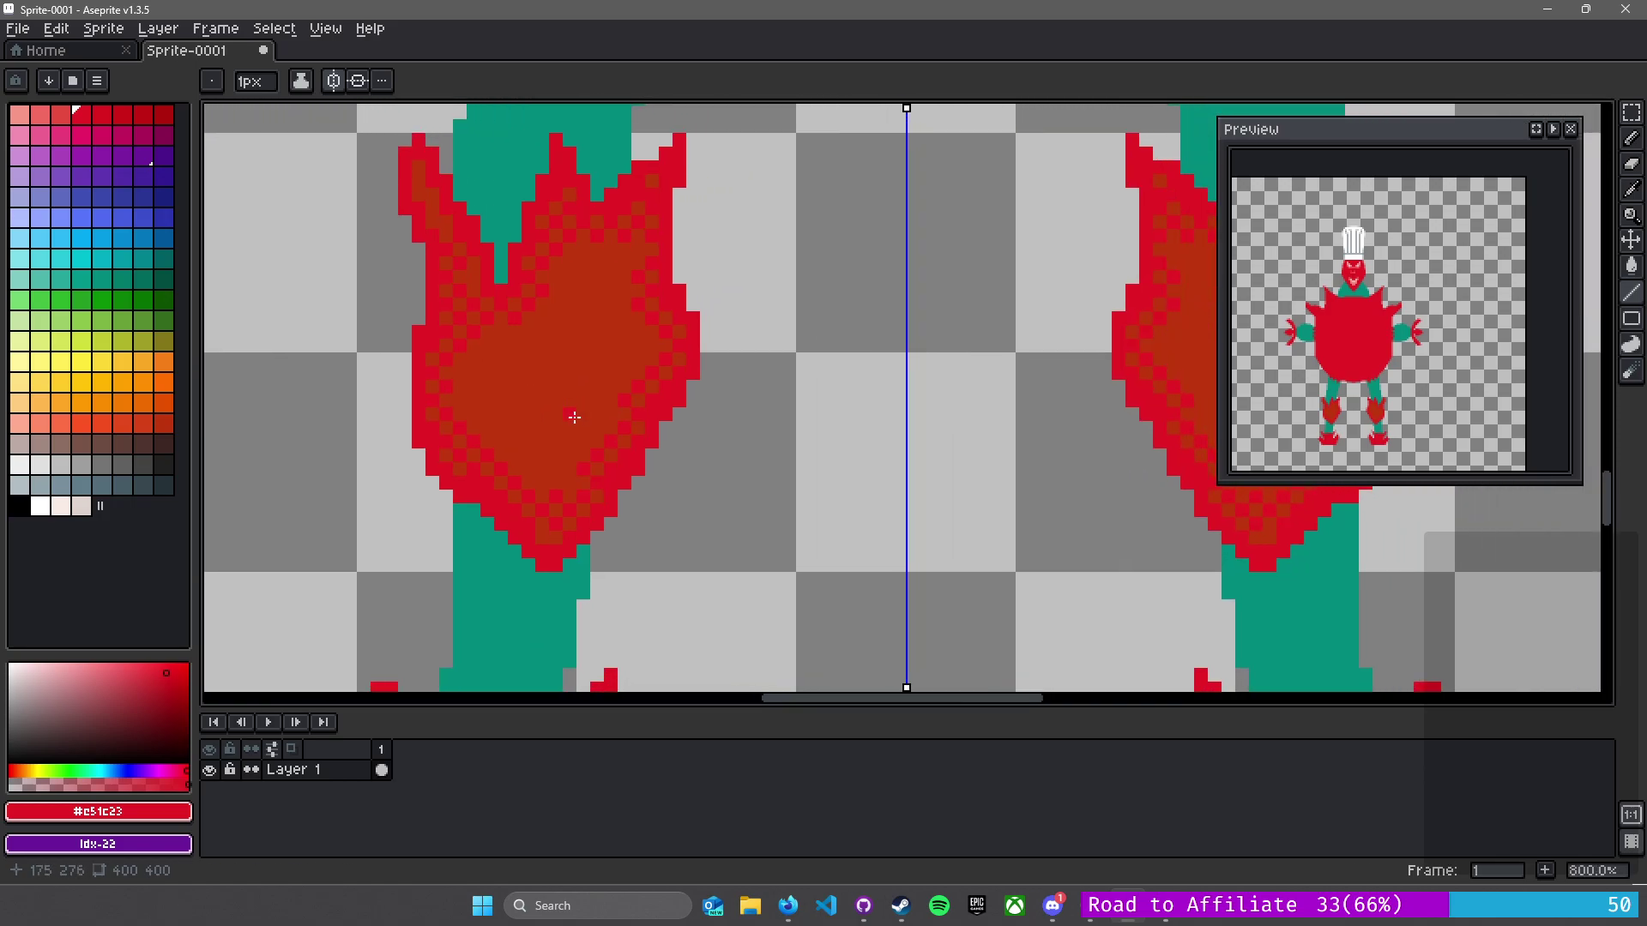
scroll(573, 417, "down", 1)
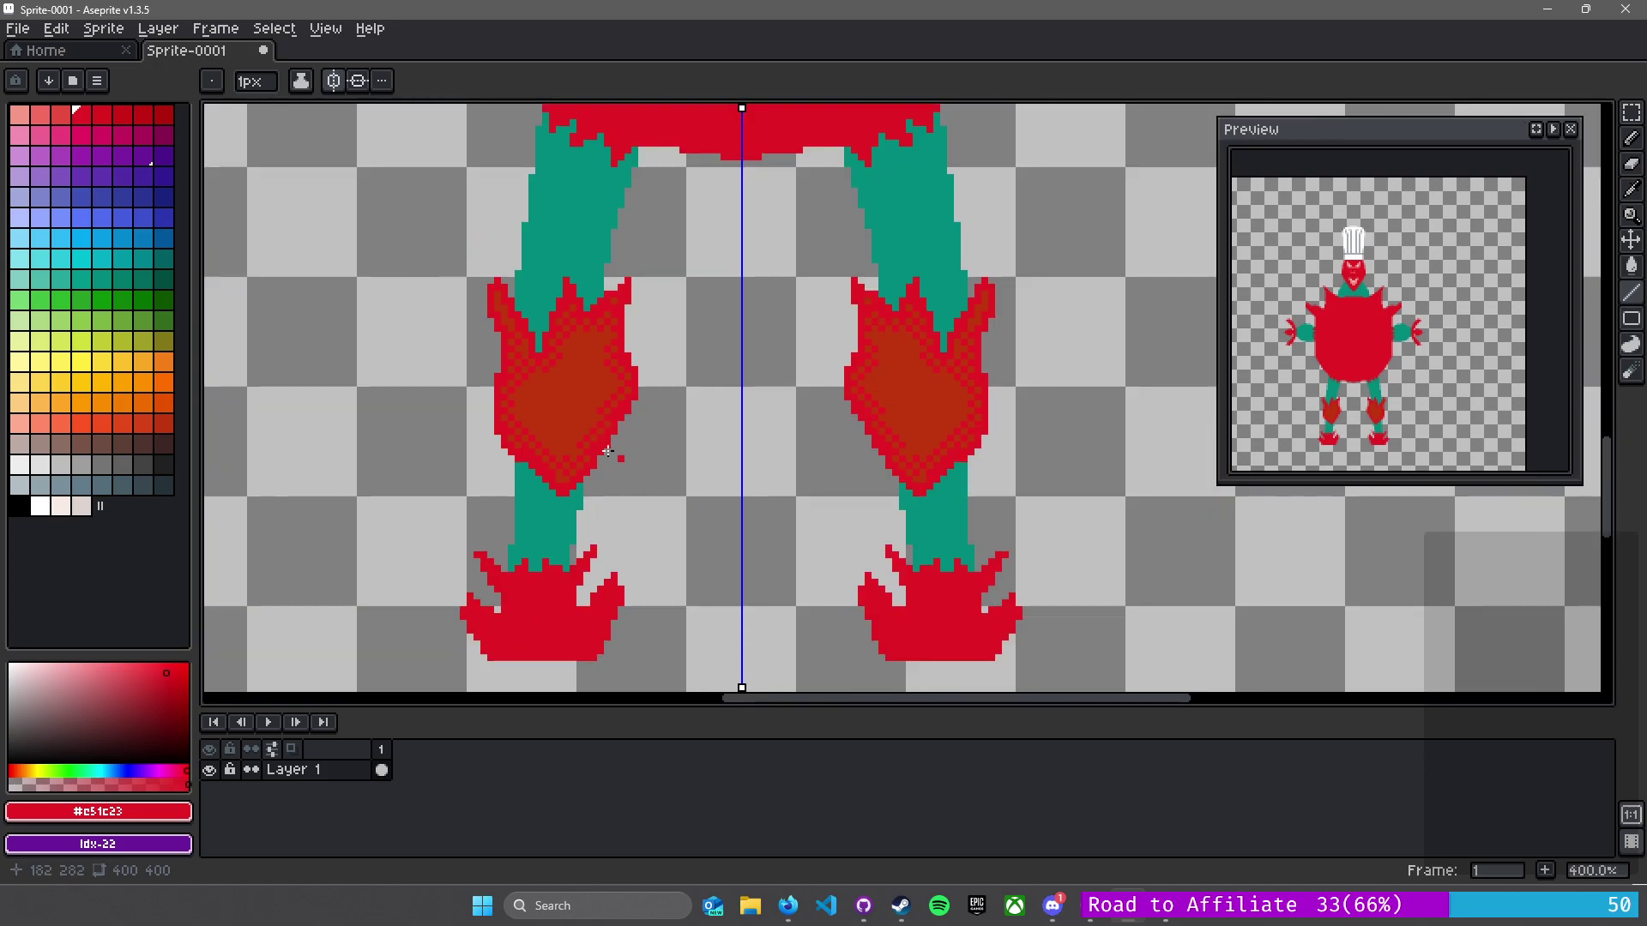
- Sample the knee guard's dark orange-red (#bf360c) and start an inset pixel line inside the shoe's outer spike
scroll(621, 457, "up", 1)
left_click(511, 371, "alt")
mouse_move(525, 489)
left_mouse_down()
mouse_move(601, 388)
mouse_move(650, 172)
mouse_move(642, 248)
left_mouse_up()
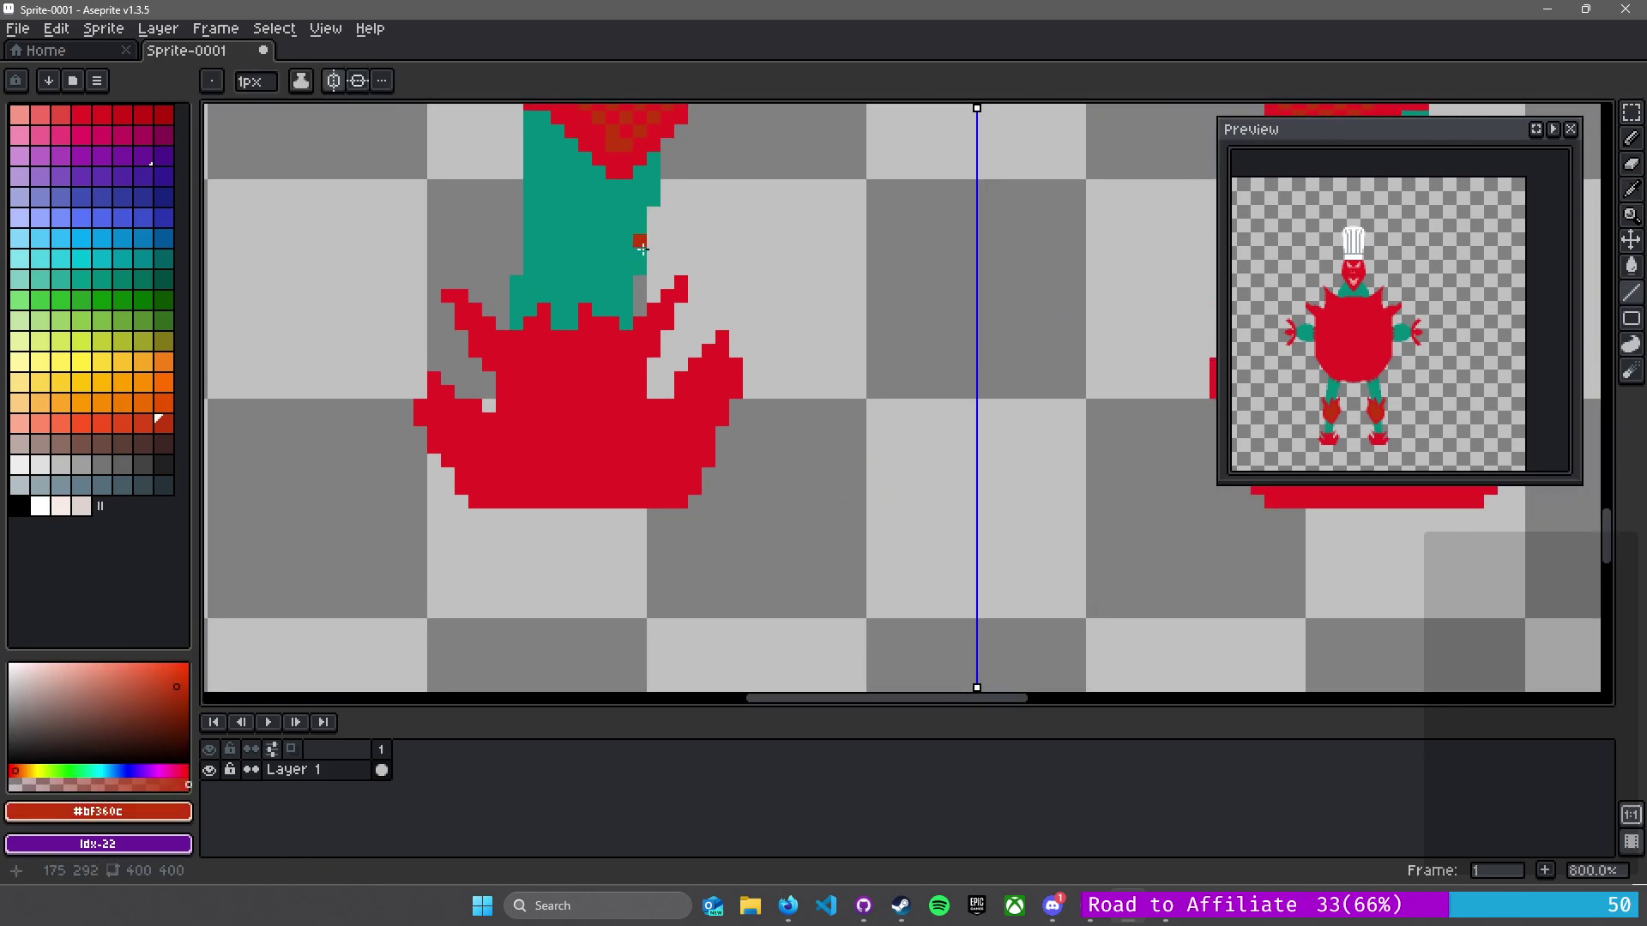
key("g")
left_click(539, 423)
scroll(515, 437, "up", 2)
key("b")
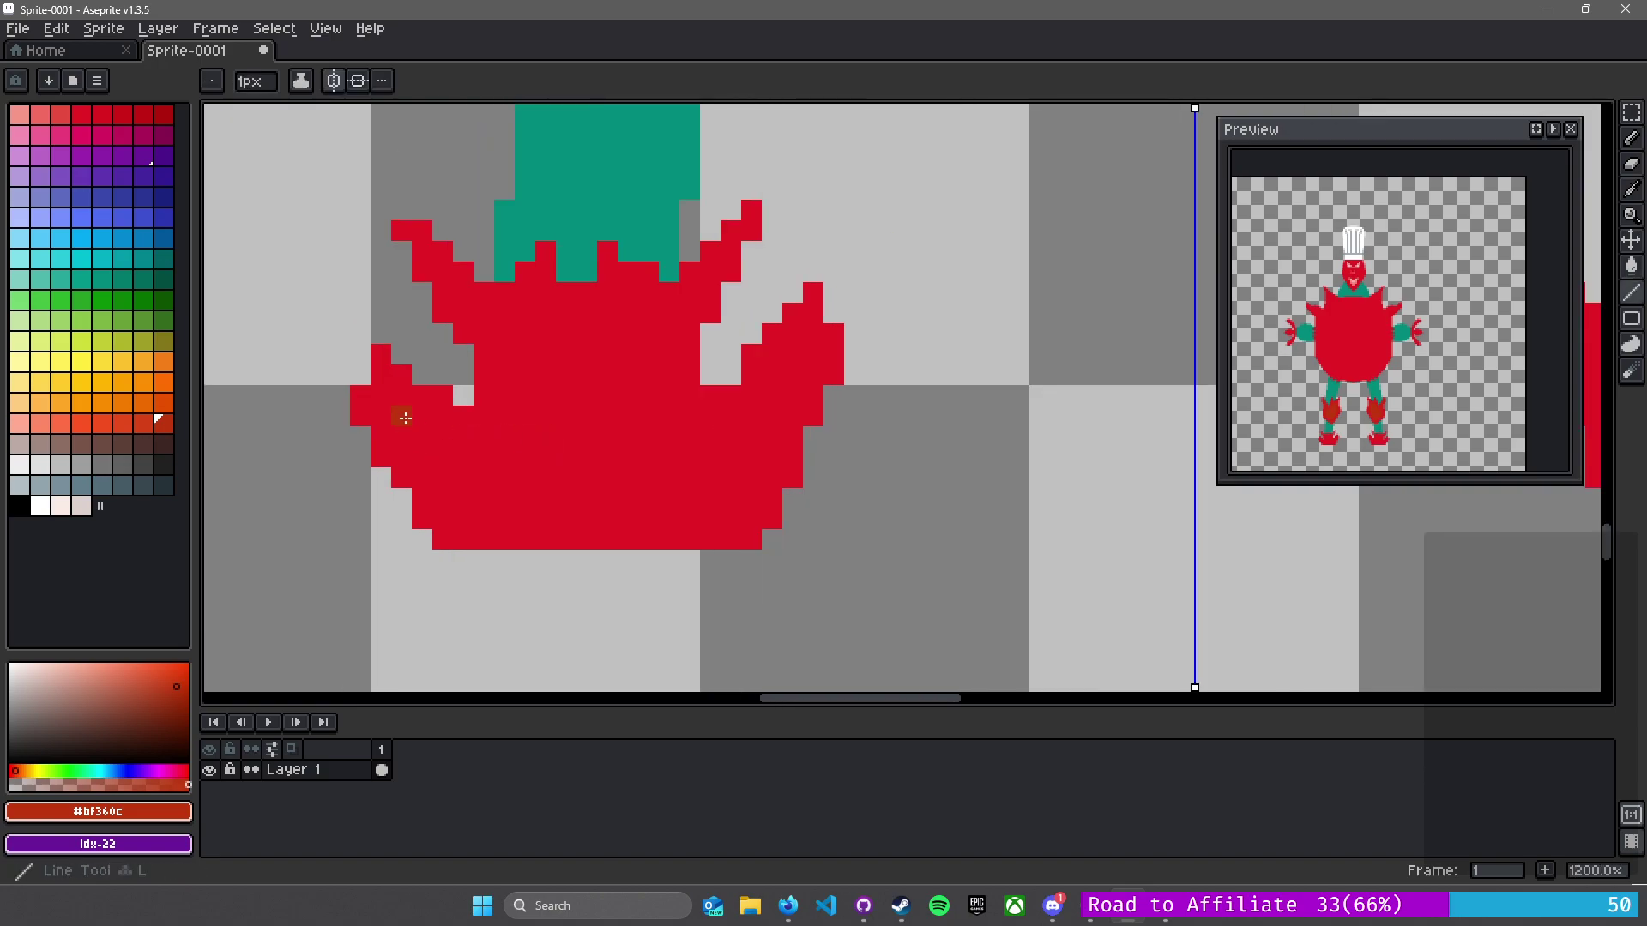
scroll(395, 418, "up", 3)
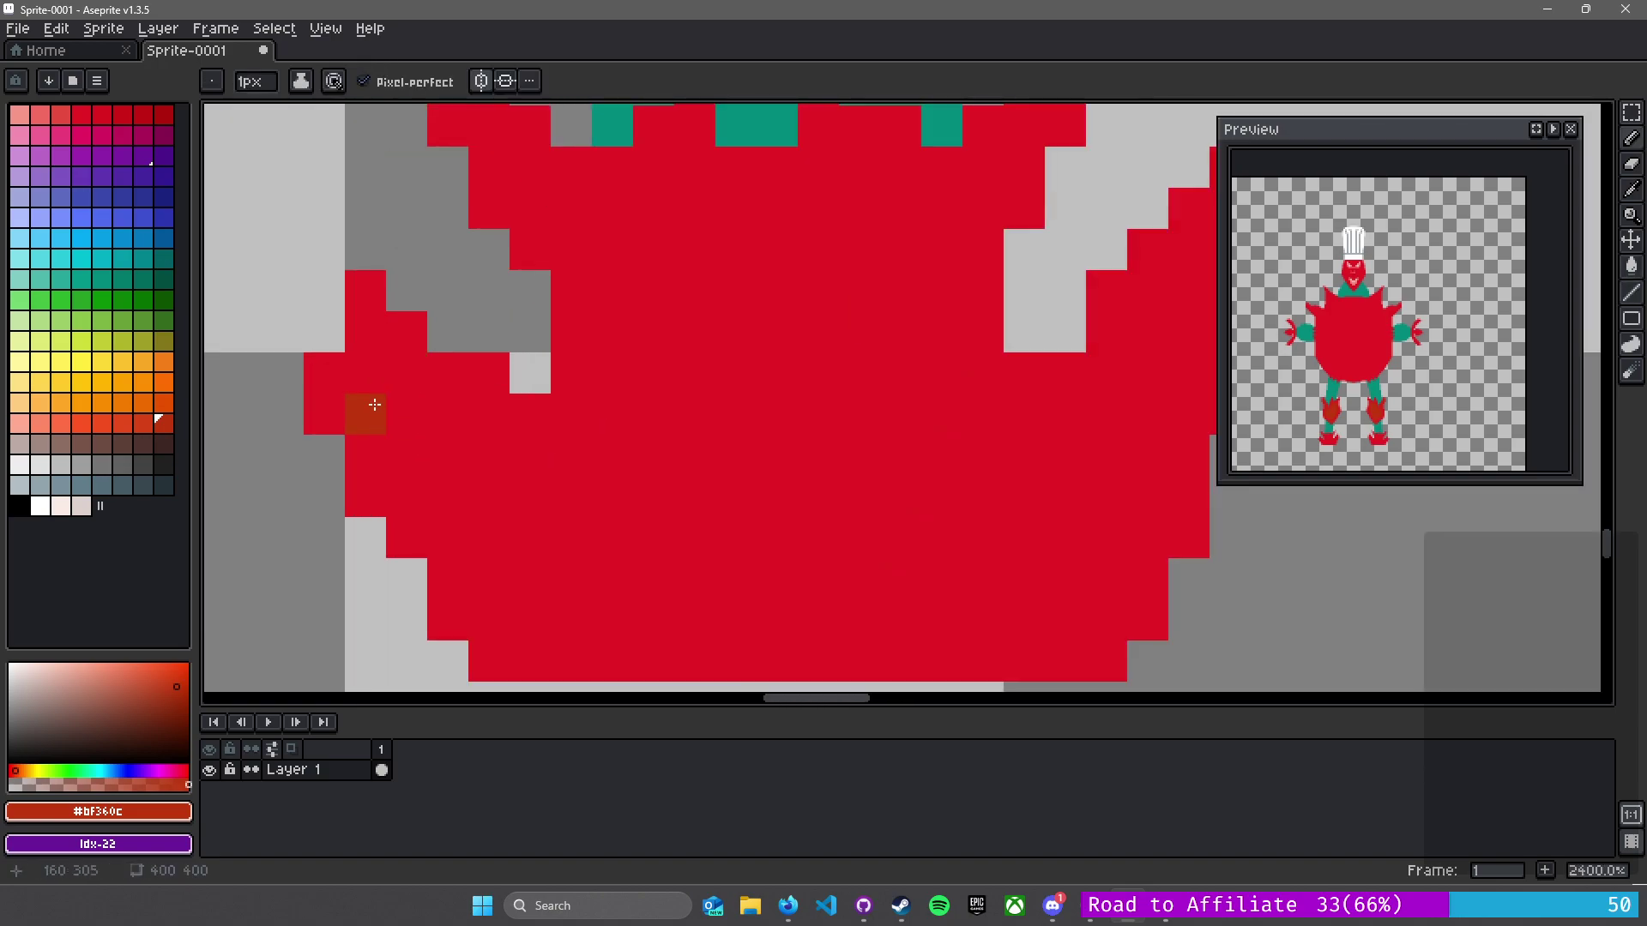
left_click_drag(406, 415, 412, 455)
left_click_drag(550, 508, 475, 348)
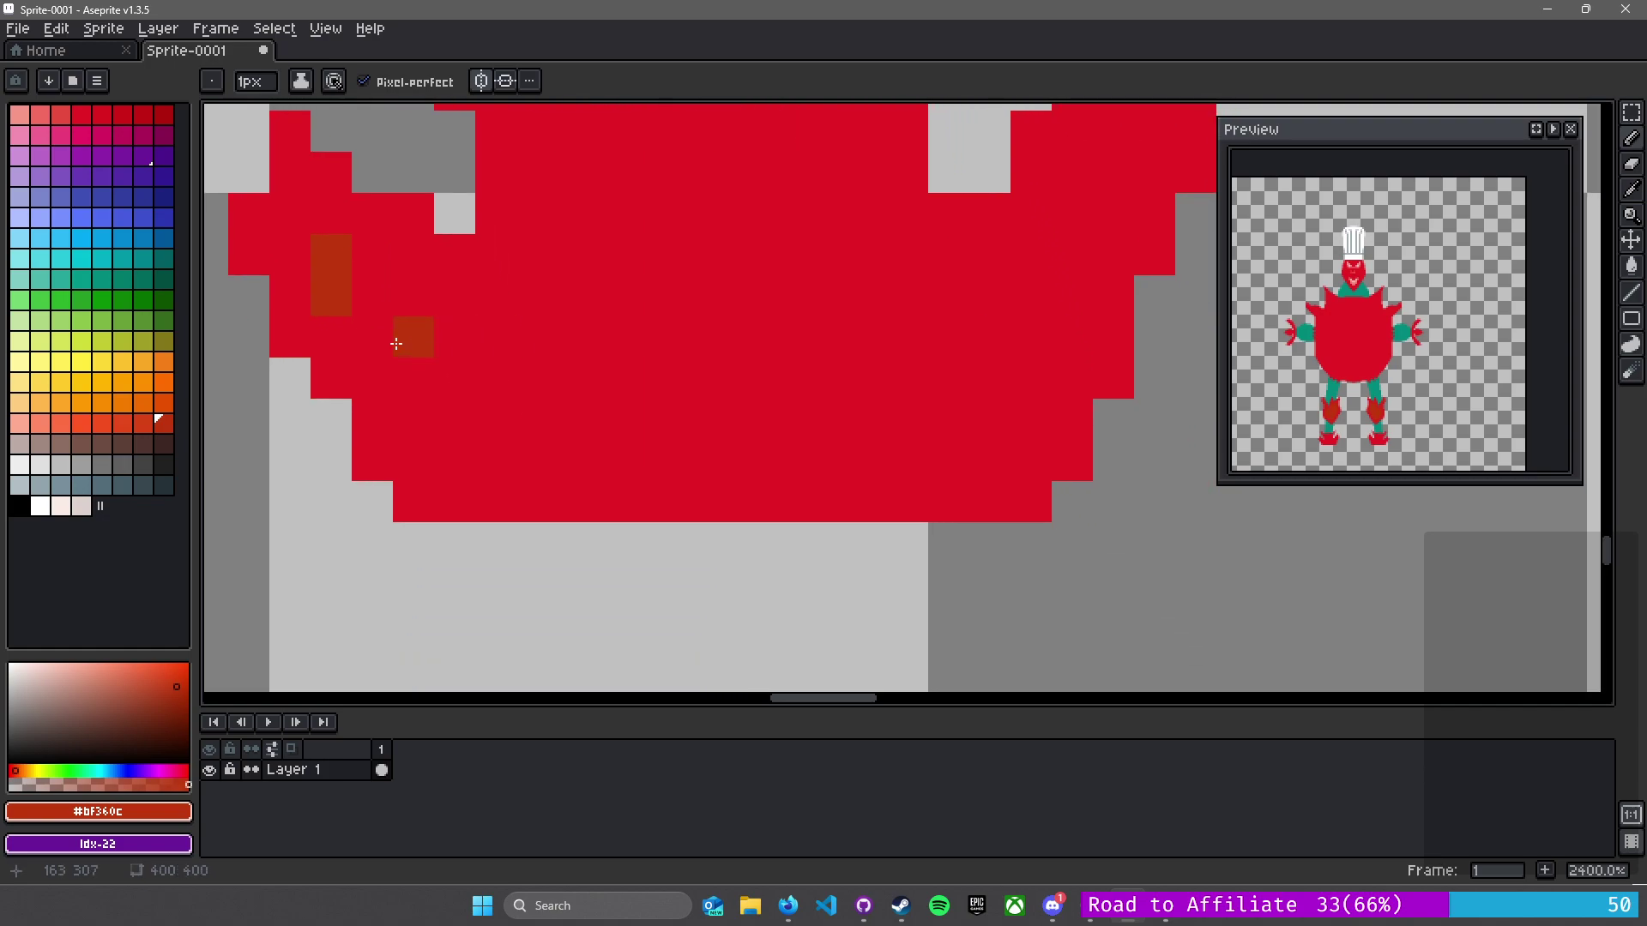
- Complete the dark orange-red inset outline inside the shoe and fill the enclosed area with the same colour
mouse_move(372, 309)
left_mouse_down()
mouse_move(383, 342)
mouse_move(416, 345)
mouse_move(422, 424)
mouse_move(460, 439)
mouse_move(460, 464)
mouse_move(993, 449)
mouse_move(993, 432)
mouse_move(521, 492)
mouse_move(592, 535)
mouse_move(618, 527)
mouse_move(624, 485)
mouse_move(652, 476)
mouse_move(648, 440)
mouse_move(628, 438)
mouse_move(659, 398)
mouse_move(651, 328)
mouse_move(686, 324)
mouse_move(705, 214)
mouse_move(745, 230)
mouse_move(737, 245)
mouse_move(803, 251)
left_mouse_up()
left_click(416, 346)
mouse_move(729, 298)
left_mouse_down()
mouse_move(687, 364)
mouse_move(562, 355)
mouse_move(554, 397)
mouse_move(730, 542)
mouse_move(777, 534)
mouse_move(743, 521)
mouse_move(749, 544)
mouse_move(729, 354)
mouse_move(759, 318)
mouse_move(681, 343)
mouse_move(641, 305)
mouse_move(619, 365)
mouse_move(483, 332)
mouse_move(398, 346)
mouse_move(760, 330)
left_mouse_up()
mouse_move(769, 327)
left_mouse_down()
mouse_move(680, 328)
mouse_move(704, 390)
mouse_move(733, 363)
mouse_move(731, 544)
mouse_move(704, 543)
mouse_move(742, 565)
mouse_move(589, 563)
left_mouse_up()
left_click_drag(1013, 585, 710, 434)
key("g")
left_click(681, 421)
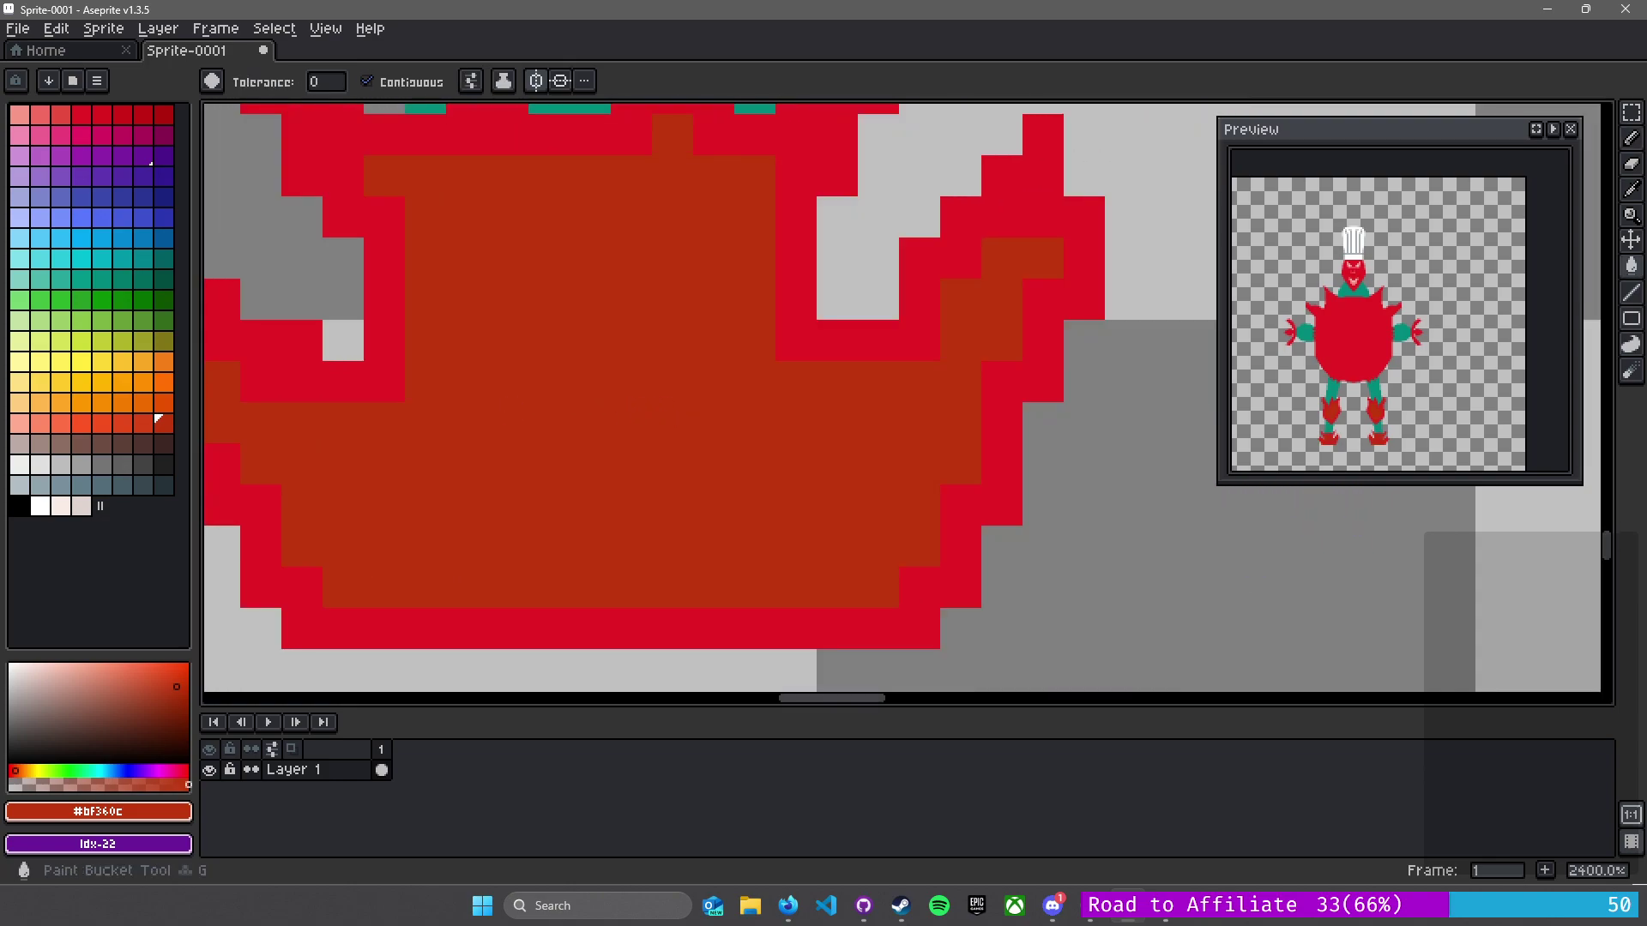
left_click_drag(512, 408, 707, 458)
left_click(458, 436)
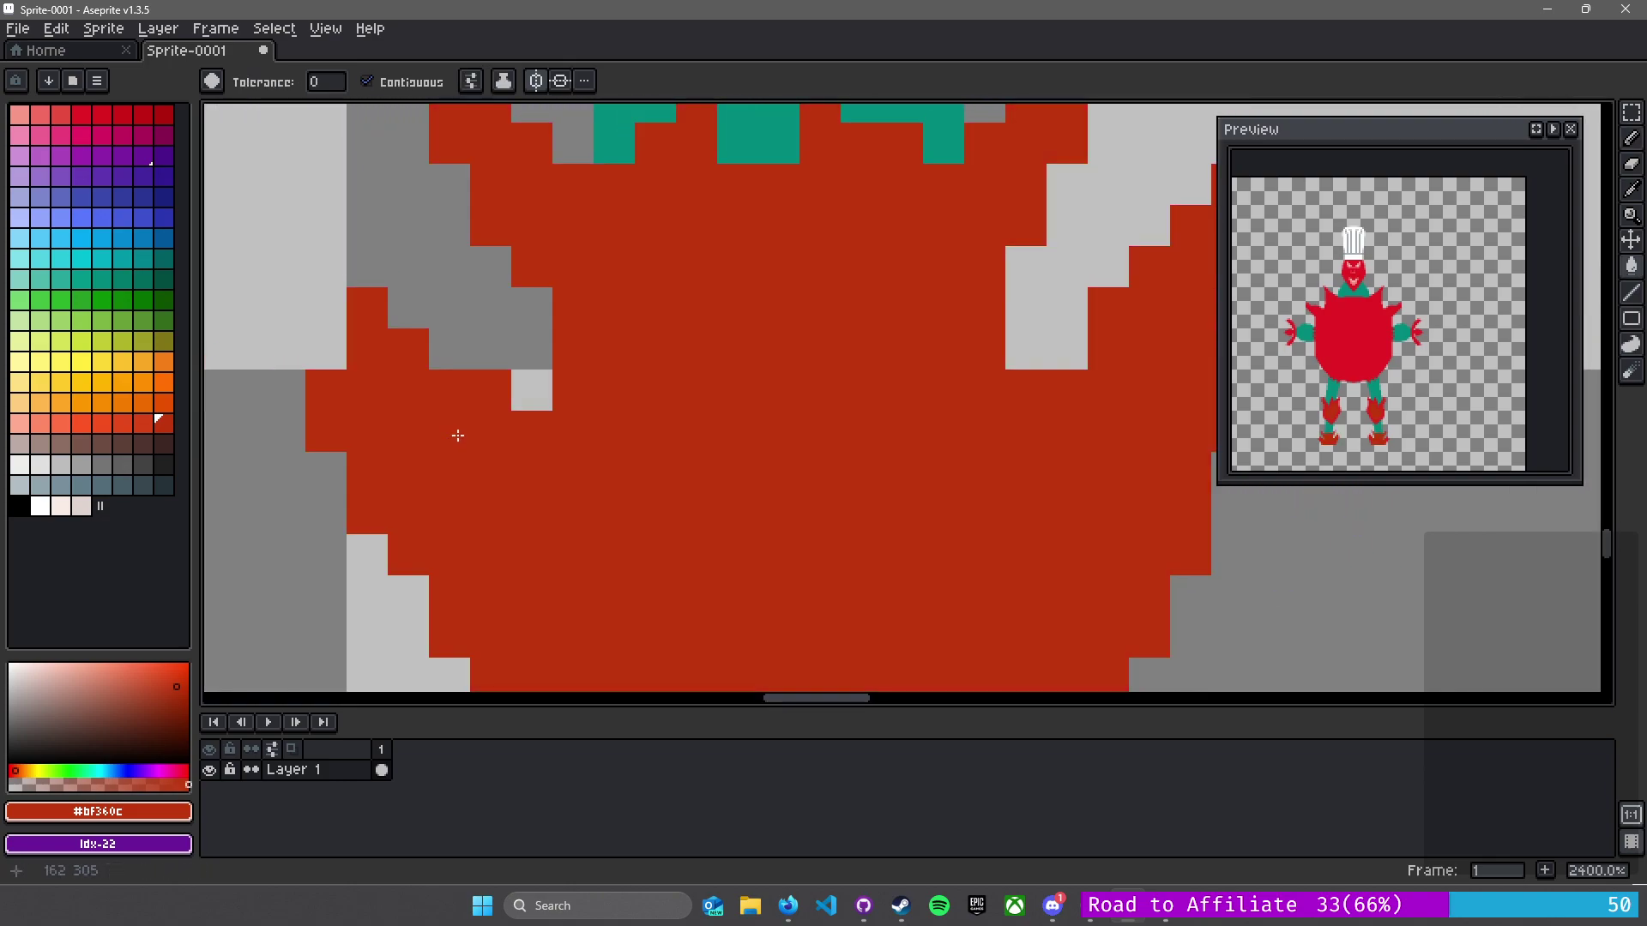
key("ctrl+z")
- Touch up the shoe's inset corner in dark orange-red and dither border-red (#e51c23) pixels inside its outer spike
key("b")
scroll(679, 432, "down", 2)
scroll(679, 432, "up", 1)
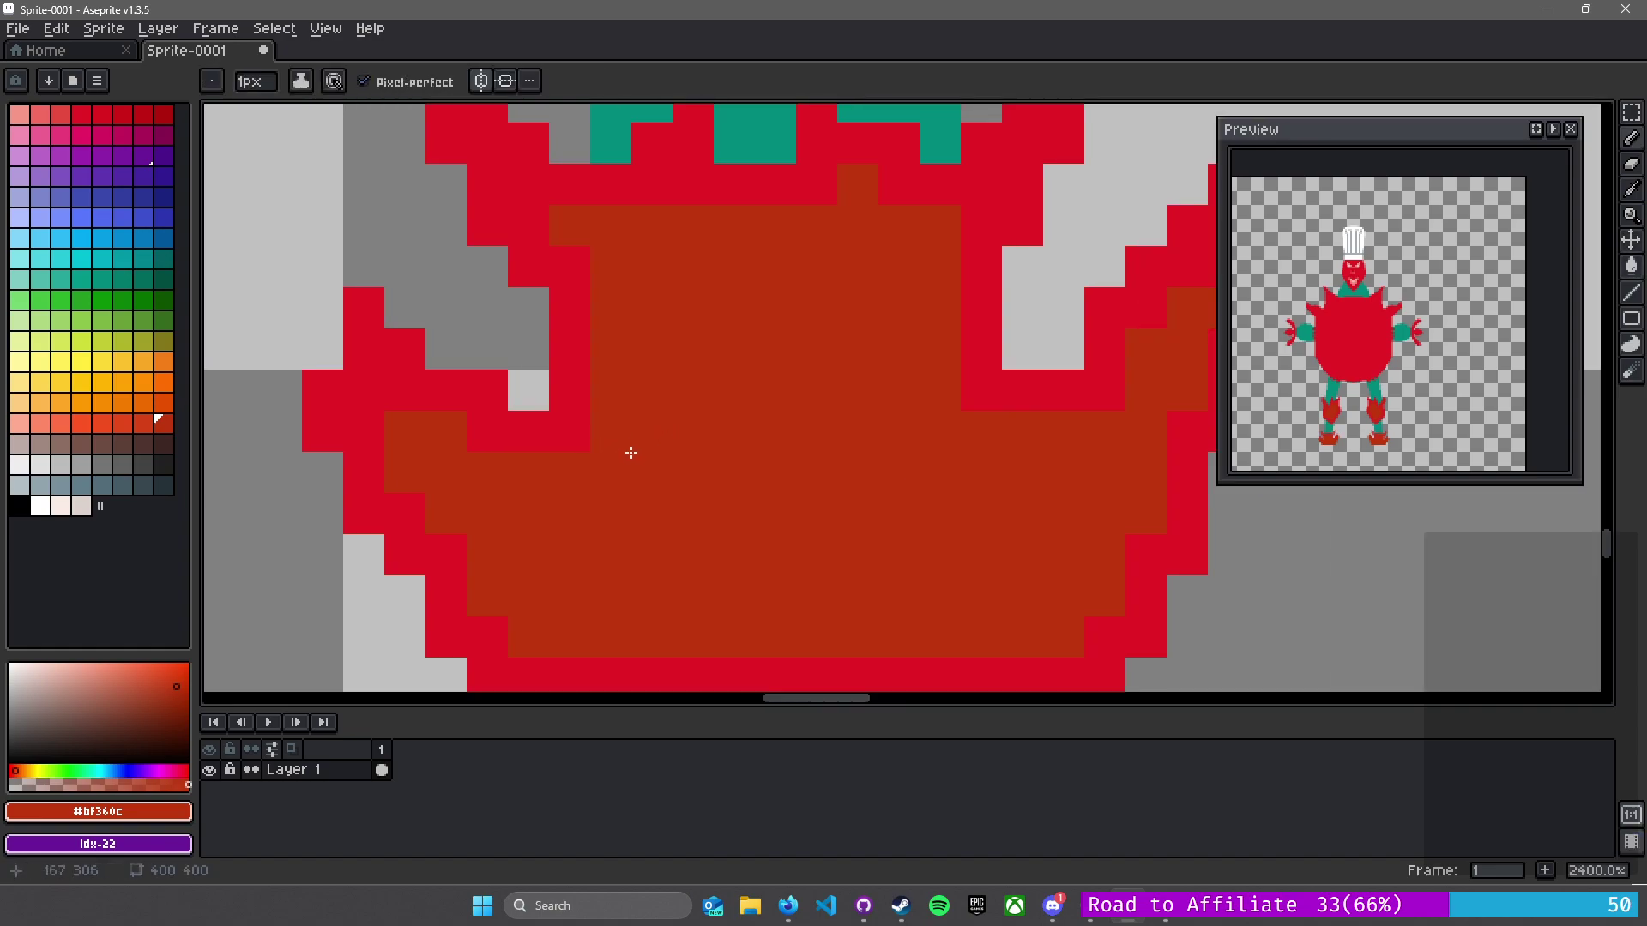
key("l")
key("b")
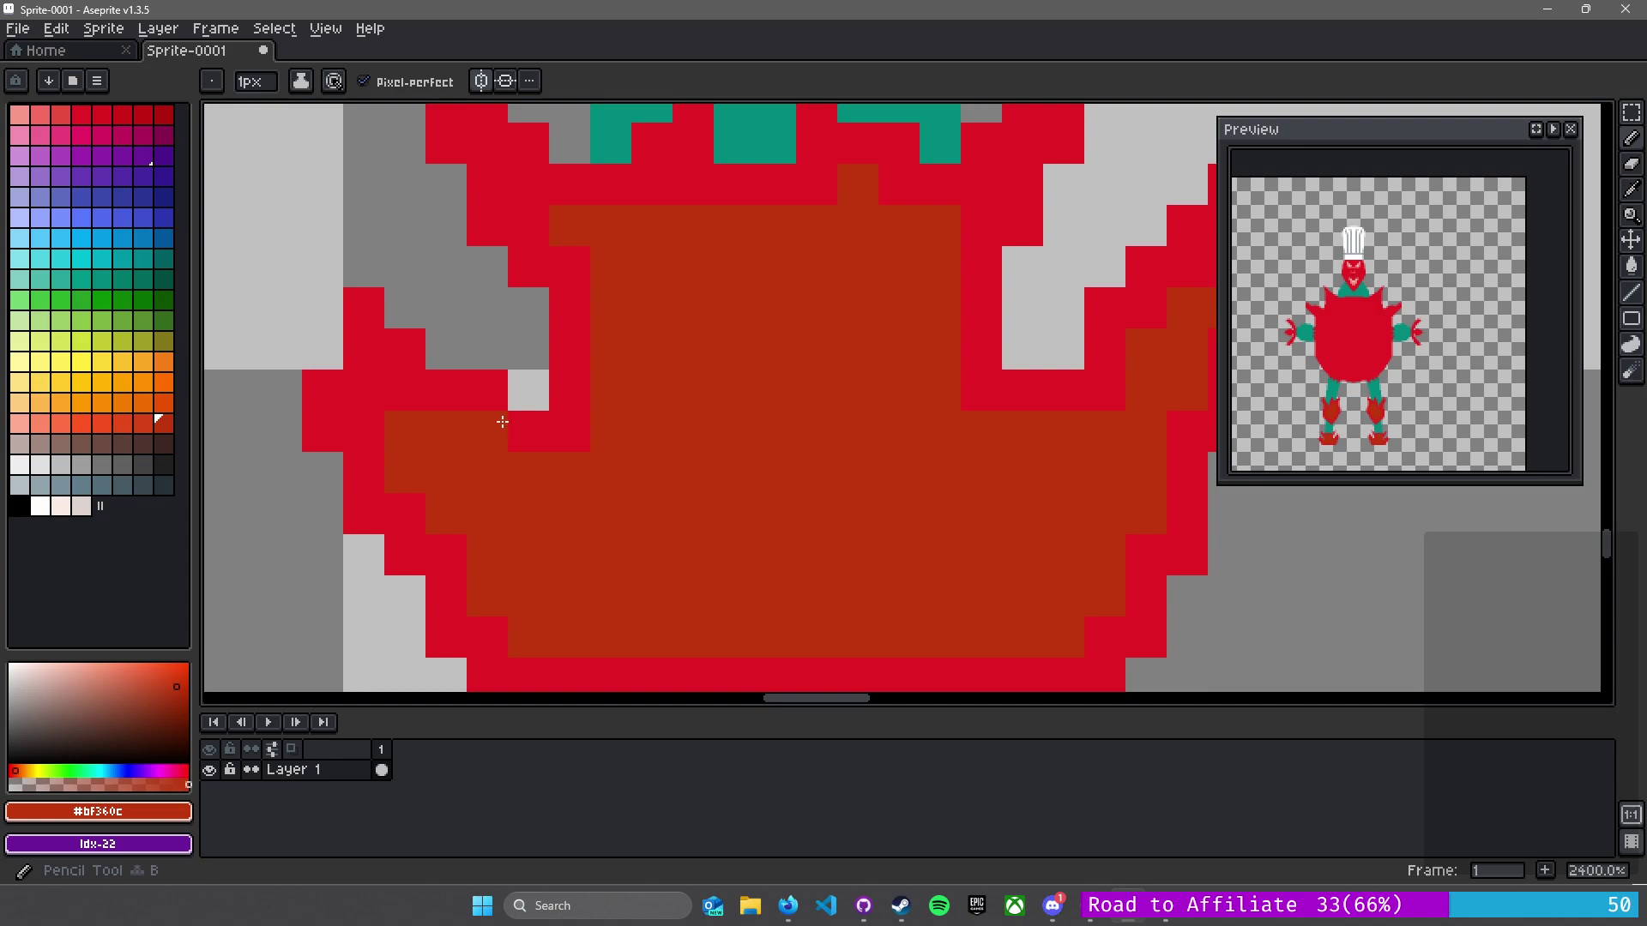
left_click(526, 415, "alt")
left_click(447, 463)
left_click(410, 433)
left_click(492, 503)
left_click(534, 483)
left_click(600, 477)
- Dither red (#e51c23) pixels up the shoe's outer ankle edge and across its upper edge
left_click(606, 386)
left_click(607, 301)
left_click(605, 237)
left_click(701, 229)
left_click(778, 227)
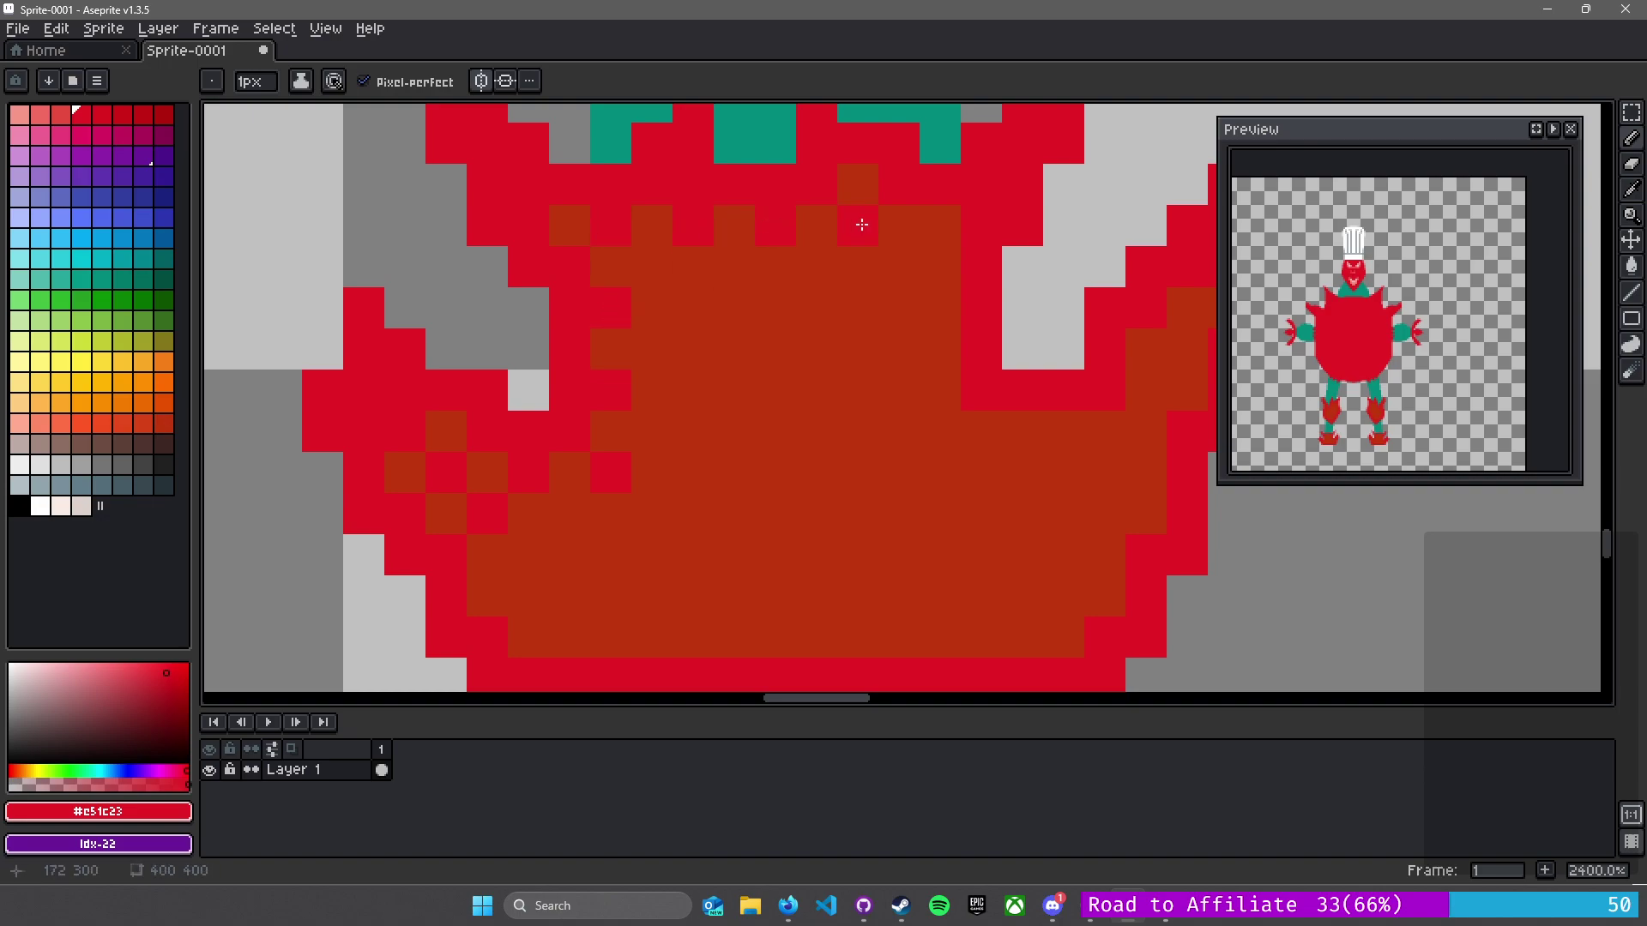
- Dither red pixels down the shoe's inner ankle edge and inside its inner spike
mouse_move(946, 355)
left_mouse_down()
mouse_move(728, 305)
mouse_move(646, 306)
left_mouse_up()
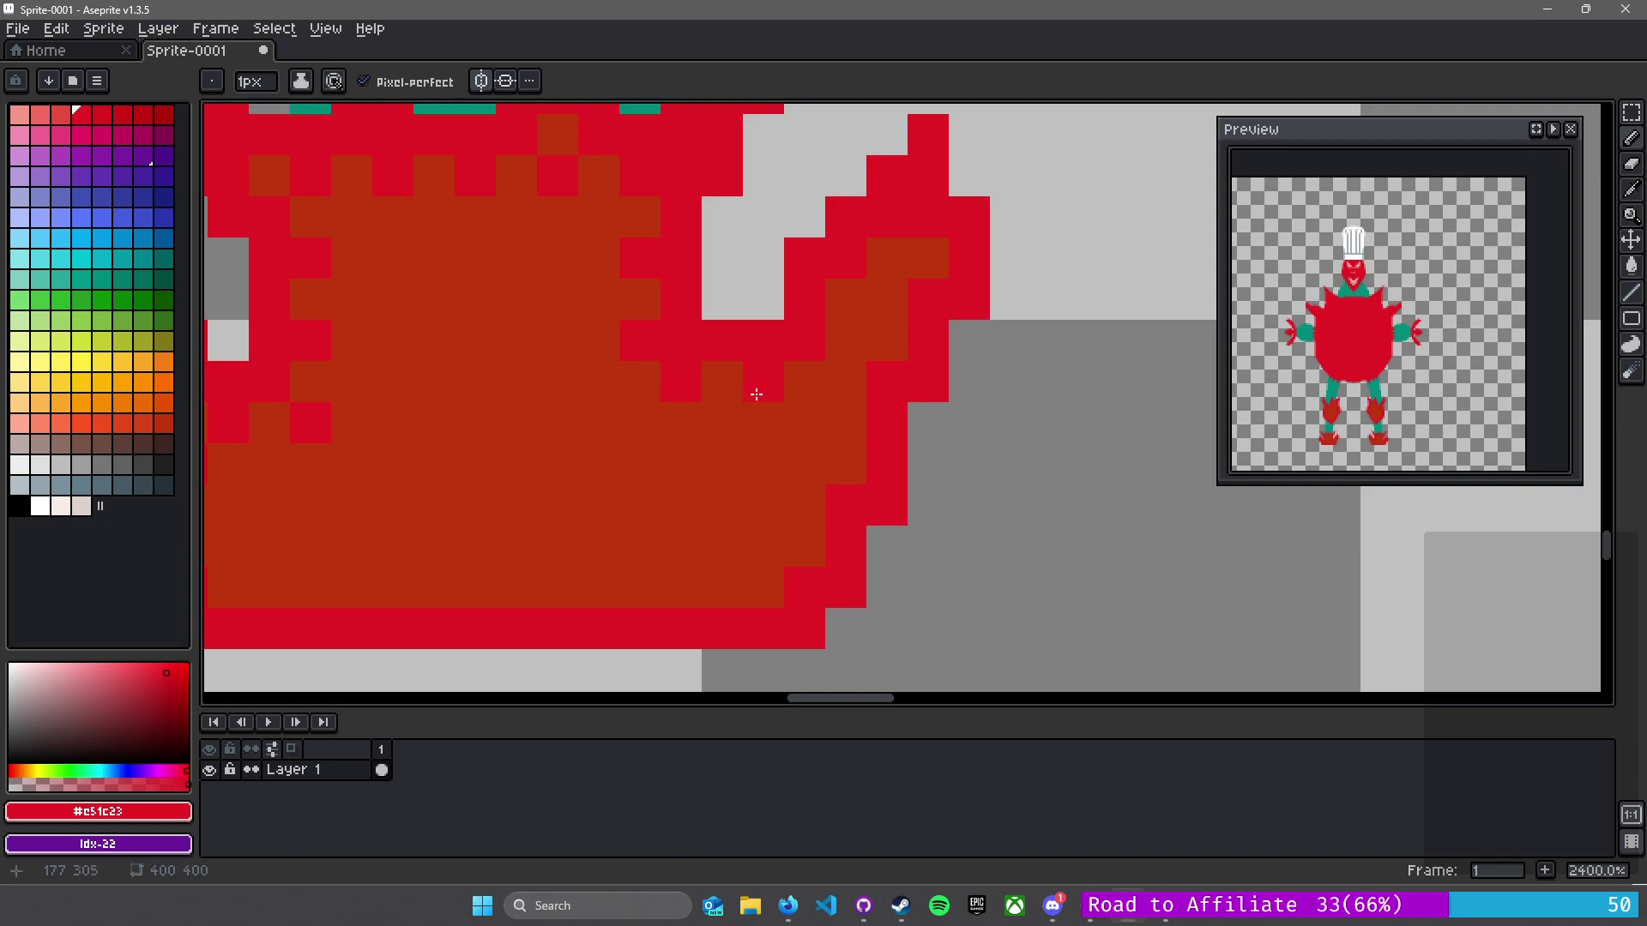
left_click(841, 386)
left_click(858, 302)
left_click(883, 343)
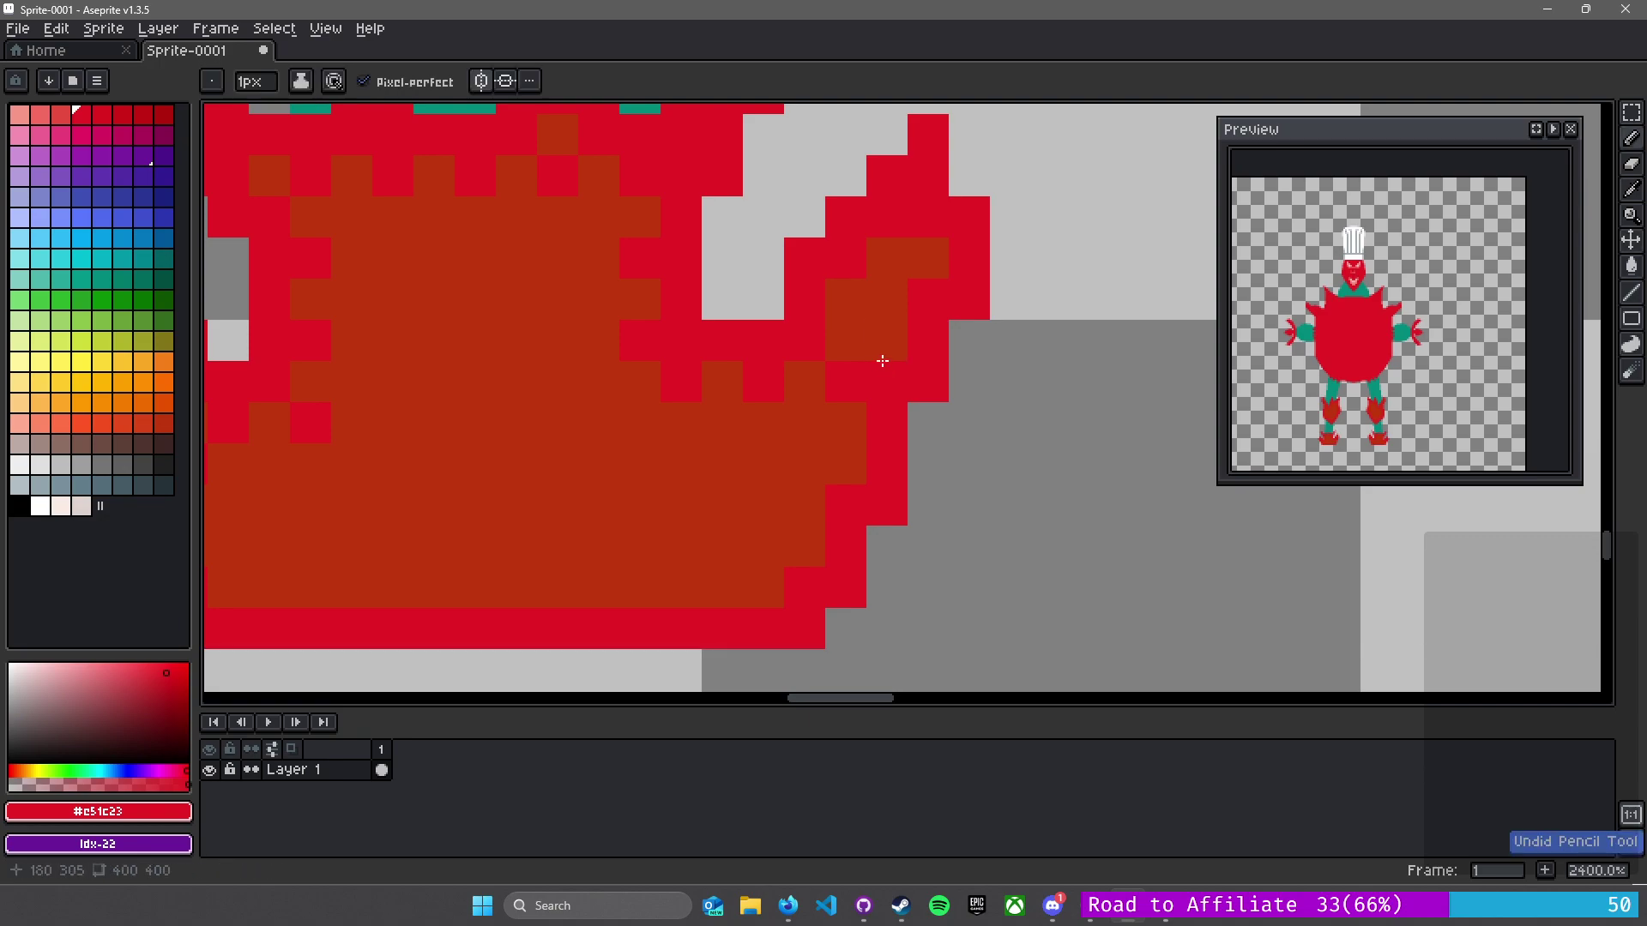
left_click(871, 269)
- Dither red pixels down the shoe's inner side and start a two-row checker pattern along the sole
left_click(809, 432)
left_click(827, 467)
left_click(710, 584)
left_click(685, 555)
left_click(607, 579)
key("ctrl+z")
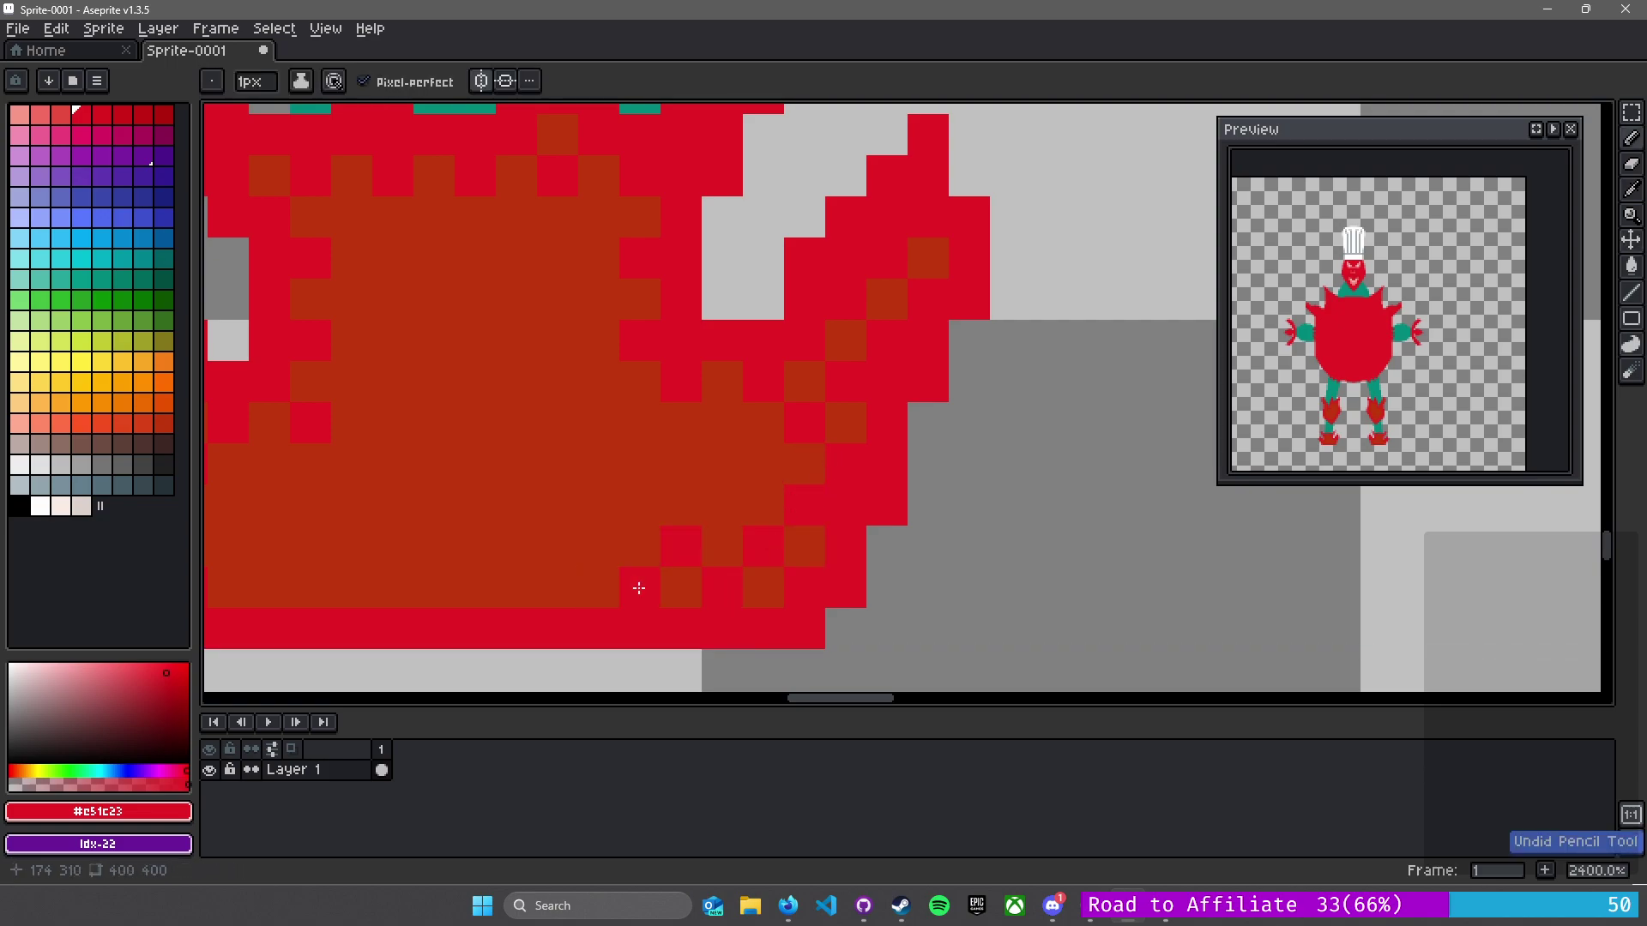
left_click(505, 545)
left_click(461, 578)
- Continue the red two-row checker dithering along the sole to the shoe's outer corner
left_click_drag(357, 541, 870, 420)
left_click(947, 426)
left_click(908, 460)
left_click(866, 424)
left_click(825, 467)
left_click(765, 446)
left_click(737, 467)
left_click(714, 420)
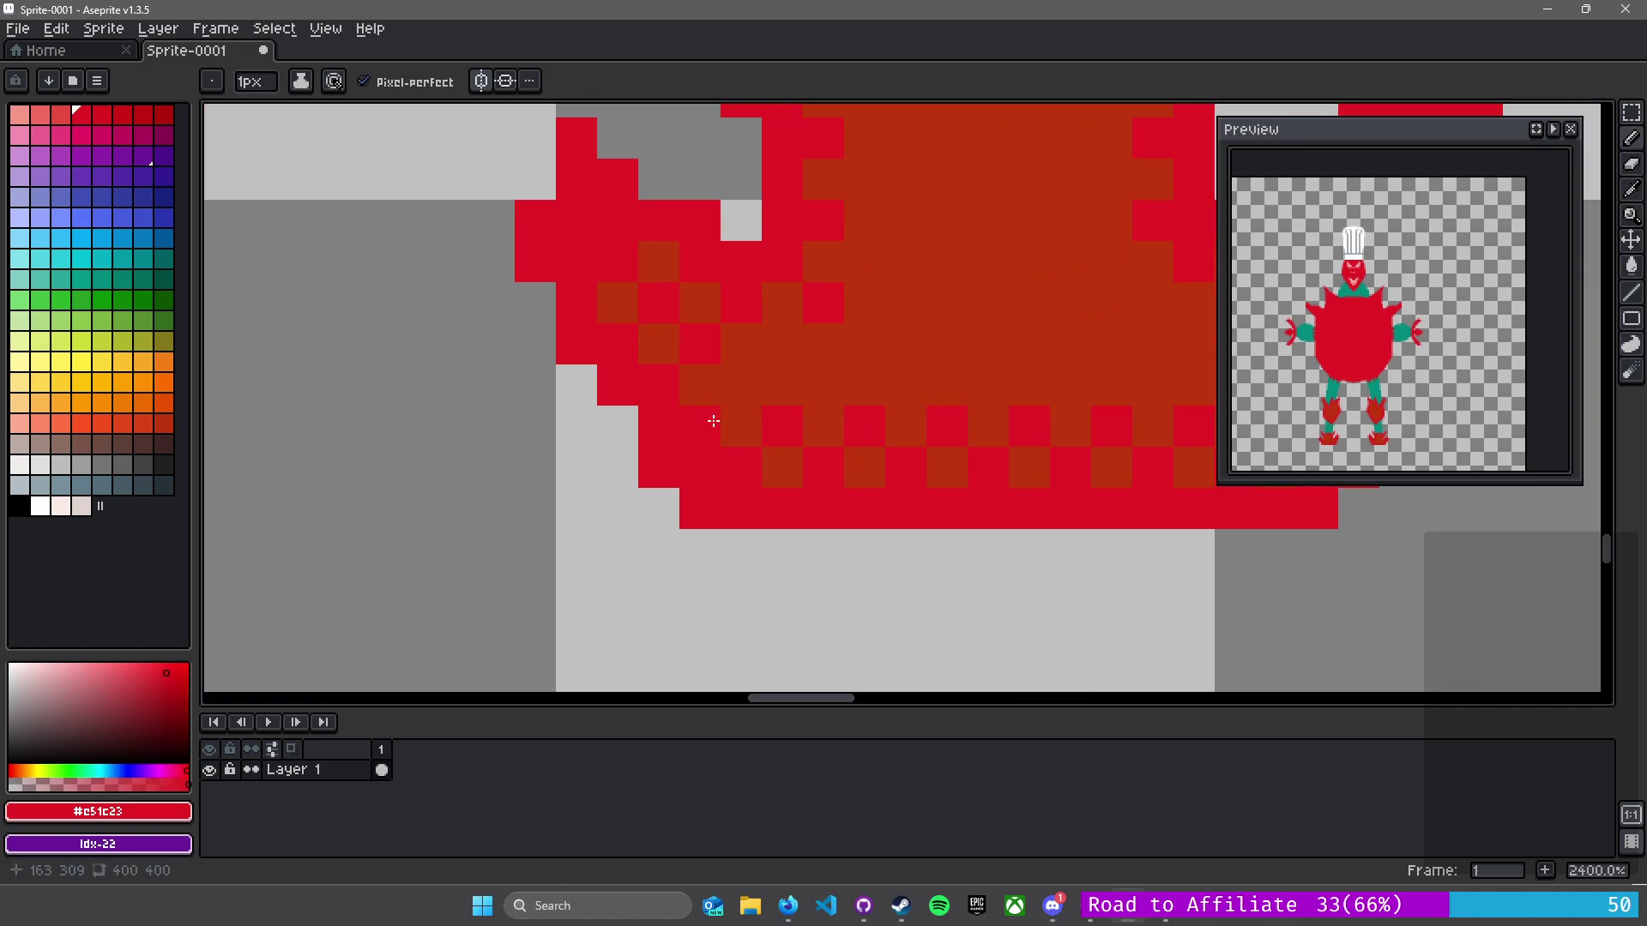
- Sample the knee guard's dark orange-red (#bf360c) and draw a vertical line inside the hand's base beside the teal arm
scroll(743, 391, "down", 9)
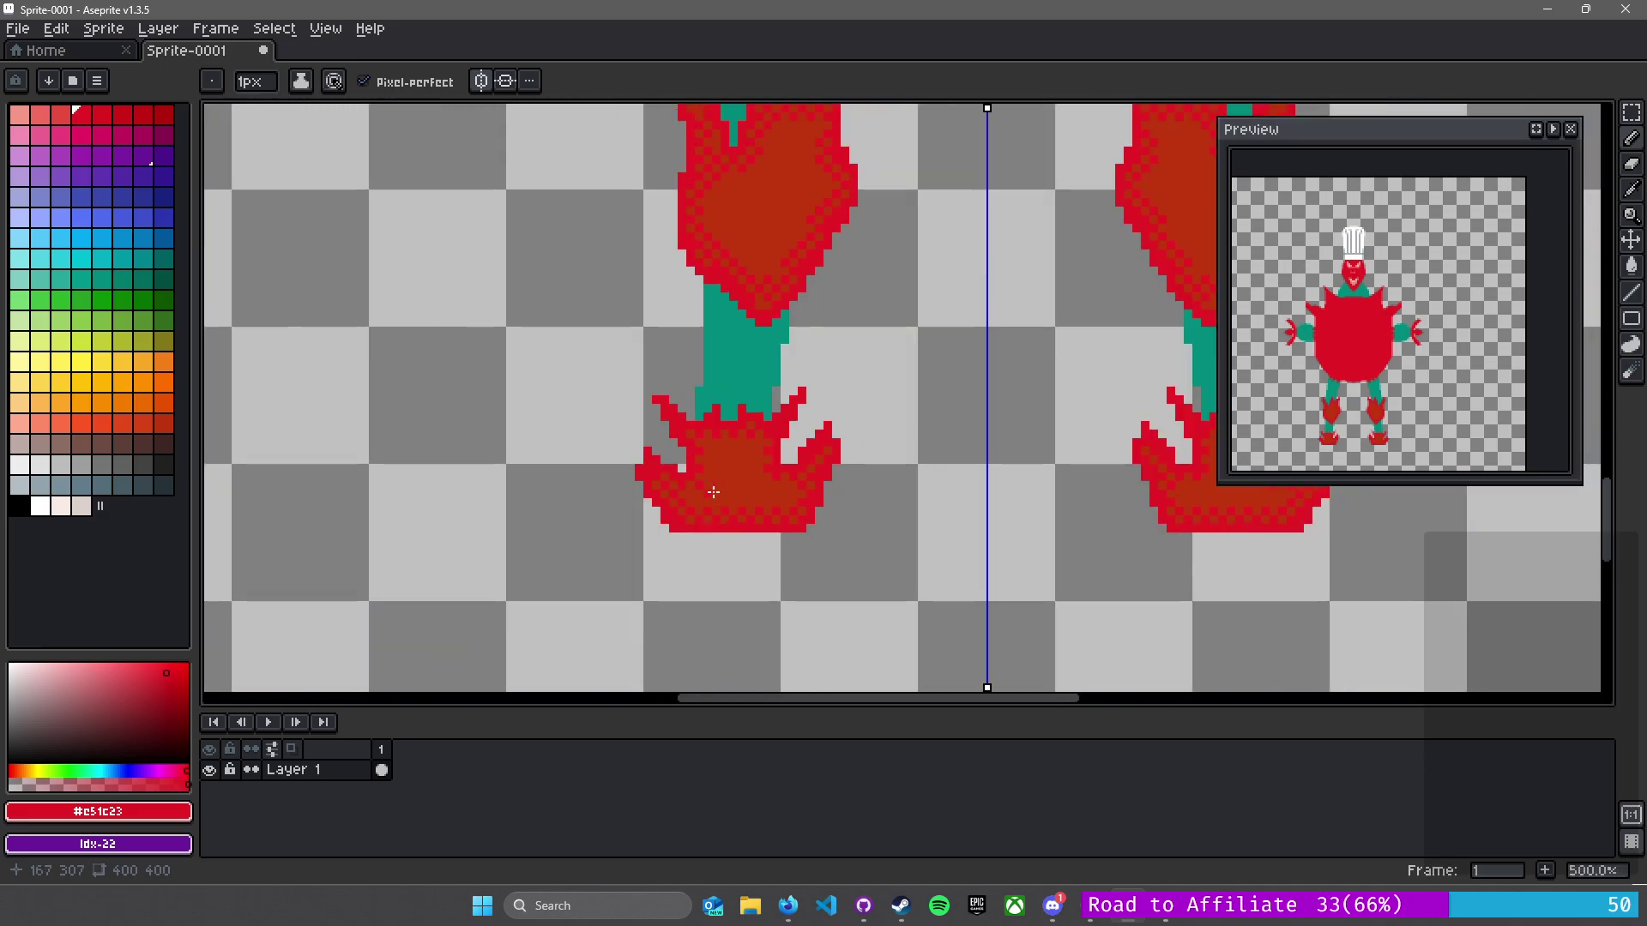
left_click_drag(874, 300, 717, 502)
left_click_drag(784, 344, 765, 480)
scroll(768, 484, "up", 10)
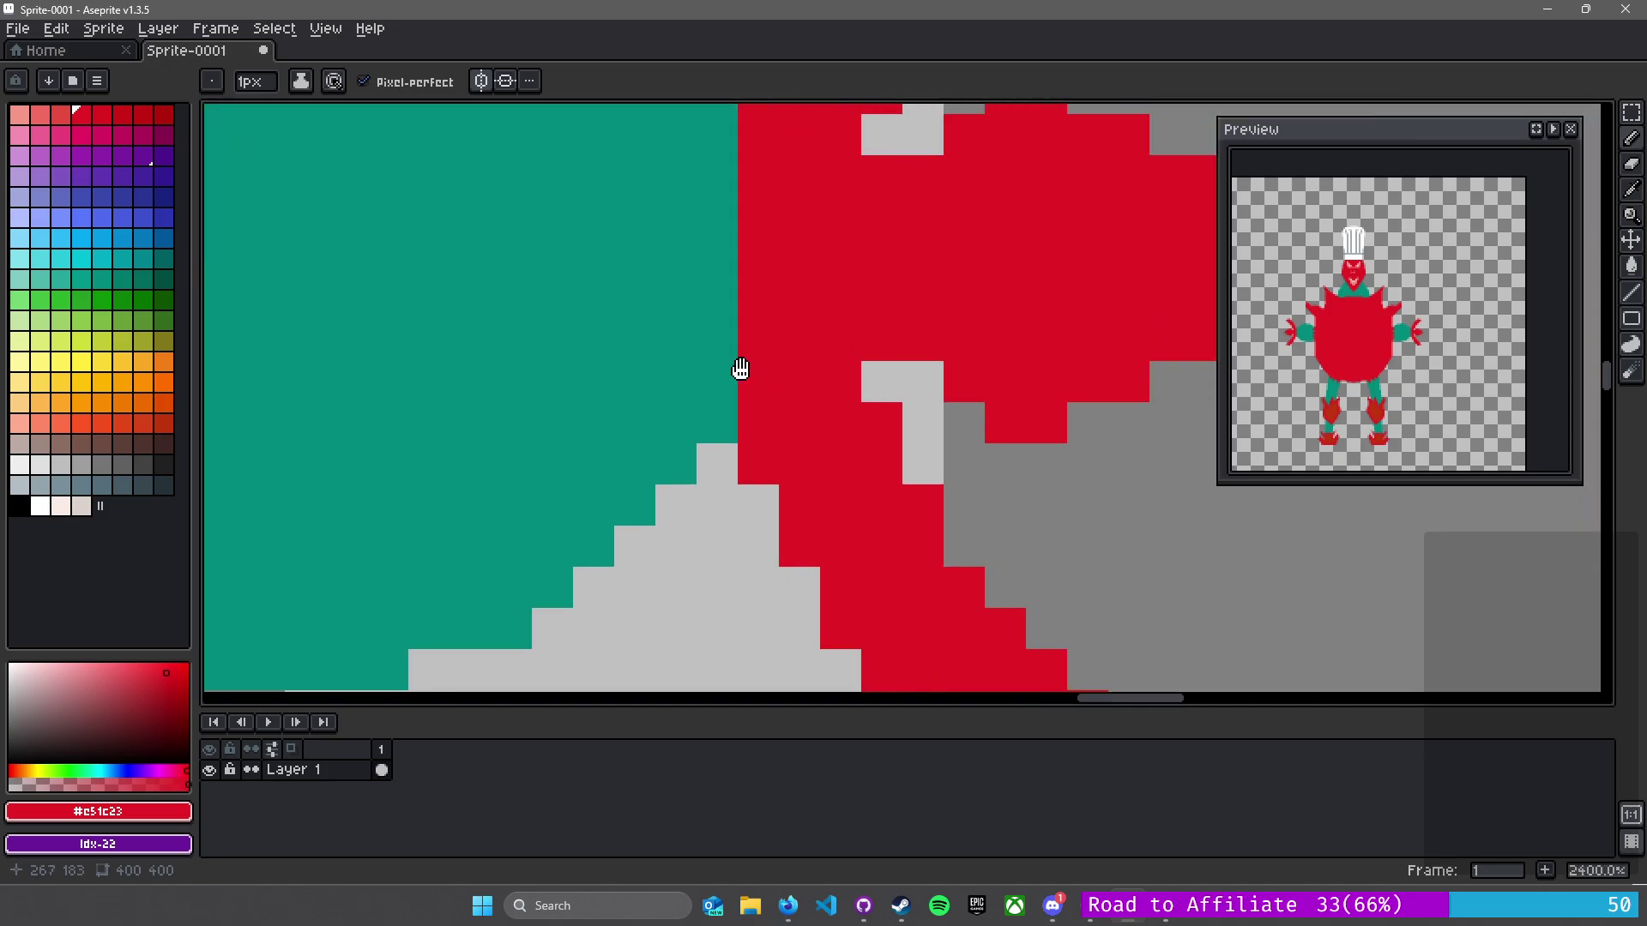
scroll(499, 349, "down", 3)
scroll(562, 401, "up", 2)
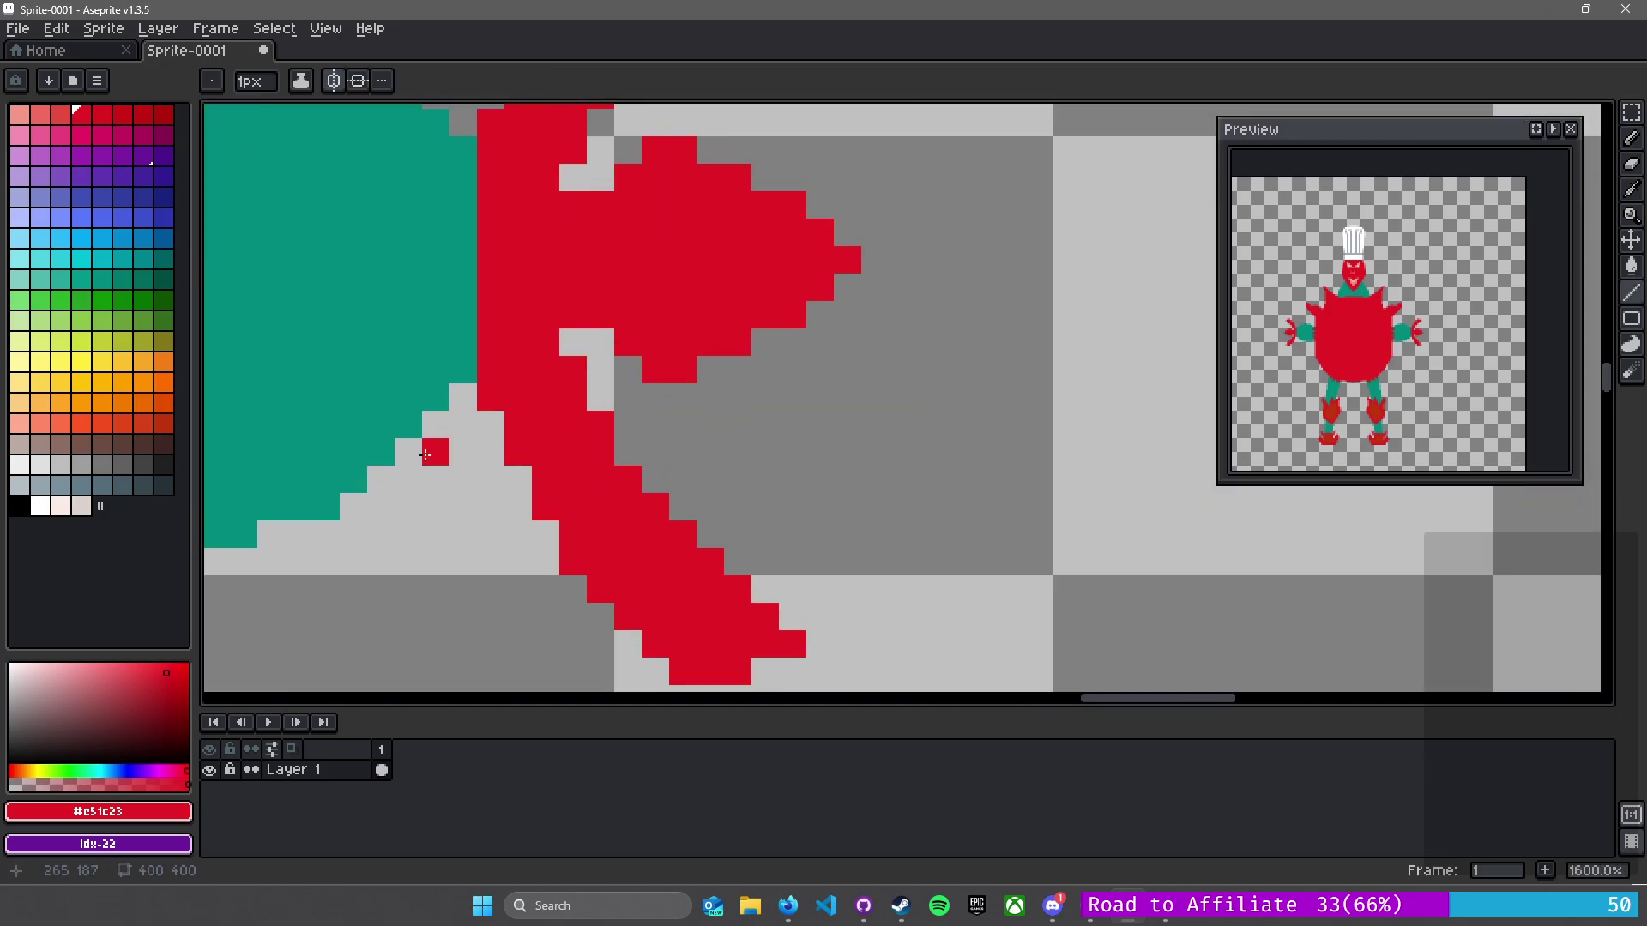
scroll(434, 447, "down", 4)
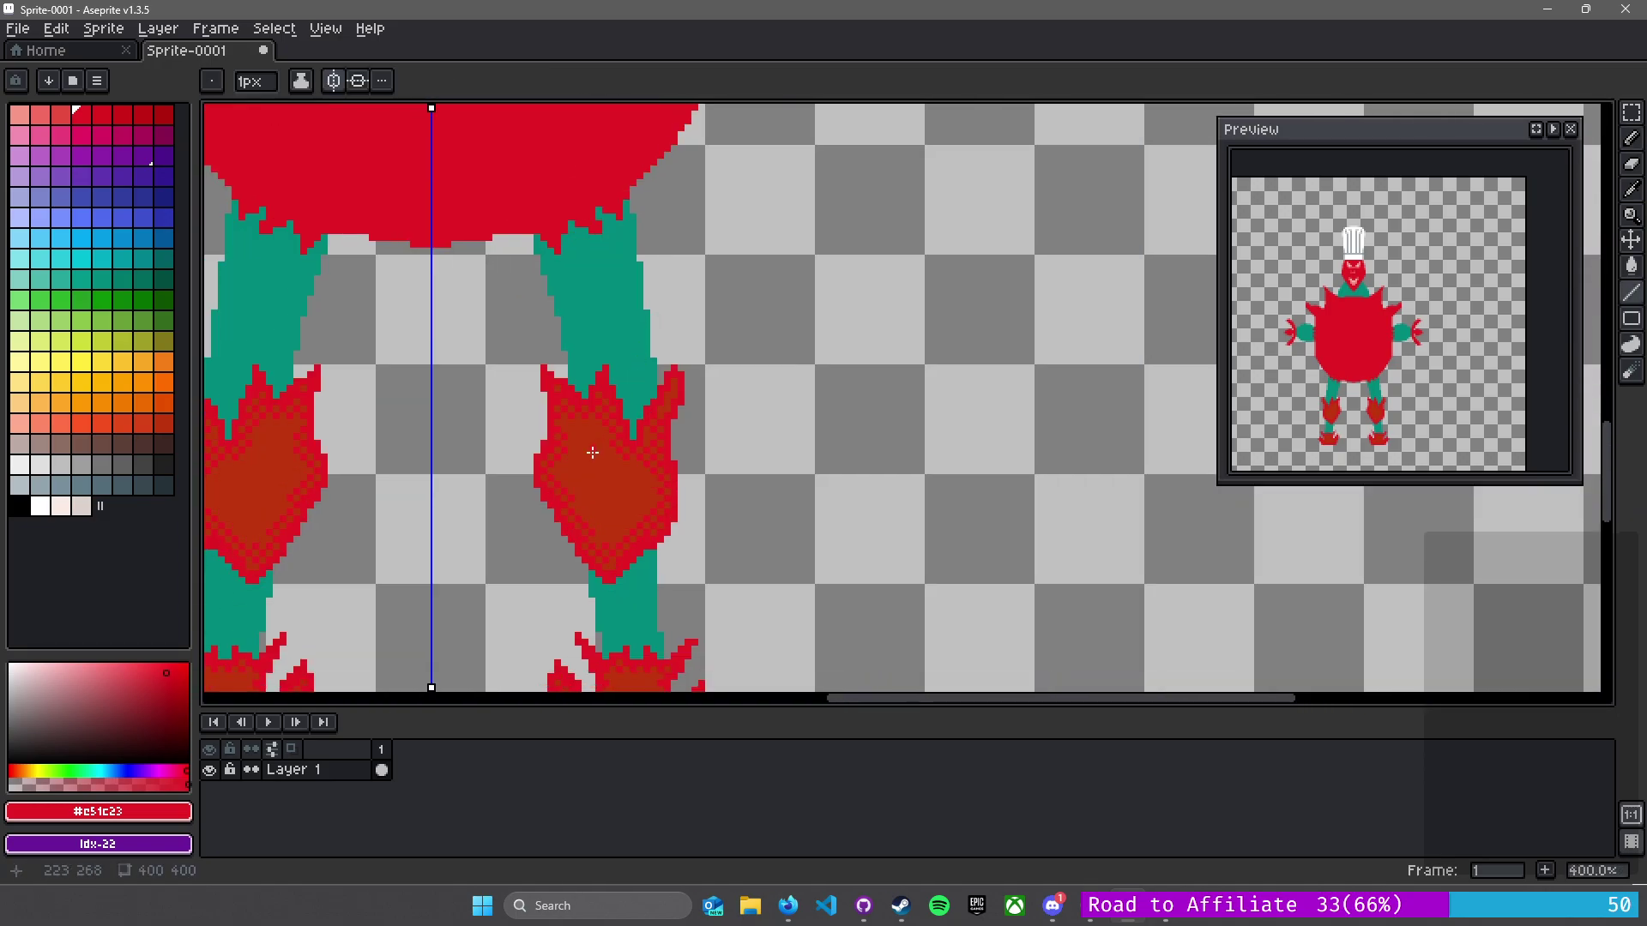
left_click(588, 452, "alt")
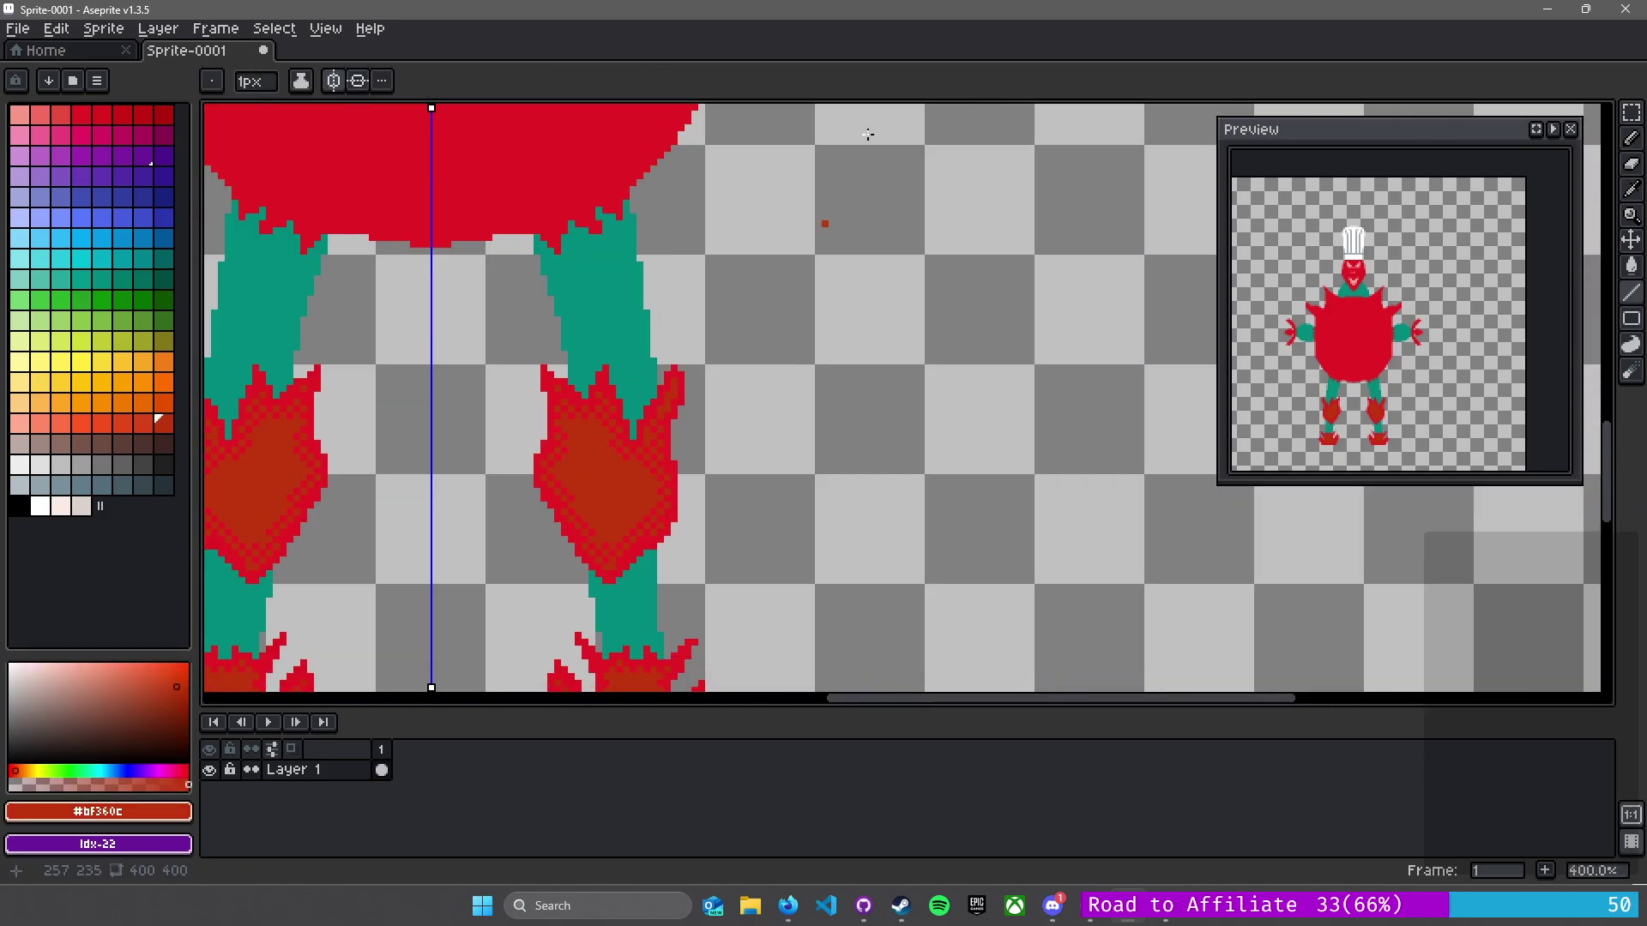
left_click_drag(892, 121, 649, 566)
left_click_drag(757, 245, 776, 489)
scroll(775, 475, "up", 4)
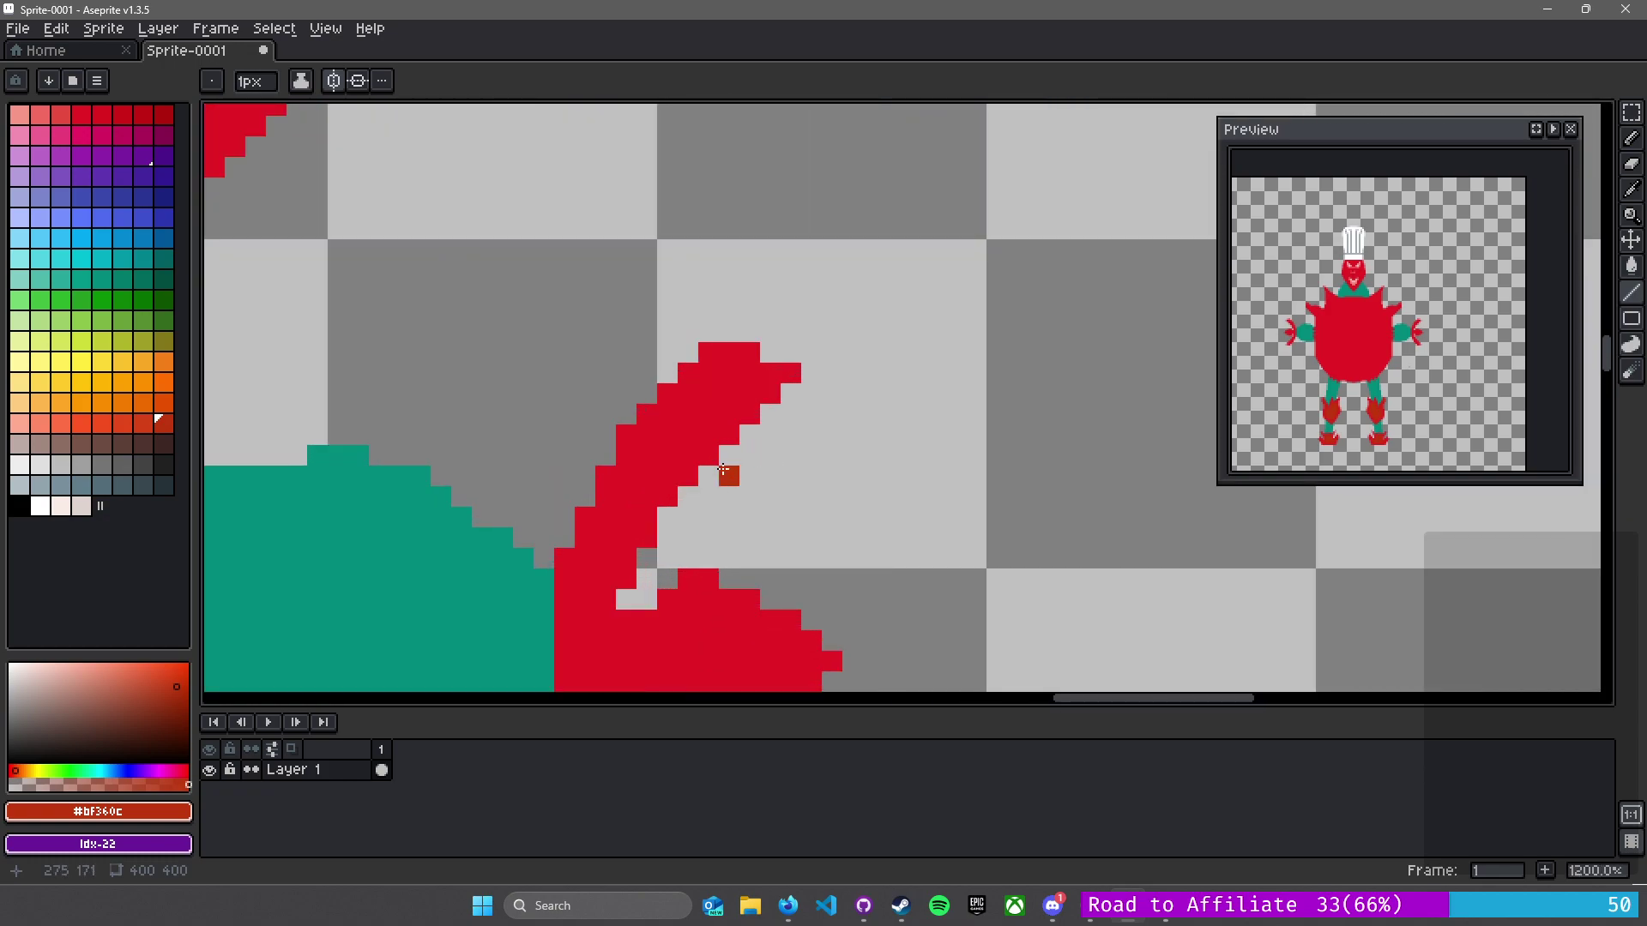
scroll(723, 470, "up", 3)
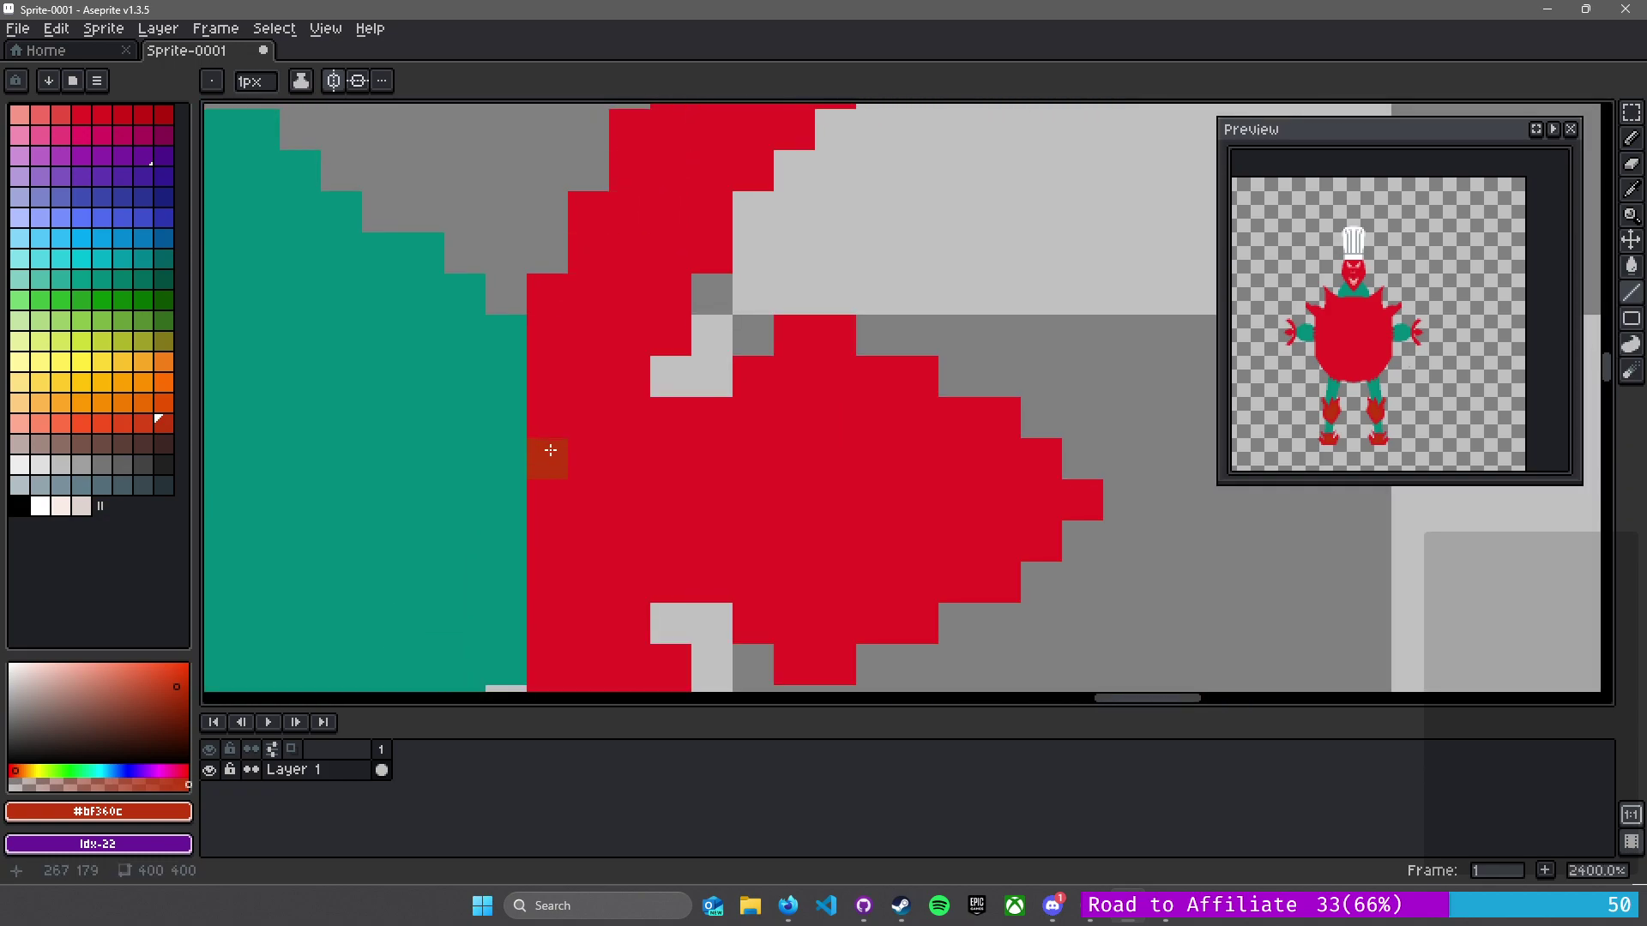
mouse_move(577, 408)
left_mouse_down()
mouse_move(583, 485)
mouse_move(580, 330)
left_mouse_up()
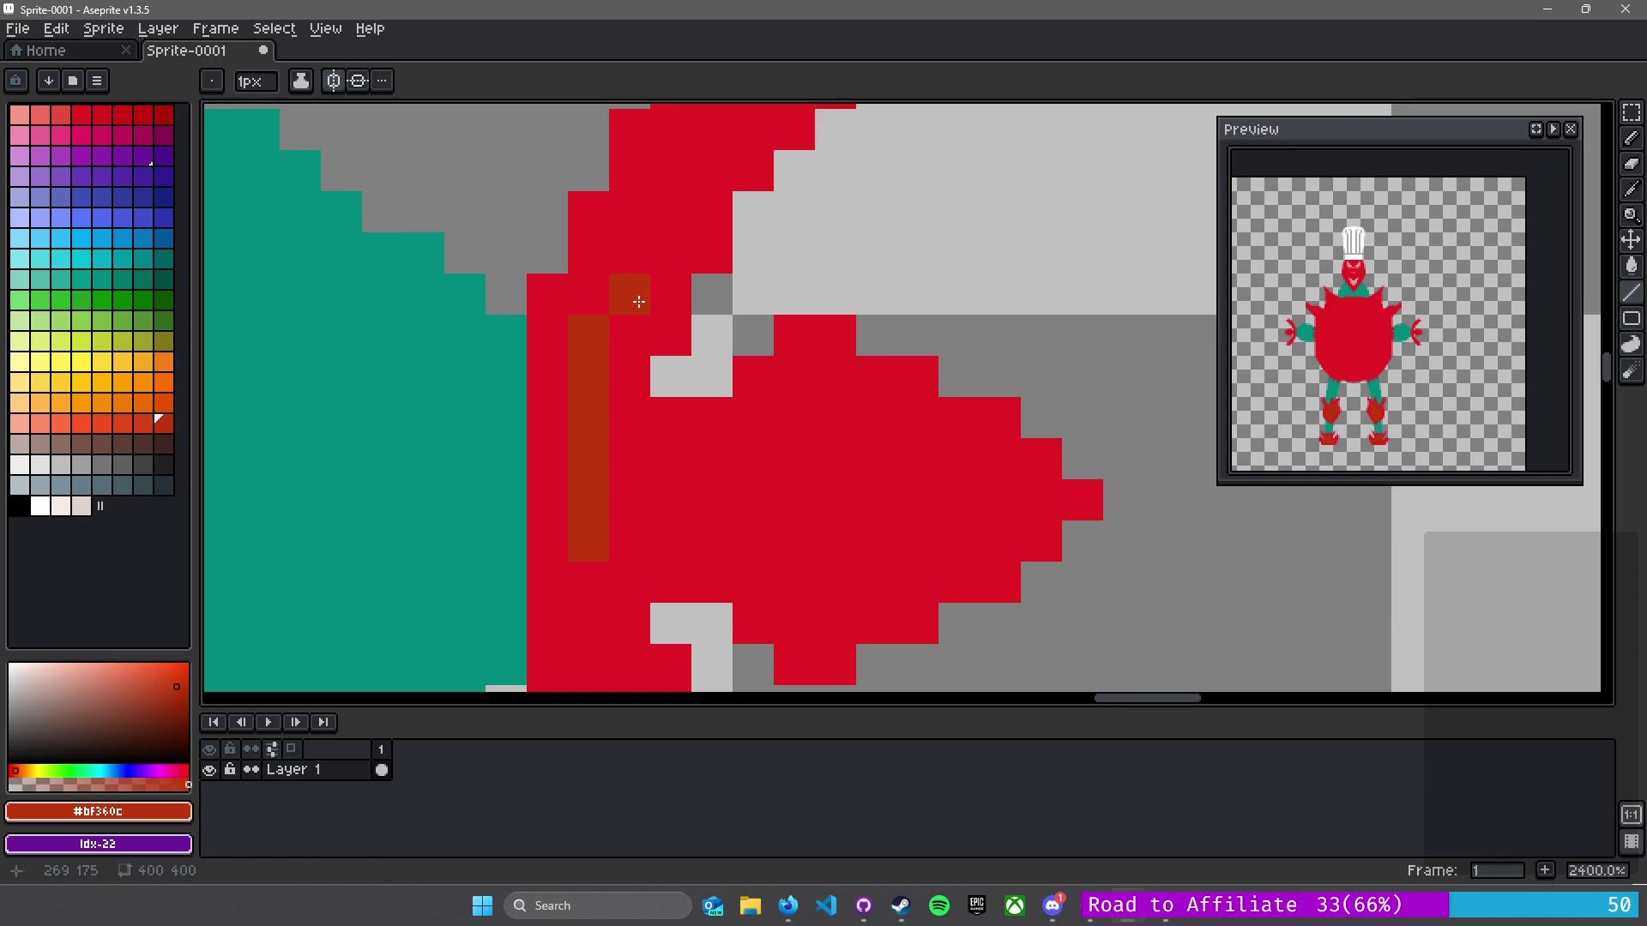
- Extend the dark orange-red line as a stepped core through the hand's upper finger to its tip
mouse_move(669, 191)
left_mouse_down()
mouse_move(574, 449)
mouse_move(580, 394)
left_mouse_up()
left_click(606, 373)
left_click(610, 326)
left_click(650, 283)
left_click(686, 288)
left_click(689, 253)
left_click(725, 250)
left_click(734, 215)
left_click(777, 211)
left_click(781, 185)
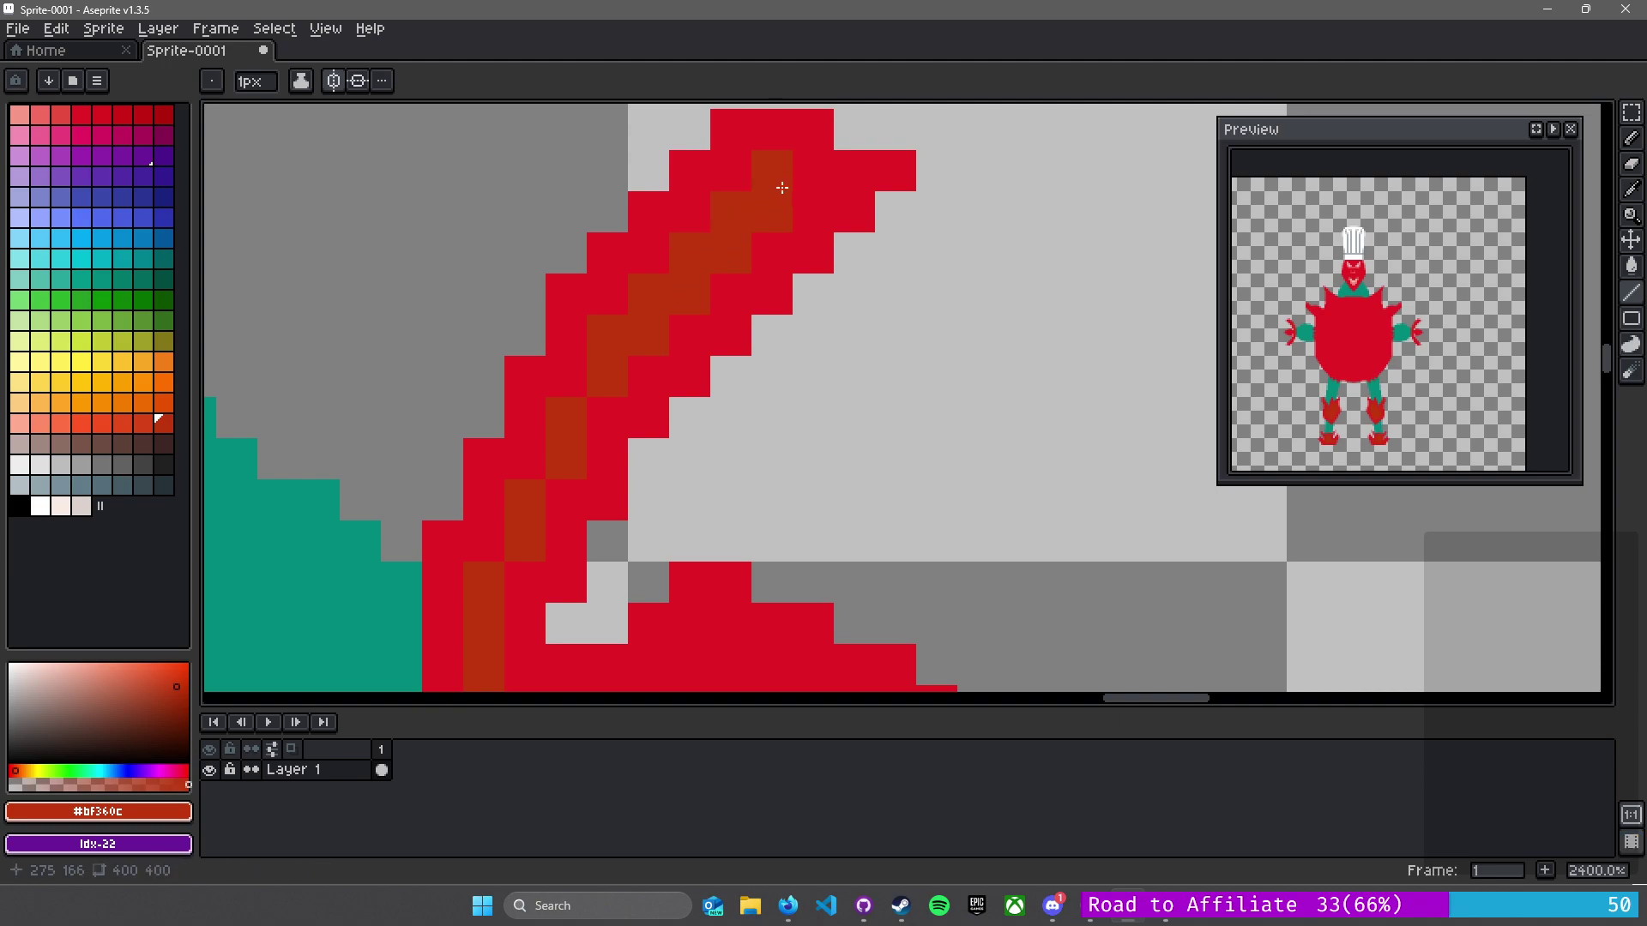
- Draw a matching stepped dark orange-red core from the hand's base through the lower finger to its tip
scroll(626, 320, "down", 3)
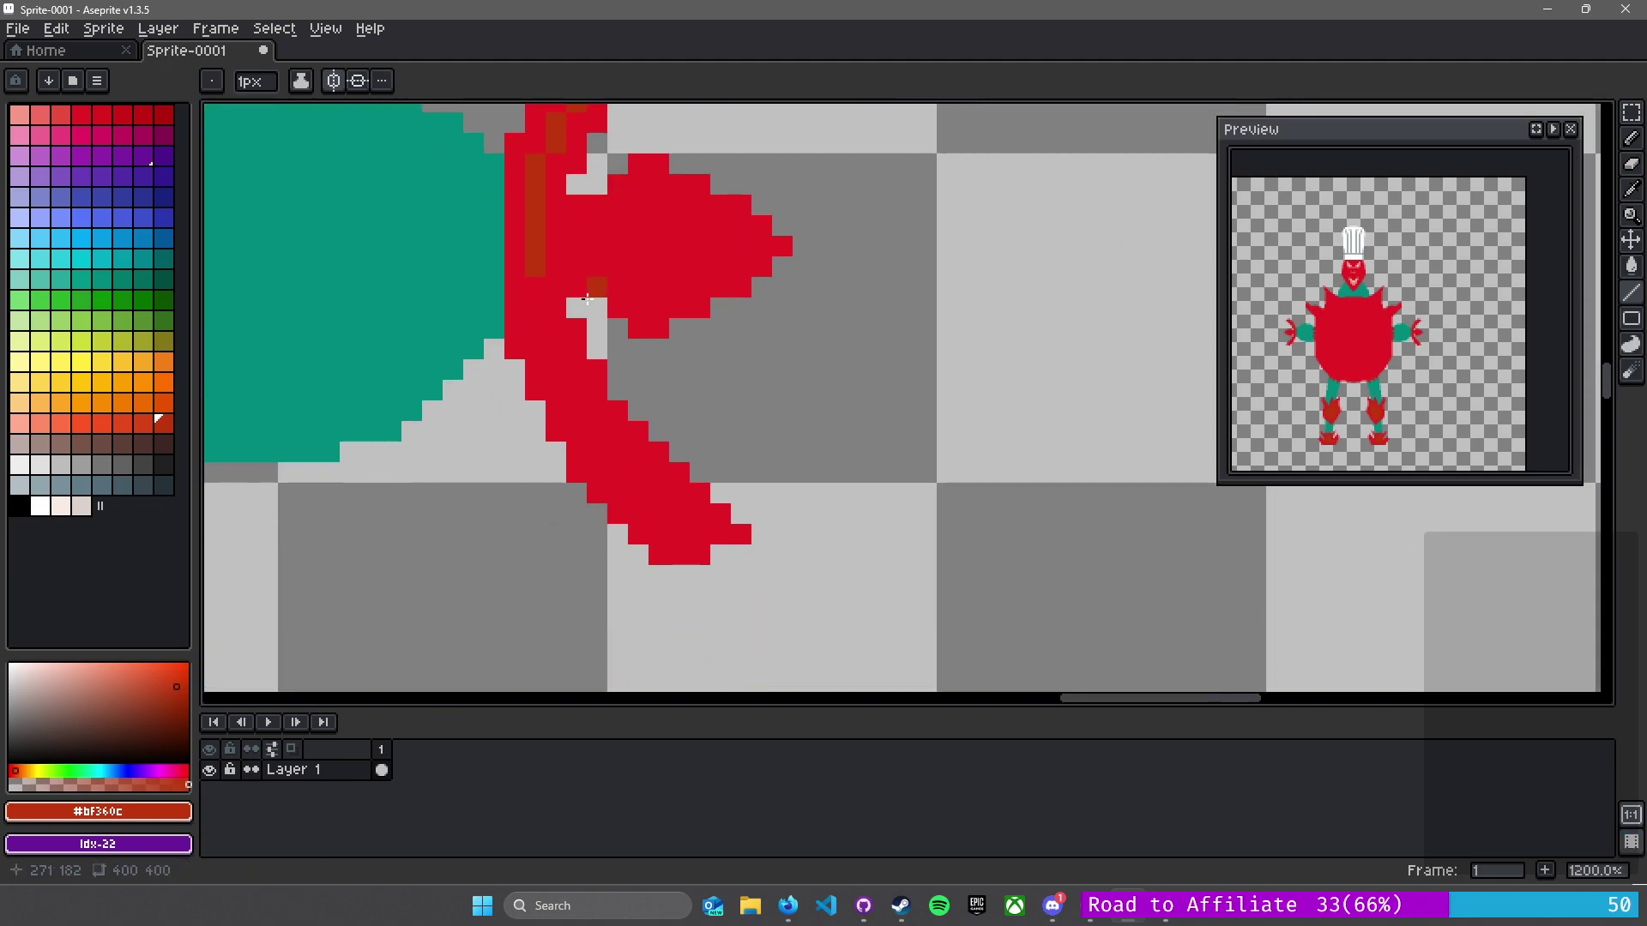
scroll(553, 326, "up", 3)
mouse_move(505, 238)
left_mouse_down()
mouse_move(521, 352)
mouse_move(560, 391)
mouse_move(563, 442)
left_mouse_up()
mouse_move(676, 442)
left_mouse_down()
mouse_move(572, 269)
mouse_move(520, 380)
left_mouse_up()
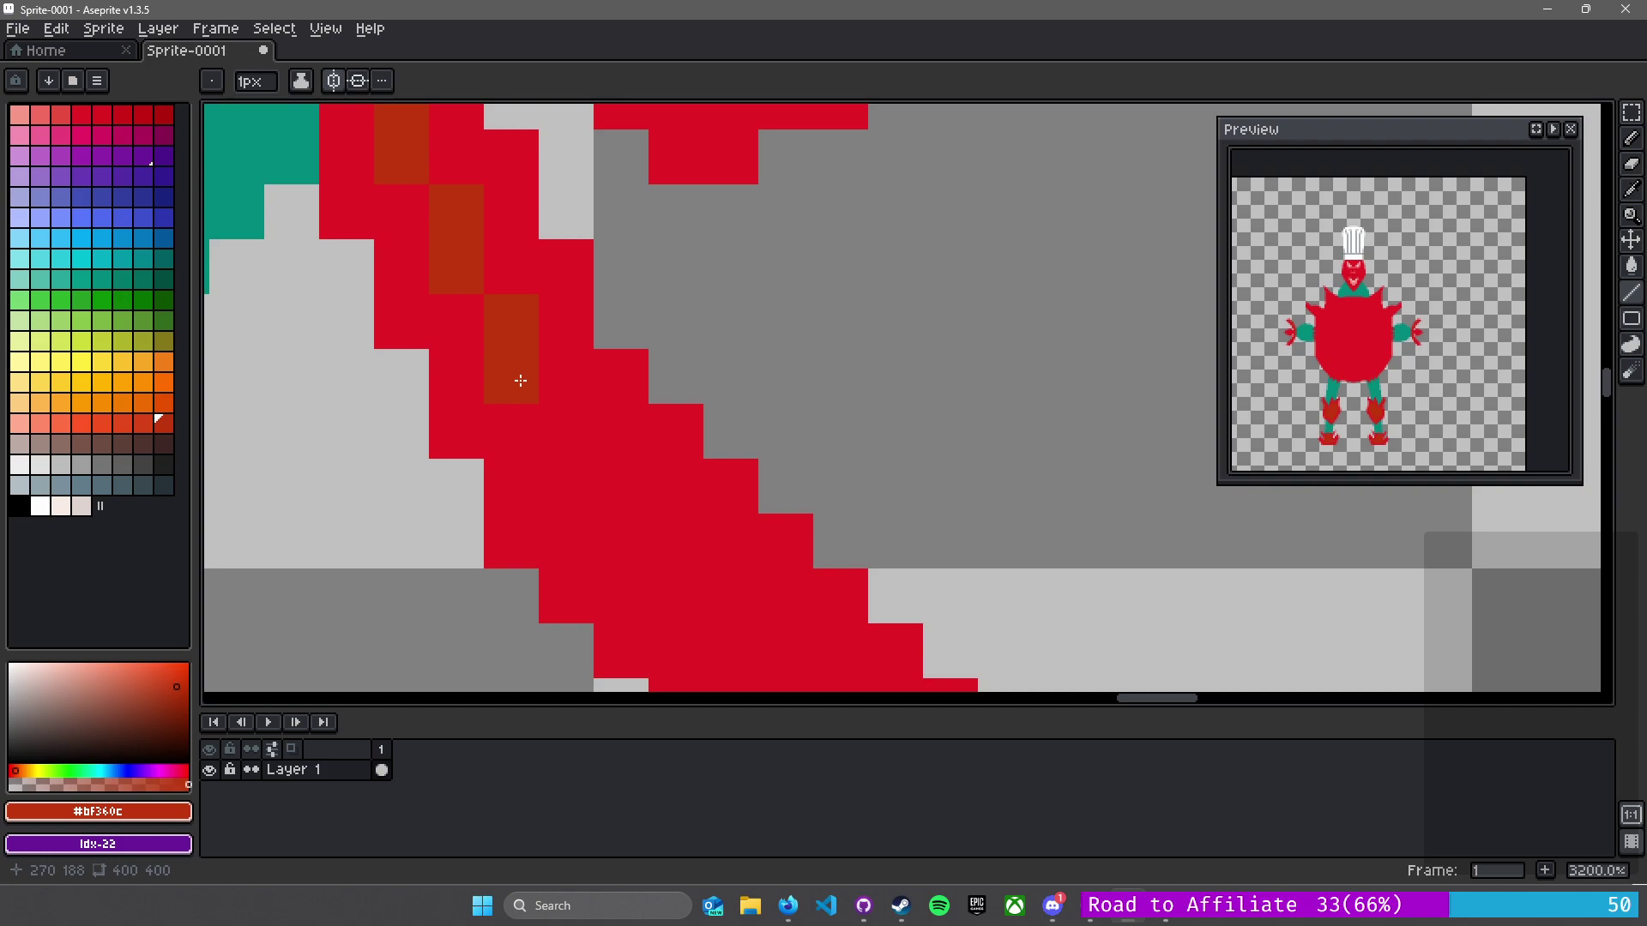
mouse_move(604, 416)
left_mouse_down()
mouse_move(470, 186)
mouse_move(432, 216)
mouse_move(509, 271)
mouse_move(519, 363)
mouse_move(592, 333)
mouse_move(578, 304)
mouse_move(563, 358)
mouse_move(586, 416)
mouse_move(634, 356)
mouse_move(626, 426)
mouse_move(674, 427)
mouse_move(680, 484)
mouse_move(720, 480)
left_mouse_up()
left_click(508, 316)
left_click(727, 530)
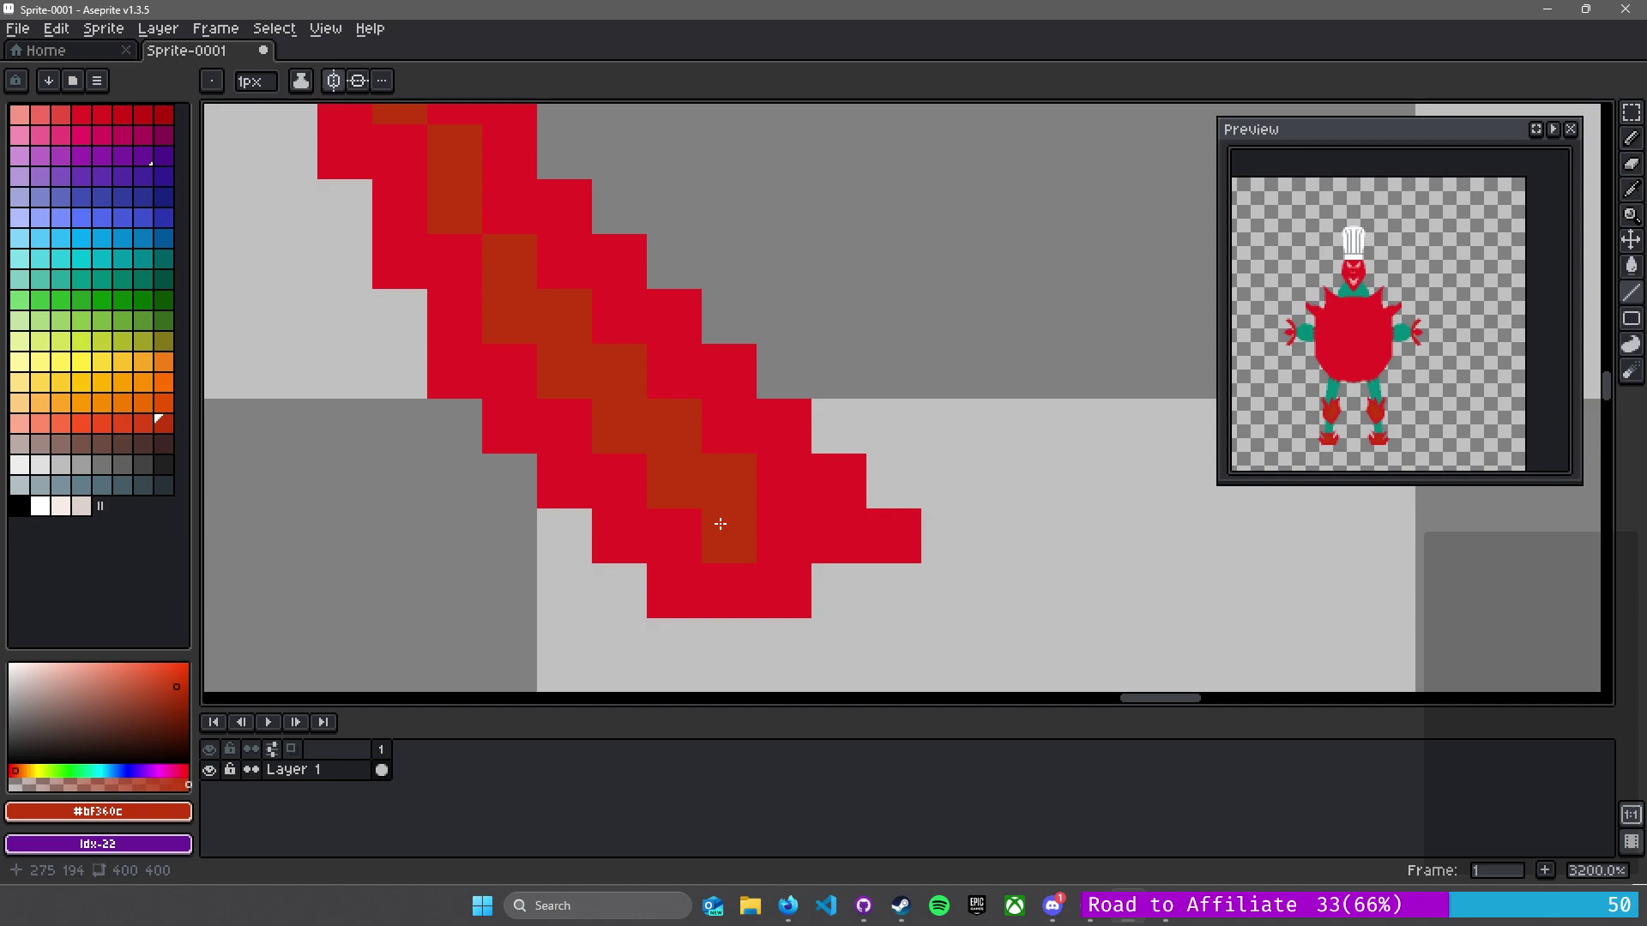
- Draw a dark orange-red line from the hand's base into the middle finger, stepping up at its wide part
scroll(743, 464, "down", 3)
scroll(743, 464, "down", 1)
left_click_drag(764, 284, 708, 319)
scroll(661, 338, "up", 4)
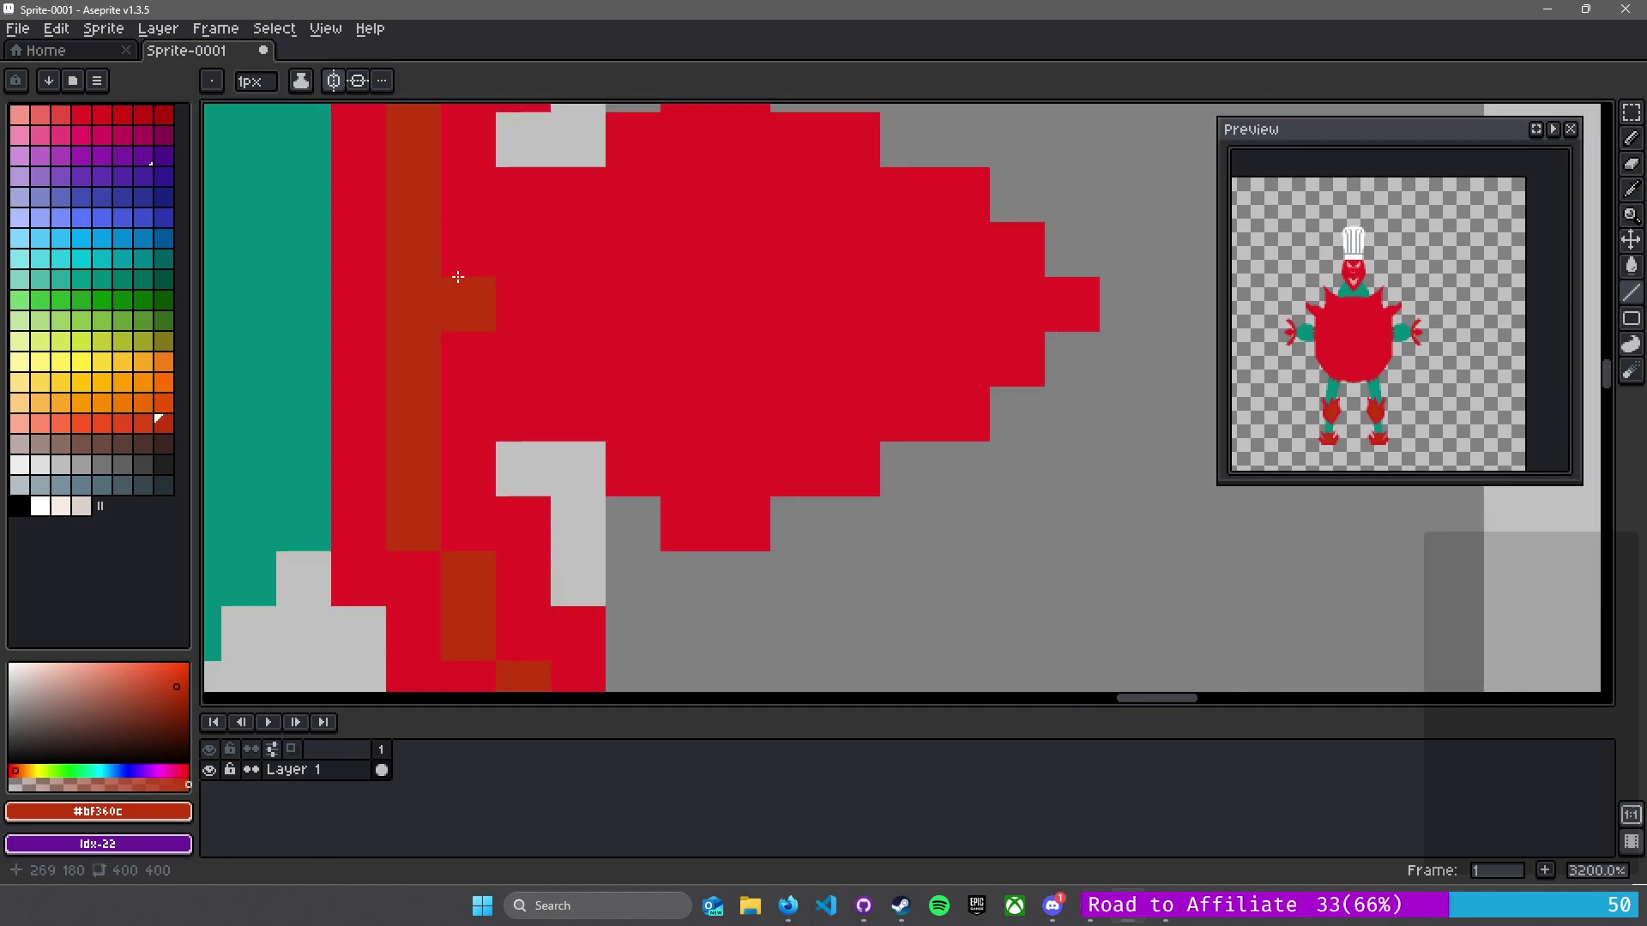
mouse_move(459, 242)
left_mouse_down()
mouse_move(640, 244)
mouse_move(659, 224)
mouse_move(676, 360)
mouse_move(704, 332)
mouse_move(712, 282)
left_mouse_up()
left_click(745, 291)
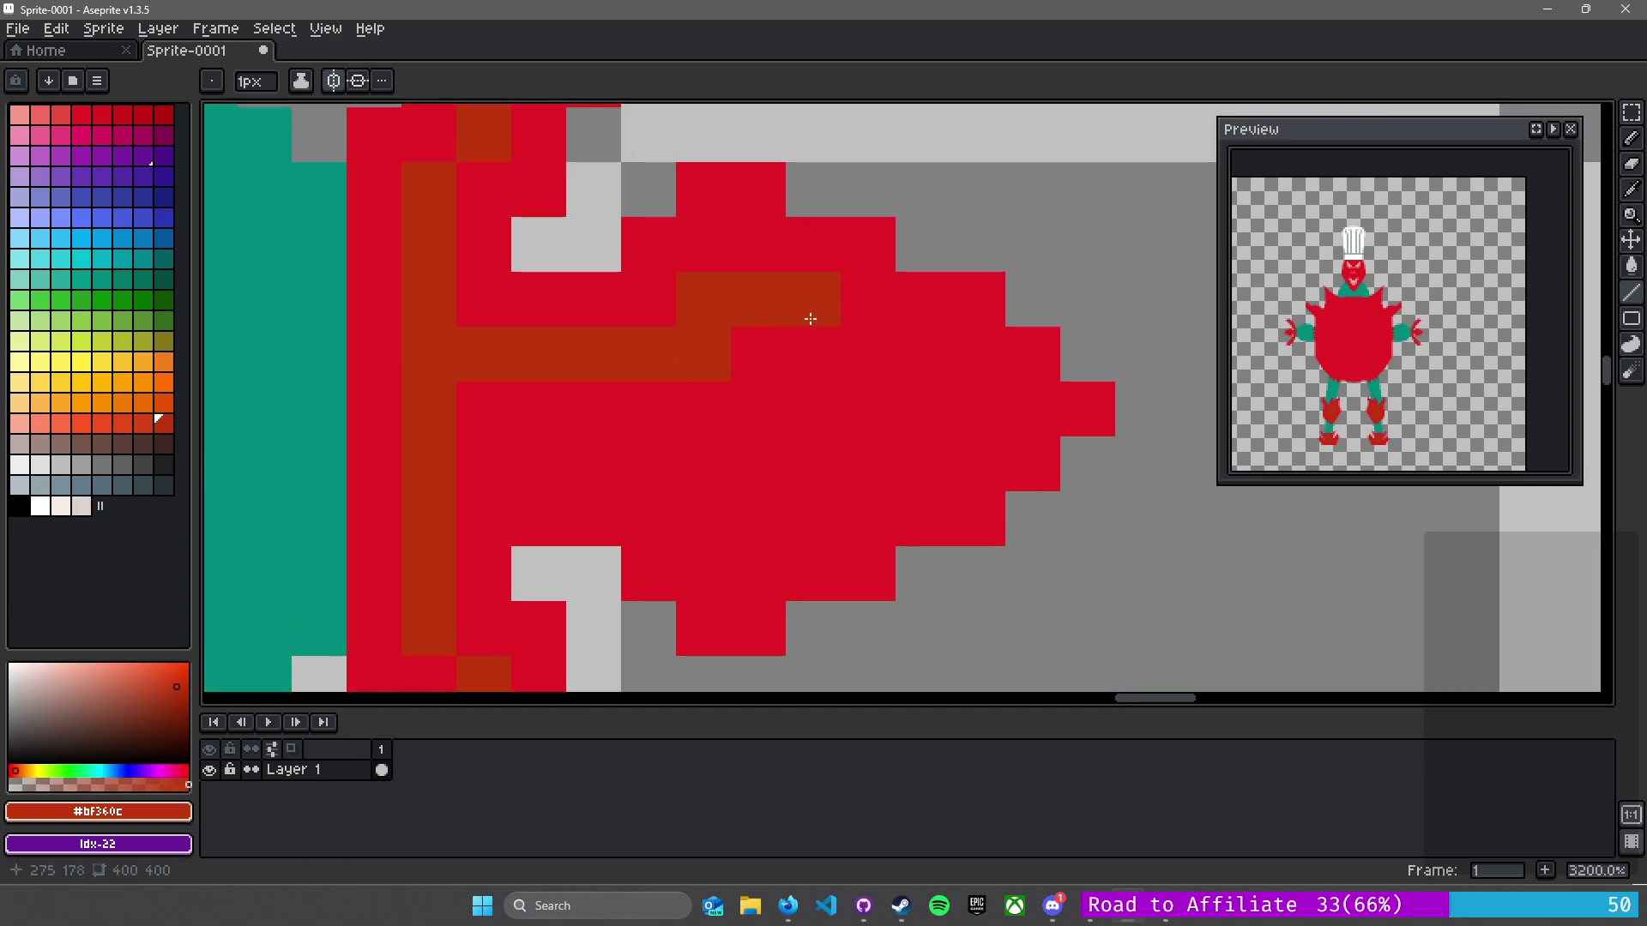
left_click_drag(810, 350, 955, 346)
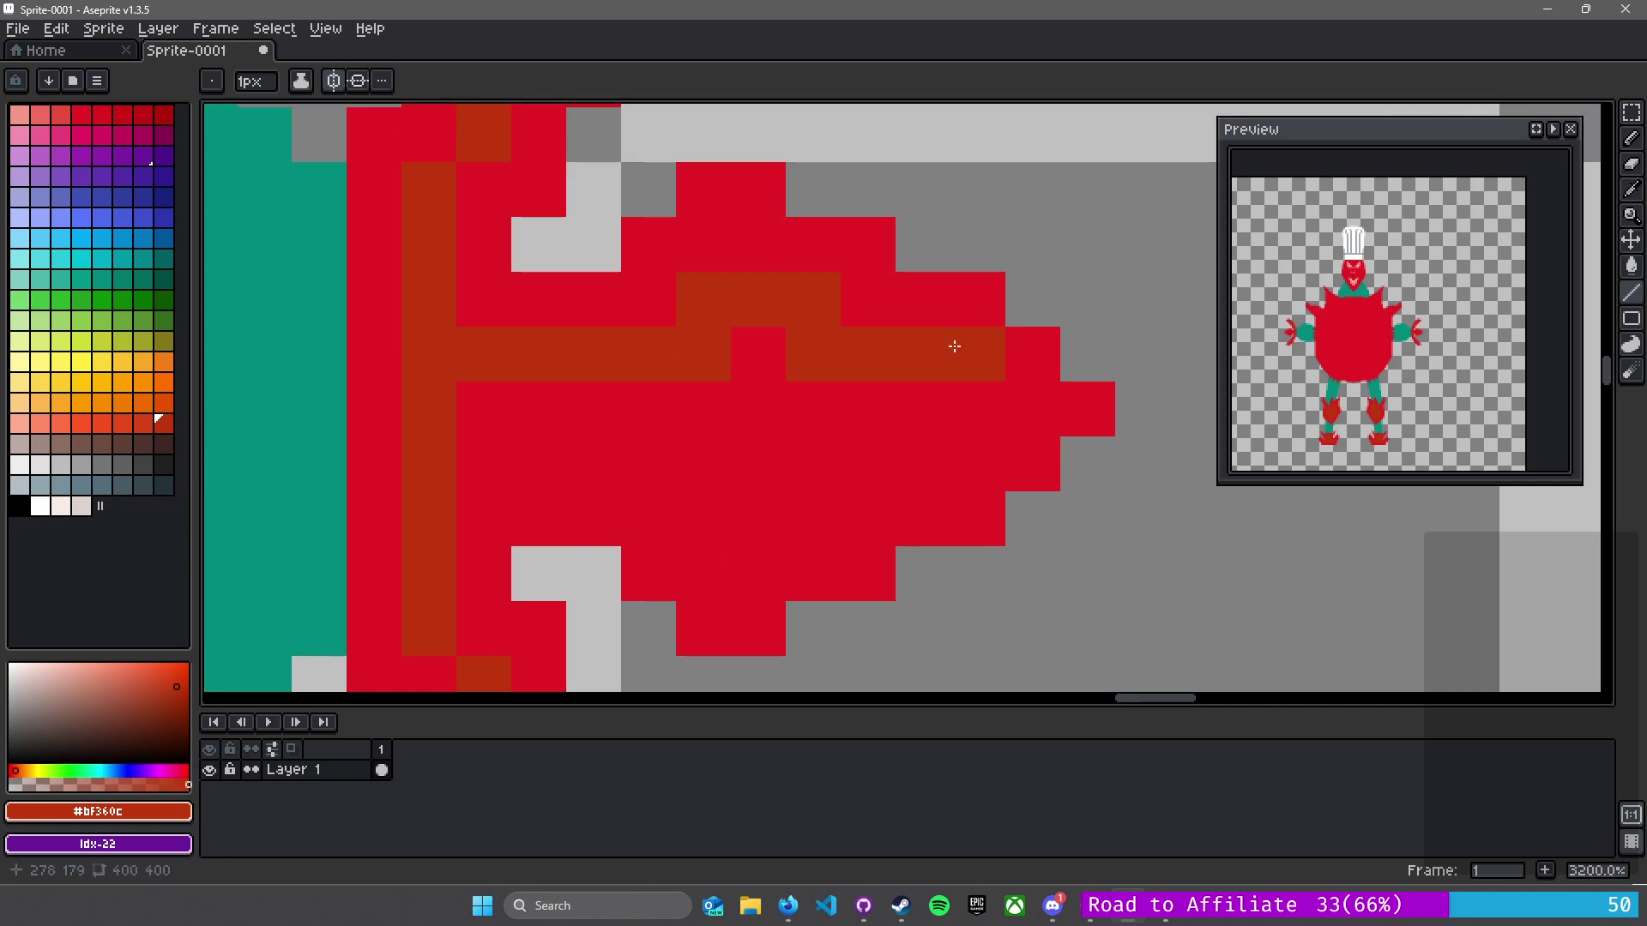
key("ctrl+z")
key("ctrl+z")
key("ctrl+y")
- Complete the solid dark orange-red core of the middle finger, inset from its red border up to the tip
mouse_move(814, 357)
left_mouse_down()
mouse_move(938, 353)
mouse_move(928, 470)
mouse_move(786, 471)
mouse_move(801, 519)
mouse_move(646, 512)
mouse_move(663, 451)
mouse_move(689, 446)
mouse_move(472, 447)
mouse_move(490, 408)
mouse_move(808, 403)
mouse_move(769, 362)
mouse_move(759, 444)
mouse_move(861, 405)
mouse_move(993, 402)
left_mouse_up()
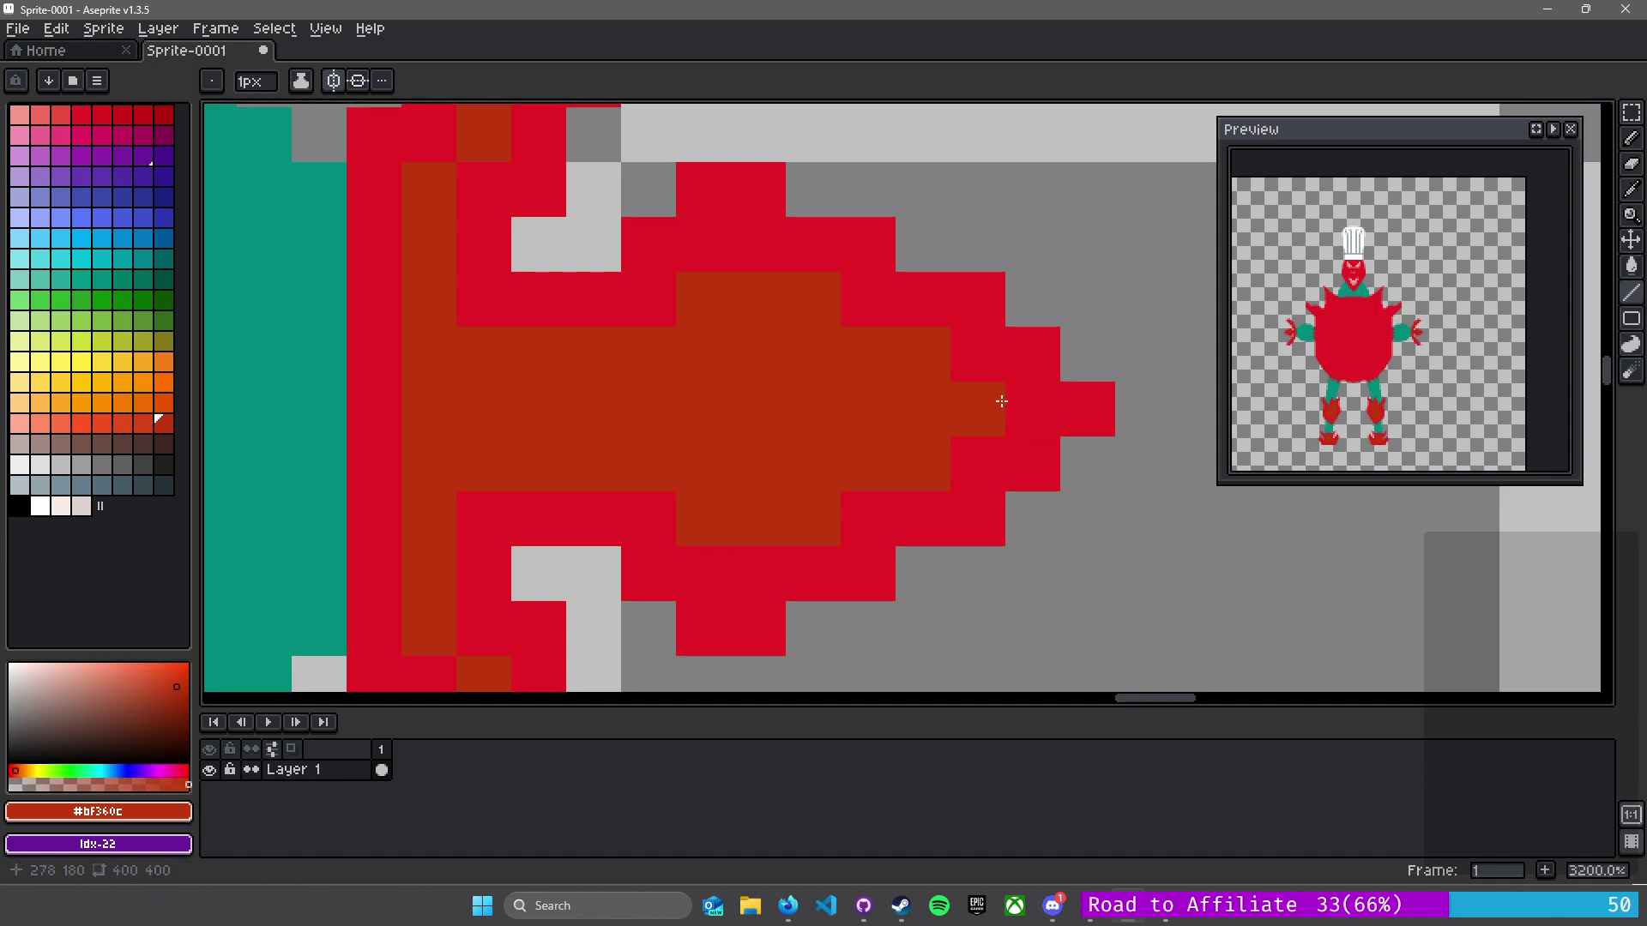
- Sample the border red (#e51c23) and dither checkered red pixels across the wide part of the middle finger's core
key("i")
left_click(908, 388)
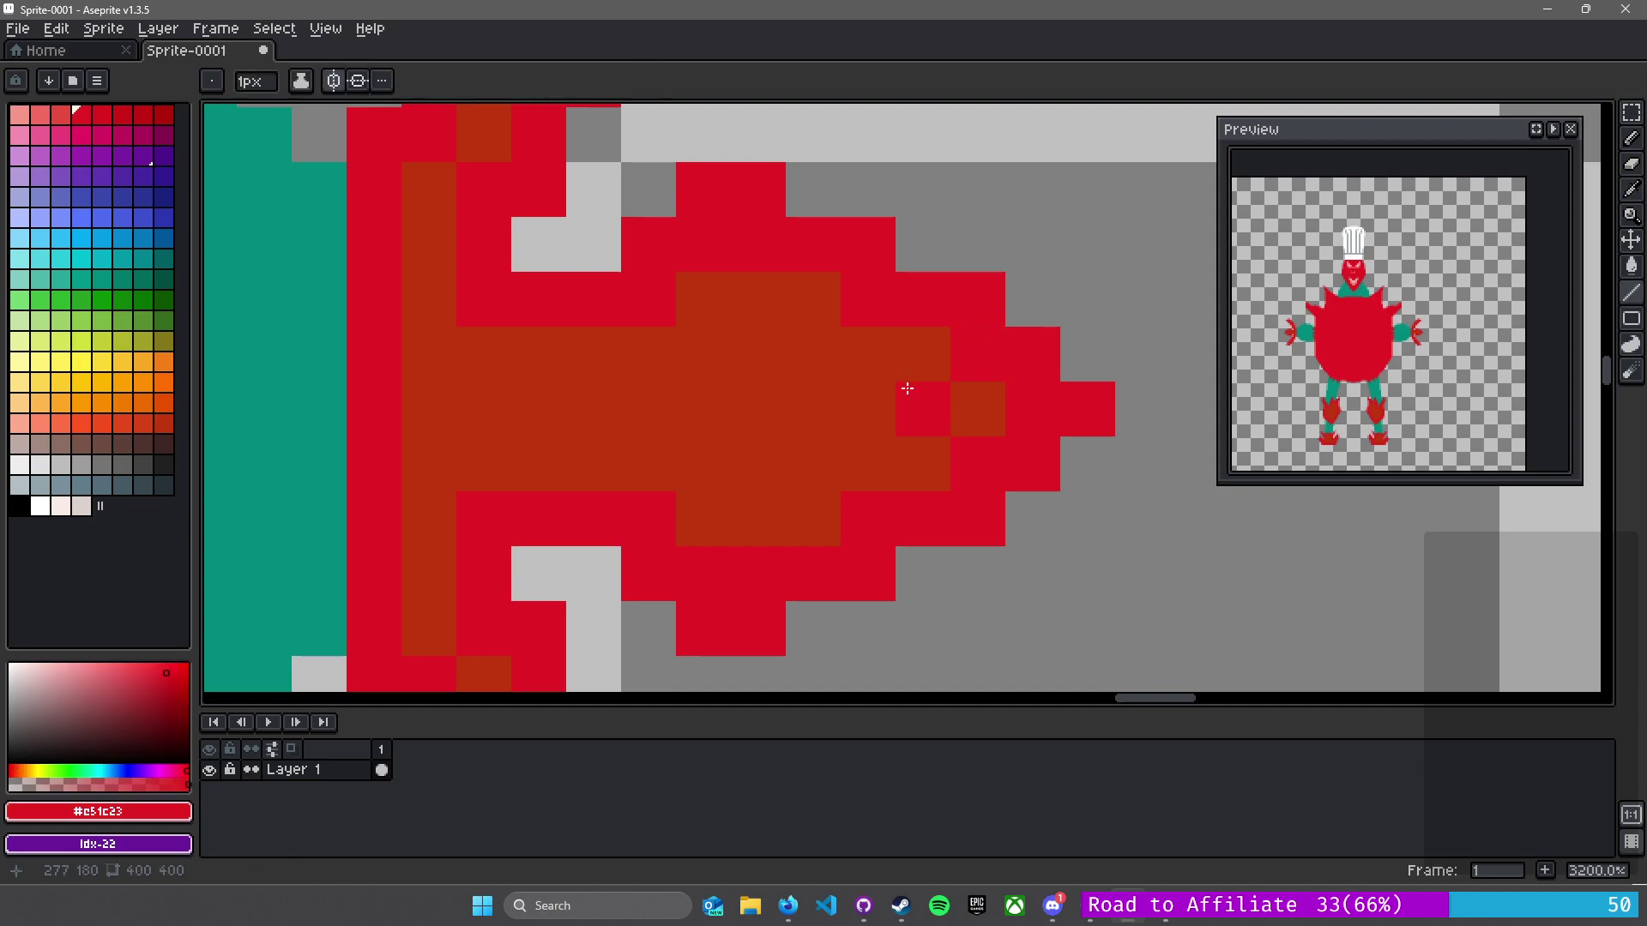
left_click(810, 407)
left_click(719, 401)
left_click(755, 351)
left_click(703, 298)
left_click(815, 296)
left_click(750, 467)
left_click(699, 497)
left_click(815, 499)
left_click(866, 463)
left_click(866, 354)
- Dither red pixels through the middle finger's narrow stem down to the hand's base
left_click(603, 433)
left_click(485, 410)
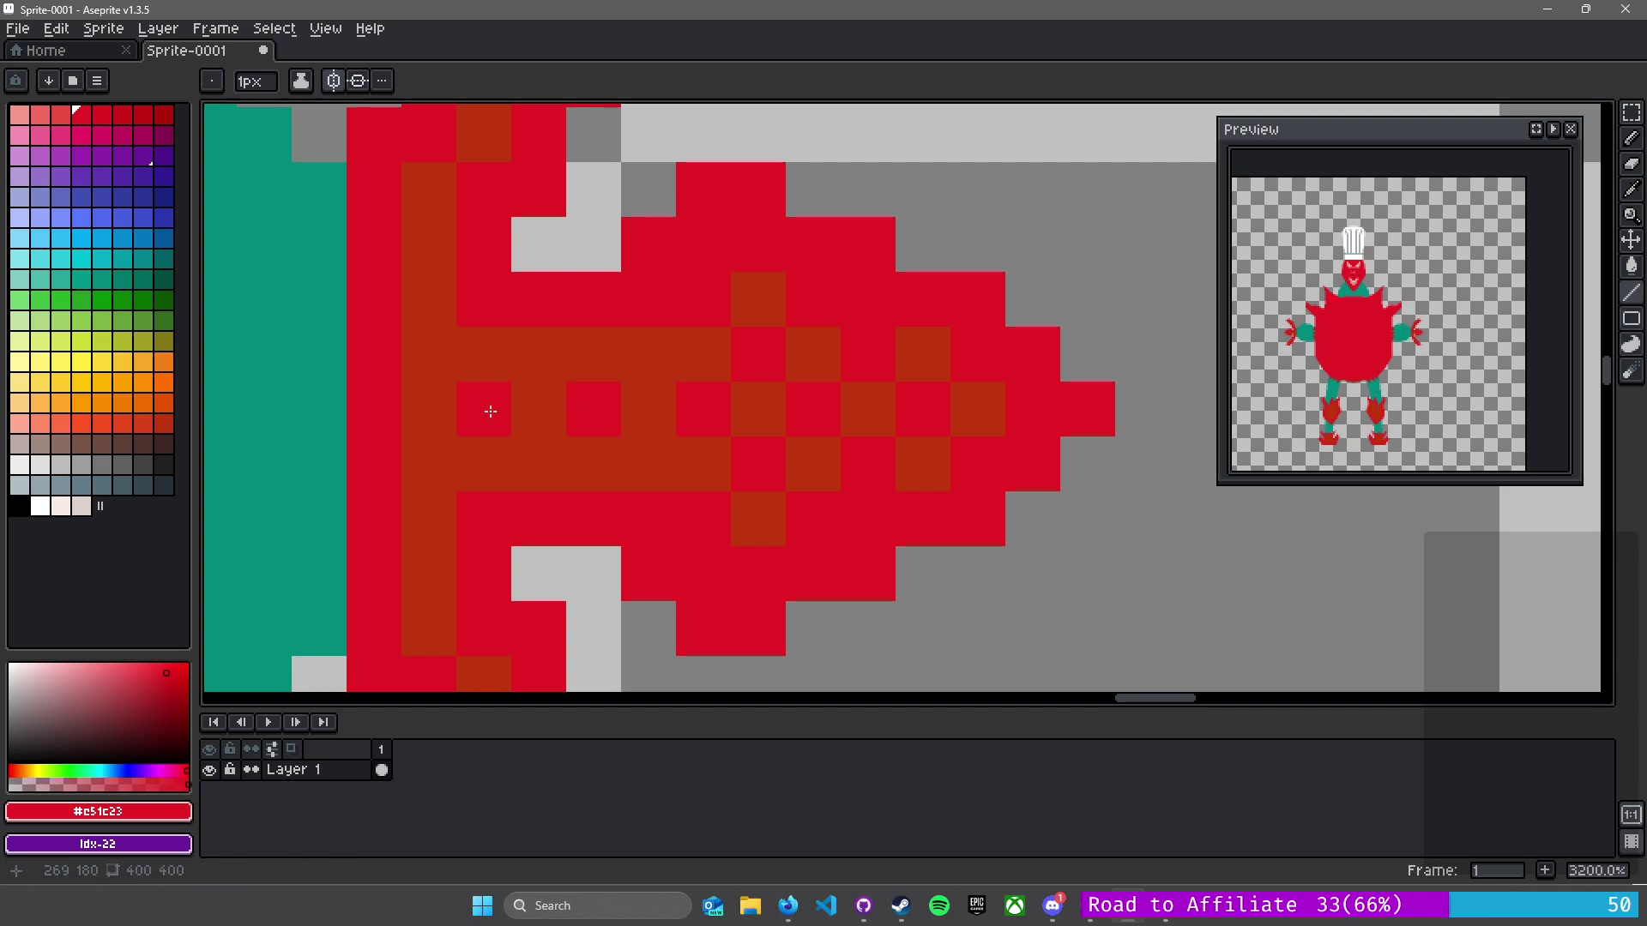
left_click(537, 355)
left_click(654, 342)
left_click(522, 467)
left_click(652, 466)
- Examine the shaded hands, knee guards, shoes and the plain red body across the whole character
scroll(536, 477, "down", 10)
scroll(835, 389, "up", 1)
left_click_drag(429, 484, 881, 412)
scroll(881, 411, "down", 4)
scroll(699, 344, "up", 1)
left_click_drag(678, 444, 734, 211)
scroll(699, 343, "down", 1)
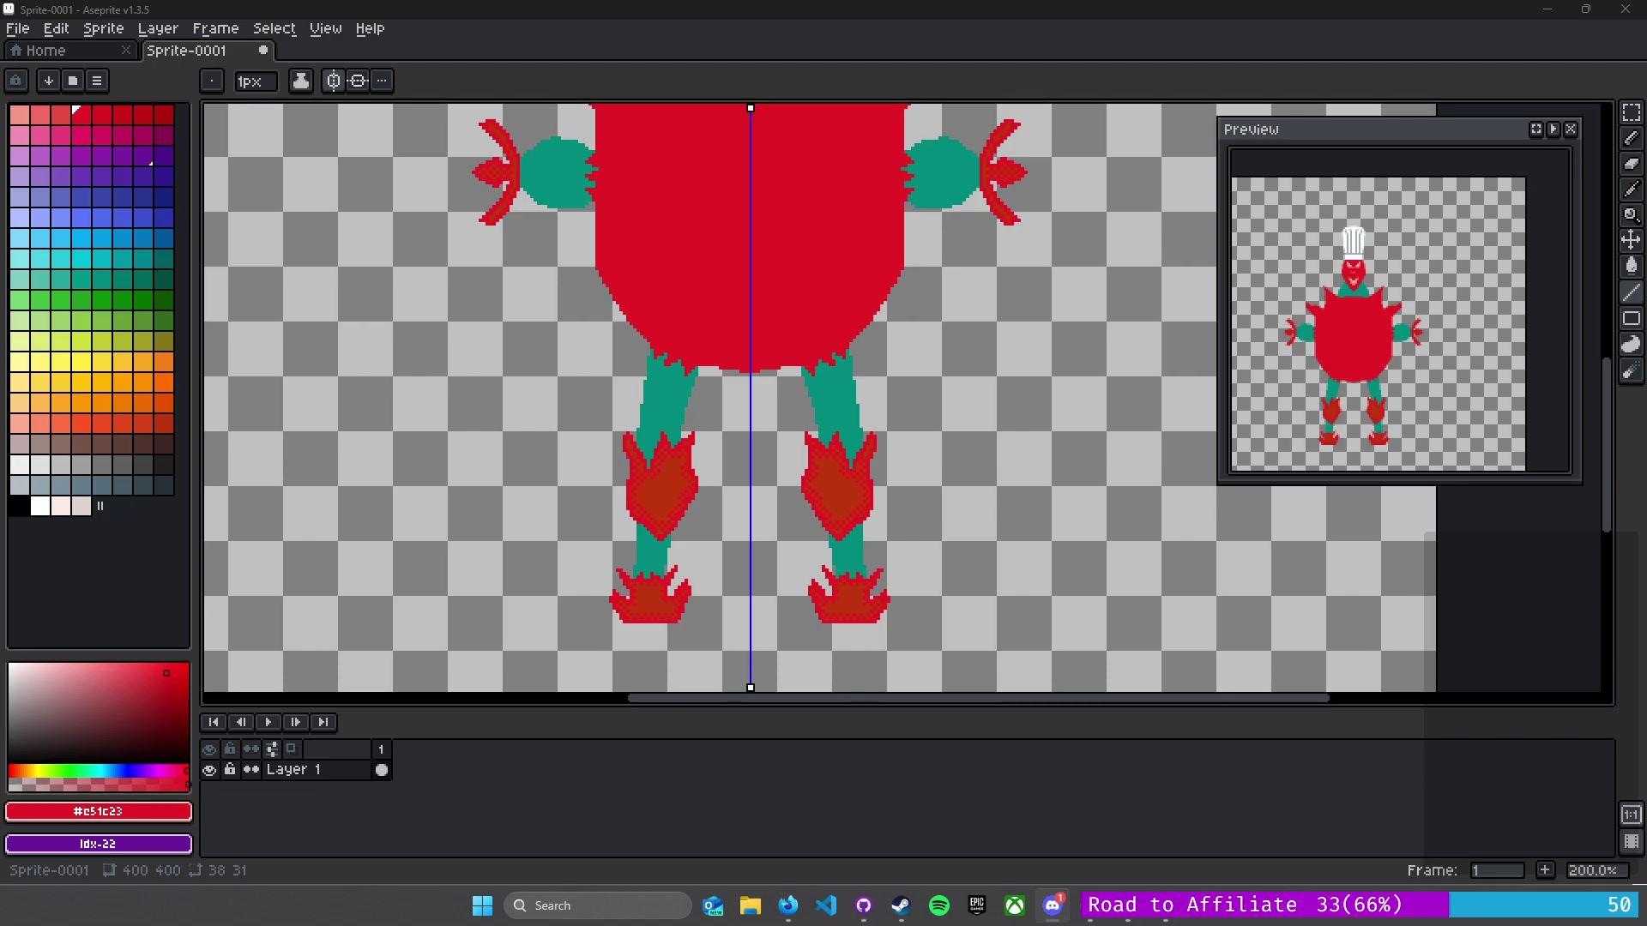
left_click_drag(1025, 342, 1091, 570)
left_click_drag(1081, 246, 1118, 341)
scroll(898, 473, "up", 3)
left_click_drag(883, 533, 786, 163)
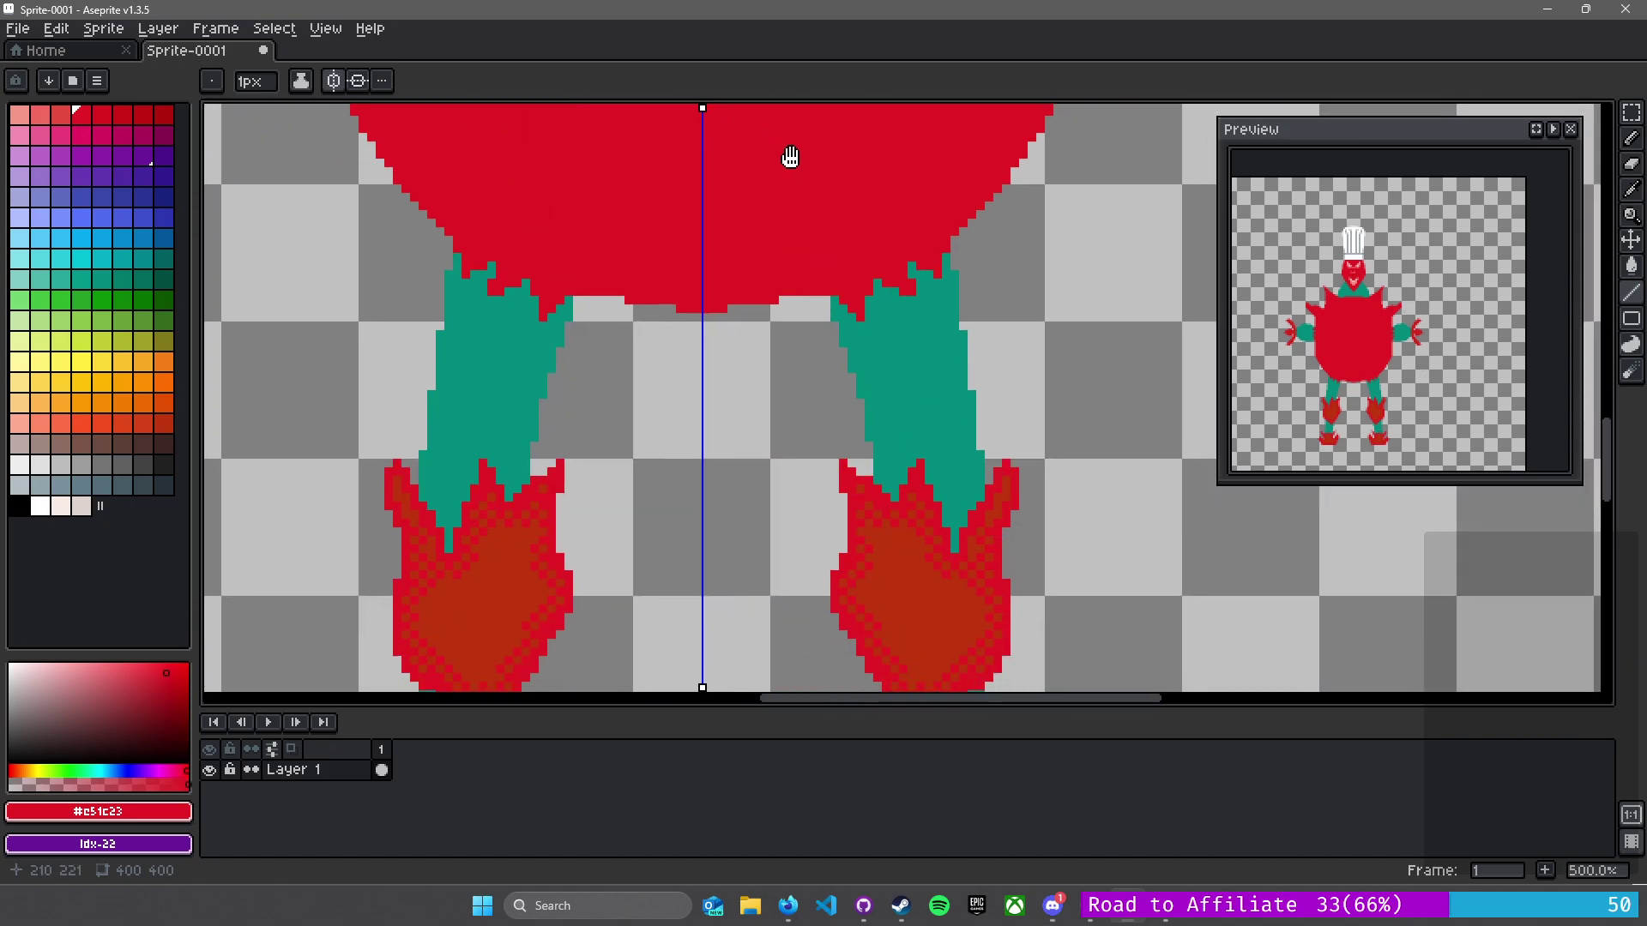
left_click_drag(840, 572, 850, 538)
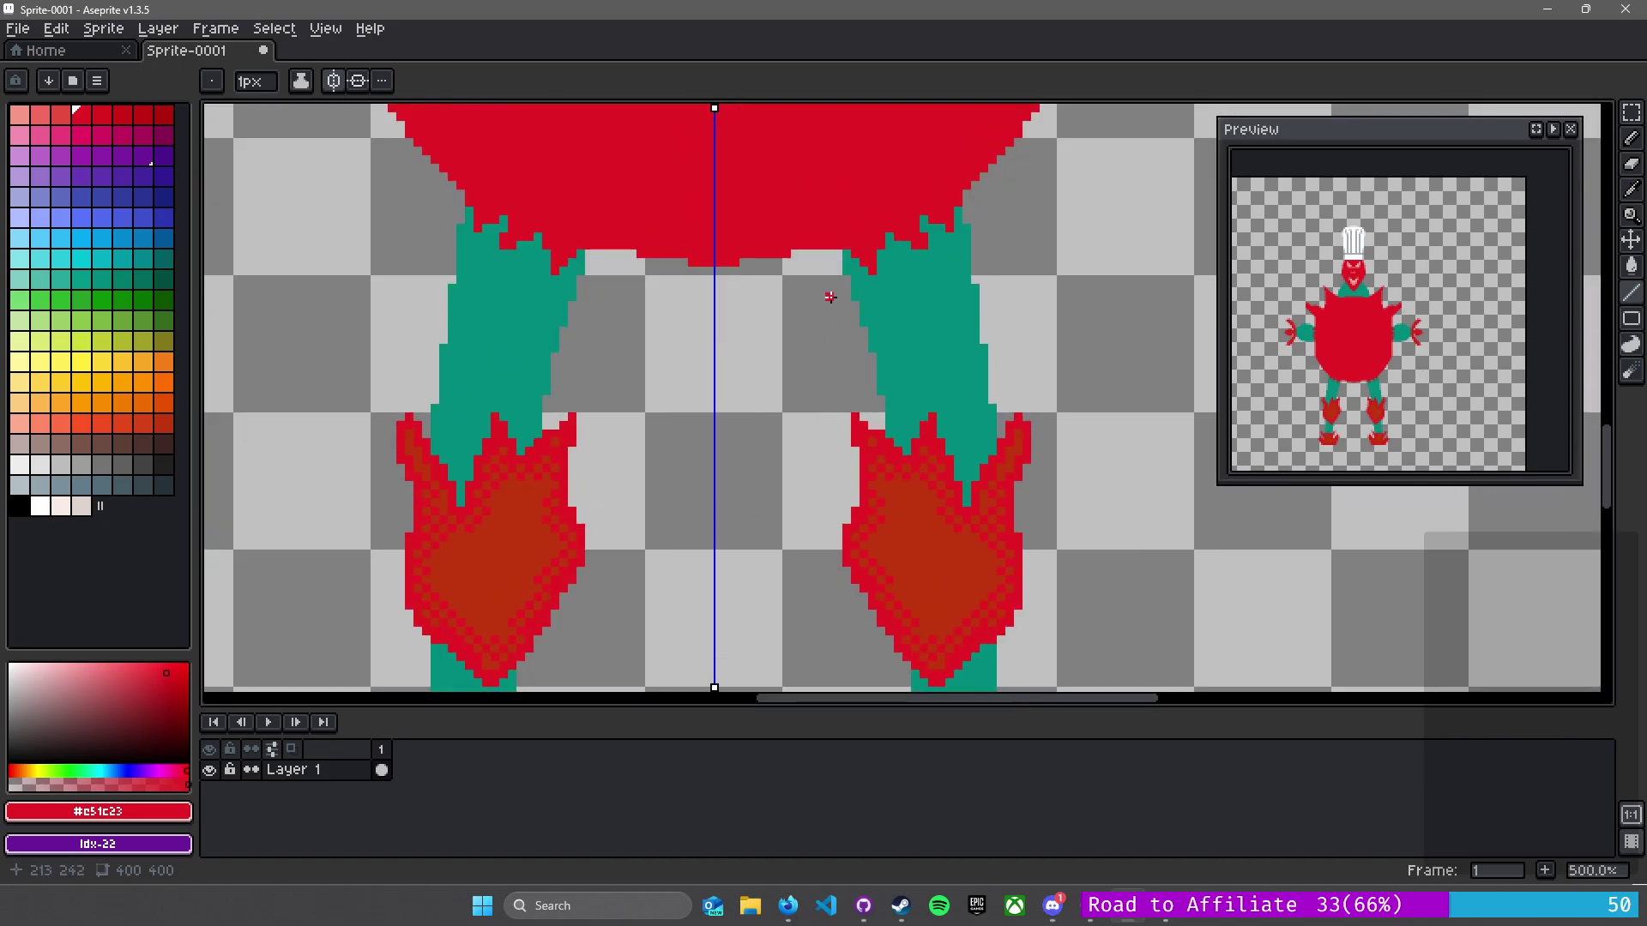
left_click_drag(690, 308, 831, 656)
scroll(830, 319, "down", 2)
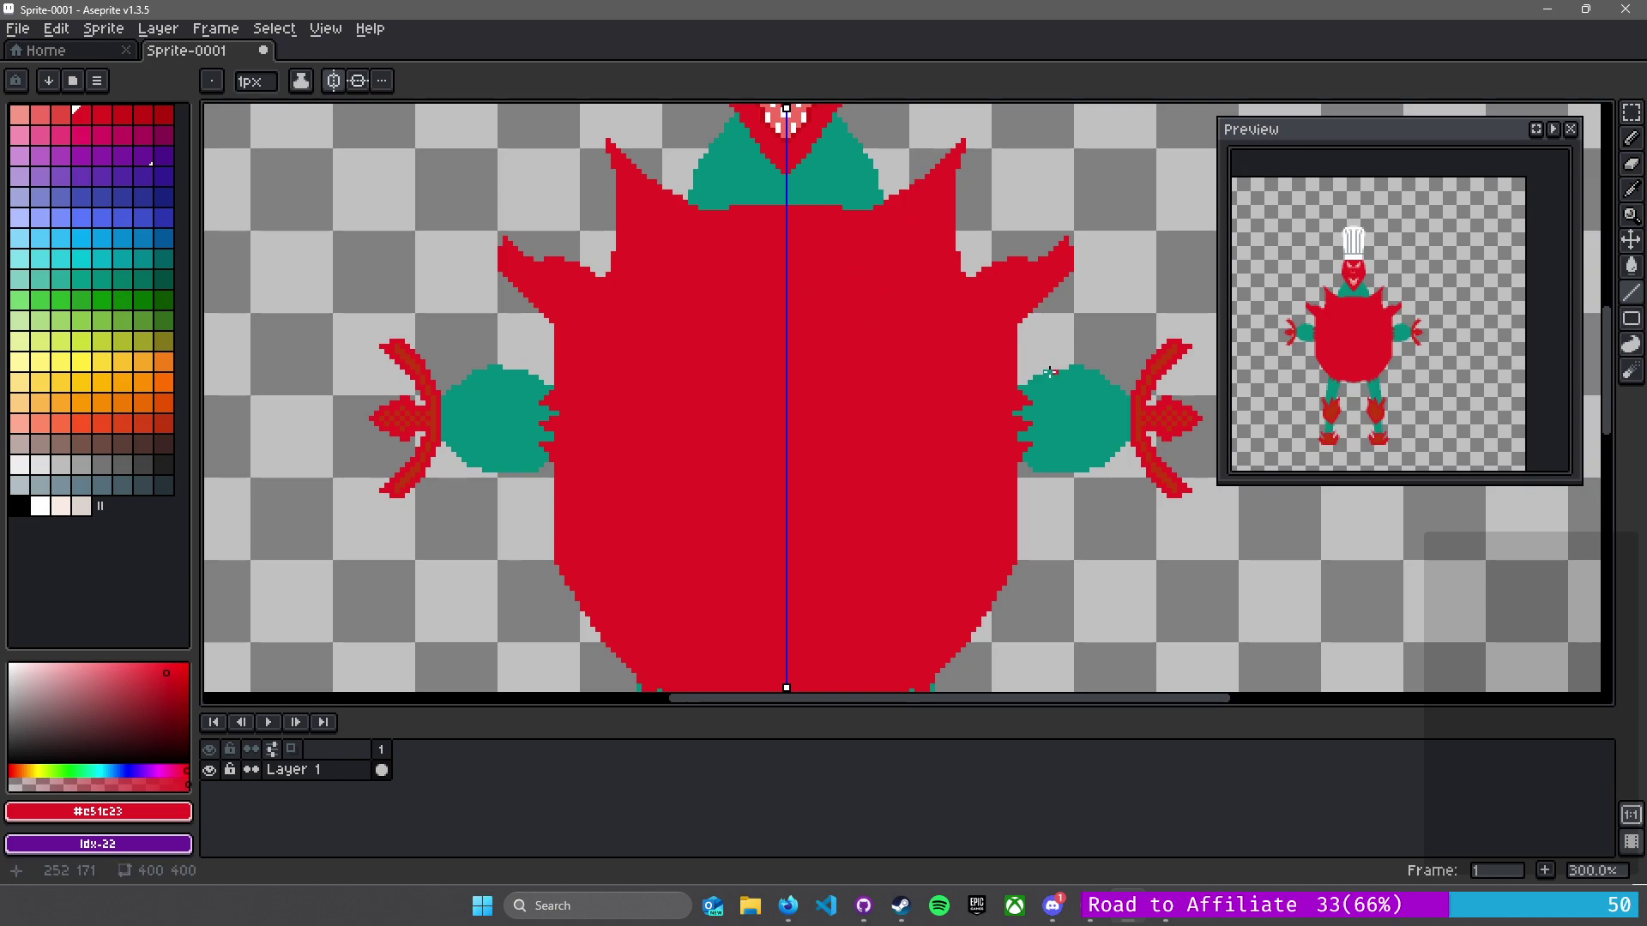
- Sample the hand's dark orange-red (#bf360c) and outline two mirrored pairs of angular panels on the upper body
left_click(1150, 417, "alt")
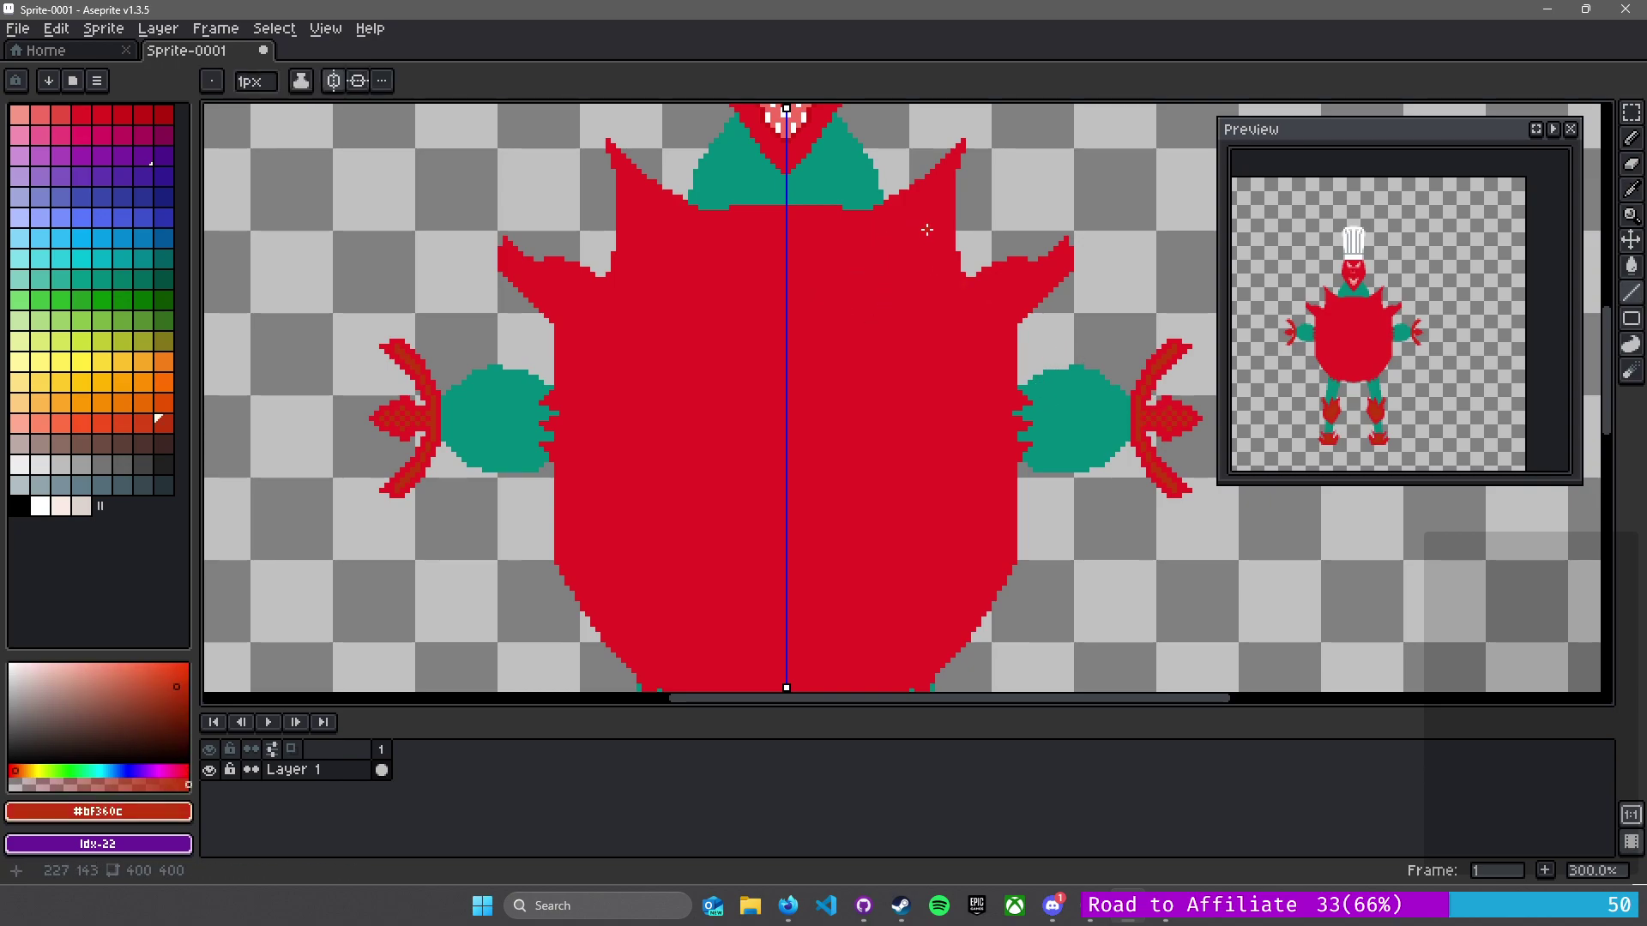
mouse_move(917, 213)
left_mouse_down()
mouse_move(838, 279)
mouse_move(830, 256)
mouse_move(797, 347)
mouse_move(922, 314)
mouse_move(941, 187)
left_mouse_up()
mouse_move(978, 317)
left_mouse_down()
mouse_move(880, 375)
mouse_move(892, 358)
mouse_move(848, 367)
mouse_move(796, 424)
mouse_move(918, 437)
mouse_move(995, 309)
left_mouse_up()
left_click_drag(912, 439, 923, 430)
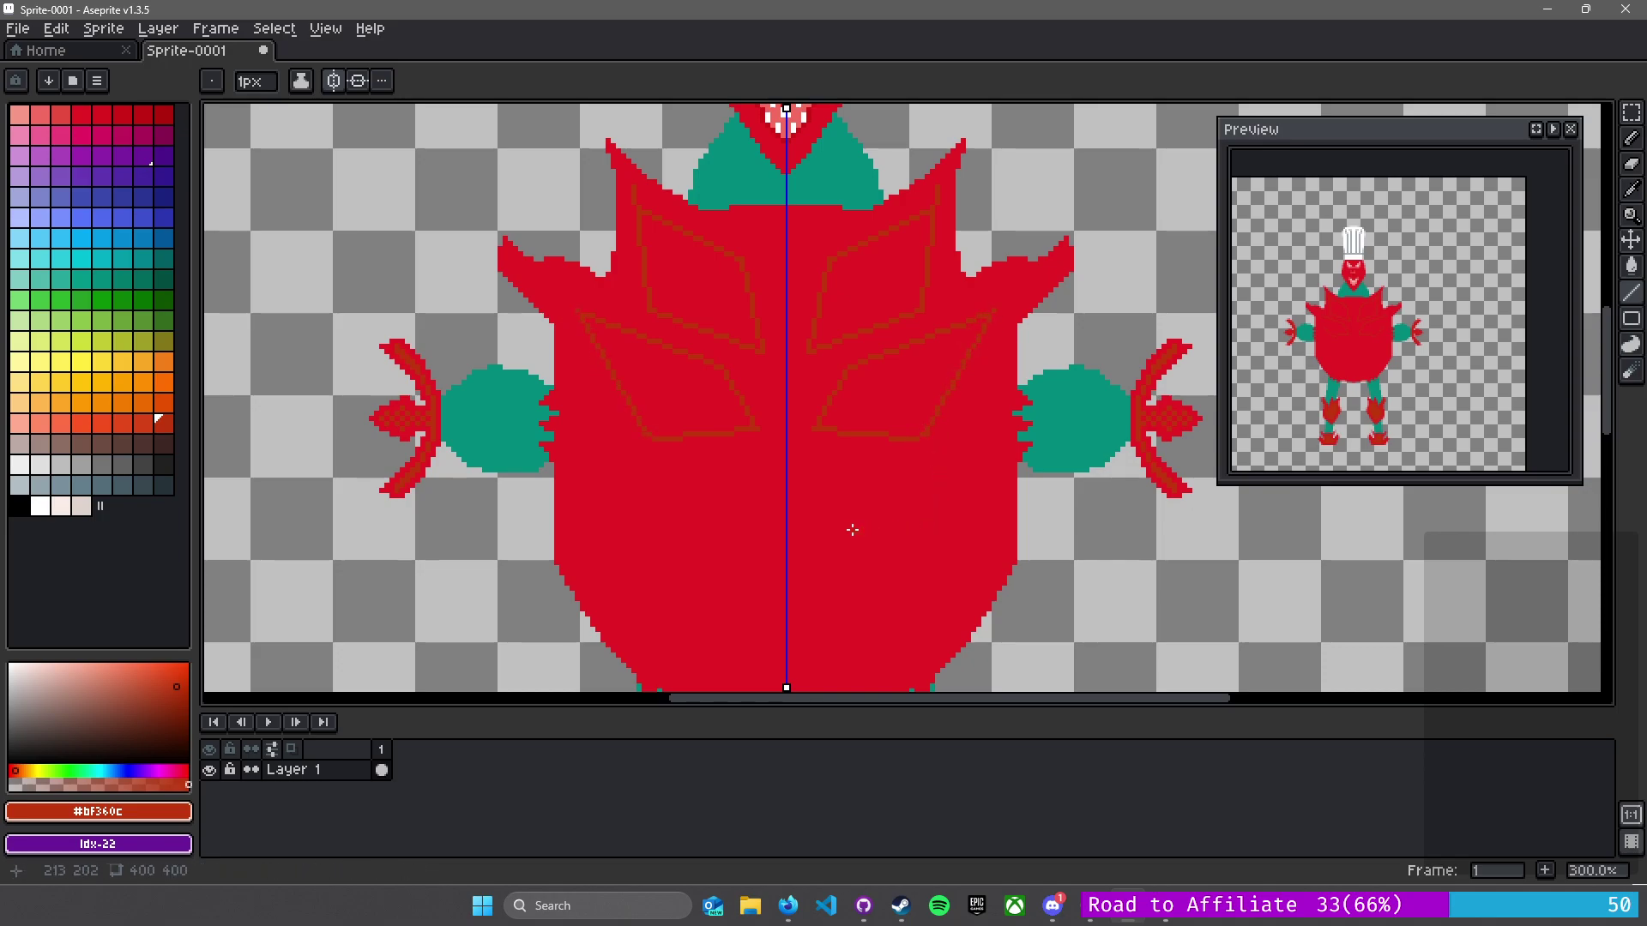
- Outline a mirrored pair of large tapering panels on the lower body in dark orange-red
left_click_drag(897, 362, 922, 236)
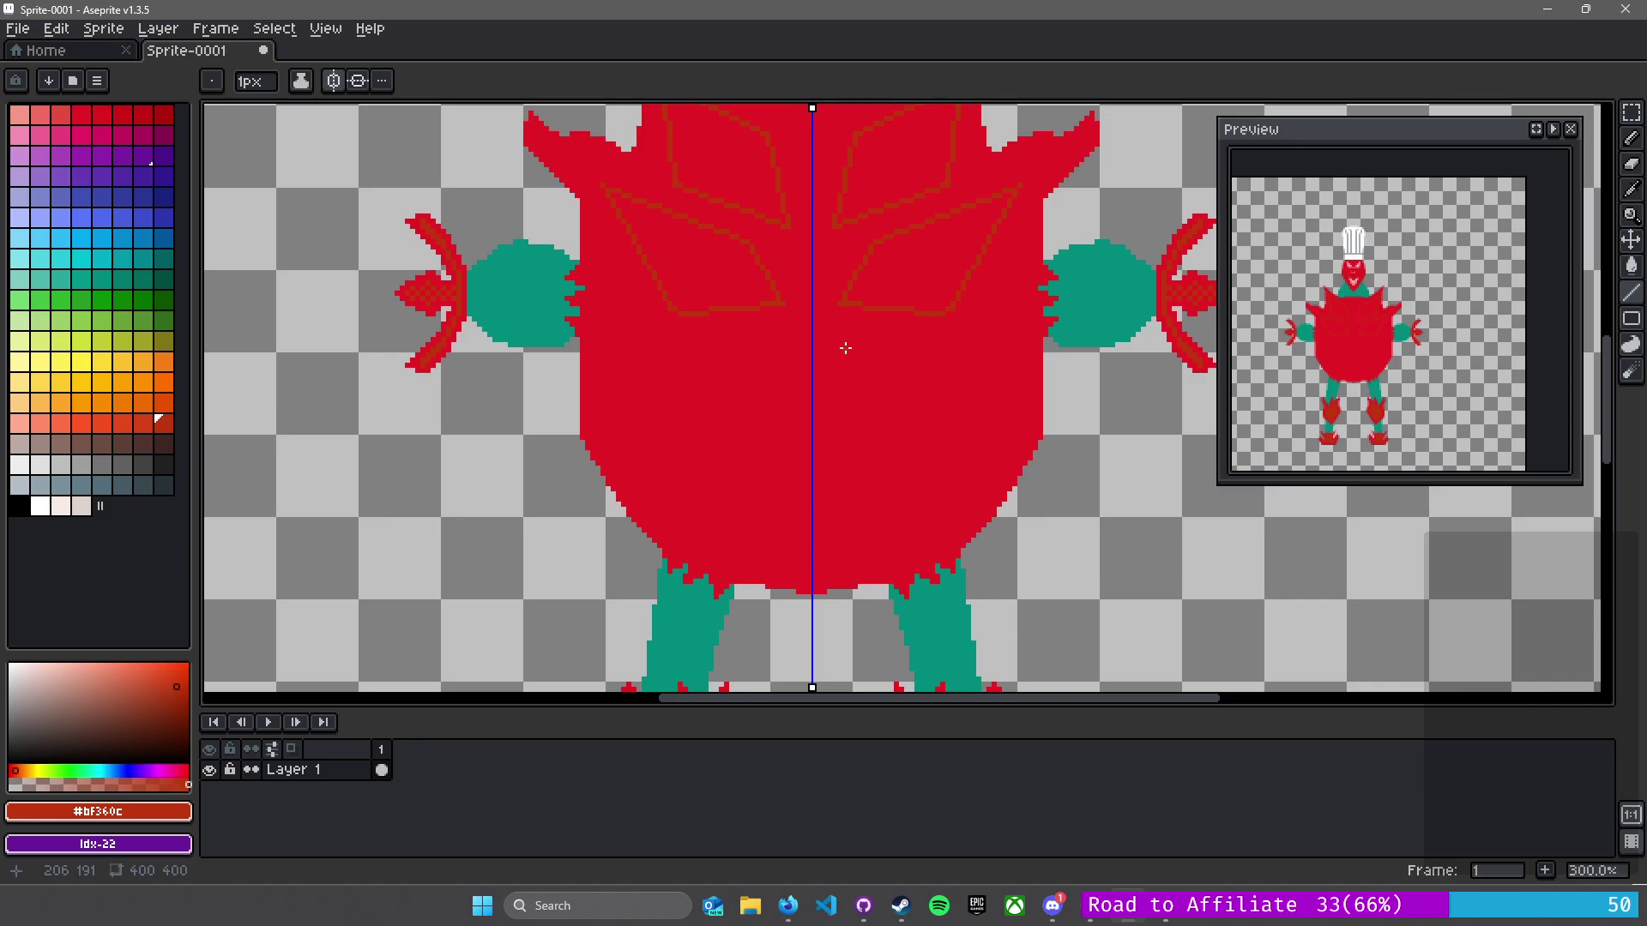
mouse_move(845, 333)
left_mouse_down()
mouse_move(923, 335)
mouse_move(1008, 372)
mouse_move(977, 485)
mouse_move(942, 525)
mouse_move(848, 337)
left_mouse_up()
scroll(896, 401, "down", 2)
key("4")
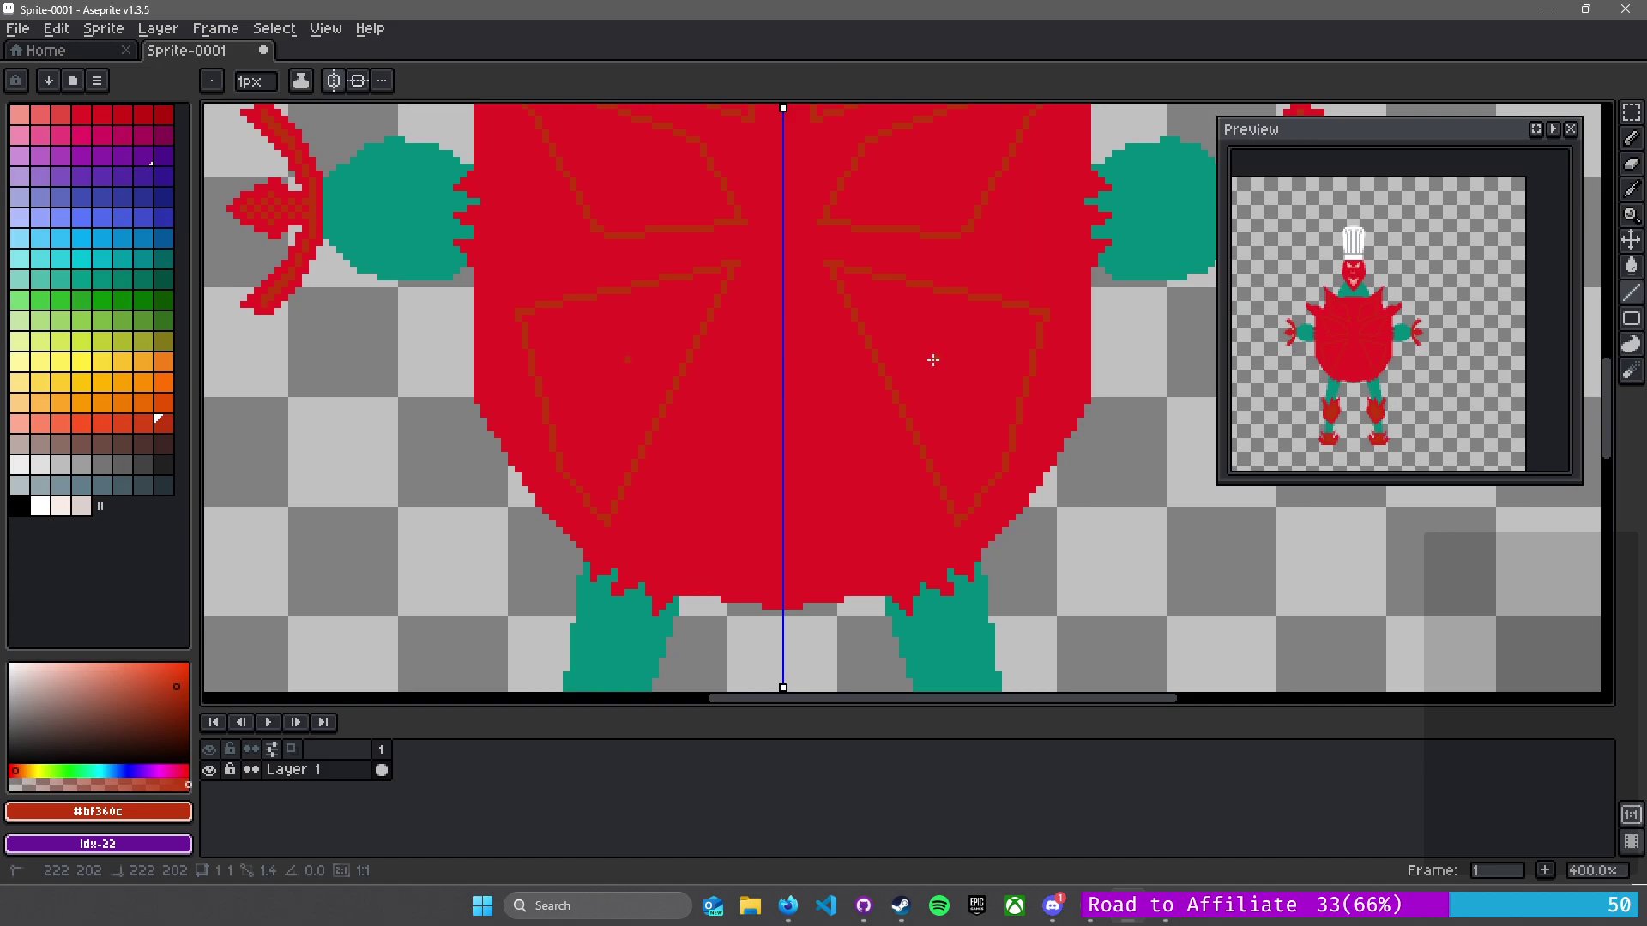
- Fill all the outlined body panels with dark orange-red using the Paint Bucket
key("g")
left_click(932, 325)
left_click(901, 183)
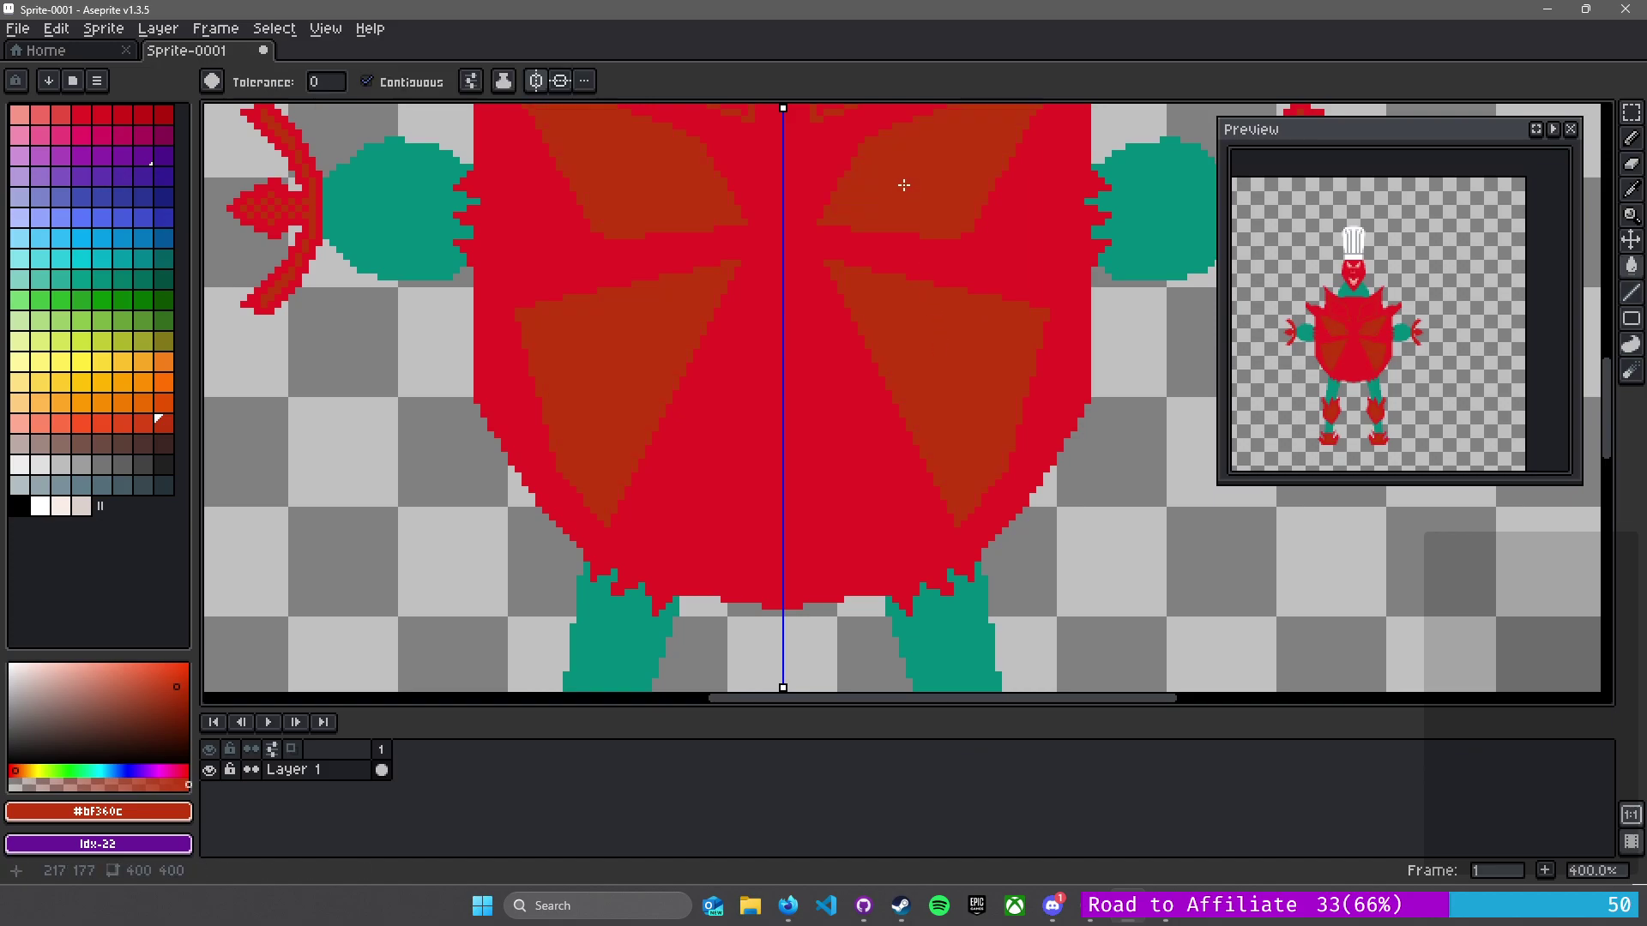
left_click_drag(868, 356, 875, 544)
scroll(856, 251, "down", 2)
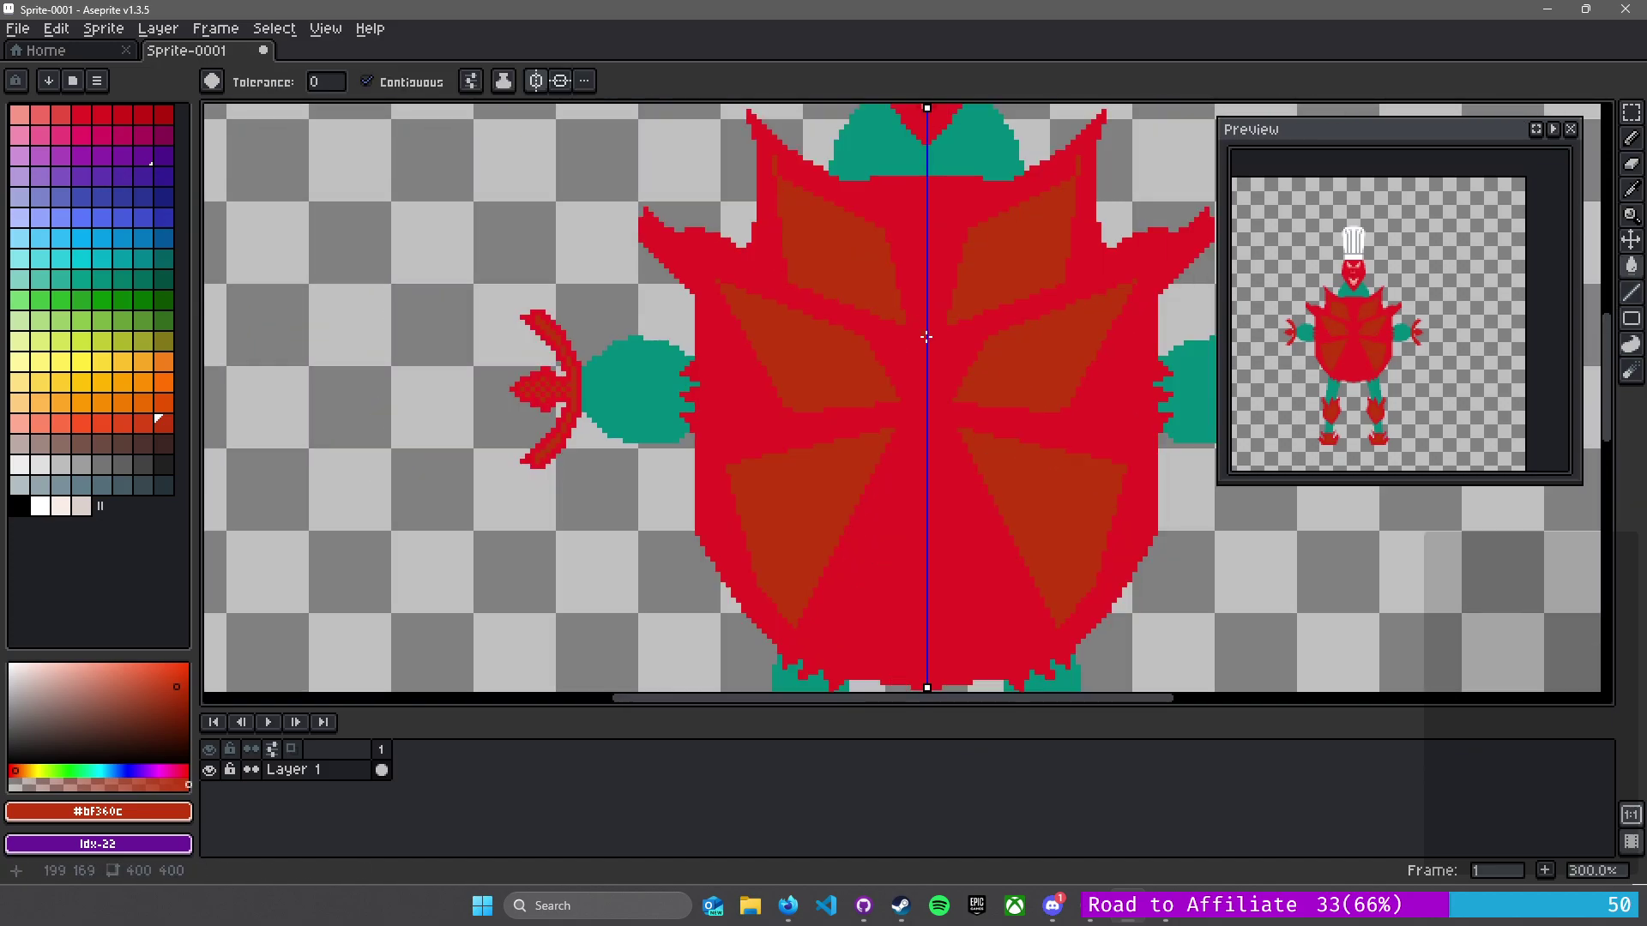
scroll(900, 390, "up", 2)
scroll(863, 389, "up", 1)
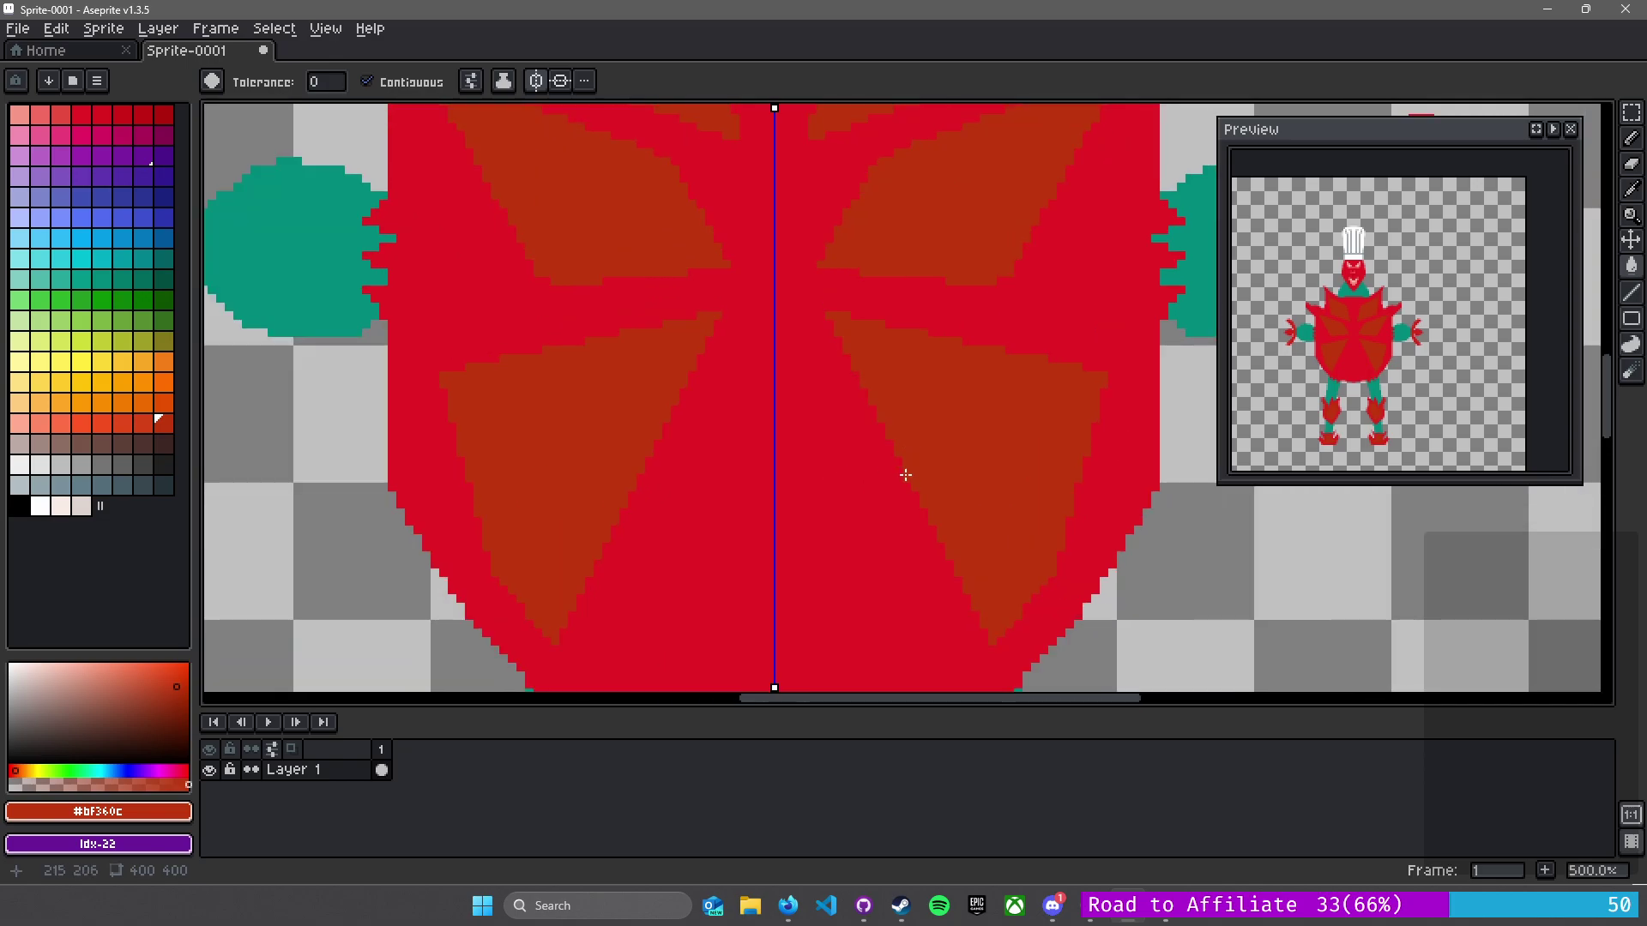
scroll(906, 463, "down", 2)
left_click_drag(893, 386, 857, 482)
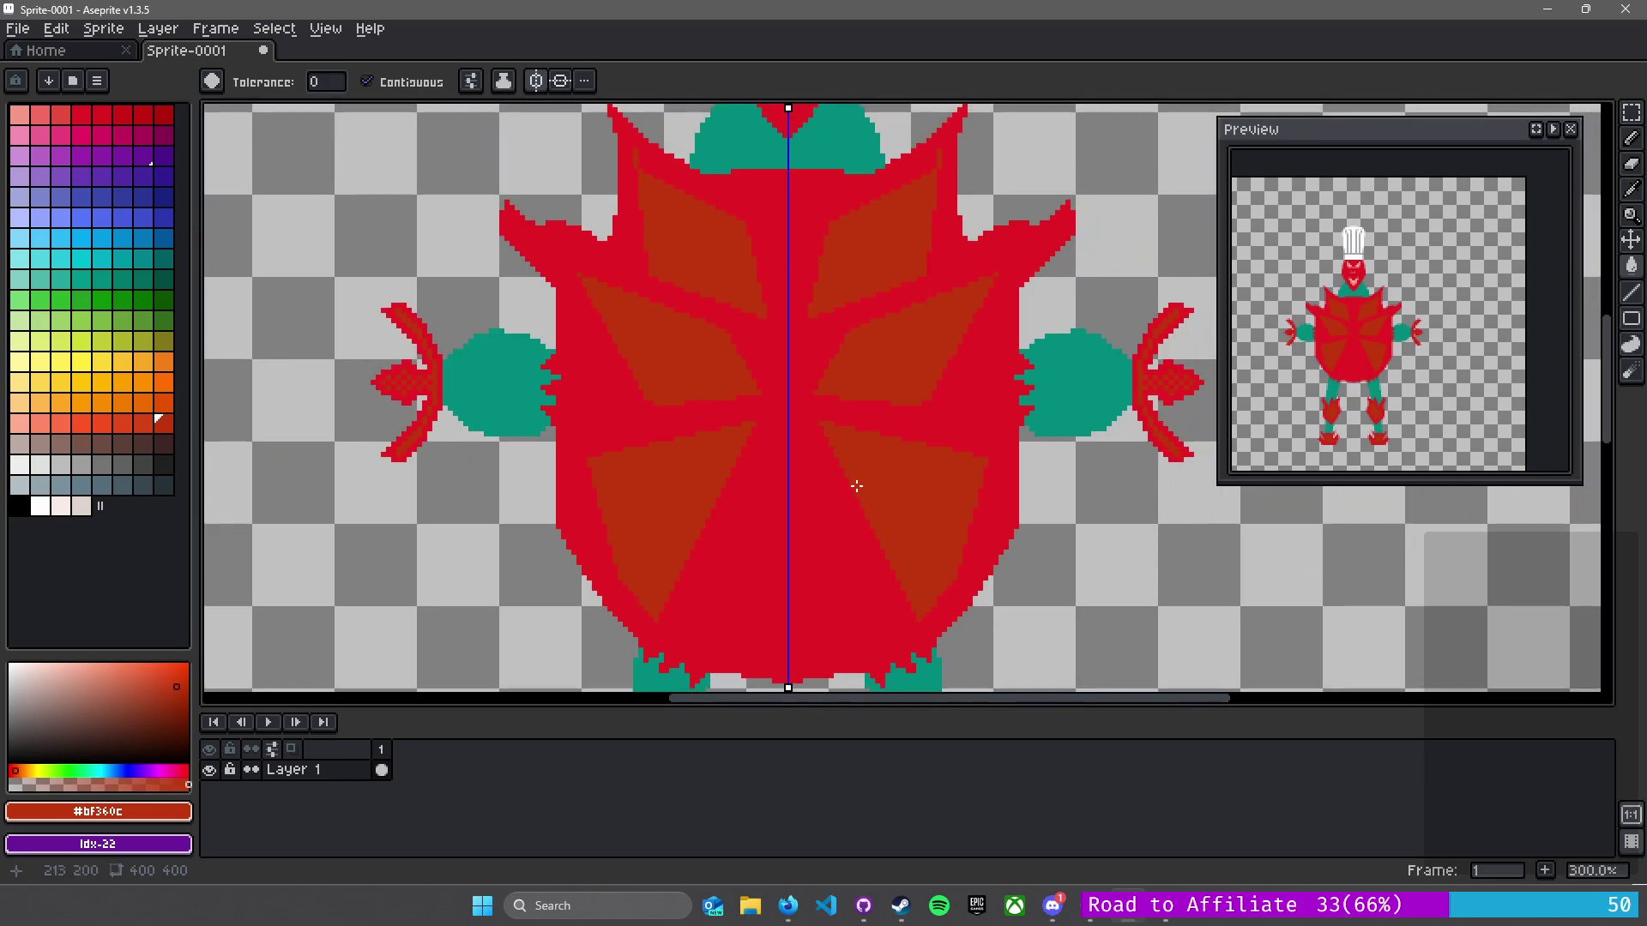
- Undo the fills and outlines of all the angular dark orange-red panels on the body
key("v")
key("ctrl+z")
key("ctrl+z")
key("ctrl+z")
key("ctrl+z")
key("ctrl+z")
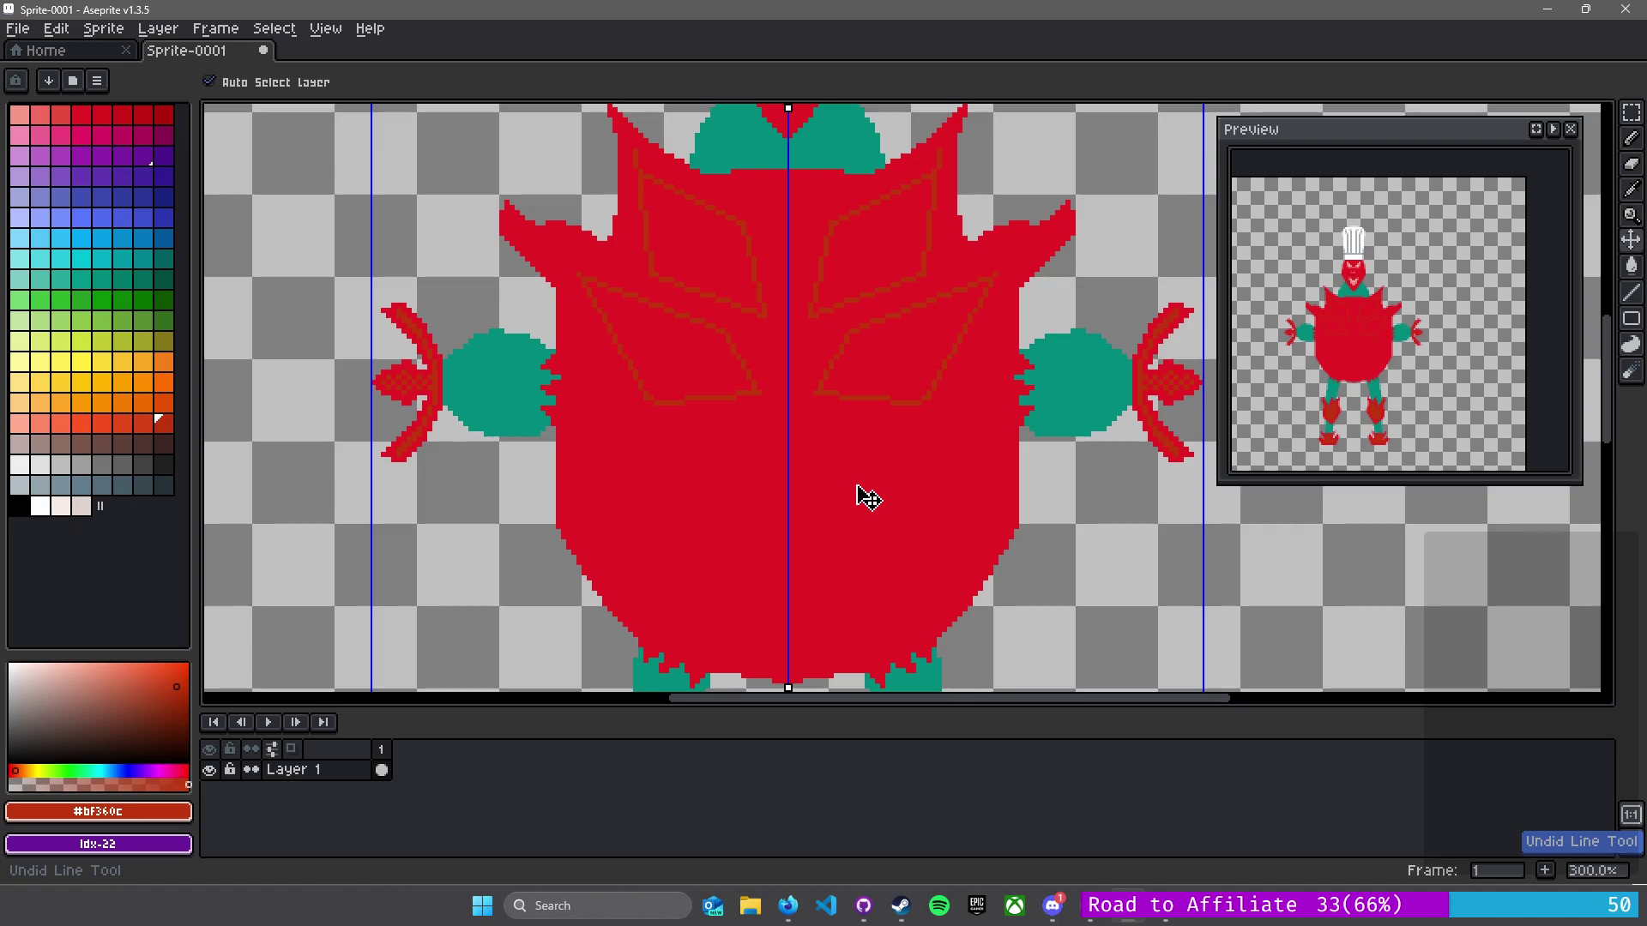
key("ctrl+z")
key("ctrl+z")
key("ctrl+z")
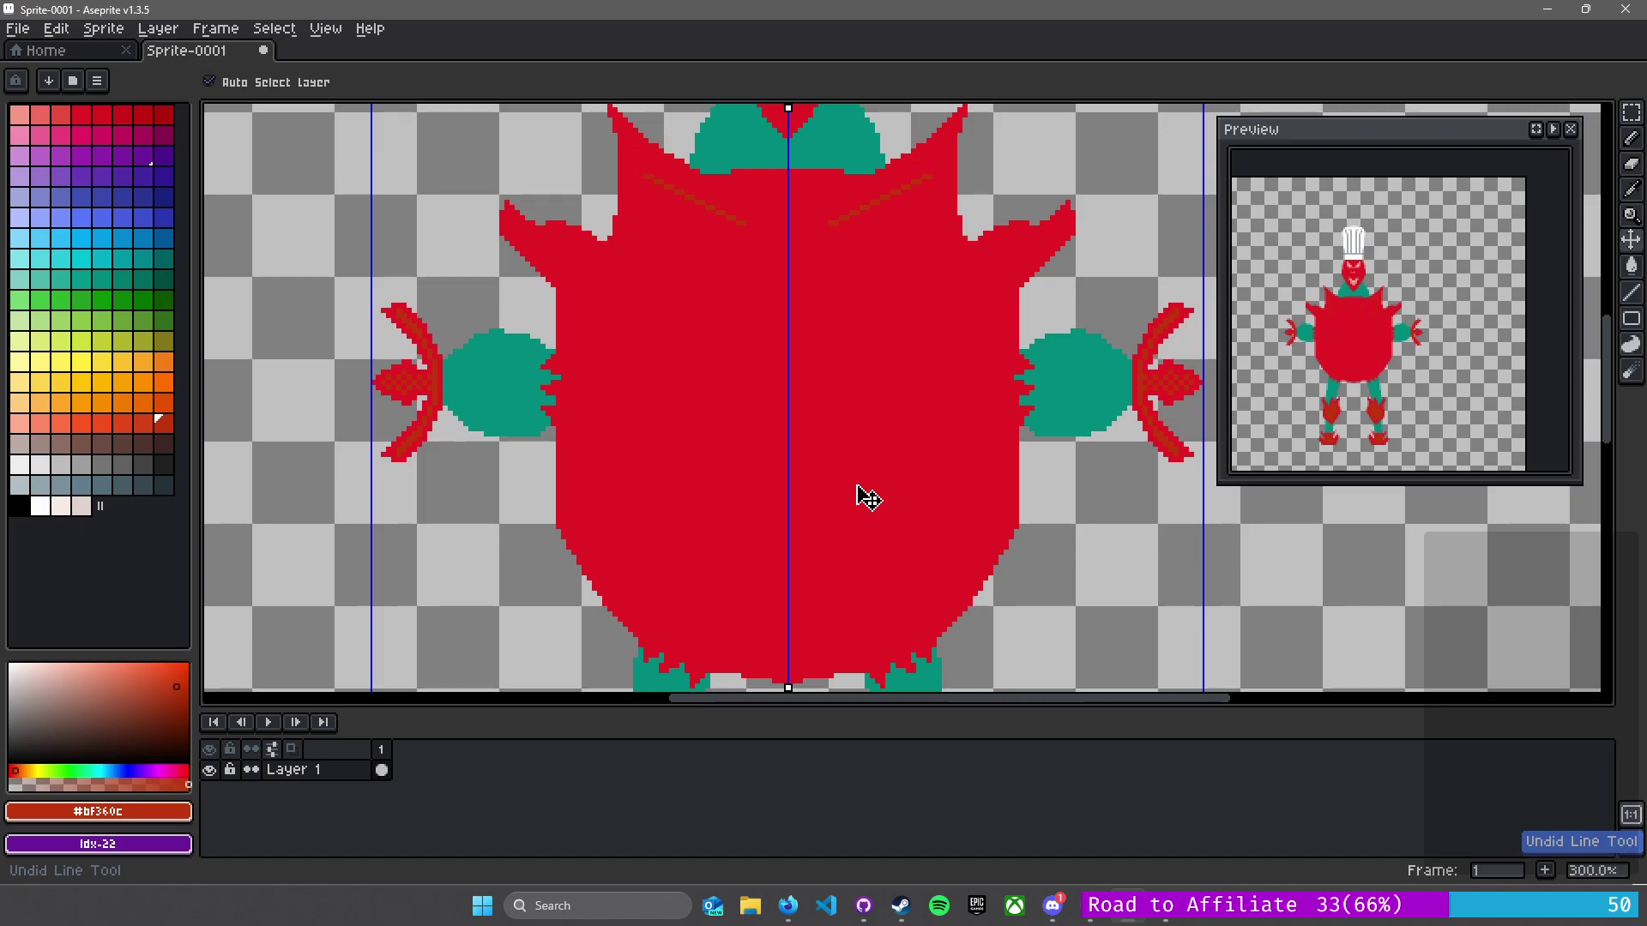
- Outline two mirrored pairs of angled, rib-like panels on the chest in dark orange-red with the Line tool
key("g")
key("b")
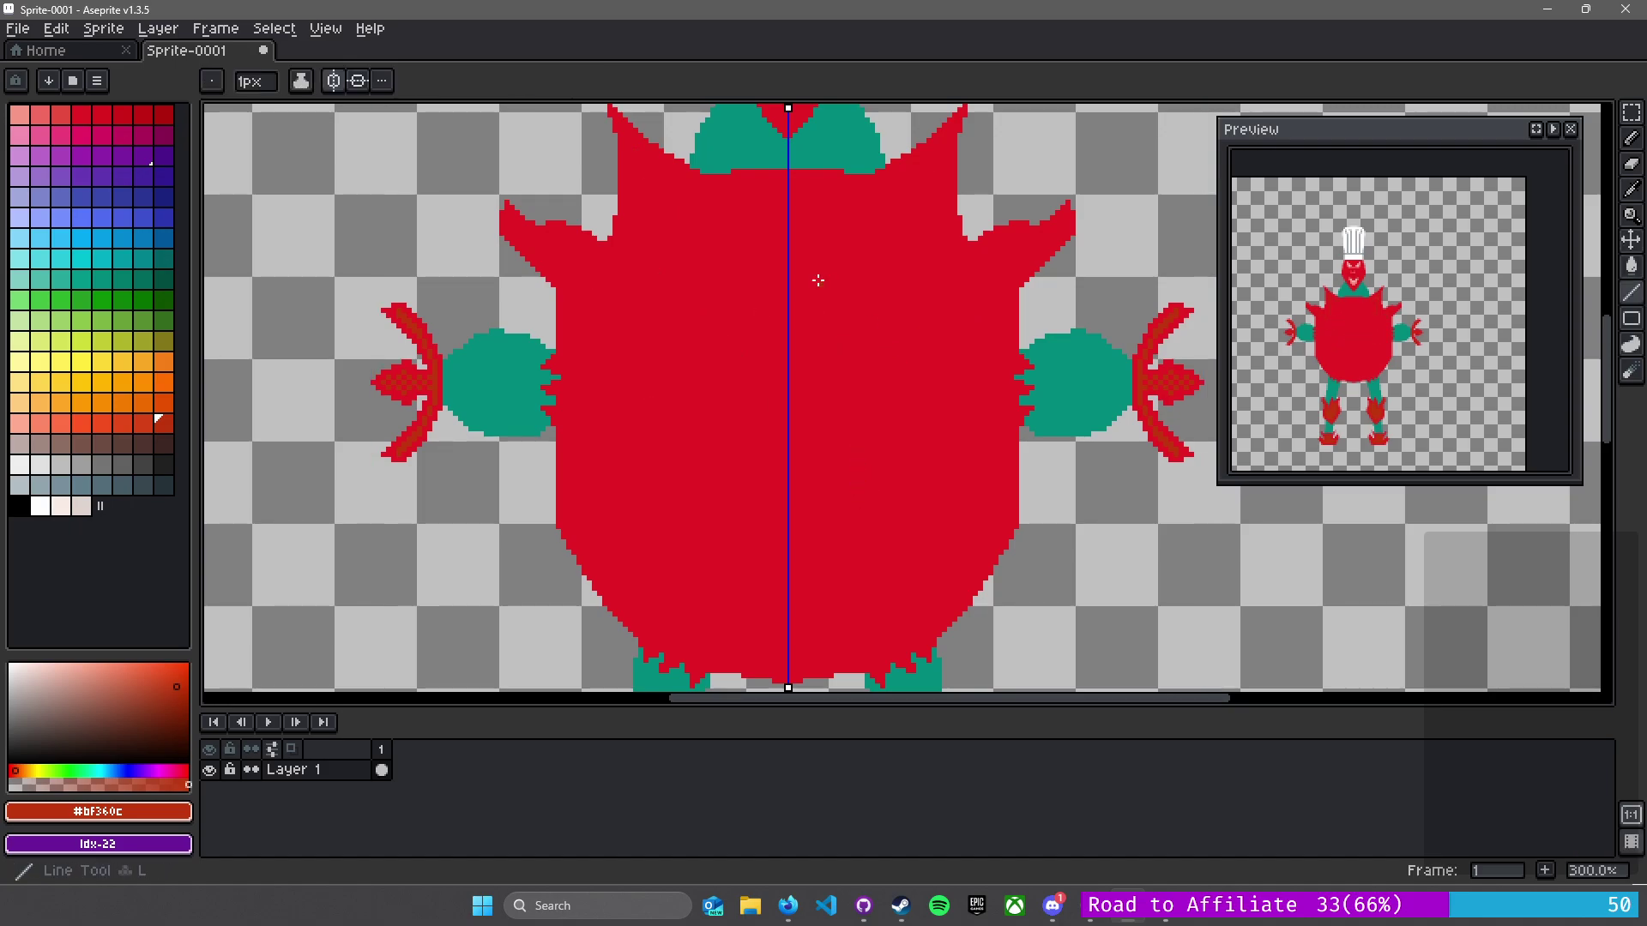
mouse_move(811, 264)
left_mouse_down()
mouse_move(869, 243)
mouse_move(924, 186)
left_mouse_up()
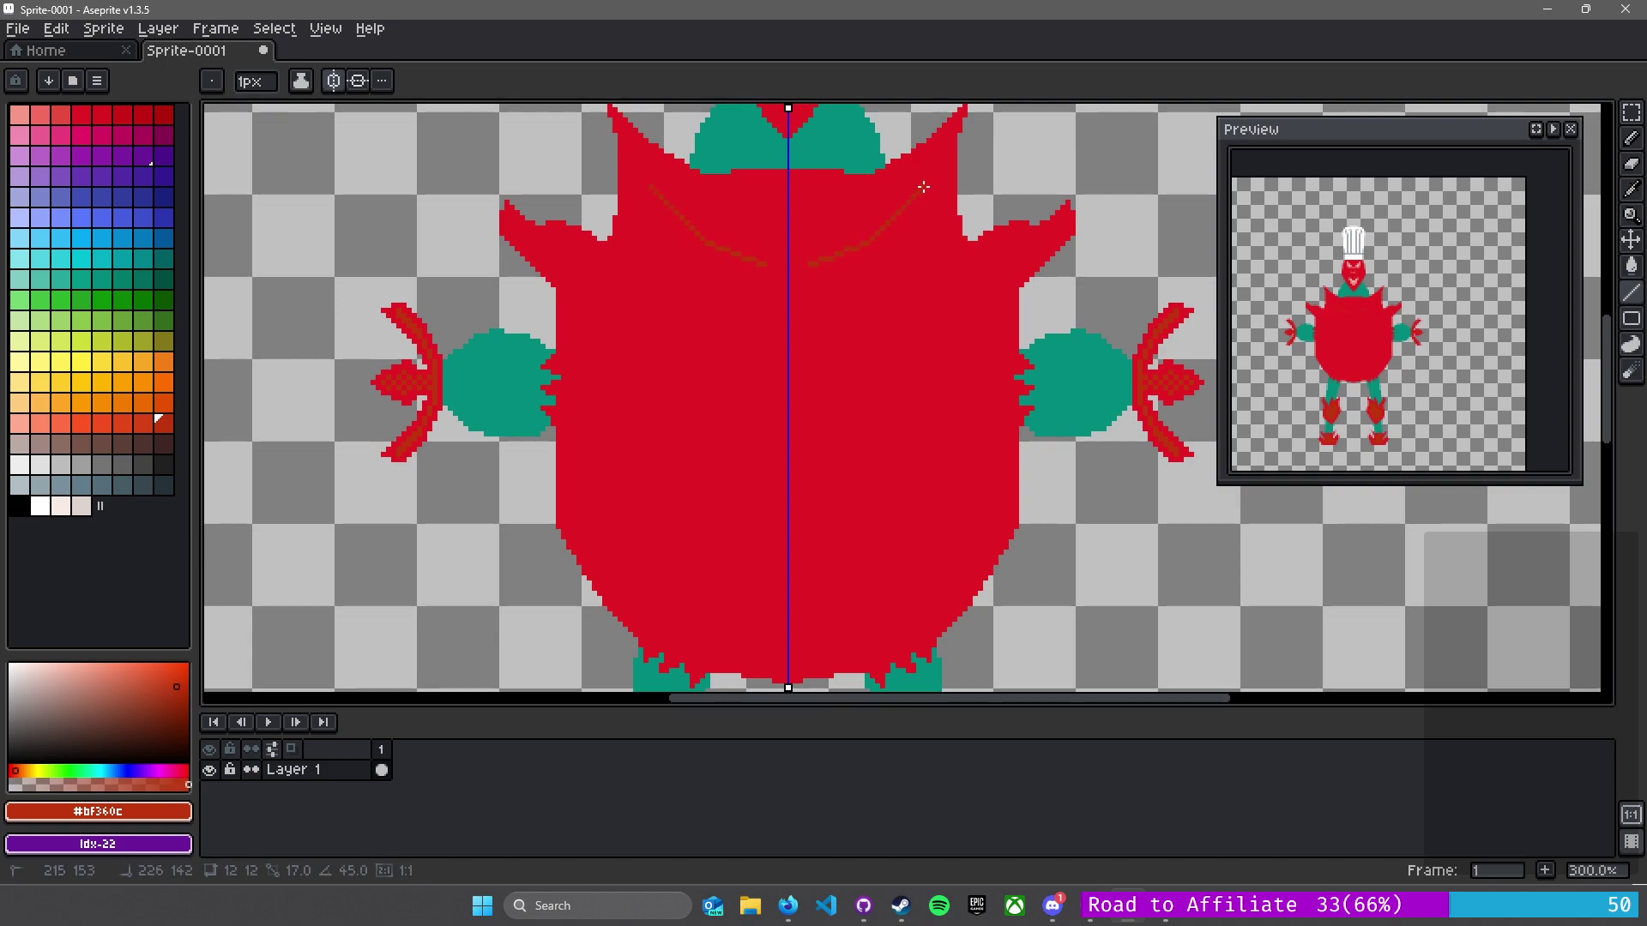
mouse_move(813, 266)
left_mouse_down()
mouse_move(882, 283)
mouse_move(934, 240)
left_mouse_up()
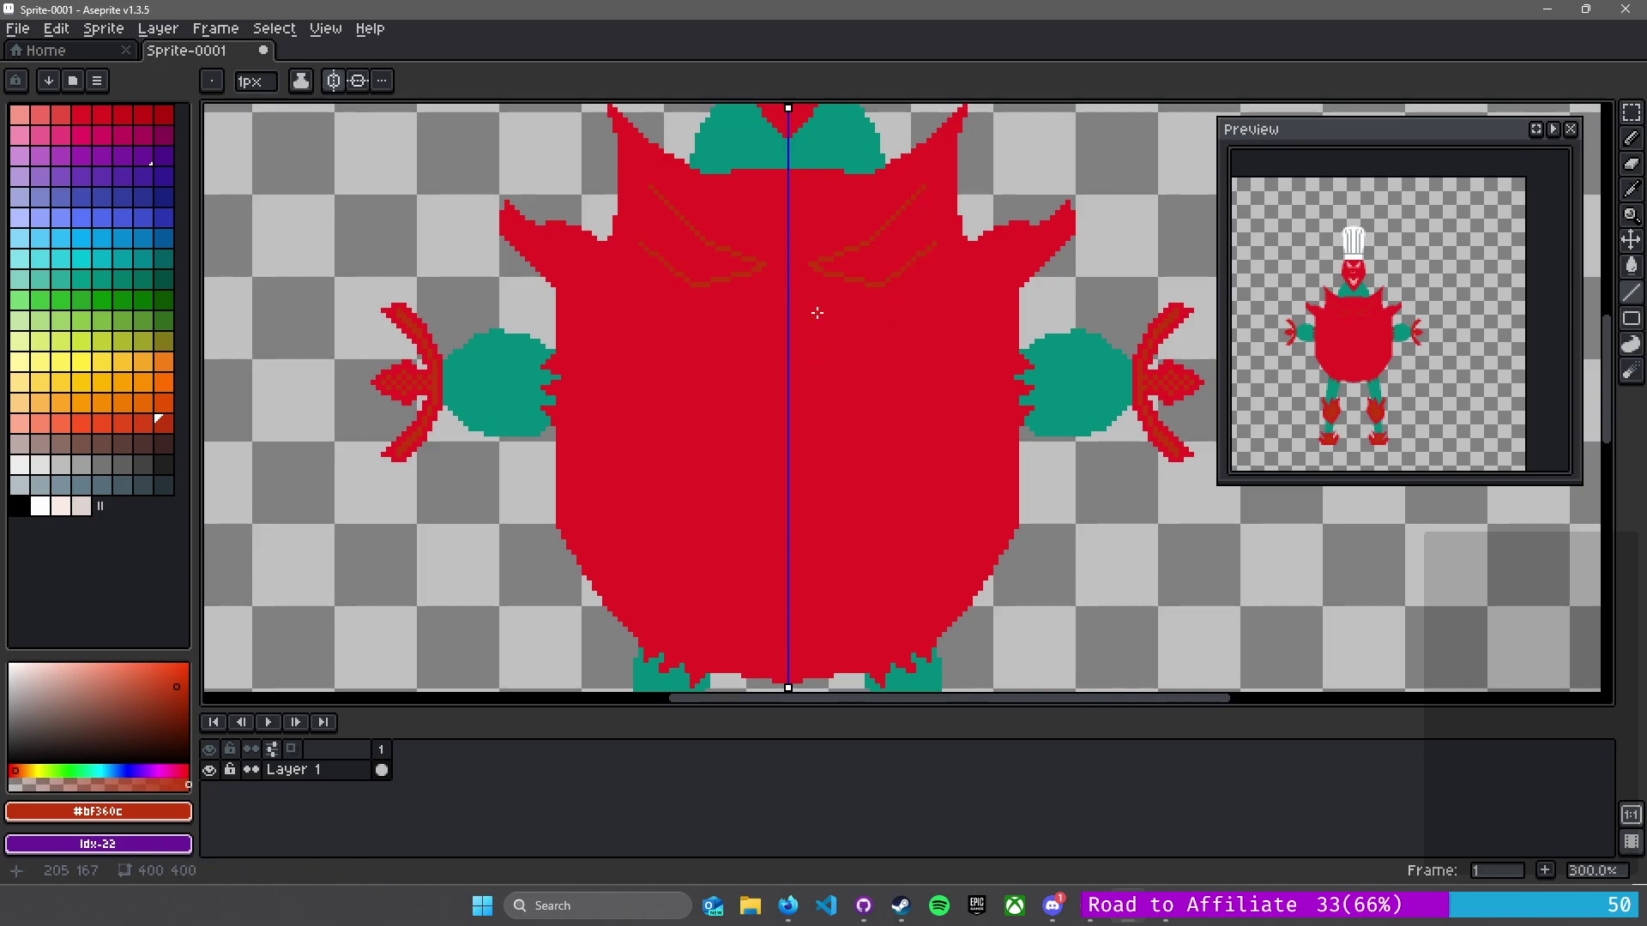
mouse_move(816, 315)
left_mouse_down()
mouse_move(923, 344)
mouse_move(898, 332)
mouse_move(978, 294)
left_mouse_up()
mouse_move(813, 316)
left_mouse_down()
mouse_move(864, 375)
mouse_move(970, 356)
left_mouse_up()
left_click_drag(976, 295, 975, 355)
mouse_move(926, 185)
left_mouse_down()
mouse_move(938, 245)
mouse_move(846, 159)
left_mouse_up()
- Outline two more mirrored pairs of panels across the belly and lower body in dark orange-red
scroll(907, 298, "up", 1)
scroll(912, 312, "down", 1)
scroll(923, 338, "up", 2)
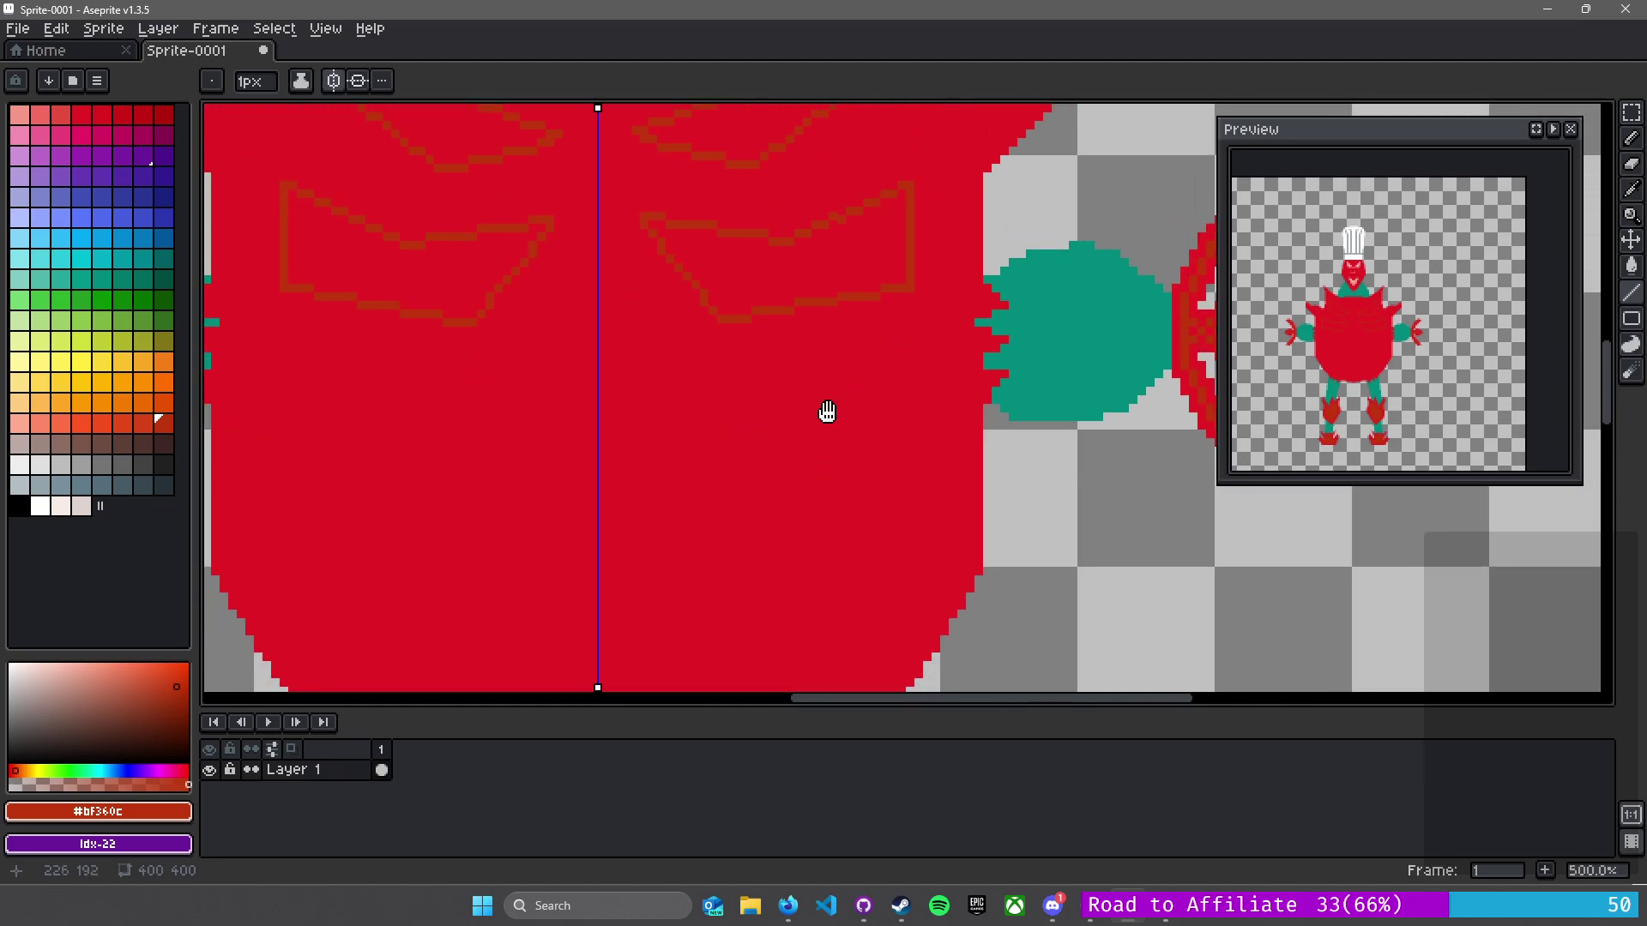
left_click_drag(825, 433, 904, 266)
scroll(765, 349, "down", 3)
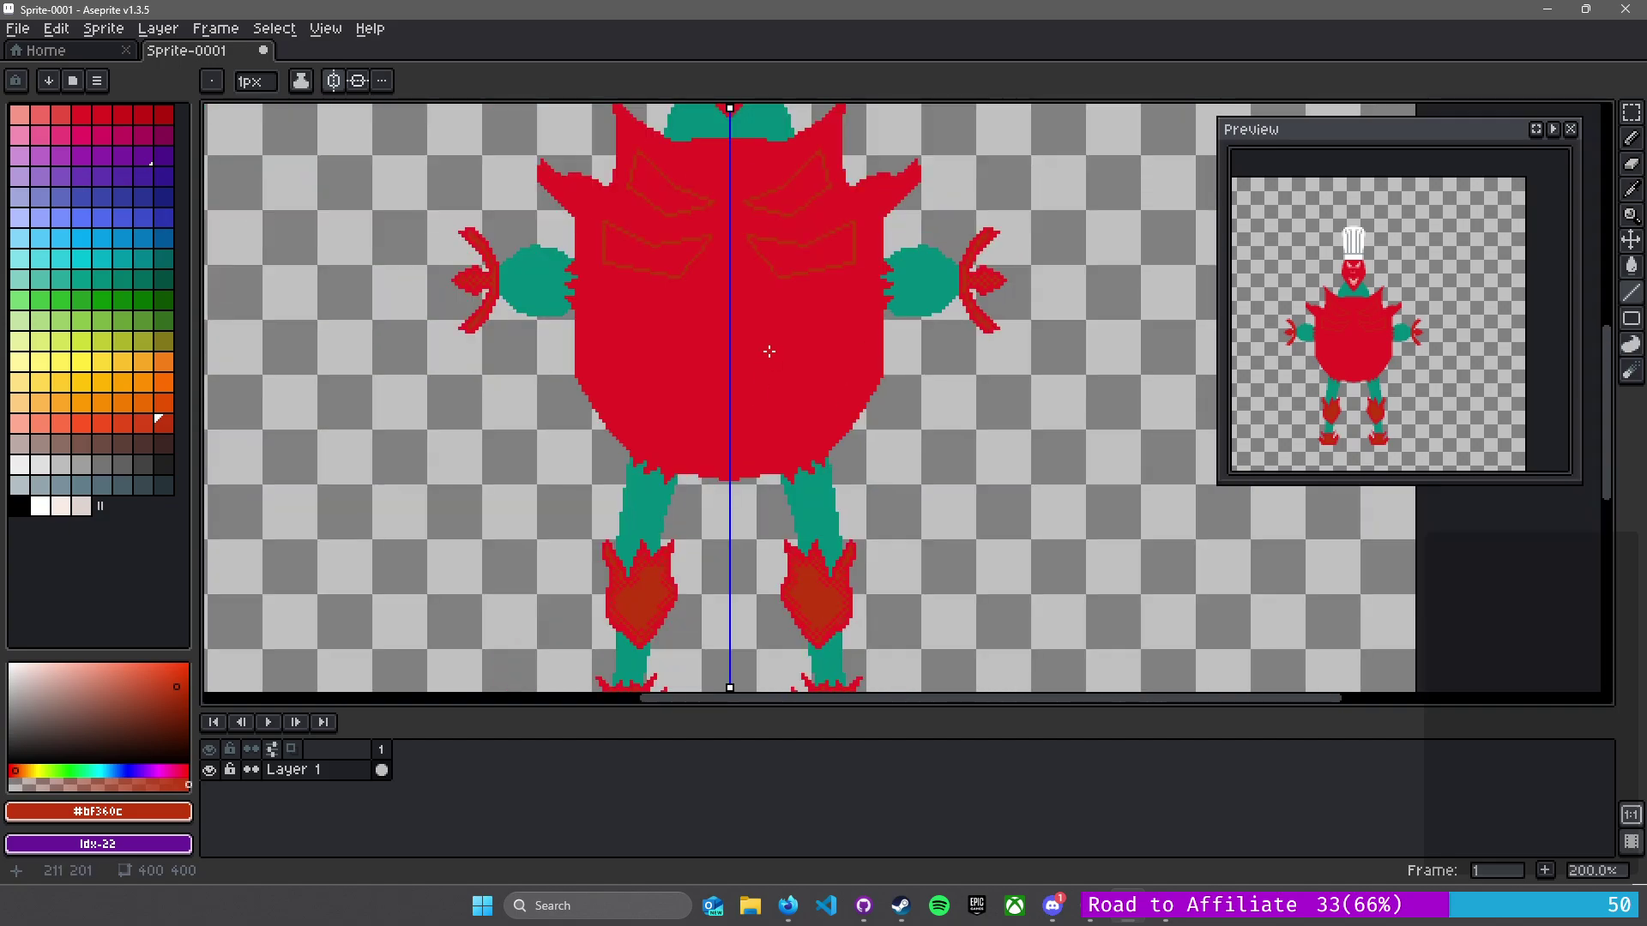
scroll(764, 351, "up", 2)
mouse_move(728, 266)
left_mouse_down()
mouse_move(804, 274)
mouse_move(956, 244)
mouse_move(939, 387)
mouse_move(787, 373)
mouse_move(727, 256)
left_mouse_up()
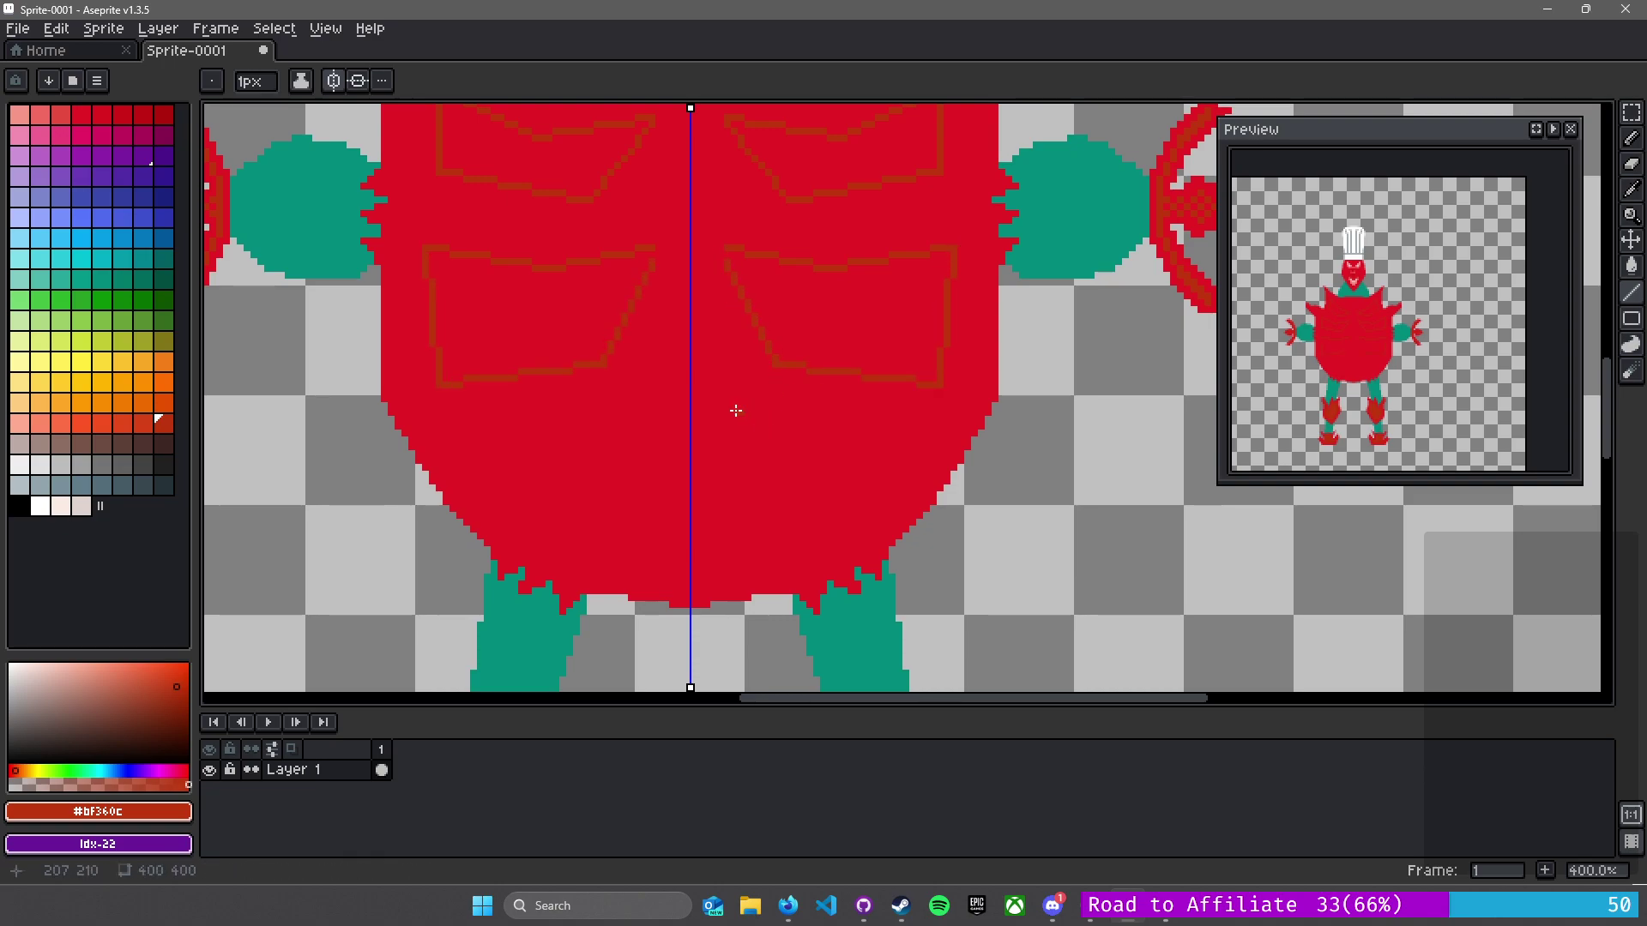
left_click(719, 251)
mouse_move(919, 431)
left_mouse_down()
mouse_move(744, 403)
mouse_move(716, 364)
mouse_move(724, 489)
mouse_move(805, 543)
mouse_move(933, 429)
left_mouse_up()
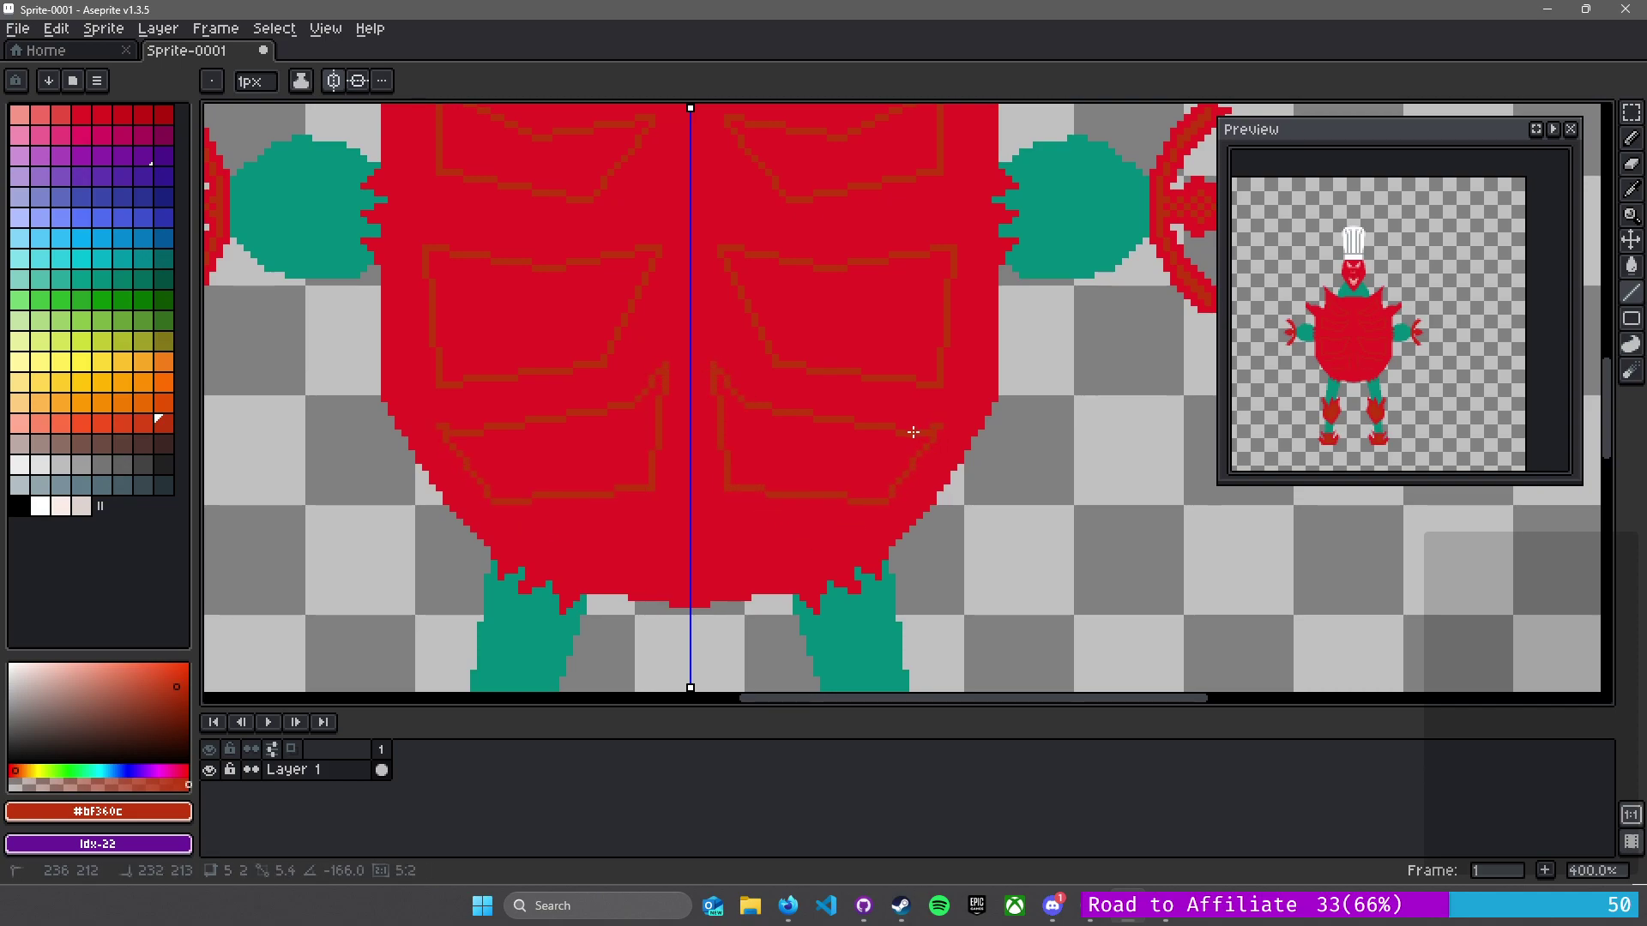
- Fill all four pairs of outlined body panels with dark orange-red using the Paint Bucket
left_click(802, 446)
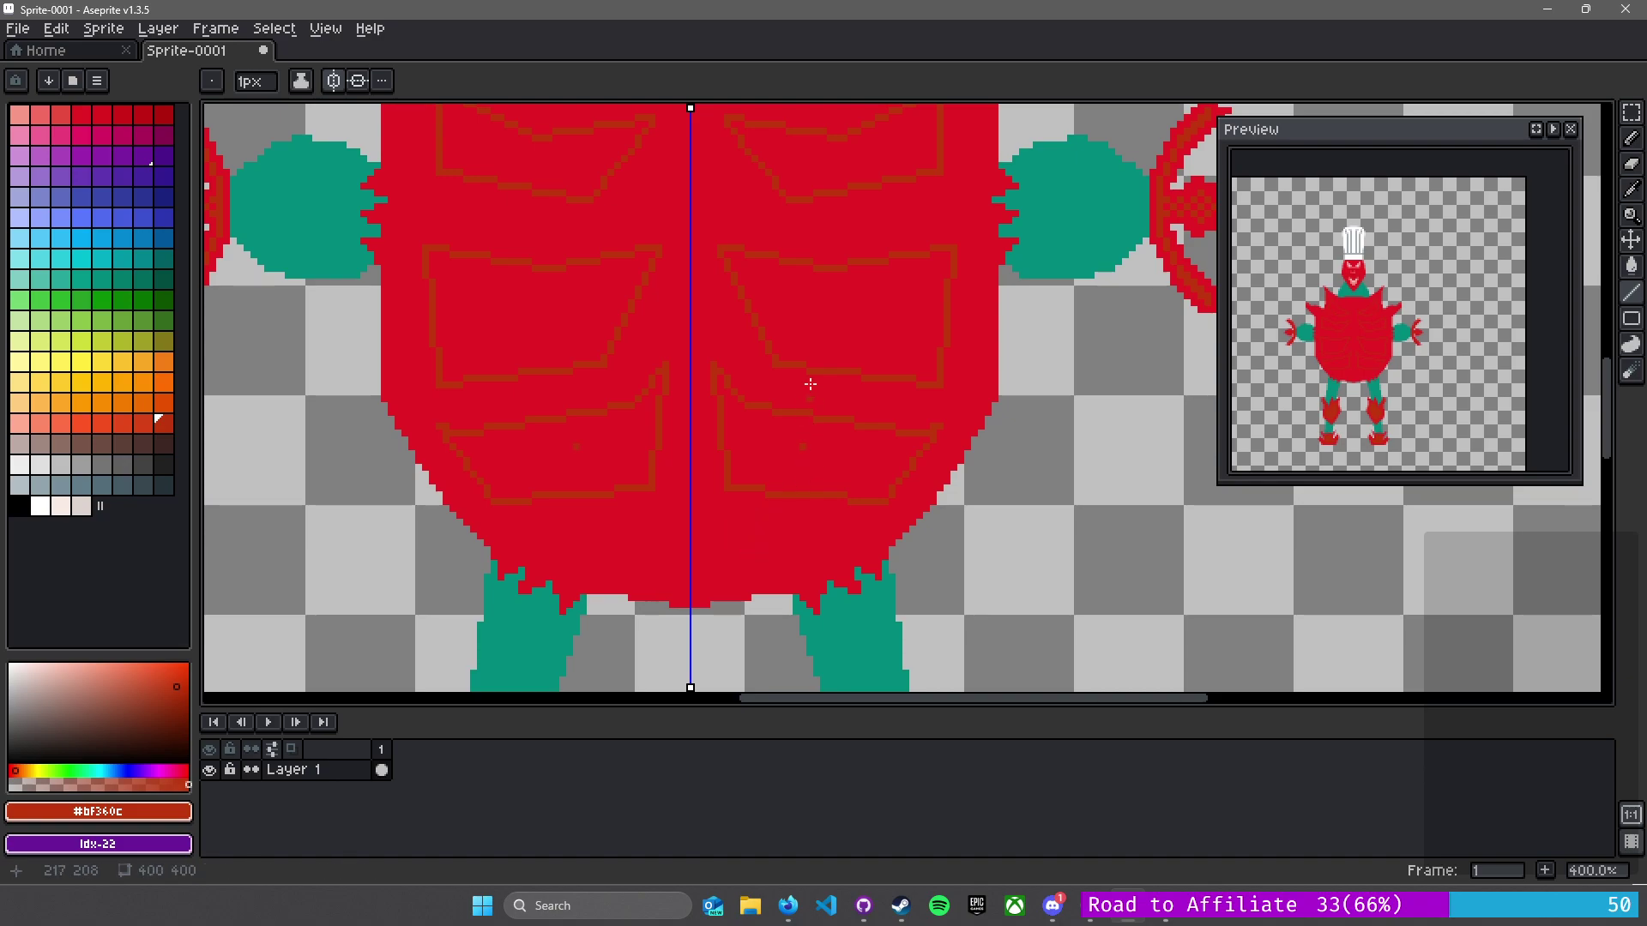
key("g")
left_click(754, 448)
left_click(827, 286)
scroll(830, 343, "up", 5)
left_click(772, 329)
left_click(801, 173)
- Draw mirrored connecting lines between the outer ends of the stacked panels to outline bands down the body's sides
scroll(790, 478, "up", 5)
scroll(760, 342, "down", 4)
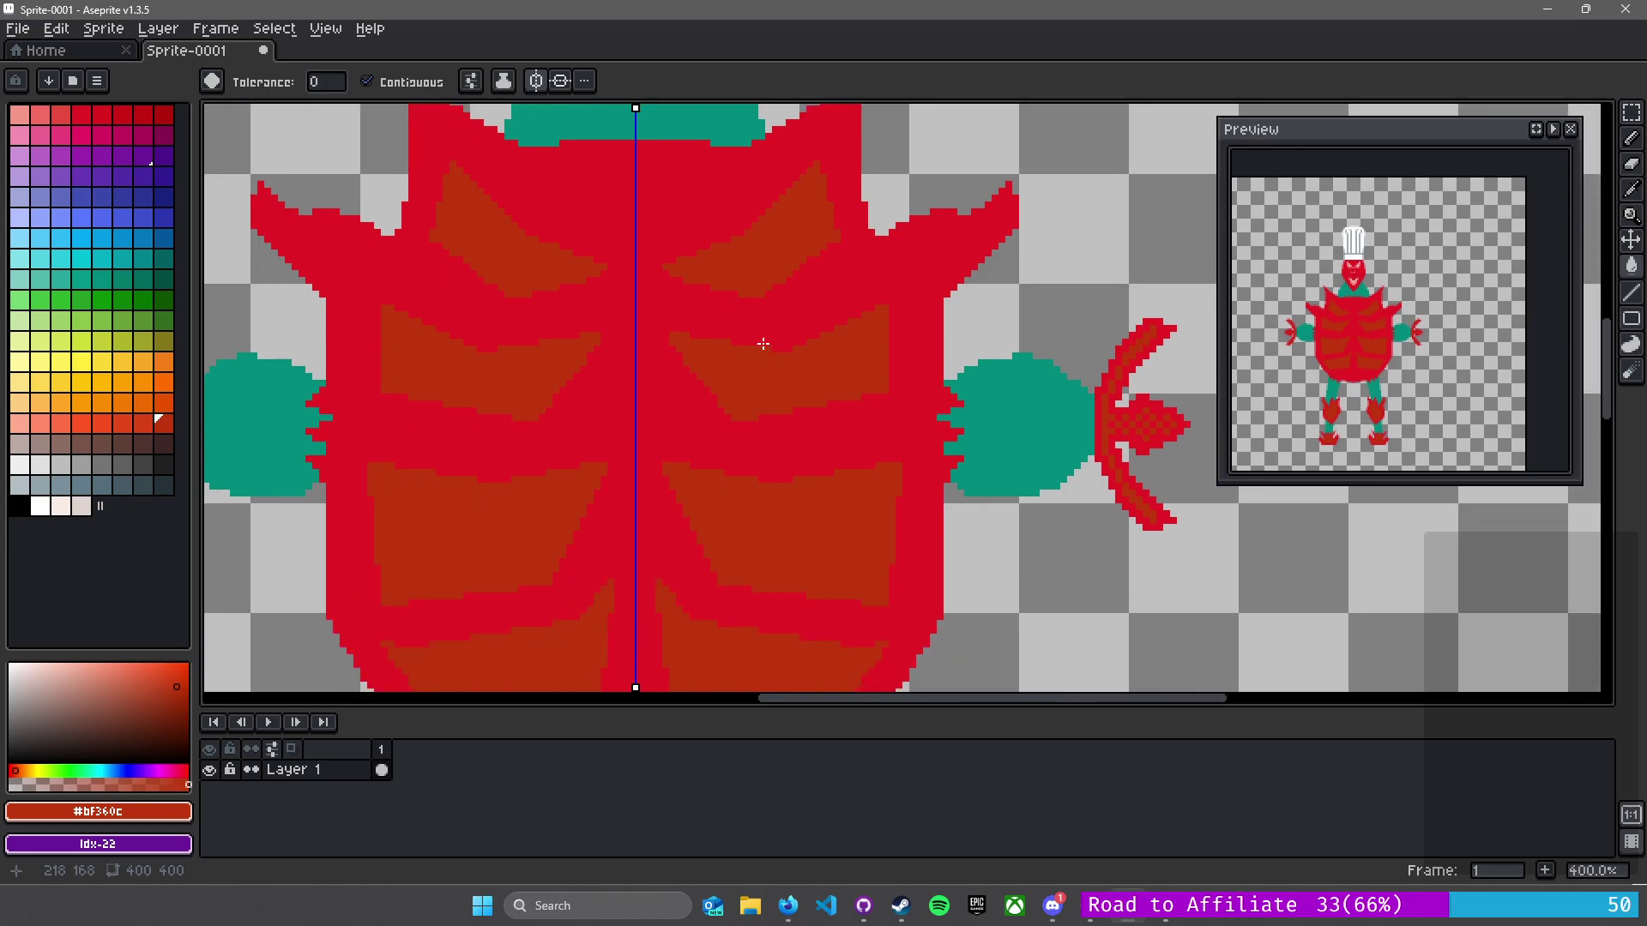
key("b")
mouse_move(814, 165)
left_mouse_down()
mouse_move(883, 296)
mouse_move(908, 405)
mouse_move(859, 168)
mouse_move(871, 362)
left_mouse_up()
scroll(883, 309, "down", 3)
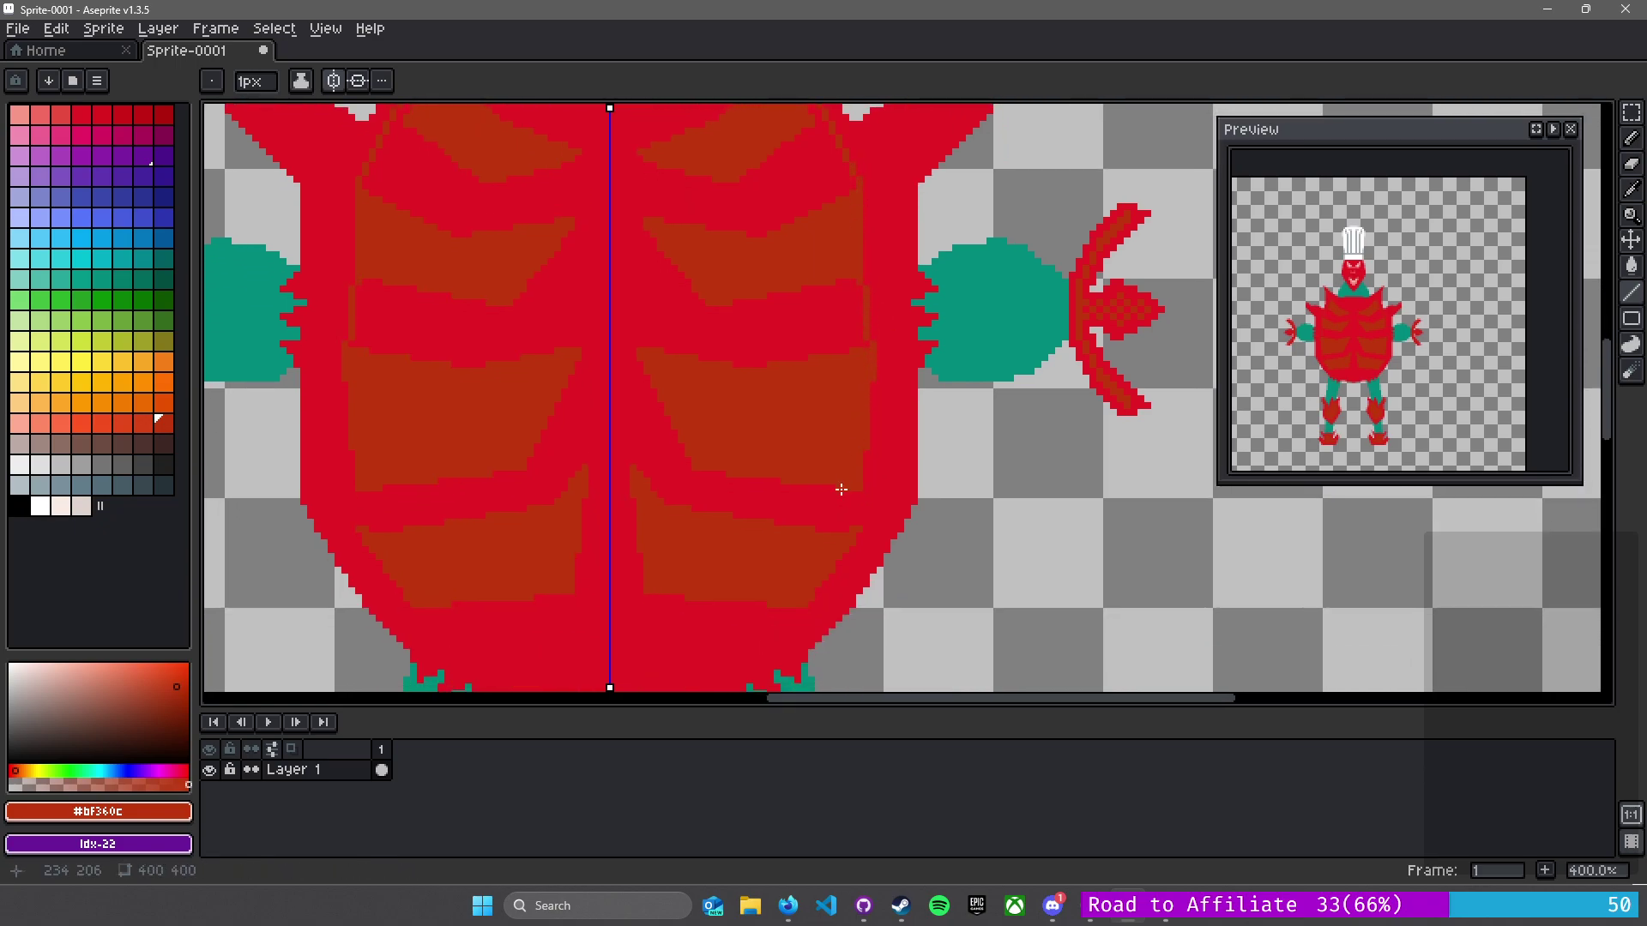
left_click_drag(859, 490, 859, 530)
left_click_drag(827, 475, 807, 525)
left_click_drag(838, 283, 840, 353)
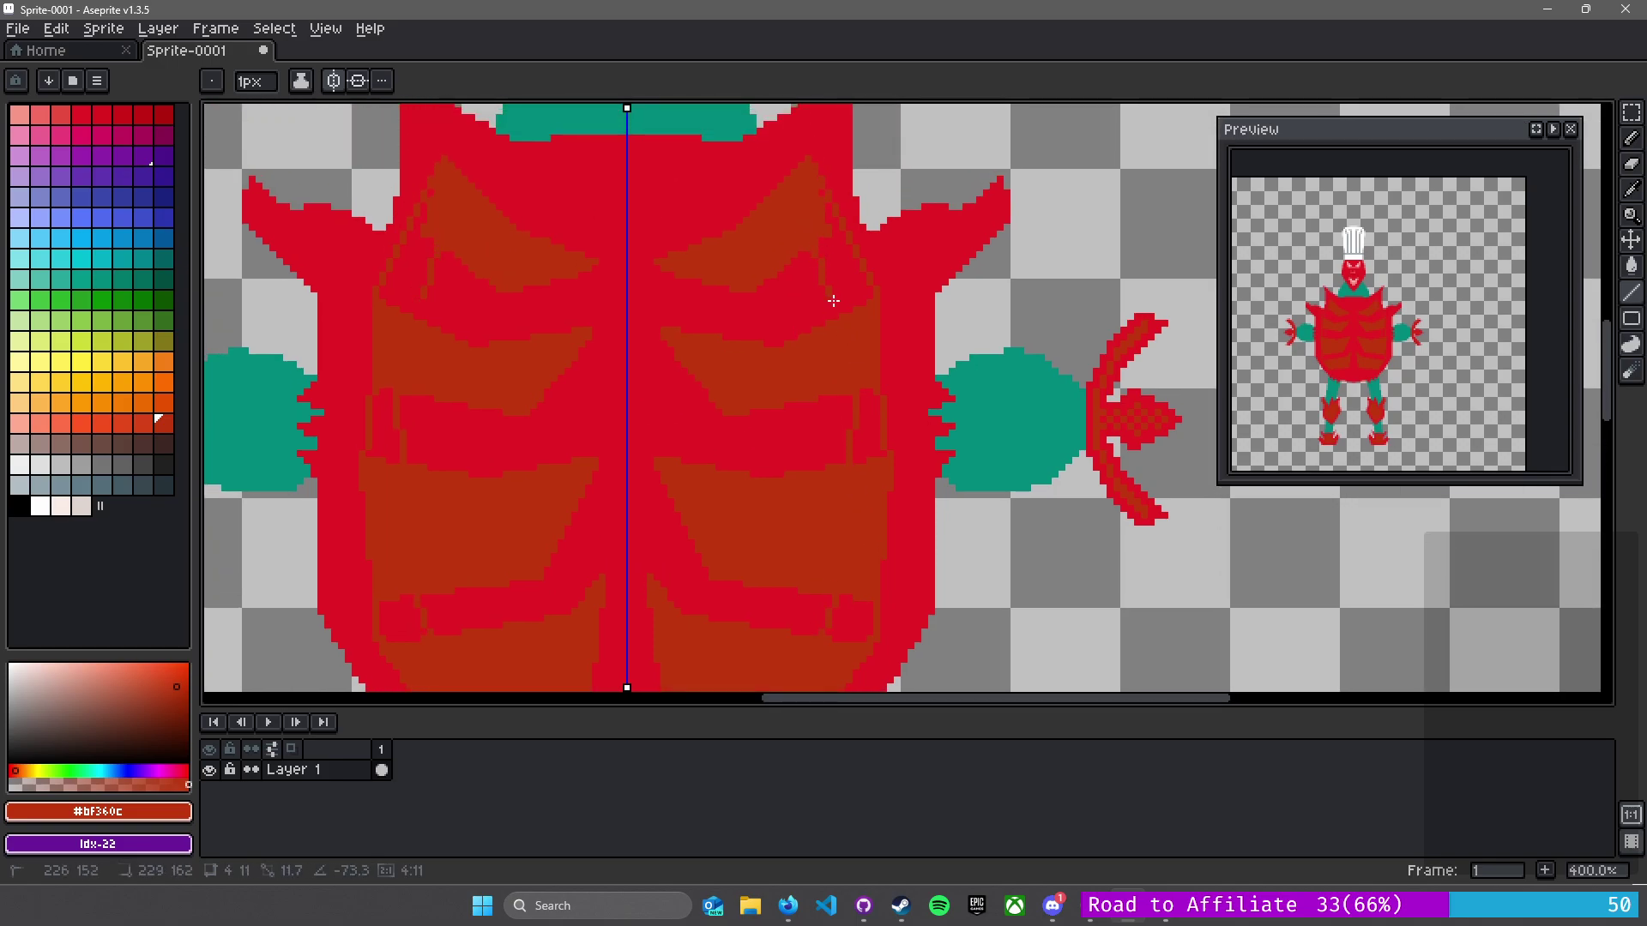
- Fill the connecting bands between the body panels with dark orange-red
key("g")
left_click(840, 240)
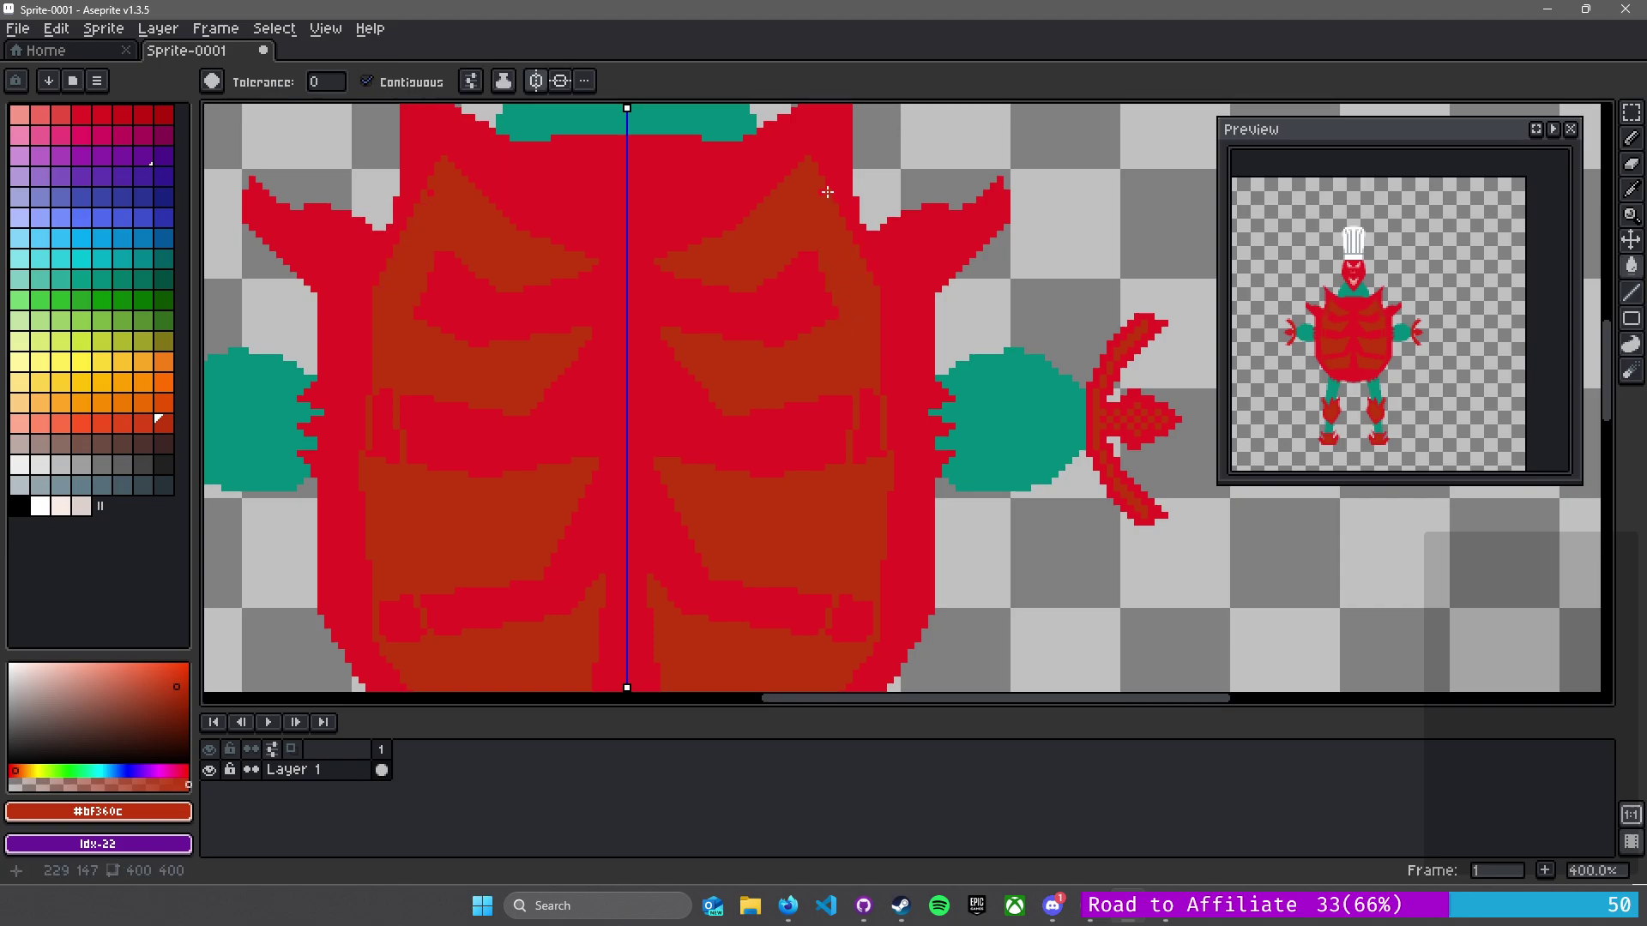
left_click(867, 429)
left_click(838, 610)
scroll(838, 583, "down", 2)
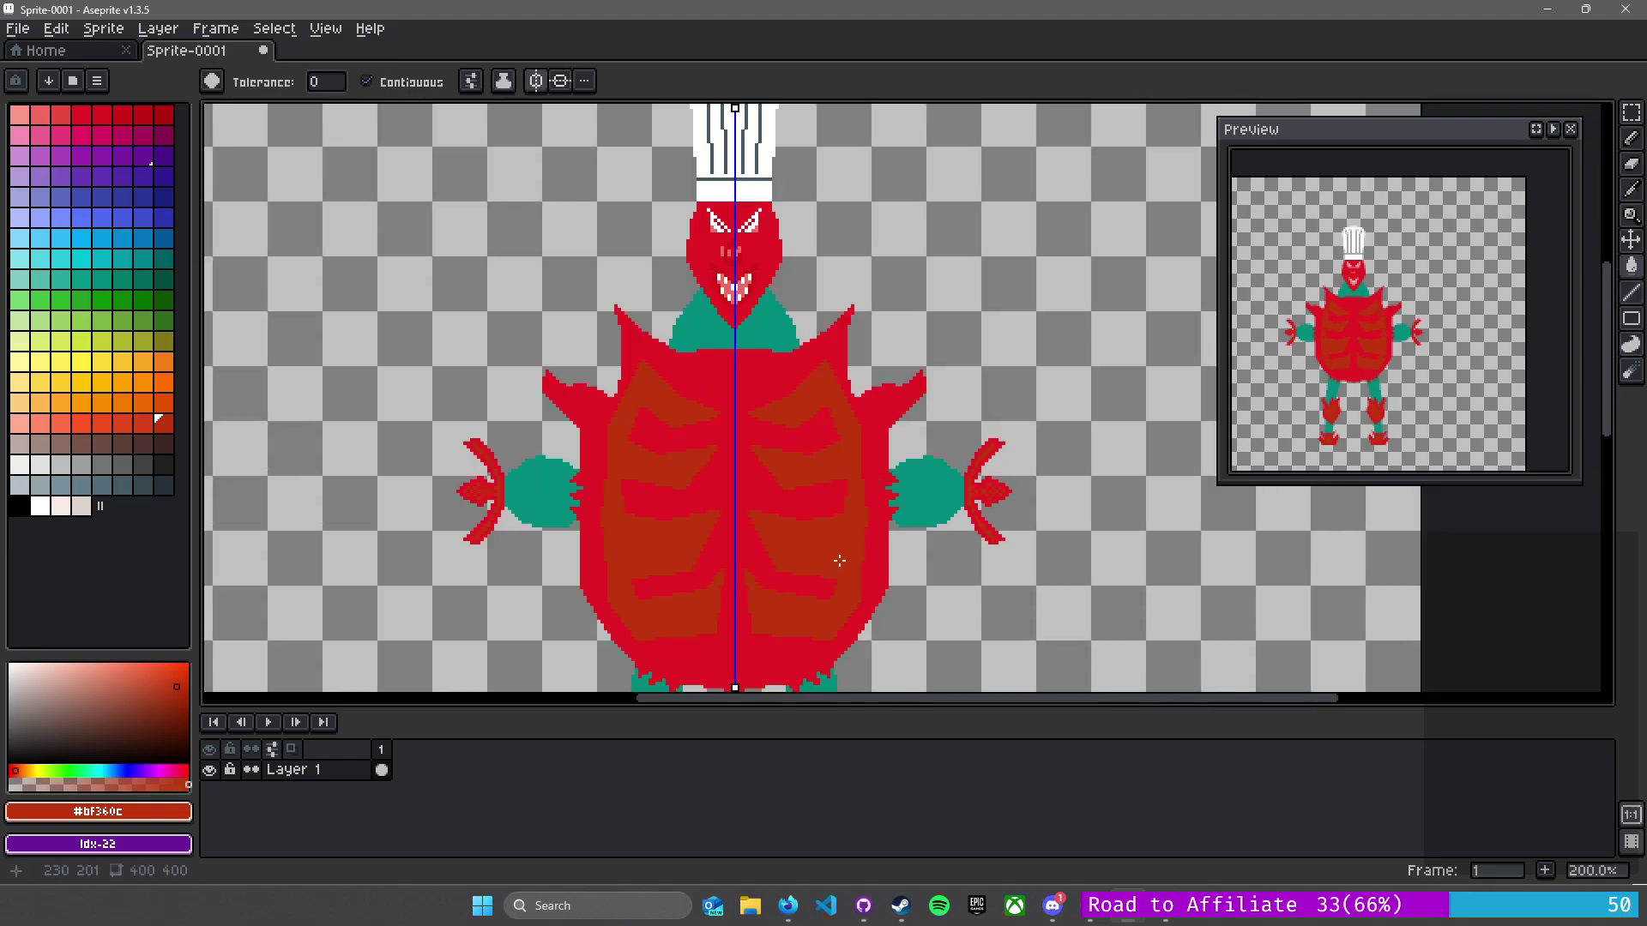
- Extend the dark orange-red shading to both arm joints by drawing two slanted lines and filling between them
left_click_drag(850, 439, 911, 369)
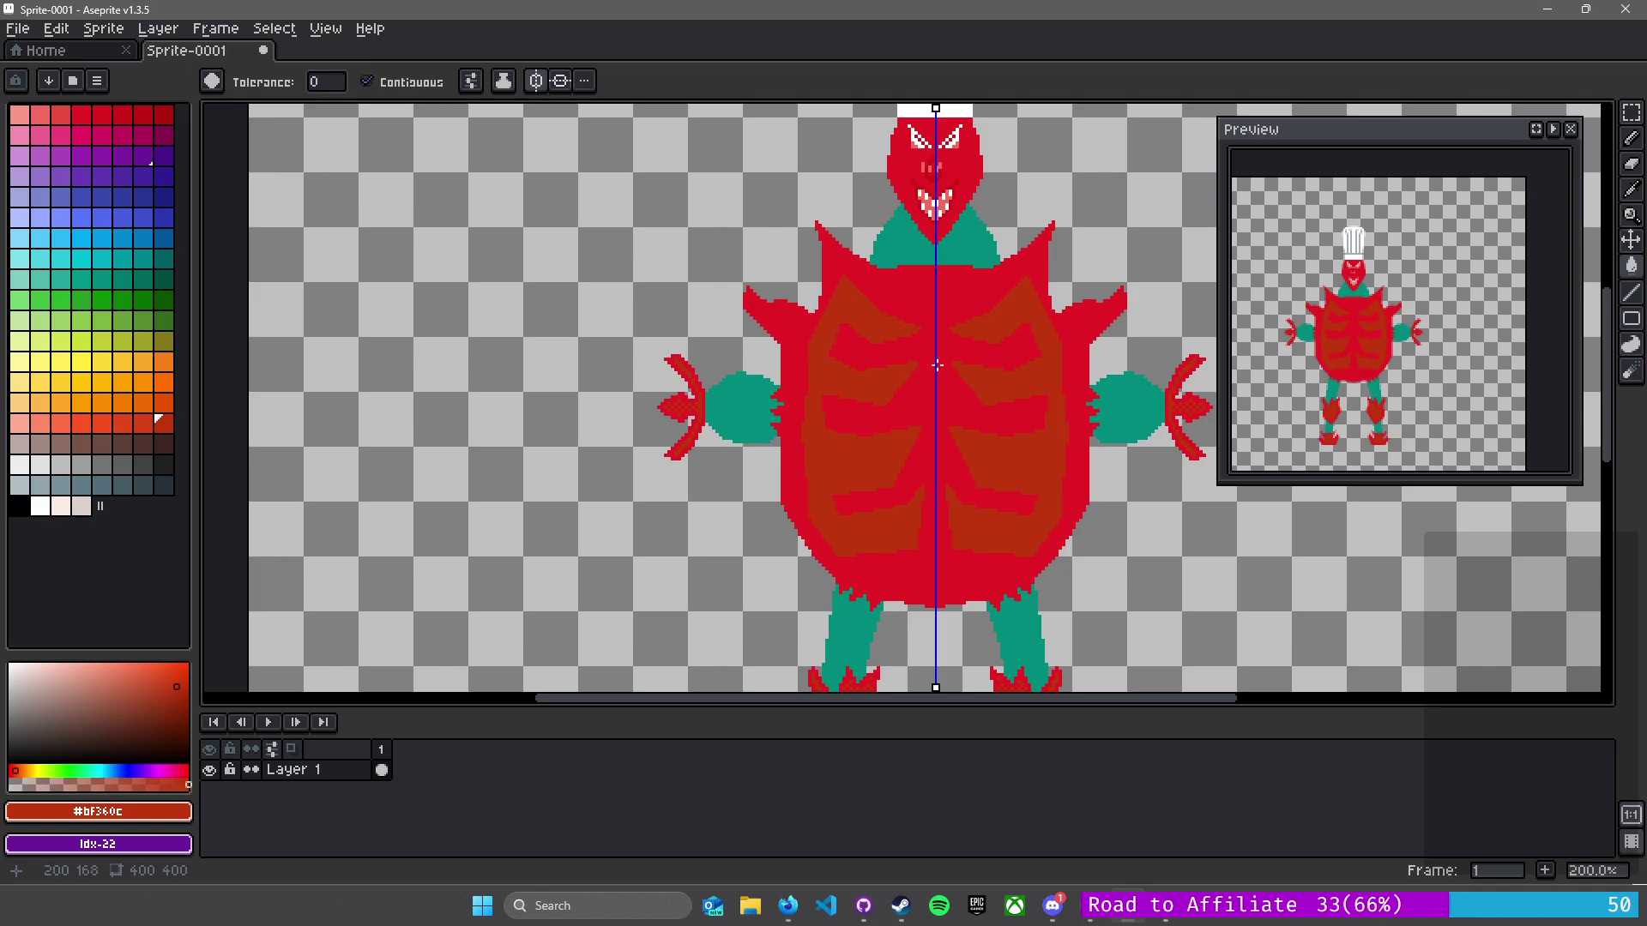
scroll(819, 391, "up", 4)
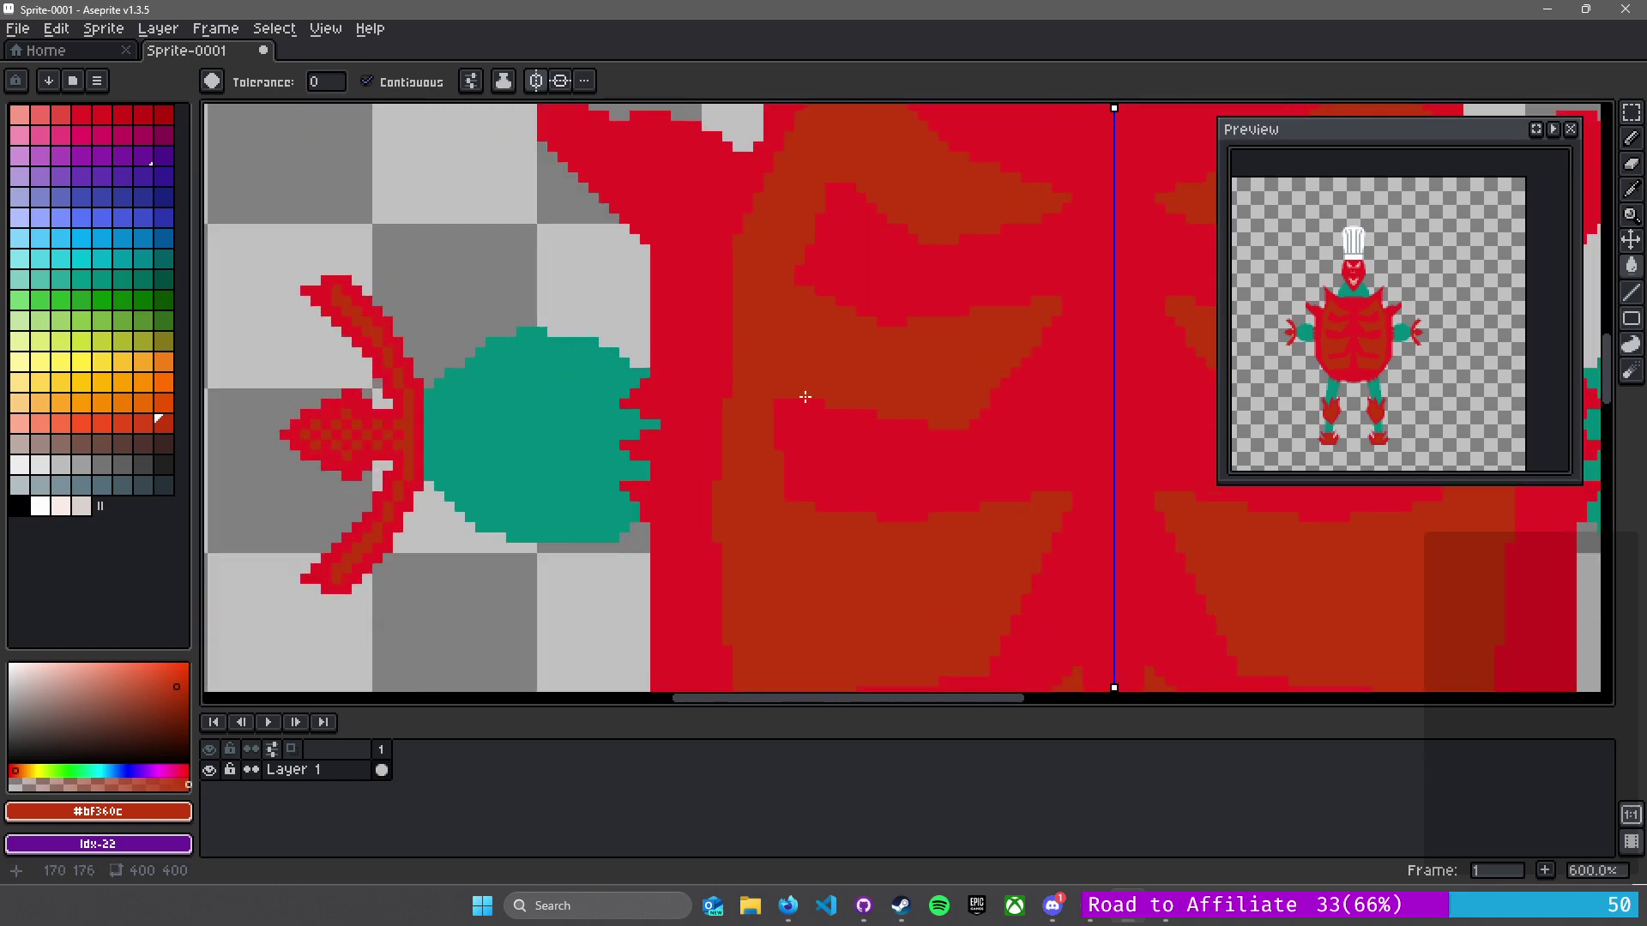
scroll(861, 473, "down", 3)
scroll(800, 449, "up", 5)
key("l")
left_click_drag(827, 385, 716, 370)
left_click_drag(802, 517, 715, 469)
key("g")
left_click(777, 423)
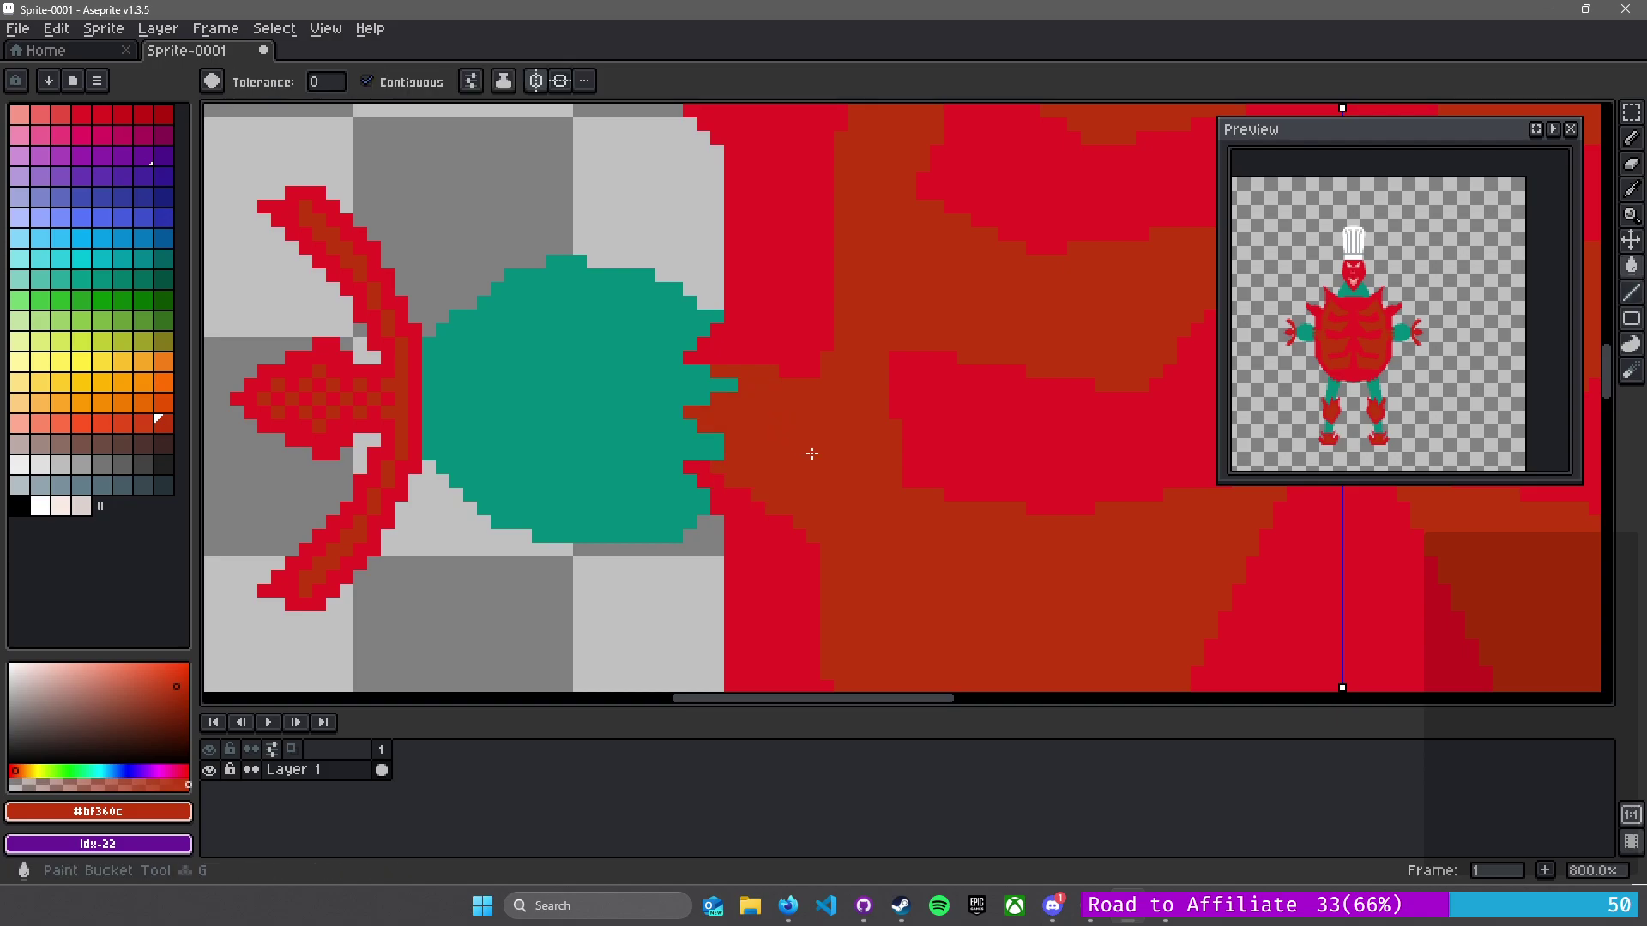
- Examine the chest and belly panels and the shading around the arm joints up close
scroll(833, 461, "down", 3)
left_click_drag(1020, 435, 611, 469)
scroll(812, 421, "up", 2)
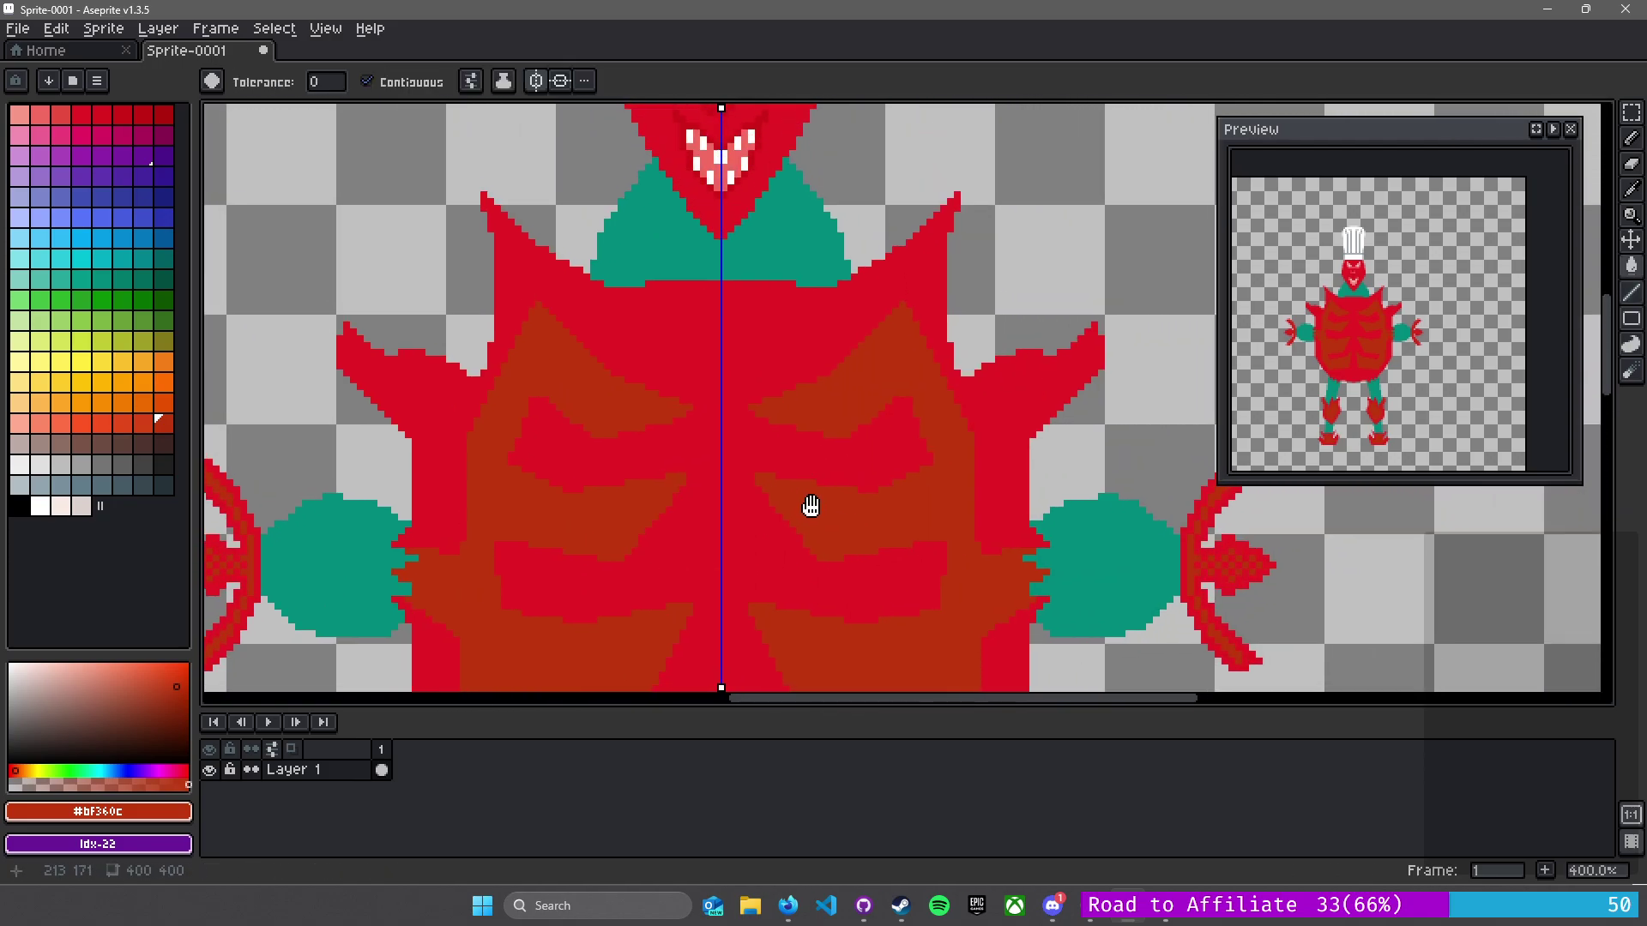
scroll(772, 408, "up", 1)
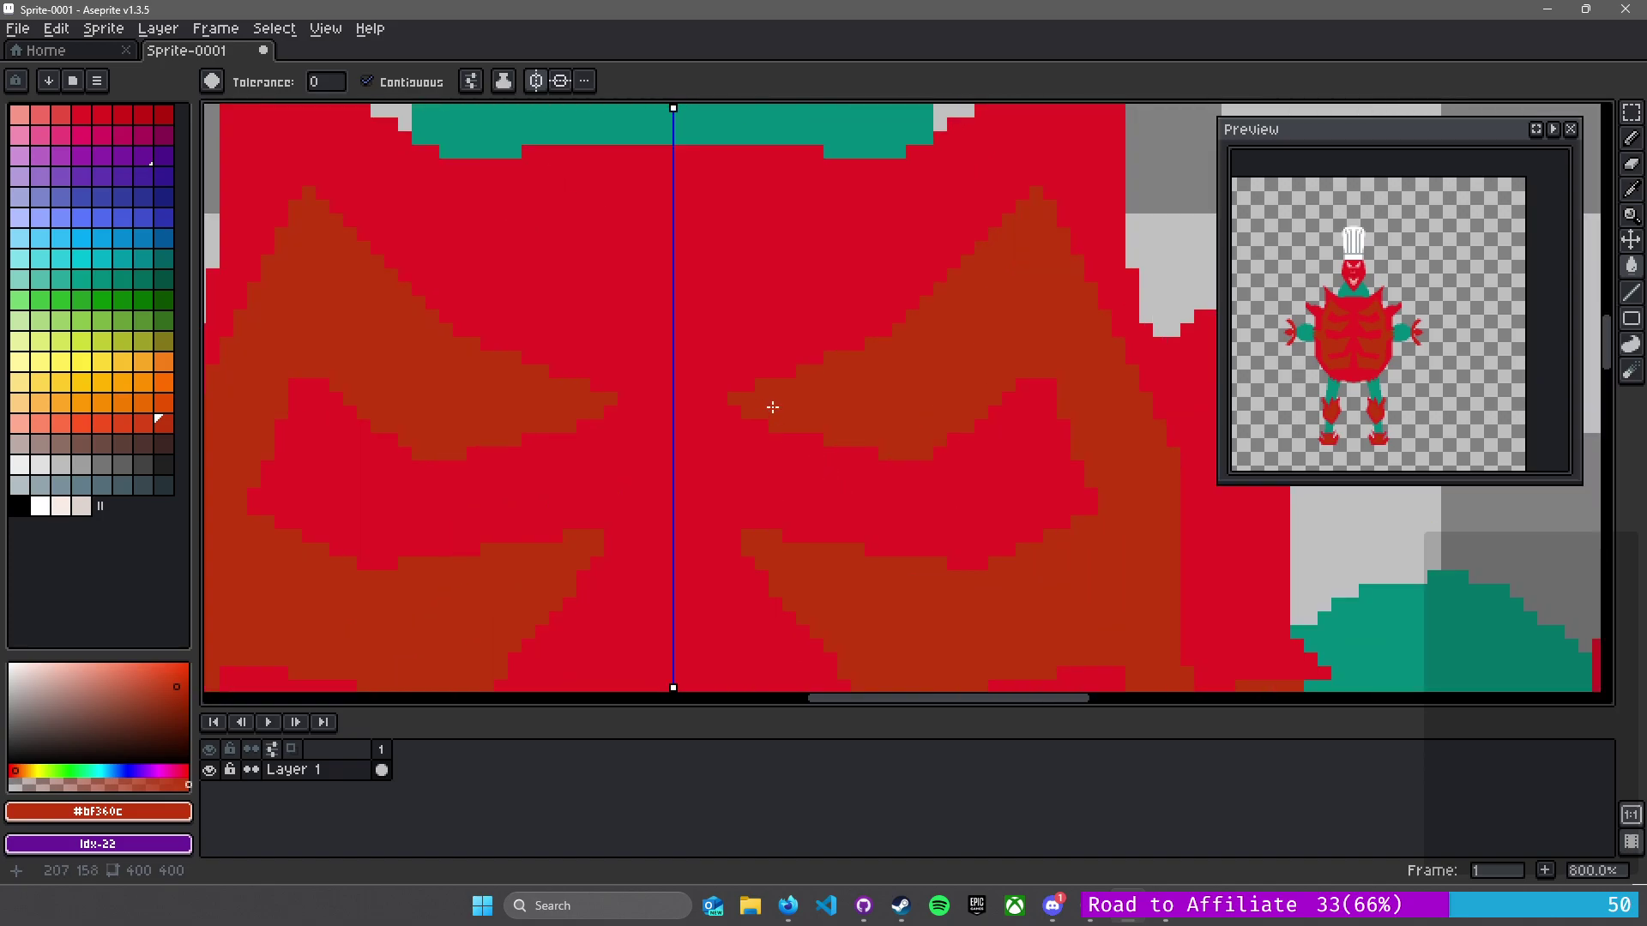
scroll(798, 408, "down", 2)
scroll(830, 489, "down", 1)
left_click_drag(872, 426, 1000, 551)
scroll(899, 534, "up", 4)
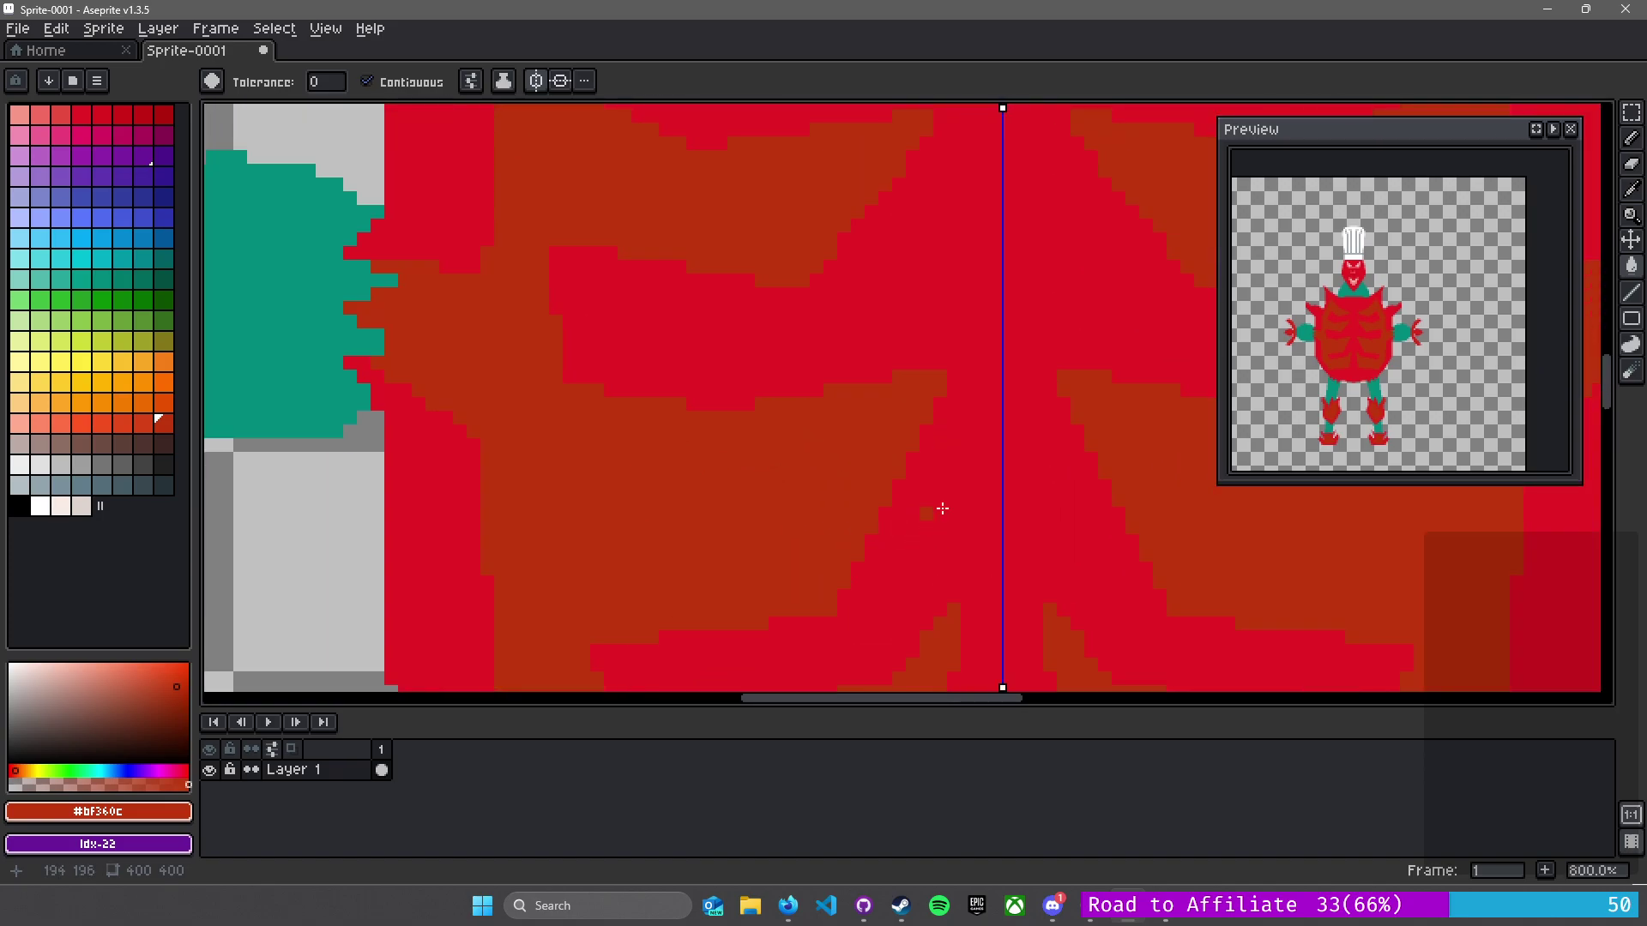
scroll(993, 477, "up", 1)
left_click_drag(993, 477, 880, 537)
scroll(880, 538, "down", 4)
left_click_drag(910, 298, 863, 463)
scroll(864, 463, "up", 1)
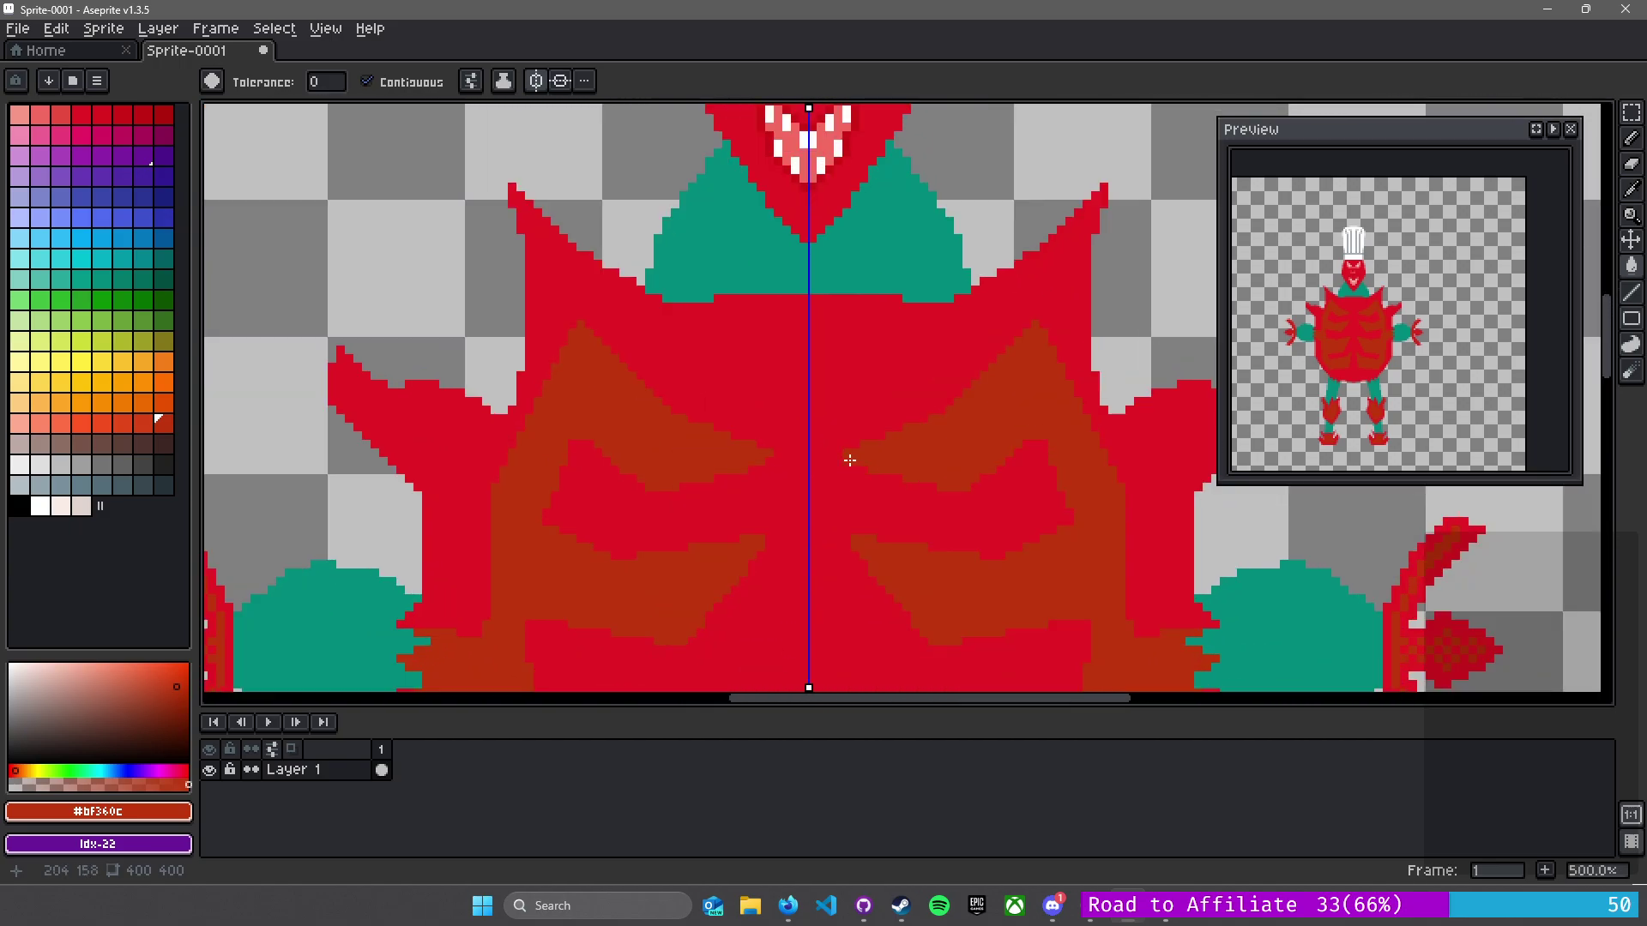
left_click_drag(1032, 441, 845, 305)
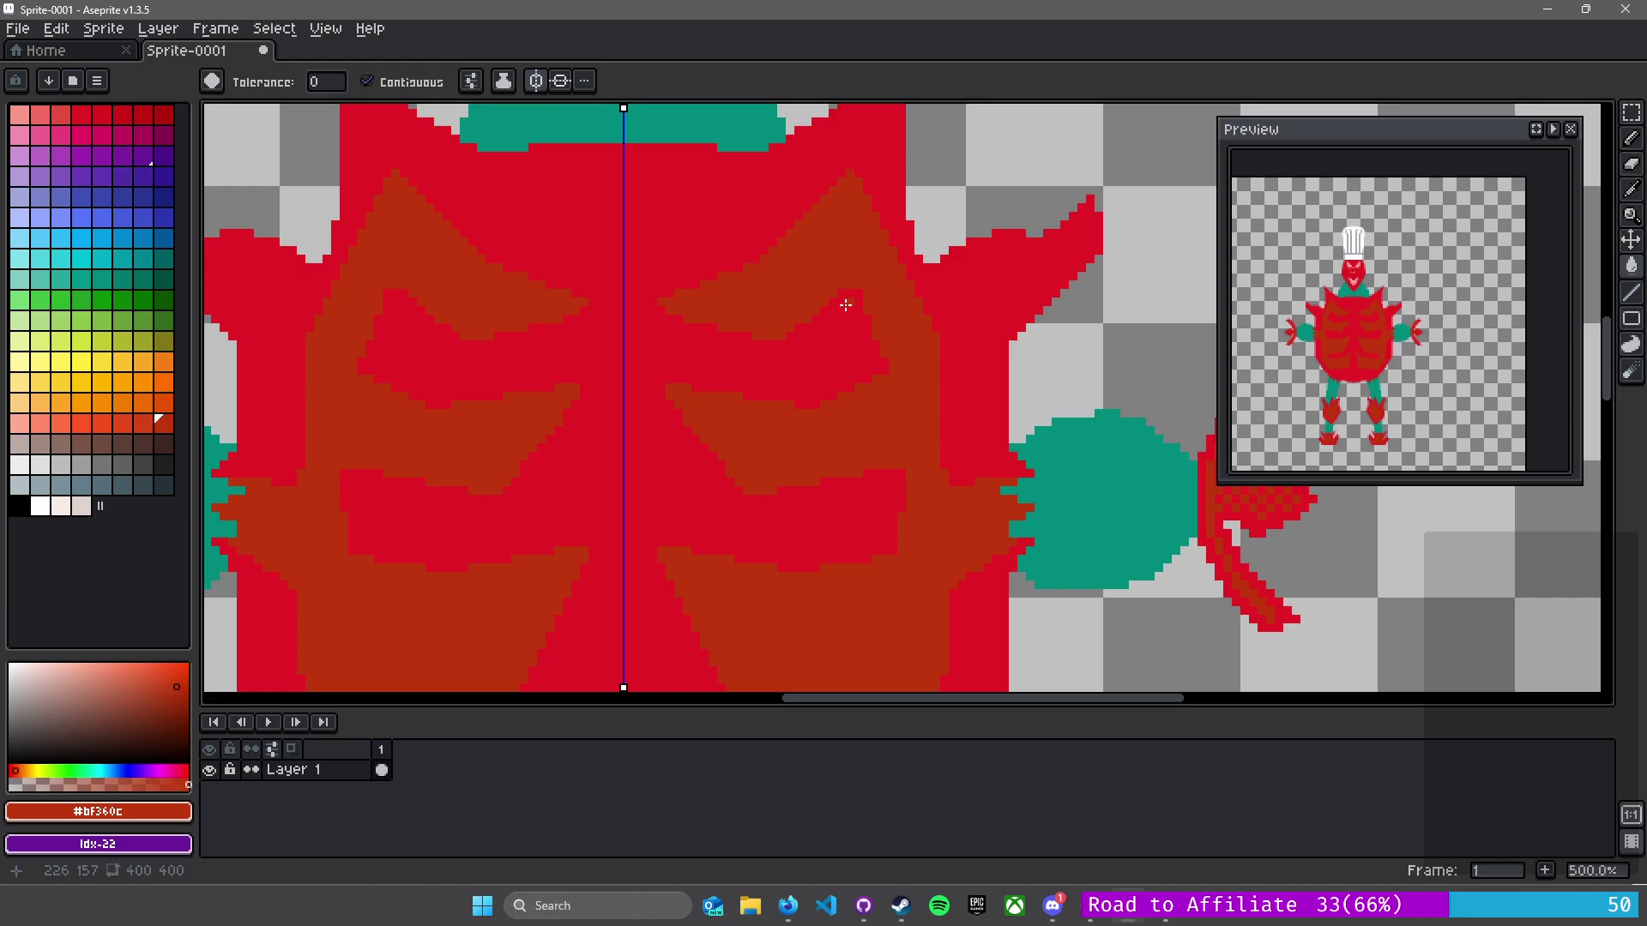
- Sample the body's red (#e51c23) and redraw a thin red border along the jagged arm joints
scroll(978, 501, "up", 4)
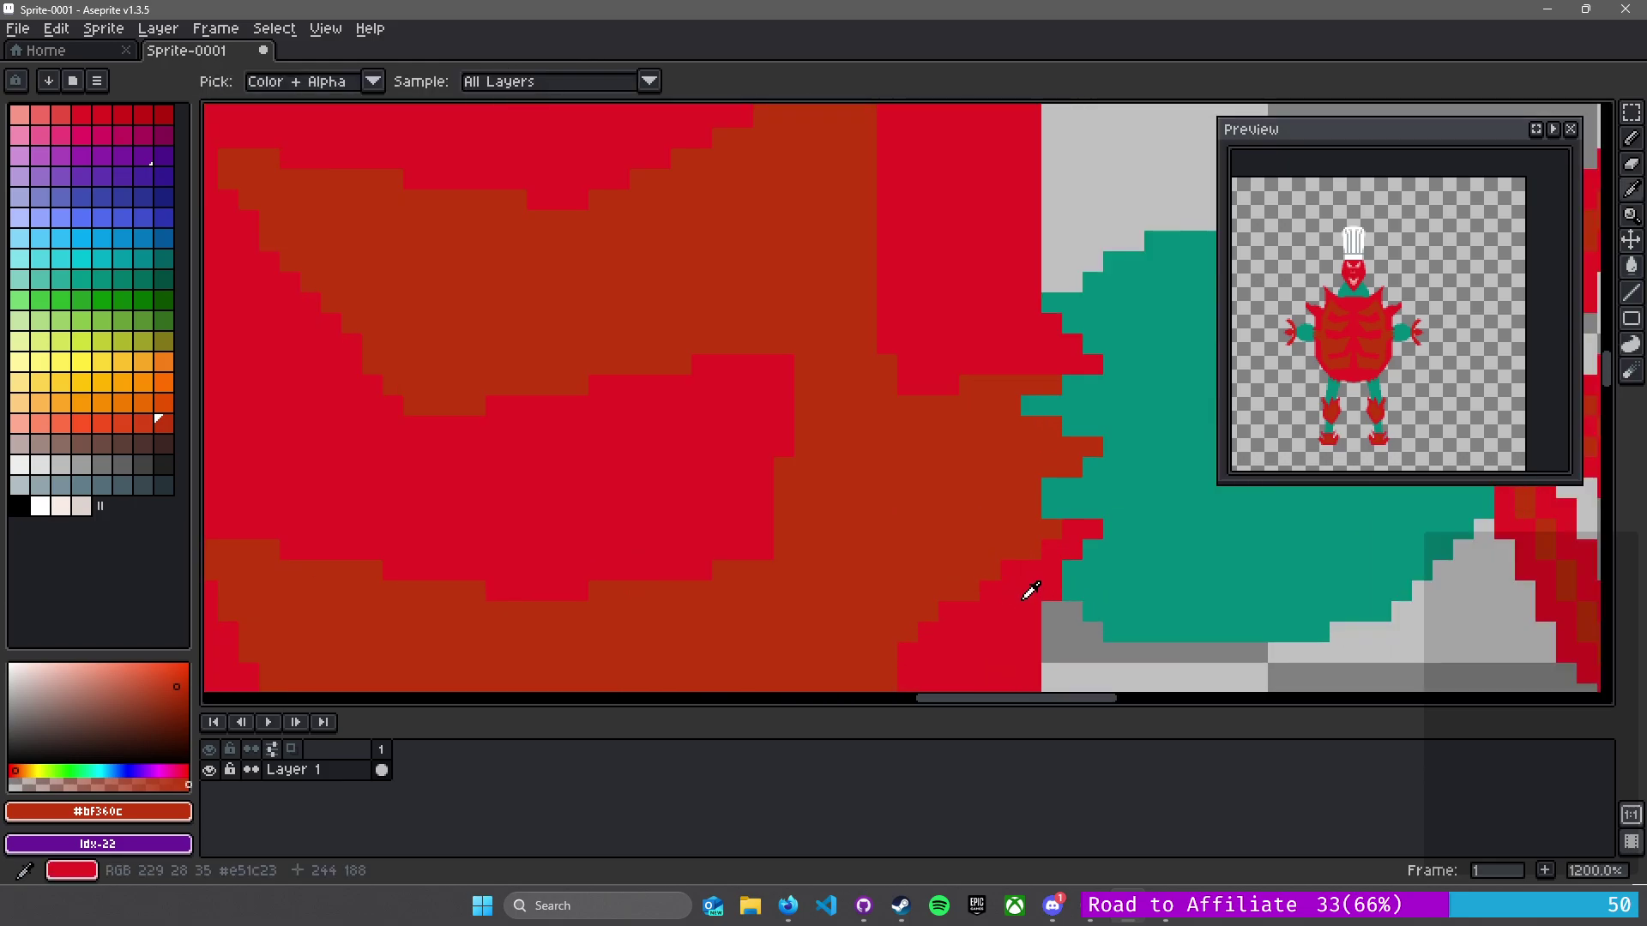
left_click(1058, 547, "alt")
key("b")
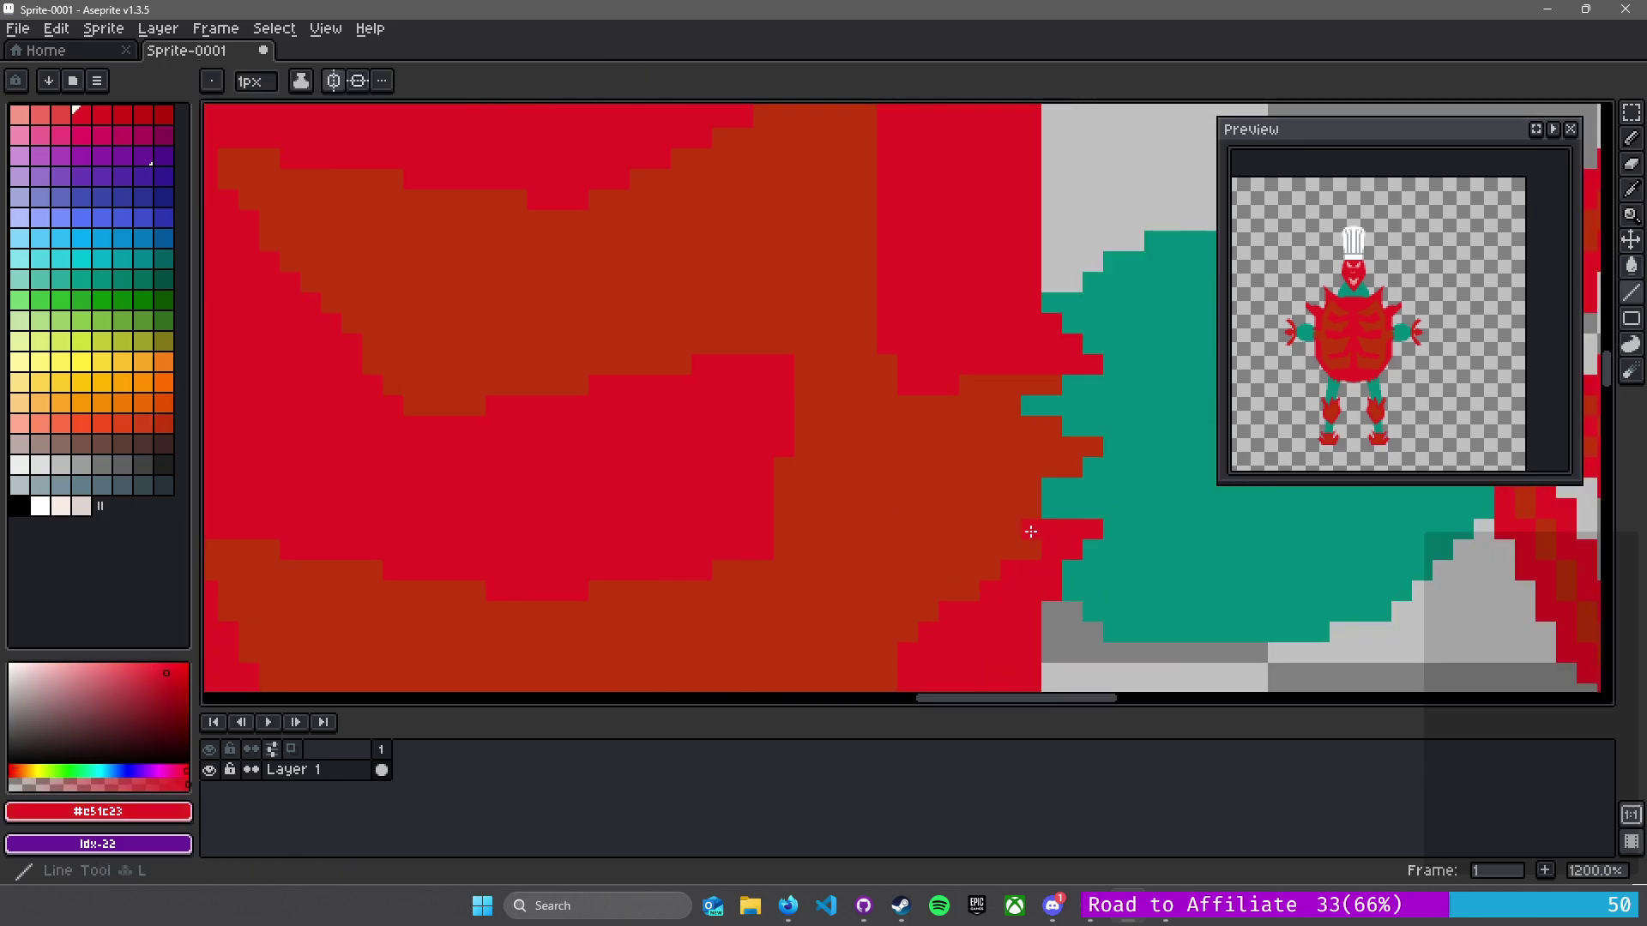
mouse_move(1025, 520)
left_mouse_down()
mouse_move(1033, 472)
mouse_move(1096, 449)
mouse_move(1011, 403)
left_mouse_up()
left_click(1072, 465)
left_click(1094, 448)
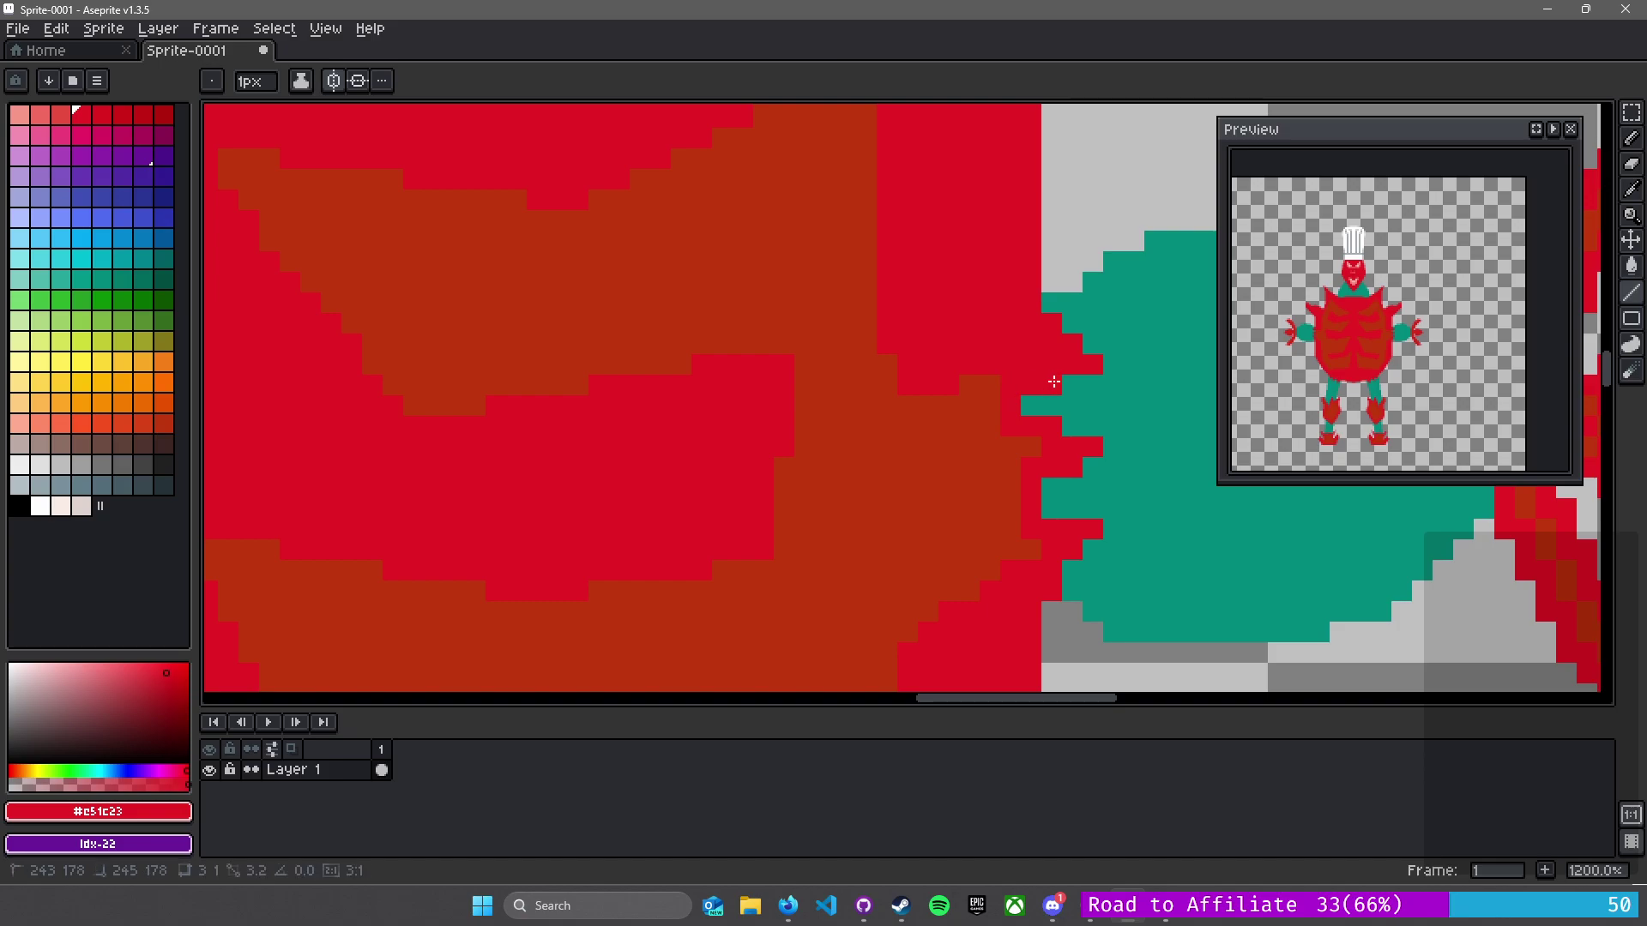
- Sample the dark orange-red (#bf360c) and draw a line from the arm joint up inside the body's outer edge
scroll(988, 541, "down", 5)
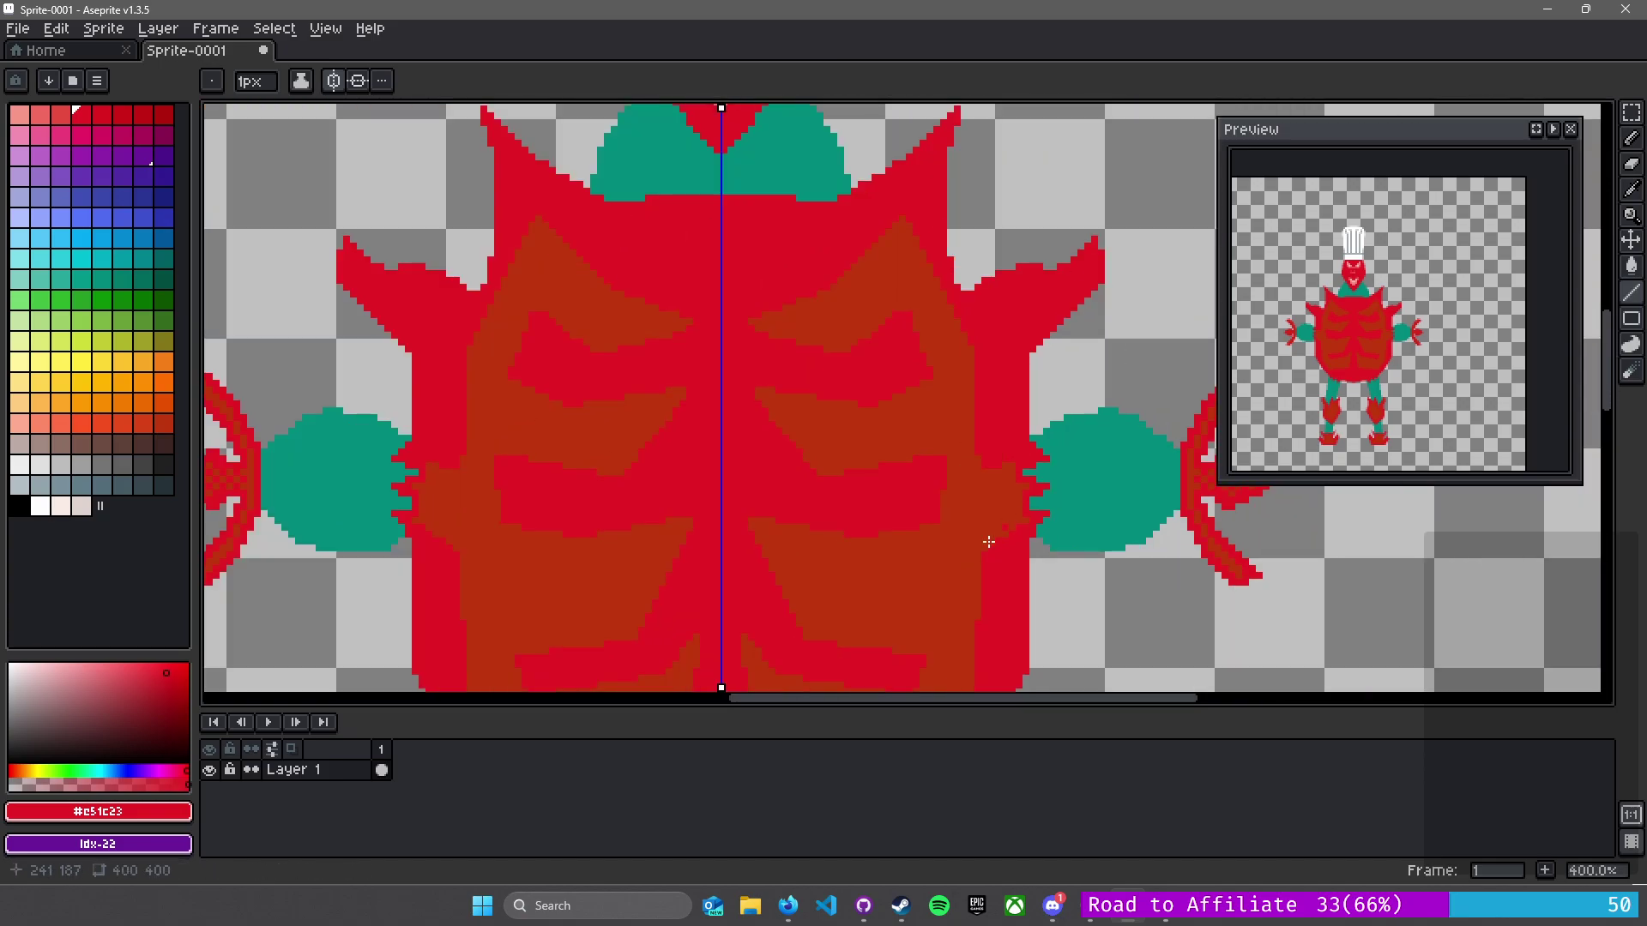
left_click(993, 477, "alt")
scroll(985, 496, "up", 1)
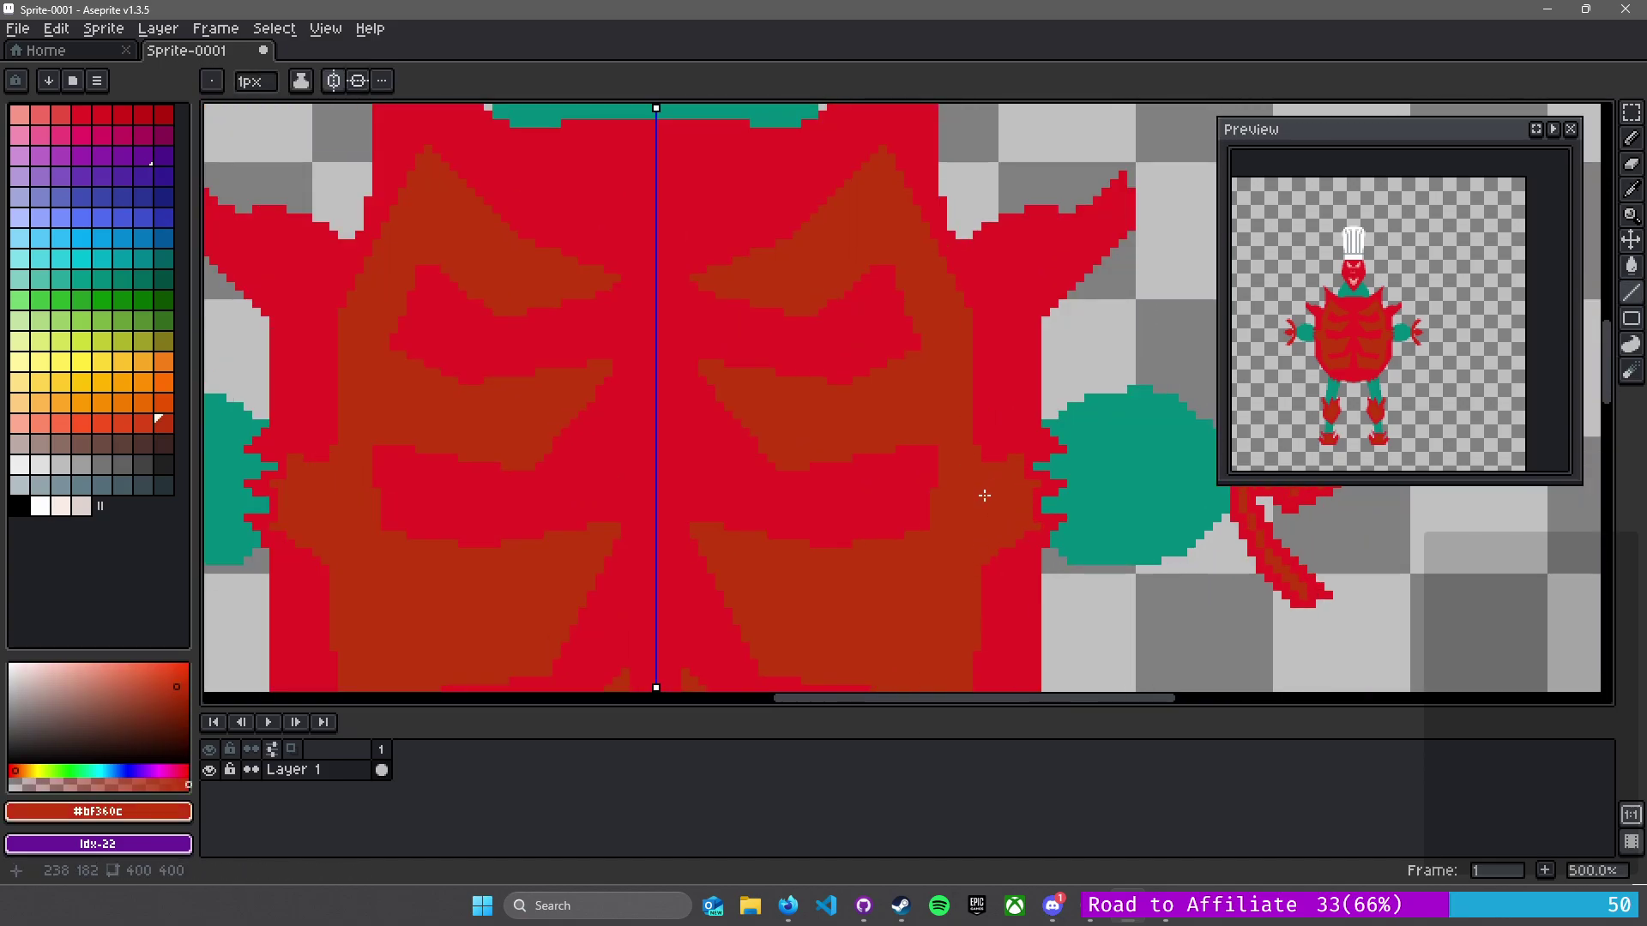
scroll(985, 496, "up", 2)
scroll(1024, 443, "up", 2)
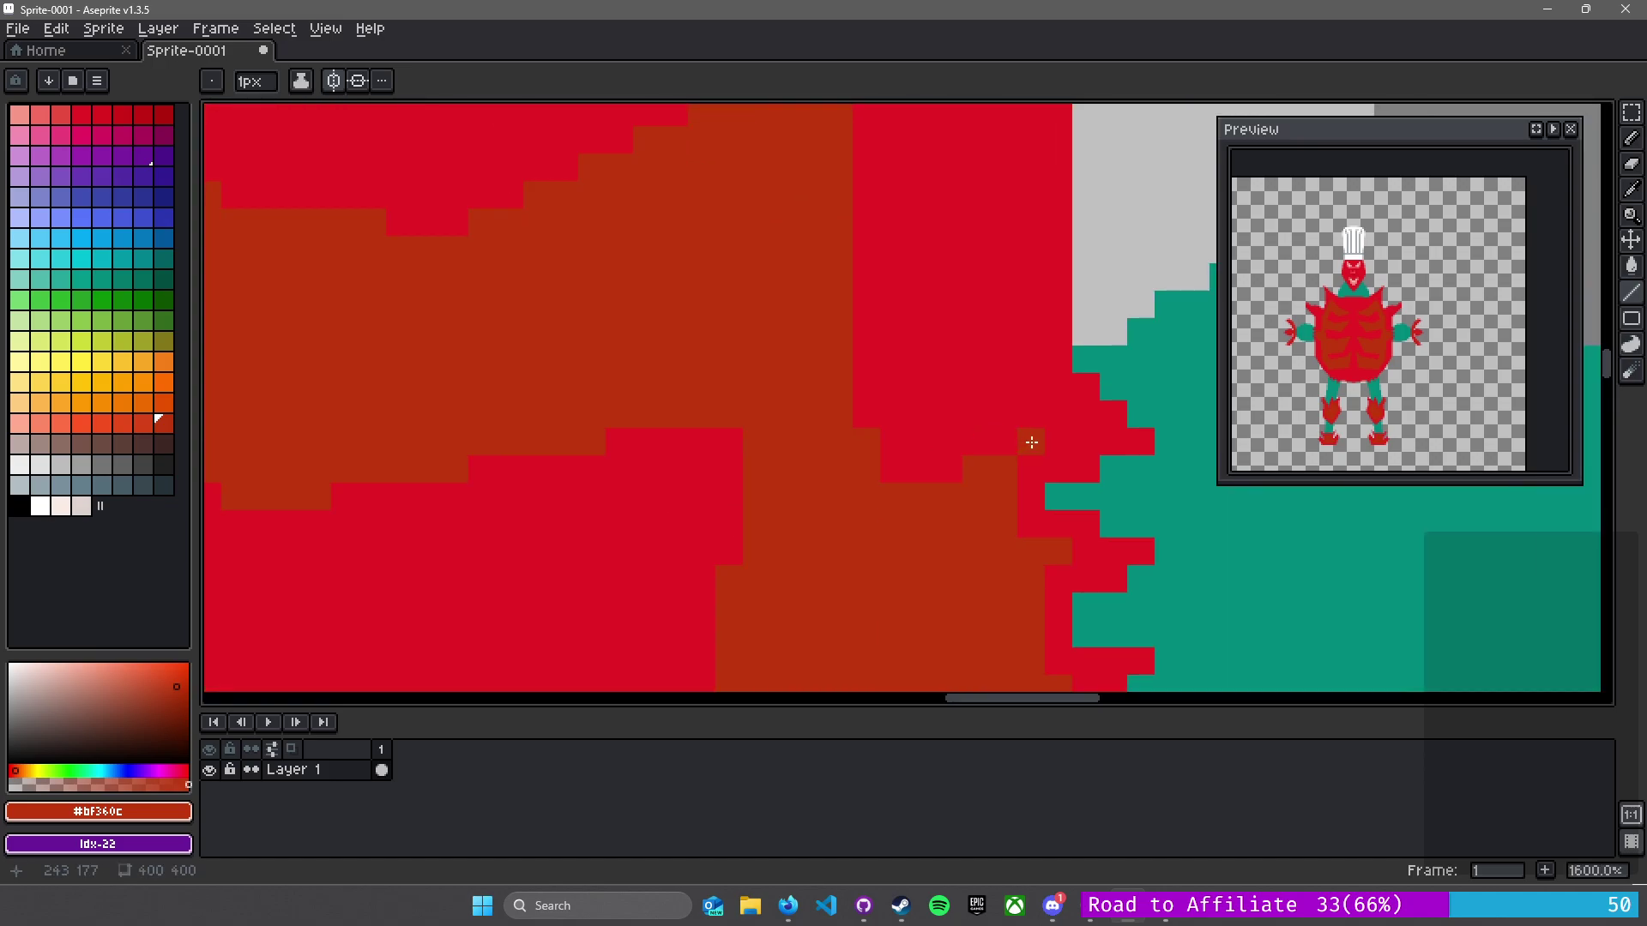
left_click(1059, 430)
left_click(1061, 411)
mouse_move(1045, 378)
left_mouse_down()
mouse_move(1023, 317)
mouse_move(1030, 194)
left_mouse_up()
left_click(1005, 442)
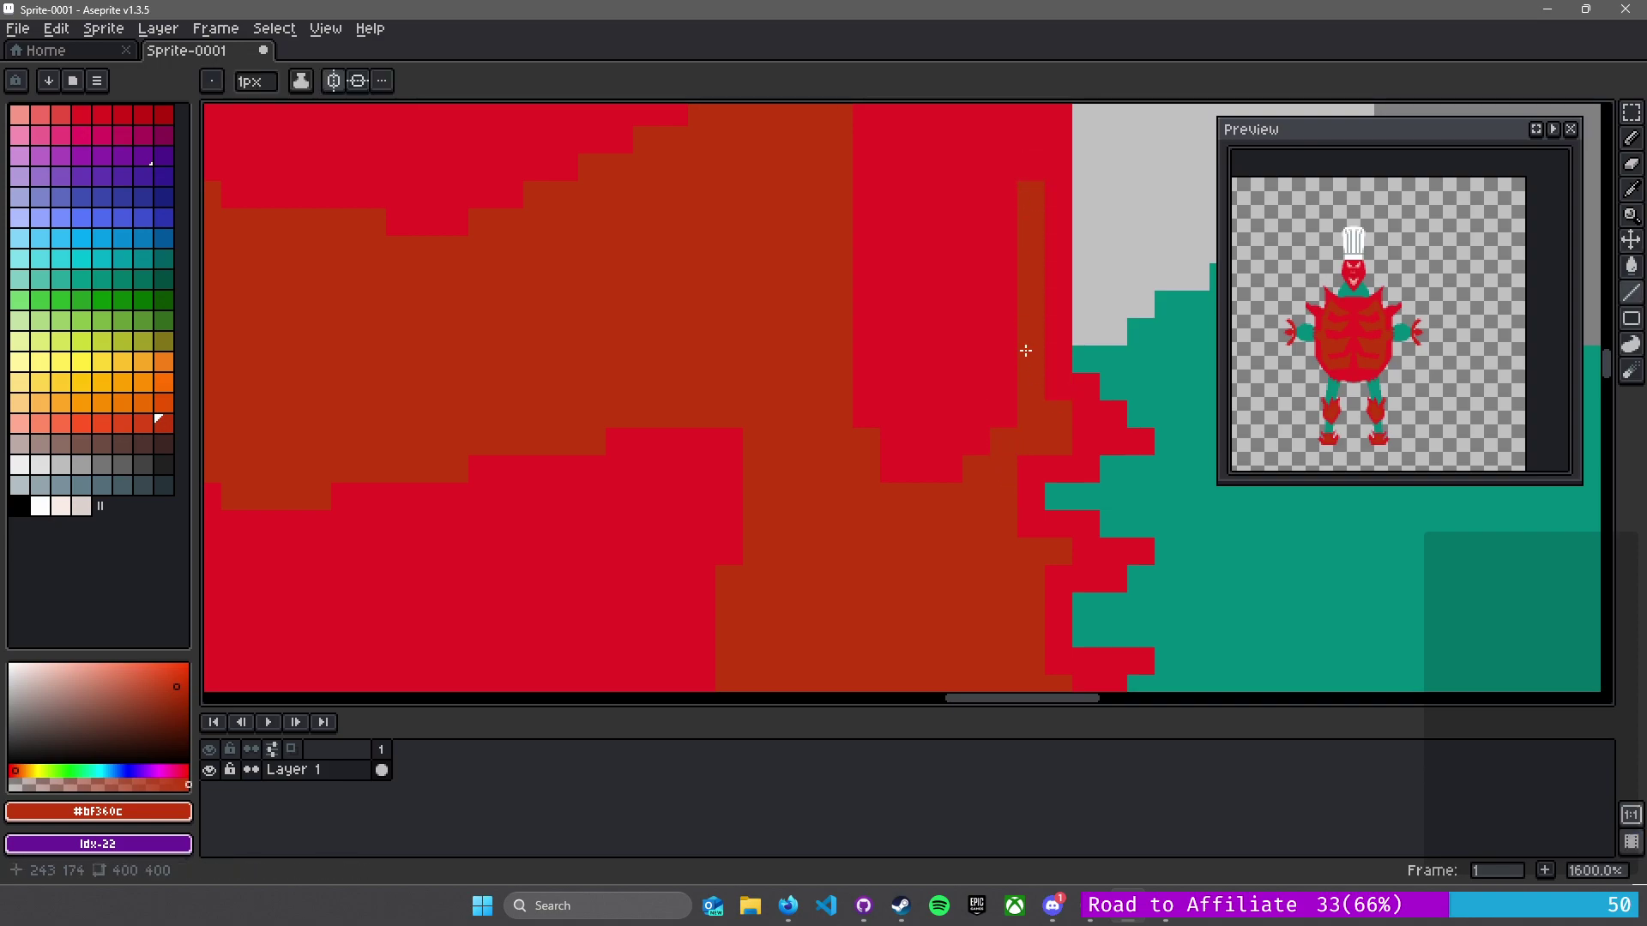
- Trace a dark orange-red inner outline around the side shoulder spike and join it to the chest shading
left_click_drag(1023, 365, 923, 643)
mouse_move(926, 471)
left_mouse_down()
mouse_move(941, 286)
mouse_move(910, 596)
left_mouse_up()
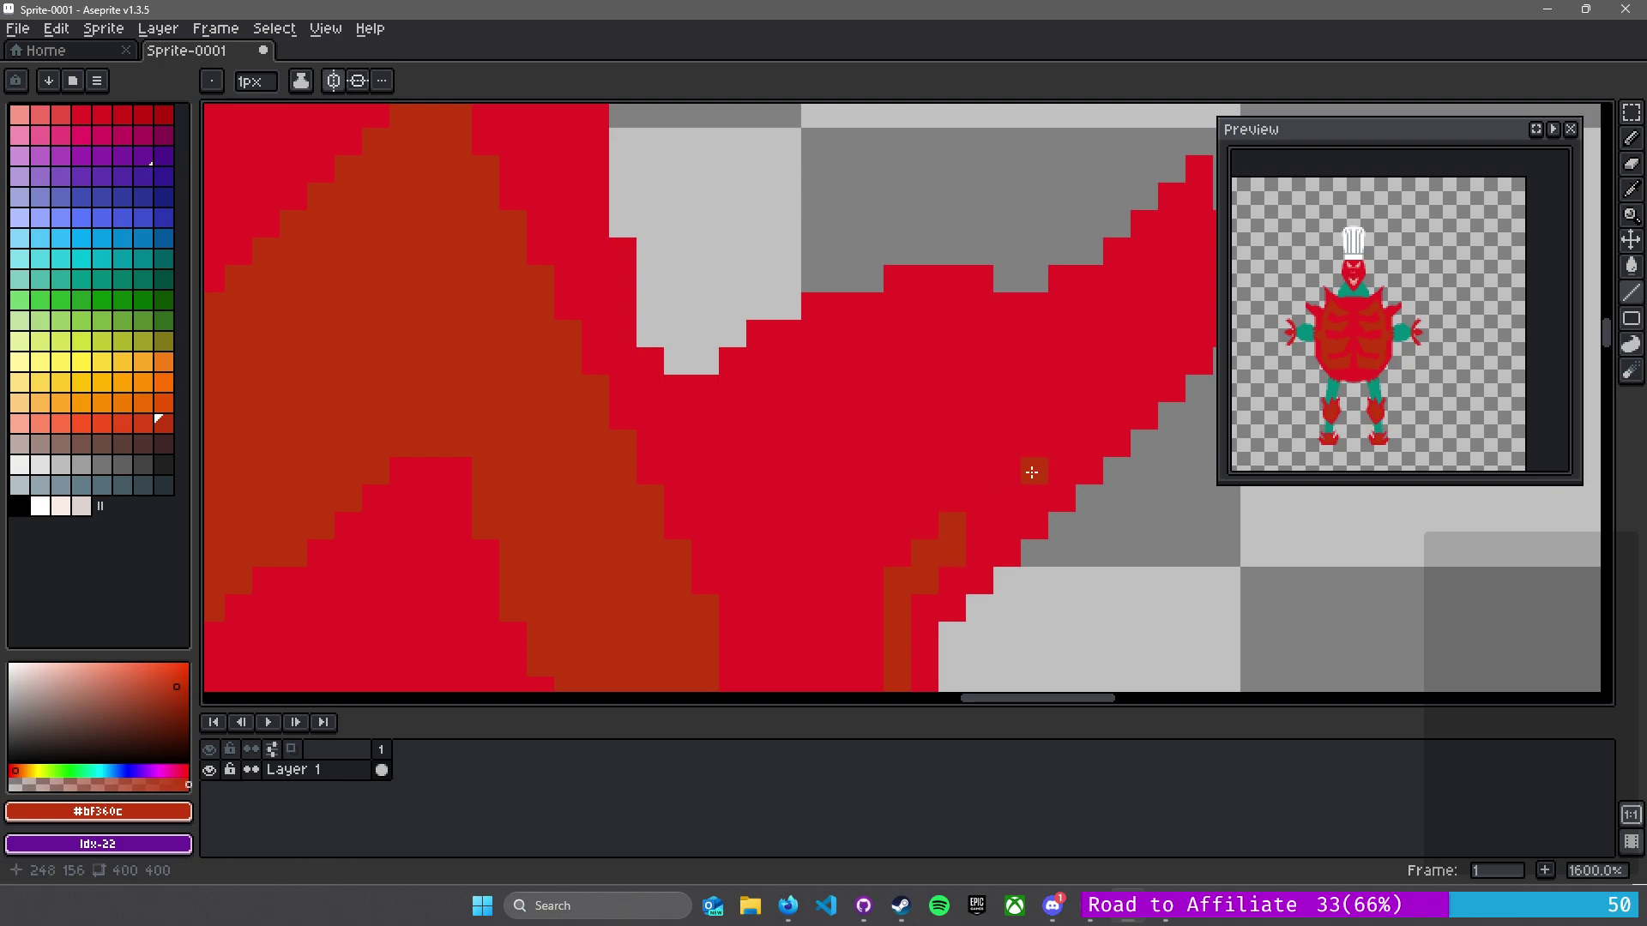
left_click_drag(1032, 473, 768, 513)
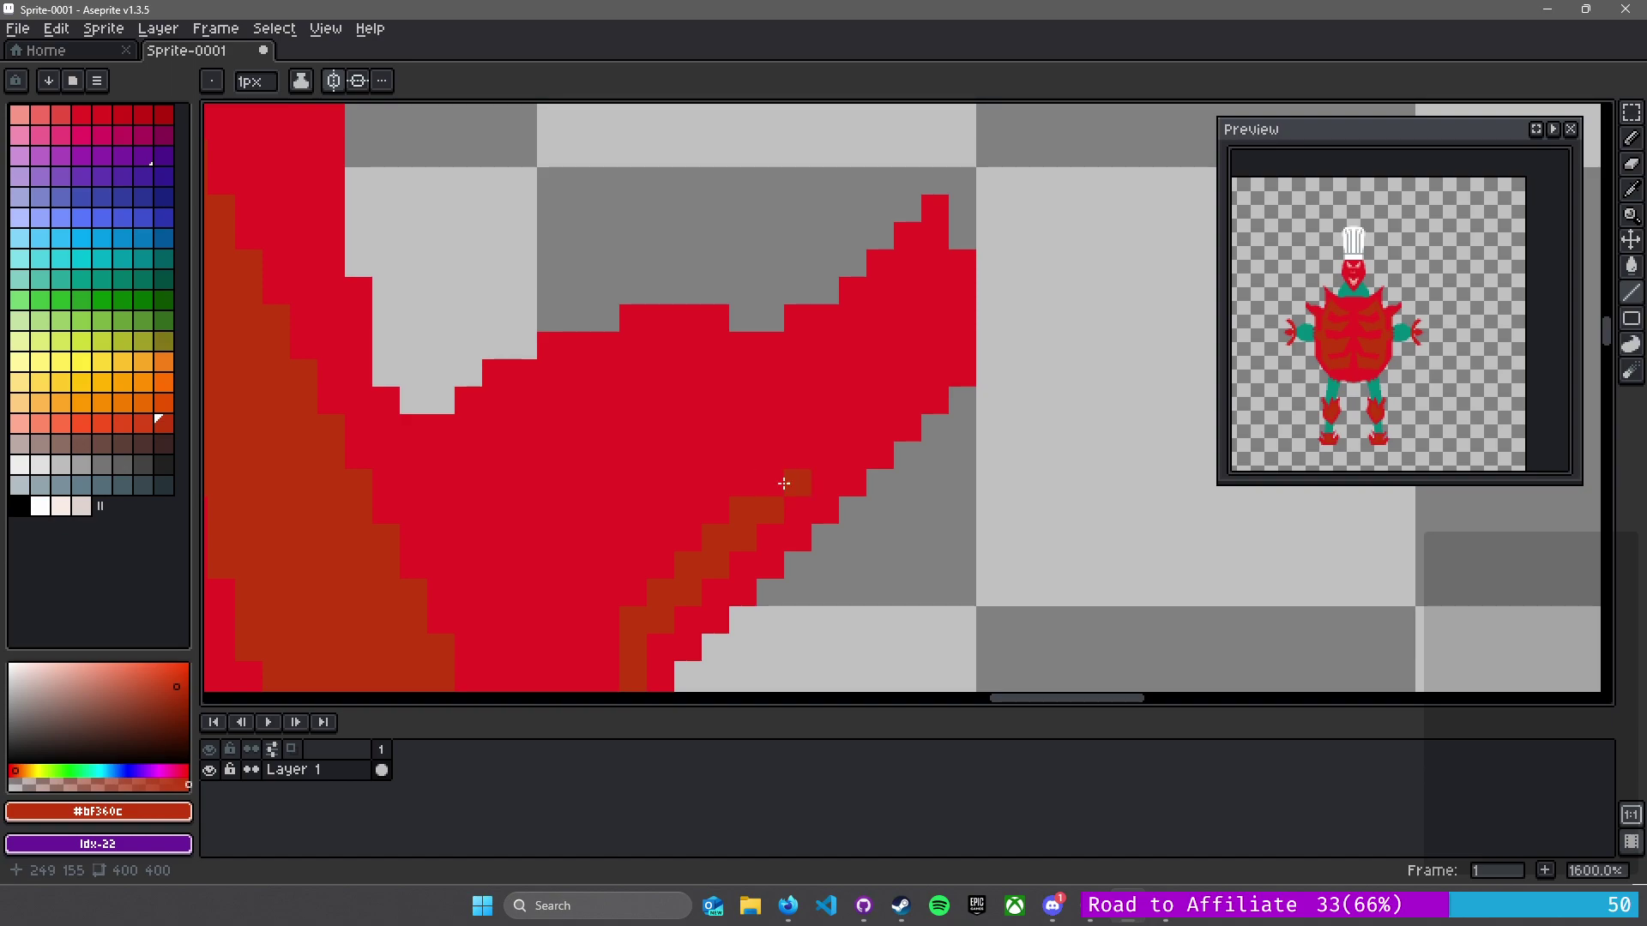
mouse_move(826, 431)
left_mouse_down()
mouse_move(873, 427)
mouse_move(848, 432)
left_mouse_up()
key("ctrl+z")
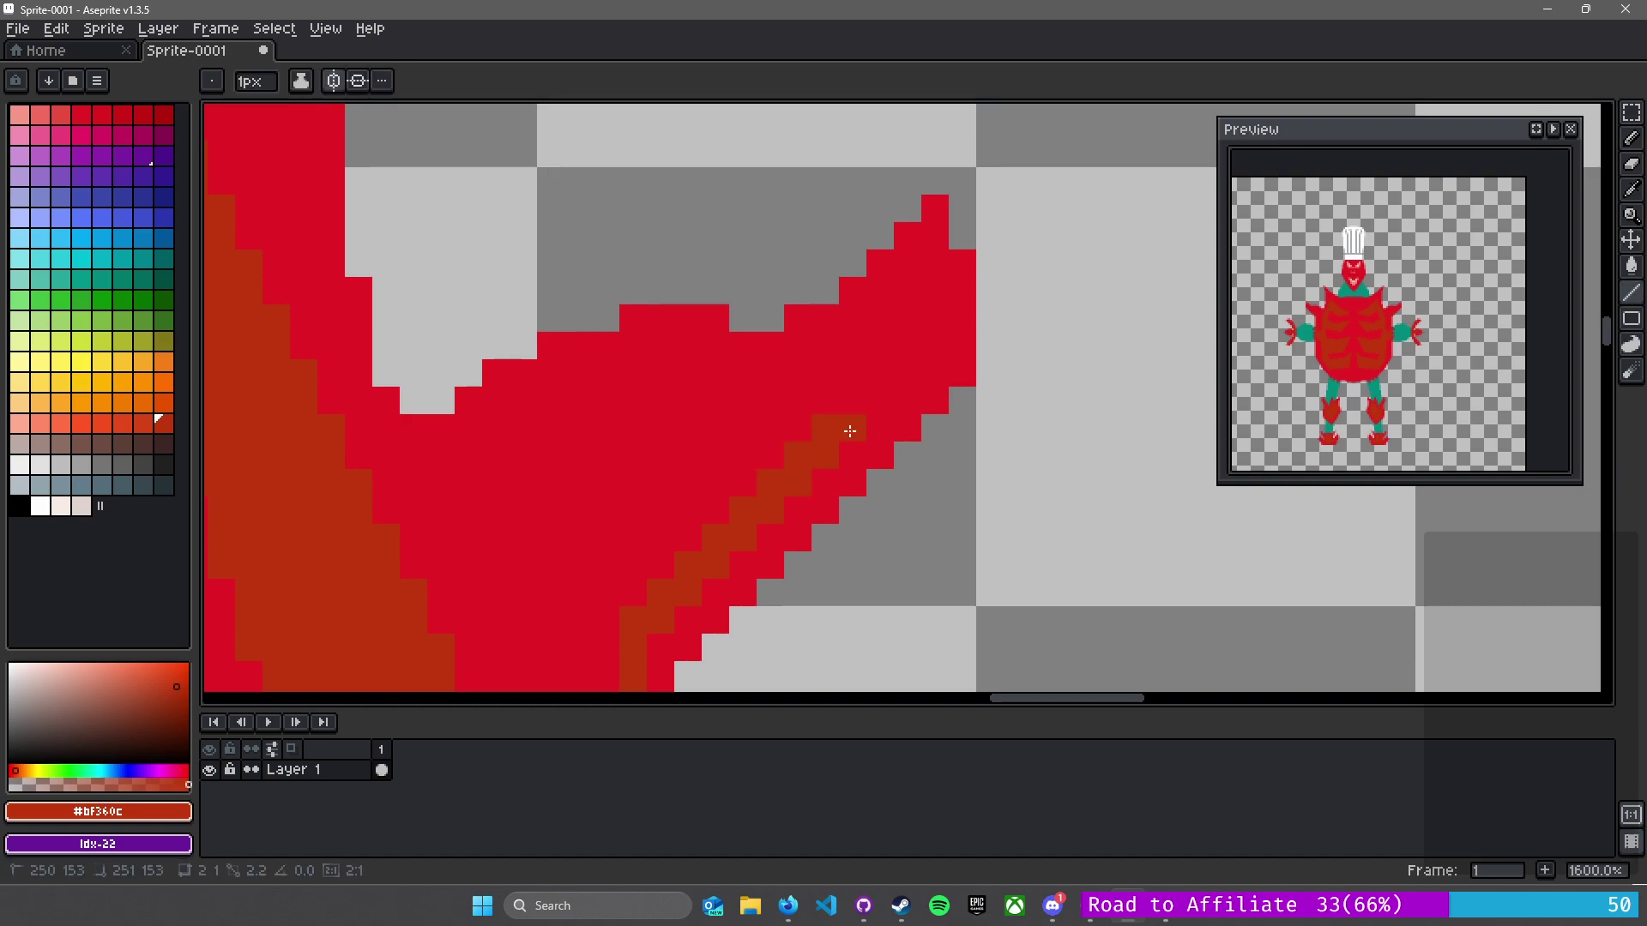
left_click(887, 370)
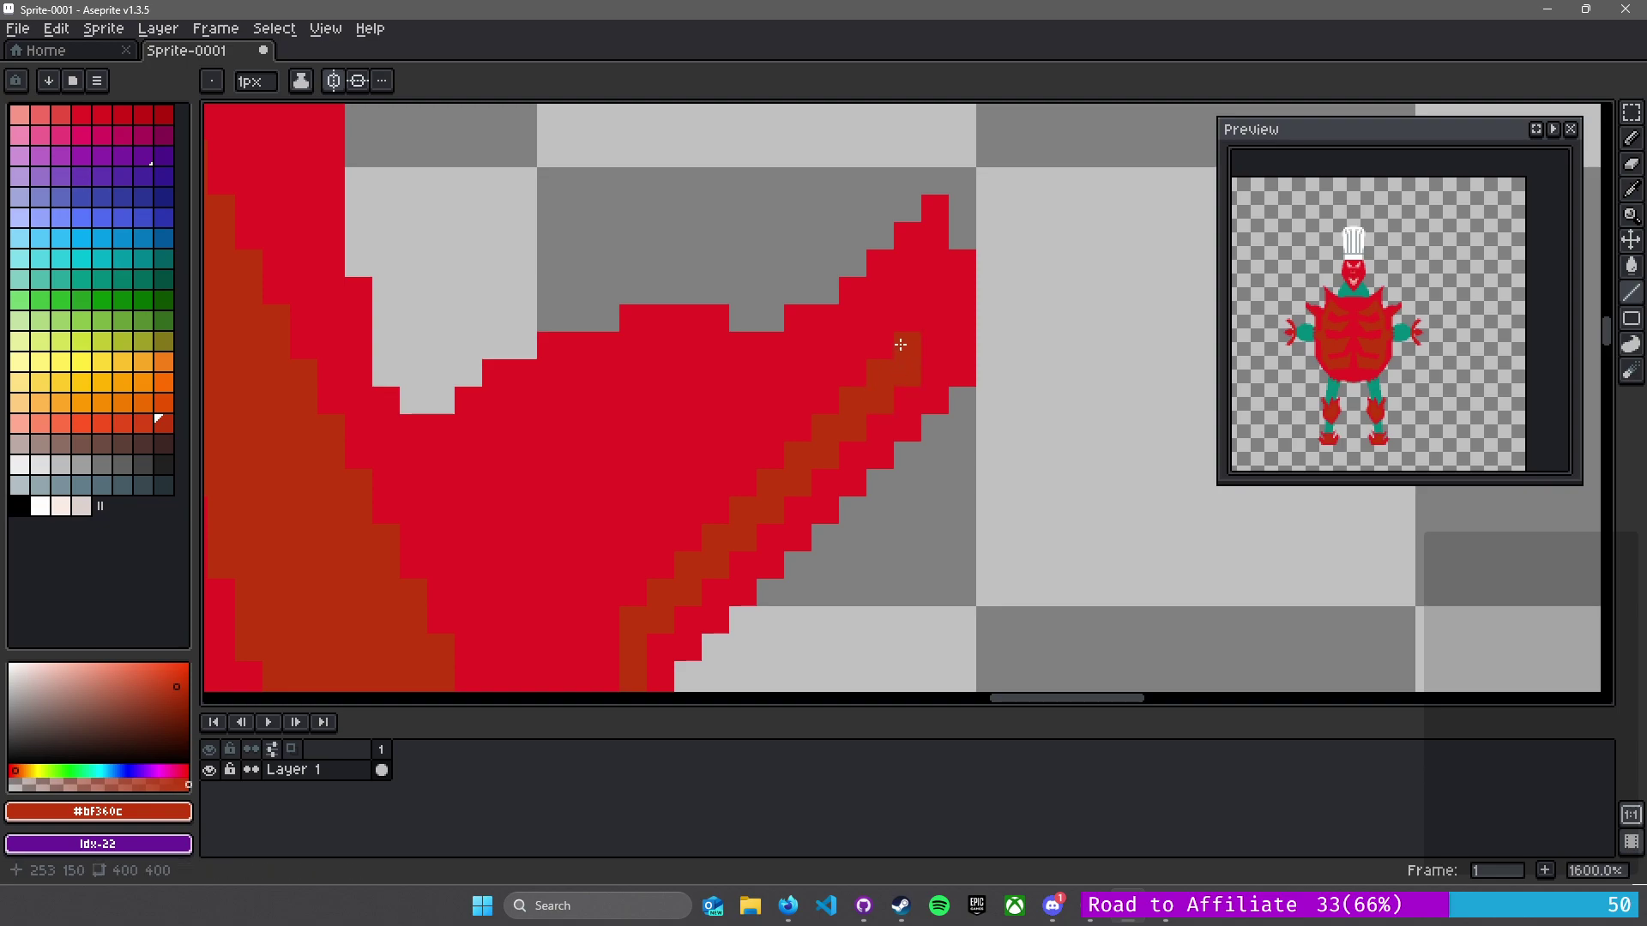
mouse_move(920, 344)
left_mouse_down()
mouse_move(936, 279)
mouse_move(880, 316)
mouse_move(888, 350)
mouse_move(846, 343)
mouse_move(857, 365)
mouse_move(805, 362)
mouse_move(812, 376)
mouse_move(836, 345)
mouse_move(818, 346)
mouse_move(782, 382)
mouse_move(718, 370)
mouse_move(709, 351)
mouse_move(711, 368)
mouse_move(686, 370)
mouse_move(696, 347)
mouse_move(681, 346)
mouse_move(647, 349)
mouse_move(666, 371)
mouse_move(557, 372)
mouse_move(568, 385)
mouse_move(538, 437)
mouse_move(865, 364)
mouse_move(915, 316)
mouse_move(995, 304)
mouse_move(872, 324)
mouse_move(915, 334)
mouse_move(852, 338)
mouse_move(850, 359)
mouse_move(866, 358)
mouse_move(814, 388)
mouse_move(701, 386)
mouse_move(721, 383)
mouse_move(661, 258)
left_mouse_up()
key("ctrl+z")
key("ctrl+z")
left_click(702, 351)
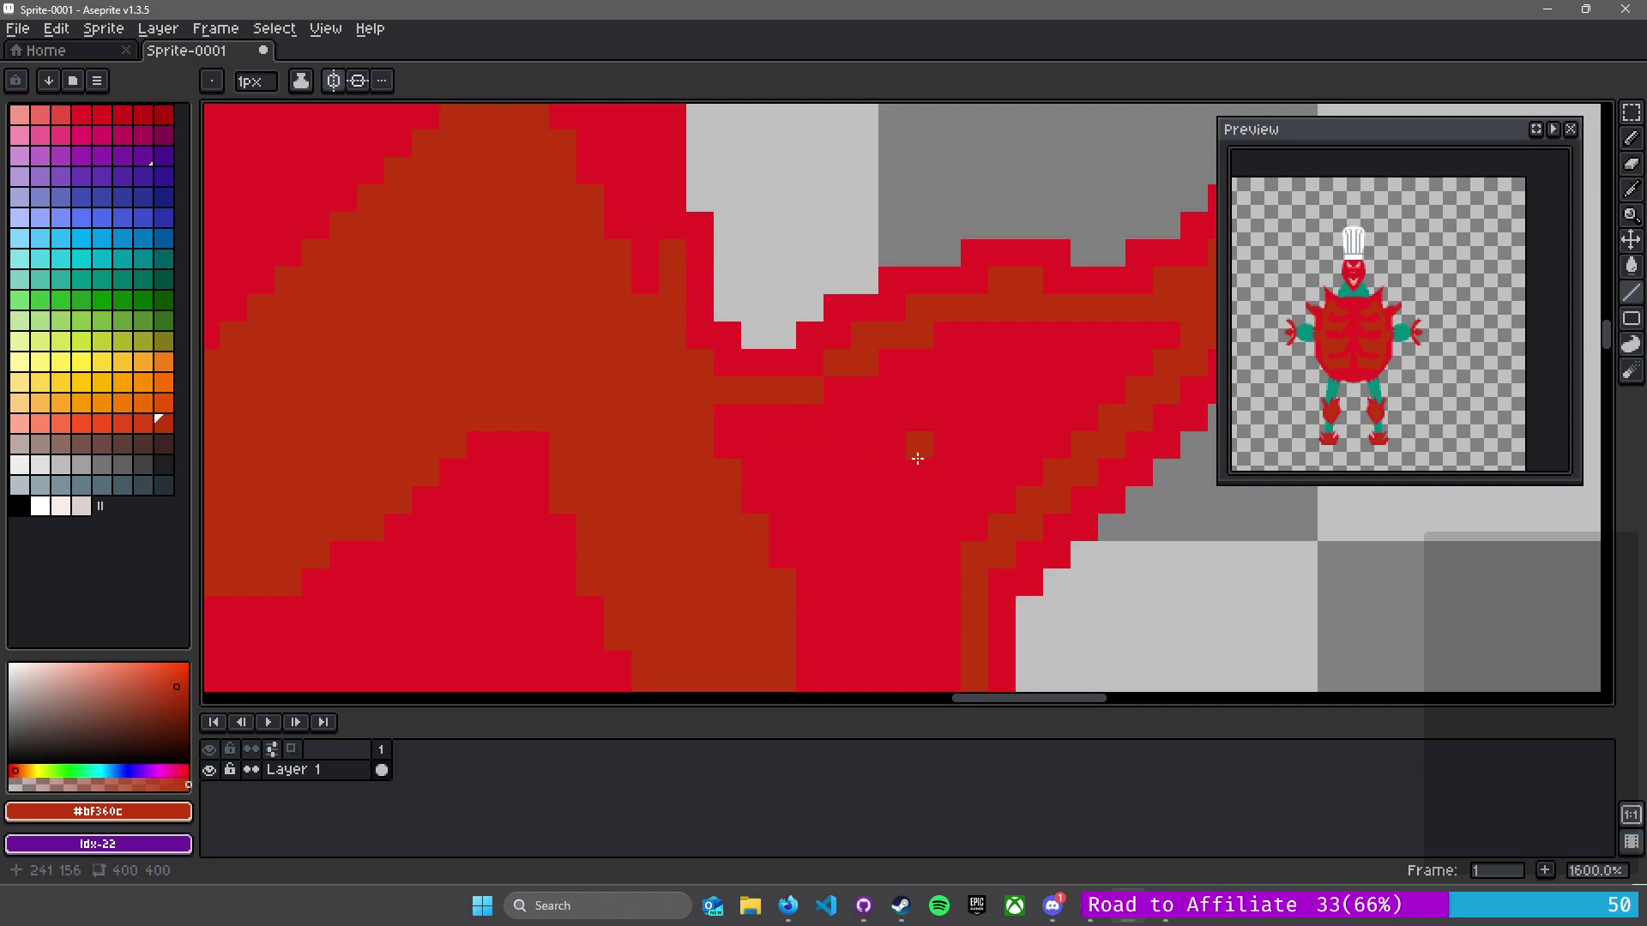
- Fill the outlined side shoulder spike with the dark orange-red (#bf360c)
key("g")
left_click(878, 492)
scroll(878, 492, "down", 2)
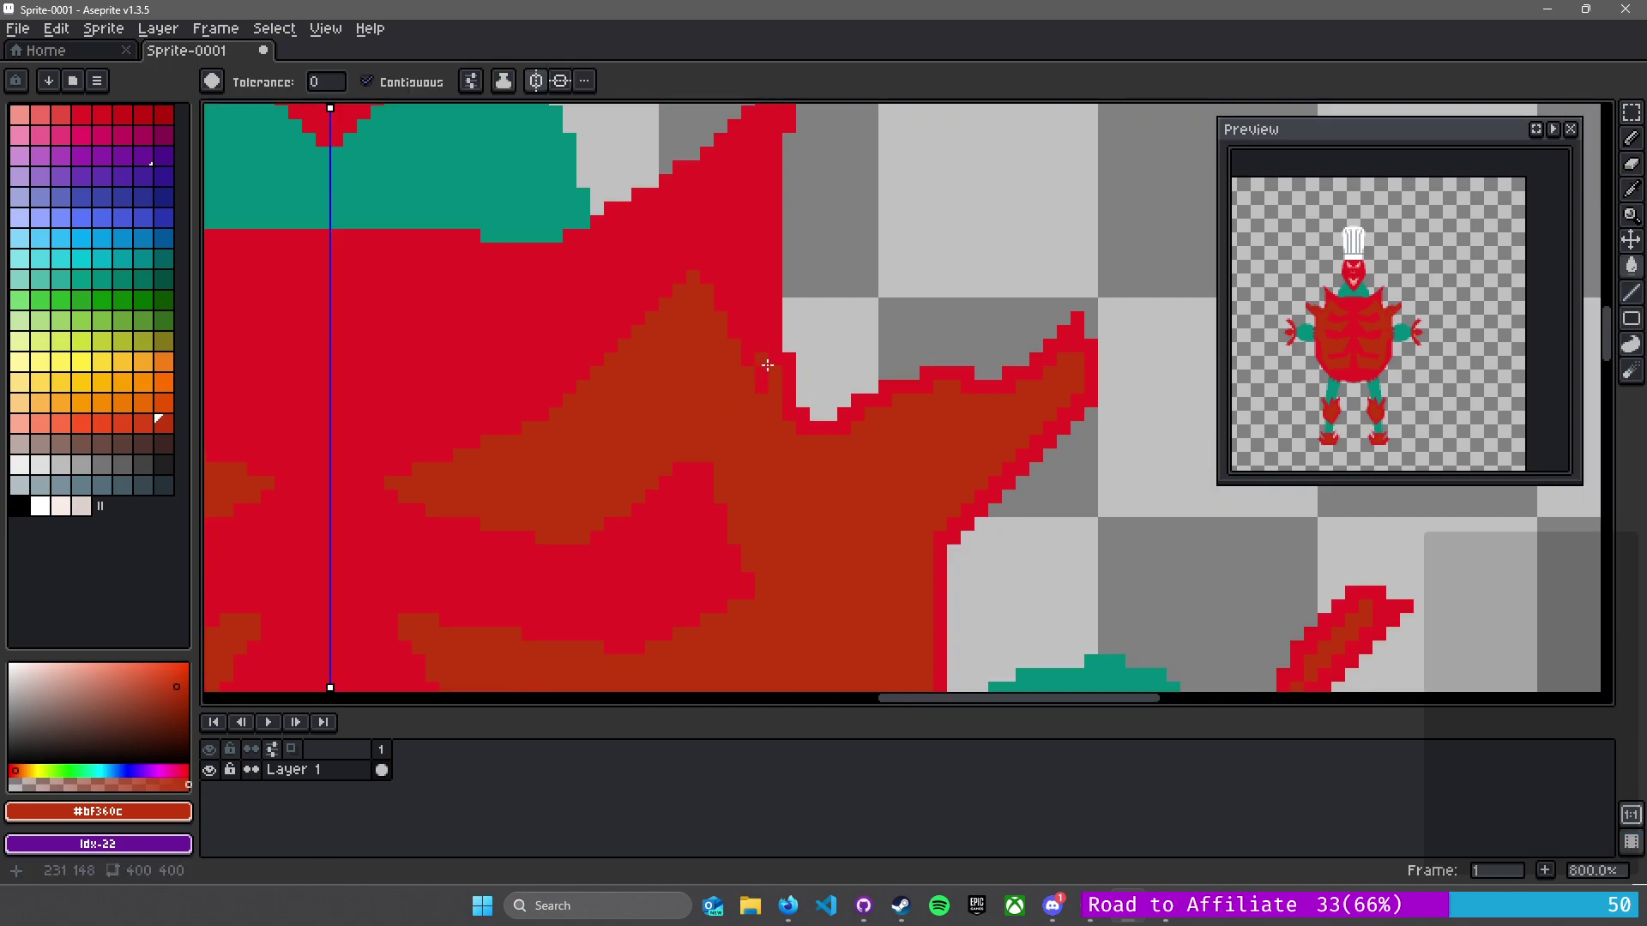
- Draw a dark orange-red line from the chest shading up inside the upper shoulder spike's outer edge
scroll(703, 235, "up", 2)
scroll(800, 460, "up", 2)
scroll(799, 461, "left", 1)
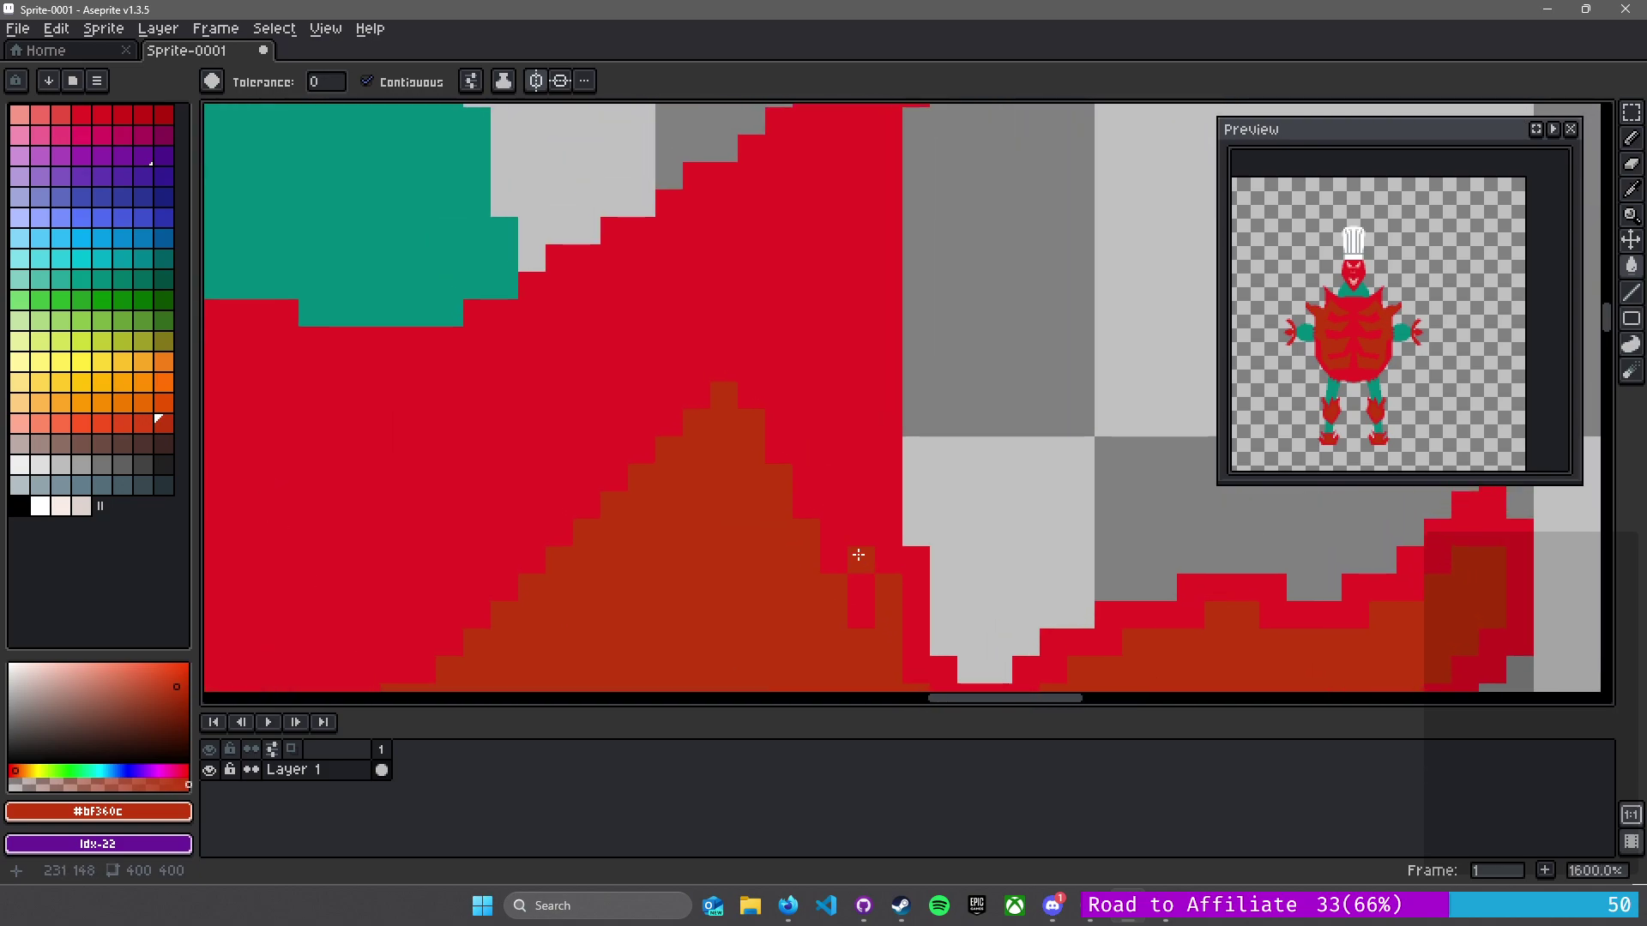
key("b")
left_click_drag(858, 555, 852, 312)
scroll(857, 455, "up", 5)
mouse_move(864, 595)
left_mouse_down()
mouse_move(852, 321)
mouse_move(867, 325)
mouse_move(878, 261)
left_mouse_up()
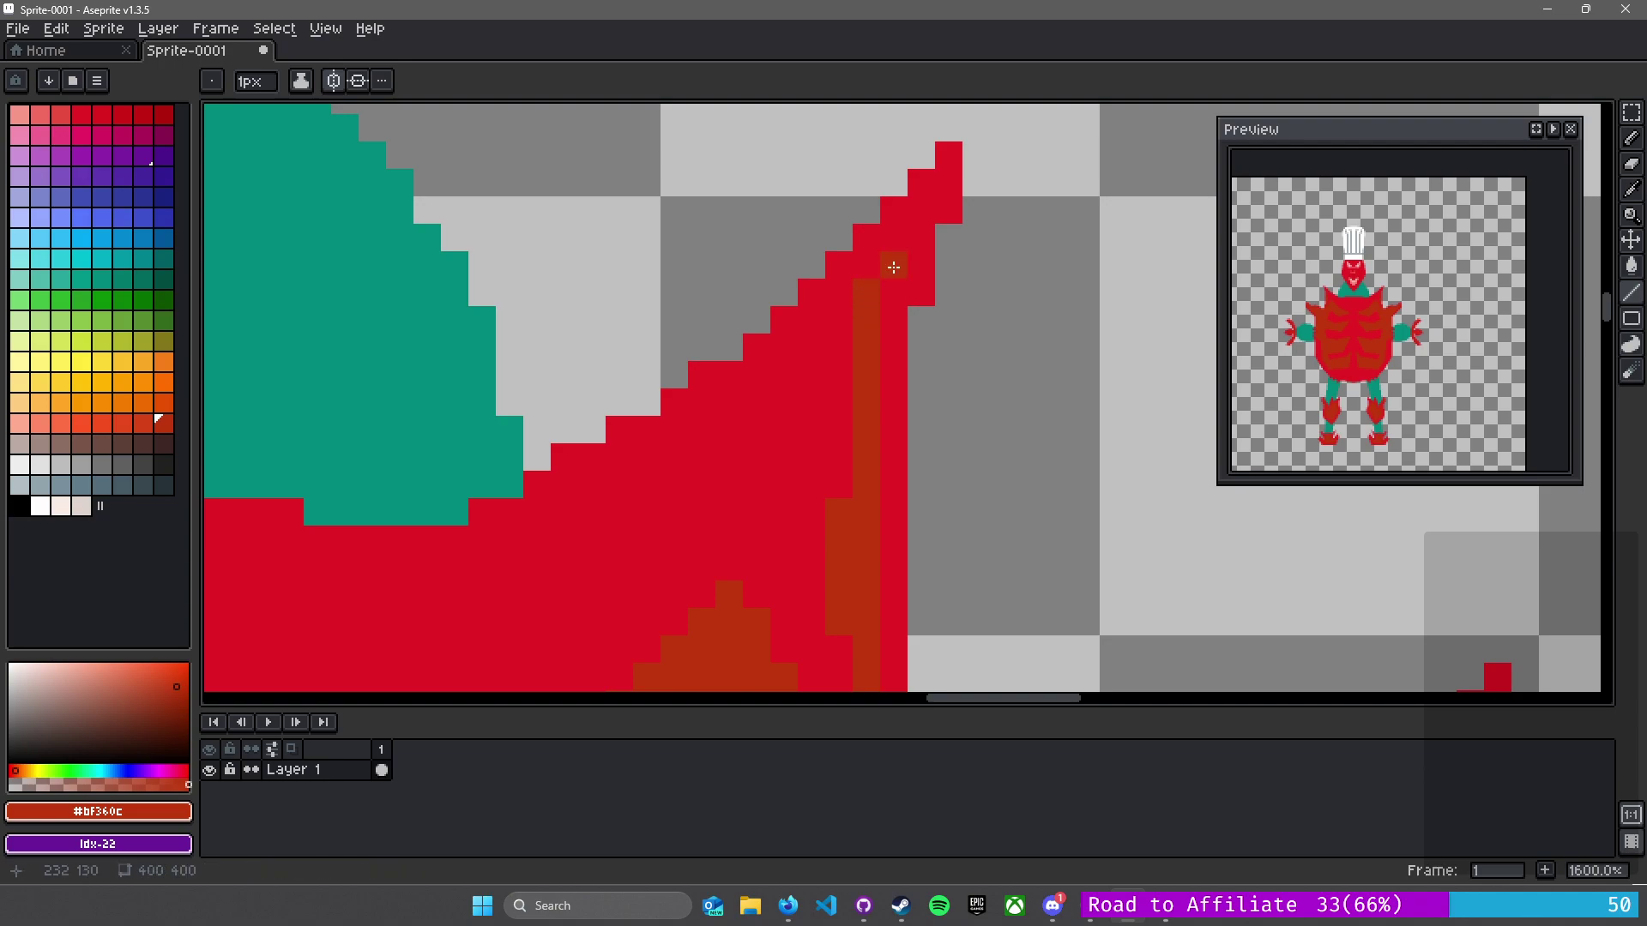
- Trace the dark orange-red inner outline from the upper spike's tip down its inner edge toward the base of the neck
left_click_drag(846, 328, 824, 348)
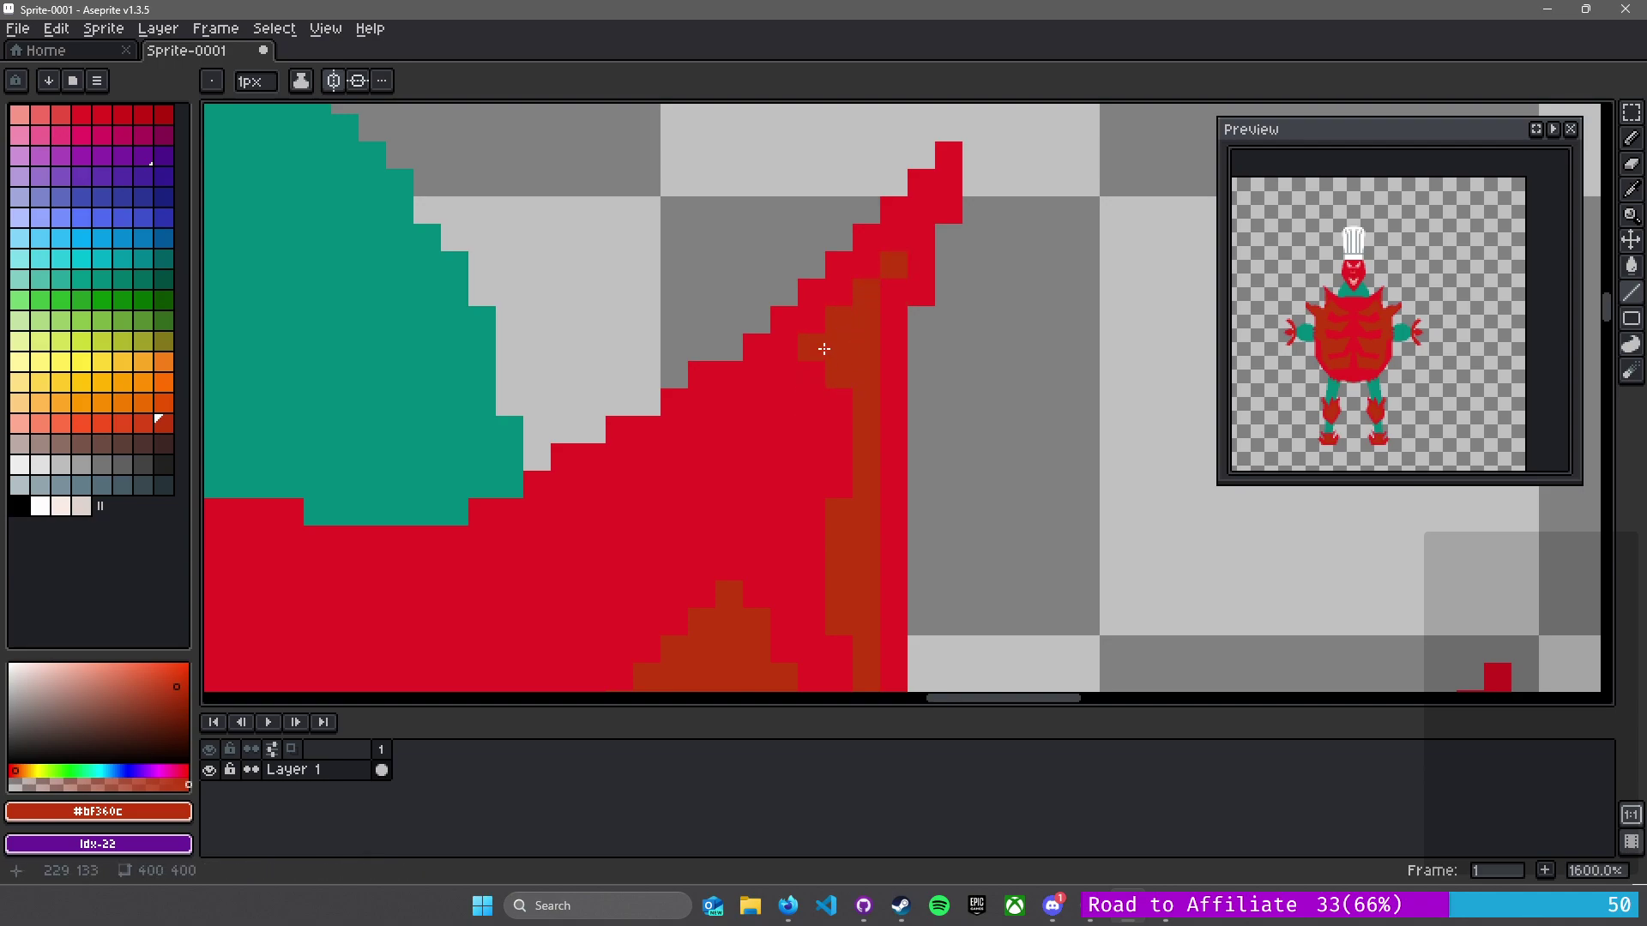
left_click(811, 375)
mouse_move(780, 400)
left_mouse_down()
mouse_move(719, 408)
mouse_move(925, 355)
mouse_move(801, 412)
mouse_move(977, 324)
mouse_move(900, 368)
mouse_move(900, 397)
mouse_move(707, 403)
left_mouse_up()
left_click(921, 355)
left_click(847, 411)
key("ctrl+z")
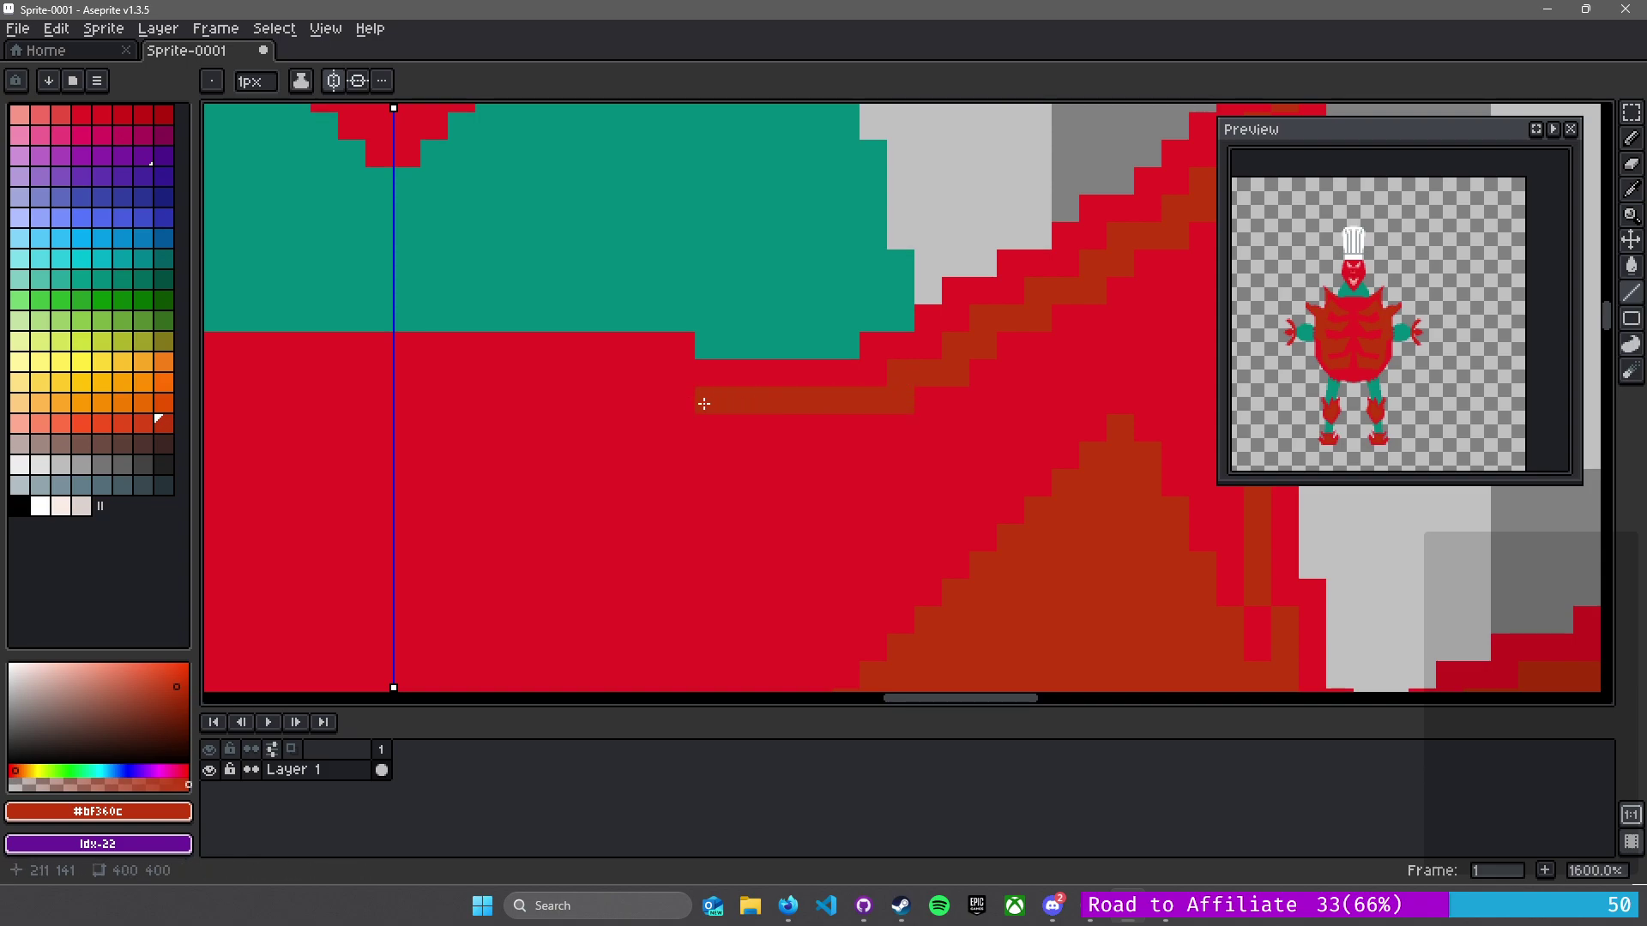
- Try to extend the dark orange-red line beneath the neck to the body's centre
left_click_drag(838, 412, 1063, 405)
left_click_drag(902, 397, 640, 368)
scroll(881, 424, "down", 5)
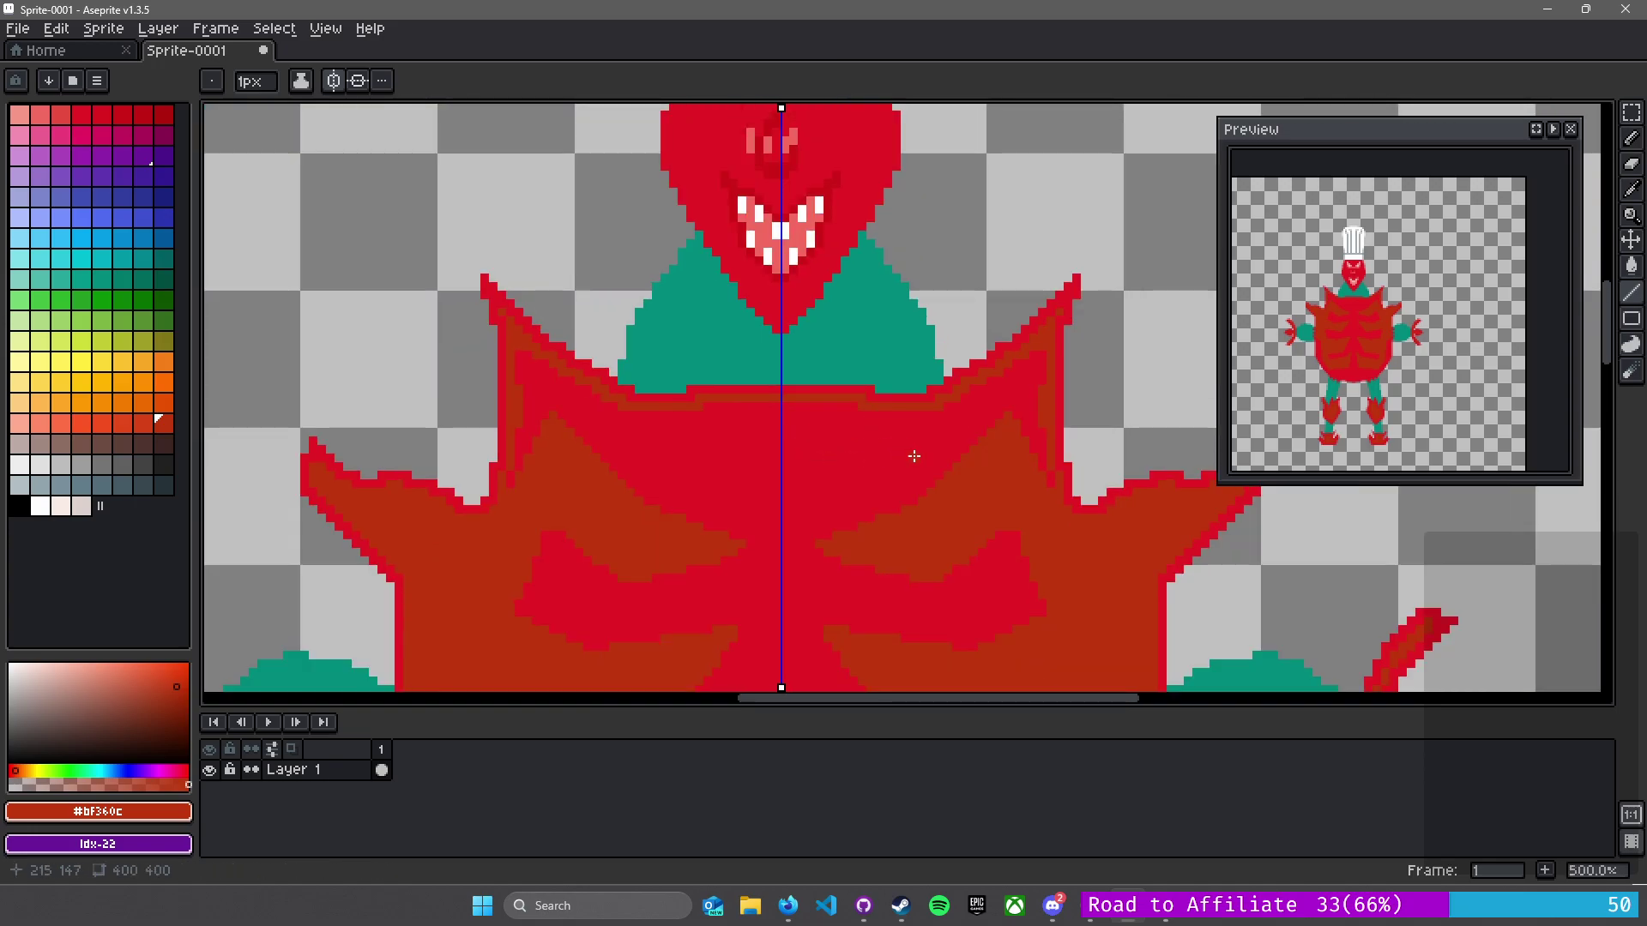
key("ctrl+z")
- Draw a diagonal edge from the neck base to the upper chest panel and fill the shoulder area with dark orange-red
left_click_drag(940, 398, 821, 542)
key("g")
left_click(966, 430)
scroll(1034, 473, "down", 1)
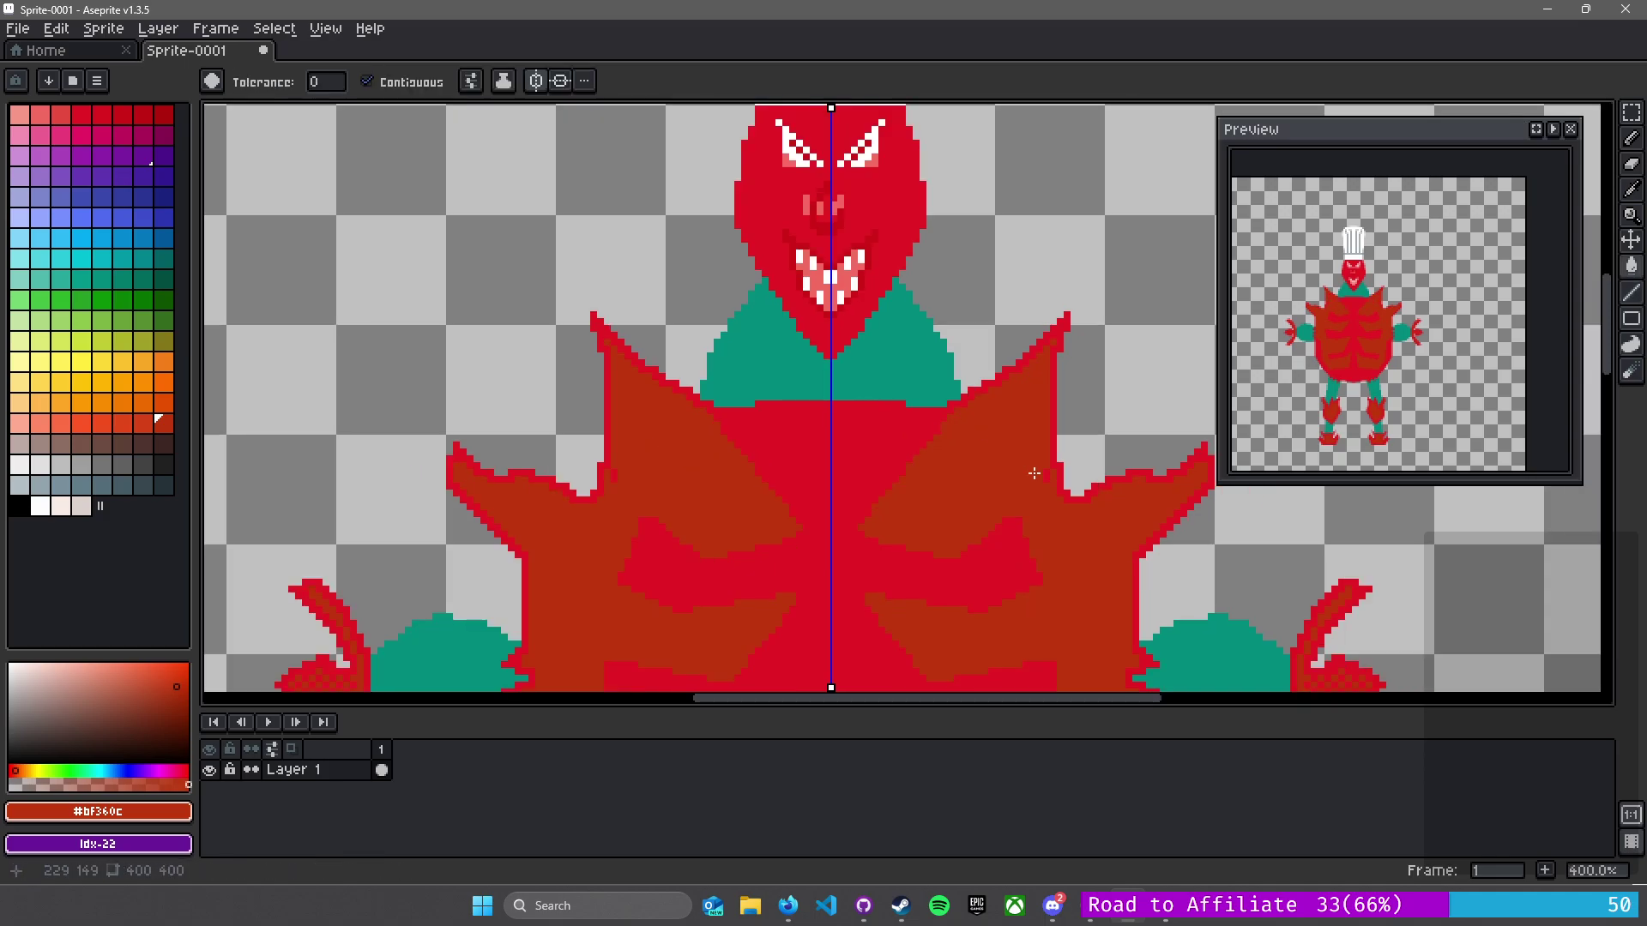
- Draw a dark orange-red inner outline from beneath the arm joint down along the body's outer edge
scroll(1052, 487, "down", 3)
scroll(1065, 563, "up", 5)
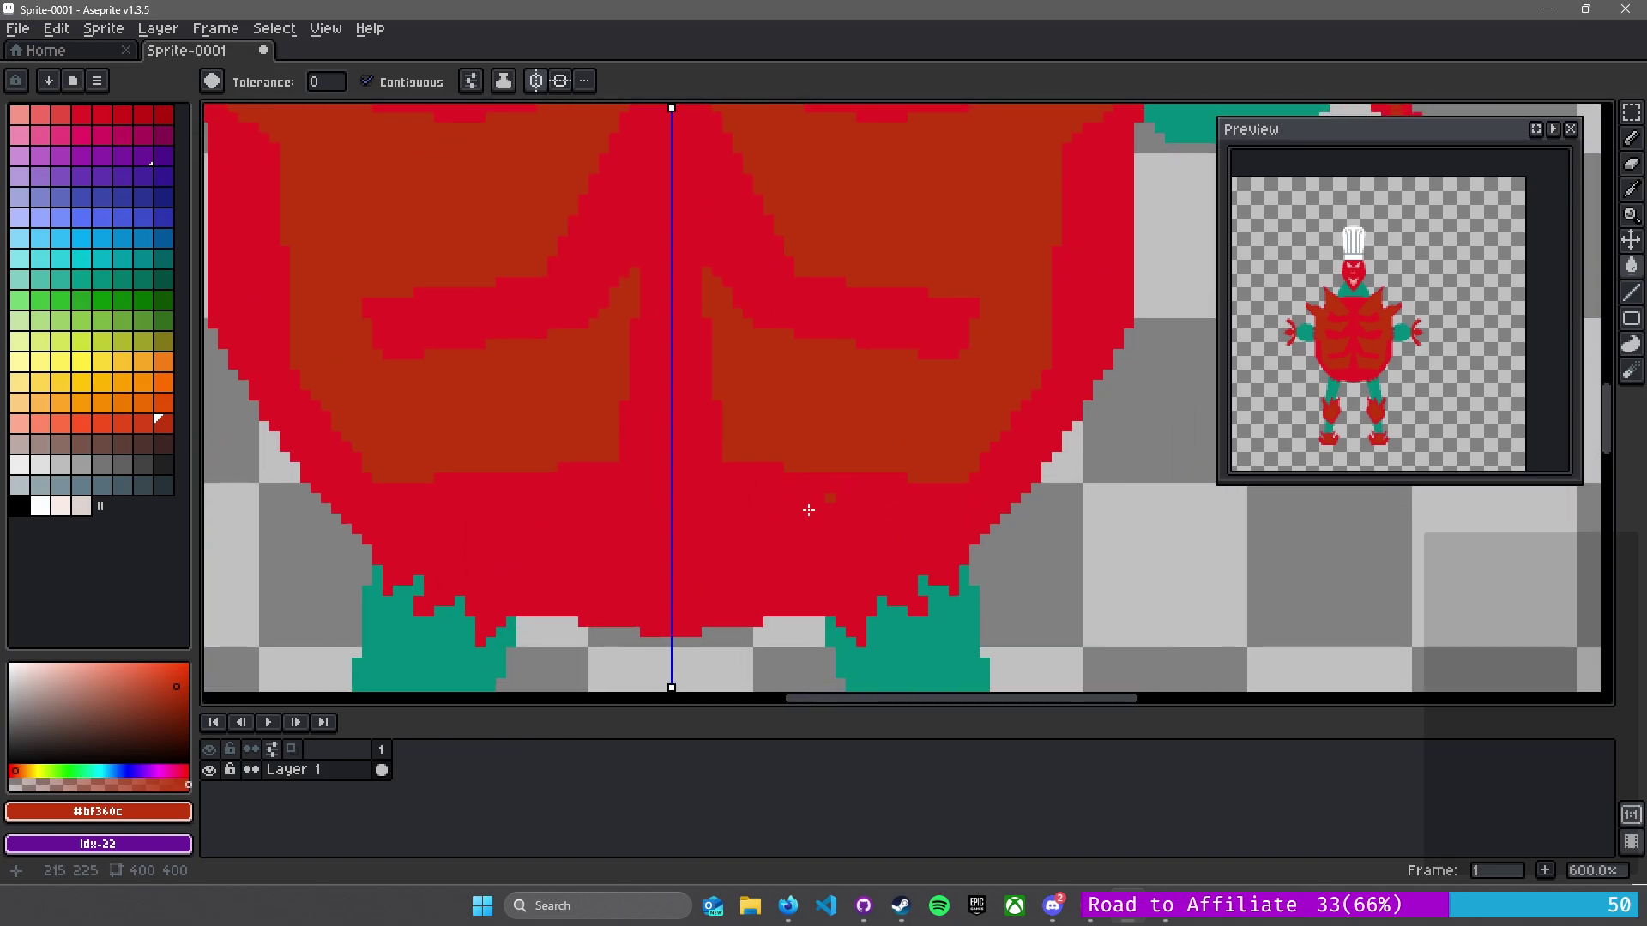
scroll(1012, 306, "down", 1)
left_click_drag(1012, 305, 907, 430)
scroll(906, 430, "up", 1)
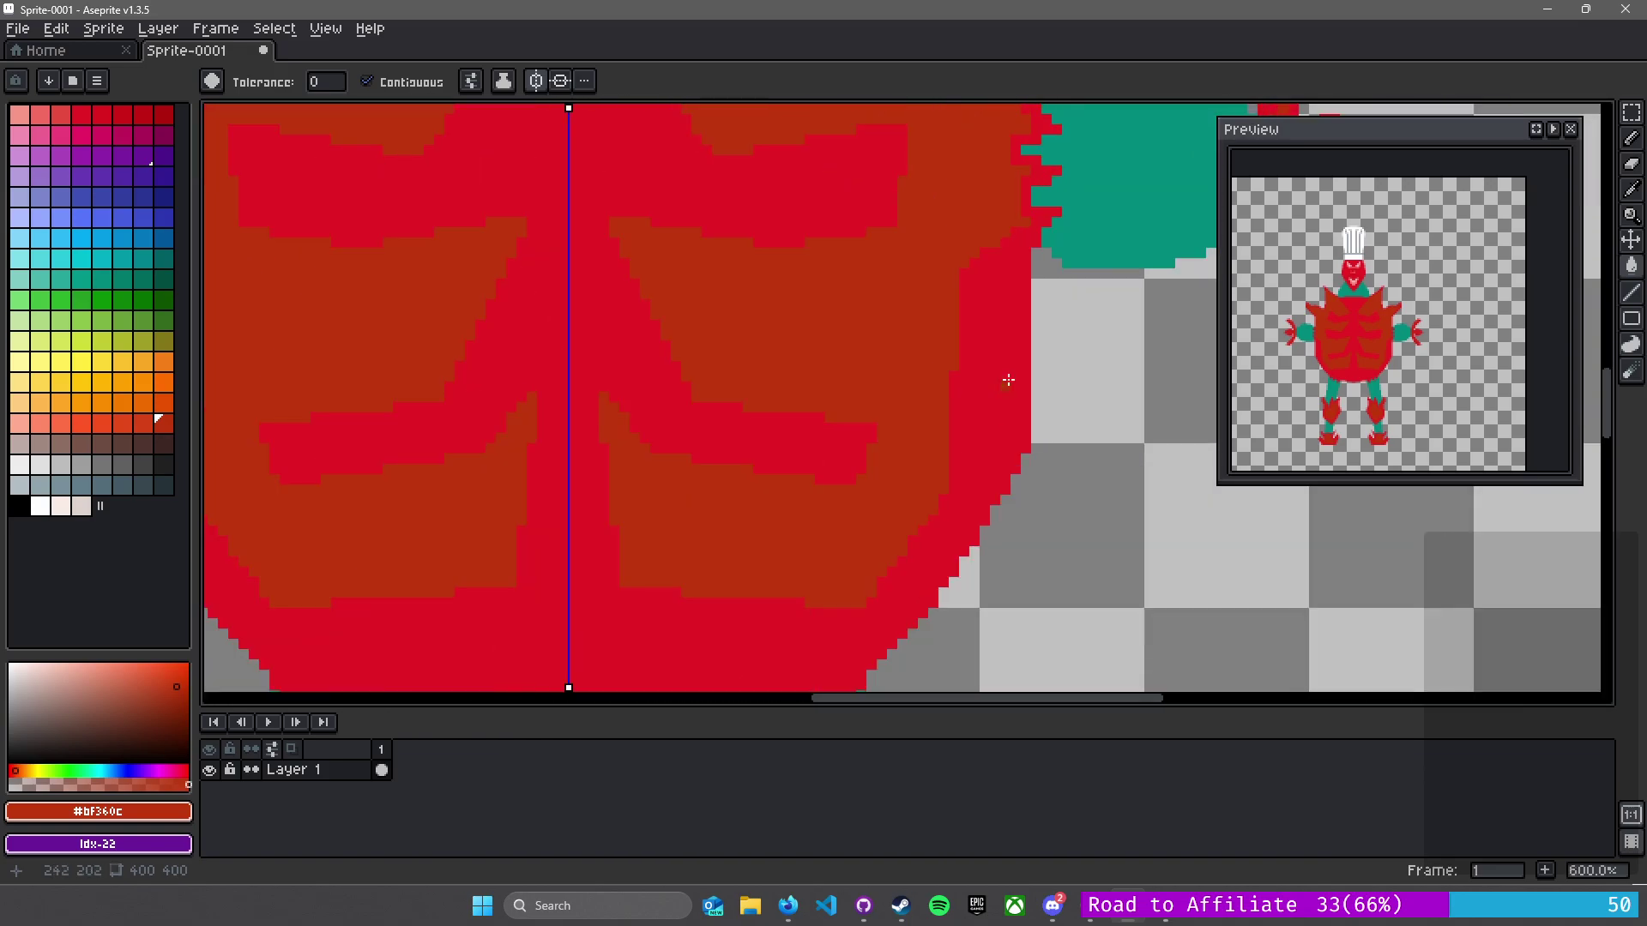
scroll(1014, 246, "up", 4)
key("b")
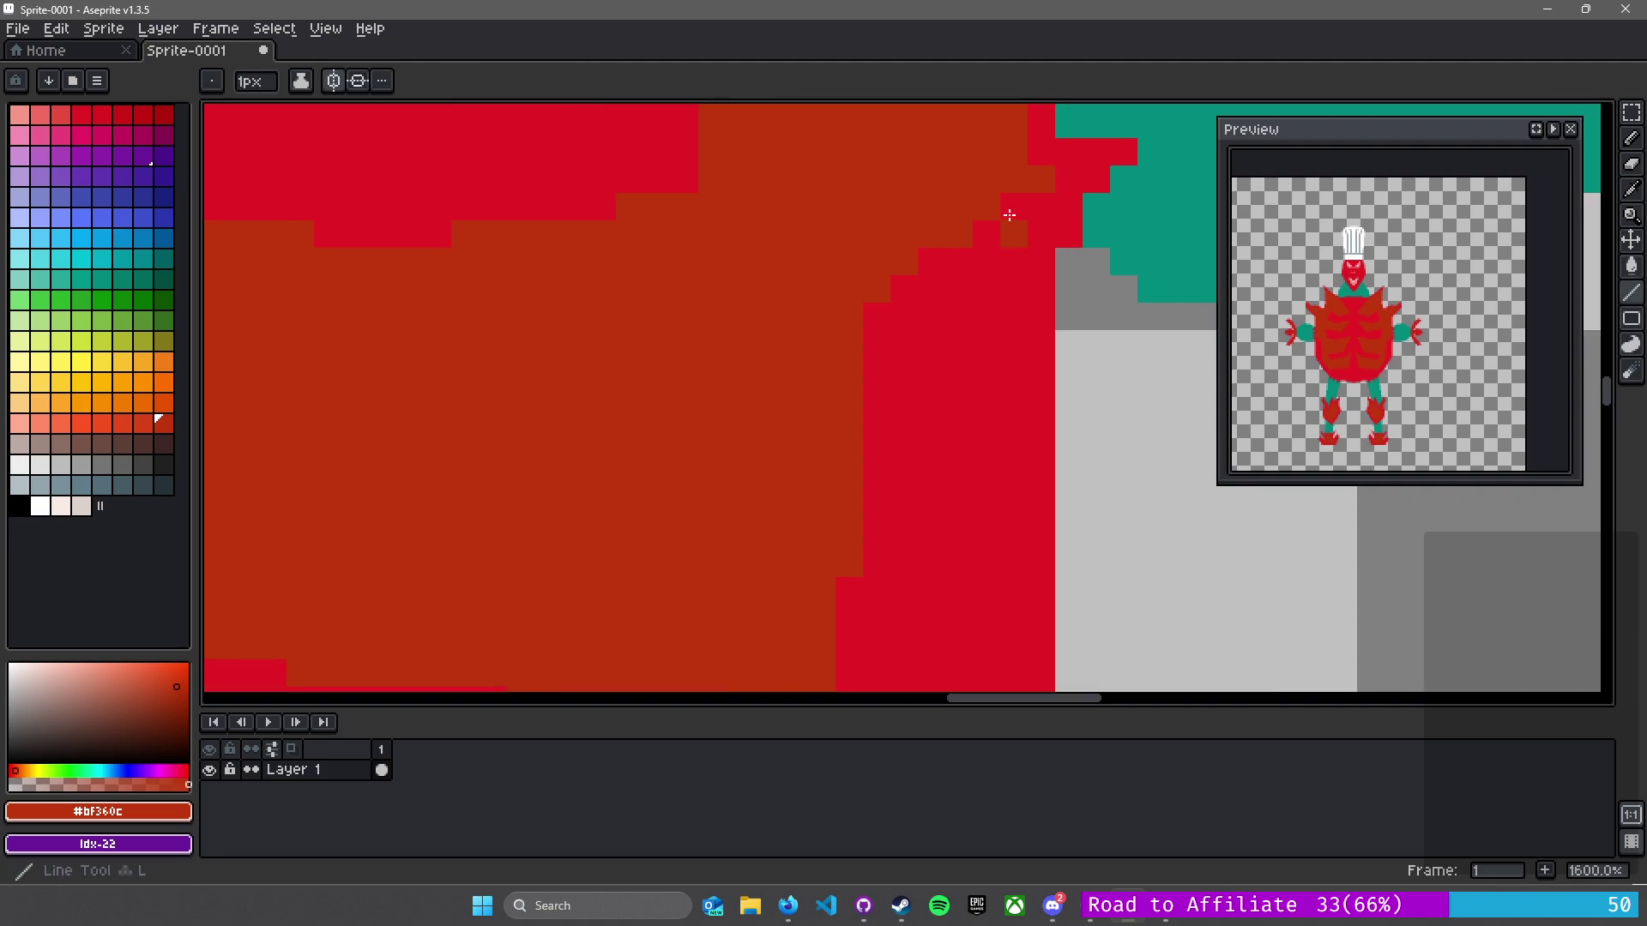
left_click_drag(1016, 215, 1012, 411)
scroll(1033, 480, "down", 3)
mouse_move(996, 181)
left_mouse_down()
mouse_move(972, 487)
mouse_move(995, 531)
mouse_move(968, 530)
mouse_move(967, 583)
left_mouse_up()
left_click_drag(879, 481, 1010, 169)
mouse_move(1079, 288)
left_mouse_down()
mouse_move(1070, 335)
mouse_move(1044, 331)
mouse_move(1043, 359)
mouse_move(1025, 361)
mouse_move(1018, 402)
left_mouse_up()
- Undo the last line strokes, redraw the segment, and continue the inner outline along the body's lower curve
key("super+x")
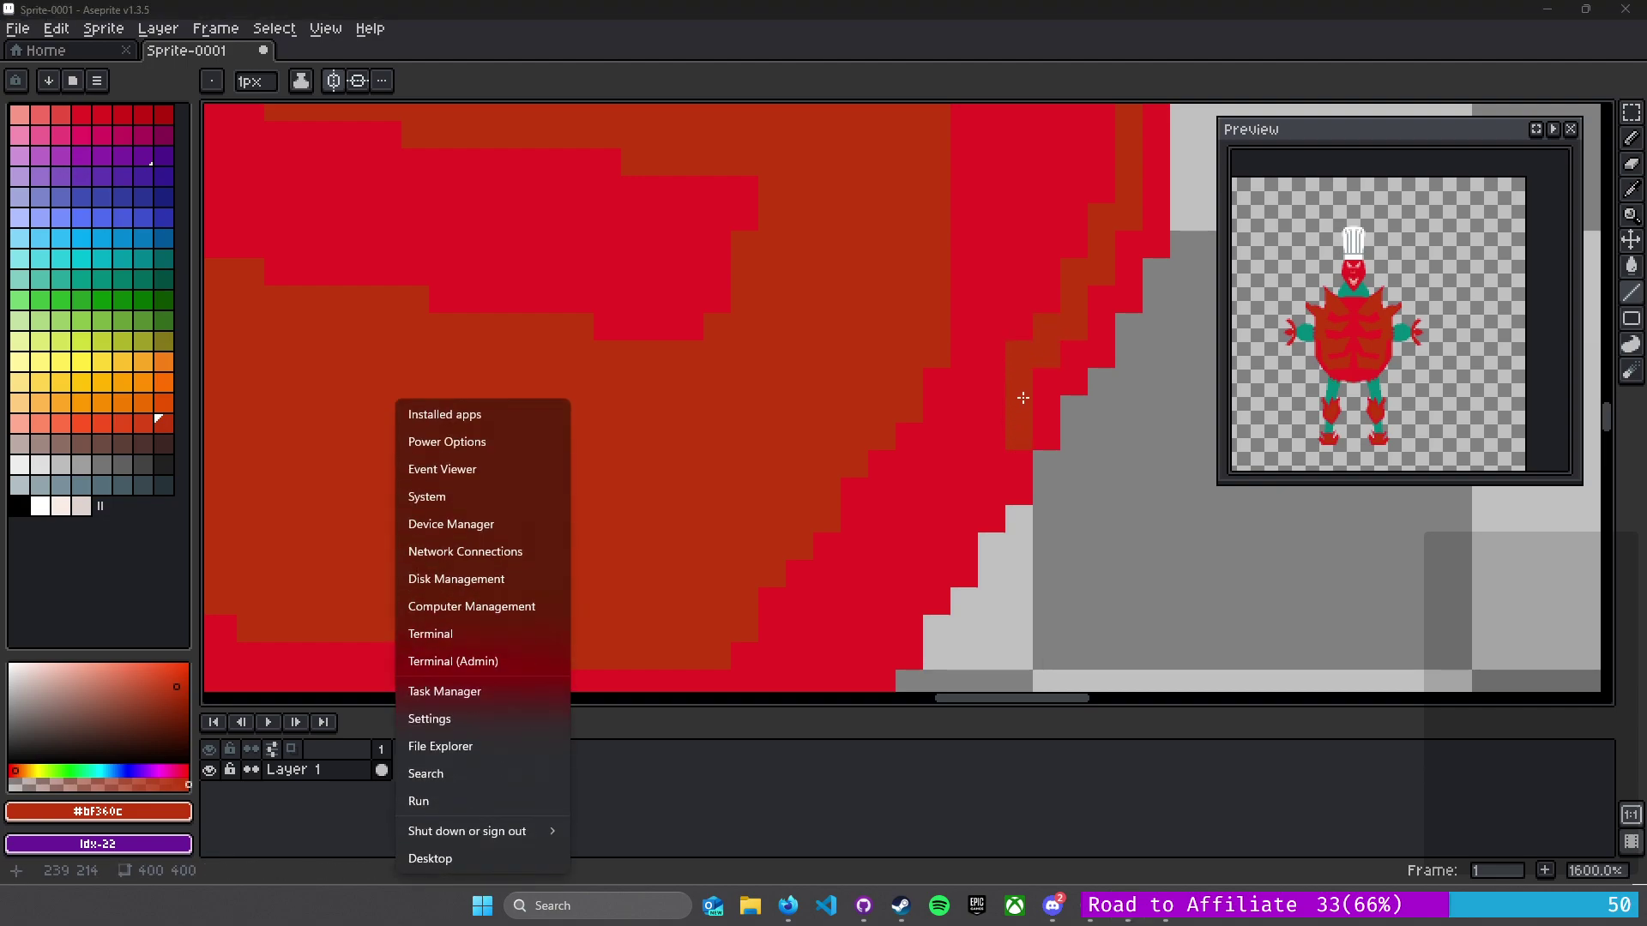
key("Escape")
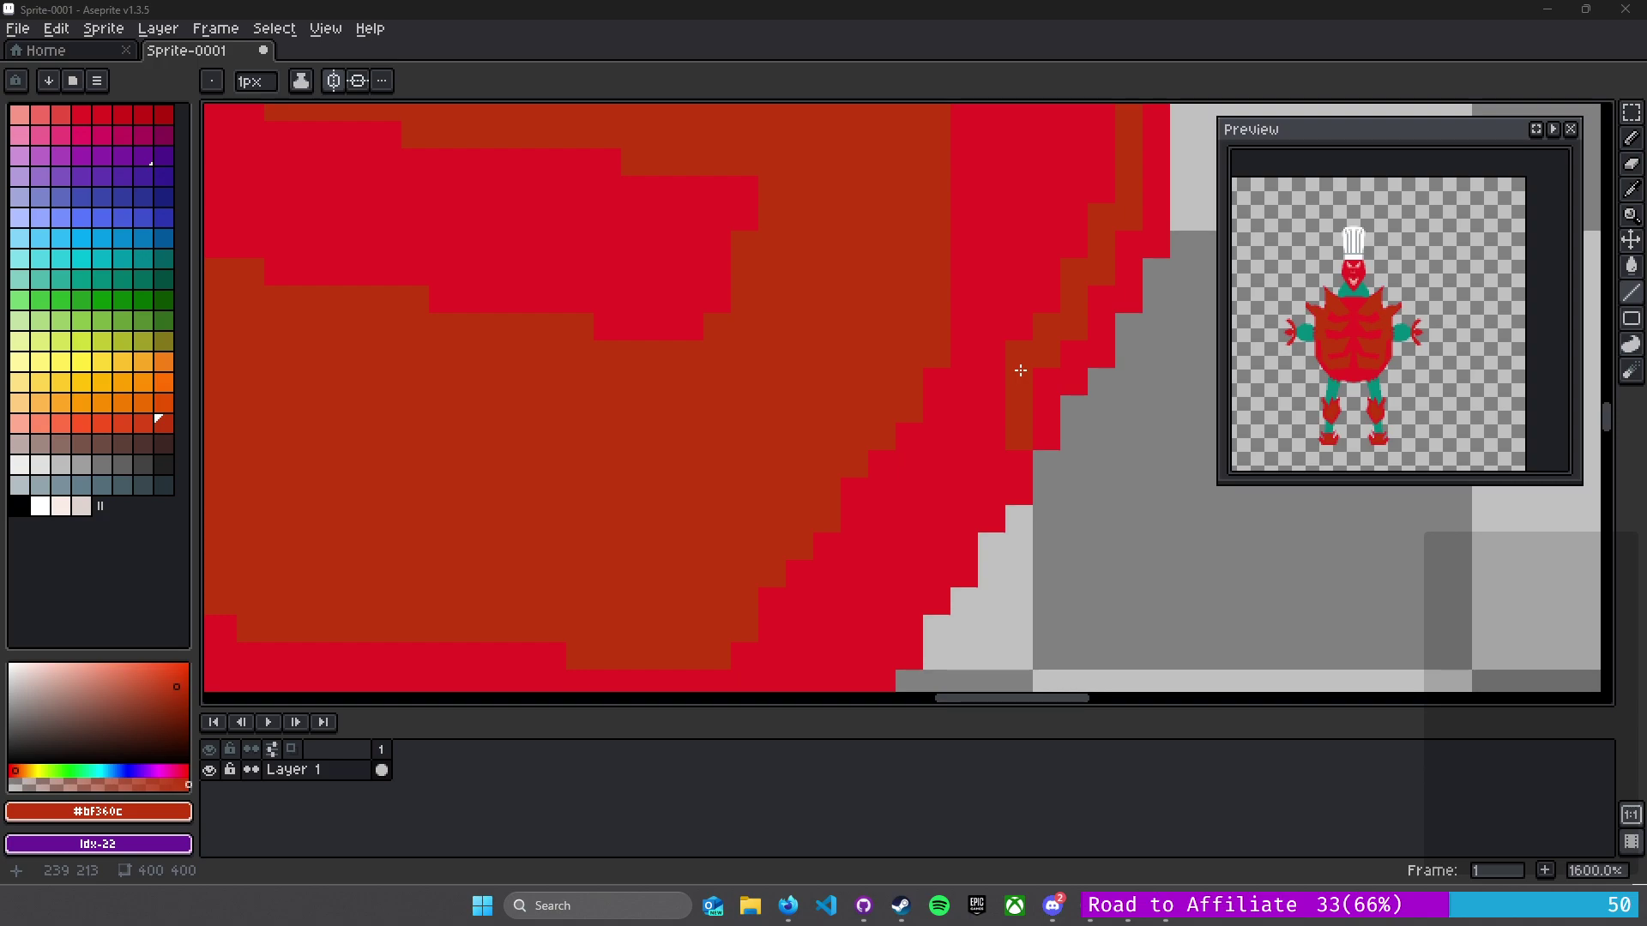
left_click(1067, 431)
key("ctrl+z")
key("ctrl+z")
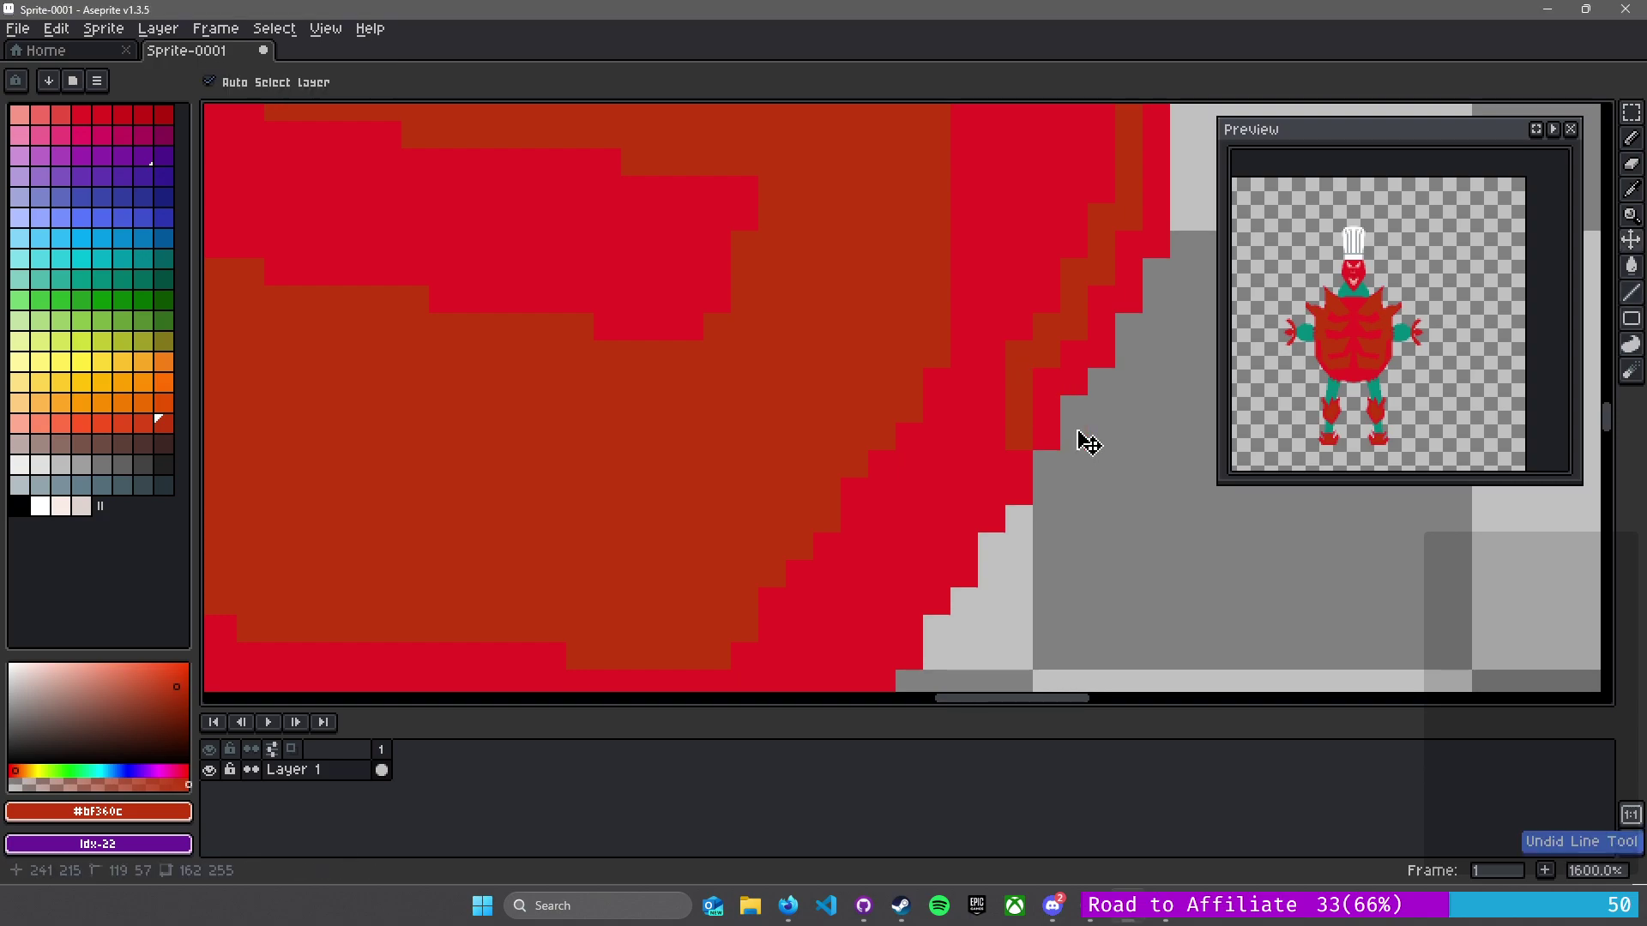
left_click_drag(1019, 355, 1018, 404)
left_click_drag(882, 438, 970, 249)
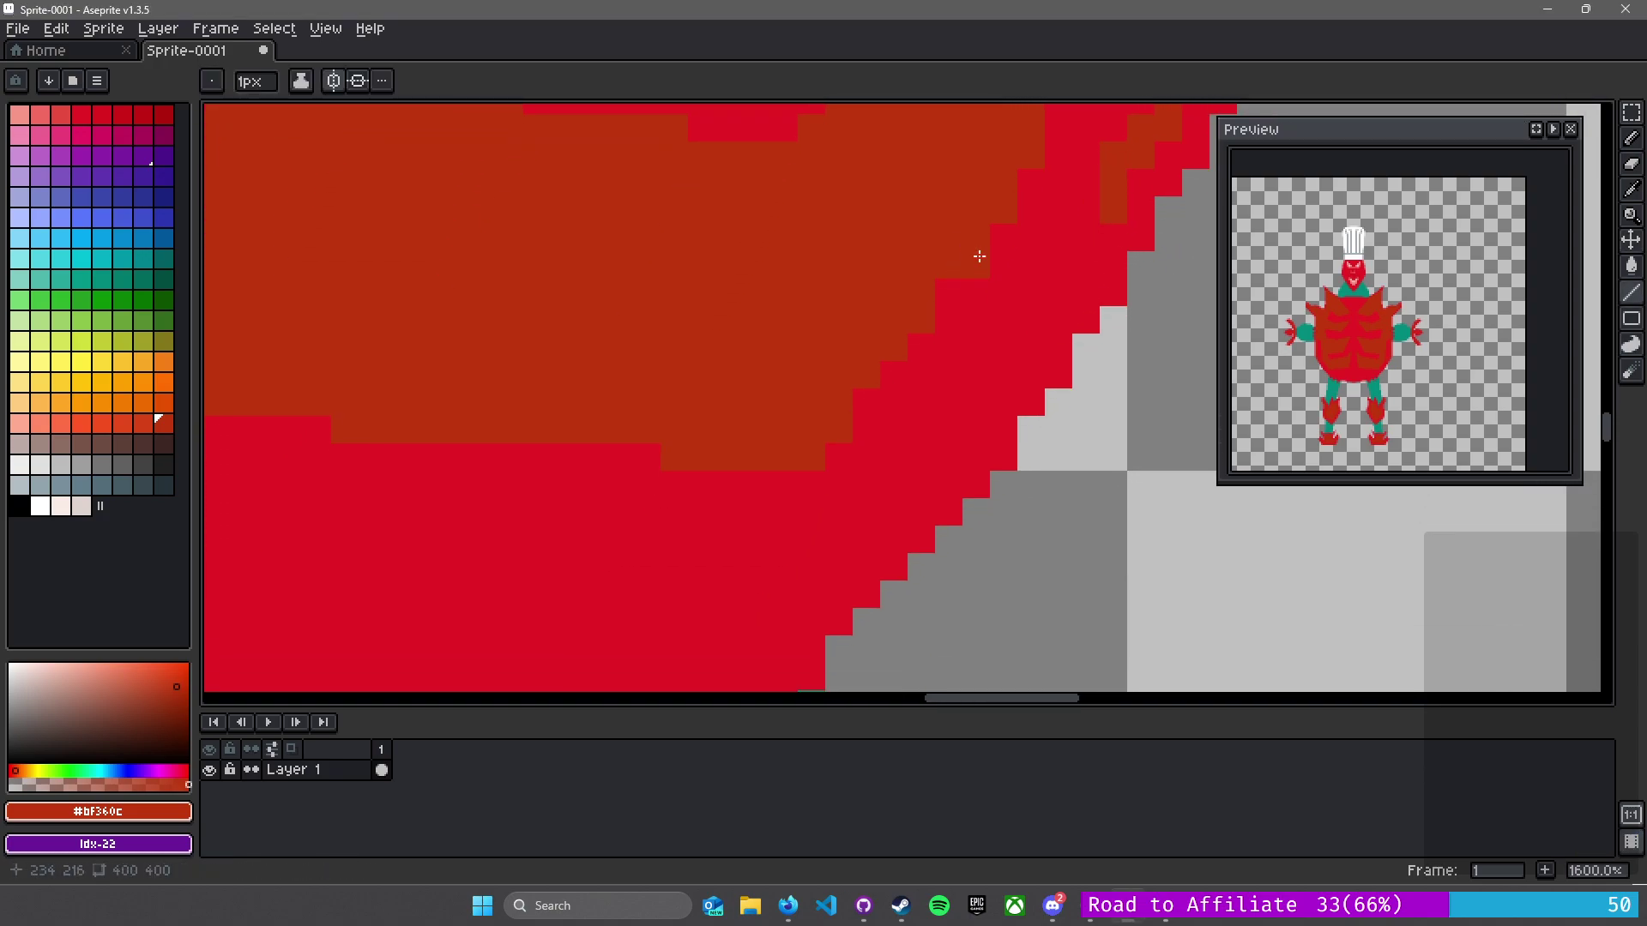
mouse_move(1079, 274)
left_mouse_down()
mouse_move(1052, 302)
mouse_move(1030, 295)
mouse_move(1021, 357)
mouse_move(1005, 346)
mouse_move(1004, 378)
mouse_move(979, 374)
mouse_move(979, 432)
mouse_move(950, 429)
mouse_move(891, 489)
left_mouse_up()
left_click_drag(755, 532, 1036, 340)
- Trace the dark orange-red inner outline along the jagged leg joint and diagonally up to the lower belly panel
scroll(1030, 347, "down", 1)
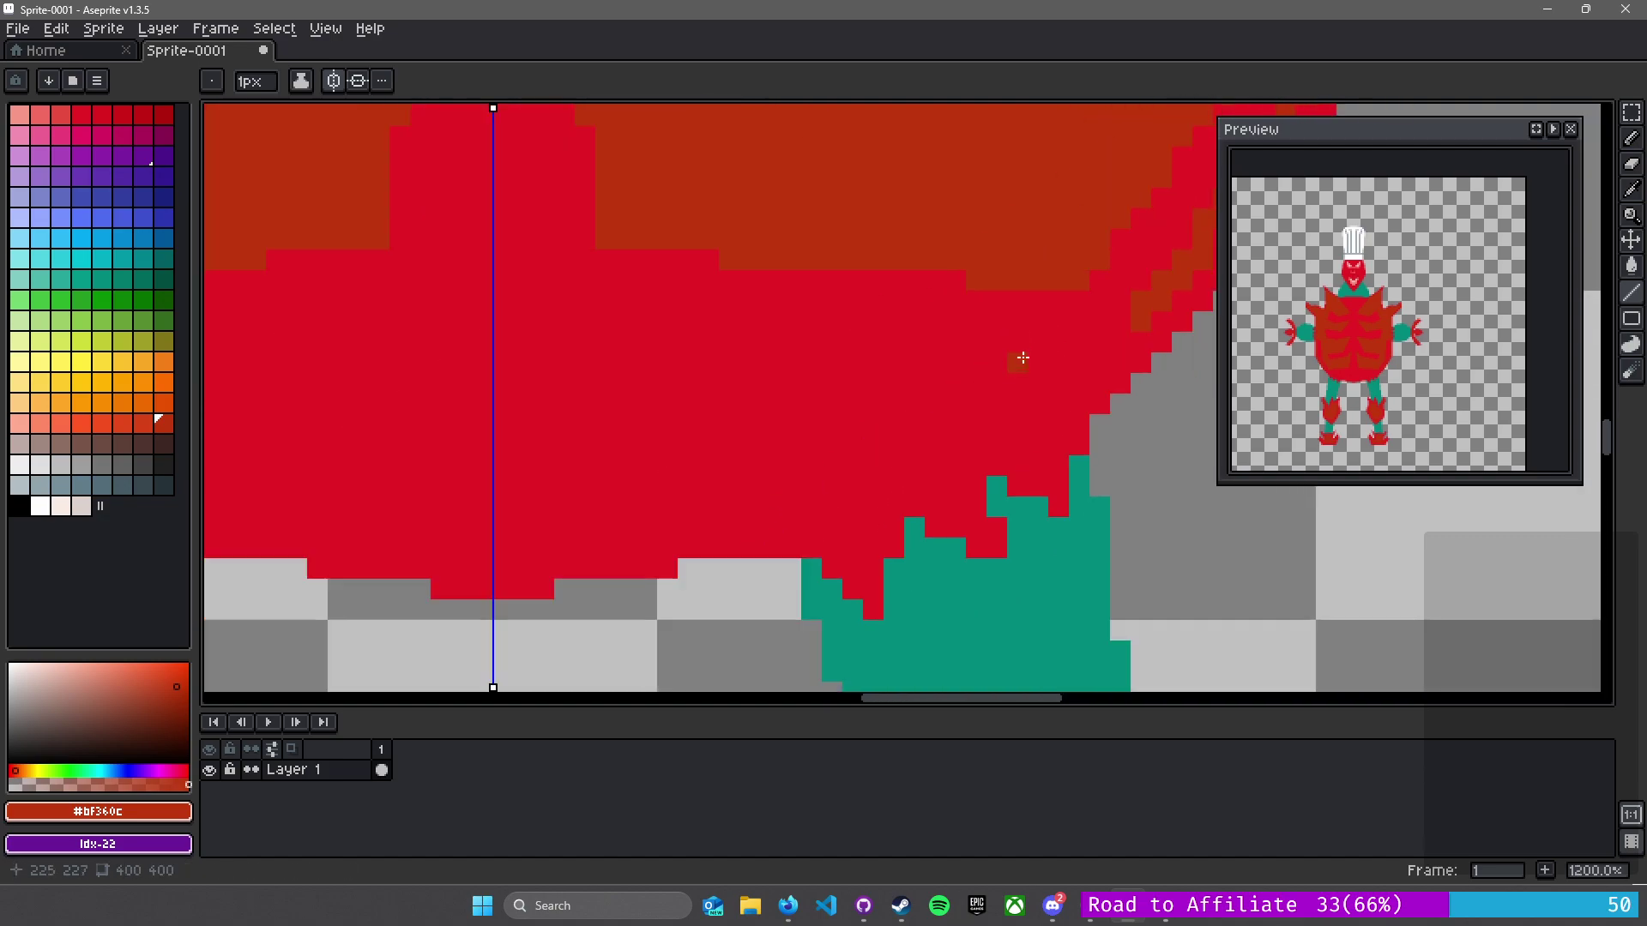
scroll(1112, 342, "up", 3)
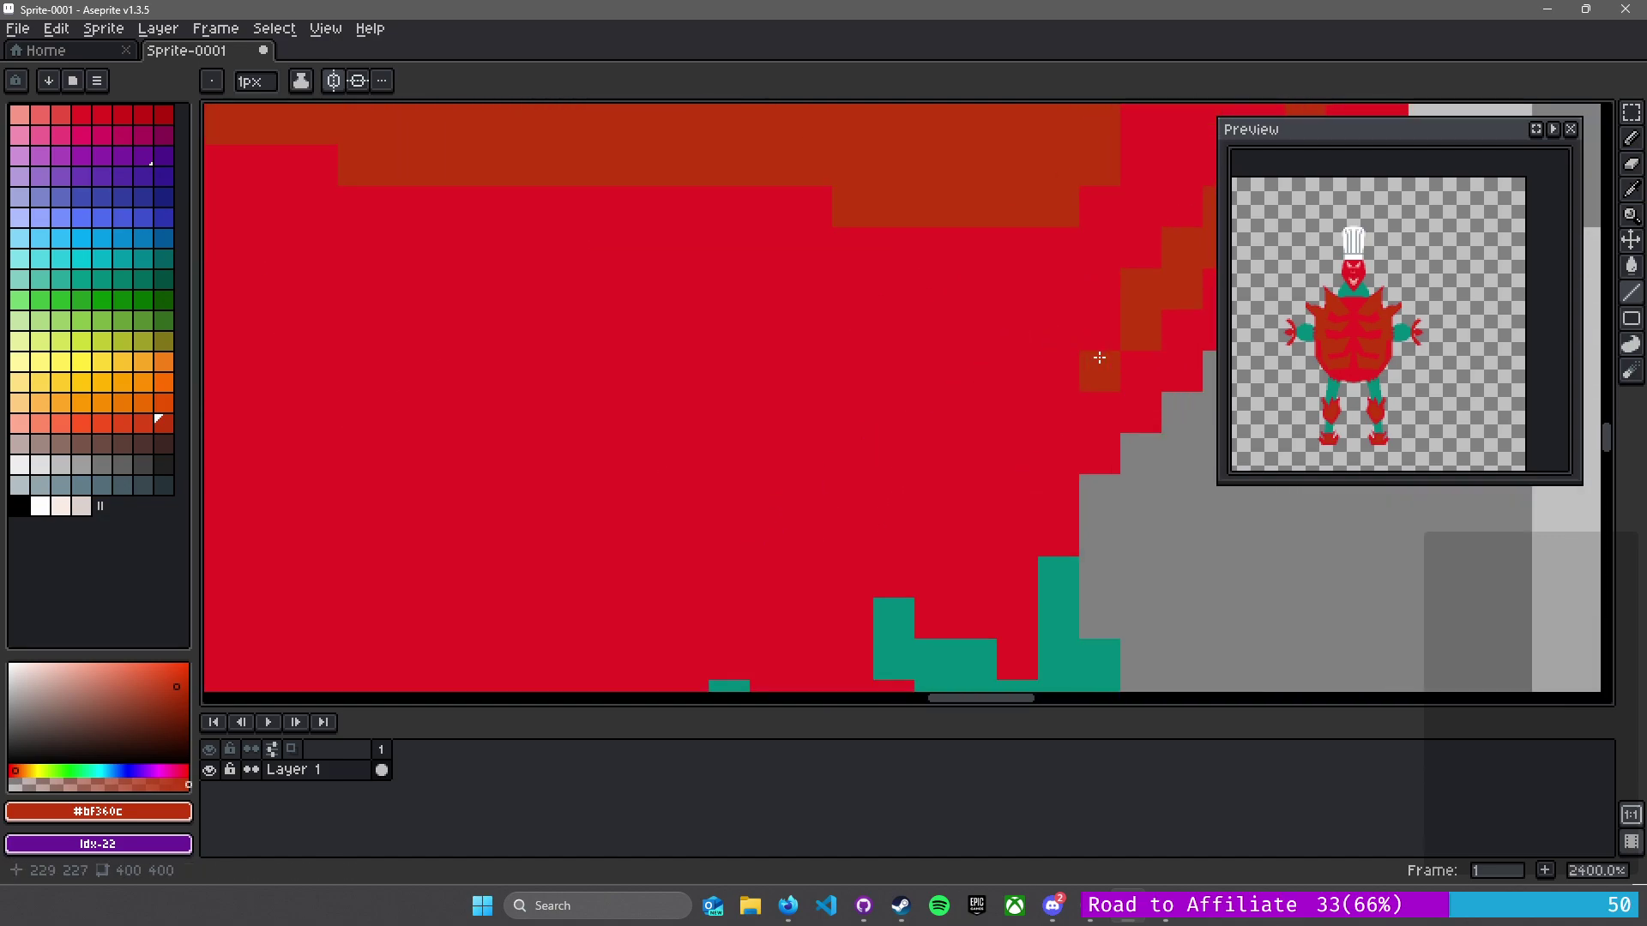
mouse_move(1095, 326)
left_mouse_down()
mouse_move(1063, 368)
mouse_move(1054, 435)
left_mouse_up()
key("ctrl+z")
mouse_move(1052, 375)
left_mouse_down()
mouse_move(1018, 511)
mouse_move(986, 506)
mouse_move(967, 556)
left_mouse_up()
mouse_move(904, 499)
left_mouse_down()
mouse_move(1080, 360)
mouse_move(999, 408)
mouse_move(985, 532)
mouse_move(963, 489)
mouse_move(869, 472)
mouse_move(862, 380)
mouse_move(805, 402)
mouse_move(783, 507)
mouse_move(747, 488)
mouse_move(691, 323)
mouse_move(585, 294)
left_mouse_up()
- Fill the enclosed area between the lower belly panel and the leg joint with dark orange-red
scroll(735, 475, "down", 3)
scroll(585, 294, "down", 6)
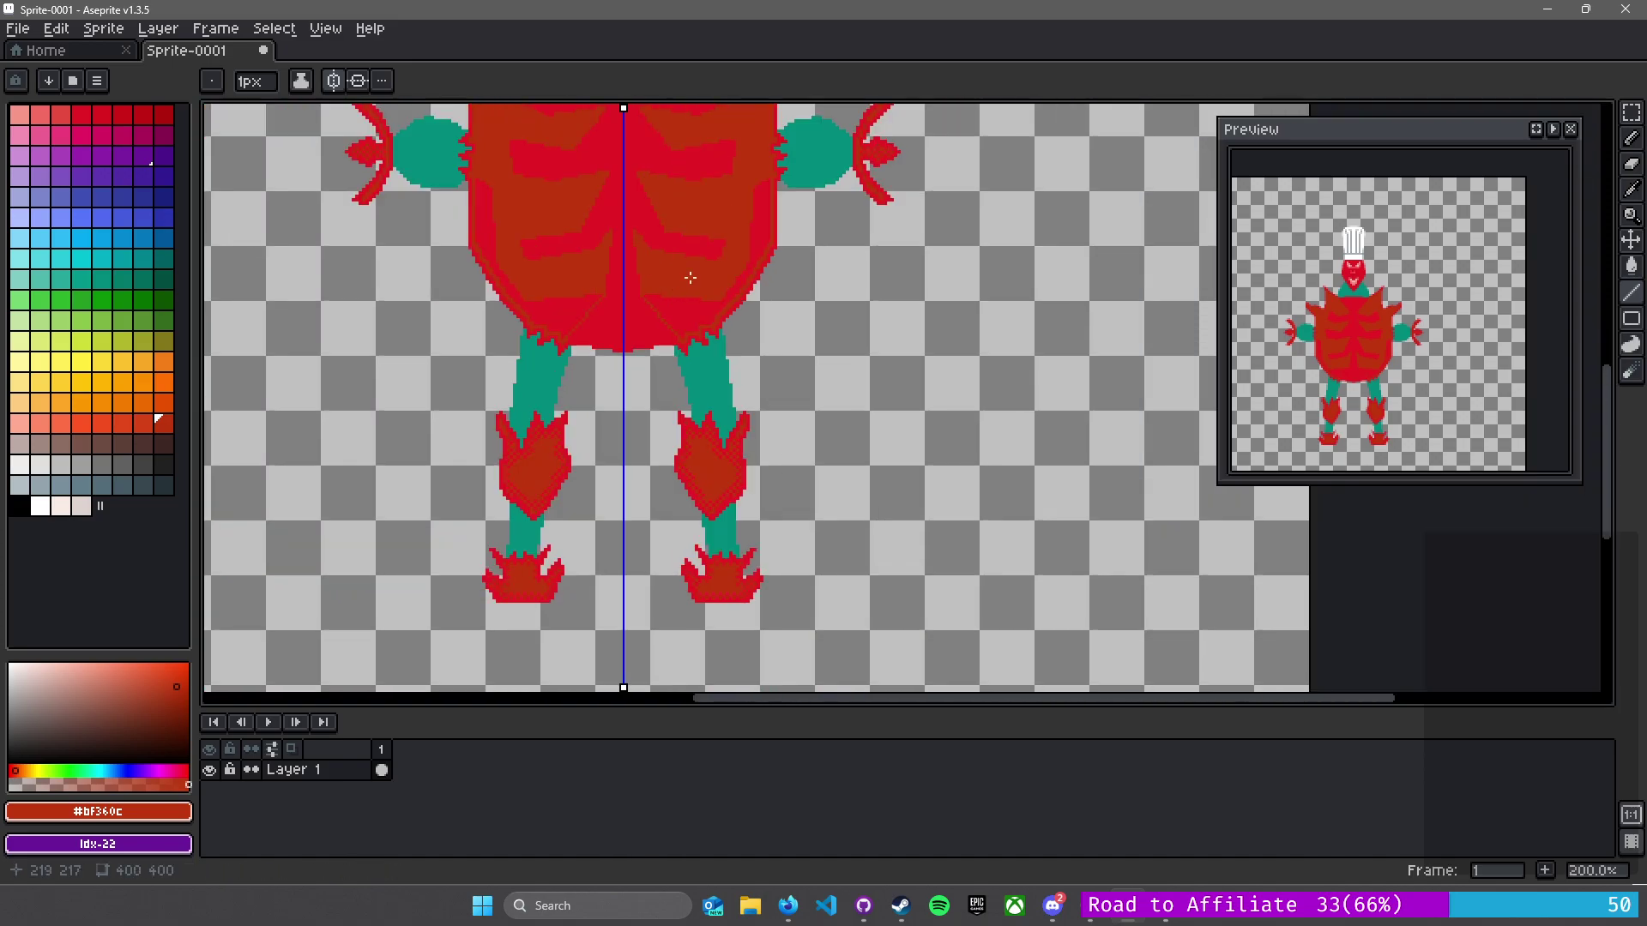
scroll(1002, 440, "up", 3)
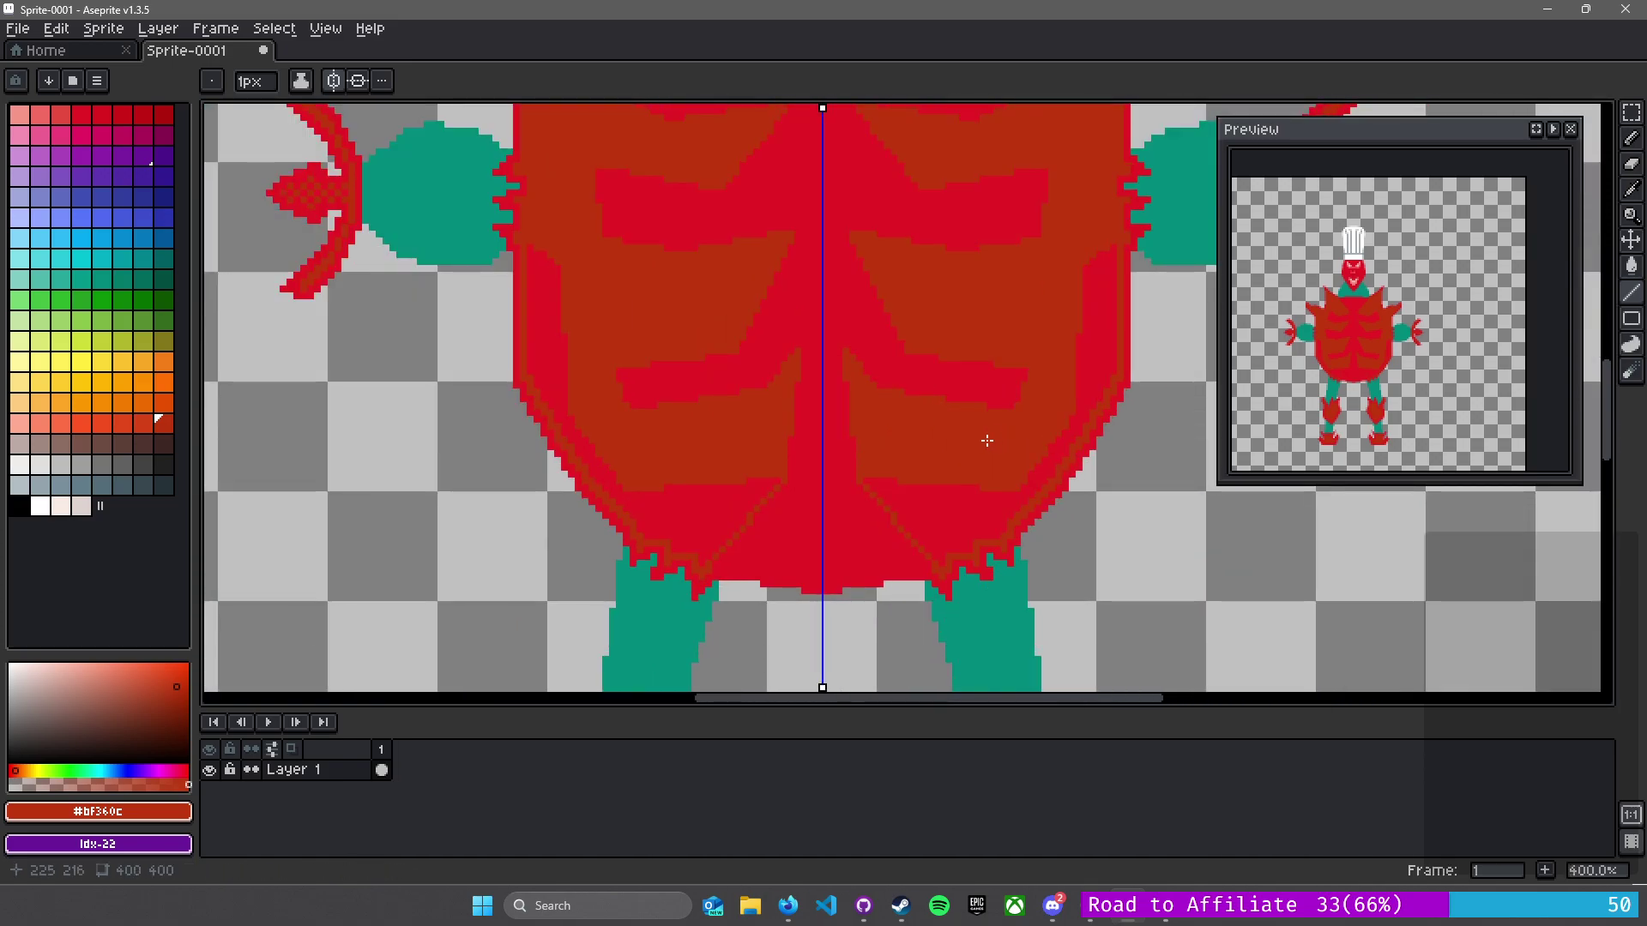
key("g")
left_click(946, 502)
- Sample the body's red (#e51c23) and draw diagonal lines reshaping the inner edge of the lower belly panel
mouse_move(922, 374)
left_mouse_down()
mouse_move(982, 396)
mouse_move(947, 336)
mouse_move(851, 313)
mouse_move(931, 470)
left_mouse_up()
left_click(870, 424, "alt")
key("b")
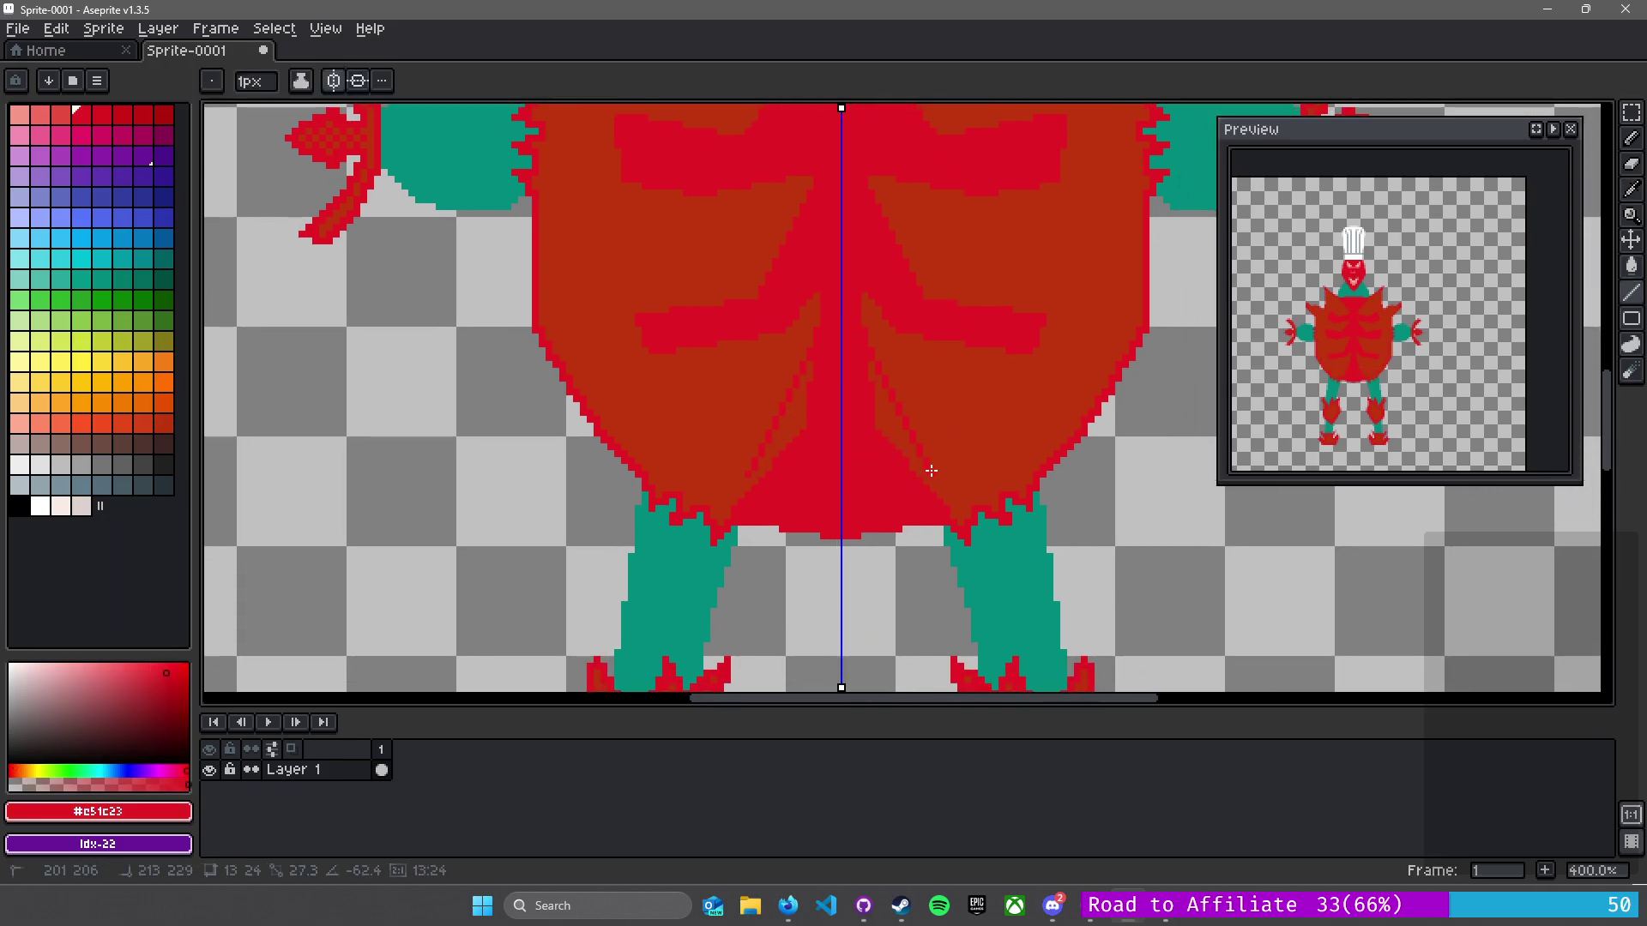
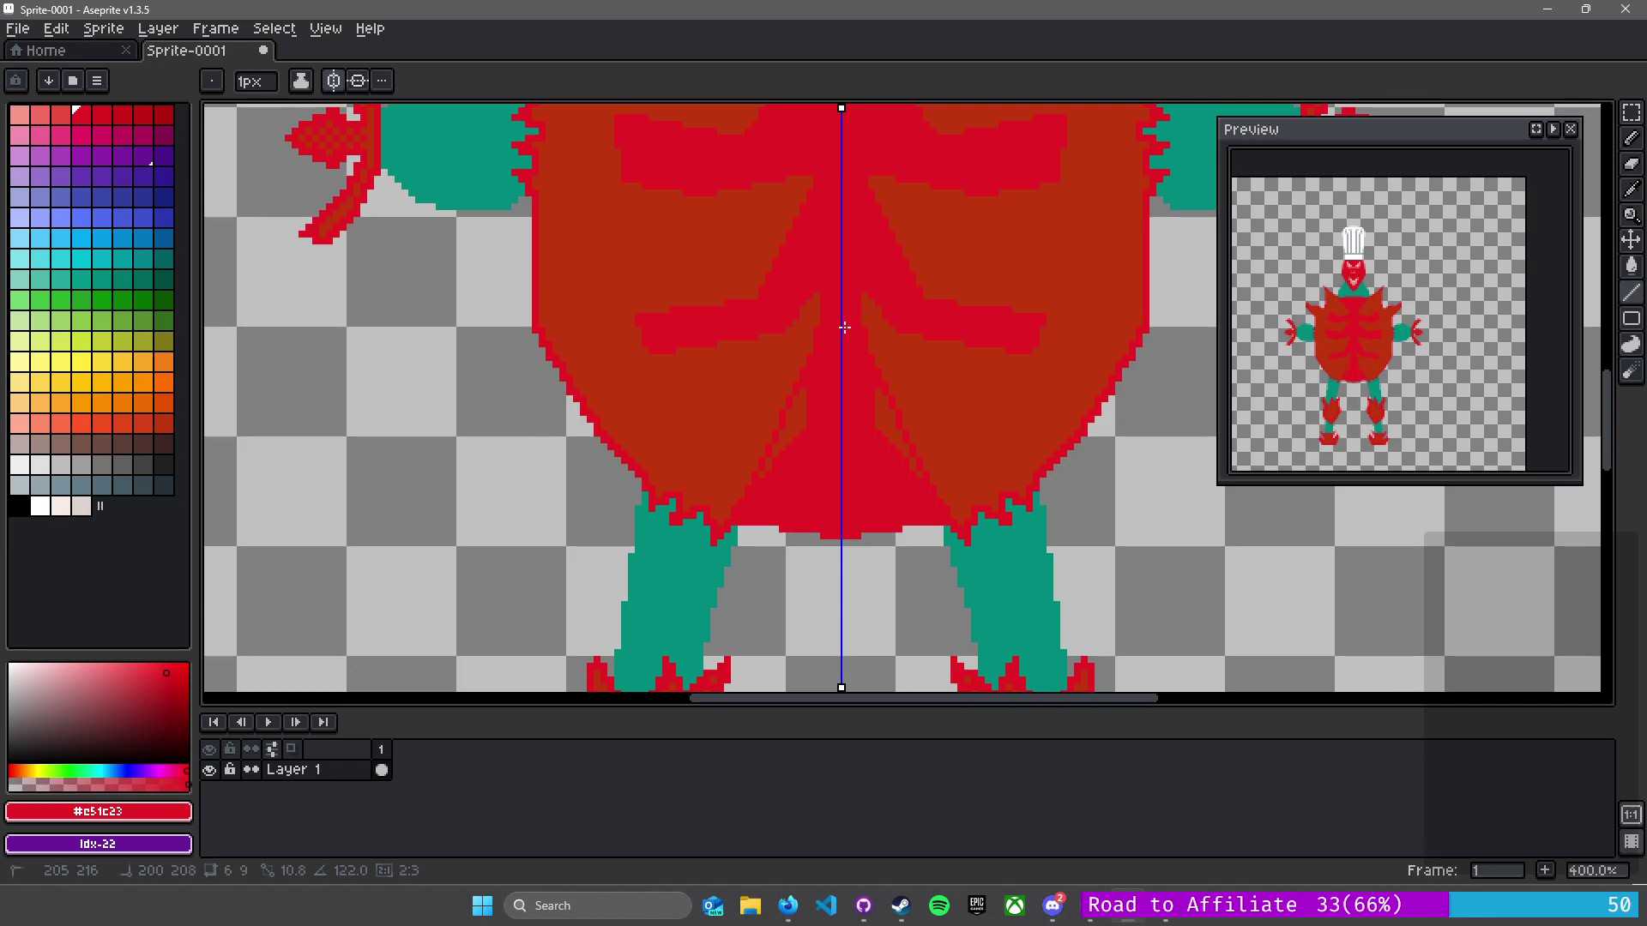
scroll(883, 391, "up", 4)
left_click_drag(858, 335, 911, 454)
left_click_drag(862, 445, 927, 553)
- Paint the leftover dark orange-red pixels beside the central belly band red to form a clean triangular area
left_click_drag(840, 402, 839, 403)
left_click_drag(861, 474, 861, 412)
left_click_drag(802, 271, 844, 314)
left_click_drag(822, 253, 899, 412)
mouse_move(901, 413)
left_mouse_down()
mouse_move(819, 301)
mouse_move(857, 515)
left_mouse_up()
scroll(812, 298, "down", 6)
scroll(817, 239, "up", 1)
left_click_drag(871, 385, 900, 520)
scroll(904, 567, "down", 2)
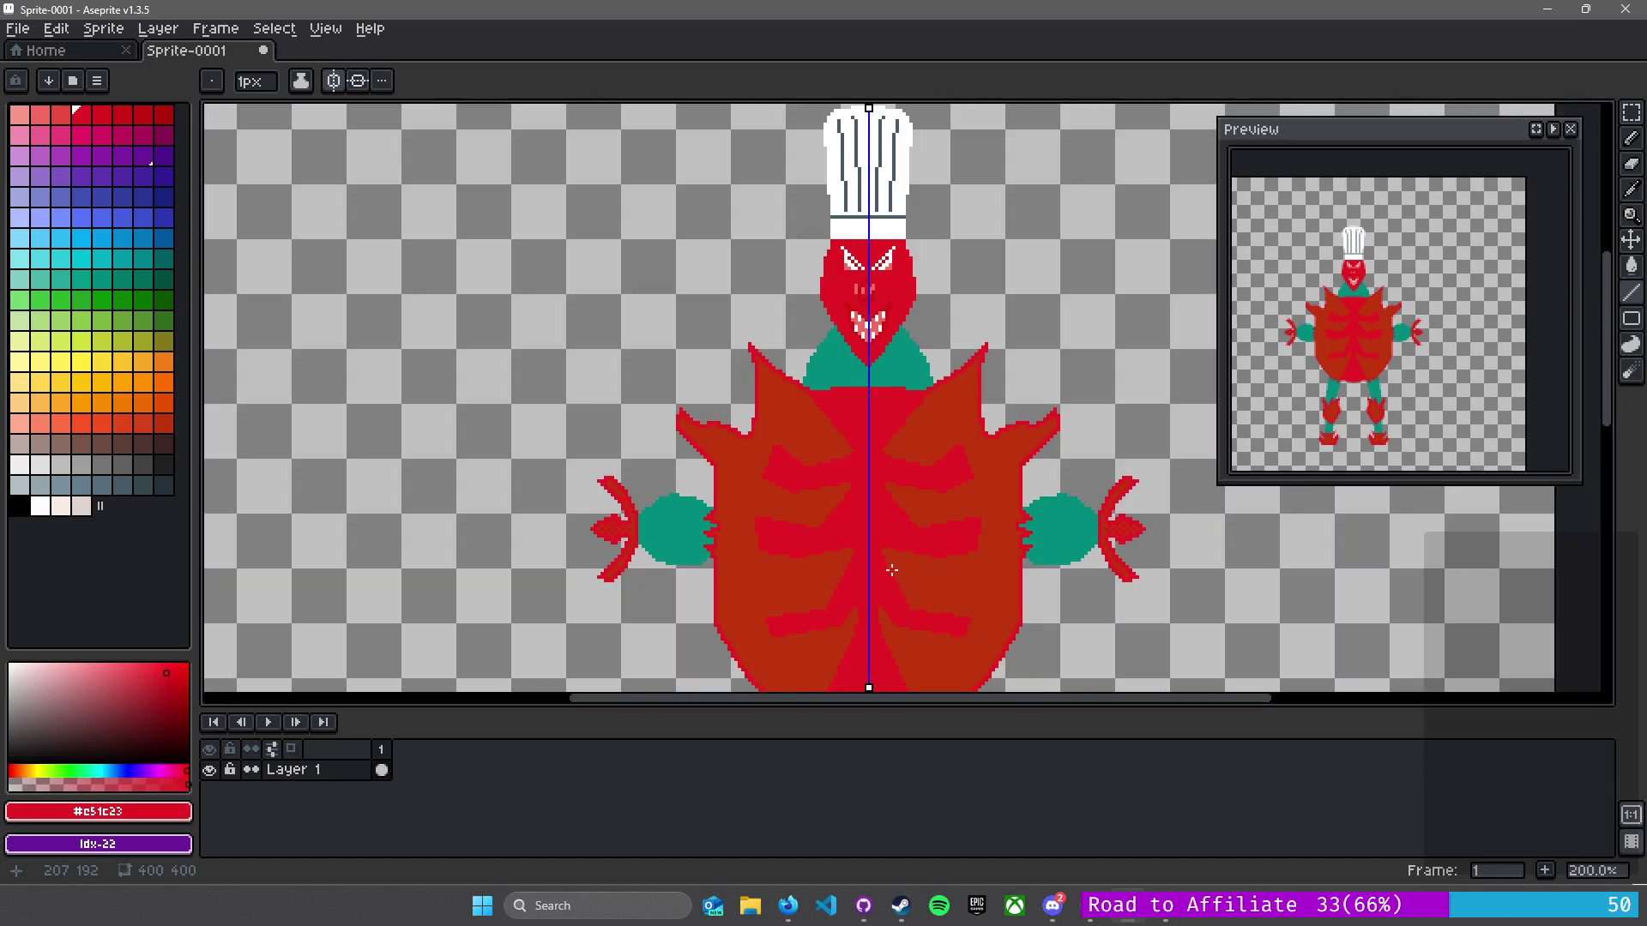
- Sample the dark orange-red (#bf360c) and draw lines from the chest panel toward the centre and across the upper rib's raised end
scroll(892, 563, "up", 5)
left_click_drag(875, 368, 1033, 624)
scroll(1031, 617, "down", 1)
left_click_drag(1128, 367, 956, 357)
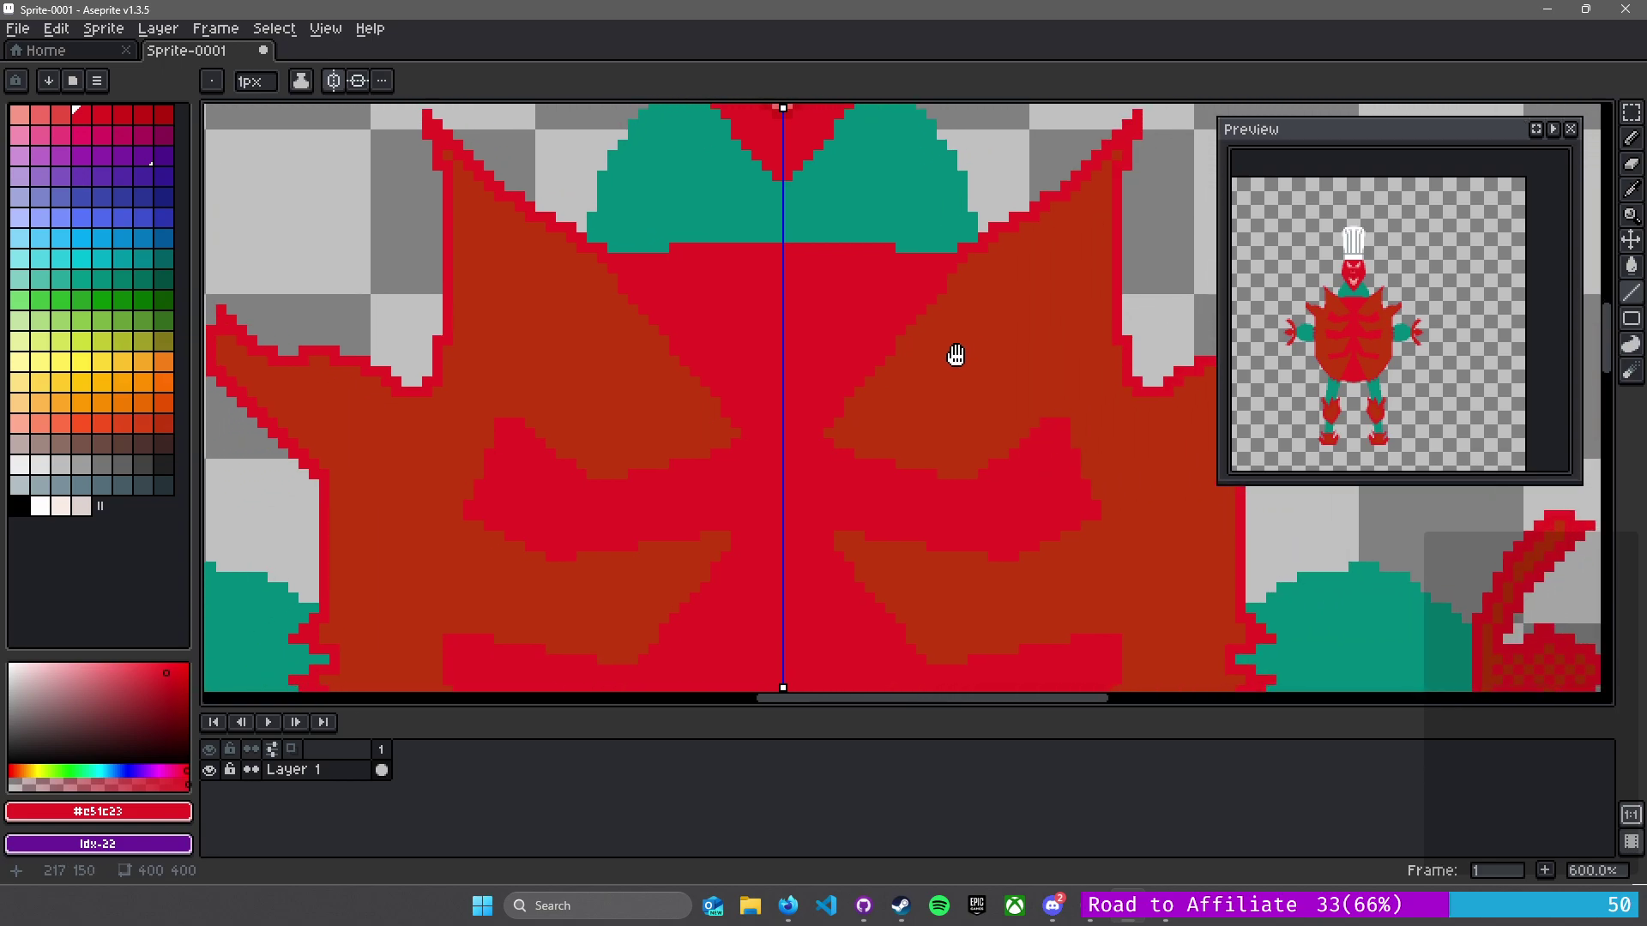
left_click(986, 301, "alt")
mouse_move(892, 314)
left_mouse_down()
mouse_move(801, 368)
mouse_move(801, 352)
mouse_move(803, 368)
mouse_move(923, 389)
mouse_move(1104, 476)
mouse_move(1064, 471)
left_mouse_up()
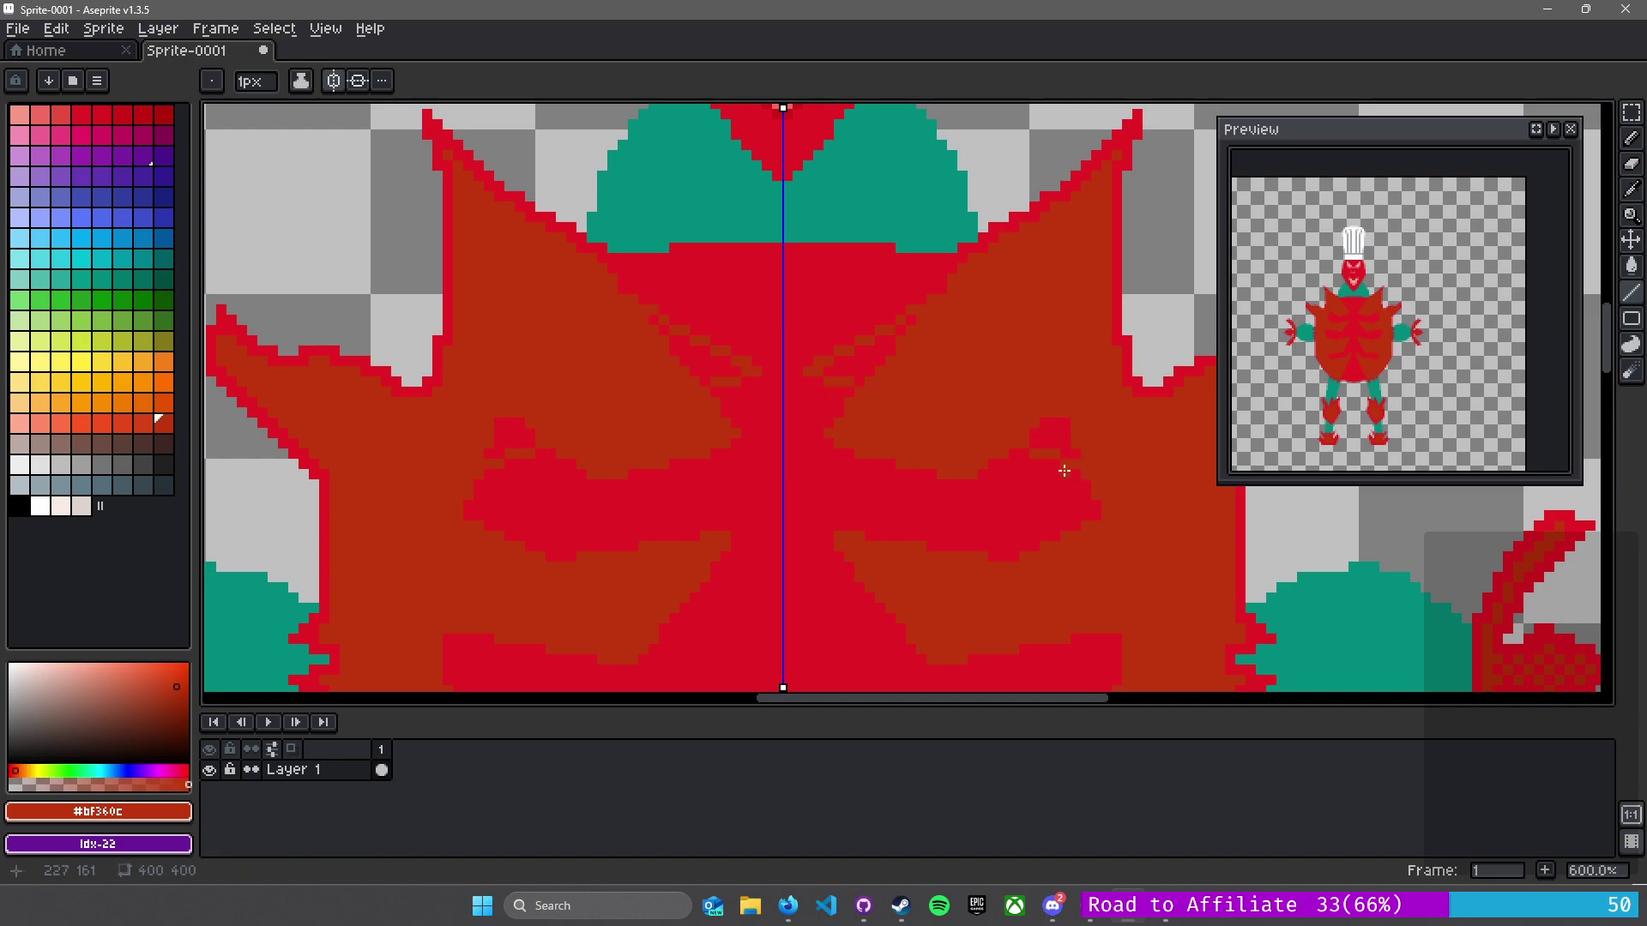
- Sample the red (#e51c23), draw a new lower edge for the upper chest panel and fill the area beneath it red
left_click(836, 392, "alt")
mouse_move(837, 392)
left_mouse_down()
mouse_move(1041, 434)
mouse_move(1043, 464)
mouse_move(985, 463)
mouse_move(820, 405)
mouse_move(857, 404)
mouse_move(992, 460)
mouse_move(930, 466)
mouse_move(820, 439)
left_mouse_up()
key("g")
left_click(901, 465)
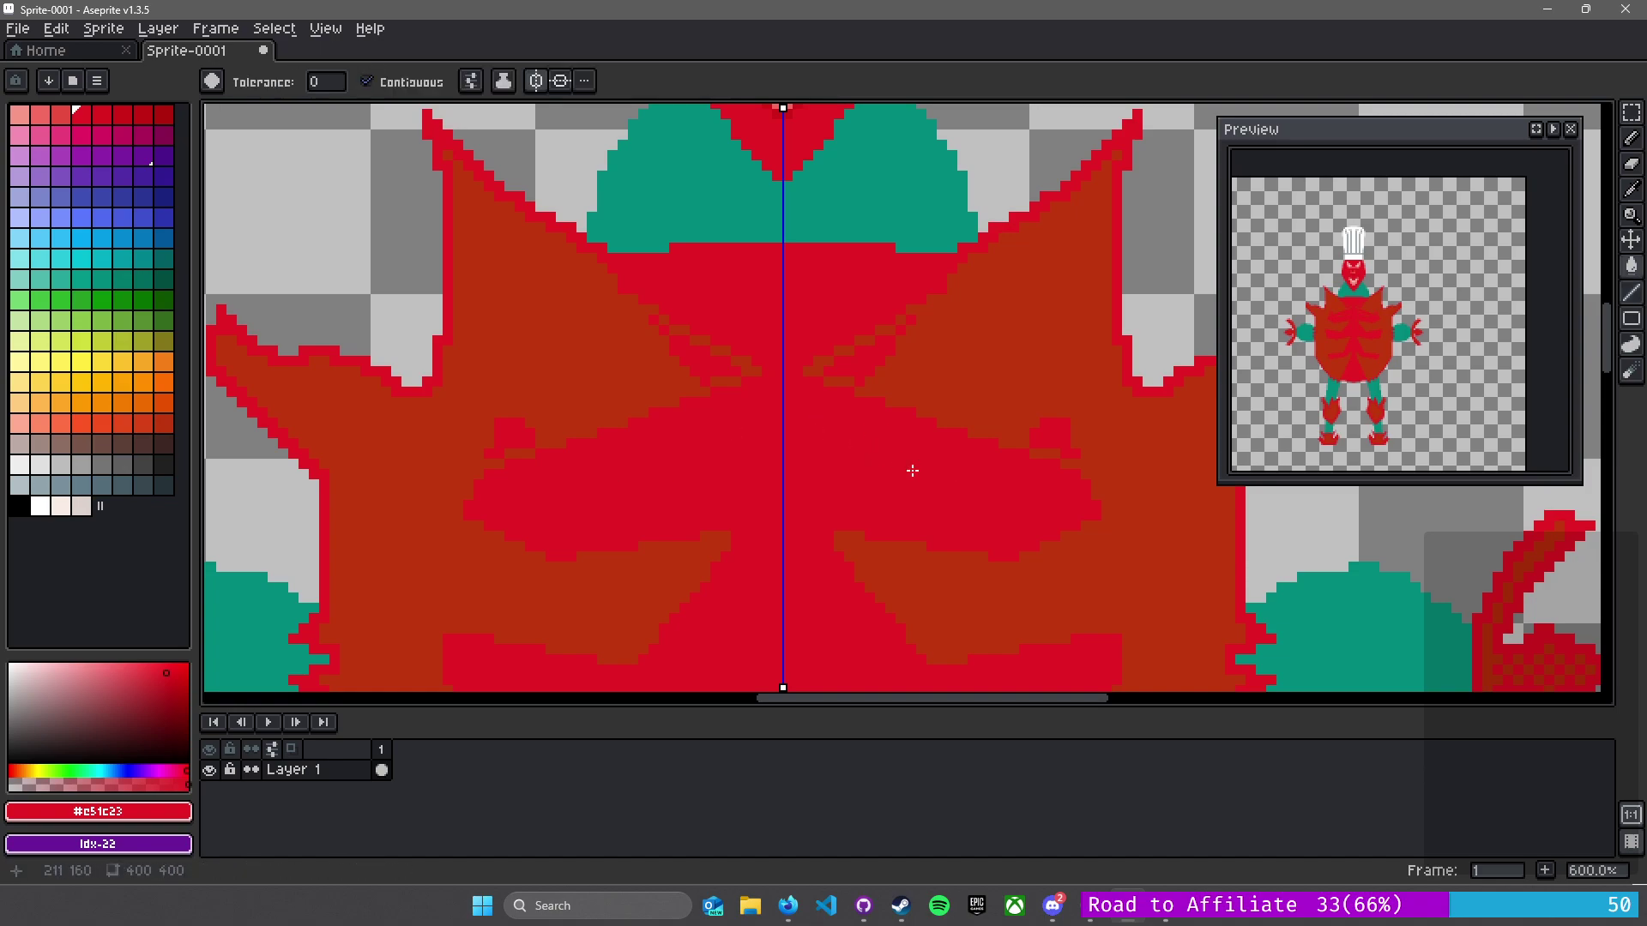
- Sample the dark orange-red and fill the gap at the chest panel's inner tip and the upper rib's raised corner
left_click(873, 365, "alt")
left_click(857, 359)
left_click(1042, 433)
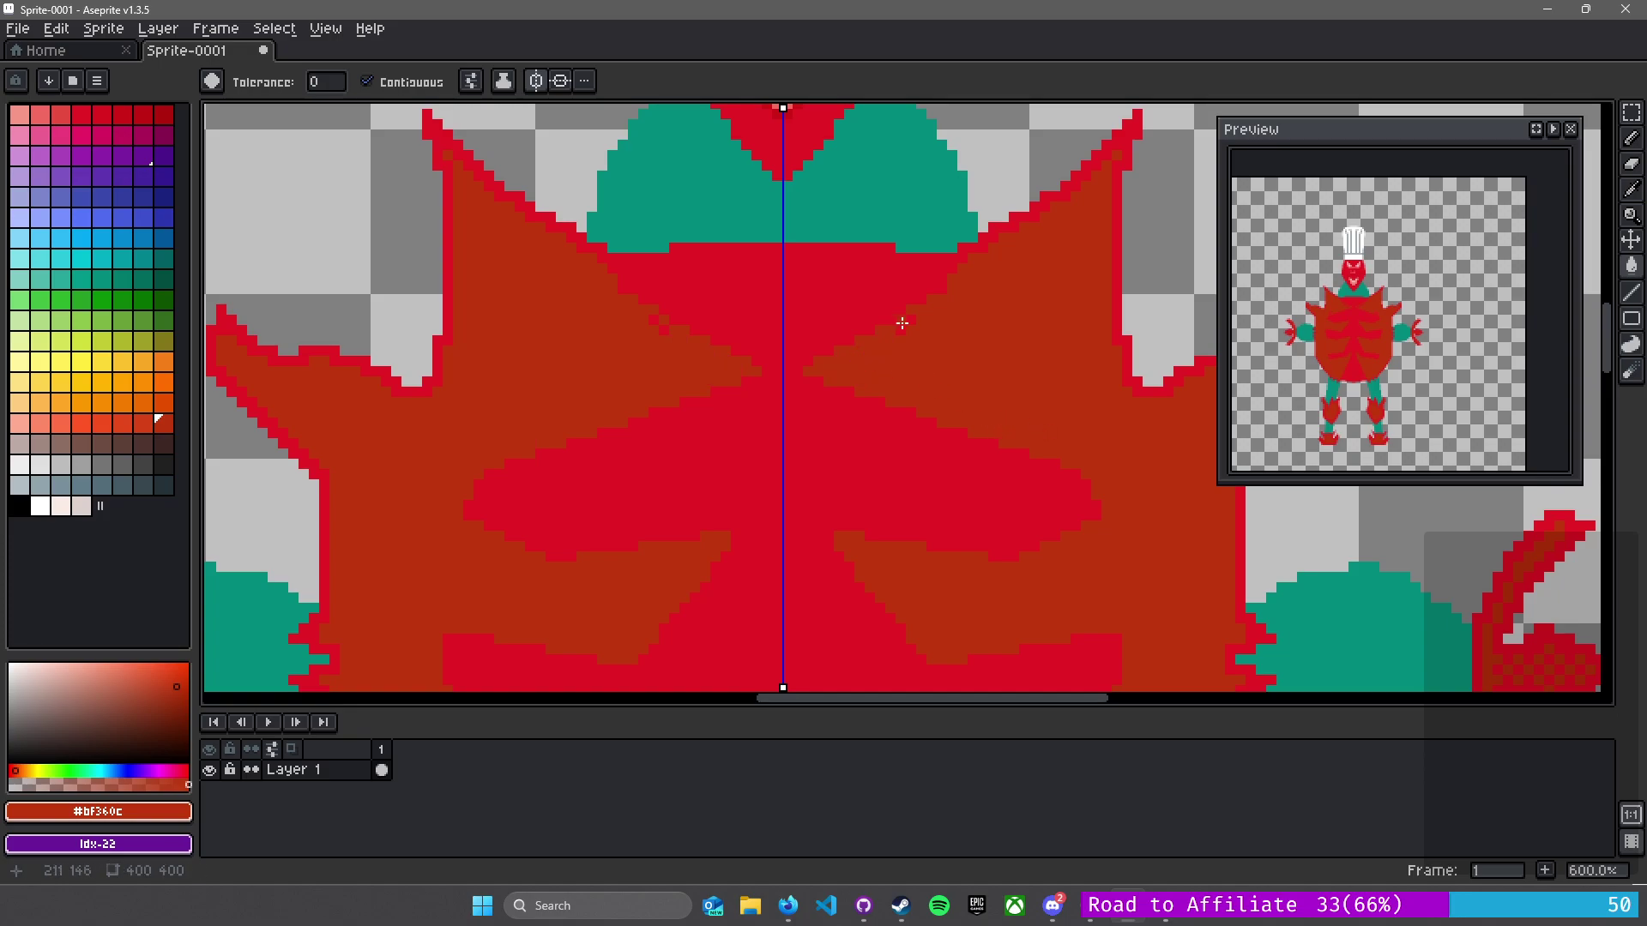
scroll(900, 334, "down", 2)
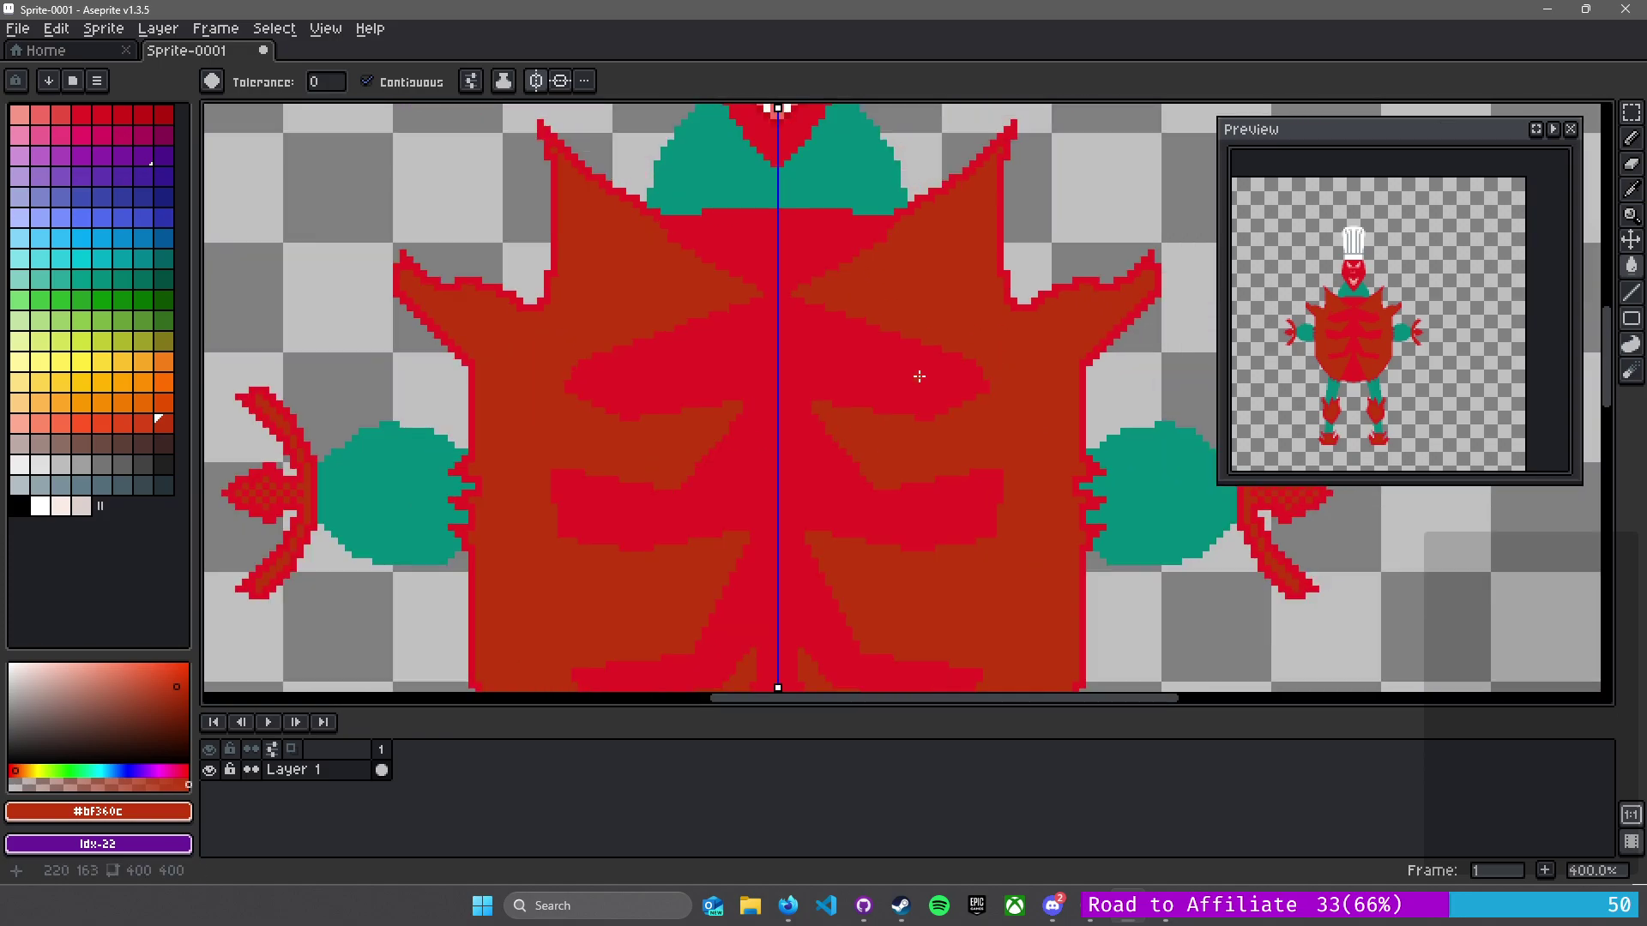
scroll(919, 375, "down", 2)
- Draw dark orange-red lines extending the lower belly panel's inner tip toward the body's centre line
scroll(922, 386, "up", 3)
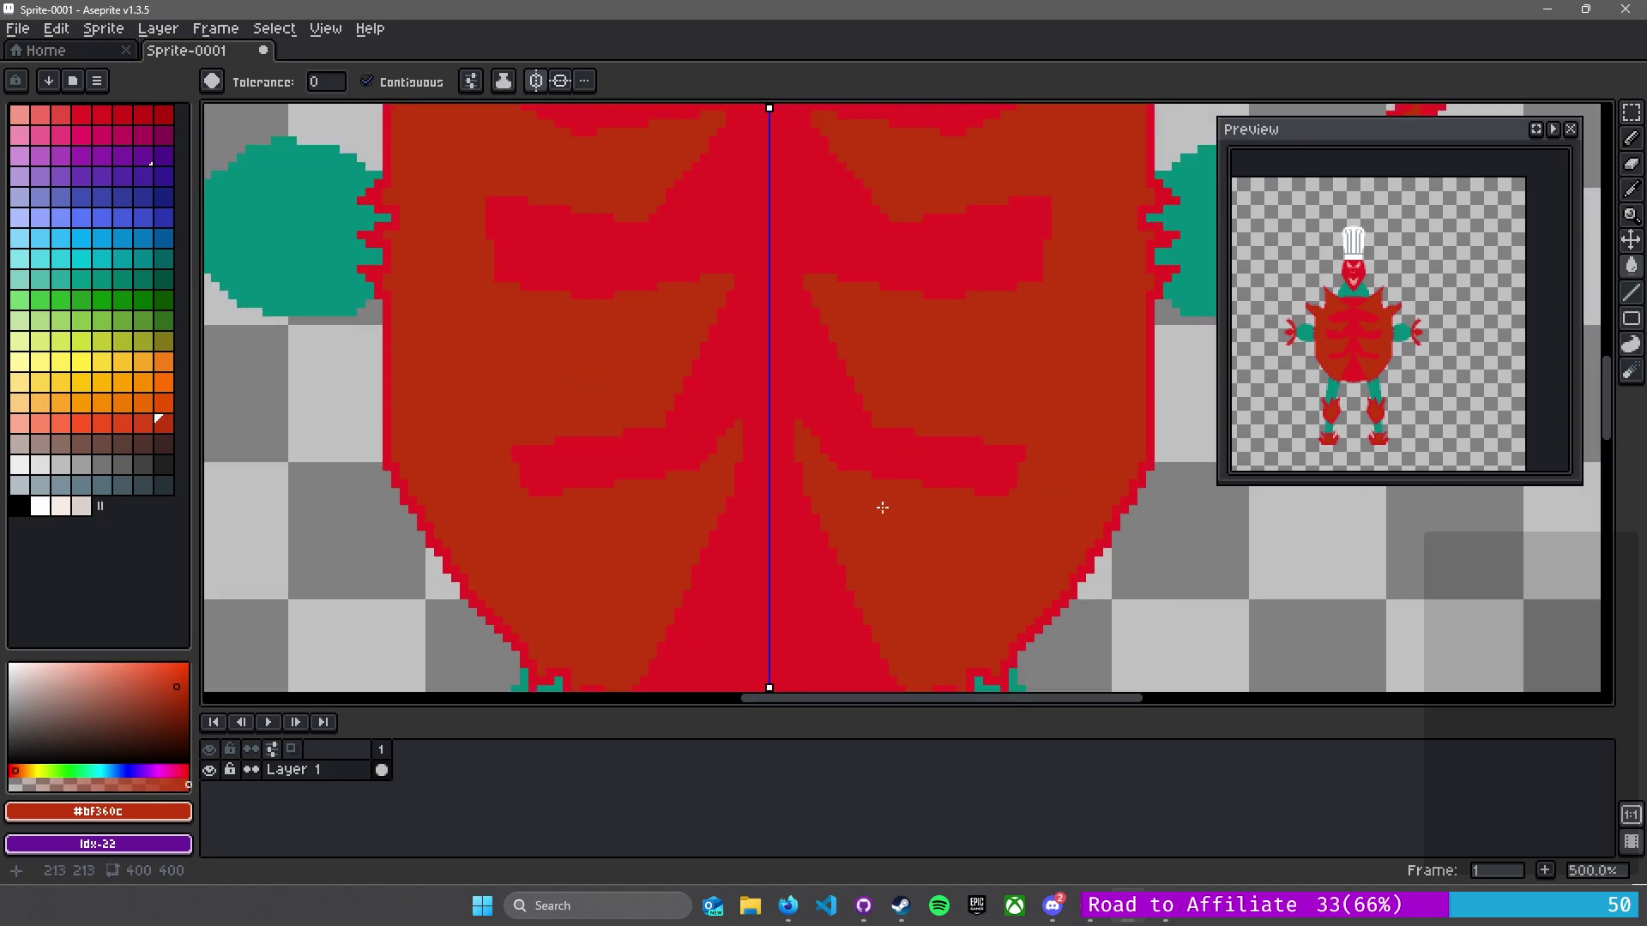
left_click_drag(883, 508, 984, 426)
key("l")
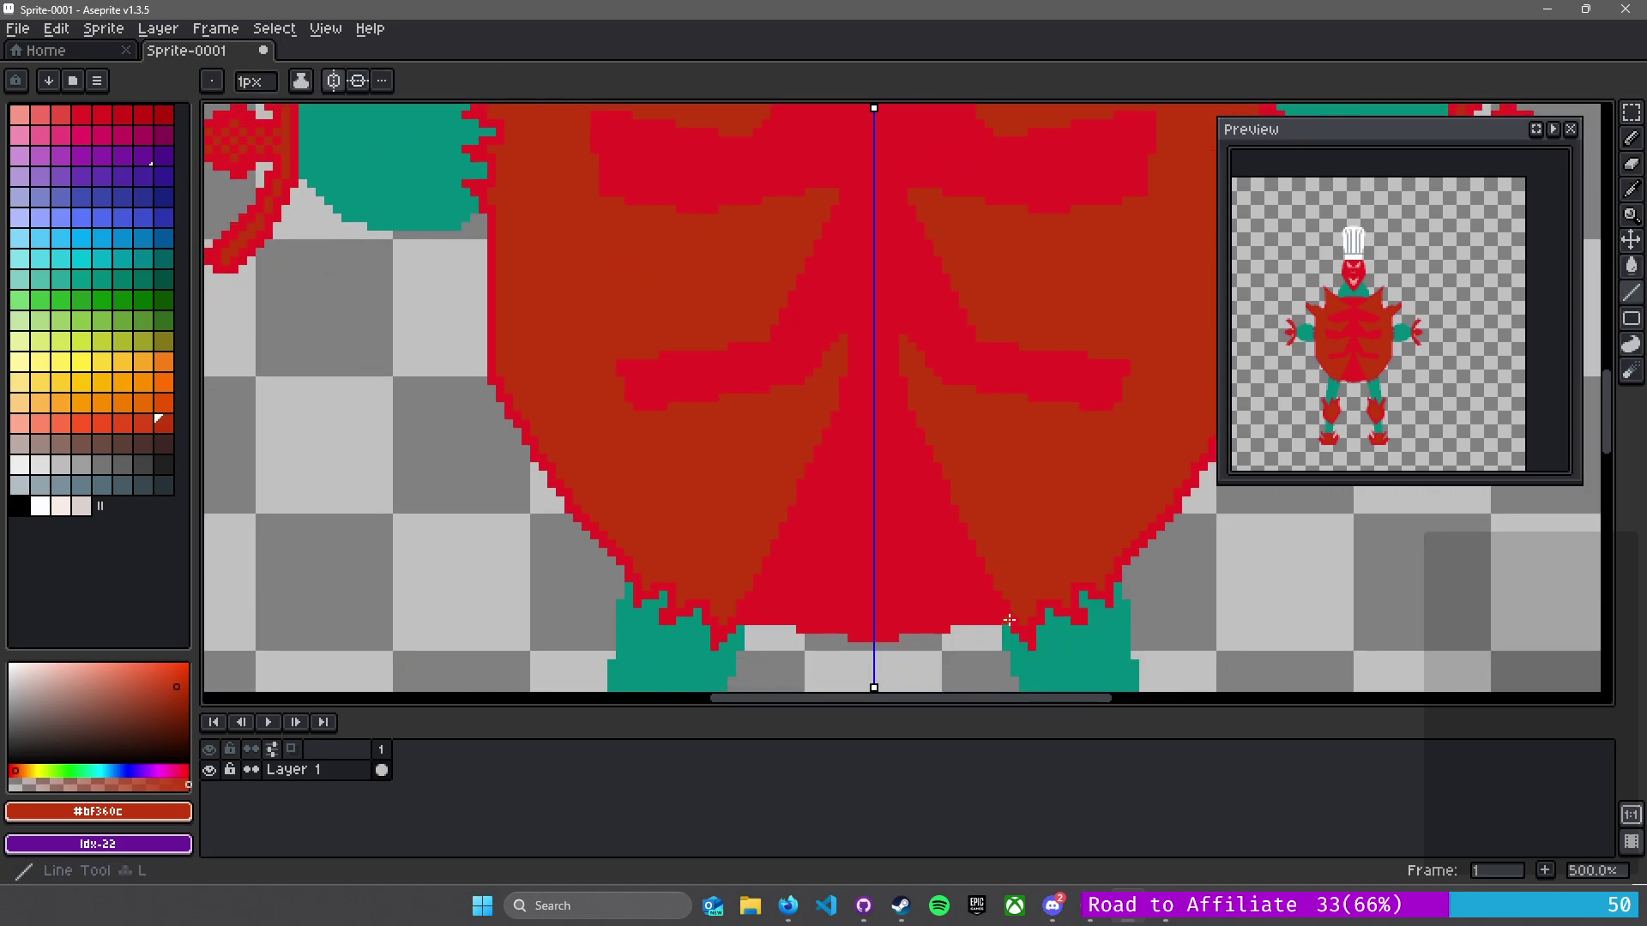
left_click_drag(1019, 604, 889, 373)
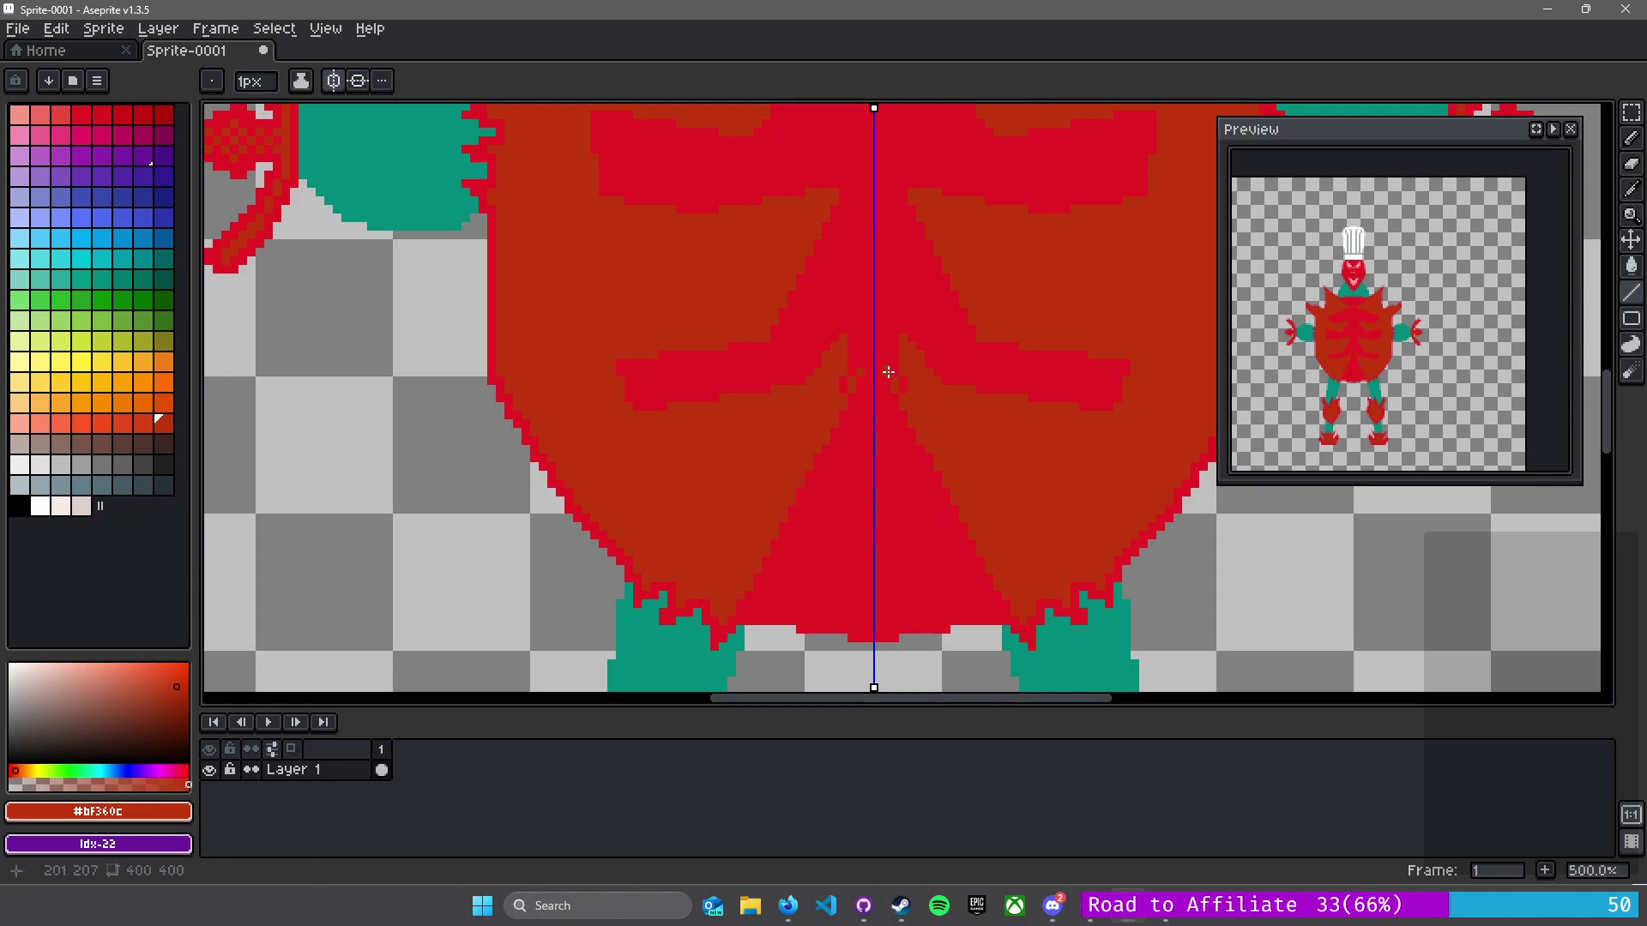
- Undo the stray erasing, sample the red (#e51c23), and recolor the lower belly panel's upper tip red with lines and a fill
key("b")
right_click(895, 334)
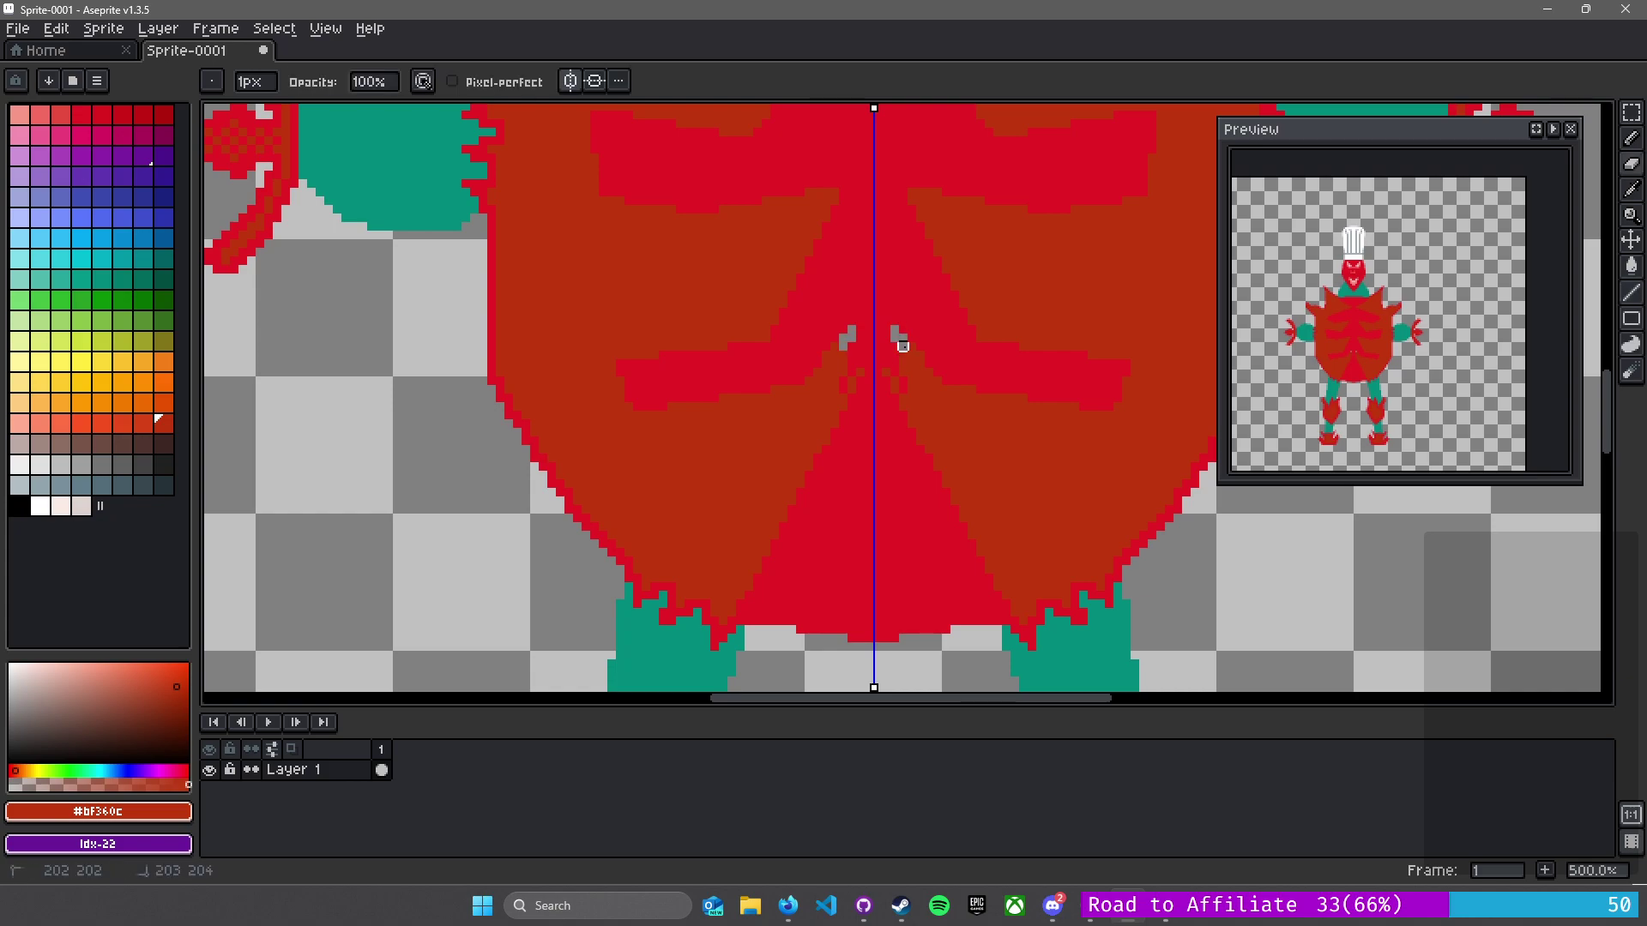
left_click(900, 319, "alt")
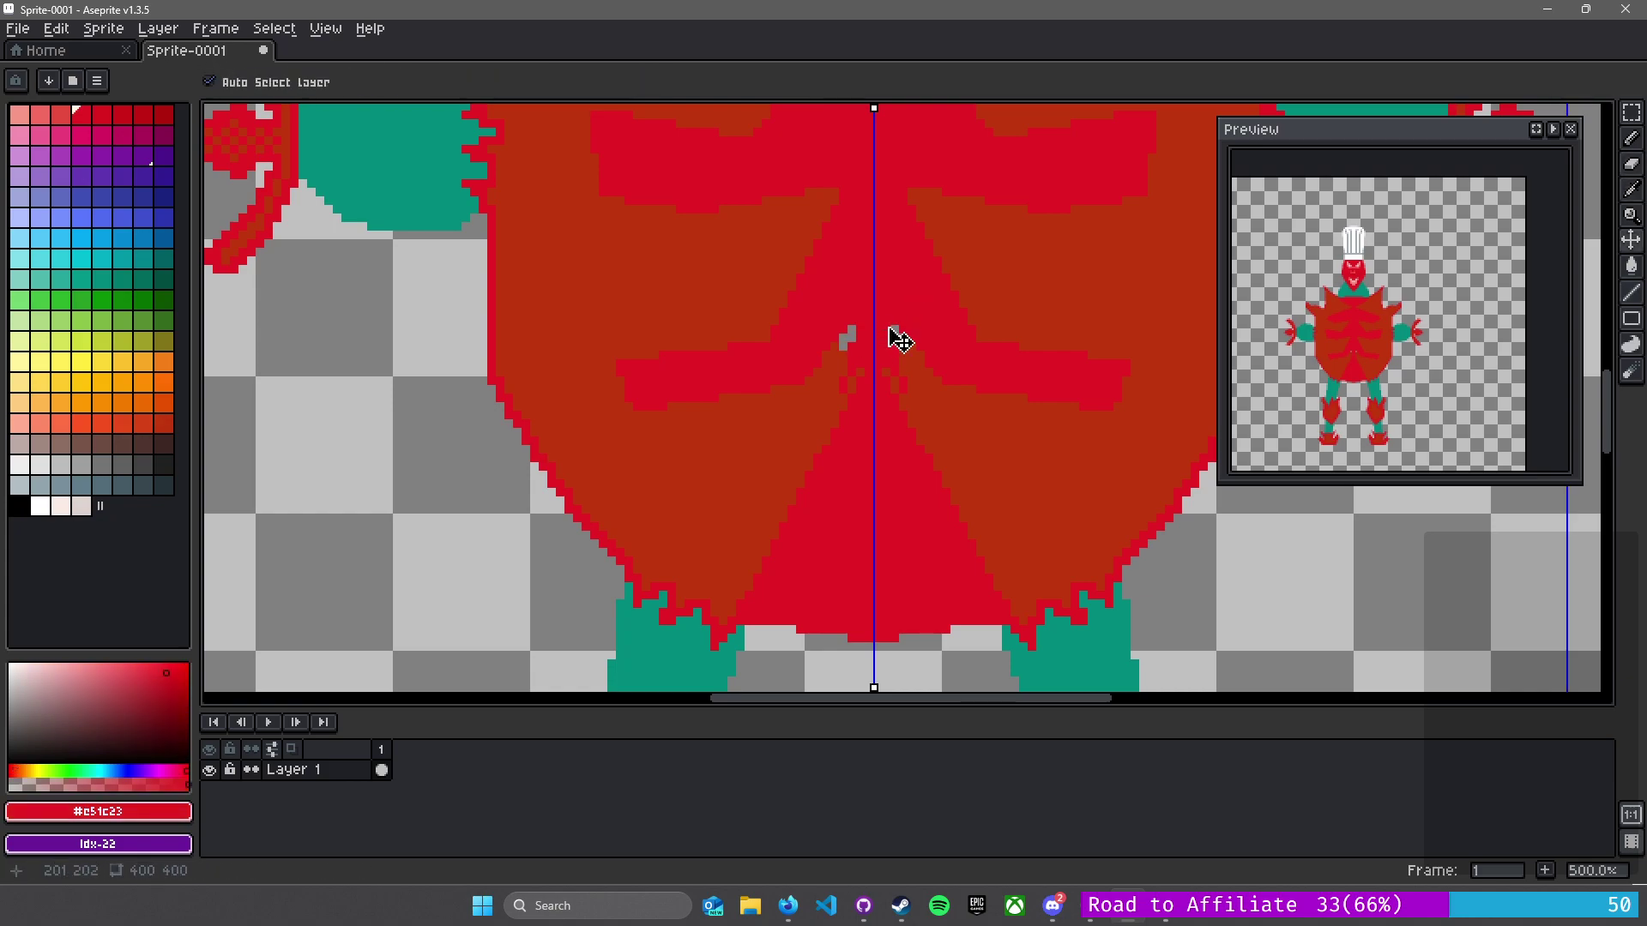
key("ctrl+z")
key("l")
left_click_drag(886, 363, 950, 368)
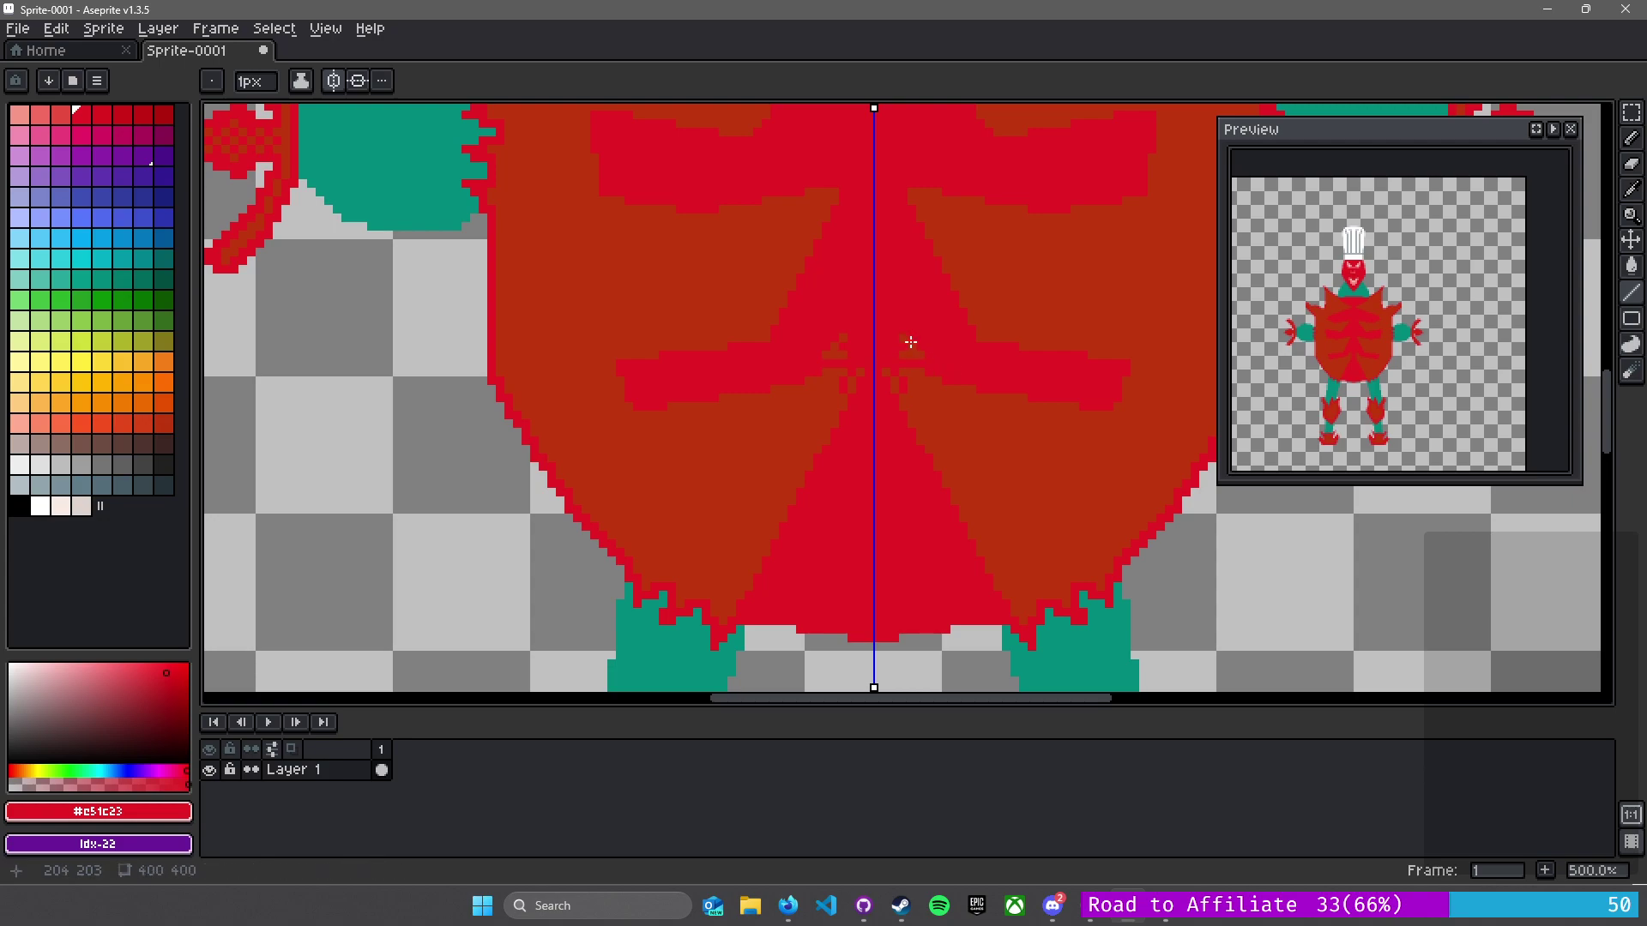
key("g")
left_click(900, 341)
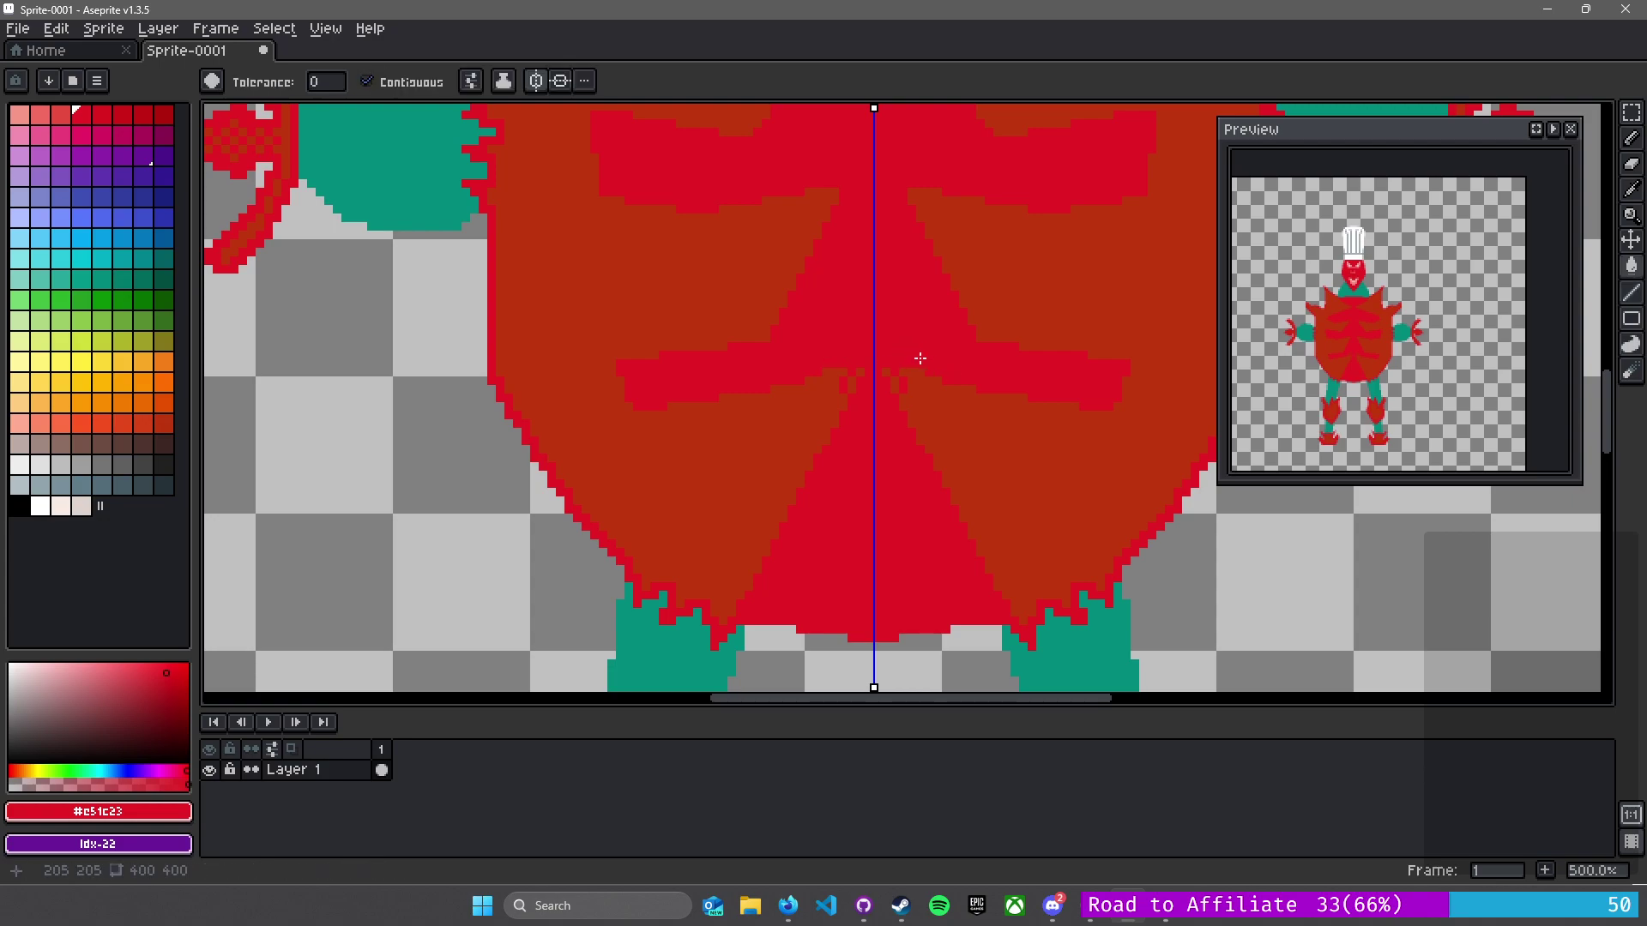
- Sample the red (#e51c23), draw a slanted lower edge beneath the lower rib's outer end and fill the enclosed area red
key("e")
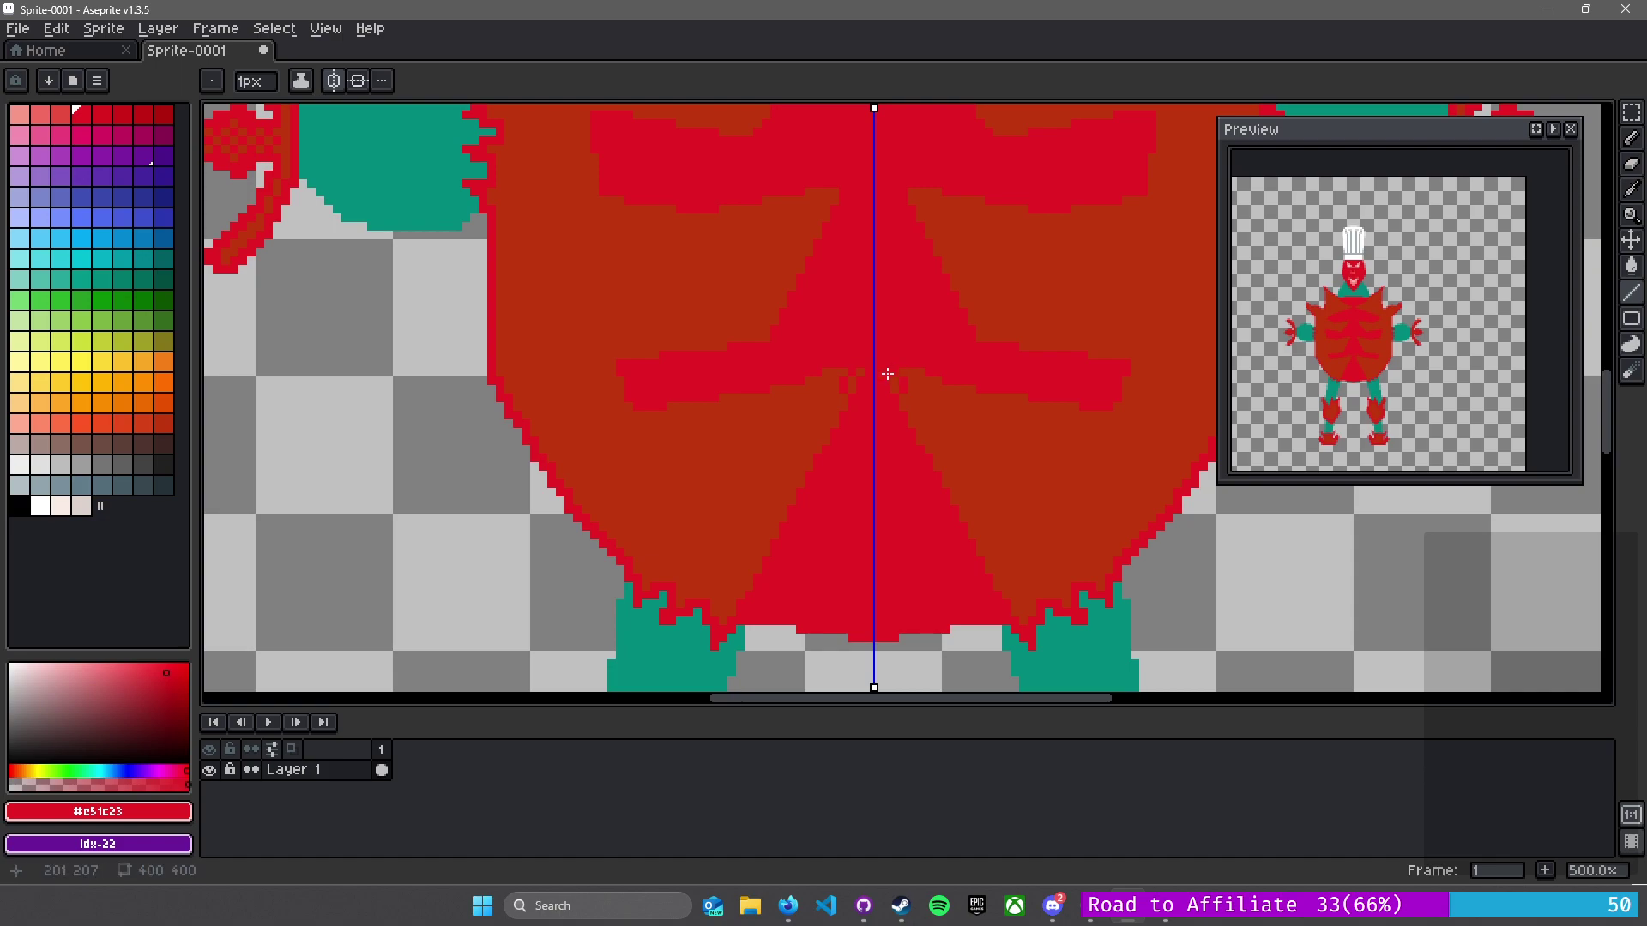
left_click(887, 370, "alt")
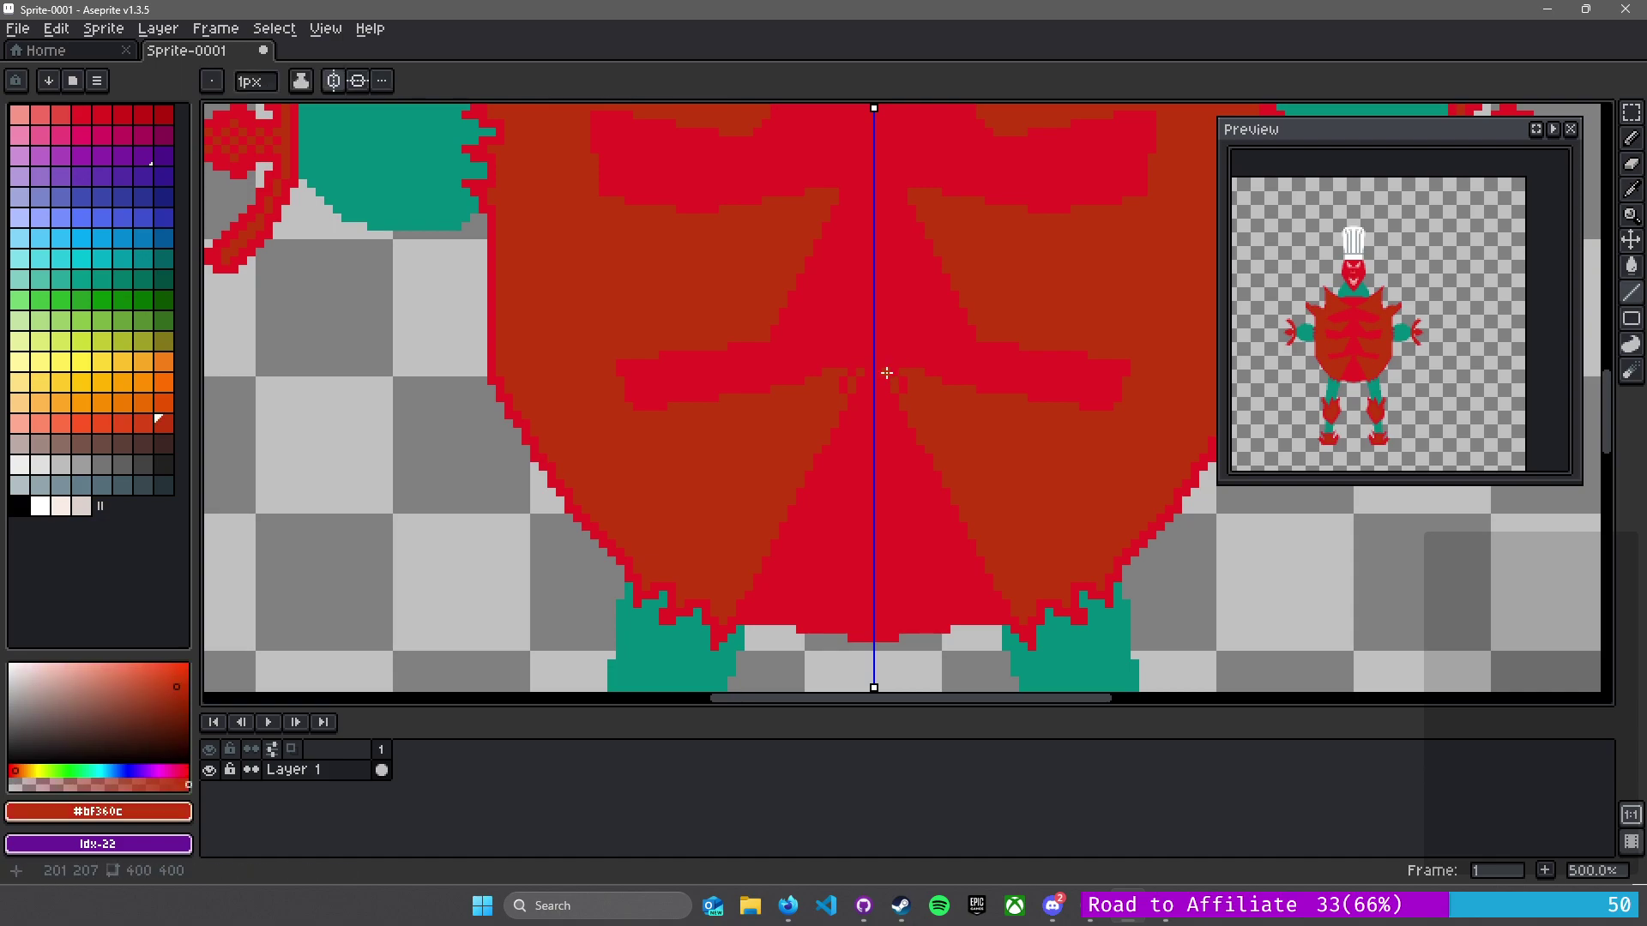
left_click(1110, 386, "alt")
mouse_move(1127, 373)
left_mouse_down()
mouse_move(1133, 418)
mouse_move(1102, 461)
mouse_move(895, 384)
mouse_move(904, 364)
mouse_move(1095, 446)
left_mouse_up()
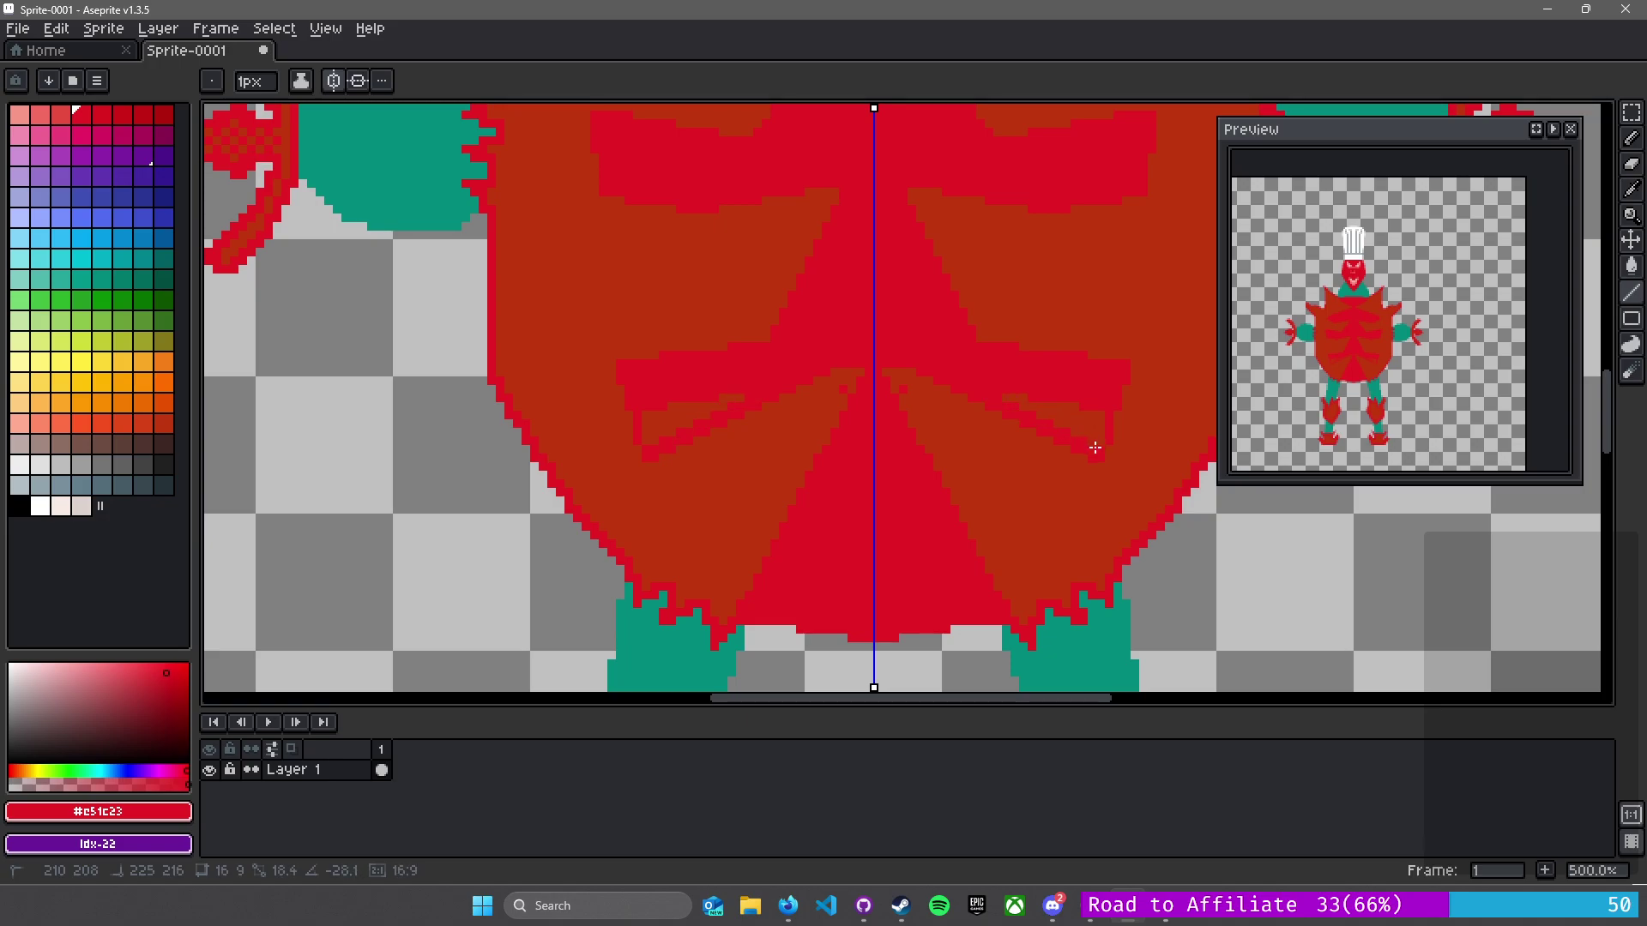
scroll(1085, 415, "up", 2)
key("g")
key("ctrl+z")
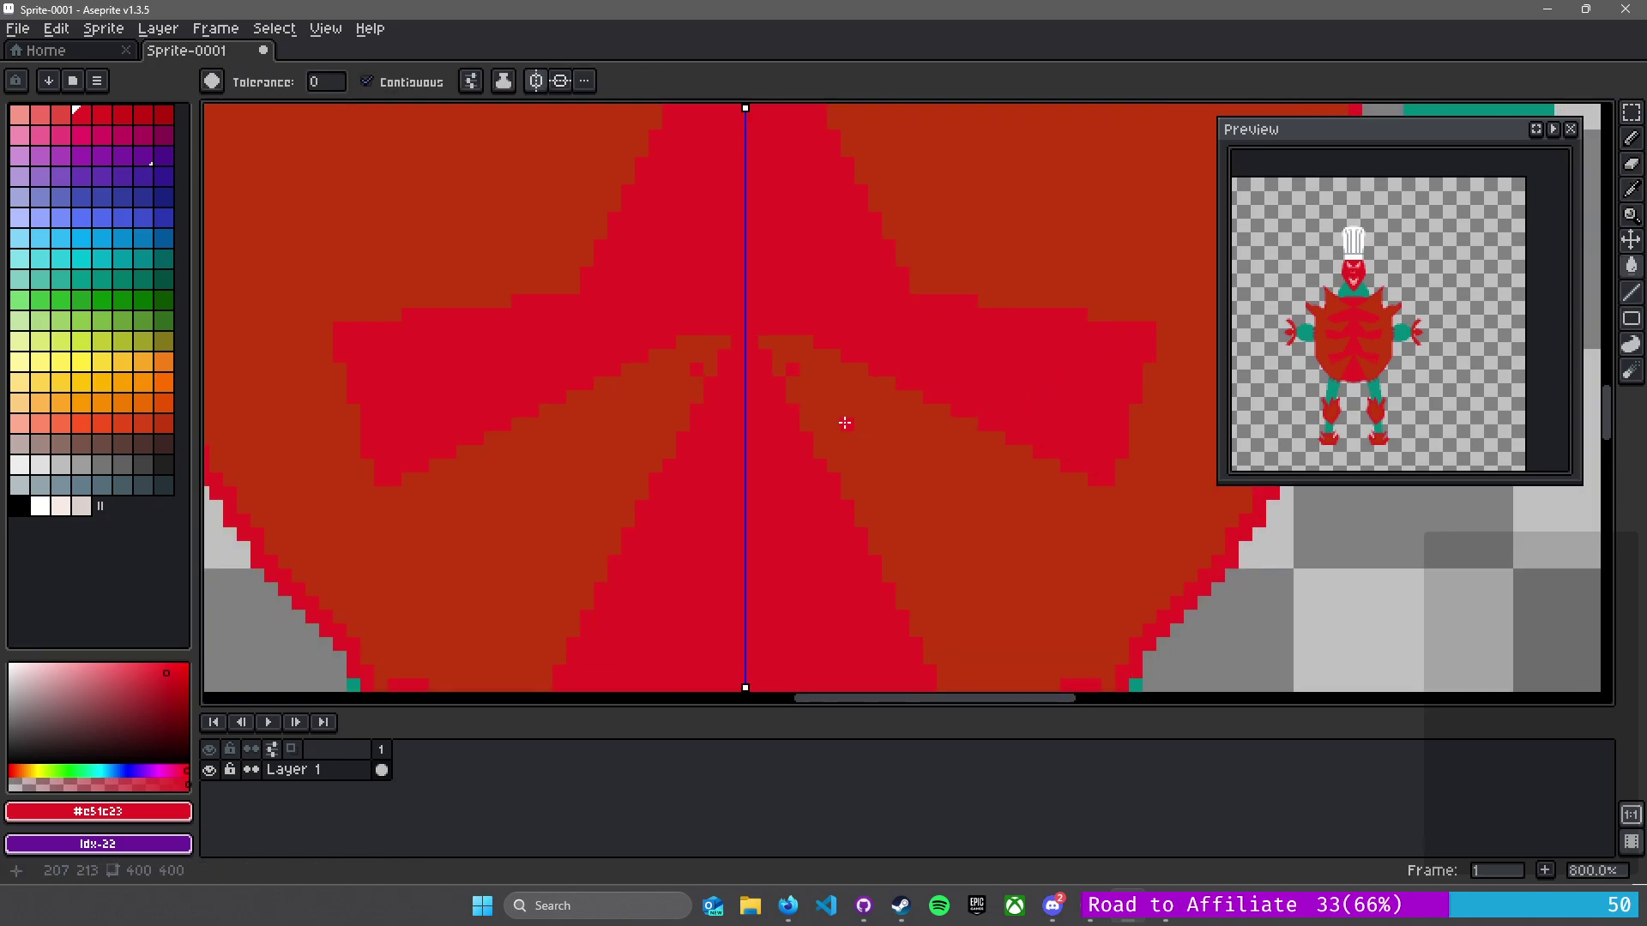
- Sample the dark orange-red (#bf360c) and fill the stray red specks at the lower belly panel's inner tip
left_click(792, 367, "alt")
scroll(828, 364, "down", 3)
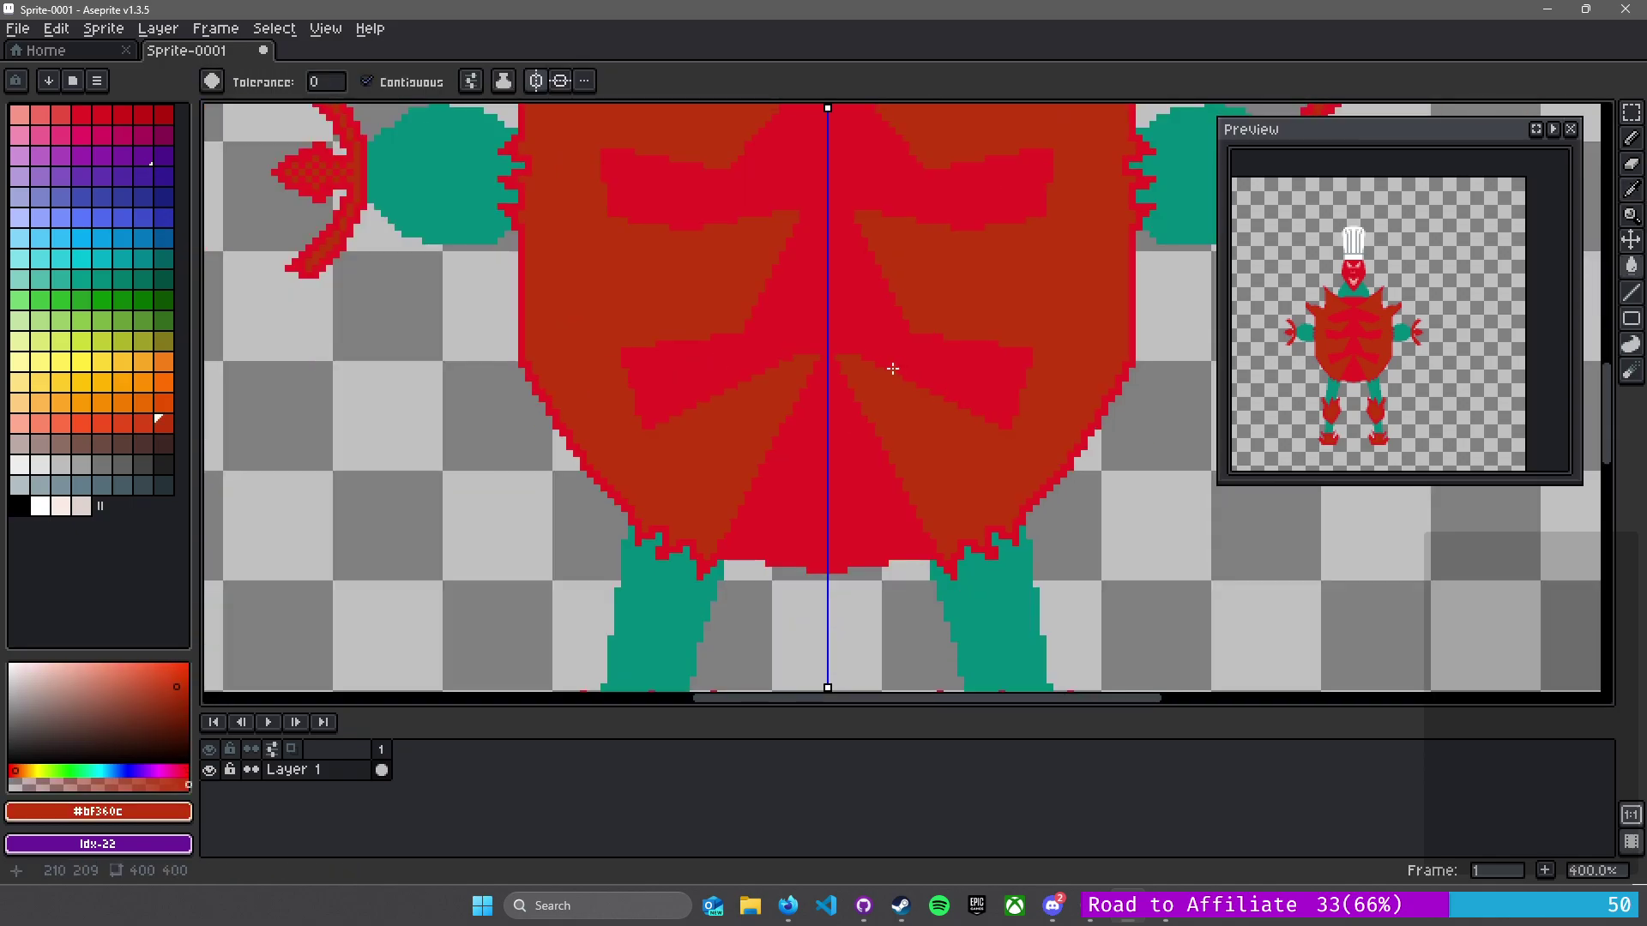
scroll(794, 507, "up", 1)
scroll(772, 525, "down", 1)
scroll(921, 503, "up", 2)
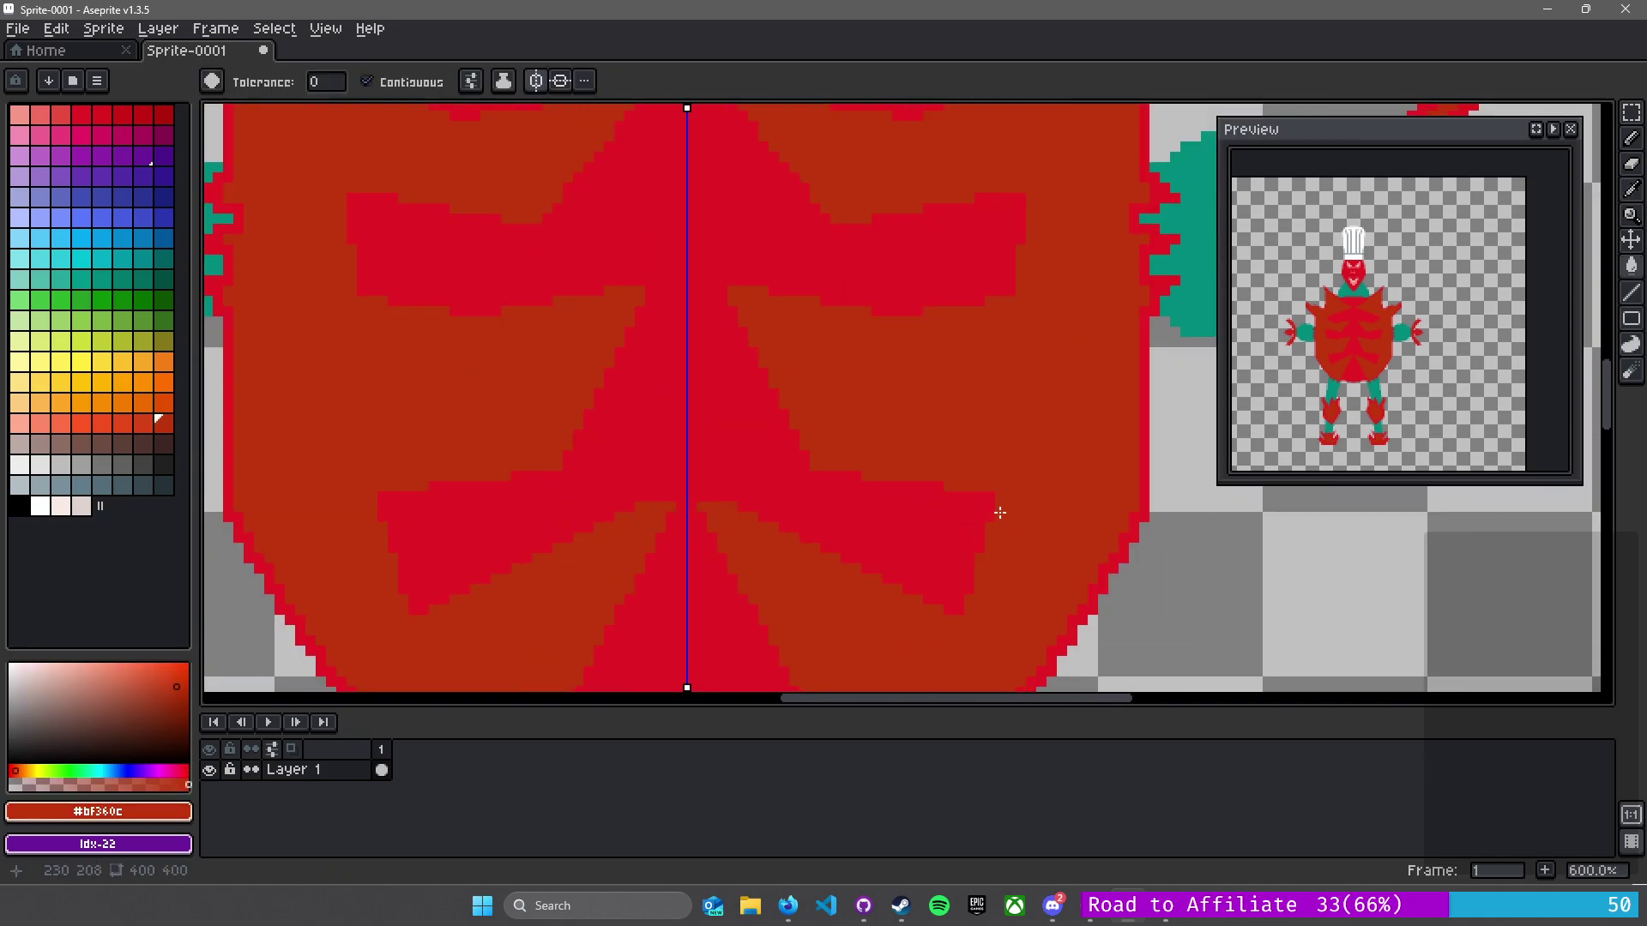
- Cut the lower rib's square outer end to a tapered tip with dark orange-red lines and fills
left_click(914, 586, "alt")
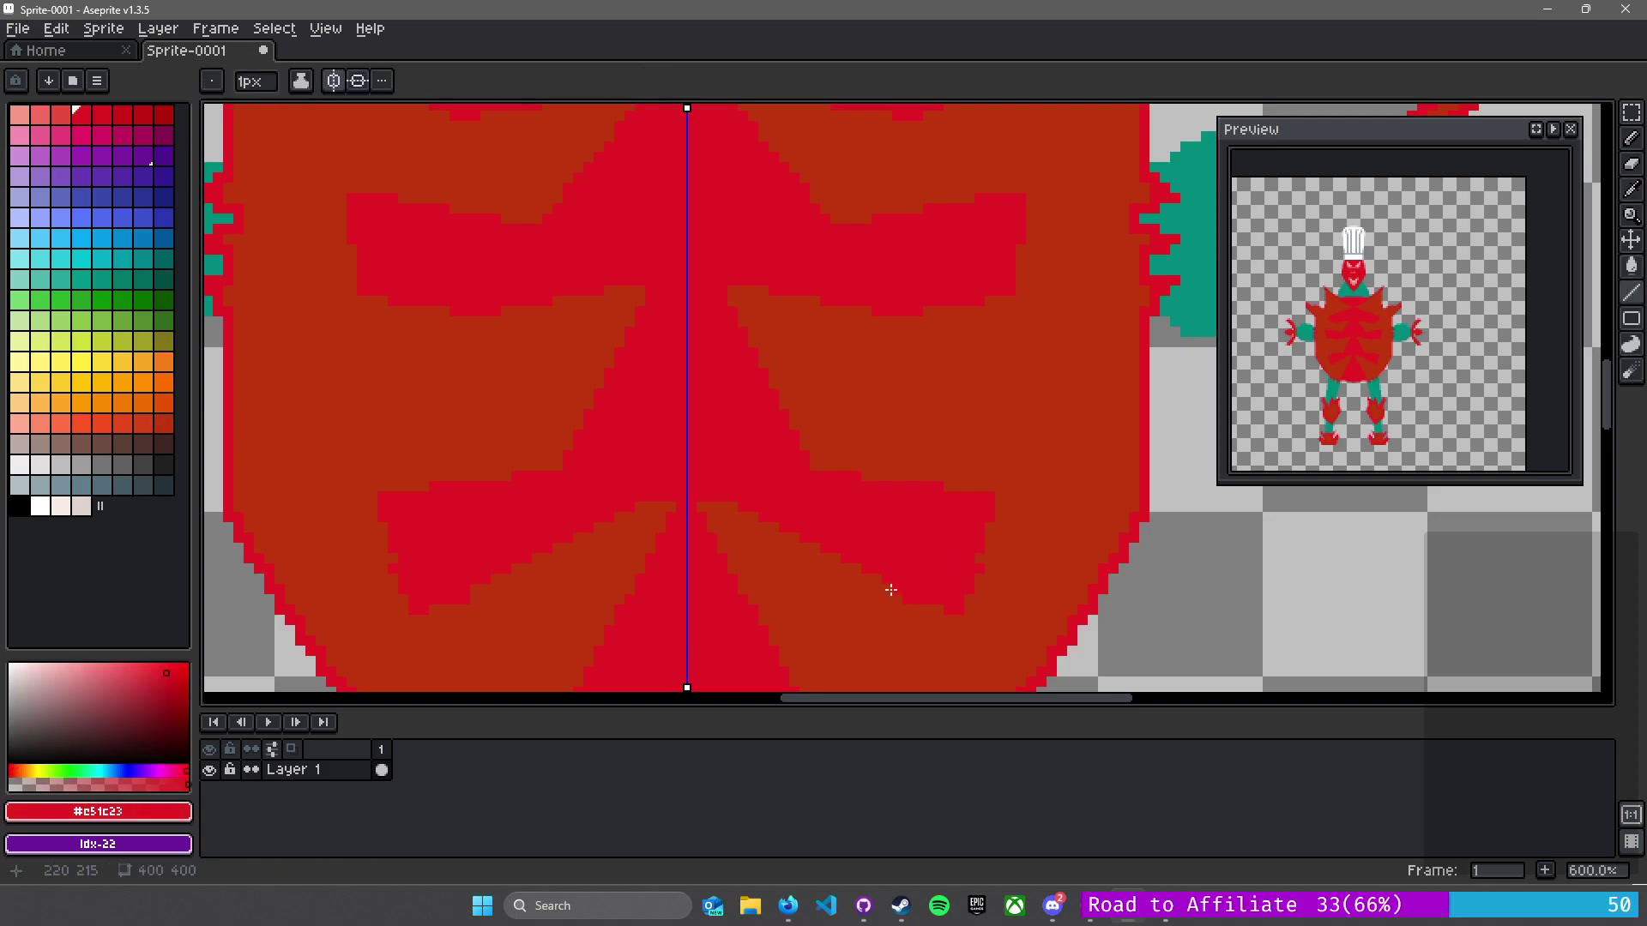
left_click(886, 600, "alt")
mouse_move(891, 602)
left_mouse_down()
mouse_move(1000, 548)
mouse_move(908, 467)
mouse_move(892, 490)
mouse_move(923, 506)
left_mouse_up()
key("g")
left_click(971, 502)
left_click(933, 487)
left_click(949, 578)
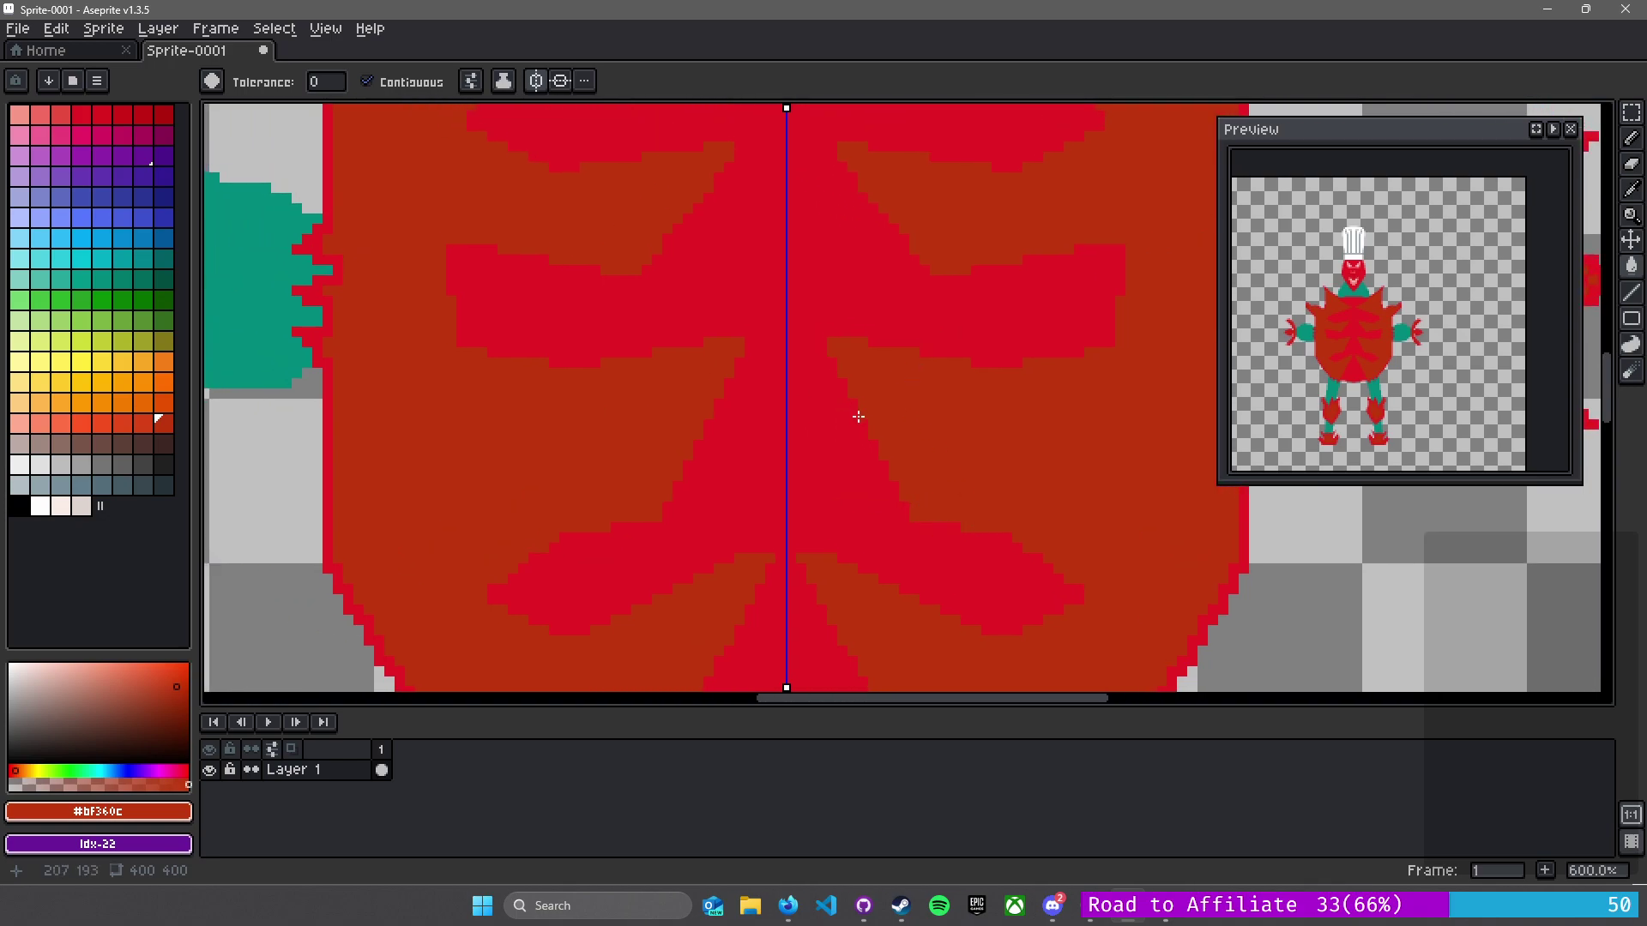
- Draw red lines giving the middle rib a pointed outer end and trim its square corners dark orange-red
key("l")
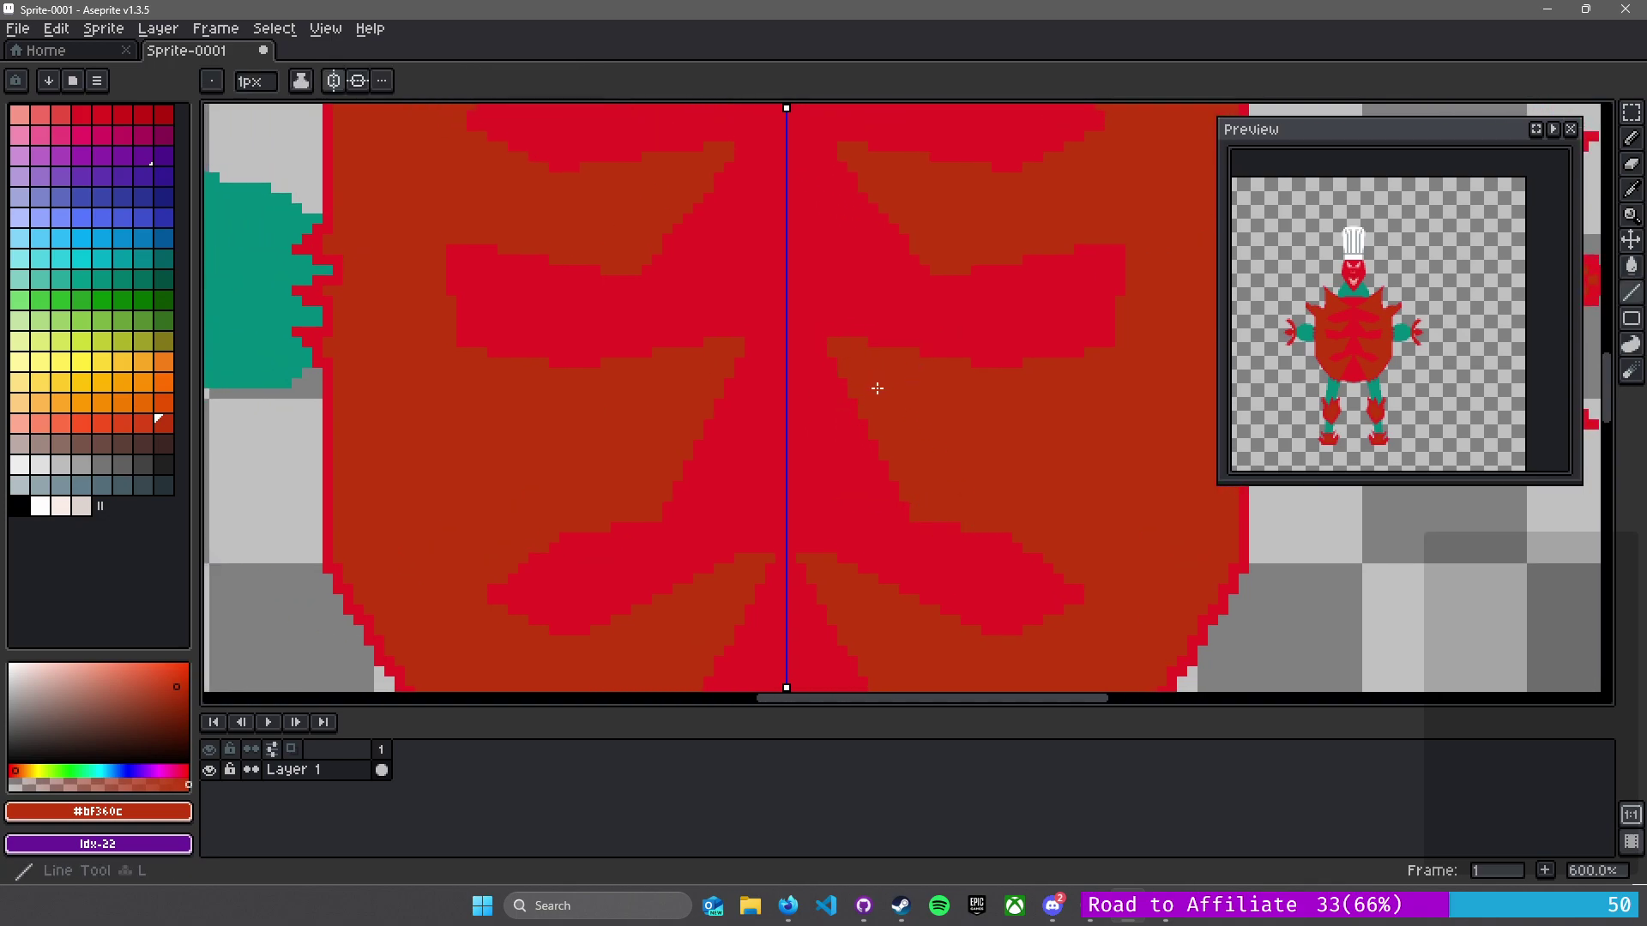
left_click(834, 433, "alt")
left_click_drag(834, 433, 1035, 215)
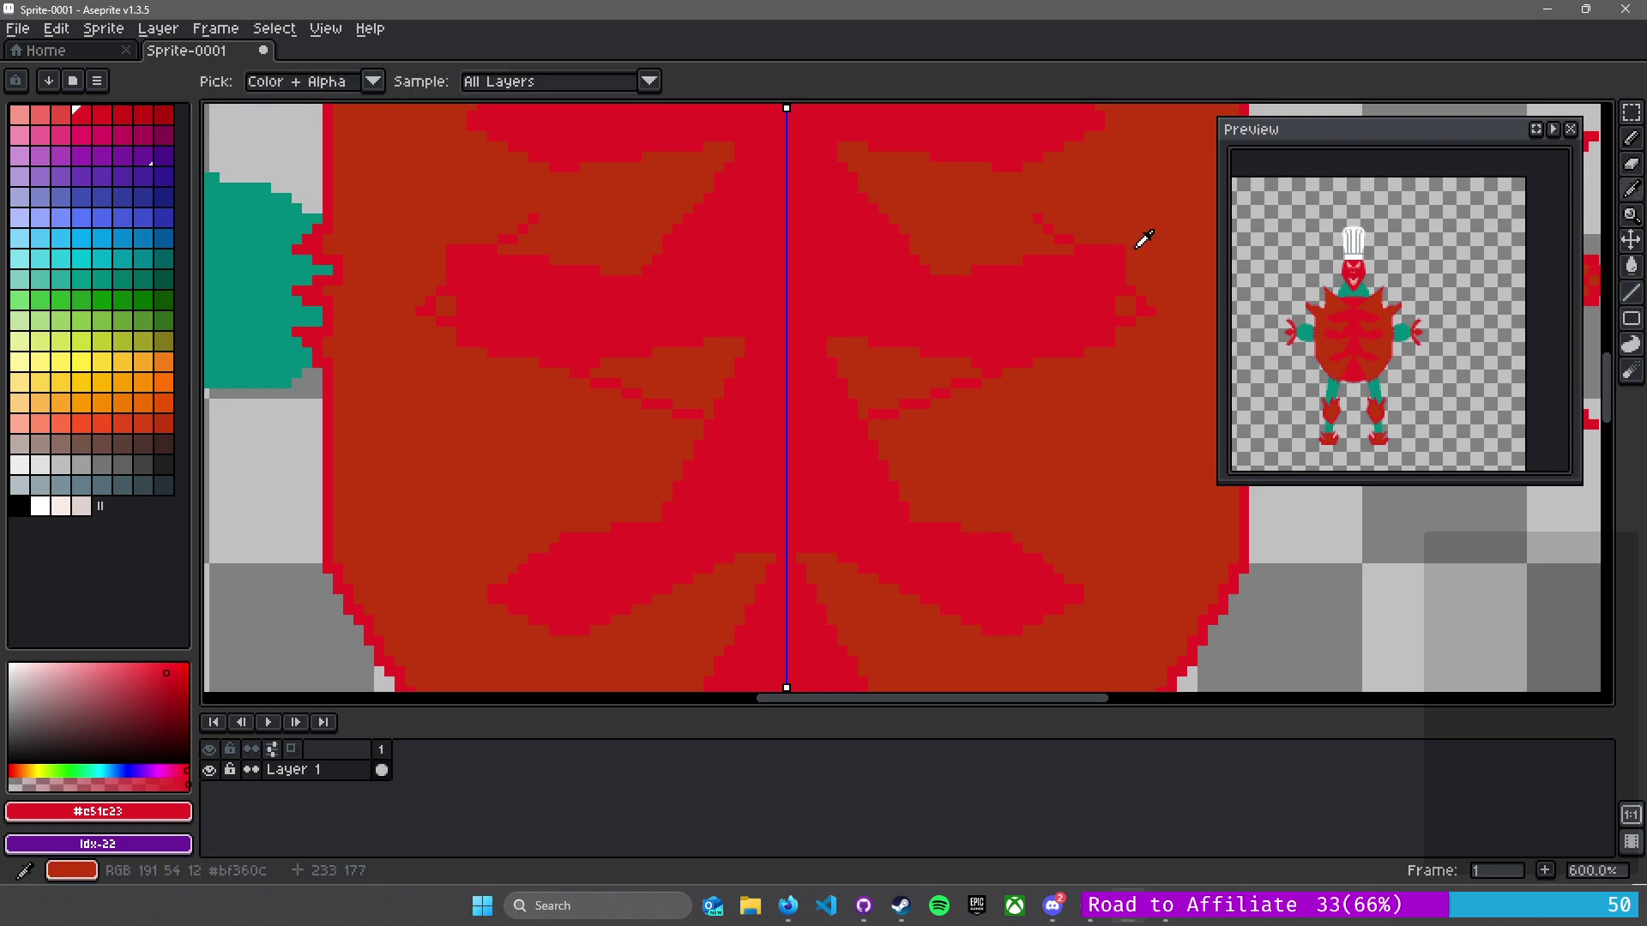
left_click(1107, 240, "alt")
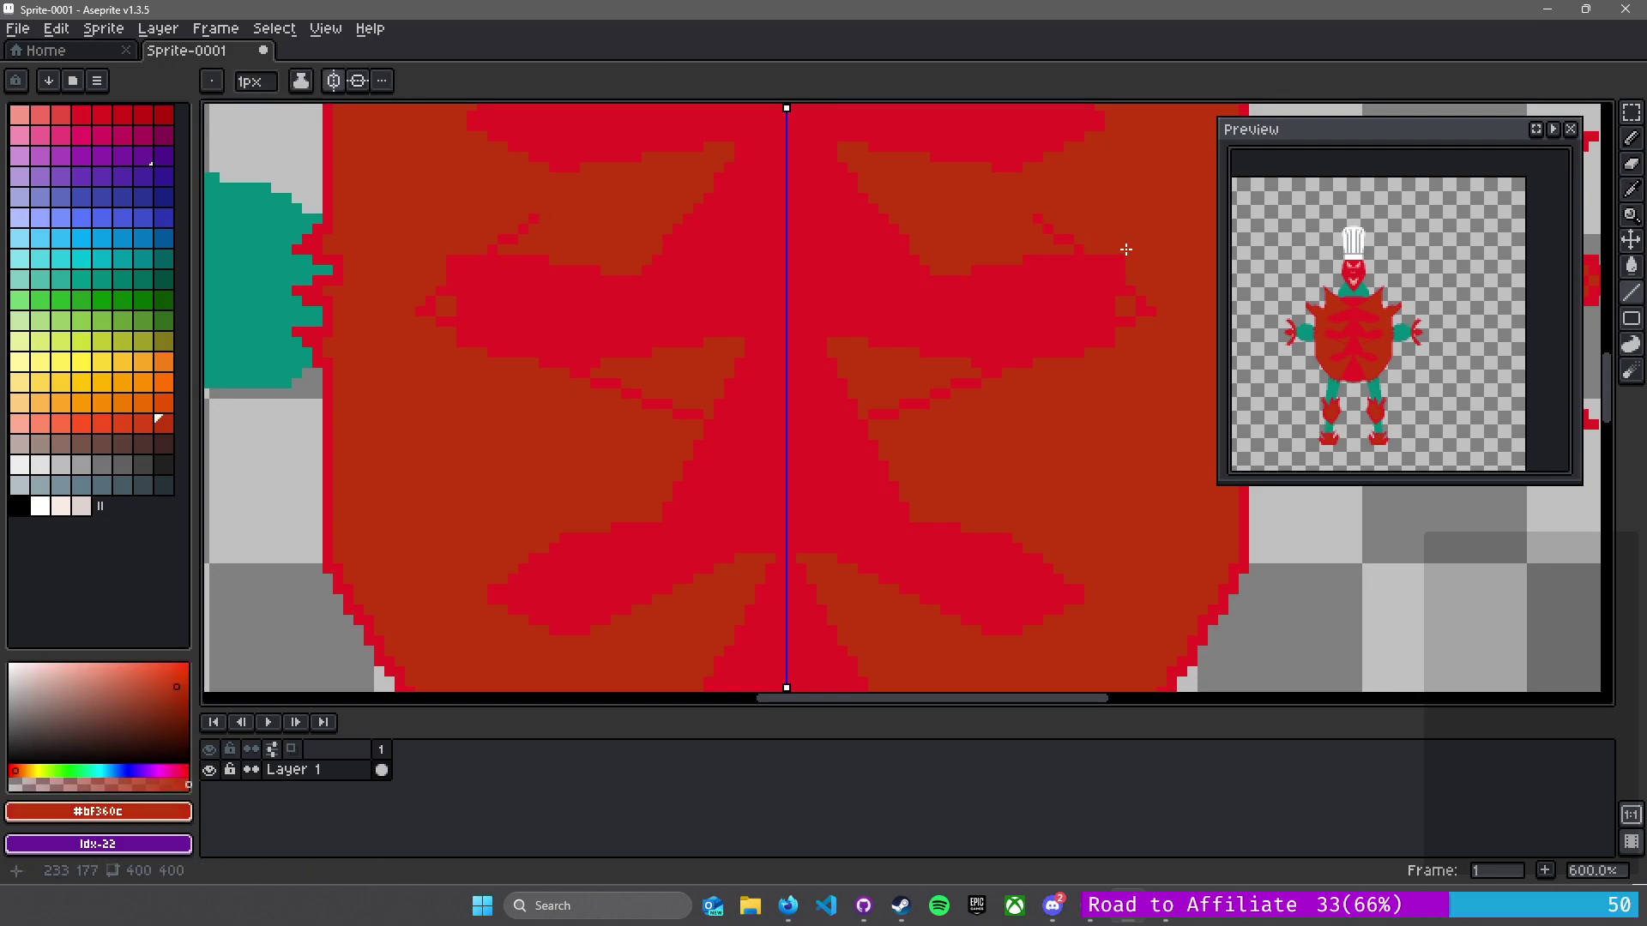
left_click(1107, 301, "alt")
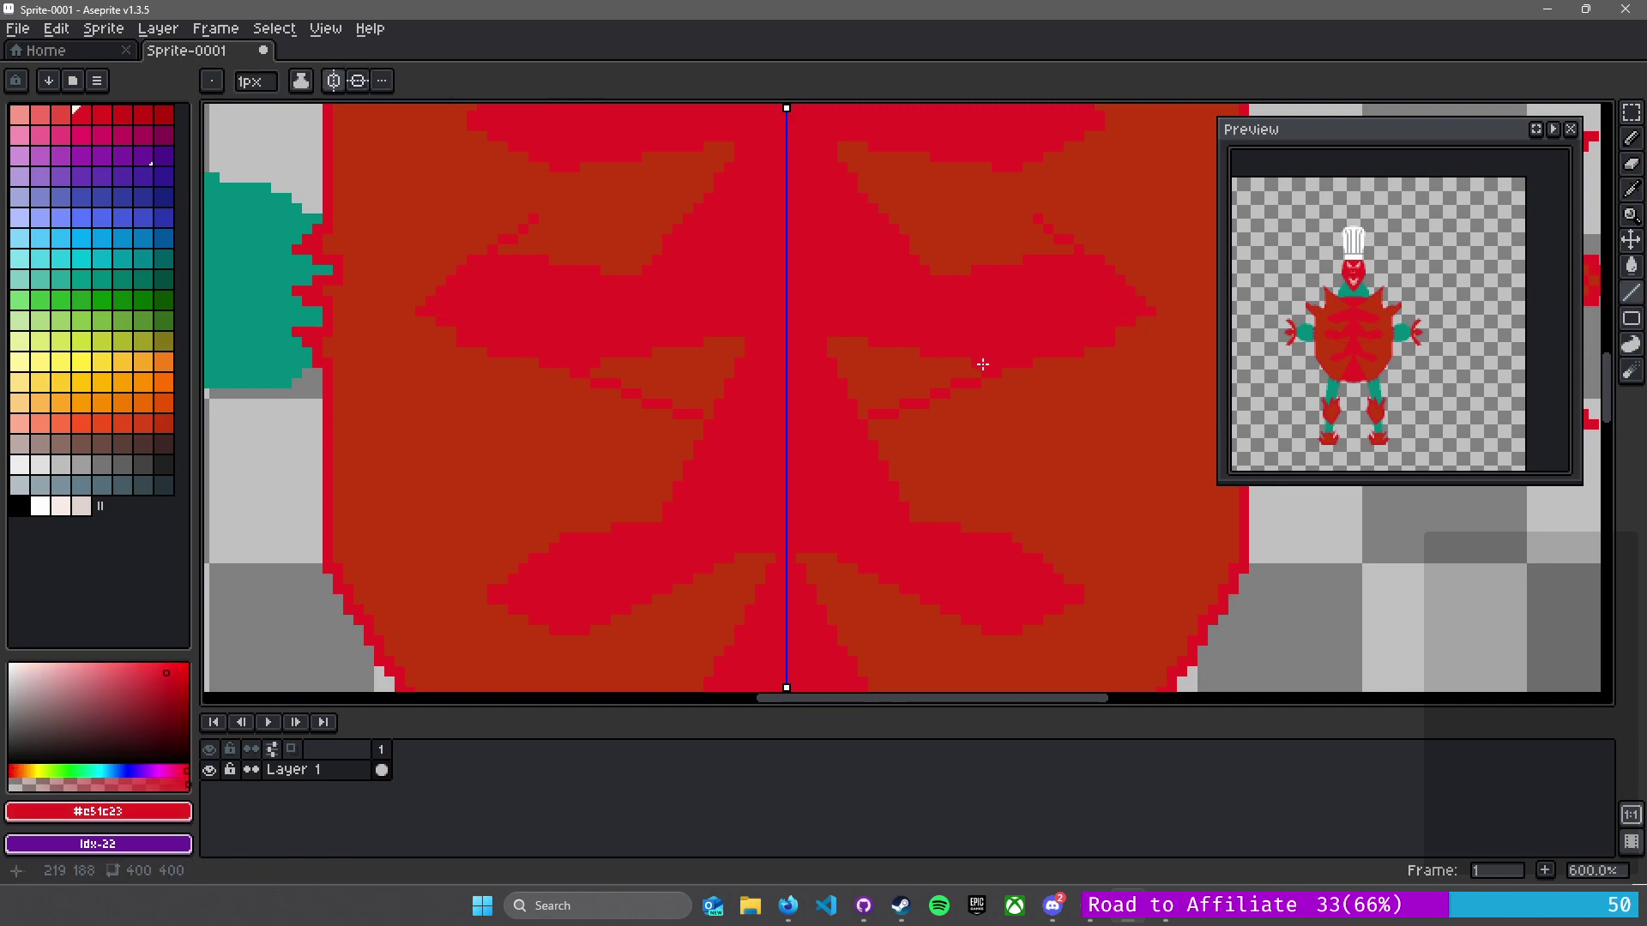
- Close off the gap beneath the middle rib with red lines and fill it red up to the new sloping edge
mouse_move(970, 375)
left_mouse_down()
mouse_move(885, 373)
mouse_move(859, 413)
mouse_move(861, 364)
left_mouse_up()
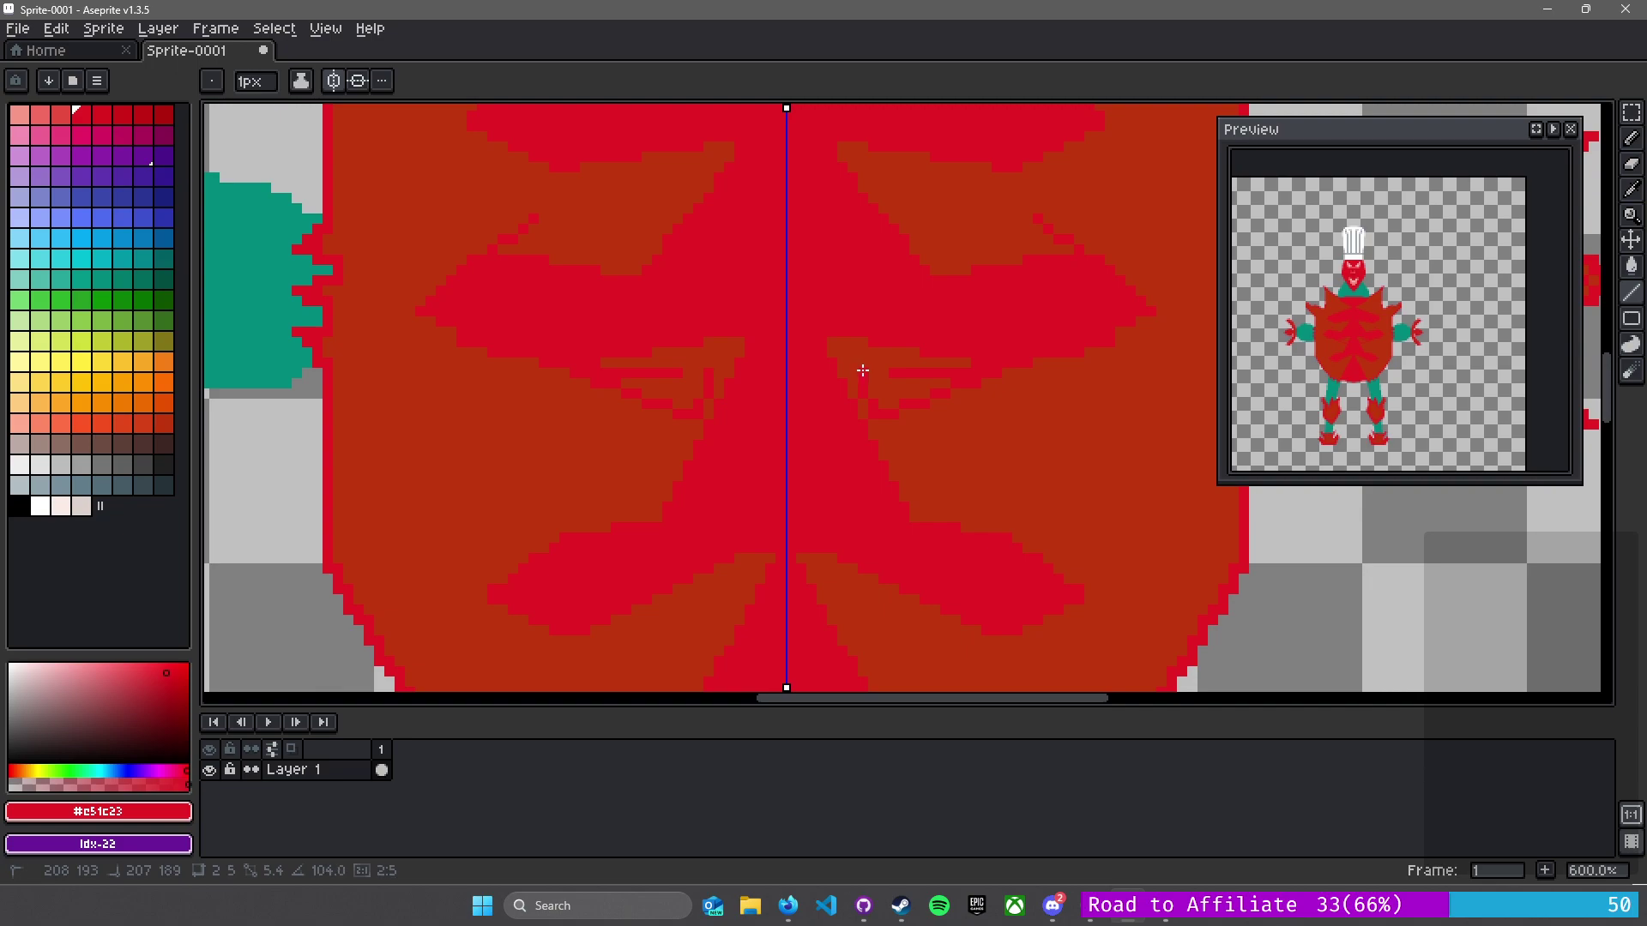
left_click(856, 423, "alt")
key("g")
left_click(855, 357)
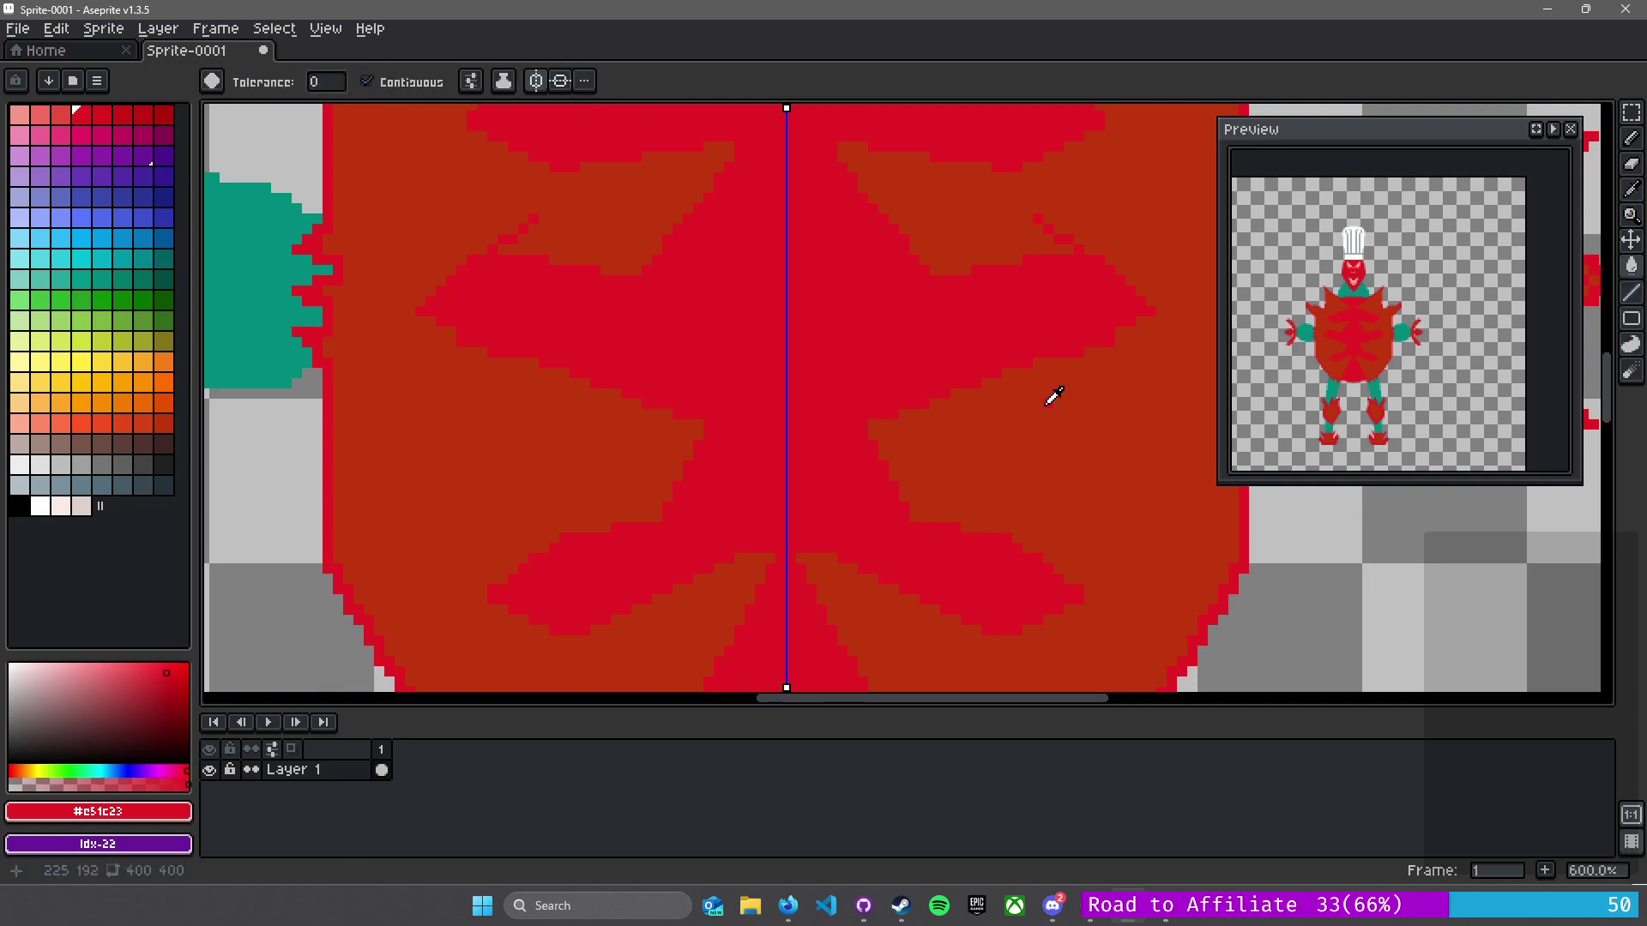
- Sample the dark orange-red and draw lines extending the panel between the middle and lower ribs to a point near the centre line
left_click(991, 411, "alt")
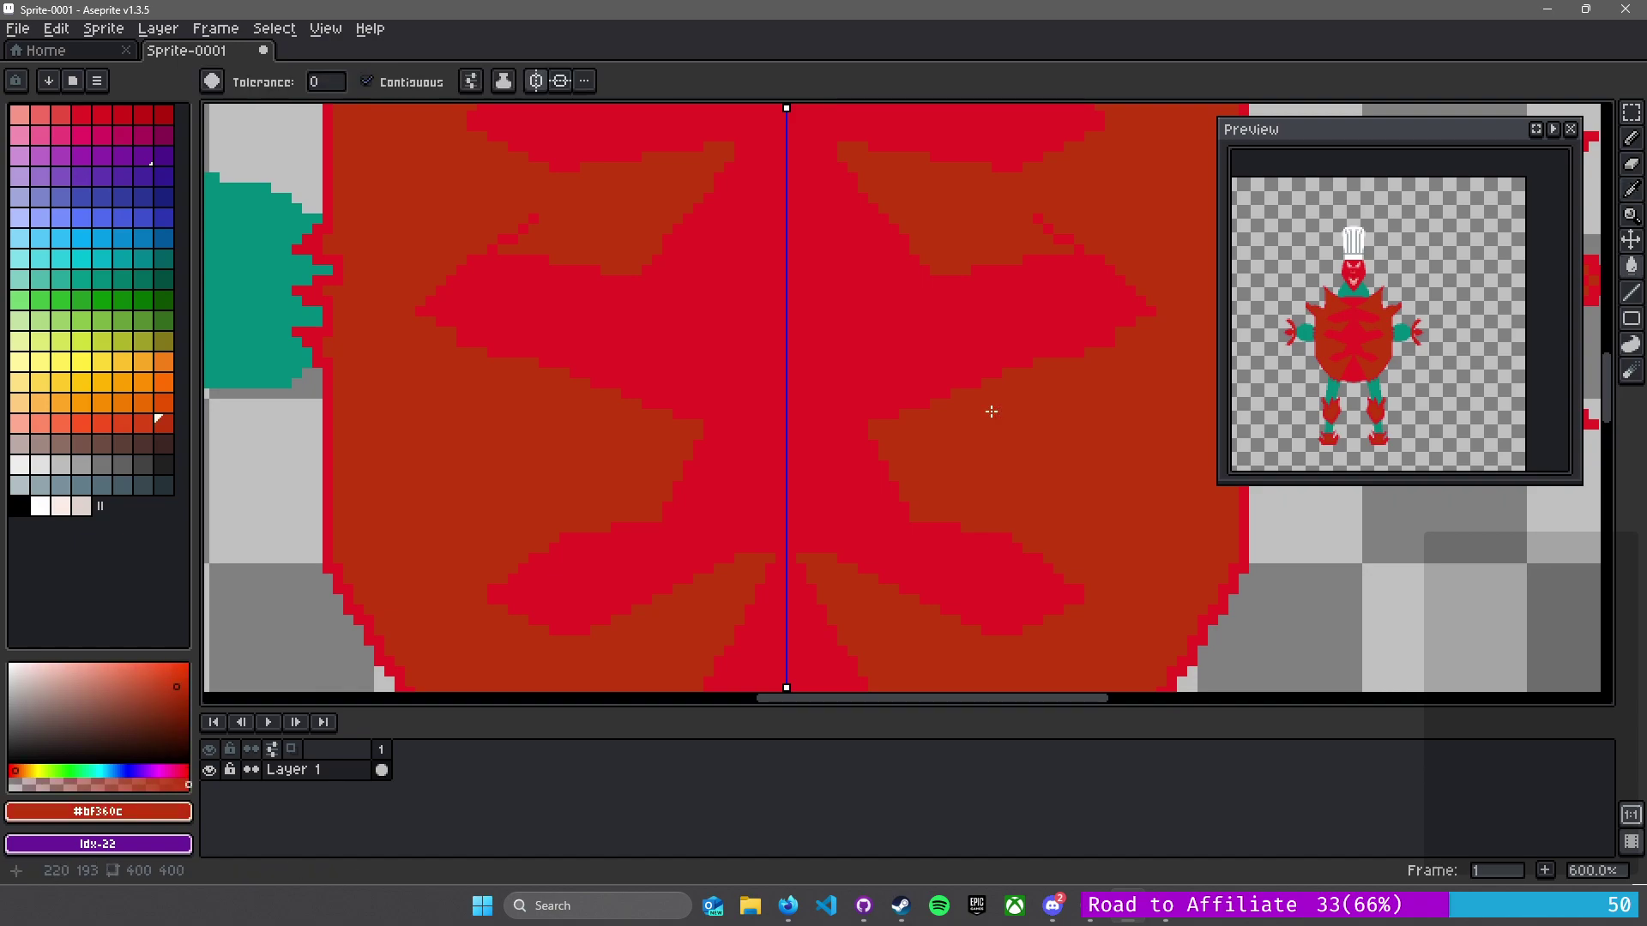
key("b")
mouse_move(915, 420)
left_mouse_down()
mouse_move(816, 440)
mouse_move(821, 466)
left_mouse_up()
mouse_move(821, 466)
left_mouse_down()
mouse_move(1061, 533)
mouse_move(1053, 558)
mouse_move(1084, 589)
left_mouse_up()
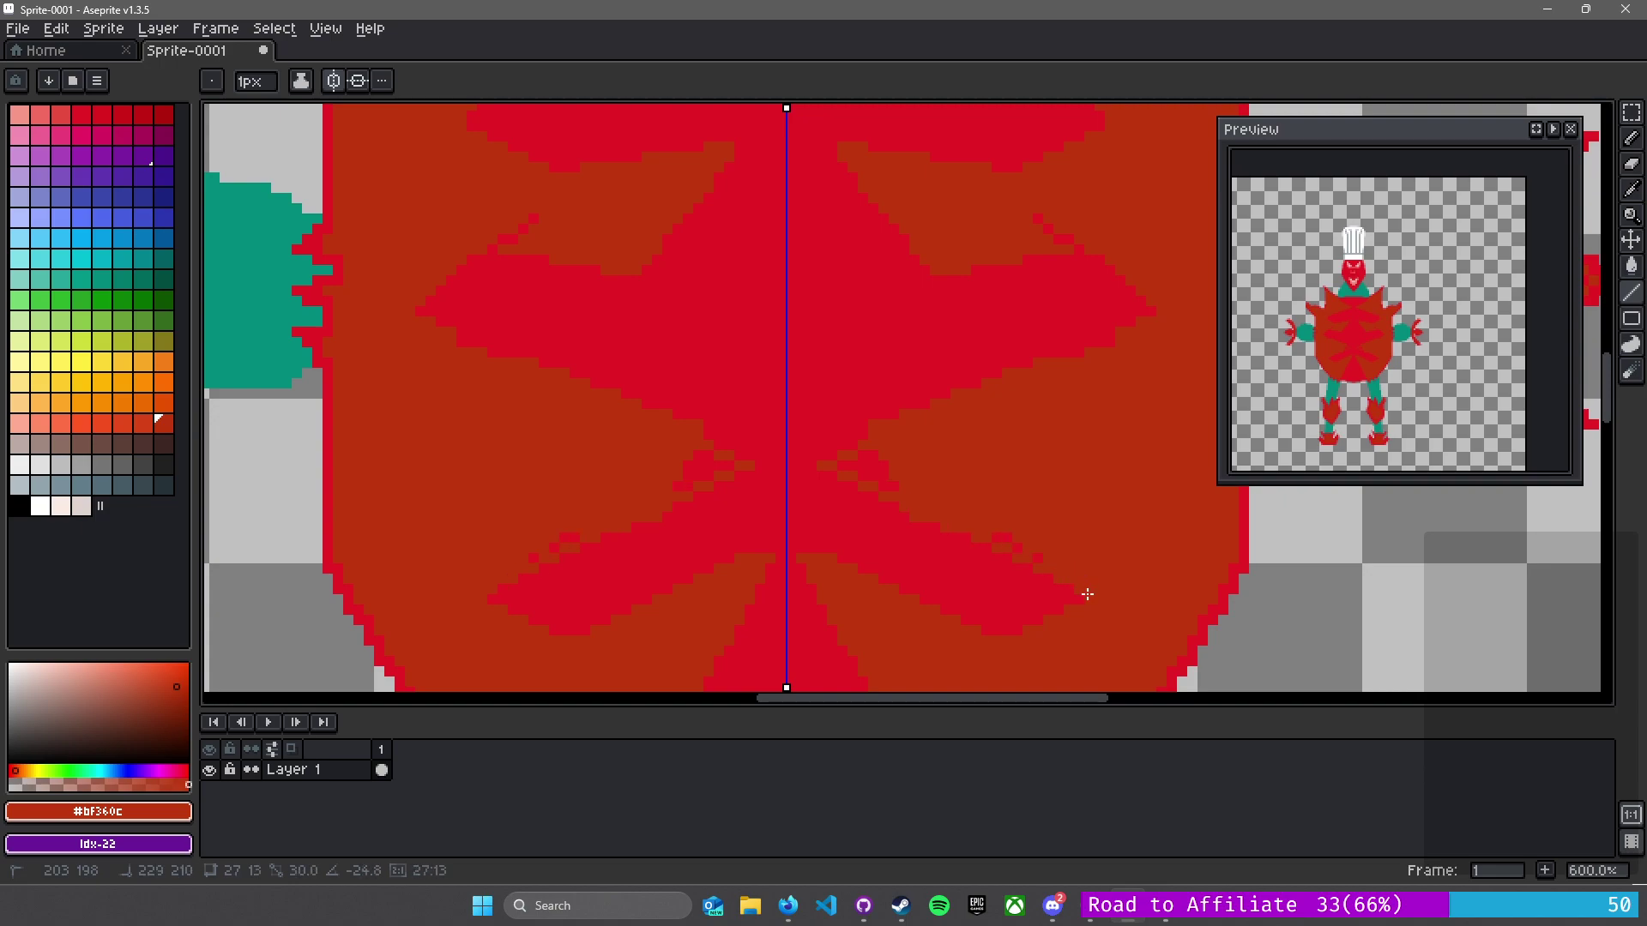
- Smooth the middle rib's lower edge with red pixels and fill the gaps inside the extended panel tip dark orange-red
left_click(866, 423, "alt")
scroll(865, 429, "up", 4)
left_click_drag(864, 424, 906, 413)
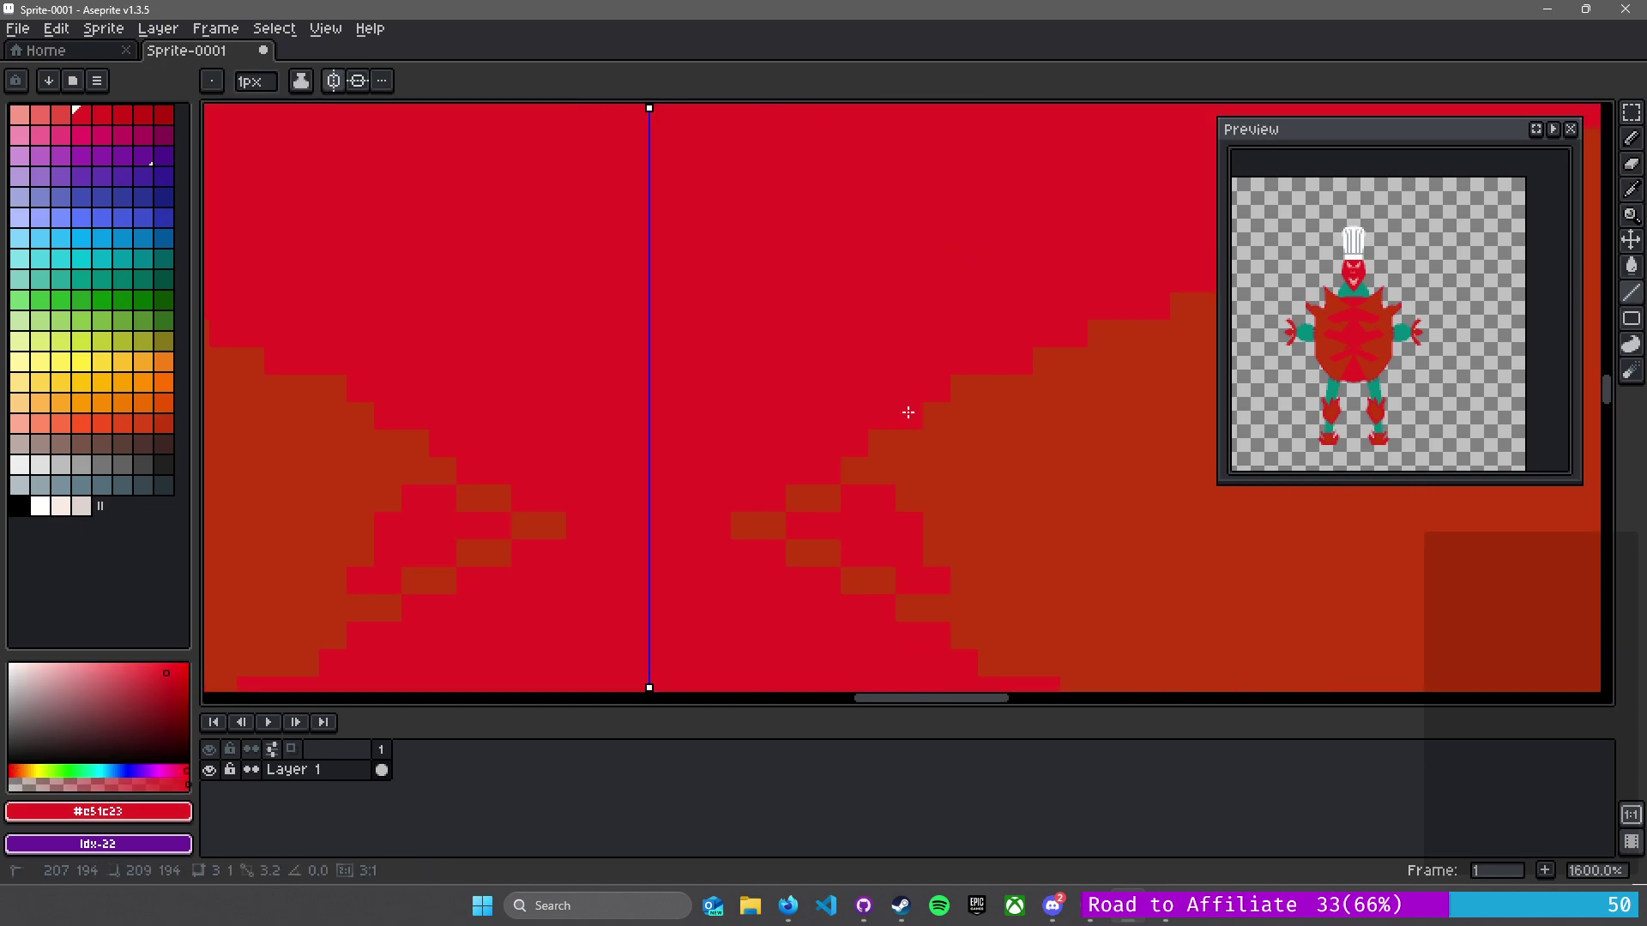
scroll(849, 386, "down", 2)
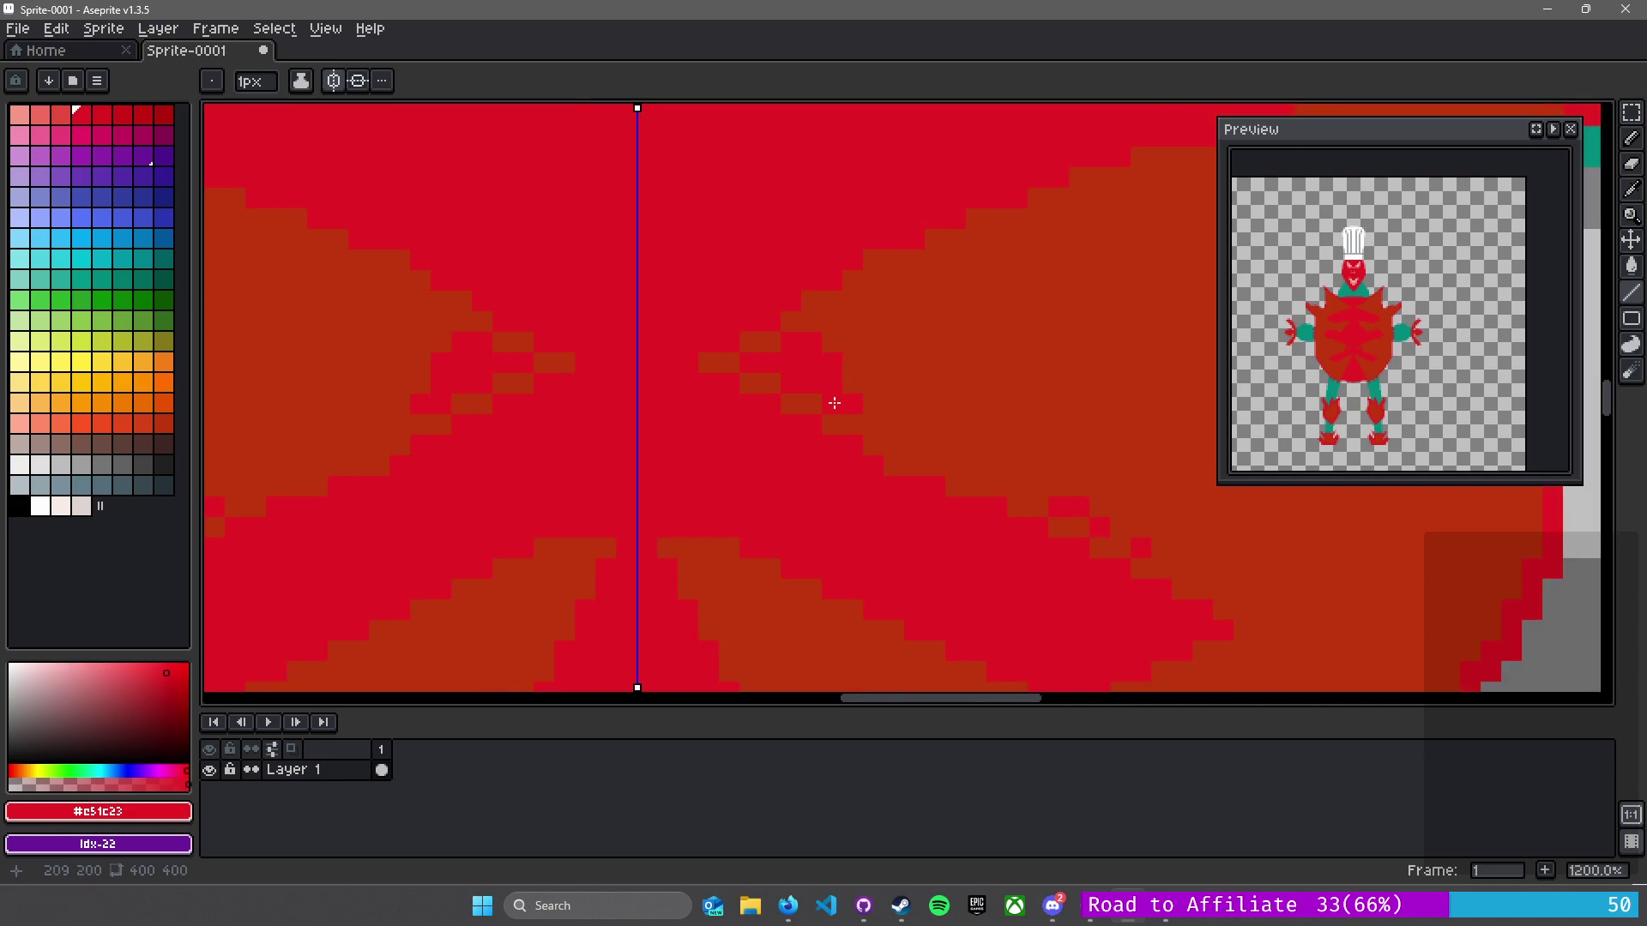
key("g")
left_click(816, 355, "alt")
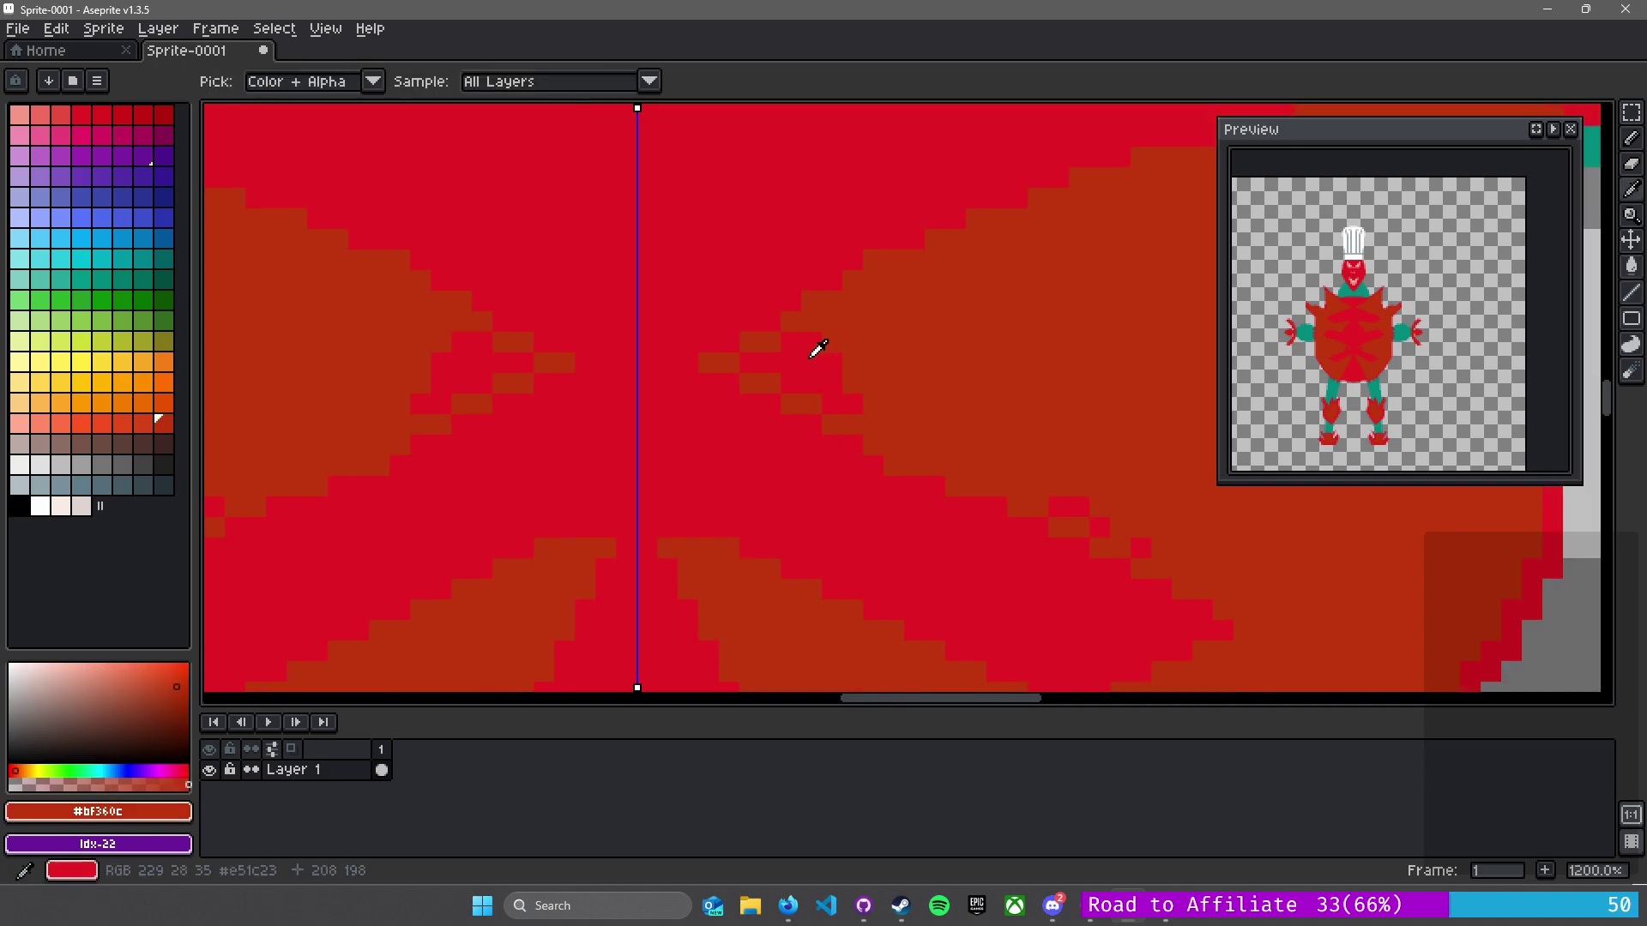
left_click(809, 361)
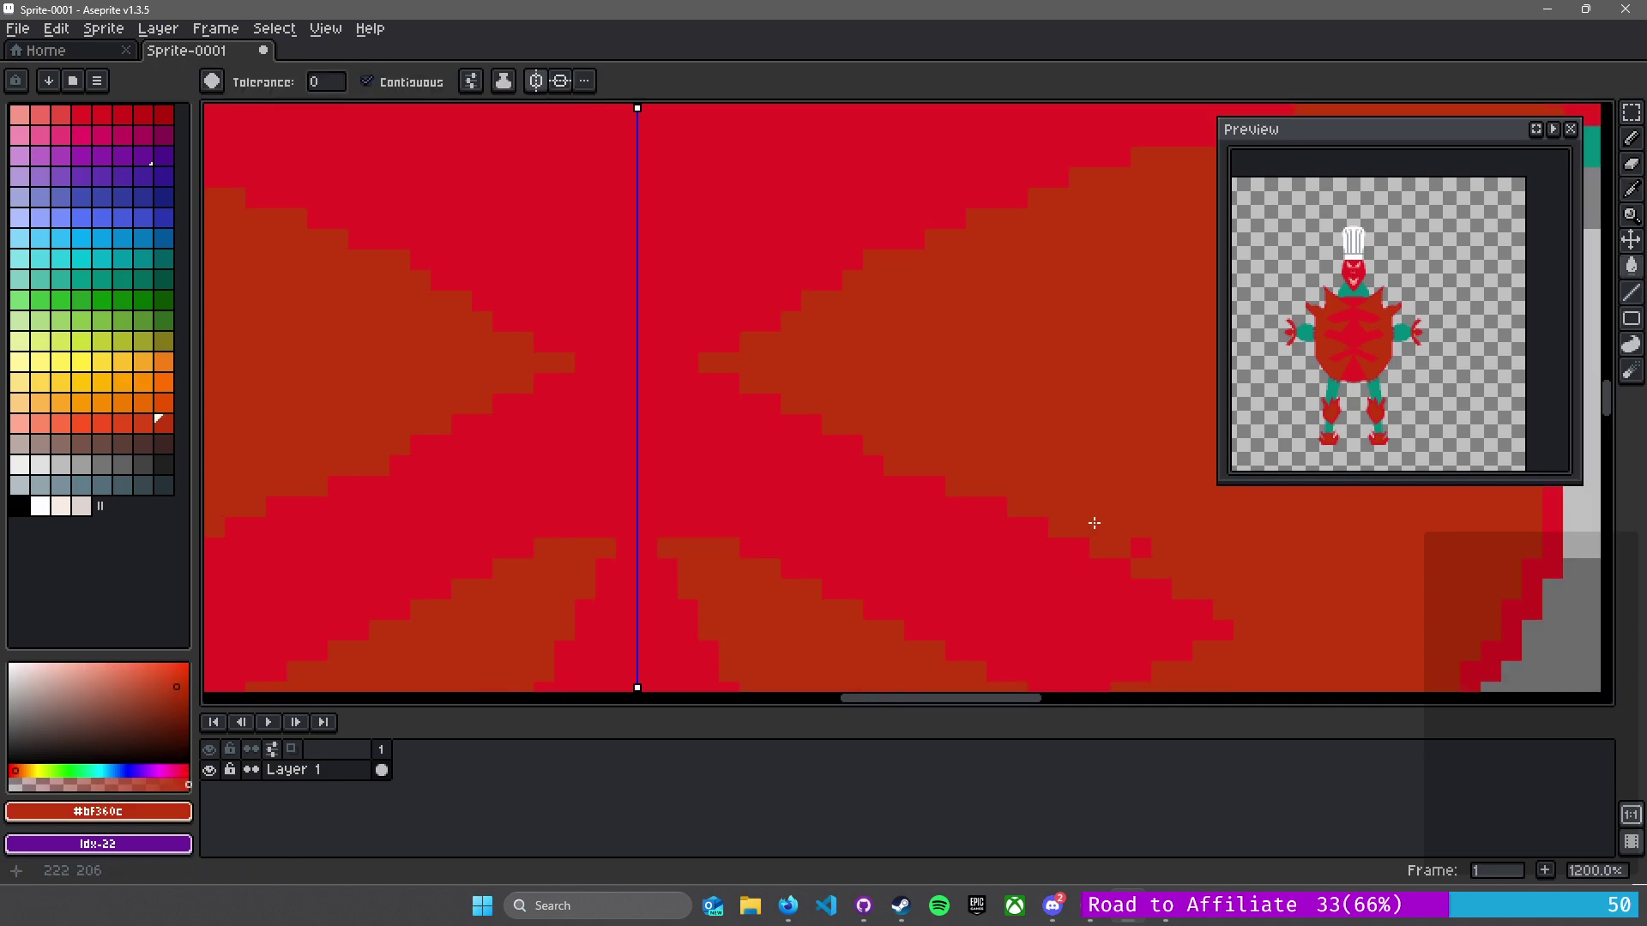
- Sample the red, draw a line joining the outer ends of the upper and middle ribs, and fill the panel between them red
scroll(1016, 450, "down", 4)
scroll(1016, 449, "up", 2)
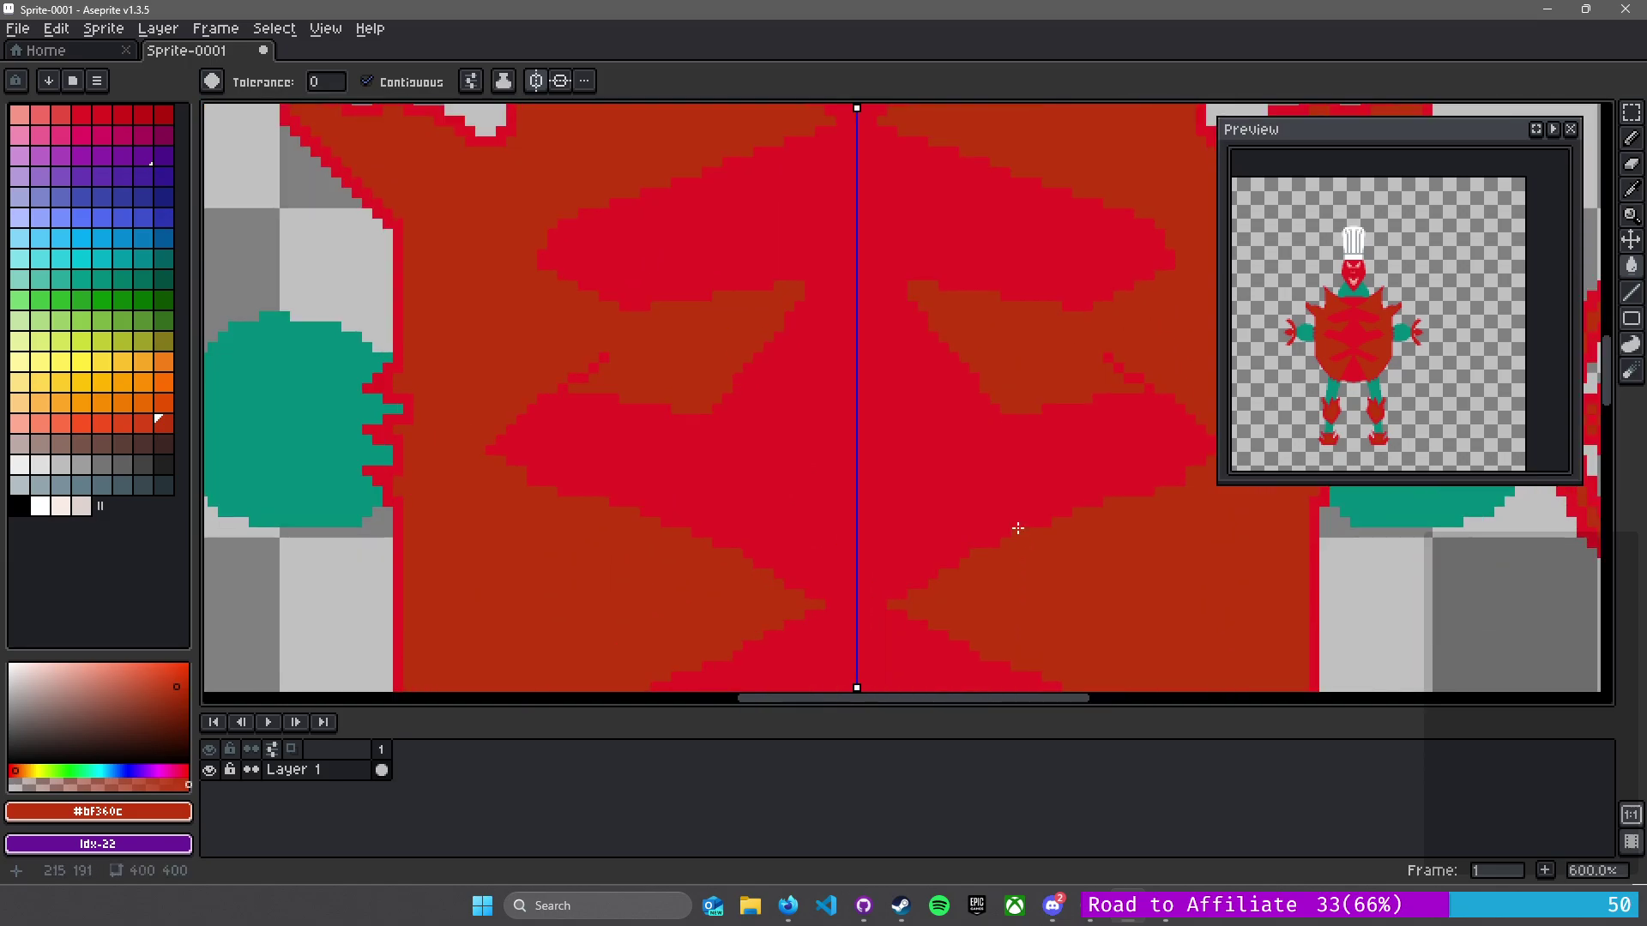
scroll(1008, 513, "down", 2)
scroll(1030, 444, "up", 2)
scroll(1030, 444, "down", 1)
scroll(1080, 371, "down", 1)
scroll(1058, 357, "up", 1)
key("alt")
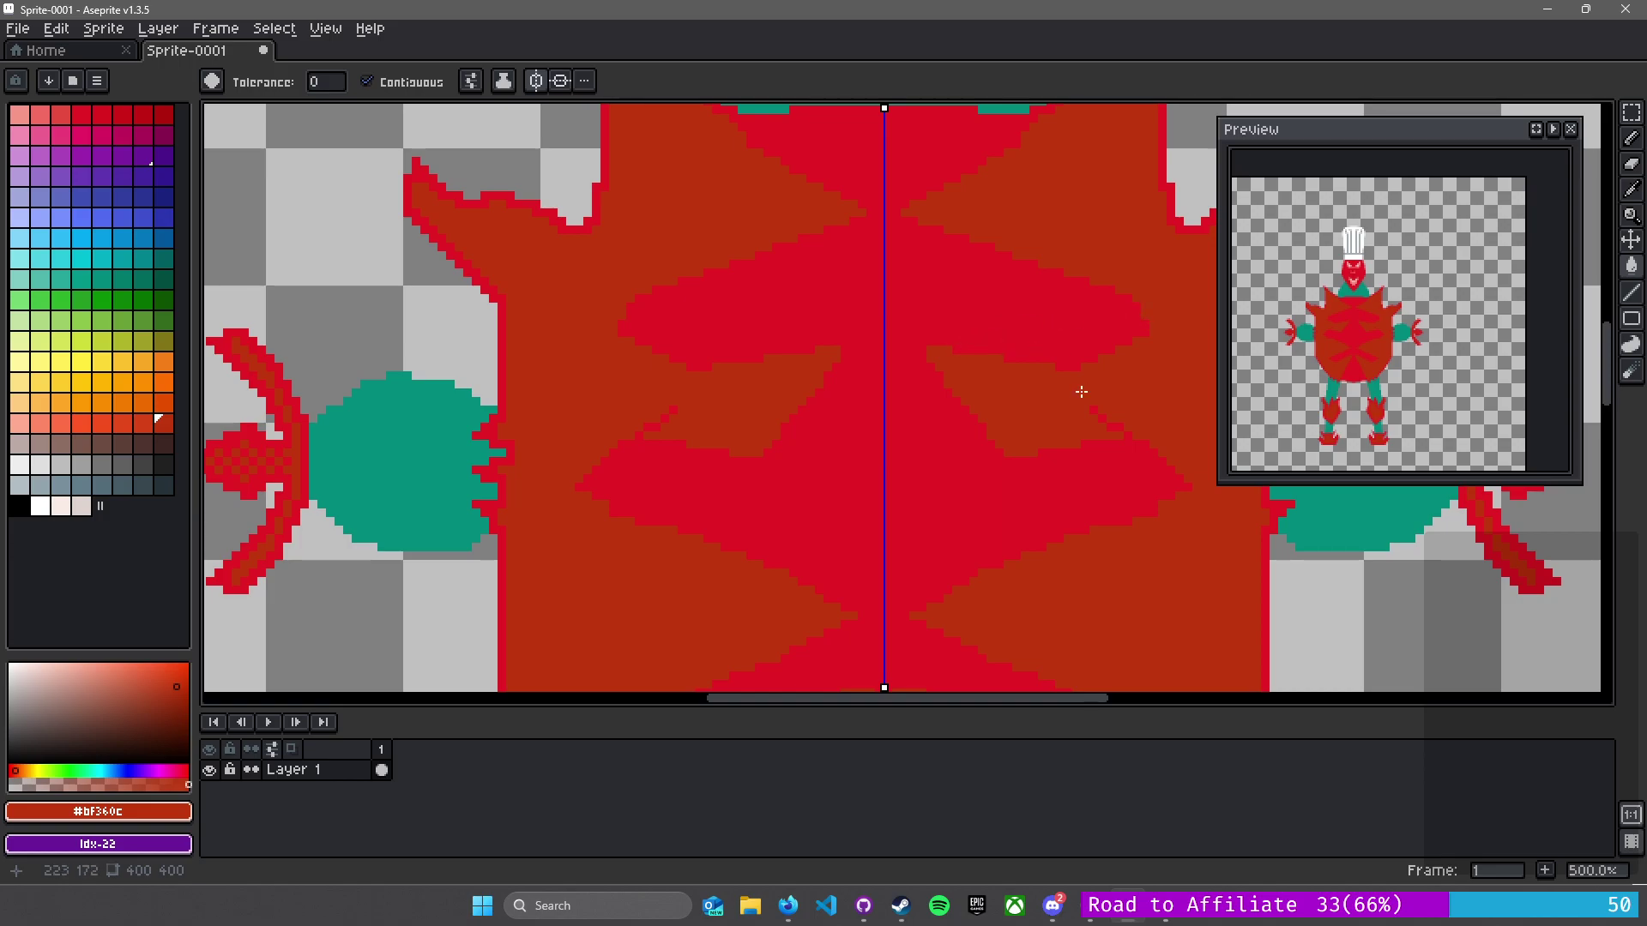
left_click(1026, 341, "alt")
key("l")
mouse_move(1026, 340)
left_mouse_down()
mouse_move(1133, 445)
mouse_move(1117, 446)
left_mouse_up()
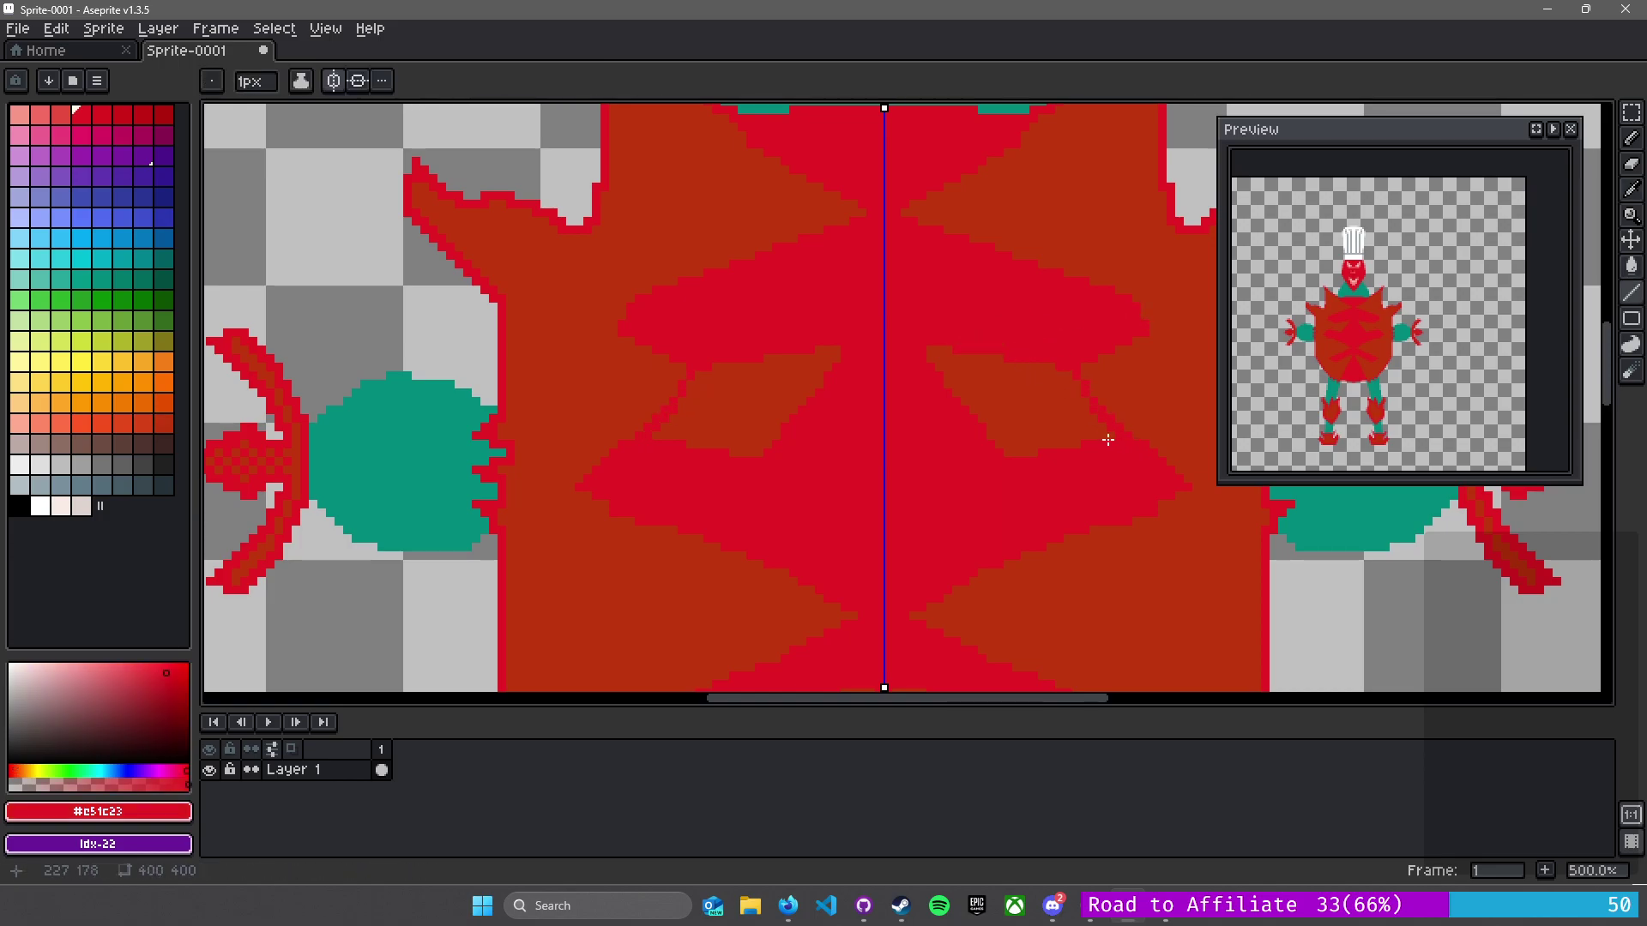
key("g")
key("g")
left_click(1017, 419)
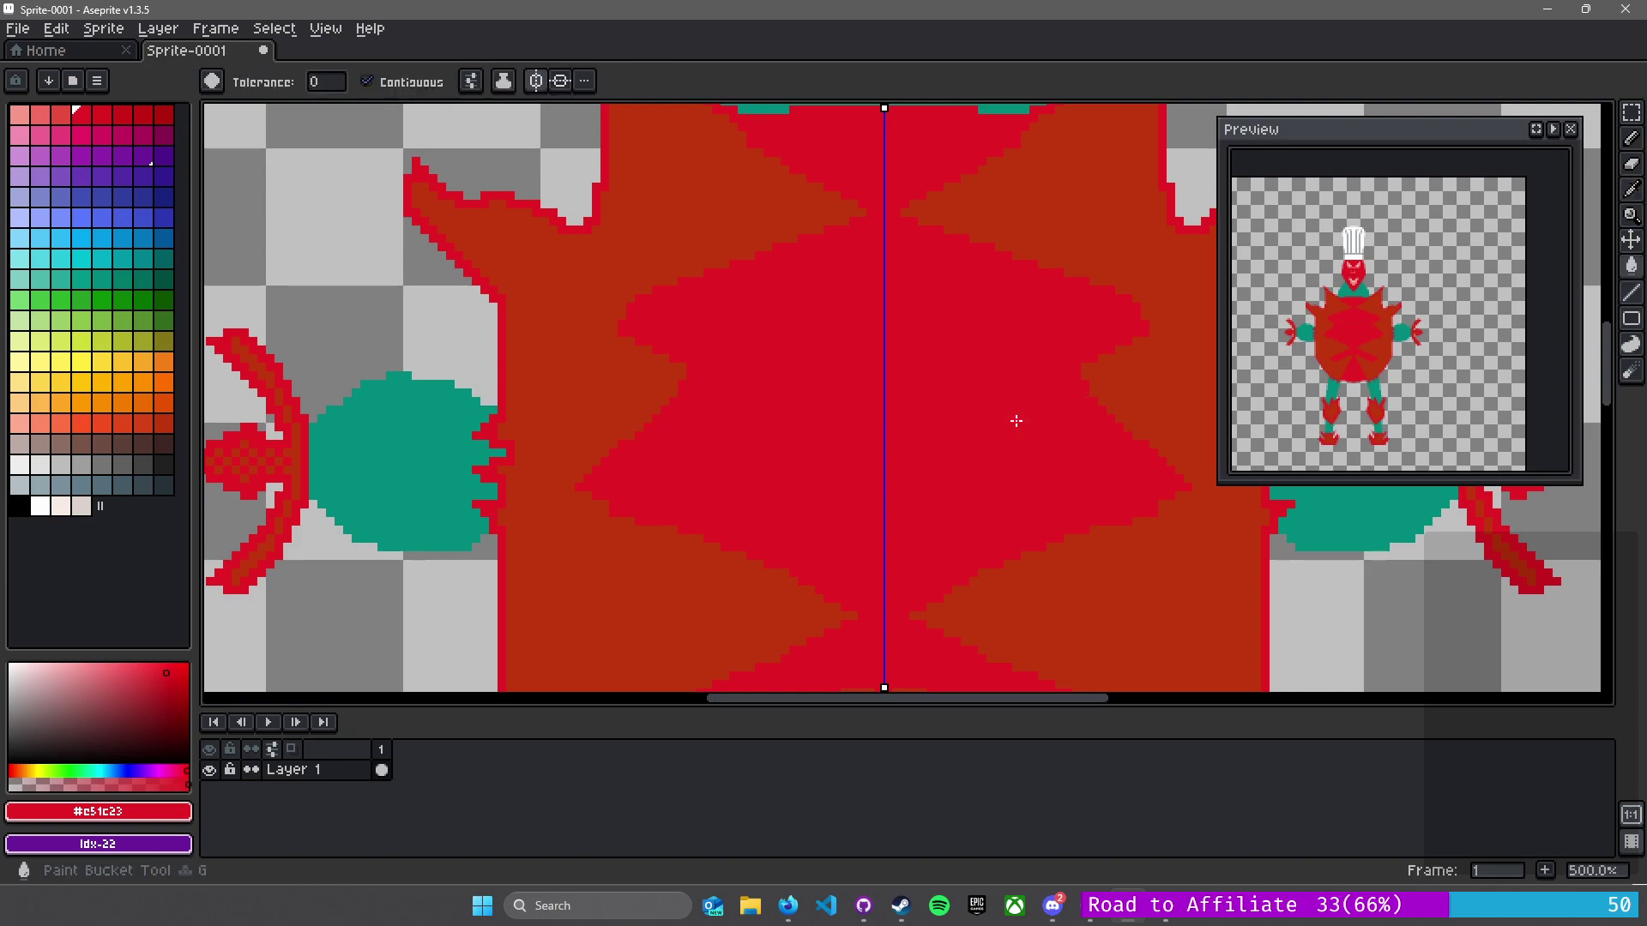
- Sample the dark orange-red, outline a panel between the upper and middle ribs tapering toward the centre line, and fill it
left_click(1115, 251, "alt")
key("b")
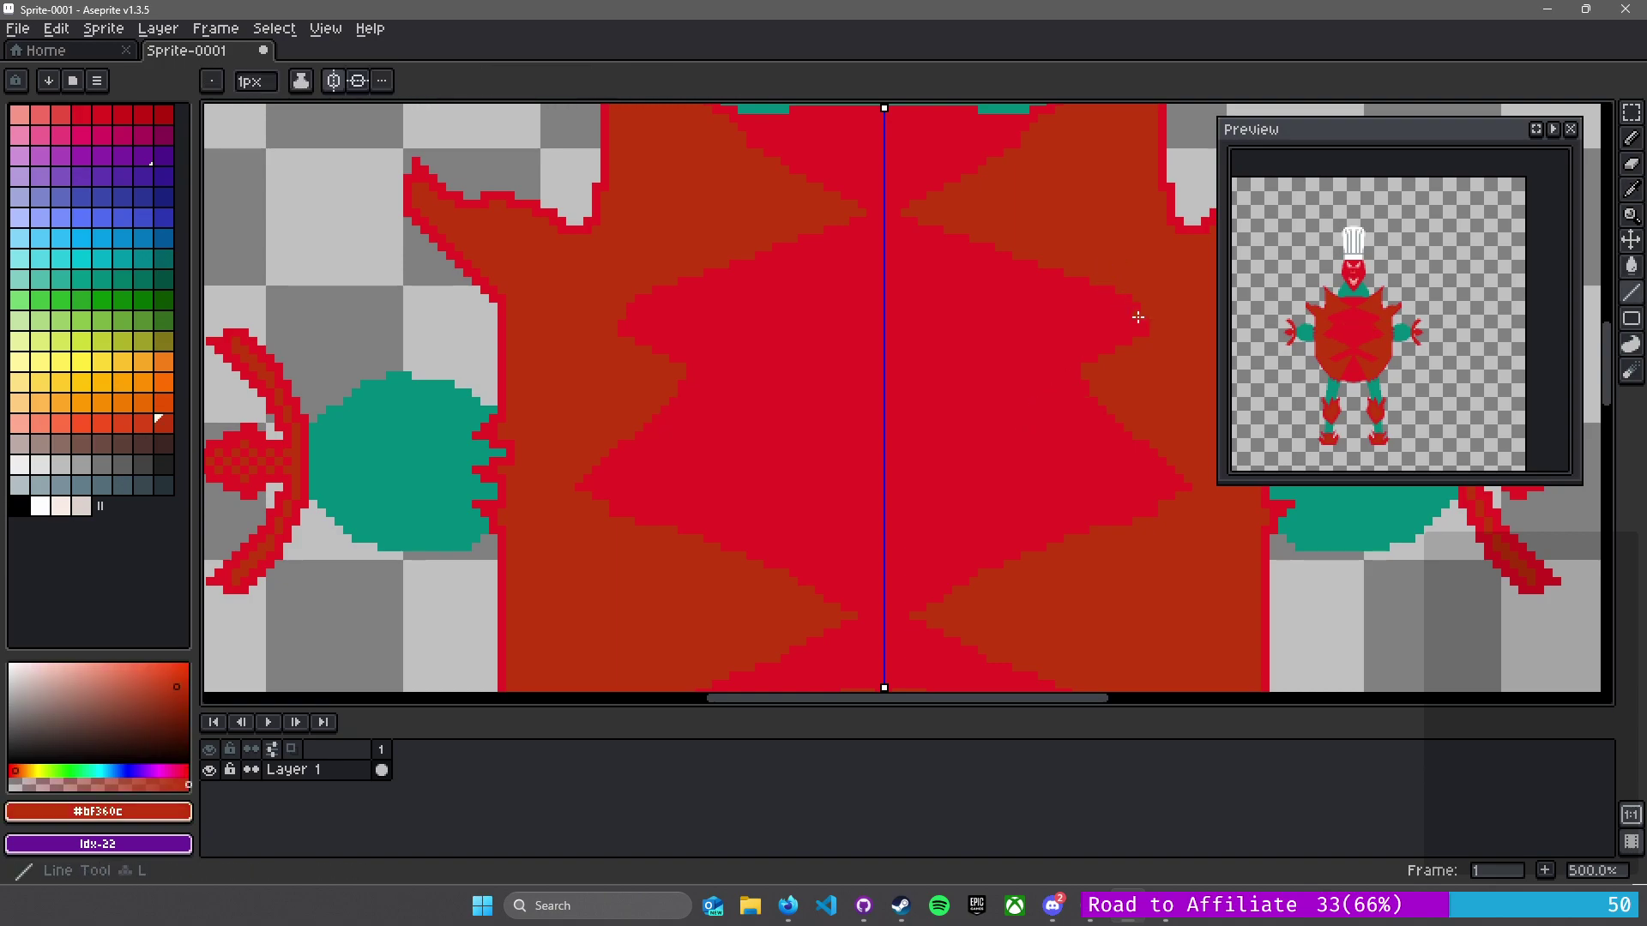
left_click_drag(1149, 301, 916, 398)
left_click(913, 402, "shift")
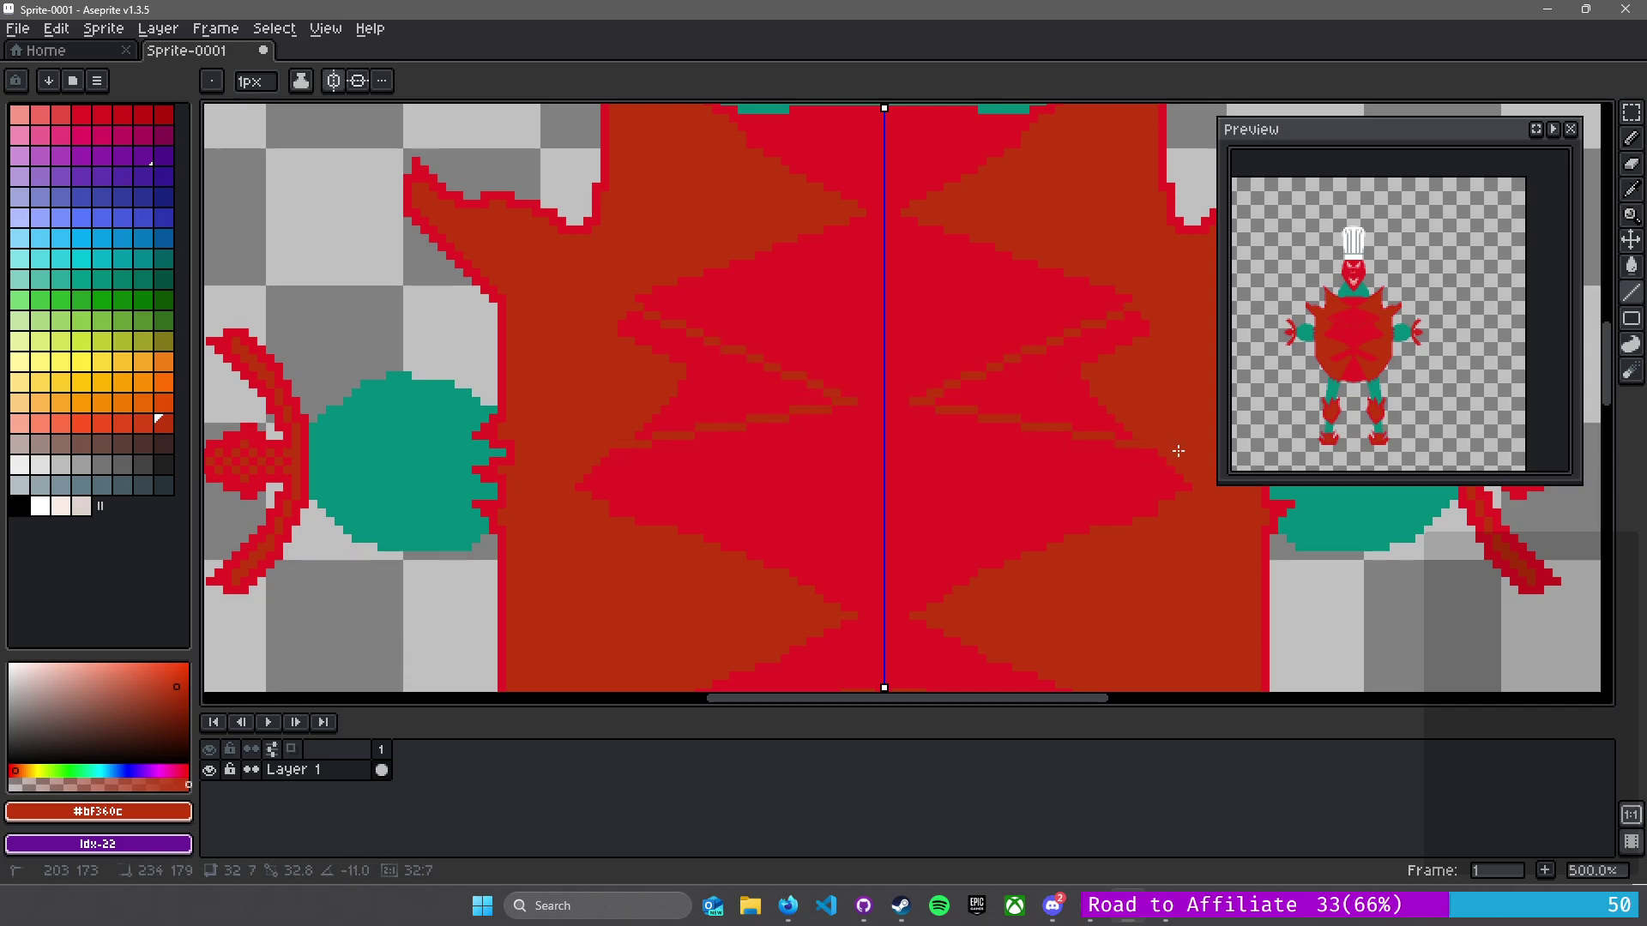
left_click(1201, 492, "shift")
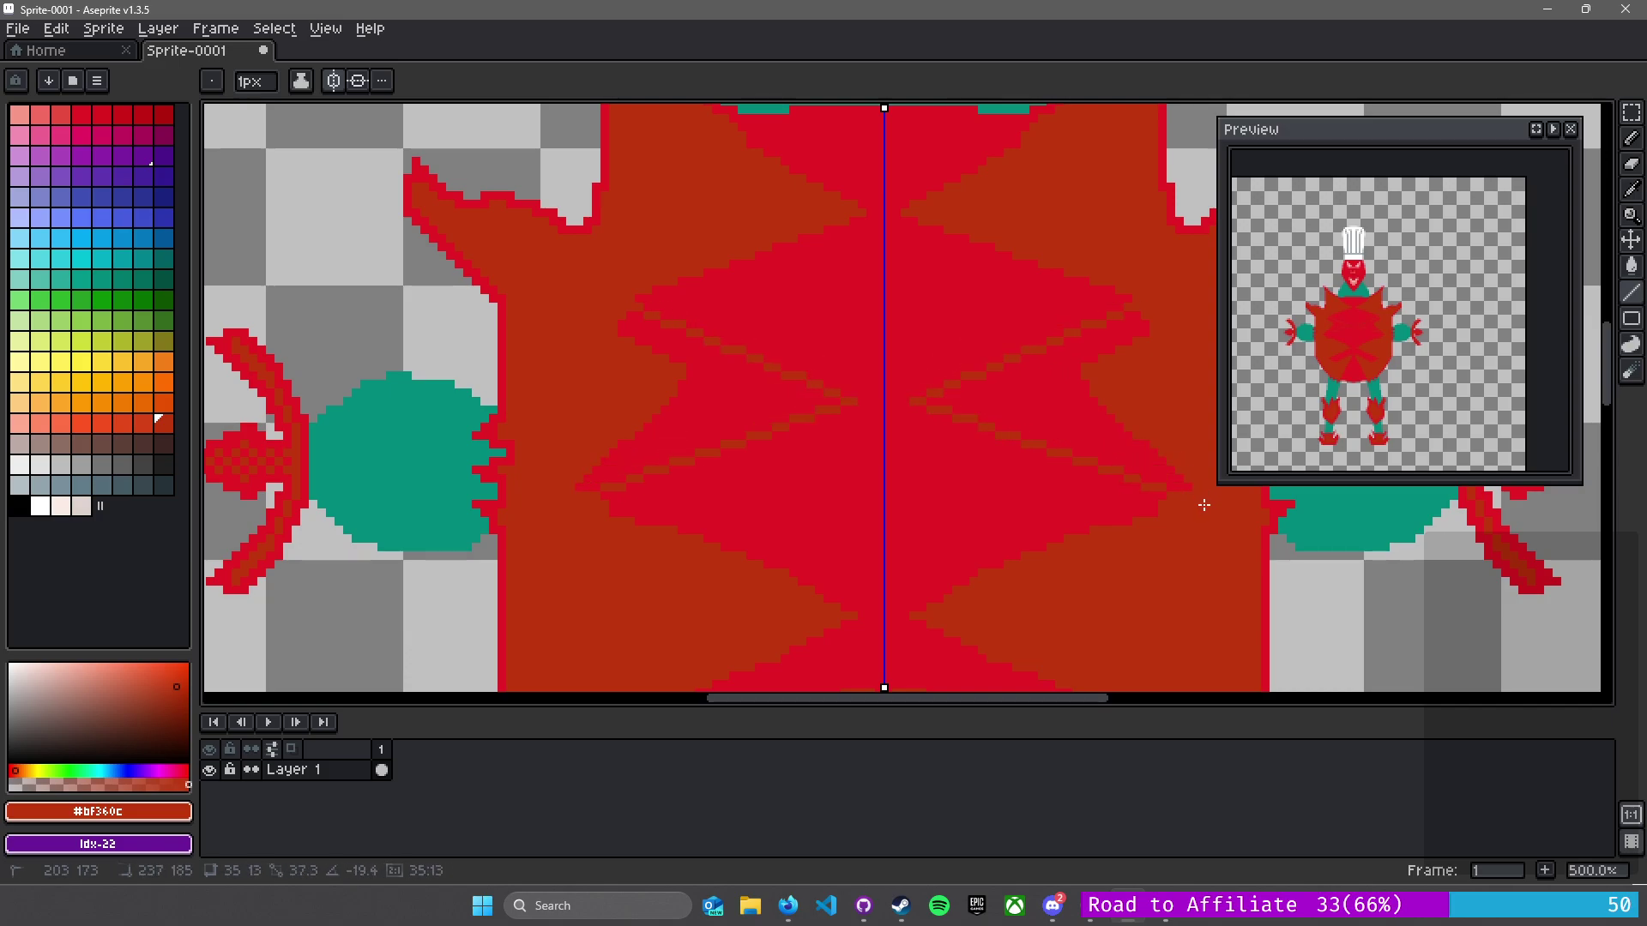
key("g")
left_click(1057, 392)
scroll(1057, 392, "down", 3)
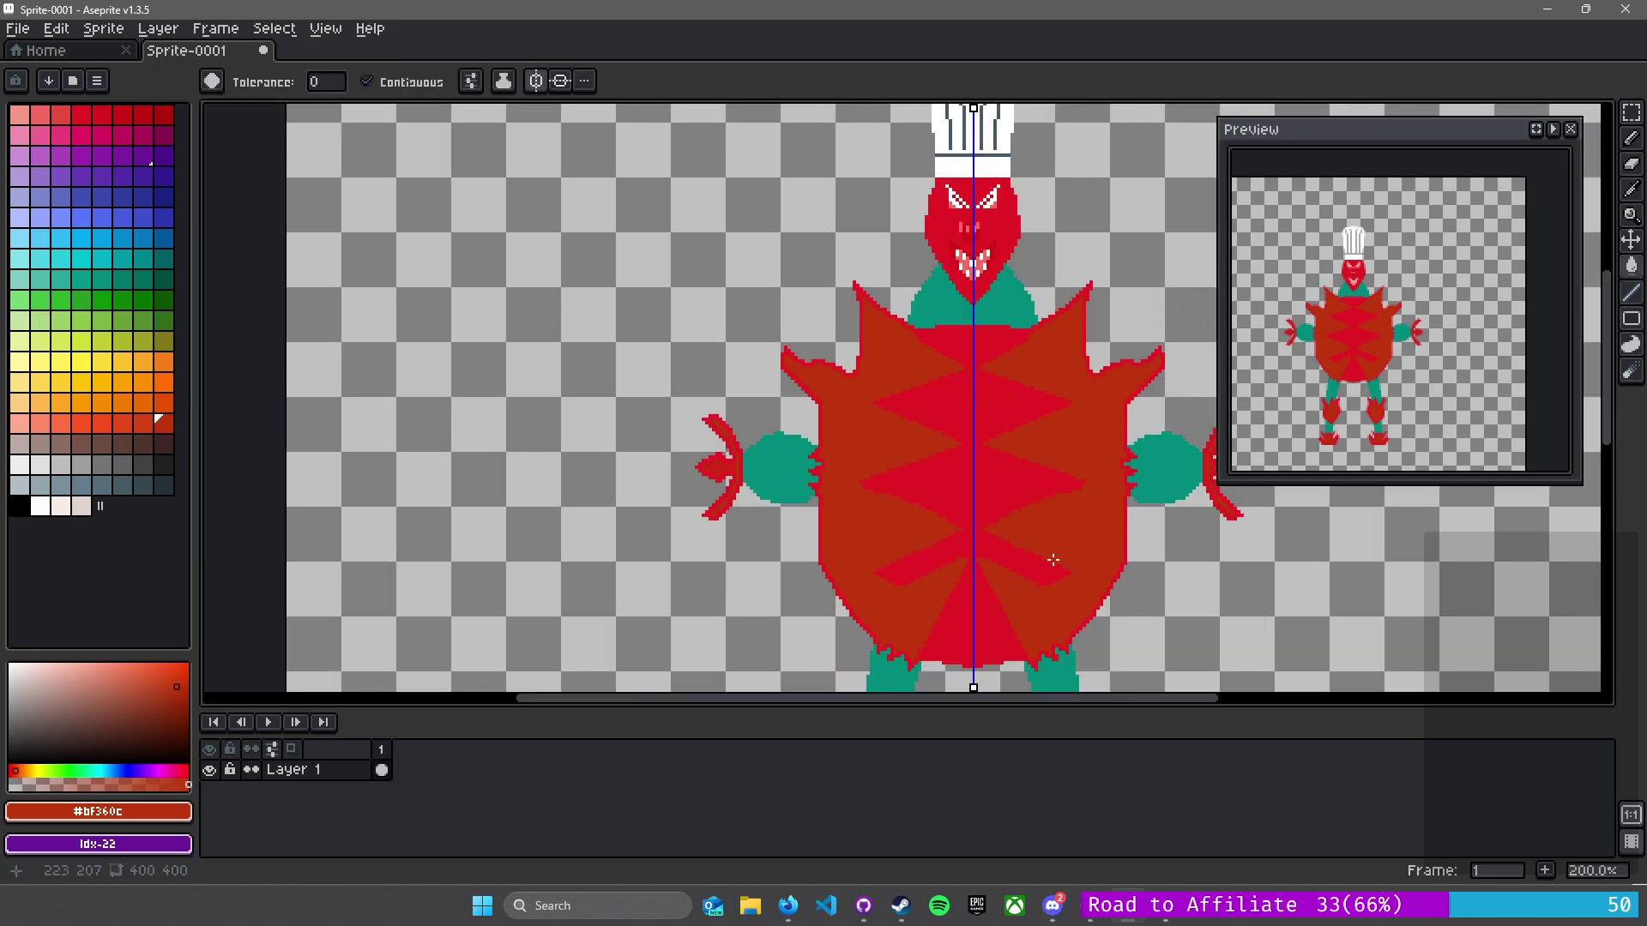
- Sample the red, draw a rounded bulge beneath the lower rib's outer end with the Pencil tool and color its inside red
scroll(1048, 571, "up", 5)
scroll(1049, 574, "down", 2)
left_click_drag(987, 550, 893, 452)
left_click(893, 452, "alt")
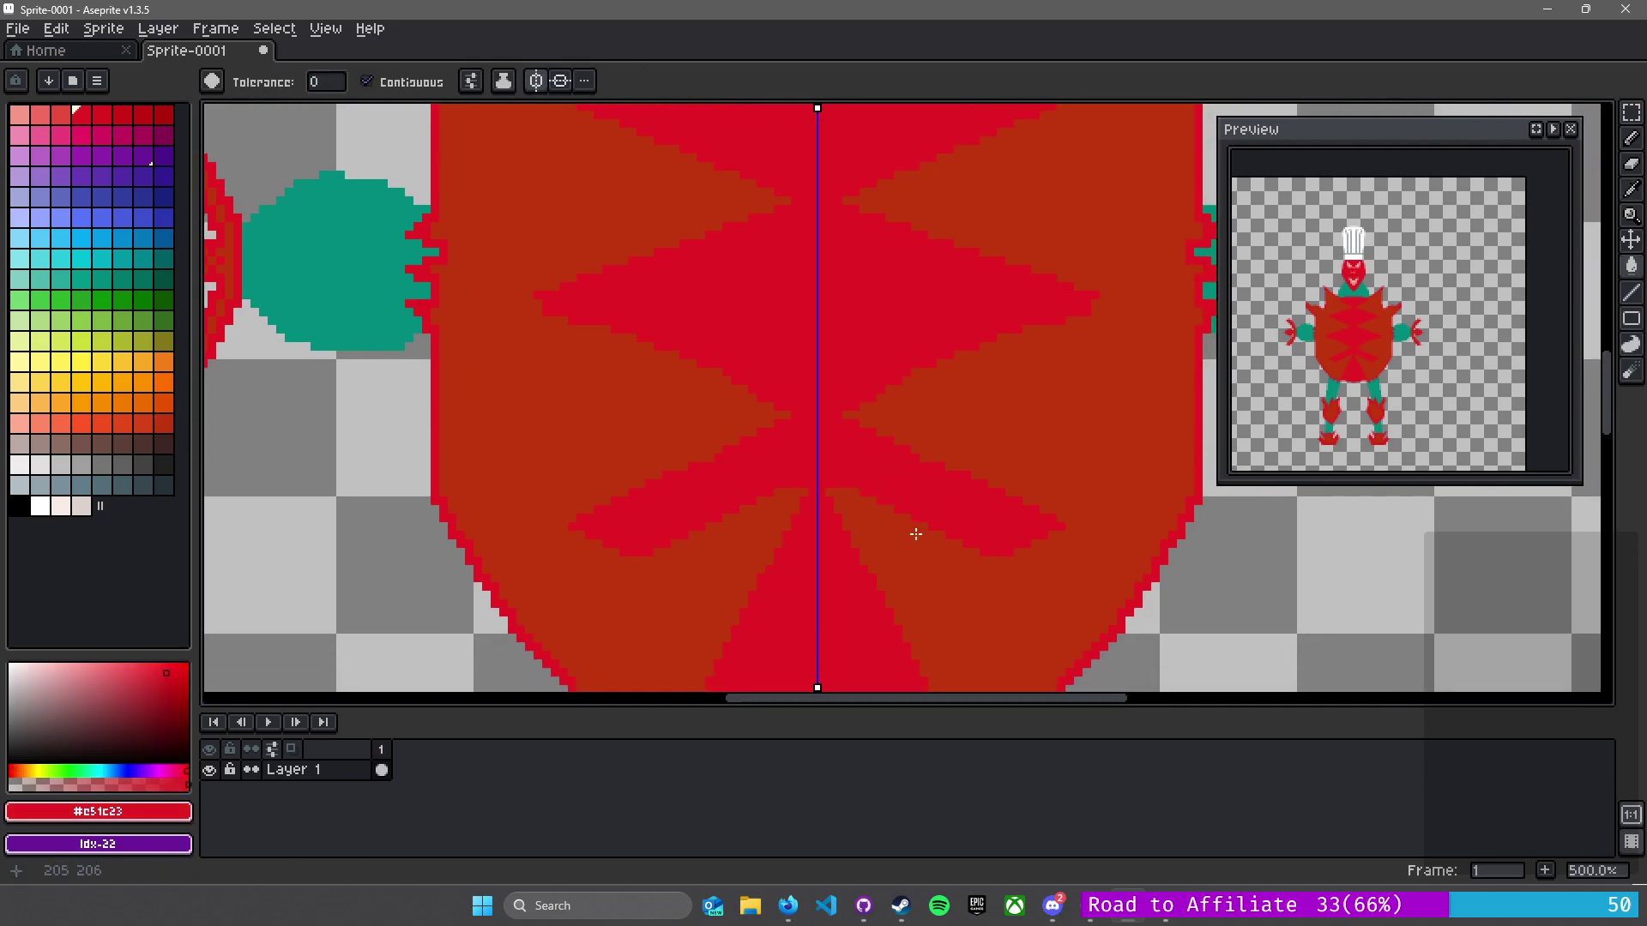
key("b")
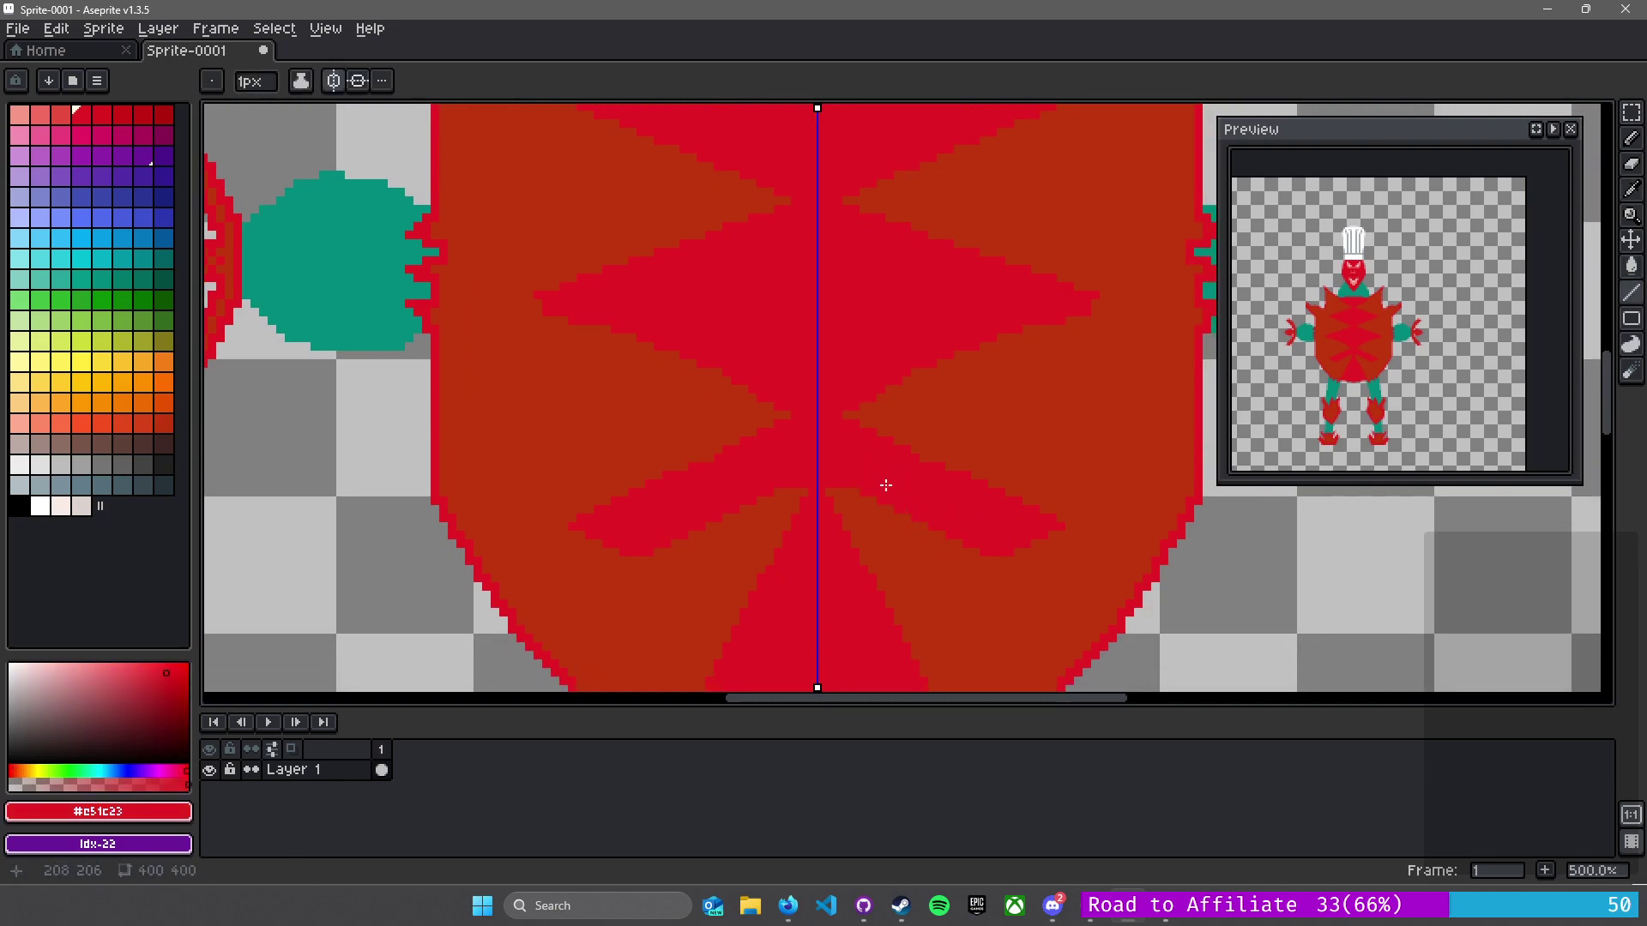
key("b")
left_click_drag(865, 461, 918, 550)
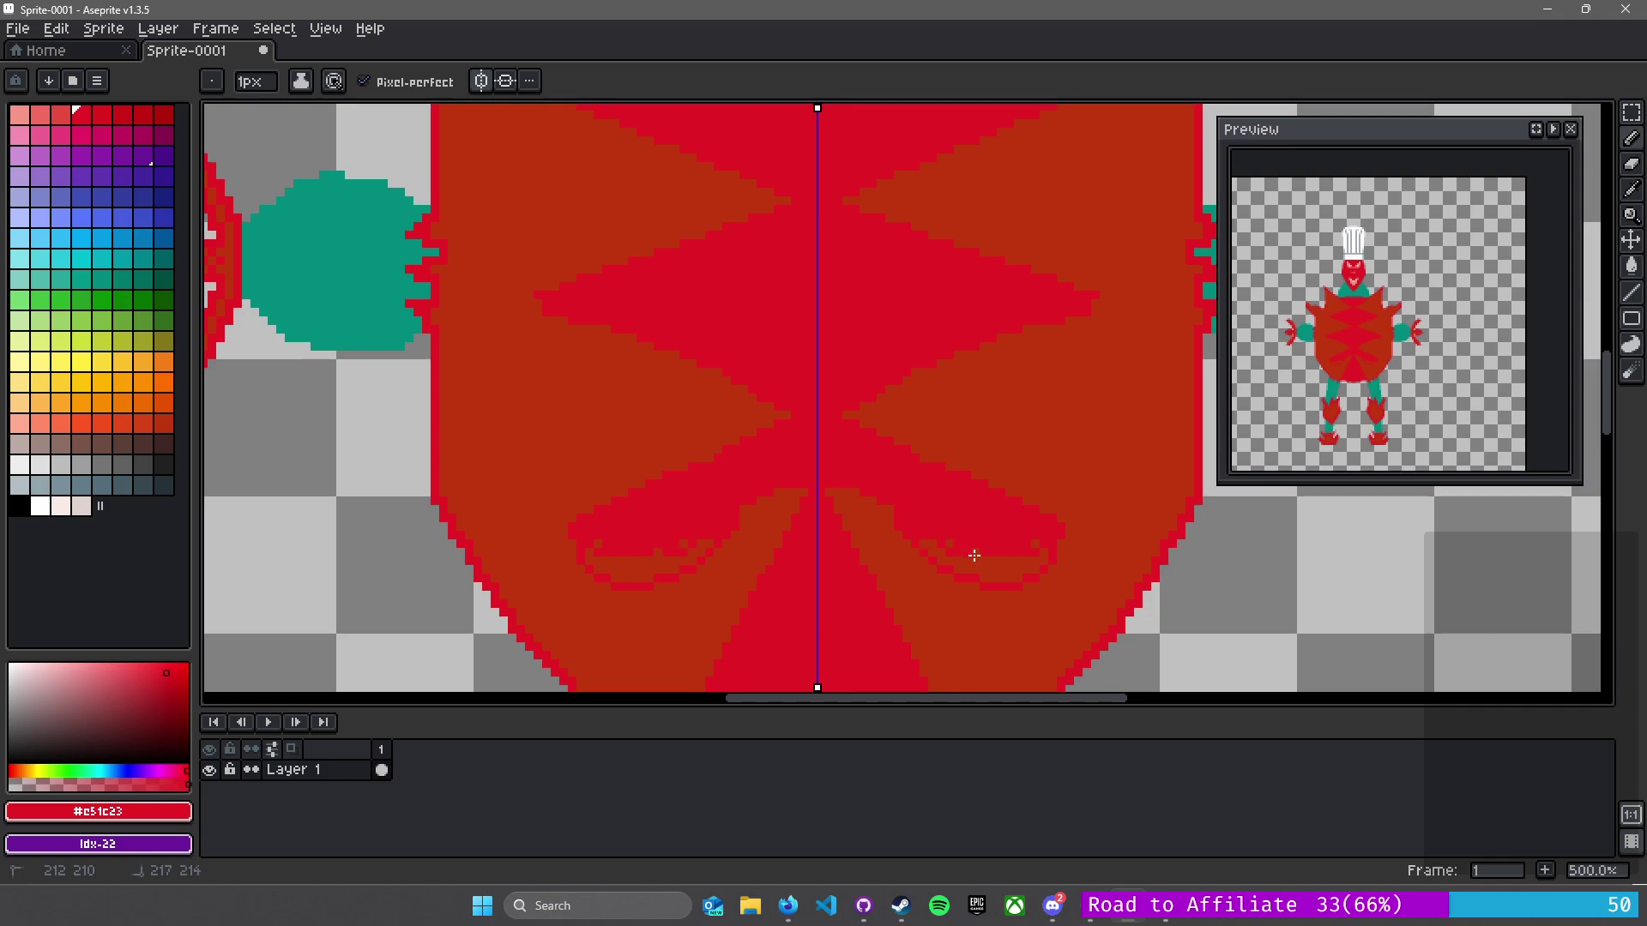
scroll(1003, 566, "up", 6)
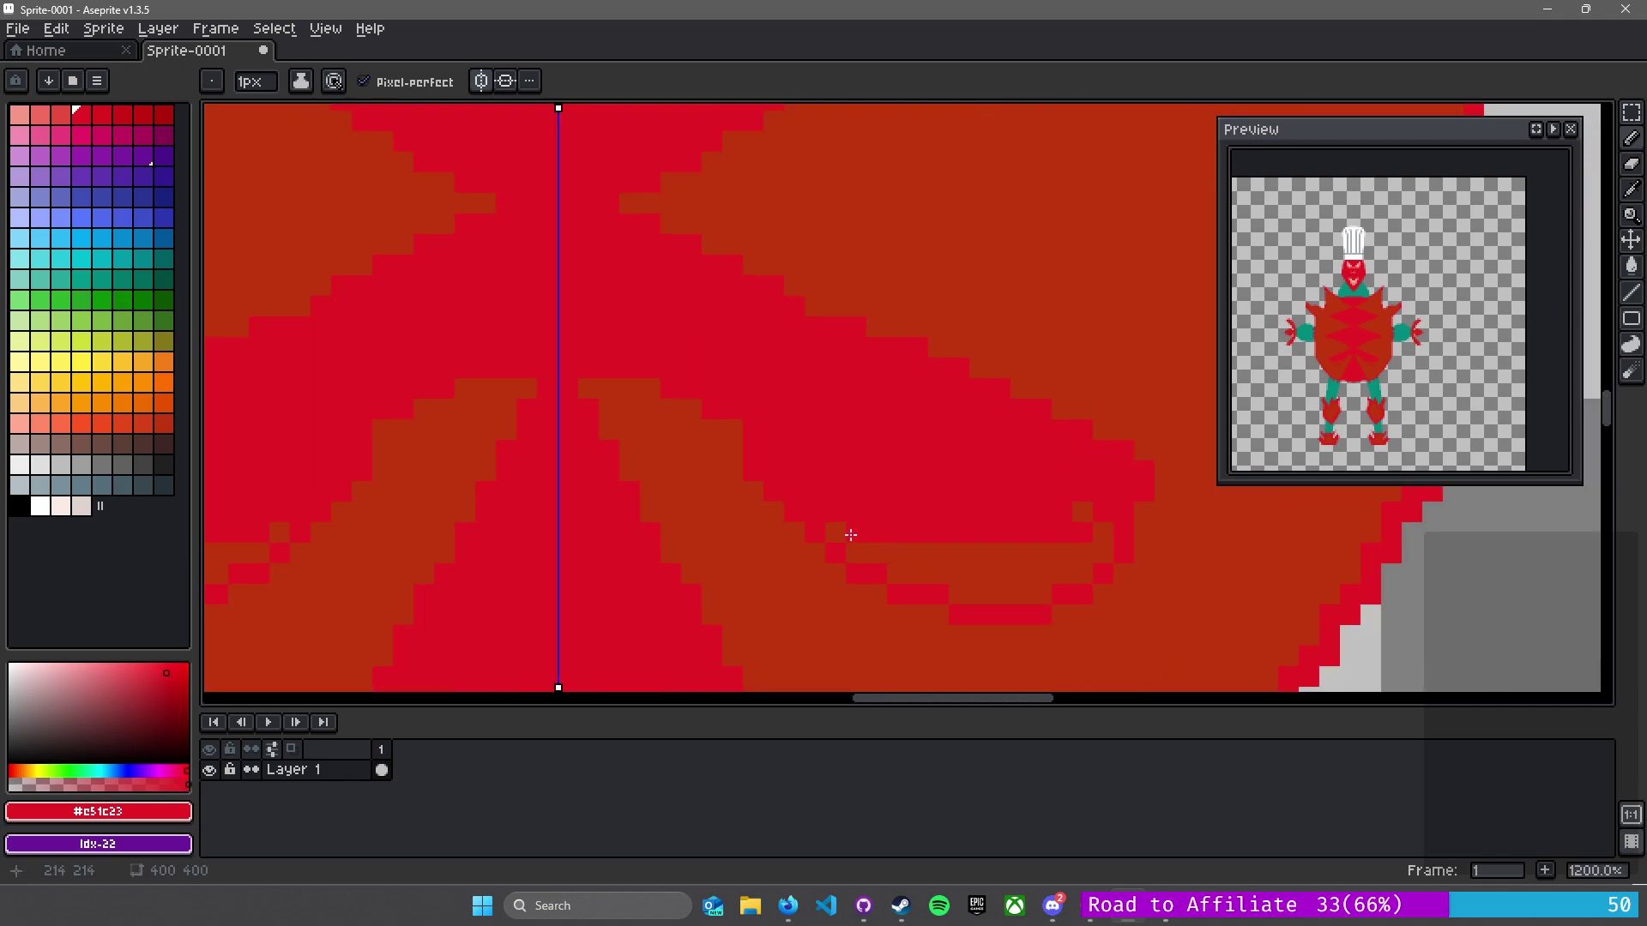
left_click(723, 422)
mouse_move(861, 544)
left_mouse_down()
mouse_move(949, 551)
mouse_move(842, 538)
mouse_move(886, 563)
mouse_move(1017, 566)
mouse_move(1093, 551)
mouse_move(1079, 508)
mouse_move(1112, 541)
mouse_move(1024, 582)
mouse_move(1052, 592)
mouse_move(967, 592)
left_mouse_up()
scroll(948, 445, "down", 3)
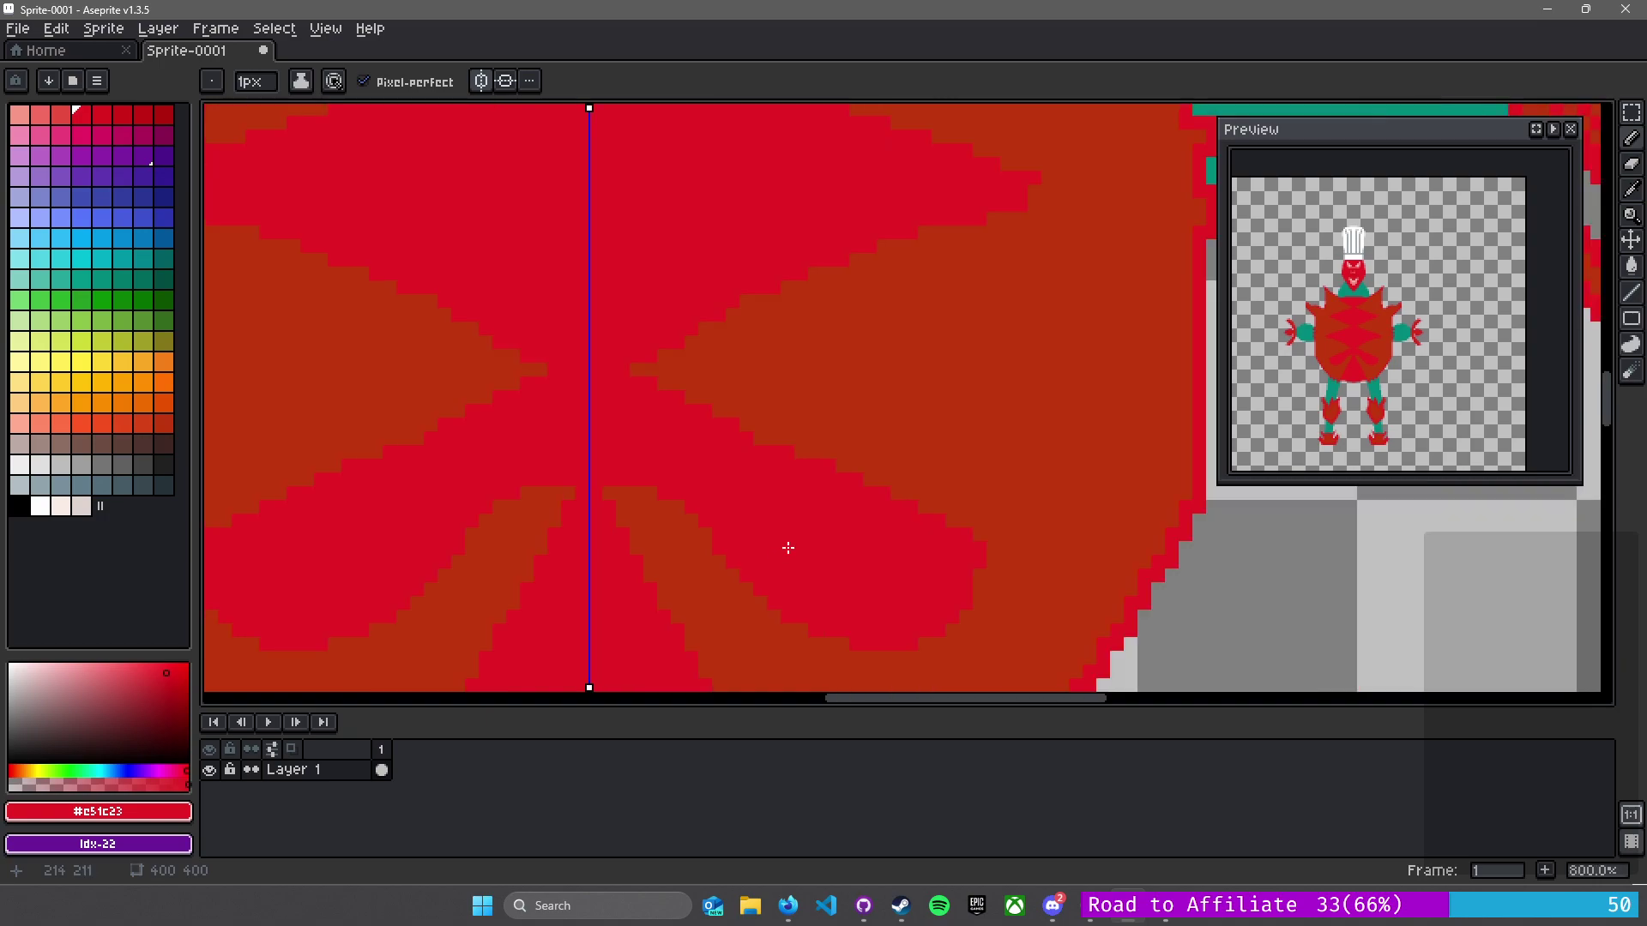
- Draw a raised, rounded upper edge on the lower rib with freehand strokes and color the area beneath it red
scroll(712, 464, "up", 3)
mouse_move(746, 428)
left_mouse_down()
mouse_move(872, 408)
mouse_move(956, 445)
mouse_move(1040, 577)
mouse_move(937, 456)
mouse_move(976, 528)
mouse_move(908, 434)
mouse_move(941, 489)
mouse_move(852, 423)
mouse_move(788, 435)
mouse_move(809, 466)
mouse_move(930, 510)
left_mouse_up()
left_click_drag(691, 418, 714, 507)
mouse_move(823, 500)
left_mouse_down()
mouse_move(776, 449)
mouse_move(717, 502)
mouse_move(807, 483)
mouse_move(753, 485)
mouse_move(747, 503)
mouse_move(826, 494)
left_mouse_up()
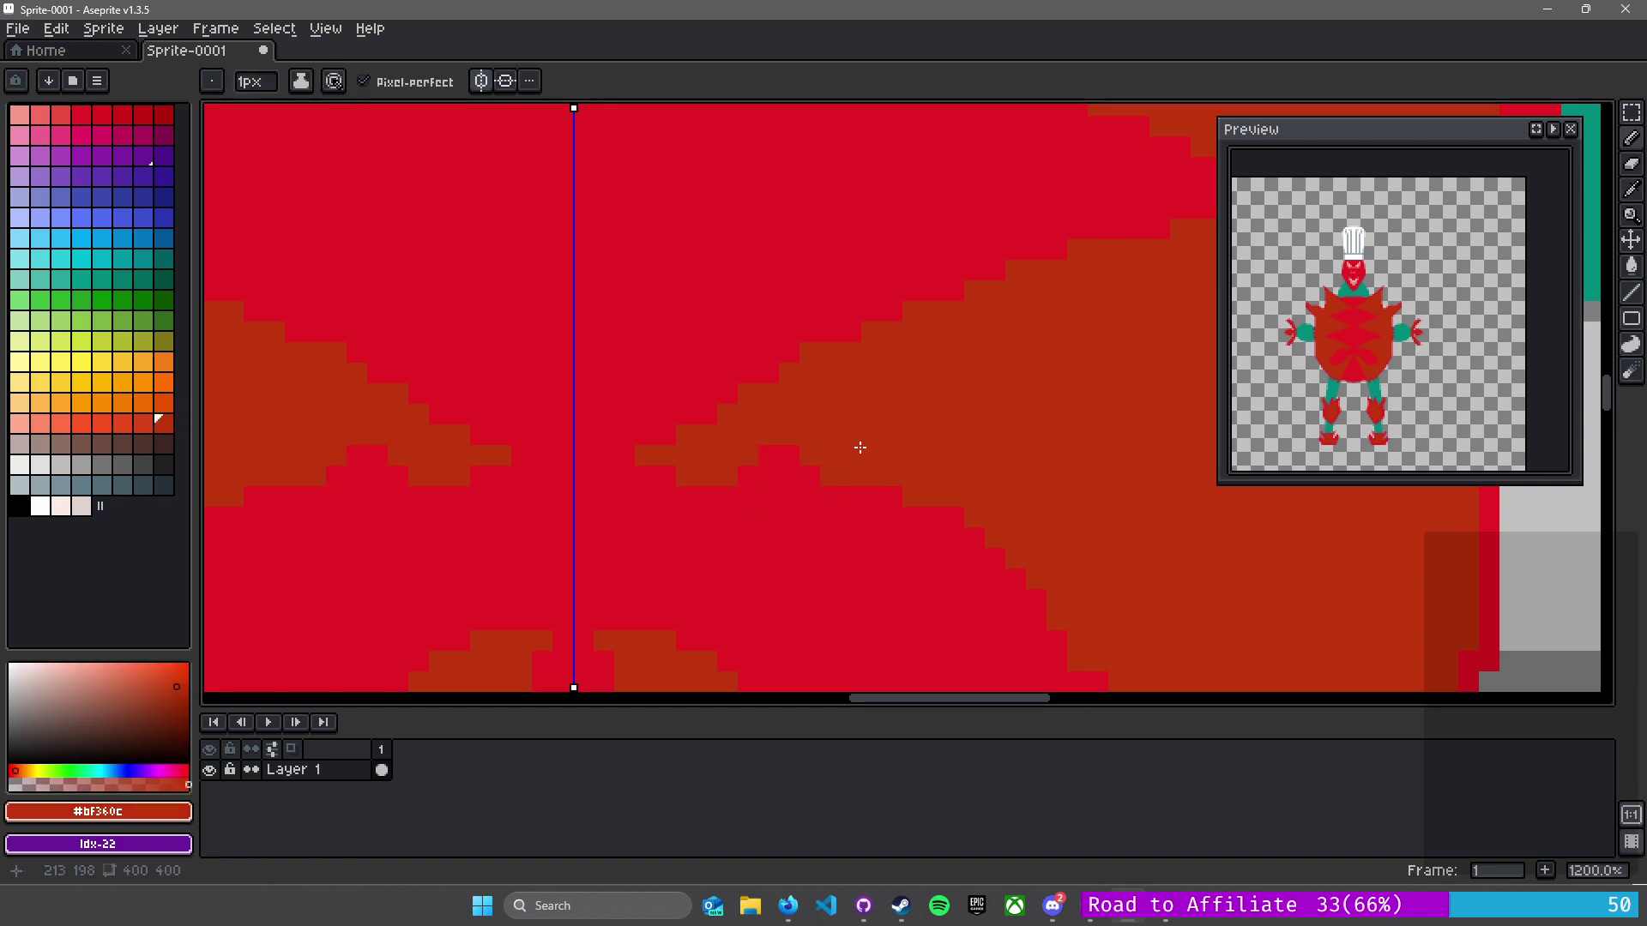
- Sample the red, draw a rounded bulge beneath the middle rib's outer end, and color its inside red
key("alt")
scroll(1027, 319, "down", 1)
left_click_drag(1027, 319, 757, 362)
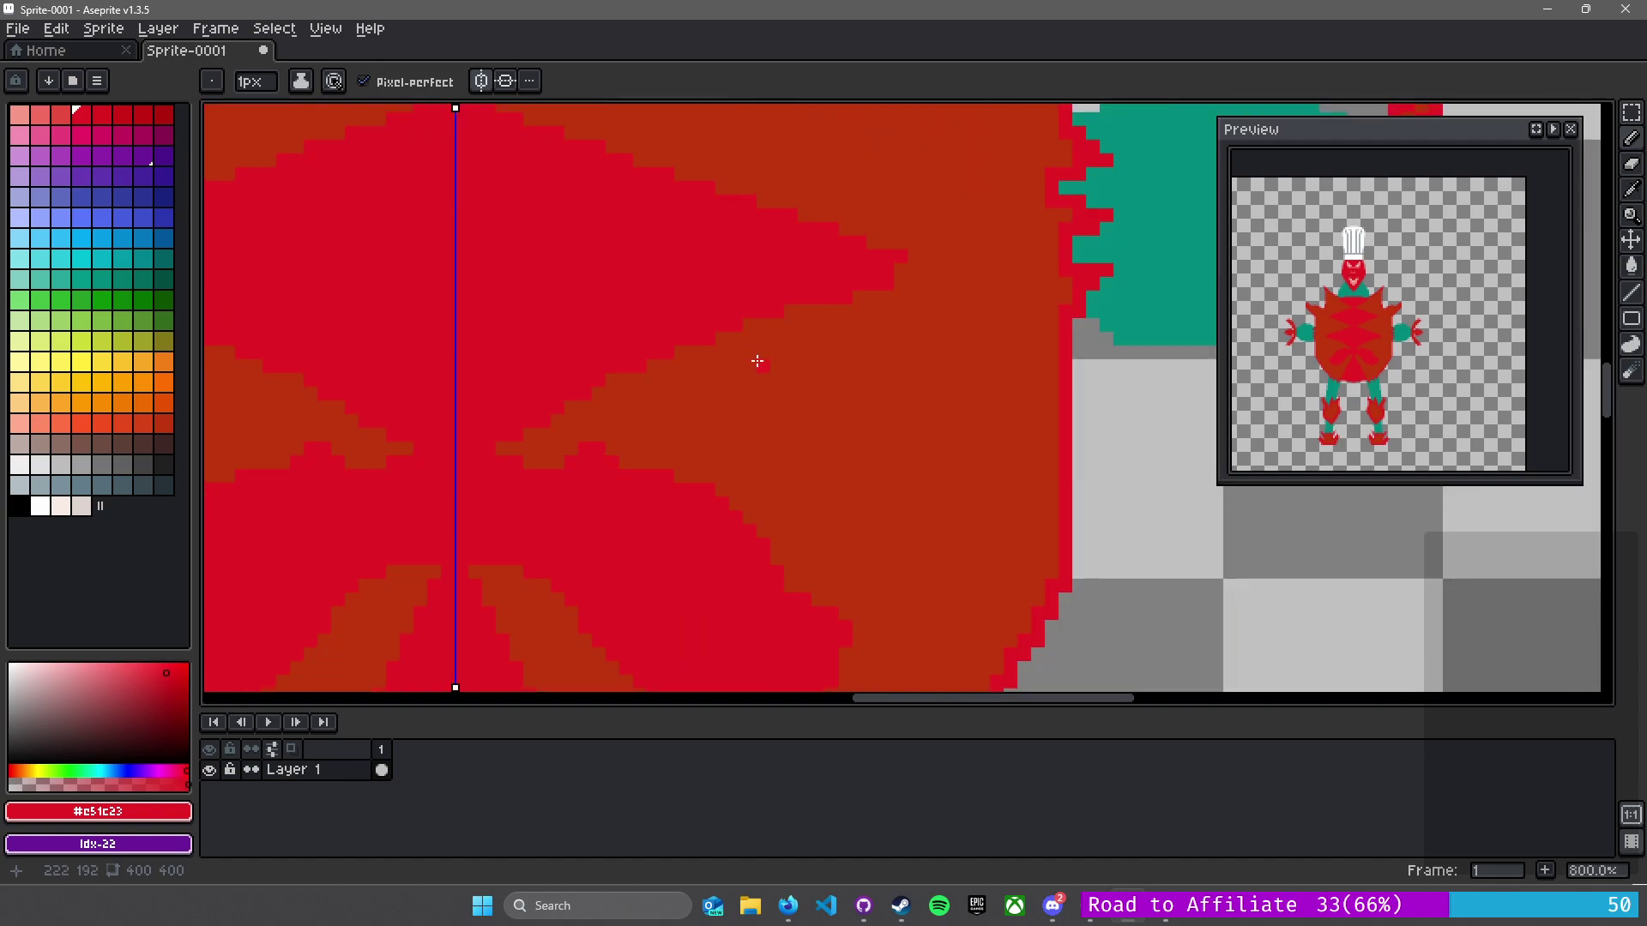
scroll(760, 369, "up", 1)
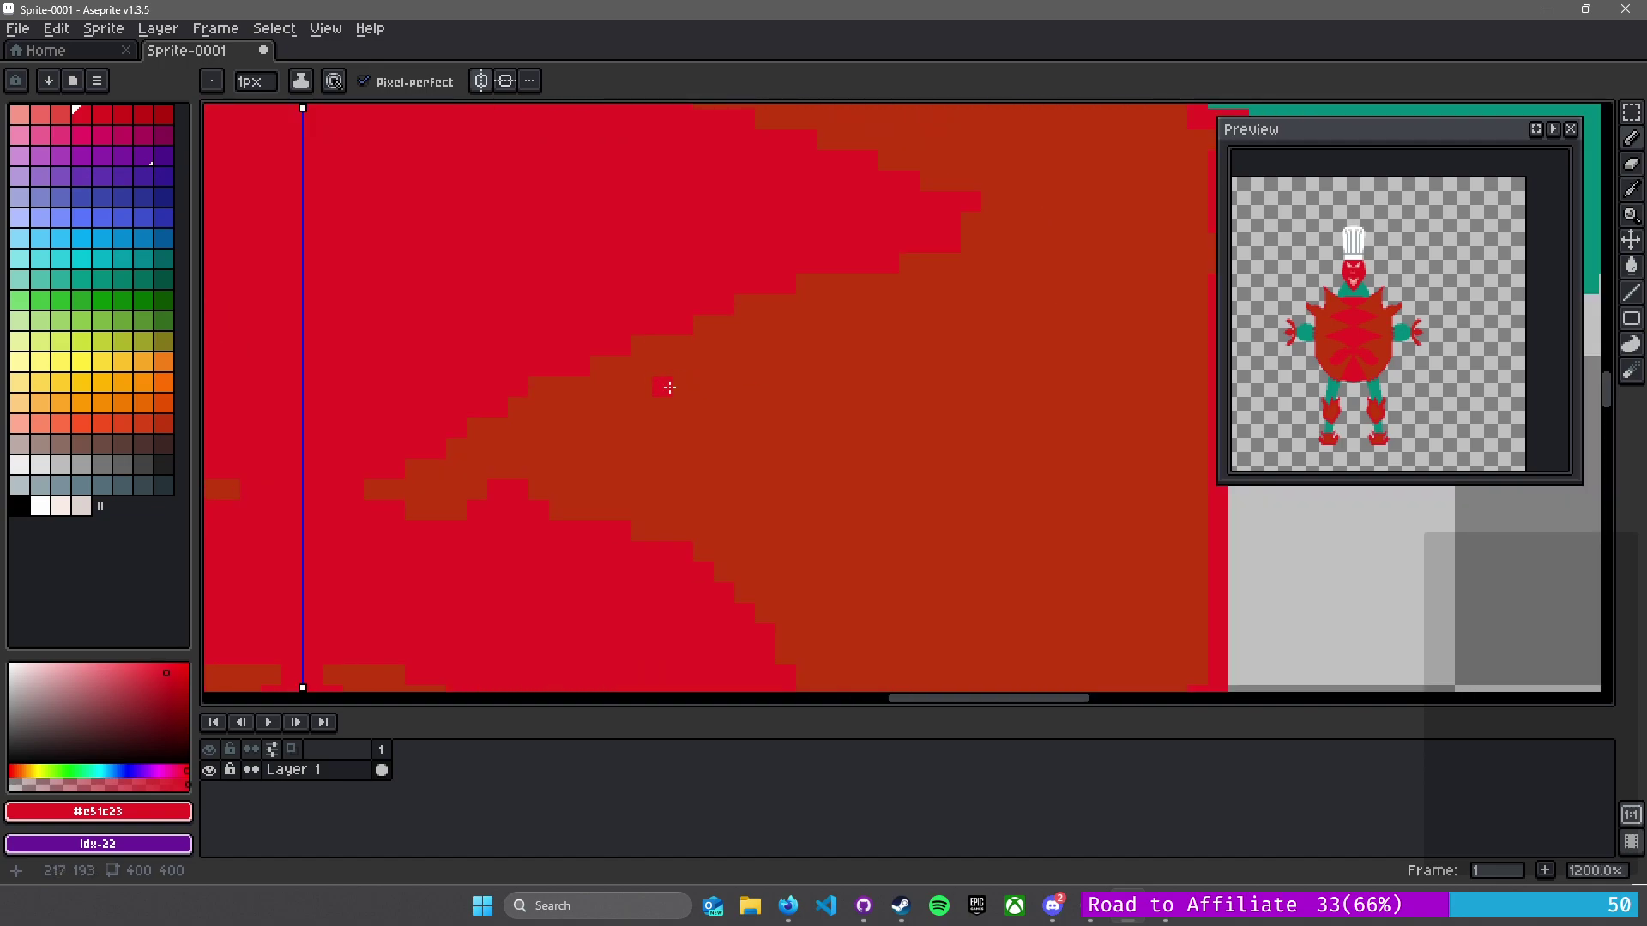
mouse_move(566, 361)
left_mouse_down()
mouse_move(696, 387)
mouse_move(747, 442)
mouse_move(811, 449)
left_mouse_up()
mouse_move(881, 404)
left_mouse_down()
mouse_move(889, 353)
mouse_move(921, 314)
left_mouse_up()
mouse_move(904, 295)
left_mouse_down()
mouse_move(799, 381)
mouse_move(754, 303)
mouse_move(627, 356)
mouse_move(686, 350)
mouse_move(670, 355)
mouse_move(705, 377)
mouse_move(673, 376)
mouse_move(730, 396)
mouse_move(714, 351)
mouse_move(921, 260)
mouse_move(909, 331)
mouse_move(887, 268)
mouse_move(885, 345)
mouse_move(844, 404)
mouse_move(784, 441)
mouse_move(817, 419)
mouse_move(748, 422)
mouse_move(828, 426)
mouse_move(849, 402)
mouse_move(868, 368)
mouse_move(862, 280)
mouse_move(799, 344)
mouse_move(759, 349)
mouse_move(758, 412)
mouse_move(870, 291)
mouse_move(846, 368)
left_mouse_up()
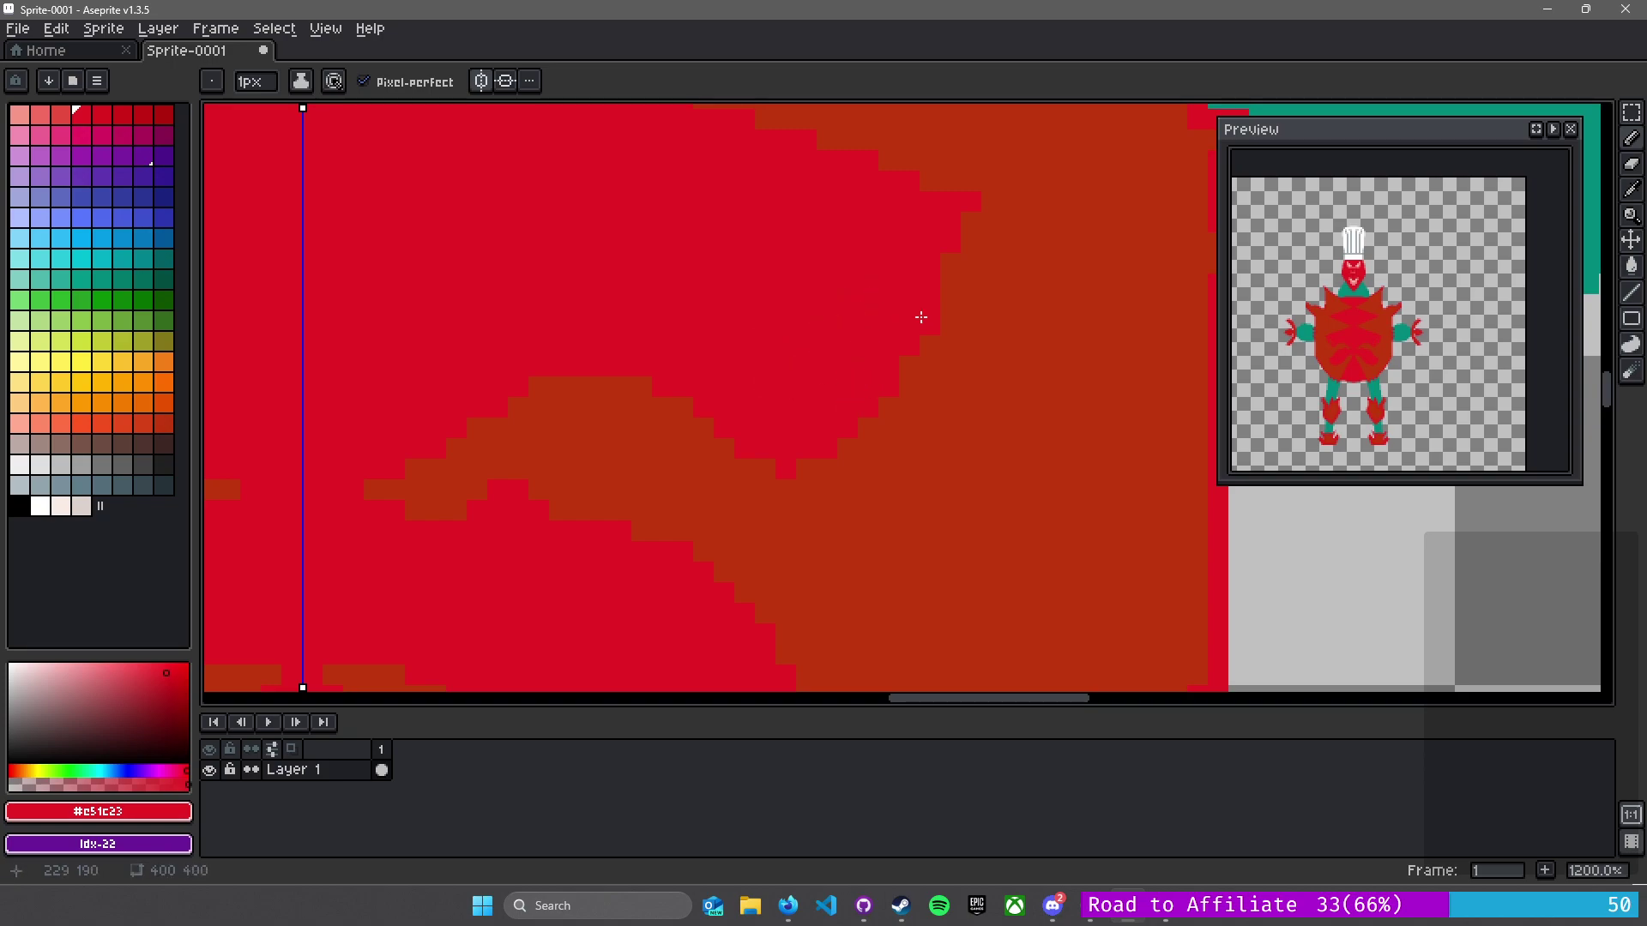
- Try a raised red outline above the middle rib's outer end
left_click(999, 232, "alt")
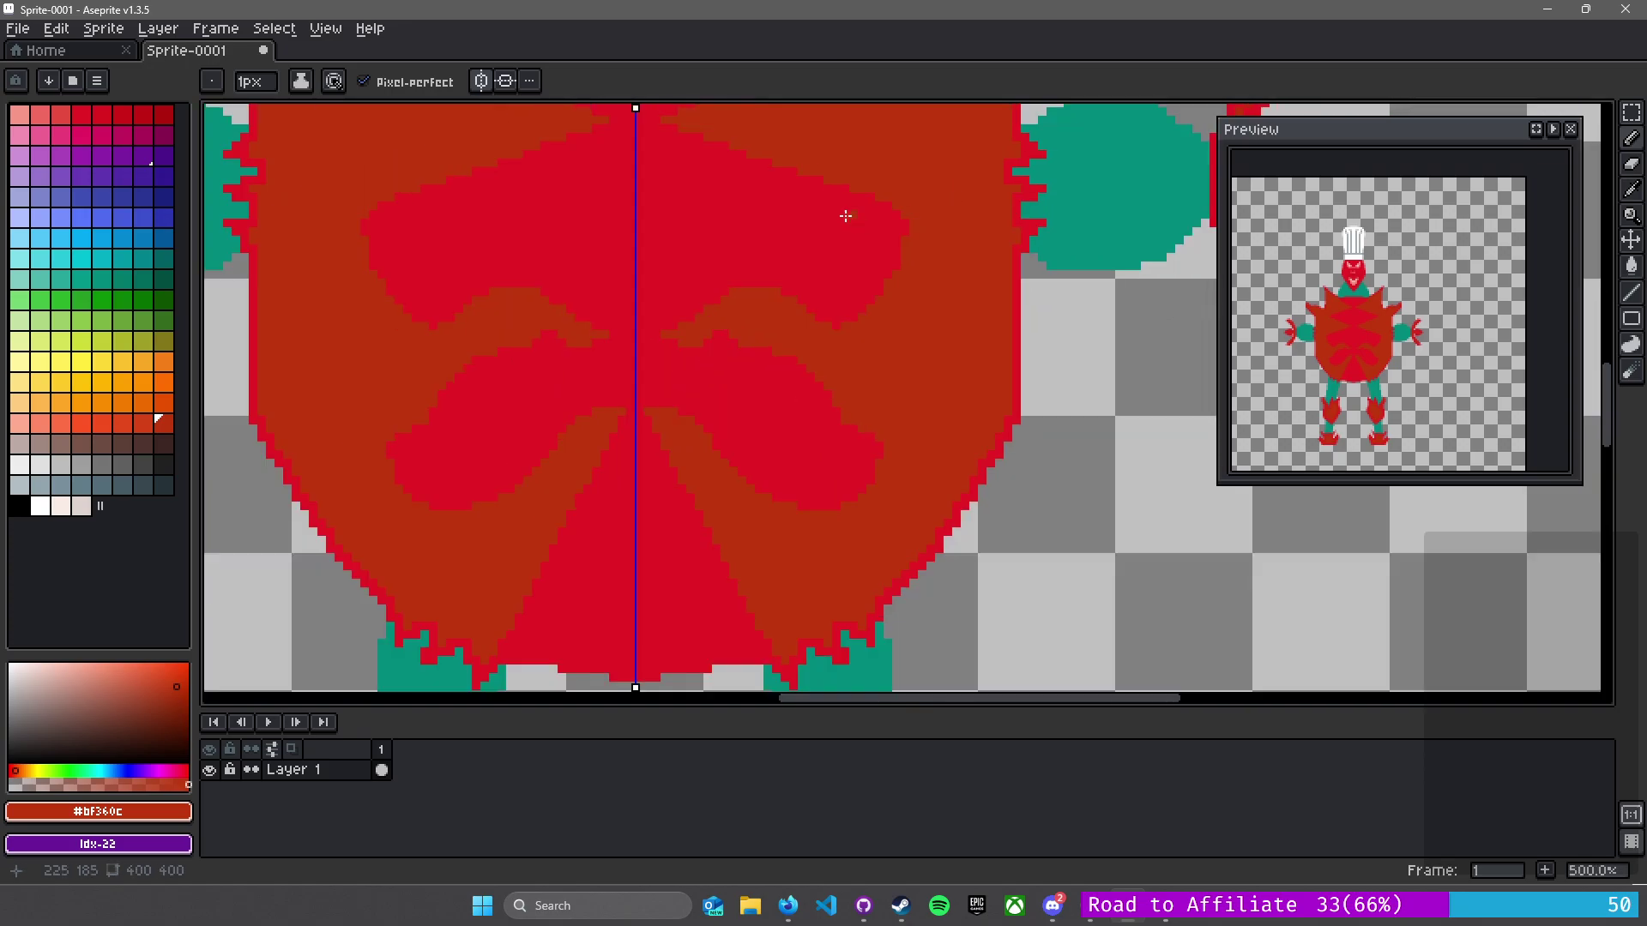
scroll(952, 197, "down", 4)
left_click(981, 422, "alt")
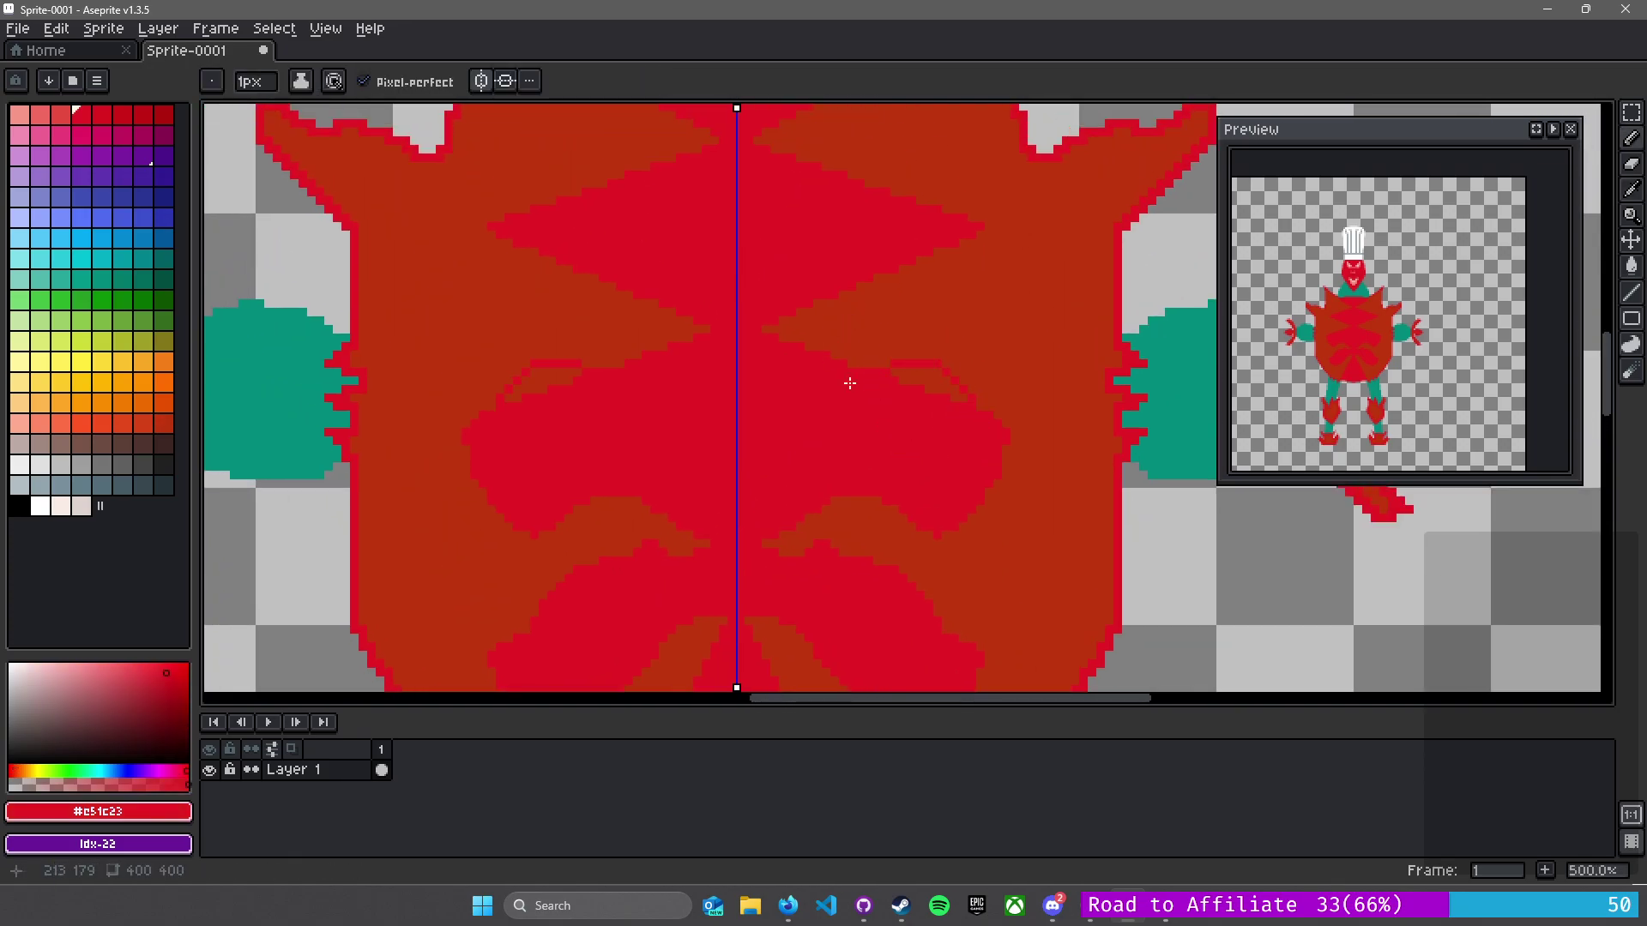
- Draw a drooping dark orange-red band near the centre line below the upper rib, add a wavy red edge above it, and fill the band
left_click(862, 343, "alt")
left_click(816, 376)
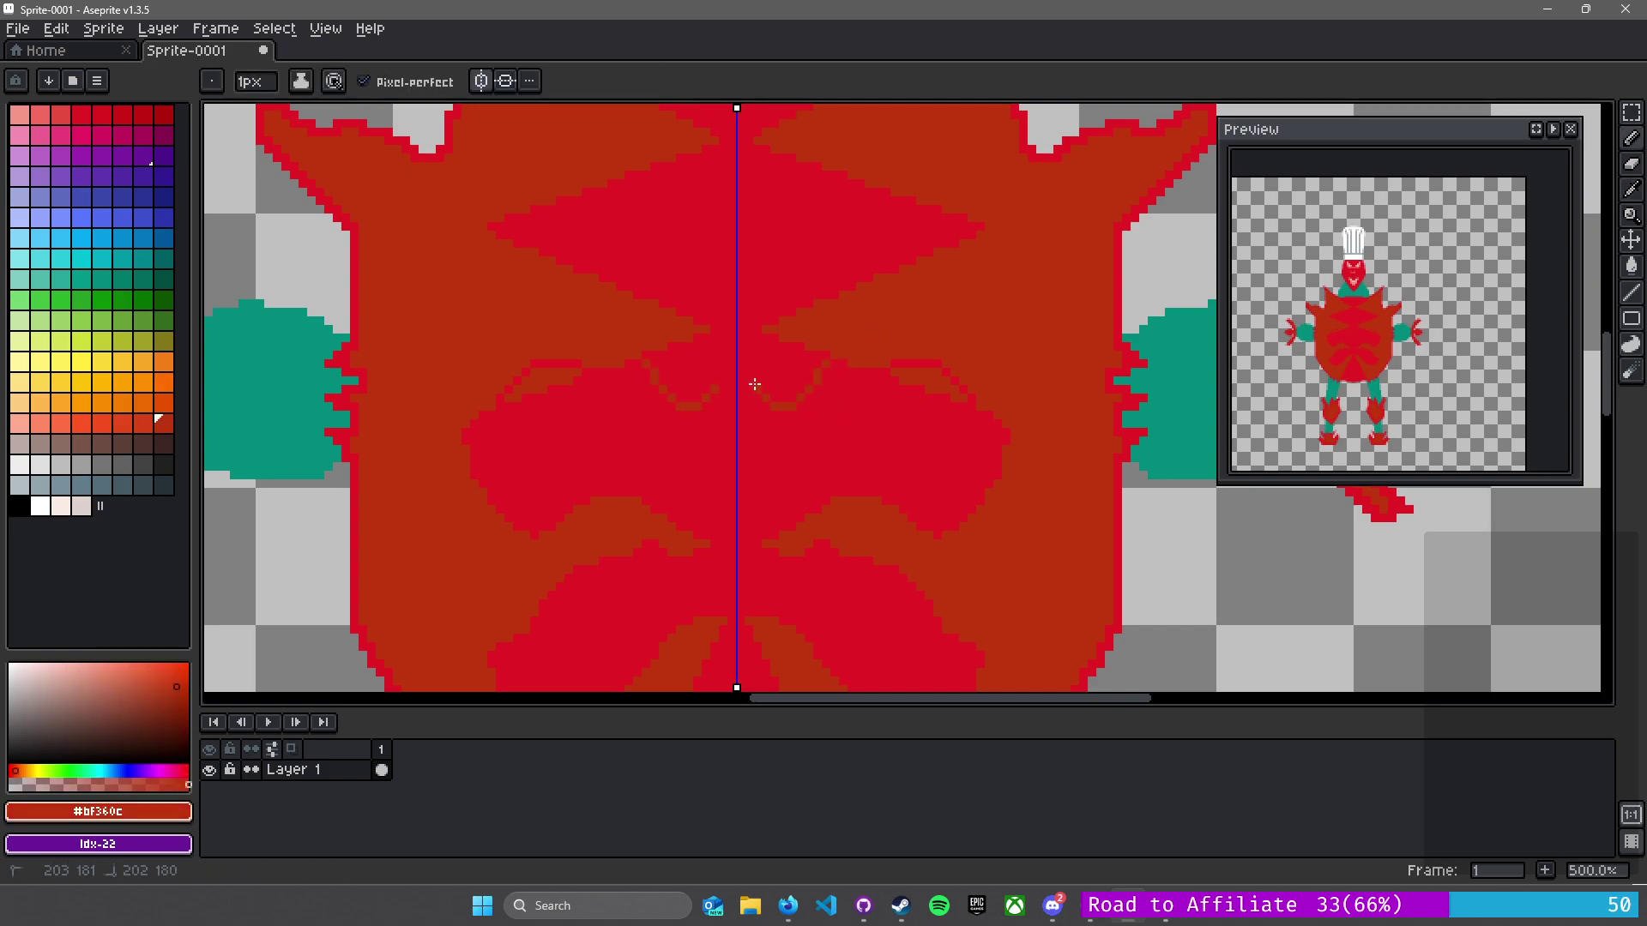
left_click(795, 342, "alt")
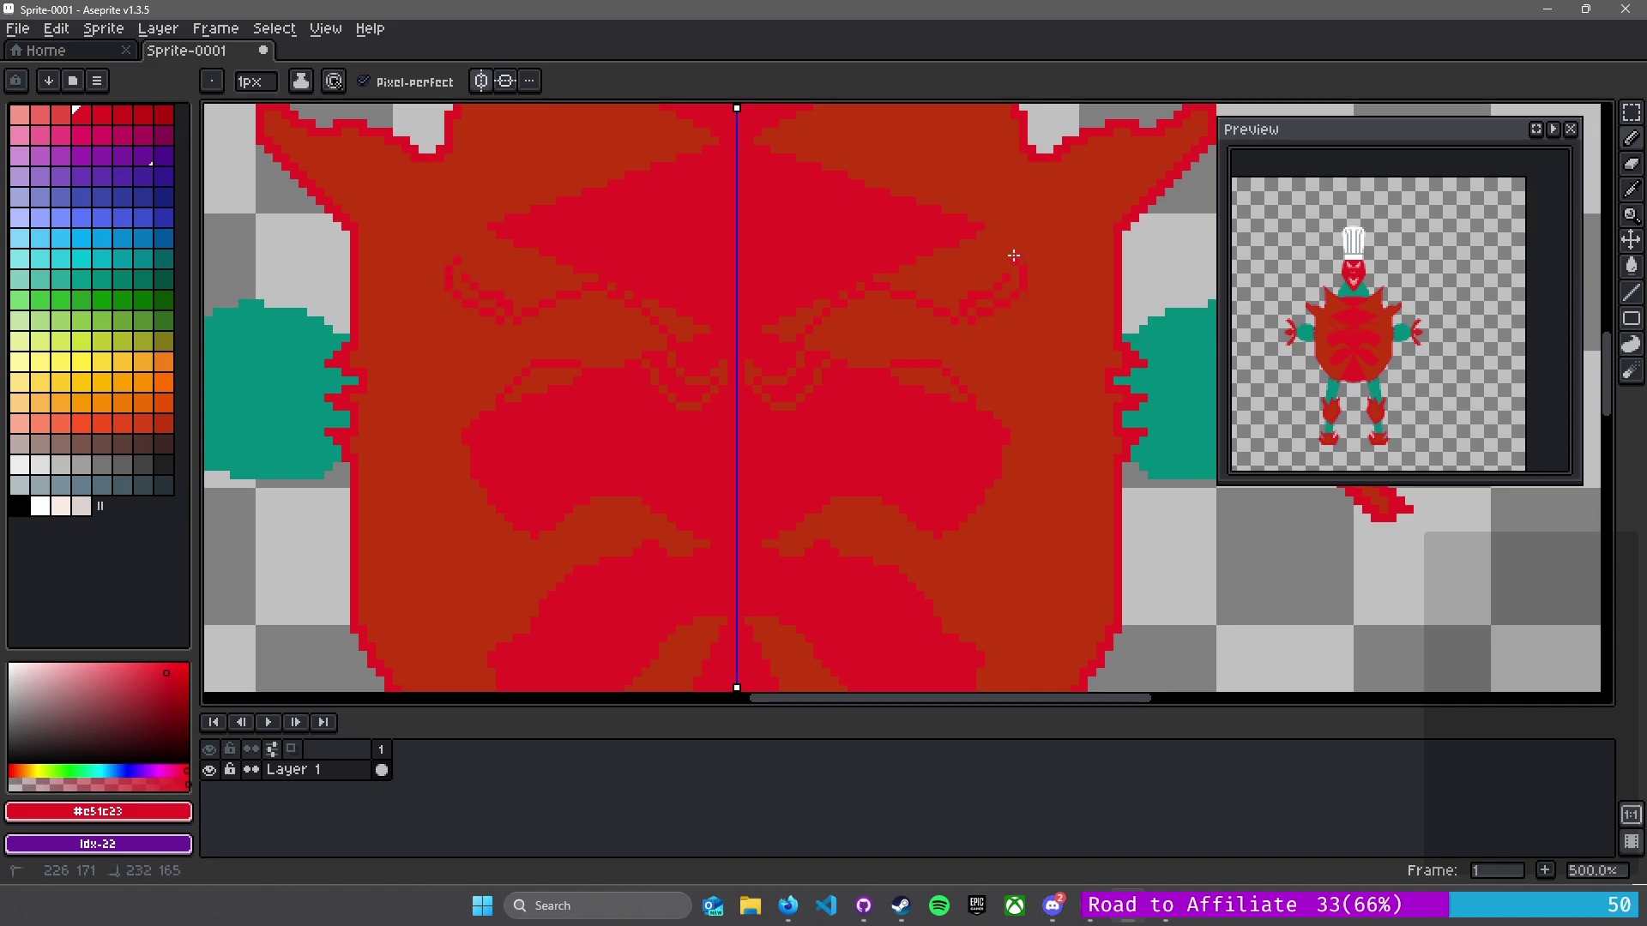
scroll(842, 250, "up", 4)
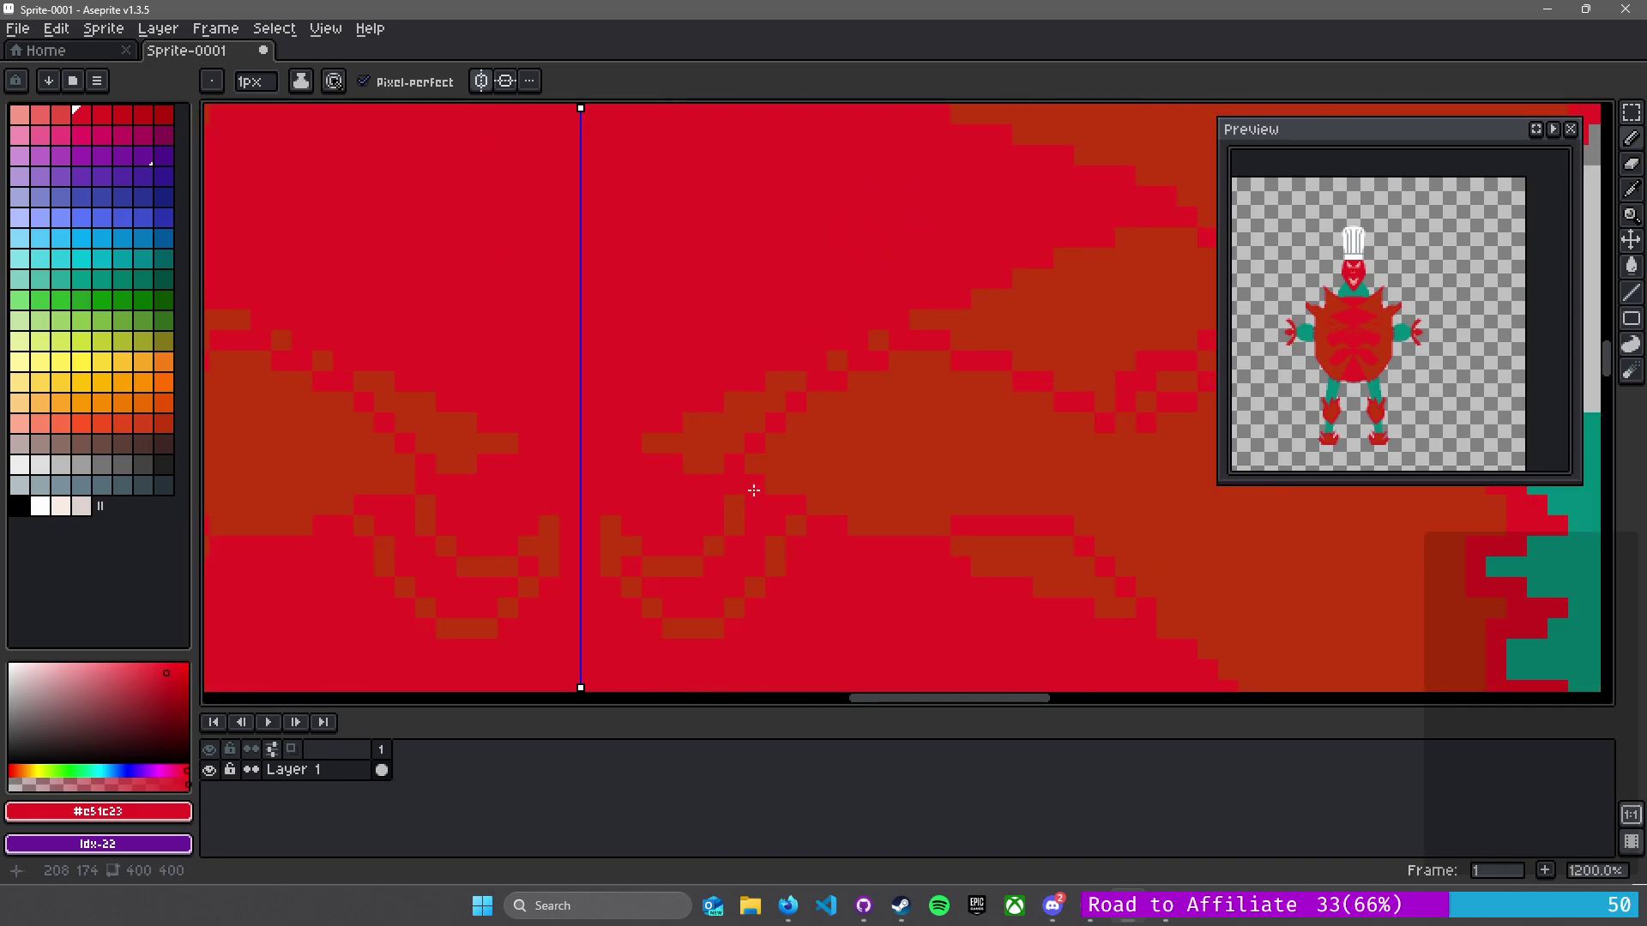
left_click(777, 481, "alt")
left_click(759, 530)
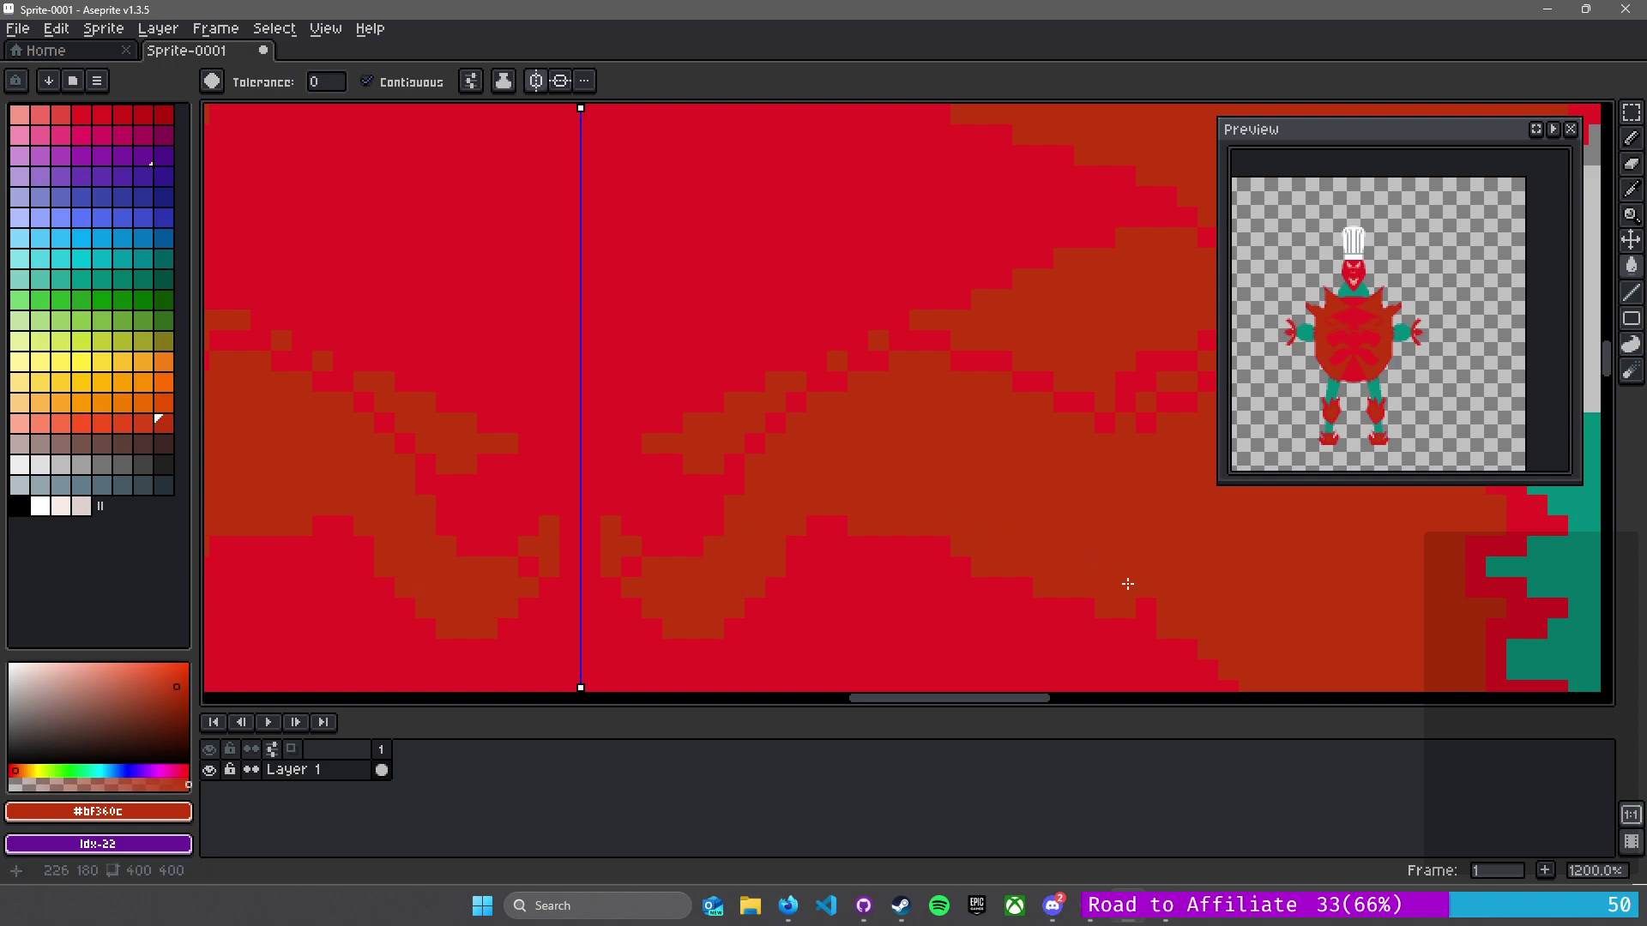
- Clean up the upper rib's lower edge beside the centre line, round its outer end, and fill its inside red
key("b")
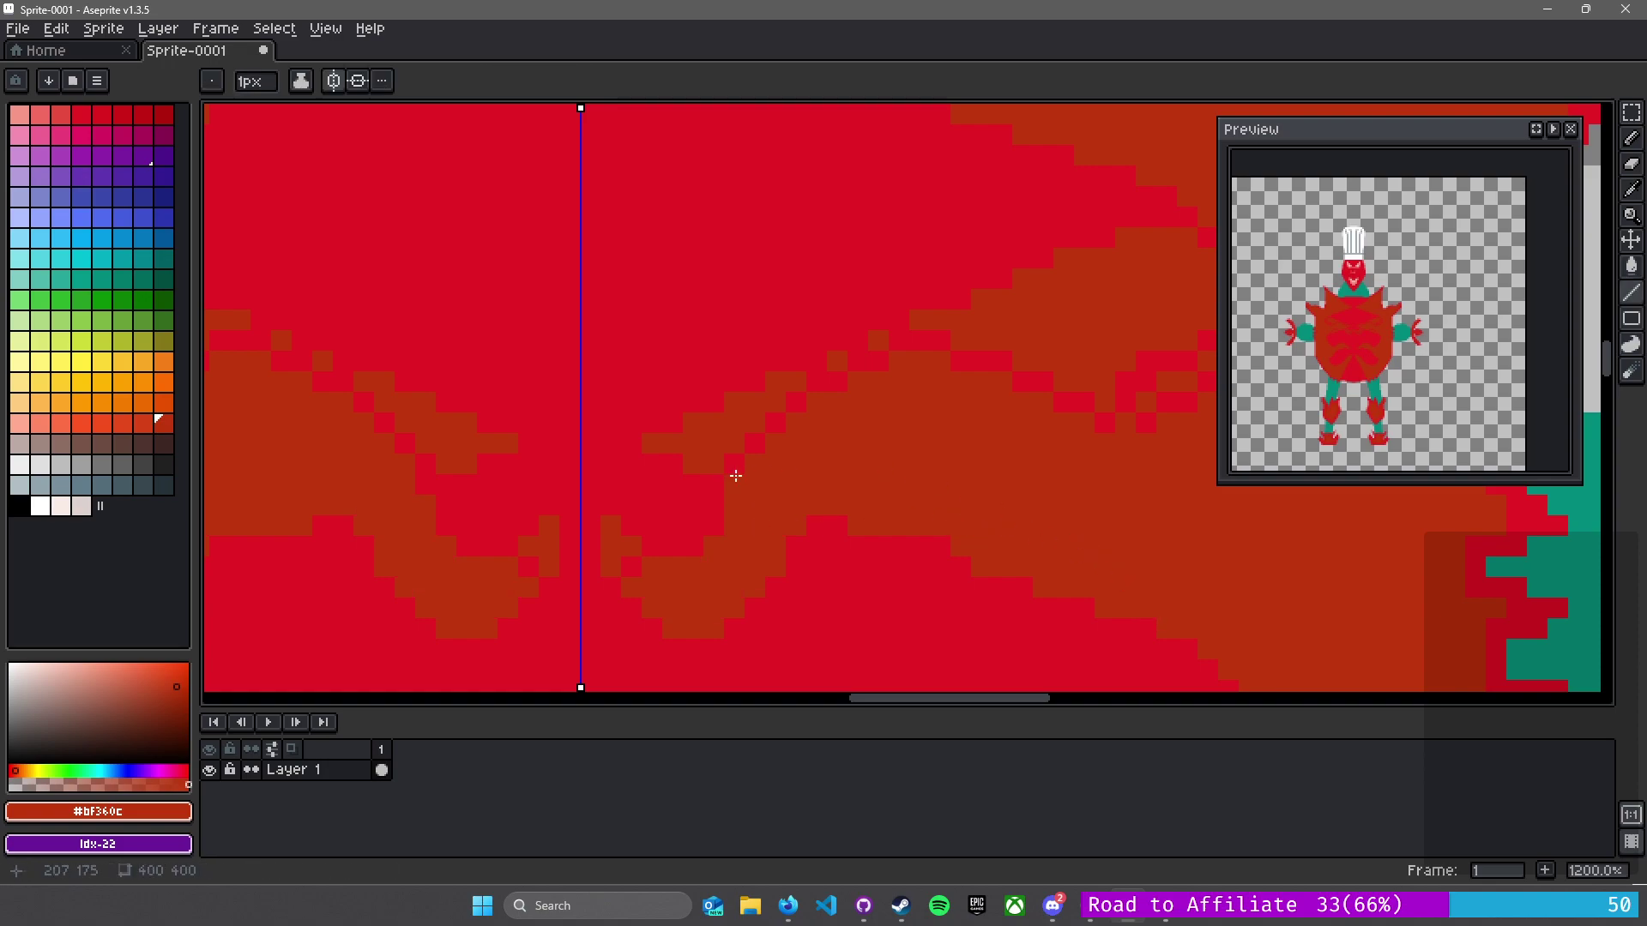
left_click(630, 564)
left_click_drag(789, 395, 721, 481)
left_click(626, 567, "alt")
mouse_move(563, 525)
left_mouse_down()
mouse_move(667, 521)
mouse_move(657, 540)
mouse_move(736, 463)
left_mouse_up()
mouse_move(768, 447)
left_mouse_down()
mouse_move(825, 424)
mouse_move(685, 426)
left_mouse_up()
mouse_move(838, 470)
left_mouse_down()
mouse_move(643, 402)
mouse_move(741, 417)
mouse_move(695, 433)
left_mouse_up()
mouse_move(796, 456)
left_mouse_down()
mouse_move(846, 487)
mouse_move(960, 383)
mouse_move(905, 348)
mouse_move(815, 350)
mouse_move(883, 333)
mouse_move(981, 362)
mouse_move(984, 426)
mouse_move(924, 435)
mouse_move(913, 463)
mouse_move(881, 474)
left_mouse_up()
key("g")
left_click(873, 427)
left_click(916, 322)
left_click(943, 345)
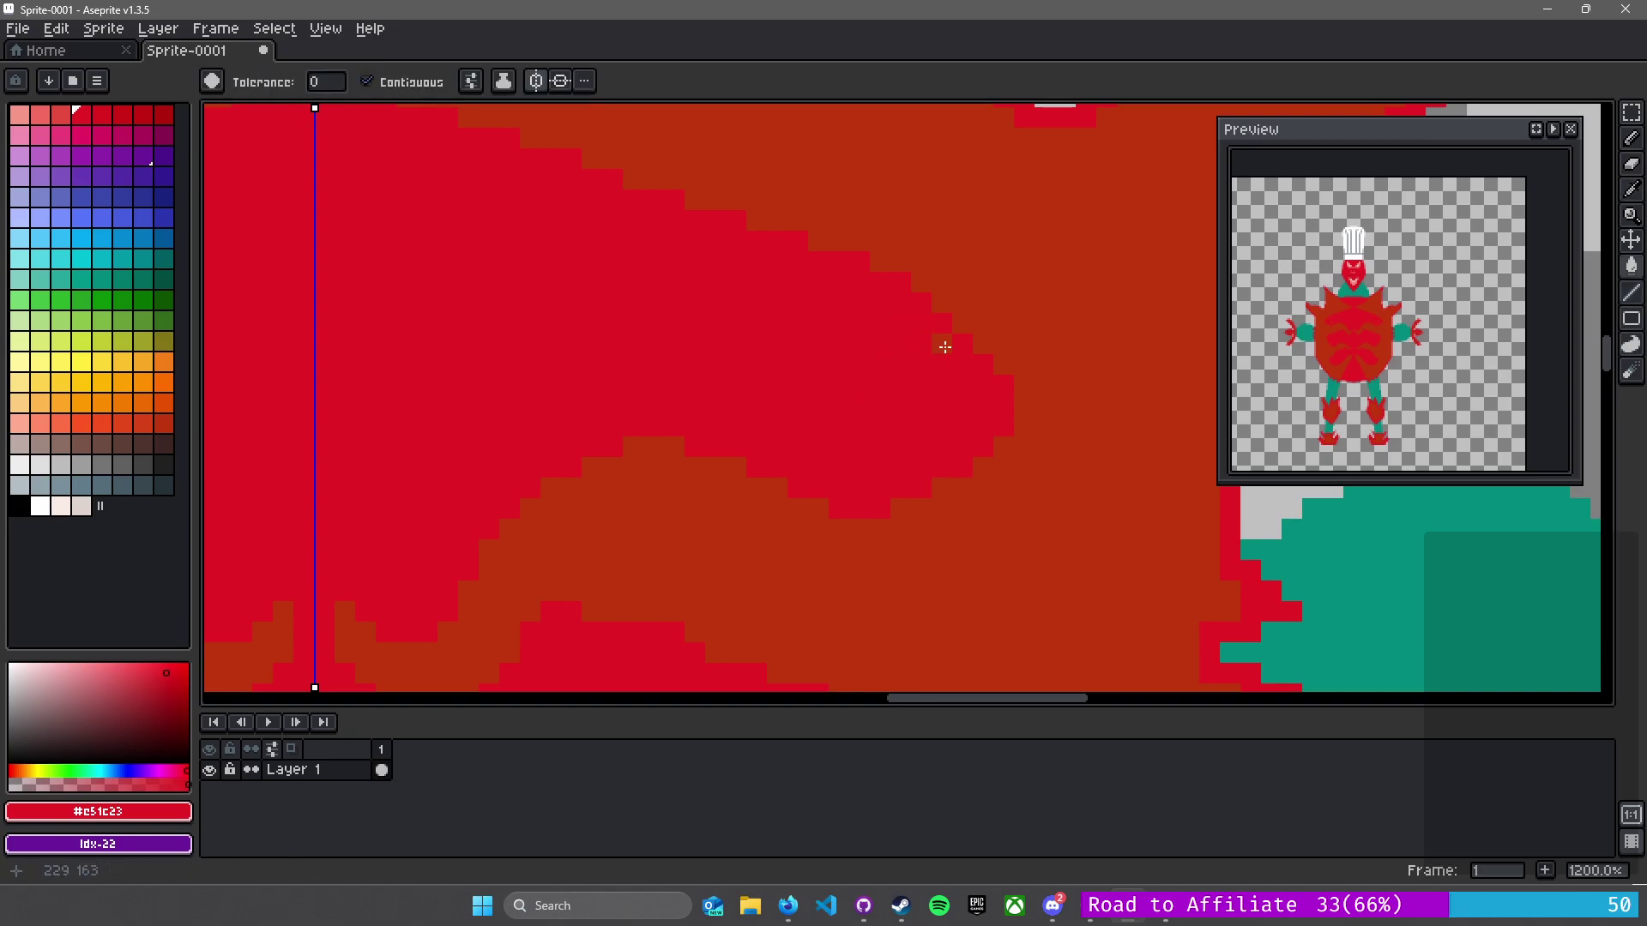
- Sample the dark orange-red and draw stacked wavy lines across the upper rib with the Line tool
scroll(837, 411, "down", 5)
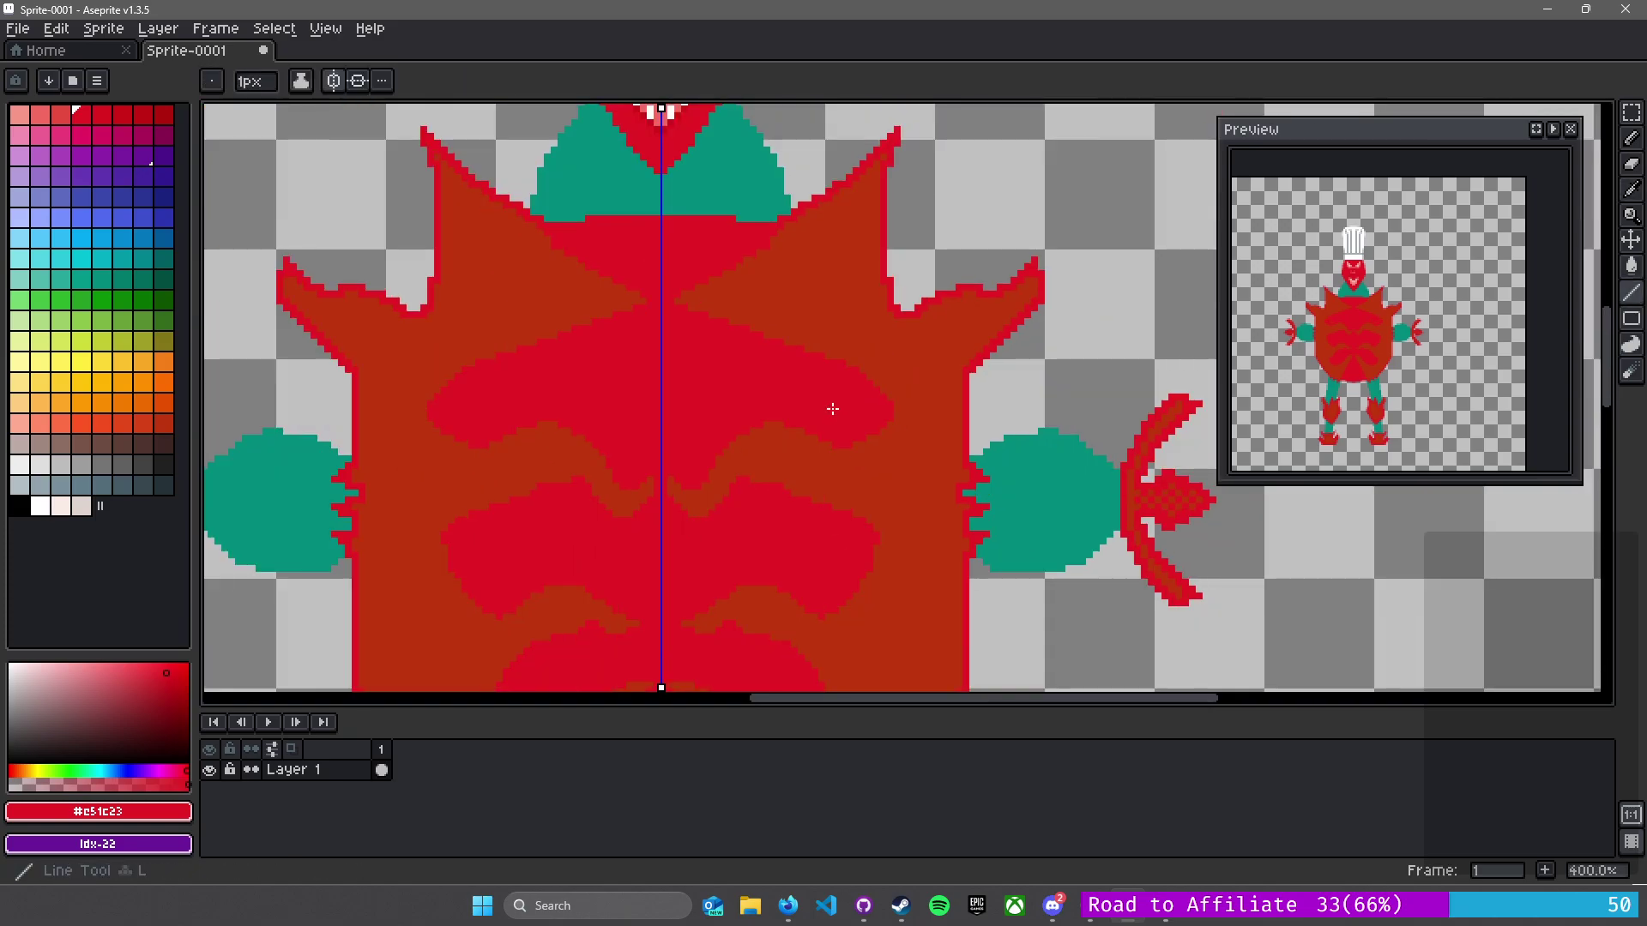
scroll(846, 414, "up", 2)
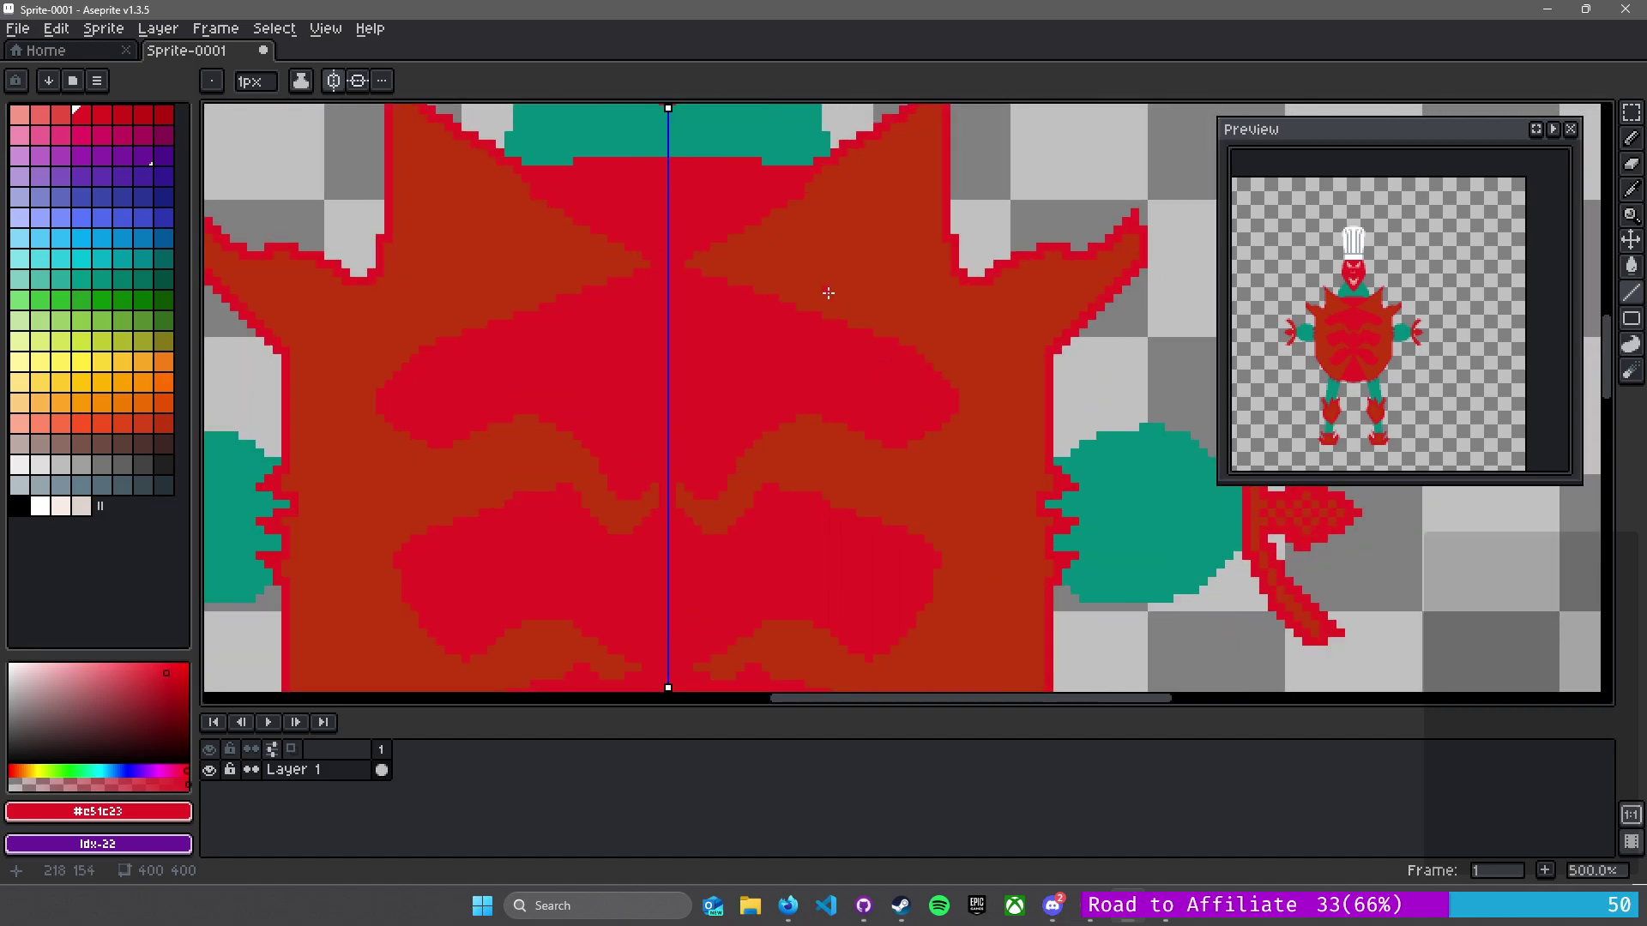
left_click(925, 330, "alt")
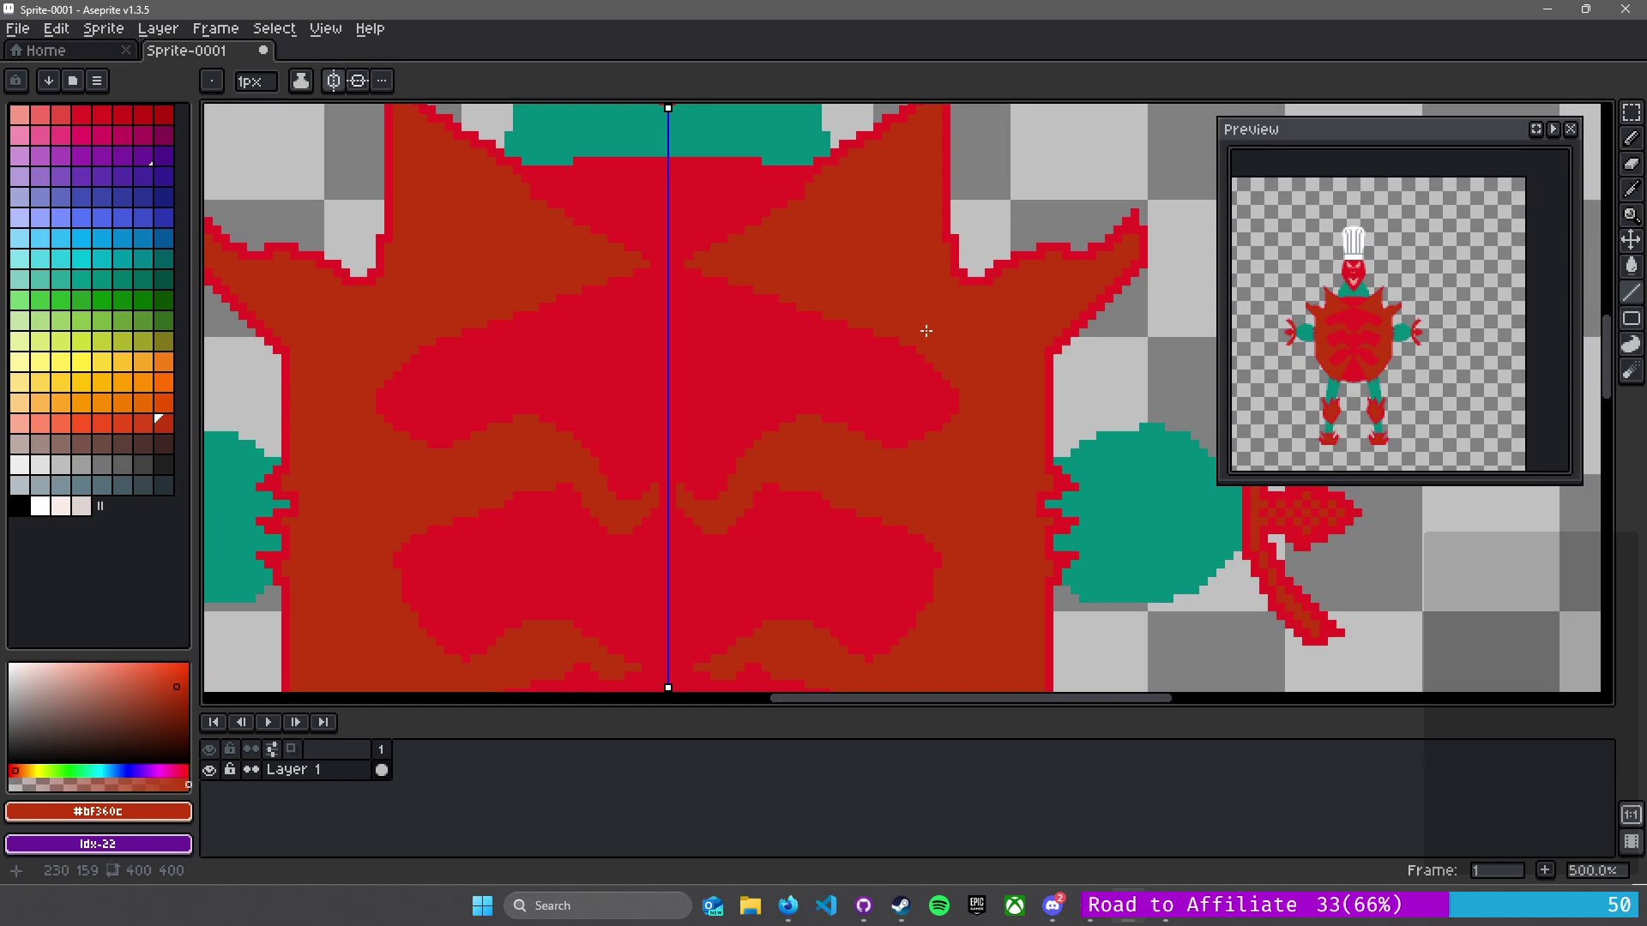
mouse_move(940, 366)
left_mouse_down()
mouse_move(888, 376)
mouse_move(849, 340)
mouse_move(860, 381)
mouse_move(829, 360)
left_mouse_up()
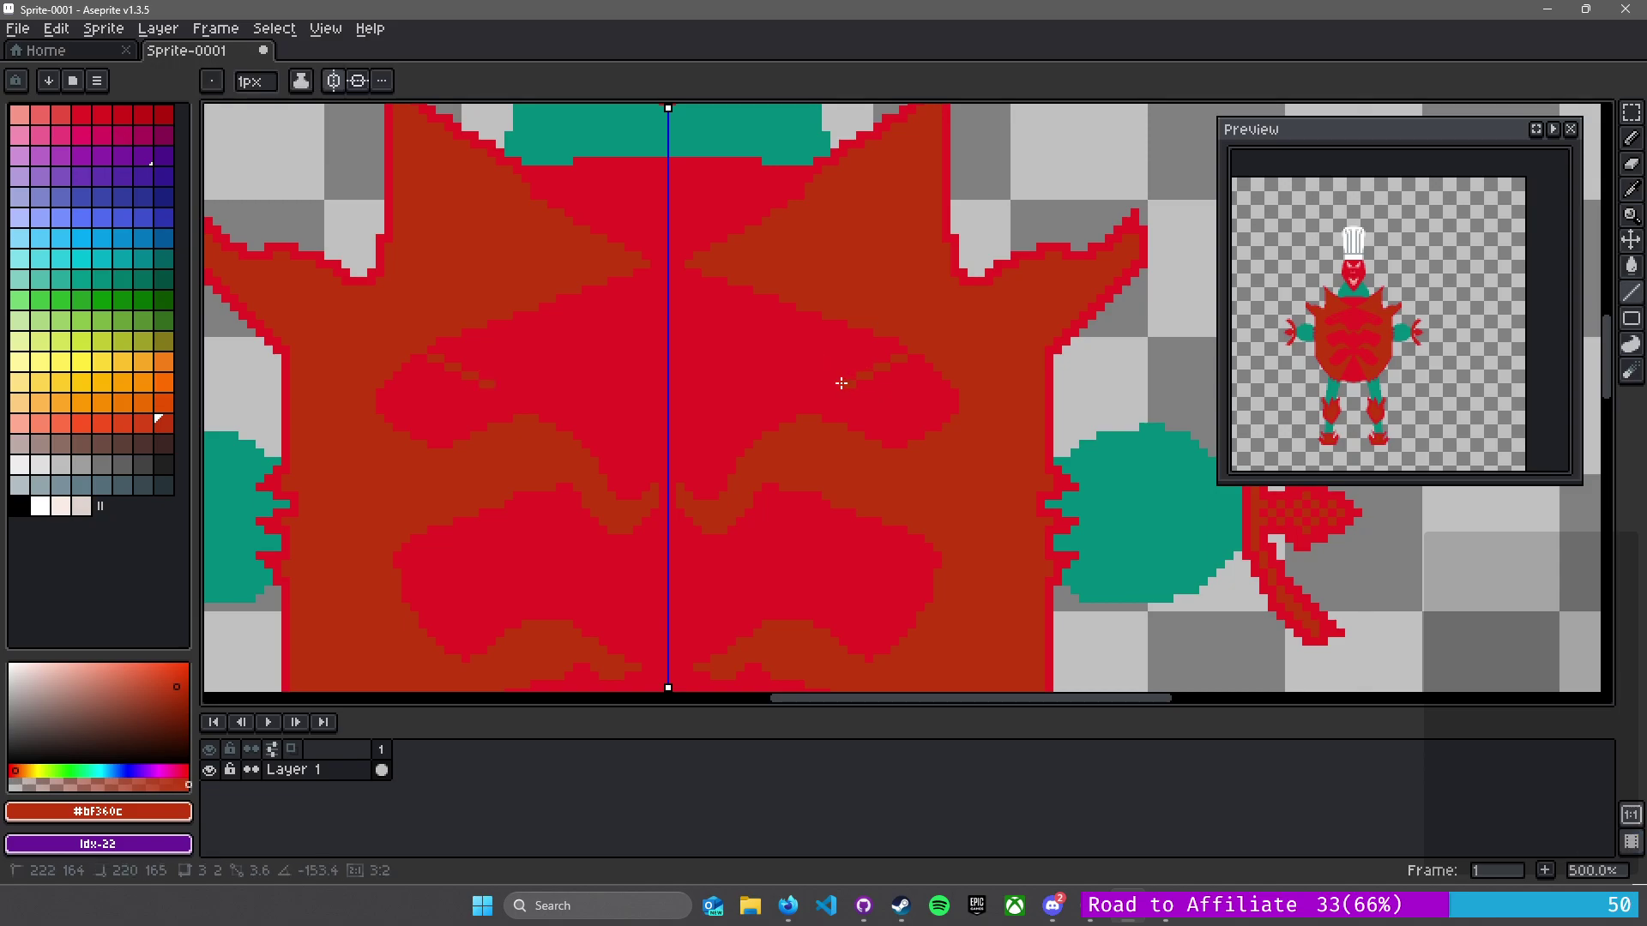
left_click_drag(836, 393, 808, 383)
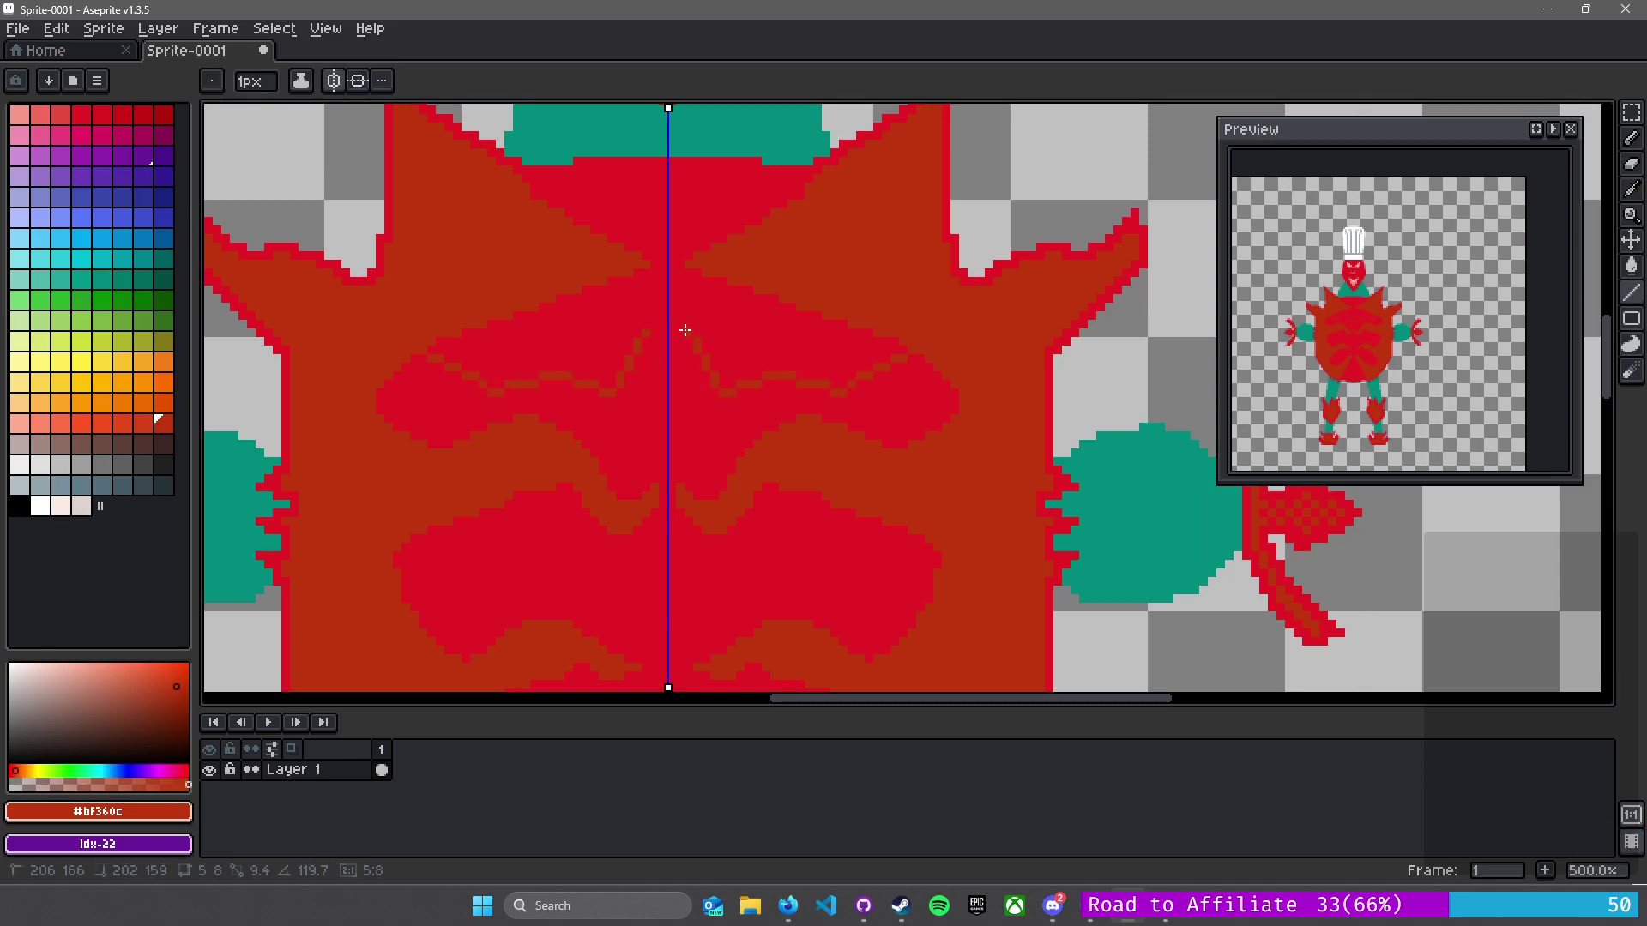
mouse_move(688, 327)
left_mouse_down()
mouse_move(694, 394)
mouse_move(747, 342)
mouse_move(743, 321)
mouse_move(750, 361)
mouse_move(840, 346)
left_mouse_up()
left_click_drag(772, 290, 721, 322)
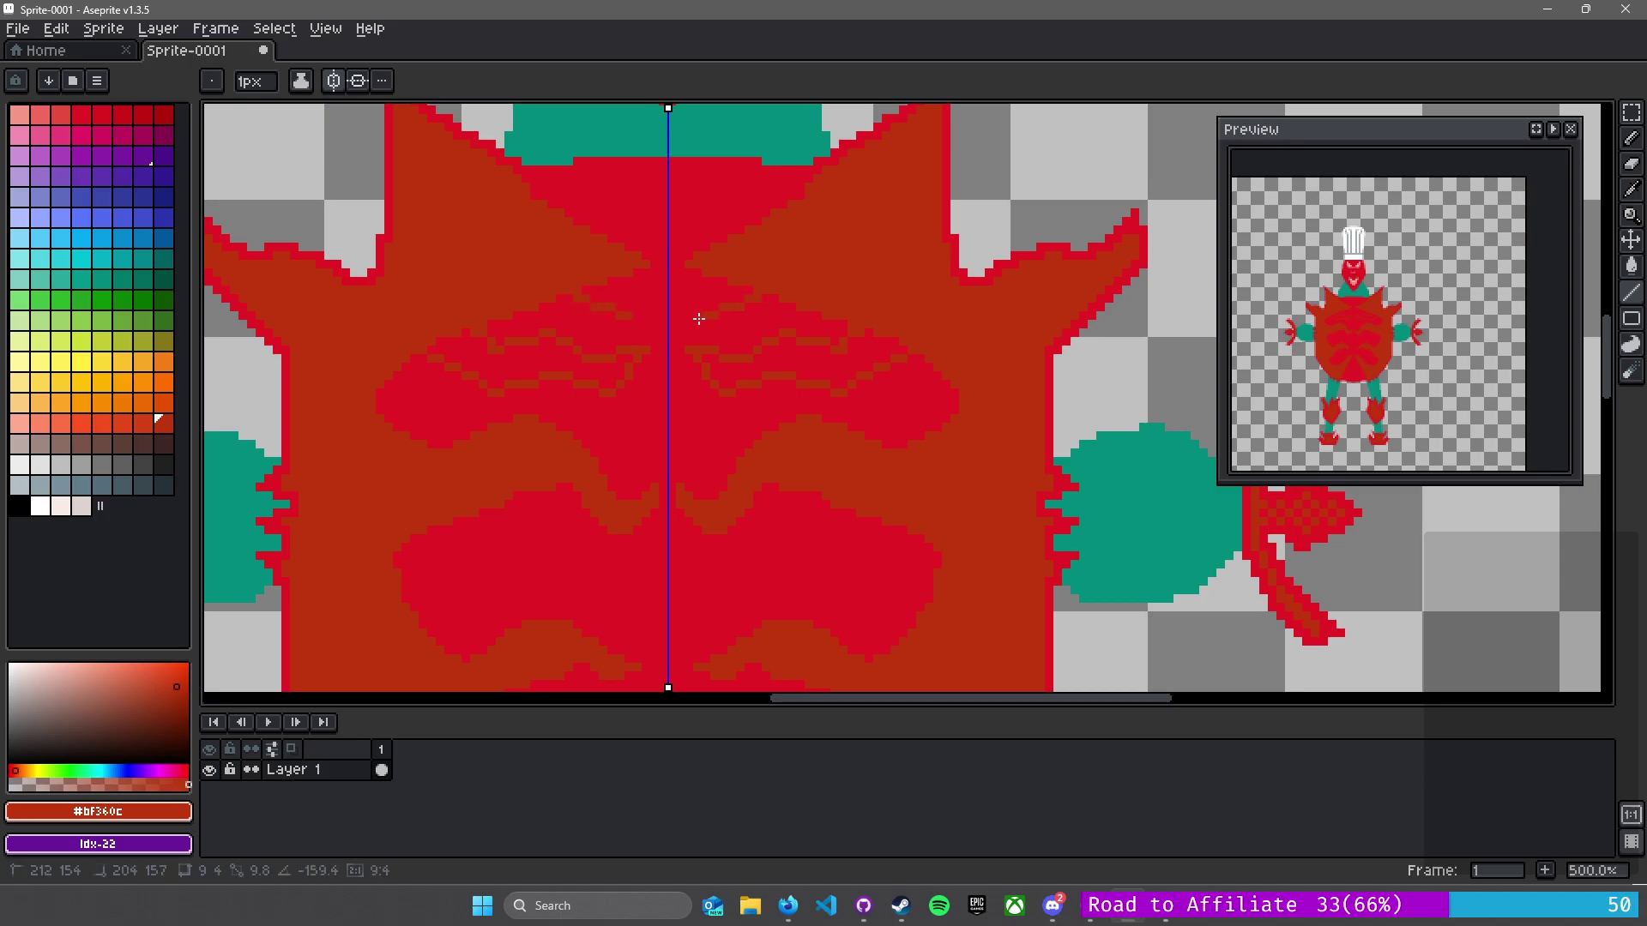
- Redraw the top line as a diagonal rising from the centre line, and widen the red chest area above it into a straight-sided V
key("ctrl+z")
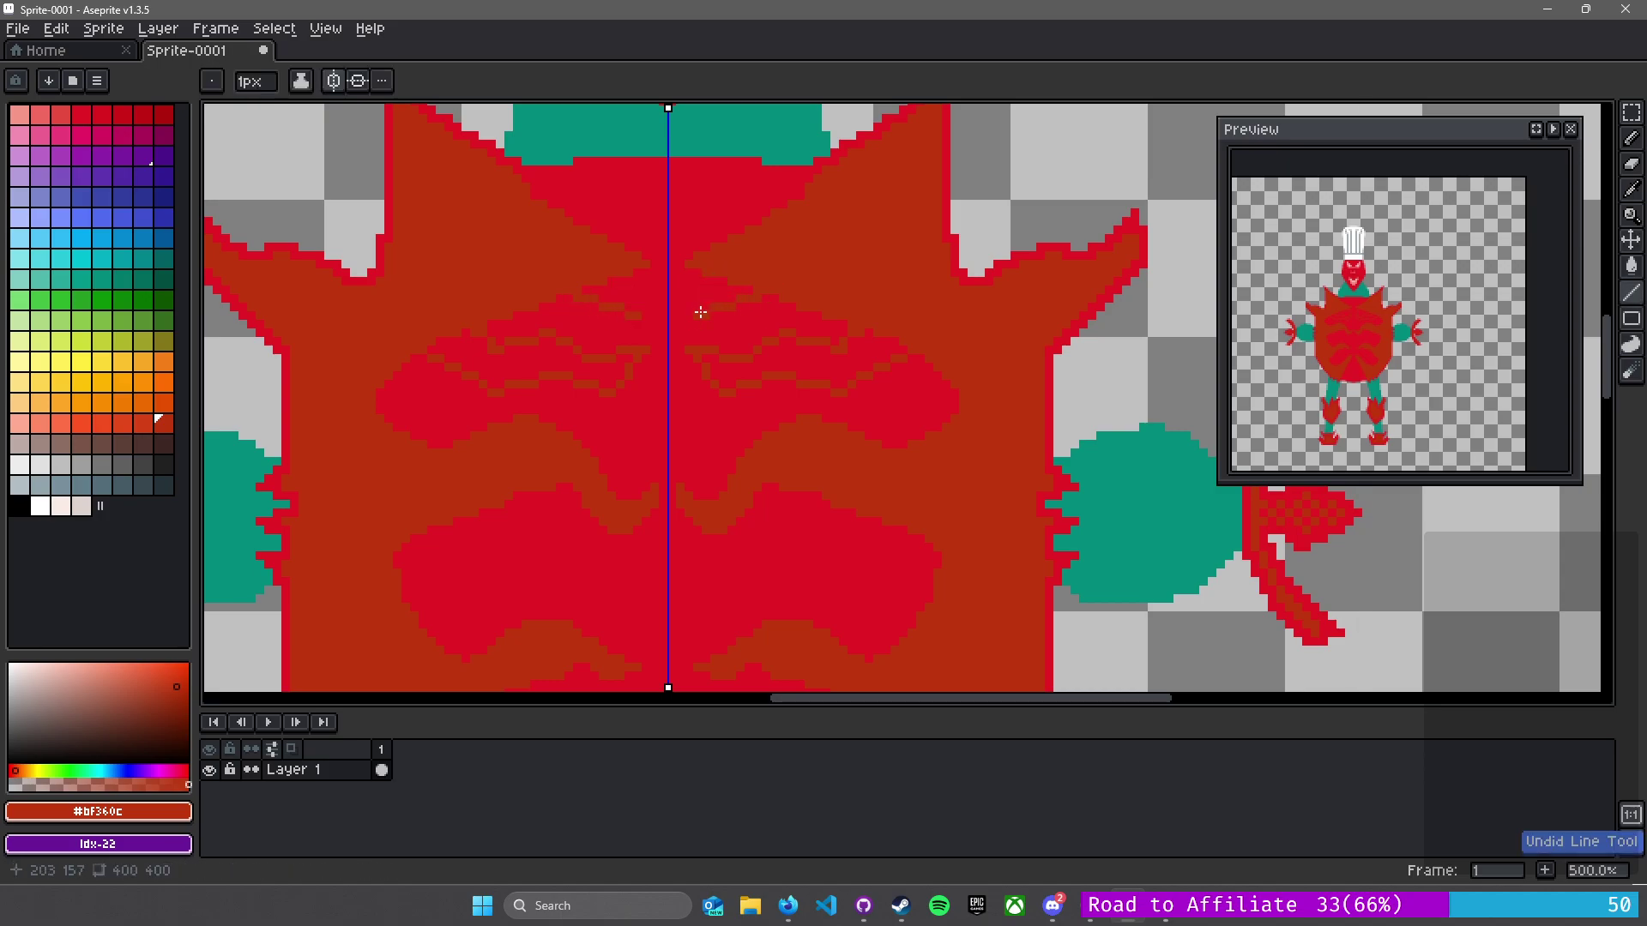
left_click_drag(687, 319, 676, 322)
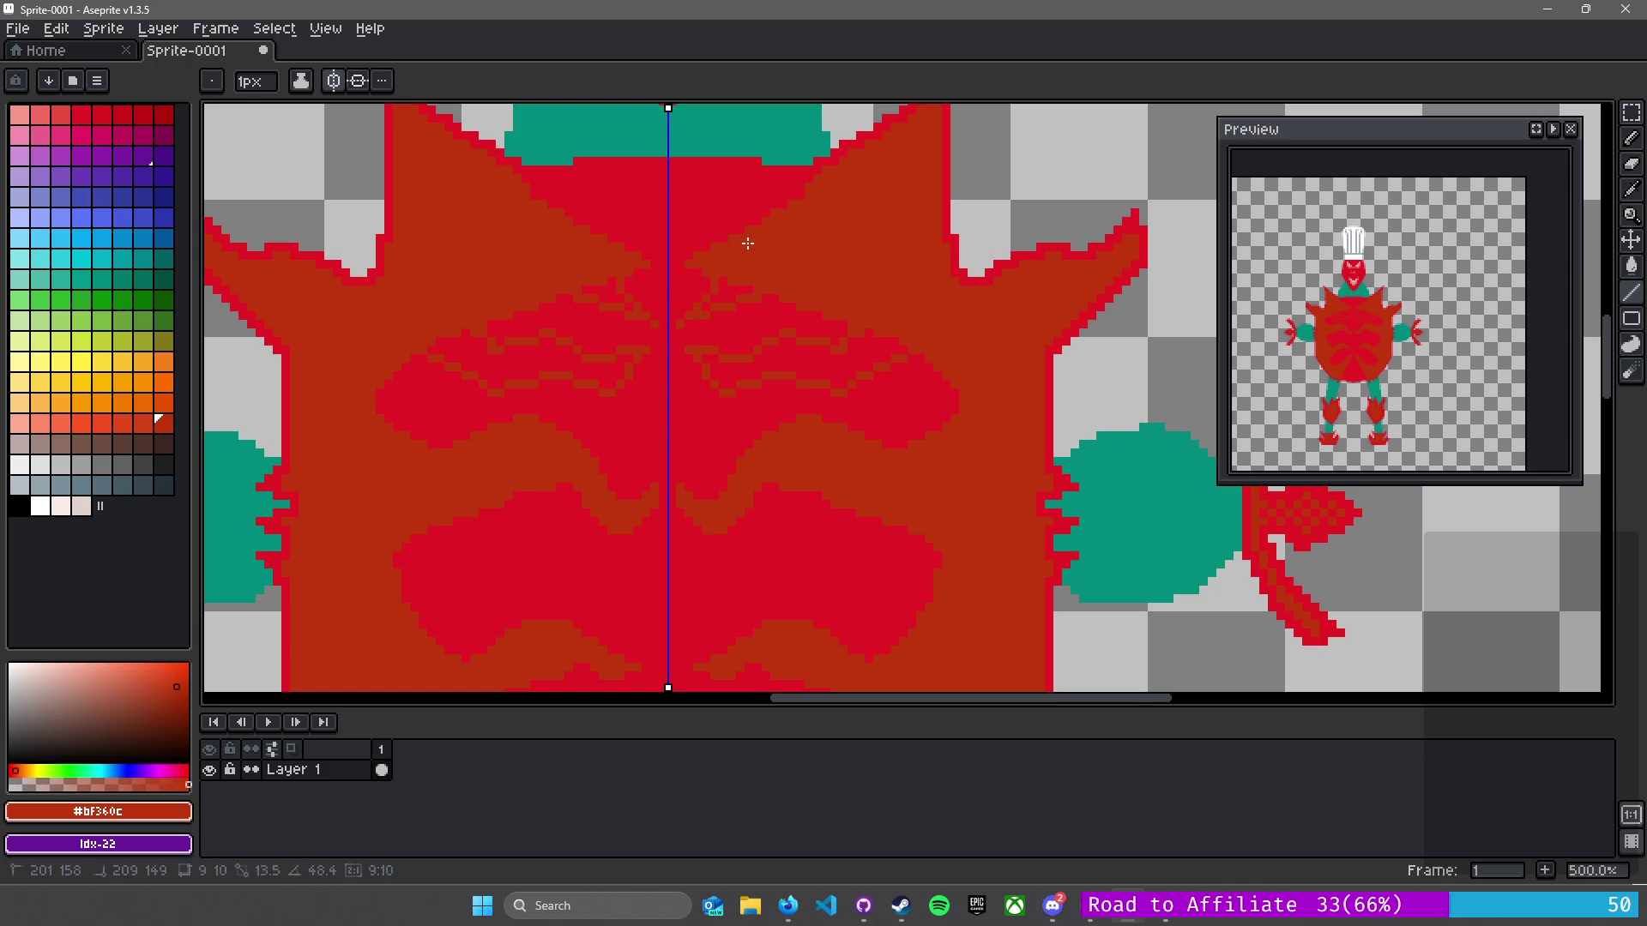
left_click_drag(766, 233, 766, 233)
scroll(677, 334, "up", 2)
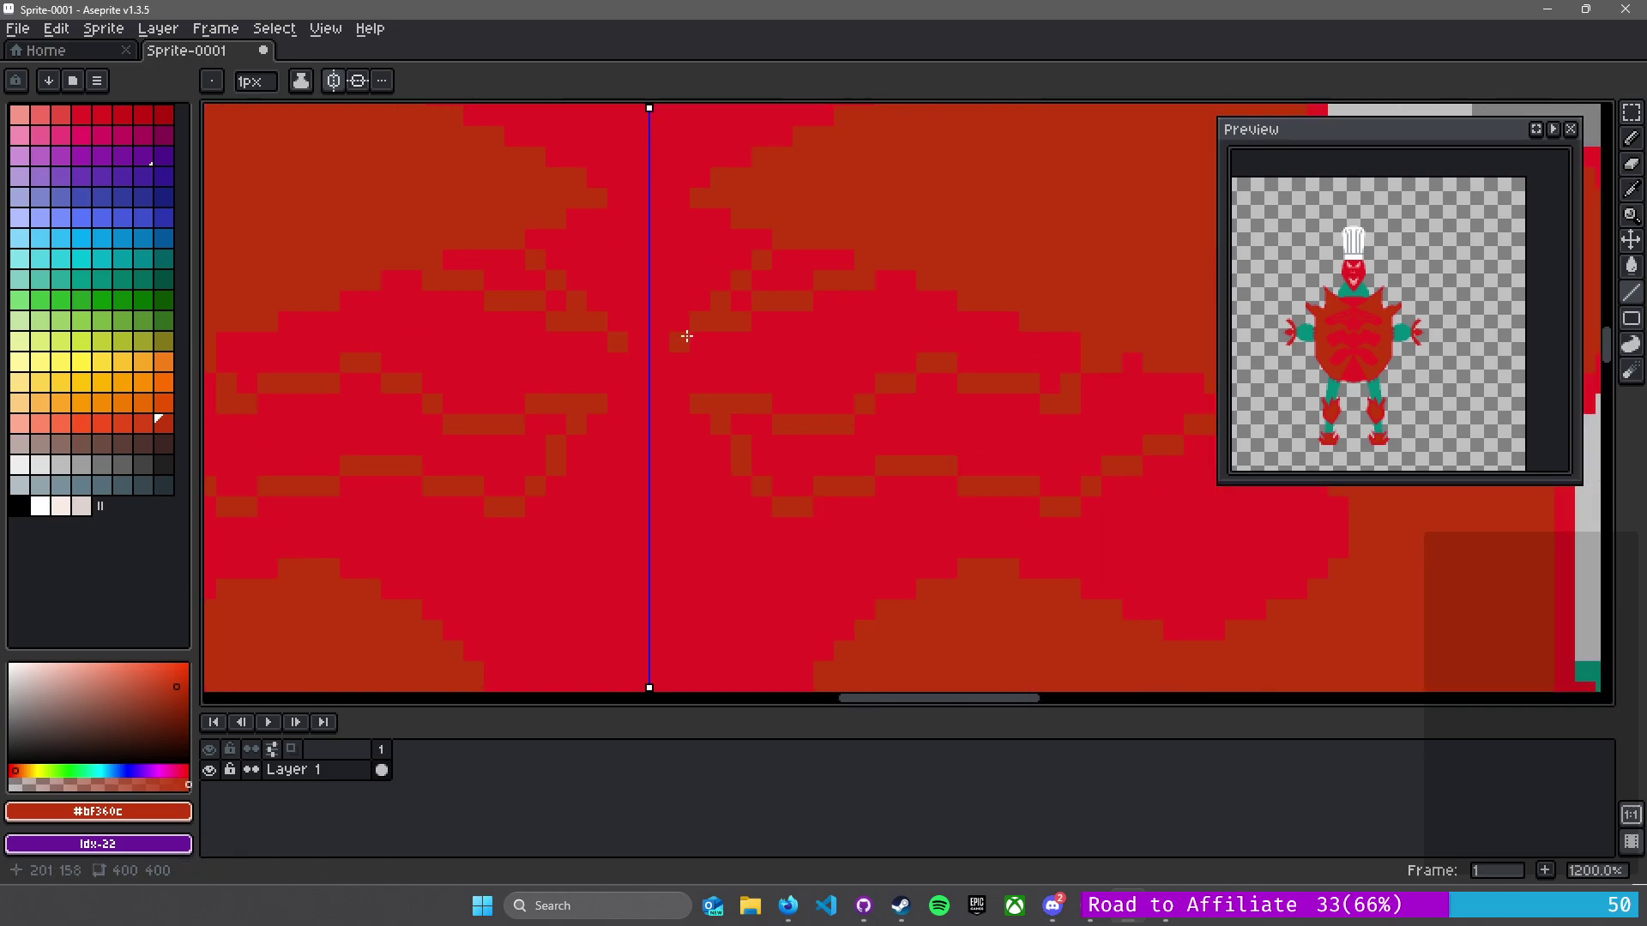
scroll(695, 294, "up", 2)
left_click(701, 360, "alt")
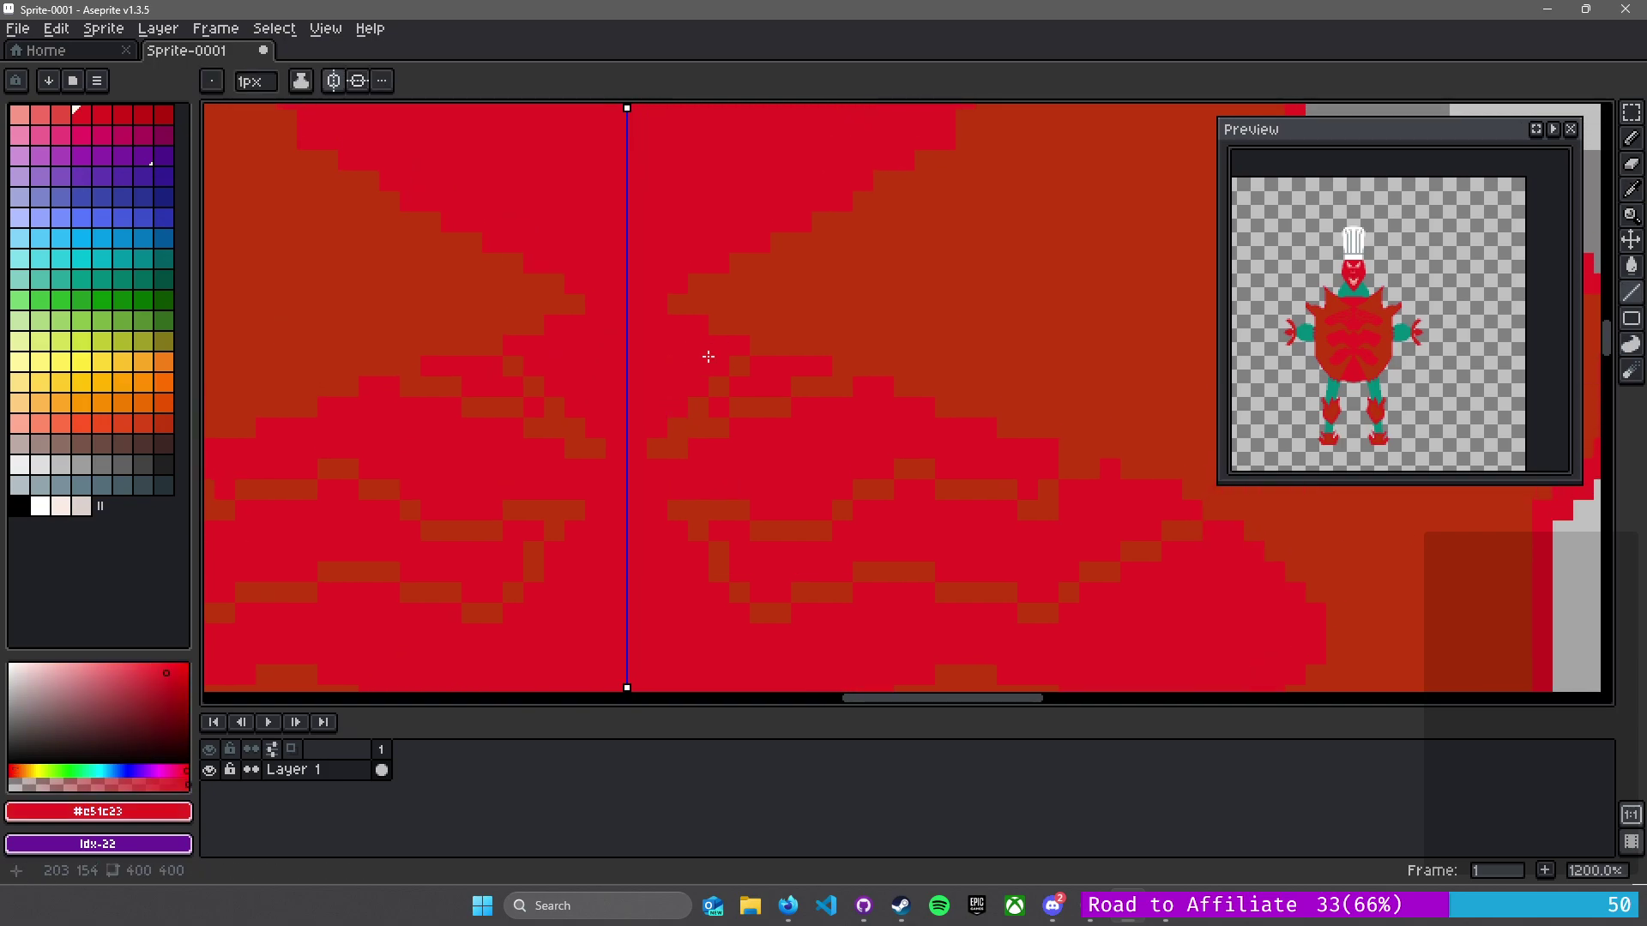
left_click_drag(738, 342, 909, 165)
mouse_move(778, 264)
left_mouse_down()
mouse_move(838, 211)
mouse_move(734, 314)
mouse_move(806, 249)
mouse_move(739, 299)
mouse_move(811, 268)
mouse_move(724, 300)
mouse_move(787, 234)
mouse_move(688, 322)
mouse_move(773, 254)
left_mouse_up()
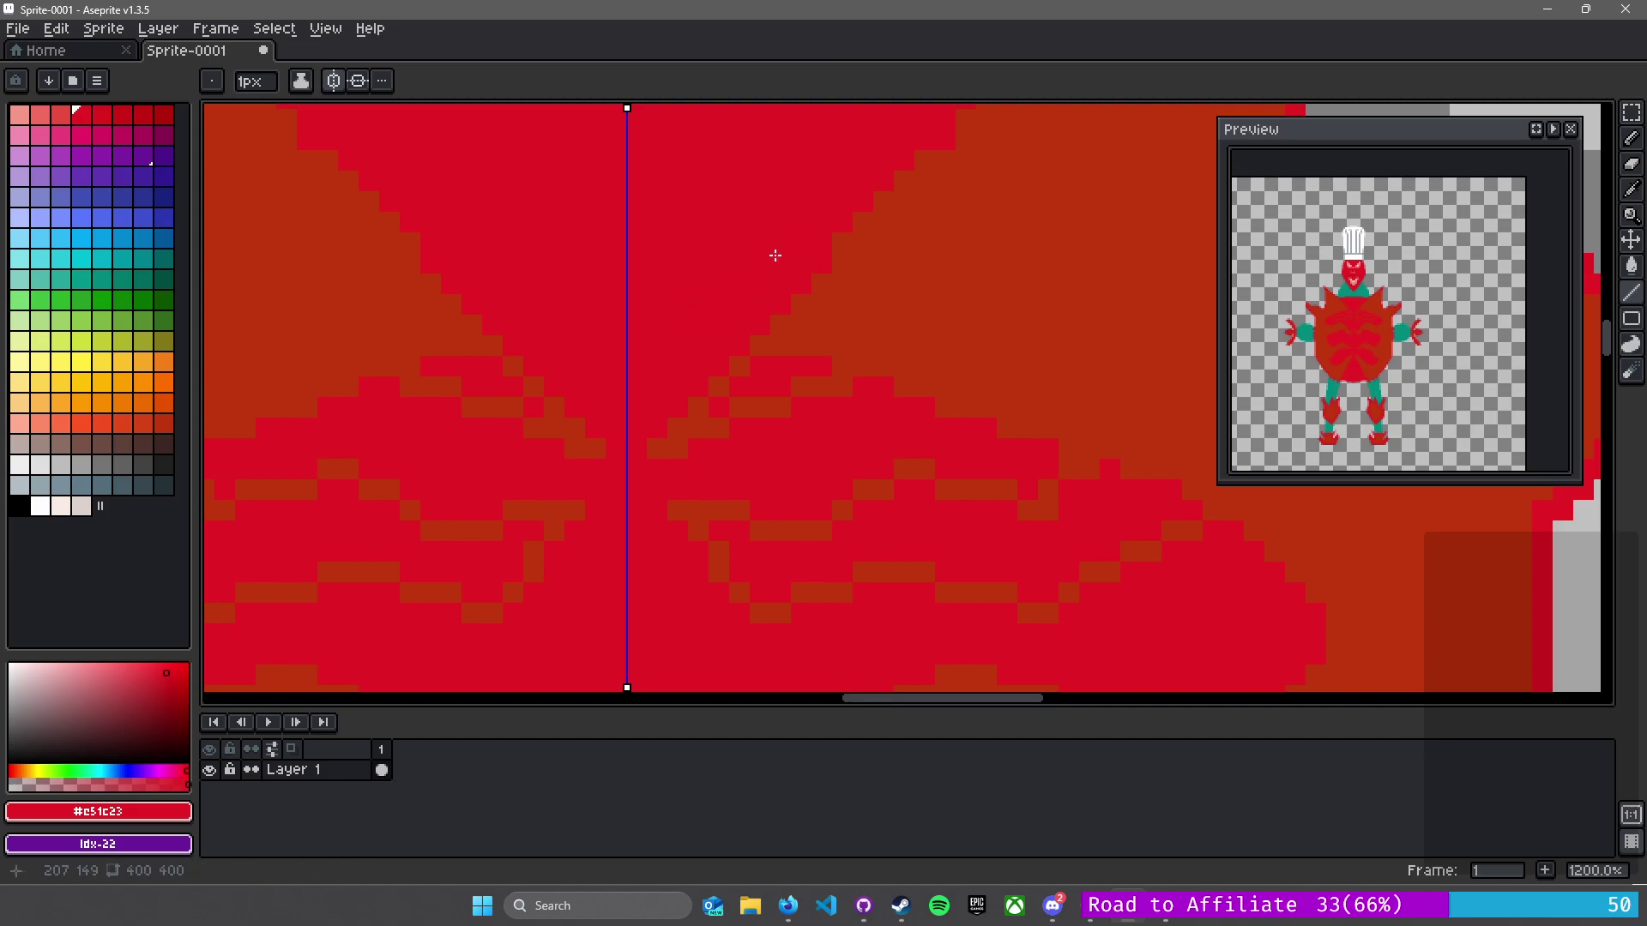
- Sample the dark orange-red, cover the stray red pixels beside the chest V, and fill the closed band between the upper rib's wavy lines
scroll(773, 254, "down", 4)
scroll(922, 214, "up", 3)
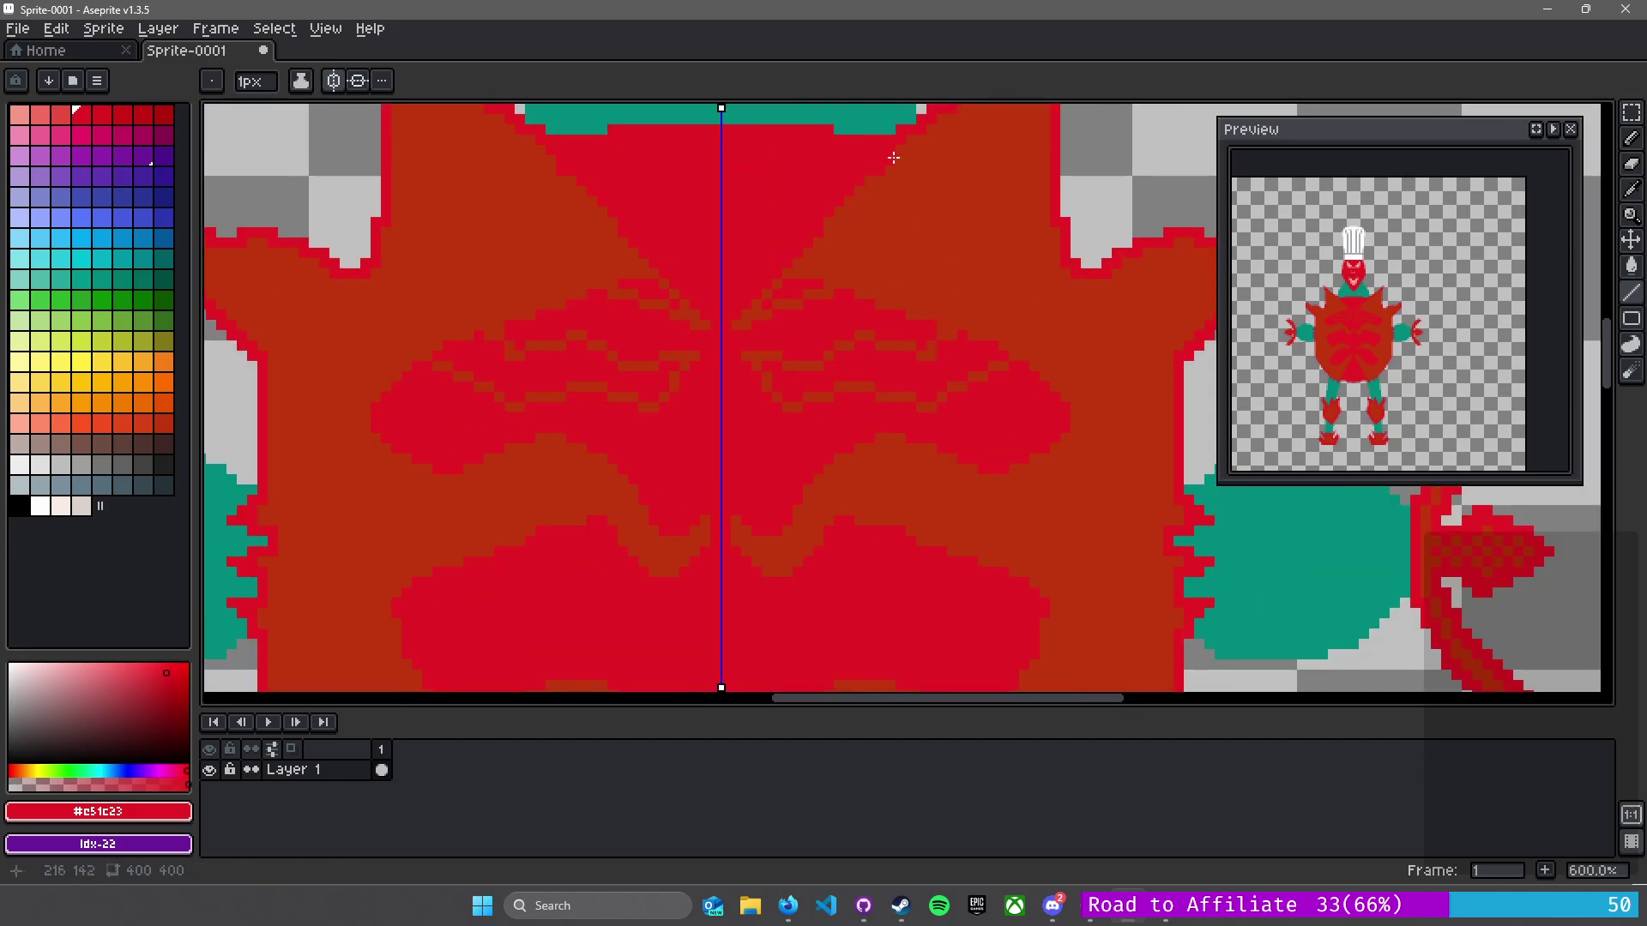
left_click(888, 167, "alt")
scroll(883, 172, "up", 3)
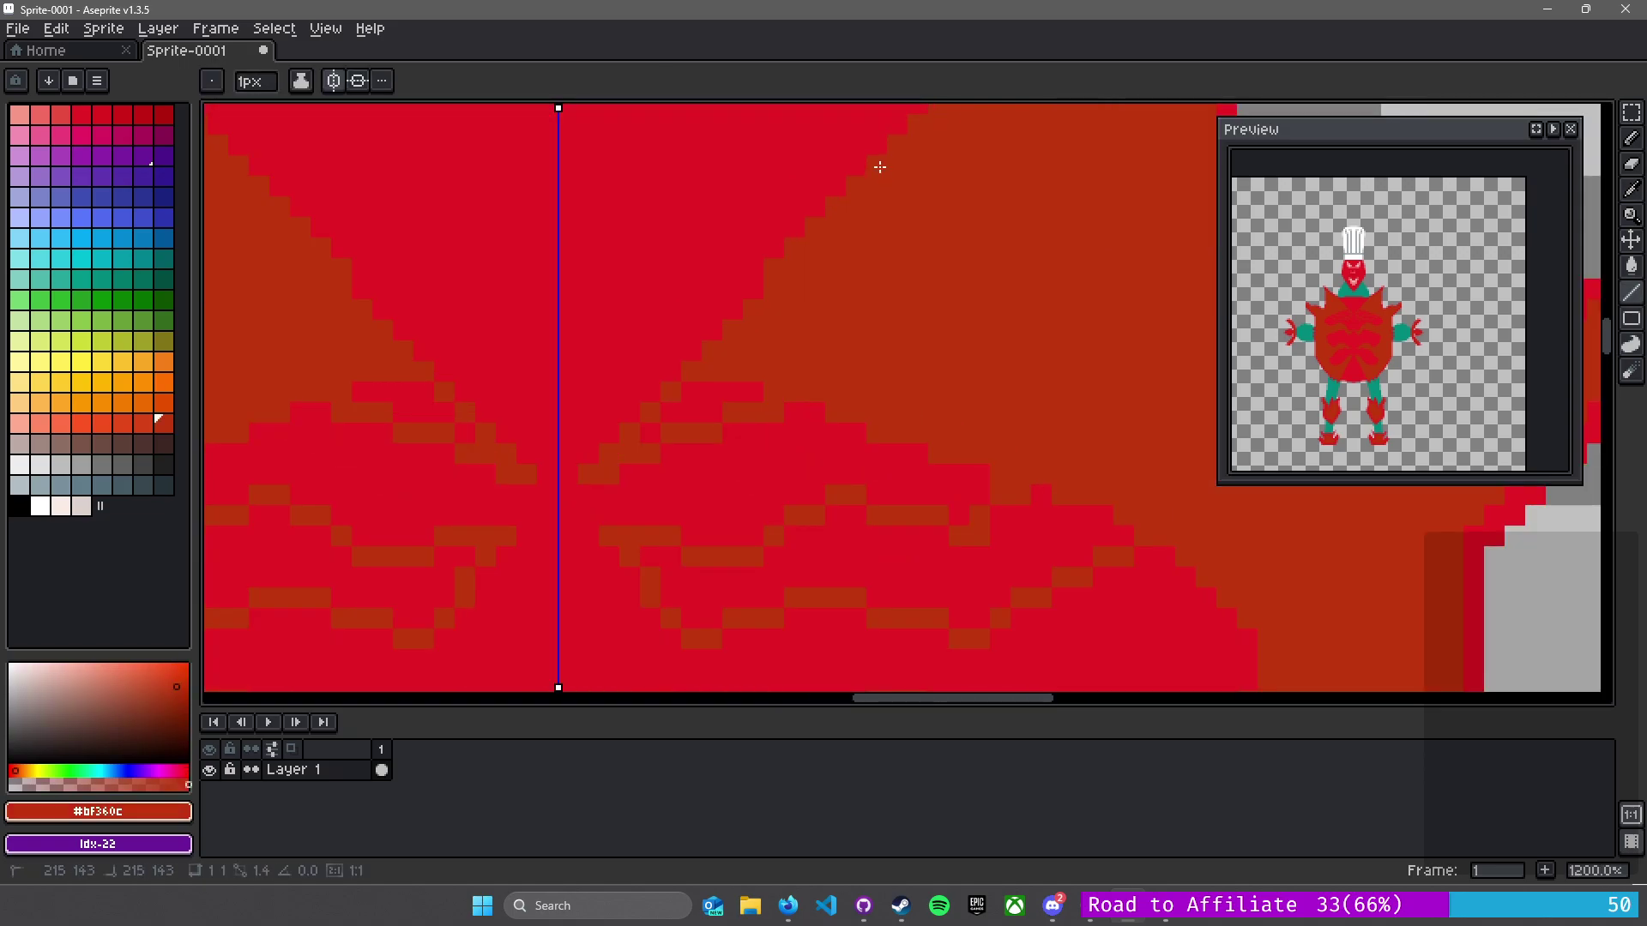
left_click(654, 433)
mouse_move(683, 415)
left_mouse_down()
mouse_move(661, 411)
mouse_move(707, 406)
mouse_move(694, 397)
left_mouse_up()
key("g")
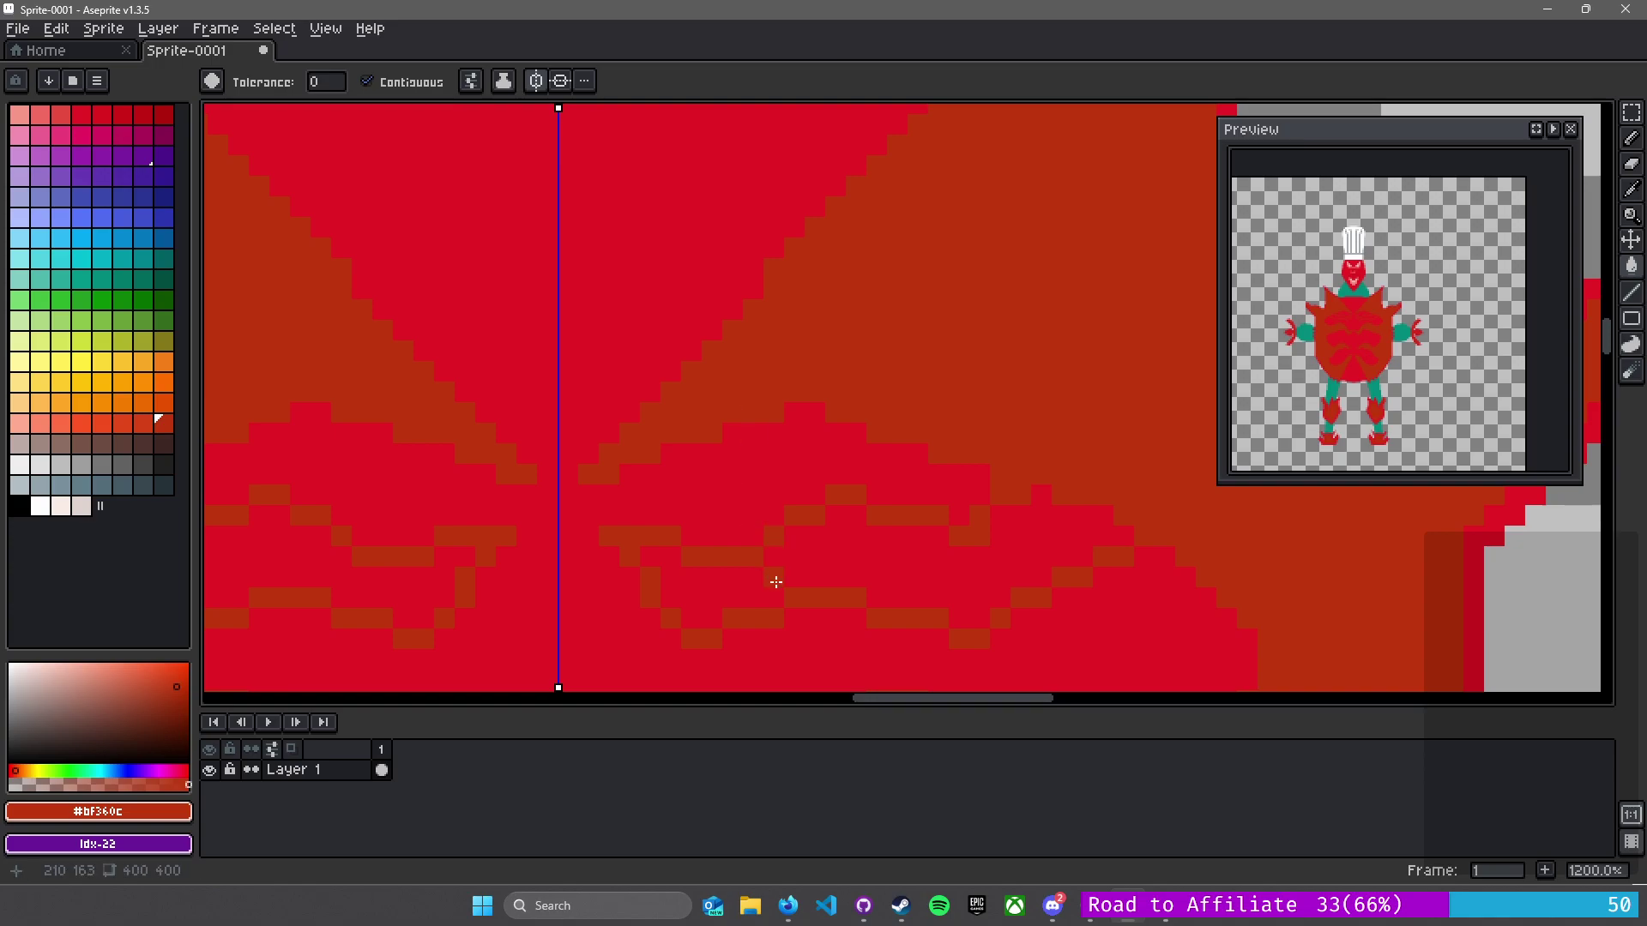
left_click(772, 577)
scroll(1016, 546, "down", 1)
scroll(1016, 547, "down", 6)
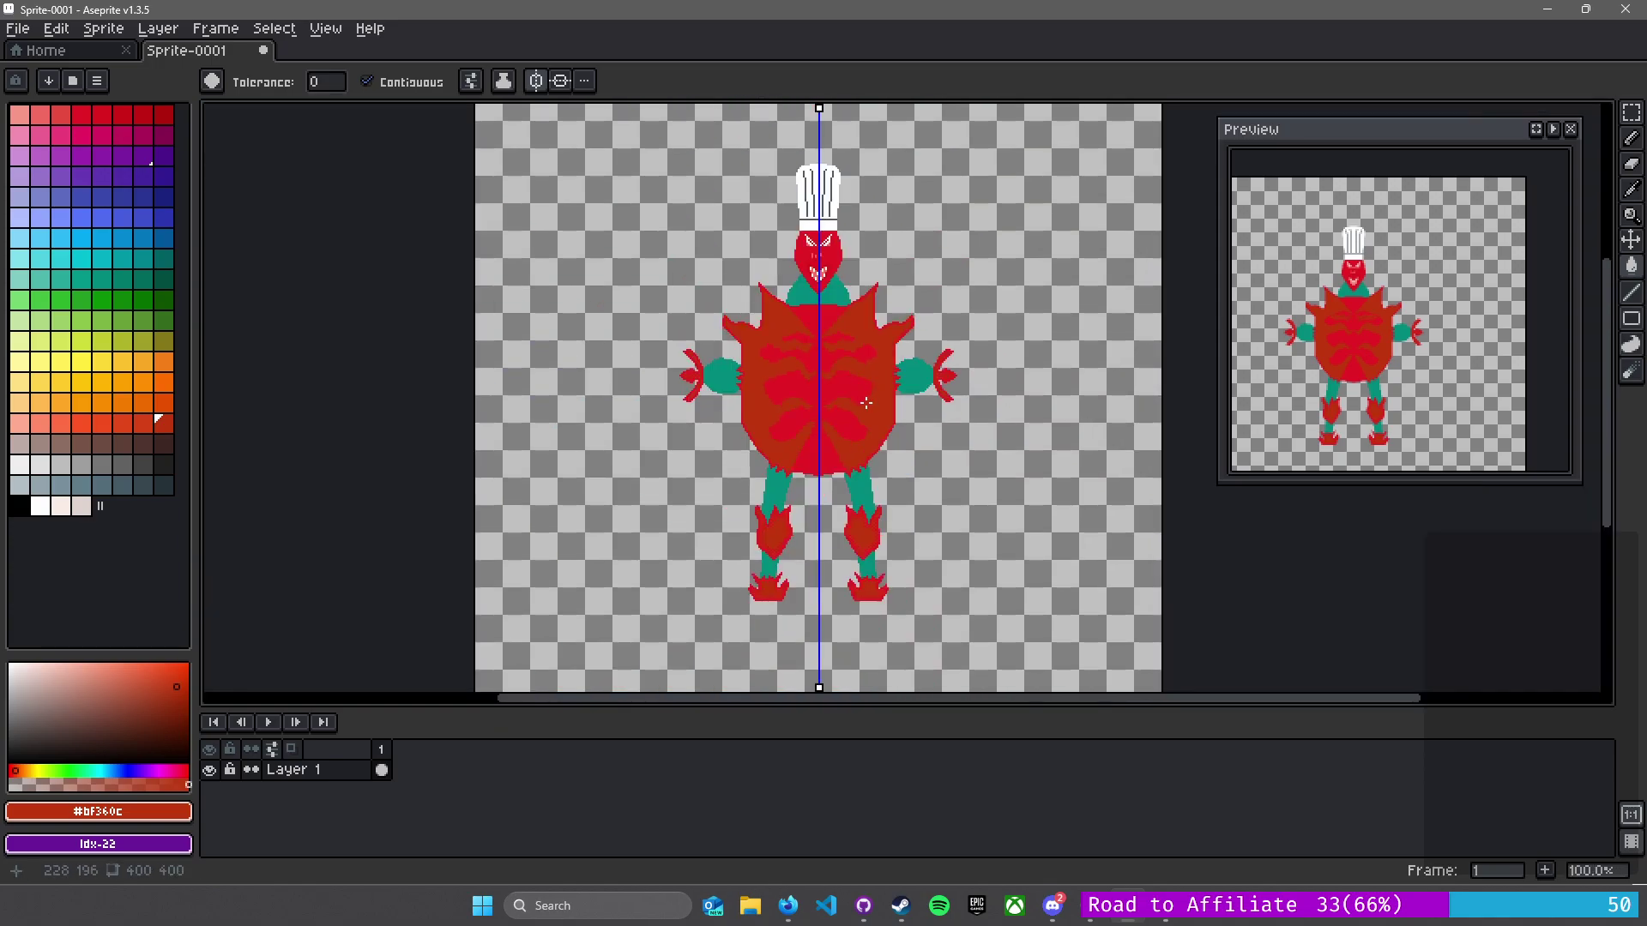
- Sample the red, outline a curved spike pointing inward from the torso's side below the arm with connected lines, and fill it
scroll(866, 405, "up", 6)
left_click(1084, 375, "alt")
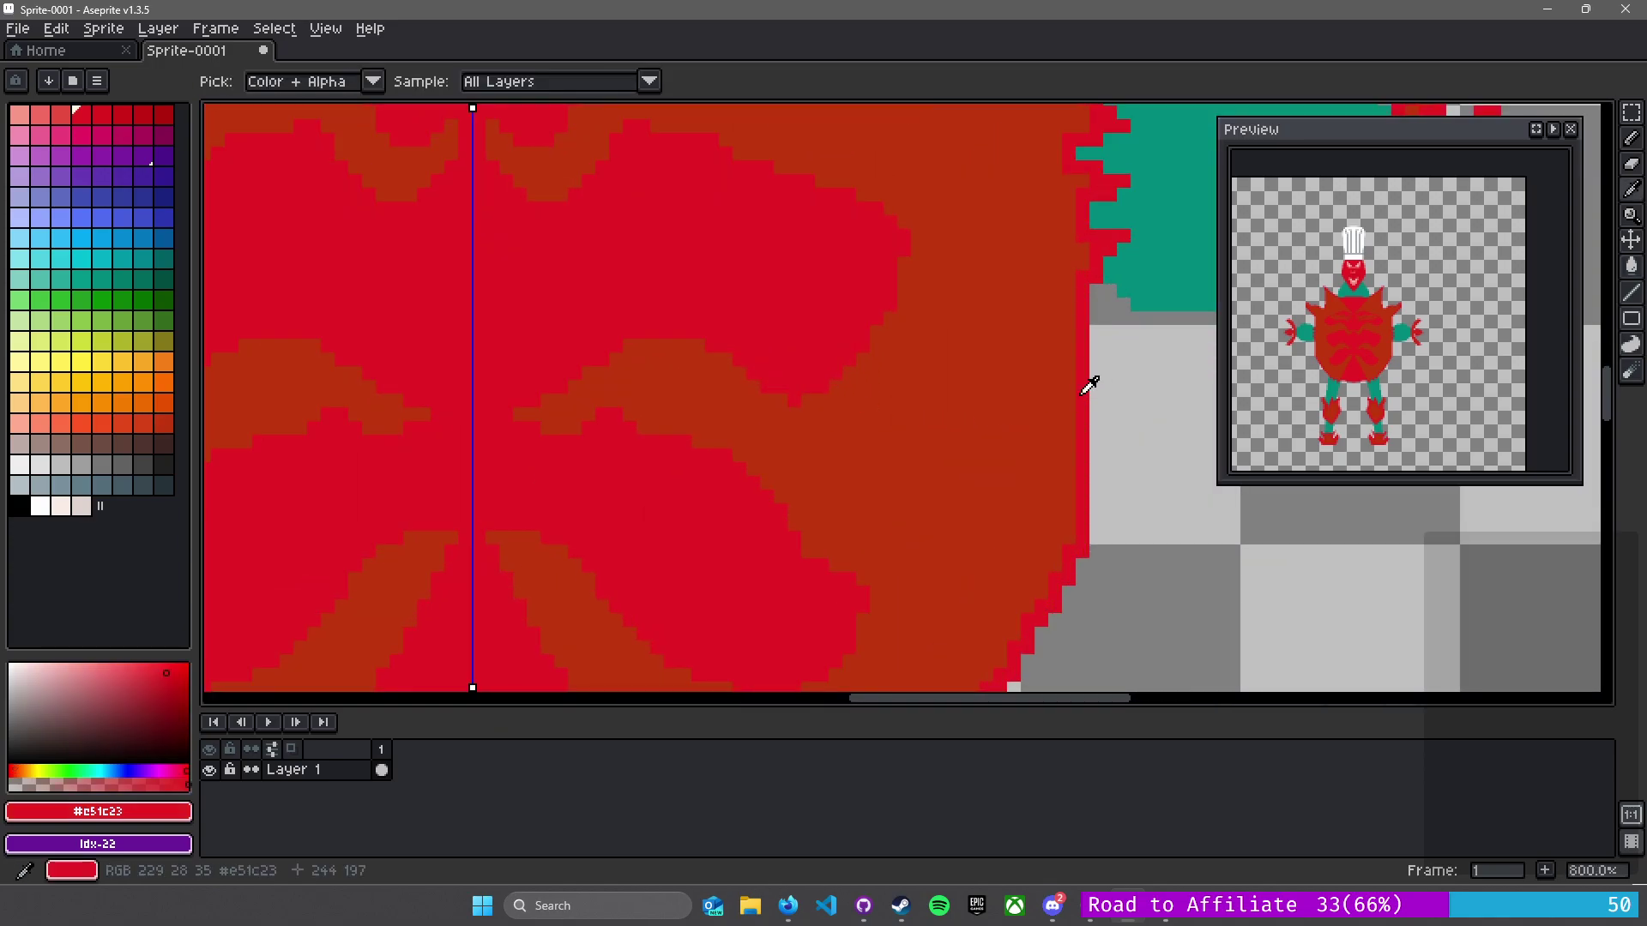
left_click(1072, 363)
key("ctrl+z")
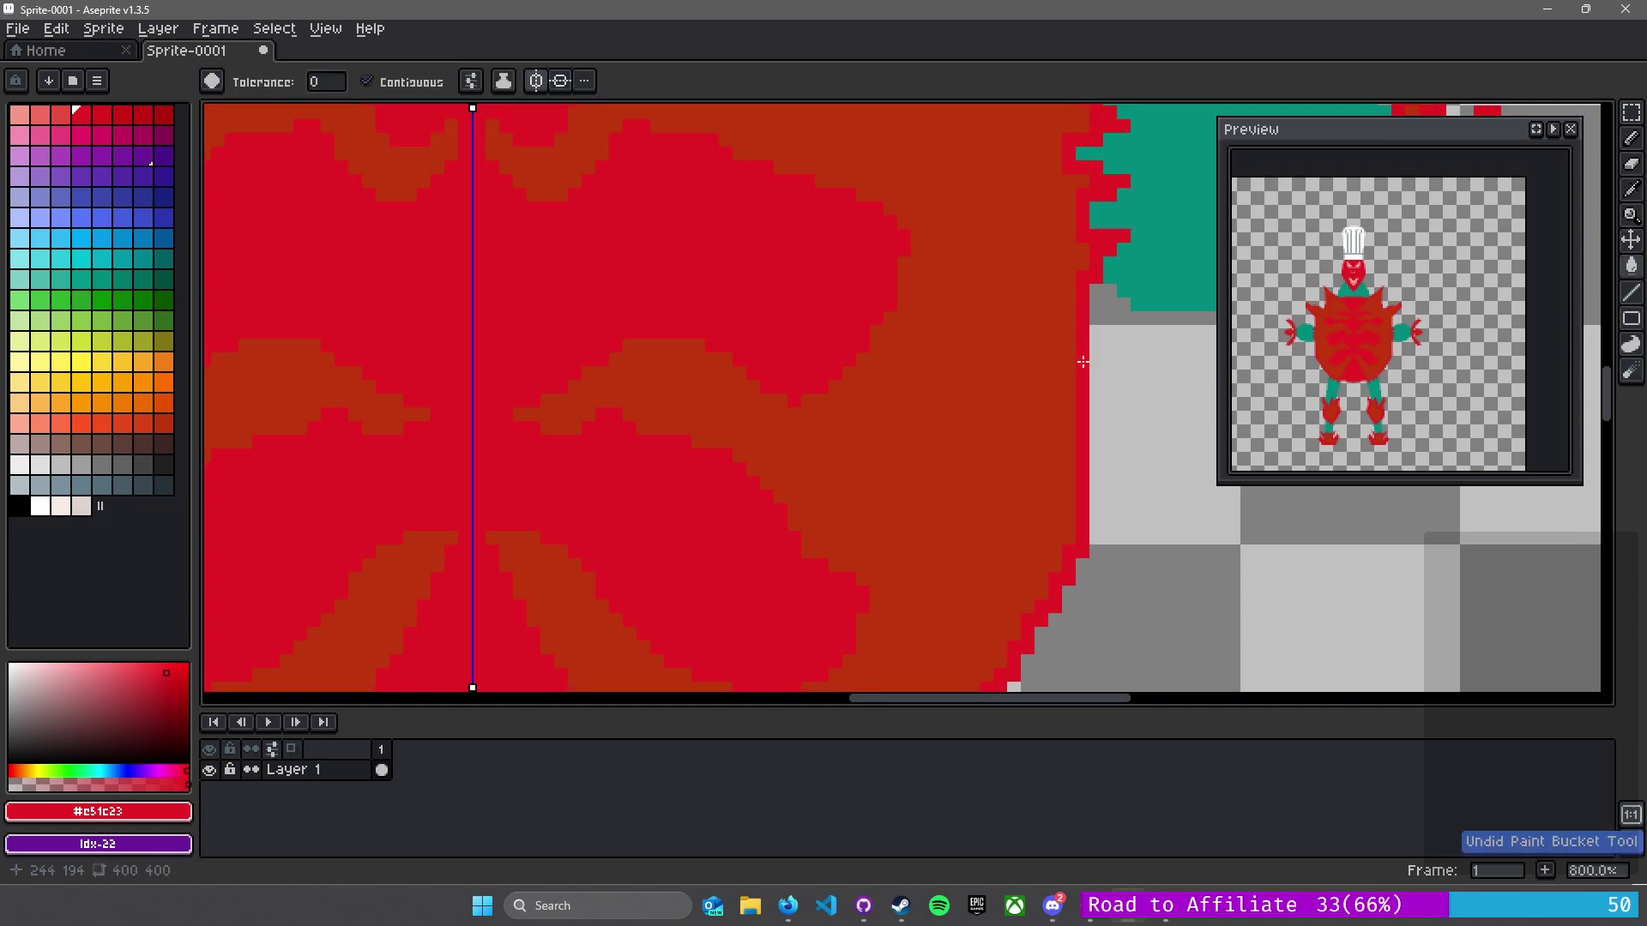
key("b")
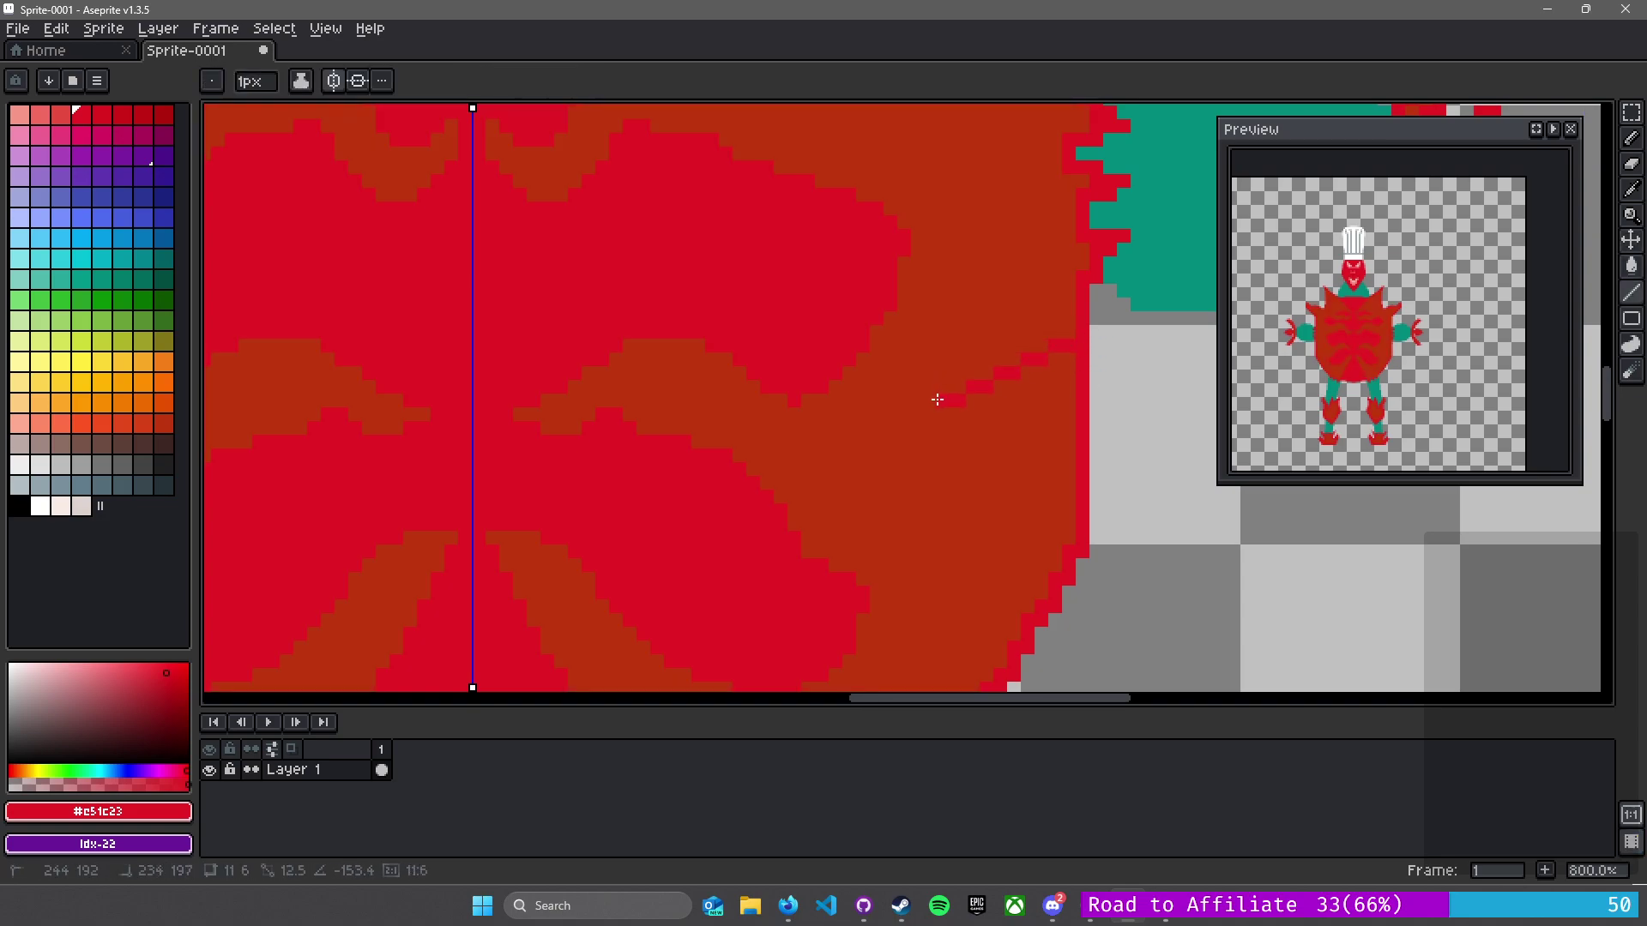
left_click(952, 375, "shift")
left_click(898, 497, "shift")
left_click(1001, 425, "shift")
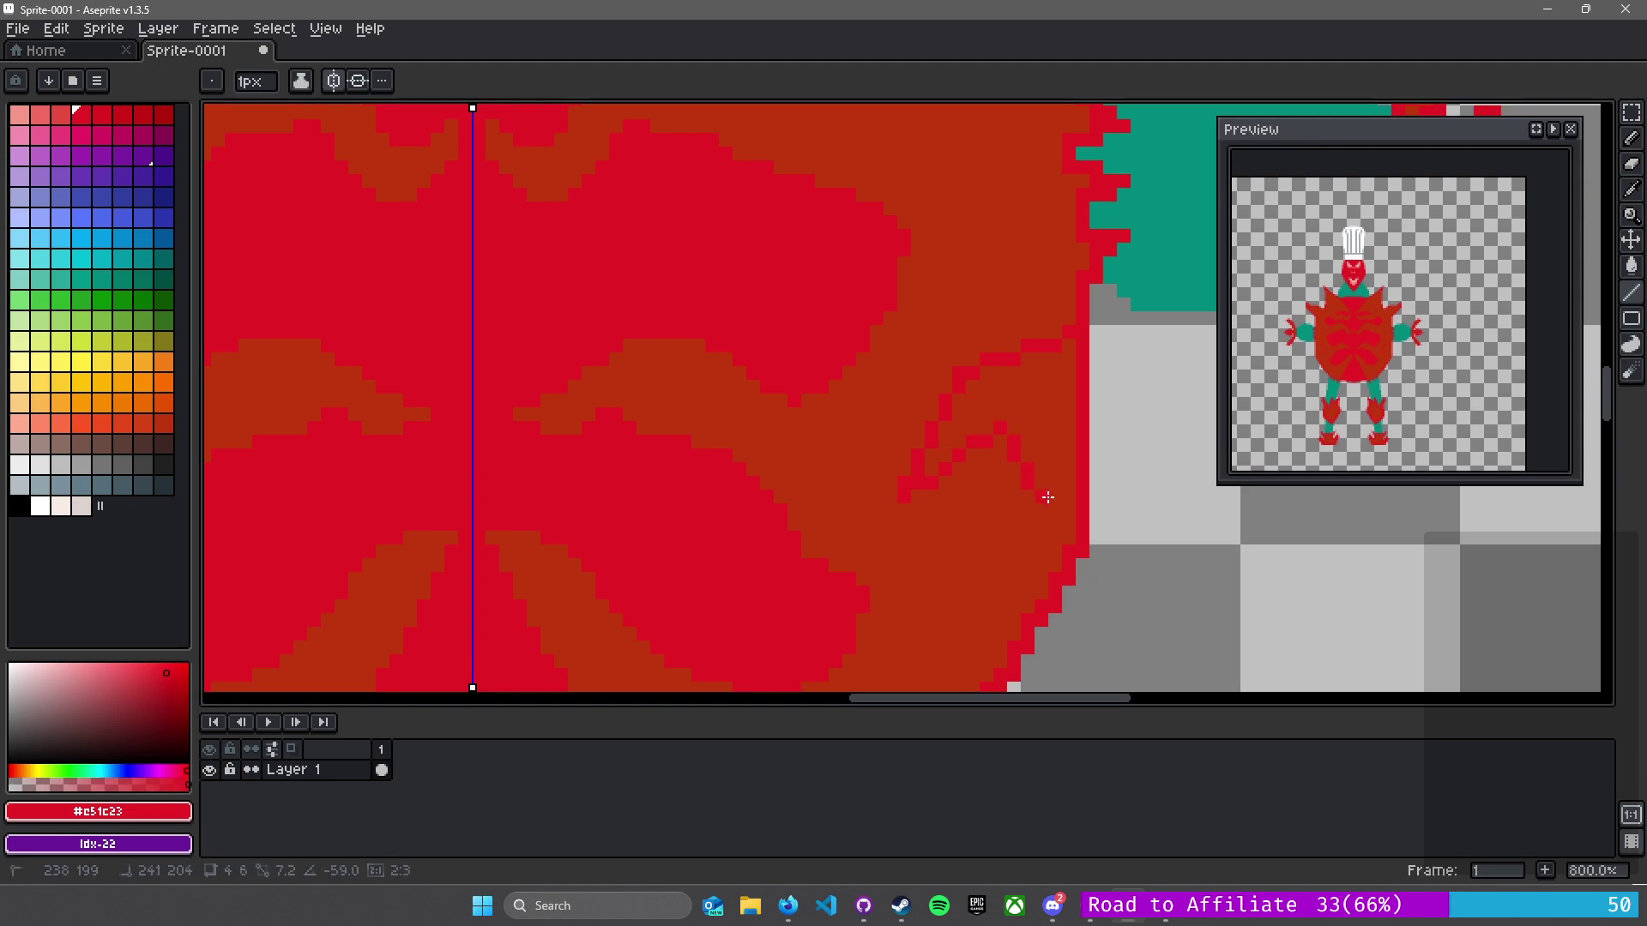
left_click(1048, 447, "shift")
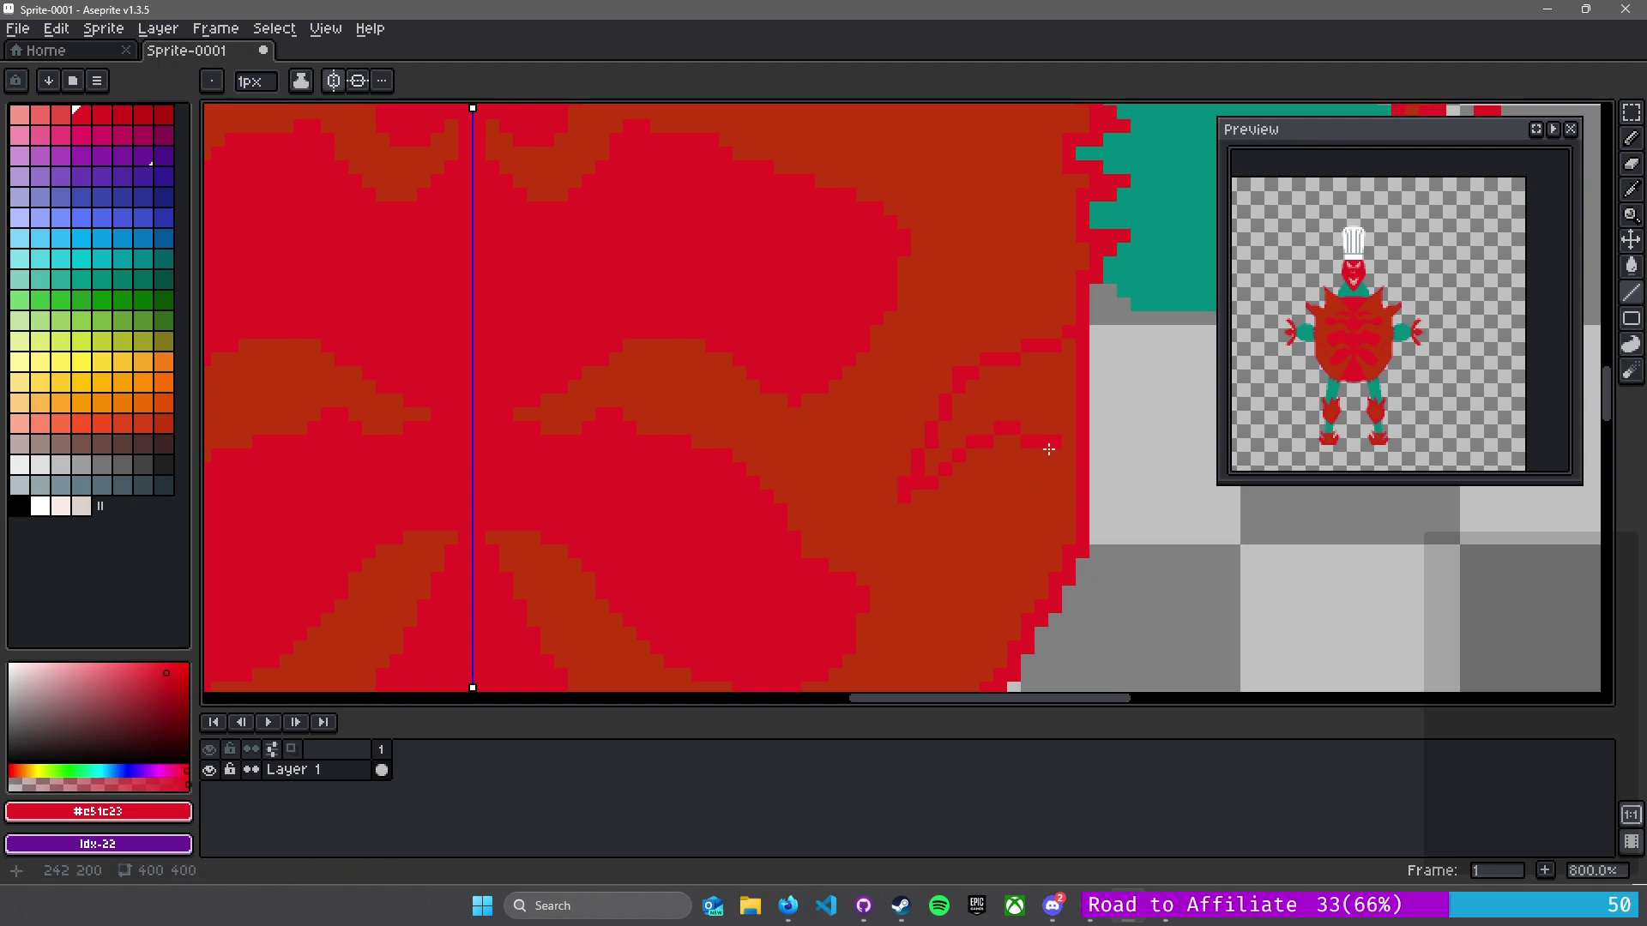
left_click(1068, 532, "shift")
key("g")
left_click(1000, 415)
- Outline a red spike pointing inward from the torso's side beside the arm with connected lines, and fill it
scroll(995, 429, "down", 2)
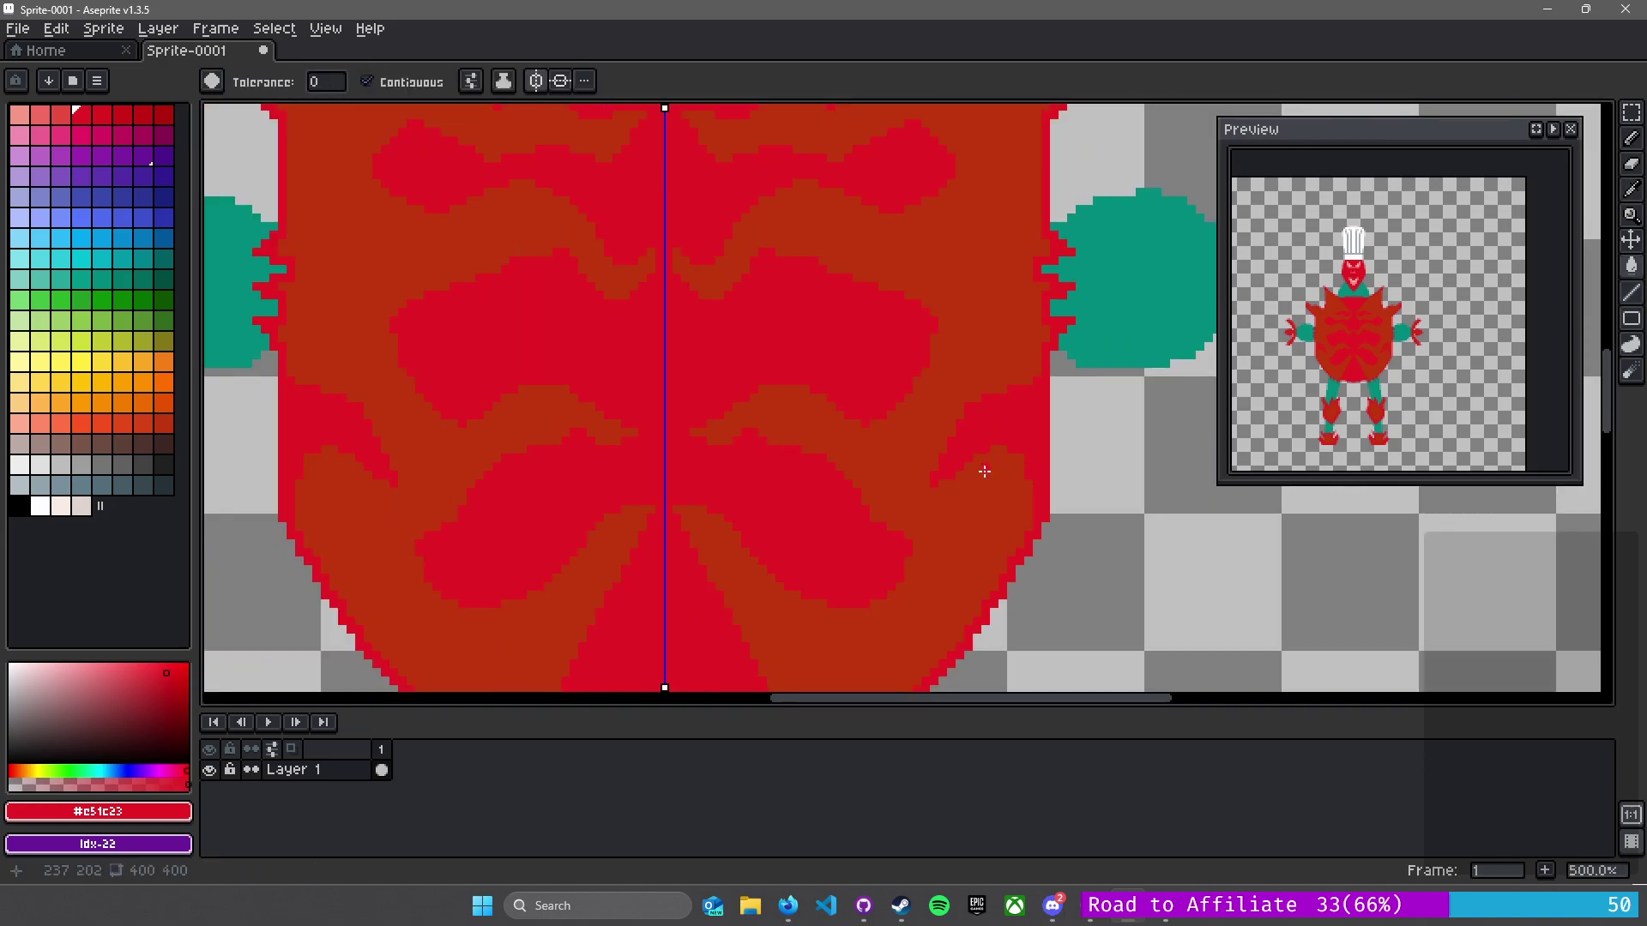
scroll(983, 470, "down", 2)
scroll(951, 334, "up", 4)
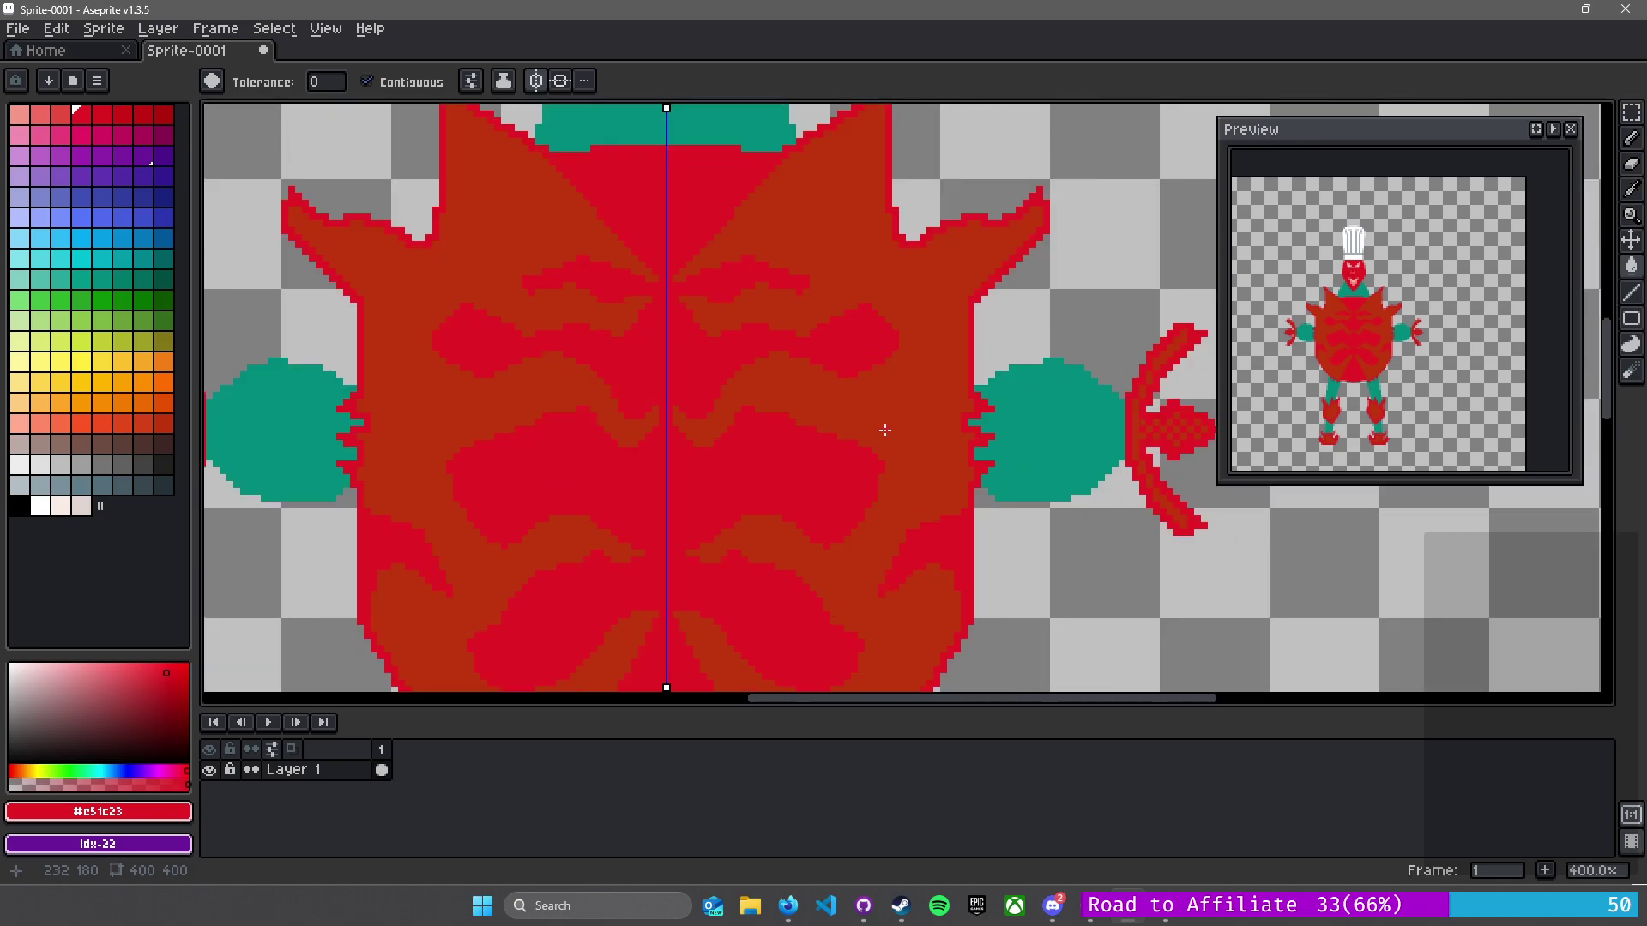
key("b")
key("alt")
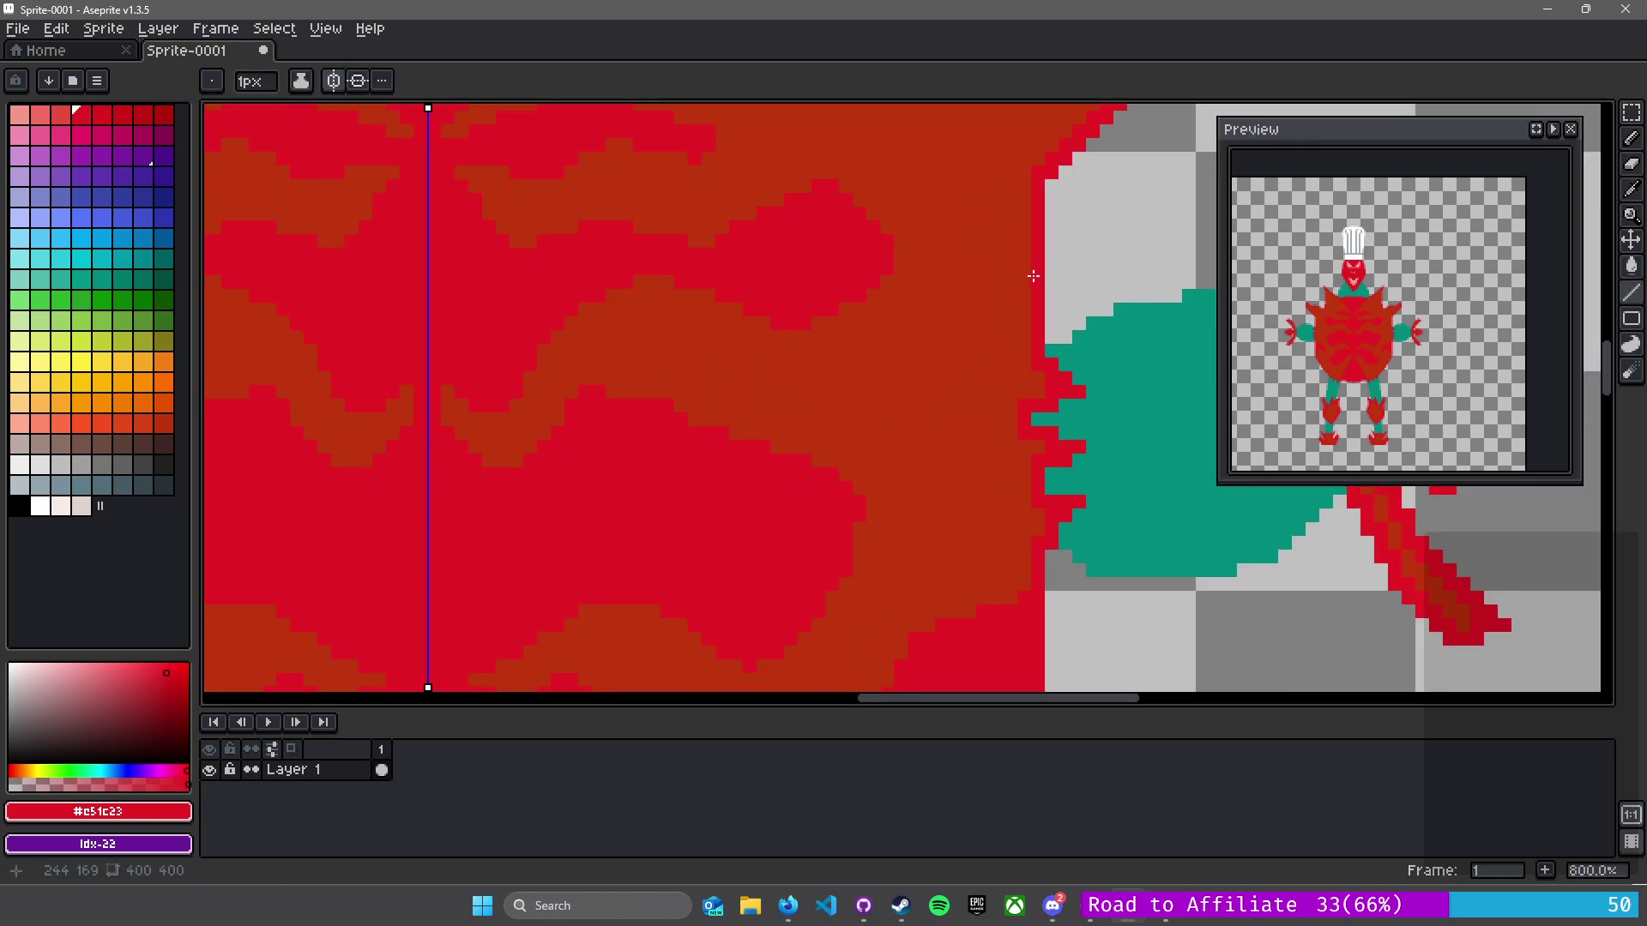
left_click_drag(1025, 283, 969, 446)
mouse_move(969, 447)
left_mouse_down()
mouse_move(966, 426)
mouse_move(1019, 390)
mouse_move(993, 455)
mouse_move(1035, 525)
mouse_move(996, 435)
mouse_move(1036, 437)
mouse_move(1040, 378)
mouse_move(1014, 360)
left_mouse_up()
left_click(1036, 378)
key("alt")
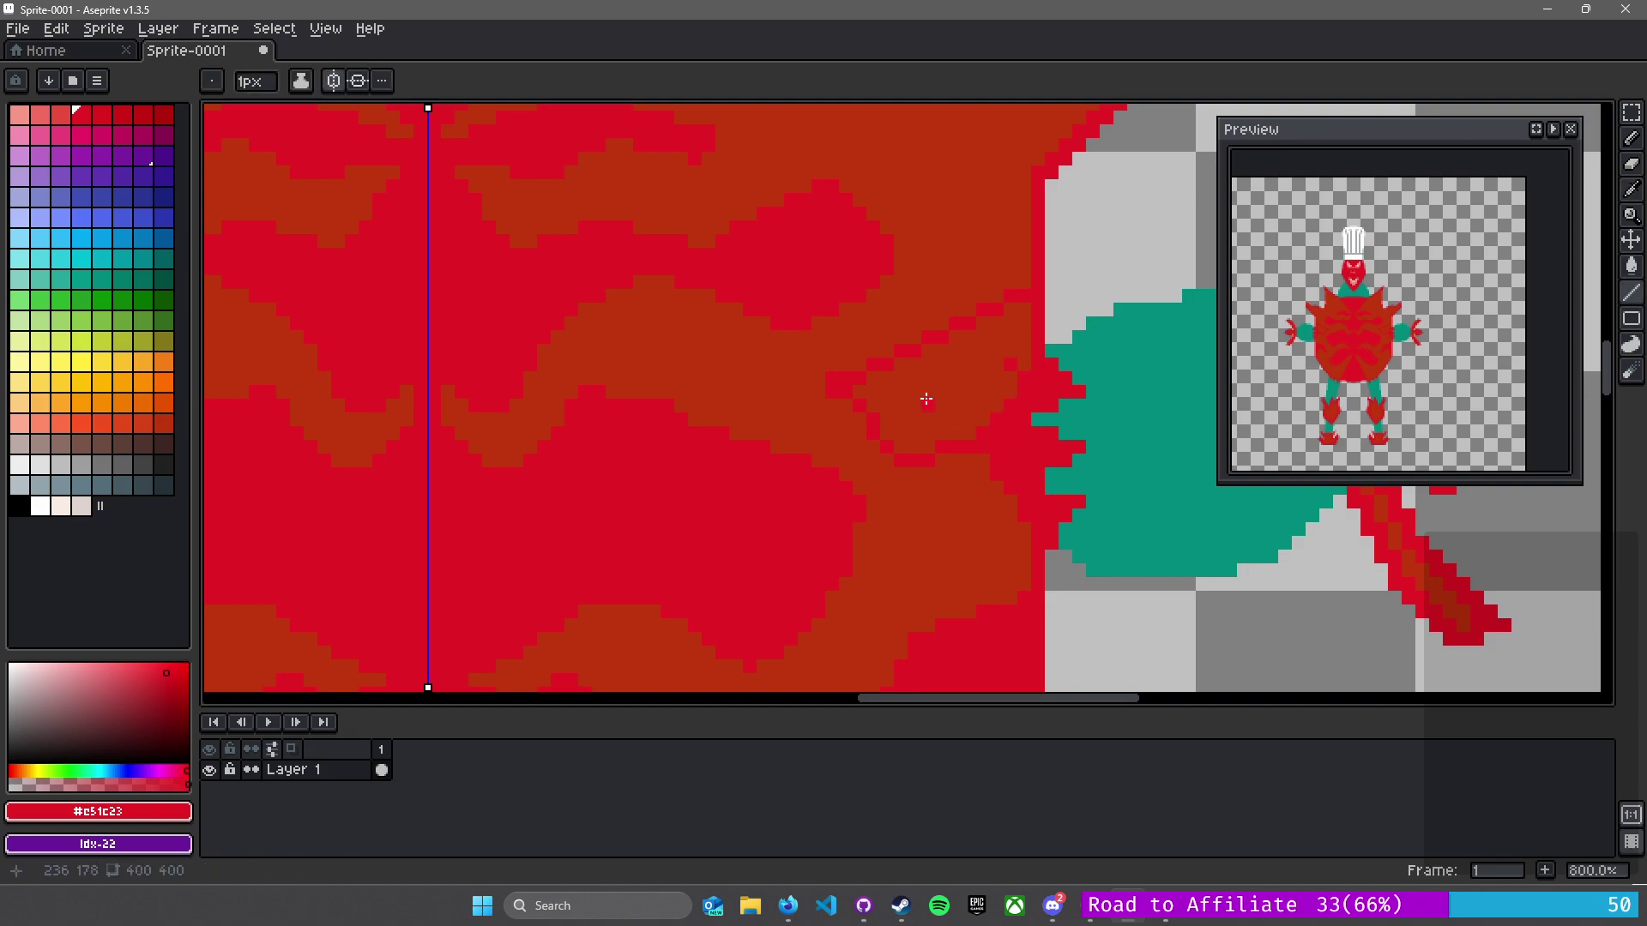
key("g")
left_click(941, 400)
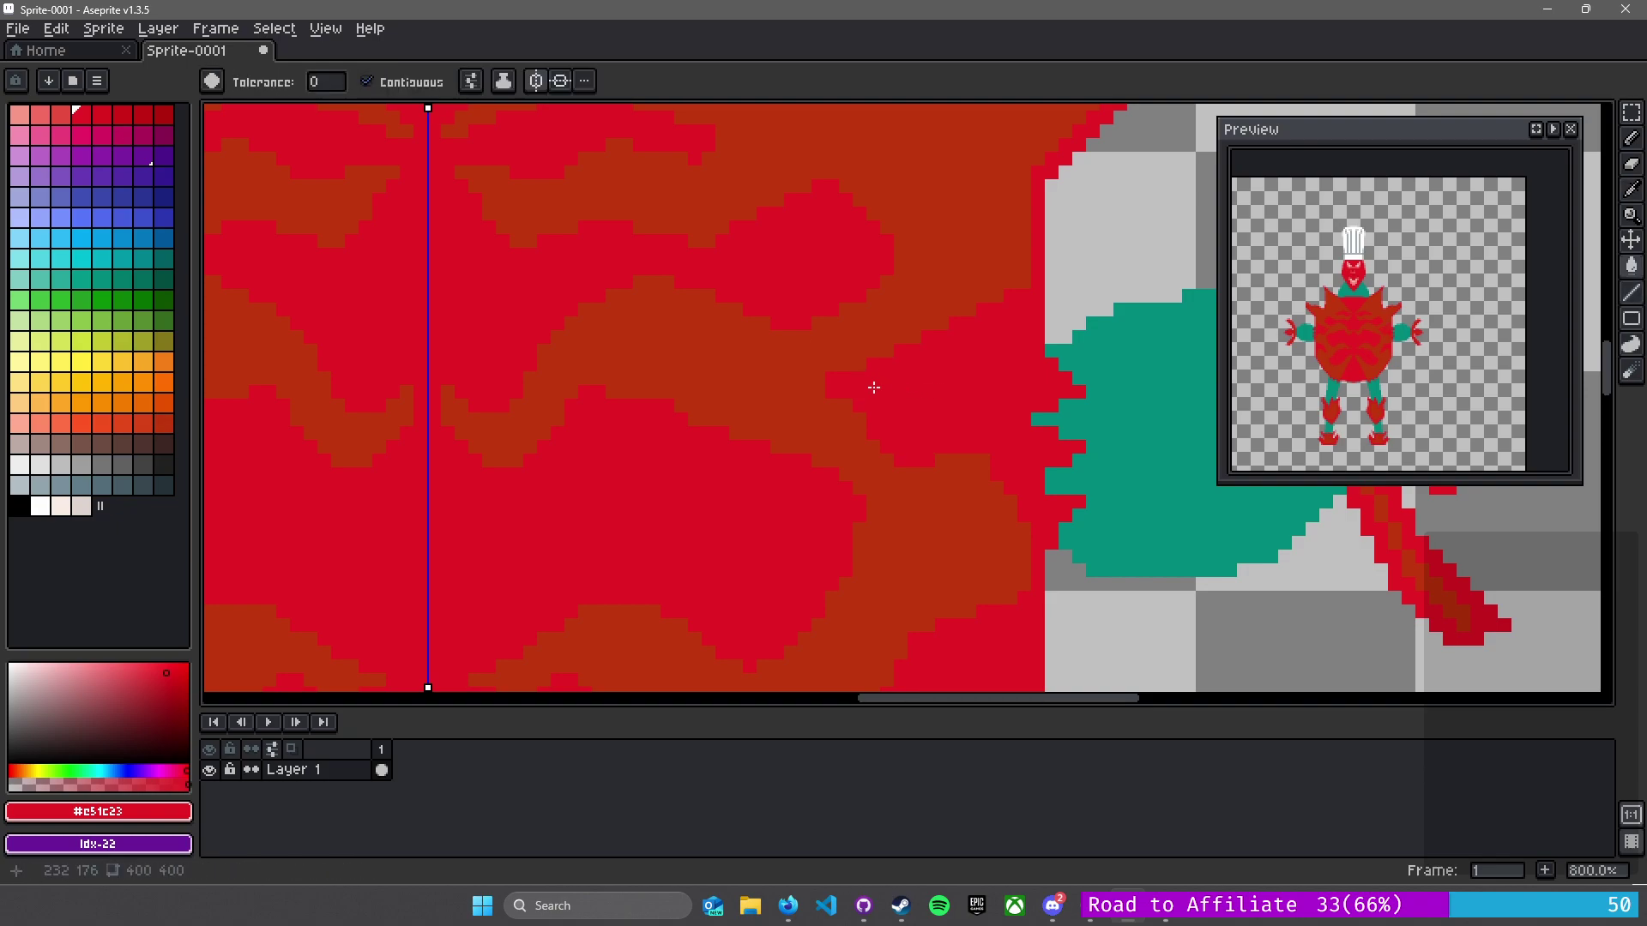
- Sample the red and use the Pencil to extend a solid red wedge down into the torso below the notch between the shoulder spikes
left_click(839, 360, "alt")
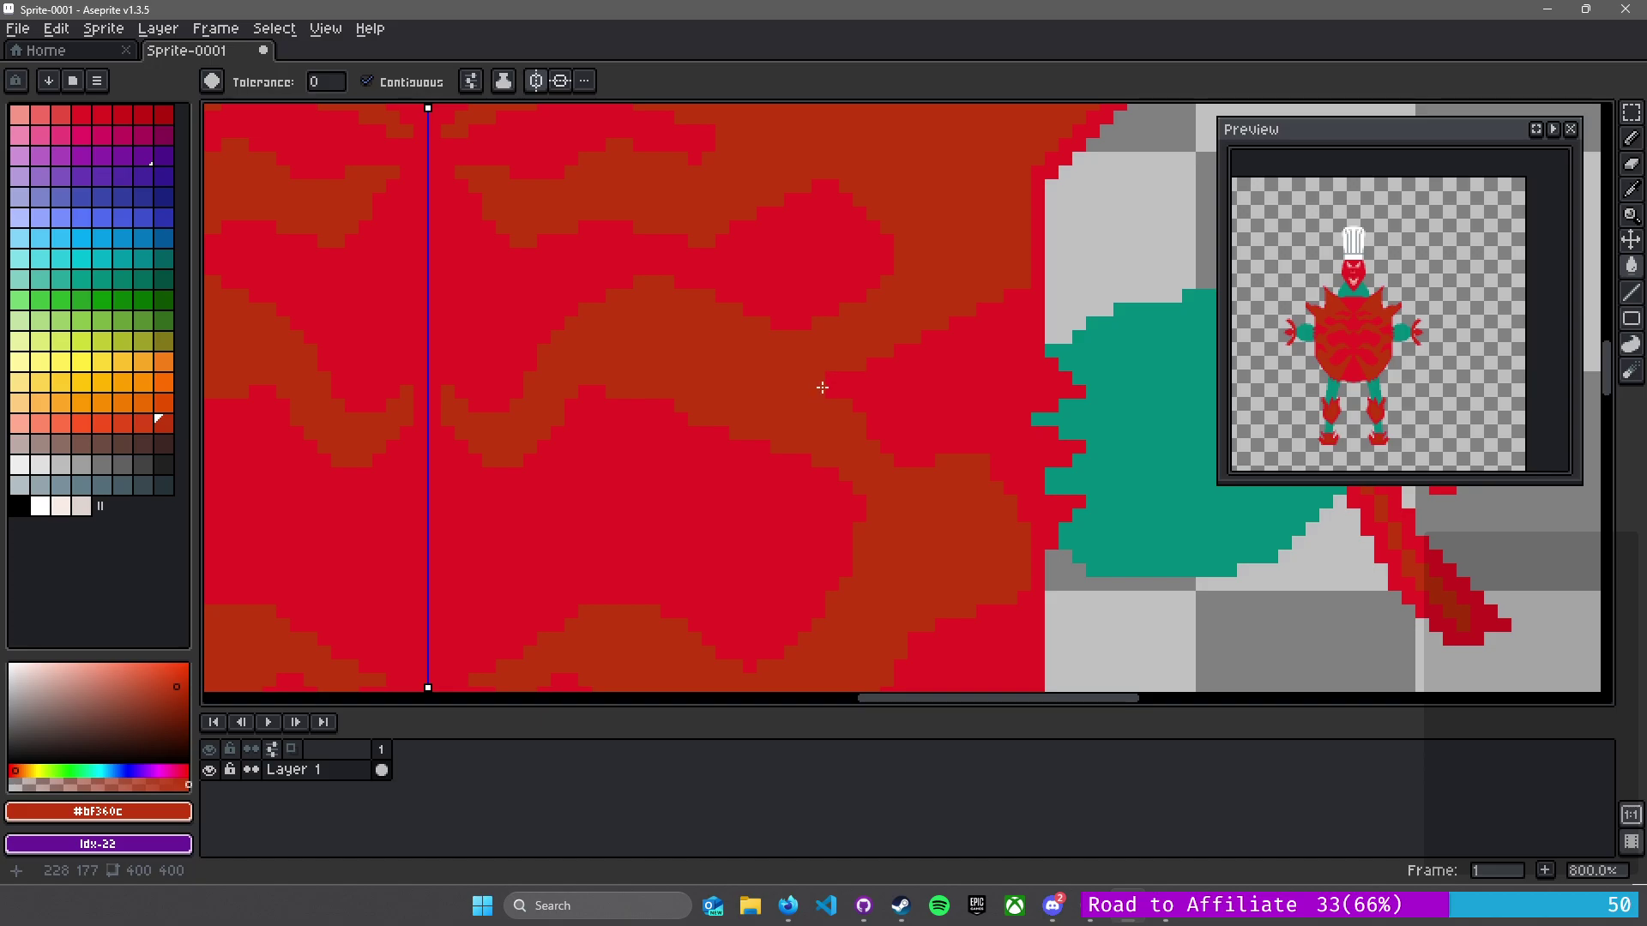
left_click(823, 387, "alt")
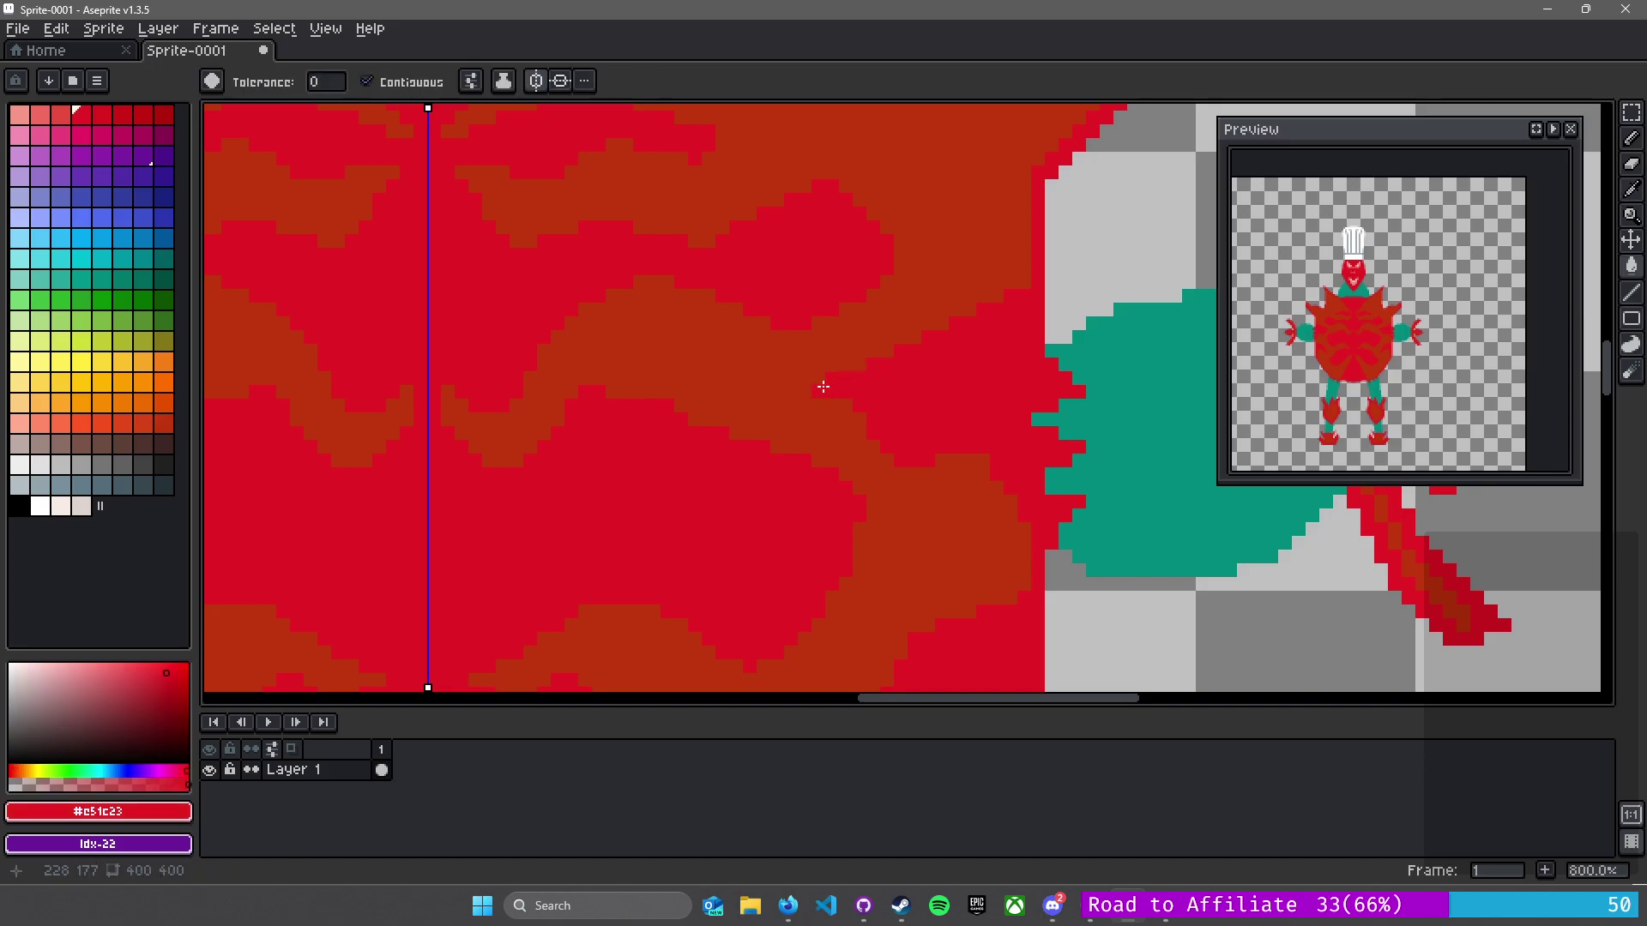
key("b")
scroll(901, 367, "down", 4)
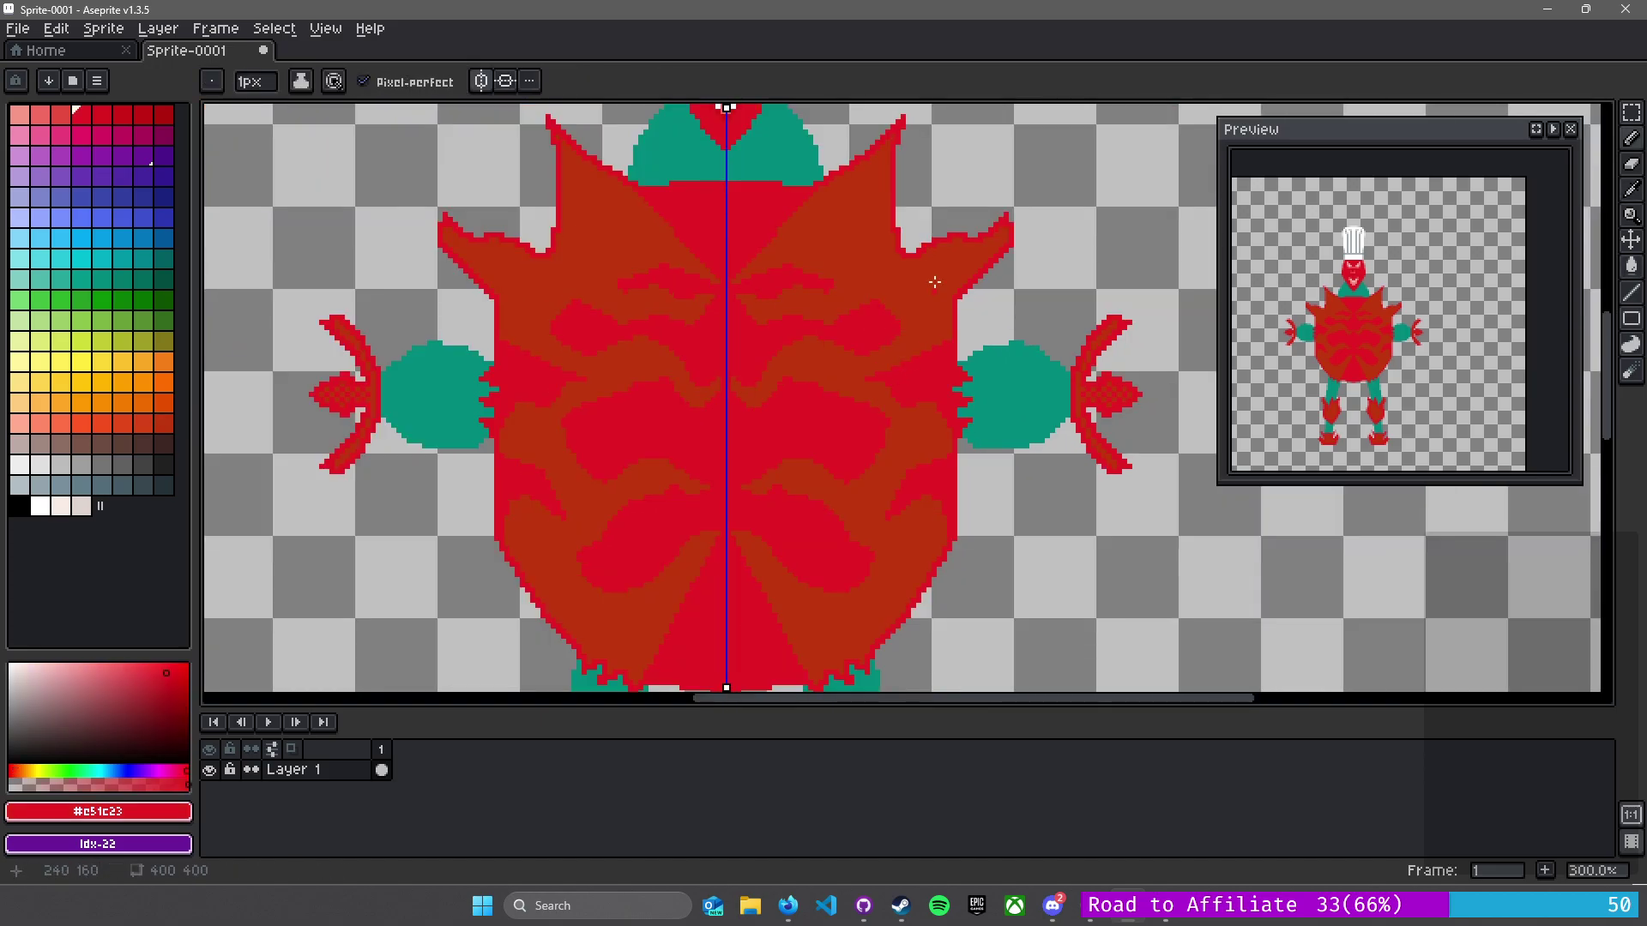
scroll(902, 221, "up", 1)
scroll(902, 221, "up", 2)
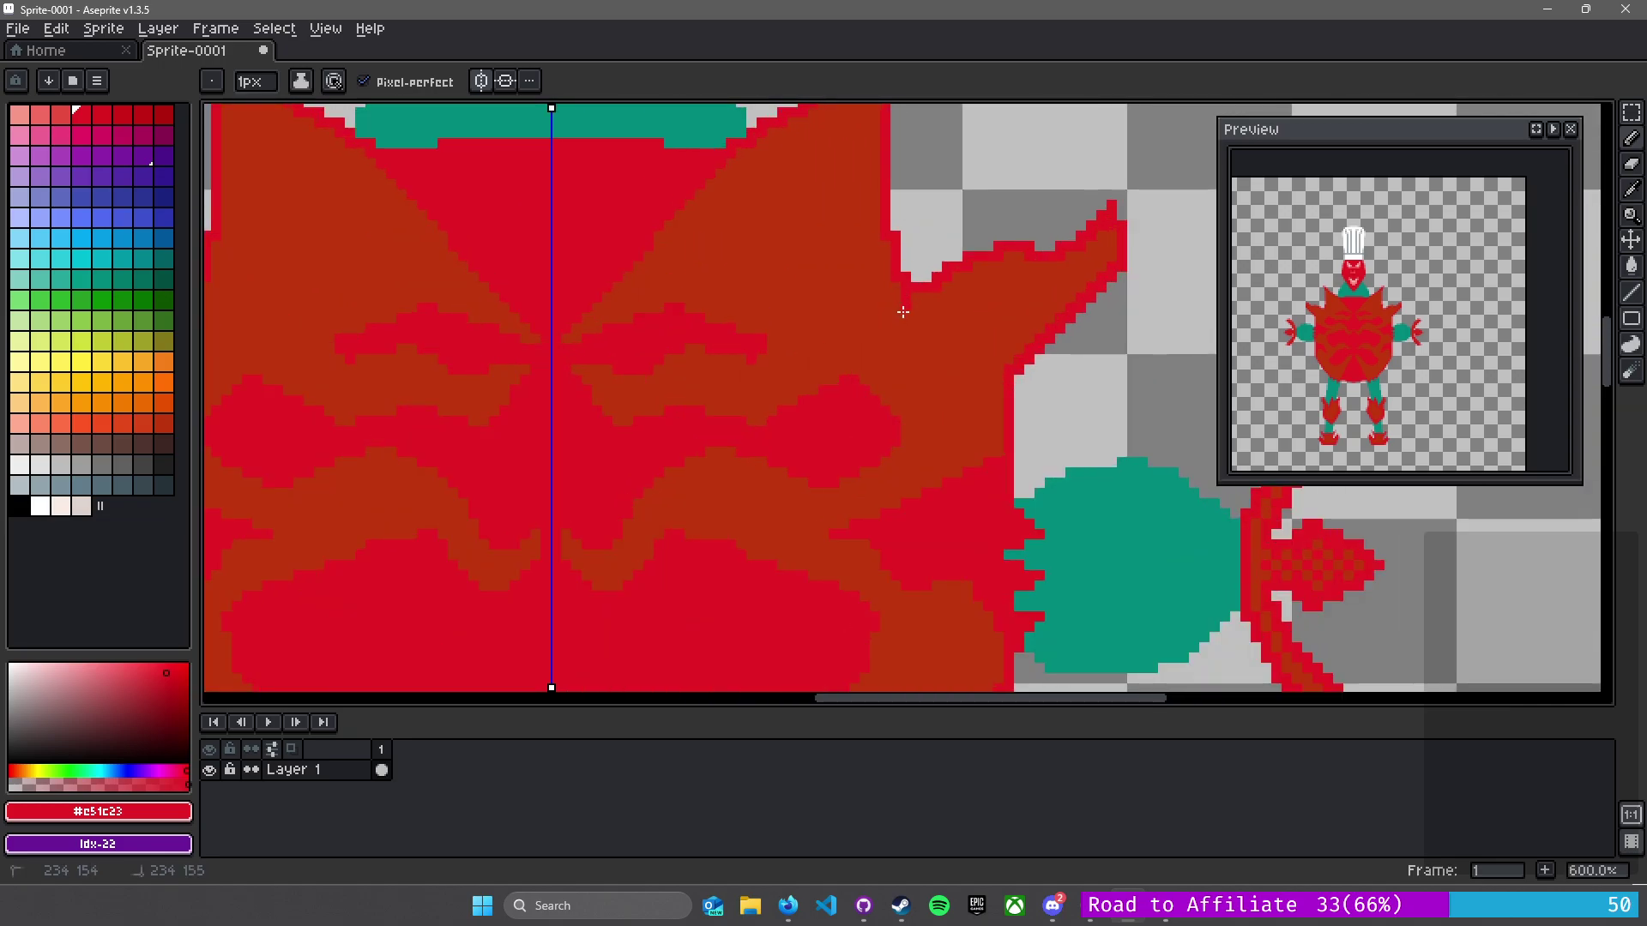
mouse_move(958, 265)
left_mouse_down()
mouse_move(908, 372)
mouse_move(916, 303)
left_mouse_up()
left_click_drag(920, 342, 936, 299)
scroll(936, 298, "down", 3)
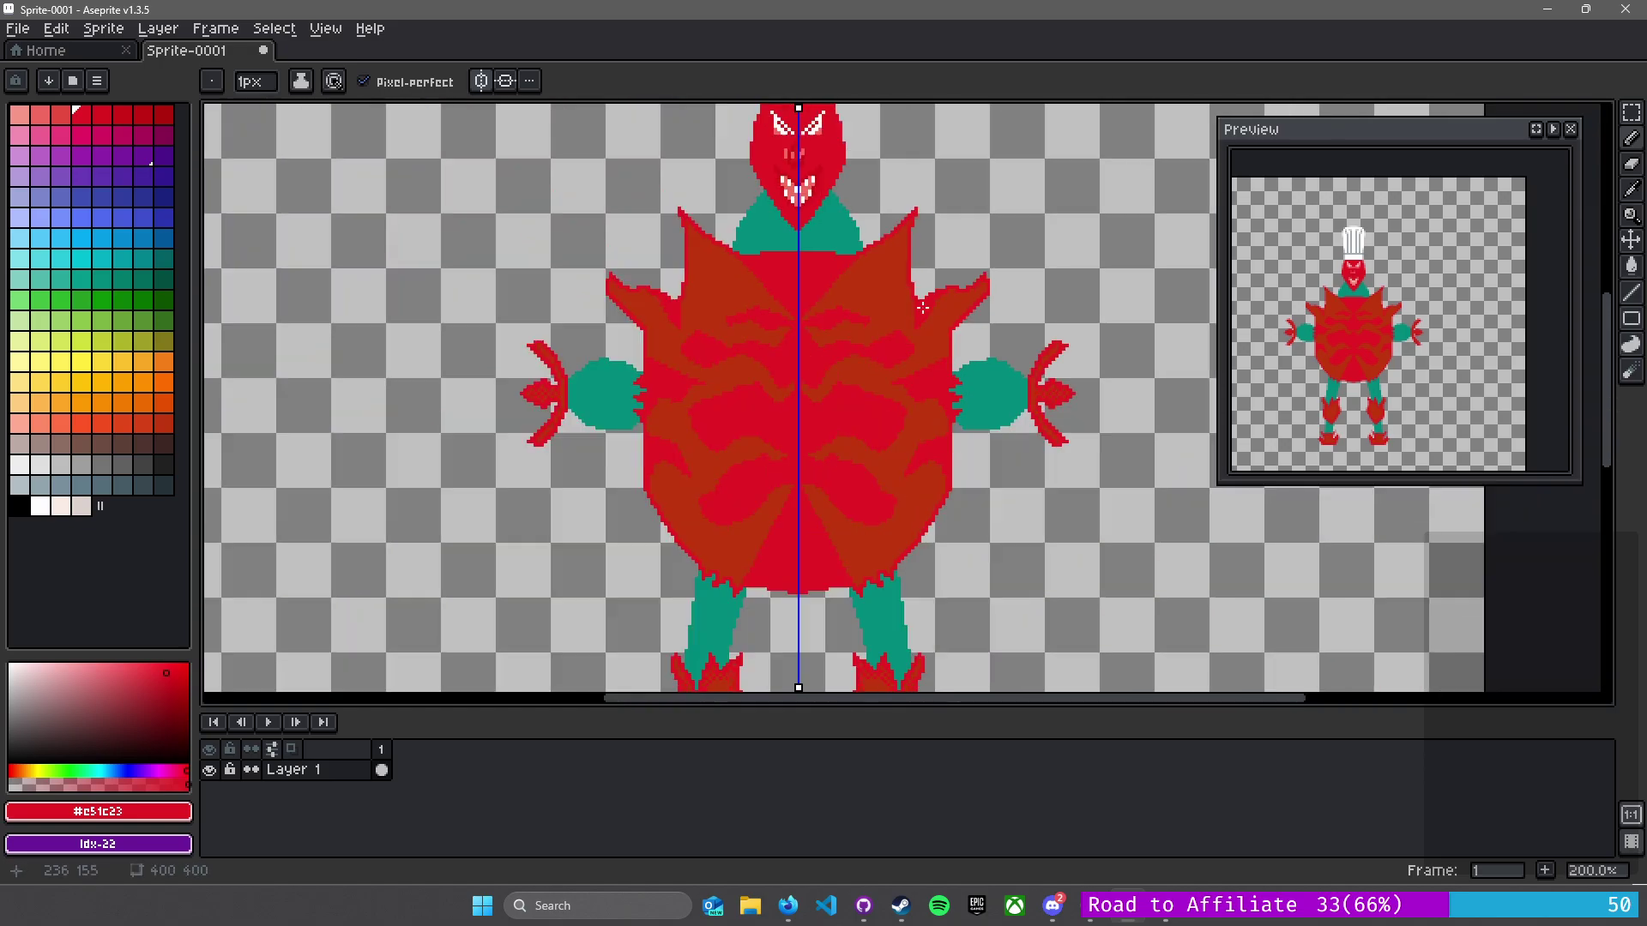
- Draw a small slanted red triangular outline inside the tall shoulder spike beside the chest V
scroll(865, 277, "up", 4)
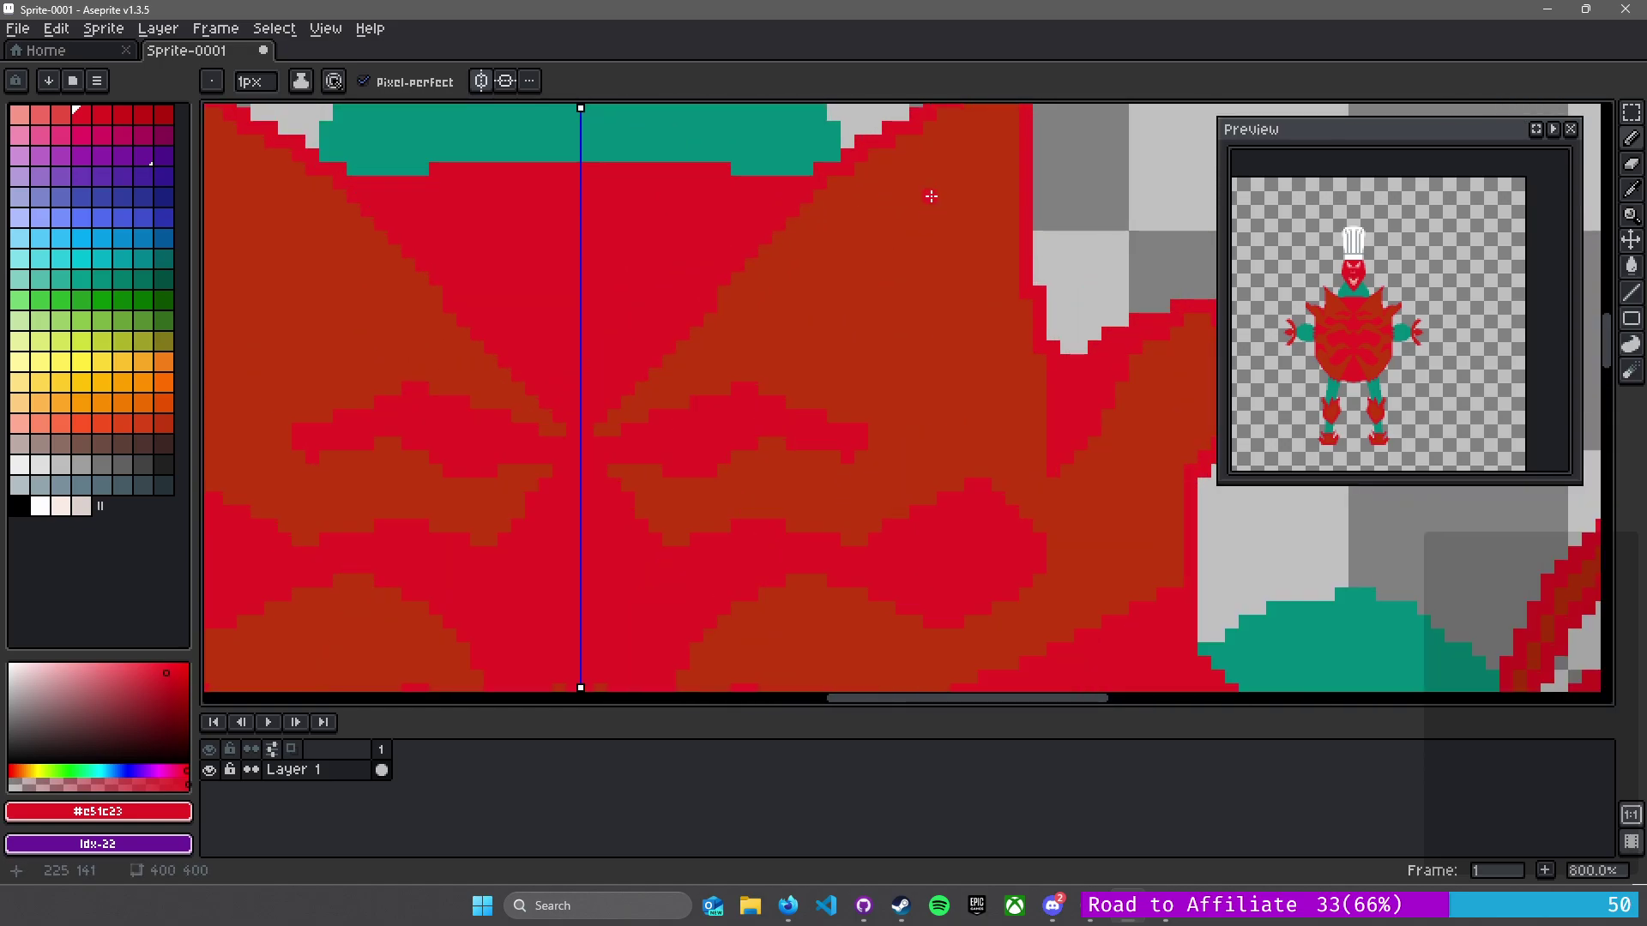
mouse_move(932, 193)
left_mouse_down()
mouse_move(785, 335)
mouse_move(899, 326)
mouse_move(922, 302)
mouse_move(948, 180)
left_mouse_up()
scroll(876, 298, "down", 2)
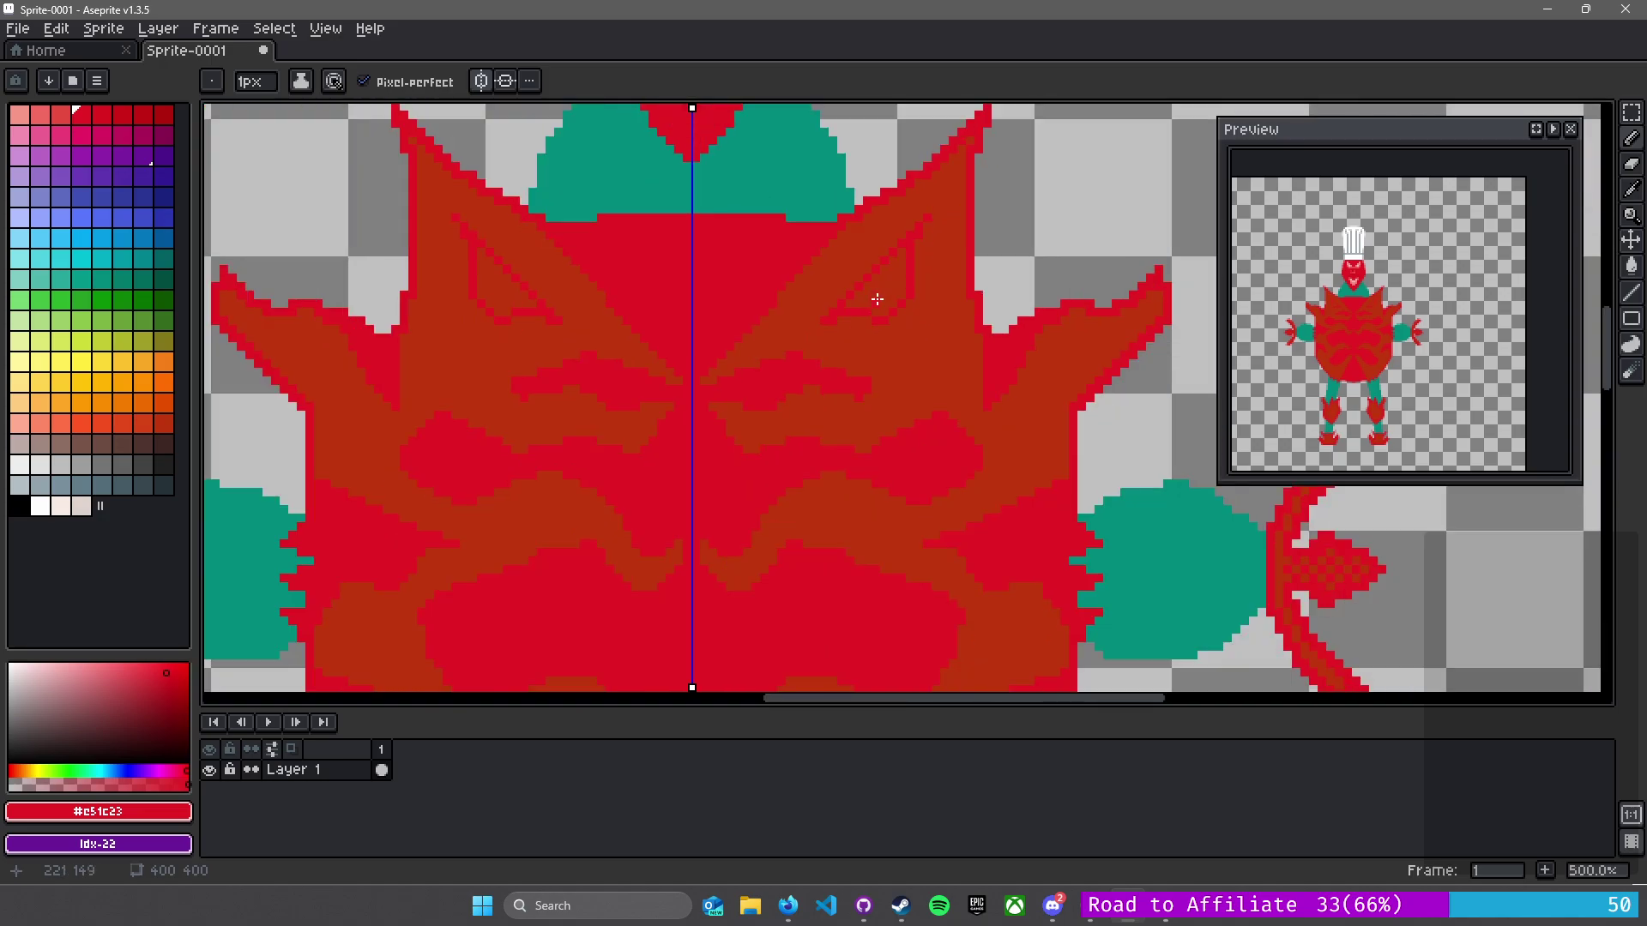
- Dither the inside of the shoulder spike's triangle with alternating red pixels in a checkerboard pattern
scroll(867, 320, "up", 3)
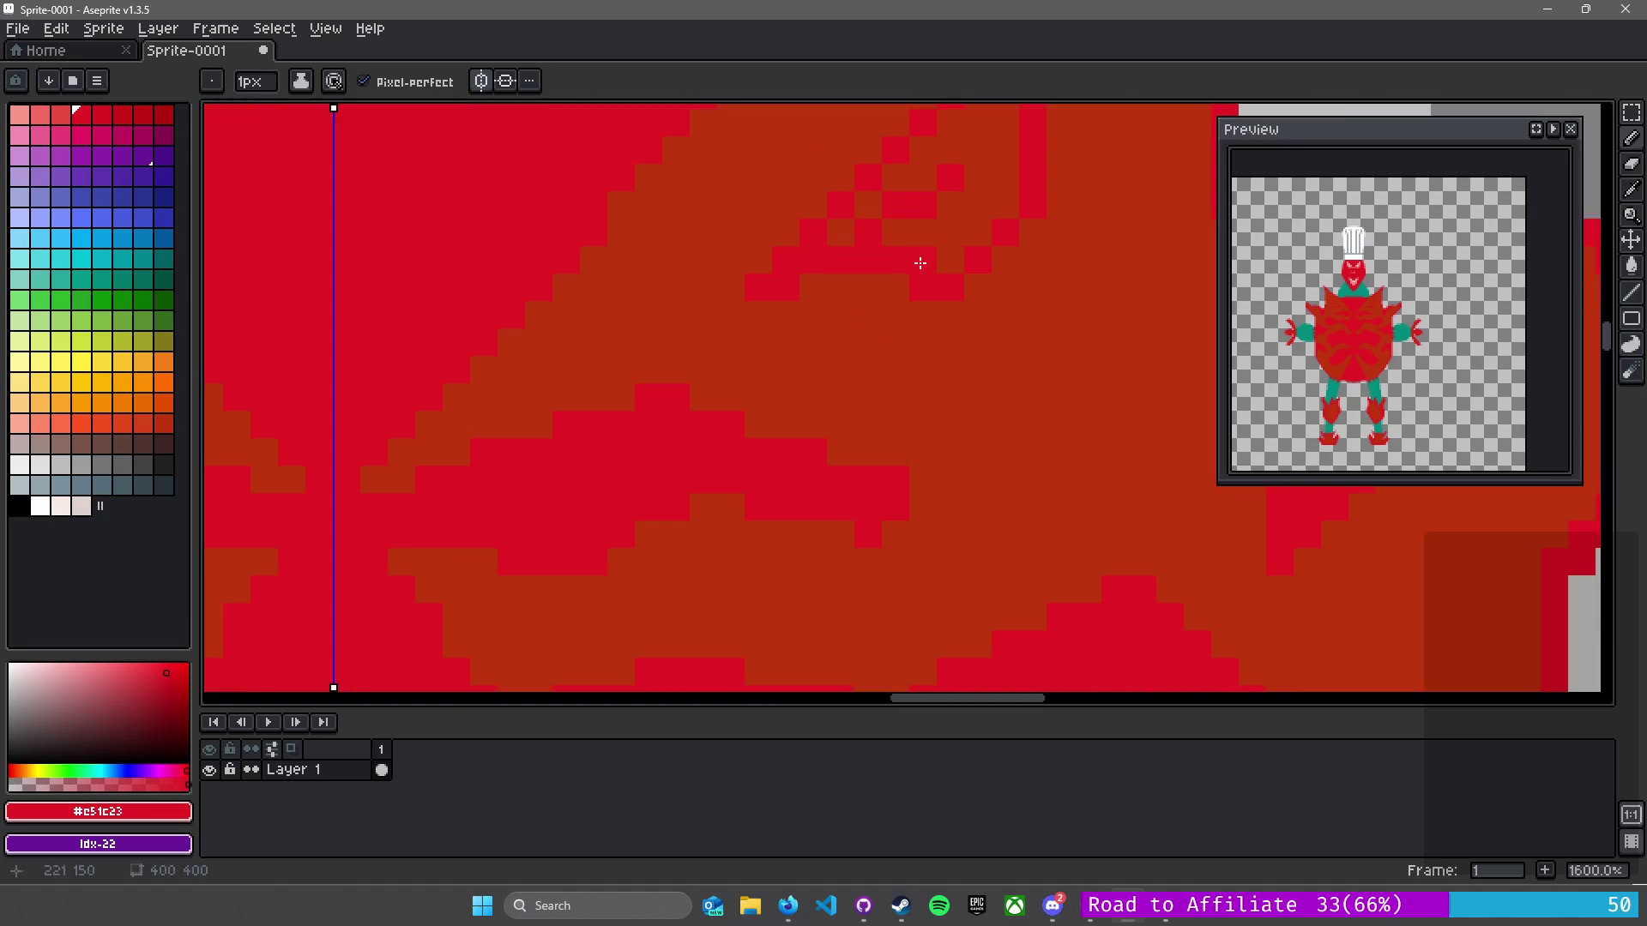
scroll(651, 460, "up", 2)
key("ctrl+z")
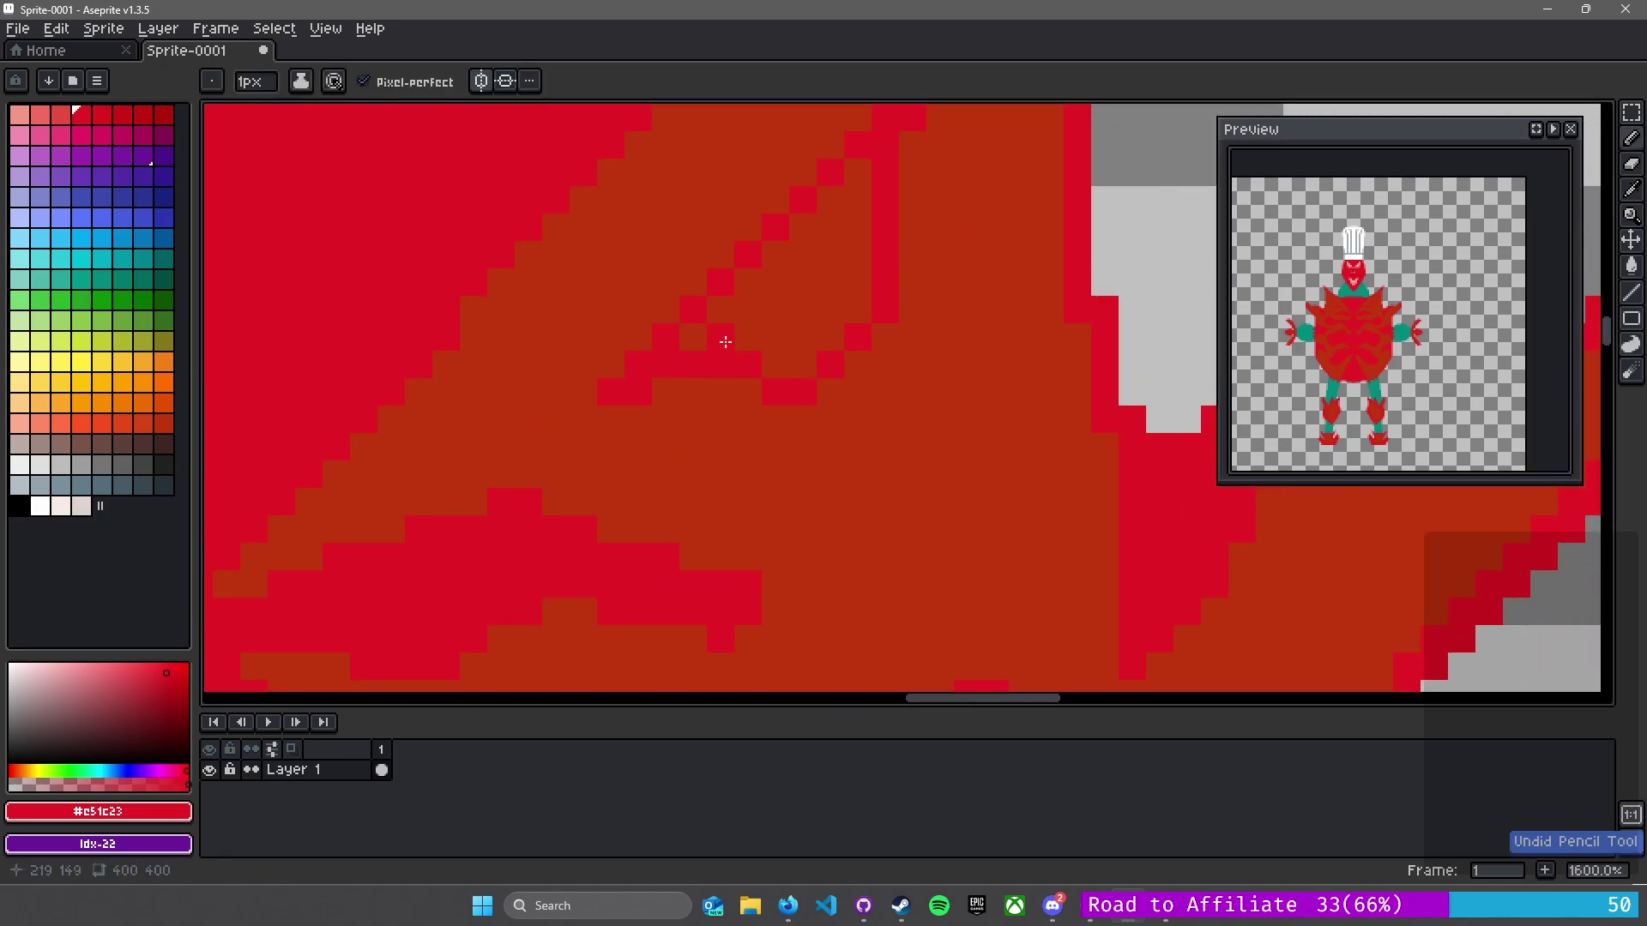
left_click(784, 282)
left_click(811, 257)
left_click(839, 225)
left_click(856, 206)
mouse_move(842, 270)
left_mouse_down()
mouse_move(774, 337)
mouse_move(772, 365)
mouse_move(856, 311)
left_mouse_up()
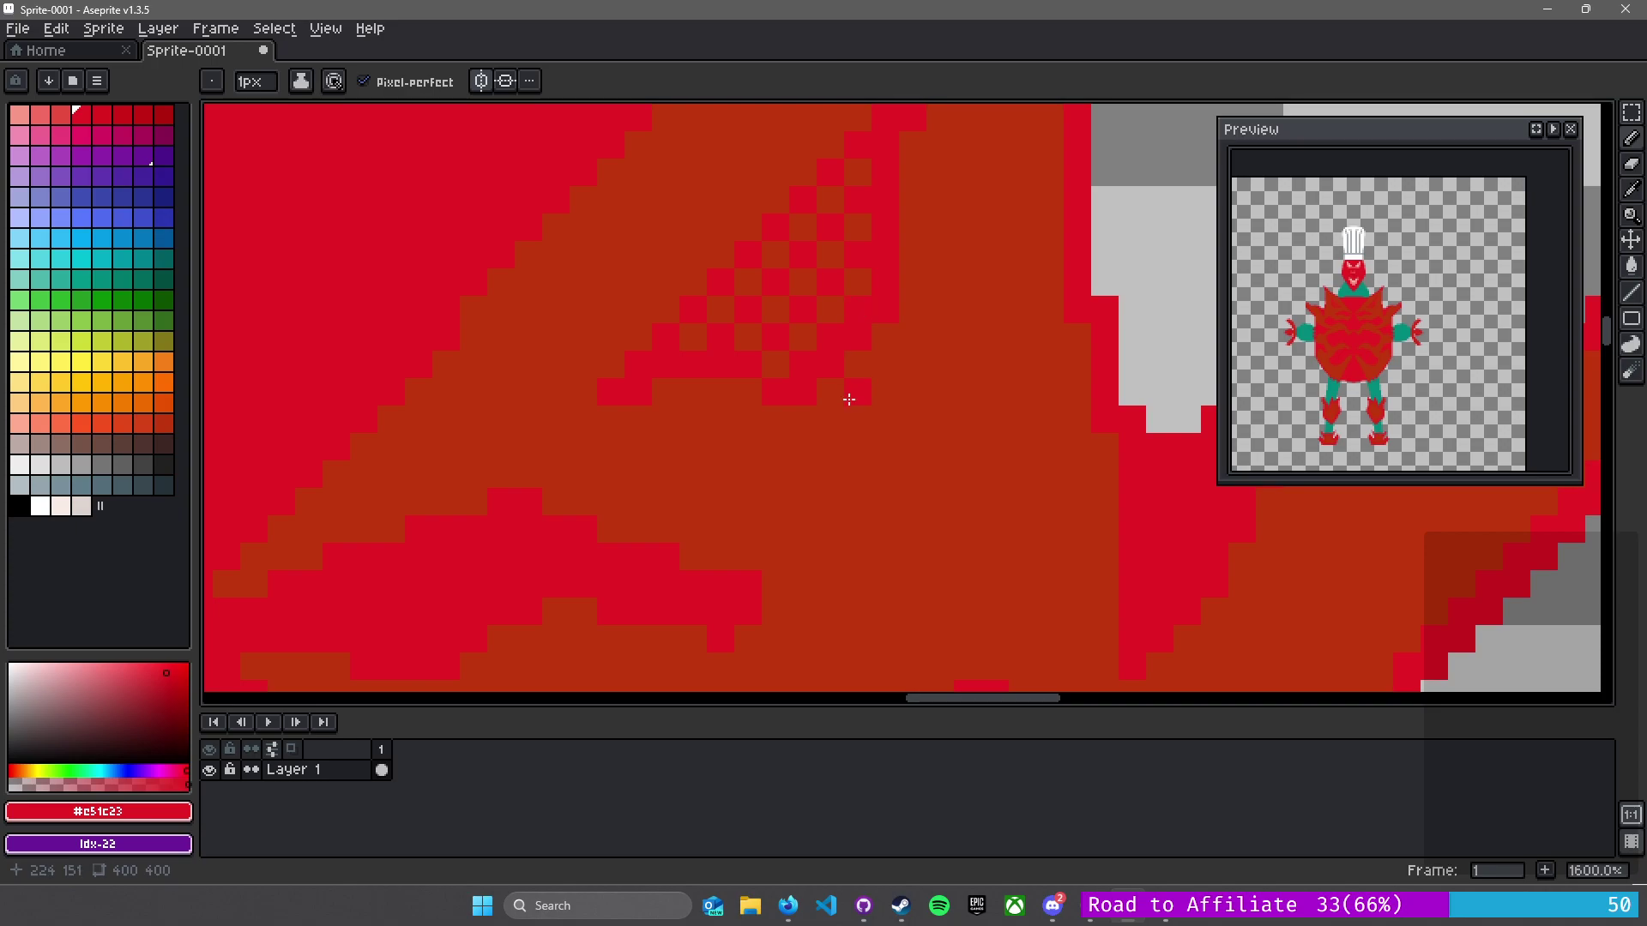
scroll(845, 397, "down", 5)
scroll(831, 305, "up", 2)
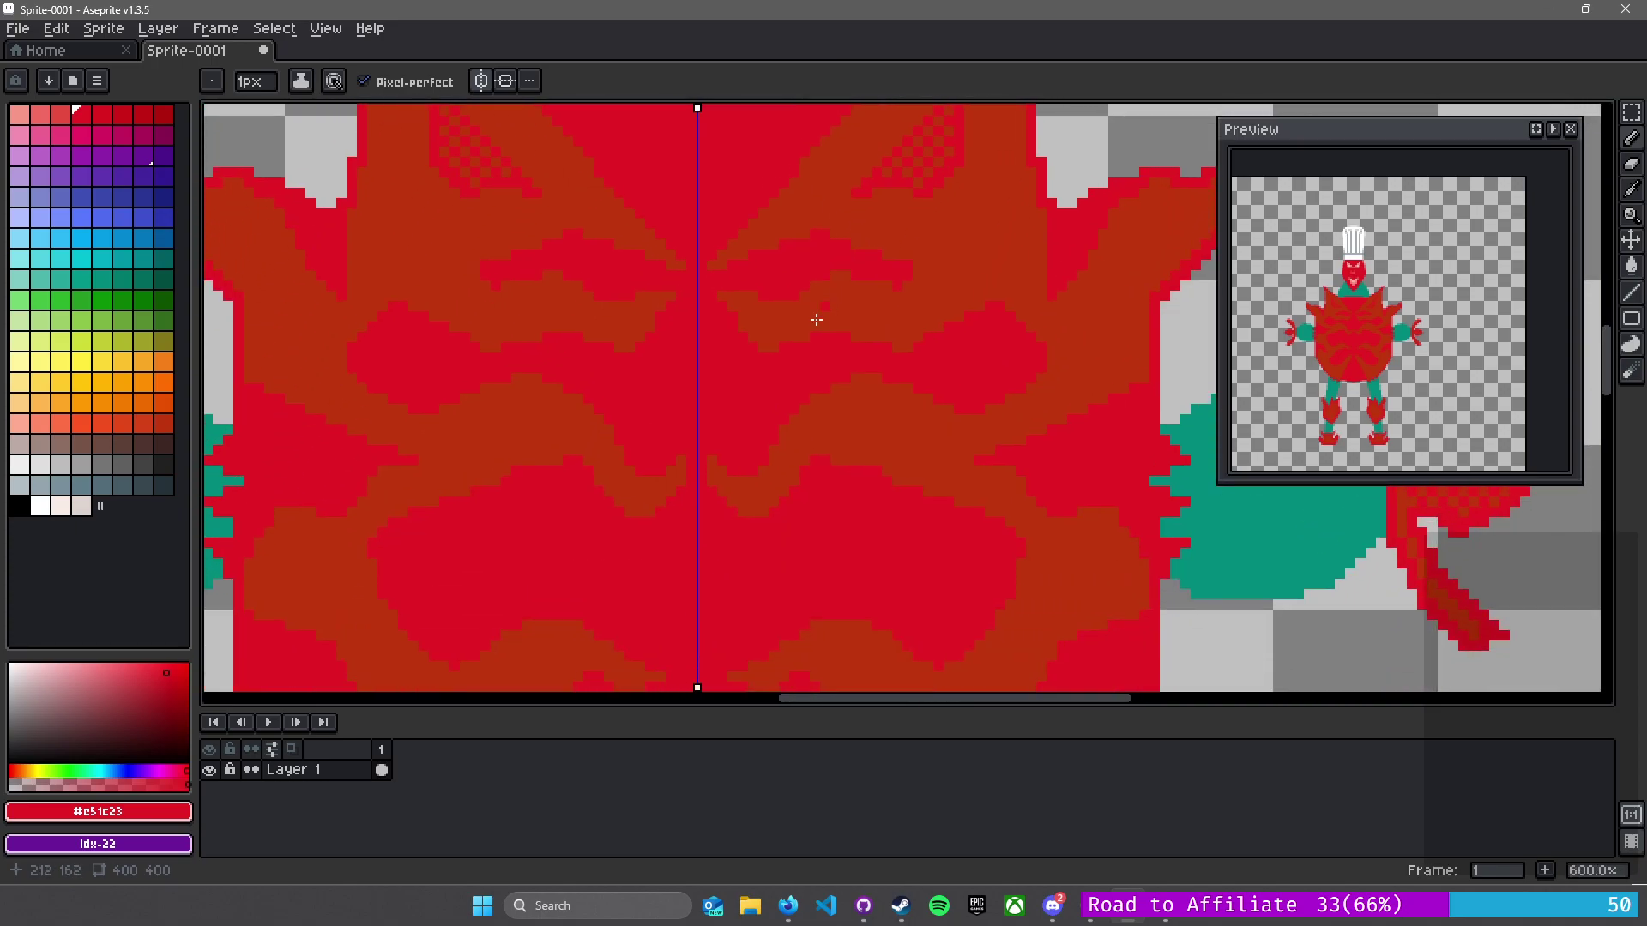
- Sample the dark orange-red, outline a small rounded spot inside the wide outer end of the upper rib, and fill it
scroll(756, 471, "down", 2)
left_click_drag(756, 472, 788, 386)
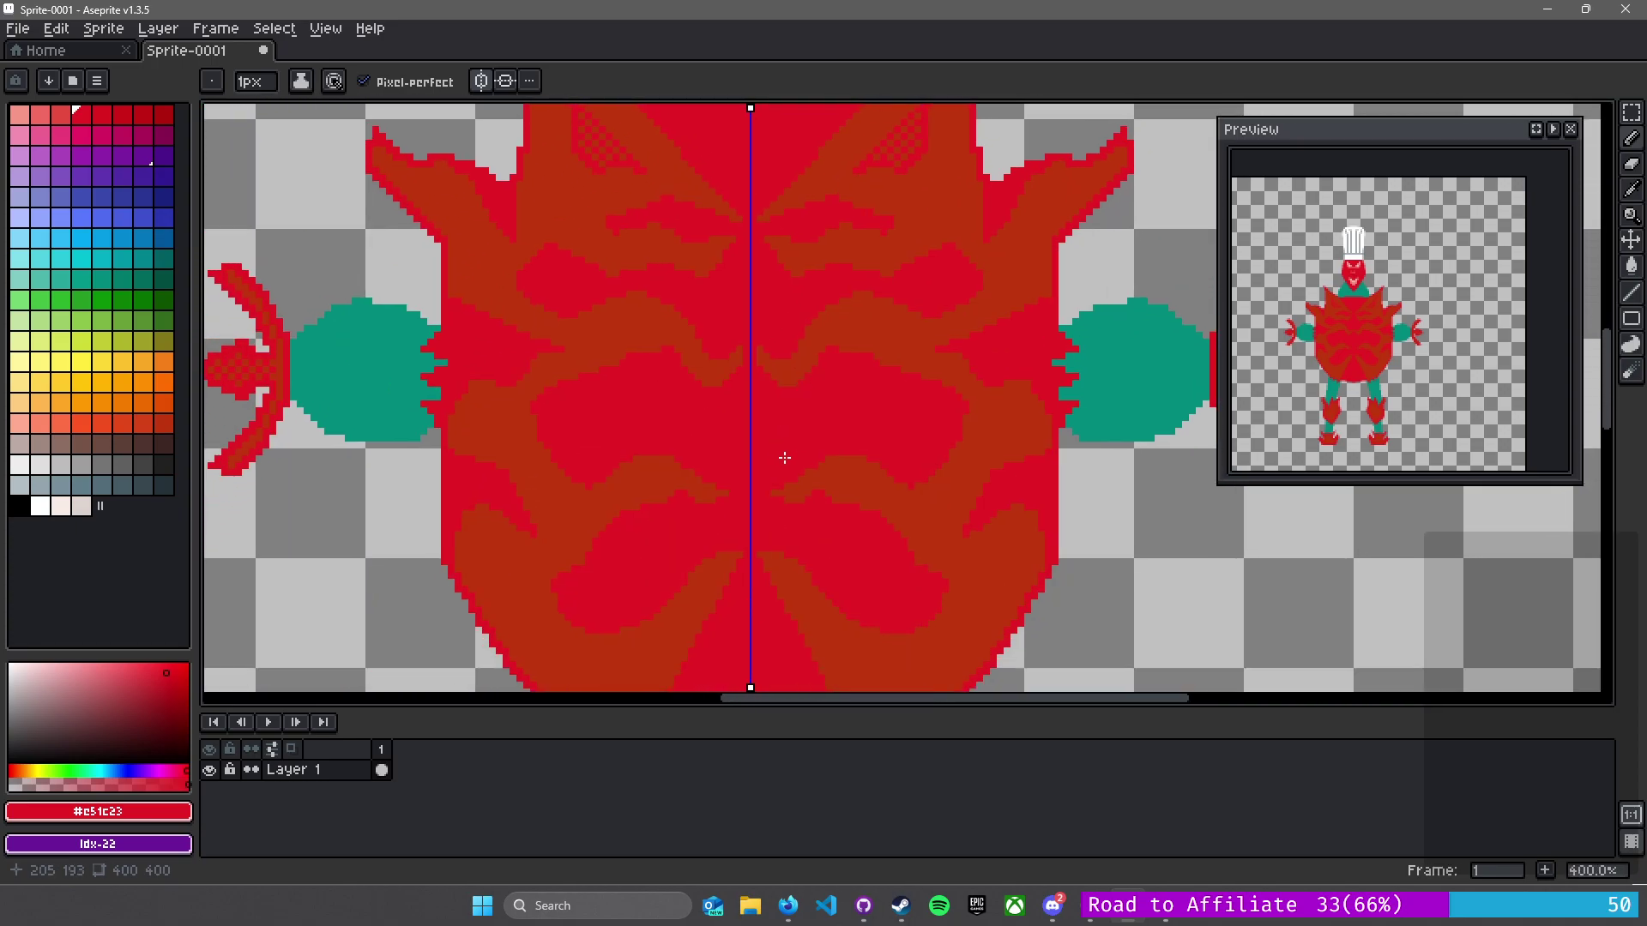
left_click(890, 312, "alt")
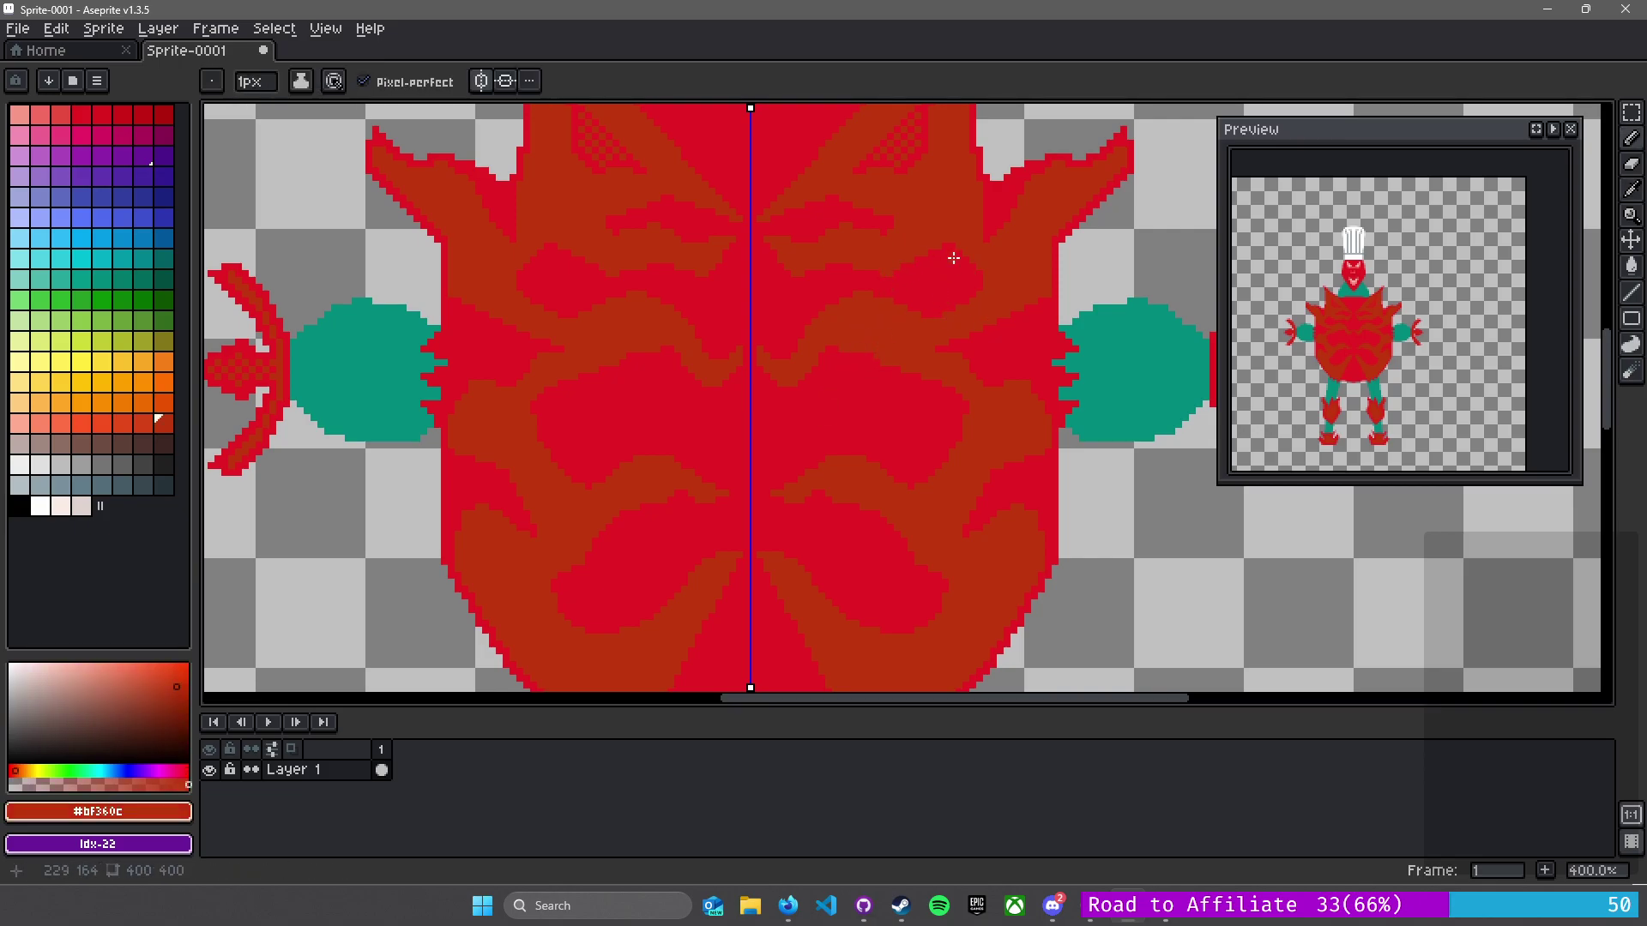
scroll(864, 349, "up", 3)
scroll(861, 343, "up", 2)
left_click(864, 350, "alt")
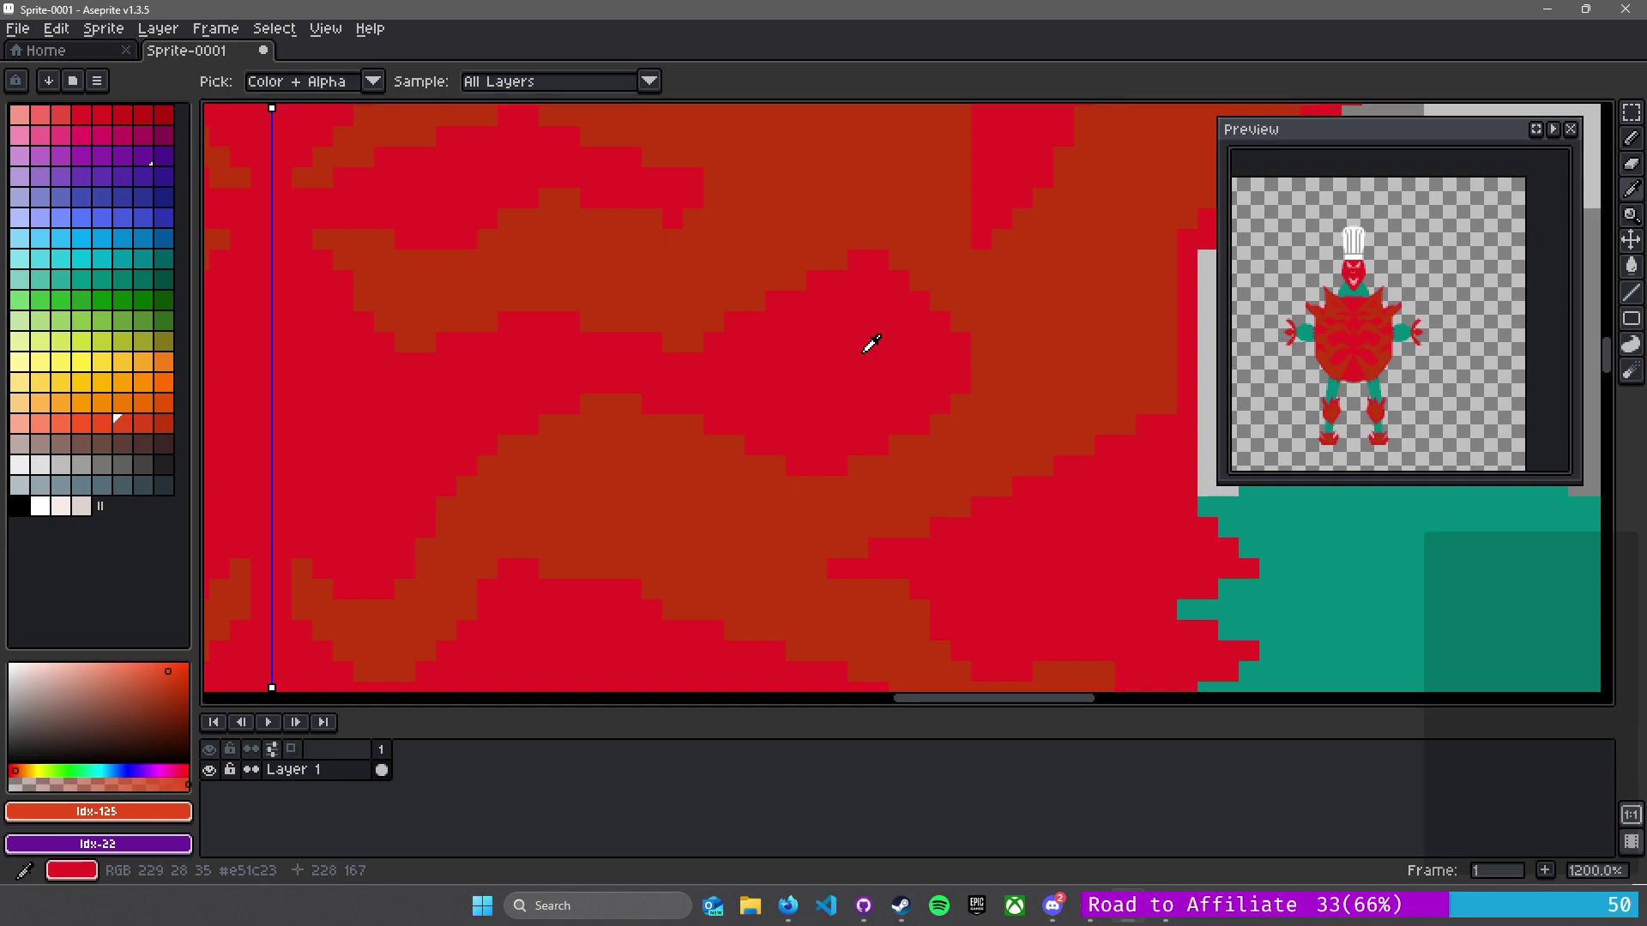
left_click(806, 343, "alt")
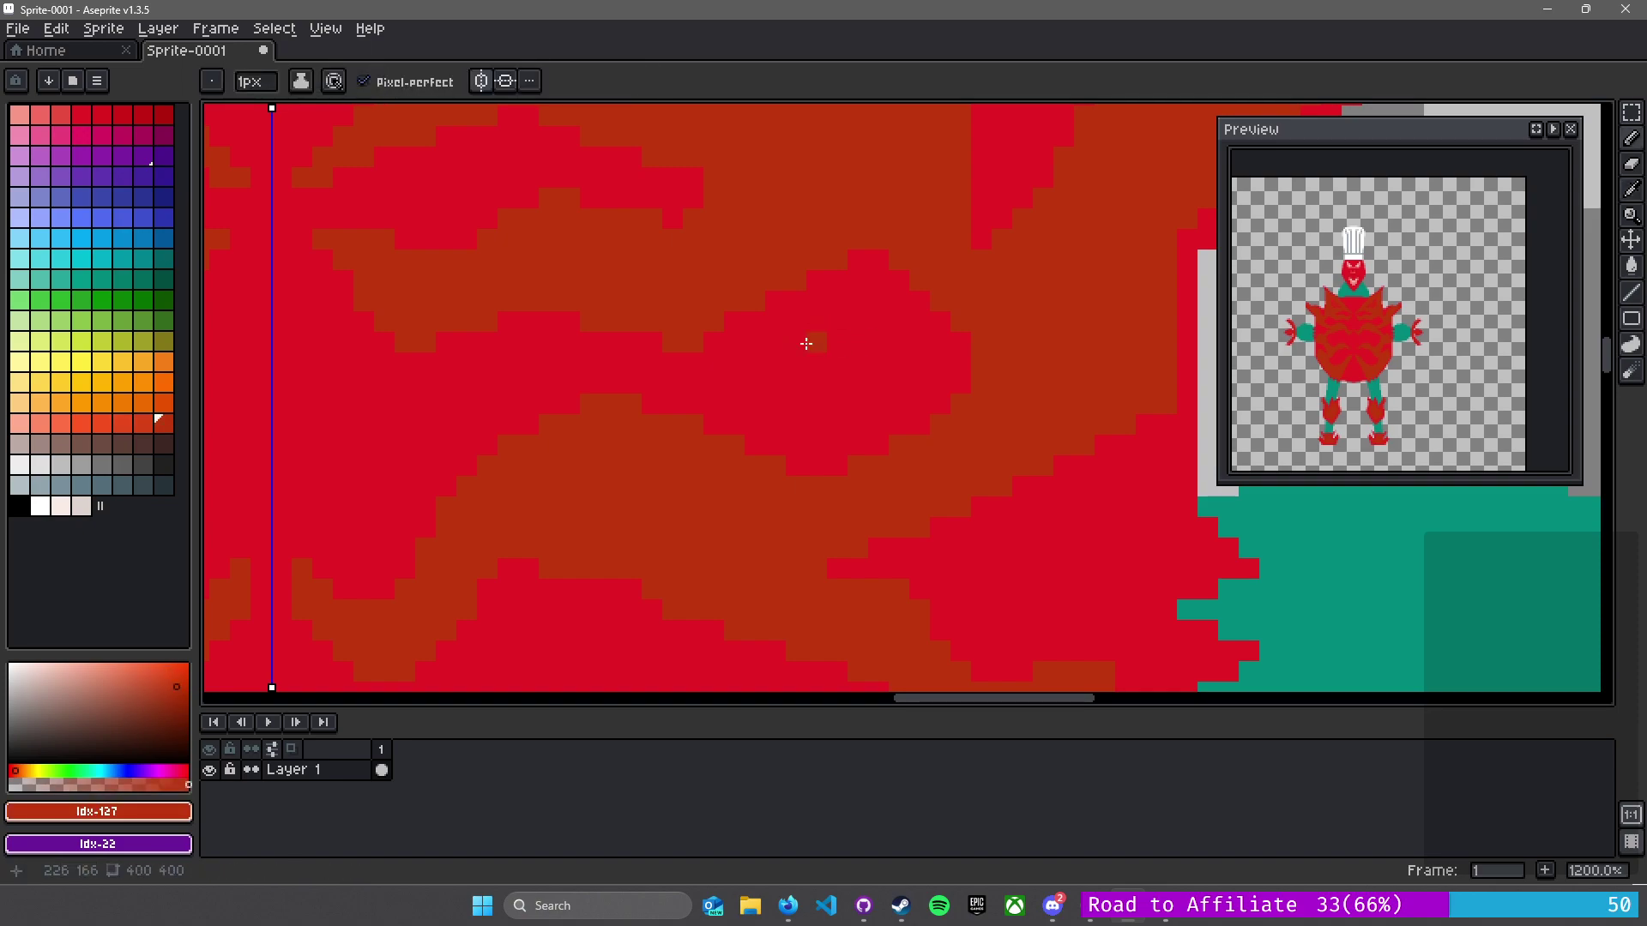
mouse_move(796, 342)
left_mouse_down()
mouse_move(864, 312)
mouse_move(896, 338)
mouse_move(889, 396)
mouse_move(799, 425)
left_mouse_up()
left_click(776, 361)
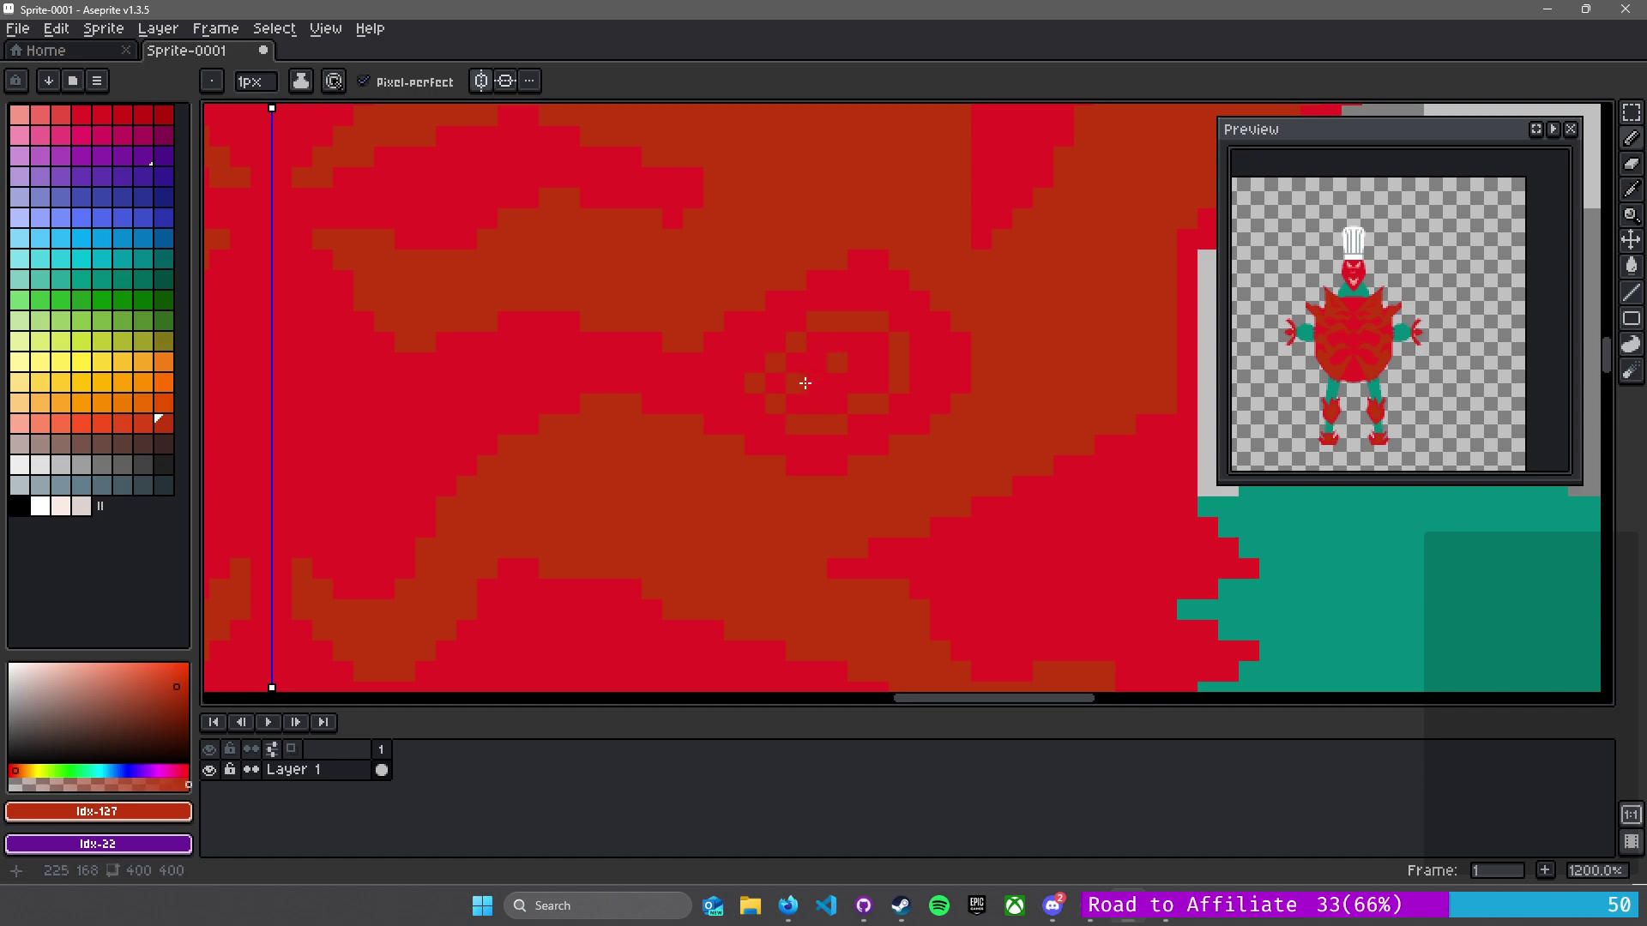
key("g")
left_click(804, 383)
left_click_drag(645, 401, 1017, 374)
left_click(763, 398)
scroll(810, 431, "down", 3)
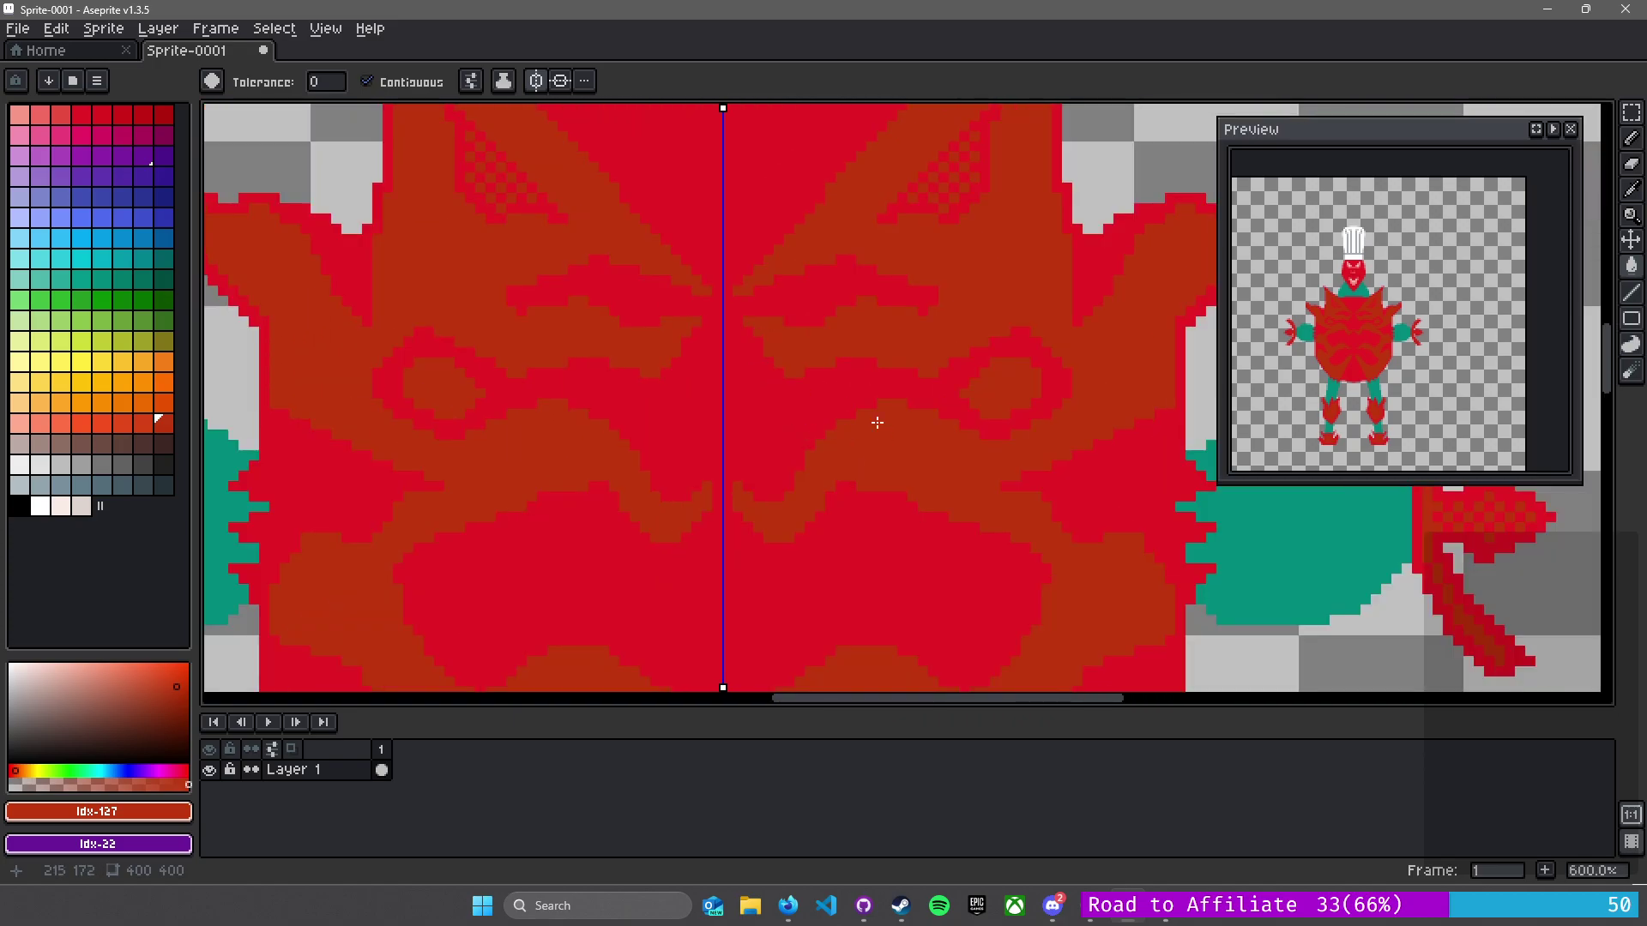
- Outline a dark orange-red diamond inside the outer end of the middle rib with the Line tool, and fill it
left_click_drag(880, 426, 776, 289)
key("l")
mouse_move(832, 436)
left_mouse_down()
mouse_move(875, 426)
mouse_move(912, 448)
mouse_move(882, 427)
mouse_move(857, 445)
mouse_move(849, 426)
mouse_move(898, 433)
mouse_move(925, 480)
mouse_move(866, 538)
left_mouse_up()
mouse_move(866, 539)
left_mouse_down()
mouse_move(819, 476)
mouse_move(847, 429)
left_mouse_up()
left_click(816, 480)
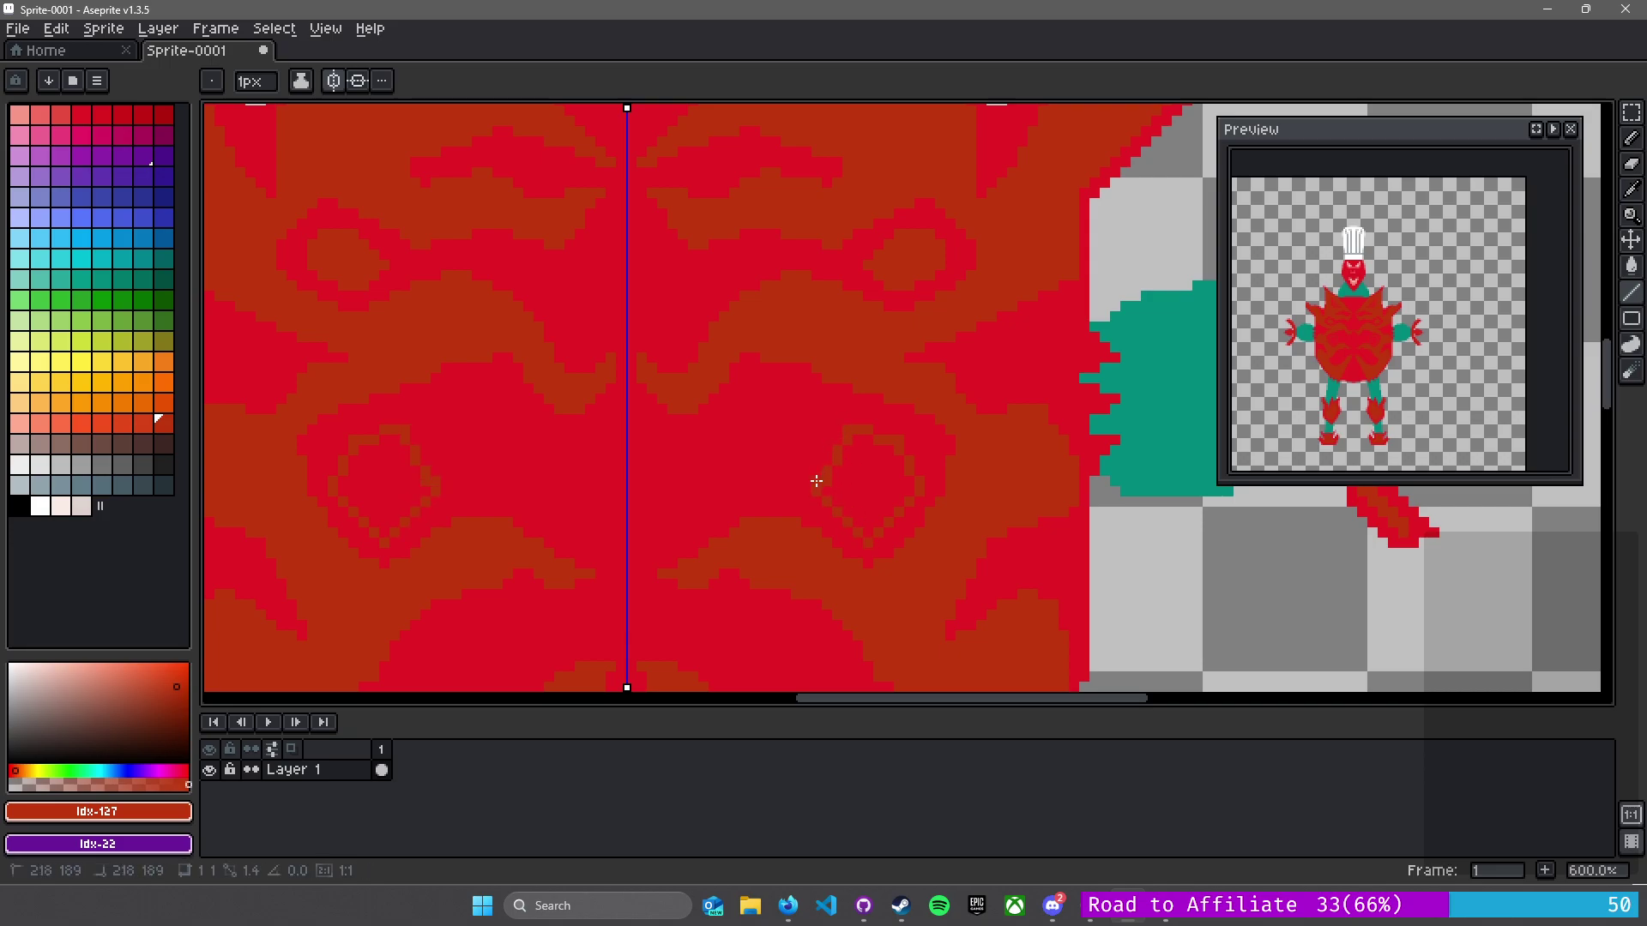
scroll(842, 440, "up", 2)
scroll(840, 441, "up", 1)
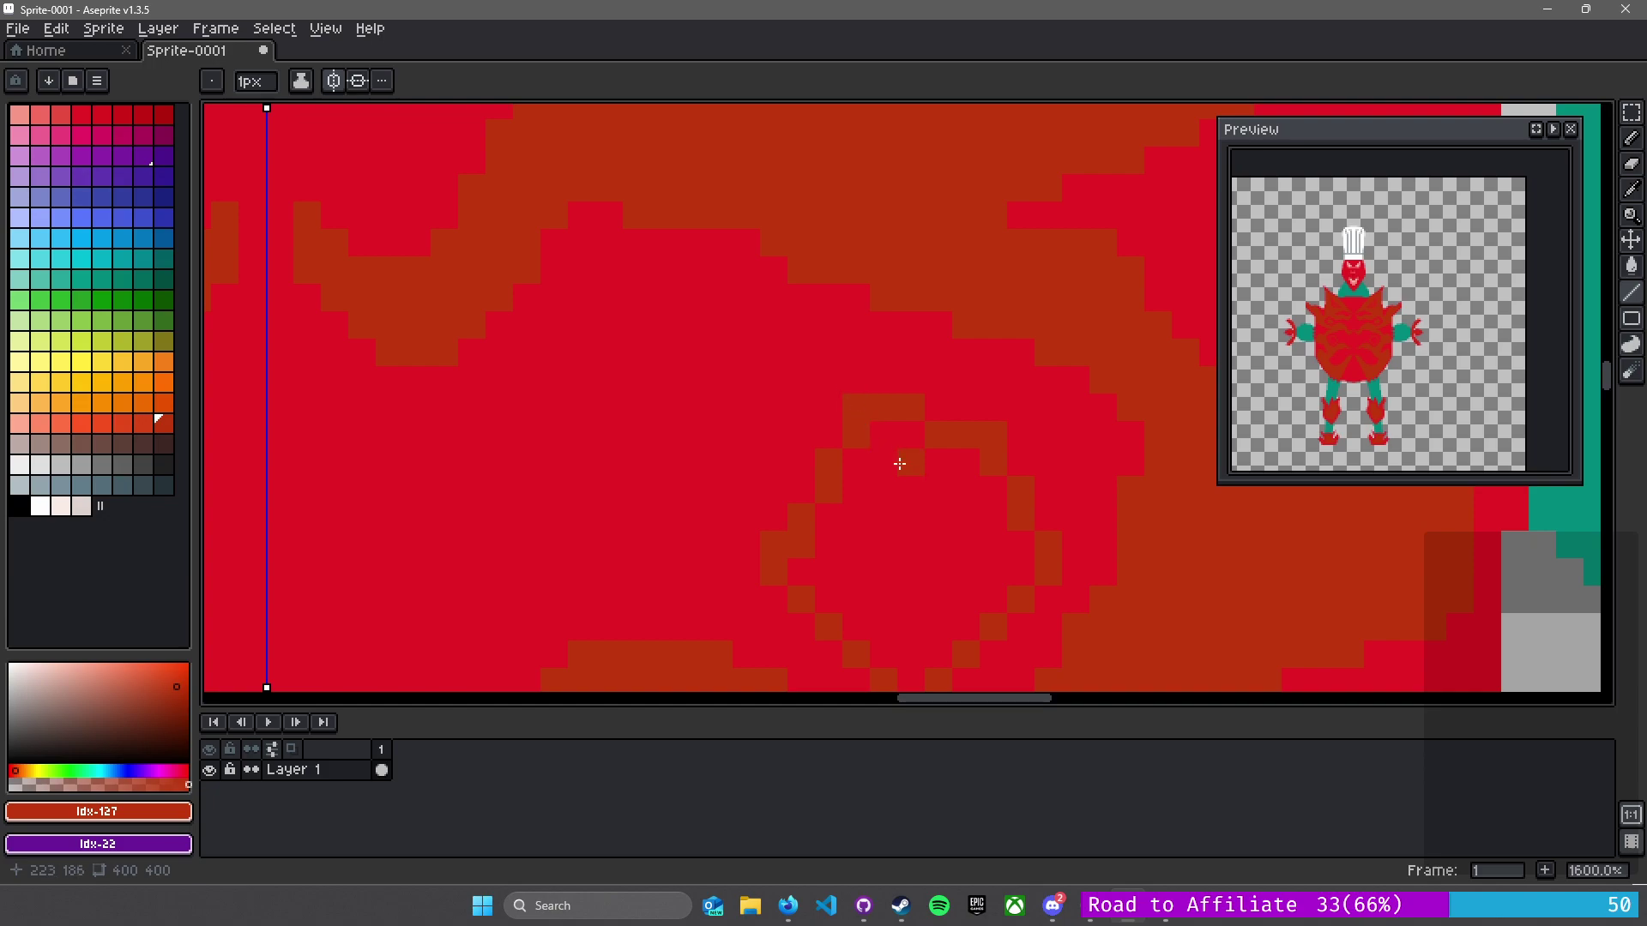
key("g")
left_click(896, 485)
scroll(884, 467, "down", 3)
scroll(857, 456, "up", 2)
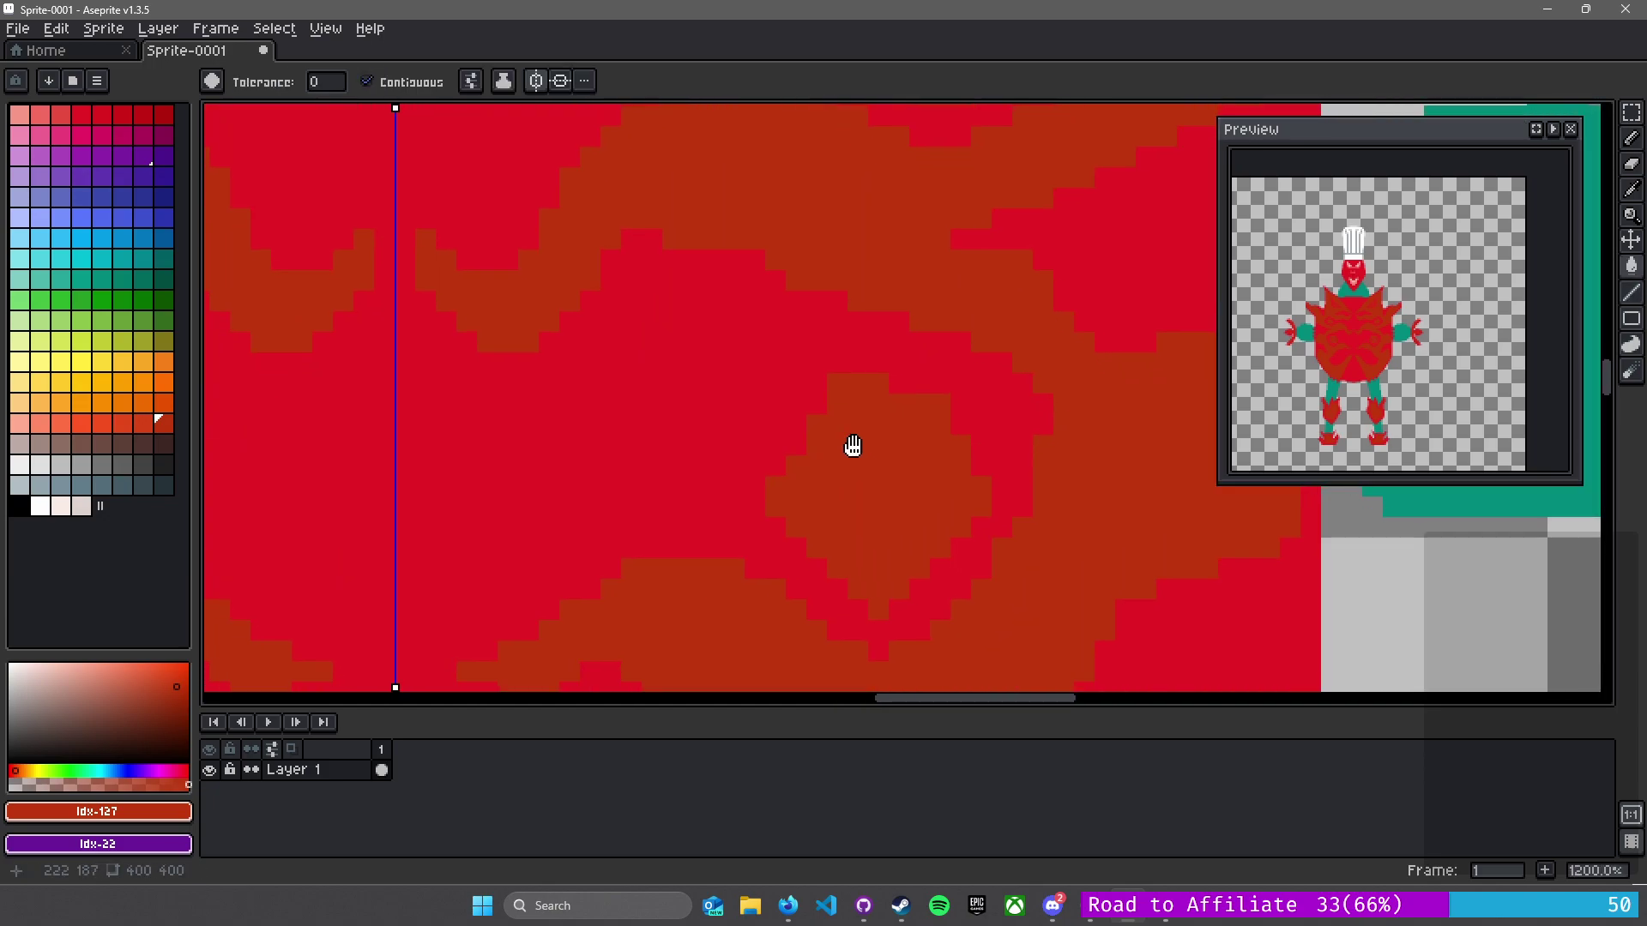
- Sample the dark orange-red and cover the single red pixel at the lower tip of the middle rib's outer end
left_click(856, 506, "alt")
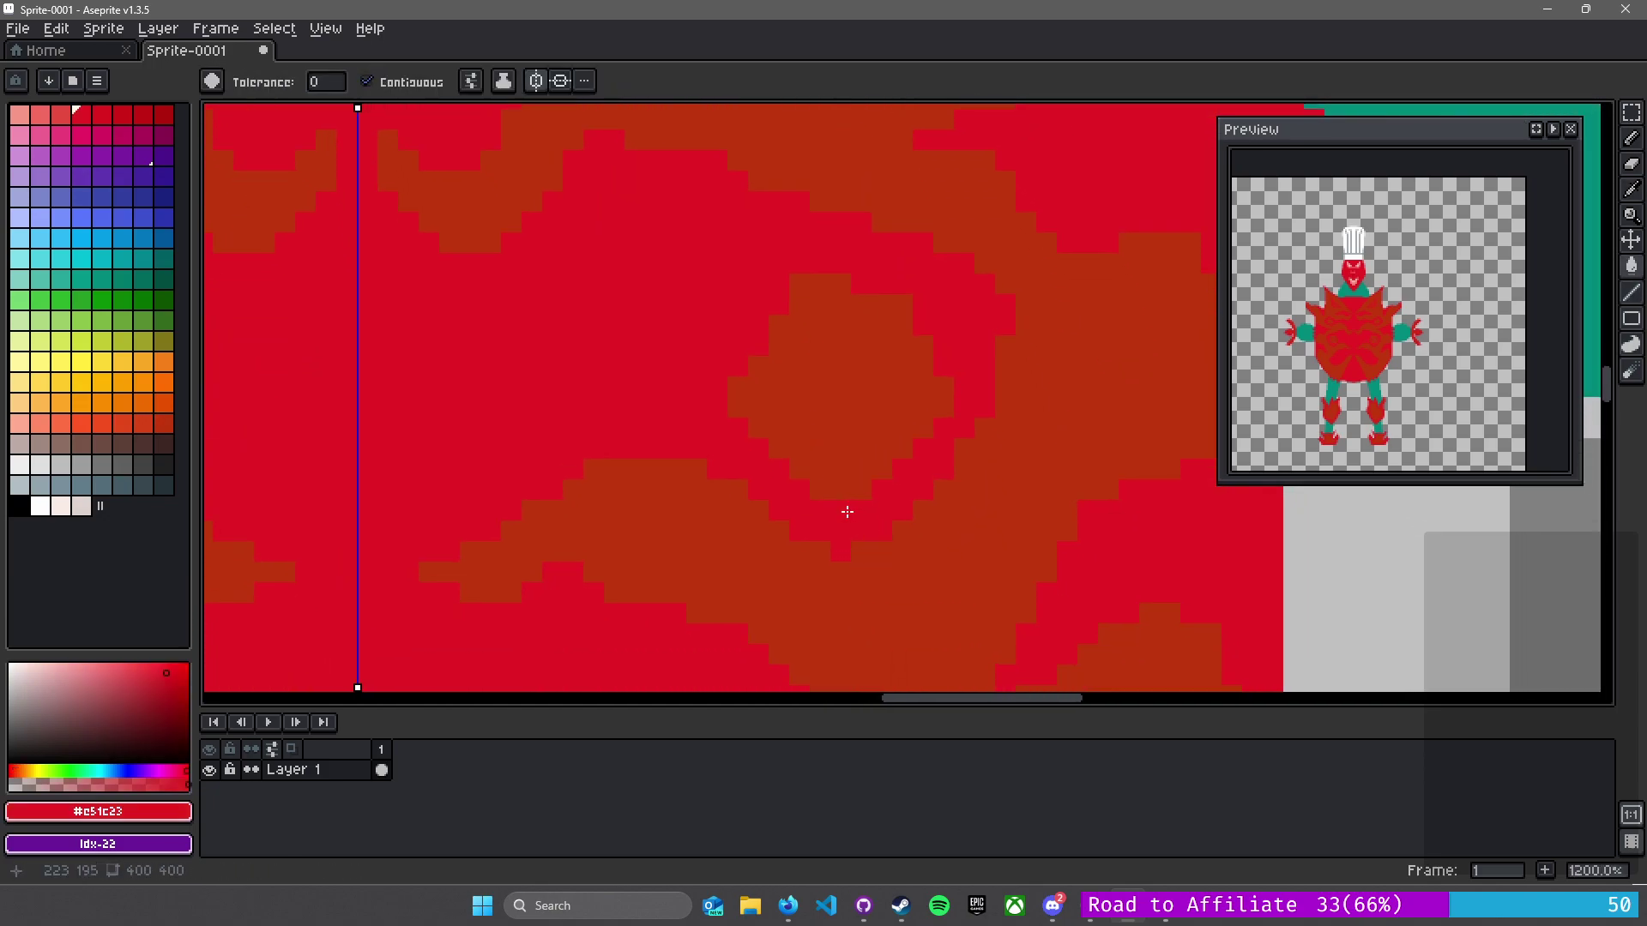
key("l")
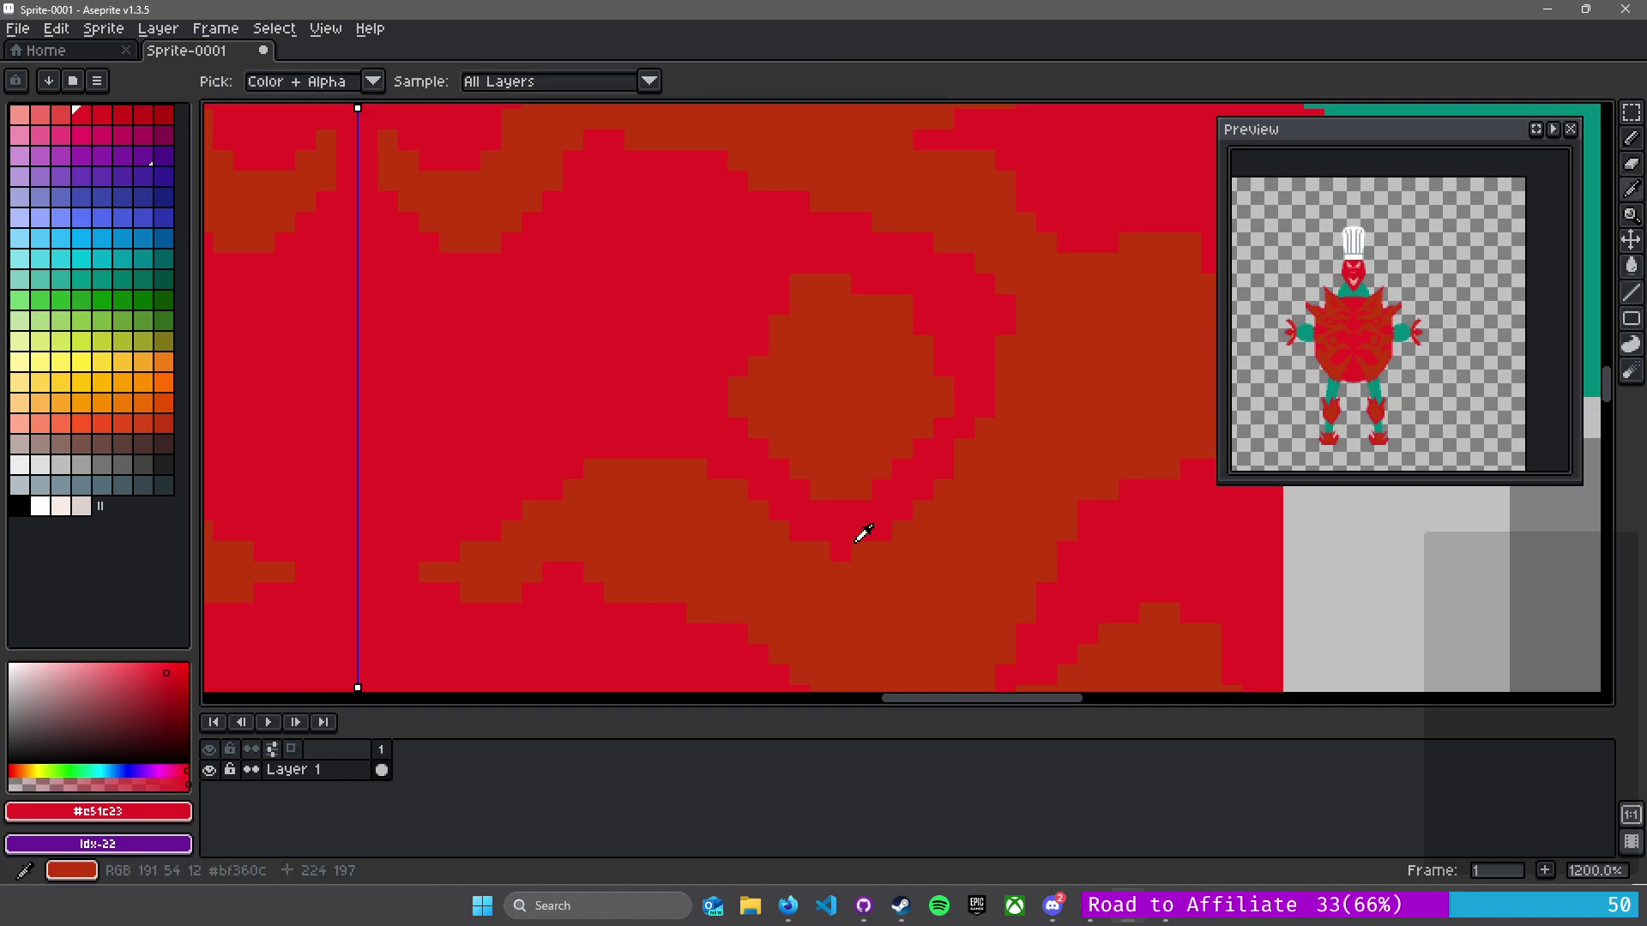
left_click(860, 541, "alt")
scroll(712, 536, "down", 5)
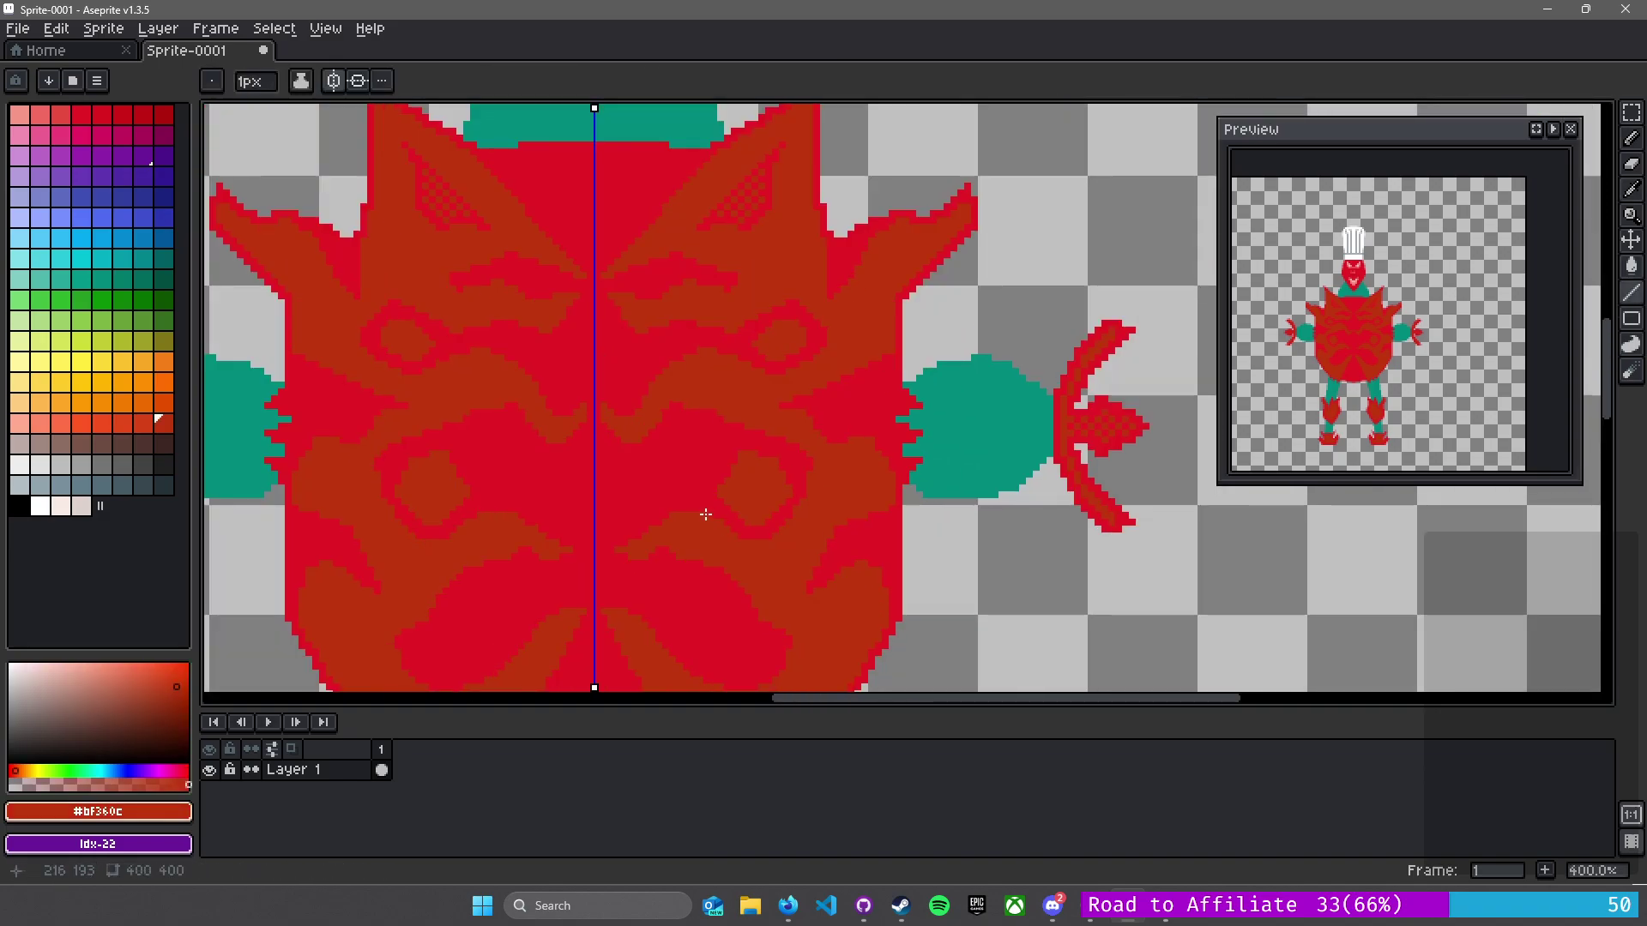
scroll(740, 450, "up", 5)
left_click(736, 448, "alt")
scroll(678, 485, "down", 4)
scroll(635, 492, "up", 1)
- Sample the dark orange-red, outline an upright oval inside the lower rib with connected lines, and fill it
left_click_drag(634, 492, 735, 275)
scroll(739, 409, "down", 1)
scroll(675, 430, "up", 1)
scroll(788, 509, "down", 1)
scroll(749, 518, "up", 3)
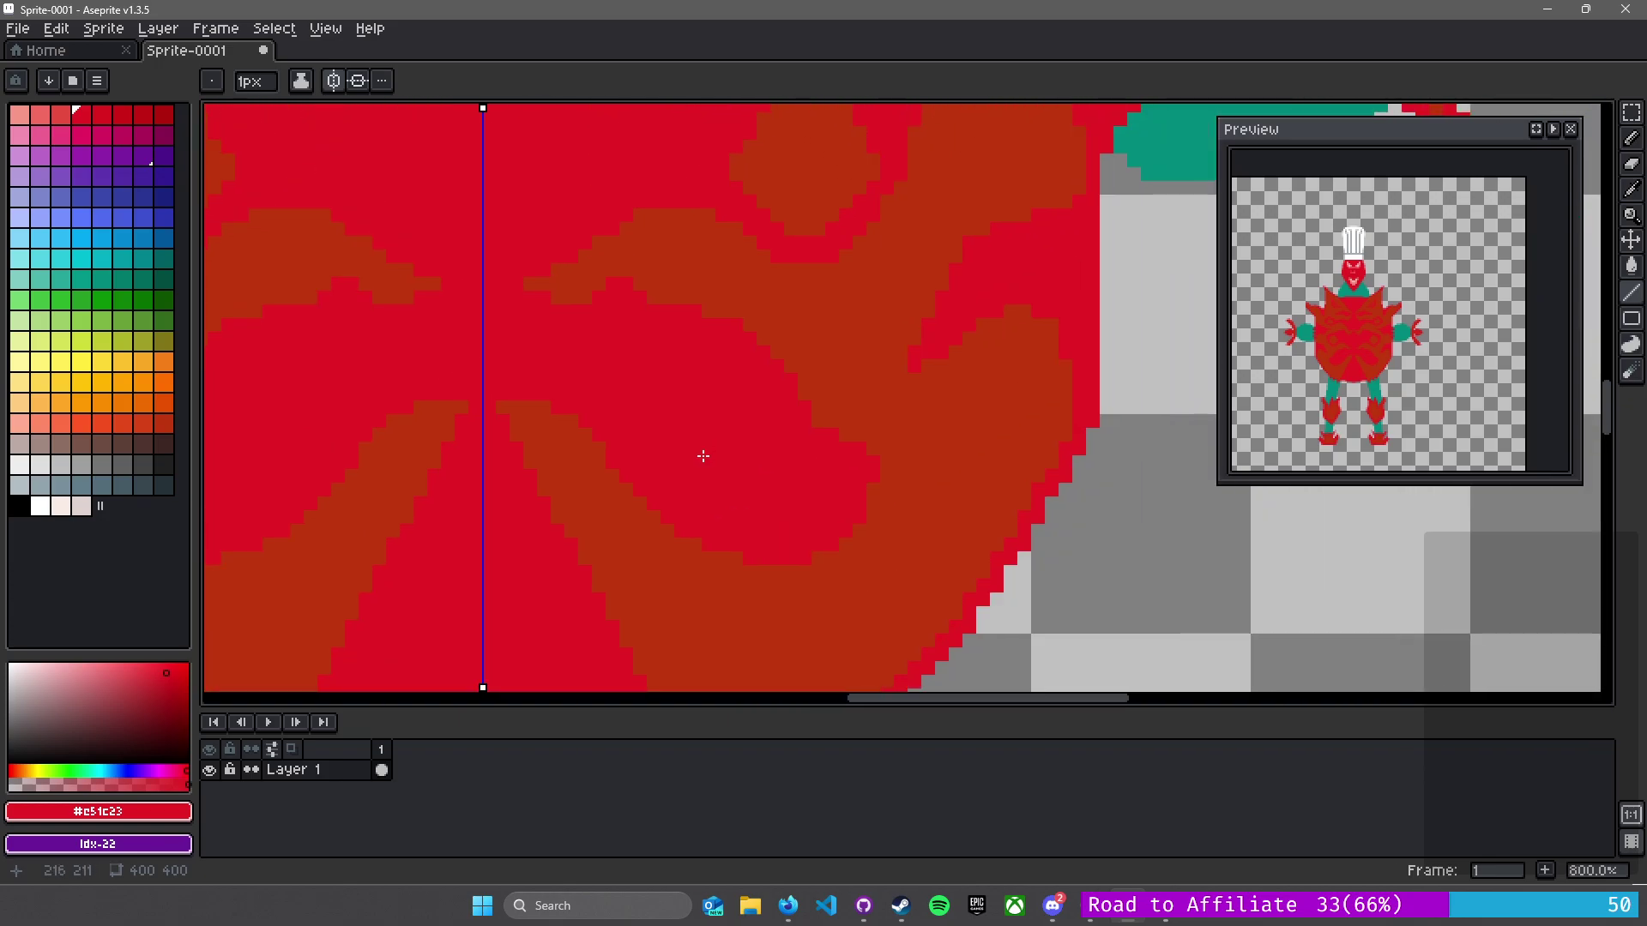
left_click(811, 300, "alt")
mouse_move(678, 396)
left_mouse_down()
mouse_move(742, 367)
mouse_move(788, 452)
mouse_move(752, 402)
mouse_move(782, 418)
mouse_move(737, 478)
mouse_move(767, 482)
mouse_move(726, 492)
mouse_move(719, 513)
mouse_move(655, 429)
left_mouse_up()
key("ctrl+z")
mouse_move(676, 485)
left_mouse_down()
mouse_move(657, 445)
mouse_move(666, 399)
mouse_move(642, 407)
mouse_move(716, 371)
left_mouse_up()
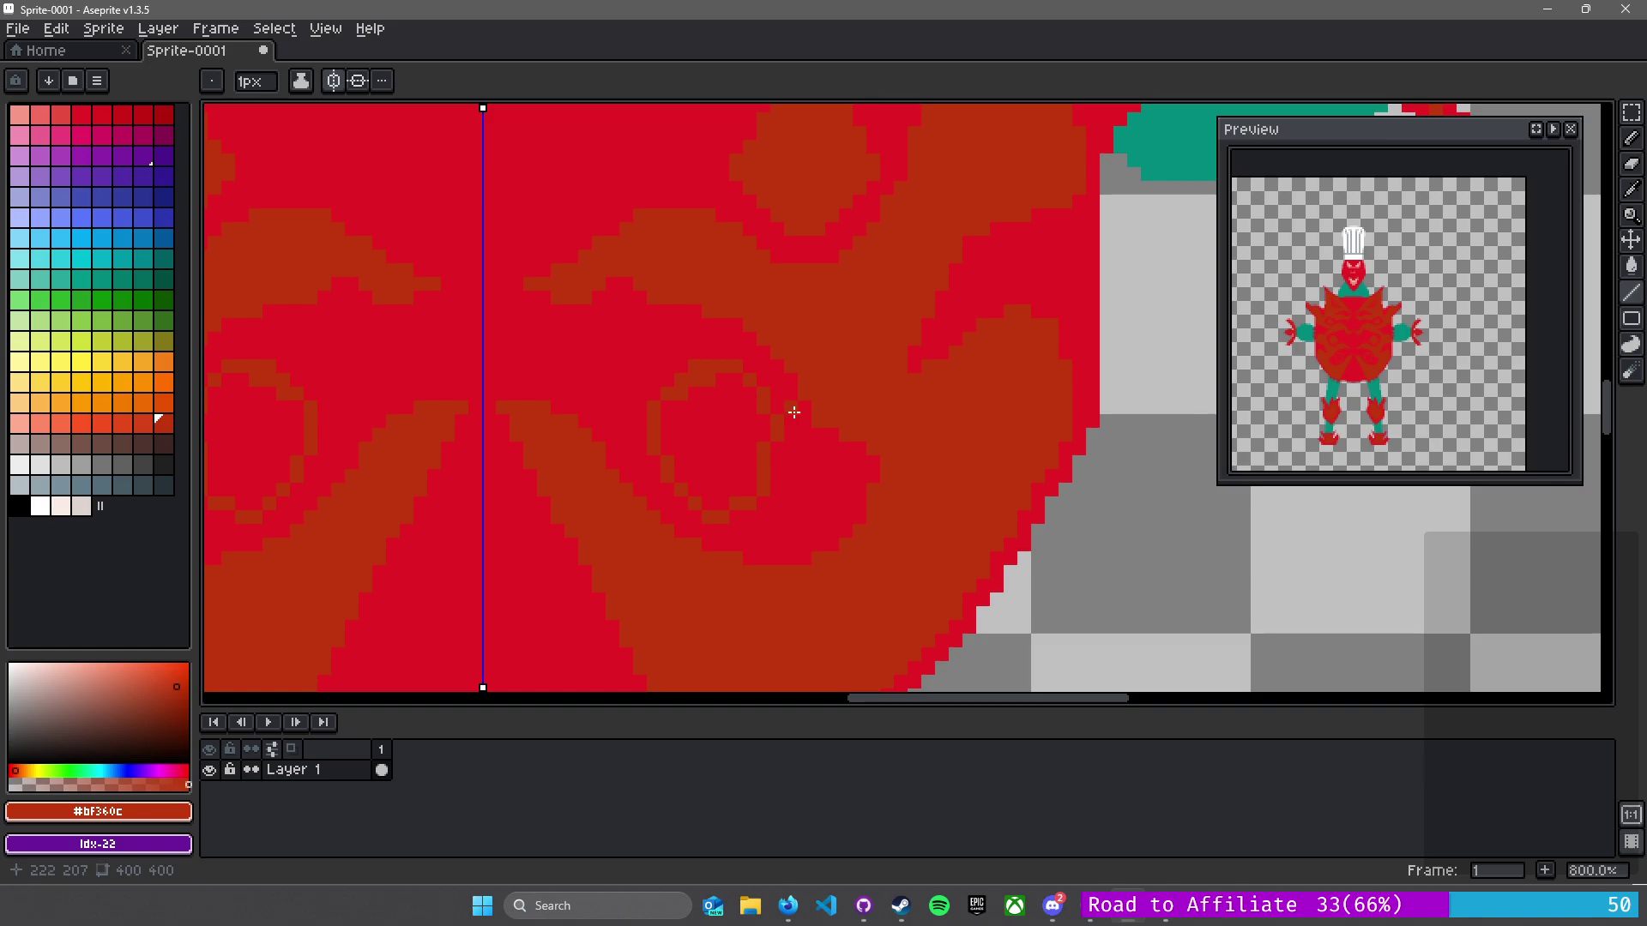
key("g")
left_click(736, 422)
scroll(763, 483, "down", 4)
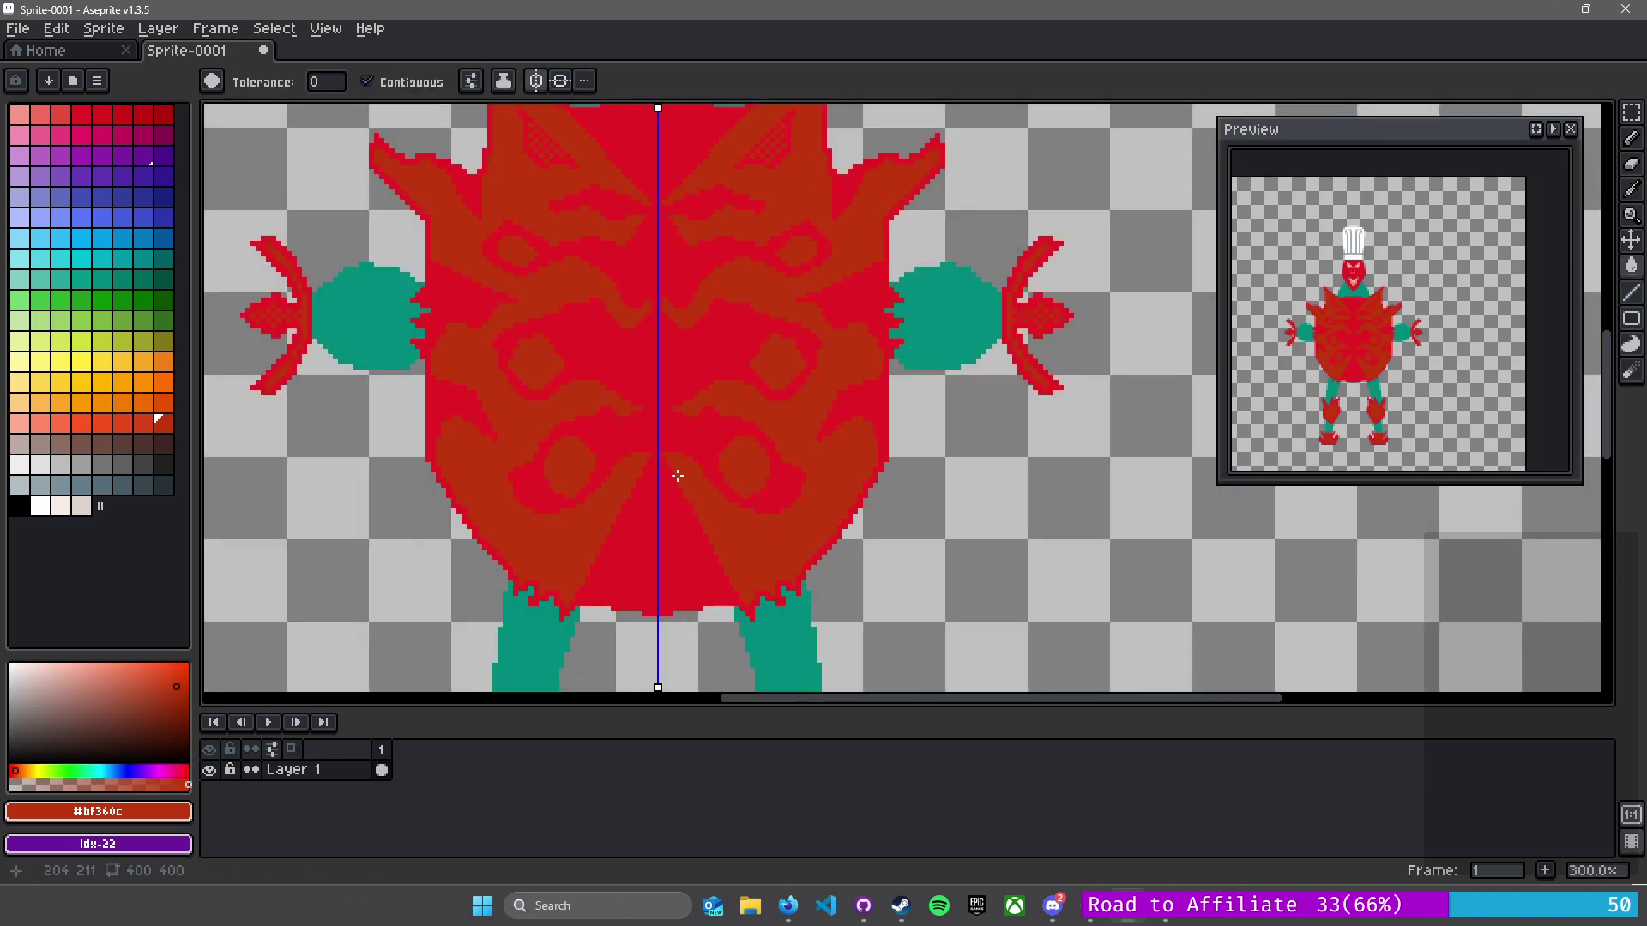
scroll(677, 475, "down", 1)
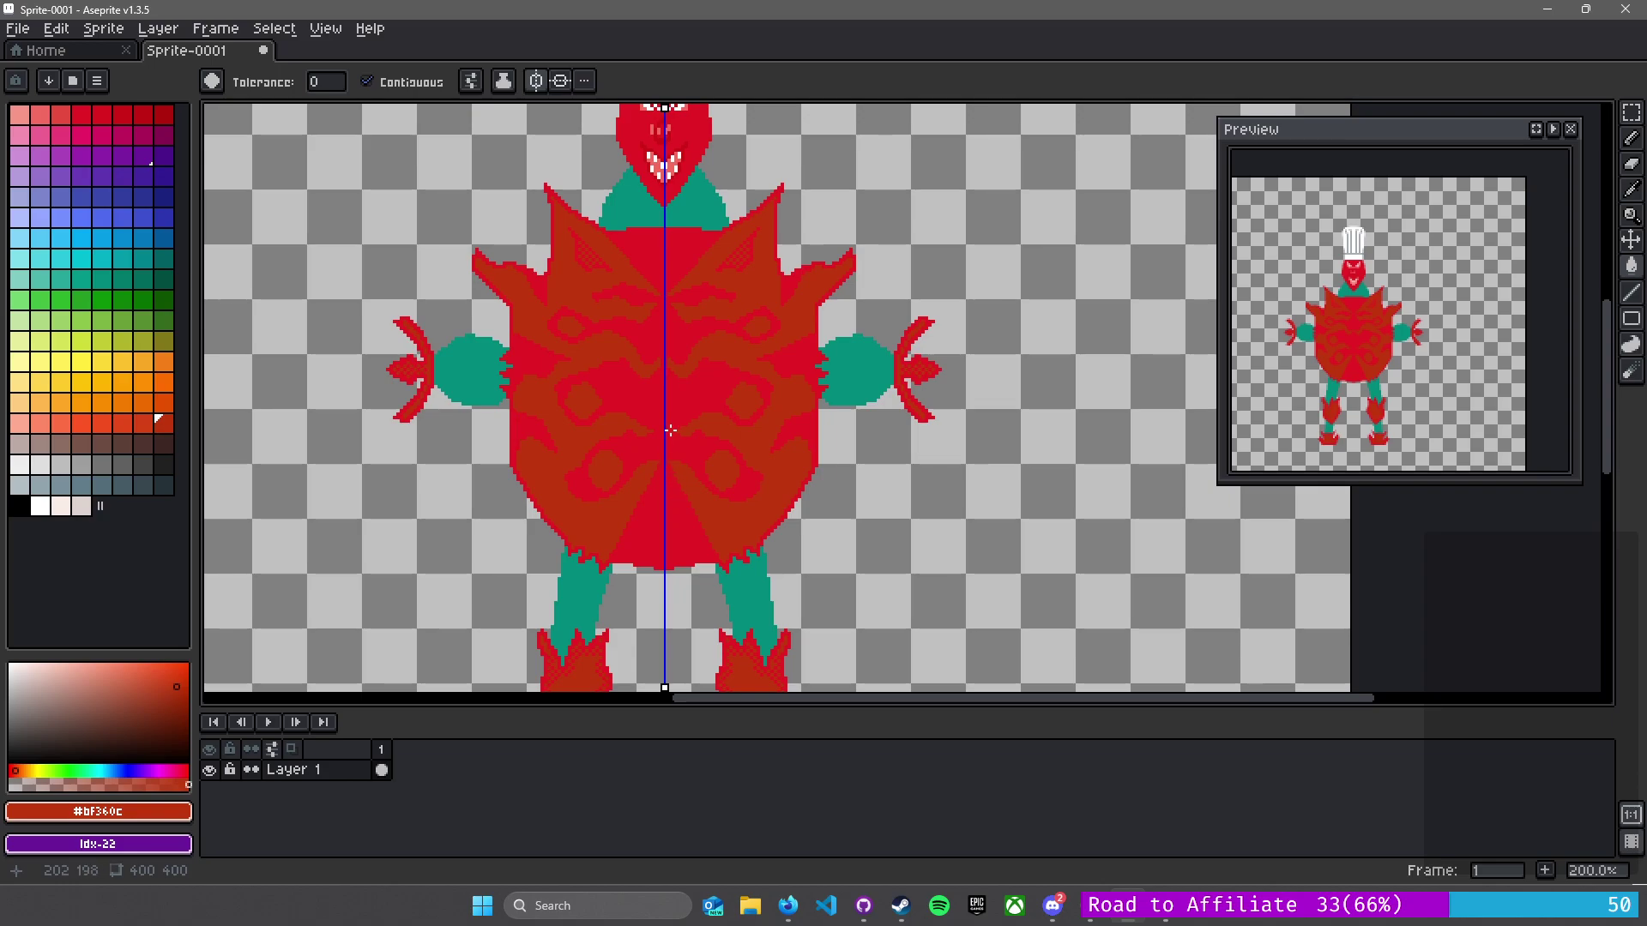
- Outline a dark orange-red diamond on the symmetry line between the middle ribs with the Line tool, and fill it
scroll(670, 434, "up", 7)
key("l")
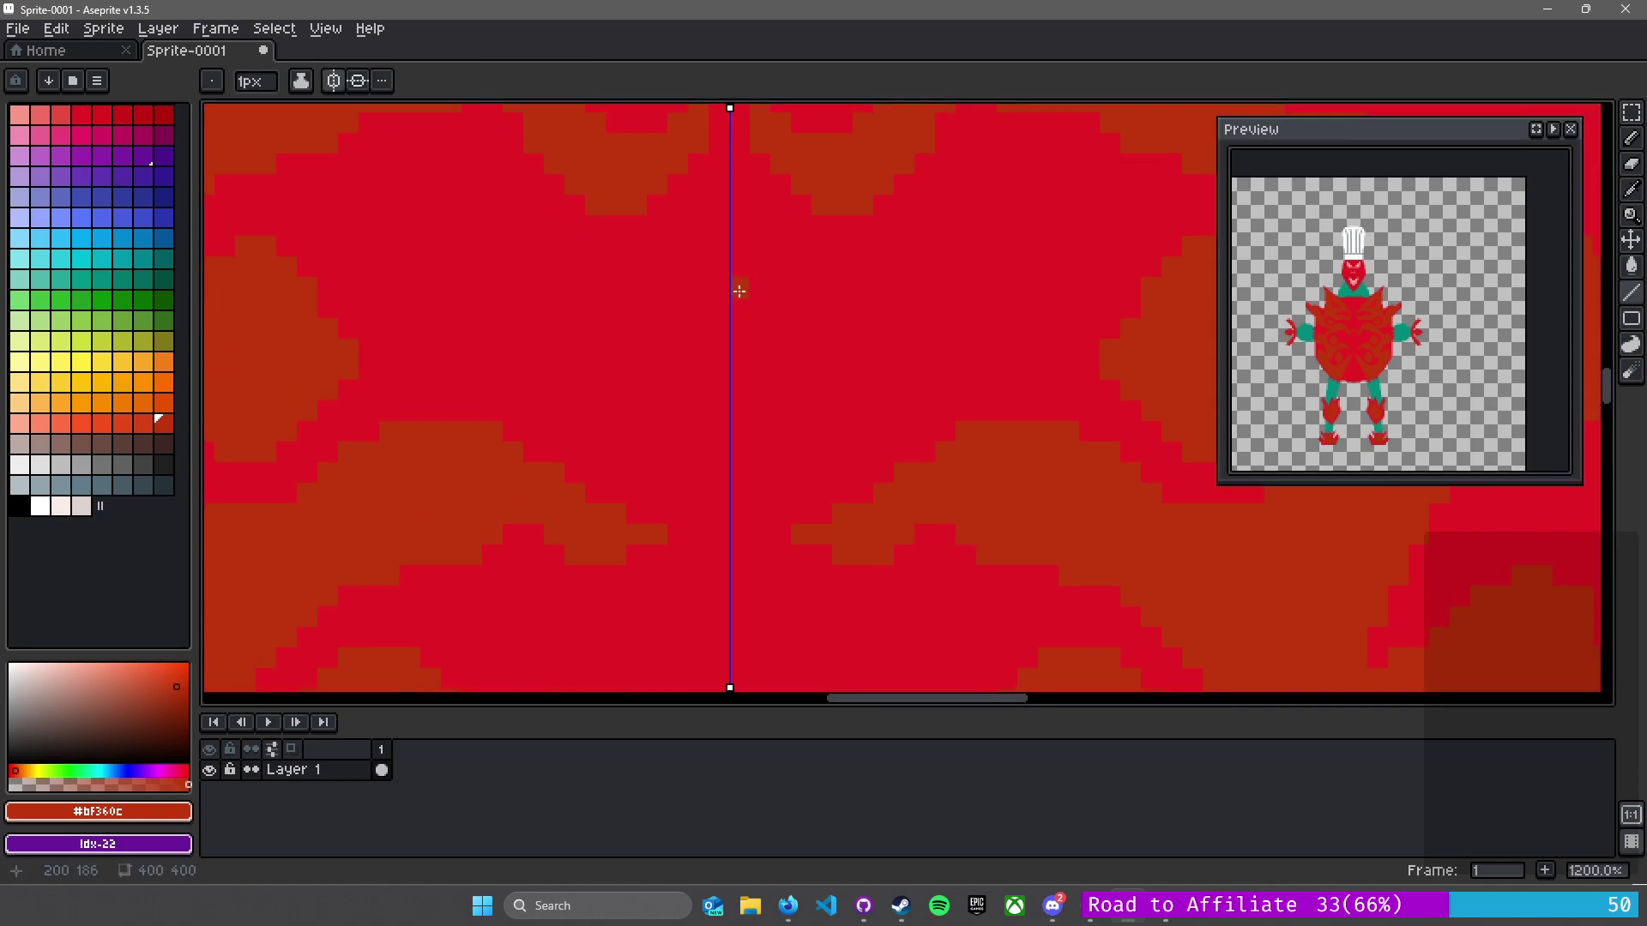
left_click_drag(739, 291, 736, 469)
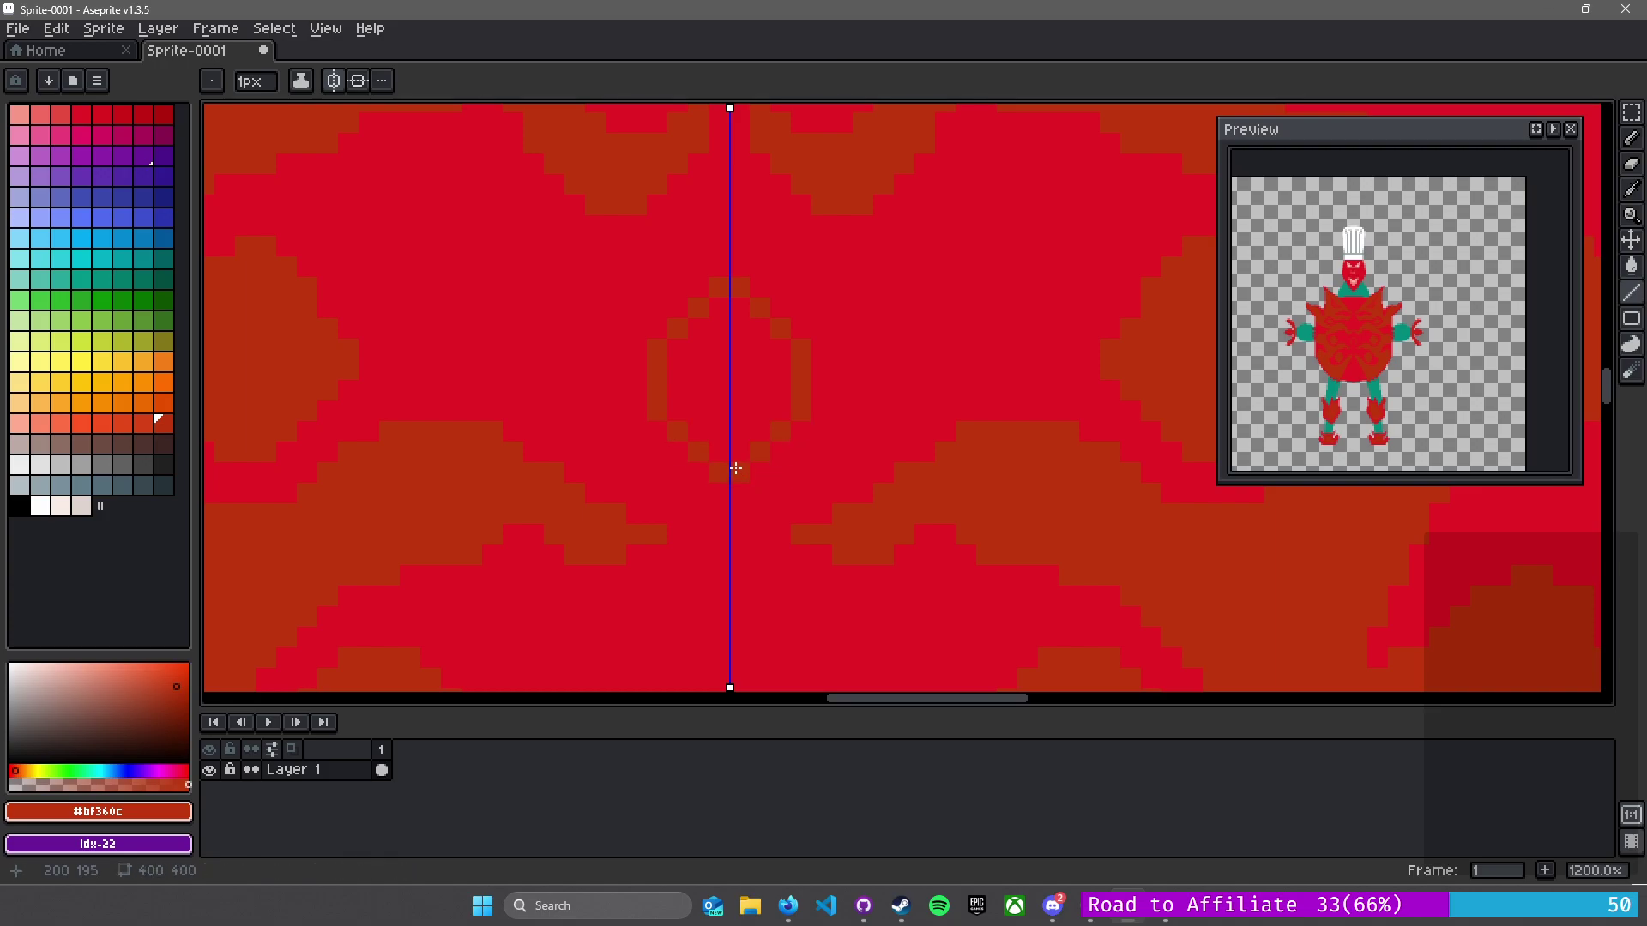
key("g")
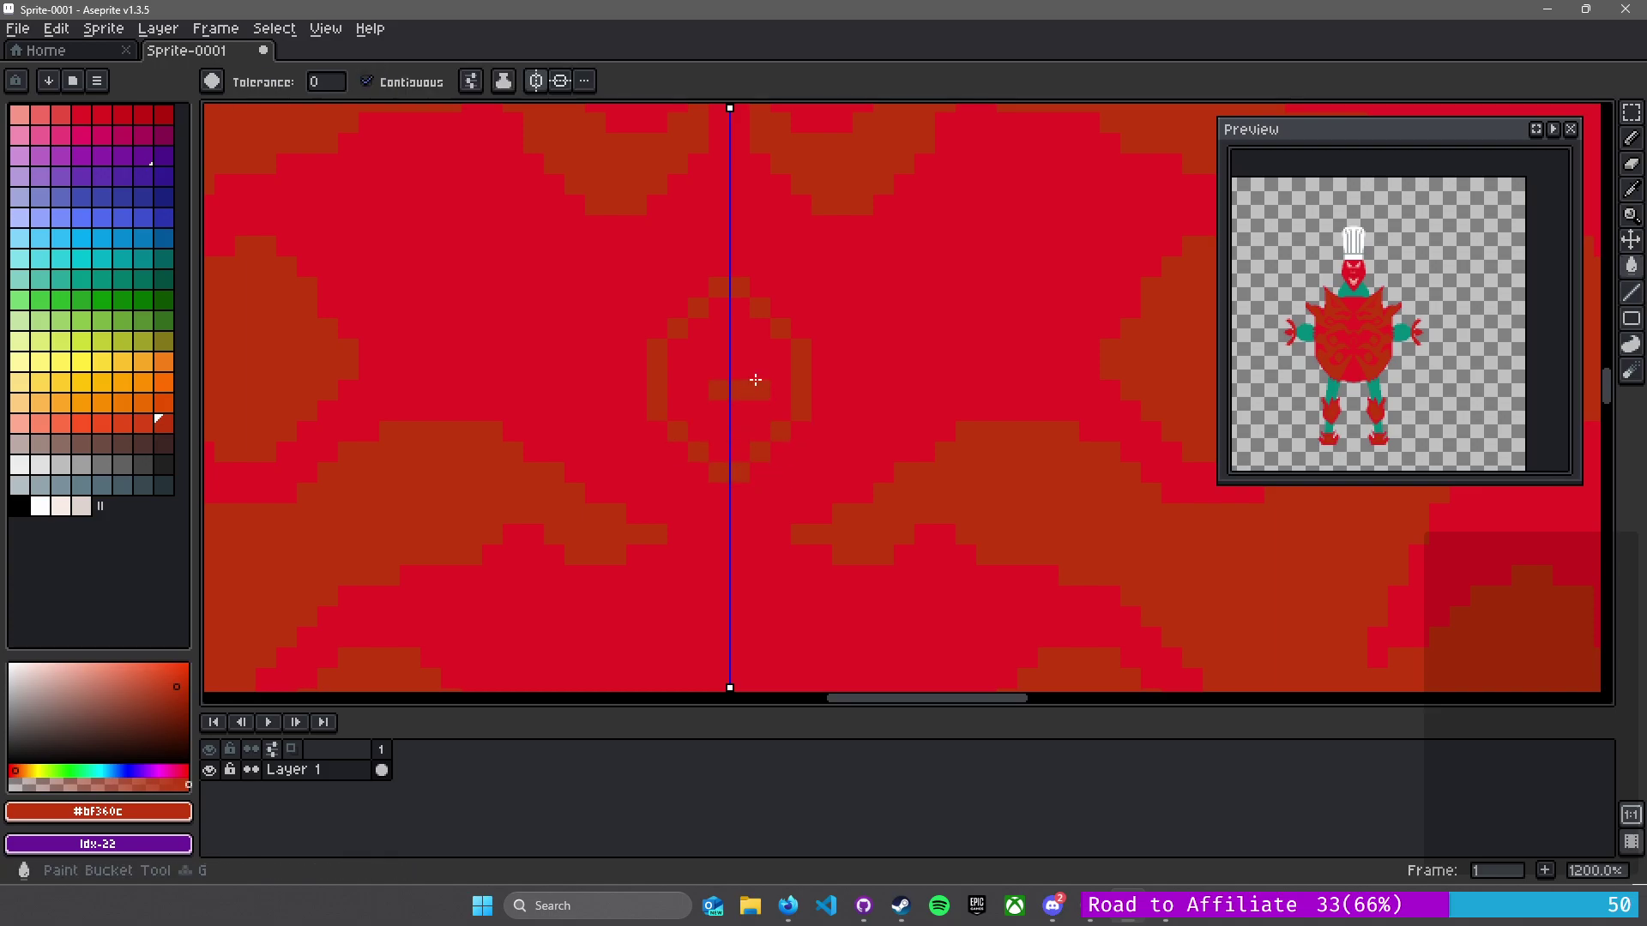
left_click(753, 382)
- Draw a smaller solid dark orange-red diamond on the symmetry line between the upper ribs
scroll(753, 382, "down", 1)
scroll(763, 354, "down", 1)
scroll(759, 512, "up", 1)
scroll(759, 513, "up", 1)
scroll(736, 359, "down", 1)
left_click_drag(744, 296, 784, 529)
scroll(784, 526, "down", 1)
scroll(774, 257, "up", 1)
scroll(774, 257, "up", 1)
scroll(651, 259, "up", 1)
key("b")
mouse_move(691, 369)
left_mouse_down()
mouse_move(718, 222)
mouse_move(708, 196)
mouse_move(688, 312)
mouse_move(748, 400)
mouse_move(742, 509)
mouse_move(756, 288)
mouse_move(722, 429)
mouse_move(682, 474)
mouse_move(653, 436)
mouse_move(677, 413)
mouse_move(677, 198)
mouse_move(706, 362)
left_mouse_up()
left_click(699, 447)
- Draw a solid, tall dark orange-red hexagon on the symmetry line at the top of the chest, between the shoulder spikes
scroll(707, 361, "down", 3)
scroll(707, 361, "down", 5)
scroll(699, 284, "up", 4)
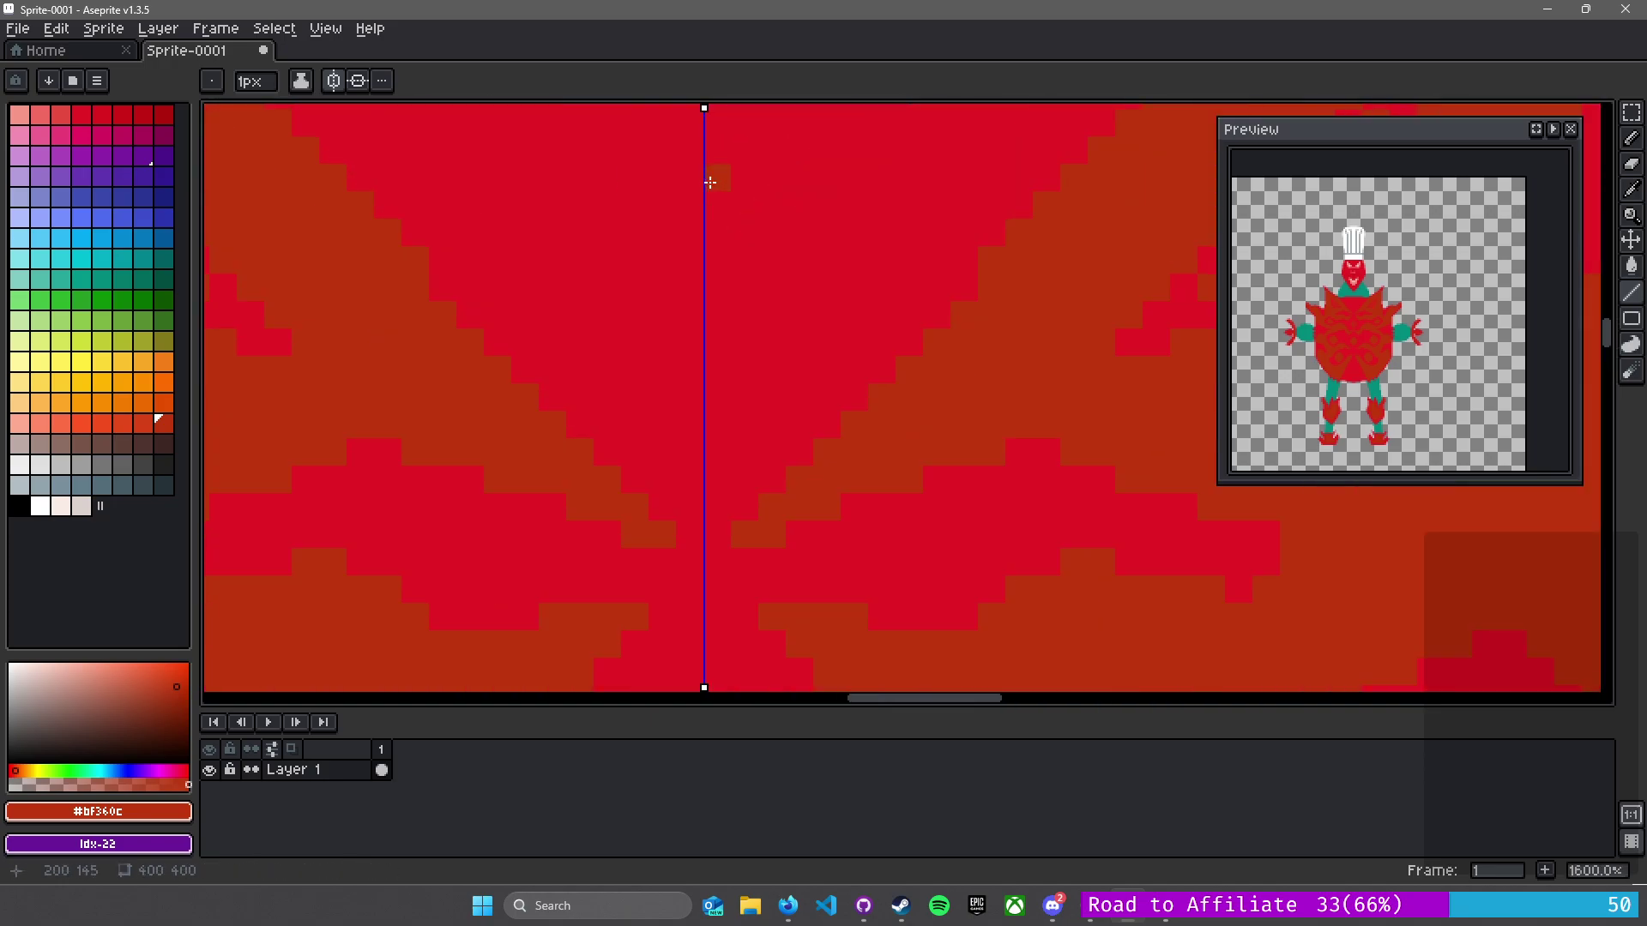
left_click_drag(713, 198, 709, 374)
mouse_move(710, 247)
left_mouse_down()
mouse_move(799, 292)
mouse_move(788, 462)
mouse_move(715, 546)
mouse_move(717, 266)
mouse_move(734, 282)
mouse_move(739, 493)
left_mouse_up()
left_click_drag(763, 467, 762, 319)
- Outline a large dark orange-red diamond in the red triangle at the torso's lower centre, redoing the stray lines, and fill it
scroll(748, 361, "down", 6)
scroll(727, 404, "up", 1)
left_click_drag(727, 404, 689, 271)
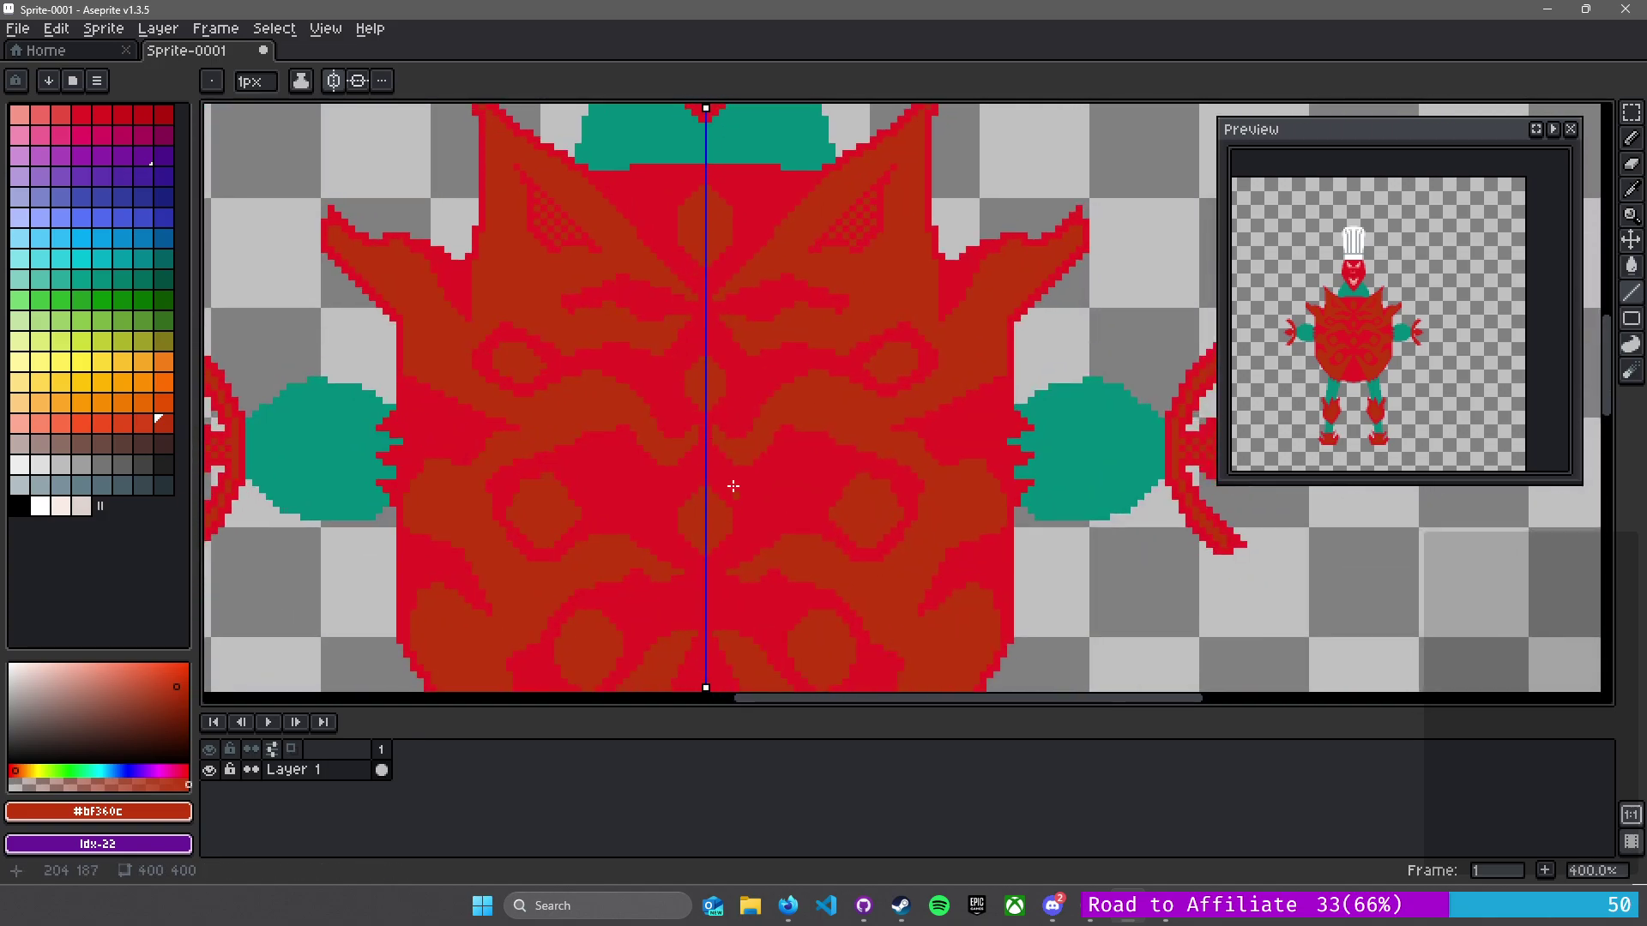
scroll(733, 495, "up", 5)
scroll(738, 503, "down", 4)
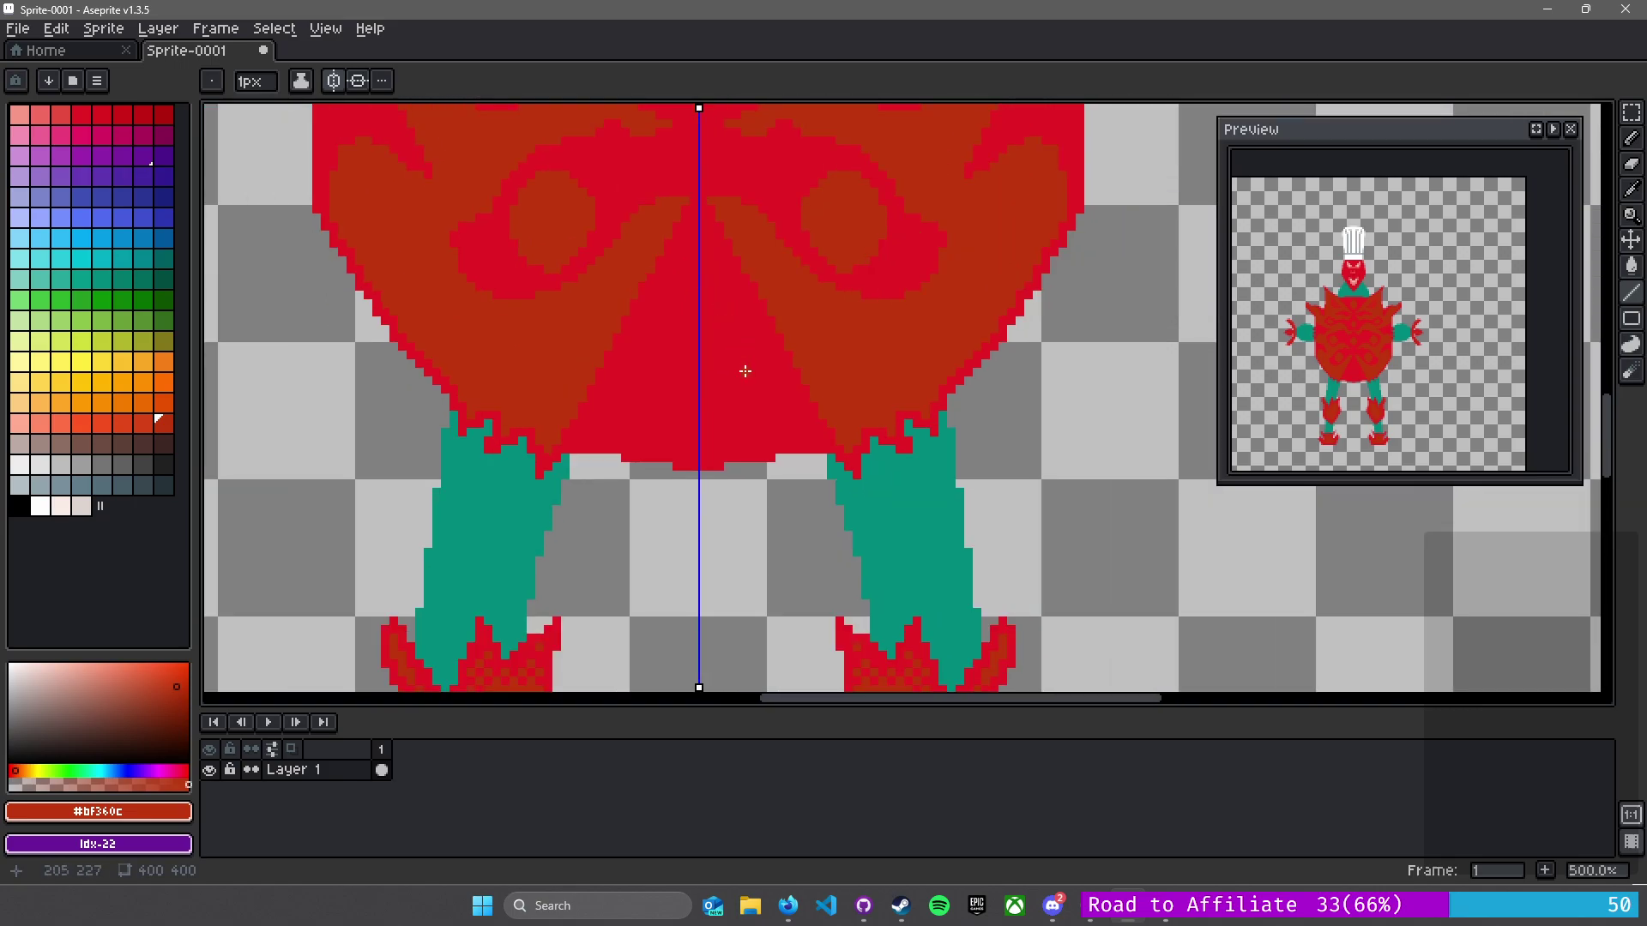
scroll(745, 369, "up", 2)
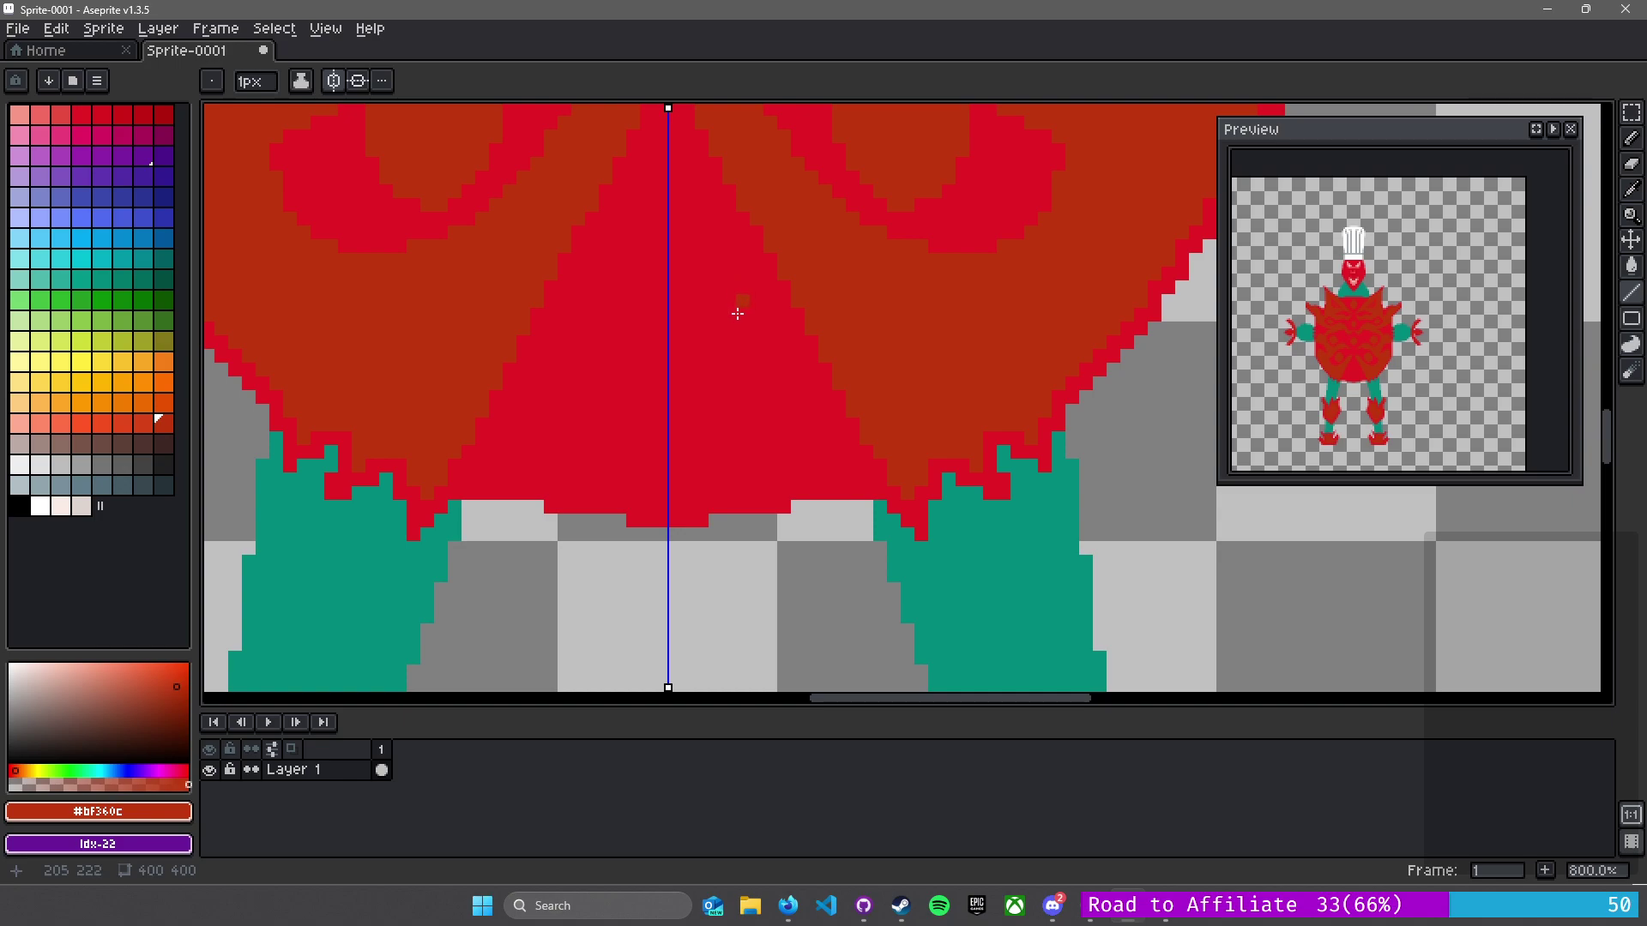
mouse_move(674, 298)
left_mouse_down()
mouse_move(749, 385)
mouse_move(746, 364)
mouse_move(754, 408)
mouse_move(674, 472)
mouse_move(682, 487)
mouse_move(757, 395)
mouse_move(800, 375)
mouse_move(775, 395)
mouse_move(775, 275)
left_mouse_up()
scroll(675, 472, "up", 2)
key("ctrl+z")
key("ctrl+z")
mouse_move(775, 275)
left_mouse_down()
mouse_move(692, 165)
mouse_move(668, 166)
left_mouse_up()
key("g")
left_click(693, 297)
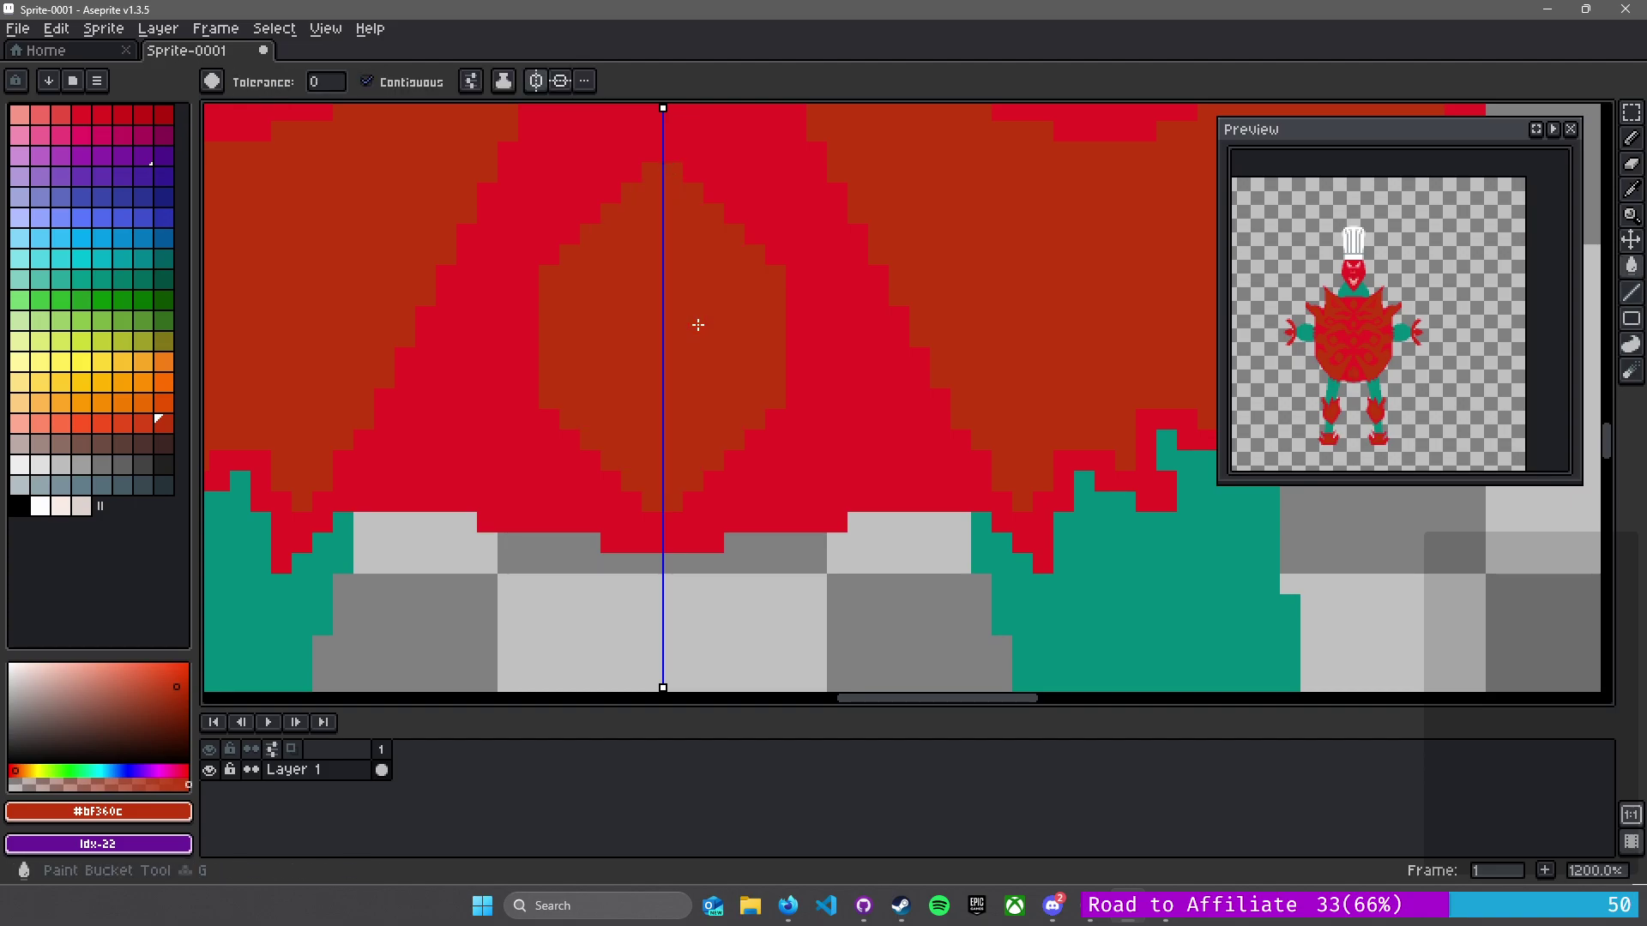
- Try adding diagonal dark orange-red pixels at the upper corners of the centre diamond between the middle ribs
scroll(693, 297, "down", 5)
scroll(692, 292, "down", 2)
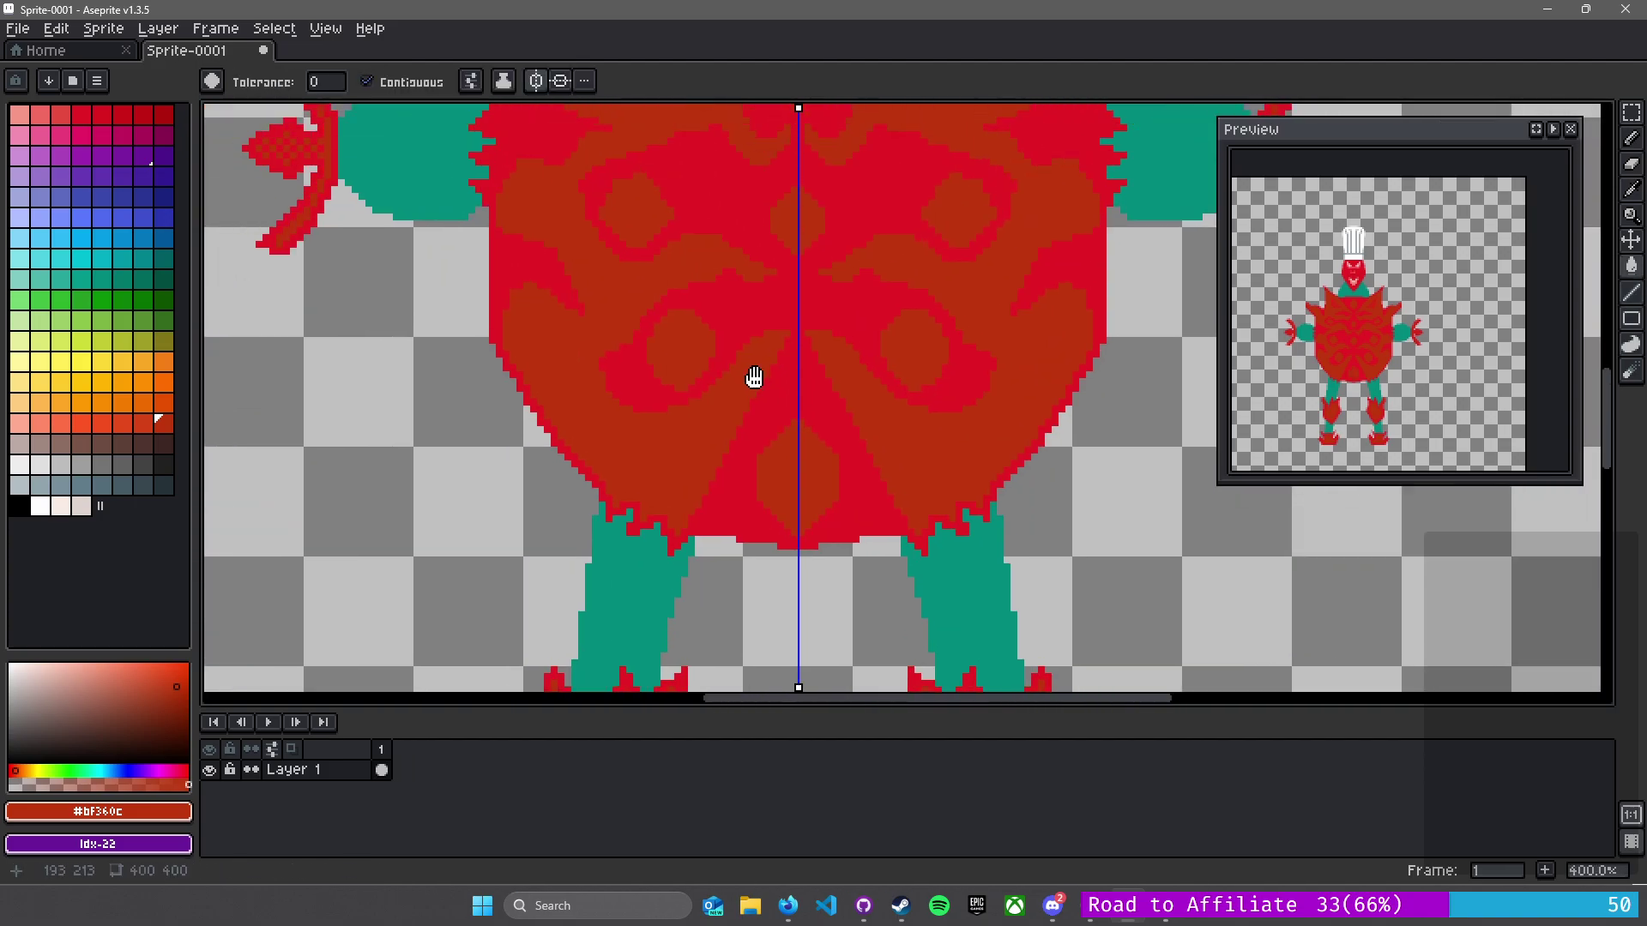
scroll(724, 333, "up", 1)
scroll(725, 333, "down", 1)
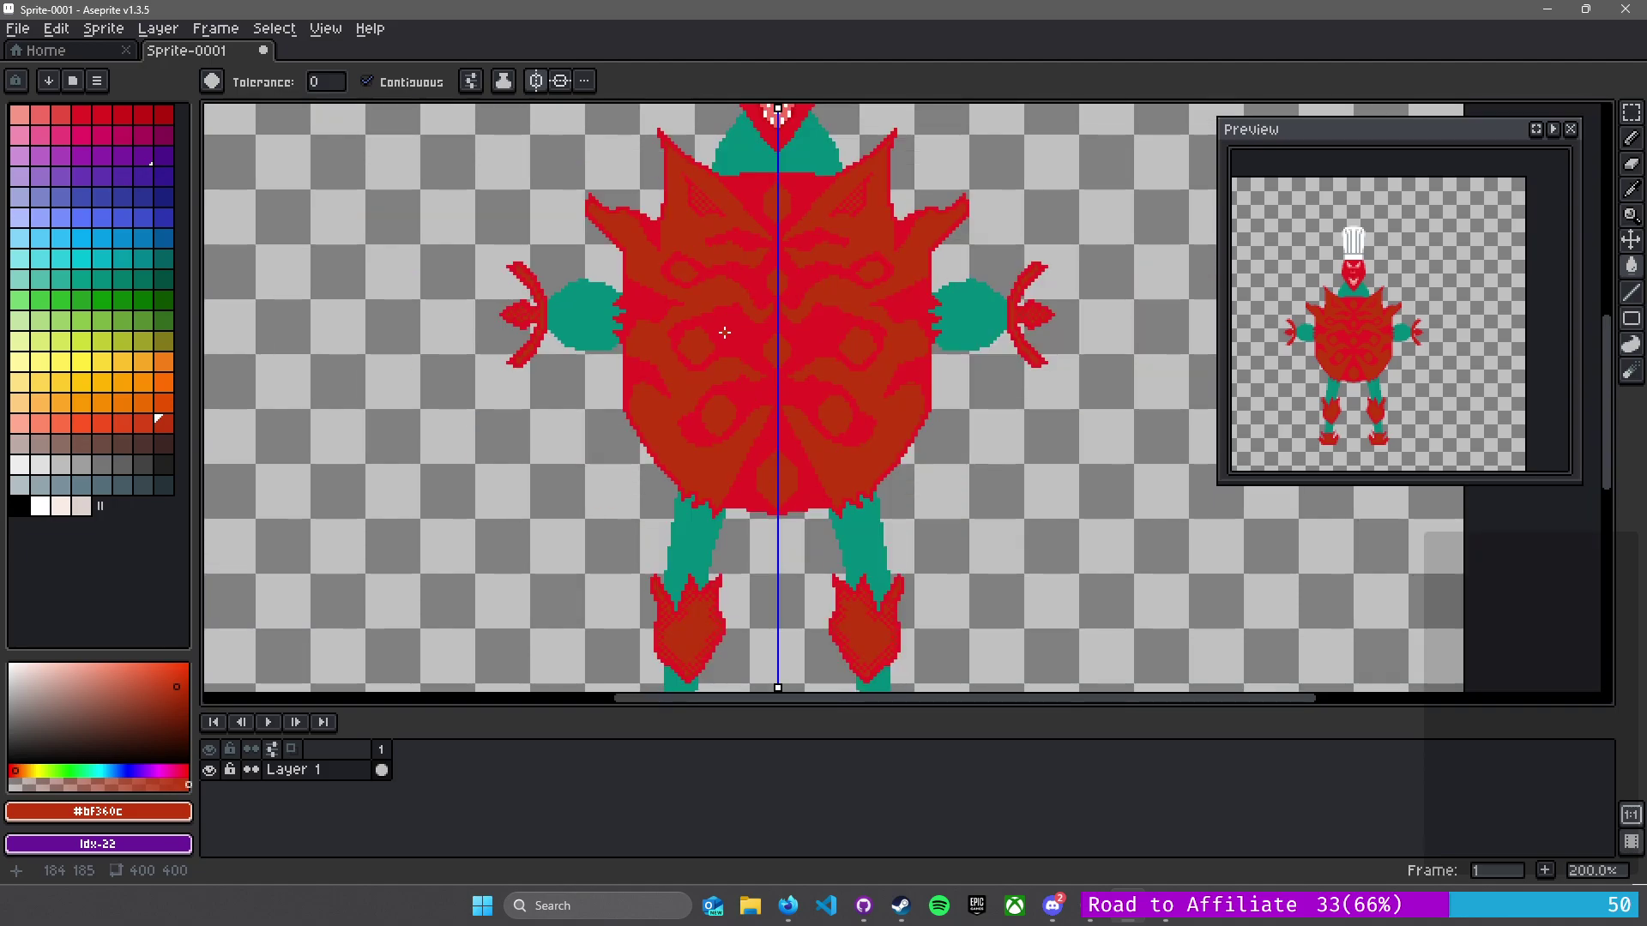
scroll(722, 332, "up", 4)
left_click_drag(722, 332, 588, 331)
scroll(588, 331, "up", 3)
left_click(649, 292)
key("ctrl+z")
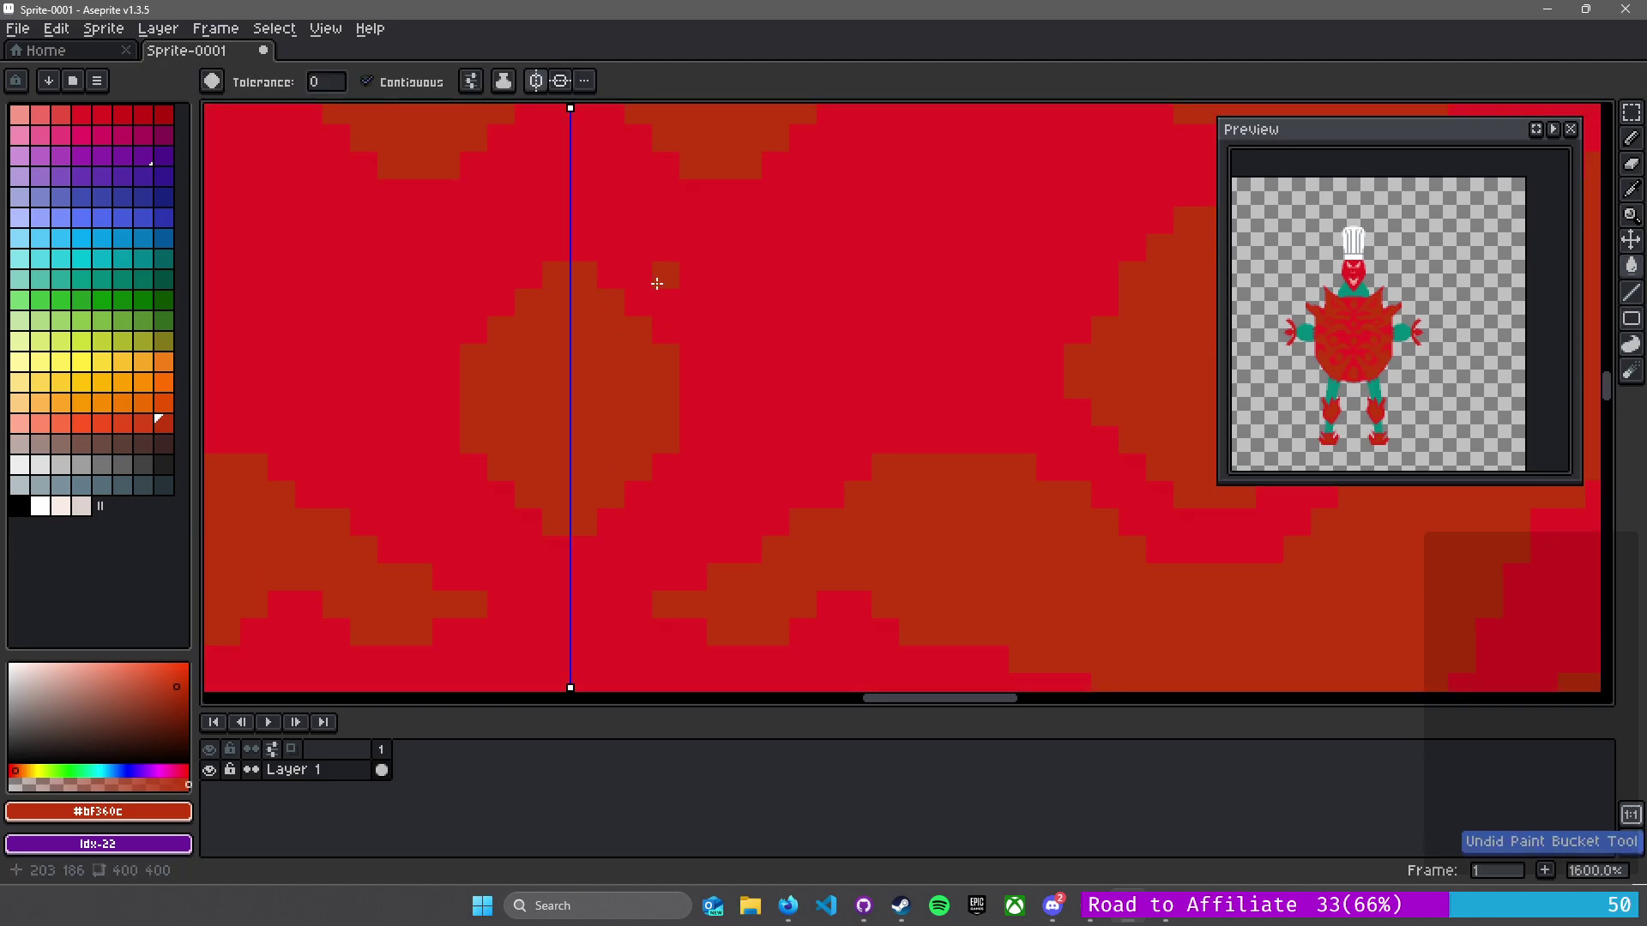
key("b")
left_click(642, 304)
left_click(686, 255)
left_click_drag(605, 351, 658, 232)
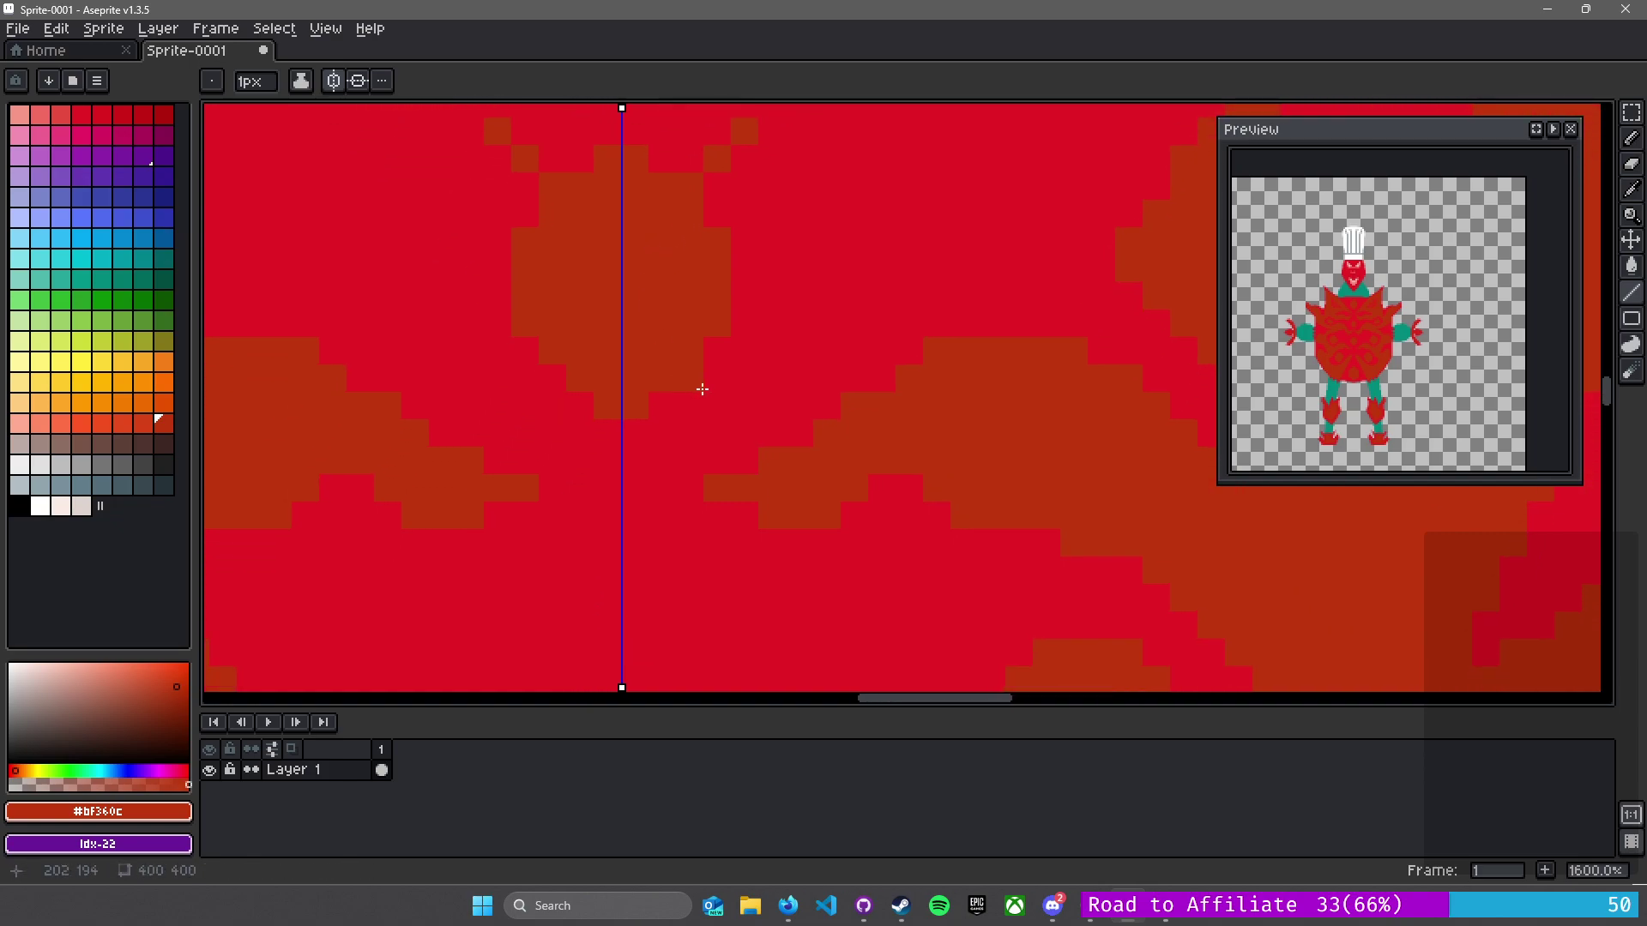
- Undo the last corner pixels and try short dark orange-red spikes at all four corners of the middle centre diamond
key("ctrl+z")
key("ctrl+z")
key("ctrl+z")
key("ctrl+z")
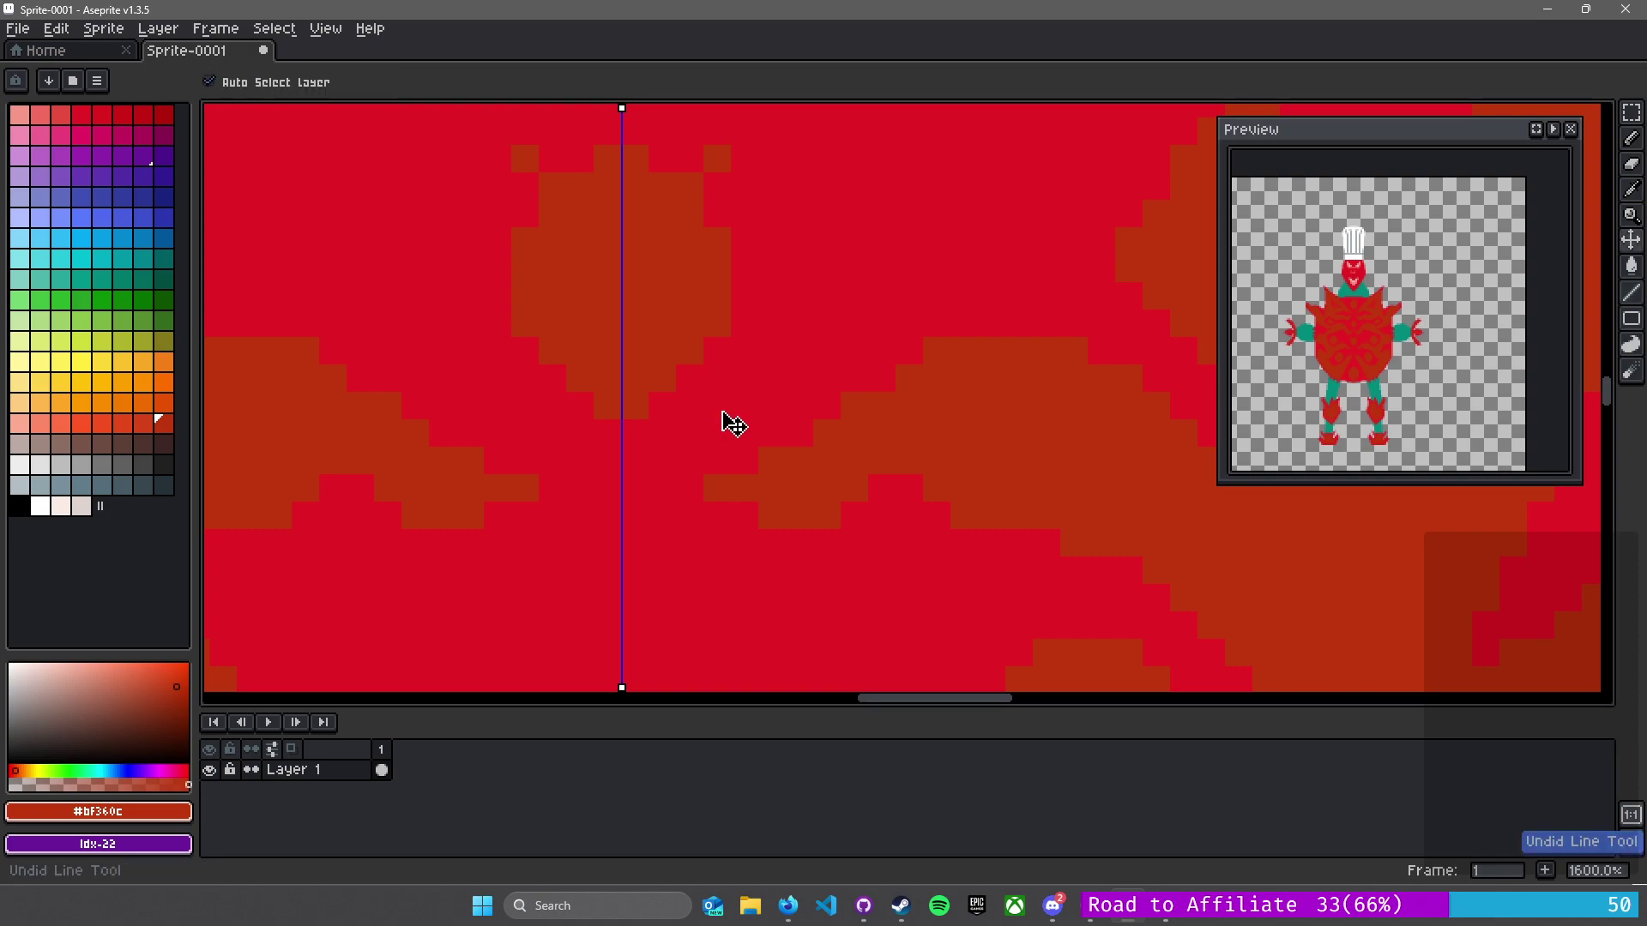
left_click(688, 408)
left_click(714, 379)
left_click(735, 407)
left_click(688, 379)
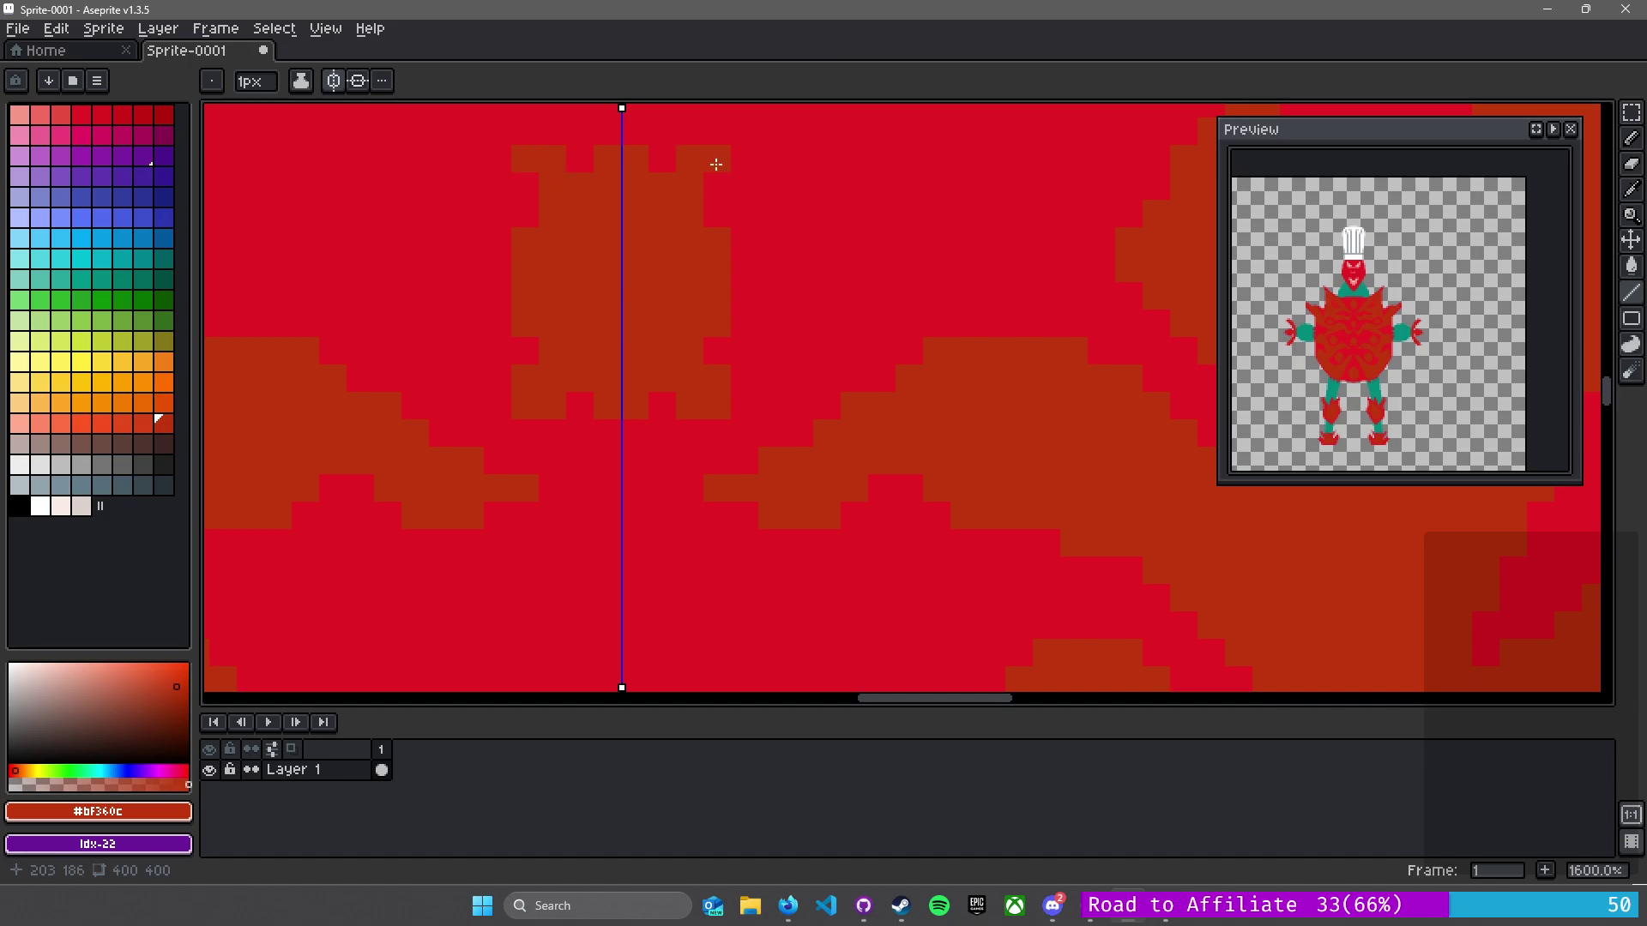
scroll(815, 301, "down", 3)
scroll(806, 312, "up", 4)
left_click_drag(742, 140, 749, 168)
left_click_drag(740, 404, 726, 444)
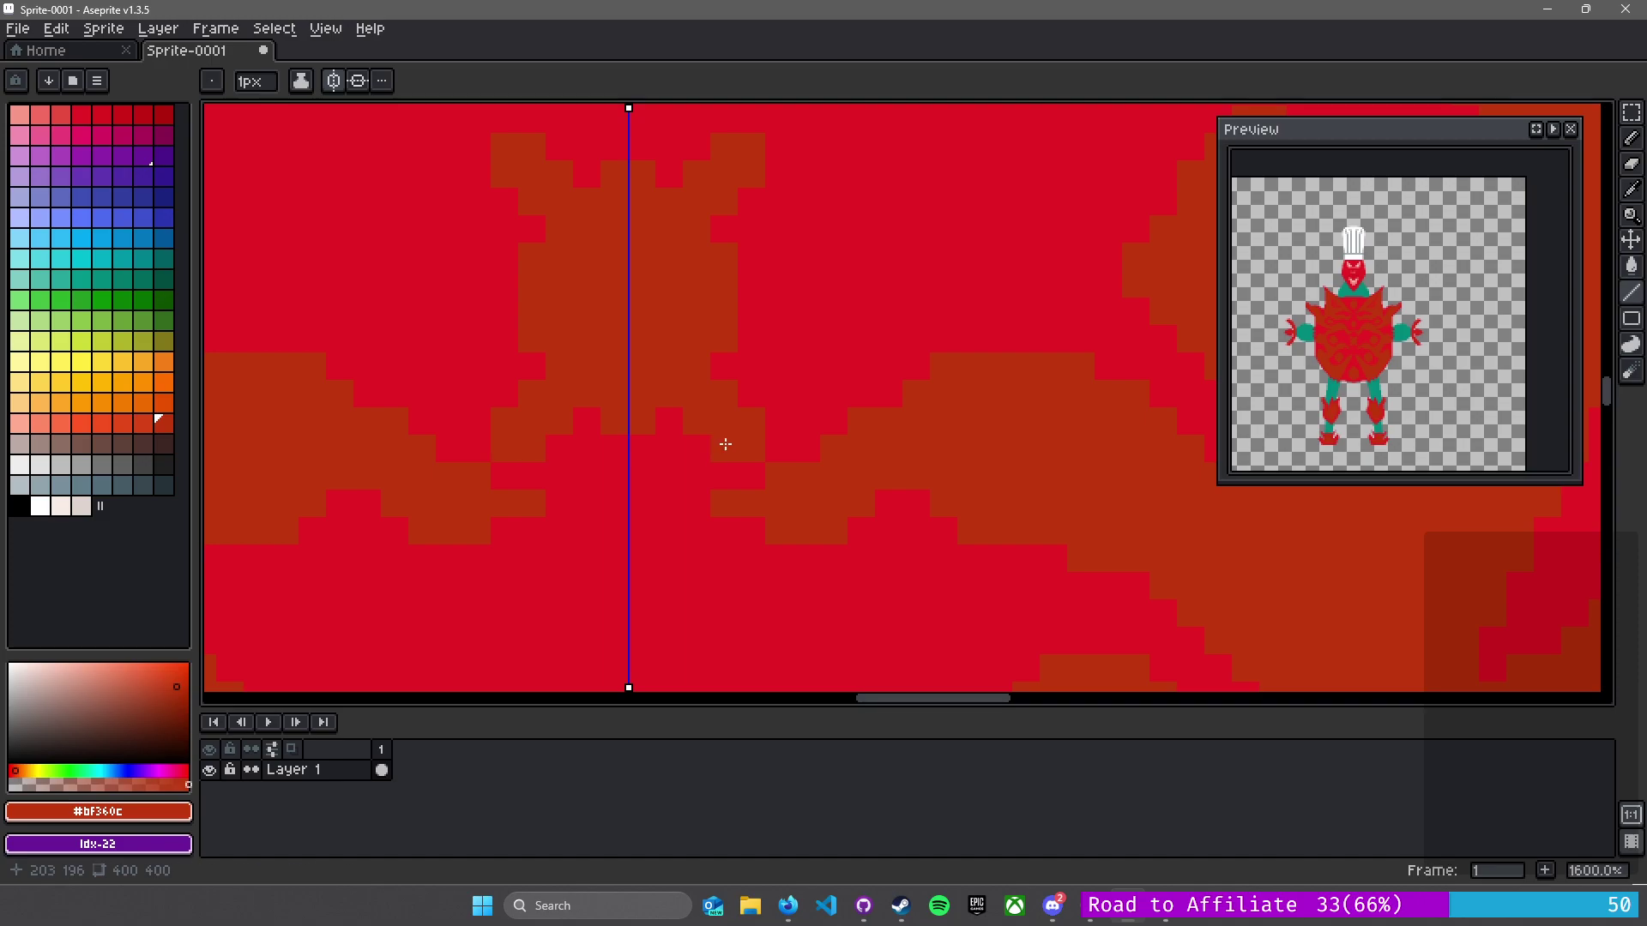
- Sample the red and trim the inner tips of the ribs just below the spiked centre diamond
left_click(797, 429, "alt")
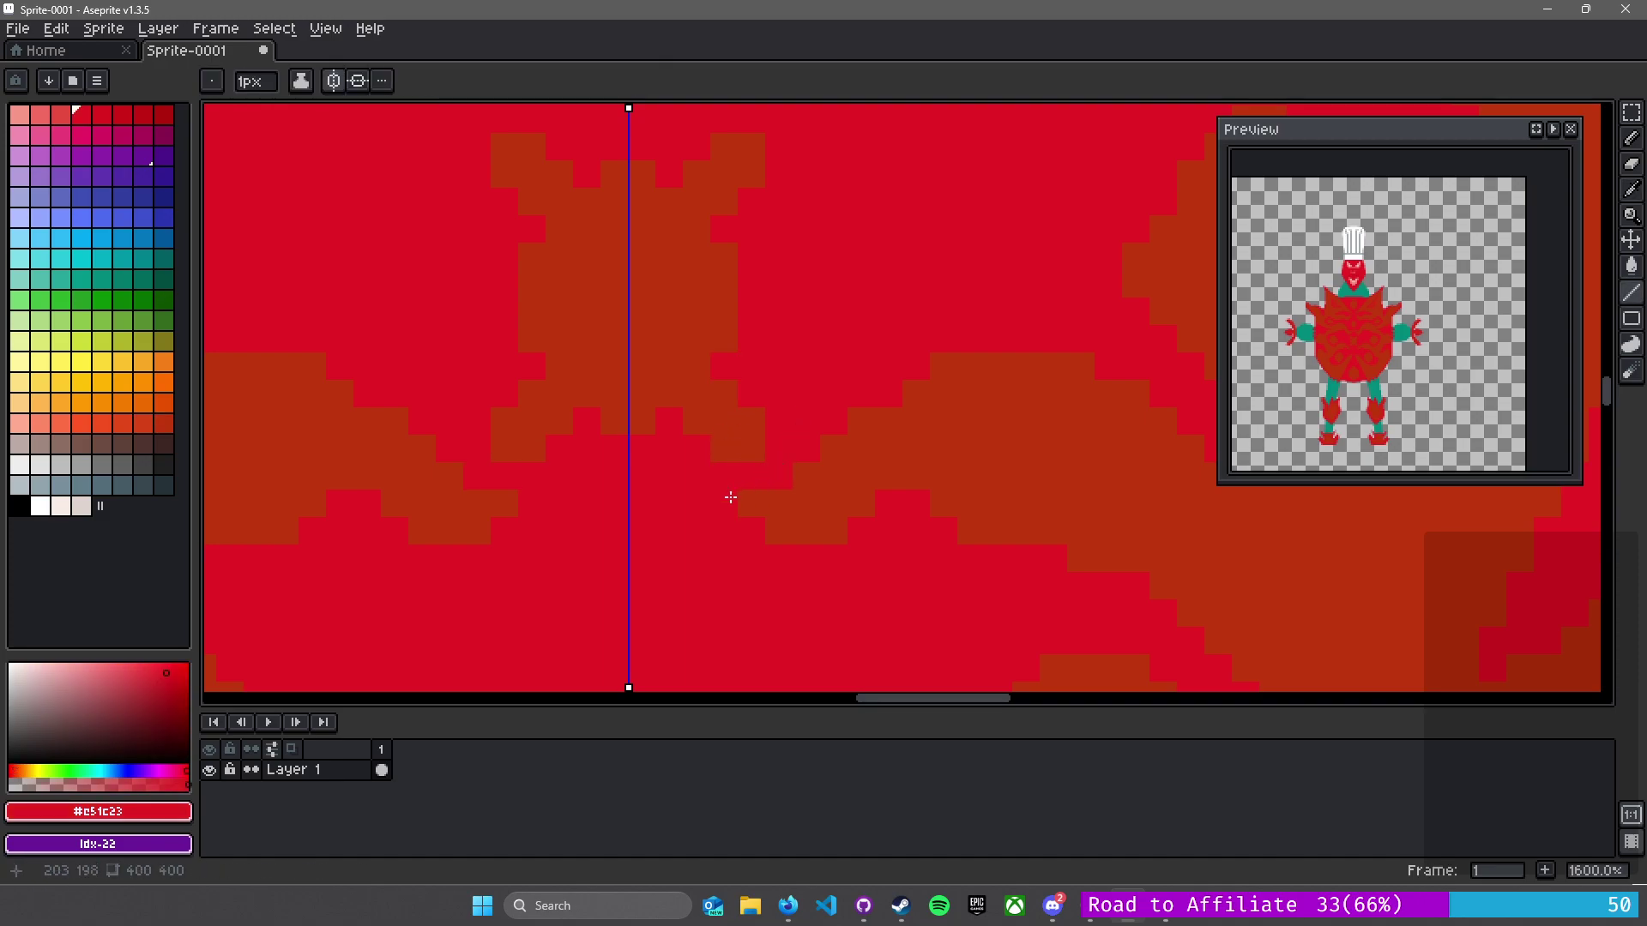
scroll(734, 501, "down", 3)
left_click_drag(725, 327, 721, 299)
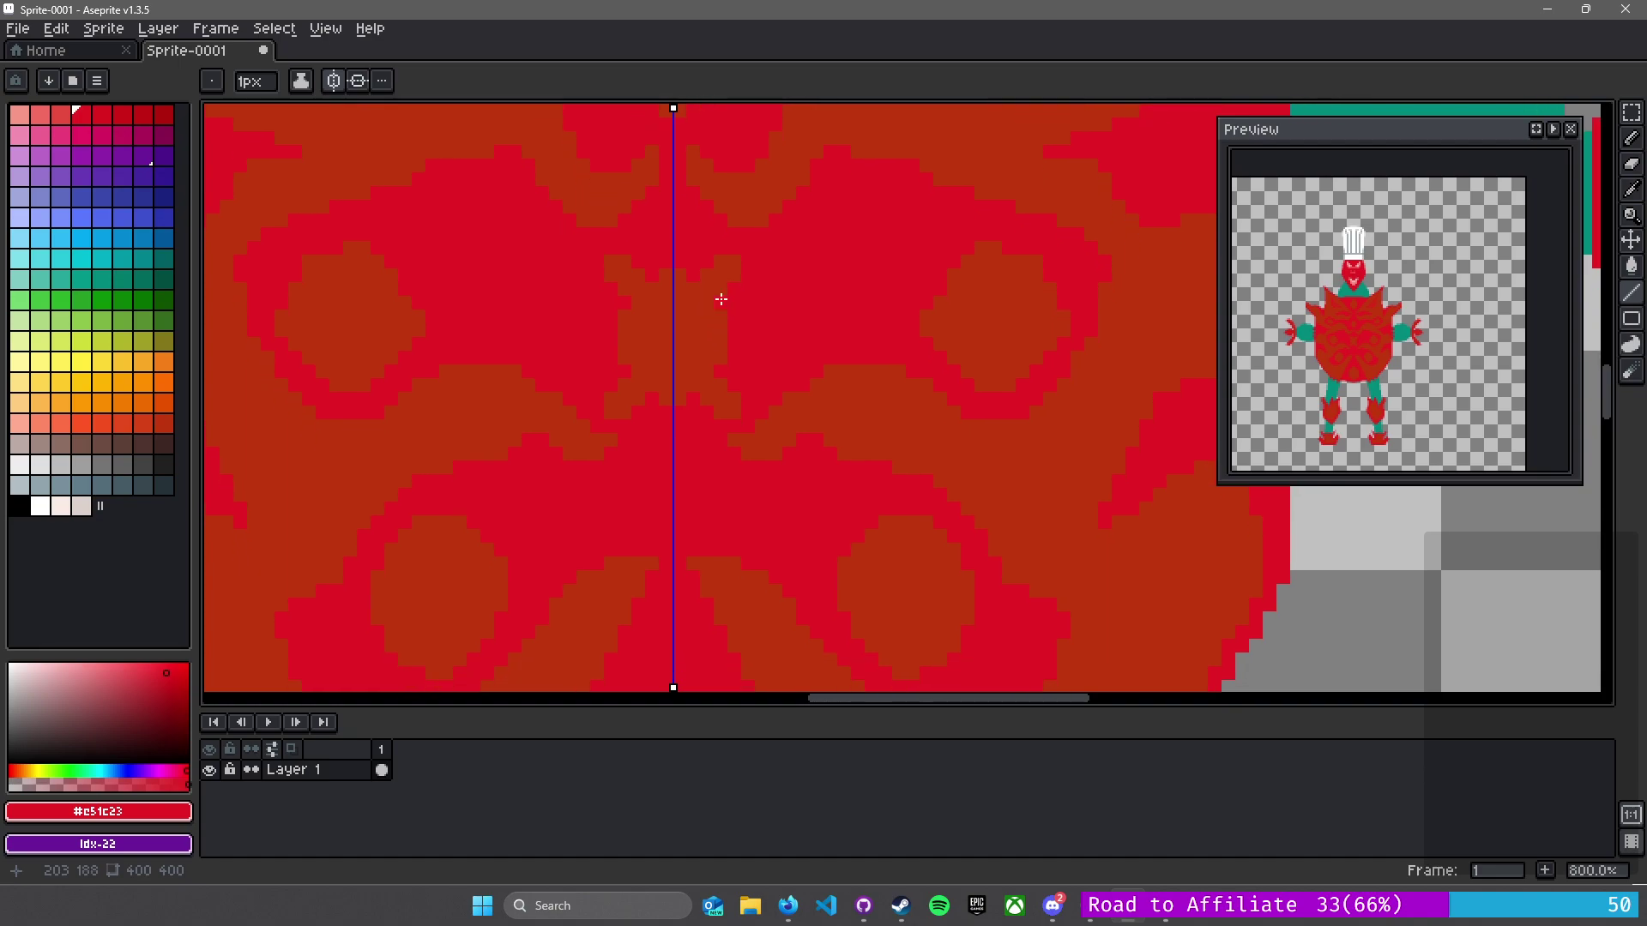
scroll(604, 237, "up", 3)
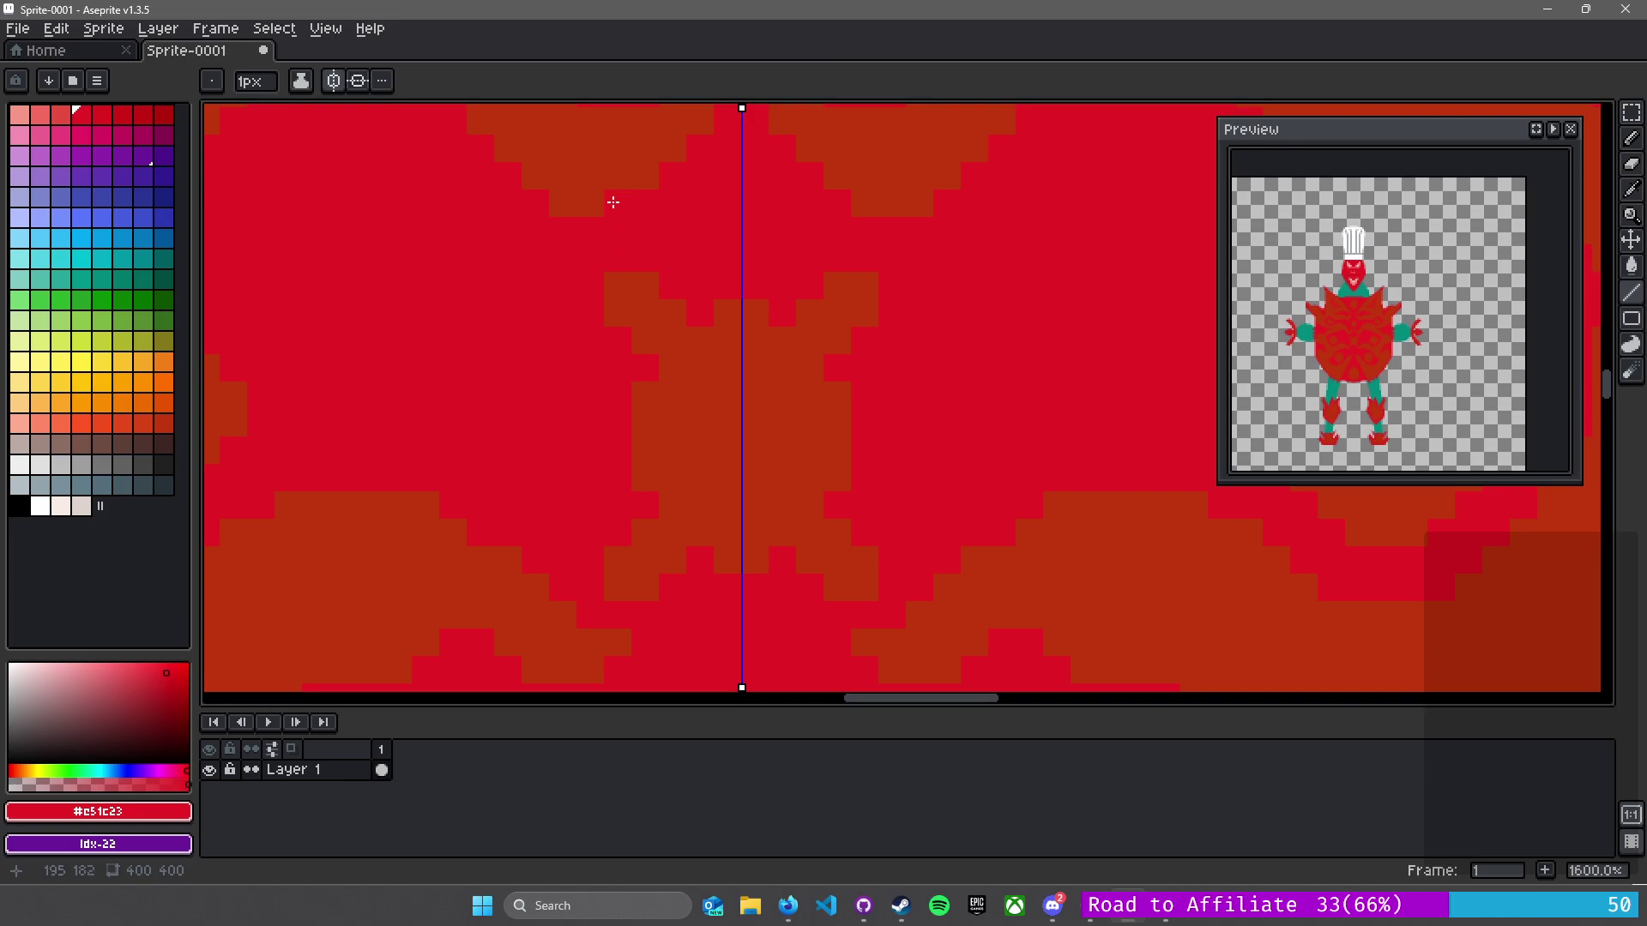
scroll(639, 354, "down", 4)
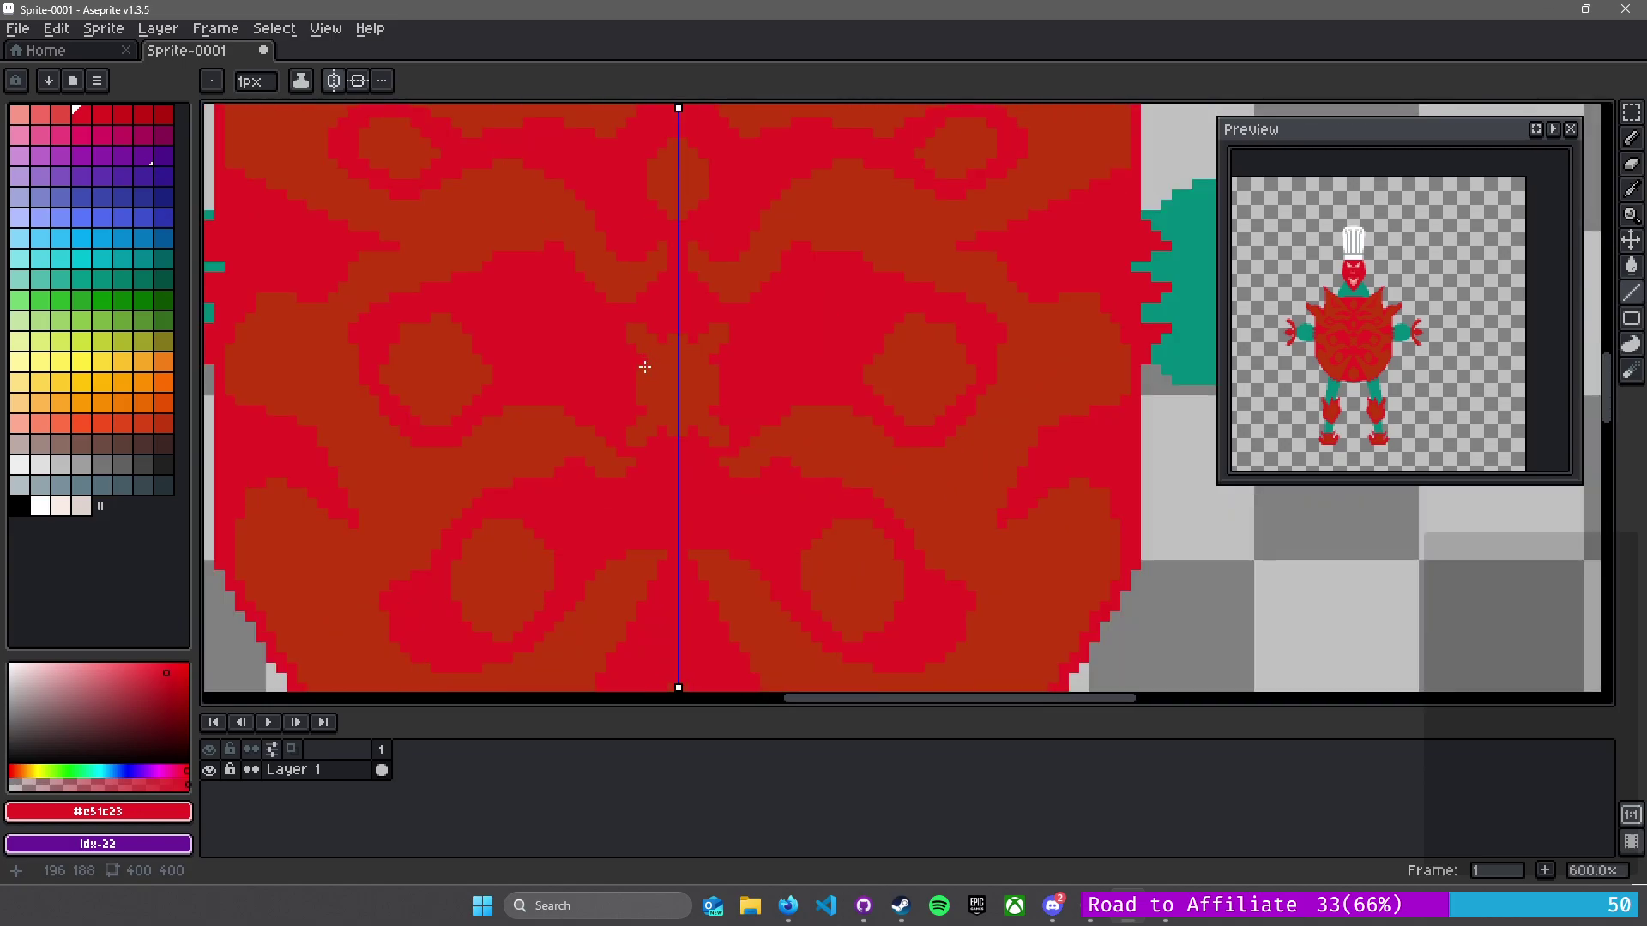
scroll(772, 365, "up", 6)
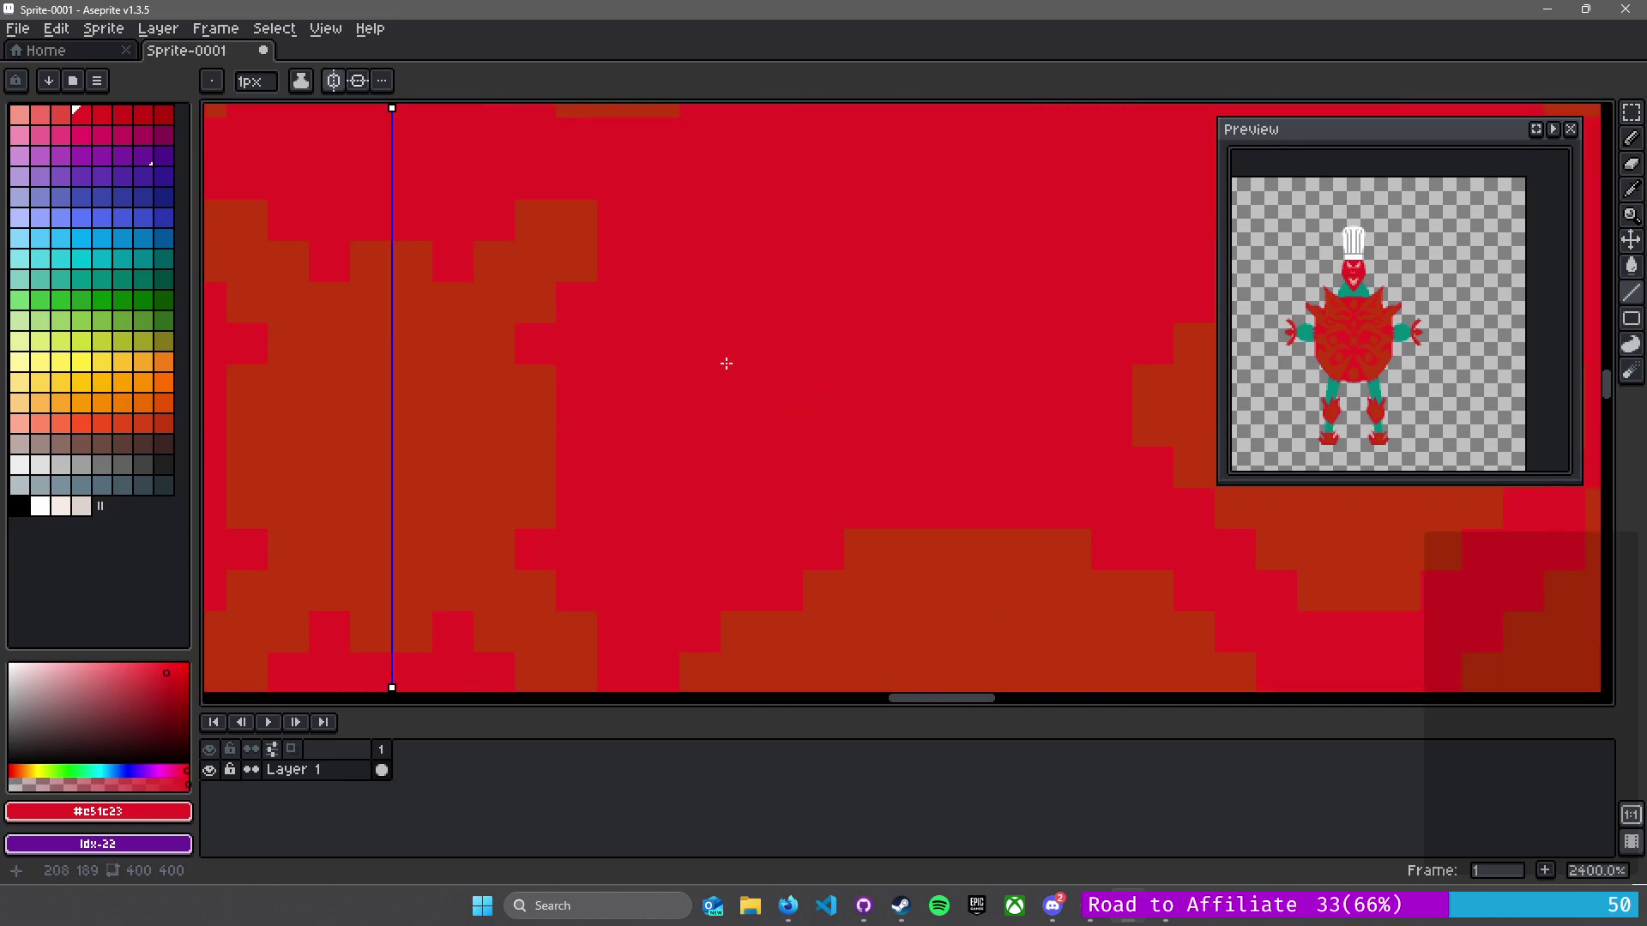
- Undo the rib tip trimming and all corner spikes, back to the plain middle centre diamond
key("ctrl+z")
key("ctrl+z")
key("ctrl+z")
key("ctrl+z")
key("ctrl+z")
key("ctrl+z")
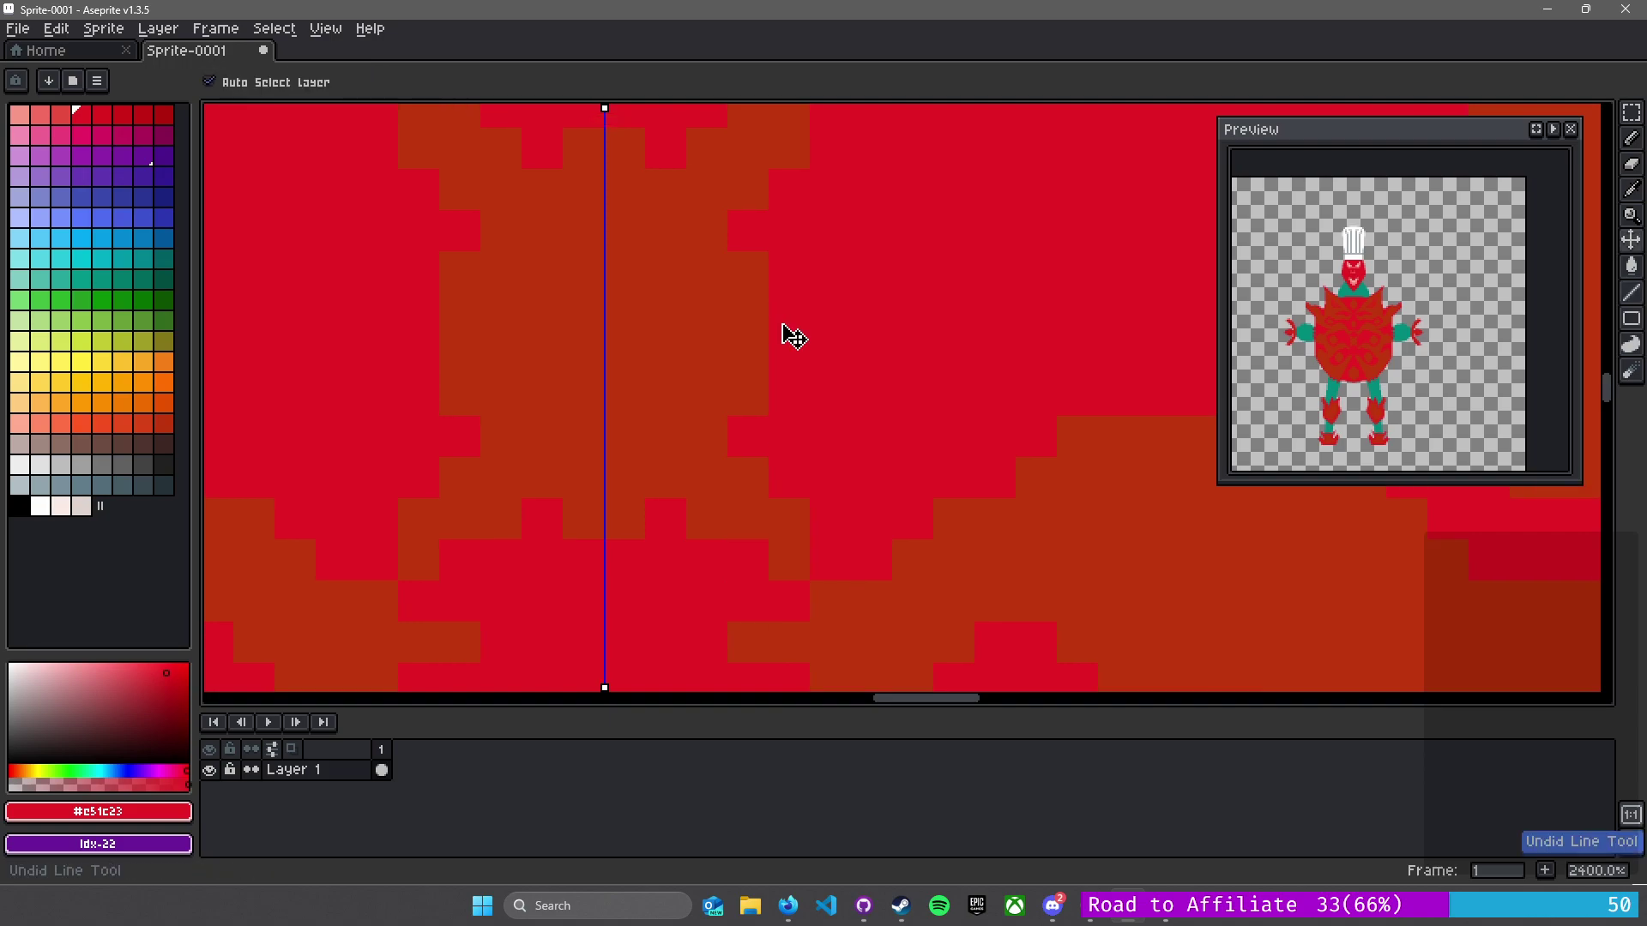
left_click_drag(783, 322, 823, 383)
key("ctrl+z")
key("ctrl+z")
key("ctrl+z")
key("ctrl+z")
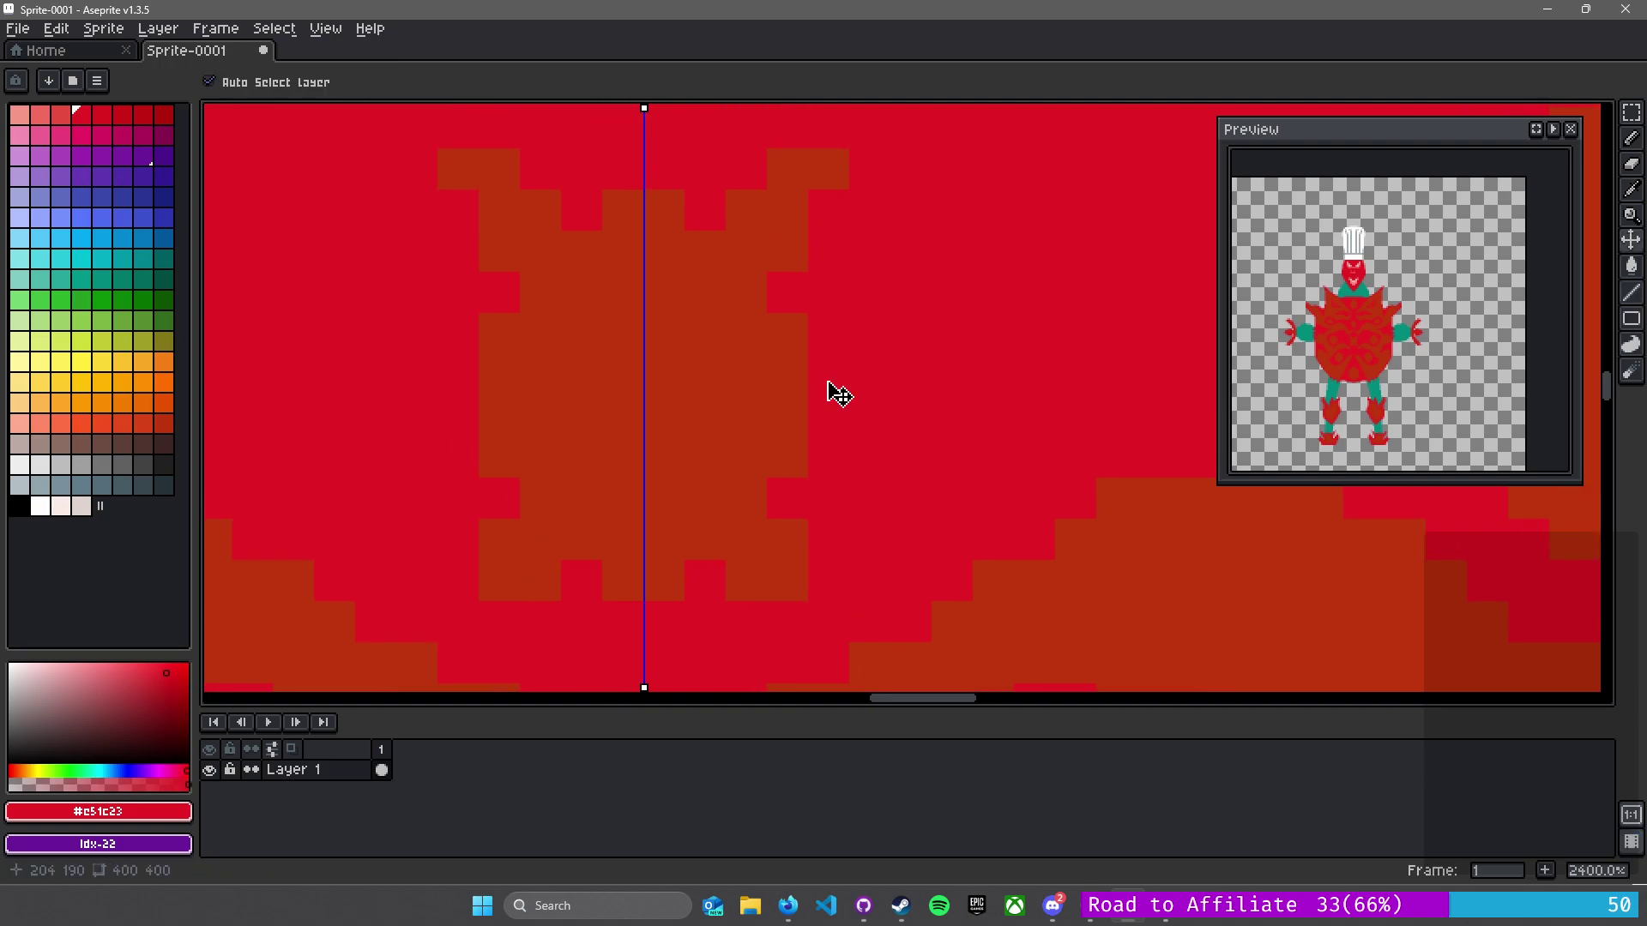
key("ctrl+z")
key("ctrl+z")
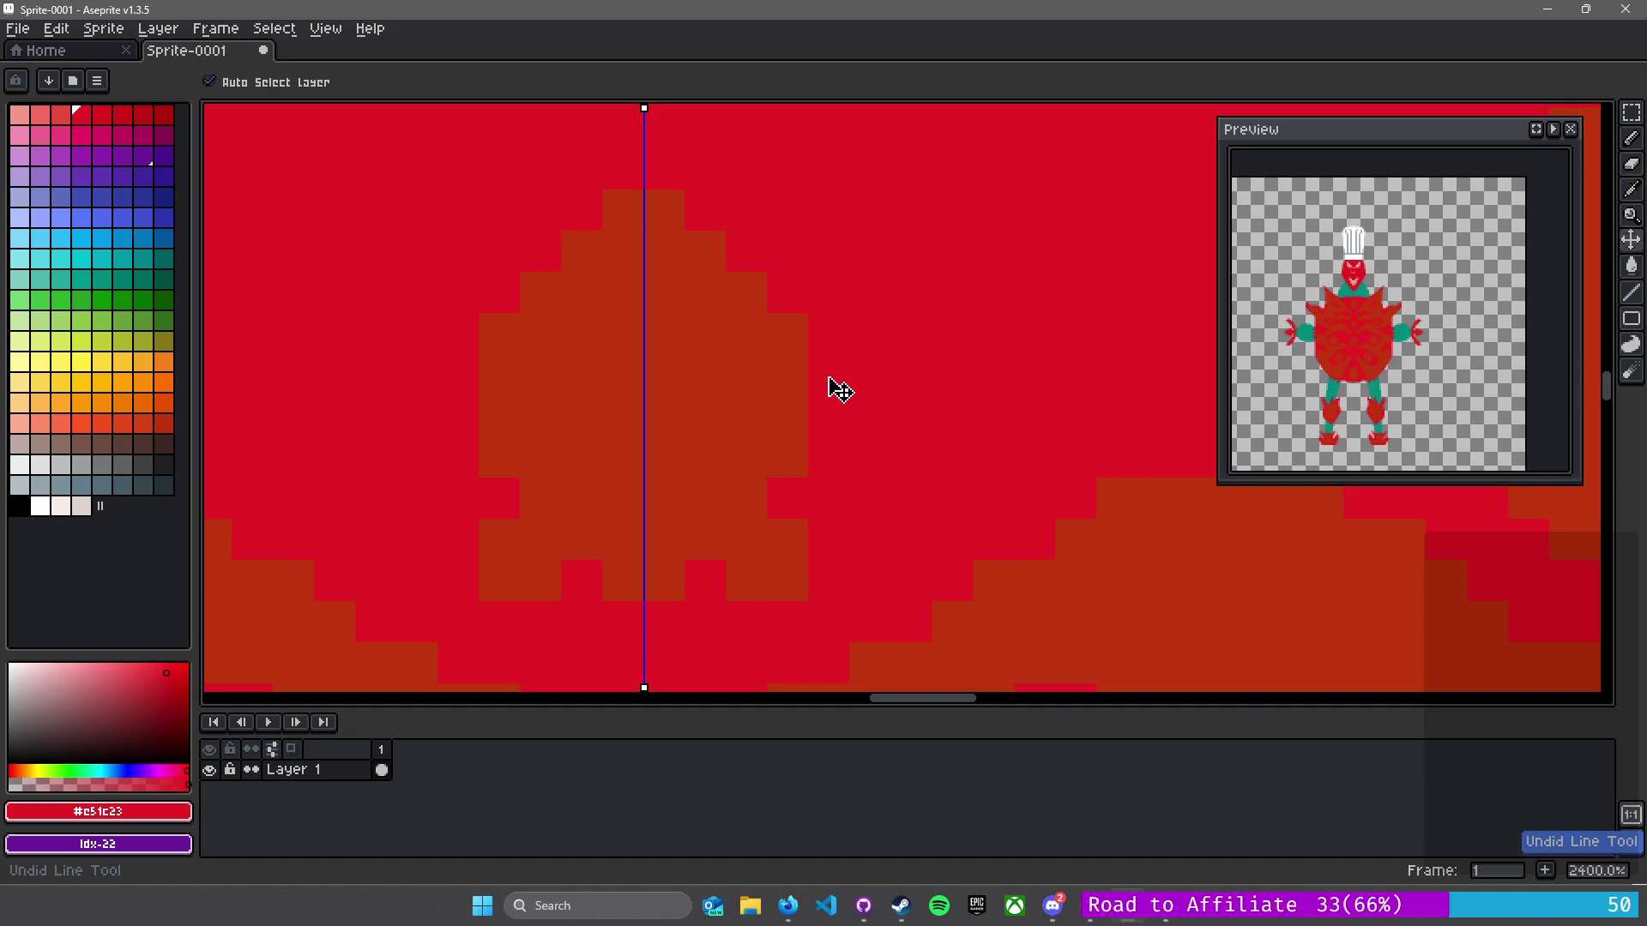
key("ctrl+z")
key("ctrl+z")
key("ctrl+z")
key("ctrl+z")
scroll(794, 390, "down", 1)
scroll(820, 452, "down", 4)
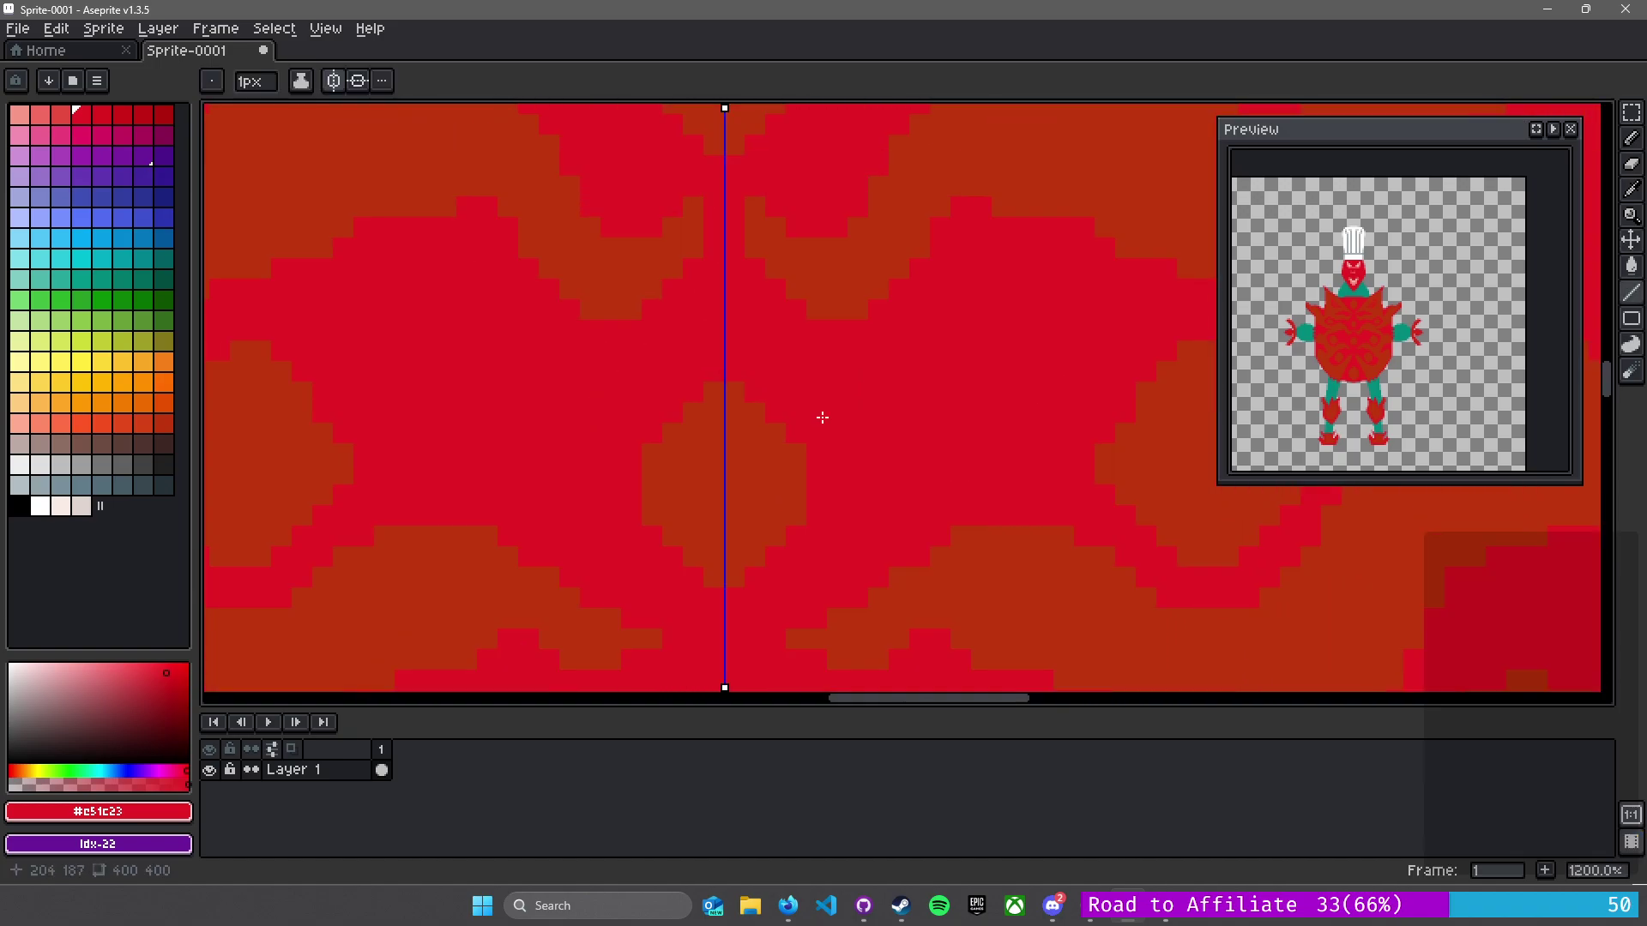
- Extend the red side area above the arm upward along the torso edge with connected red lines
scroll(769, 362, "down", 3)
left_click_drag(790, 427, 773, 374)
scroll(744, 410, "up", 1)
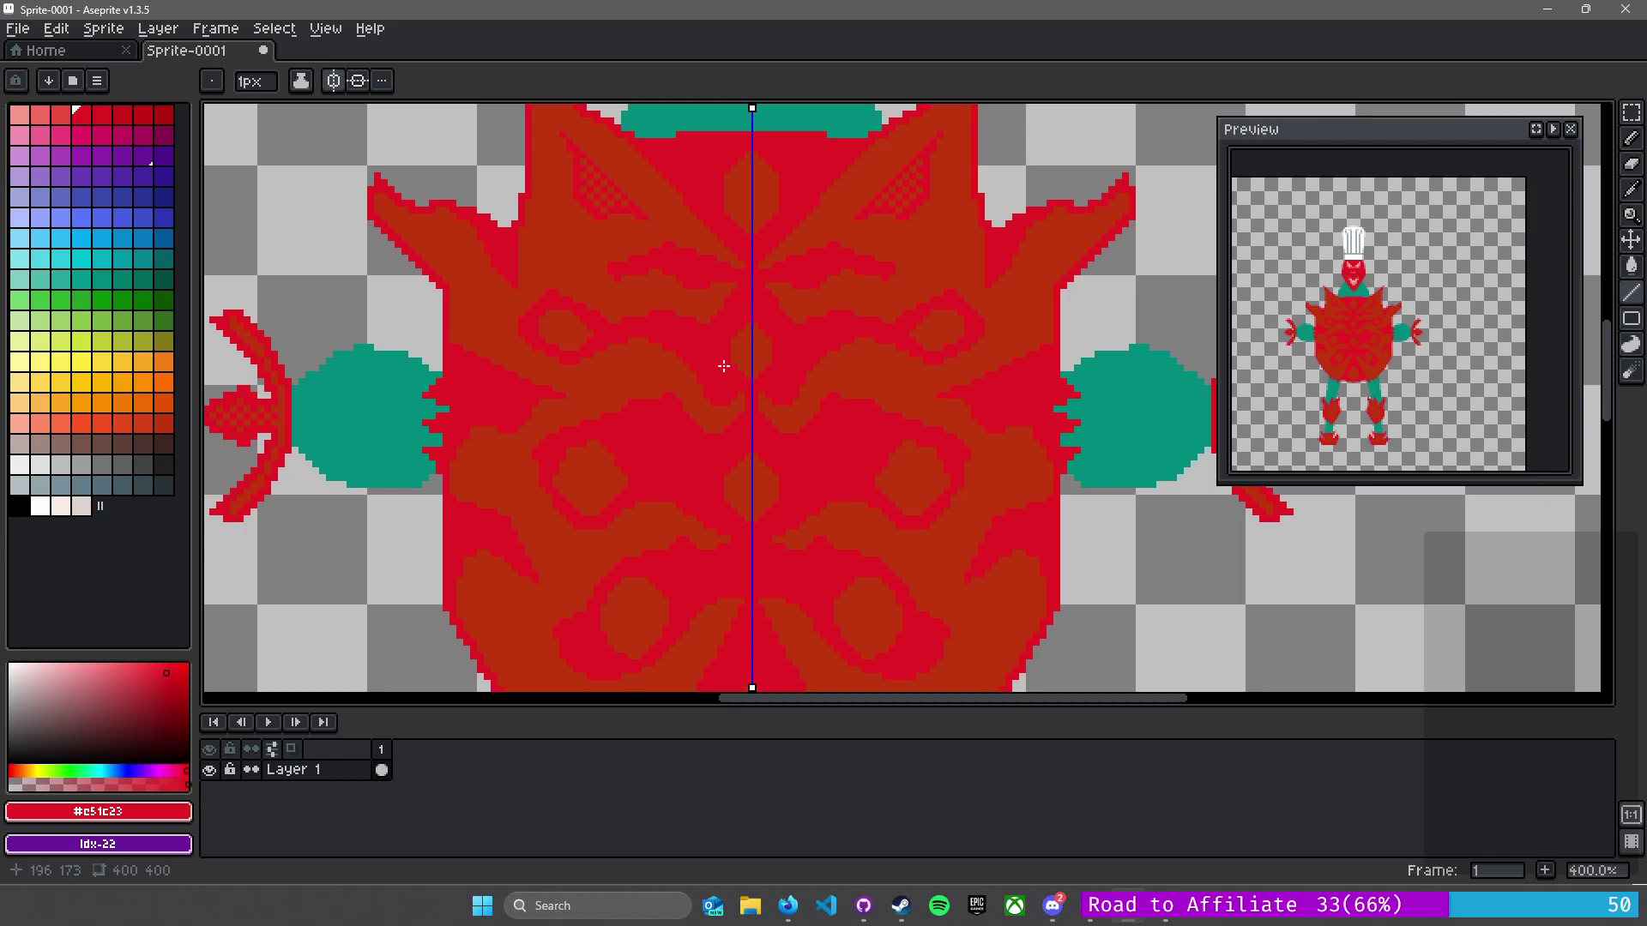
scroll(1029, 394, "up", 4)
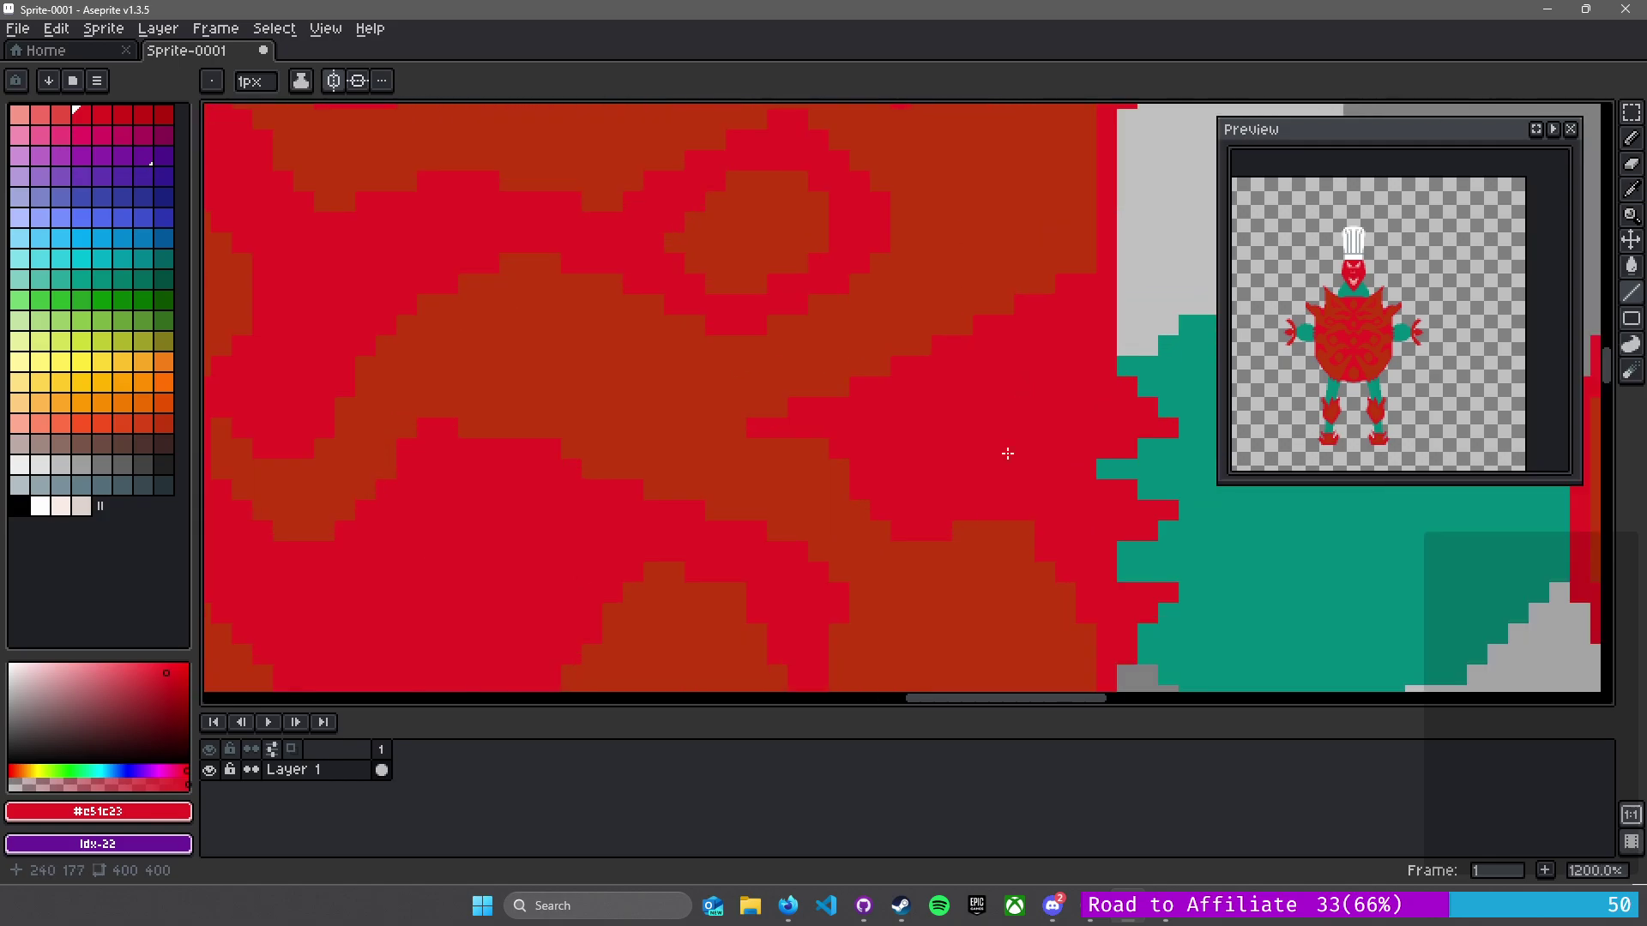
left_click_drag(1012, 439, 858, 491)
key("alt")
left_click_drag(872, 396, 712, 579)
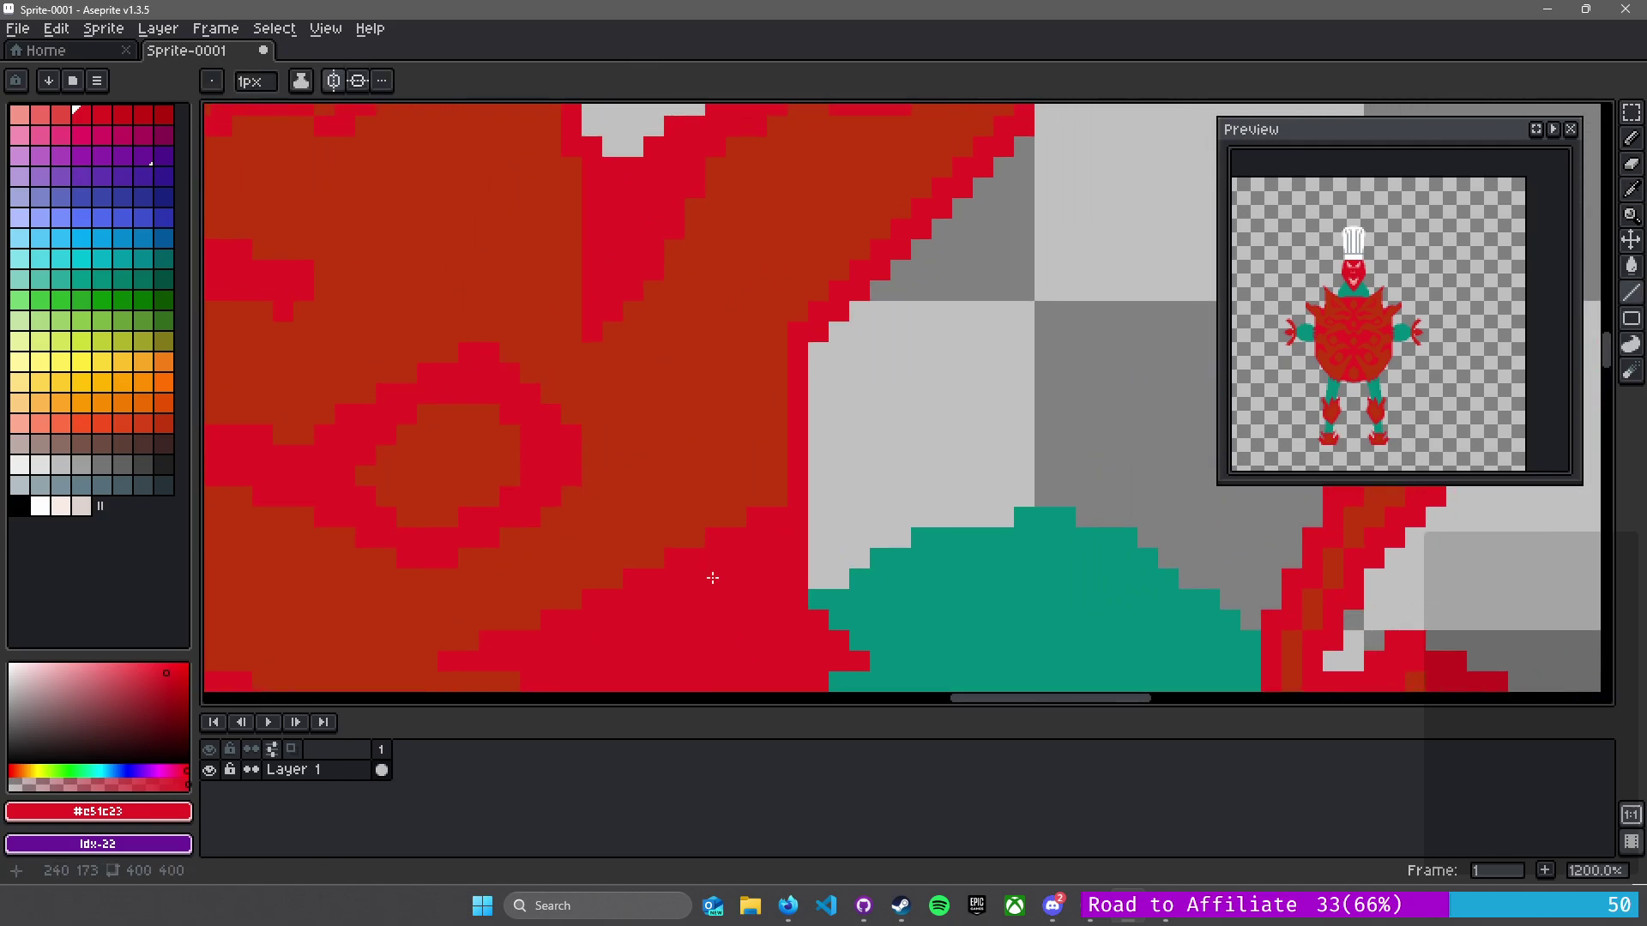
left_click_drag(796, 397, 715, 548)
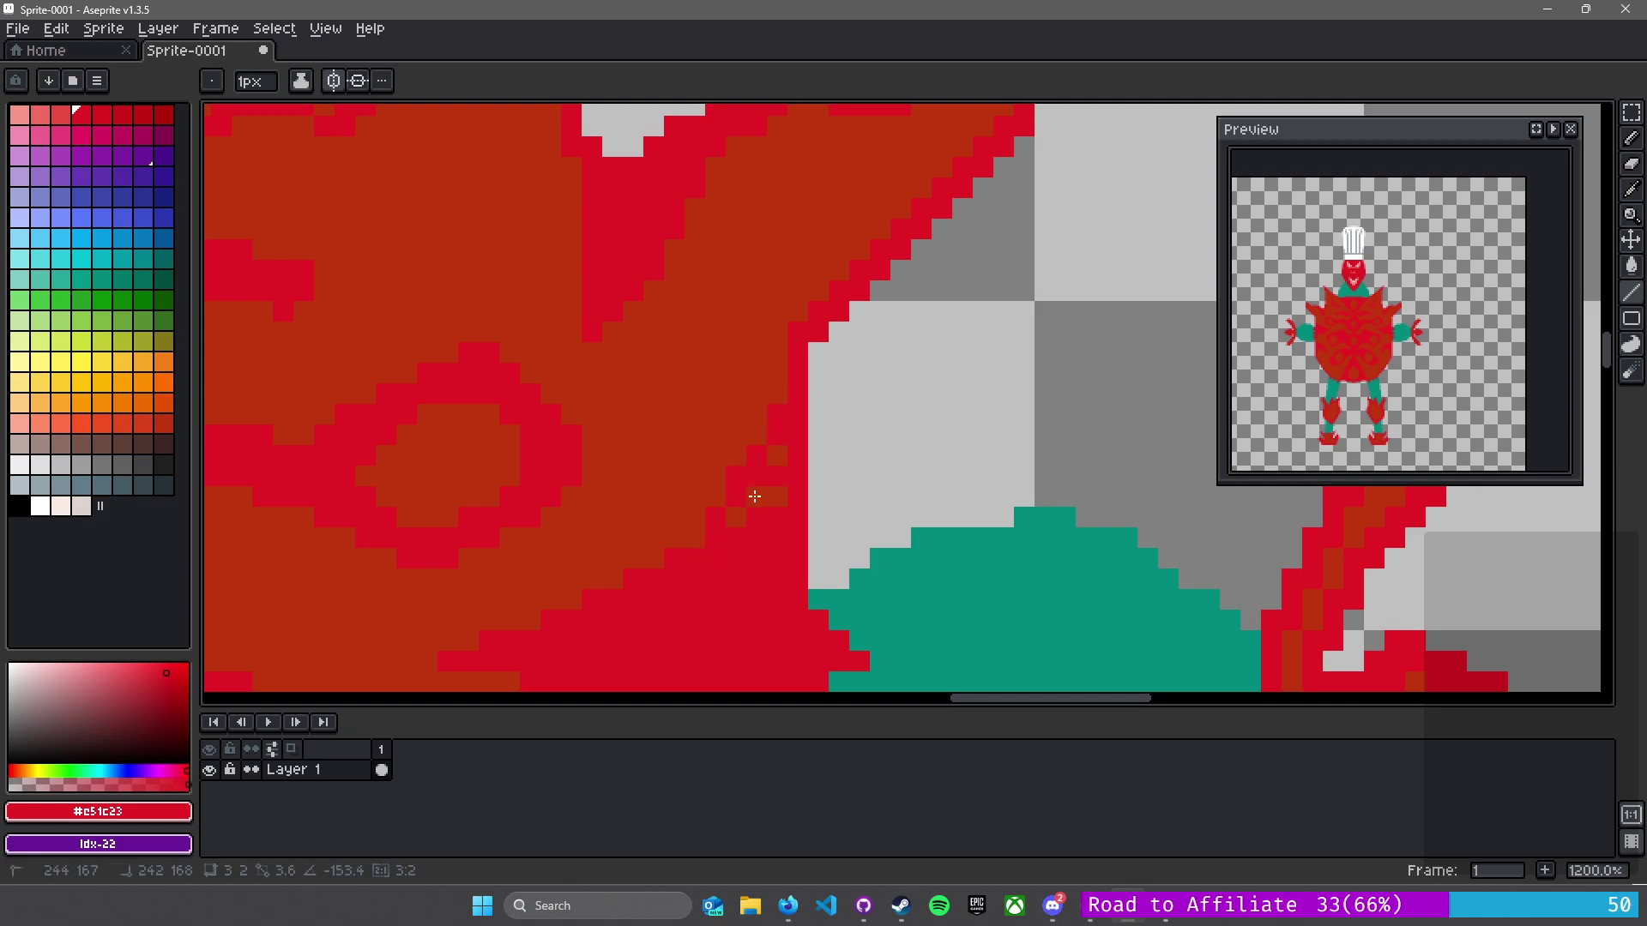
scroll(787, 444, "down", 5)
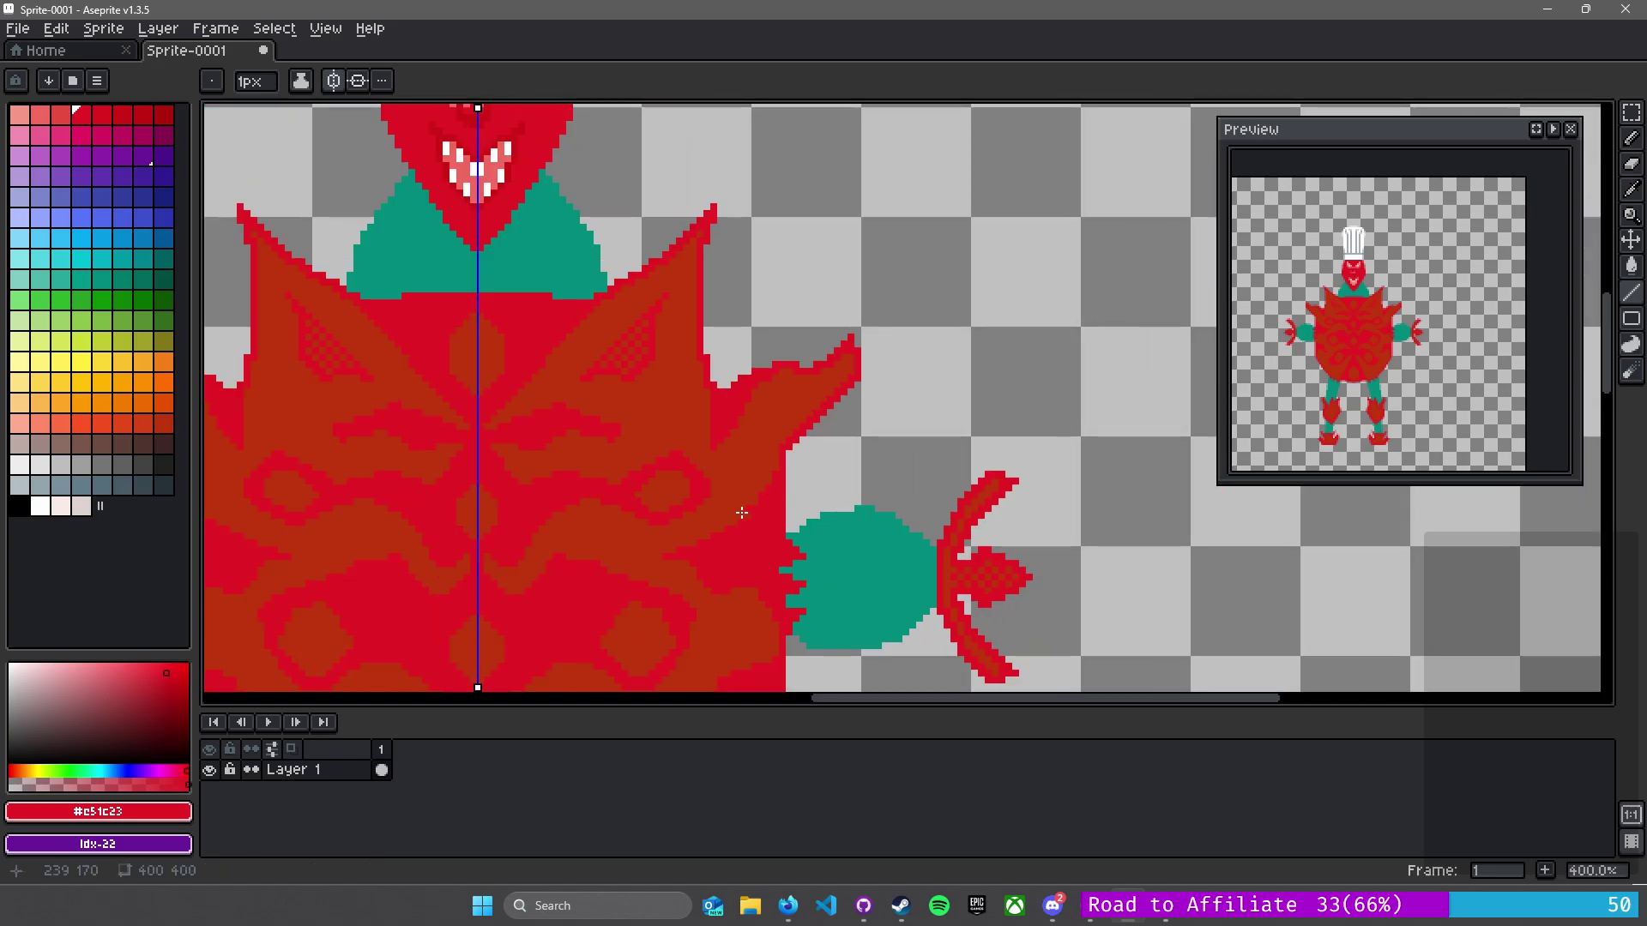
- Sample the dark orange-red, outline a pointed tip on top of the rib's outer end beside the arm, and fill it
scroll(903, 461, "up", 3)
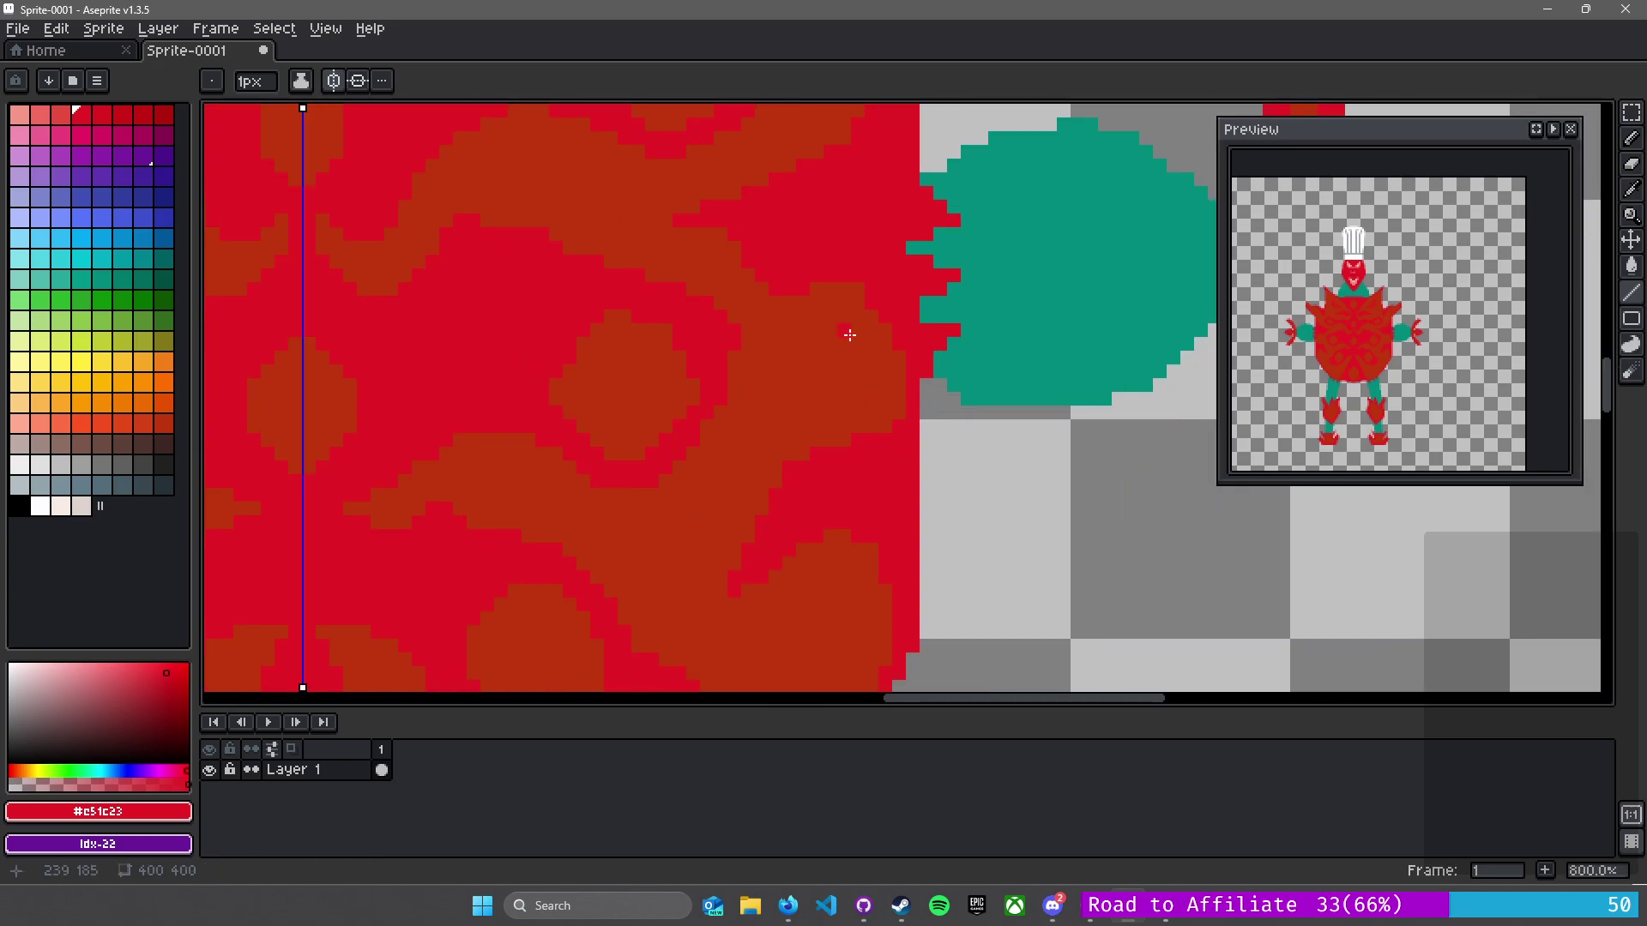
scroll(849, 334, "up", 2)
left_click(740, 369, "alt")
mouse_move(770, 348)
left_mouse_down()
mouse_move(755, 206)
mouse_move(671, 286)
left_mouse_up()
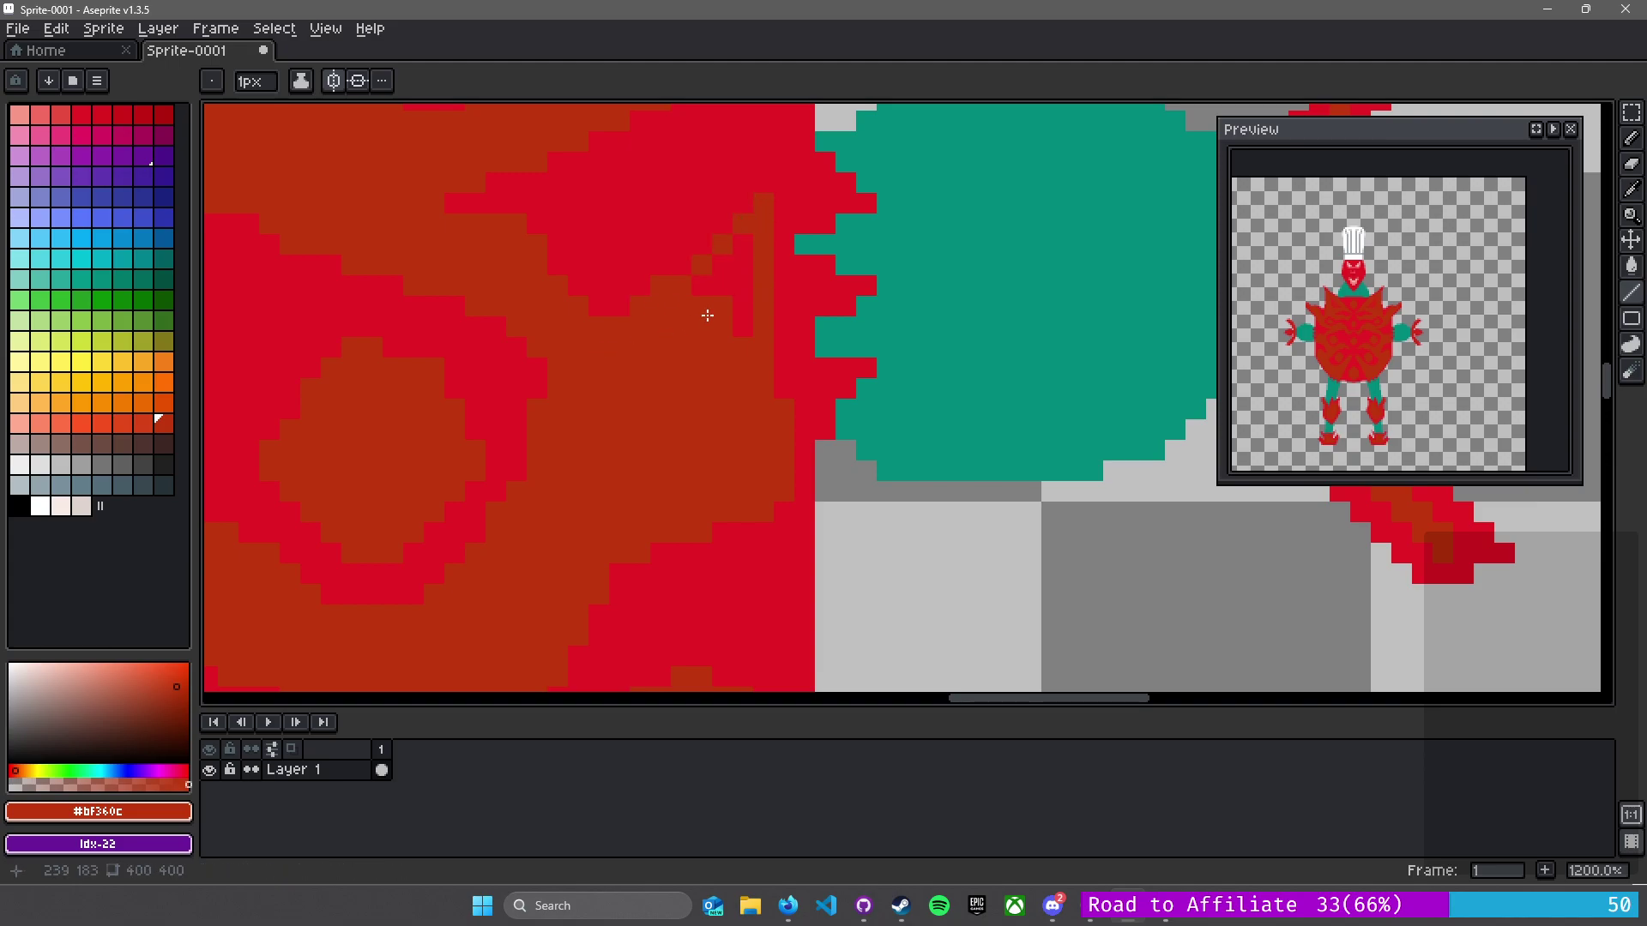
key("g")
left_click(733, 271)
scroll(695, 444, "down", 3)
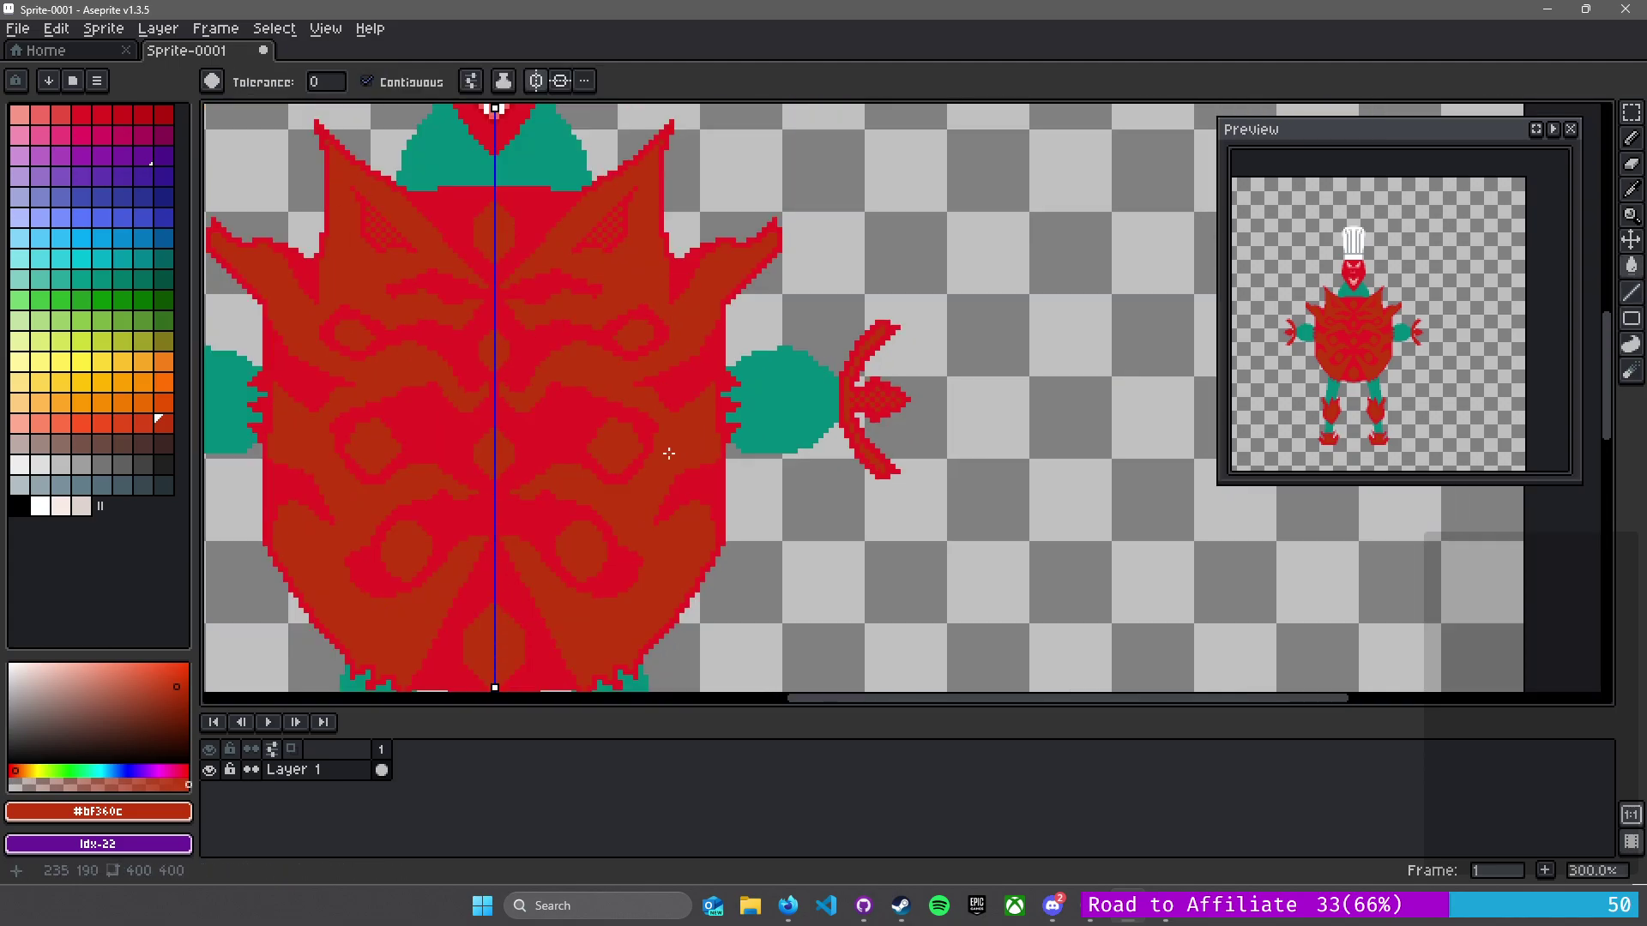
- Examine the torso pattern up close and the whole character at full view
scroll(723, 444, "up", 5)
scroll(743, 476, "up", 3)
scroll(760, 477, "down", 5)
left_click_drag(695, 485, 894, 442)
scroll(731, 452, "up", 1)
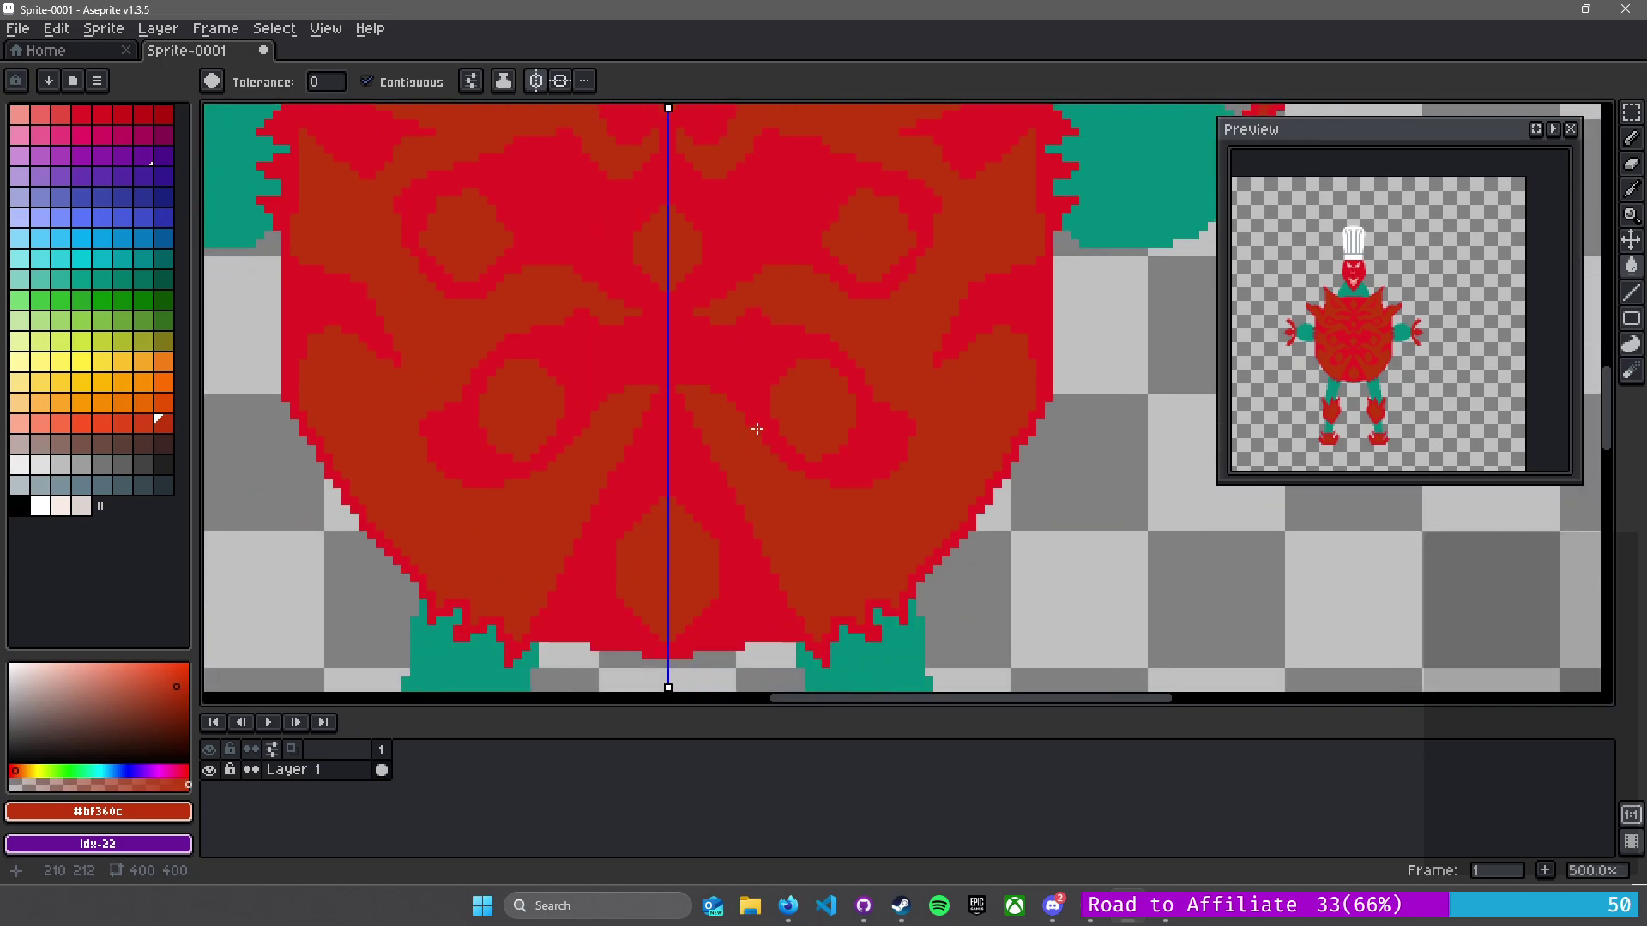
scroll(753, 426, "down", 3)
scroll(820, 390, "down", 2)
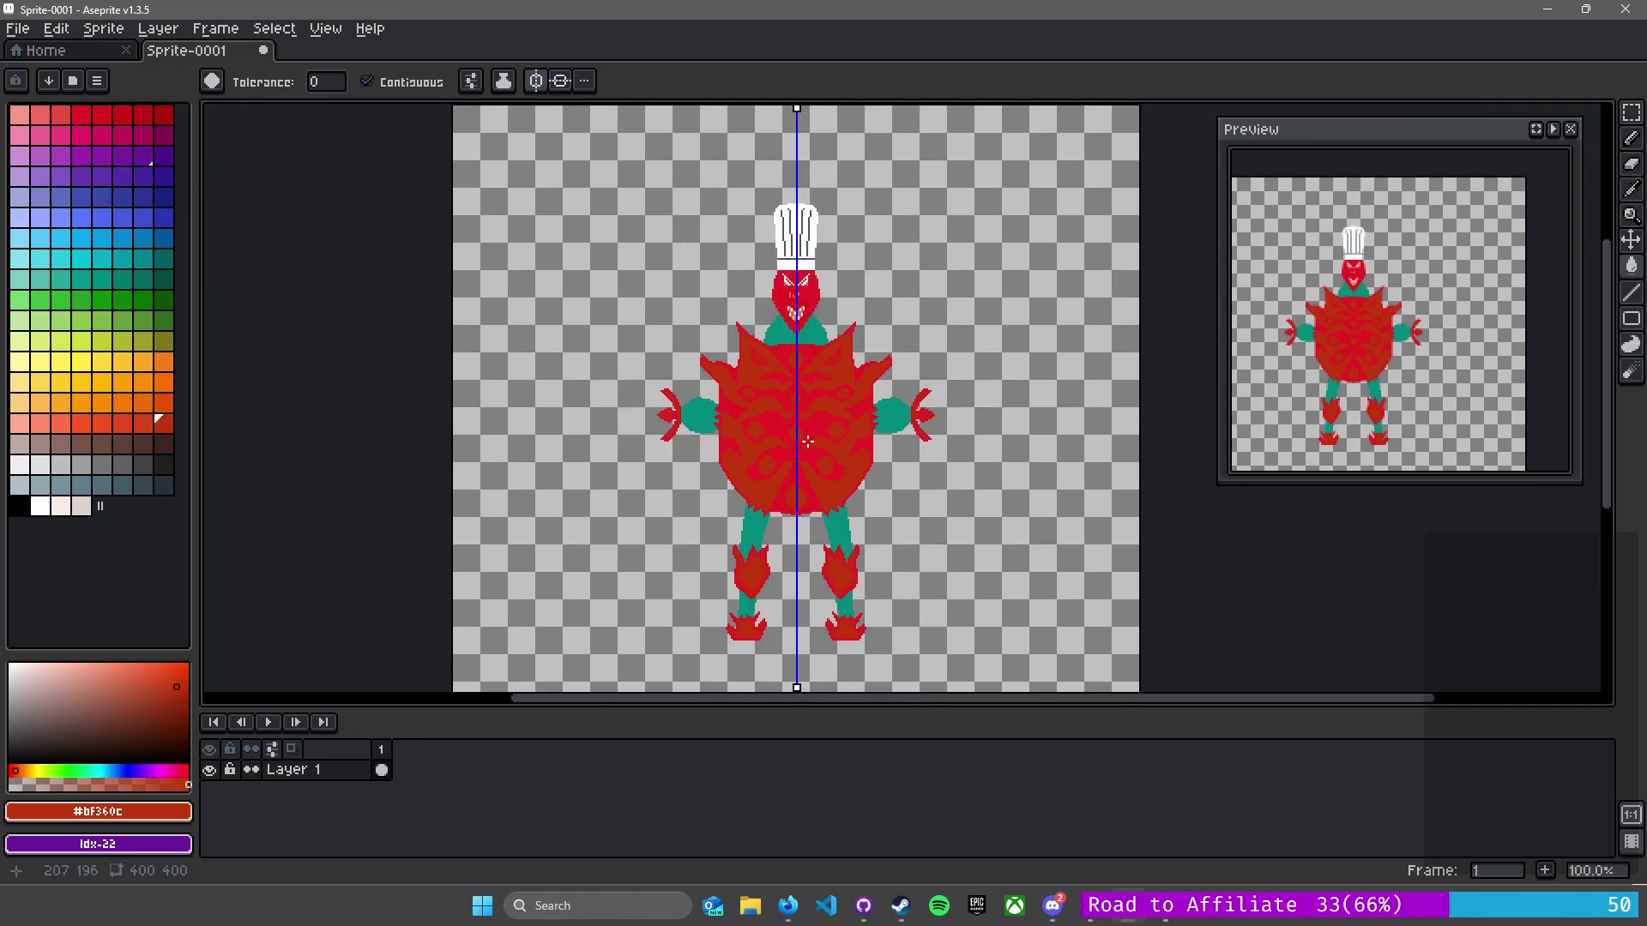
scroll(849, 433, "up", 1)
scroll(849, 433, "down", 1)
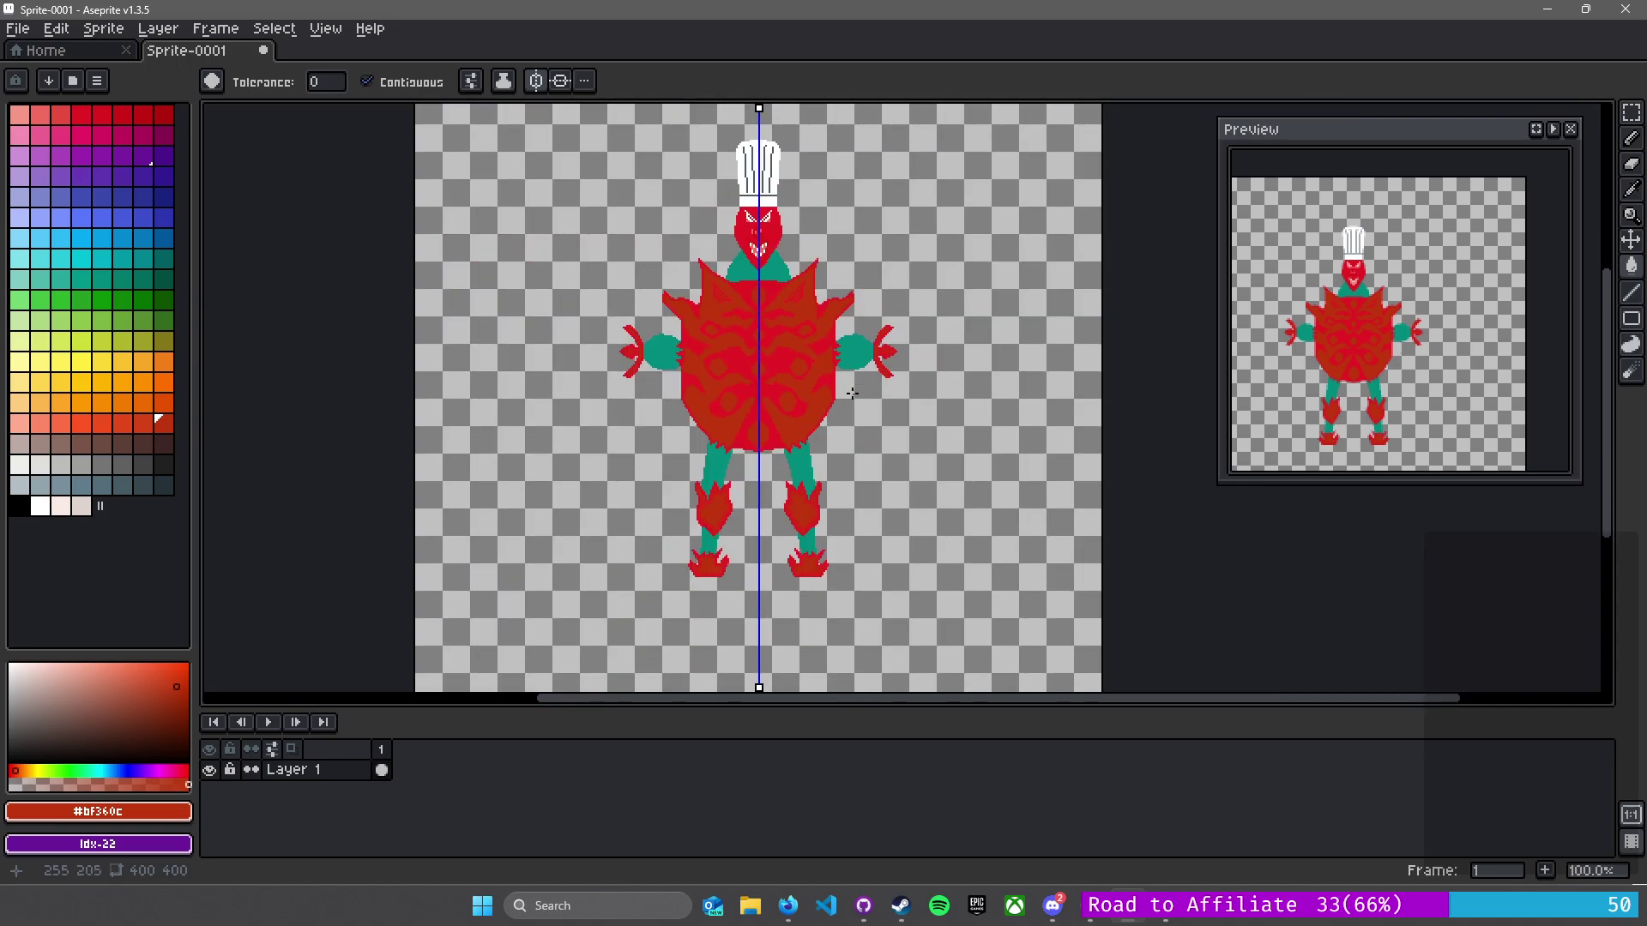
- Try filling the teal neck and arms with the blue-grey palette colour #455a64
scroll(853, 413, "down", 2)
scroll(927, 445, "up", 2)
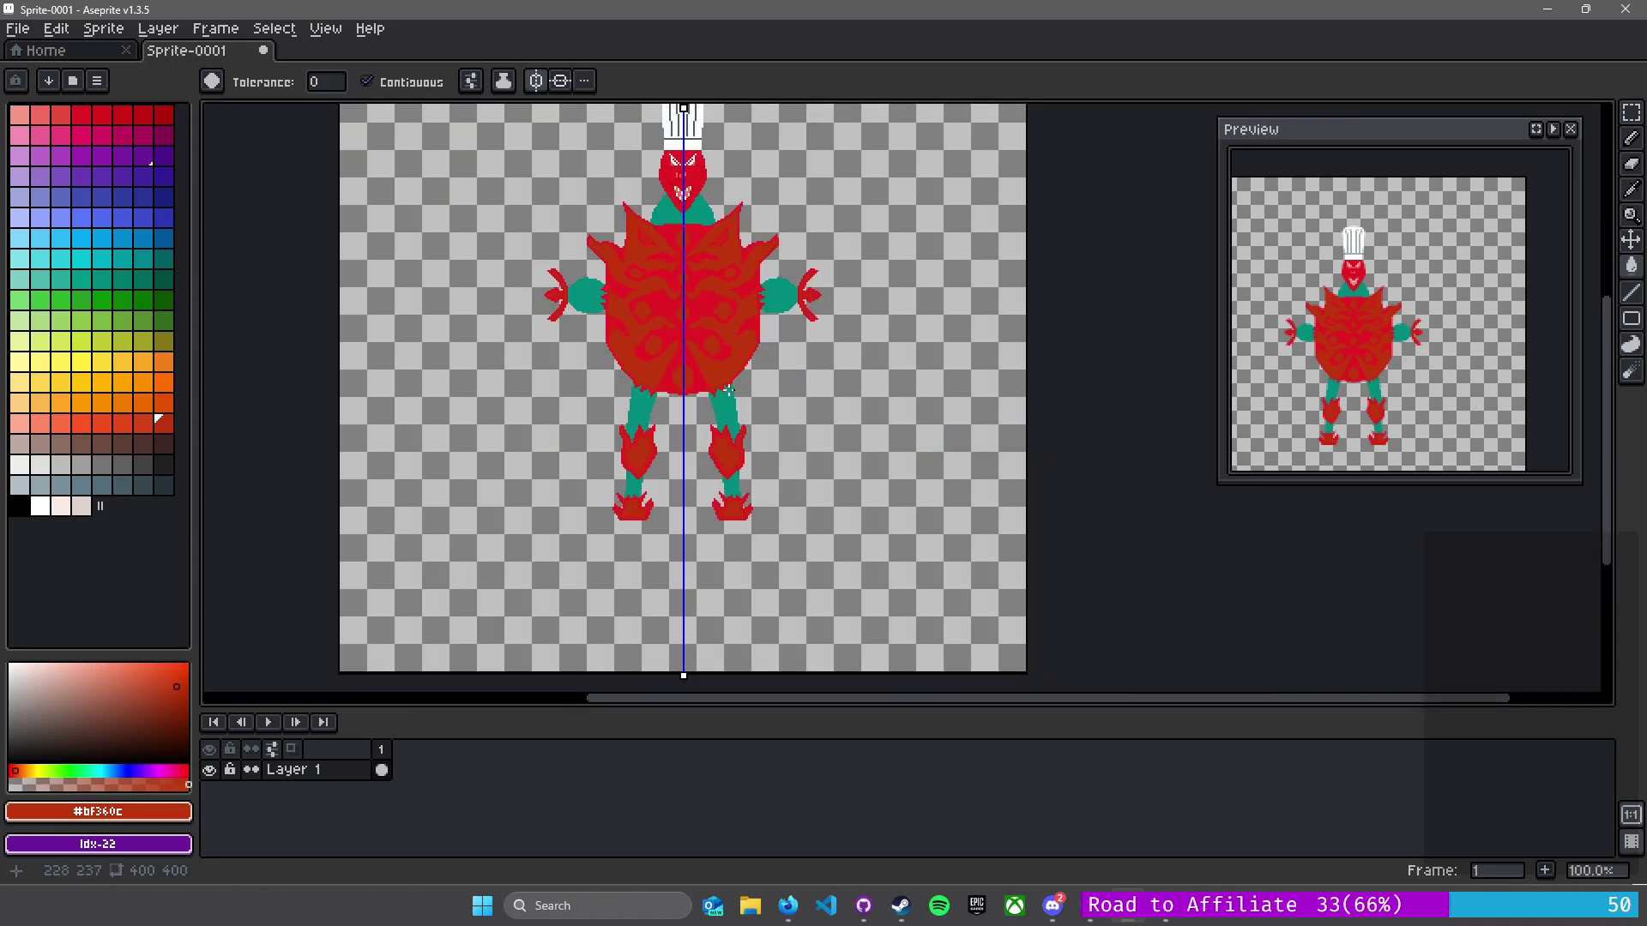
scroll(777, 427, "up", 1)
left_click_drag(778, 426, 783, 444)
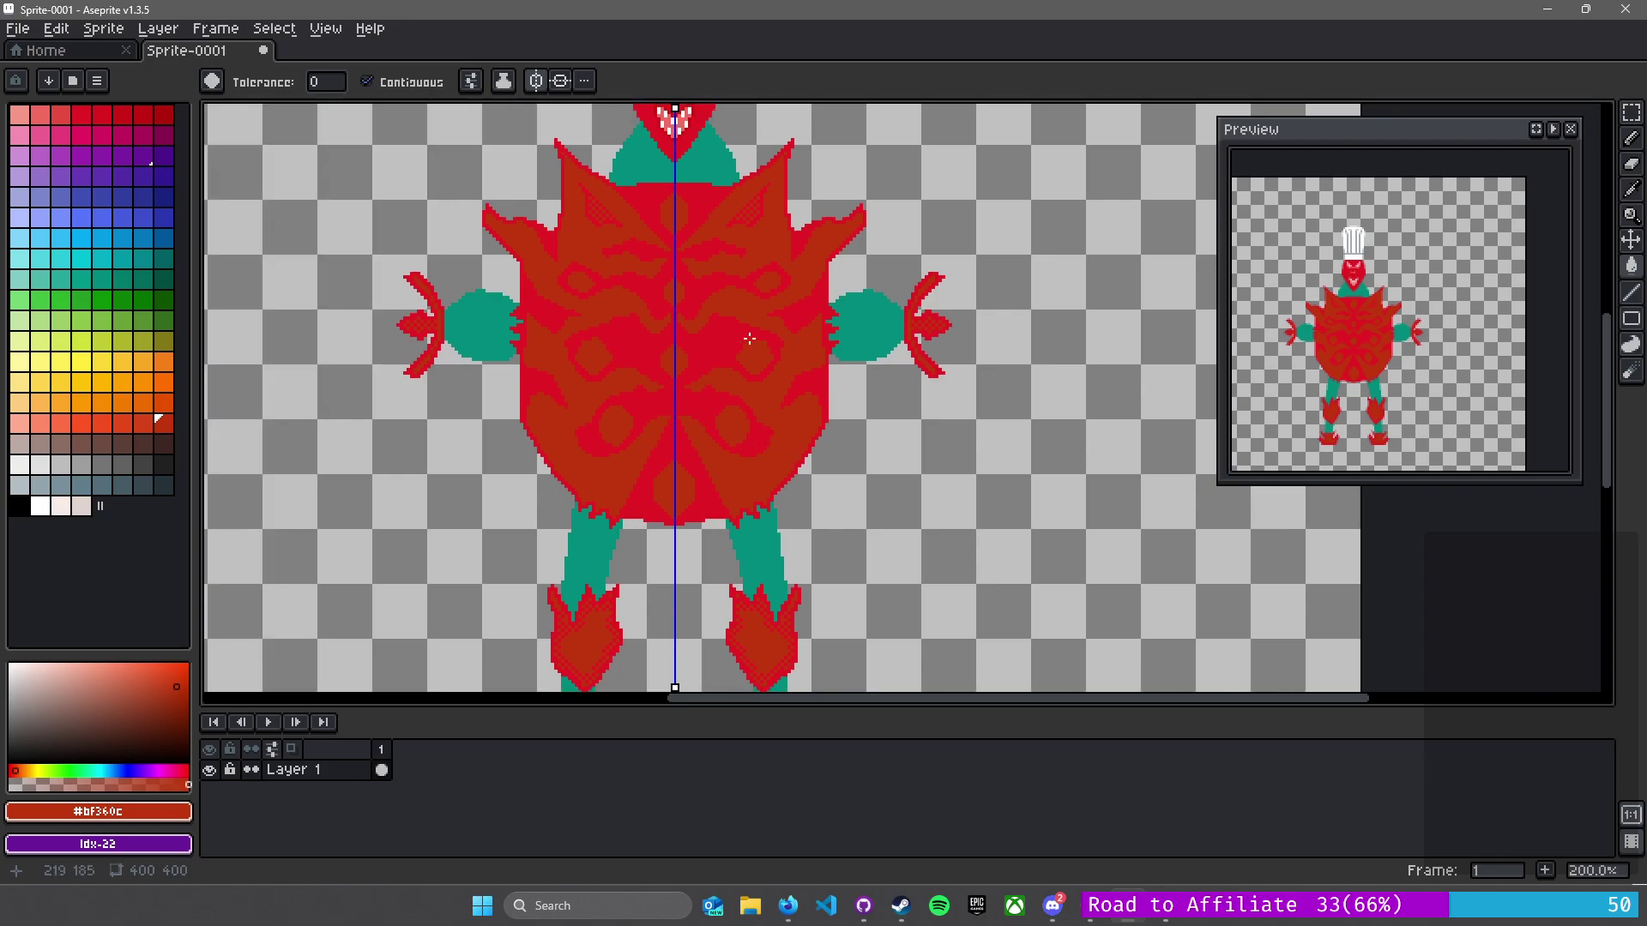
left_click_drag(656, 167, 680, 331)
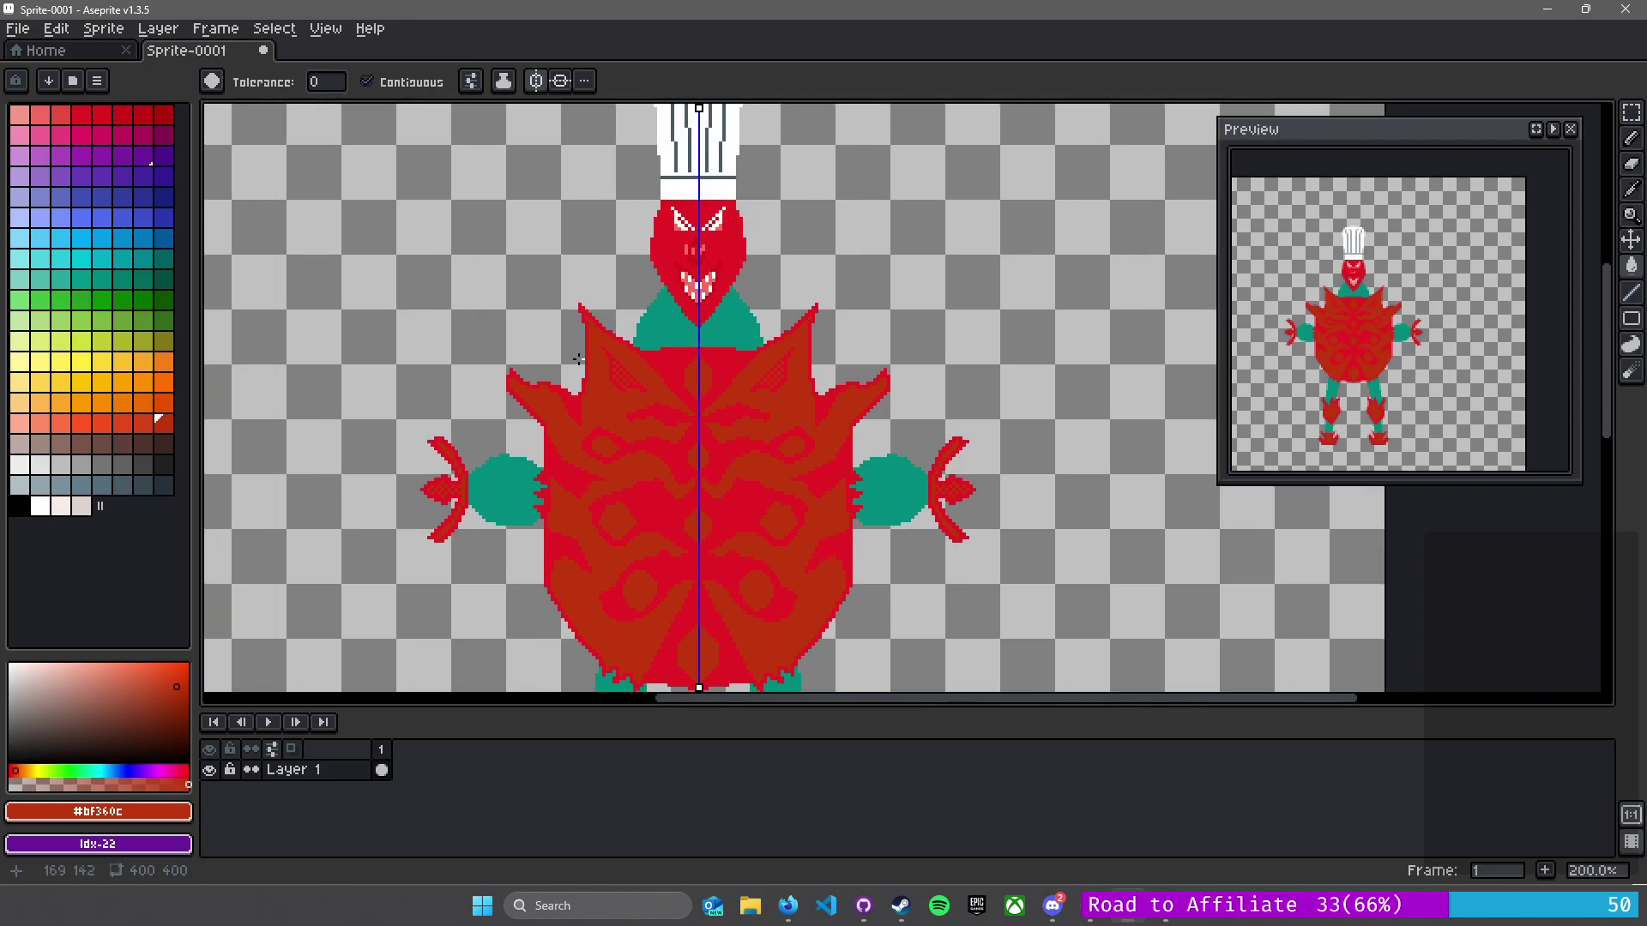
left_click(122, 484)
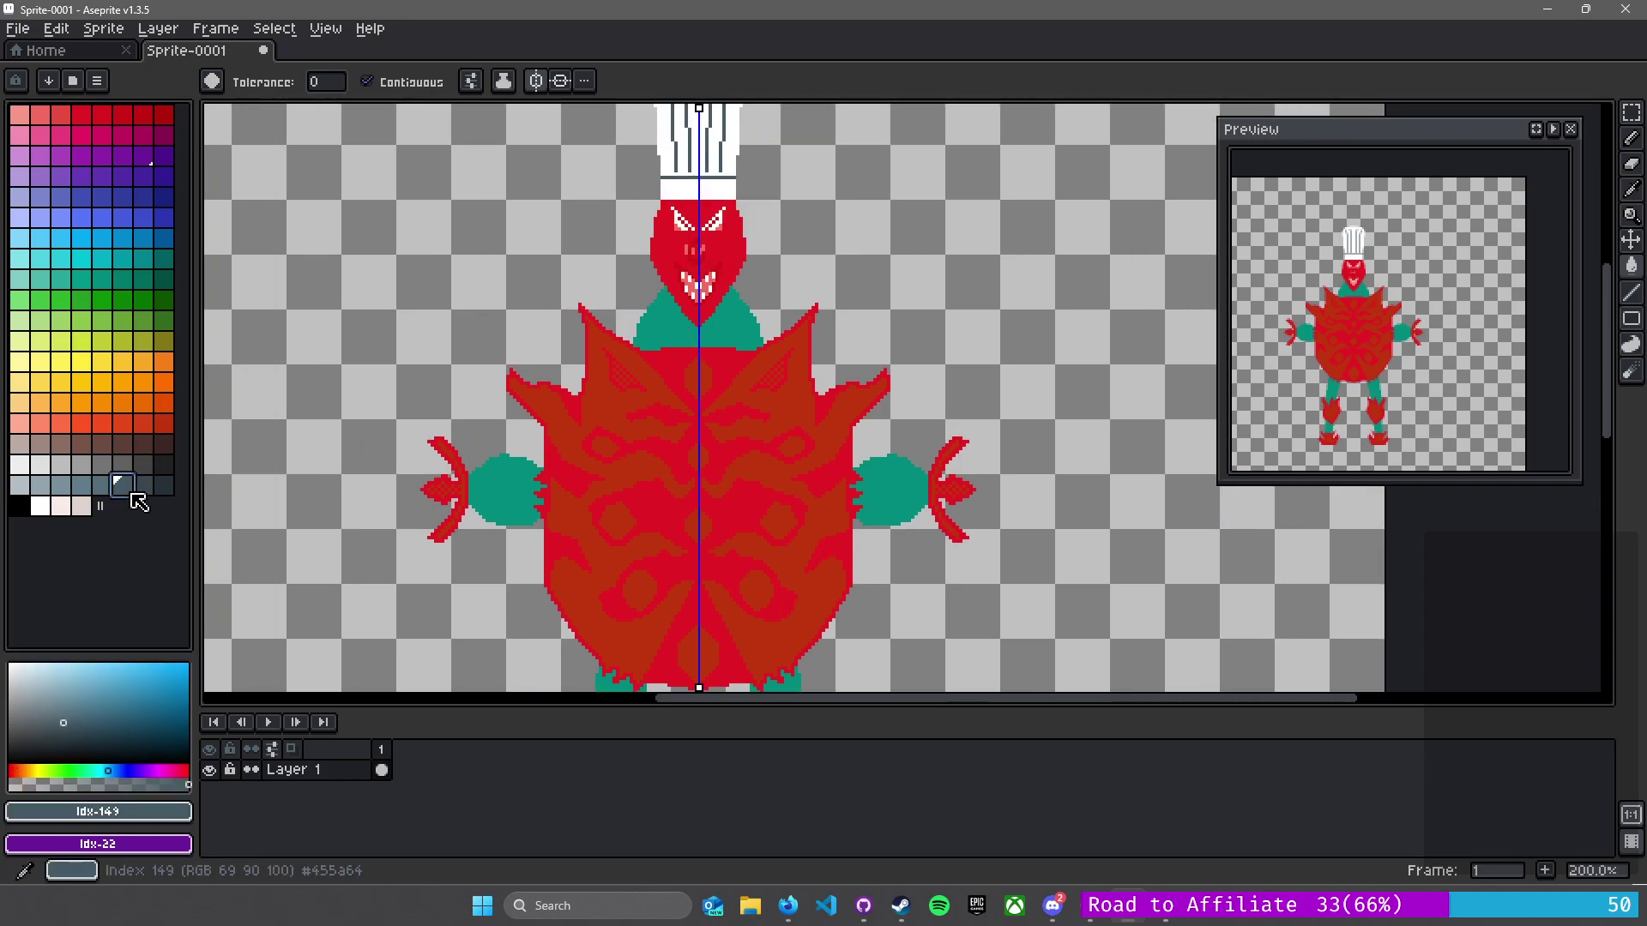
left_click(741, 336)
left_click(885, 486)
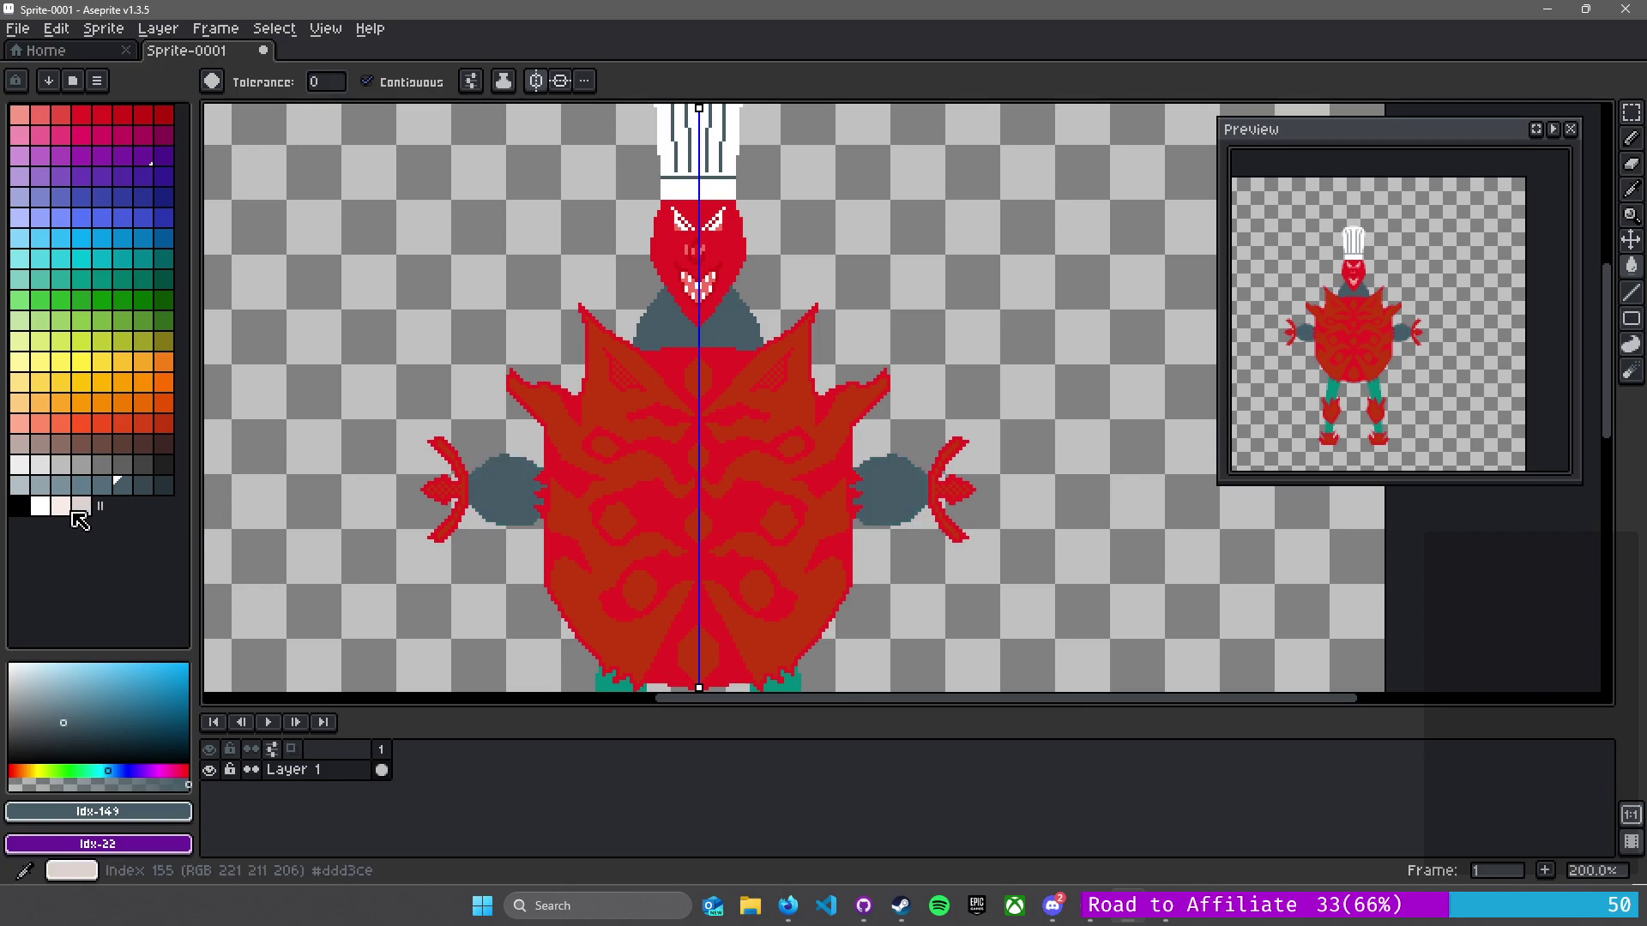
- Try the very dark blue-grey of palette index 151 on the neck, and refill it with blue-grey #455a64
left_click(145, 487)
left_click(162, 486)
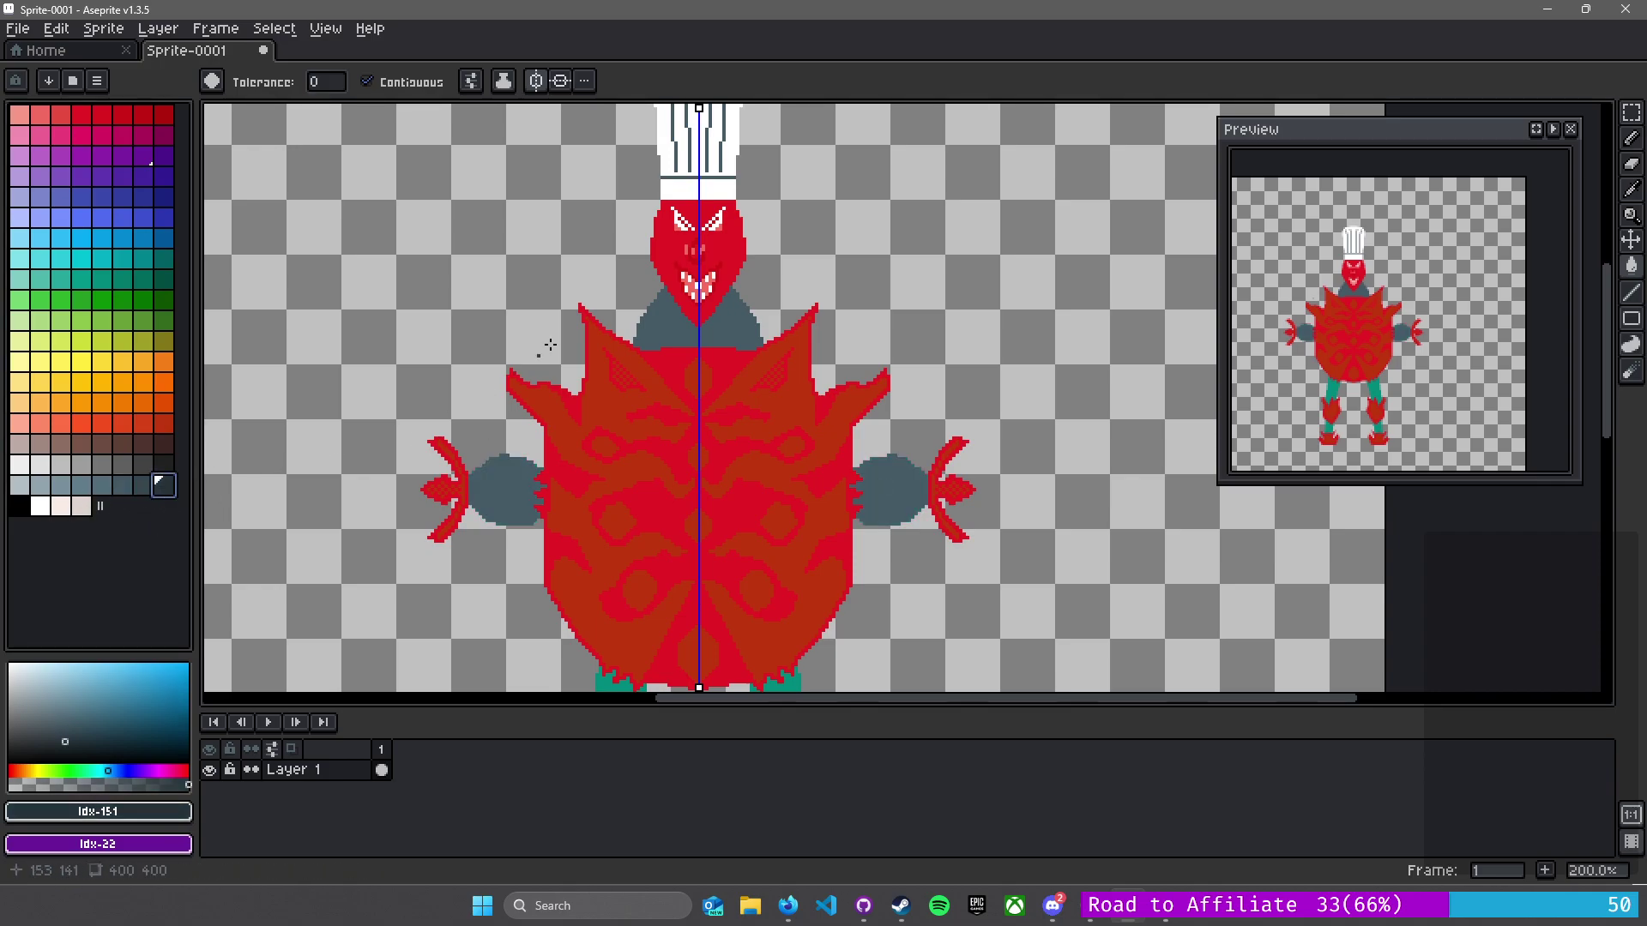
left_click(699, 335)
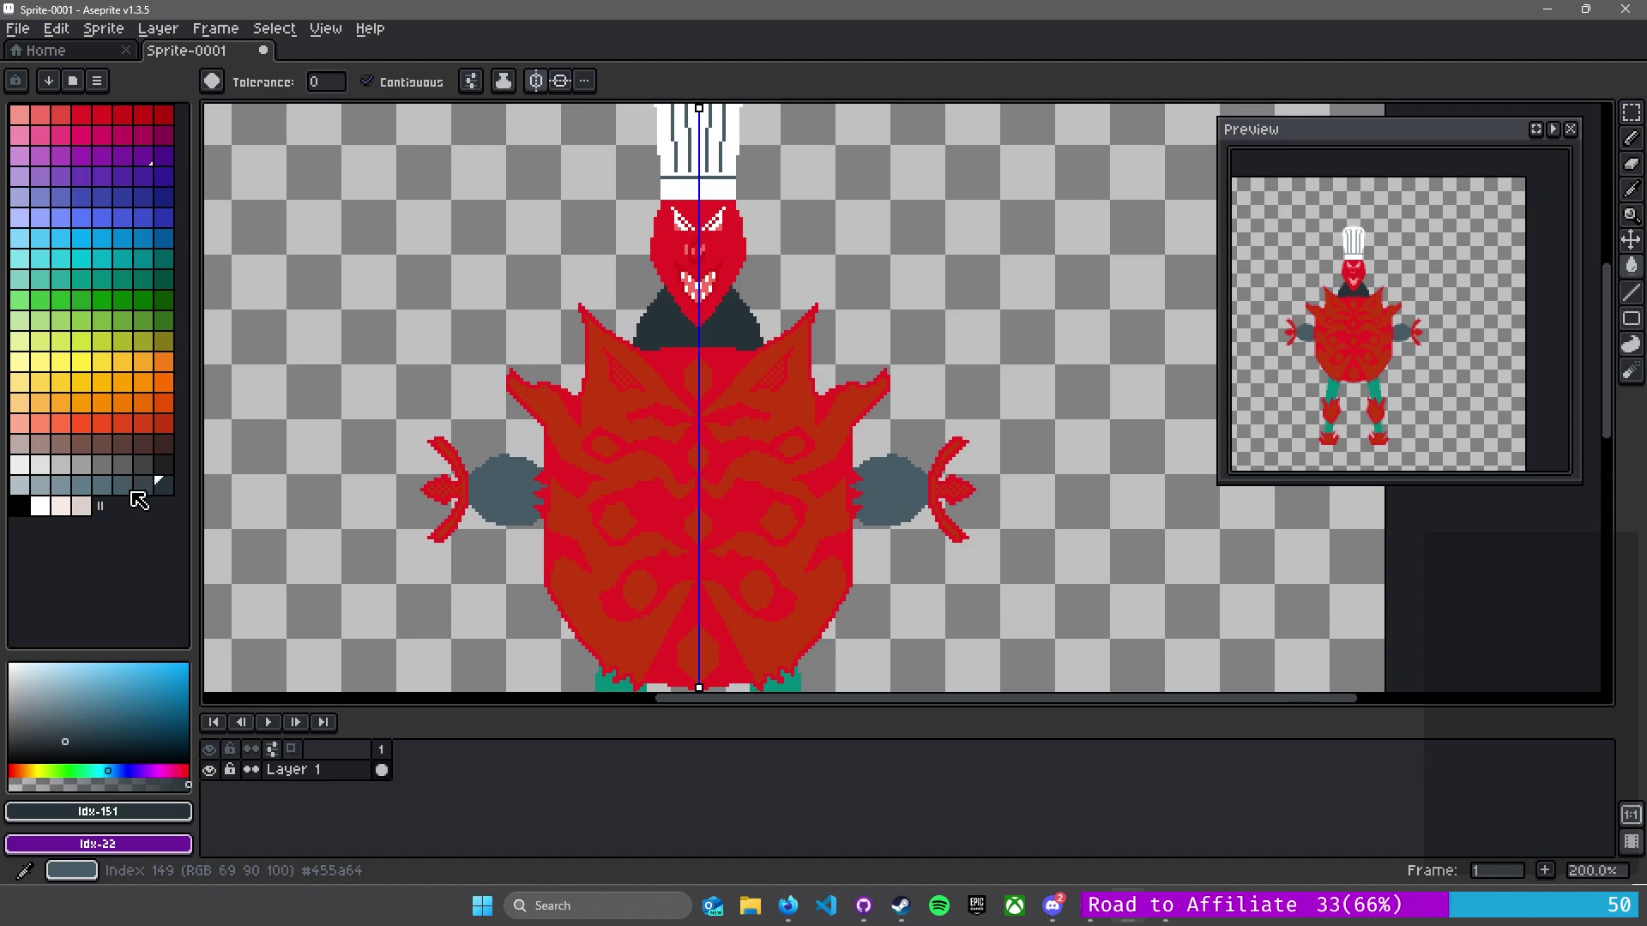
scroll(698, 331, "up", 5)
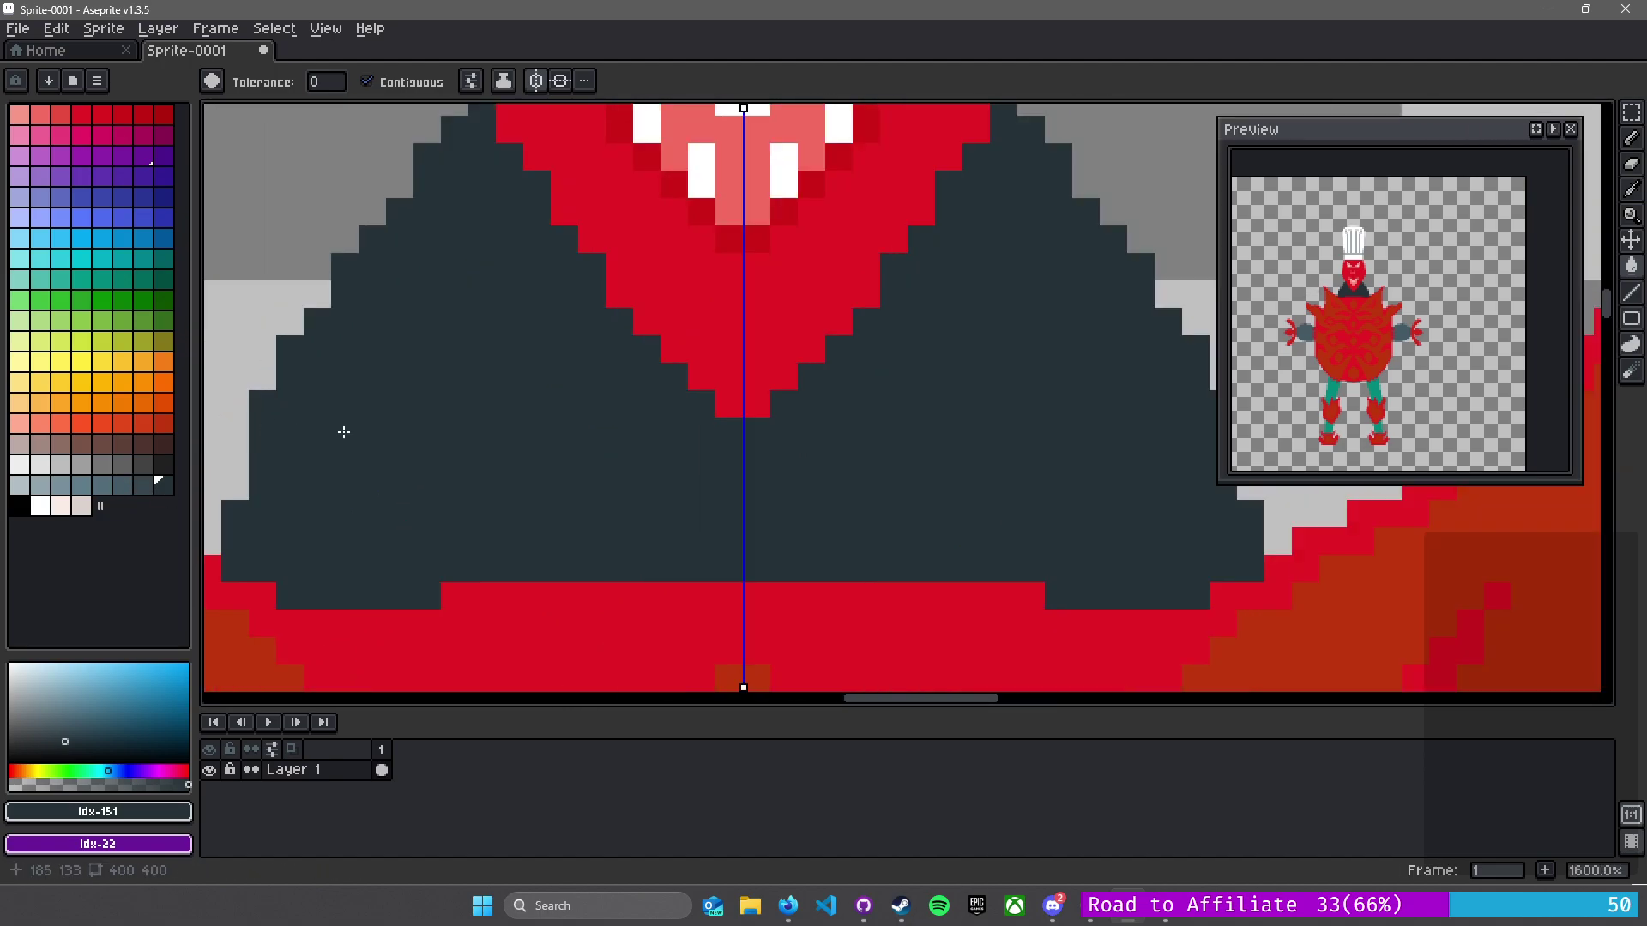
left_click(121, 484)
left_click(511, 448)
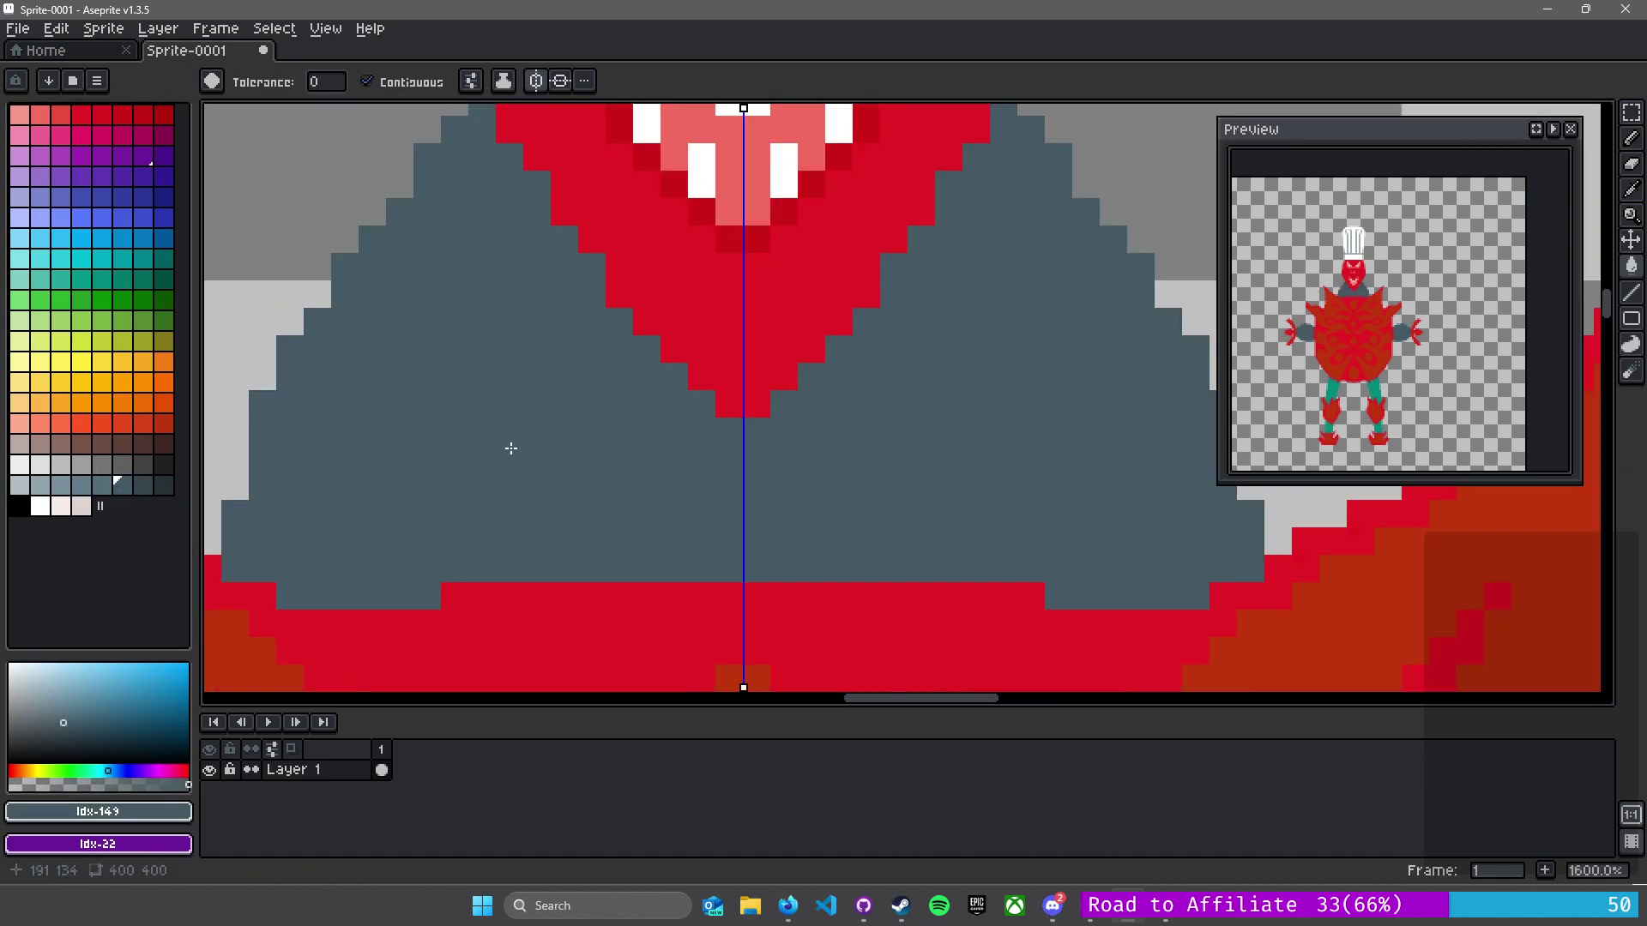
- Fill the neck, arms, upper legs and lower legs with the brown palette colour #6d4c41
scroll(511, 448, "down", 5)
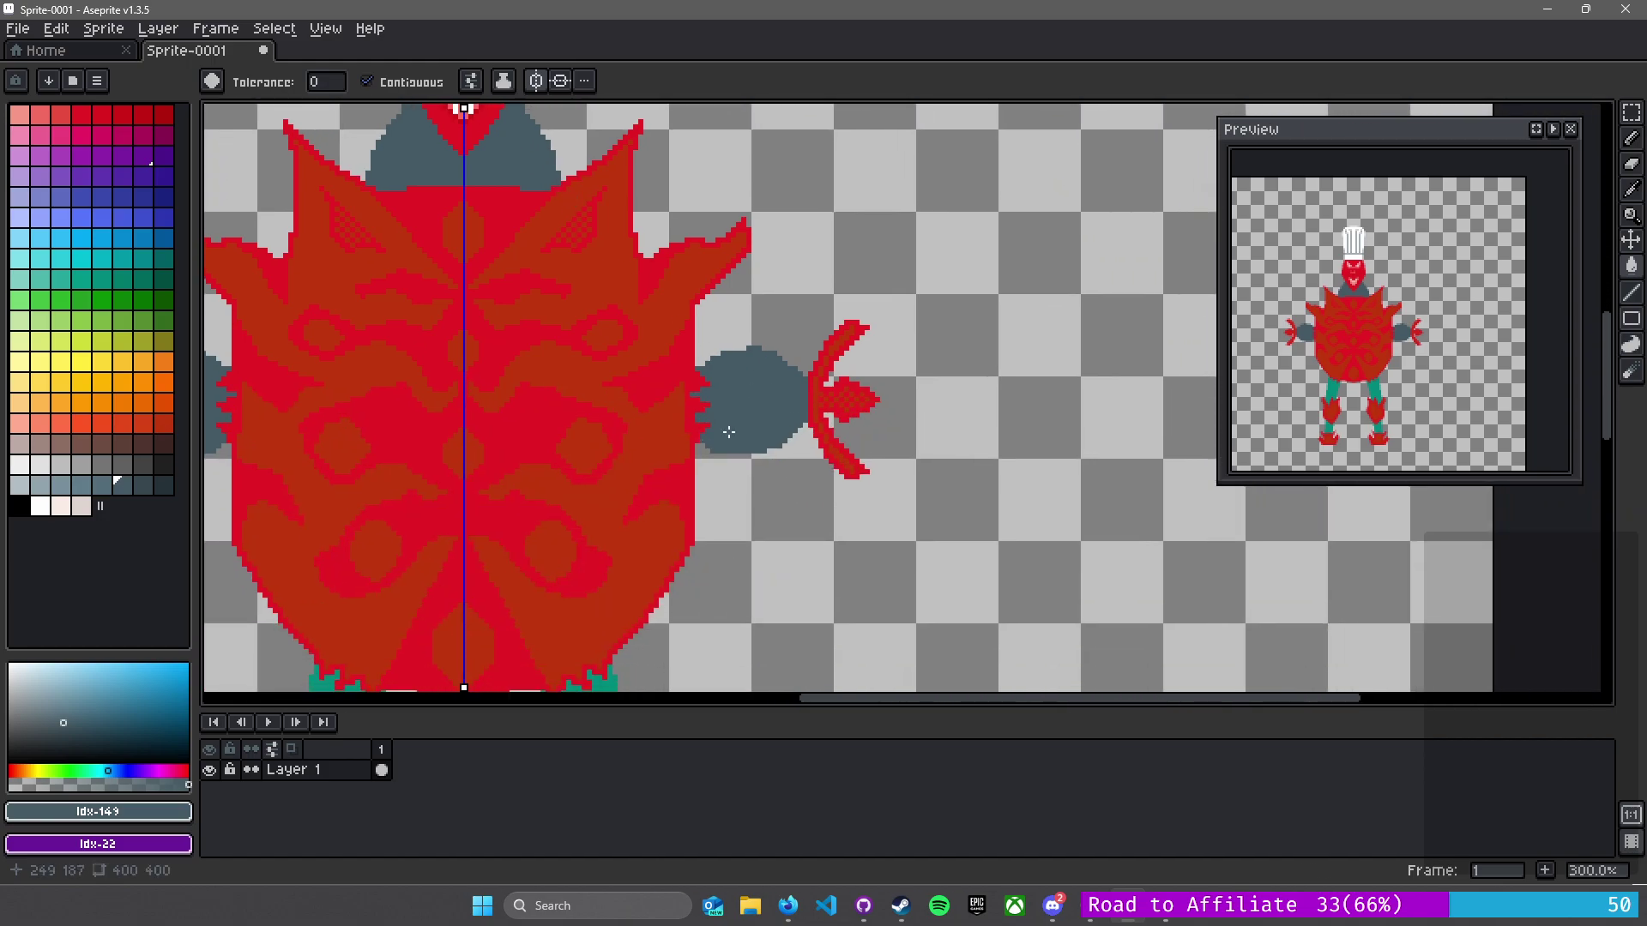
scroll(720, 434, "up", 1)
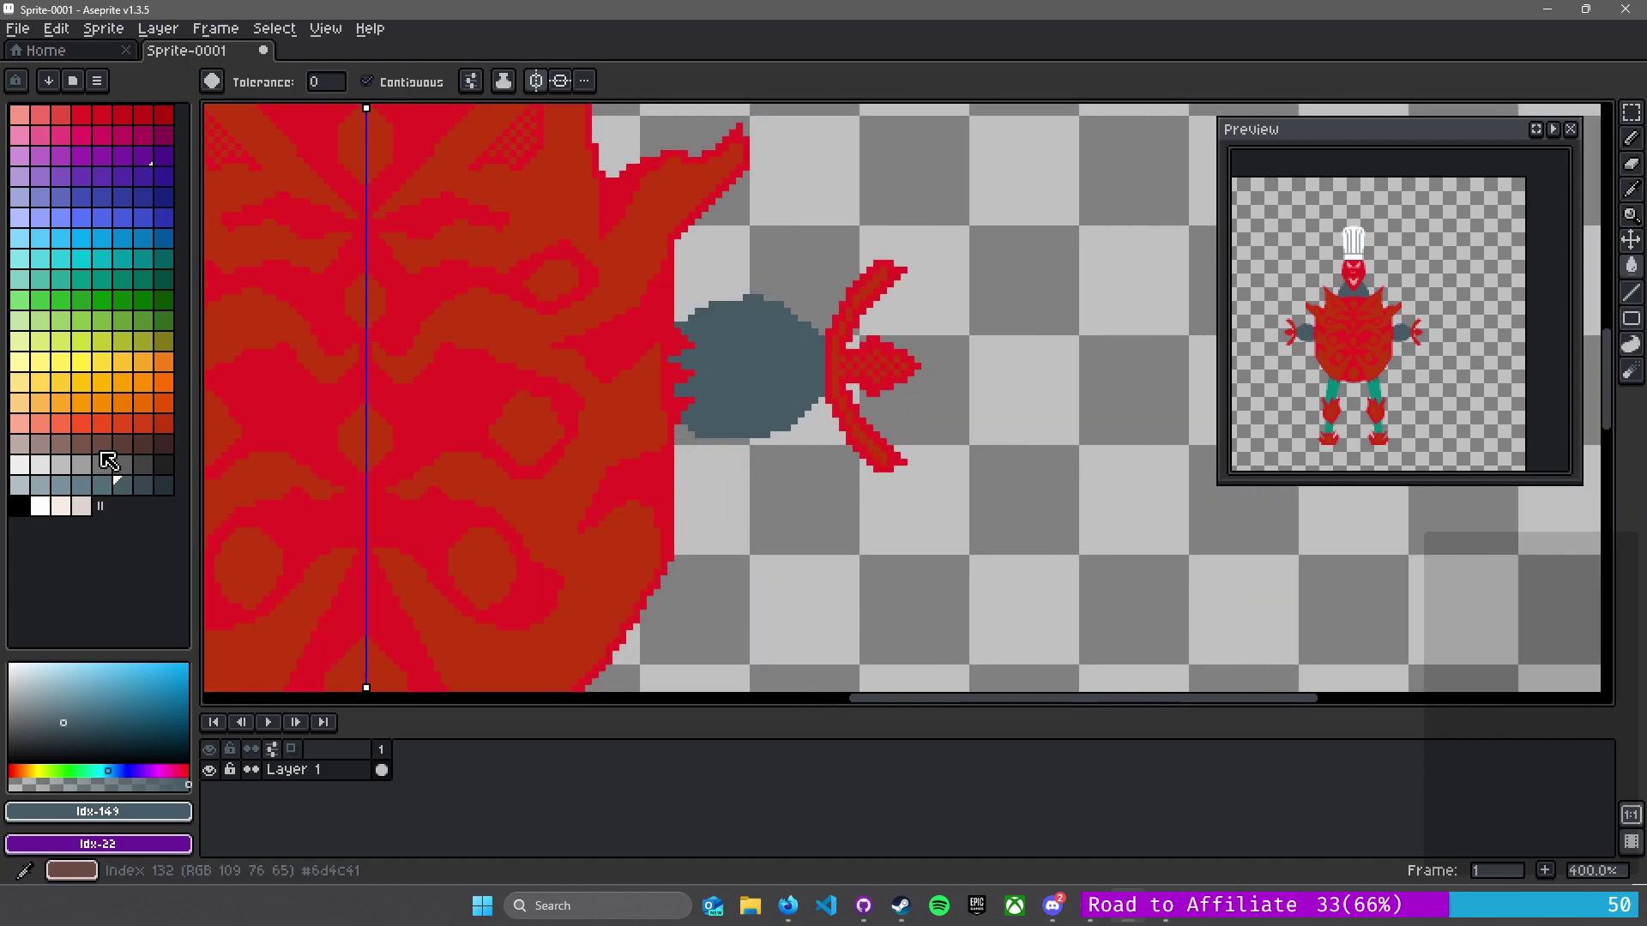
left_click(101, 453)
left_click_drag(481, 242, 636, 466)
left_click_drag(603, 531, 685, 114)
left_click(787, 602)
left_click_drag(875, 626, 712, 180)
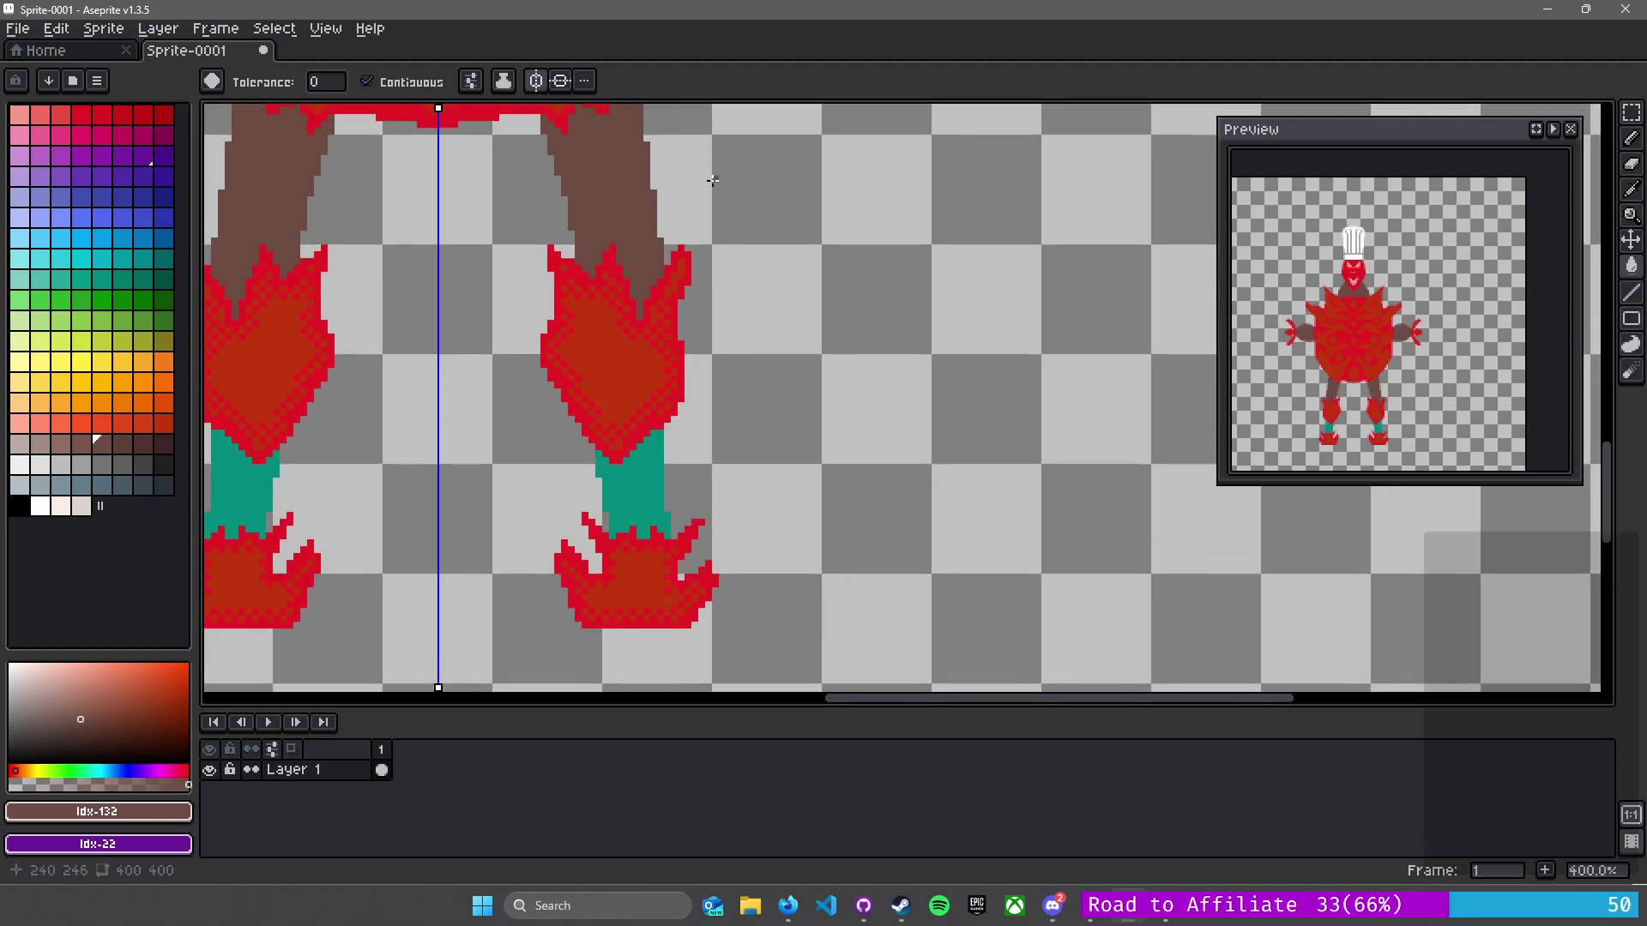
scroll(711, 180, "right", 1)
left_click(501, 477)
left_click_drag(559, 202, 777, 557)
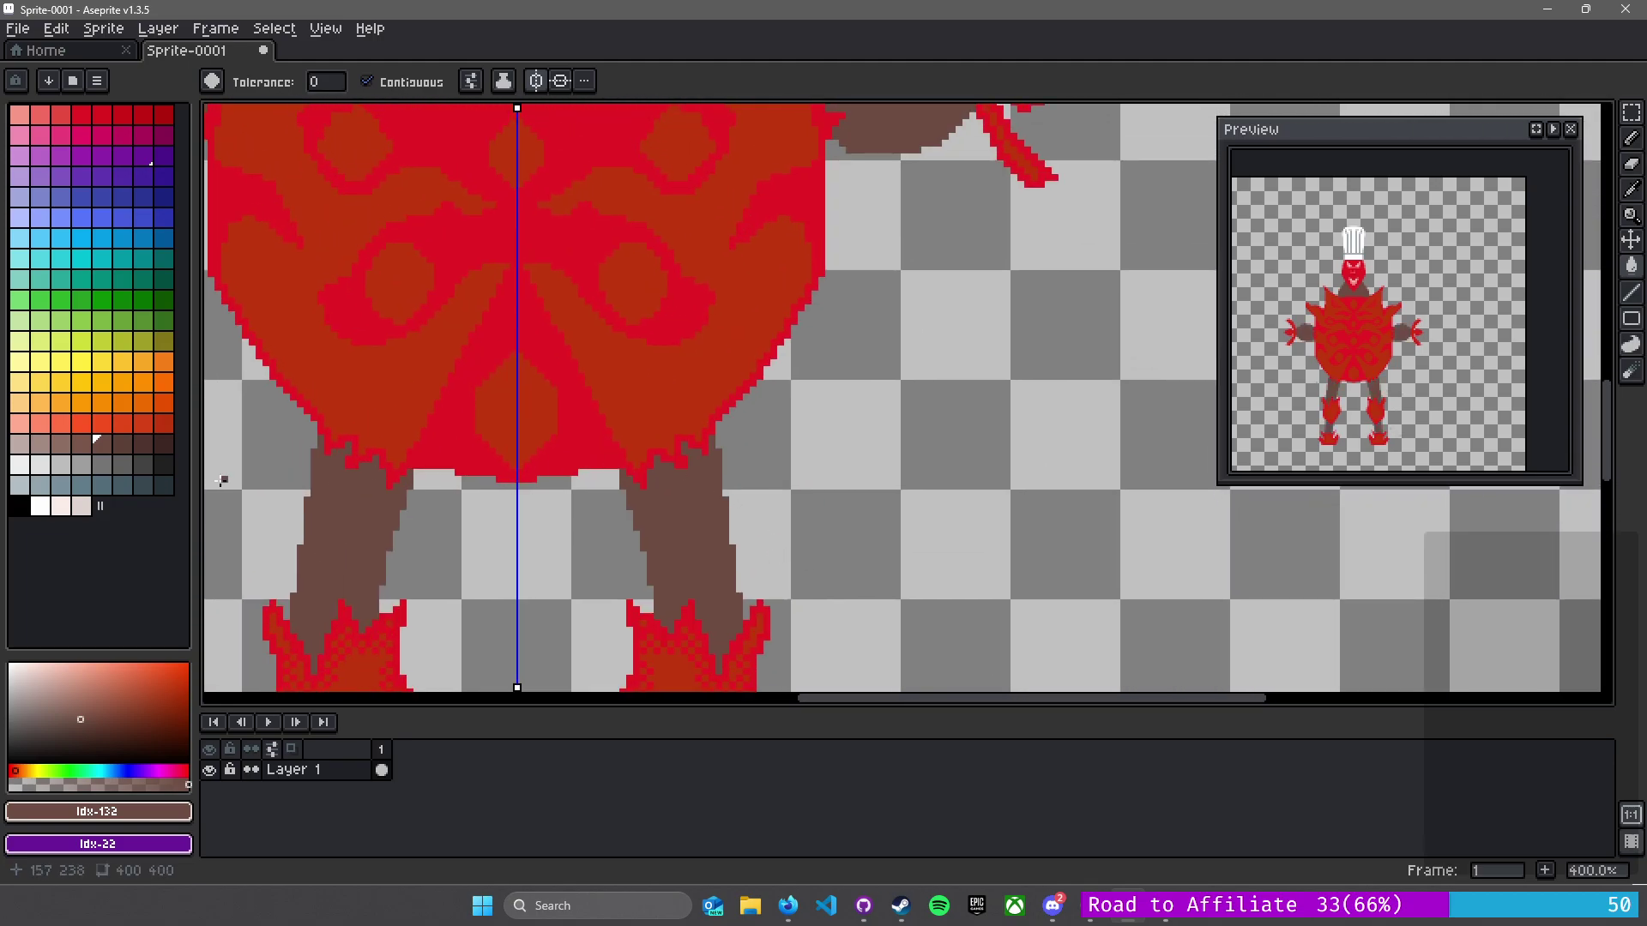
- Draw lighter brown lines, palette index 130, just inside the upper leg's outer edge and along its jagged top with the Line tool
left_click(139, 445)
scroll(831, 463, "down", 1)
scroll(633, 455, "up", 6)
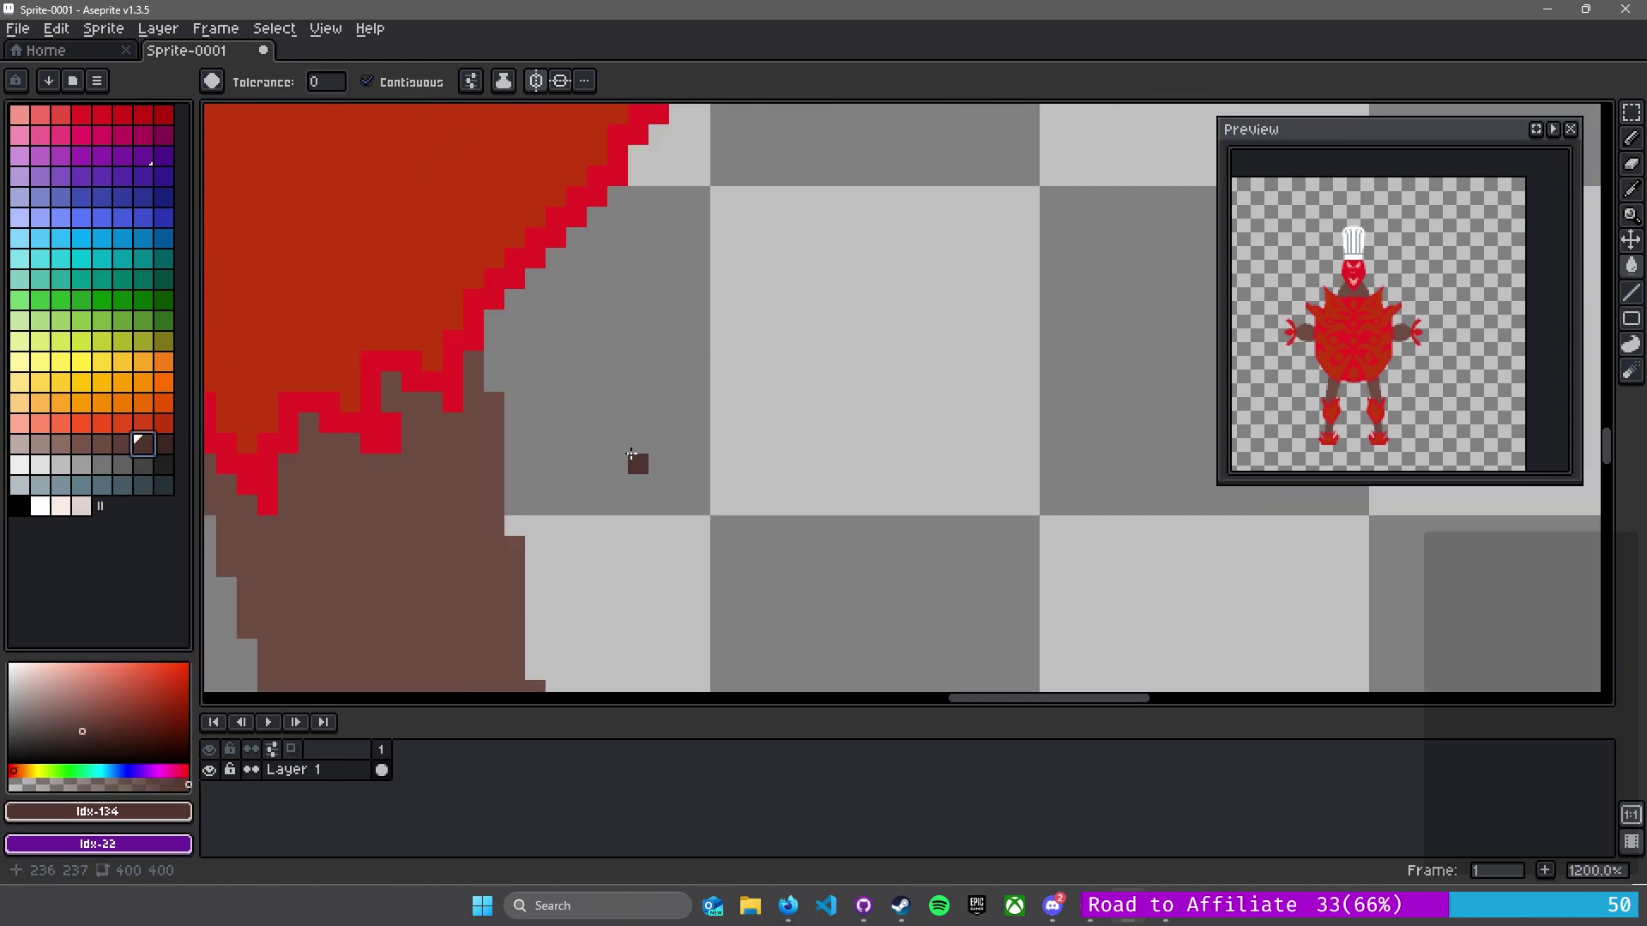
scroll(633, 454, "down", 2)
key("l")
left_click_drag(493, 501, 638, 313)
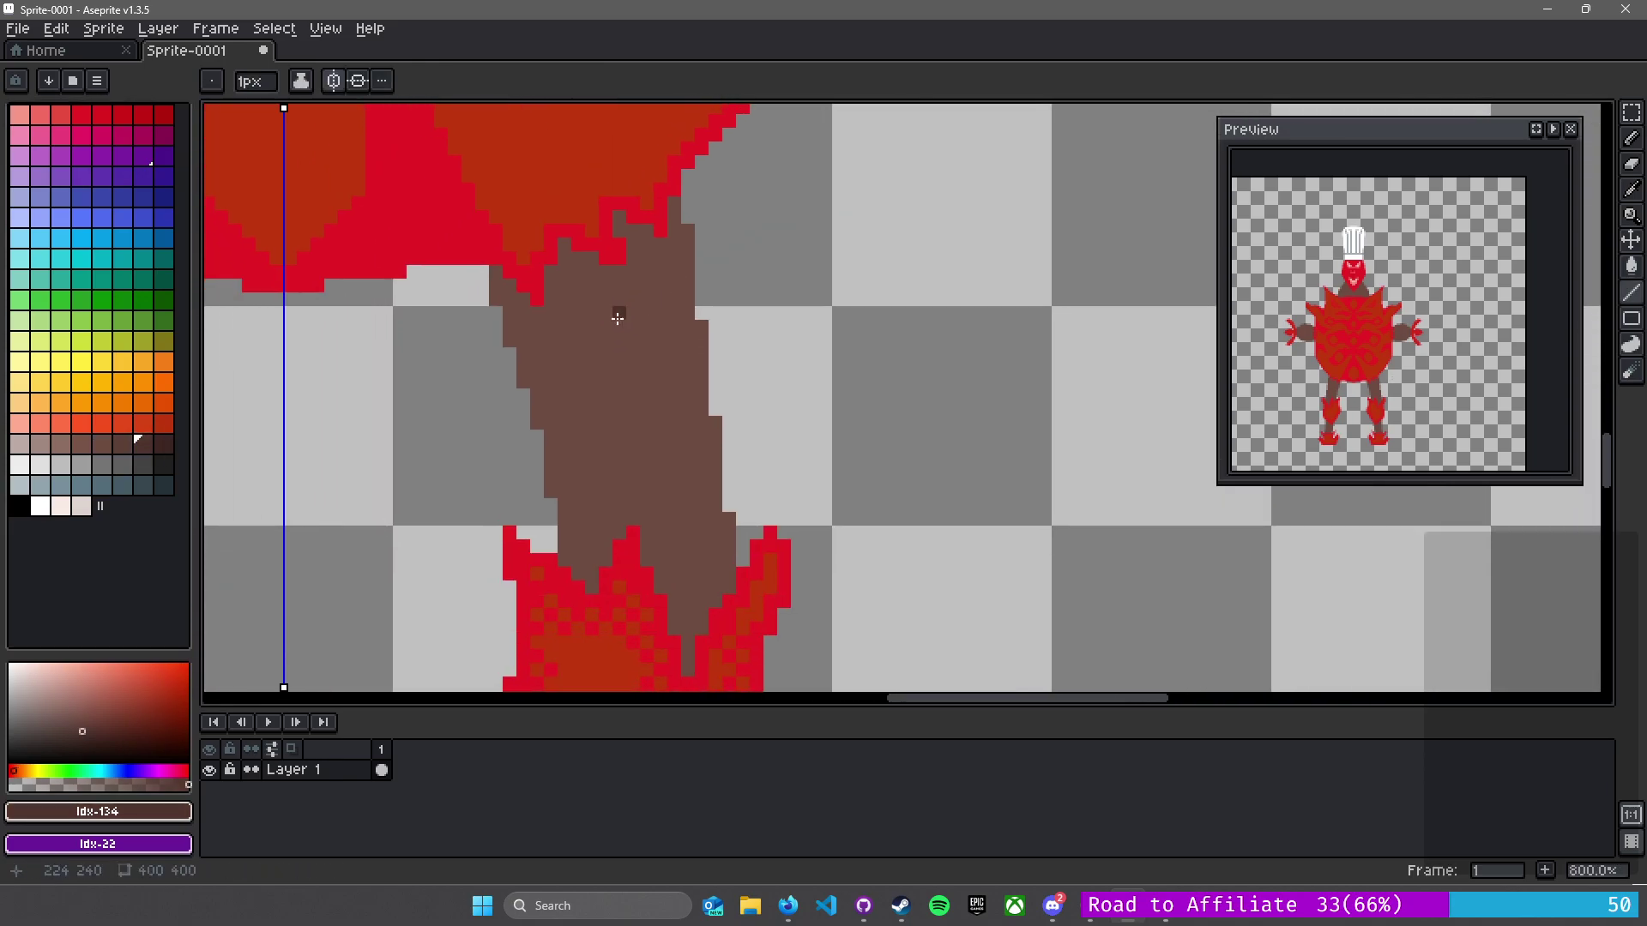
scroll(604, 324, "up", 2)
mouse_move(477, 396)
left_mouse_down()
mouse_move(442, 251)
mouse_move(743, 412)
left_mouse_up()
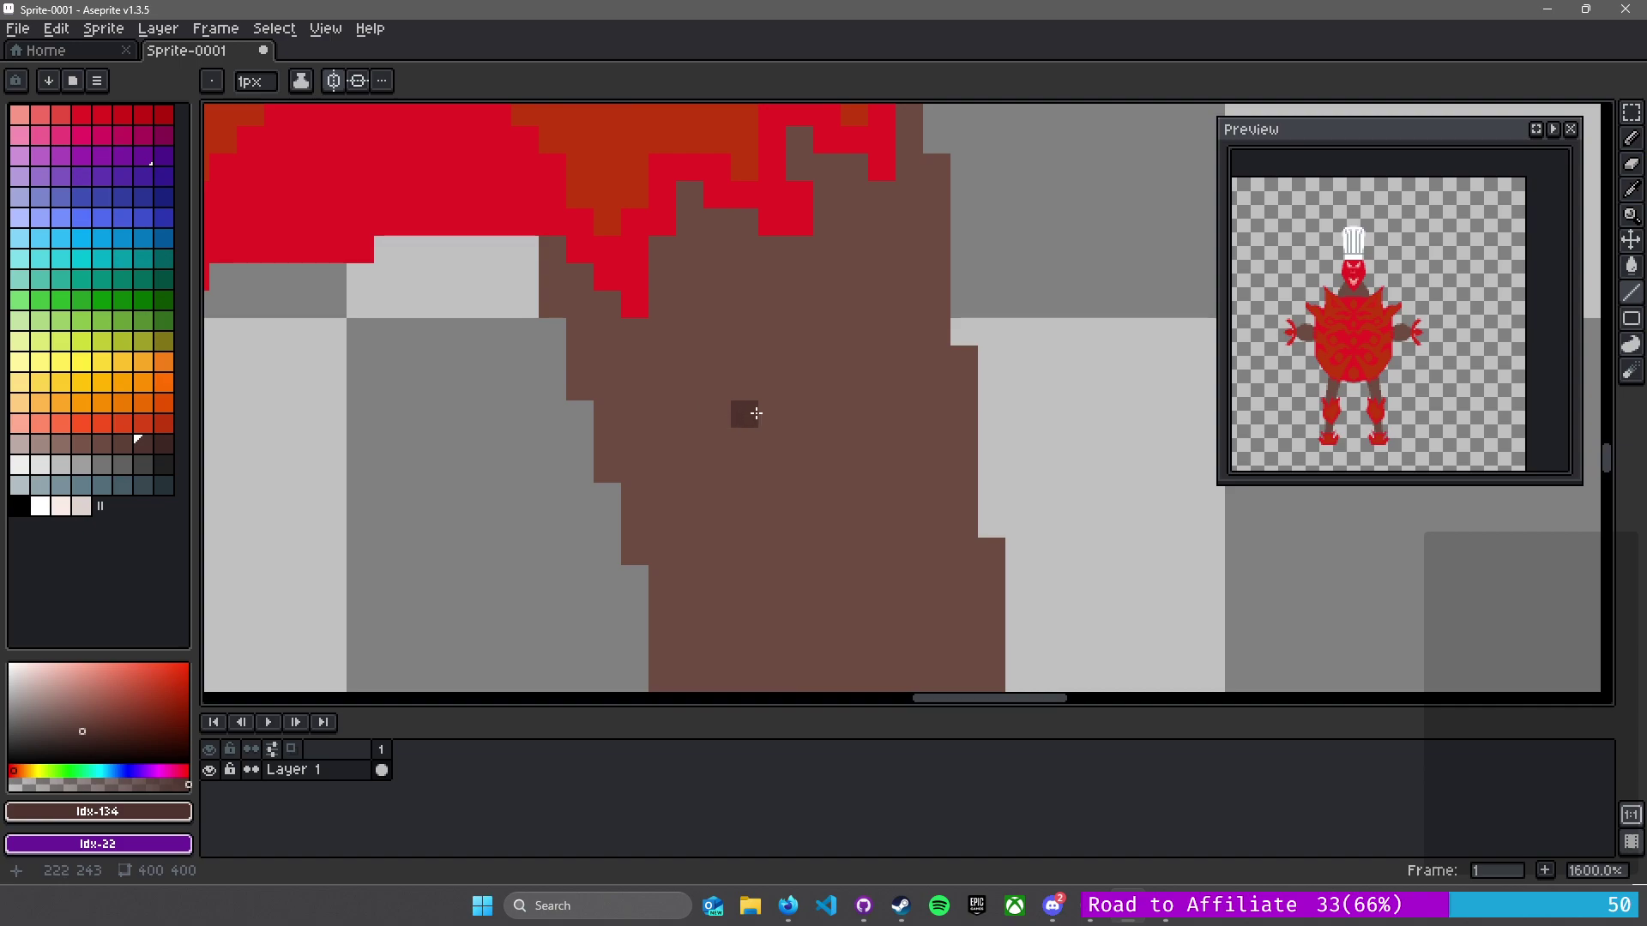
left_click(770, 401, "alt")
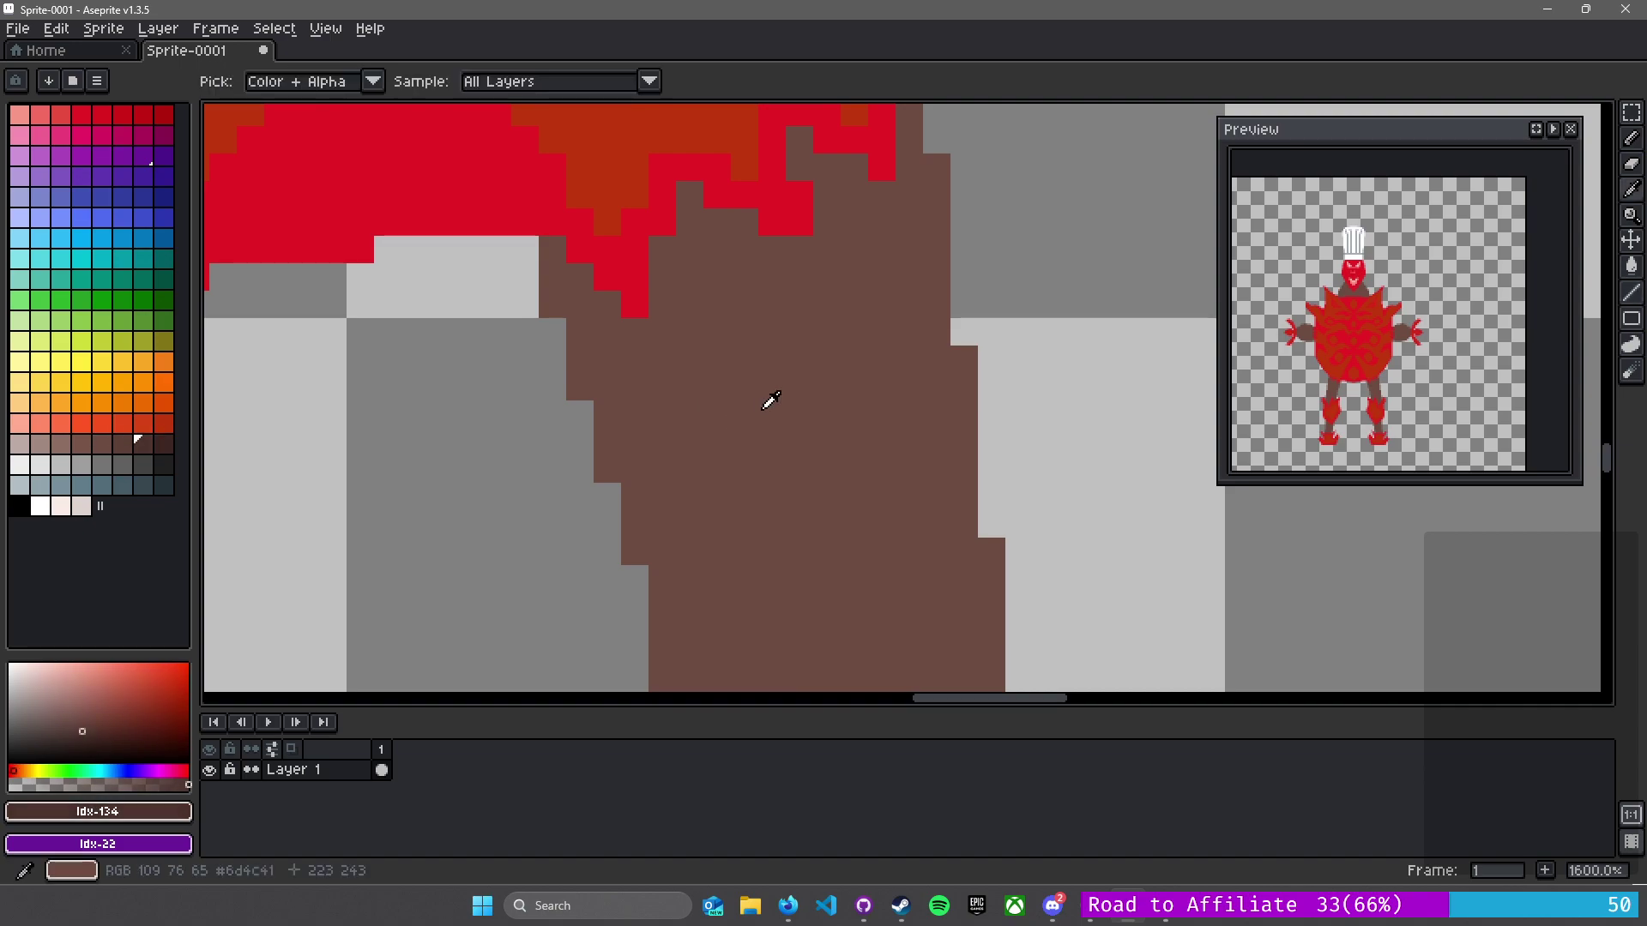
key("alt")
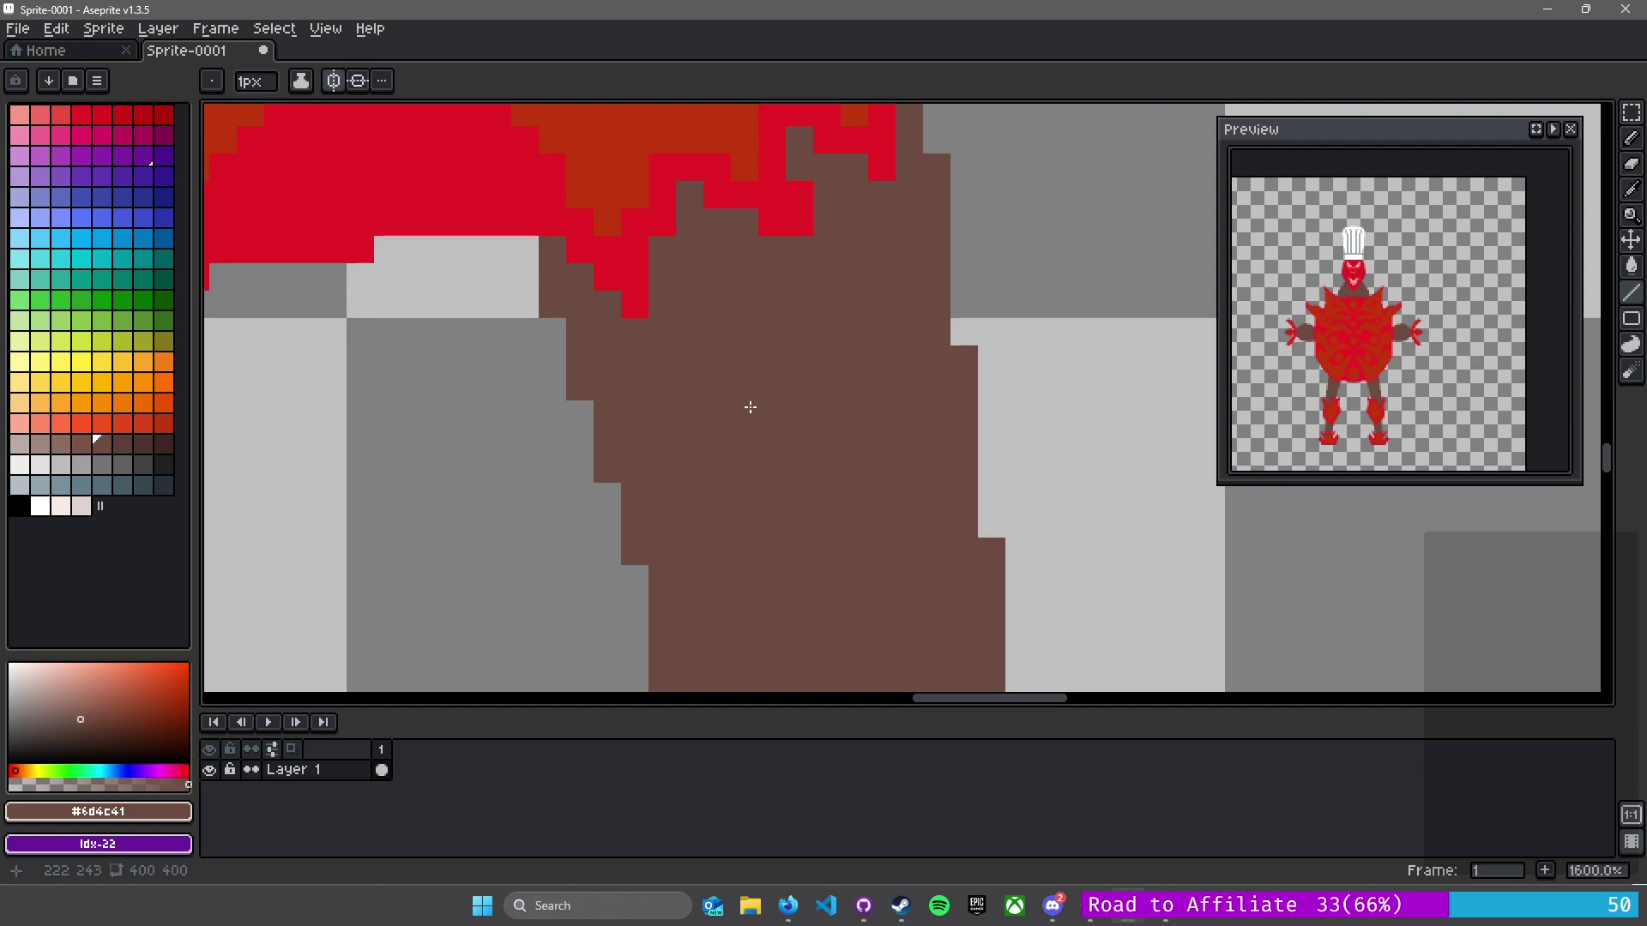
left_click(756, 399, "alt")
mouse_move(605, 353)
left_mouse_down()
mouse_move(672, 360)
mouse_move(673, 302)
mouse_move(695, 343)
mouse_move(675, 356)
mouse_move(686, 272)
mouse_move(717, 270)
mouse_move(717, 247)
mouse_move(743, 251)
mouse_move(748, 282)
mouse_move(850, 272)
mouse_move(851, 210)
mouse_move(887, 241)
mouse_move(901, 228)
mouse_move(911, 388)
mouse_move(937, 377)
mouse_move(952, 541)
mouse_move(741, 242)
mouse_move(809, 260)
mouse_move(813, 424)
left_mouse_up()
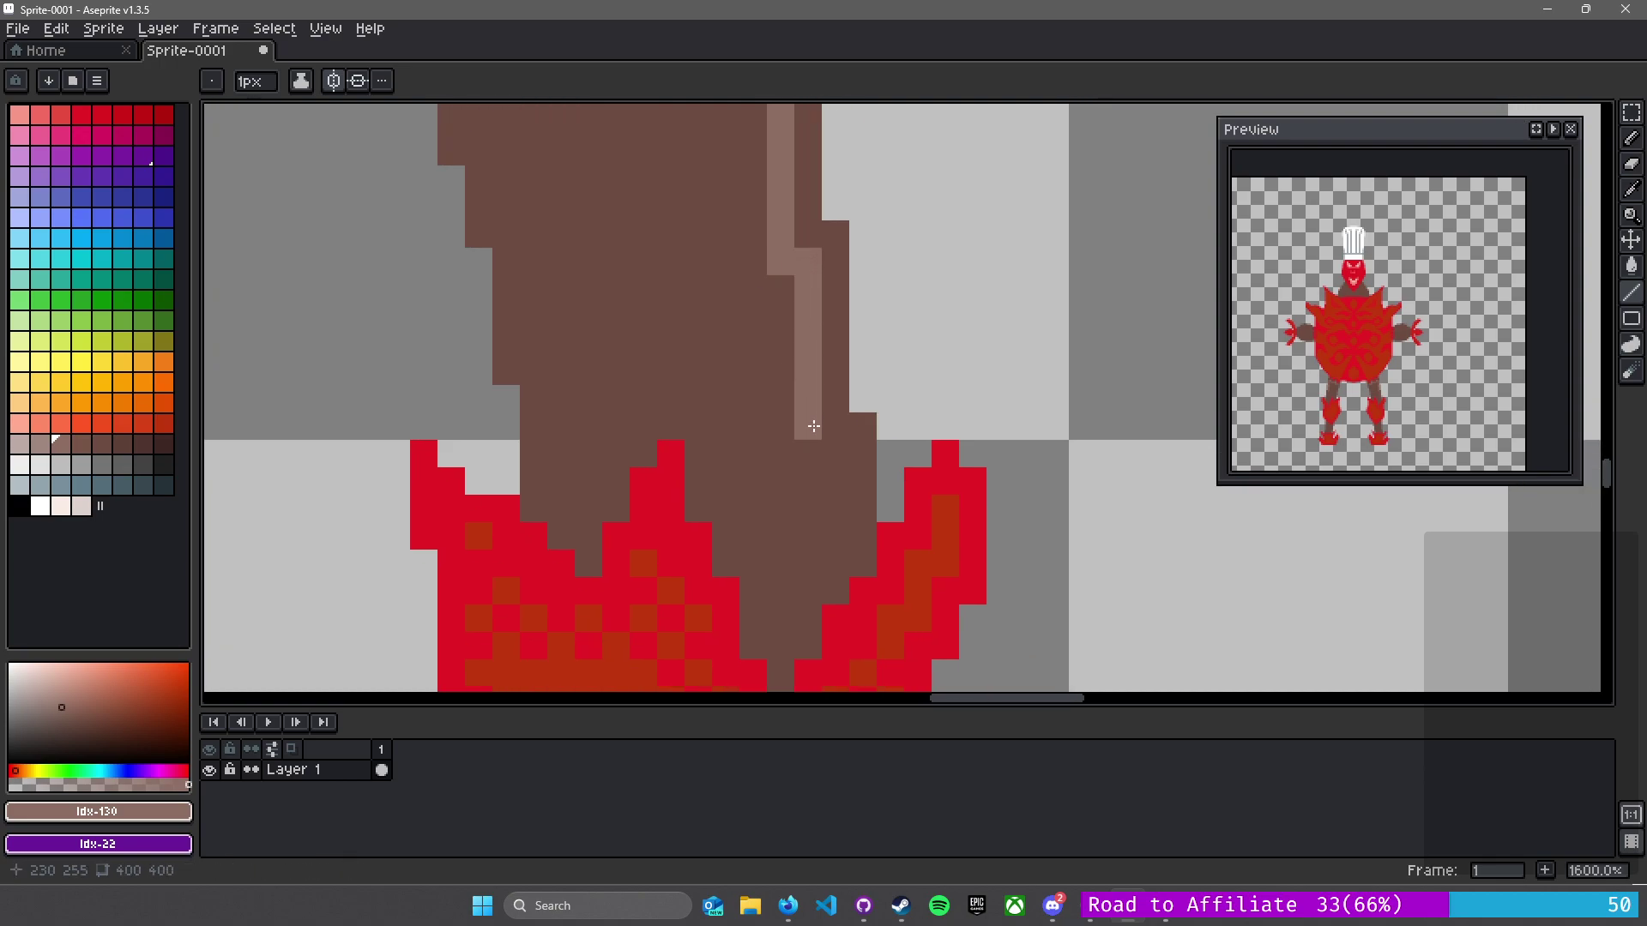
left_click_drag(592, 468, 717, 662)
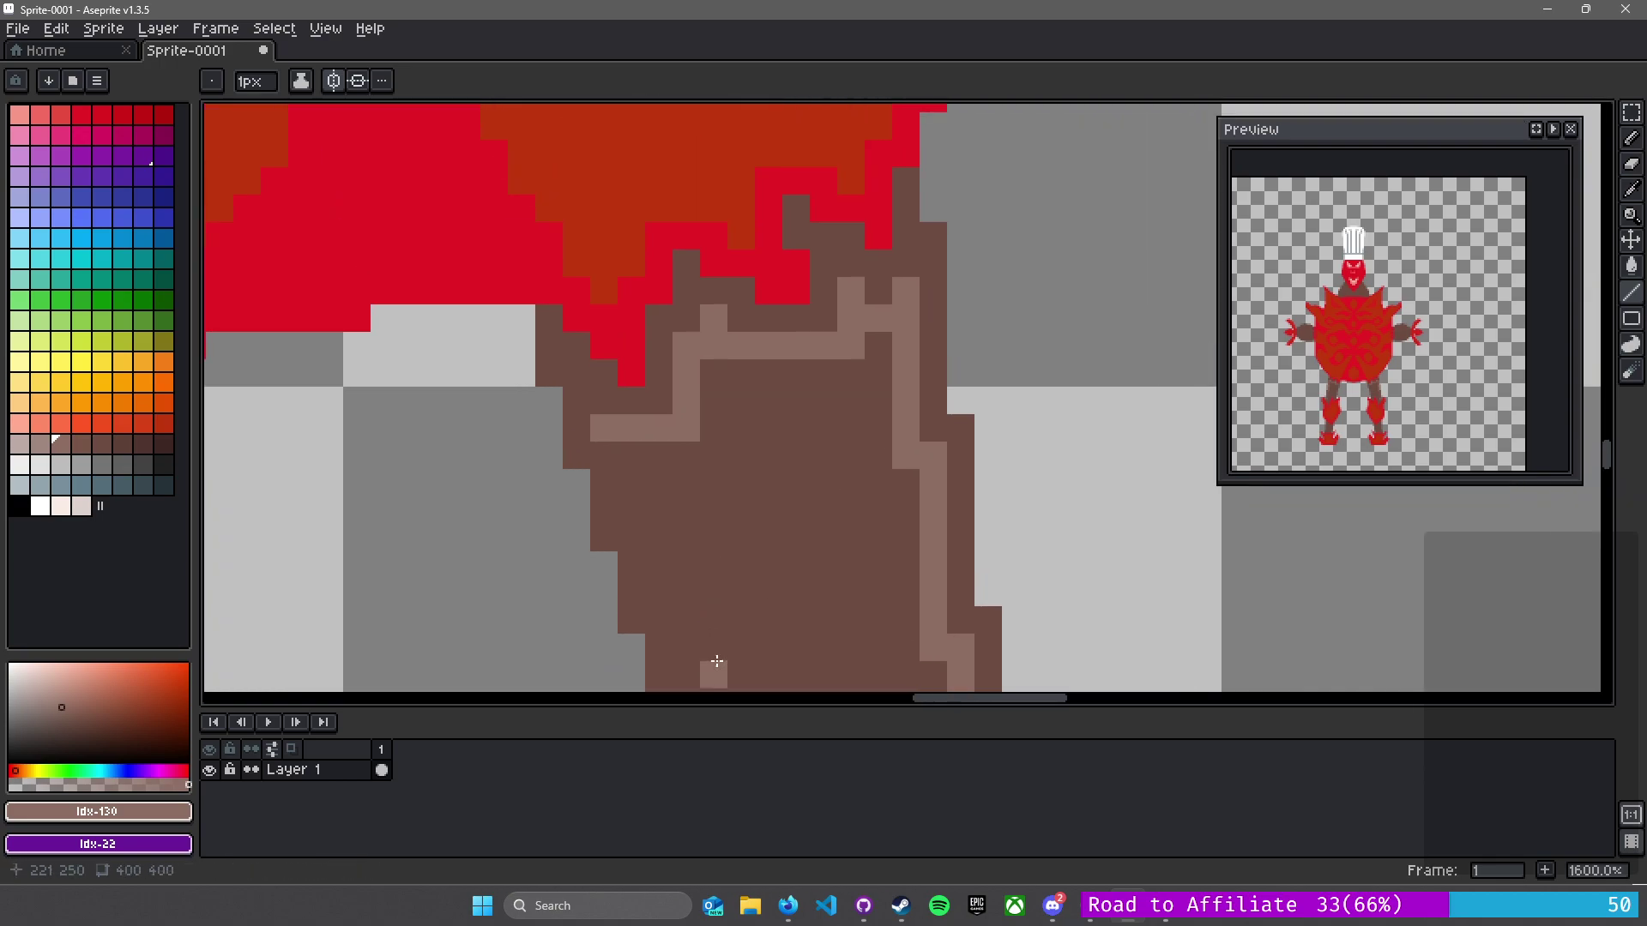
- Continue the lighter brown contour in stepped lines down the upper leg's inner edge to the knee guard
left_click_drag(626, 449, 632, 518)
mouse_move(748, 498)
left_mouse_down()
mouse_move(607, 221)
mouse_move(521, 322)
left_mouse_up()
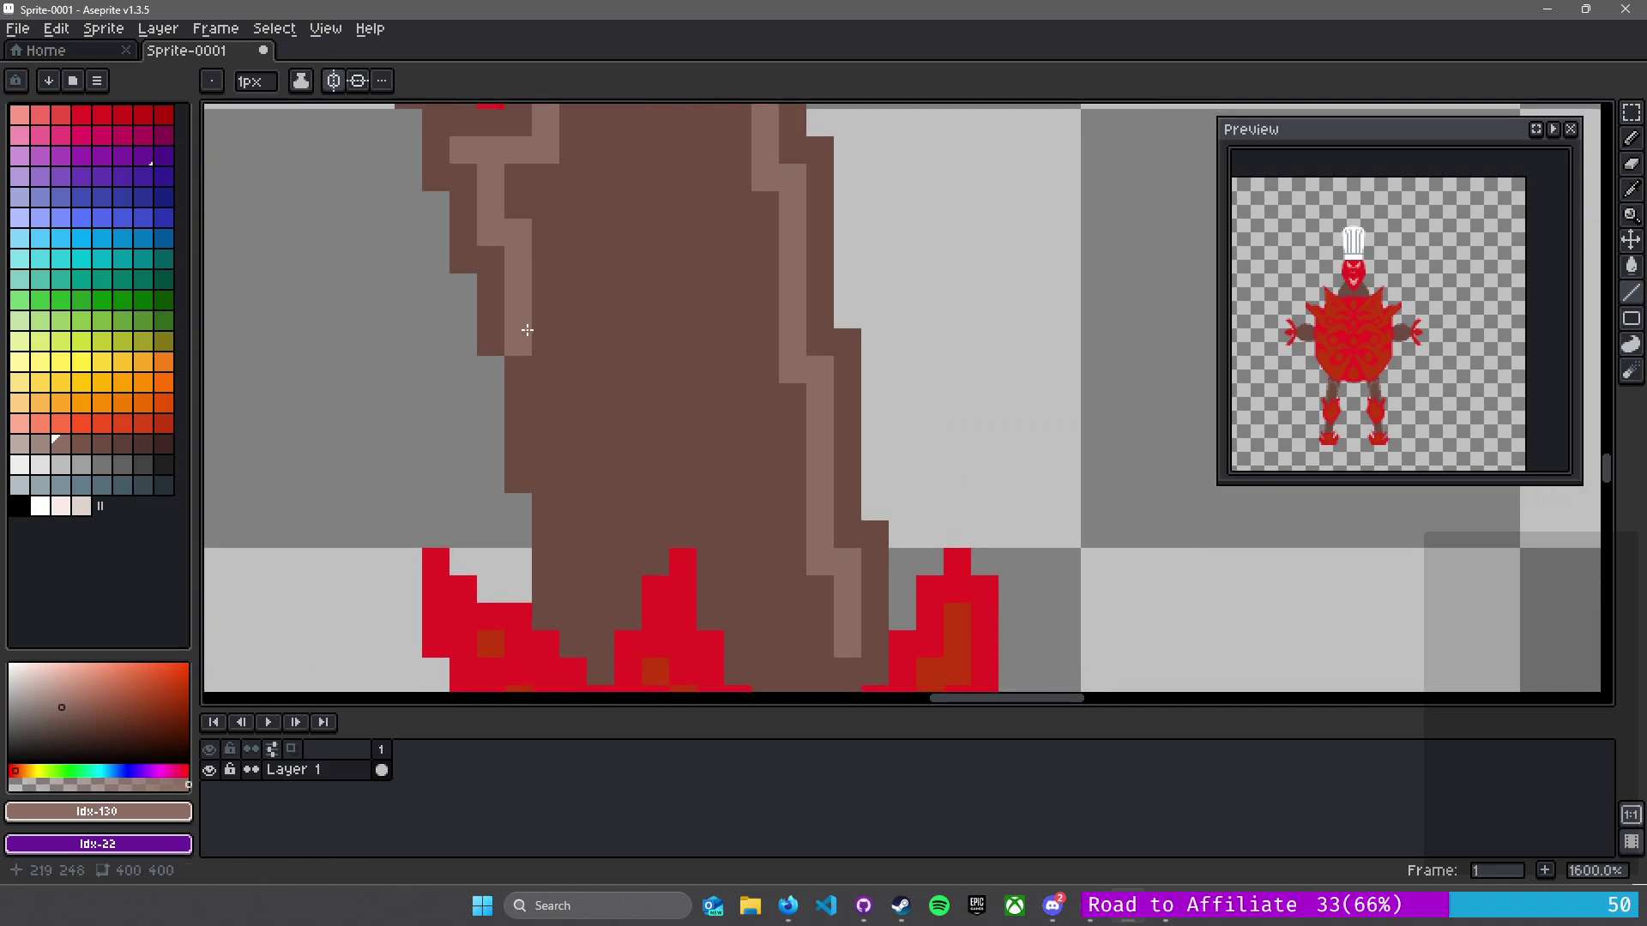
key("ctrl+z")
left_click_drag(518, 238, 548, 408)
left_click(549, 441, "shift")
left_click(568, 517)
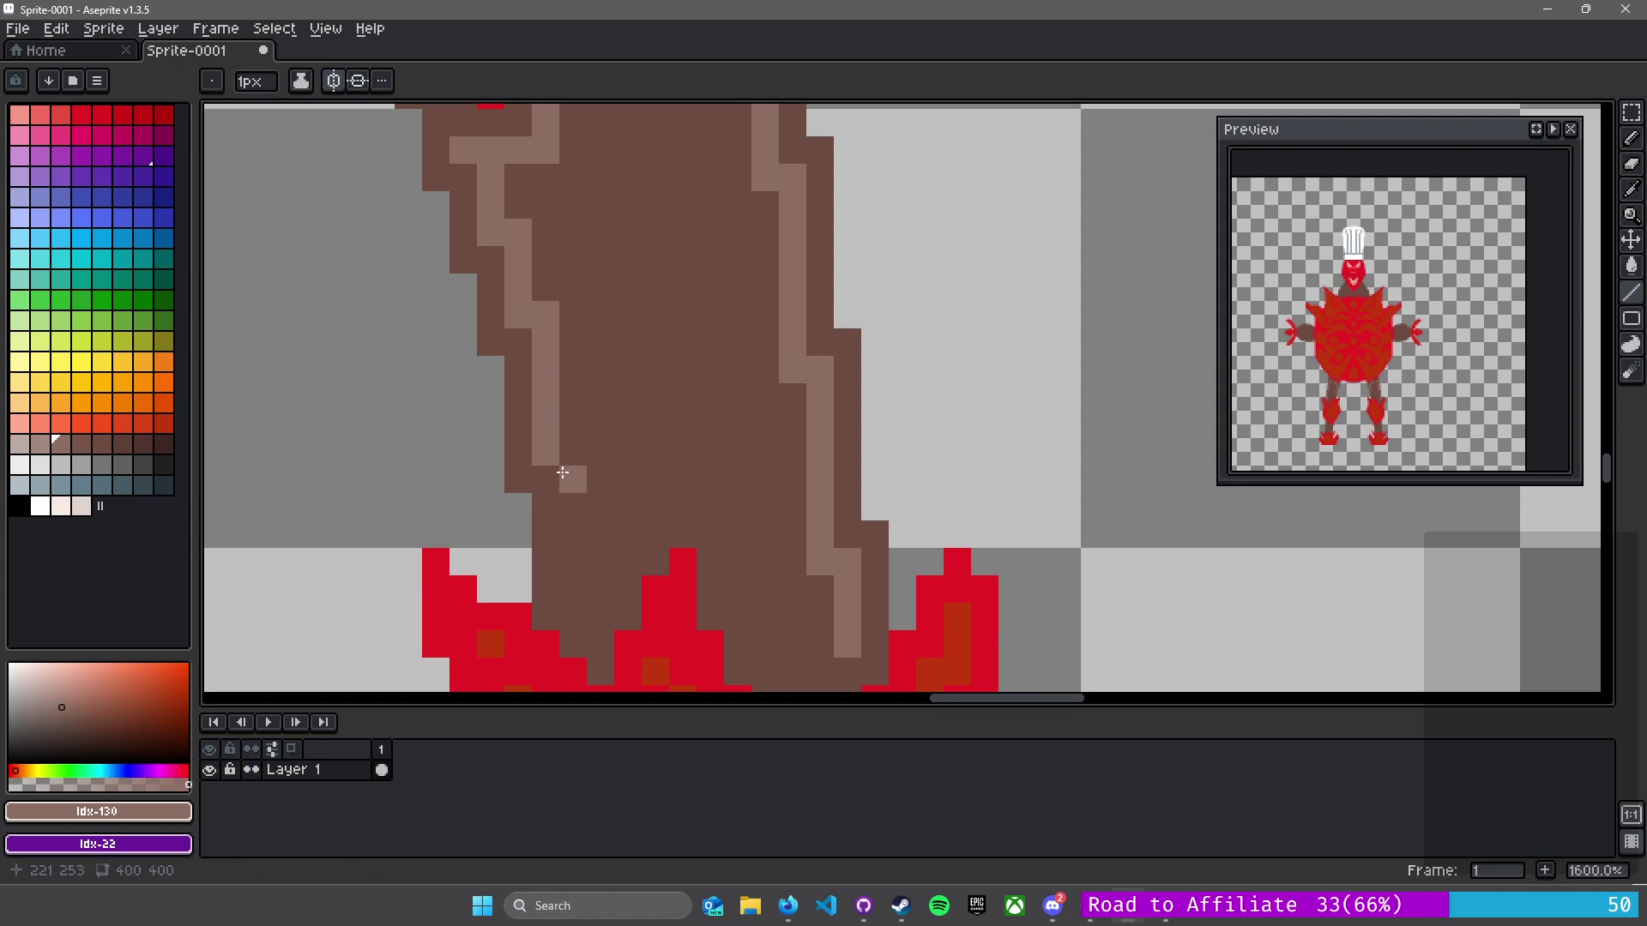
left_click_drag(562, 472, 574, 575)
key("ctrl+z")
left_click_drag(571, 477, 577, 594)
key("ctrl+z")
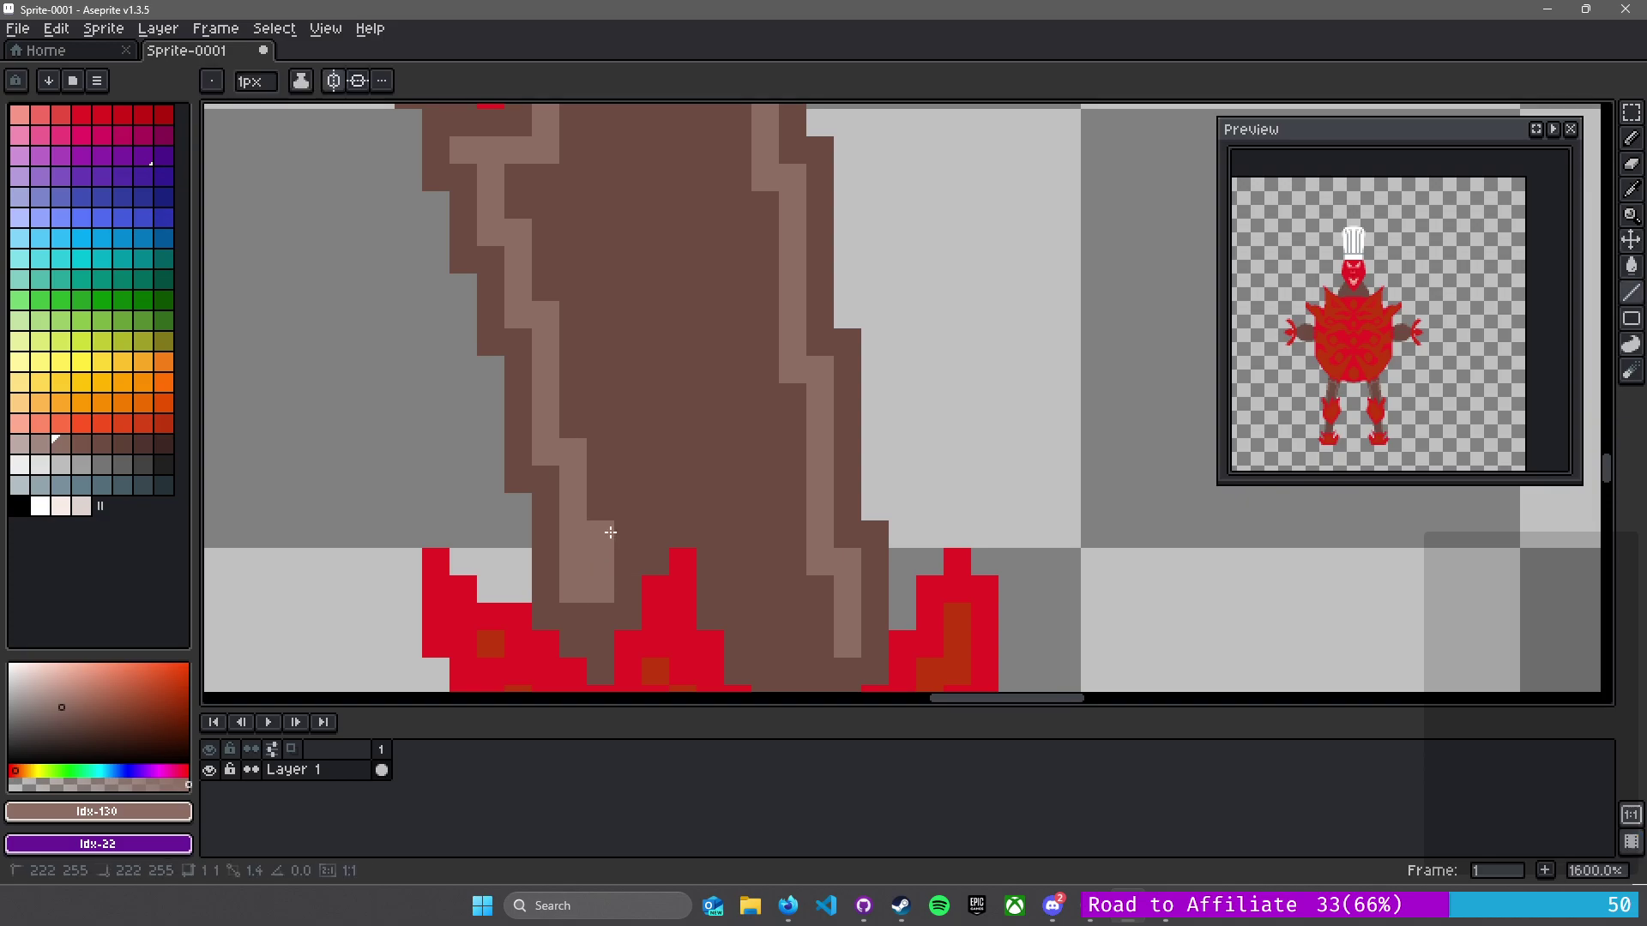
- Close the lighter brown contour around the knee guard's spikes and fill the enclosed upper leg with the same colour
scroll(639, 298, "down", 5)
scroll(638, 298, "up", 5)
scroll(622, 529, "up", 1)
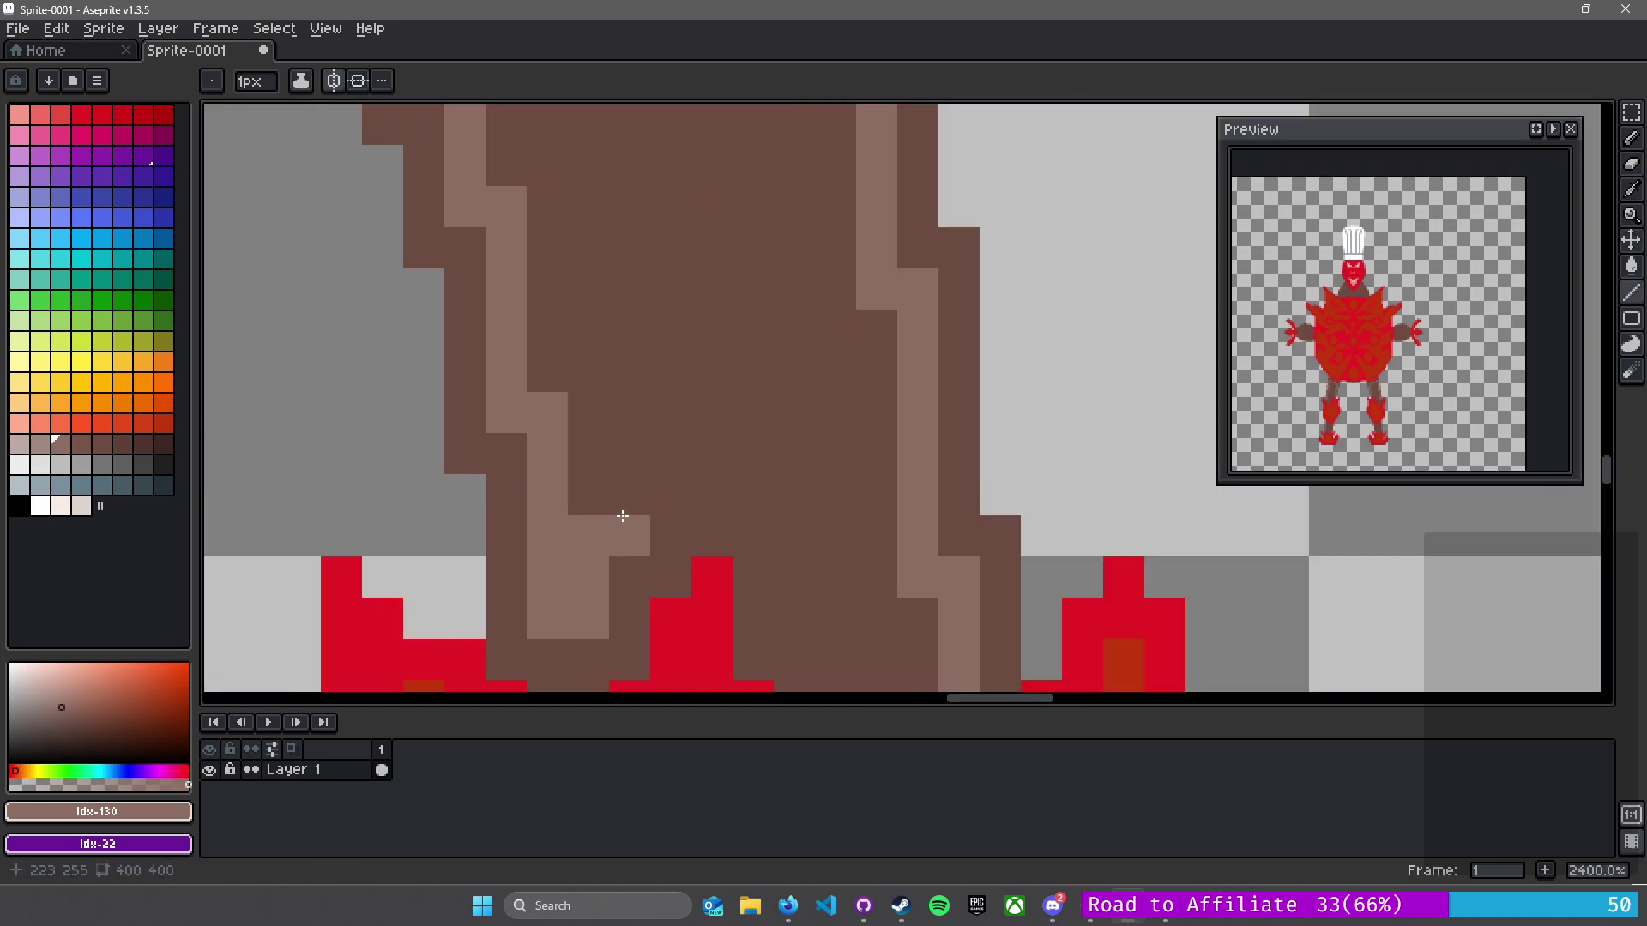
left_click_drag(664, 497, 747, 493)
left_click_drag(737, 423, 502, 154)
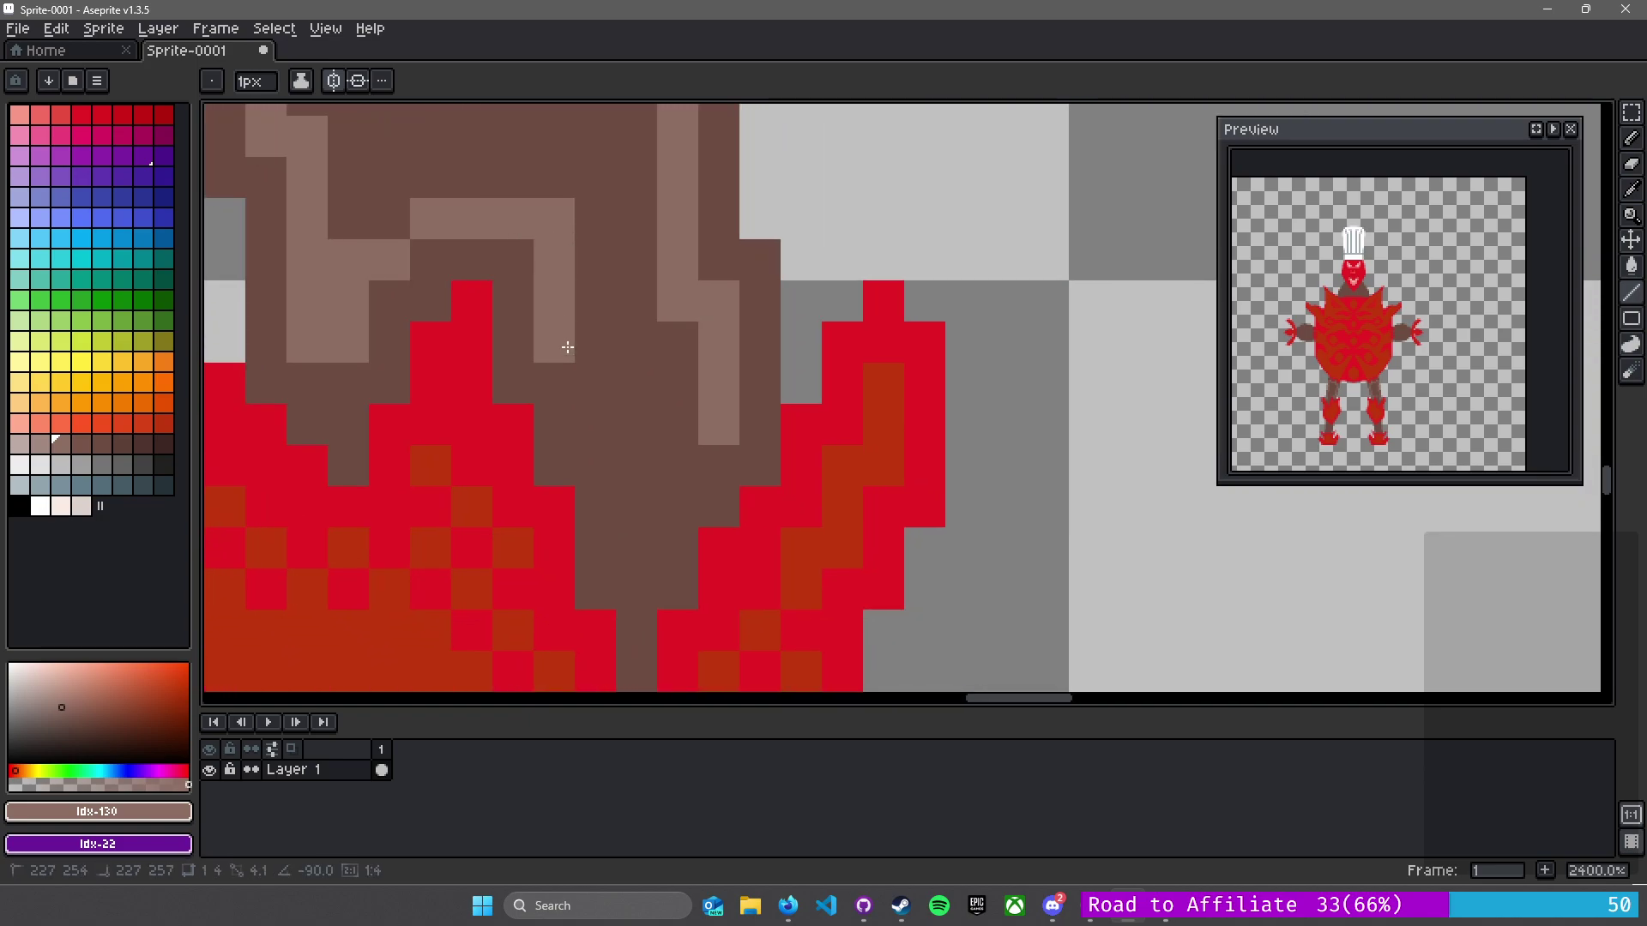
mouse_move(571, 294)
left_mouse_down()
mouse_move(558, 363)
mouse_move(585, 353)
mouse_move(596, 472)
left_mouse_up()
key("ctrl+z")
left_click_drag(598, 348, 600, 422)
left_click_drag(619, 419, 637, 538)
mouse_move(666, 419)
left_mouse_down()
mouse_move(643, 371)
mouse_move(658, 358)
left_mouse_up()
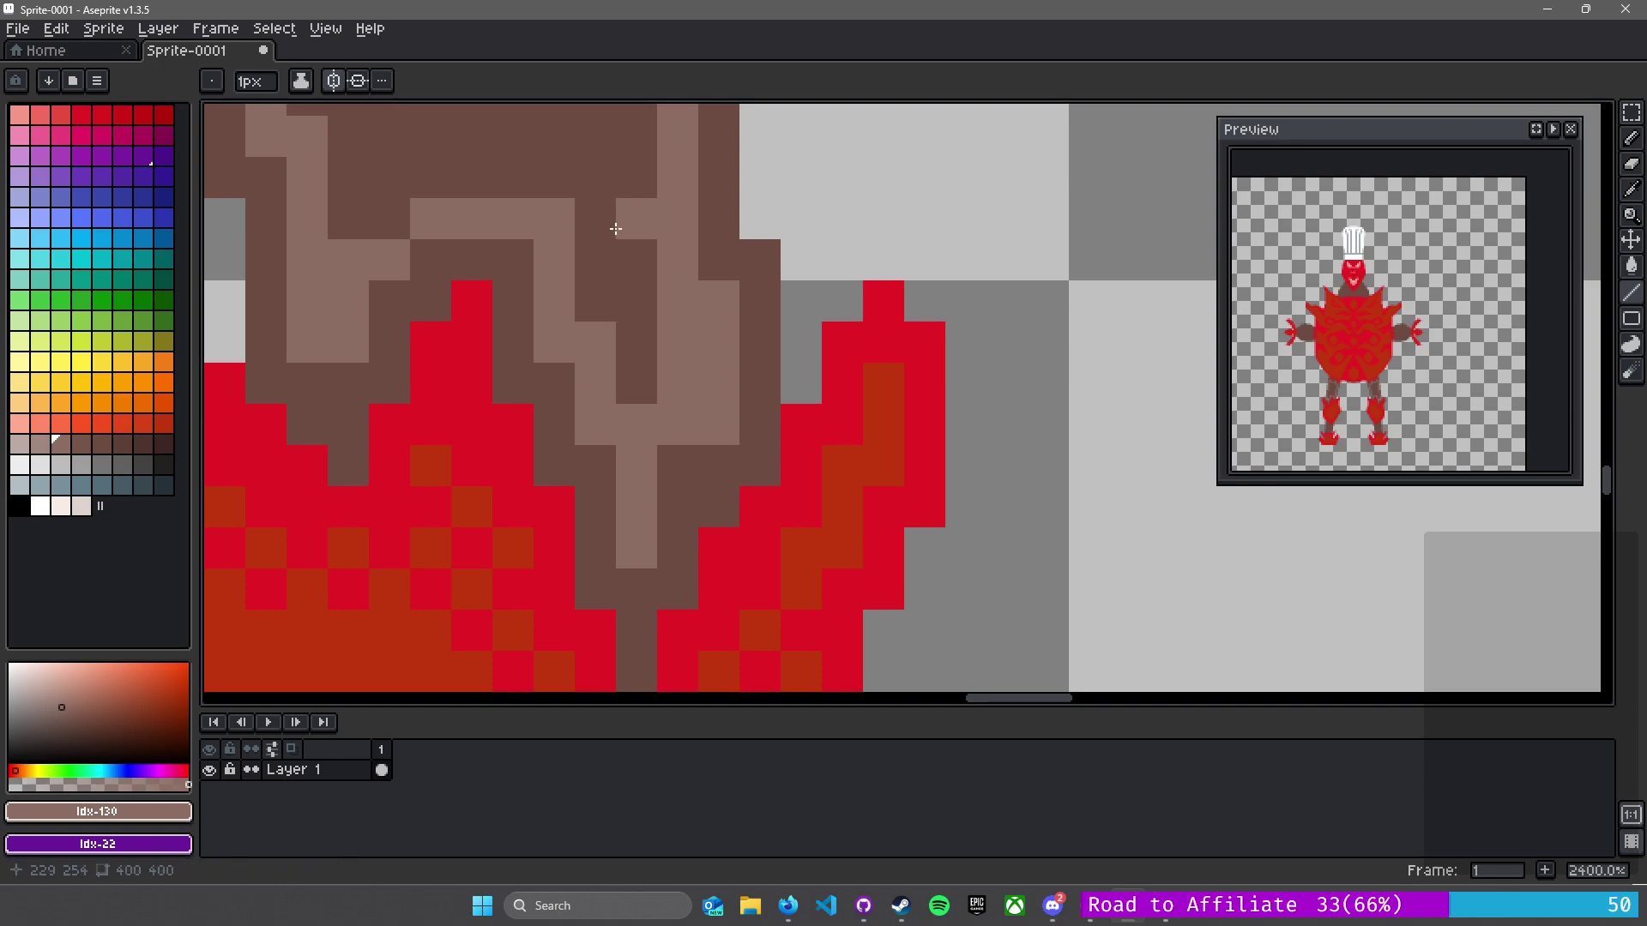
key("g")
scroll(600, 240, "down", 5)
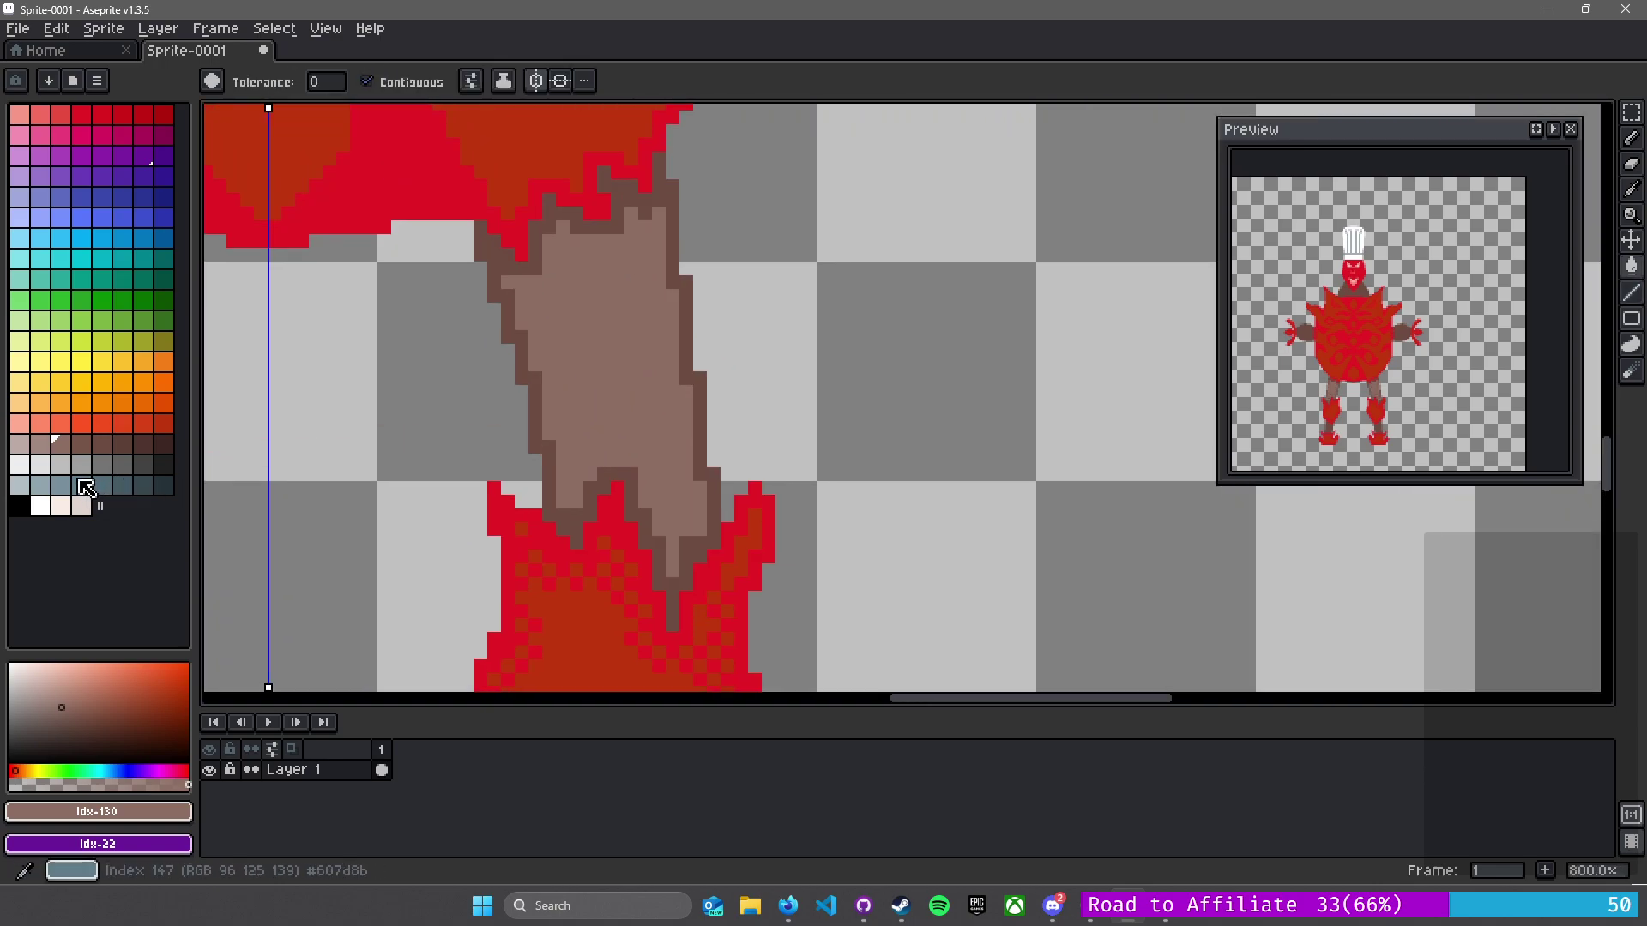
- Draw stepped dark brown lines, palette index 134, inside the upper leg just above the knee guard's spikes
key("i")
left_click(557, 456)
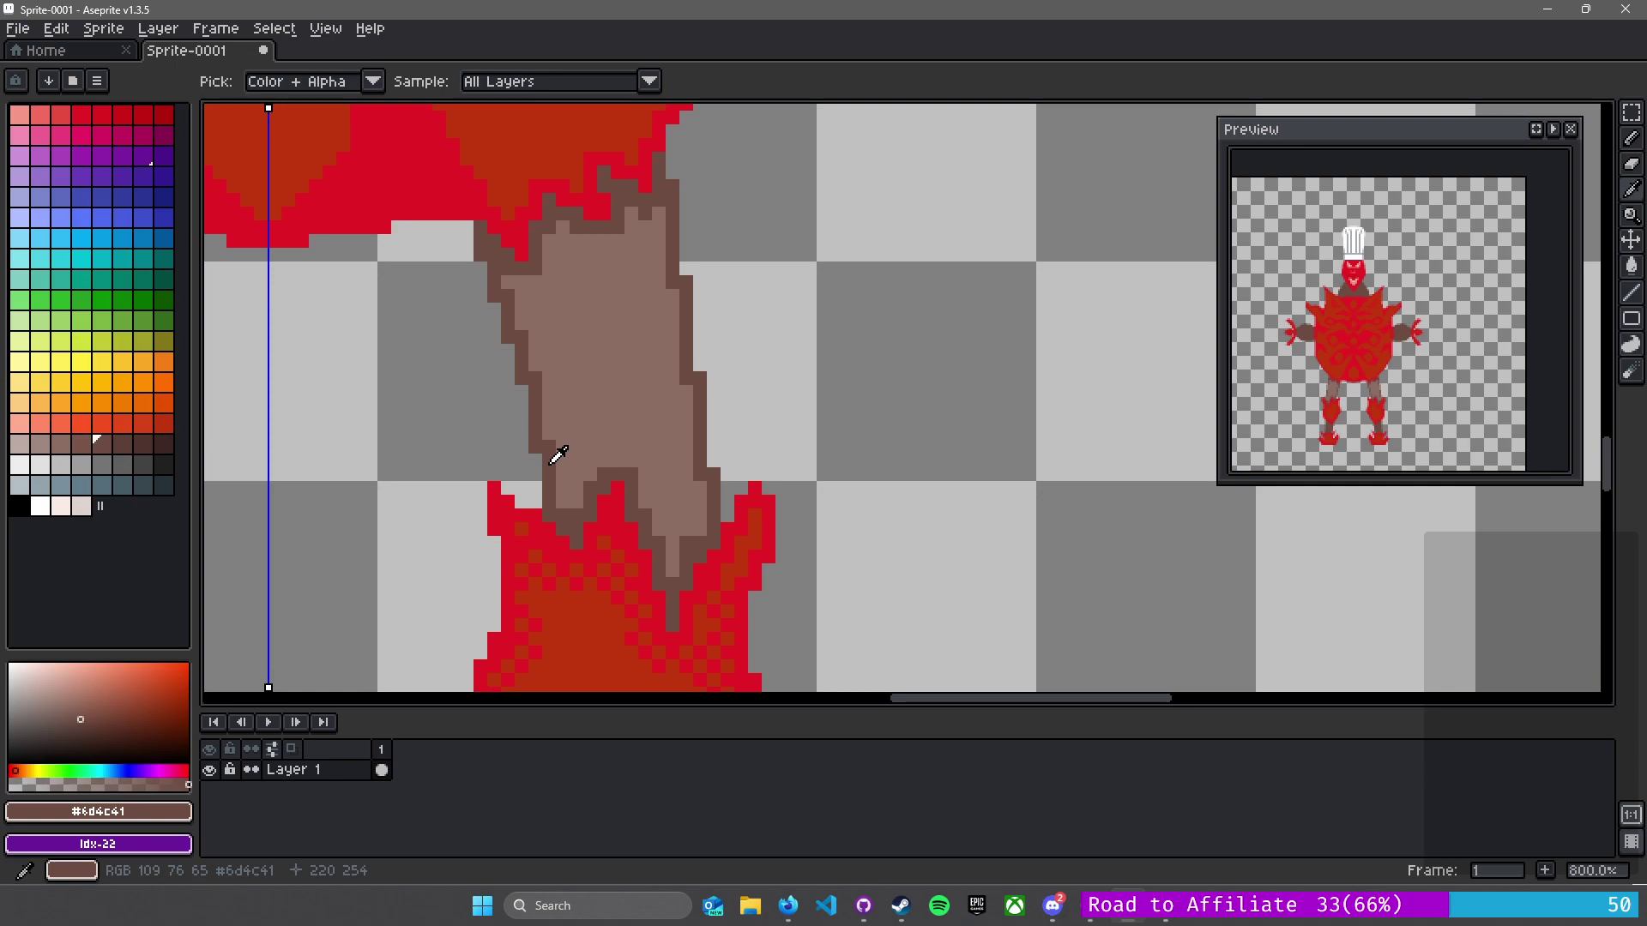
key("g")
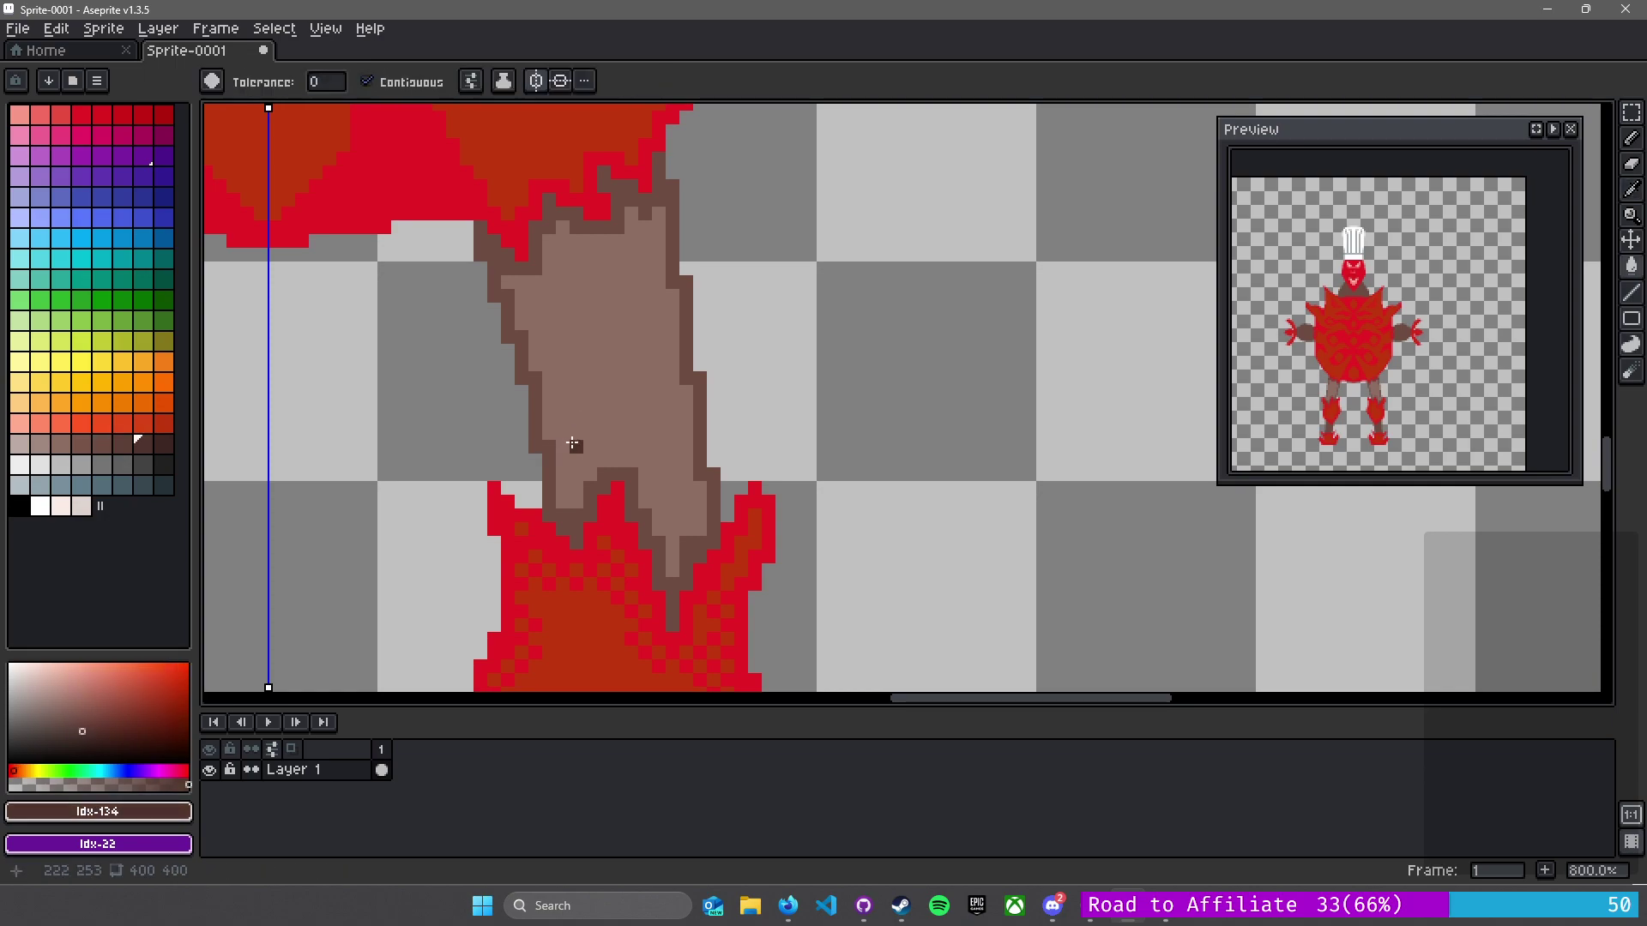
key("b")
scroll(571, 447, "up", 3)
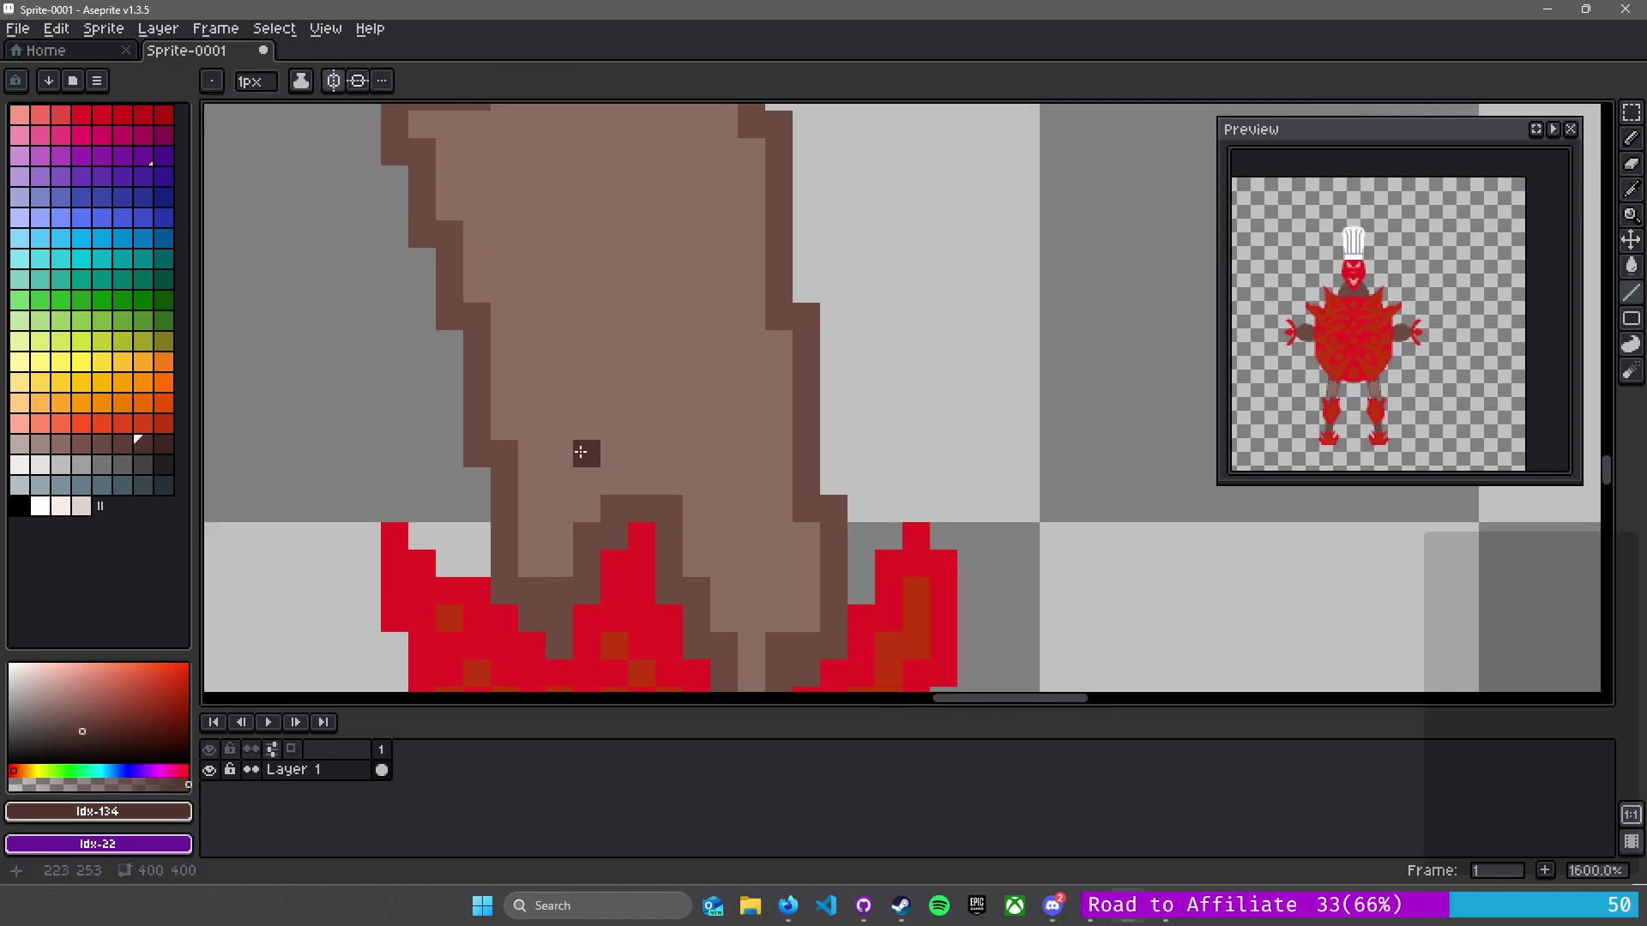
mouse_move(607, 441)
left_mouse_down()
mouse_move(722, 464)
mouse_move(723, 539)
left_mouse_up()
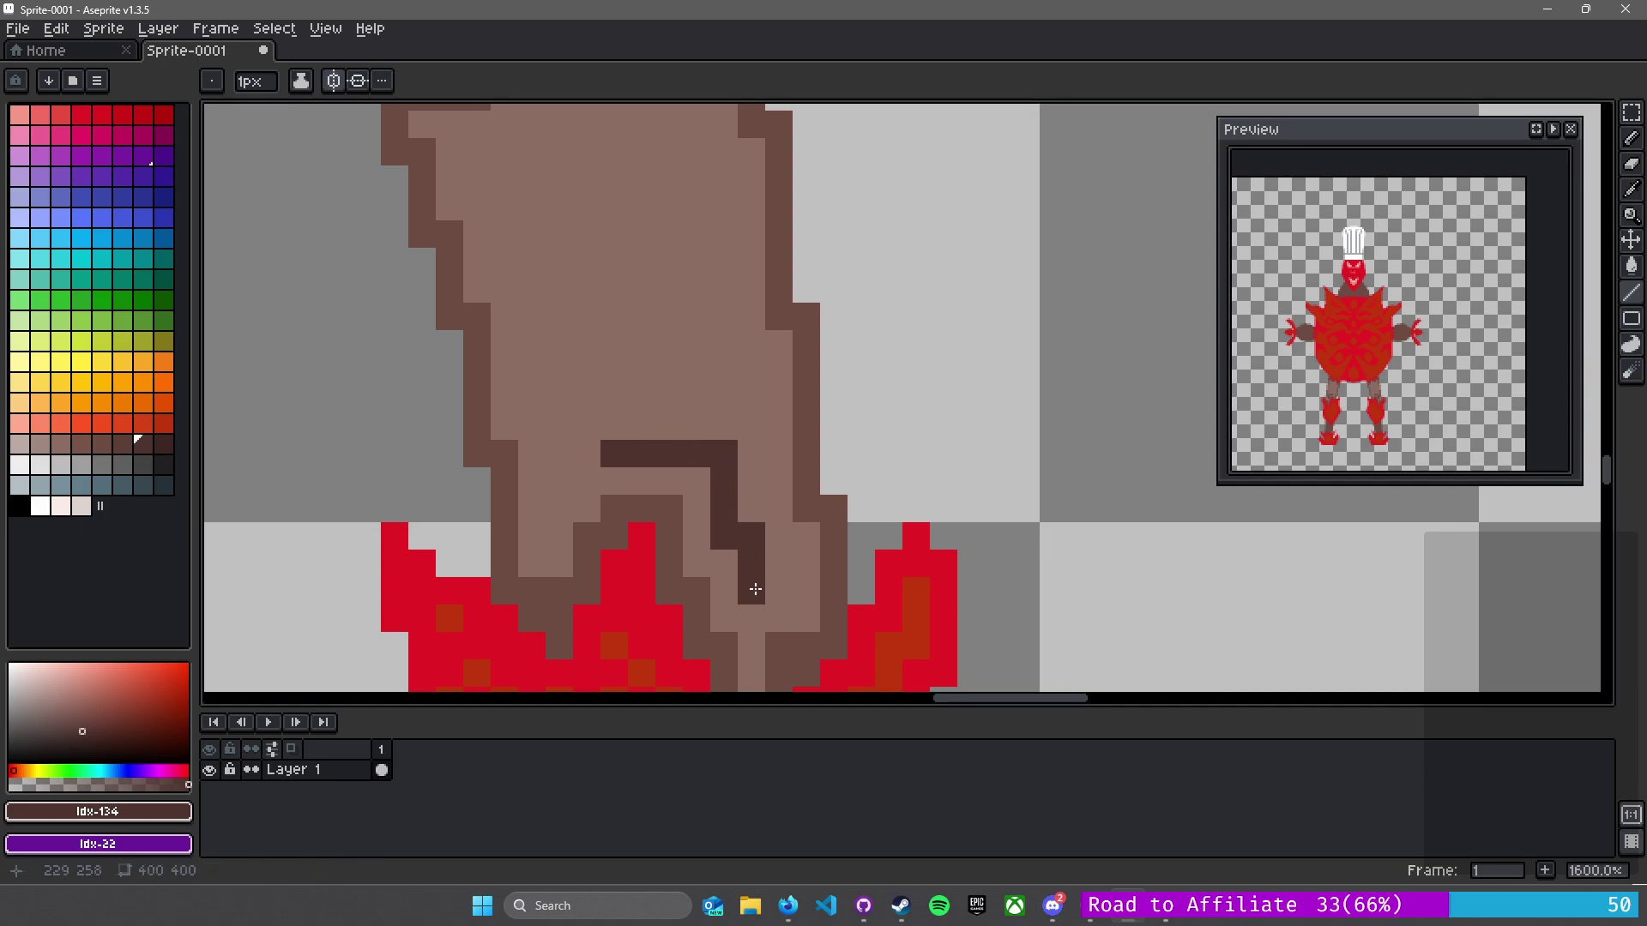
mouse_move(753, 488)
left_mouse_down()
mouse_move(754, 351)
mouse_move(757, 513)
left_mouse_up()
key("ctrl+z")
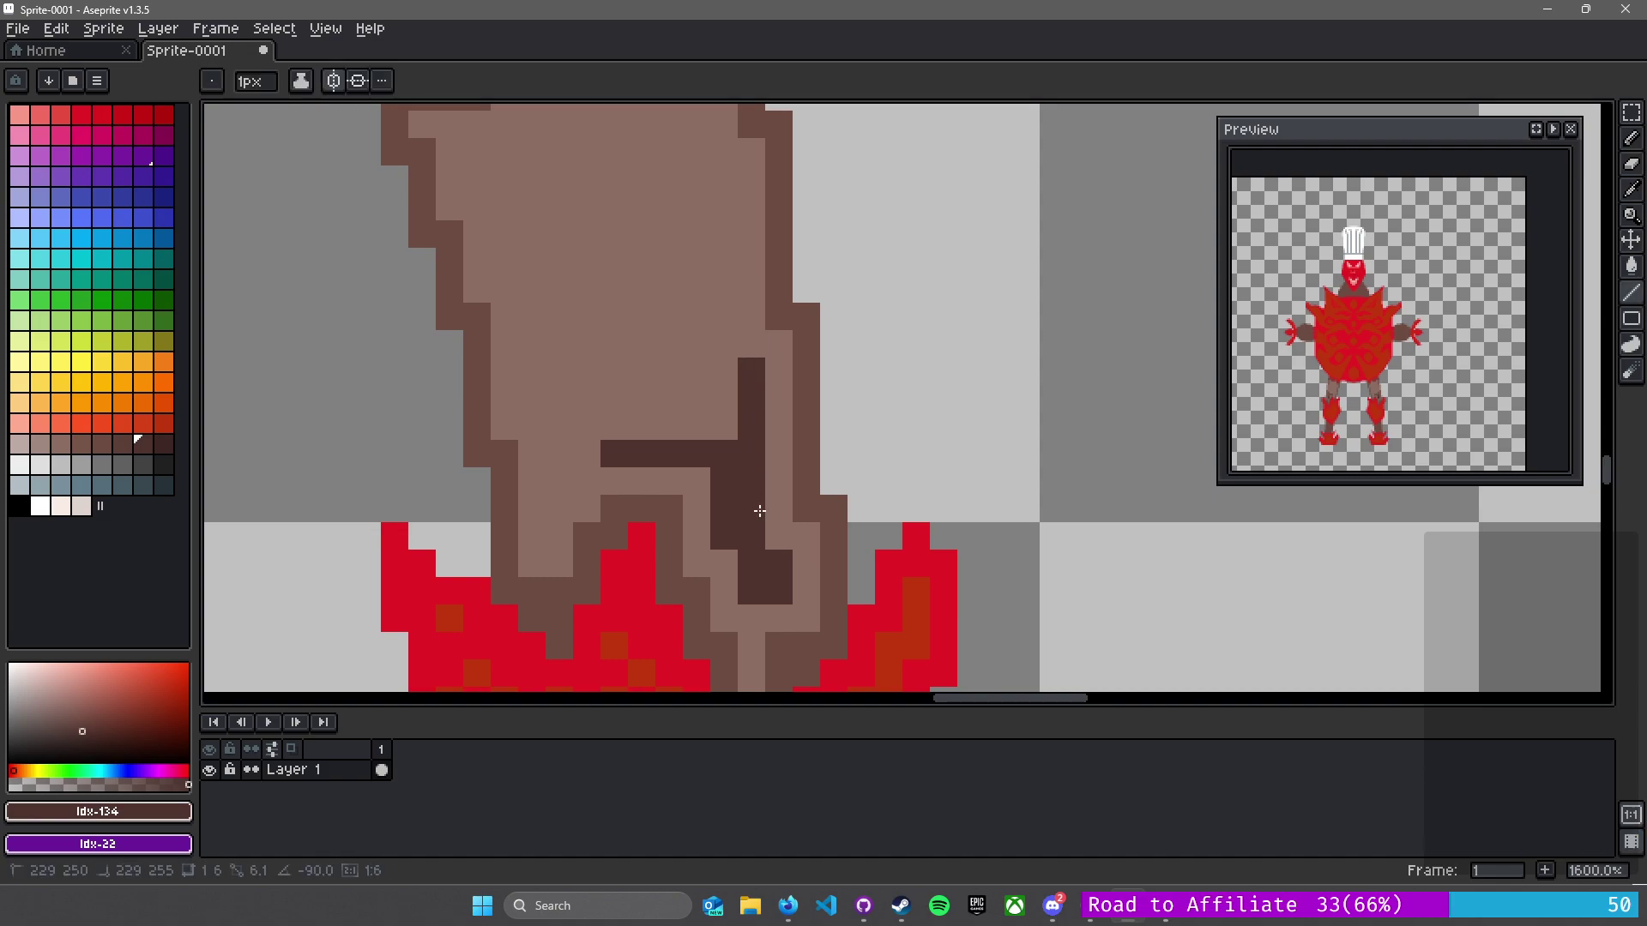
- Complete the dark brown contour inside the upper leg's lighter band and fill it with the same colour
mouse_move(731, 369)
left_mouse_down()
mouse_move(728, 177)
mouse_move(708, 197)
mouse_move(812, 540)
mouse_move(798, 405)
mouse_move(776, 423)
mouse_move(640, 418)
mouse_move(630, 501)
mouse_move(586, 506)
mouse_move(610, 619)
left_mouse_up()
mouse_move(702, 596)
left_mouse_down()
mouse_move(584, 299)
mouse_move(515, 446)
mouse_move(539, 456)
mouse_move(541, 543)
mouse_move(570, 482)
left_mouse_up()
key("g")
left_click(592, 368)
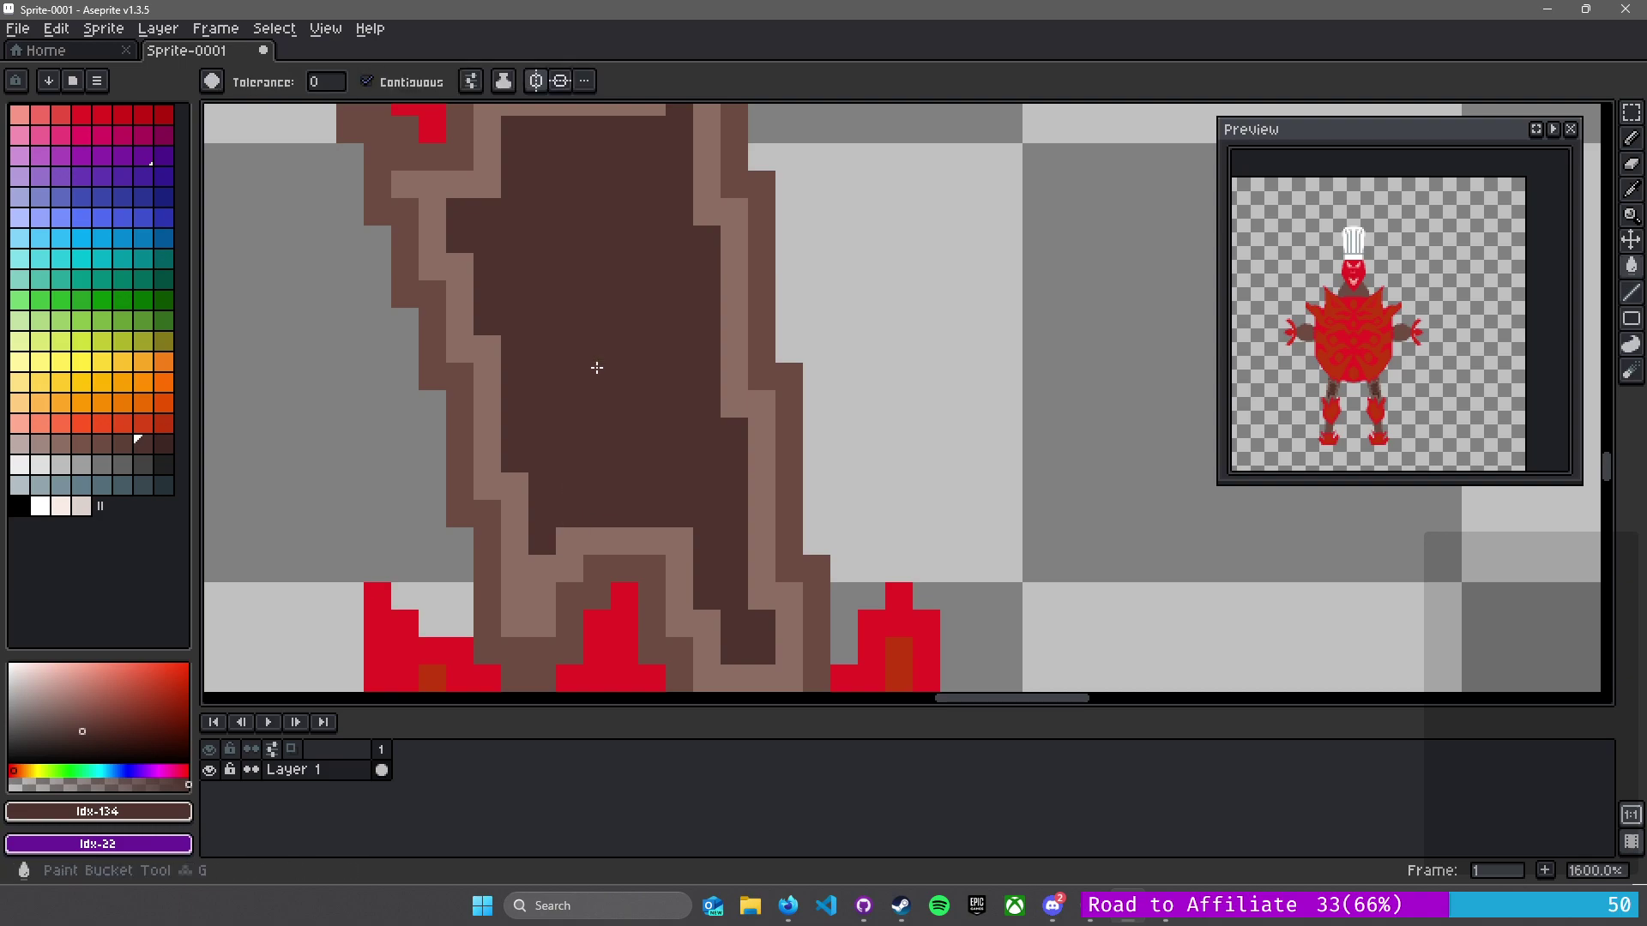
- Sample the mid brown #6d4c41 and place alternating single pixels of it through the lighter band between the knee guard's spikes
scroll(608, 429, "down", 1)
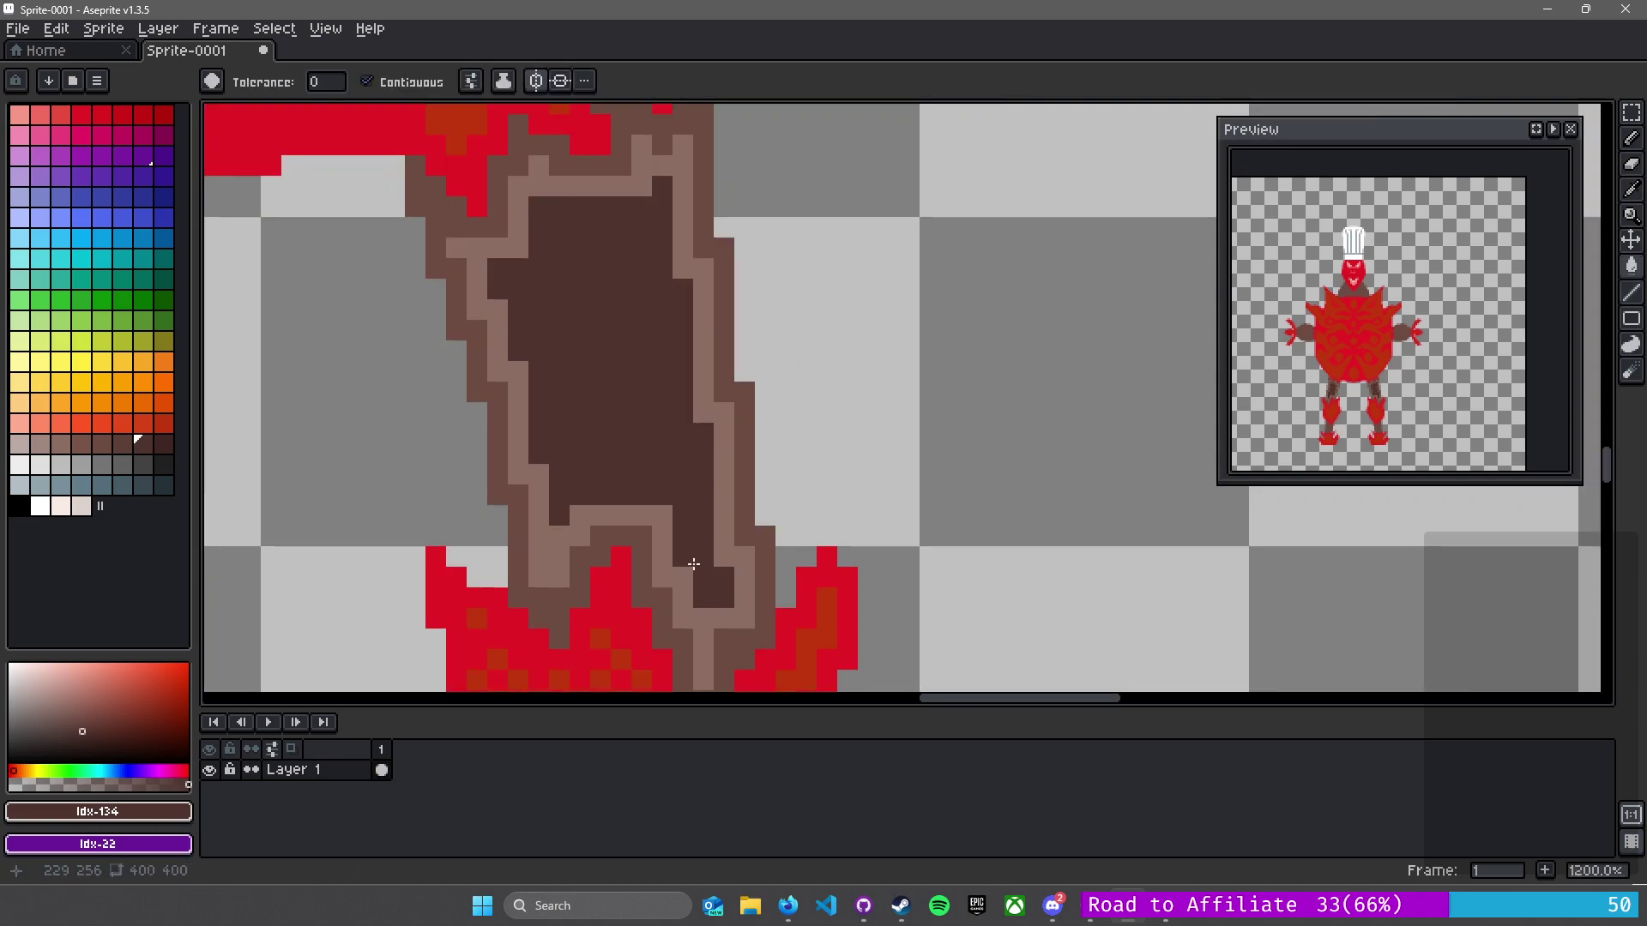
left_click_drag(639, 561, 621, 375)
key("i")
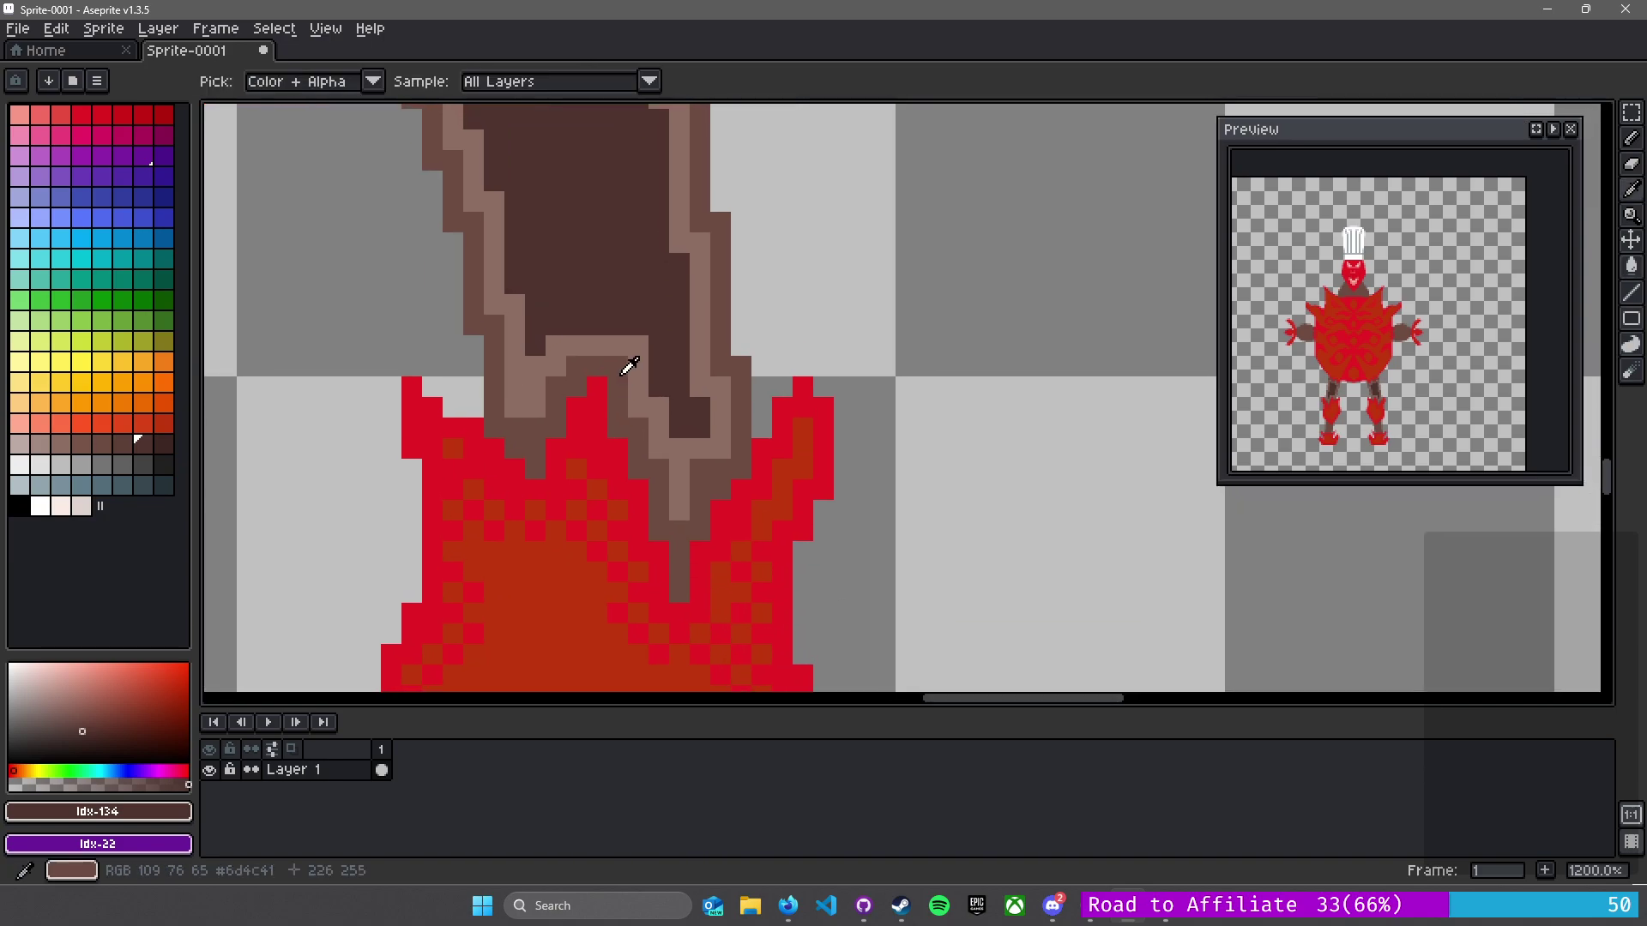
left_click(629, 366, "alt")
scroll(624, 374, "up", 4)
left_click(681, 366)
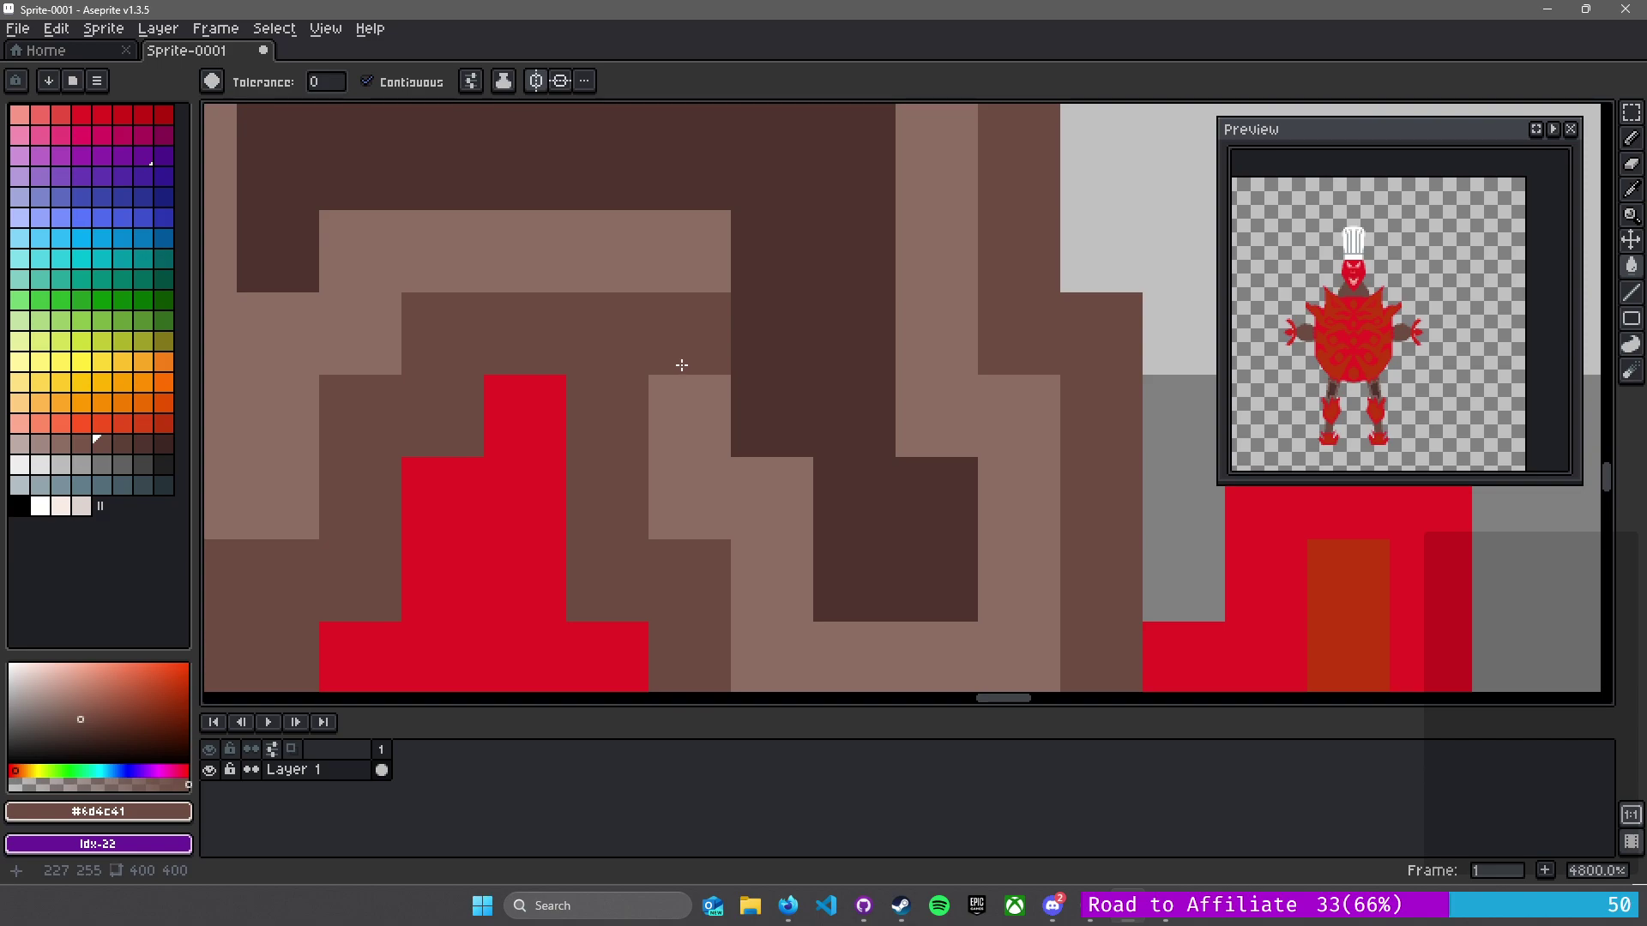
key("l")
left_click(643, 287)
left_click(689, 370)
left_click_drag(770, 506, 610, 280)
left_click(607, 281)
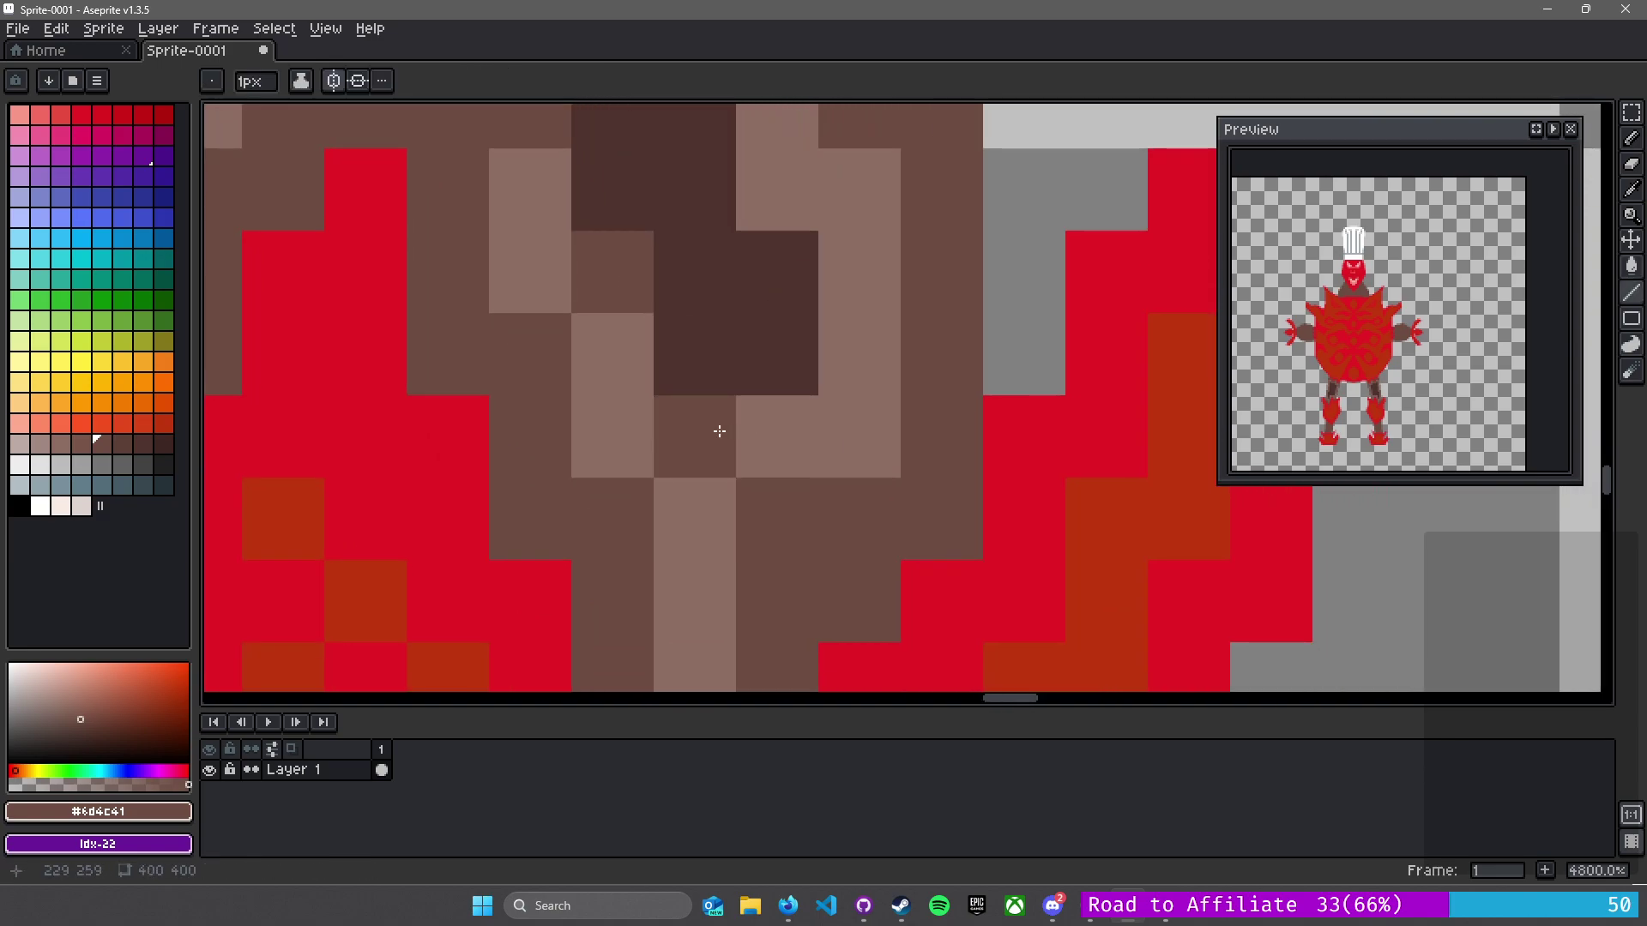
left_click(696, 600)
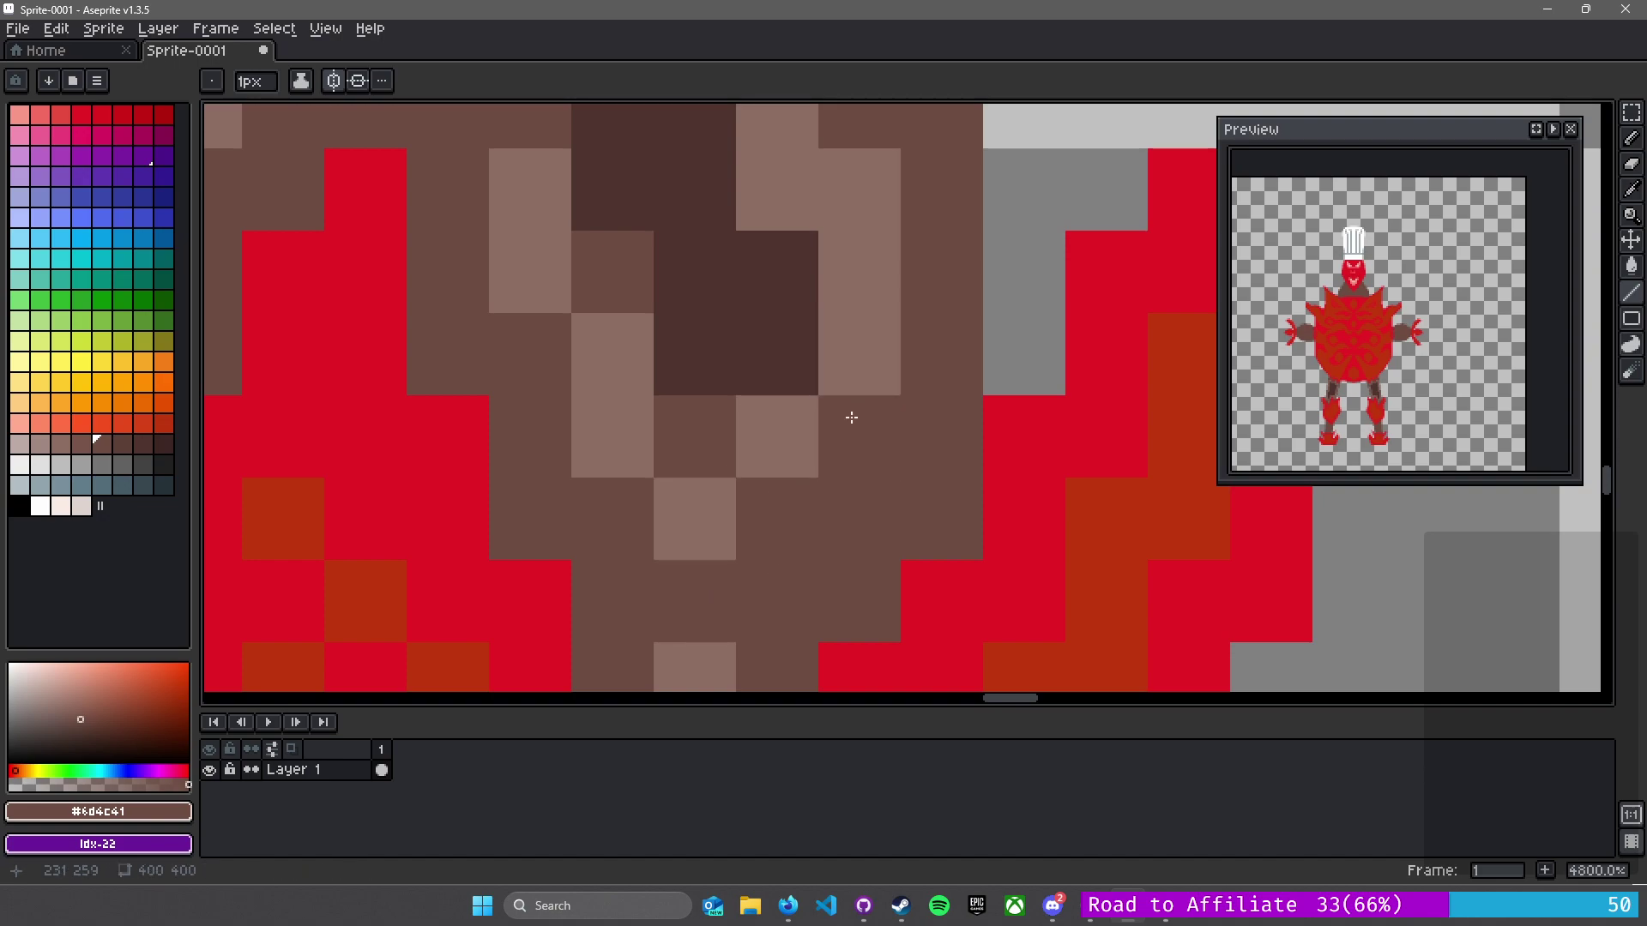
- Dither mid-brown pixels into the lighter band along the upper leg's outer edge, working up from the knee guard
left_click(858, 291)
left_click_drag(812, 149, 867, 449)
left_click(829, 486)
left_click(823, 169)
left_click_drag(823, 169, 801, 548)
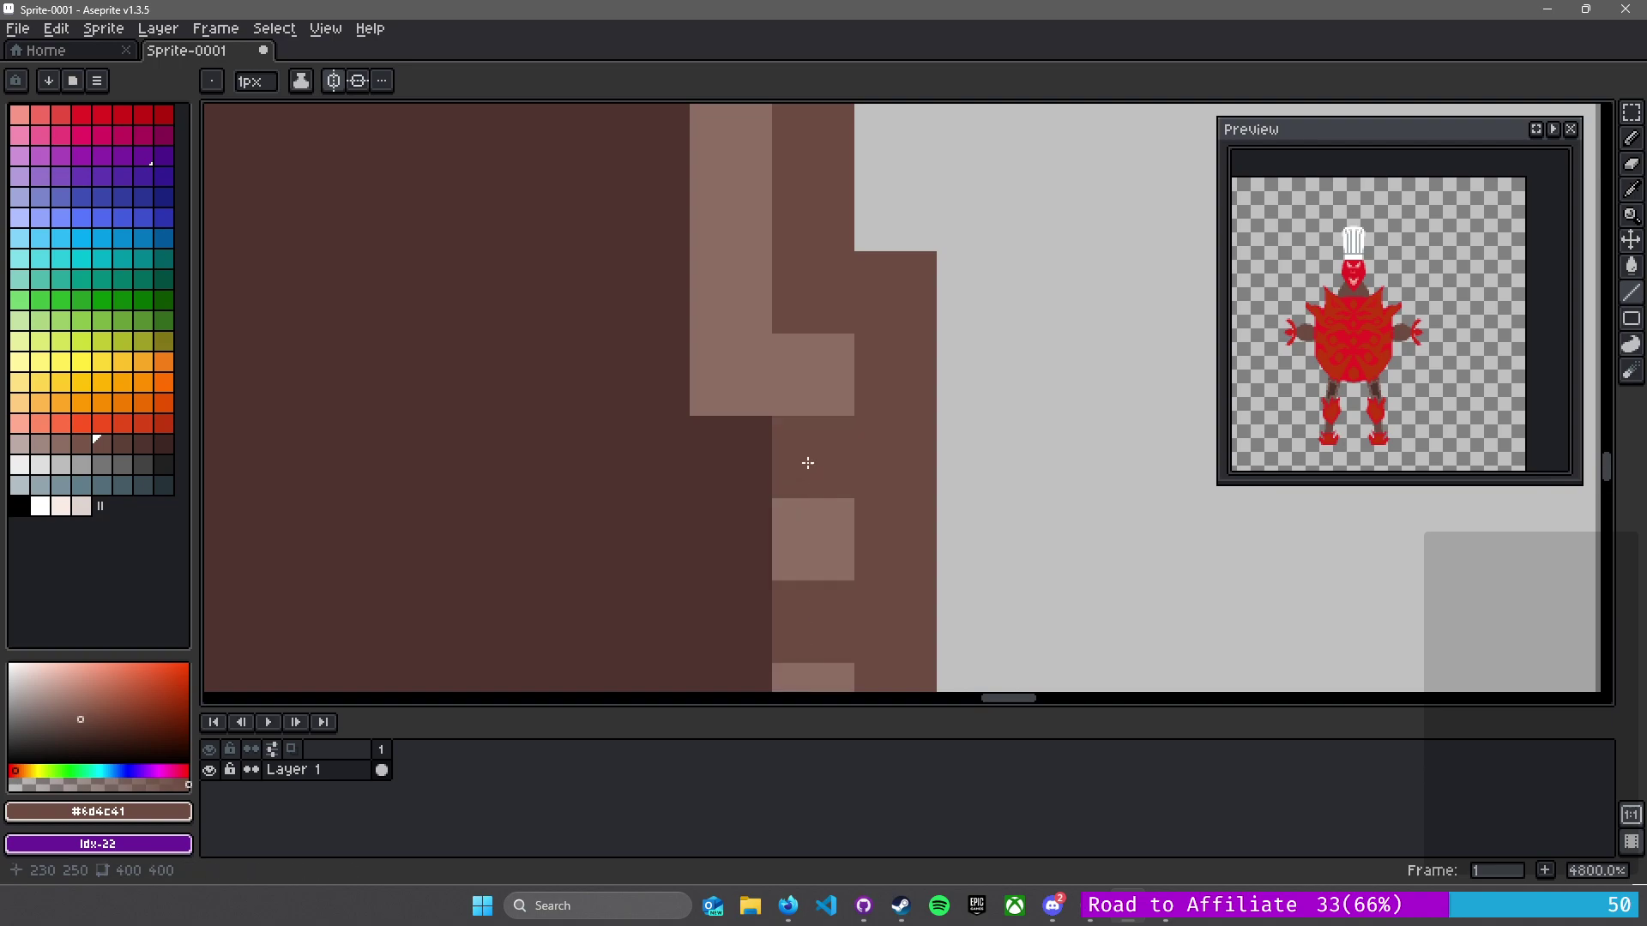
left_click(732, 348)
left_click_drag(723, 164, 743, 555)
- Continue the alternating mid-brown pixels up the outer lighter band to the top of the leg, undoing the last misplaced ones
scroll(743, 555, "down", 1)
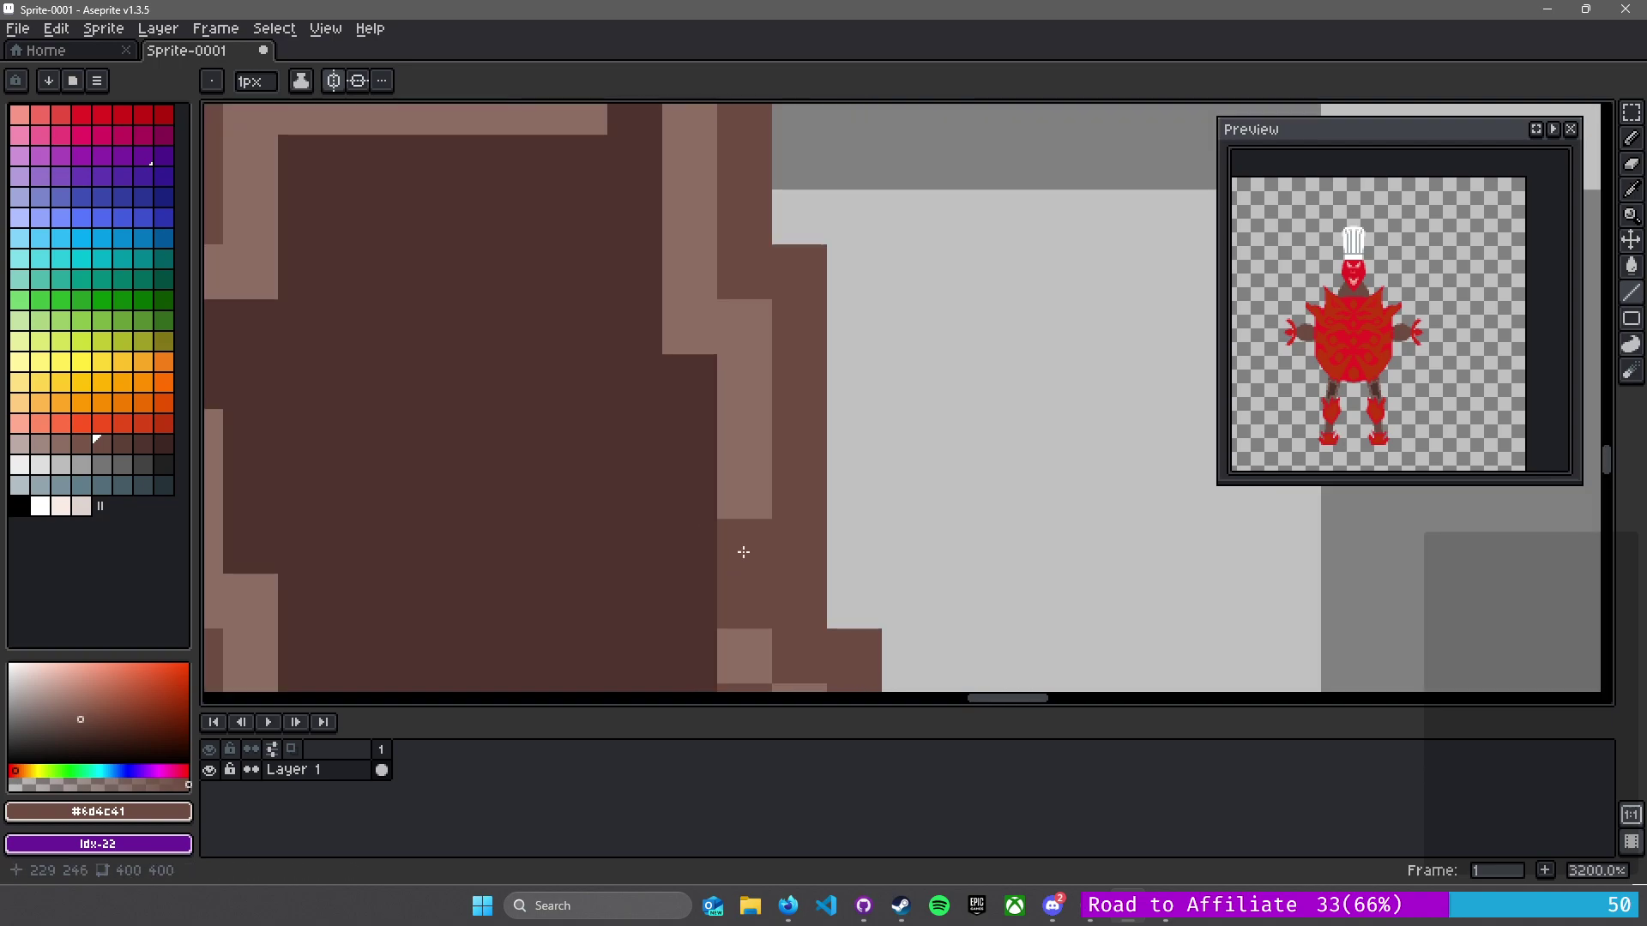
left_click(744, 386)
left_click(690, 325)
left_click(695, 225)
mouse_move(638, 152)
left_mouse_down()
mouse_move(723, 467)
mouse_move(758, 433)
left_mouse_up()
left_click(808, 286)
left_click(758, 320)
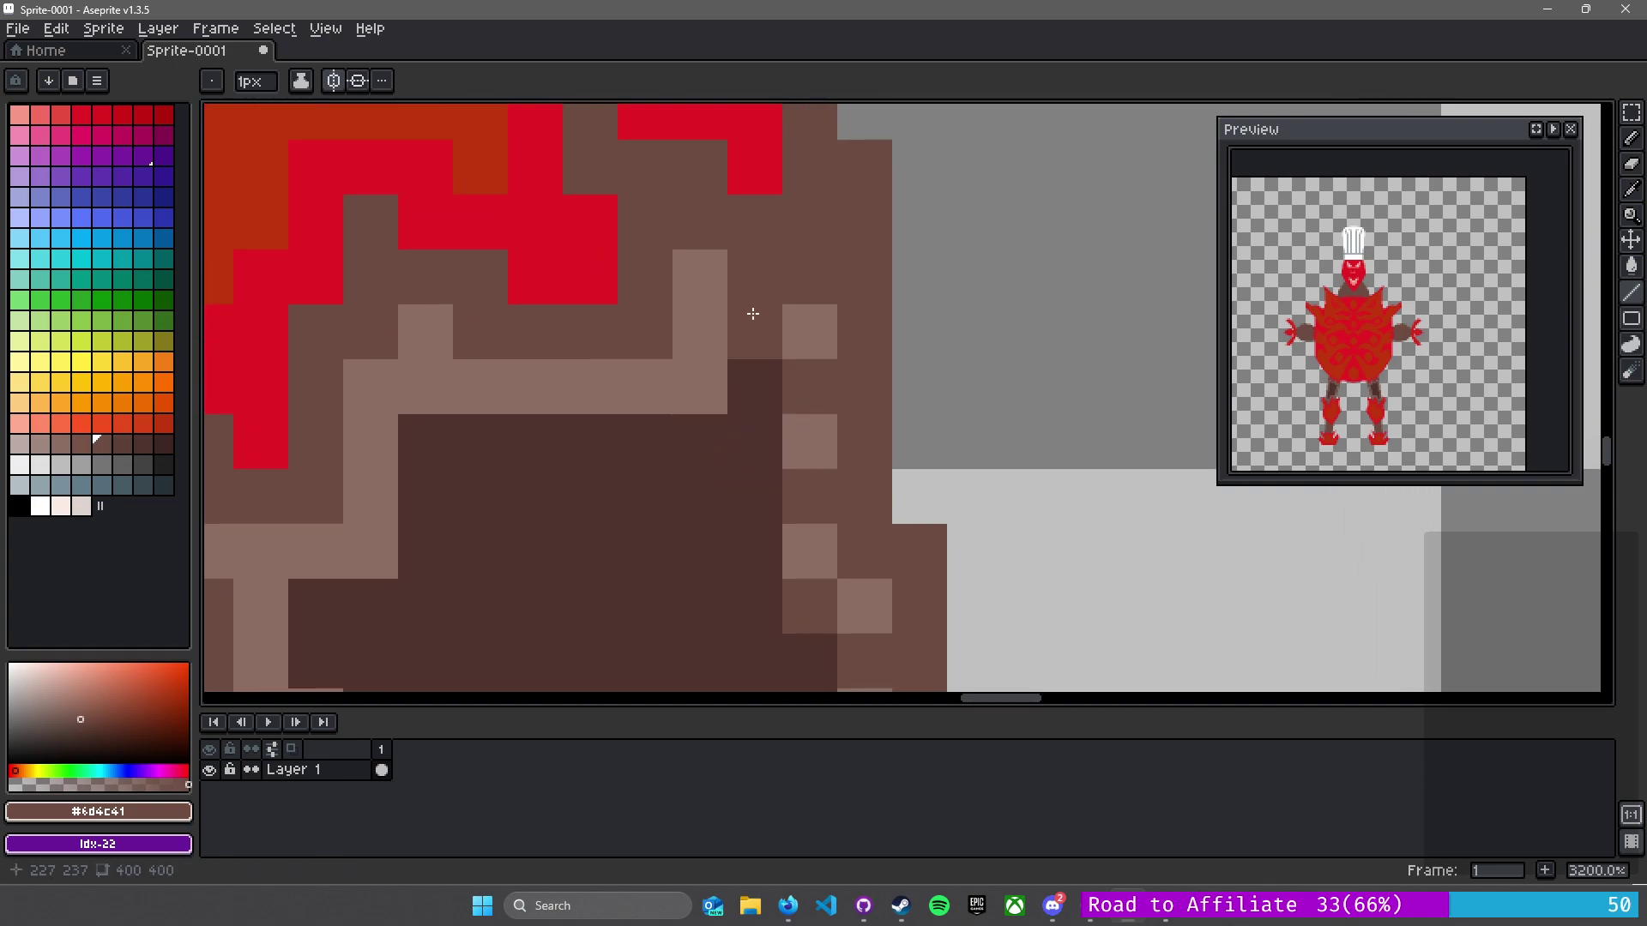
key("ctrl+z")
key("ctrl+z")
- Break up the lighter band across the top of the upper leg with alternating mid-brown pixels
left_click(700, 332)
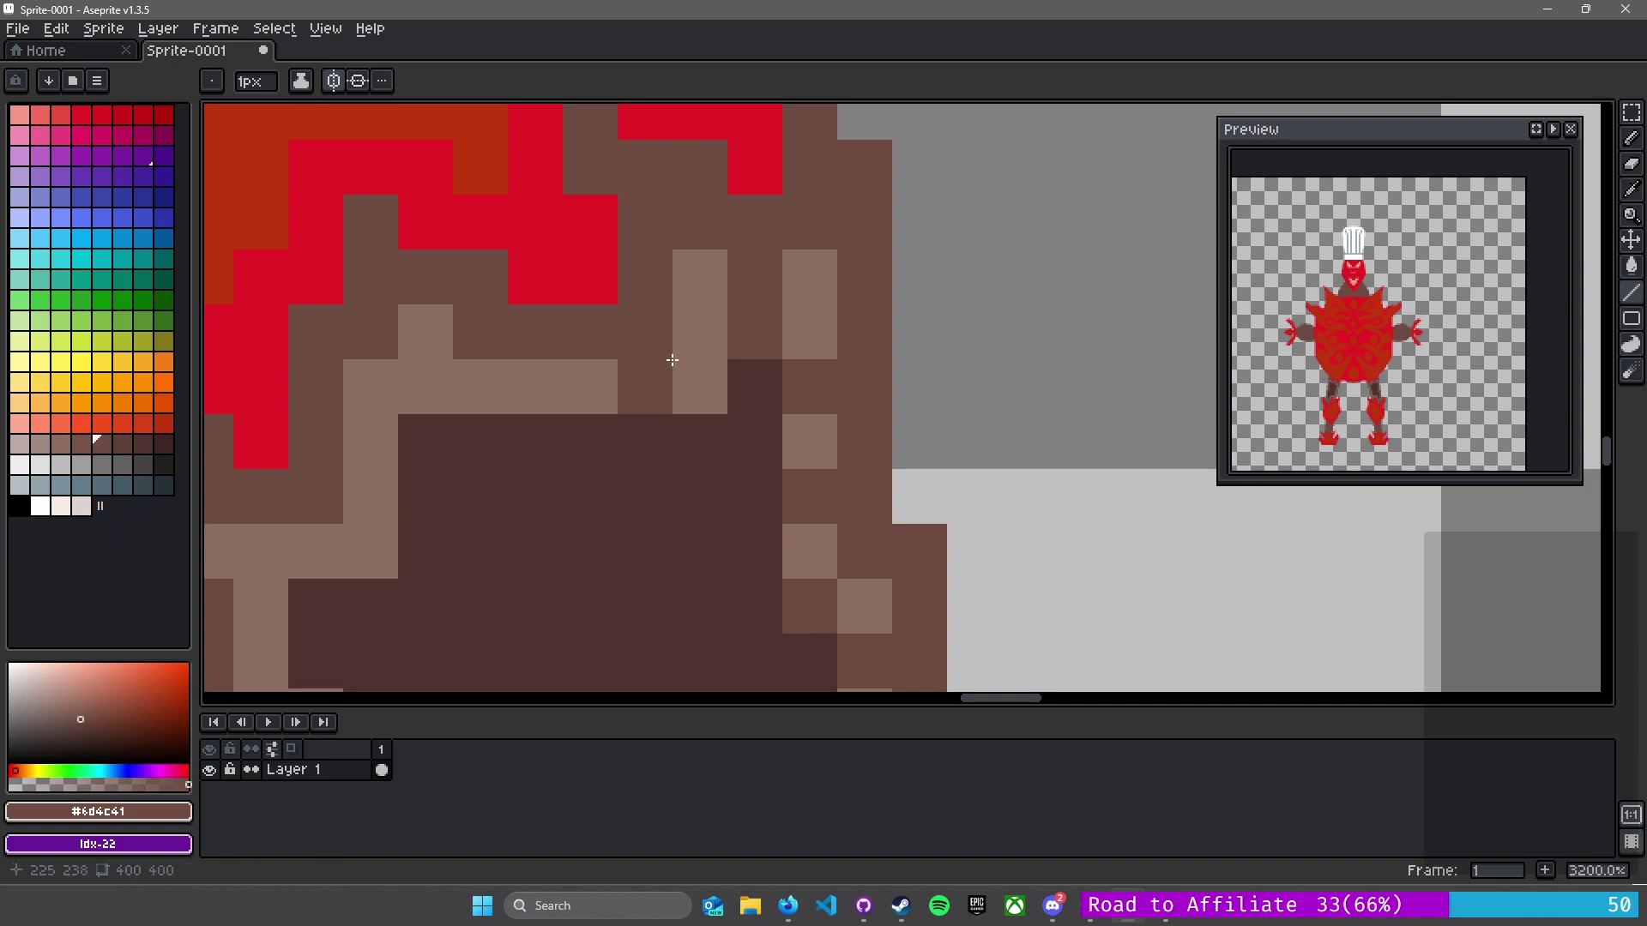
left_click(644, 386)
left_click(535, 386)
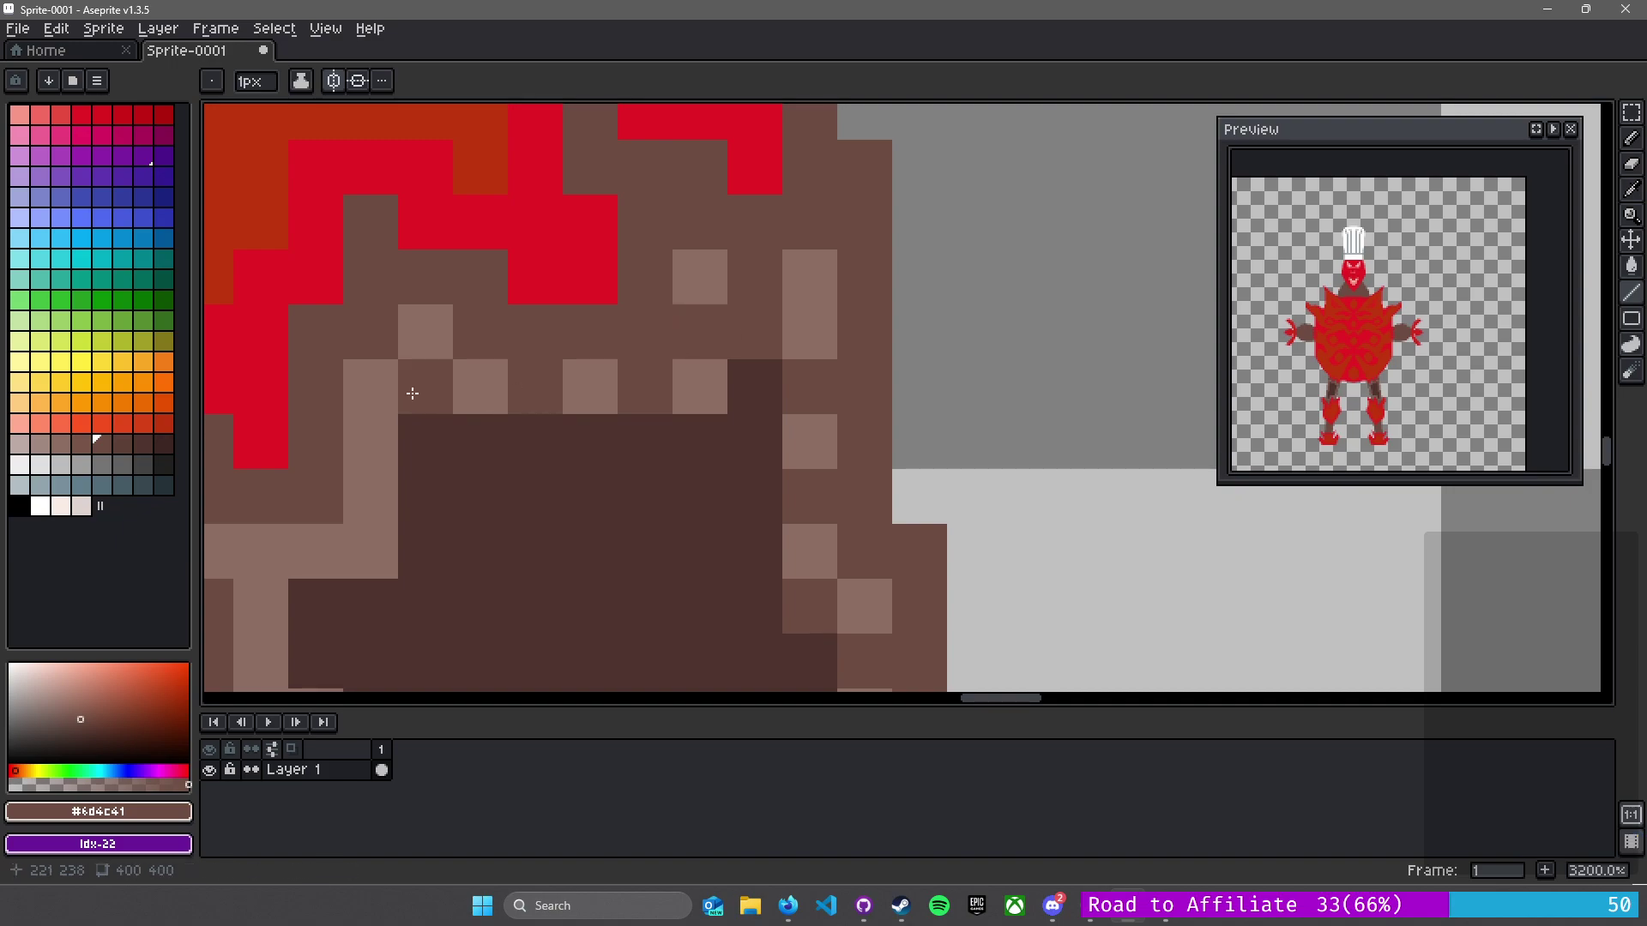
left_click_drag(397, 547, 721, 309)
- Dither mid-brown pixels down the lighter band on the upper leg's inner edge, undoing and re-placing the misplaced ones
left_click(683, 316)
left_click(628, 370)
left_click(681, 515)
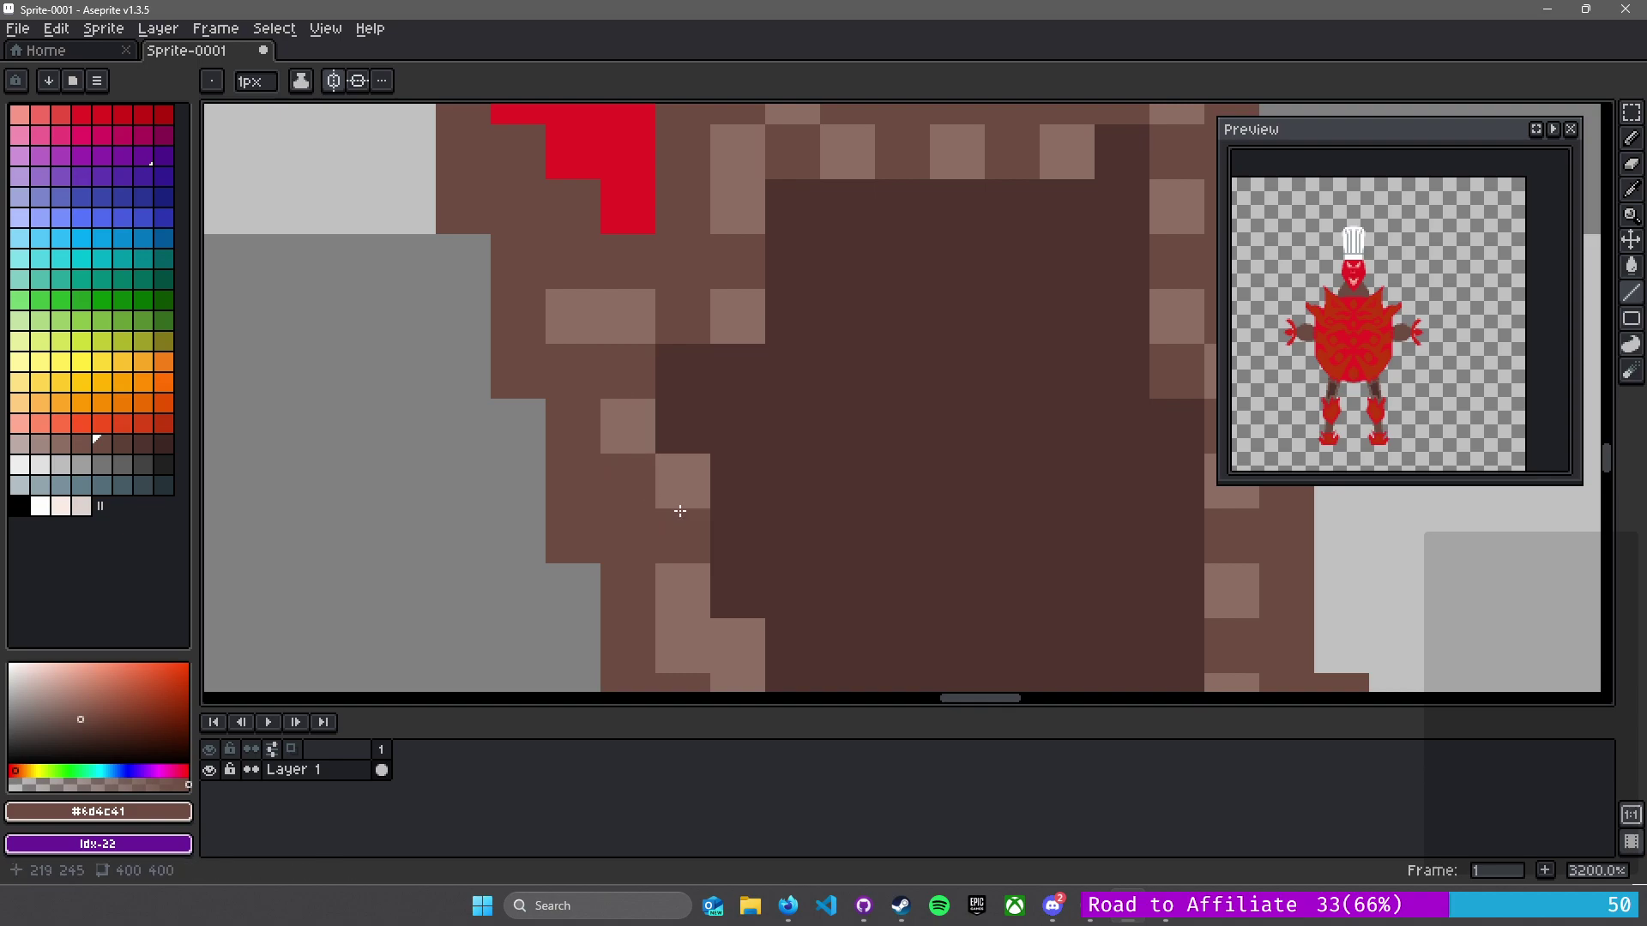
key("ctrl+z")
key("ctrl+z")
left_click(682, 489)
left_click(691, 611)
left_click_drag(801, 582, 664, 184)
left_click(611, 262)
left_click(605, 369)
left_click(601, 467)
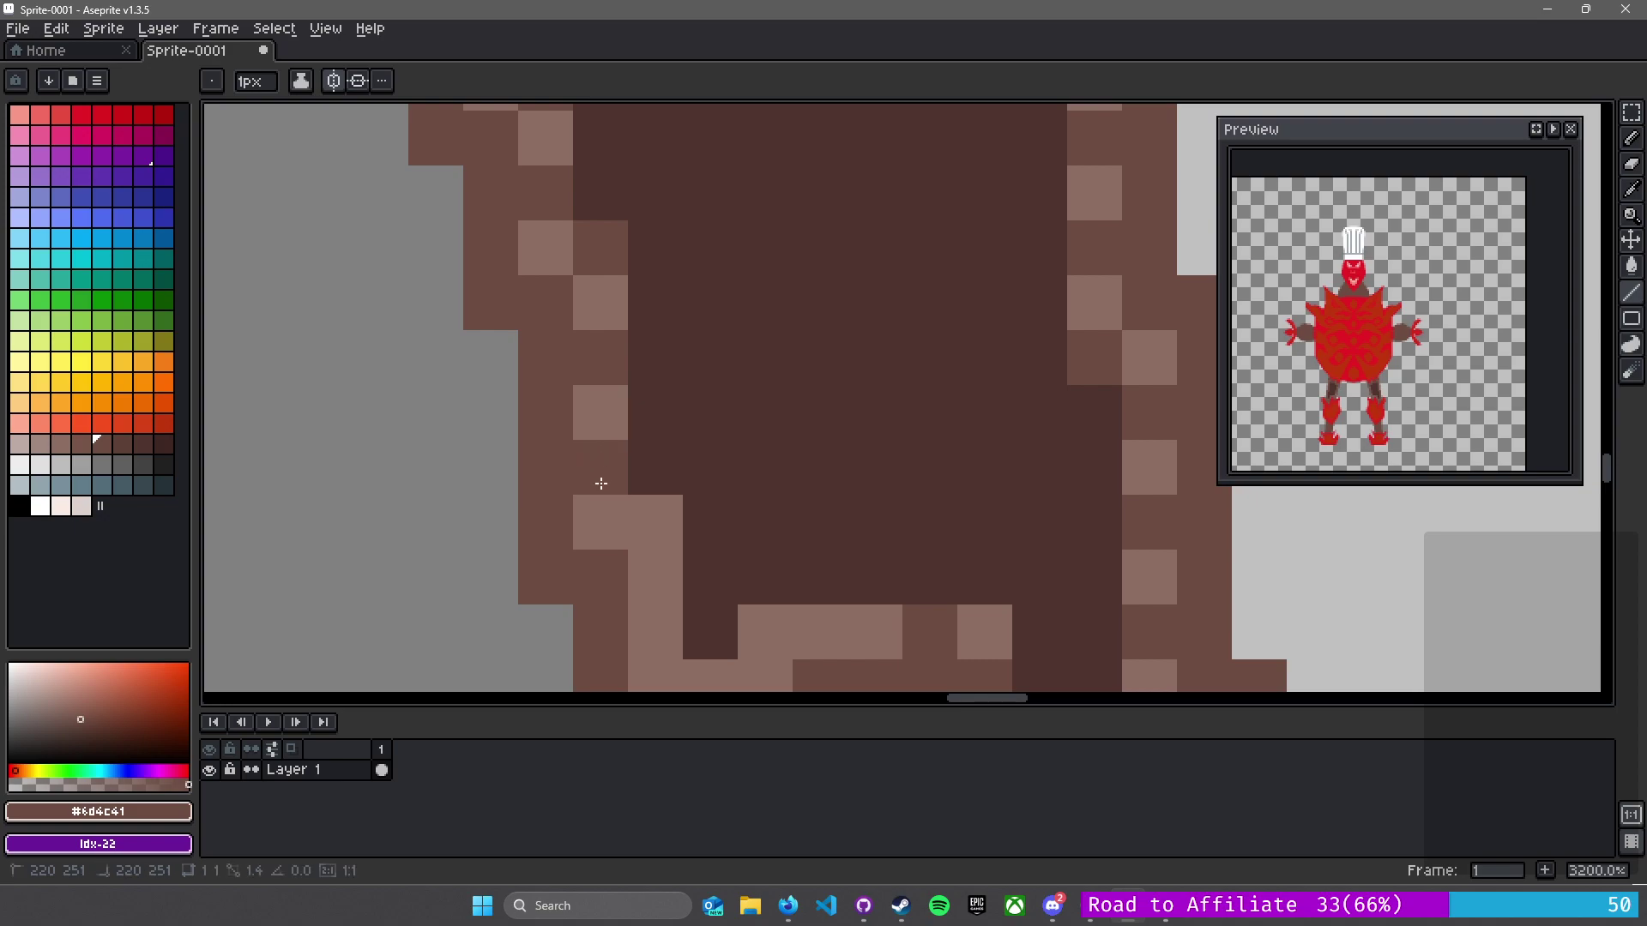
- Finish the mid-brown checker pattern in the lighter band at the inner lower corner and above the knee guard's spike
left_click(657, 522)
mouse_move(763, 577)
left_mouse_down()
mouse_move(661, 180)
mouse_move(657, 251)
left_mouse_up()
left_click(561, 307)
left_click(555, 395)
key("ctrl+z")
left_click(555, 372)
key("ctrl+z")
left_click(614, 371)
left_click(553, 431)
left_click(600, 468)
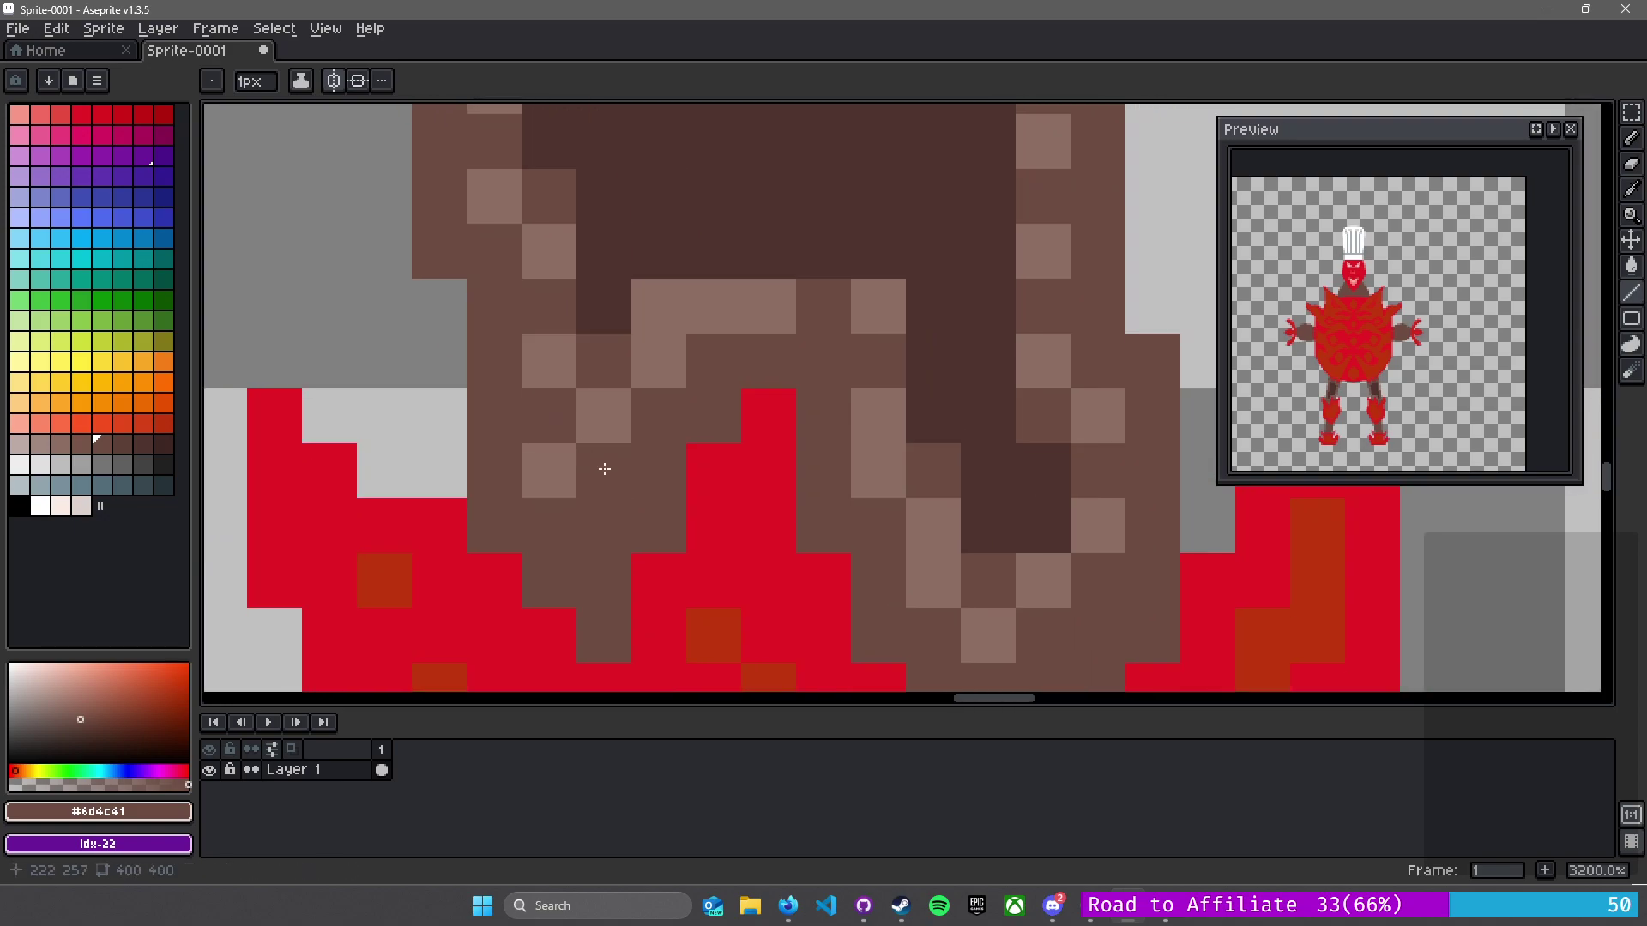
left_click(669, 310)
left_click_drag(651, 188, 628, 486)
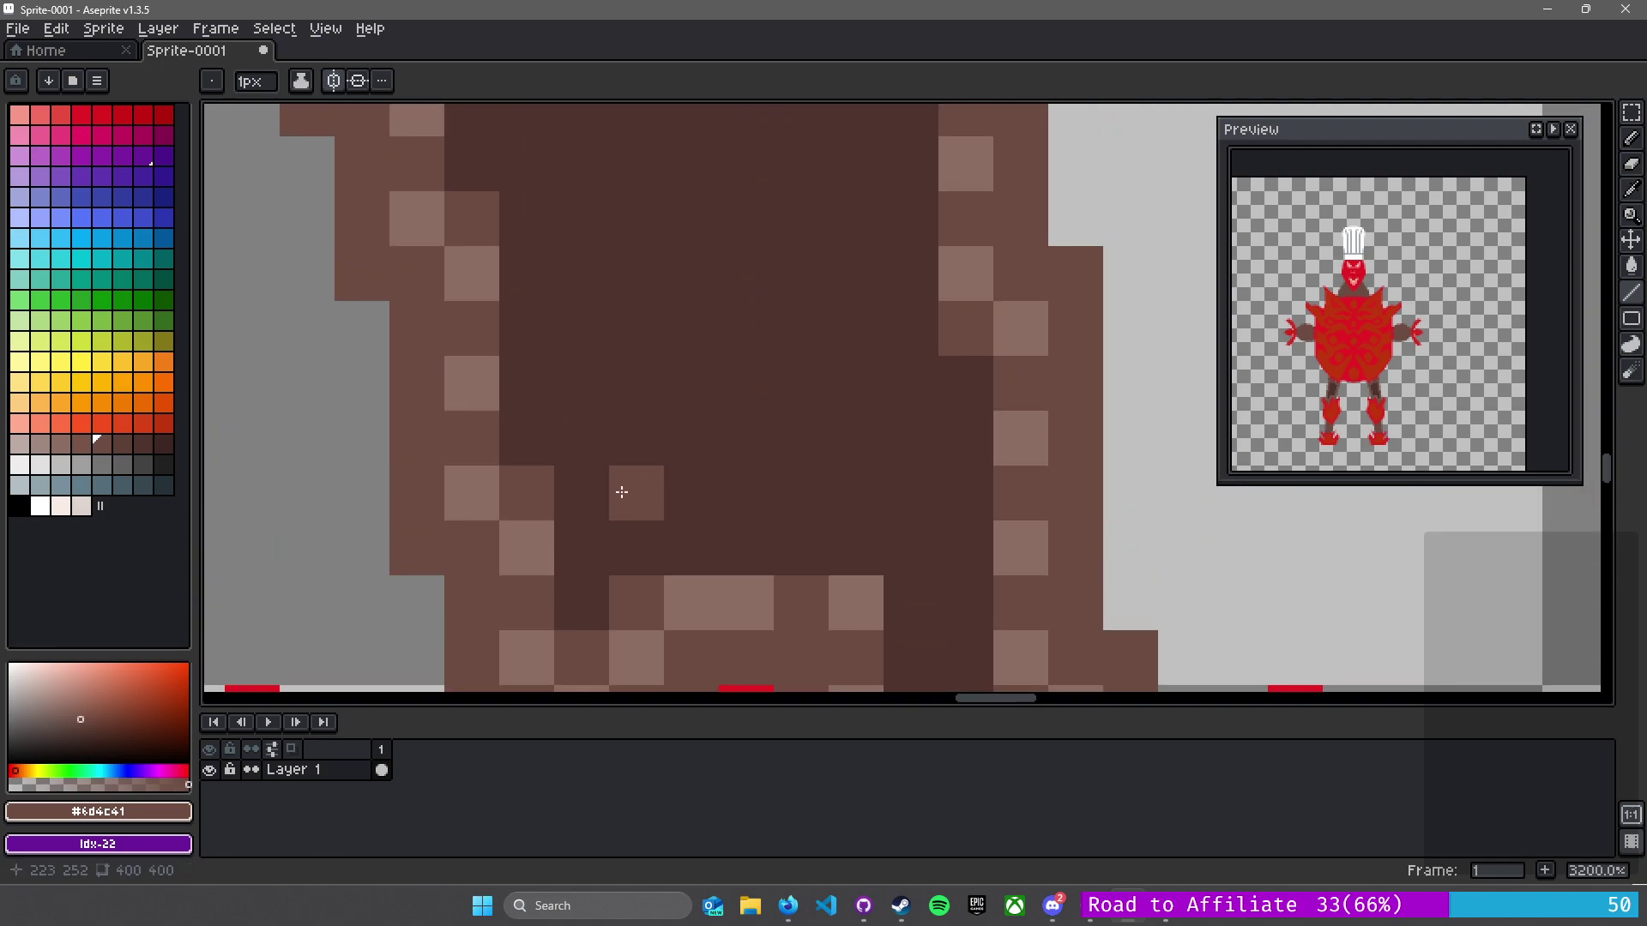
- Sample the lighter brown #8d6e63 and place alternating pixels of it up the inner edge of the dark core
left_click(695, 592, "alt")
left_click(602, 542)
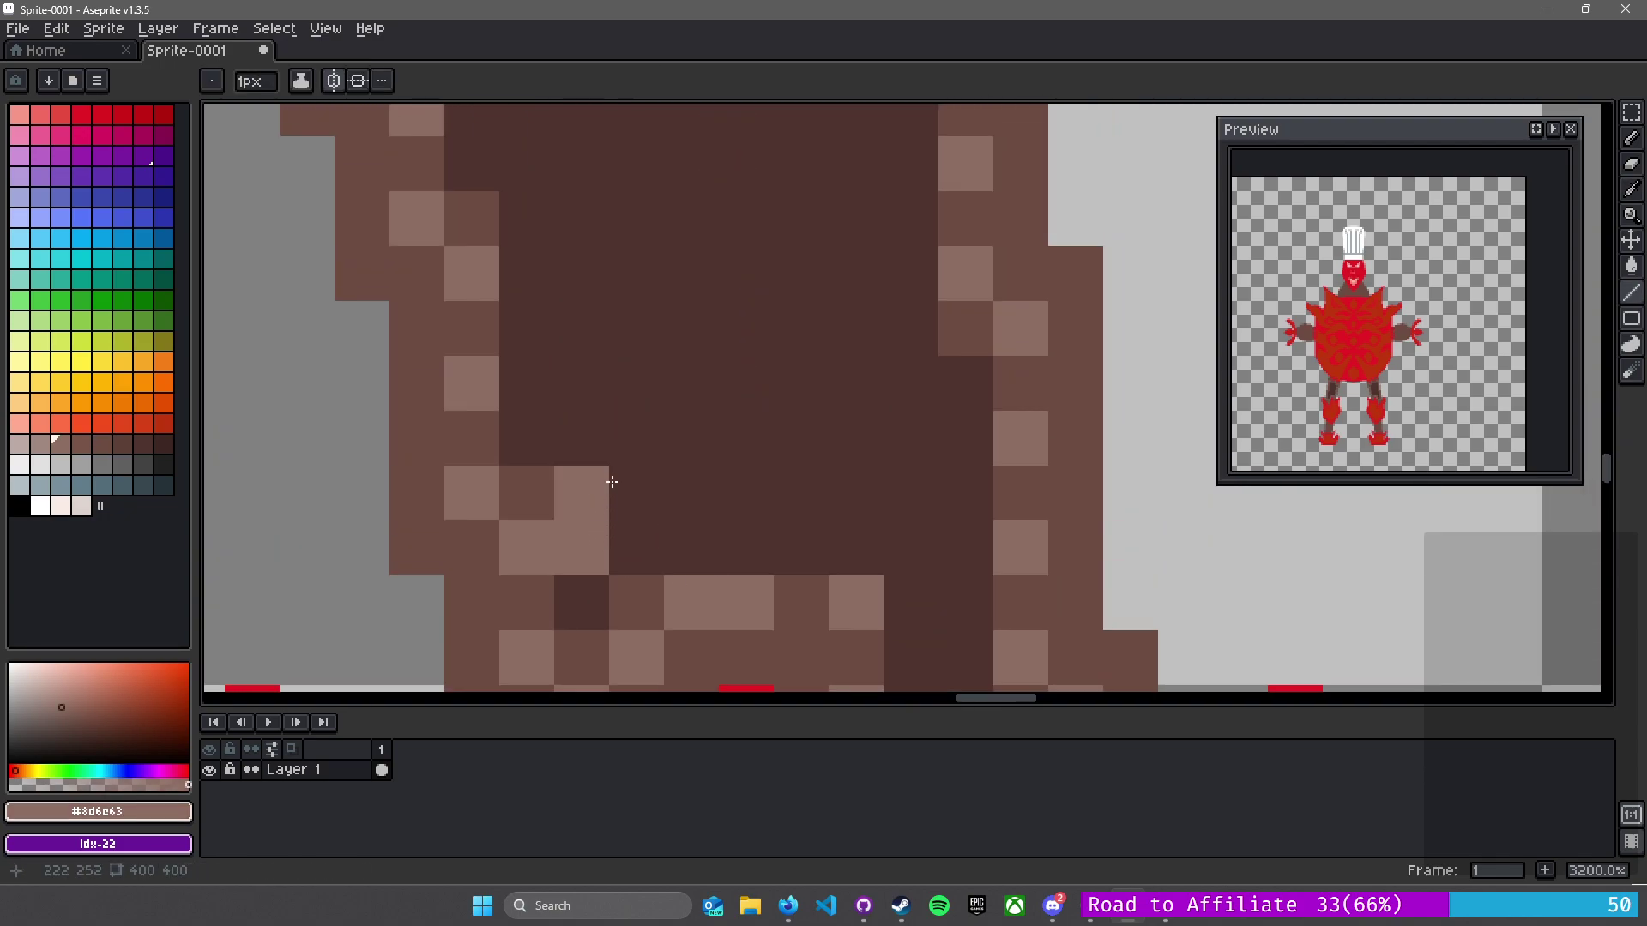
left_click(540, 426)
left_click(543, 341)
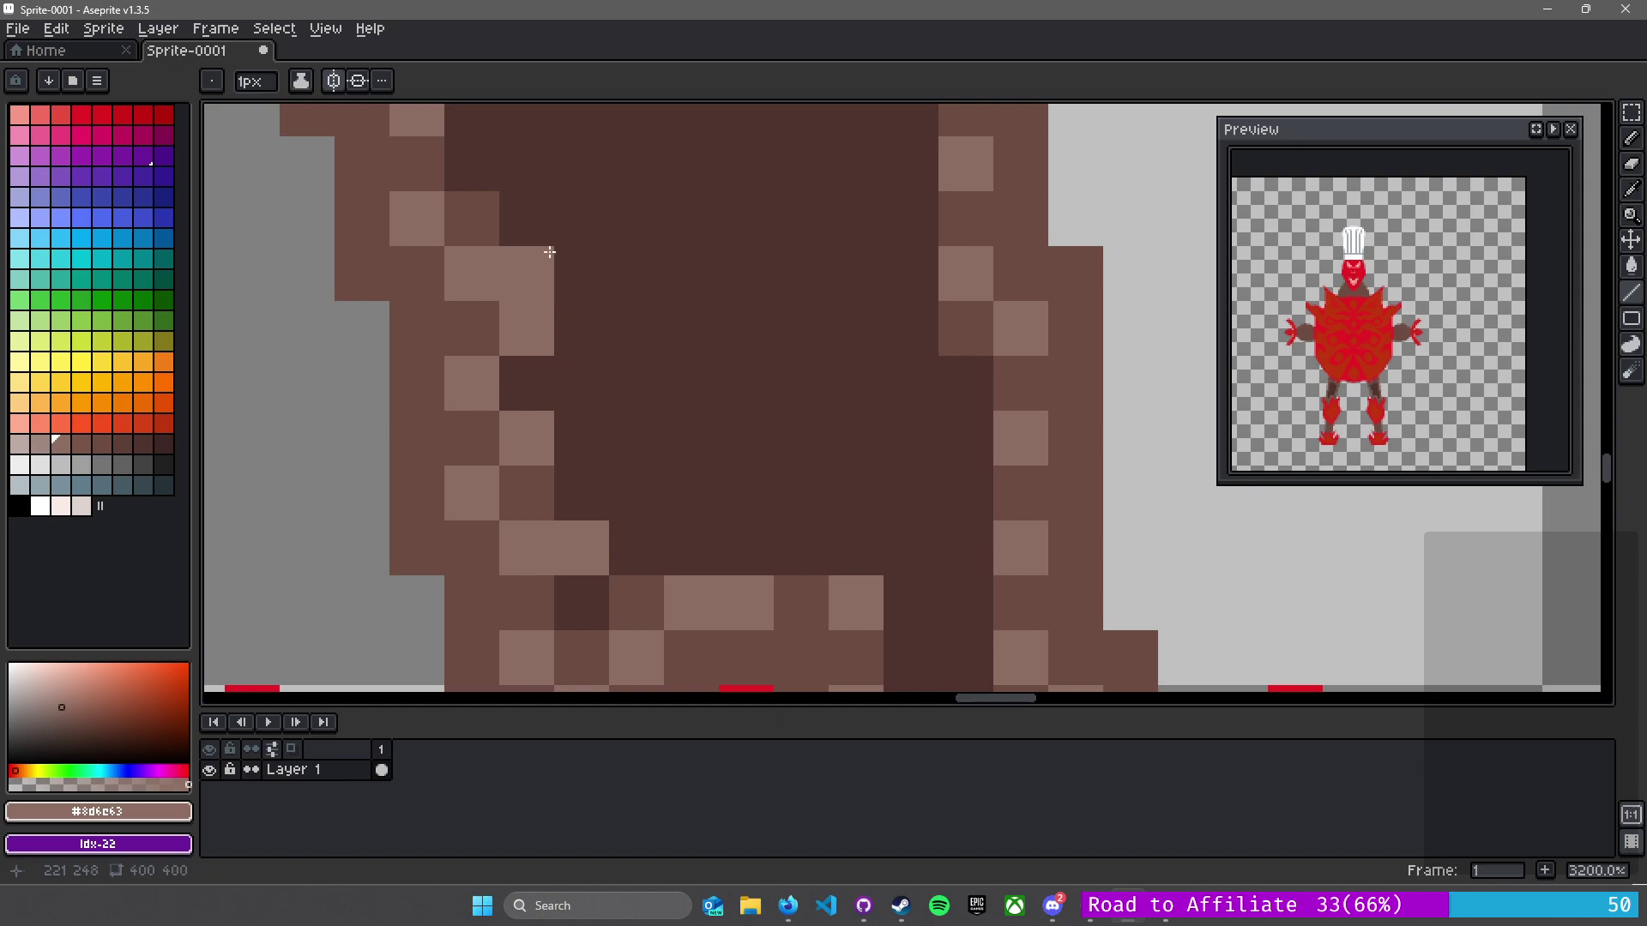
left_click(547, 204)
left_click_drag(554, 147, 740, 505)
left_click(650, 501)
left_click(654, 380)
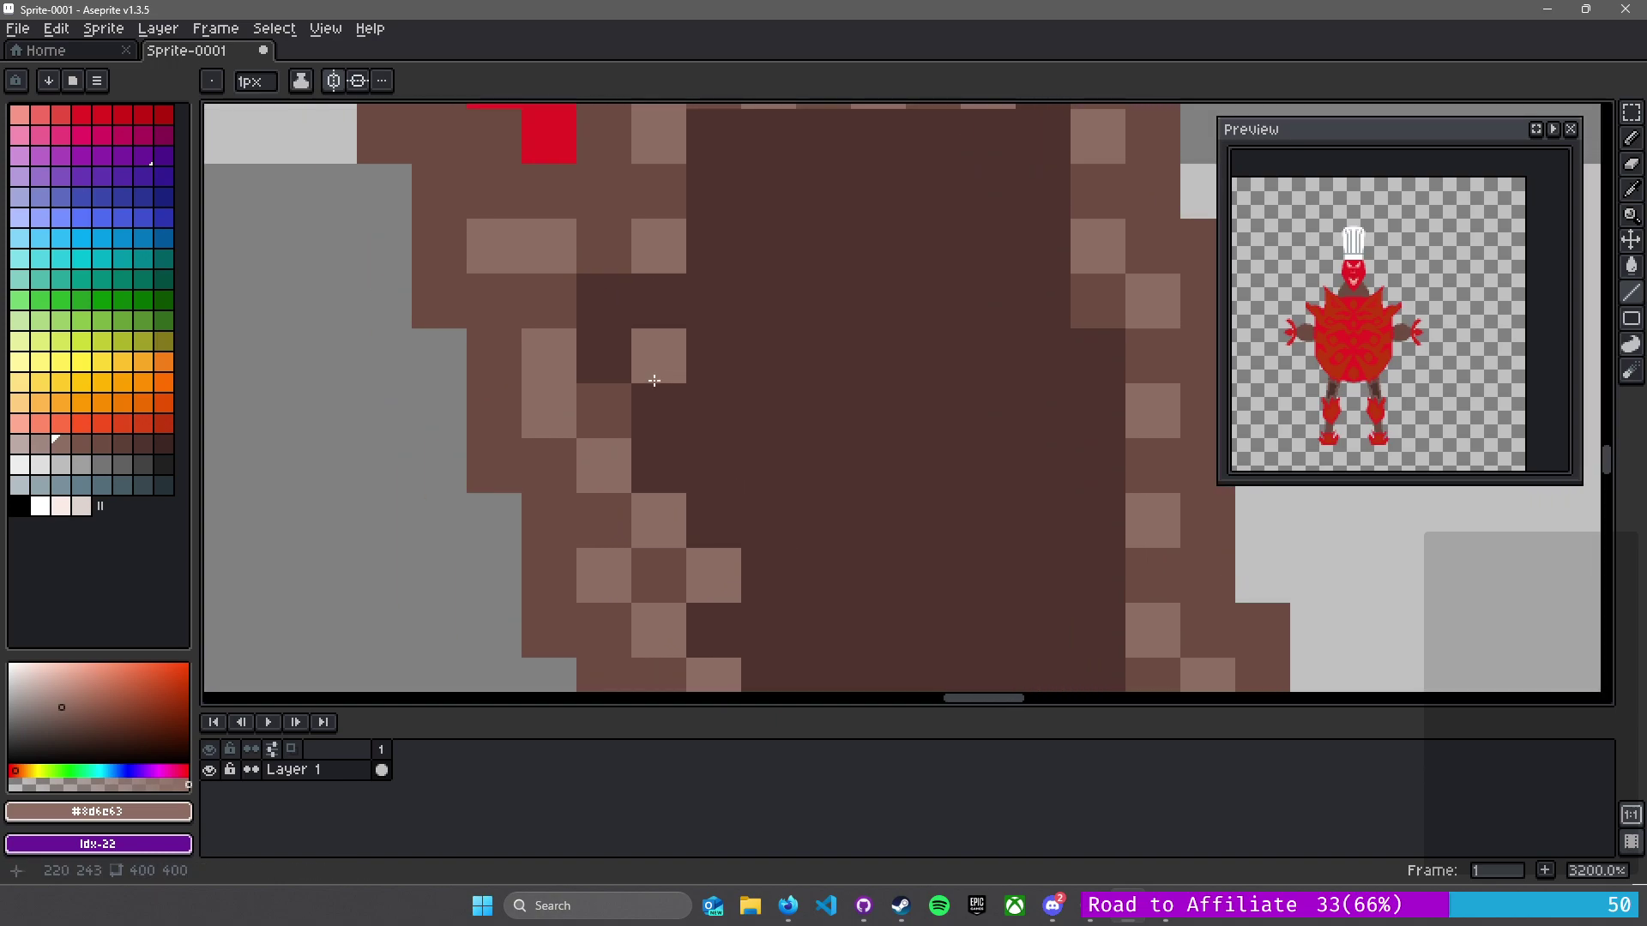
key("ctrl+z")
- Add lighter brown pixels diagonally around the stepped upper inner corner of the dark core
left_click(661, 394)
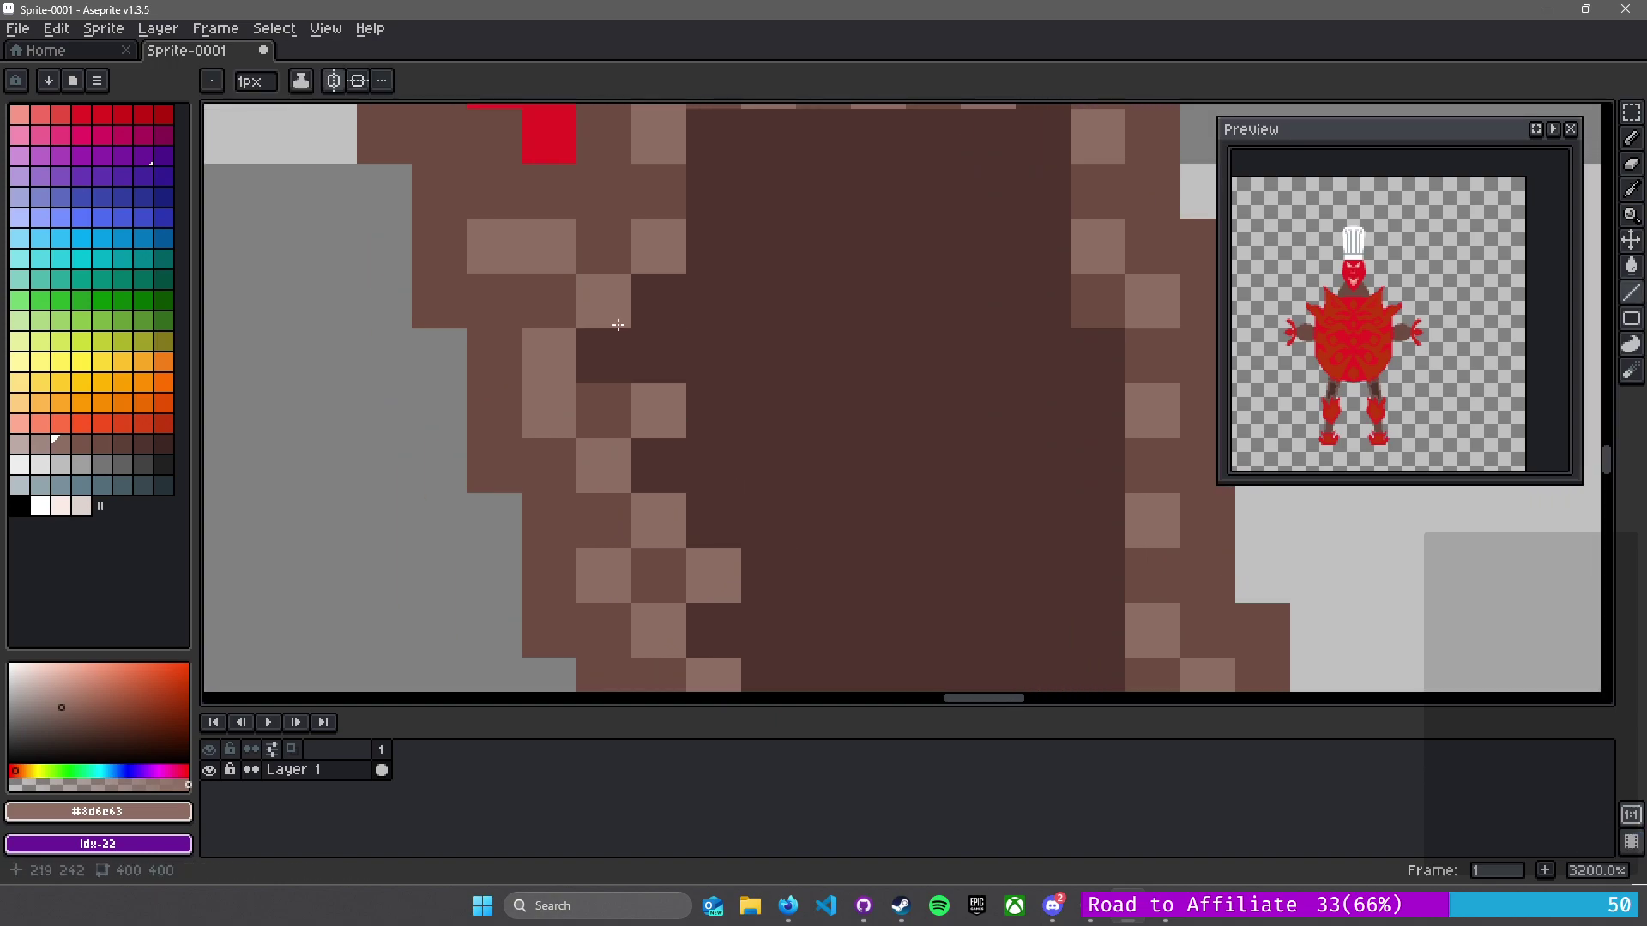
left_click(713, 300)
left_click(658, 356)
left_click_drag(716, 287, 609, 403)
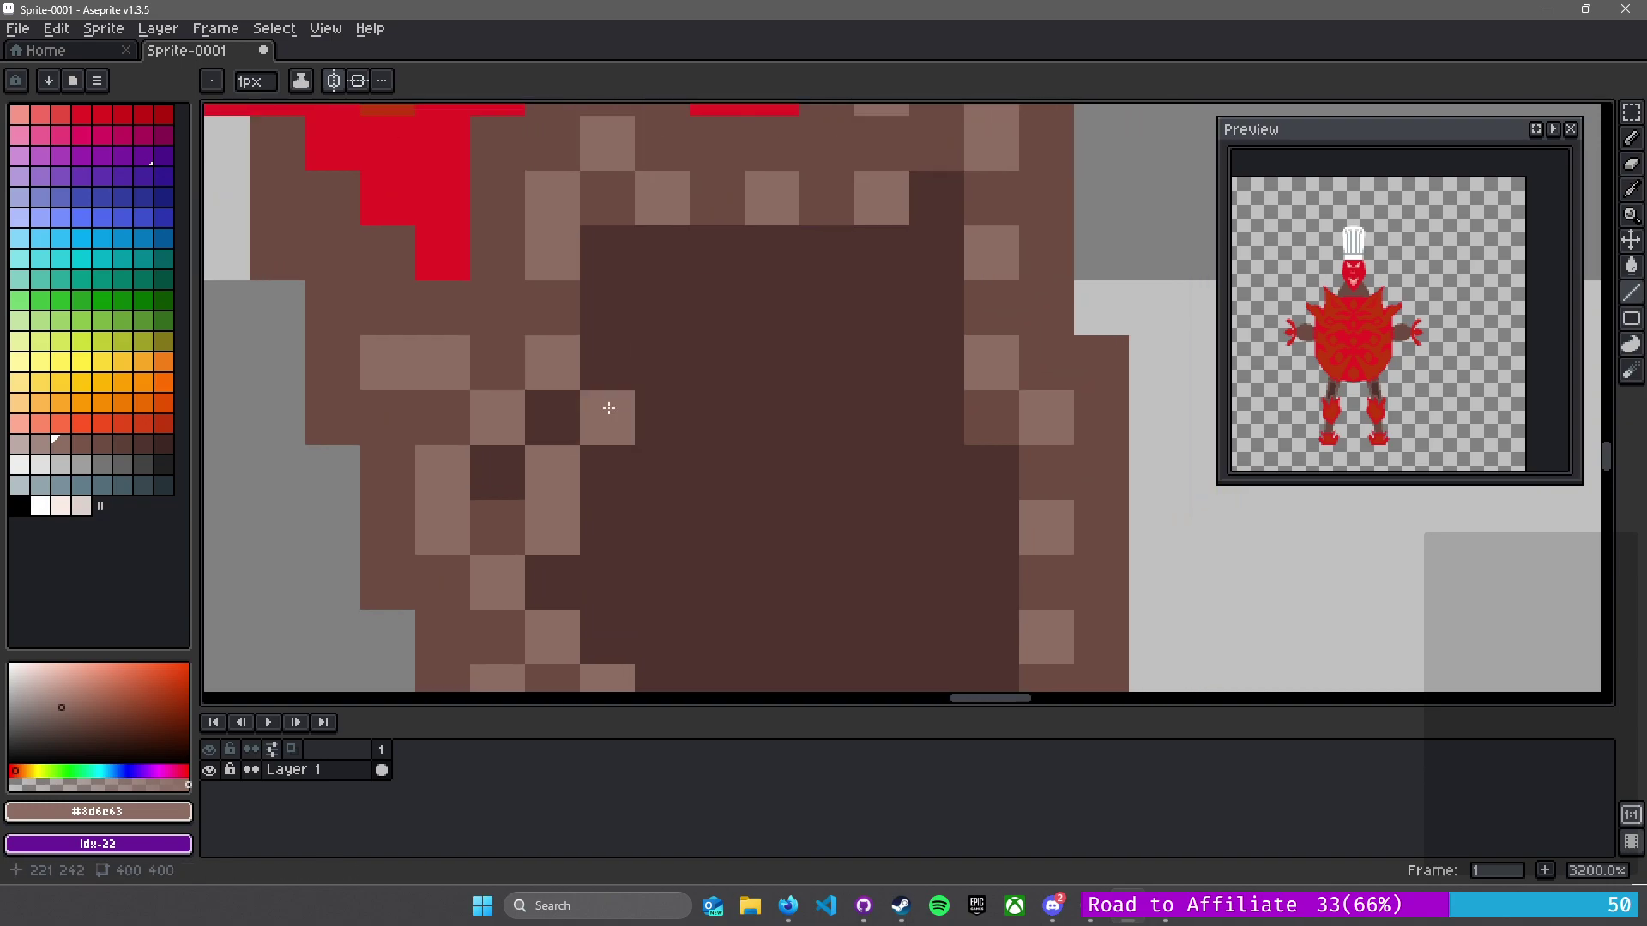
- Dither lighter brown pixels along the top edge of the dark core, correcting the one at the outer corner
left_click(619, 291)
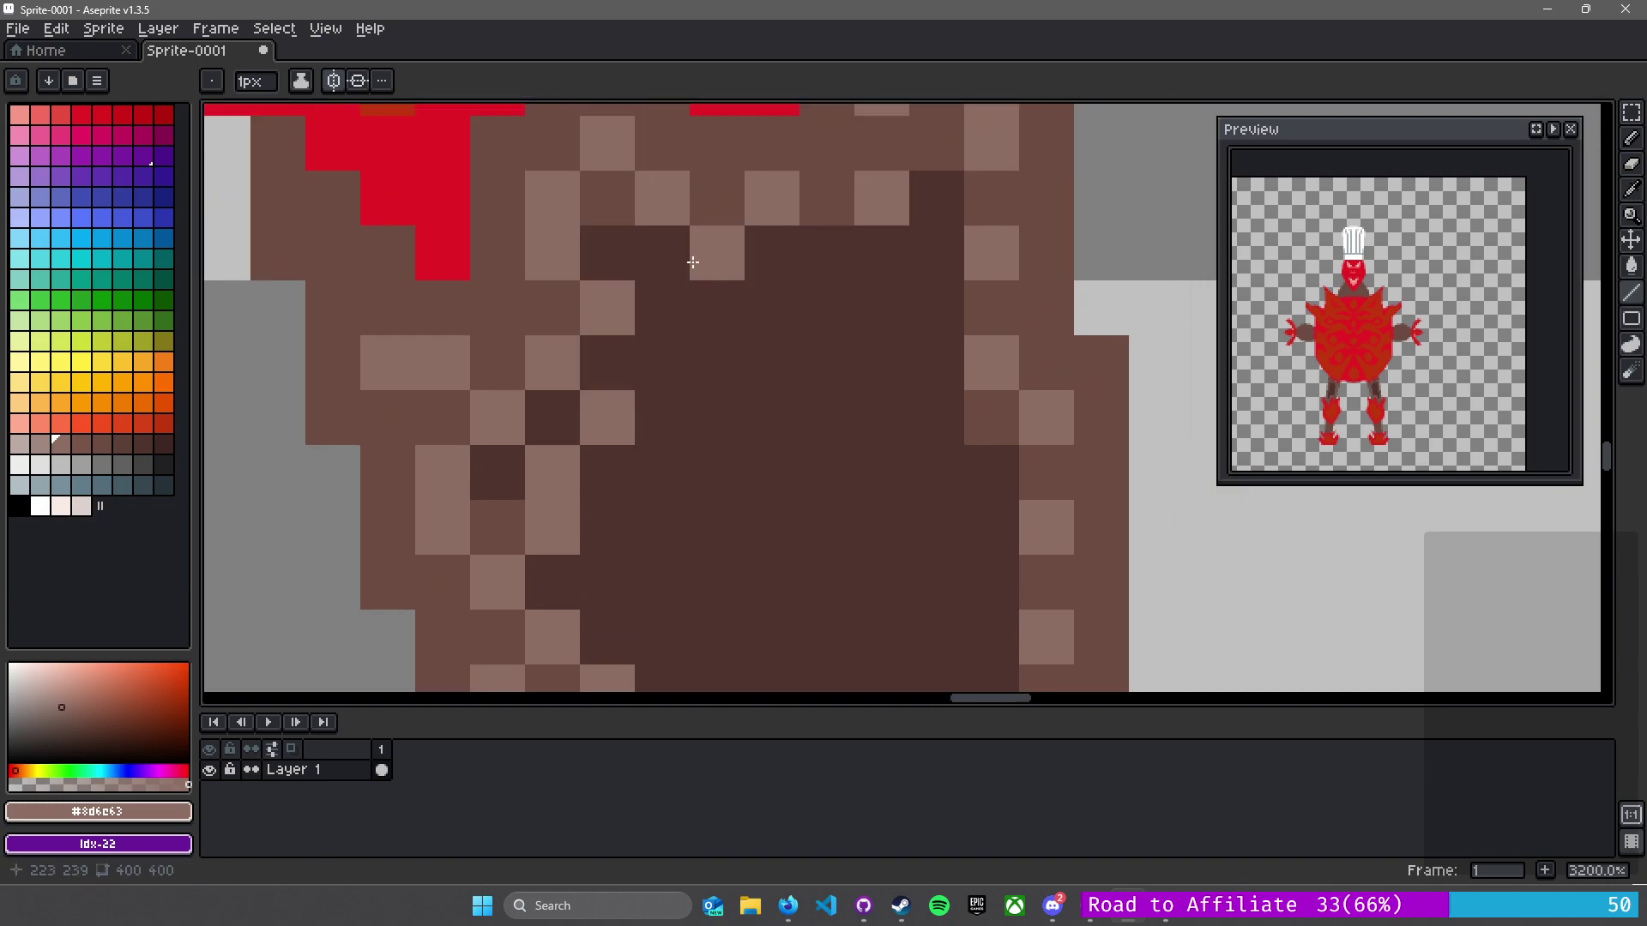
left_click(810, 252)
left_click(928, 261)
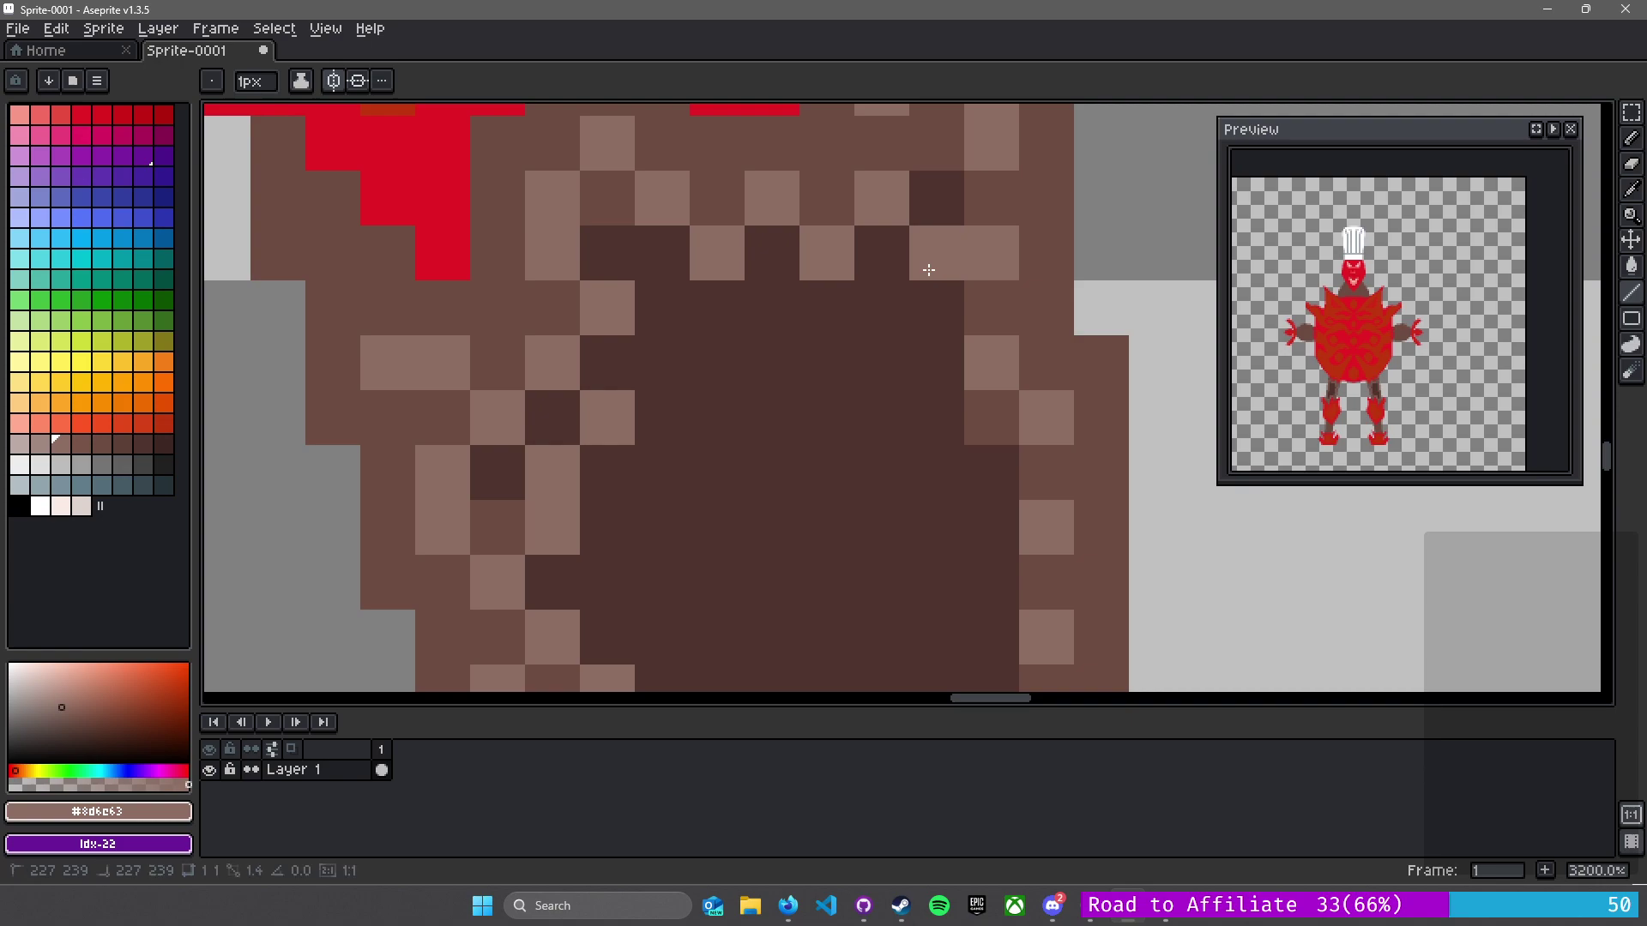
key("ctrl+z")
left_click(936, 210)
- Place alternating lighter brown pixels down the upper half of the dark core's outer edge
left_click(944, 307)
left_click(926, 347)
left_click(932, 408)
left_click_drag(976, 521, 820, 300)
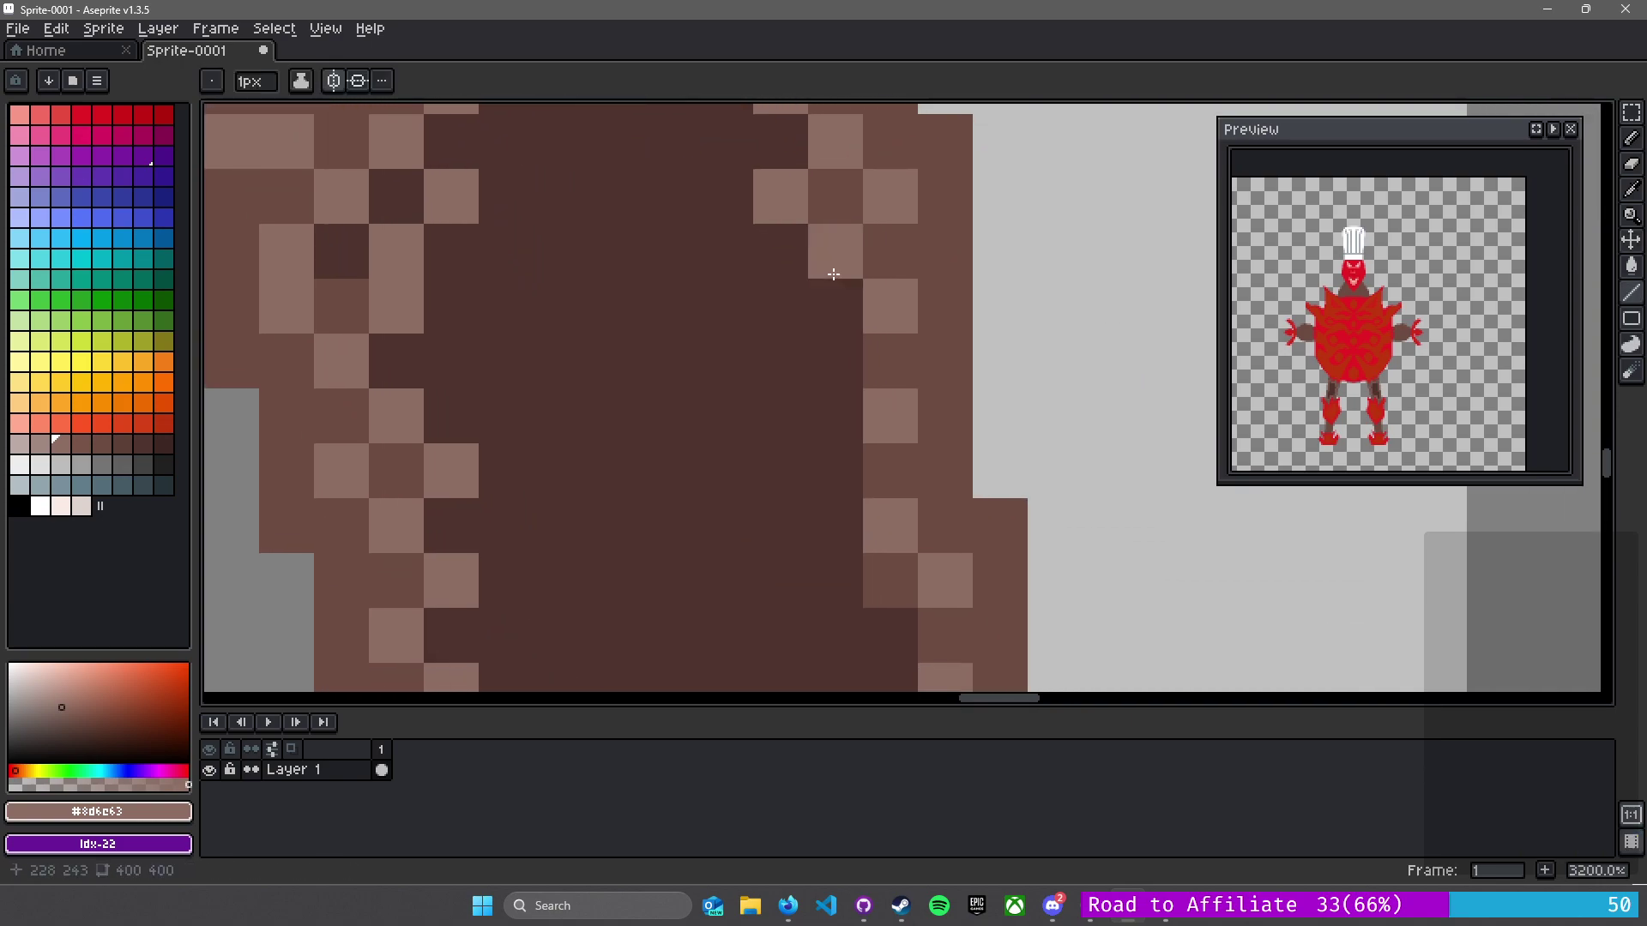
left_click(831, 269)
left_click(842, 467)
left_click(848, 575)
left_click(931, 633)
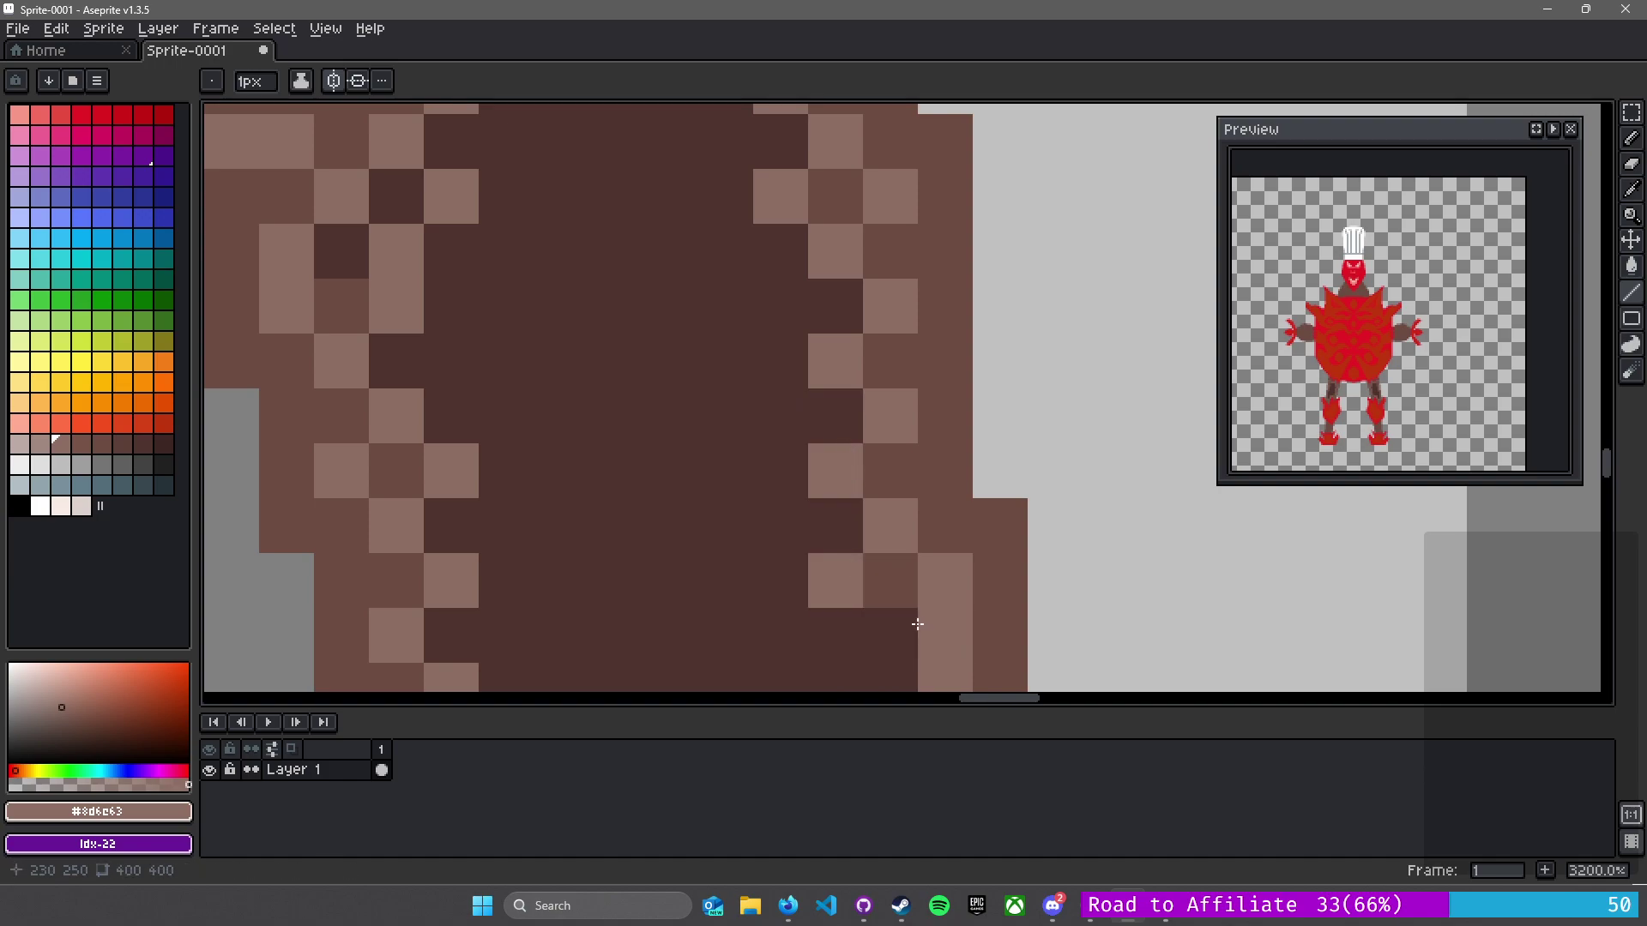
- Continue the alternating lighter brown pixels down the lower part of the dark core's outer edge
left_click_drag(898, 586, 790, 258)
left_click(782, 308)
left_click(787, 420)
left_click(795, 536)
left_click(790, 643)
- Dither lighter brown pixels through the dark core's narrow tip and above the knee guard's spike, undoing misplaced ones
left_click_drag(753, 504, 739, 244)
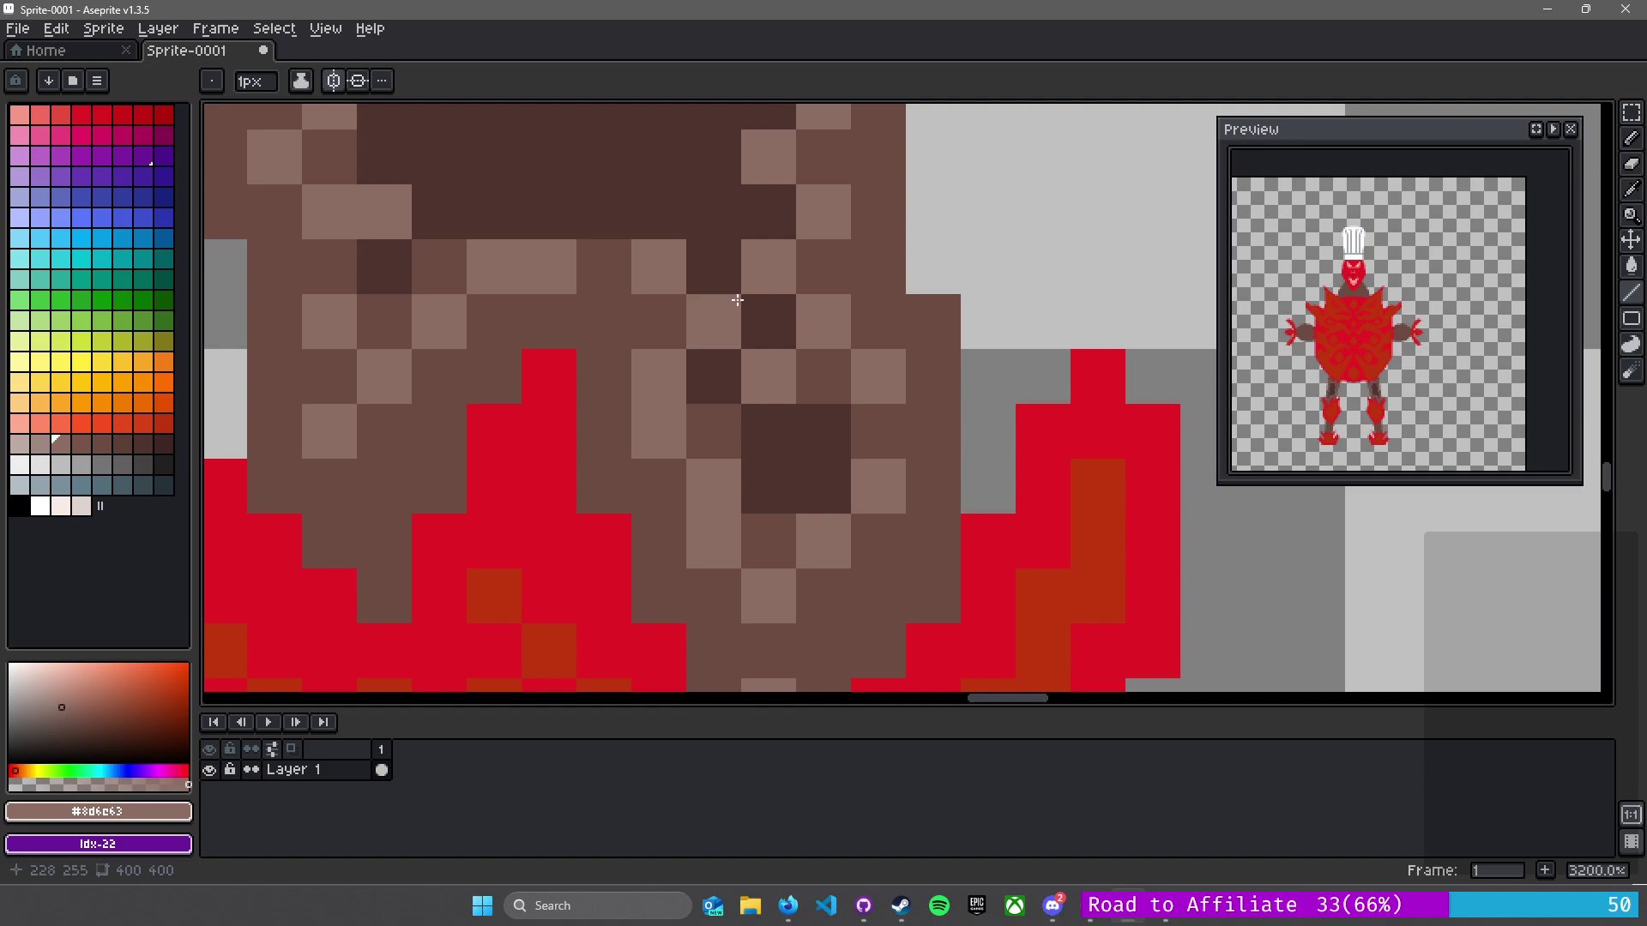
left_click(717, 309)
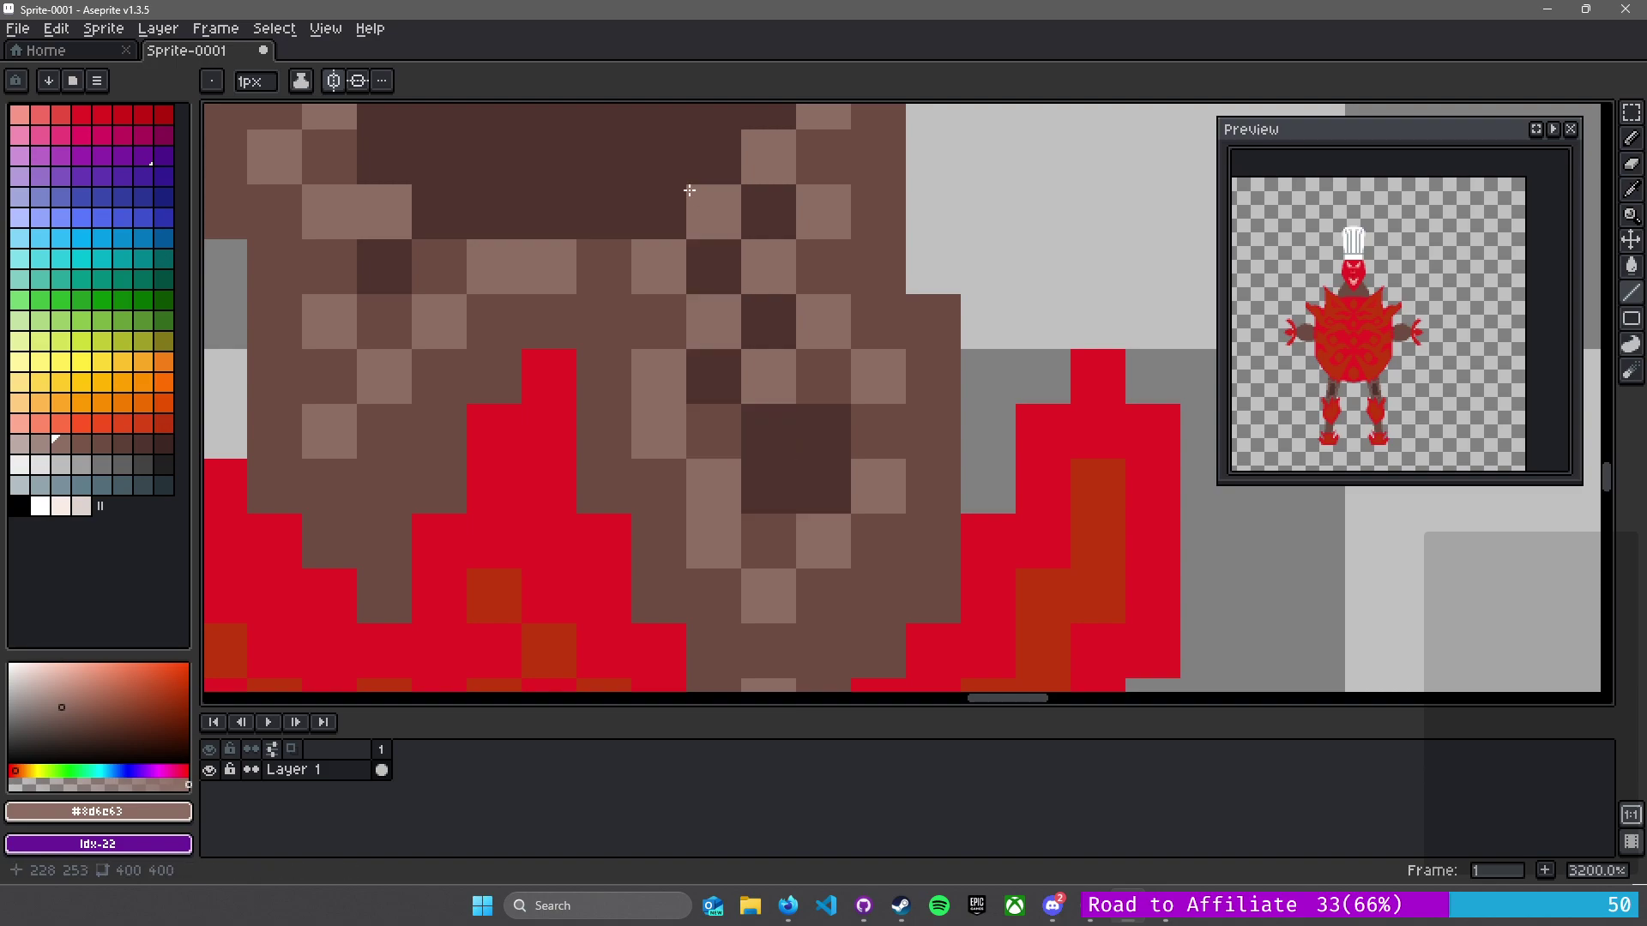
left_click_drag(696, 212, 864, 384)
key("ctrl+z")
left_click(864, 383)
left_click(755, 369)
left_click(672, 338)
key("ctrl+z")
left_click(652, 373)
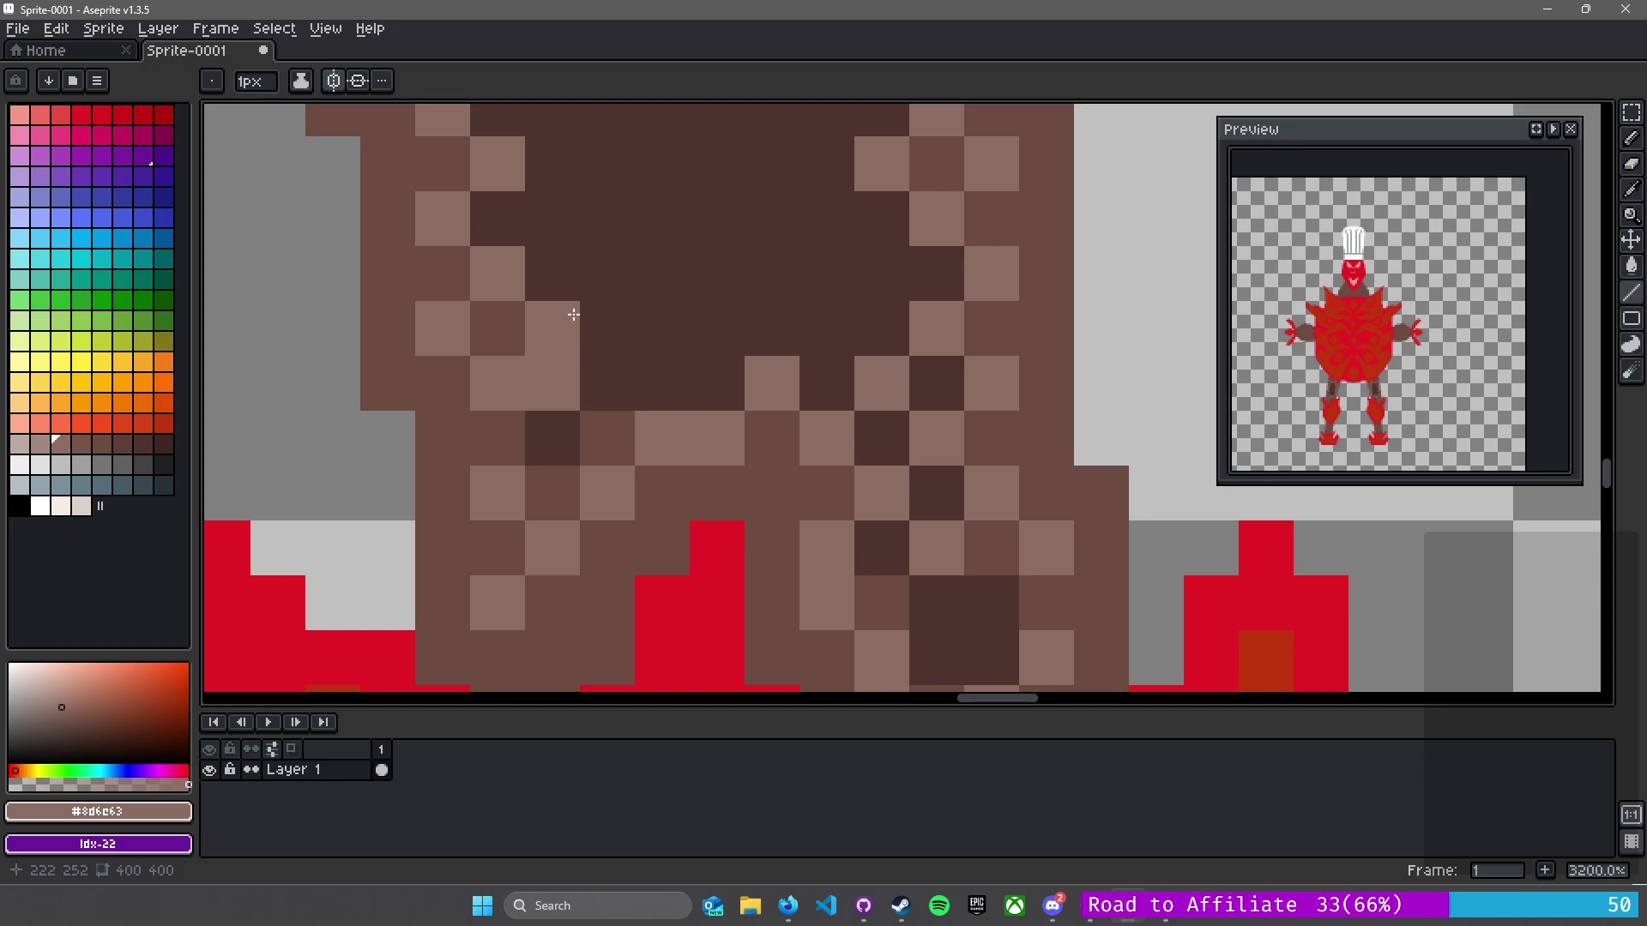
- Bring both legs into view and sample the mid brown #6d4c41 just above the knee guard
scroll(633, 317, "down", 4)
left_click_drag(650, 245, 747, 457)
left_click_drag(509, 456, 968, 266)
scroll(896, 247, "down", 3)
mouse_move(881, 480)
left_mouse_down()
mouse_move(767, 240)
mouse_move(859, 453)
left_mouse_up()
scroll(674, 341, "up", 2)
left_click(673, 341, "alt")
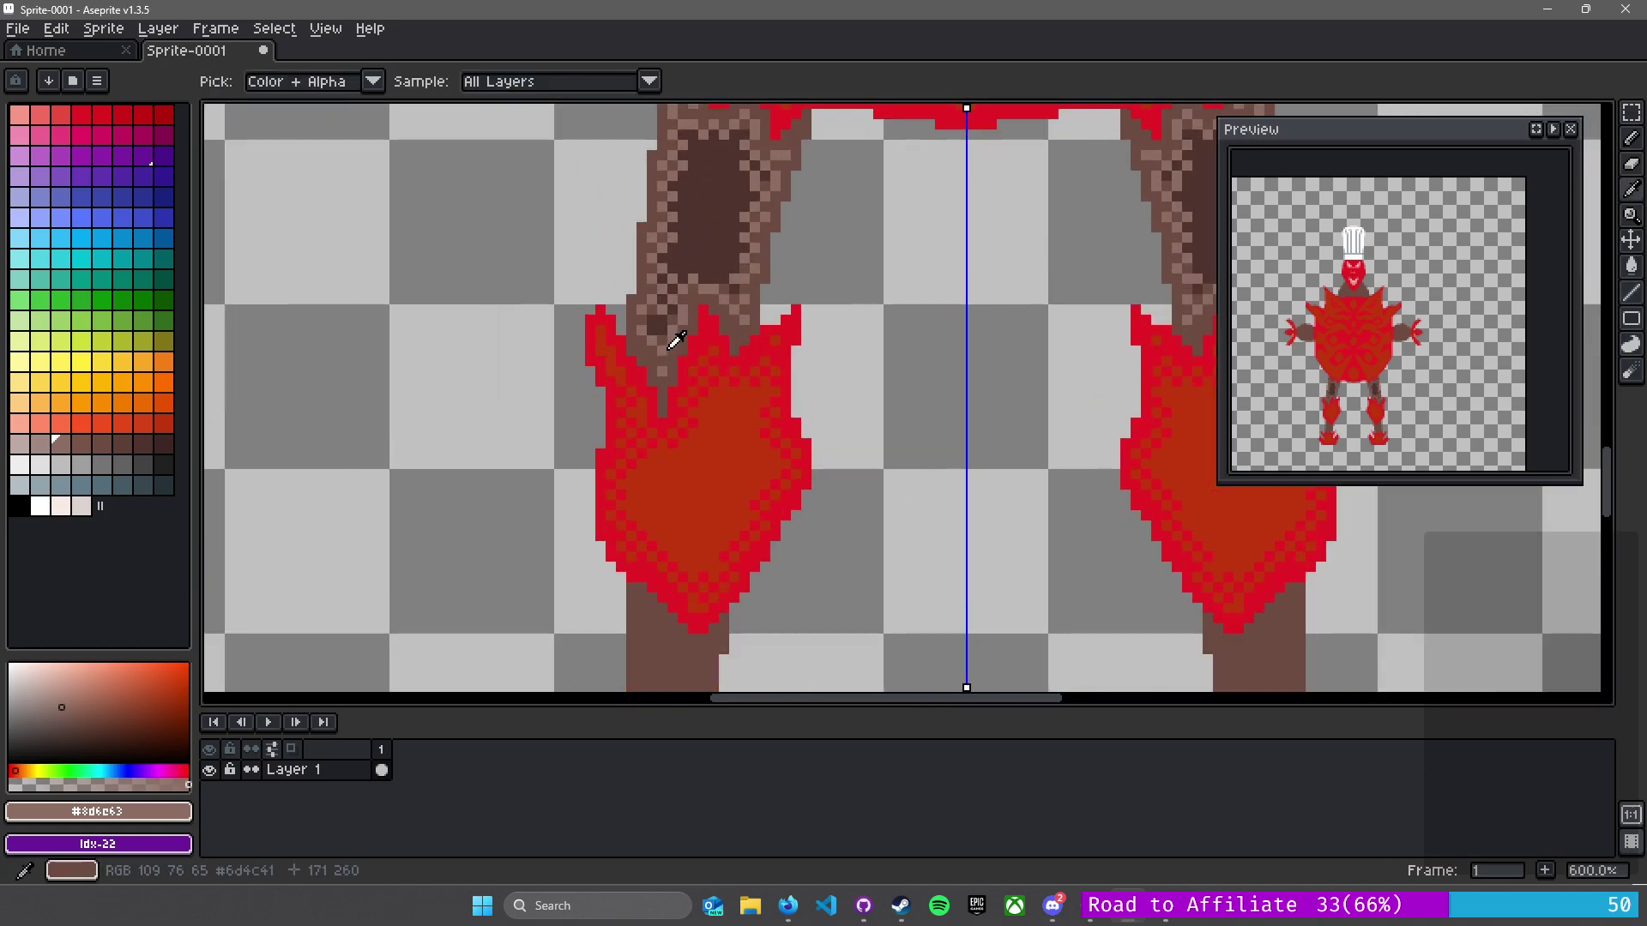
- Outline and fill a lighter brown (#8d6e63) area inside the lower leg, between the red knee piece and the foot
left_click_drag(807, 568, 838, 228)
scroll(809, 229, "up", 4)
left_click_drag(485, 454, 883, 134)
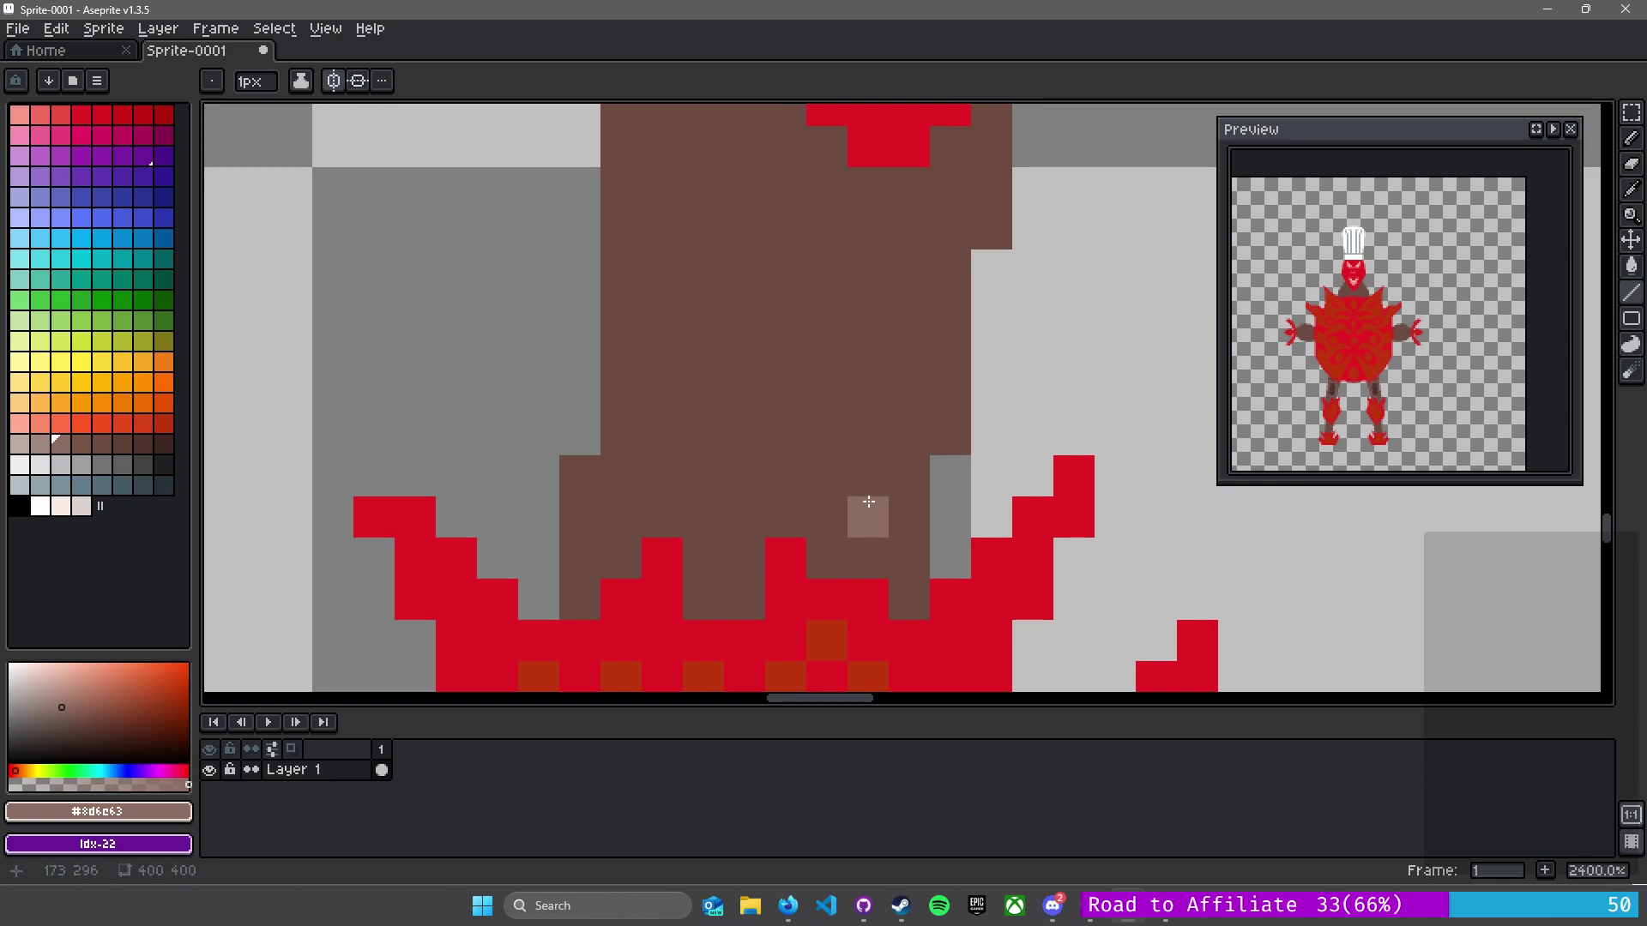
left_click_drag(868, 504, 878, 326)
mouse_move(900, 389)
left_mouse_down()
mouse_move(909, 245)
mouse_move(884, 500)
mouse_move(886, 442)
mouse_move(922, 428)
mouse_move(855, 462)
mouse_move(799, 458)
mouse_move(714, 359)
mouse_move(679, 358)
mouse_move(674, 314)
mouse_move(634, 290)
left_mouse_up()
left_click(631, 254)
left_click_drag(647, 373, 676, 614)
left_click_drag(680, 536, 682, 296)
mouse_move(659, 241)
left_mouse_down()
mouse_move(646, 466)
mouse_move(612, 499)
mouse_move(704, 475)
mouse_move(708, 503)
mouse_move(720, 471)
mouse_move(803, 471)
mouse_move(704, 422)
mouse_move(793, 384)
mouse_move(829, 407)
mouse_move(792, 292)
mouse_move(698, 222)
mouse_move(711, 197)
mouse_move(755, 363)
mouse_move(701, 221)
mouse_move(775, 331)
mouse_move(739, 350)
mouse_move(717, 235)
mouse_move(759, 211)
mouse_move(848, 252)
mouse_move(811, 309)
left_mouse_up()
left_click(812, 423)
scroll(806, 266, "down", 6)
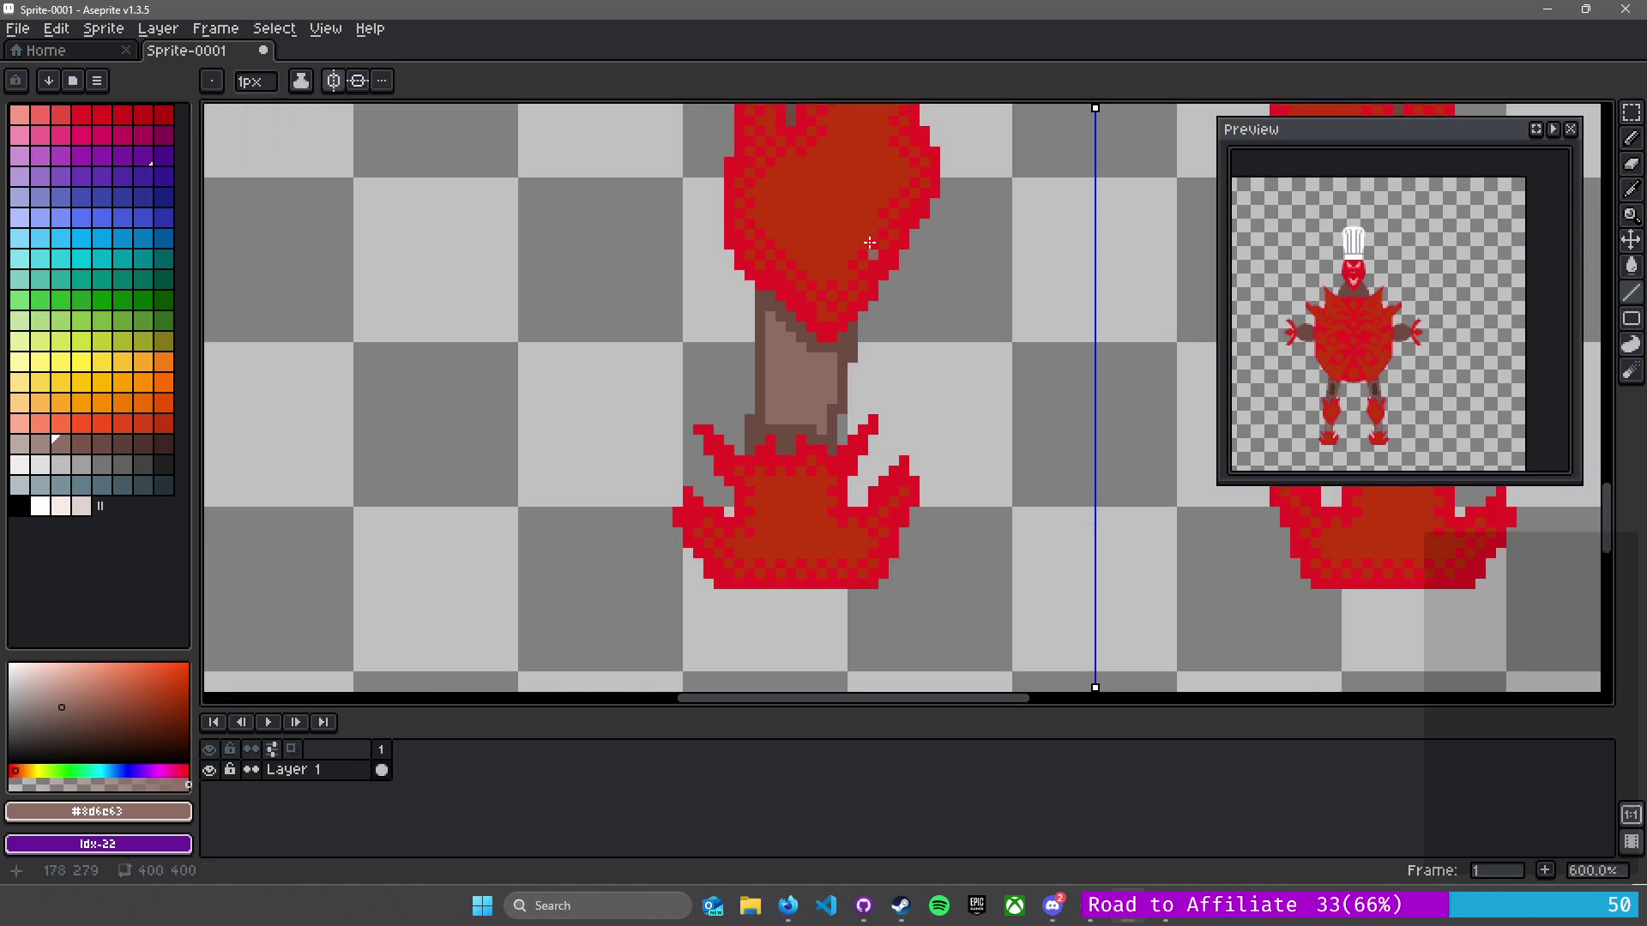
- Outline and fill a dark brown (#4e342e) core inside the lower leg's light brown area, keeping a one-pixel light border
left_click(892, 264, "alt")
left_click_drag(876, 445, 797, 156)
scroll(797, 156, "up", 1)
scroll(785, 501, "up", 4)
scroll(729, 497, "down", 3)
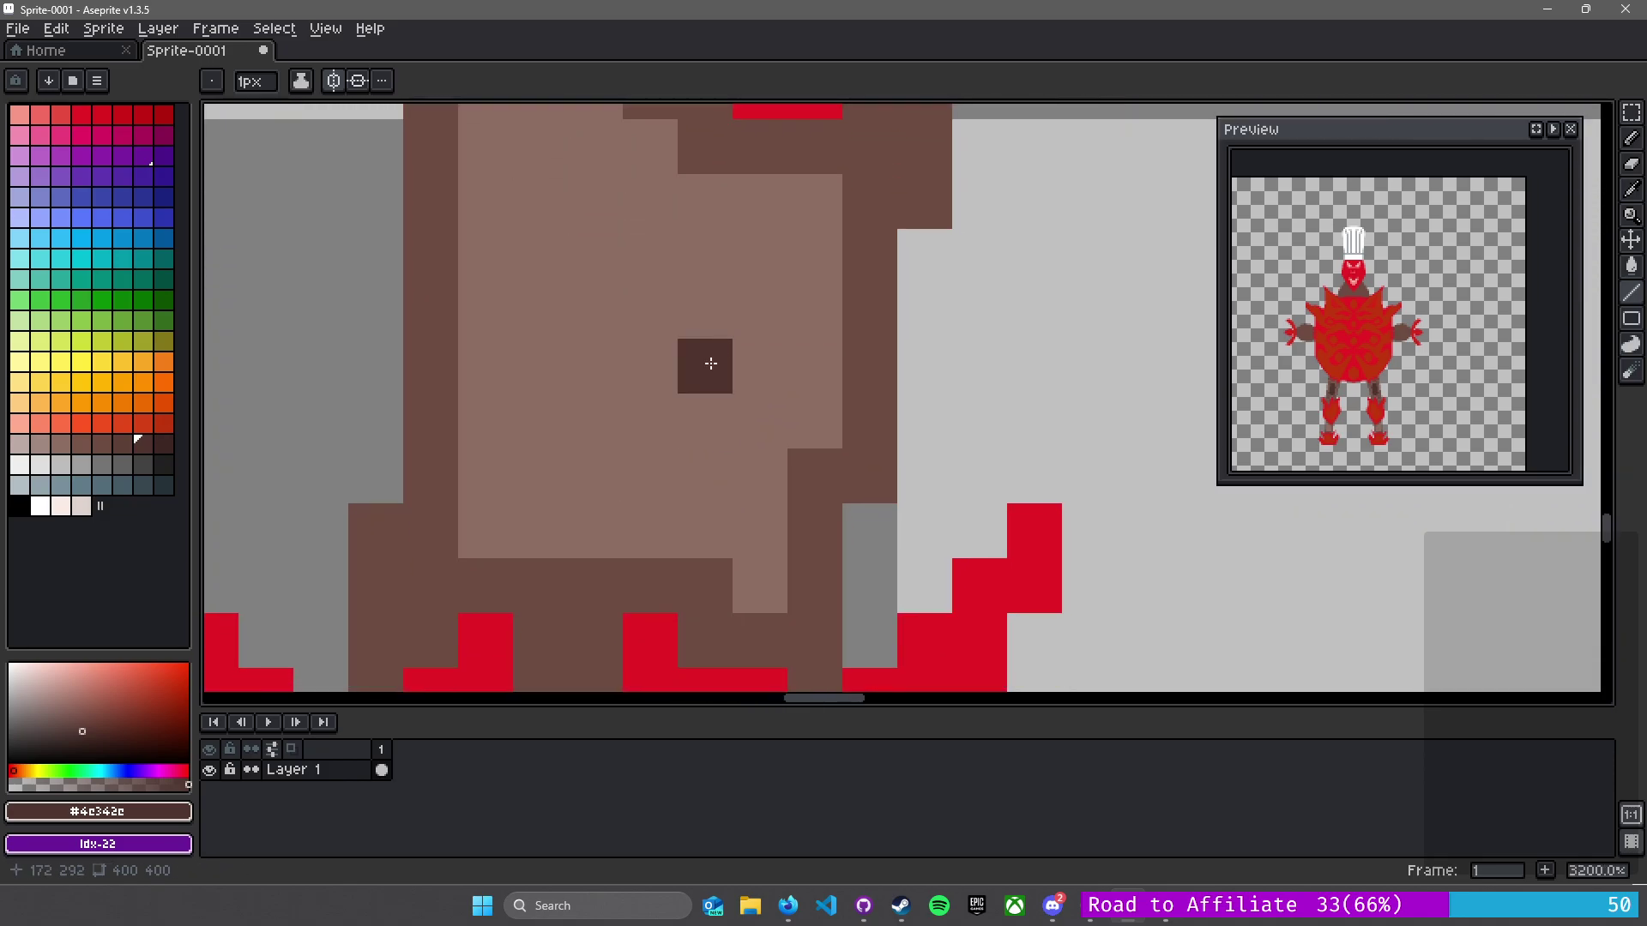
mouse_move(724, 455)
left_mouse_down()
mouse_move(721, 353)
mouse_move(745, 403)
mouse_move(757, 234)
mouse_move(595, 231)
left_mouse_up()
scroll(838, 497, "up", 3)
scroll(838, 497, "left", 3)
left_click_drag(836, 405, 749, 406)
key("ctrl+z")
left_click(750, 398)
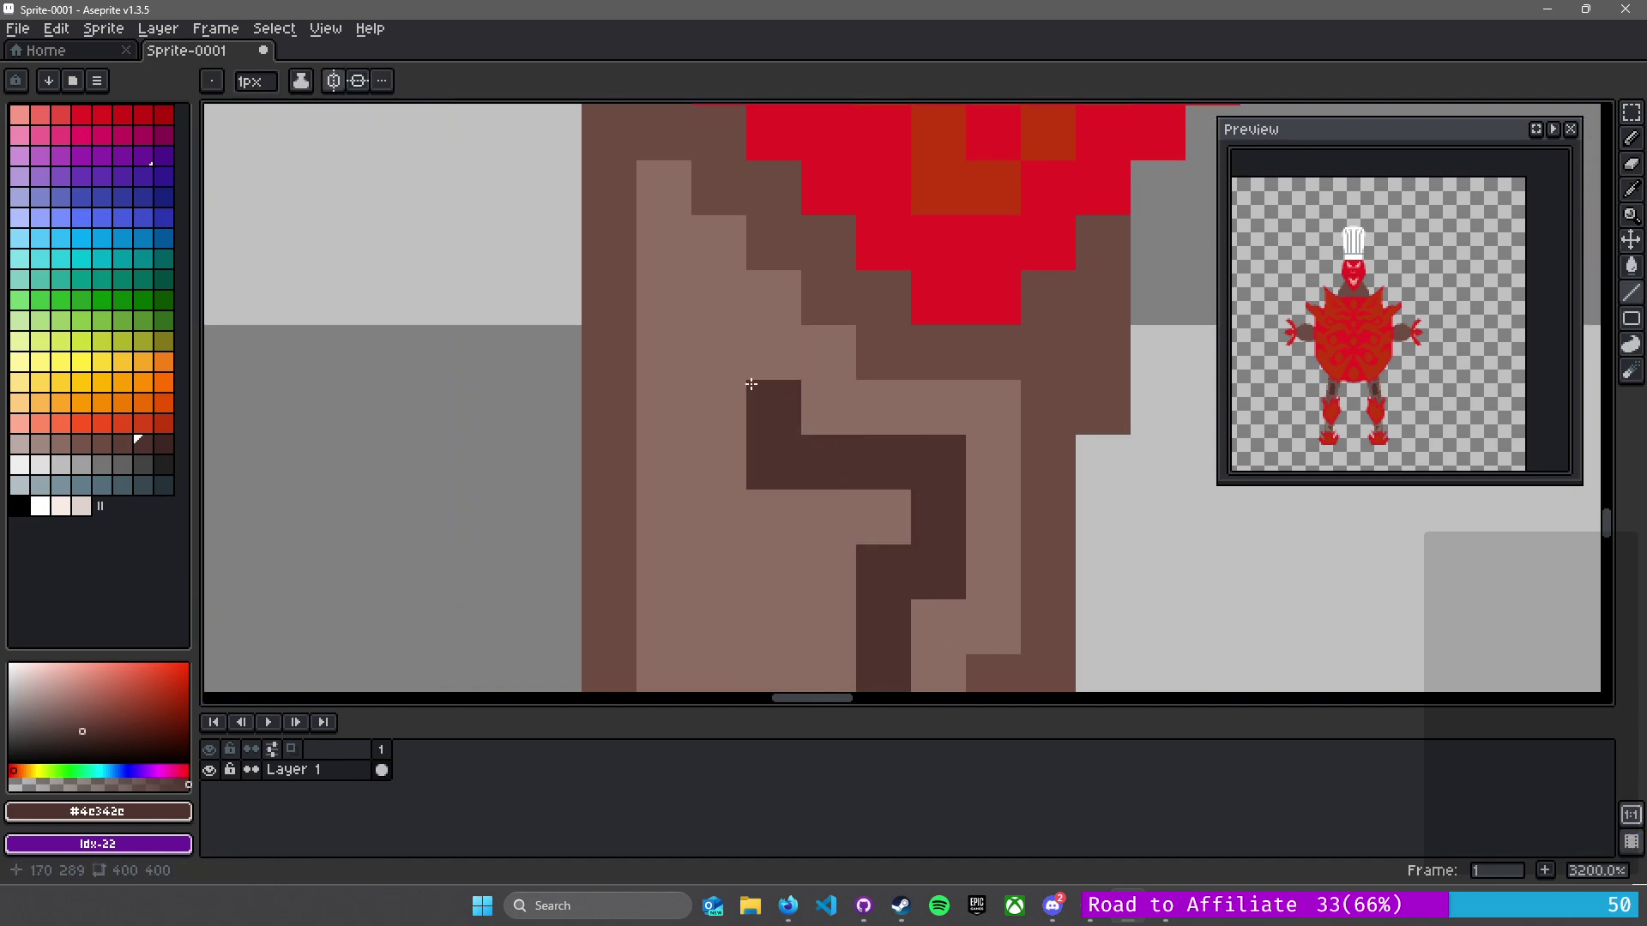
left_click_drag(716, 391, 675, 47)
mouse_move(722, 260)
left_mouse_down()
mouse_move(743, 394)
mouse_move(705, 292)
mouse_move(698, 477)
mouse_move(754, 441)
mouse_move(740, 334)
mouse_move(821, 404)
left_mouse_up()
- Dither the bottom edge of the lower leg's light border with alternating medium brown (#6d4c41) pixels
left_click(790, 558, "alt")
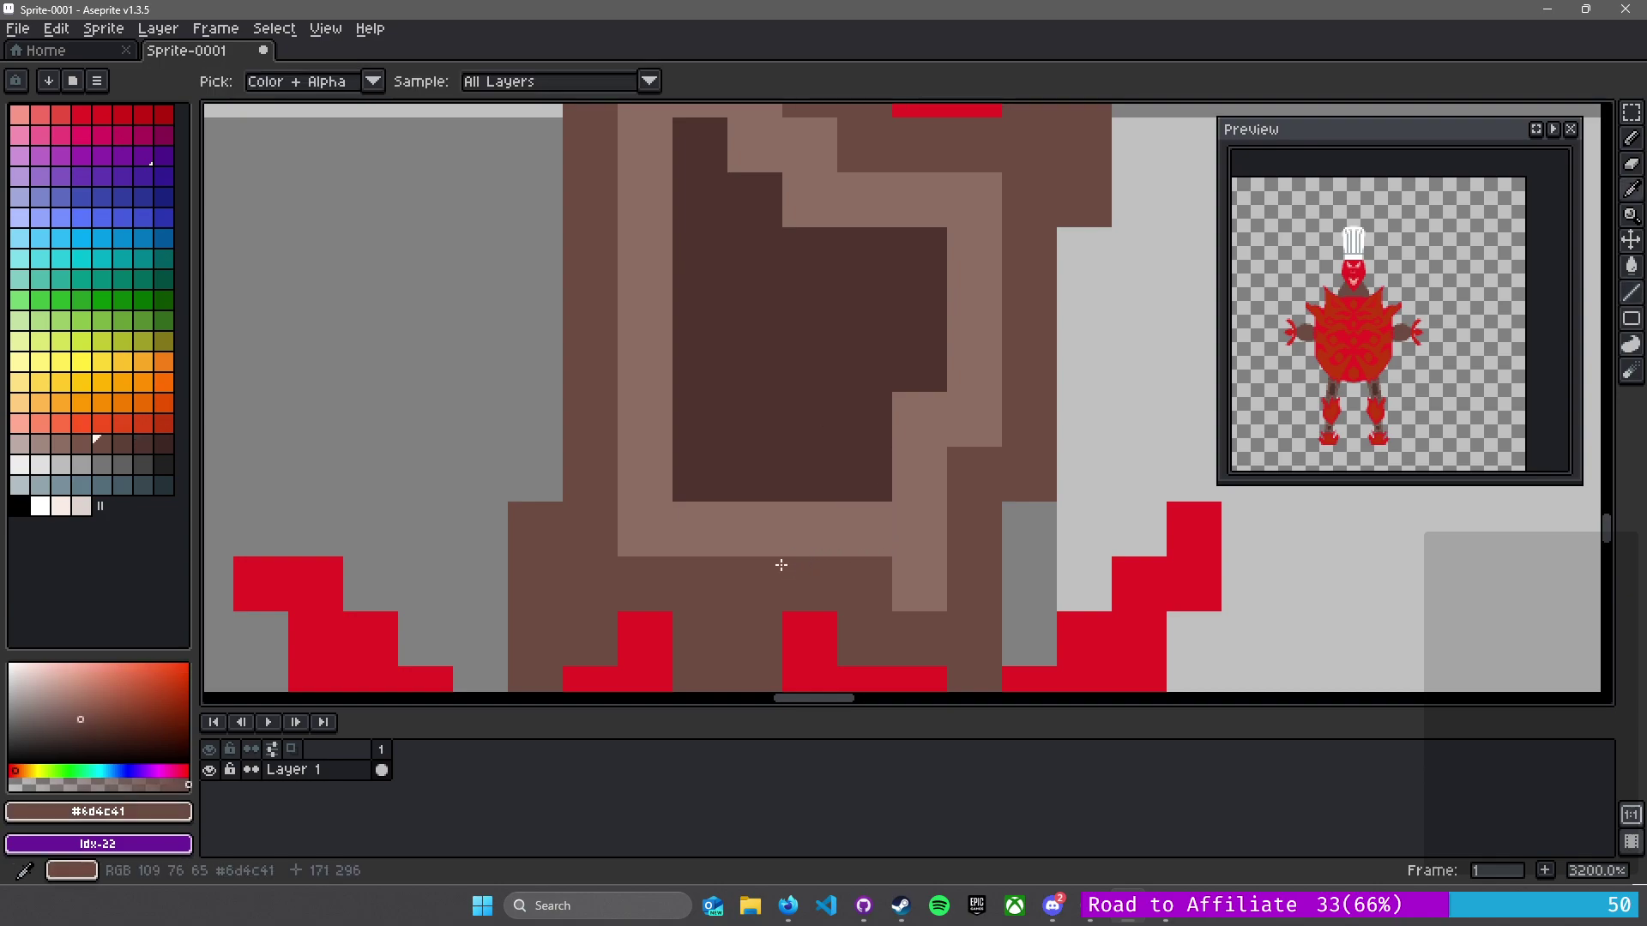
left_click(689, 541)
left_click(646, 498)
left_click(695, 537)
left_click(786, 537)
left_click(918, 530)
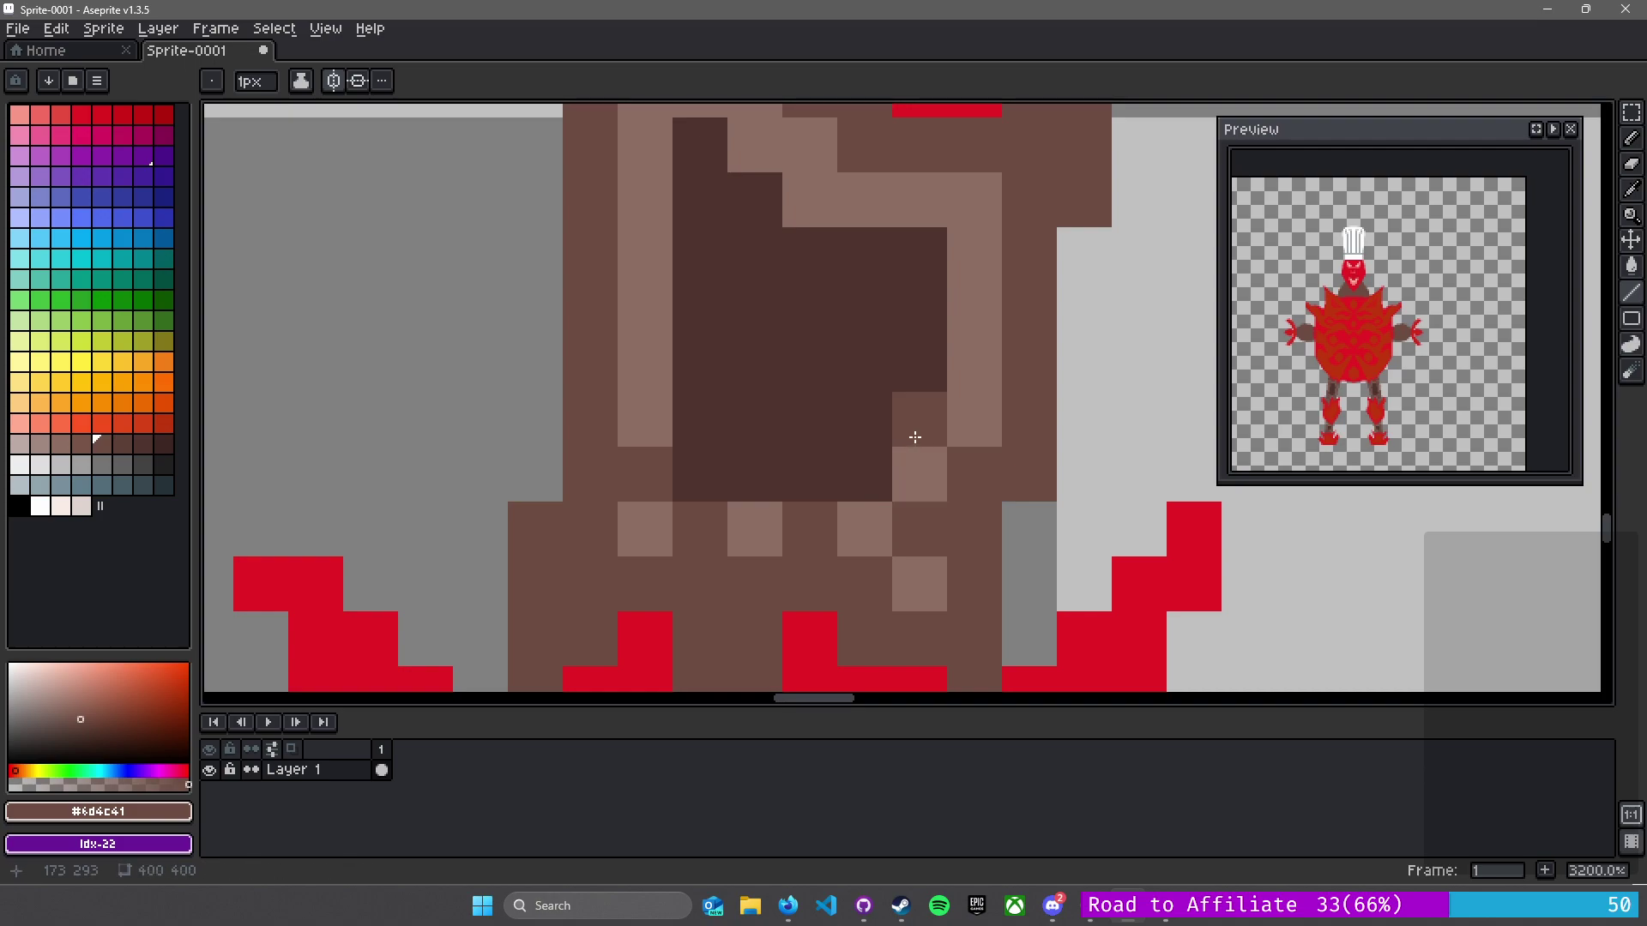
- Dither the right, upper and left edges of the lower leg's light border with alternating medium brown (#6d4c41) pixels
left_click(918, 199)
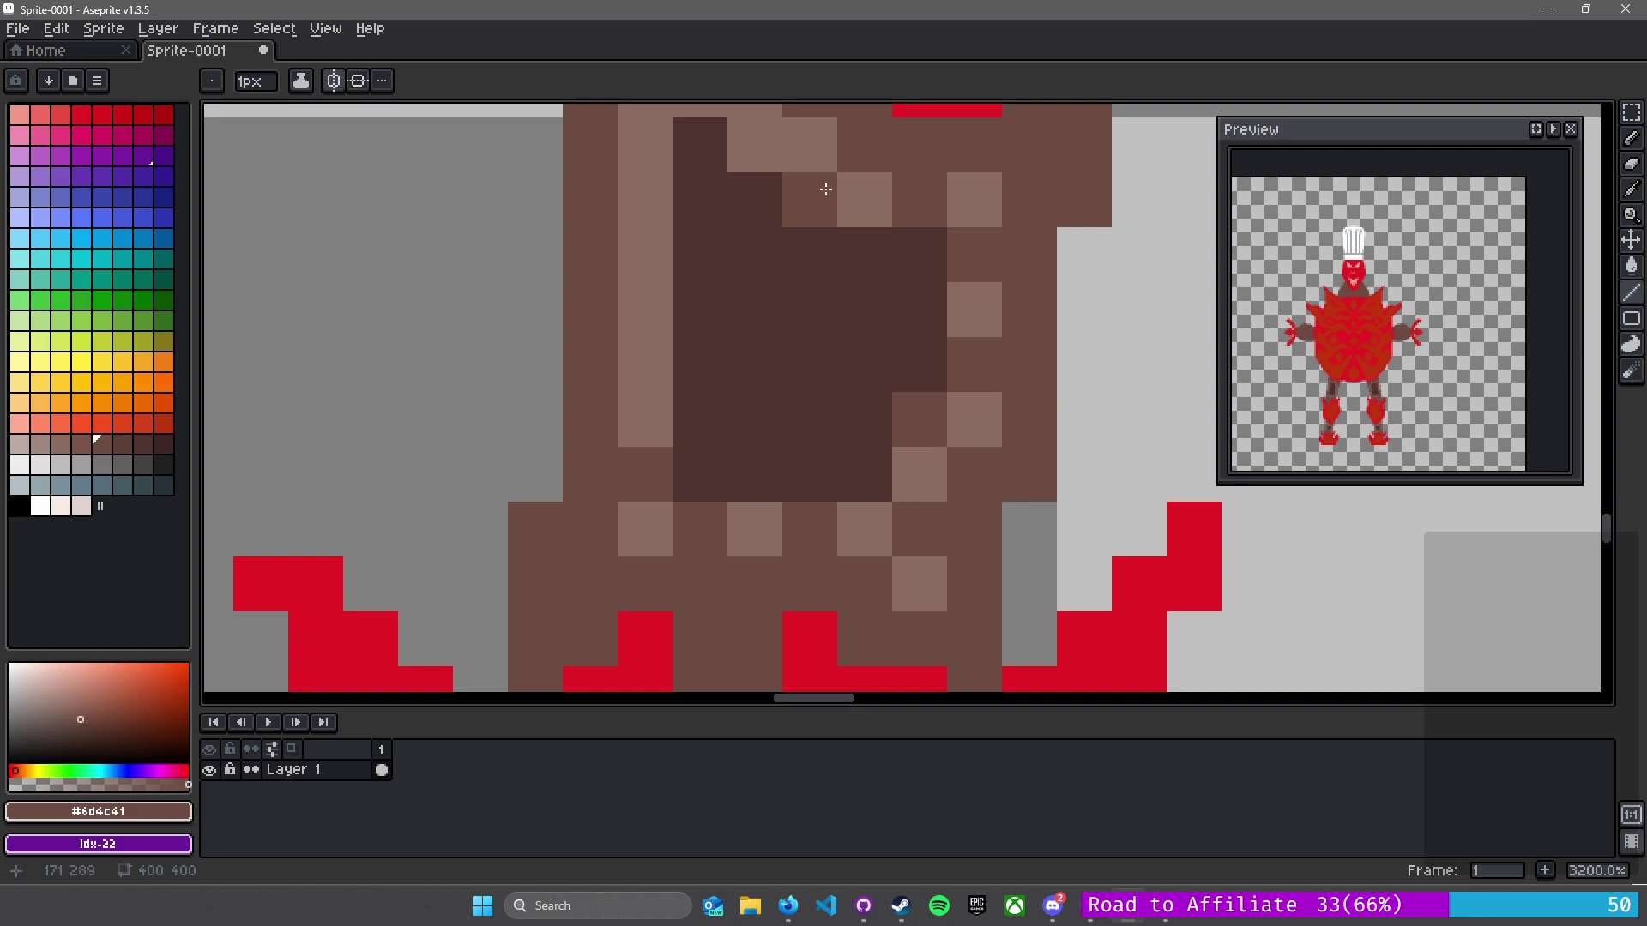
left_click_drag(898, 200, 918, 599)
left_click(790, 540)
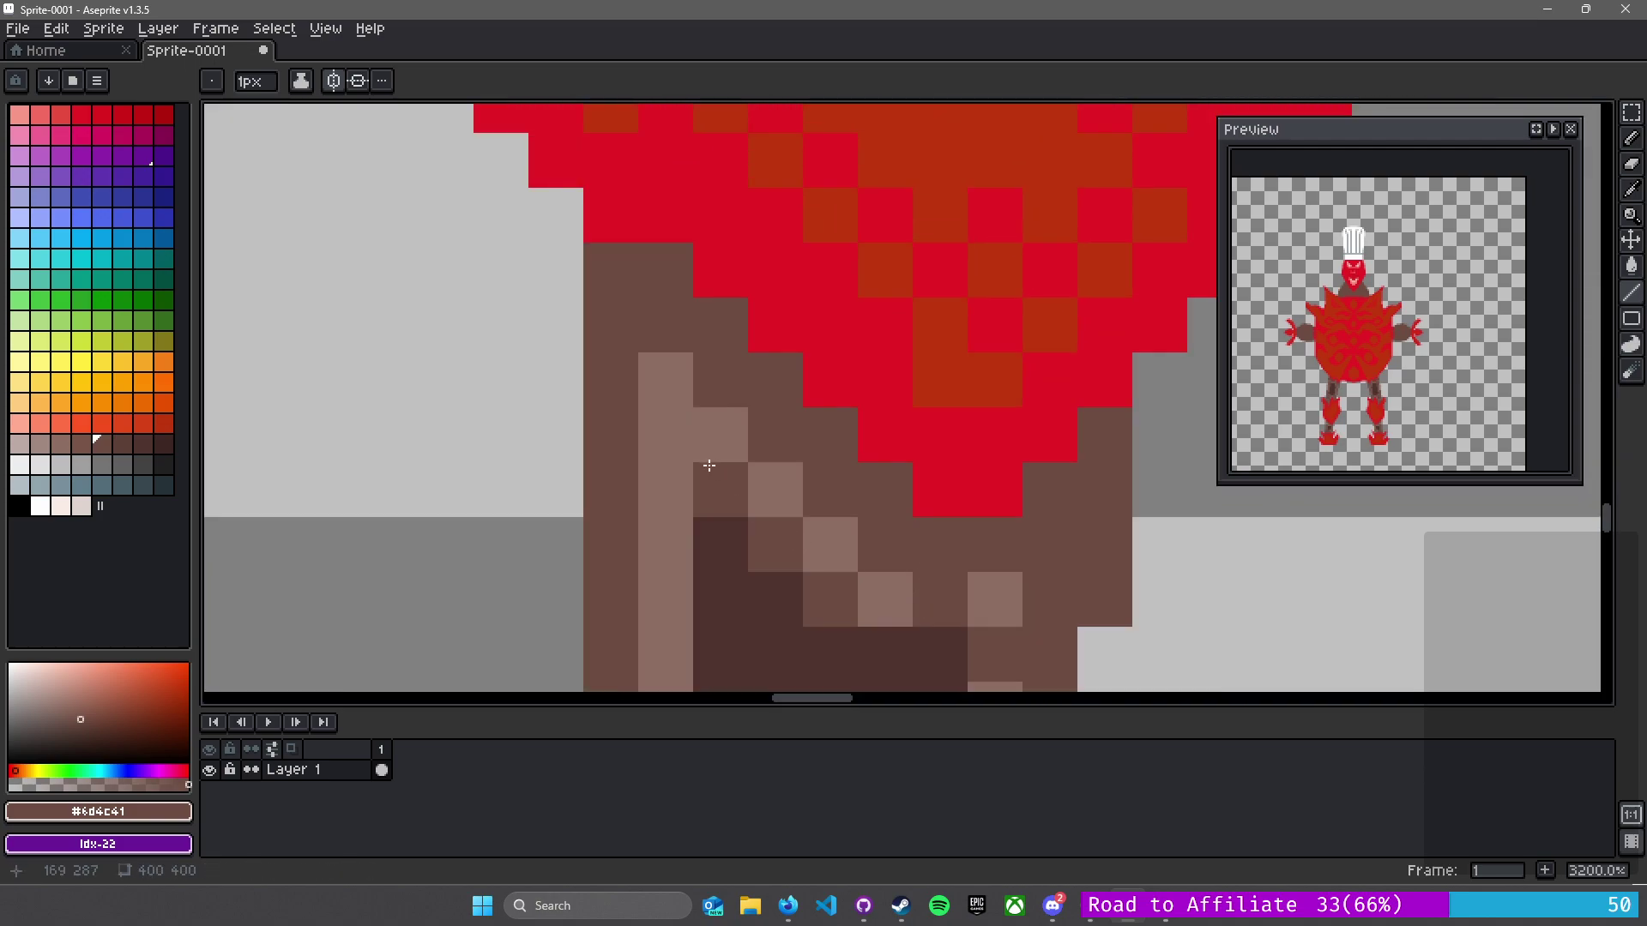
left_click(666, 425)
left_click_drag(741, 687, 691, 280)
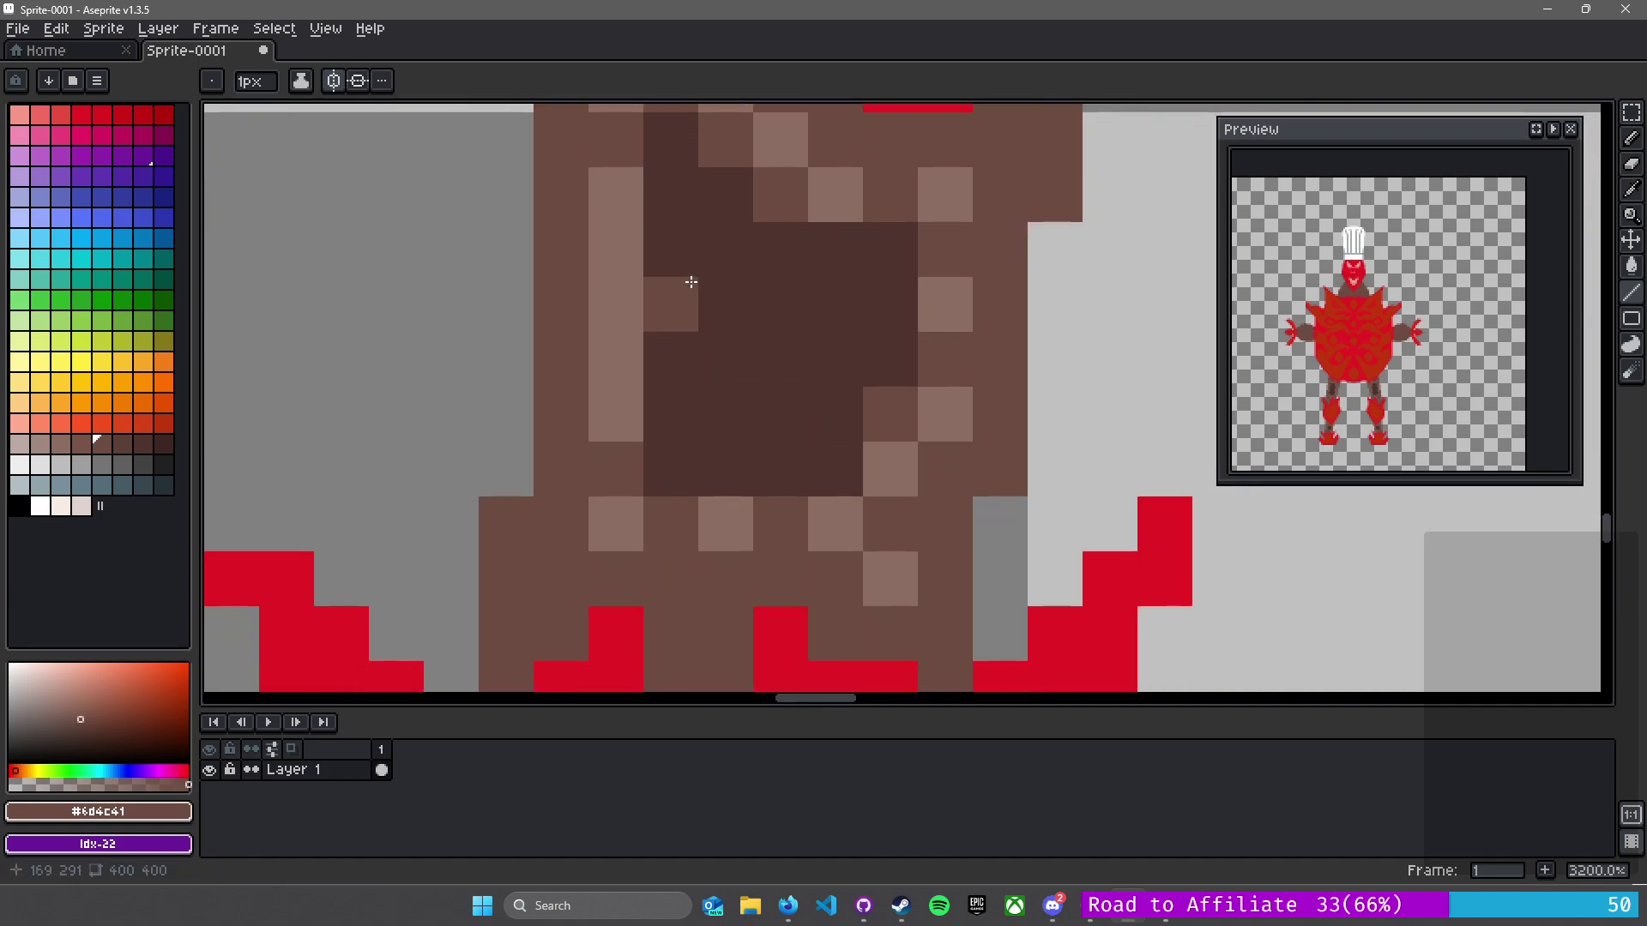
left_click(606, 247)
left_click(615, 358)
- Dither the bottom and right edges of the lower leg's dark core with light brown (#8d6e63) pixels
left_click(637, 513, "alt")
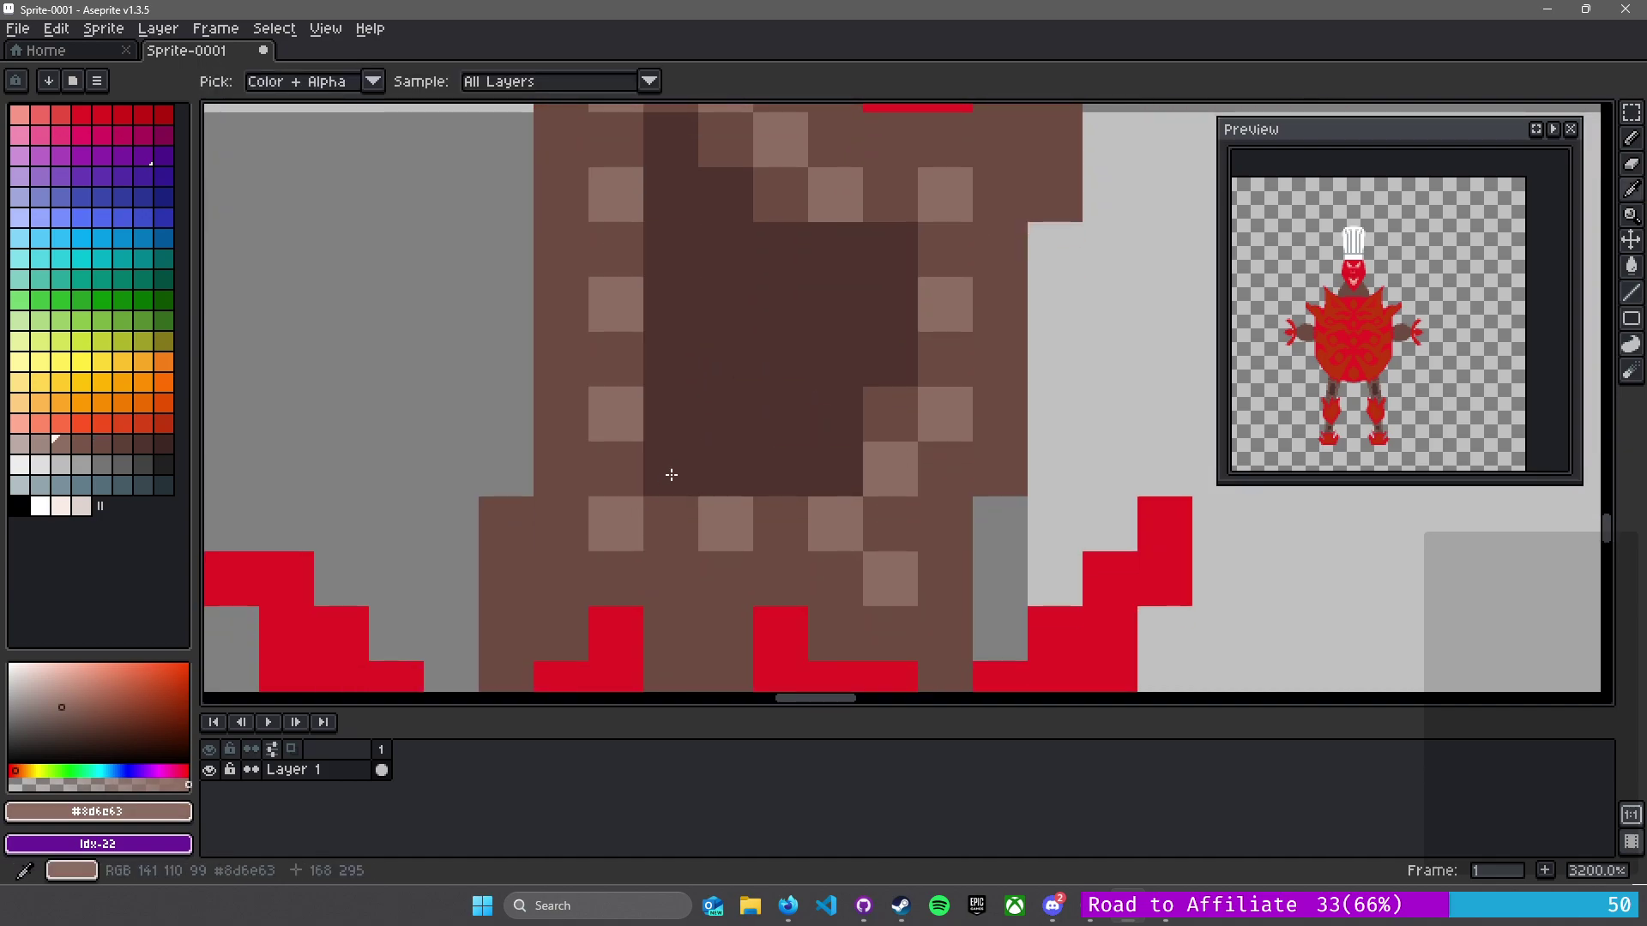
left_click(686, 461)
left_click(781, 468, "shift")
key("ctrl+z")
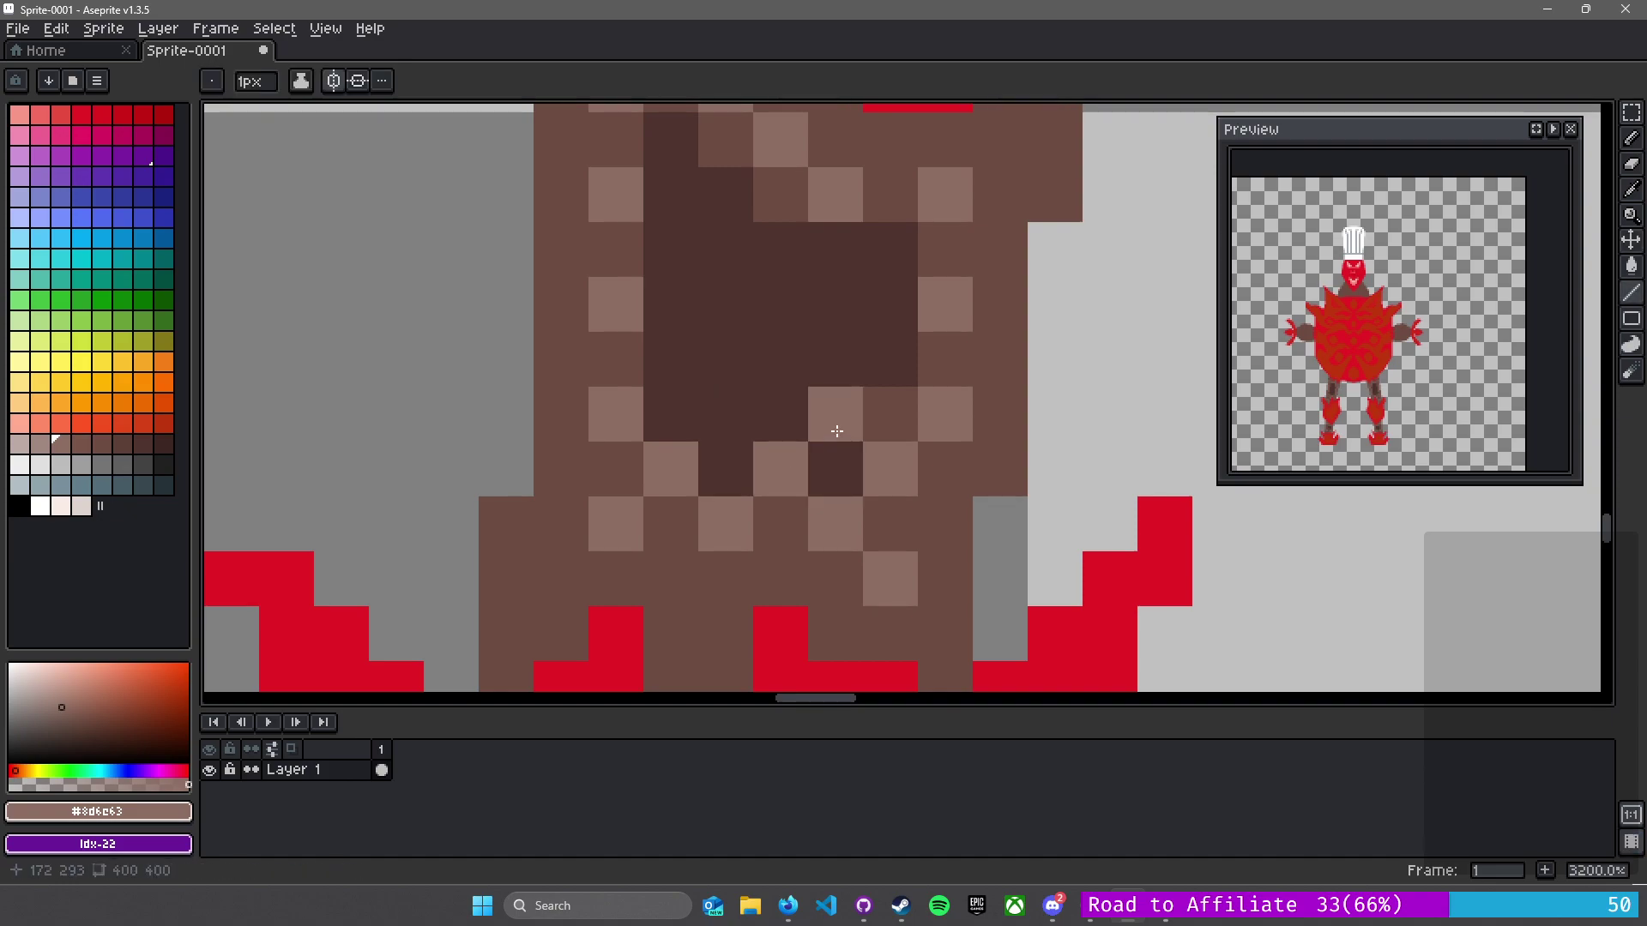
right_click(860, 359)
left_click(881, 342)
right_click(880, 294)
left_click(889, 251)
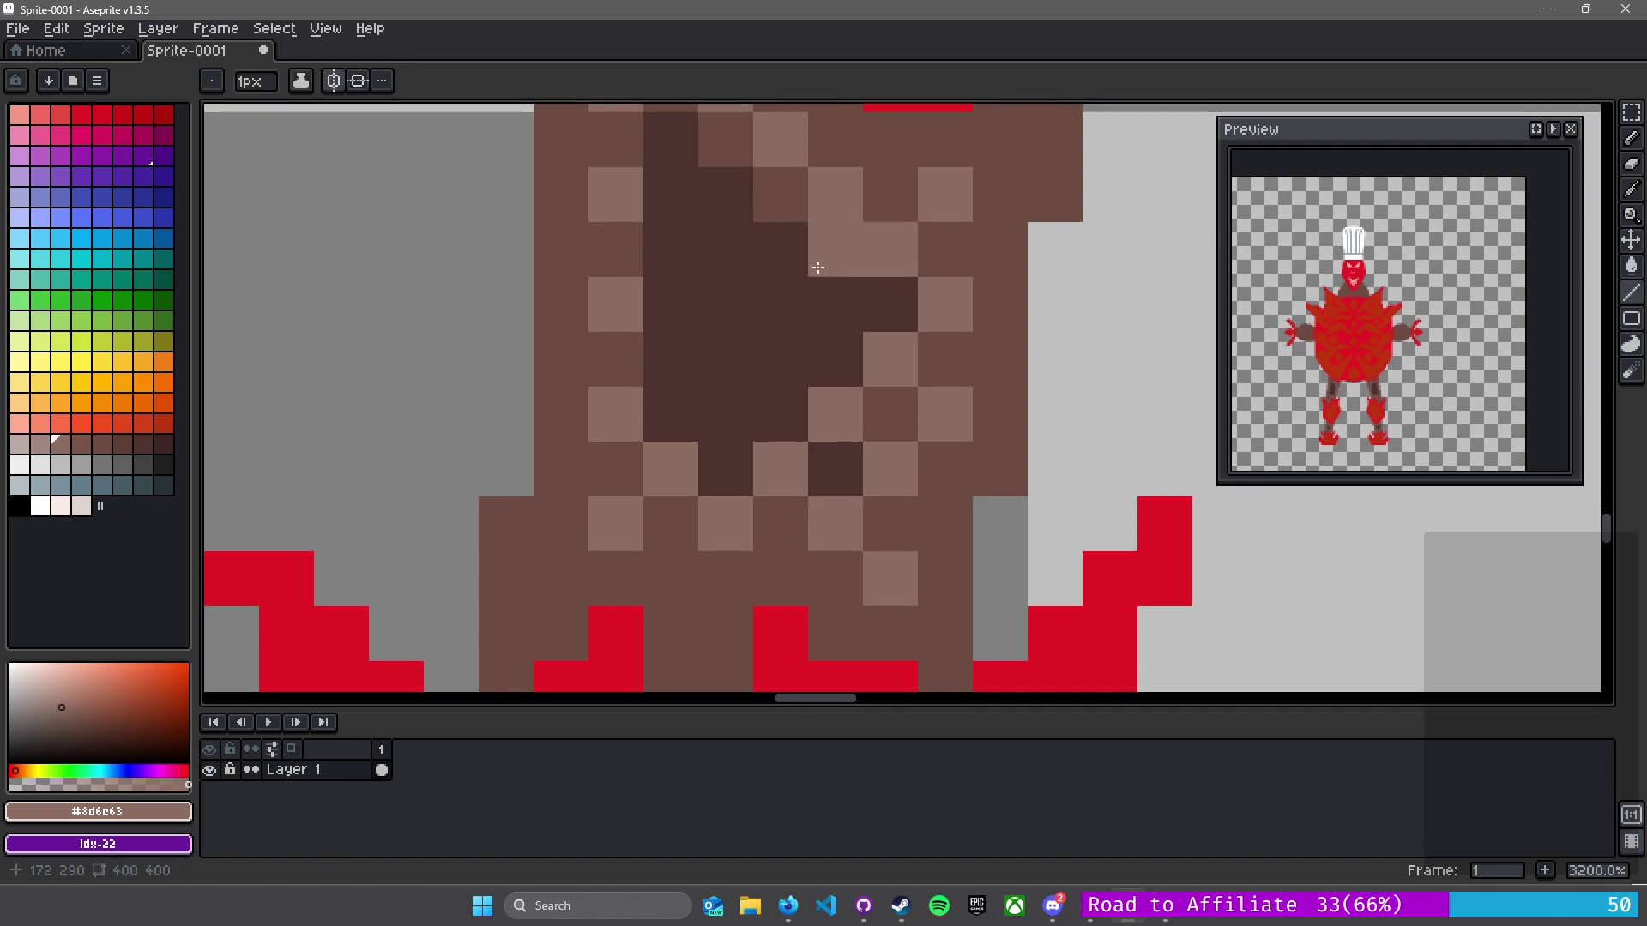
key("ctrl+z")
- Dither the upper and left edges of the lower leg's dark core with light brown (#8d6e63) pixels
left_click(712, 196)
left_click_drag(701, 241, 766, 381)
left_click(720, 300)
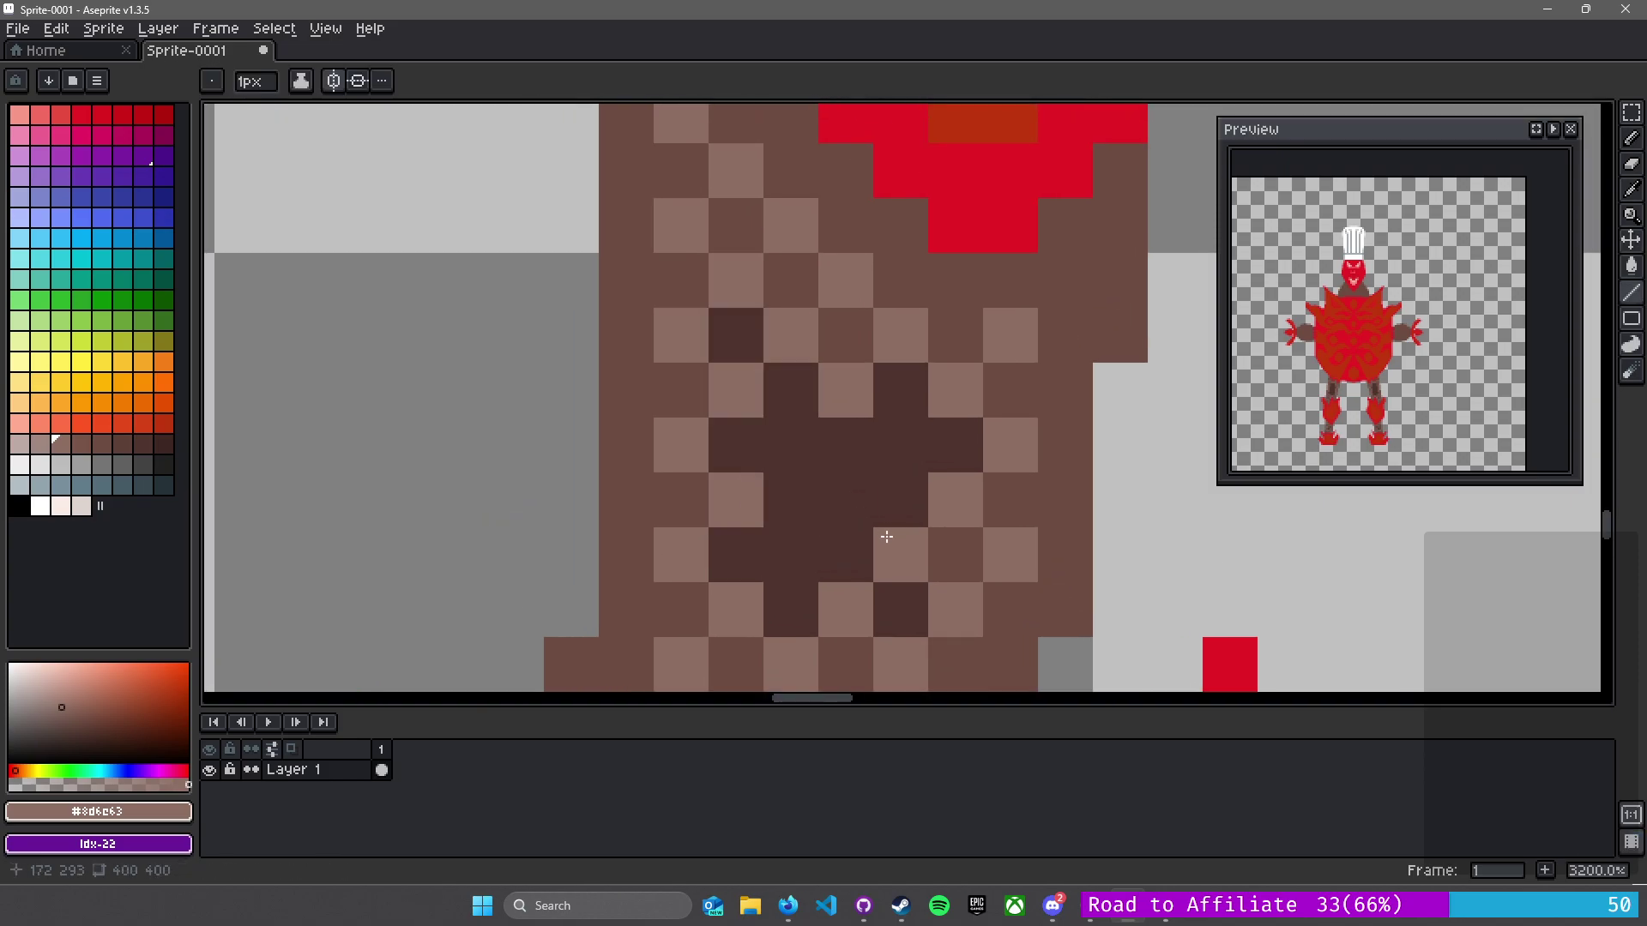
scroll(887, 535, "down", 4)
left_click_drag(969, 554, 649, 309)
scroll(649, 309, "down", 2)
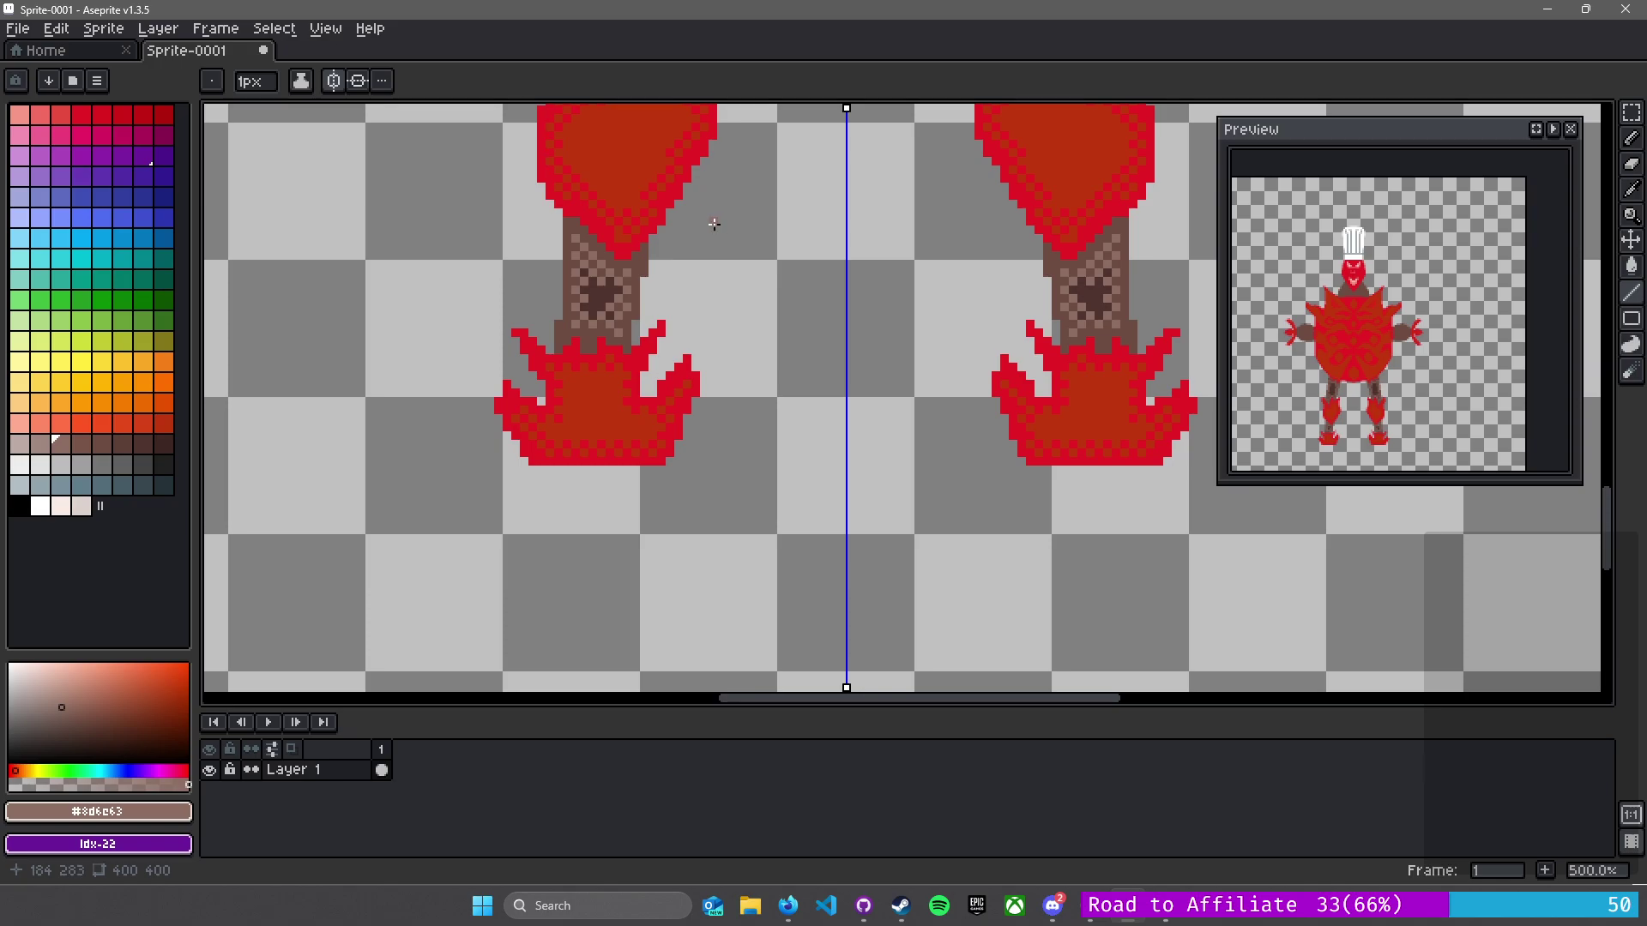
- Draw a light brown (#8d6e63) inner contour along the upper edge of the left arm, one pixel inside its silhouette
left_click_drag(608, 251, 751, 654)
left_click_drag(799, 406, 783, 596)
left_click_drag(665, 283, 837, 661)
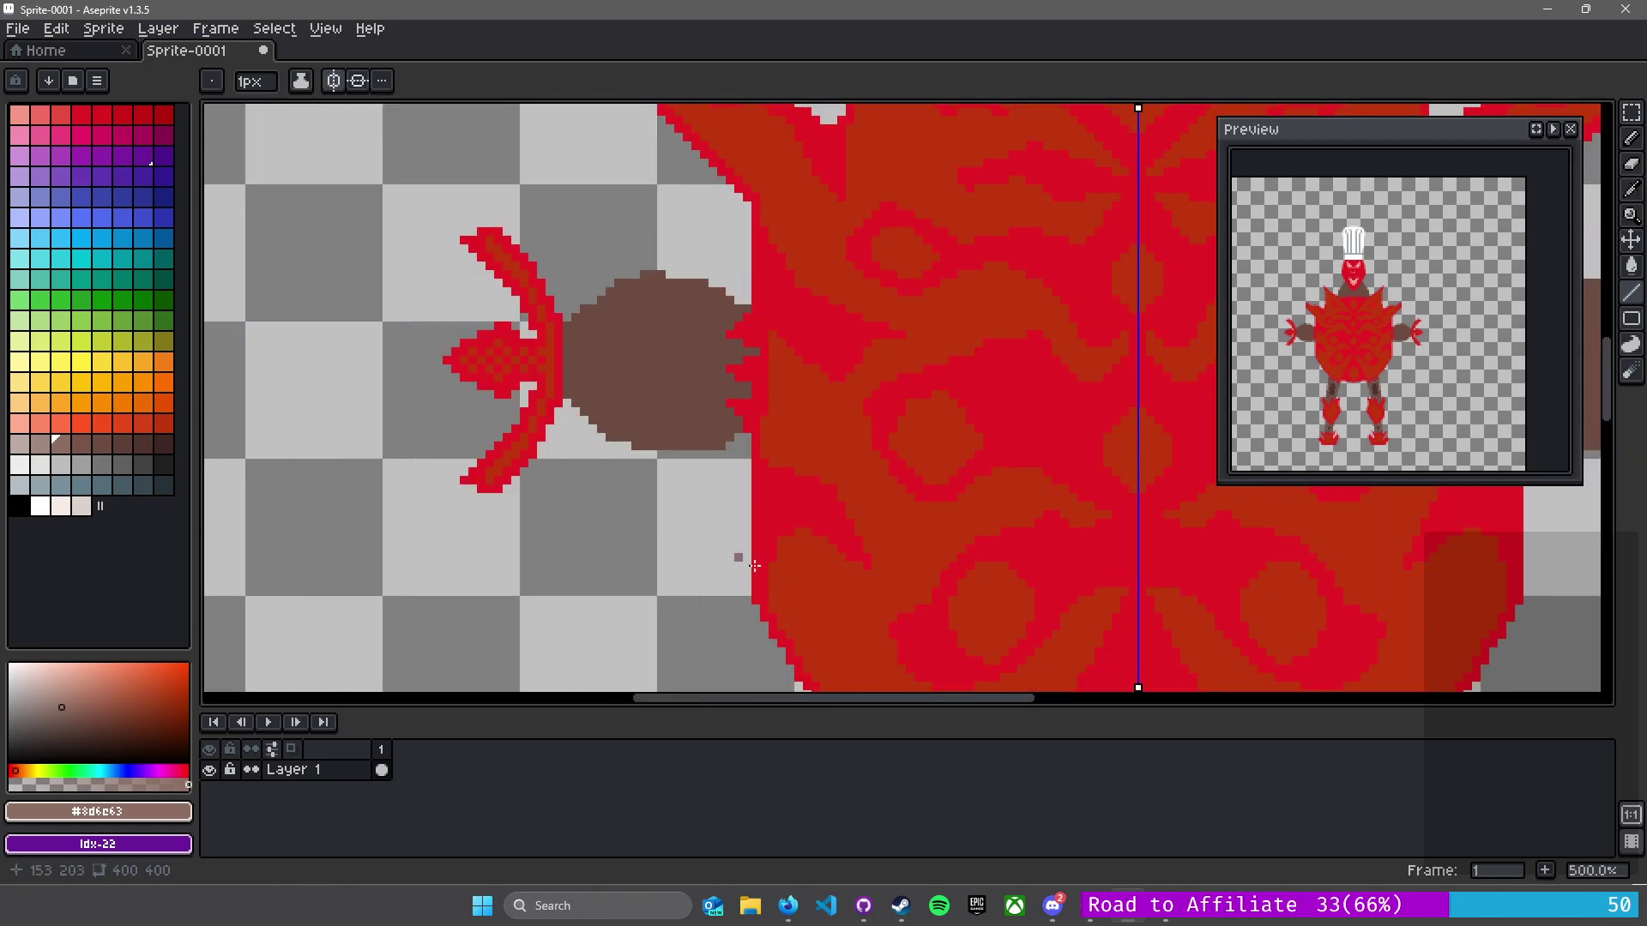
left_click_drag(723, 552, 660, 206)
left_click_drag(855, 639, 795, 425)
key("alt")
scroll(778, 458, "up", 7)
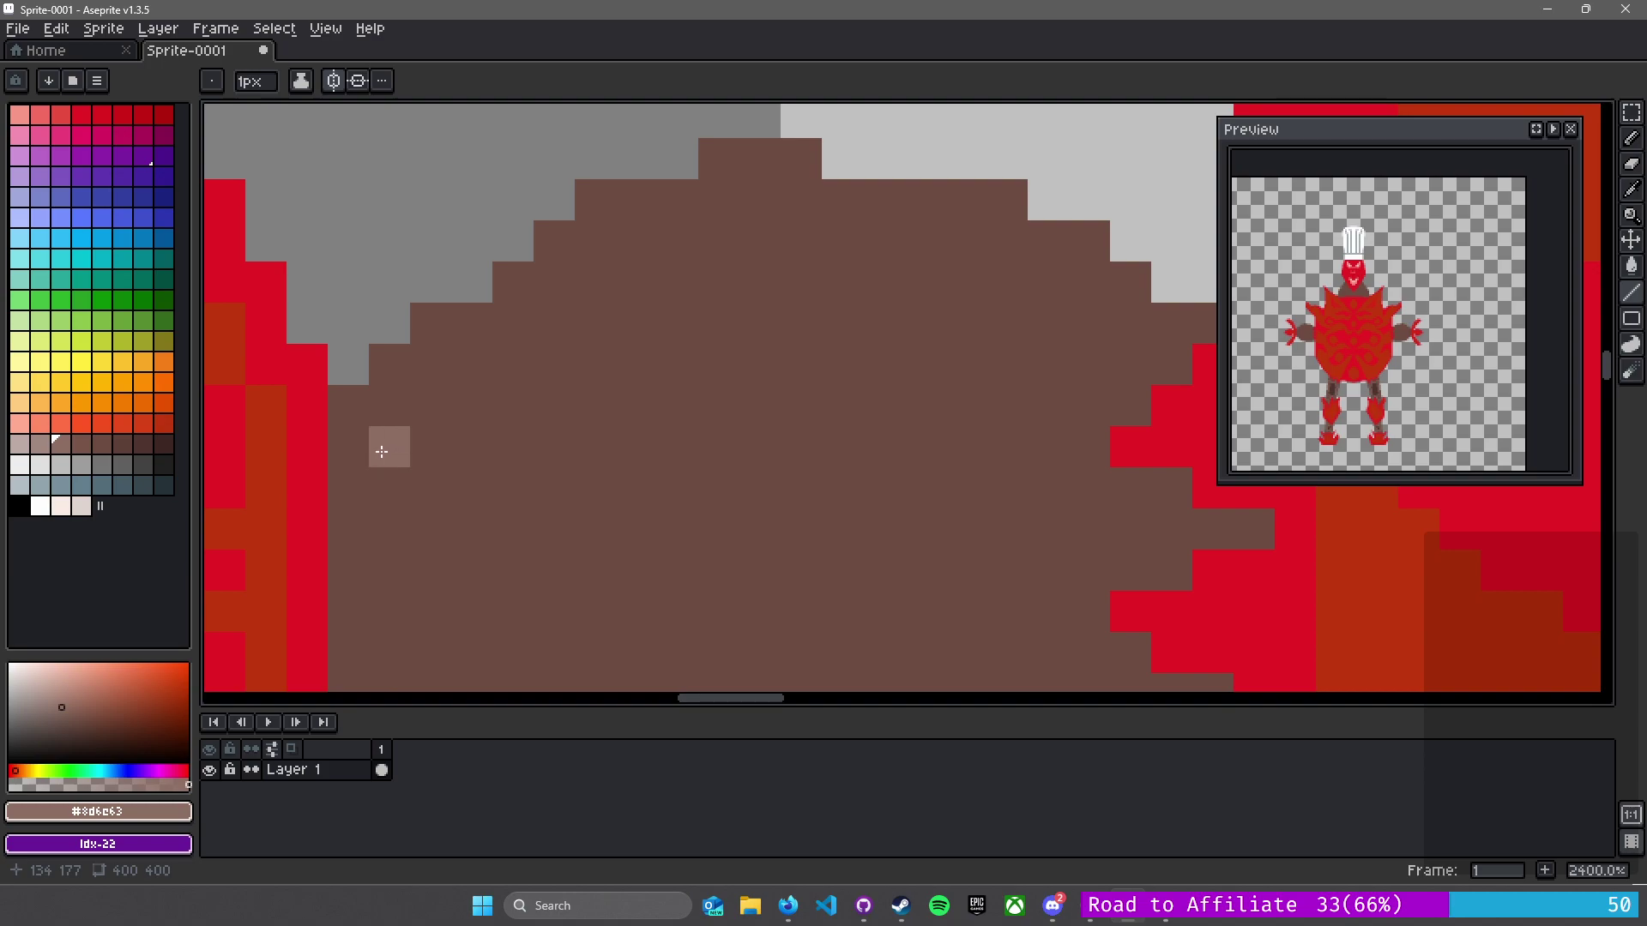
left_click(430, 426)
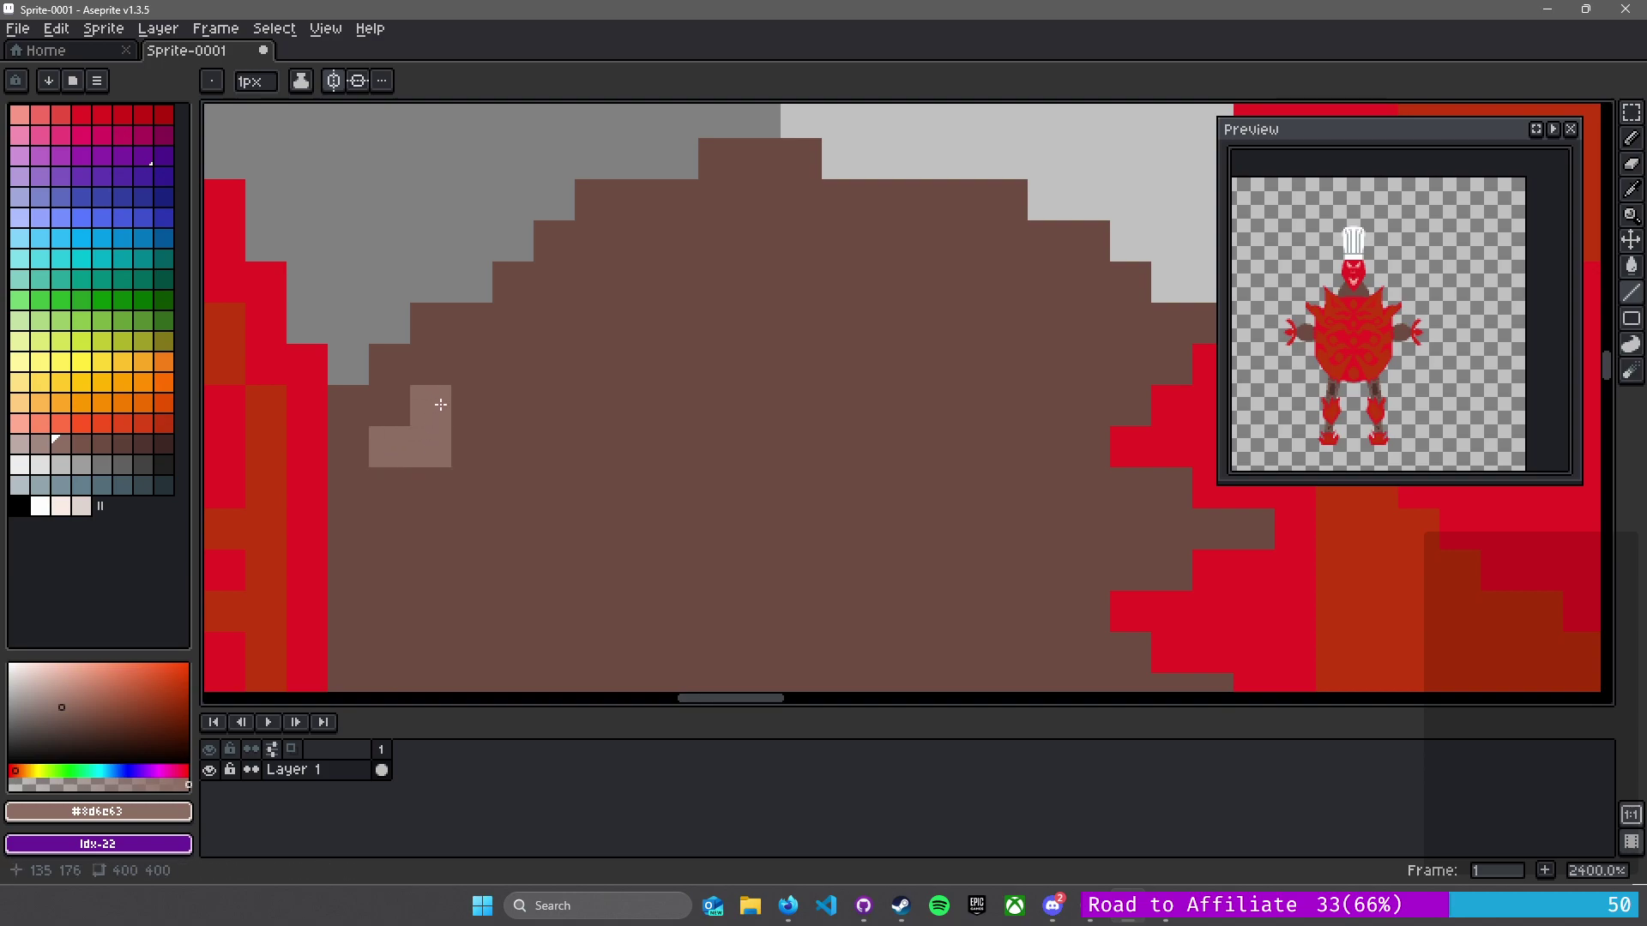
key("ctrl+z")
left_click(454, 429)
left_click(434, 410)
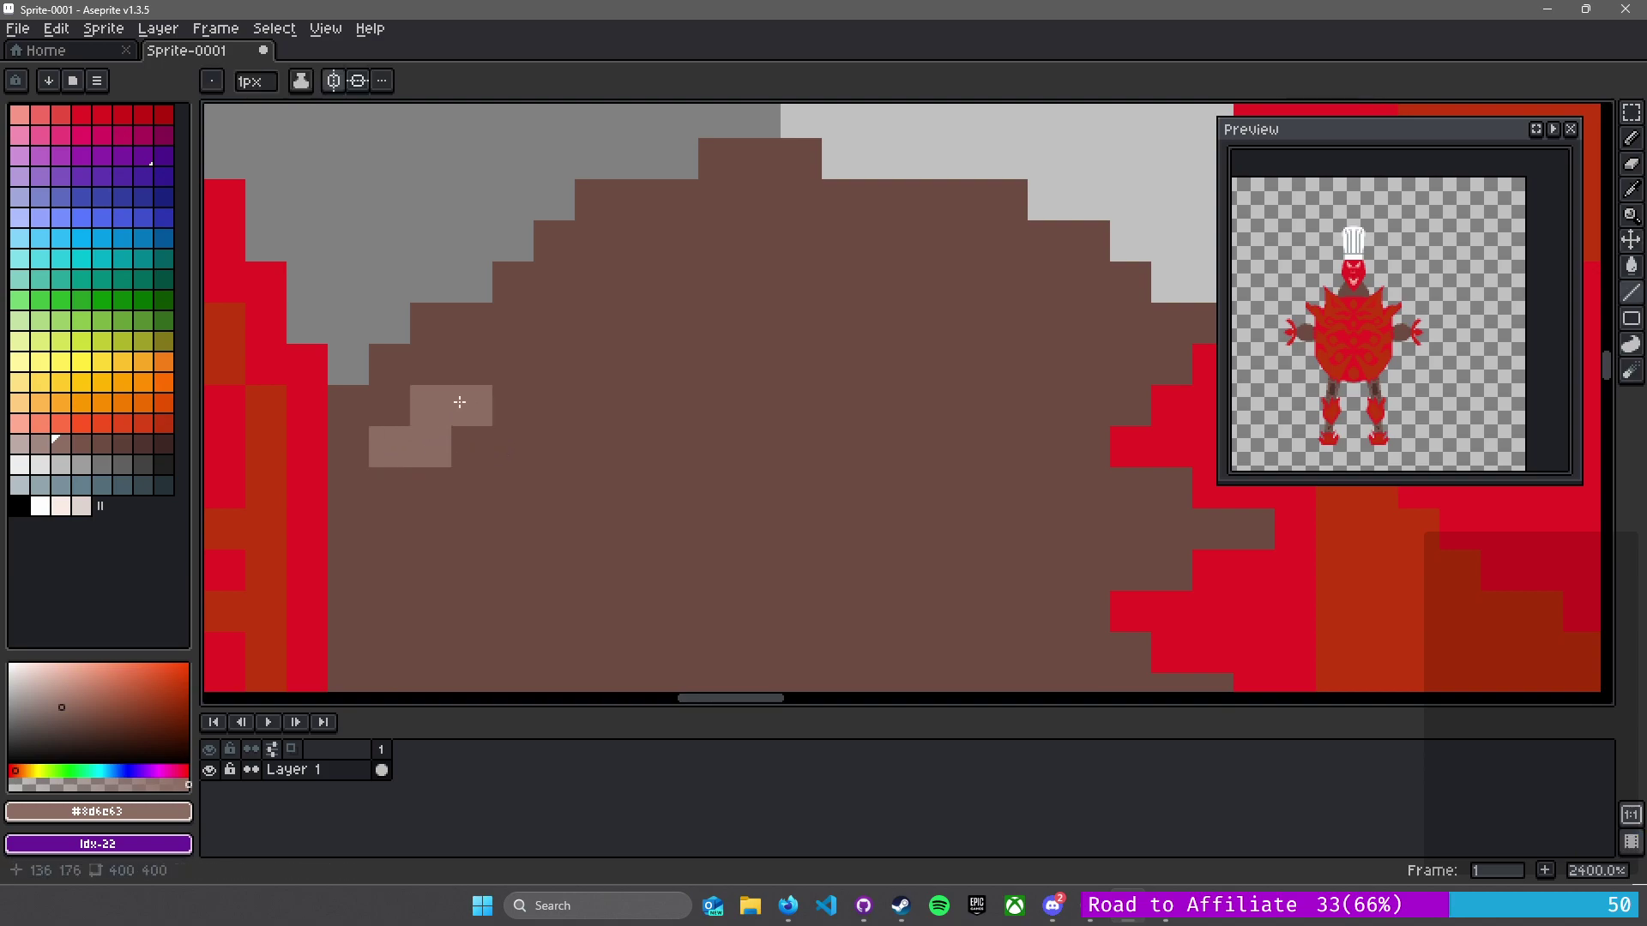
key("ctrl+z")
mouse_move(555, 317)
left_mouse_down()
mouse_move(555, 351)
mouse_move(579, 305)
mouse_move(598, 312)
mouse_move(649, 264)
left_mouse_up()
mouse_move(729, 212)
left_mouse_down()
mouse_move(758, 236)
mouse_move(973, 232)
mouse_move(999, 251)
mouse_move(975, 274)
mouse_move(1029, 307)
mouse_move(577, 297)
left_mouse_up()
left_click(684, 279)
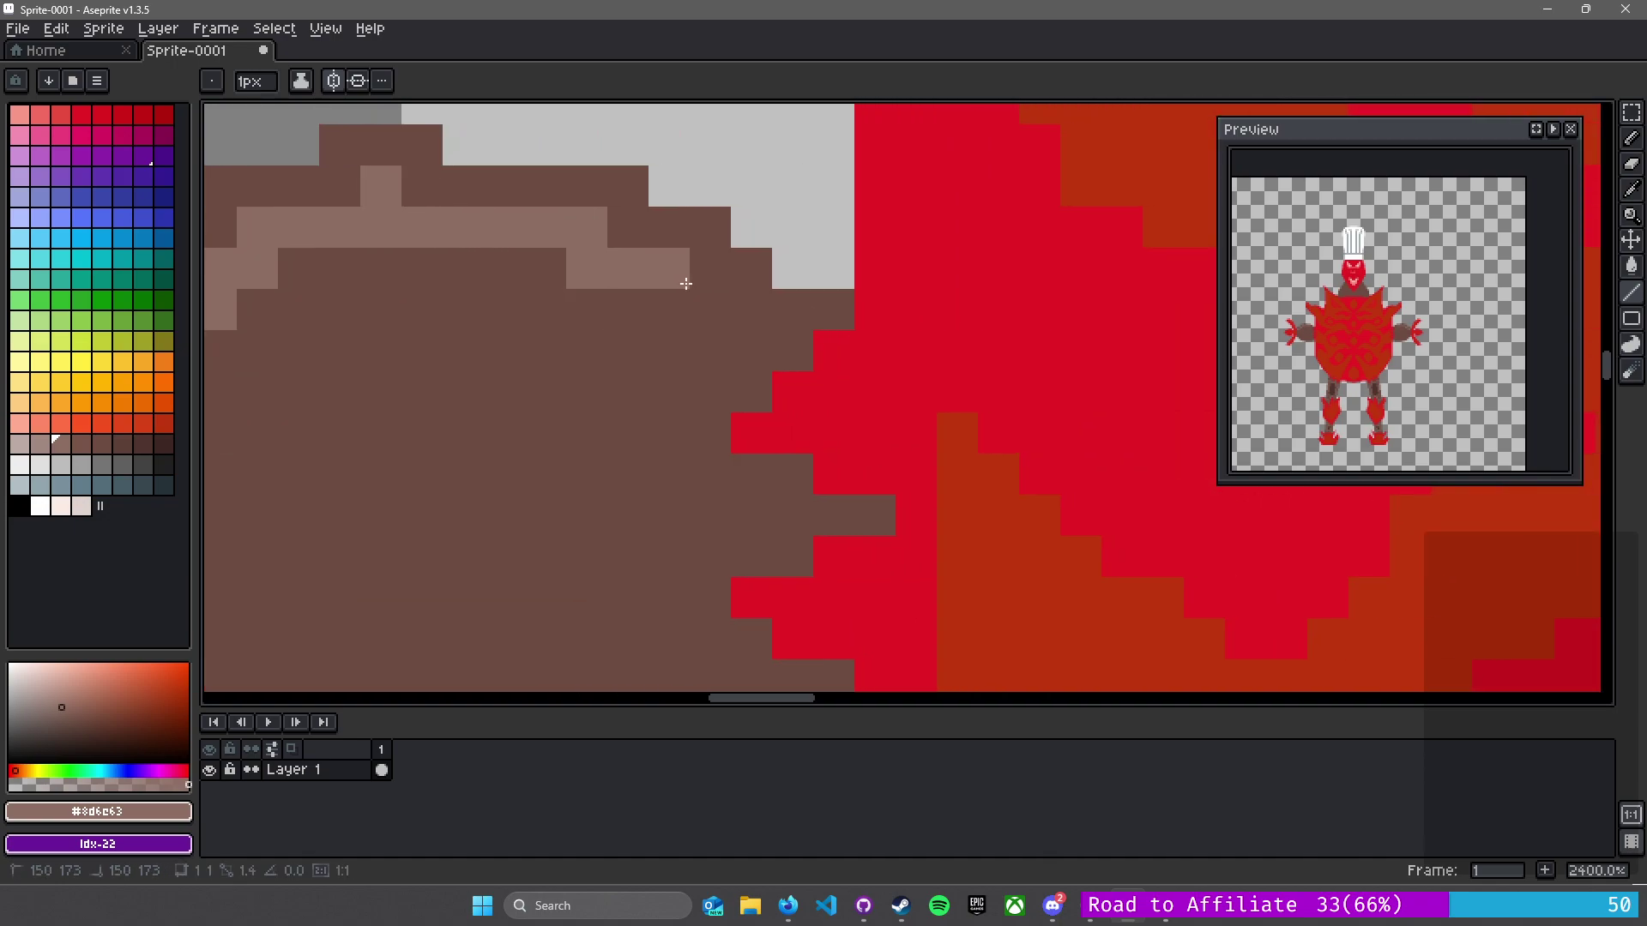
- Continue the arm's light brown inner contour down the body side, with short stubs reaching between the red spikes
left_click_drag(684, 303, 687, 334)
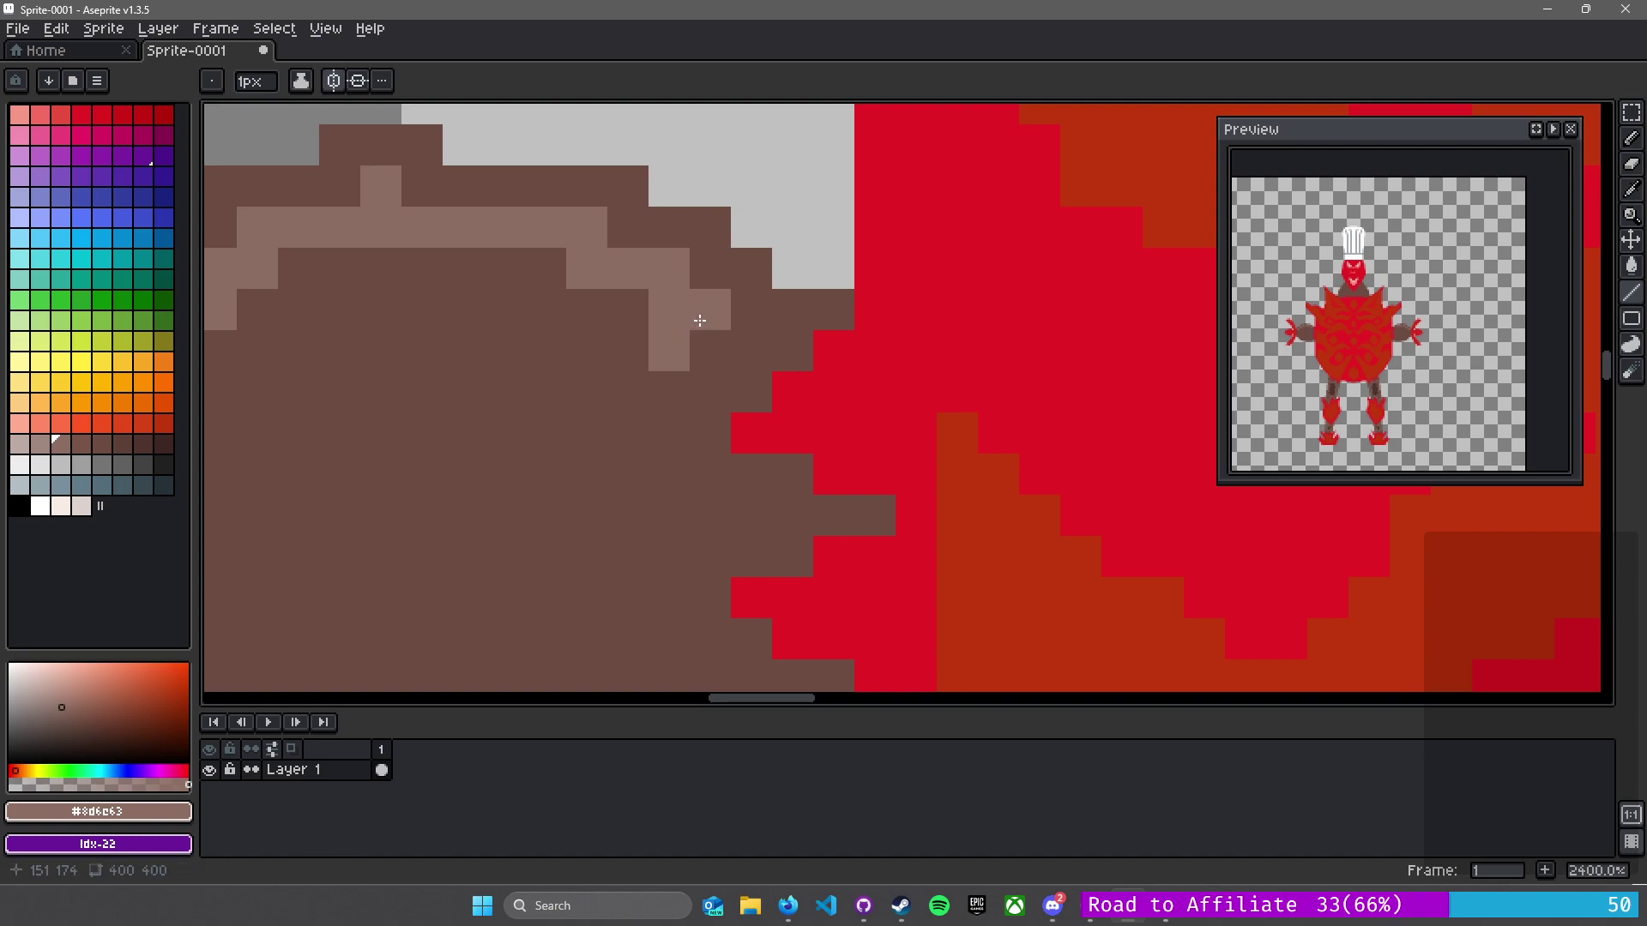
left_click(720, 348)
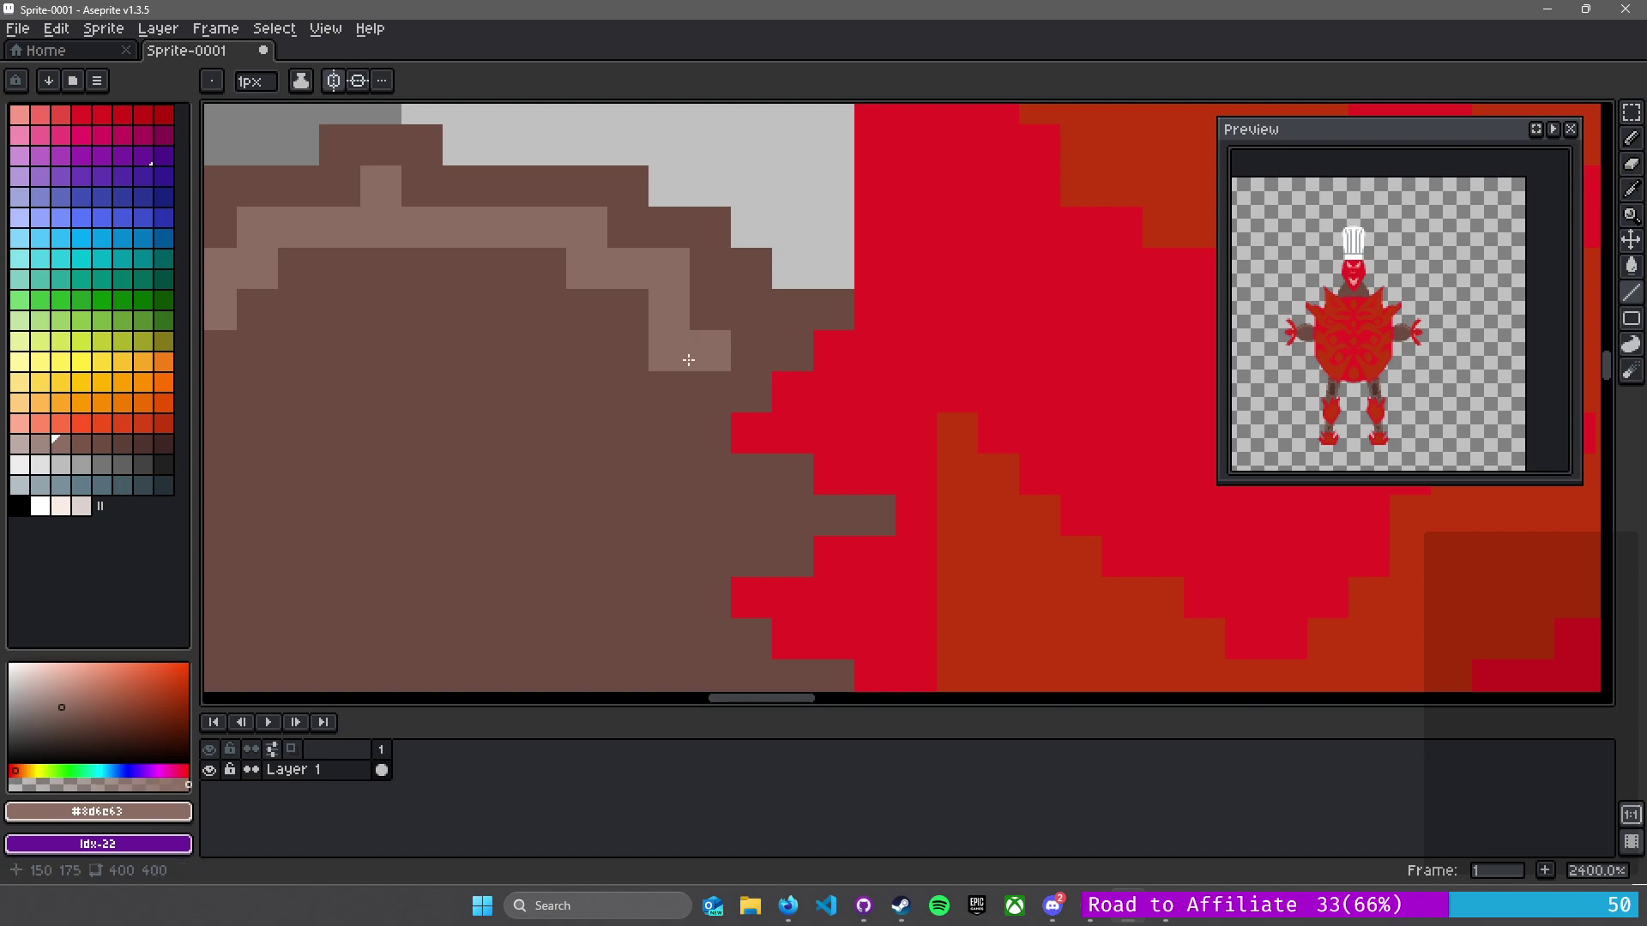
mouse_move(687, 380)
left_mouse_down()
mouse_move(676, 506)
mouse_move(715, 505)
left_mouse_up()
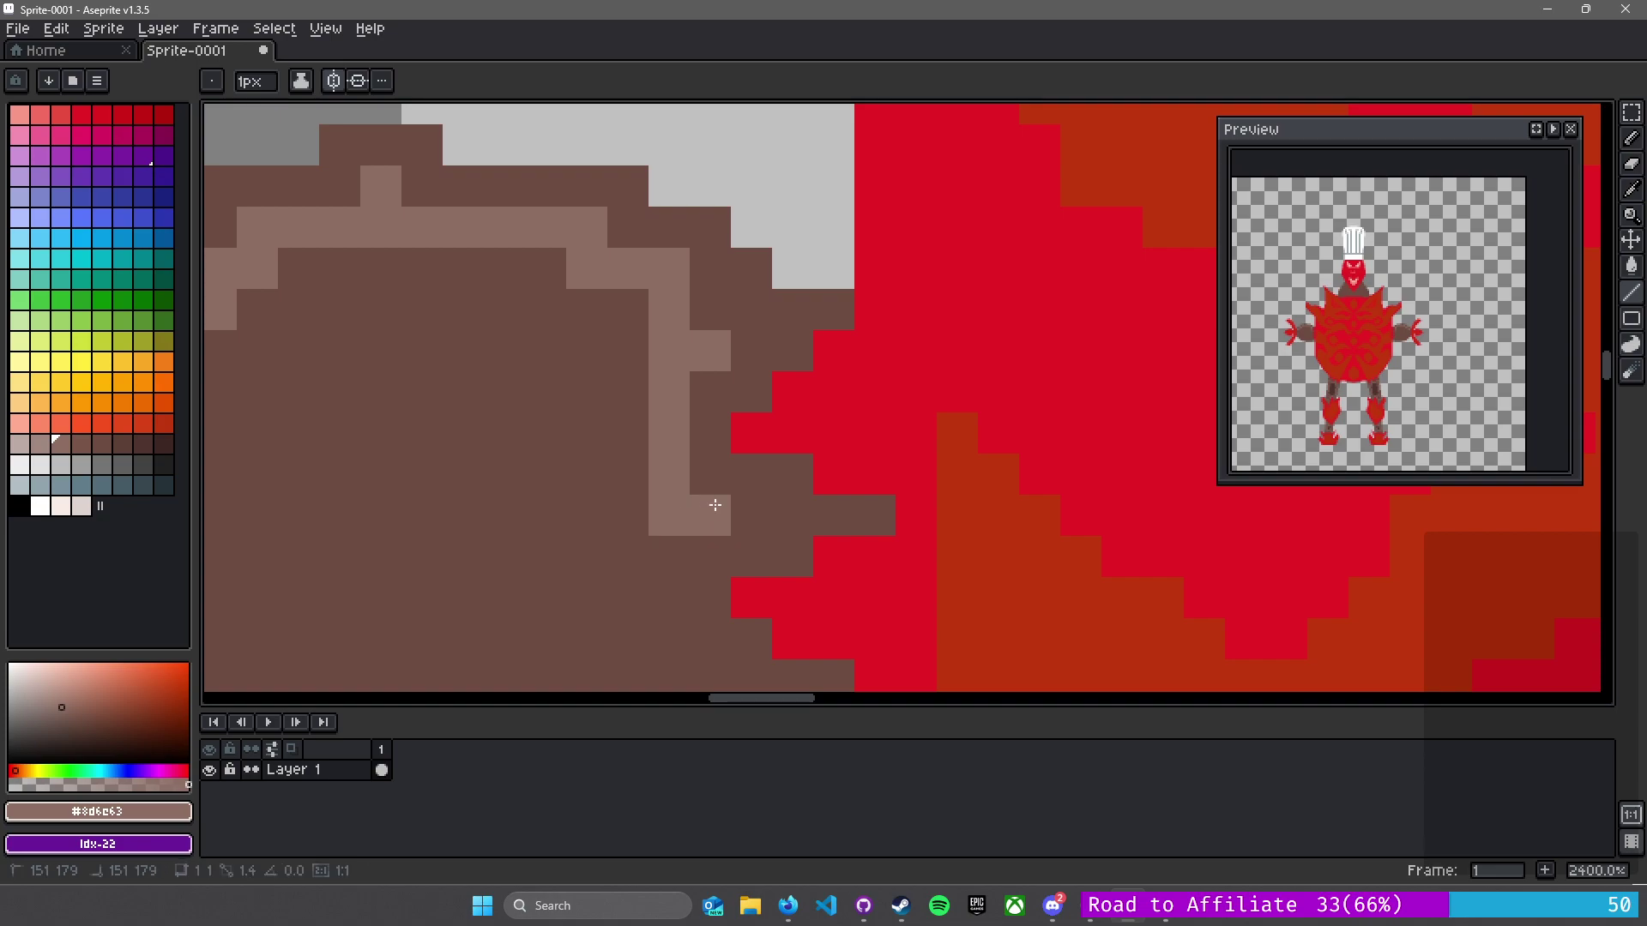
left_click_drag(678, 617, 606, 287)
left_click(664, 192)
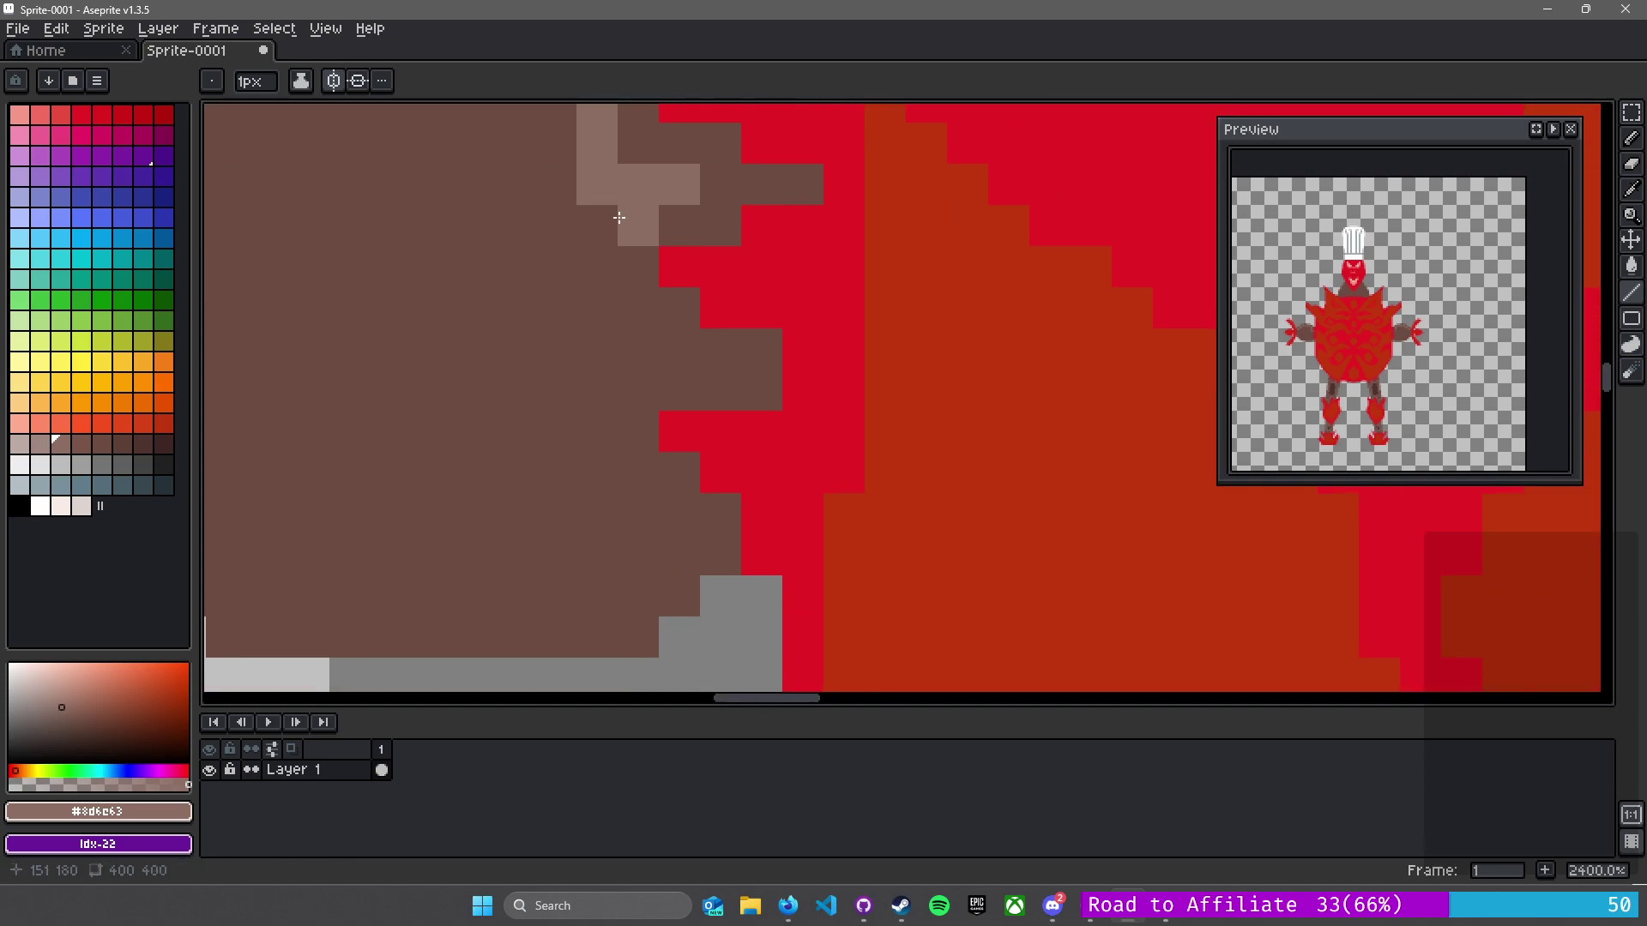
left_click_drag(600, 221, 611, 309)
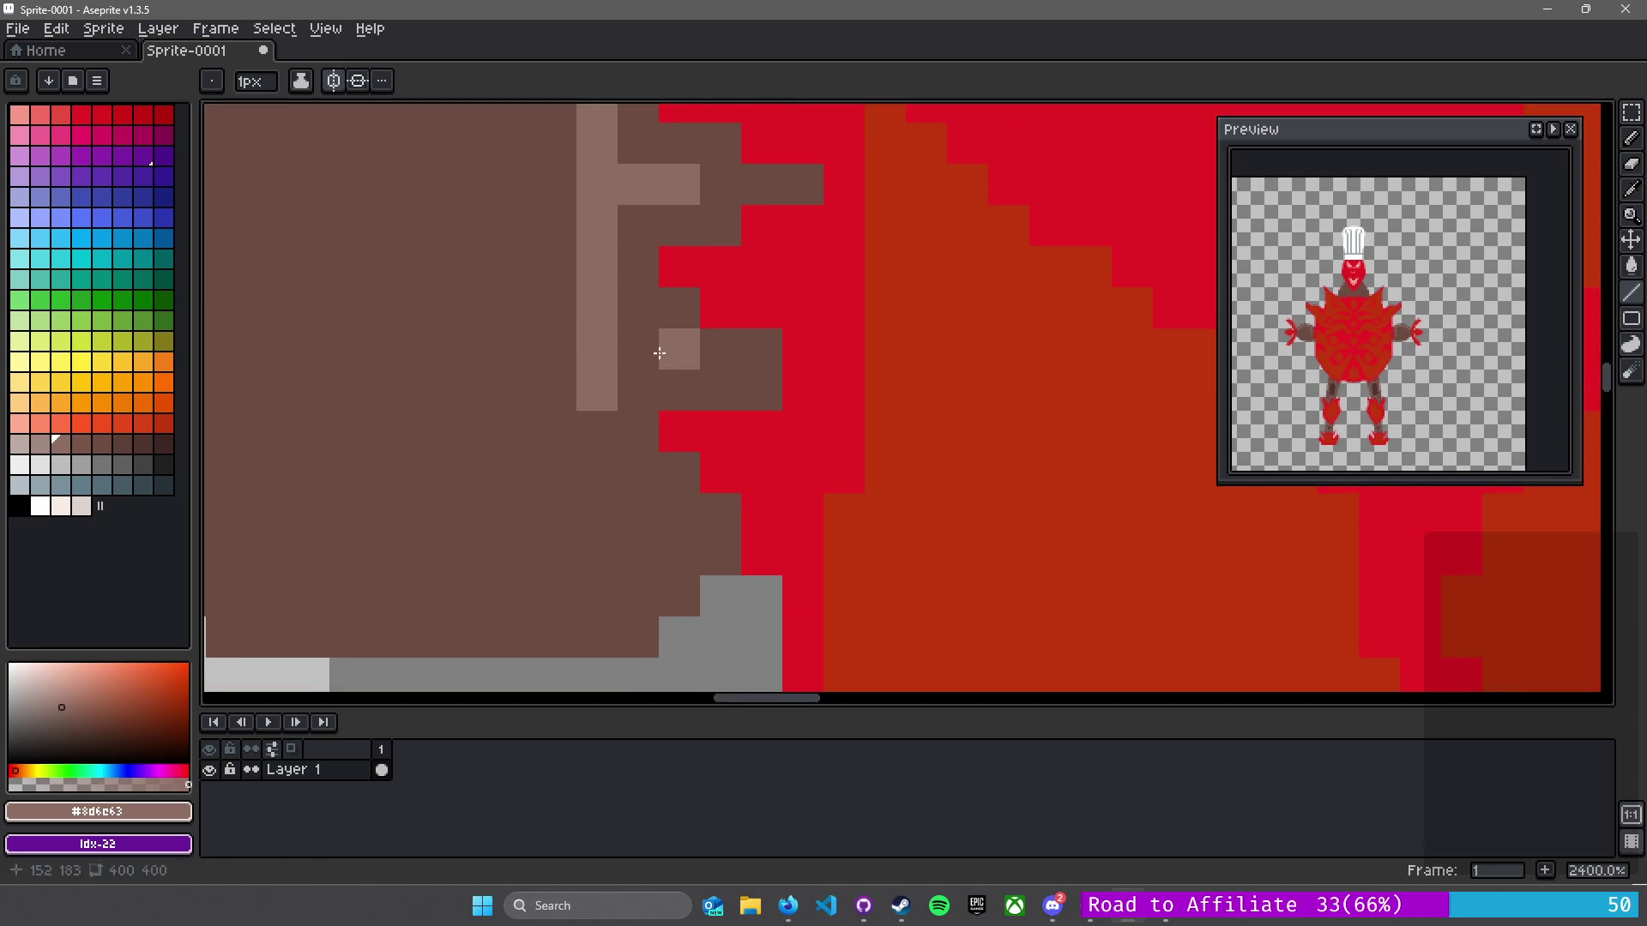
left_click(596, 439)
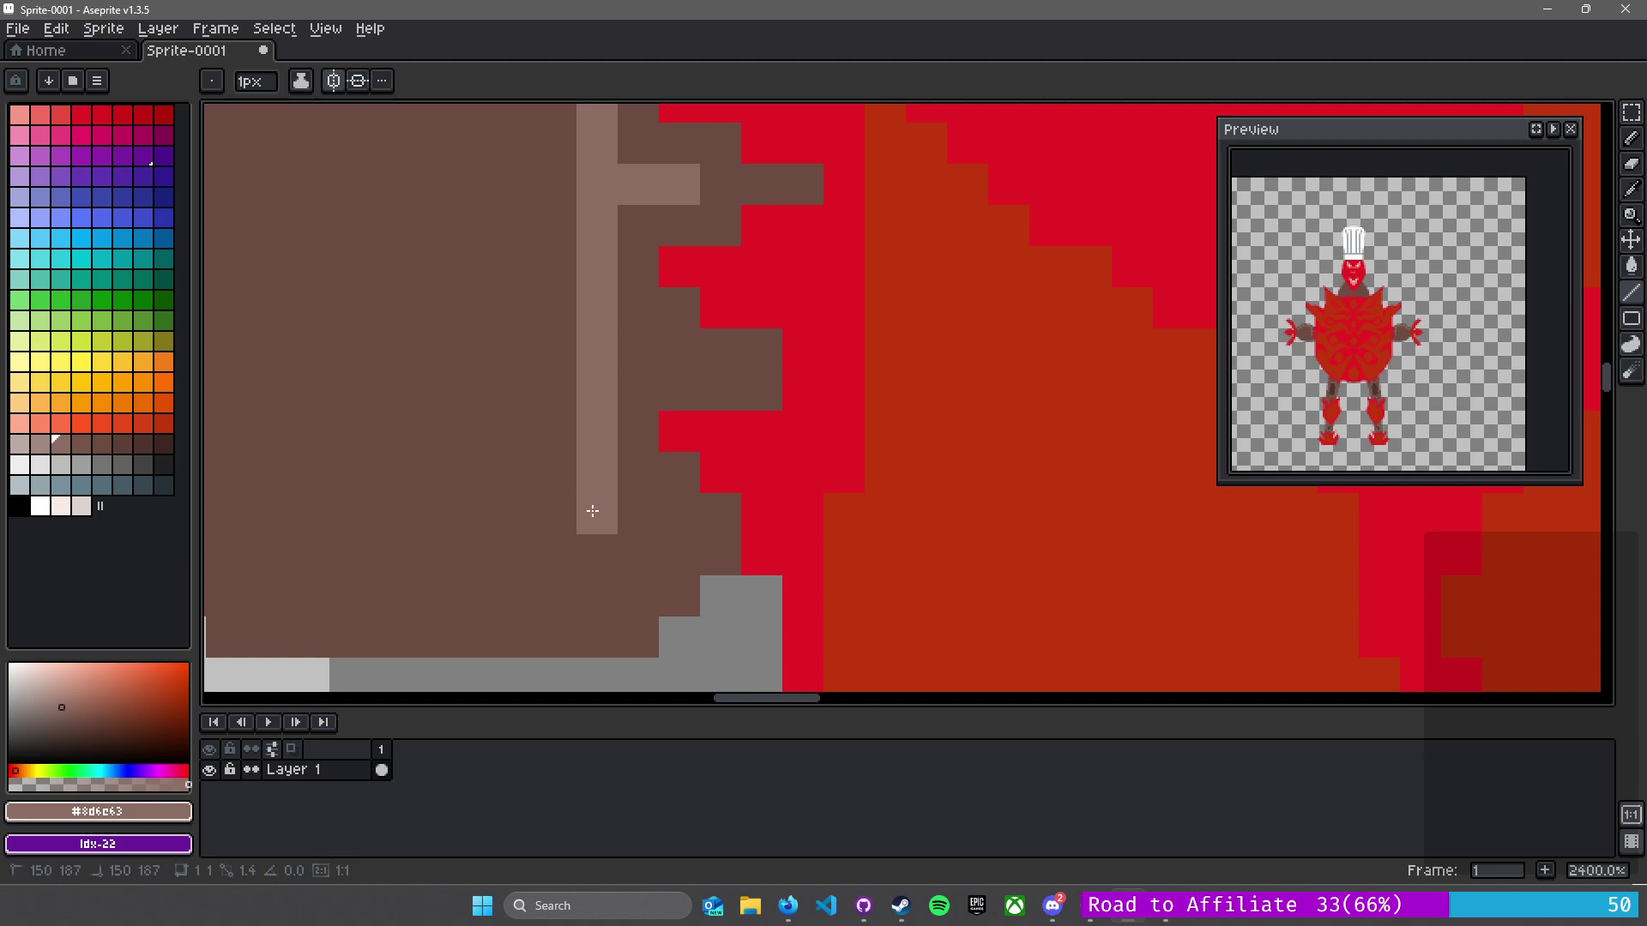
left_click(633, 511)
left_click(632, 554)
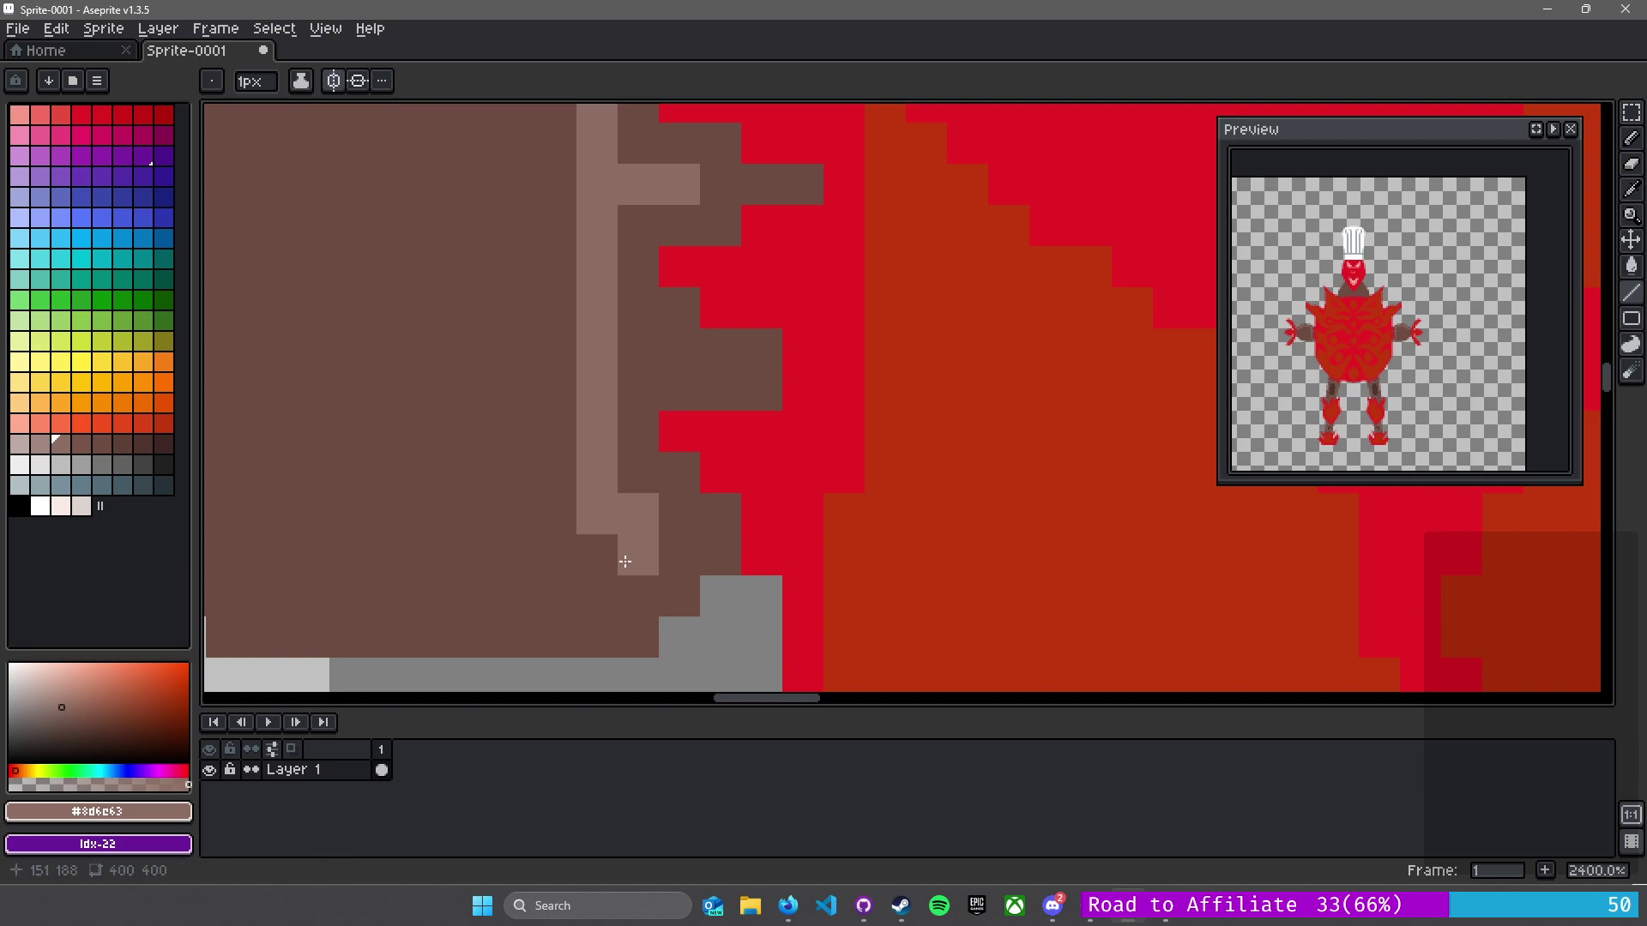
left_click(609, 560)
- Close the arm's light brown inner contour along its bottom edge and up the side next to the hand
left_click_drag(423, 554, 958, 416)
left_click_drag(1114, 448, 804, 455)
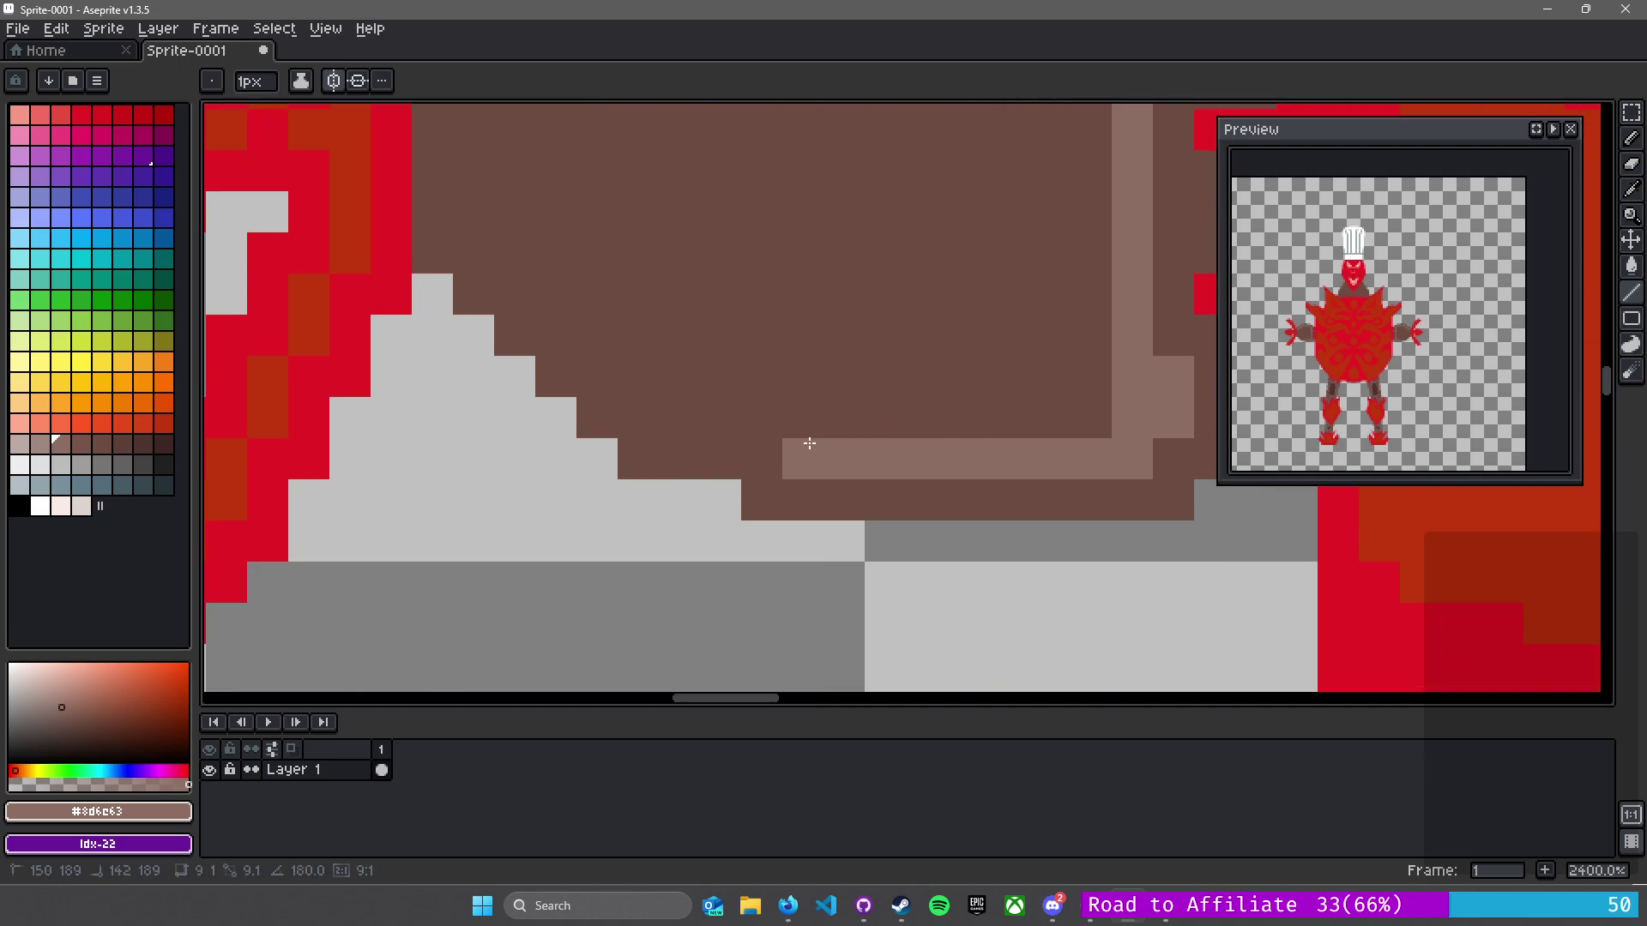
left_click(797, 417)
mouse_move(691, 409)
left_mouse_down()
mouse_move(666, 385)
mouse_move(639, 382)
mouse_move(538, 258)
mouse_move(509, 254)
mouse_move(705, 532)
mouse_move(676, 454)
mouse_move(646, 455)
mouse_move(646, 260)
left_mouse_up()
left_click(673, 472)
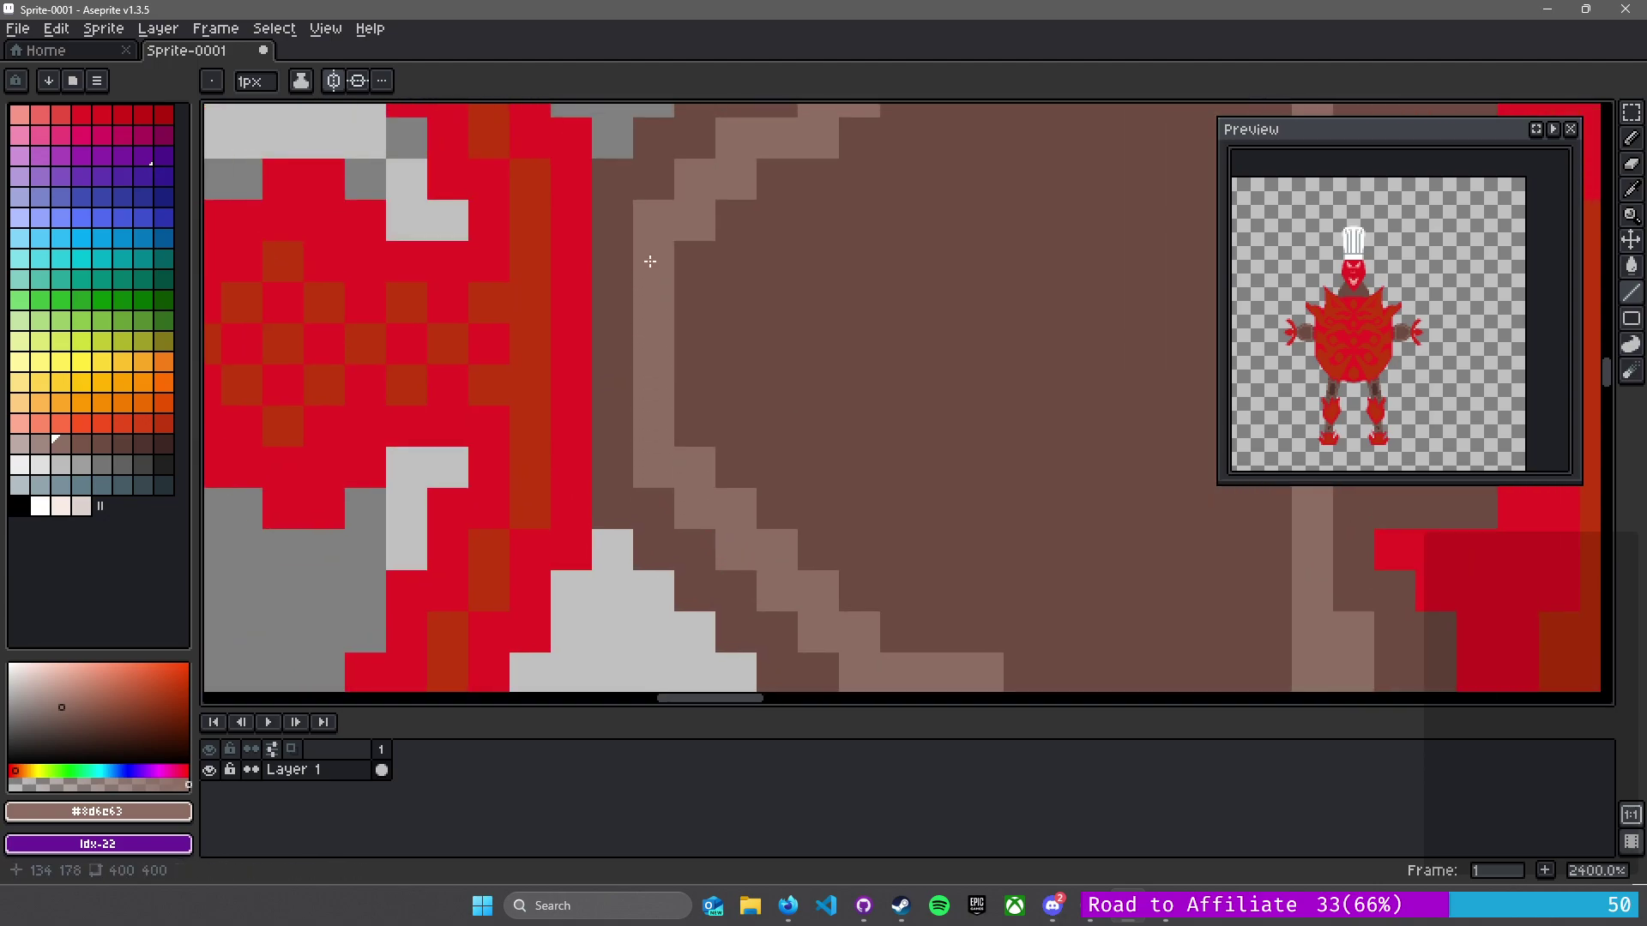
- Fill the inside of the arm's contour with light brown (#8d6e63) using the Paint Bucket
key("g")
left_click(934, 366)
scroll(992, 371, "down", 3)
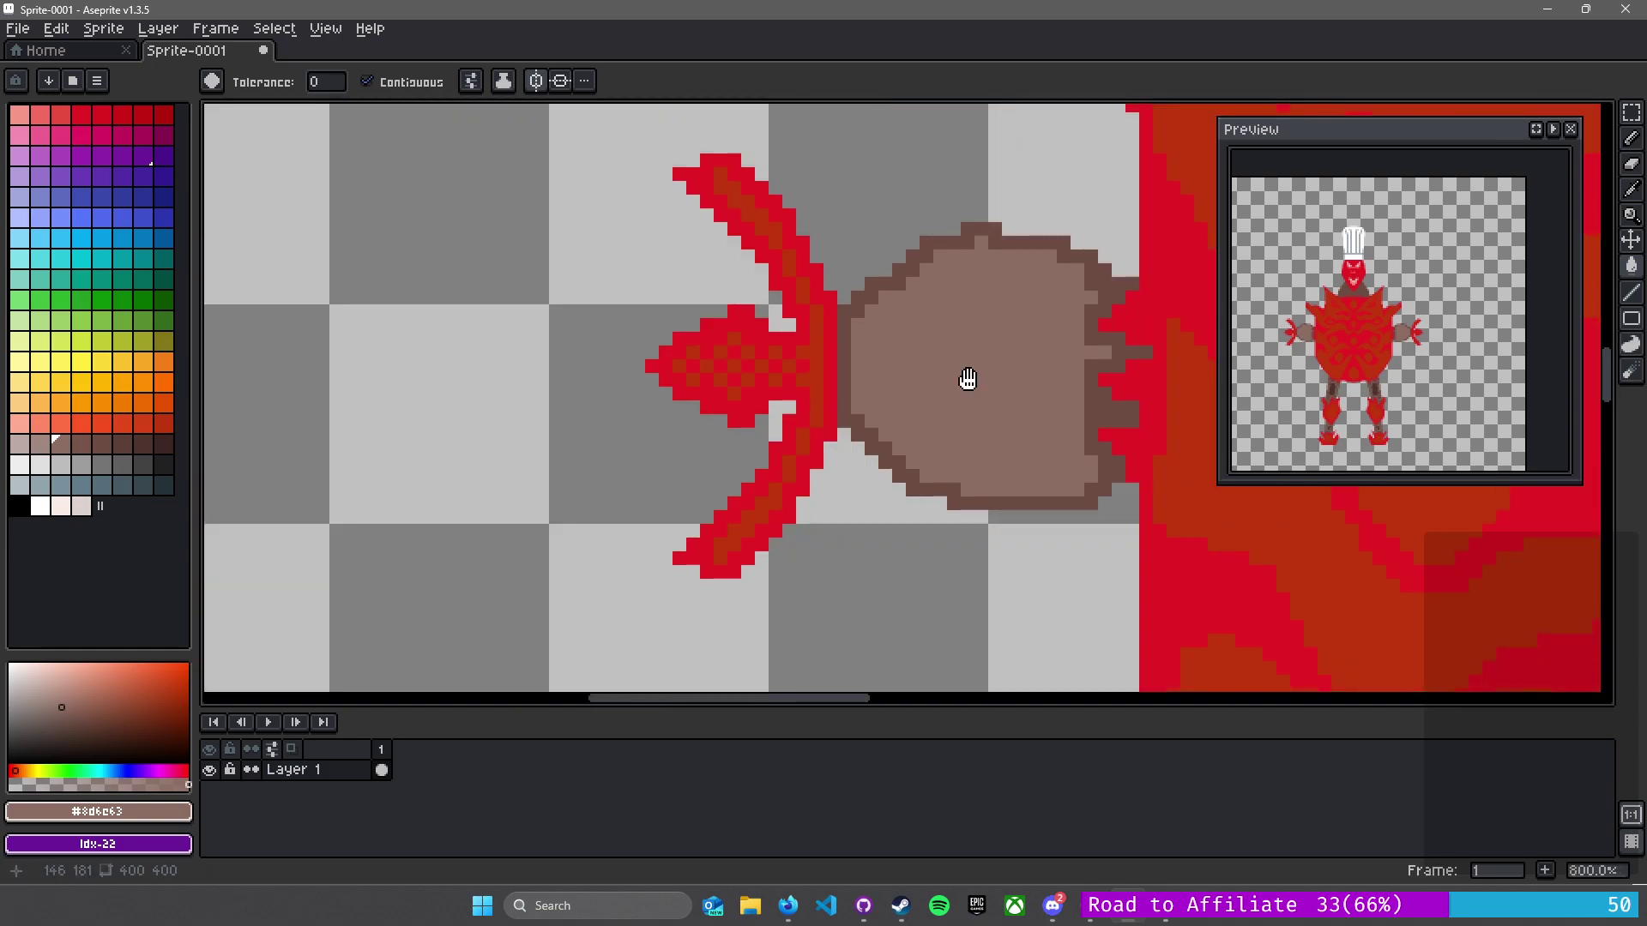
scroll(710, 412, "up", 2)
scroll(928, 483, "up", 2)
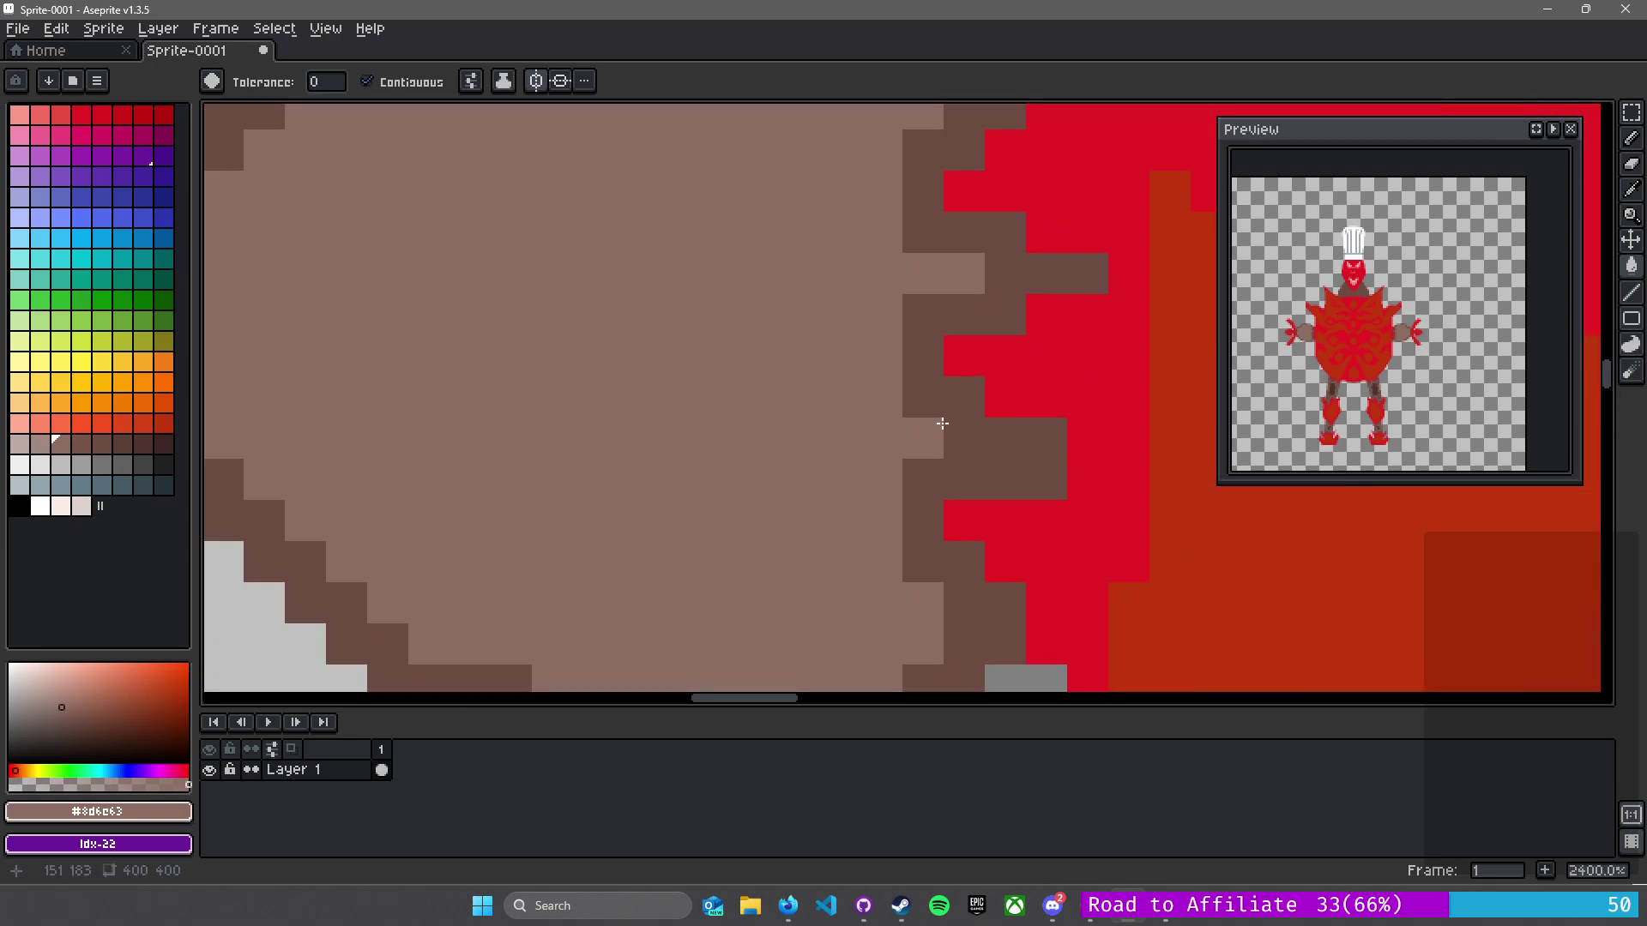
key("ctrl+y")
key("ctrl+z")
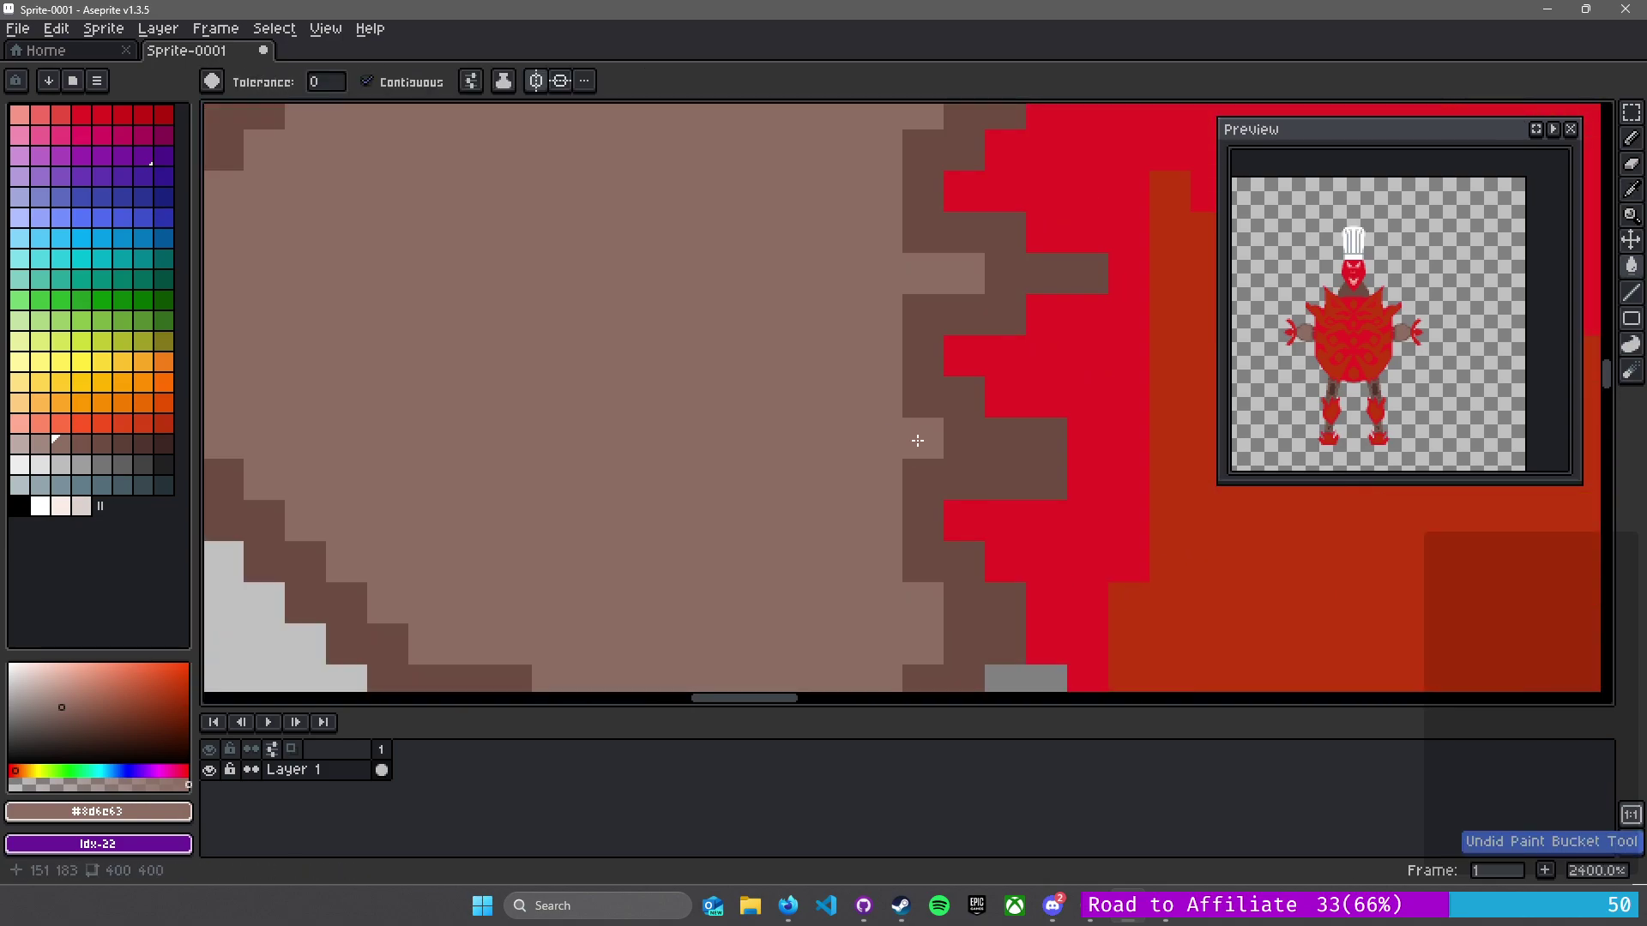
- Sample the dark brown (#4e342e) from the centre of the leg as the drawing colour for the left arm
key("l")
scroll(1000, 499, "down", 2)
left_click_drag(931, 534, 715, 516)
scroll(742, 290, "up", 3)
scroll(794, 228, "down", 3)
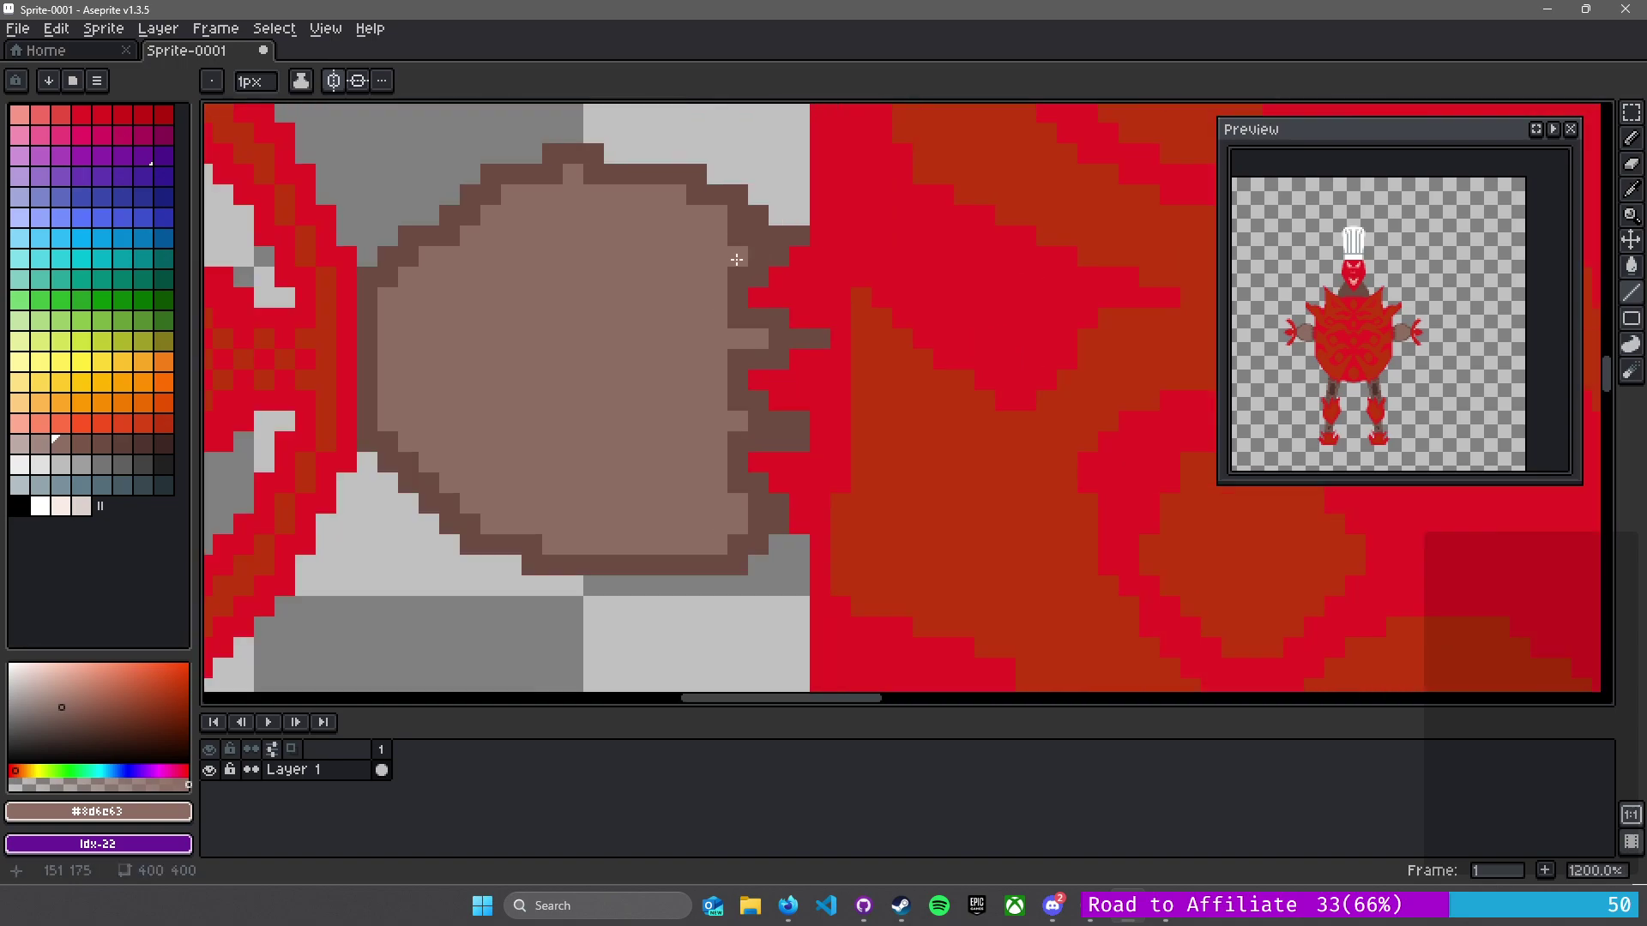
scroll(695, 422, "up", 1)
key("i")
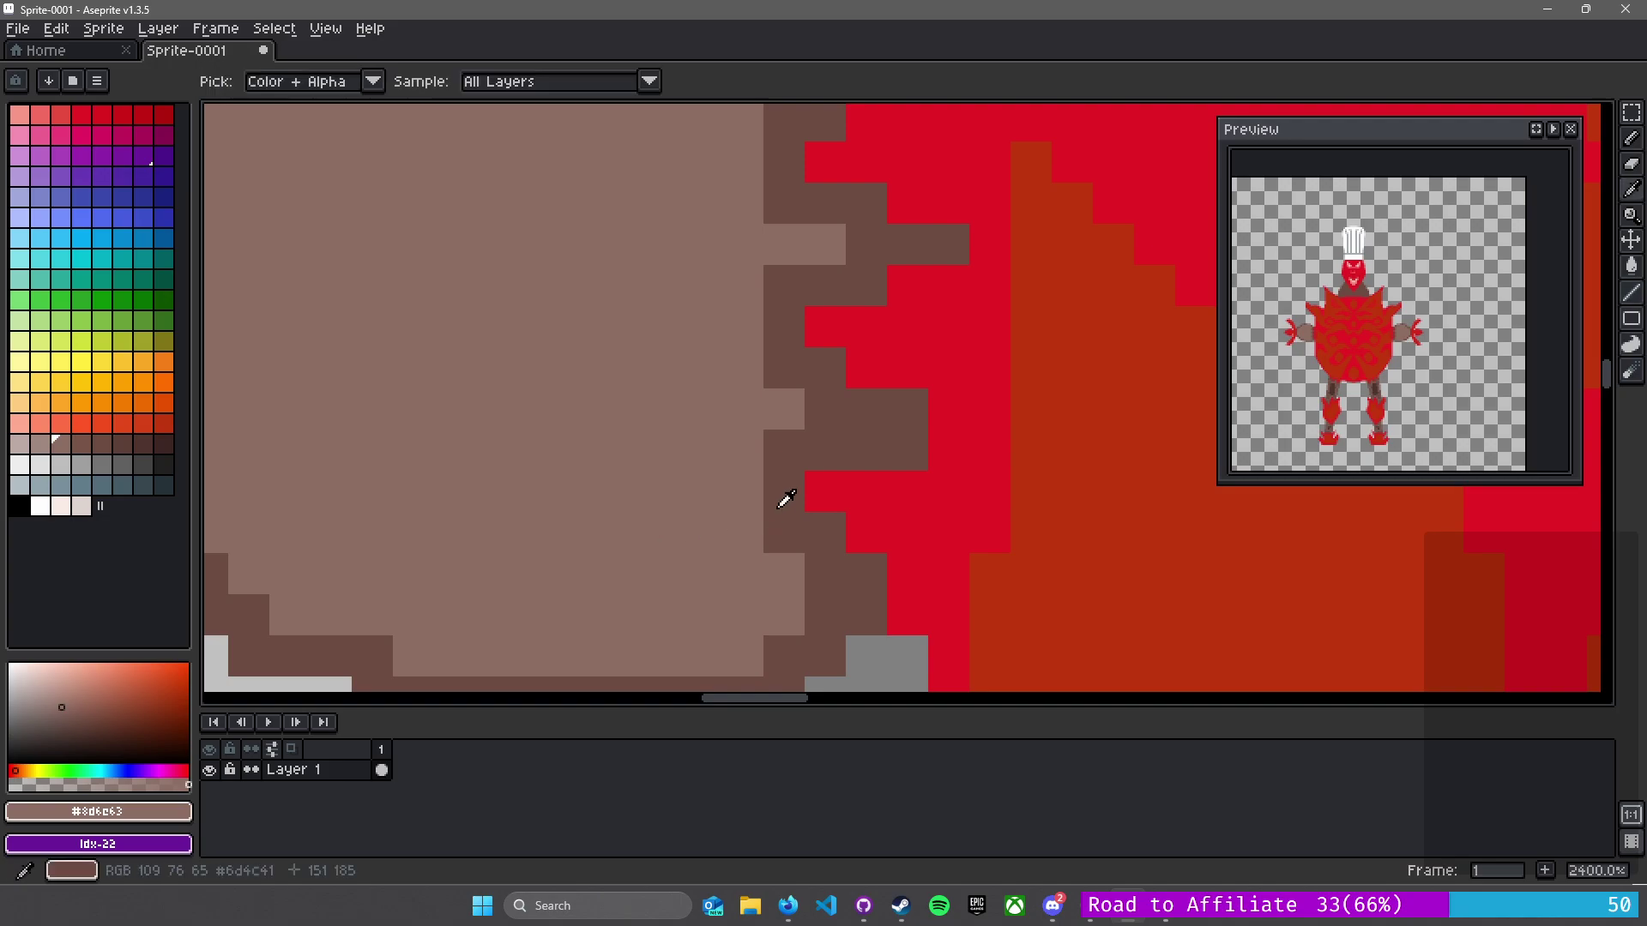
key("b")
scroll(778, 515, "down", 5)
mouse_move(1106, 334)
left_mouse_down()
mouse_move(694, 558)
mouse_move(628, 254)
mouse_move(664, 112)
left_mouse_up()
left_click_drag(651, 613, 759, 116)
key("i")
left_click(643, 286)
key("b")
scroll(540, 372, "up", 9)
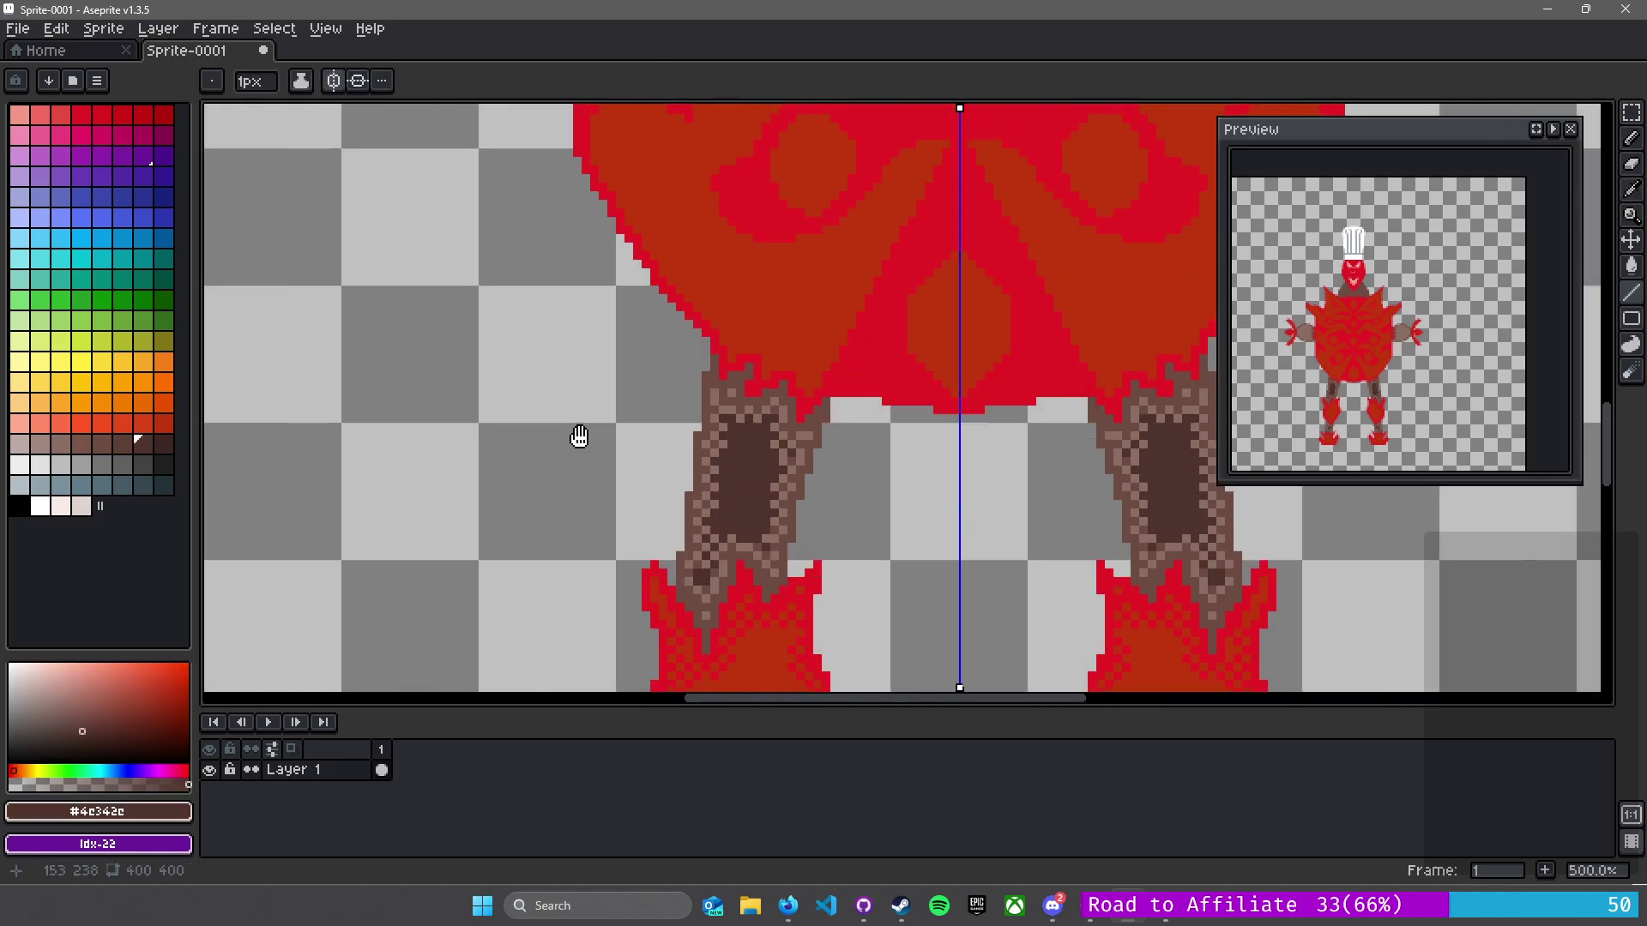
scroll(716, 423, "down", 5)
scroll(769, 456, "up", 6)
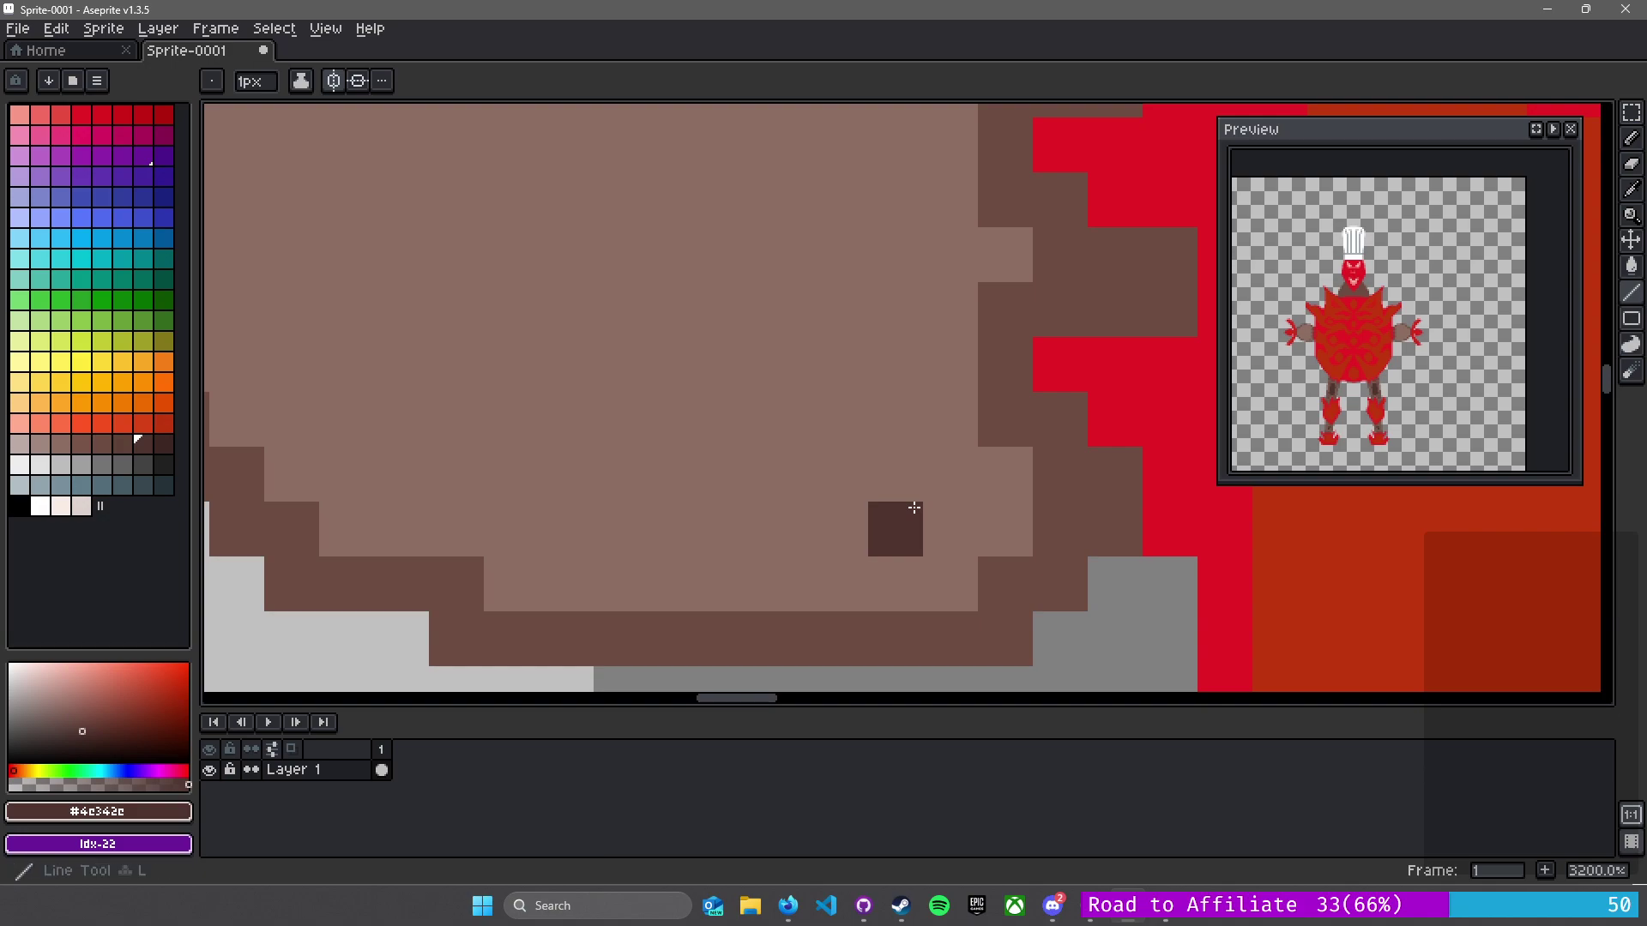
mouse_move(901, 508)
left_mouse_down()
mouse_move(595, 511)
mouse_move(488, 452)
mouse_move(395, 458)
left_mouse_up()
left_click_drag(395, 458, 716, 493)
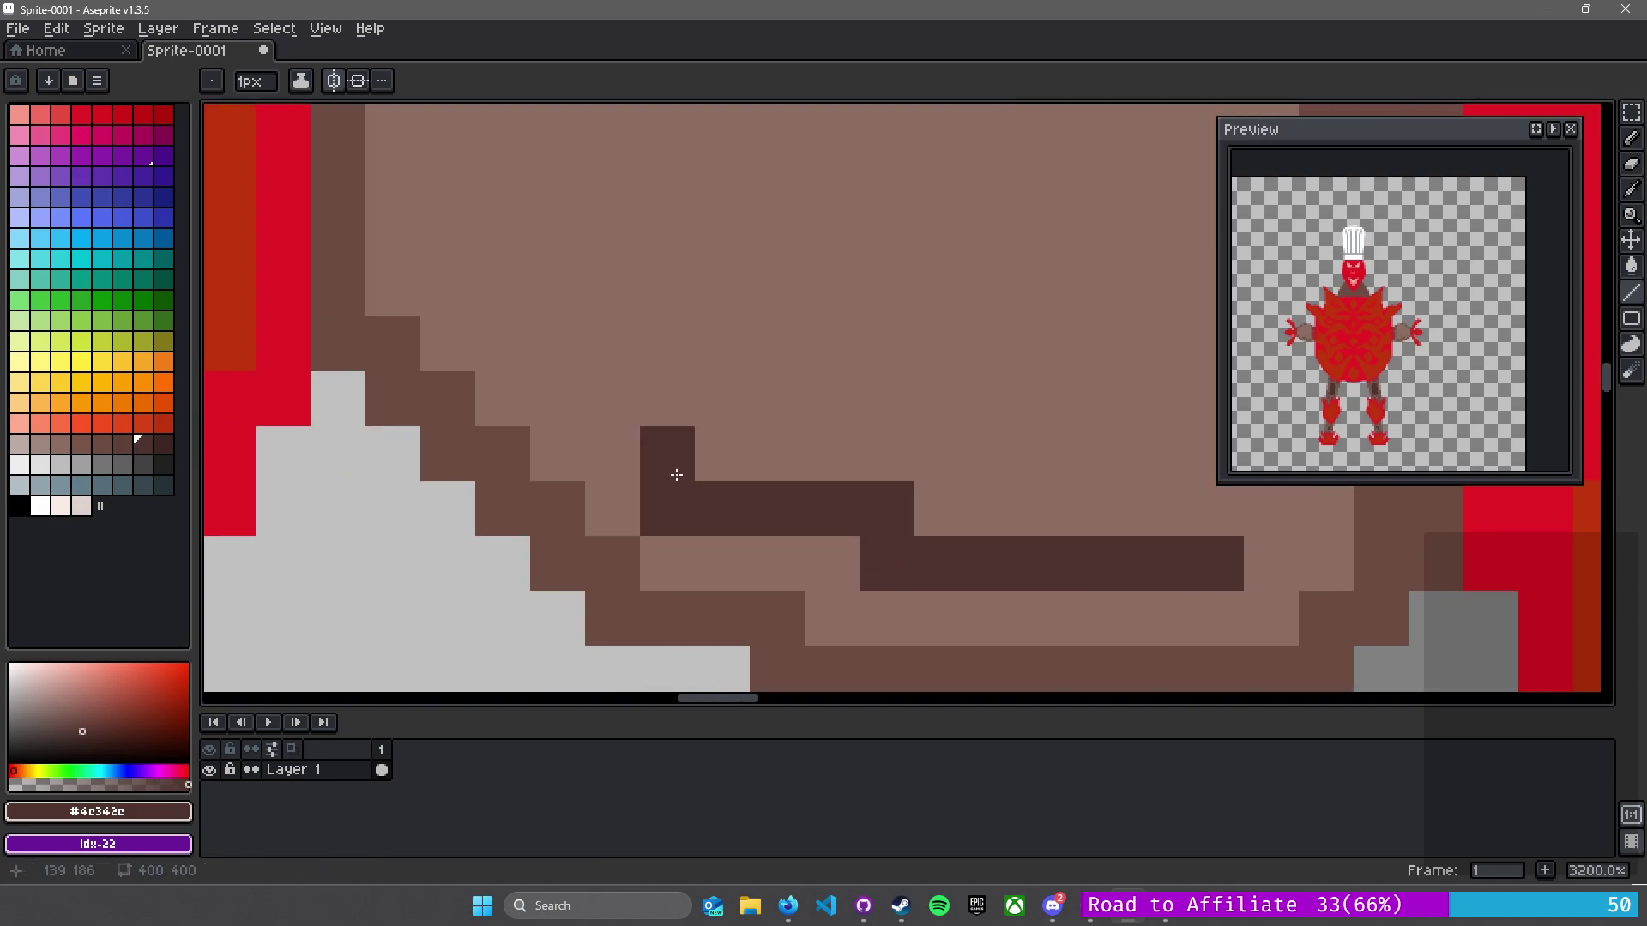
key("ctrl+z")
key("ctrl+z")
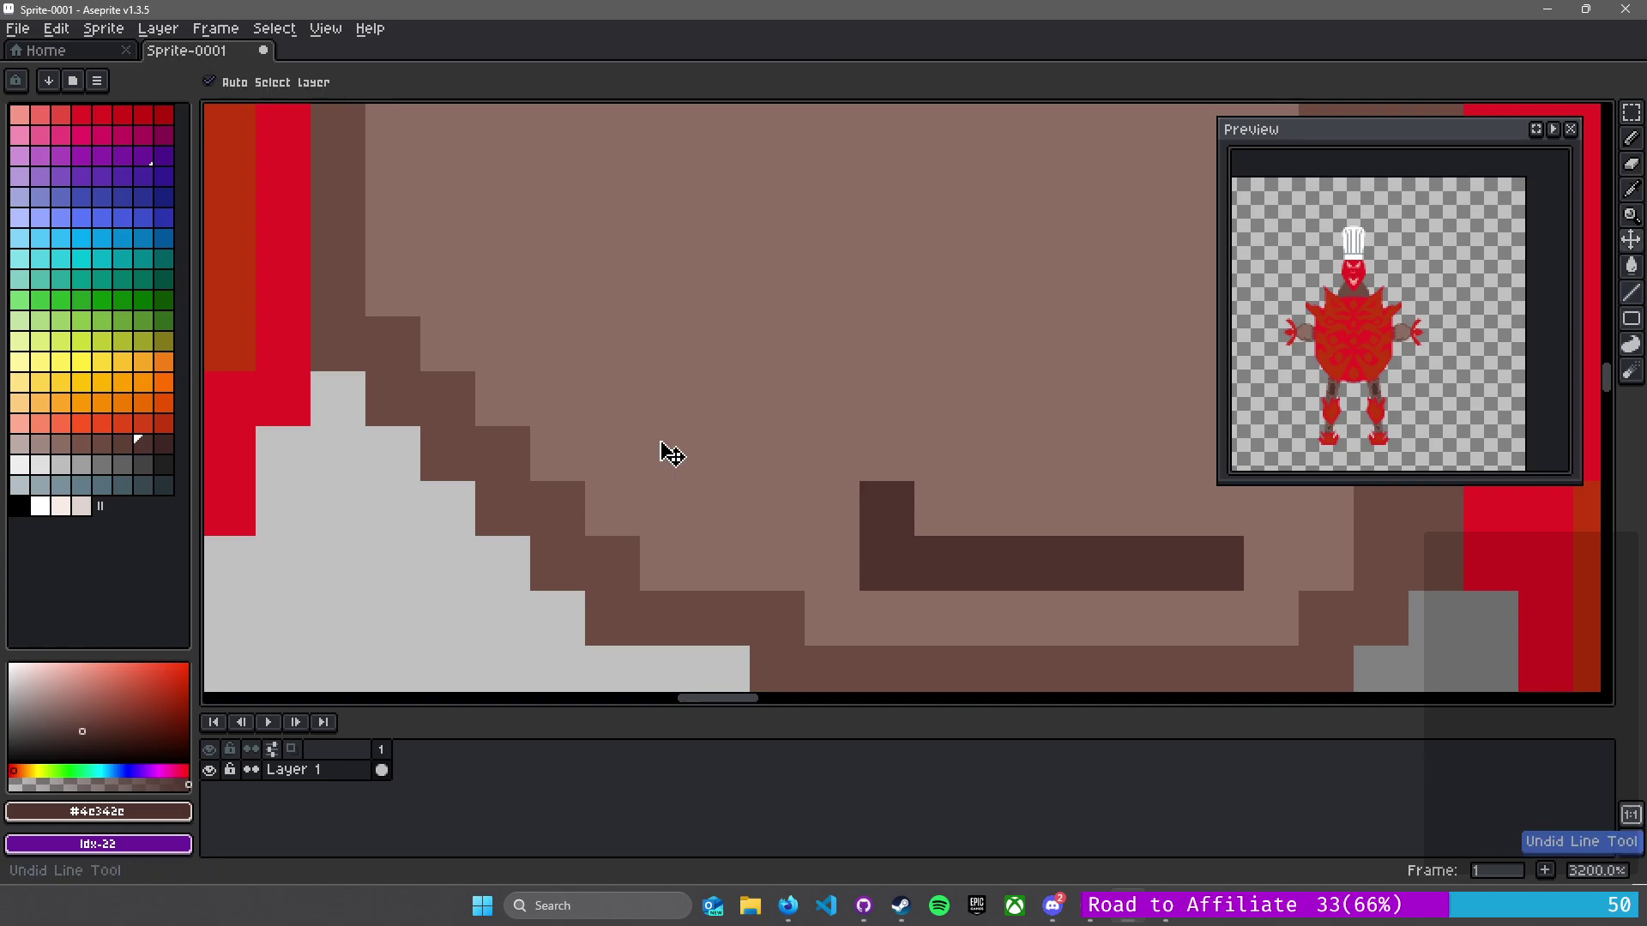
key("ctrl+z")
scroll(686, 456, "down", 5)
left_click_drag(864, 537, 916, 613)
scroll(876, 565, "up", 5)
left_click_drag(651, 386, 964, 751)
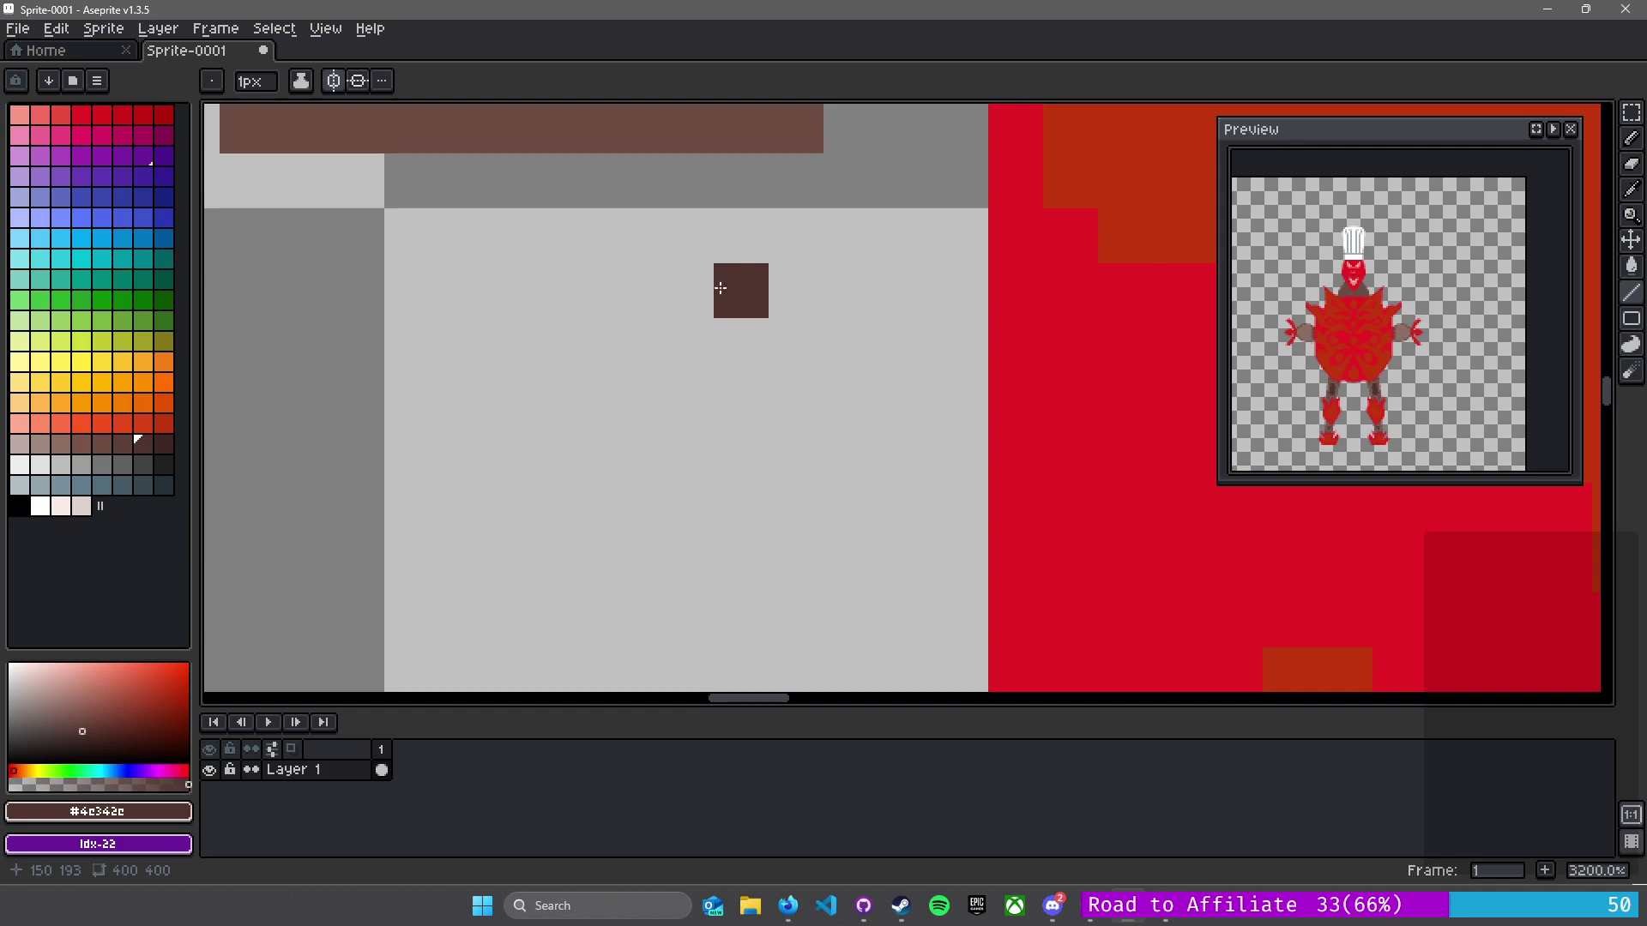
left_click_drag(721, 276, 943, 681)
mouse_move(946, 392)
left_mouse_down()
mouse_move(943, 430)
mouse_move(552, 423)
mouse_move(515, 378)
mouse_move(1029, 467)
mouse_move(885, 446)
mouse_move(853, 389)
mouse_move(749, 327)
mouse_move(741, 271)
mouse_move(677, 434)
mouse_move(664, 364)
mouse_move(516, 278)
left_mouse_up()
left_click(609, 423)
key("ctrl+z")
key("ctrl+z")
key("ctrl+z")
key("ctrl+z")
key("ctrl+z")
key("ctrl+z")
key("ctrl+z")
key("ctrl+z")
key("ctrl+z")
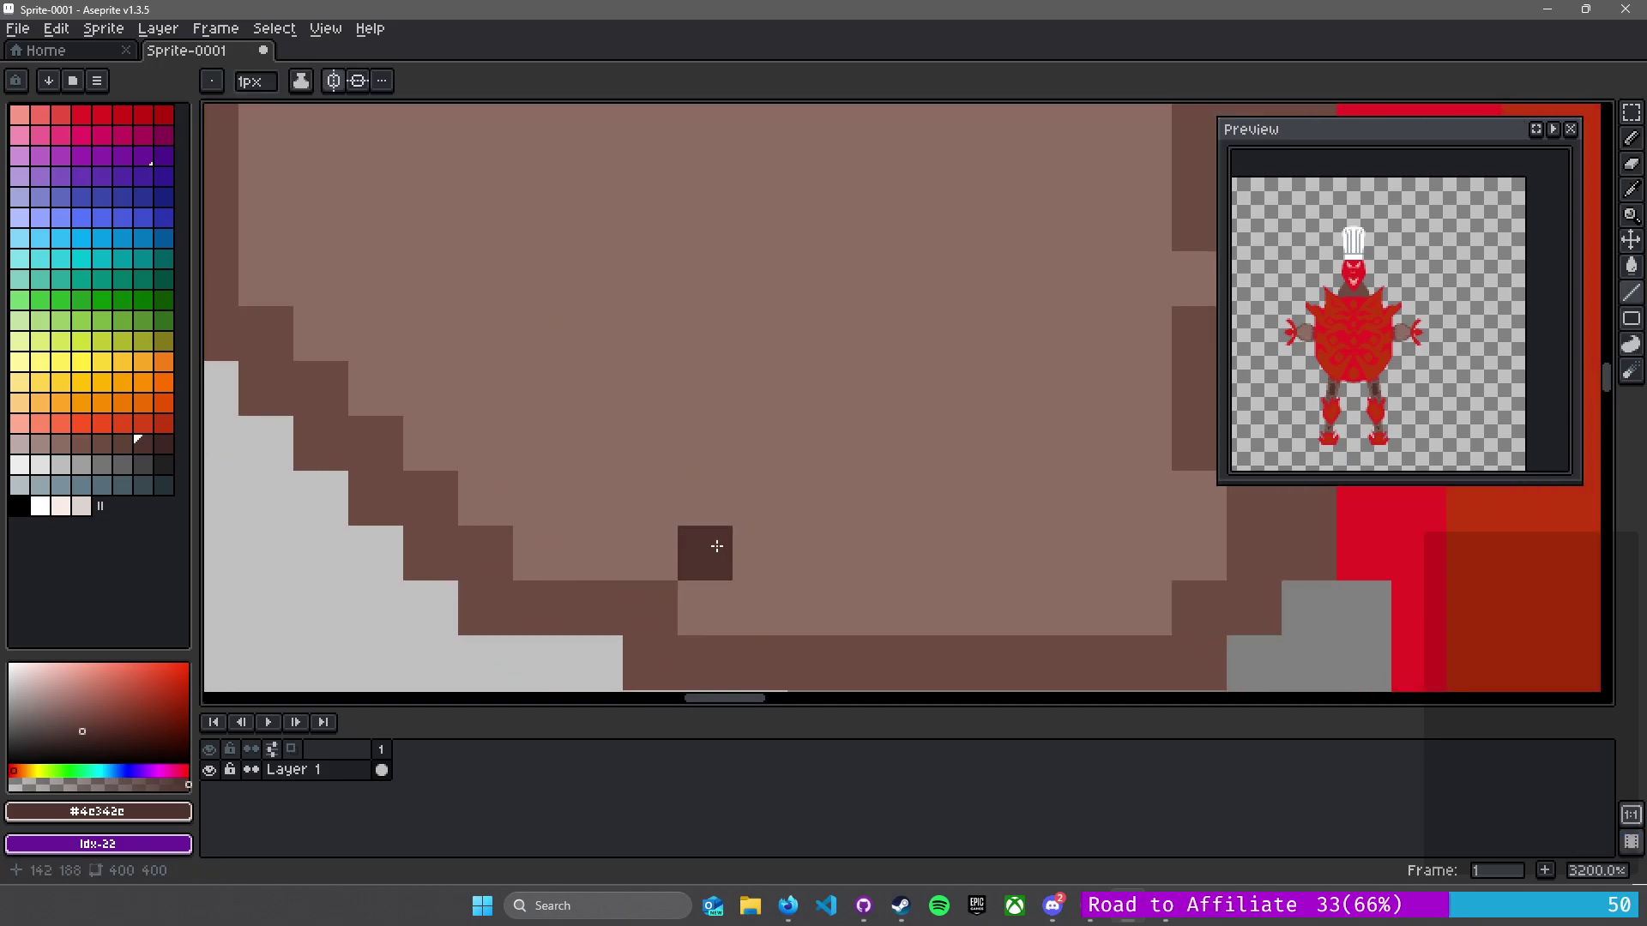
- Draw a dark brown (#4e342e) line one pixel inside the arm's light brown band, along the bottom edge and up the body side
scroll(717, 544, "down", 6)
mouse_move(779, 558)
left_mouse_down()
mouse_move(614, 101)
mouse_move(765, 467)
left_mouse_up()
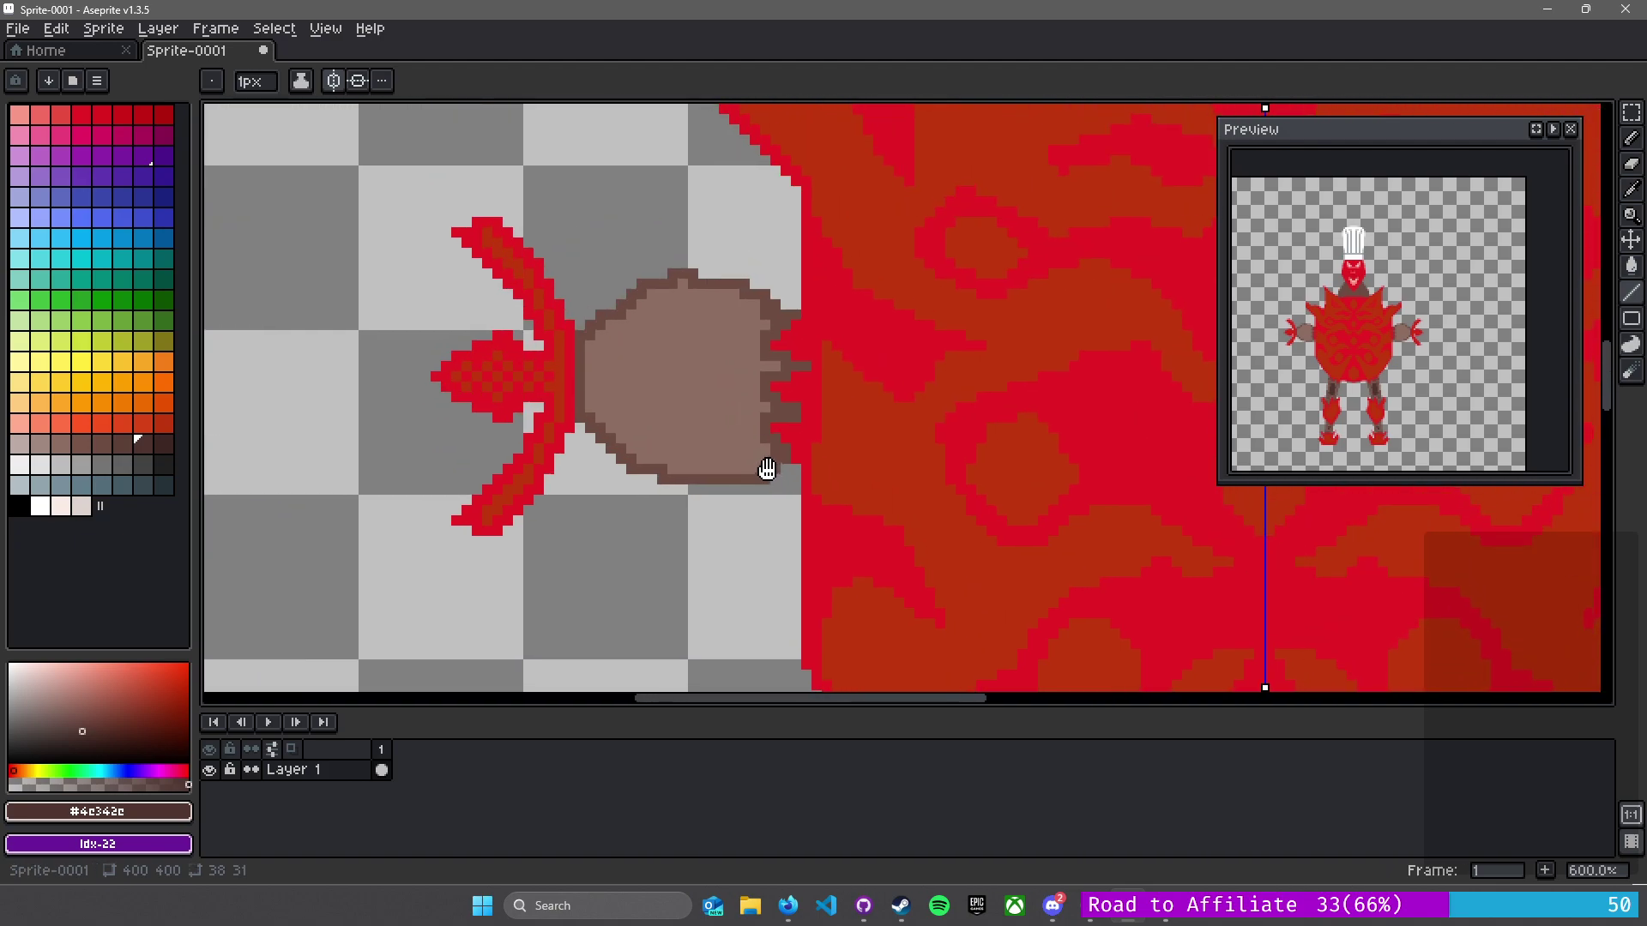
scroll(765, 480, "up", 6)
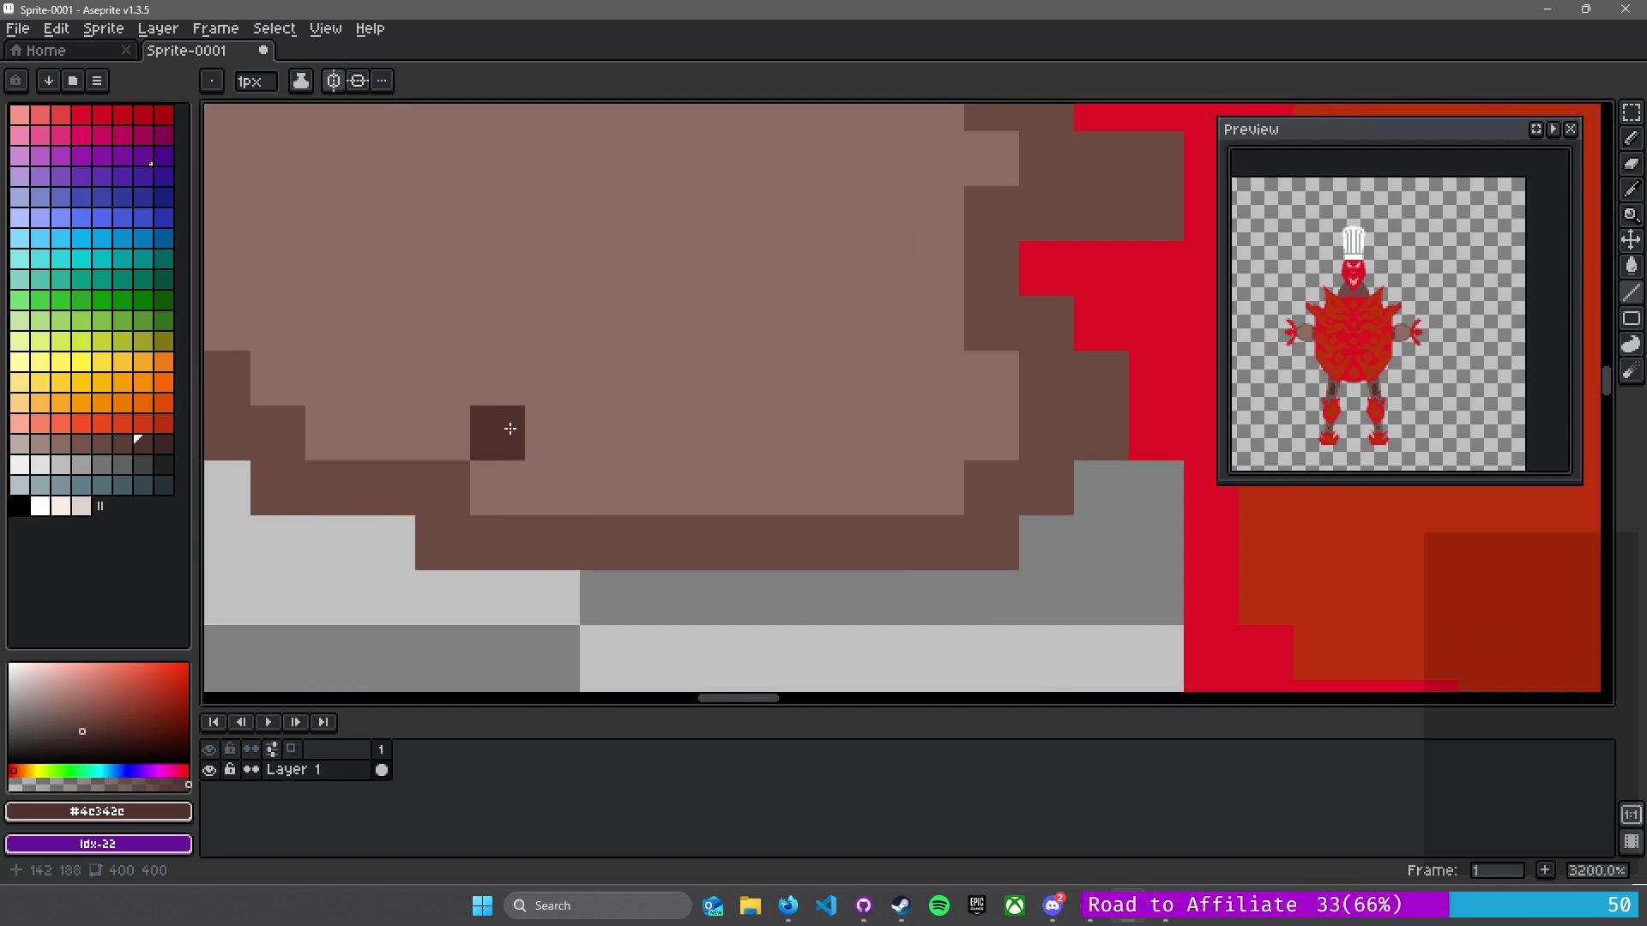
mouse_move(549, 433)
left_mouse_down()
mouse_move(849, 427)
mouse_move(882, 246)
mouse_move(933, 556)
left_mouse_up()
left_click_drag(932, 555, 915, 257)
left_click_drag(1045, 221, 966, 569)
mouse_move(868, 584)
left_mouse_down()
mouse_move(821, 349)
mouse_move(846, 353)
mouse_move(781, 323)
mouse_move(415, 304)
left_mouse_up()
key("ctrl+z")
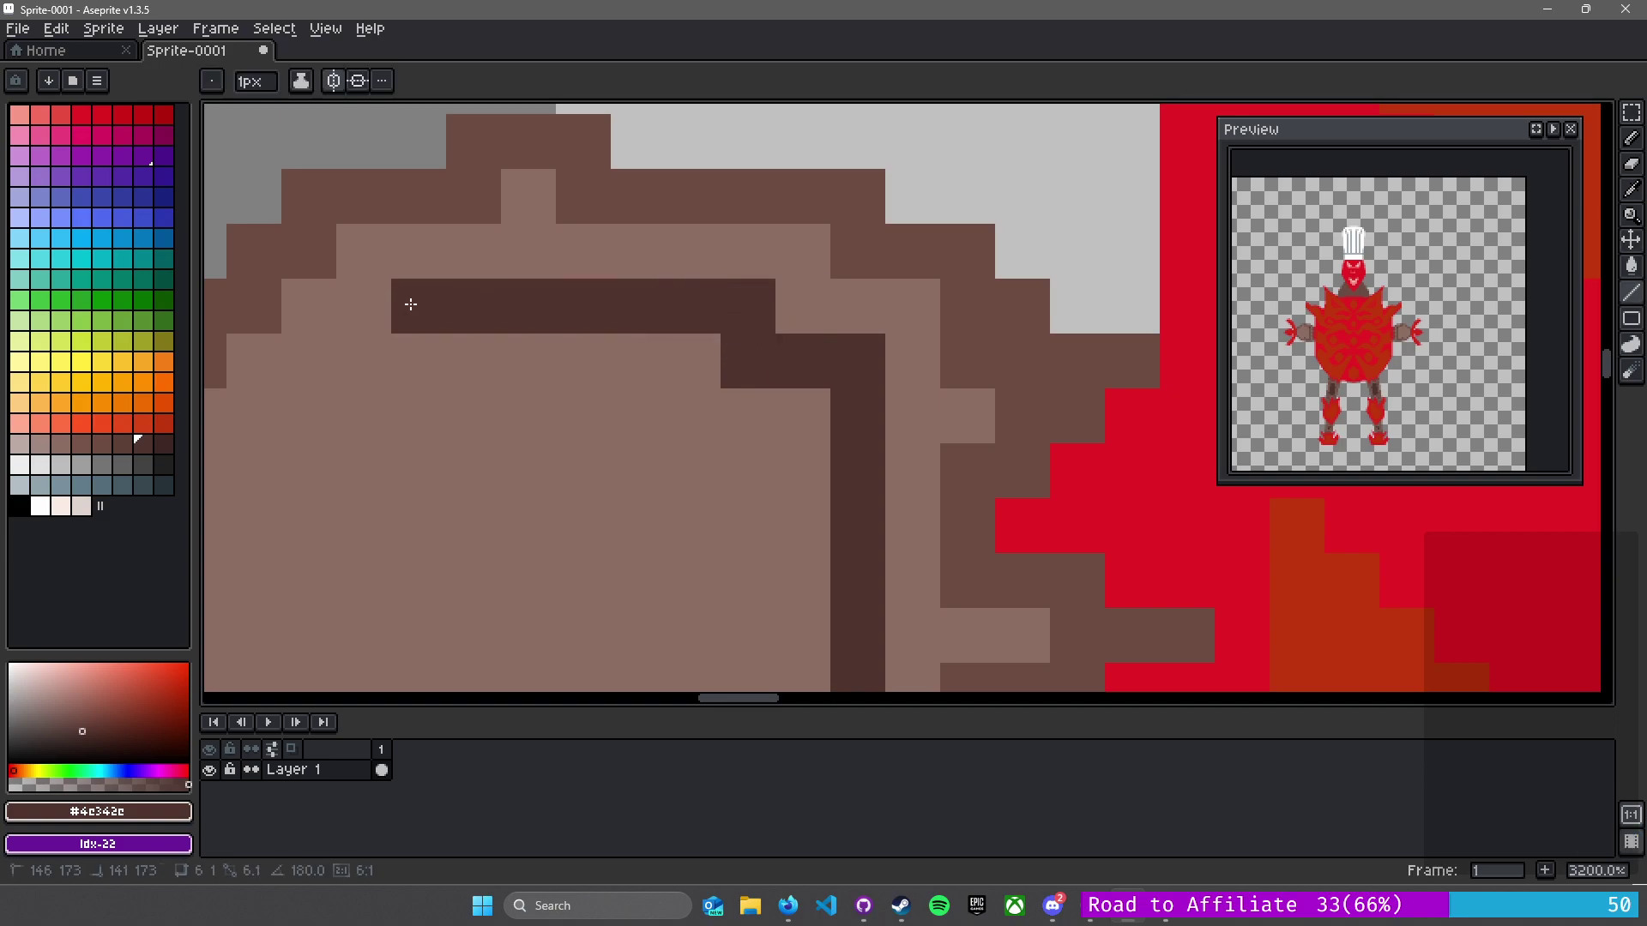
- Continue the dark brown contour along the arm's upper edge and down its stepped slope towards the hand
left_click(403, 345)
left_click(372, 351)
left_click_drag(532, 348, 1204, 266)
left_click(1031, 327)
left_click(974, 337)
mouse_move(974, 336)
left_mouse_down()
mouse_move(926, 378)
mouse_move(975, 378)
mouse_move(825, 392)
mouse_move(853, 412)
mouse_move(900, 397)
mouse_move(860, 397)
mouse_move(856, 425)
left_mouse_up()
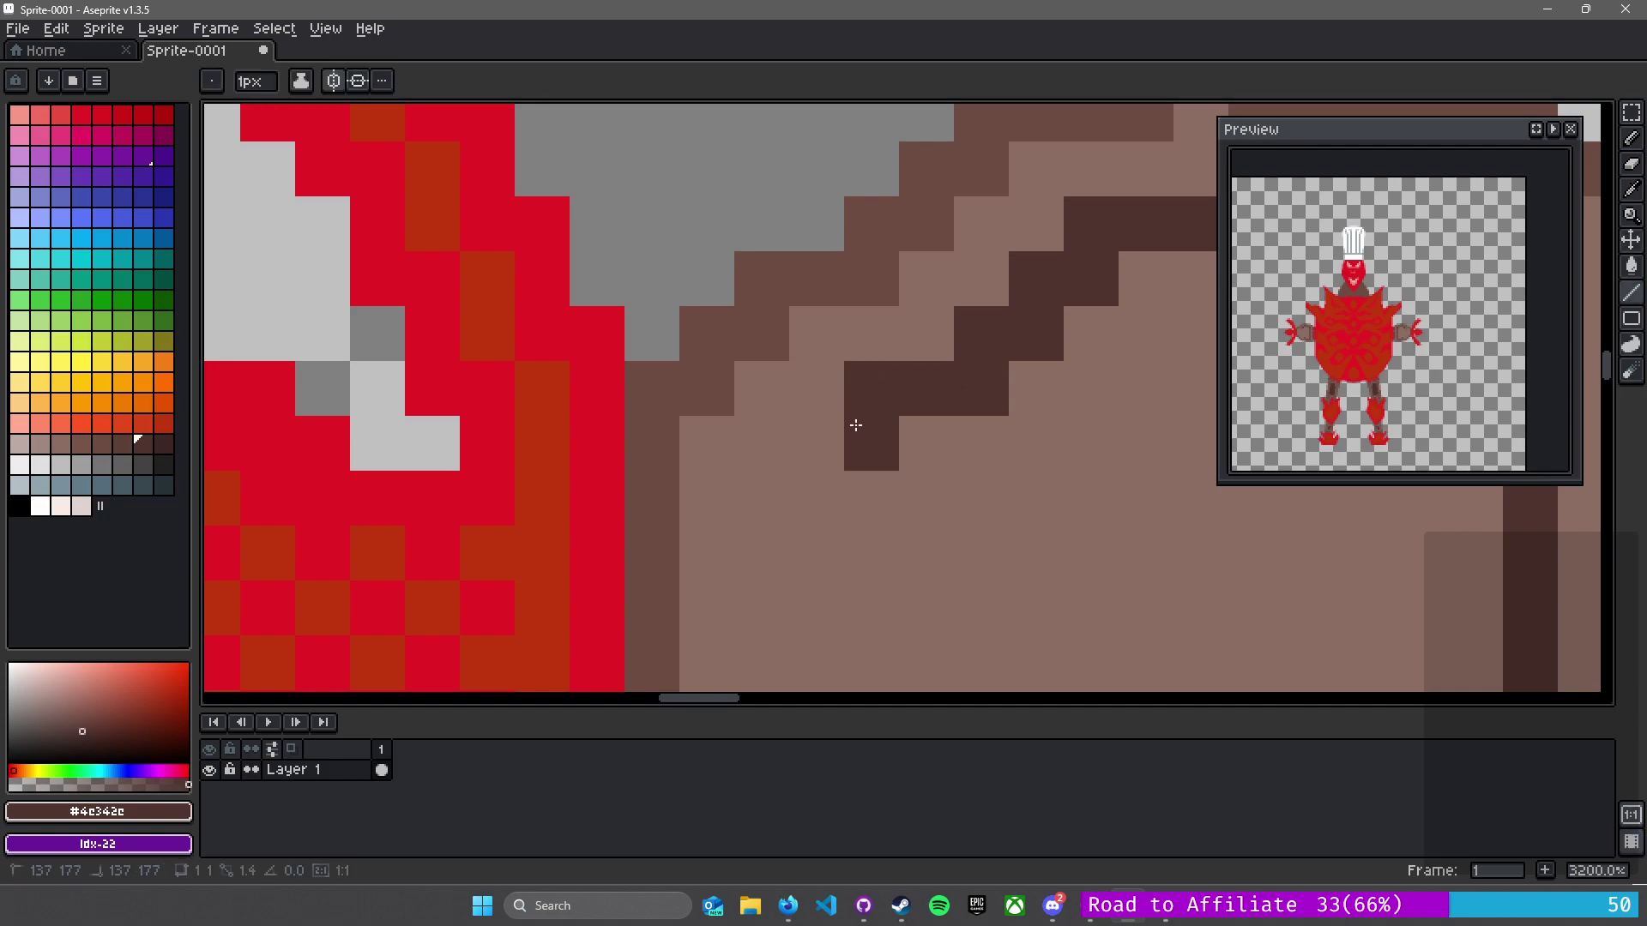
- Close the dark brown contour down the hand side and lower slope, and fill its inside with dark brown (#4e342e)
left_click(785, 487)
scroll(757, 331, "down", 4)
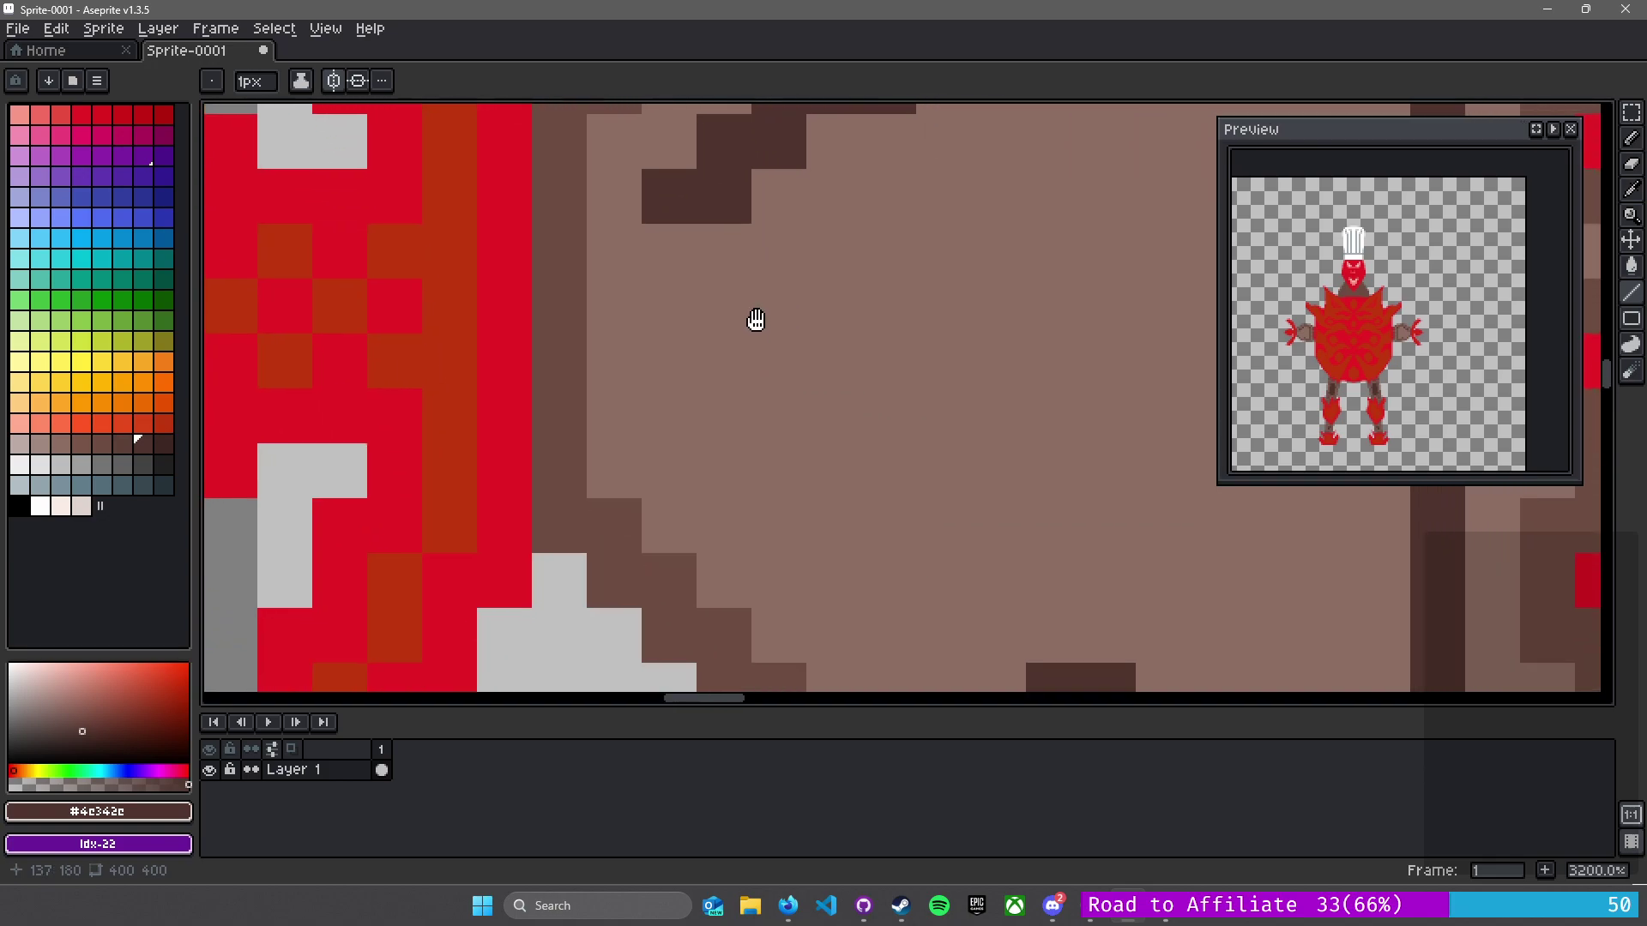
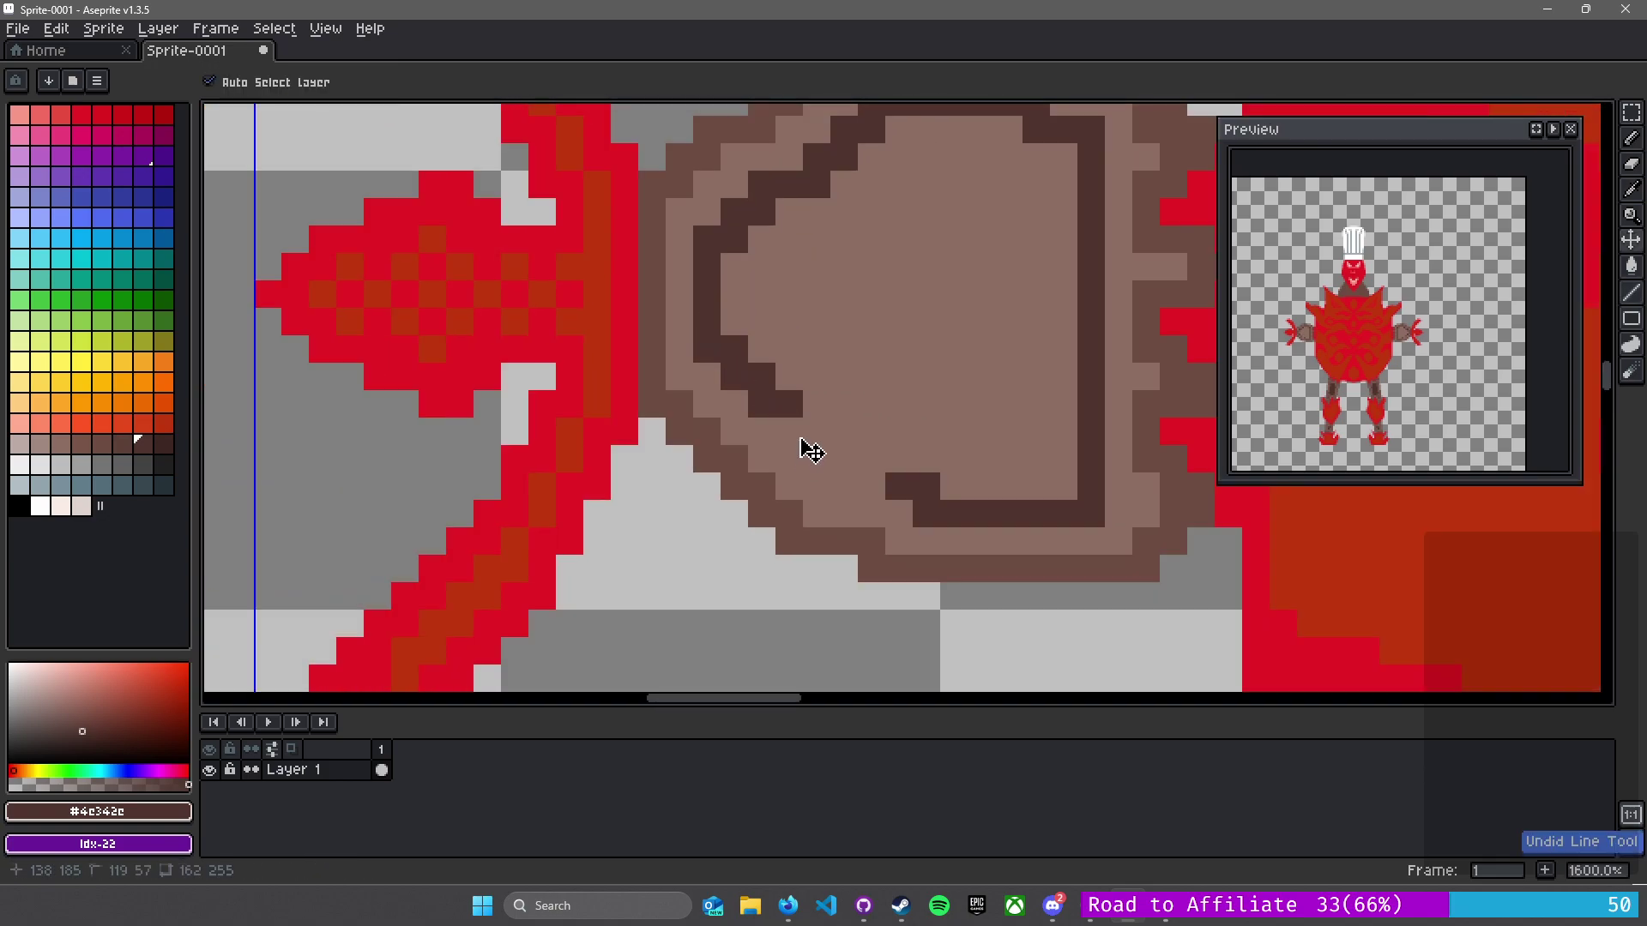
left_click(852, 480)
left_click_drag(944, 388, 842, 465)
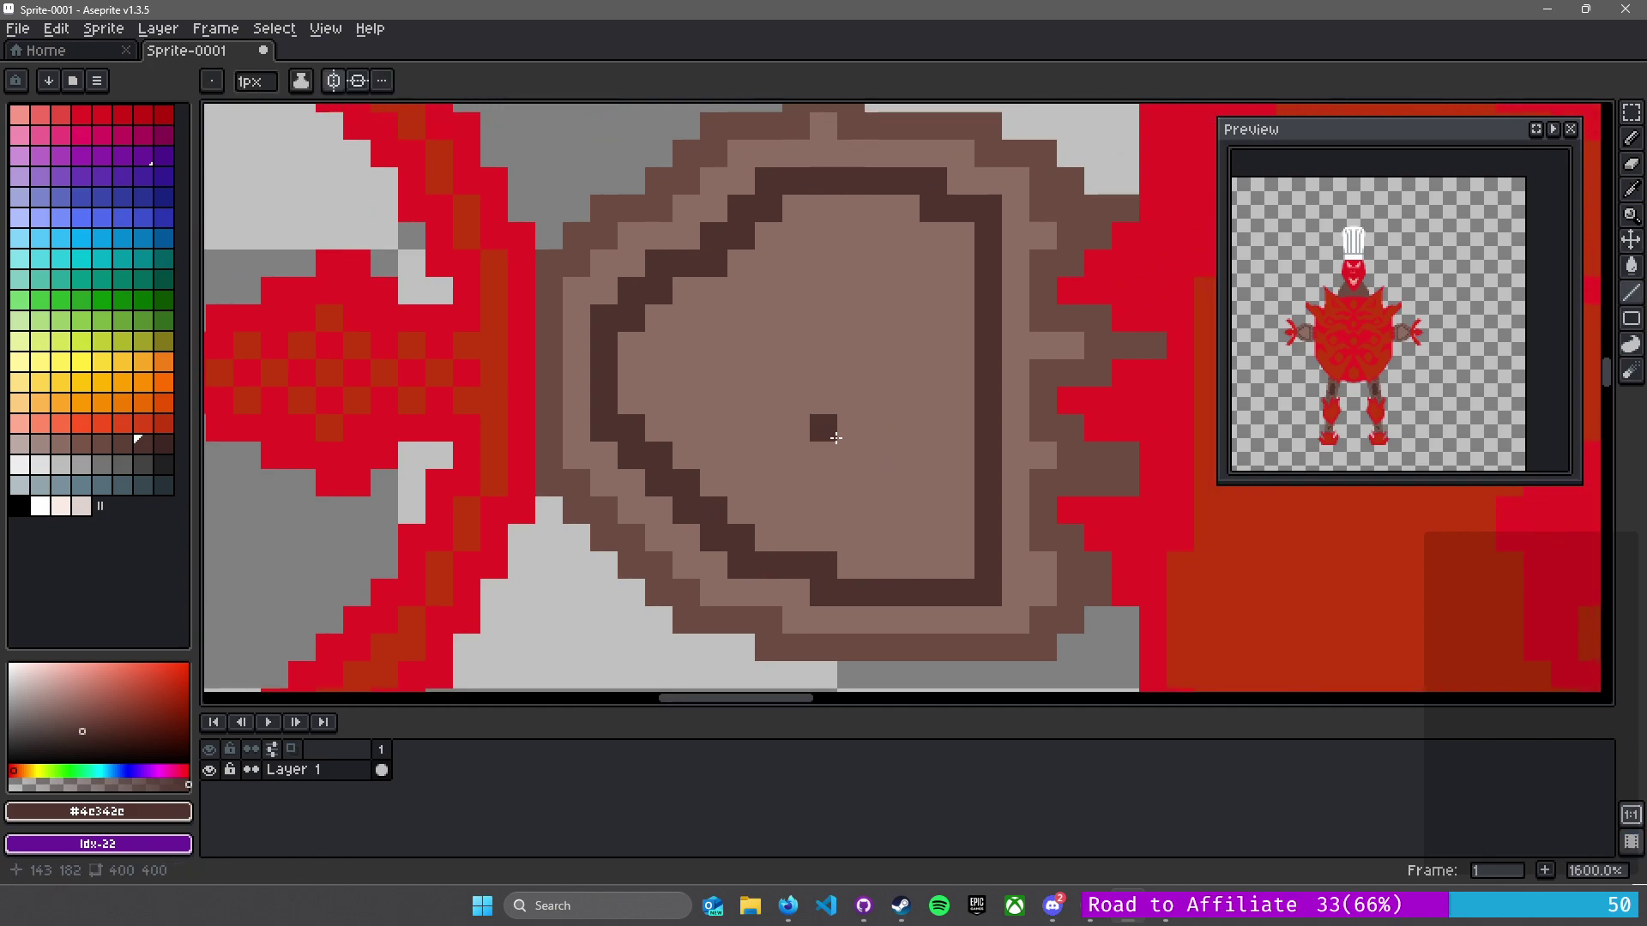
key("g")
left_click(836, 437)
left_click(614, 467, "alt")
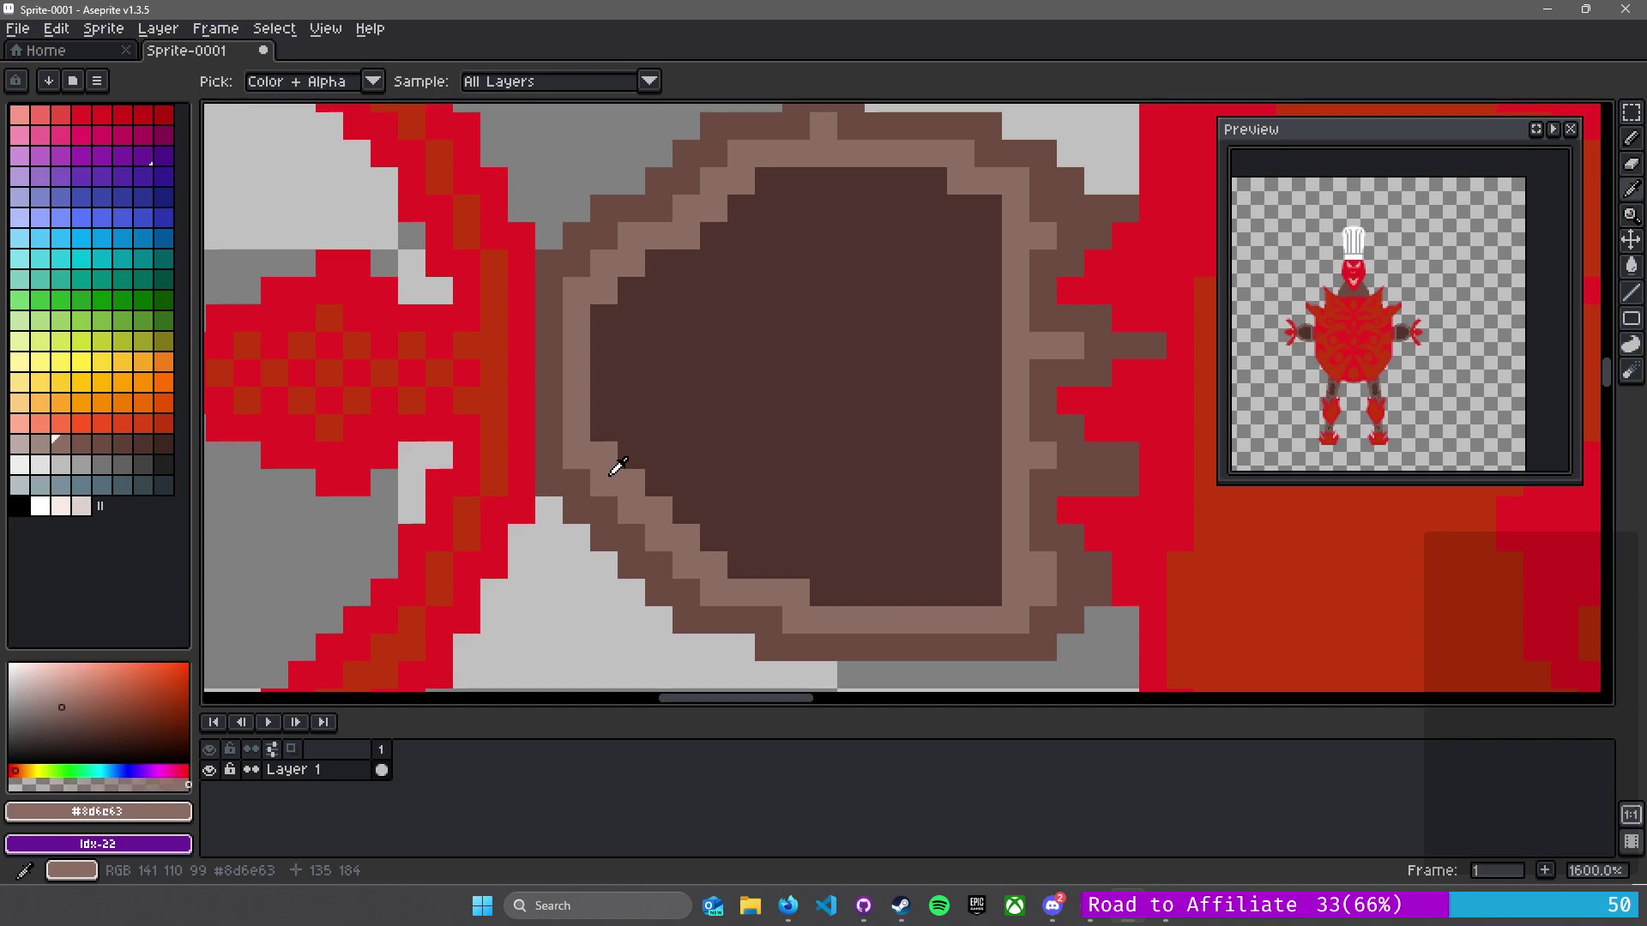
left_click(581, 493, "alt")
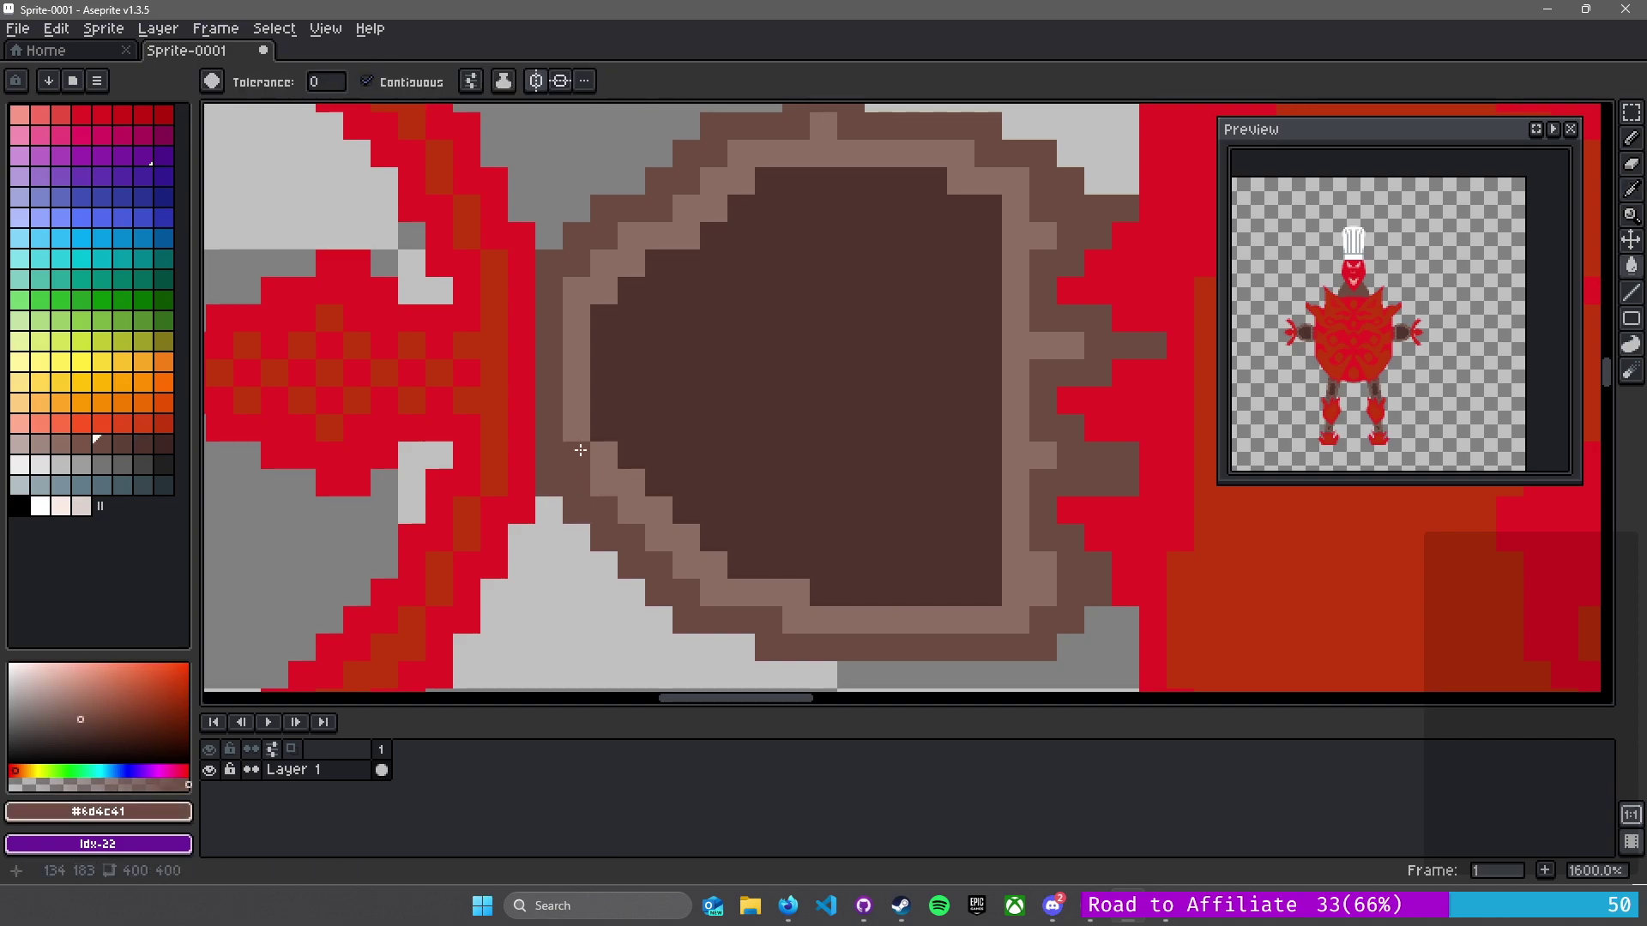
key("l")
key("b")
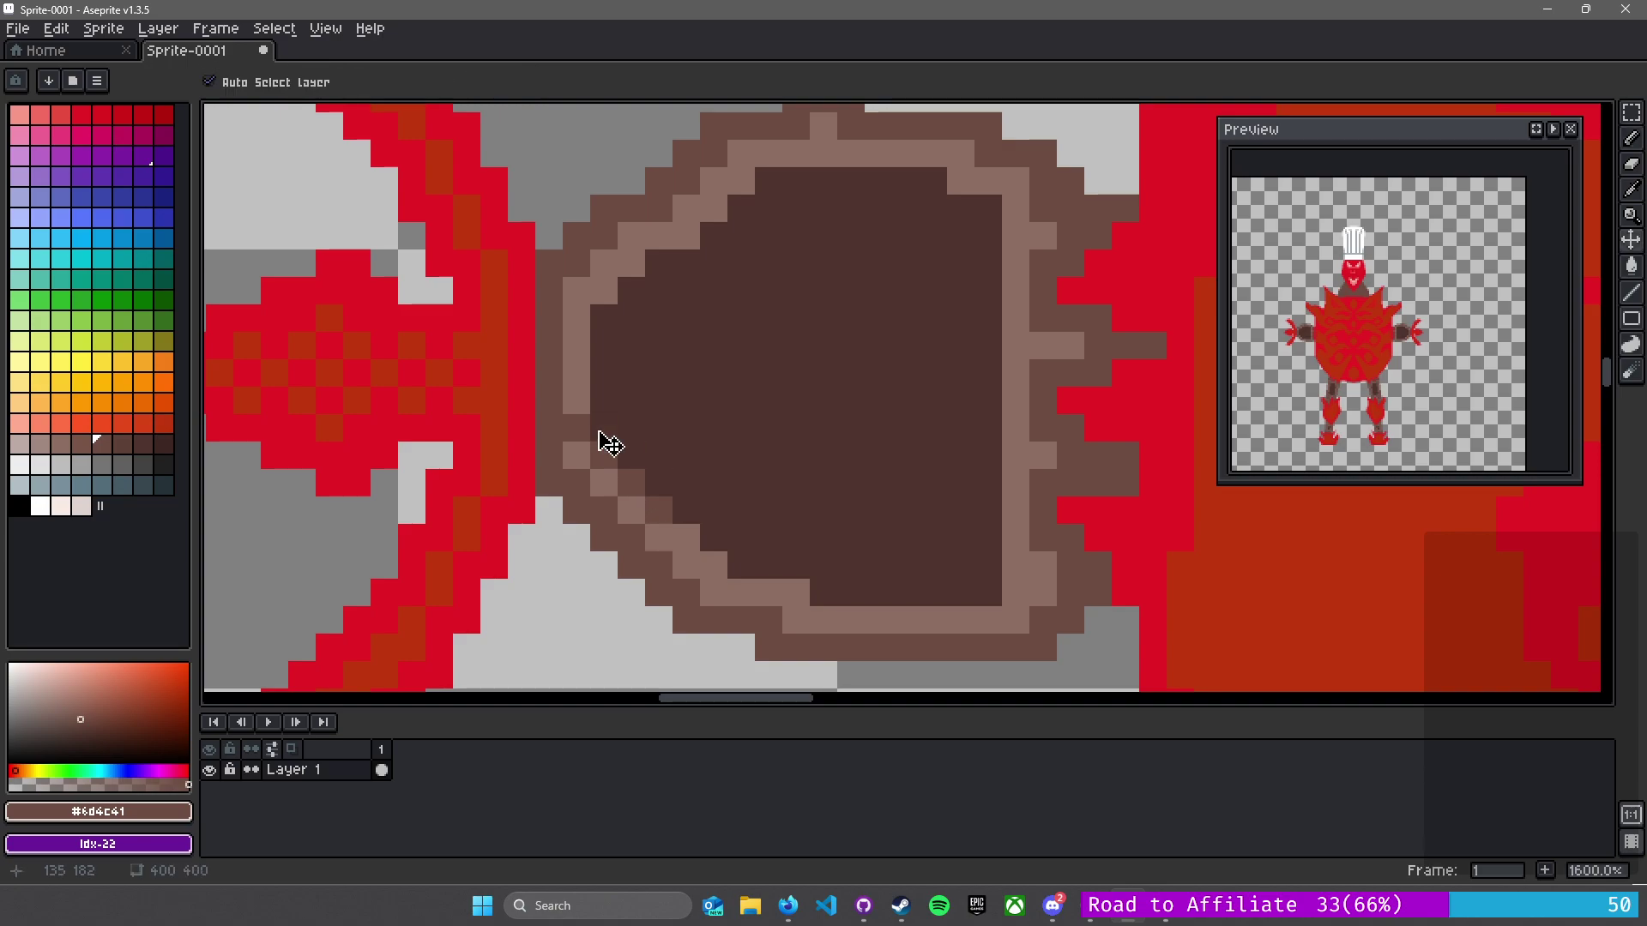
key("ctrl+z")
key("ctrl+z")
key("ctrl+z")
key("ctrl+z")
- Thin the arm's light brown band with dark brown (#4e342e) pixels along the lower slope, bottom edge and lower body side
left_click(611, 397, "alt")
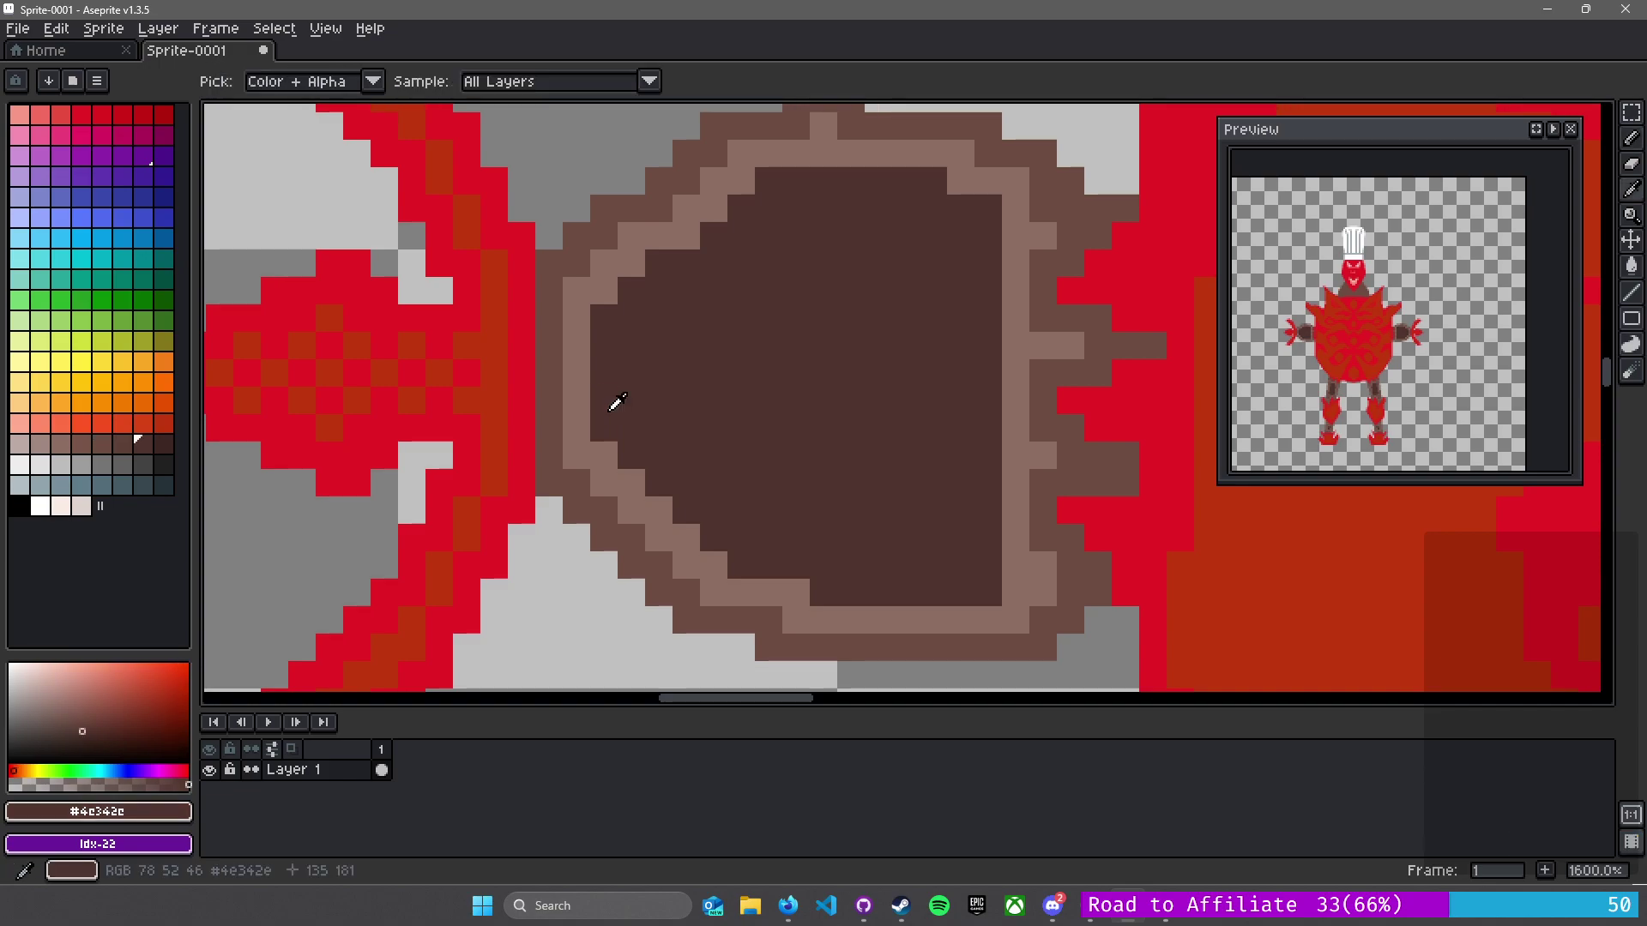
left_click(625, 477)
left_click(659, 497)
left_click_drag(738, 566, 838, 594)
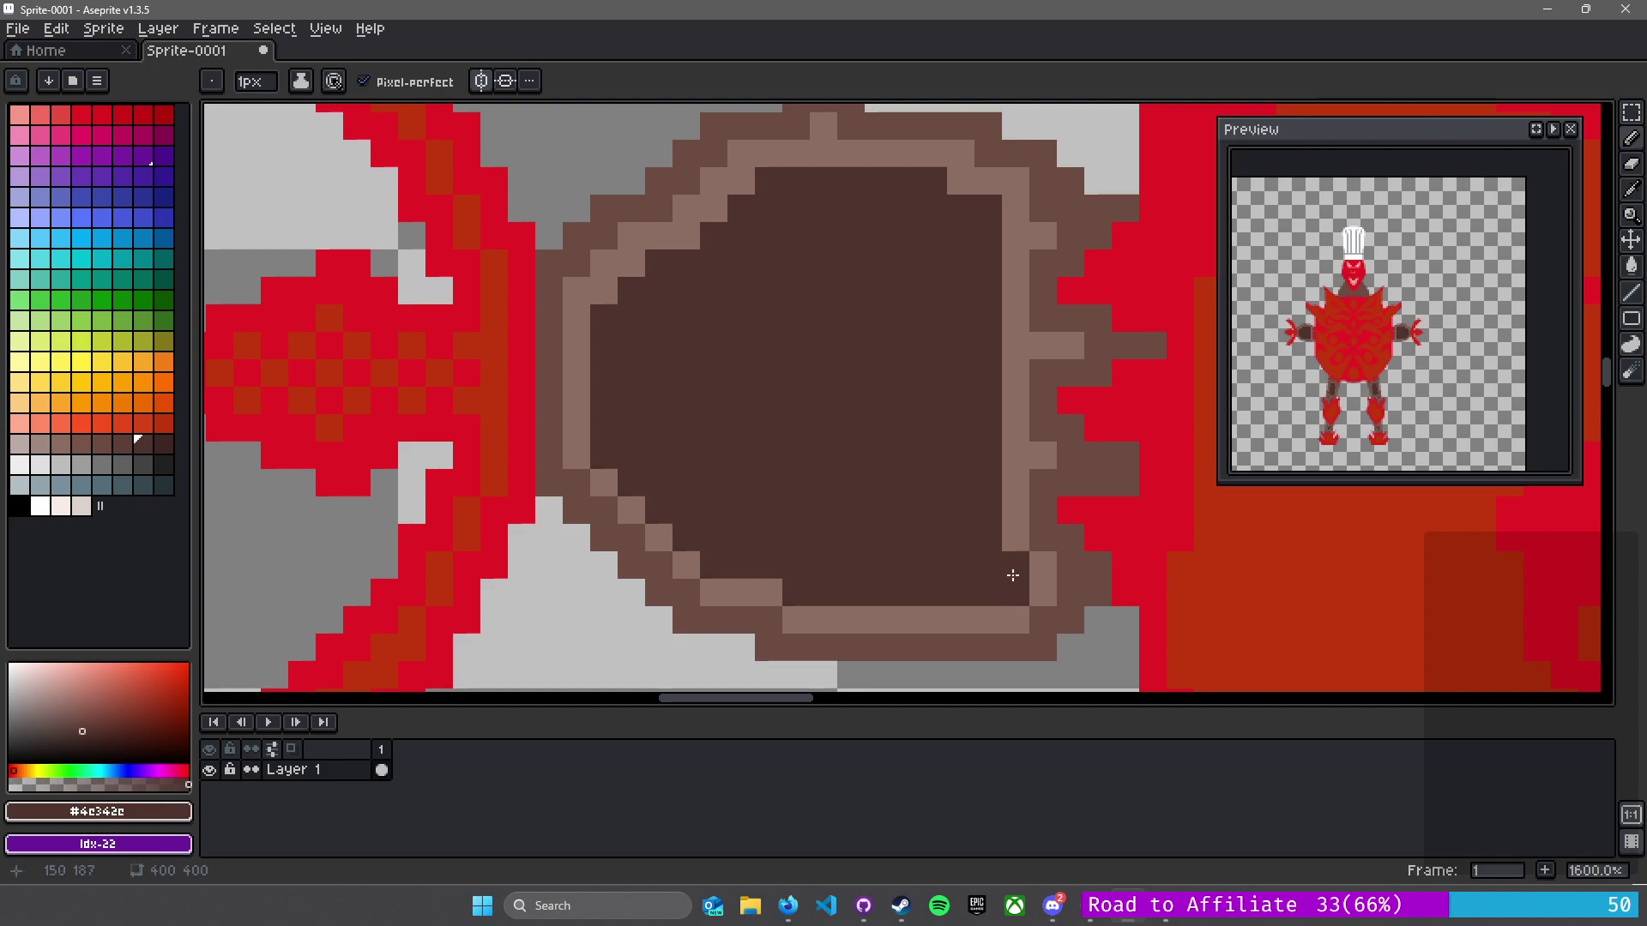
left_click(1010, 461)
left_click(1007, 355)
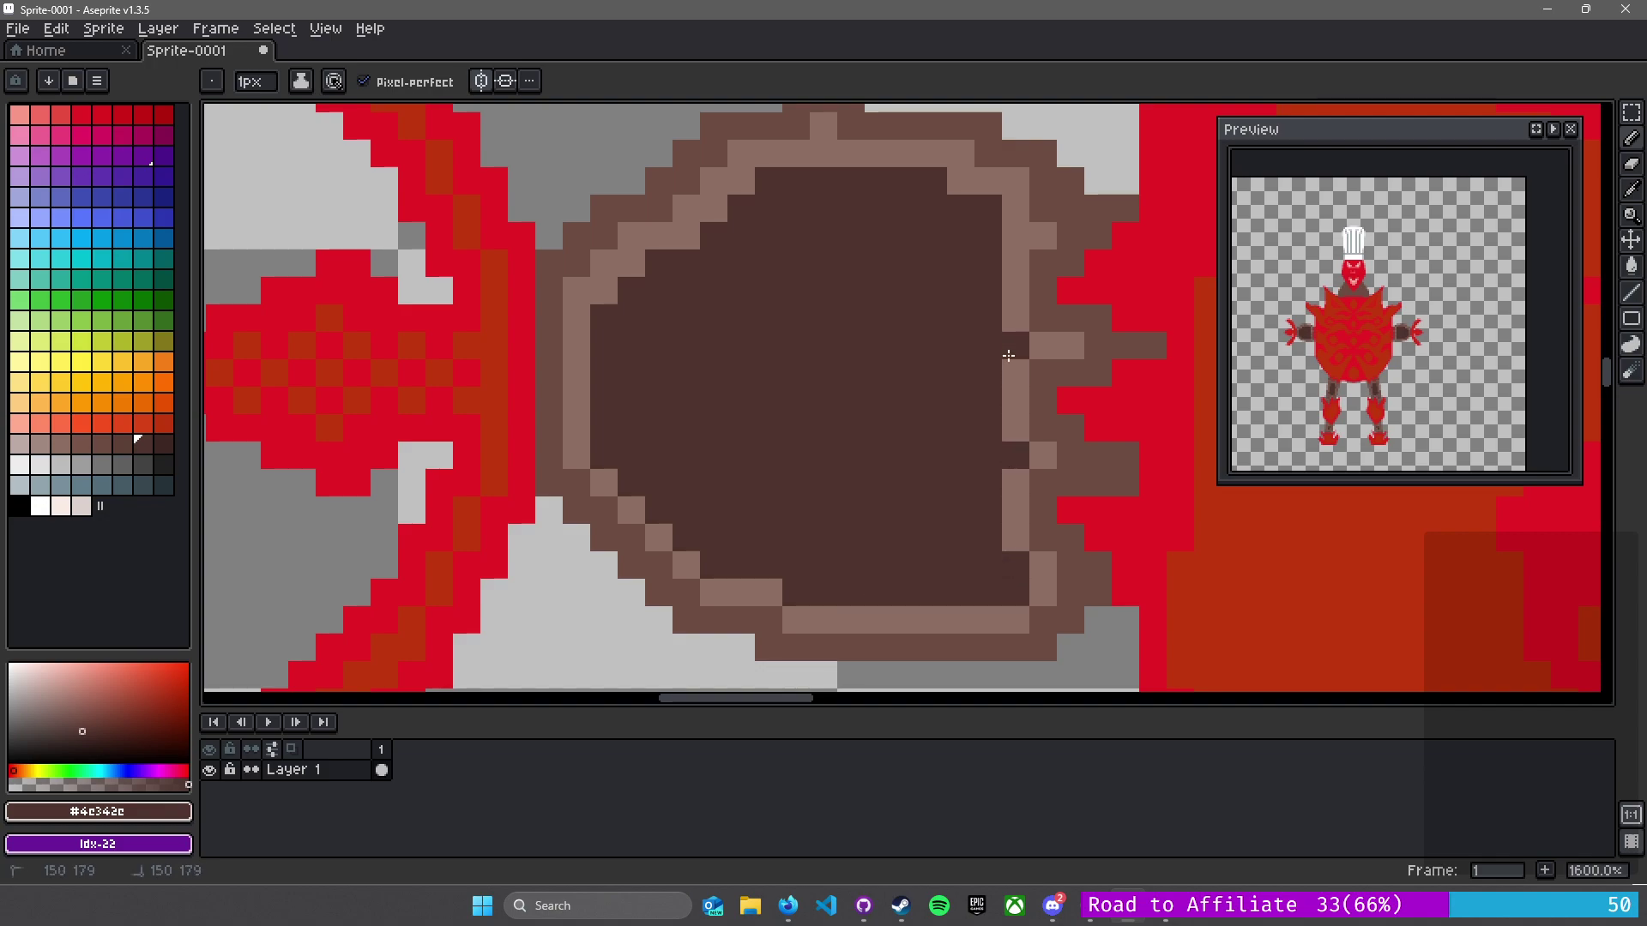
- Add dark brown pixels to the light brown band along the upper body side, top edge and upper slope
left_click(1001, 243)
left_click(960, 180)
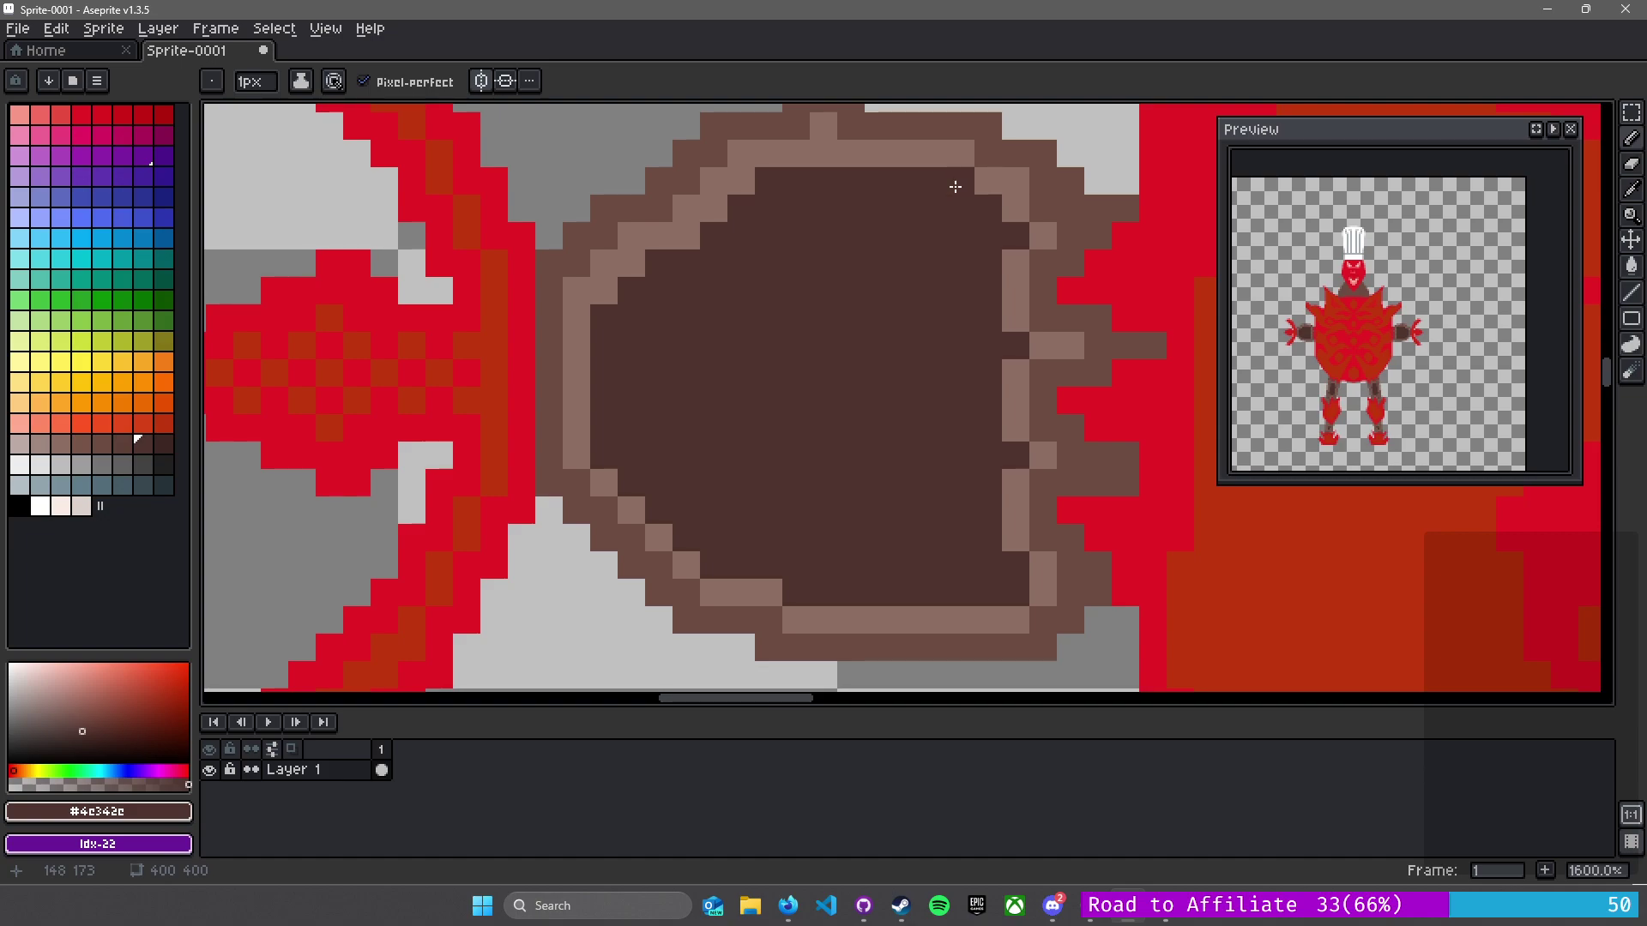
left_click(821, 154)
left_click(718, 218)
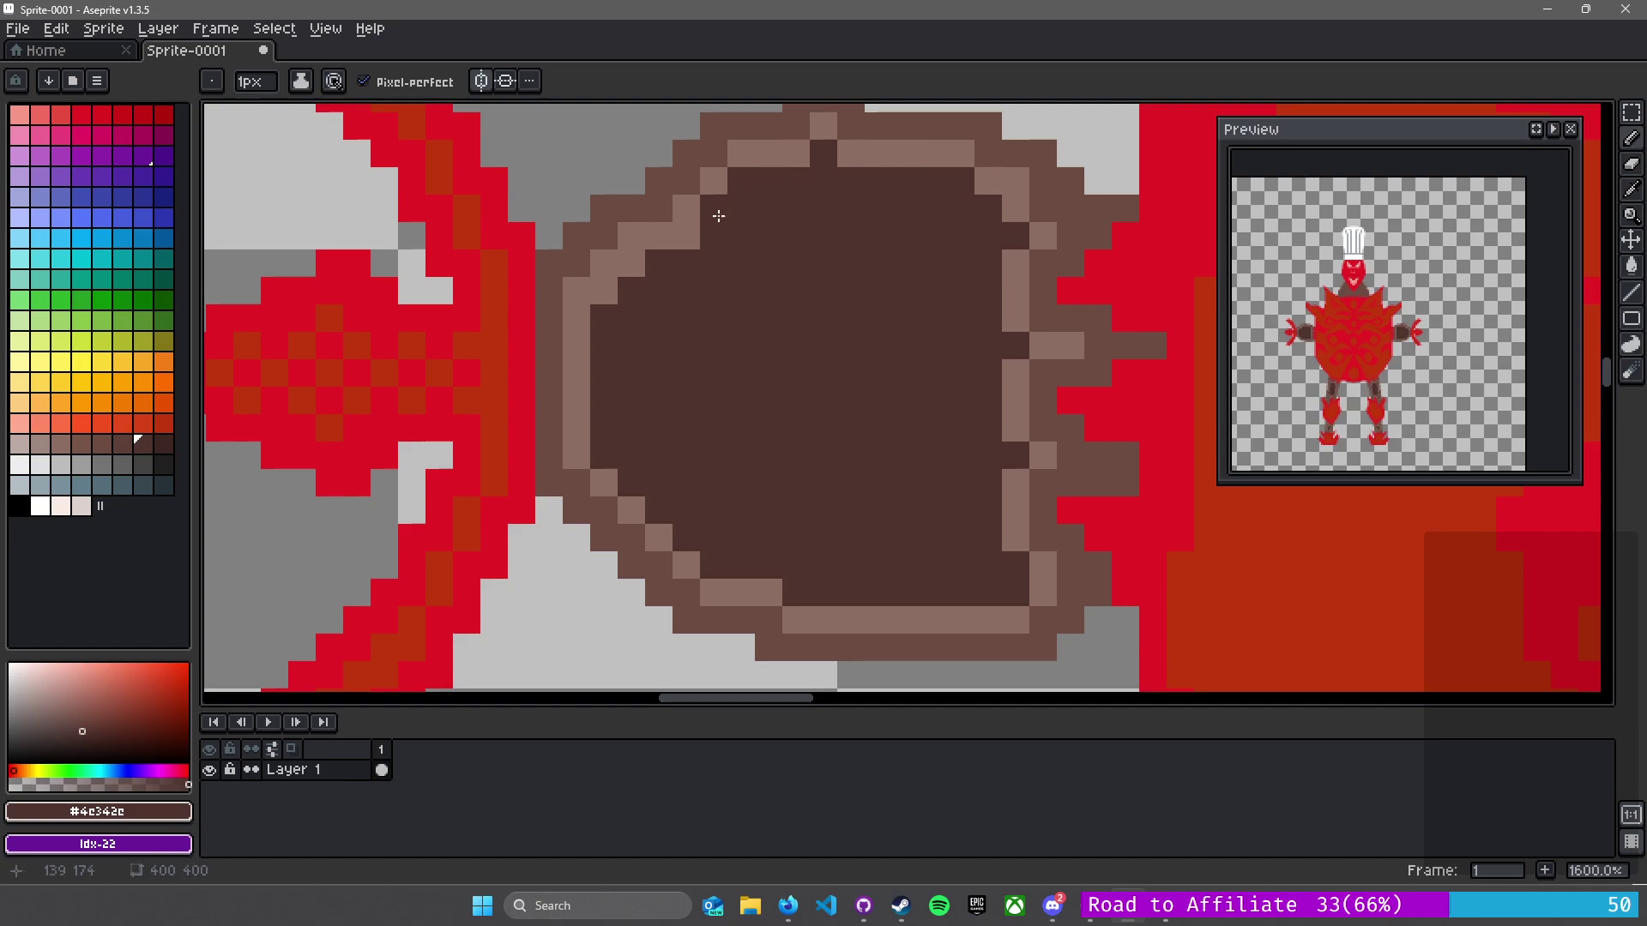
left_click(631, 263)
left_click(606, 294)
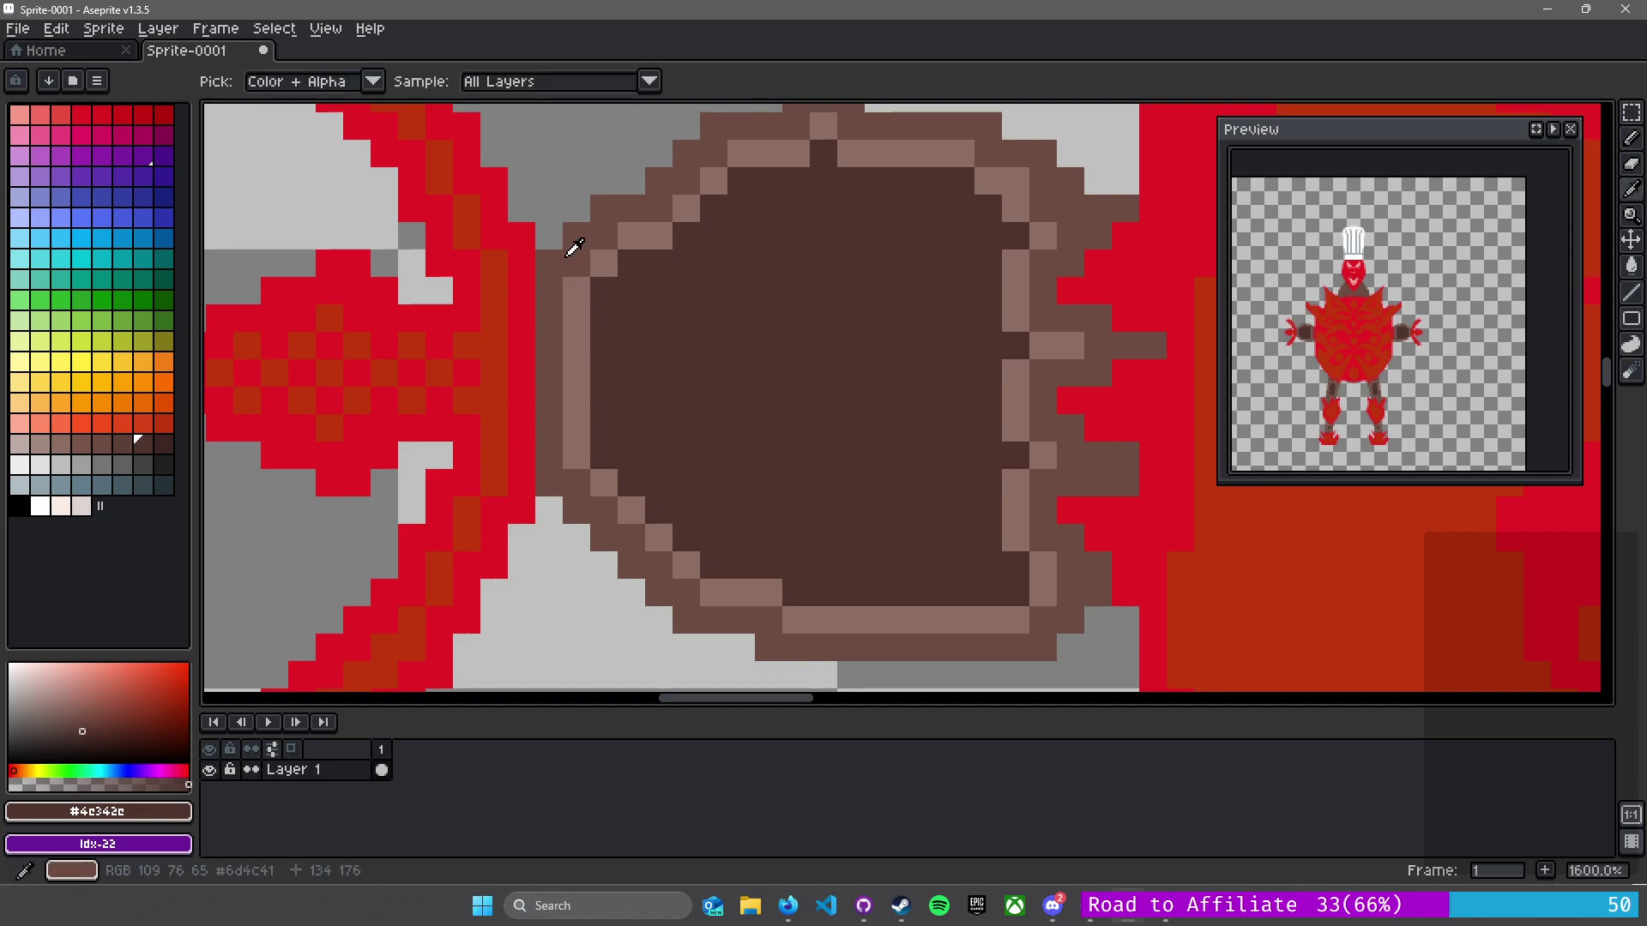
- Dither the light brown band beside the hand with alternating medium brown (#6d4c41) pixels
left_click(573, 248, "alt")
left_click(567, 304)
key("ctrl+z")
left_click(568, 315)
left_click(570, 373)
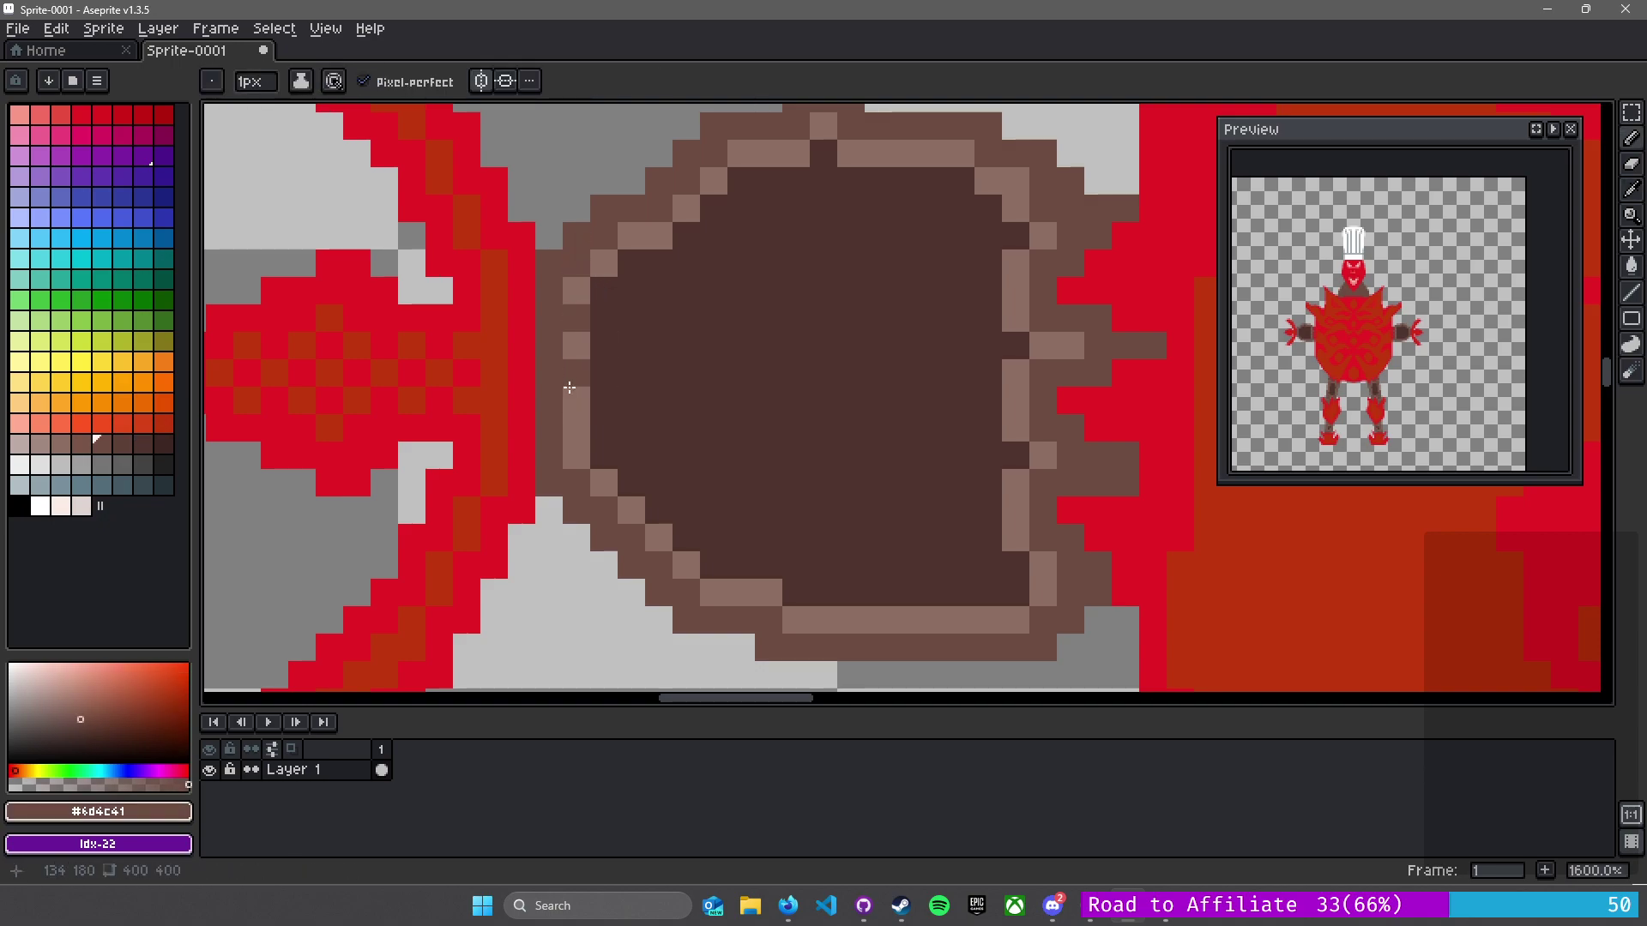
- Continue the alternating medium brown (#6d4c41) pixels in the light brown band around the arm's bottom, body side and top
left_click(737, 591)
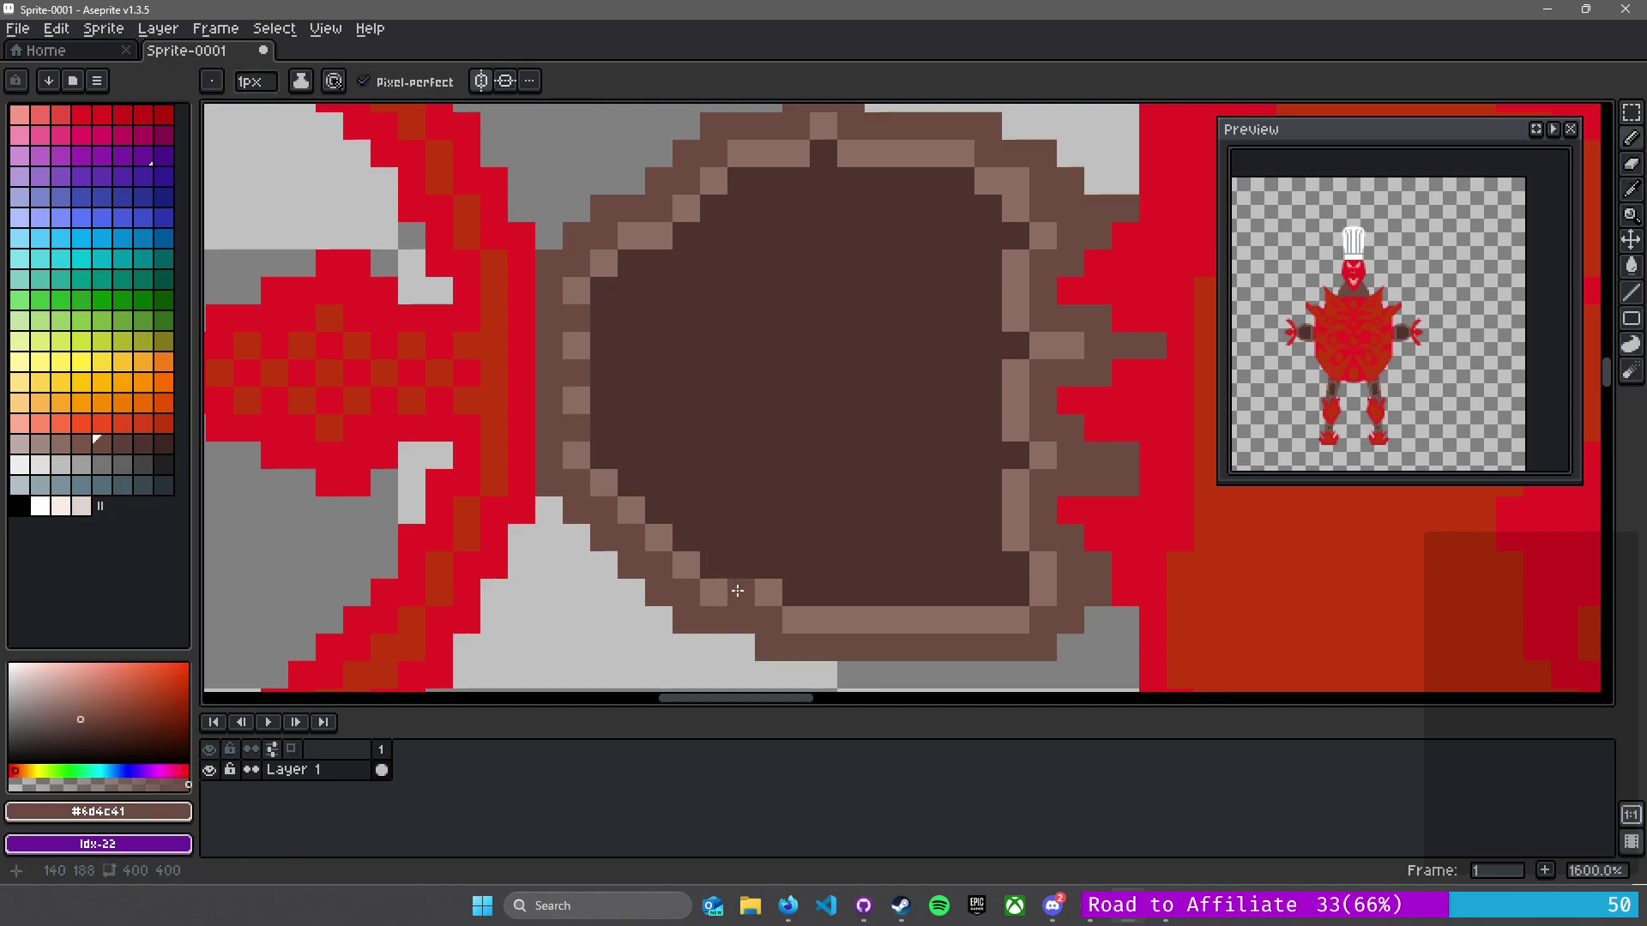
left_click(870, 619)
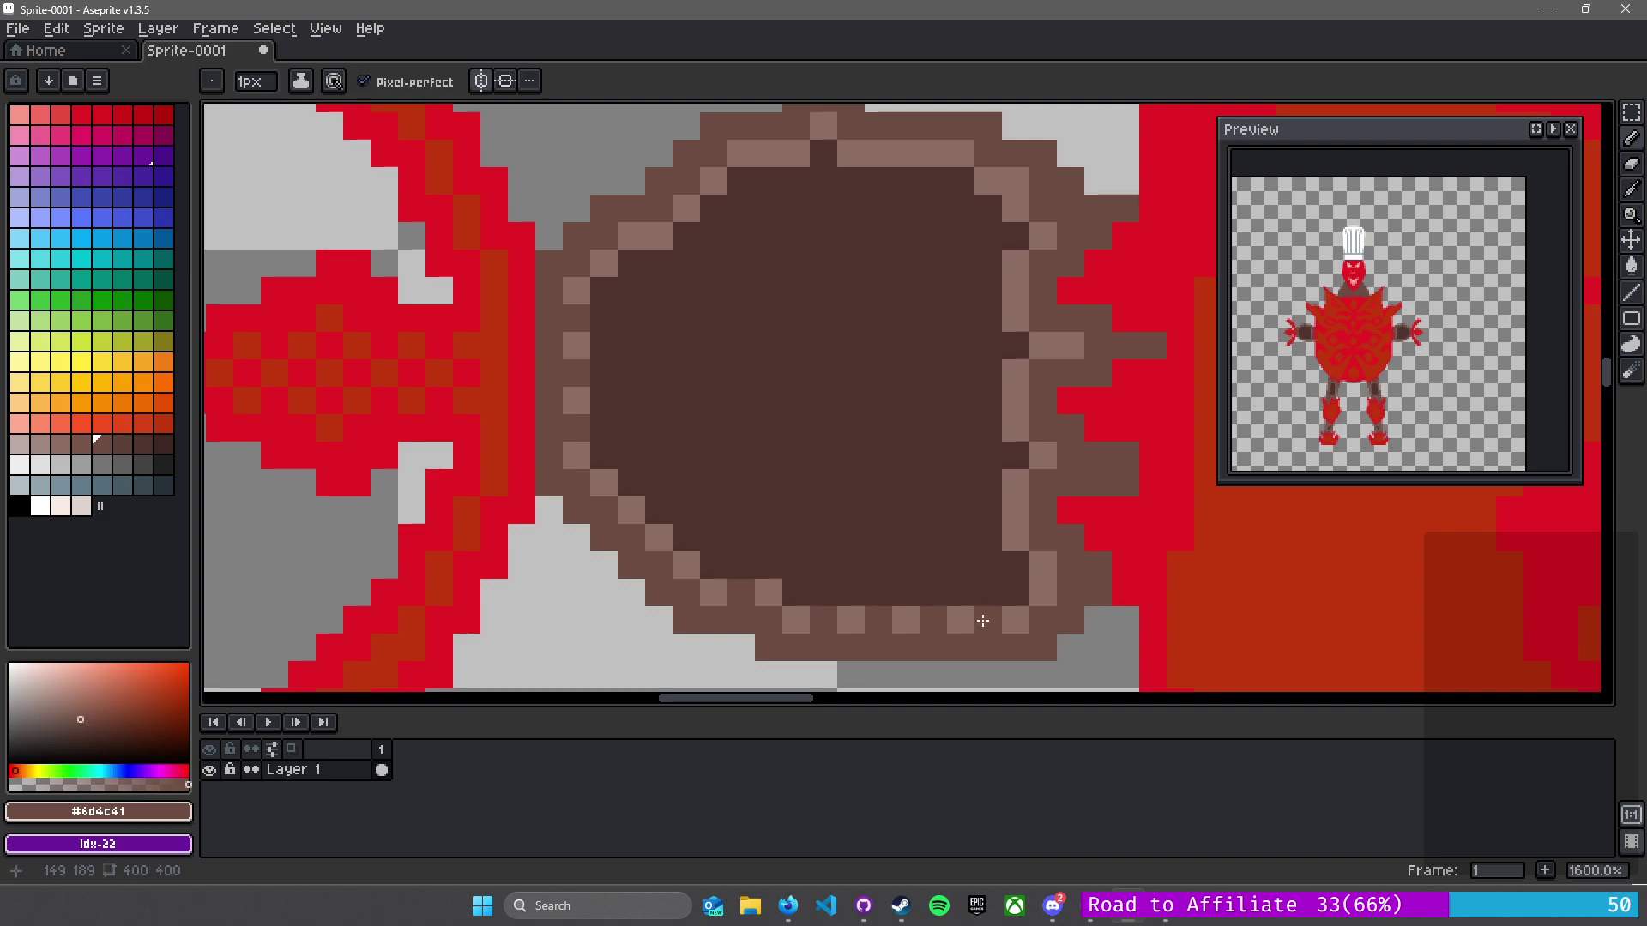
left_click(1015, 400)
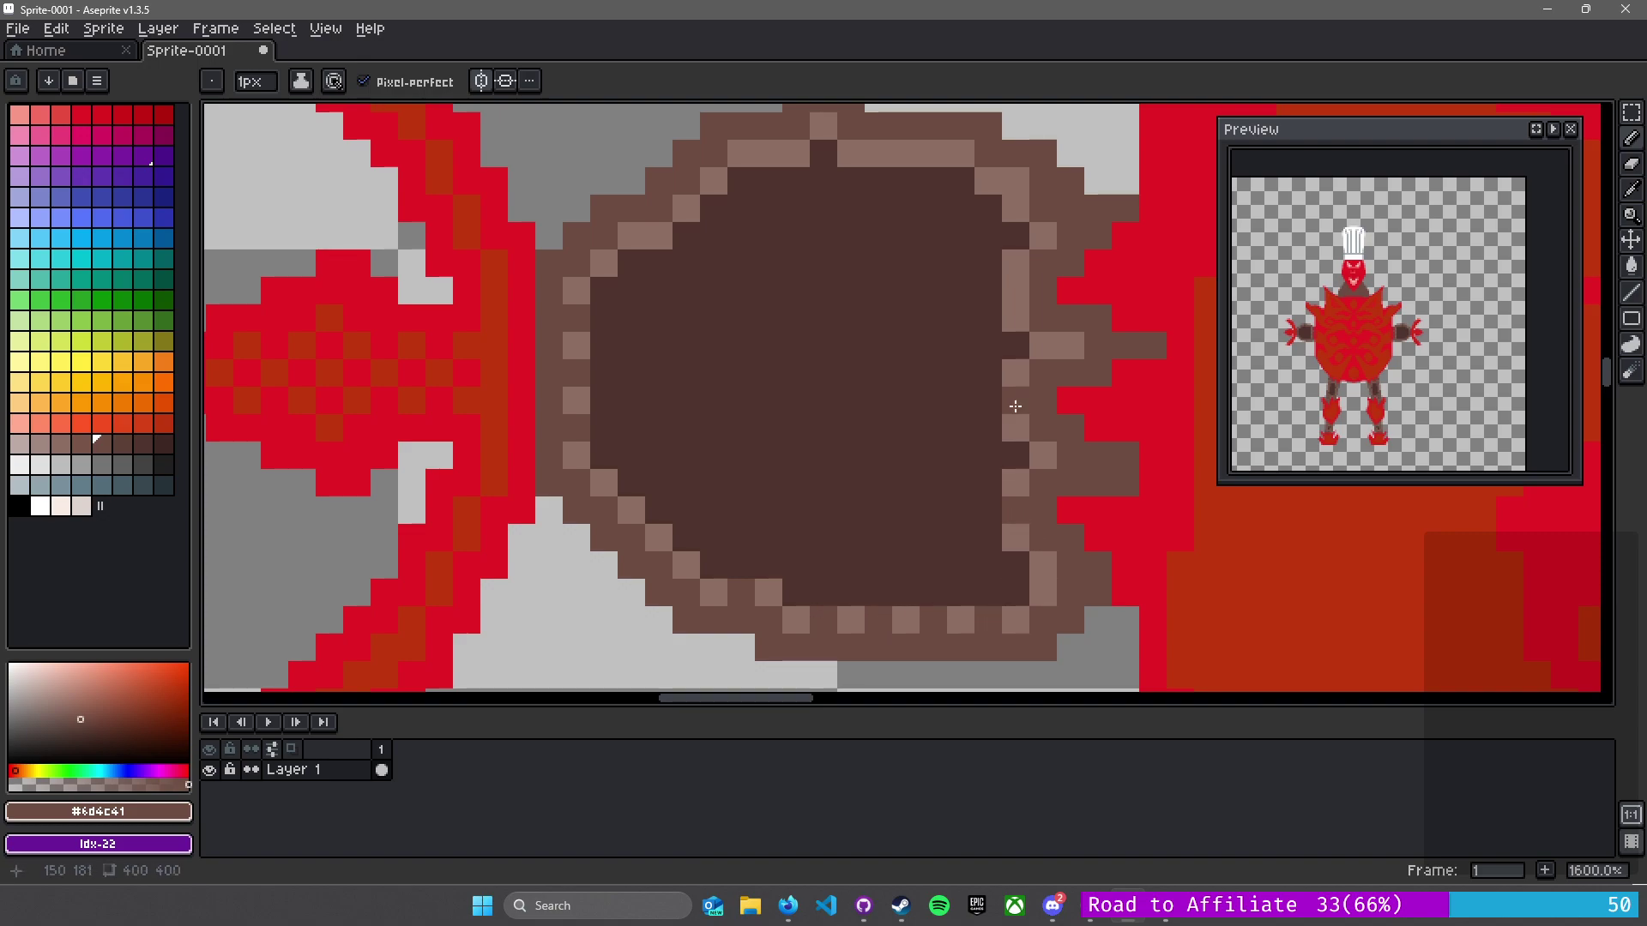
left_click(1015, 290)
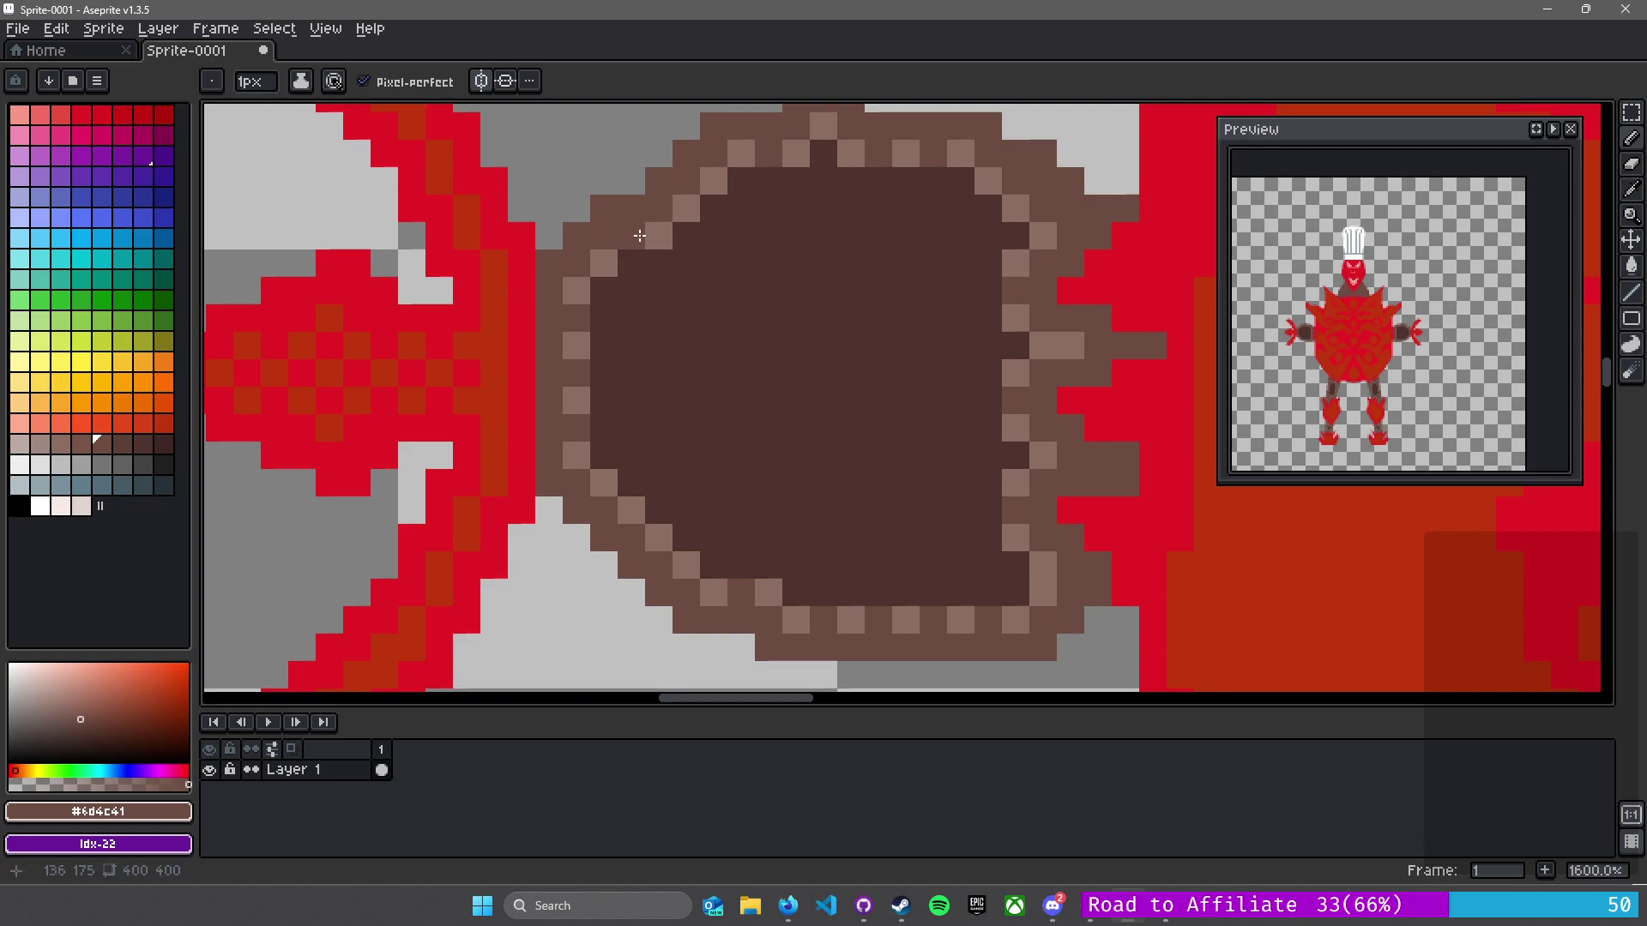
- Place alternating light brown (#8d6e63) pixels just inside the dark area along the hand side and lower slope
key("i")
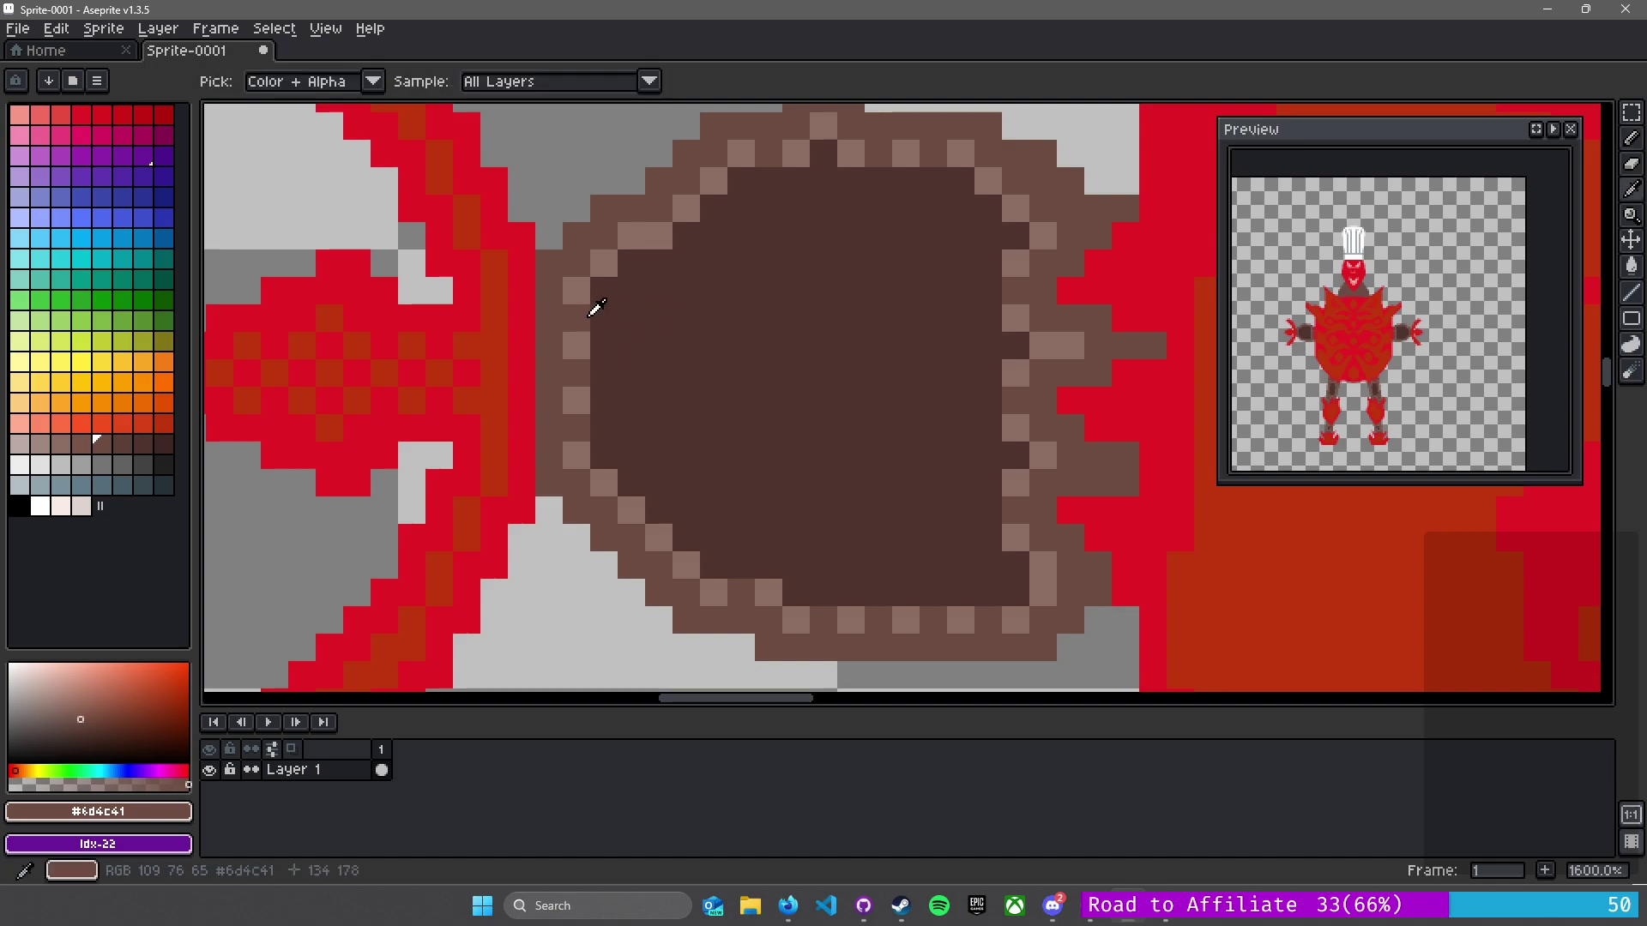
left_click(588, 283)
key("b")
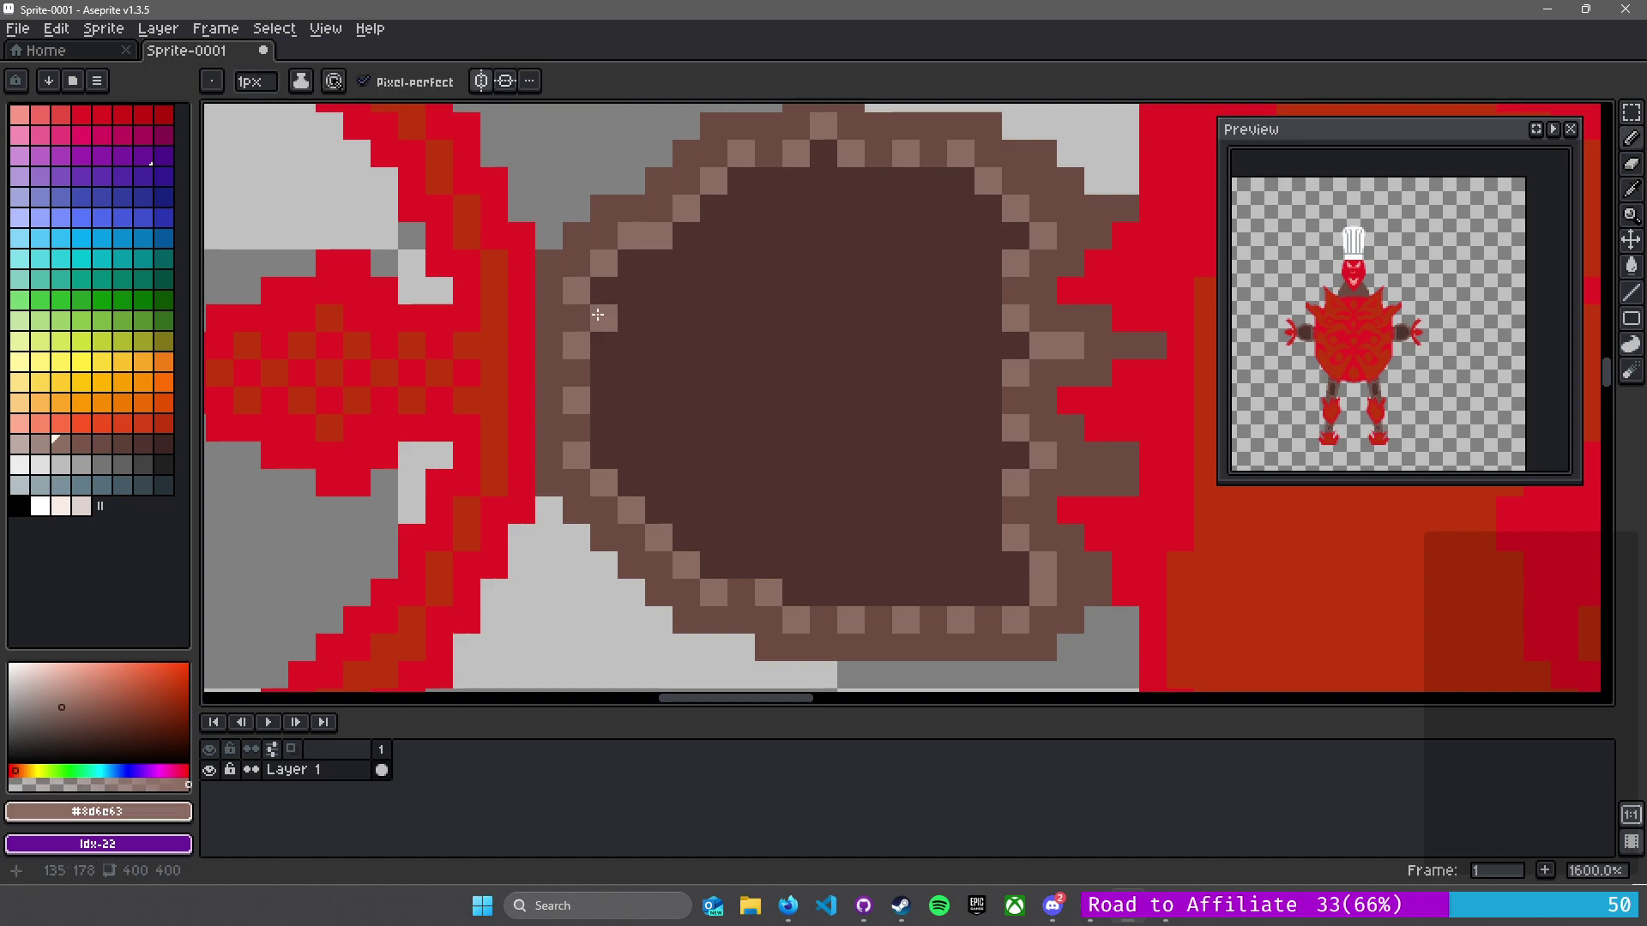
left_click(604, 372)
left_click(604, 427)
left_click(632, 455)
left_click(632, 459)
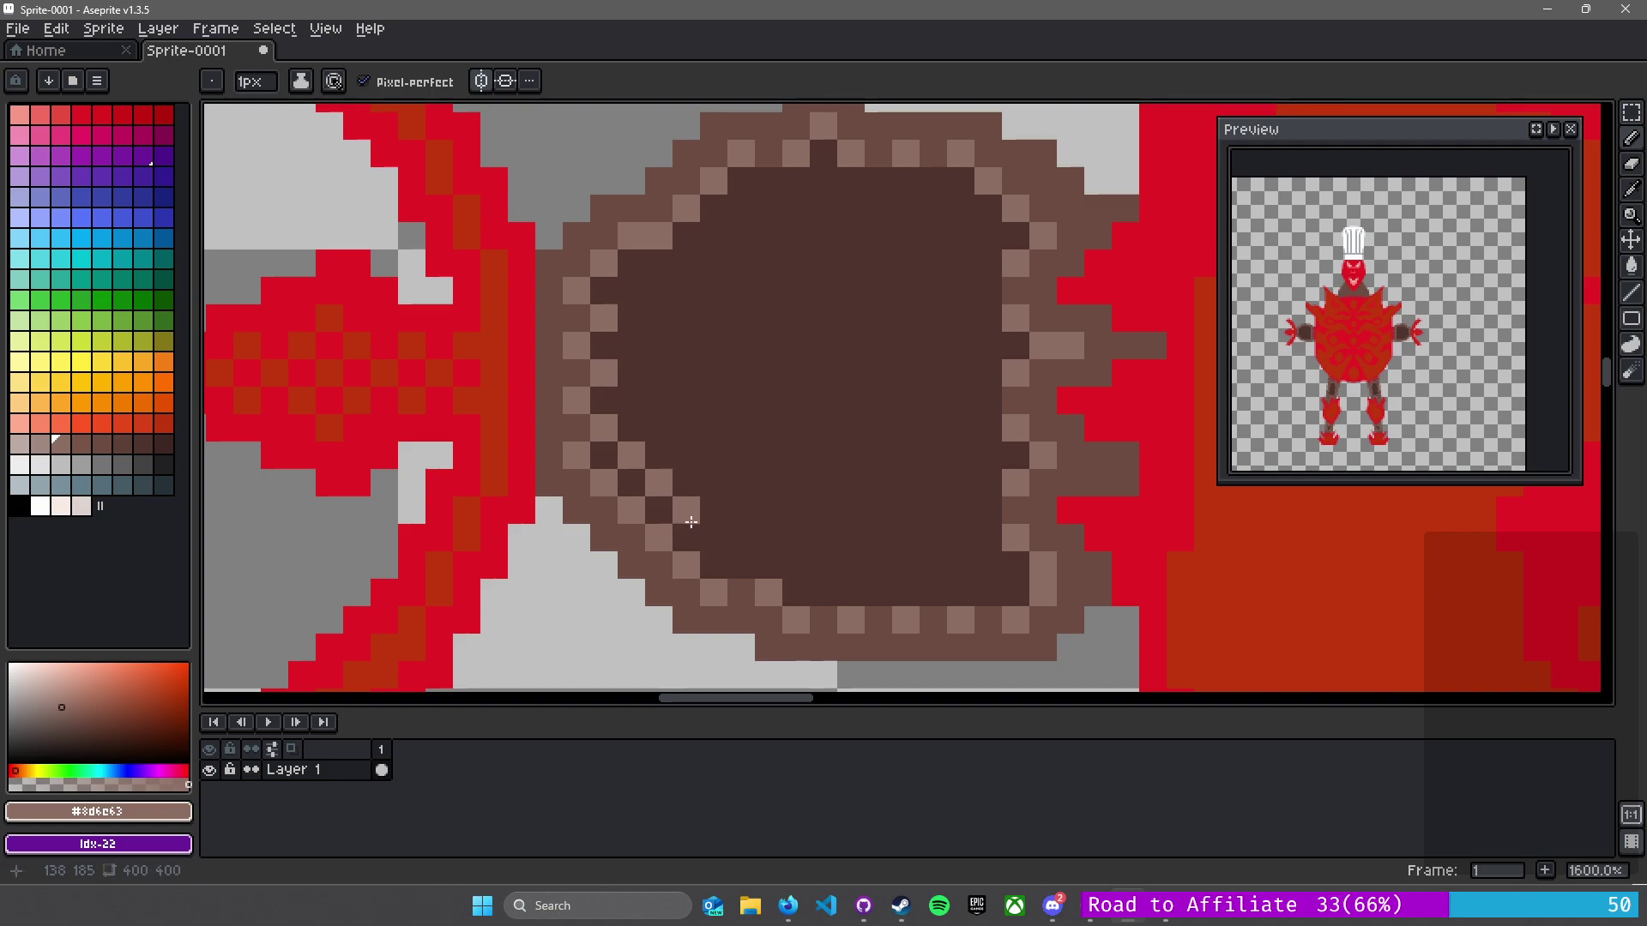
left_click(790, 558)
left_click(815, 579)
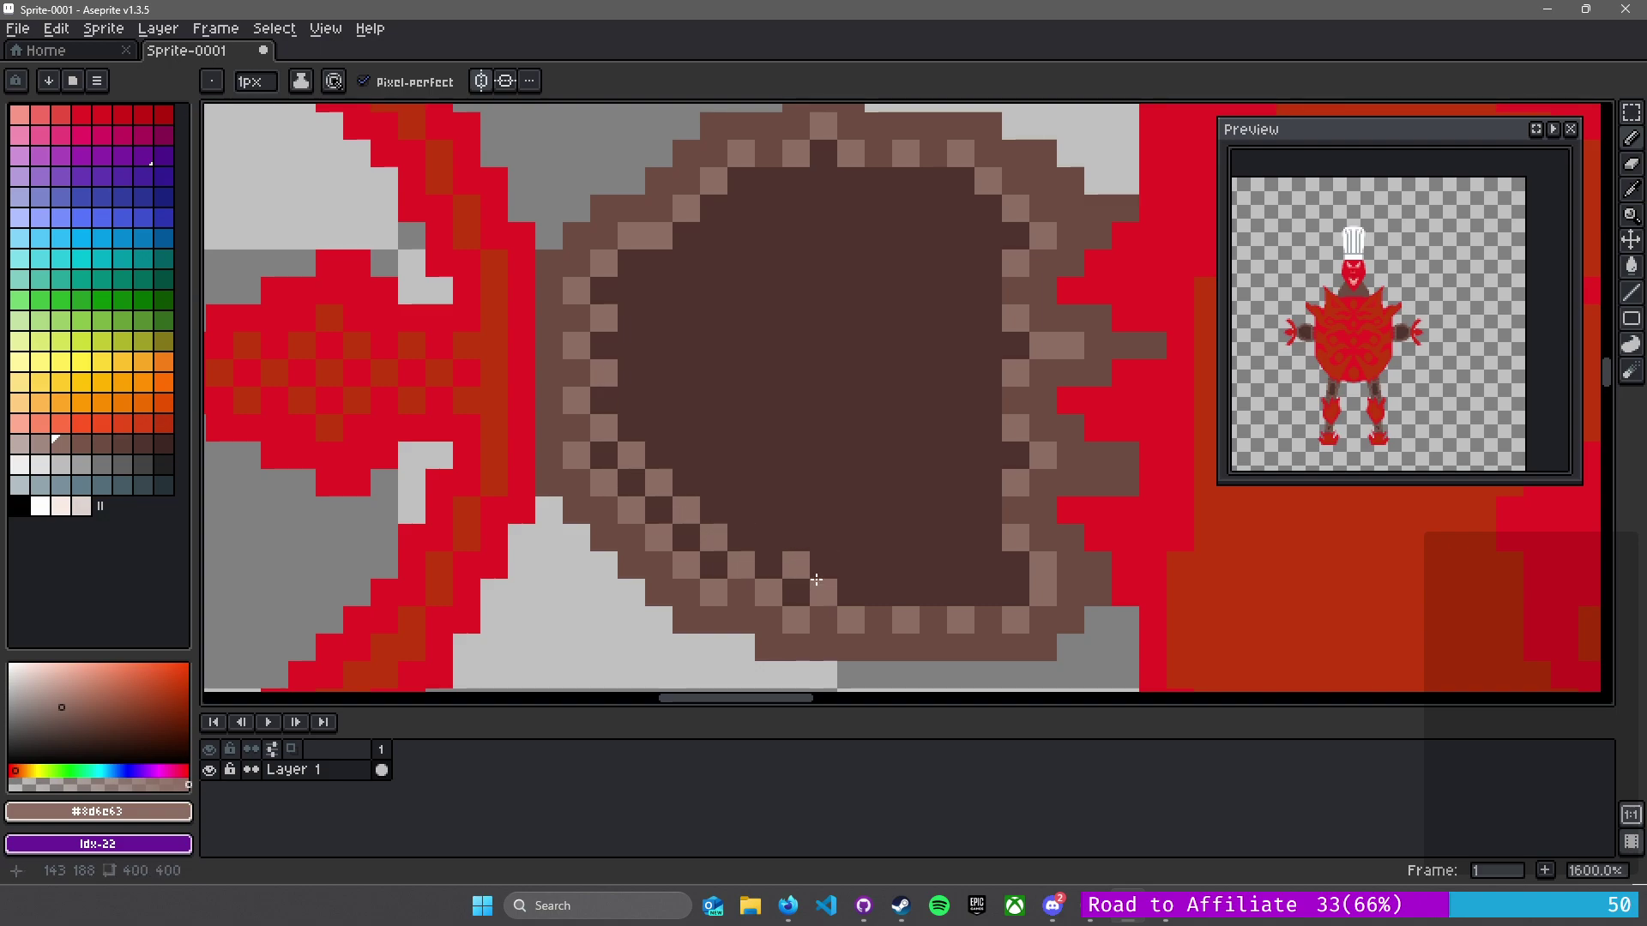
- Place alternating light brown (#8d6e63) pixels just inside the arm's dark area along the bottom edge and body side
left_click(933, 593)
left_click(988, 594)
left_click(1015, 566)
left_click(988, 538)
key("ctrl+z")
left_click(986, 511)
left_click(986, 456)
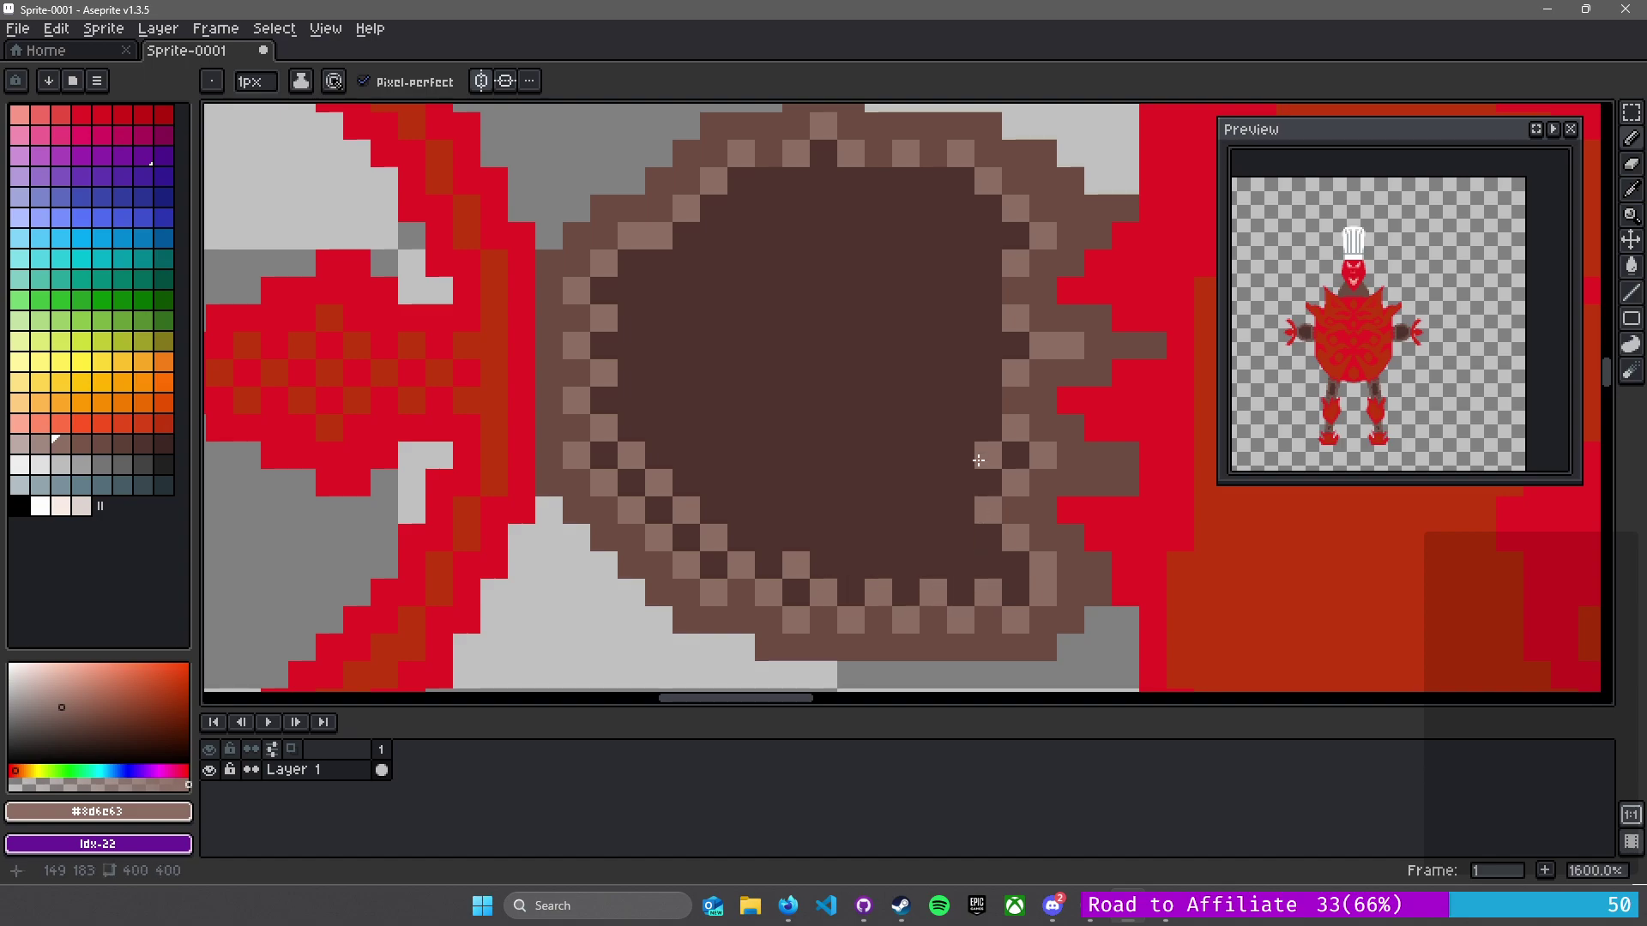
left_click(985, 343)
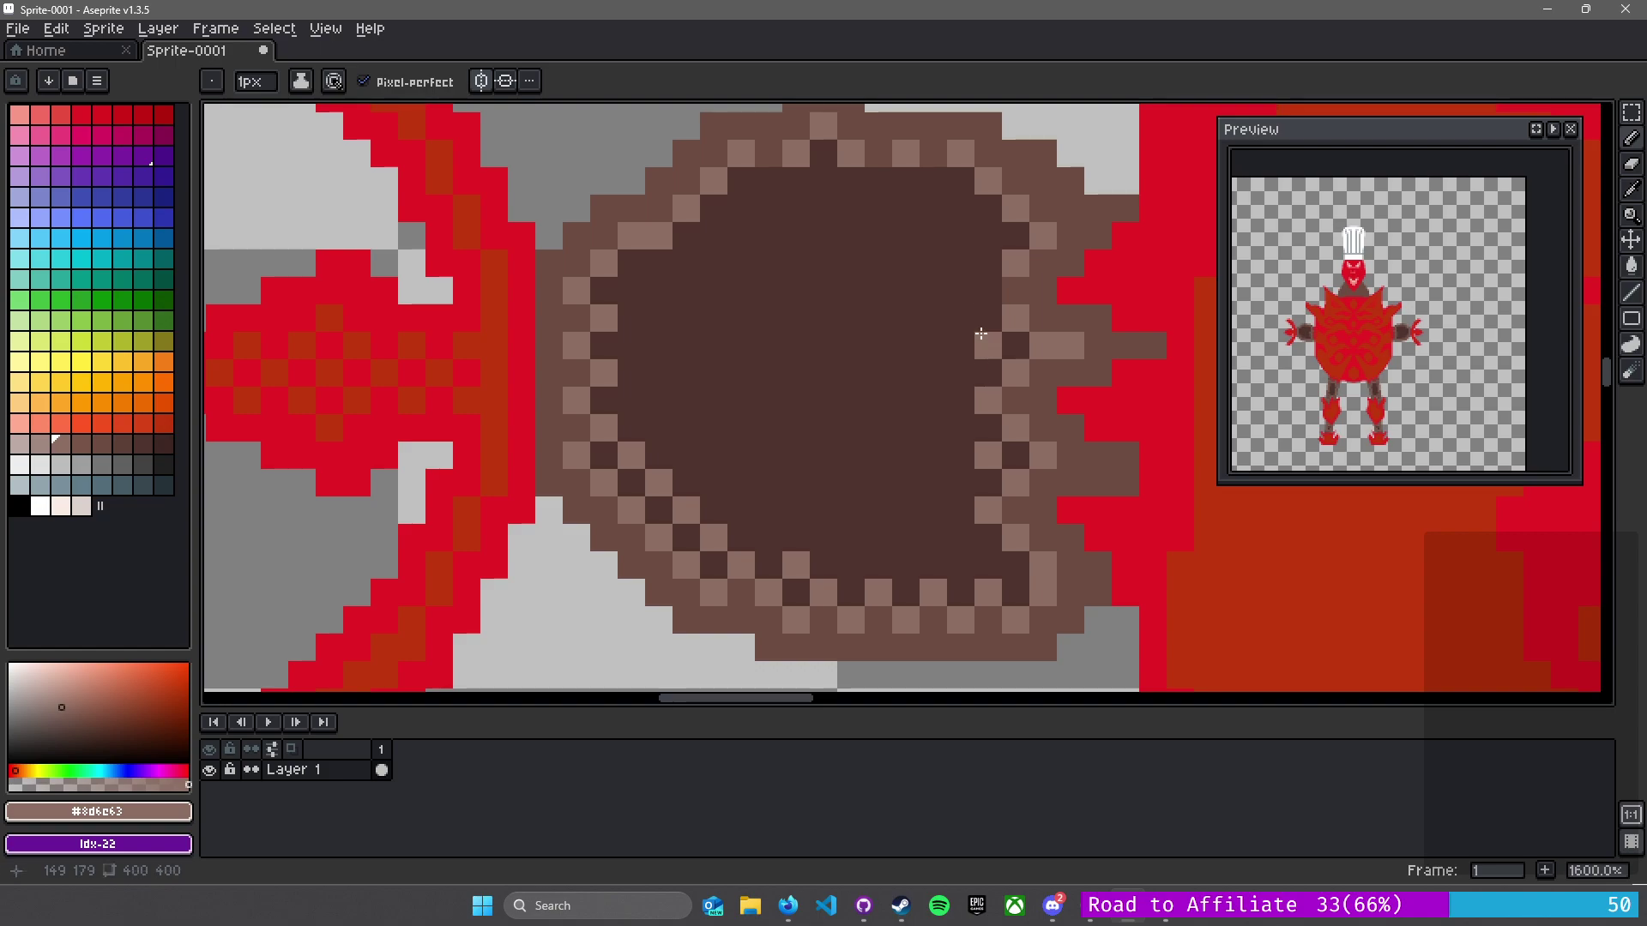
- Continue the alternating light brown pixels just inside the arm's dark area along the top edge and upper slope
left_click(961, 208)
left_click(933, 181)
left_click(884, 179)
left_click(827, 183)
left_click(768, 183)
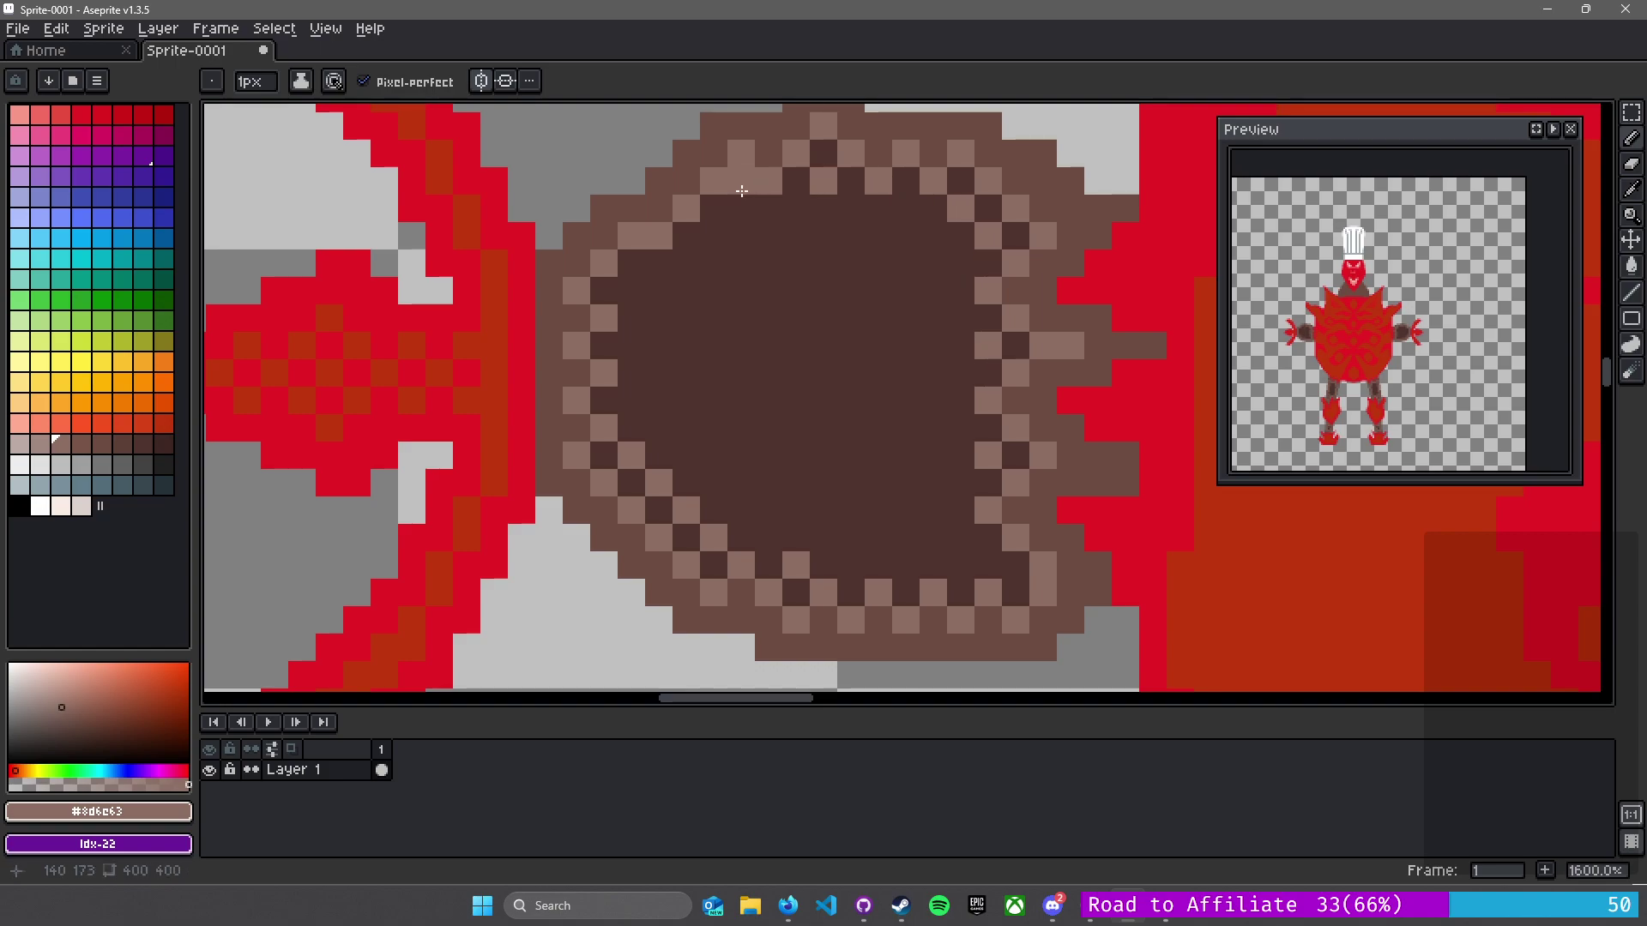
key("ctrl+z")
left_click(687, 263)
left_click_drag(653, 290, 641, 297)
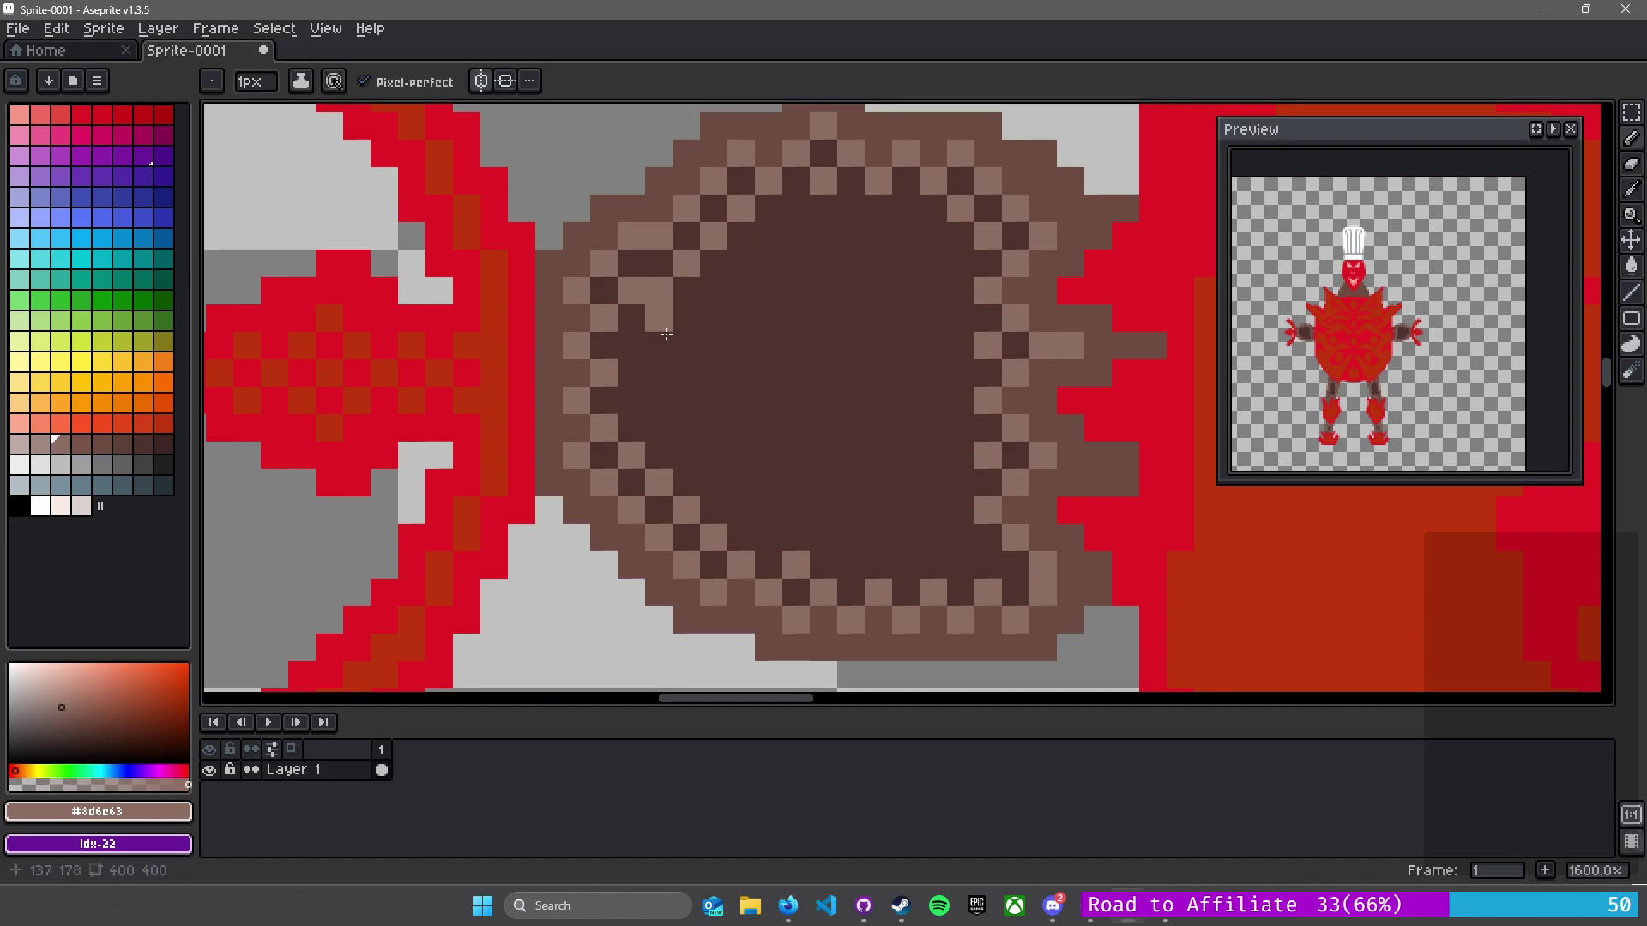
- Outline and fill a mirrored light brown (#8d6e63) wedge on the medium brown neck, running parallel to the jaw
scroll(805, 487, "down", 5)
scroll(806, 486, "down", 3)
scroll(900, 540, "up", 3)
scroll(855, 553, "down", 2)
scroll(855, 553, "up", 1)
left_click_drag(745, 436, 790, 599)
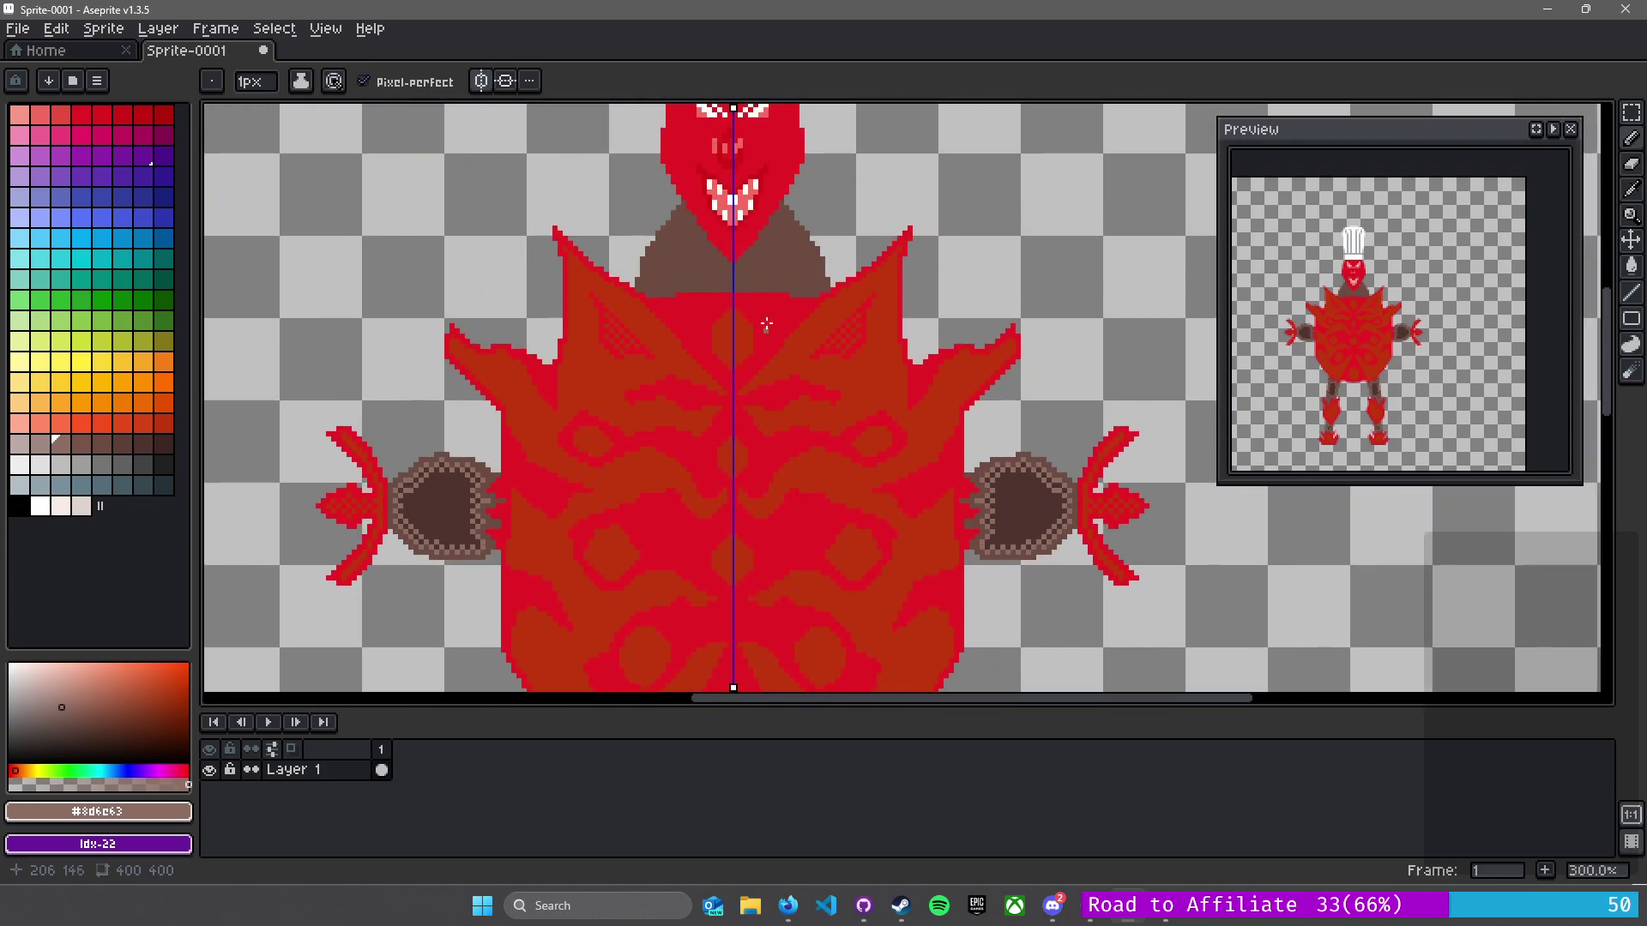
left_click_drag(762, 325, 809, 550)
scroll(809, 550, "up", 1)
left_click_drag(949, 606, 582, 291)
key("i")
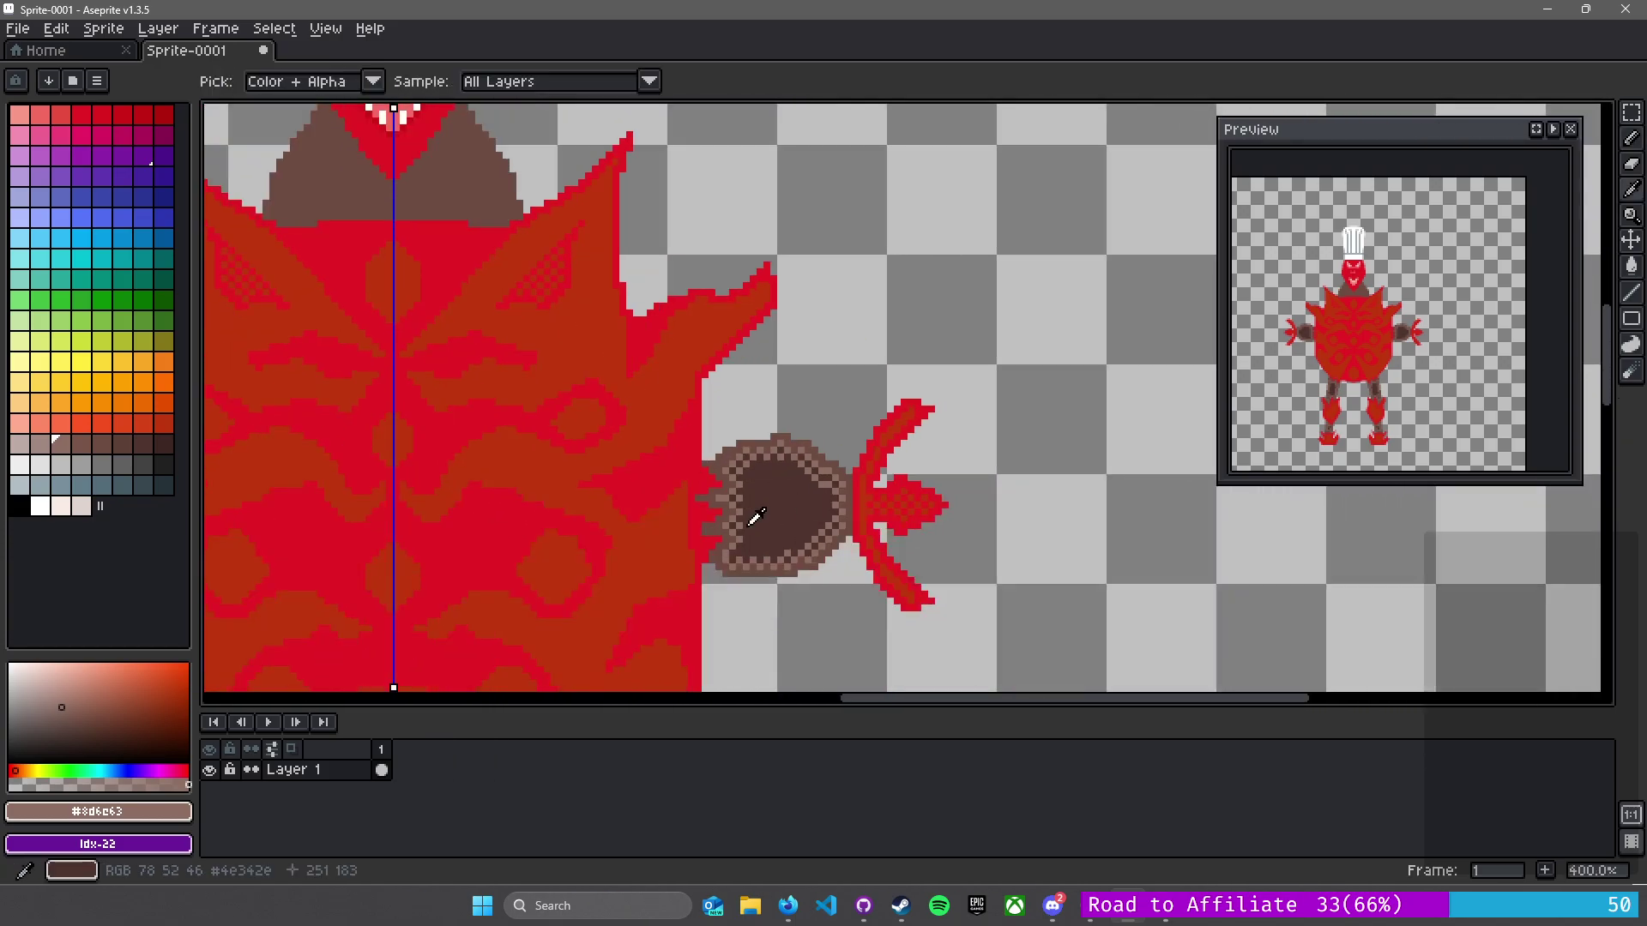
key("b")
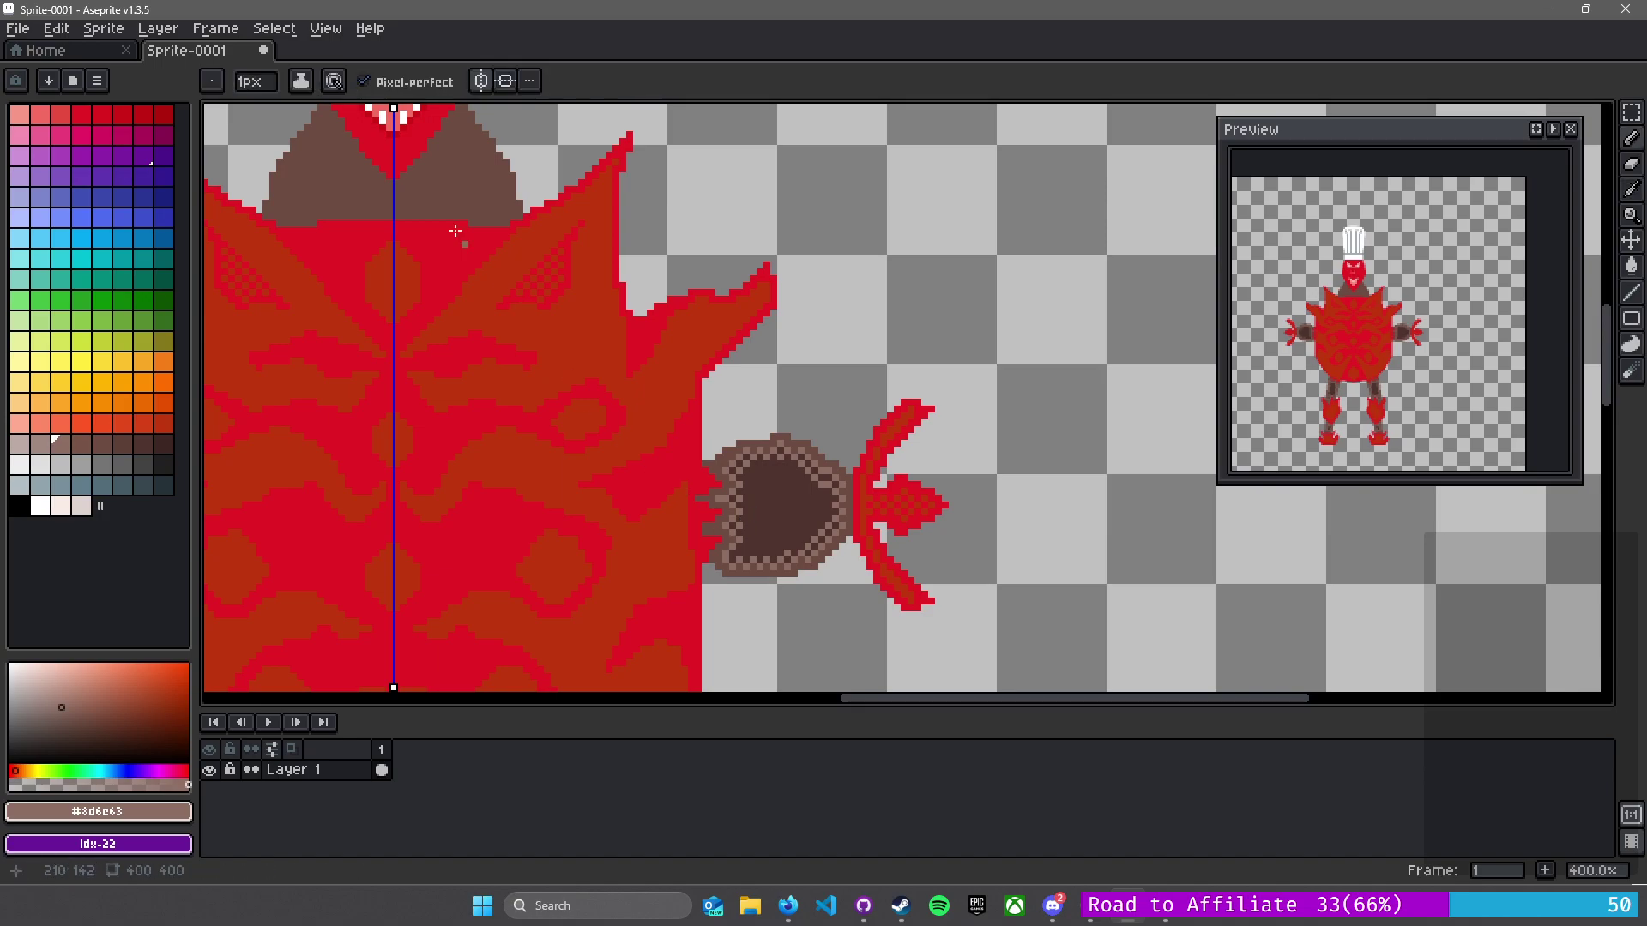
left_click_drag(445, 208, 654, 522)
scroll(654, 523, "up", 4)
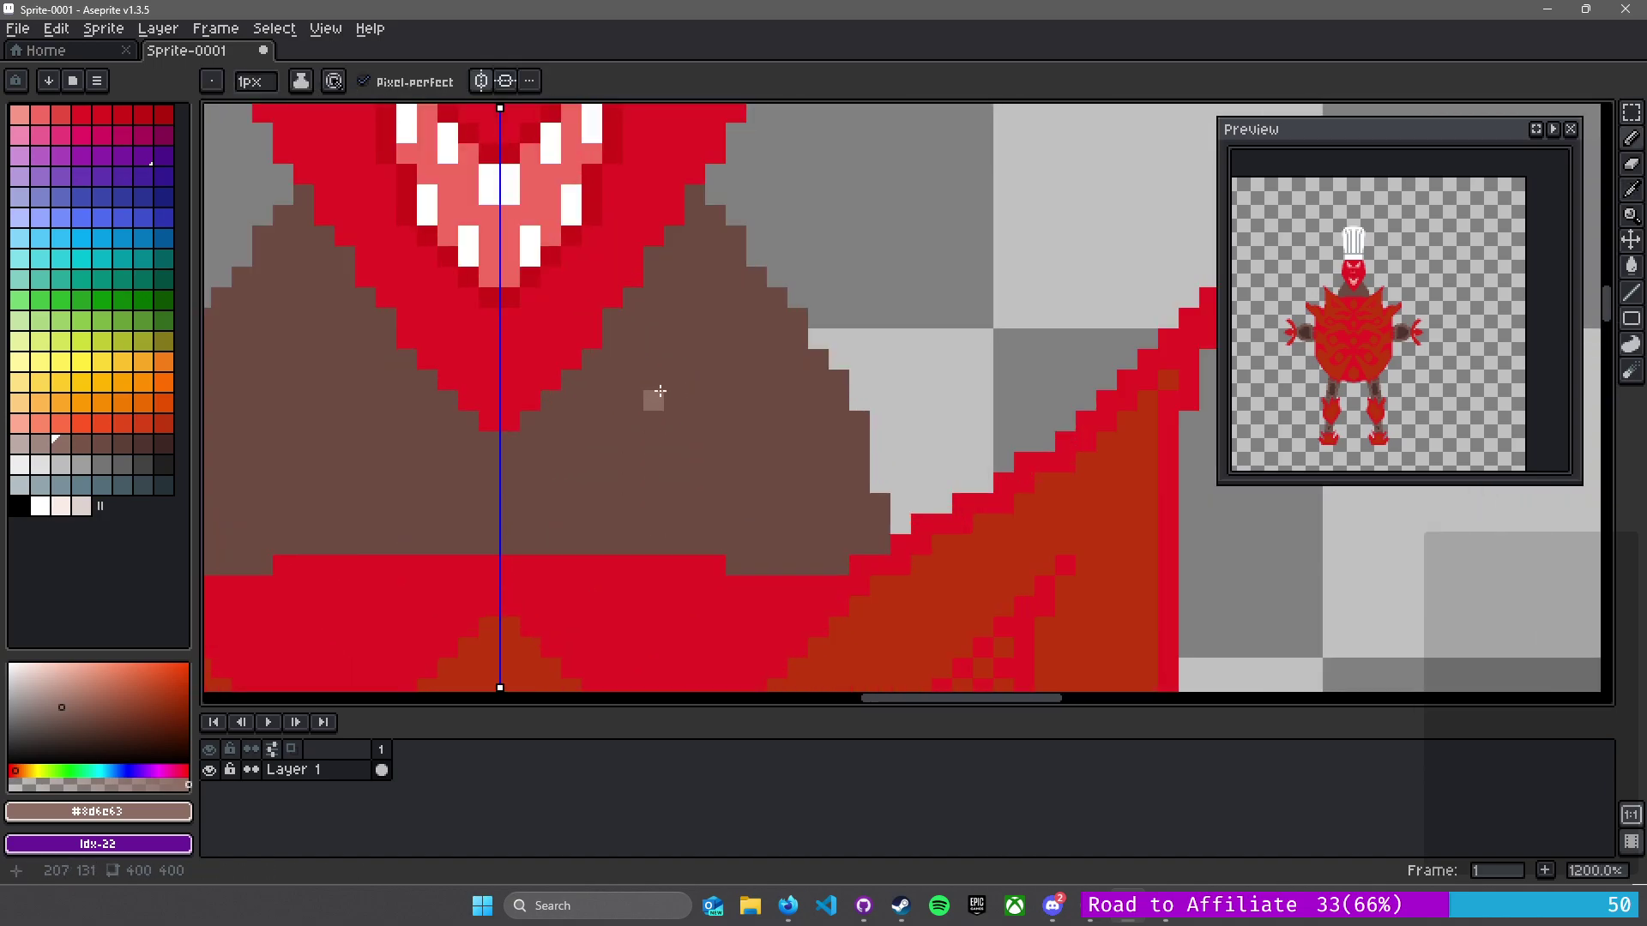
key("l")
mouse_move(715, 275)
left_mouse_down()
mouse_move(556, 451)
mouse_move(592, 421)
left_mouse_up()
left_click_drag(530, 481, 715, 422)
mouse_move(715, 422)
left_mouse_down()
mouse_move(773, 343)
mouse_move(715, 280)
left_mouse_up()
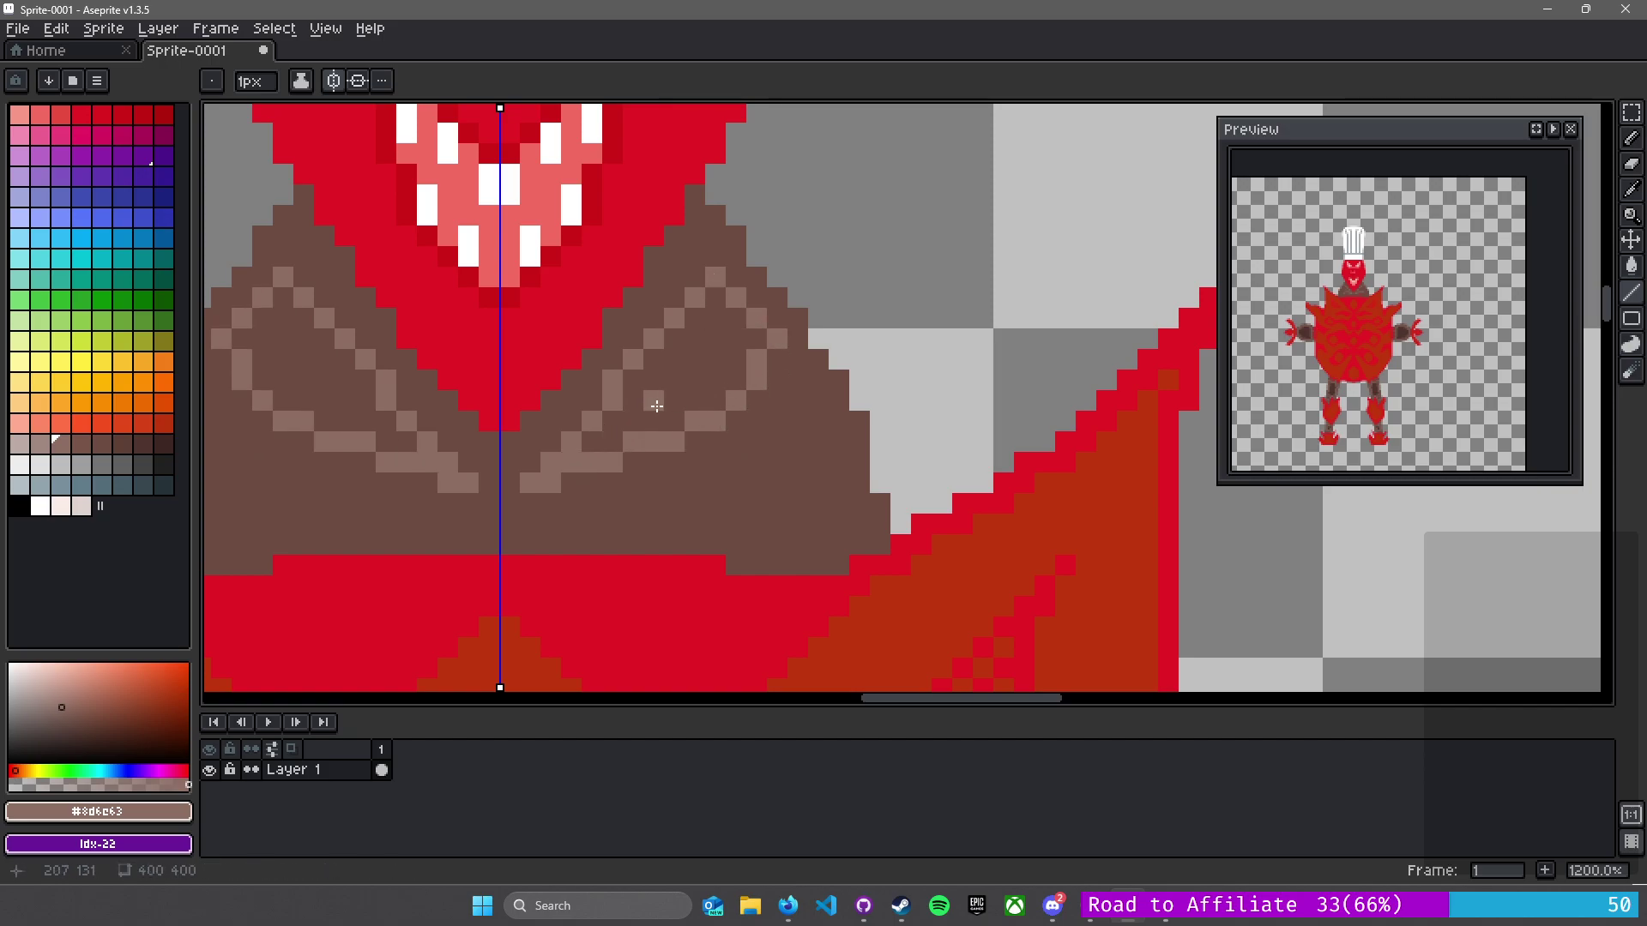
key("g")
left_click(671, 381)
- Outline a mirrored dark brown (#4e342e) shape on the neck beneath the light brown wedge, down to the shoulders
scroll(656, 482, "down", 4)
mouse_move(659, 497)
left_mouse_down()
mouse_move(605, 237)
mouse_move(741, 236)
mouse_move(847, 552)
left_mouse_up()
left_click(1101, 546, "alt")
scroll(837, 551, "up", 4)
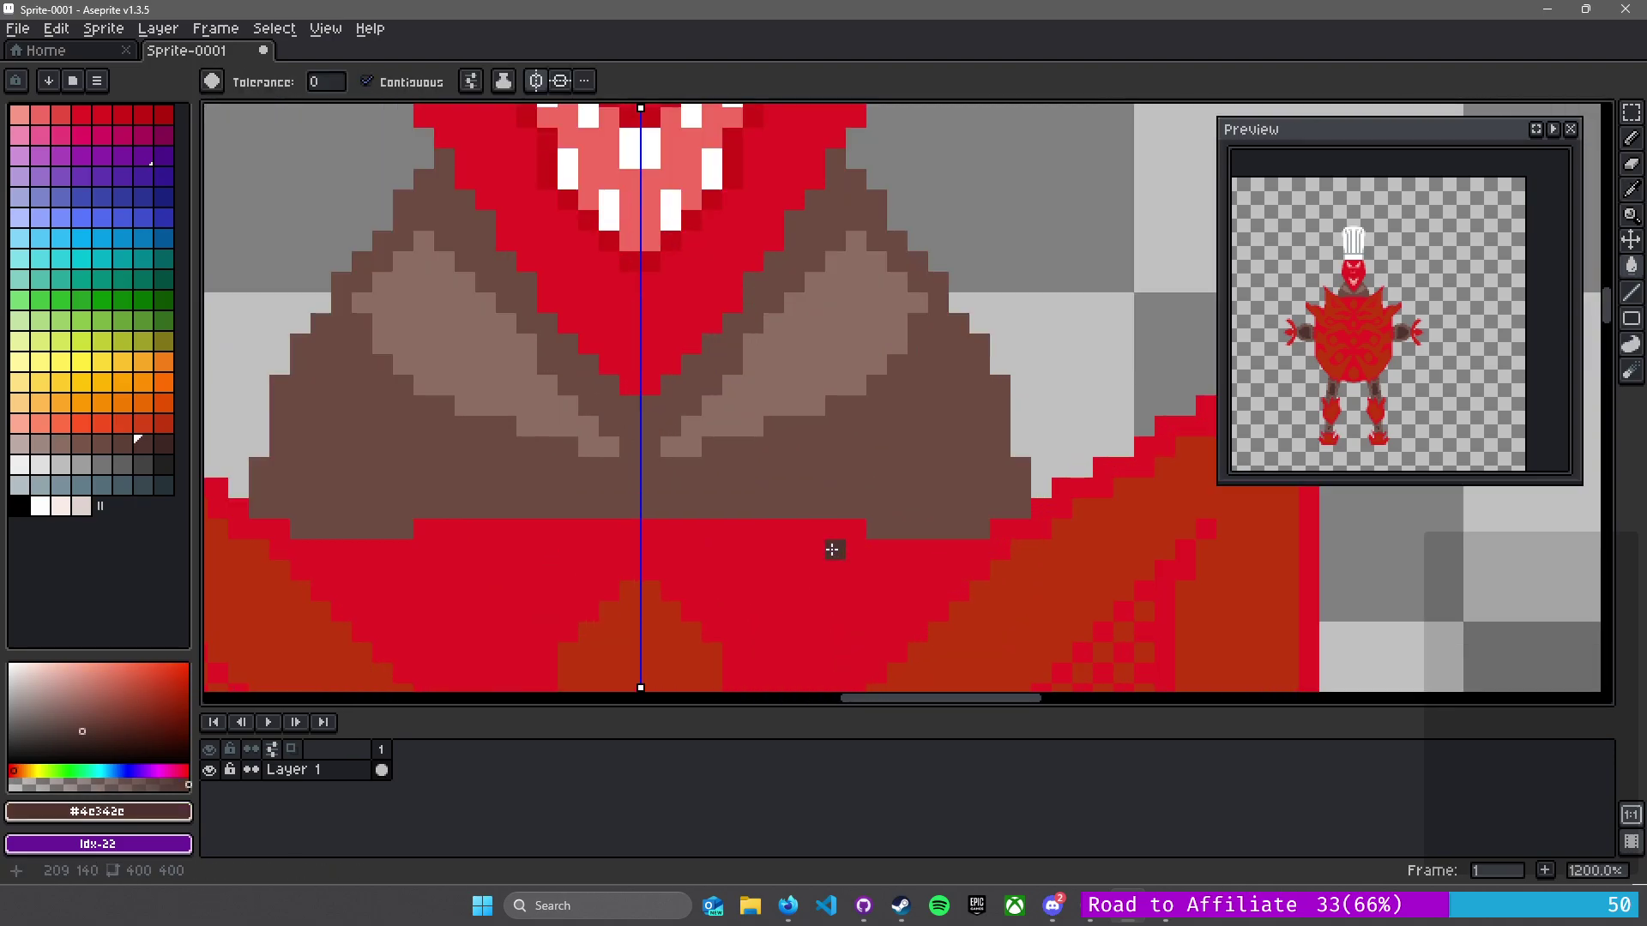
key("b")
left_click(671, 487)
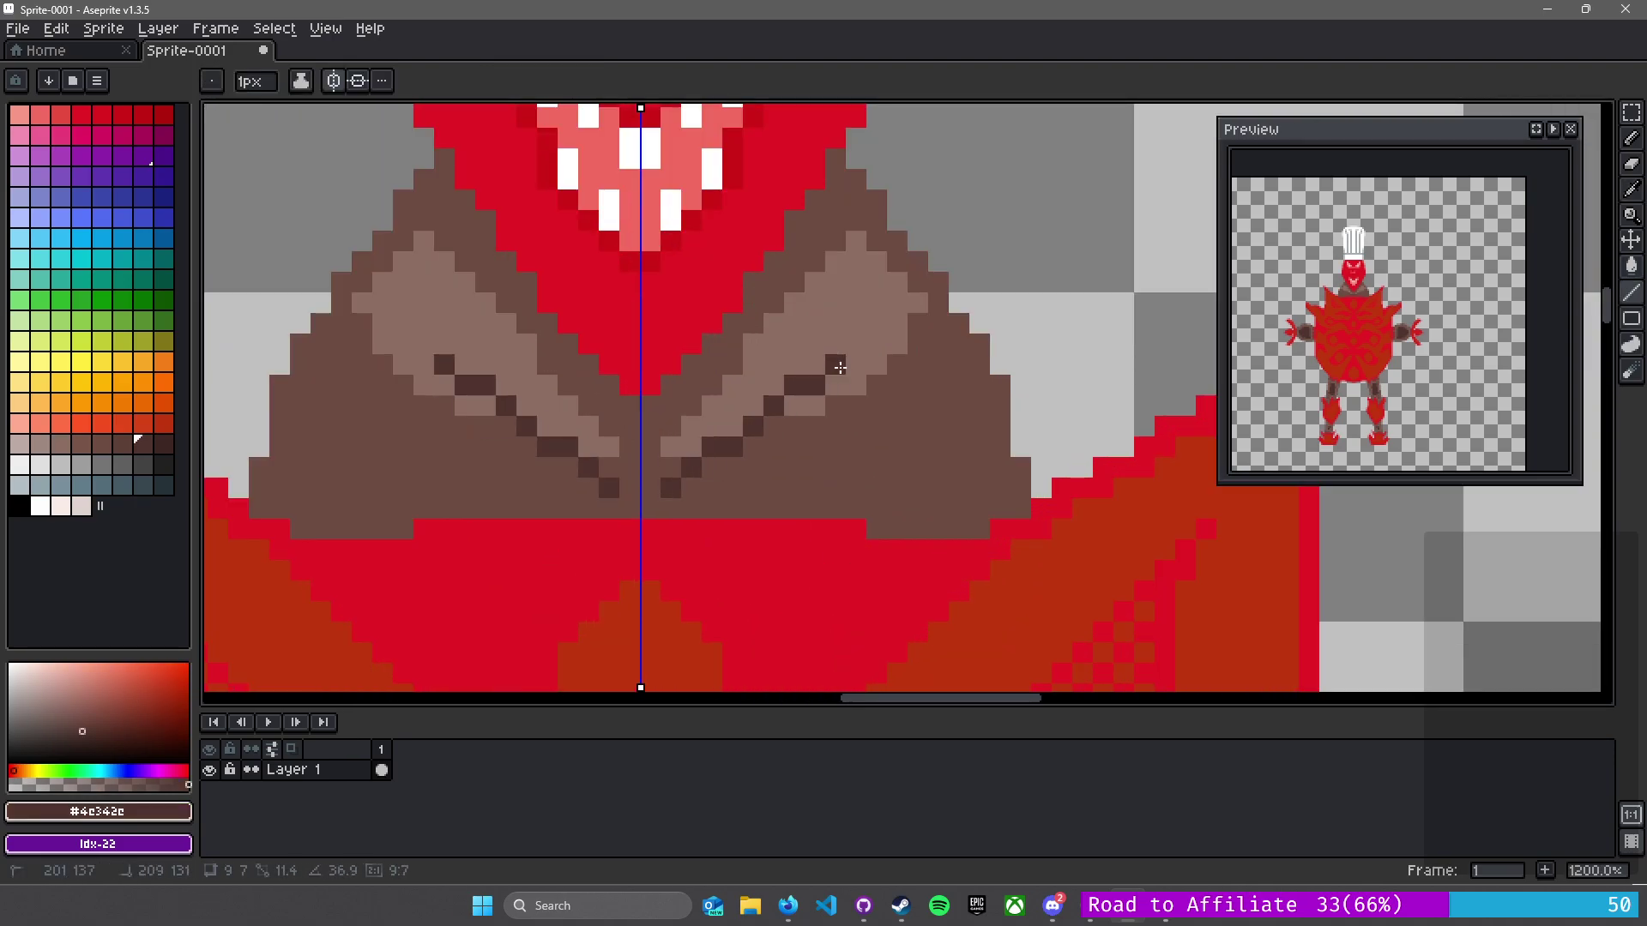
left_click(912, 324)
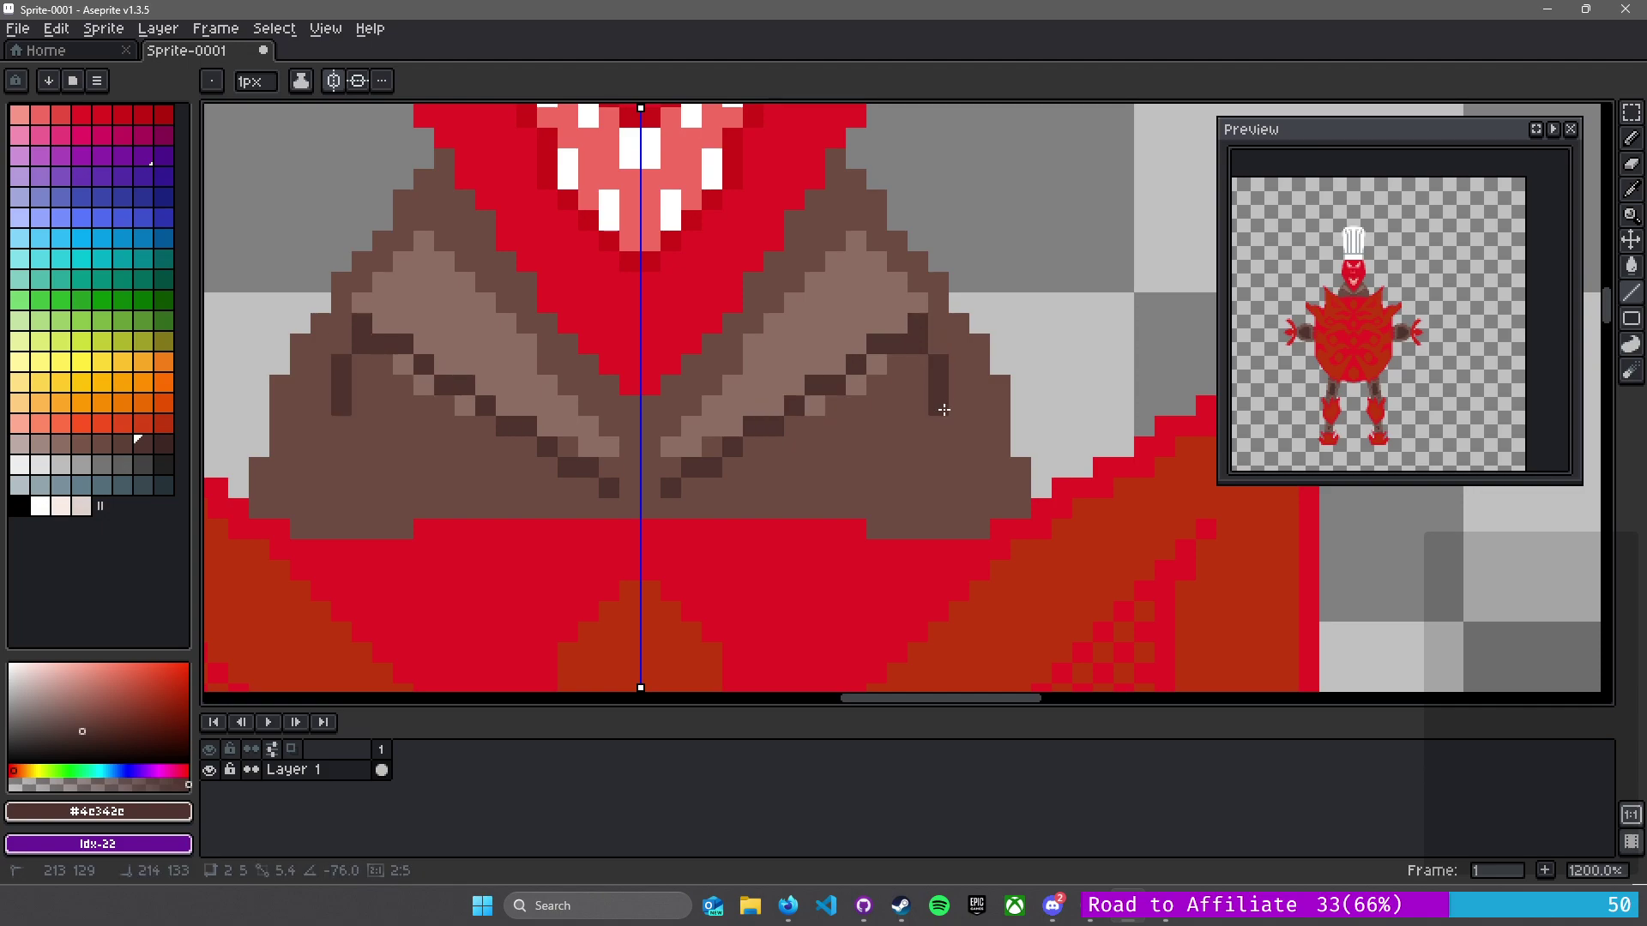
left_click(980, 487)
left_click(671, 488)
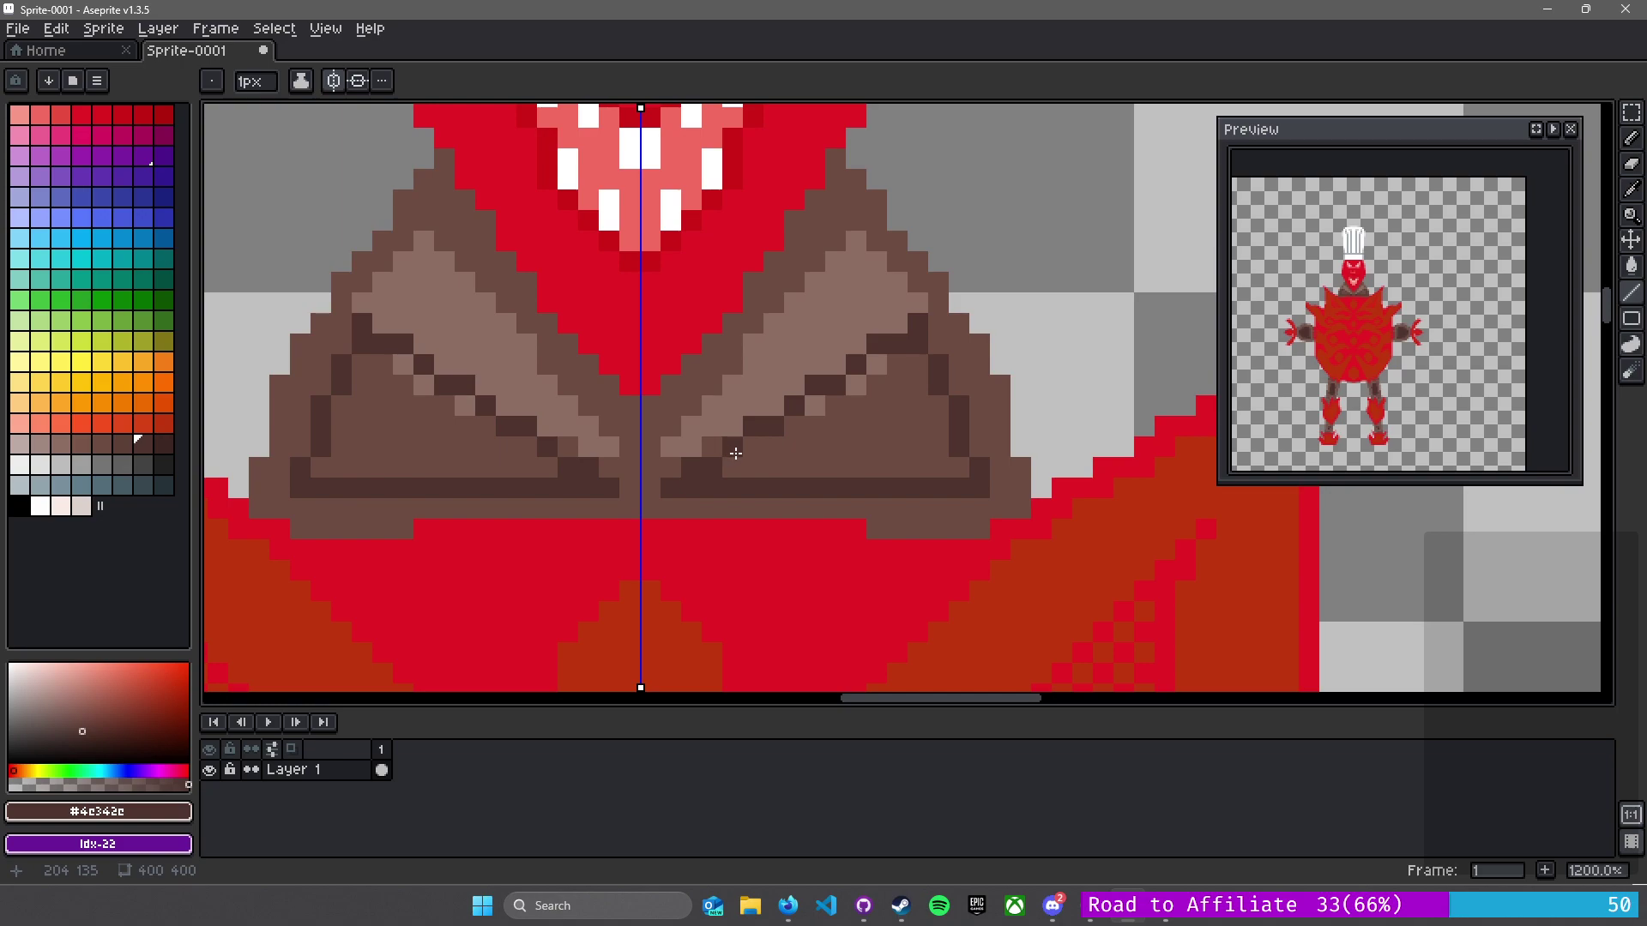
- Fill the outlined neck shape and the leftover light pixels along its upper edge with dark brown
key("g")
left_click(811, 450)
left_click(815, 405)
left_click(860, 383)
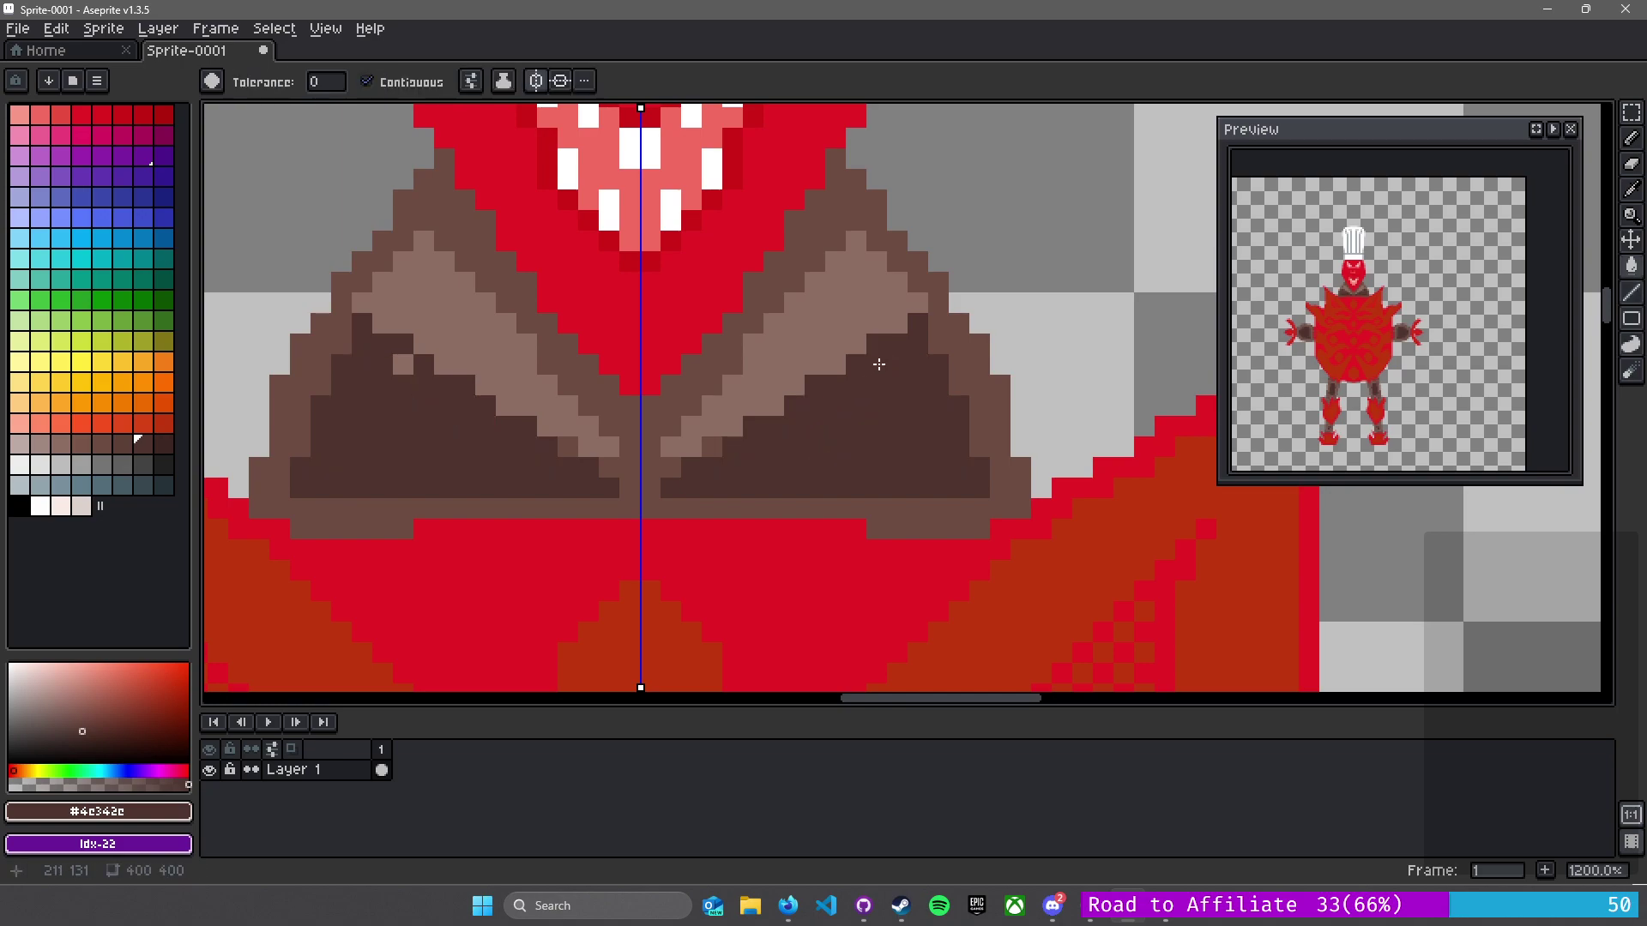
- Join the two light brown neck wedges across the center line with light brown (#8d6e63) pixels
left_click(772, 378, "alt")
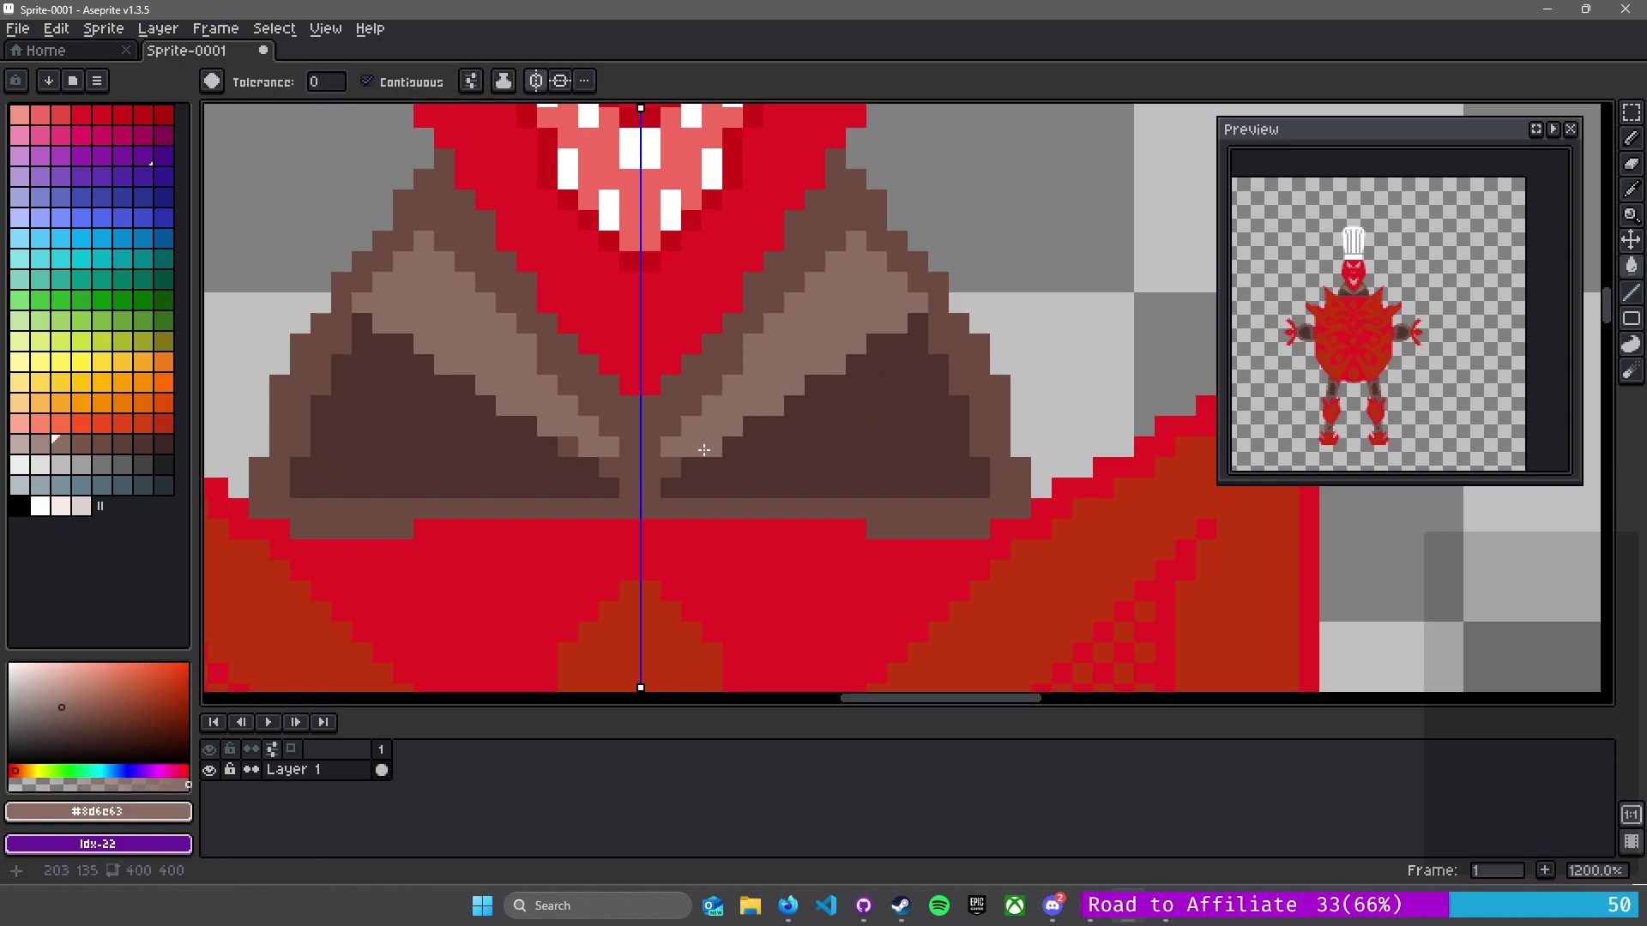
key("l")
left_click_drag(680, 460, 652, 470)
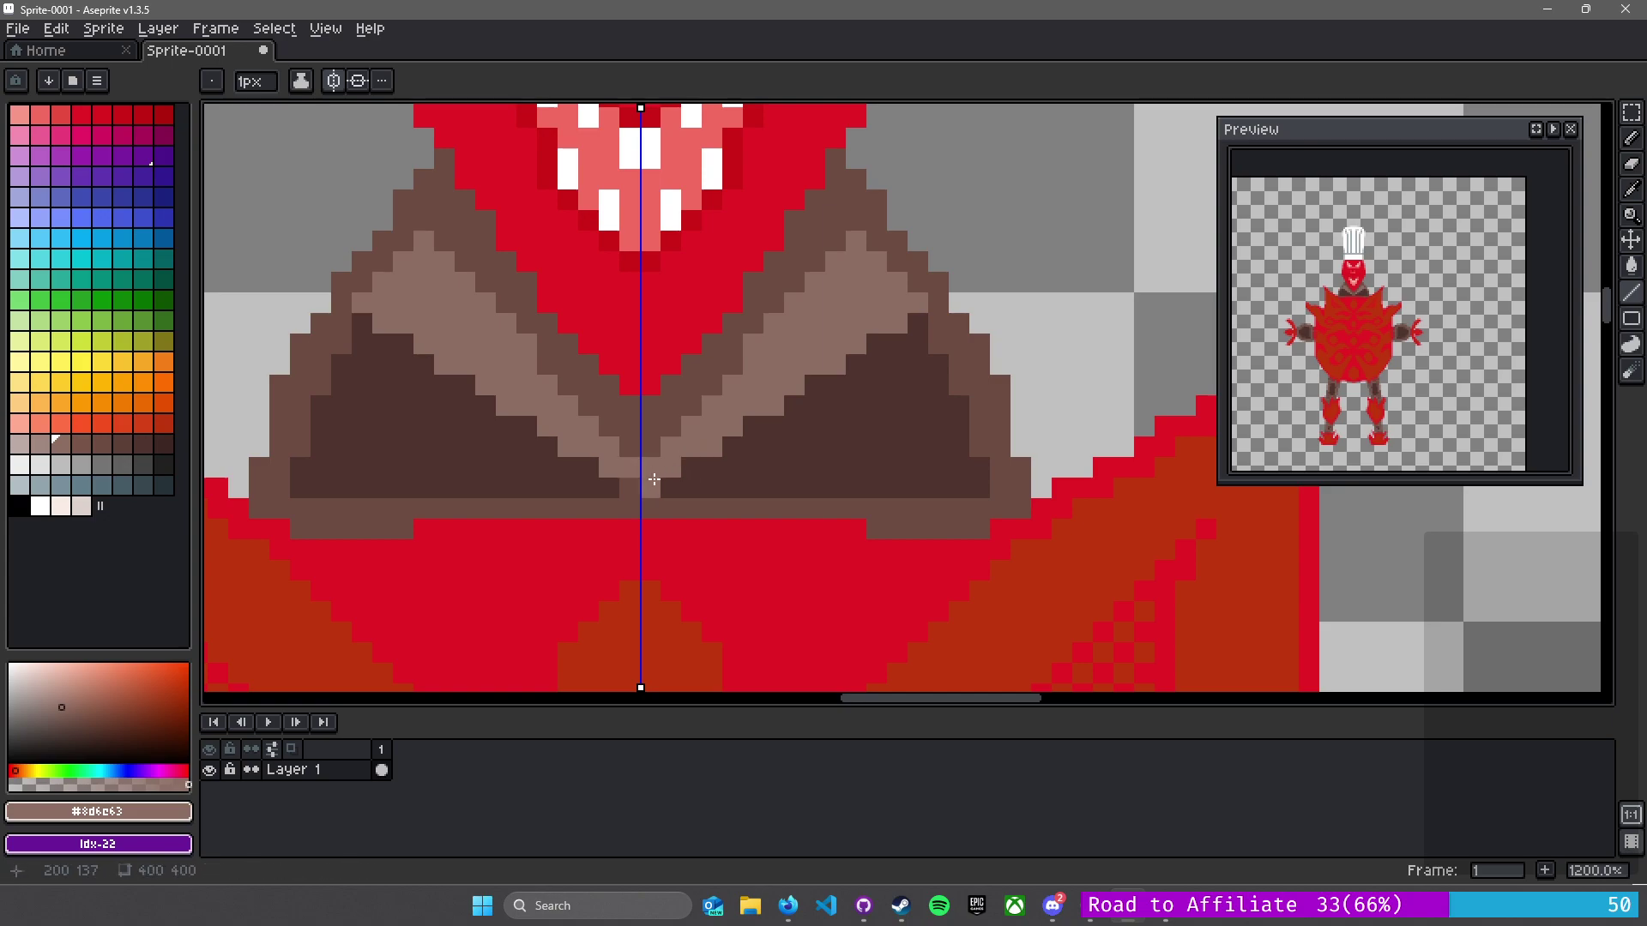
- Dither the dark neck area with alternating light brown pixels along its edge with the light brown band
left_click(695, 469, "alt")
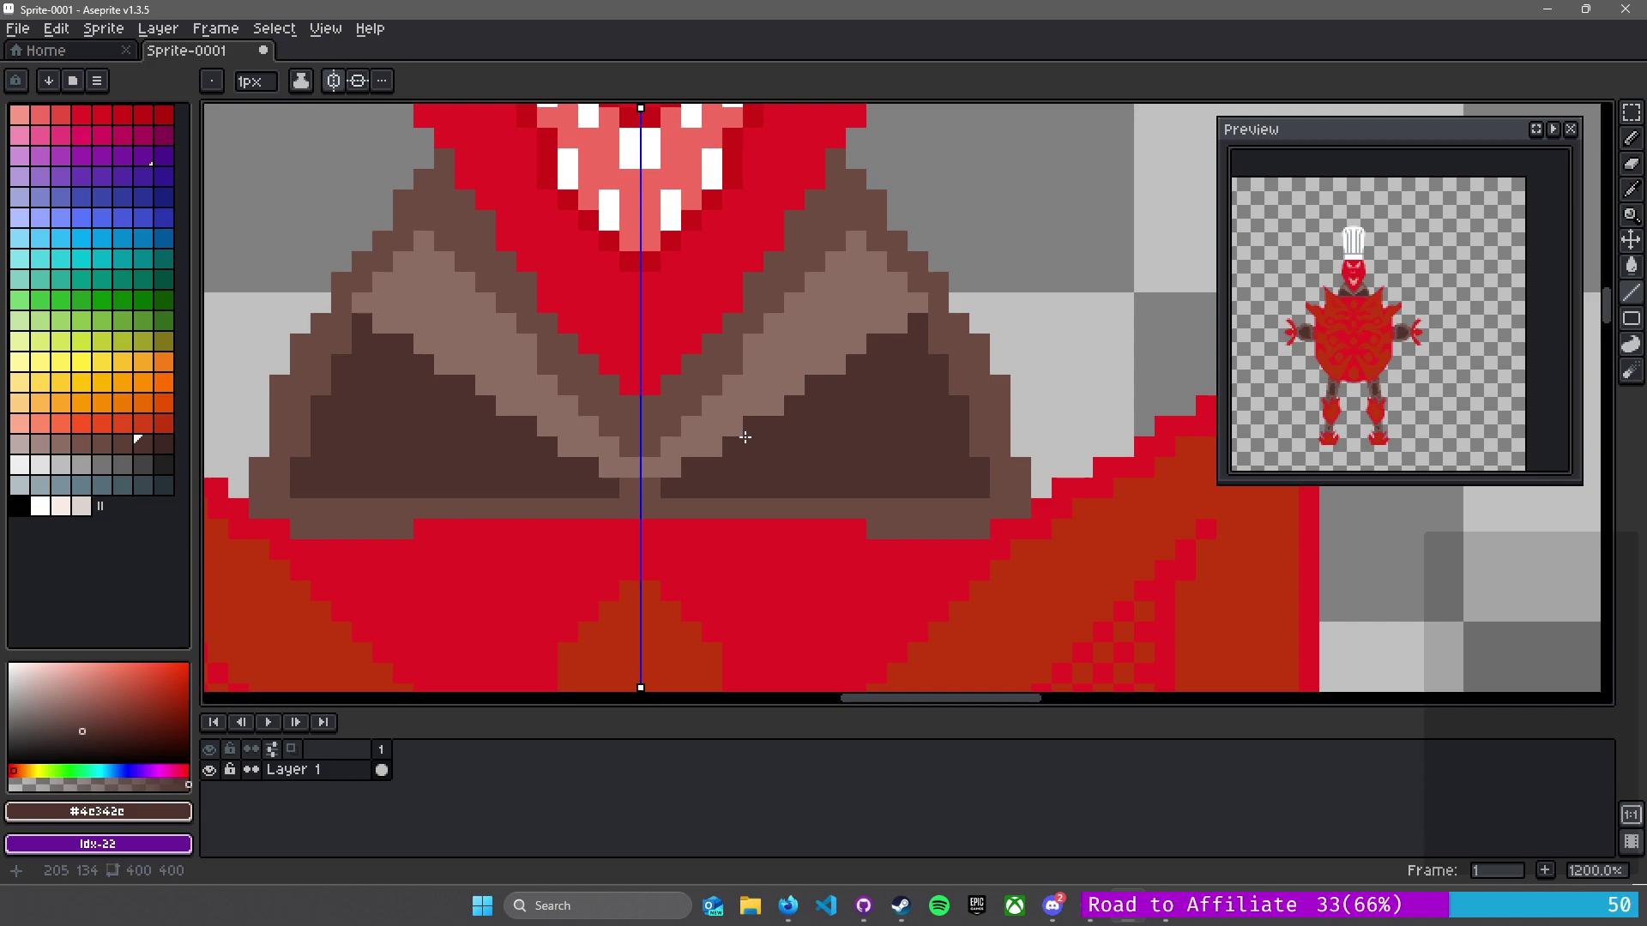
scroll(744, 435, "up", 5)
left_click(508, 476, "alt")
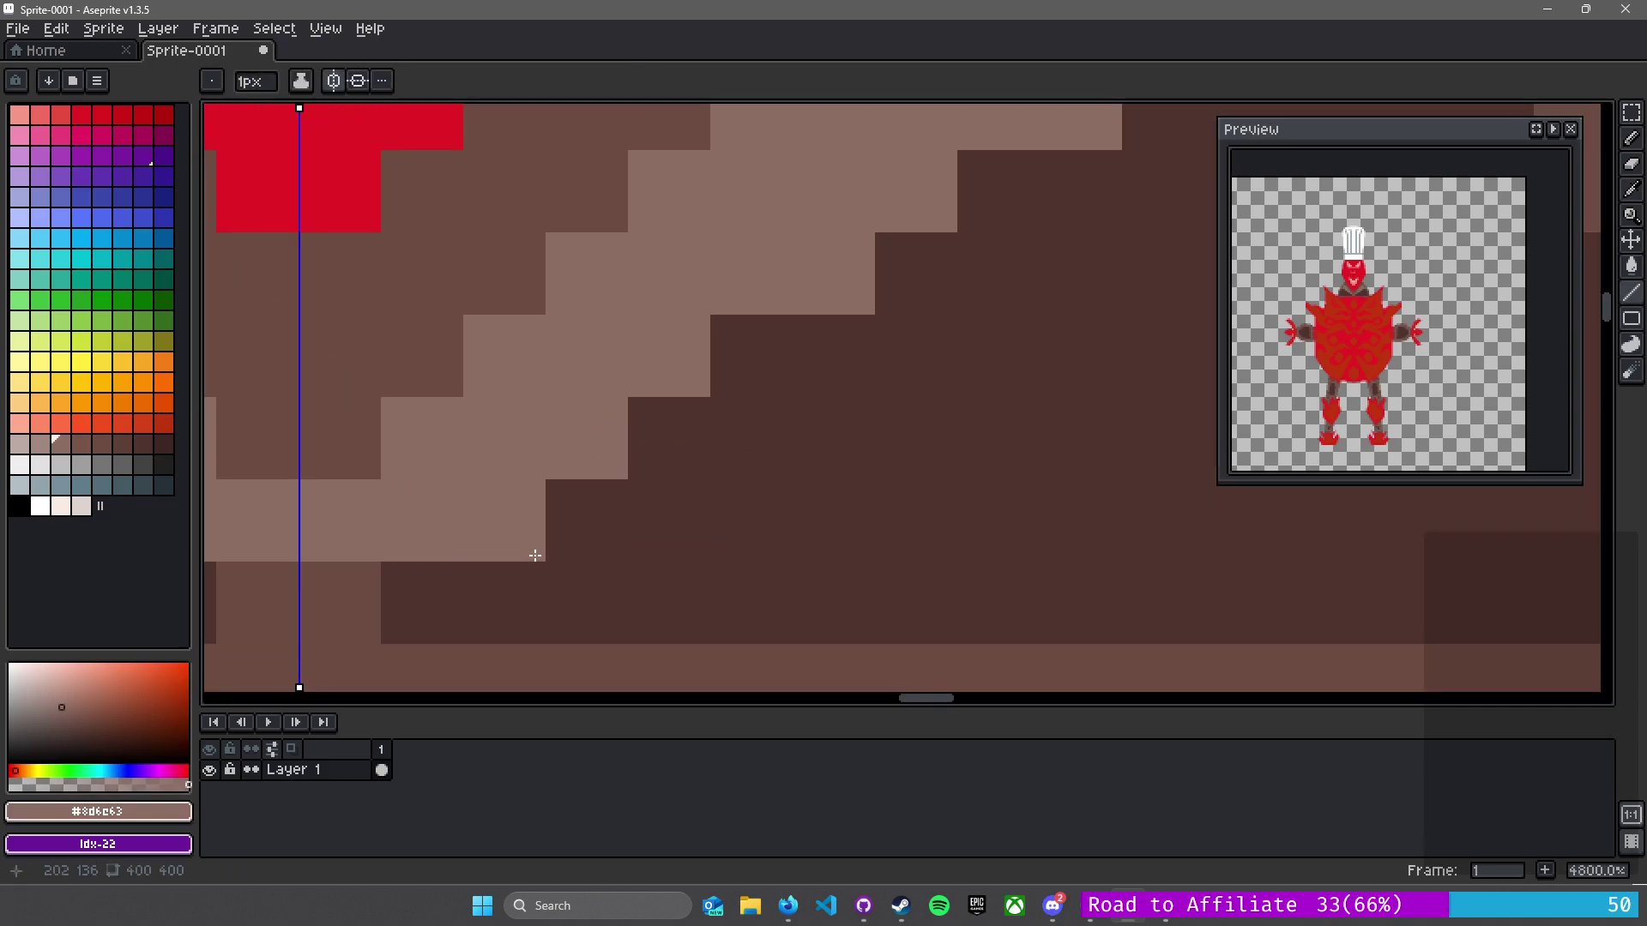
scroll(669, 523, "down", 5)
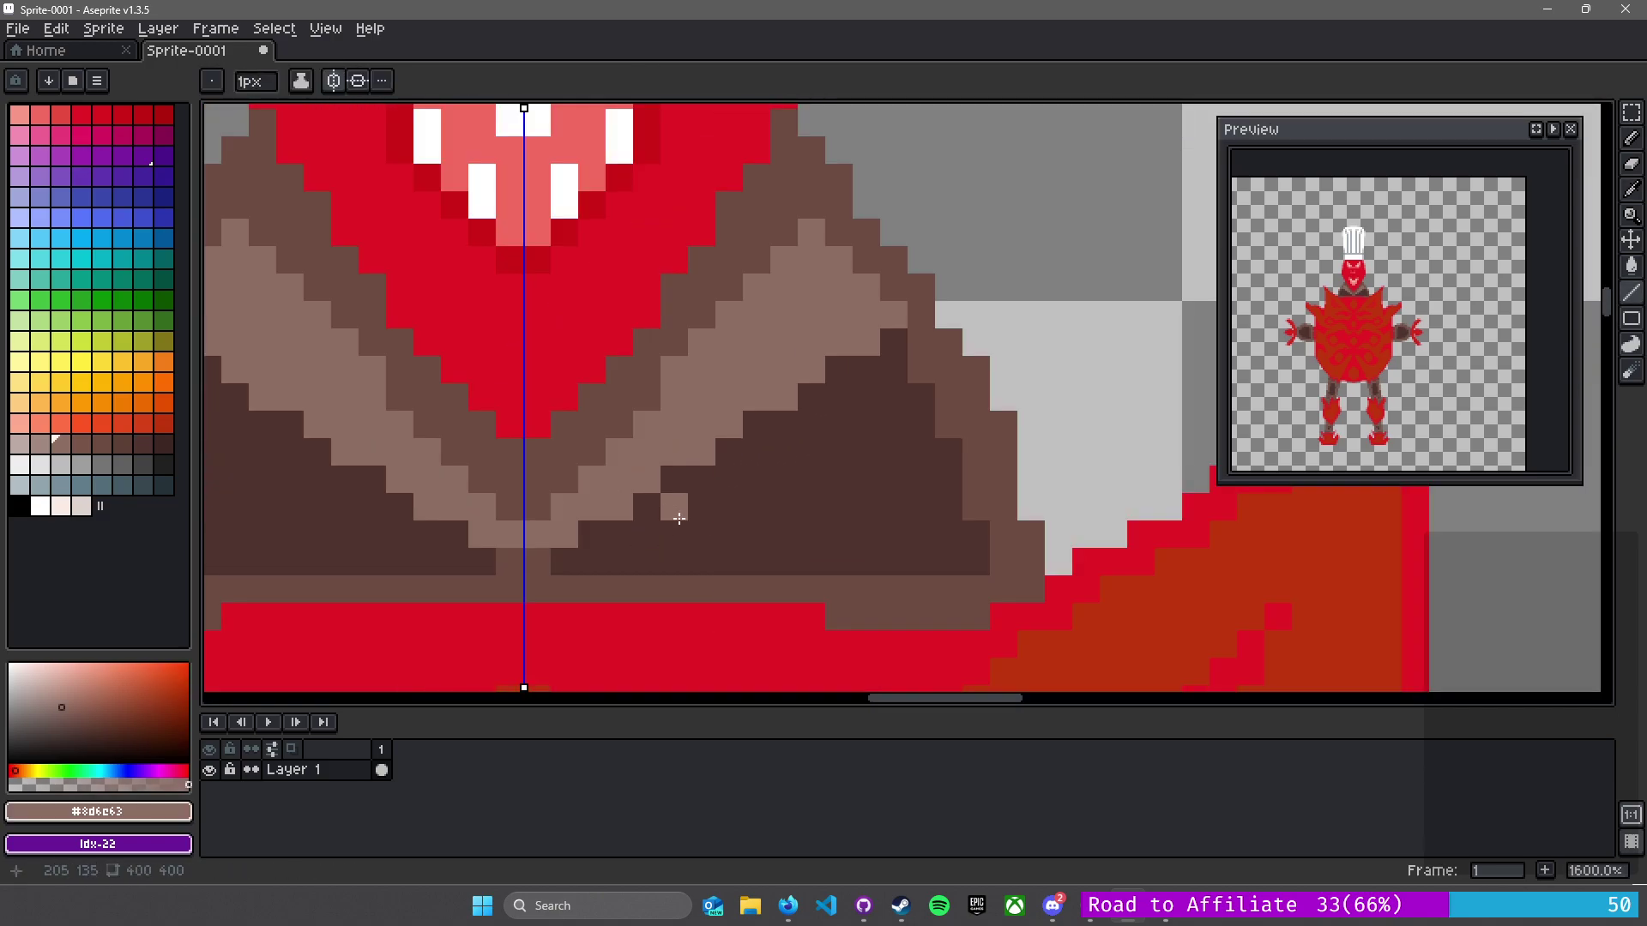
left_click(675, 518)
left_click(643, 530)
left_click(740, 485)
left_click(769, 445)
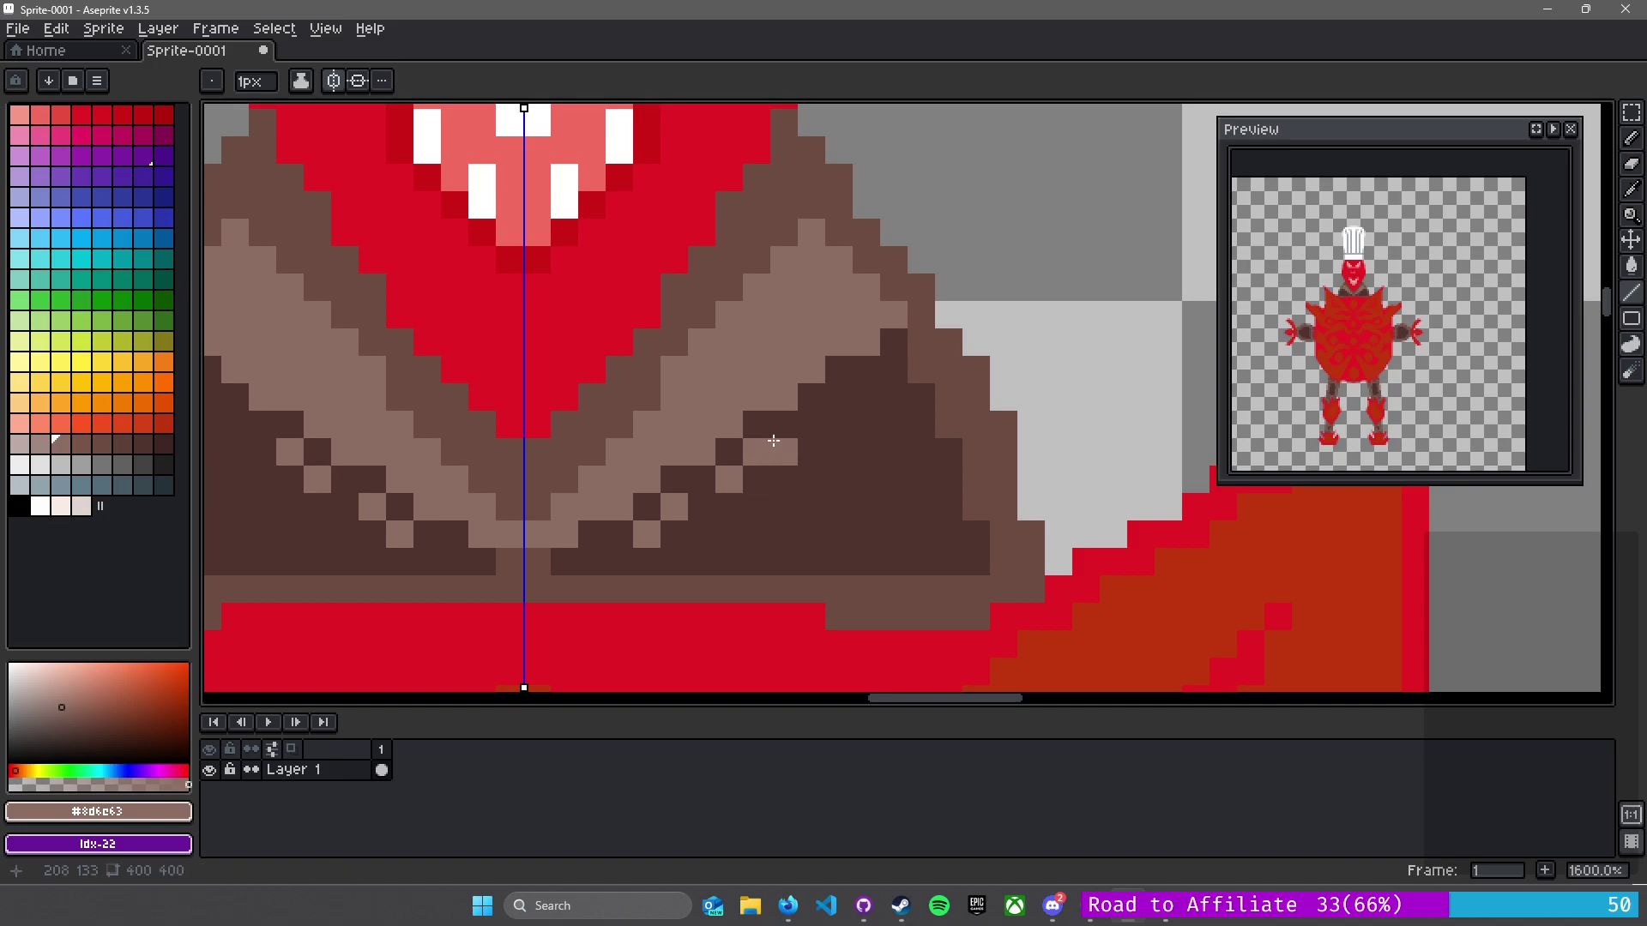
left_click(811, 425)
left_click(839, 398)
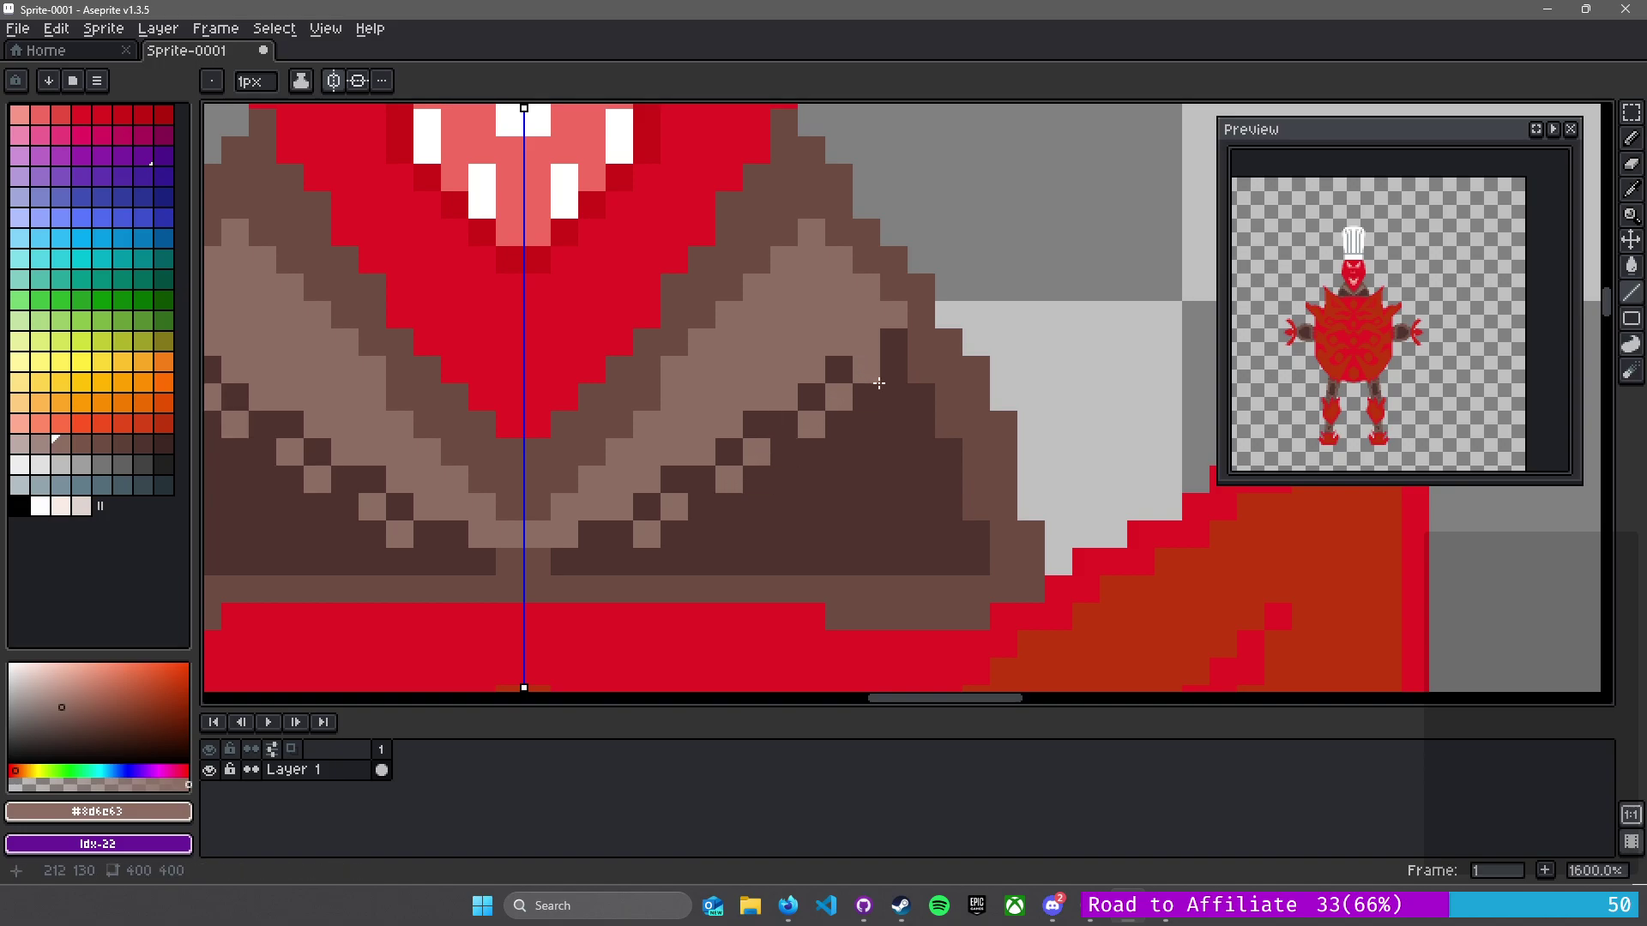
scroll(873, 428, "down", 6)
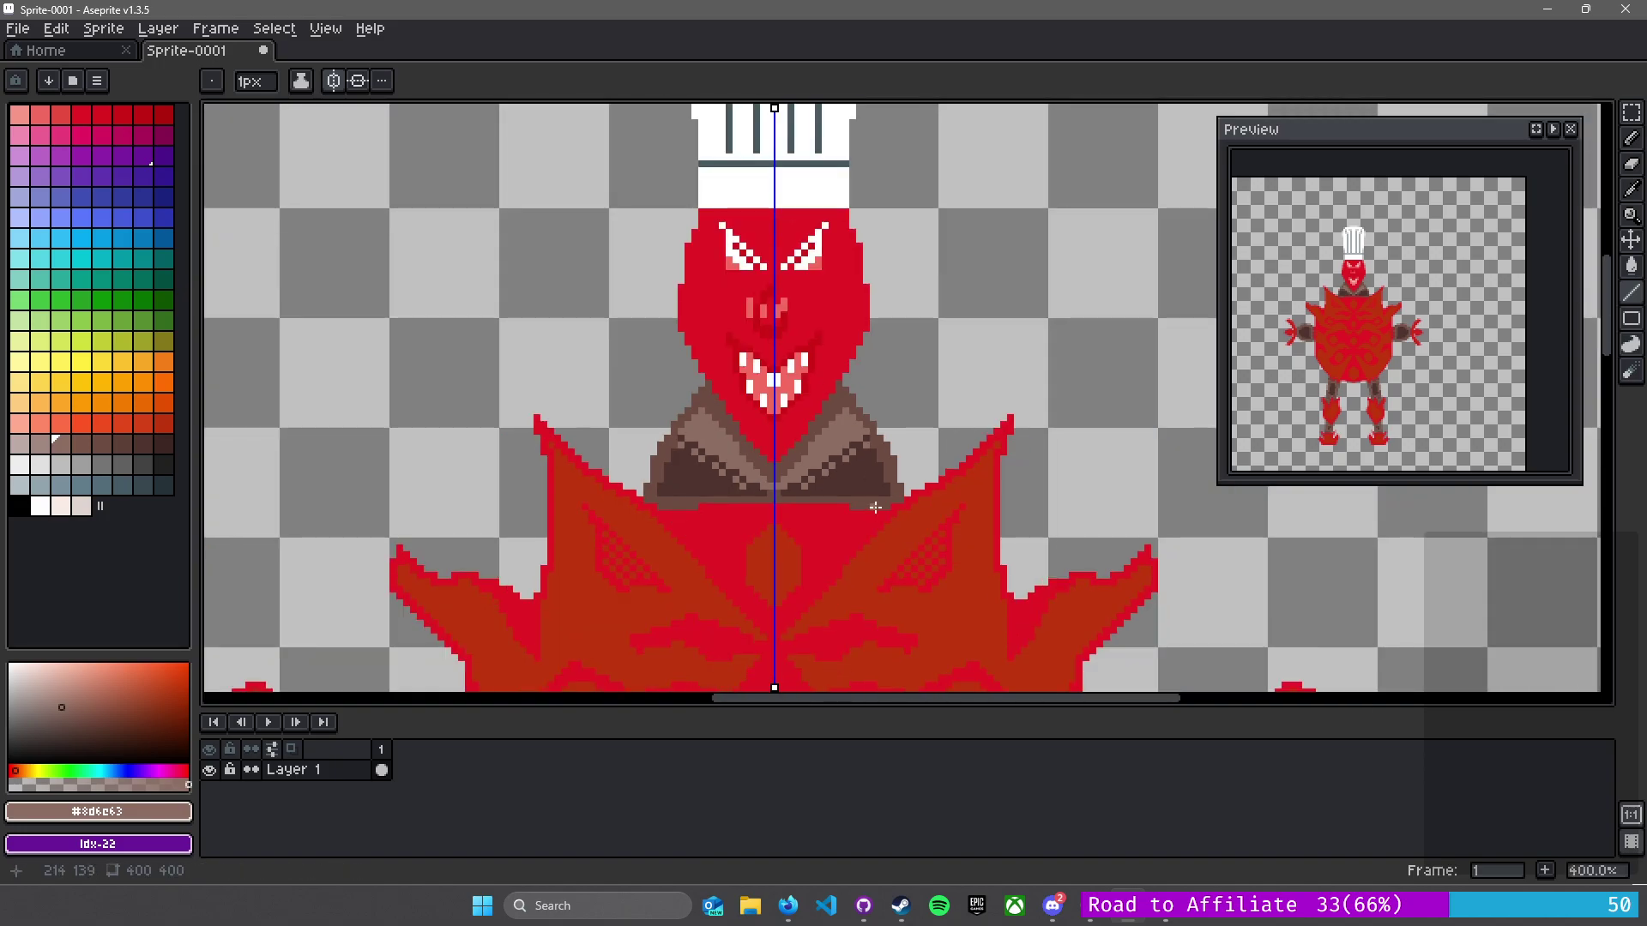
- Dither the light brown neck band with alternating medium brown (#6d4c41) pixels along its upper edge
scroll(824, 501, "up", 6)
left_click(728, 399, "alt")
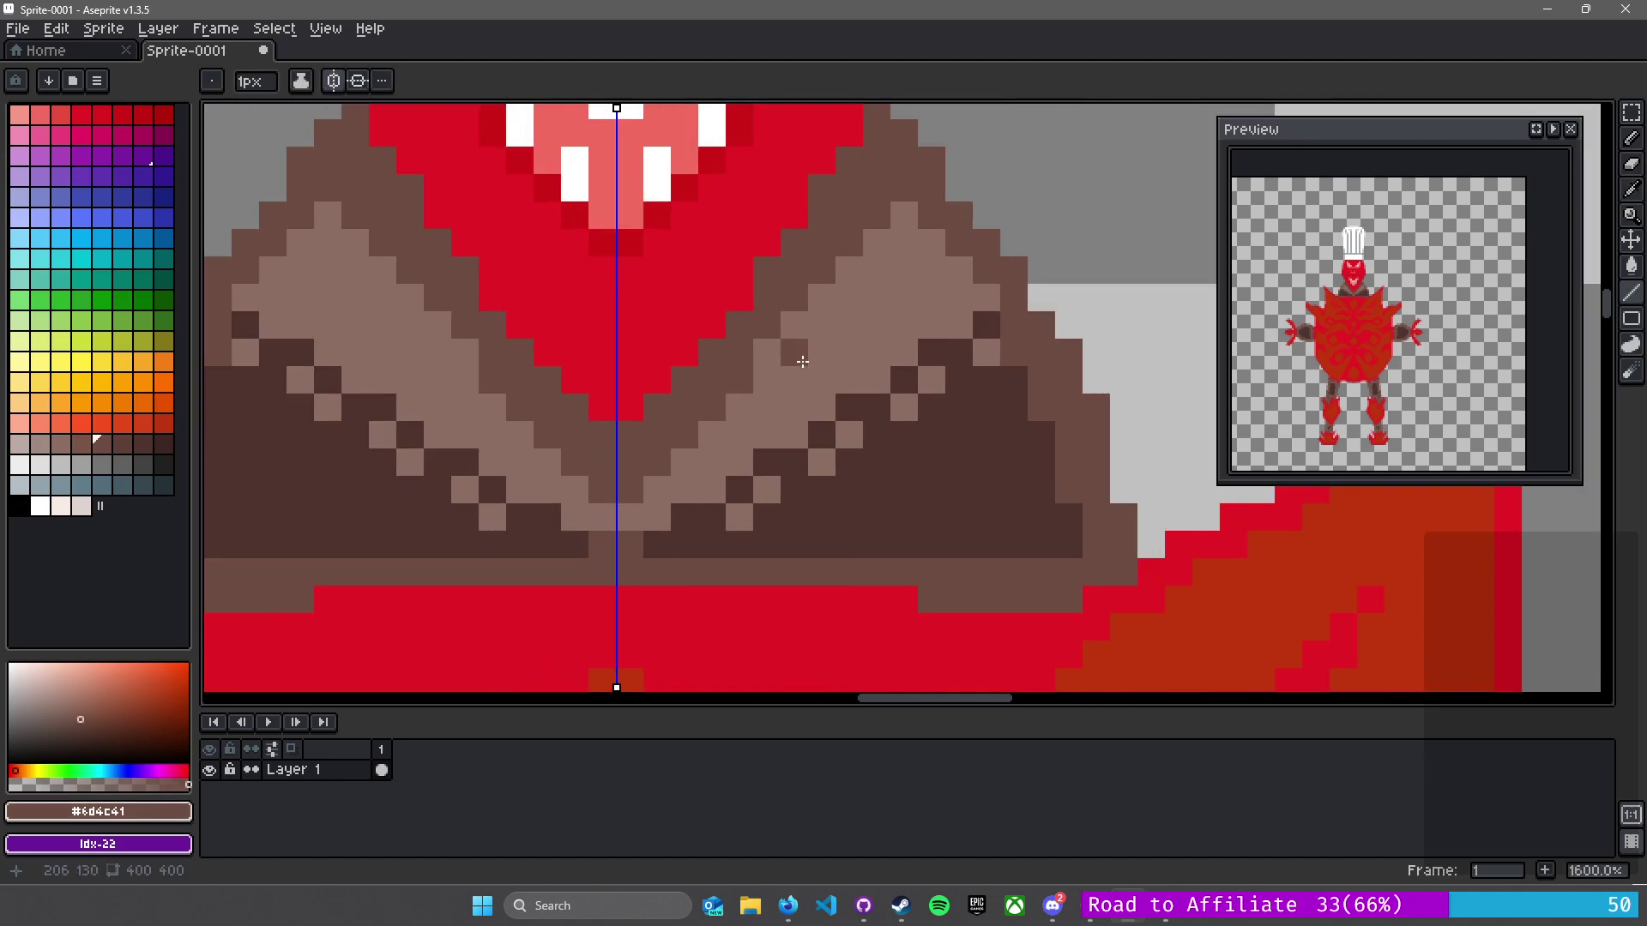
mouse_move(815, 334)
left_mouse_down()
mouse_move(843, 293)
mouse_move(933, 271)
left_mouse_up()
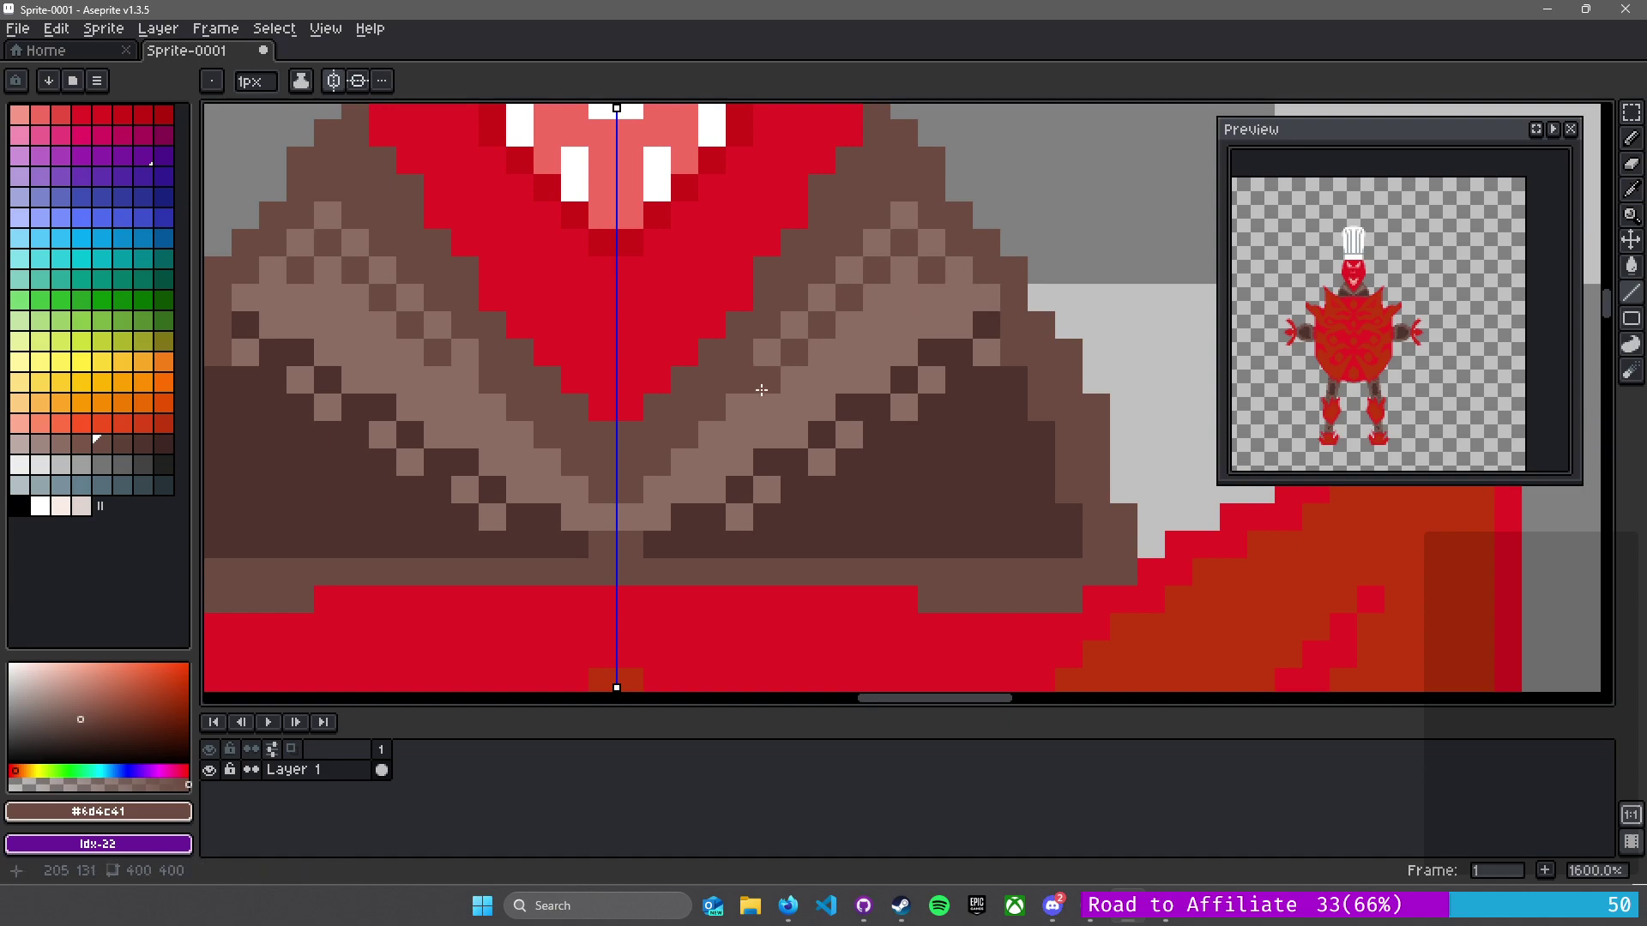
left_click_drag(726, 427, 686, 492)
- Examine the shaded neck together with the character's head, body and limbs
scroll(795, 518, "down", 1)
scroll(795, 518, "down", 4)
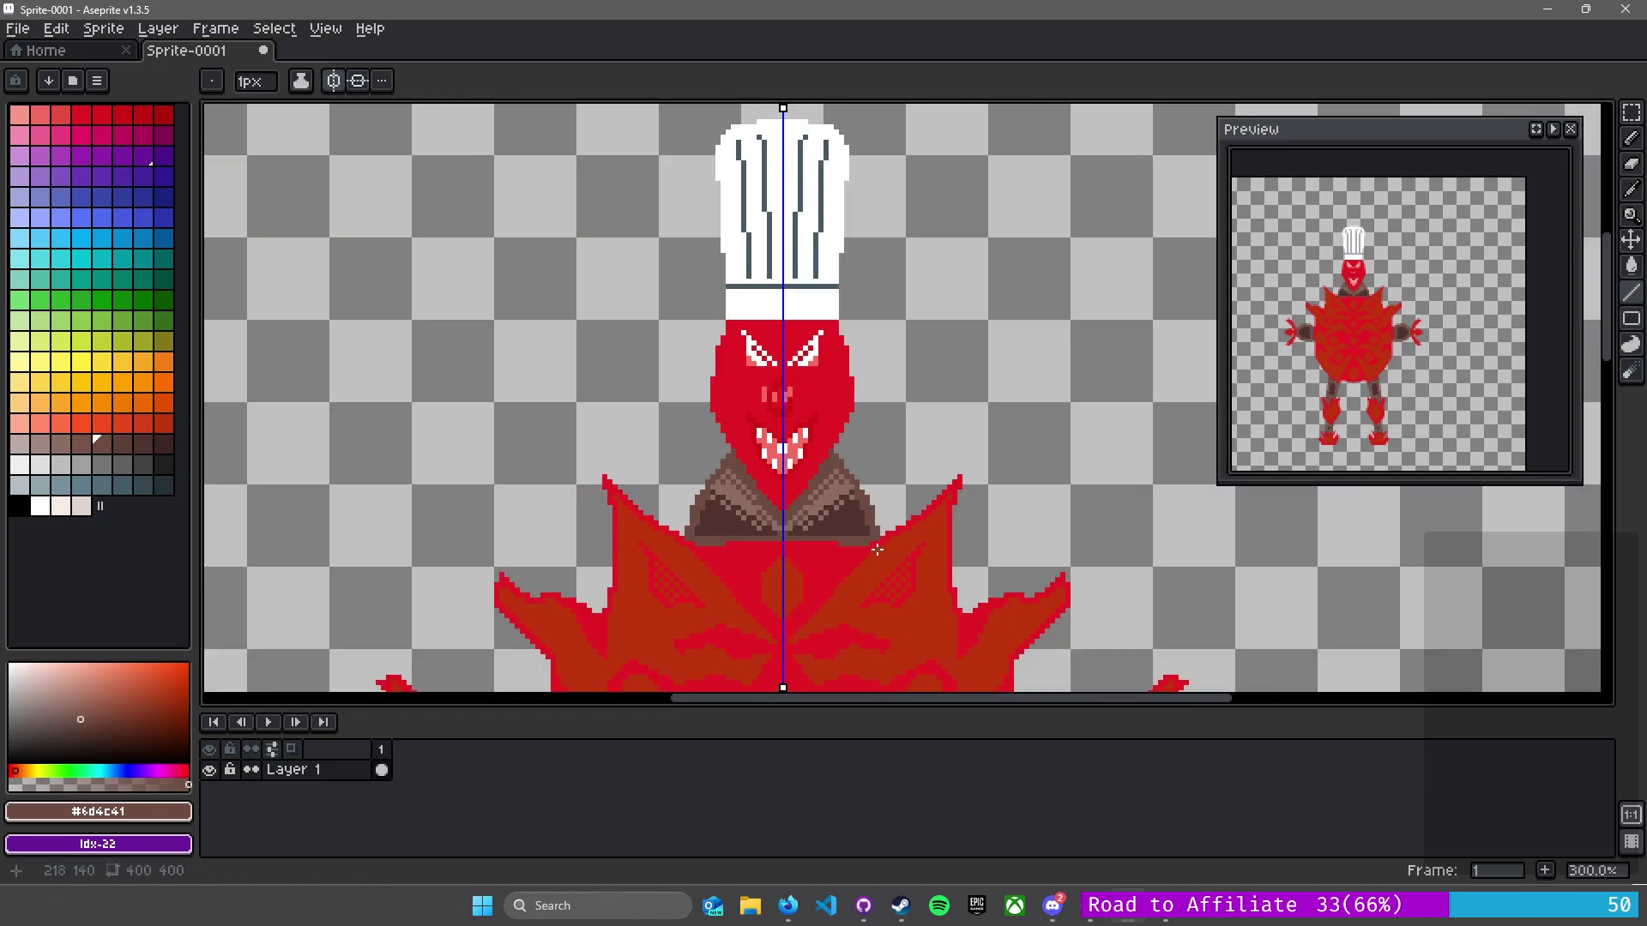
scroll(845, 459, "up", 3)
scroll(844, 459, "down", 6)
scroll(802, 480, "up", 1)
left_click_drag(786, 512, 671, 306)
scroll(670, 307, "down", 1)
- Draw thick, mirrored, angled eyebrows in orange-brown (#bf360c) above the eyes, reaching up to the hat's brim
key("alt")
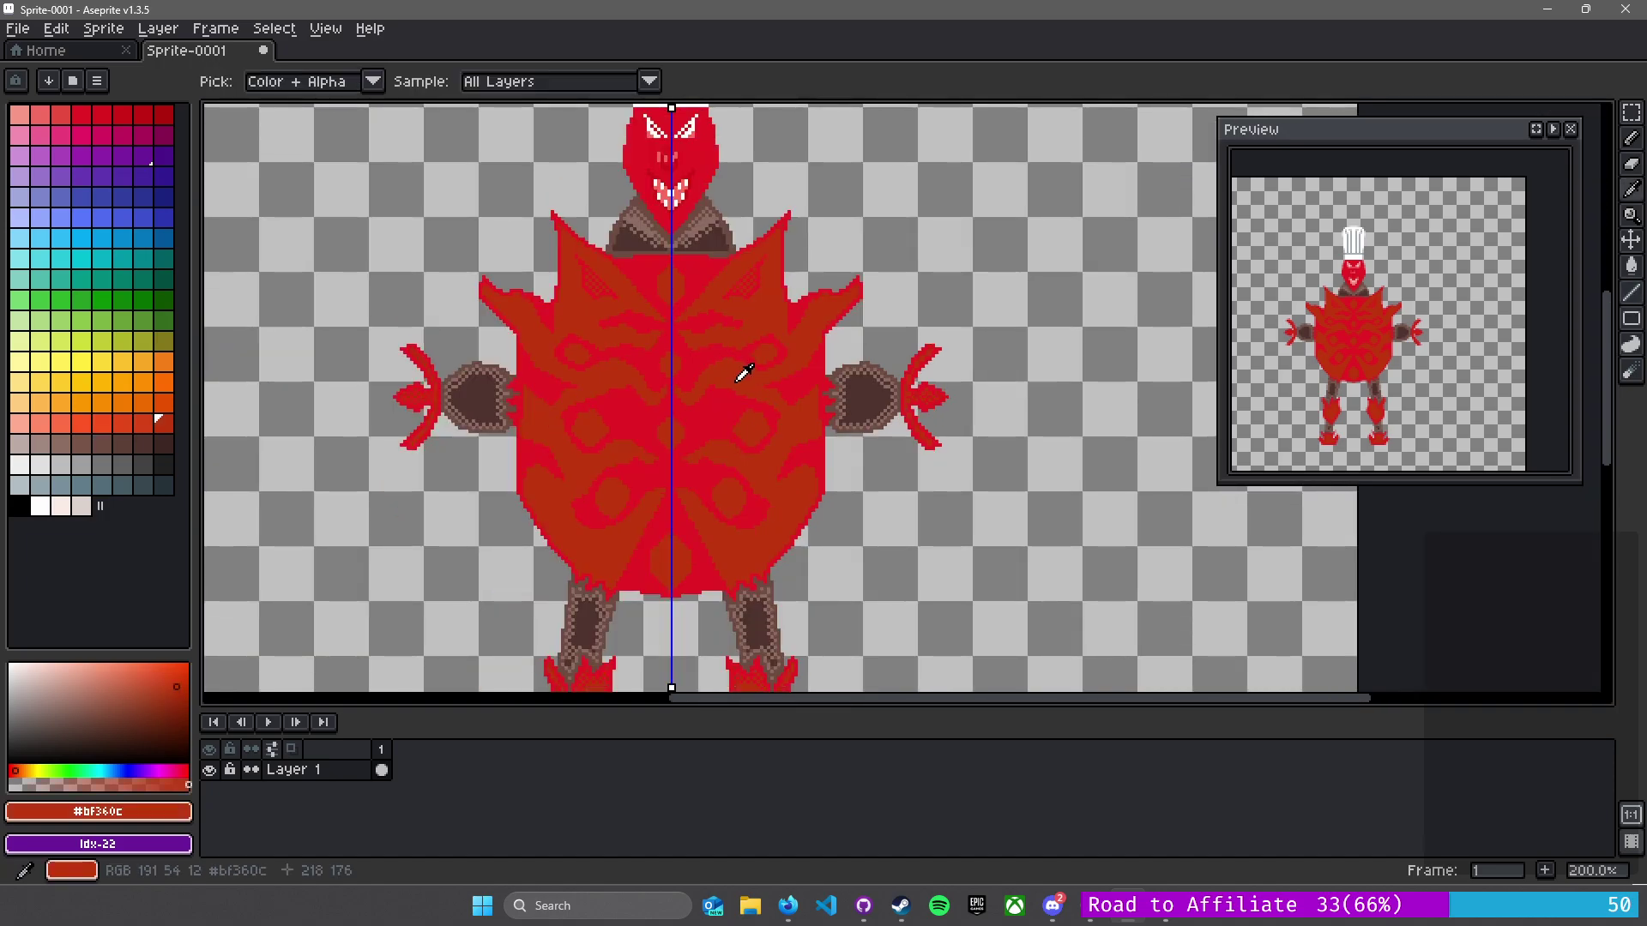
mouse_move(695, 512)
left_mouse_down()
mouse_move(740, 262)
mouse_move(736, 549)
left_mouse_up()
scroll(736, 549, "up", 1)
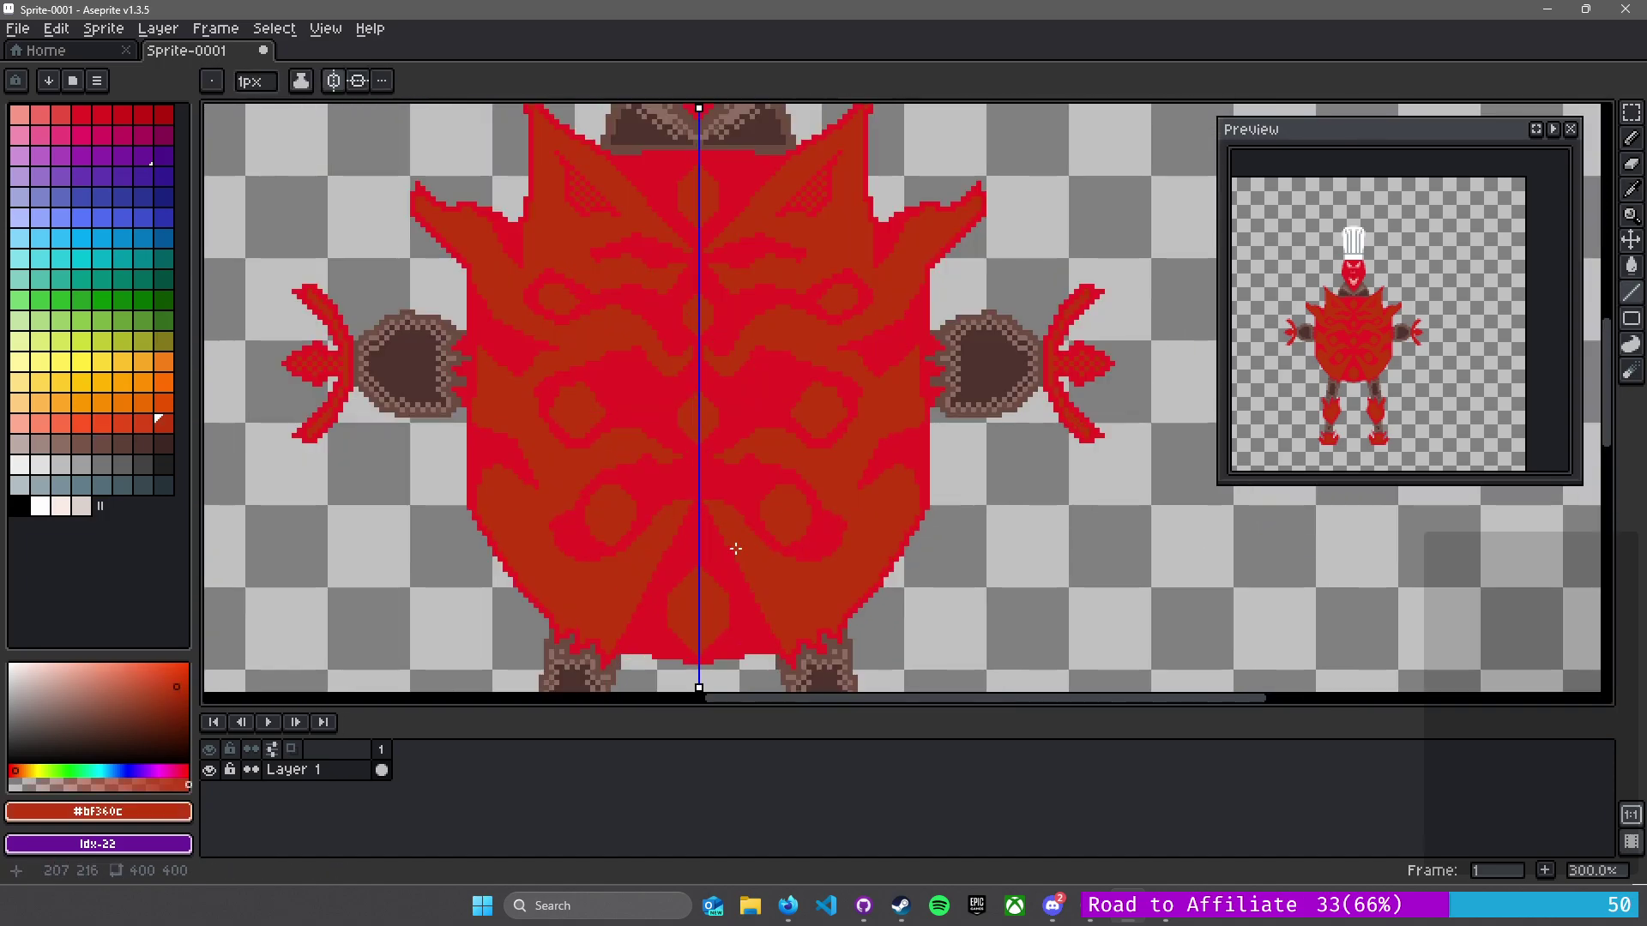
scroll(735, 549, "up", 1)
left_click_drag(643, 157, 713, 478)
left_click_drag(676, 315, 837, 390)
scroll(852, 369, "up", 1)
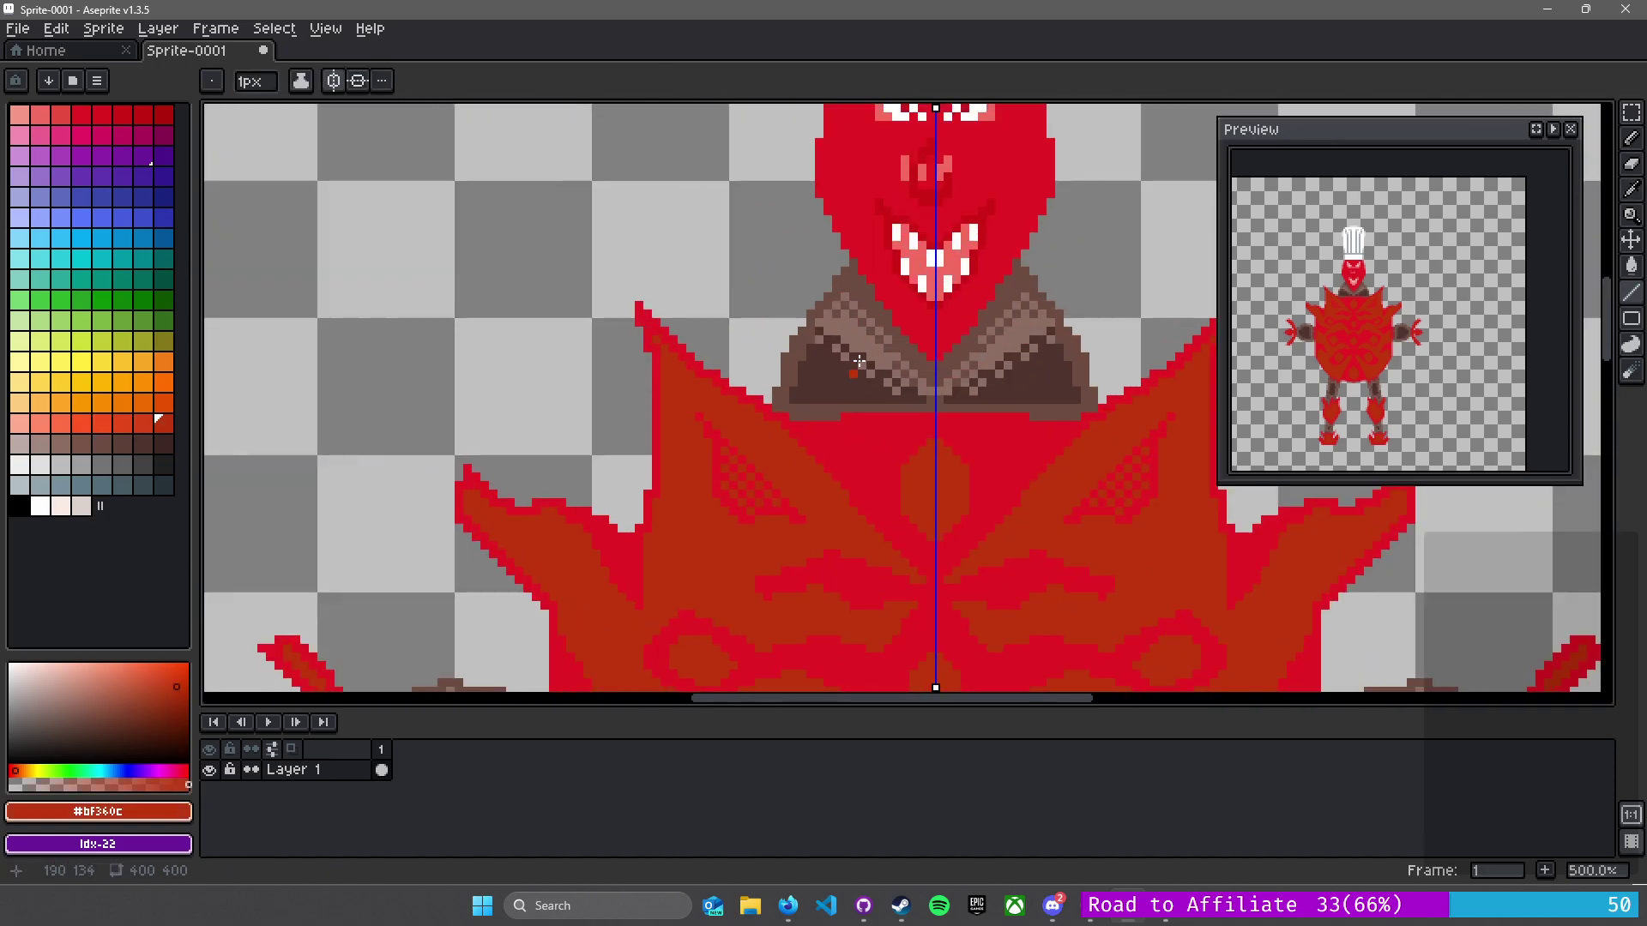
scroll(854, 369, "up", 1)
left_click_drag(981, 214, 986, 661)
scroll(986, 660, "up", 1)
scroll(860, 603, "up", 2)
scroll(777, 527, "down", 2)
left_click_drag(1149, 481, 763, 418)
mouse_move(838, 643)
left_mouse_down()
mouse_move(772, 275)
mouse_move(816, 657)
left_mouse_up()
key("alt")
mouse_move(678, 280)
left_mouse_down()
mouse_move(757, 481)
mouse_move(823, 366)
left_mouse_up()
scroll(762, 458, "up", 2)
key("ctrl+z")
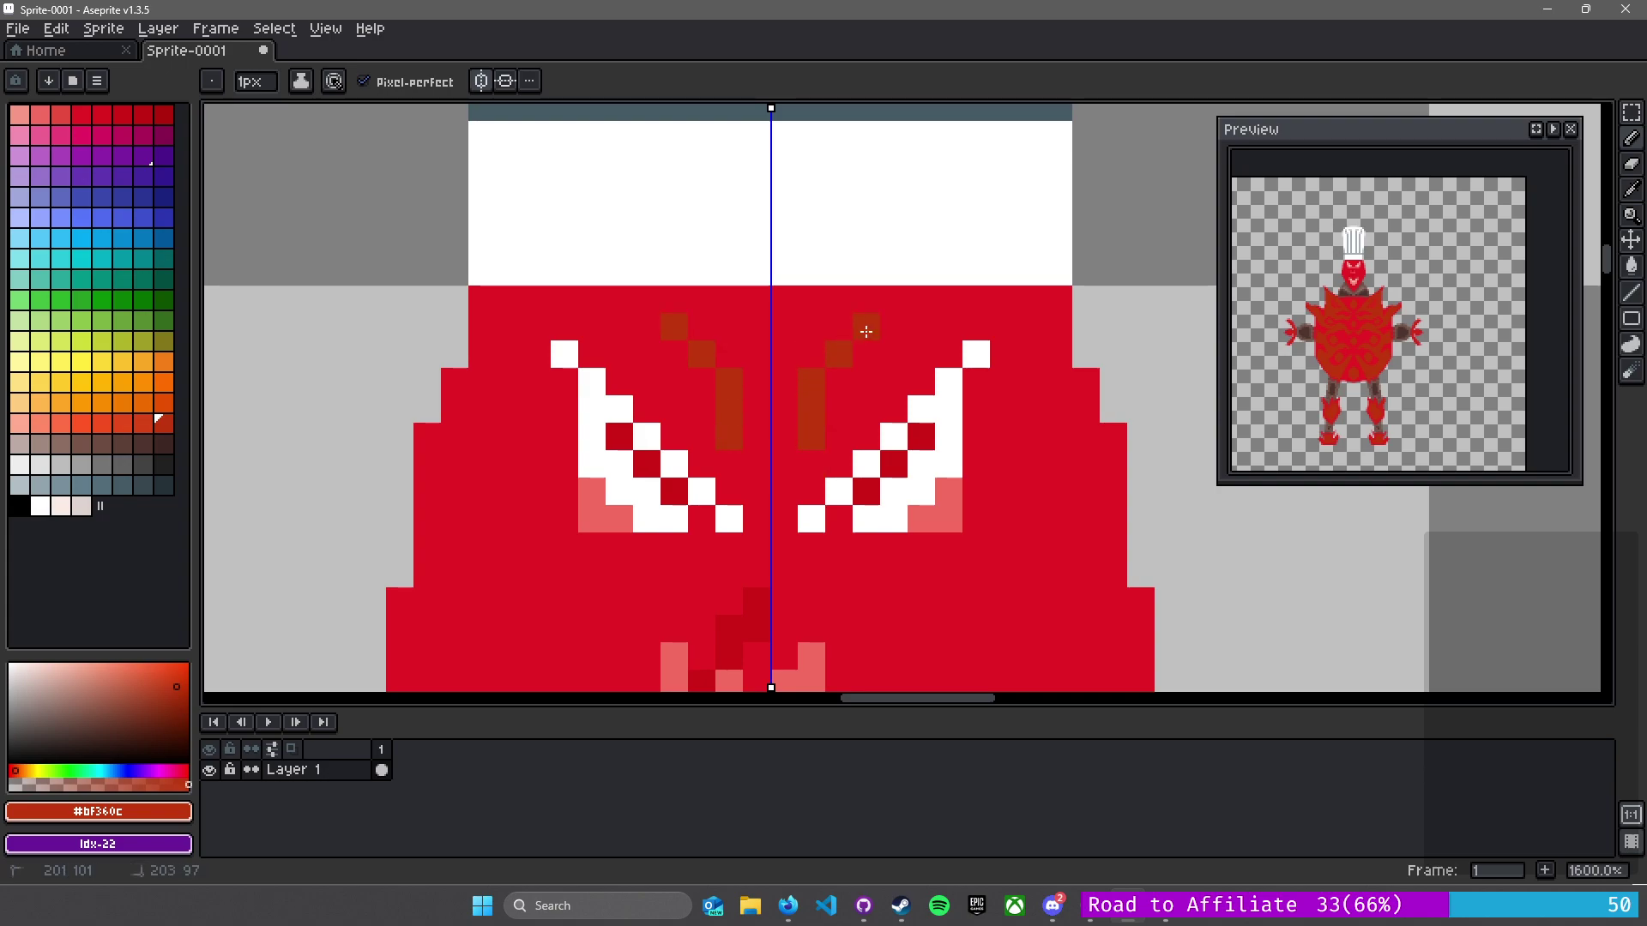
left_click_drag(853, 377, 836, 401)
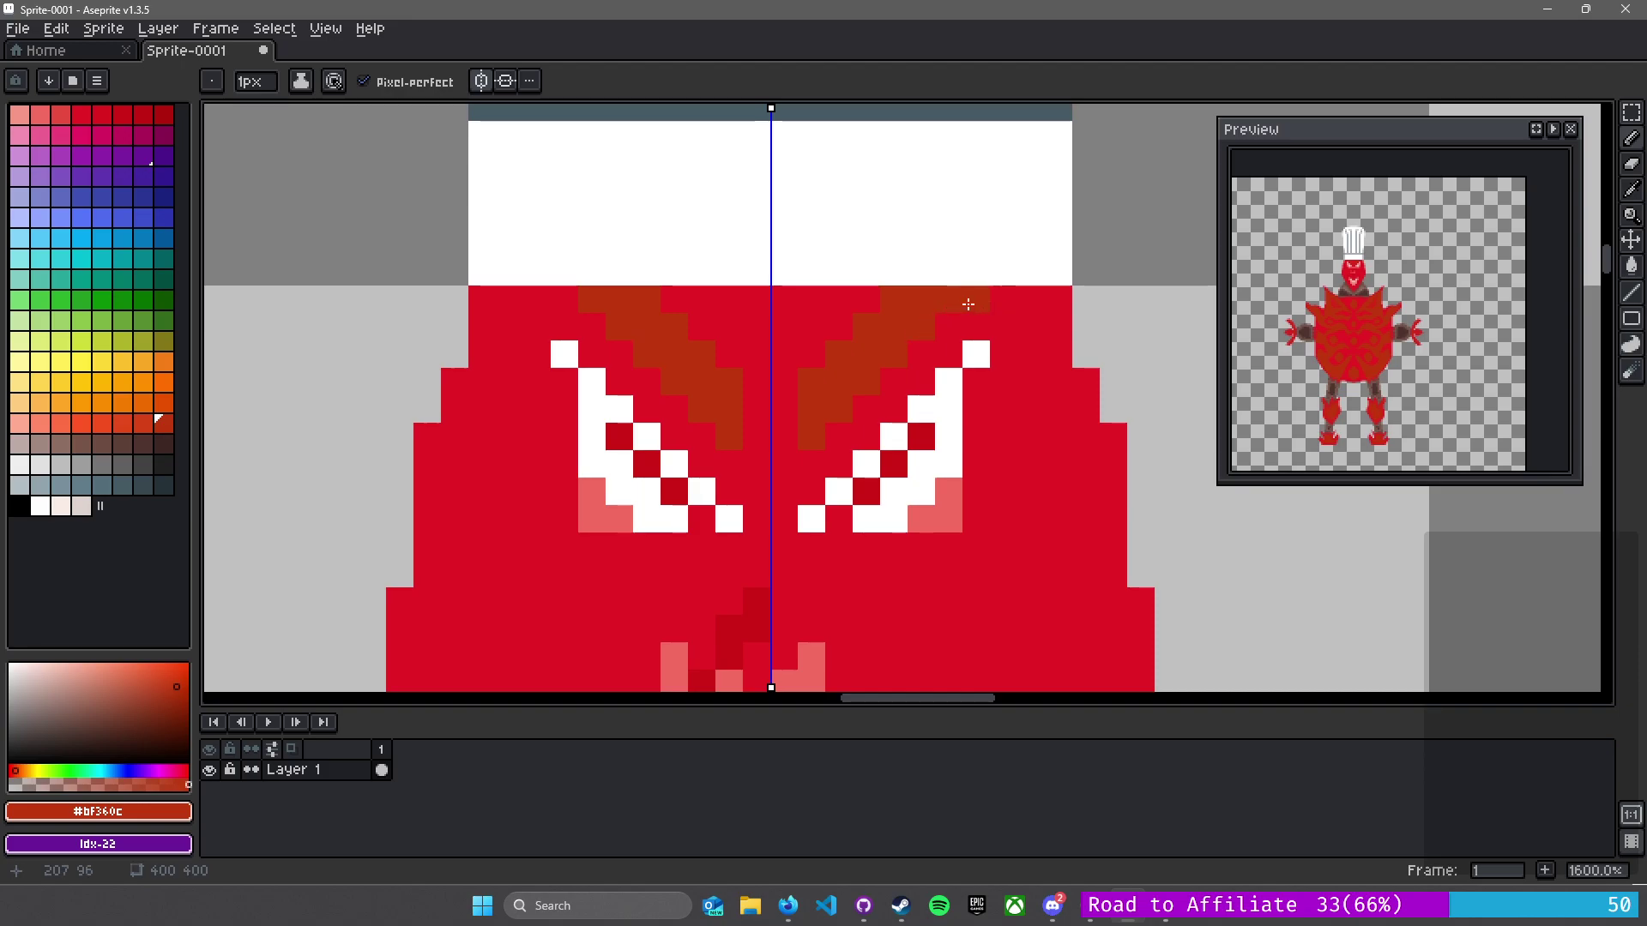
- Examine the face with its new eyebrows, along with the body, arms and legs
scroll(969, 377, "down", 1)
scroll(987, 437, "up", 1)
scroll(1029, 480, "down", 2)
scroll(1026, 509, "down", 3)
scroll(1029, 522, "up", 3)
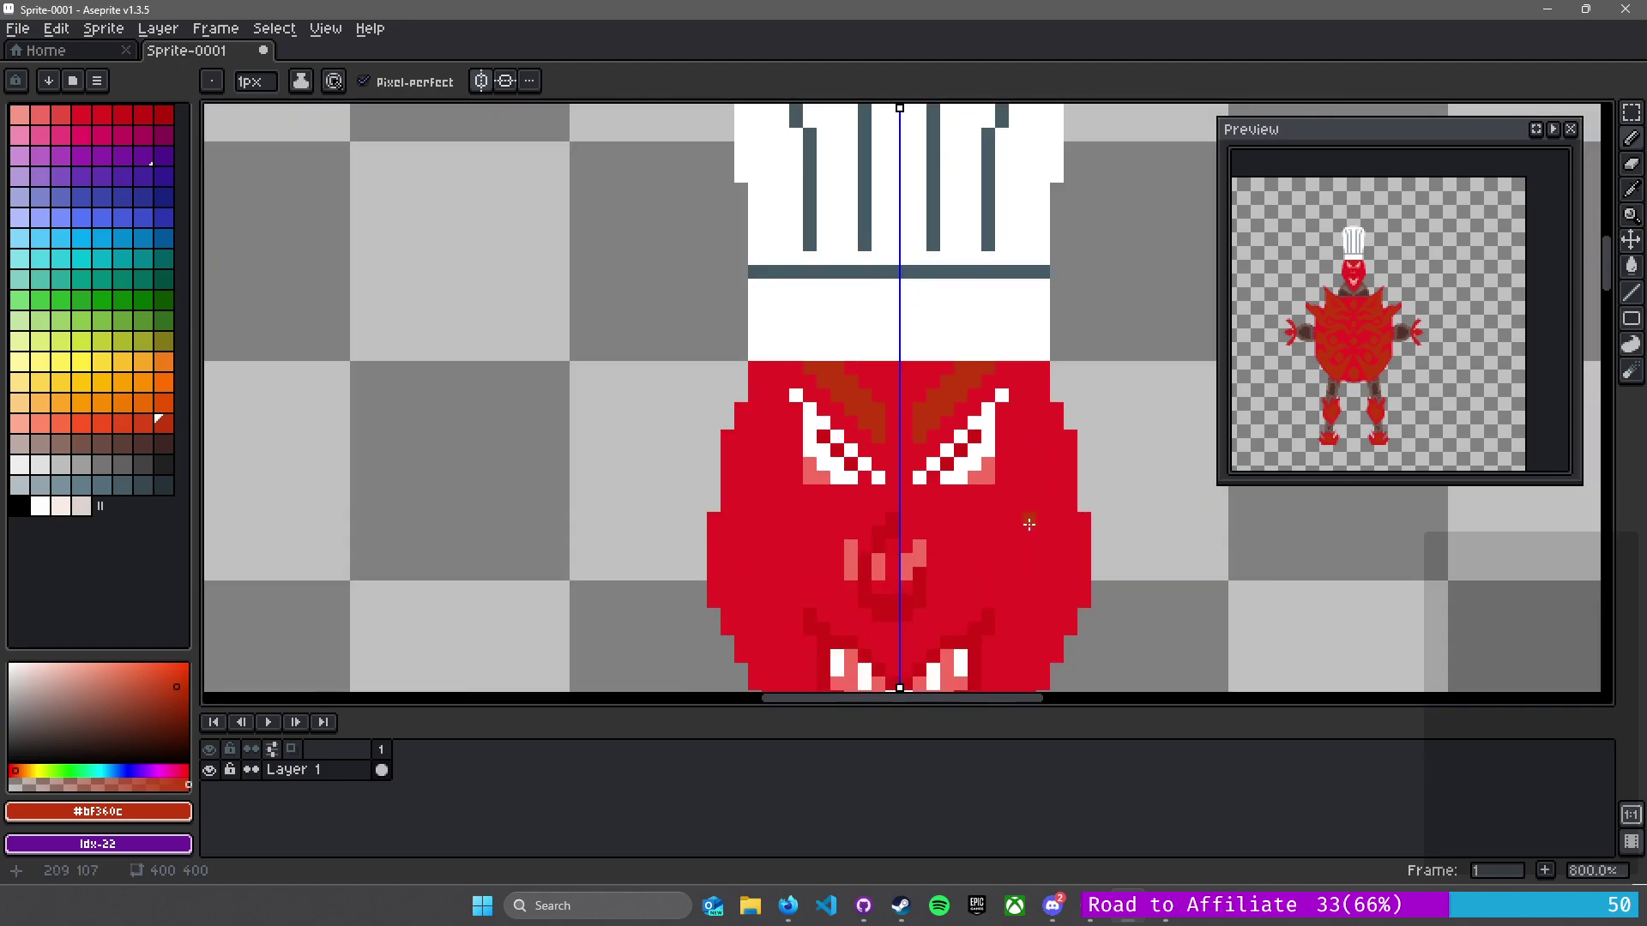
scroll(1029, 523, "down", 1)
left_click_drag(1036, 584, 785, 232)
scroll(955, 576, "down", 2)
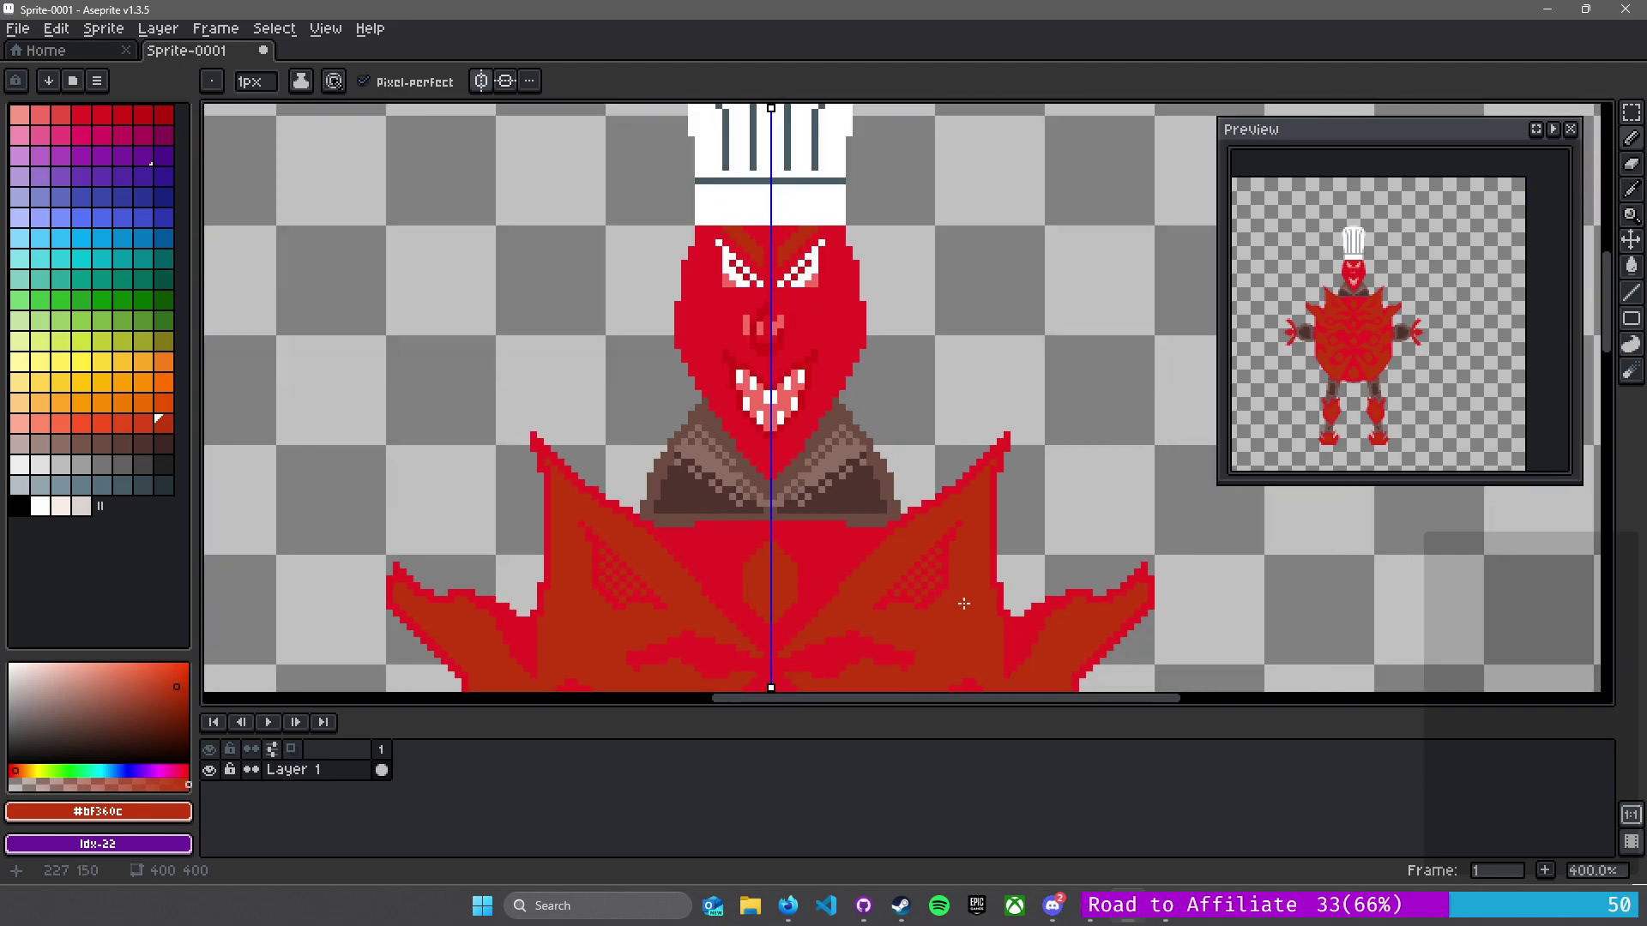
left_click_drag(956, 595, 782, 264)
left_click_drag(1012, 584, 1177, 205)
scroll(1060, 291, "down", 2)
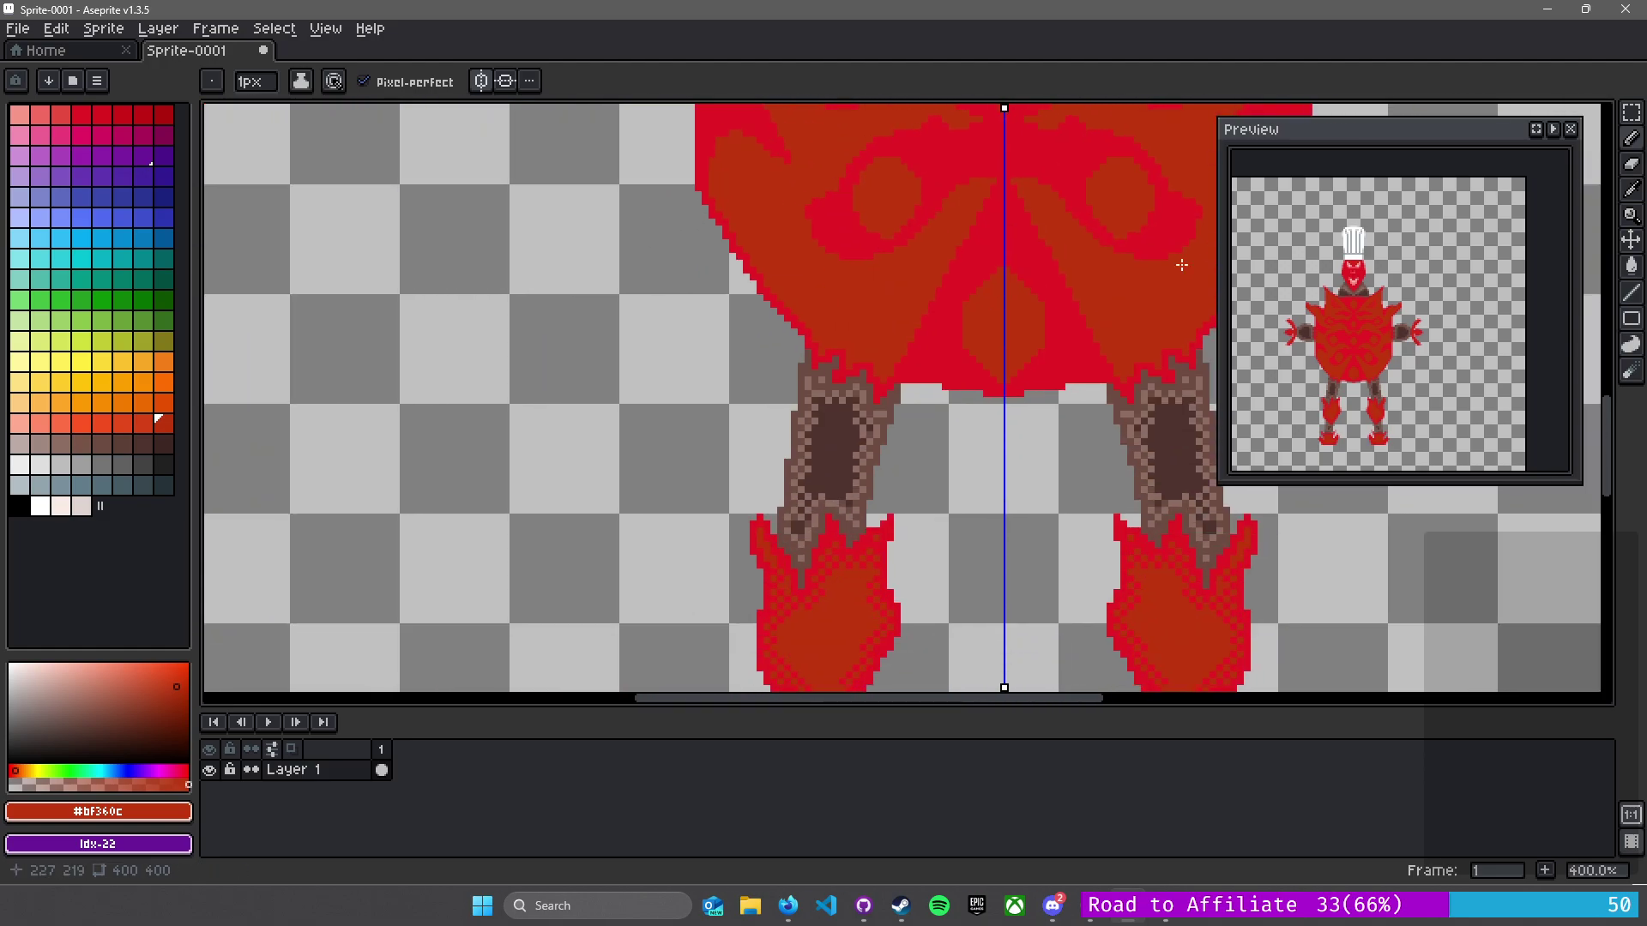
scroll(889, 383, "up", 1)
scroll(890, 383, "down", 1)
scroll(963, 200, "down", 1)
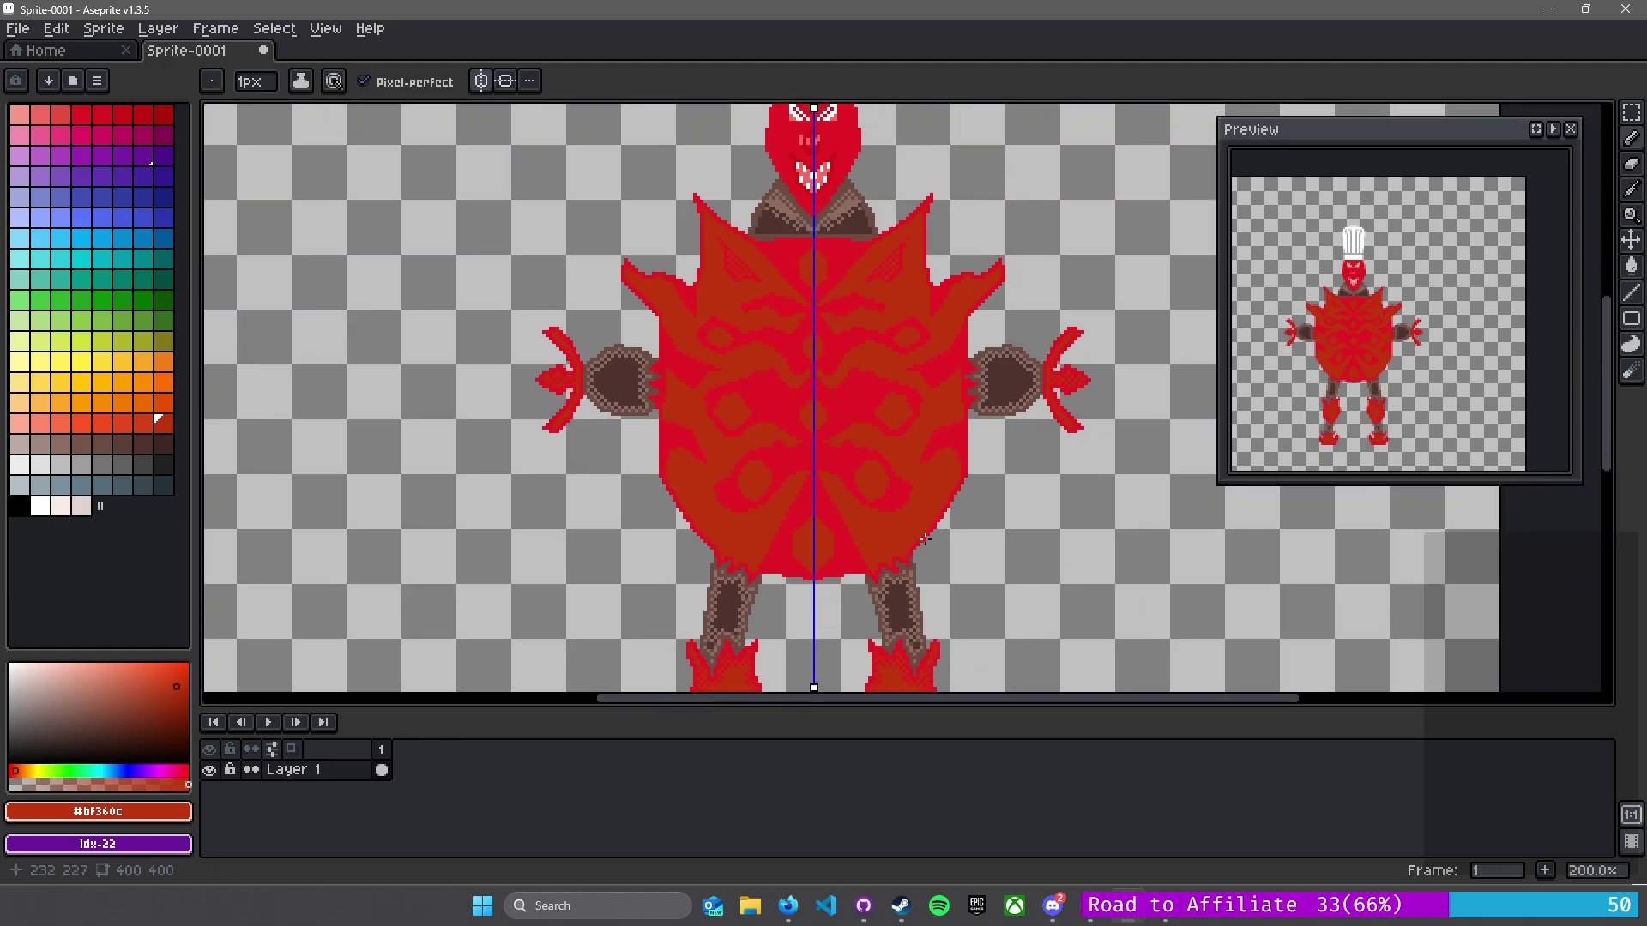
scroll(986, 530, "down", 1)
scroll(1000, 385, "up", 2)
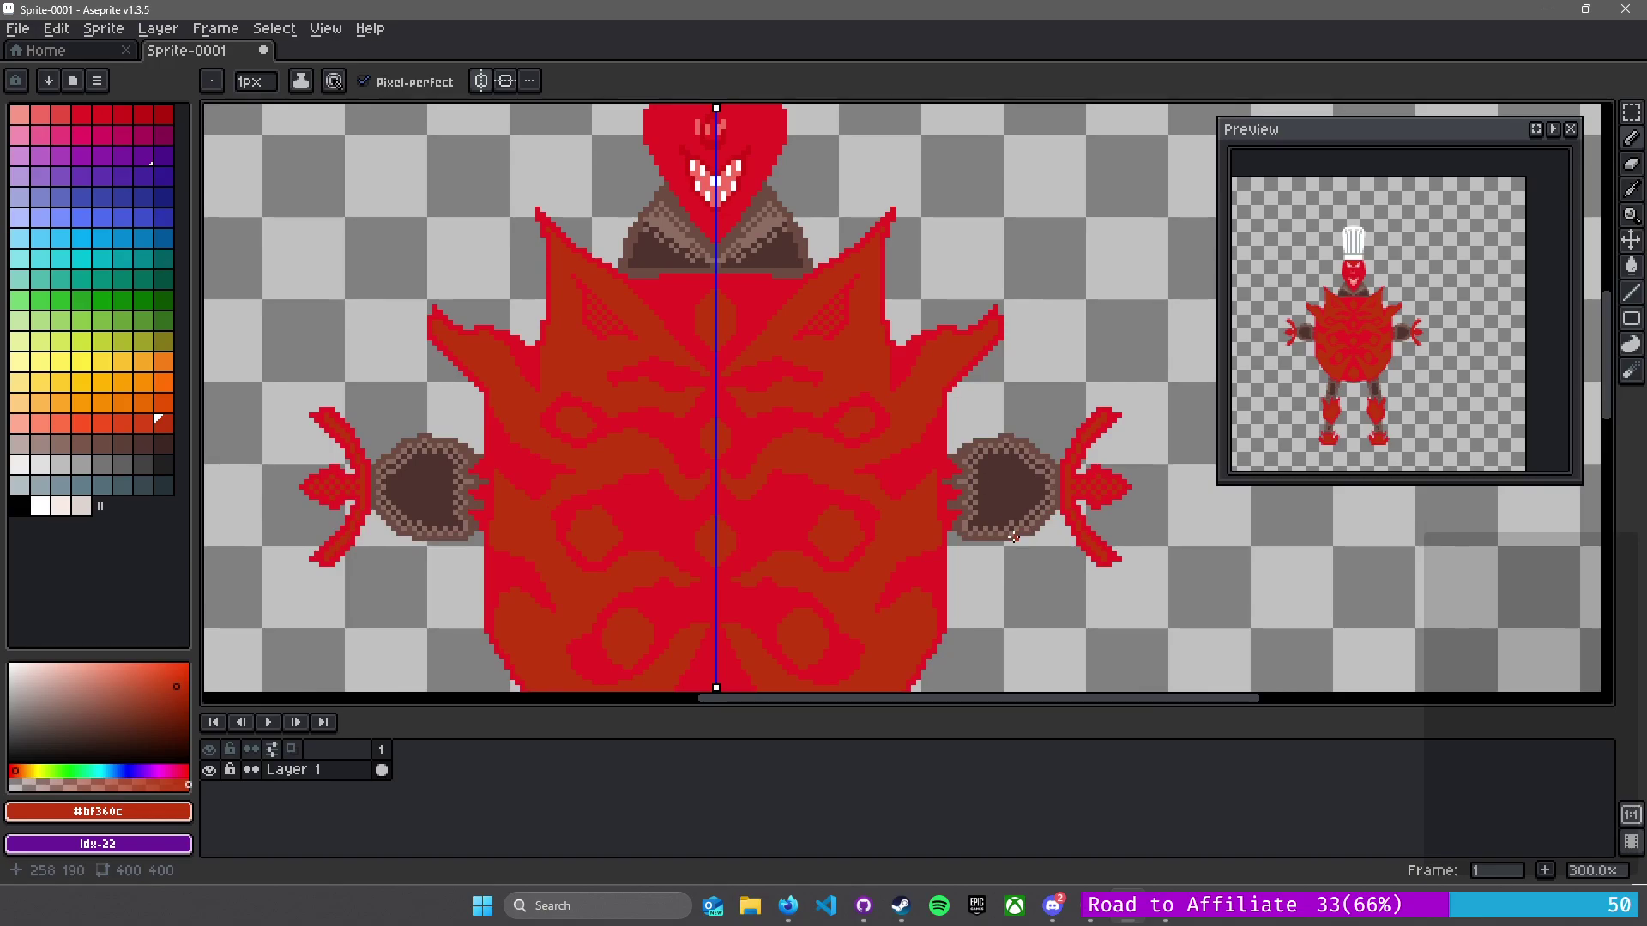
- Examine the orange-brown body pattern together with the shaded arm and claws
scroll(1013, 537, "down", 1)
left_click_drag(1014, 537, 937, 401)
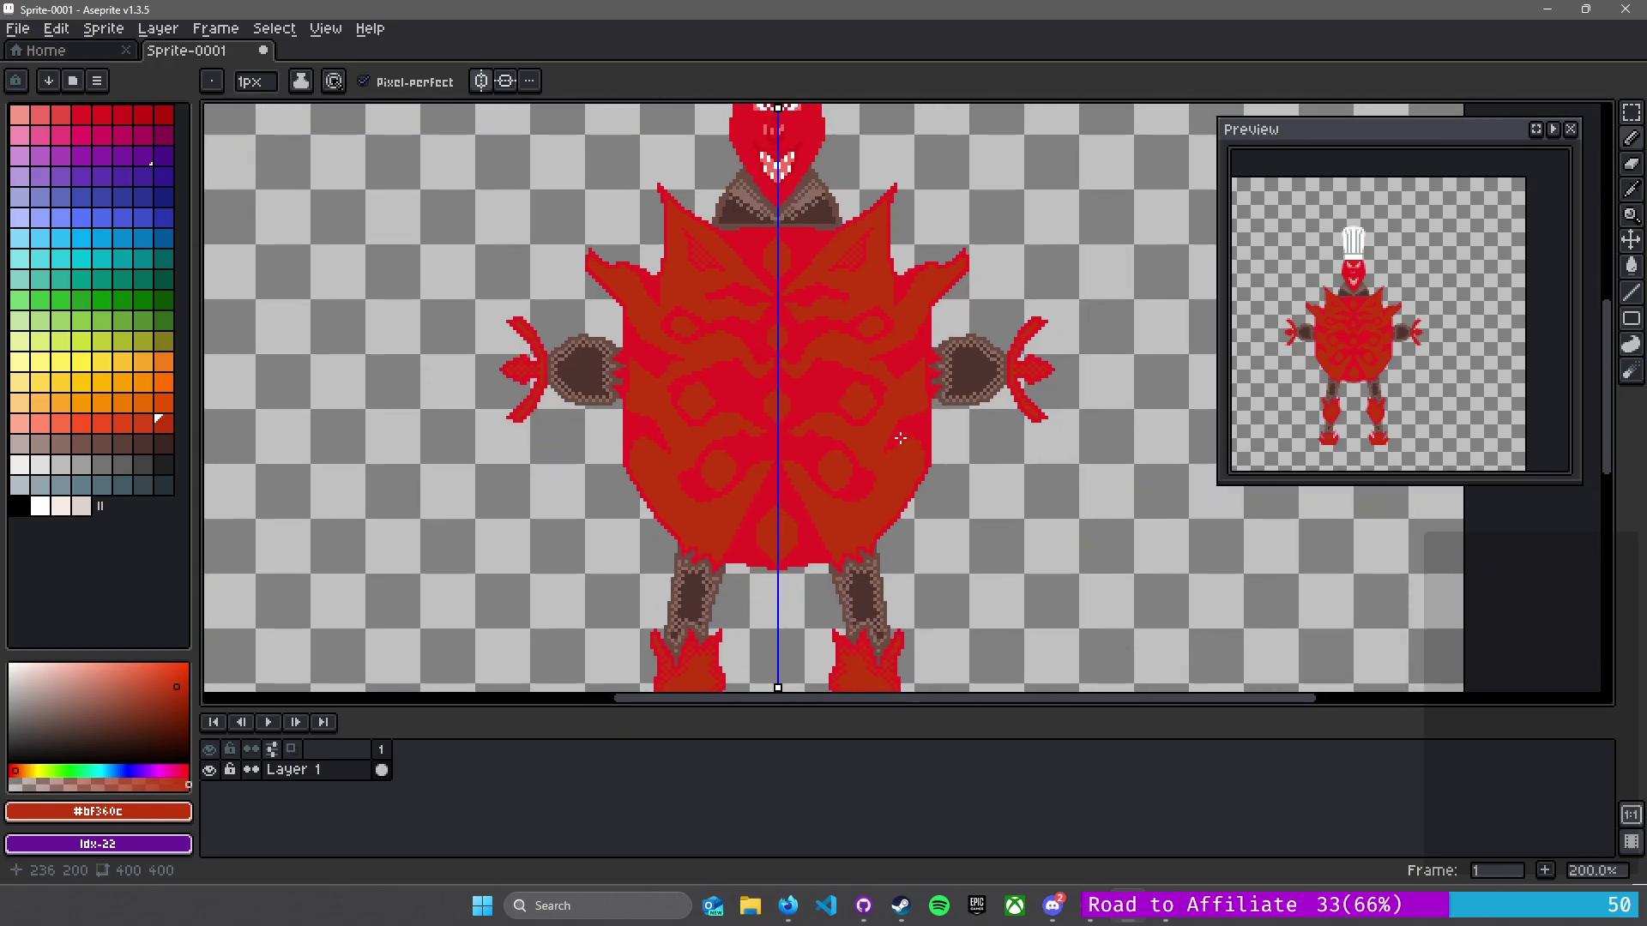
scroll(1086, 388, "up", 3)
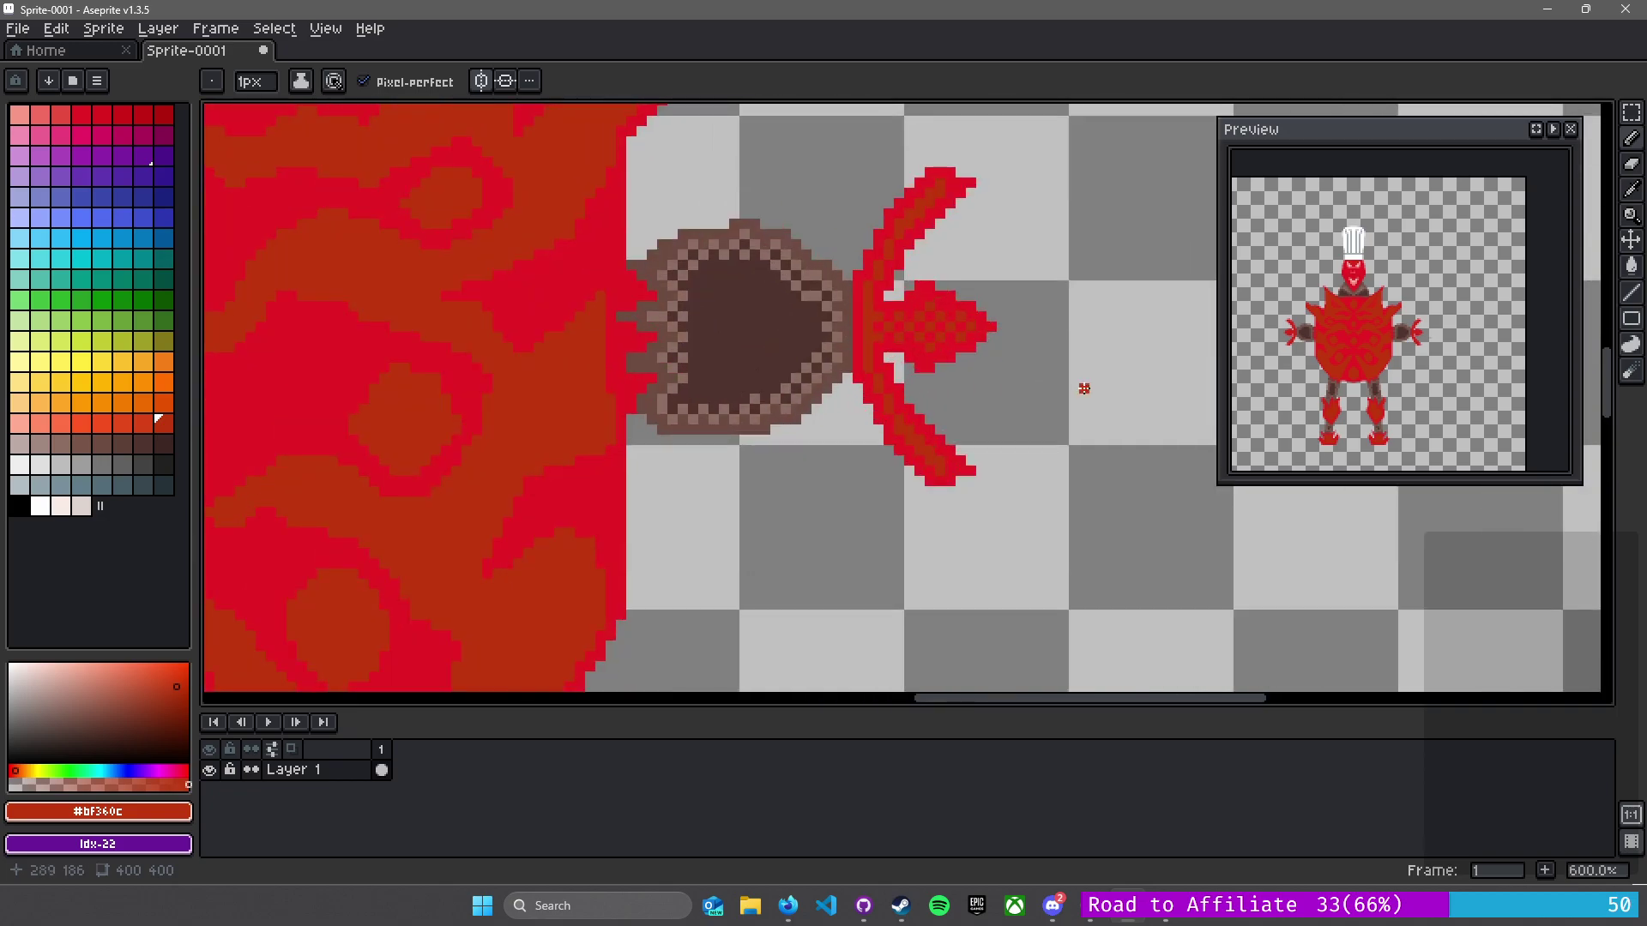
scroll(938, 404, "down", 3)
scroll(853, 424, "up", 2)
scroll(652, 464, "down", 1)
scroll(682, 455, "down", 1)
left_click_drag(730, 481, 791, 495)
- Replace the orange-brown (#bf360c) across the whole sprite with yellow (Idx-100)
key("i")
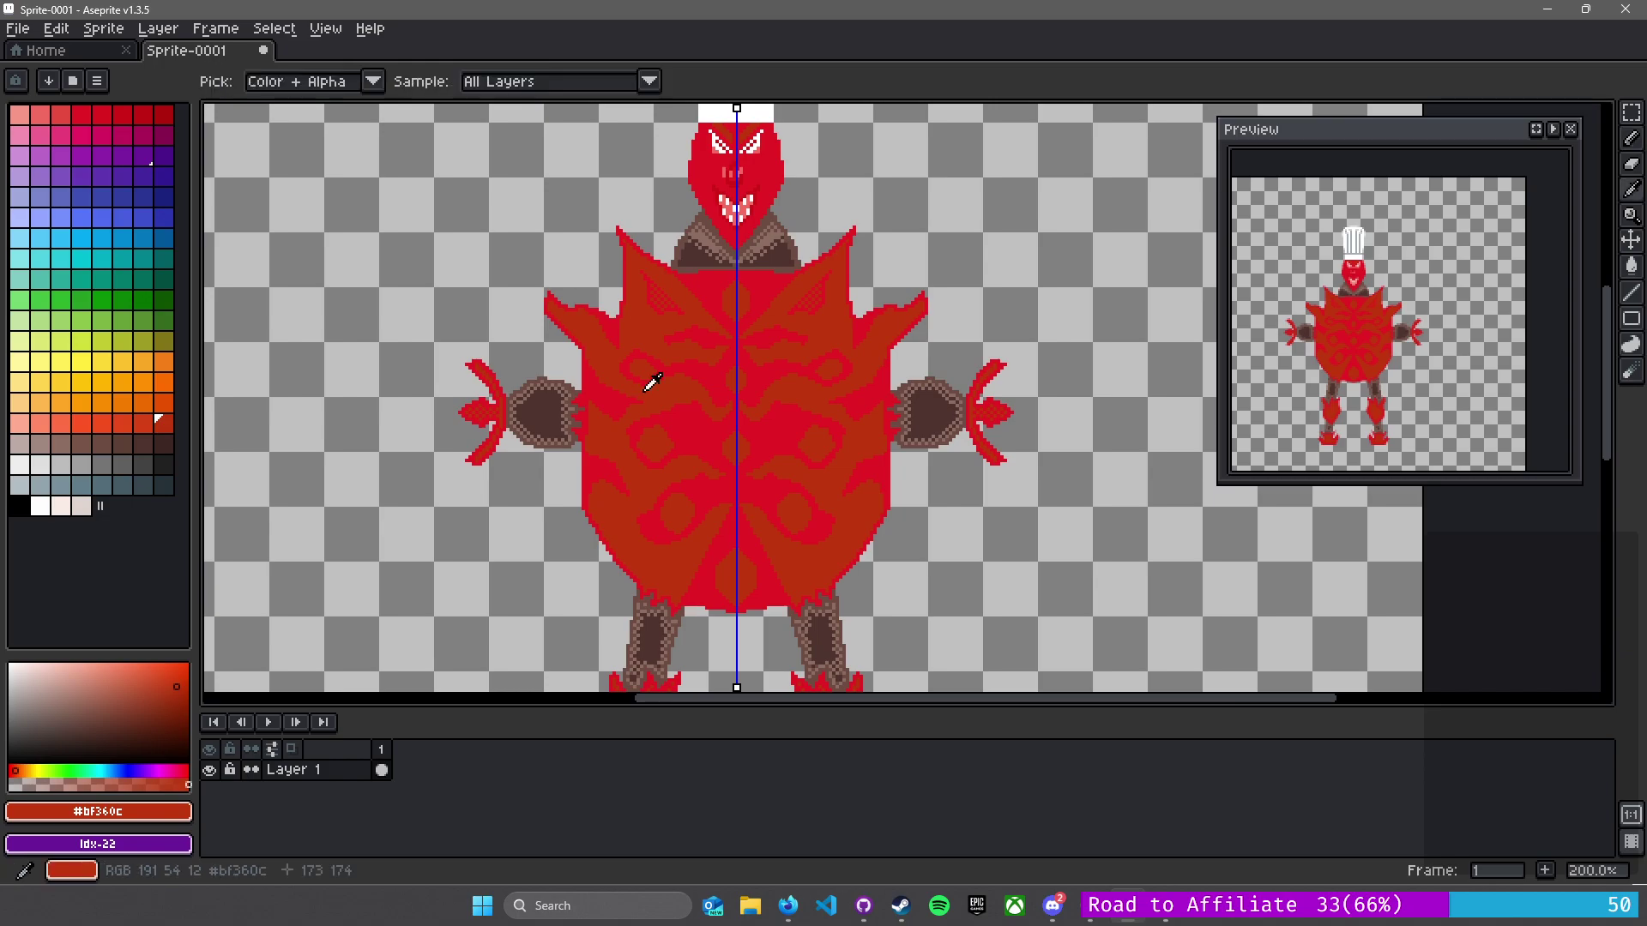
key("v")
left_click(215, 30)
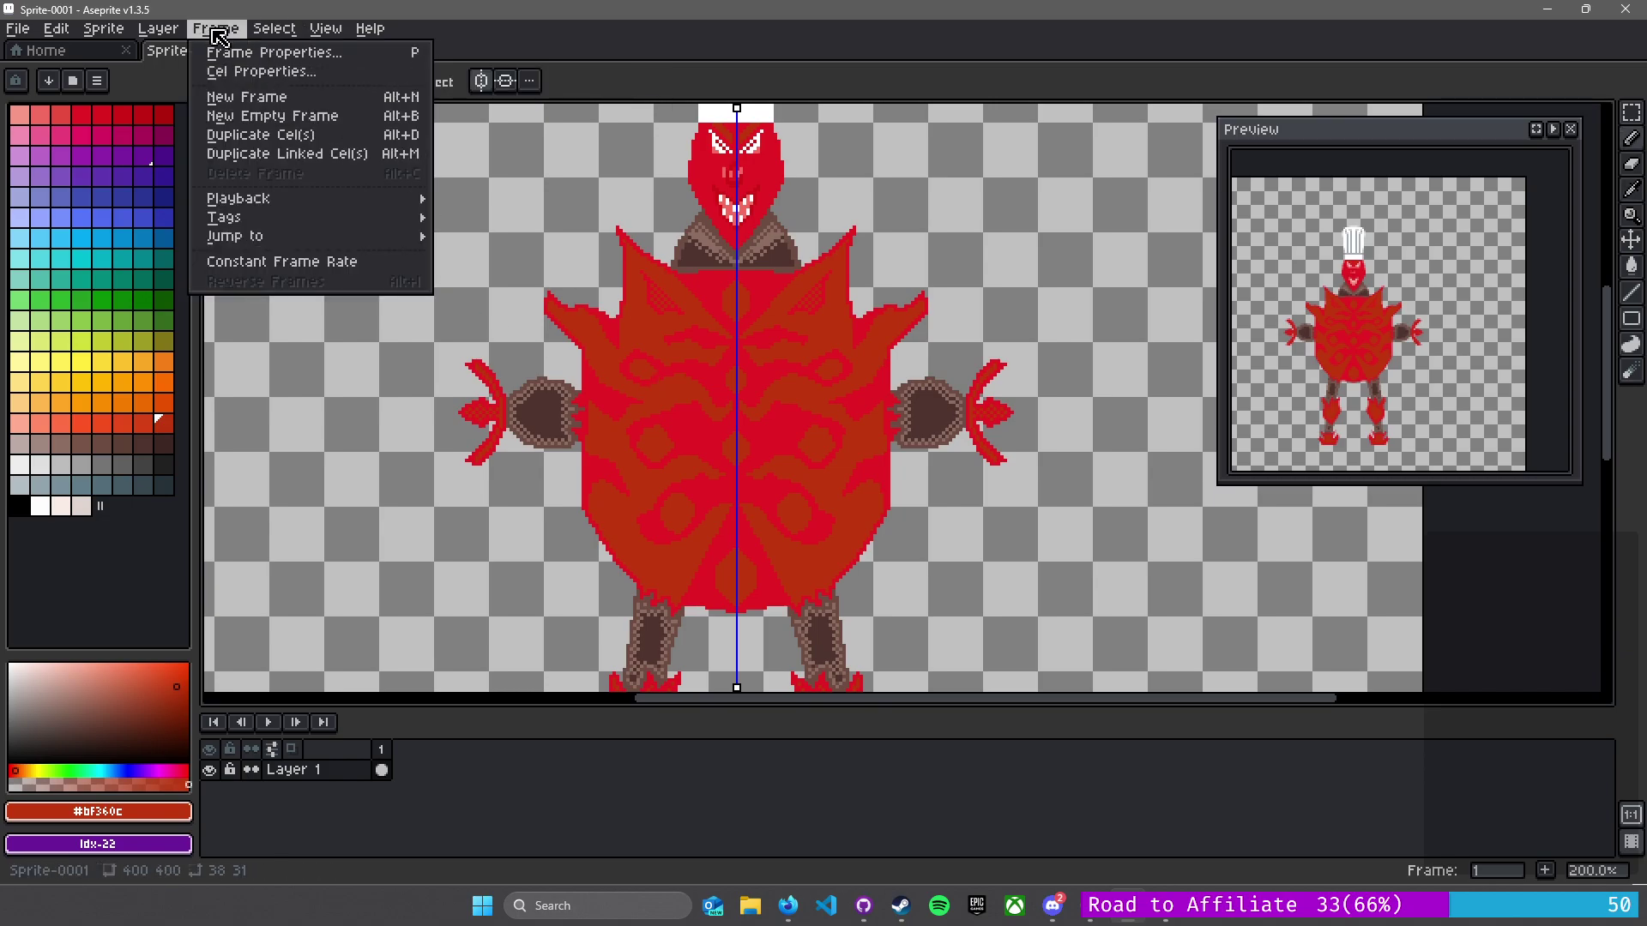
mouse_move(114, 33)
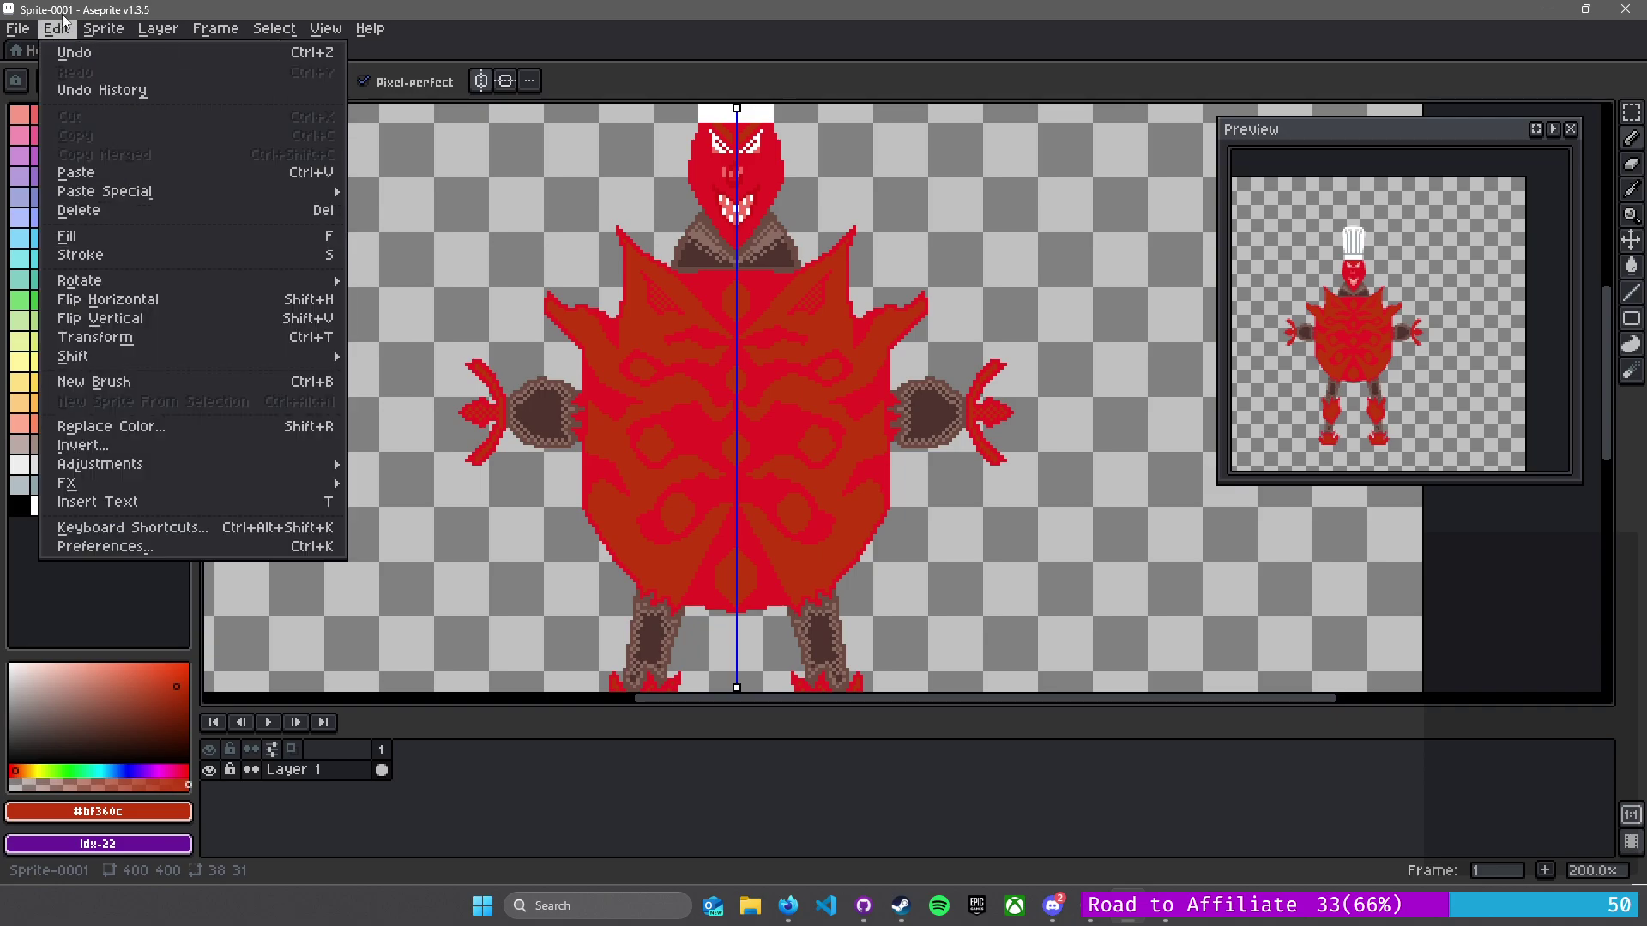
left_click(146, 433)
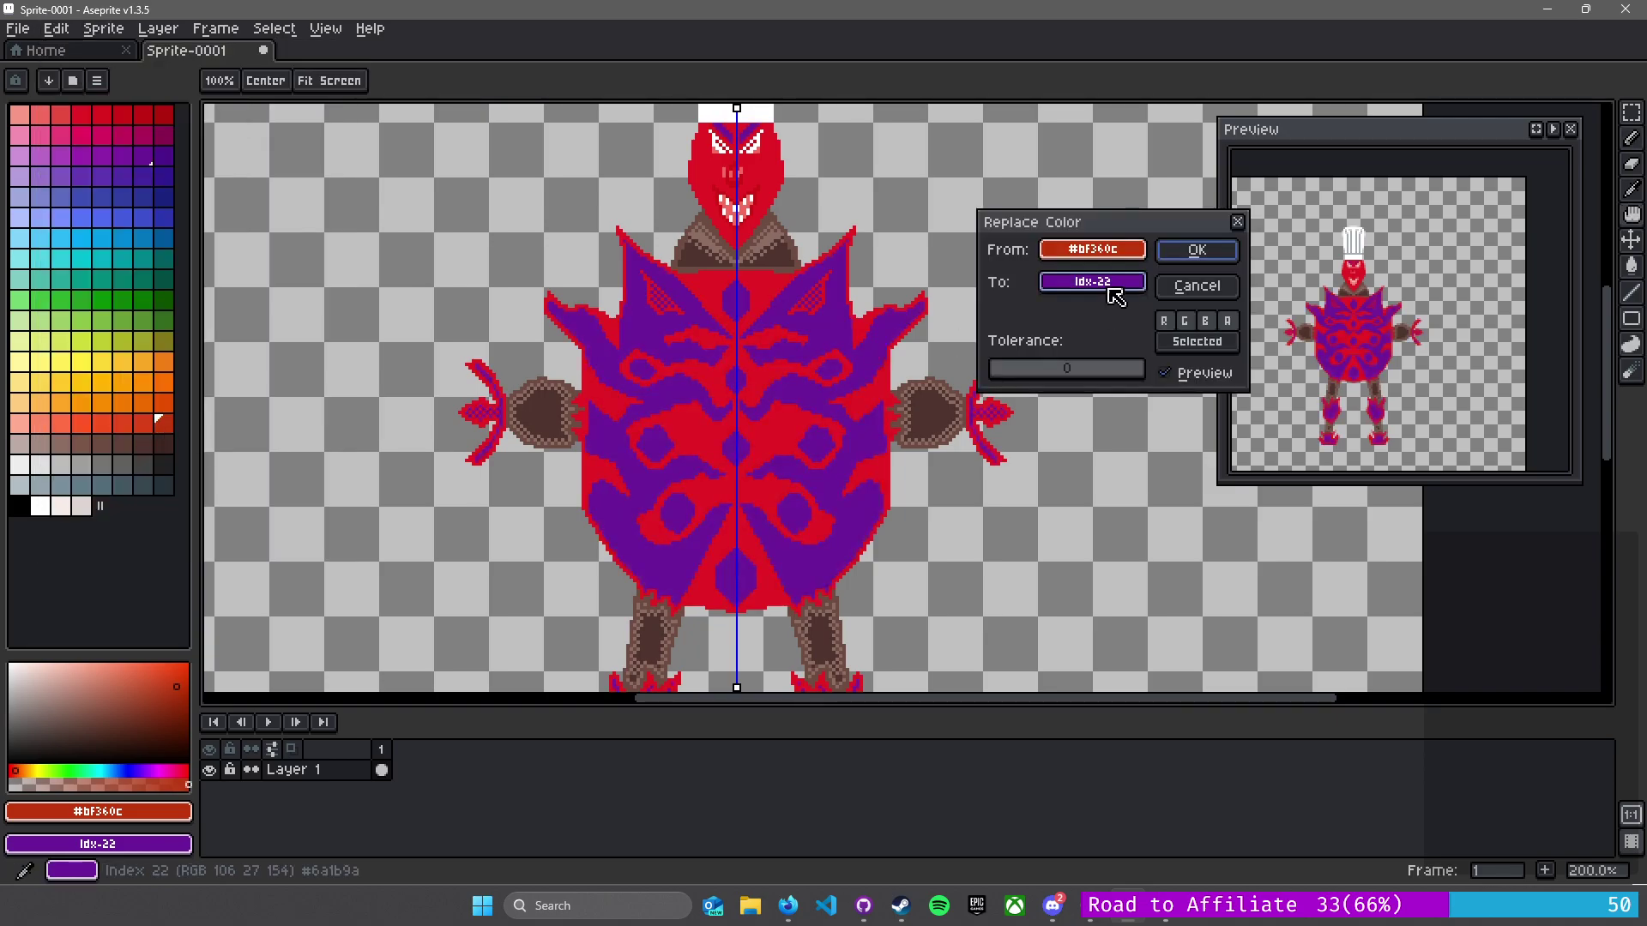
left_click_drag(1118, 252, 842, 474)
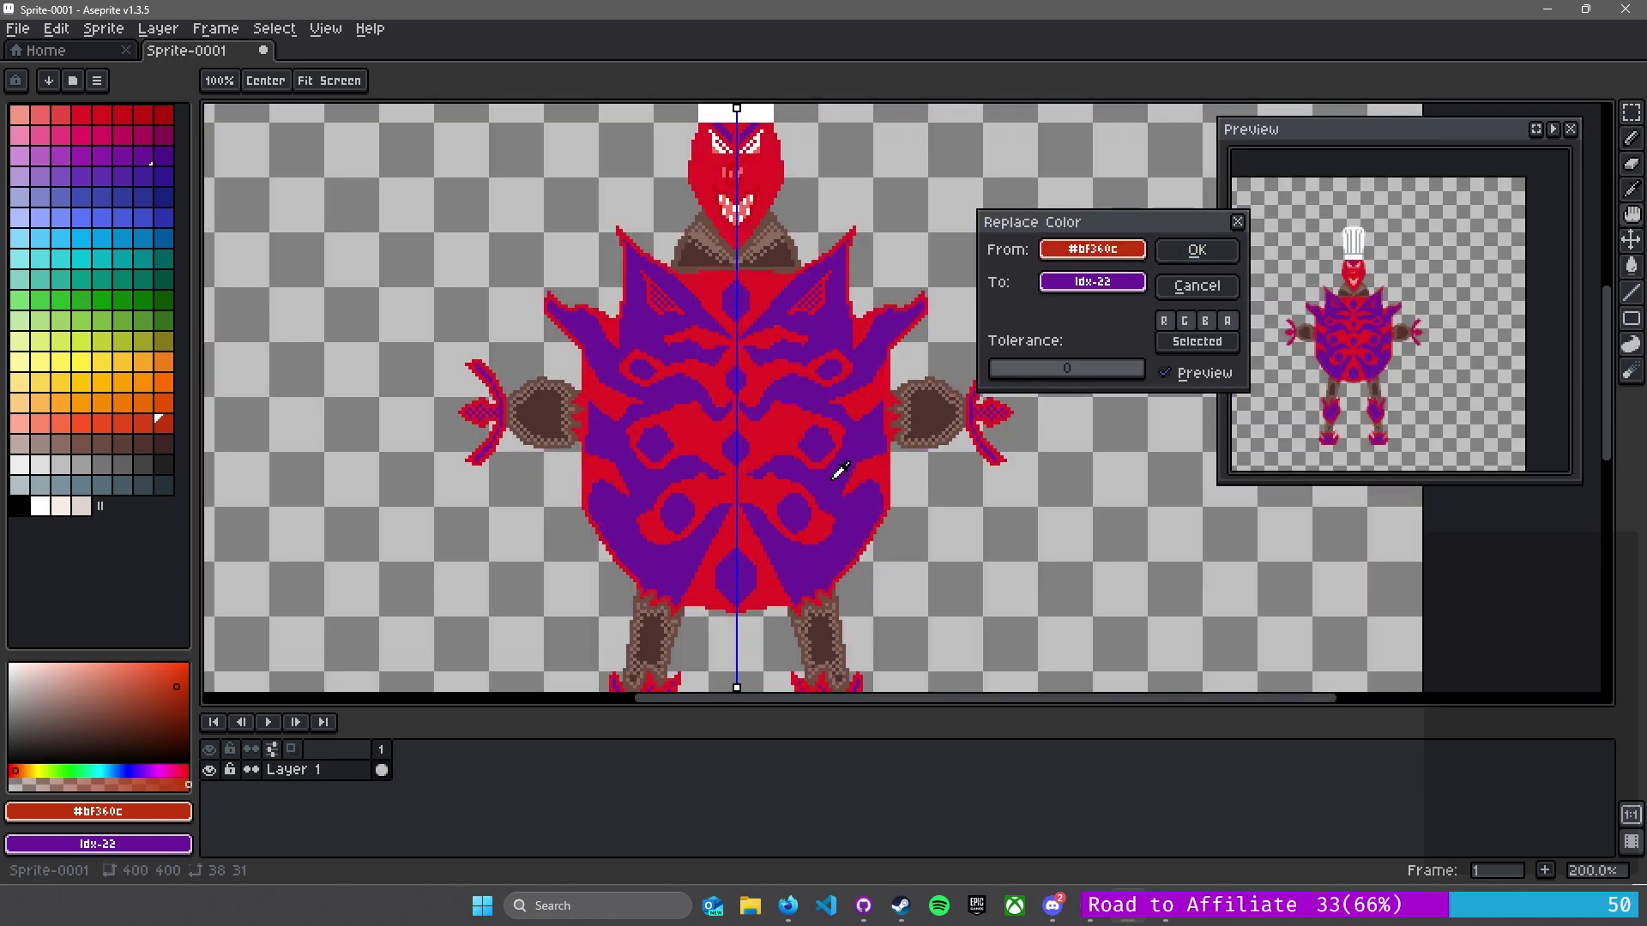
left_click(1093, 282)
left_click(1243, 499)
left_click_drag(1091, 281, 112, 359)
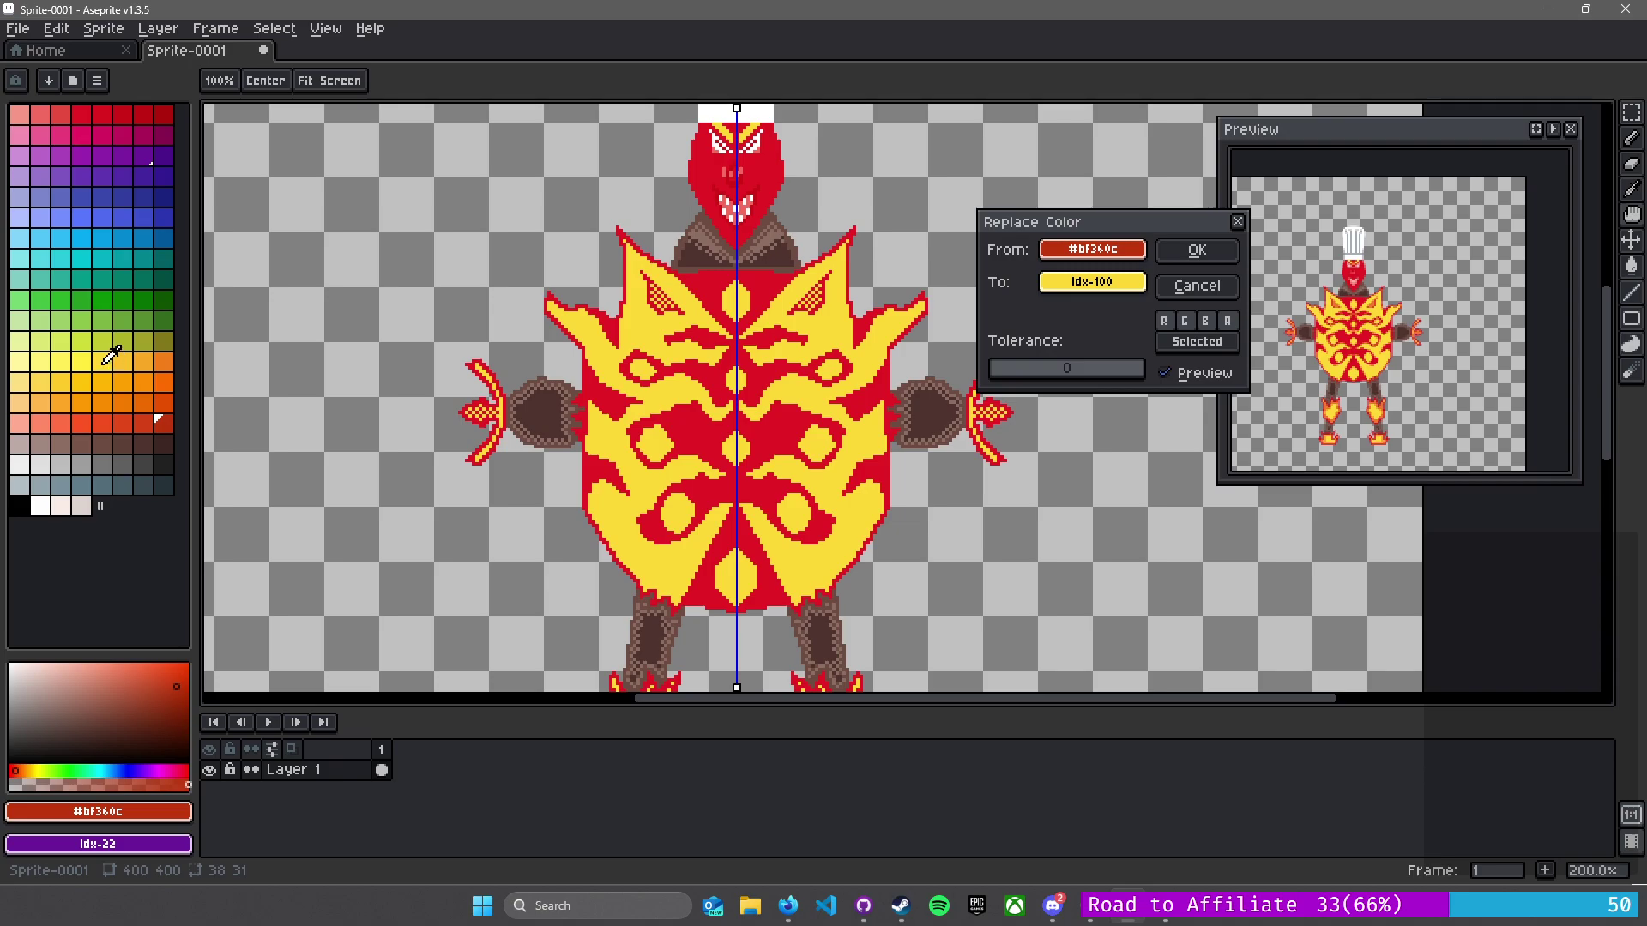
left_click(1194, 251)
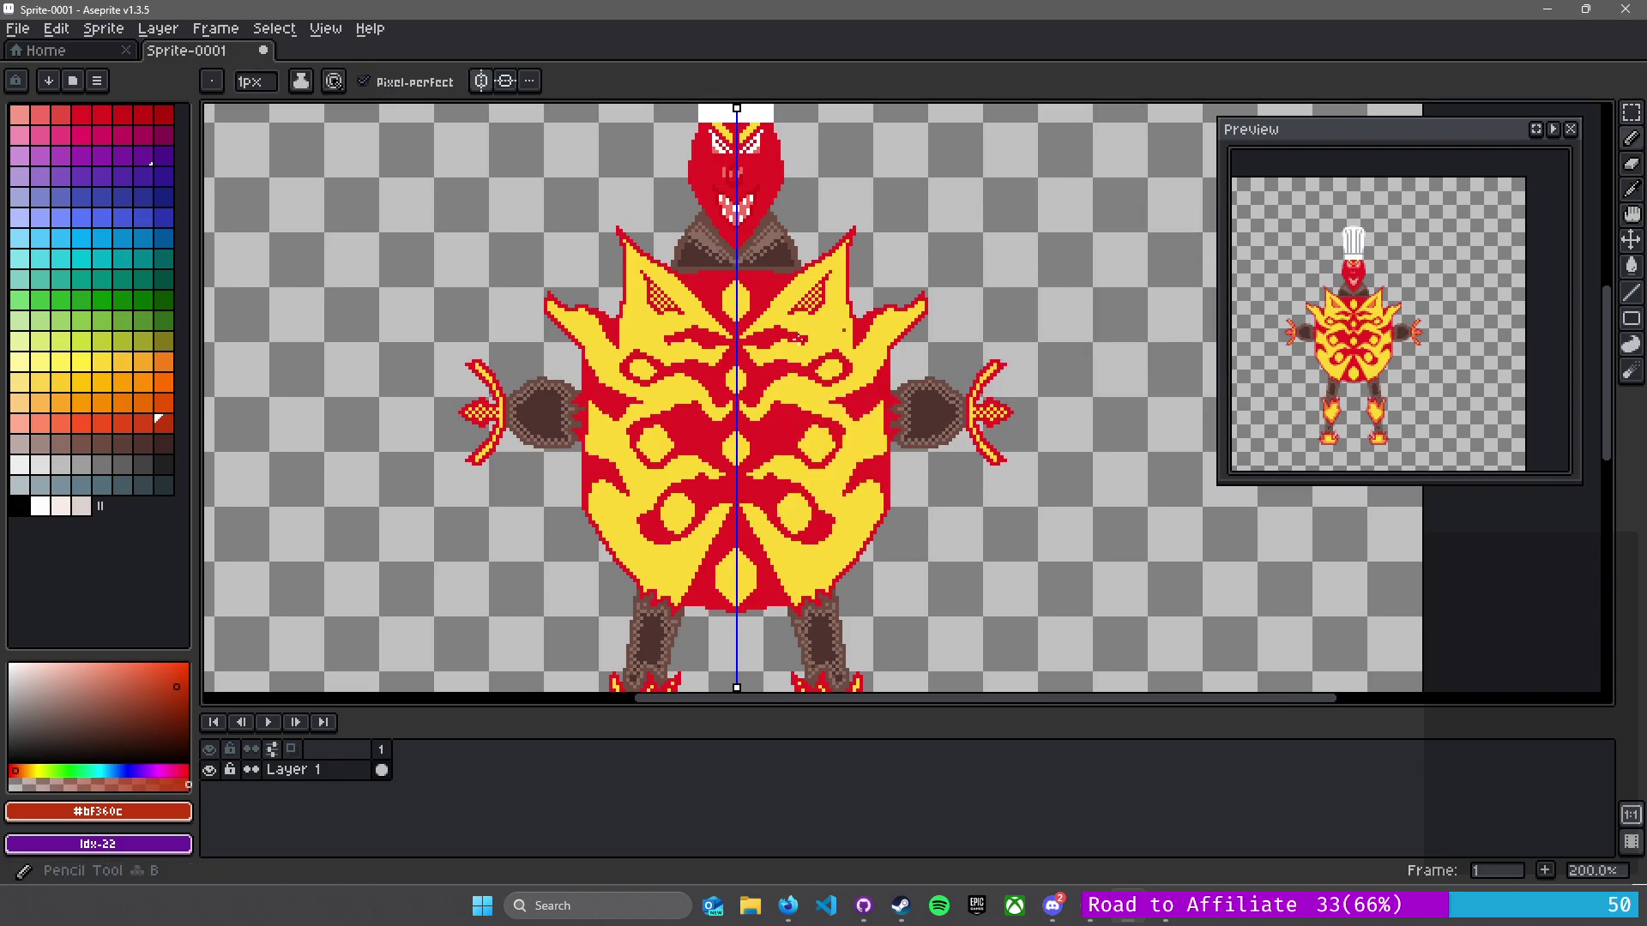
- Paint the end of the upper claw's yellow strip in cyan (Idx-59), mirrored on both hands
left_click(82, 258)
scroll(680, 383, "up", 4)
left_click_drag(412, 263, 914, 315)
scroll(482, 471, "up", 3)
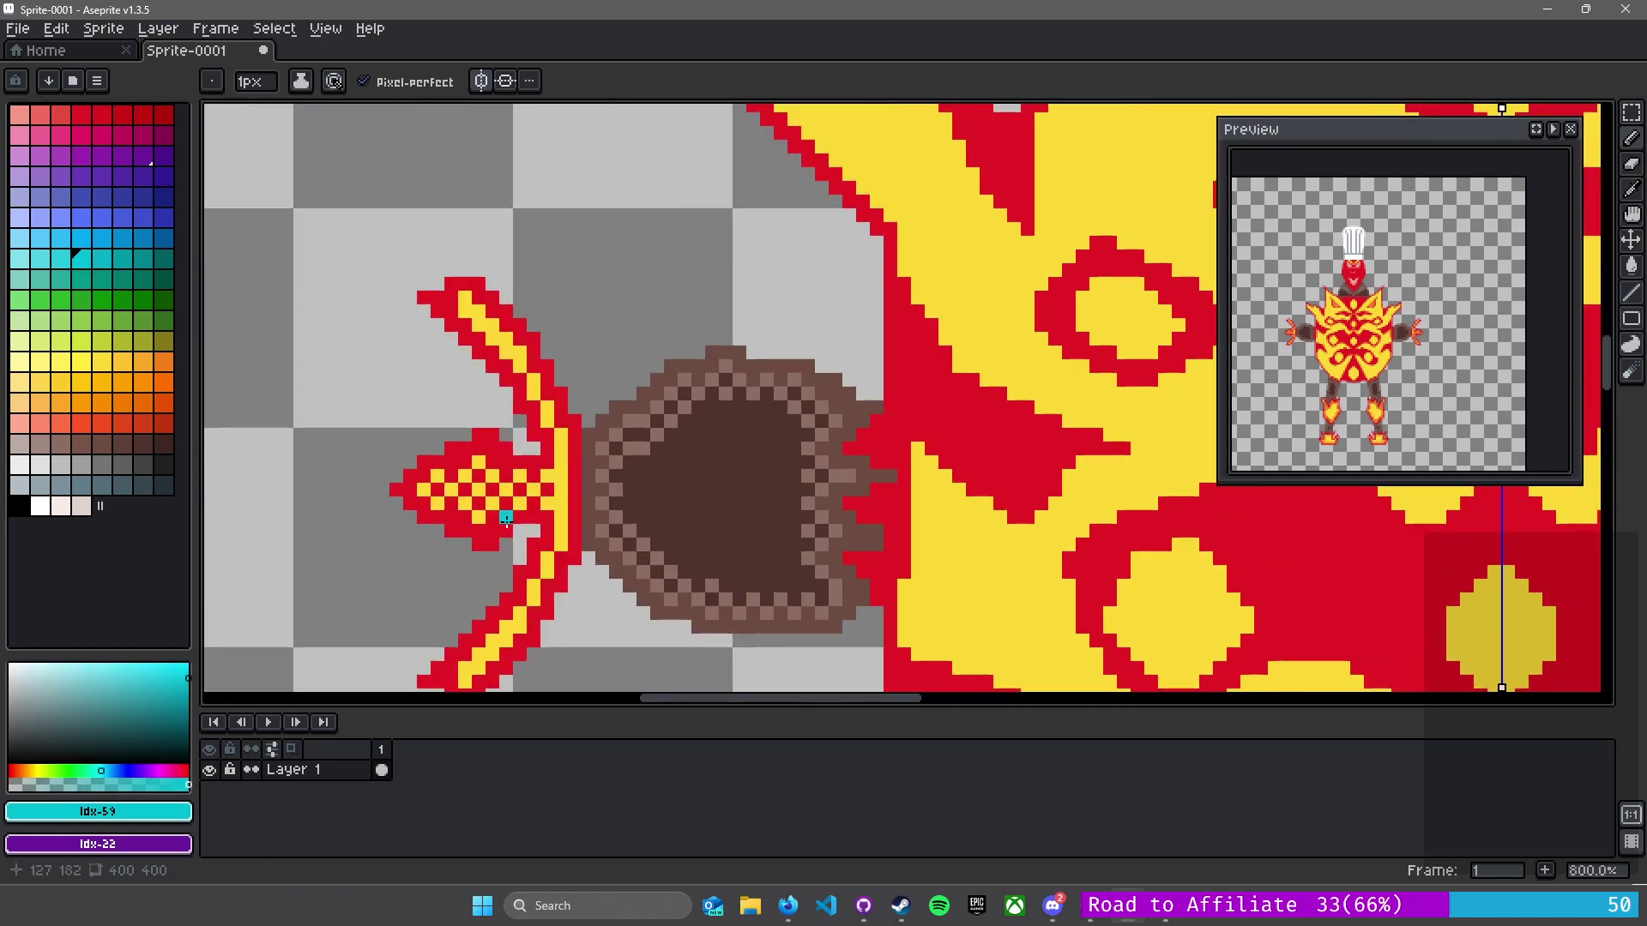
left_click_drag(477, 236, 530, 365)
key("l")
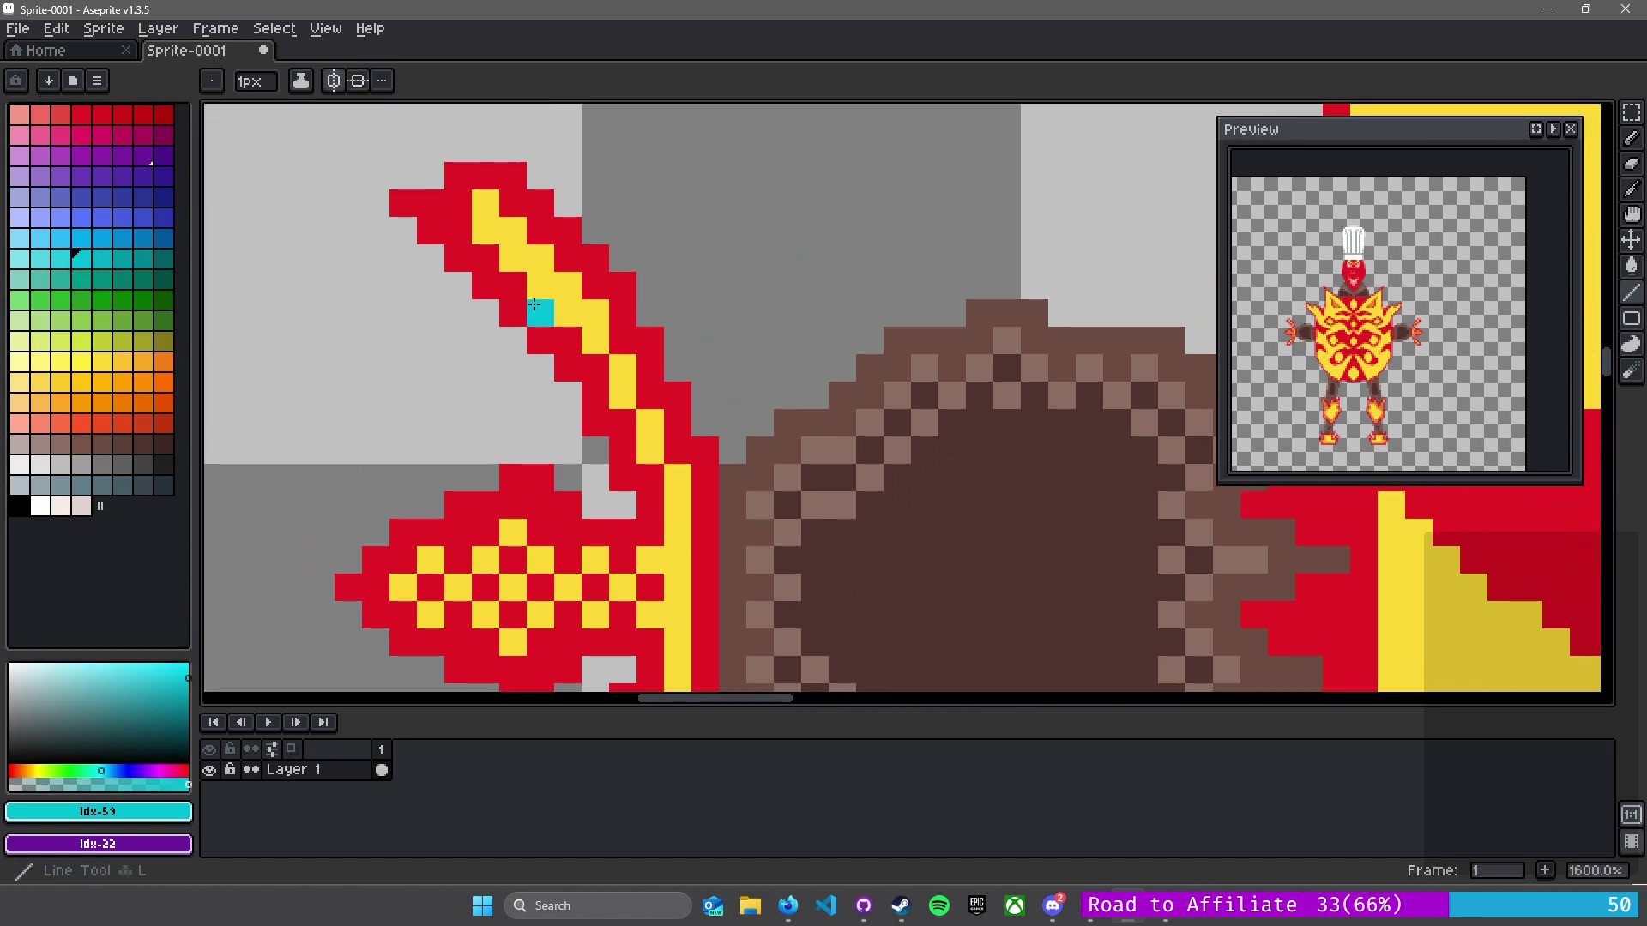
left_click_drag(485, 203, 487, 230)
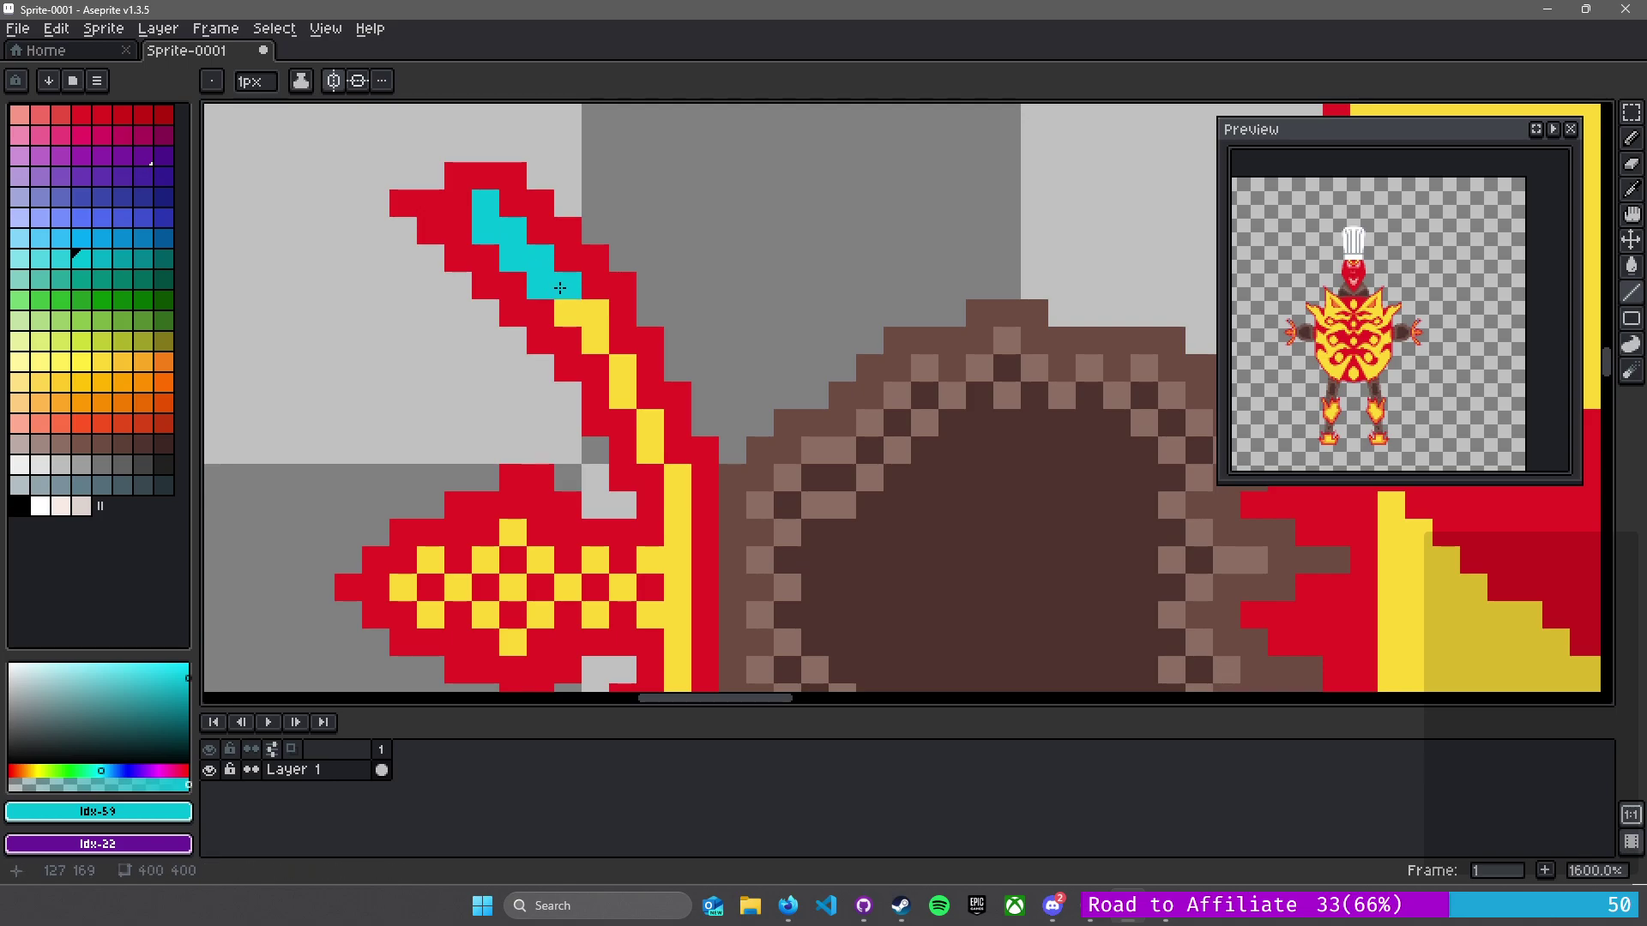
- Recolour the yellow checker pixels near the middle claw's tip in cyan
left_click_drag(513, 493, 630, 295)
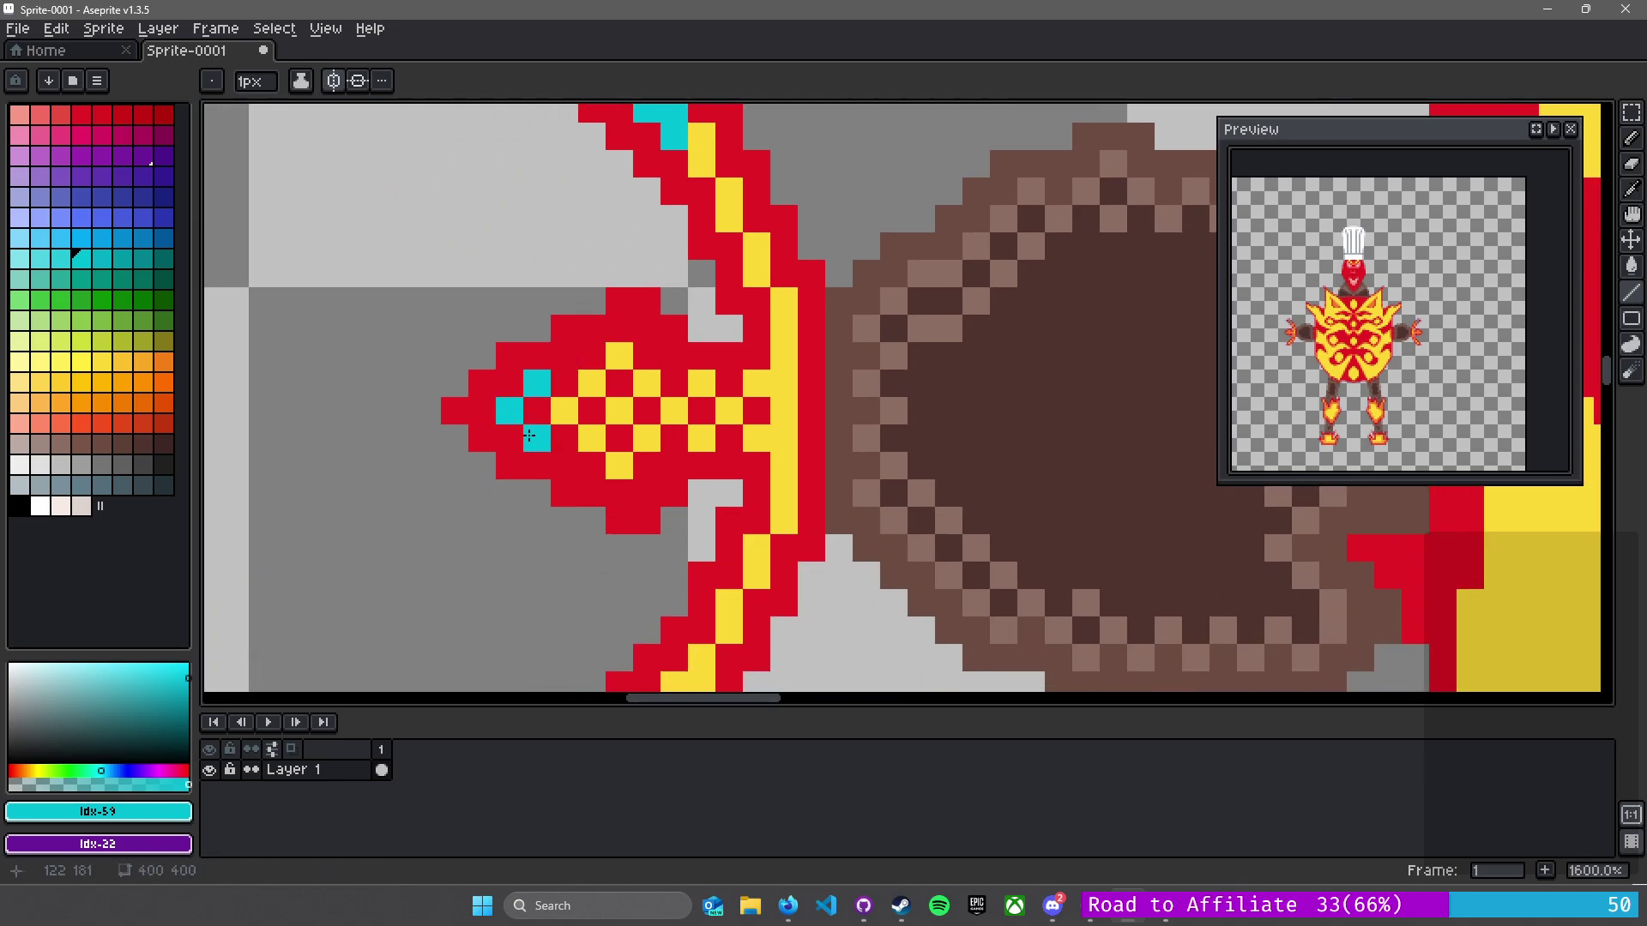
left_click(591, 384)
left_click(591, 439)
scroll(798, 434, "down", 5)
scroll(882, 417, "down", 1)
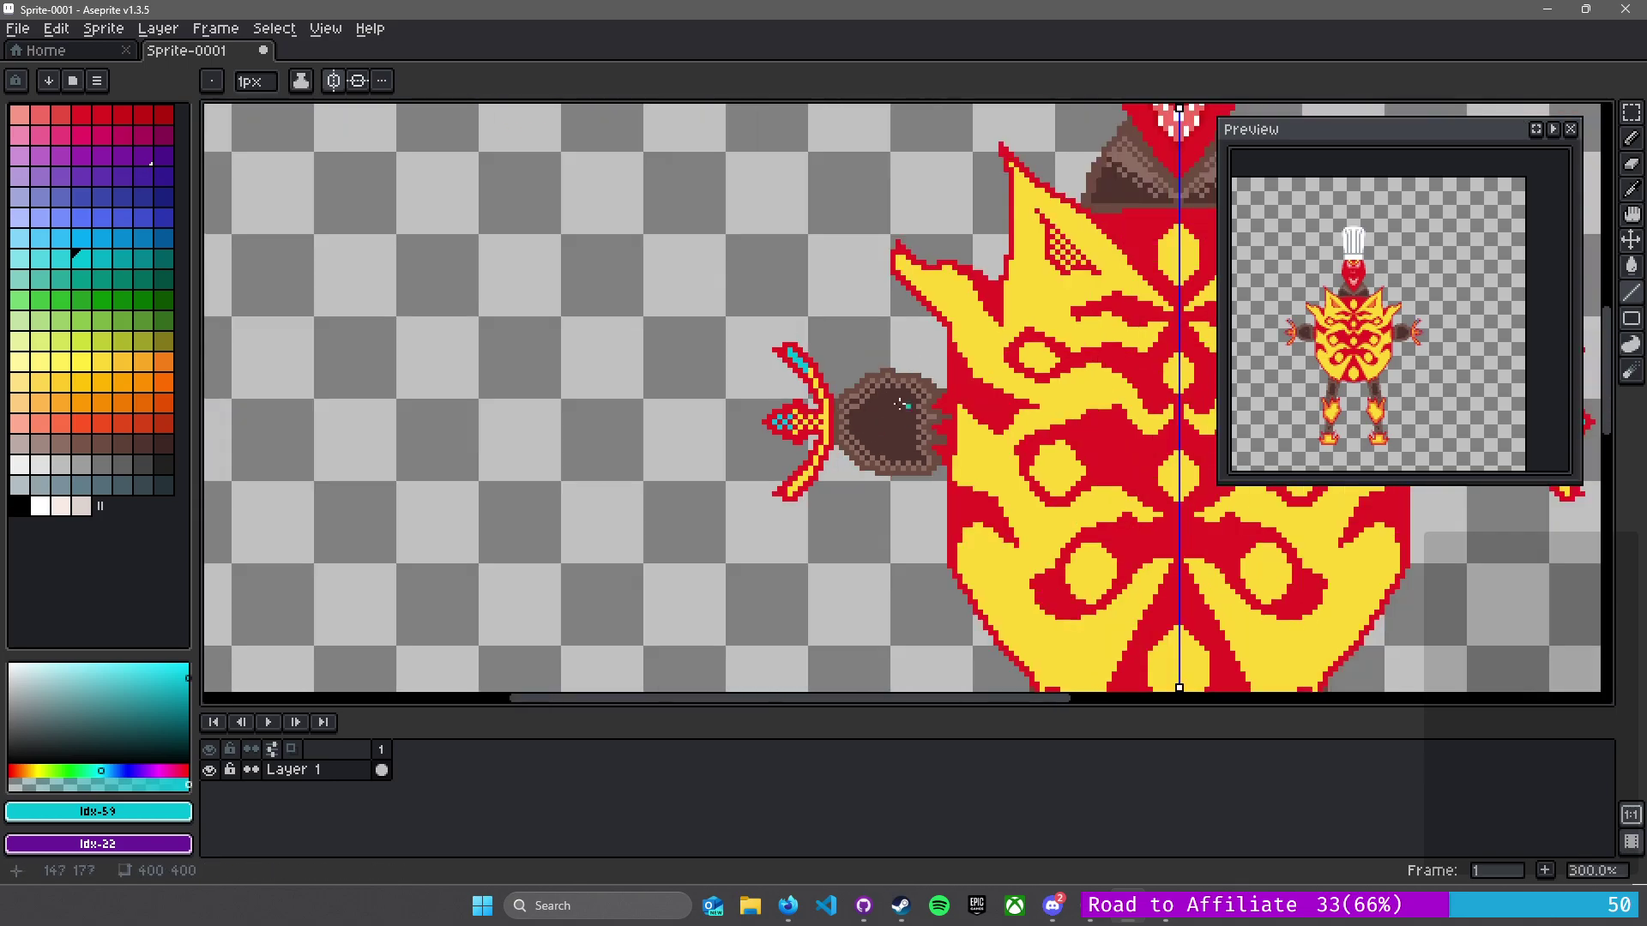
- Paint the end of the lower claw's yellow strip in cyan to match the upper claw
scroll(880, 404, "up", 1)
left_click_drag(880, 404, 744, 388)
scroll(624, 505, "up", 5)
left_click(623, 504)
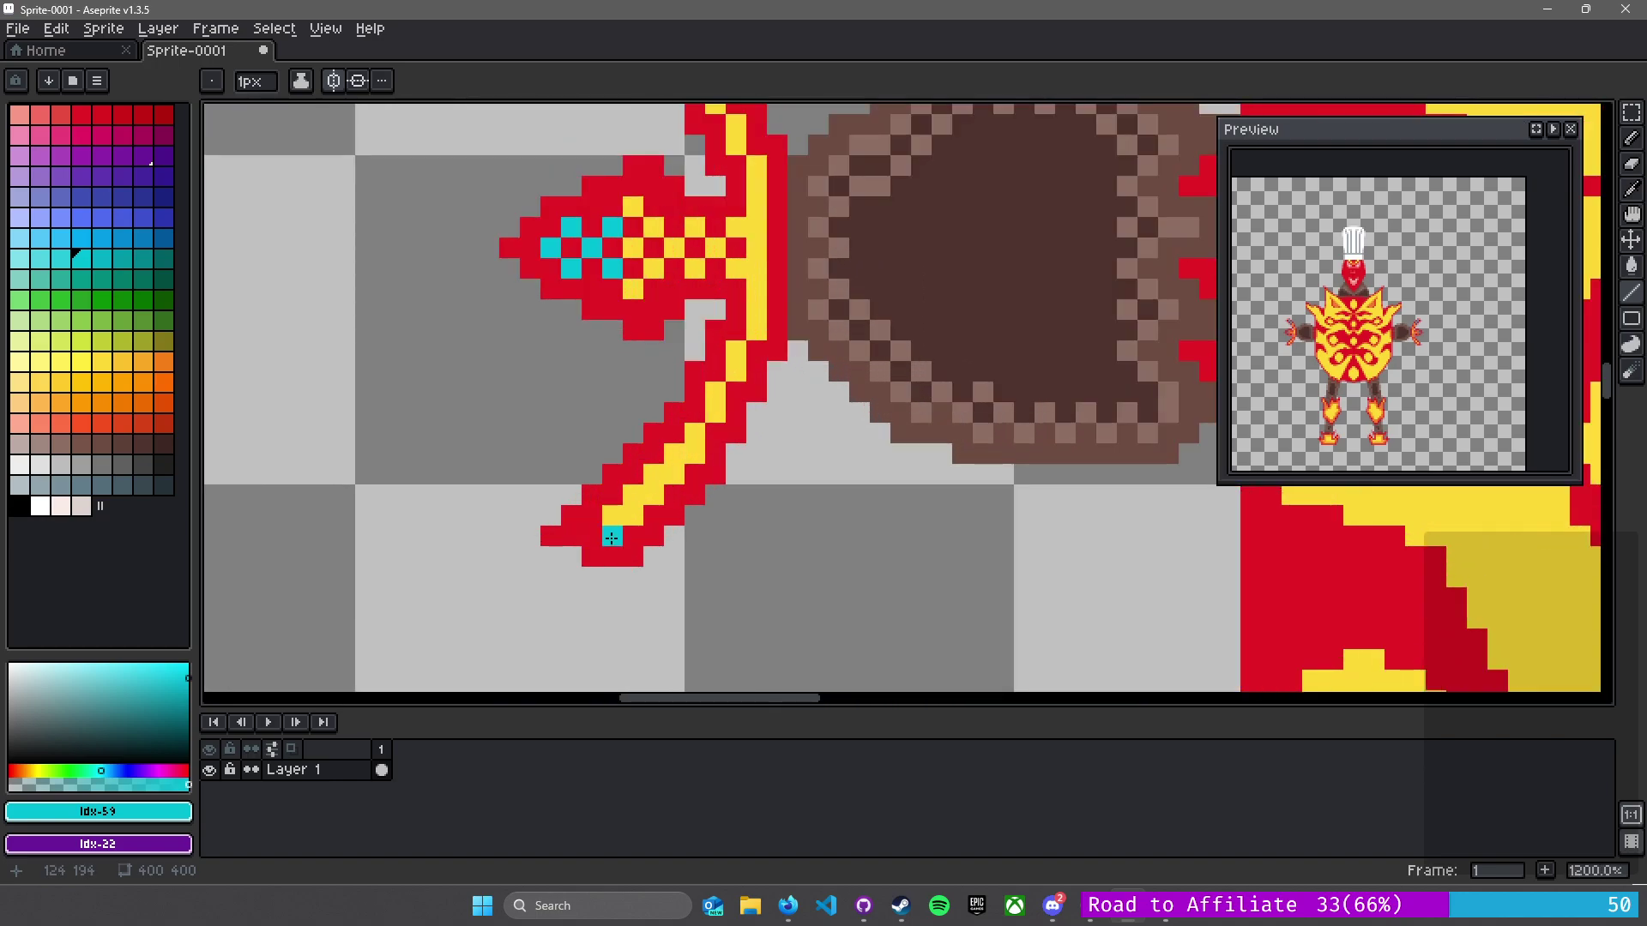
left_click_drag(635, 516, 654, 474)
scroll(745, 373, "down", 3)
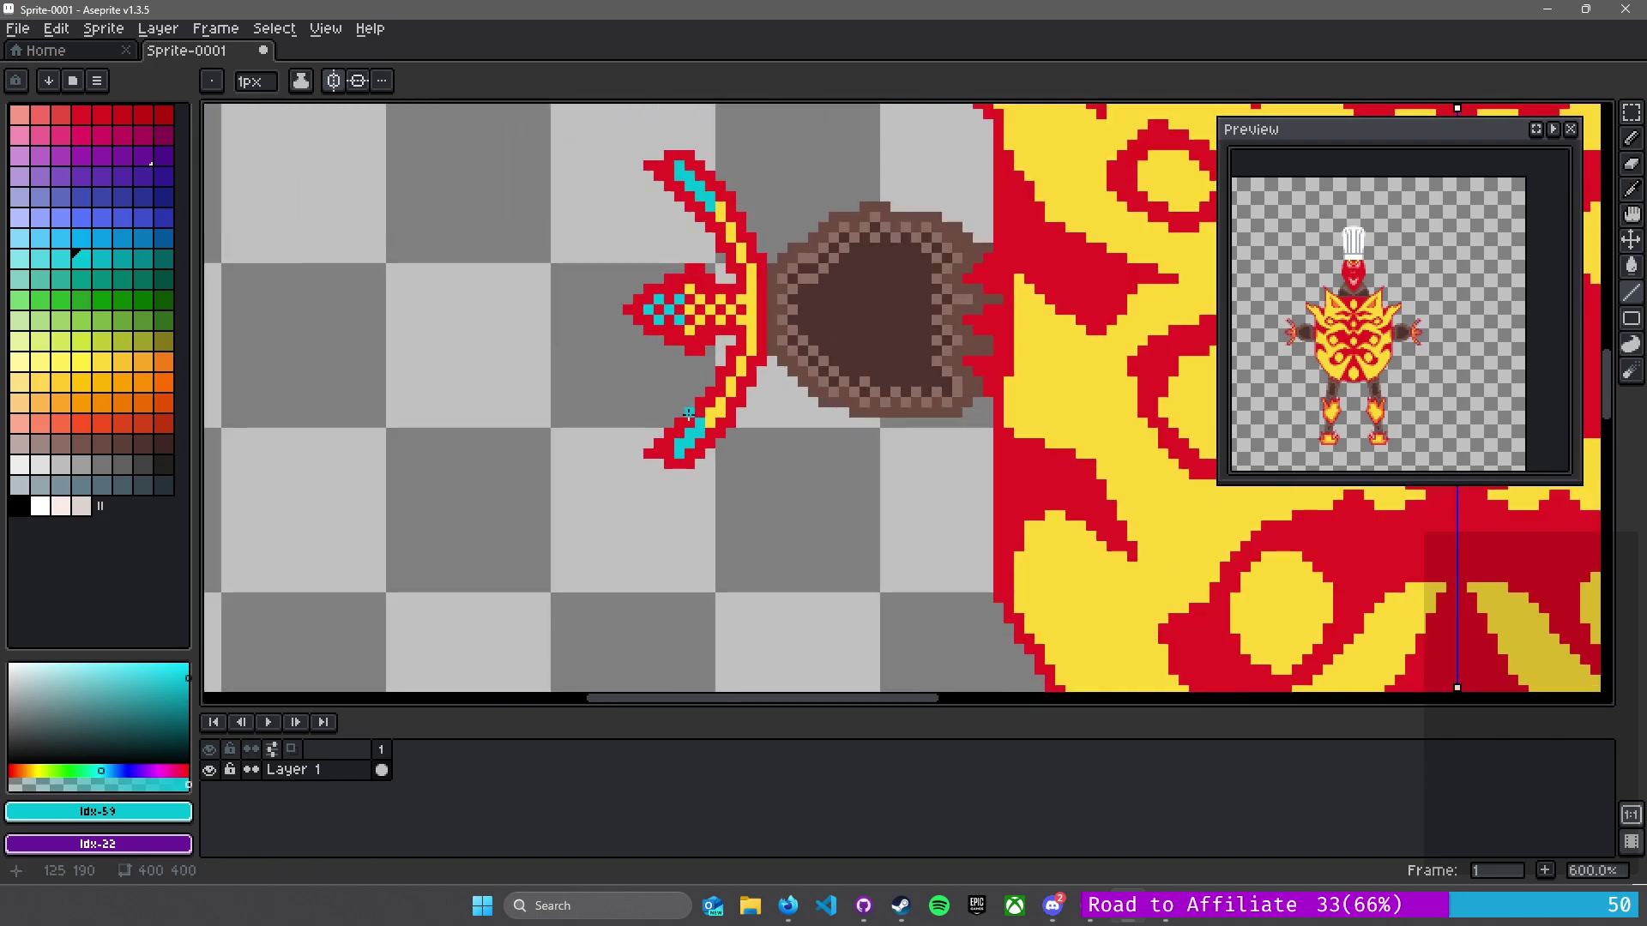
scroll(697, 418, "up", 3)
left_click_drag(731, 415, 732, 385)
- Fill the outer shoulder spike's tip and inner edges with cyan and start diagonal rows of cyan dithering along its lower edge
scroll(804, 369, "down", 5)
mouse_move(939, 264)
left_mouse_down()
mouse_move(439, 453)
mouse_move(447, 629)
left_mouse_up()
scroll(615, 425, "up", 5)
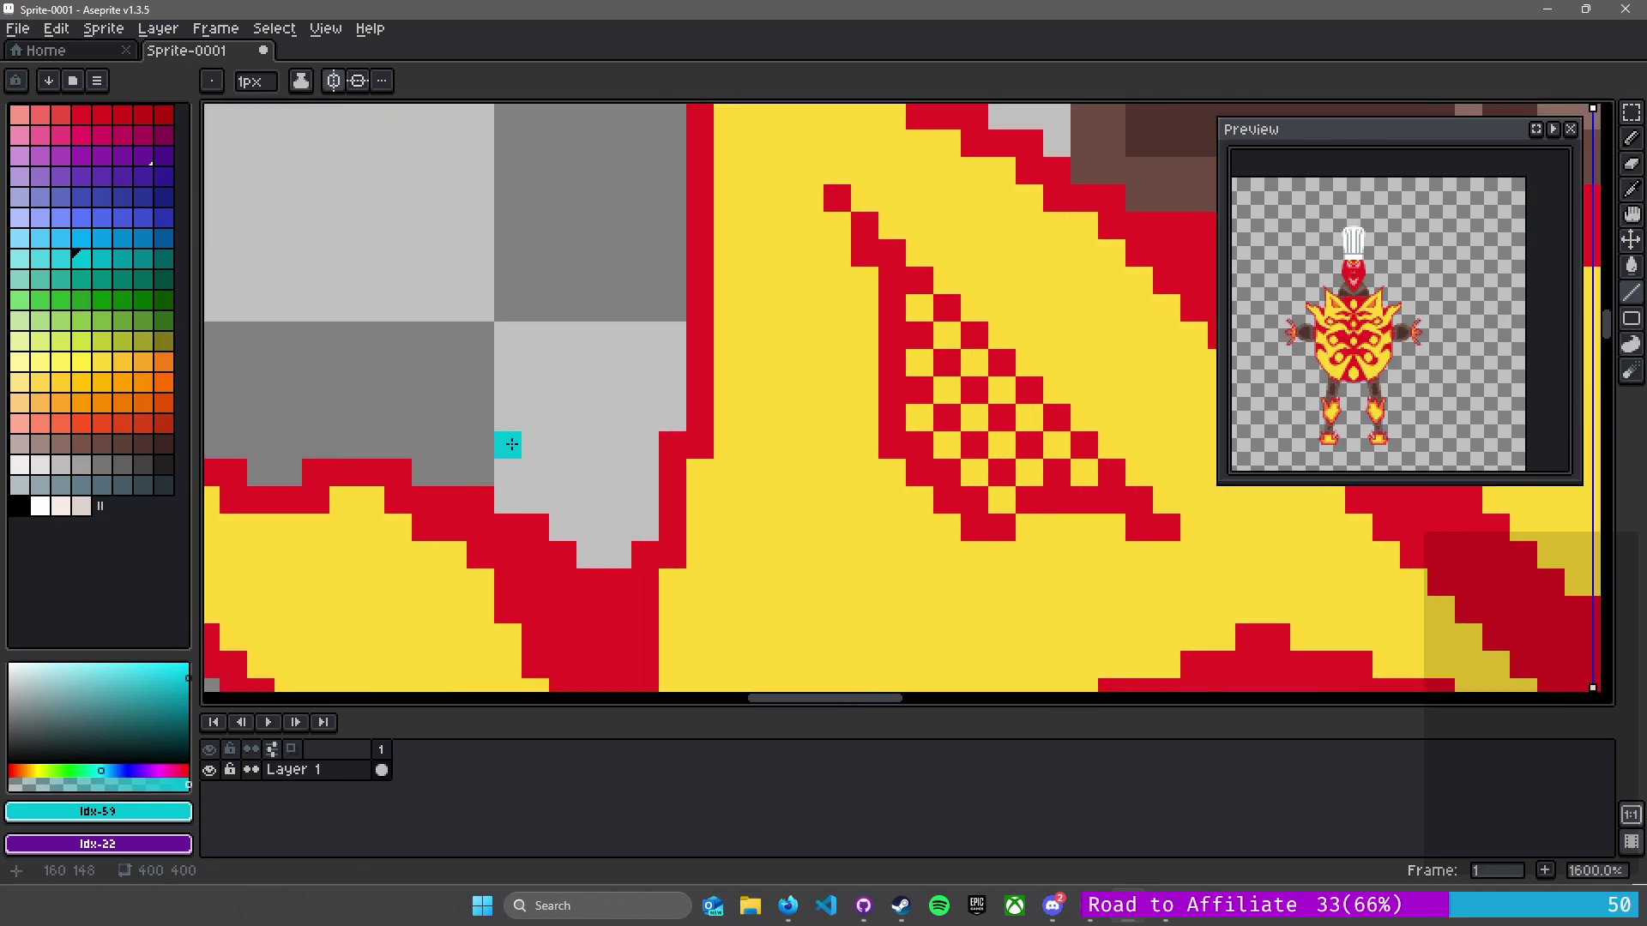
left_click_drag(362, 520, 752, 391)
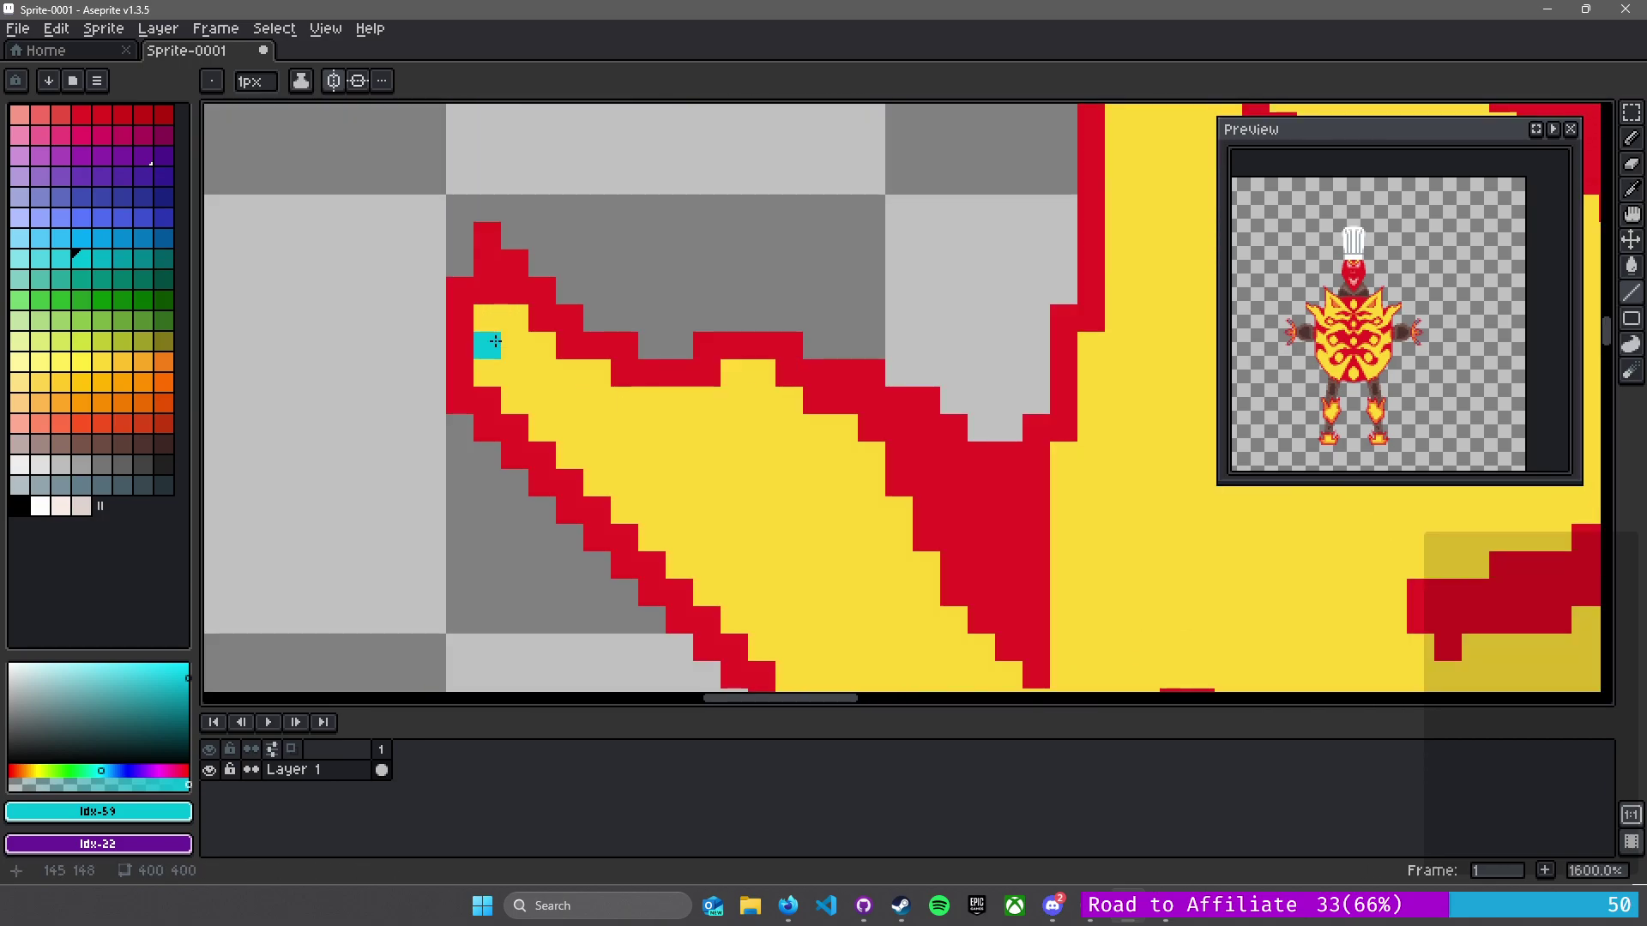
key("l")
mouse_move(624, 499)
left_mouse_down()
mouse_move(486, 378)
mouse_move(491, 340)
mouse_move(665, 400)
mouse_move(716, 398)
mouse_move(762, 371)
left_mouse_up()
left_click(584, 435)
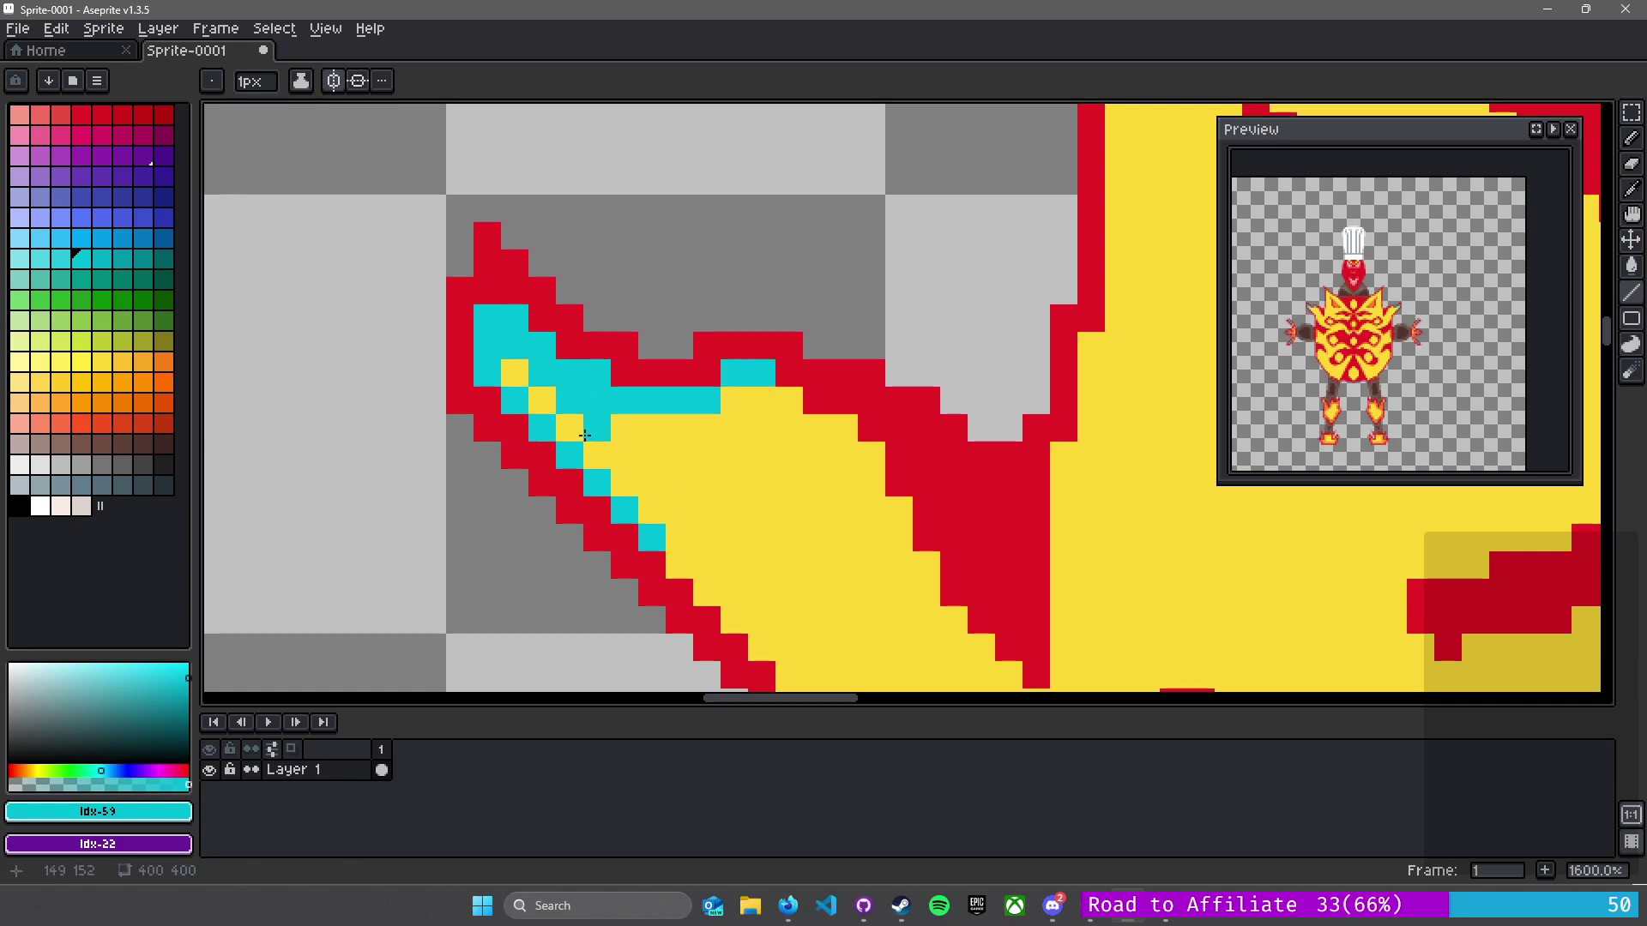
left_click(679, 511)
left_click(704, 541)
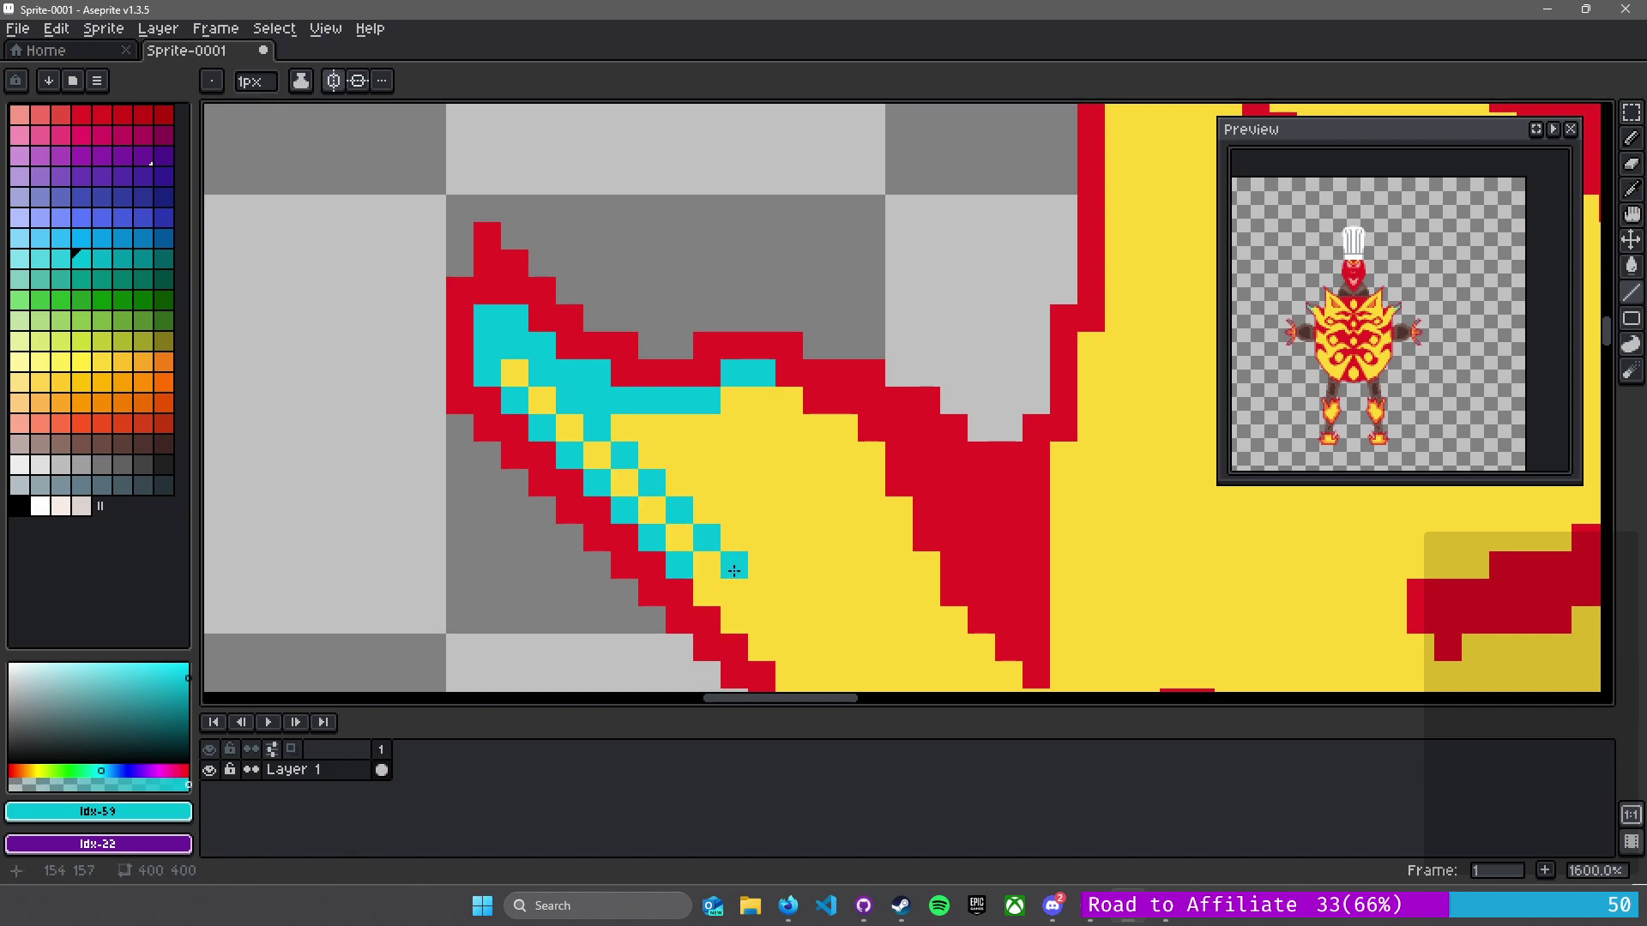
- Extend the cyan checkerboard dithering across the outer shoulder spike up to its upper edge
left_click(652, 427)
left_click(679, 455)
left_click(707, 482)
left_click(734, 510)
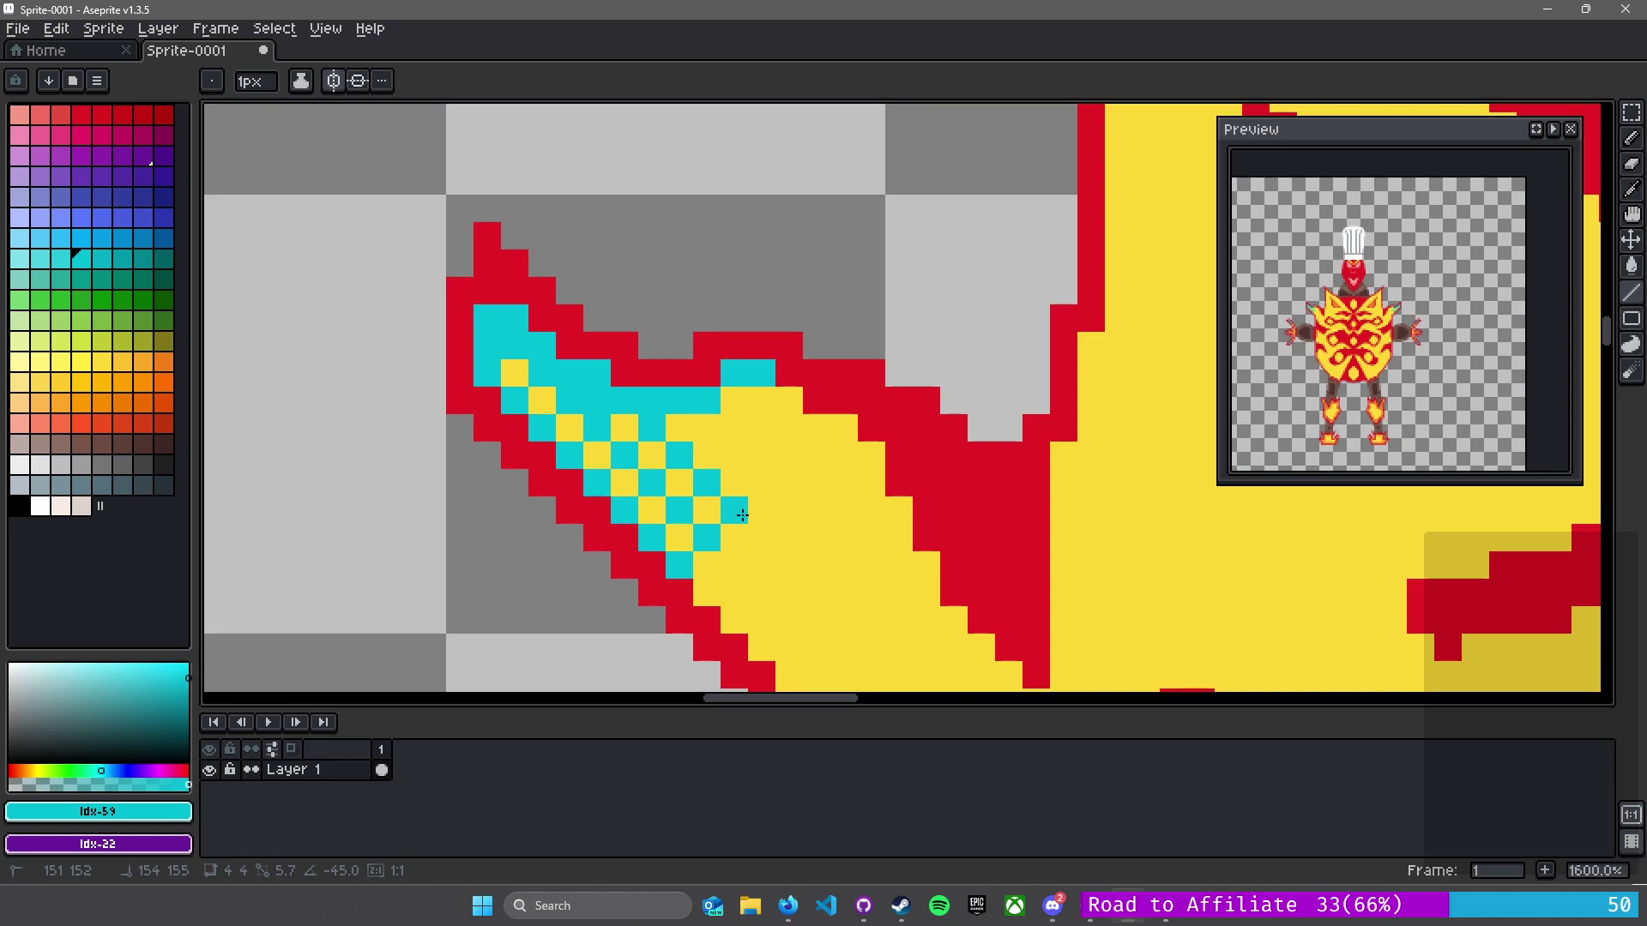
left_click(718, 440)
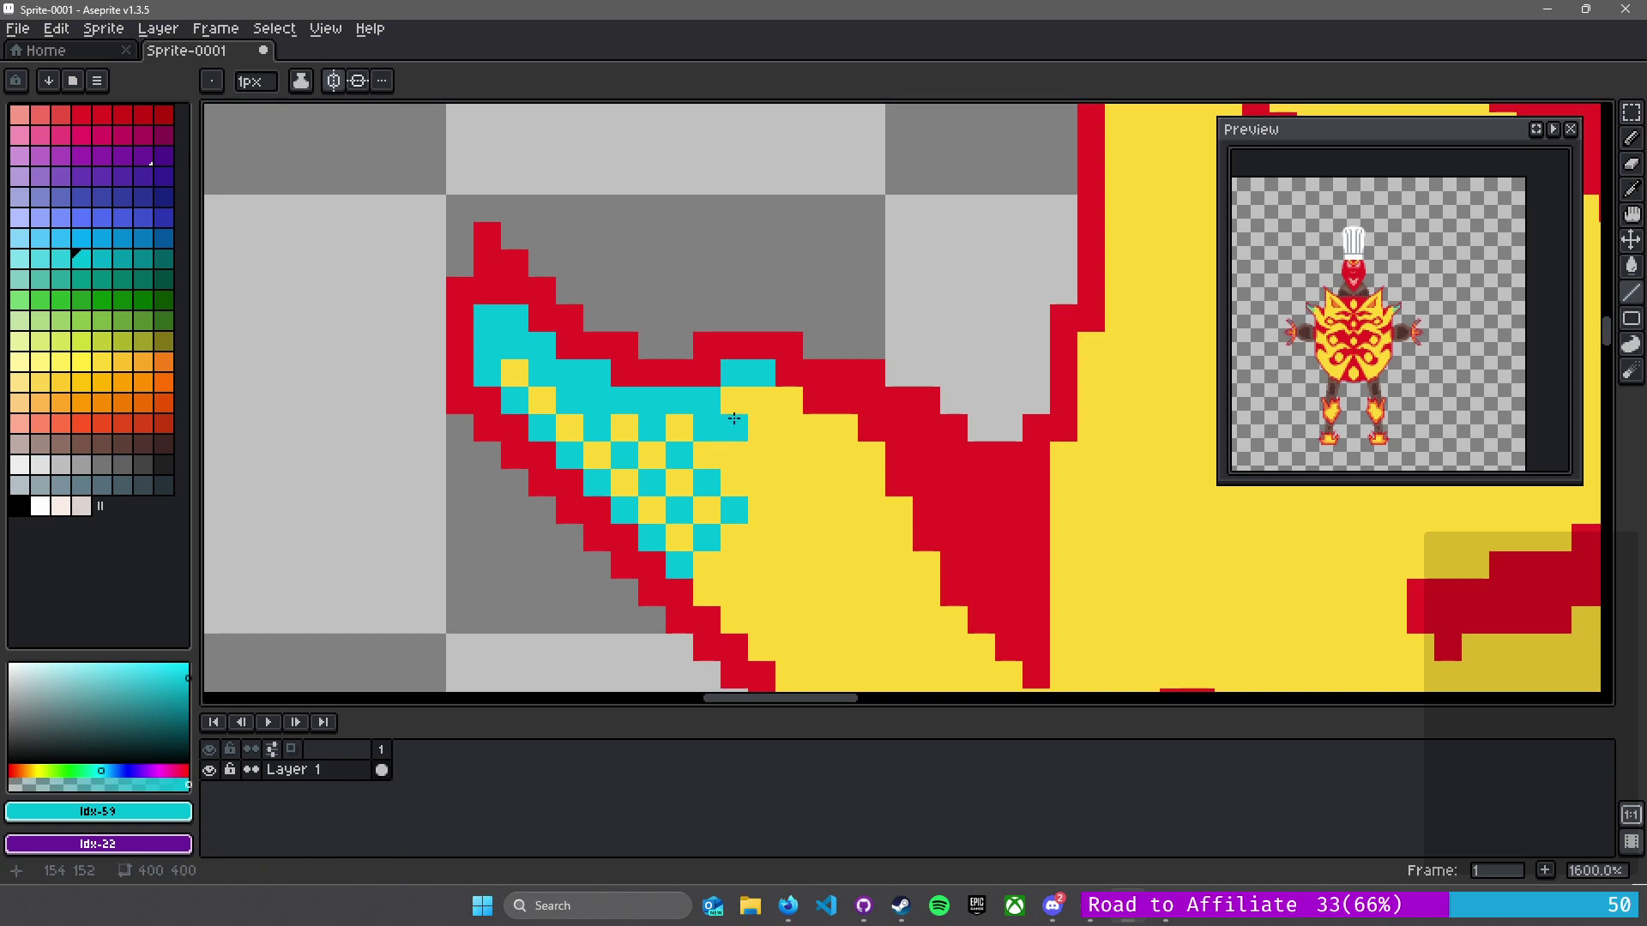
left_click(762, 428)
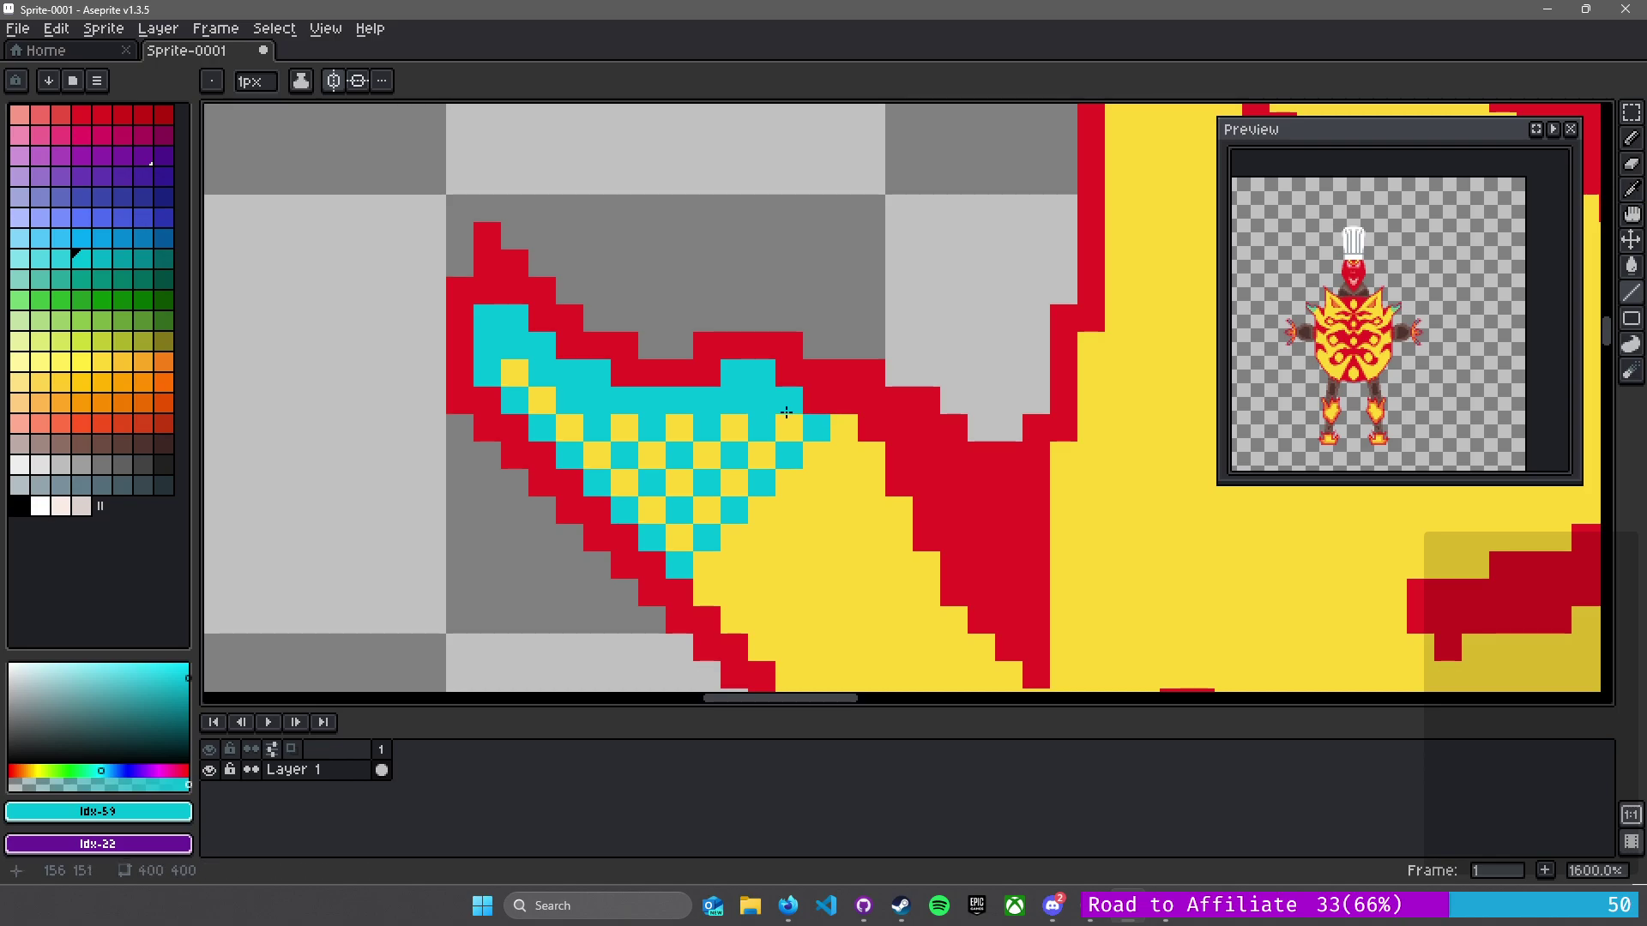
- Dither the tip of the tall inner shoulder spike with diagonal rows of alternating cyan pixels
scroll(860, 509, "down", 3)
left_click_drag(910, 497, 741, 500)
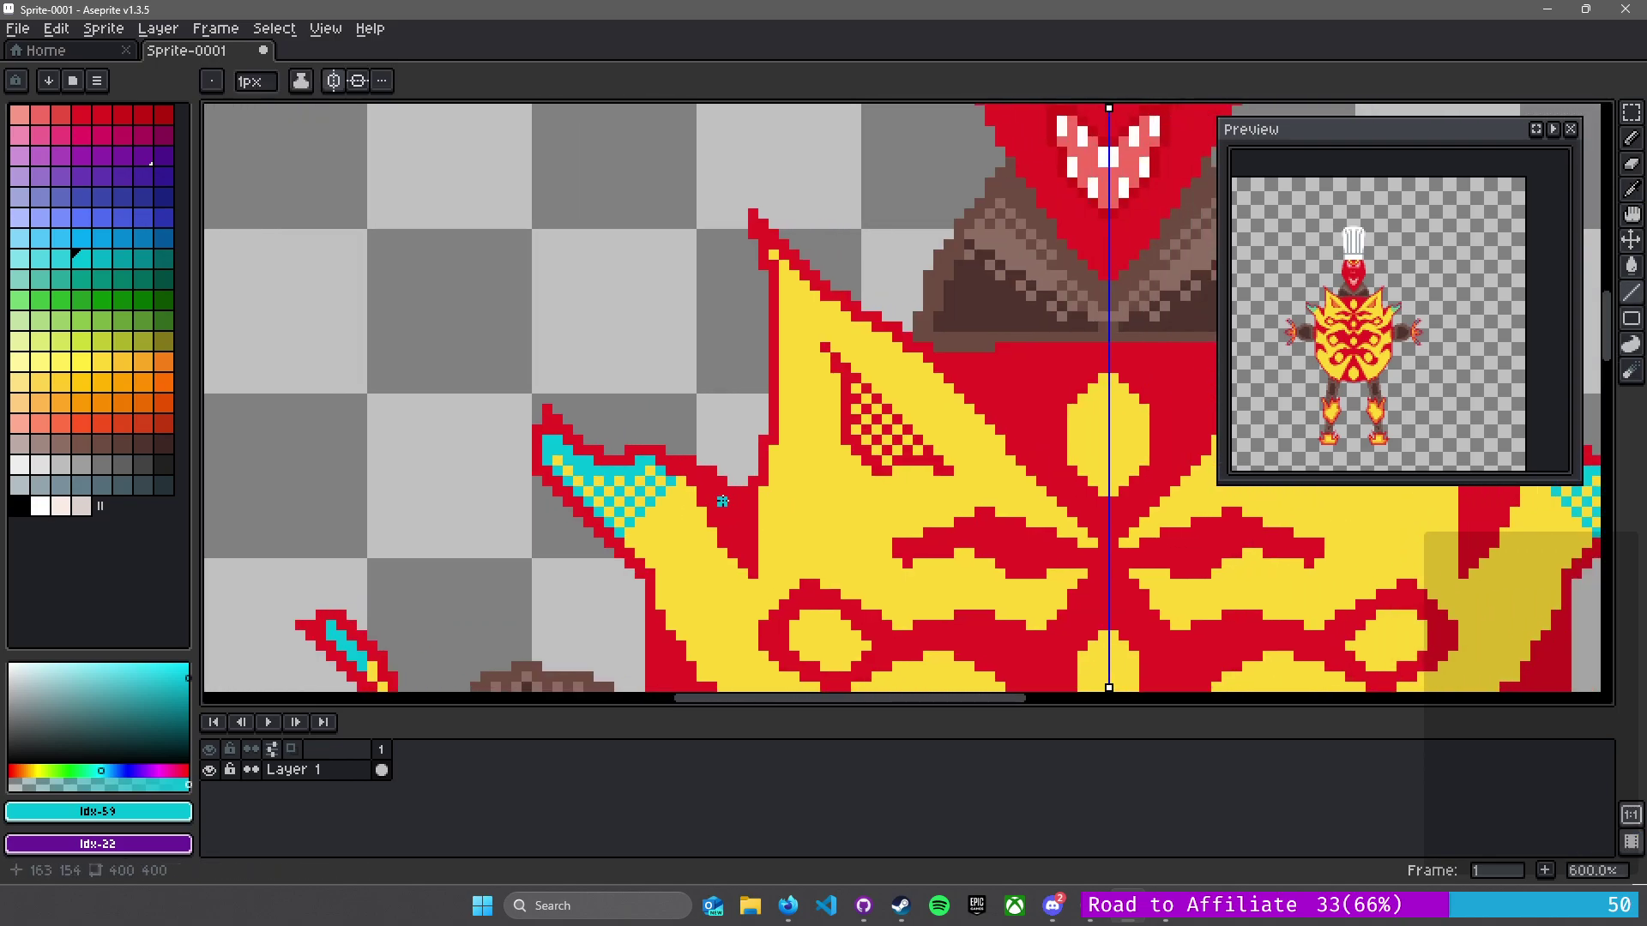
scroll(799, 346, "up", 3)
left_click_drag(741, 251, 882, 380)
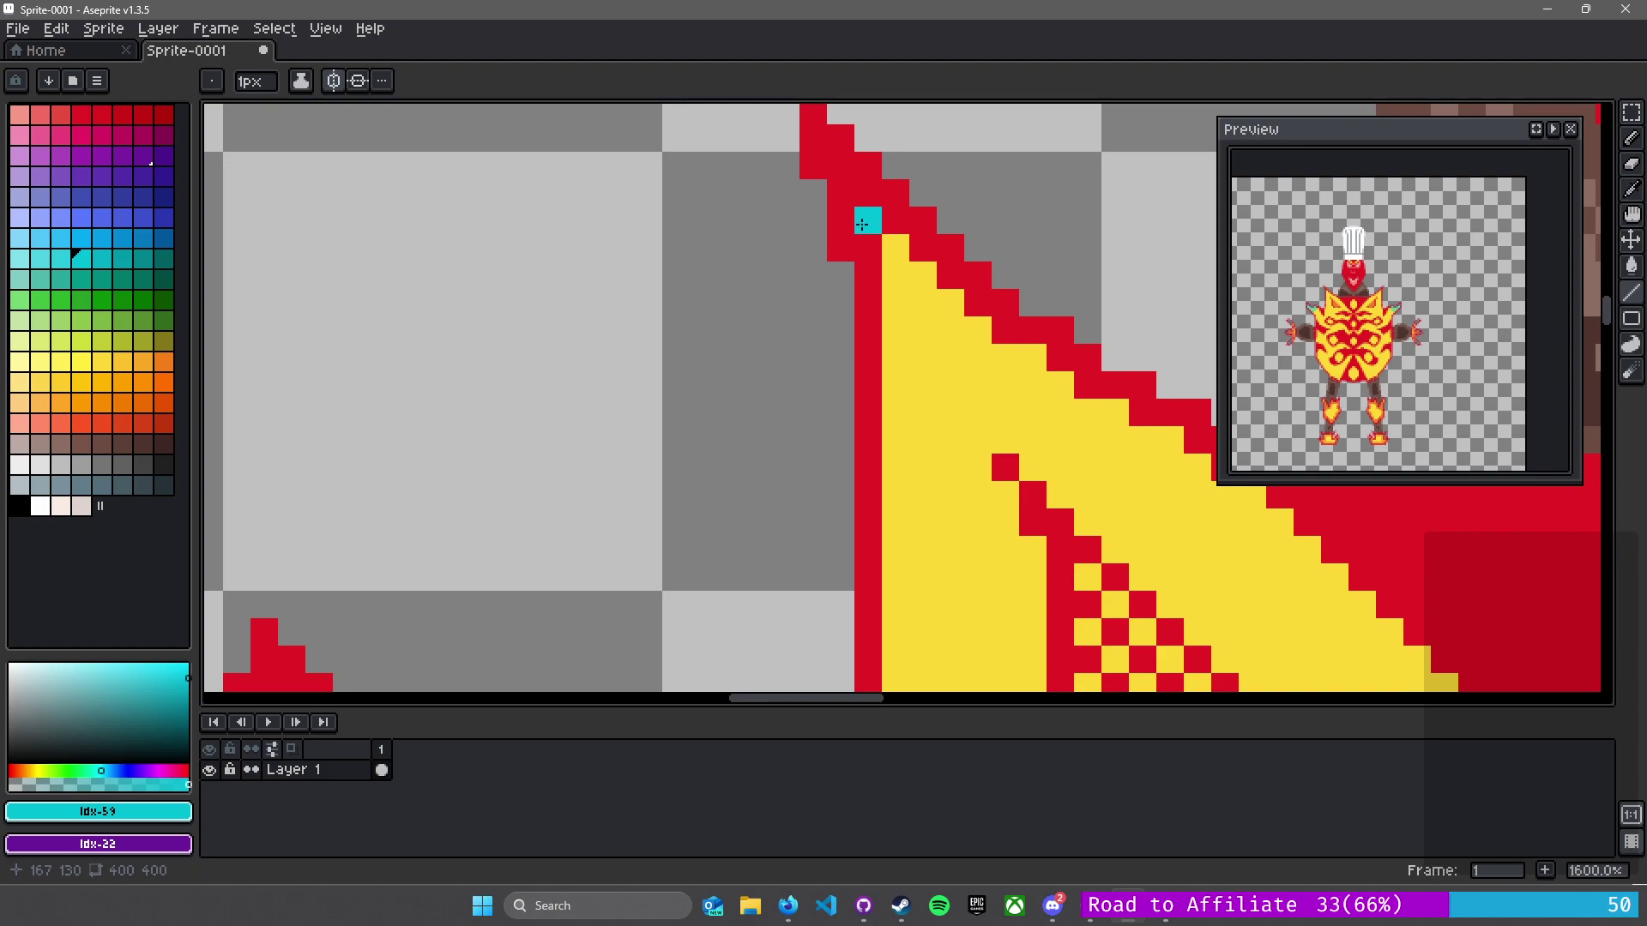
left_click_drag(862, 224, 1072, 416)
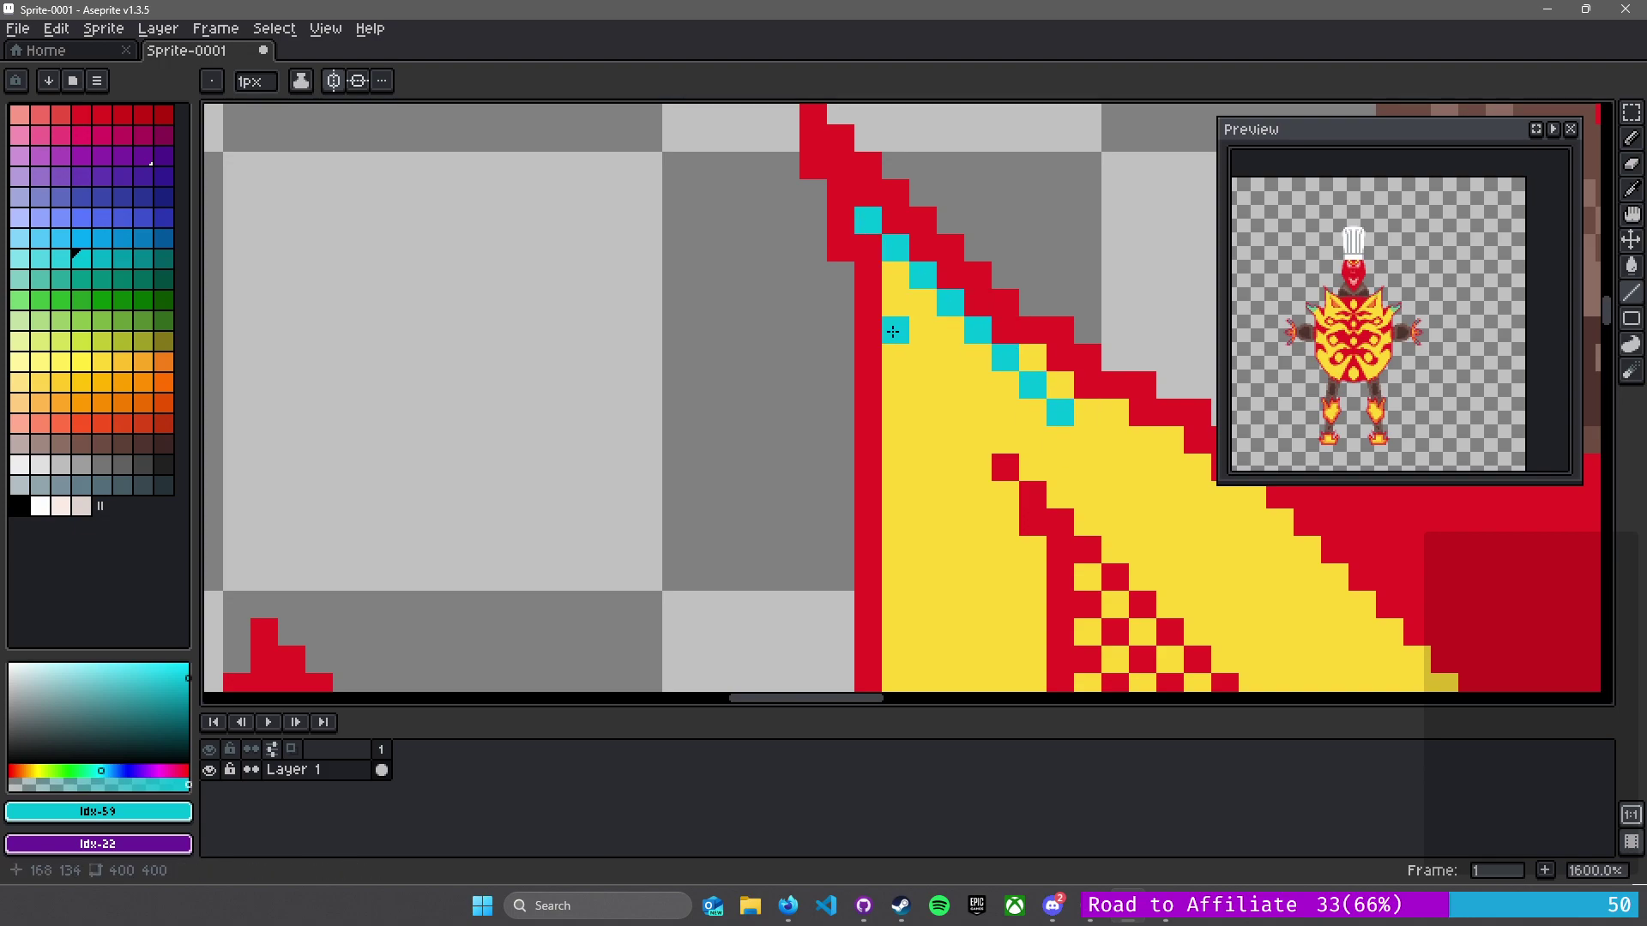
left_click_drag(892, 305, 1016, 419)
left_click_drag(894, 352, 964, 420)
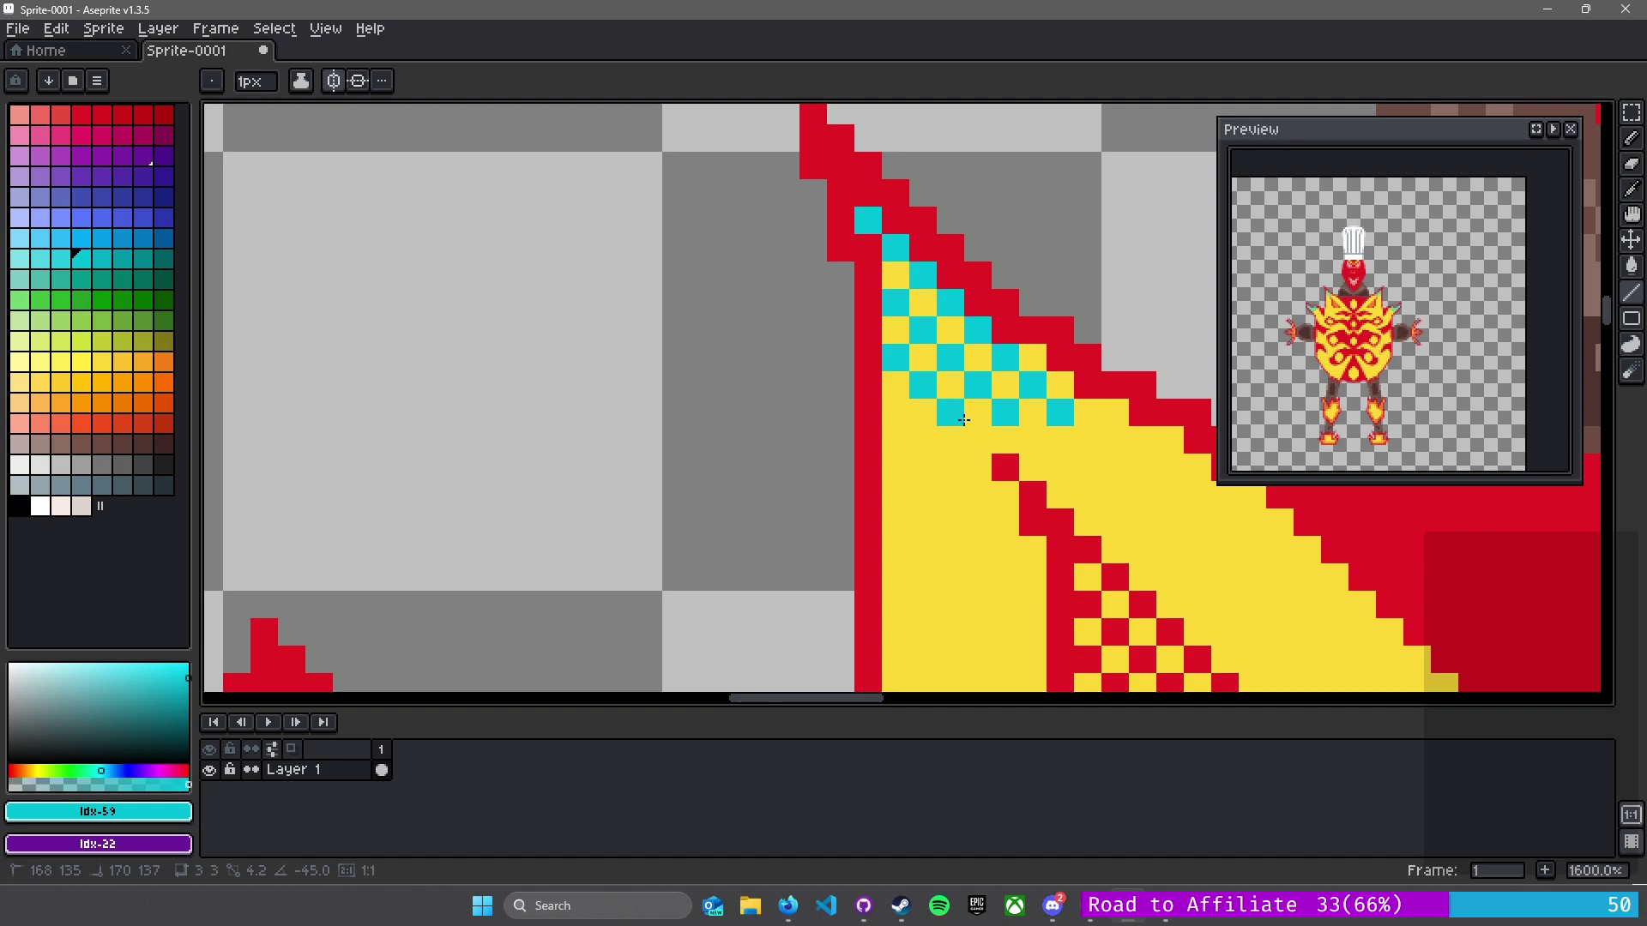
- Continue the cyan checker pixels down the tall spike's outer edge in a taper, undoing the last extra line
left_click(922, 440)
left_click(895, 468)
left_click(949, 464)
left_click(923, 495)
left_click(895, 522)
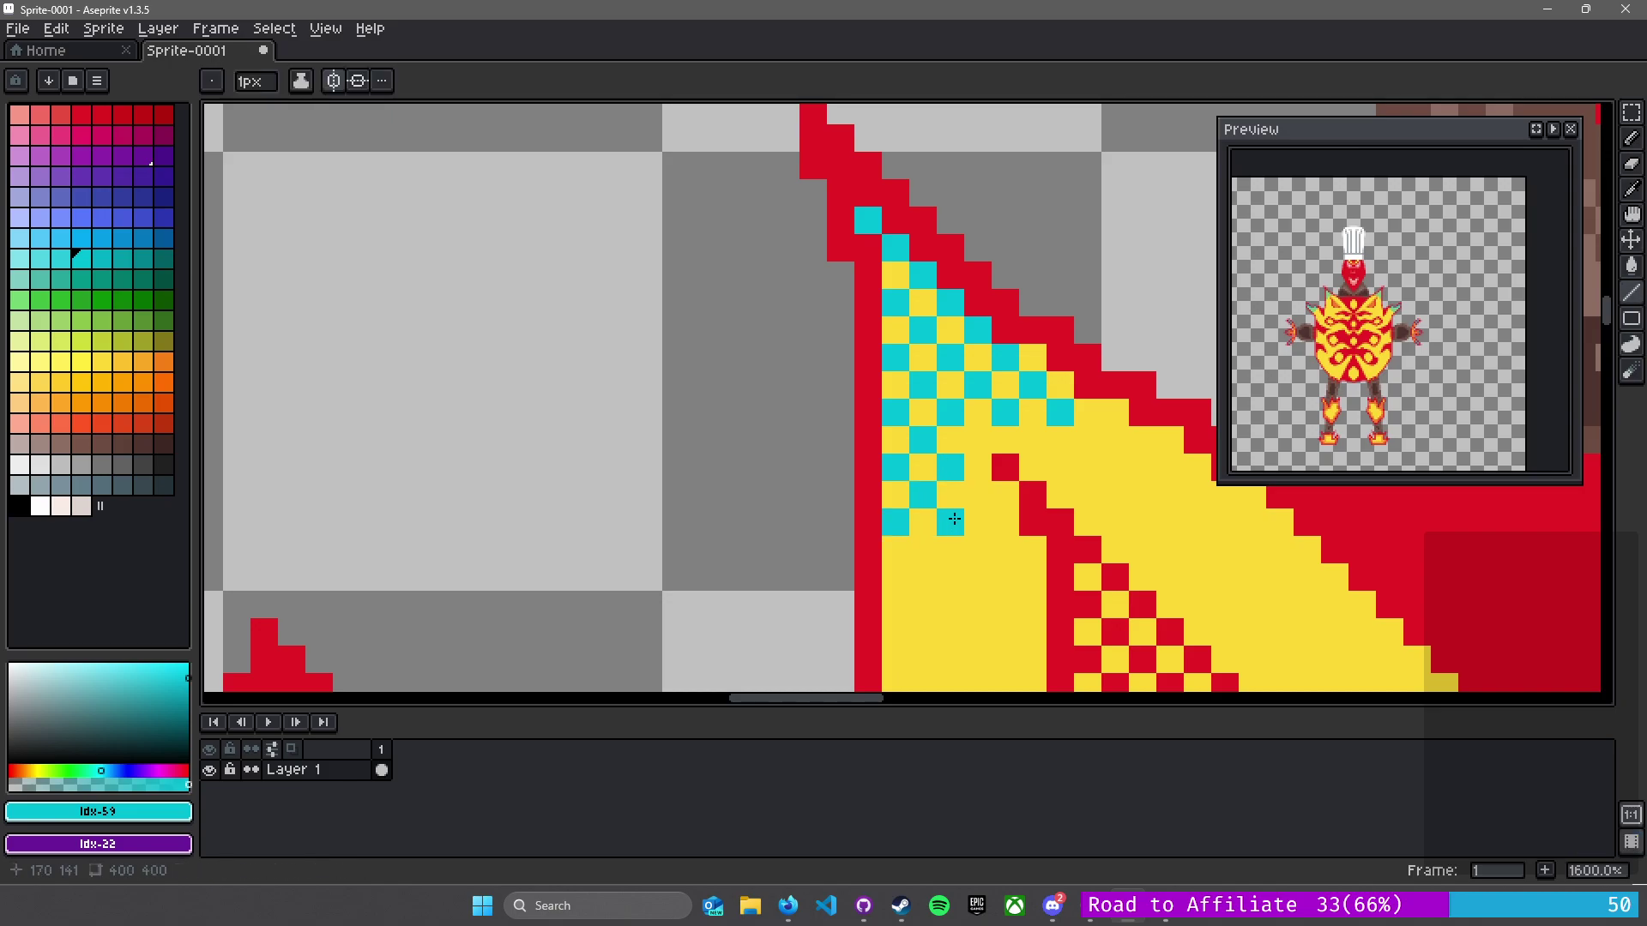
left_click_drag(966, 507, 884, 616)
key("ctrl+z")
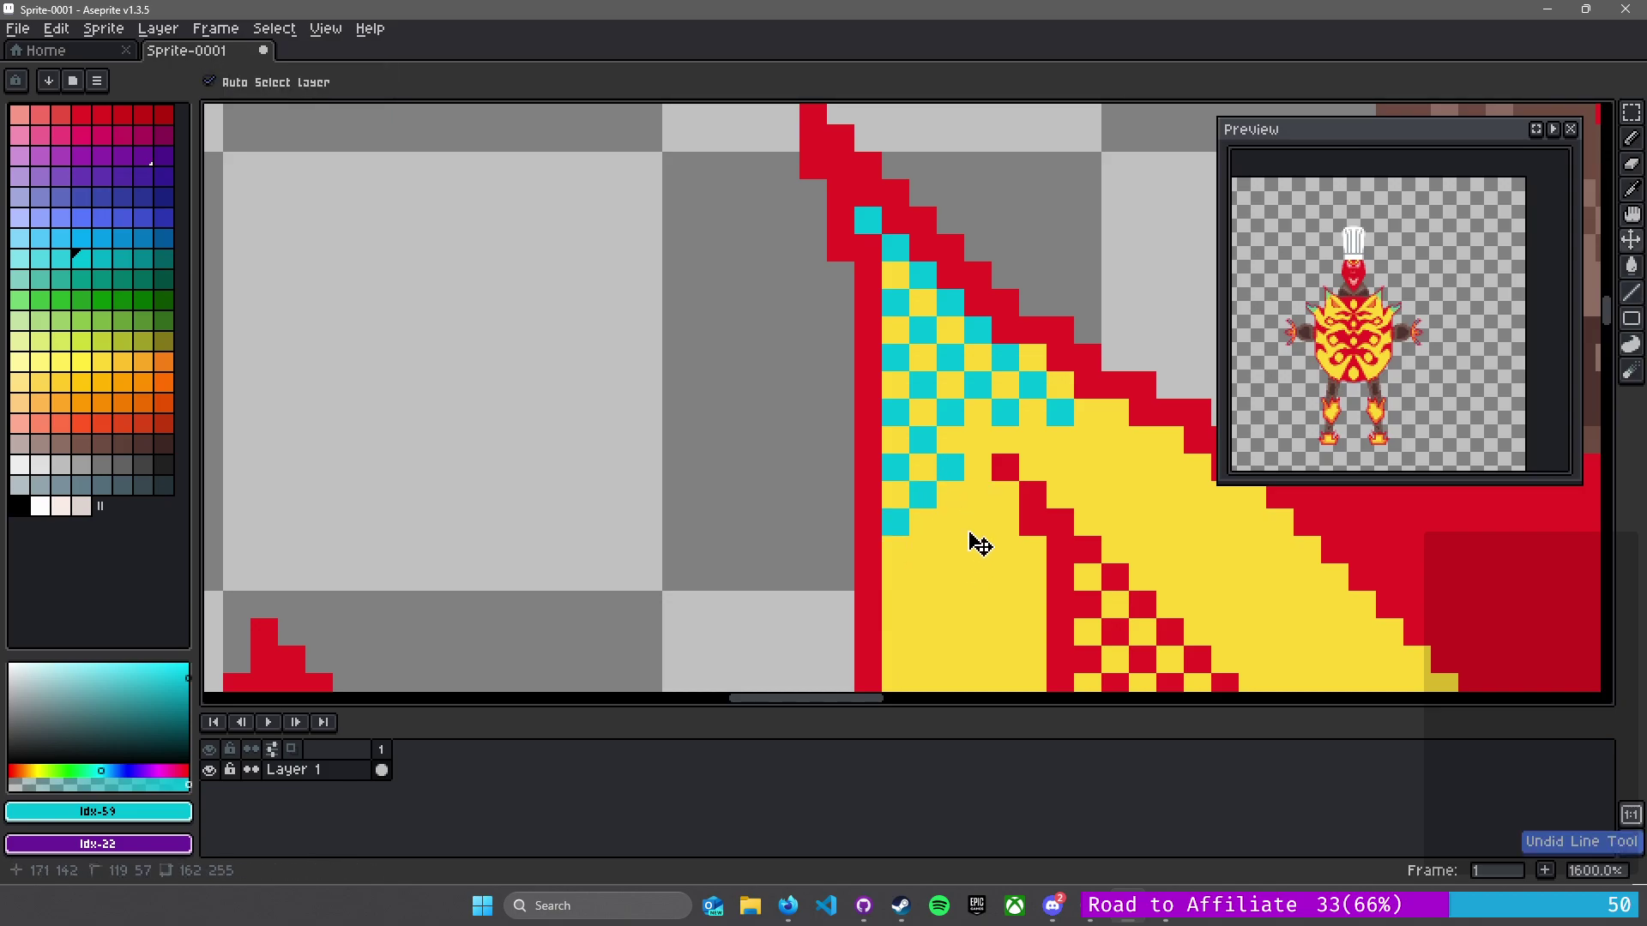
- Paint mirrored vertical cyan stripes inside the large yellow oval at the top centre of the chest, keeping its yellow border
scroll(1006, 532, "down", 2)
left_click_drag(1079, 515, 600, 293)
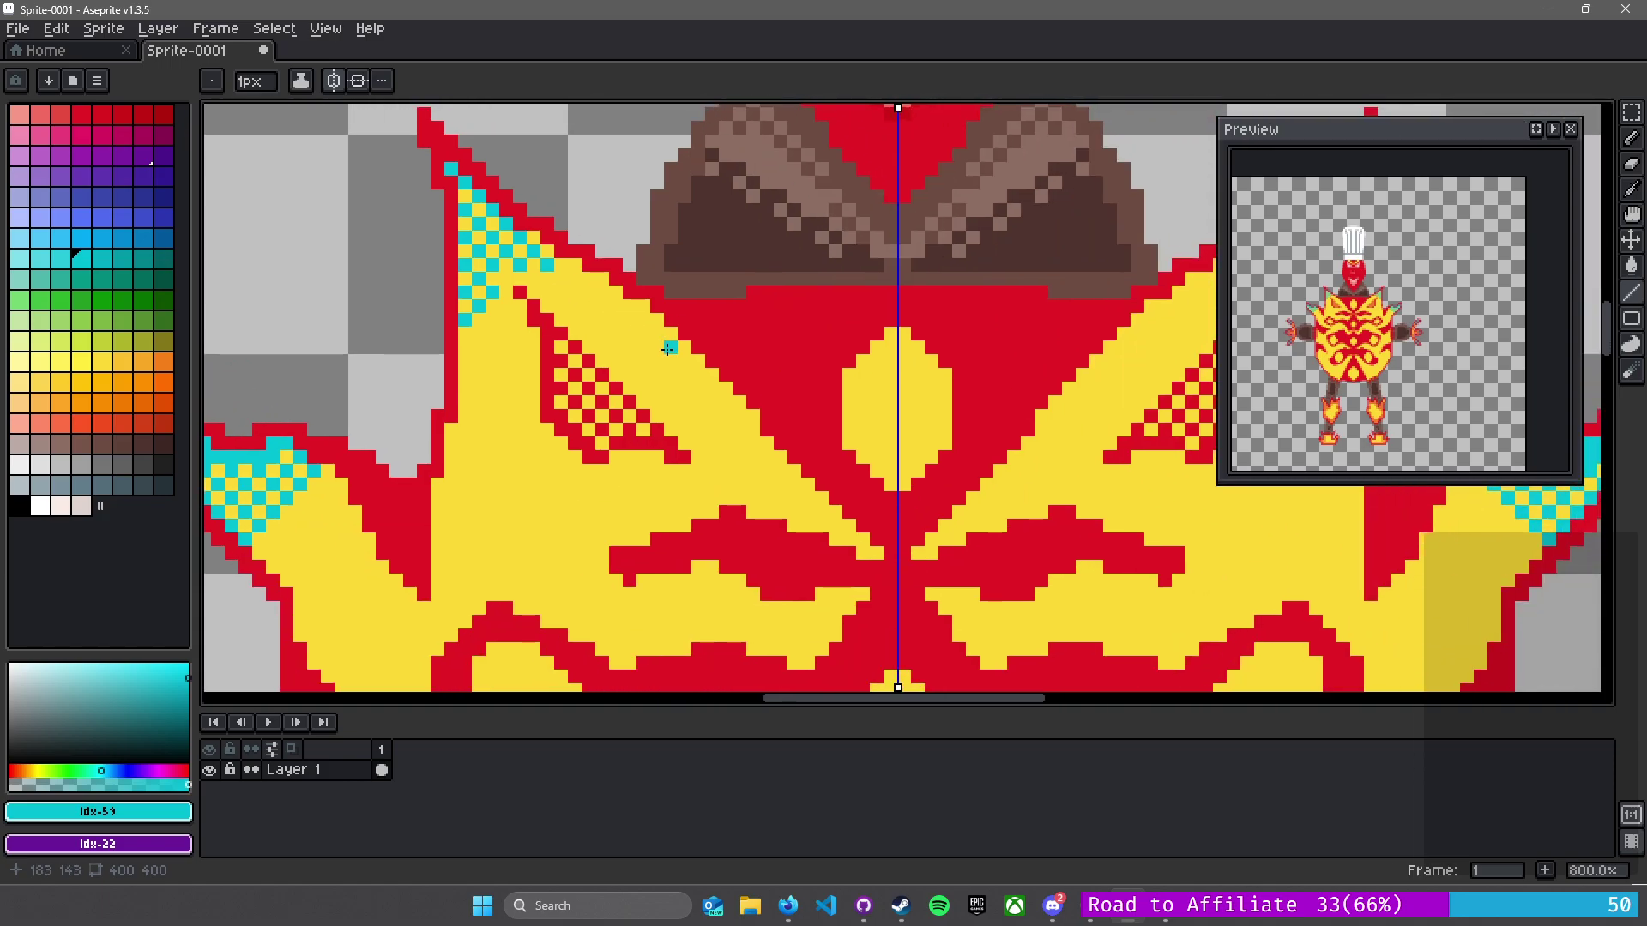
scroll(858, 386, "up", 1)
scroll(850, 432, "up", 1)
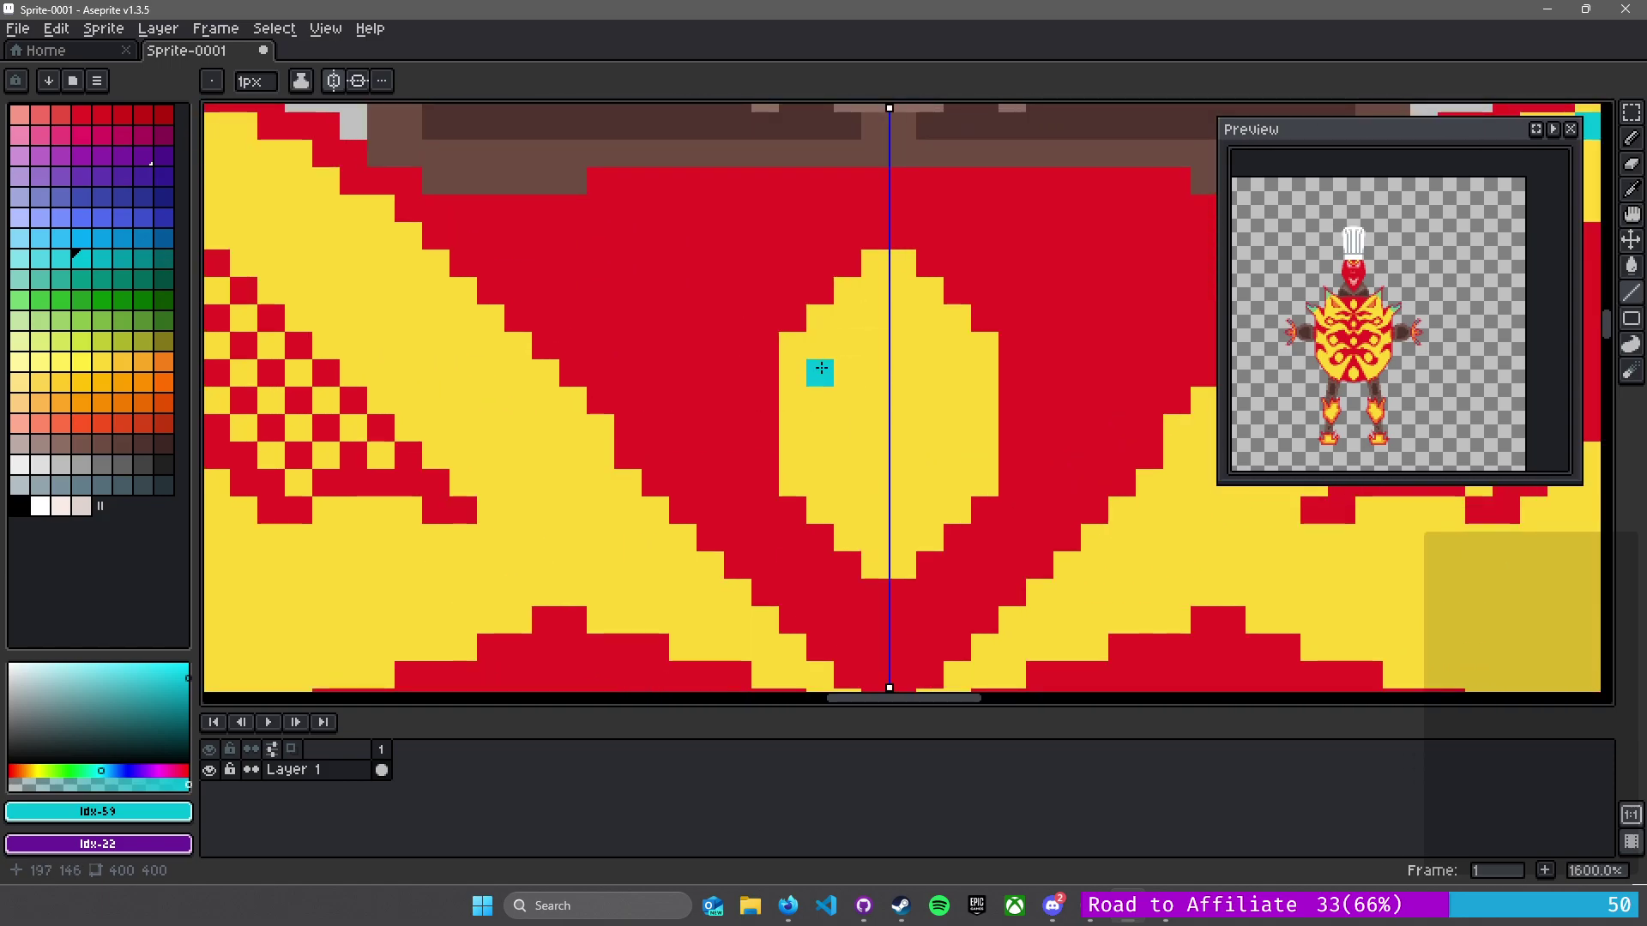
left_click_drag(821, 353, 875, 292)
mouse_move(820, 373)
left_mouse_down()
mouse_move(819, 455)
mouse_move(884, 542)
left_mouse_up()
left_click_drag(875, 456, 883, 351)
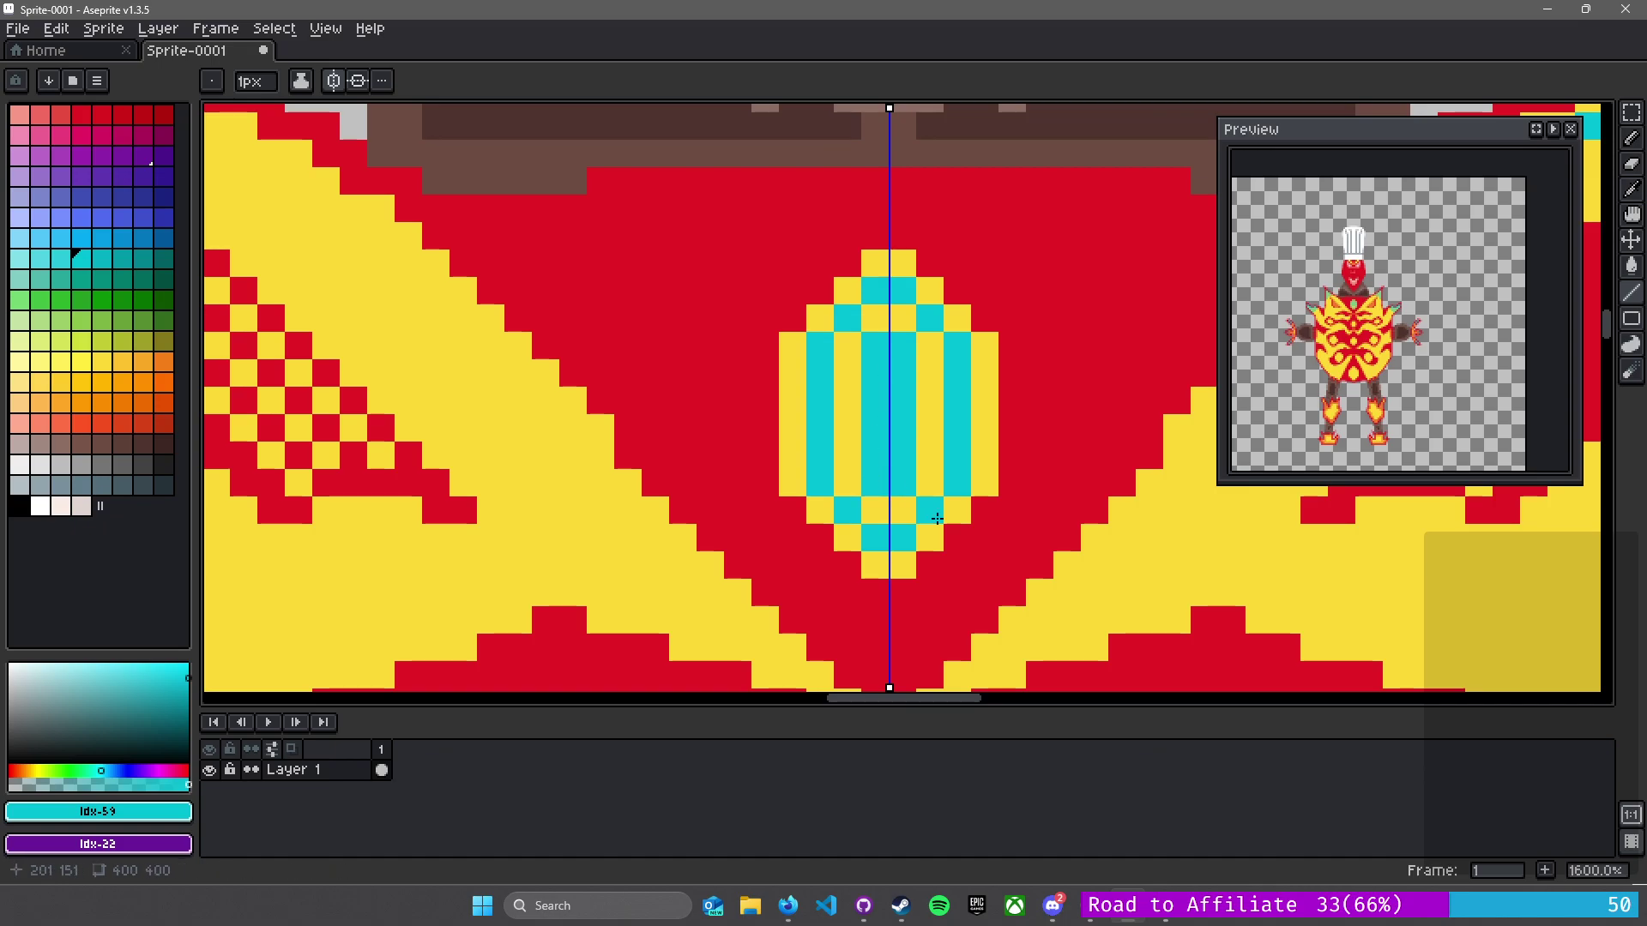
- Fill most of the smaller yellow oval below it on the centre line with mirrored cyan, keeping its yellow border
scroll(851, 521, "down", 1)
left_click_drag(851, 520, 505, 157)
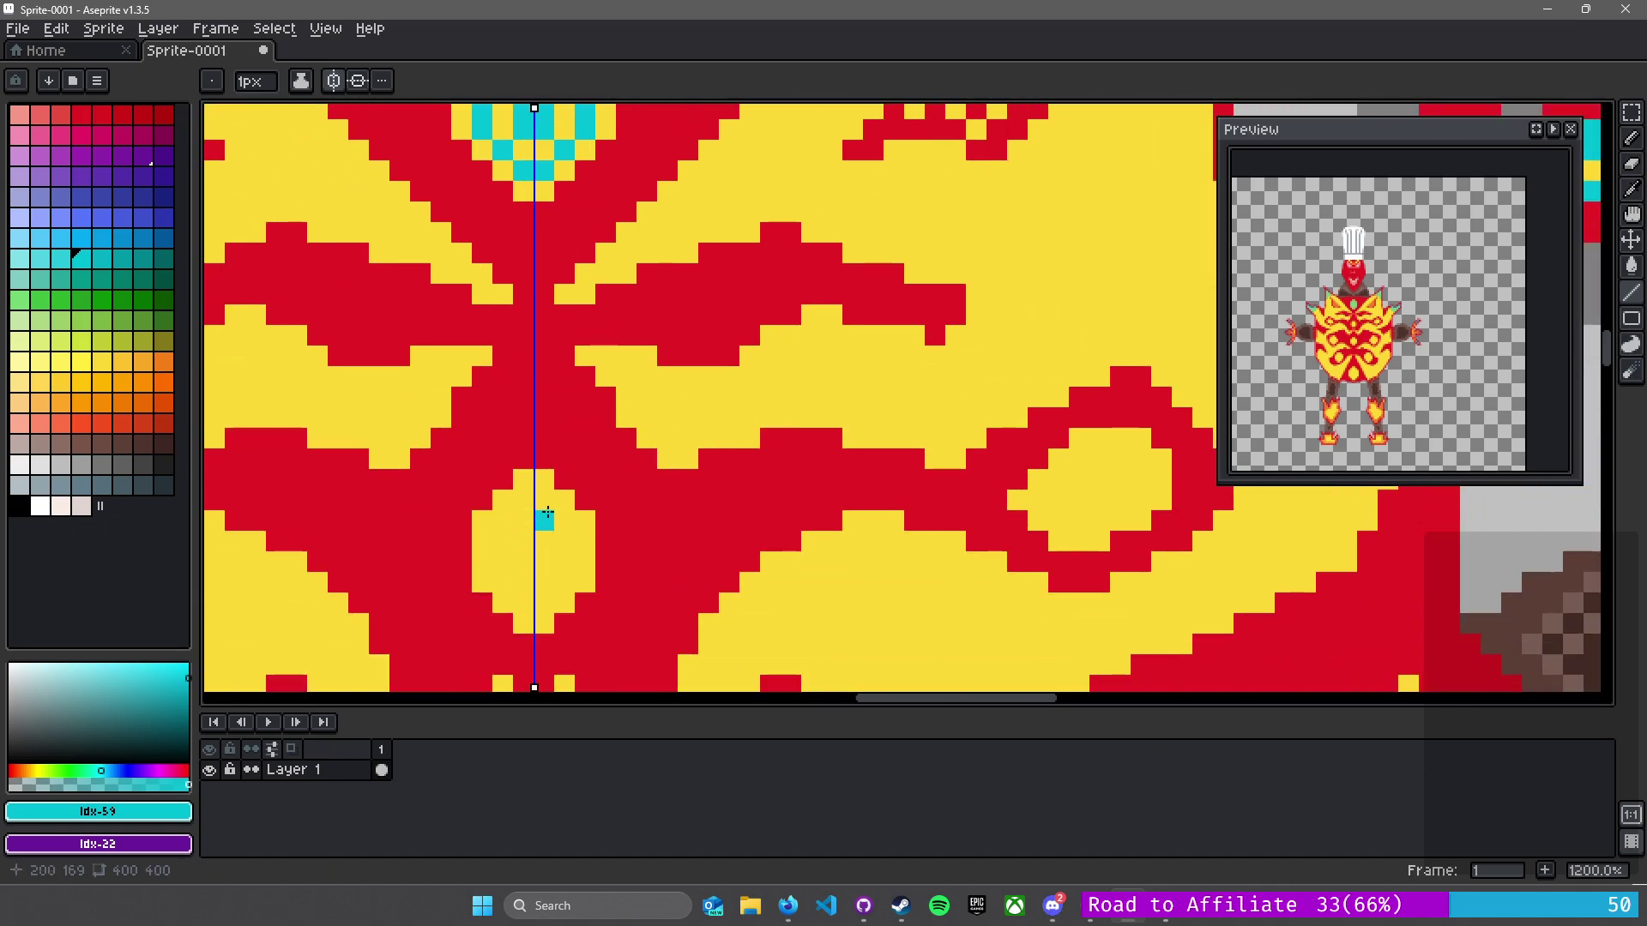
scroll(545, 514, "up", 1)
mouse_move(660, 436)
left_mouse_down()
mouse_move(686, 474)
mouse_move(674, 537)
mouse_move(651, 560)
mouse_move(650, 509)
mouse_move(524, 487)
mouse_move(553, 455)
left_mouse_up()
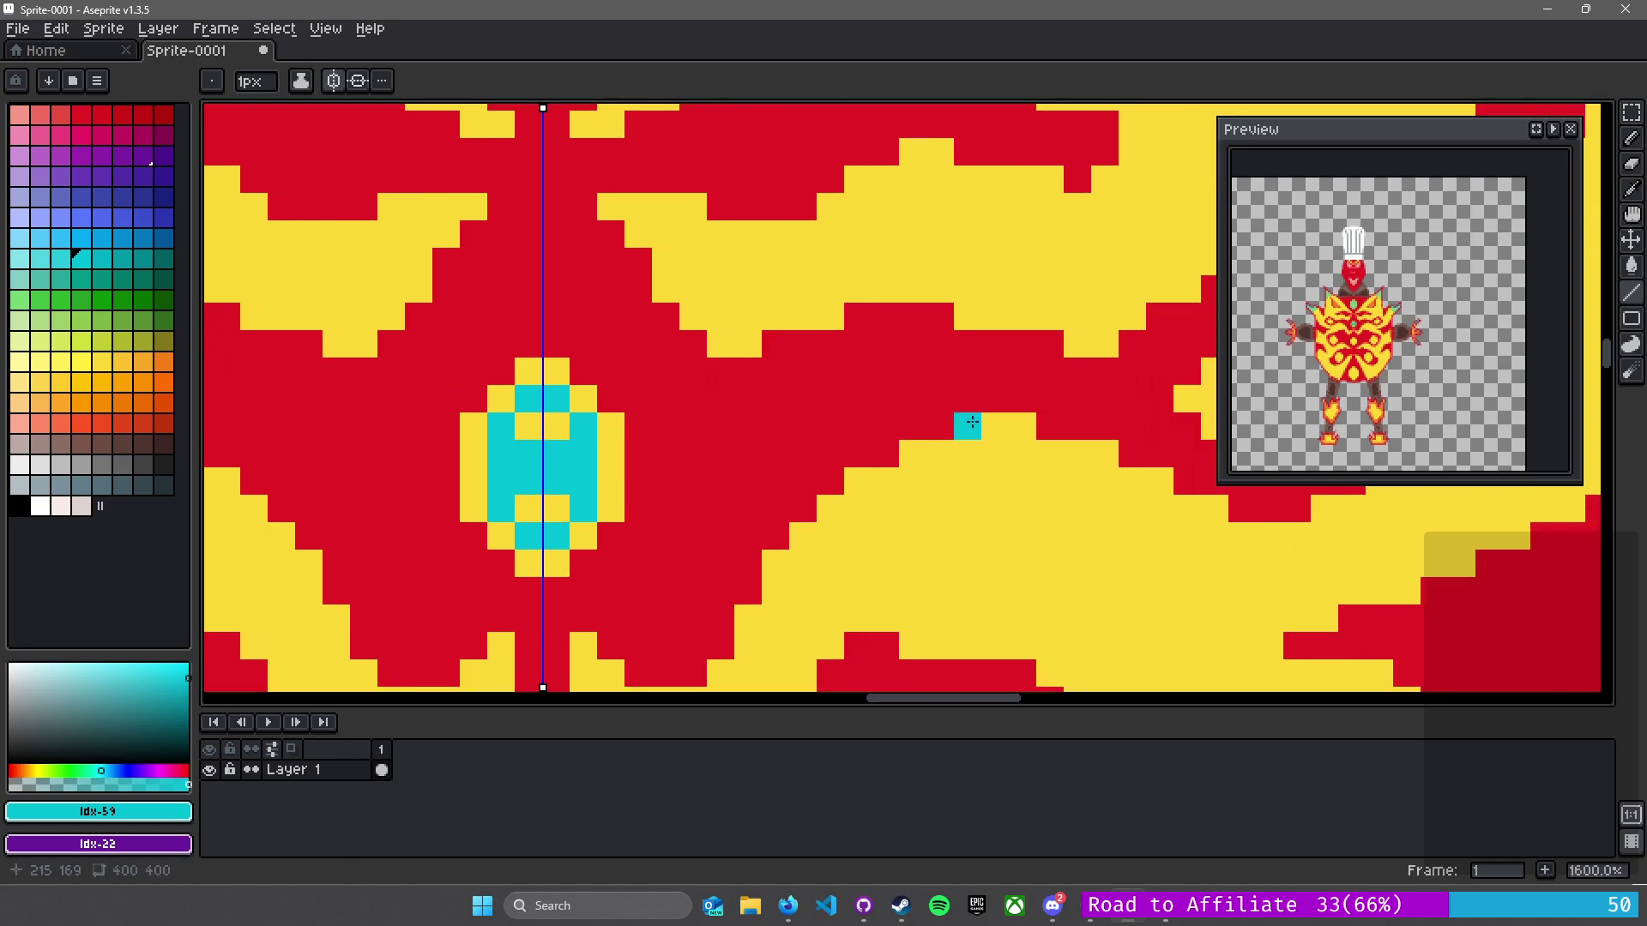
left_click_drag(967, 424, 429, 405)
scroll(723, 359, "down", 3)
scroll(680, 369, "up", 2)
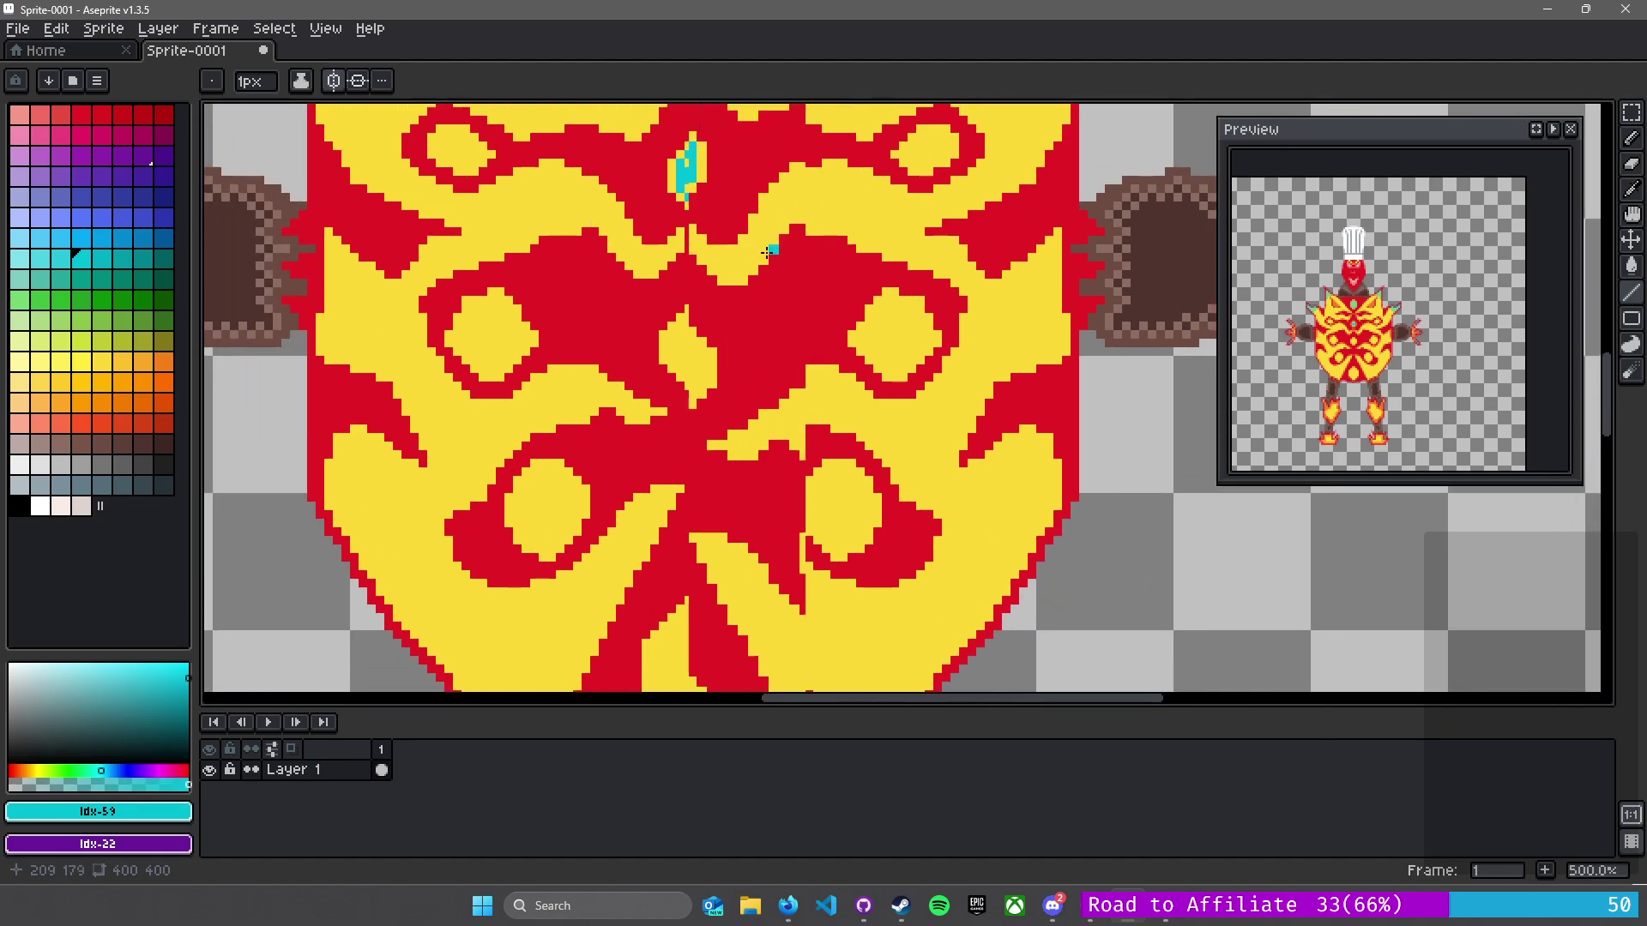
- Paint a mirrored cyan ring and a small cyan centre inside the third yellow oval down the chest's centre line, keeping its yellow border
mouse_move(686, 376)
left_mouse_down()
mouse_move(731, 418)
mouse_move(730, 477)
mouse_move(689, 517)
mouse_move(851, 251)
mouse_move(710, 467)
mouse_move(725, 351)
mouse_move(728, 392)
left_mouse_up()
key("ctrl+z")
scroll(721, 470, "up", 2)
scroll(721, 470, "up", 2)
scroll(723, 424, "down", 3)
key("ctrl+z")
scroll(775, 376, "down", 2)
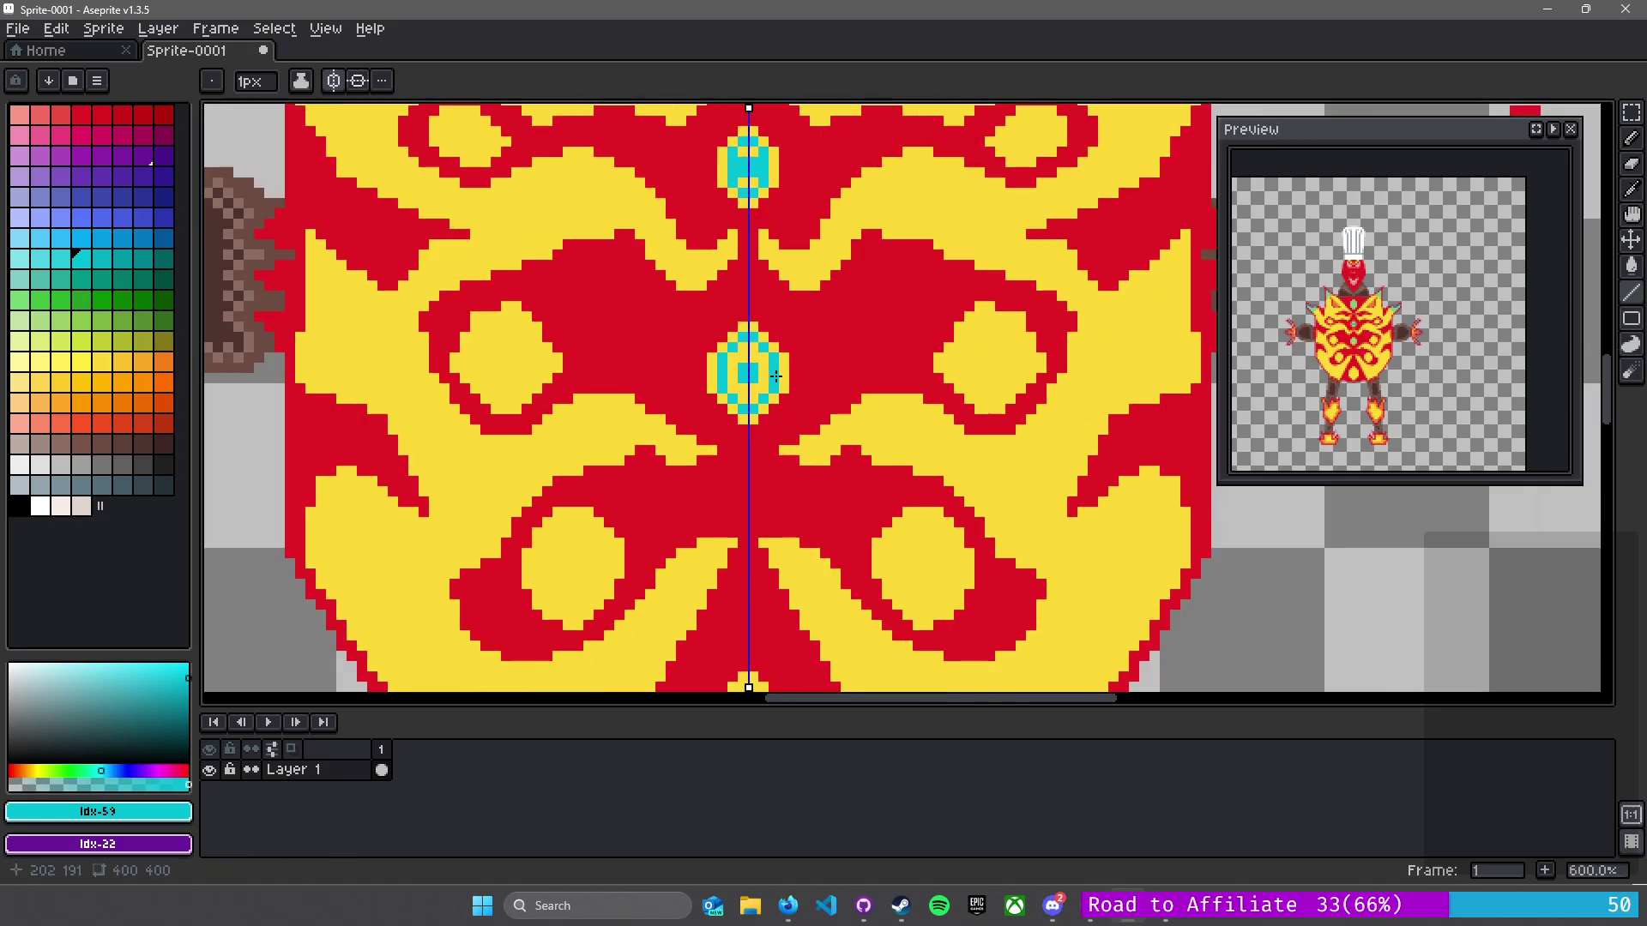
scroll(775, 377, "down", 2)
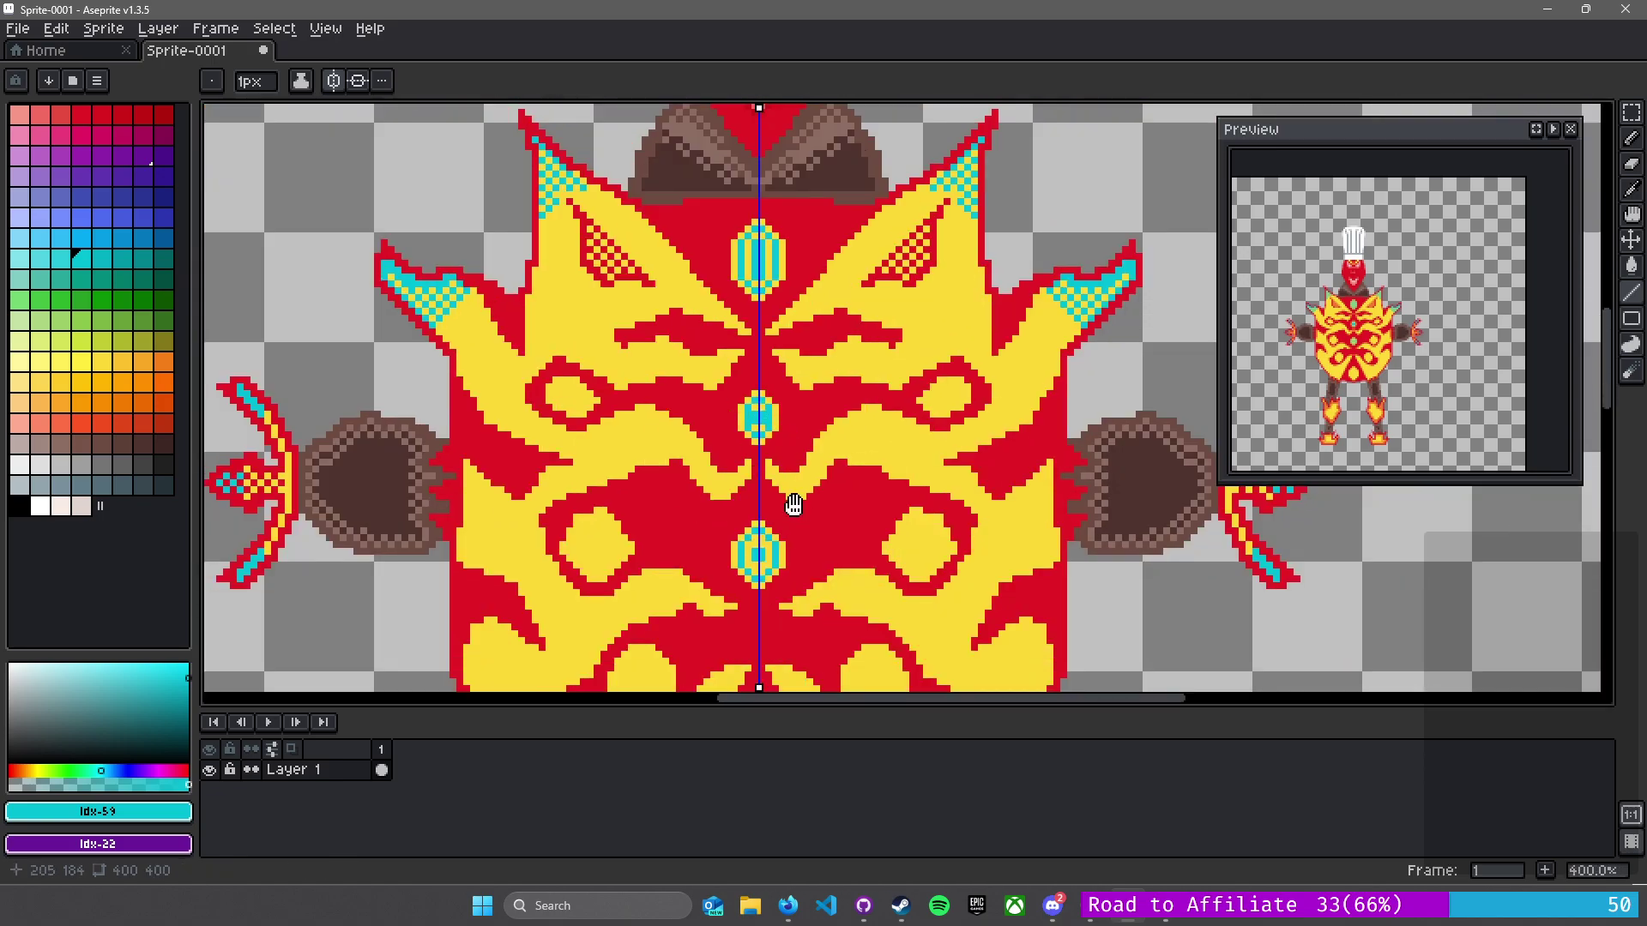
- Shorten the central cyan stripe of the top chest oval with sampled yellow pixels at both ends, and resample the cyan
left_click_drag(793, 505, 754, 209)
left_click_drag(760, 305, 792, 619)
scroll(772, 237, "up", 5)
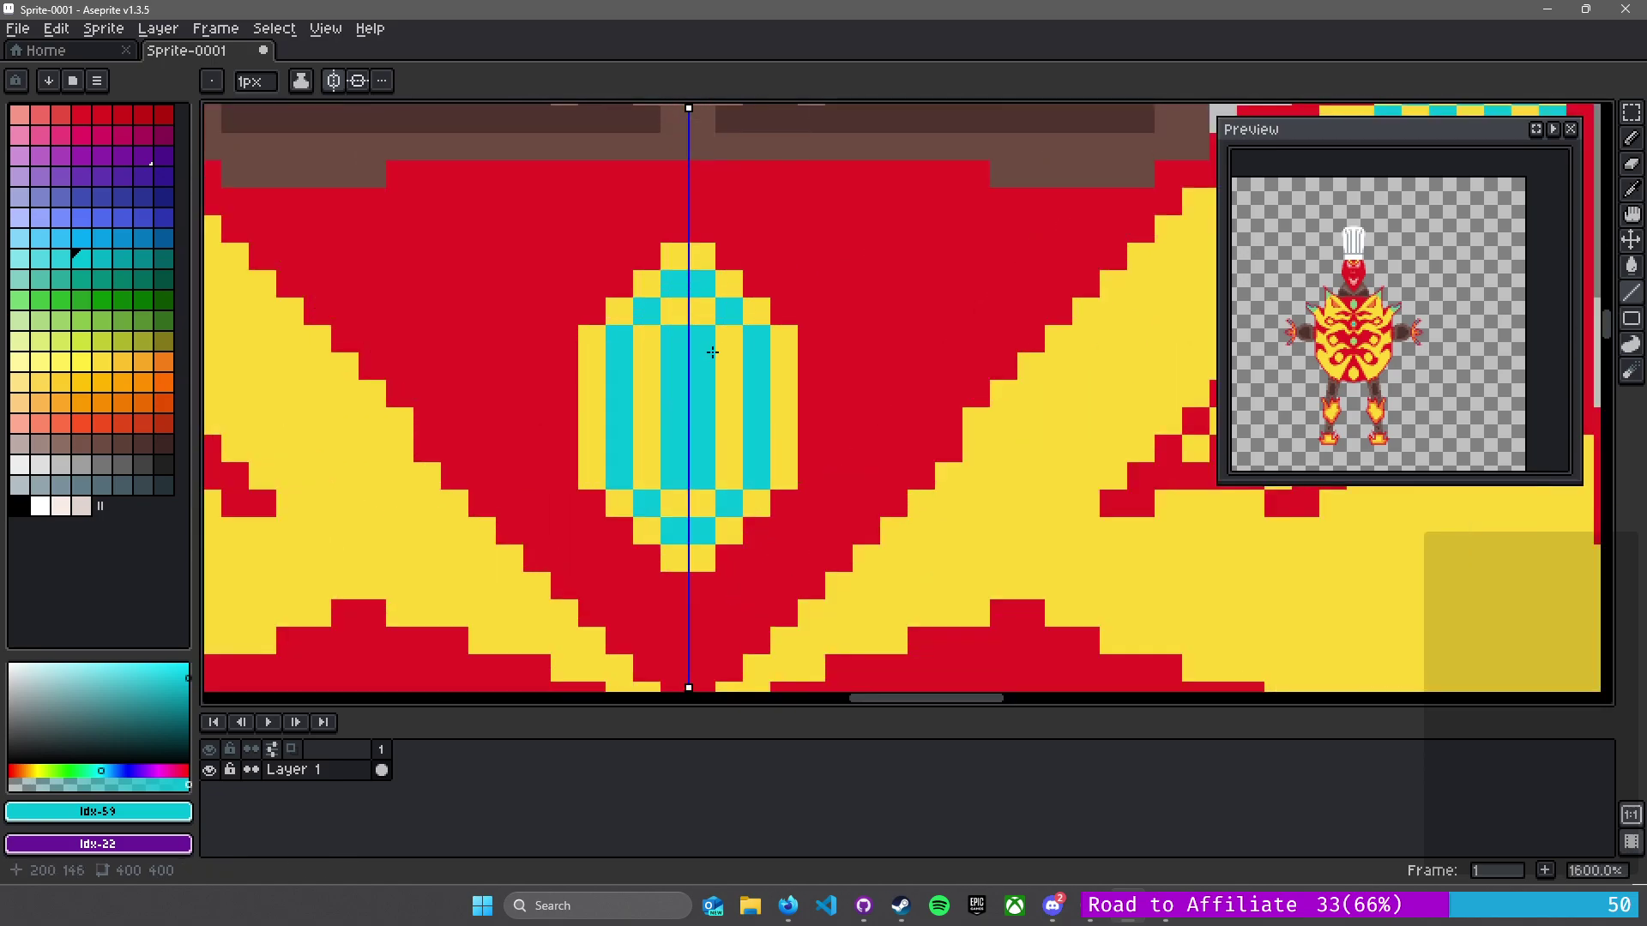
left_click(720, 348, "alt")
left_click(705, 341)
left_click(706, 477)
left_click(700, 425, "alt")
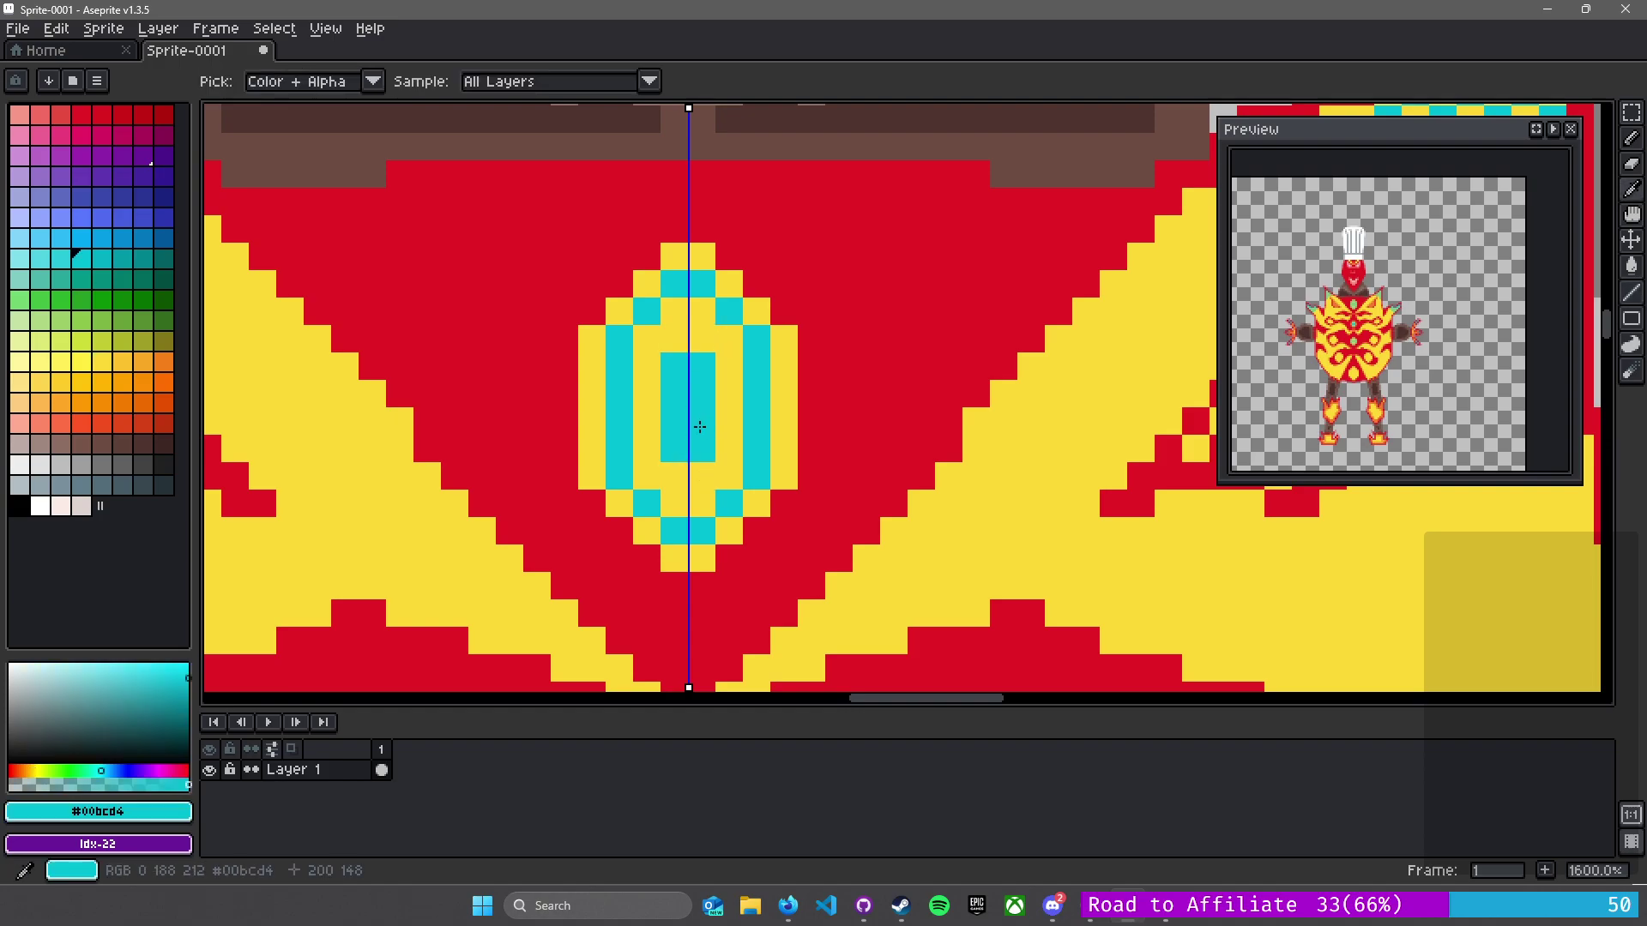
- Trace a one-pixel mirrored cyan ring just inside the yellow border of the large oval at the bottom of the chest
scroll(762, 477, "down", 7)
left_click_drag(768, 592, 804, 235)
left_click_drag(567, 407, 786, 400)
scroll(787, 400, "up", 5)
left_click_drag(899, 317, 307, 592)
left_click_drag(957, 386, 419, 104)
scroll(630, 260, "up", 1)
left_click_drag(546, 233, 754, 320)
scroll(754, 320, "up", 2)
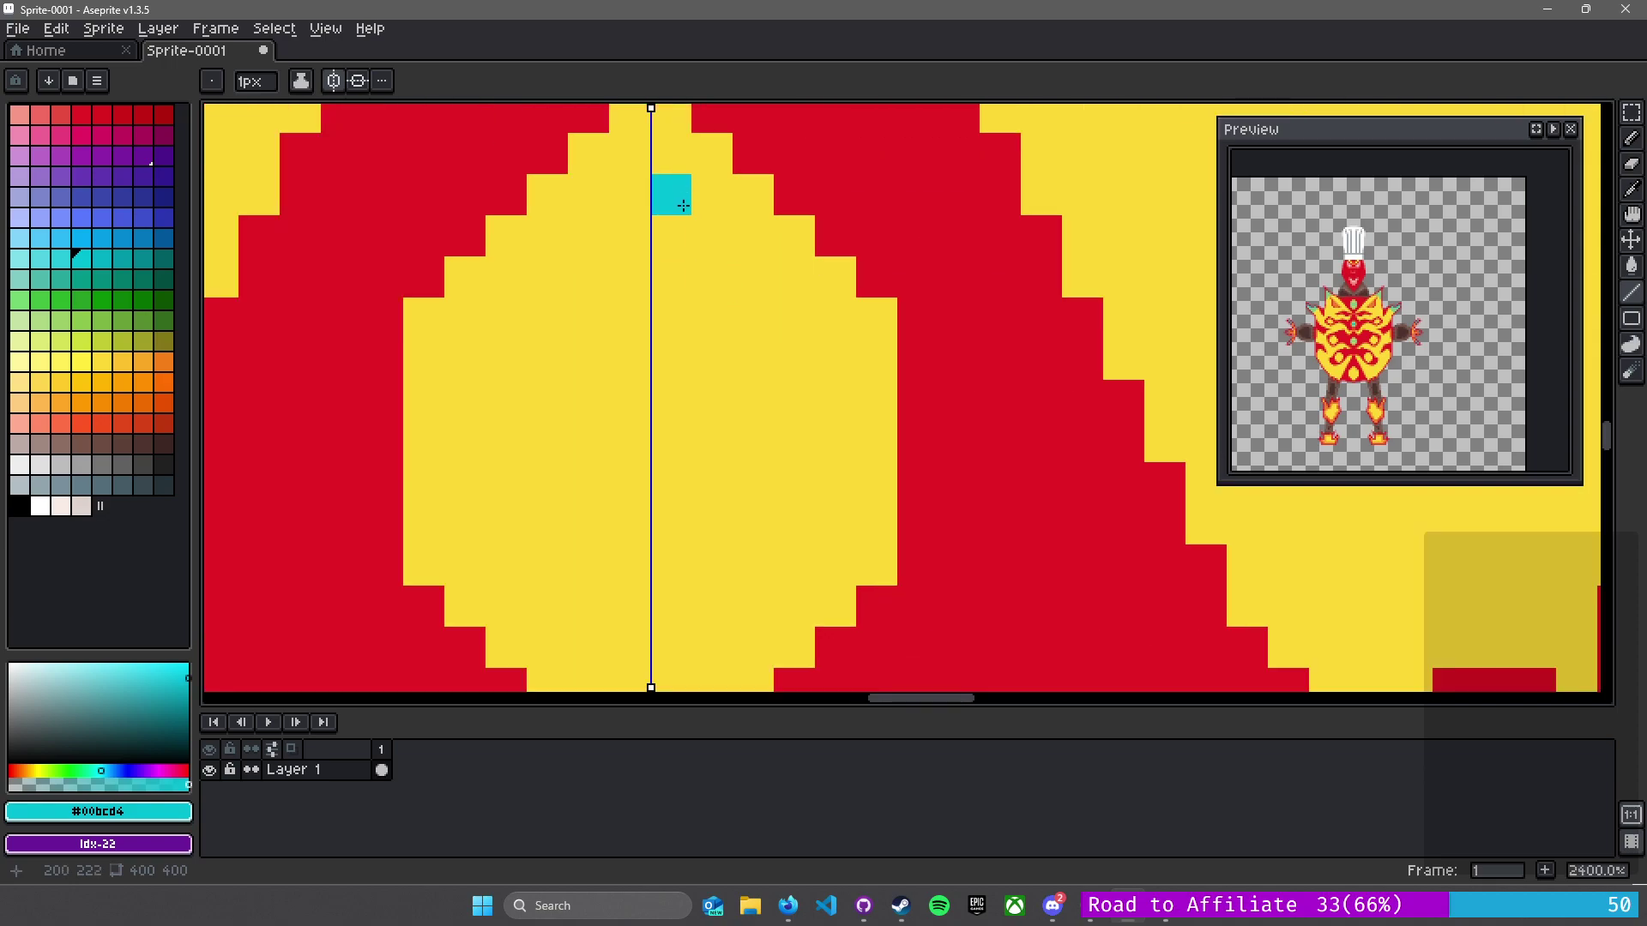
mouse_move(670, 152)
left_mouse_down()
mouse_move(827, 326)
mouse_move(838, 536)
mouse_move(812, 551)
left_mouse_up()
left_click_drag(739, 496, 868, 349)
left_click_drag(944, 415, 800, 584)
left_click_drag(800, 372, 788, 491)
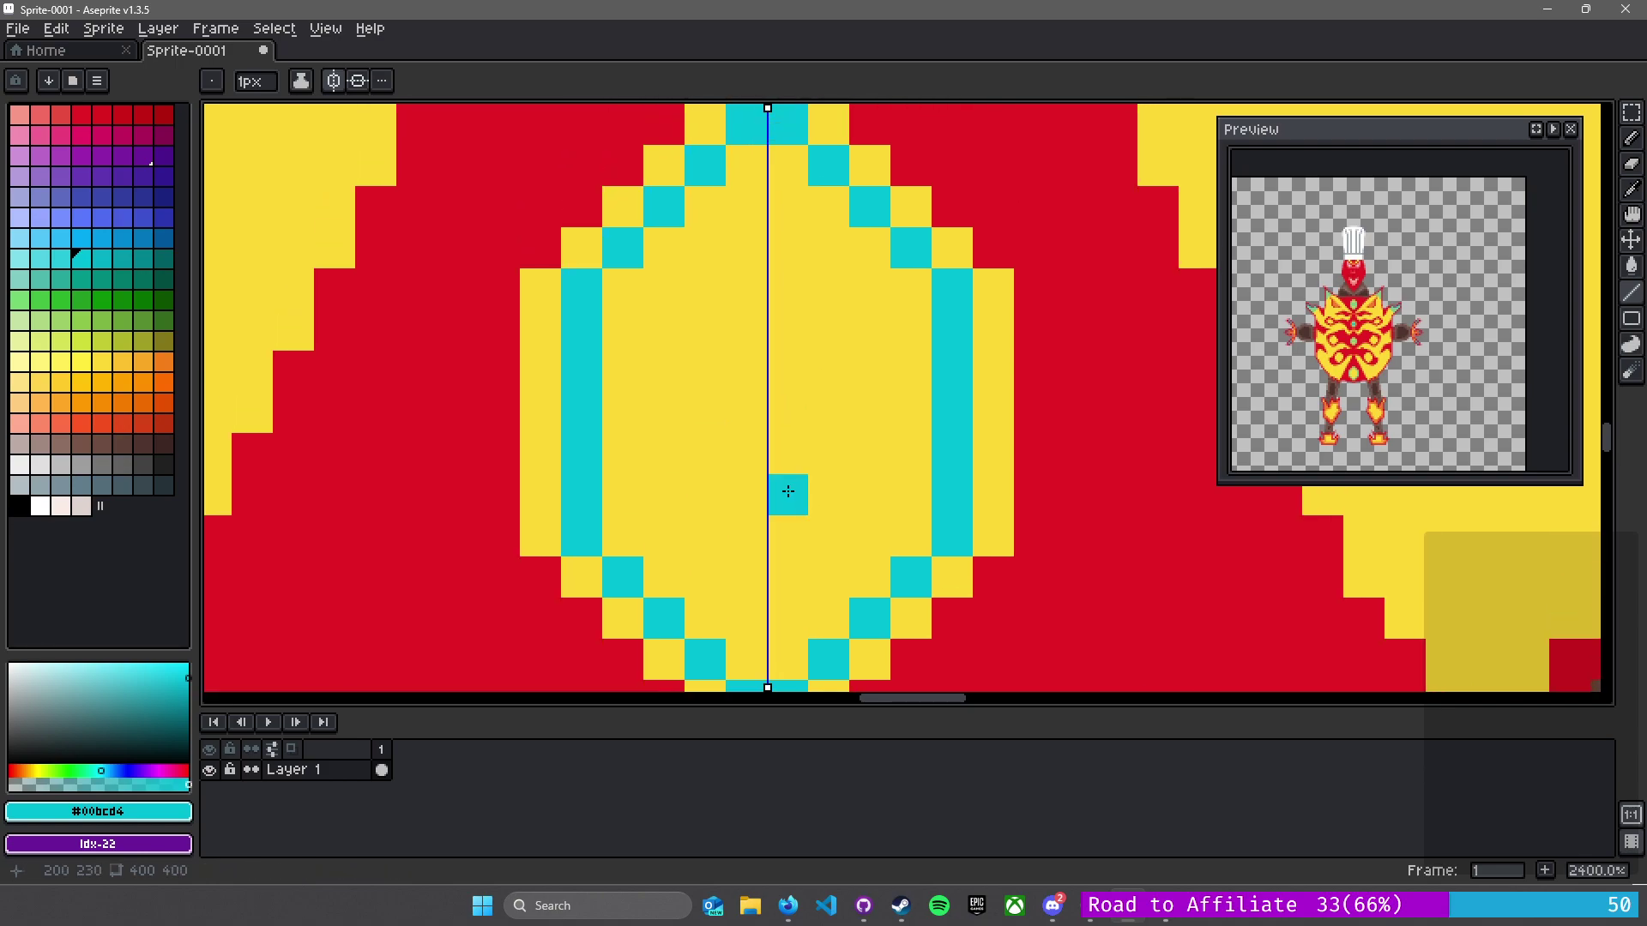
- Fill the core of the large bottom oval with cyan, leaving a yellow ring between it and the cyan outline
mouse_move(784, 262)
left_mouse_down()
mouse_move(803, 490)
mouse_move(787, 592)
left_mouse_up()
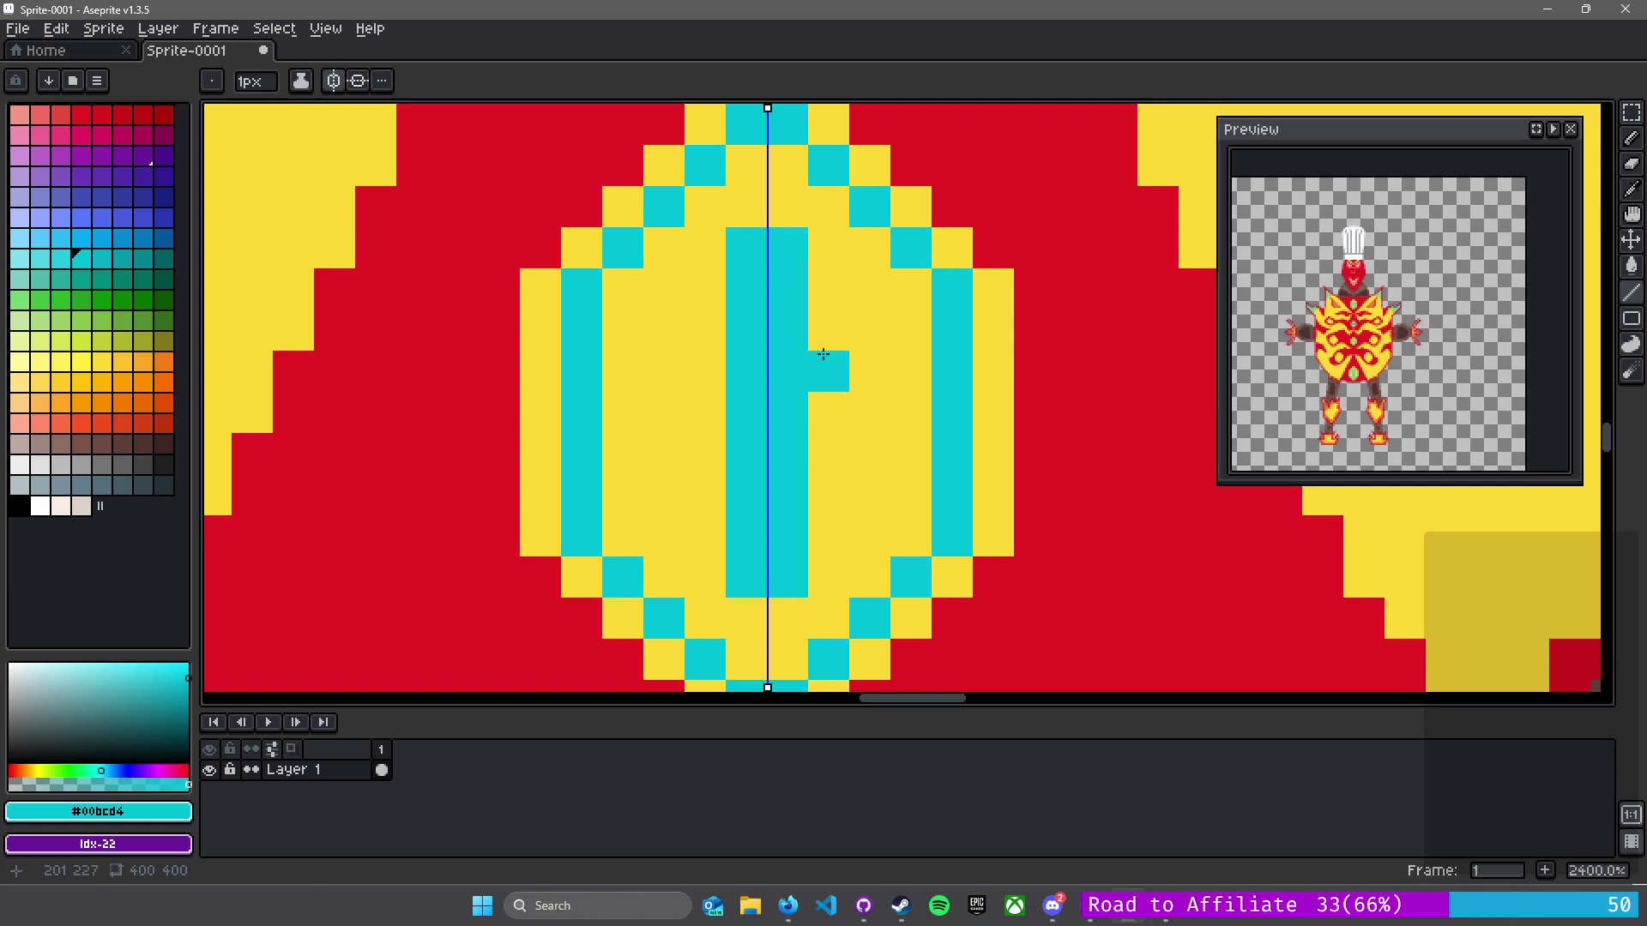
left_click_drag(825, 288, 825, 548)
left_click_drag(867, 310, 860, 513)
- Outline the upper and outer inside edges of the mirrored lower side ovals in cyan, undoing the misplaced lines
scroll(856, 436, "down", 6)
left_click_drag(799, 374, 652, 420)
scroll(892, 259, "up", 3)
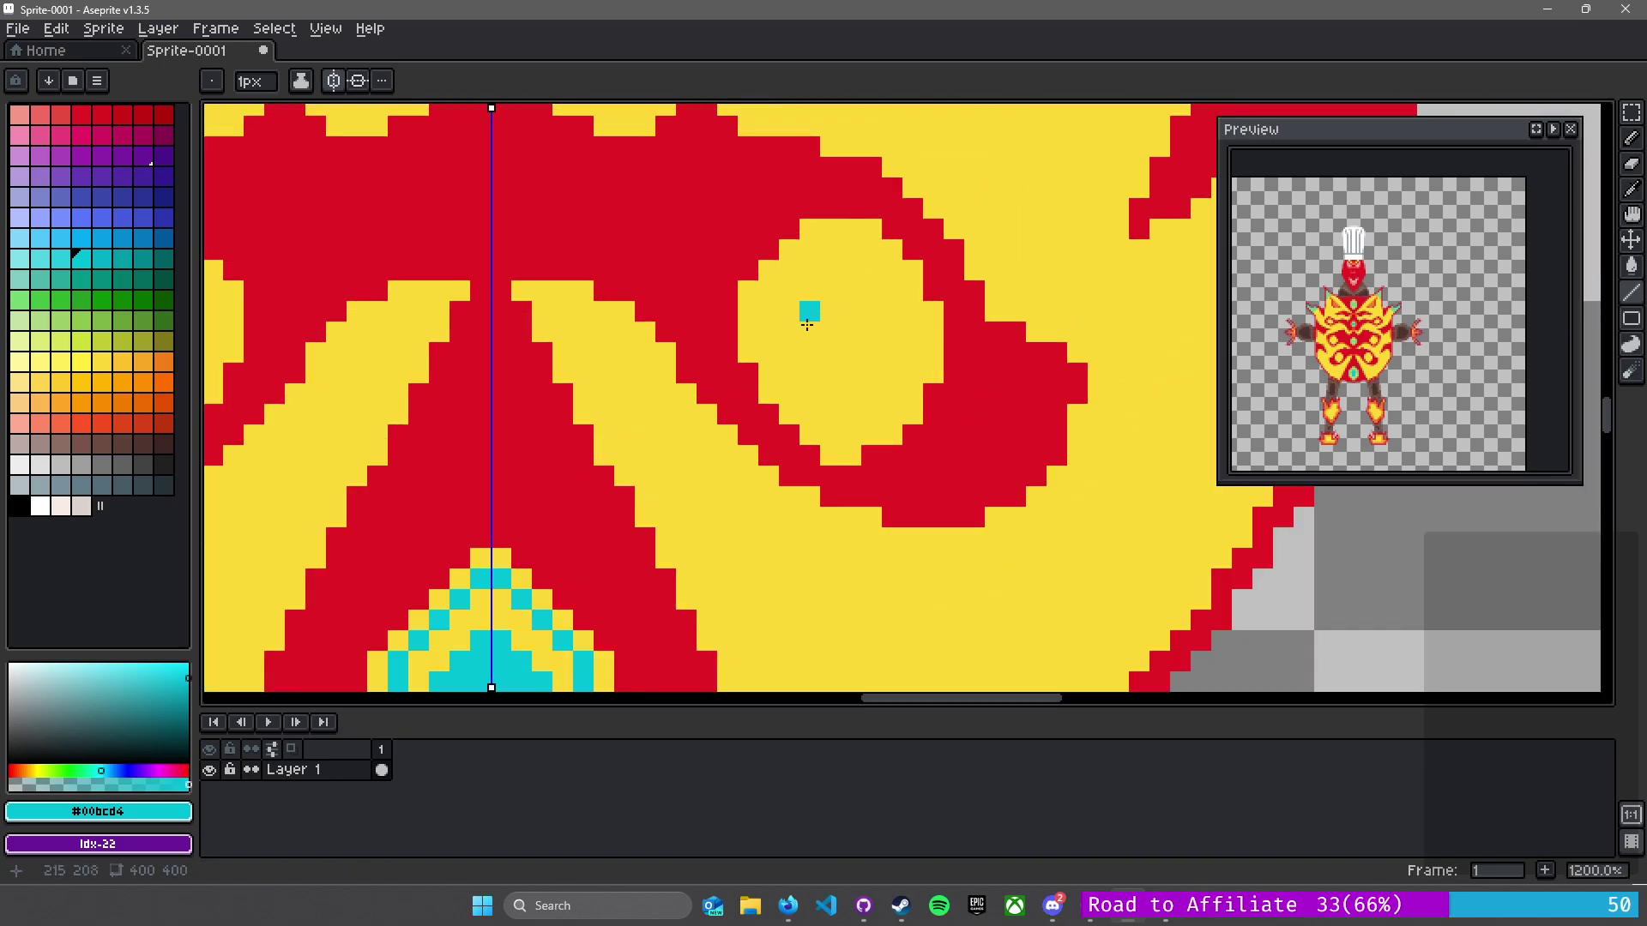
scroll(817, 323, "up", 1)
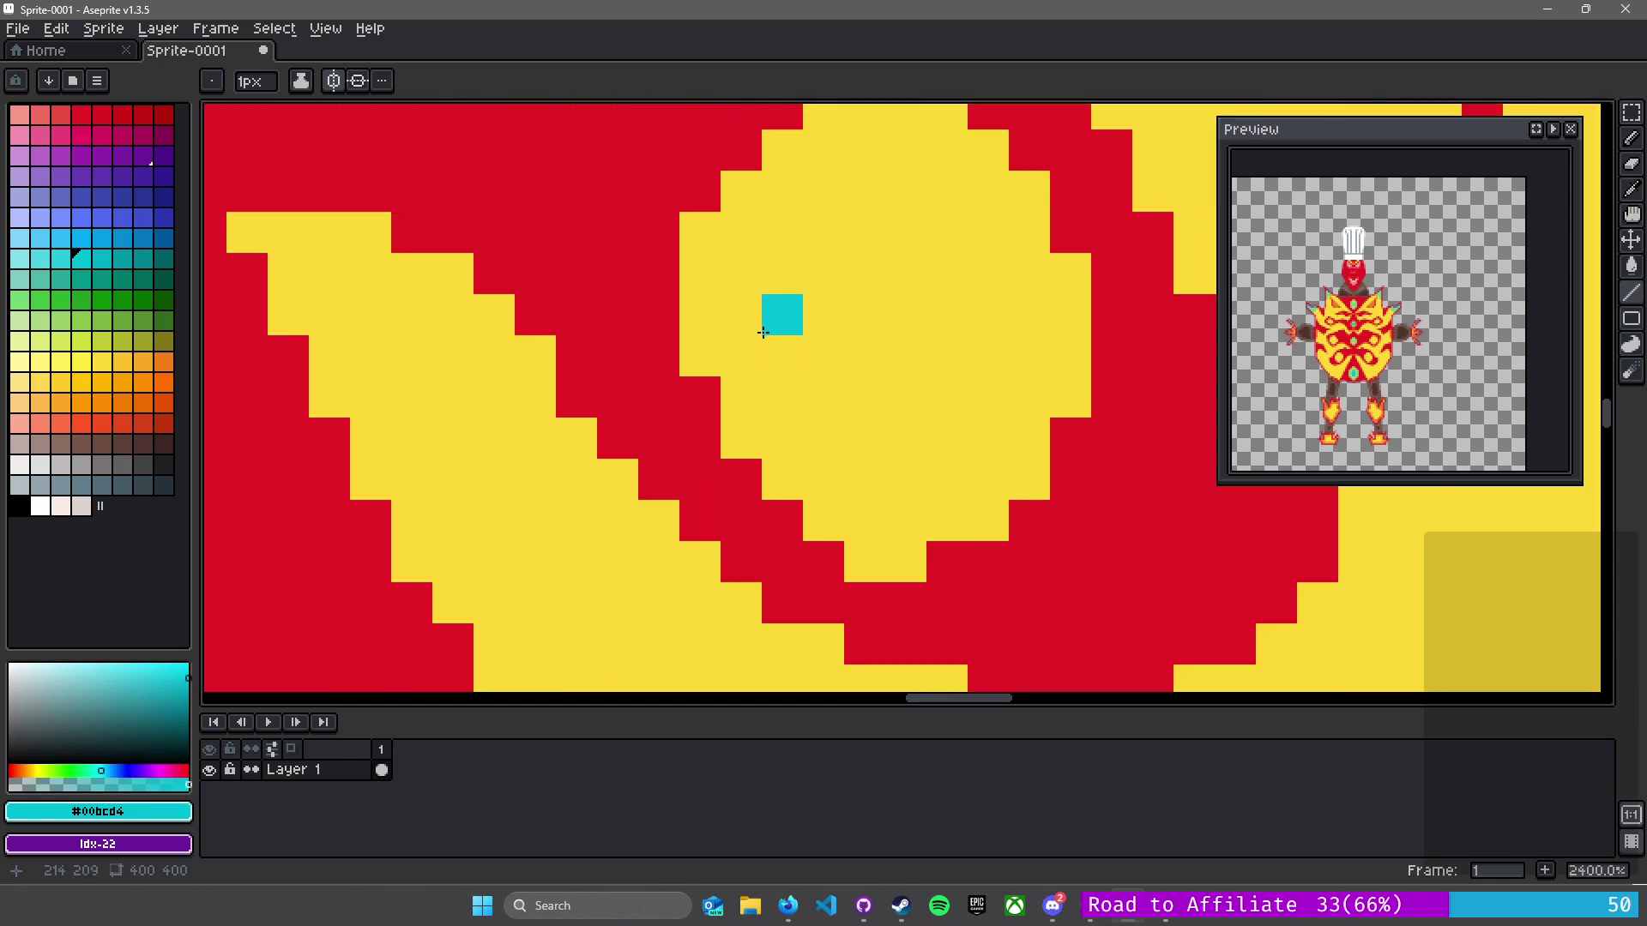
mouse_move(739, 314)
left_mouse_down()
mouse_move(747, 264)
mouse_move(784, 246)
mouse_move(783, 262)
mouse_move(822, 200)
mouse_move(749, 298)
left_mouse_up()
mouse_move(746, 314)
left_mouse_down()
mouse_move(795, 273)
mouse_move(793, 244)
mouse_move(848, 242)
mouse_move(863, 280)
left_mouse_up()
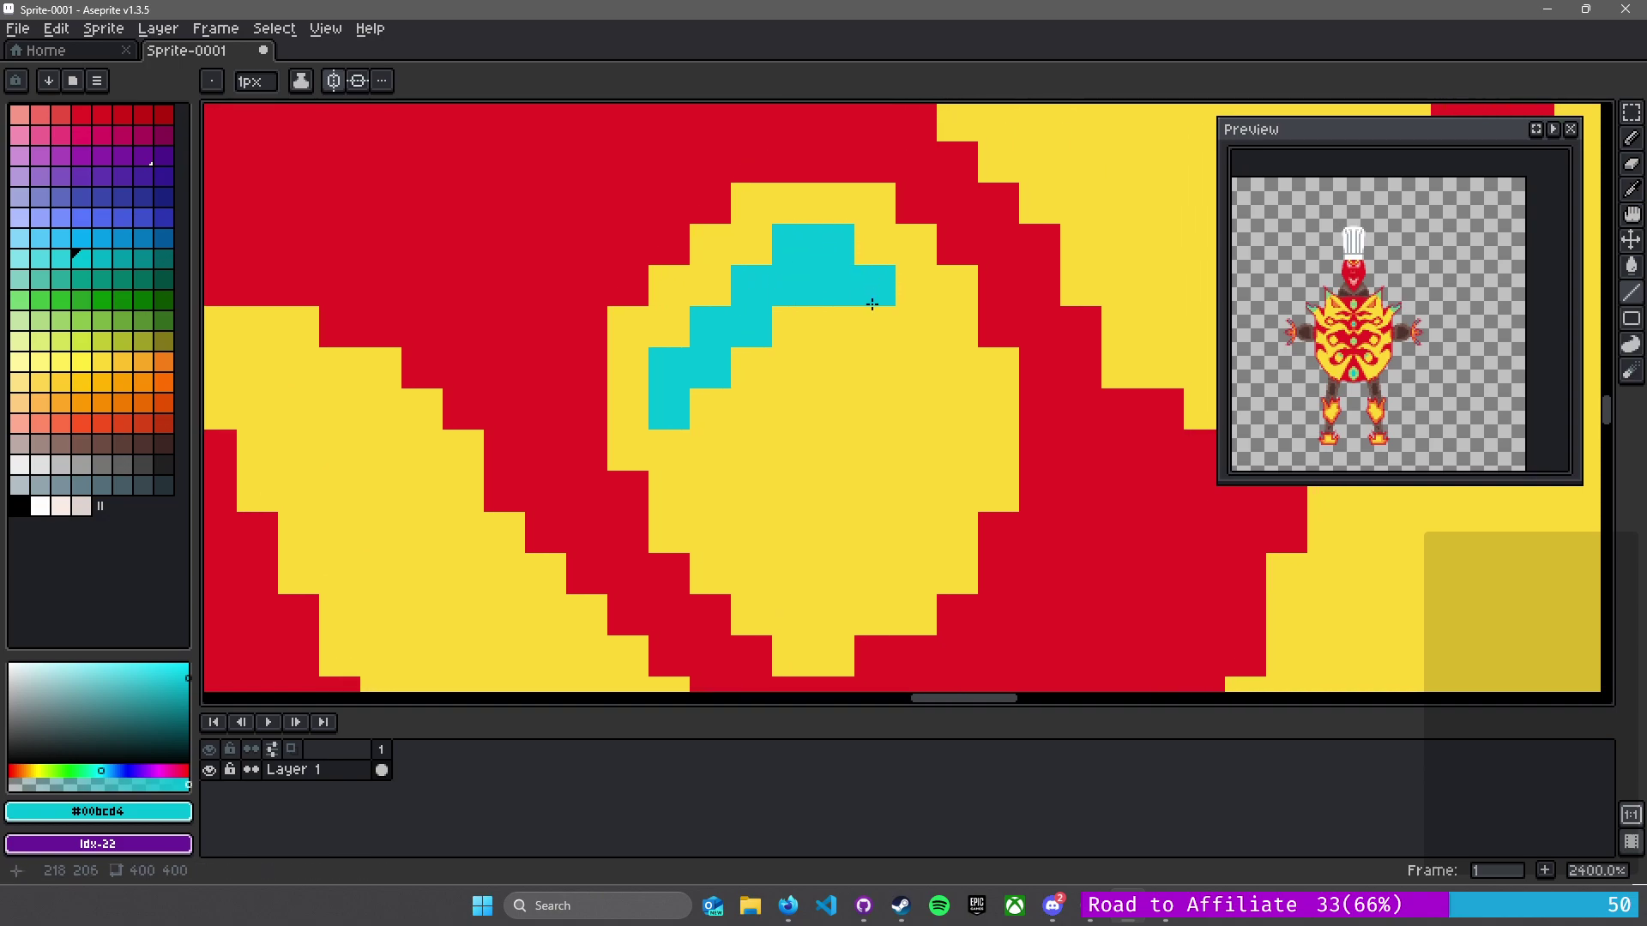
left_click(943, 377)
key("ctrl+z")
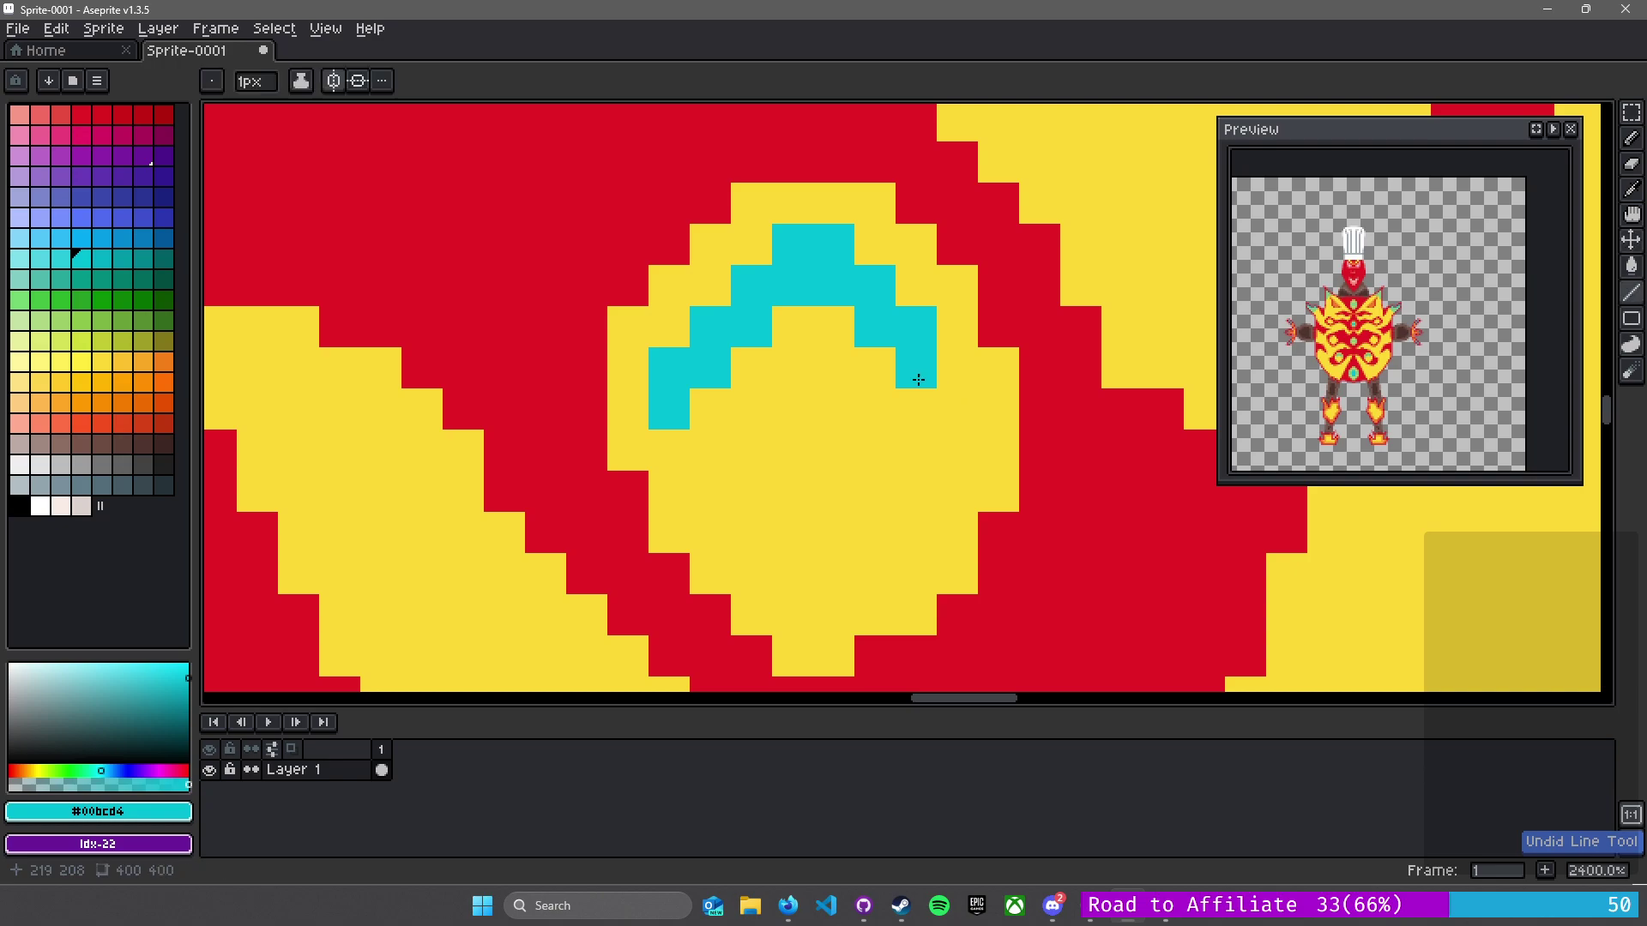
left_click(926, 397)
left_click(955, 397)
left_click(951, 448)
mouse_move(951, 449)
left_mouse_down()
mouse_move(952, 490)
mouse_move(916, 509)
mouse_move(912, 566)
mouse_move(893, 528)
left_mouse_up()
key("ctrl+z")
key("ctrl+z")
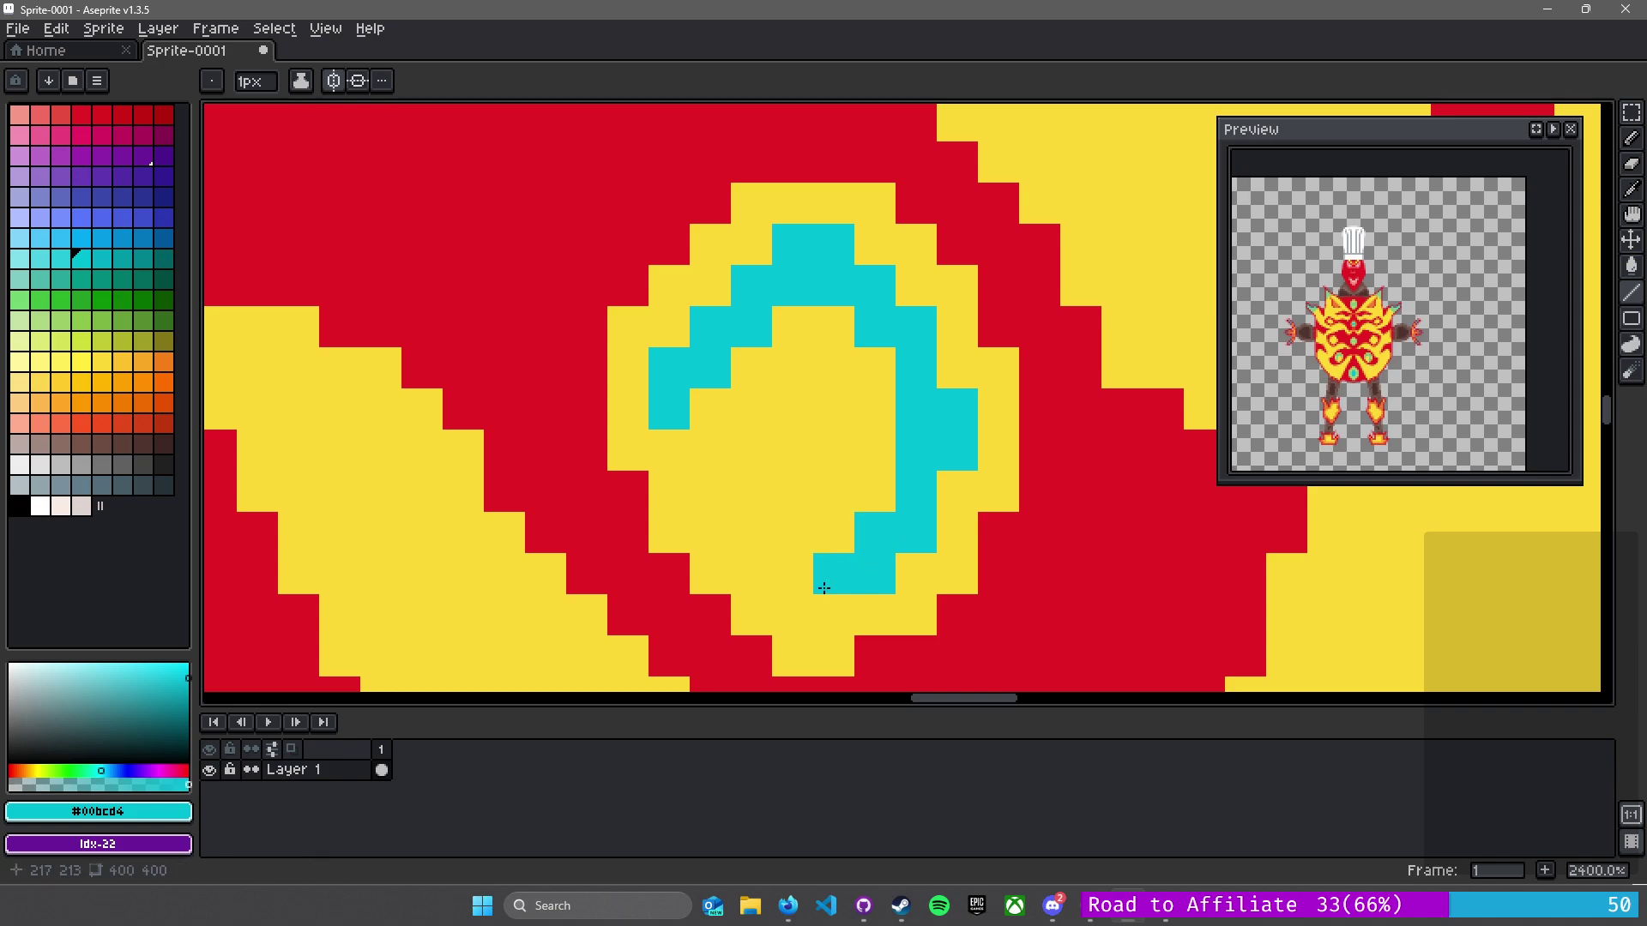
- Close the cyan outline of the lower side ovals and fill their interiors with cyan, keeping the yellow border
mouse_move(792, 573)
left_mouse_down()
mouse_move(731, 523)
mouse_move(748, 499)
left_mouse_up()
key("ctrl+z")
key("ctrl+z")
left_click_drag(720, 488, 708, 459)
mouse_move(701, 450)
left_mouse_down()
mouse_move(680, 434)
mouse_move(751, 434)
left_mouse_up()
key("ctrl+z")
mouse_move(777, 350)
left_mouse_down()
mouse_move(780, 458)
mouse_move(756, 365)
left_mouse_up()
left_click_drag(757, 364, 790, 476)
left_click_drag(761, 399, 793, 336)
mouse_move(769, 431)
left_mouse_down()
mouse_move(824, 340)
mouse_move(852, 386)
mouse_move(838, 496)
mouse_move(875, 445)
left_mouse_up()
scroll(849, 439, "down", 7)
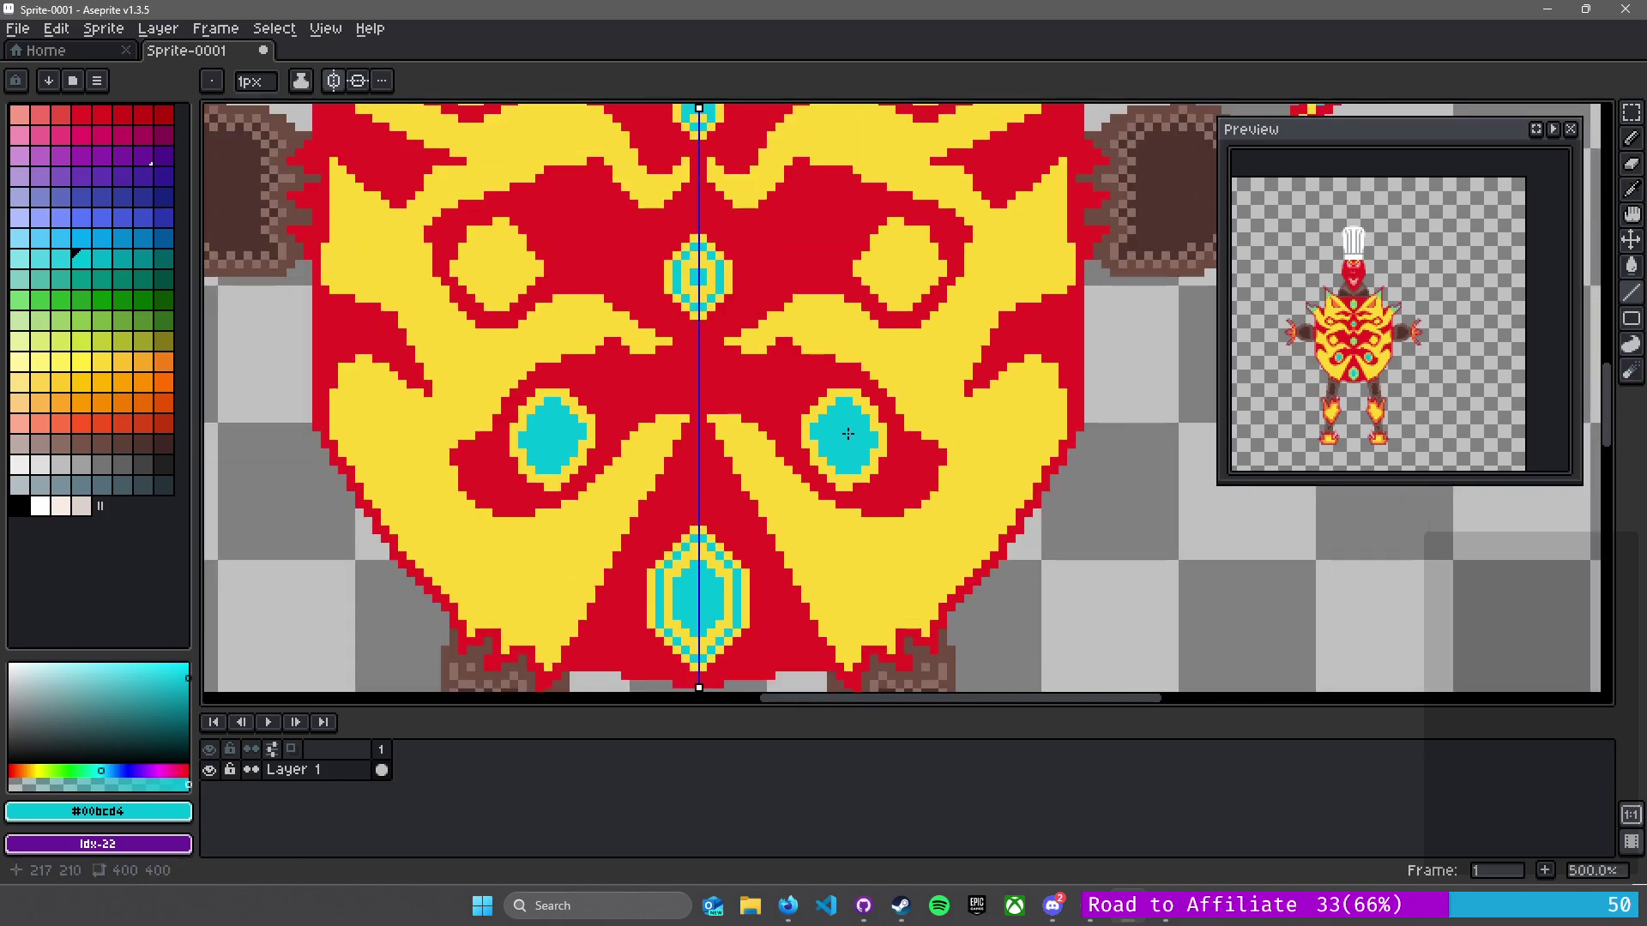
- Outline and fill the mirrored middle side ovals with cyan inside their yellow border, undoing the misplaced lines
scroll(848, 439, "up", 7)
mouse_move(746, 506)
left_mouse_down()
mouse_move(595, 459)
mouse_move(667, 438)
mouse_move(670, 385)
mouse_move(809, 342)
mouse_move(862, 390)
mouse_move(839, 418)
left_mouse_up()
left_click(628, 495)
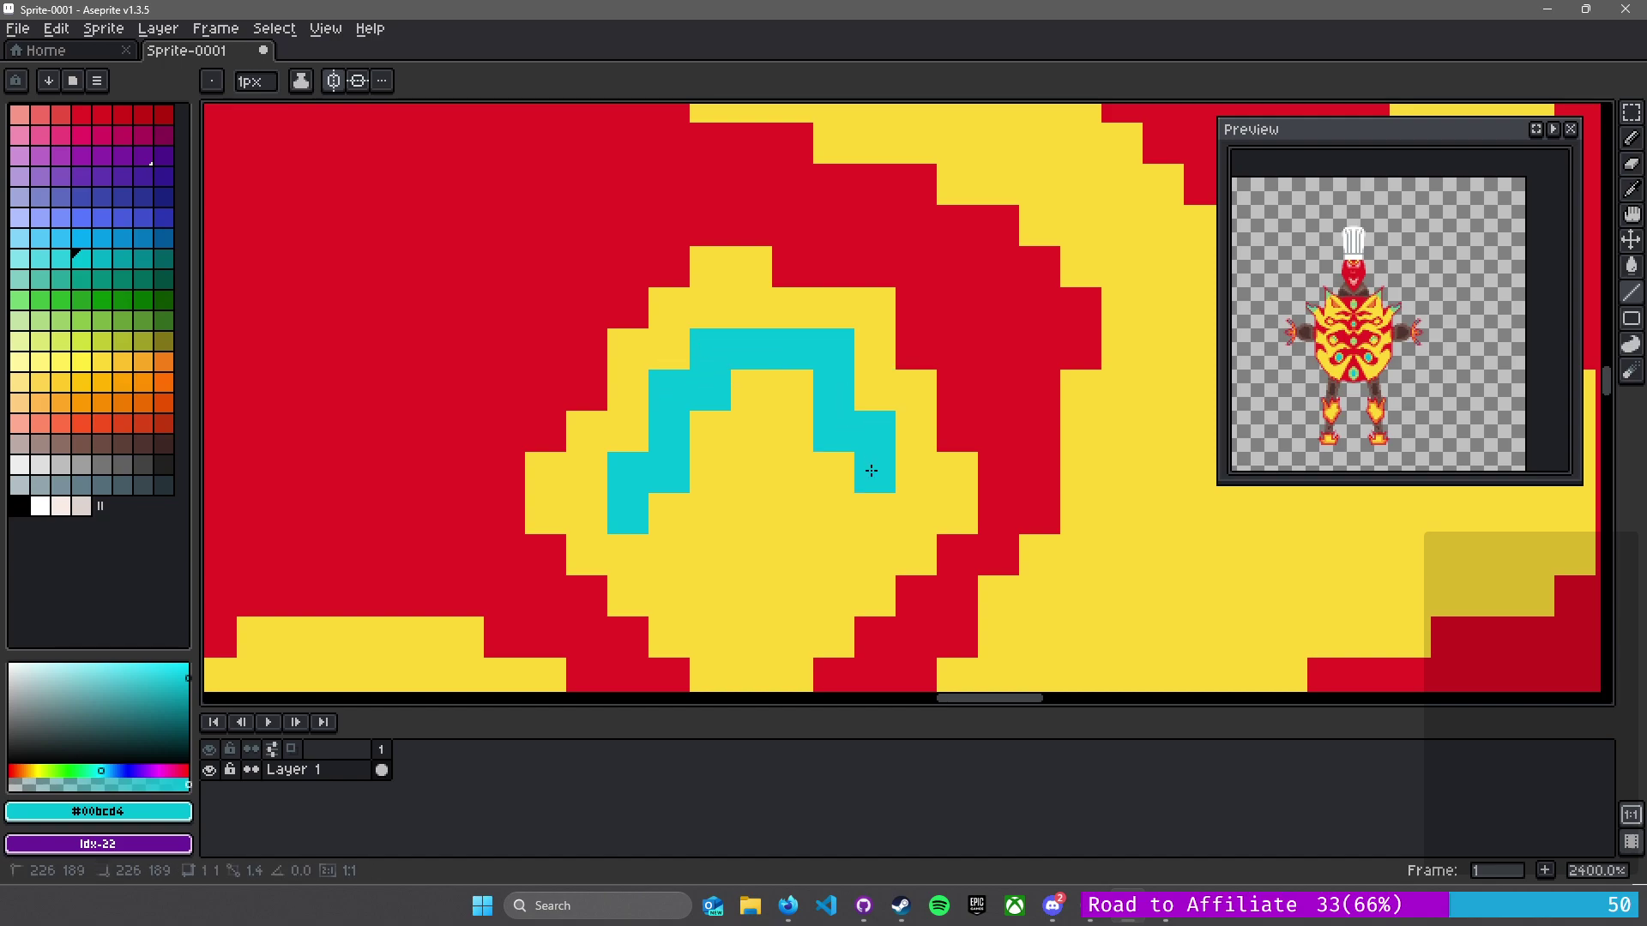
left_click_drag(780, 490, 932, 316)
mouse_move(992, 374)
left_mouse_down()
mouse_move(1010, 379)
mouse_move(992, 349)
mouse_move(983, 405)
left_mouse_up()
key("ctrl+z")
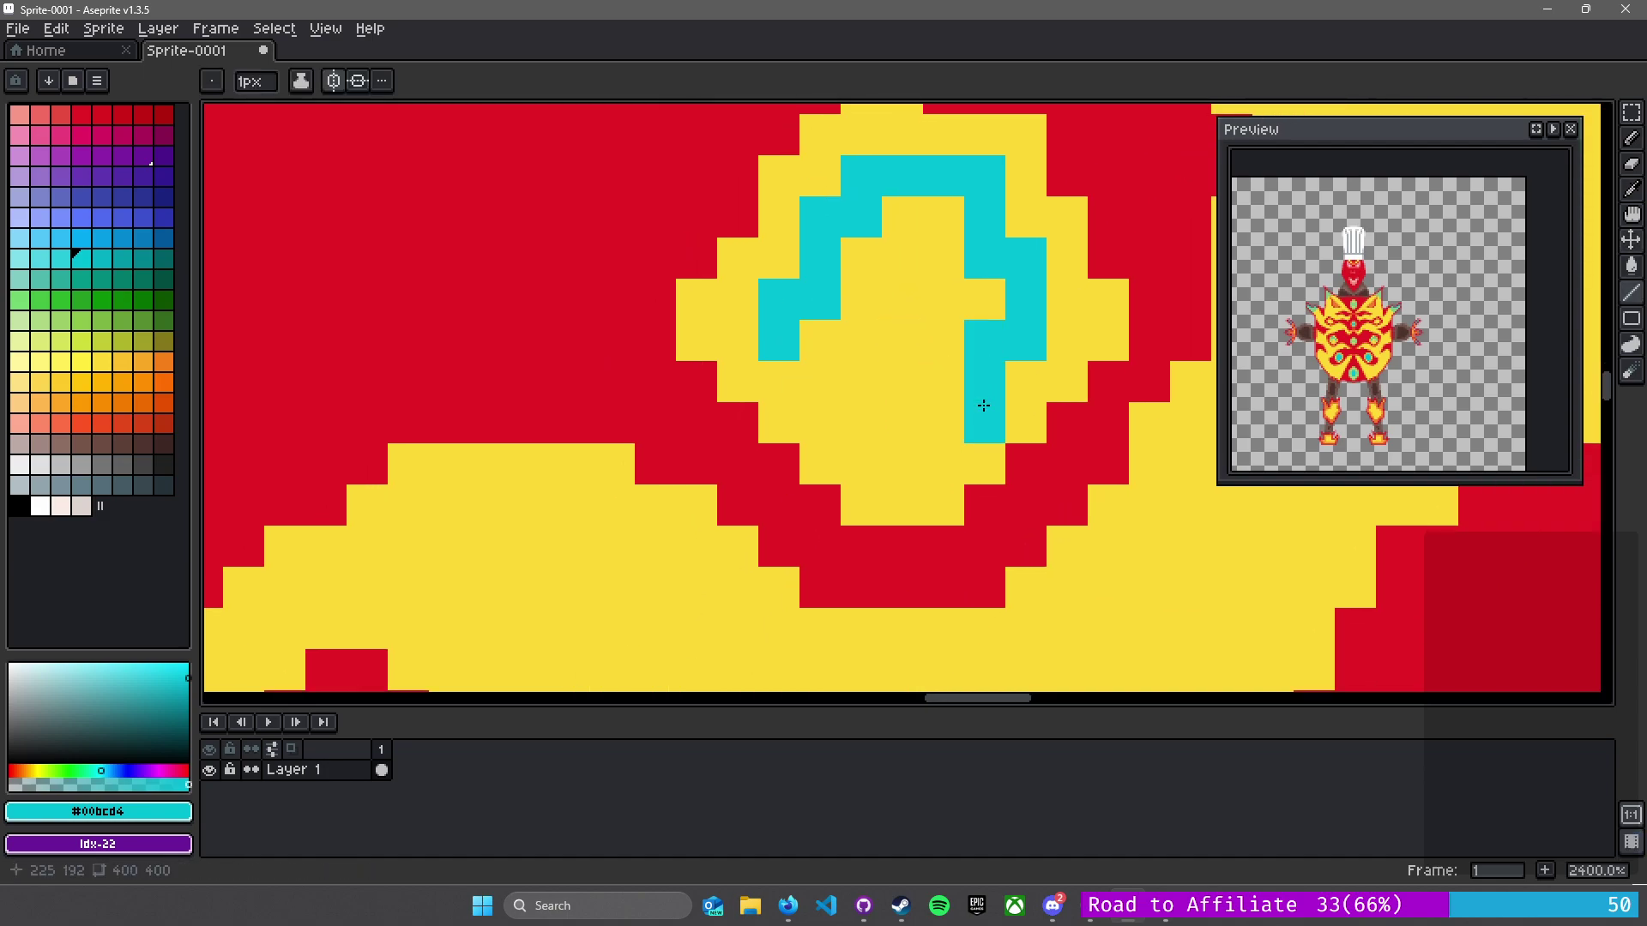
key("ctrl+z")
mouse_move(985, 347)
left_mouse_down()
mouse_move(983, 393)
mouse_move(908, 423)
mouse_move(897, 459)
mouse_move(841, 394)
mouse_move(827, 337)
mouse_move(956, 328)
mouse_move(902, 381)
left_mouse_up()
left_click(868, 433)
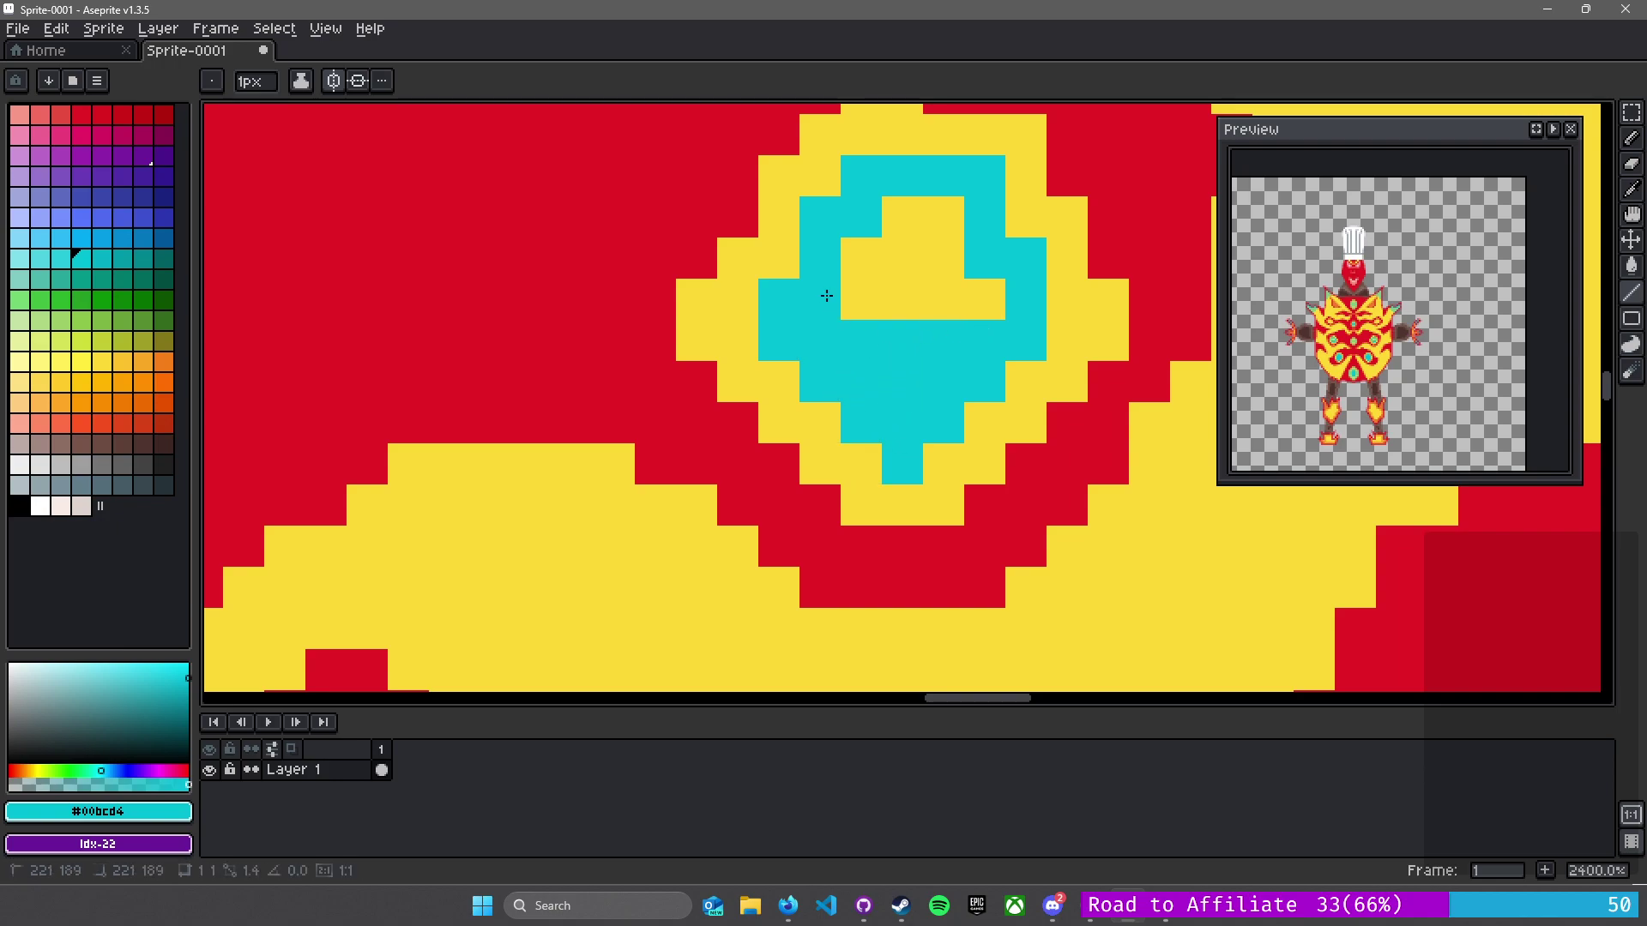
mouse_move(853, 331)
left_mouse_down()
mouse_move(860, 257)
mouse_move(947, 260)
mouse_move(938, 306)
left_mouse_up()
scroll(922, 337, "down", 6)
- Fill the centres of the small mirrored upper side ovals with cyan, keeping a yellow rim around them
scroll(887, 248, "up", 7)
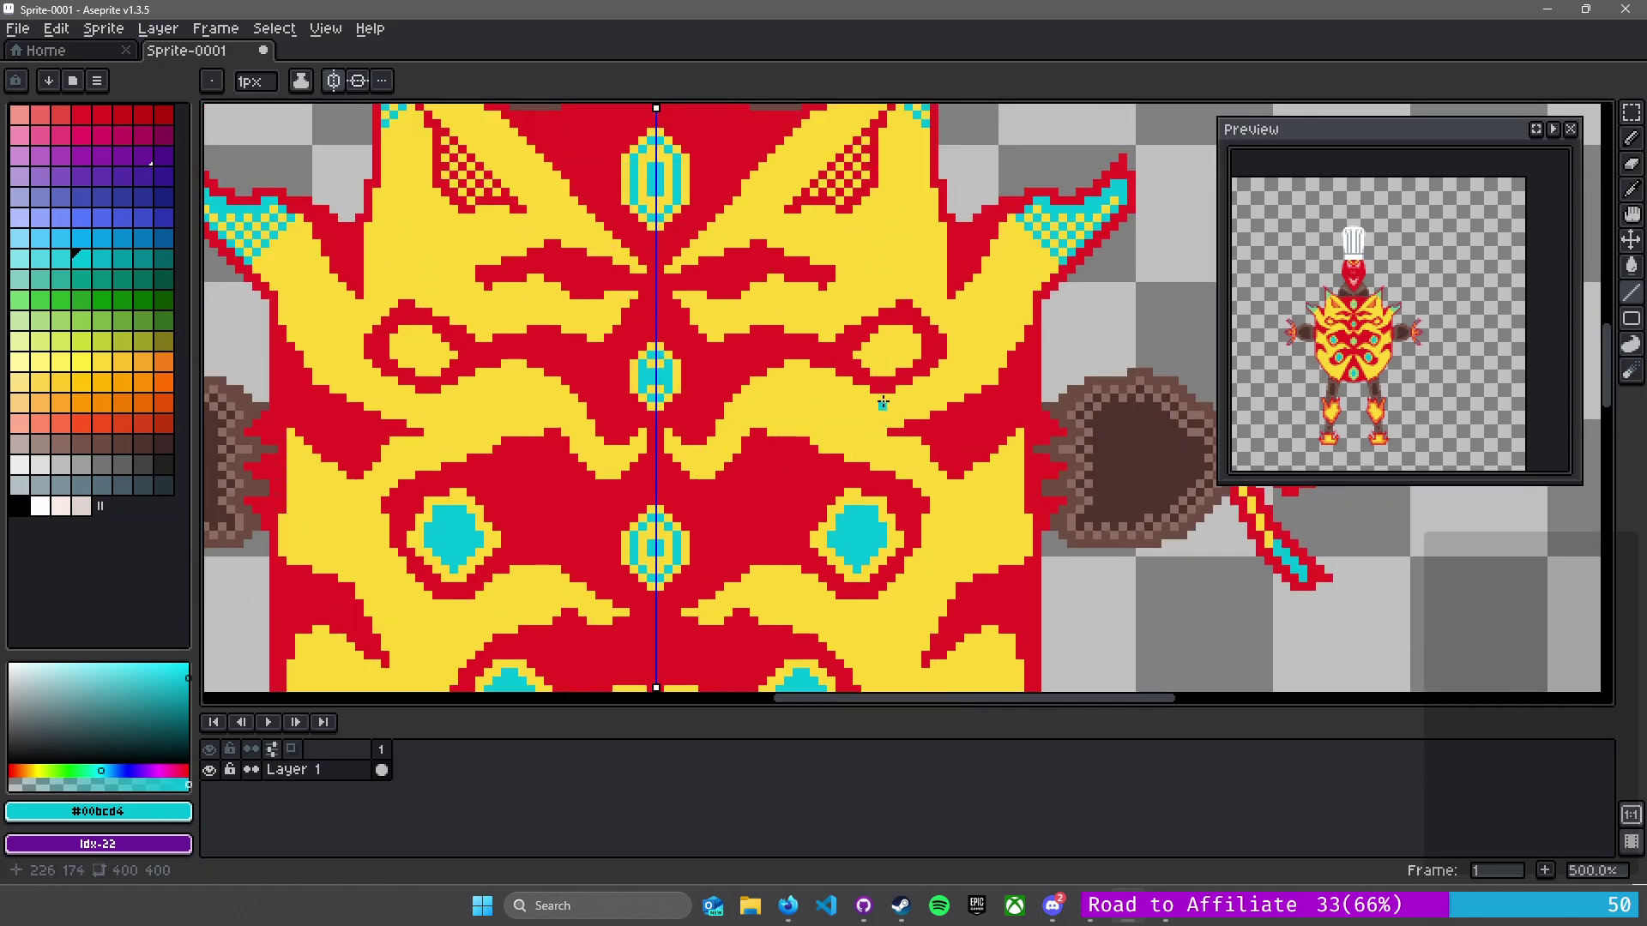
left_click_drag(890, 428, 1062, 419)
mouse_move(970, 377)
left_mouse_down()
mouse_move(1045, 361)
mouse_move(1024, 310)
mouse_move(1113, 310)
left_mouse_up()
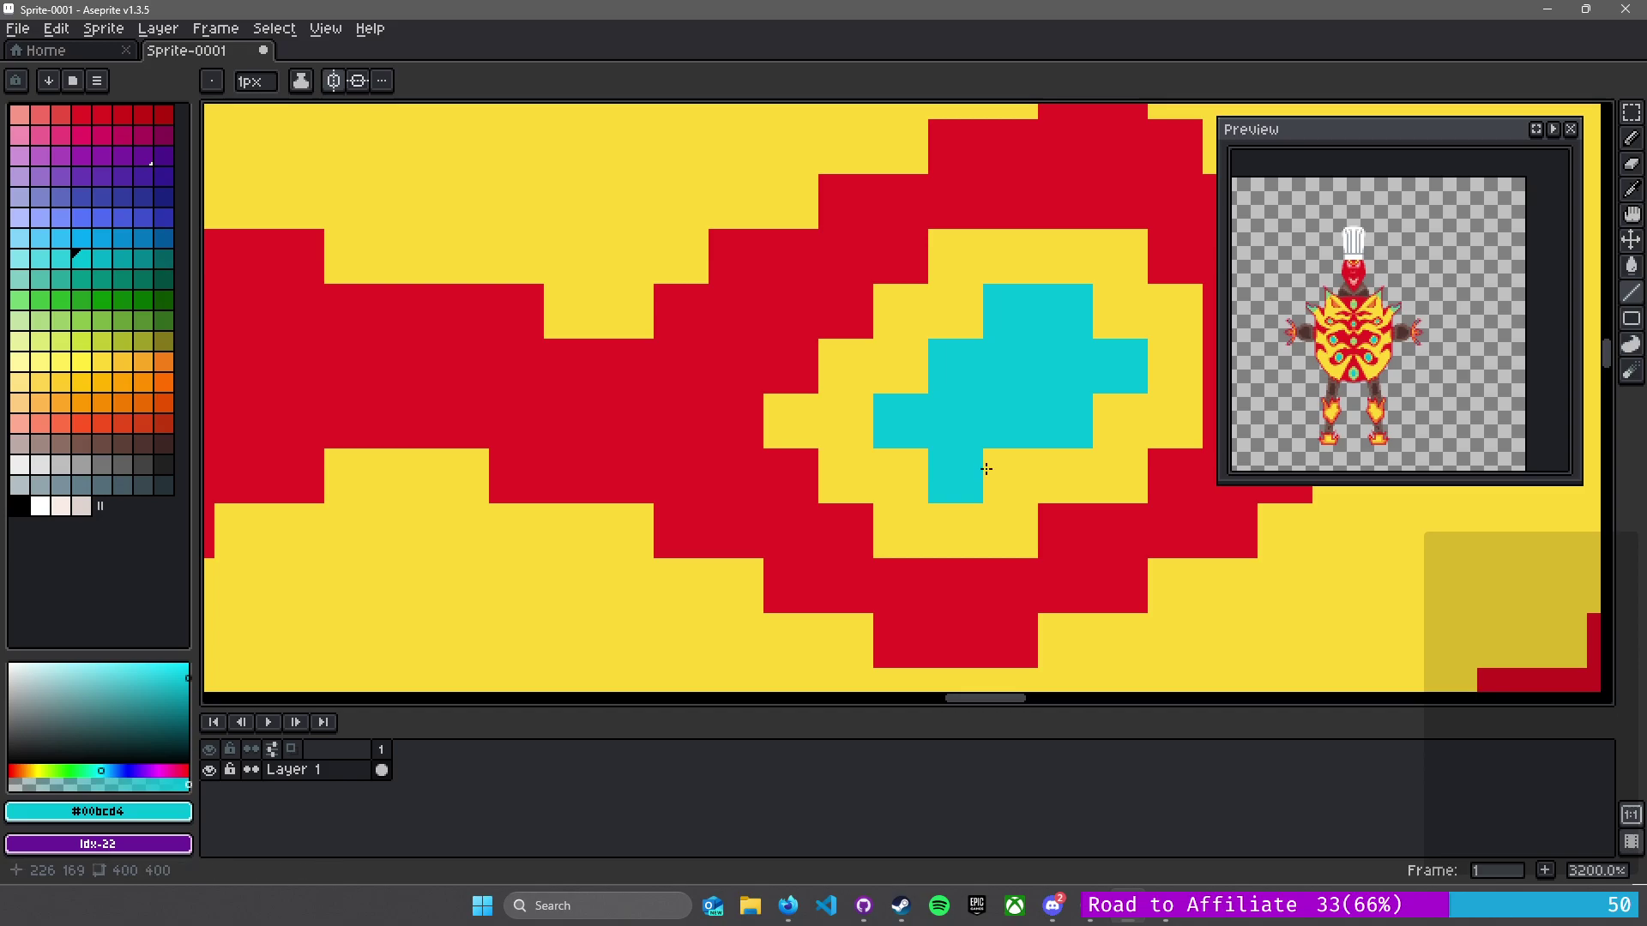
scroll(897, 474, "down", 5)
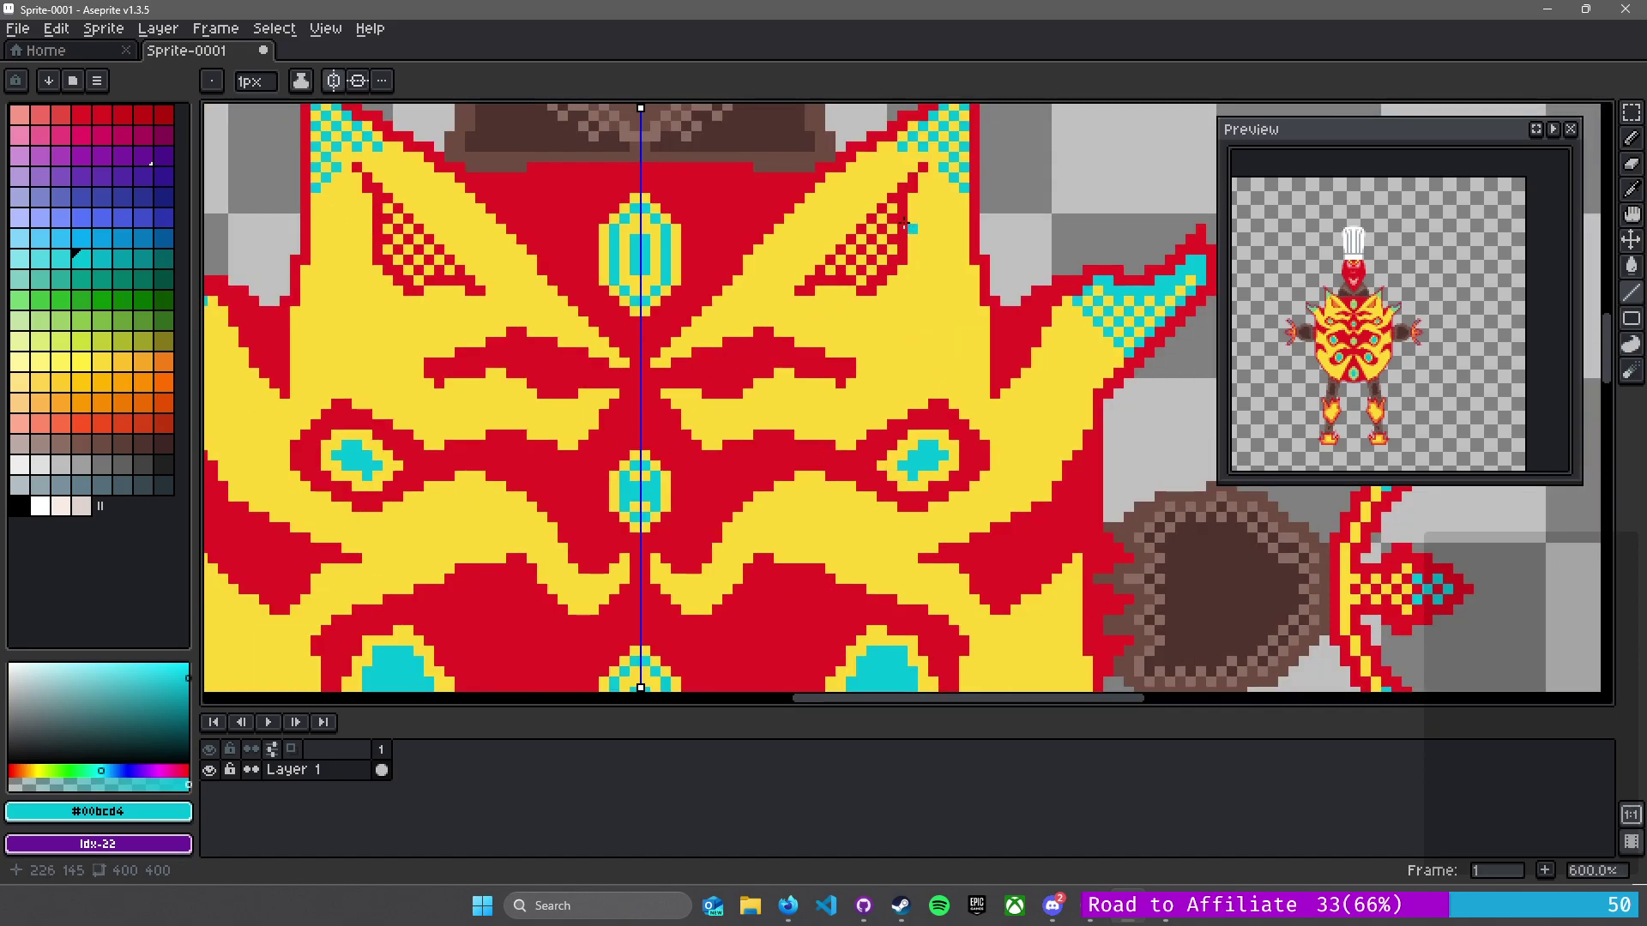
scroll(829, 217, "down", 4)
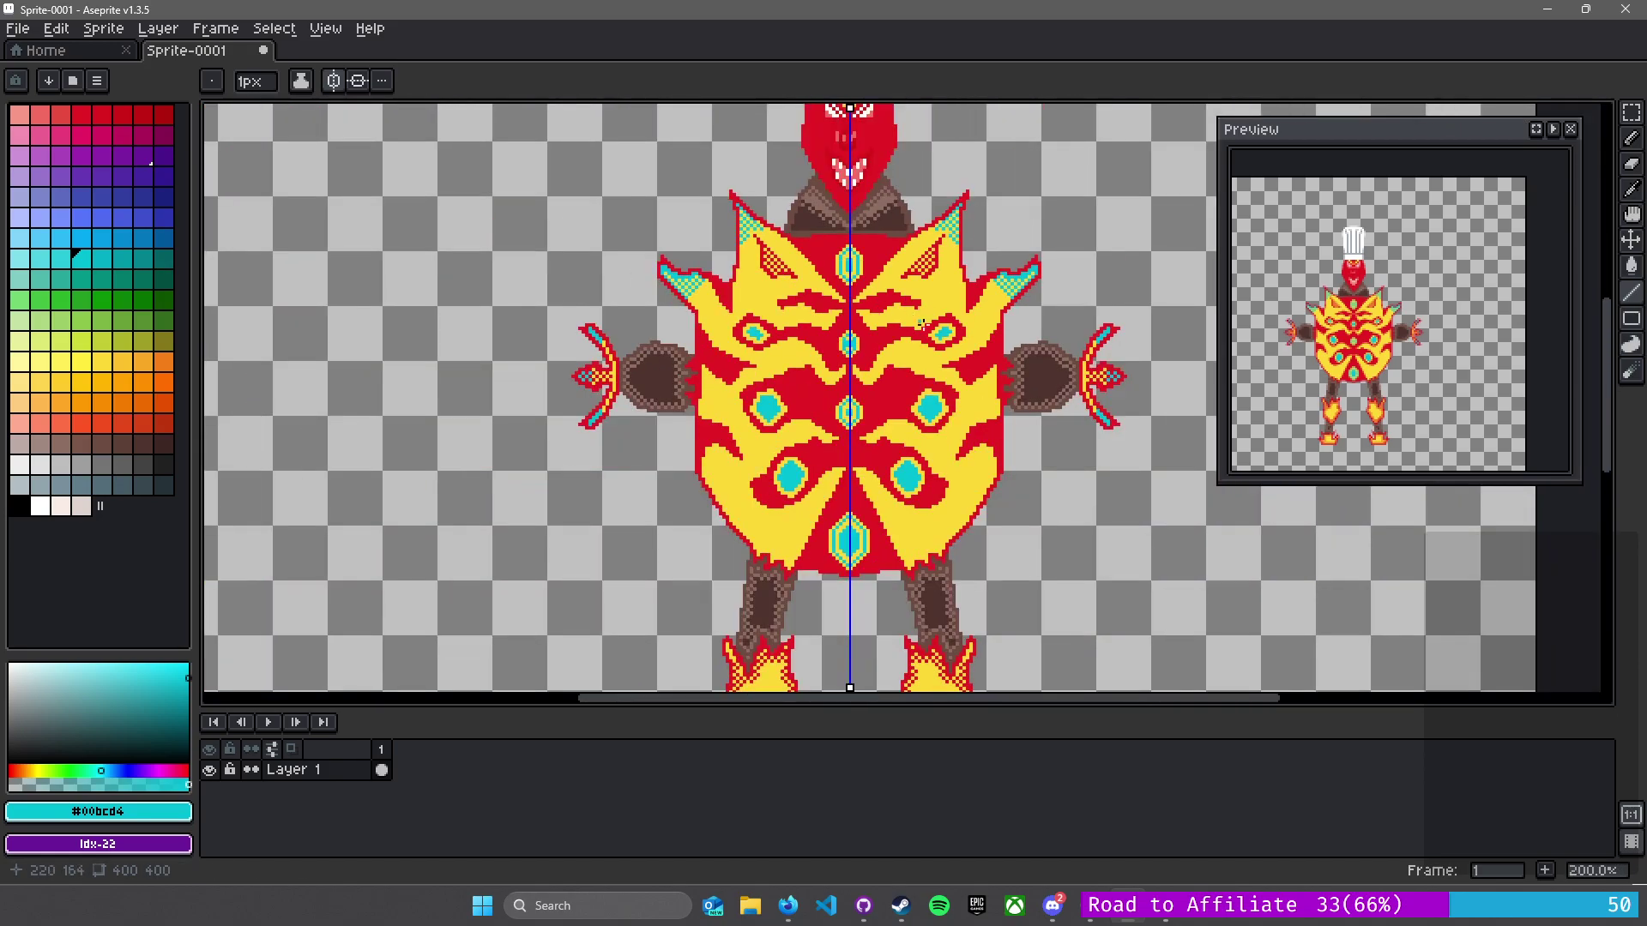
- Dither the inner tips of the yellow bands just below the top chest oval with diagonal rows of alternating cyan pixels
scroll(921, 323, "up", 10)
left_click_drag(641, 461, 888, 214)
left_click_drag(765, 420, 882, 303)
left_click(929, 255)
left_click(889, 378)
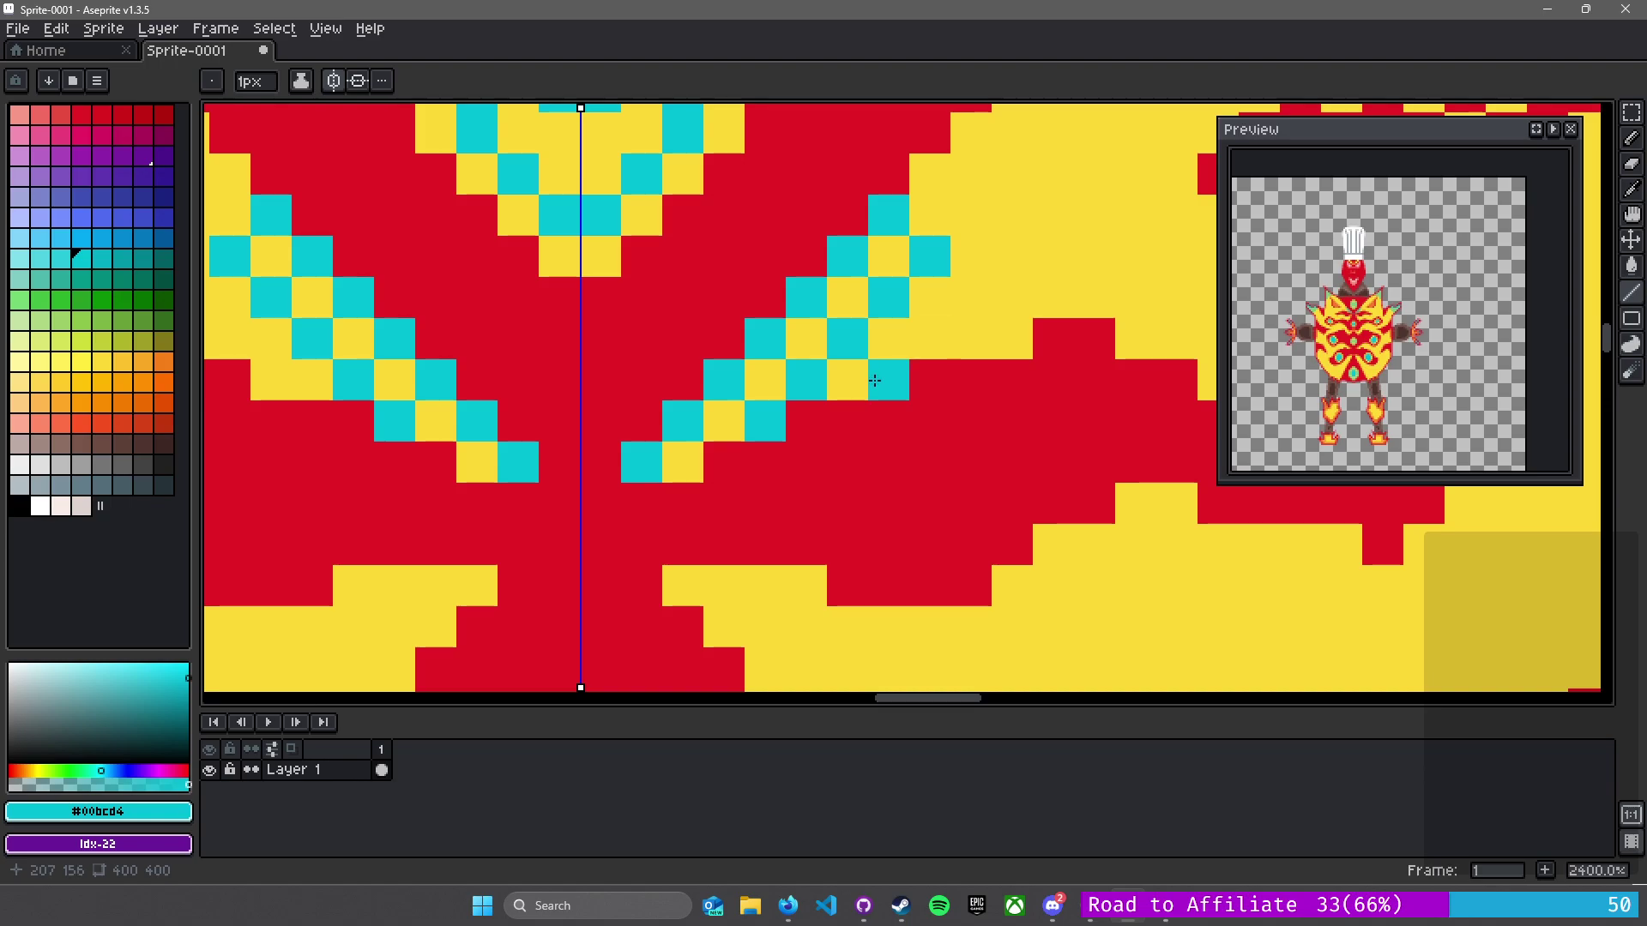
left_click(929, 337)
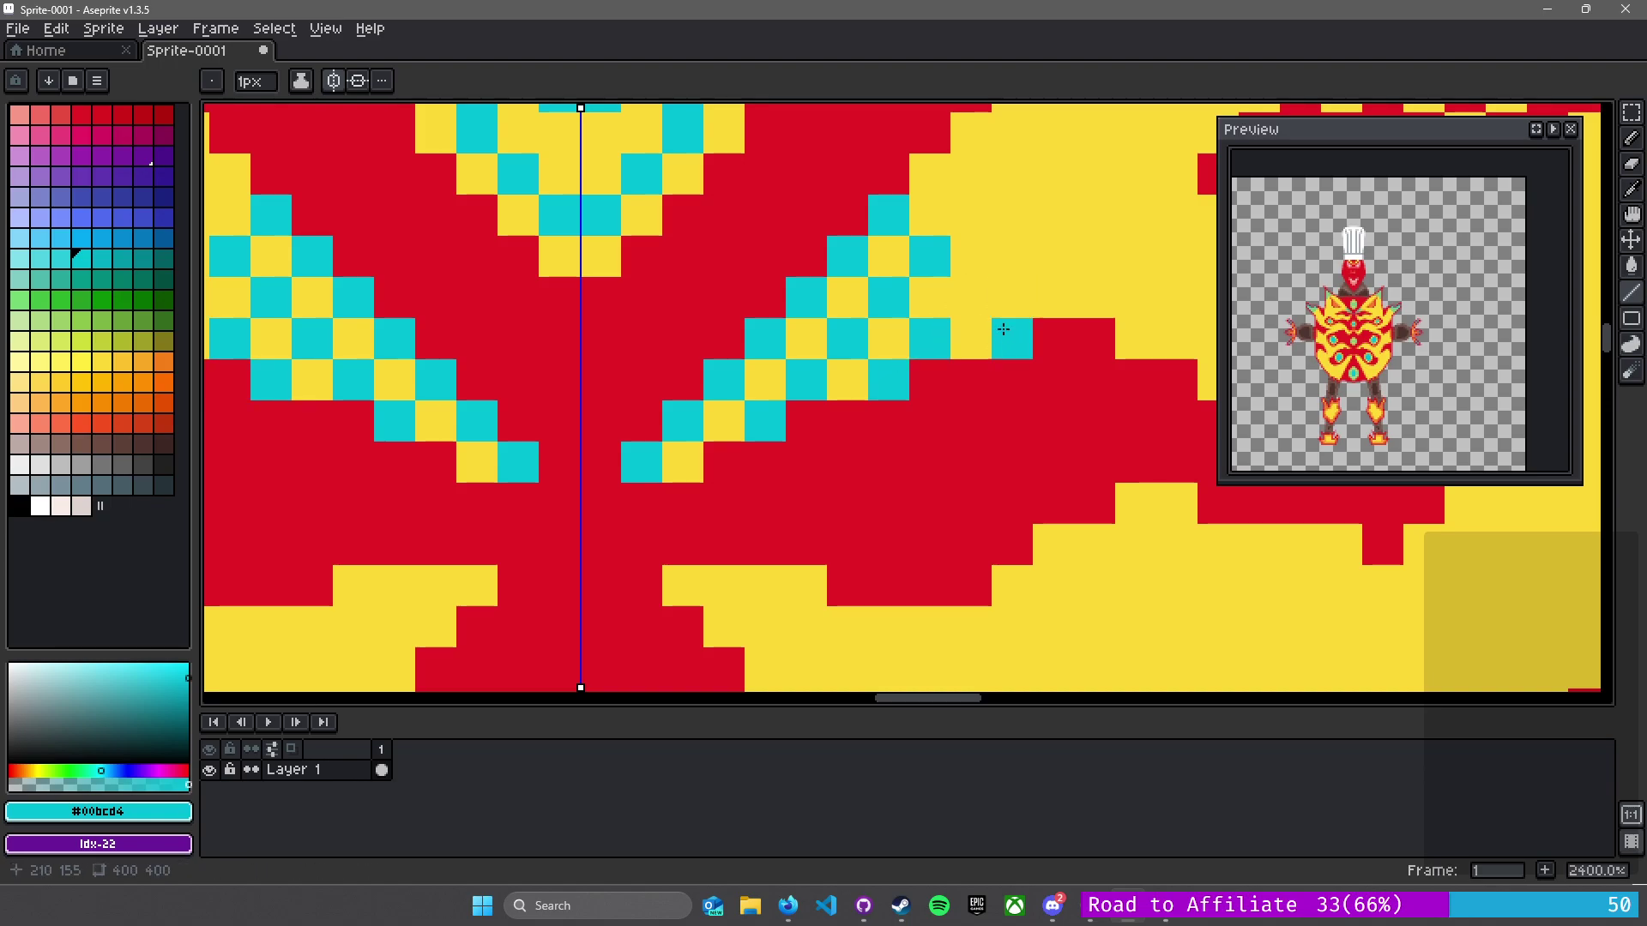
scroll(949, 326, "down", 8)
- Dither the inner tips of the yellow bands just above the second centre oval with a cyan checker pattern
scroll(873, 541, "up", 8)
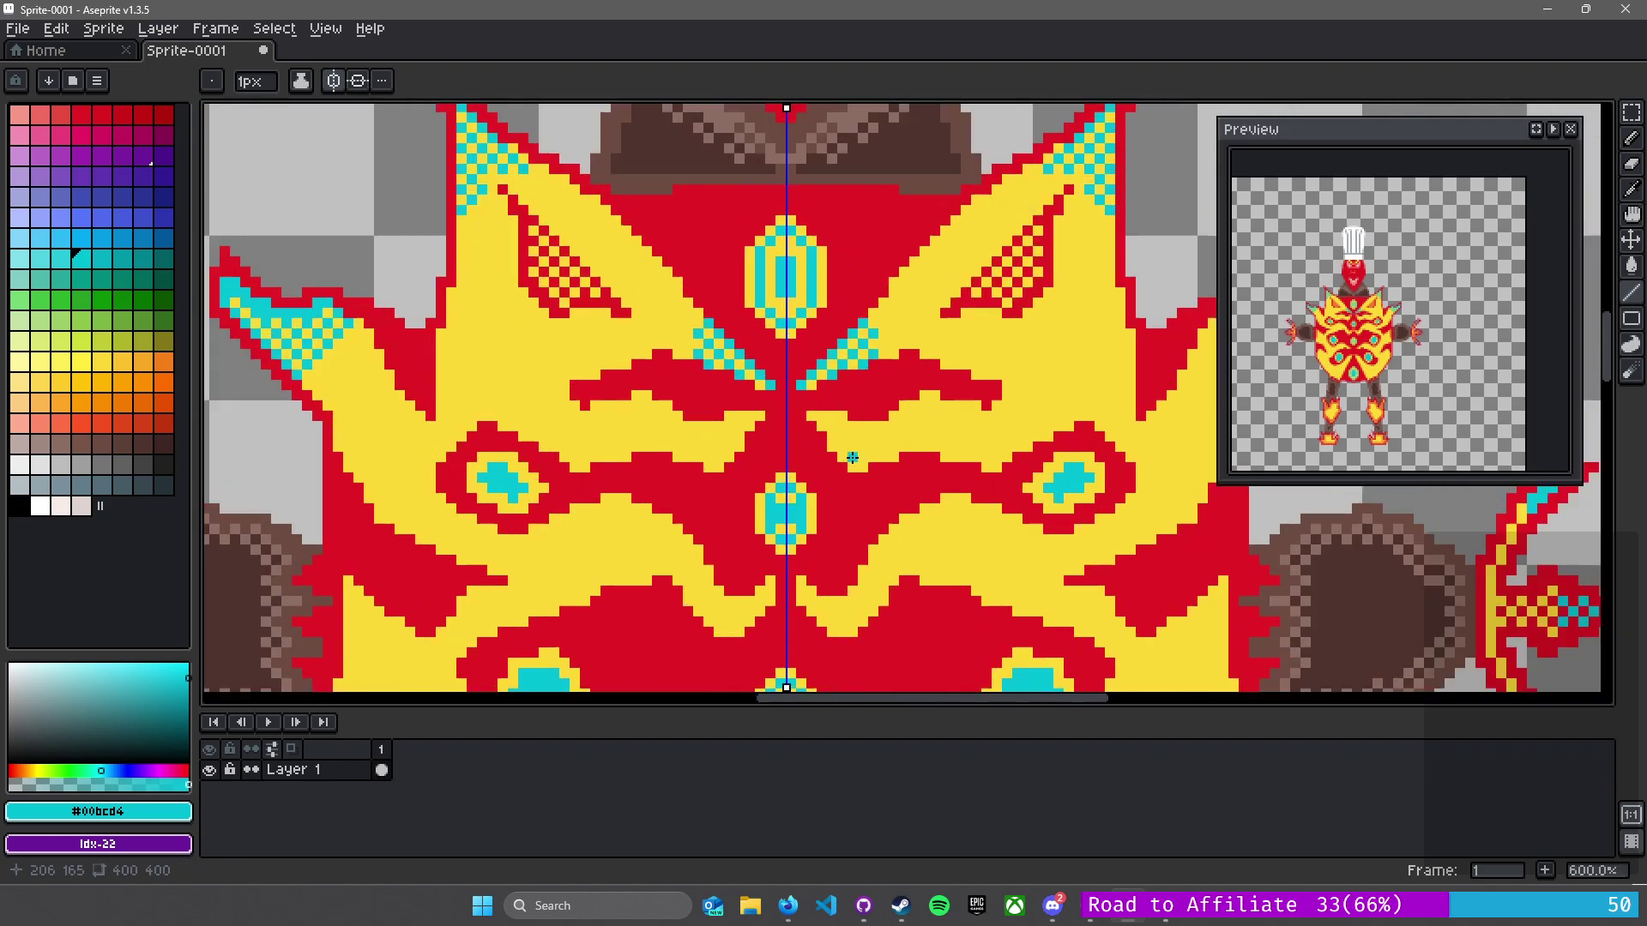
left_click_drag(737, 344, 880, 509)
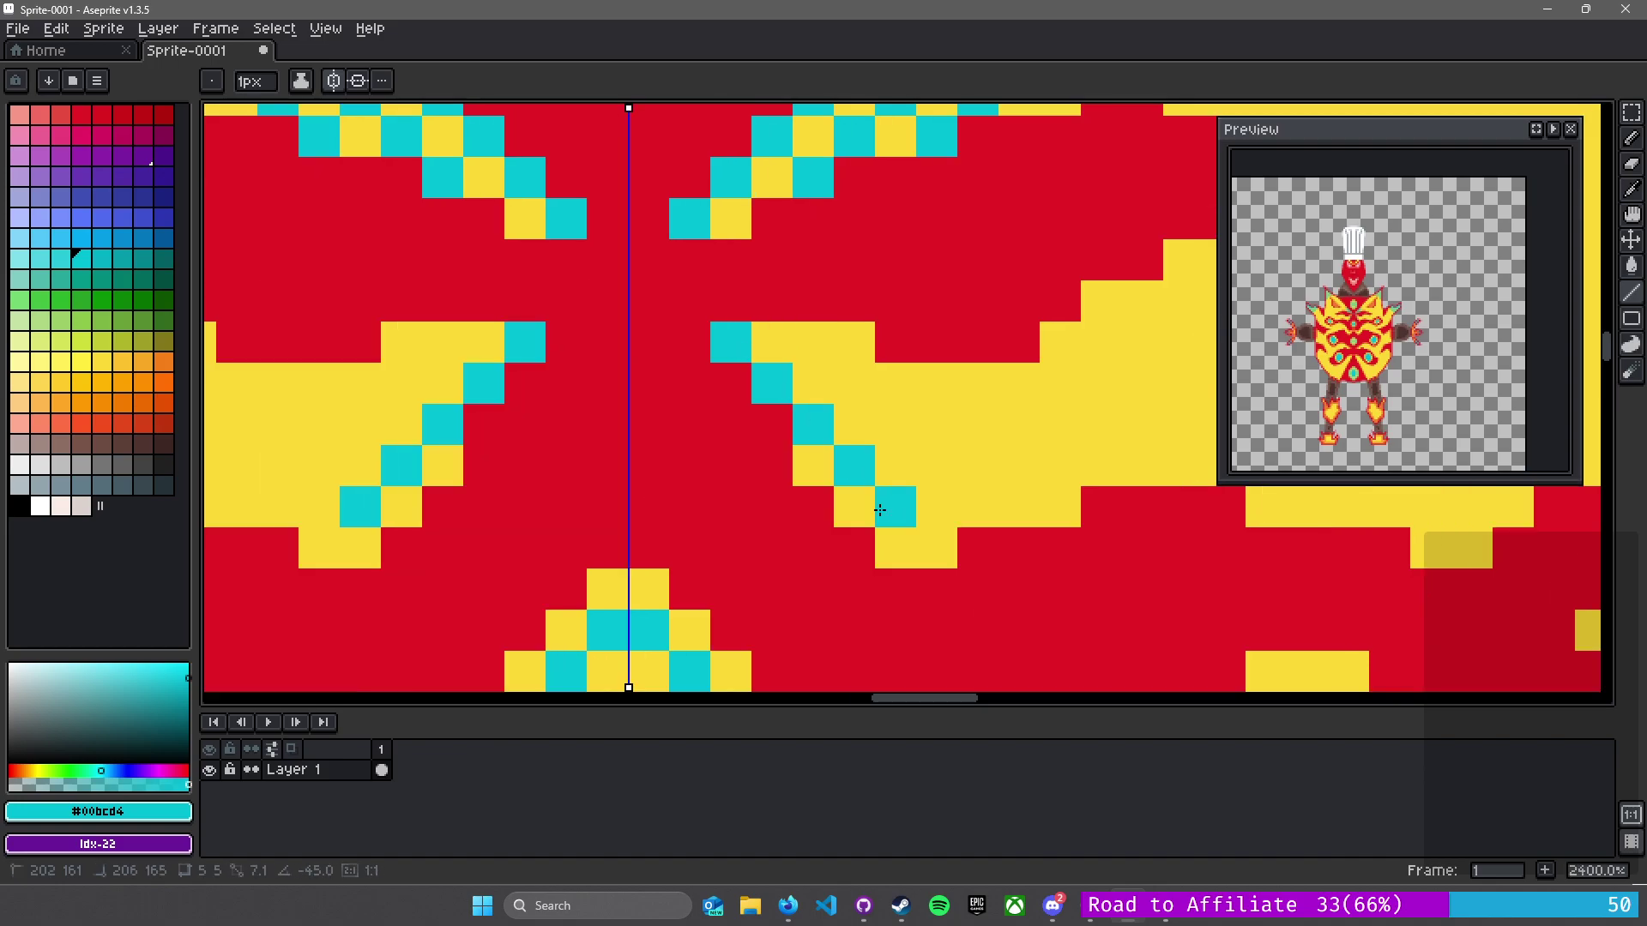
left_click_drag(811, 339, 978, 506)
left_click(939, 534)
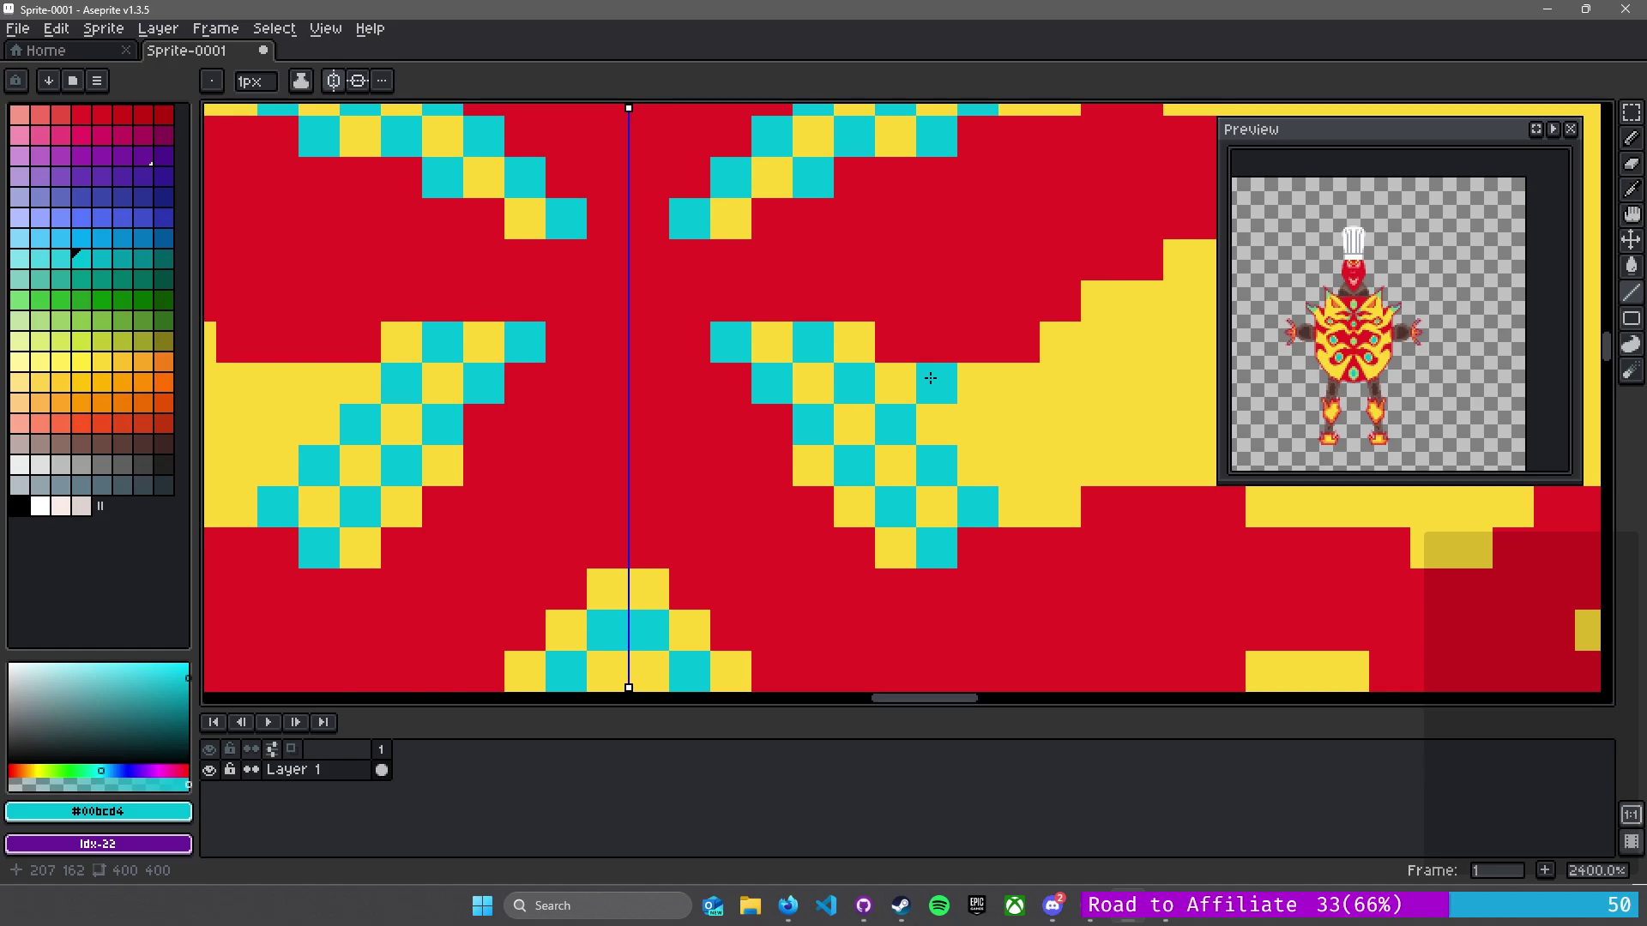
scroll(1042, 486, "down", 8)
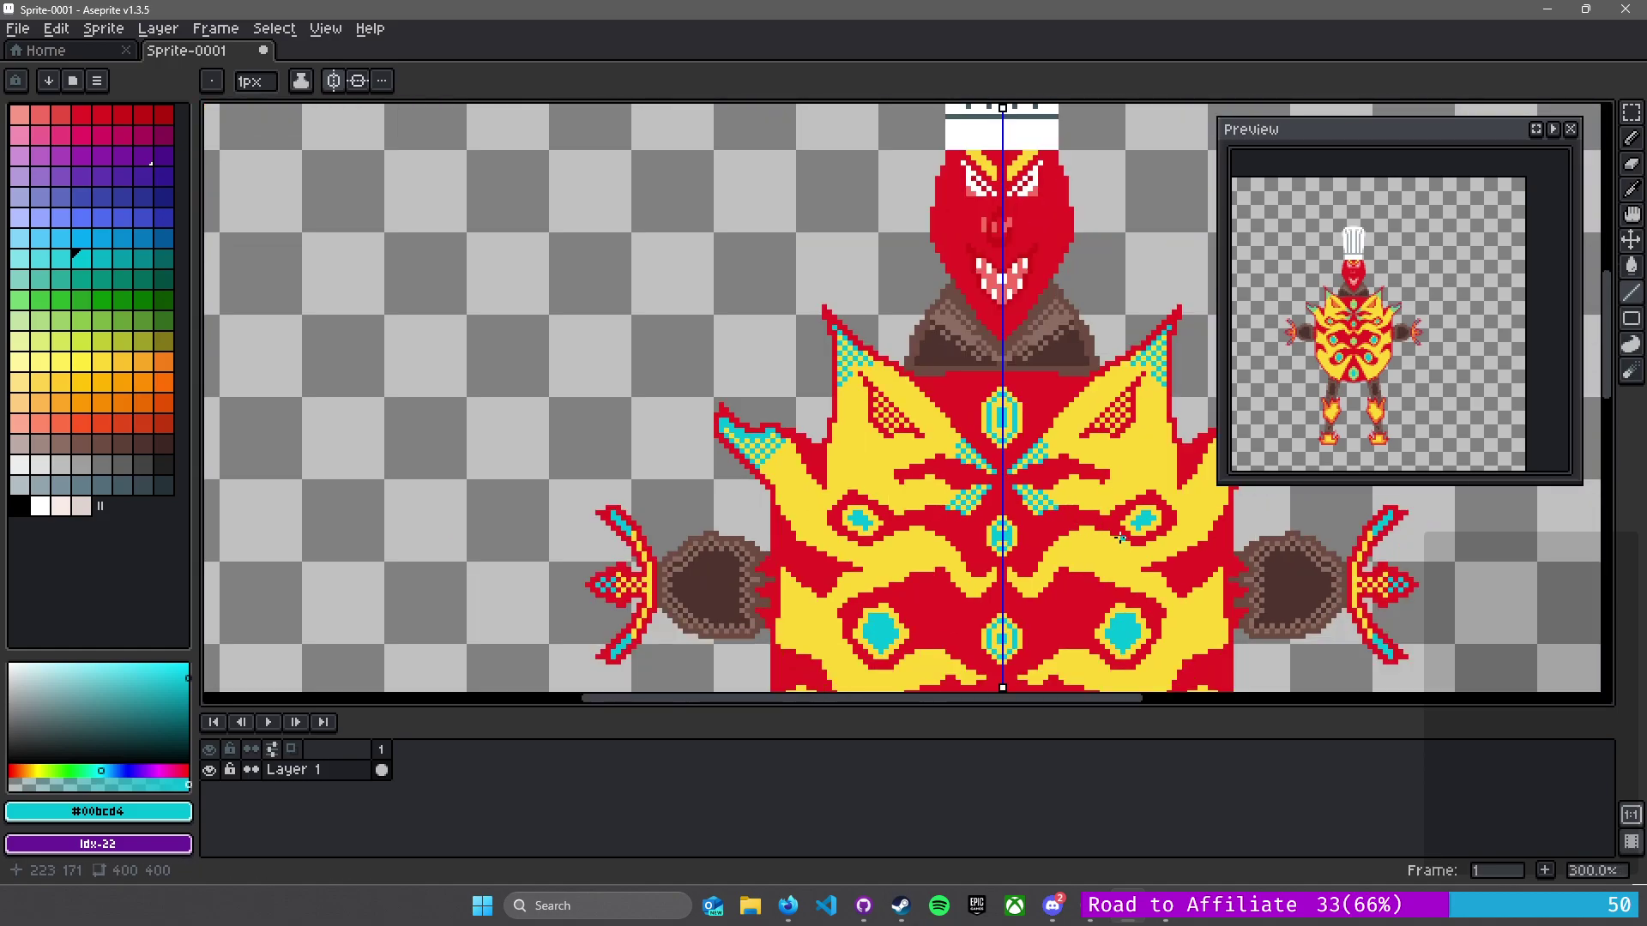
scroll(1120, 538, "up", 6)
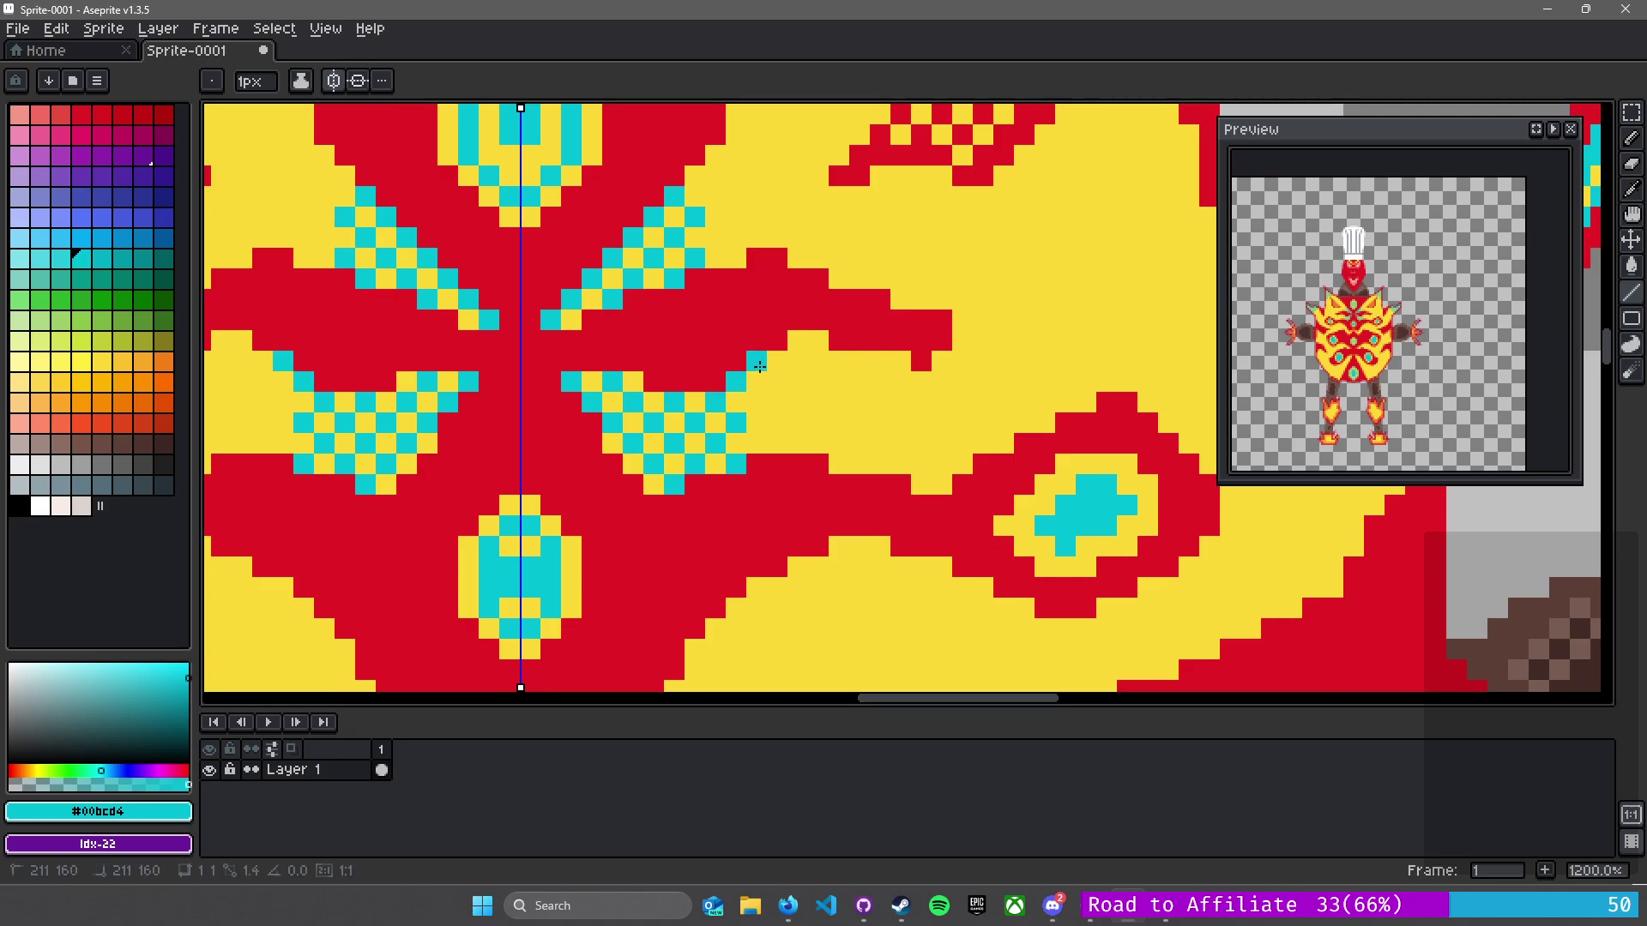
- Dither the V-shaped inner ends of the yellow bands between the second and third centre ovals with mirrored cyan checker pixels
scroll(635, 517, "down", 2)
left_click_drag(635, 516, 808, 331)
scroll(762, 400, "up", 4)
mouse_move(773, 276)
left_mouse_down()
mouse_move(850, 382)
mouse_move(902, 405)
mouse_move(975, 478)
left_mouse_up()
left_click_drag(776, 359, 880, 468)
left_click_drag(939, 359, 982, 359)
left_click(992, 328)
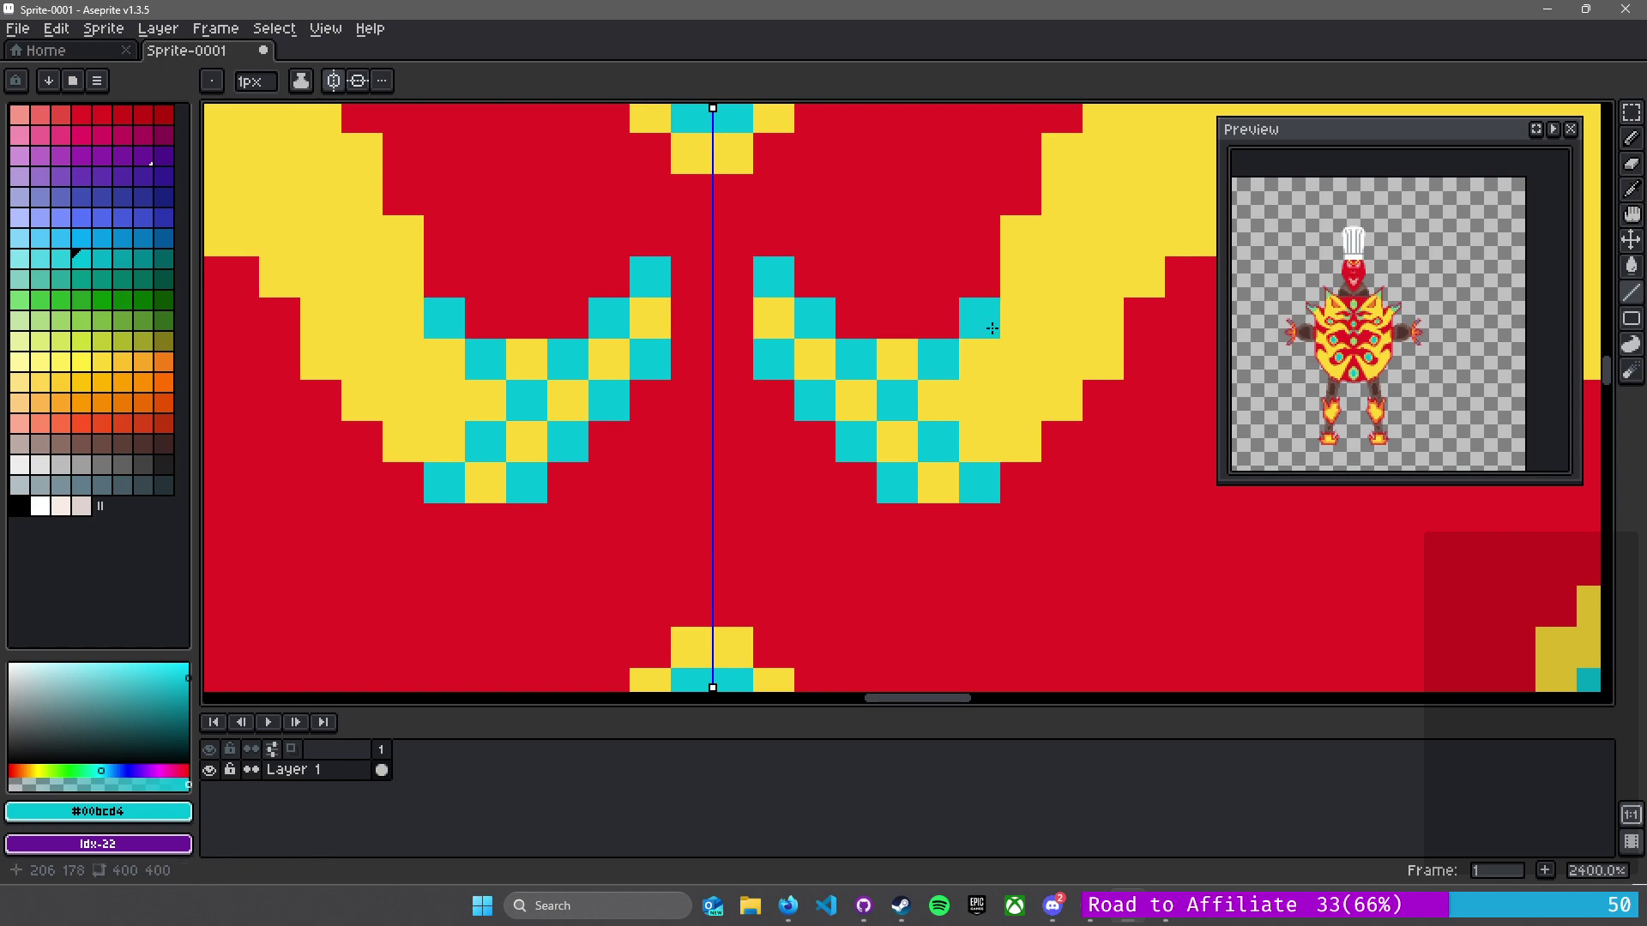
left_click_drag(999, 304, 1053, 233)
mouse_move(943, 361)
left_mouse_down()
mouse_move(977, 360)
mouse_move(990, 386)
left_mouse_up()
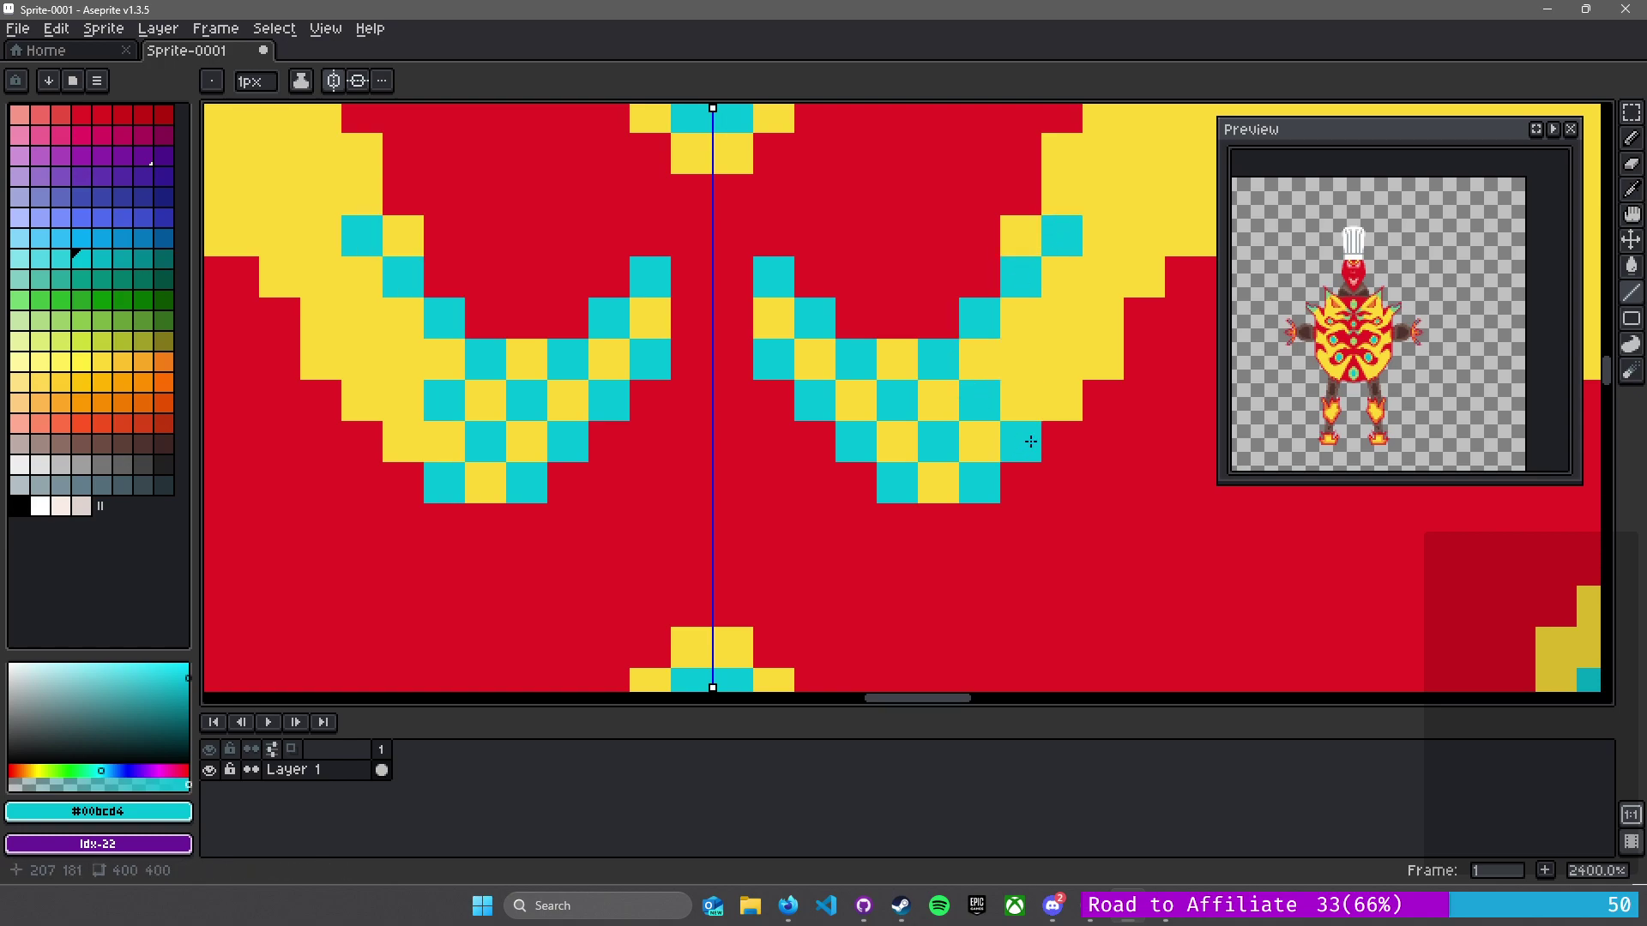
left_click(1025, 441)
left_click(1030, 361)
scroll(1060, 426, "down", 6)
- Dither the inner tips of the yellow bands just below the third centre oval with mirrored diagonal rows of cyan pixels
scroll(1081, 476, "up", 6)
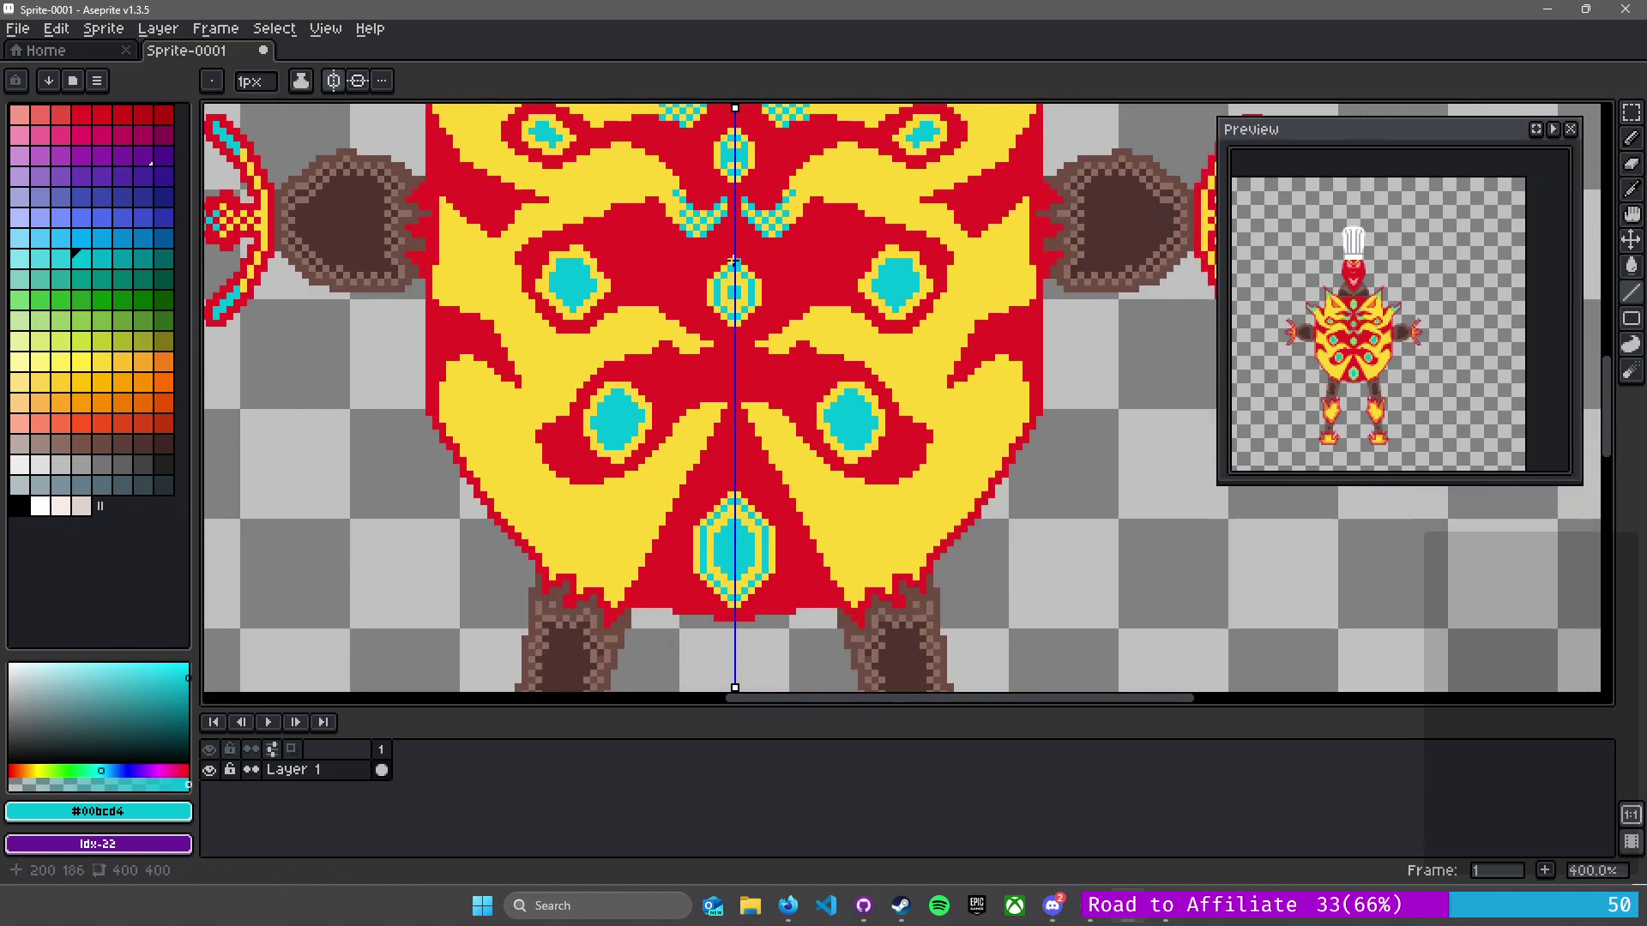
left_click(757, 484)
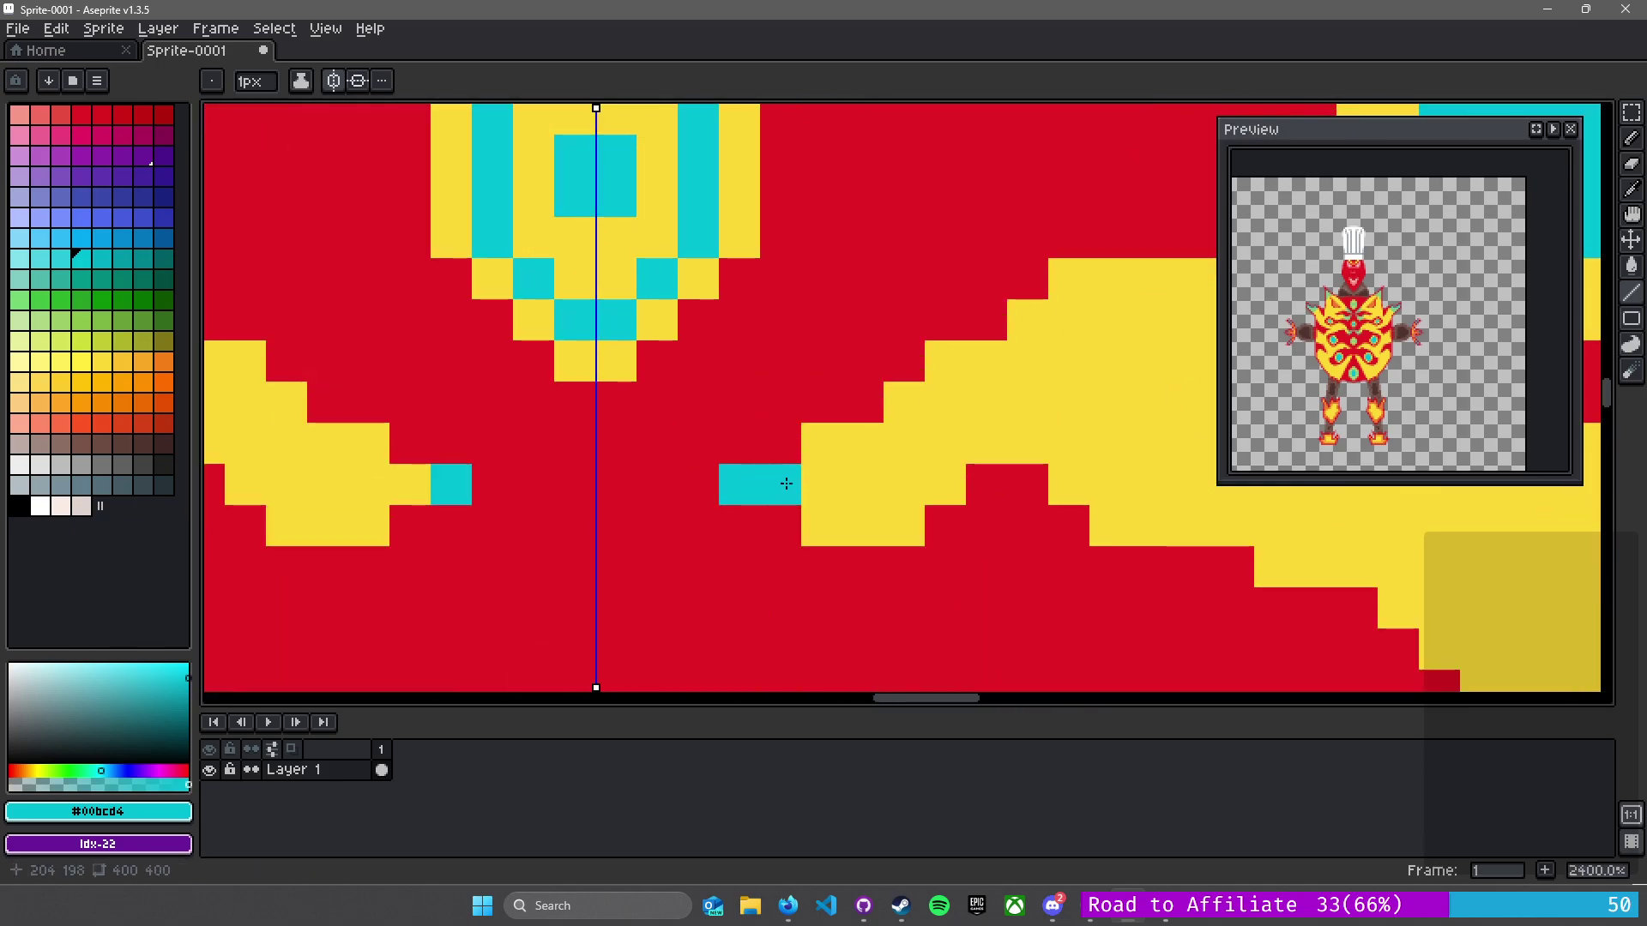
left_click(822, 484)
left_click_drag(869, 444, 945, 362)
left_click_drag(847, 529, 1095, 283)
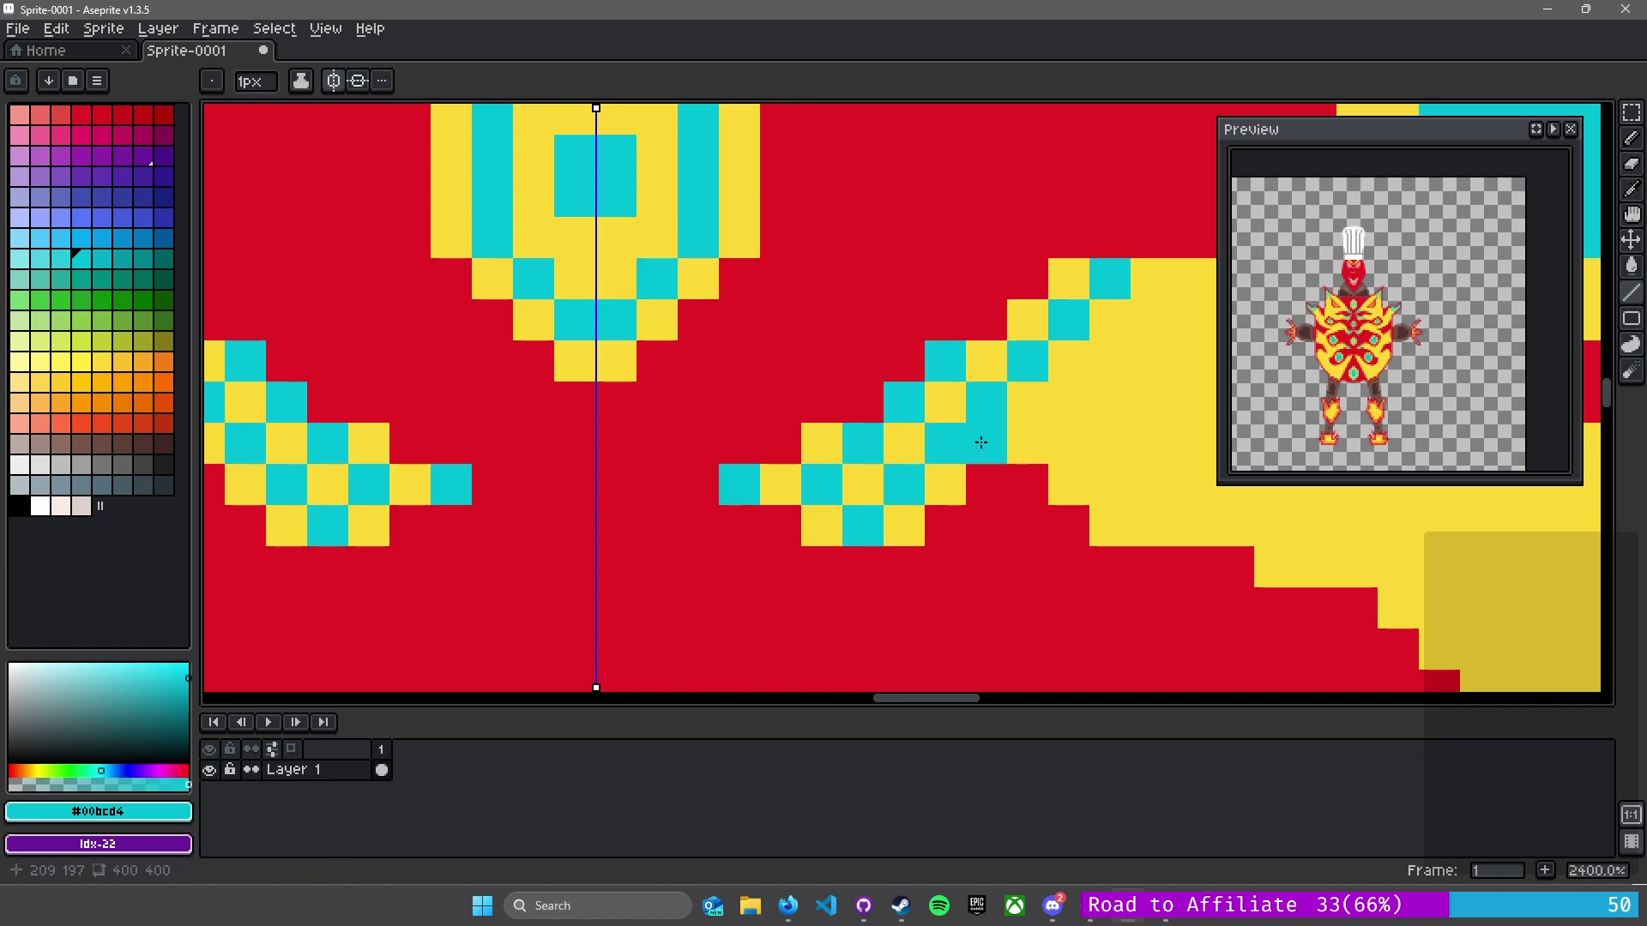
scroll(982, 443, "down", 4)
scroll(1002, 454, "up", 4)
left_click(1011, 455)
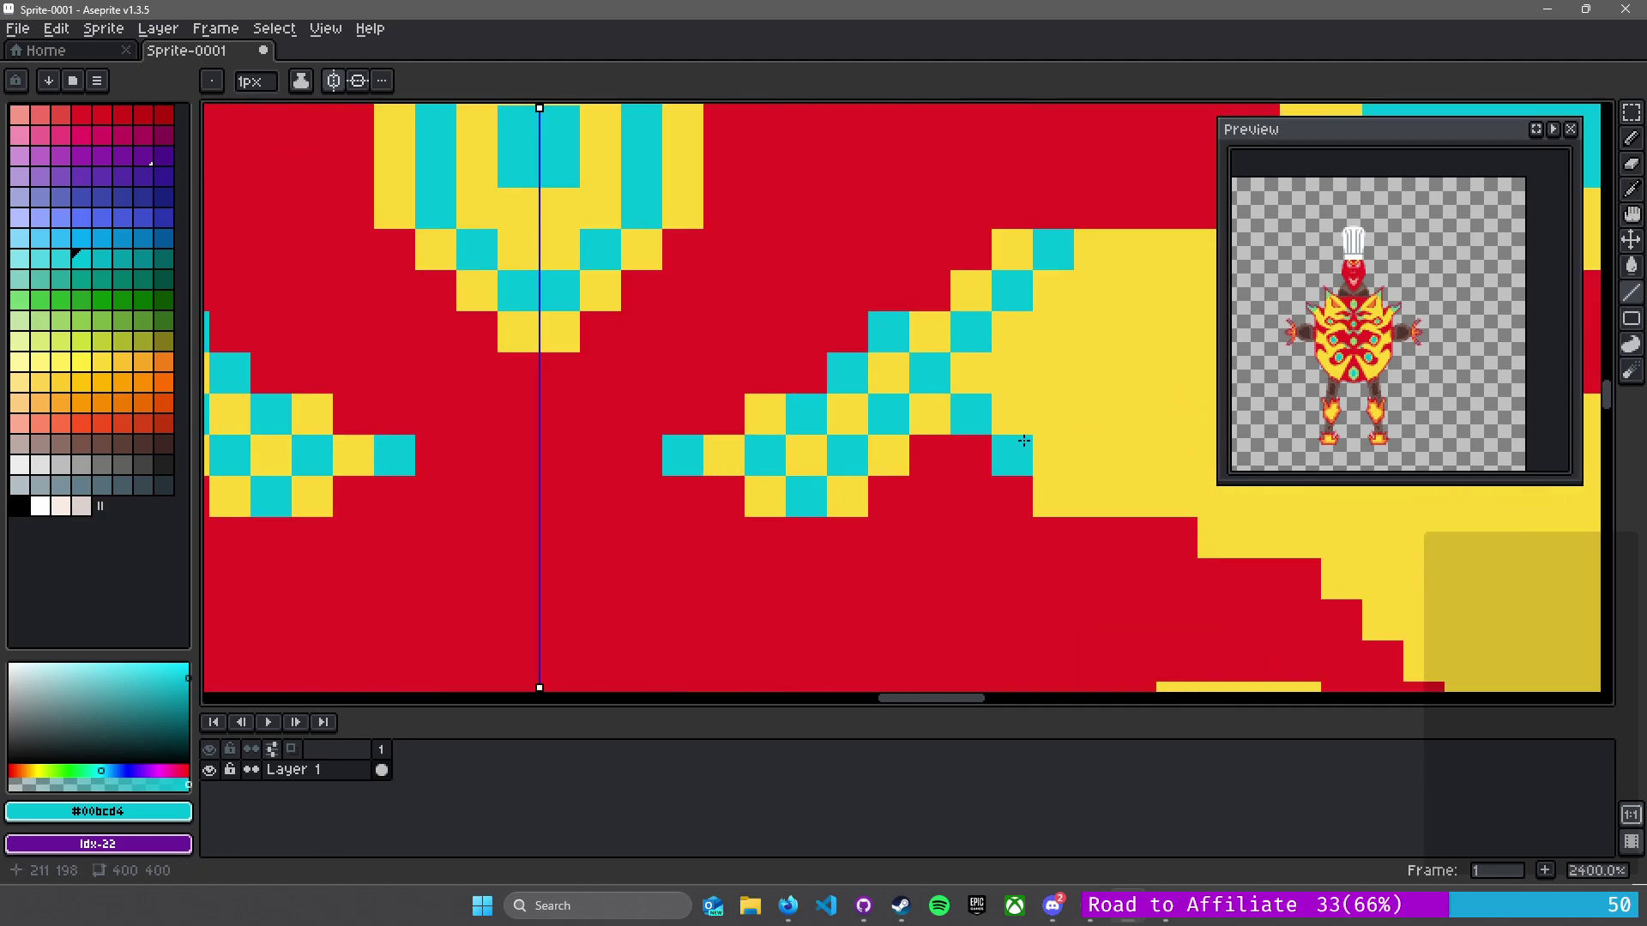
left_click(1053, 497)
left_click(1018, 383)
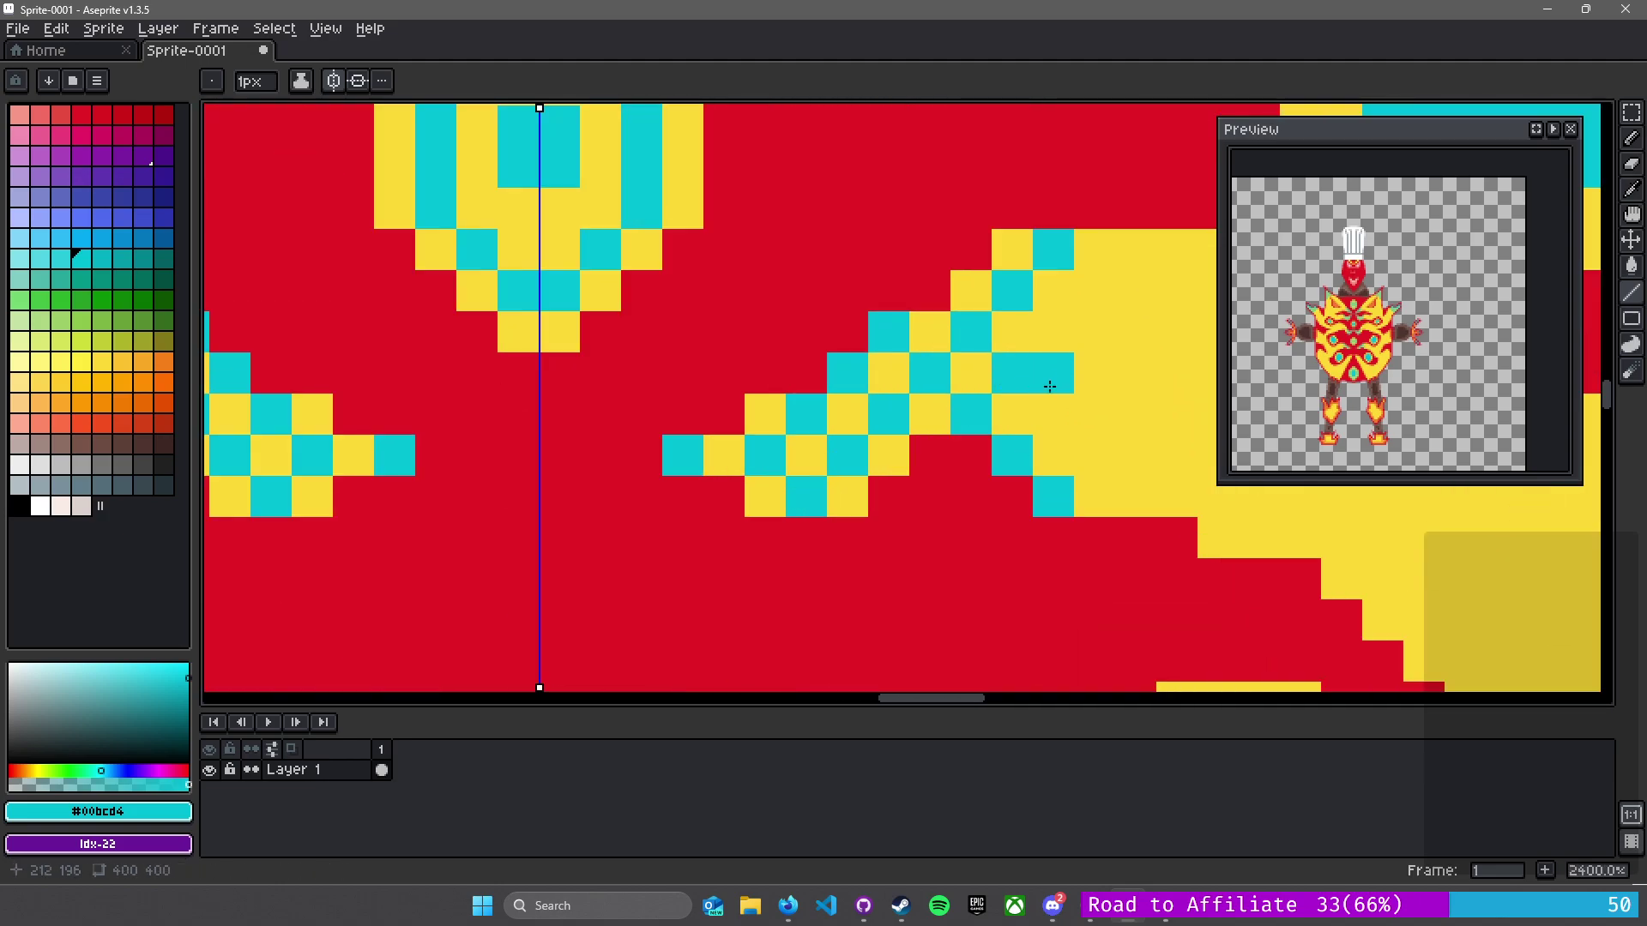
- Dither the inner tips of the lowest yellow bands above the bottom centre oval with mirrored diagonal rows of cyan pixels
scroll(1051, 379, "down", 5)
left_click_drag(948, 480, 810, 392)
scroll(809, 393, "up", 6)
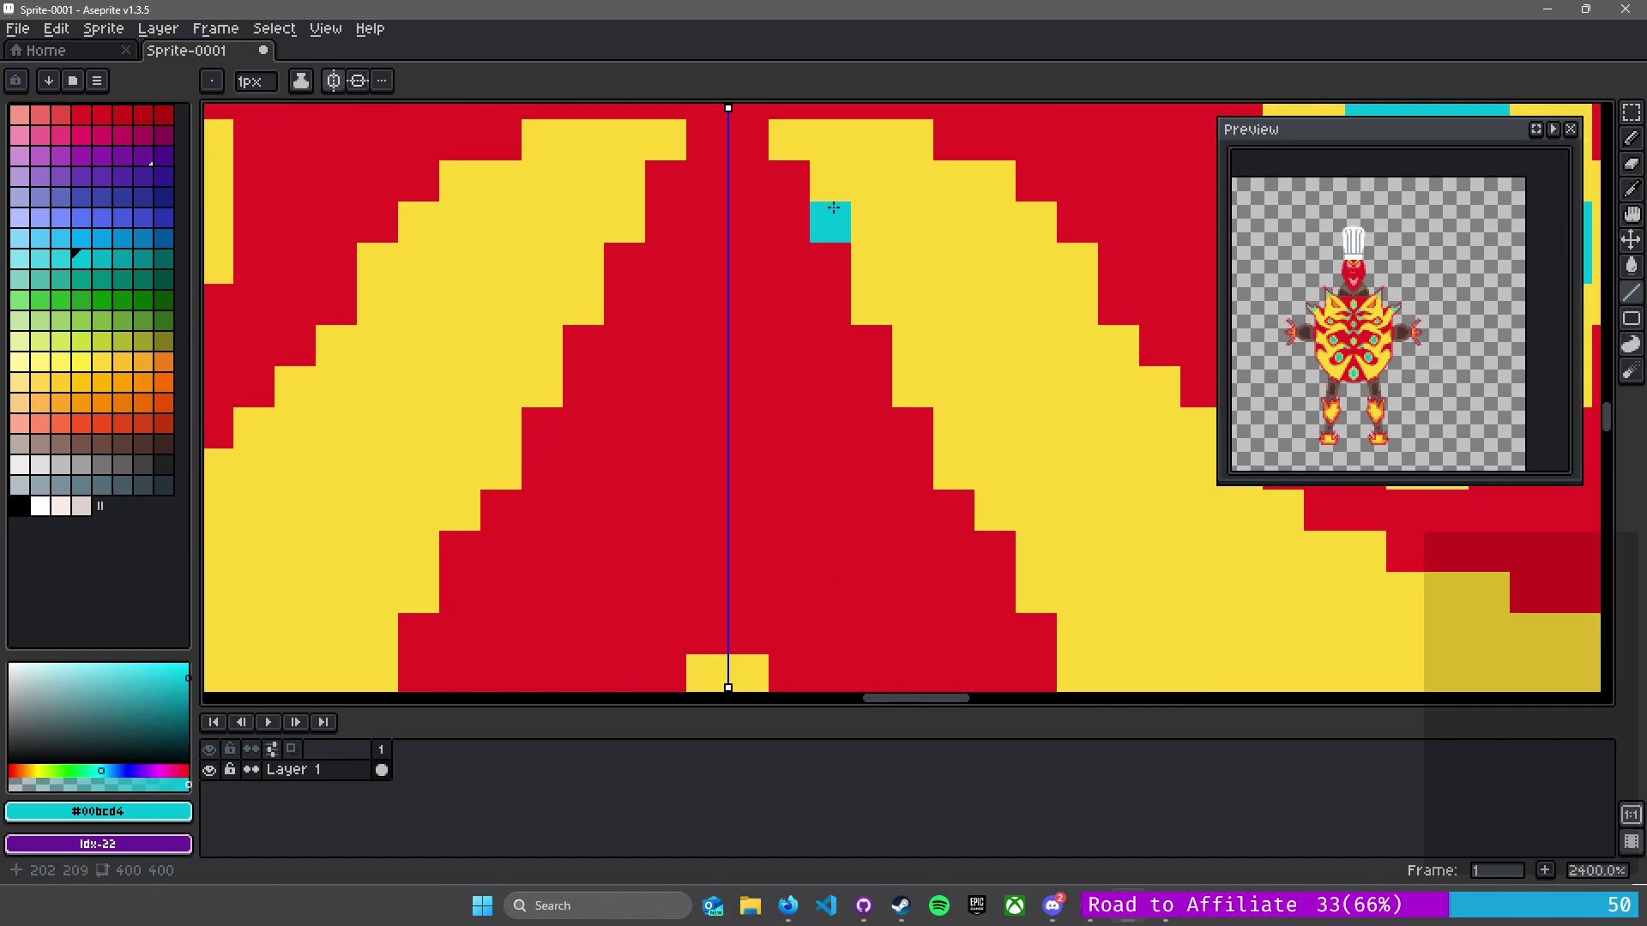
left_click_drag(798, 150, 1023, 379)
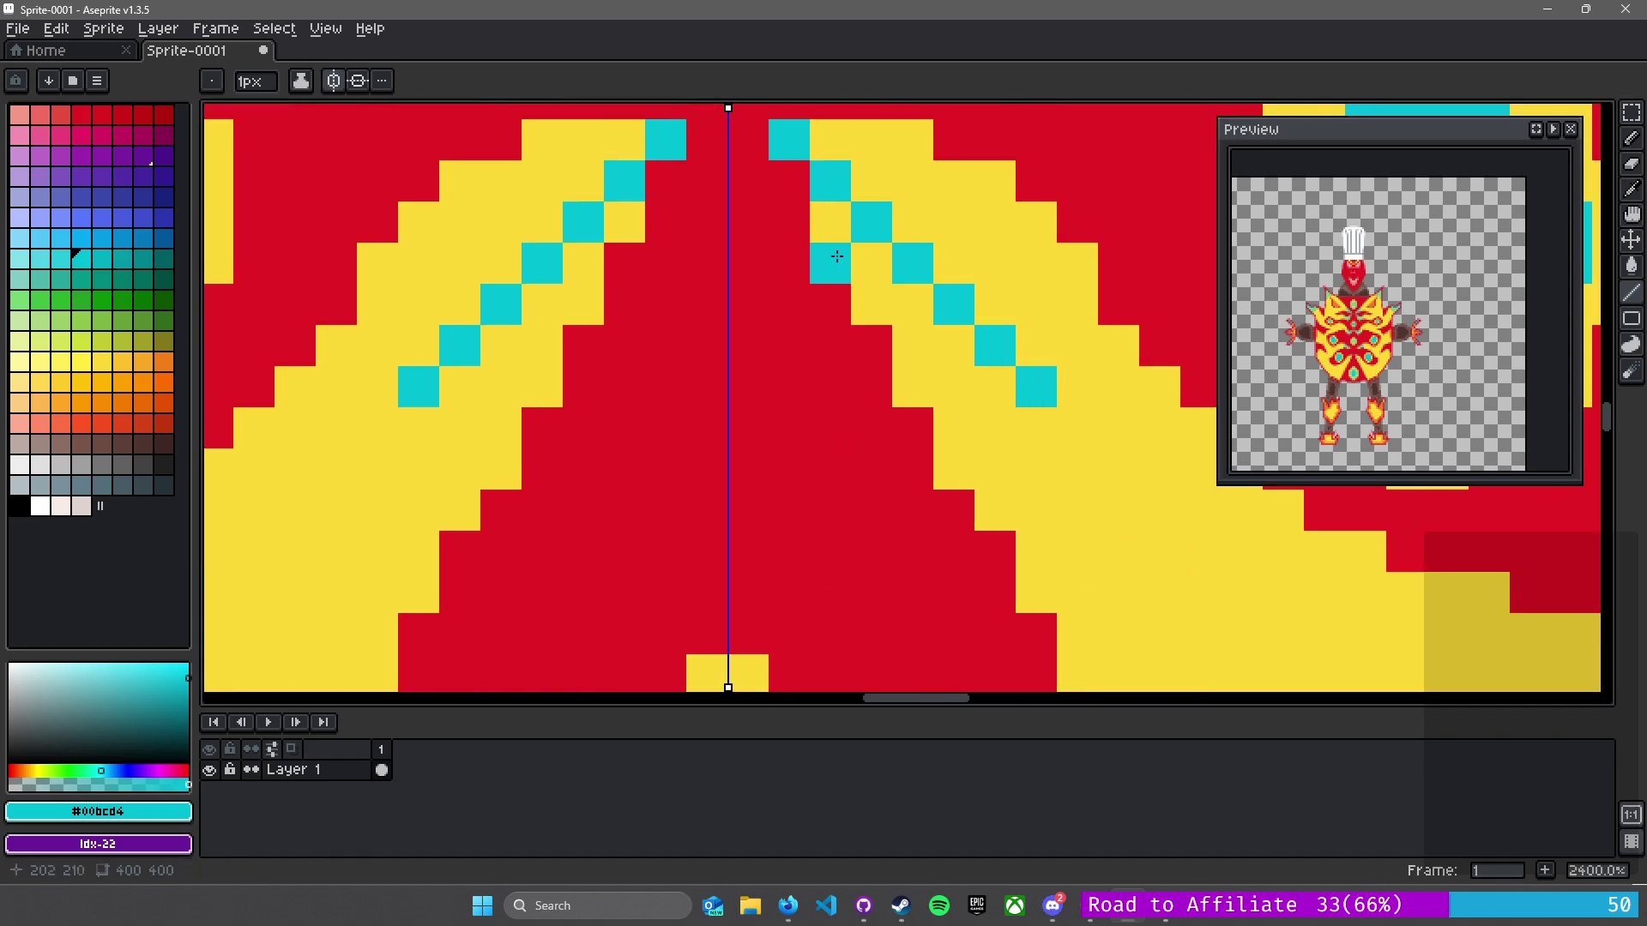
mouse_move(864, 293)
left_mouse_down()
mouse_move(1035, 464)
mouse_move(956, 470)
mouse_move(1065, 576)
left_mouse_up()
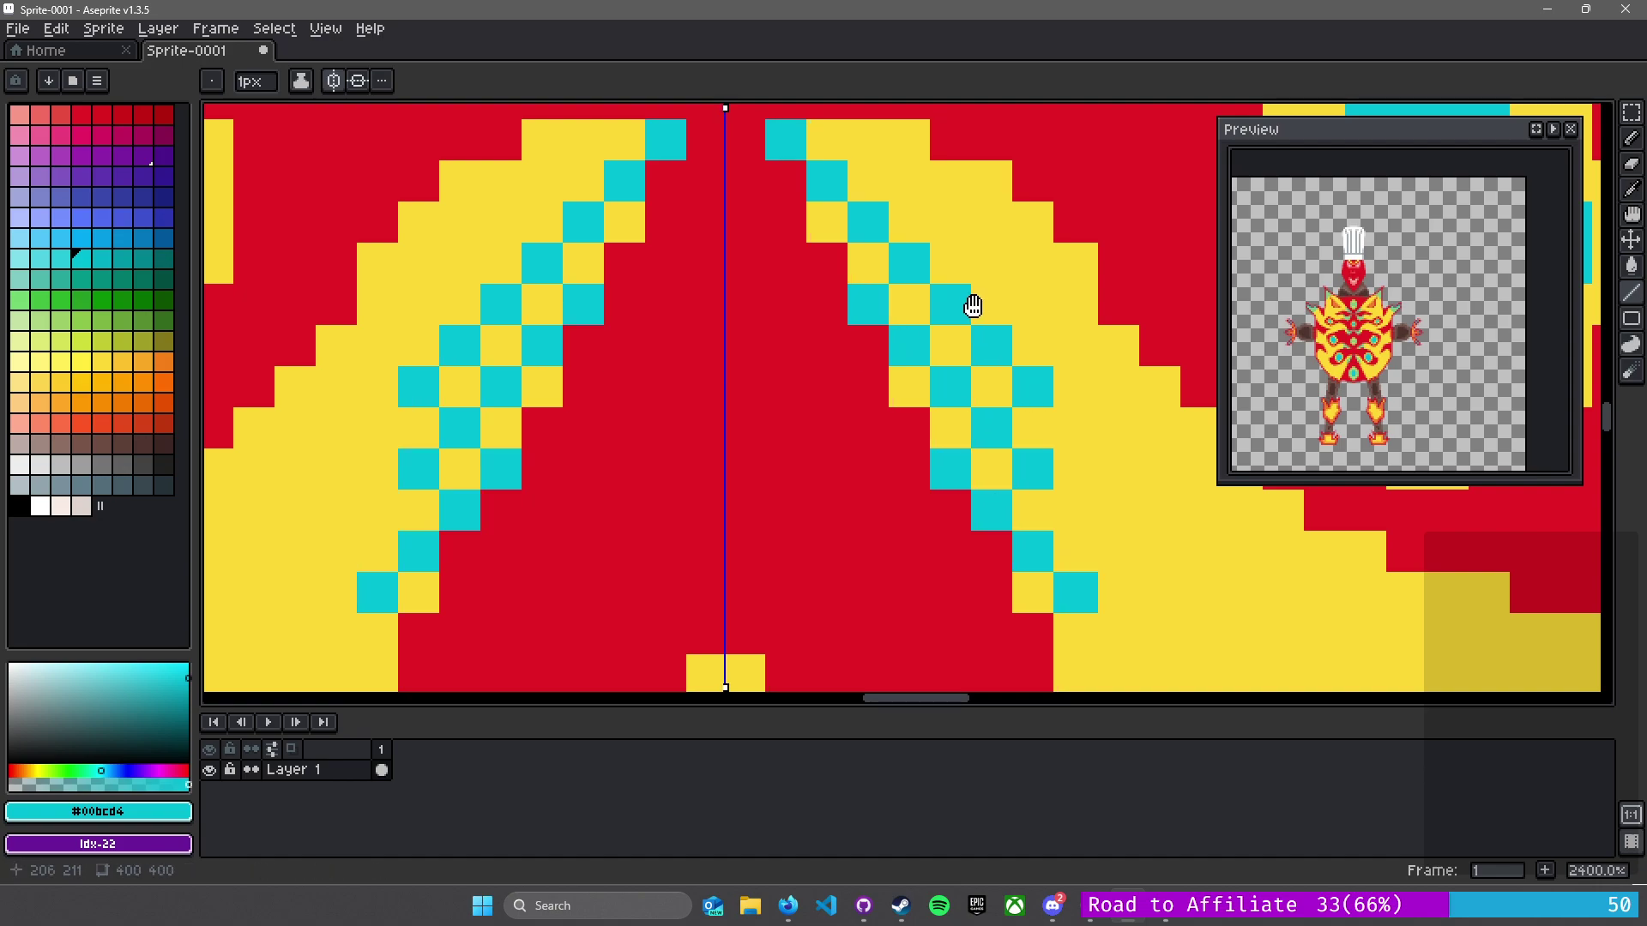
left_click_drag(976, 307, 811, 389)
left_click_drag(705, 222, 871, 370)
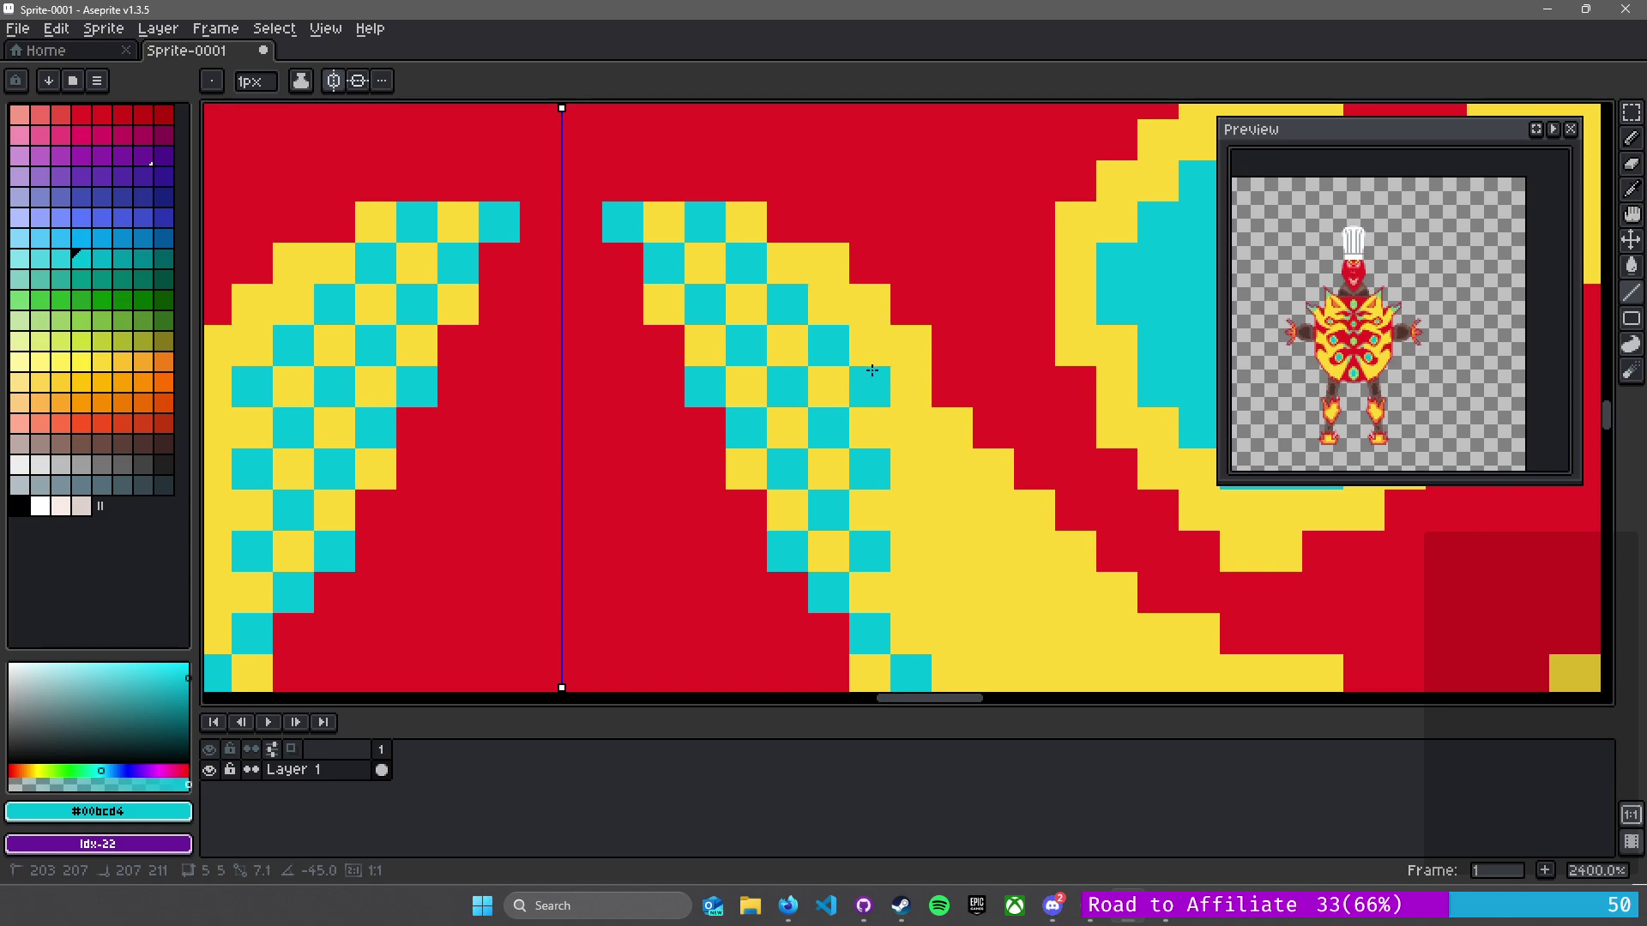
- Extend the cyan checker to the upper outer edge of the lowest bands' inner tips
mouse_move(828, 267)
left_mouse_down()
mouse_move(934, 378)
mouse_move(916, 342)
left_mouse_up()
left_click(942, 426)
key("ctrl+z")
left_click(909, 425)
key("v")
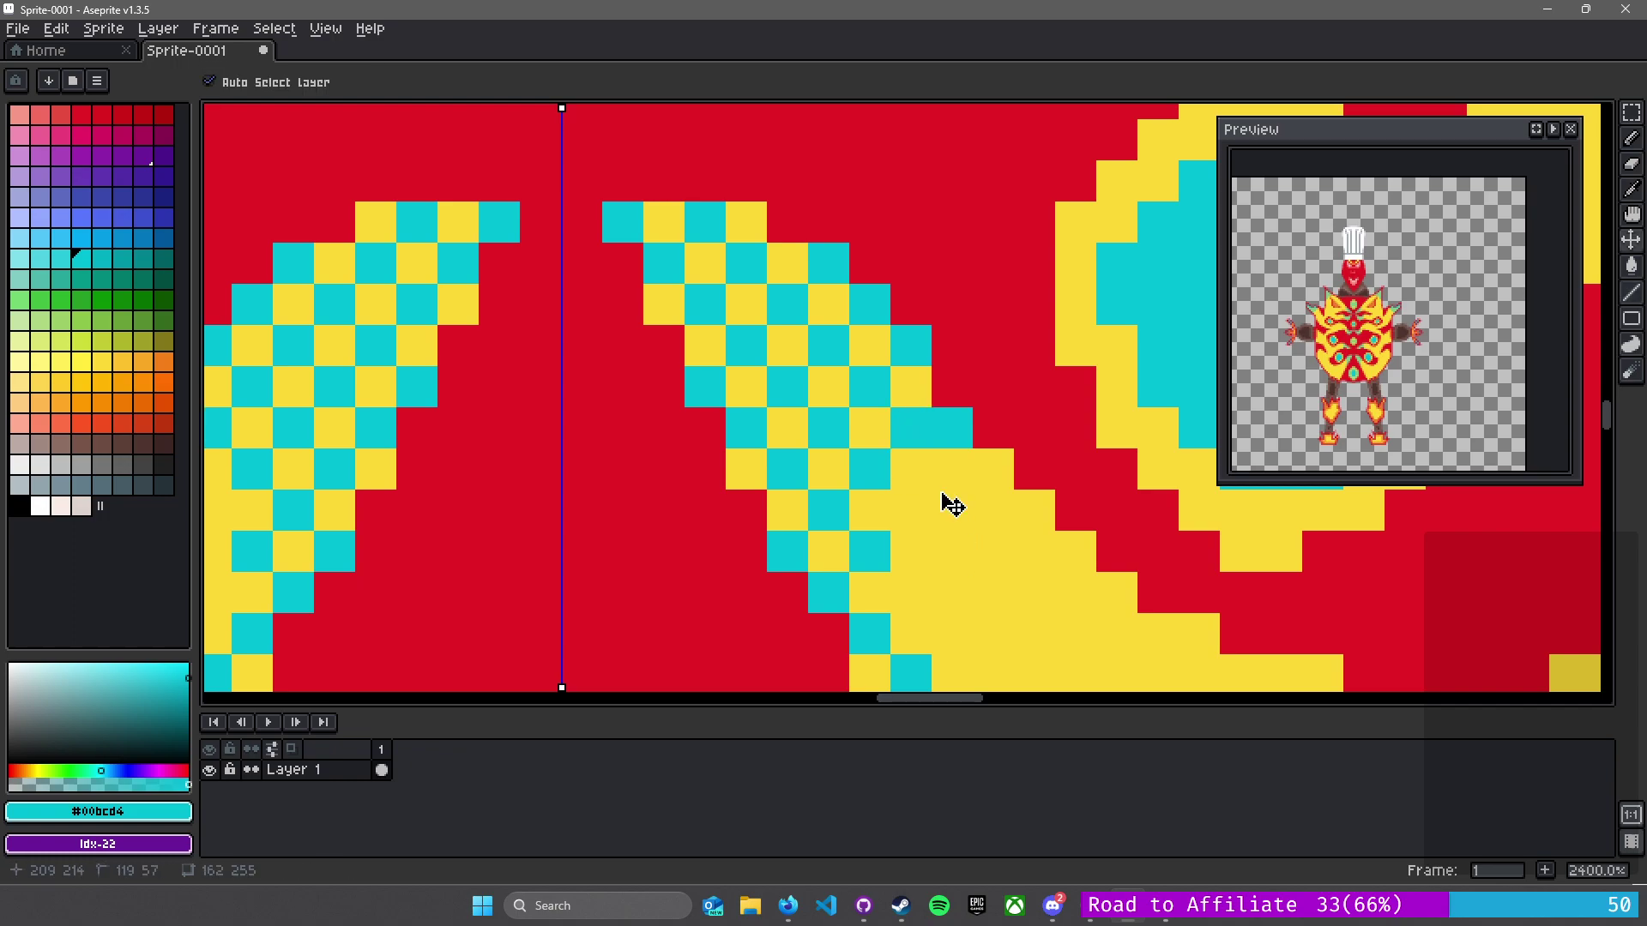
key("ctrl+z")
key("ctrl+z")
- Taper the cyan checker diagonally along the outer edge of the lowest bands, toward the lower side ovals
key("b")
left_click(911, 434)
left_click(948, 466)
left_click(990, 515)
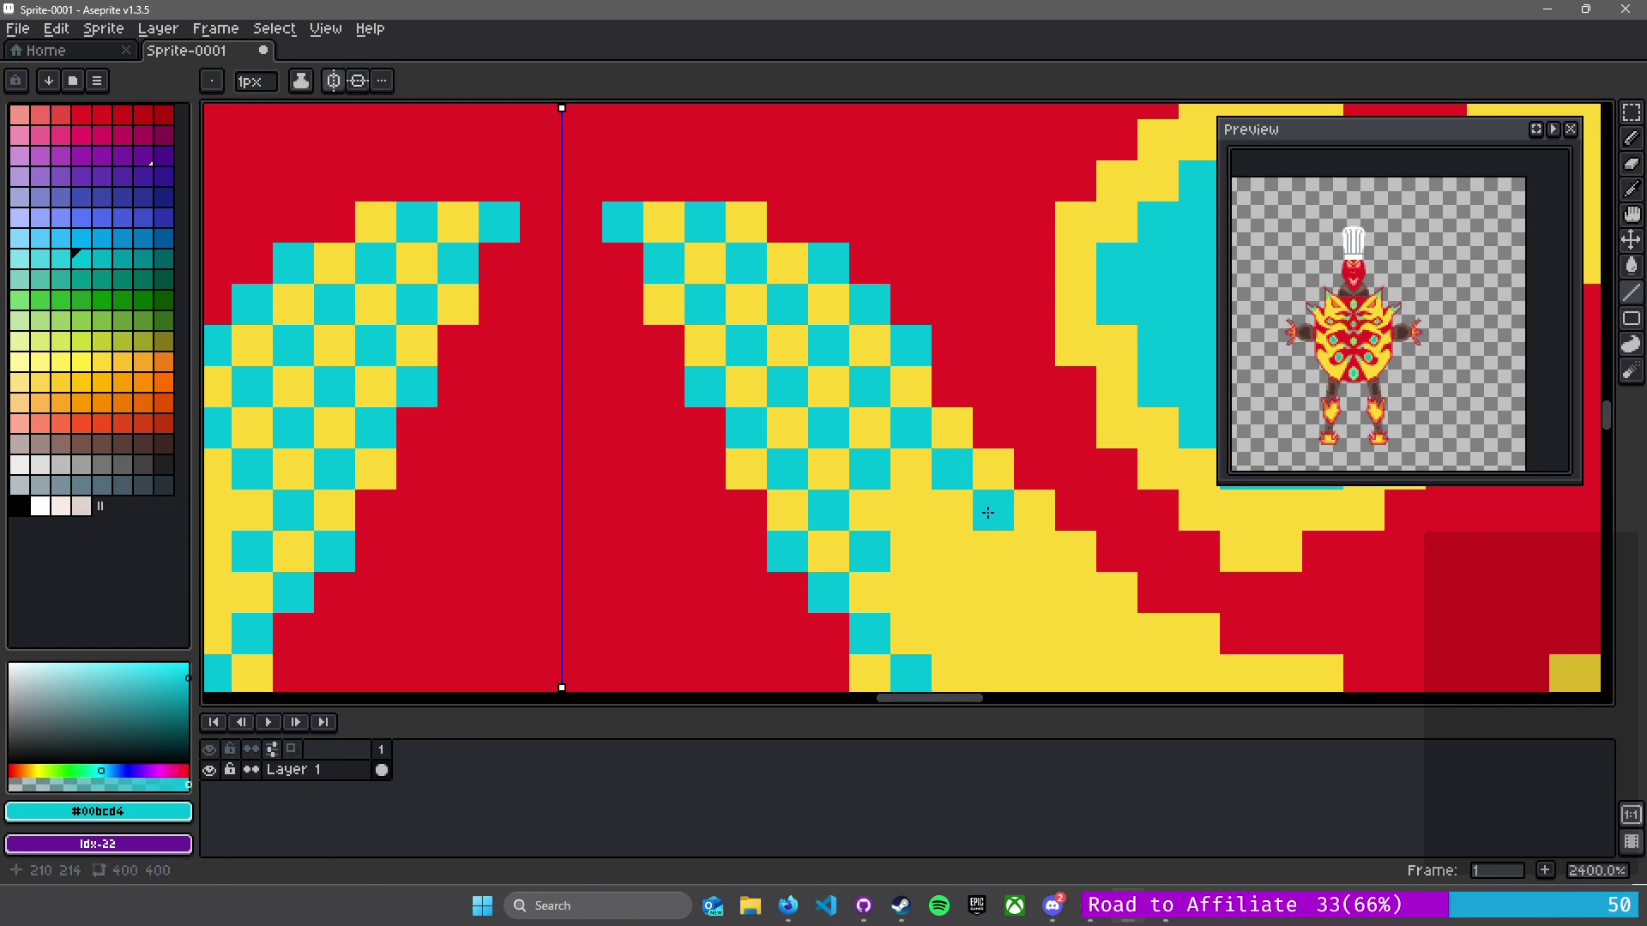
left_click(925, 541)
key("ctrl+z")
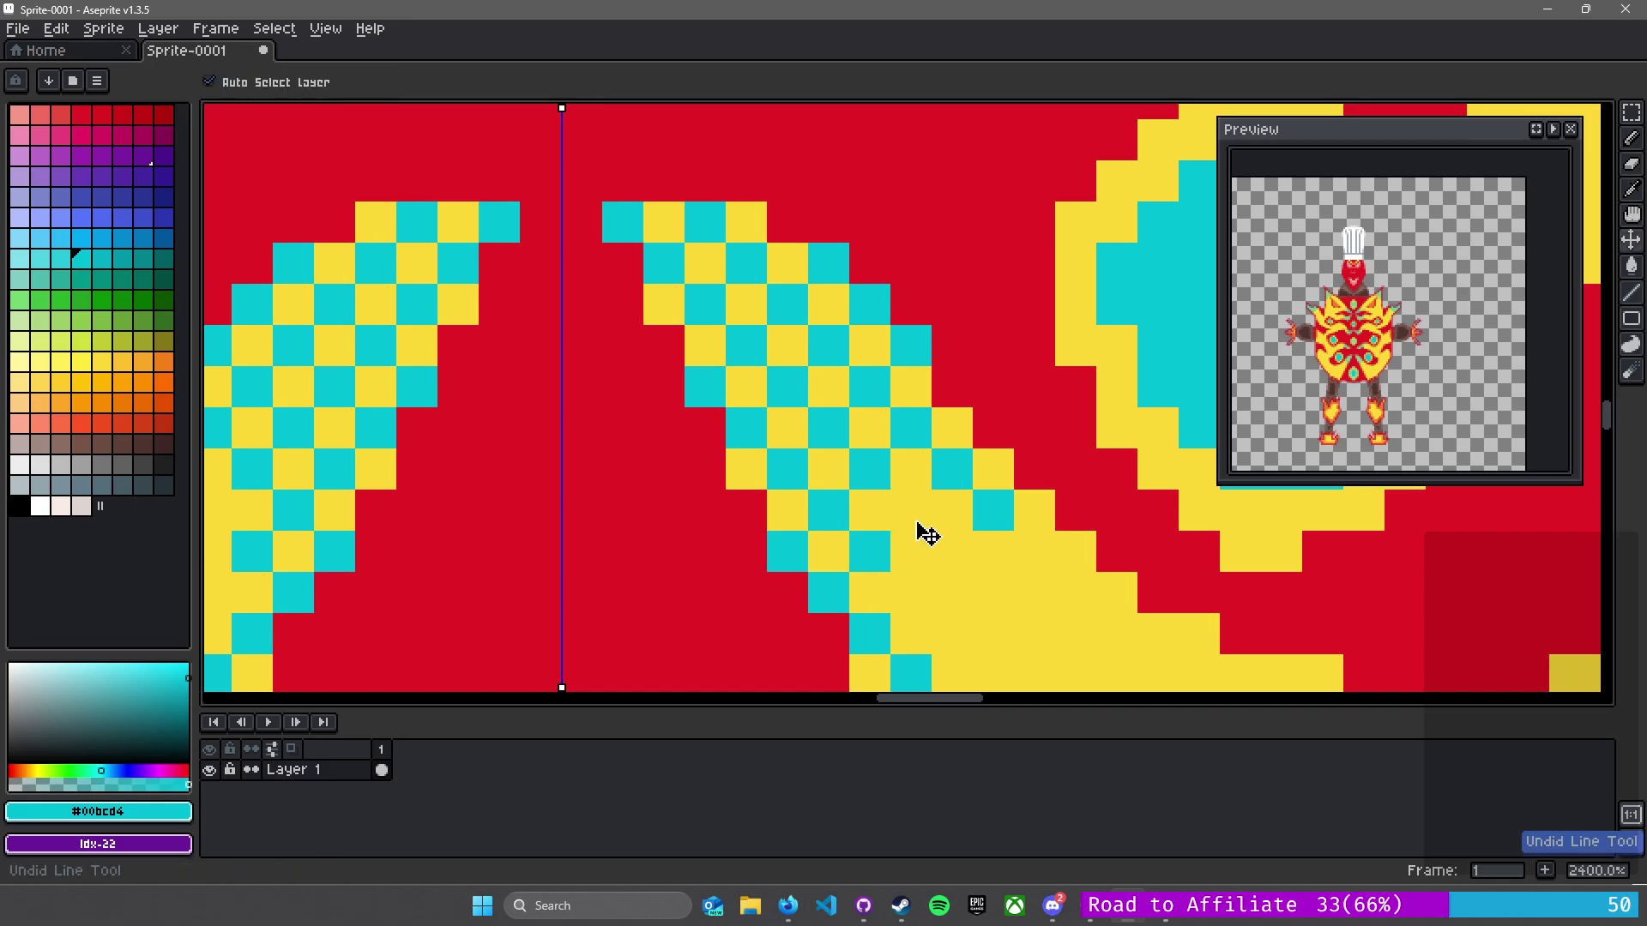
left_click(916, 525)
left_click(912, 591)
left_click(950, 592)
- Continue the cyan checker down the inner edge of the lowest yellow bands toward the bottom centre oval
scroll(943, 588, "down", 2)
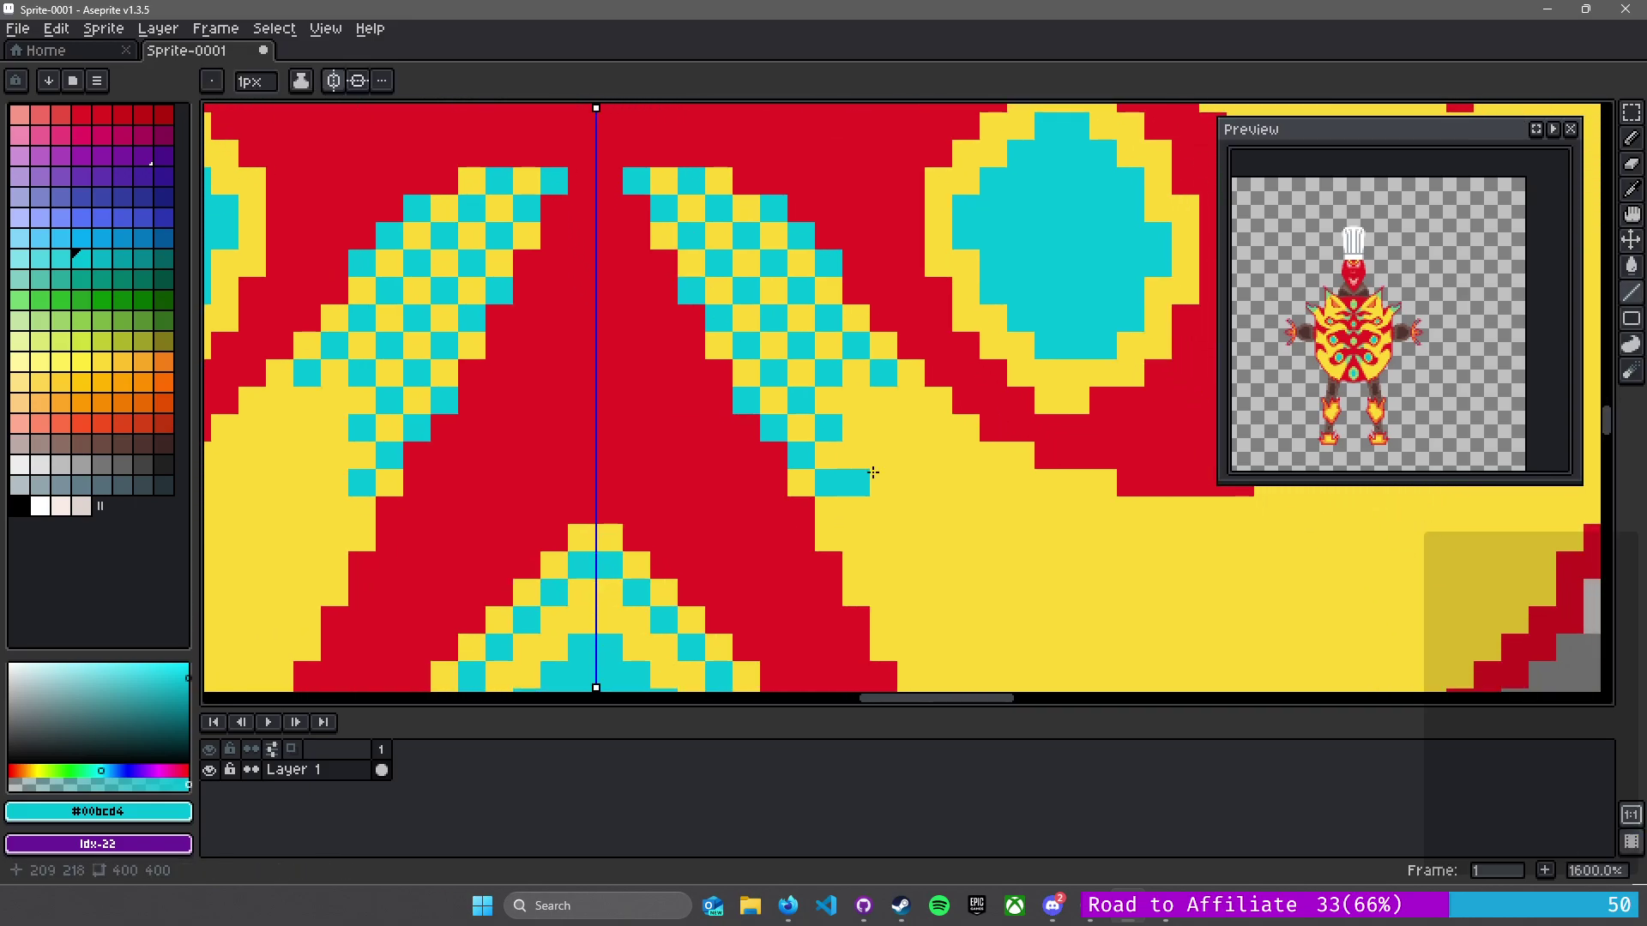
left_click(882, 514)
key("ctrl+z")
left_click(858, 500)
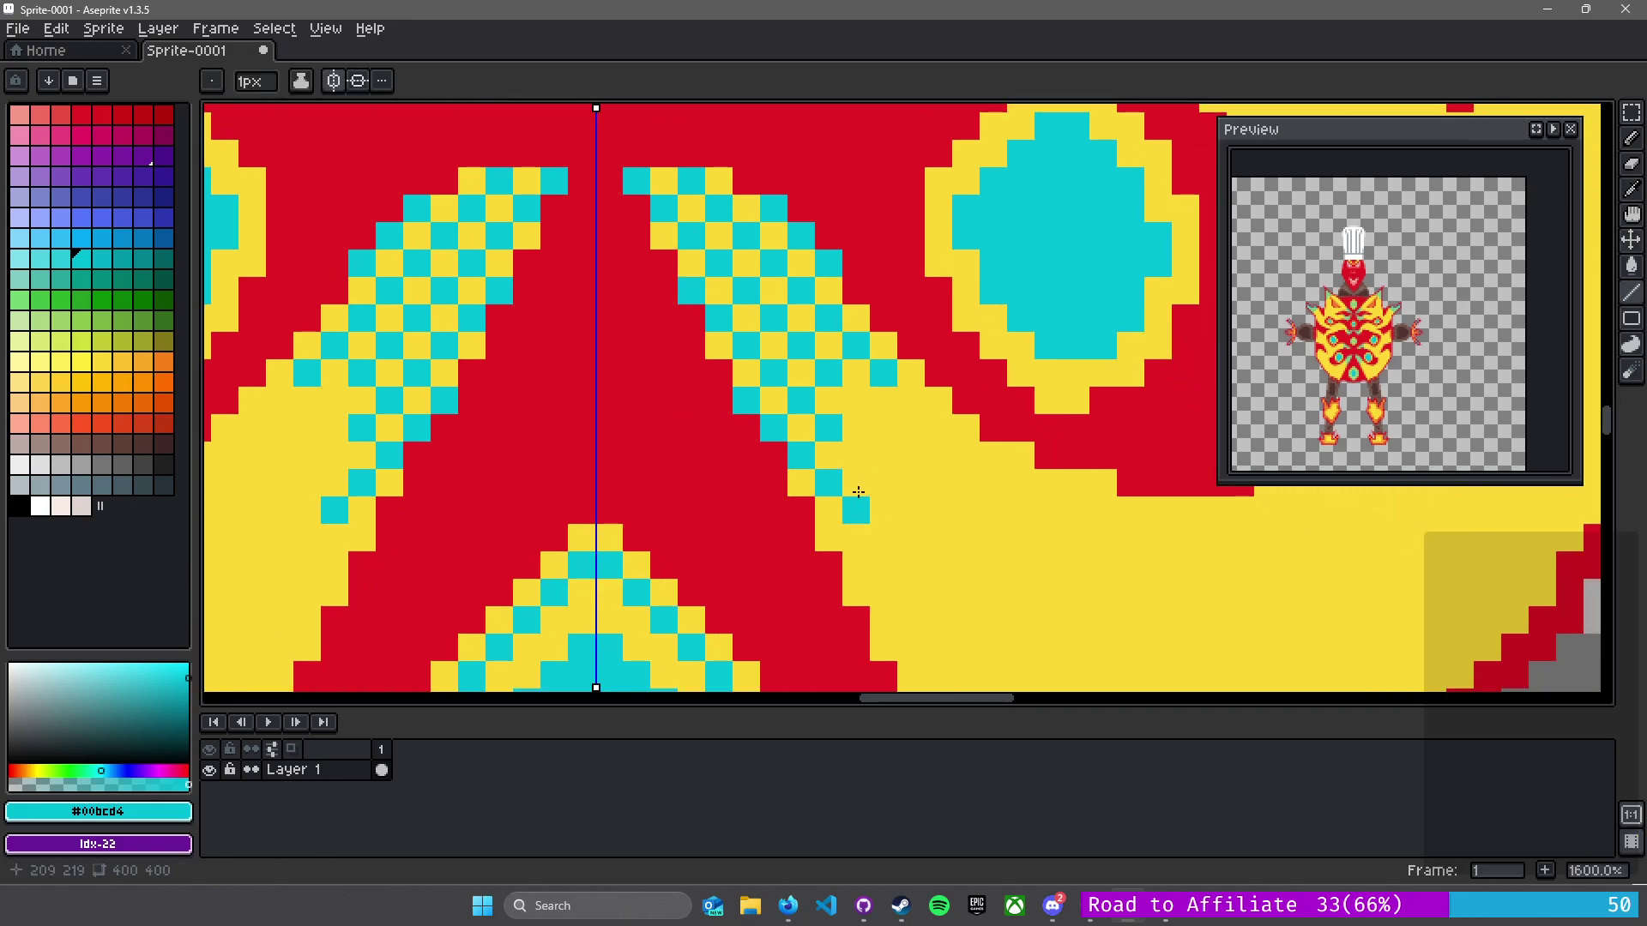
left_click(879, 535)
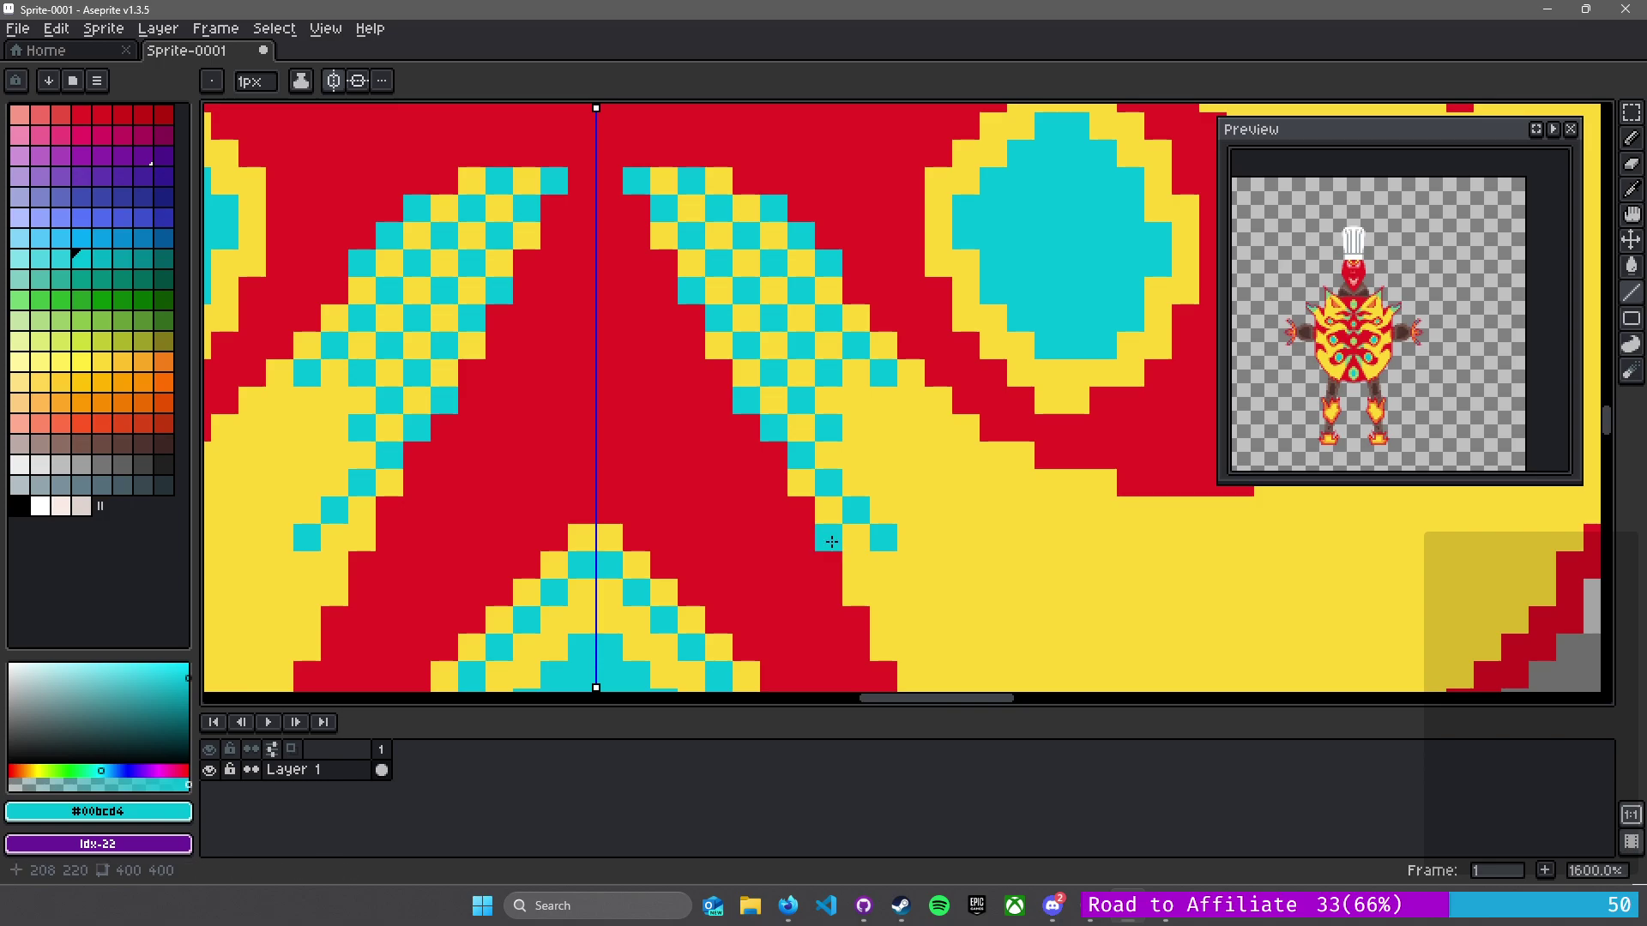
left_click(863, 577)
left_click(881, 592)
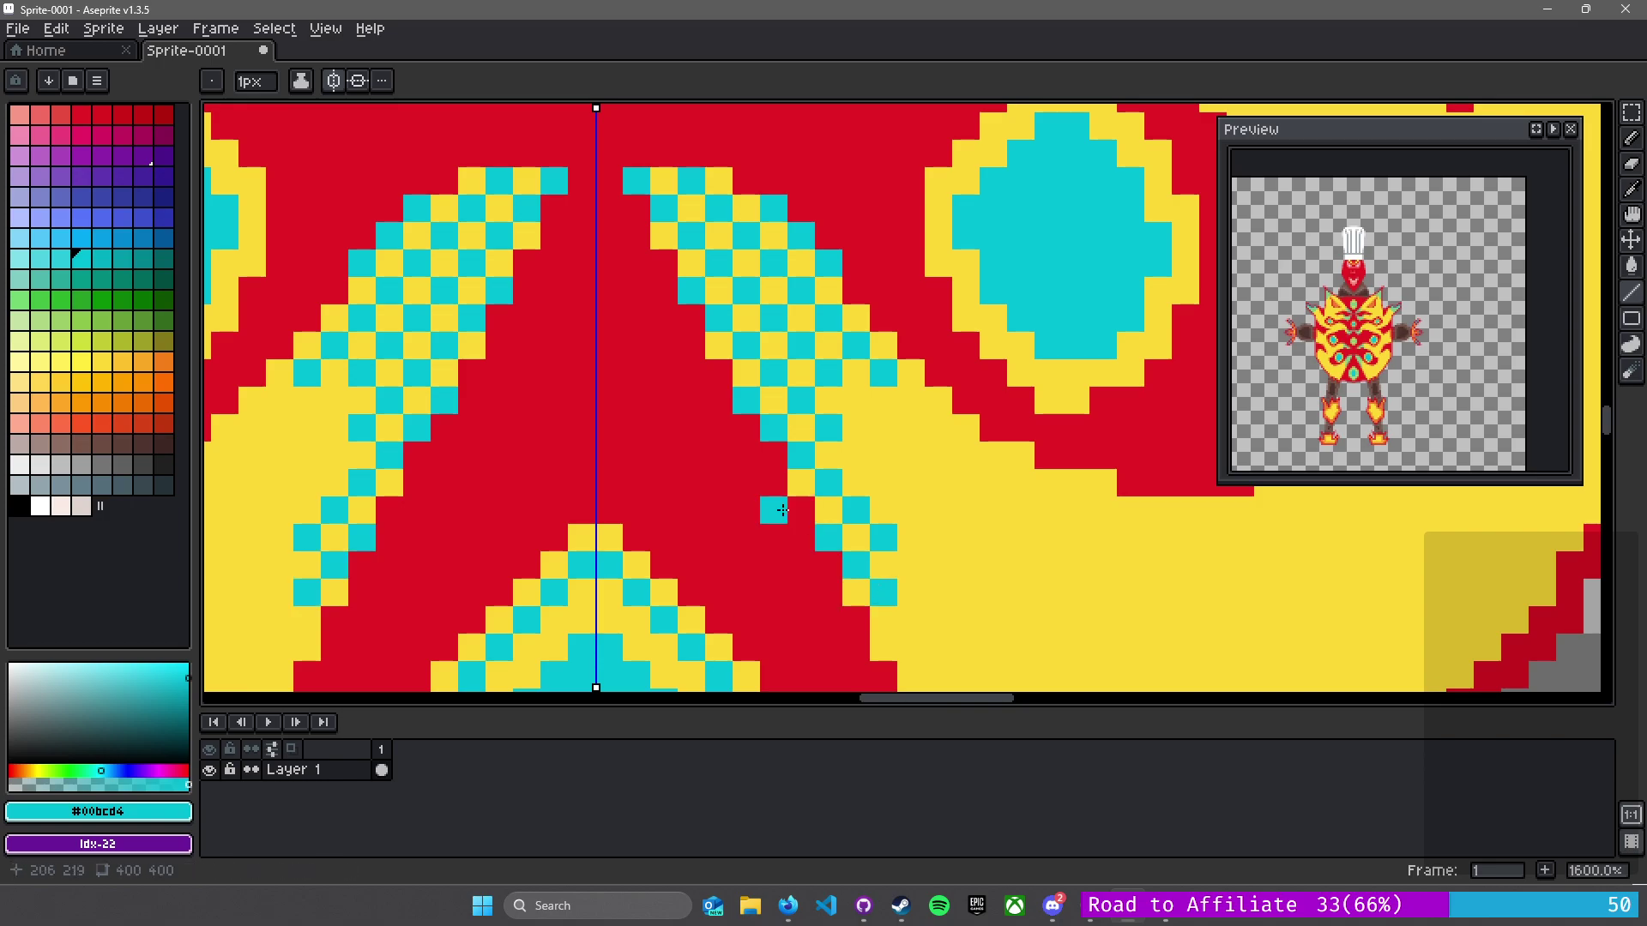
- Dither the rounded peak of the lower yellow flame at the body's outer side with diagonal rows of cyan pixels
scroll(777, 510, "down", 2)
left_click_drag(972, 603, 789, 387)
scroll(789, 386, "down", 1)
scroll(882, 430, "up", 4)
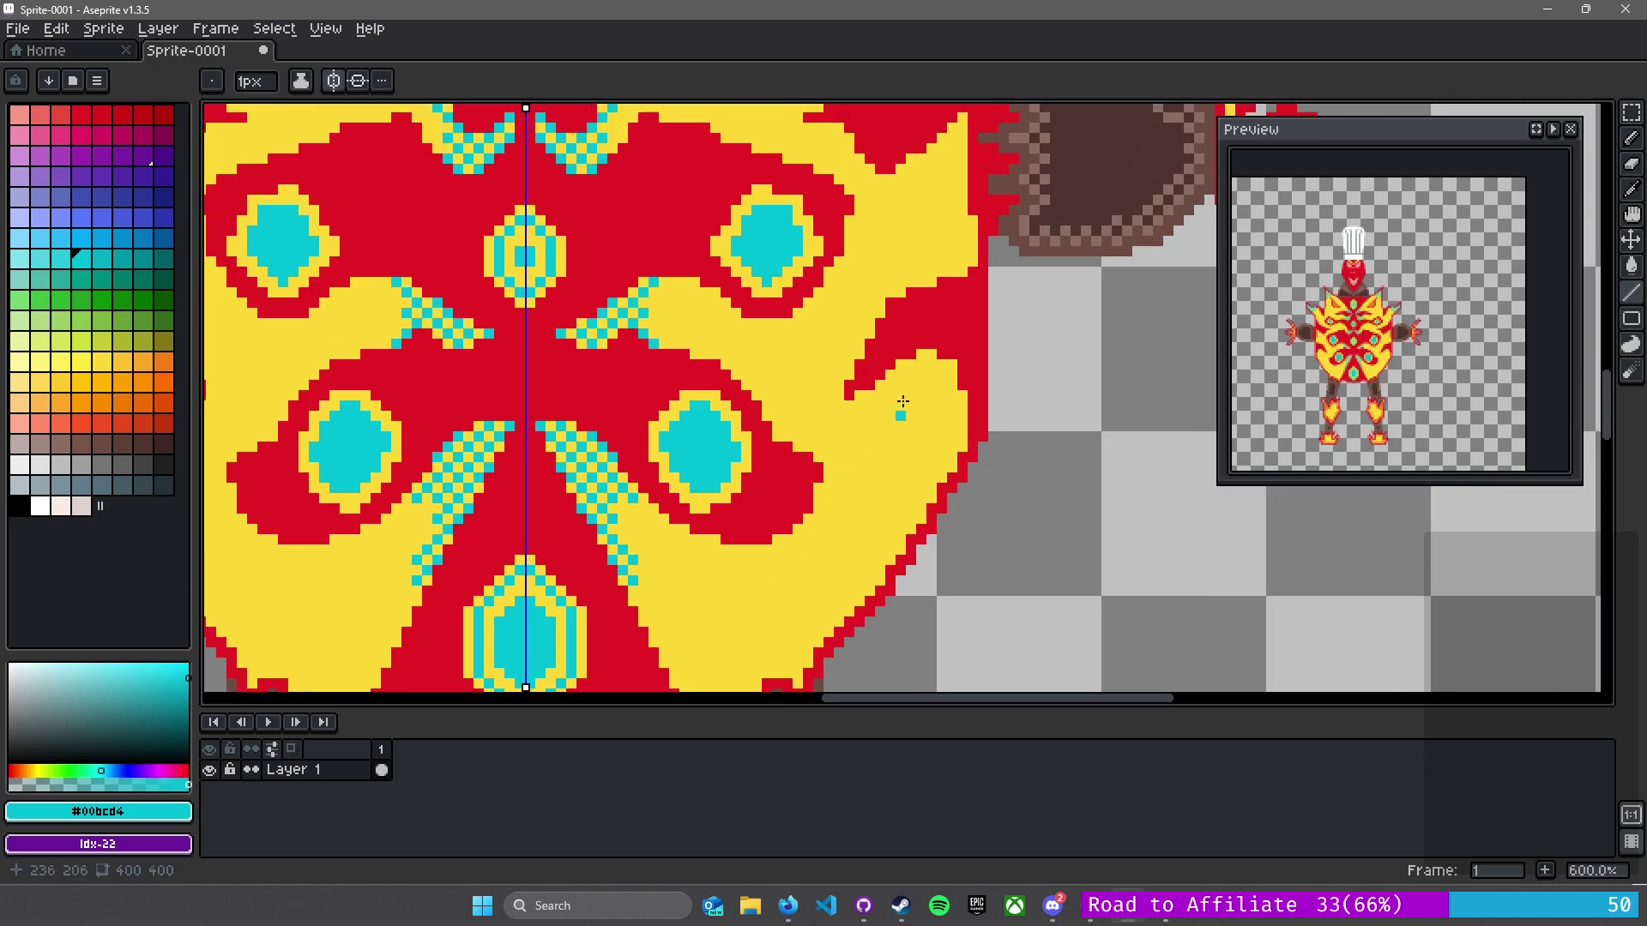
scroll(728, 482, "up", 2)
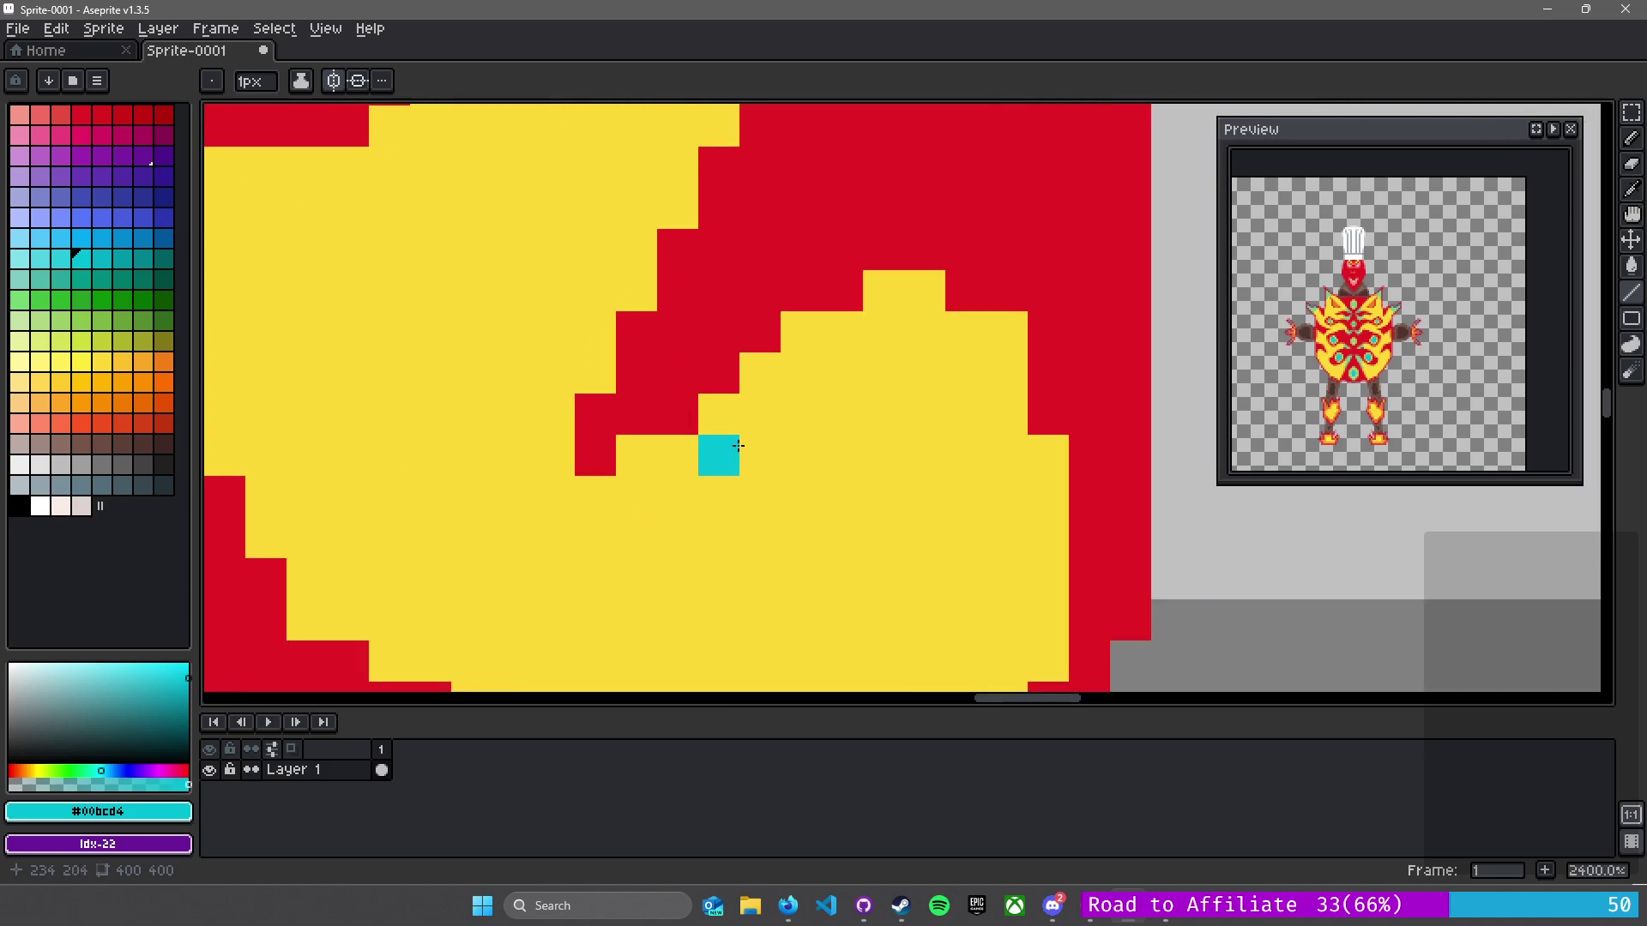
left_click_drag(734, 440, 839, 334)
left_click_drag(842, 414, 924, 332)
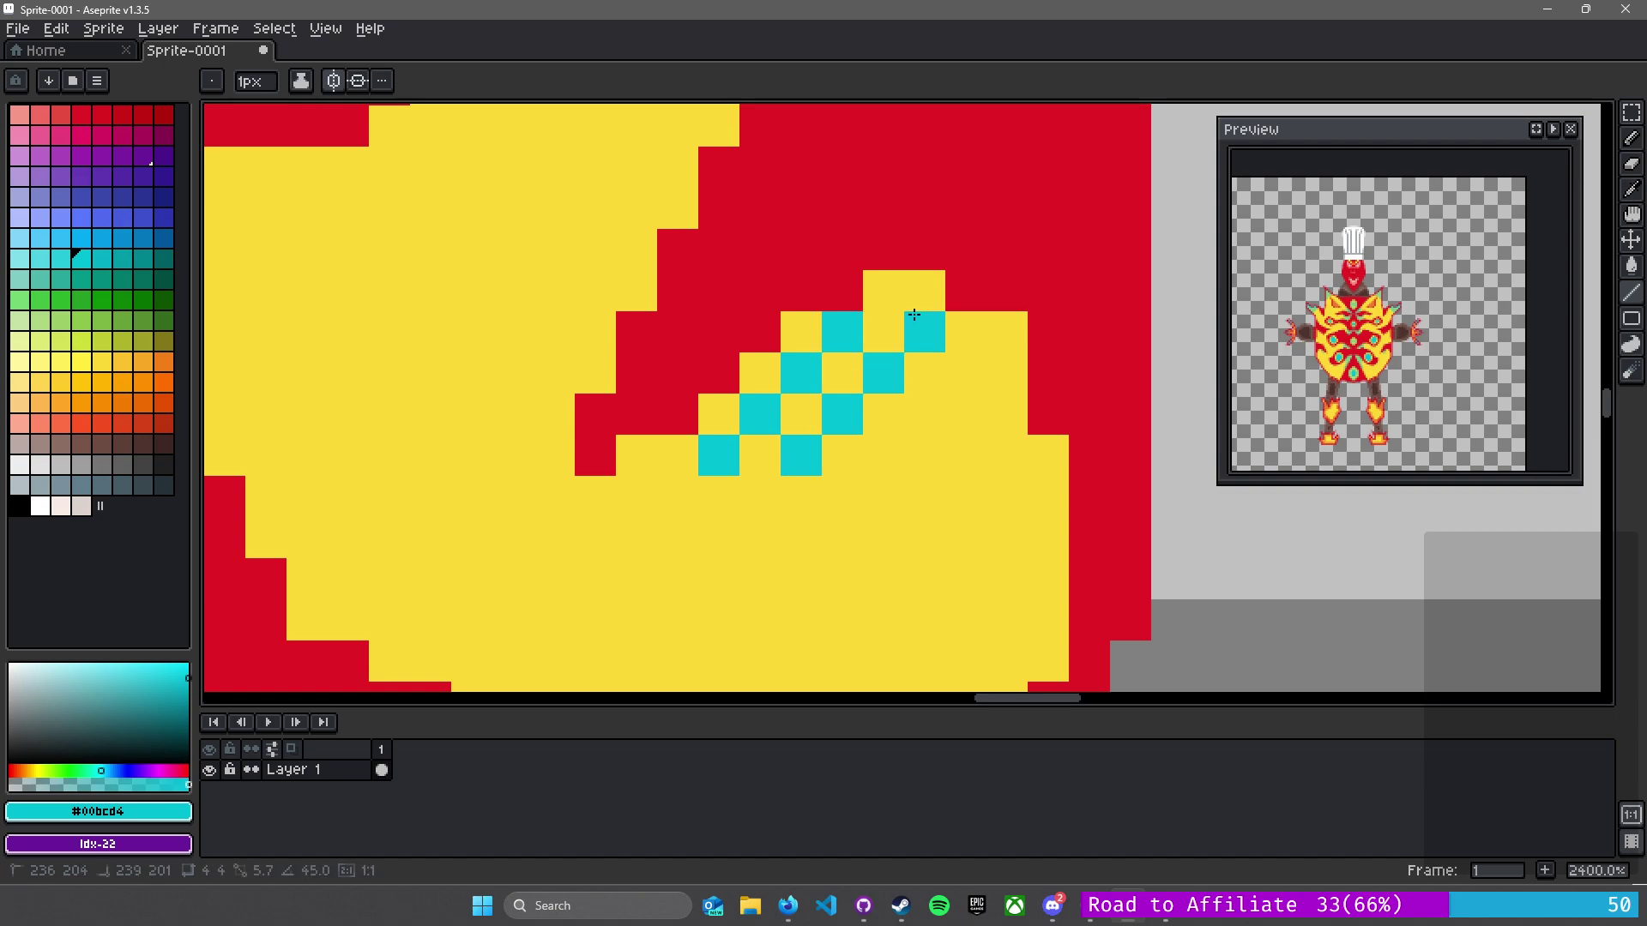
left_click(966, 373)
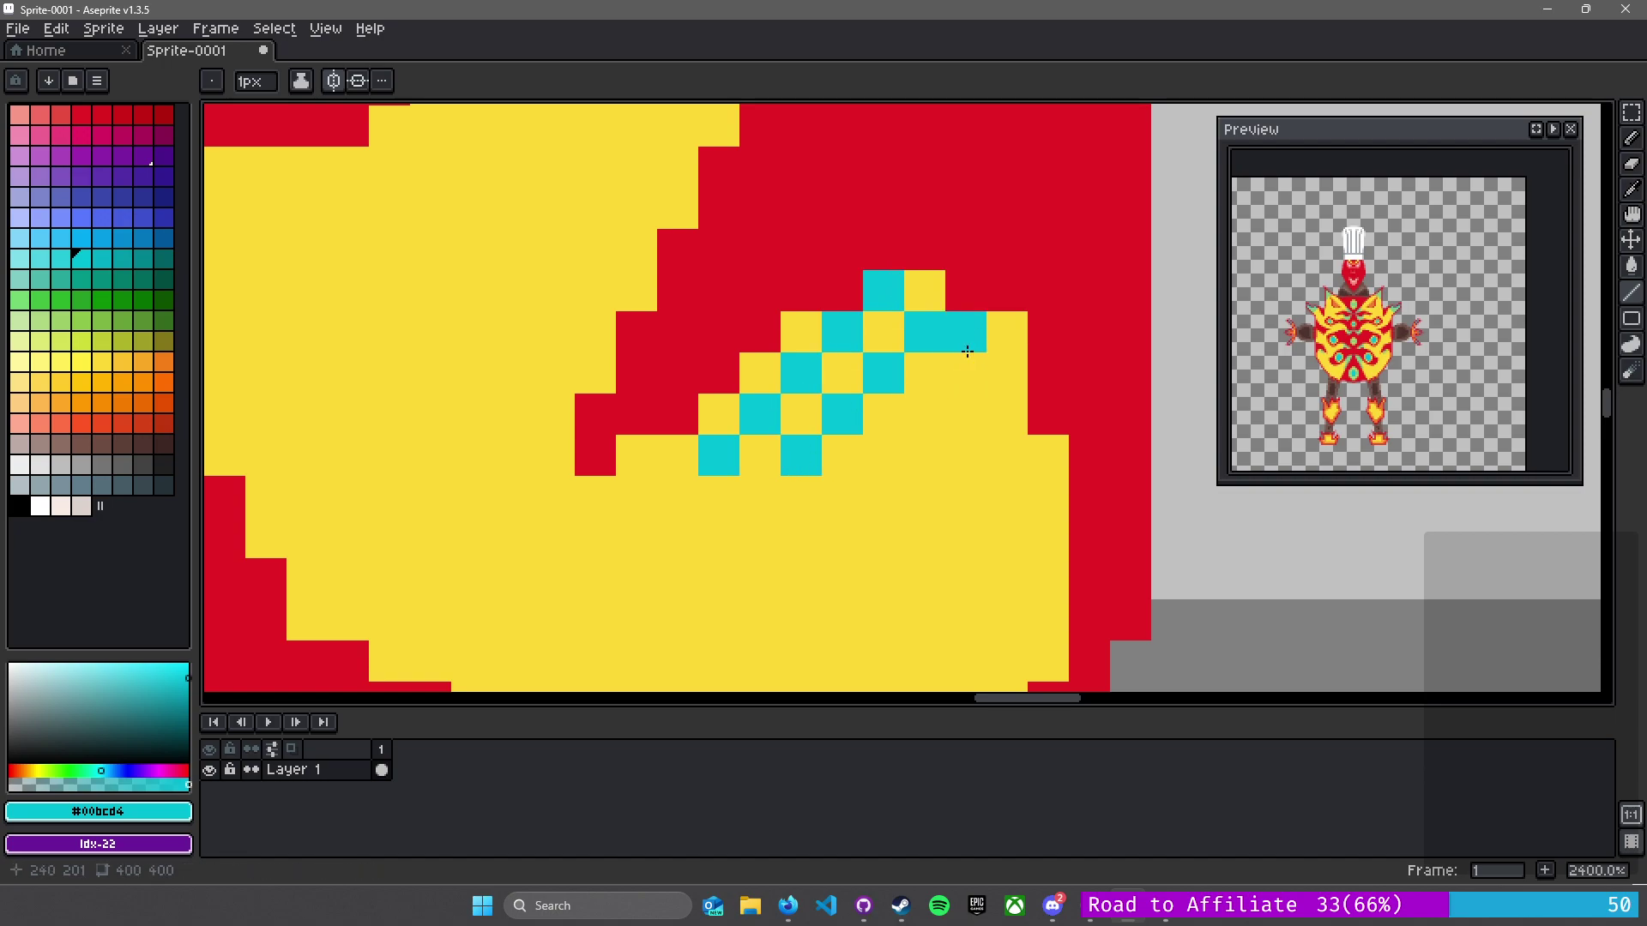
left_click(1007, 332)
left_click_drag(1007, 414, 1015, 451)
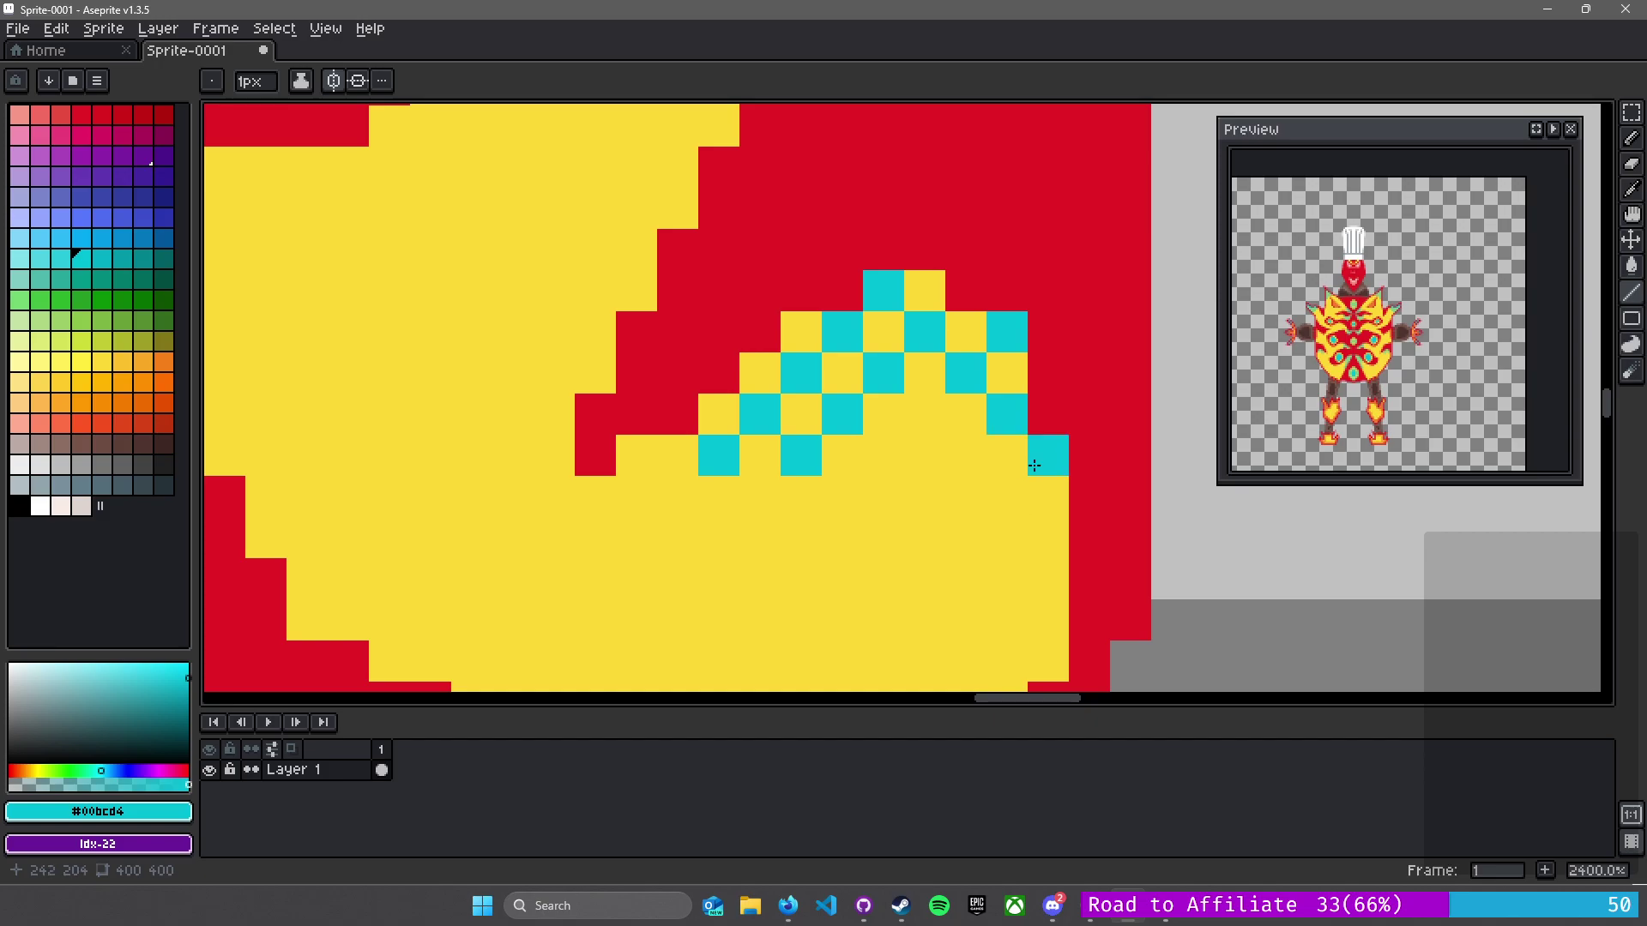
left_click(1036, 467)
- Extend the cyan checker down the outer edge of the lower side flame, tapering it toward the body outline
mouse_move(908, 430)
left_mouse_down()
mouse_move(1036, 514)
mouse_move(1037, 542)
left_mouse_up()
scroll(1037, 543, "down", 5)
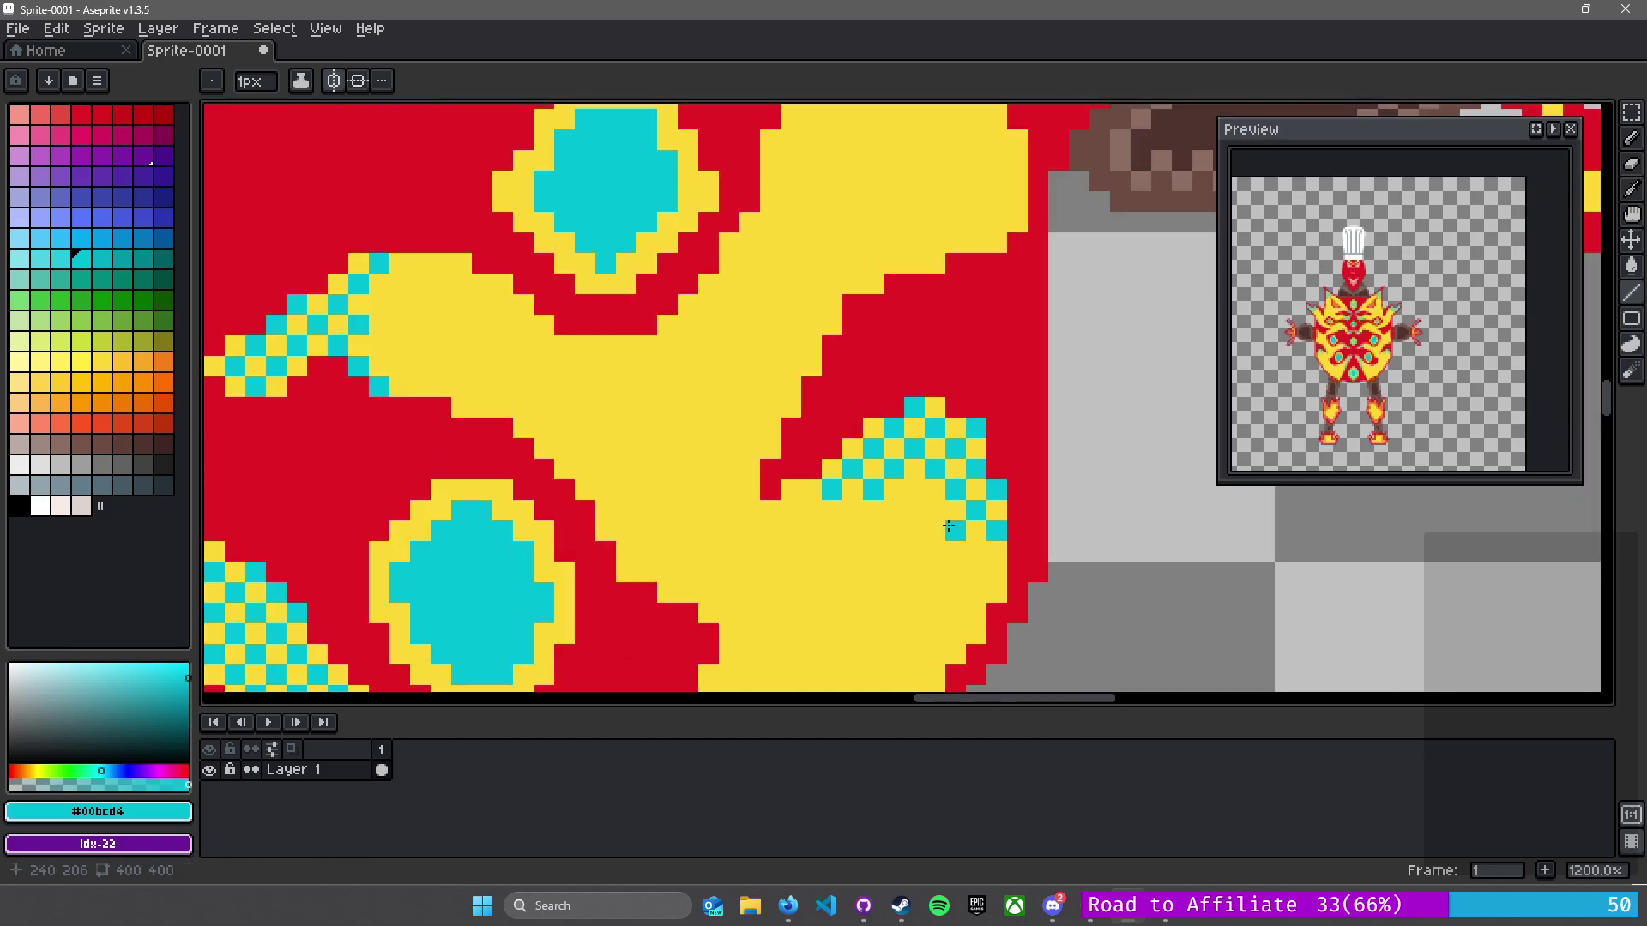
scroll(946, 535, "up", 6)
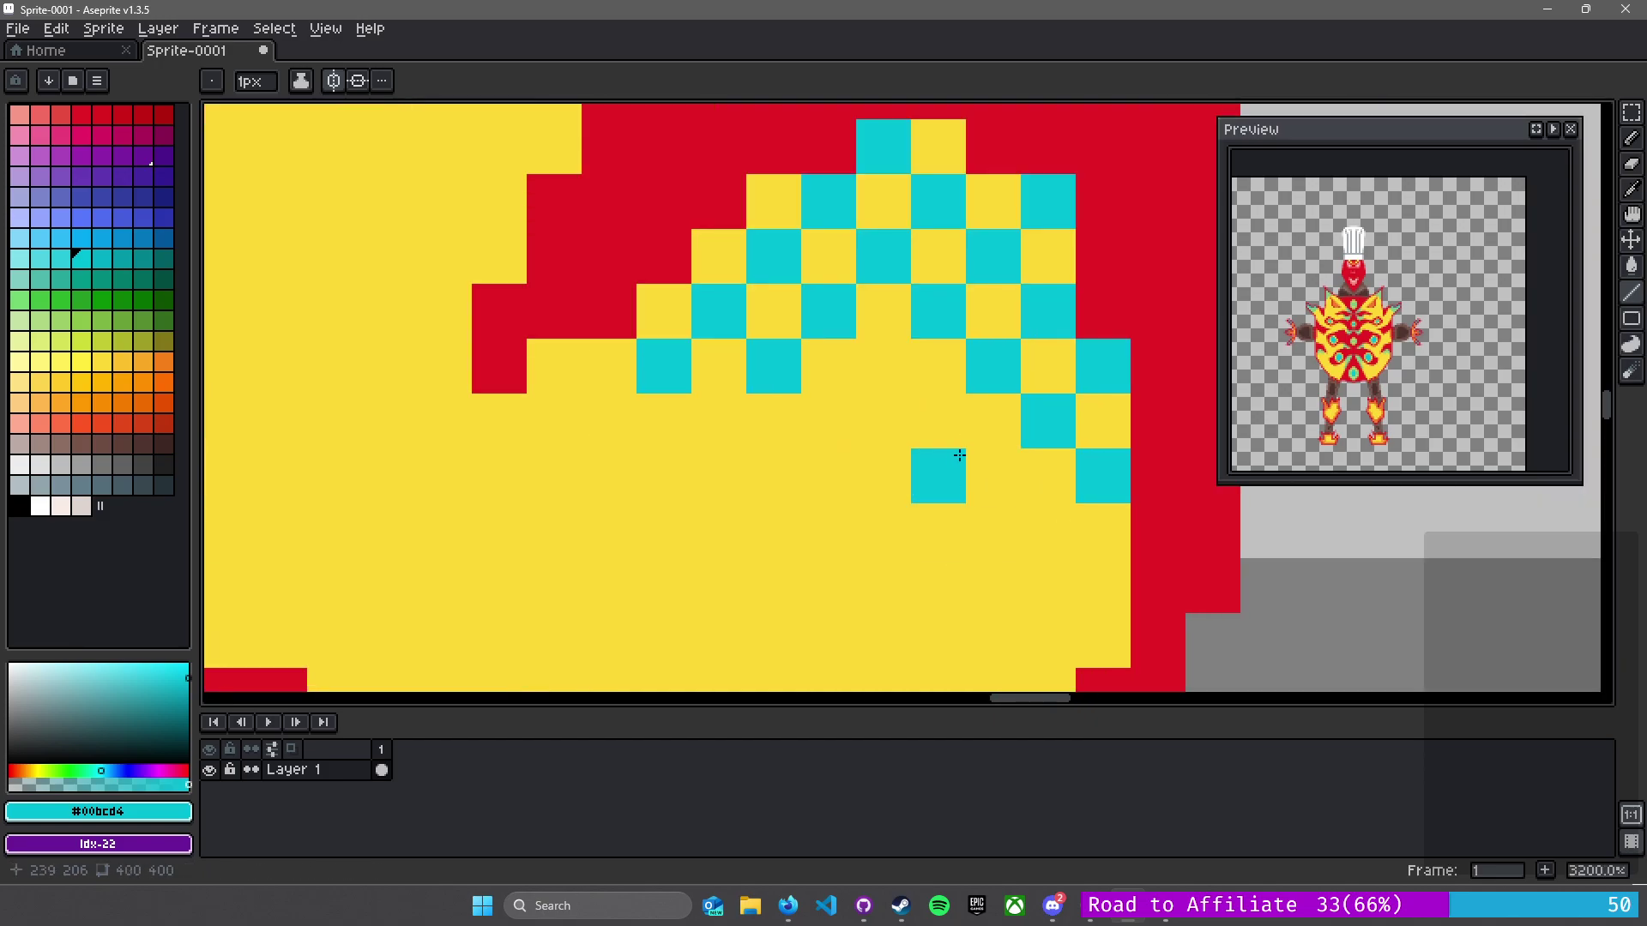
left_click(1092, 573, "shift")
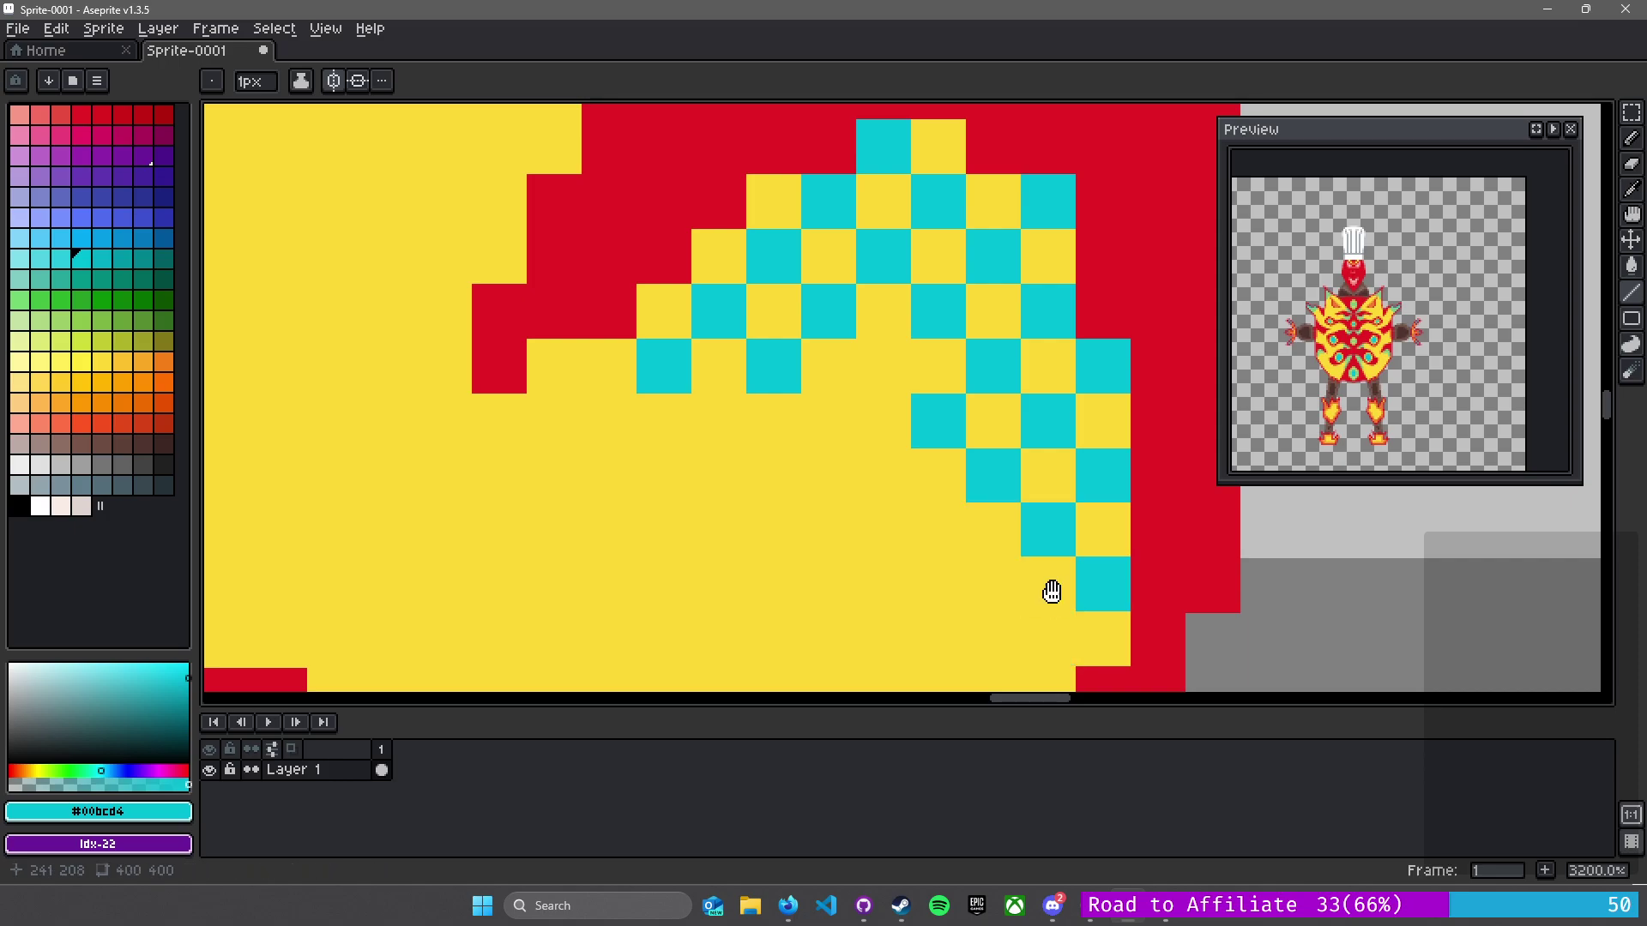
left_click_drag(1051, 600, 1038, 405)
left_click(1033, 439)
left_click(1025, 549)
left_click(984, 596)
left_click(976, 497)
scroll(887, 359, "down", 5)
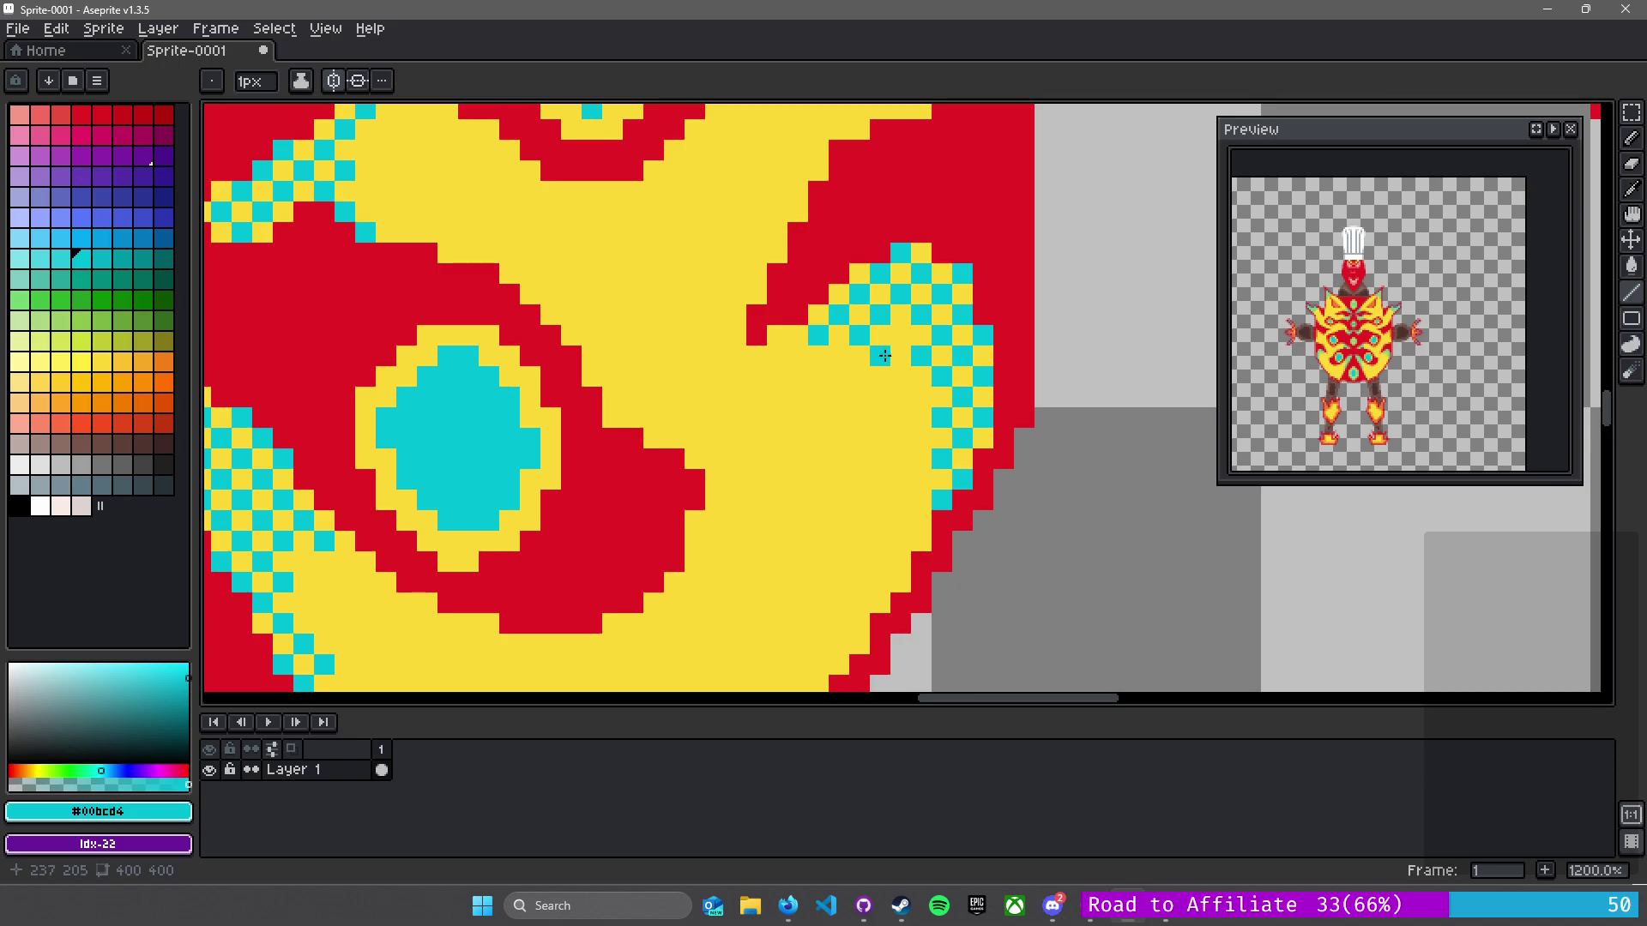
- Dither the pointed yellow side flame beside the arm with a cyan checker that tapers into the band below
left_click_drag(818, 304, 835, 597)
left_click_drag(938, 214, 922, 487)
scroll(981, 363, "up", 3)
left_click_drag(988, 353, 829, 513)
left_click_drag(973, 511, 943, 328)
left_click_drag(962, 247, 831, 375)
left_click(770, 301)
left_click(716, 334)
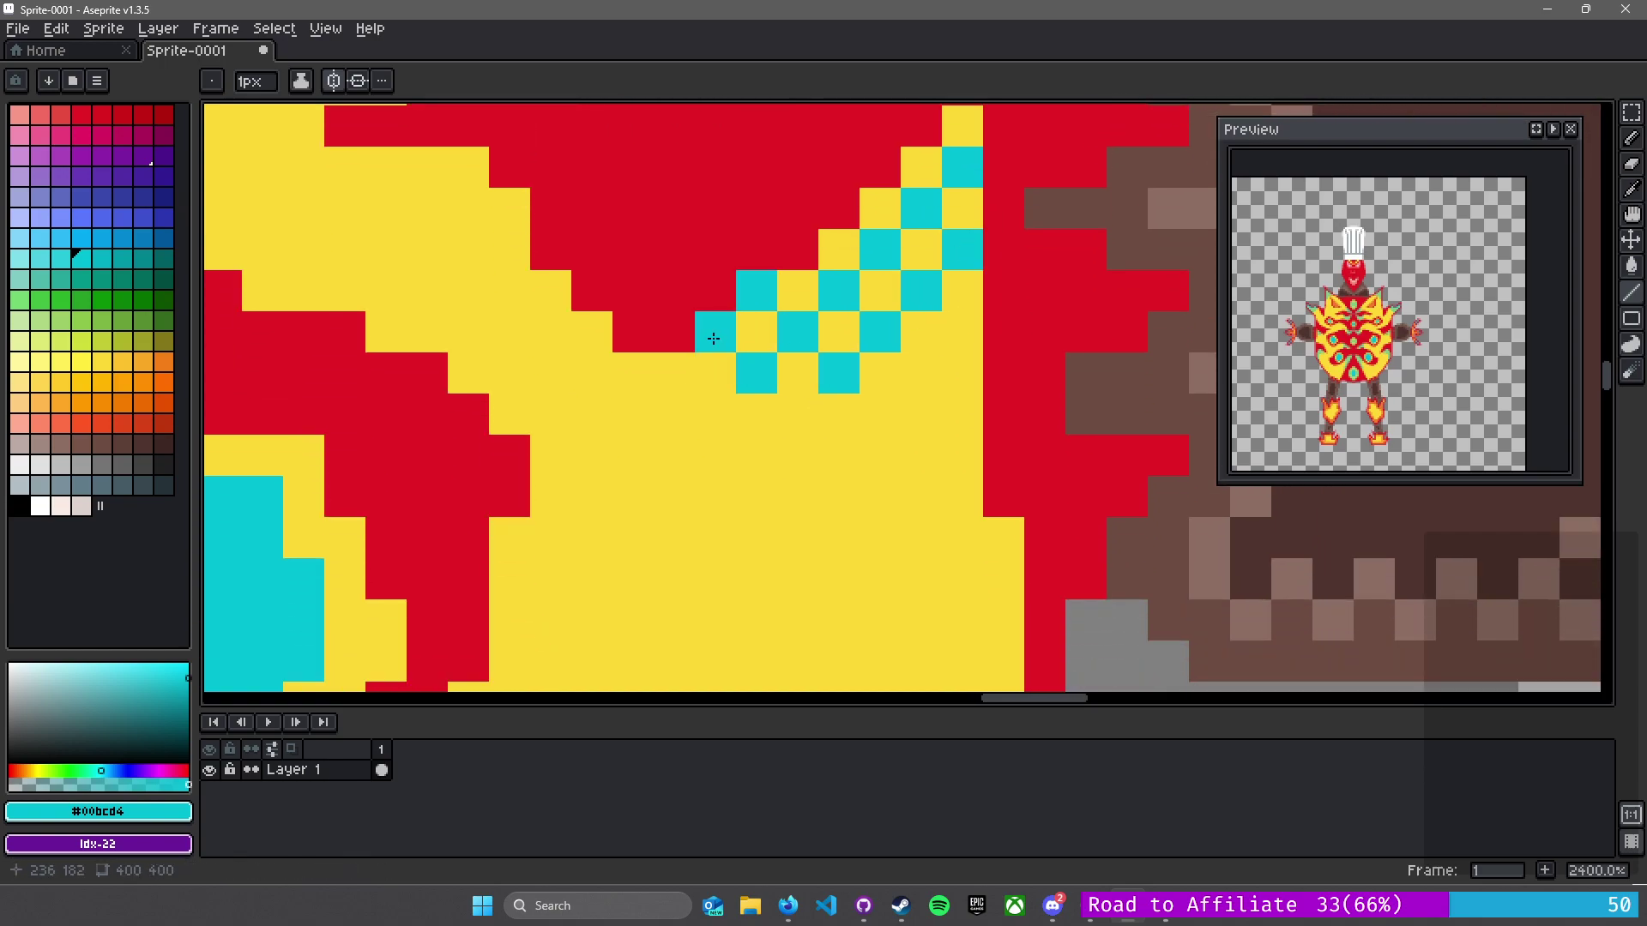
left_click(959, 336)
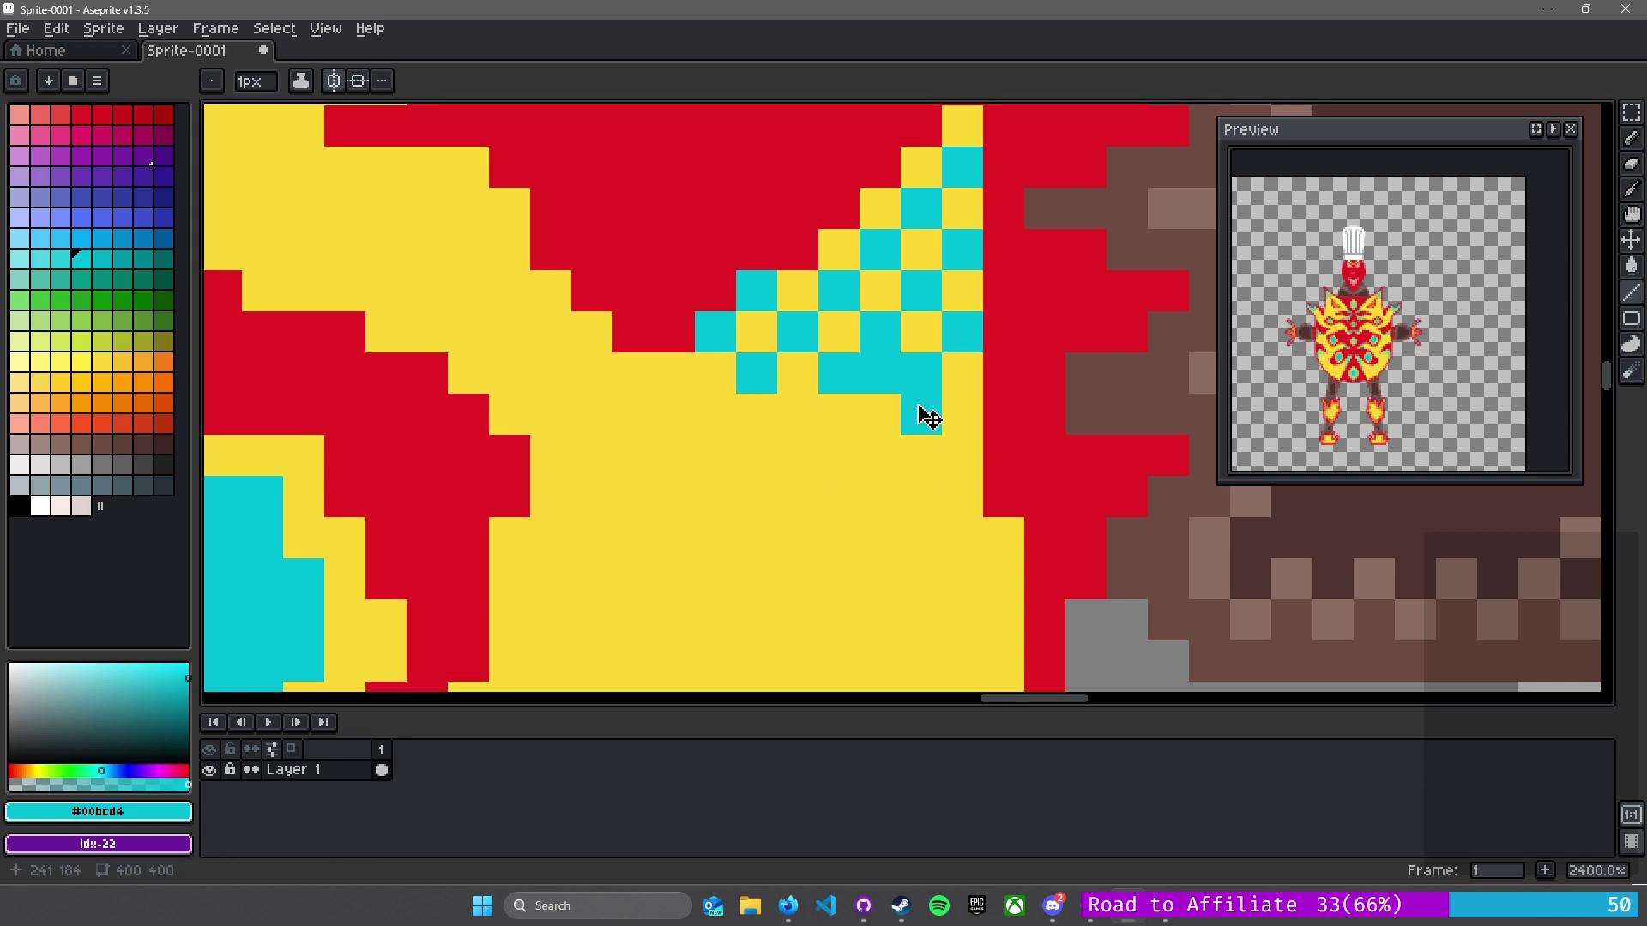
left_click(921, 375)
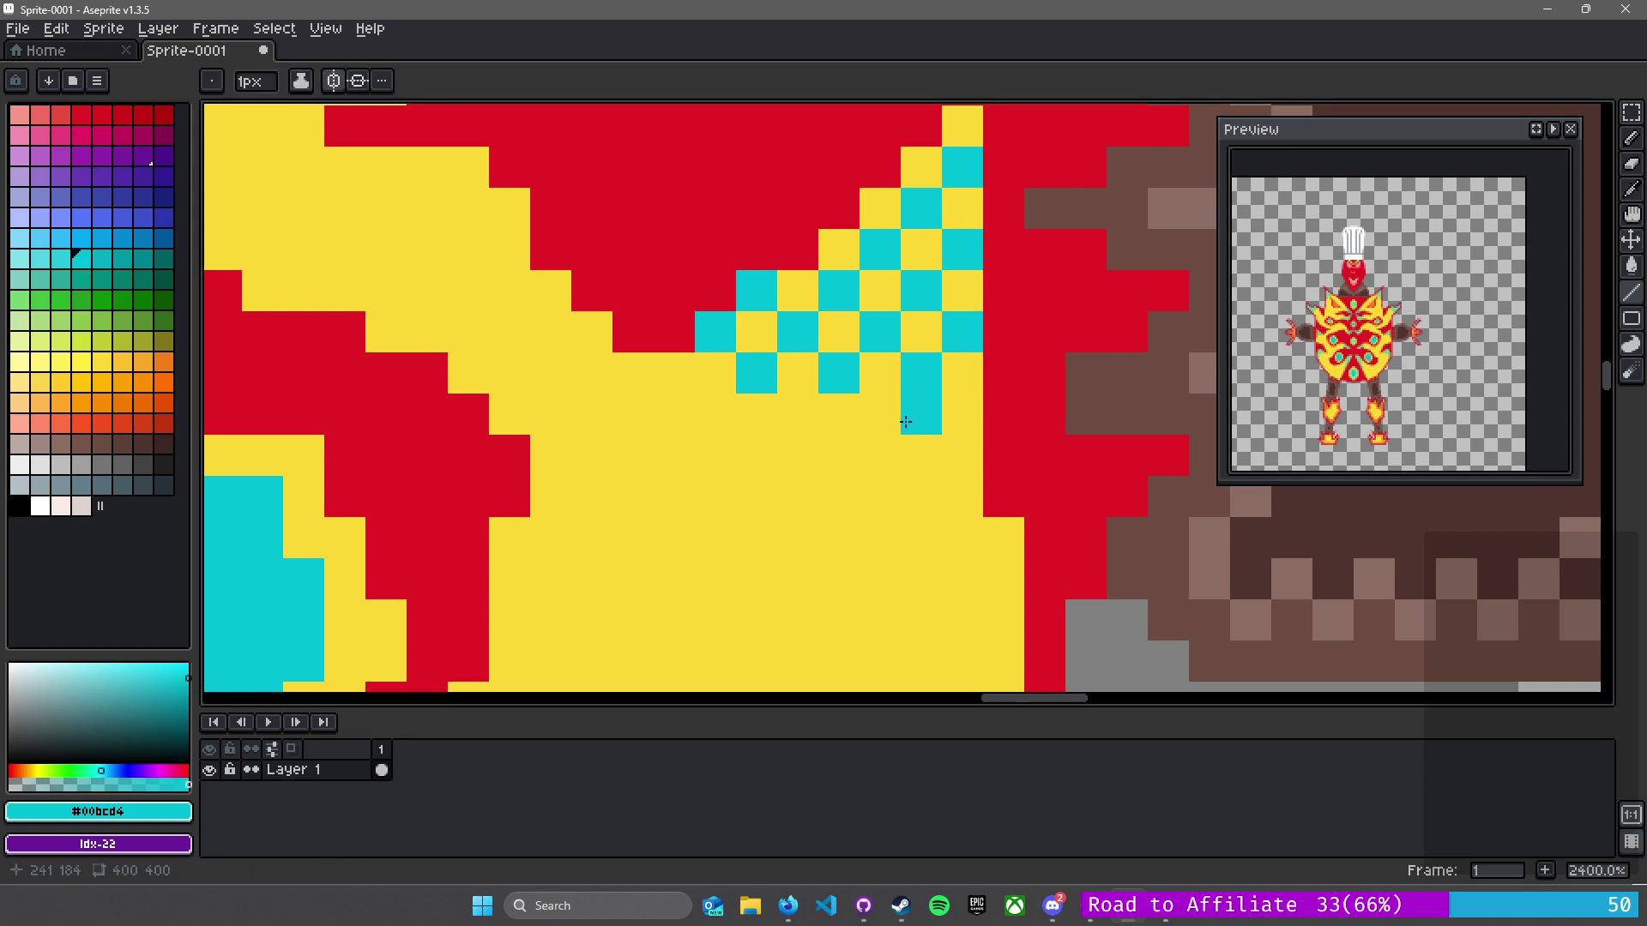
key("ctrl+z")
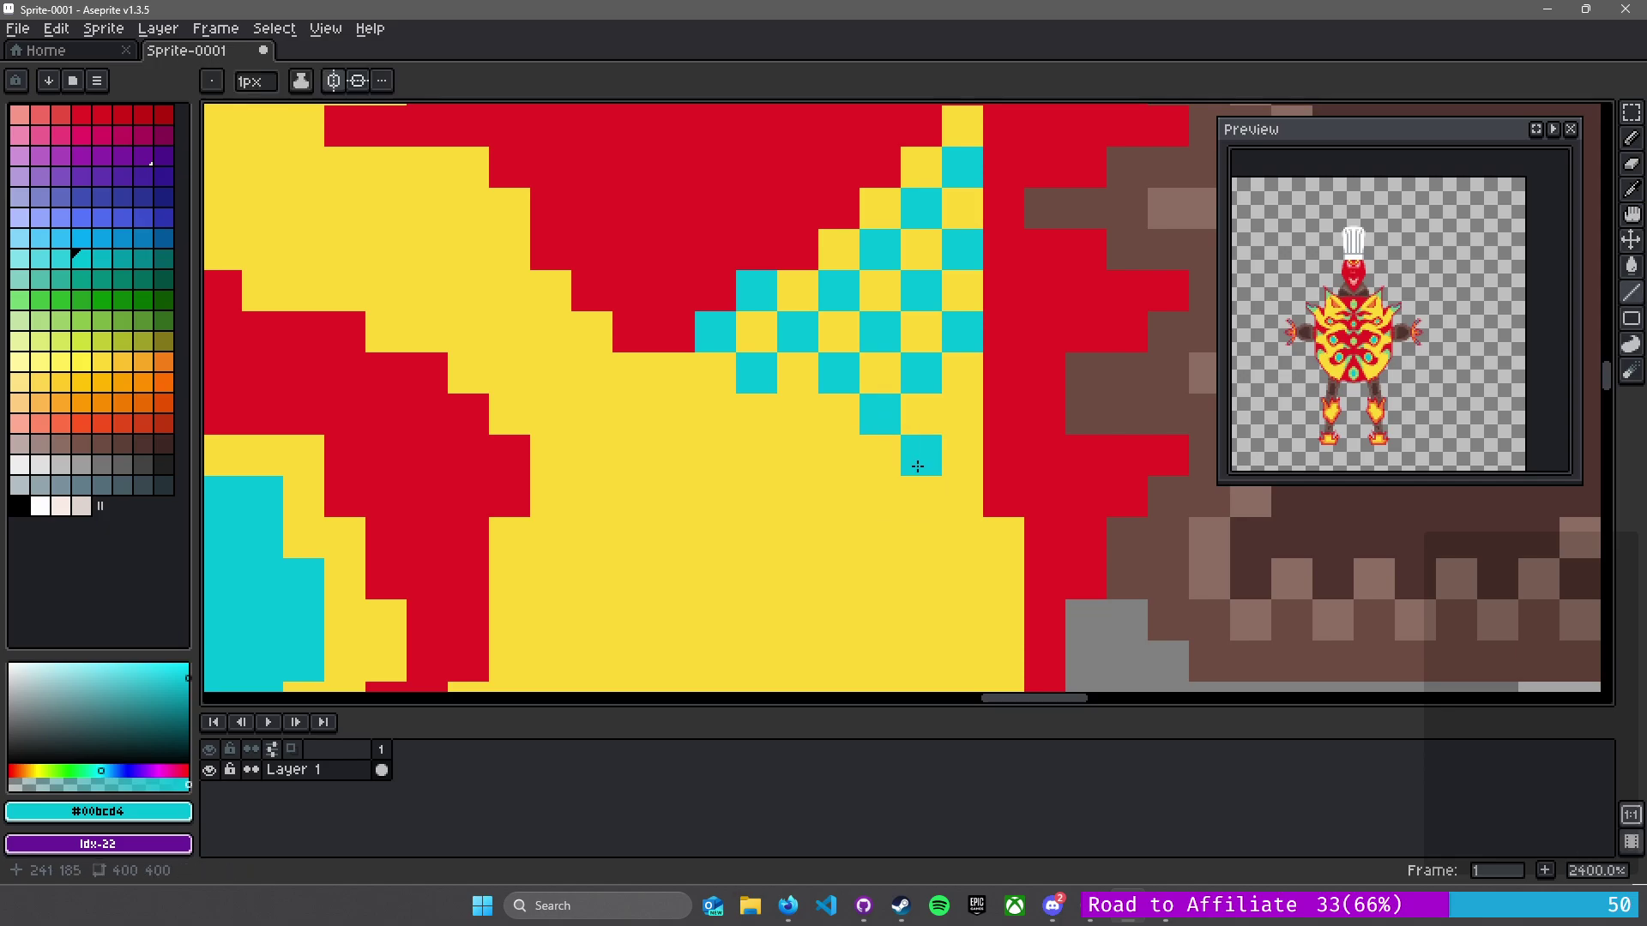
- Recolour the yellow pixels of the knee guard's outer spike in an alternating cyan pattern
scroll(954, 455, "down", 6)
left_click_drag(1032, 456, 1081, 609)
scroll(976, 497, "up", 1)
scroll(960, 474, "down", 2)
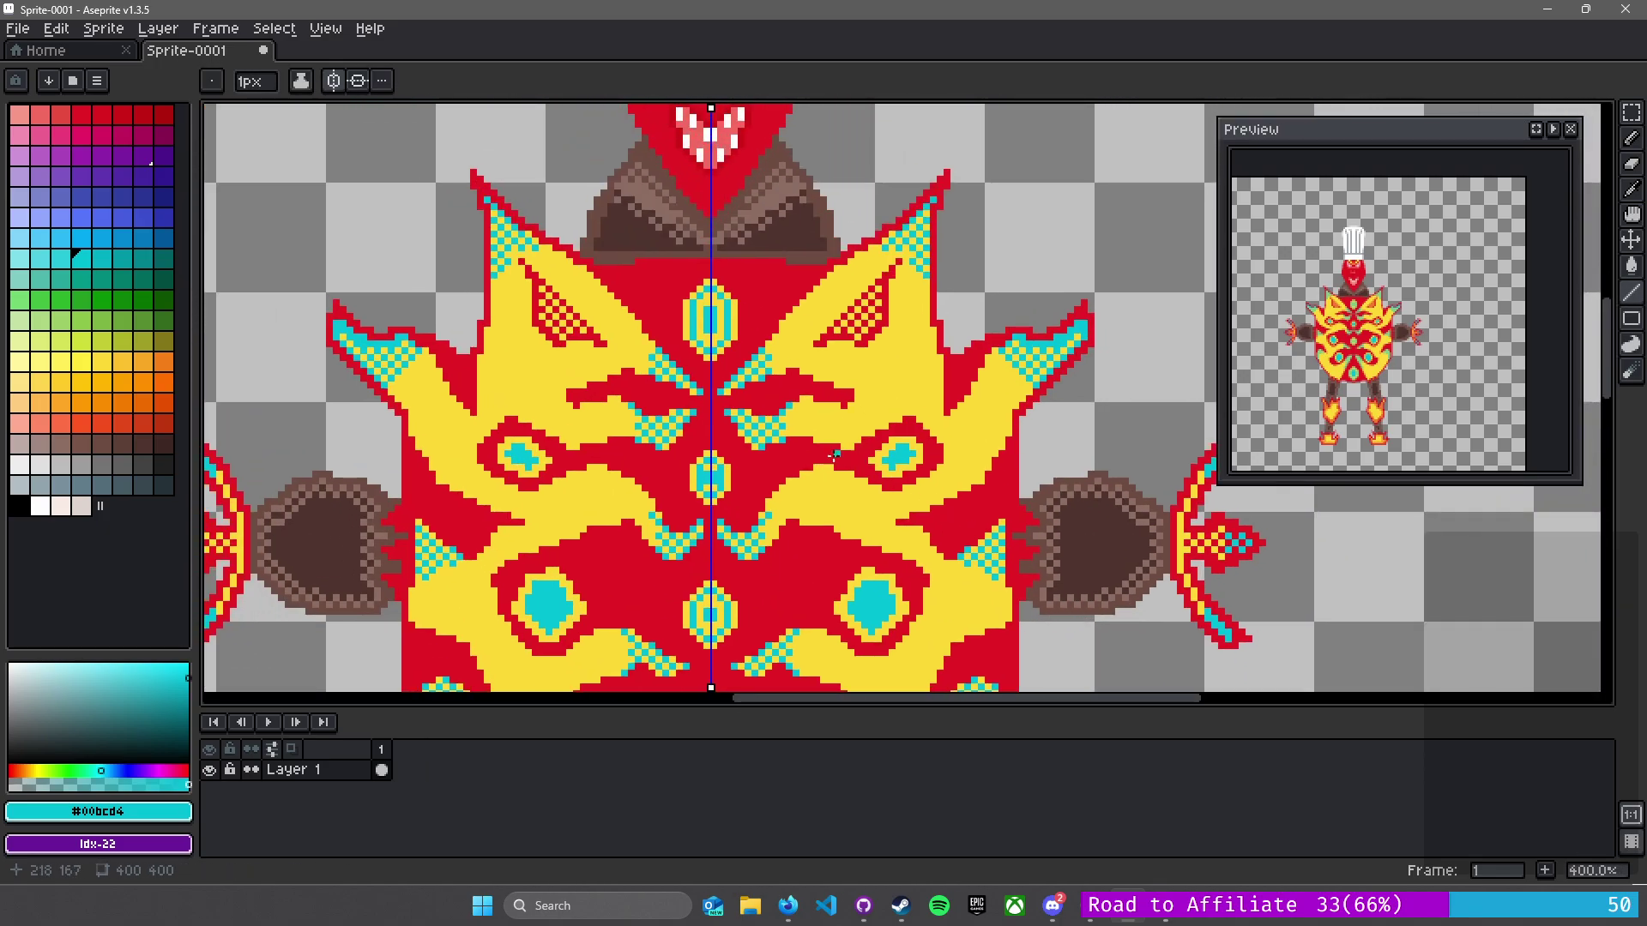
scroll(834, 460, "down", 1)
left_click_drag(834, 459, 888, 184)
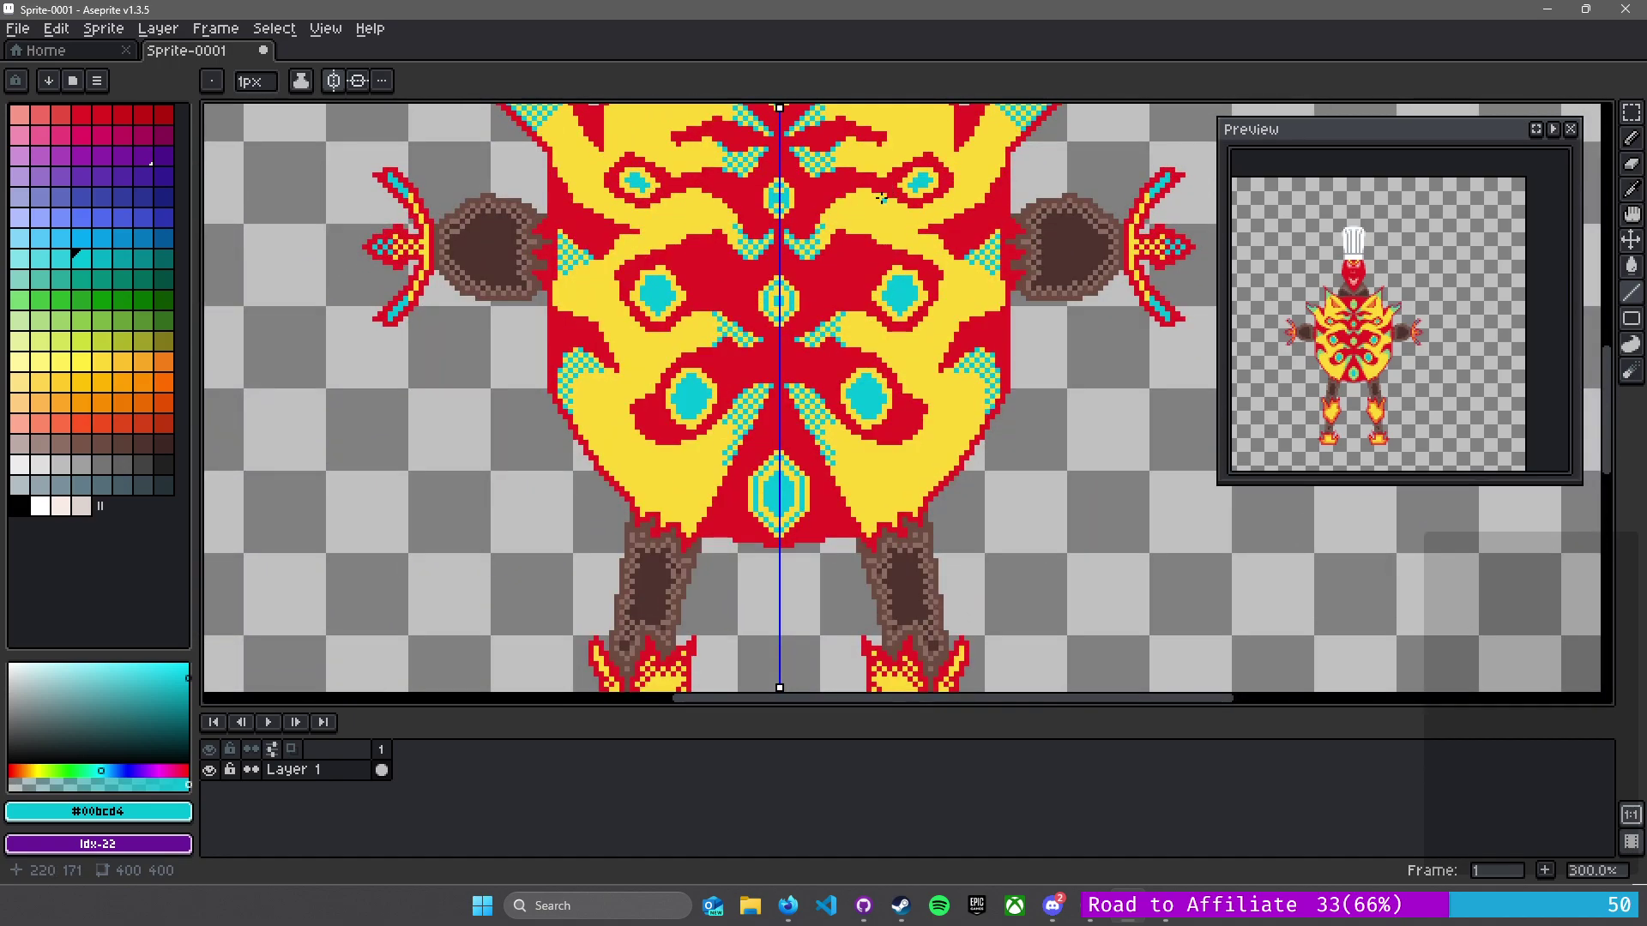
left_click_drag(889, 439, 881, 124)
scroll(896, 408, "up", 6)
mouse_move(987, 347)
left_mouse_down()
mouse_move(886, 357)
mouse_move(650, 478)
left_mouse_up()
left_click(889, 268)
left_click(889, 214)
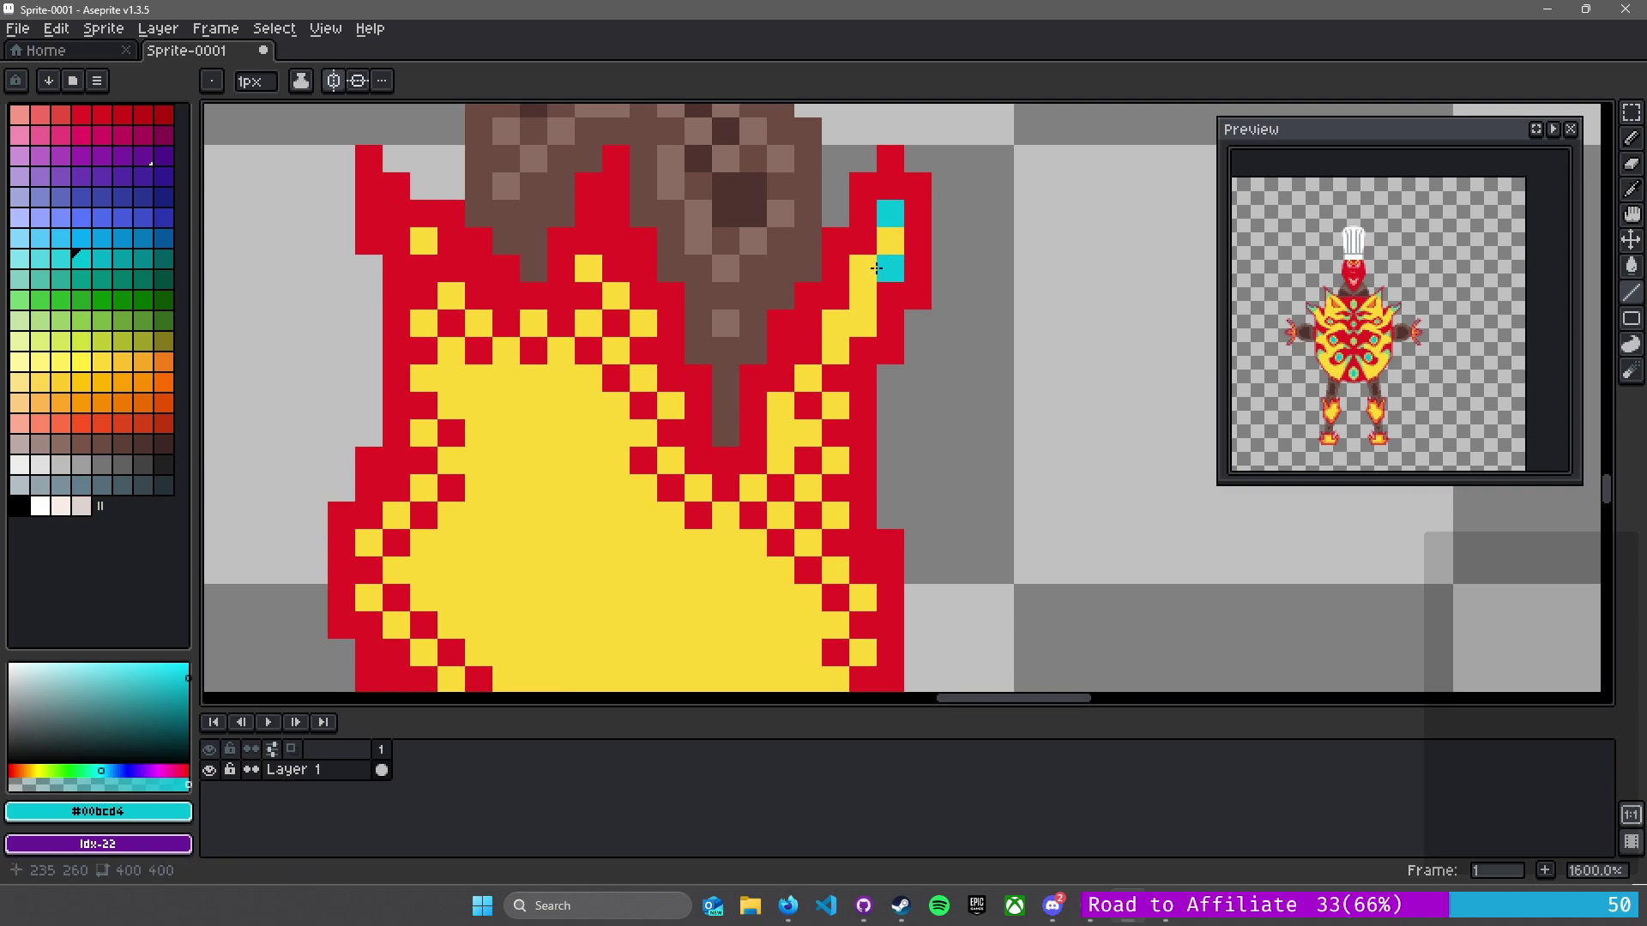
left_click(836, 332)
left_click(807, 435)
left_click(780, 407)
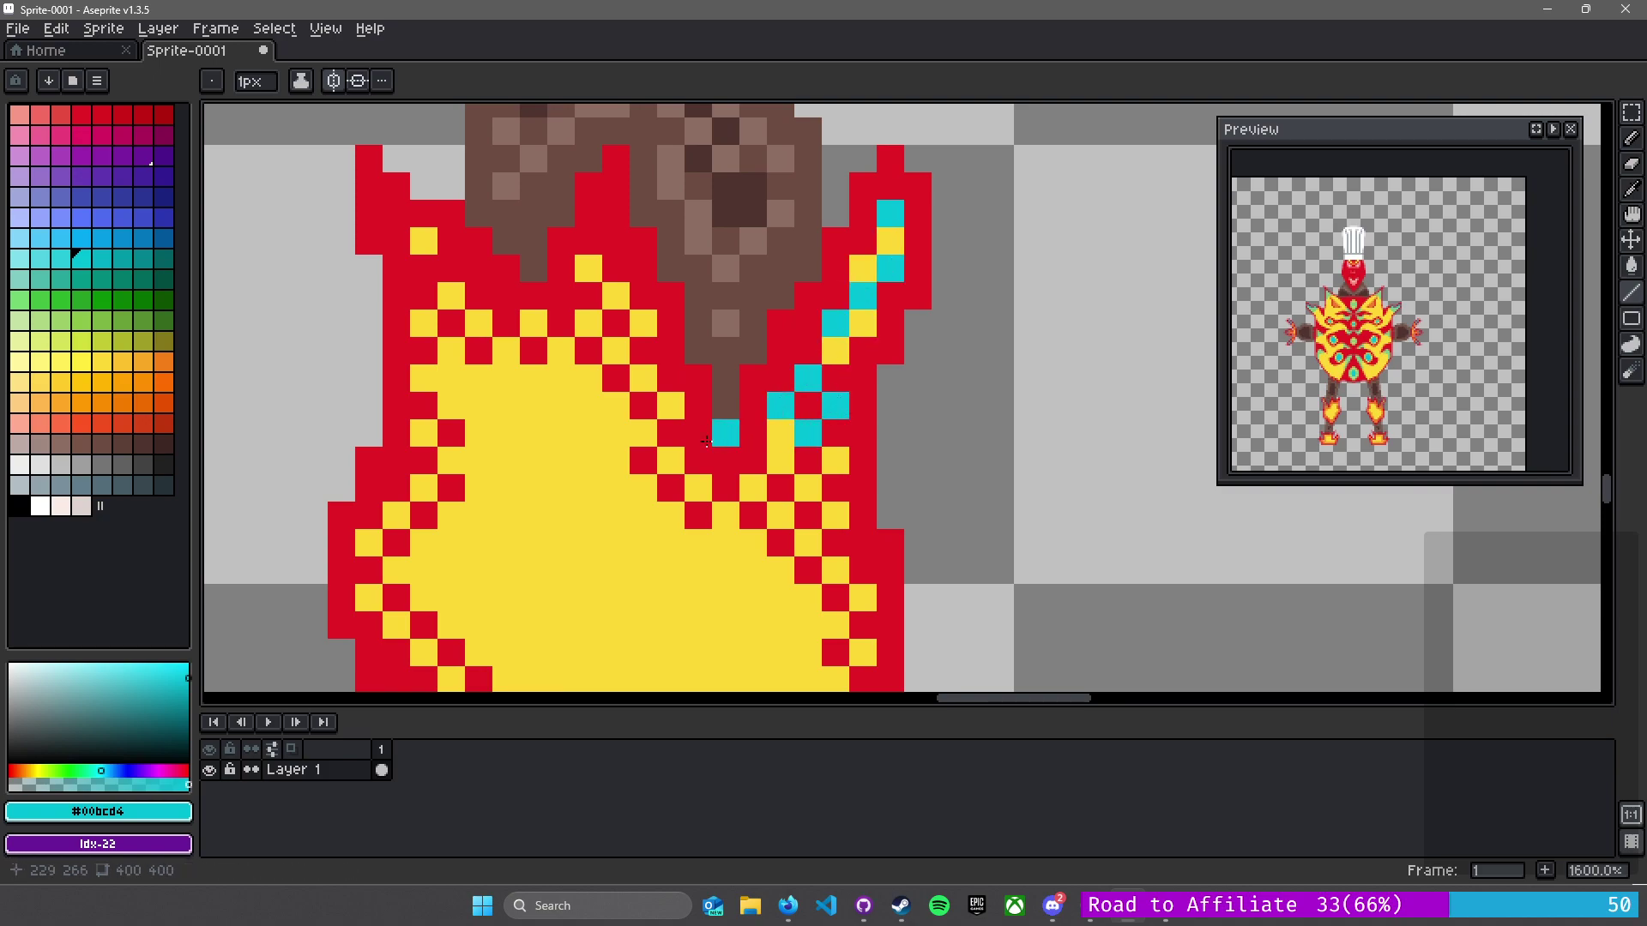
- Recolour the yellow dither pixels of the knee guard's middle spike cyan, following its diagonal edge
left_click_drag(673, 437, 876, 444)
left_click(816, 295)
left_click(844, 323)
left_click_drag(788, 323, 838, 375)
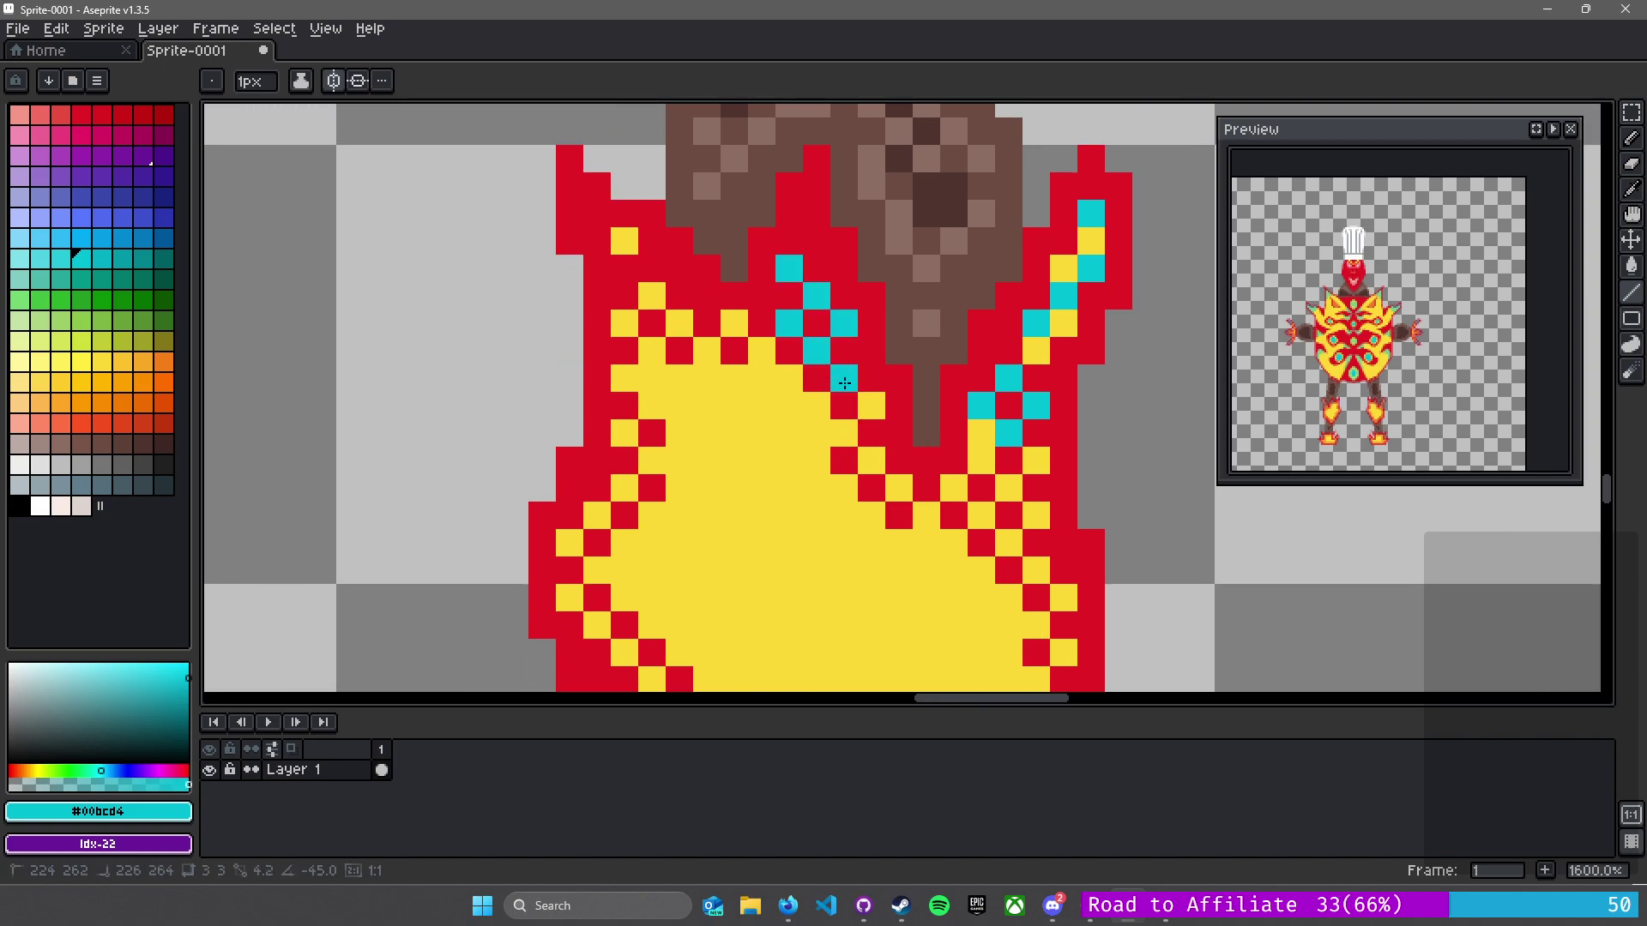
- Recolour the yellow dither pixels of the knee guard's inner spike cyan and checker its base
left_click(626, 320)
left_click_drag(692, 354, 847, 300)
left_click(781, 270)
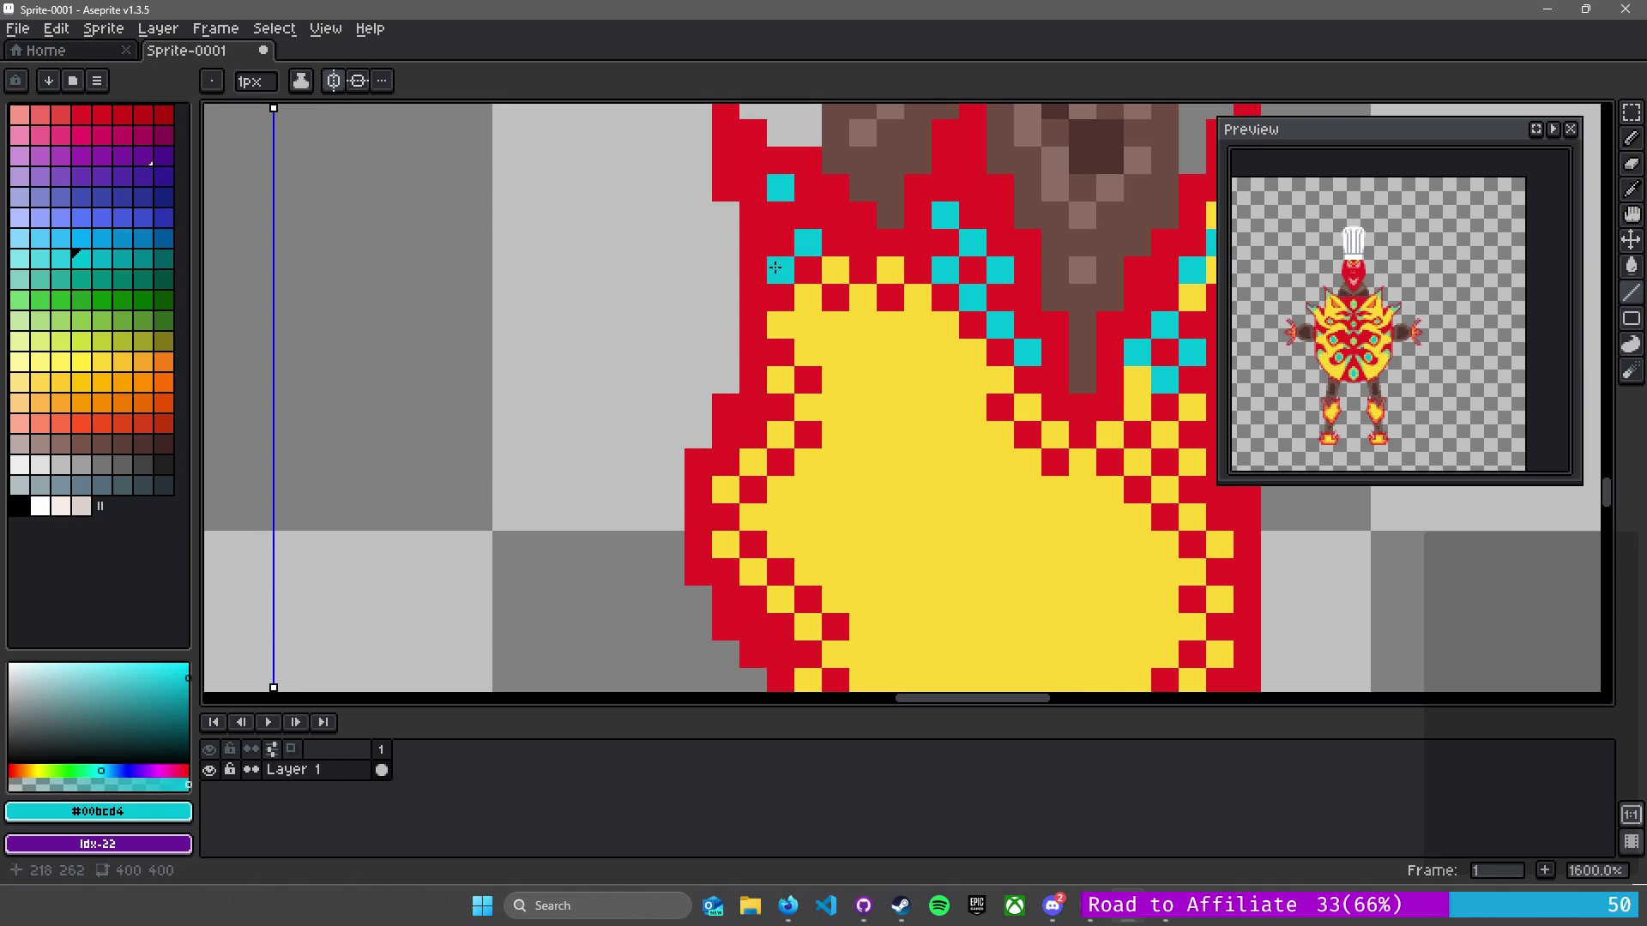
left_click(835, 270)
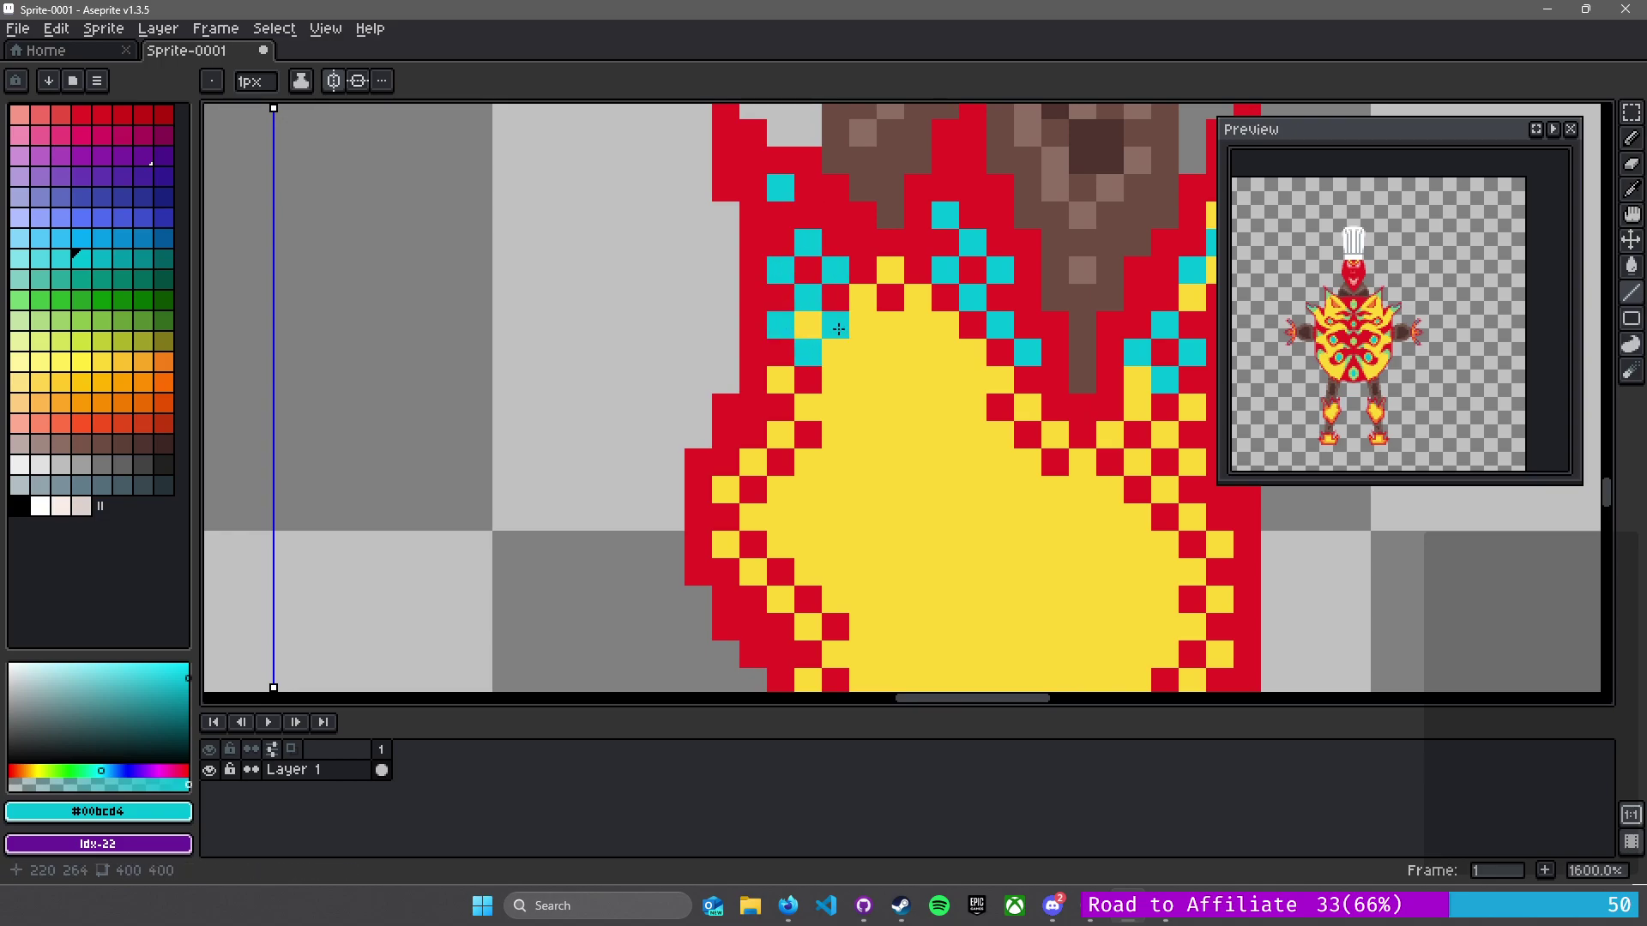
- Dither the outer half of the foot flame's upper edge with a cyan checker pattern
scroll(857, 300, "down", 5)
left_click_drag(771, 299, 855, 205)
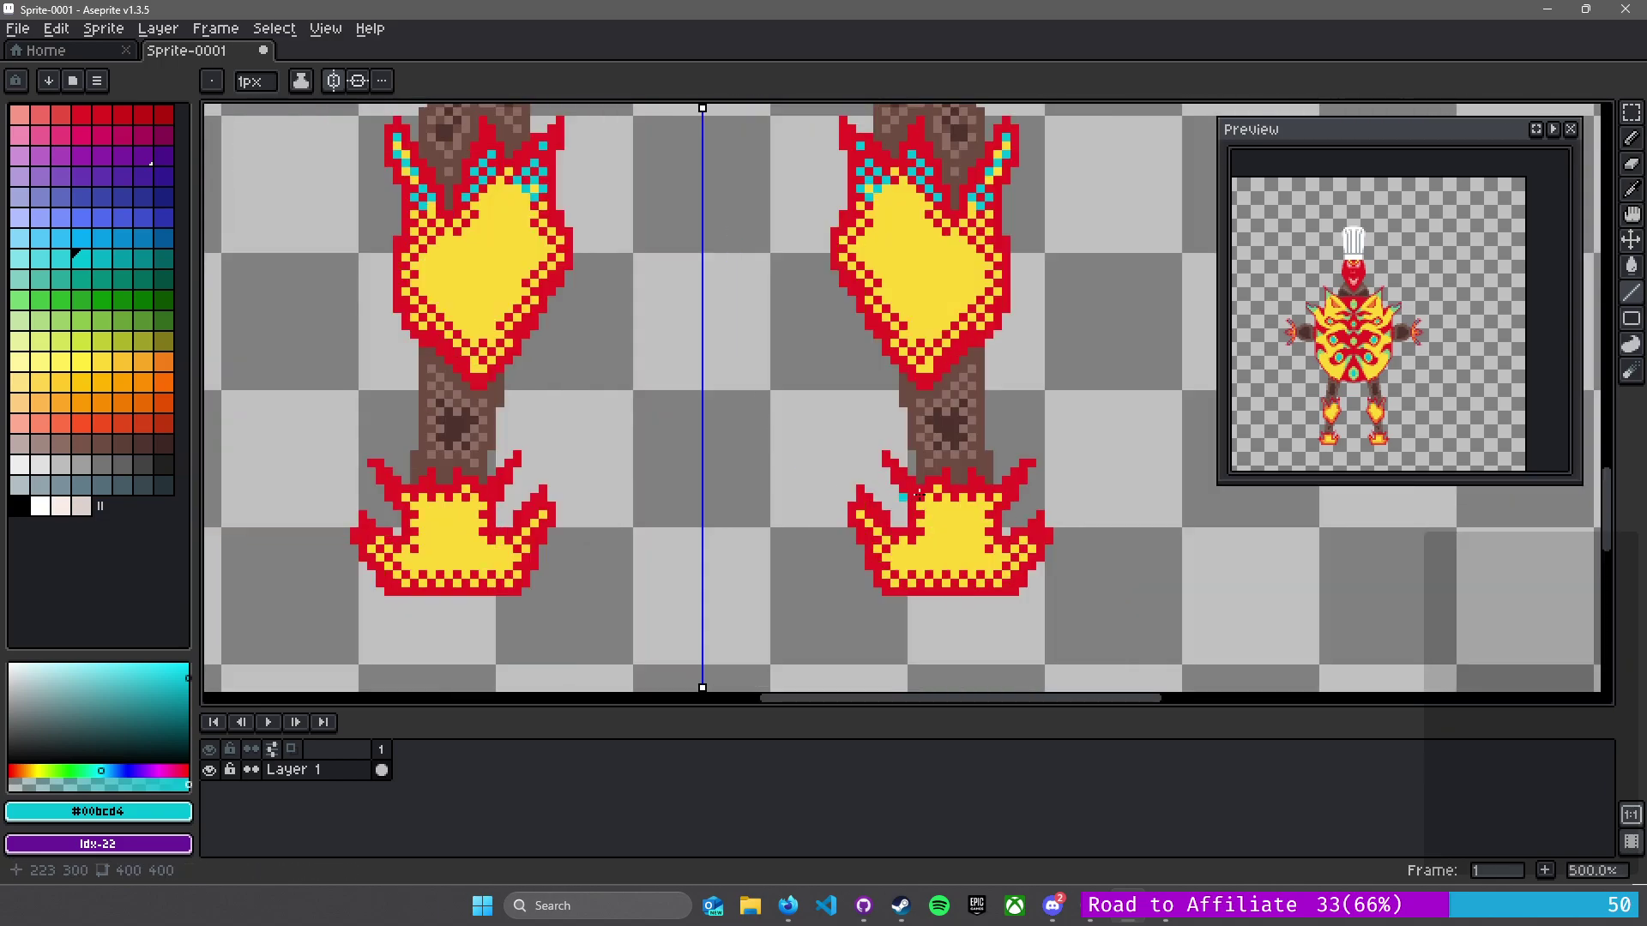
left_click_drag(940, 517, 708, 337)
scroll(709, 337, "up", 6)
left_click_drag(984, 264, 902, 343)
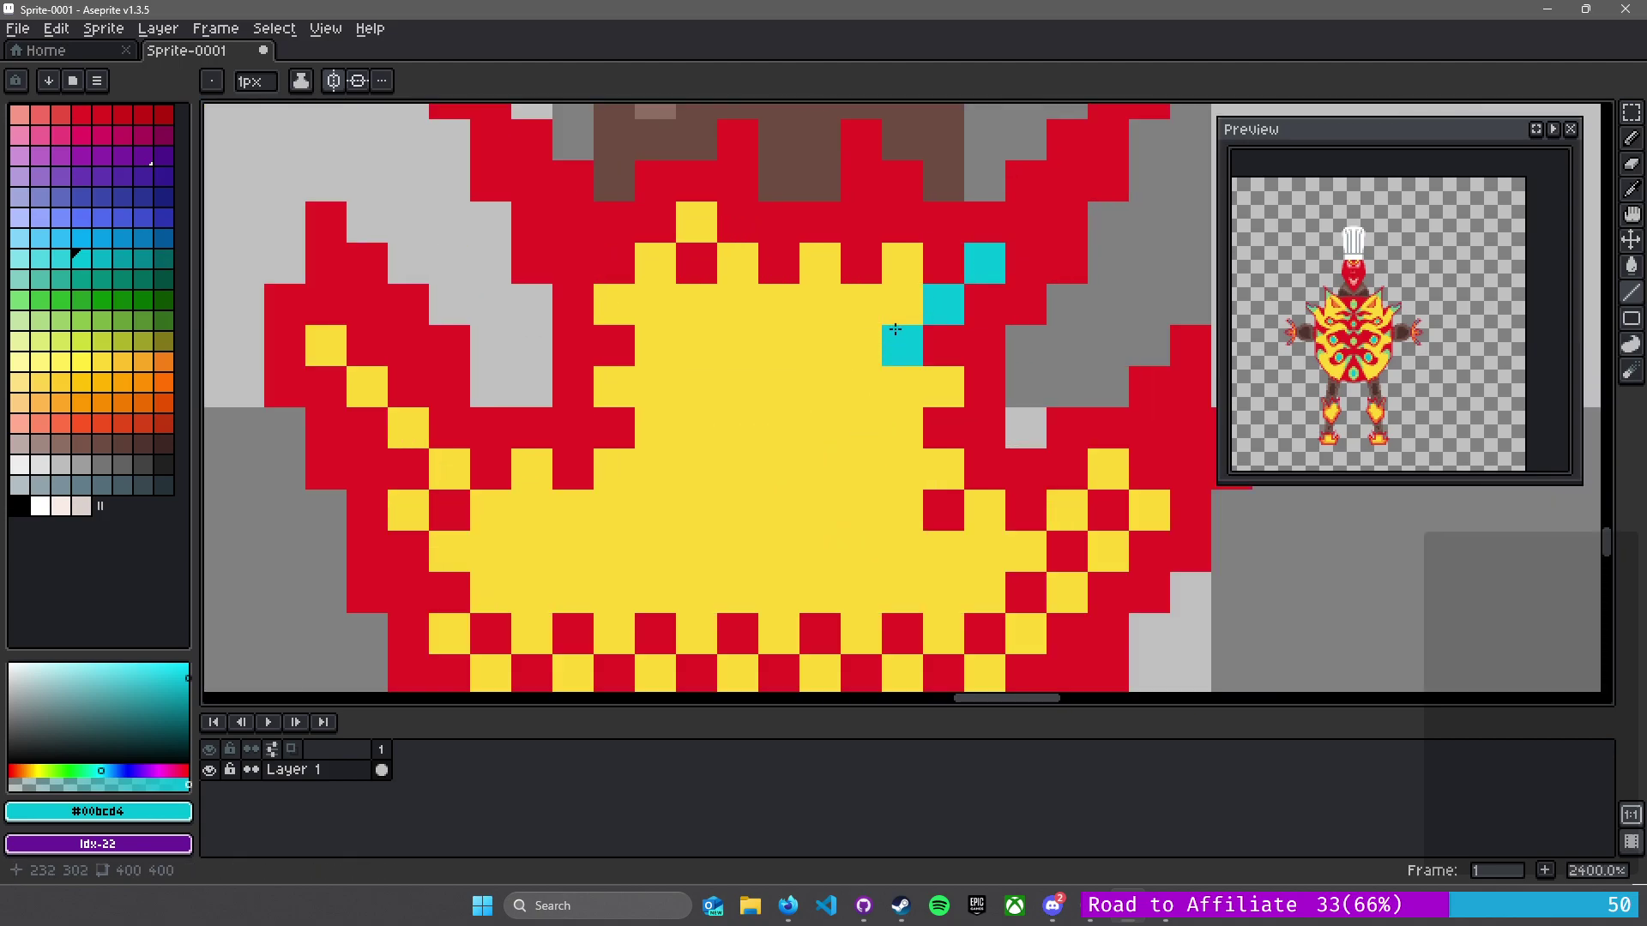
left_click_drag(902, 262, 820, 344)
left_click(820, 271)
left_click(788, 298)
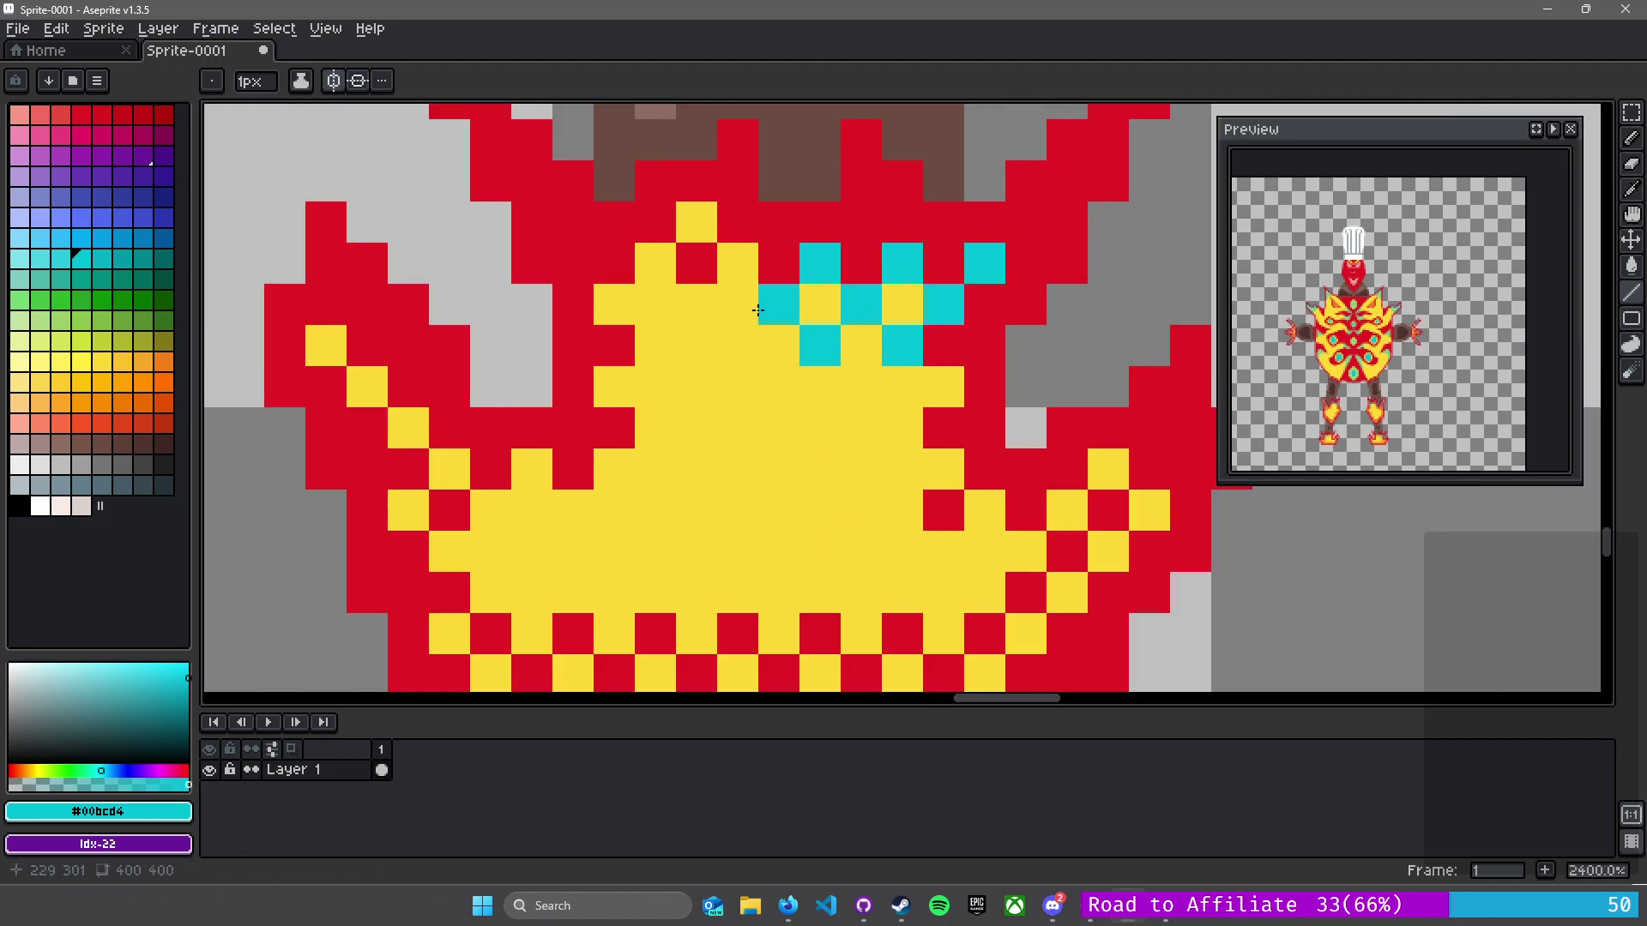
- Recolour the yellow diagonal pixels of the foot flame's inner spike cyan and checker its base in cyan
left_click(326, 345)
left_click(491, 510, "shift")
left_click(408, 510)
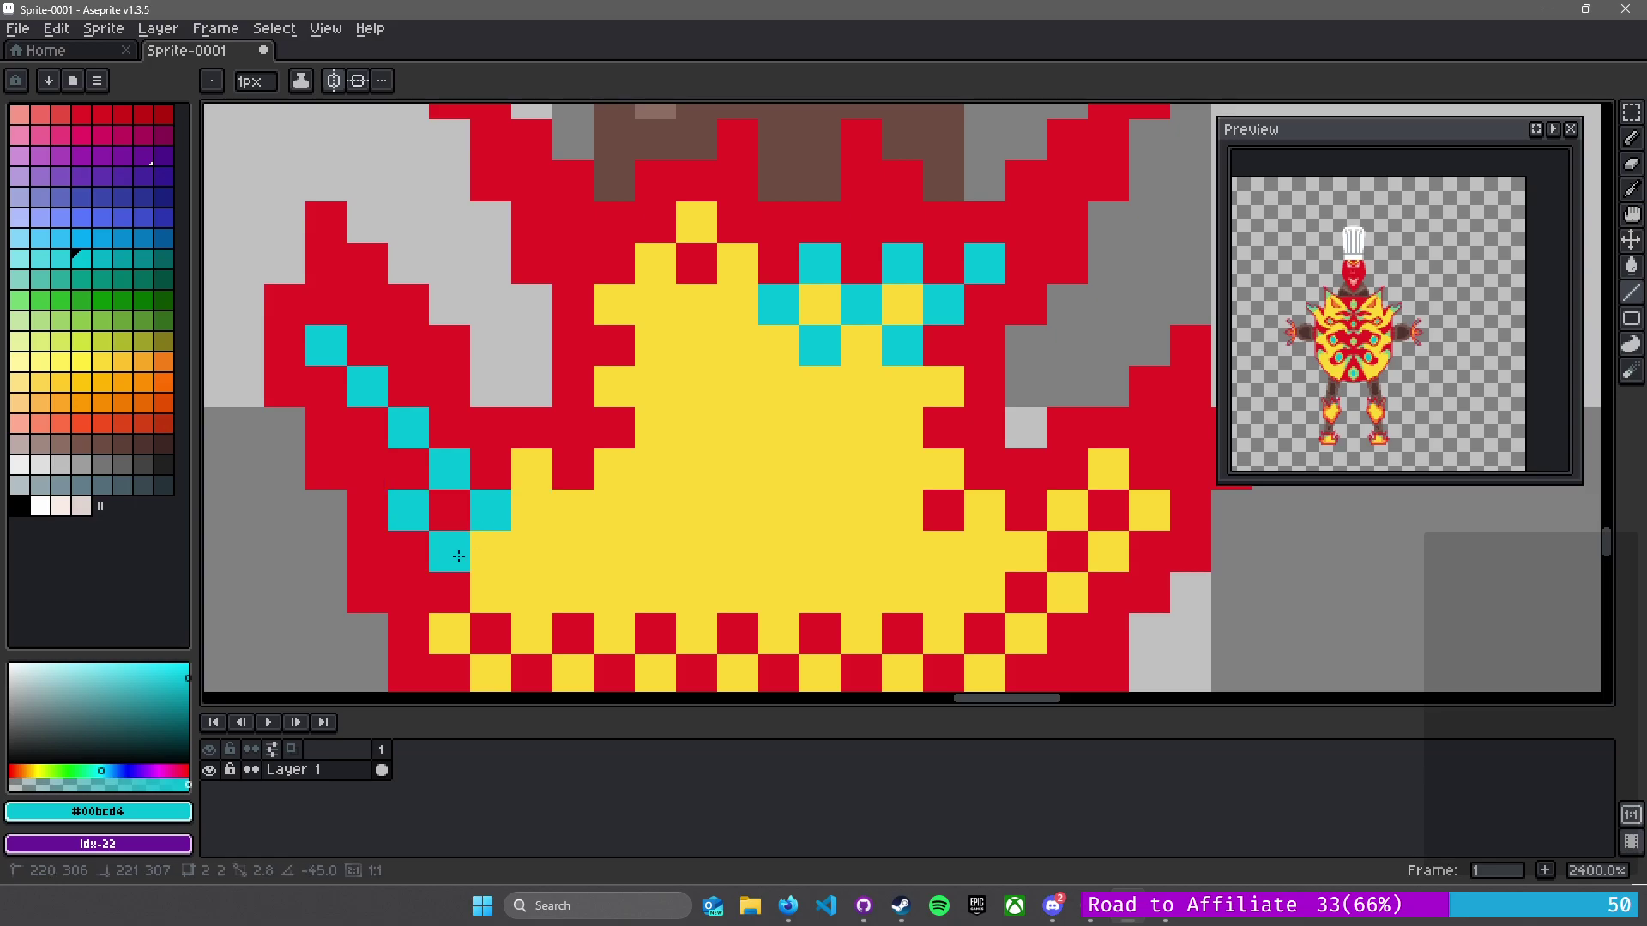
left_click(493, 589, "shift")
left_click(542, 469)
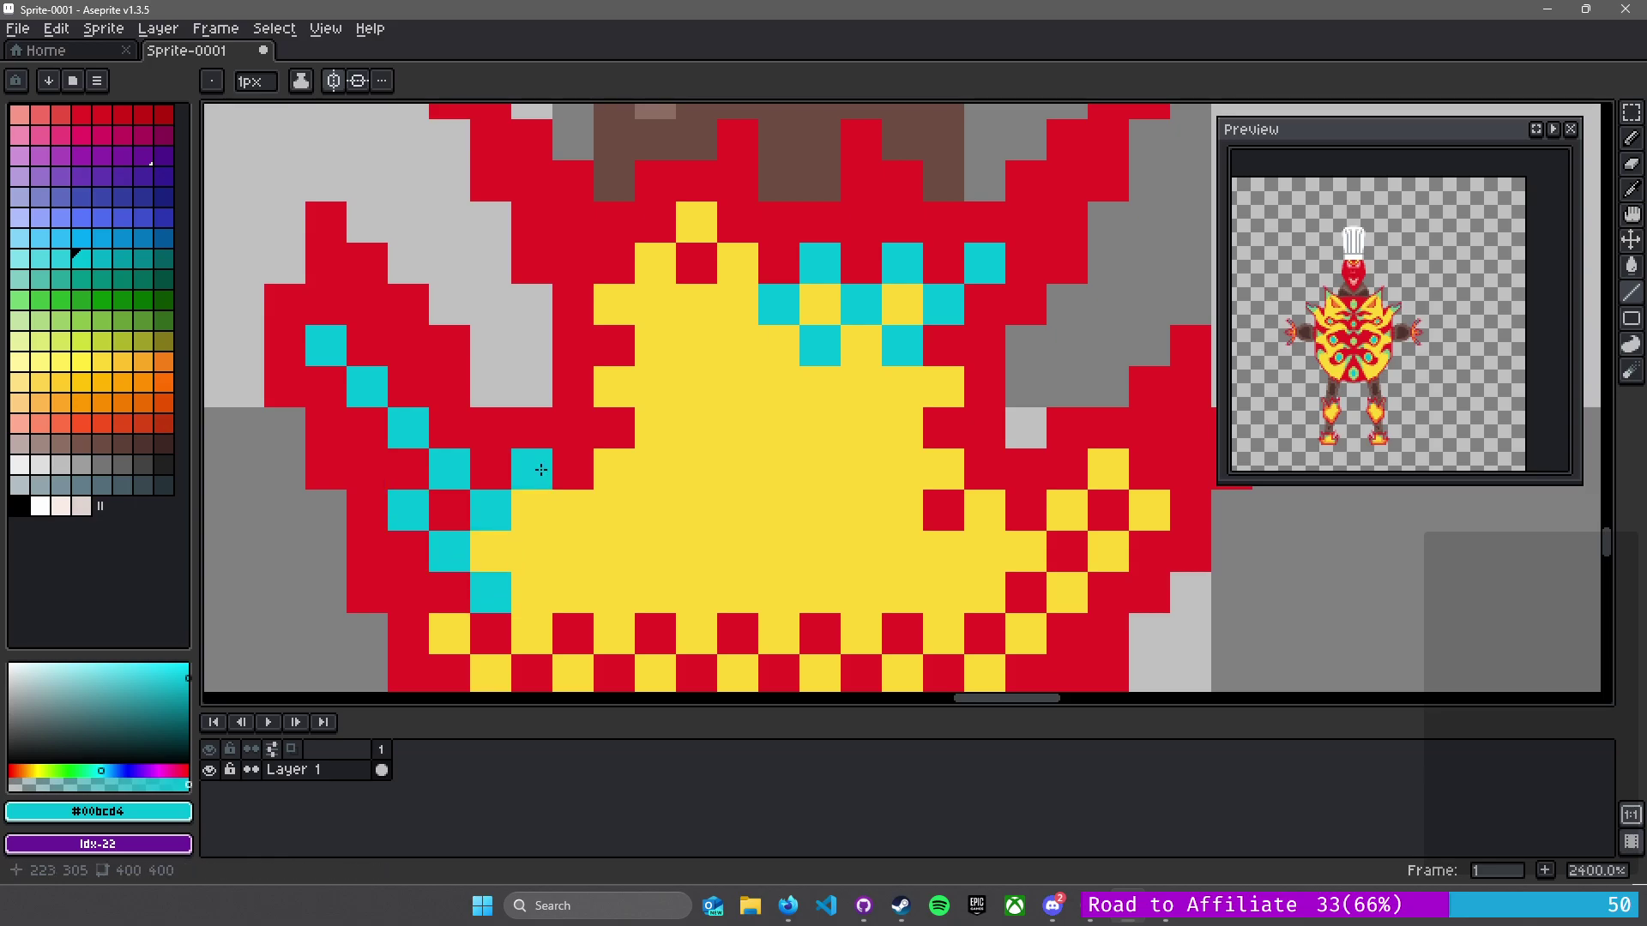
- Examine the cyan accents across the whole character, from the feet and body up to the head and hat
scroll(526, 552, "down", 5)
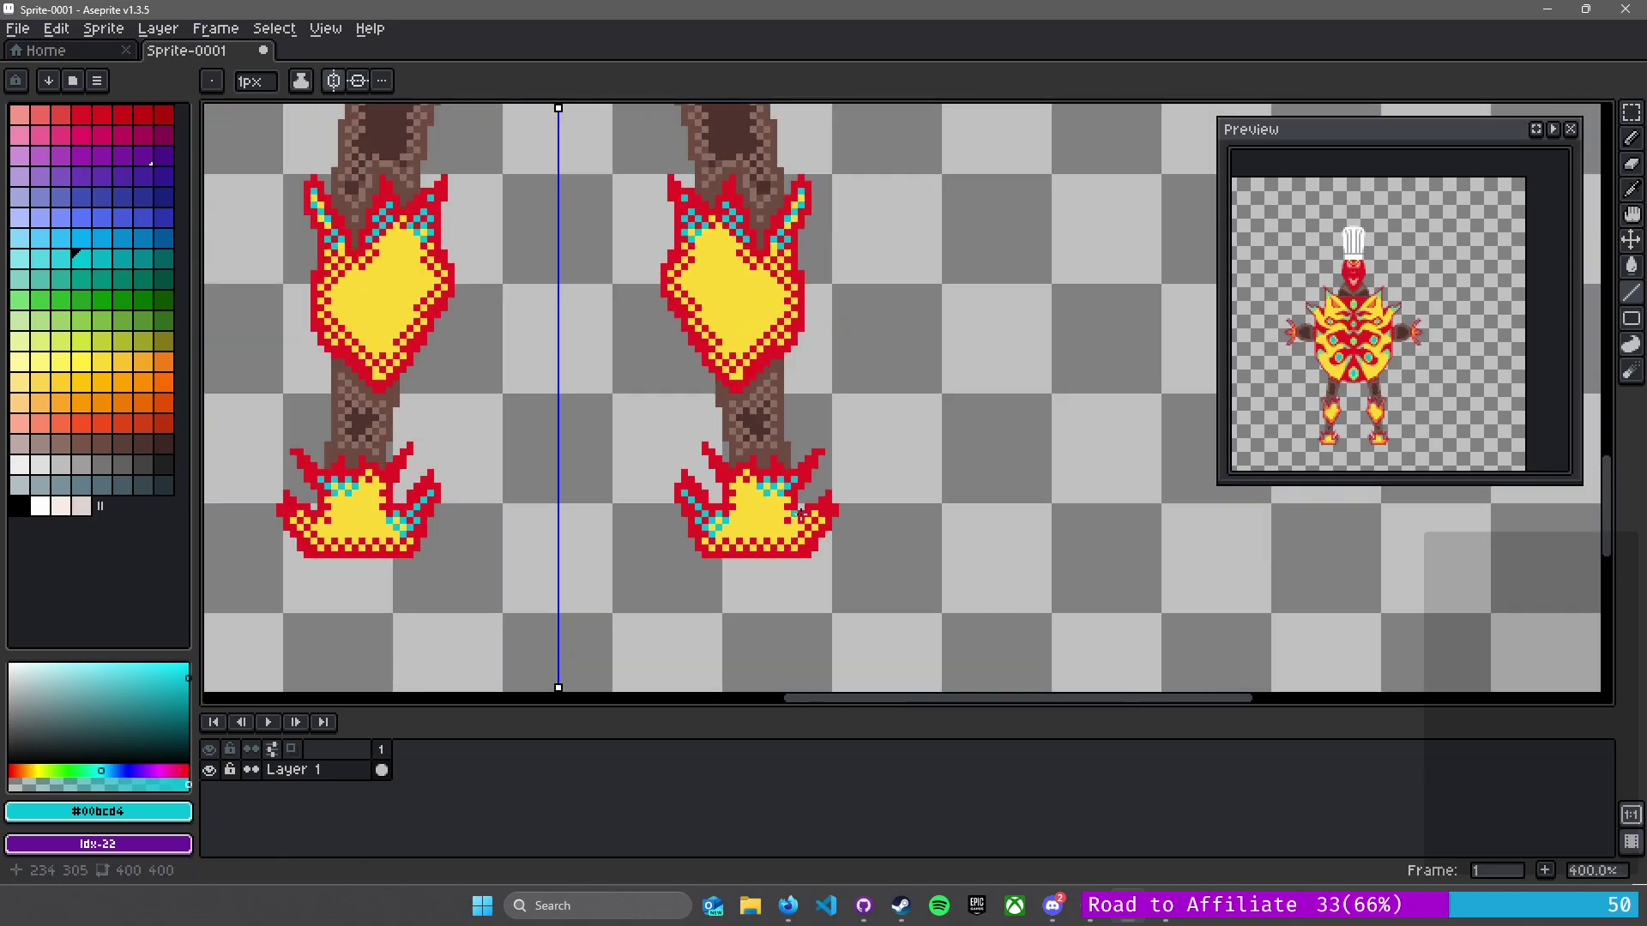
left_click_drag(518, 259, 873, 677)
scroll(803, 405, "up", 5)
scroll(949, 475, "down", 1)
scroll(768, 335, "down", 2)
scroll(666, 312, "down", 1)
scroll(764, 474, "down", 2)
left_click_drag(748, 317, 821, 564)
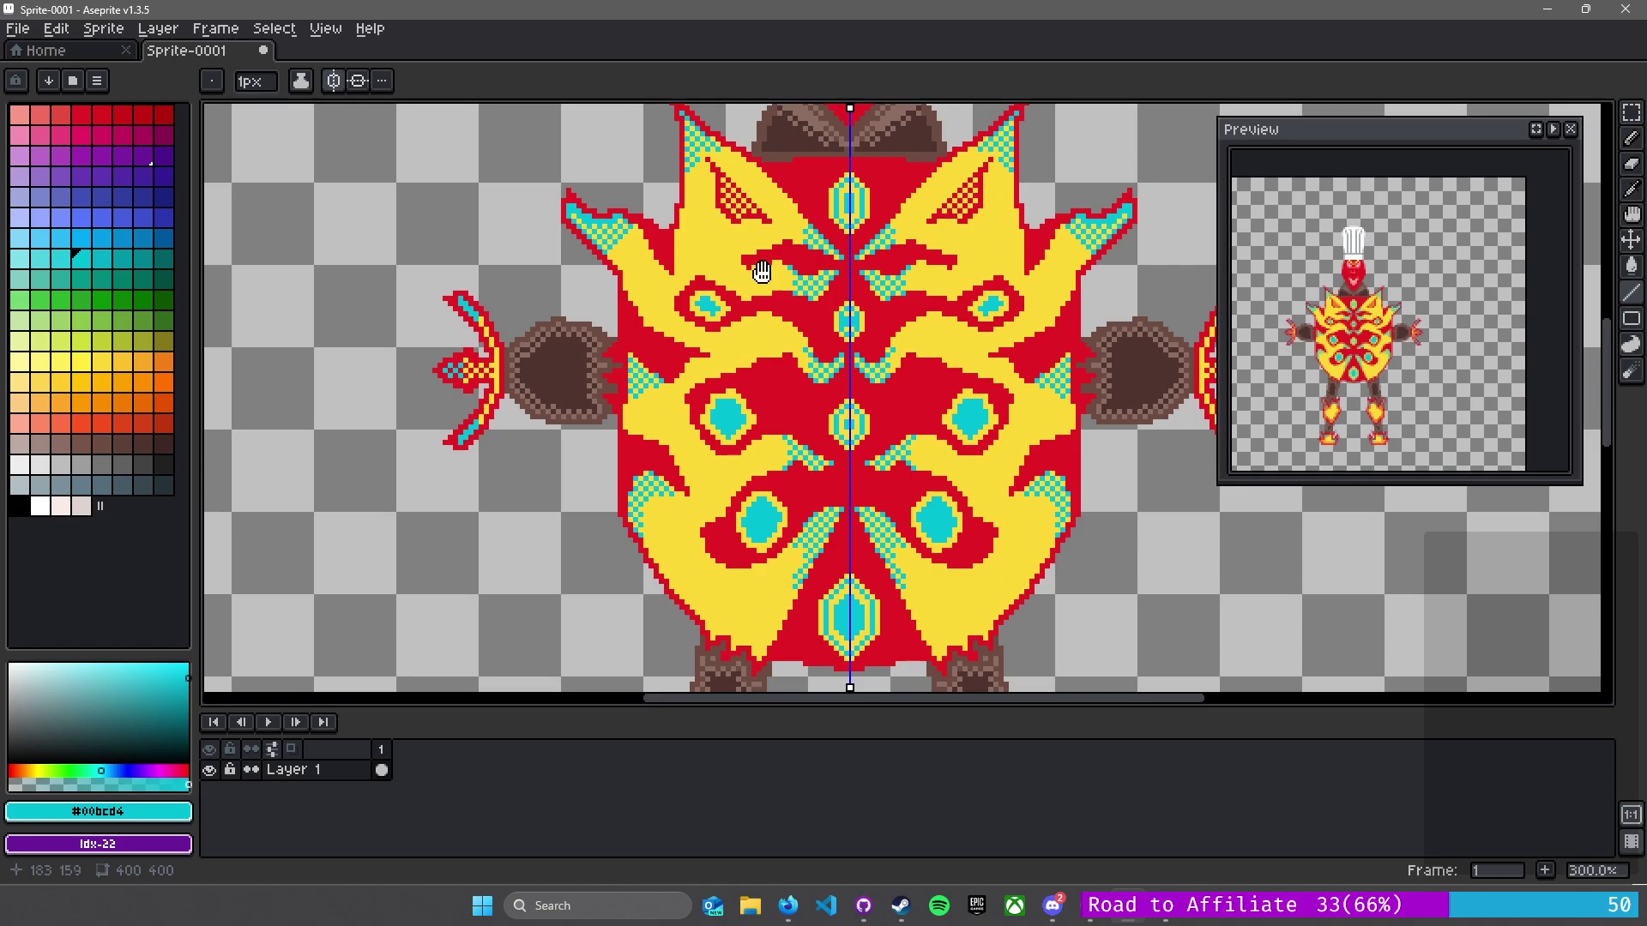
left_click_drag(764, 259, 729, 619)
scroll(787, 418, "up", 6)
left_click_drag(749, 426, 834, 348)
scroll(920, 413, "down", 6)
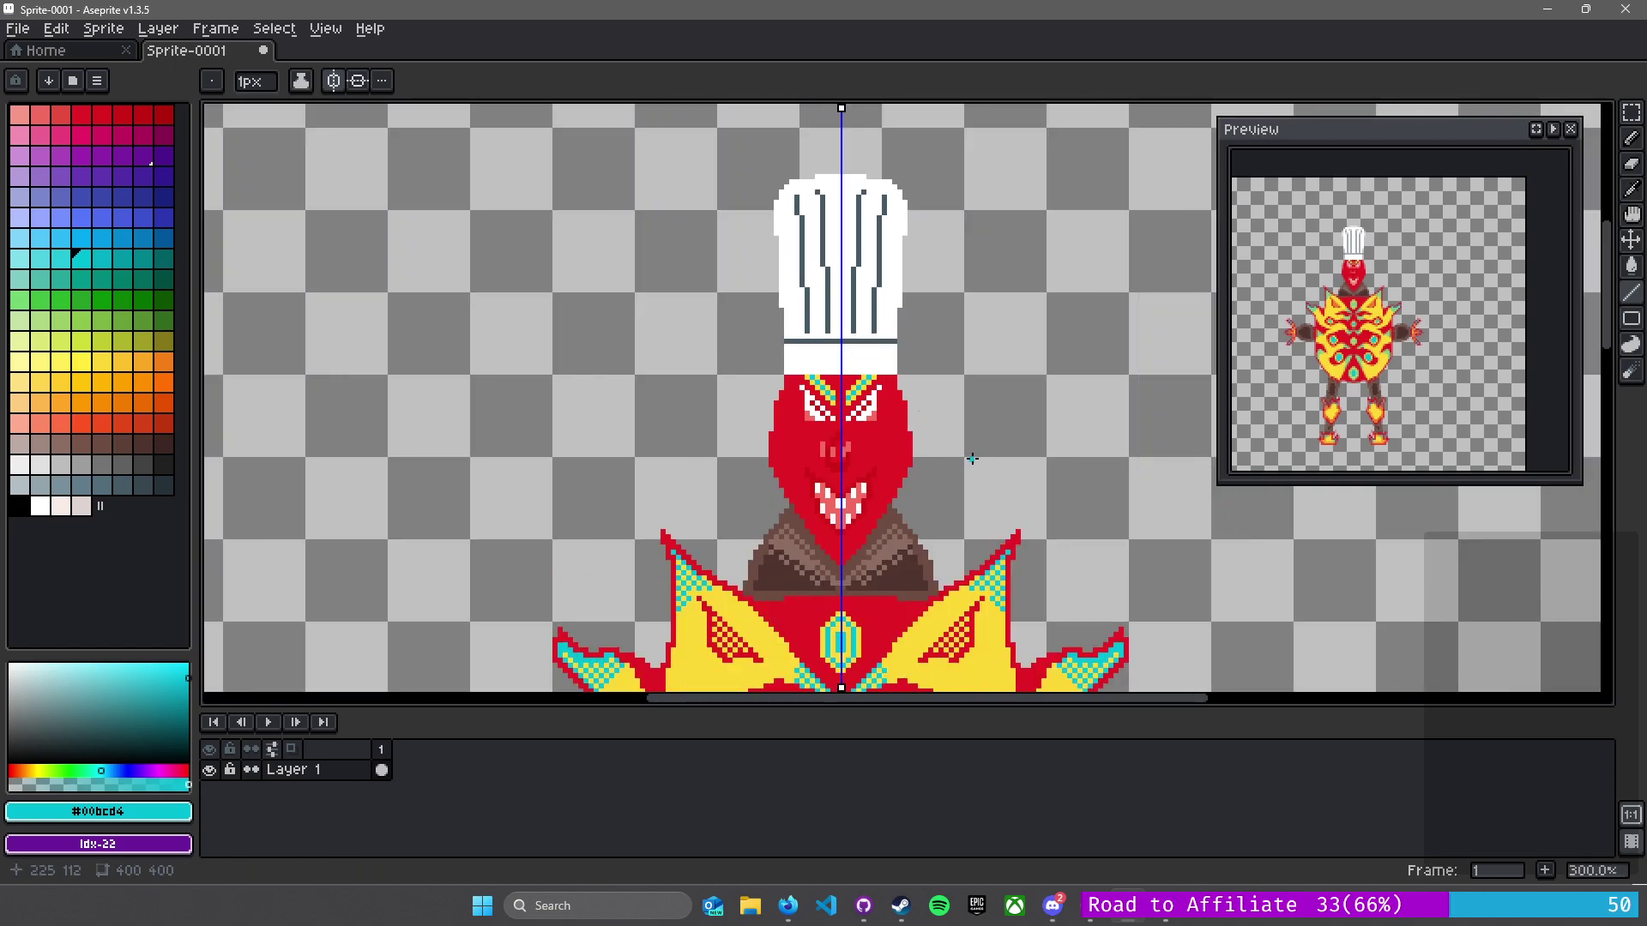
scroll(928, 387, "left", 2)
left_click_drag(1009, 455, 586, 305)
scroll(510, 309, "down", 3)
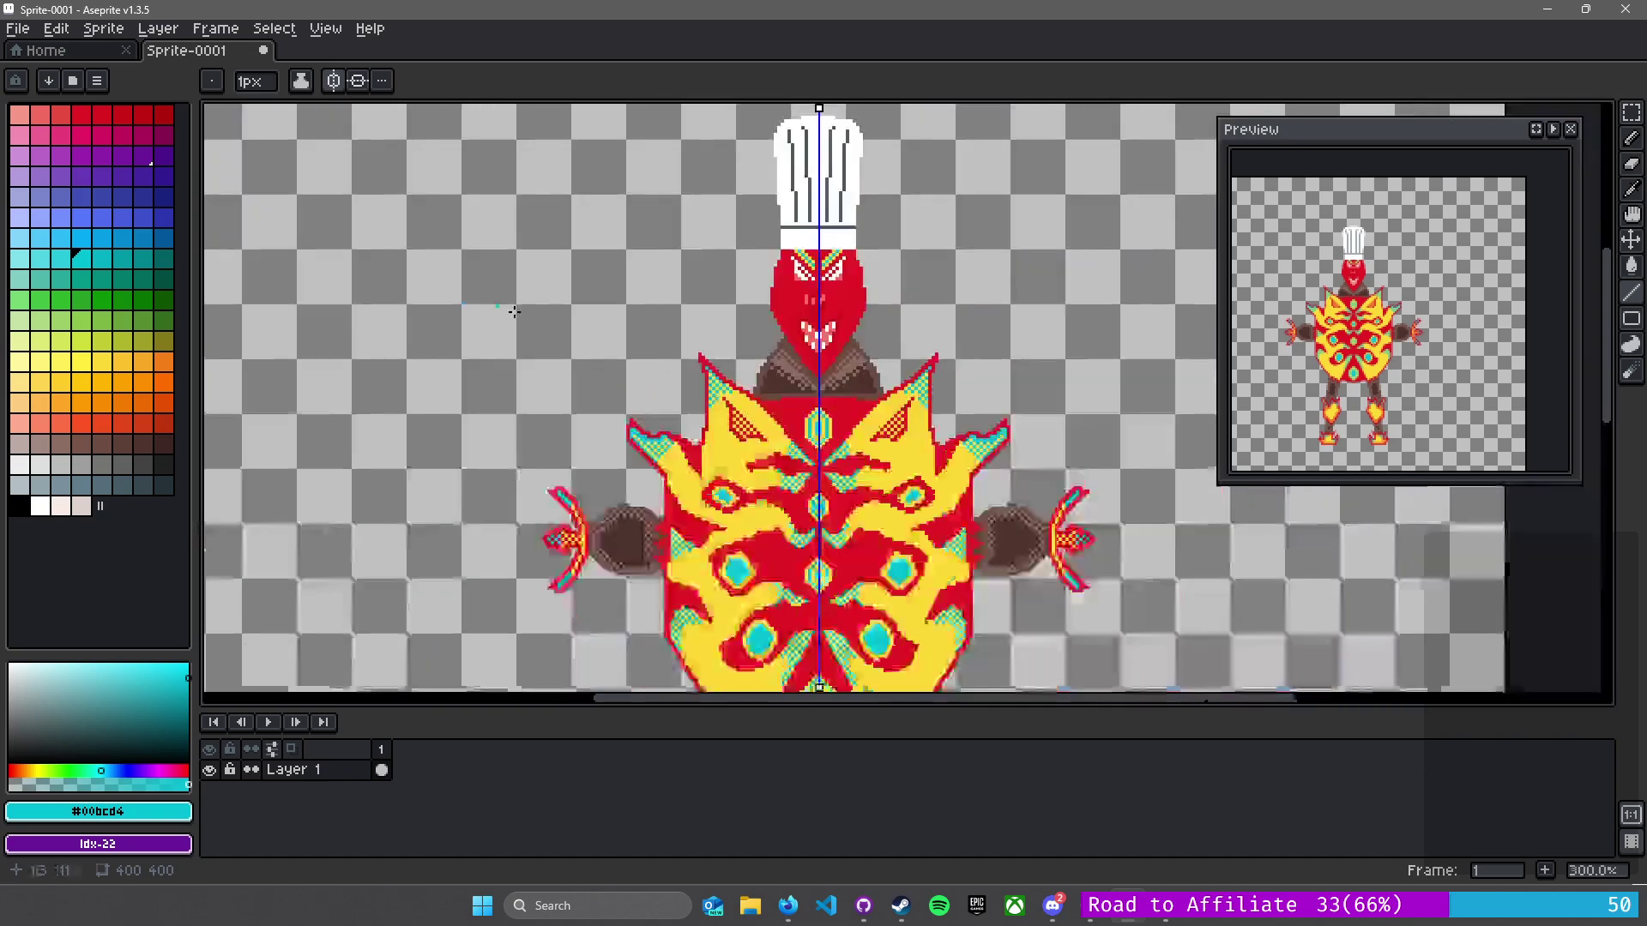
scroll(630, 417, "up", 4)
scroll(895, 543, "down", 3)
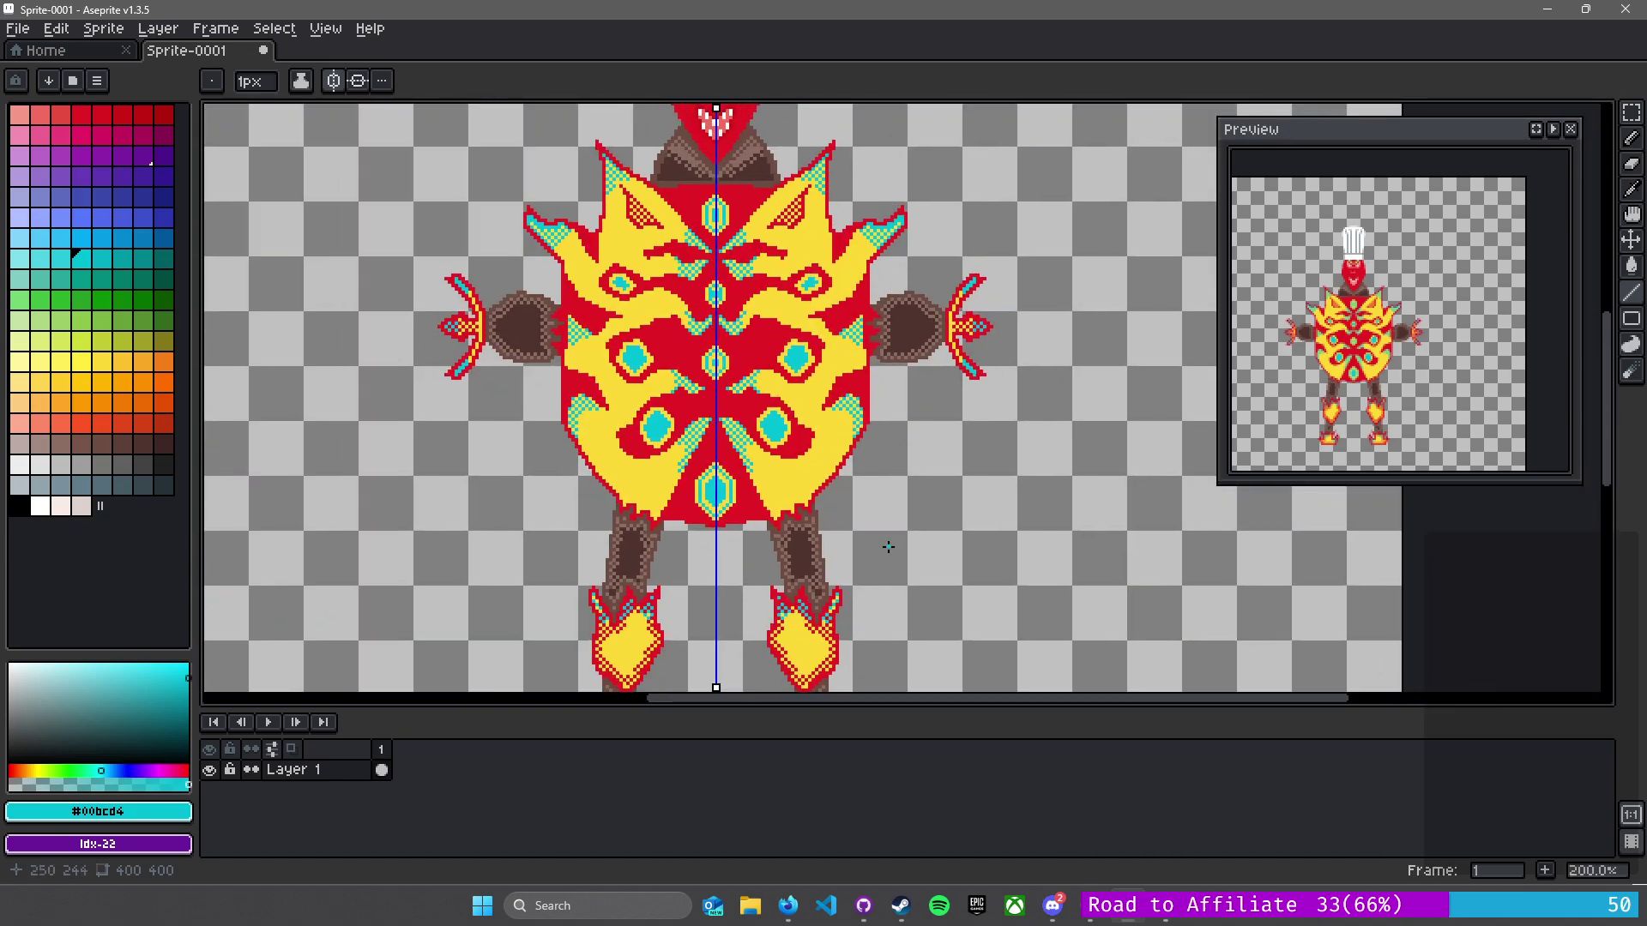
scroll(900, 515, "down", 2)
scroll(900, 515, "left", 1)
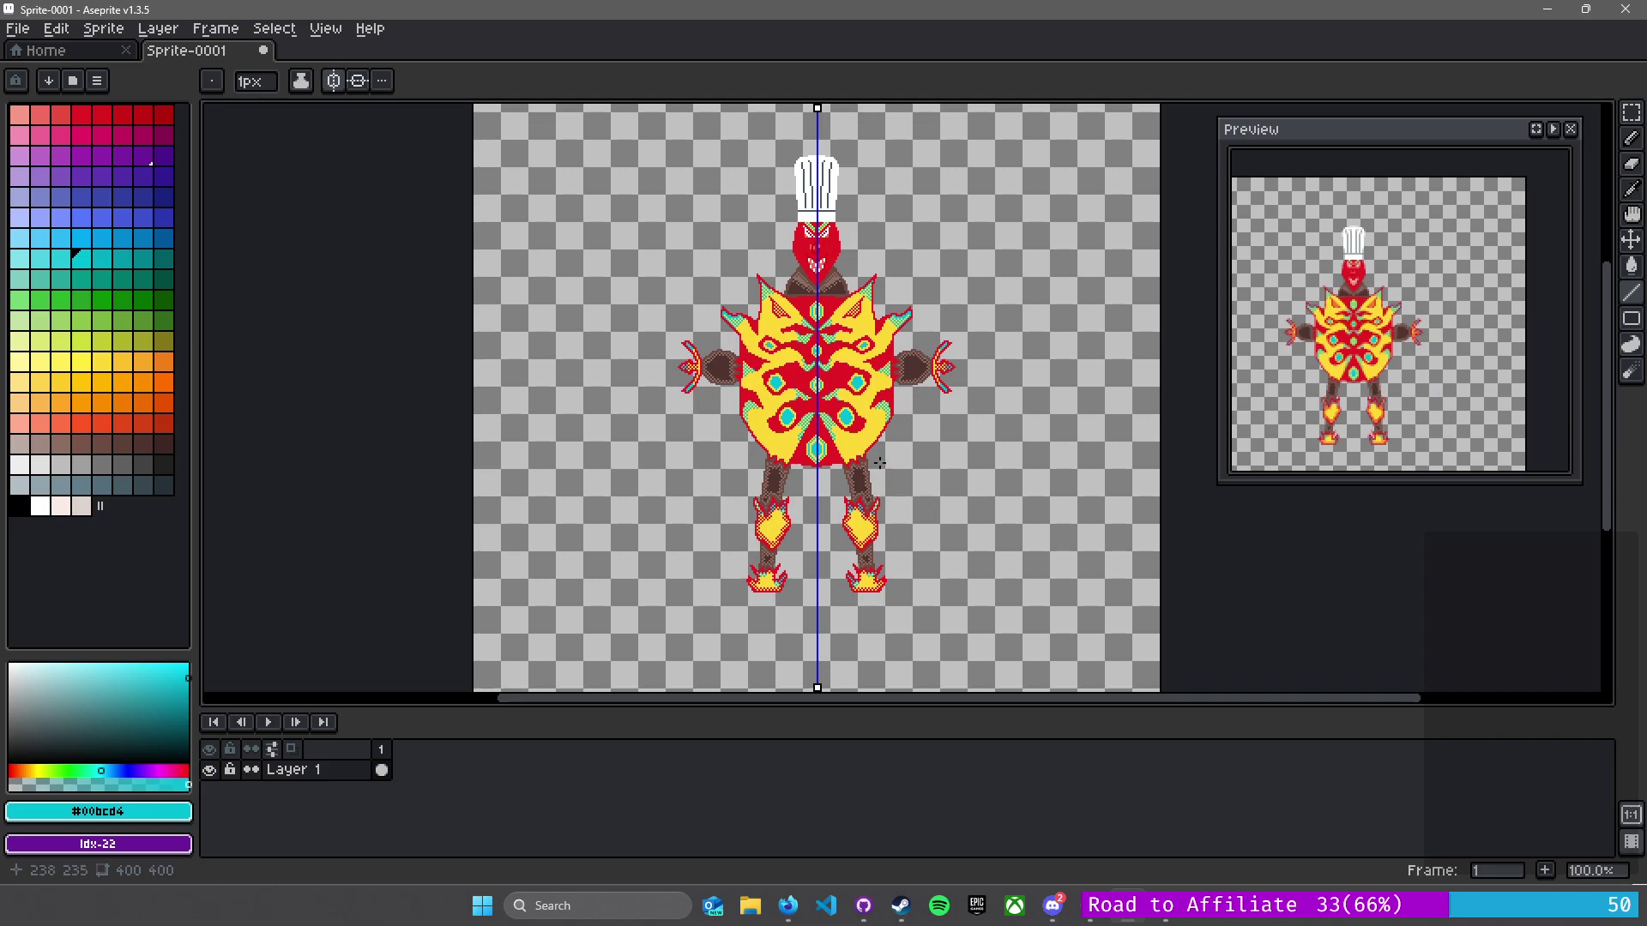
- Recolour the yellow dither pixels along the knee guard's lower edges and pointed tip cyan
scroll(883, 559, "up", 8)
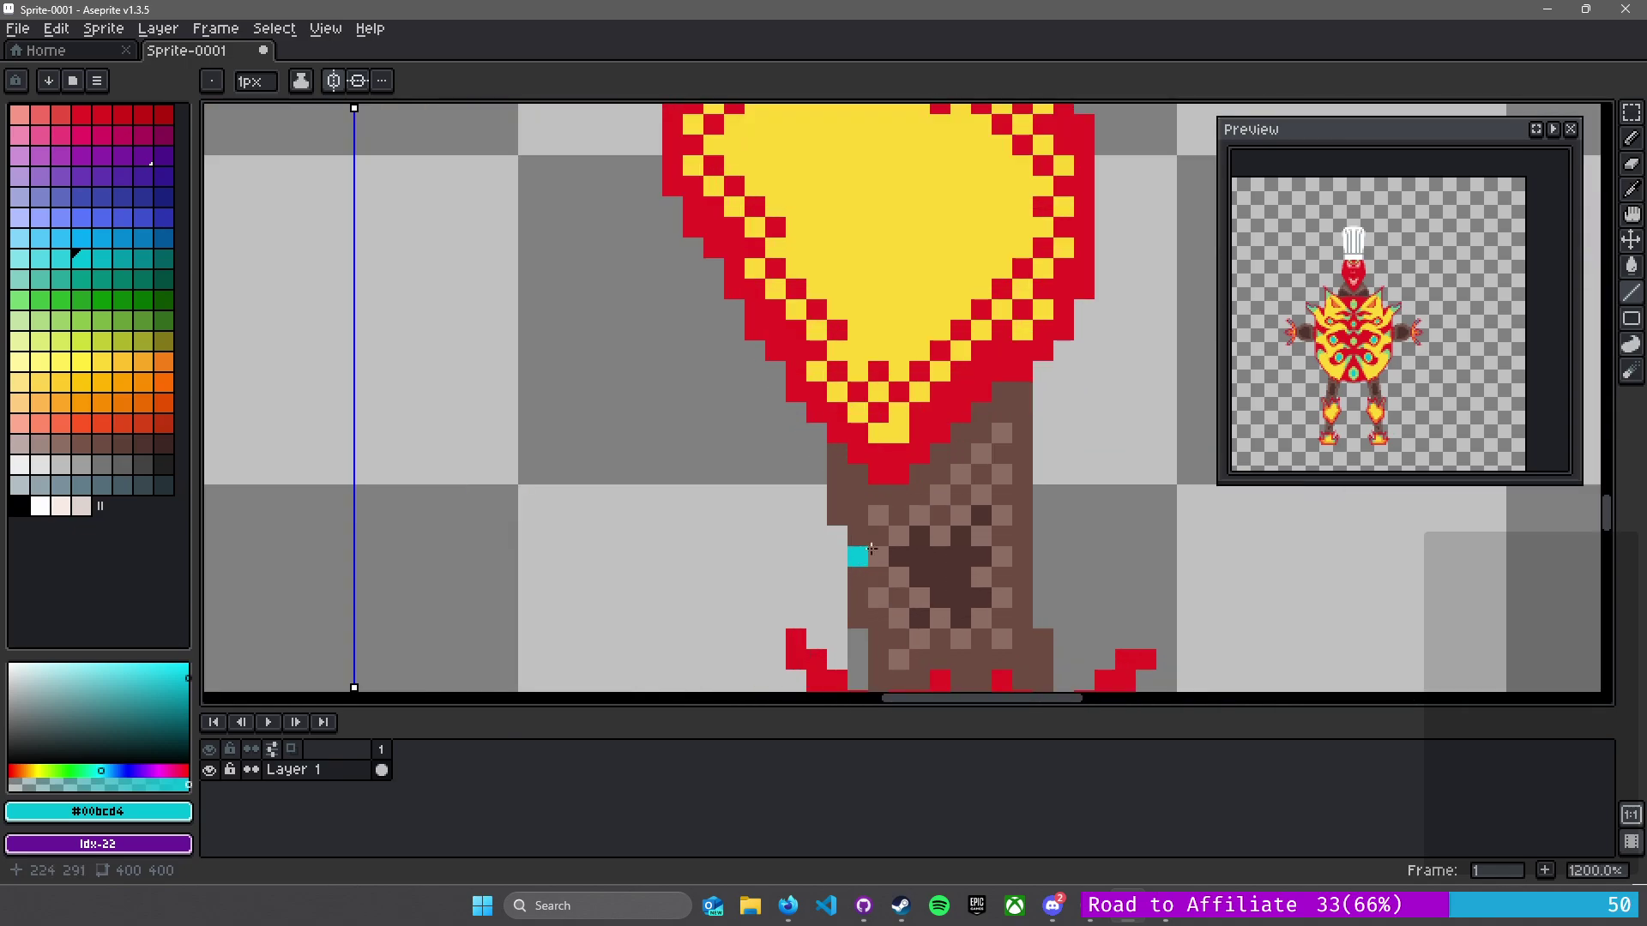
left_click_drag(880, 433, 1022, 290)
left_click(1022, 330)
left_click(1063, 247)
left_click(1043, 226)
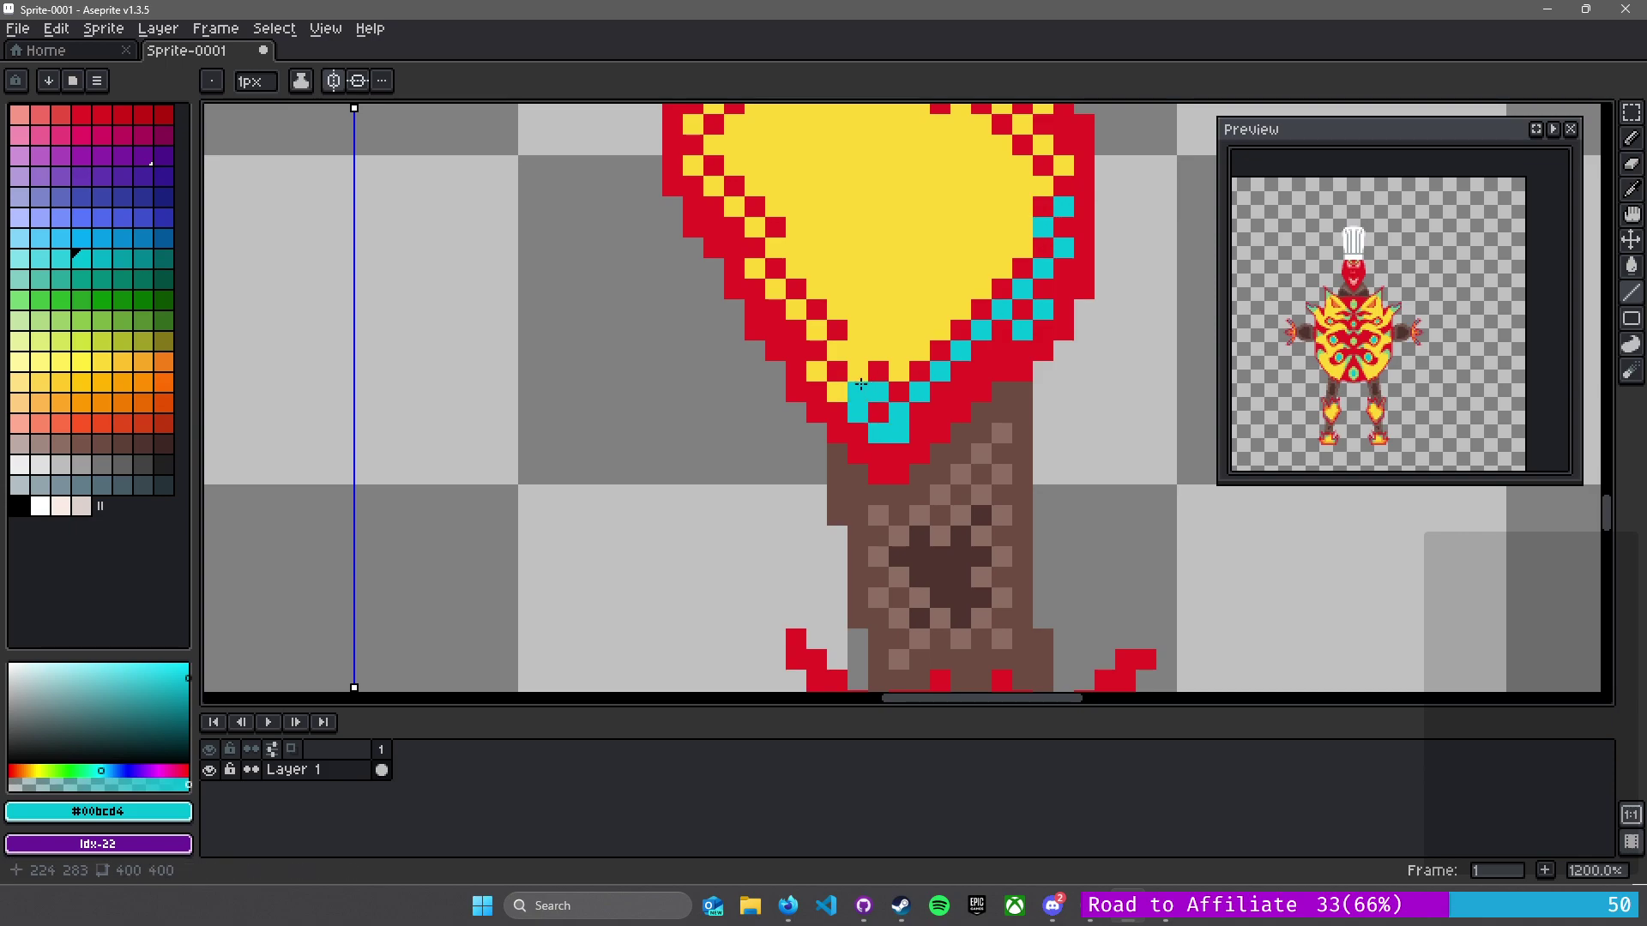
key("ctrl+z")
key("ctrl+z")
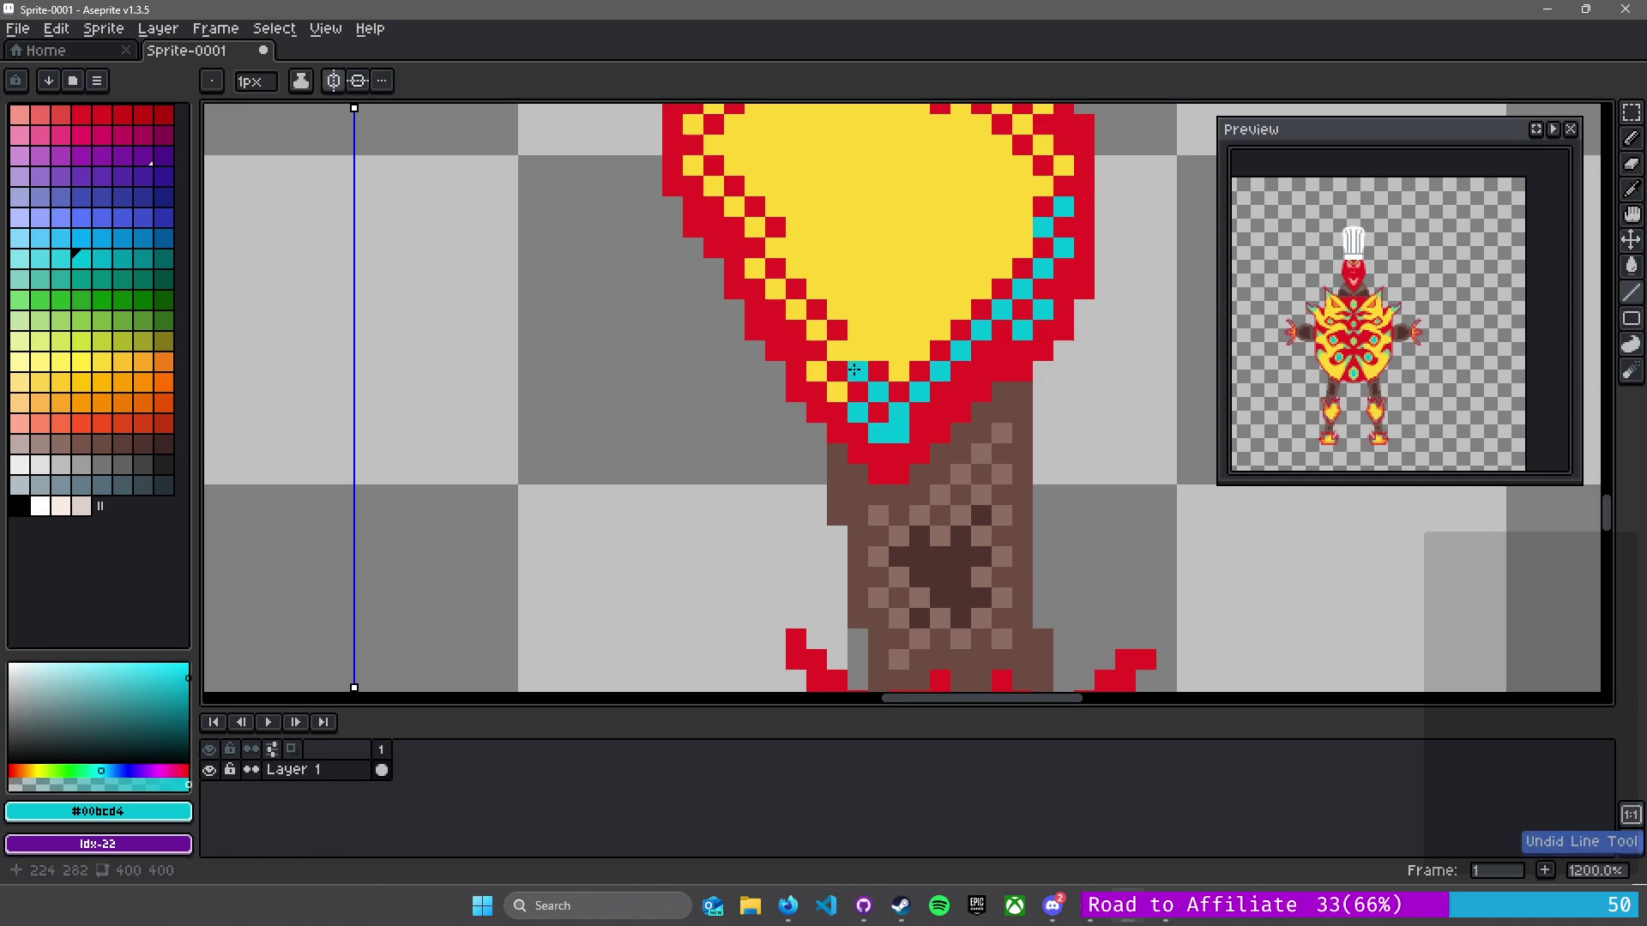
left_click(856, 366)
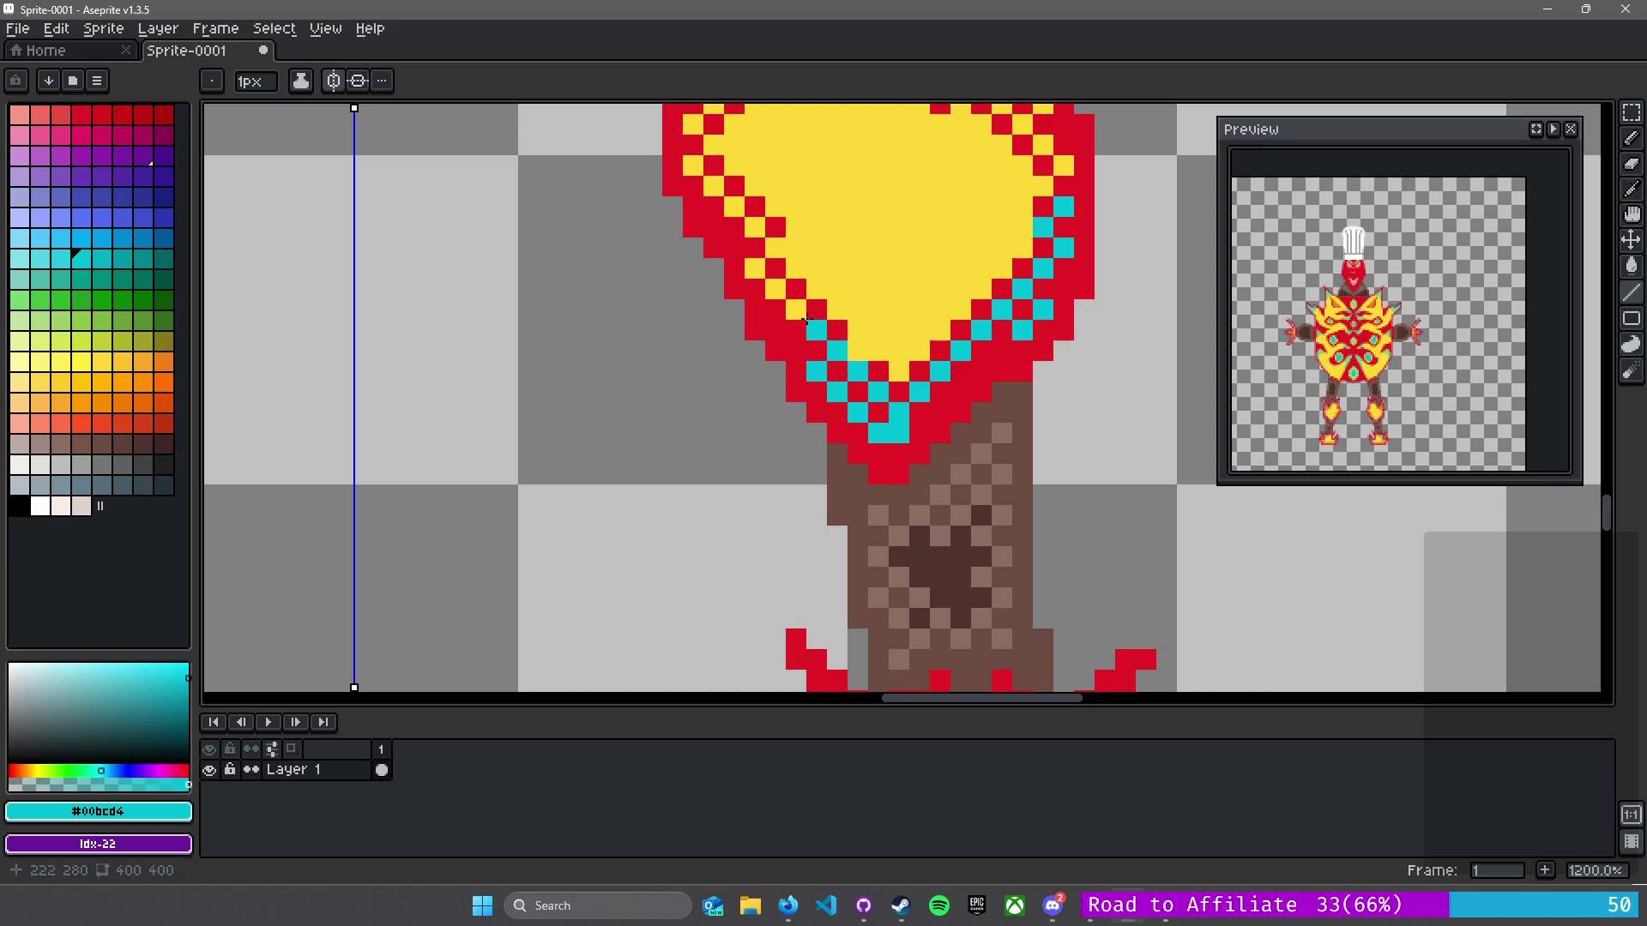
- Examine the recoloured legs, arms and face of the character at several zoom levels
scroll(858, 352, "down", 7)
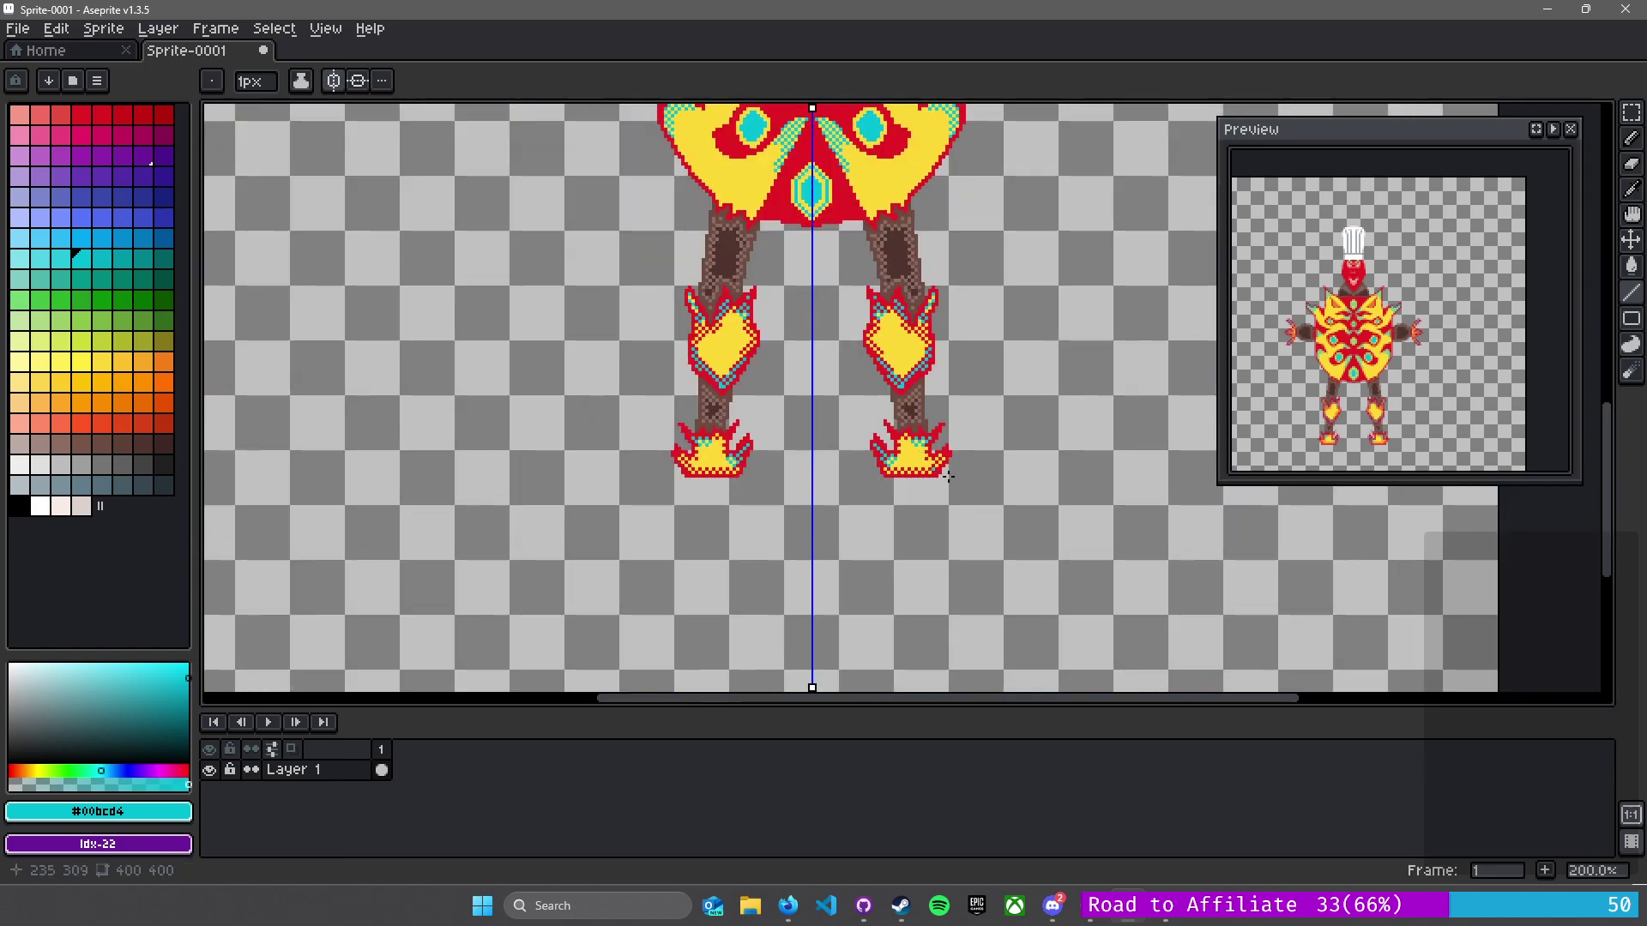
scroll(936, 469, "down", 2)
scroll(1073, 373, "up", 4)
scroll(1022, 394, "down", 3)
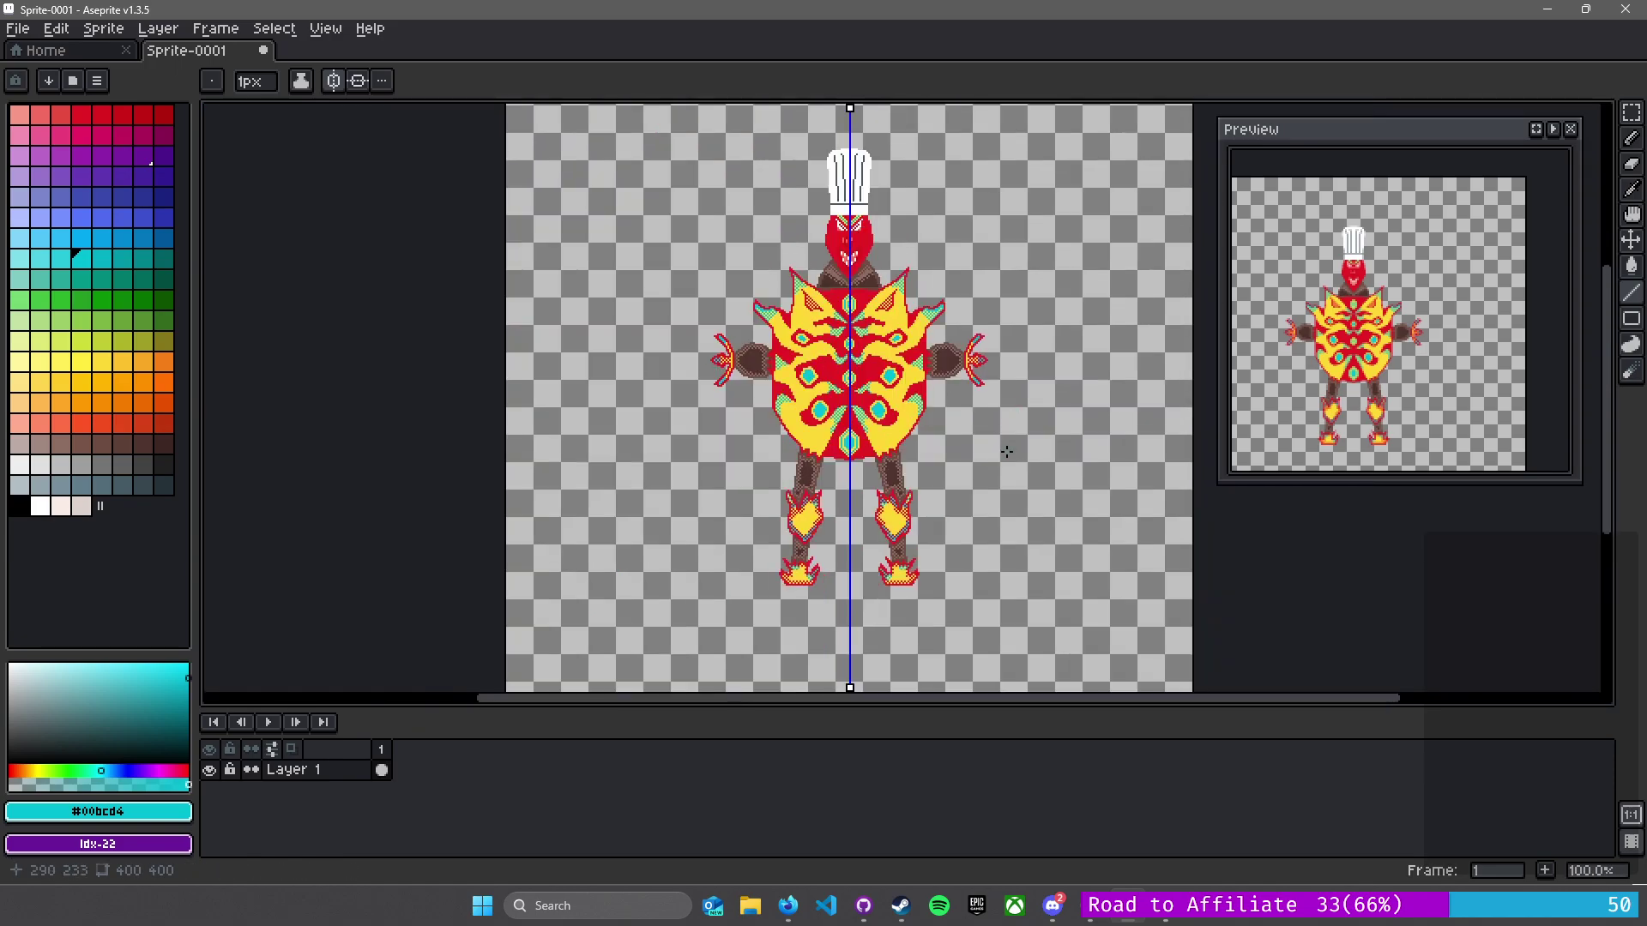
scroll(985, 481, "up", 2)
scroll(985, 495, "down", 1)
left_click_drag(994, 383, 993, 368)
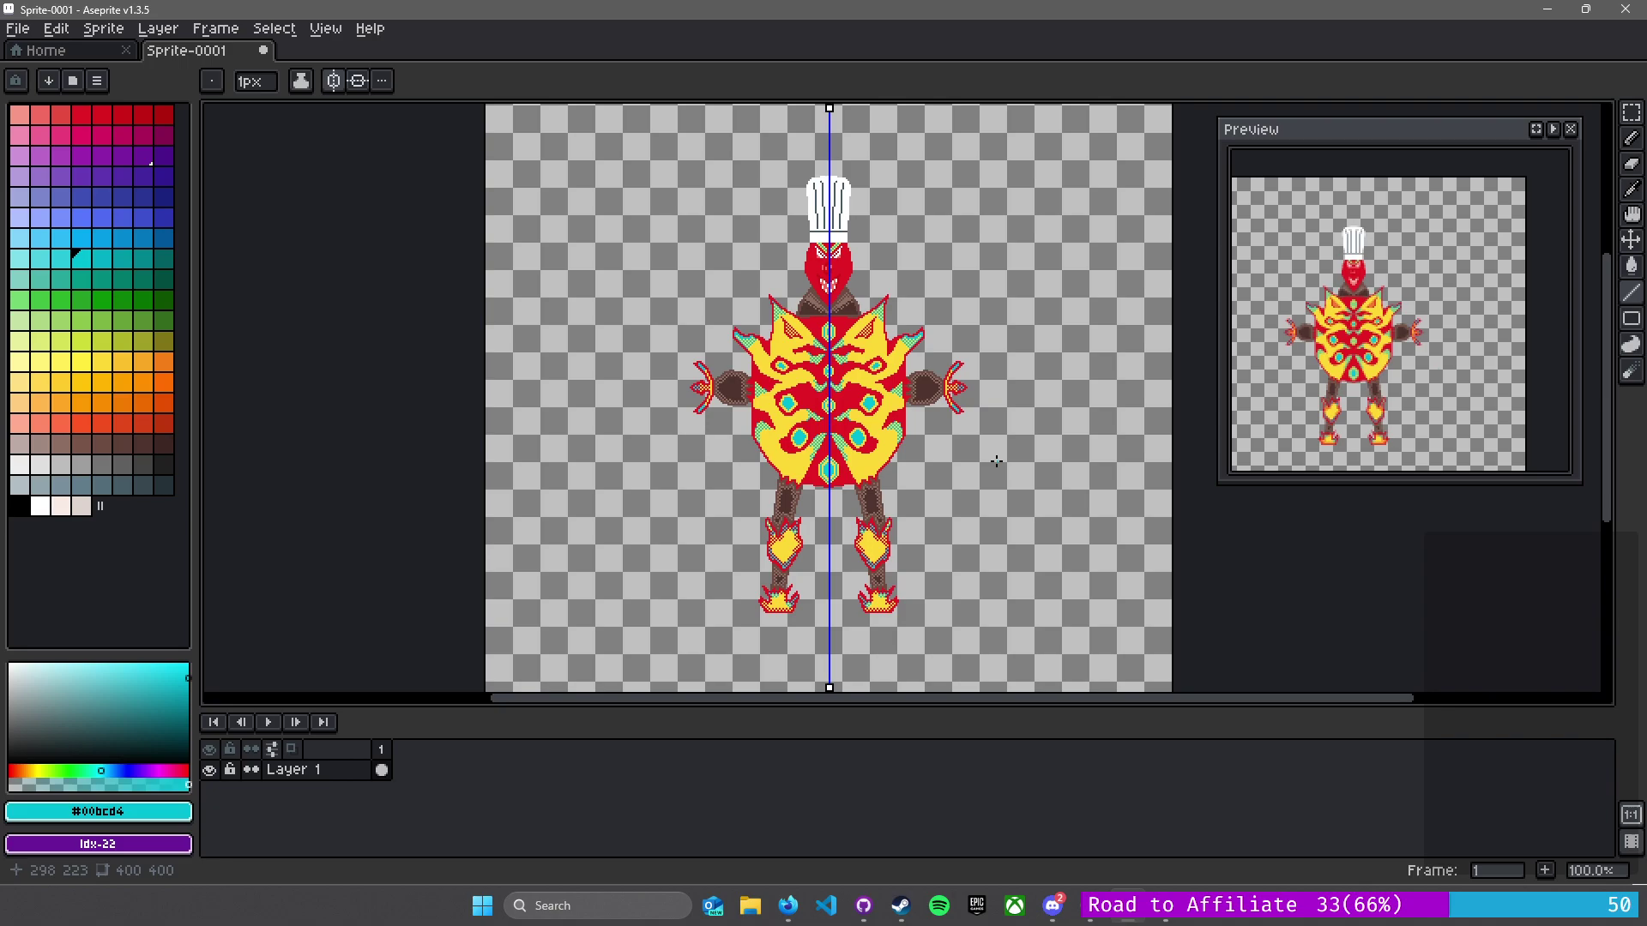
scroll(897, 421, "up", 1)
scroll(949, 338, "up", 4)
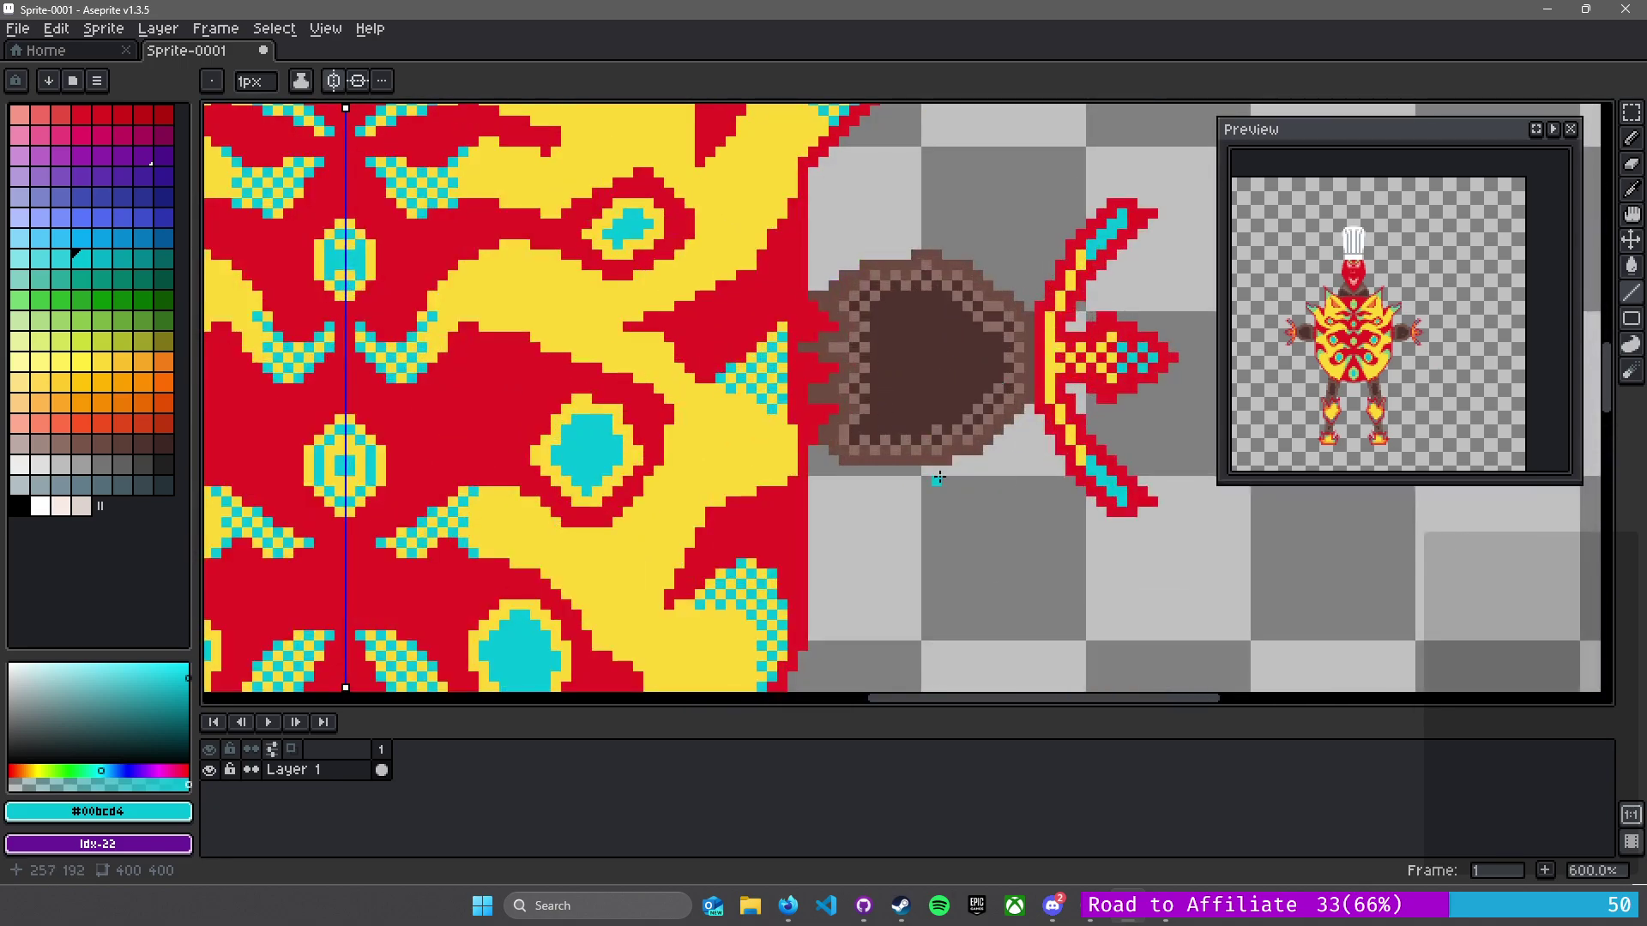
scroll(846, 426, "down", 3)
left_click_drag(732, 247, 846, 589)
scroll(674, 366, "up", 2)
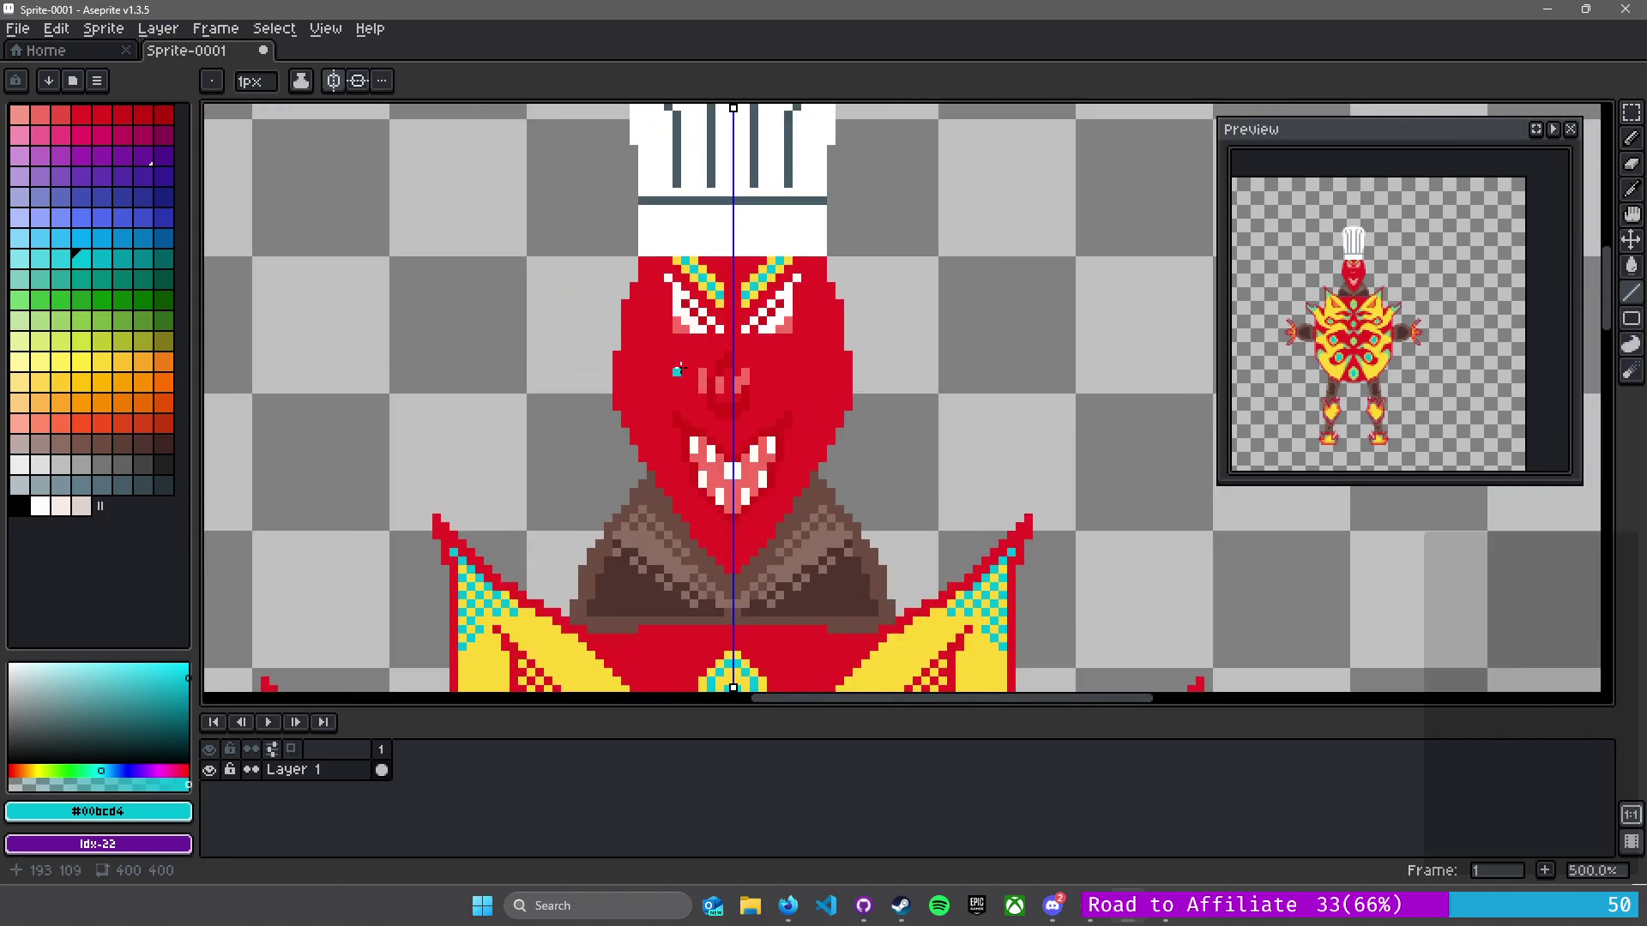
scroll(830, 426, "up", 2)
left_click_drag(791, 424, 941, 407)
scroll(941, 407, "down", 2)
left_click(103, 29)
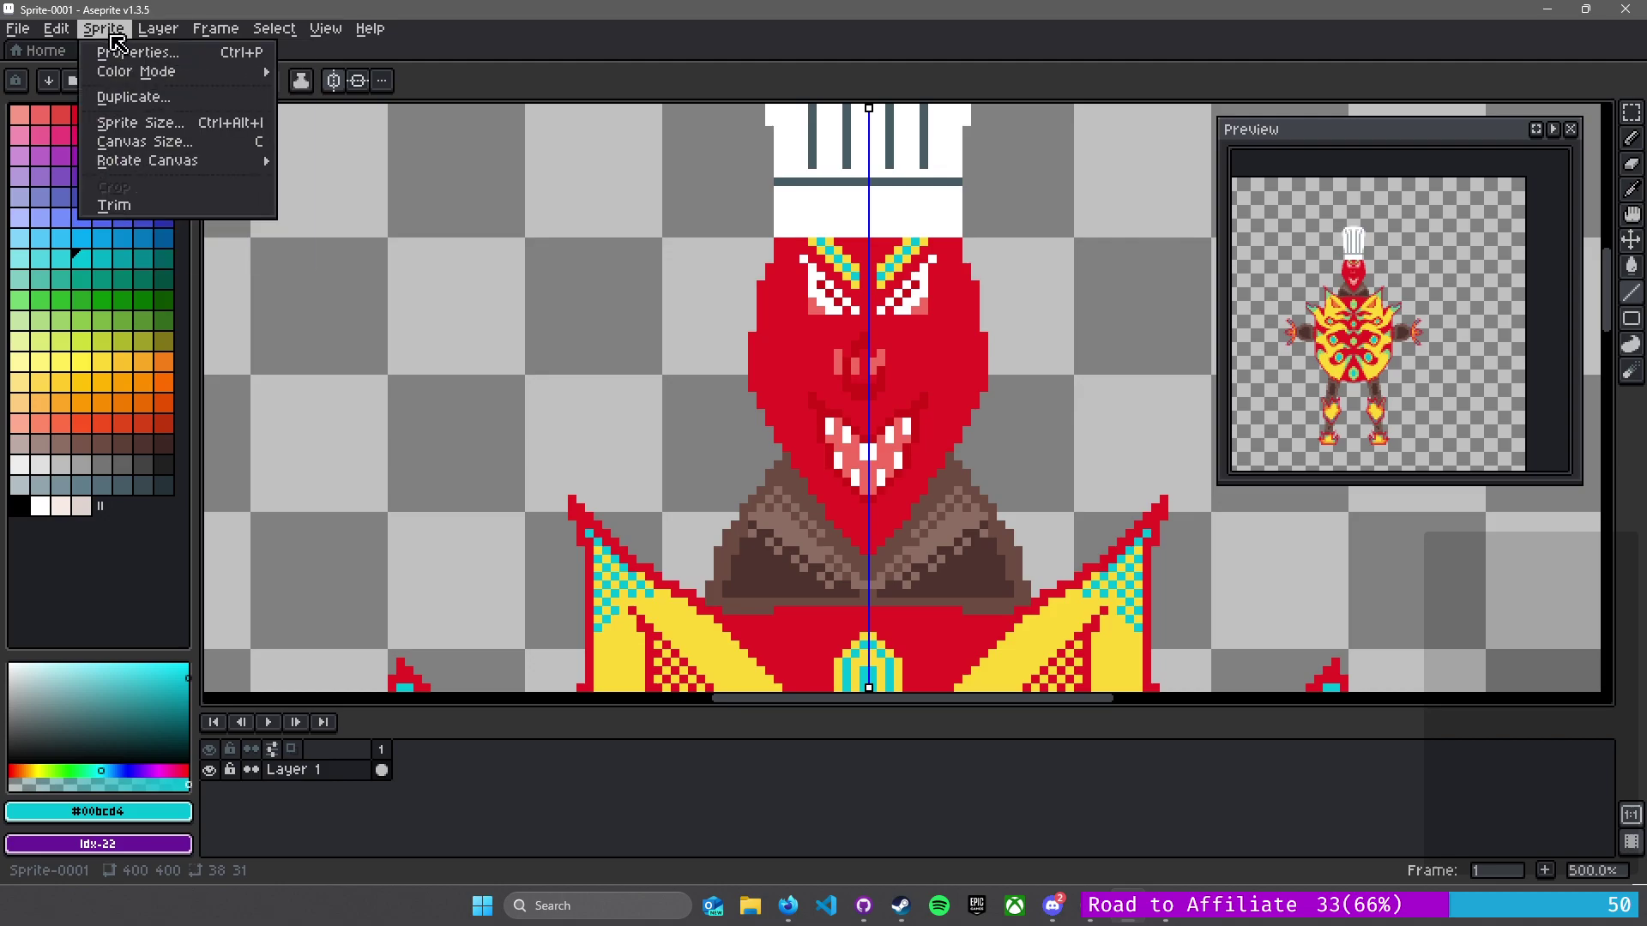
mouse_move(56, 29)
left_click(129, 426)
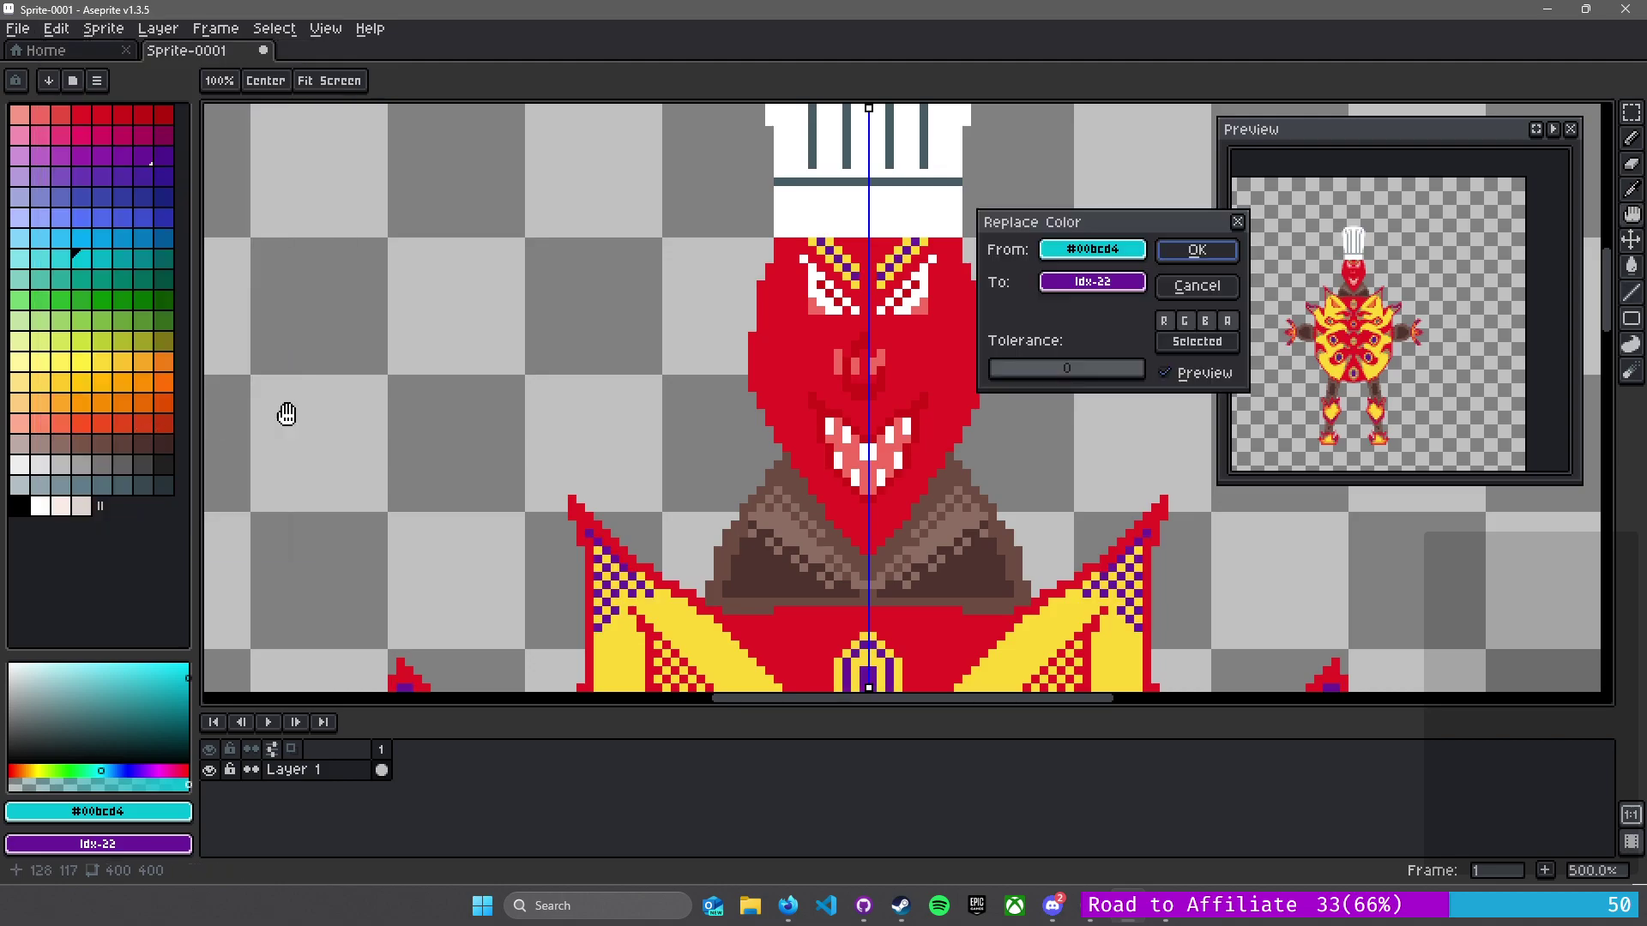
left_click(859, 353)
left_click_drag(1059, 286, 186, 90)
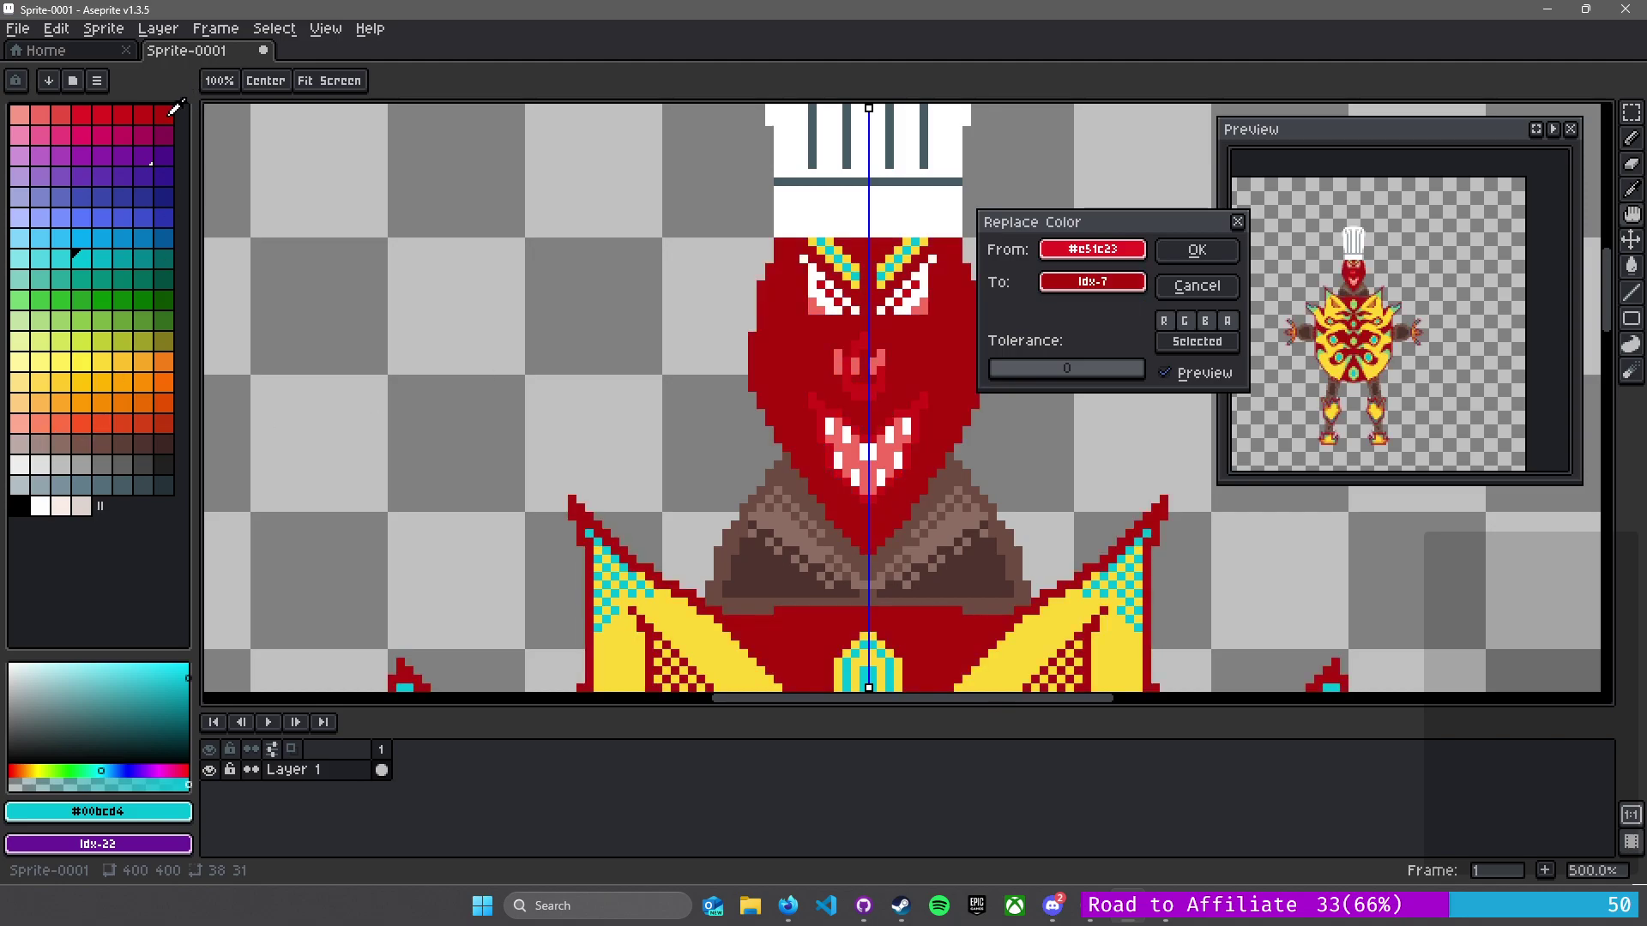
scroll(558, 383, "down", 4)
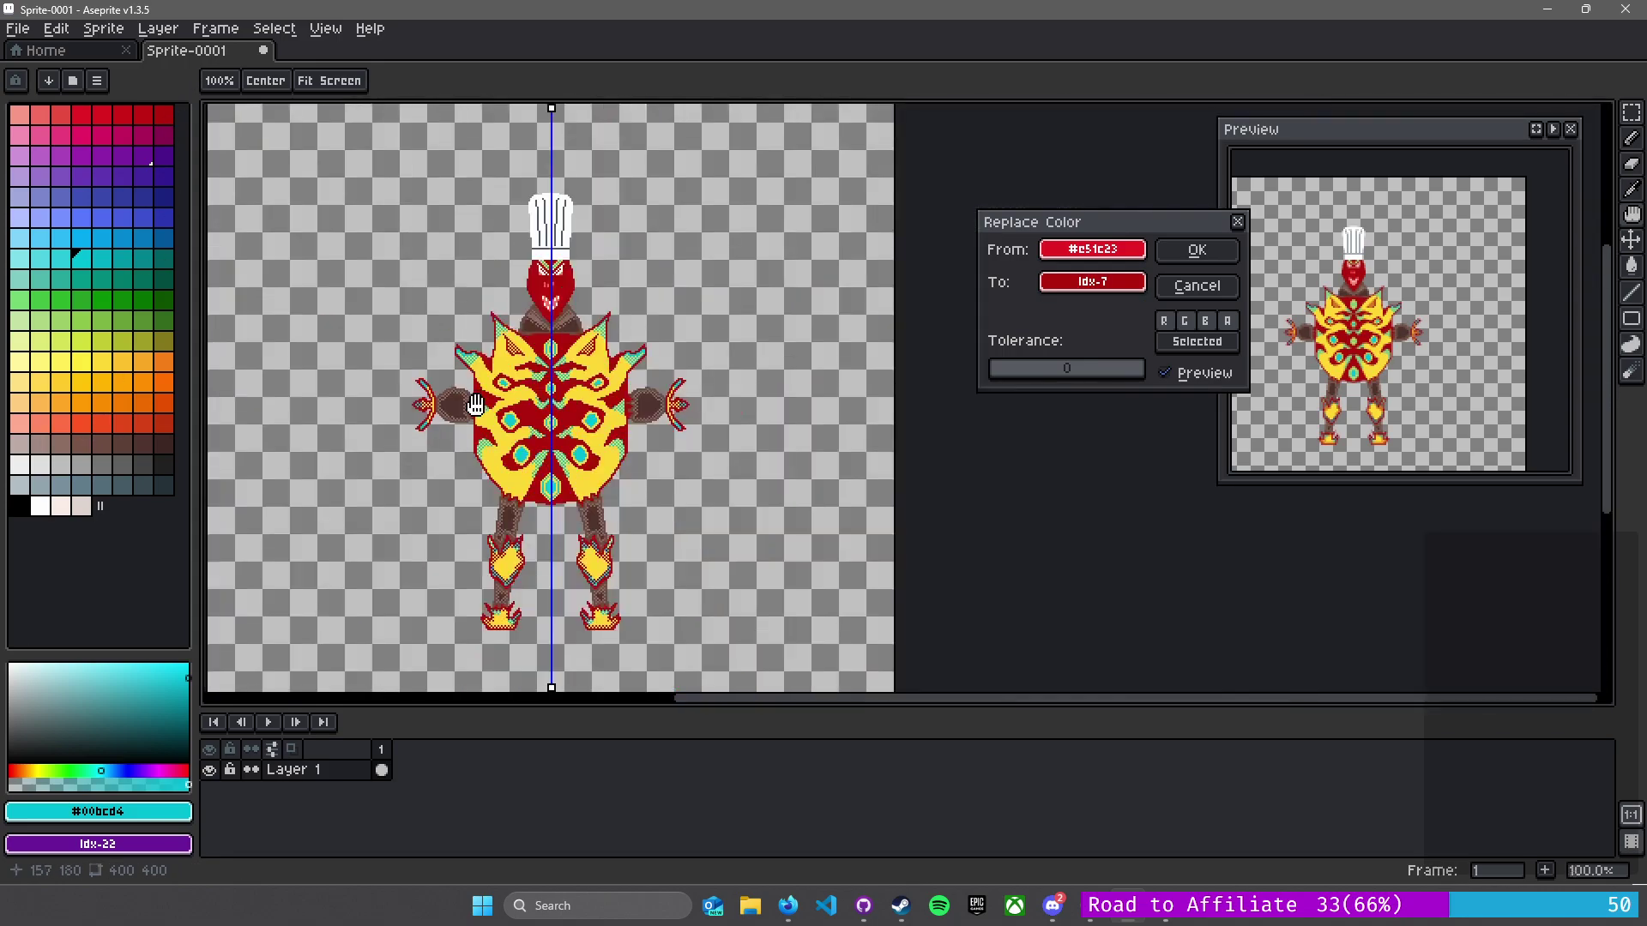
scroll(476, 404, "up", 1)
left_click_drag(551, 233, 536, 411)
left_click(1091, 286)
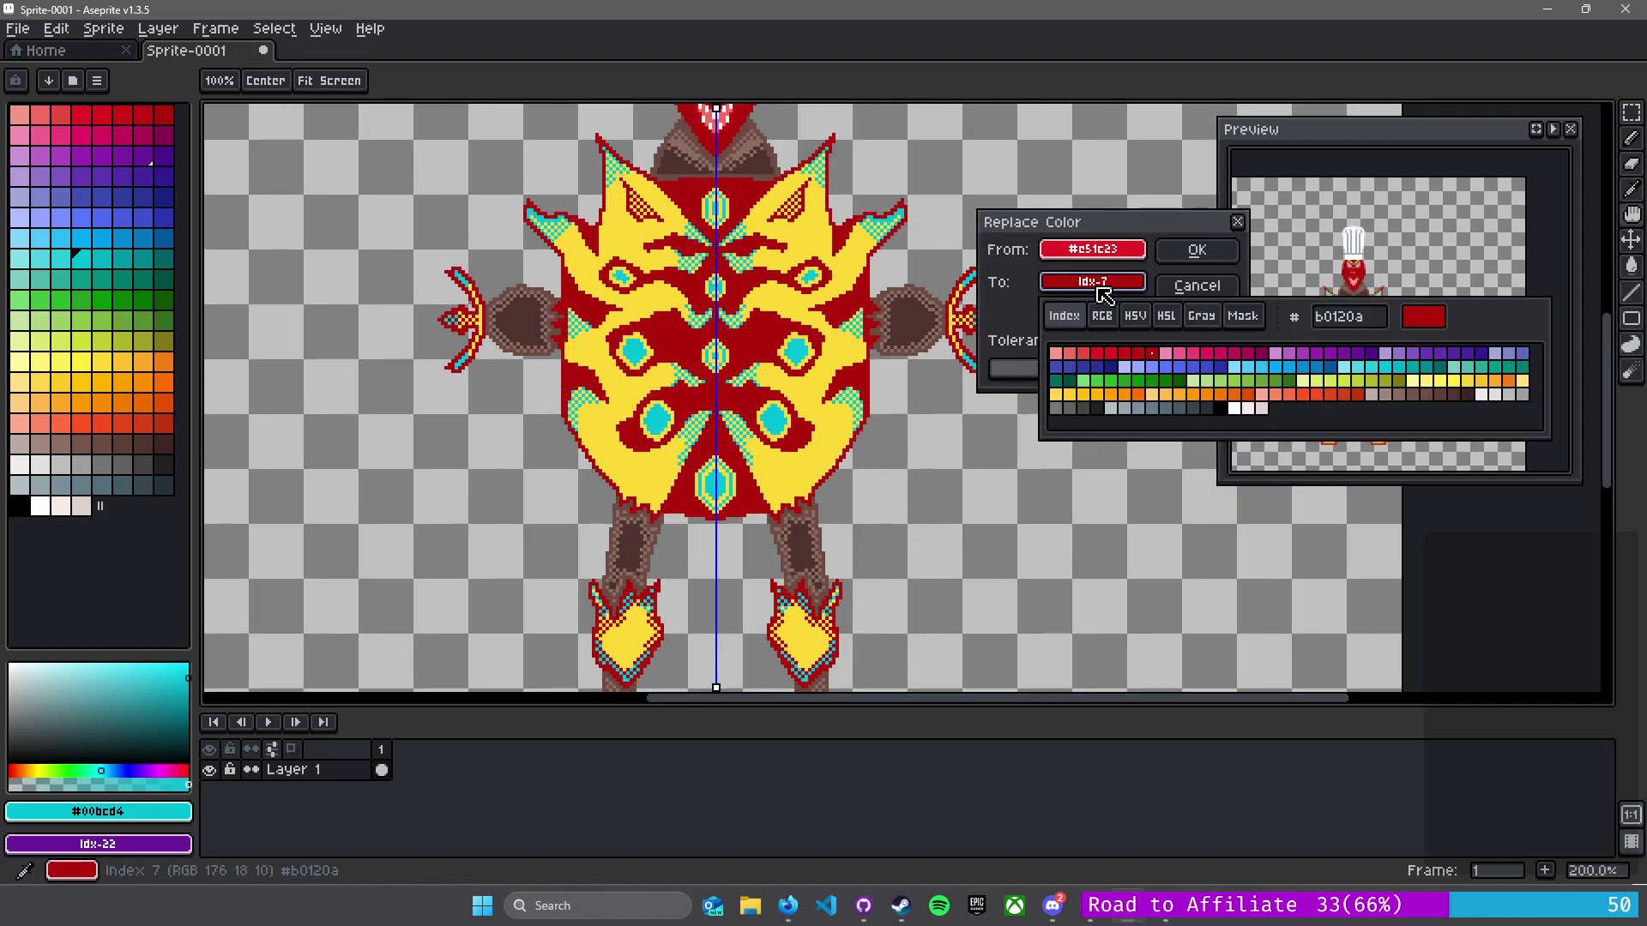
left_click(1101, 315)
left_click(1135, 316)
left_click(1164, 315)
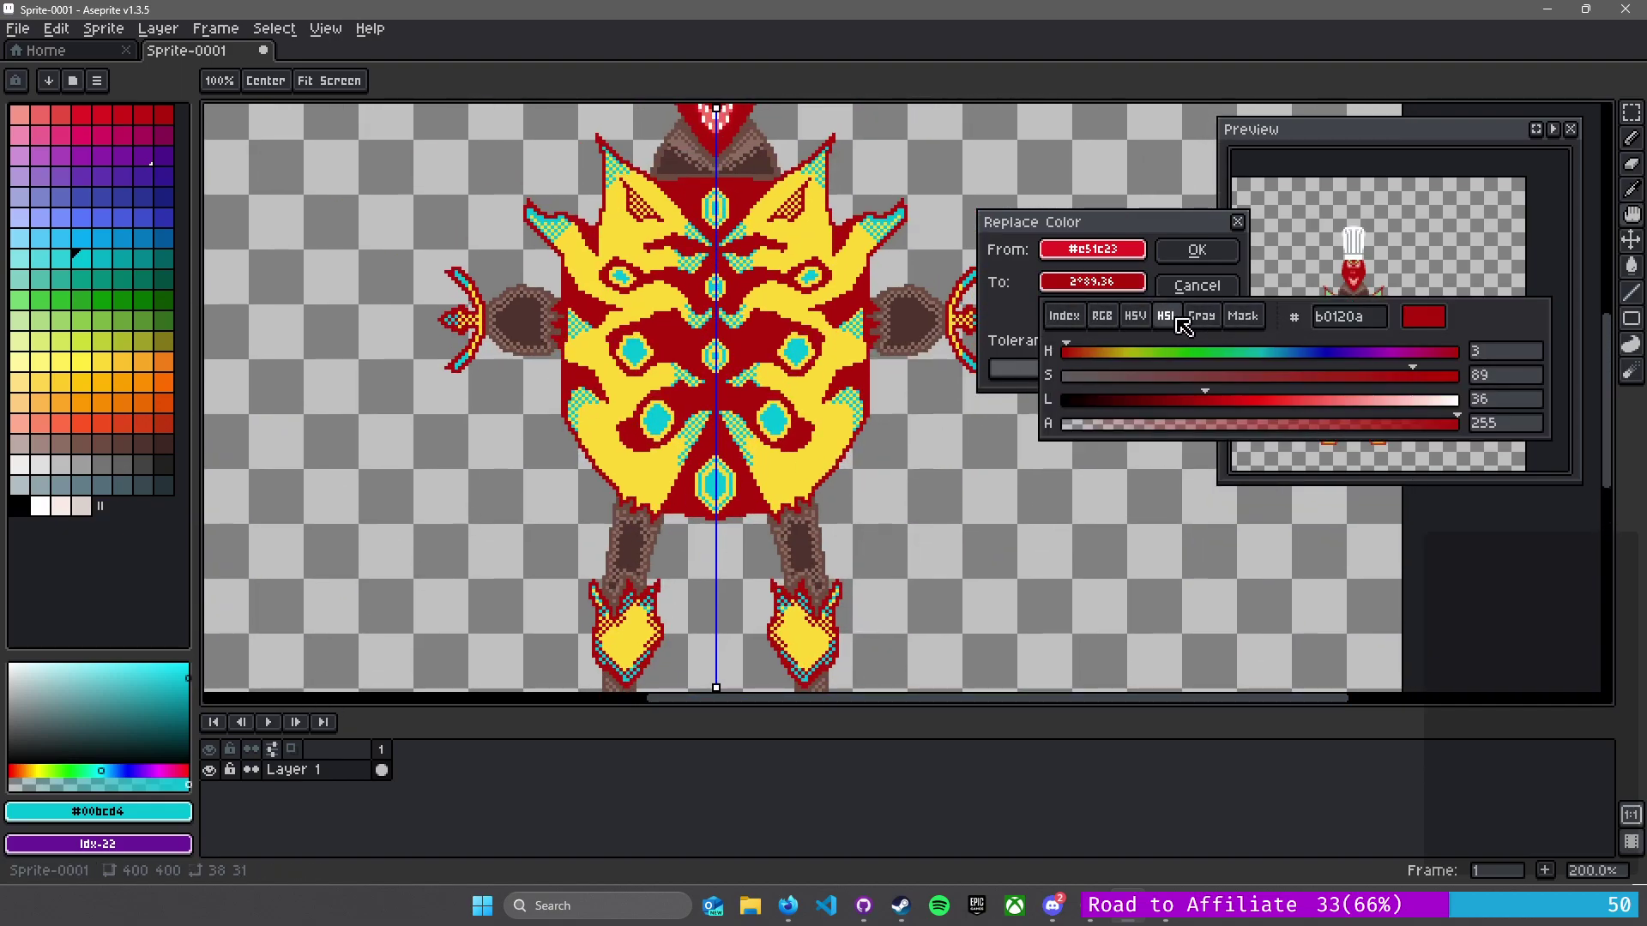
left_click(1201, 316)
left_click(1101, 316)
left_click(1076, 319)
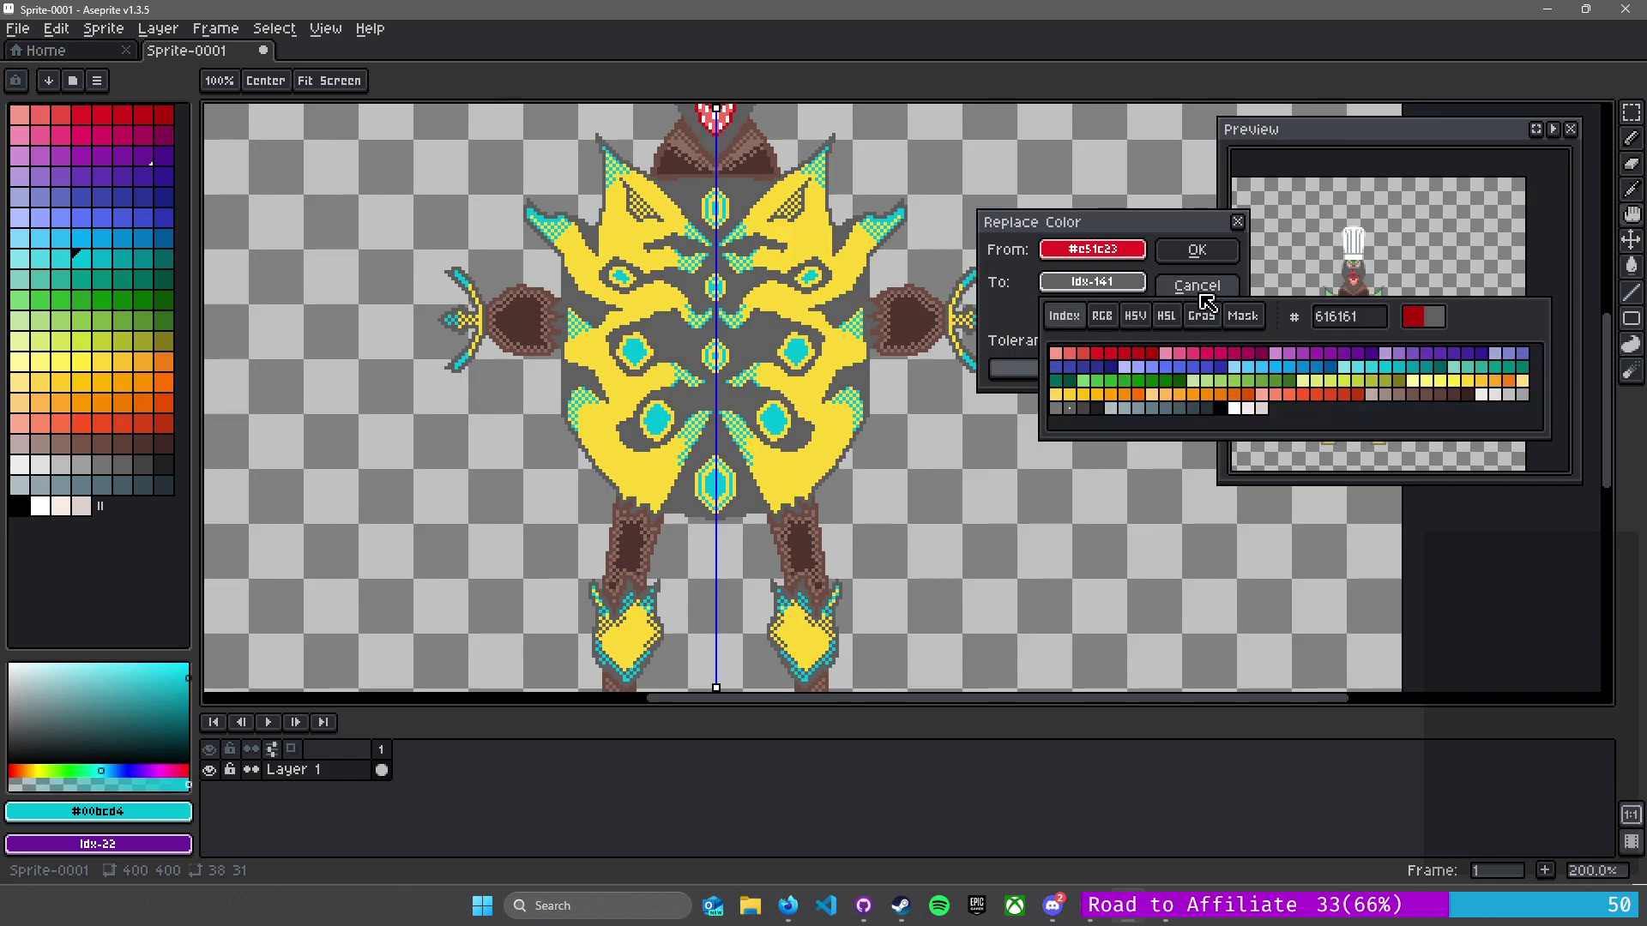
left_click(1171, 286)
left_click(1171, 286)
- Replace the bright red throughout the character with dark red, palette index 7, using Replace Color
left_click_drag(664, 219, 761, 366)
scroll(761, 367, "up", 1)
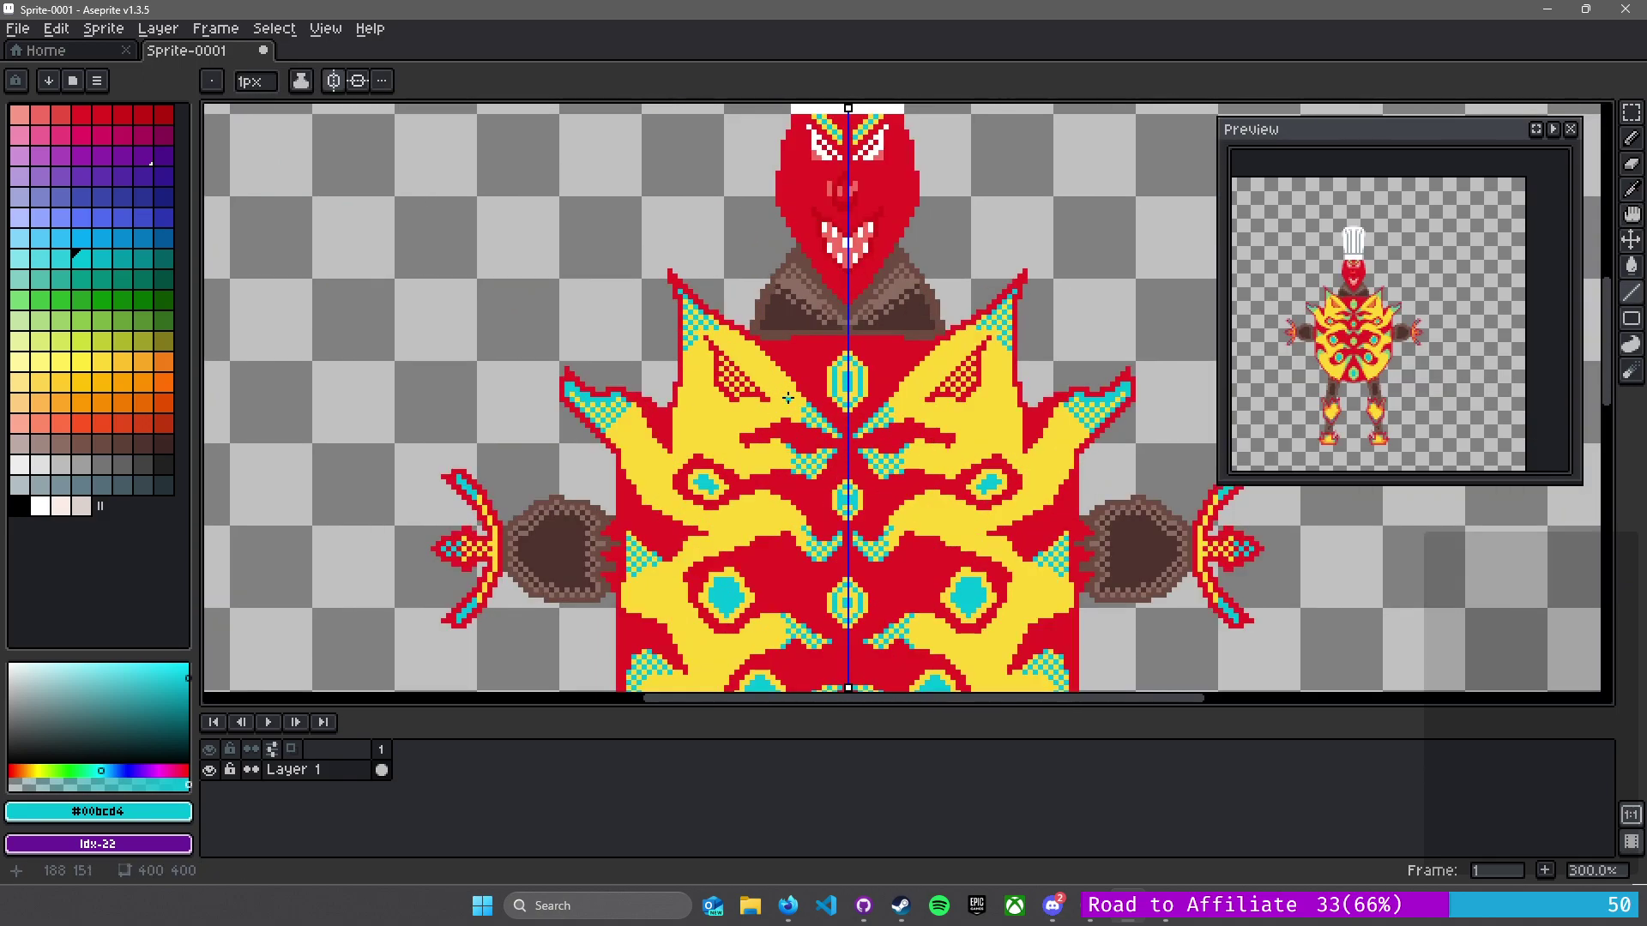
left_click(103, 28)
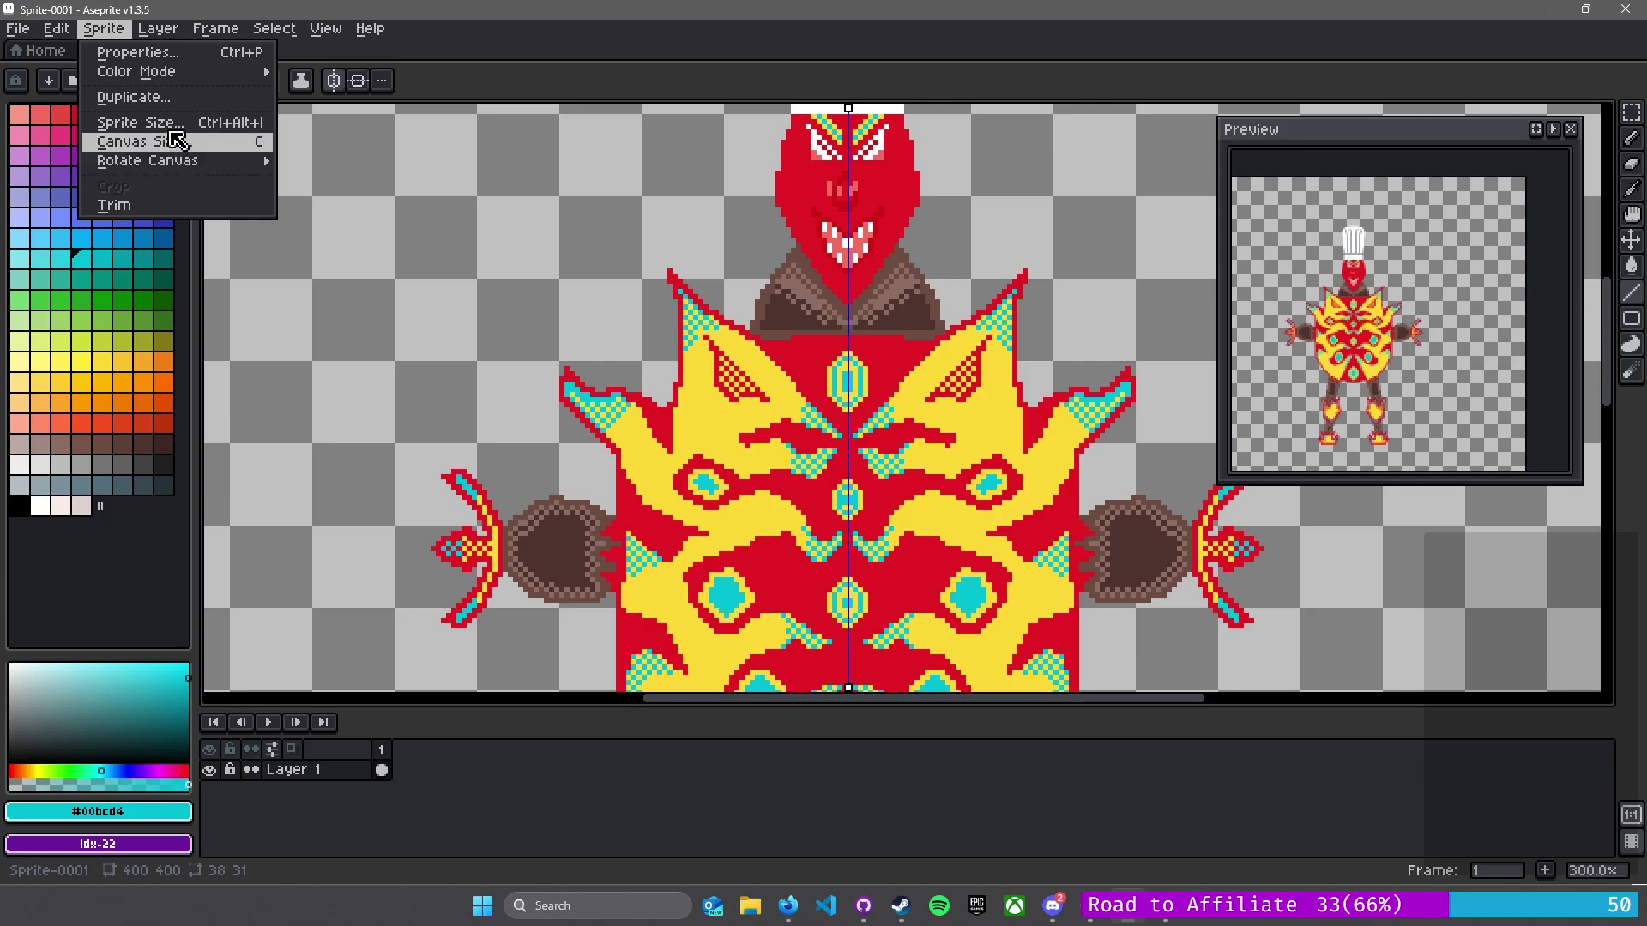
mouse_move(56, 28)
left_click(129, 428)
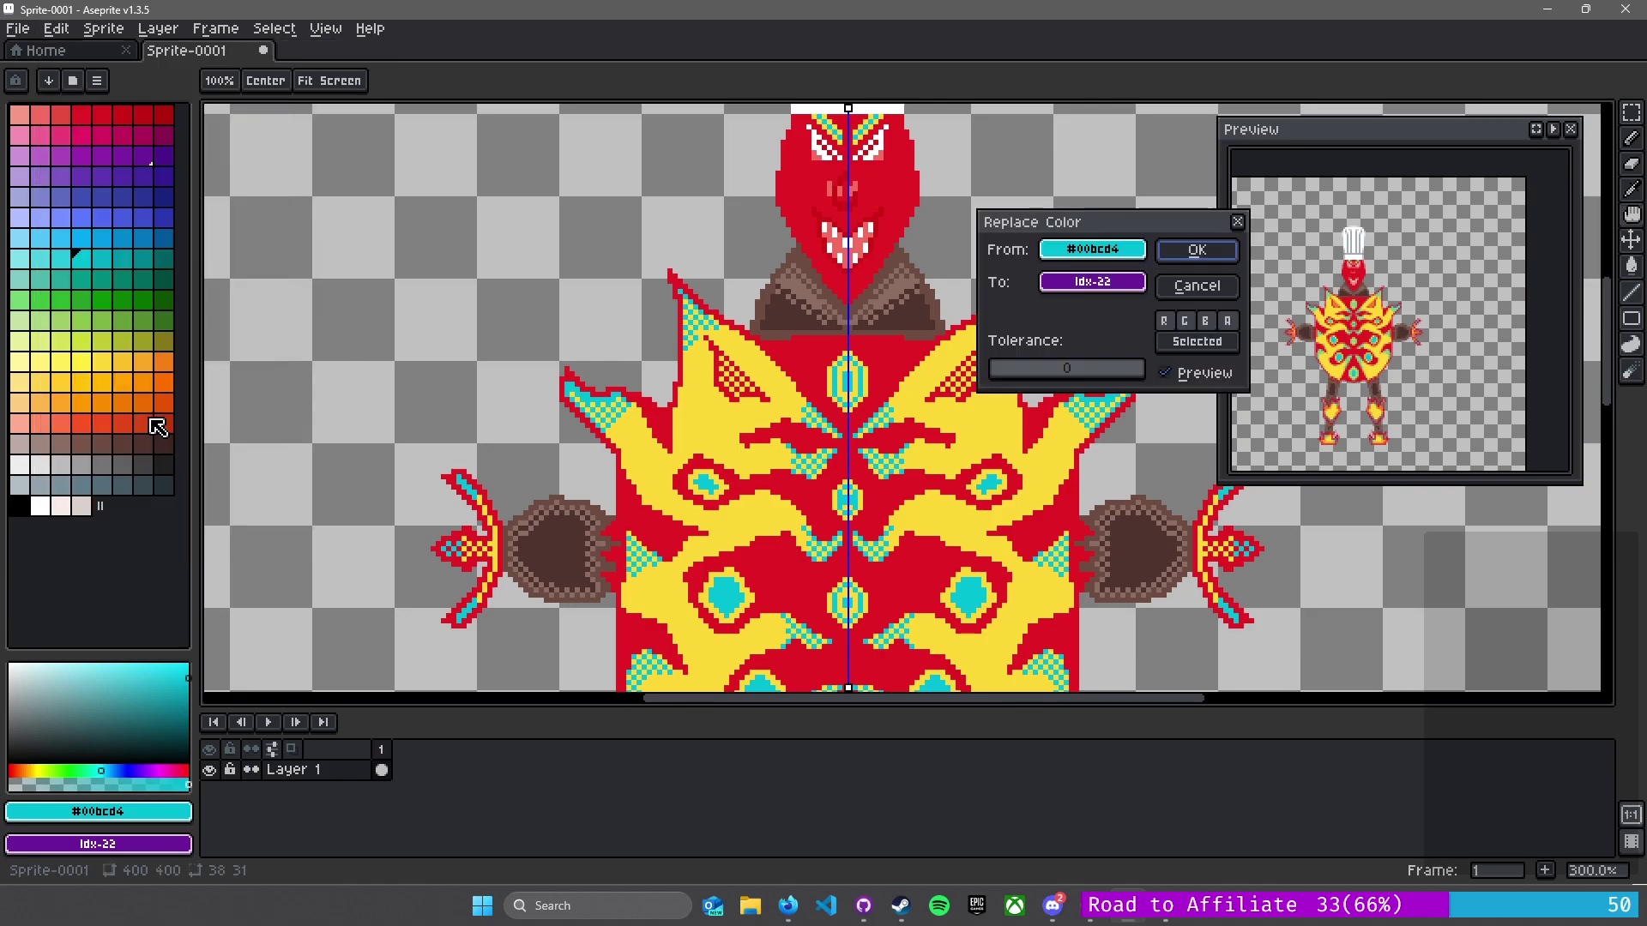
left_click_drag(1101, 252, 909, 183)
left_click(1081, 288)
left_click(1092, 281)
left_click_drag(1099, 285, 166, 117)
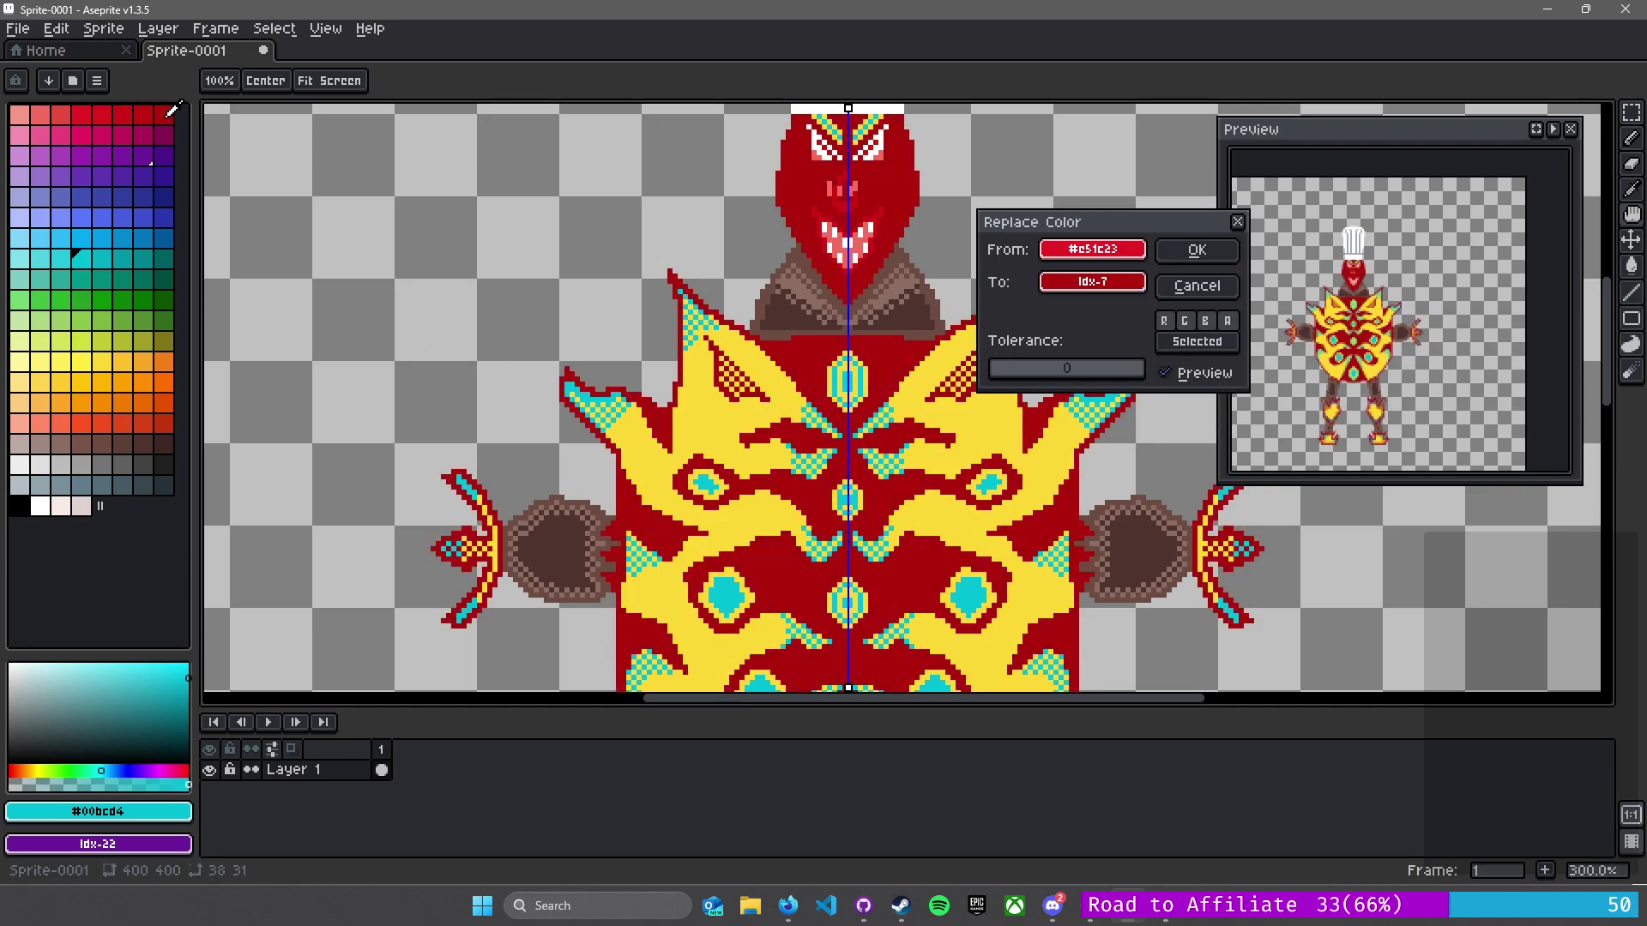
left_click(1196, 250)
- Sample the body's yellow #fdd835 and cover the whole mouth interior with it, including the white teeth
scroll(1083, 442, "down", 2)
left_click_drag(1137, 485, 1012, 380)
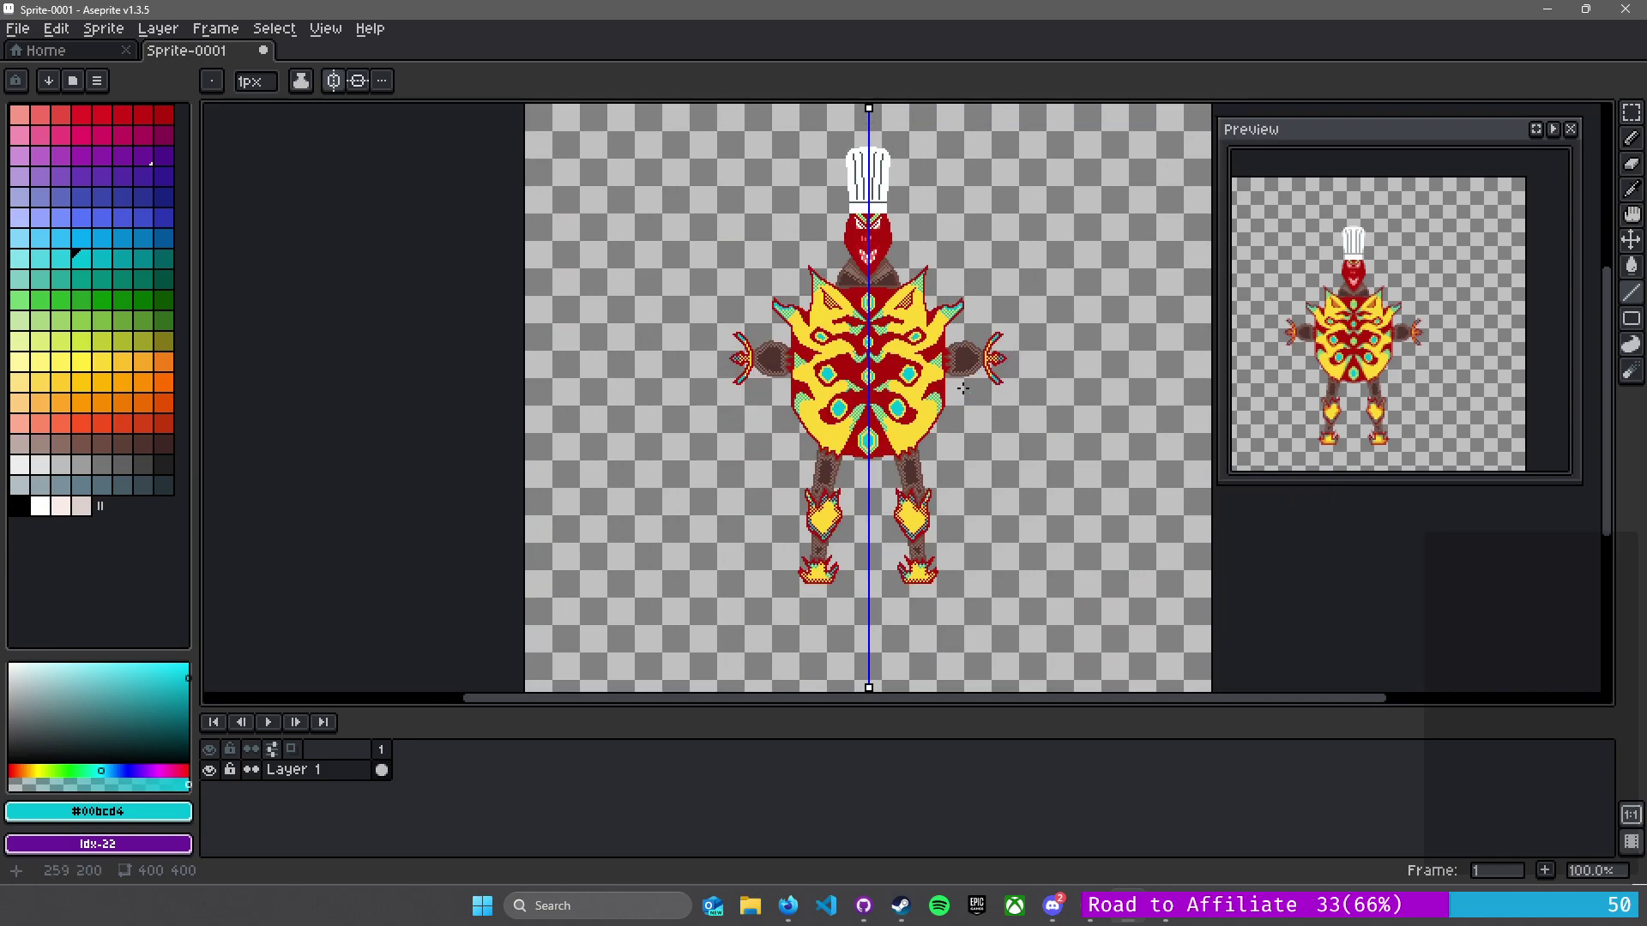
scroll(871, 253, "up", 10)
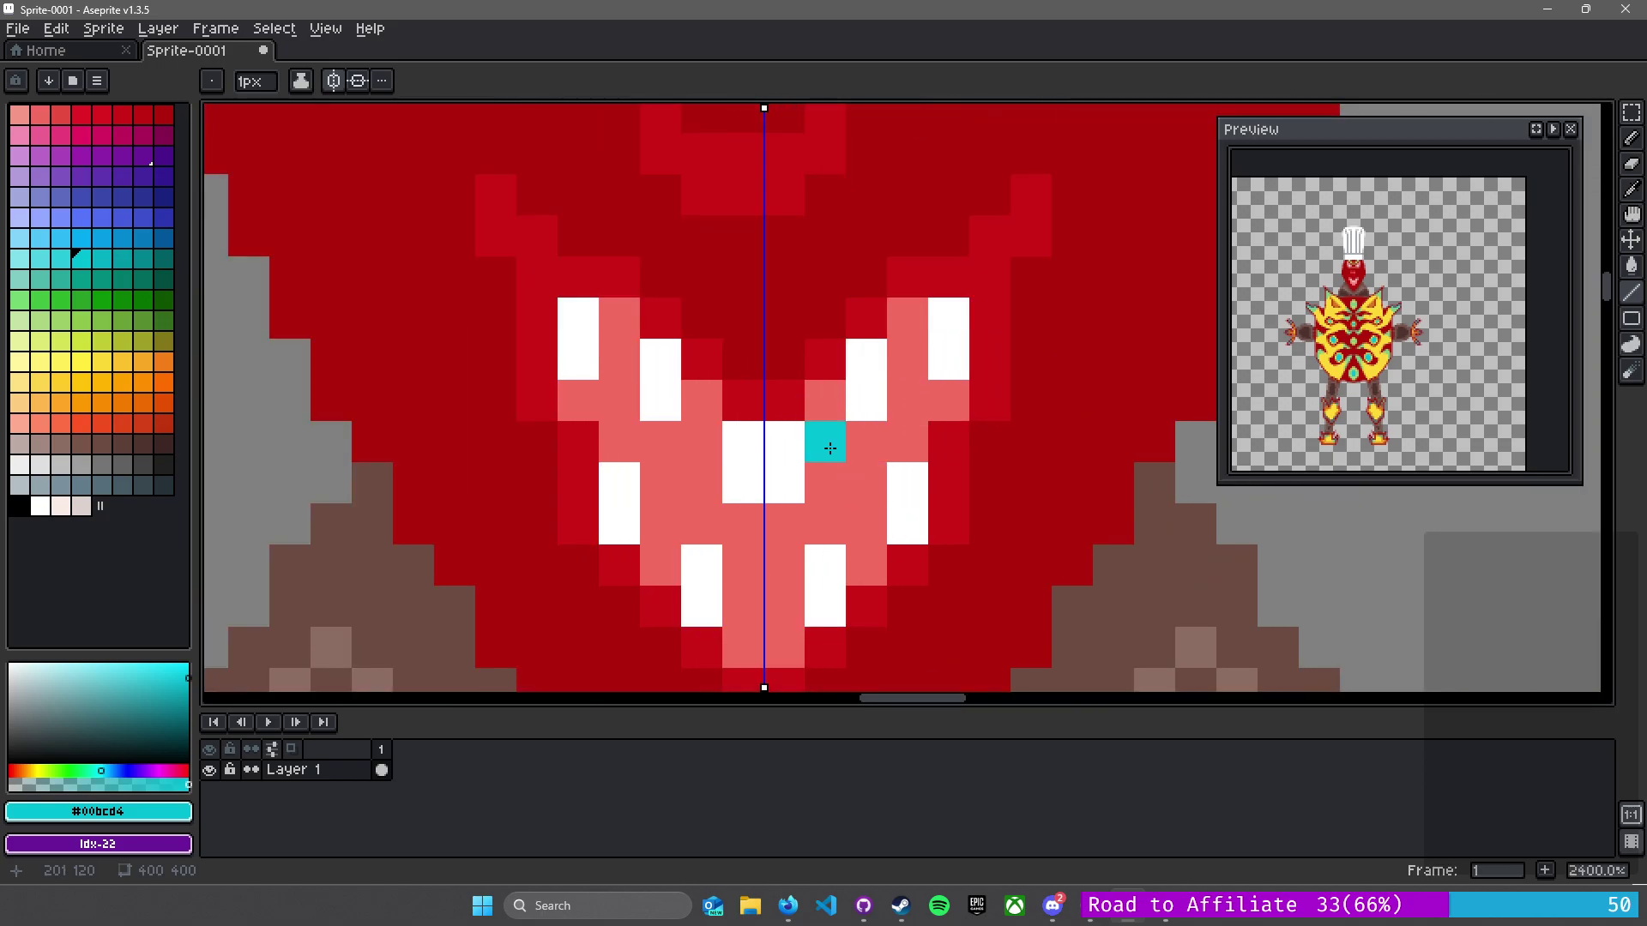
scroll(831, 448, "down", 6)
left_click(1039, 575, "alt")
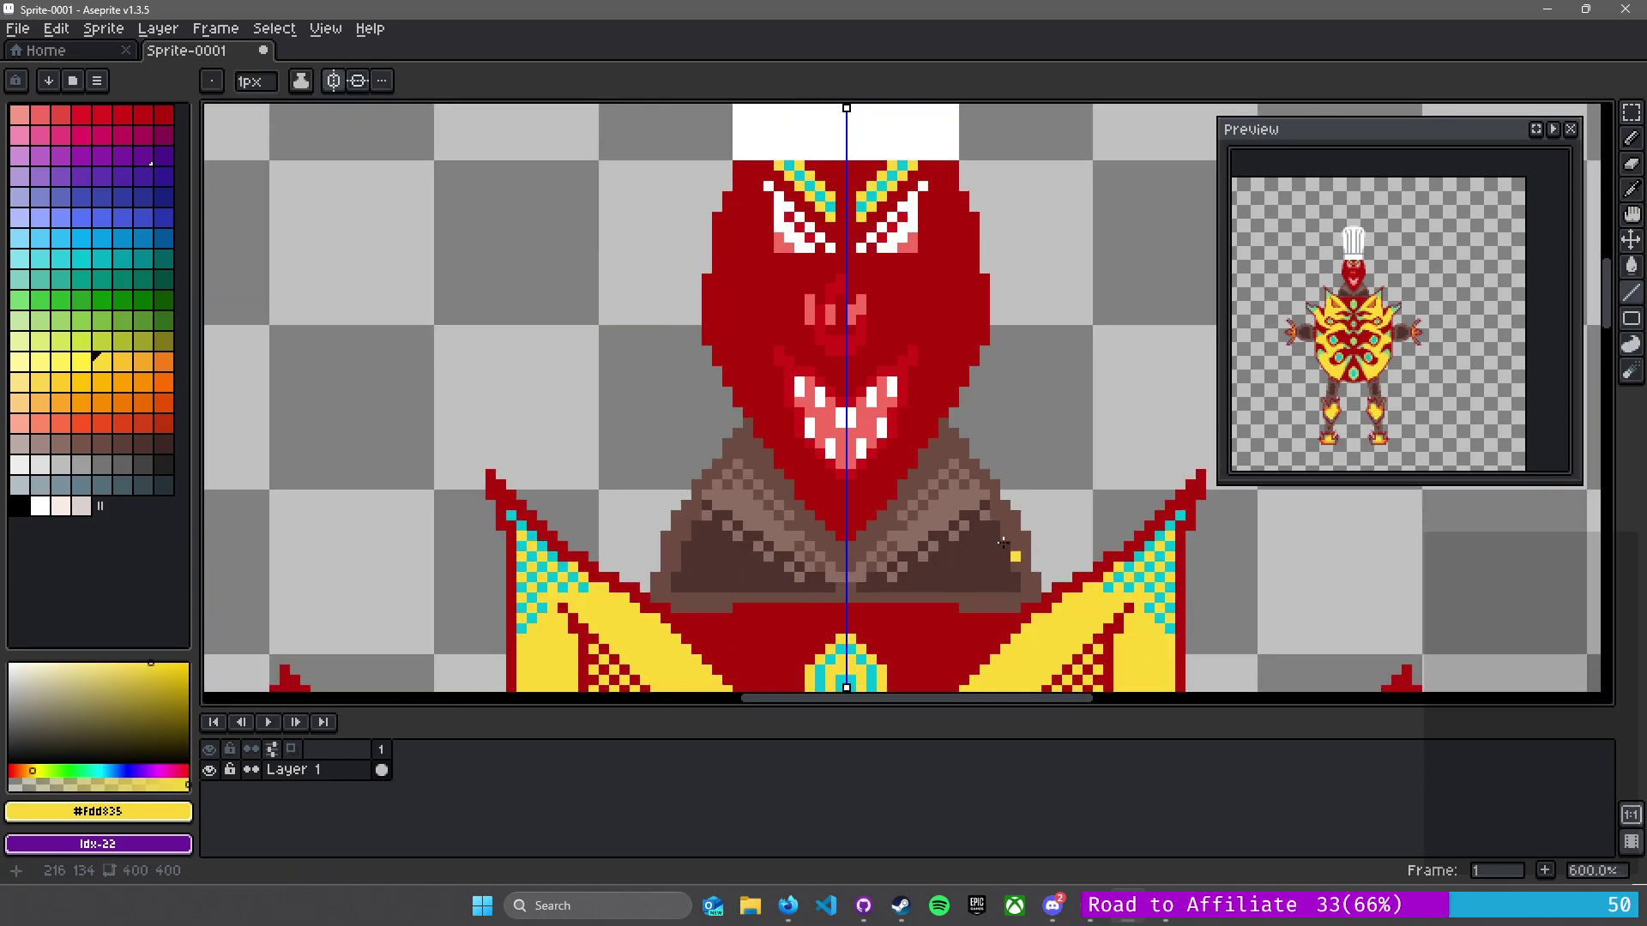
scroll(867, 509, "up", 3)
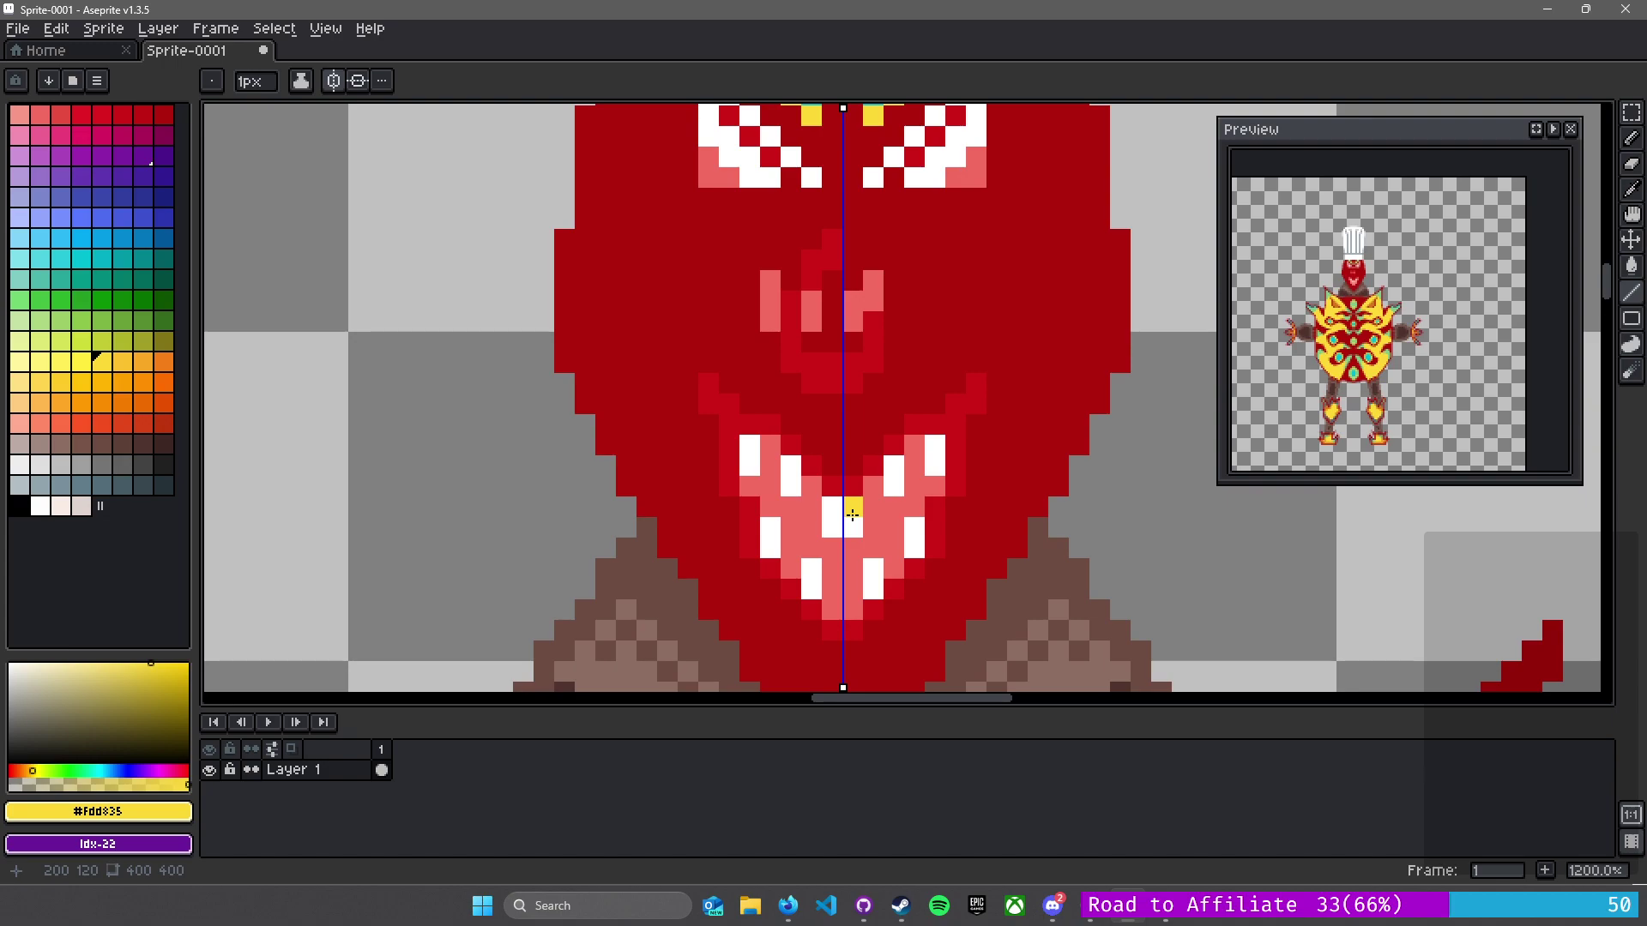
scroll(852, 514, "up", 1)
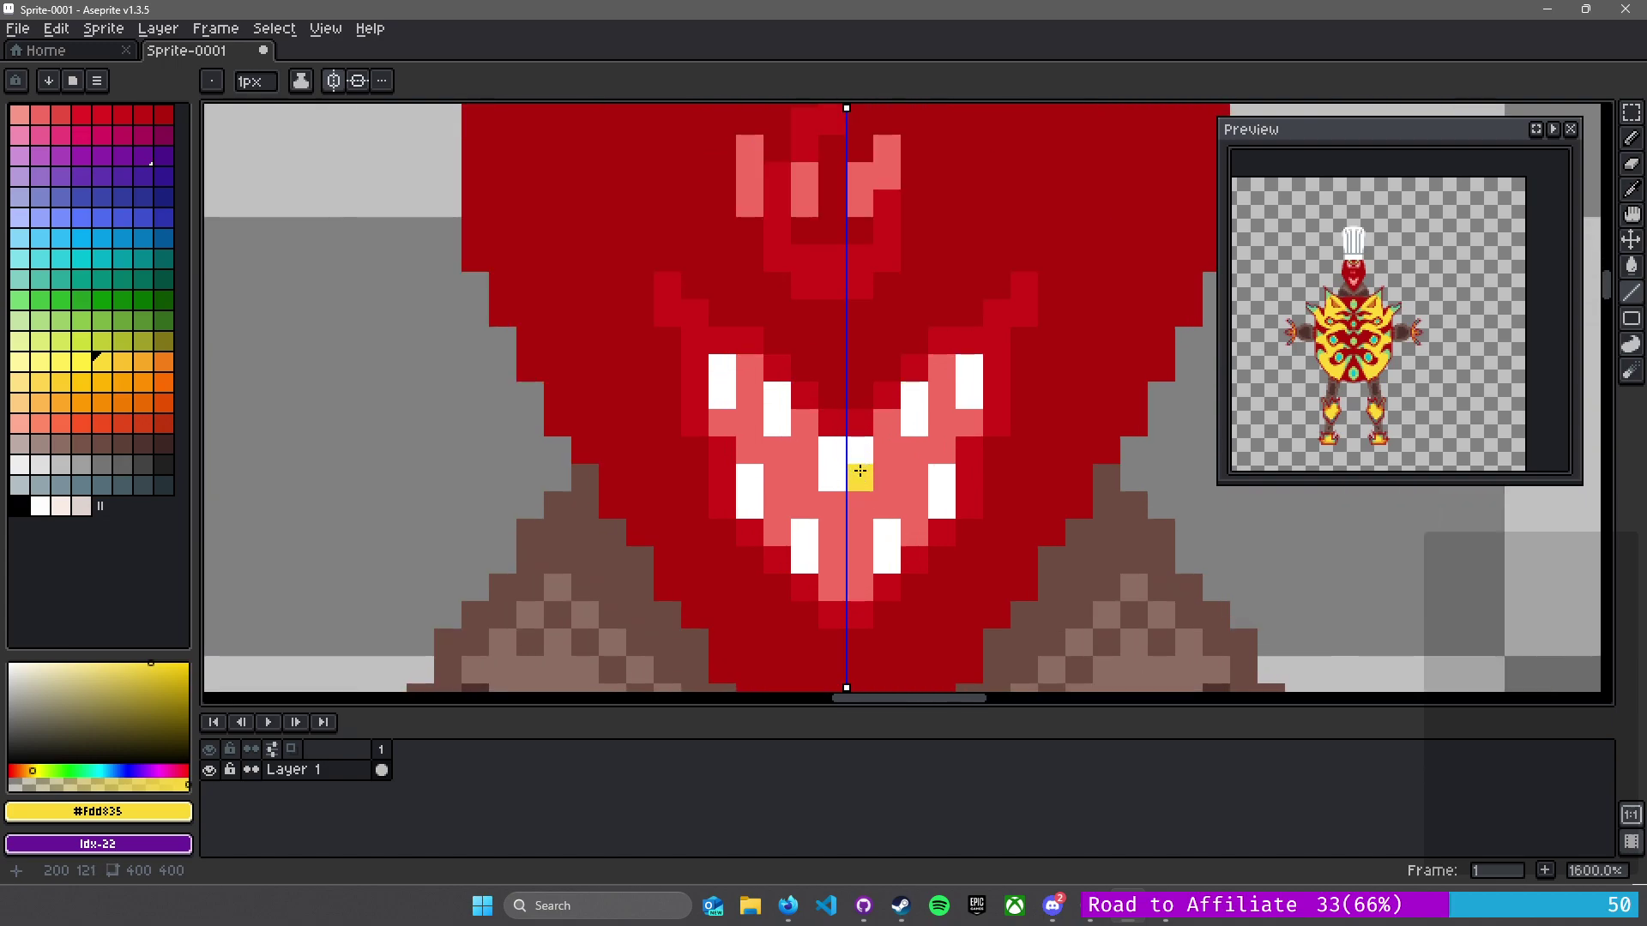
left_click(860, 451)
left_click(886, 422)
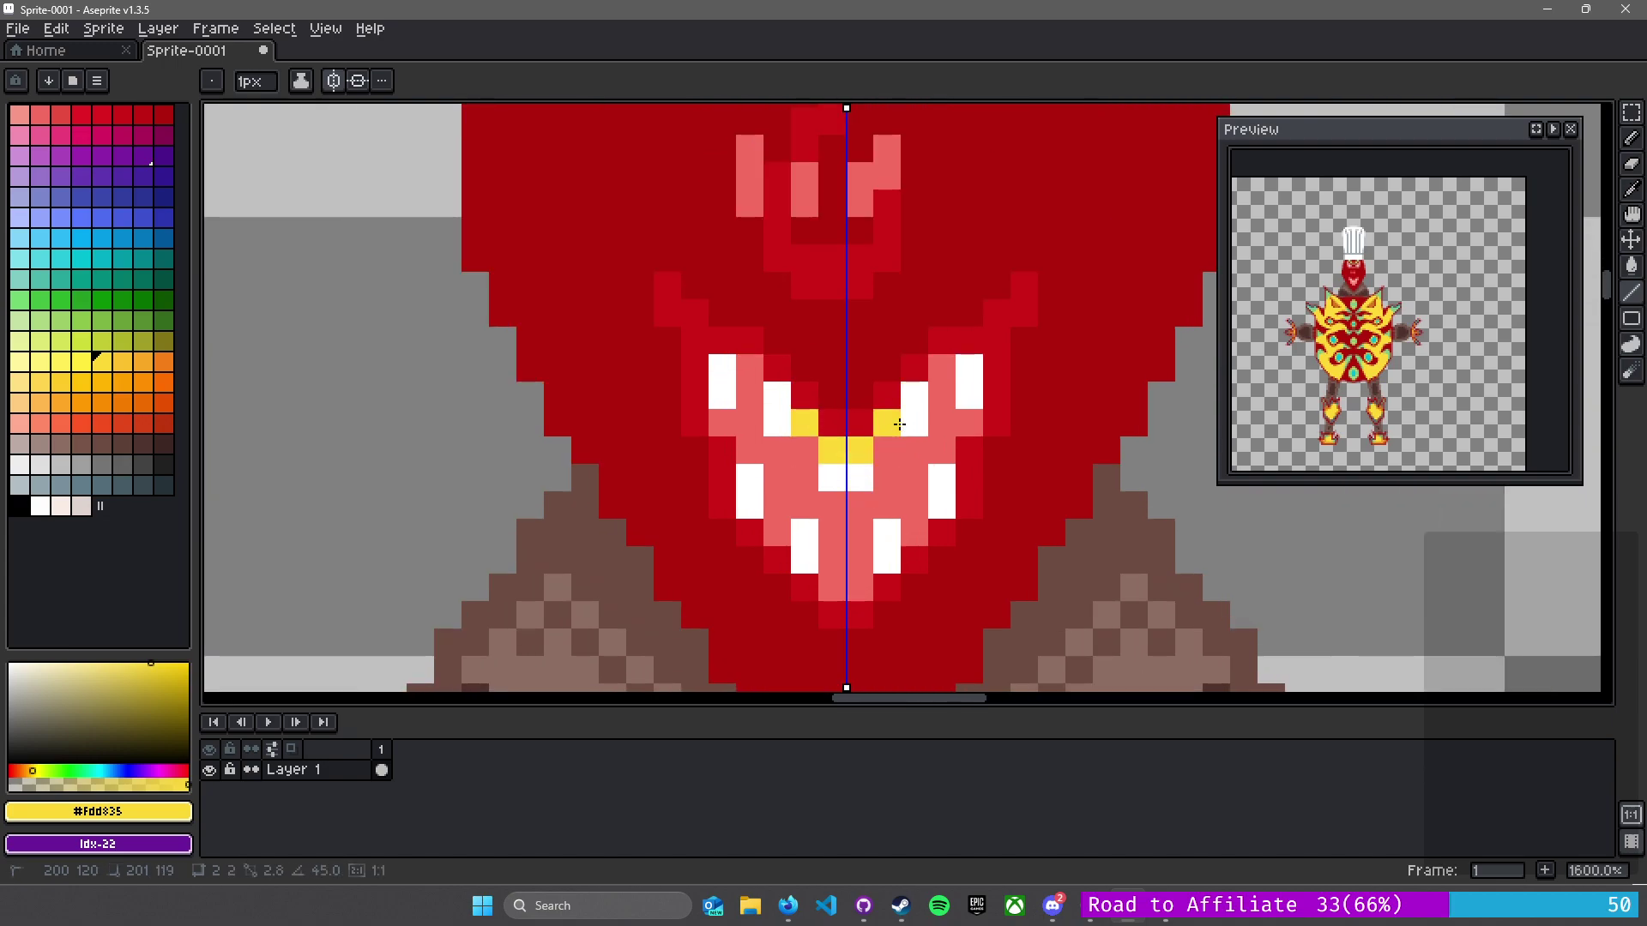
mouse_move(925, 403)
left_mouse_down()
mouse_move(961, 371)
mouse_move(963, 438)
mouse_move(957, 393)
mouse_move(968, 413)
mouse_move(952, 398)
mouse_move(941, 505)
mouse_move(912, 428)
mouse_move(918, 532)
mouse_move(890, 457)
mouse_move(888, 560)
mouse_move(864, 484)
mouse_move(867, 584)
left_mouse_up()
left_click(962, 429, "shift")
key("ctrl+z")
key("v")
key("b")
scroll(870, 573, "down", 3)
scroll(925, 511, "up", 1)
left_click_drag(925, 511, 840, 224)
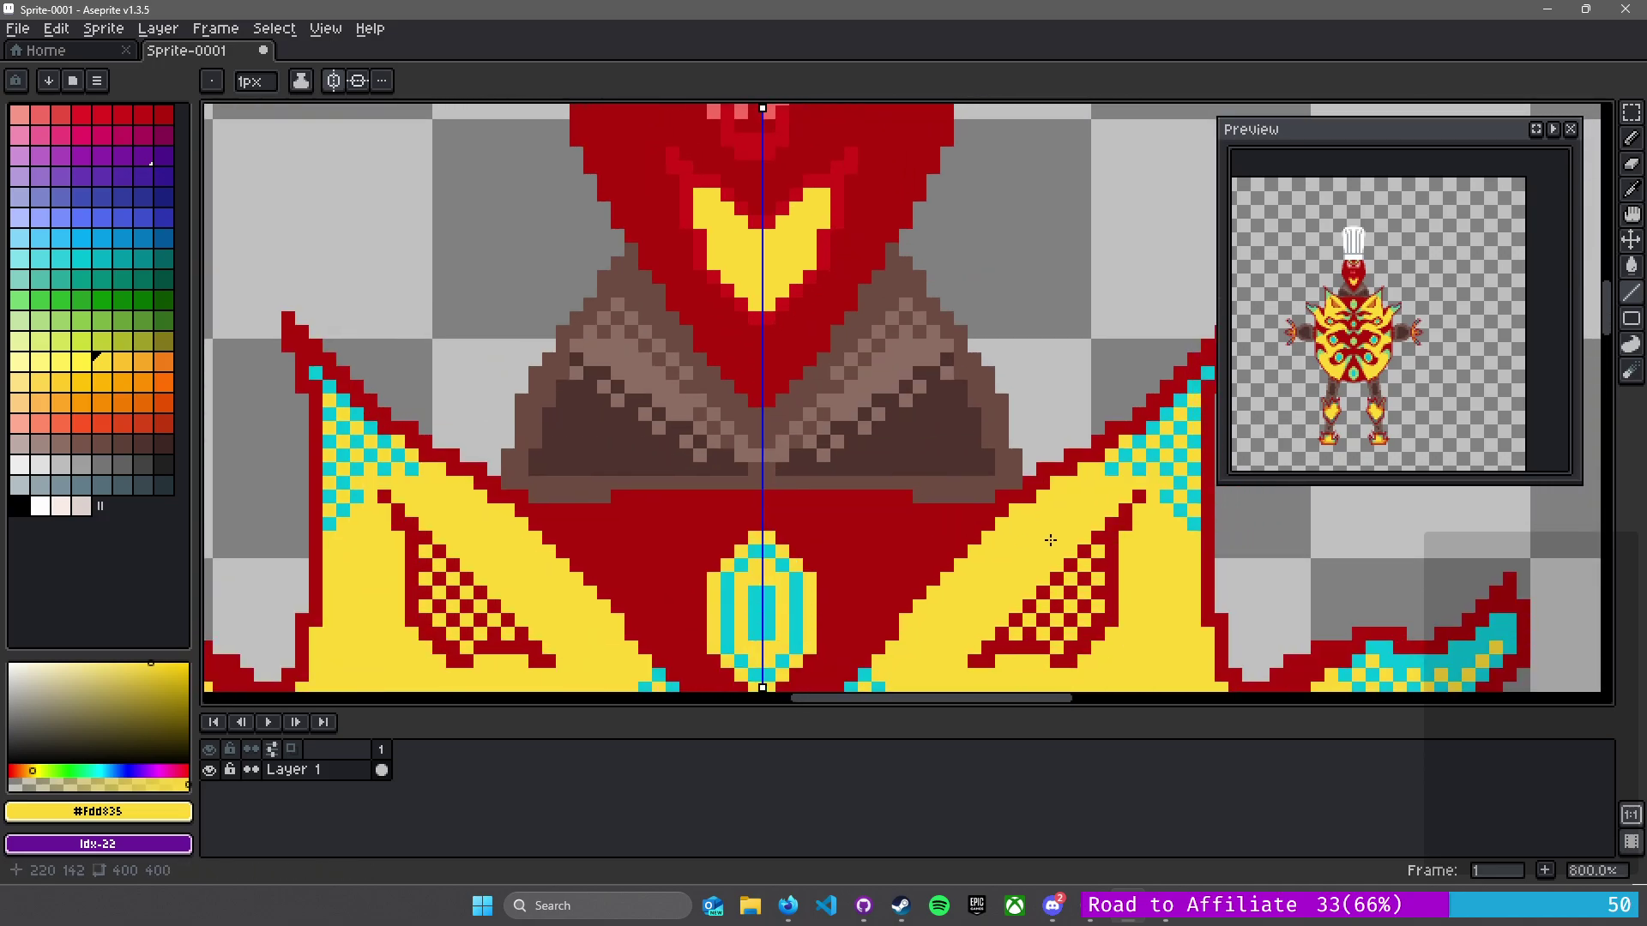
- Sample the cyan #00bcd4 and paint a mirrored cyan core inside the yellow mouth, leaving a one-pixel yellow border
key("alt")
left_click(1120, 462)
key("b")
scroll(794, 257, "up", 4)
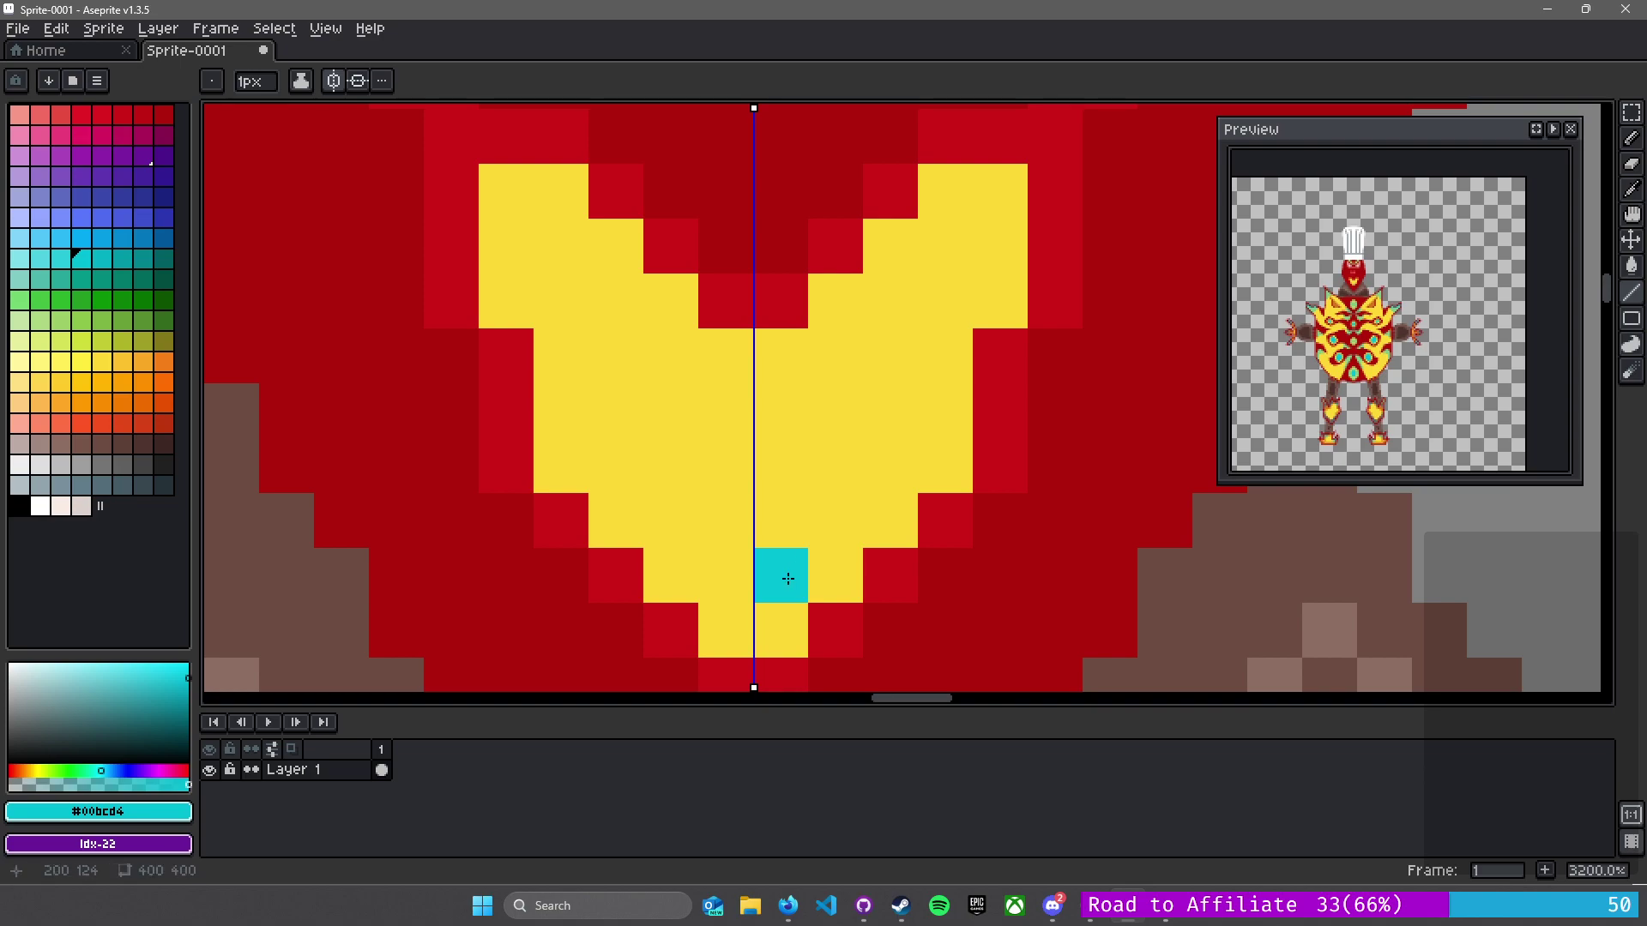
left_click_drag(783, 410, 844, 408)
left_click(877, 361)
mouse_move(836, 466)
left_mouse_down()
mouse_move(780, 466)
mouse_move(774, 525)
left_mouse_up()
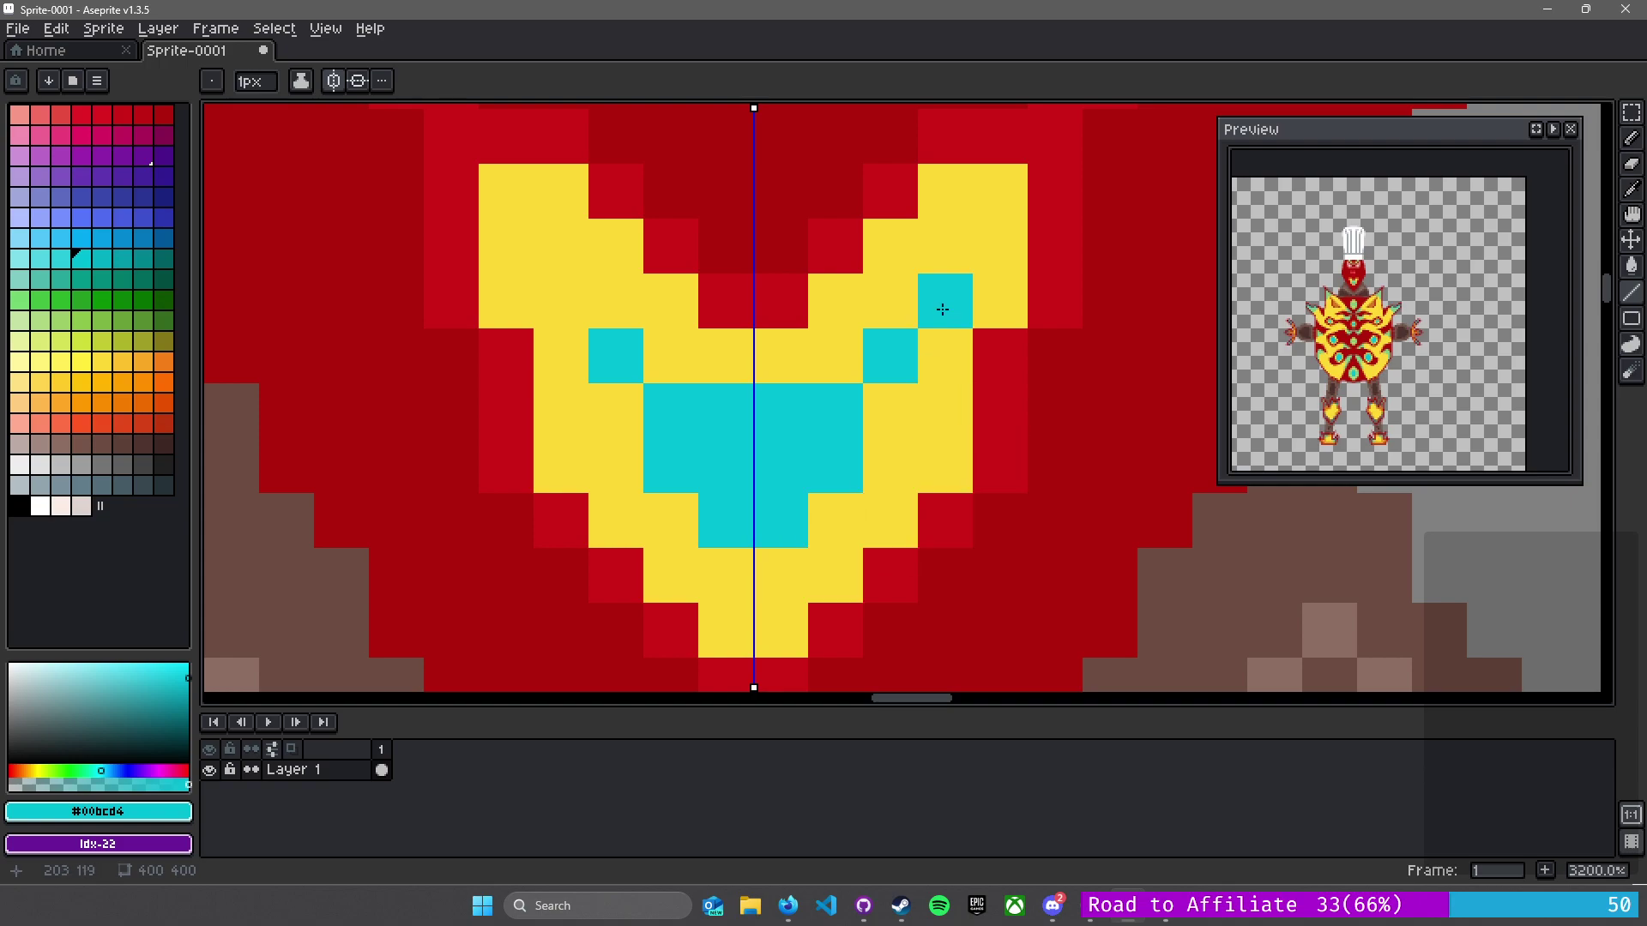
left_click_drag(939, 283, 940, 249)
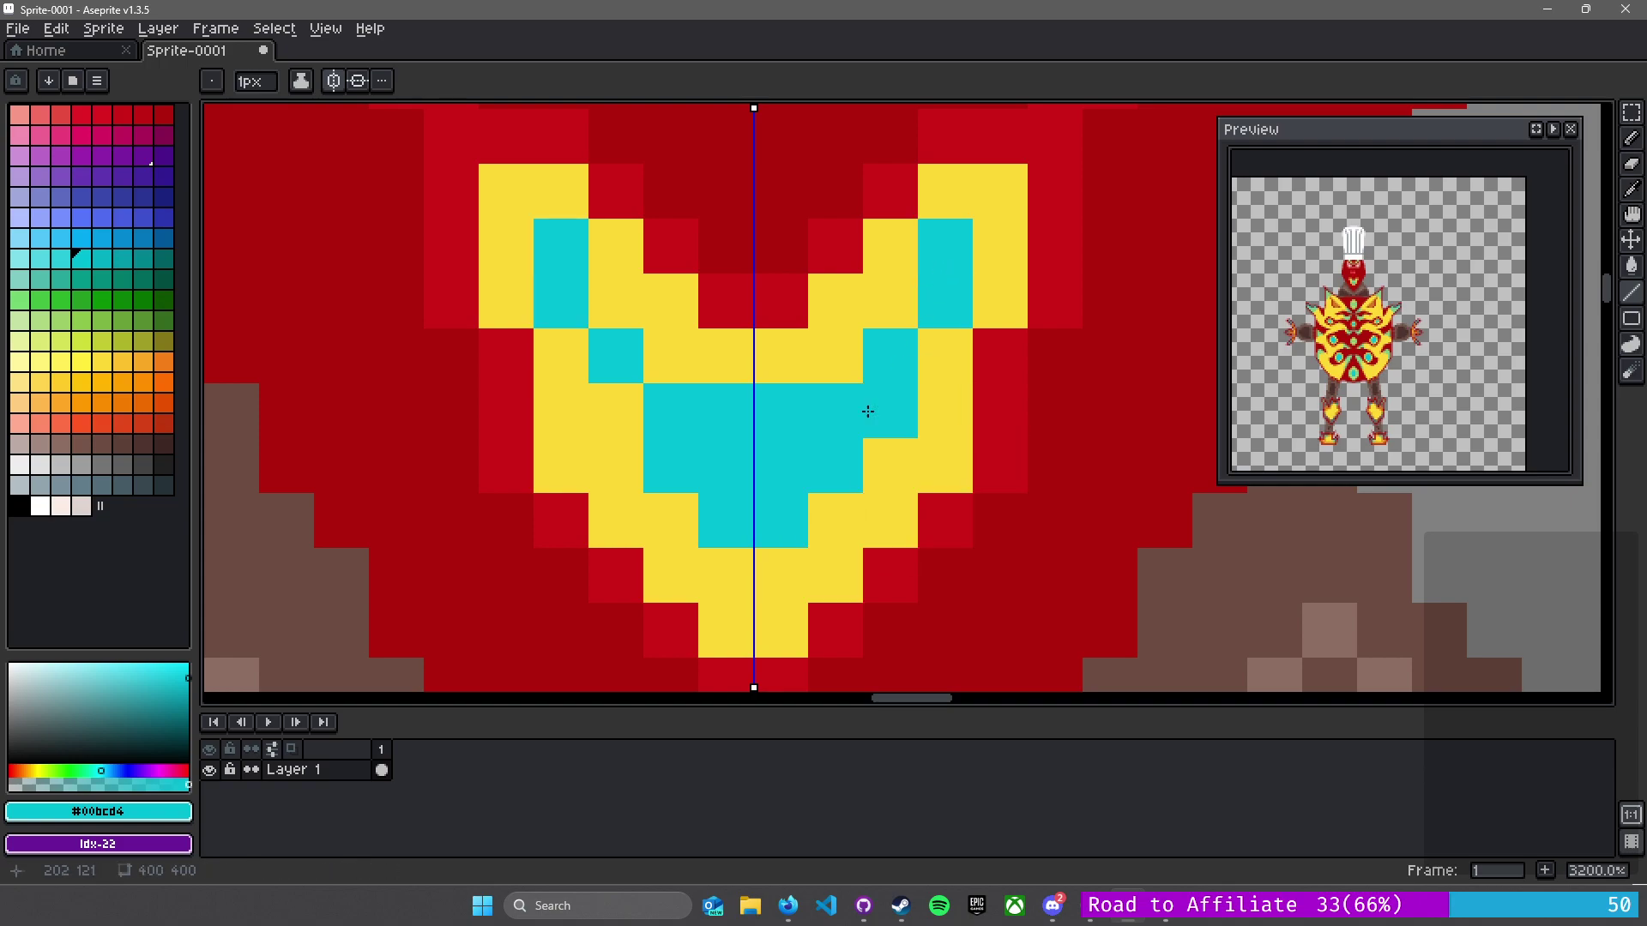
left_click(864, 427)
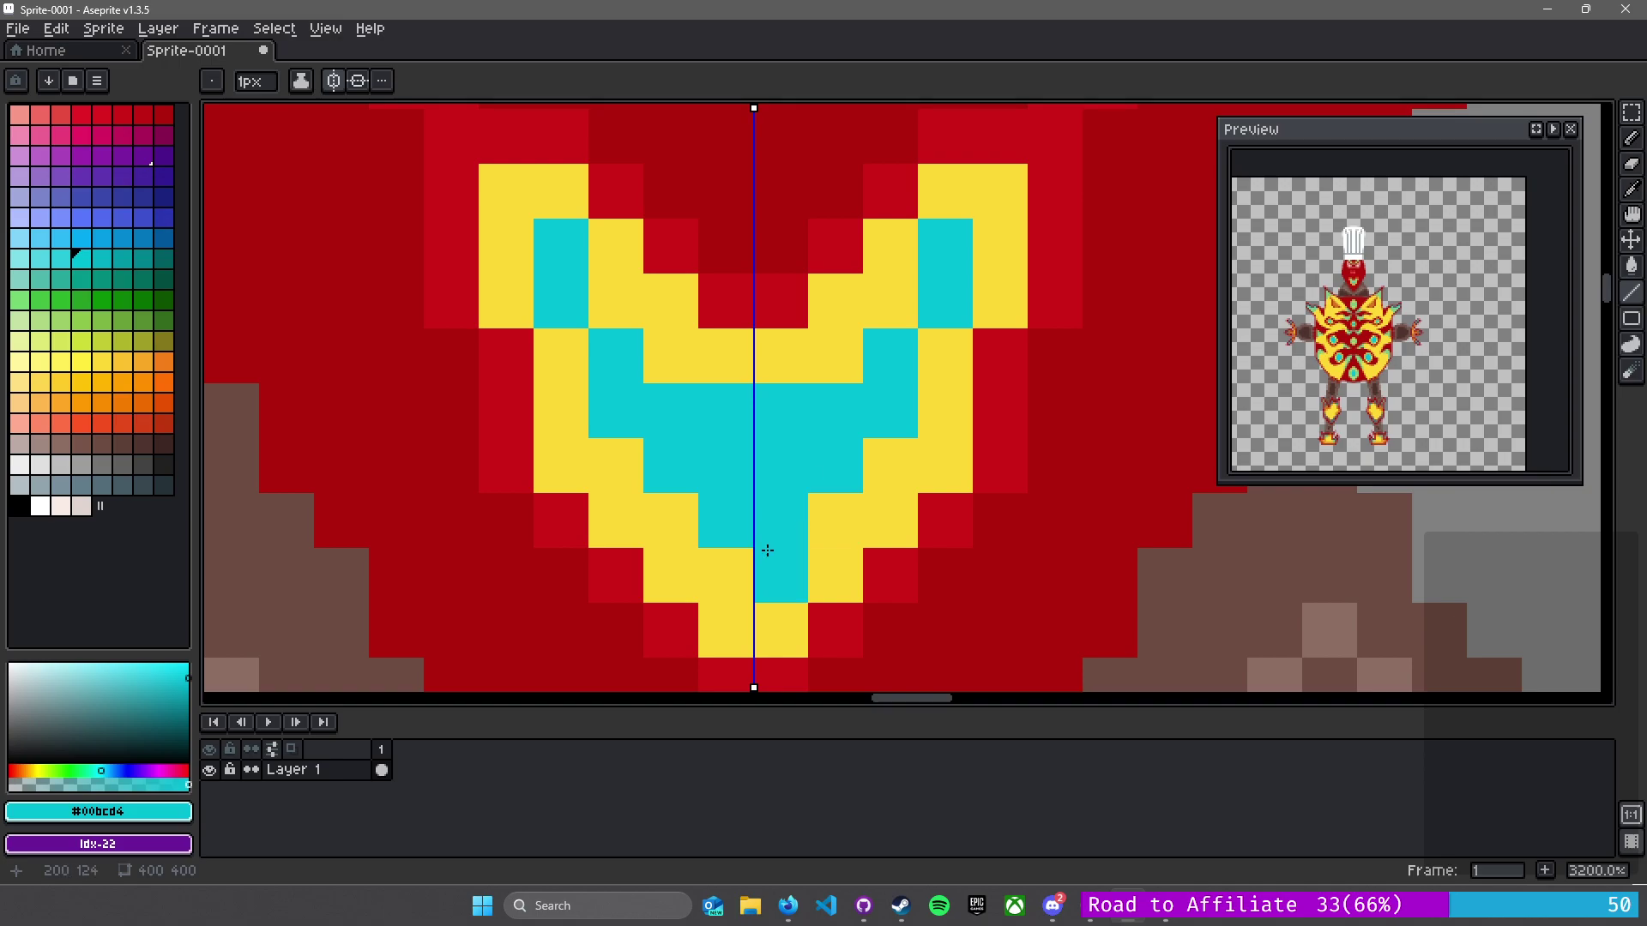
left_click(766, 556)
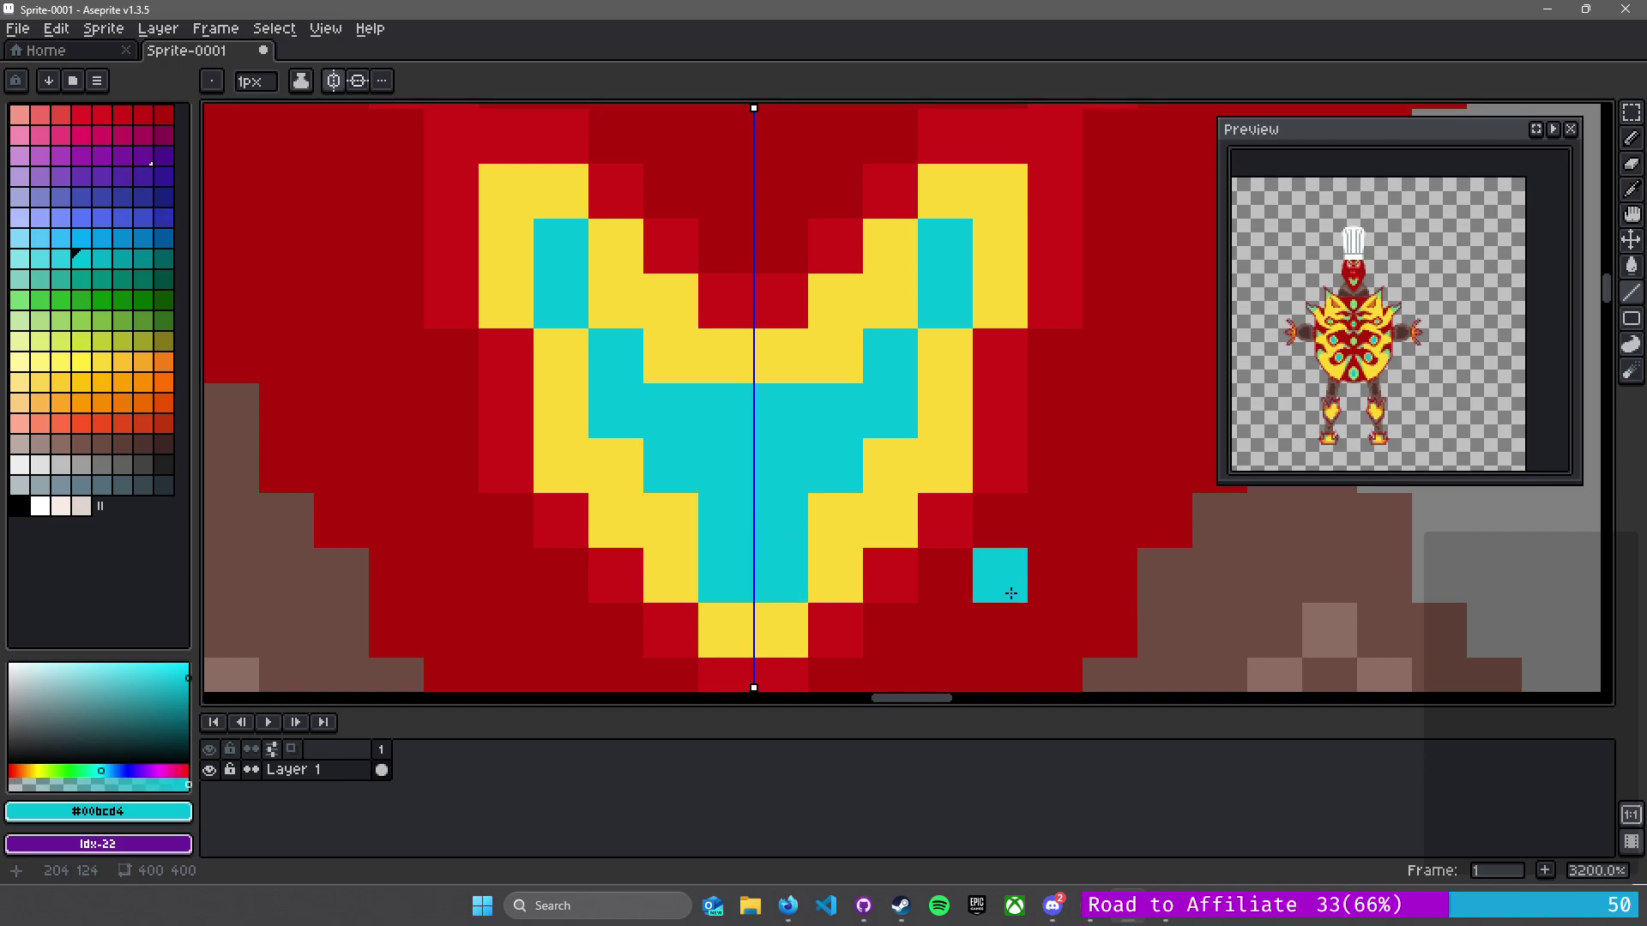
scroll(1009, 588, "down", 5)
scroll(1010, 587, "down", 3)
scroll(1009, 588, "down", 3)
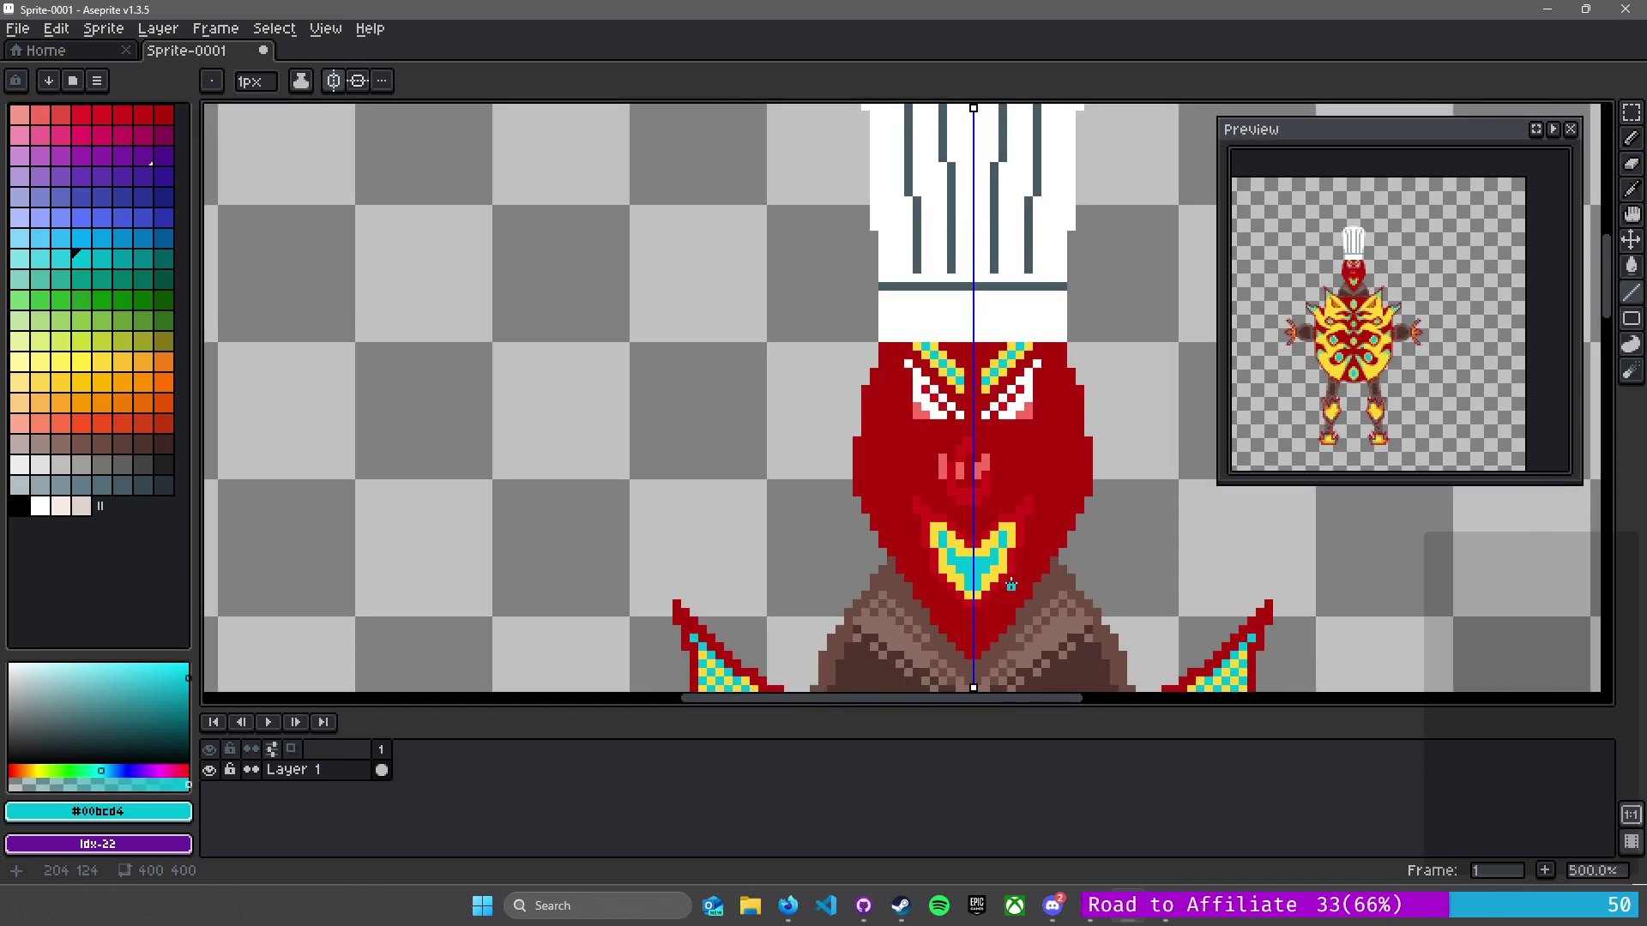
- Cover the mouth and its brighter red outline with the face's dark red #b0120a
scroll(791, 294, "up", 6)
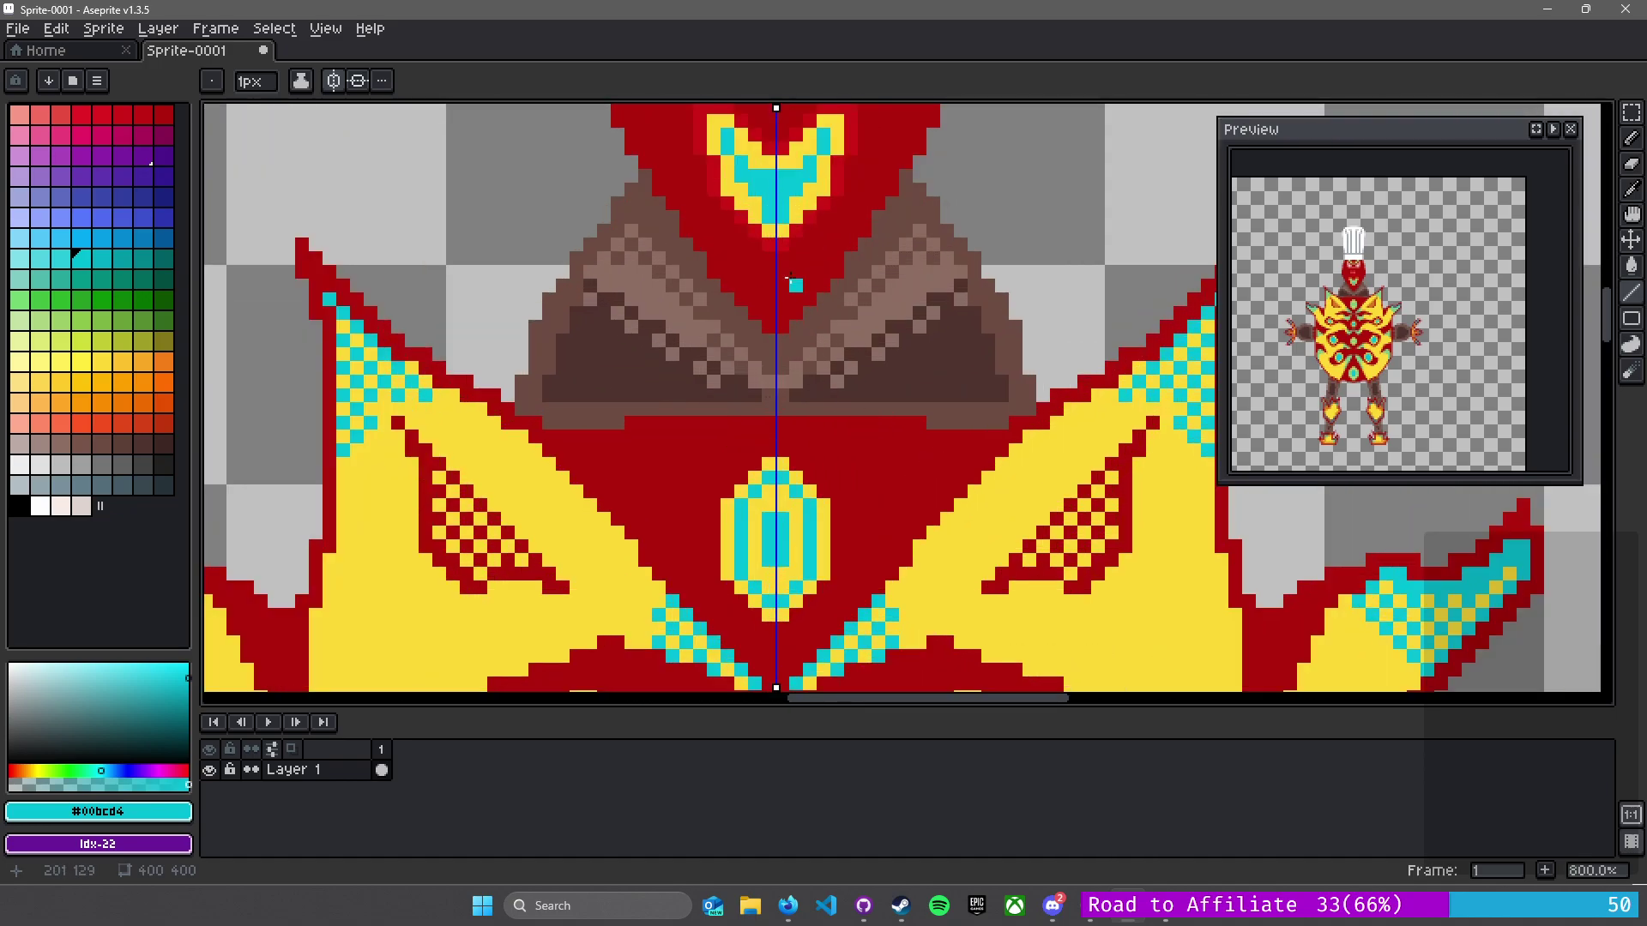
left_click(903, 420, "alt")
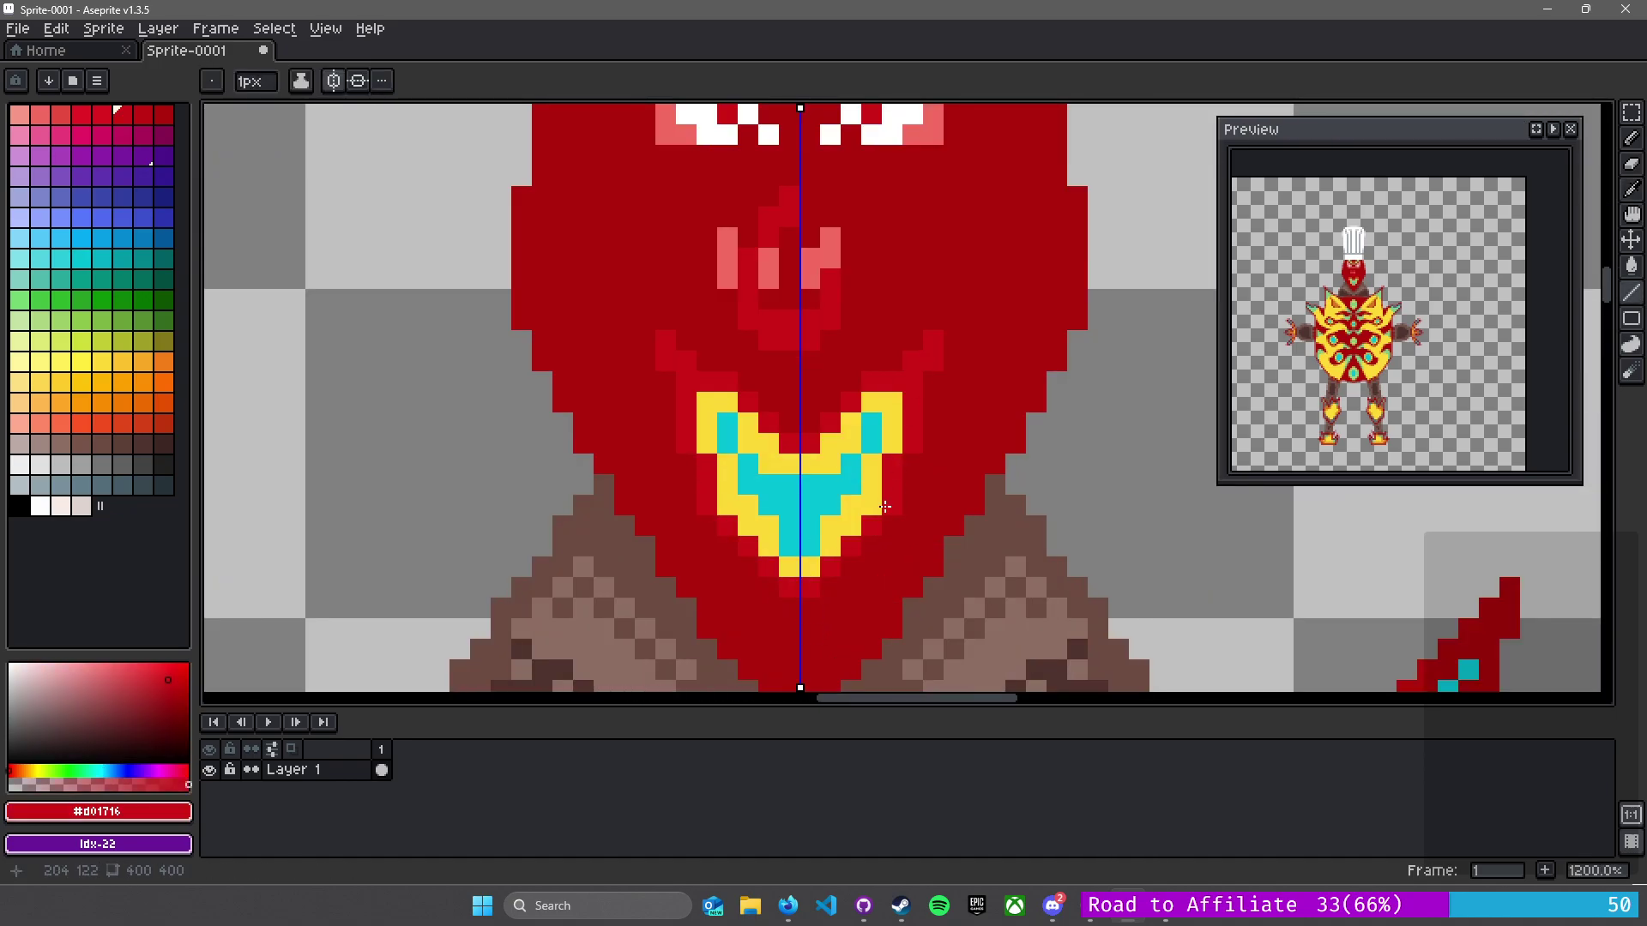
left_click(867, 334, "alt")
mouse_move(933, 341)
left_mouse_down()
mouse_move(809, 507)
mouse_move(812, 542)
left_mouse_up()
key("e")
left_click_drag(643, 360, 747, 381)
key("ctrl+z")
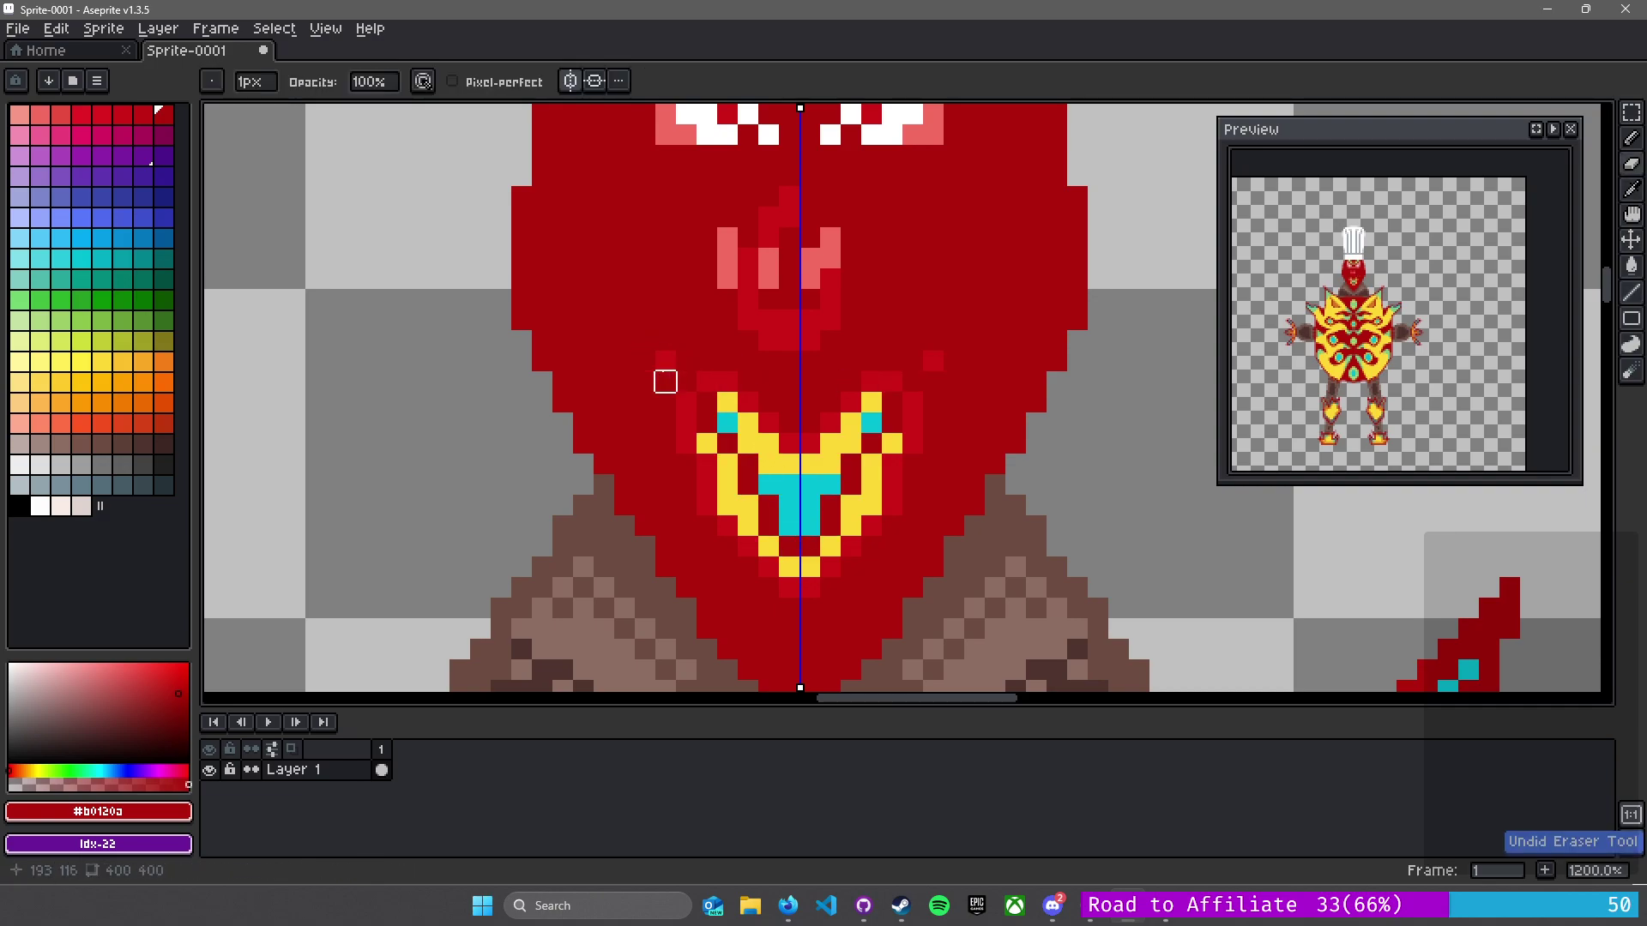
key("l")
left_click_drag(630, 347, 860, 491)
key("alt")
key("b")
left_click_drag(707, 381, 728, 422)
left_click_drag(789, 587, 789, 525)
mouse_move(777, 429)
left_mouse_down()
mouse_move(790, 592)
mouse_move(746, 403)
mouse_move(688, 410)
mouse_move(678, 393)
mouse_move(748, 546)
left_mouse_up()
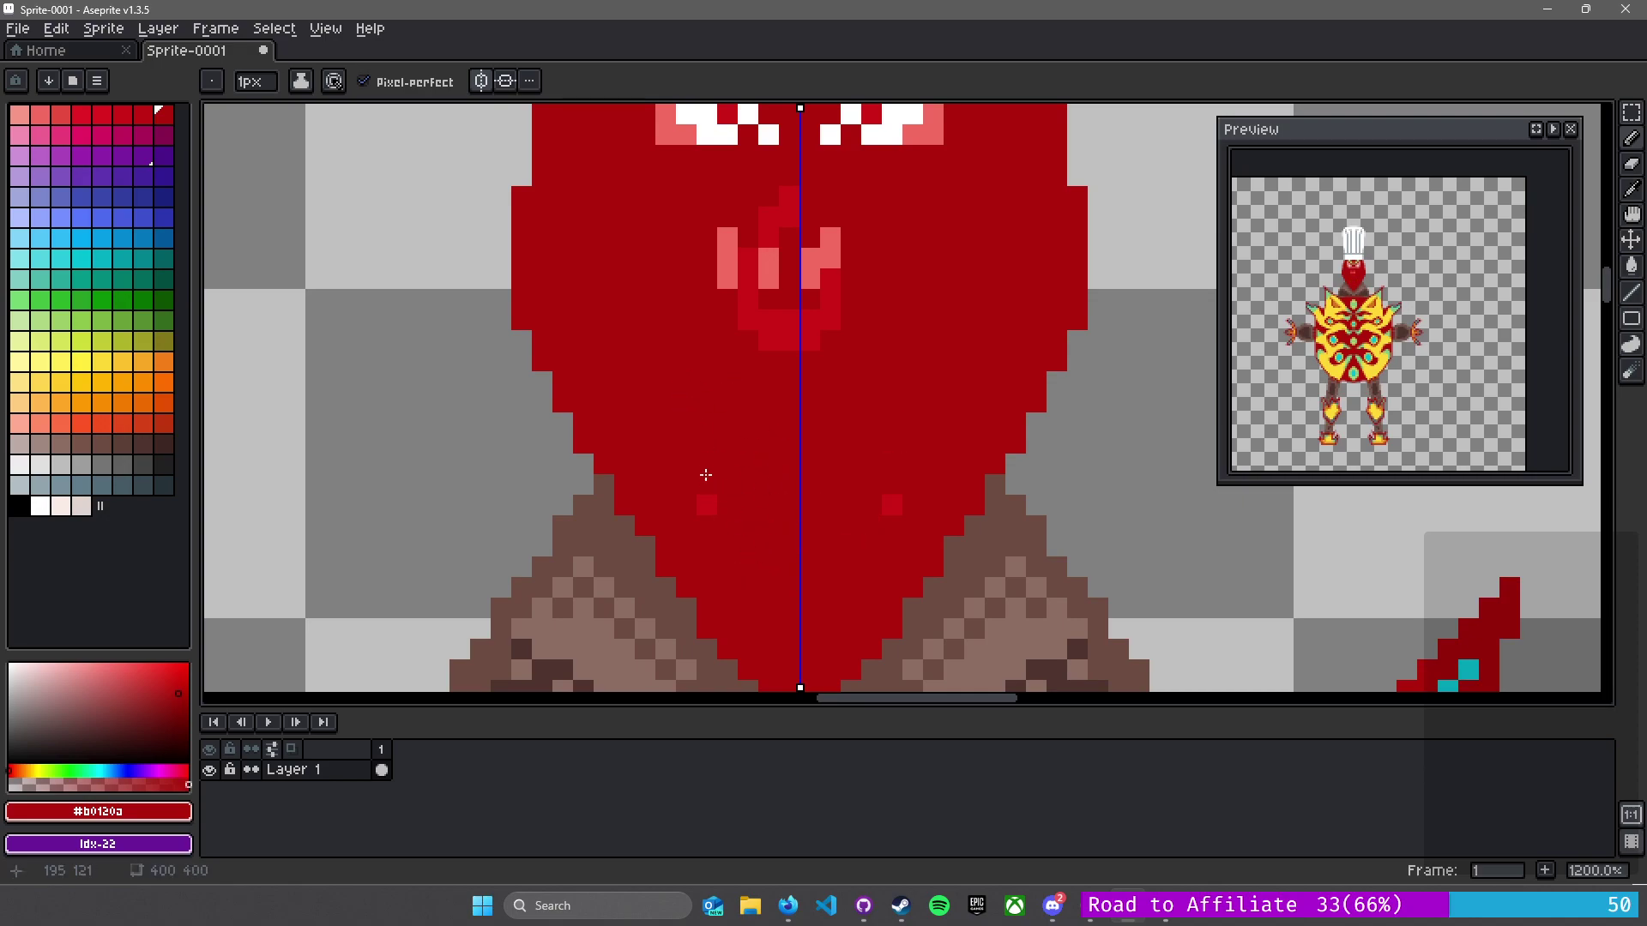
- Draw a mirrored V-shaped outline with curled upper ends on the lower face in brighter red #d01716
left_click(709, 503, "alt")
key("l")
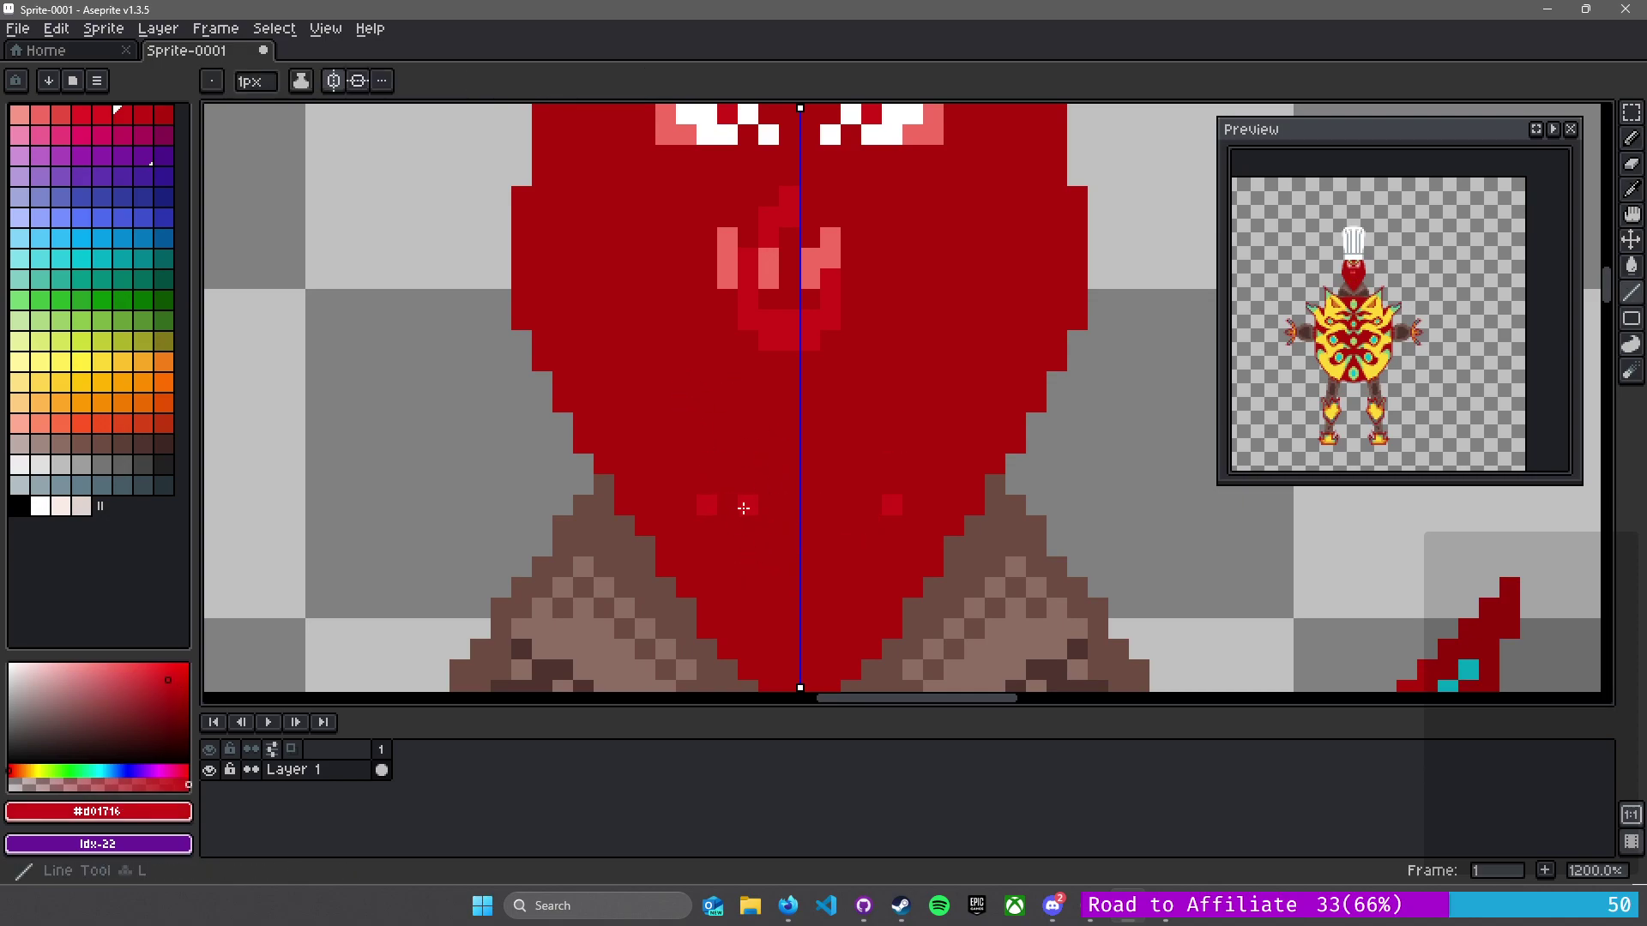
mouse_move(792, 583)
left_mouse_down()
mouse_move(783, 489)
mouse_move(754, 440)
mouse_move(775, 503)
mouse_move(709, 404)
mouse_move(656, 394)
mouse_move(622, 419)
mouse_move(644, 379)
mouse_move(638, 452)
mouse_move(629, 430)
mouse_move(647, 478)
mouse_move(715, 525)
mouse_move(706, 506)
left_mouse_up()
key("e")
- Paint over the V-shaped outline on the lower face with dark red #b0120a
left_click(705, 486, "alt")
scroll(737, 552, "down", 6)
scroll(737, 553, "up", 5)
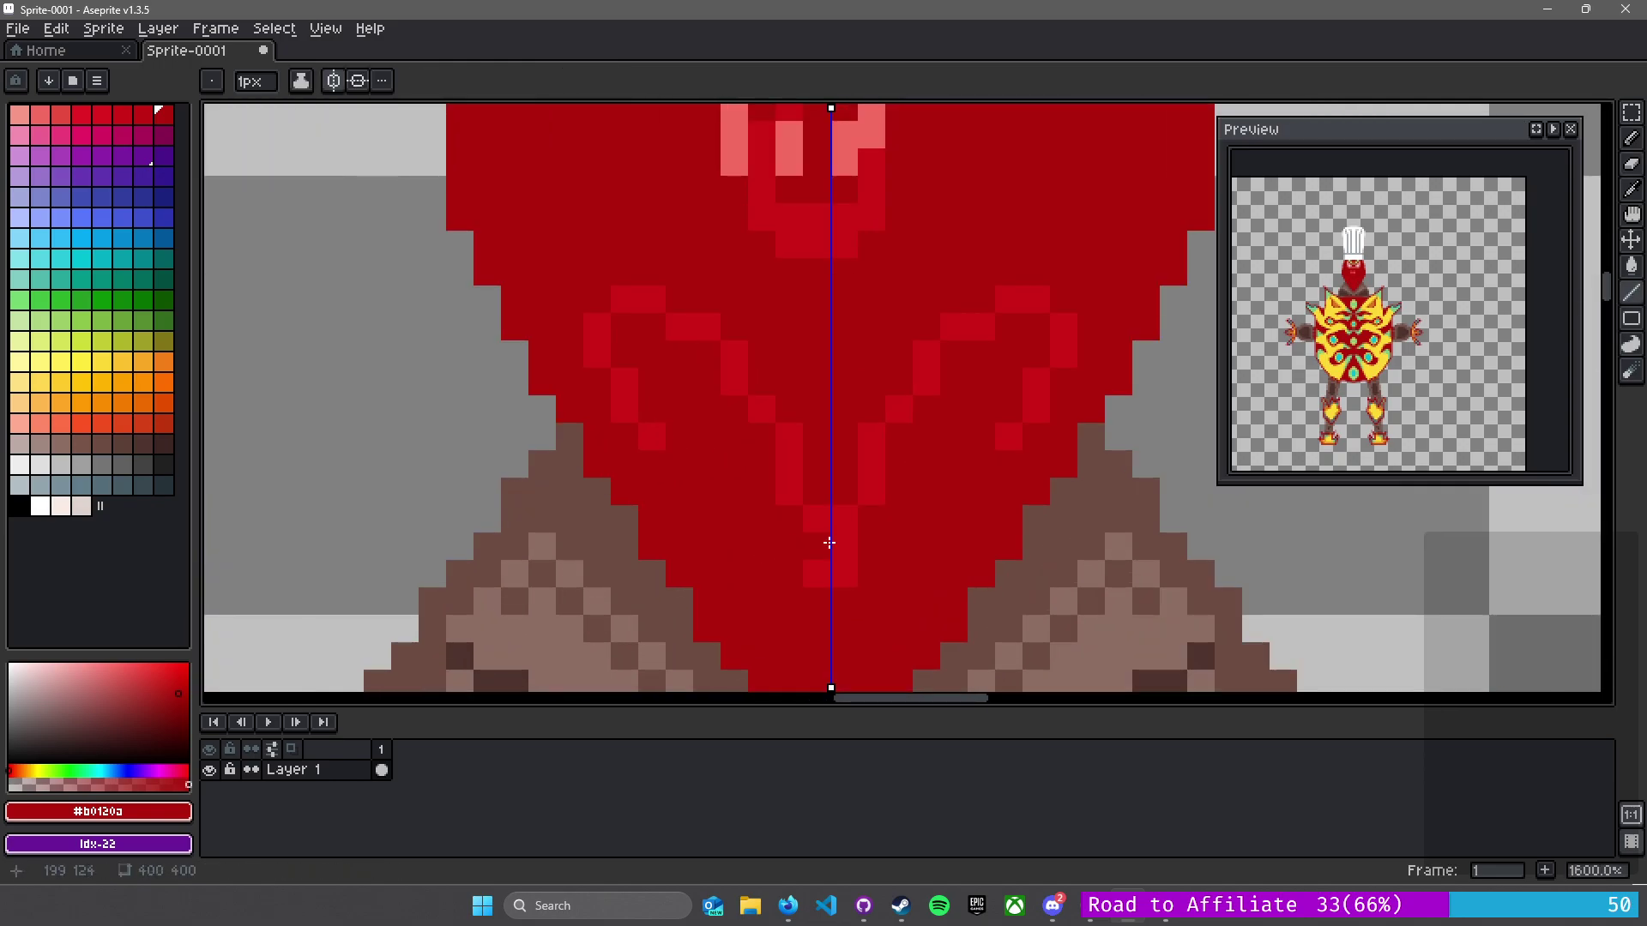
left_click_drag(791, 510, 734, 374)
mouse_move(586, 314)
left_mouse_down()
mouse_move(650, 429)
mouse_move(611, 331)
mouse_move(682, 337)
mouse_move(761, 387)
mouse_move(625, 302)
mouse_move(723, 349)
mouse_move(648, 308)
mouse_move(707, 333)
mouse_move(789, 492)
left_mouse_up()
scroll(793, 469, "down", 4)
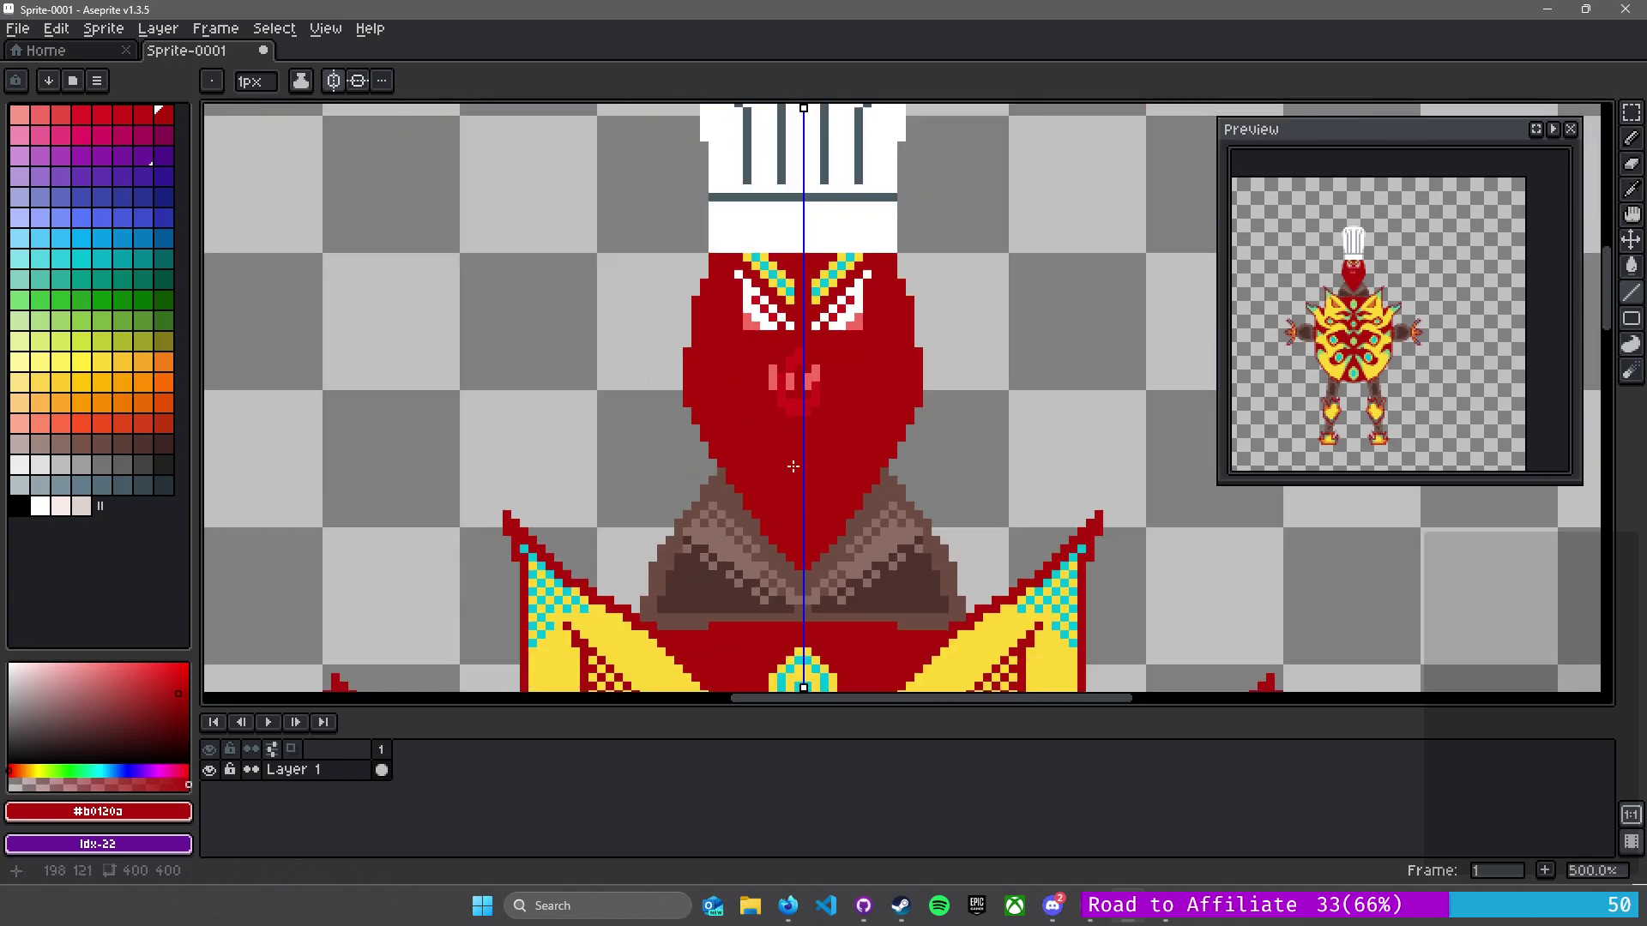
- Sample the nose's brighter red #d01716 and draw a mirrored flame outline on the chin with a central stem and side tongues
scroll(779, 419, "up", 3)
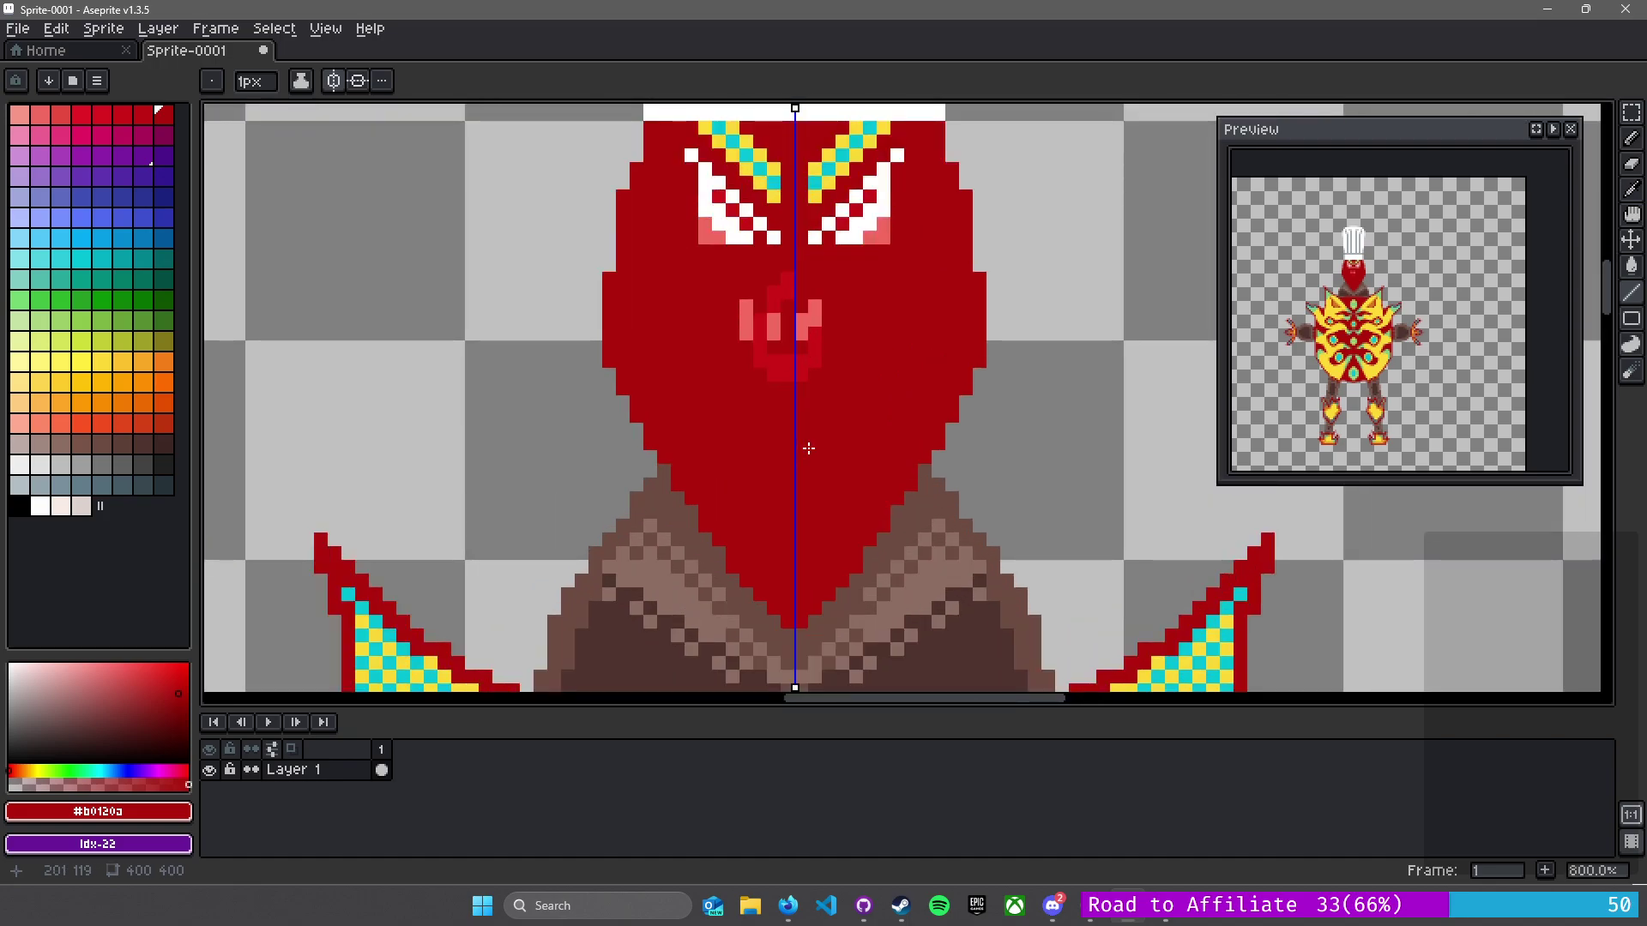
left_click(809, 356, "alt")
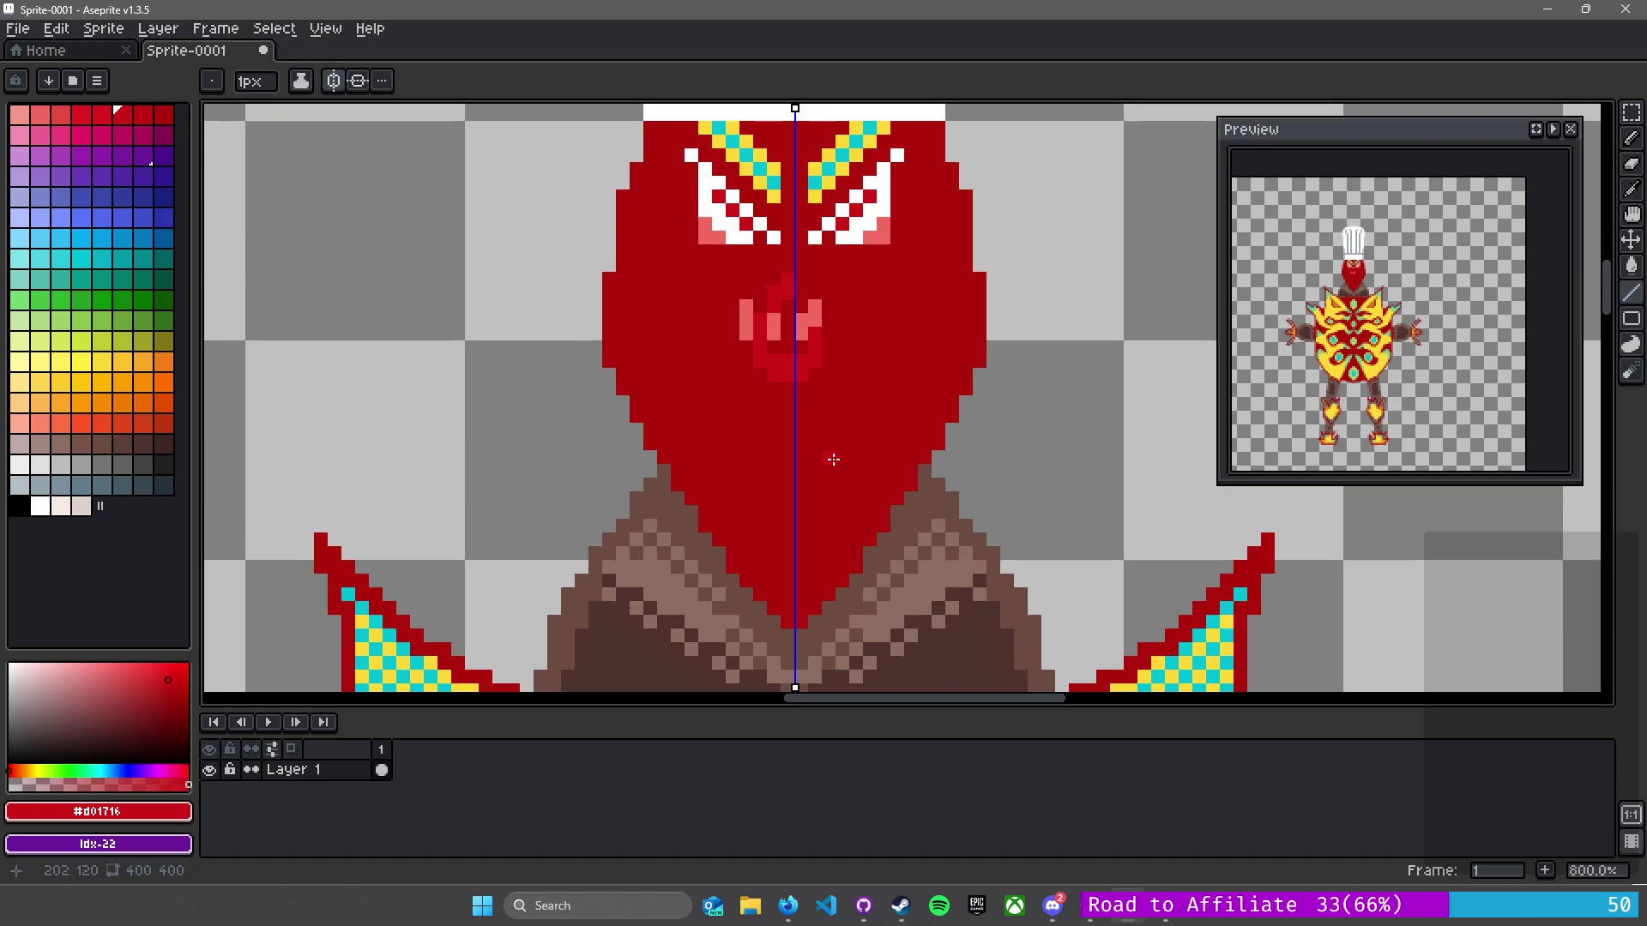
scroll(831, 489, "up", 3)
left_click_drag(783, 583, 808, 544)
mouse_move(806, 390)
left_mouse_down()
mouse_move(864, 443)
mouse_move(881, 554)
mouse_move(803, 614)
mouse_move(802, 634)
left_mouse_up()
mouse_move(746, 287)
left_mouse_down()
mouse_move(768, 359)
mouse_move(737, 304)
mouse_move(761, 344)
left_mouse_up()
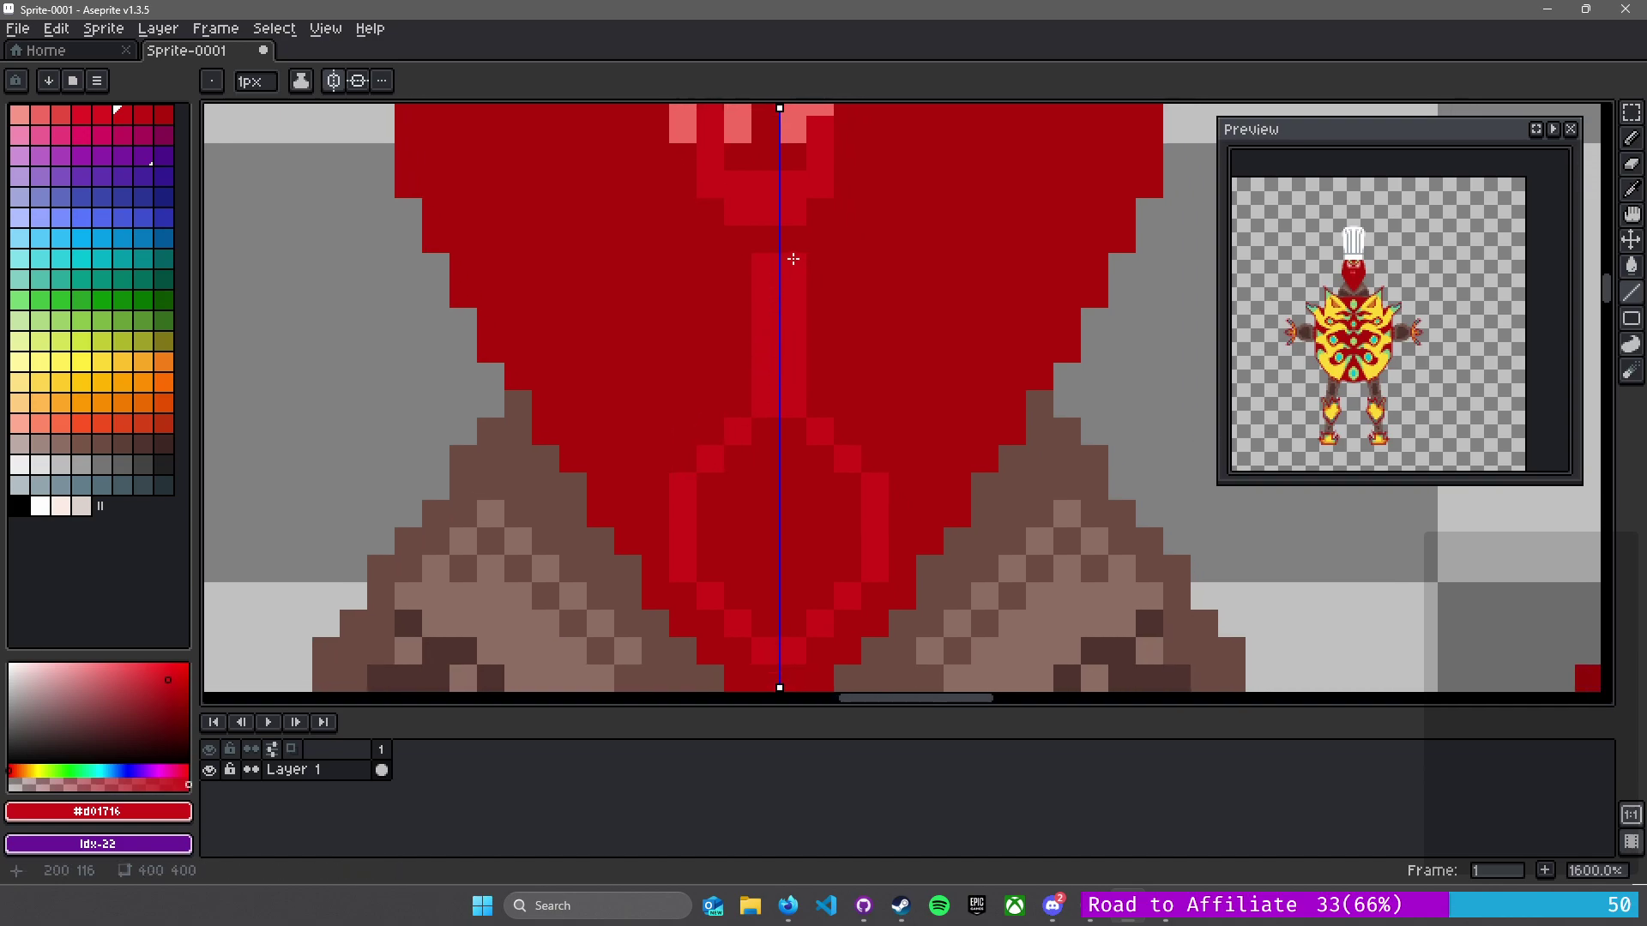
left_click_drag(874, 377, 874, 455)
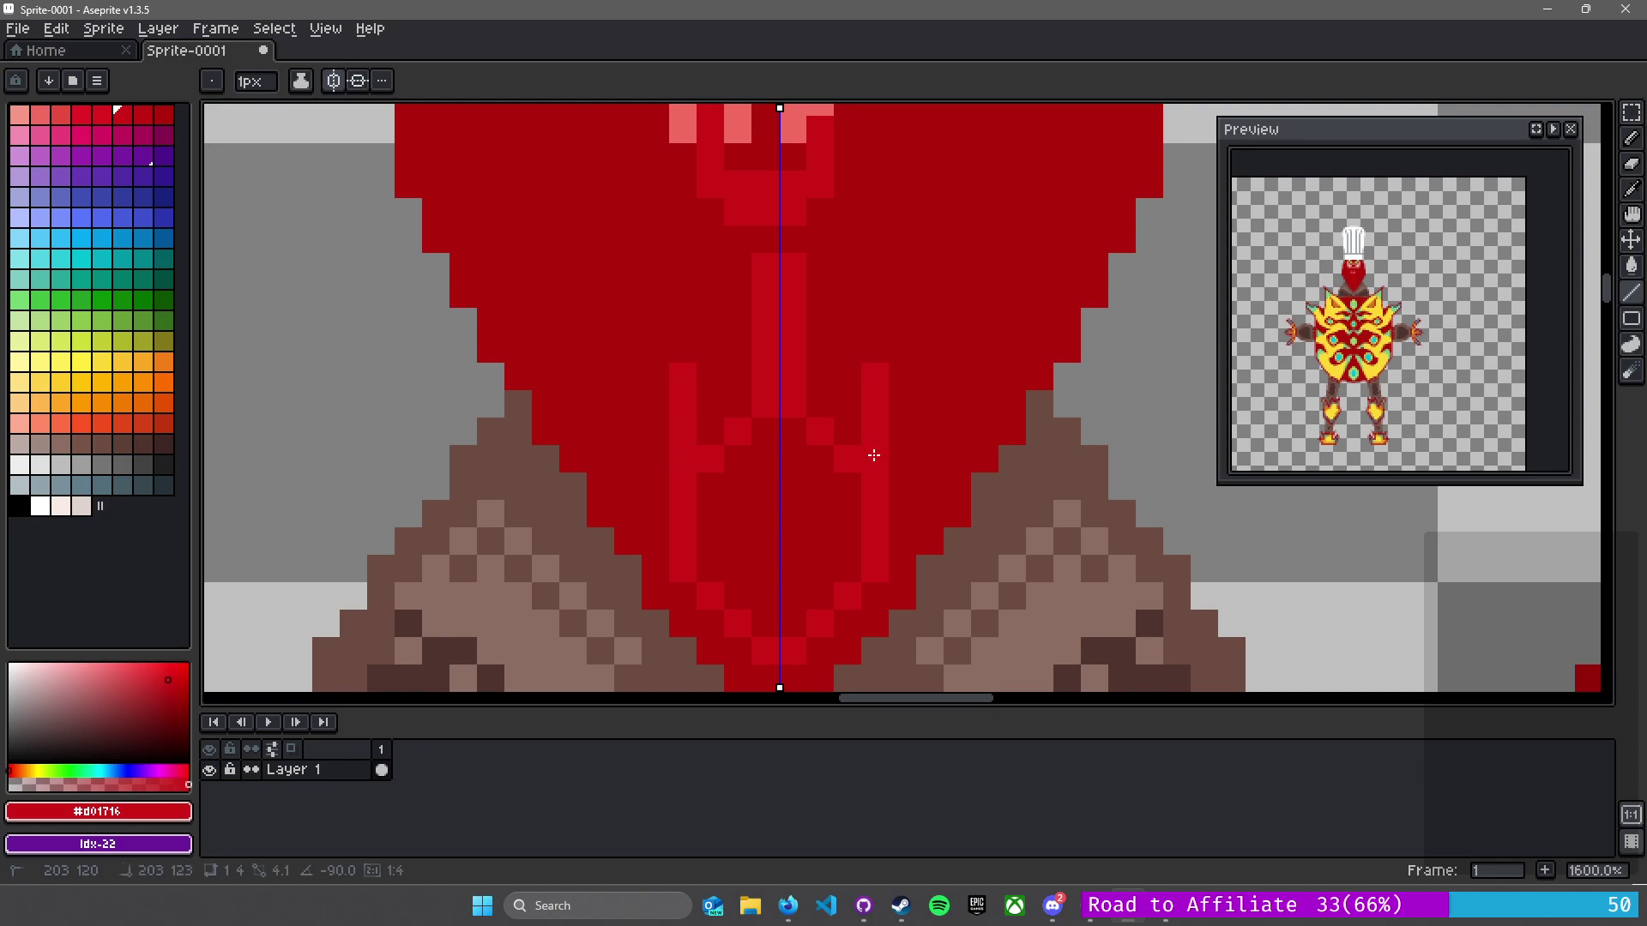
- Sample the face's dark red #b0120a and paint over the whole nose, including its light highlights
left_click_drag(823, 268, 860, 404)
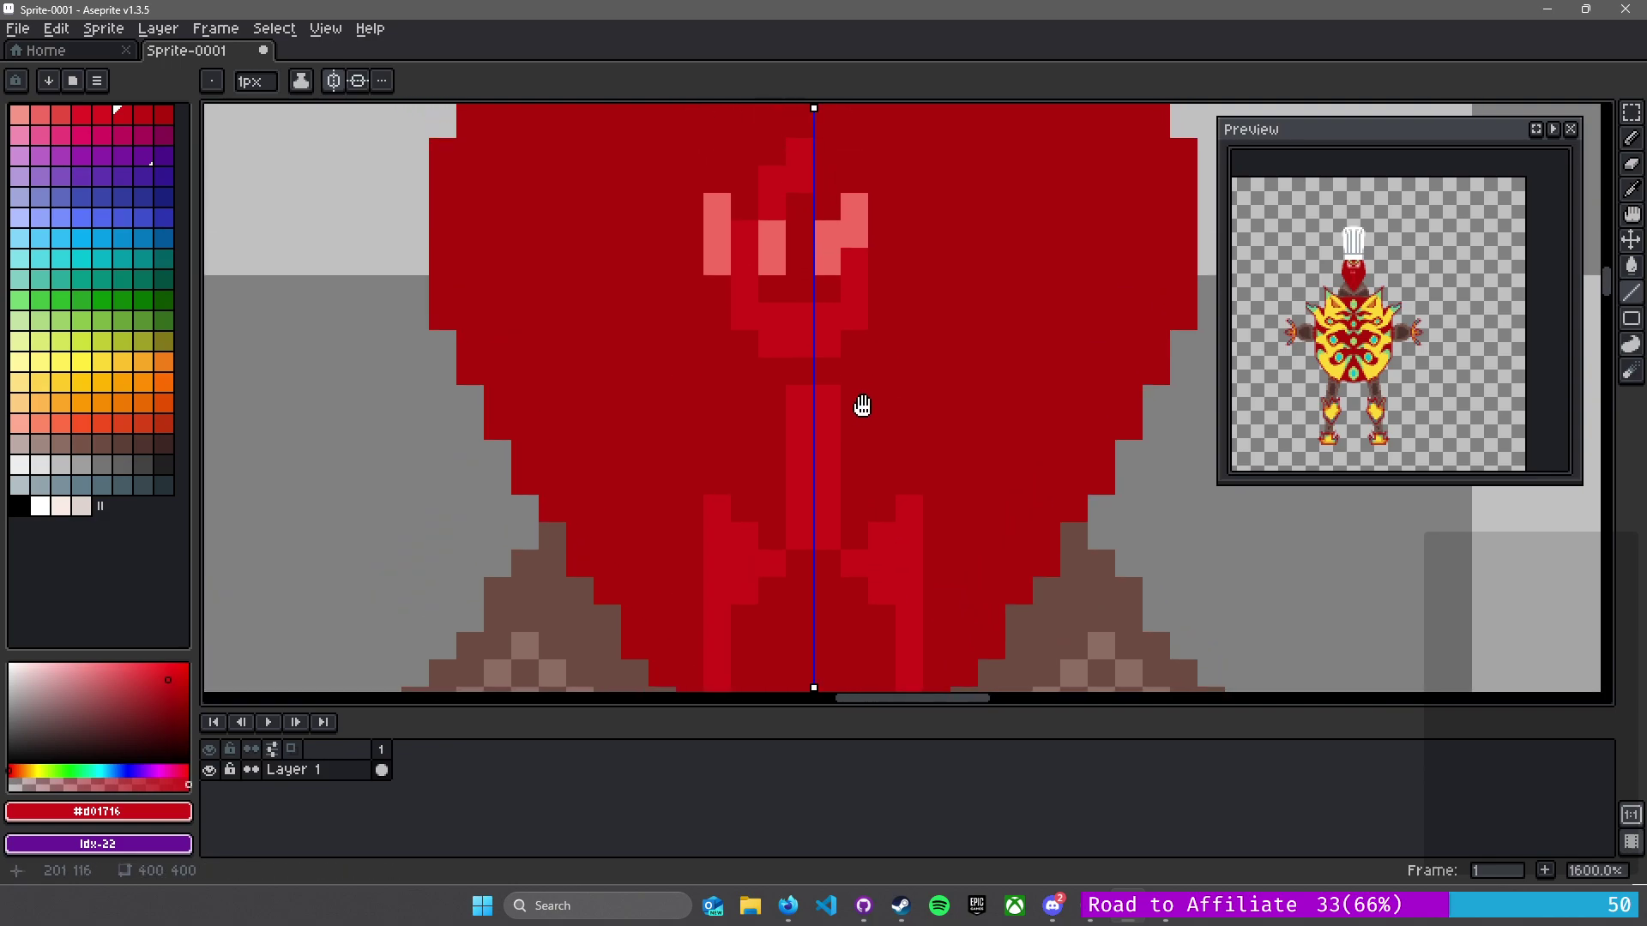
left_click(970, 254, "alt")
mouse_move(857, 173)
left_mouse_down()
mouse_move(820, 344)
mouse_move(825, 209)
left_mouse_up()
left_click(853, 260)
mouse_move(804, 154)
left_mouse_down()
mouse_move(798, 224)
mouse_move(738, 306)
mouse_move(763, 321)
mouse_move(749, 309)
mouse_move(746, 323)
mouse_move(717, 265)
left_mouse_up()
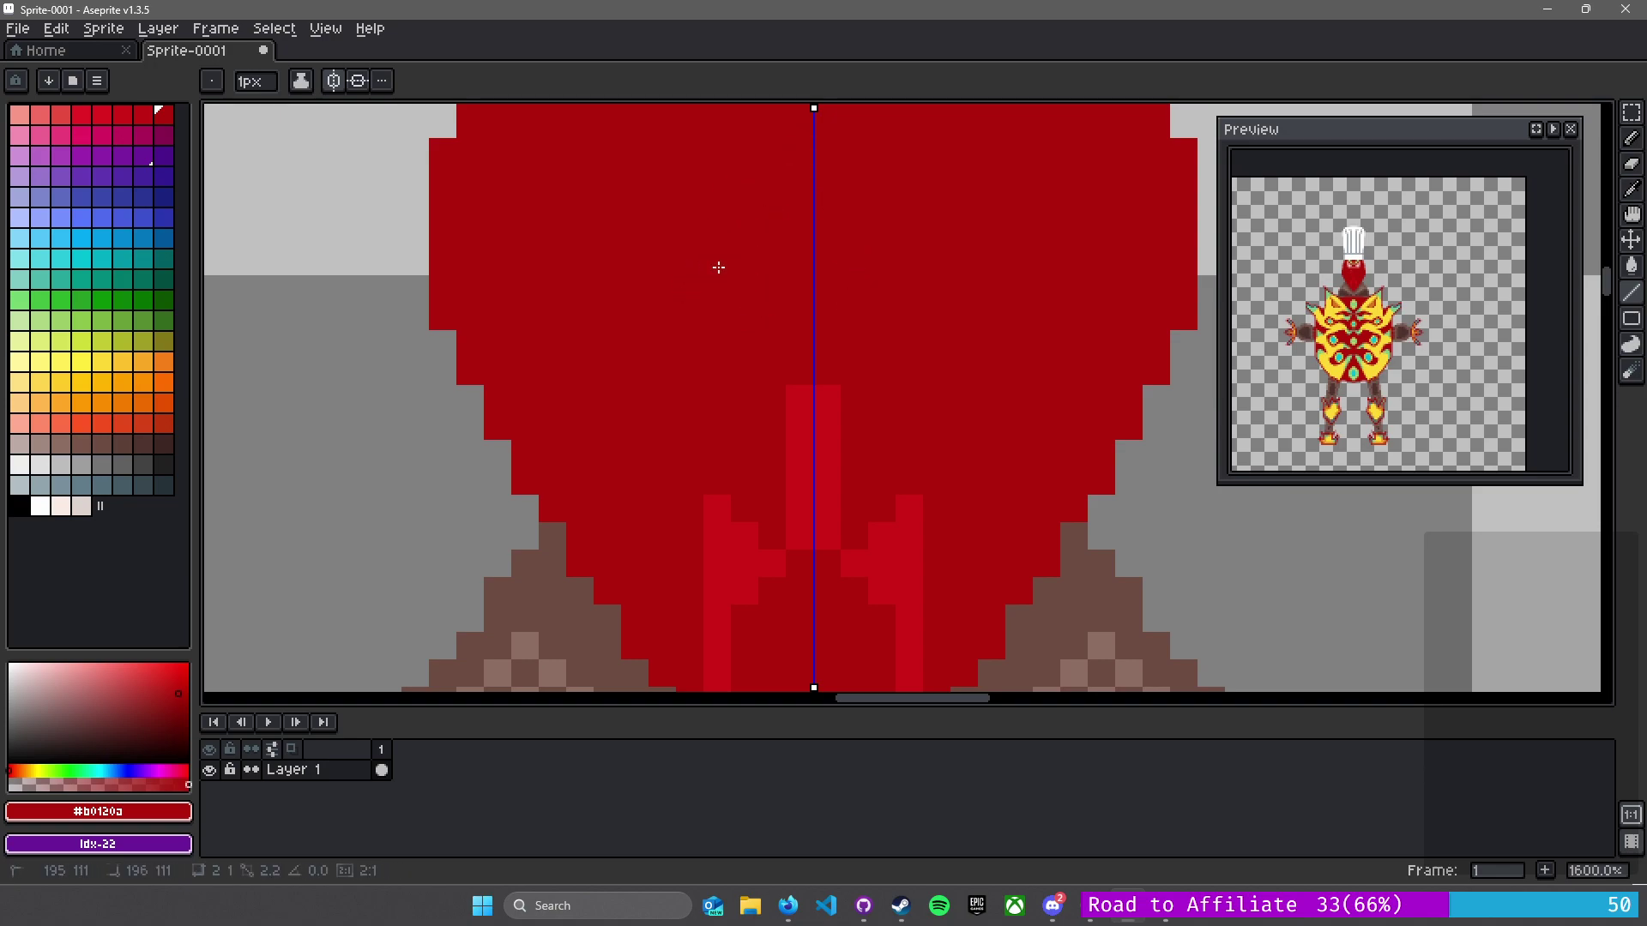
- Turn off horizontal symmetry and trim the flame's central tongue with dark red into a narrower, offset shape
left_click(335, 81)
left_click_drag(804, 391, 780, 221)
left_click(789, 281, "alt")
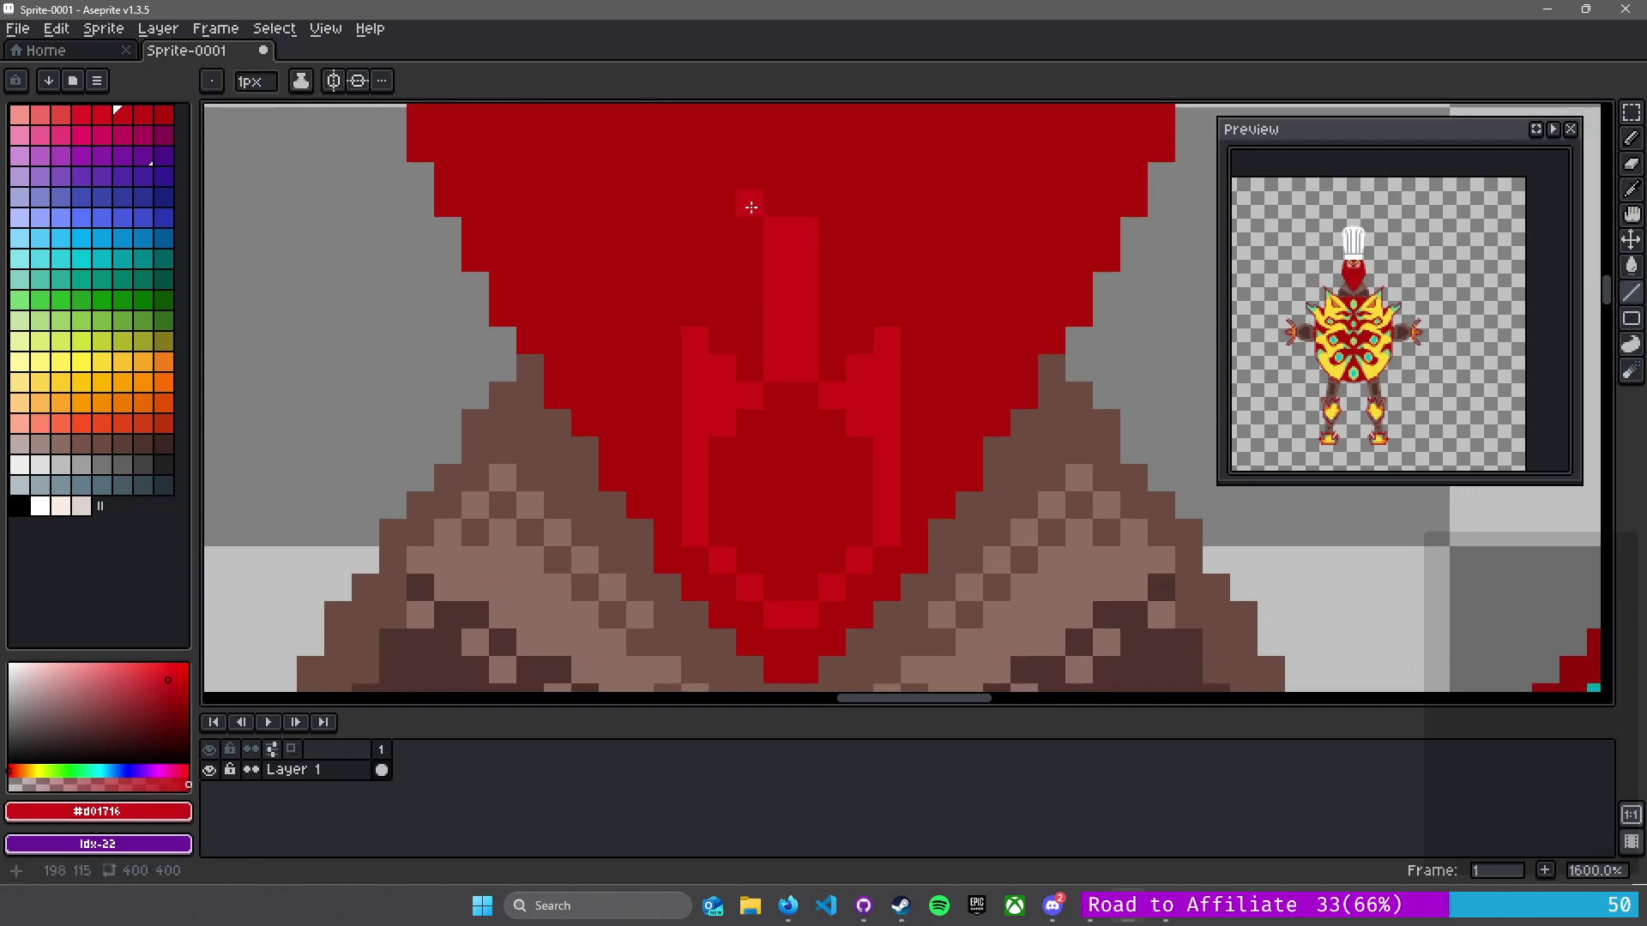
left_click(773, 196, "alt")
left_click(765, 224)
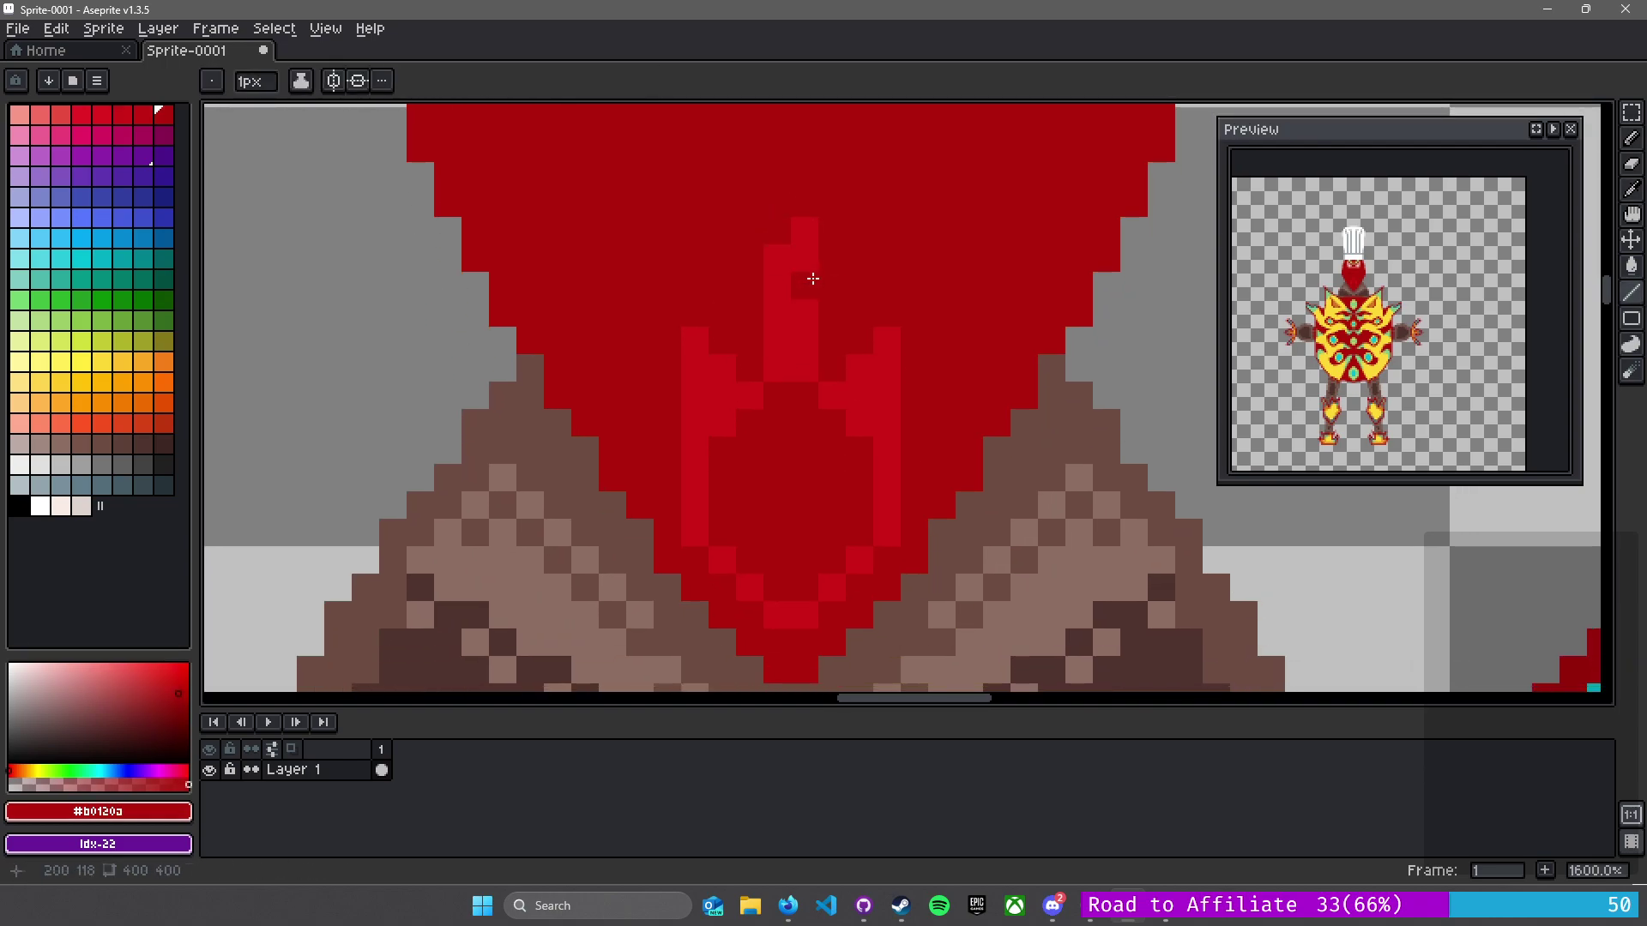
left_click_drag(815, 302, 814, 337)
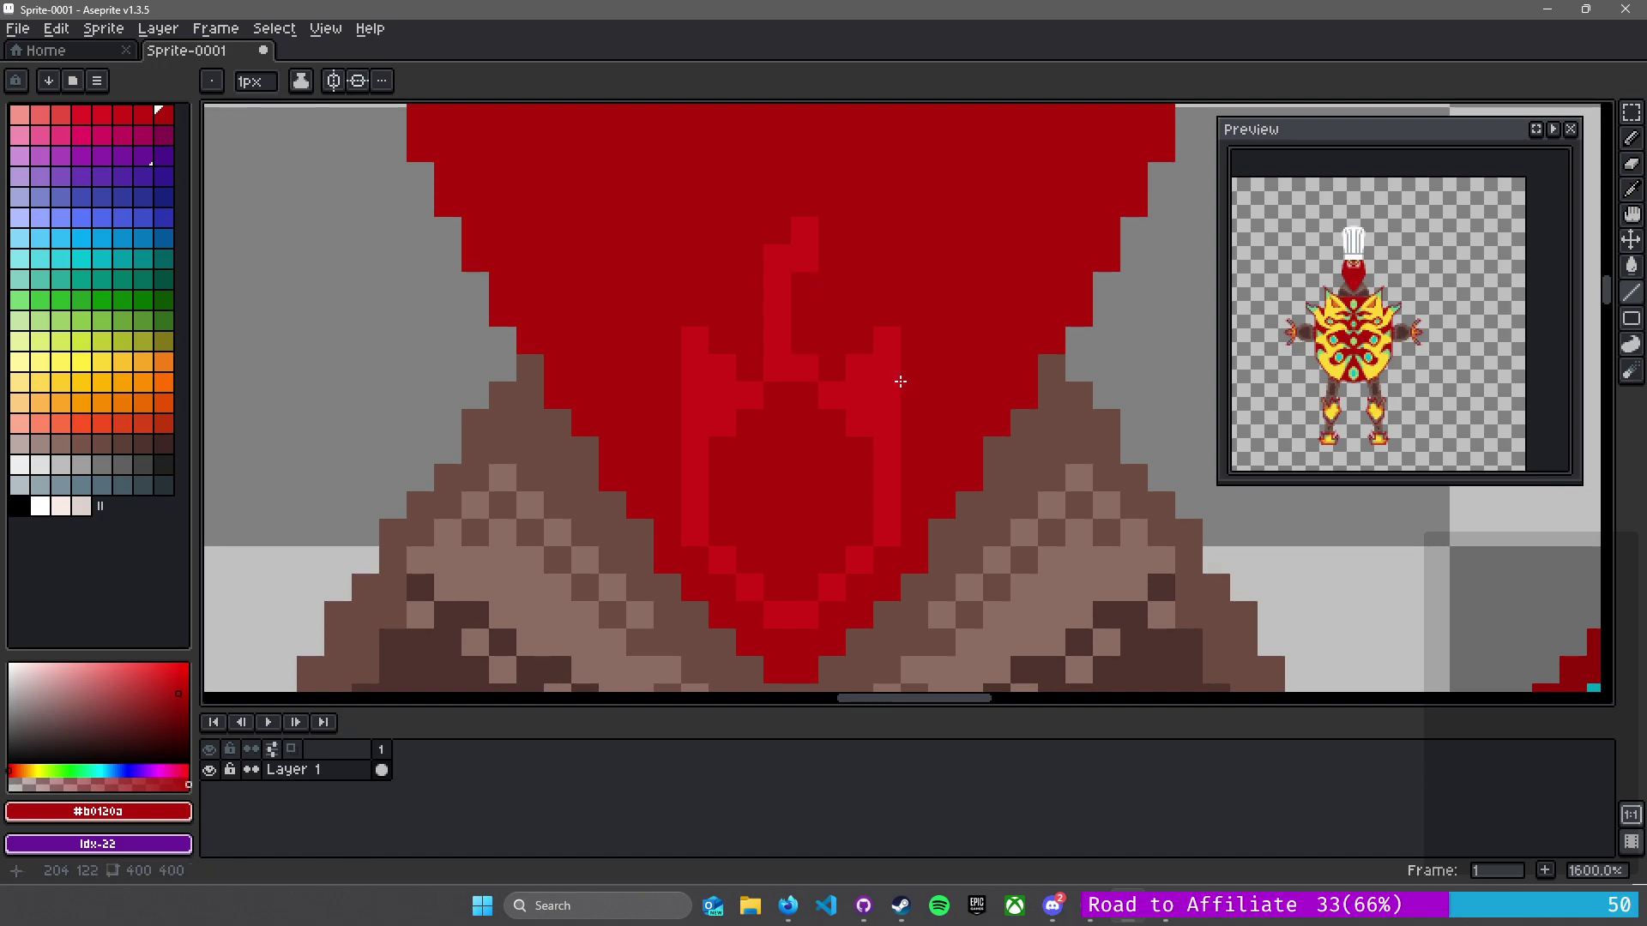
- Reshape the flame's side tongues unevenly, trimming with dark red and widening the left one with #d01716
left_click_drag(893, 380, 893, 409)
left_click(711, 395)
left_click(710, 434, "alt")
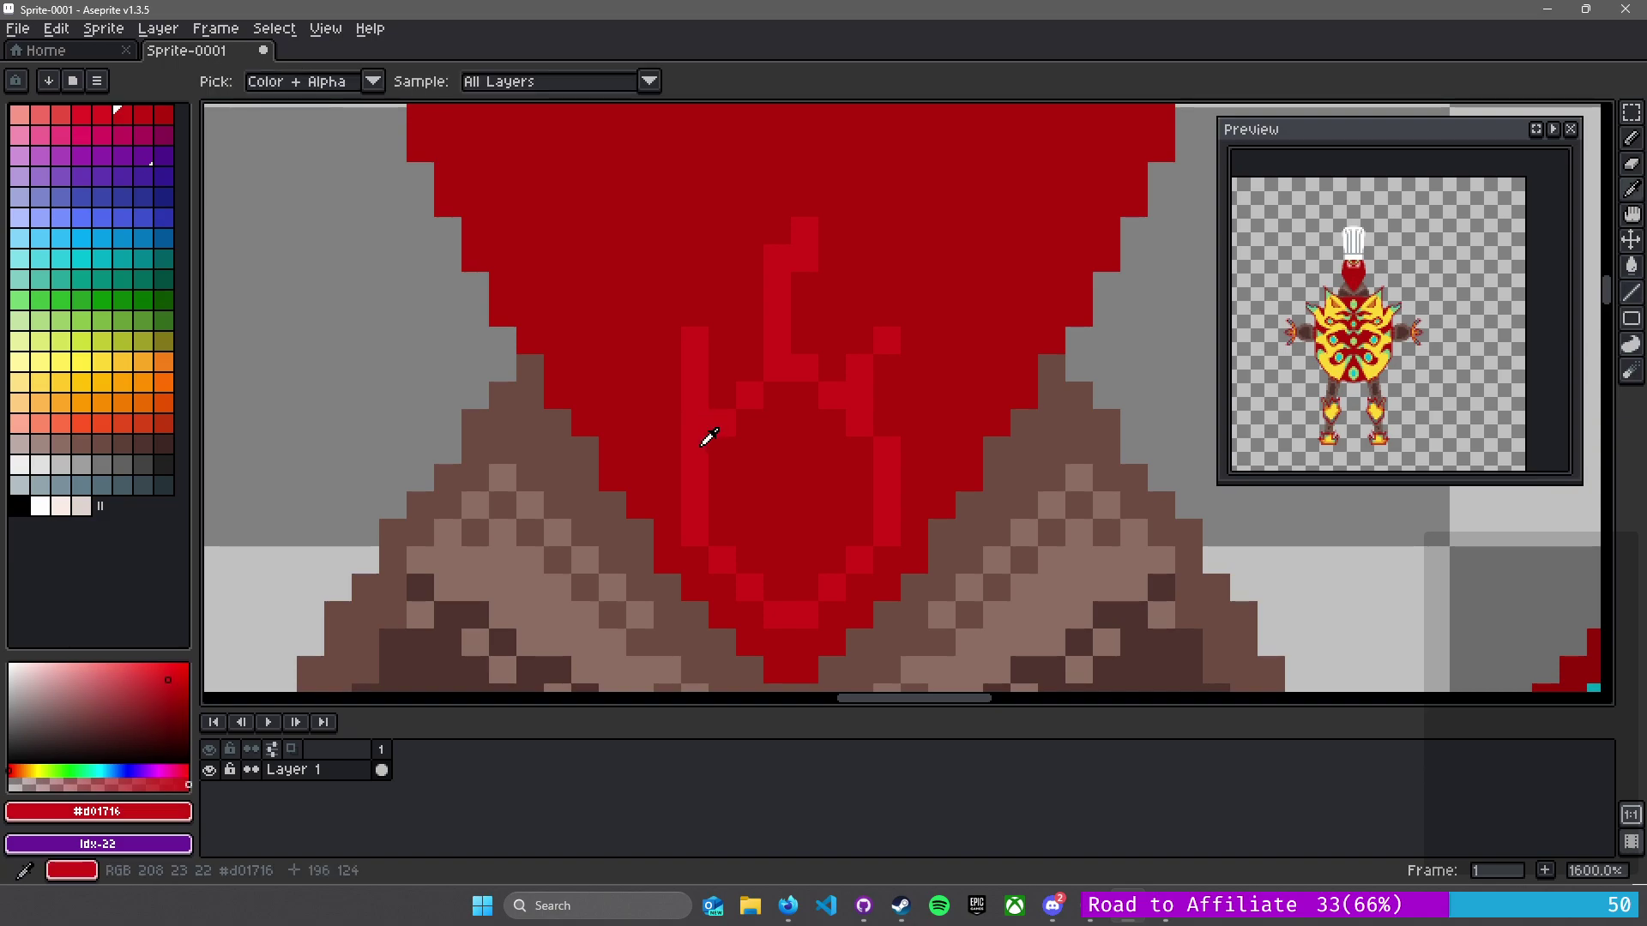
left_click_drag(672, 493, 684, 368)
left_click(723, 364, "alt")
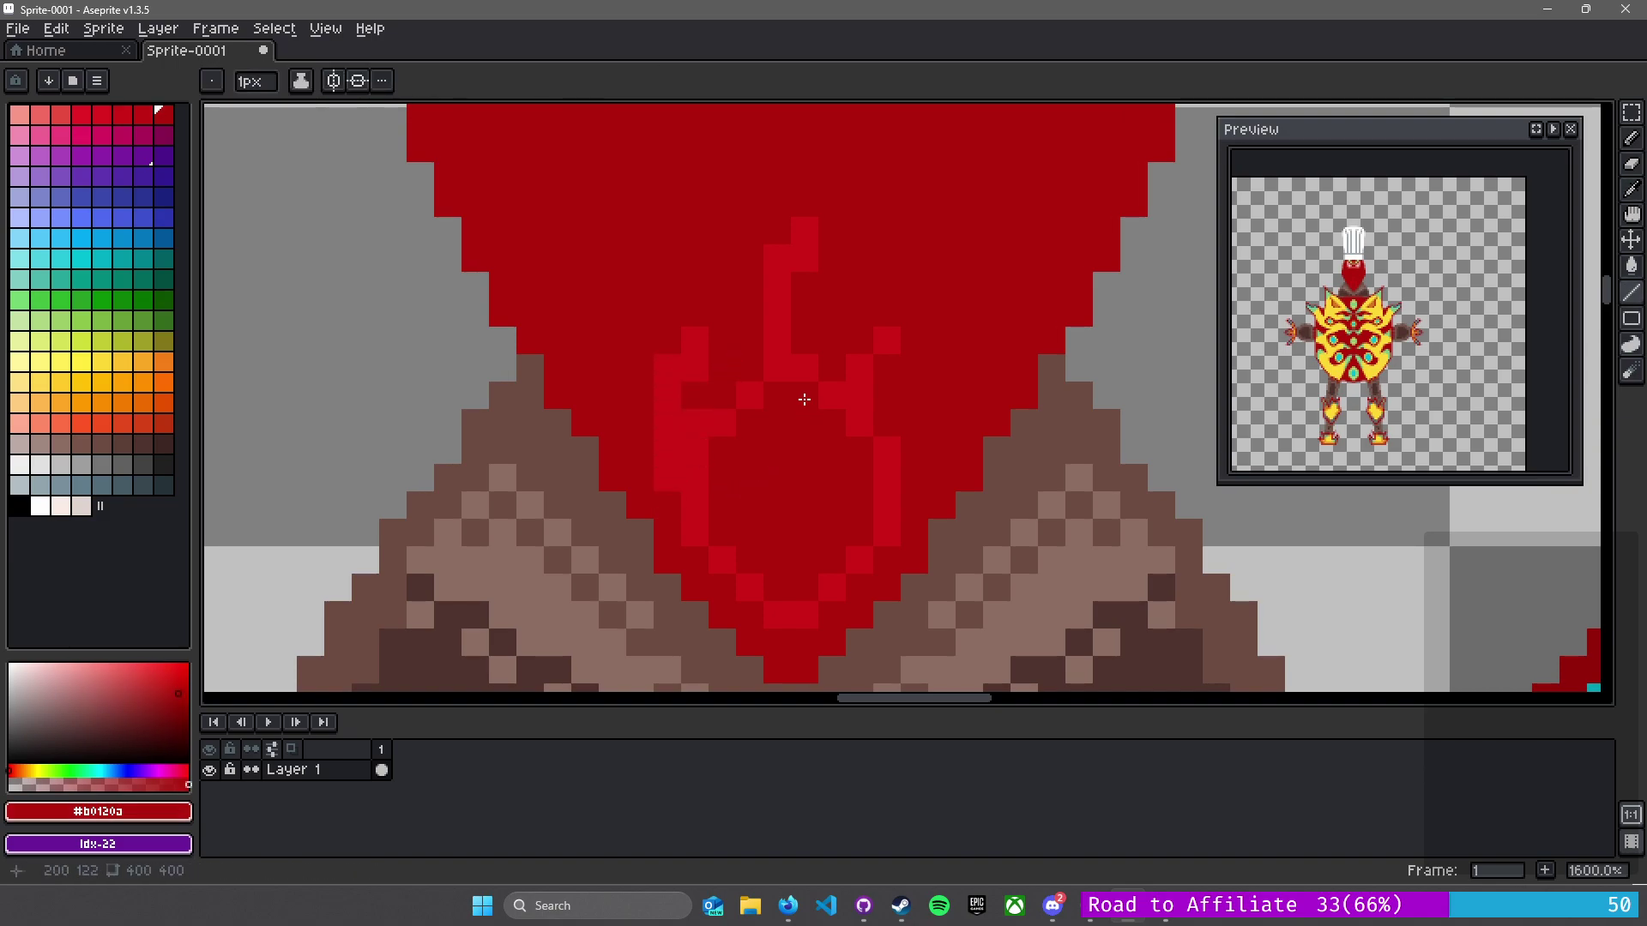
left_click(831, 396)
- Extend the central tongue downward and fill the flame's lower right interior with brighter red #d01716
left_click(759, 390, "alt")
left_click(785, 415)
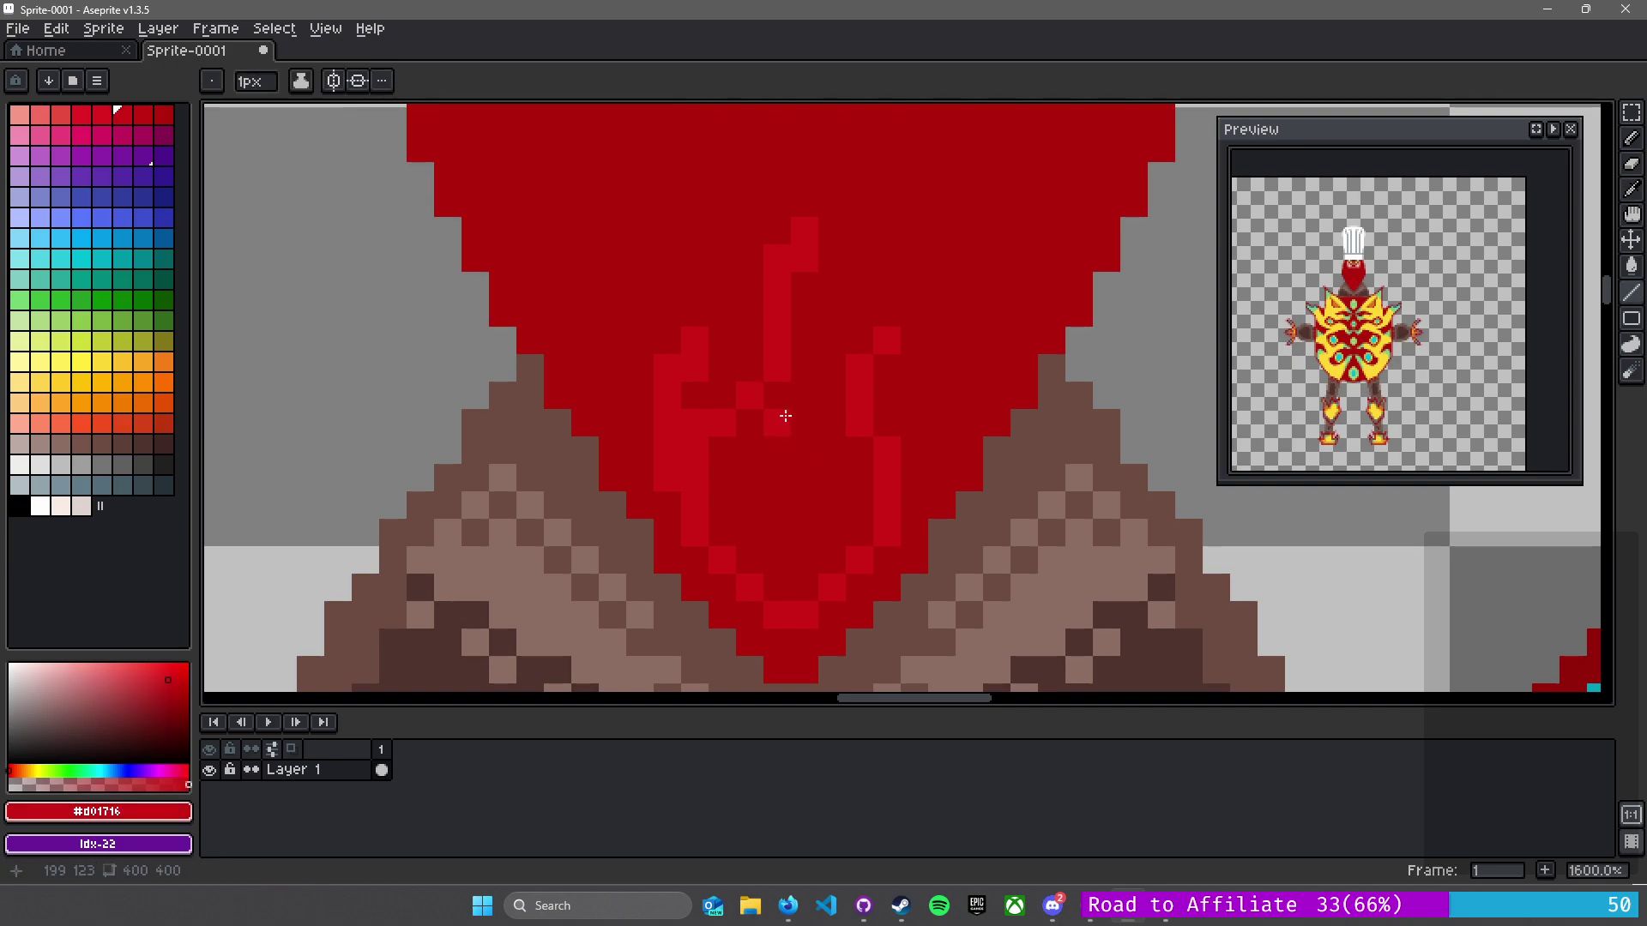
left_click_drag(791, 403, 782, 462)
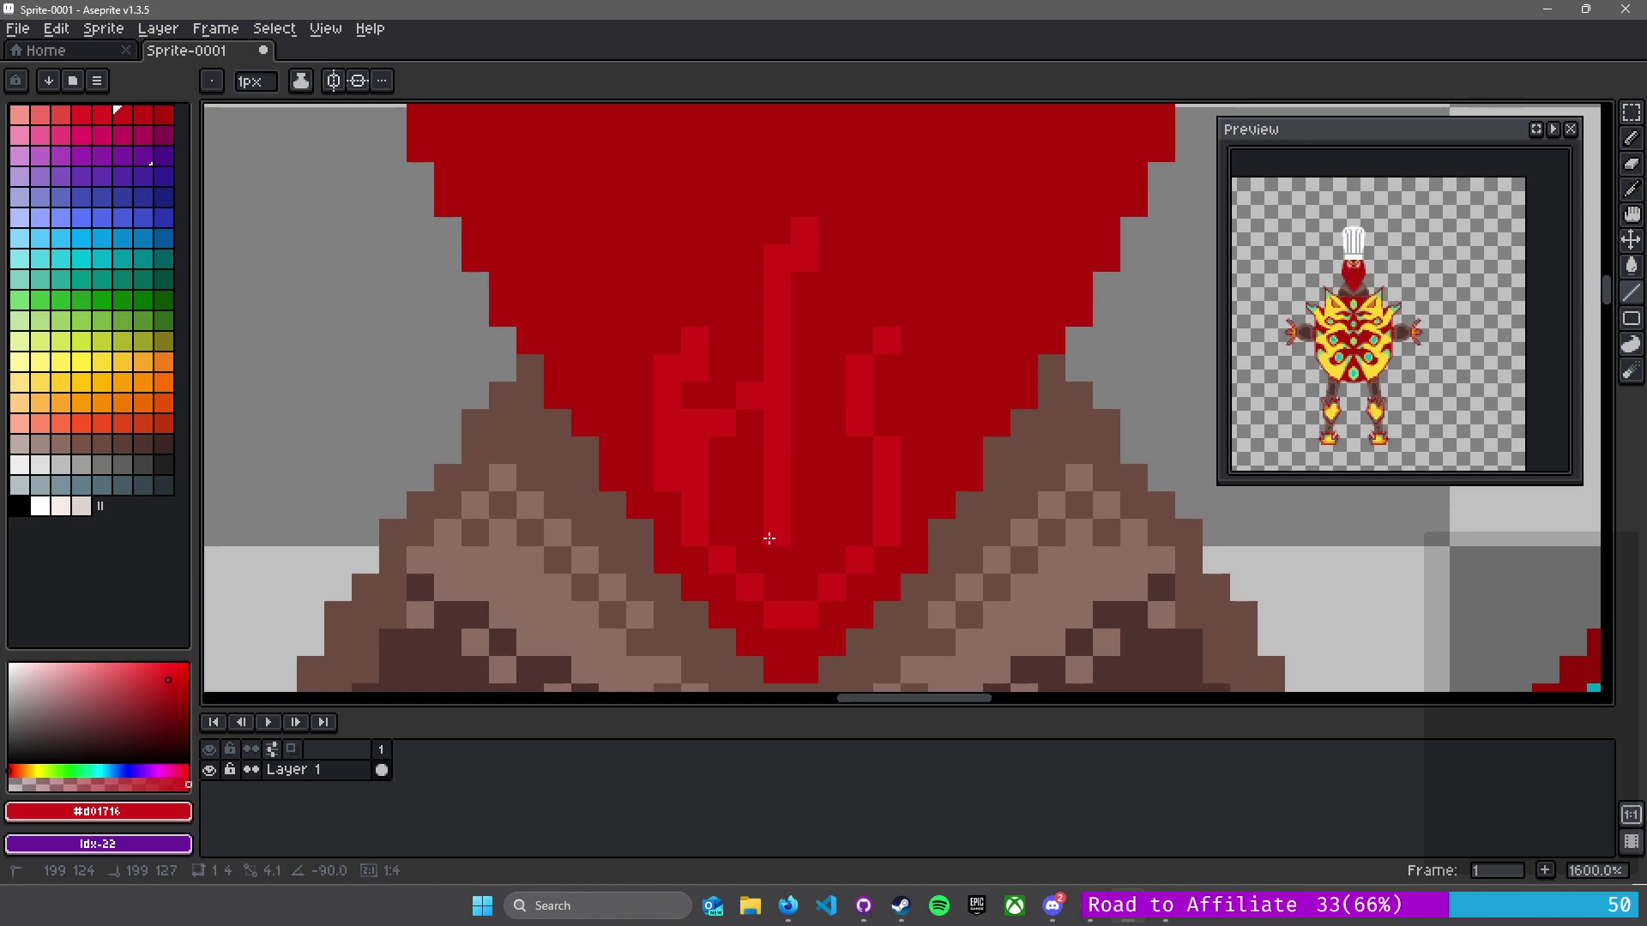
key("b")
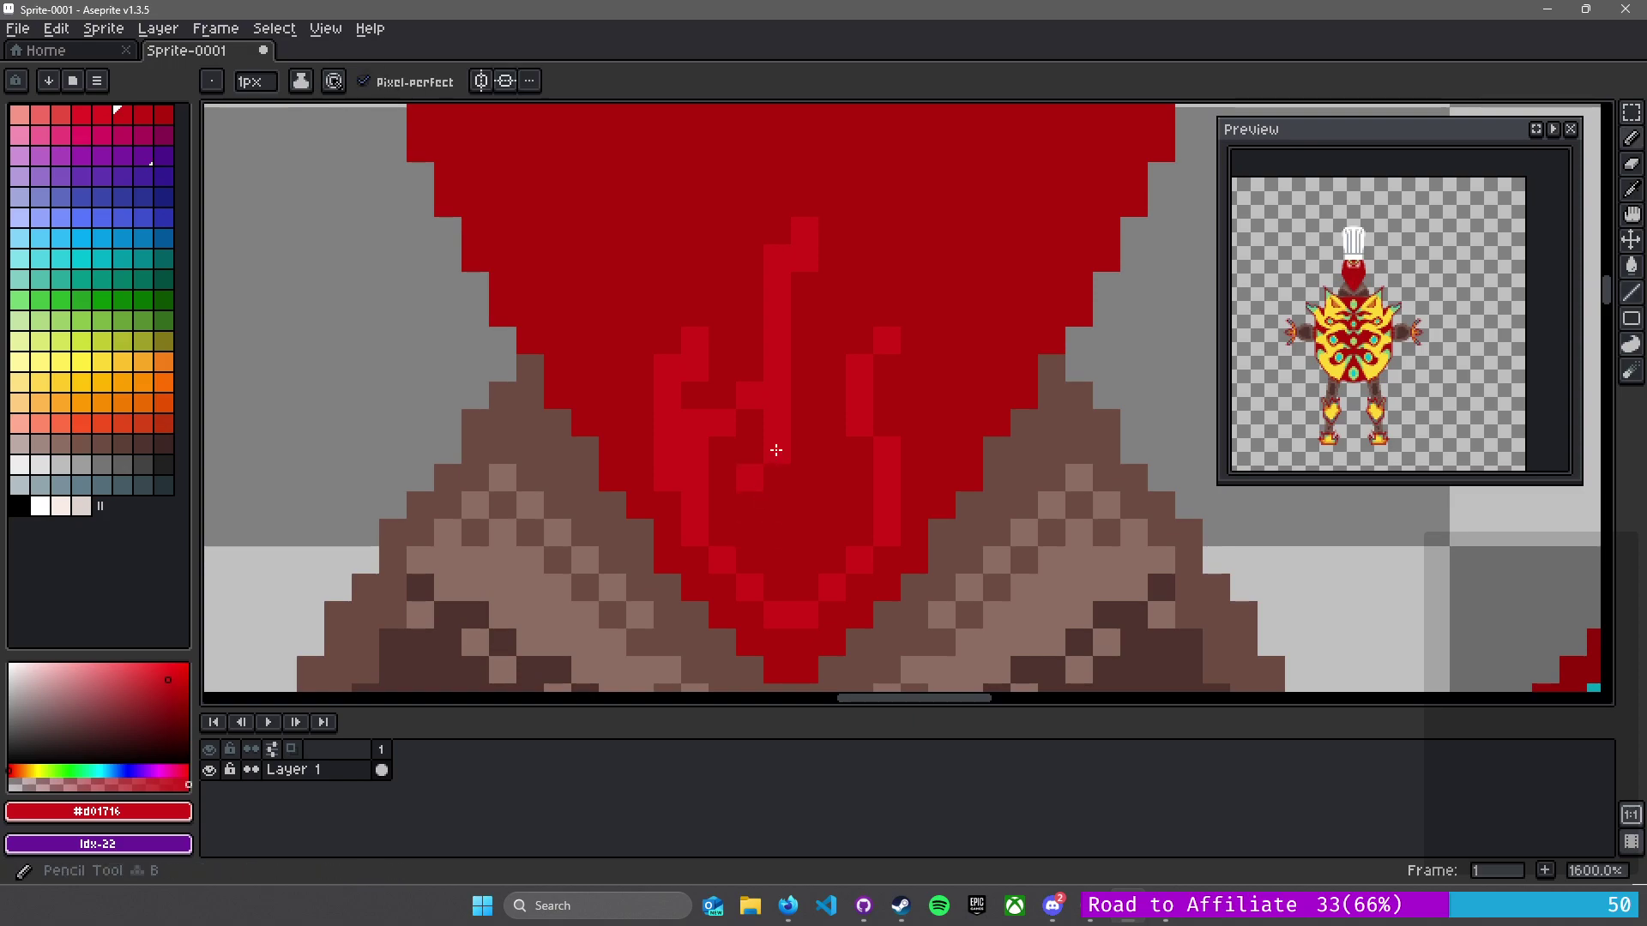
left_click_drag(826, 530, 854, 441)
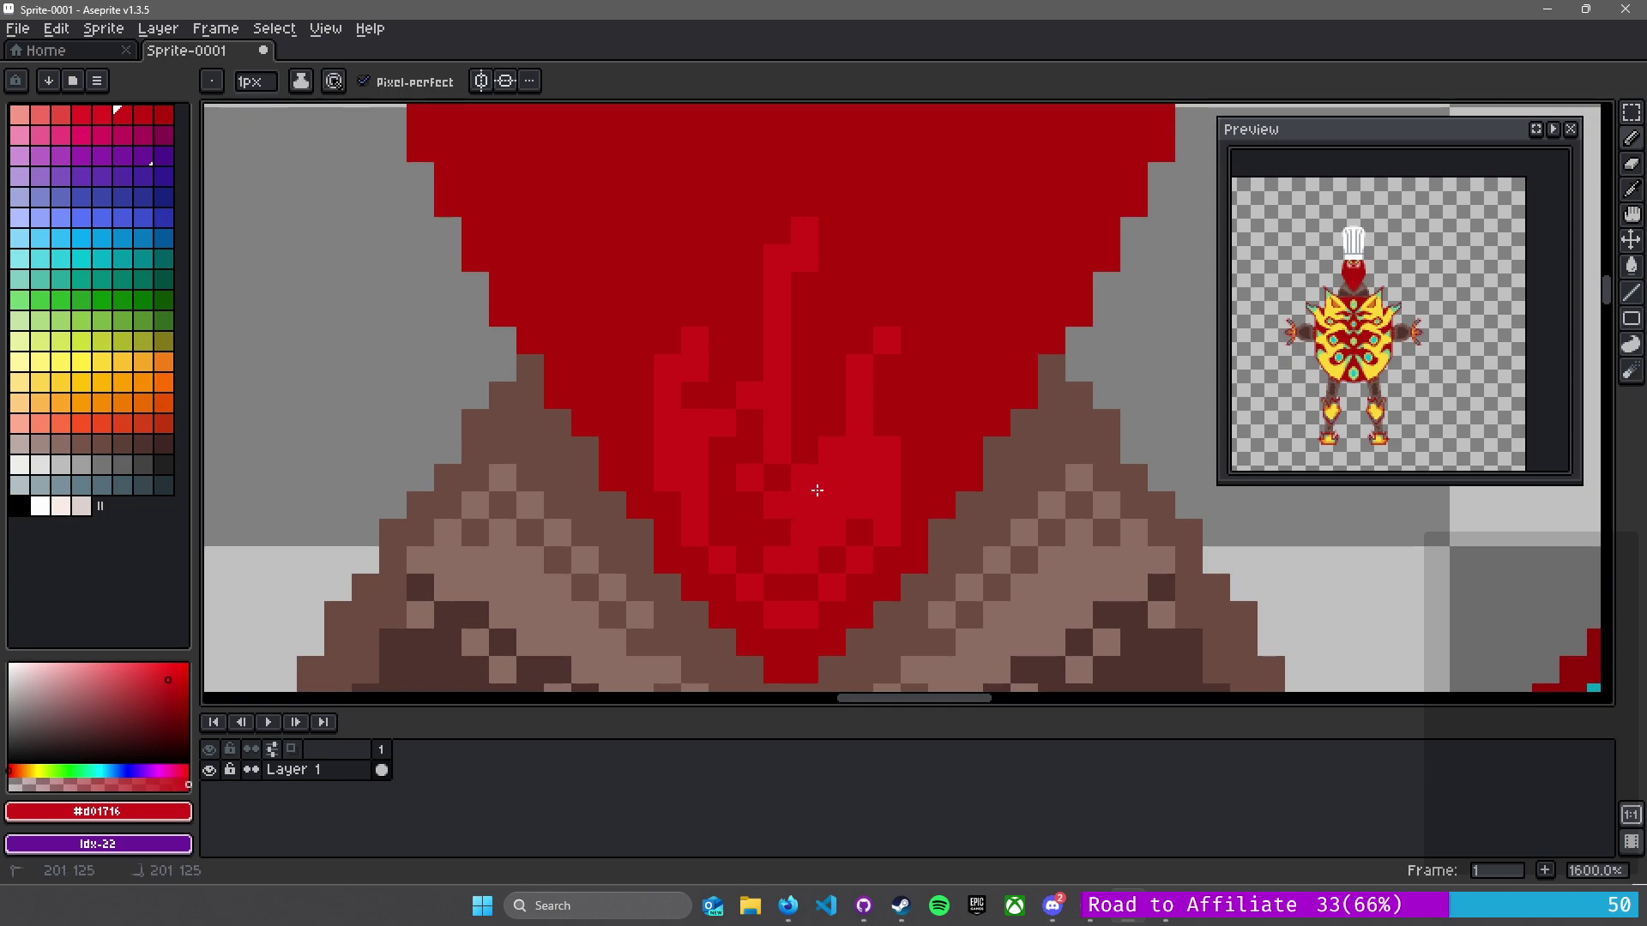
- Try filling the dark gap along the flame's central tongue with brighter red, and undo those pencil strokes
left_click_drag(777, 452, 794, 397)
left_click_drag(795, 331, 805, 430)
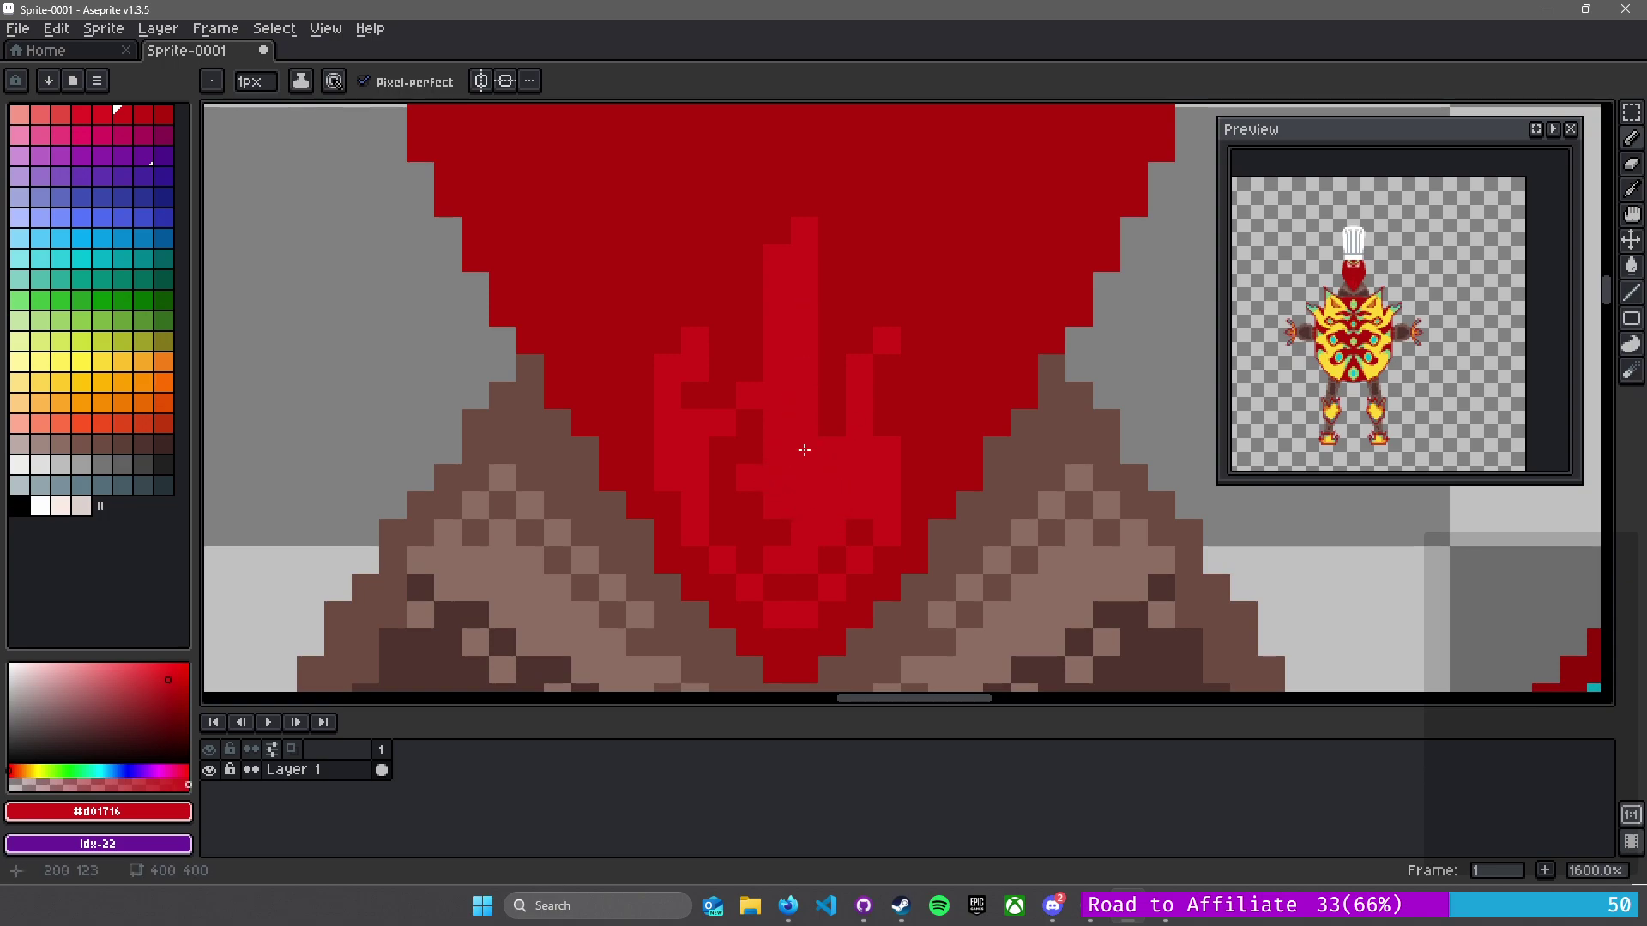
key("ctrl+z")
key("ctrl+z")
key("ctrl+z")
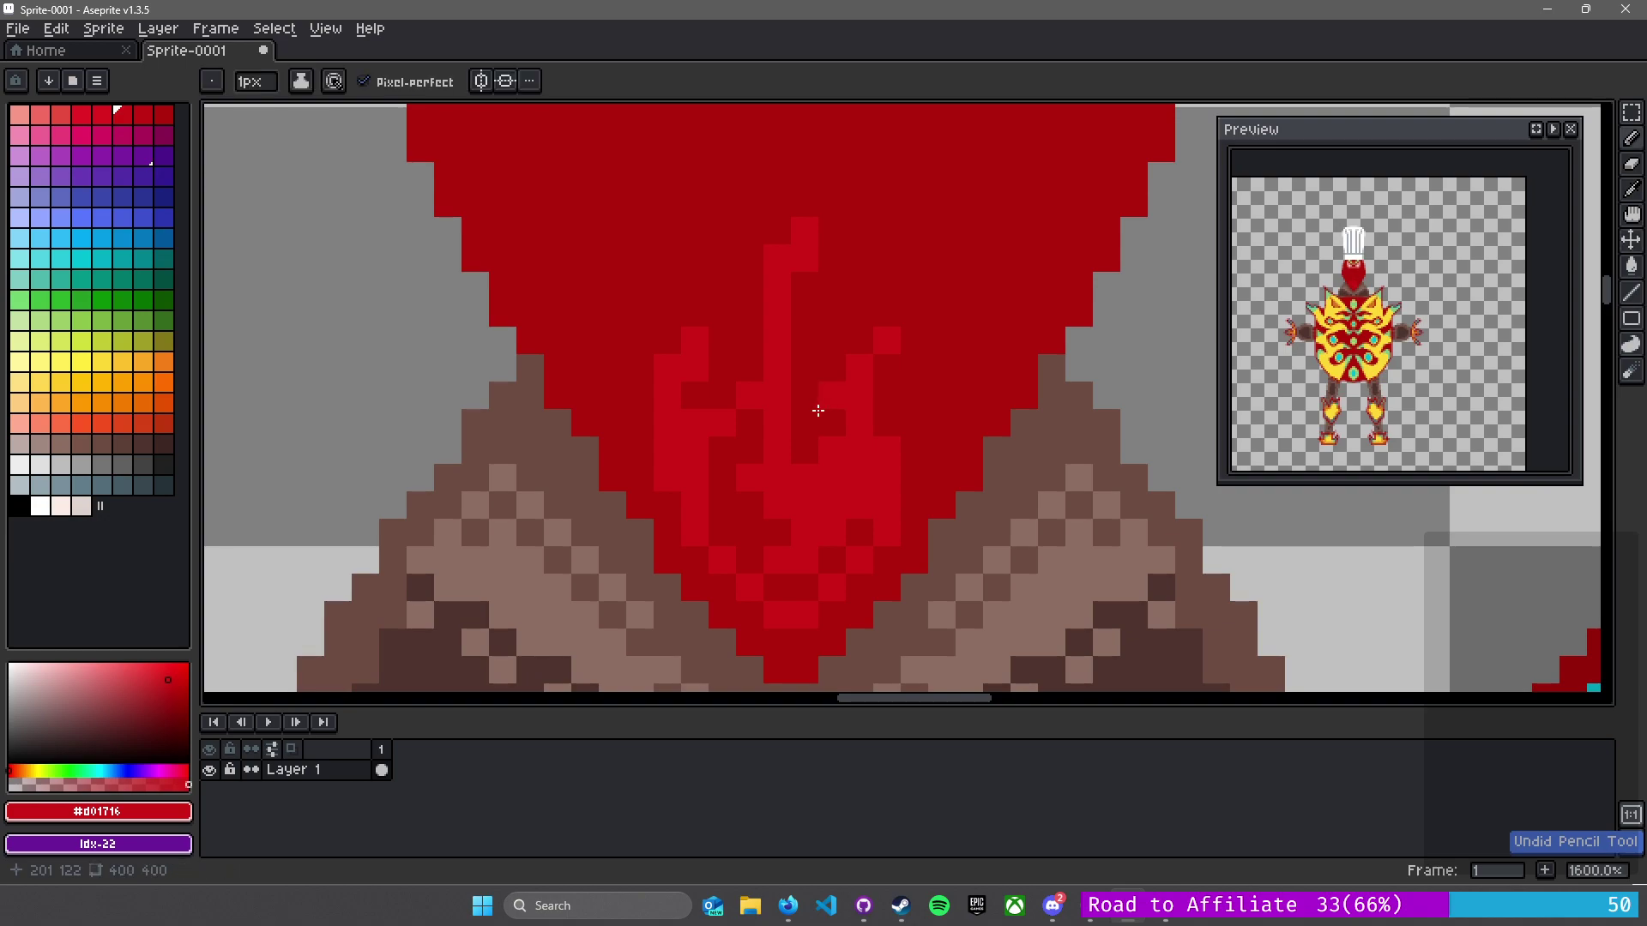
- Thicken the flame's central tongue and fill its remaining lower interior with brighter red #d01716
left_click_drag(798, 375, 800, 302)
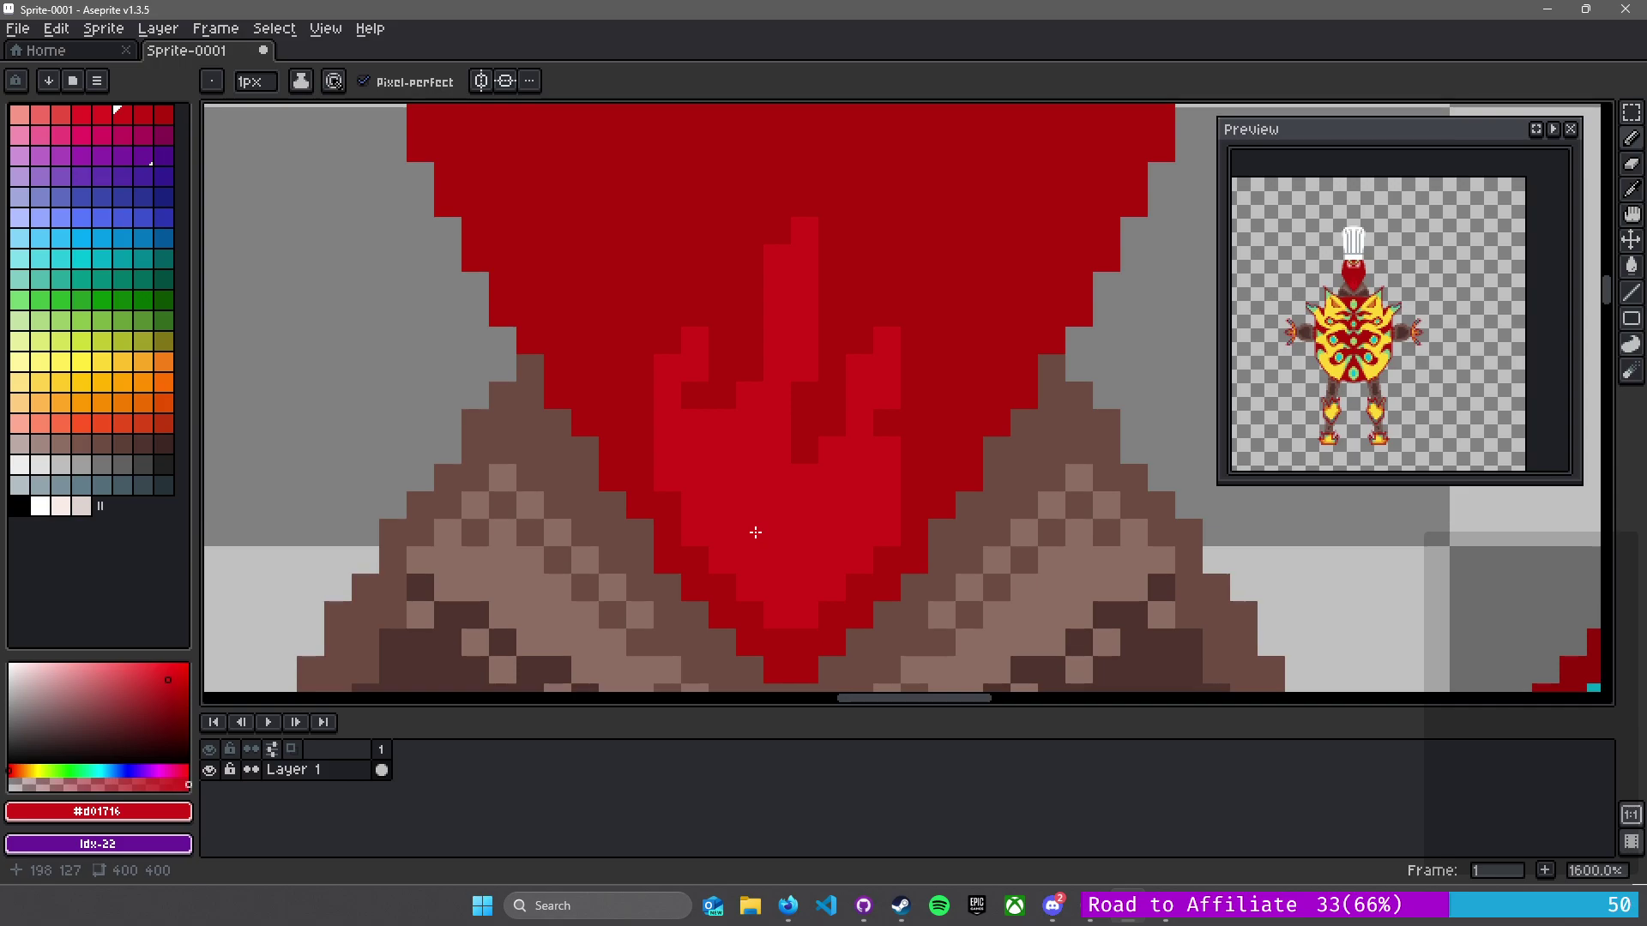
scroll(754, 533, "down", 4)
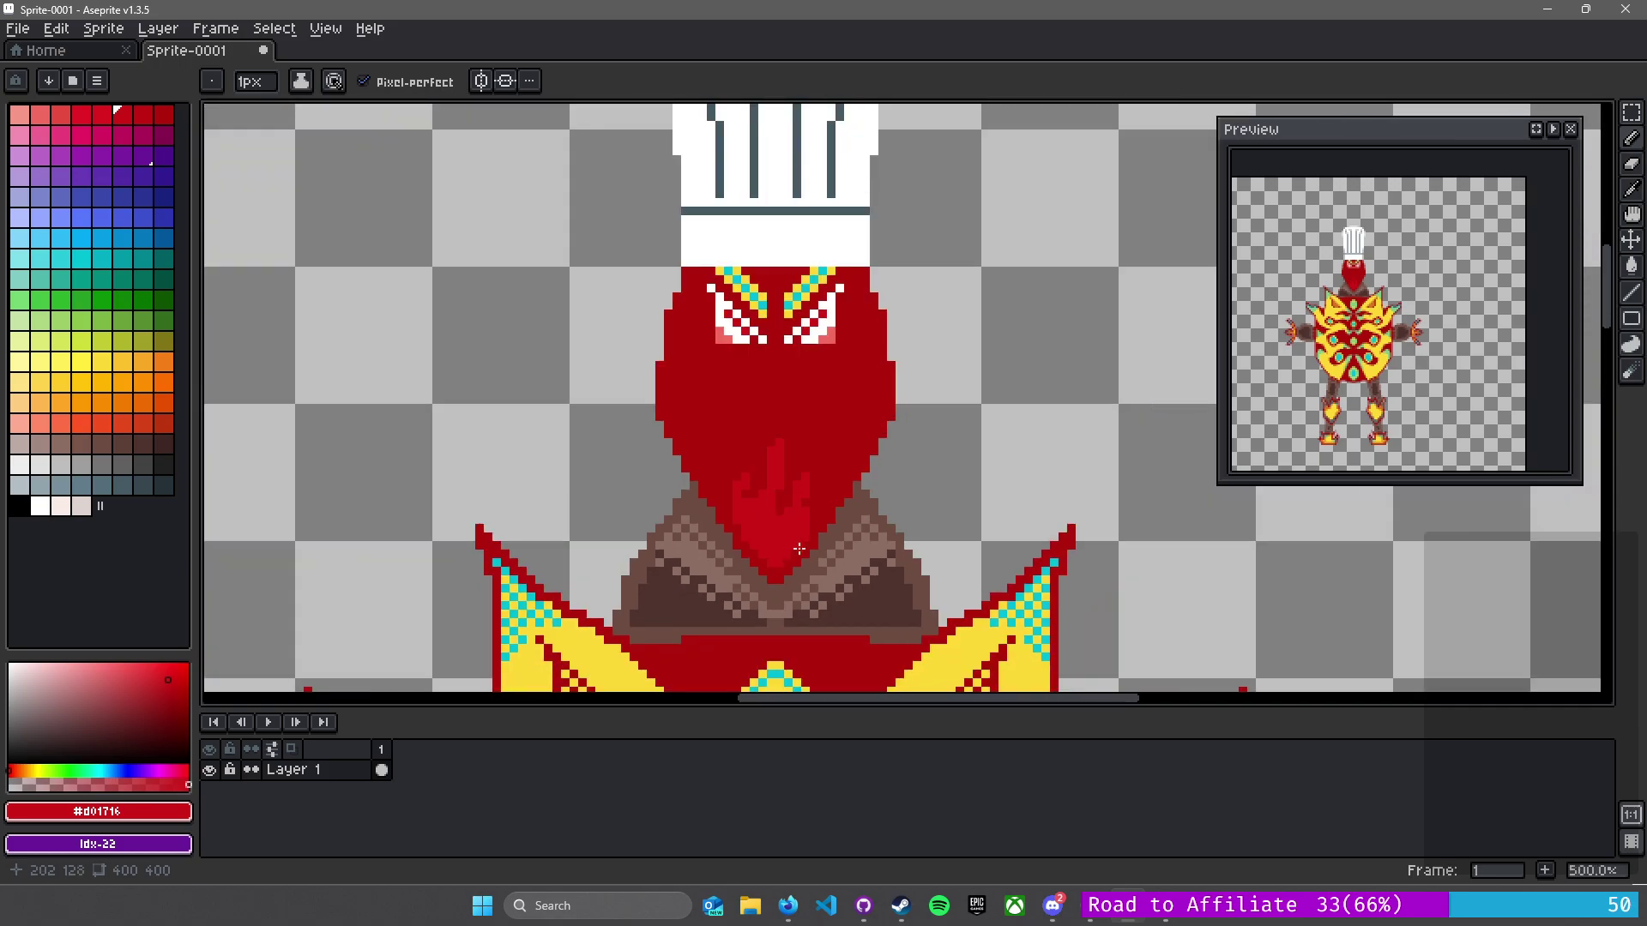
- Bend the flame's central tongue into a right-leaning tip in #d01716 and cover its old straight tip with dark red #b0120a
scroll(796, 545, "up", 5)
left_click(774, 288, "alt")
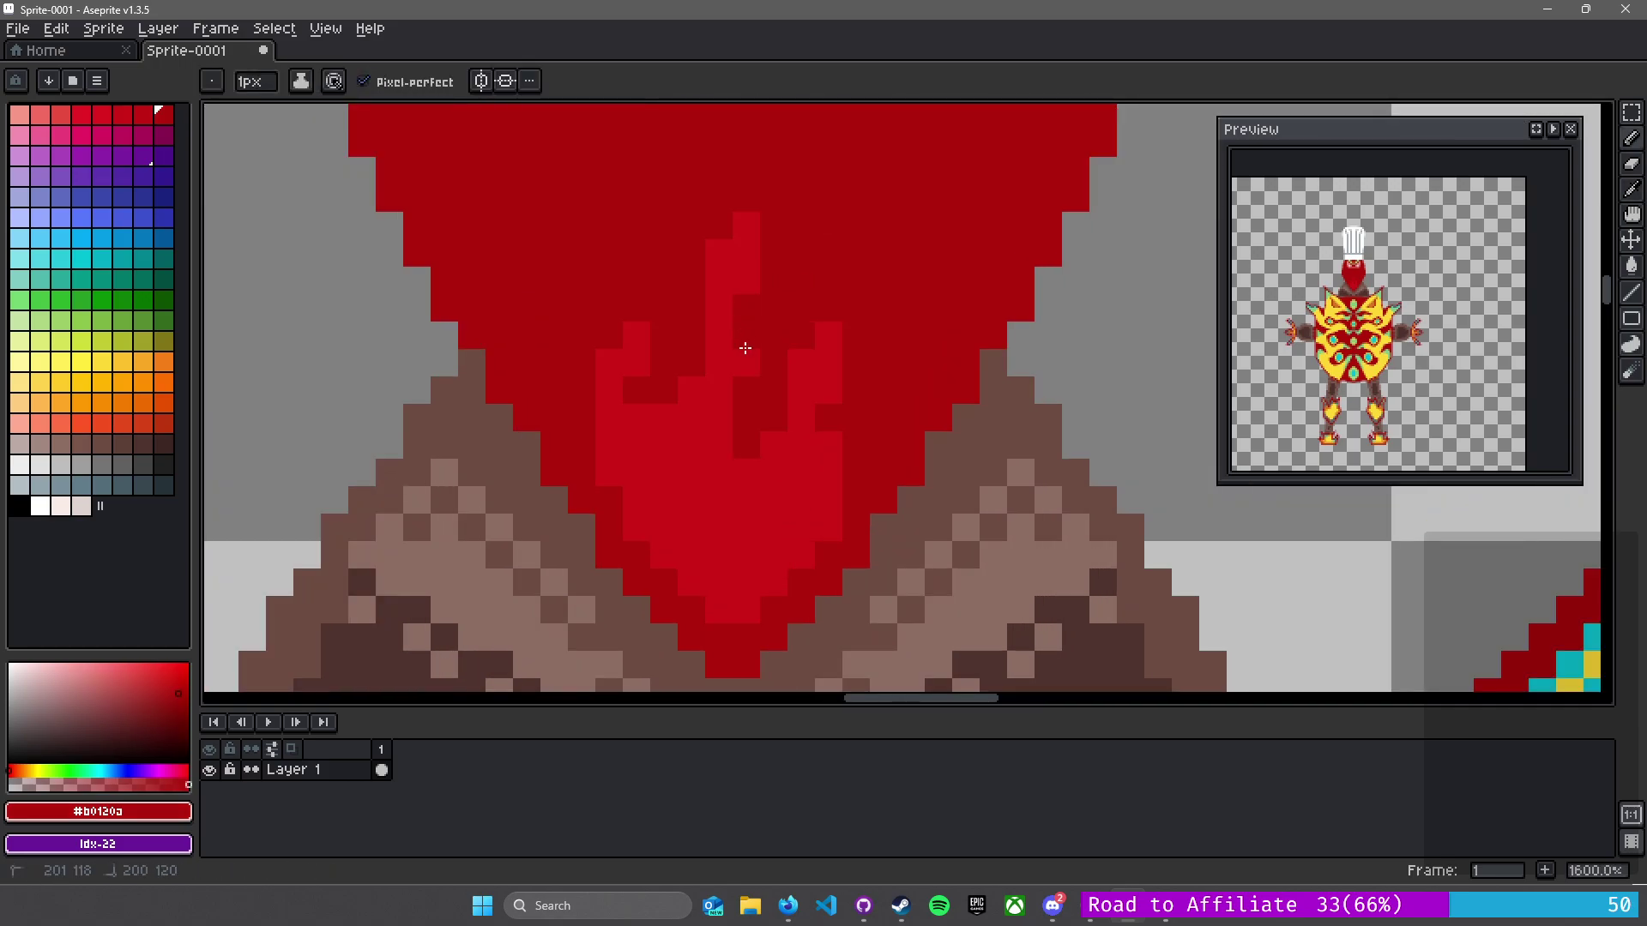
left_click(728, 346, "alt")
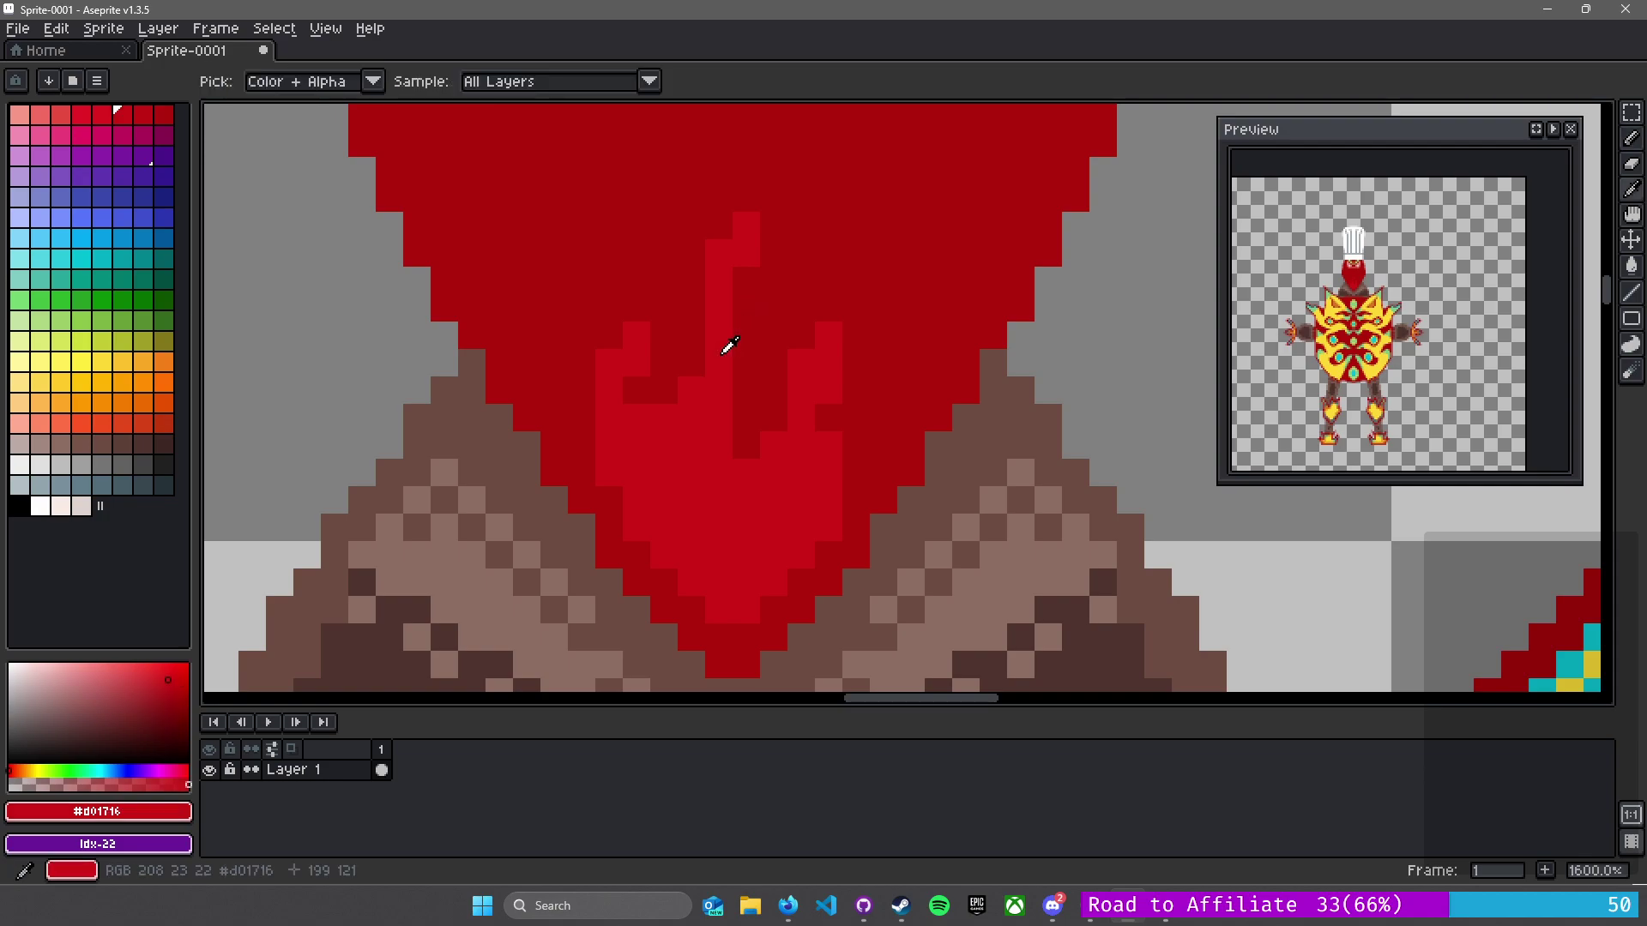
left_click_drag(731, 316, 804, 245)
left_click(676, 308, "alt")
mouse_move(691, 281)
left_mouse_down()
mouse_move(760, 202)
mouse_move(678, 292)
mouse_move(807, 198)
mouse_move(697, 295)
mouse_move(708, 306)
mouse_move(772, 229)
mouse_move(772, 301)
left_mouse_up()
scroll(772, 301, "down", 3)
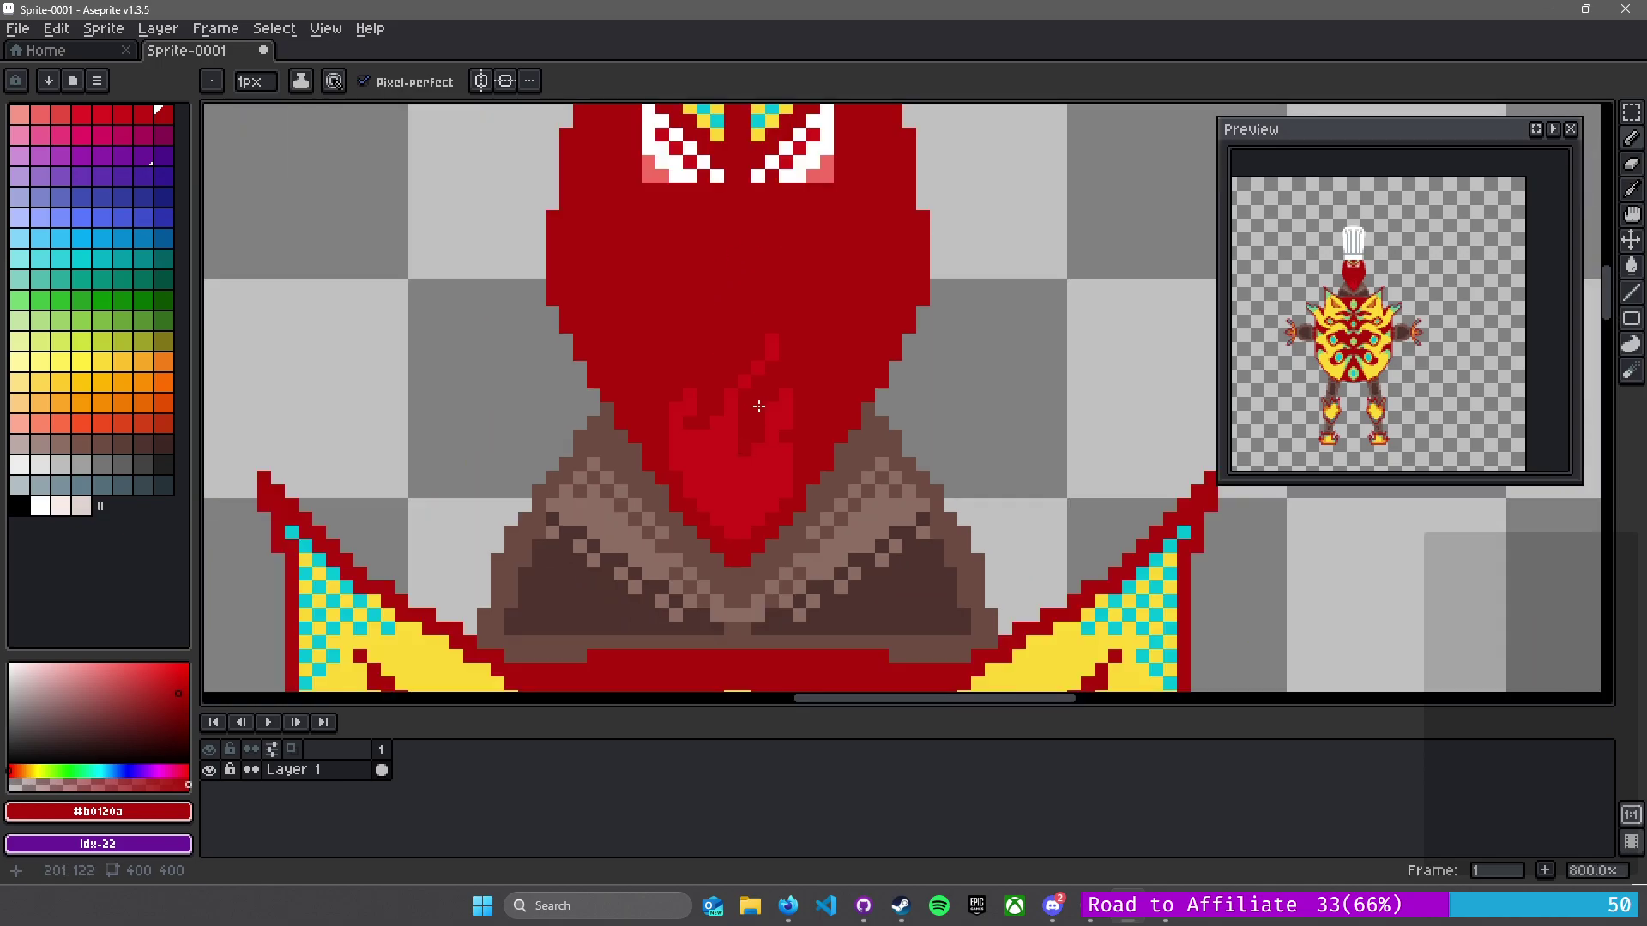
- Thicken the flame's right-leaning central tongue in brighter red #d01716
left_click(775, 343, "alt")
scroll(778, 339, "up", 3)
left_click(739, 346)
mouse_move(688, 417)
left_mouse_down()
mouse_move(624, 476)
mouse_move(640, 565)
mouse_move(638, 530)
mouse_move(700, 461)
left_mouse_up()
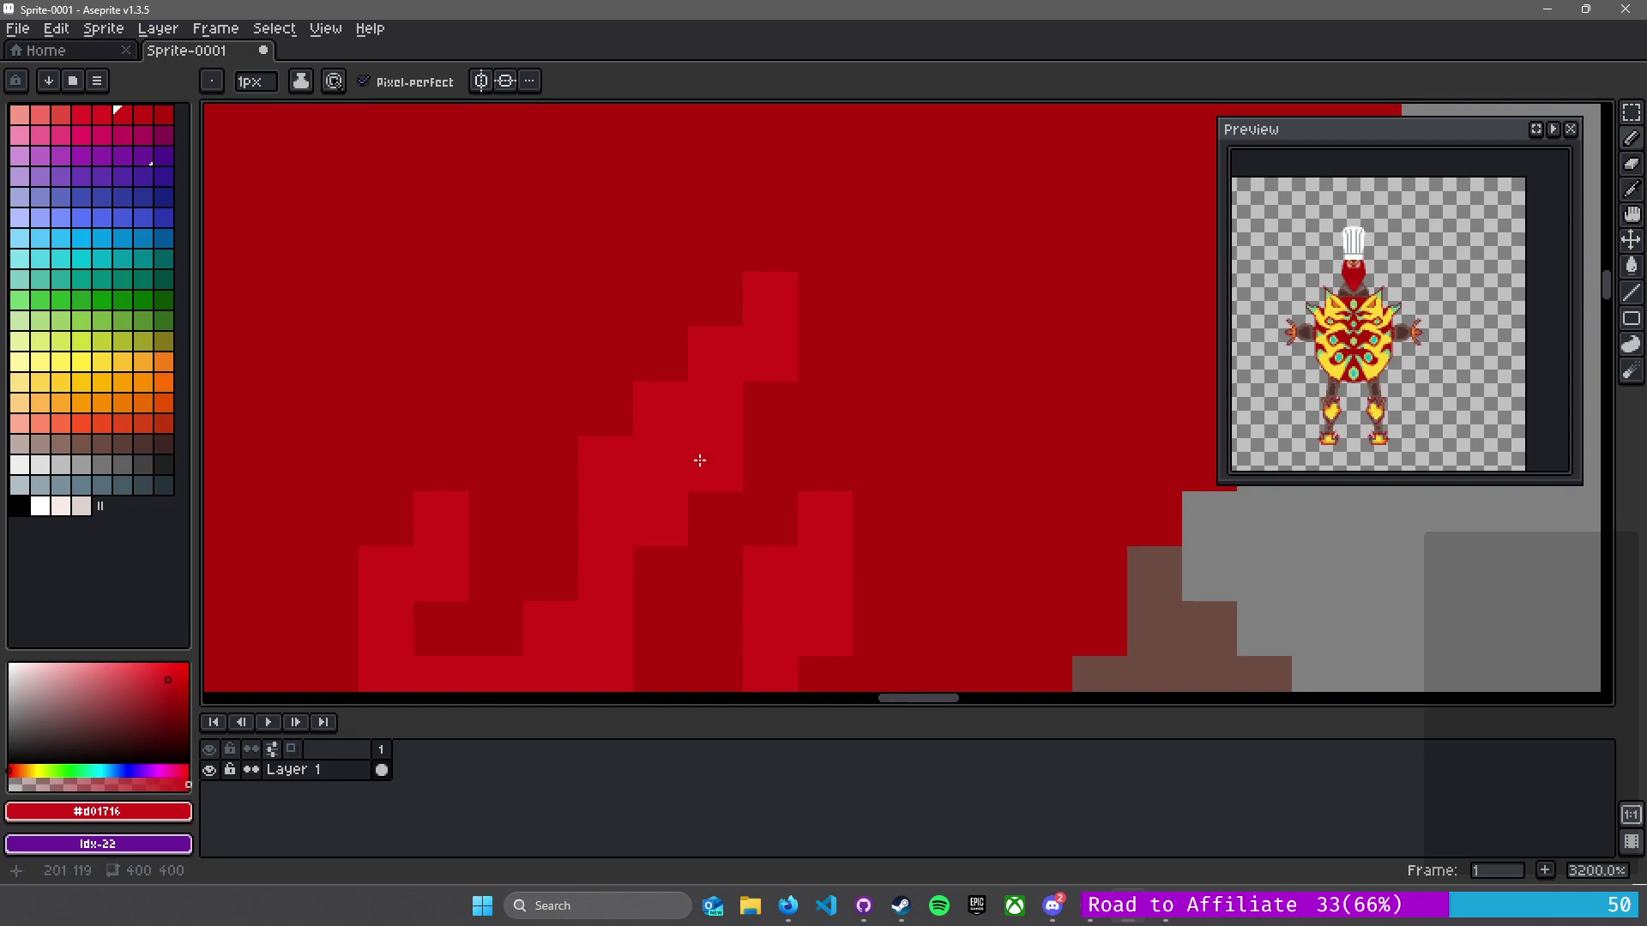
left_click(763, 410)
scroll(839, 463, "down", 1)
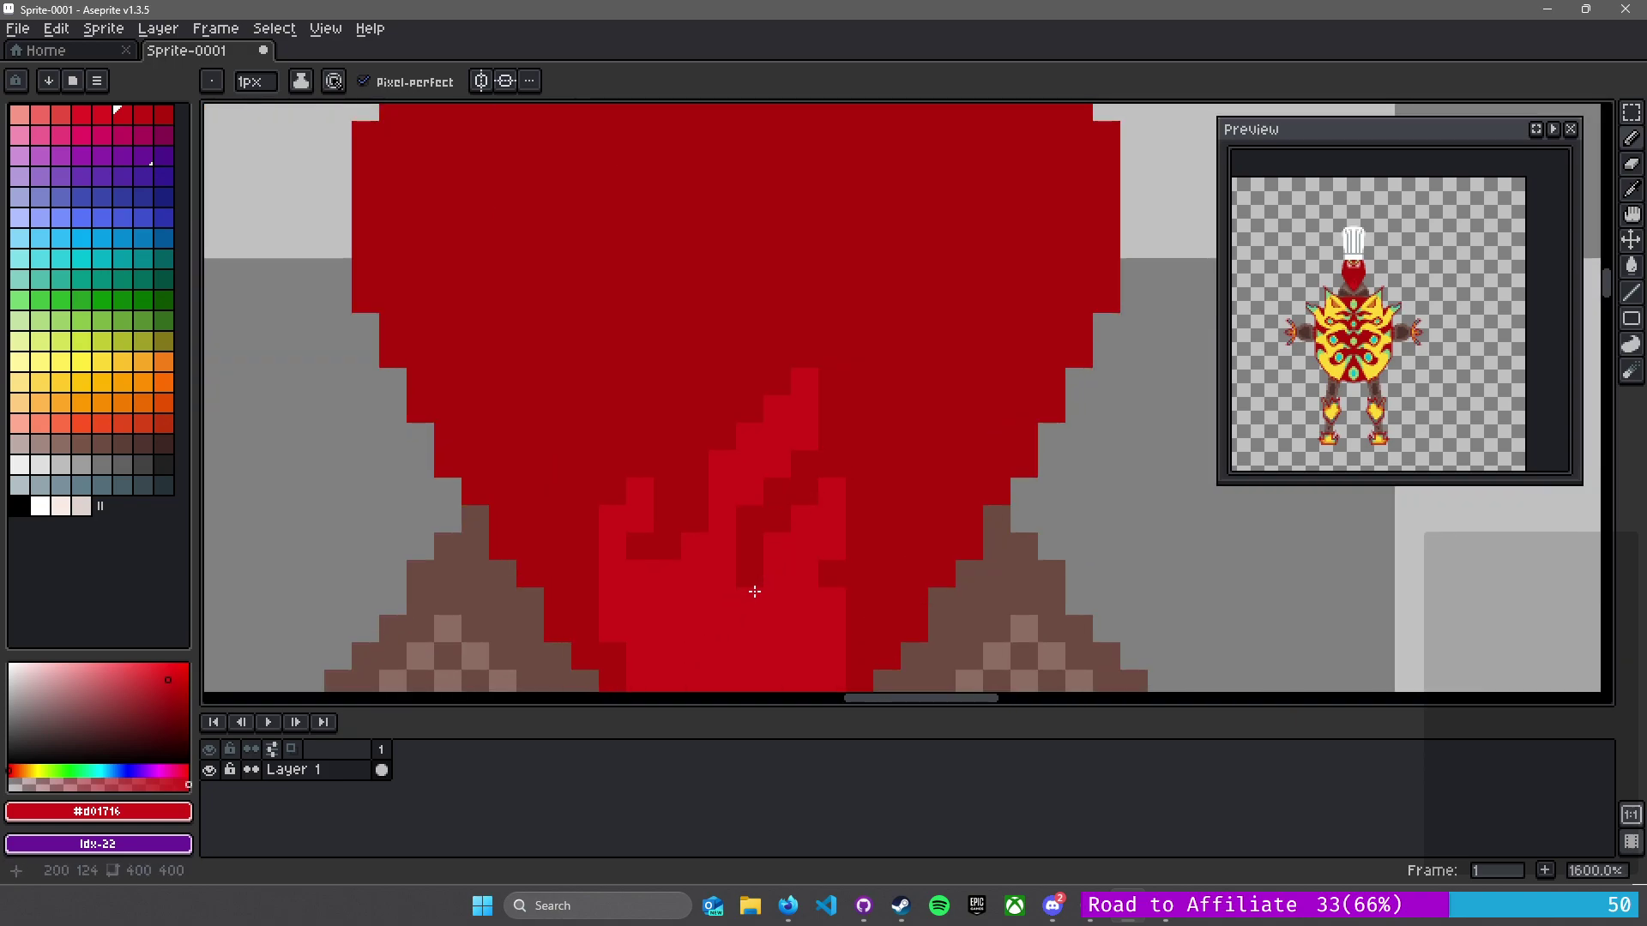
- Reshape the flame's right tongue with dark red #b0120a and brighter red #d01716, filling its inner gap and widening its side
left_click_drag(797, 582, 823, 491)
left_click(775, 458, "alt")
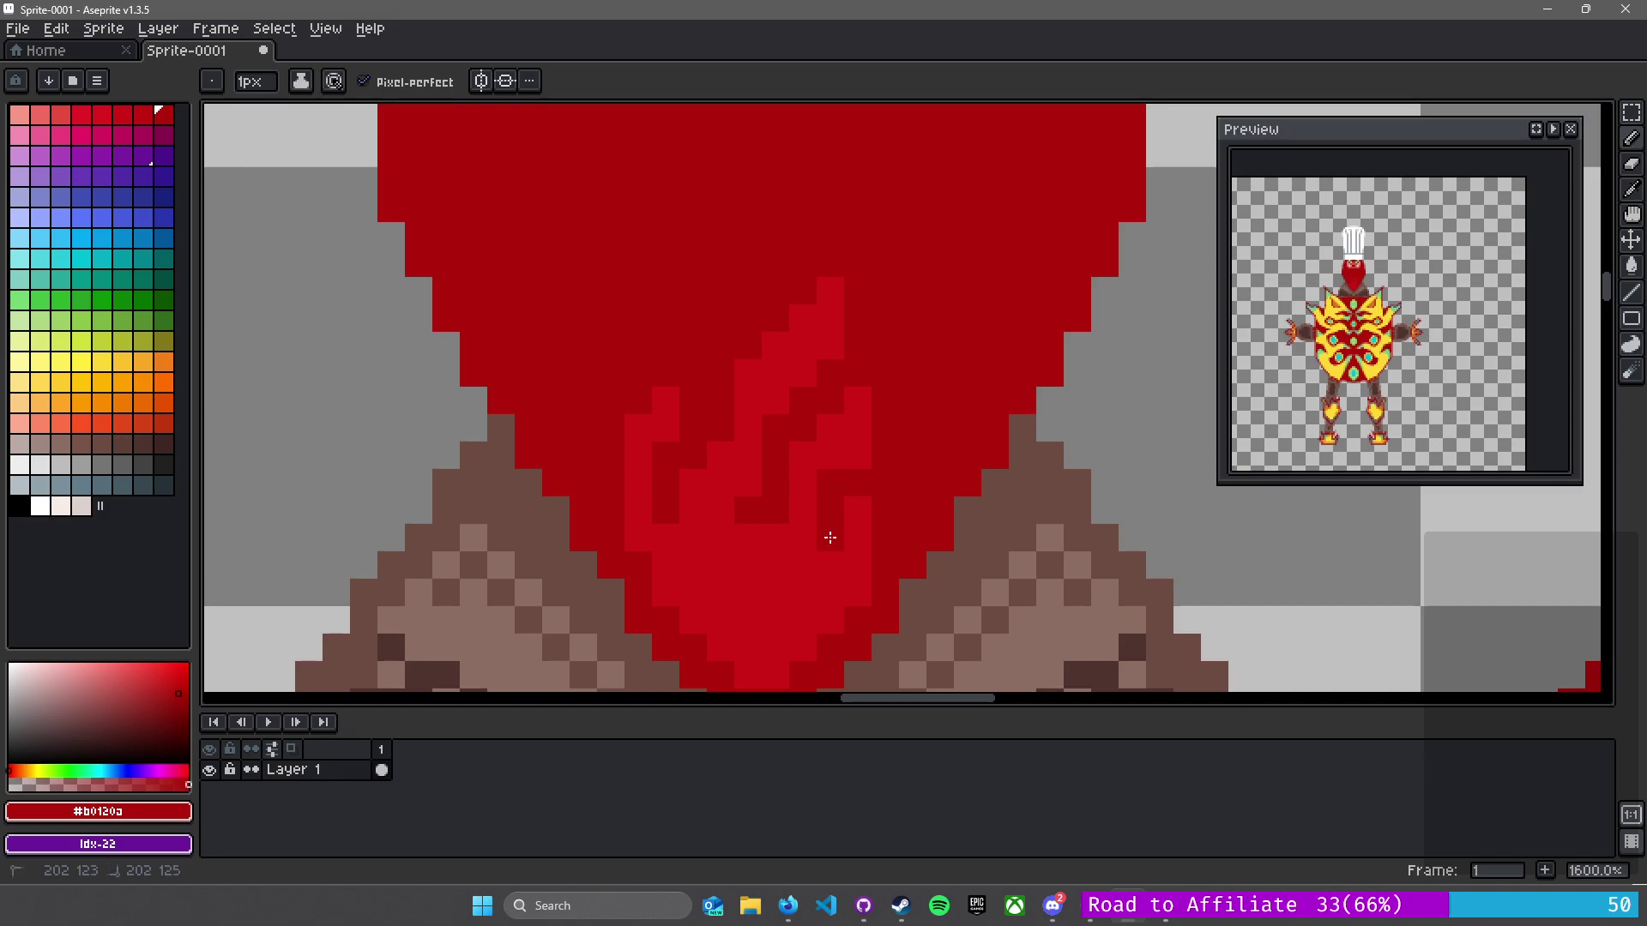
scroll(802, 571, "up", 3)
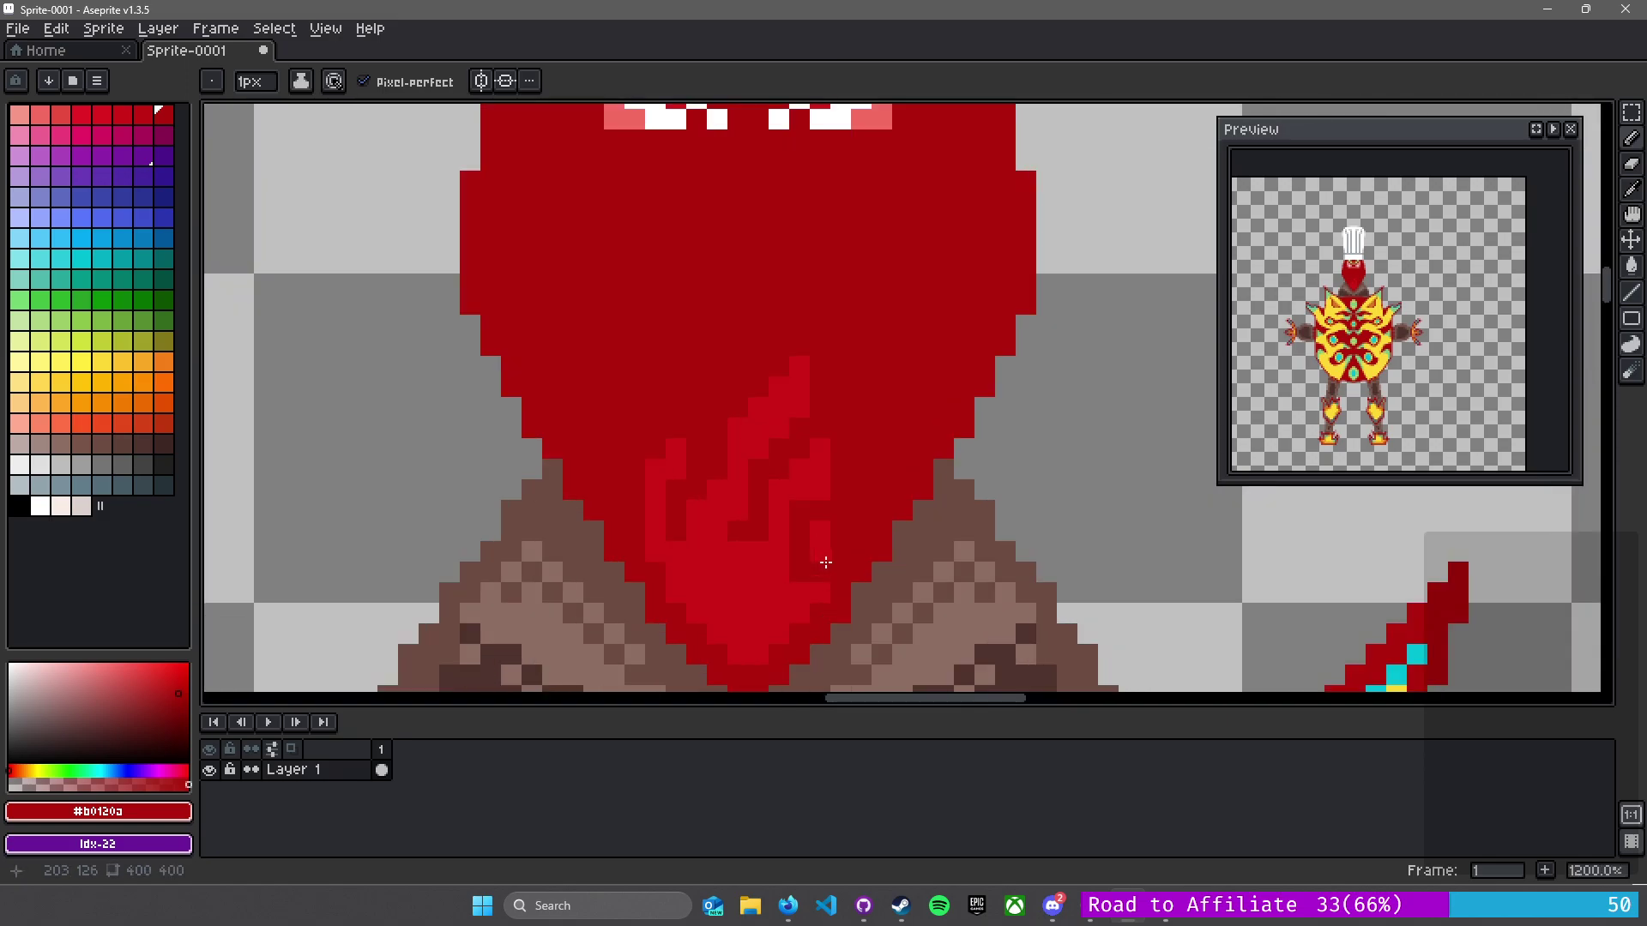
key("i")
left_click(819, 464)
key("b")
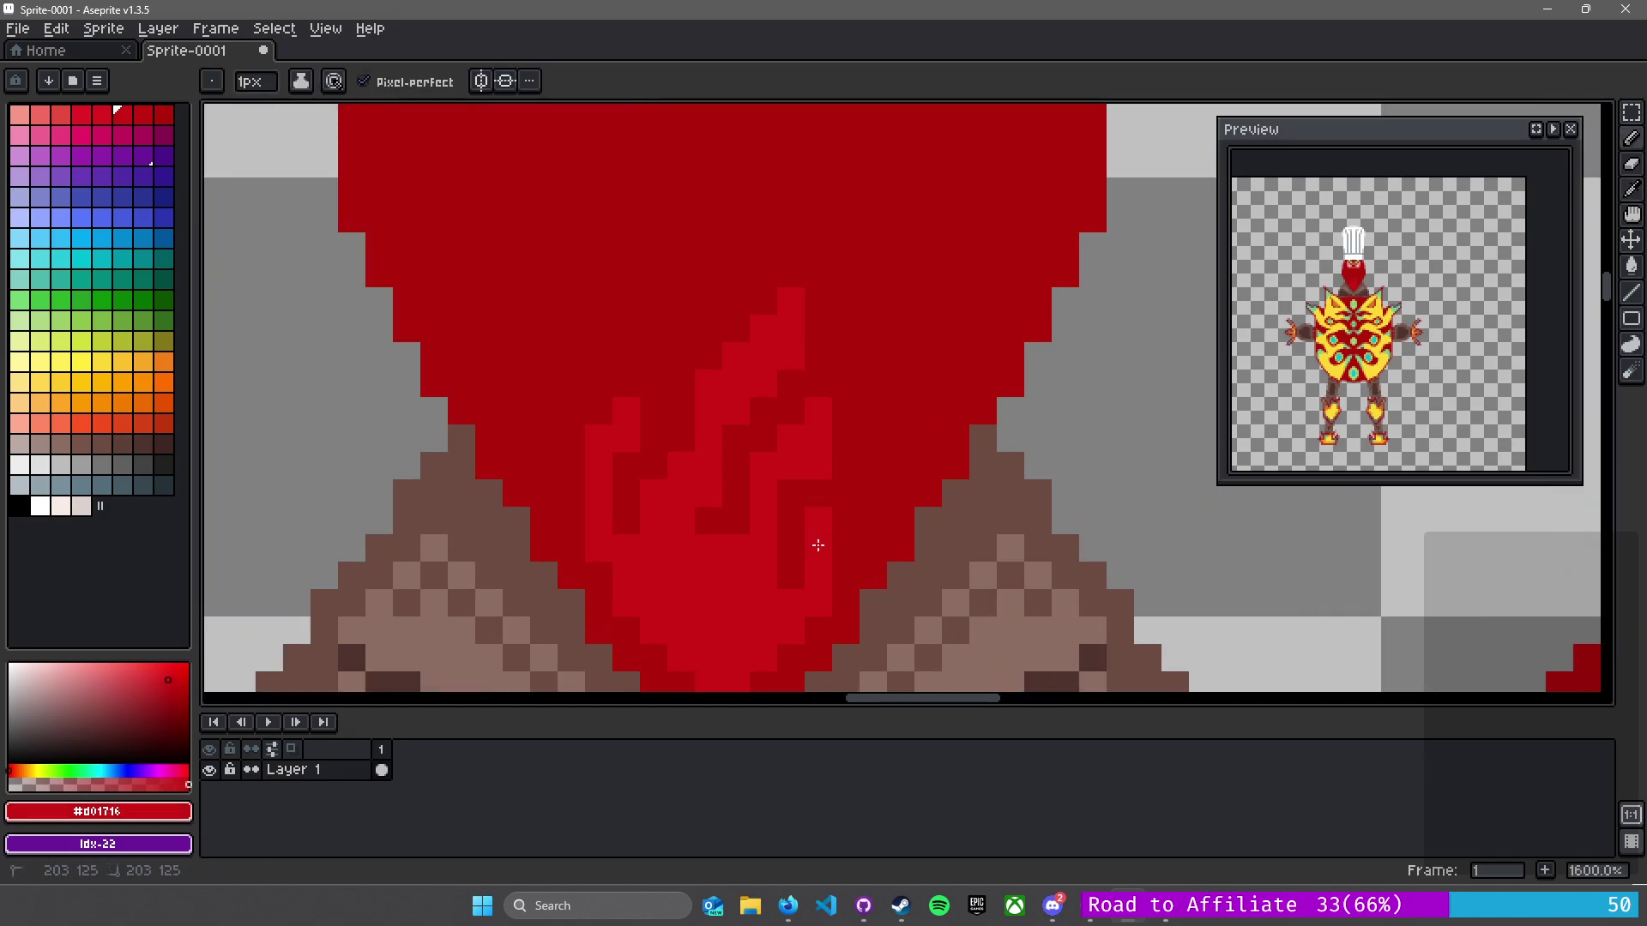
mouse_move(817, 546)
left_mouse_down()
mouse_move(809, 492)
mouse_move(789, 564)
mouse_move(796, 483)
mouse_move(817, 540)
mouse_move(815, 470)
mouse_move(865, 417)
mouse_move(872, 374)
mouse_move(848, 370)
mouse_move(840, 519)
mouse_move(745, 526)
mouse_move(783, 430)
left_mouse_up()
scroll(766, 527, "down", 2)
scroll(789, 435, "up", 2)
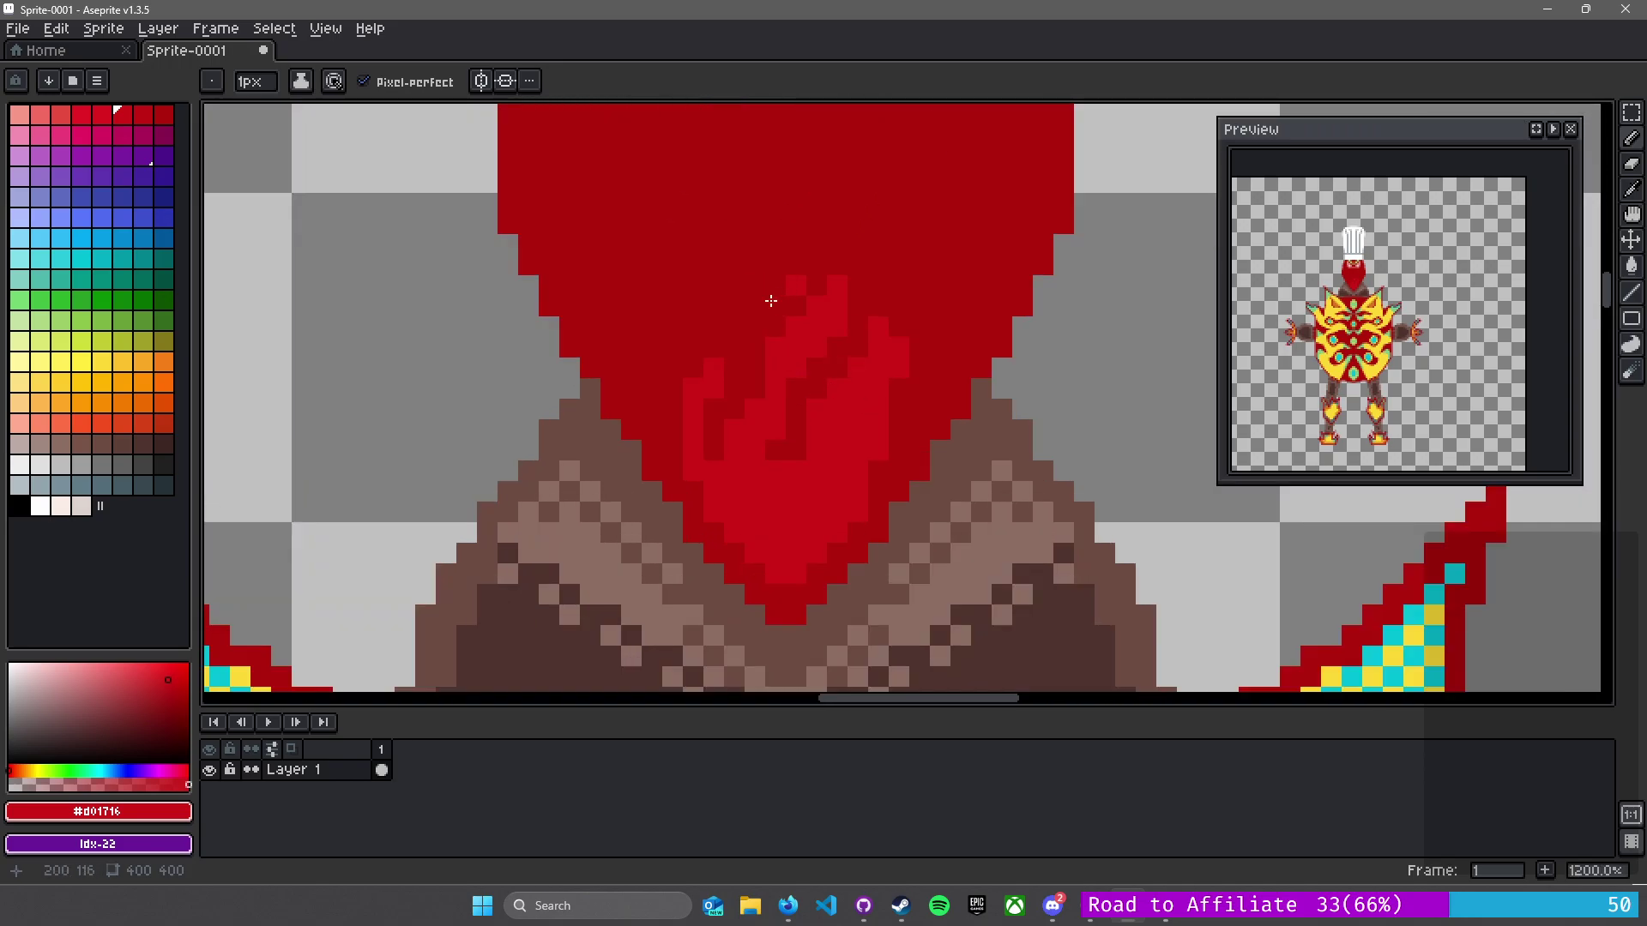
- Widen the flame's left tongue upward in brighter red #d01716 and trim it back to a short tip with dark red #b0120a
left_click_drag(711, 383, 741, 300)
key("ctrl+z")
mouse_move(715, 366)
left_mouse_down()
mouse_move(732, 367)
mouse_move(727, 333)
mouse_move(655, 283)
mouse_move(690, 403)
mouse_move(712, 333)
mouse_move(716, 353)
mouse_move(703, 317)
mouse_move(718, 417)
mouse_move(705, 400)
mouse_move(740, 422)
left_mouse_up()
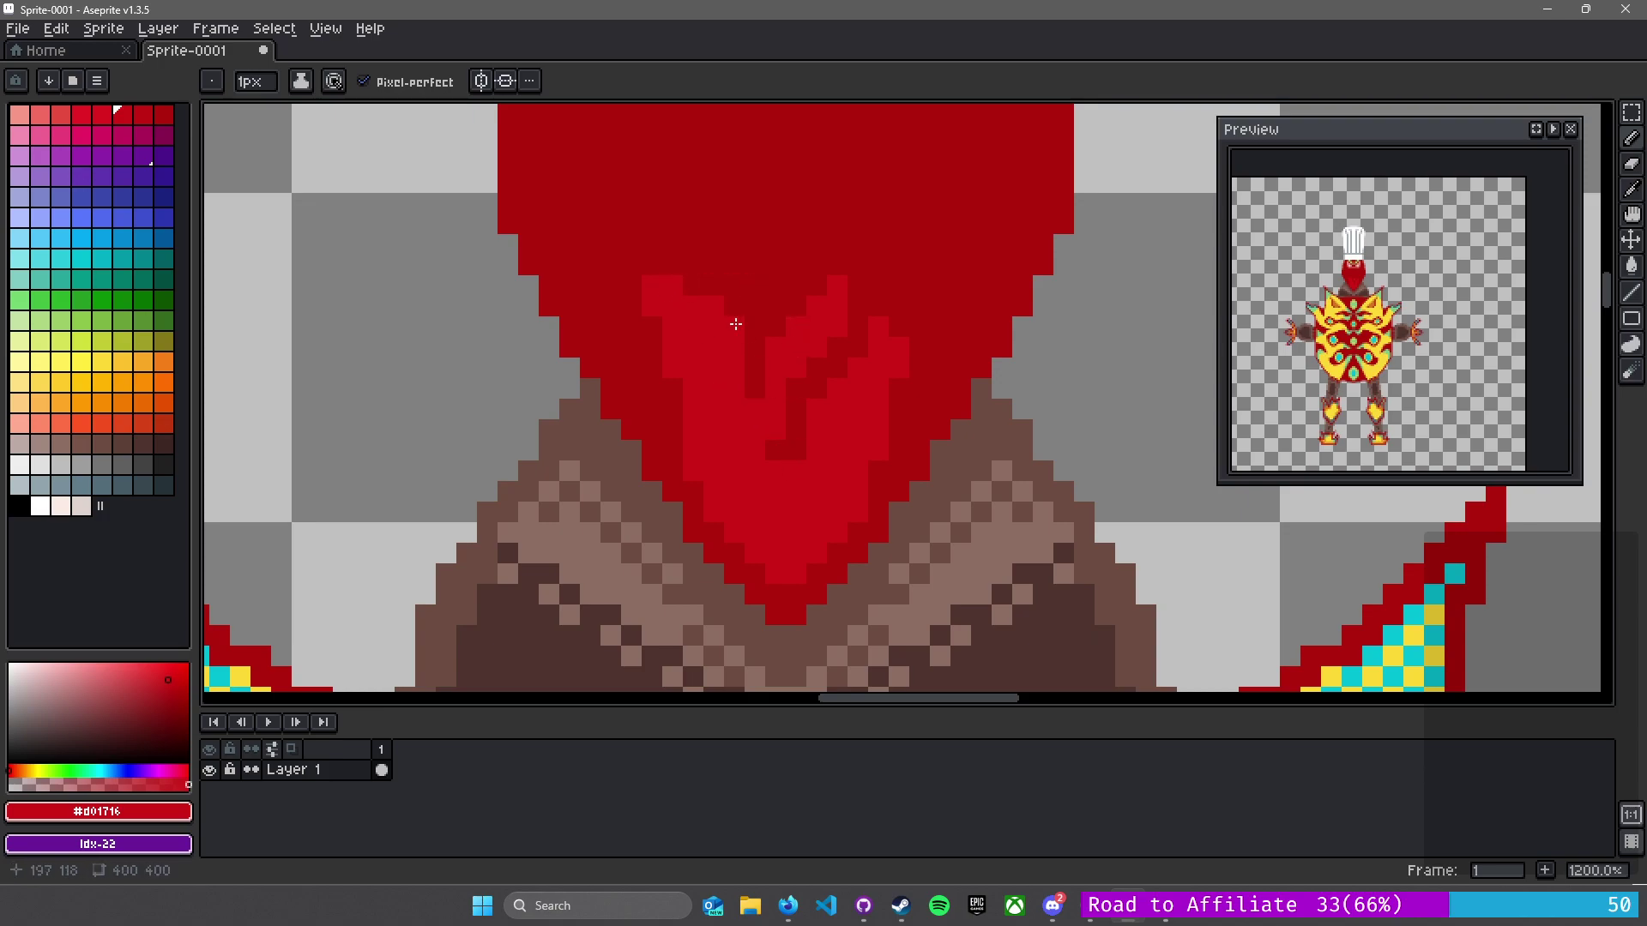
left_click(669, 434, "alt")
mouse_move(728, 323)
left_mouse_down()
mouse_move(693, 293)
mouse_move(619, 339)
mouse_move(645, 281)
mouse_move(691, 369)
left_mouse_up()
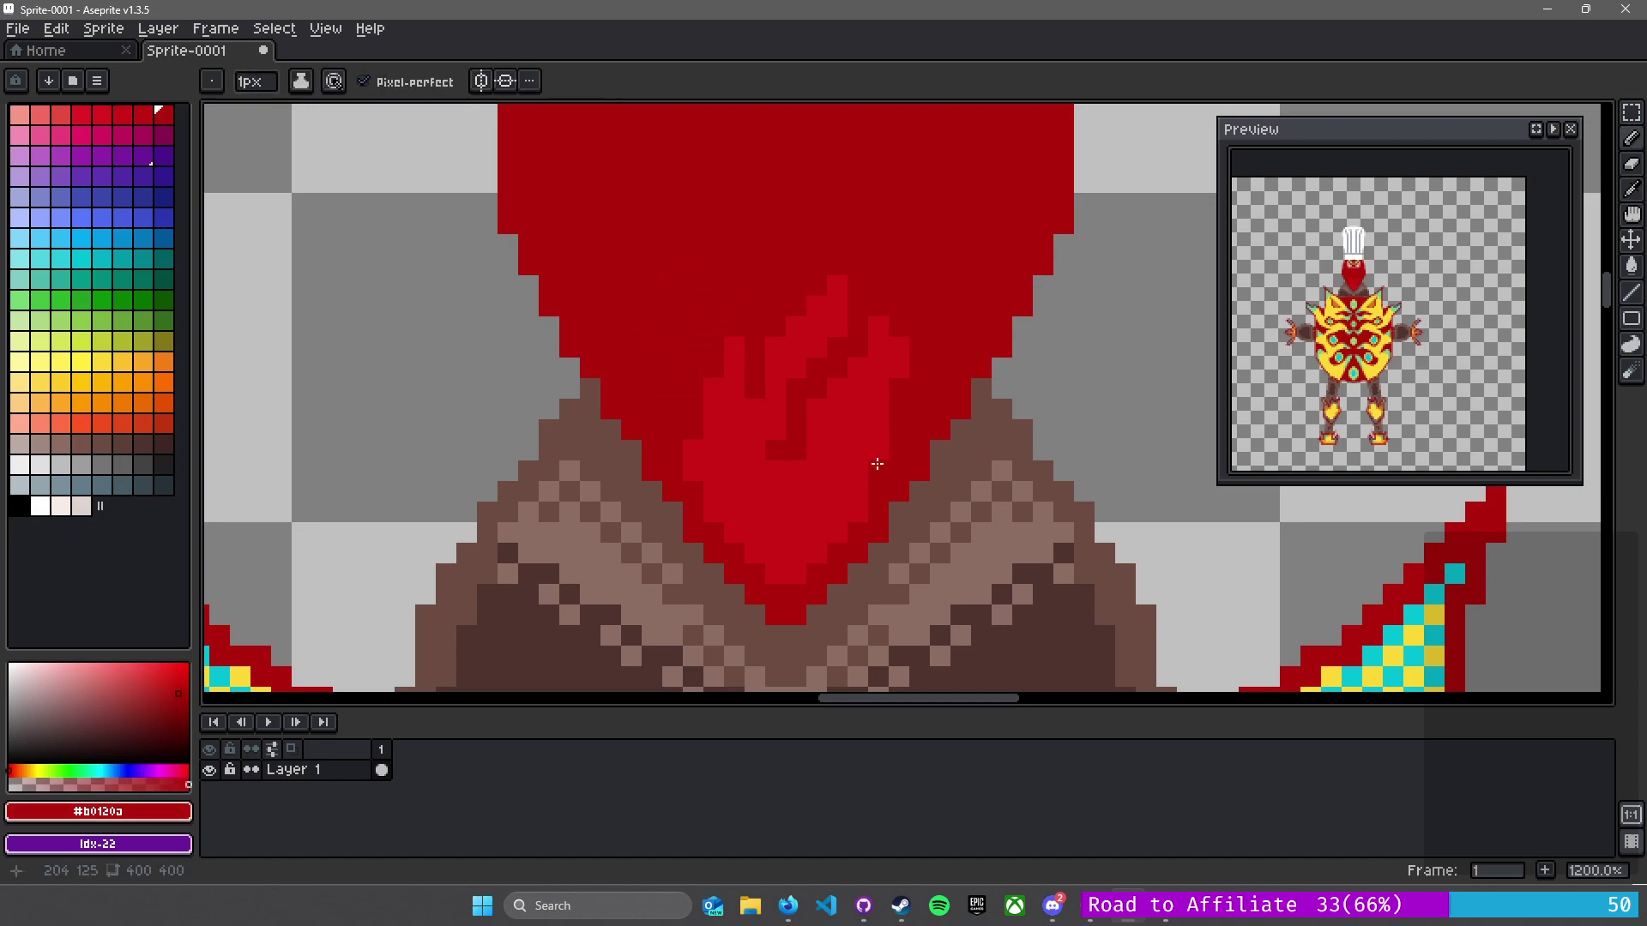
- Cover the upper flame tongues on the chin with dark red #b0120a
left_click_drag(877, 468, 754, 312)
left_click_drag(871, 464, 815, 343)
left_click_drag(856, 412, 875, 327)
mouse_move(880, 450)
left_mouse_down()
mouse_move(879, 317)
mouse_move(900, 352)
mouse_move(870, 370)
mouse_move(817, 284)
mouse_move(791, 343)
mouse_move(838, 288)
mouse_move(792, 358)
mouse_move(825, 309)
mouse_move(714, 343)
mouse_move(786, 408)
mouse_move(775, 437)
mouse_move(695, 430)
mouse_move(682, 468)
mouse_move(693, 452)
mouse_move(867, 448)
mouse_move(703, 417)
mouse_move(763, 415)
mouse_move(778, 377)
left_mouse_up()
left_click_drag(869, 501, 702, 465)
- Rebuild the flame's base as a solid flat-topped block by outlining and filling it with brighter red #d01716
left_click(786, 571, "alt")
mouse_move(861, 472)
left_mouse_down()
mouse_move(853, 370)
mouse_move(700, 362)
mouse_move(841, 362)
left_mouse_up()
key("ctrl+z")
mouse_move(709, 368)
left_mouse_down()
mouse_move(723, 486)
mouse_move(715, 423)
left_mouse_up()
key("g")
left_click(776, 429)
key("alt")
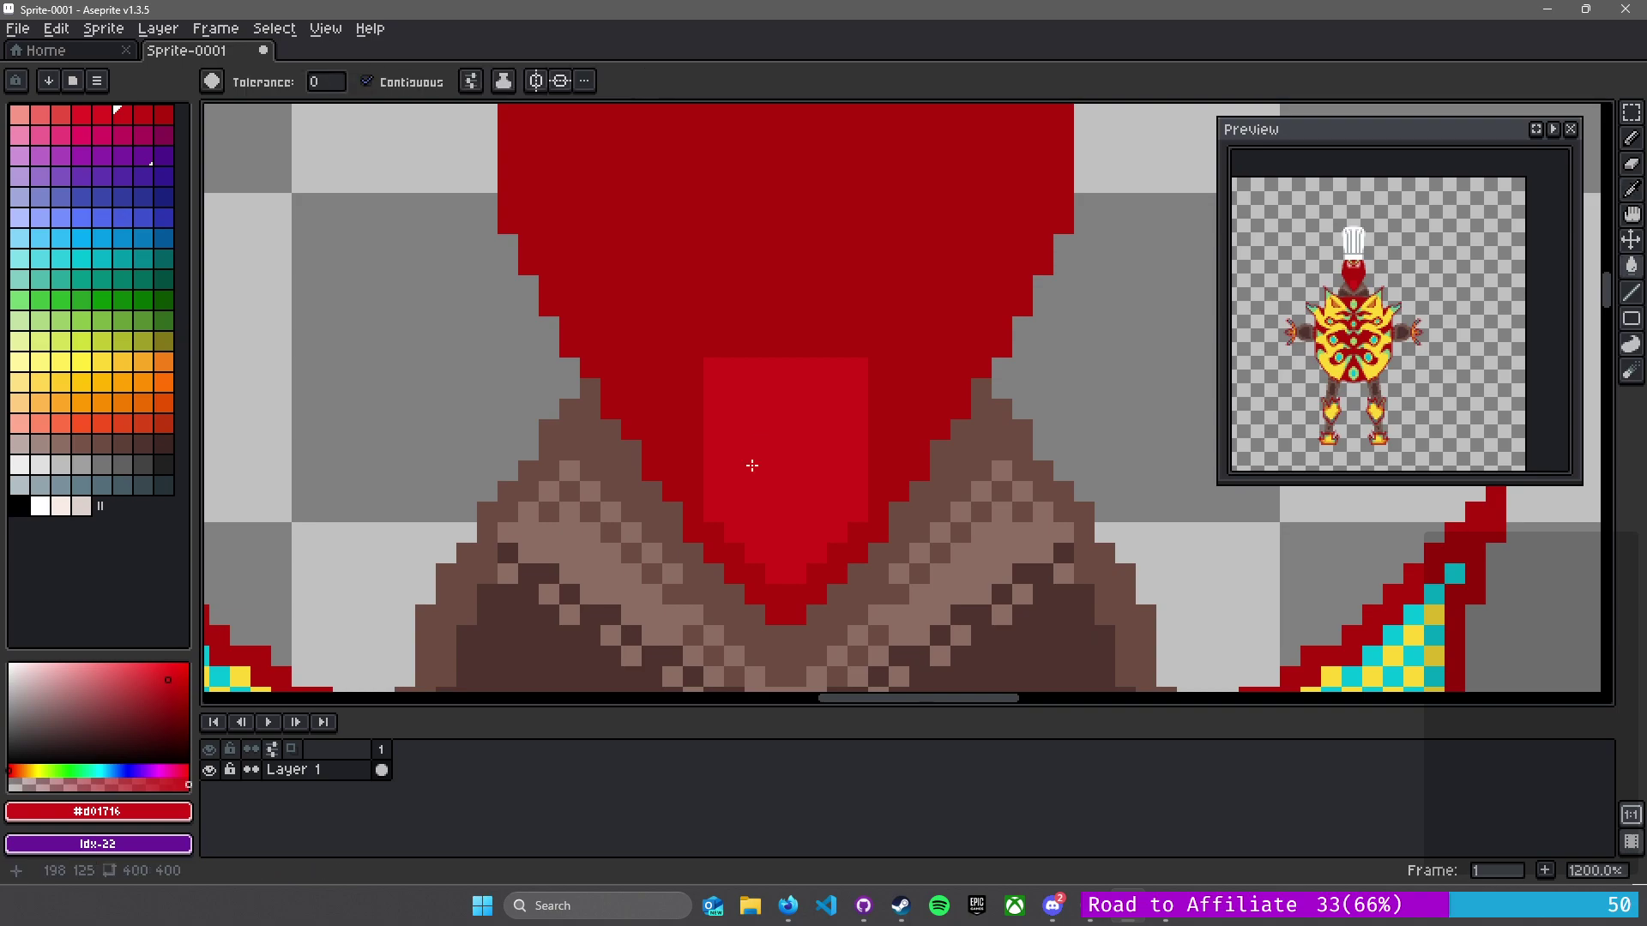
- Outline a tall pointed tip above the flame's base and fill it with brighter red #d01716
key("b")
mouse_move(713, 348)
left_mouse_down()
mouse_move(791, 201)
mouse_move(877, 400)
left_mouse_up()
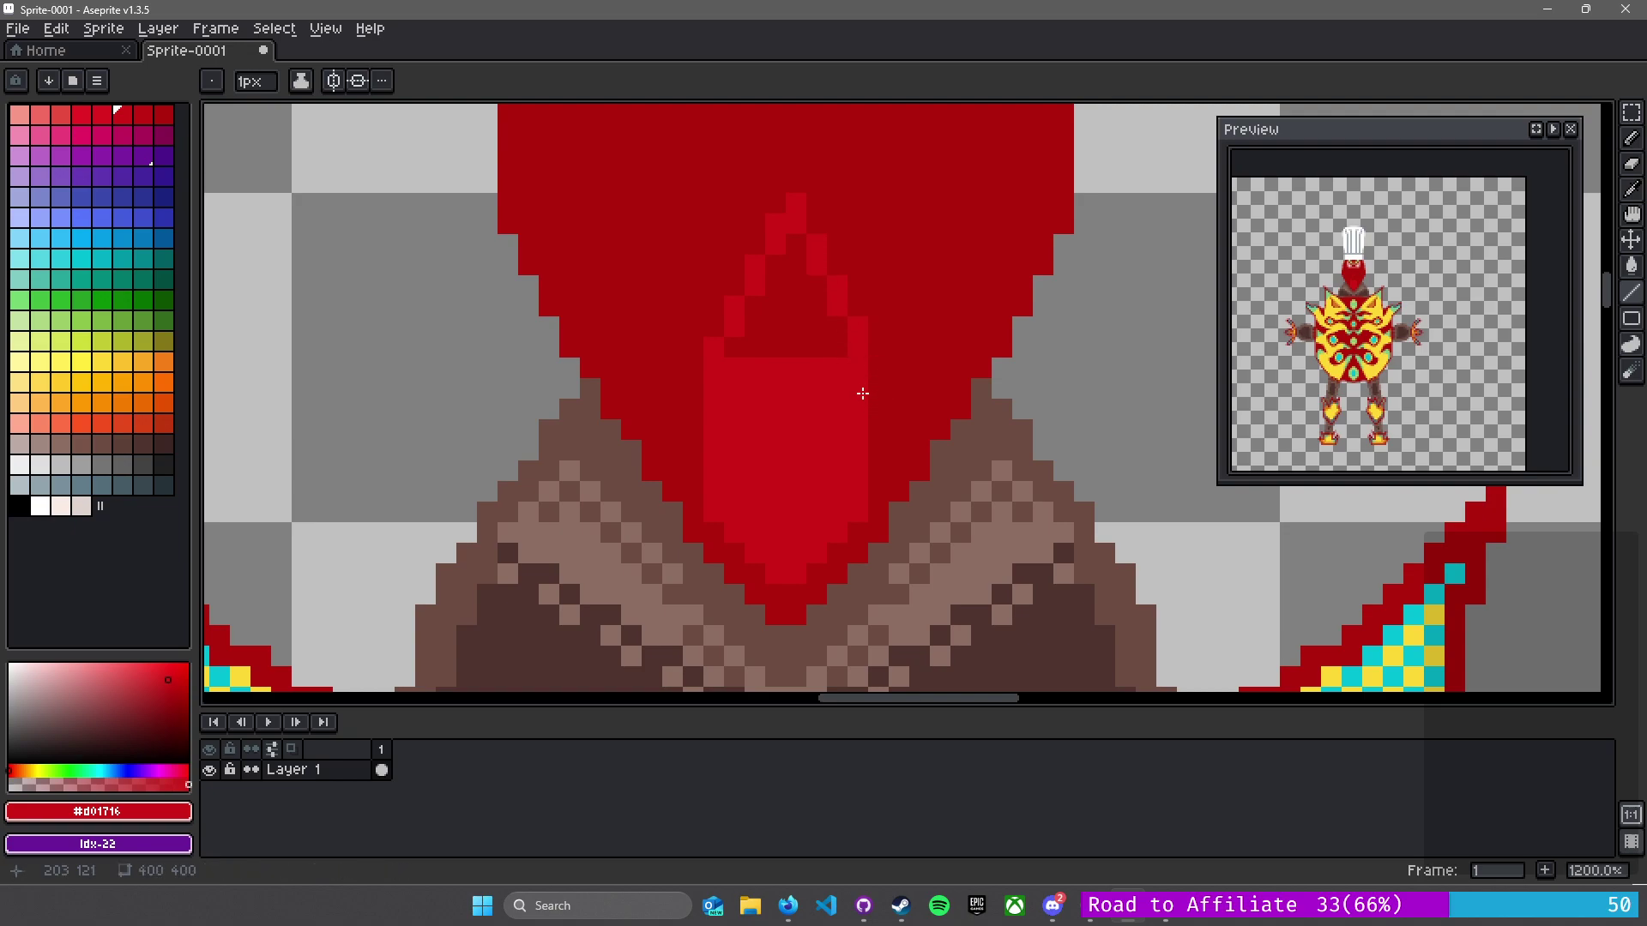
key("g")
left_click(789, 331)
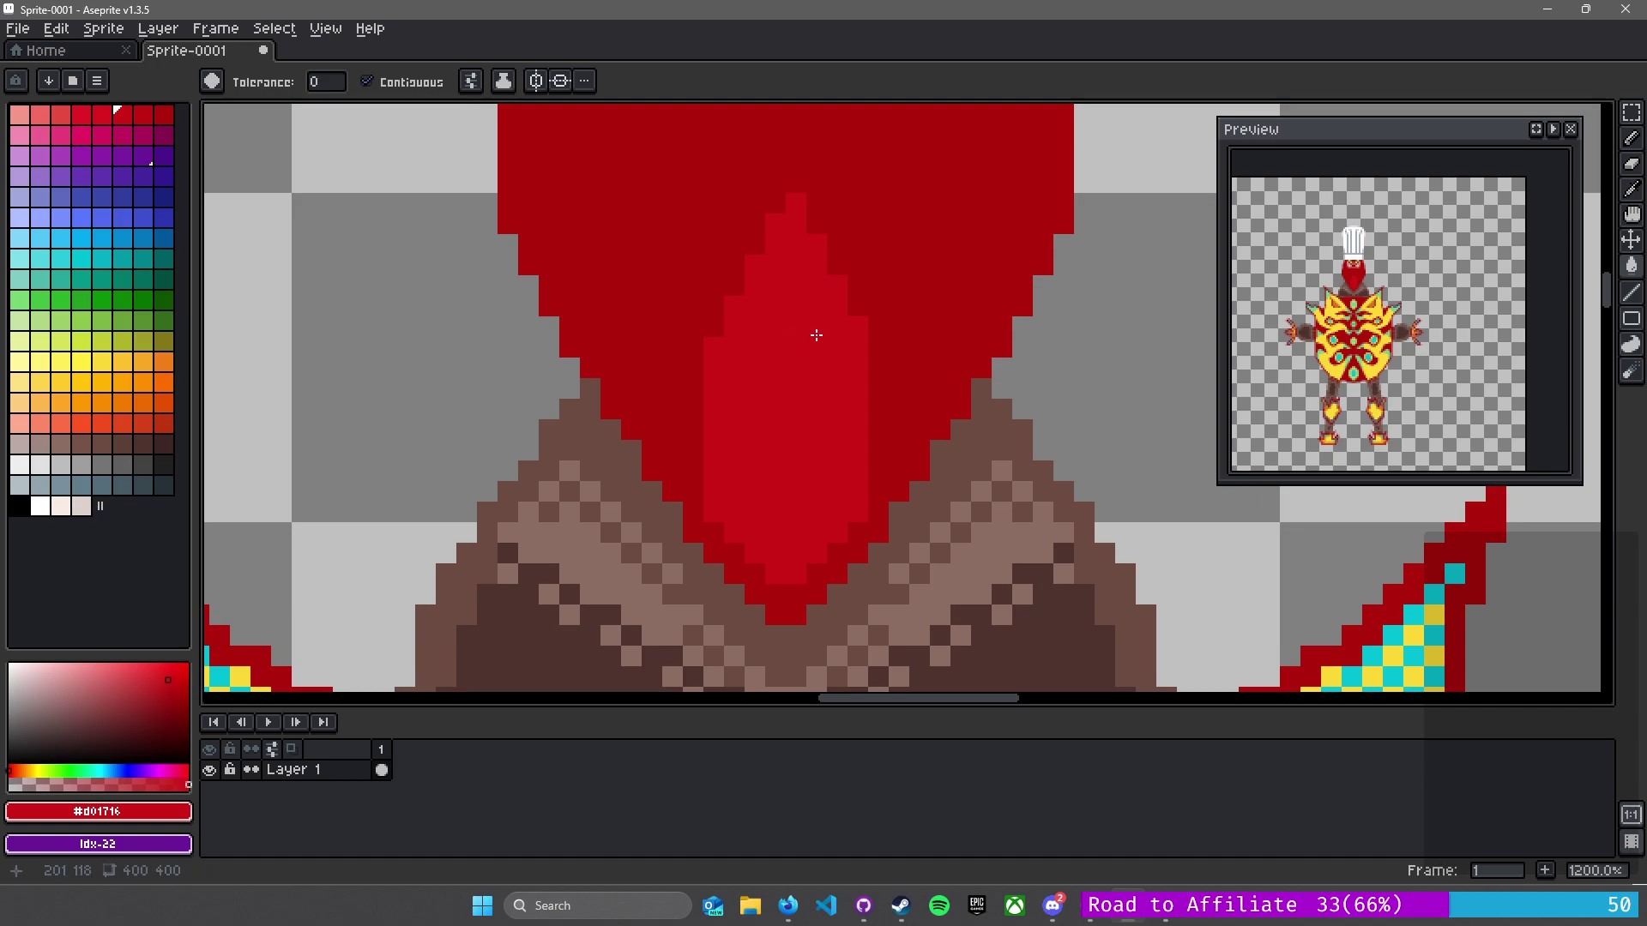
- Carve dark red #b0120a gaps into the solid flame to separate left, central and right tongues
key("b")
left_click(870, 294, "alt")
left_click_drag(836, 327, 779, 412)
left_click(771, 489, "shift")
left_click(813, 483, "shift")
left_click(840, 396, "shift")
left_click_drag(841, 302, 798, 368)
left_click_drag(725, 309, 731, 381)
left_click(733, 441, "shift")
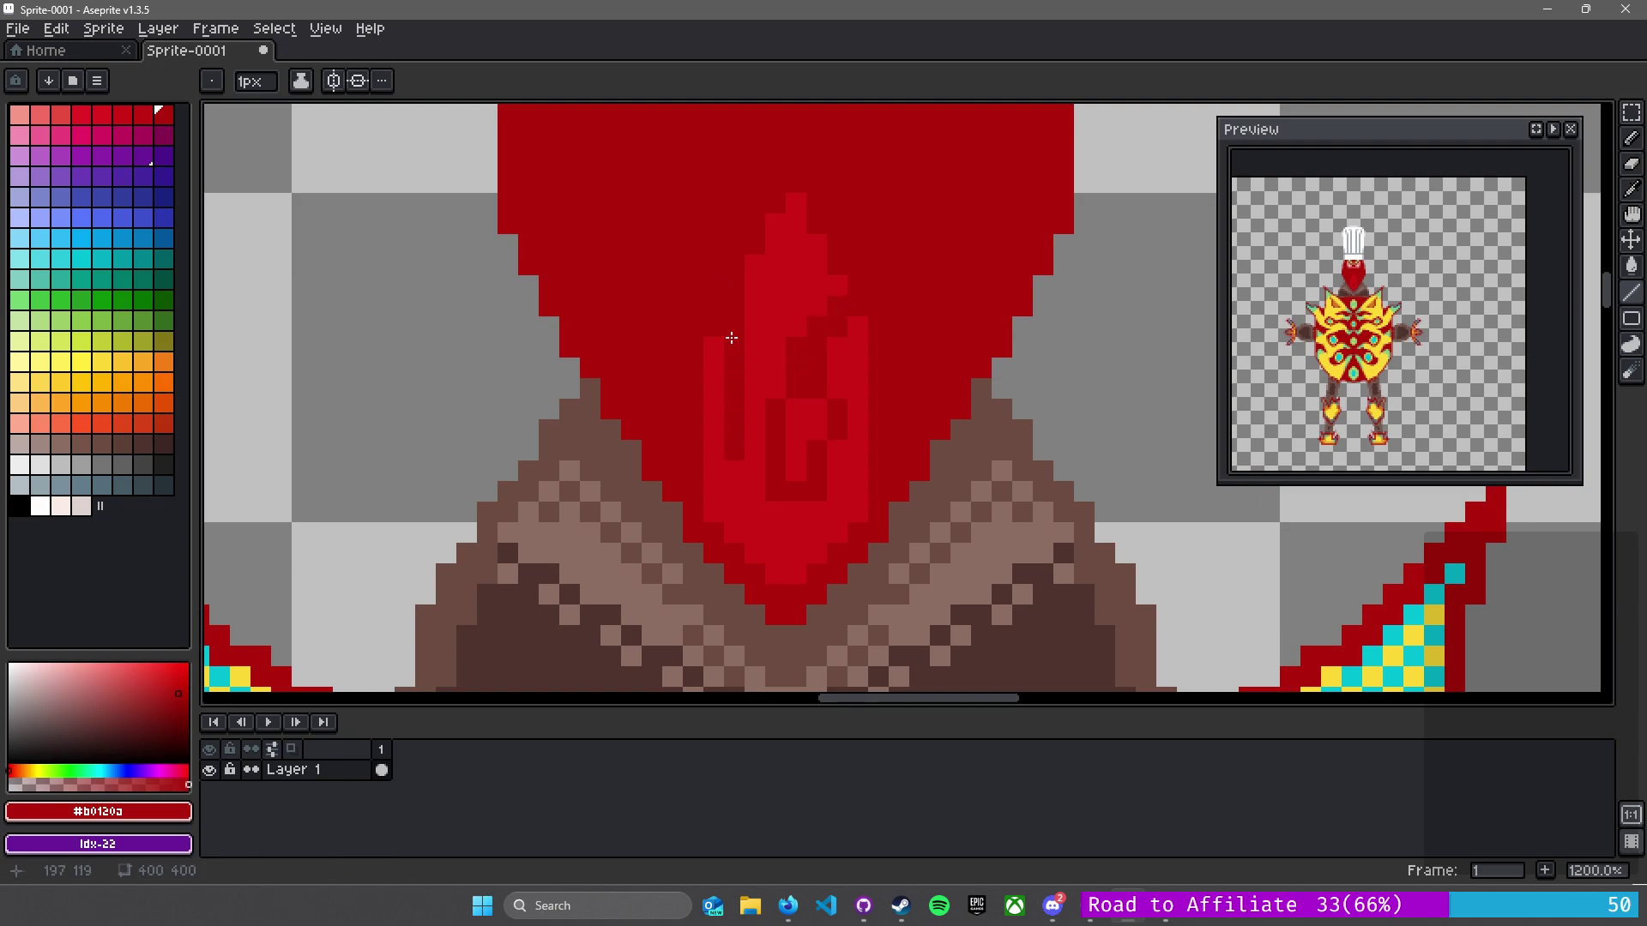
- Bend the left tongue outward in #d01716, shorten its tip with #b0120a, and darken the bright pixels inside the right gap
left_click(708, 409, "alt")
mouse_move(715, 355)
left_mouse_down()
mouse_move(674, 282)
mouse_move(702, 425)
left_mouse_up()
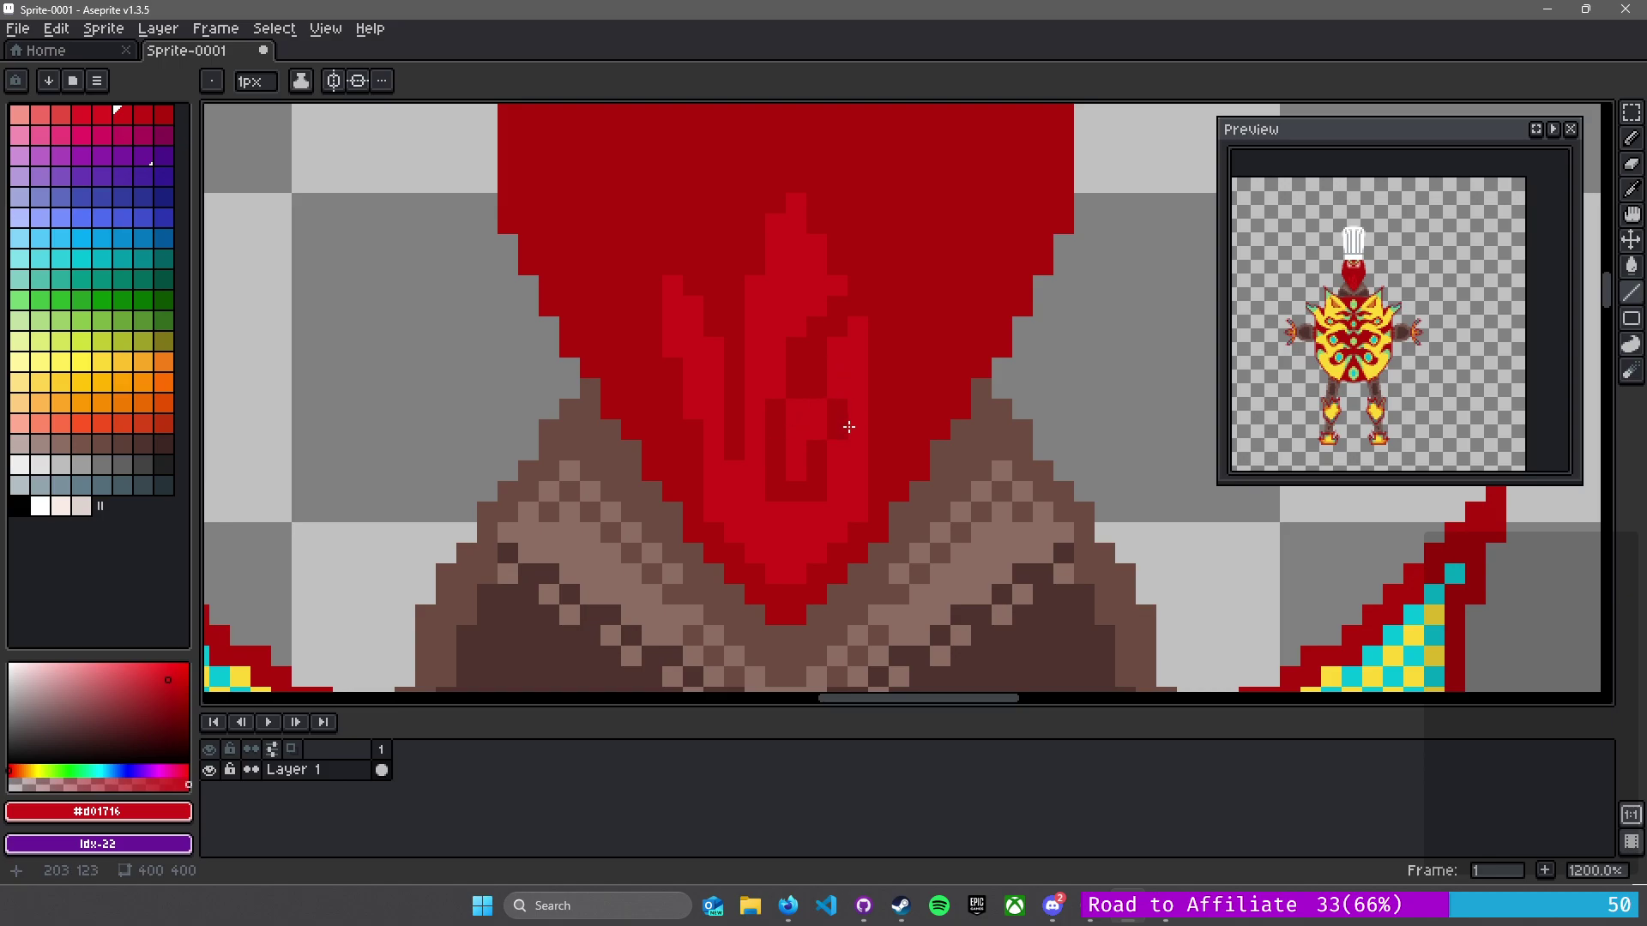
left_click(812, 371, "alt")
mouse_move(794, 414)
left_mouse_down()
mouse_move(792, 464)
mouse_move(815, 430)
left_mouse_up()
left_click(802, 262, "alt")
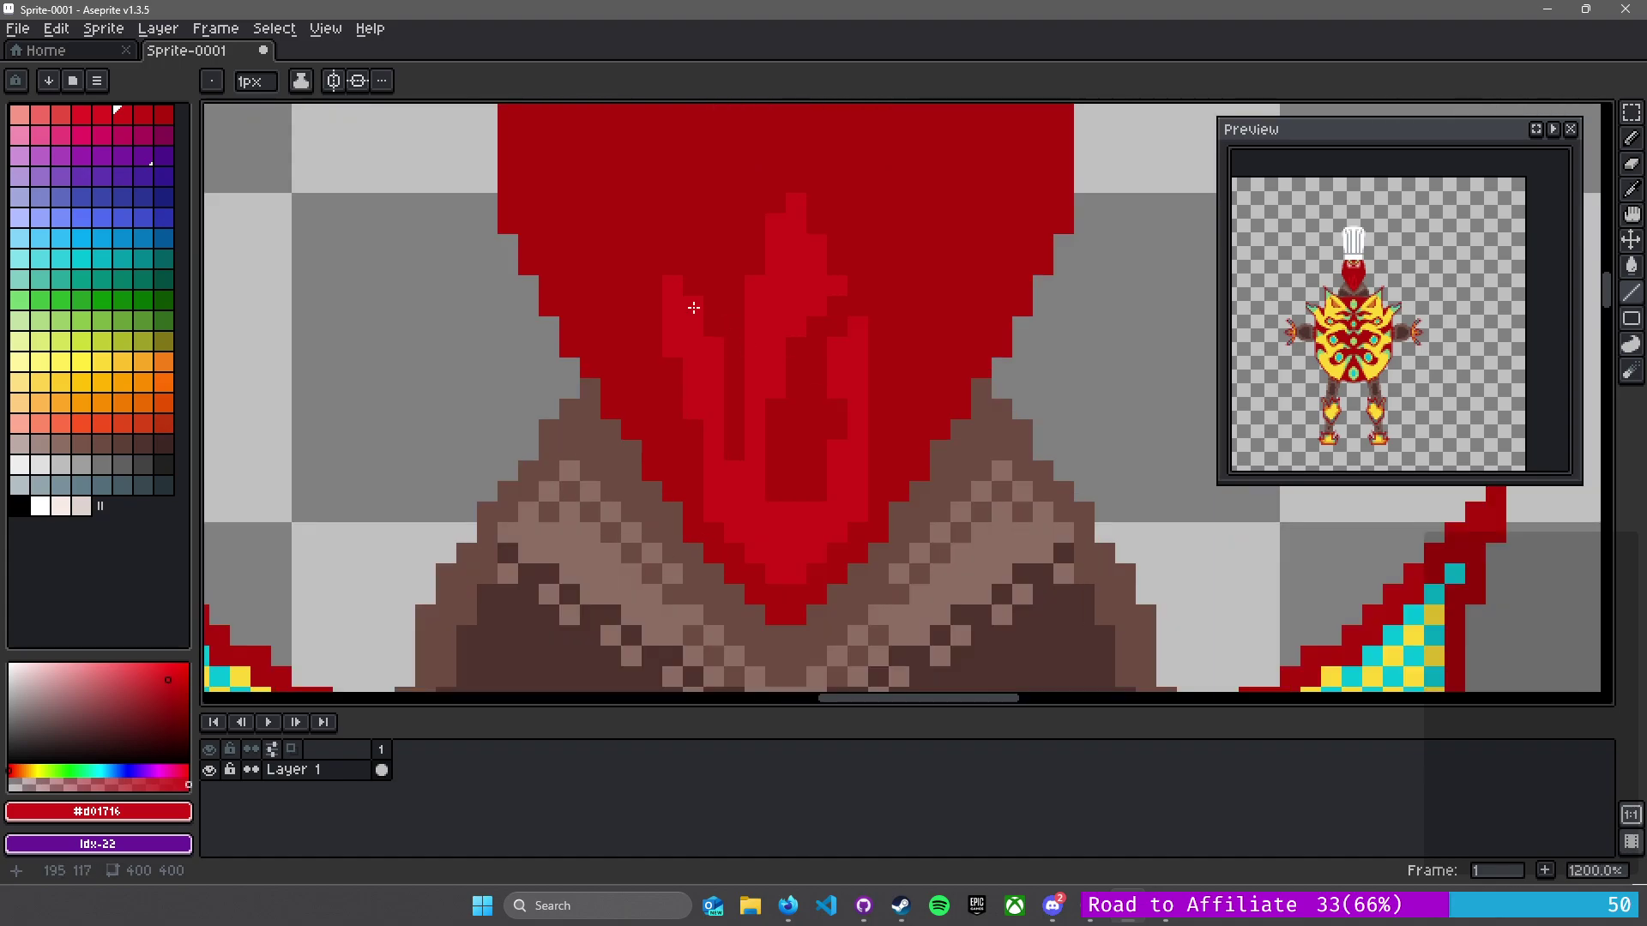
left_click(654, 372, "alt")
mouse_move(672, 347)
left_mouse_down()
mouse_move(690, 289)
mouse_move(670, 293)
mouse_move(702, 346)
left_mouse_up()
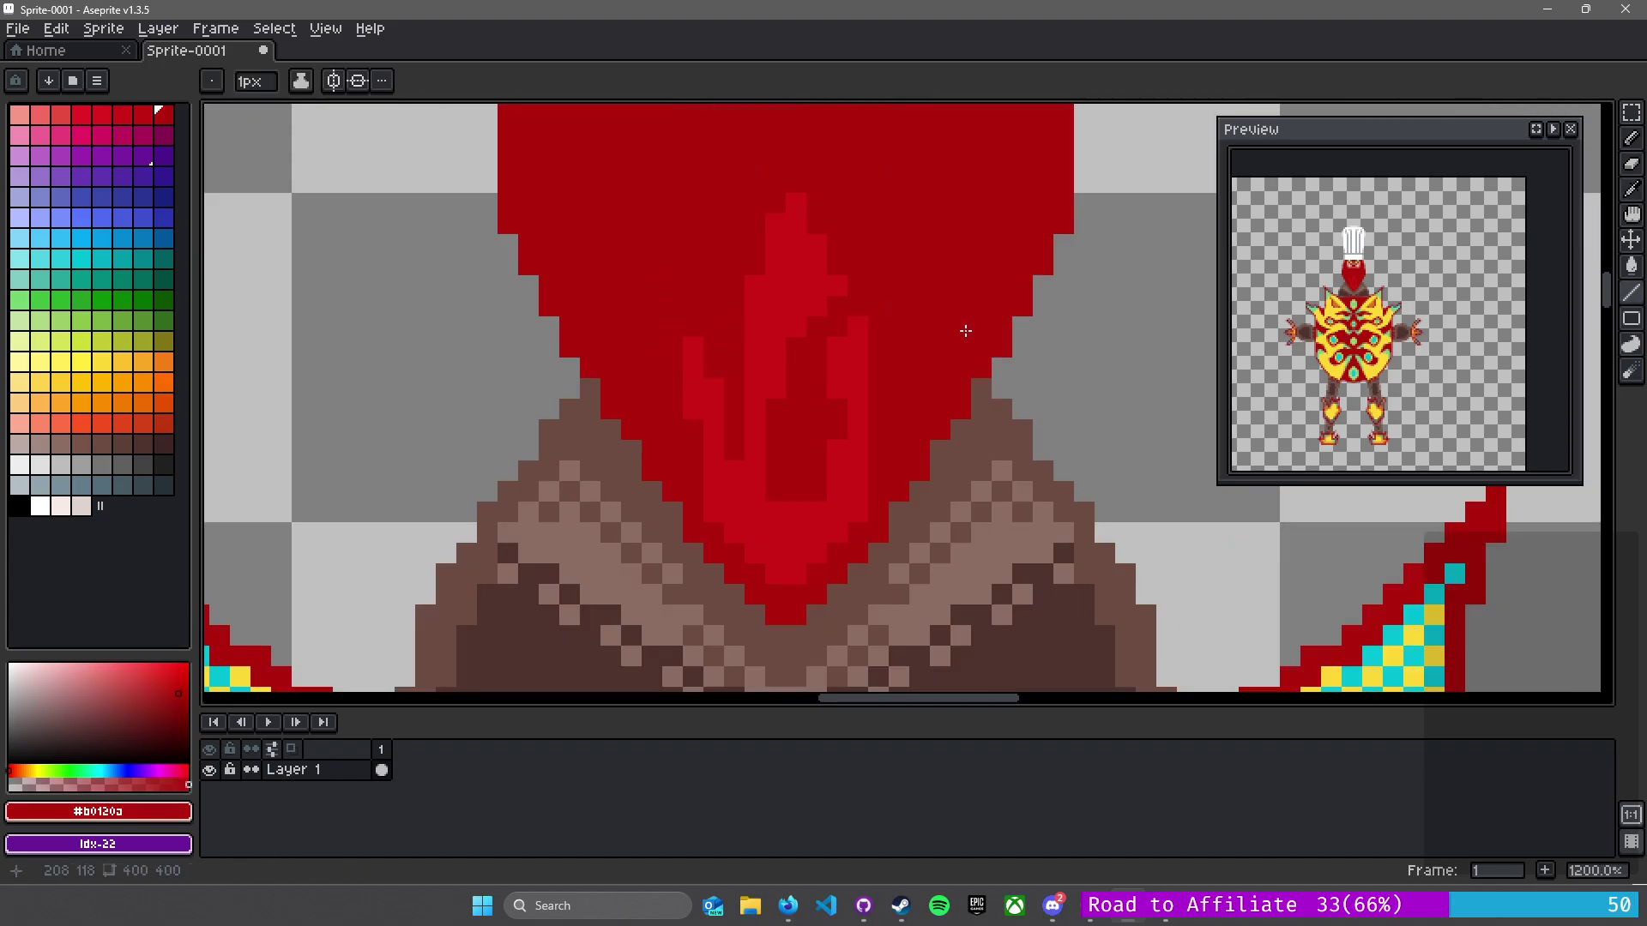
- Thicken the central tongue with brighter red #d01716, narrowing the dark gap beside it
scroll(965, 330, "down", 3)
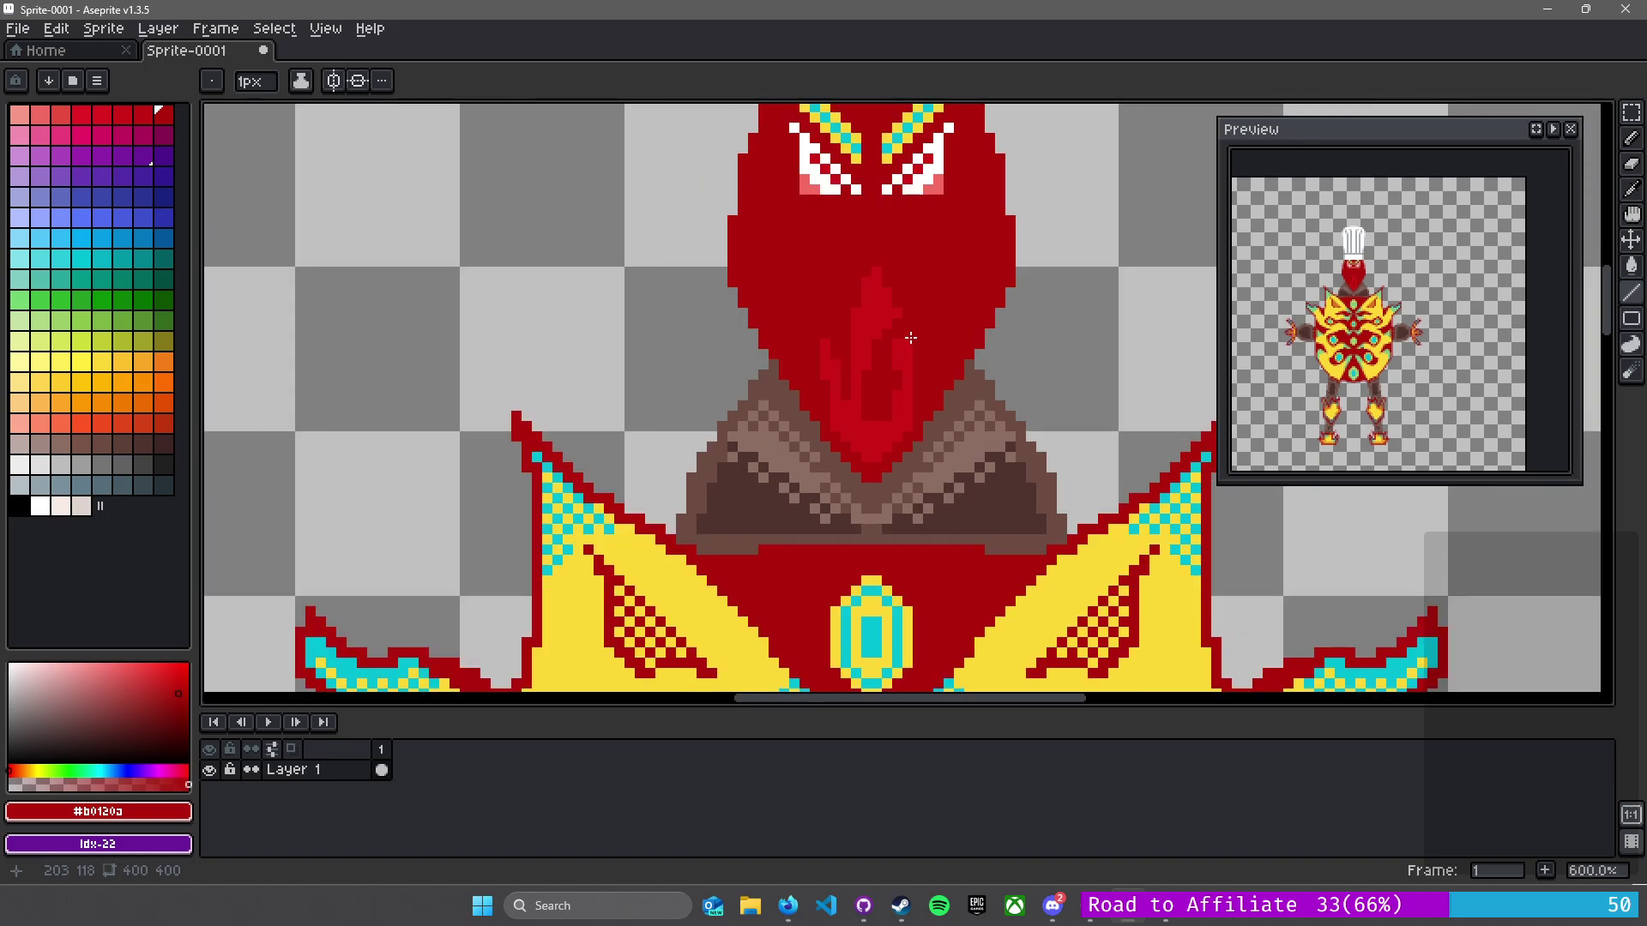
scroll(910, 338, "up", 3)
left_click(860, 493, "alt")
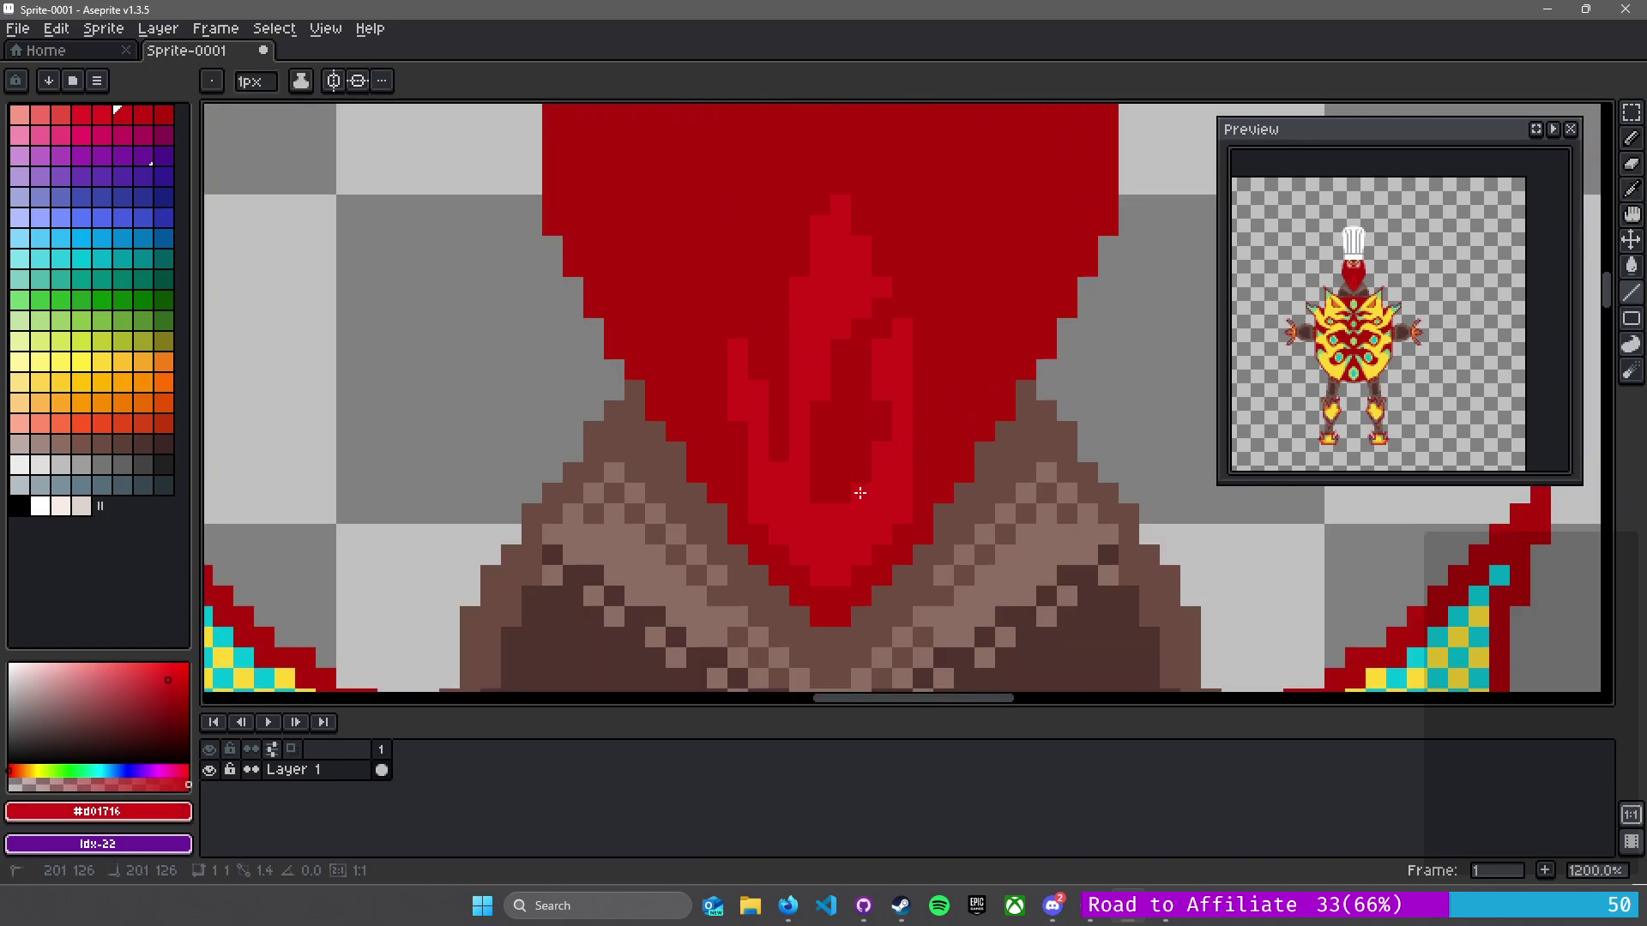
mouse_move(818, 418)
left_mouse_down()
mouse_move(815, 456)
mouse_move(854, 332)
mouse_move(850, 314)
mouse_move(837, 353)
mouse_move(815, 219)
left_mouse_up()
- Paint yellow #fdd835 highlights down the flame's central tongue, on the right tongue and in a curve along the flame's base
scroll(866, 369, "down", 4)
scroll(834, 235, "down", 1)
scroll(977, 347, "up", 1)
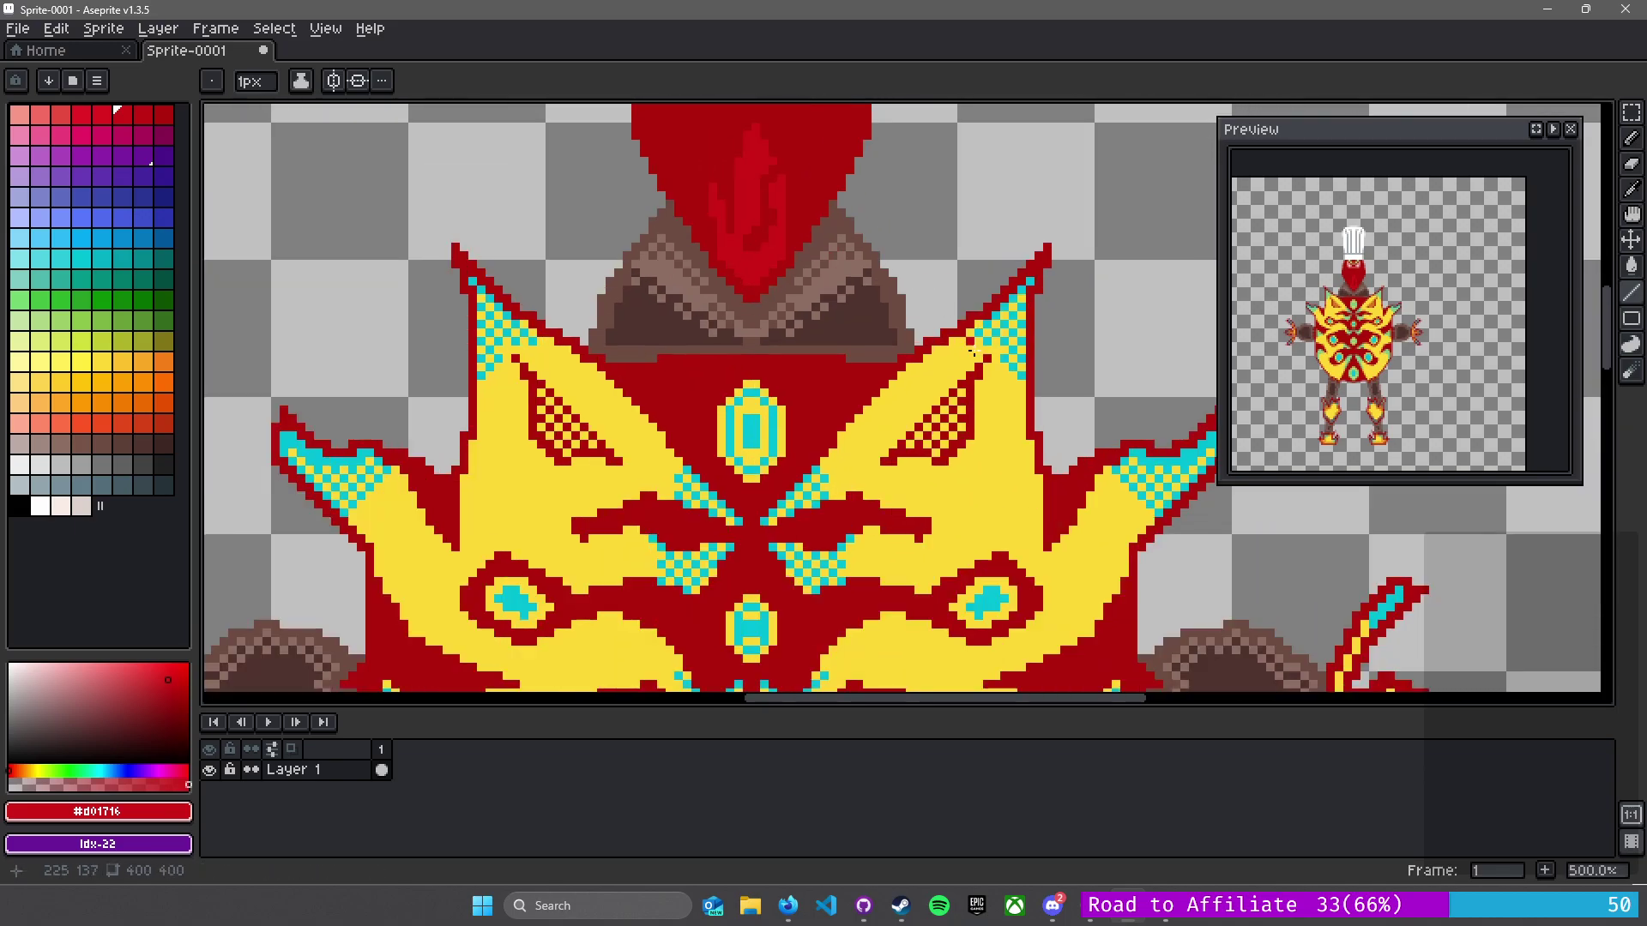
left_click(970, 353, "alt")
scroll(758, 215, "up", 3)
left_click_drag(730, 136, 739, 333)
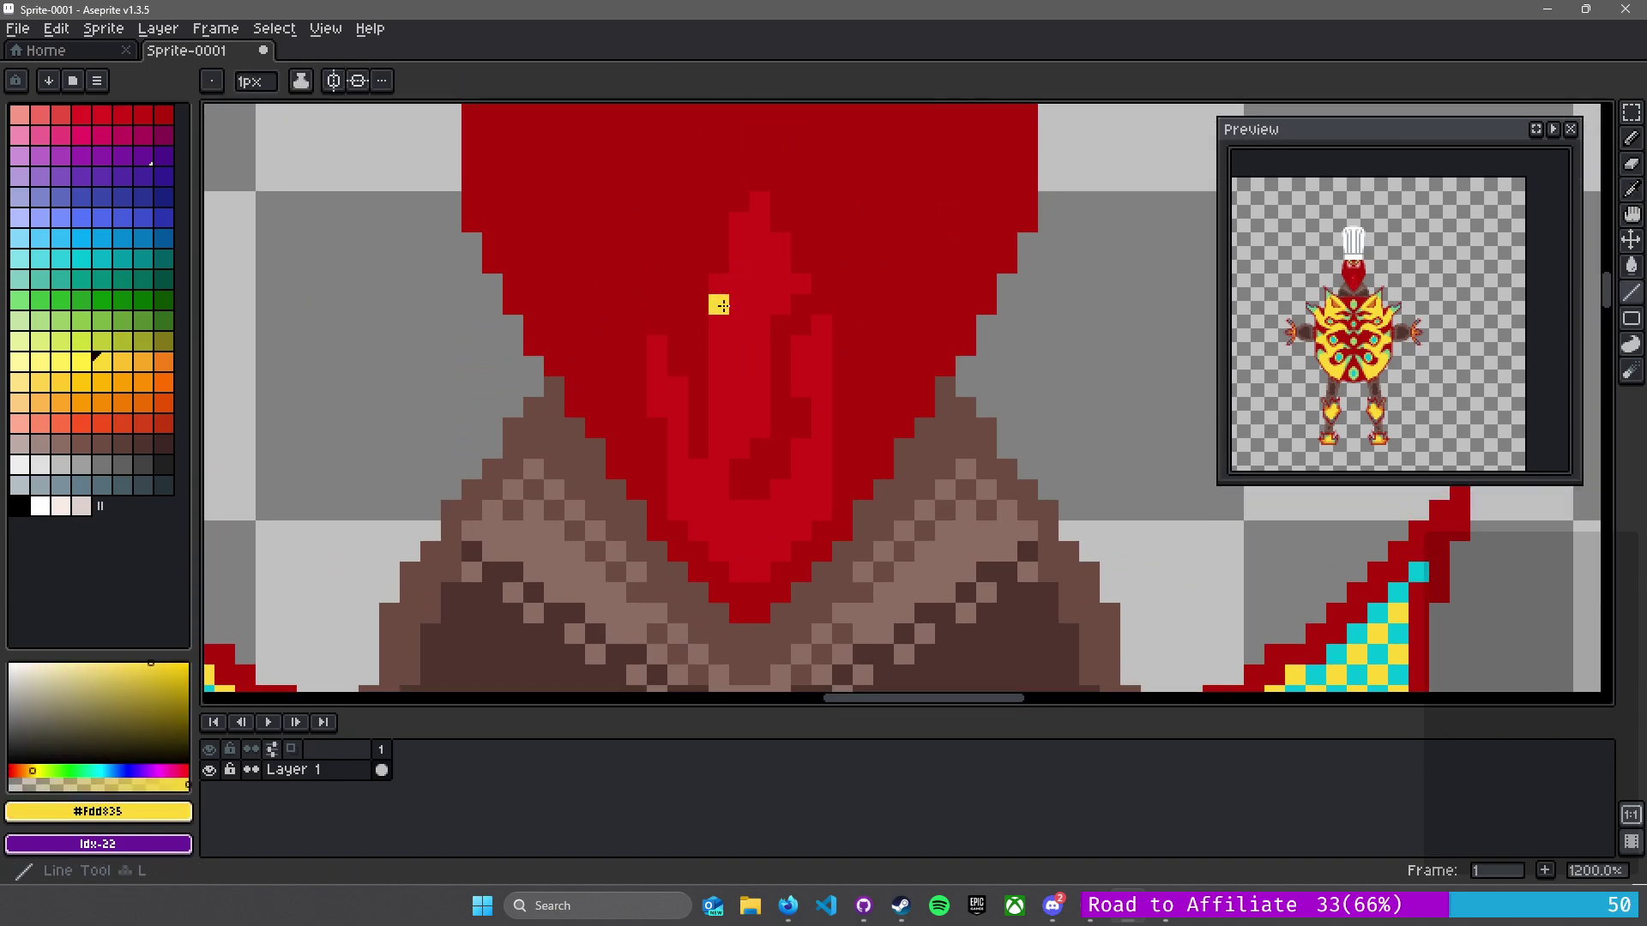
left_click_drag(739, 306, 739, 429)
key("ctrl+z")
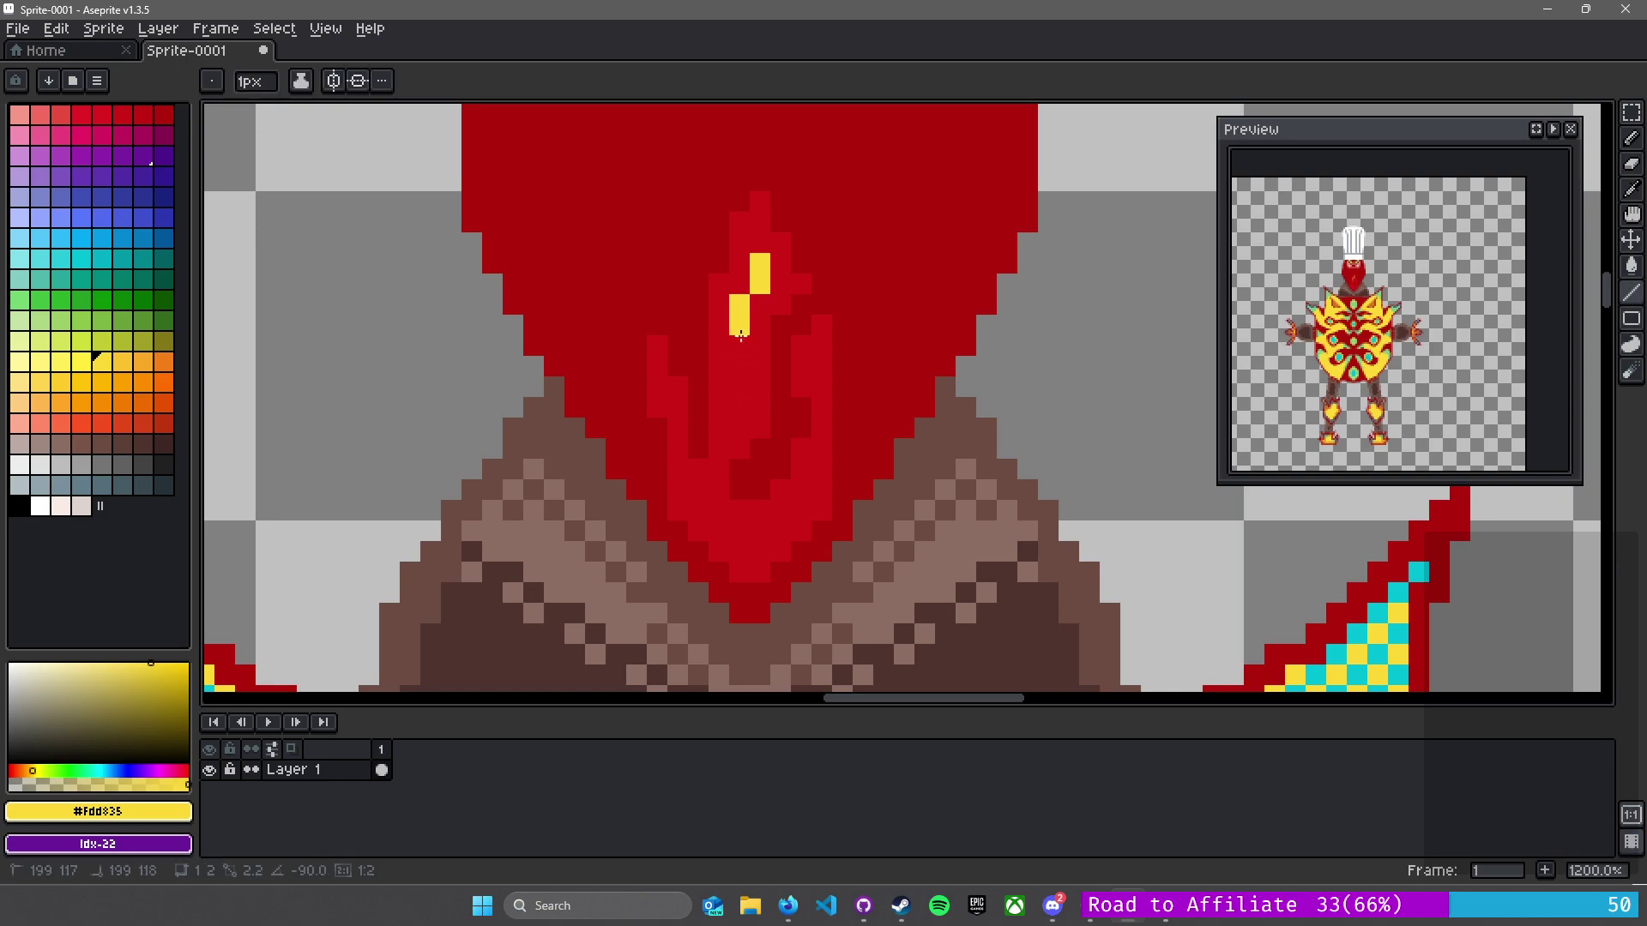
left_click_drag(738, 305, 738, 407)
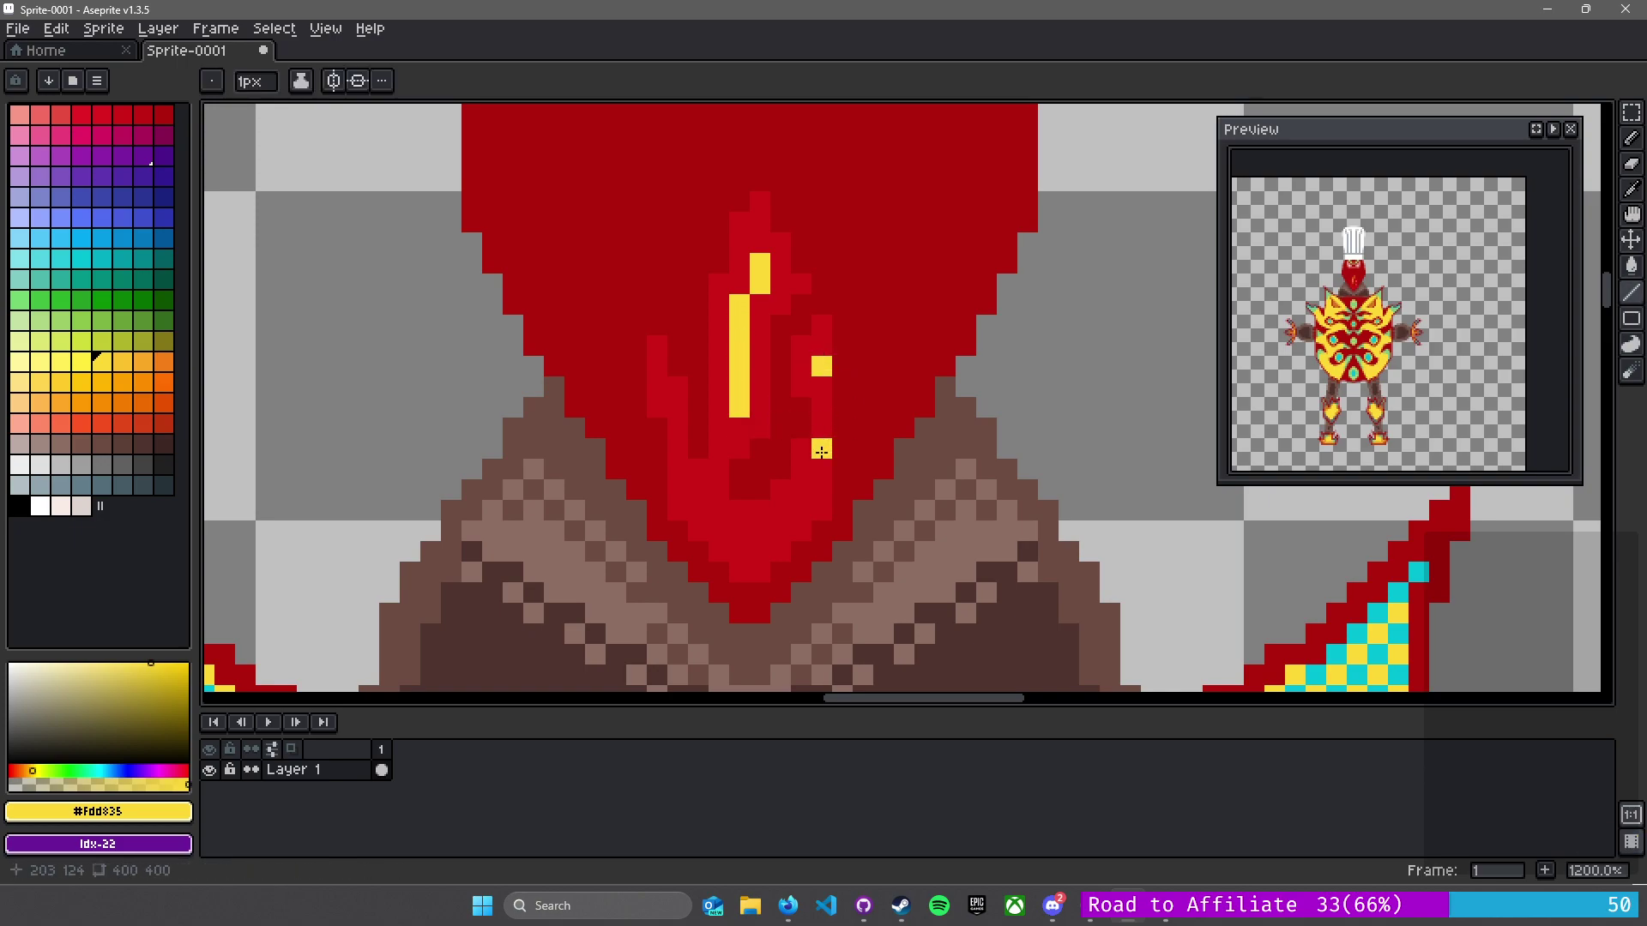
mouse_move(822, 469)
left_mouse_down()
mouse_move(798, 508)
mouse_move(731, 538)
mouse_move(697, 506)
left_mouse_up()
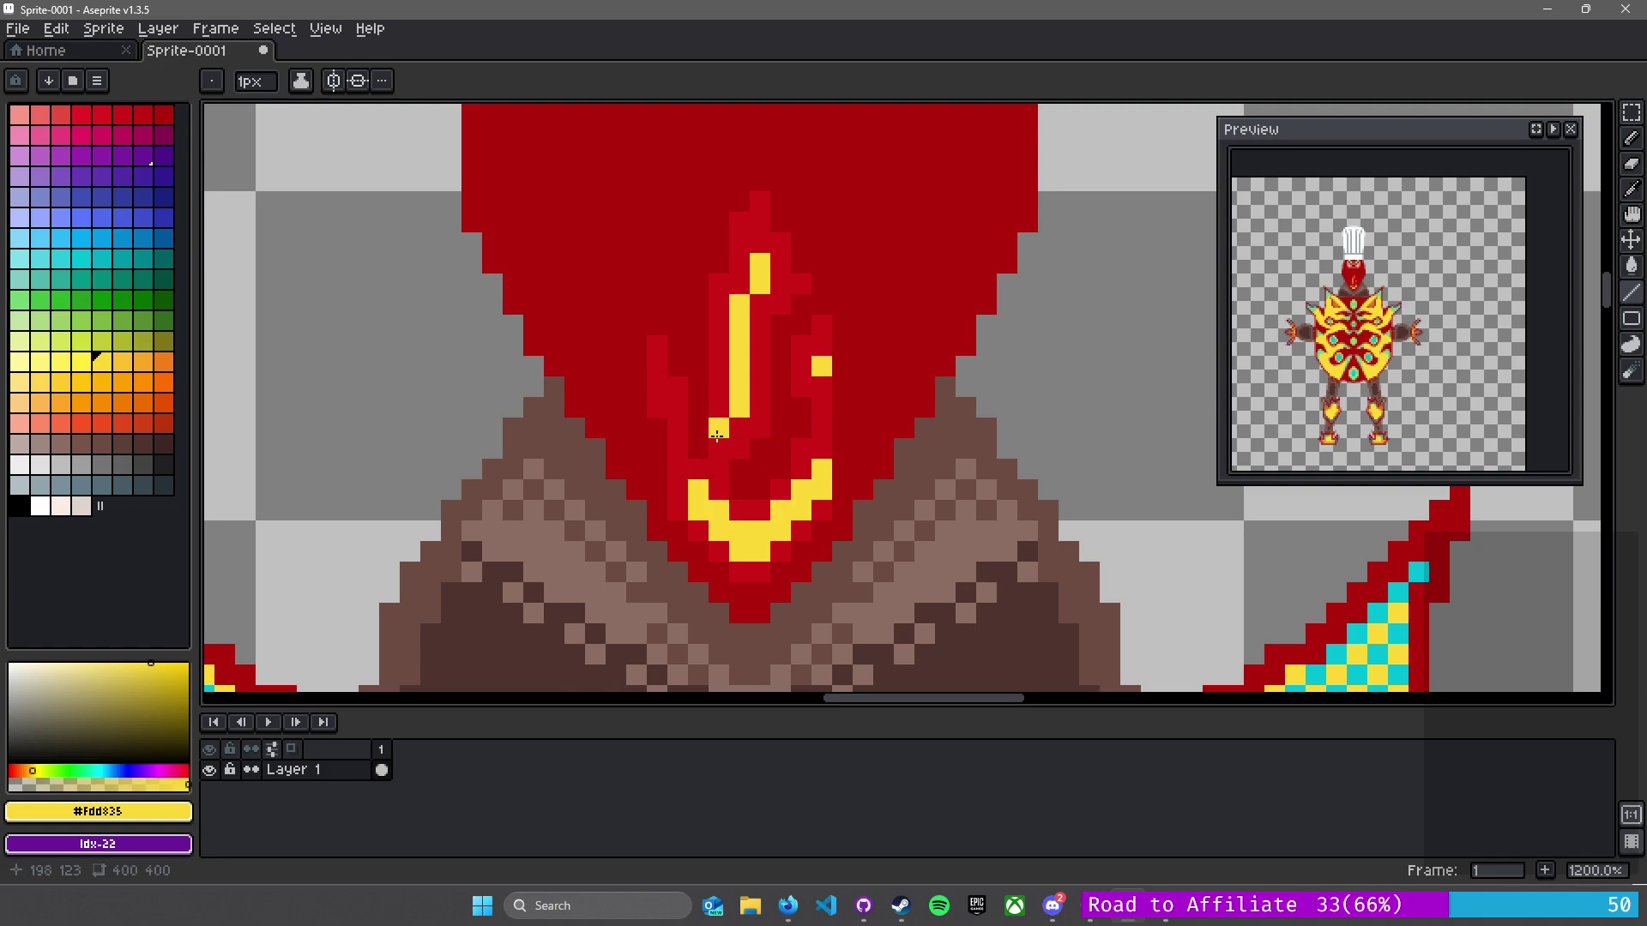
- Add staggered cyan #00bcd4 pixels around the central tongue's yellow tip and along the right tongue
left_click(1377, 608, "alt")
left_click(761, 222)
left_click(739, 243)
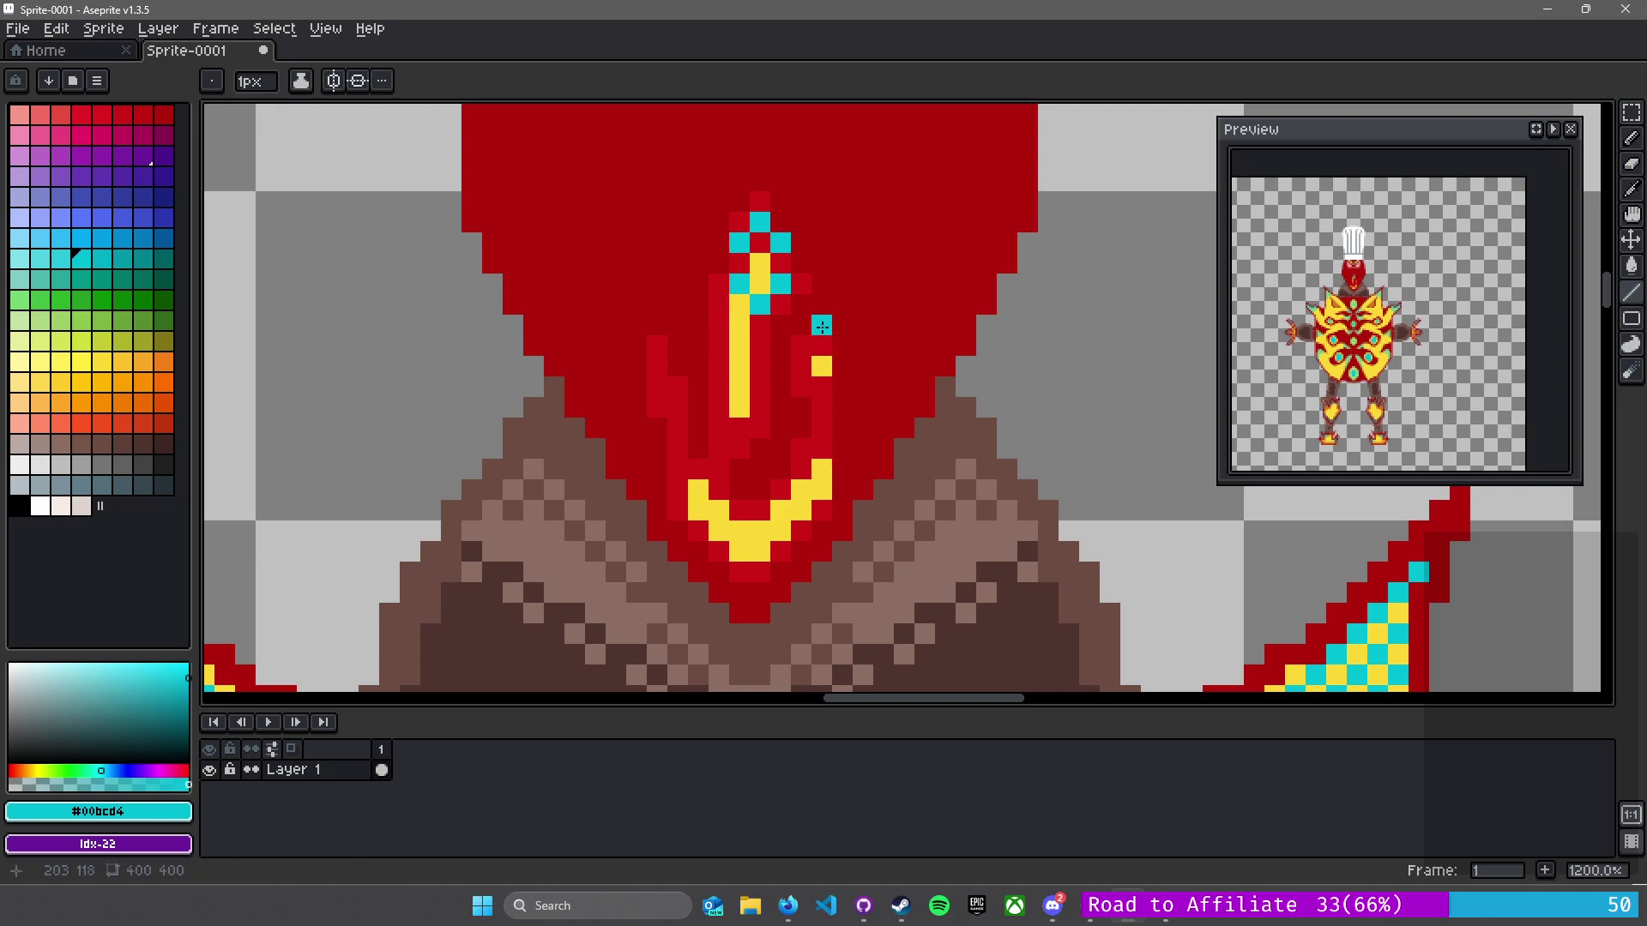
left_click(801, 347)
left_click(821, 386)
left_click(804, 387)
key("ctrl+z")
key("b")
left_click(821, 408)
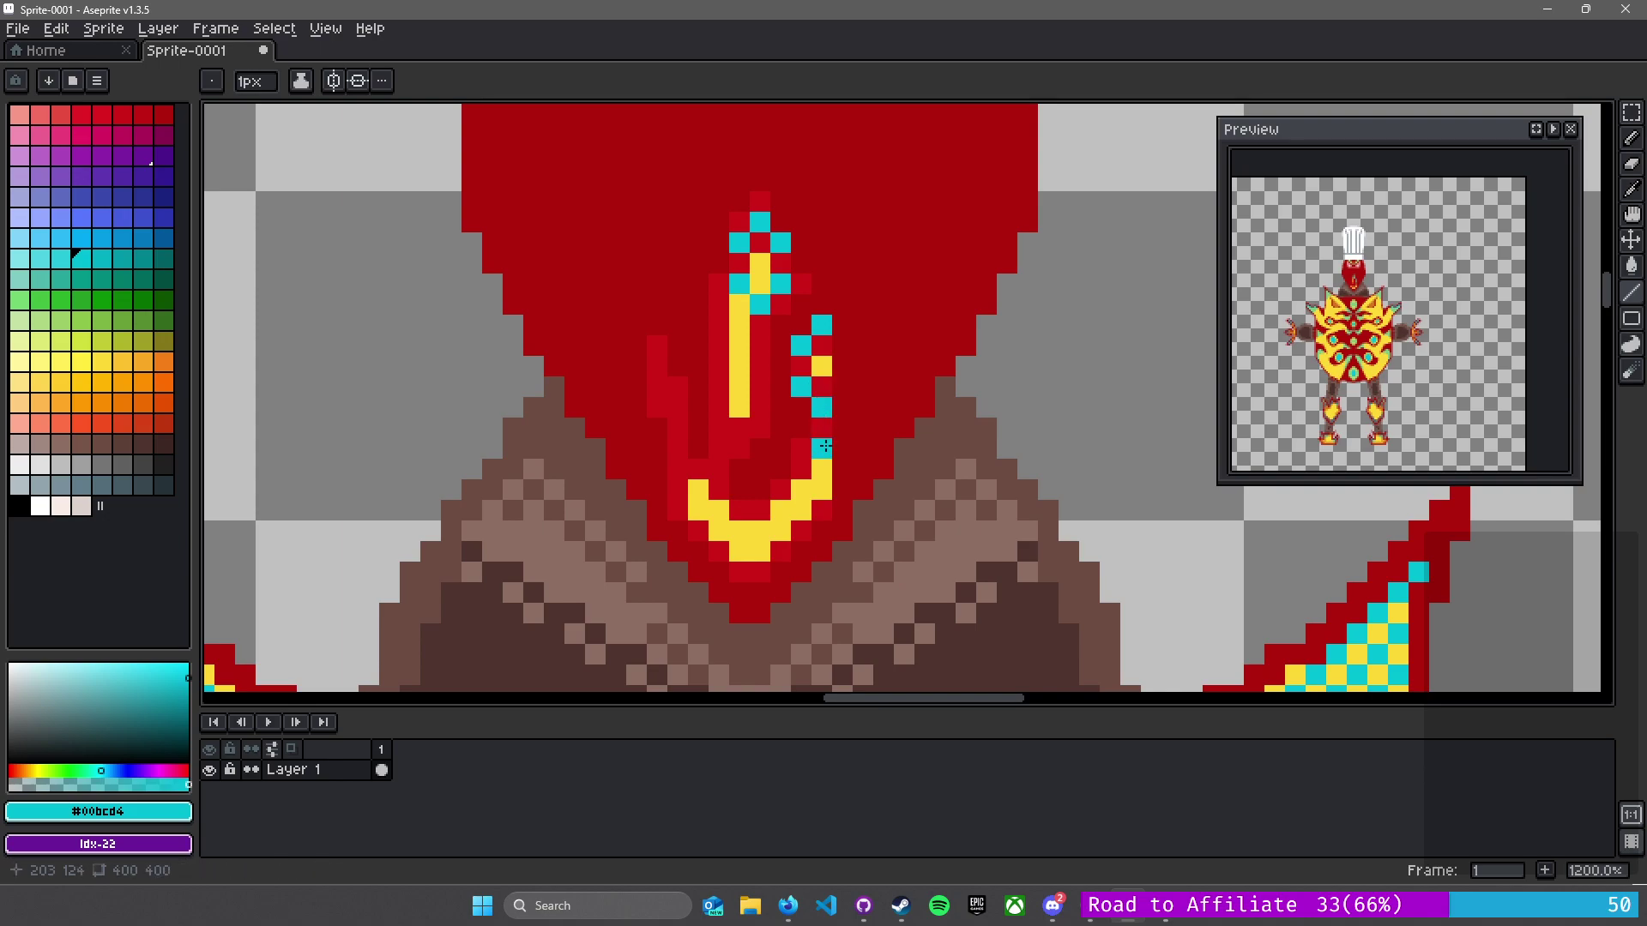
- Place four staggered cyan #00bcd4 pixels down the flame's left tongue
left_click(657, 345)
left_click(657, 386)
left_click(678, 408)
left_click(678, 448)
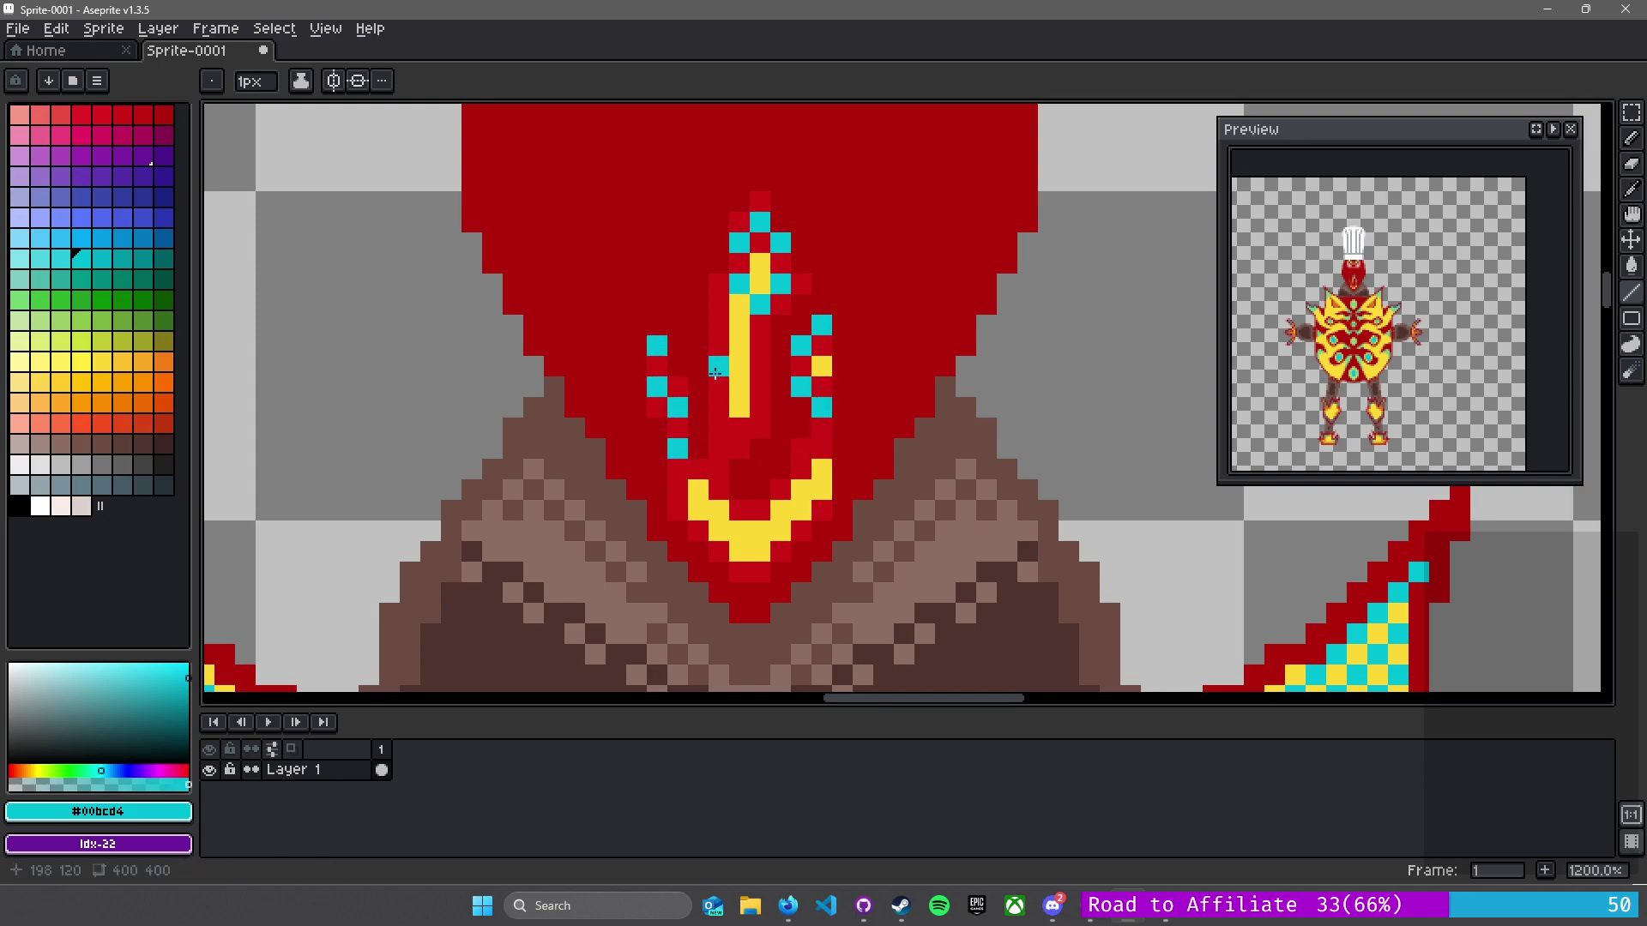
- Examine the recoloured flame against the whole character
scroll(713, 374, "down", 3)
scroll(664, 444, "down", 1)
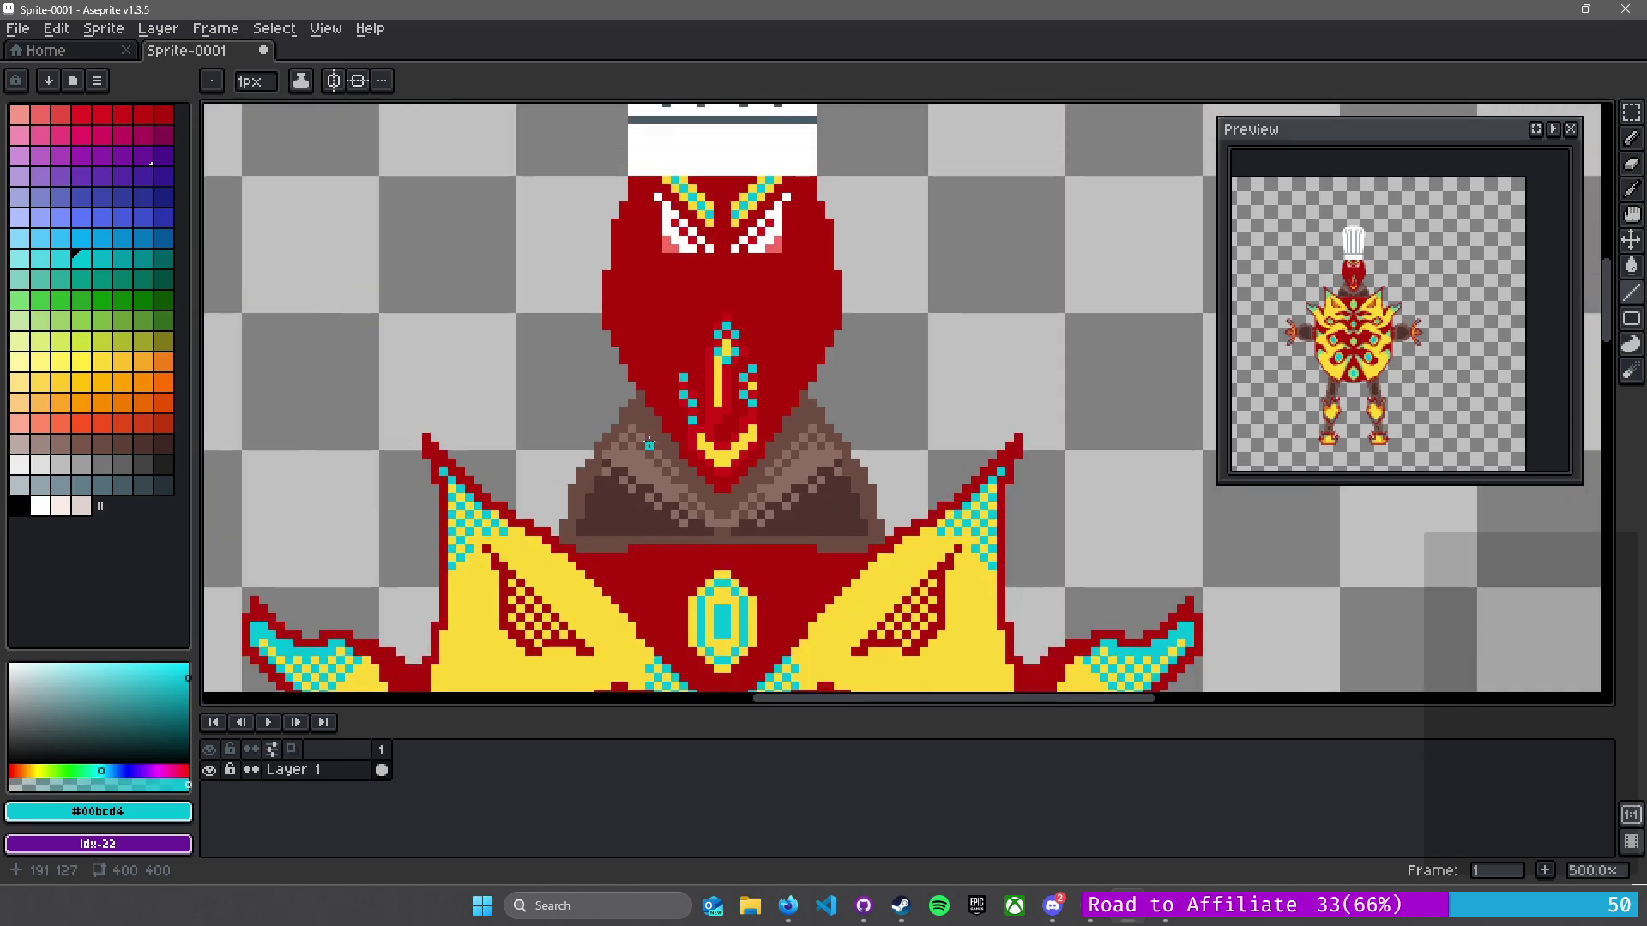
scroll(622, 454, "down", 2)
scroll(626, 451, "down", 1)
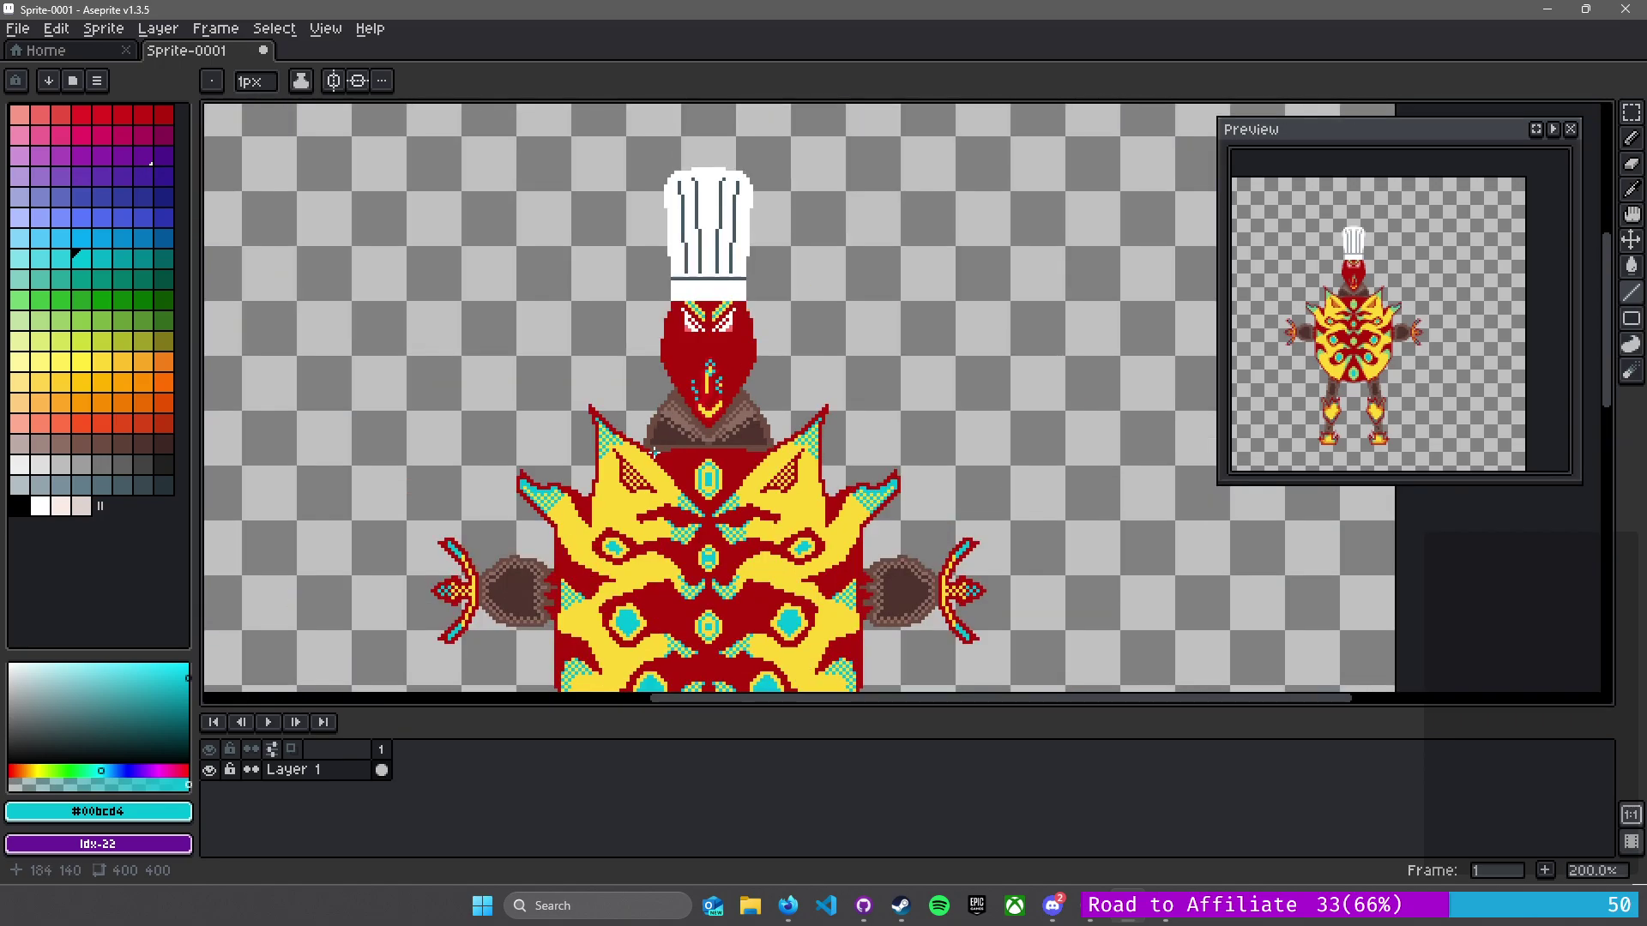
scroll(633, 445, "up", 1)
scroll(634, 445, "down", 2)
left_click_drag(571, 391, 616, 418)
scroll(615, 417, "up", 1)
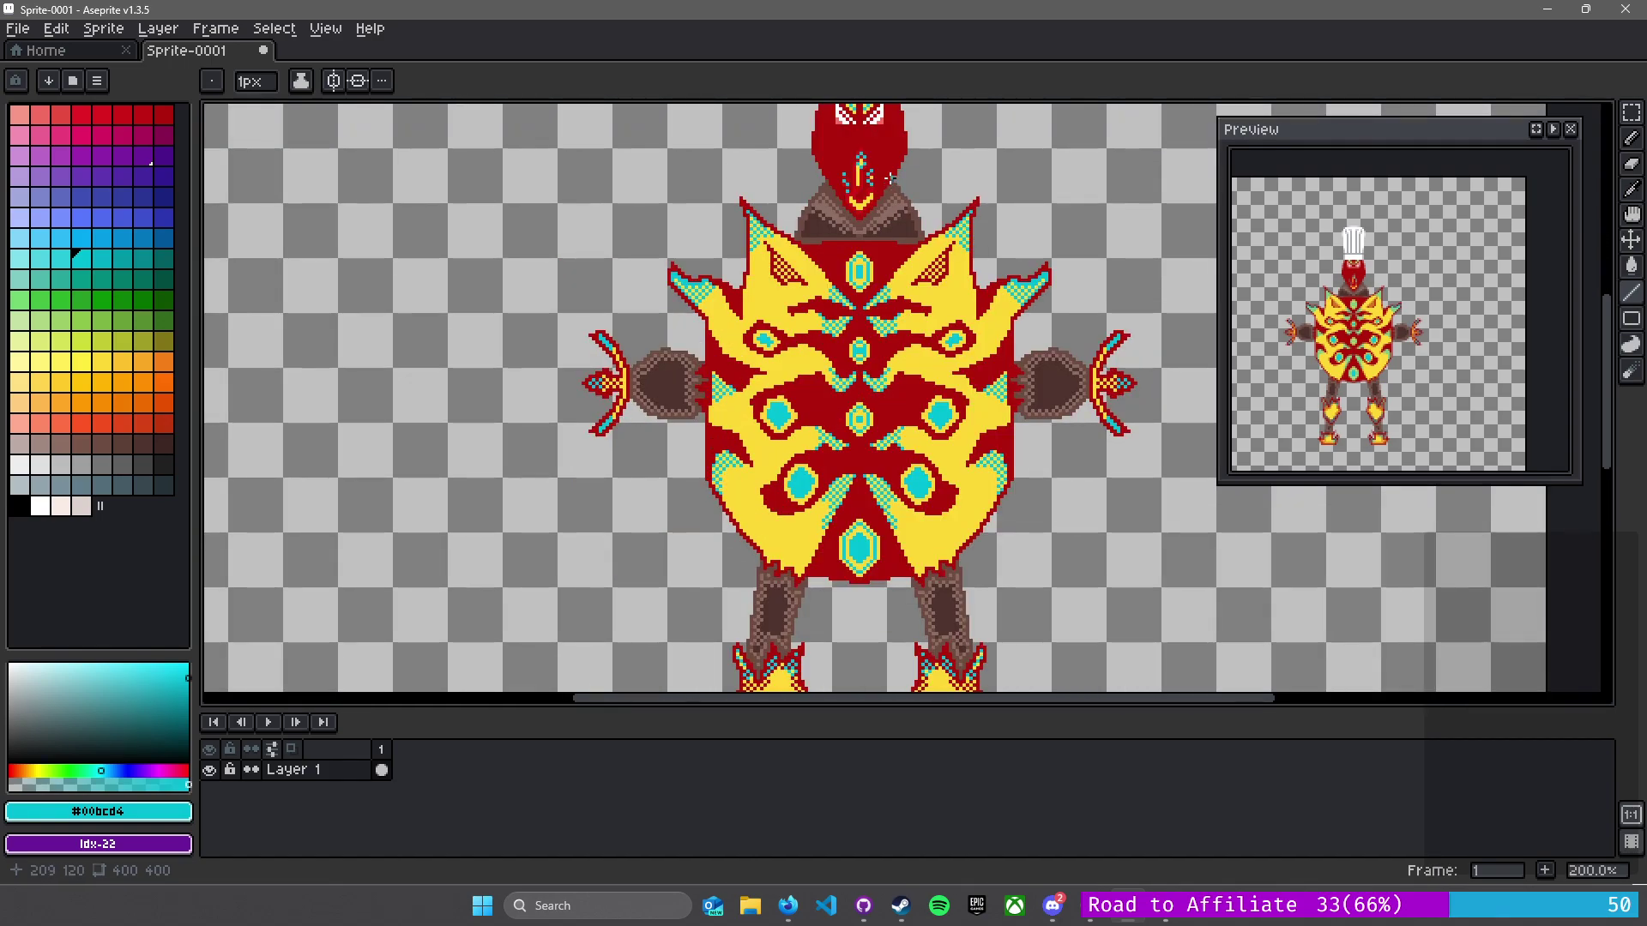
- Try repainting the right-hand eyebrow's inner end in yellow #fdd835 and covering around it with dark red #b0120a, and undo those strokes
left_click_drag(889, 178, 804, 460)
scroll(779, 369, "up", 8)
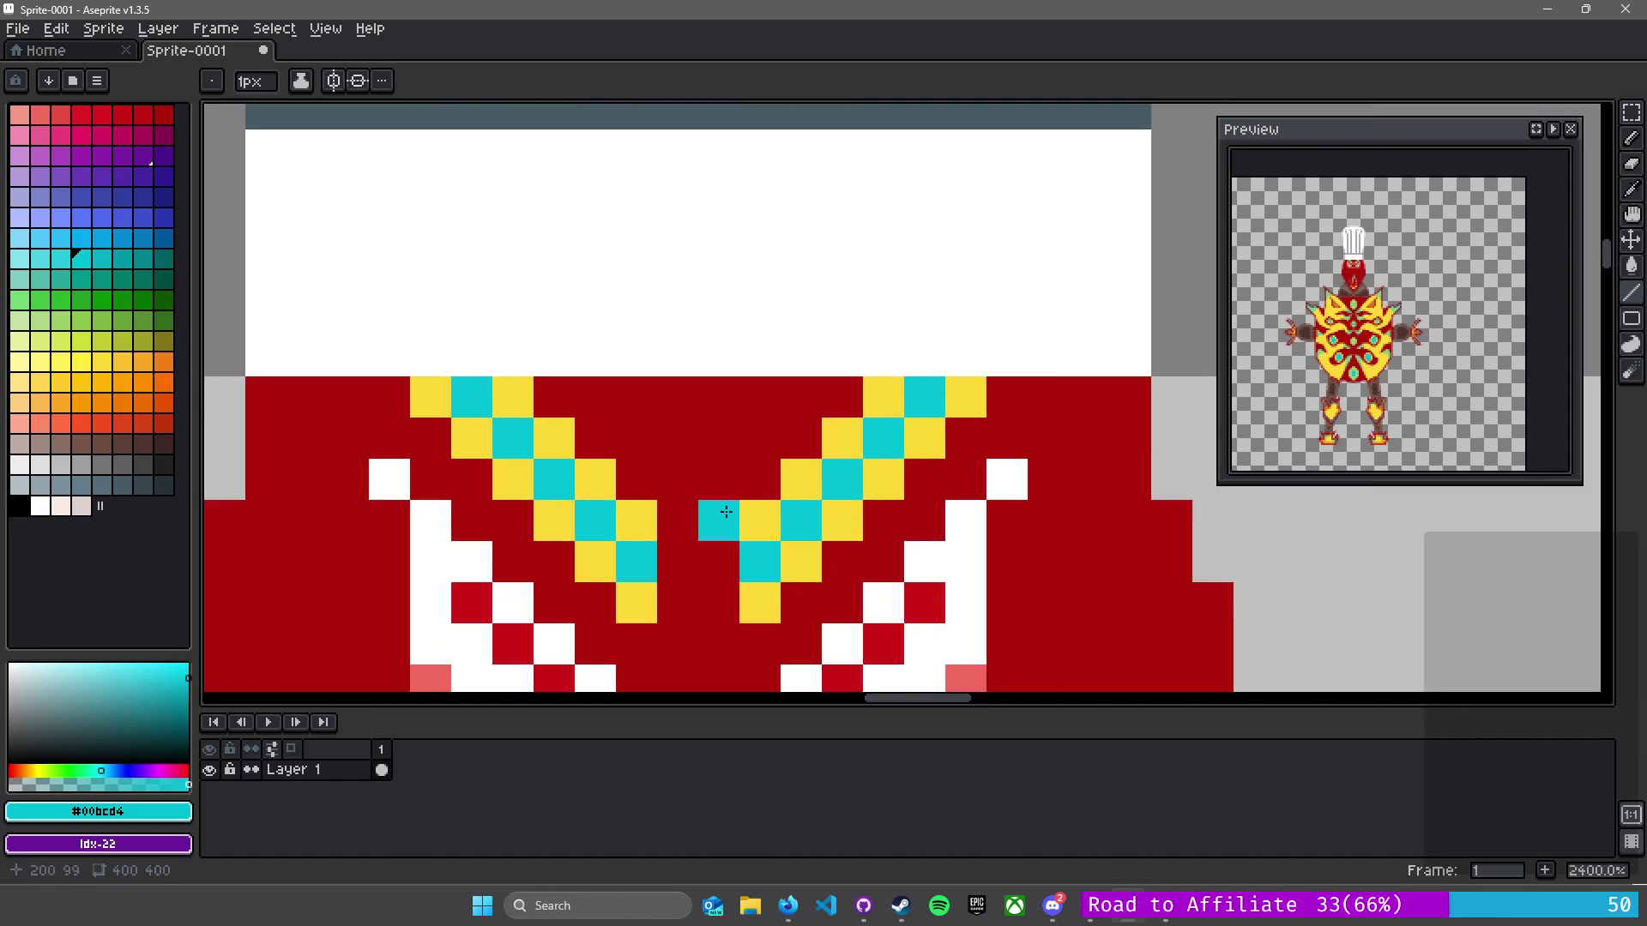
key("ctrl+z")
left_click(757, 587)
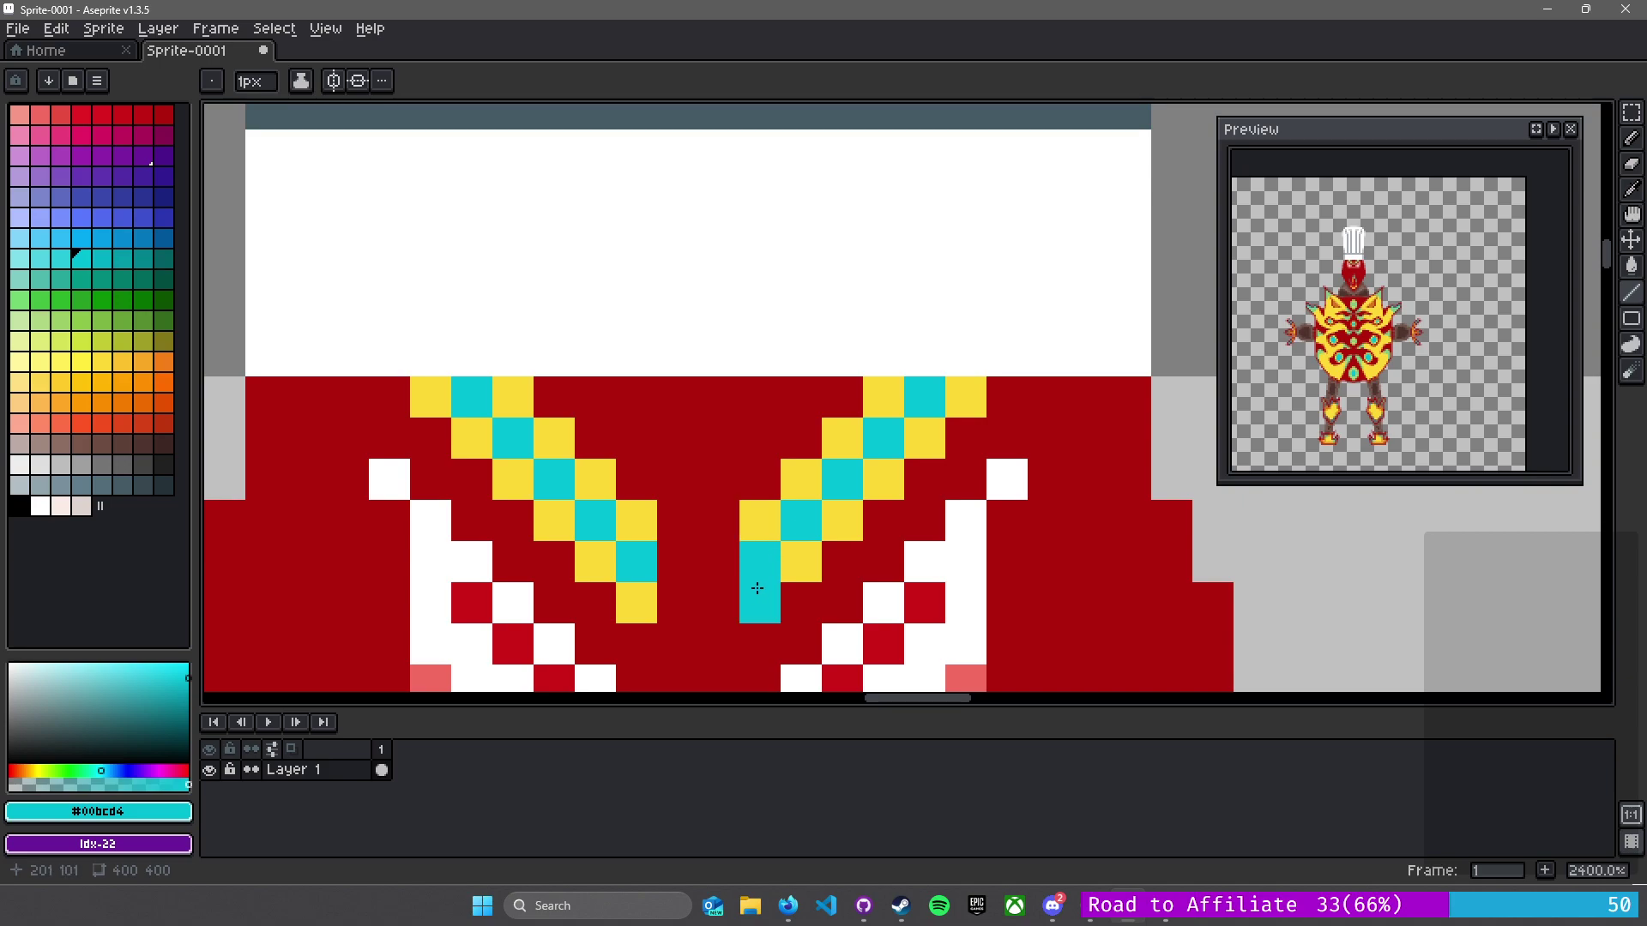
left_click(764, 589, "alt")
left_click(761, 574)
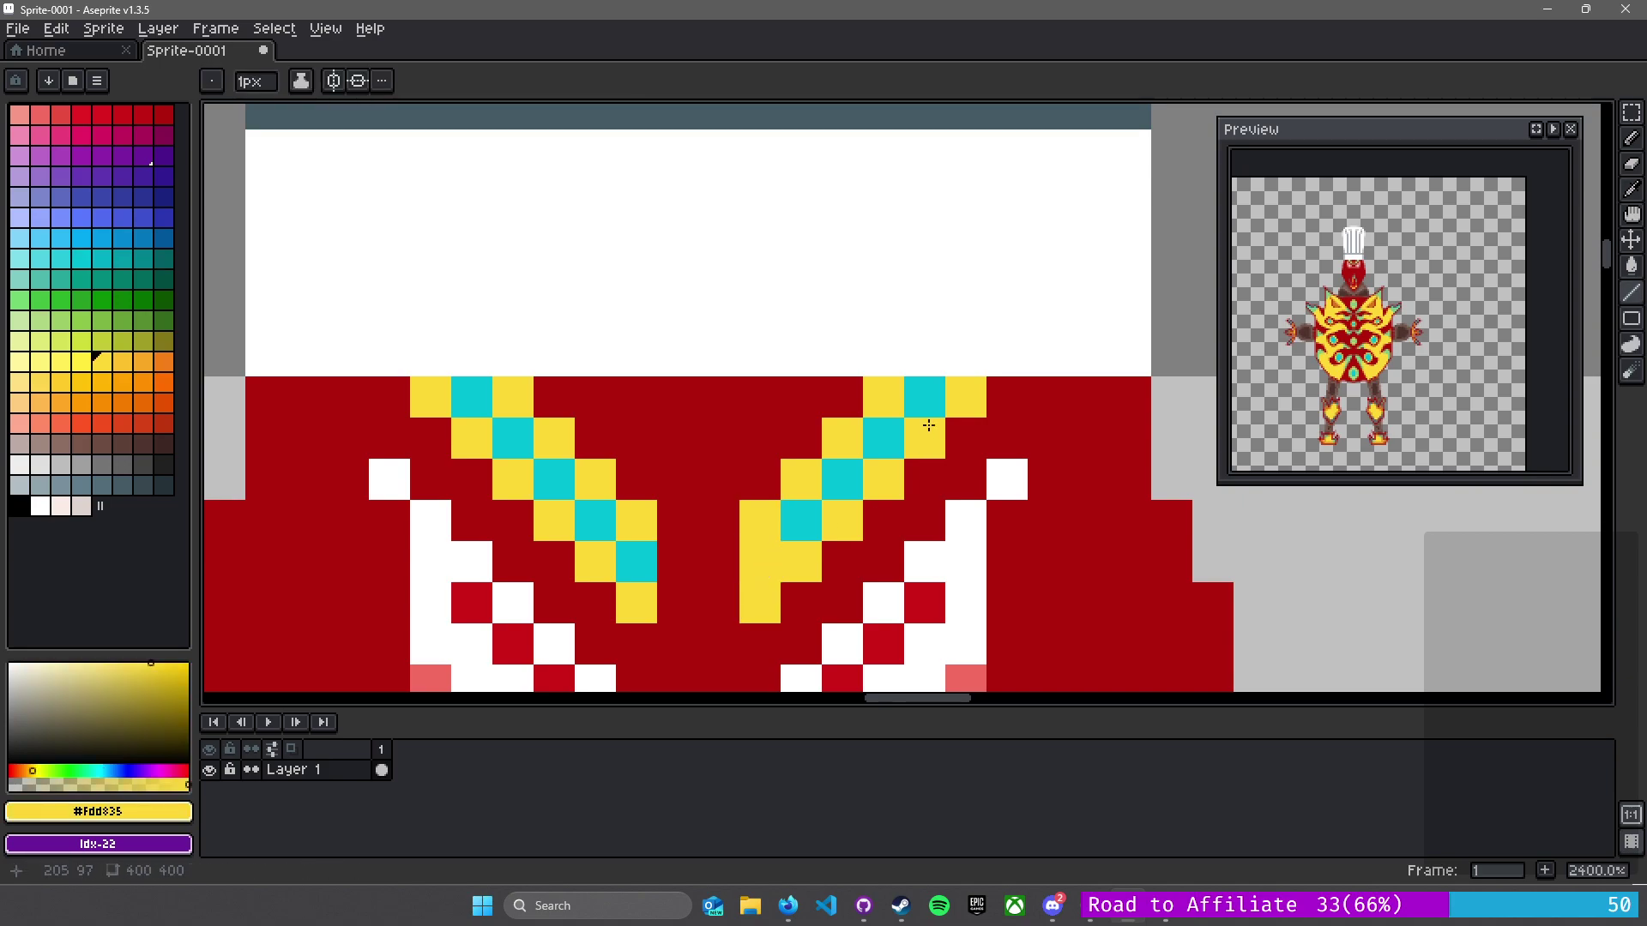
left_click(1029, 400, "alt")
left_click_drag(1029, 401, 780, 415)
key("ctrl+z")
key("ctrl+z")
key("ctrl+z")
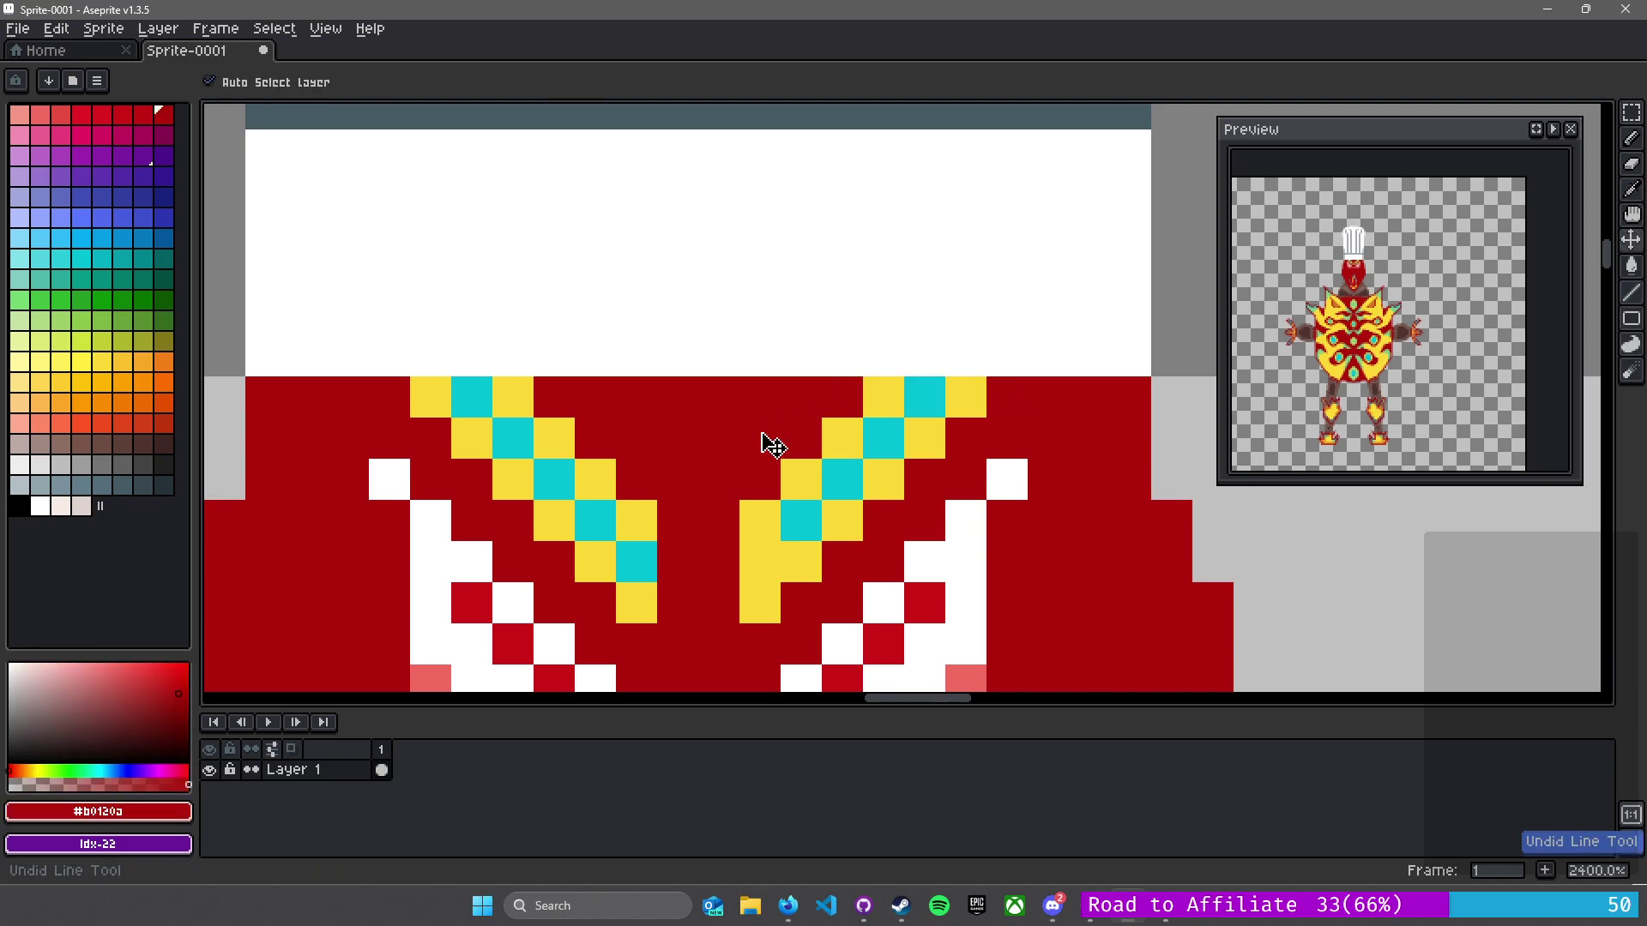
- Turn on horizontal symmetry and paint out the top row of both eyebrows with dark red #b0120a
scroll(720, 444, "down", 2)
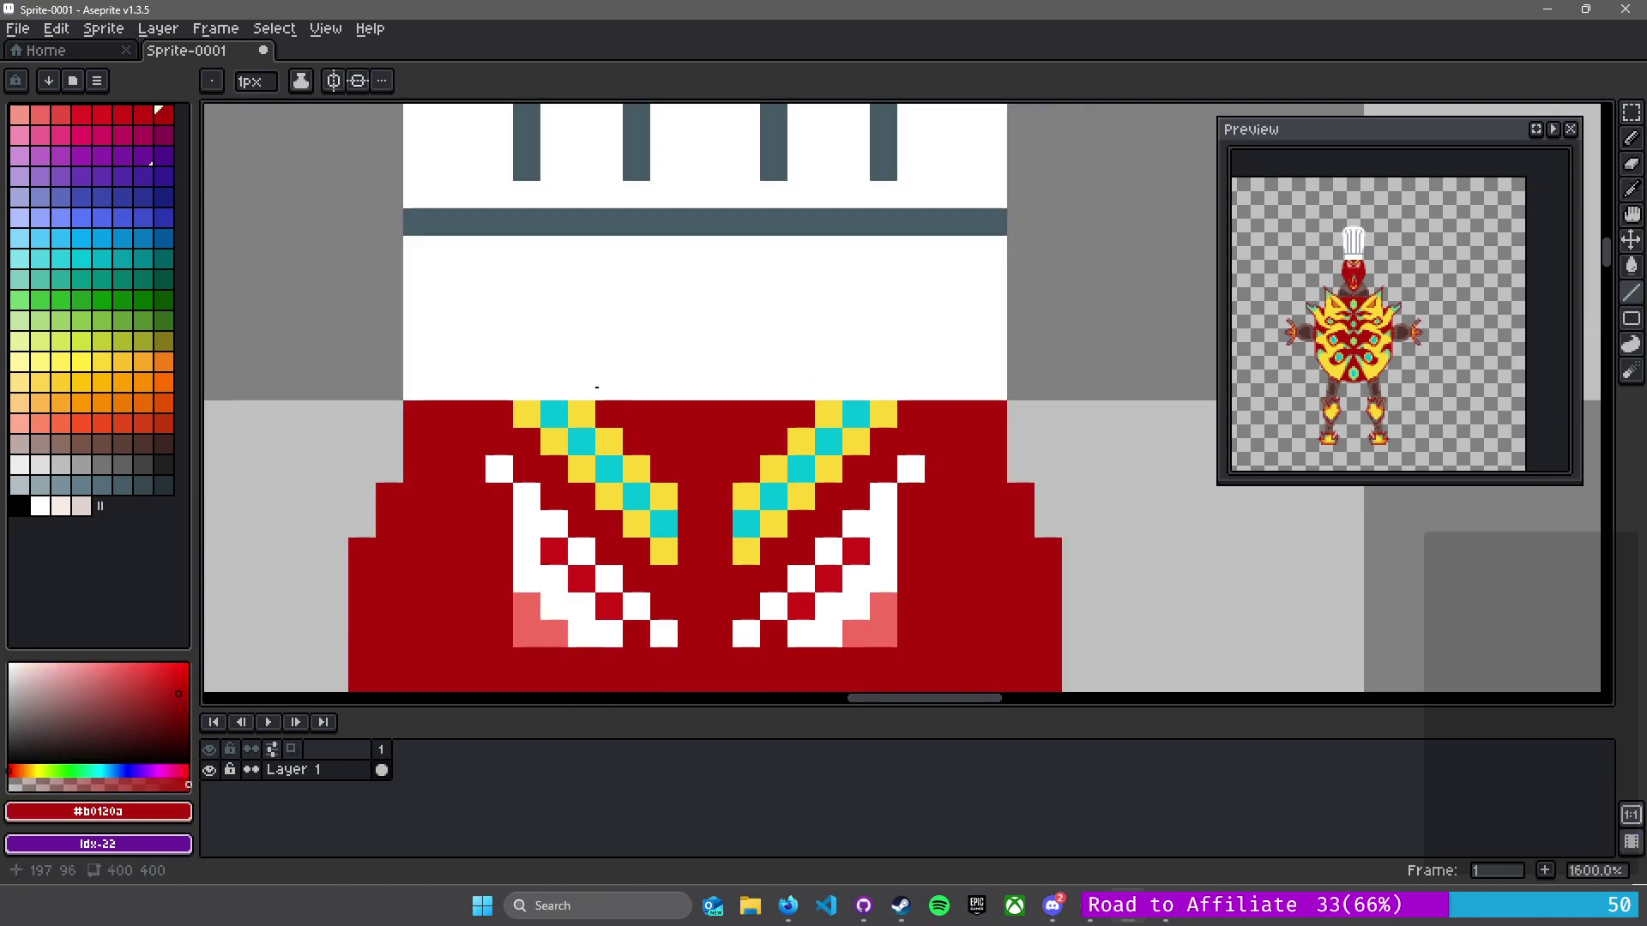
left_click(333, 81)
scroll(528, 497, "up", 2)
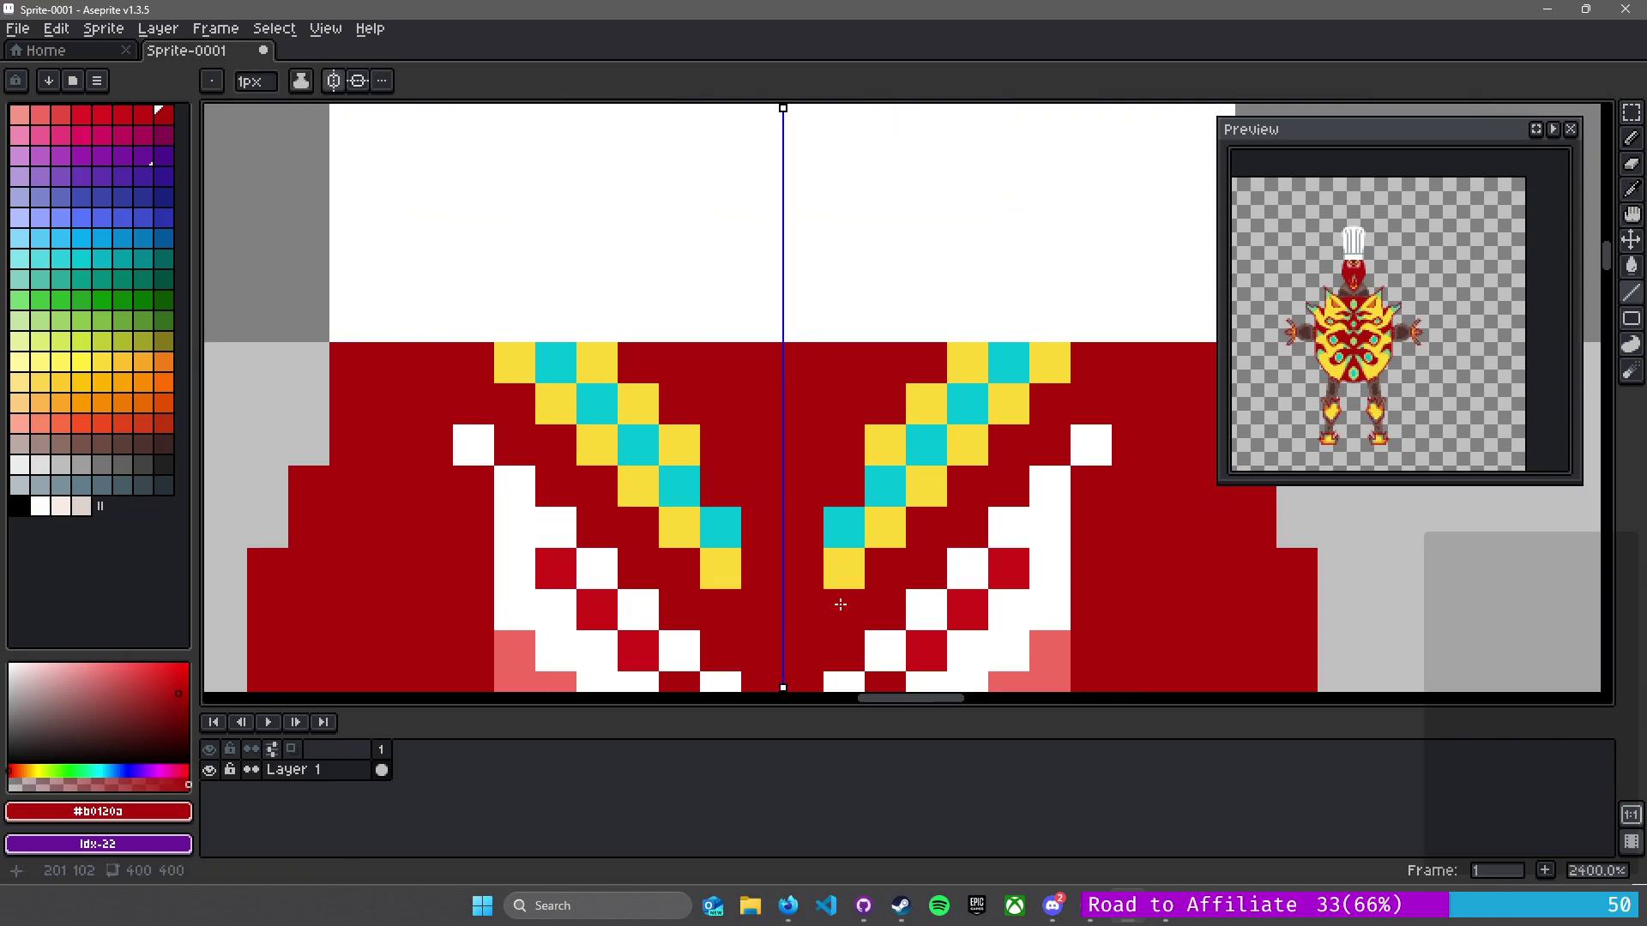
left_click(840, 566, "alt")
left_click(808, 588)
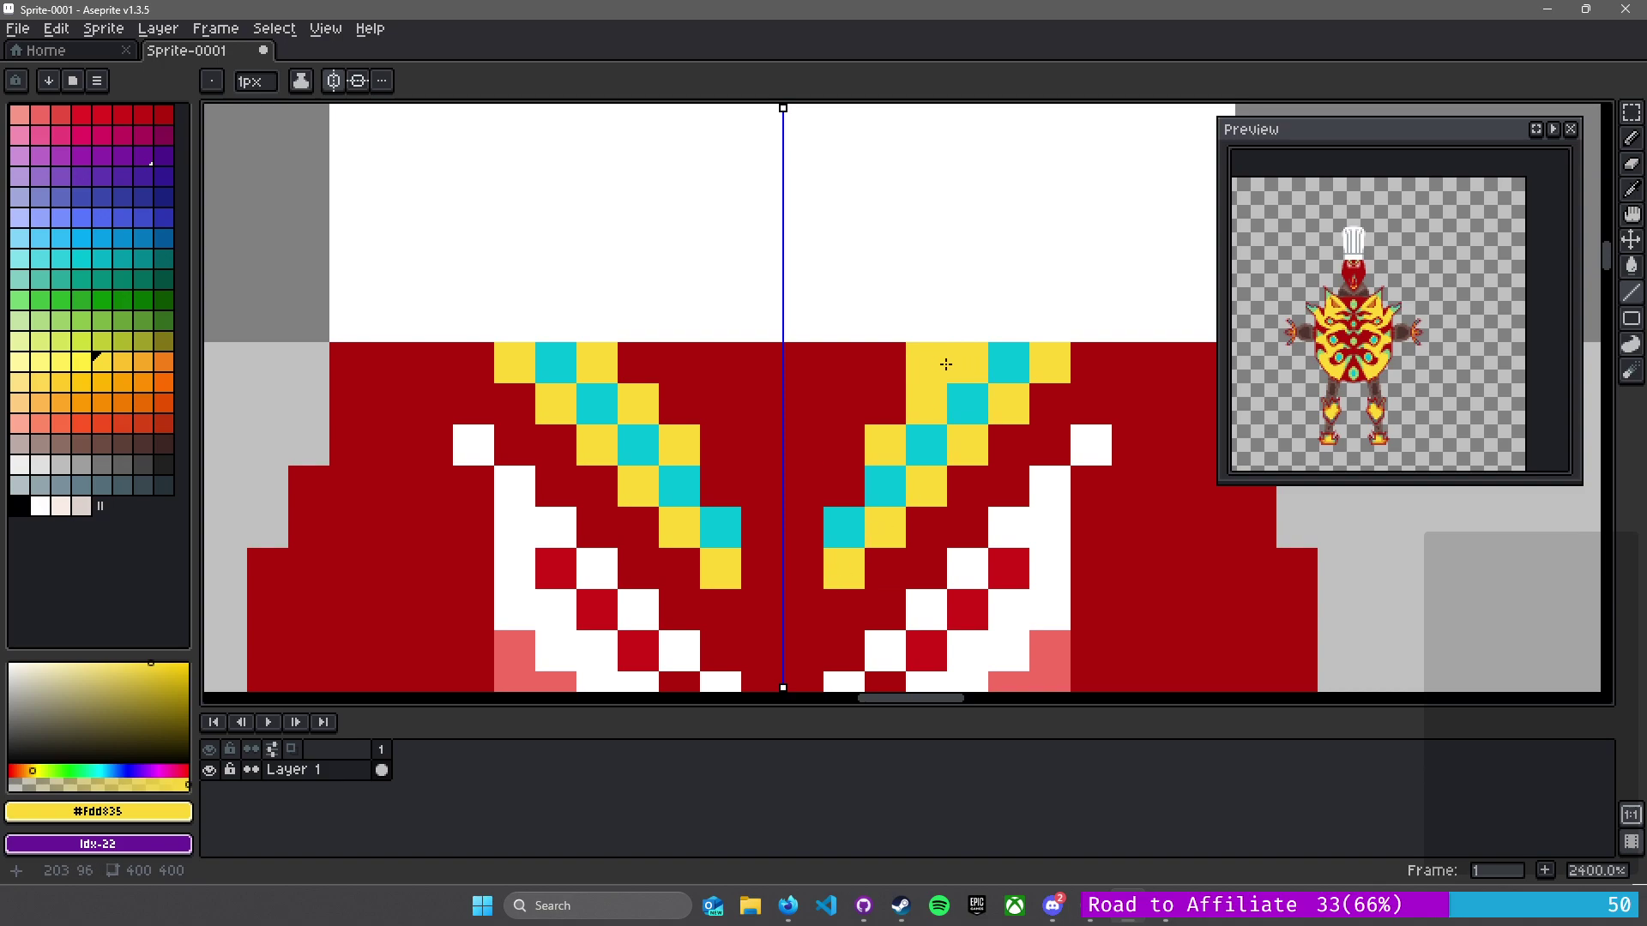
left_click(892, 360, "alt")
left_click_drag(896, 361, 1094, 358)
left_click(926, 401)
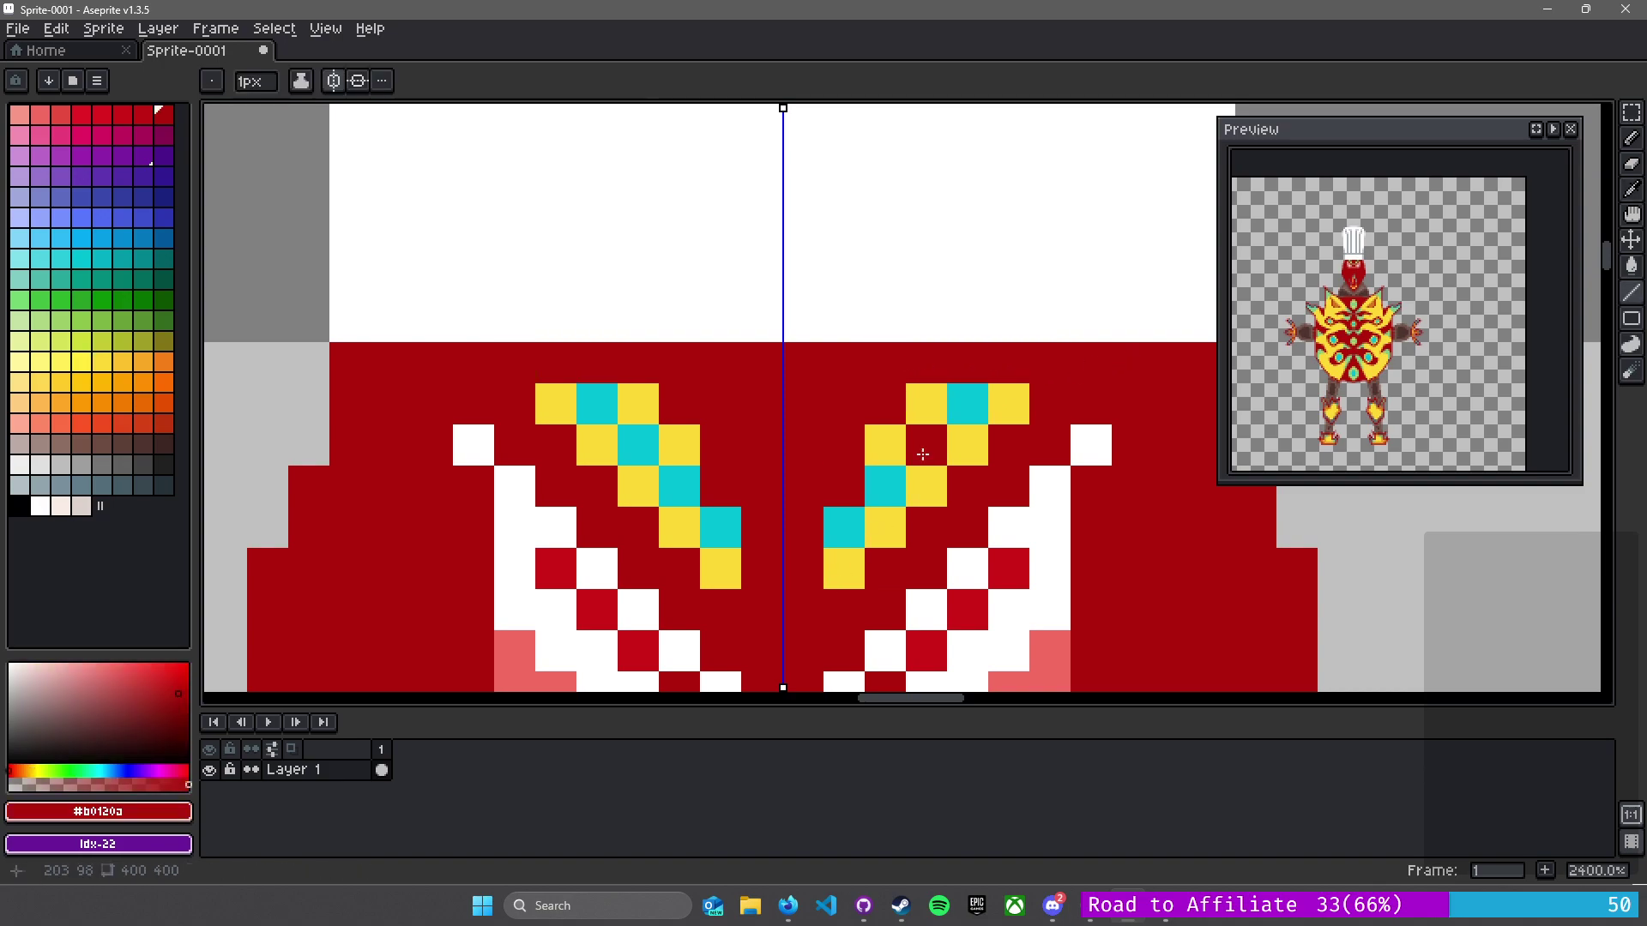
- Paint over the upper edges, inner tips and red dither pixels of both eyes with dark red #b0120a, leaving stepped white wedges with pink corners
scroll(927, 436, "down", 5)
scroll(1000, 549, "up", 5)
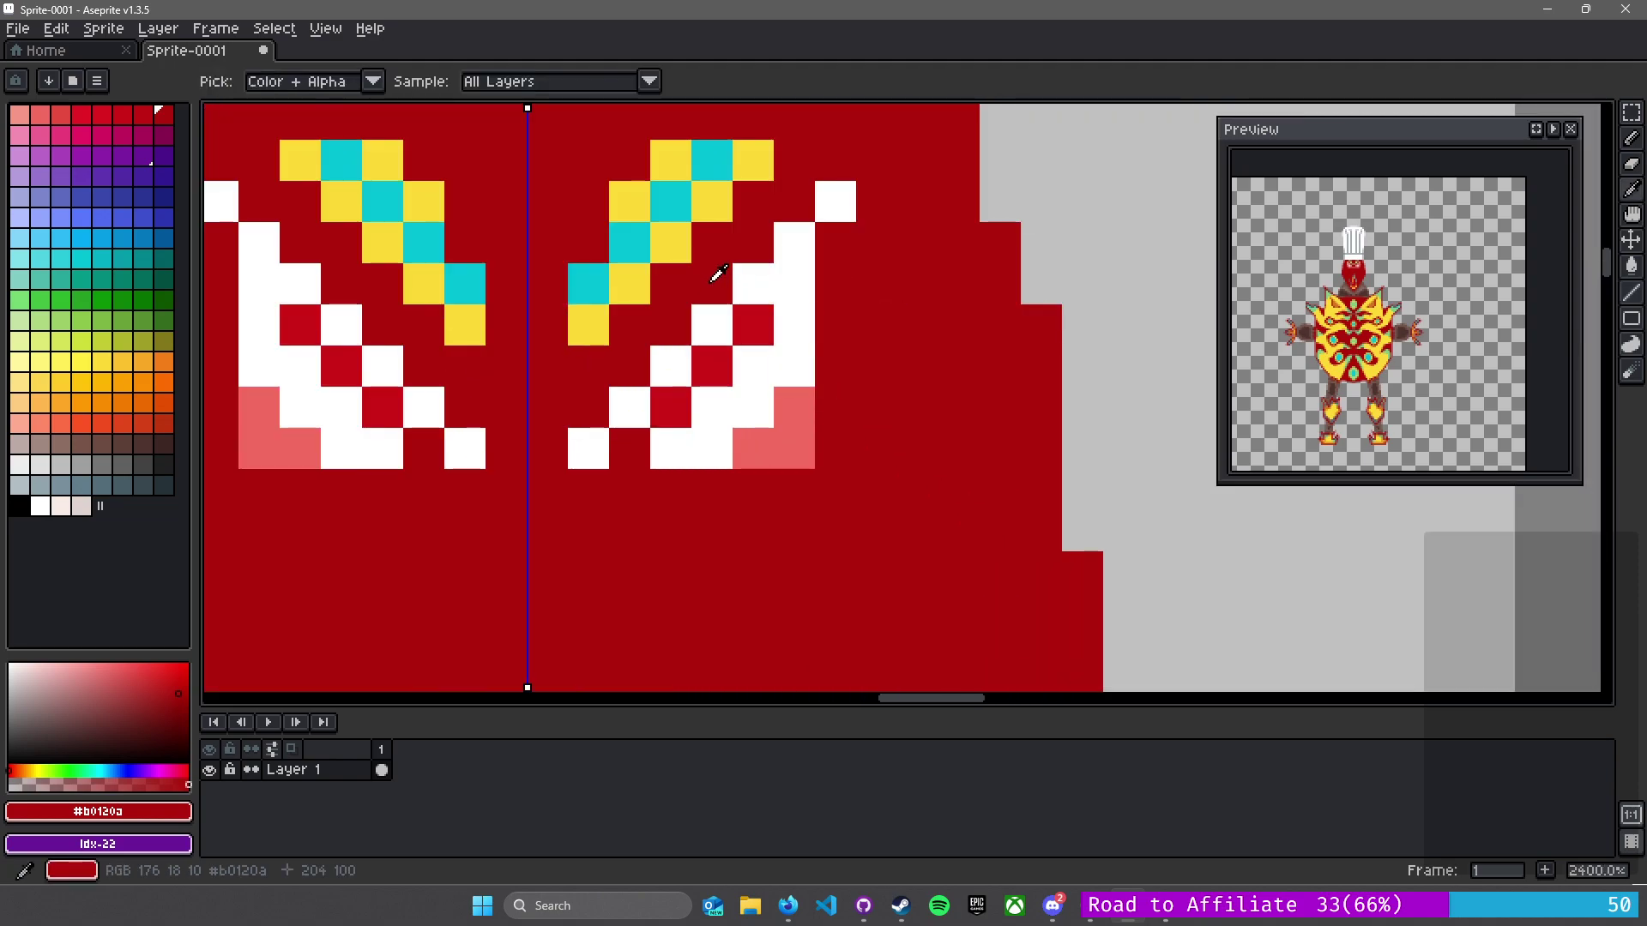
left_click_drag(746, 283, 802, 283)
left_click_drag(837, 201, 789, 244)
left_click_drag(557, 457, 718, 475)
left_click(786, 472, "alt")
mouse_move(828, 428)
left_mouse_down()
mouse_move(916, 330)
mouse_move(867, 328)
mouse_move(791, 425)
left_mouse_up()
left_click(757, 472)
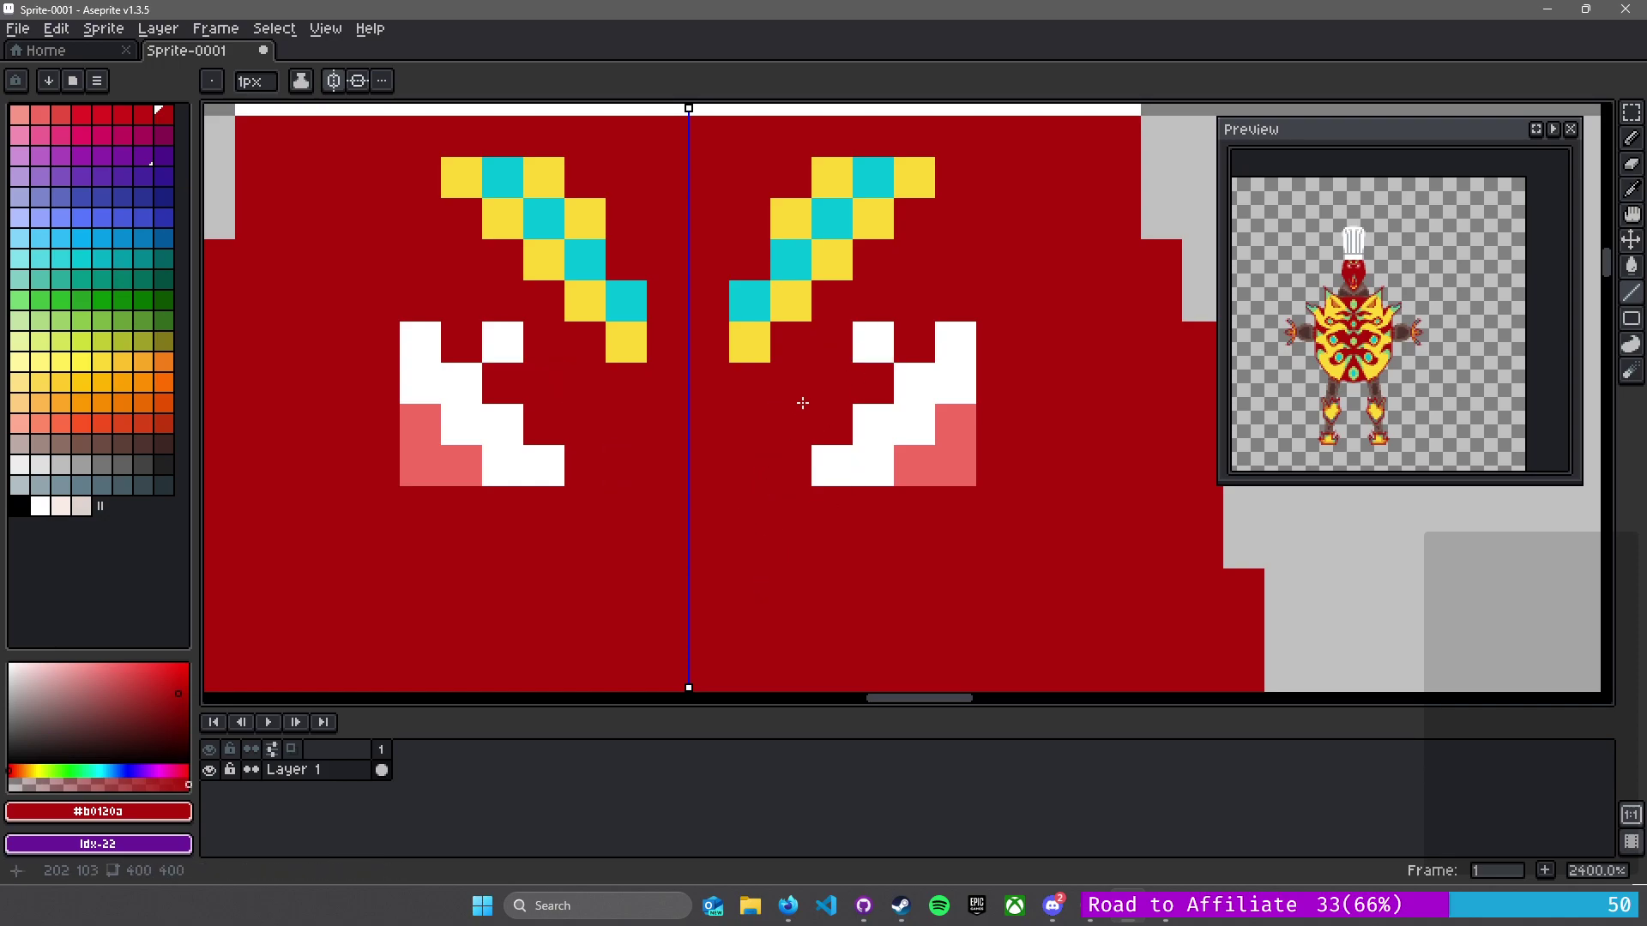
scroll(753, 626, "down", 2)
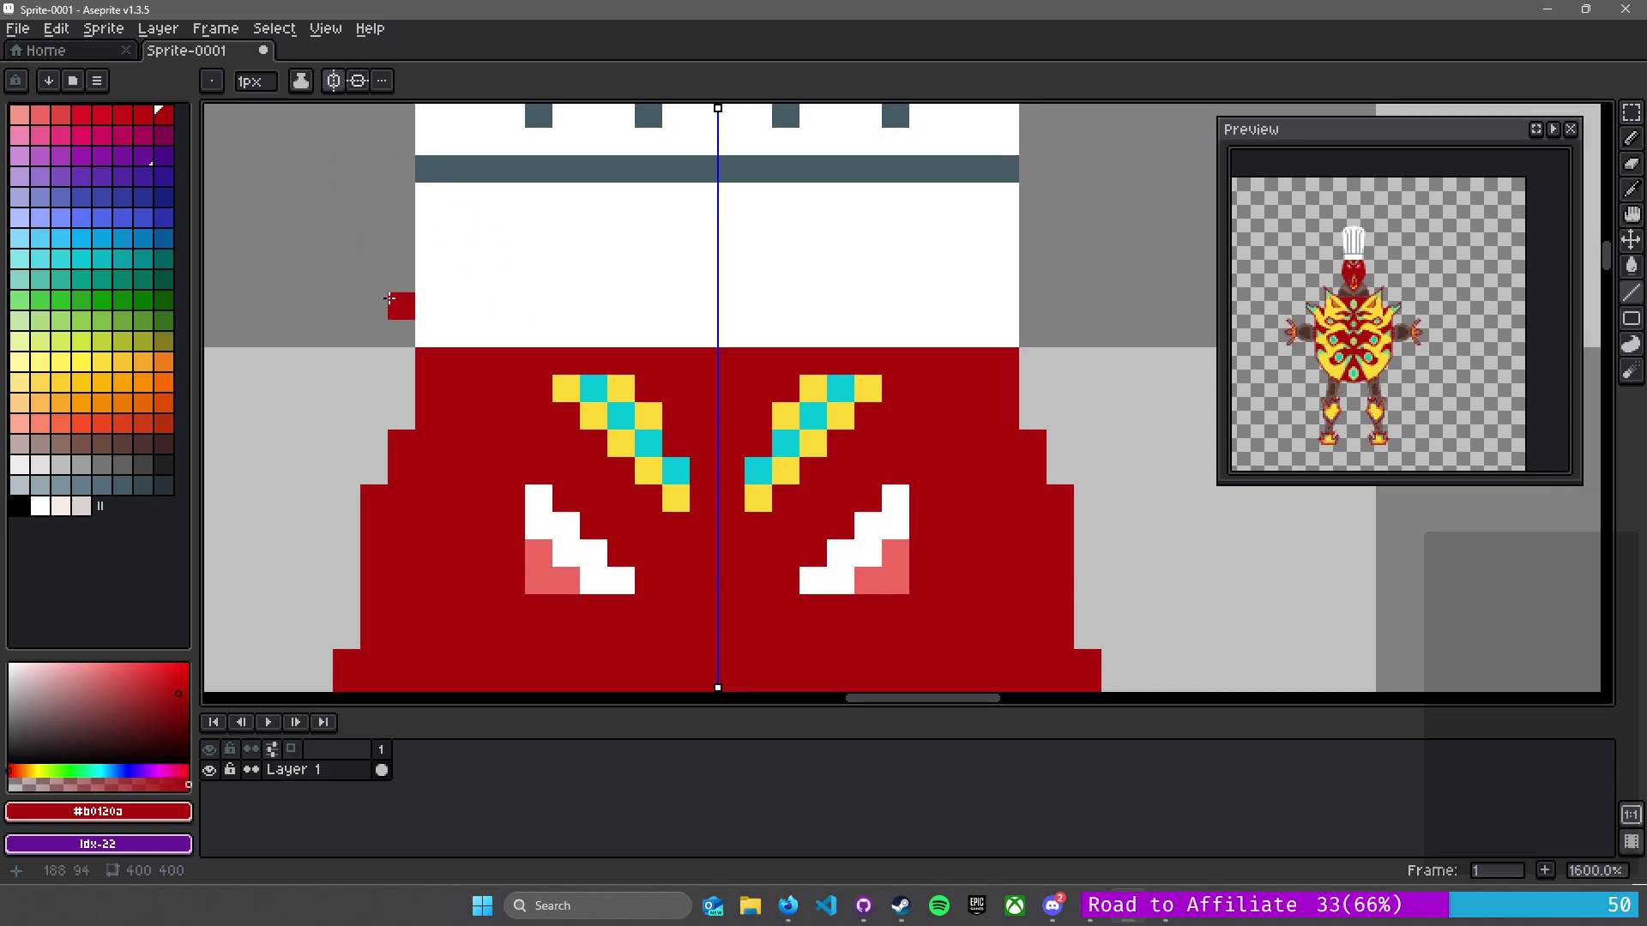
- Try moving the lasso-selected eyebrows lower on the face, return them to their starting height and deselect
left_click(1630, 112)
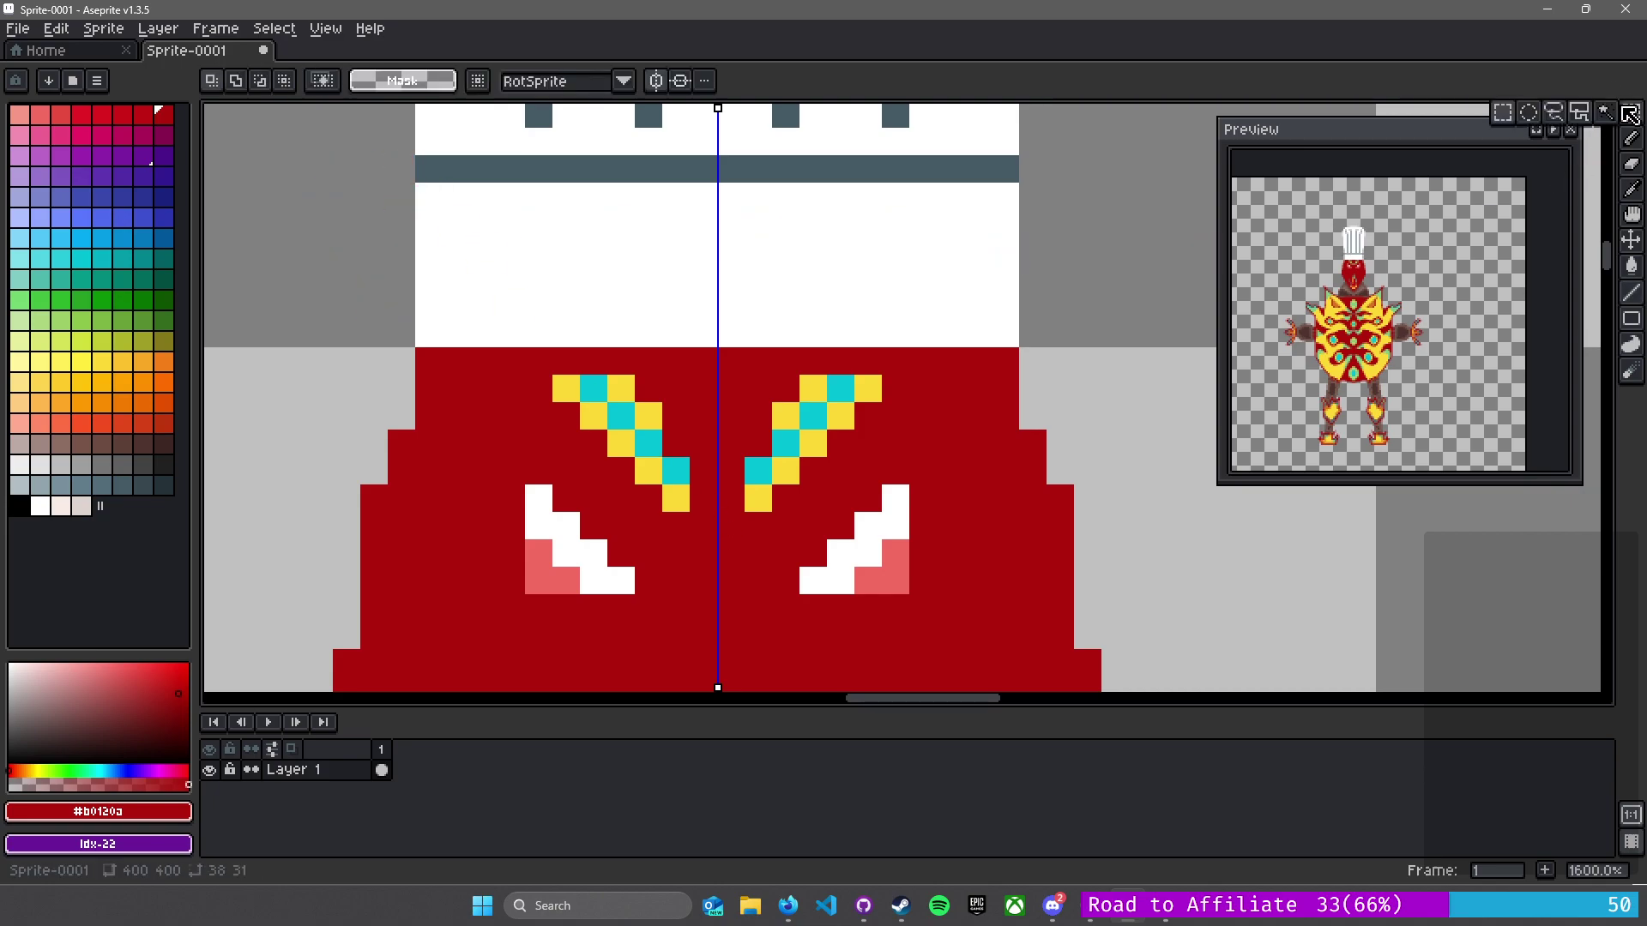
left_click(1550, 108)
mouse_move(756, 383)
left_mouse_down()
mouse_move(840, 442)
mouse_move(841, 470)
mouse_move(839, 415)
mouse_move(840, 466)
left_mouse_up()
key("ctrl+z")
mouse_move(767, 391)
left_mouse_down()
mouse_move(867, 388)
mouse_move(867, 471)
mouse_move(813, 471)
mouse_move(786, 525)
mouse_move(759, 499)
mouse_move(755, 394)
left_mouse_up()
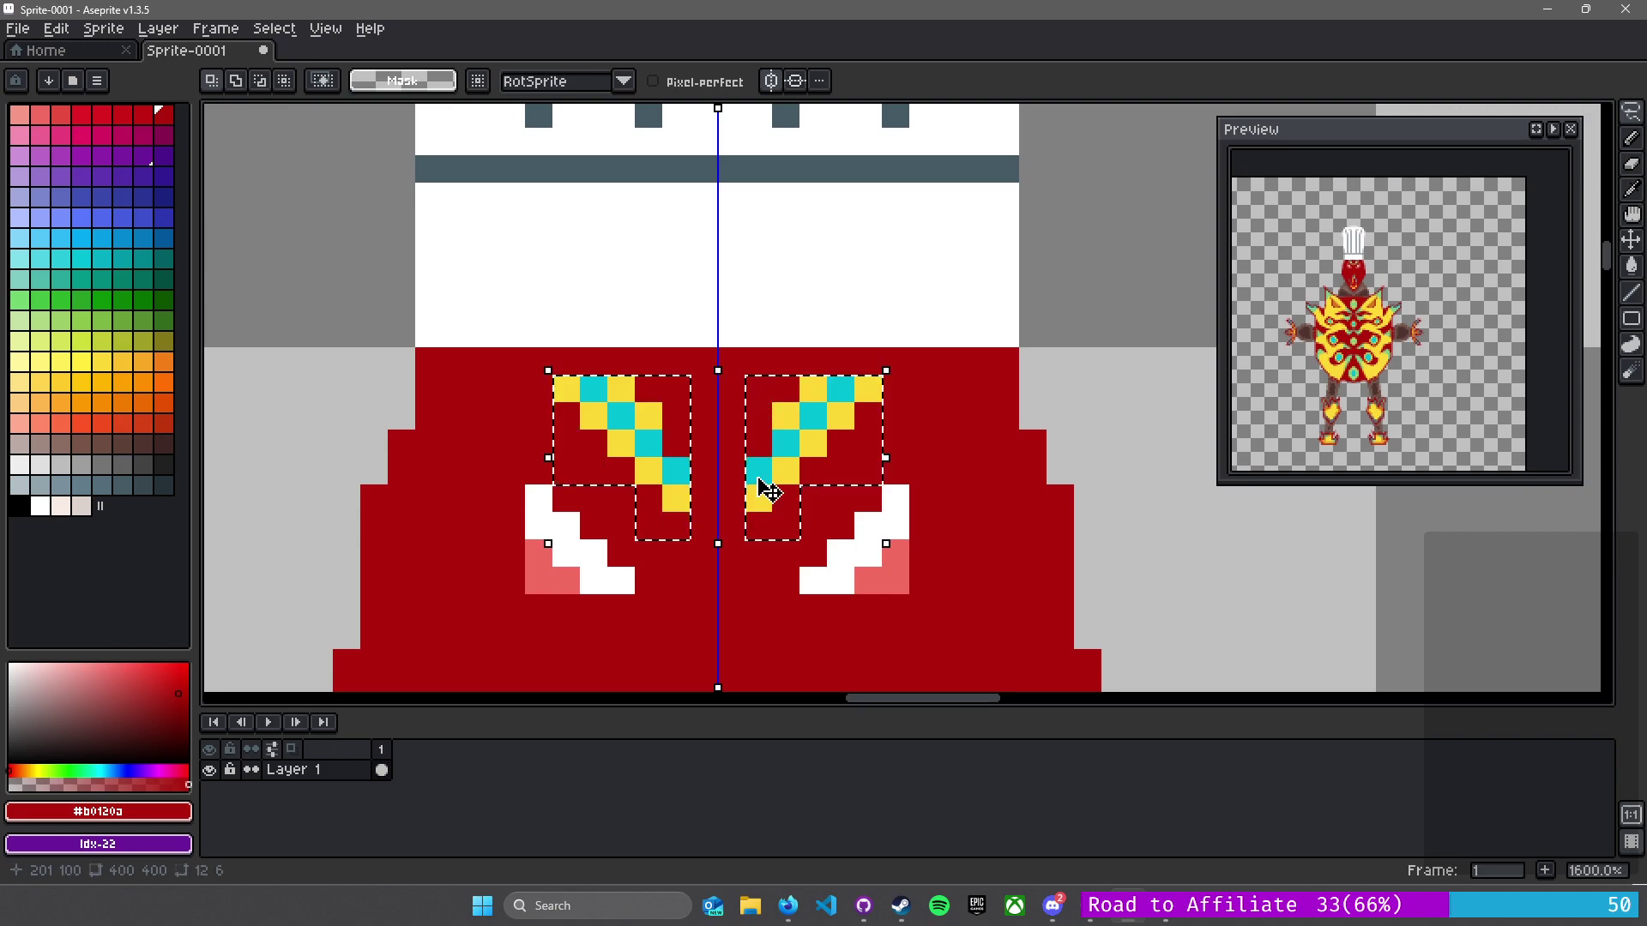
left_click_drag(766, 491, 766, 518)
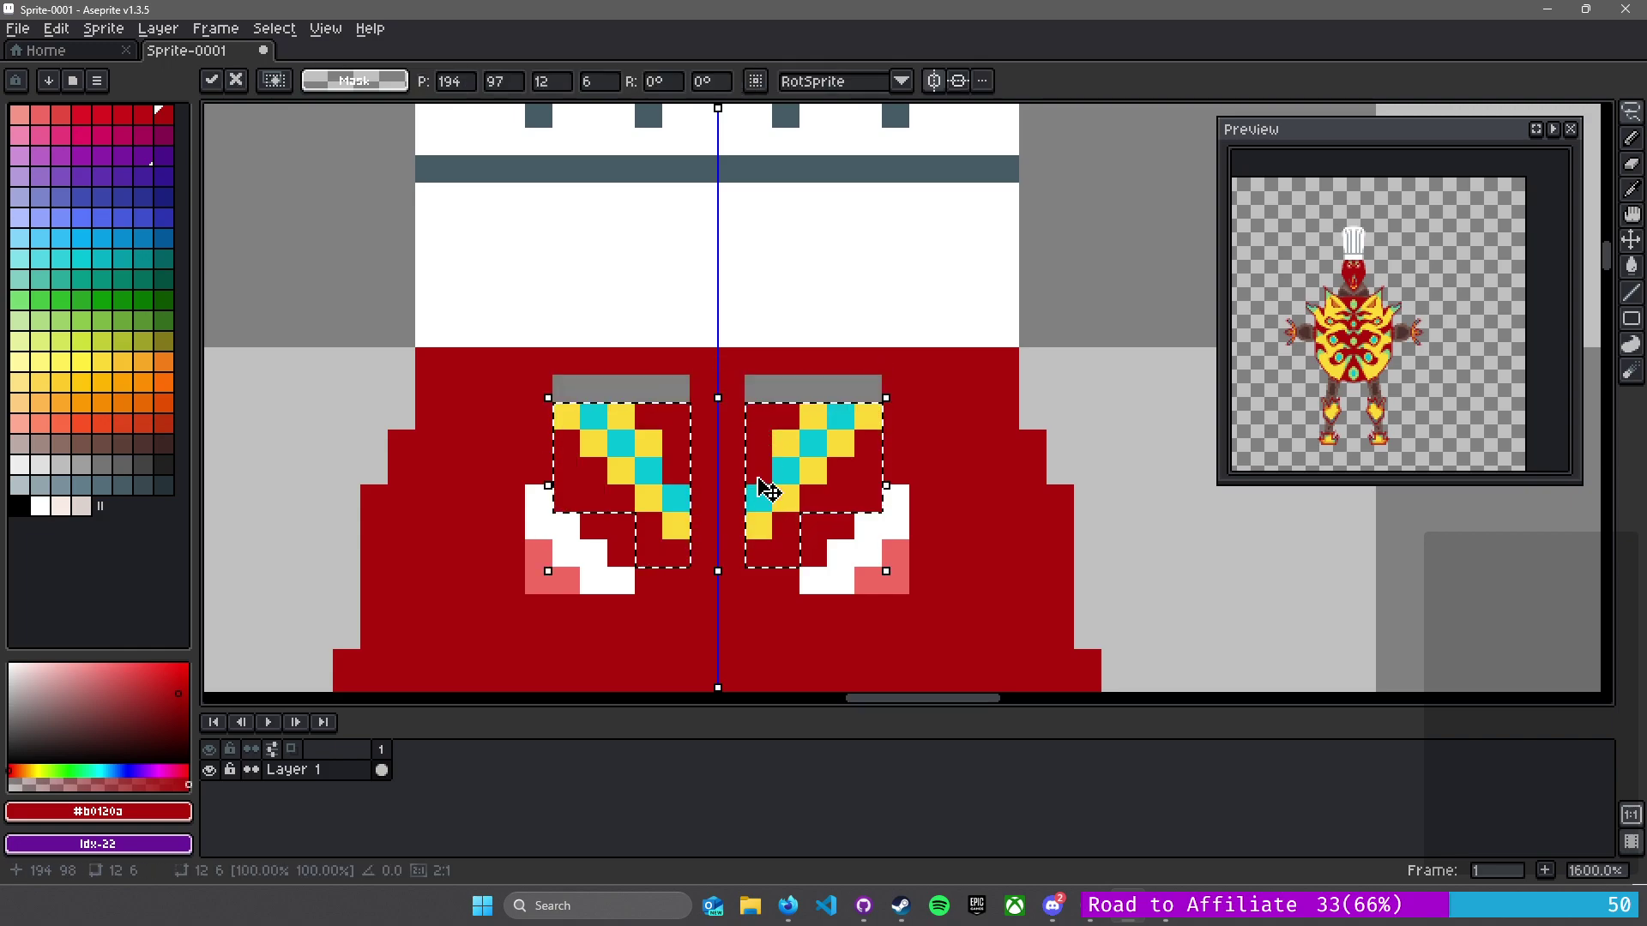
mouse_move(759, 525)
left_mouse_down()
mouse_move(785, 498)
mouse_move(786, 470)
mouse_move(813, 470)
mouse_move(813, 442)
mouse_move(868, 415)
mouse_move(813, 416)
mouse_move(791, 454)
left_mouse_up()
key("Down")
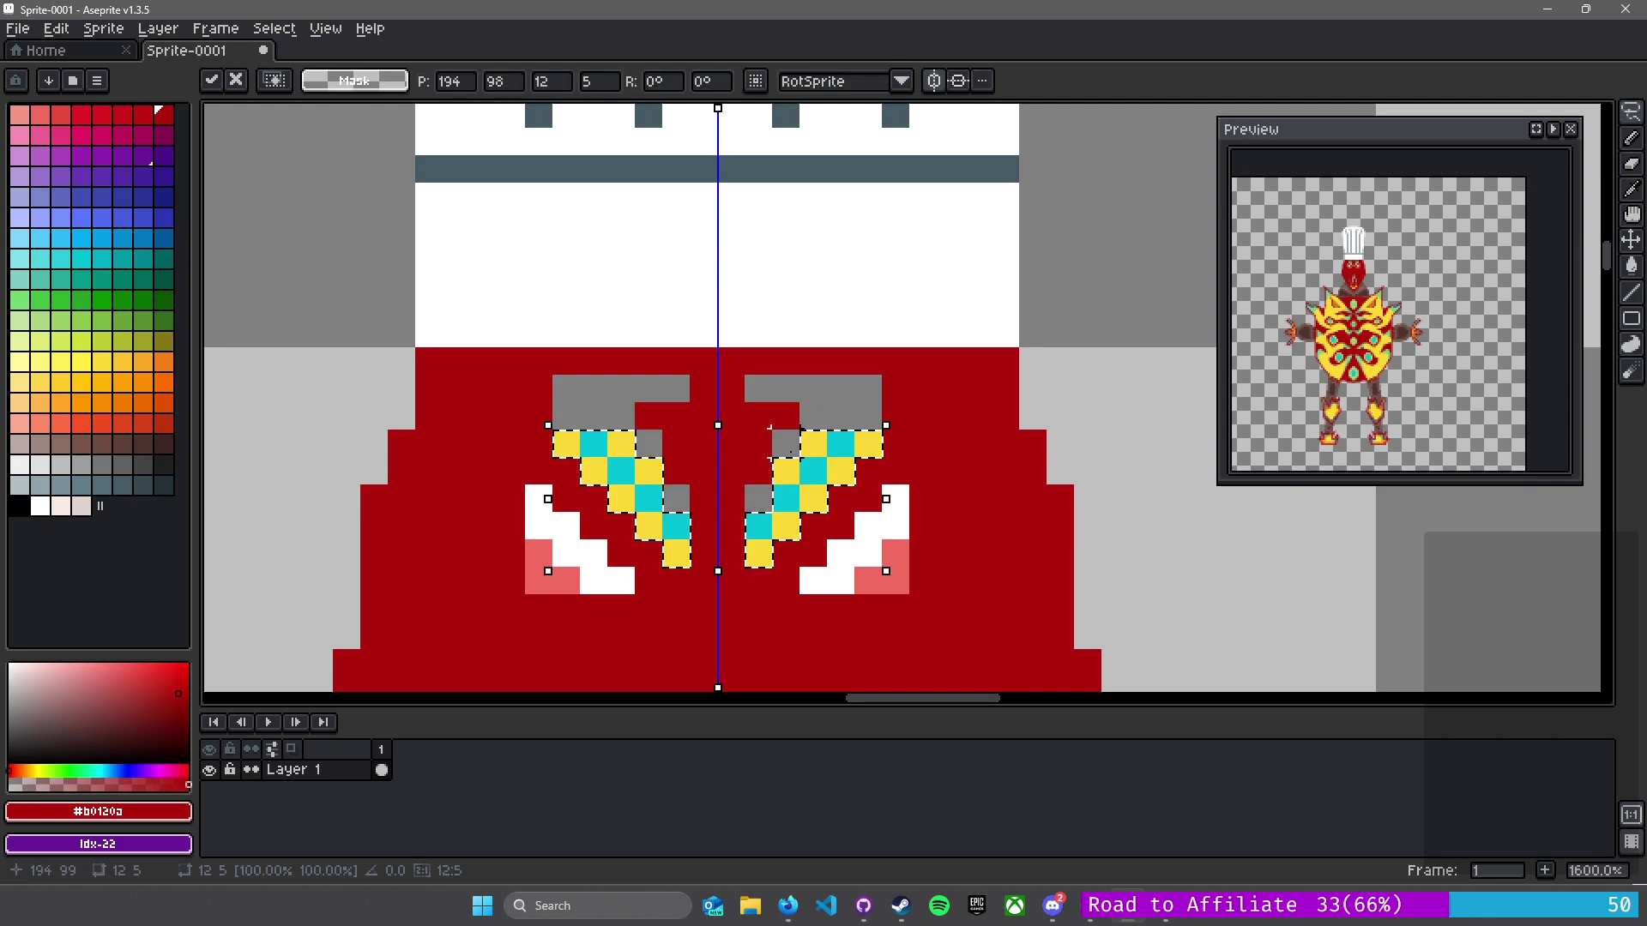
key("Up")
key("Up")
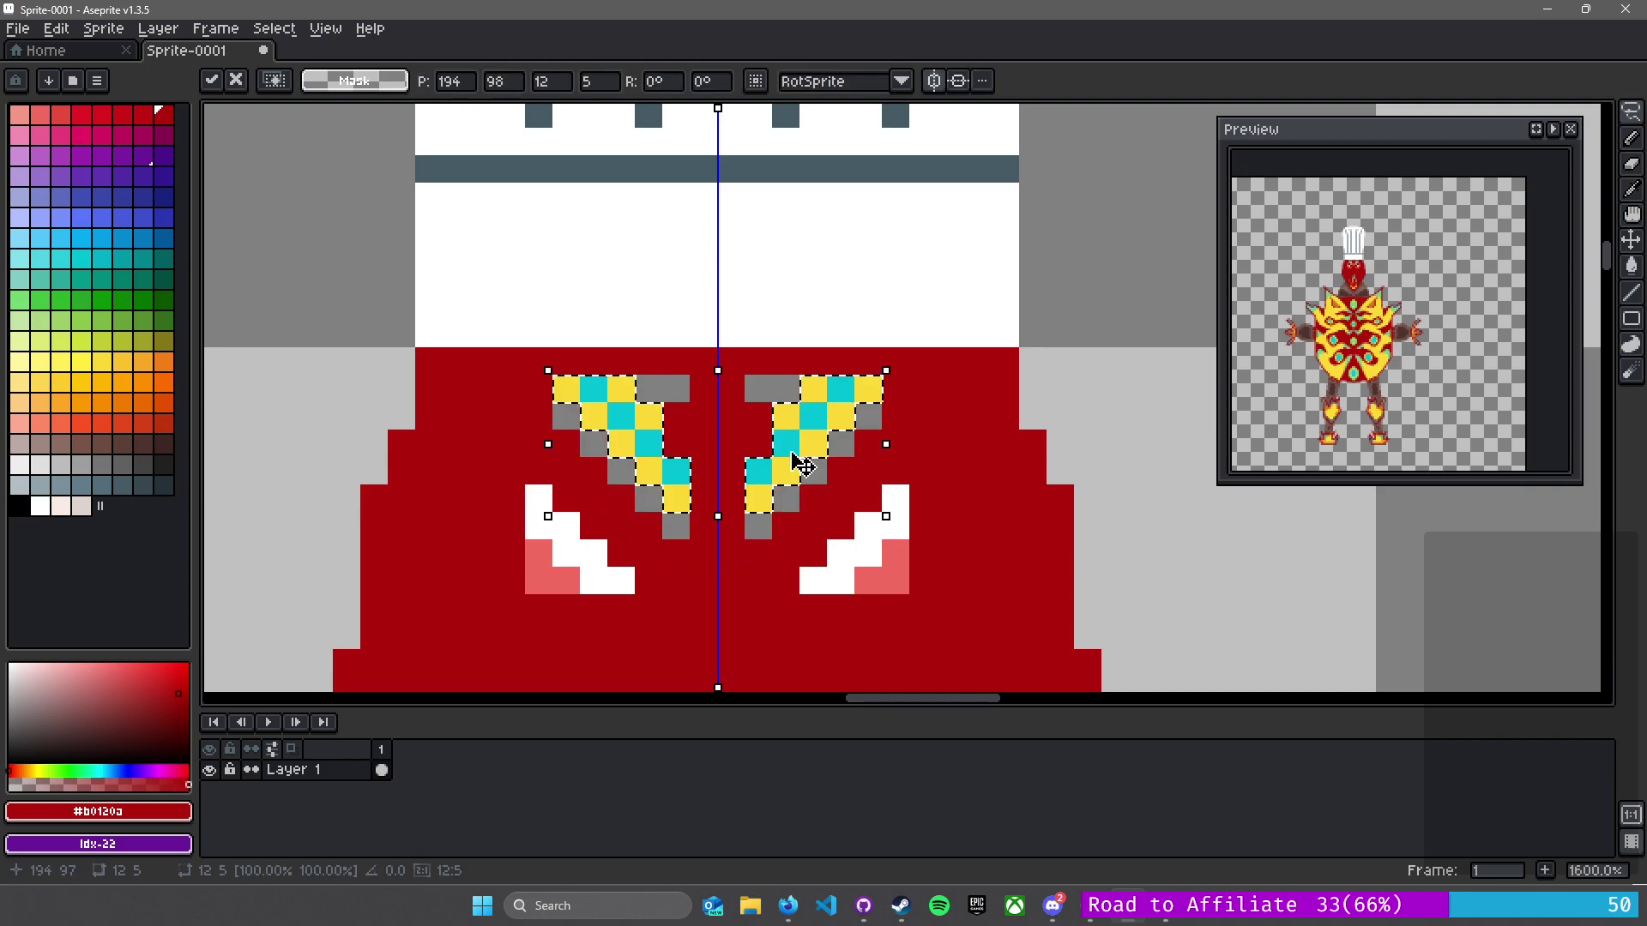
key("Down")
key("Up")
key("ctrl+d")
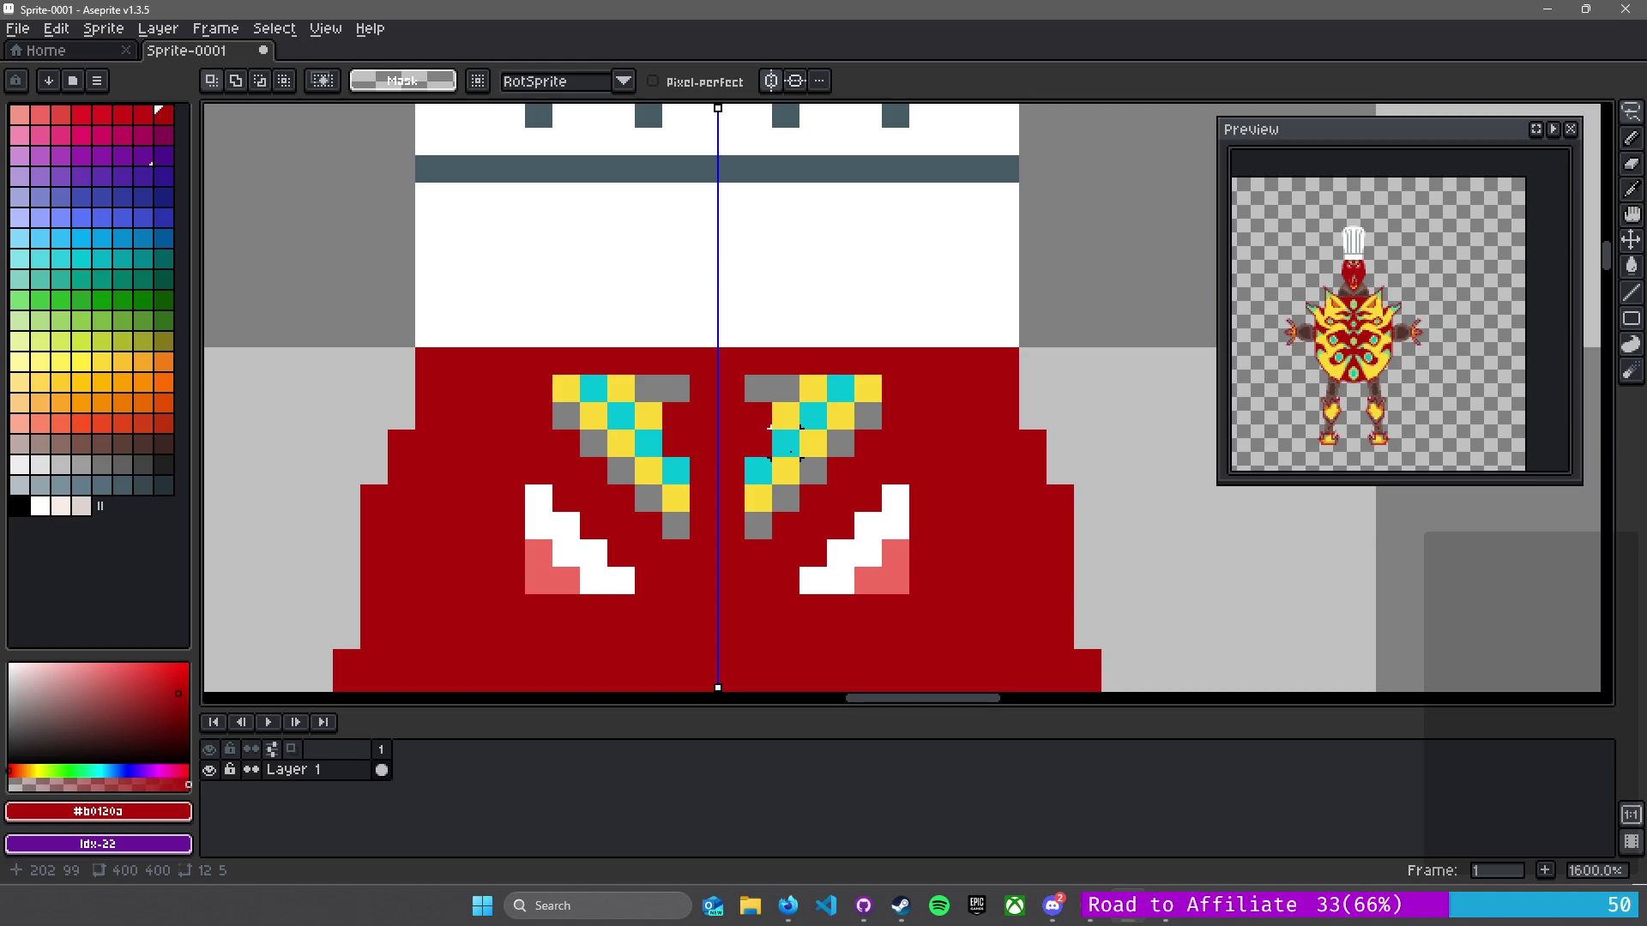
- Fill the transparent gaps around both eyebrows with dark red #b0120a
key("b")
left_click_drag(868, 416, 764, 526)
left_click(766, 390)
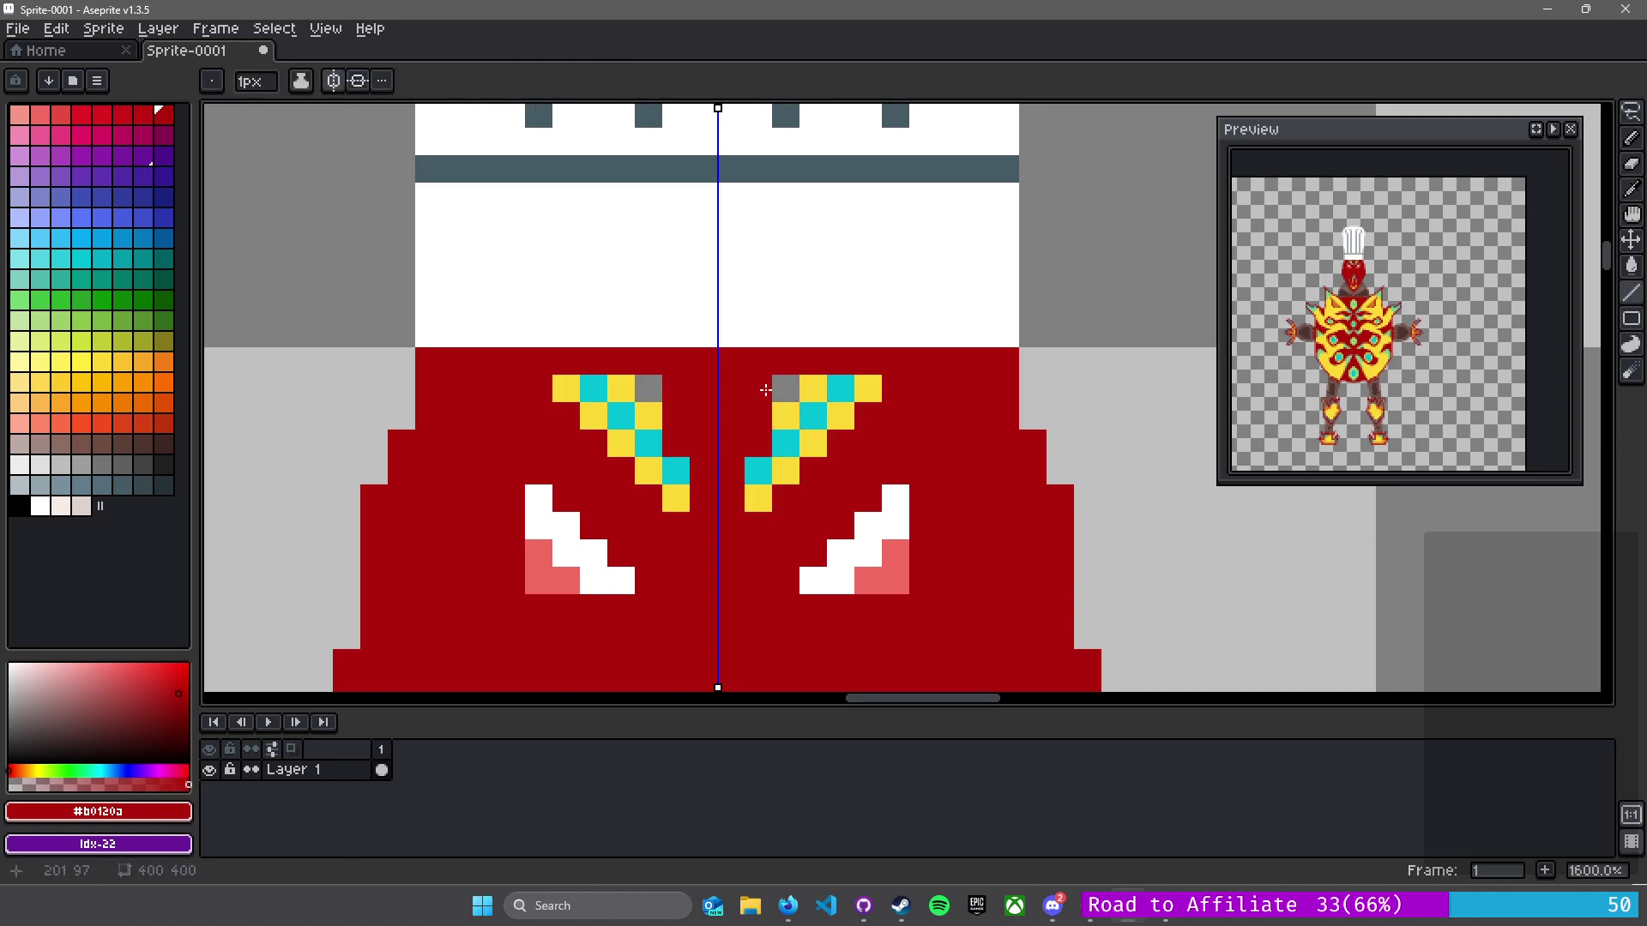
left_click(766, 390)
- Repaint the pink corners of both eyes as black pupils
scroll(771, 369, "down", 8)
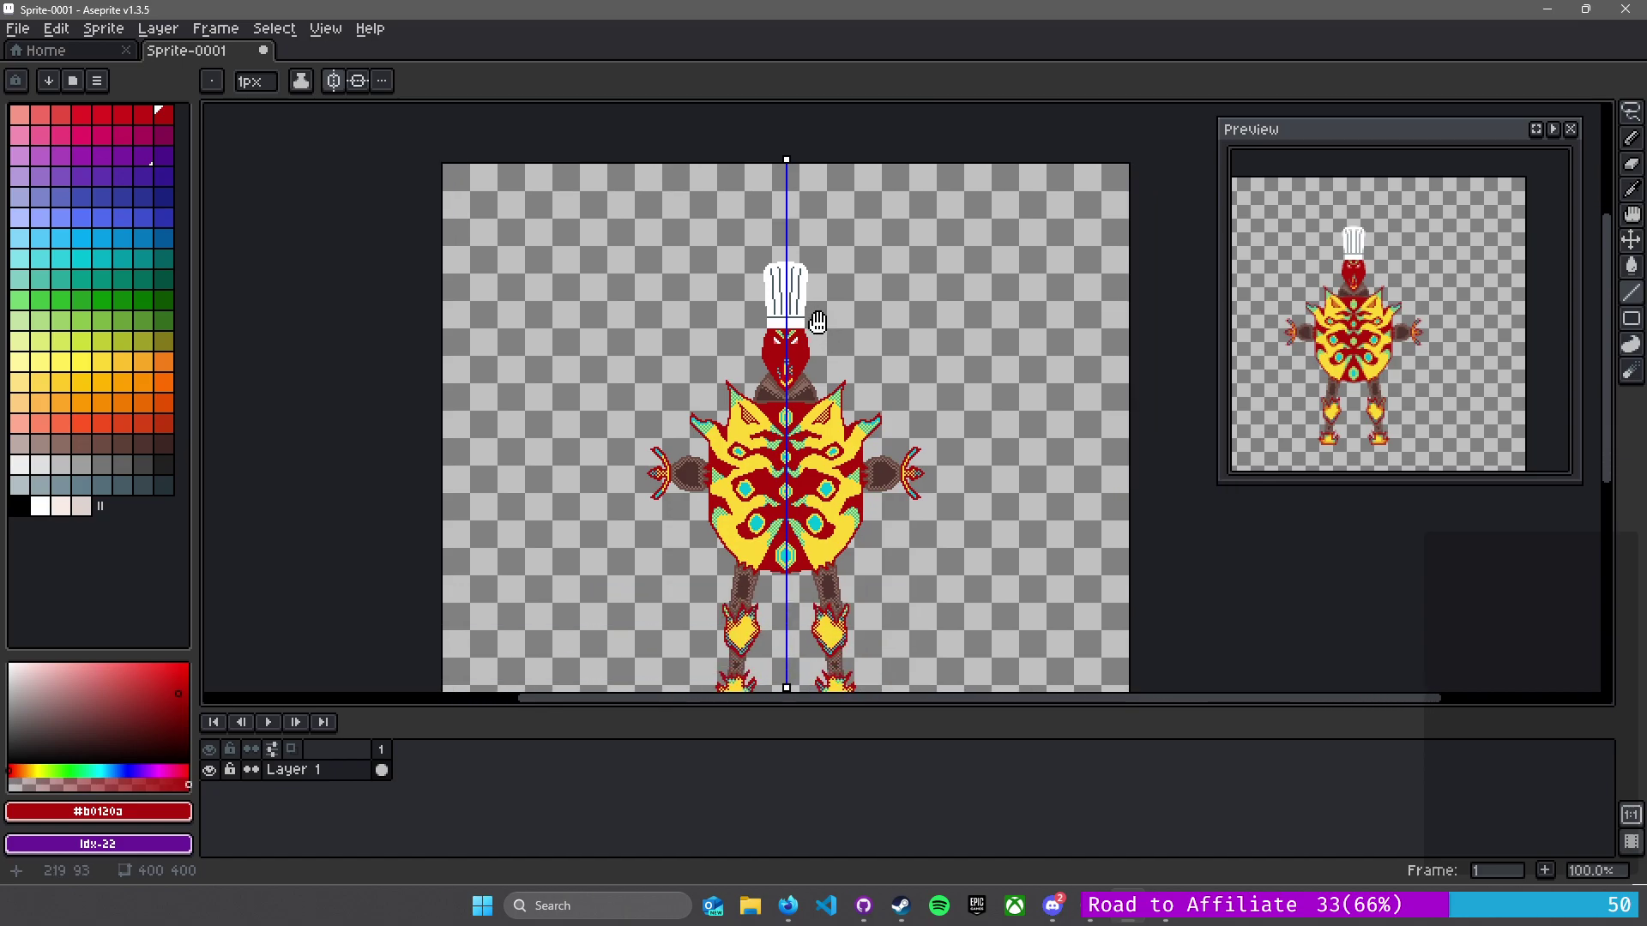
scroll(817, 322, "up", 9)
scroll(789, 221, "up", 2)
scroll(823, 429, "down", 2)
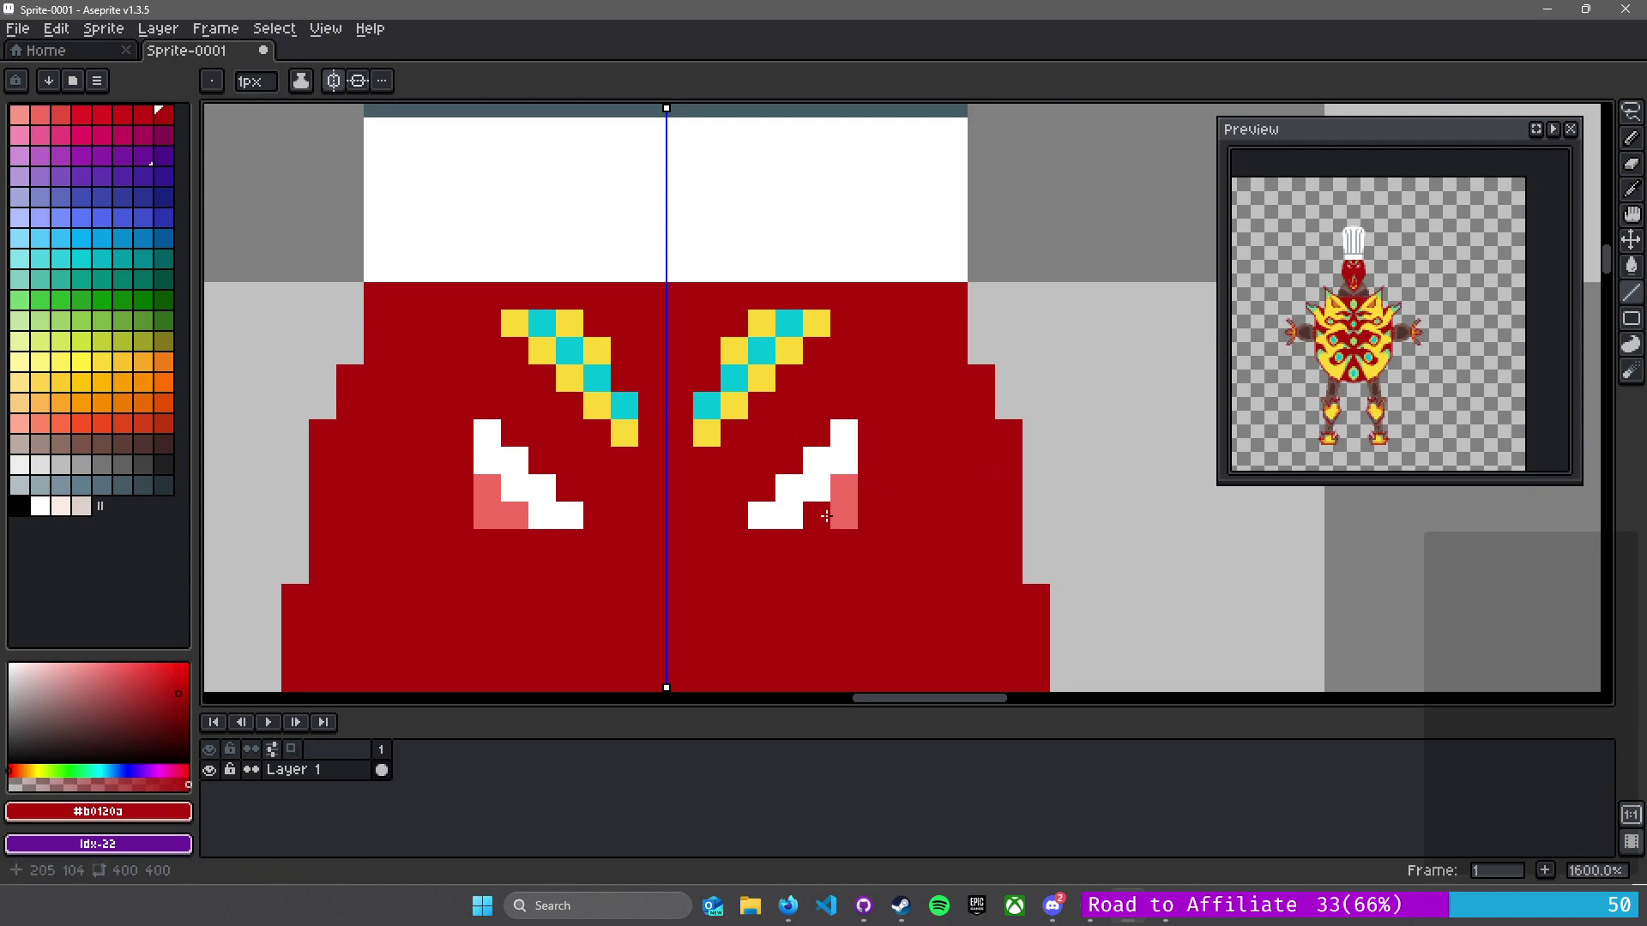
left_click(19, 511)
left_click(844, 516)
left_click(816, 515)
left_click(844, 488)
scroll(845, 501, "down", 5)
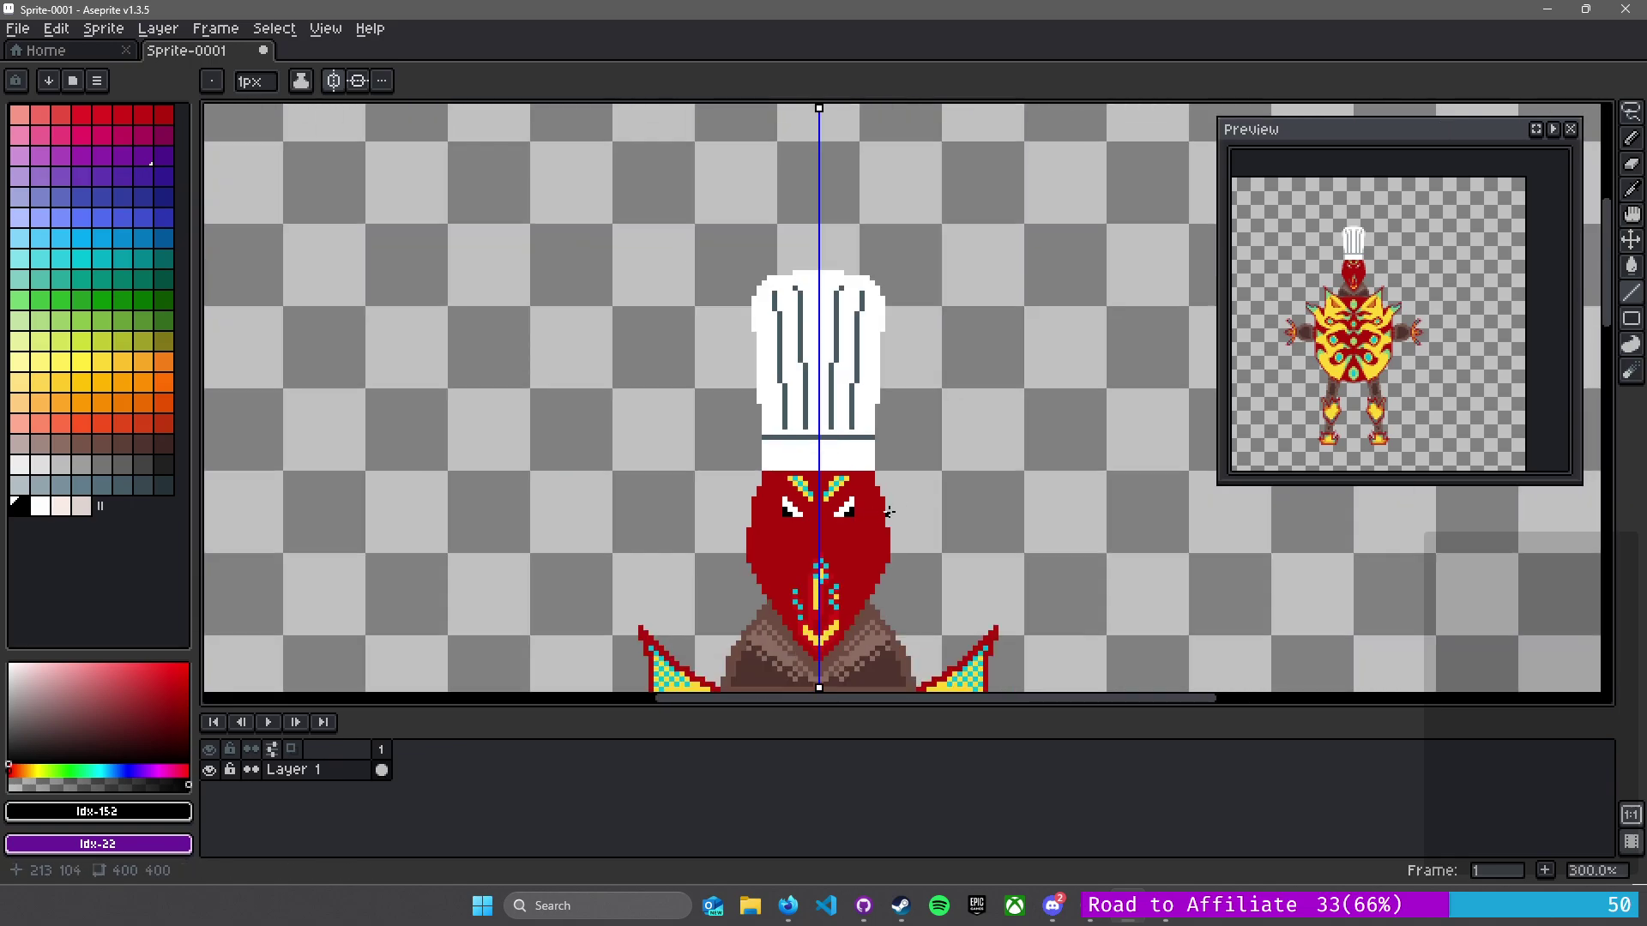
scroll(892, 511, "down", 1)
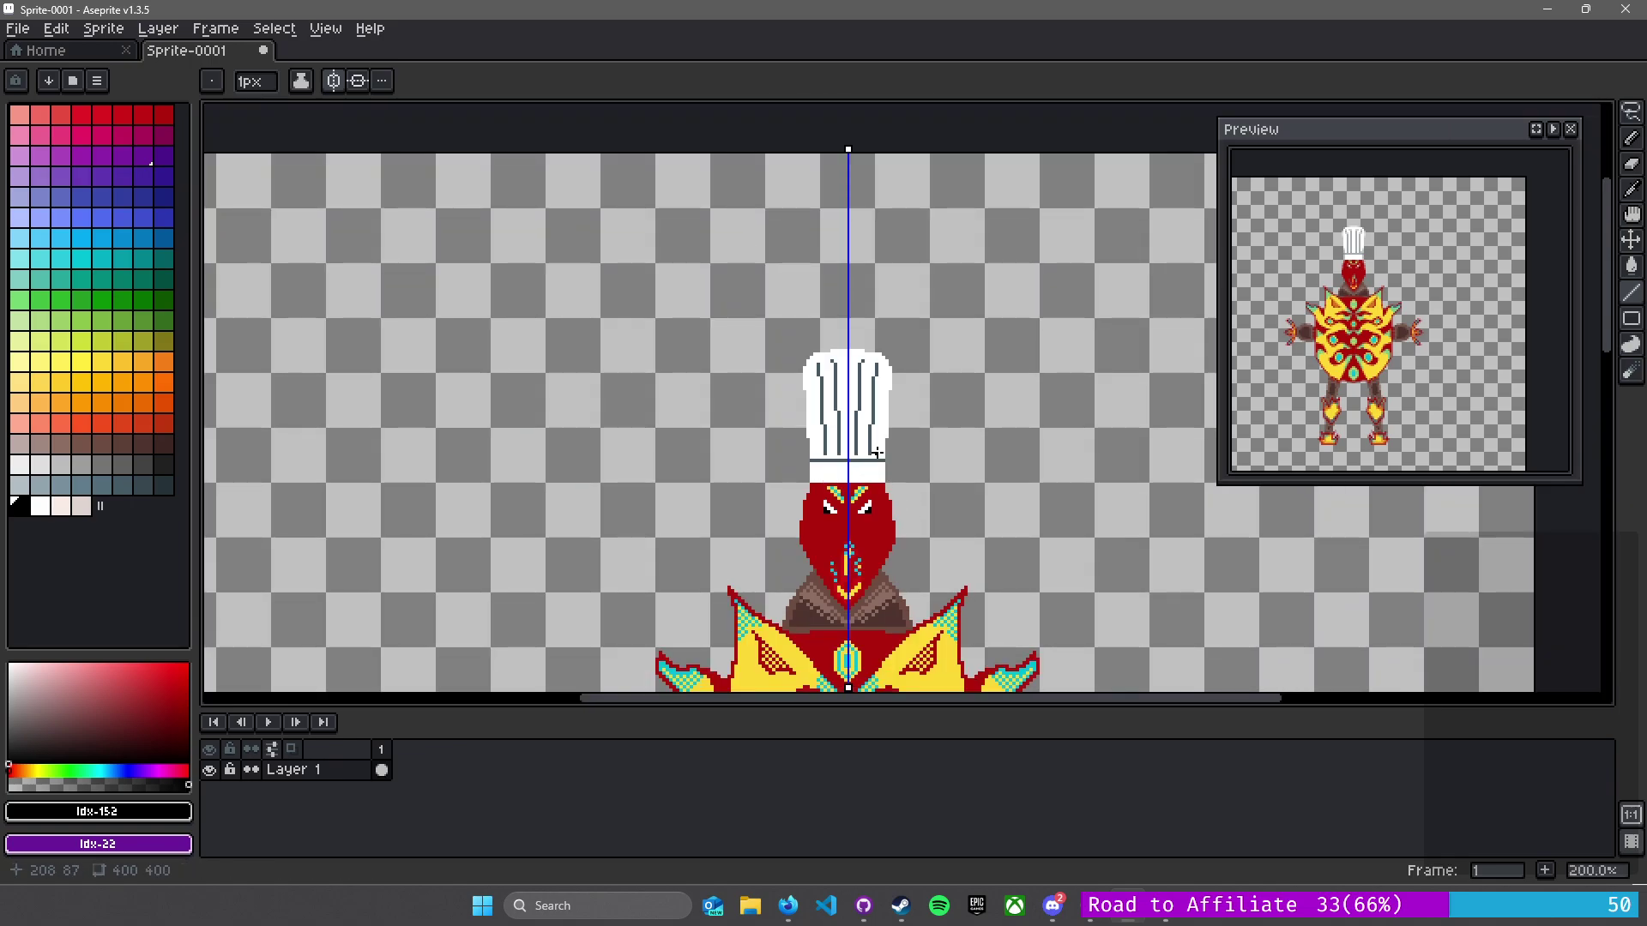
- Enlarge the whites of both eyes with #ffffff around a single black pupil pixel, squaring off their inner and upper edges
scroll(877, 452, "up", 8)
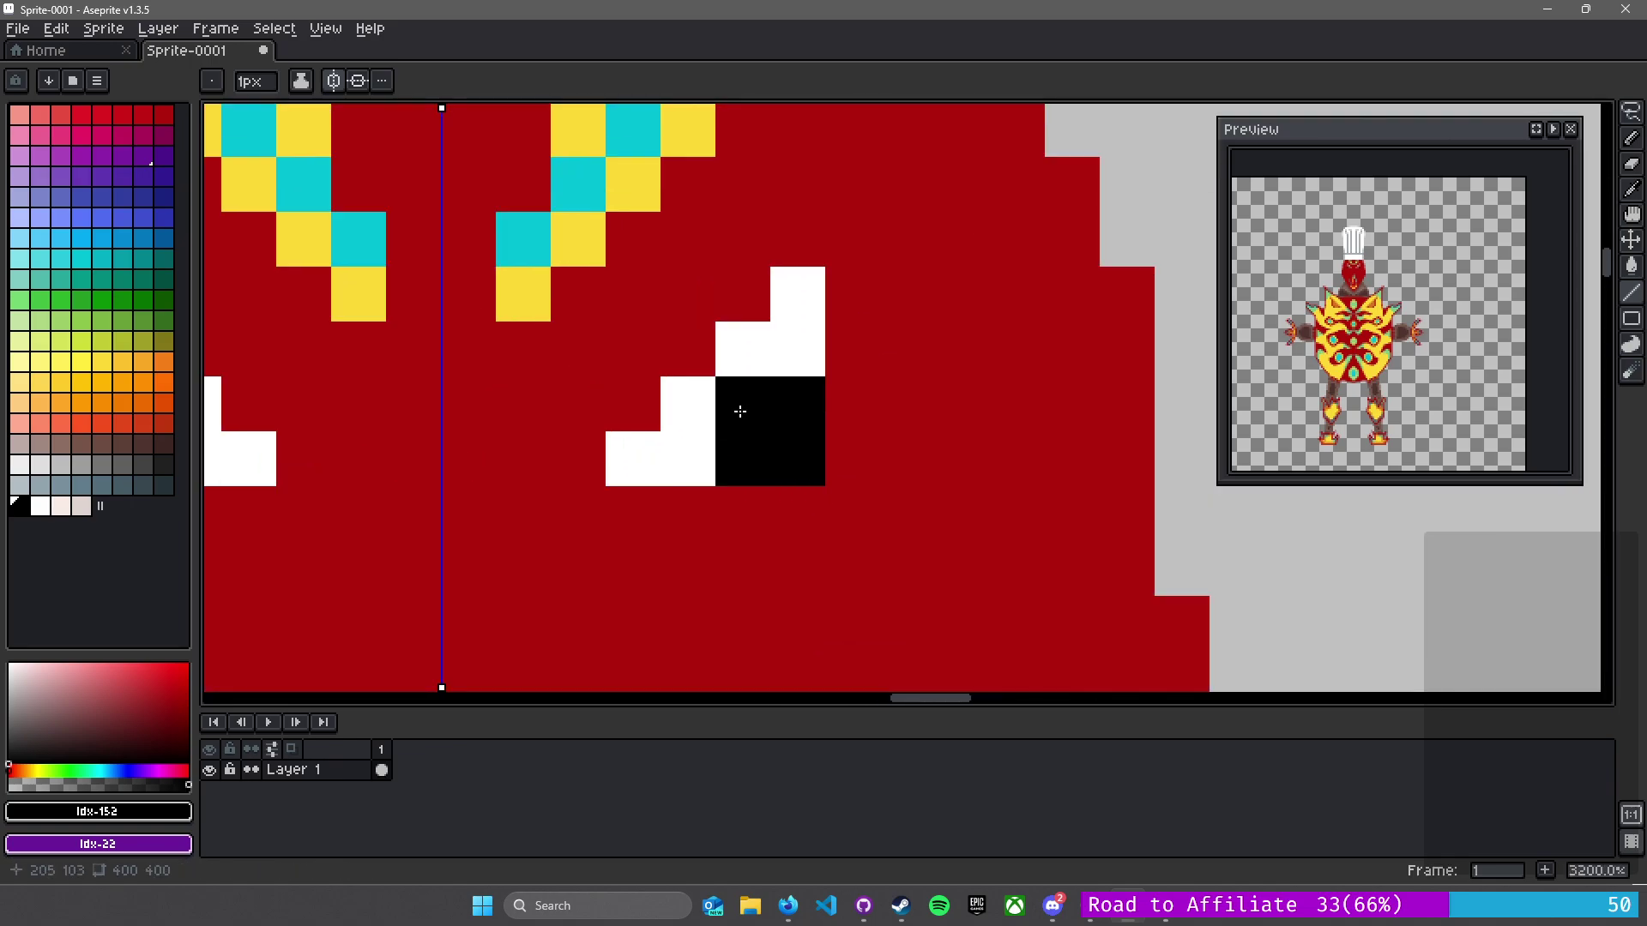
left_click(672, 459, "alt")
mouse_move(737, 463)
left_mouse_down()
mouse_move(780, 471)
mouse_move(809, 364)
left_mouse_up()
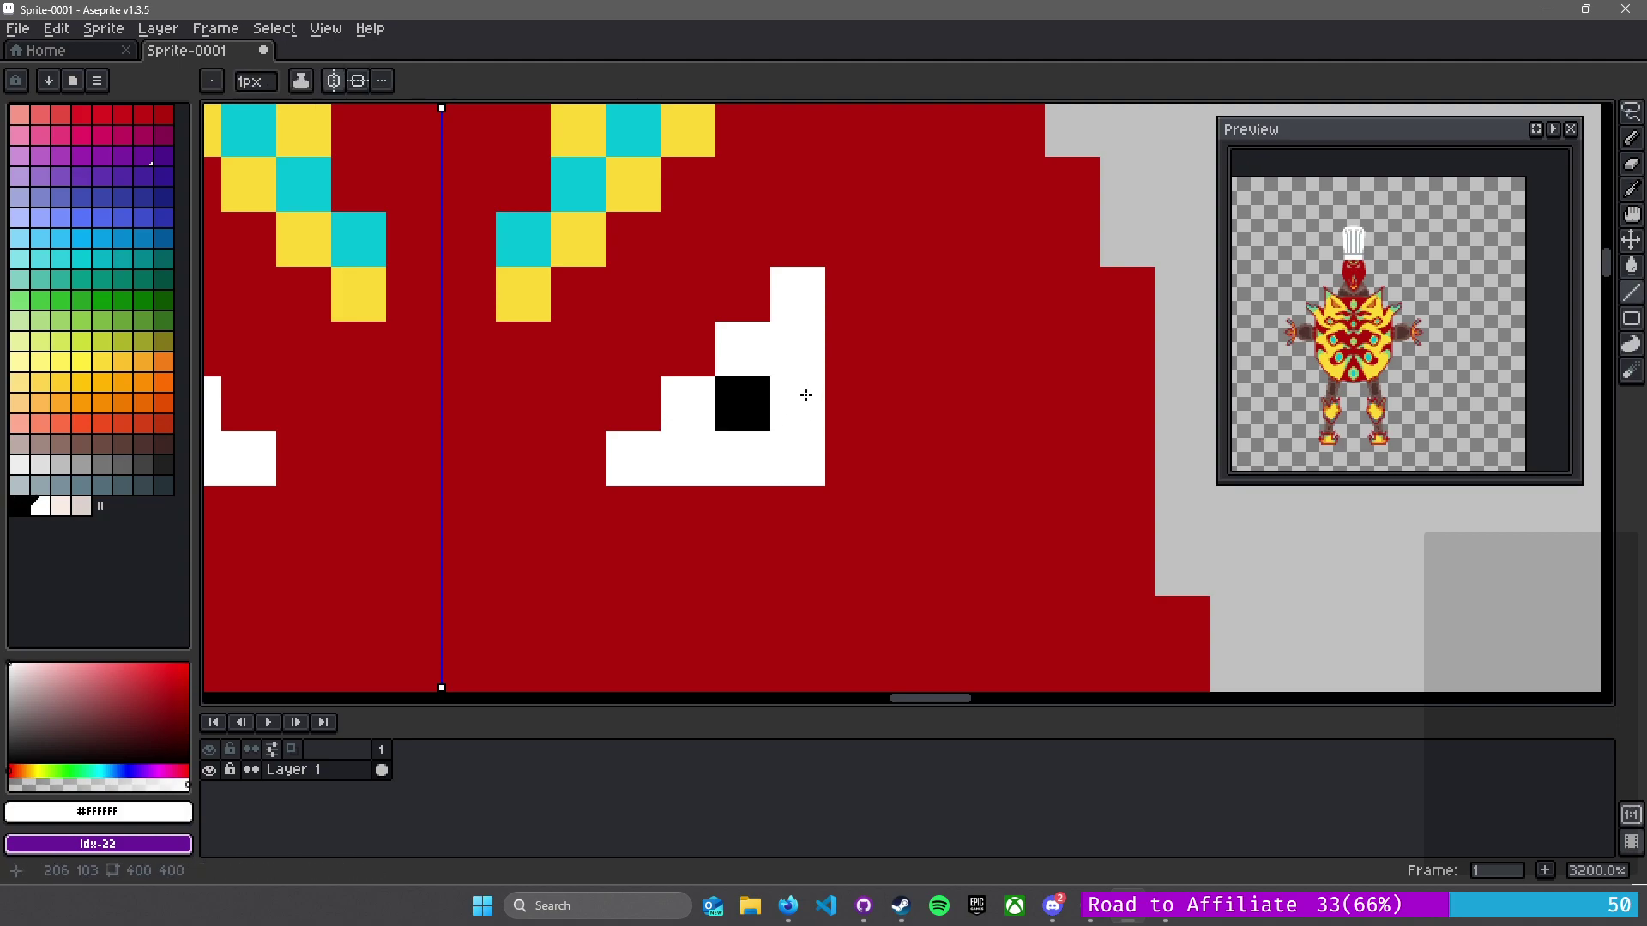
left_click(702, 357)
left_click(747, 309)
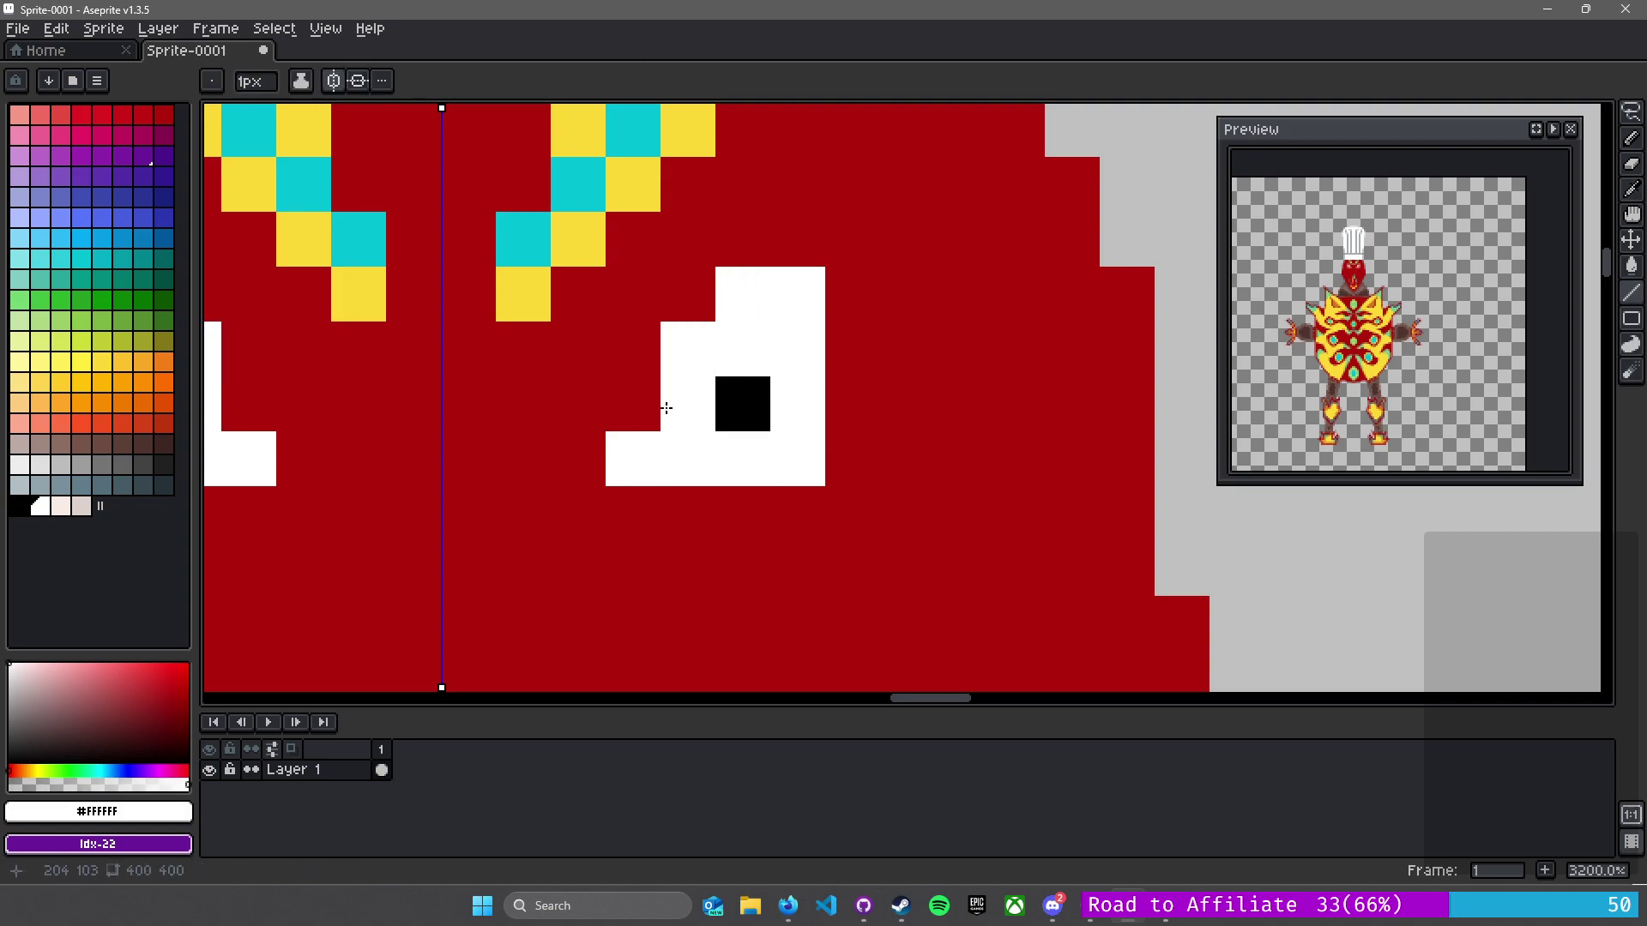
left_click(646, 409)
left_click(626, 400)
- Enlarge the pupils of both eyes with black #000000 pixels above and beside the existing one
left_click(741, 401, "alt")
left_click_drag(742, 400, 744, 360)
left_click(691, 394)
scroll(691, 394, "down", 7)
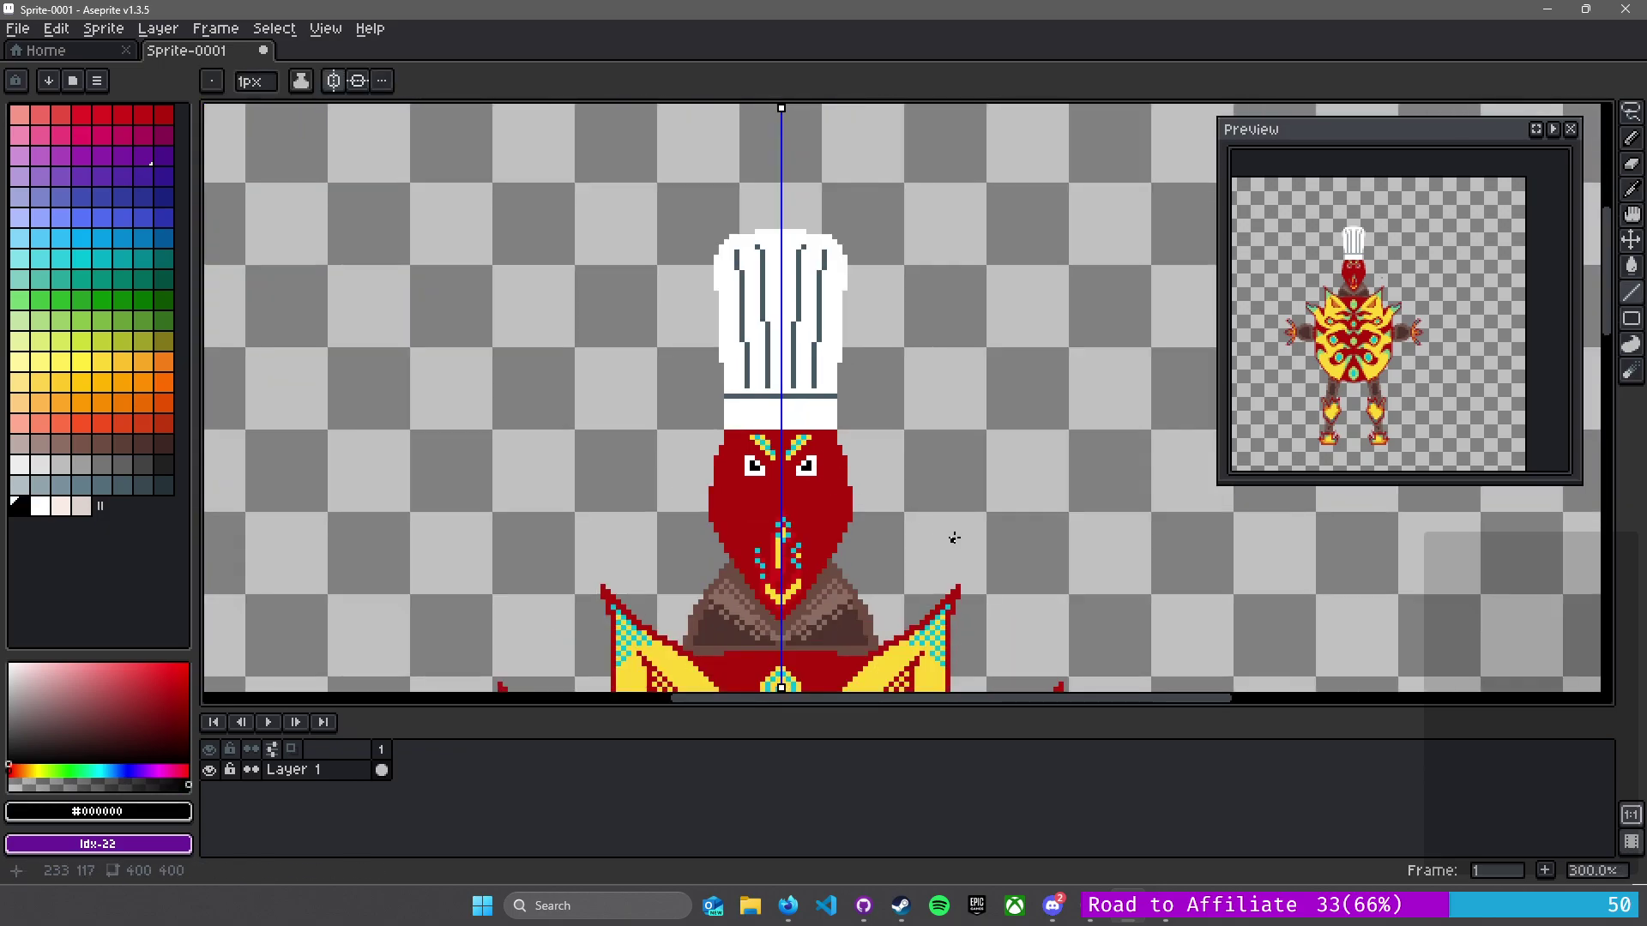
scroll(886, 532, "down", 3)
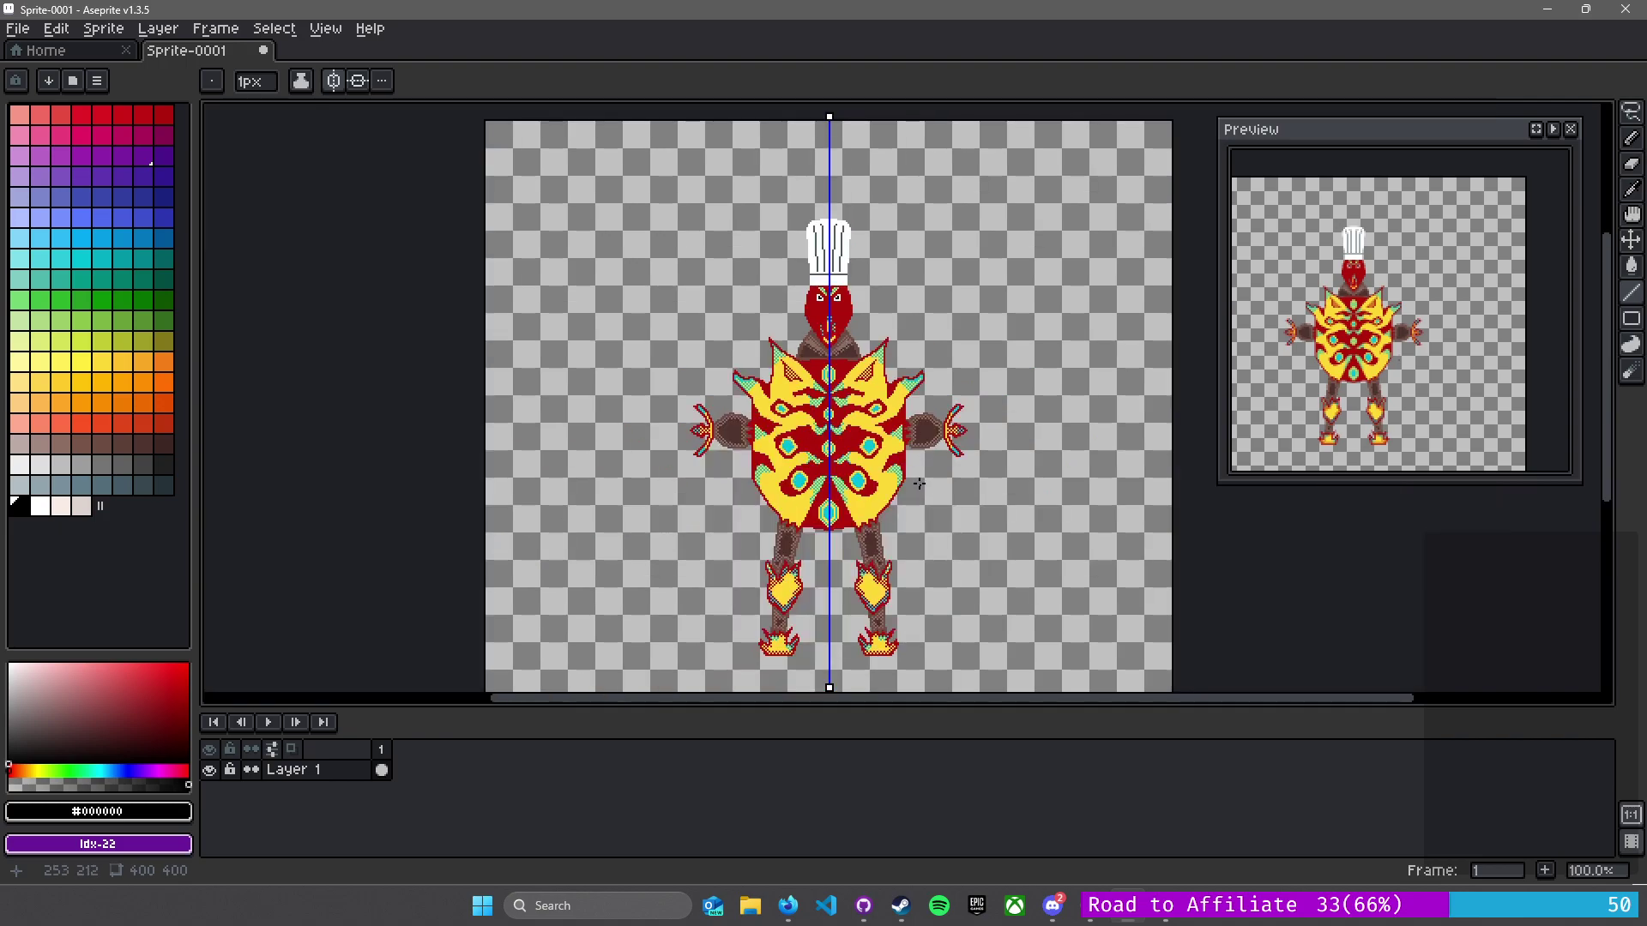
left_click_drag(911, 464, 867, 417)
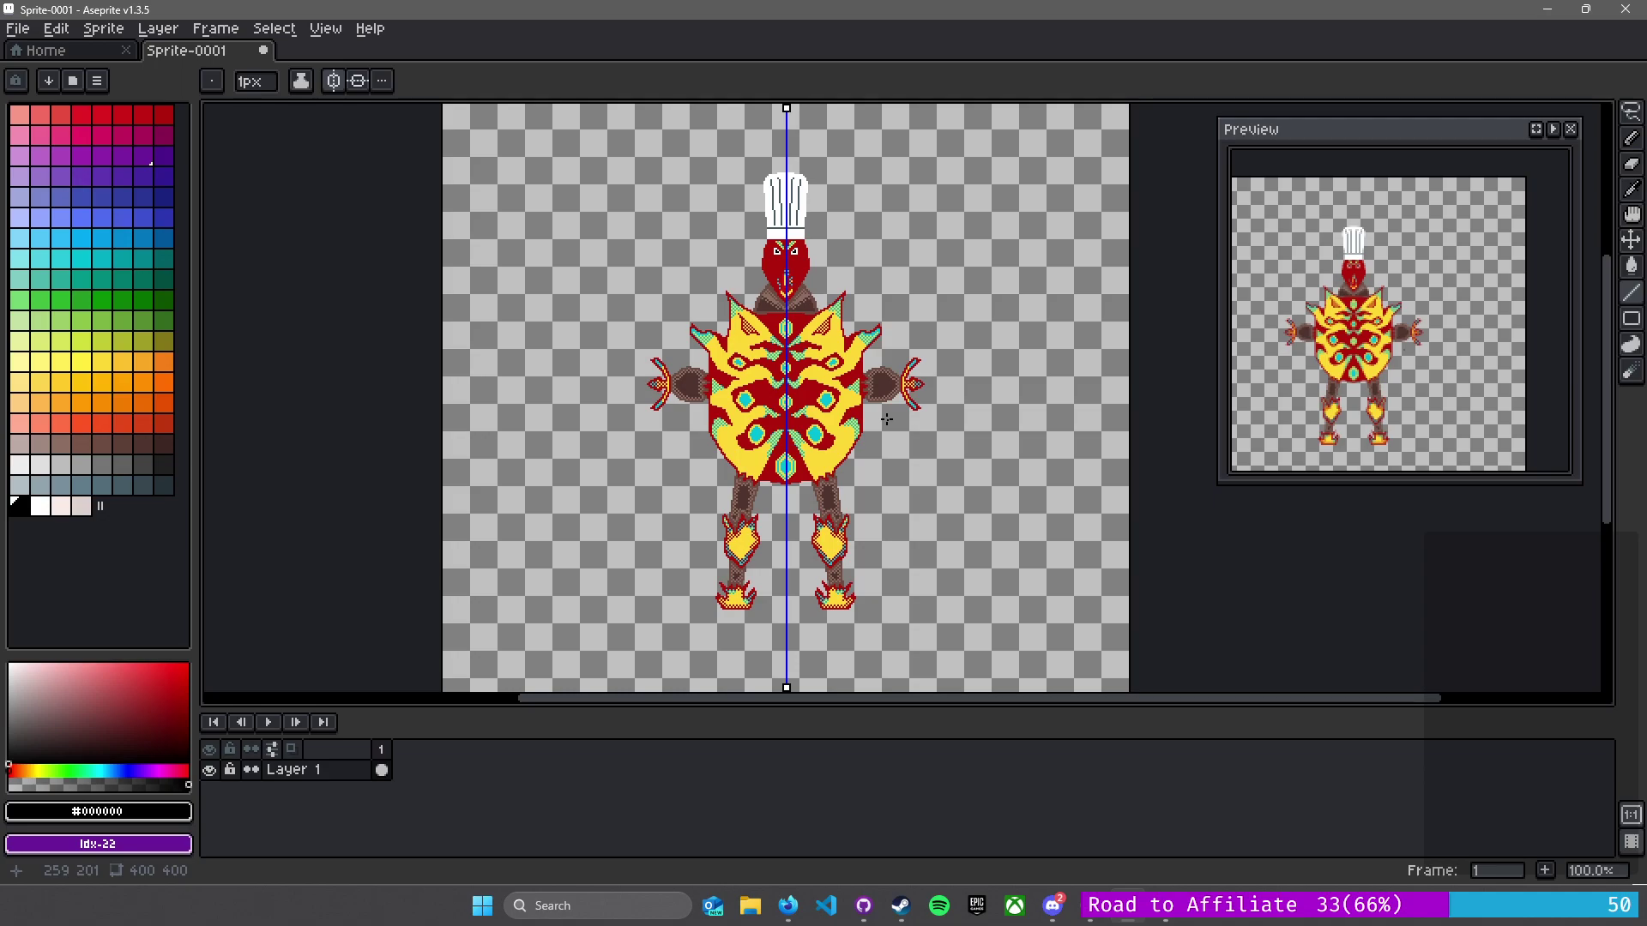
- Start saving the sprite under a new name and switch the destination to the aseprite folder
left_click(17, 29)
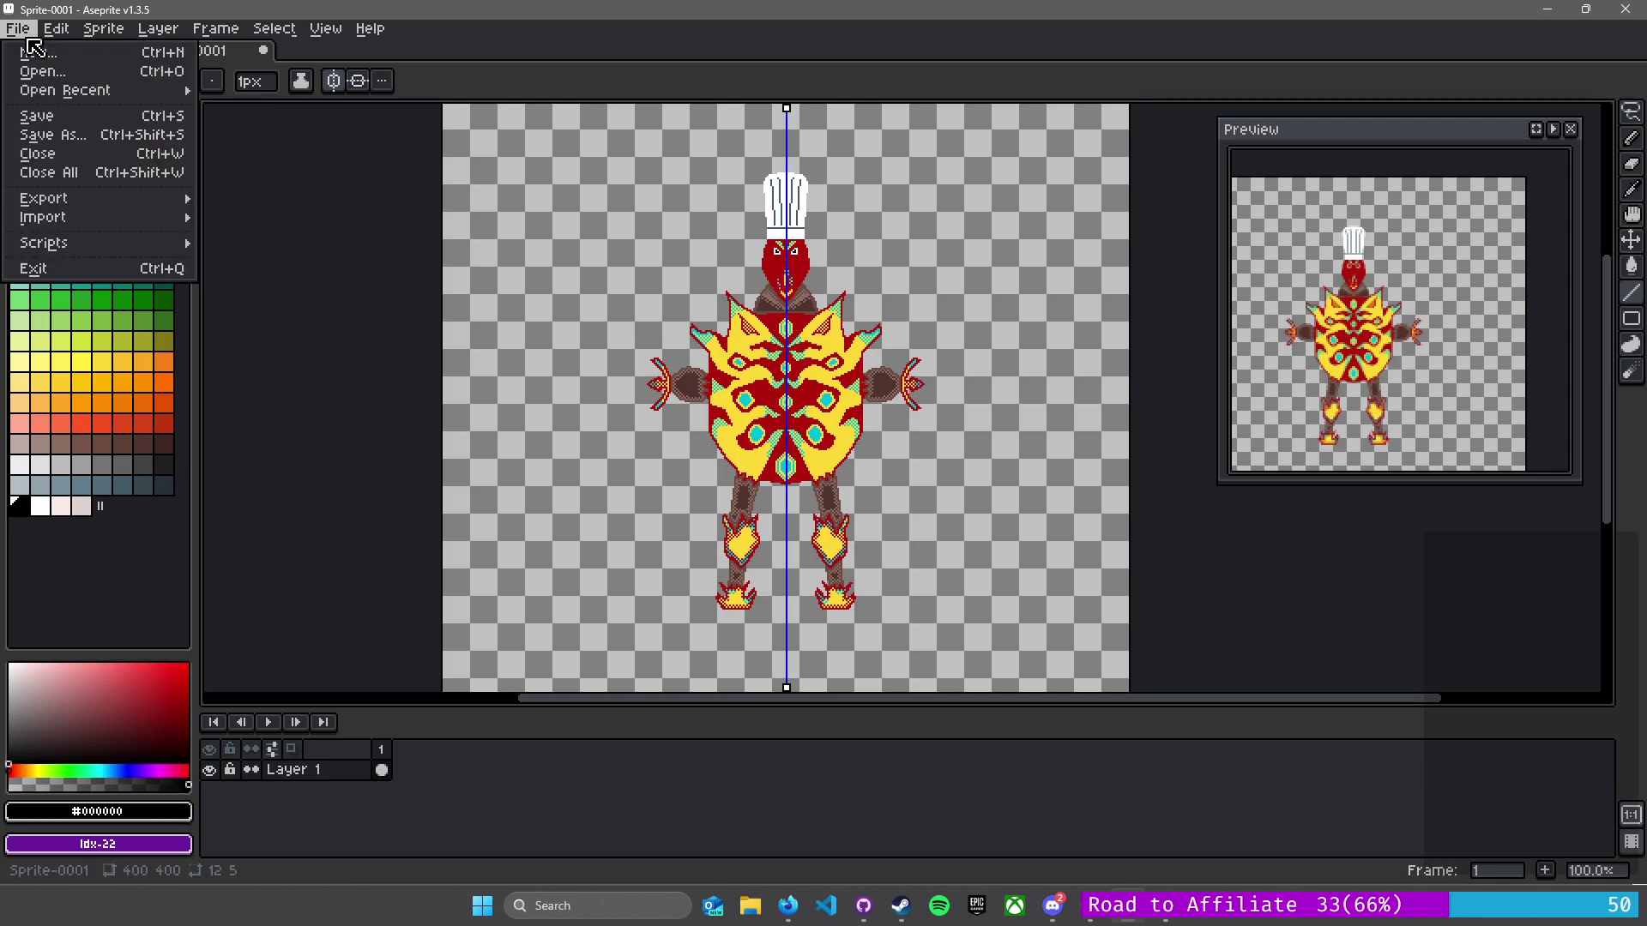
left_click(62, 136)
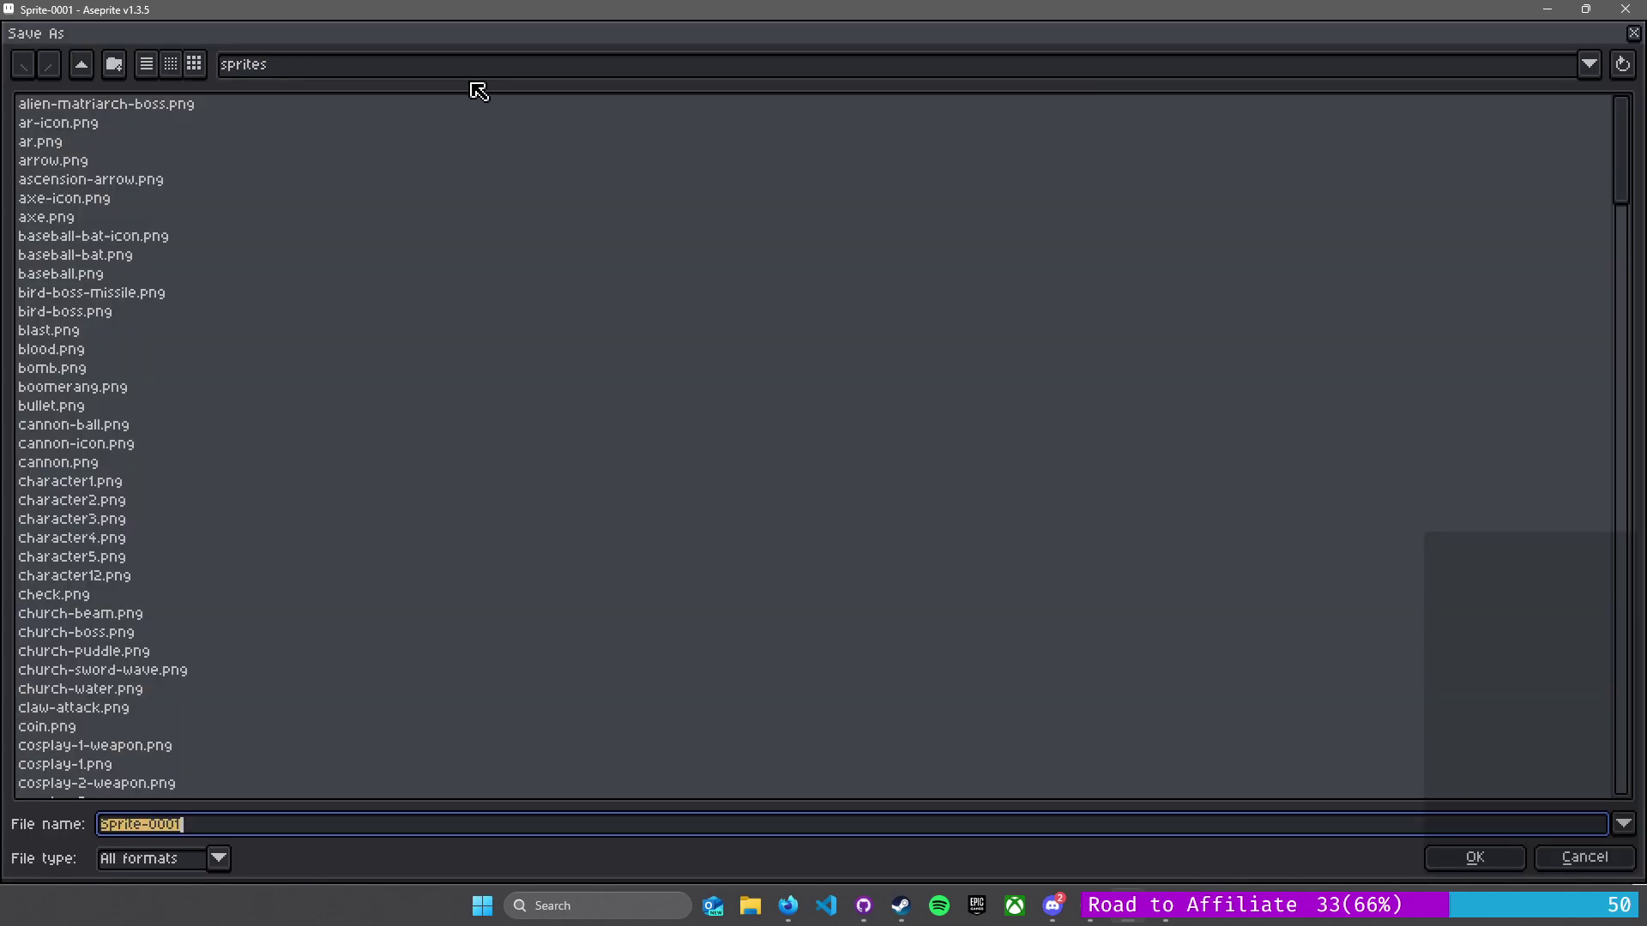
left_click(415, 66)
left_click(415, 66)
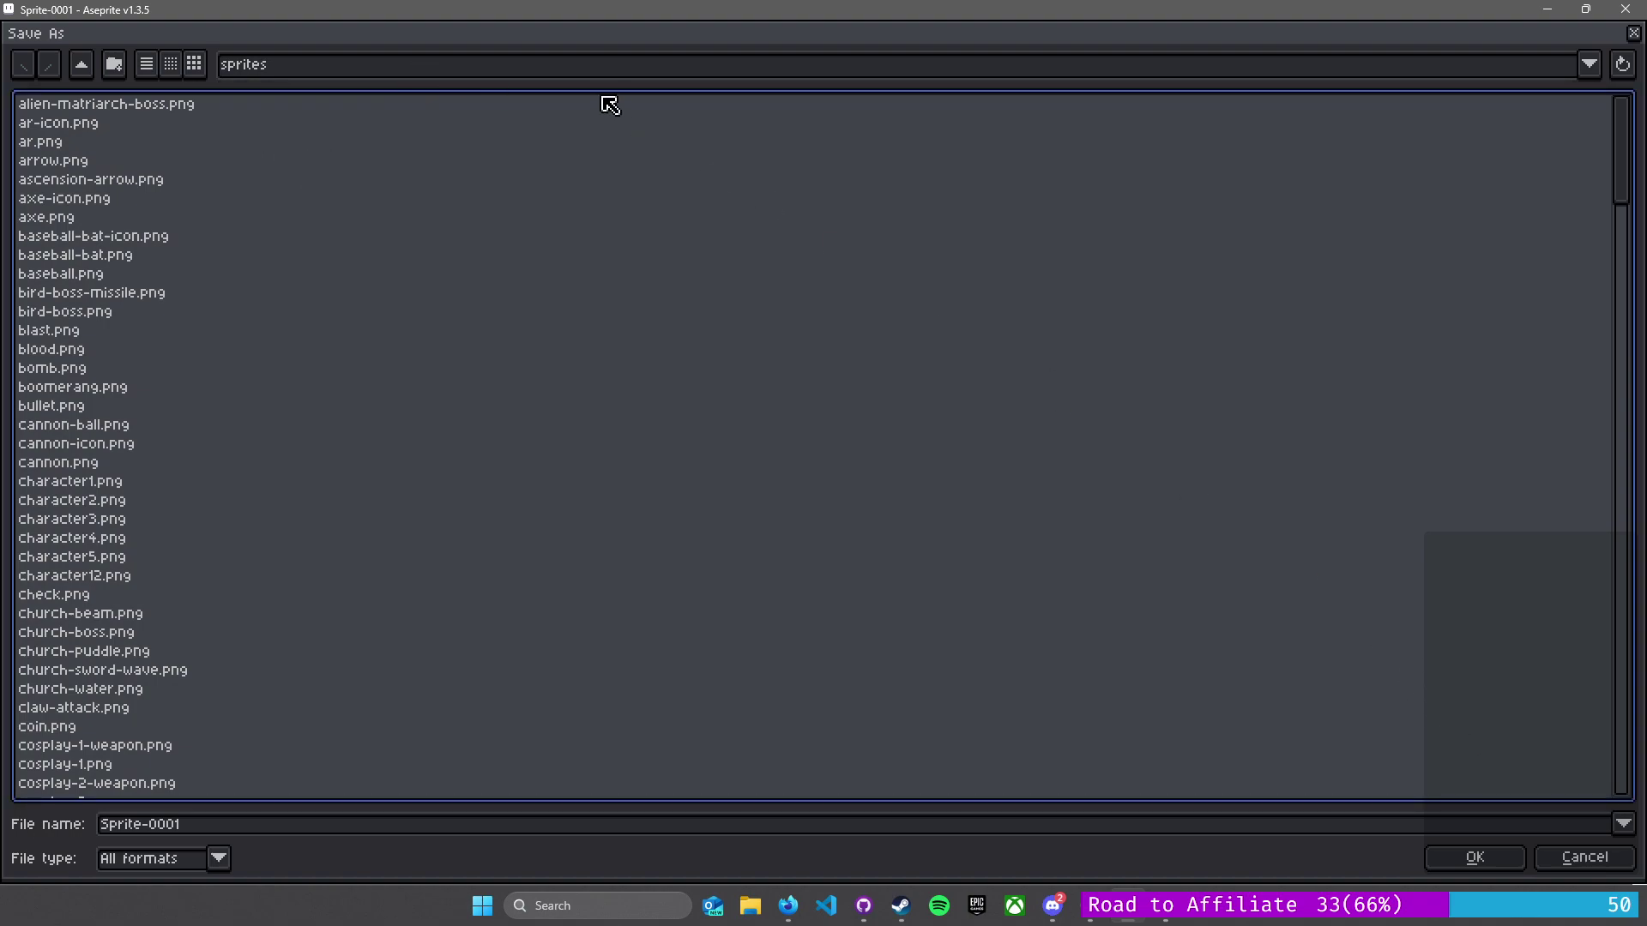
left_click(539, 68)
left_click(568, 305)
- Name the file lavamancer-boss and save it
left_click(230, 831)
key("ctrl+a")
key("BackSpace")
type("la")
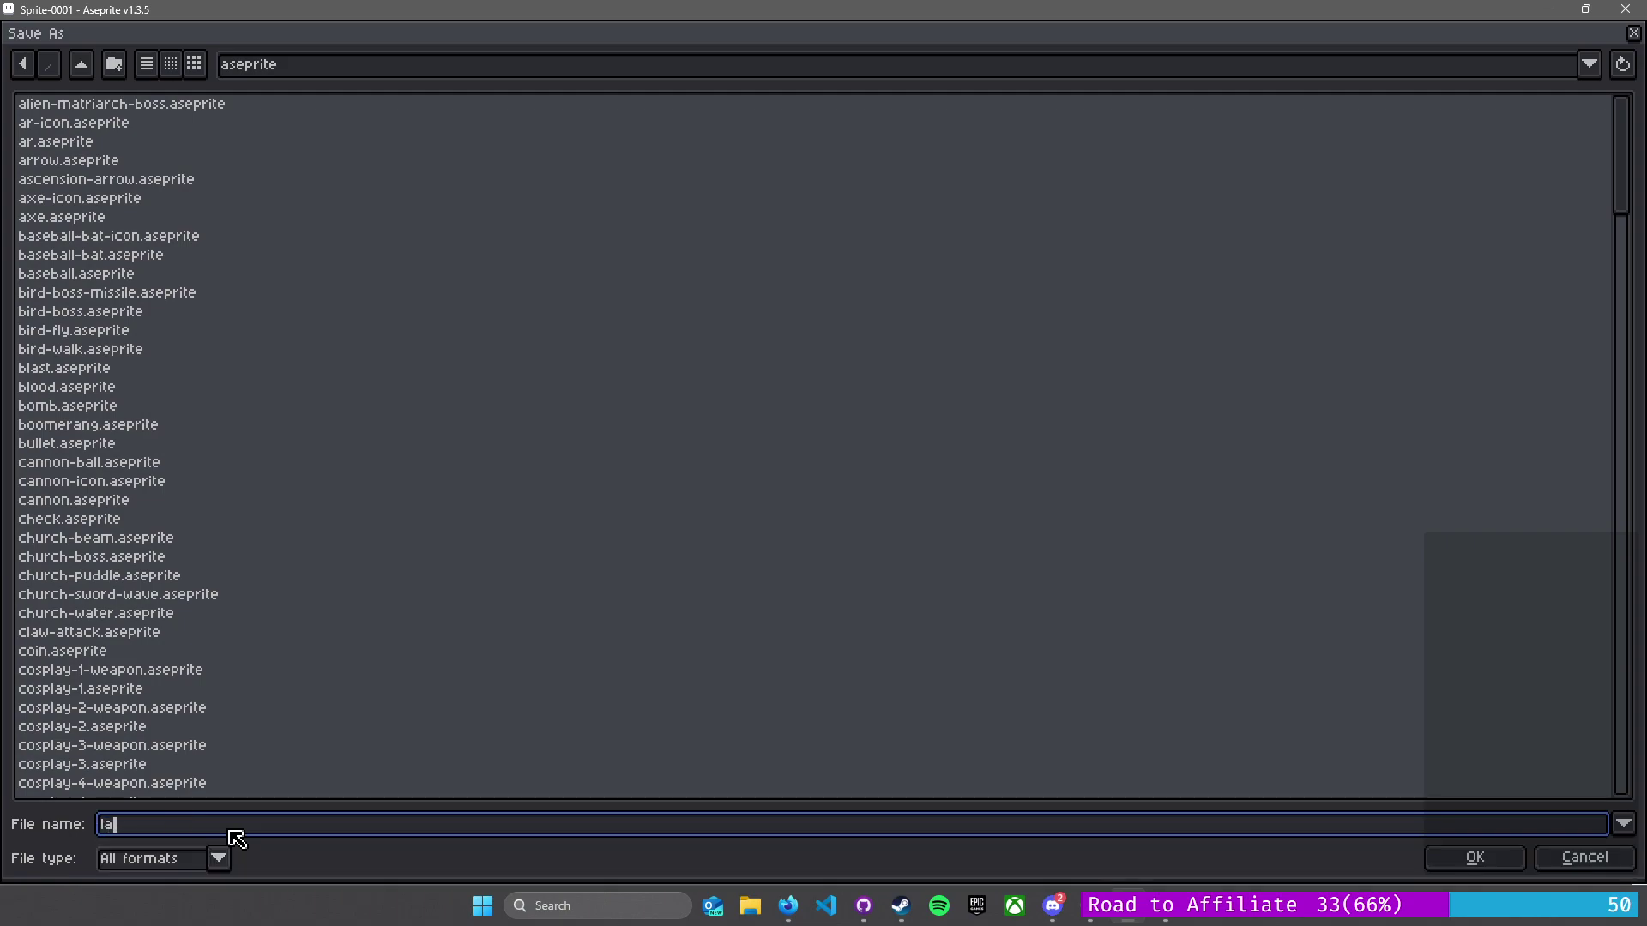
type("vamancer-boss")
key("Return")
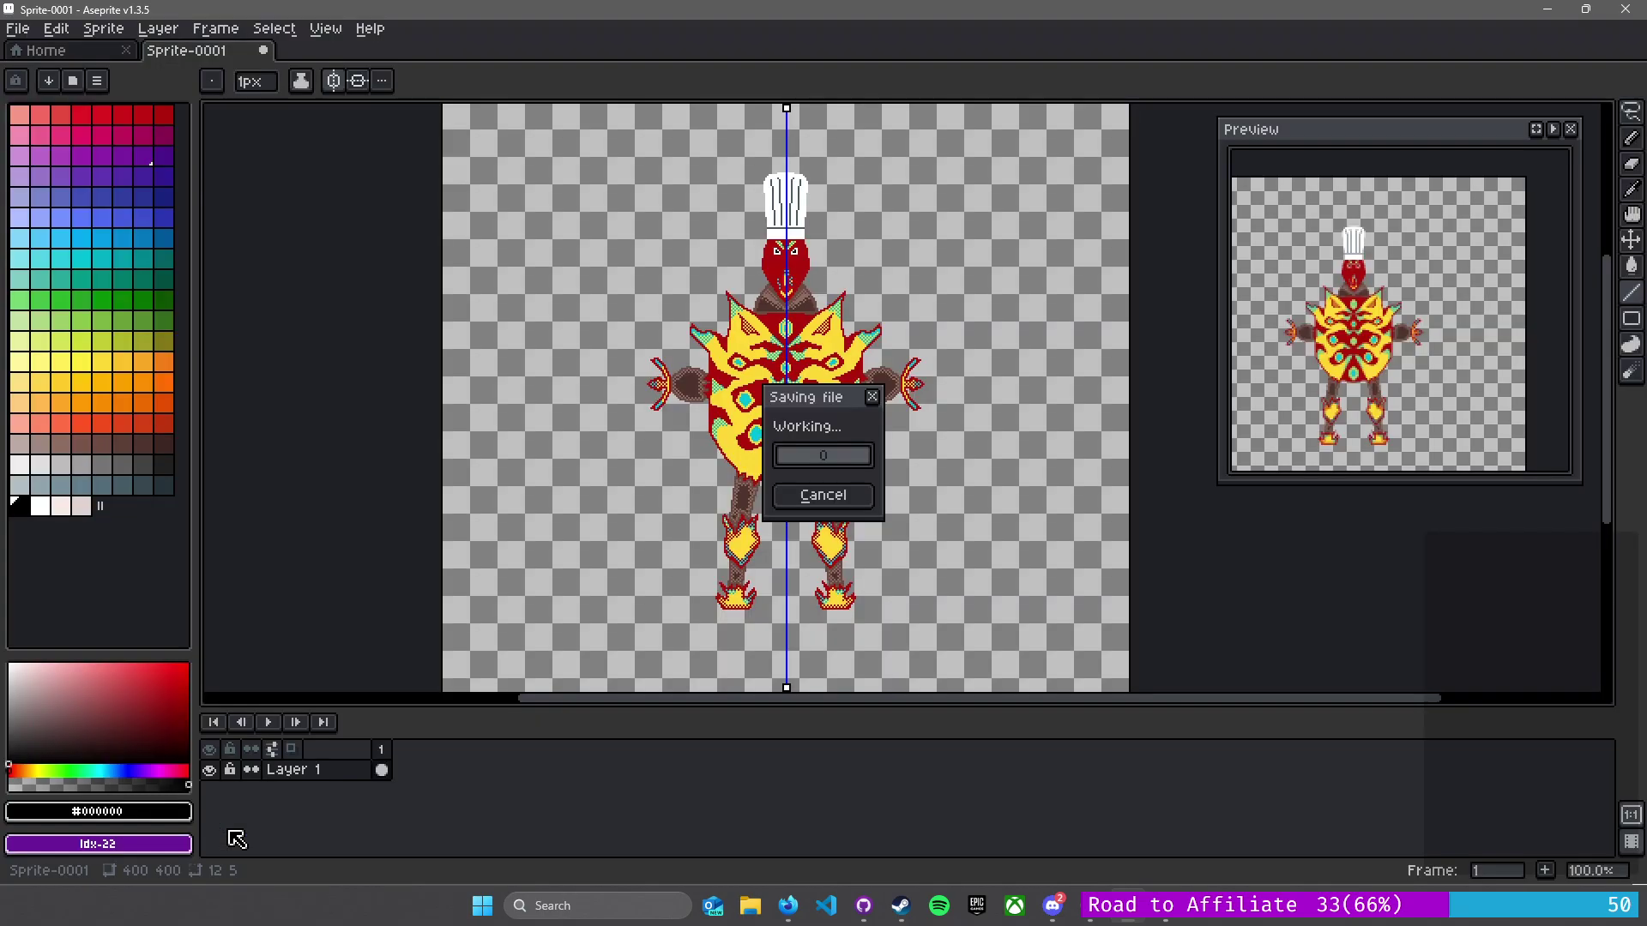
- Examine the leg armour up close and the finished character as a whole
scroll(821, 570, "up", 4)
scroll(821, 570, "up", 1)
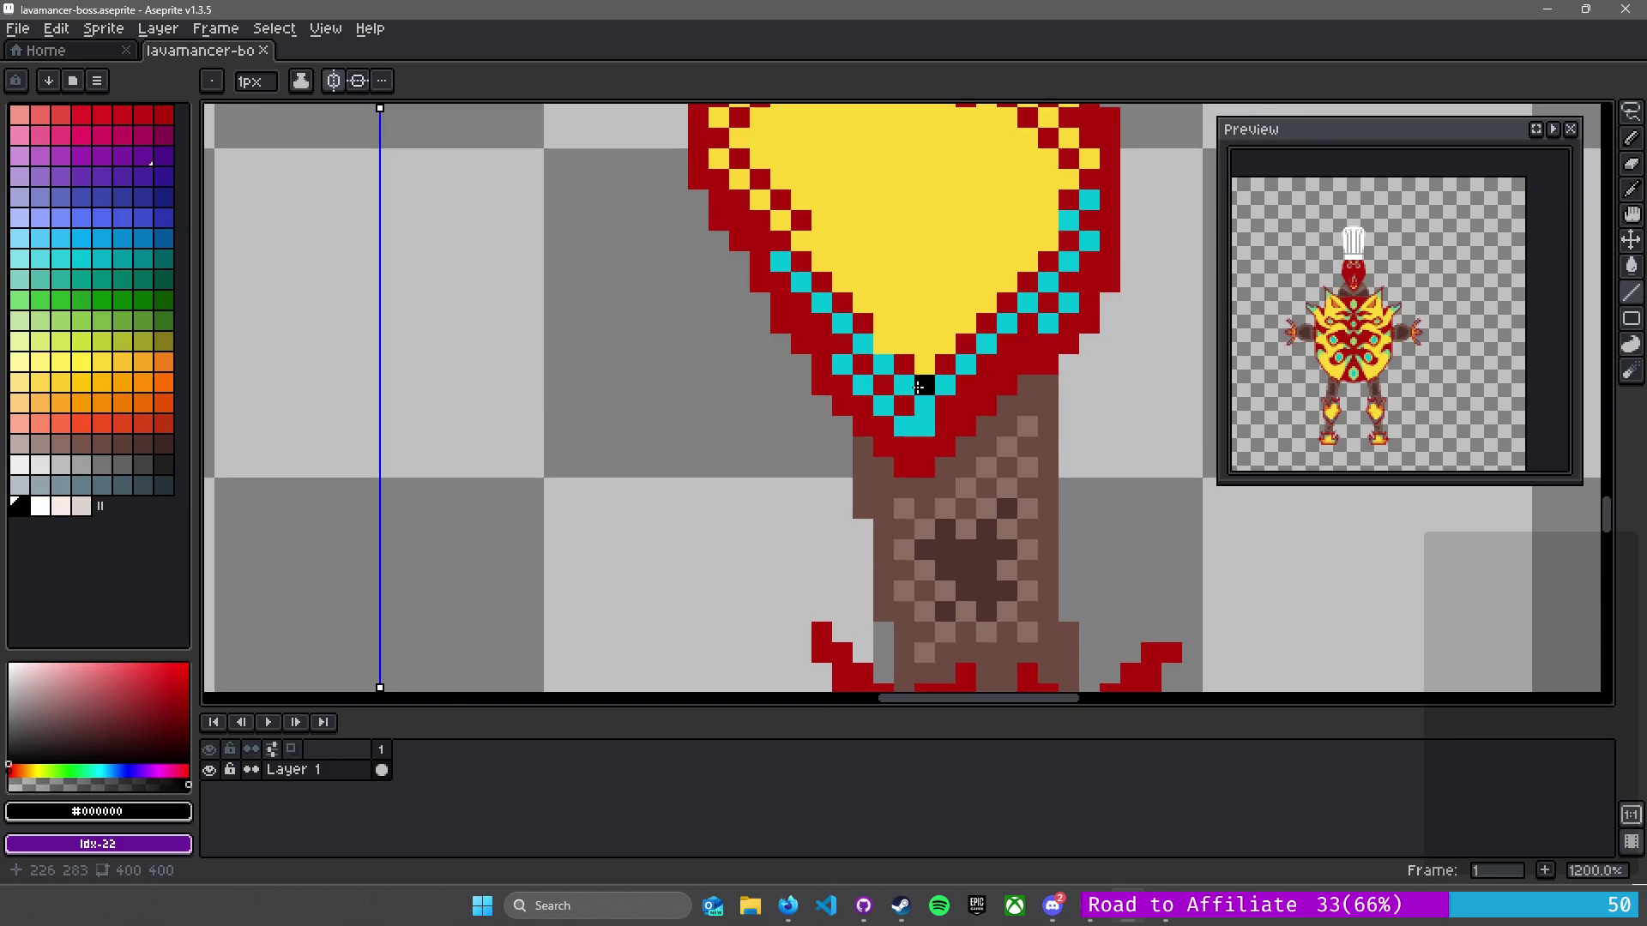
scroll(918, 394, "down", 2)
left_click_drag(950, 343, 895, 403)
scroll(895, 403, "up", 1)
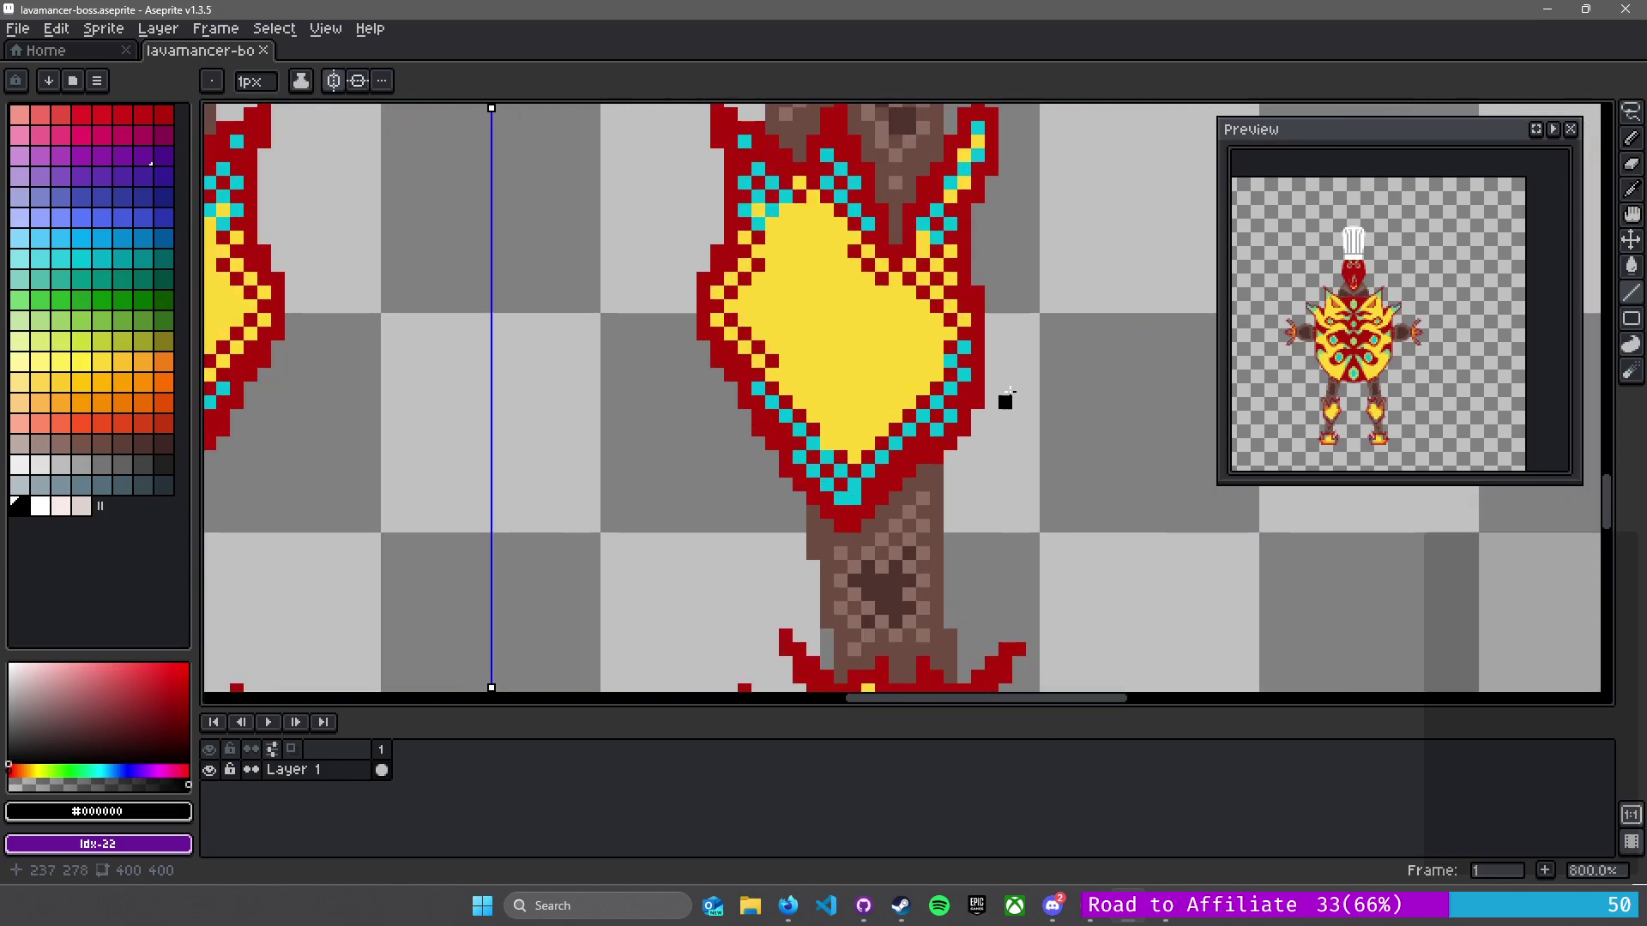
left_click_drag(1022, 362, 1065, 429)
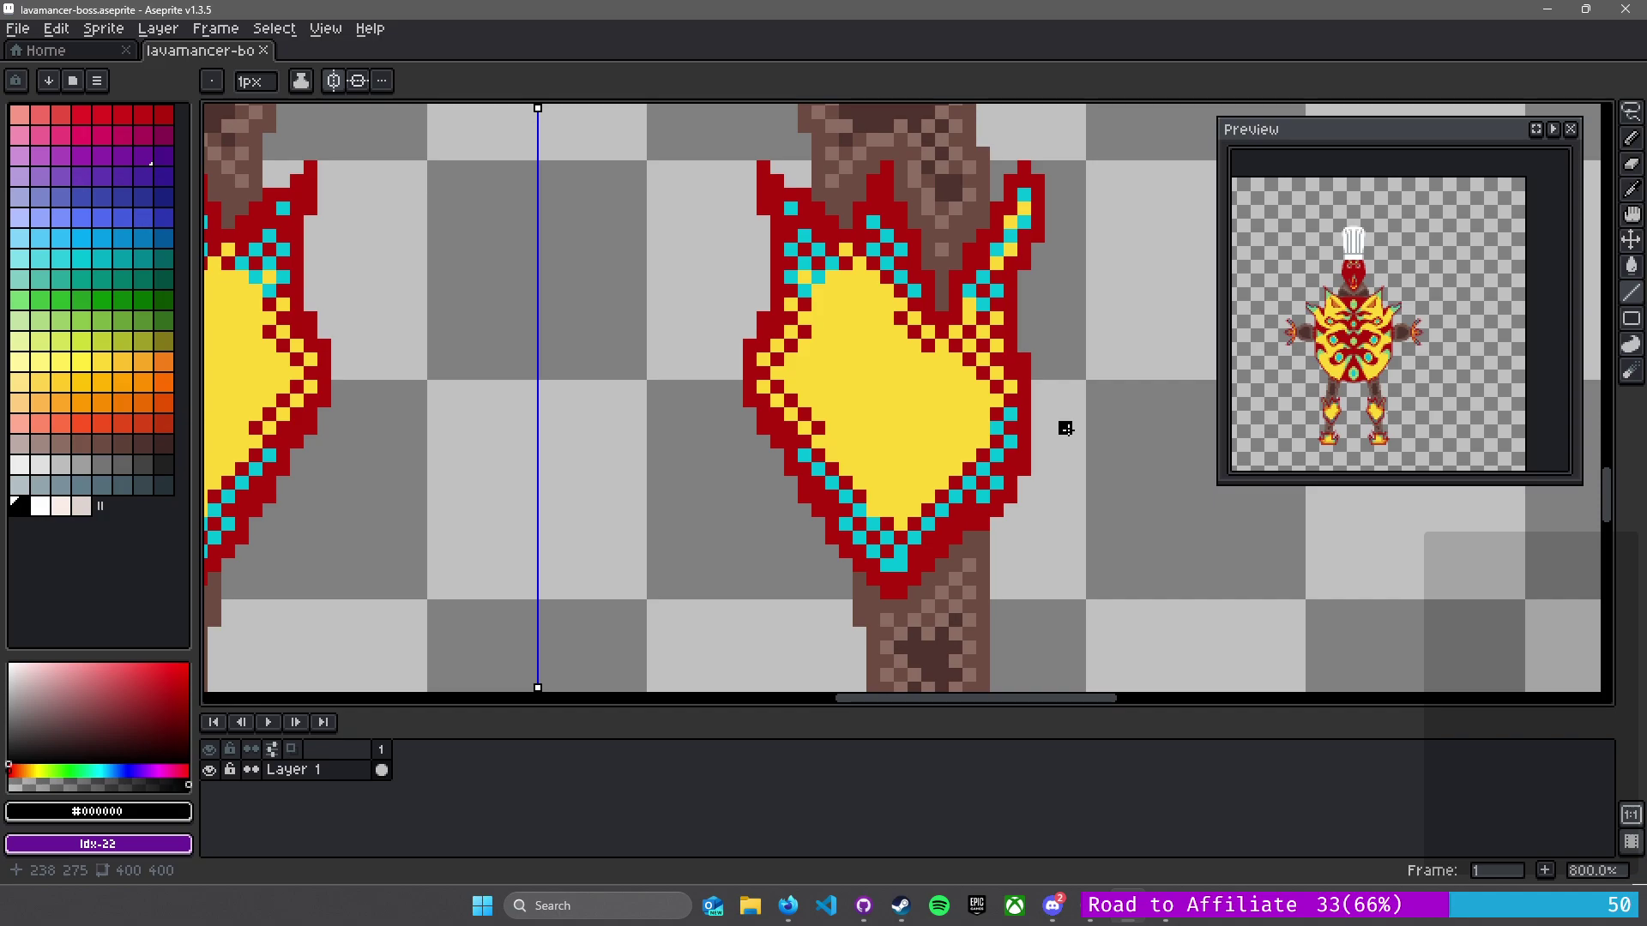
scroll(1065, 427, "down", 5)
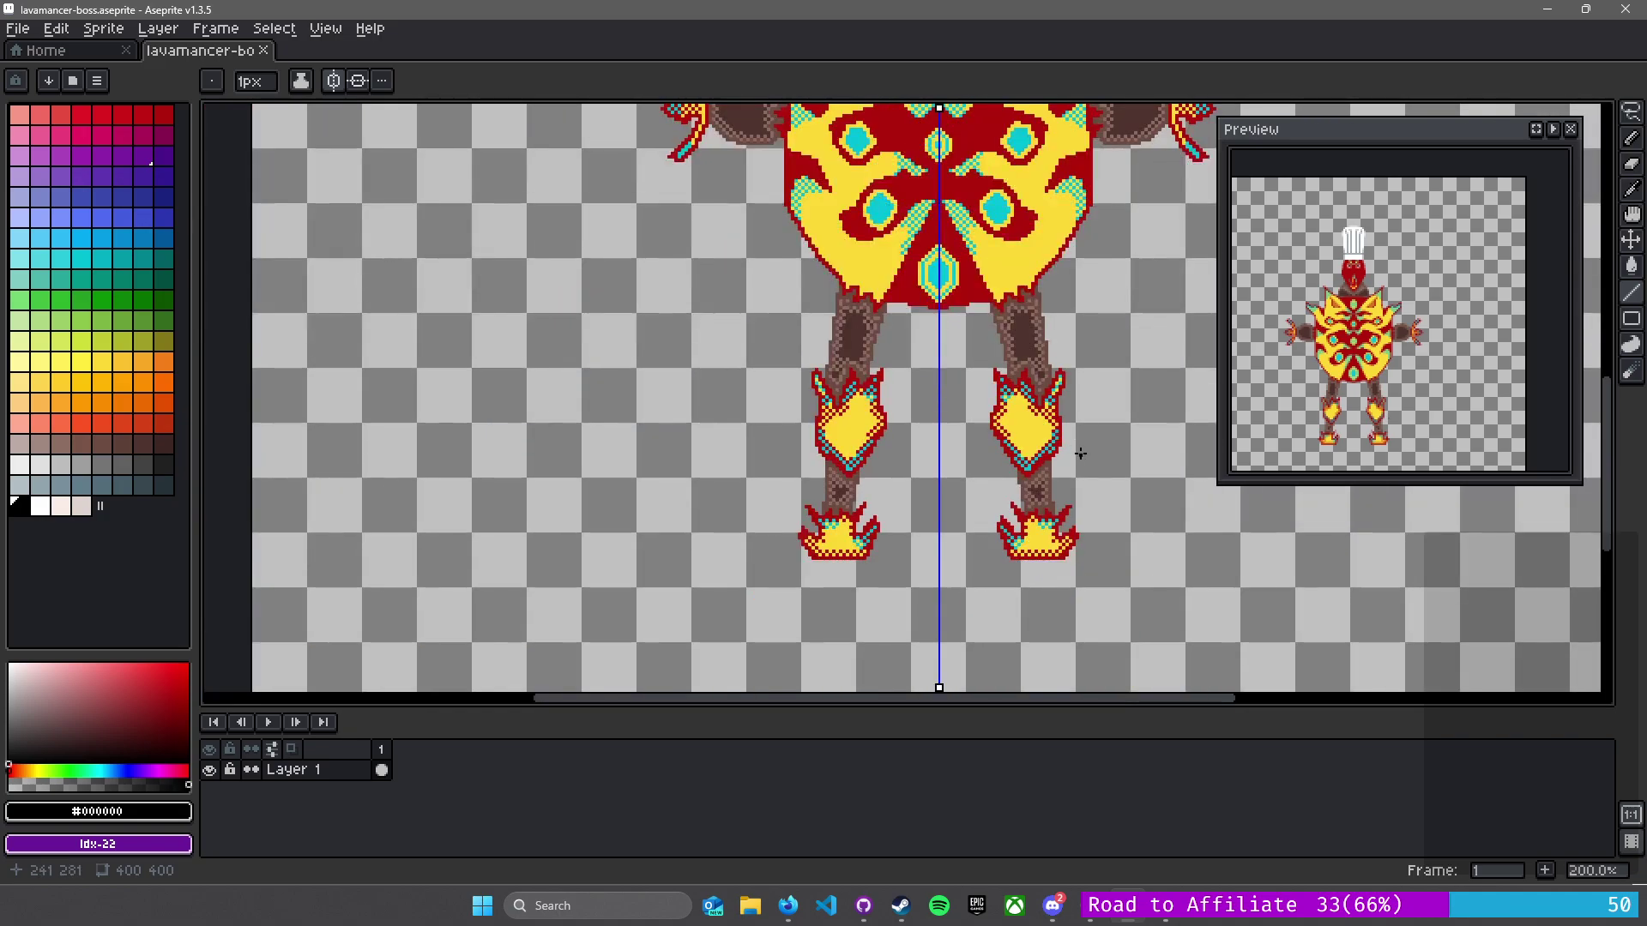
scroll(999, 448, "down", 2)
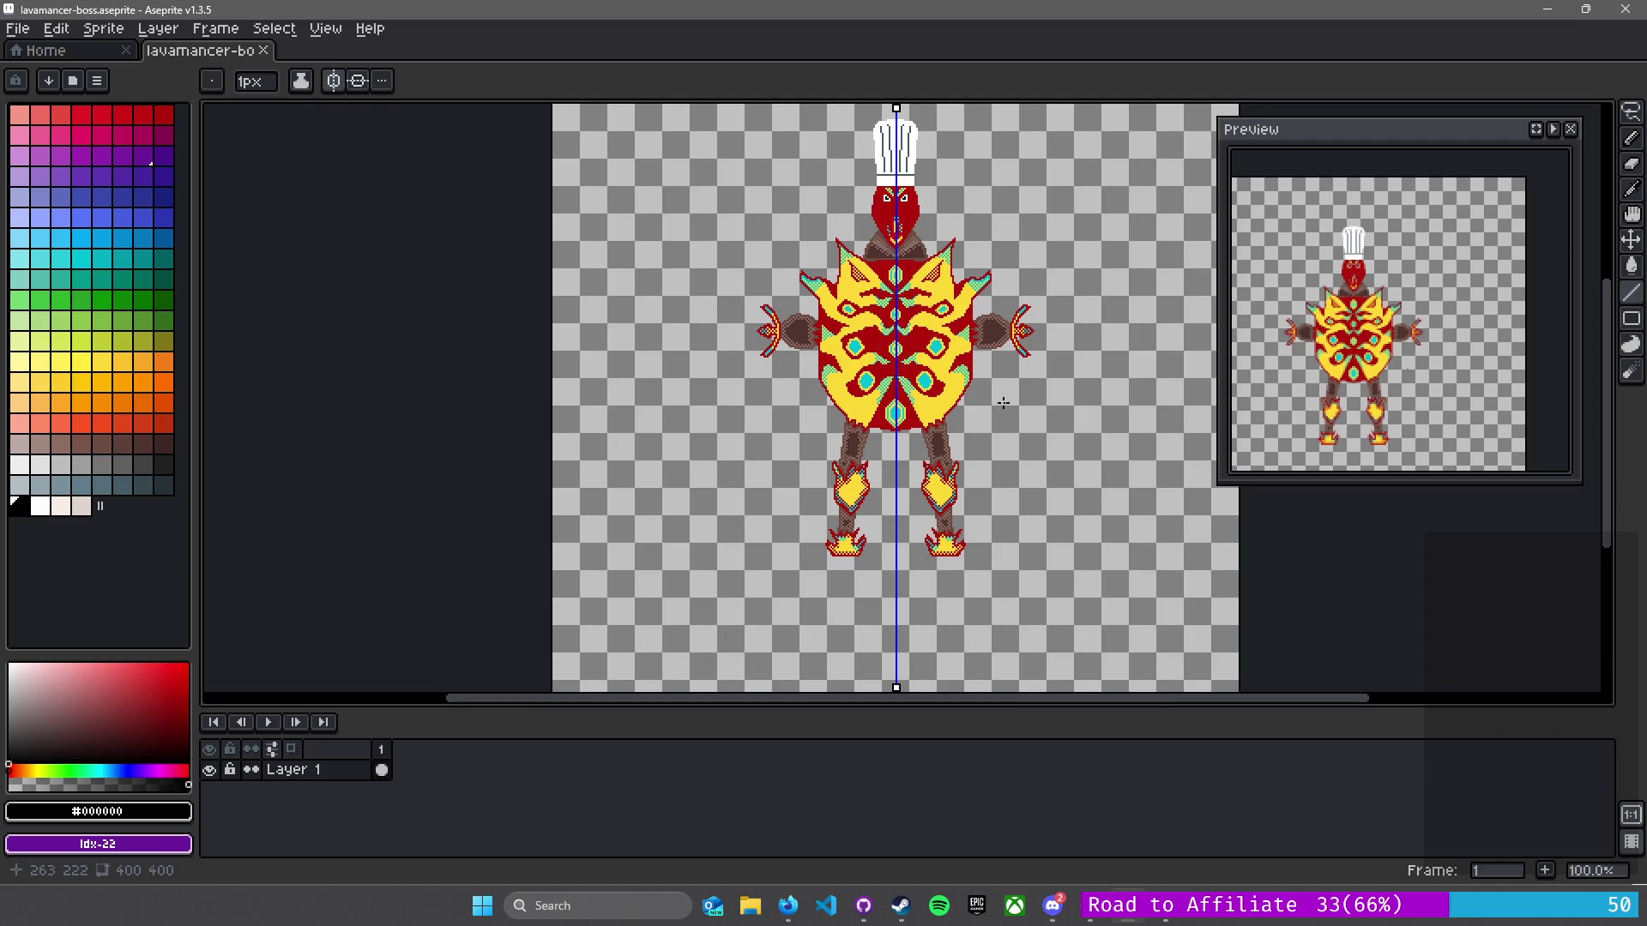
scroll(1004, 403, "up", 2)
scroll(1007, 388, "down", 1)
left_click_drag(1000, 383, 981, 589)
scroll(980, 589, "down", 1)
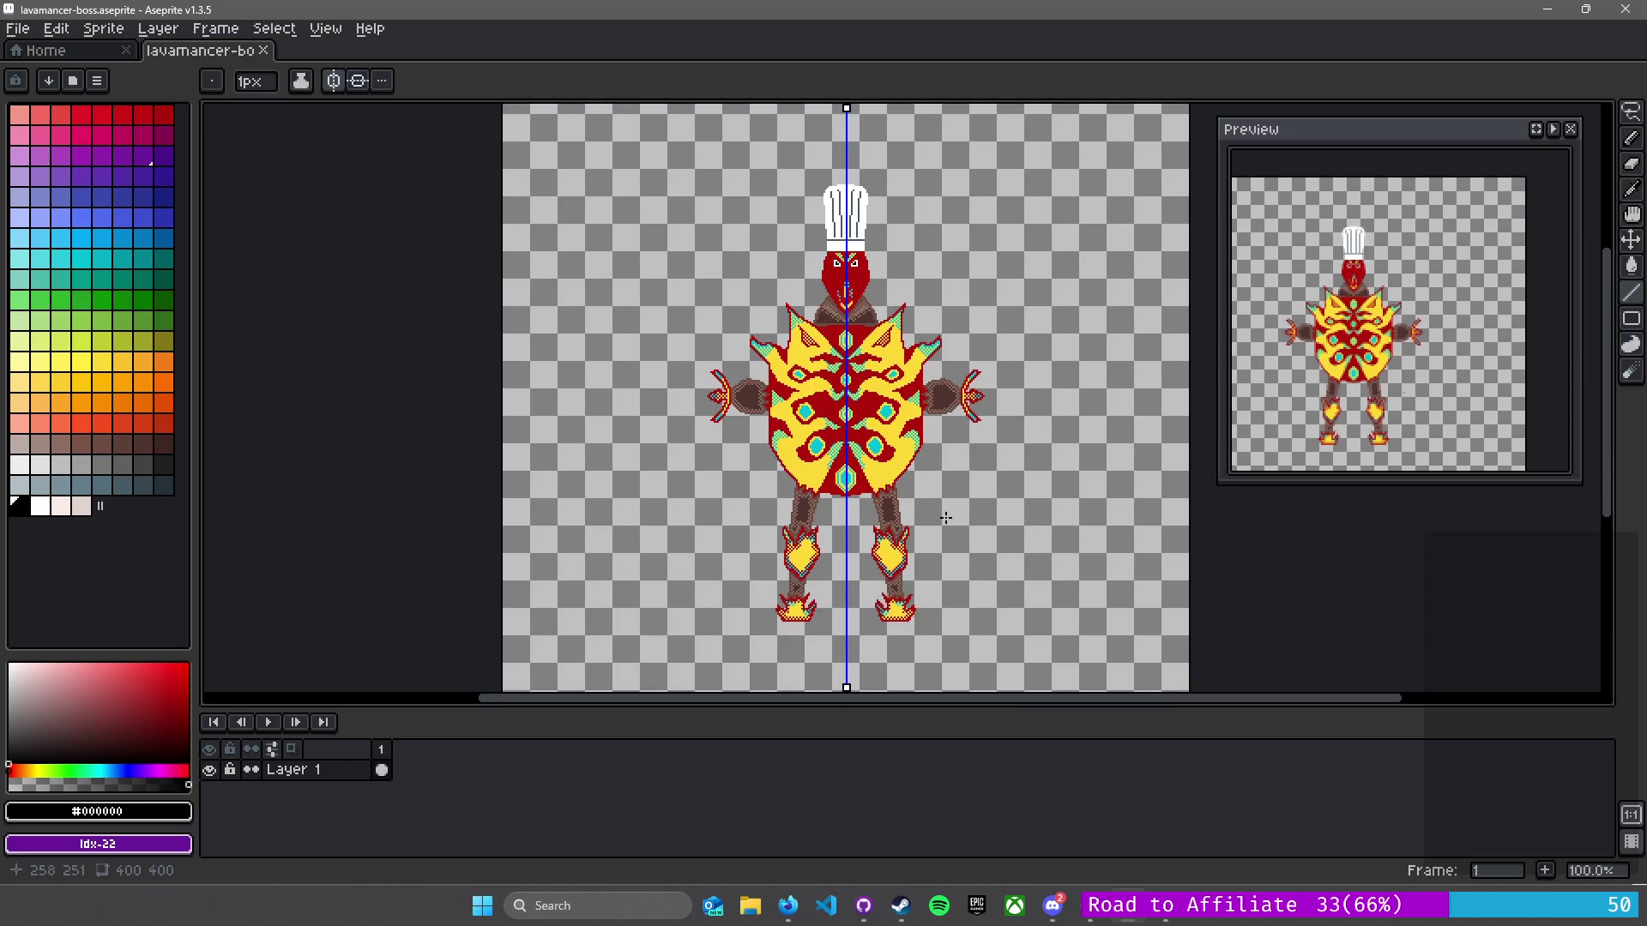
- Examine the boss's torso armour up close and the whole character at 100% zoom
scroll(945, 518, "up", 1)
left_click_drag(950, 459, 967, 545)
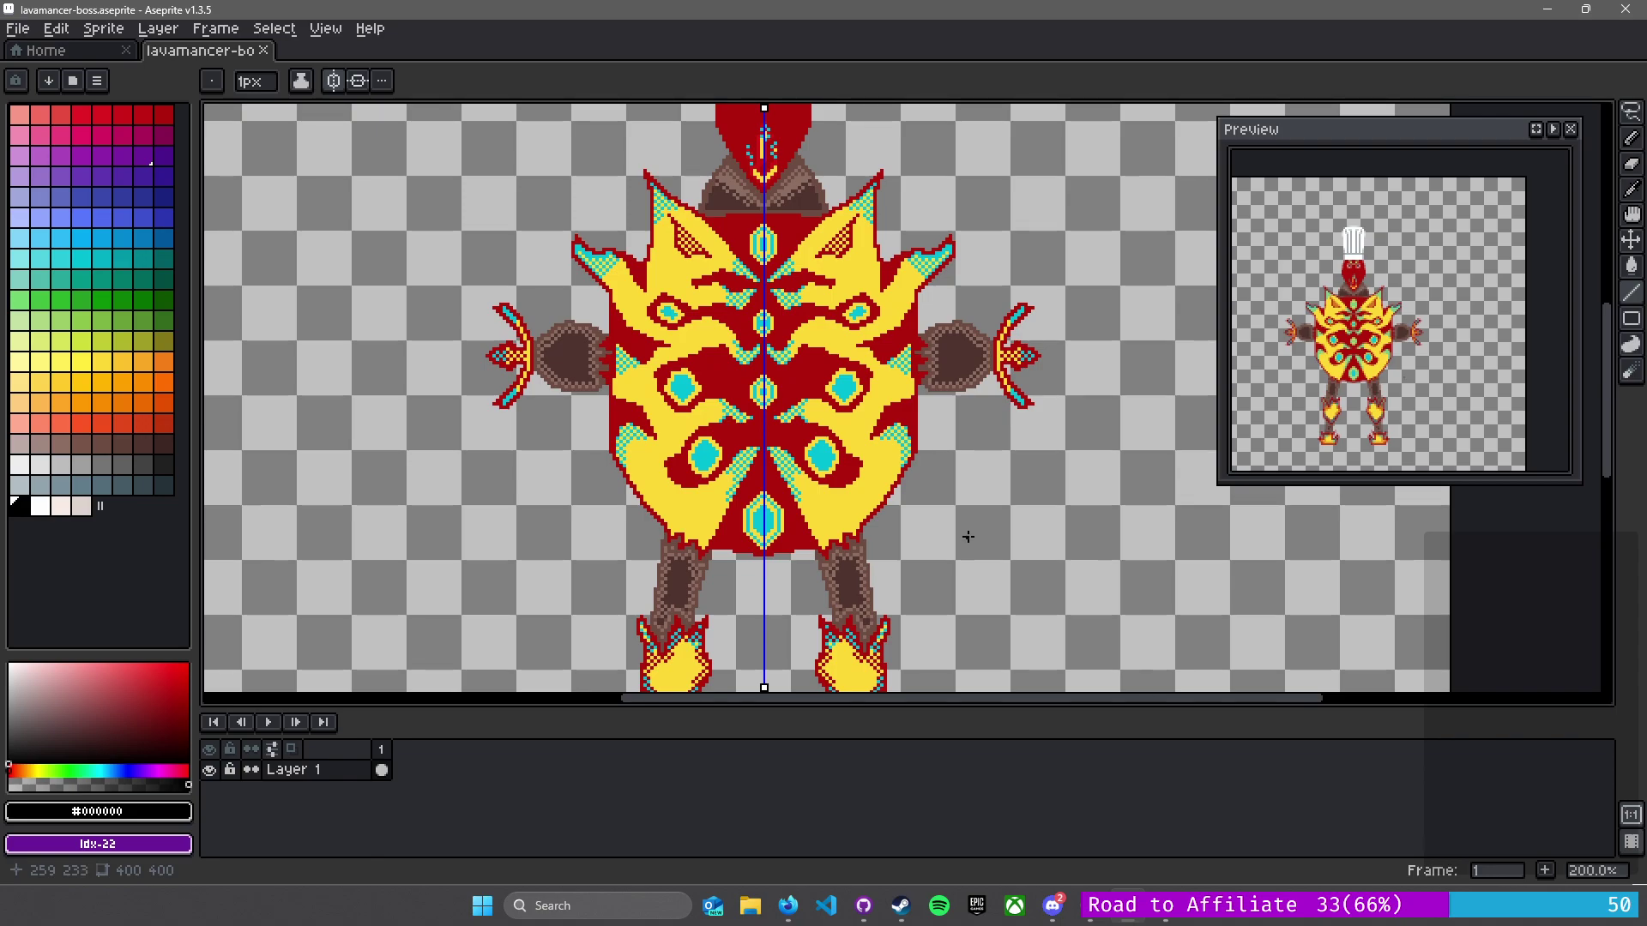
scroll(967, 536, "down", 1)
scroll(967, 536, "up", 1)
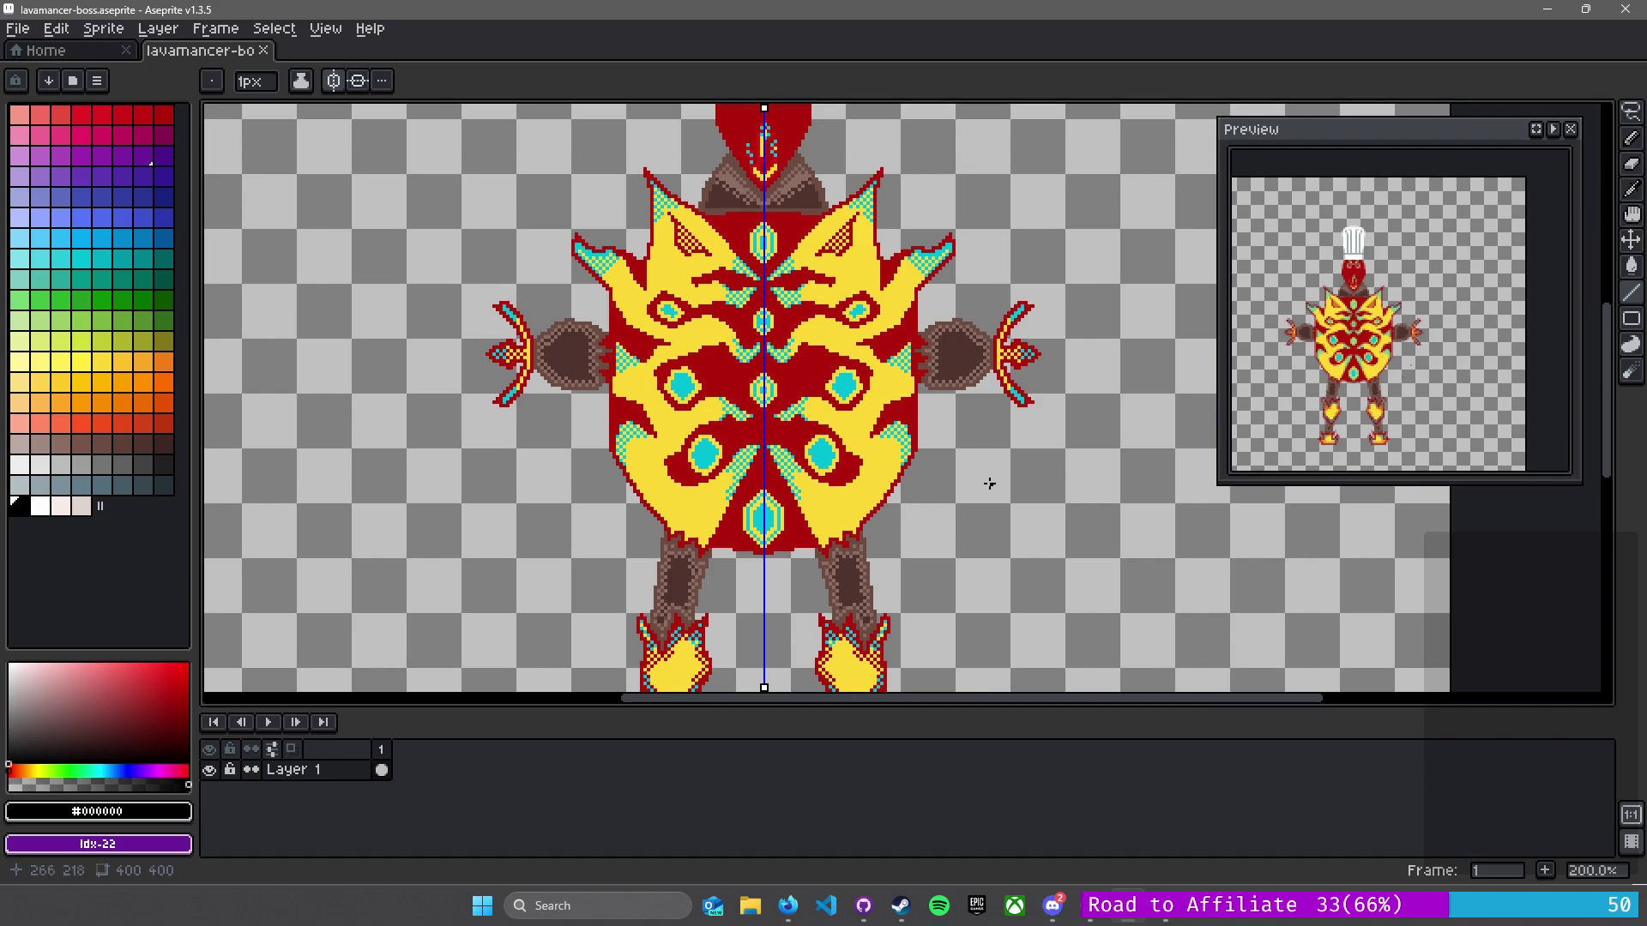
scroll(989, 483, "down", 1)
scroll(949, 393, "up", 4)
scroll(982, 307, "down", 1)
scroll(982, 307, "down", 2)
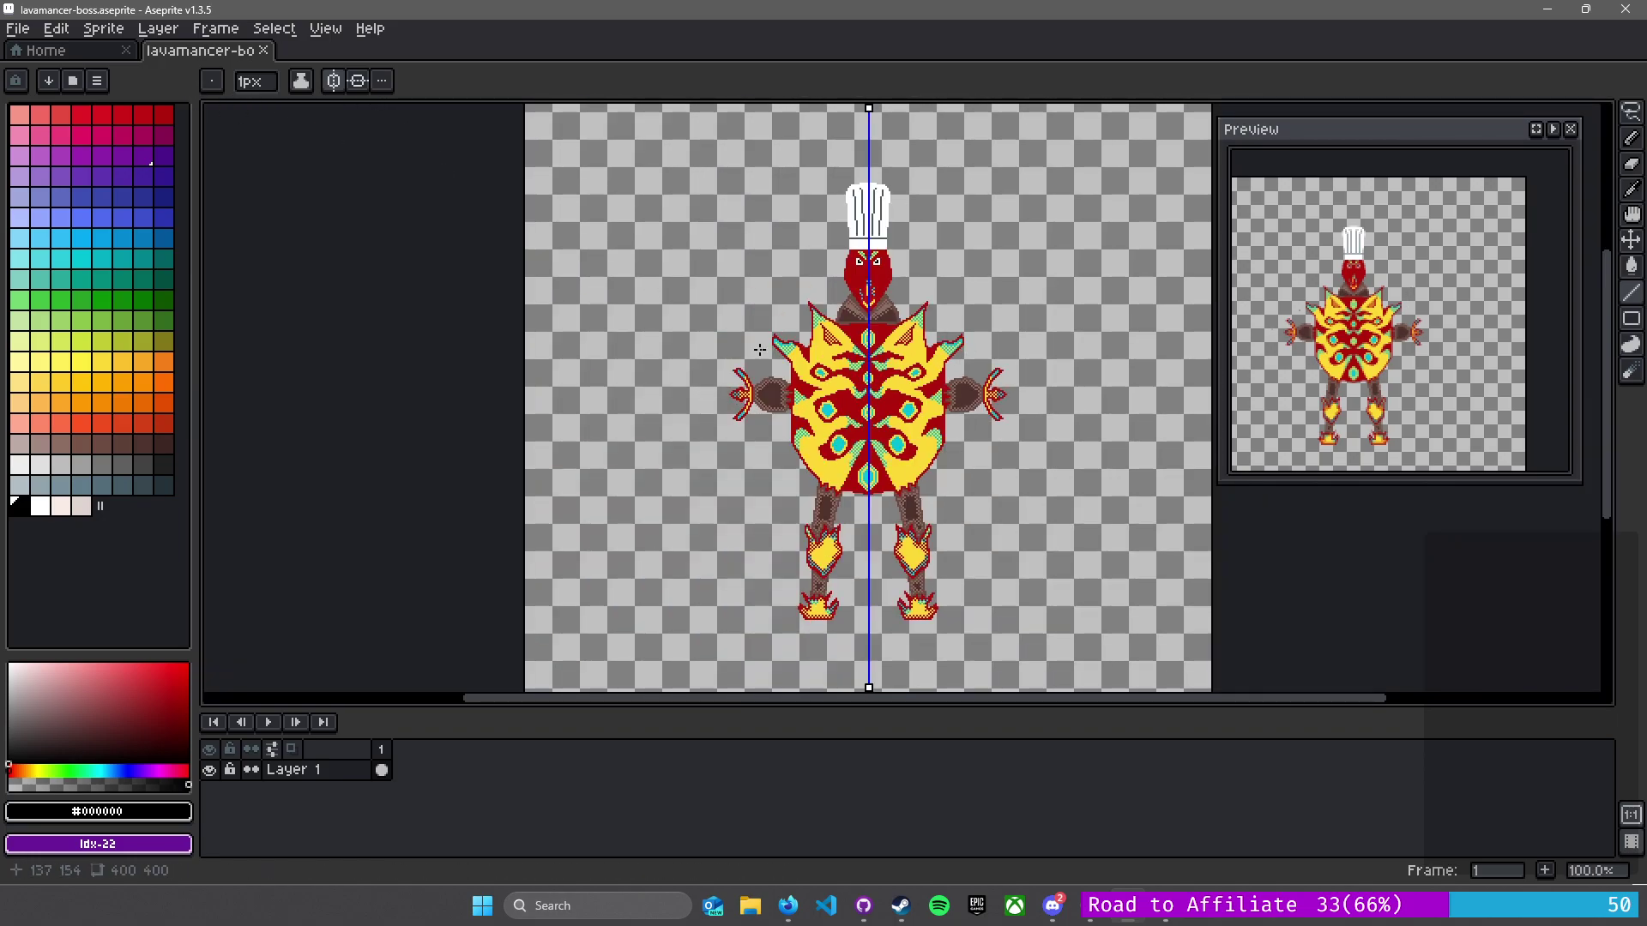
- Trim the sprite's empty canvas down to the character's edges and save the file
left_click(215, 28)
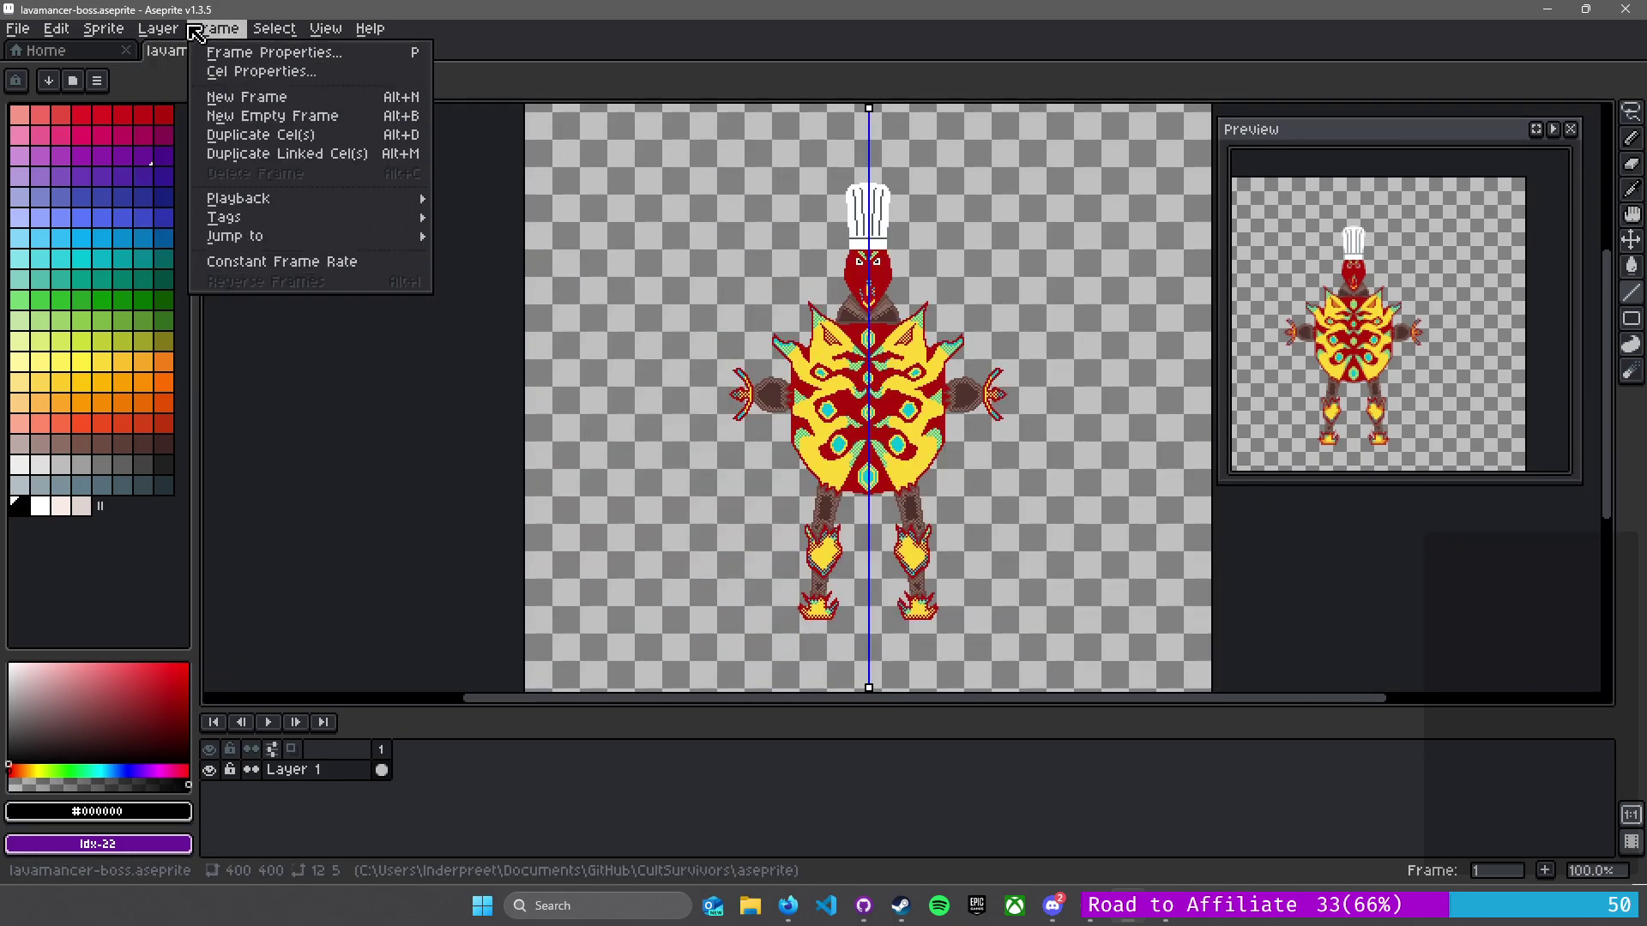
mouse_move(115, 32)
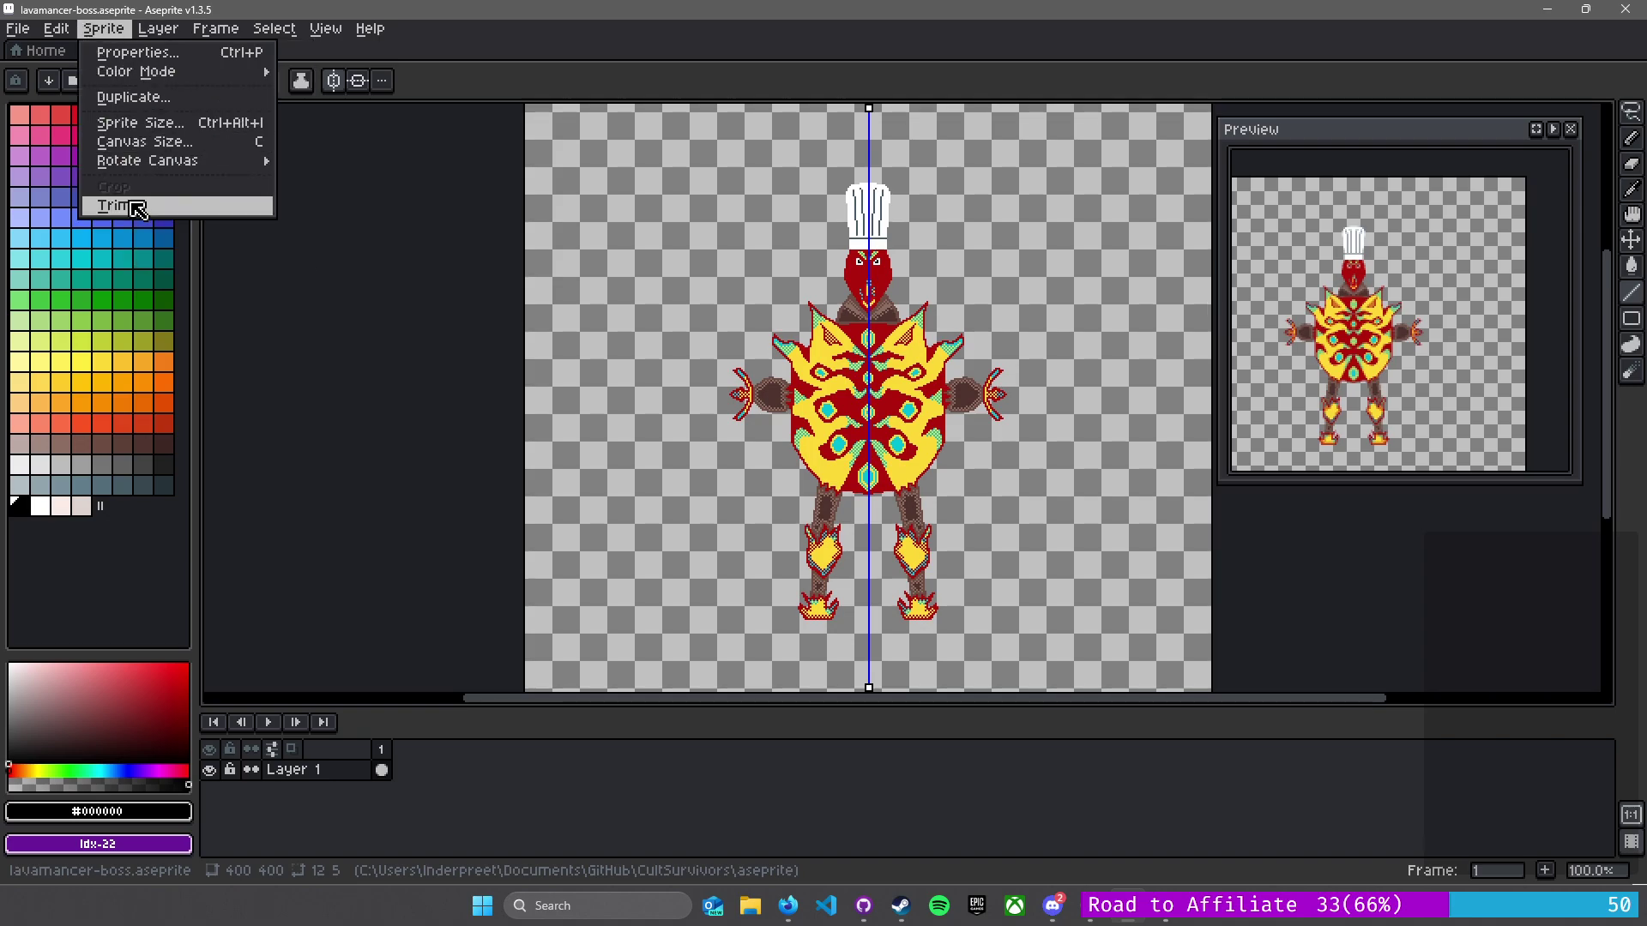
left_click(138, 214)
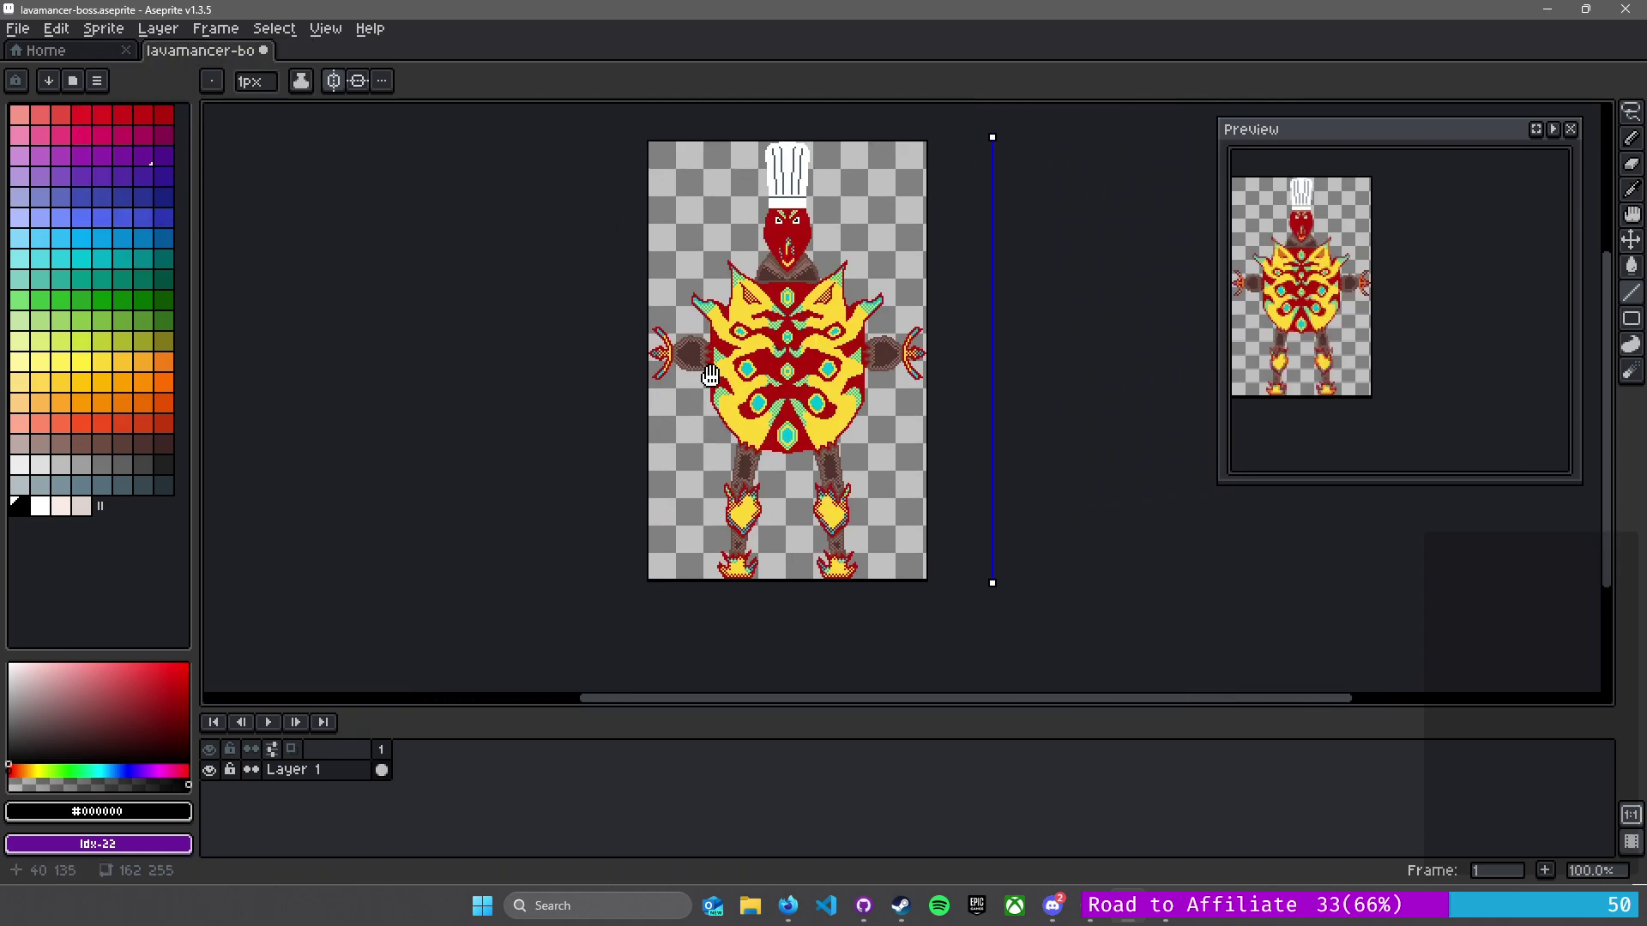
left_click(401, 109)
key("ctrl+s")
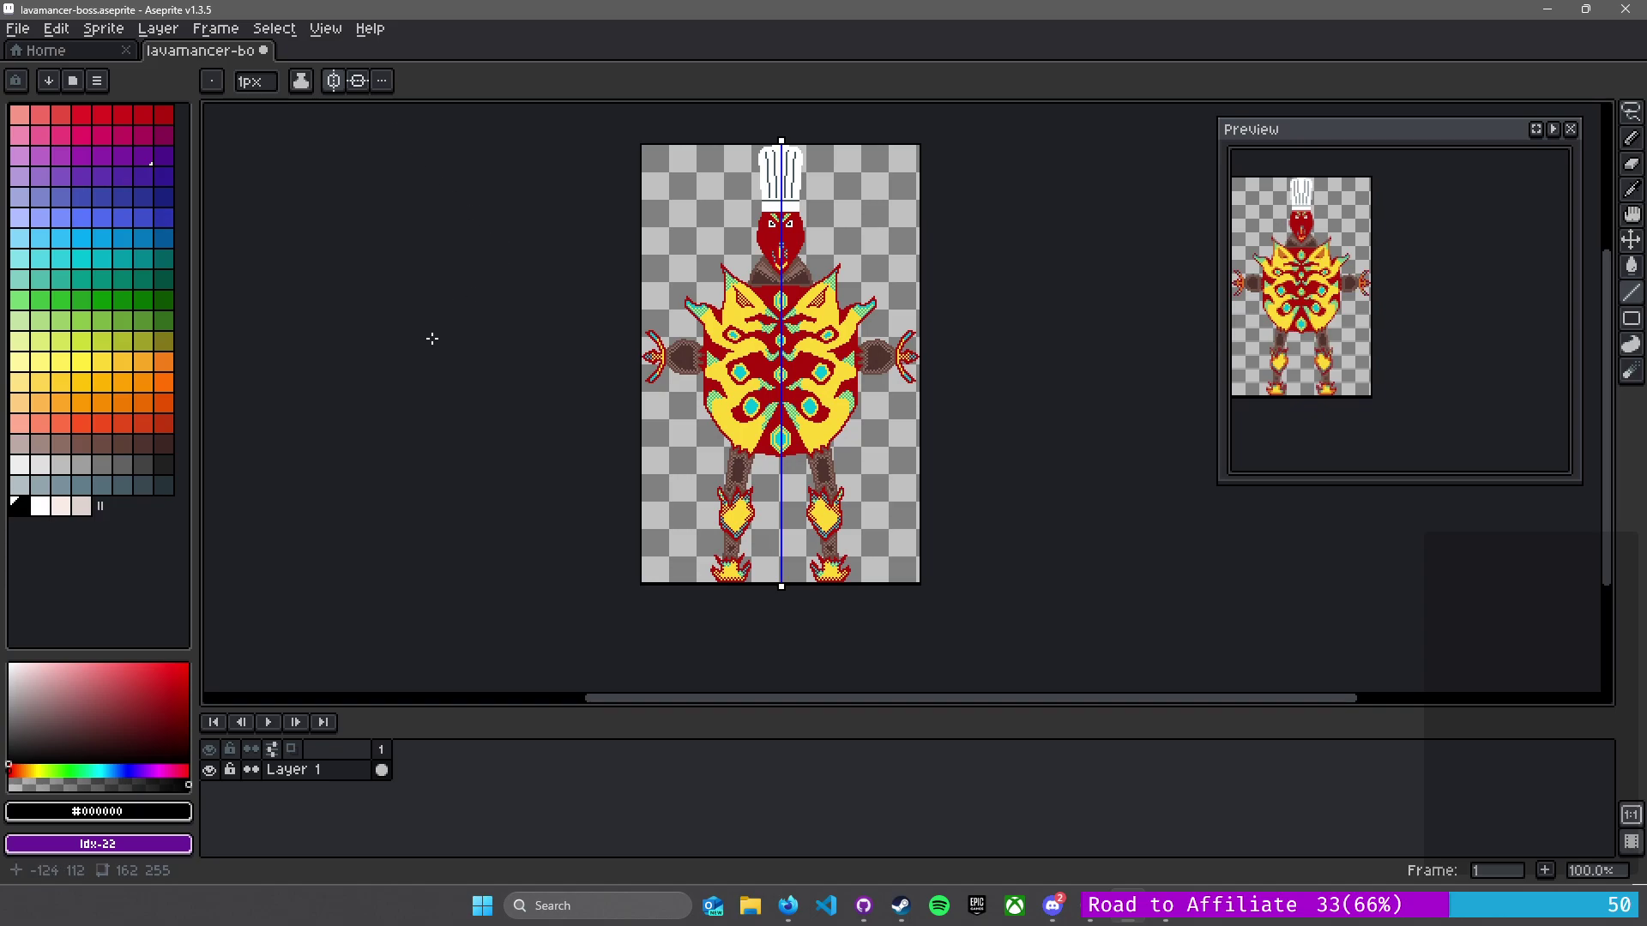
- Inspect the trimmed sprite's leg and torso armour up close and save the file again
scroll(817, 507, "up", 4)
scroll(816, 507, "down", 4)
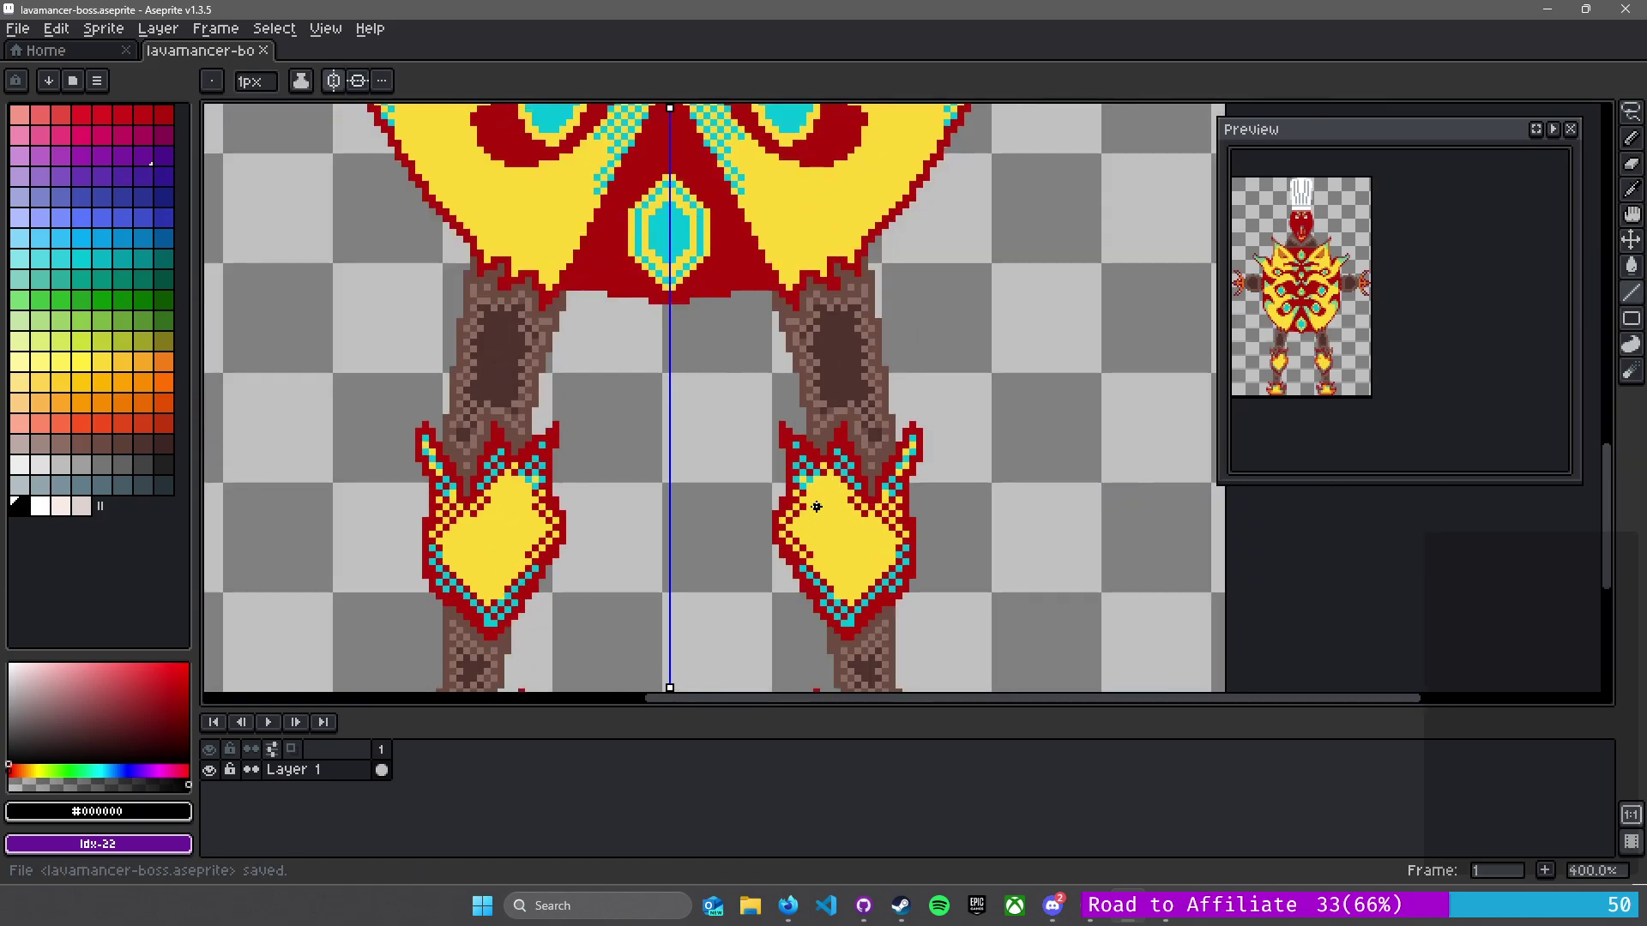
scroll(862, 358, "up", 2)
scroll(862, 358, "down", 2)
scroll(858, 356, "up", 2)
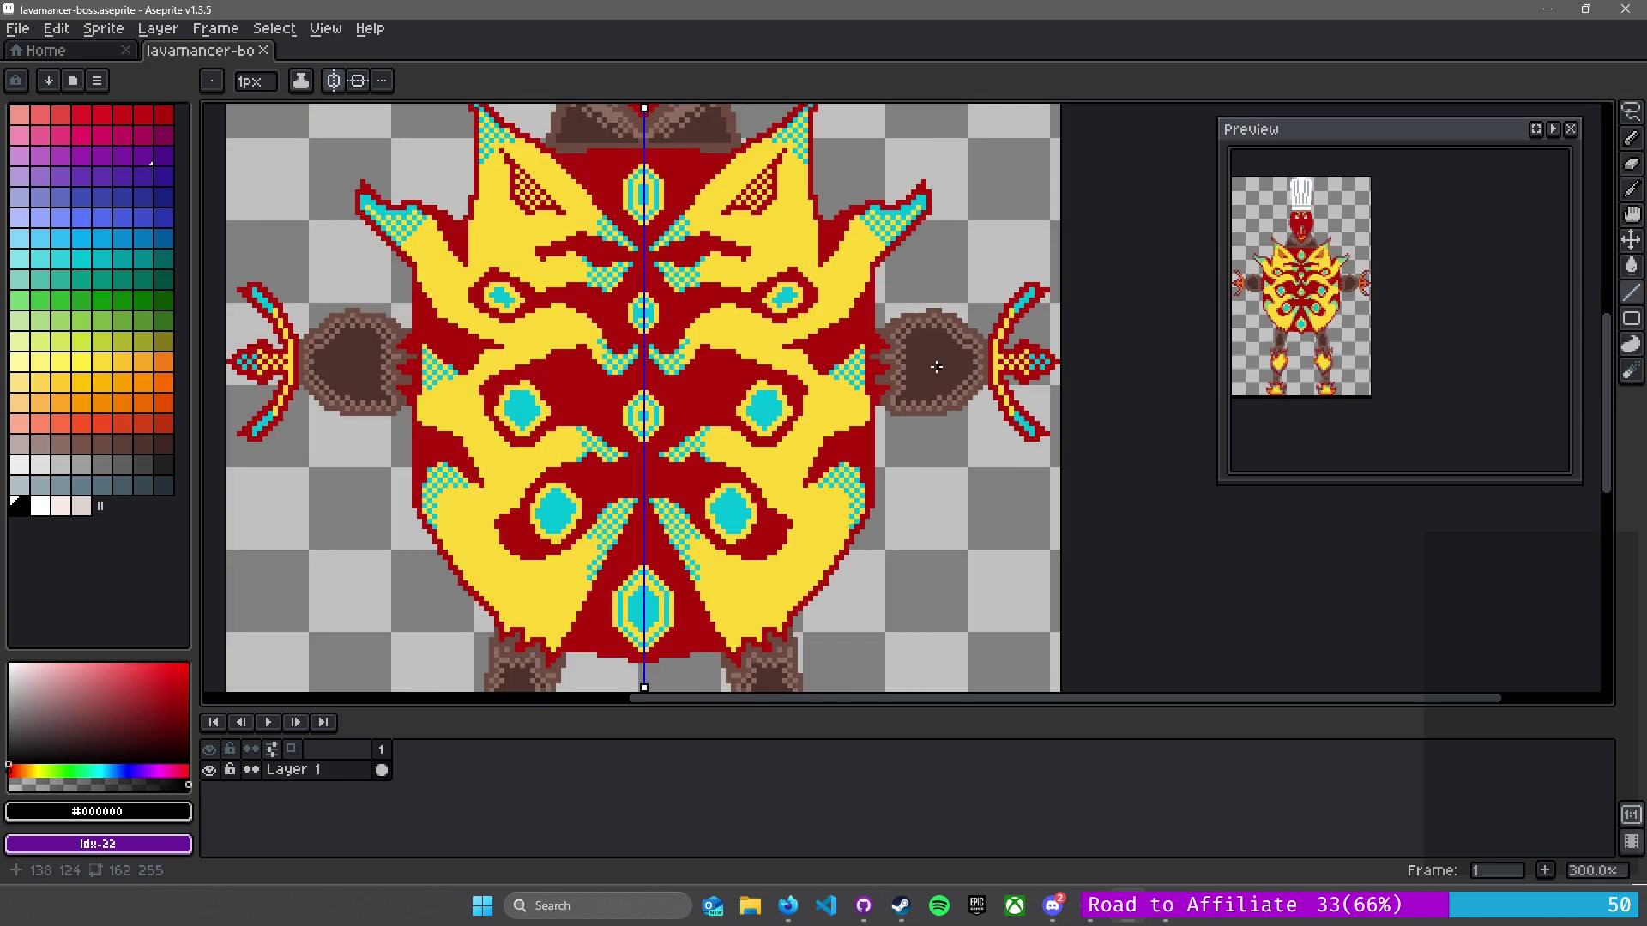
left_click(19, 29)
left_click(38, 116)
- Export the sprite as lavamancer-boss.png into the sprites folder, with all frames and visible layers at 100% size
left_click(19, 29)
mouse_move(69, 199)
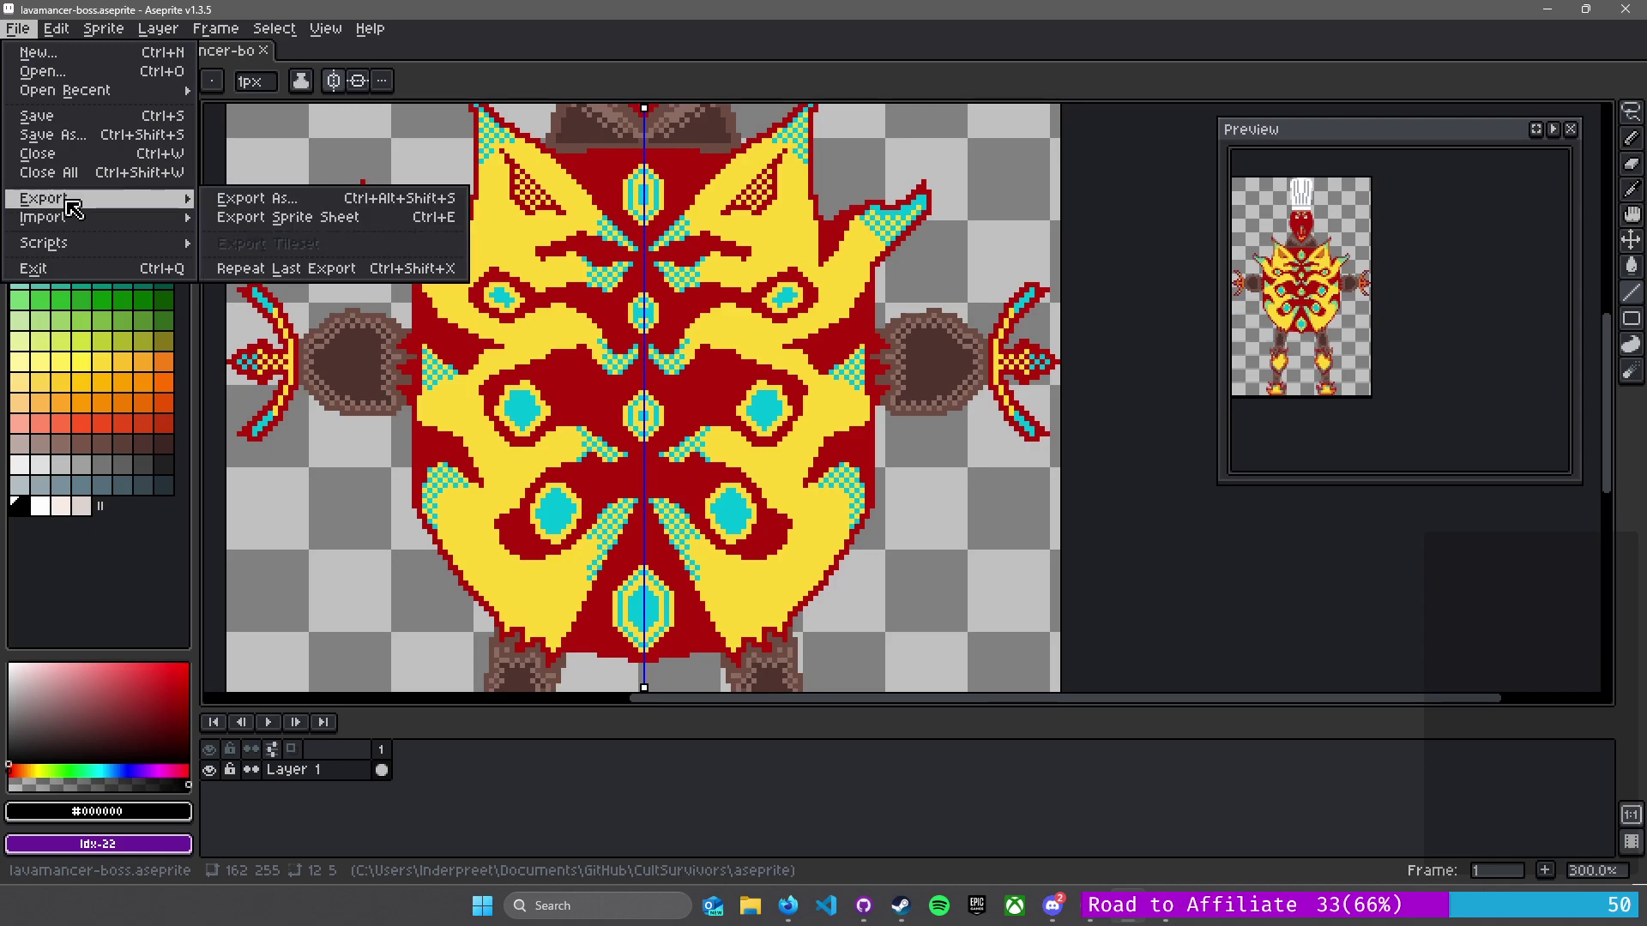
left_click(257, 201)
left_click(390, 63)
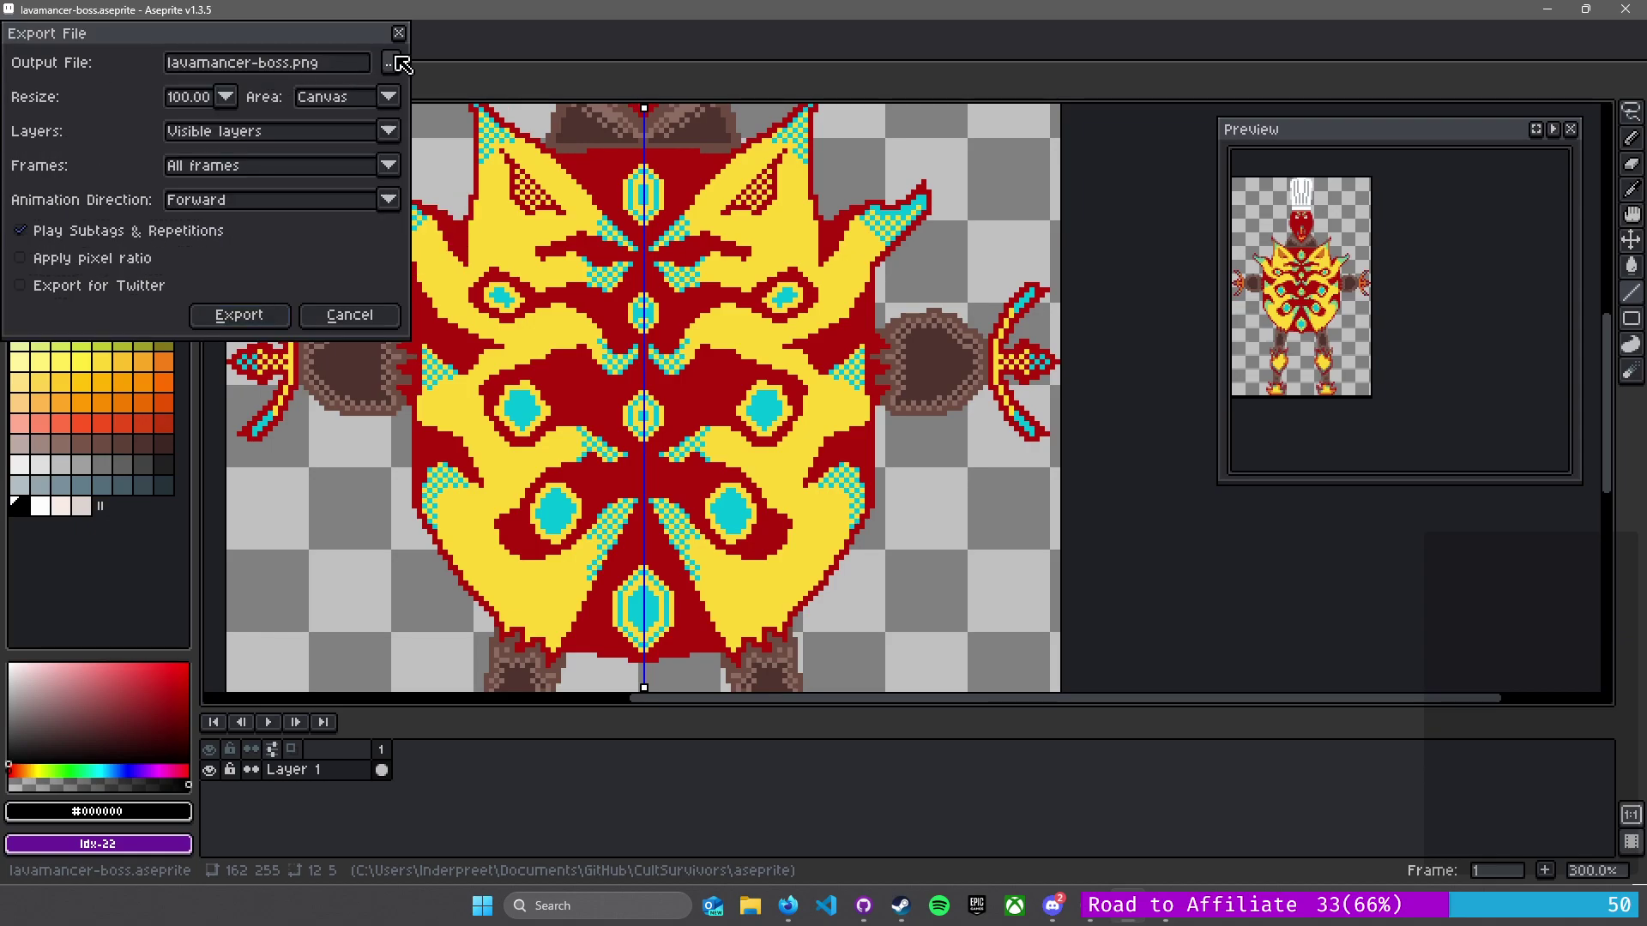
left_click(541, 69)
left_click(591, 288)
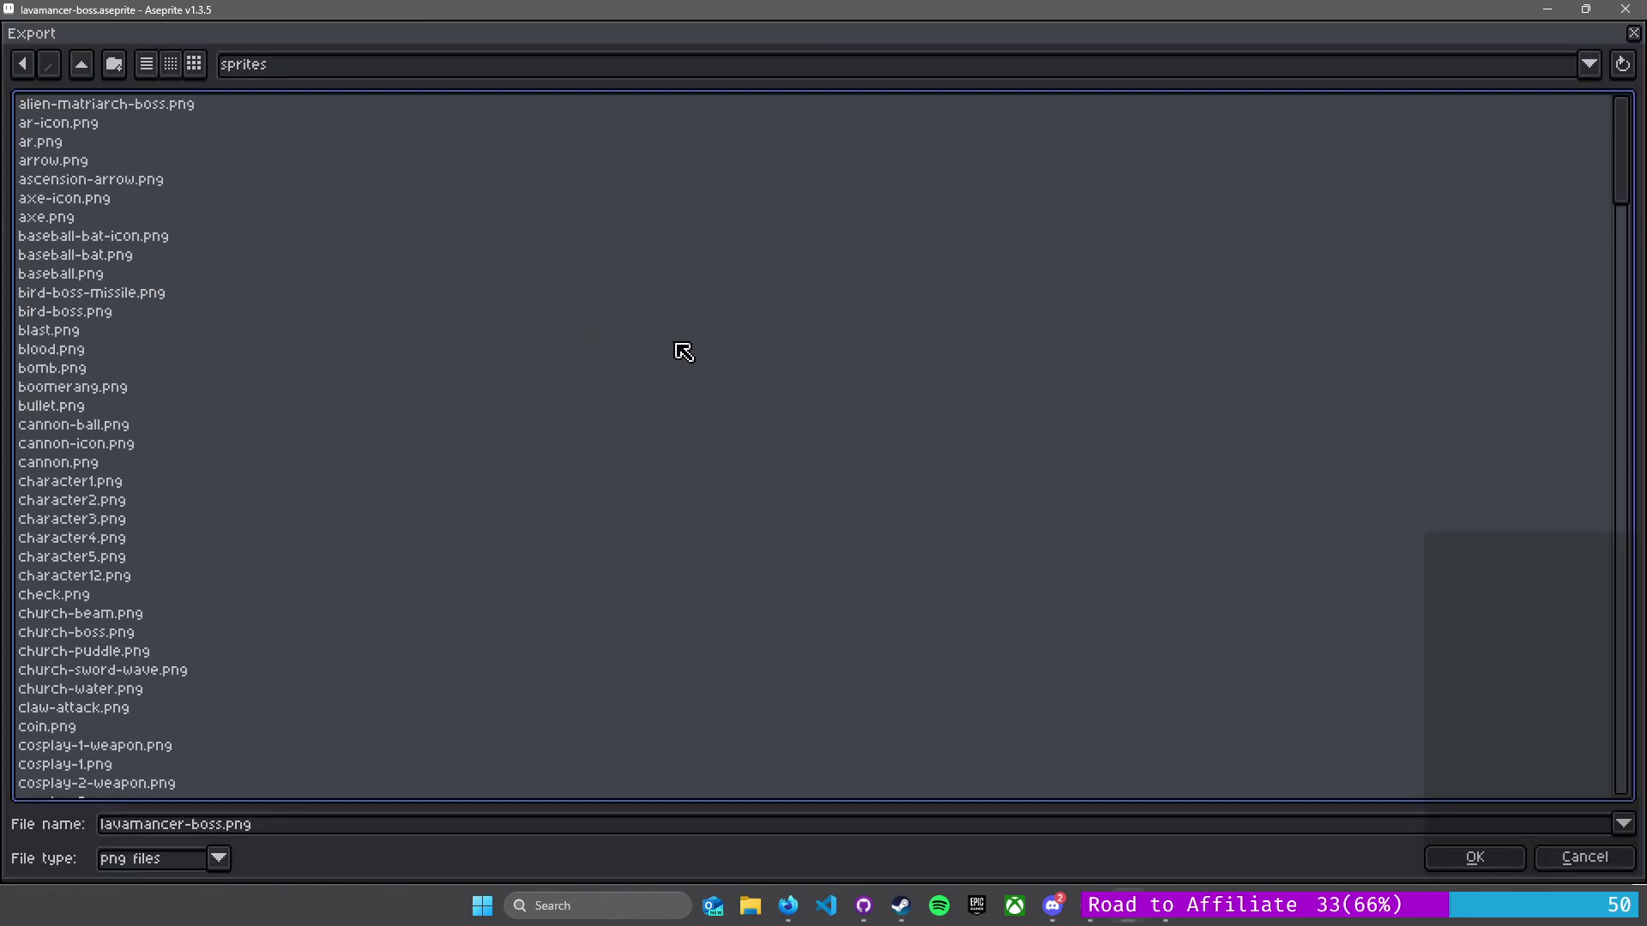
left_click(1474, 857)
left_click(243, 315)
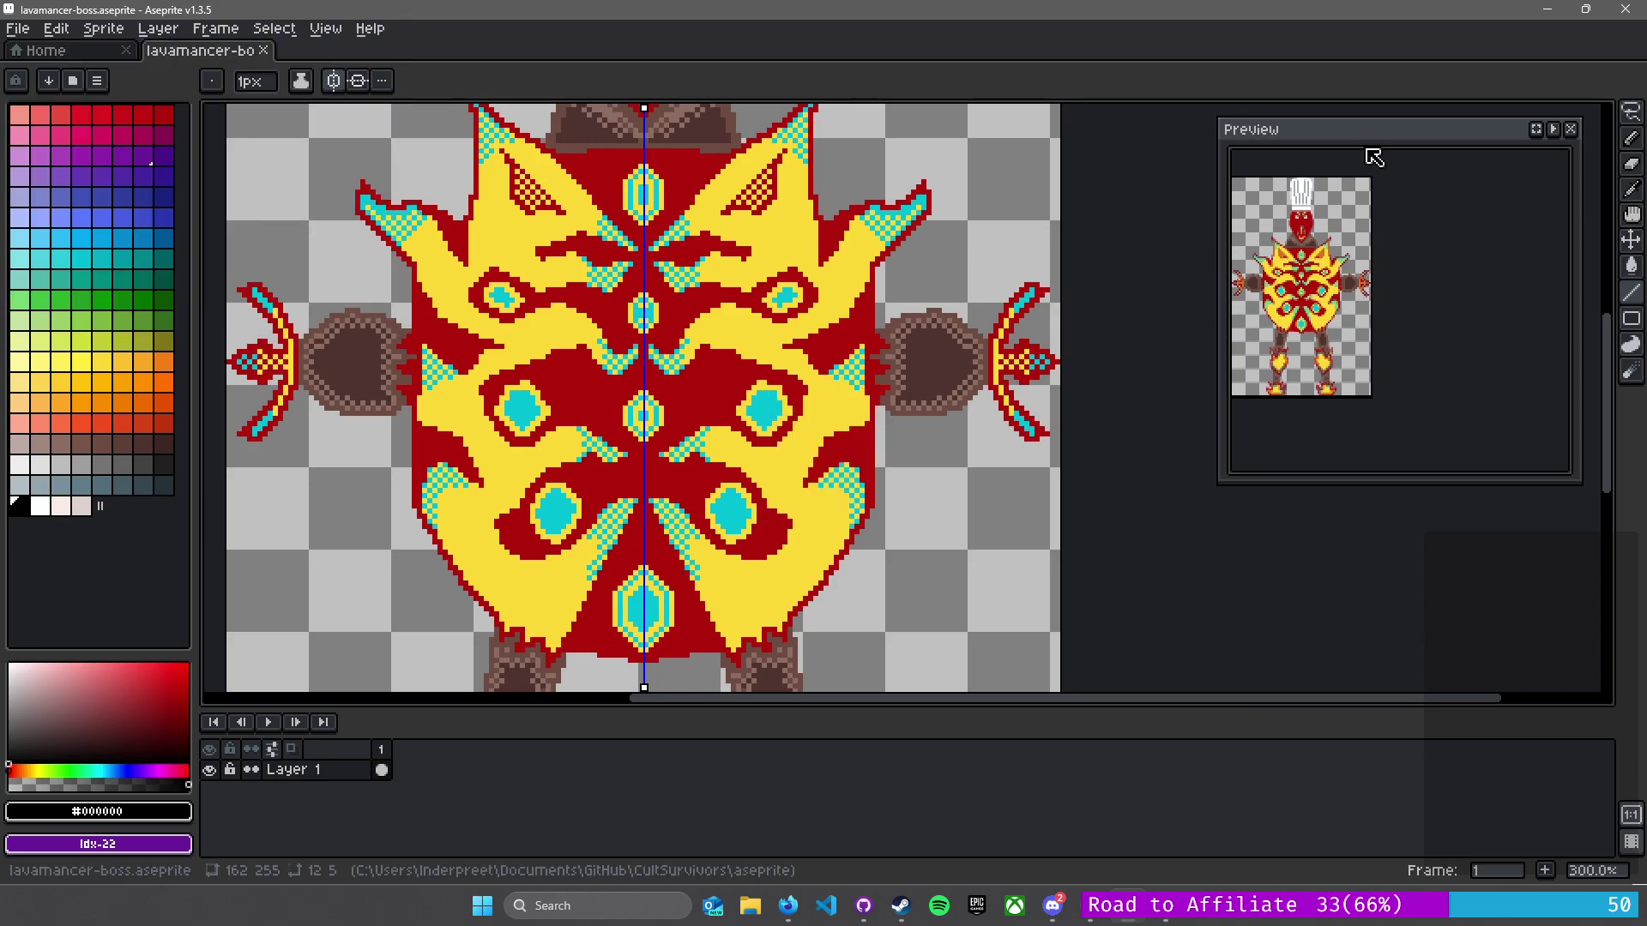
- Close Aseprite, switch to the Cult Survivors project in Godot and save its scenes
left_click(1625, 9)
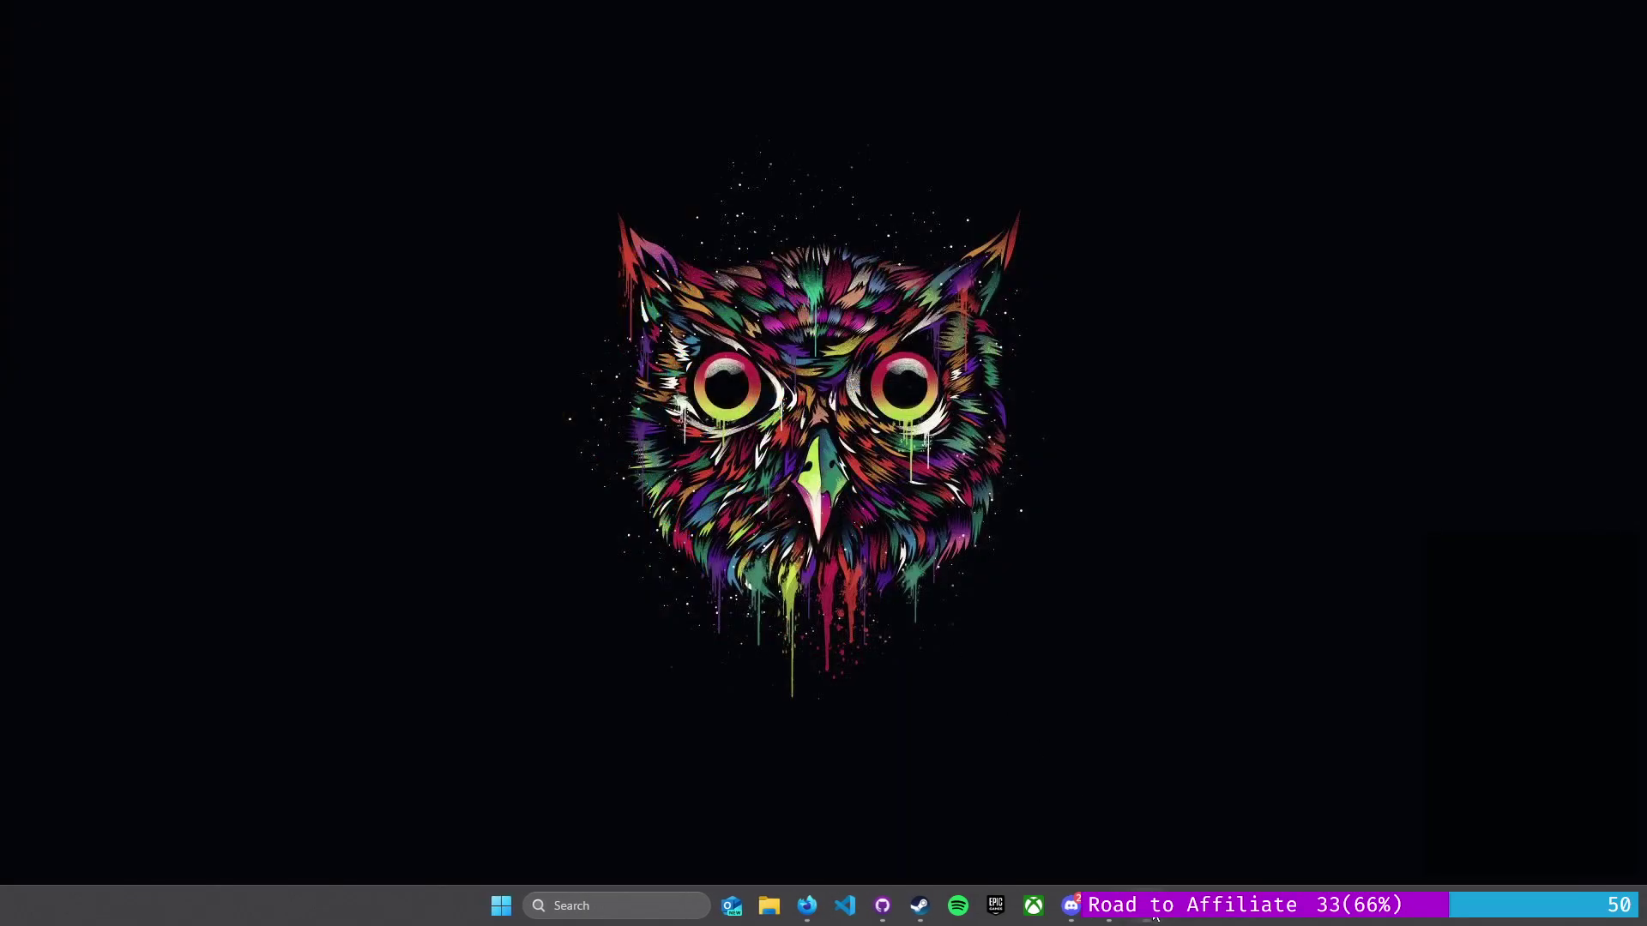
left_click(1154, 916)
left_click(878, 358)
key("ctrl+s")
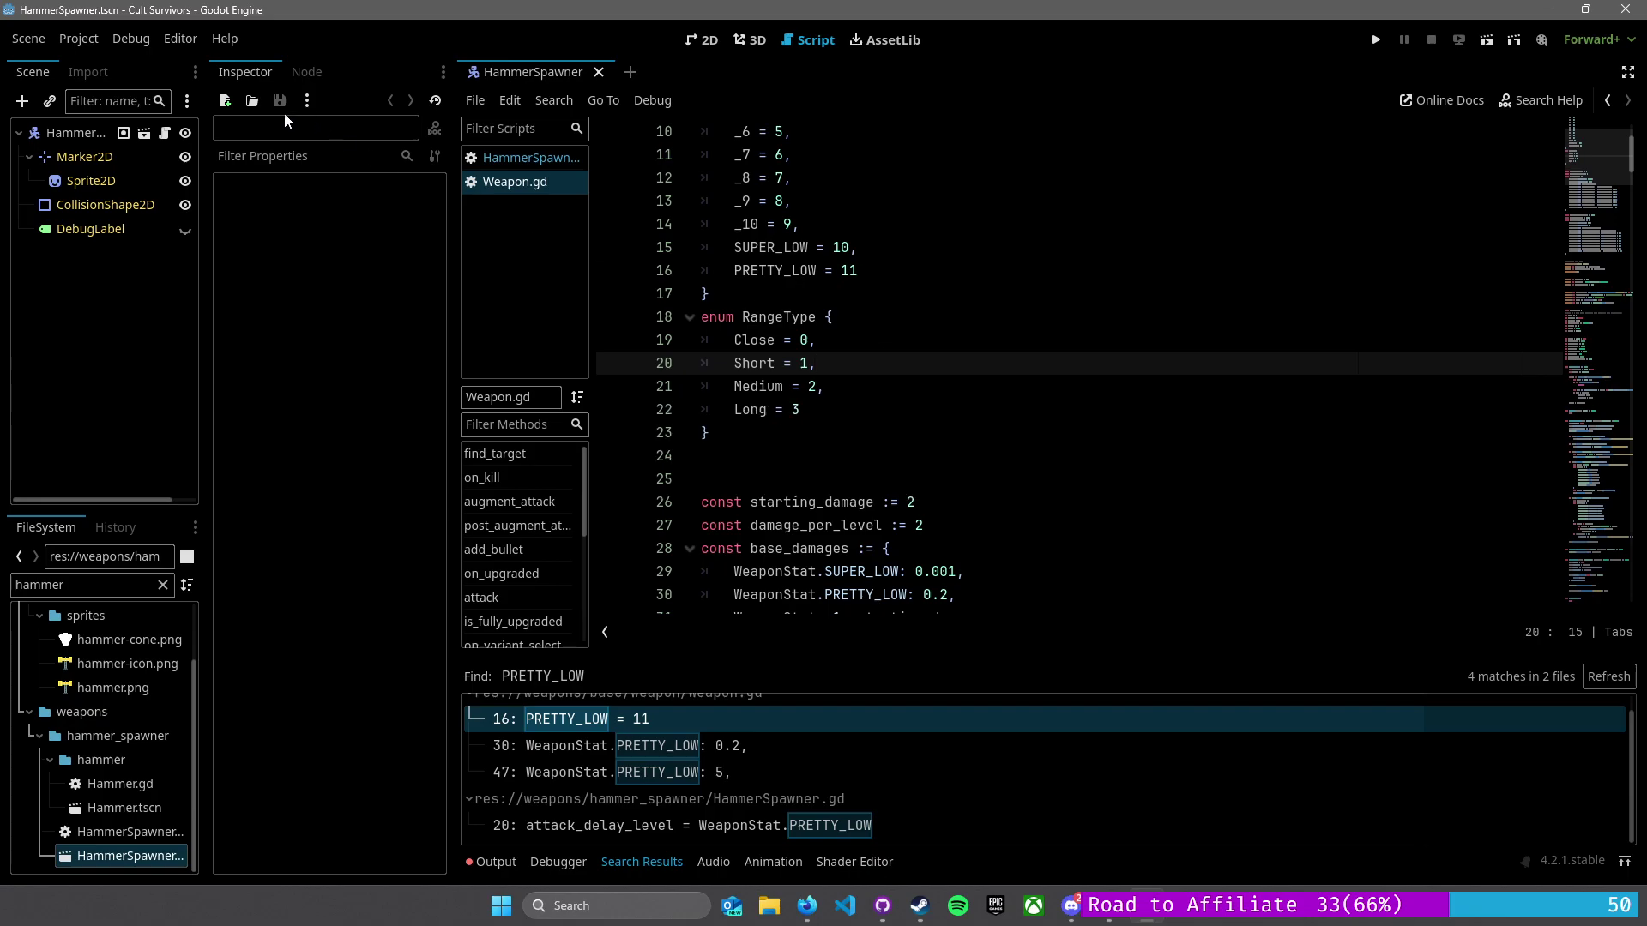
left_click(28, 38)
left_click(86, 243)
- In GitHub Desktop, commit the three lavamancer-boss files to variant-changes with the summary "Added lava boss sprite" and push to origin
left_click(885, 905)
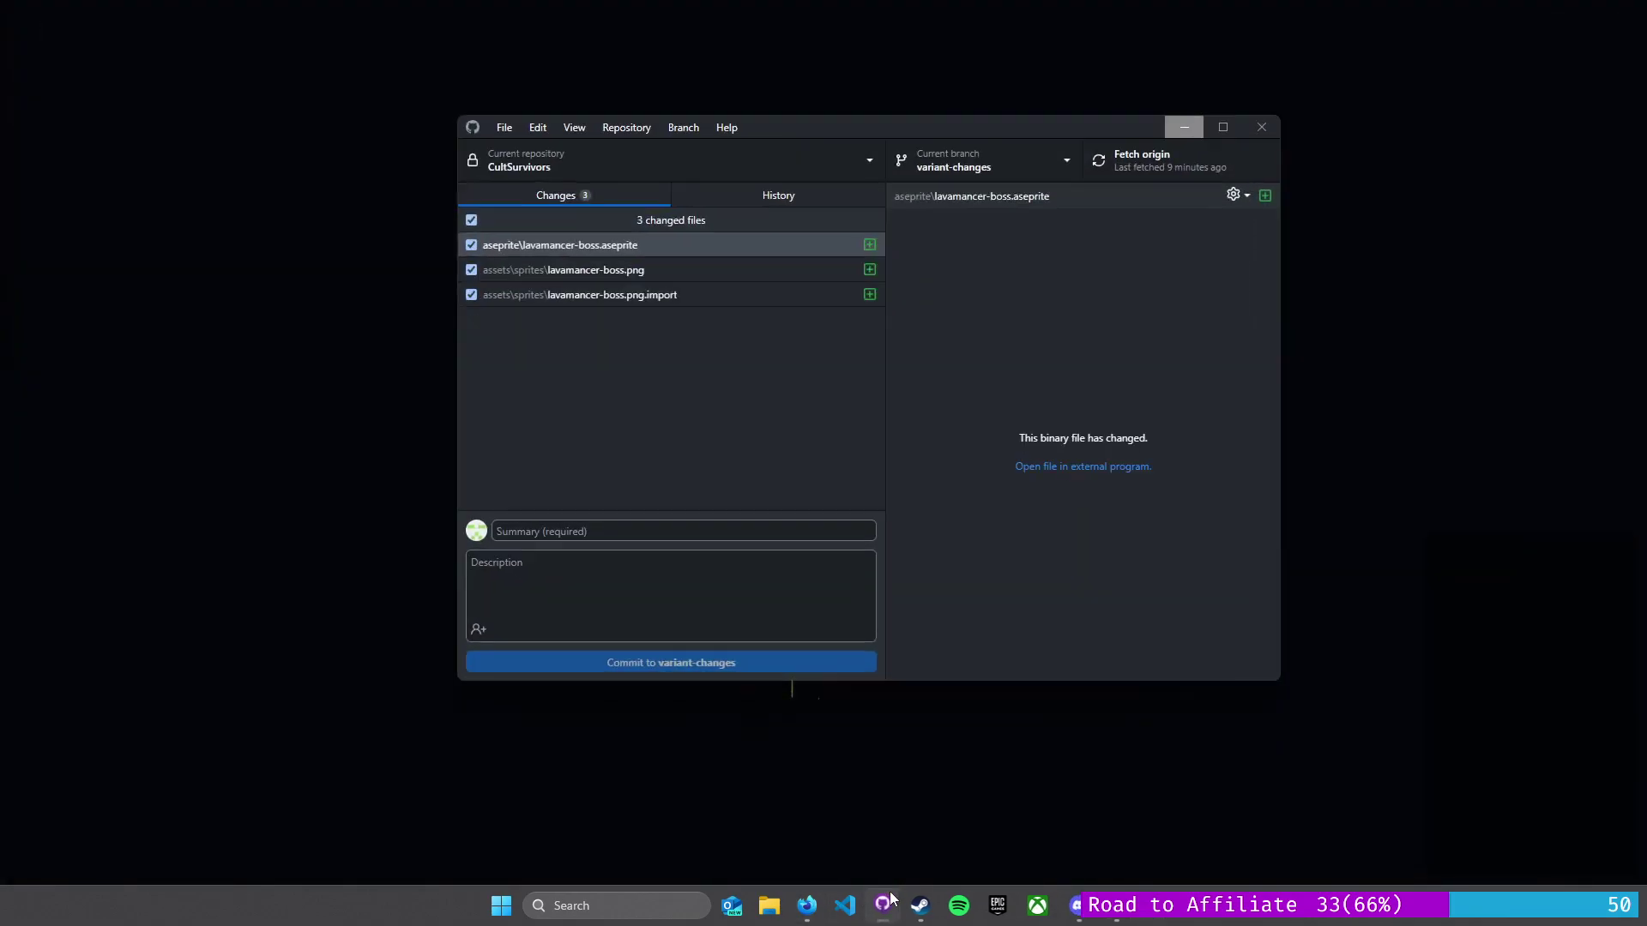
left_click(617, 526)
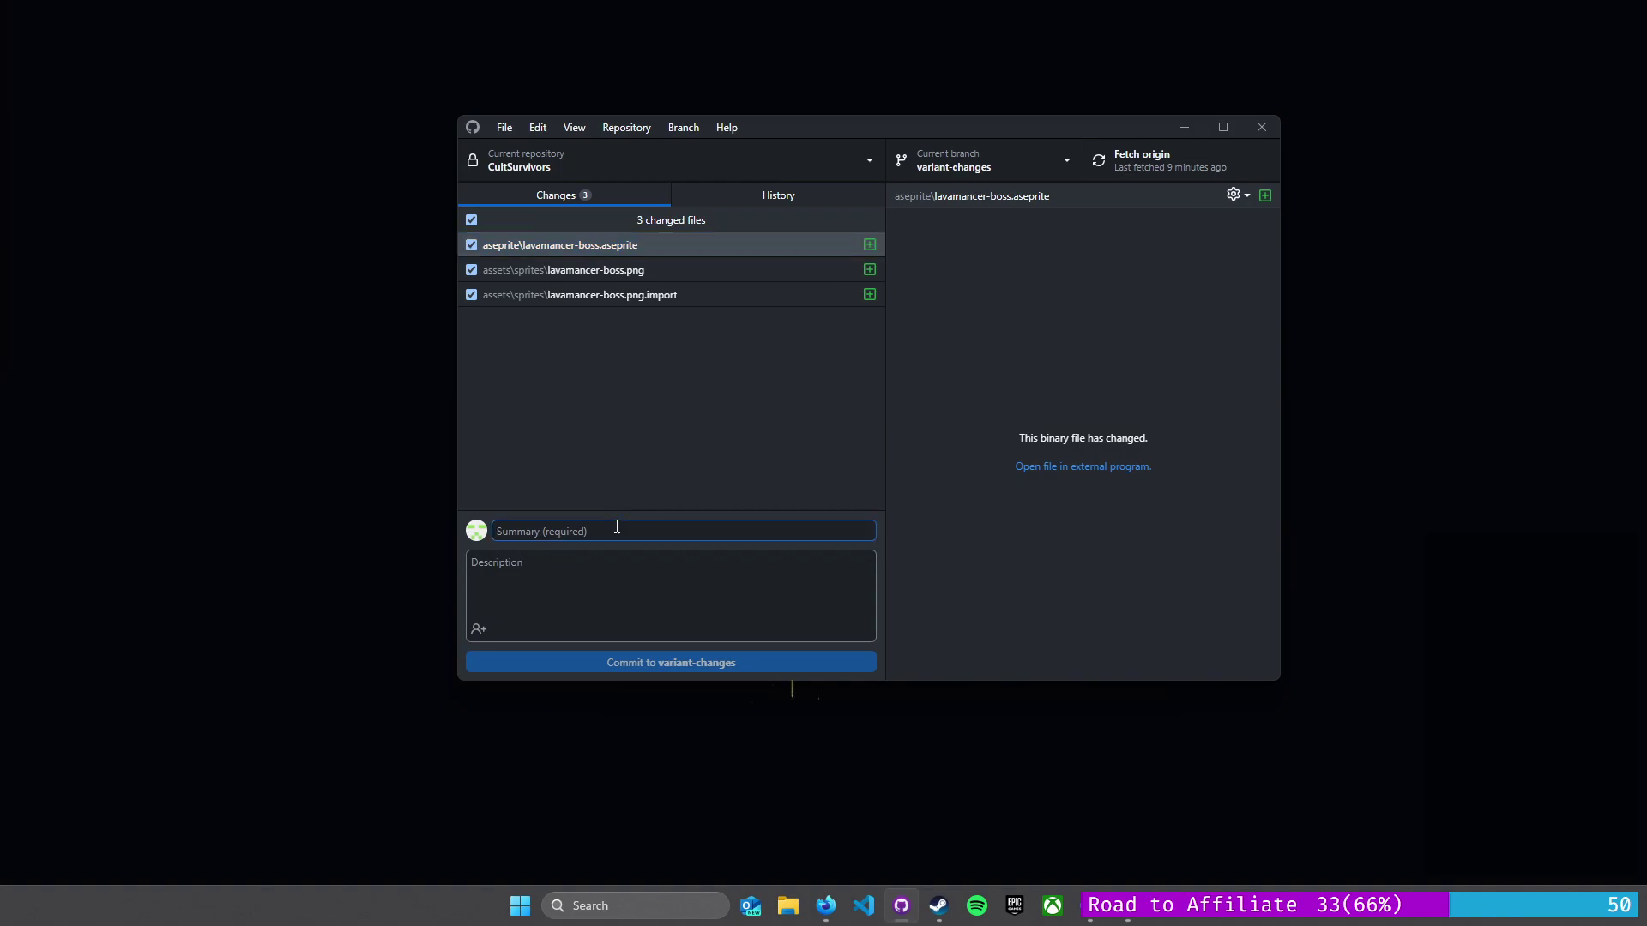
type("Added lava boss sprite")
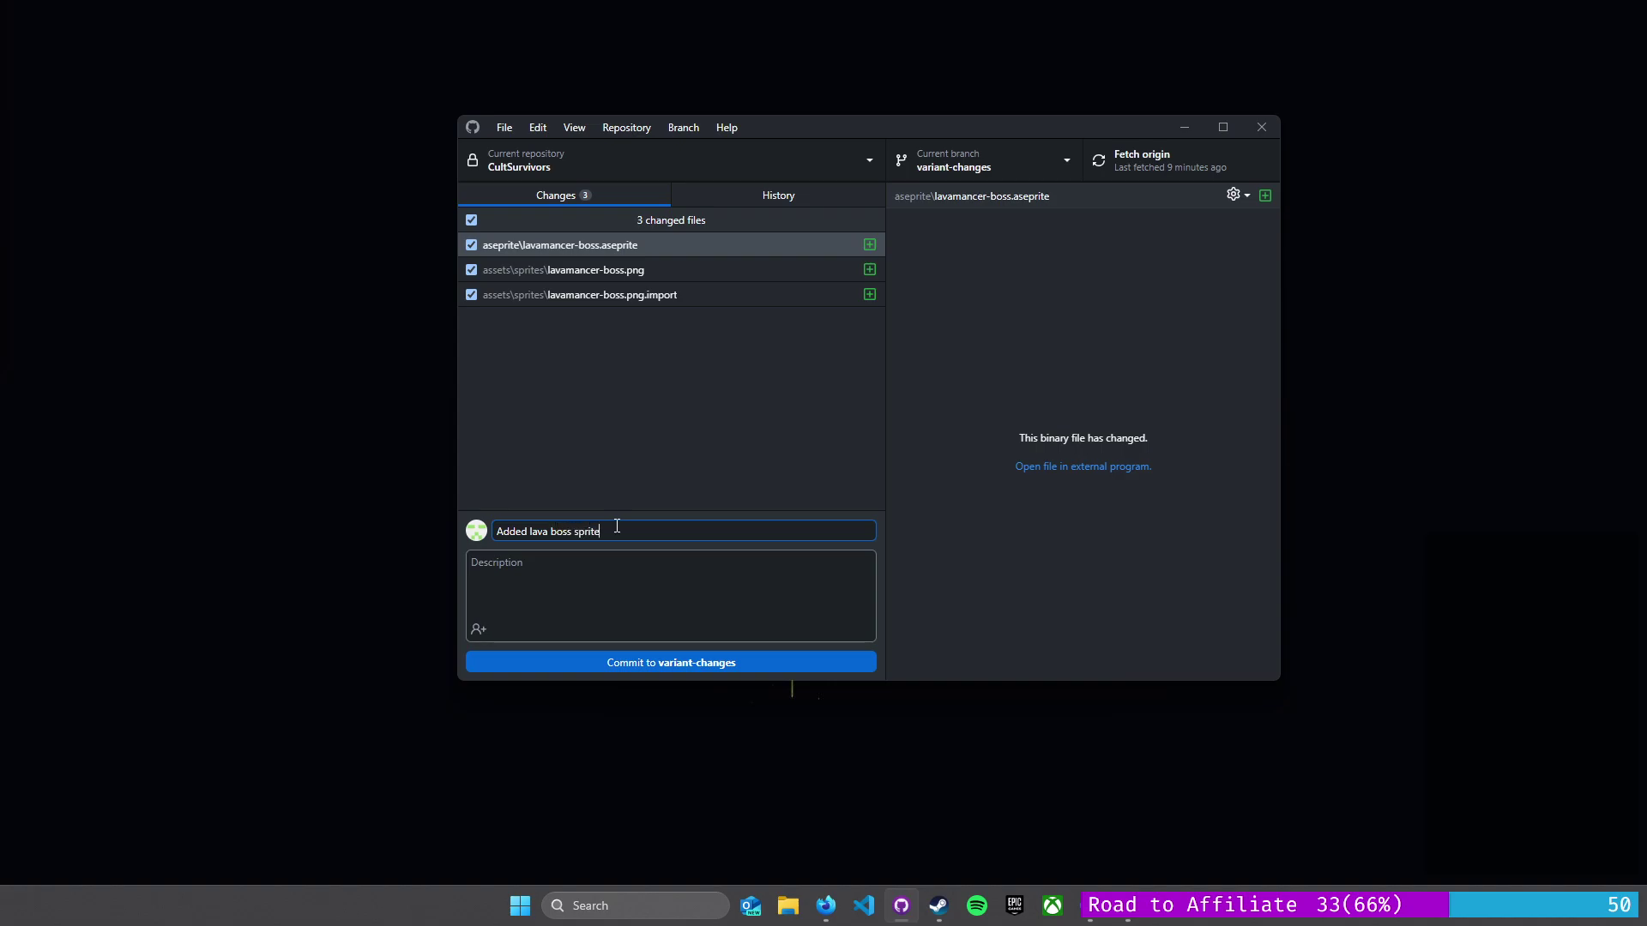
left_click(746, 662)
left_click(1123, 162)
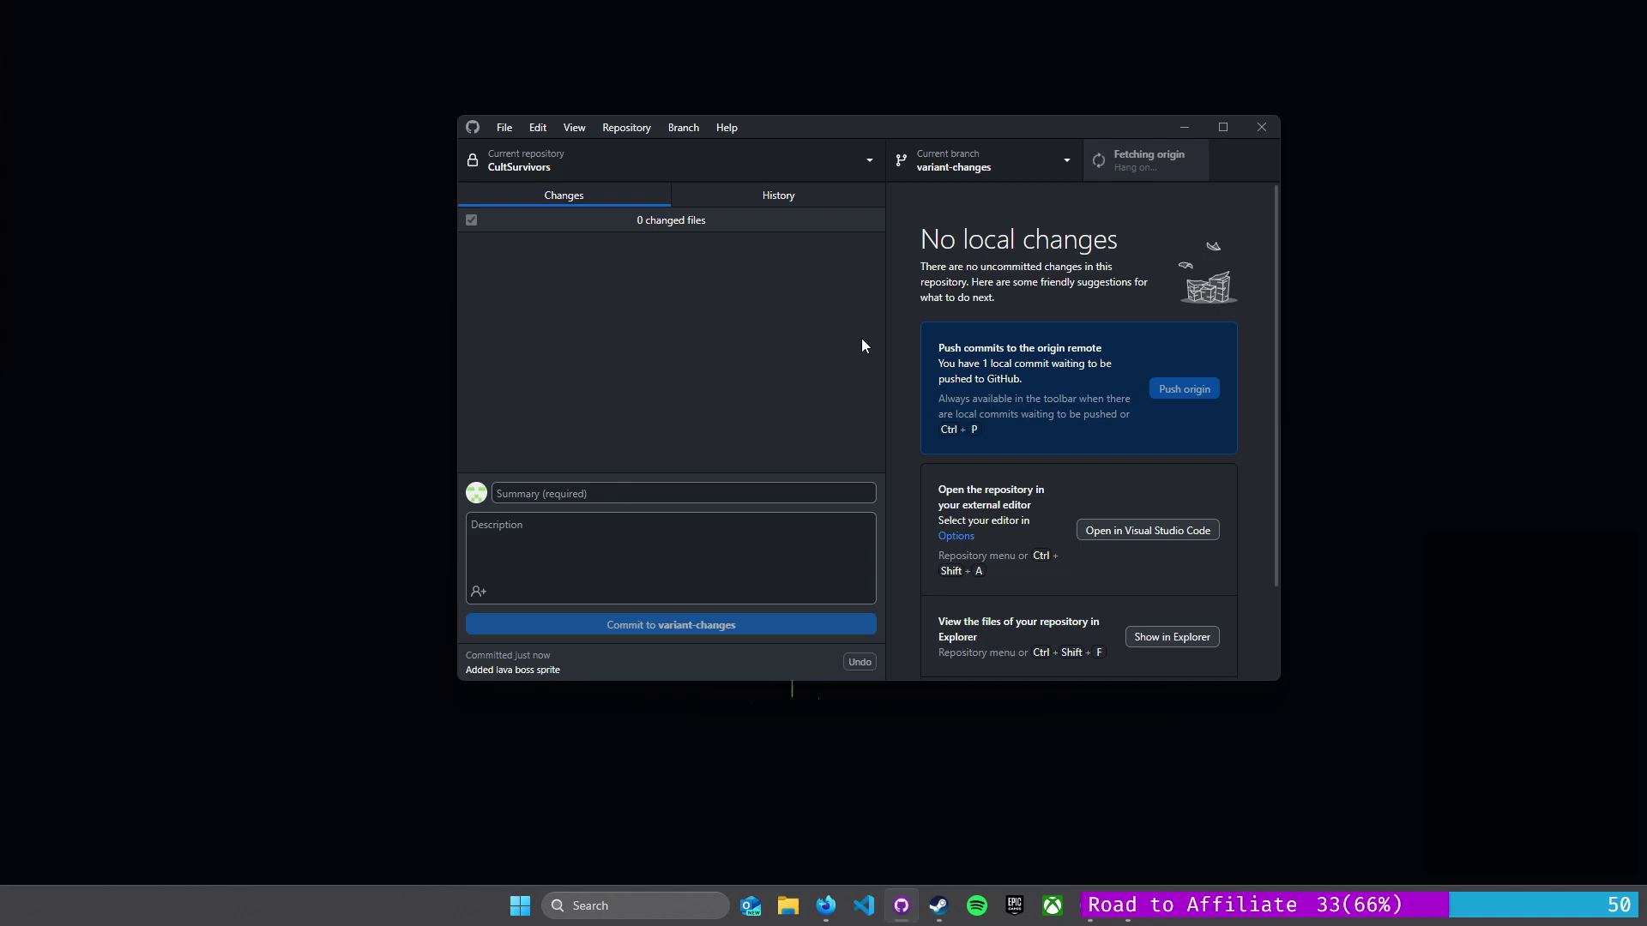
left_click(1254, 128)
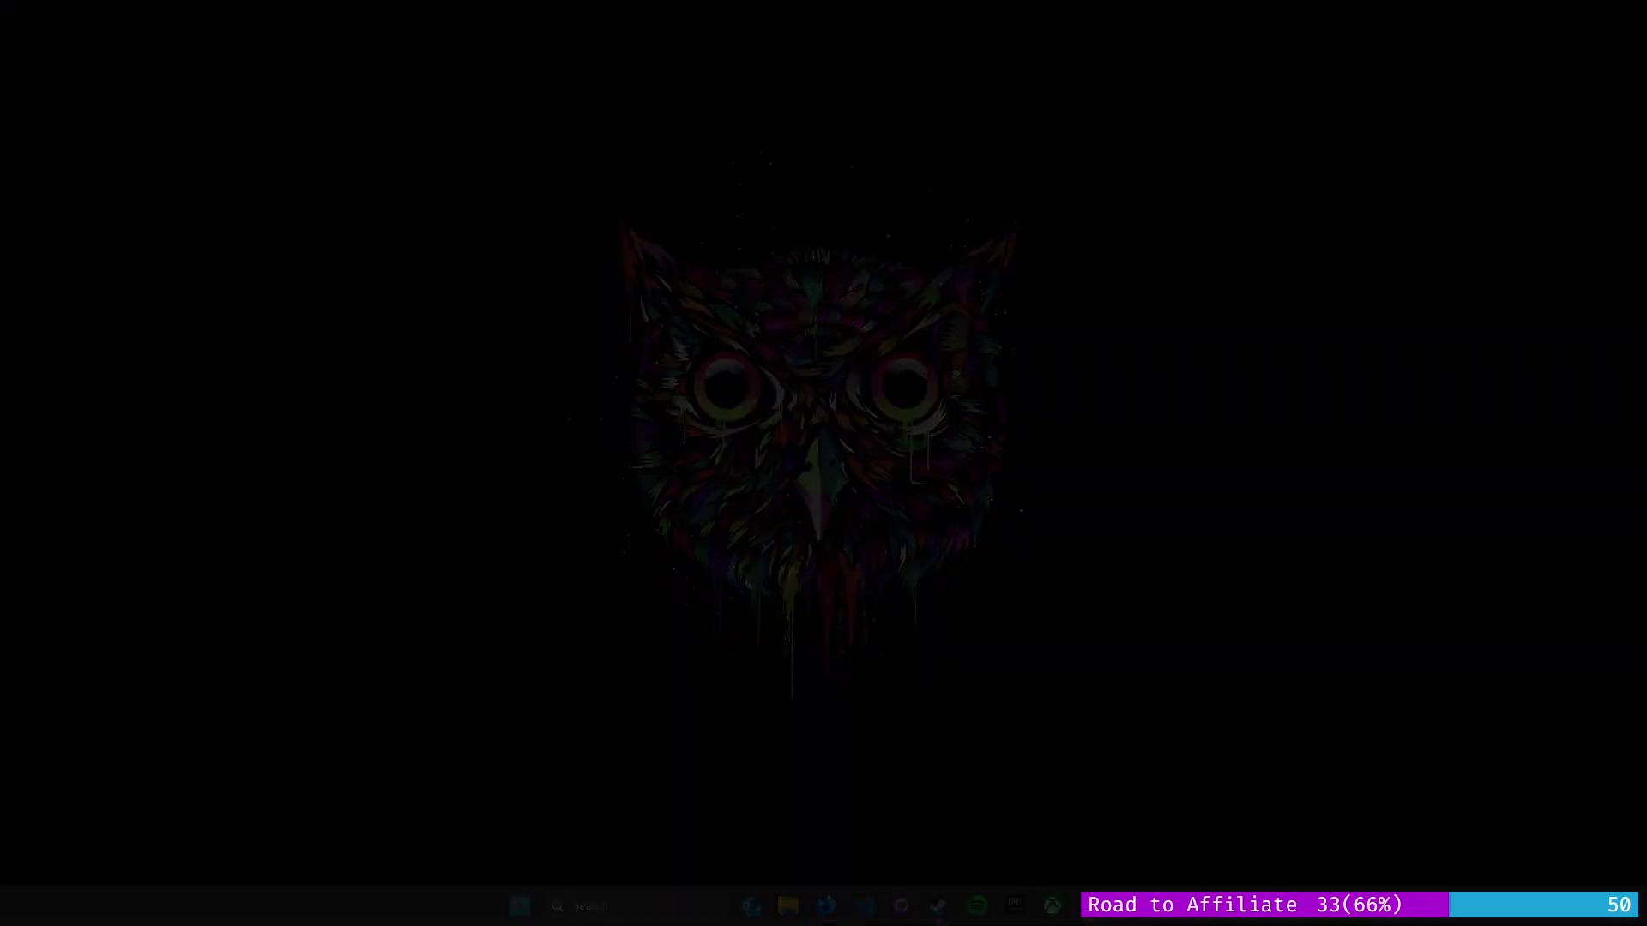